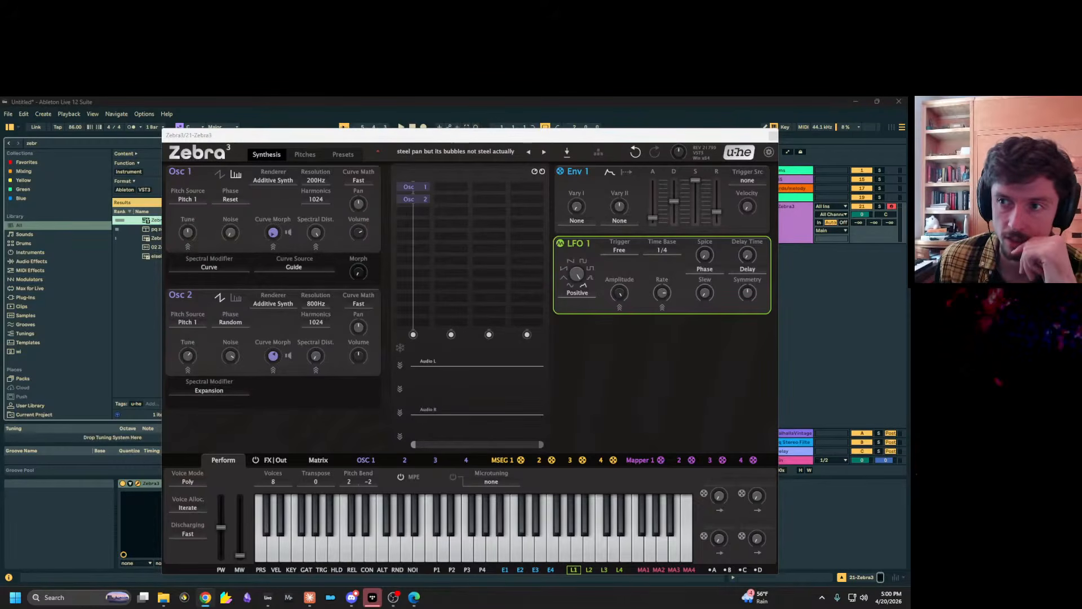
Select the 21 Zebra3 track and play a few notes to audition the loaded preset.
mouse_move(695, 141)
left_mouse_down()
mouse_move(644, 326)
mouse_move(677, 140)
left_mouse_up()
left_click(811, 226)
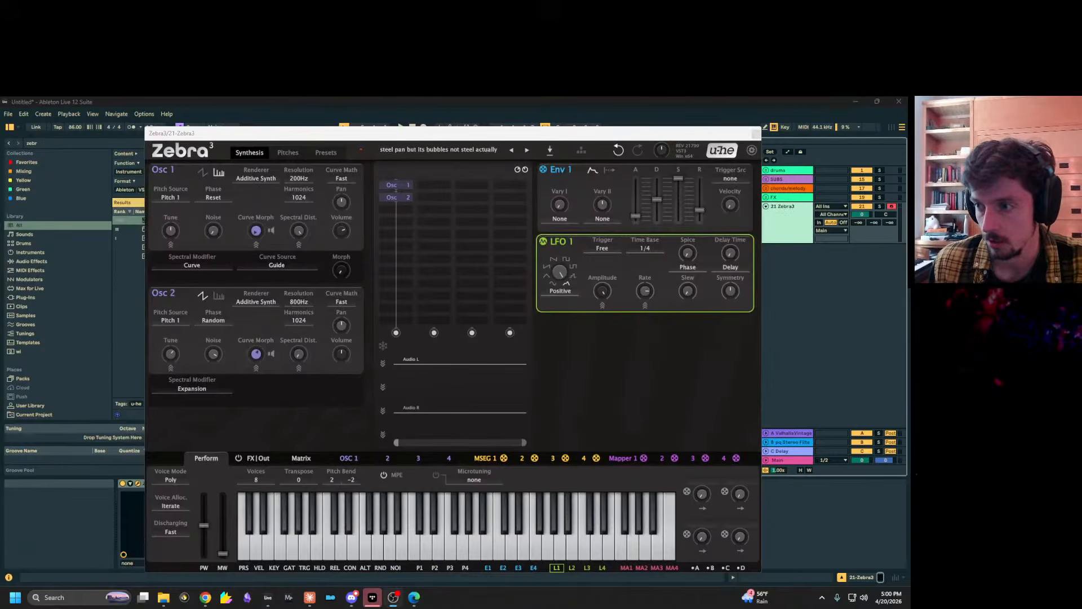
left_click(673, 373)
left_click(792, 225)
left_click_drag(584, 135, 607, 125)
key("a")
key("z")
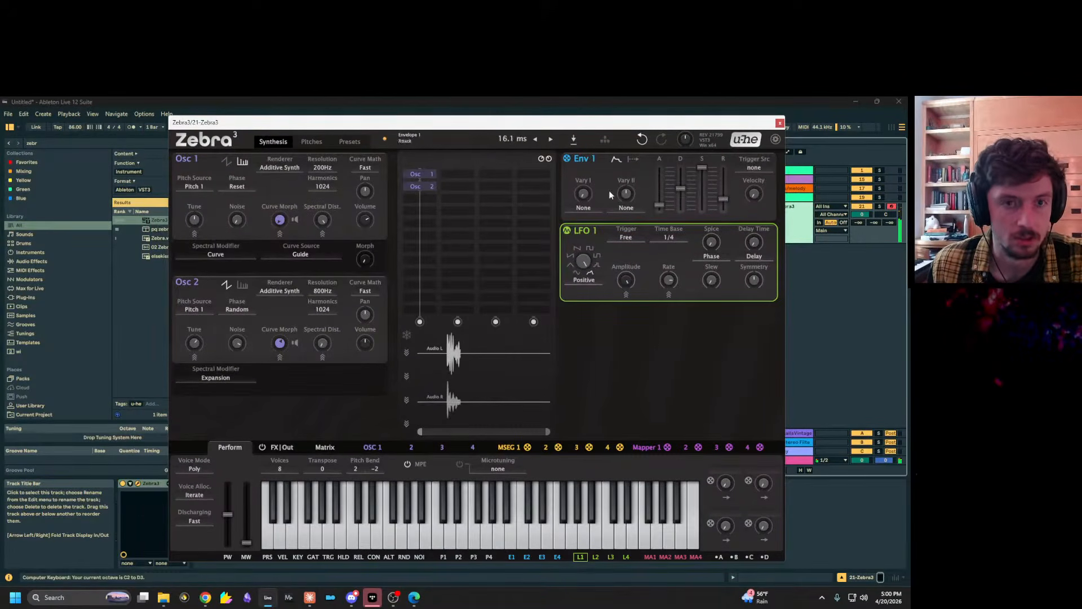
Advance through the presets to Synthi 74 and play a few notes to audition it.
left_click(551, 139)
left_click(551, 139)
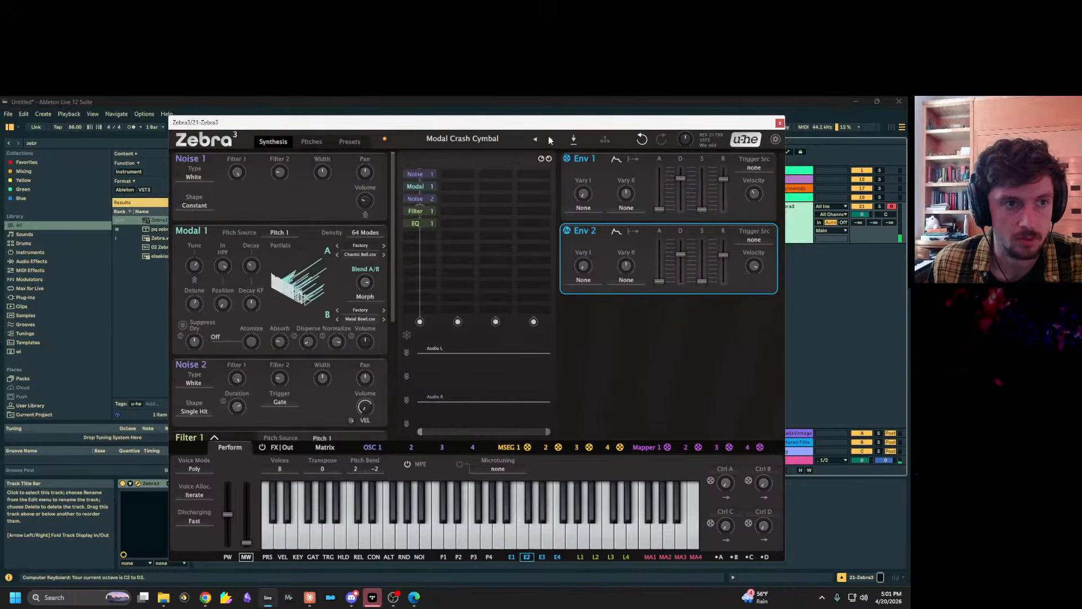
left_click(550, 138)
key("e")
key("g")
key("f")
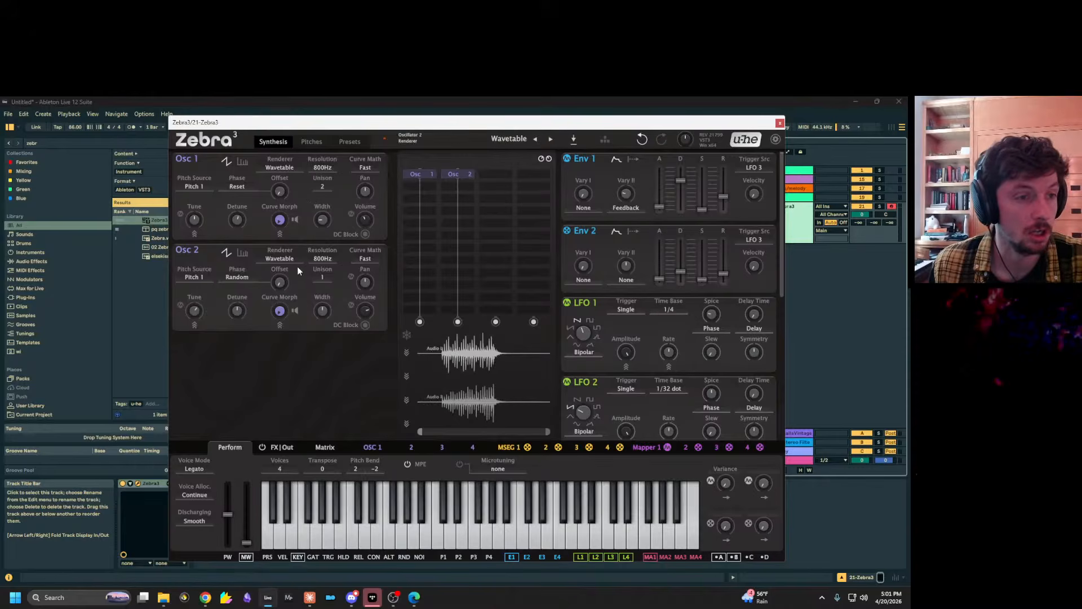
Insert the Distortion 1 module below Osc 1 in the module grid, using the Soft Clip type.
left_click(431, 191)
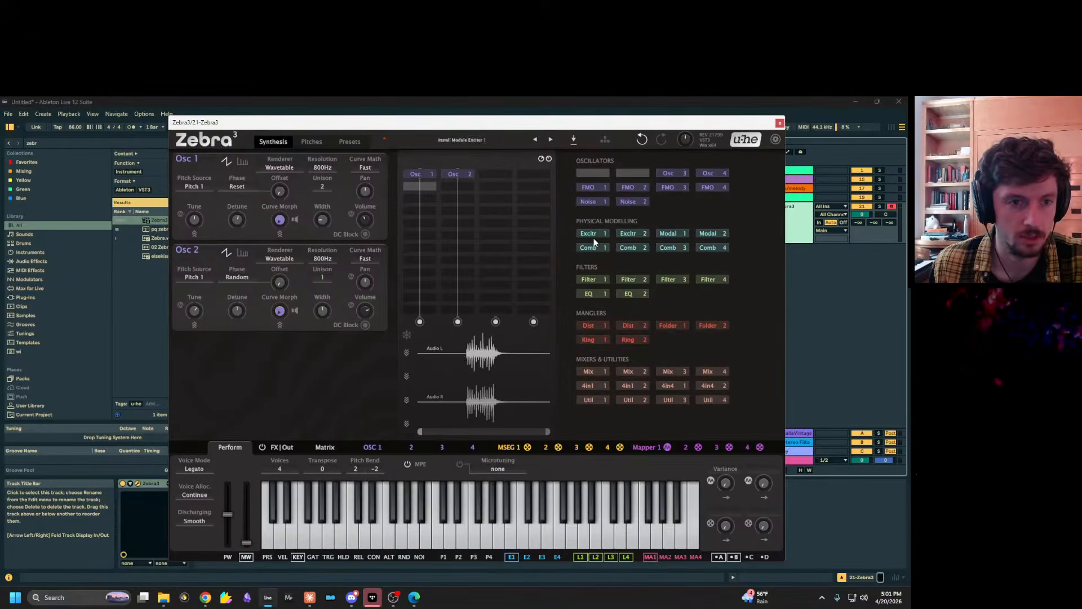
left_click(592, 324)
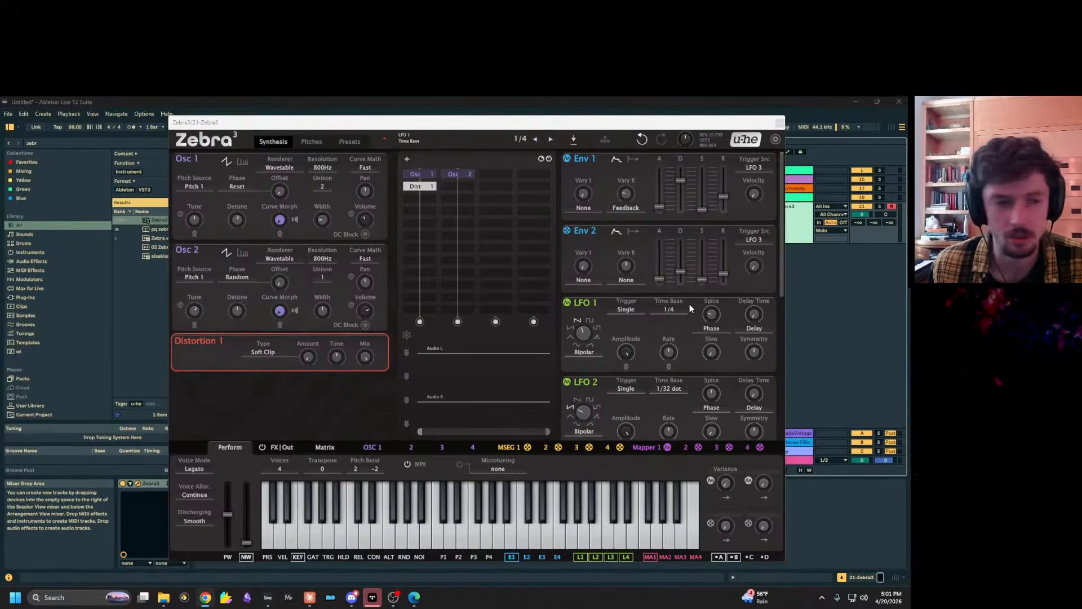
mouse_move(428, 124)
left_mouse_down()
mouse_move(424, 150)
mouse_move(426, 129)
left_mouse_up()
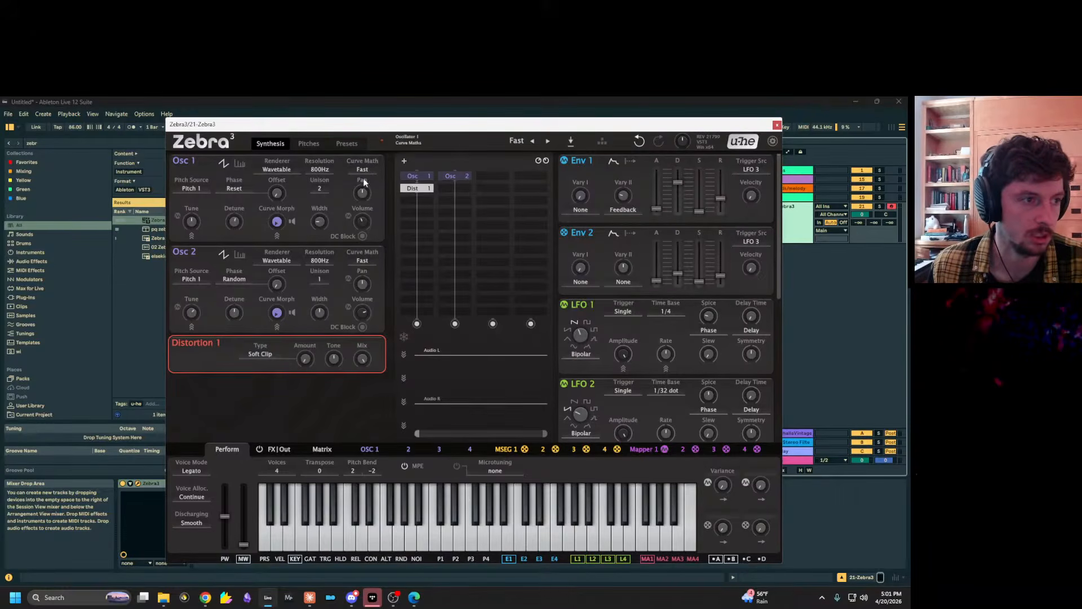
mouse_move(389, 129)
left_mouse_down()
mouse_move(507, 140)
mouse_move(369, 128)
left_mouse_up()
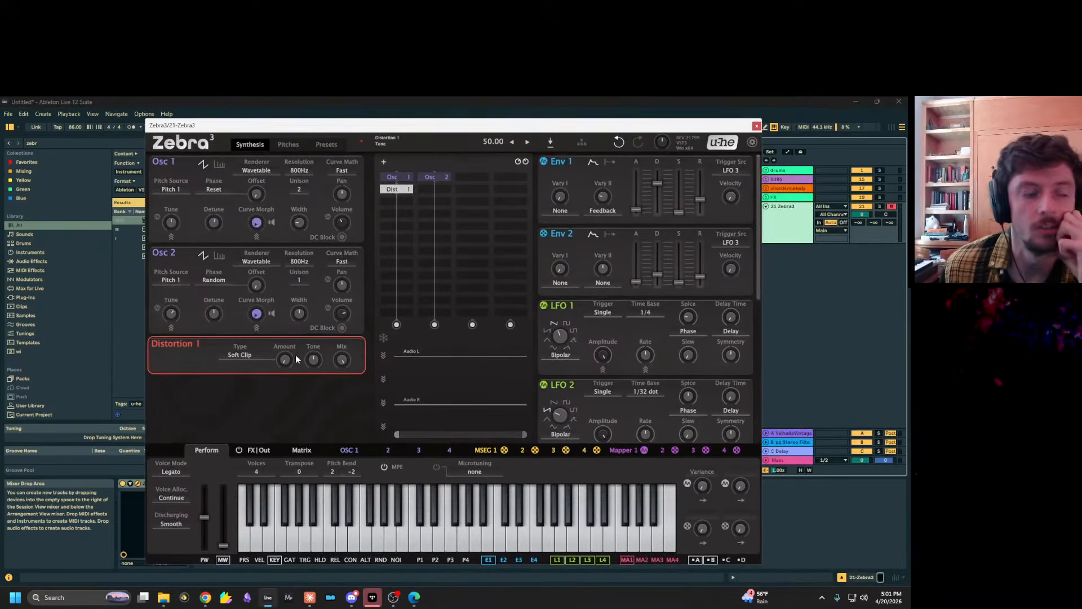
left_click(240, 354)
left_click(228, 368)
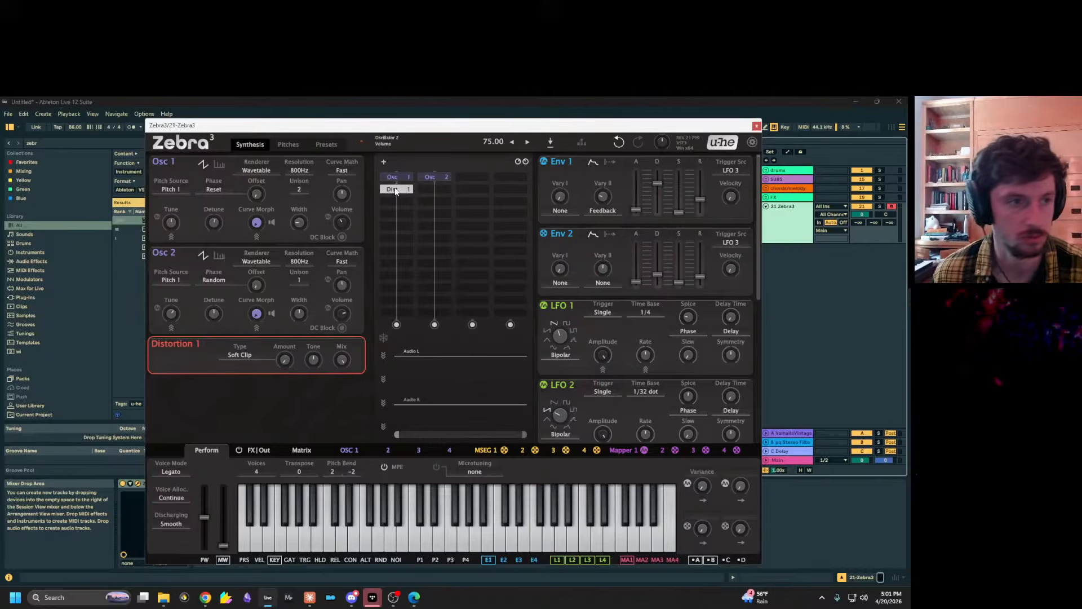
Remove Distortion 1 from the module grid and reset the patch to the init preset.
left_click(395, 188)
left_click(417, 192)
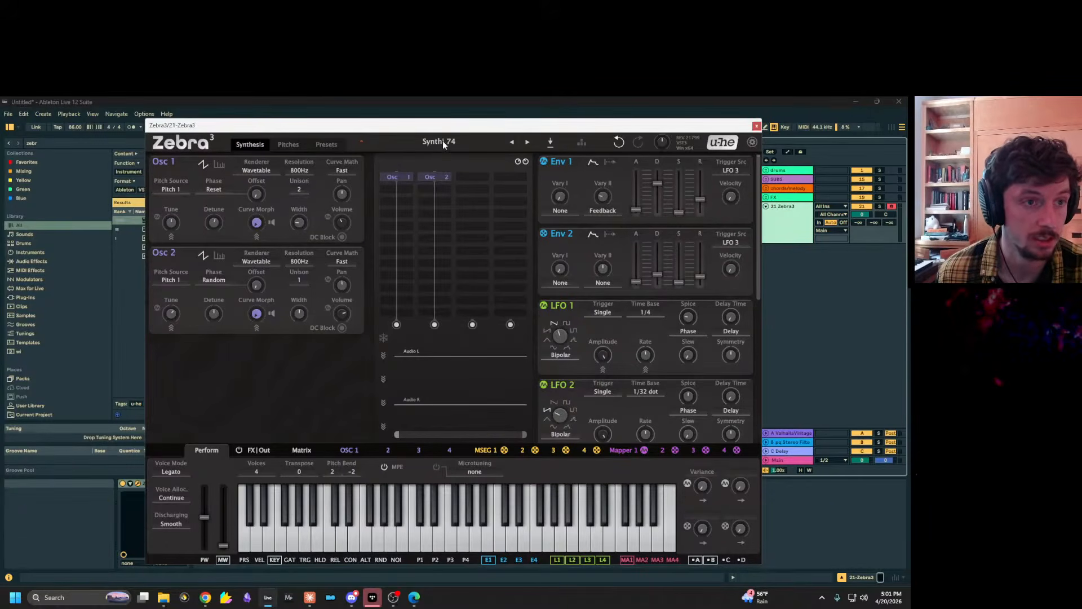
left_click(442, 141)
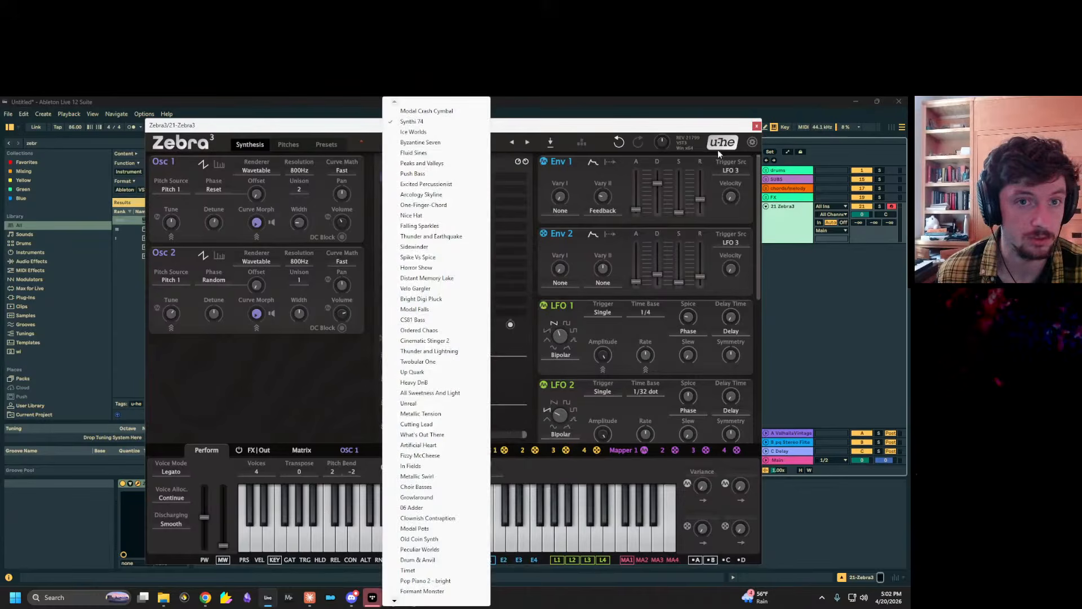
left_click(719, 144)
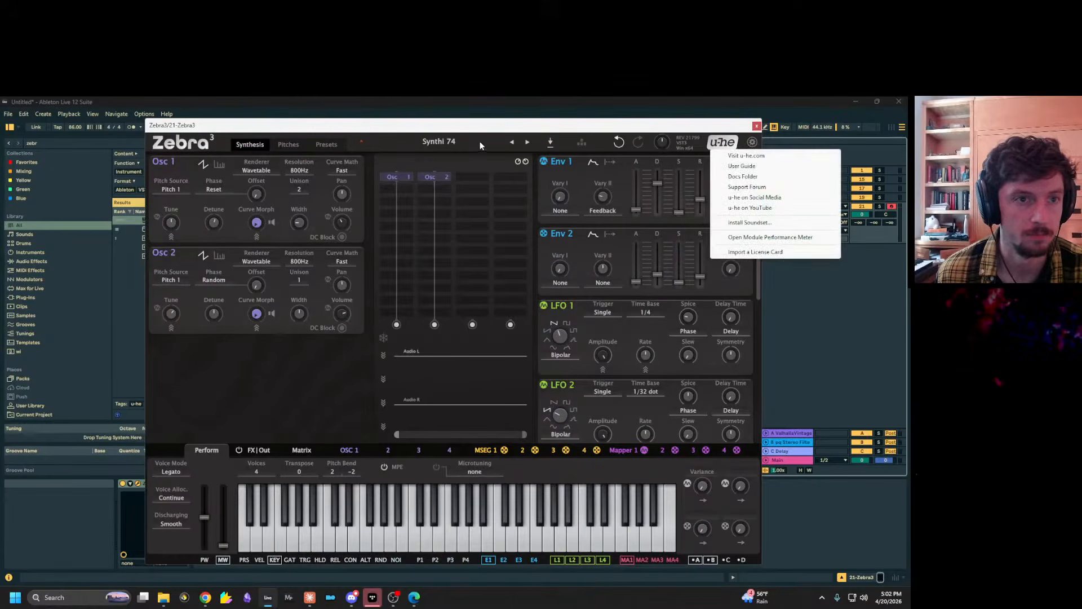
right_click(439, 148)
left_click(444, 152)
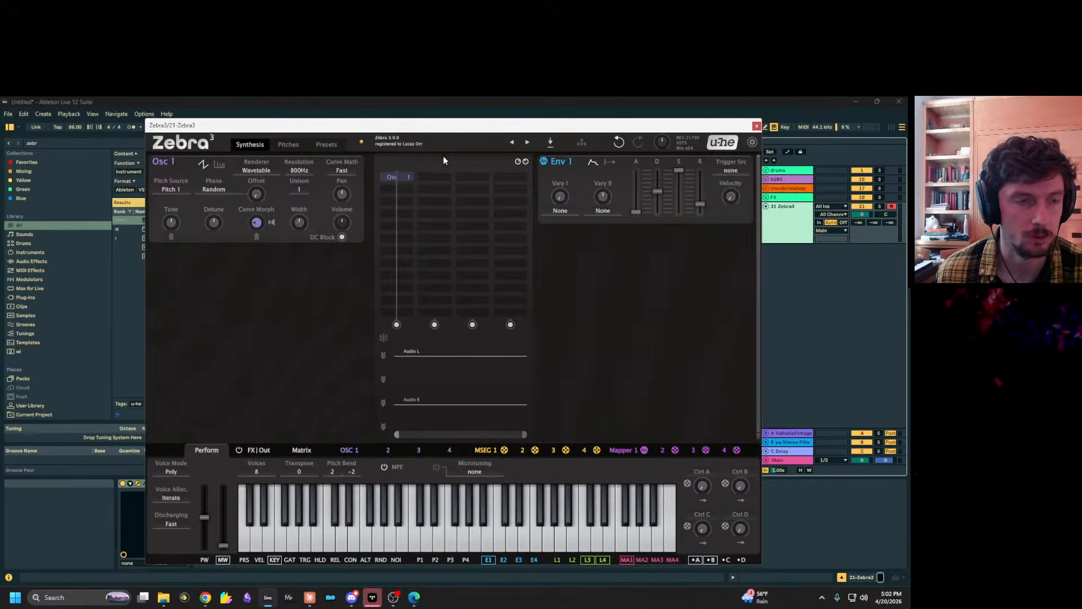
Play test notes on the init patch and lower the 21 Zebra3 track's volume to about -10.4 dB.
key("s")
key("z")
key("s")
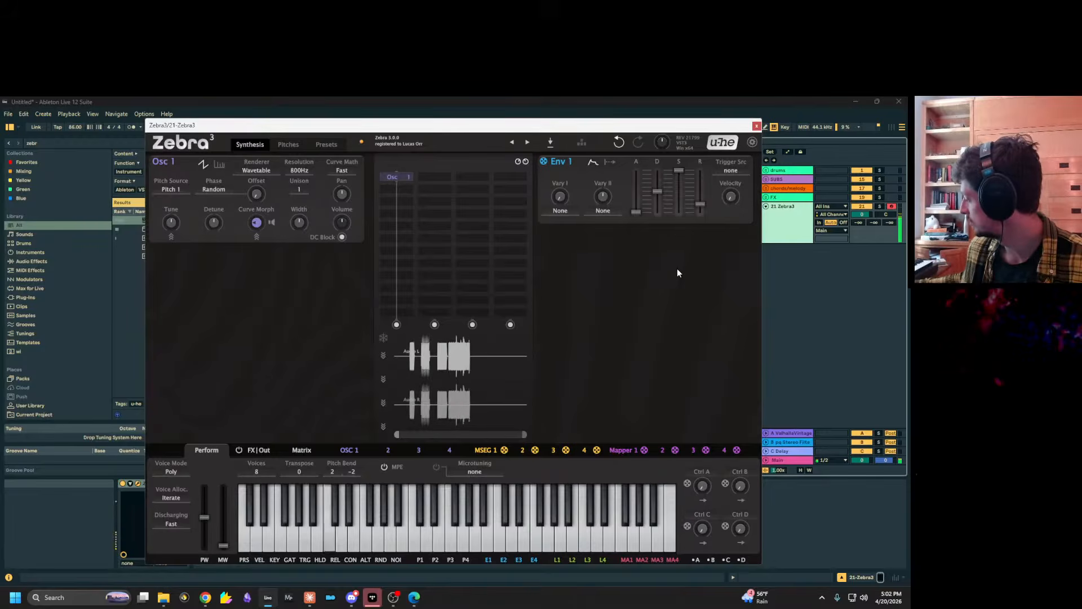
left_click_drag(862, 214, 862, 229)
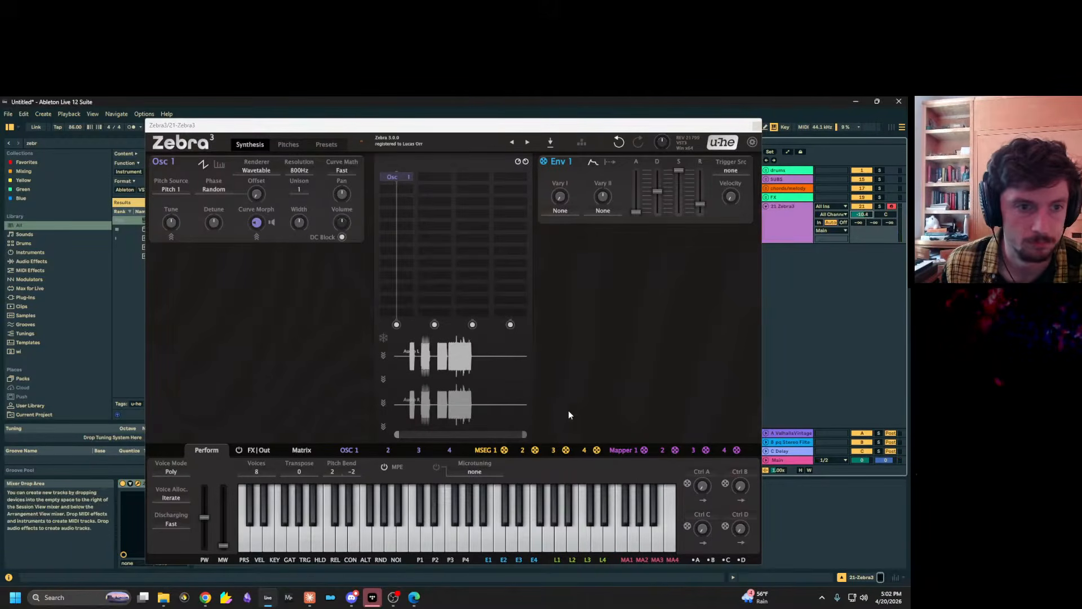
Assign pressure (PRS) to modulate Osc 1's volume and lengthen Env 1's release.
left_click(382, 476)
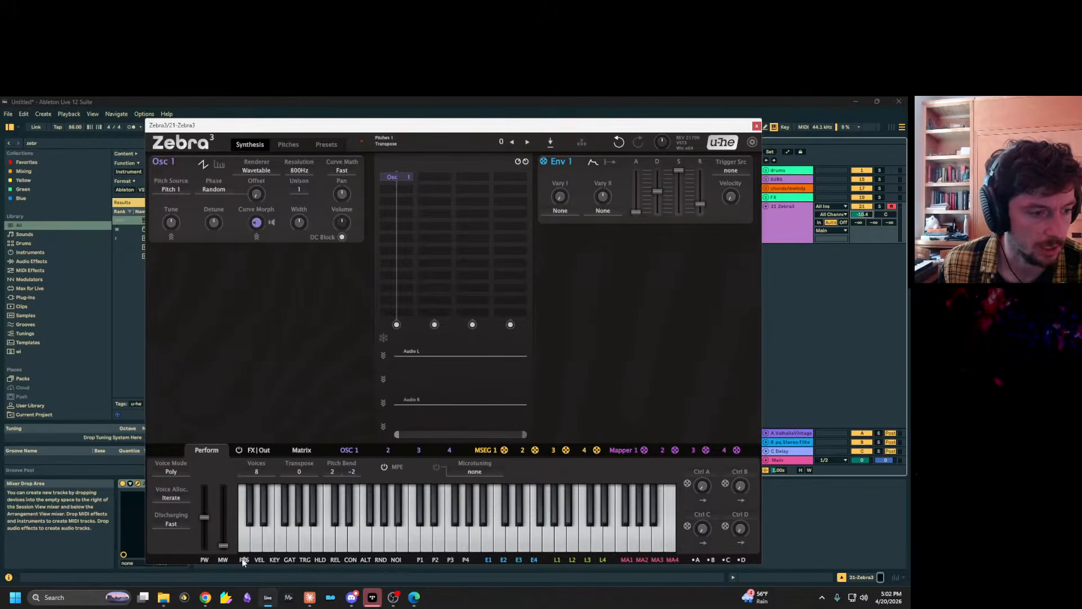
left_click_drag(242, 559, 328, 177)
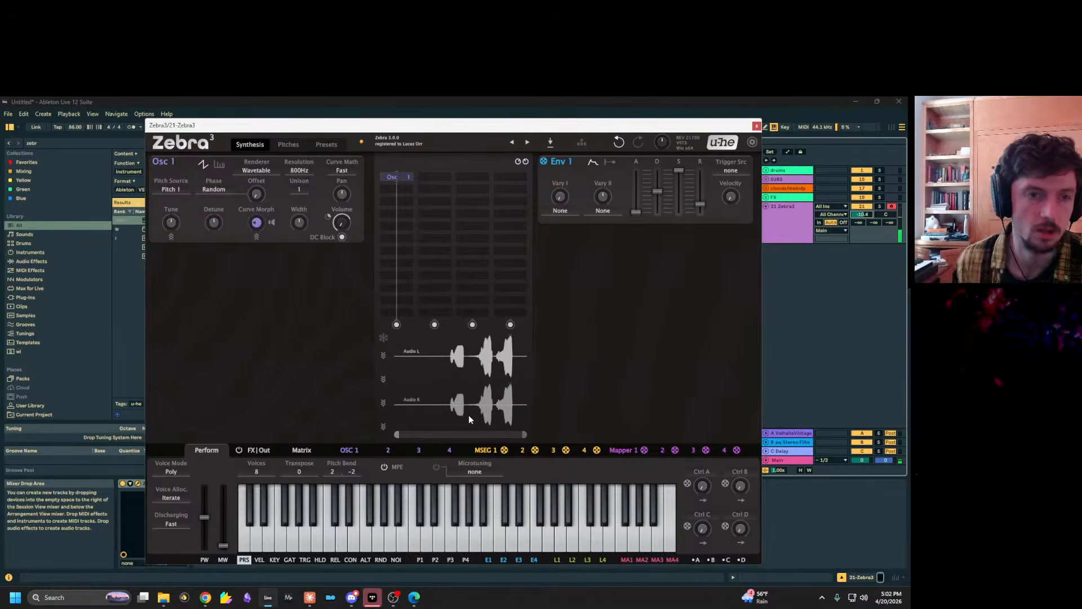
left_click_drag(700, 204, 700, 181)
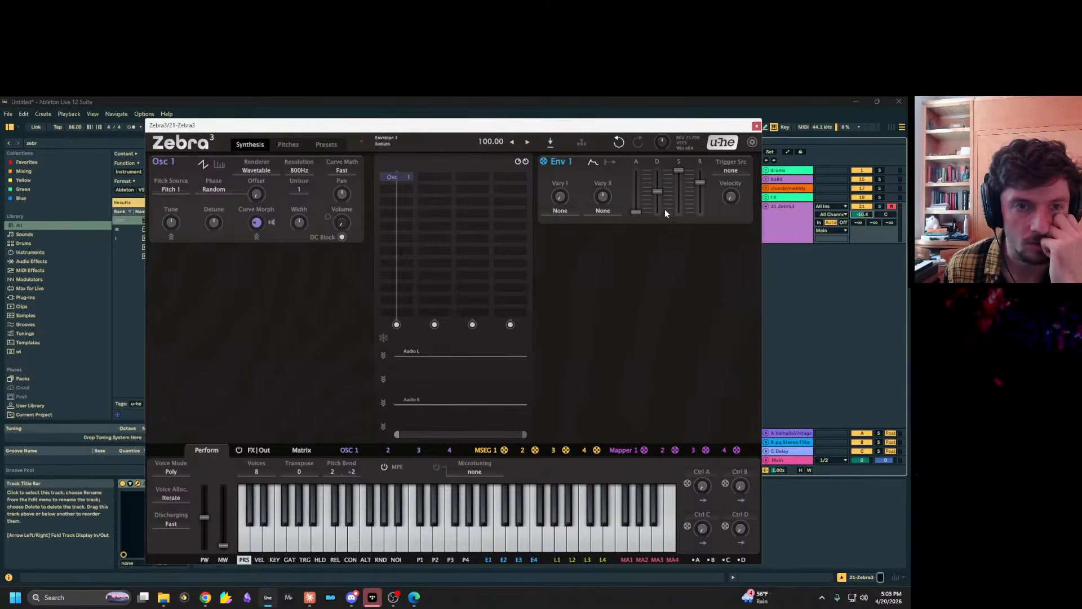
Set Env 1's sustain to 0 with pressure (PRS) modulating it, and lengthen the decay.
left_click_drag(679, 170, 657, 212)
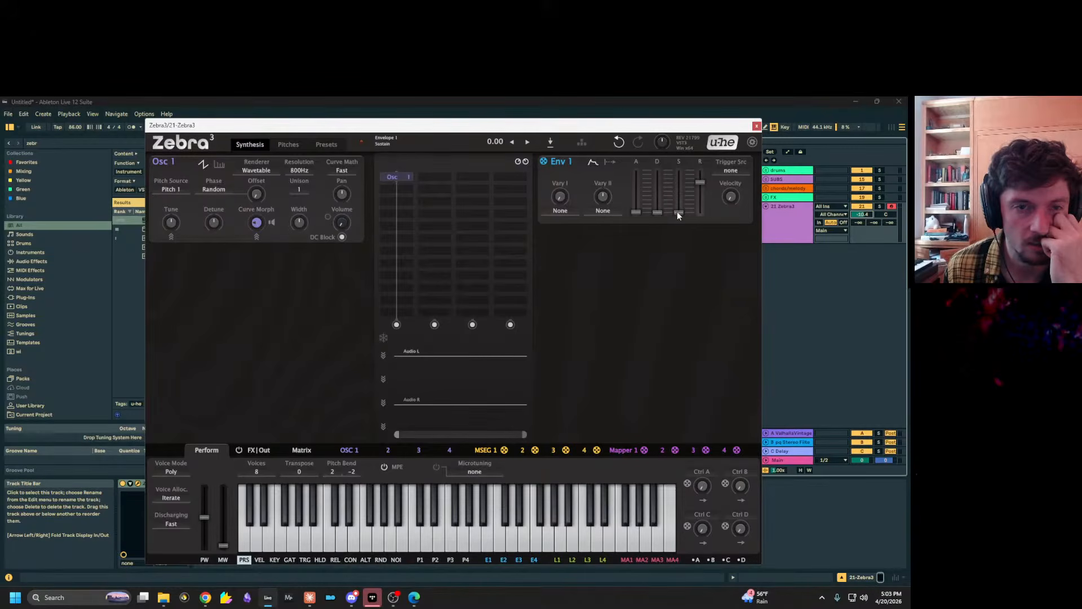
mouse_move(244, 559)
left_mouse_down()
mouse_move(341, 220)
mouse_move(681, 224)
mouse_move(671, 199)
left_mouse_up()
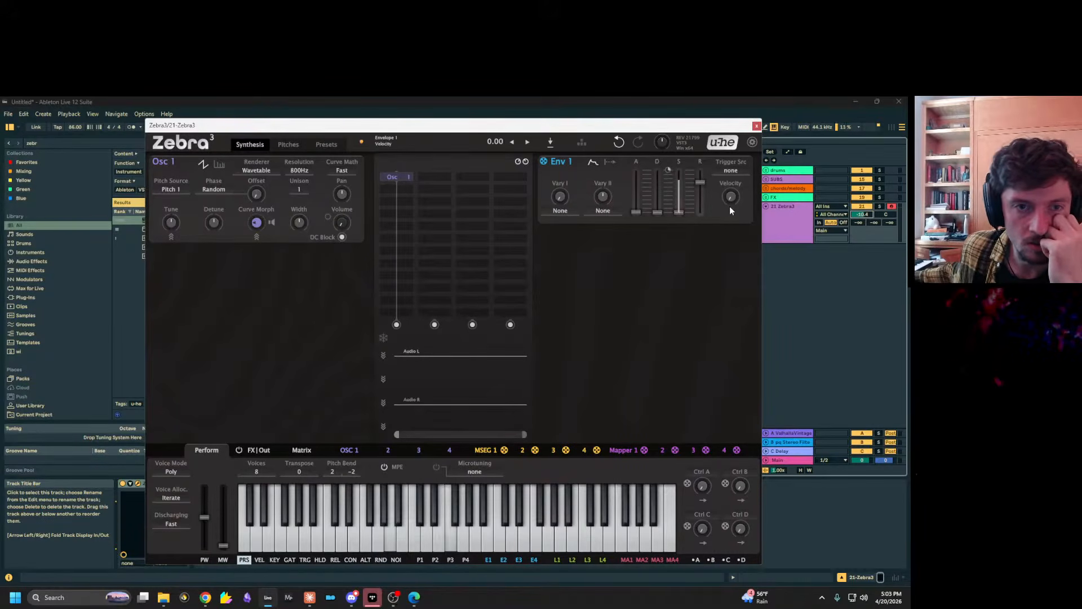
left_click_drag(657, 212, 658, 181)
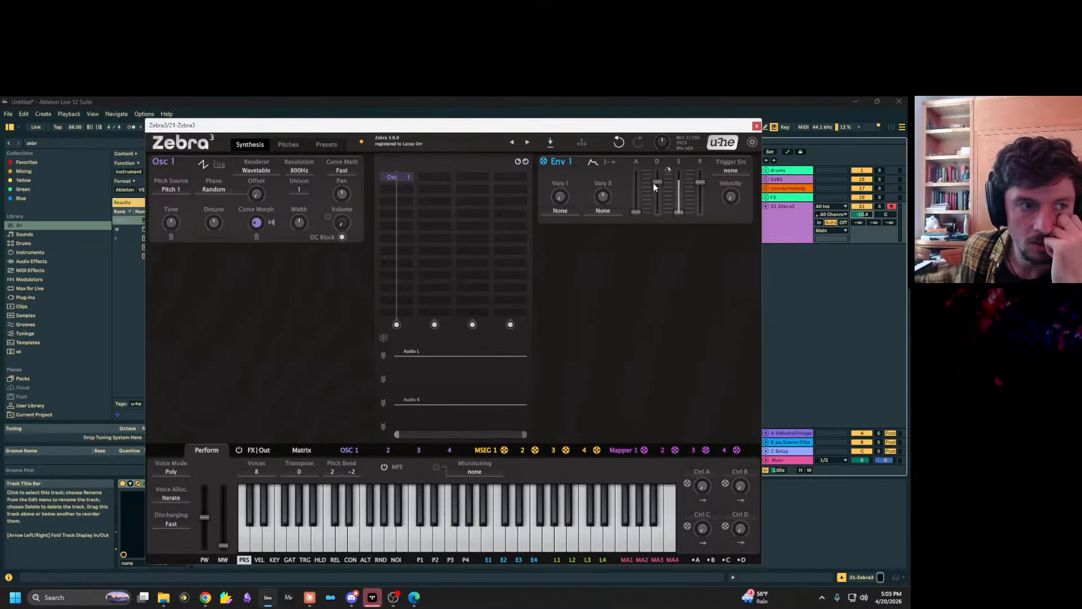
Raise Osc 1's volume and bring Env 1's decay and sustain down to their minimum.
left_click_drag(342, 222, 342, 216)
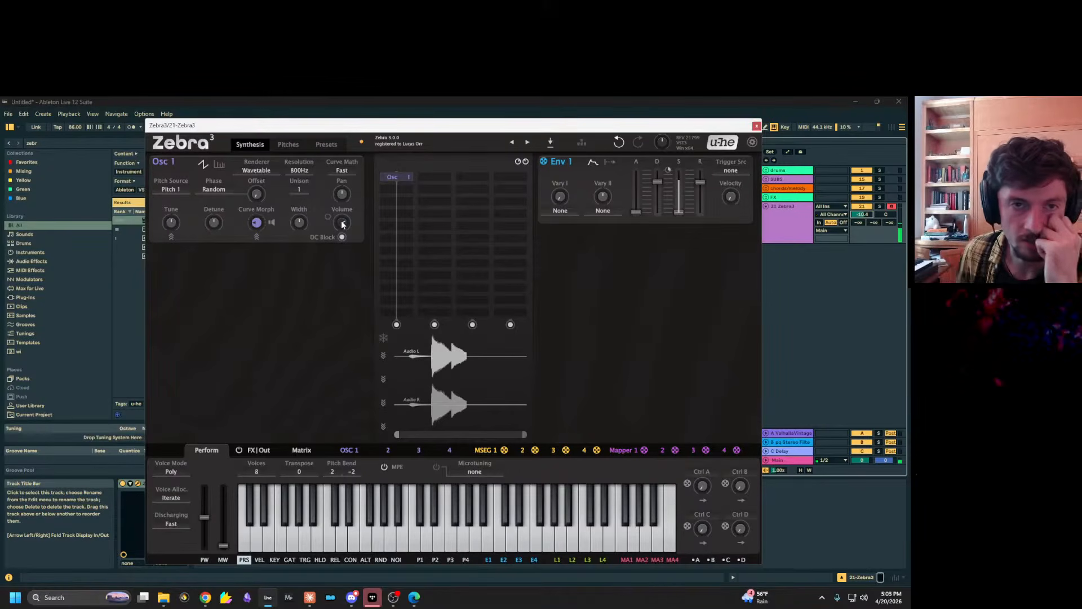
left_click_drag(678, 213, 679, 191)
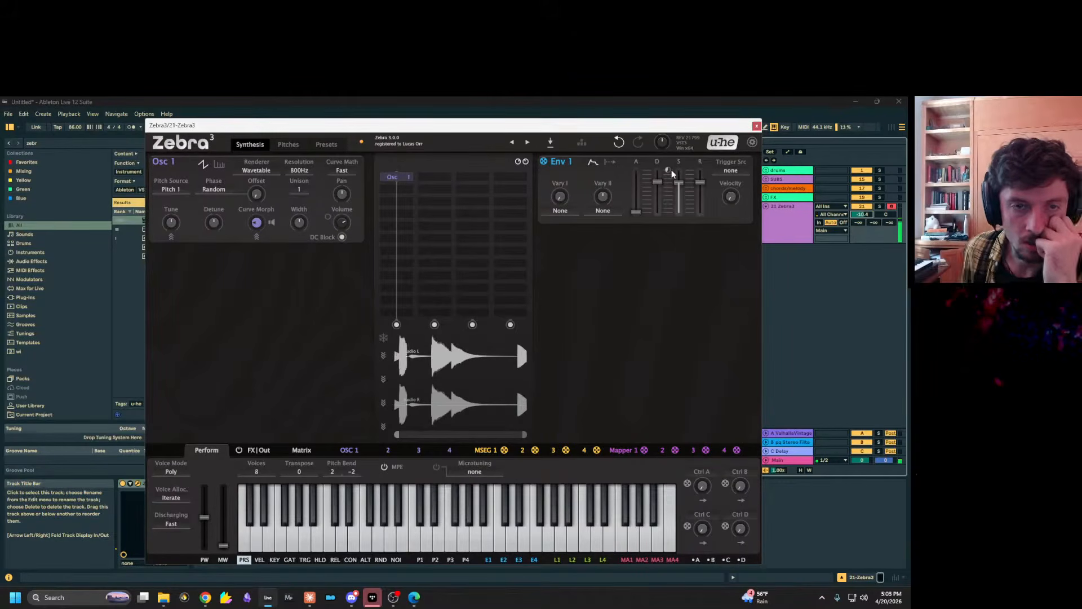
left_click_drag(657, 182, 658, 230)
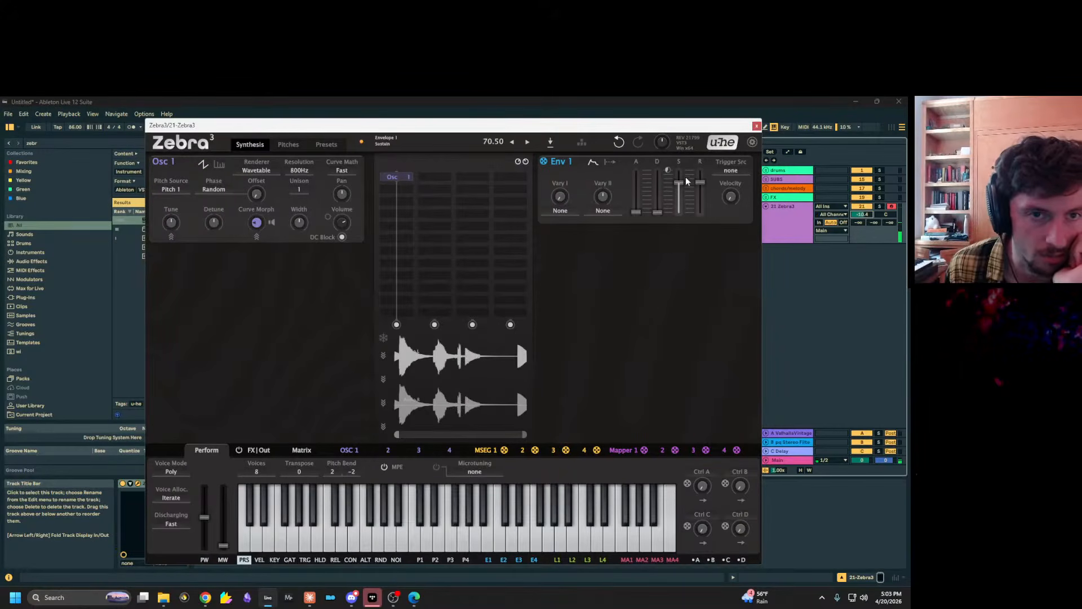
left_click_drag(680, 183, 679, 212)
Reassign pressure (PRS) to Env 1's sustain with a high modulation depth and lengthen the attack slightly.
right_click(668, 170)
left_click(671, 127)
left_click(668, 170)
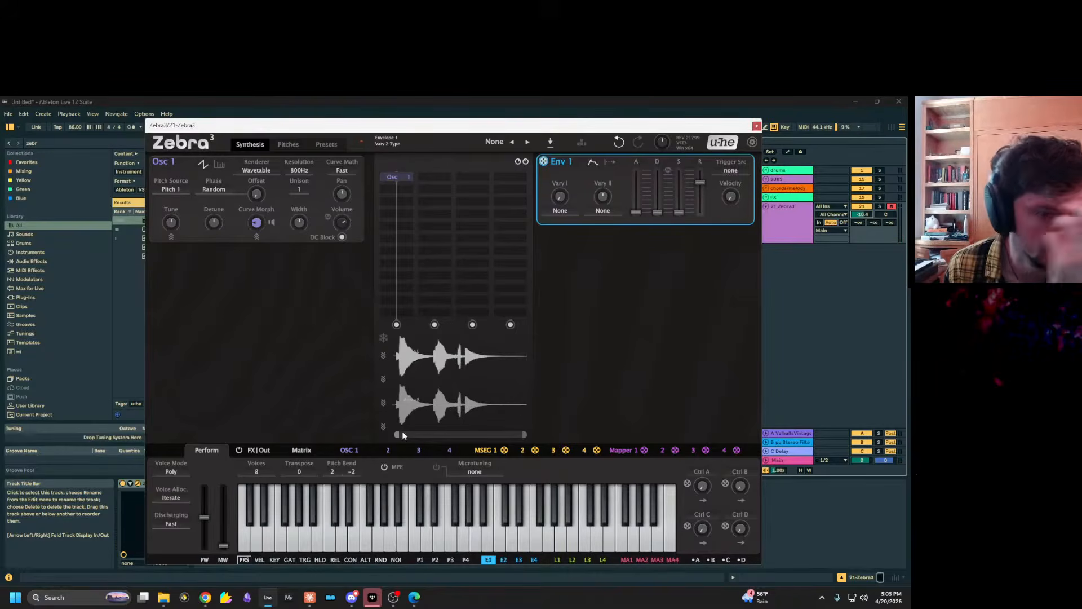
left_click(243, 560)
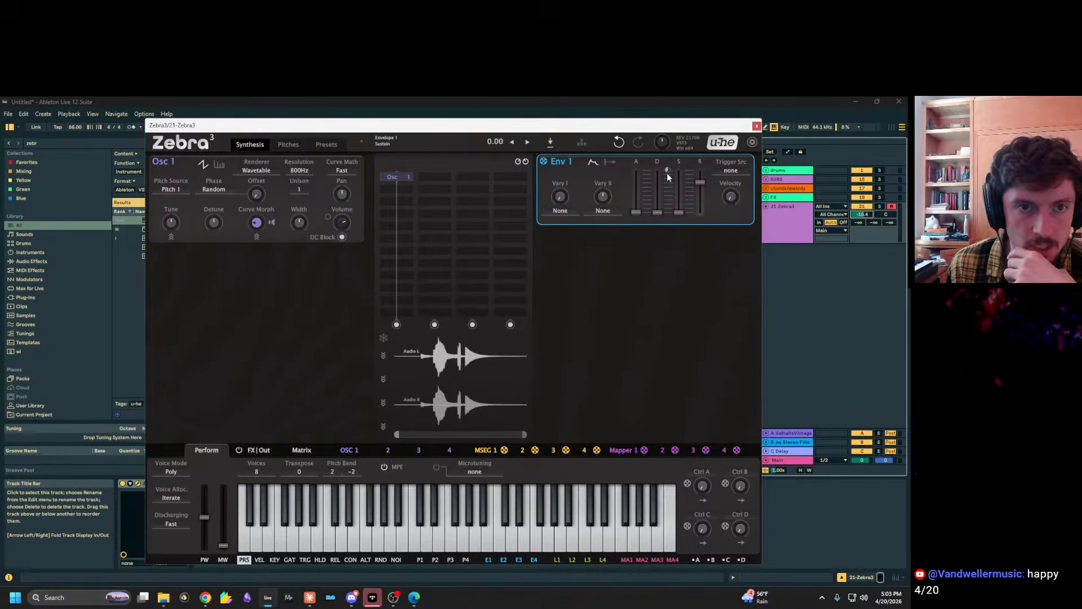
left_click_drag(668, 171, 667, 146)
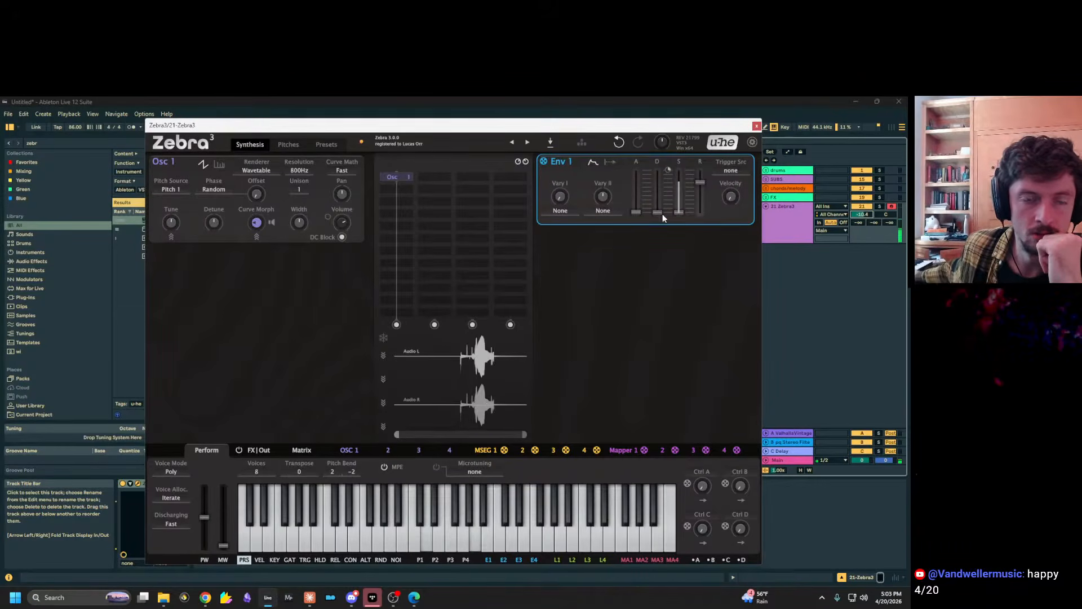
left_click_drag(635, 213, 636, 203)
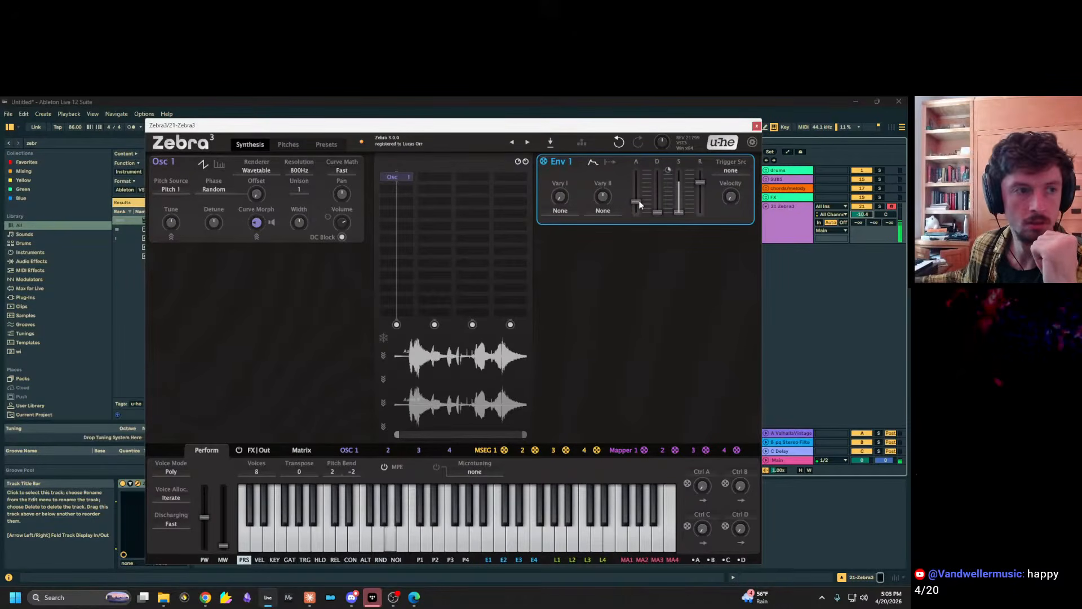
Try a lower Curve Morph on Osc 1 and reset the patch to the init preset again.
left_click(272, 223)
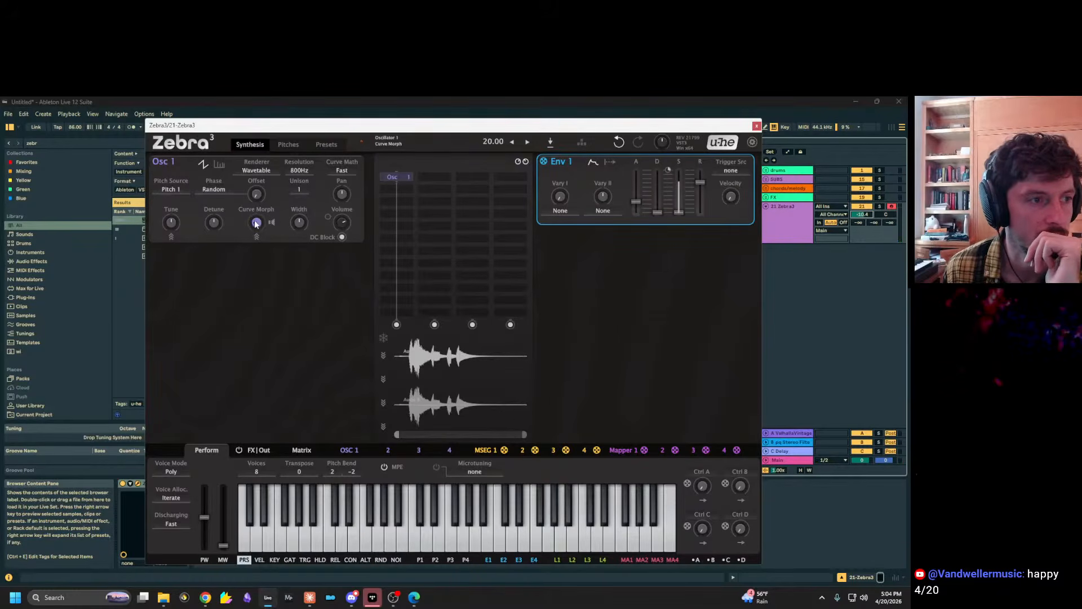
mouse_move(257, 223)
left_mouse_down()
mouse_move(257, 270)
mouse_move(257, 239)
left_mouse_up()
right_click(391, 146)
left_click(409, 153)
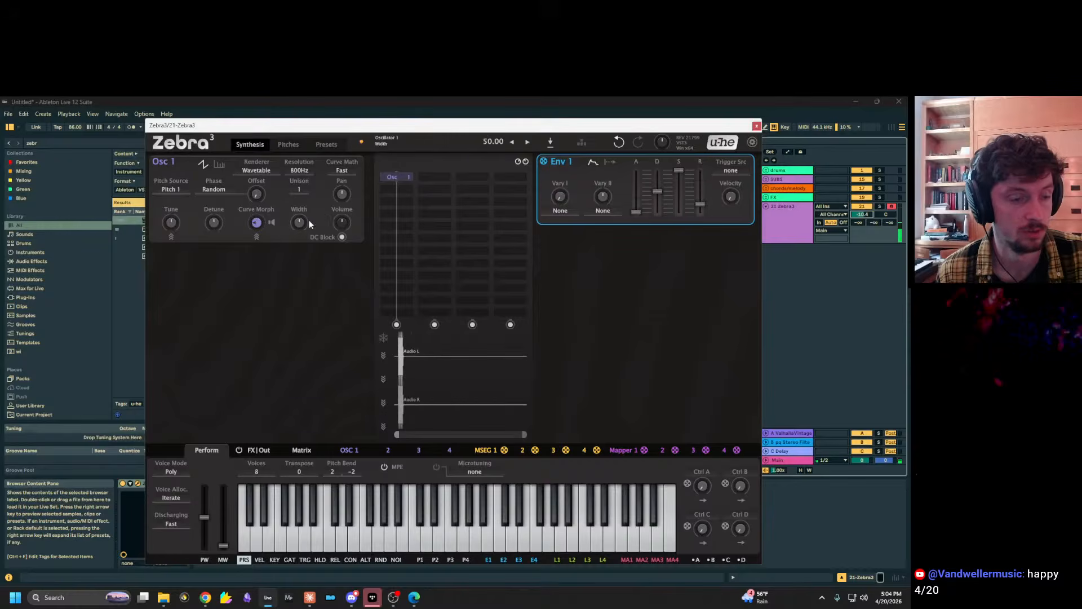
Open Osc 1's curve editor, switch its Listen mode away from Live and set Curve Morph to 28.
mouse_move(261, 225)
left_mouse_down()
mouse_move(261, 194)
mouse_move(261, 236)
mouse_move(261, 181)
mouse_move(261, 227)
mouse_move(261, 213)
left_mouse_up()
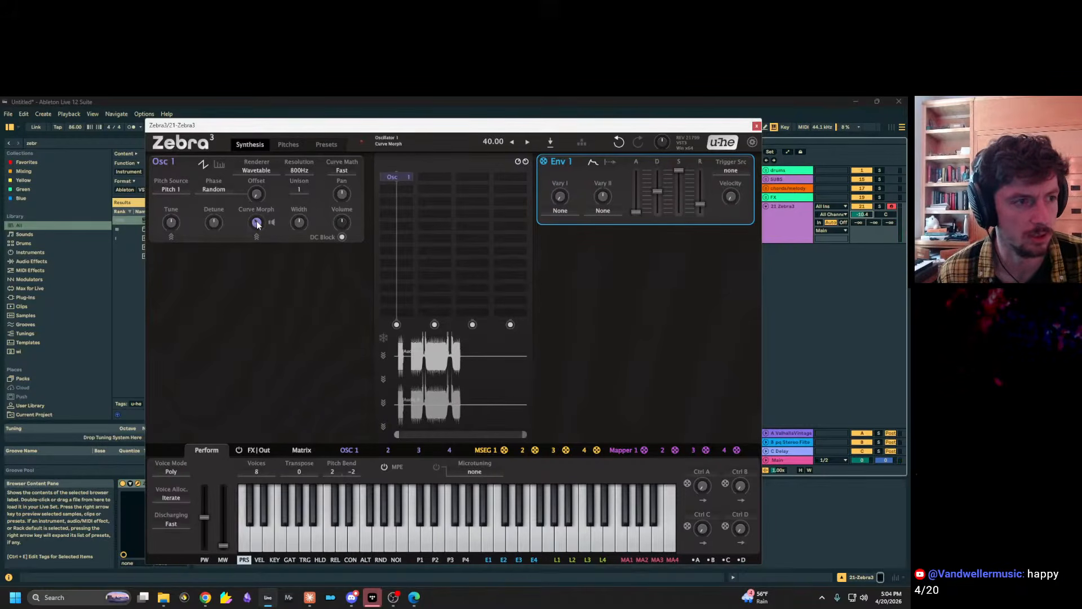
left_click(349, 451)
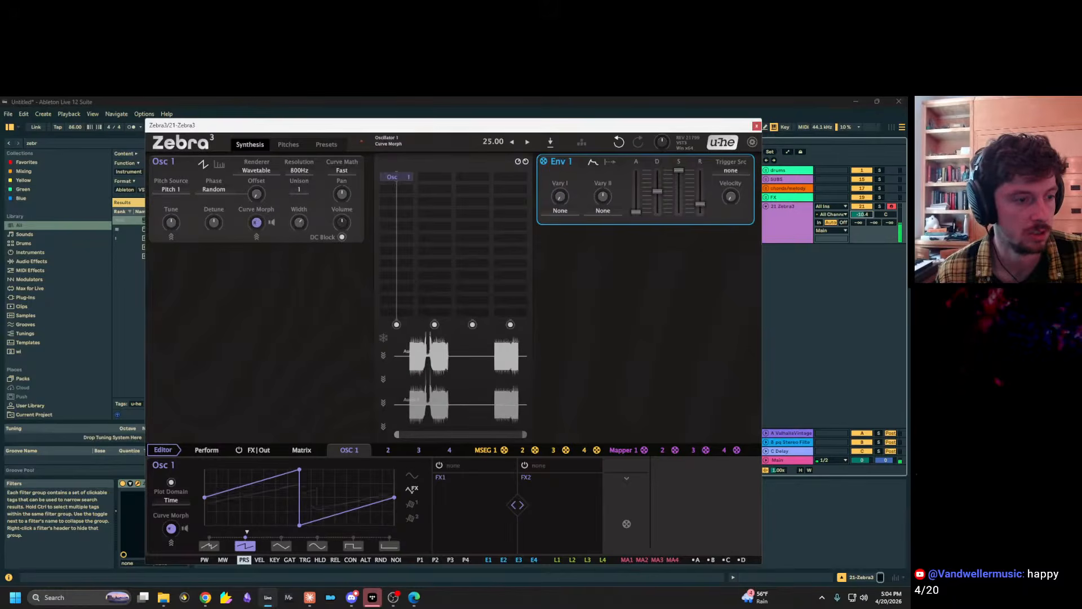
left_click(273, 222)
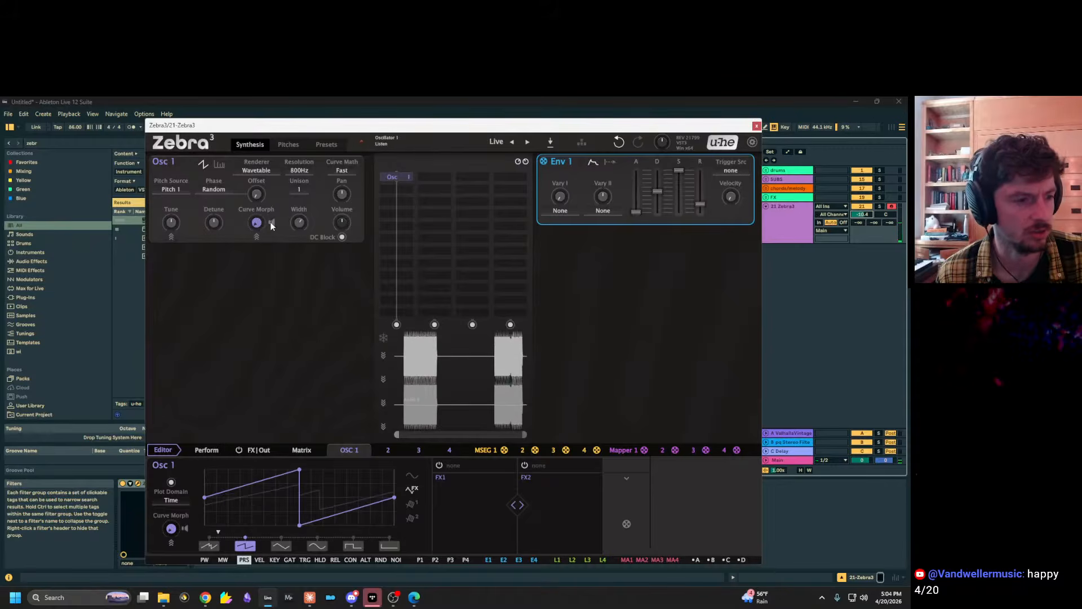
left_click(273, 224)
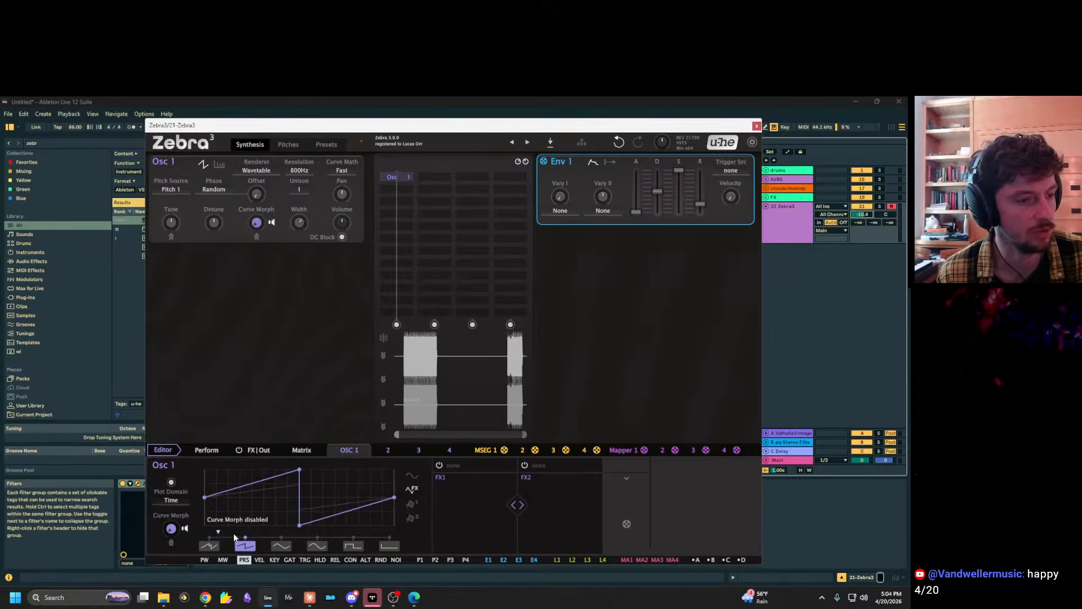
left_click_drag(257, 224, 257, 199)
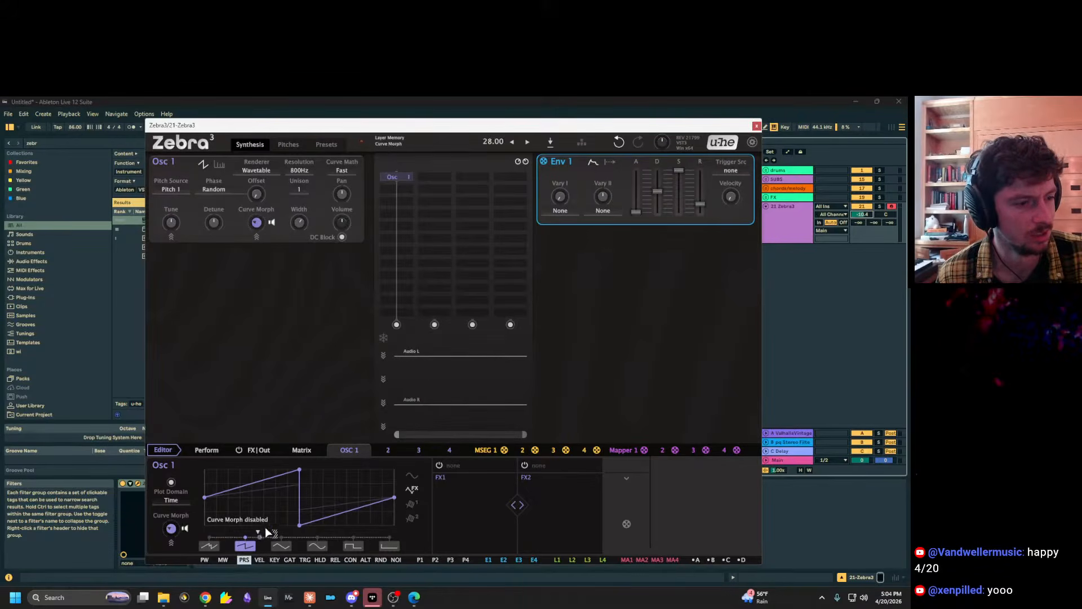
Try pulling the peak of Osc 1's second curve down in the curve editor and moving it back to the top.
mouse_move(298, 471)
left_mouse_down()
mouse_move(299, 524)
mouse_move(304, 430)
mouse_move(292, 516)
mouse_move(299, 462)
left_mouse_up()
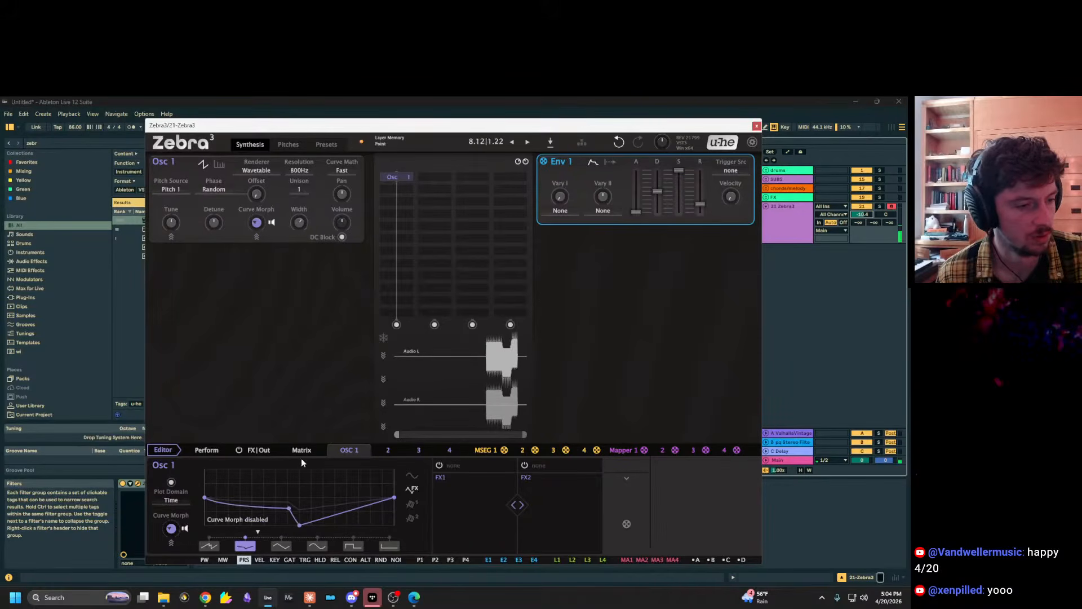
left_click_drag(290, 509, 310, 442)
left_click_drag(269, 481, 269, 489)
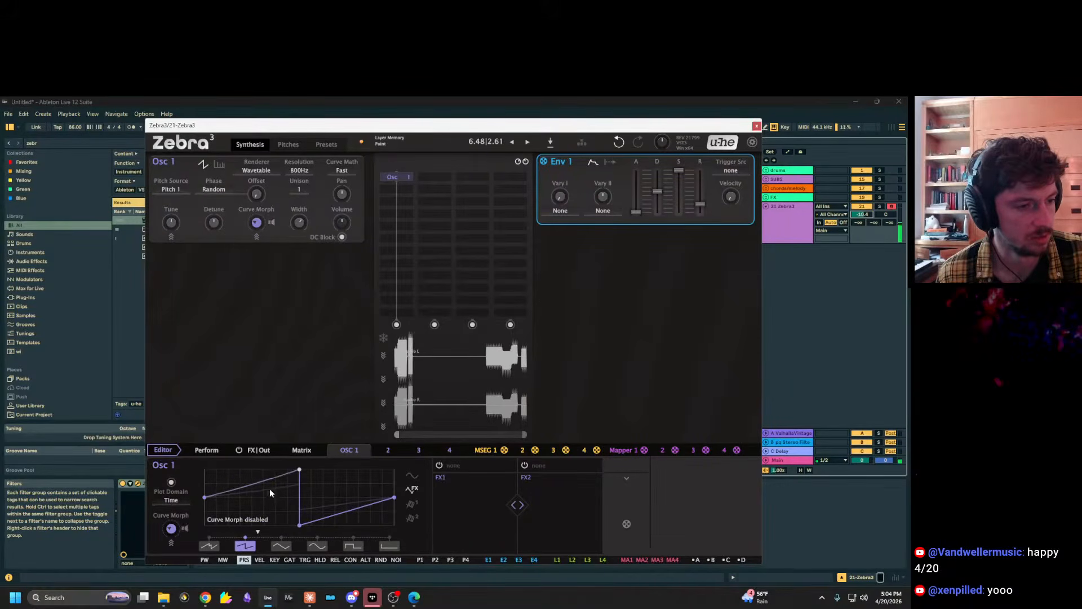
Return Osc 1's Listen mode to Live and set Curve Morph to 20, trying lower and higher settings.
left_click(271, 224)
mouse_move(257, 223)
left_mouse_down()
mouse_move(257, 163)
mouse_move(257, 244)
left_mouse_up()
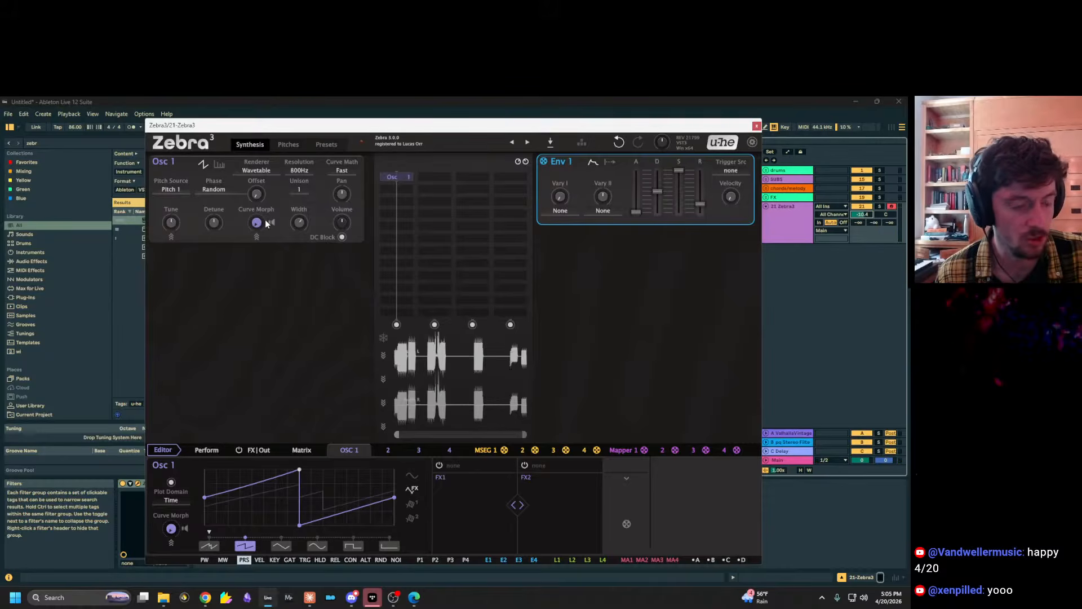
left_click_drag(267, 224, 267, 213)
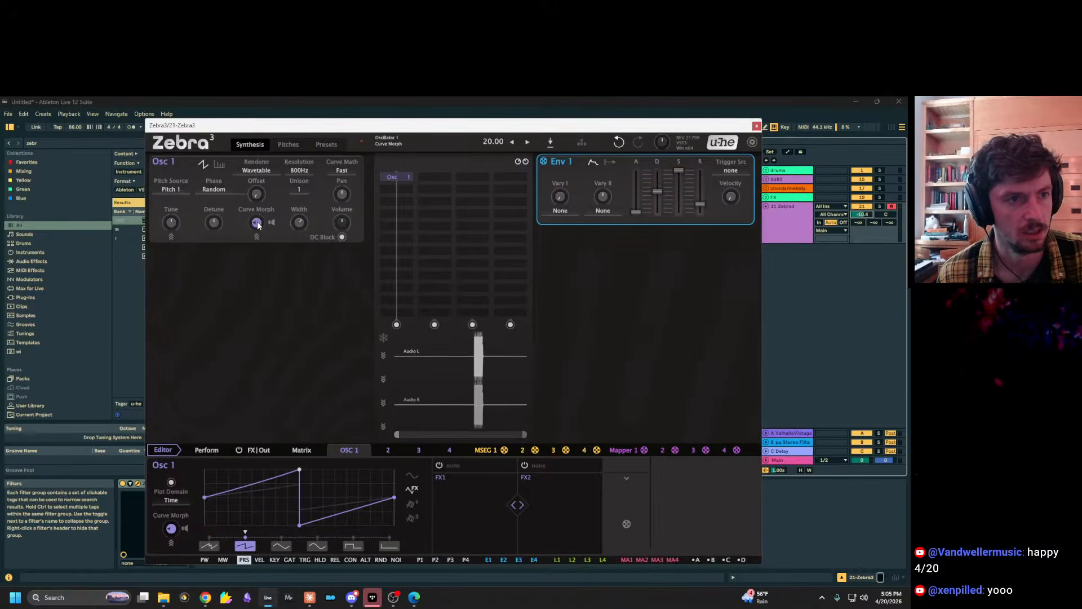
left_click_drag(256, 222, 256, 222)
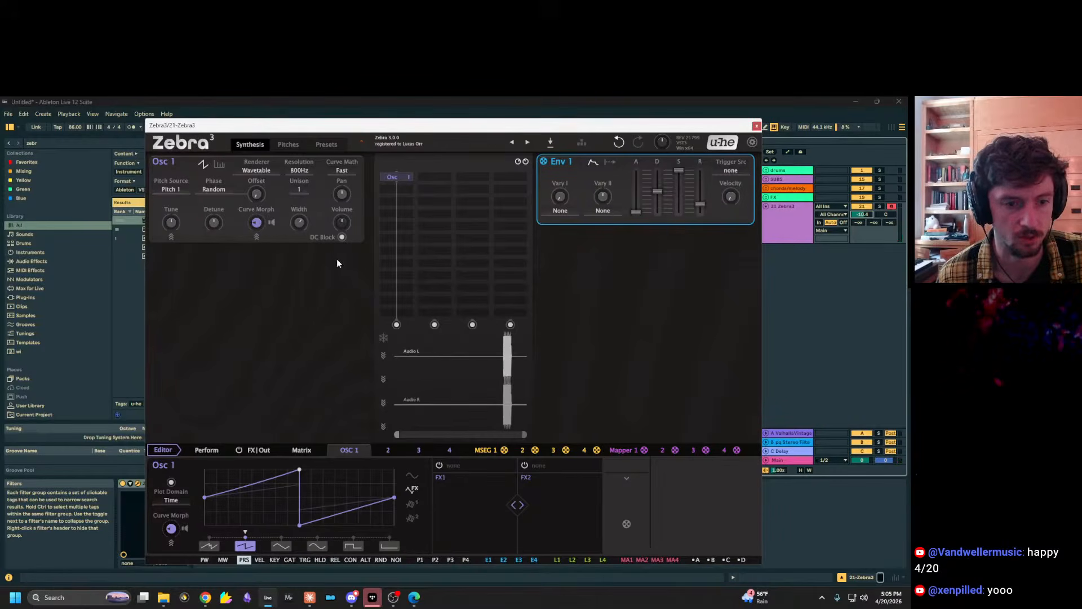
mouse_move(256, 222)
left_mouse_down()
mouse_move(256, 186)
mouse_move(257, 231)
mouse_move(257, 219)
left_mouse_up()
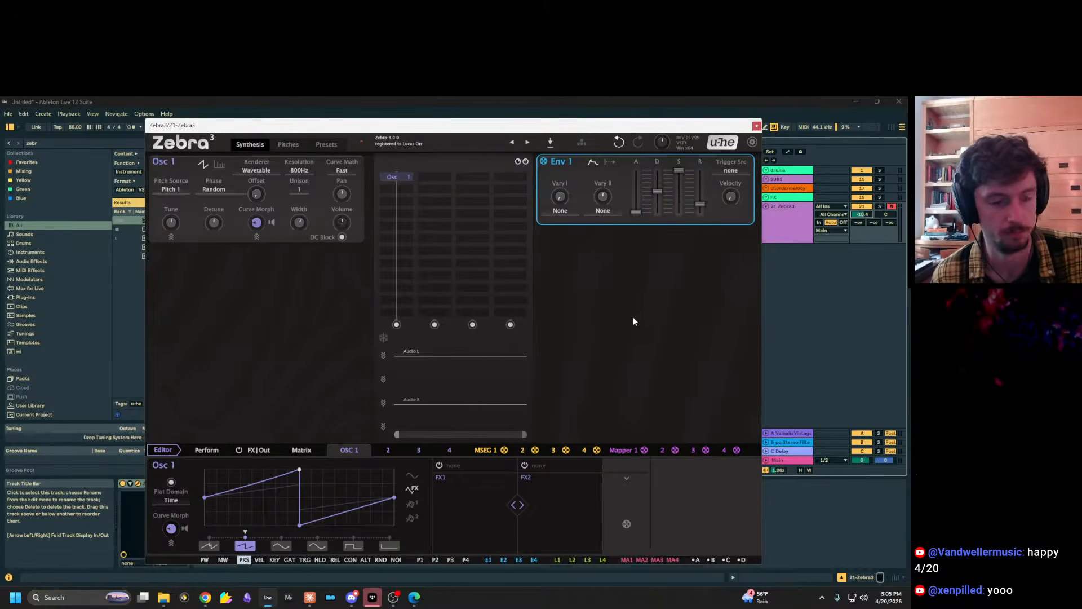
Lengthen Env 1's release to about 3.07 s and play test notes.
key("z")
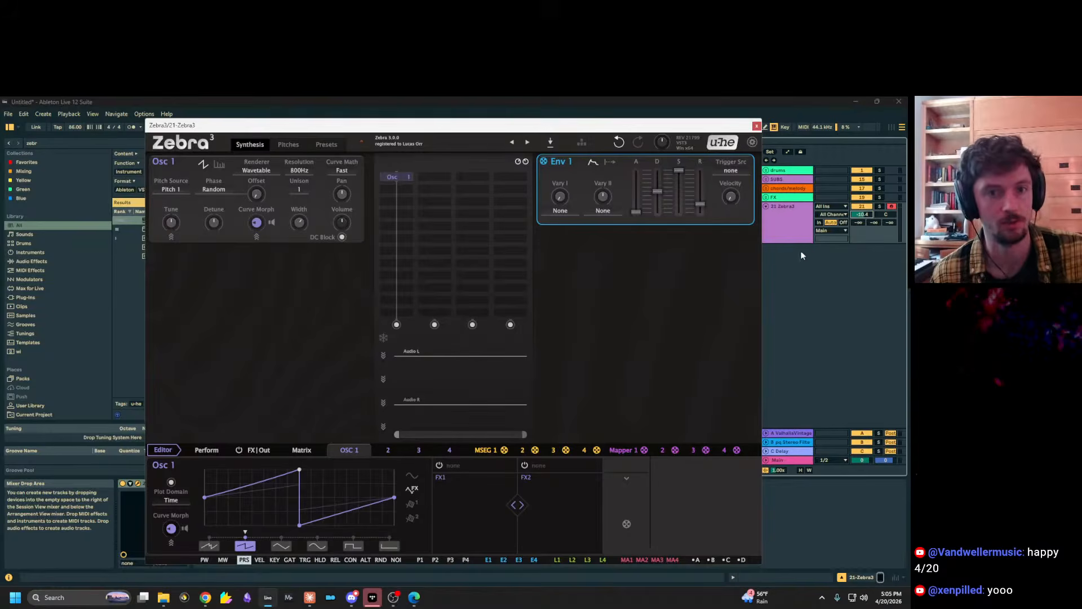
left_click_drag(700, 205, 700, 186)
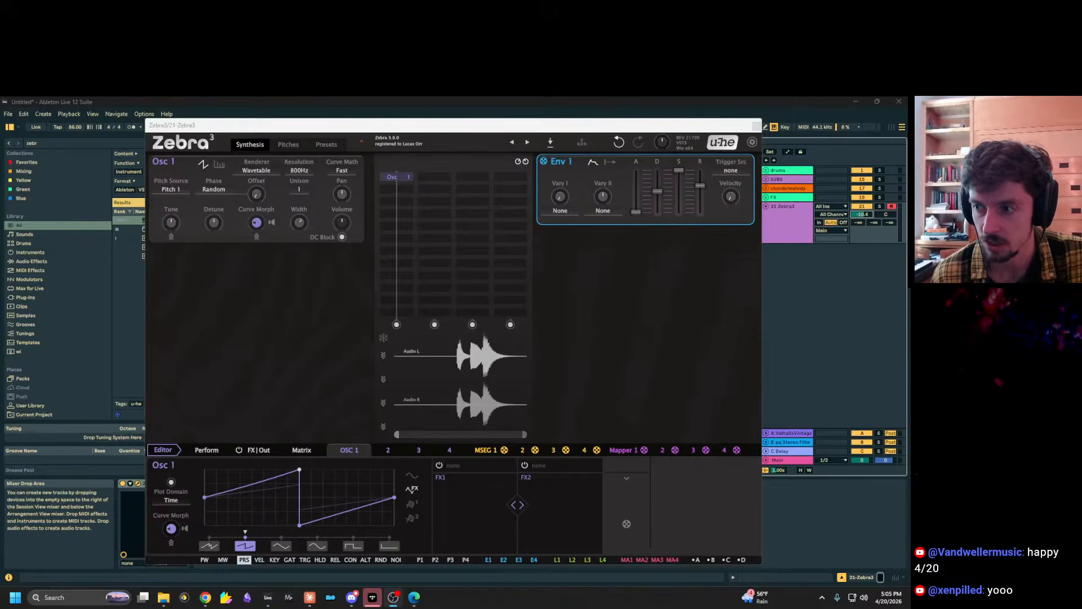
left_click(490, 220)
key("x")
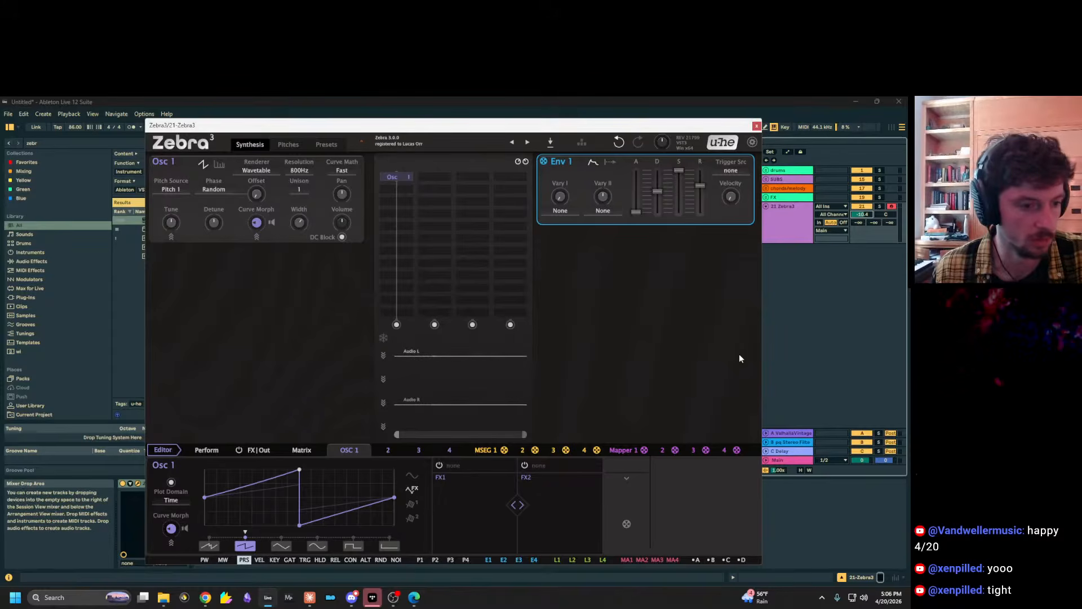
Show the Perform keyboard, move the plugin window up slightly and look through the modulation sources such as VEL and GAT.
left_click(206, 449)
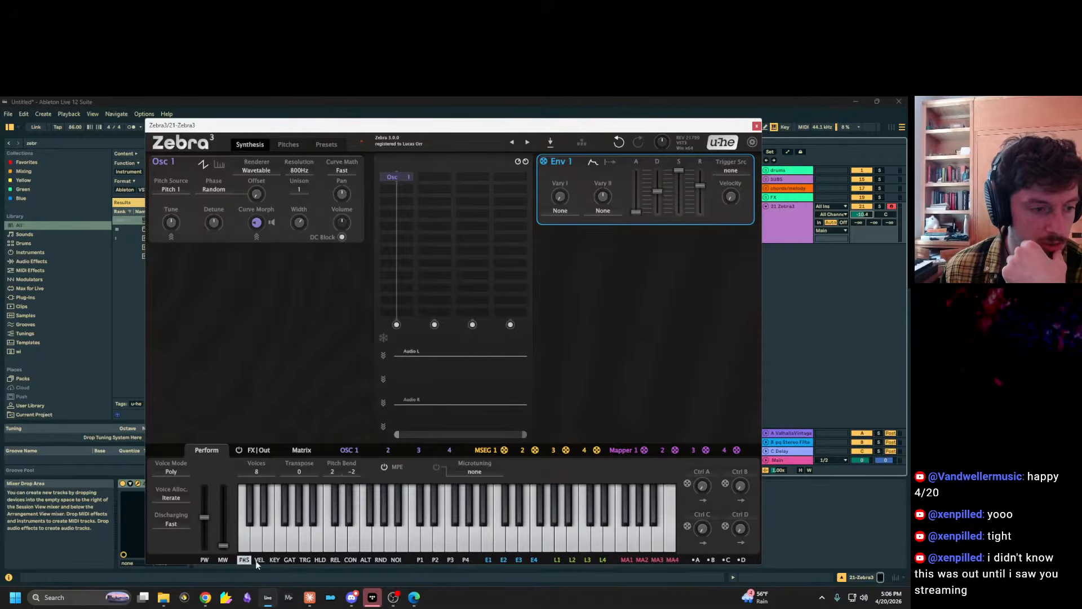
left_click(305, 559)
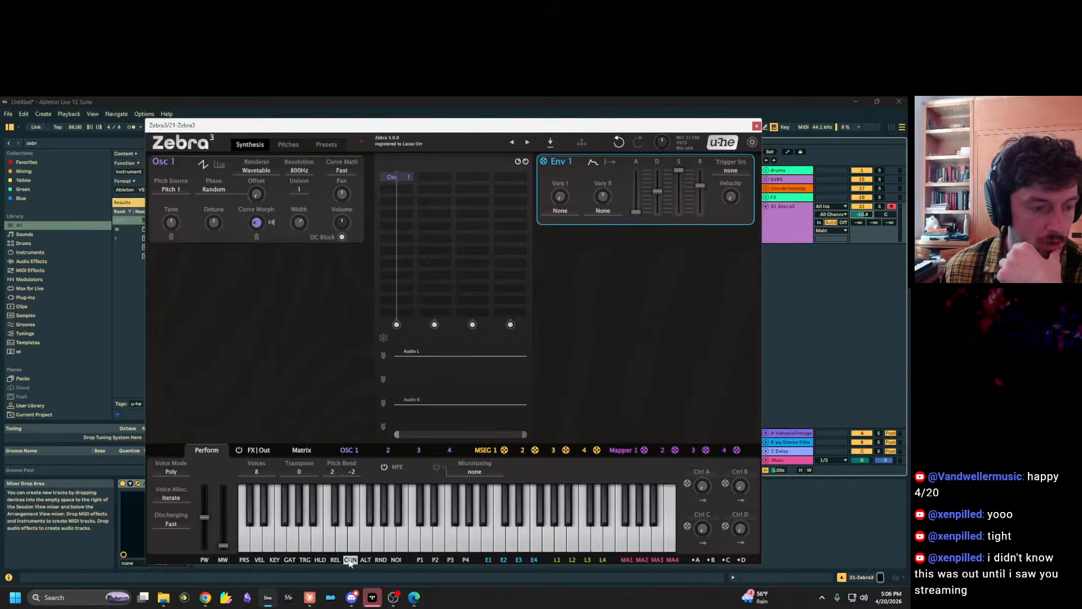
left_click_drag(491, 125, 485, 110)
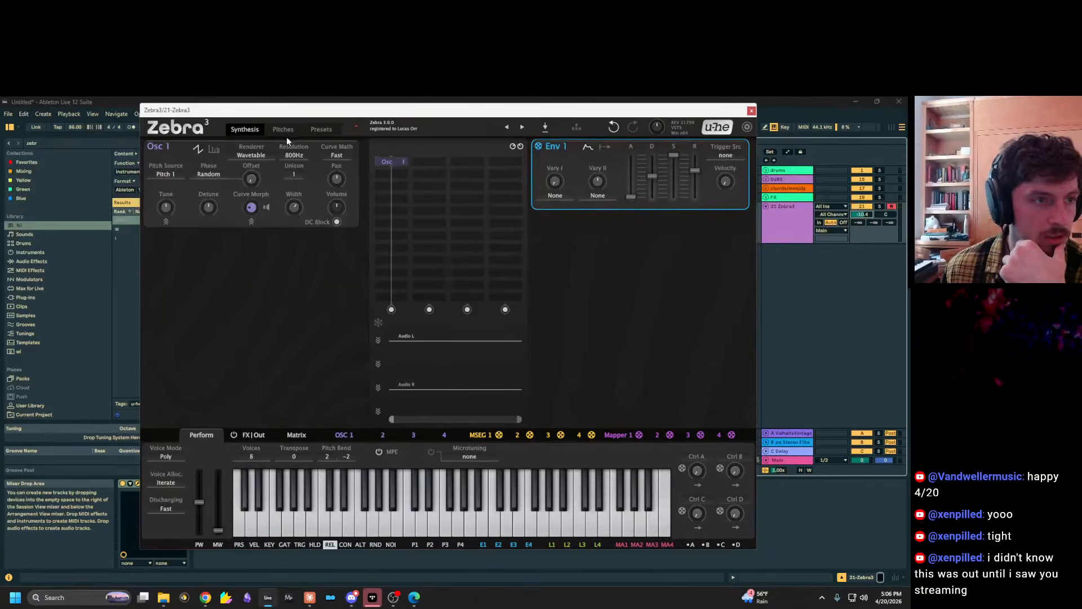
left_click(254, 544)
left_click(284, 545)
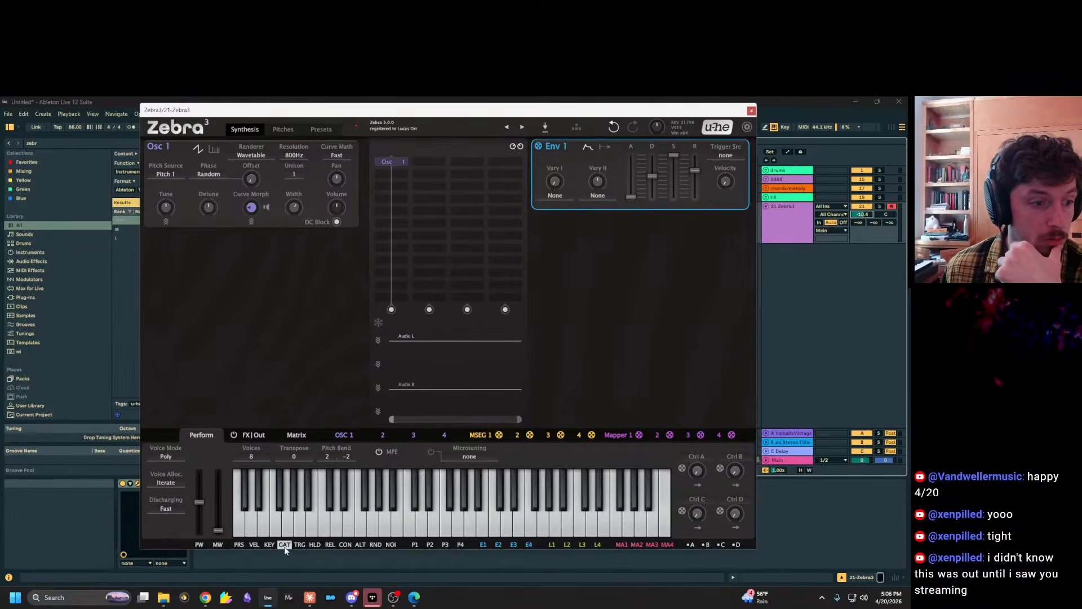
Check the Target Finder options of the REL modulation source and choose Tentacles.
right_click(308, 545)
right_click(329, 546)
left_click(329, 545)
right_click(327, 544)
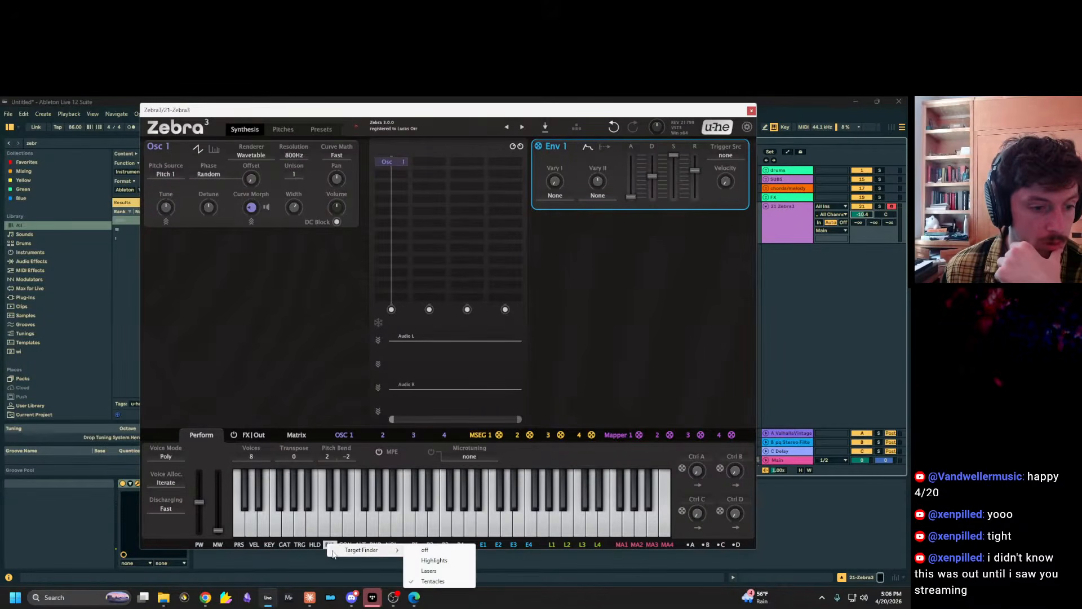
right_click(326, 546)
mouse_move(389, 553)
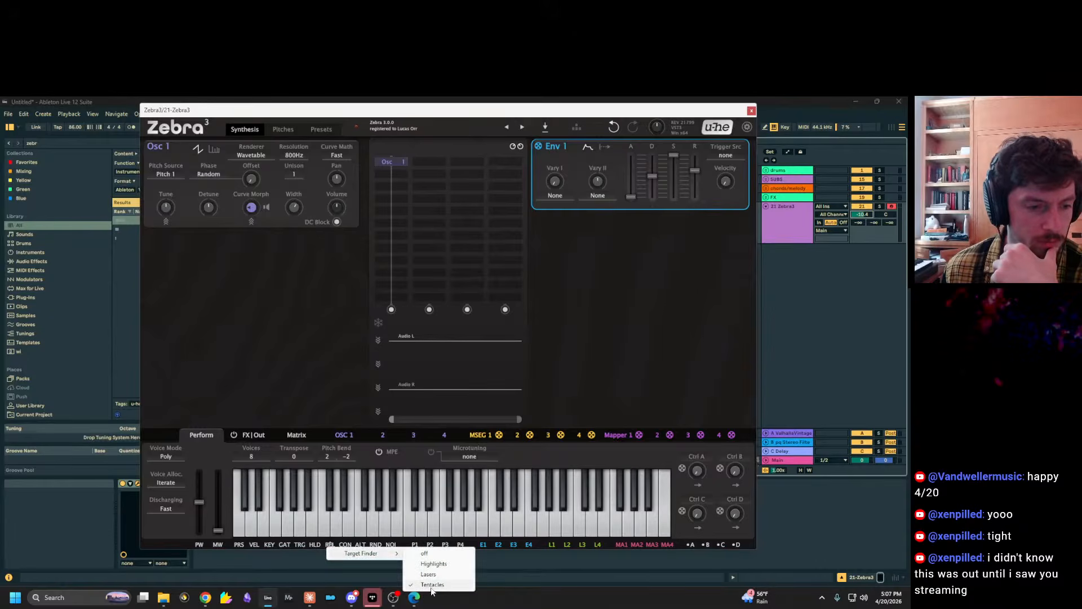
left_click(431, 586)
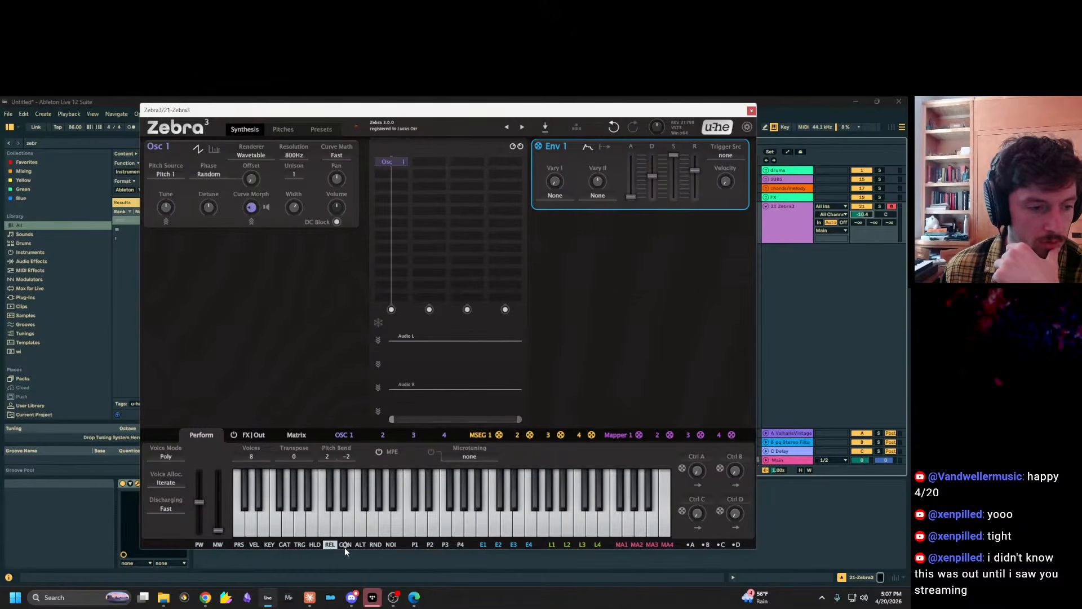
right_click(333, 546)
mouse_move(361, 553)
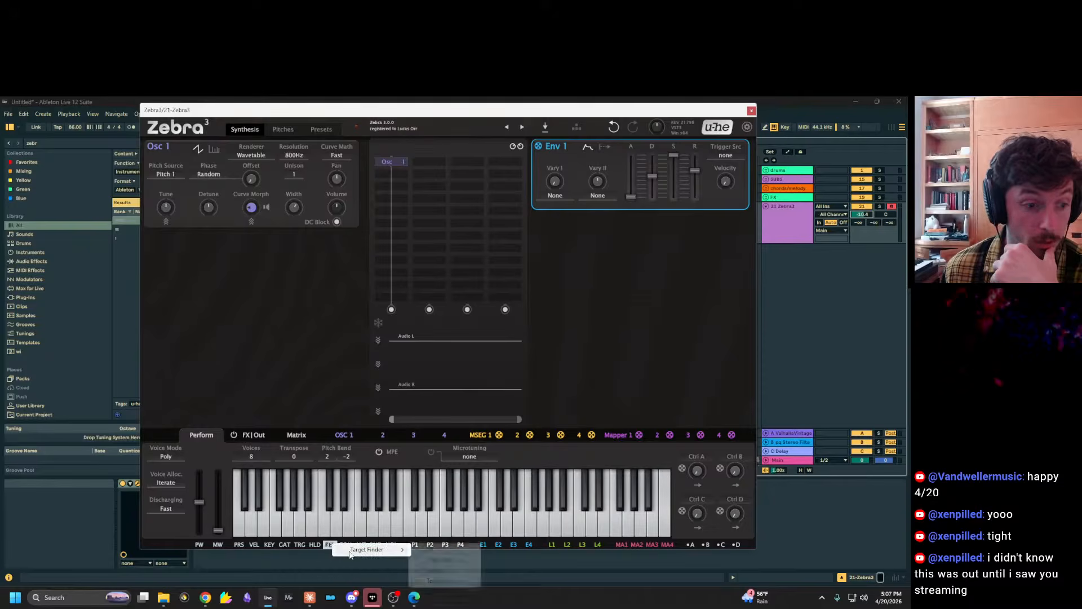
left_click(426, 582)
Switch to the Zebra3 user guide PDF in the browser and search it for "target finder".
left_click(415, 598)
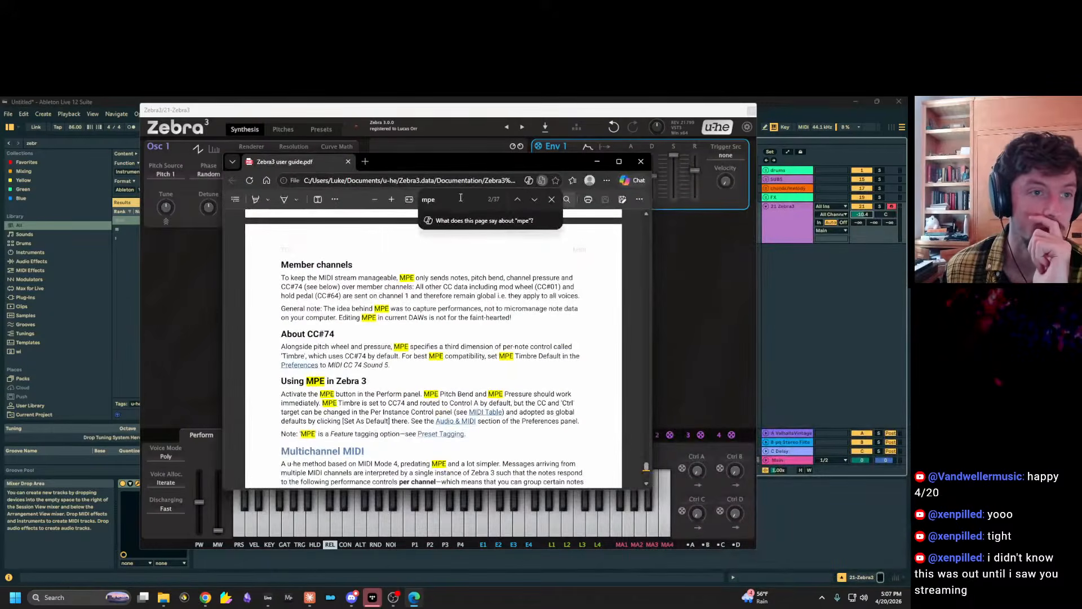
left_click(460, 198)
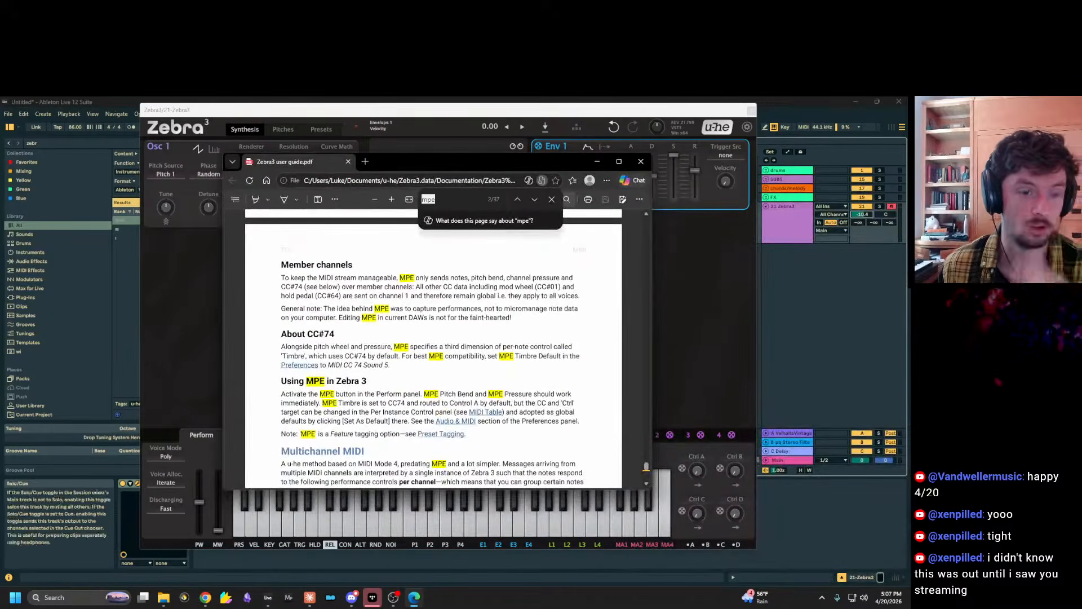
type("target")
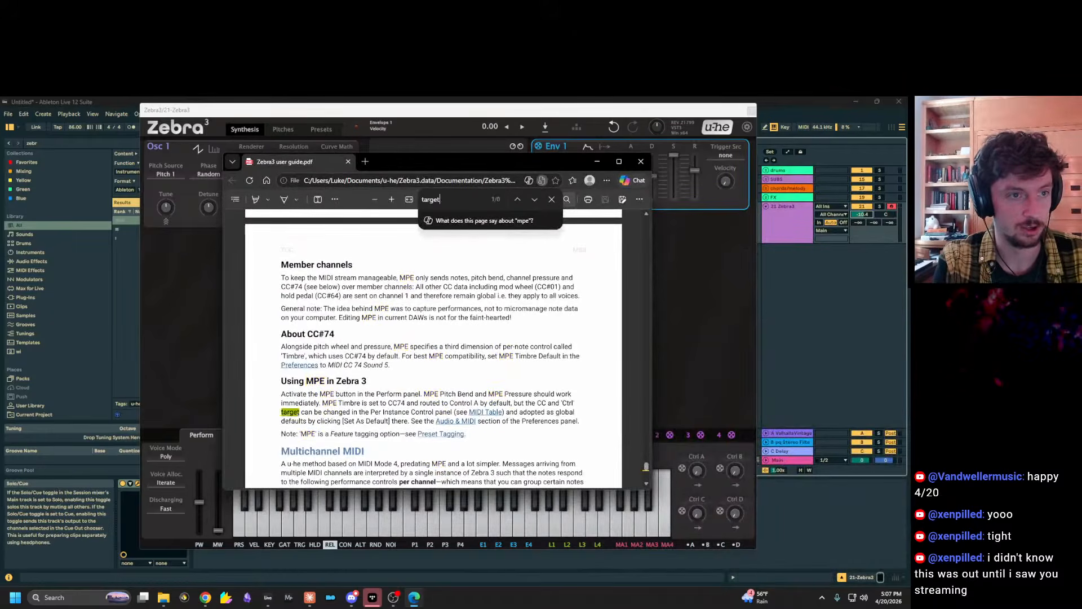
type(" rinder")
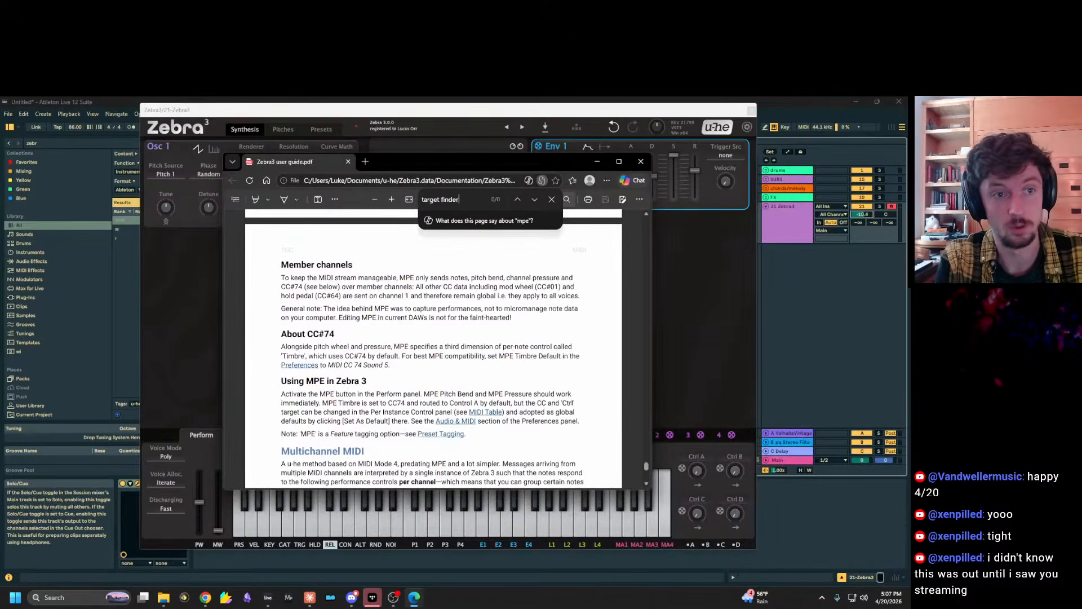
key("Return")
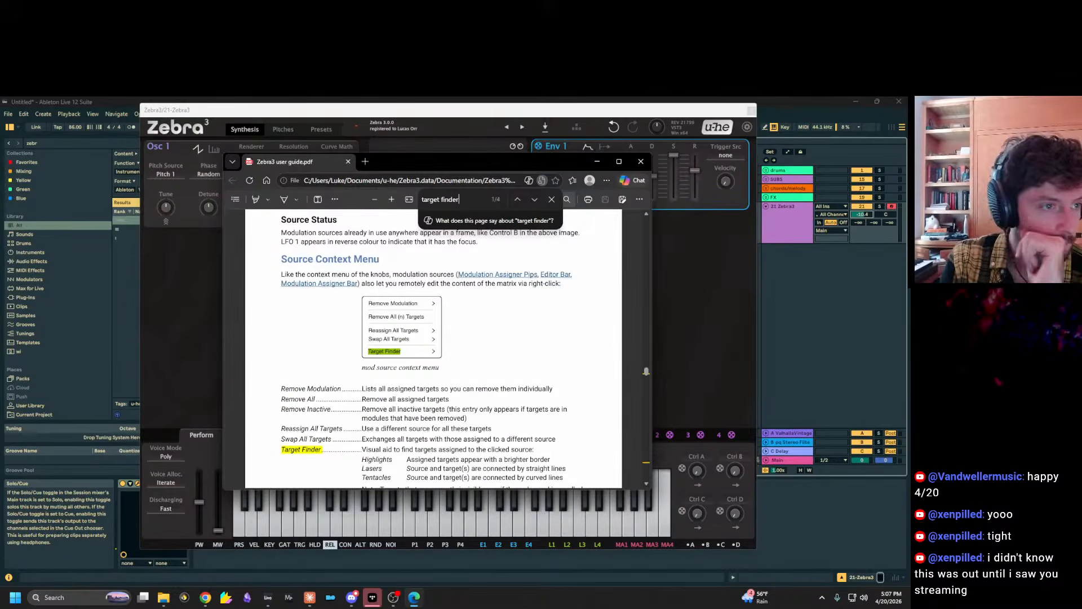
Read the Source Context Menu section of the guide and highlight the Target Finder description.
scroll(442, 345, "up", 1)
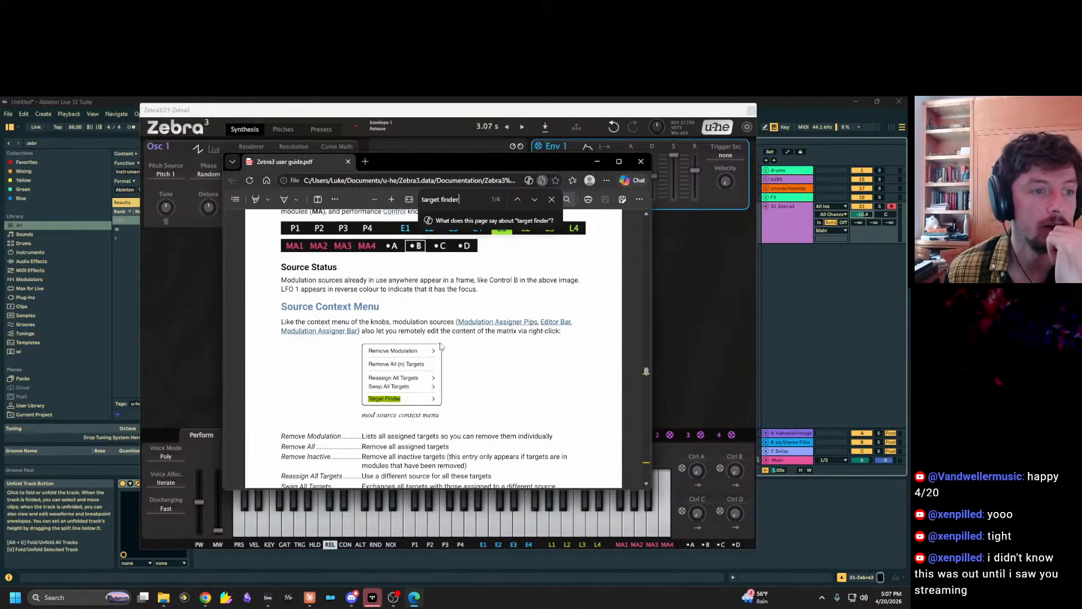
scroll(446, 345, "up", 1)
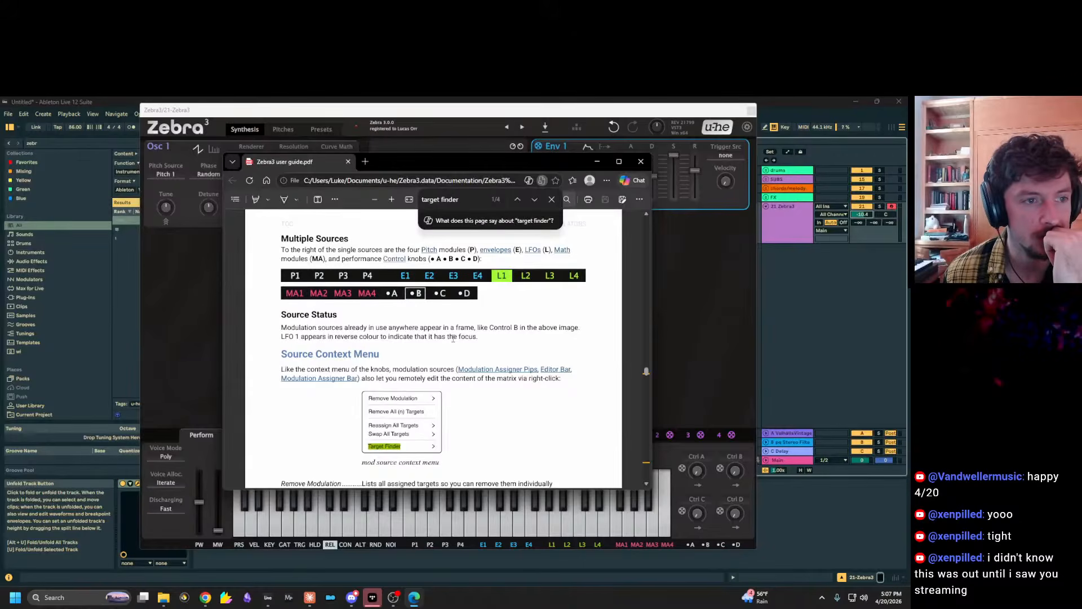
scroll(453, 338, "down", 1)
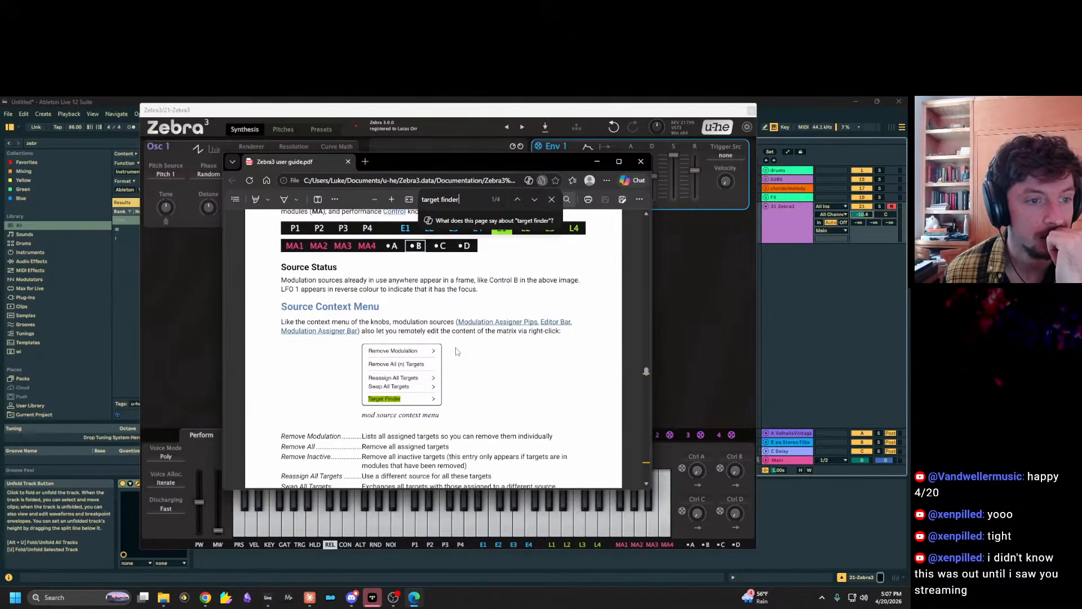
scroll(456, 351, "down", 2)
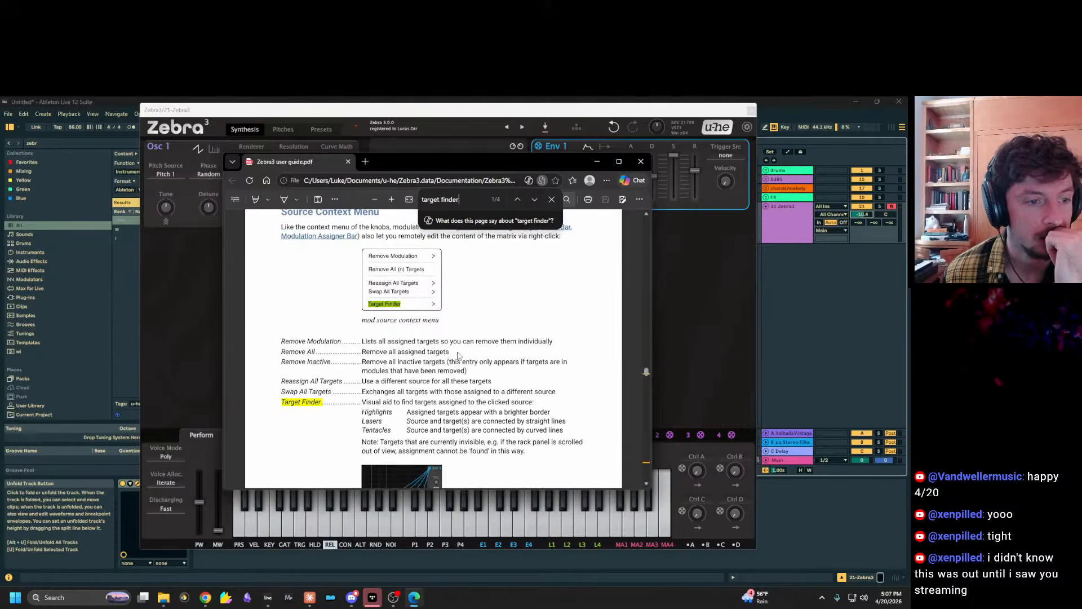
scroll(457, 355, "down", 1)
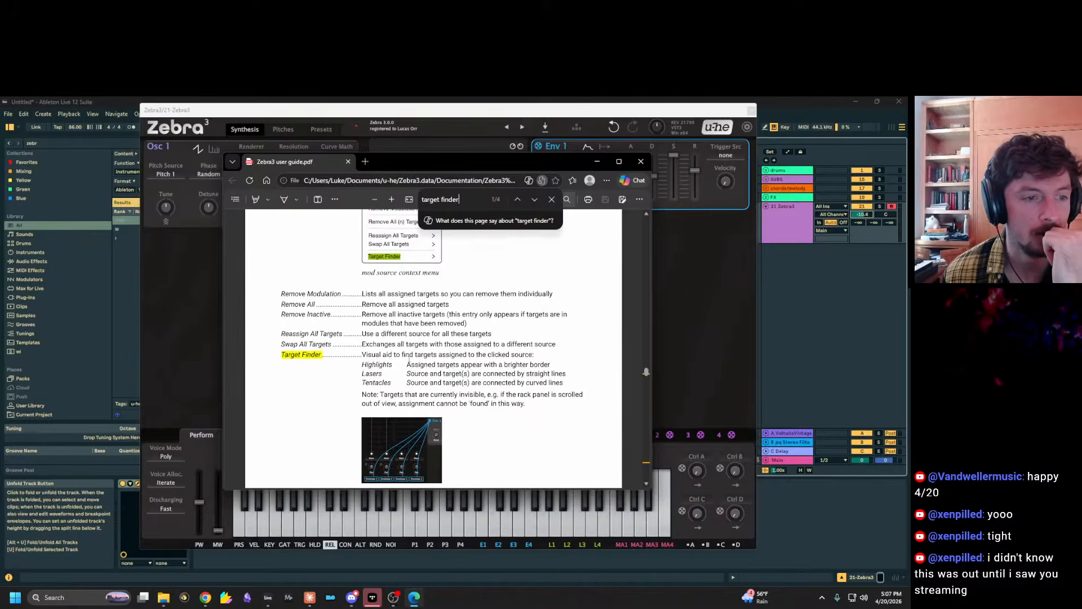
left_click_drag(358, 356, 543, 401)
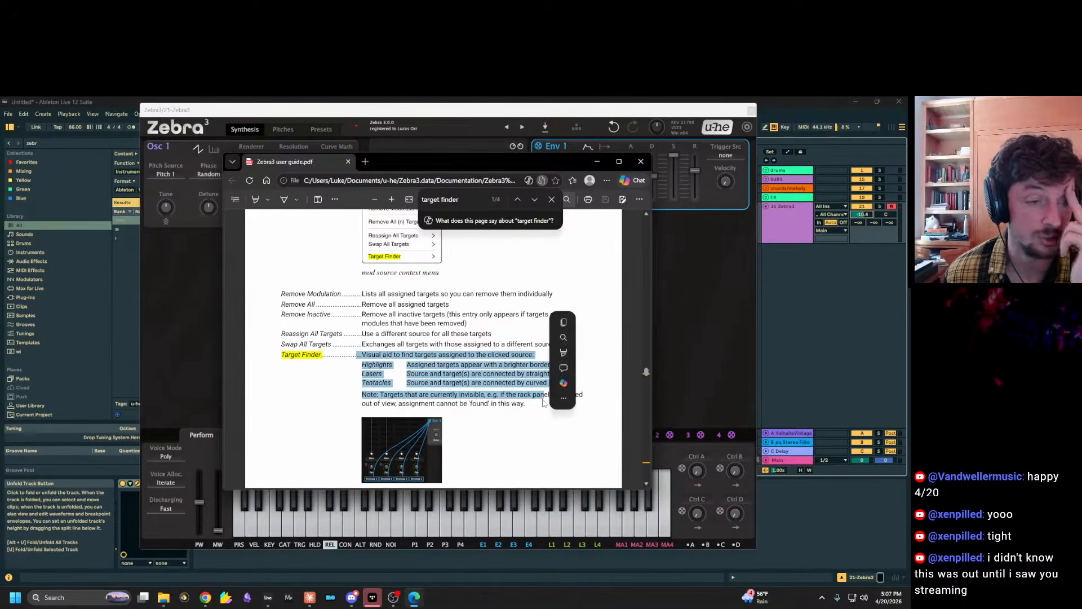
Switch back to the Zebra3 plugin and play test notes with the current patch.
left_click(659, 276)
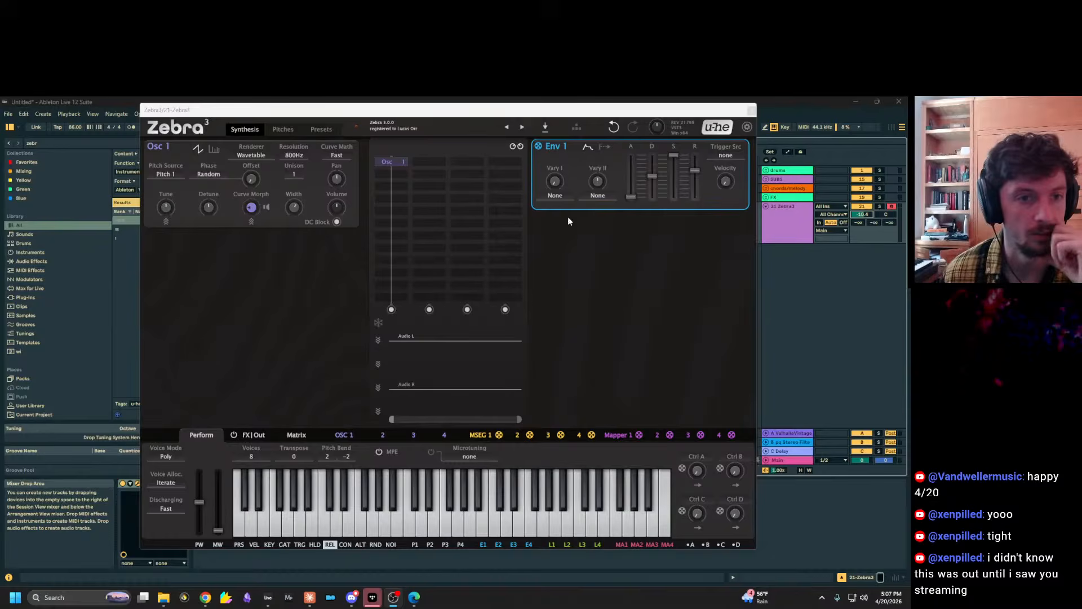
left_click(648, 279)
key("a")
key("z")
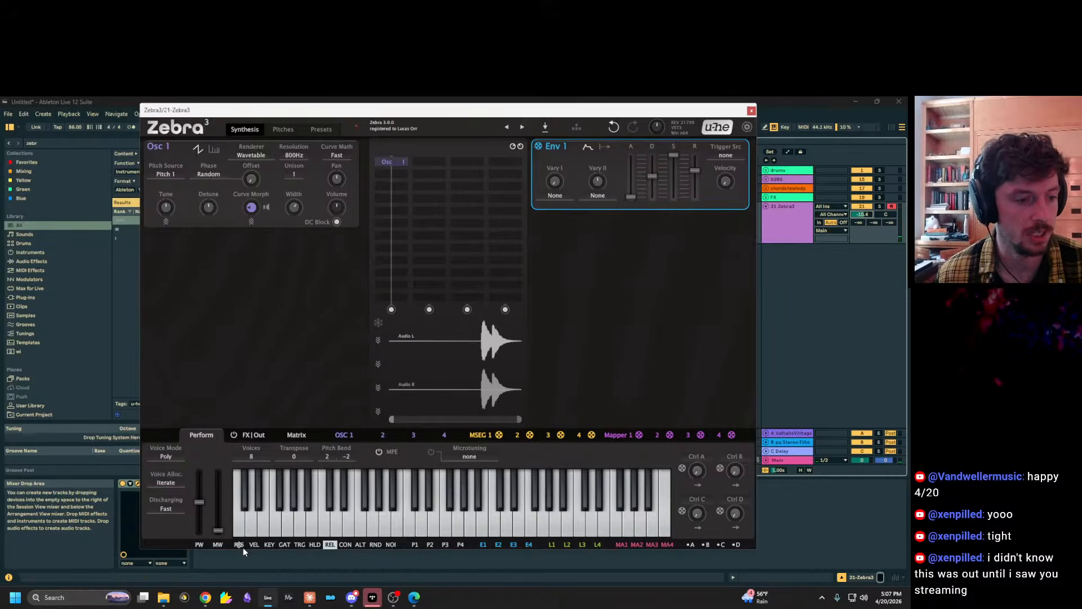
Return to the Zebra3 user guide PDF and search it for "mpe".
left_click(413, 598)
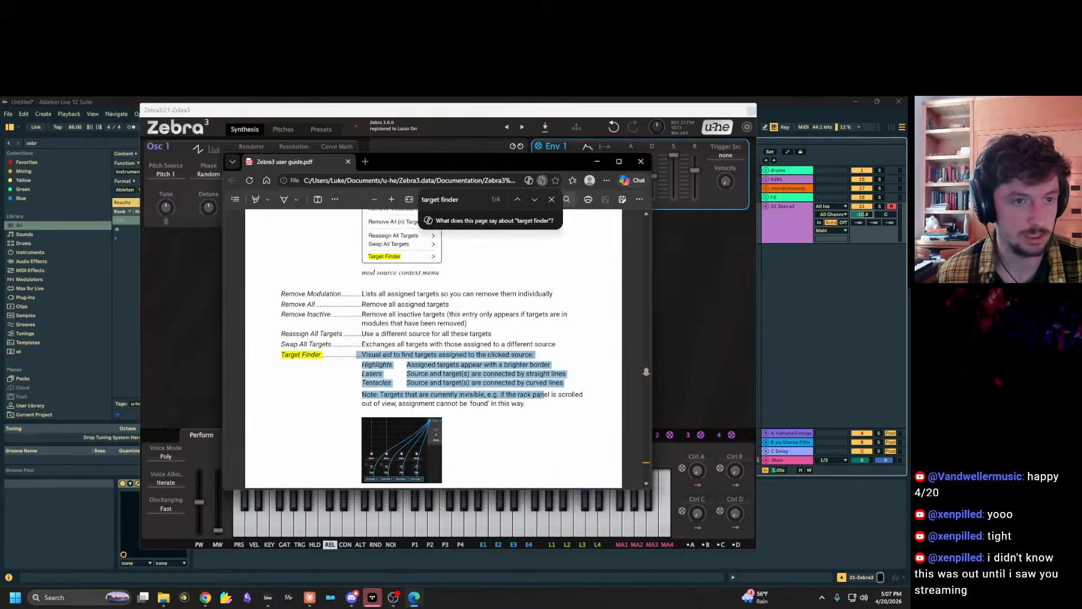
left_click(543, 324)
key("ctrl+f")
type("mpe")
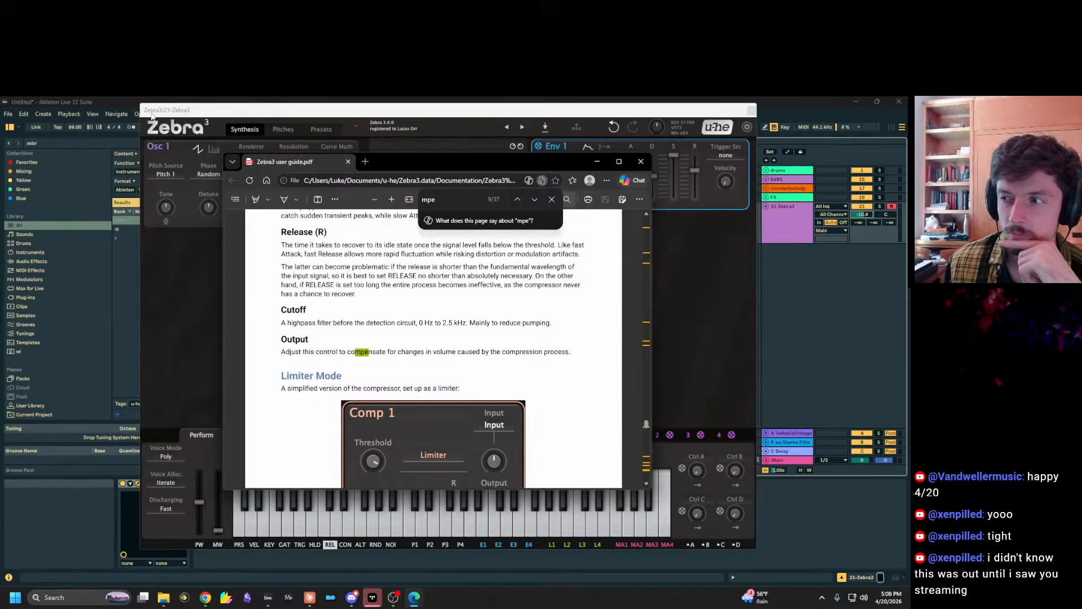
Step back through the "mpe" matches to the MPE entry among the Perform controls and read that section.
left_click(518, 197)
left_click(529, 199)
left_click(517, 197)
left_click(516, 197)
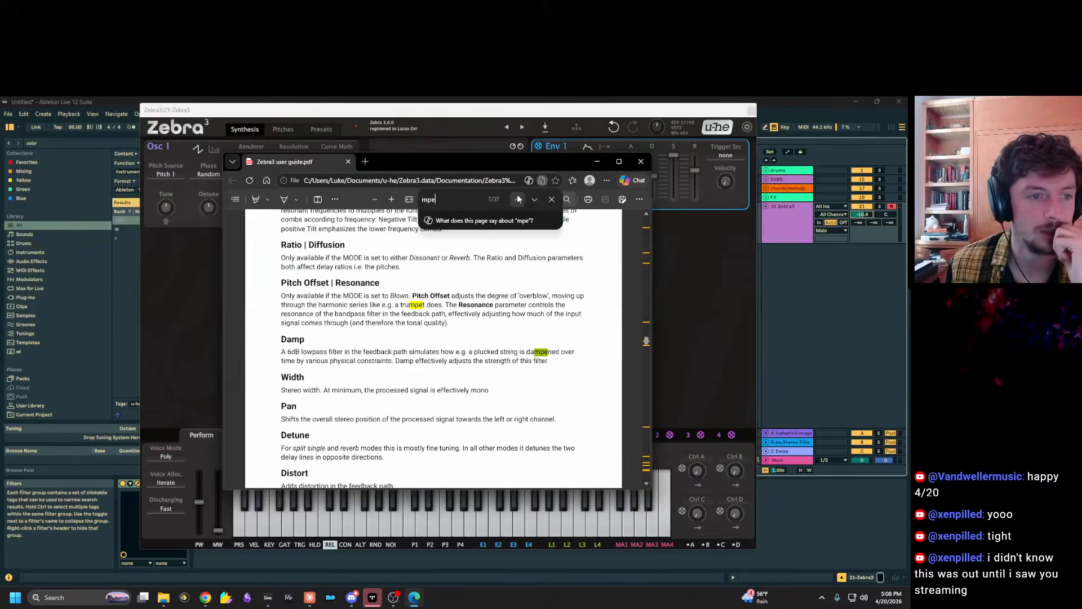
left_click(518, 198)
left_click(518, 198)
left_click(518, 199)
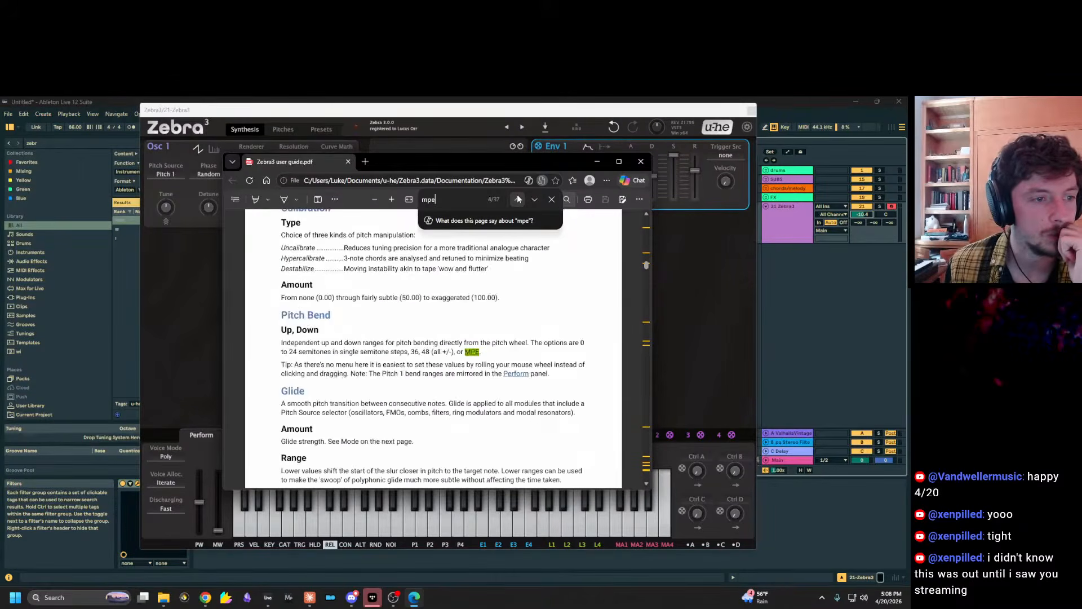
scroll(316, 298, "down", 2)
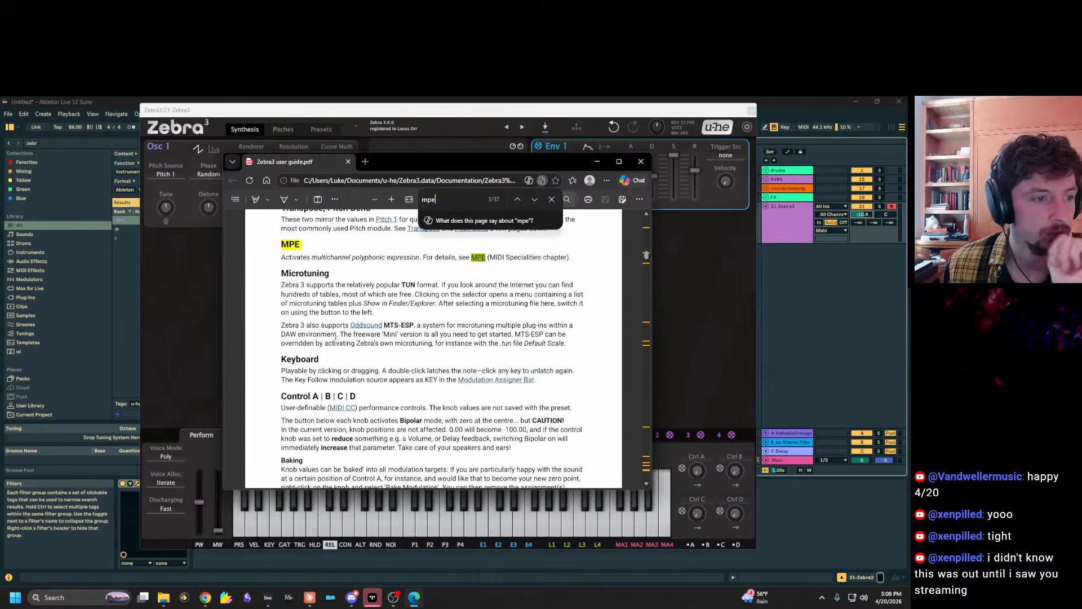
Follow the MPE cross-reference to the MIDI Specialities chapter and read "From MIDI to MPE", highlighting the passages on enabling MPE and controller values.
scroll(486, 322, "up", 2)
left_click(478, 306)
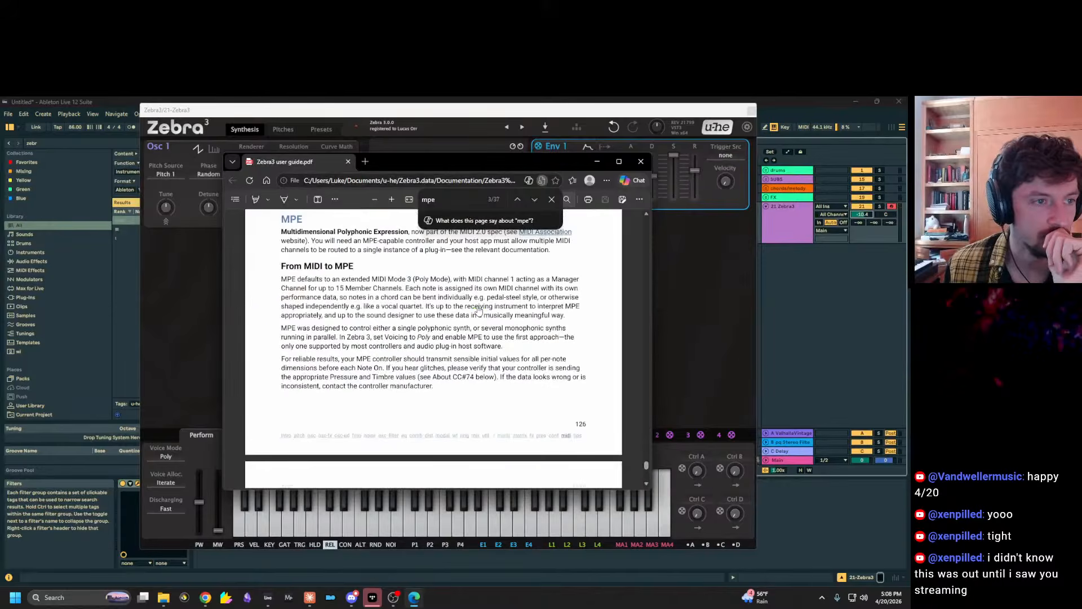
scroll(478, 310, "up", 1)
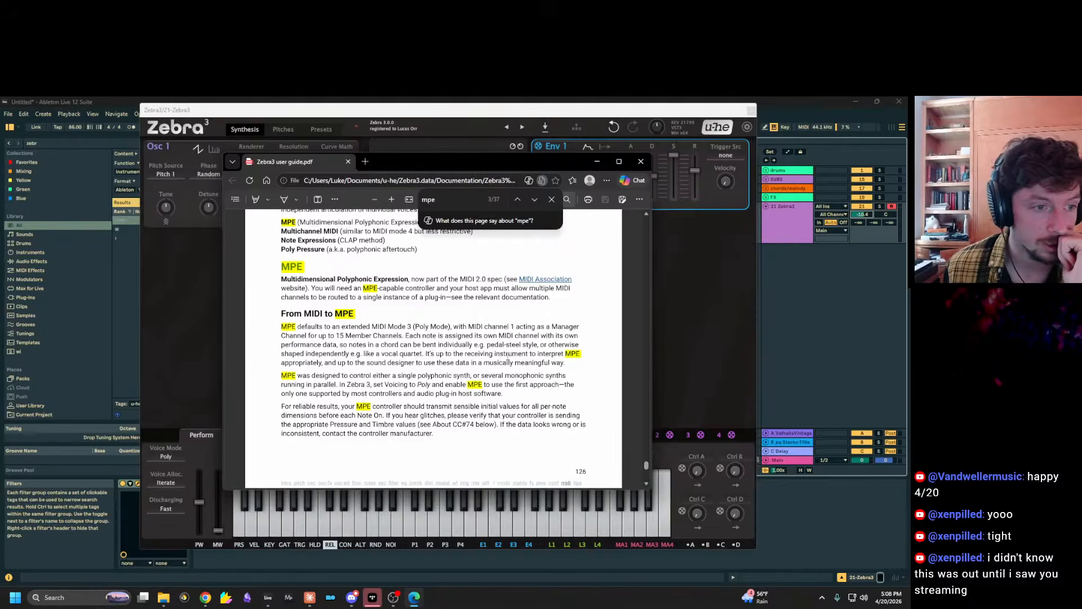
left_click_drag(287, 385, 495, 385)
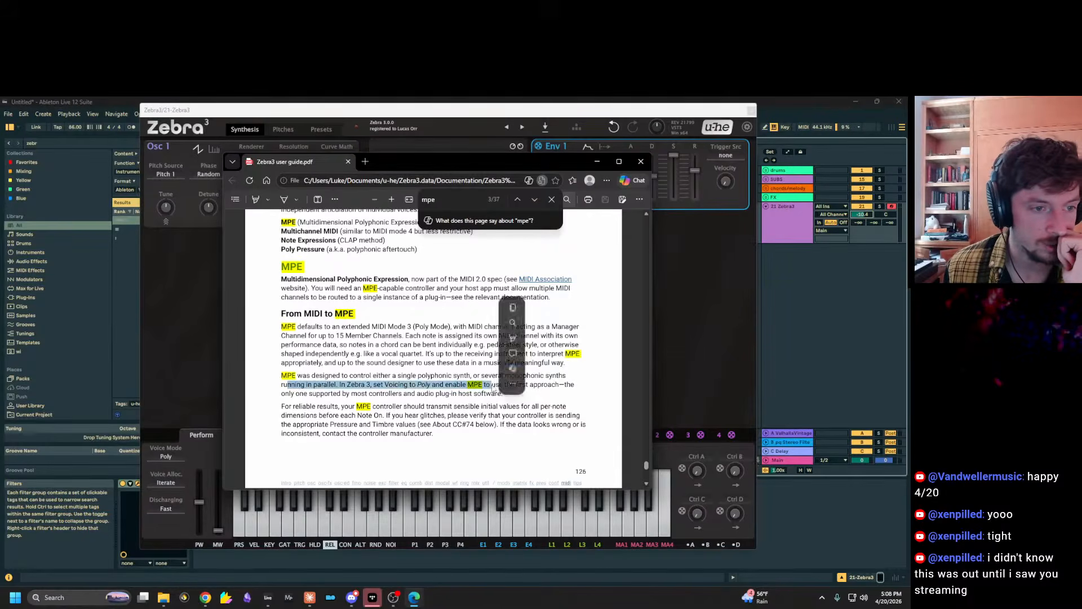
left_click(468, 385)
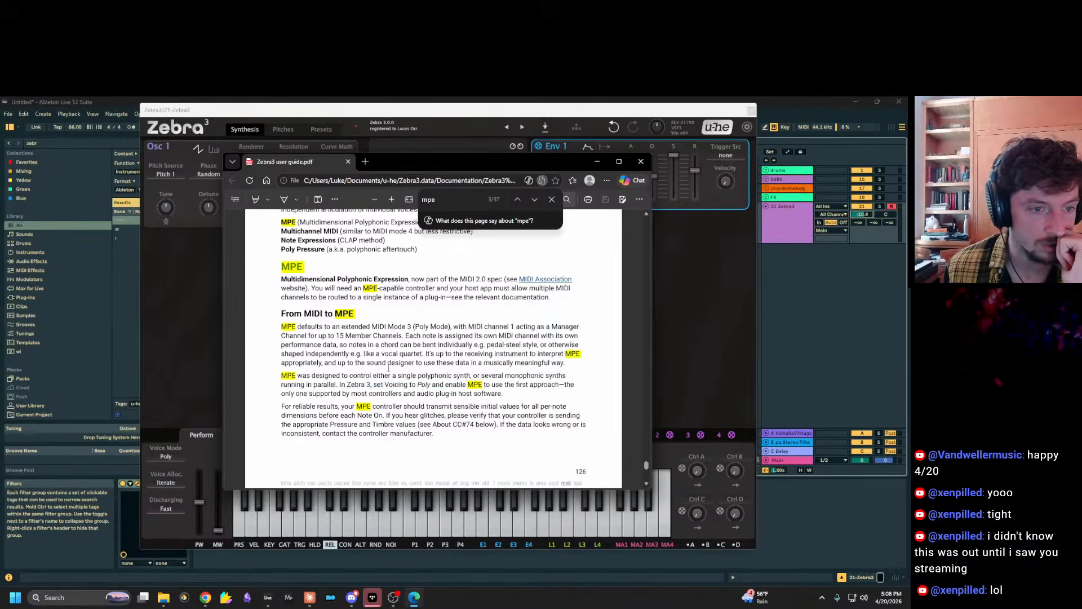
scroll(318, 358, "down", 3)
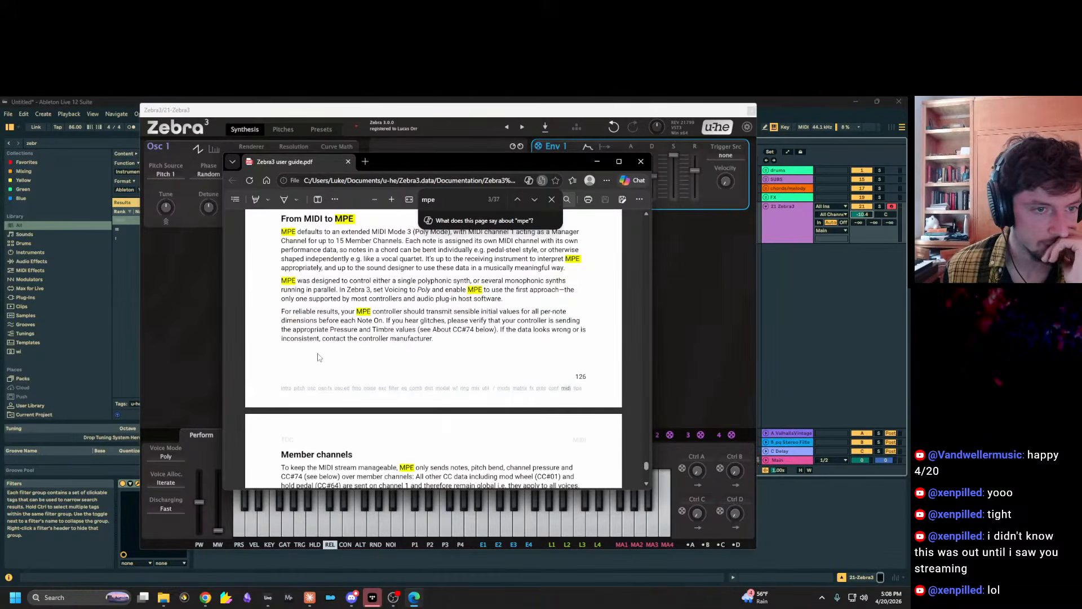
left_click_drag(356, 311, 479, 312)
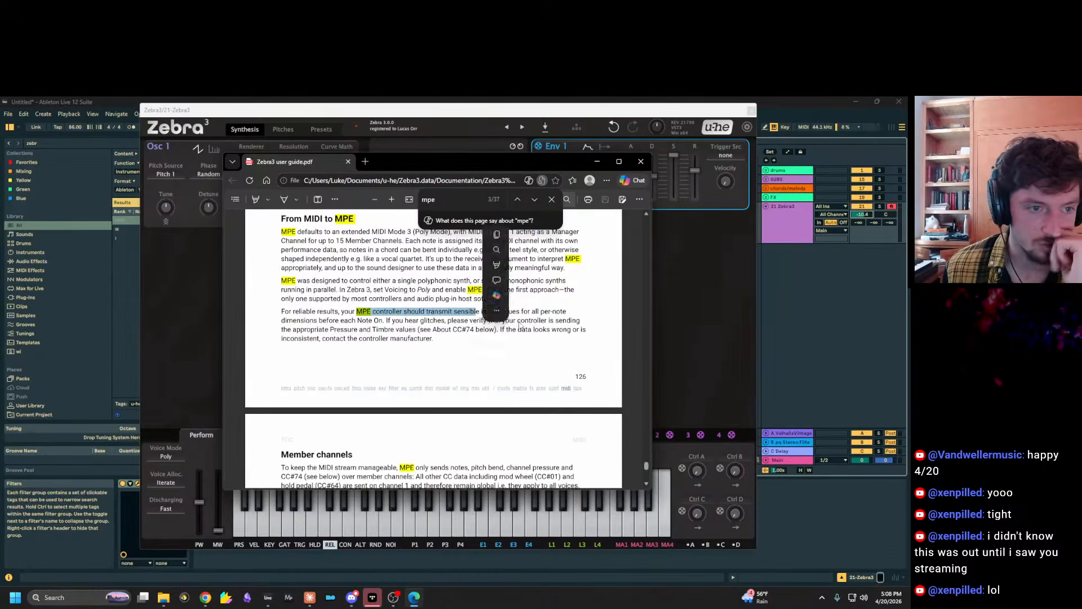
left_click(528, 369)
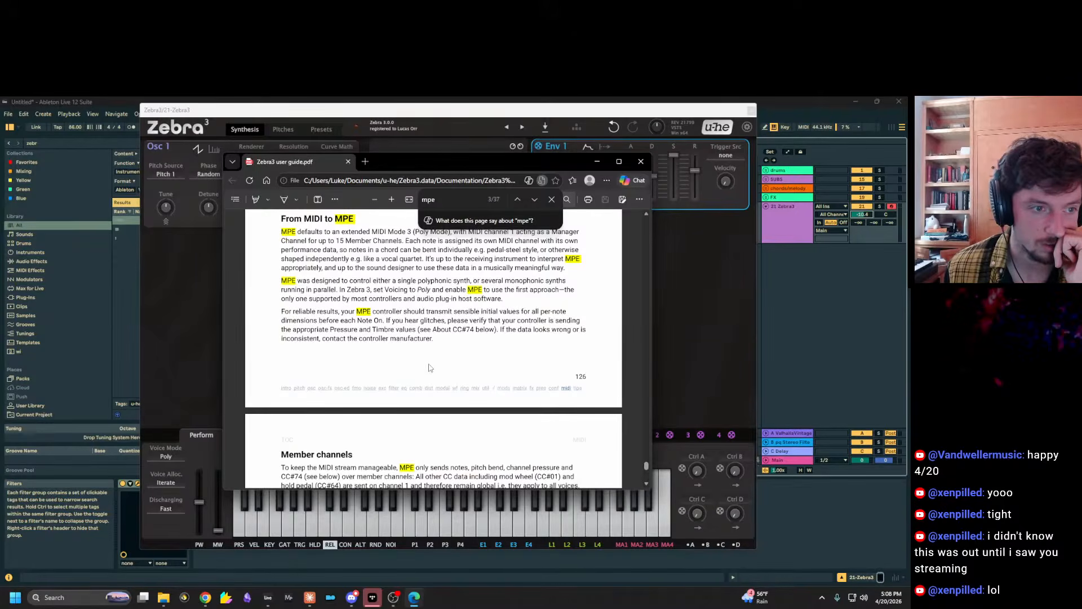
Highlight and reread the note on verifying the controller's Pressure and Timbre values, and switch back to the Zebra3 plugin.
scroll(339, 315, "down", 3)
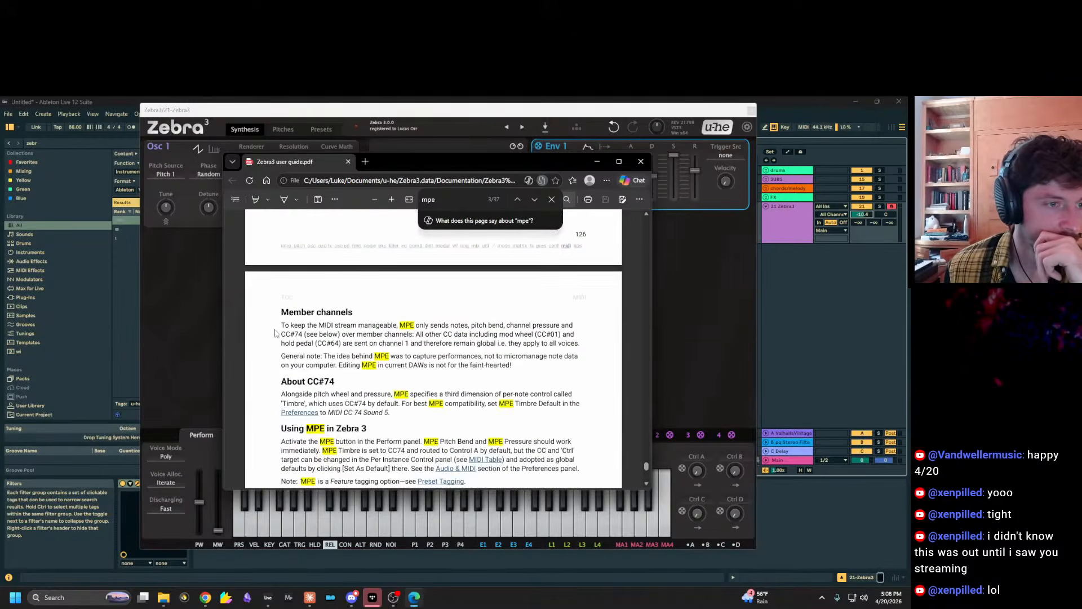
scroll(373, 320, "up", 2)
left_click_drag(317, 282, 431, 291)
left_click(443, 301)
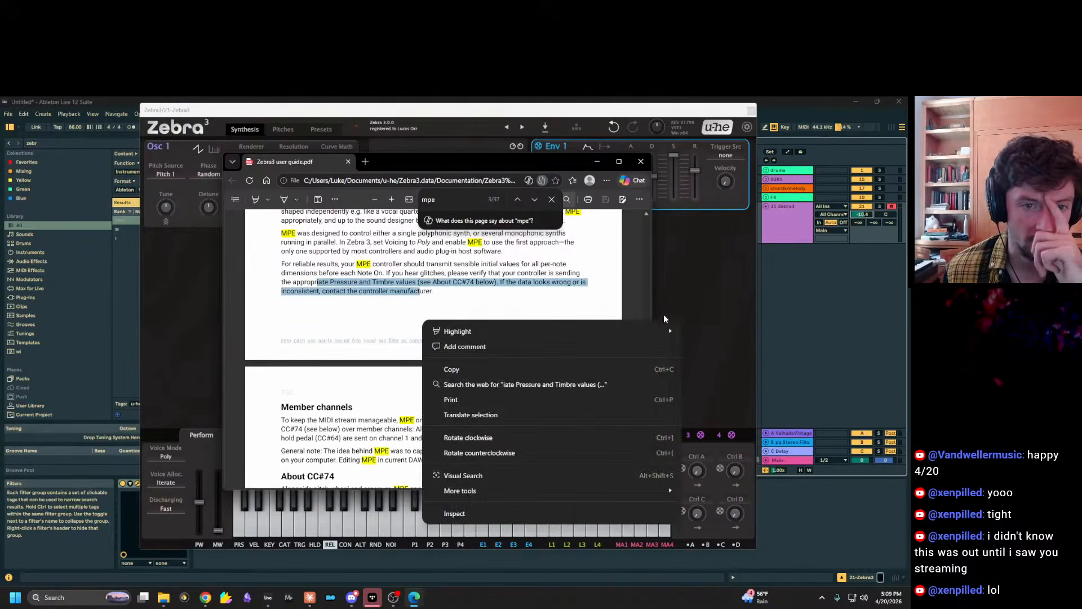
left_click(662, 322)
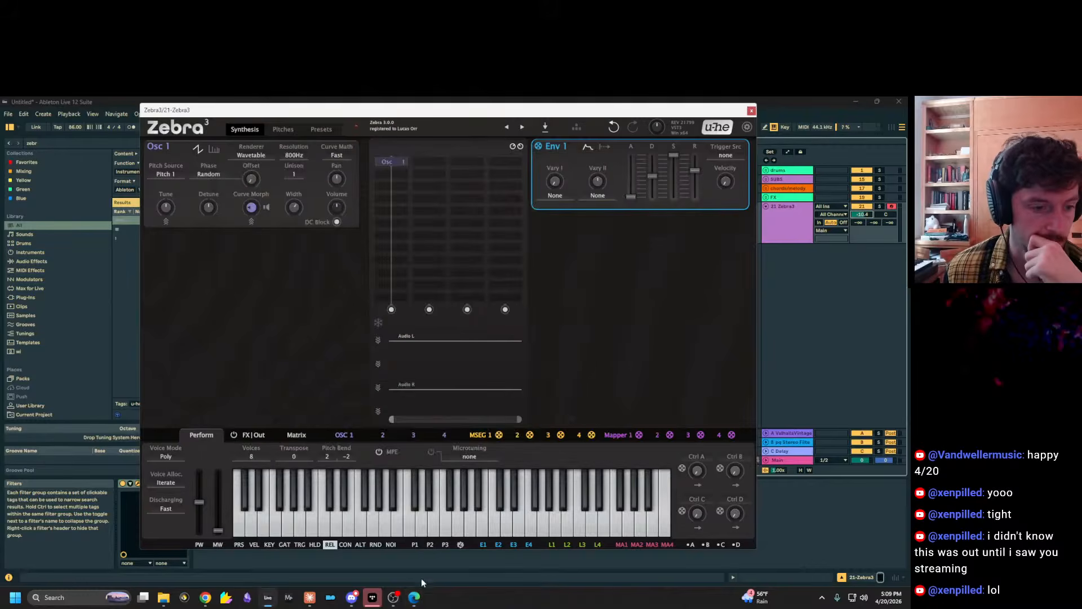
Return to the user guide and read the Member channels section, highlighting the CC#74, mod wheel and hold pedal passages.
left_click(414, 597)
scroll(516, 382, "down", 1)
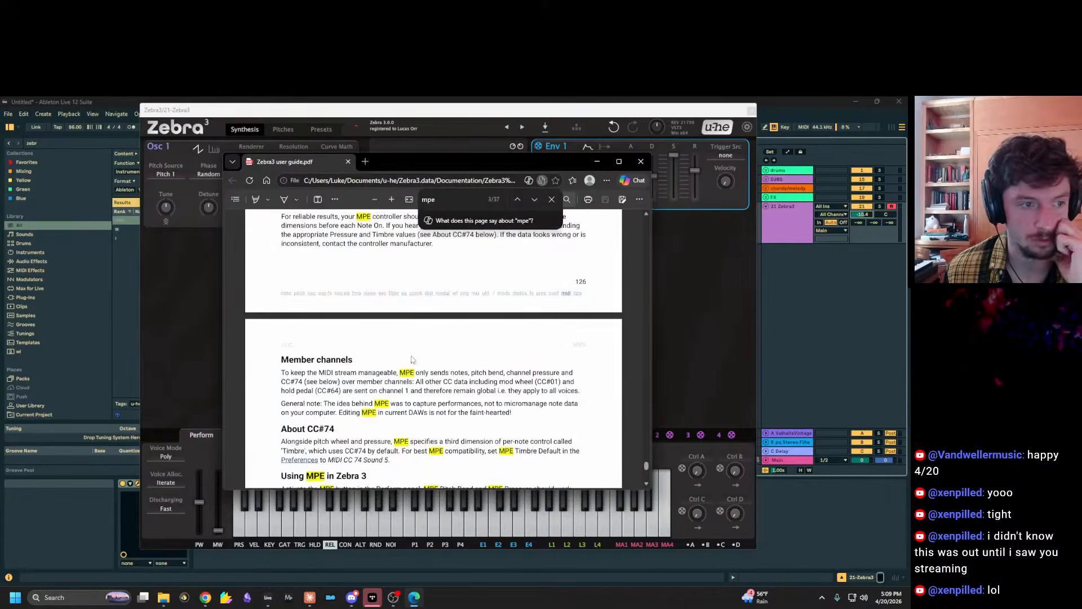
scroll(228, 282, "down", 2)
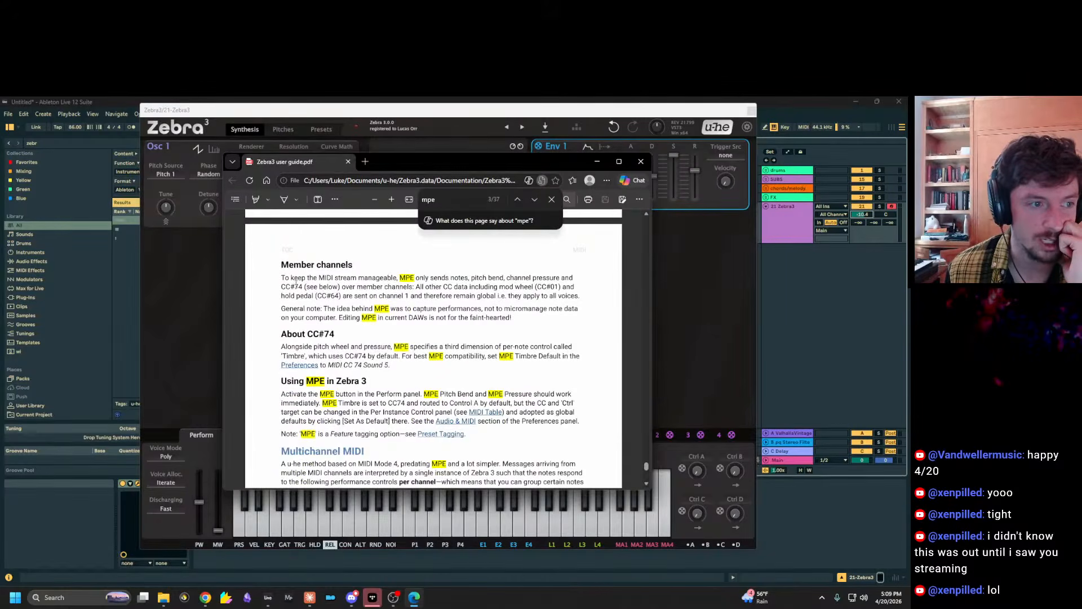
left_click_drag(299, 287, 270, 284)
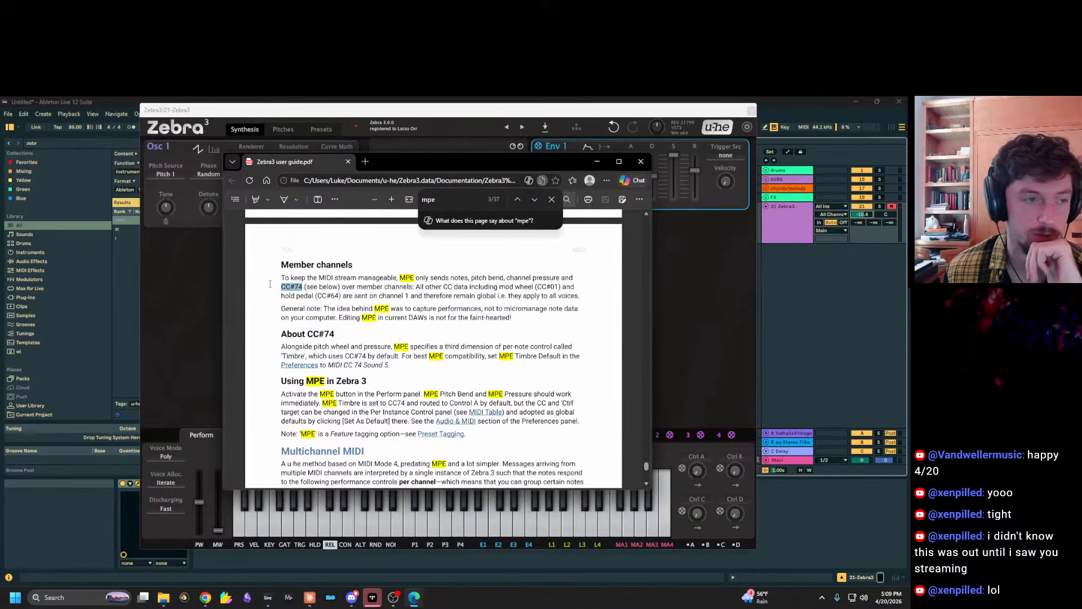
left_click(270, 284)
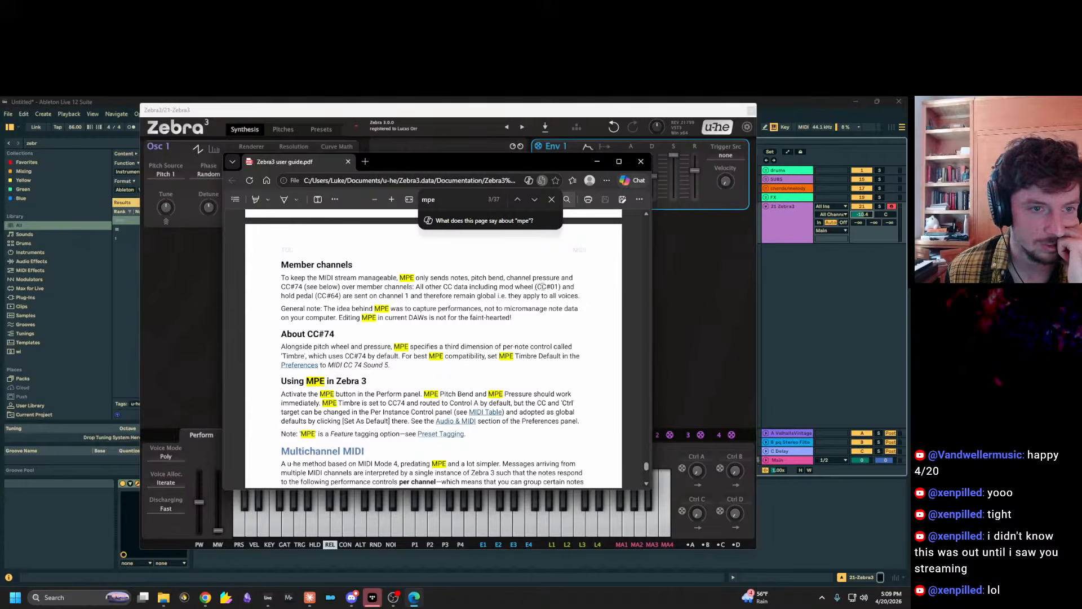
left_click_drag(425, 287, 533, 287)
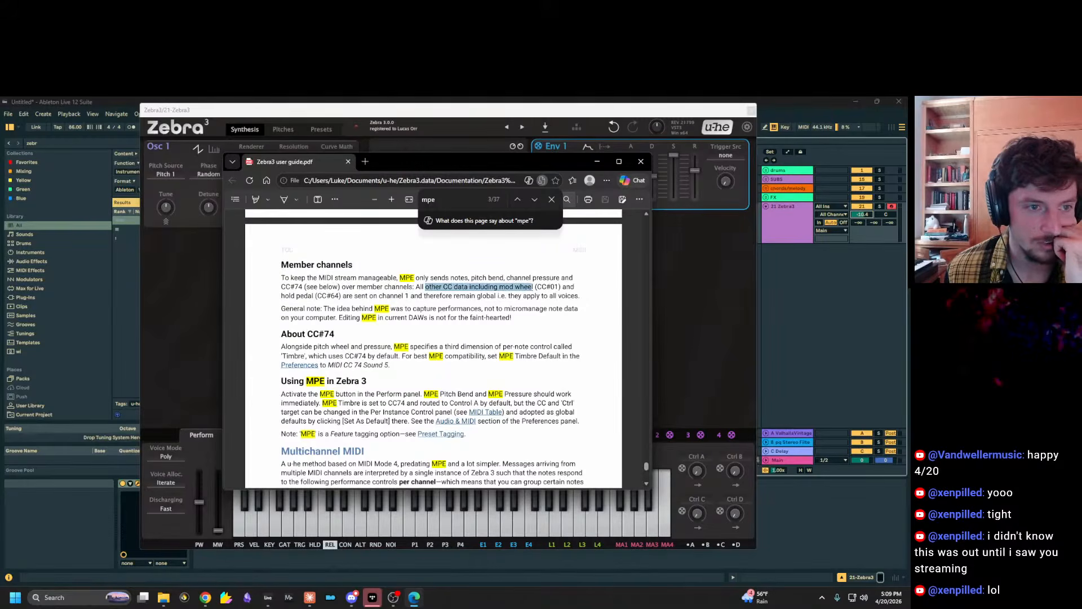
right_click(534, 287)
left_click(340, 295)
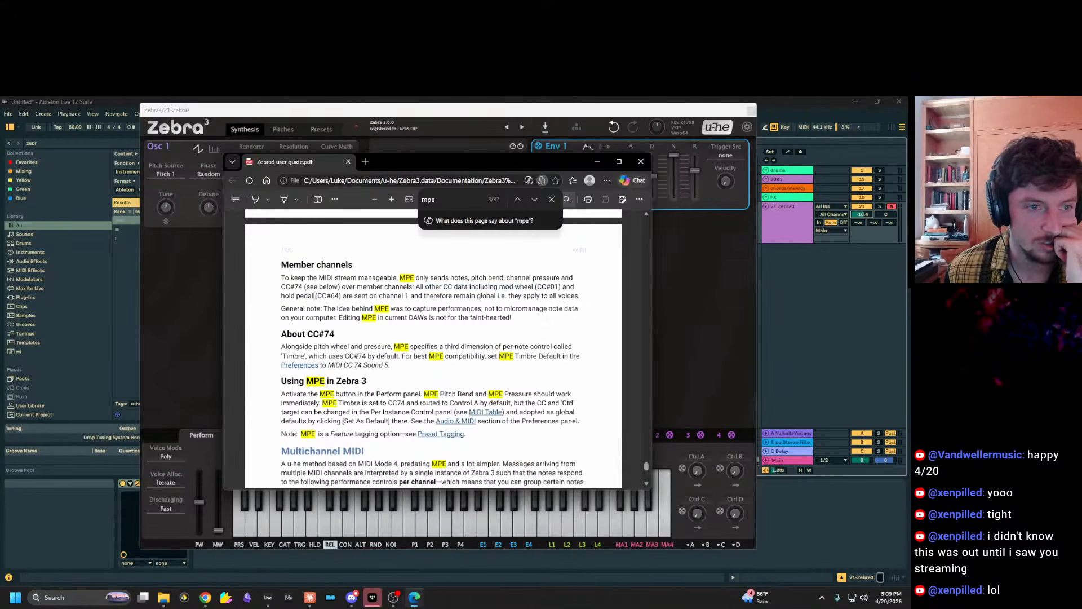
left_click_drag(308, 295, 370, 295)
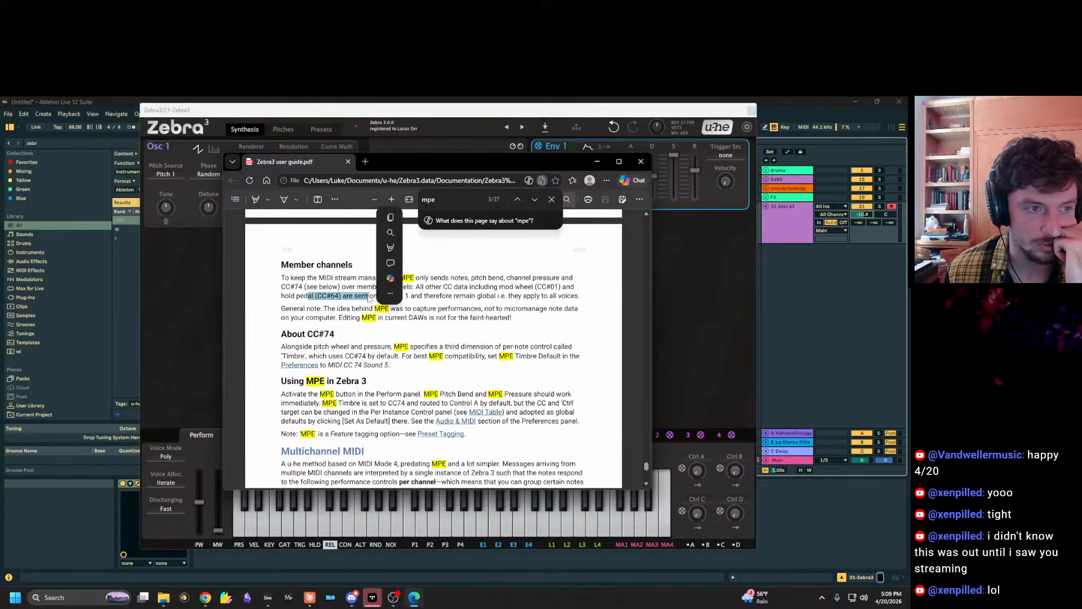
left_click(350, 295)
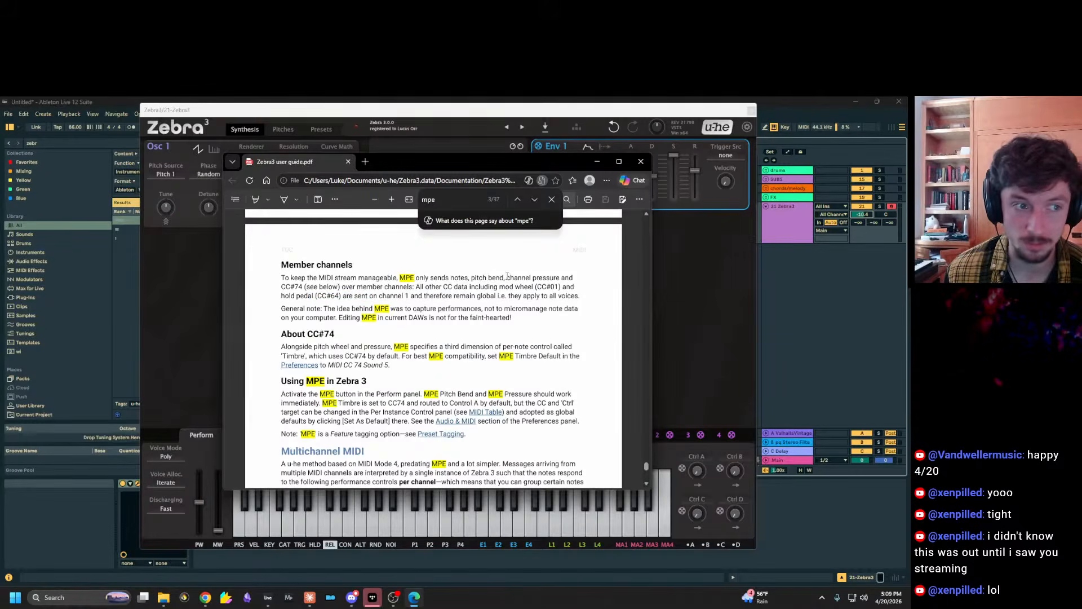
left_click_drag(273, 292, 305, 287)
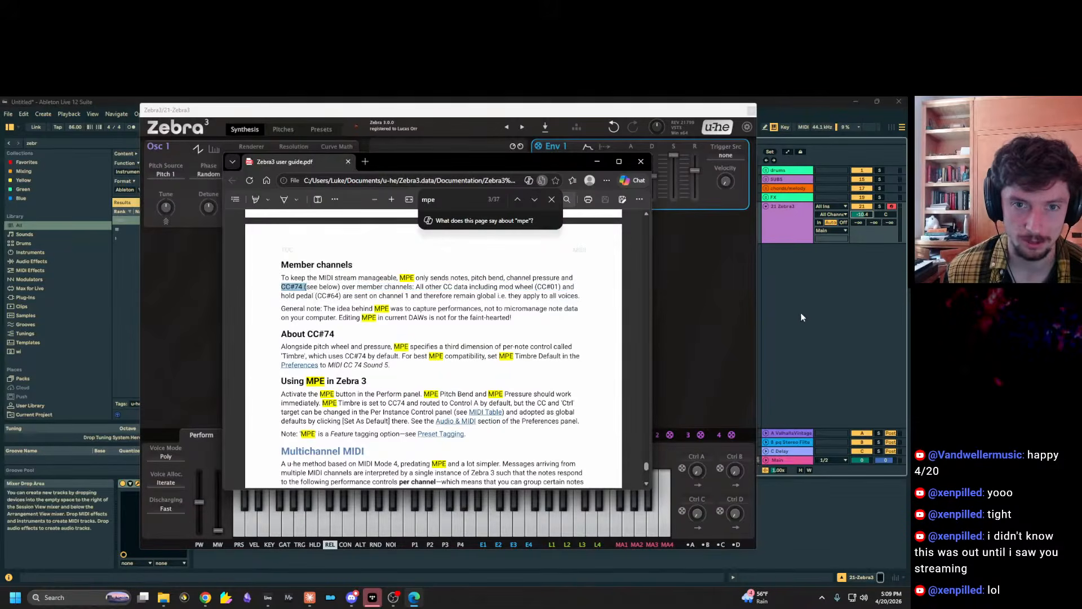
Switch to Ableton Live, find the Expression Control device in the browser and add it before Zebra3, moving the plugin window aside.
left_click(789, 231)
left_click(34, 143)
type("expression con")
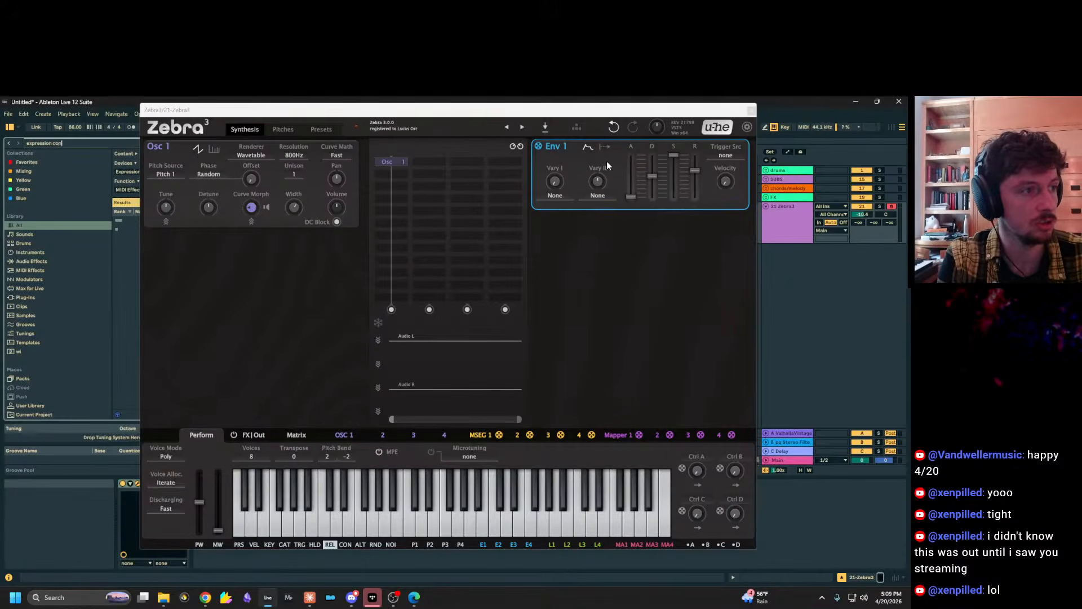
left_click_drag(332, 110, 686, 102)
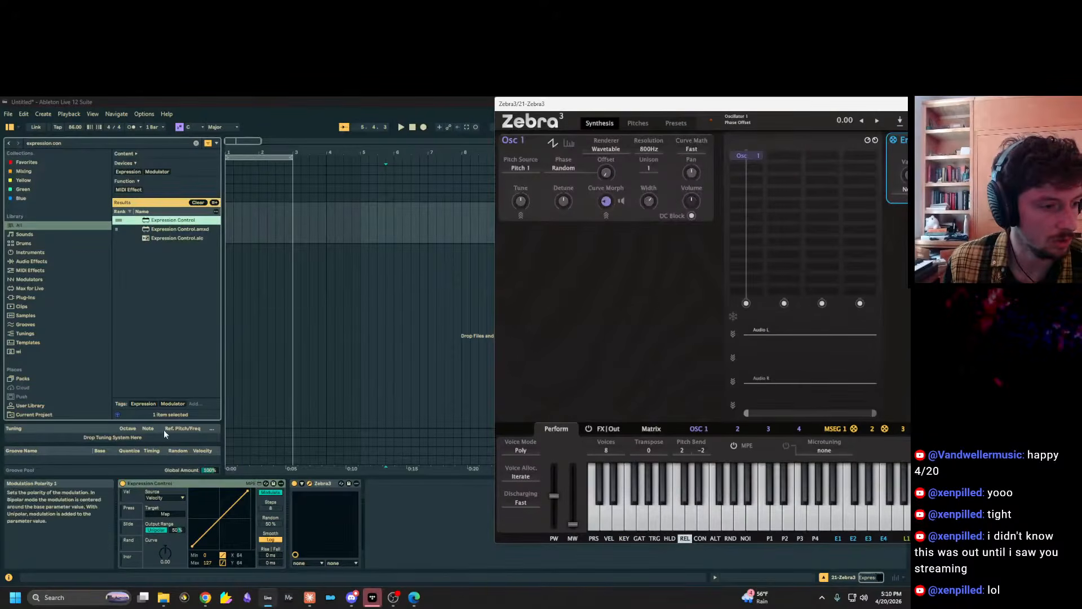
Find MPE Control in the browser, add it before Zebra3, and view its Slide, Note PB and Press curves.
left_click_drag(110, 140, 39, 135)
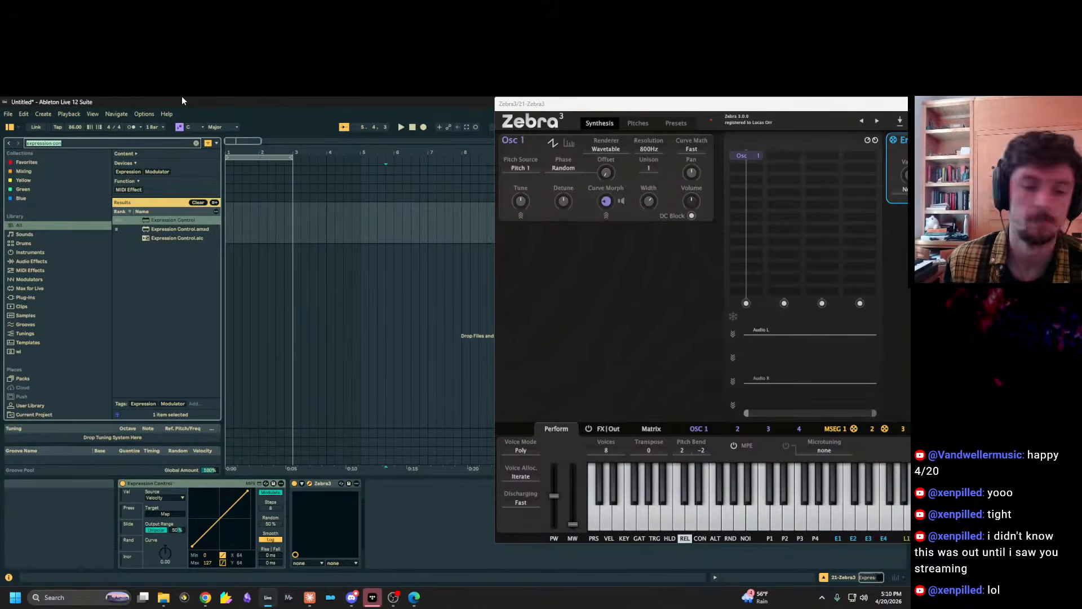
key("ctrl+a")
type("mpe co")
key("Down")
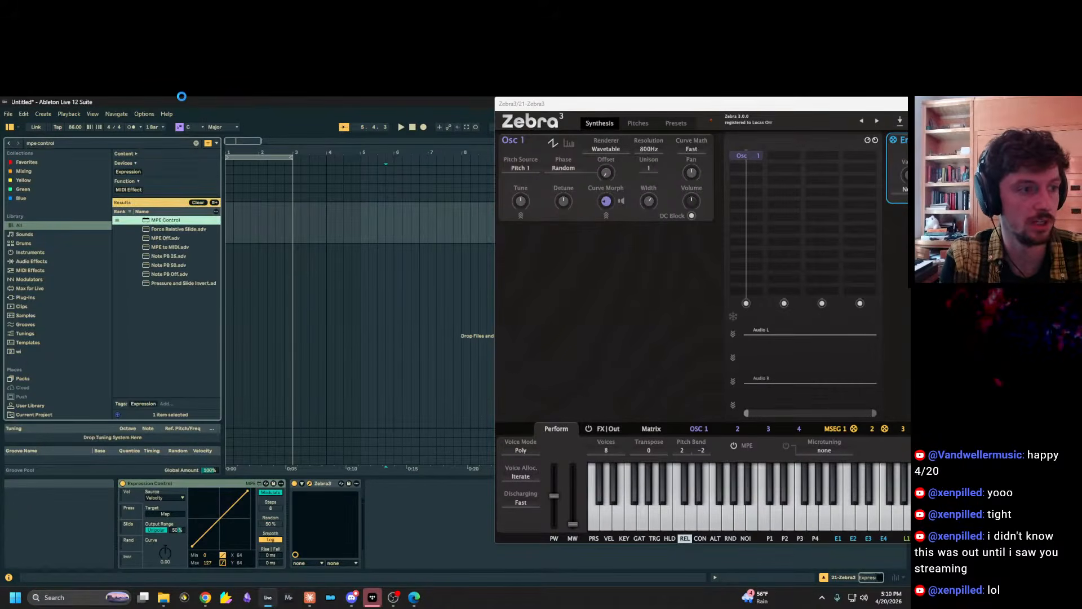
key("Return")
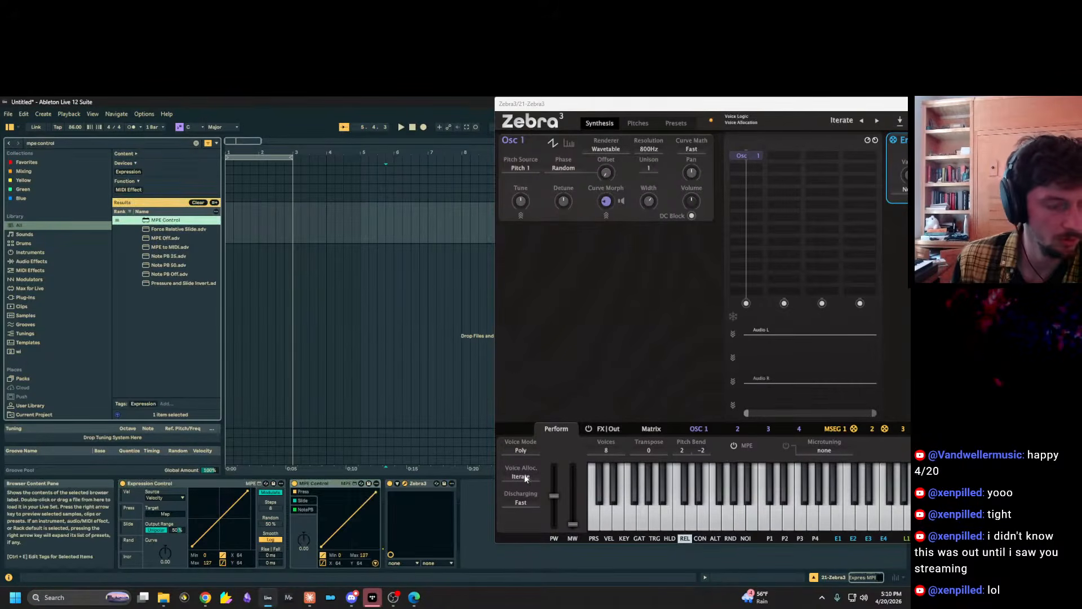
left_click(306, 500)
left_click(305, 509)
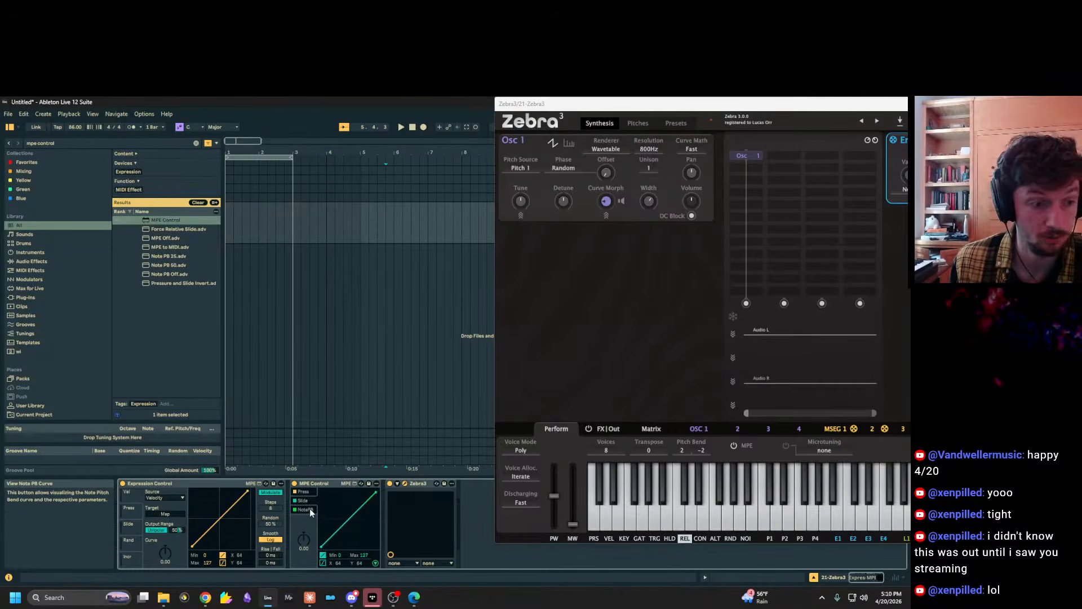
left_click(306, 491)
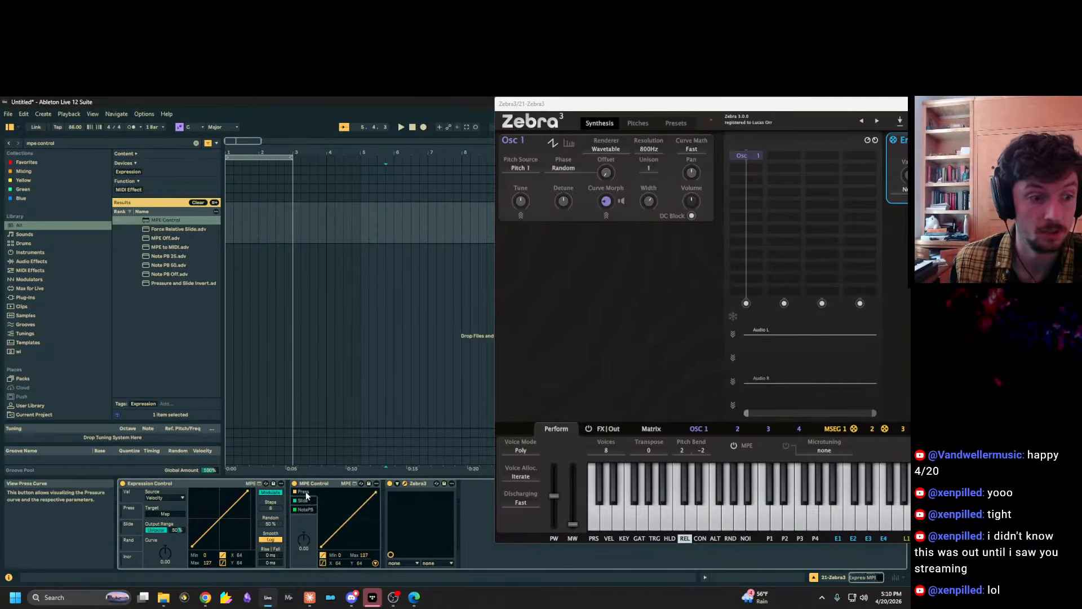
Delete the MPE Control and Expression Control devices from the track and move the Zebra3 window back over the arrangement.
left_click(315, 488)
key("Delete")
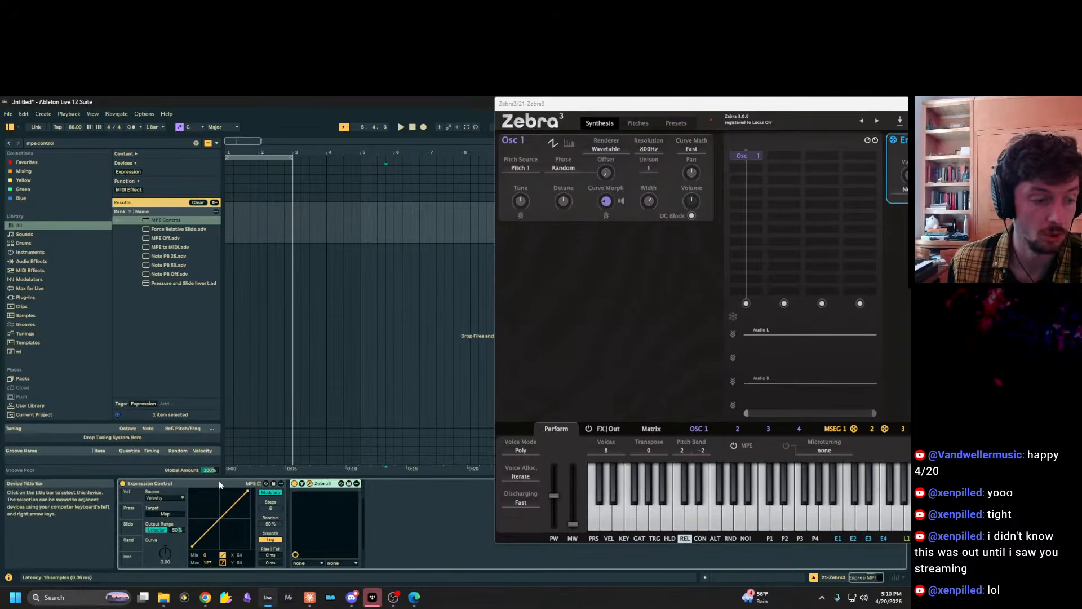
left_click(218, 482)
key("Delete")
left_click_drag(607, 104, 294, 129)
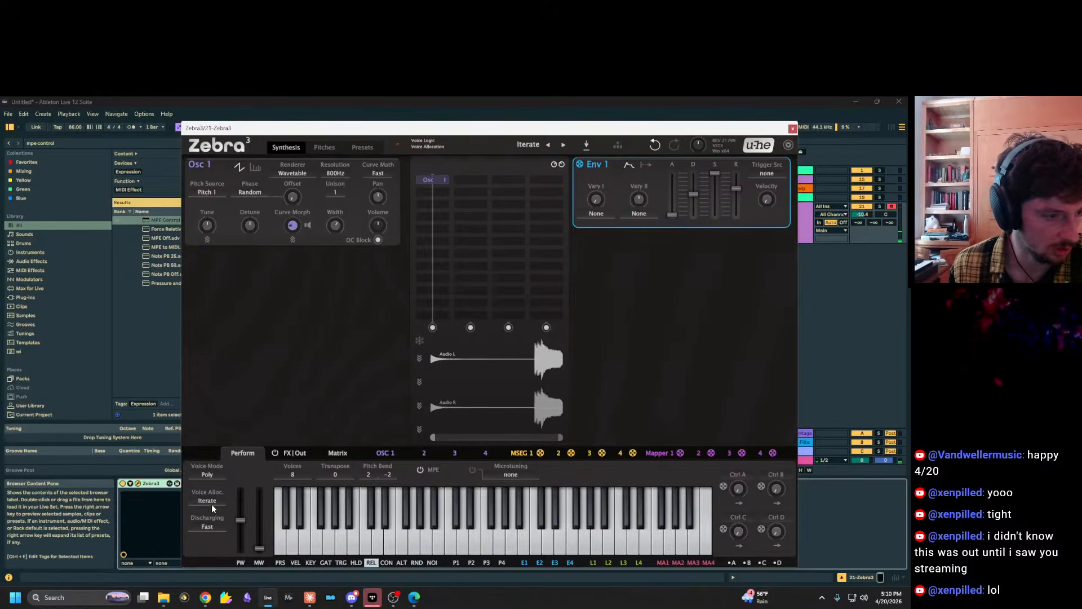
Inspect the Pitch Bend range options and the MPE control in the Perform section.
left_click(368, 474)
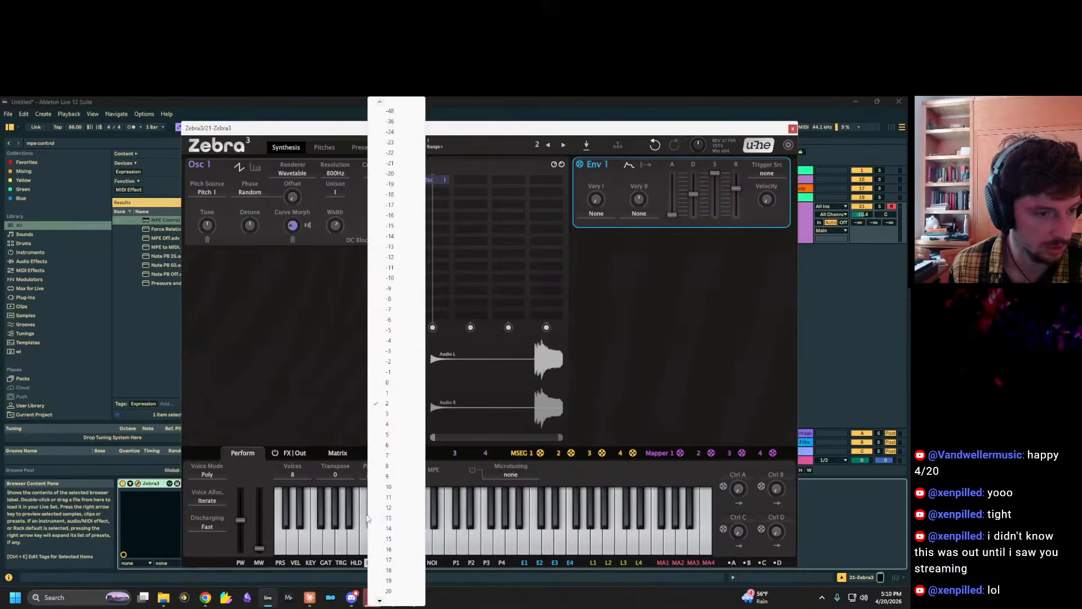
left_click(297, 388)
left_click(435, 471)
left_click(333, 340)
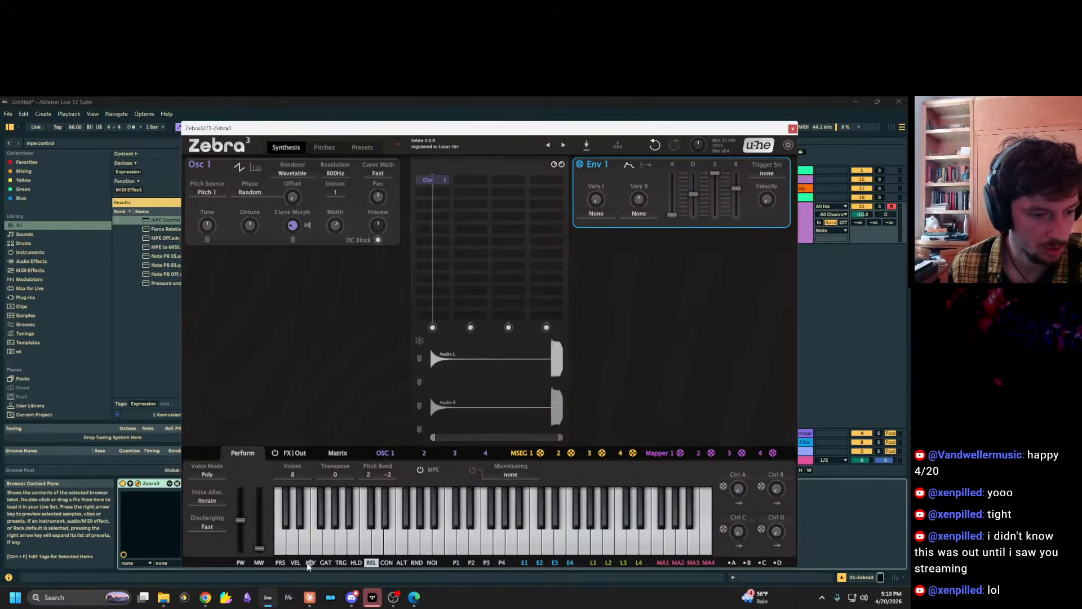
Return to the user guide, read "Using MPE in Zebra 3", and switch back to the plugin.
left_click(414, 597)
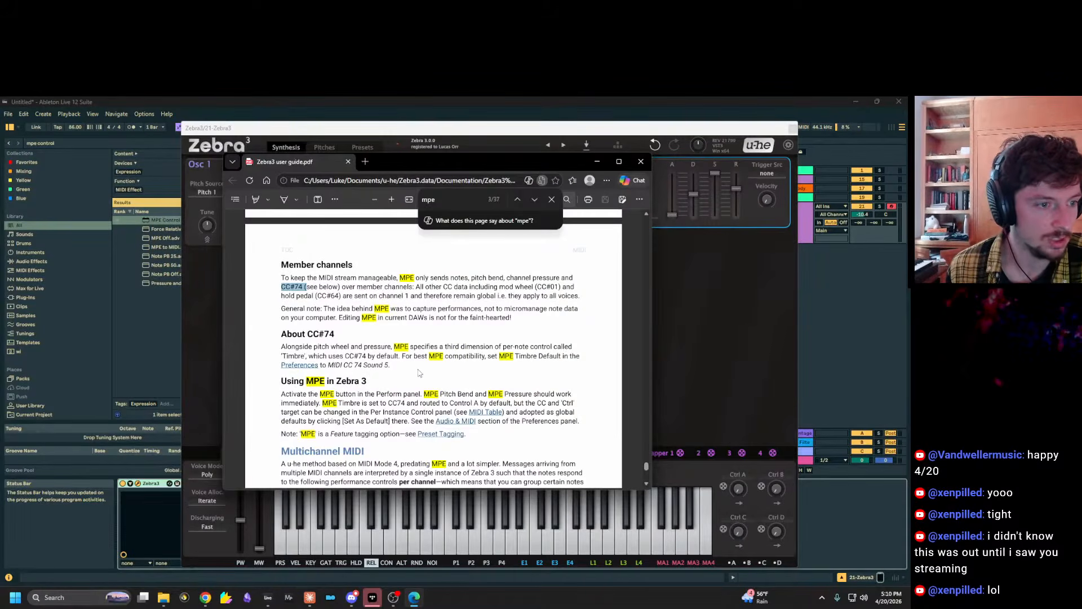
scroll(421, 374, "down", 3)
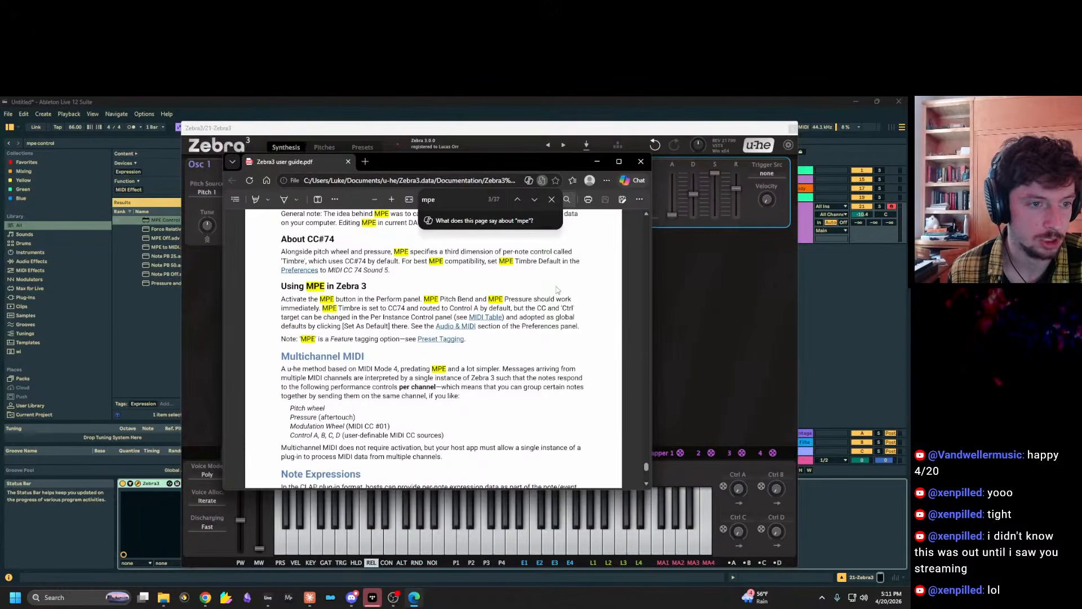
left_click(713, 307)
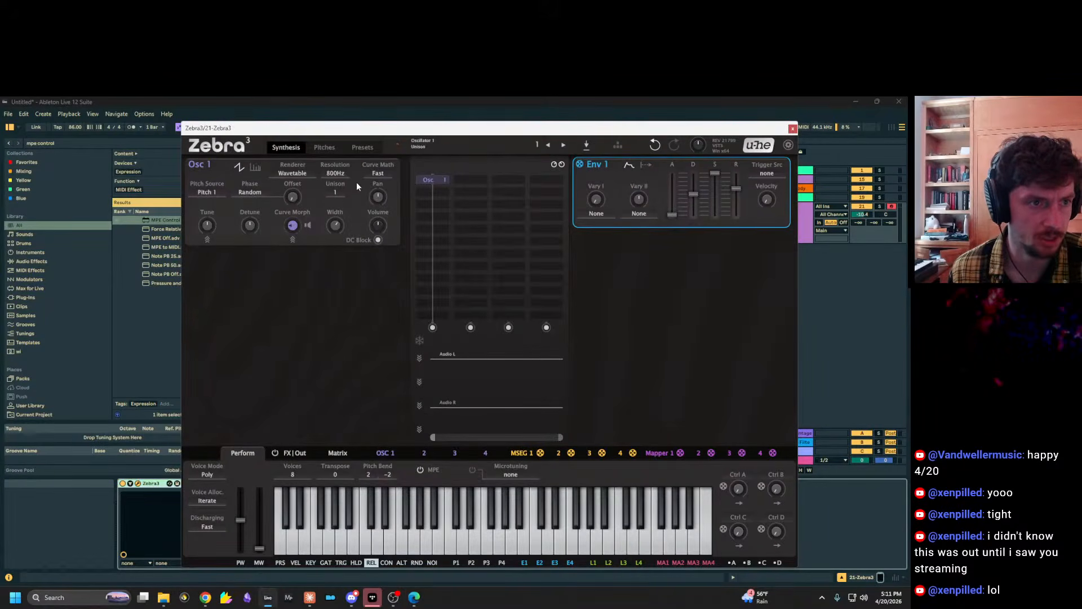
Look through Zebra3's Pitches page settings and open the preset browser.
left_click(326, 147)
left_click(361, 147)
left_click(322, 147)
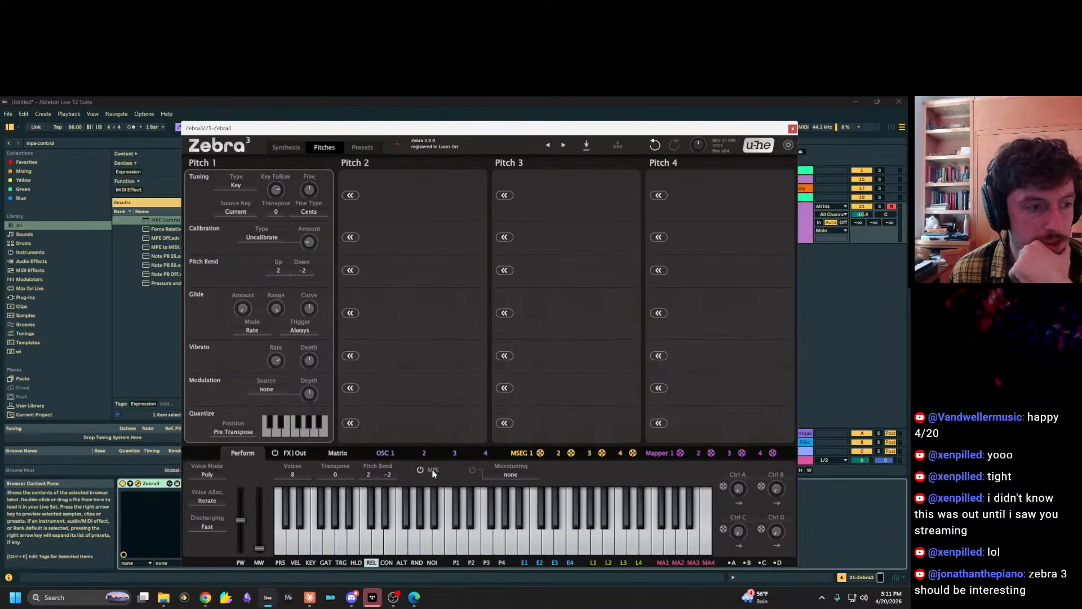
left_click(362, 147)
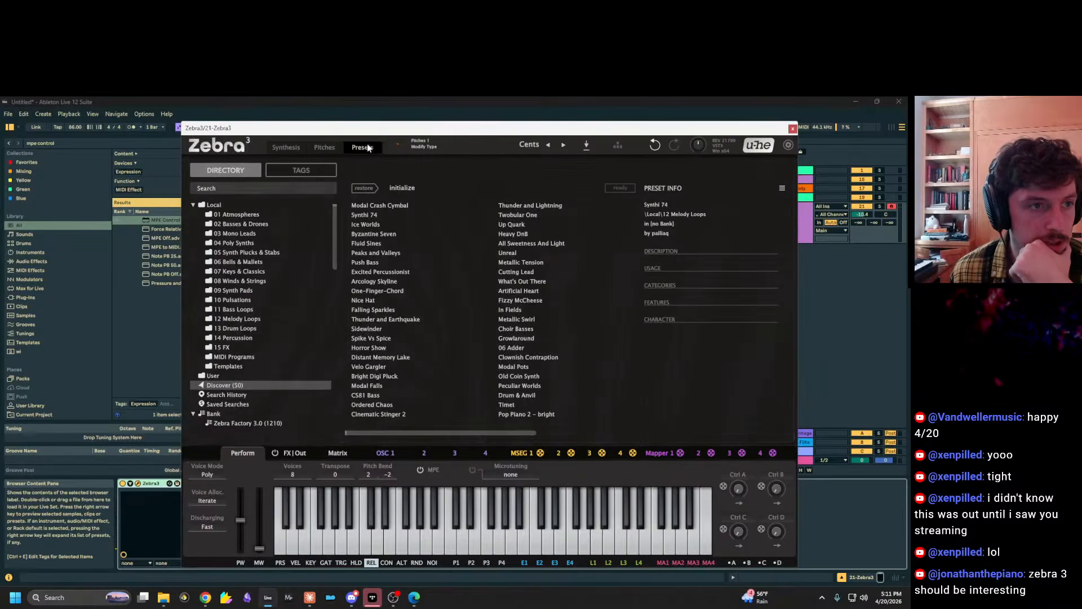
Recheck the Pitches page, return to the Synthesis page, and reread the "Using MPE in Zebra 3" instructions in the user guide.
left_click(313, 147)
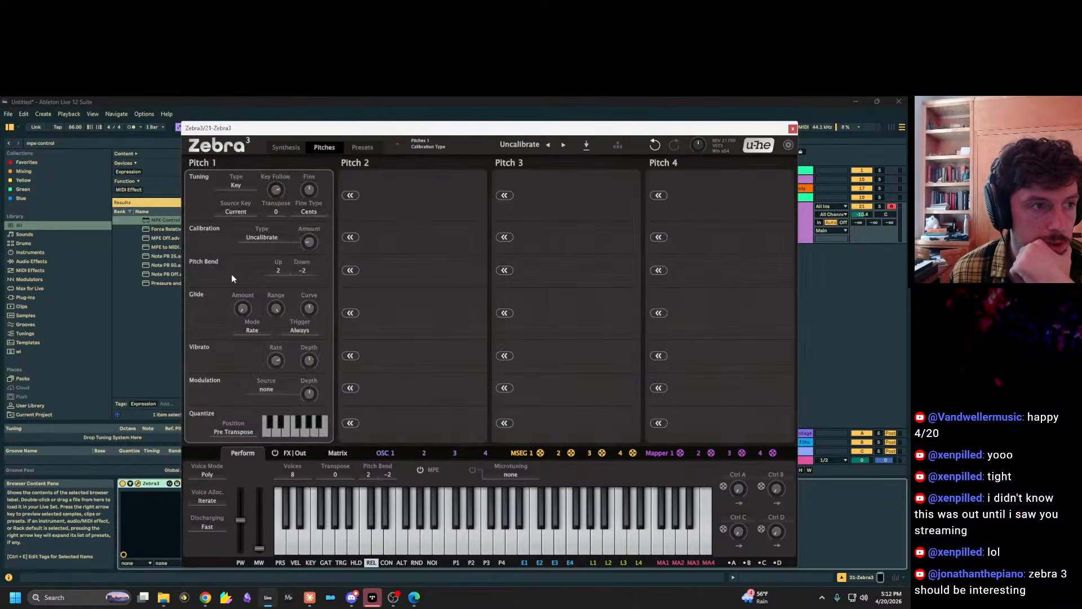
left_click(285, 148)
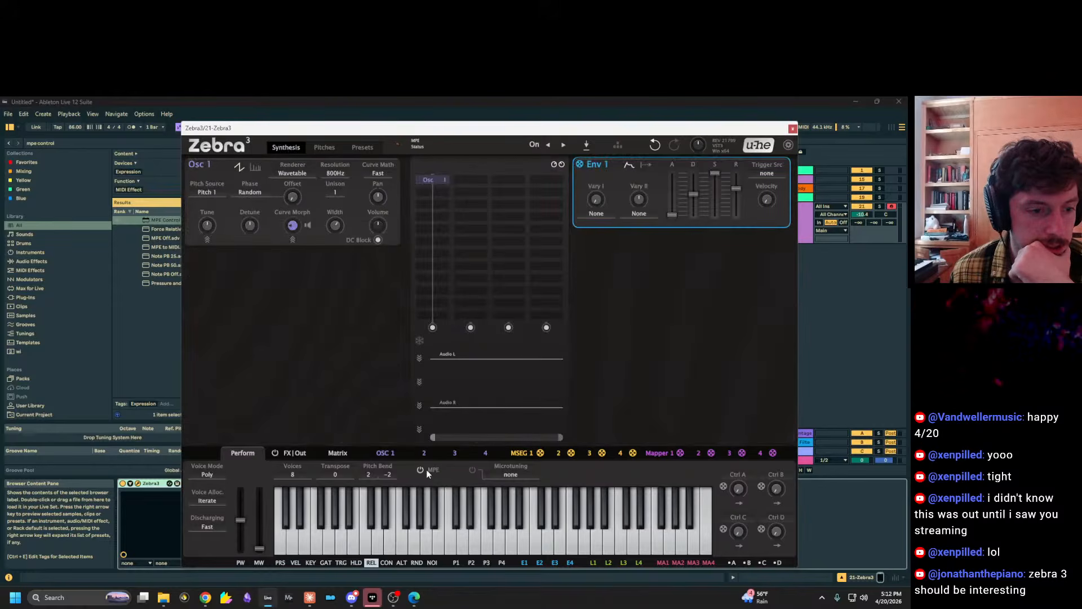
left_click(415, 597)
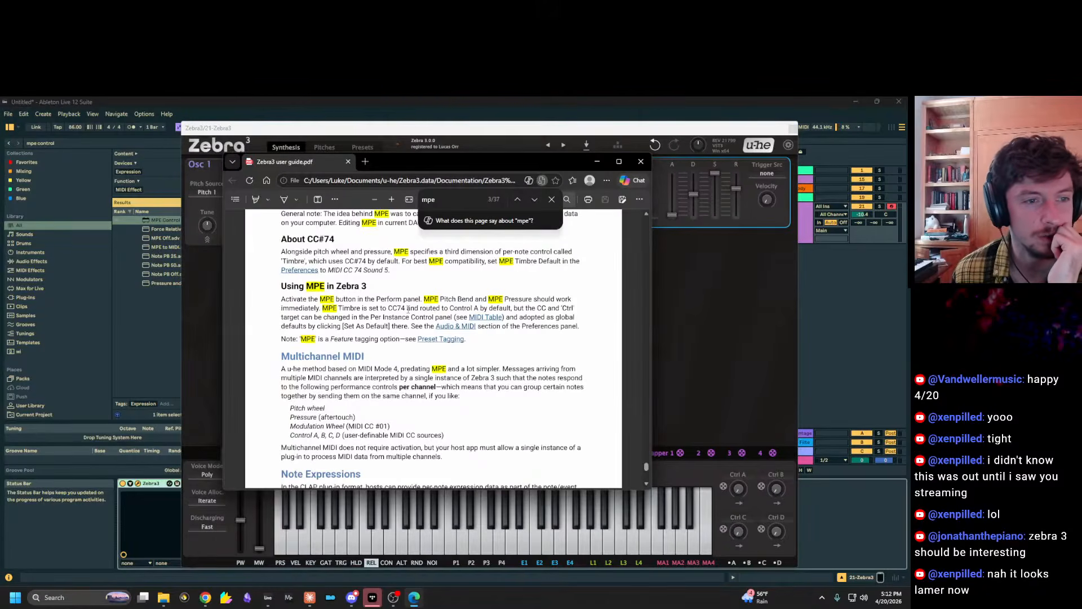
left_click_drag(280, 299, 304, 305)
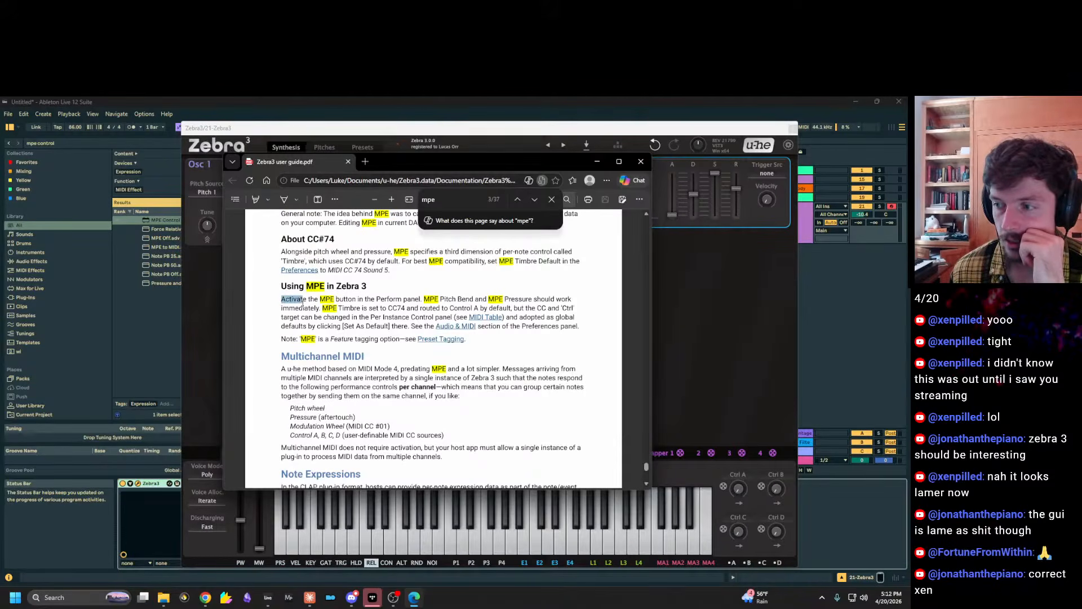
left_click_drag(302, 305, 303, 305)
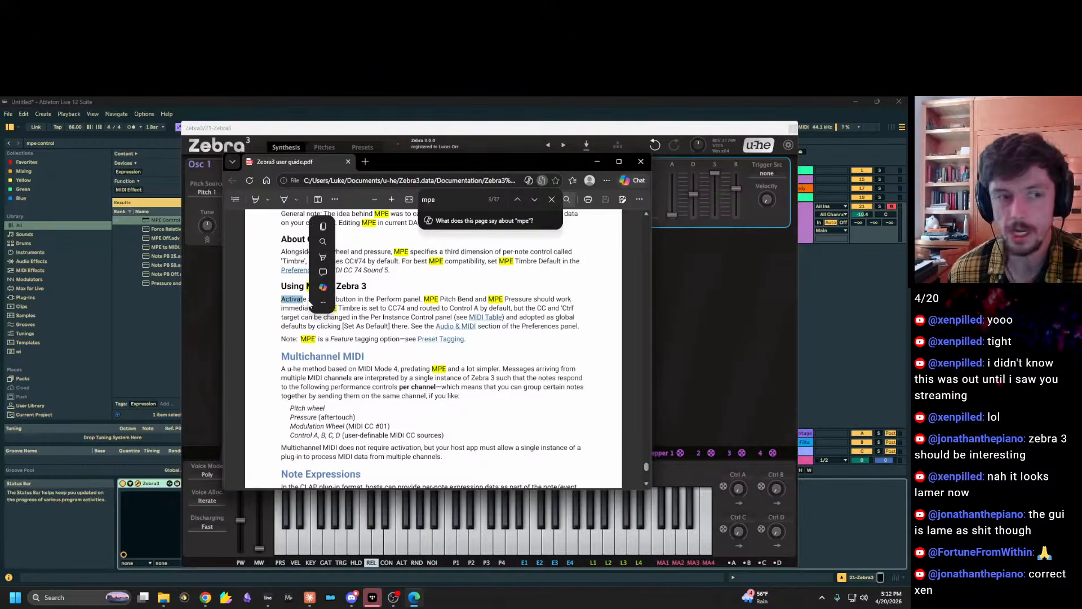
Move the user guide window aside to uncover the Zebra3 plugin.
left_click_drag(462, 168, 572, 211)
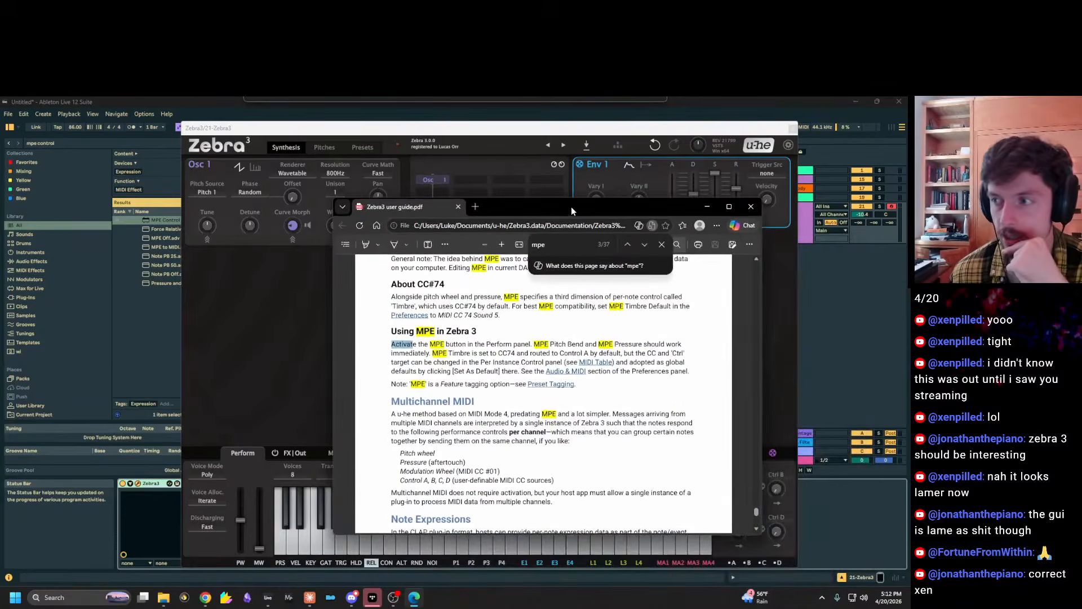
left_click_drag(570, 206, 503, 188)
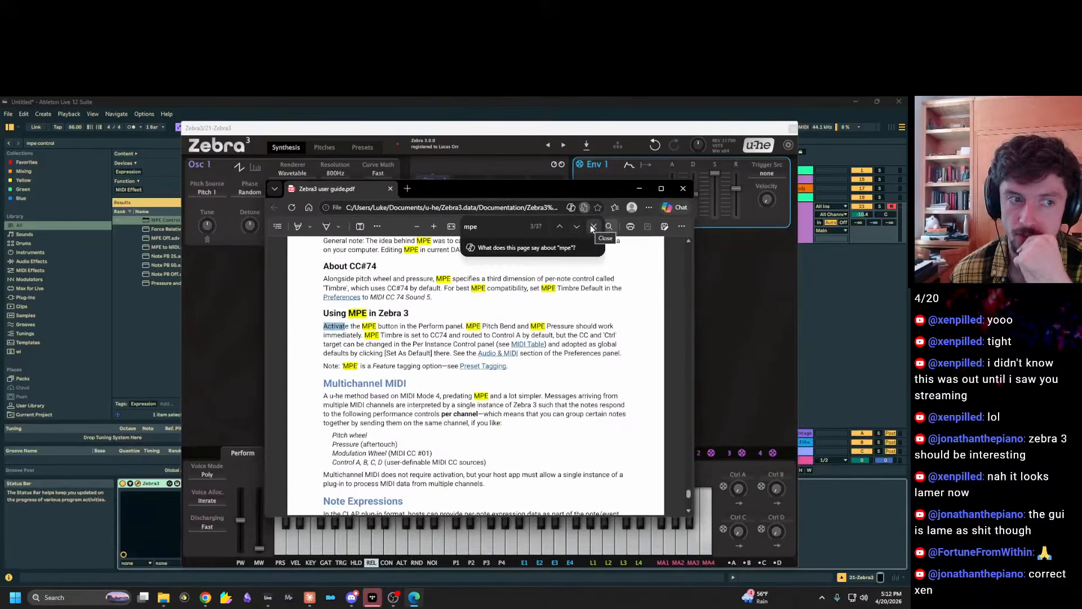
left_click_drag(628, 189, 908, 213)
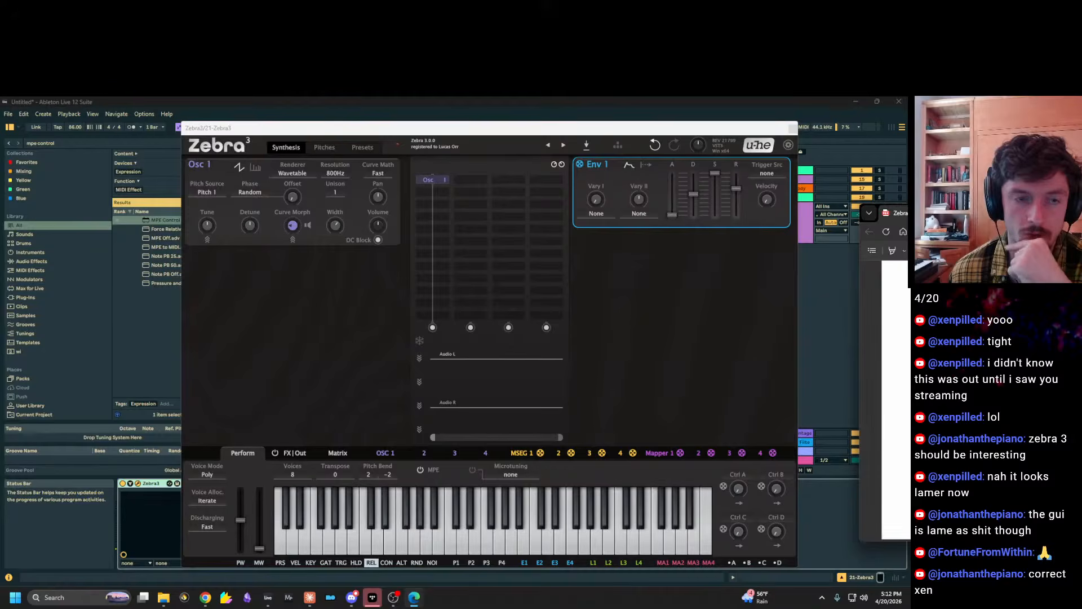
left_click_drag(907, 212, 910, 186)
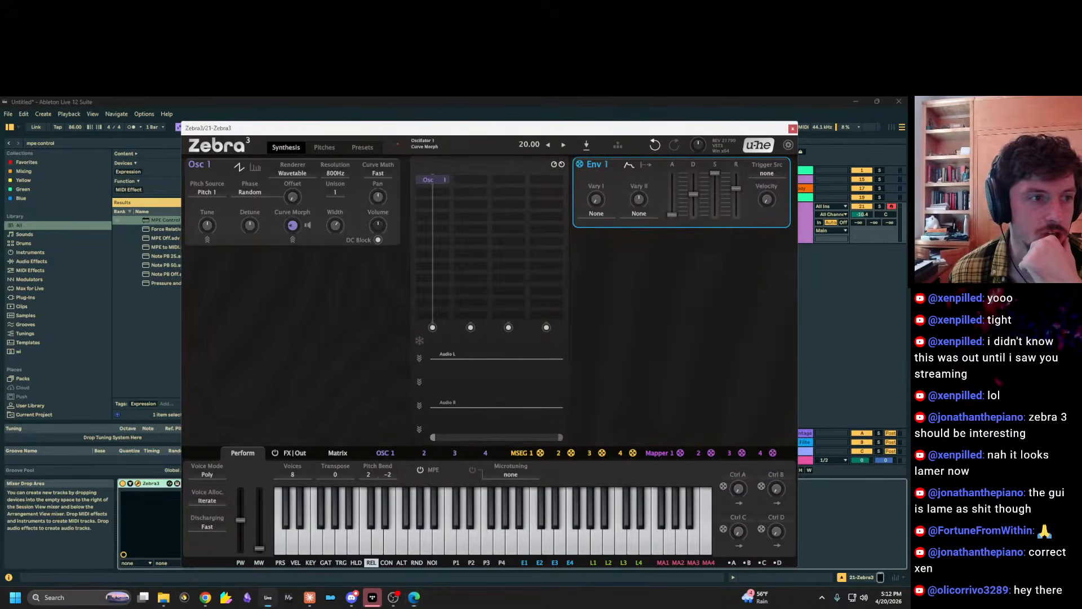
Open the Osc 1 waveform editor and set the oscillator's Curve Morph to 43.
left_click(385, 453)
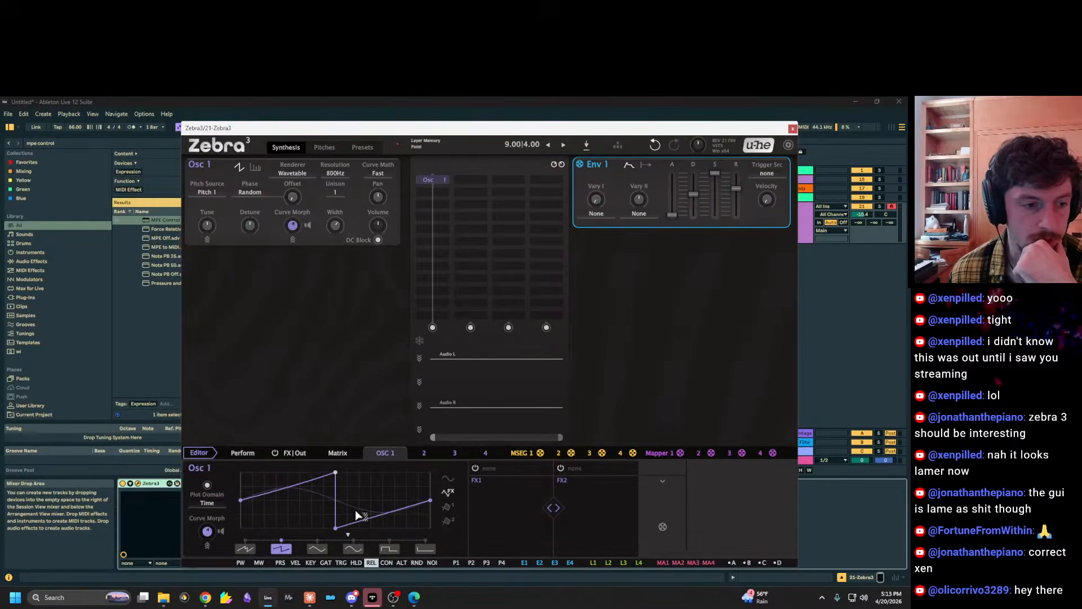
mouse_move(287, 224)
left_mouse_down()
mouse_move(286, 209)
mouse_move(287, 226)
mouse_move(296, 220)
left_mouse_up()
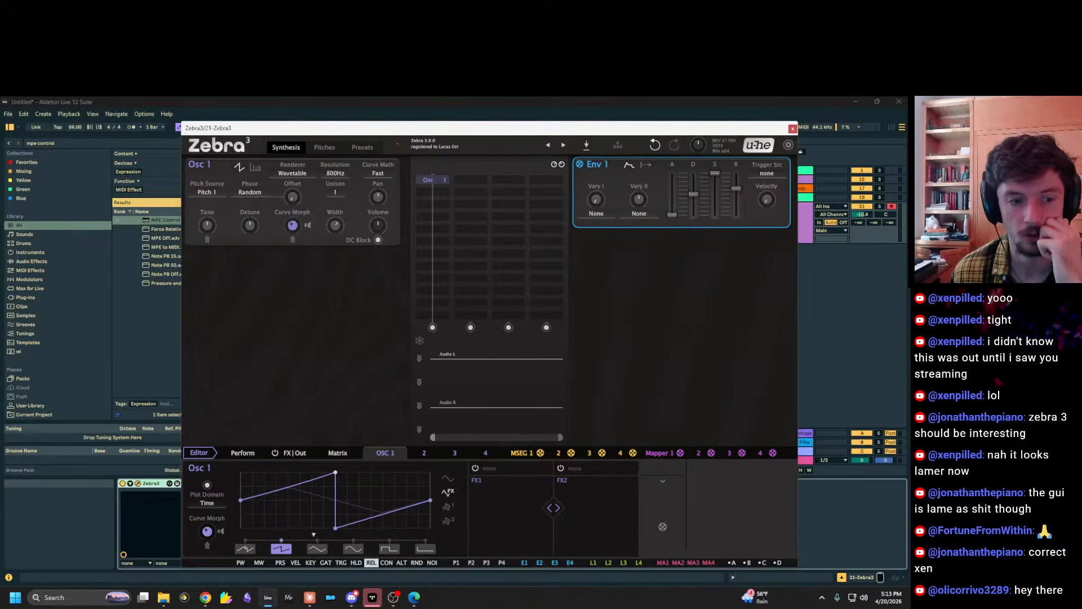
left_click_drag(293, 226, 292, 194)
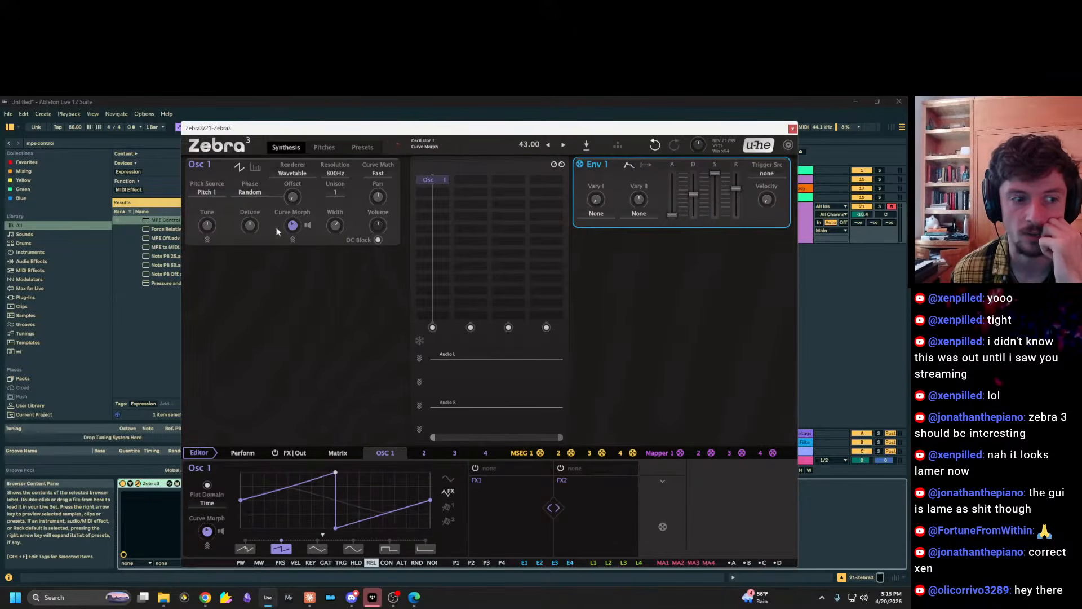
Bring back the user guide's MPE section and reposition its window for reading.
left_click(414, 596)
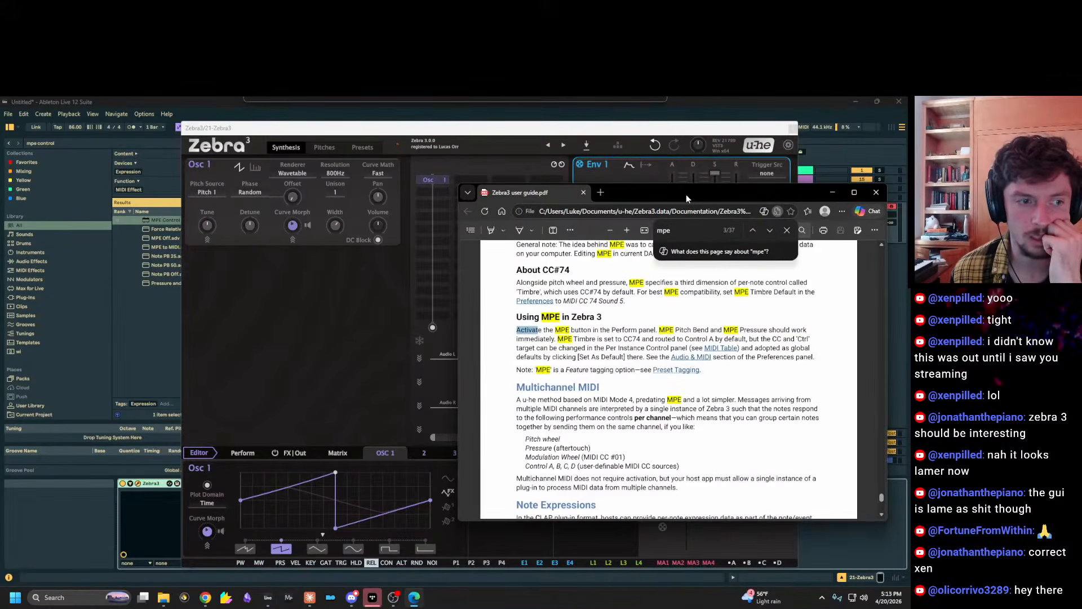
left_click_drag(685, 194, 596, 193)
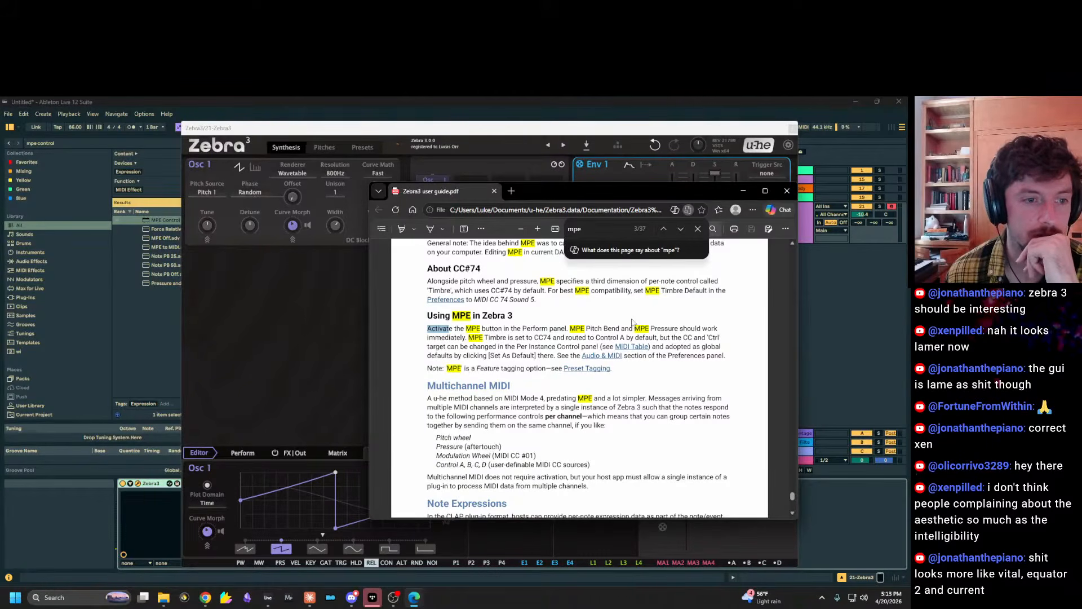
Load the Fluid Sines preset, check its Perform settings, and advance to the Peaks and Valleys preset.
left_click(492, 147)
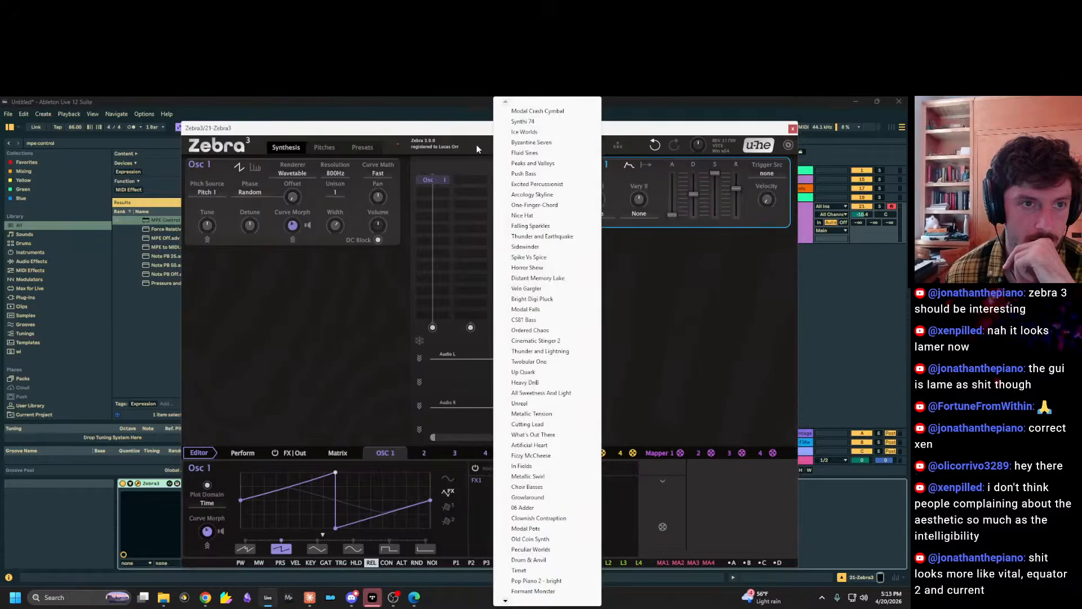
left_click(527, 153)
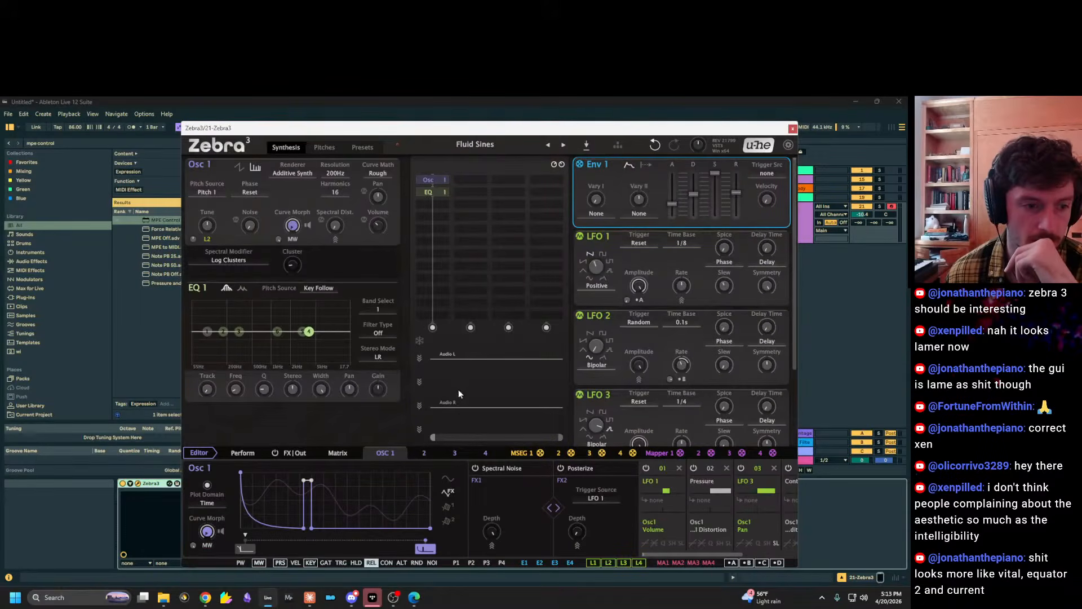
left_click(248, 452)
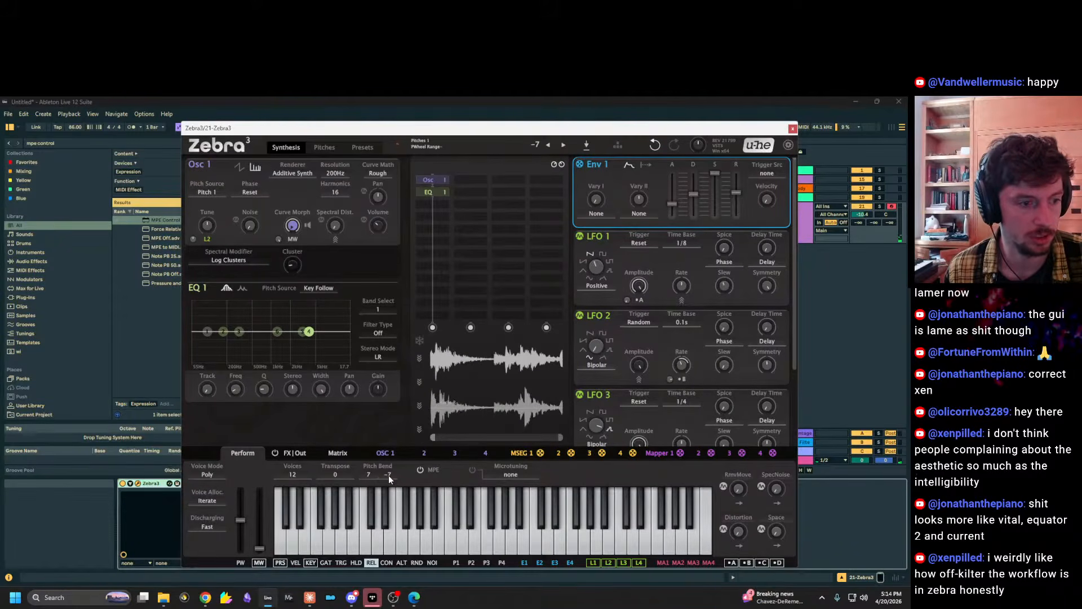
left_click(565, 144)
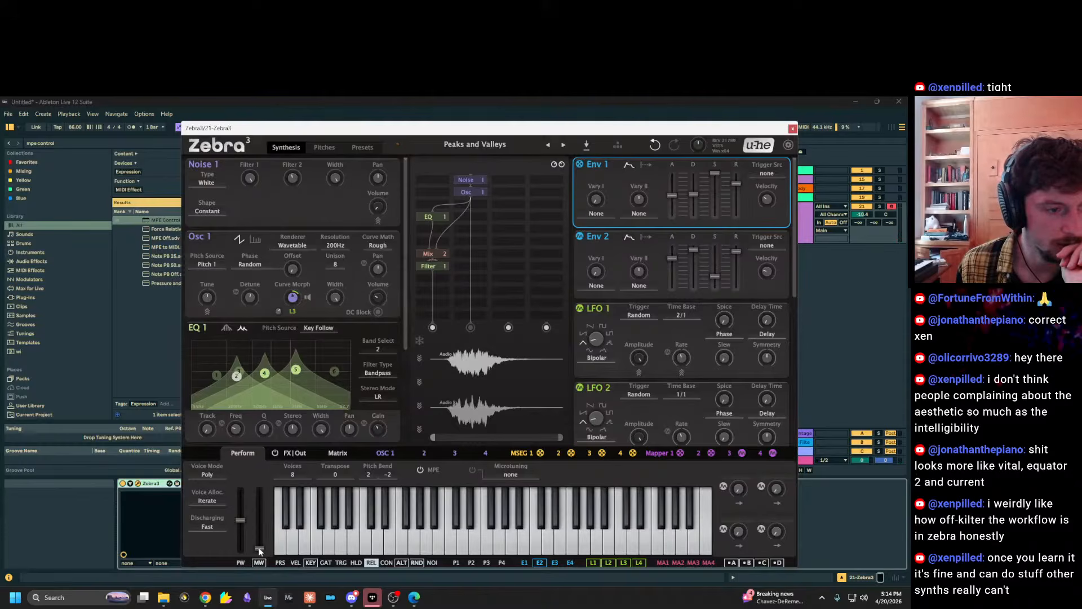
Move the Zebra3 window aside and add the MPE Control device to the Zebra3 track.
left_click_drag(236, 128, 516, 141)
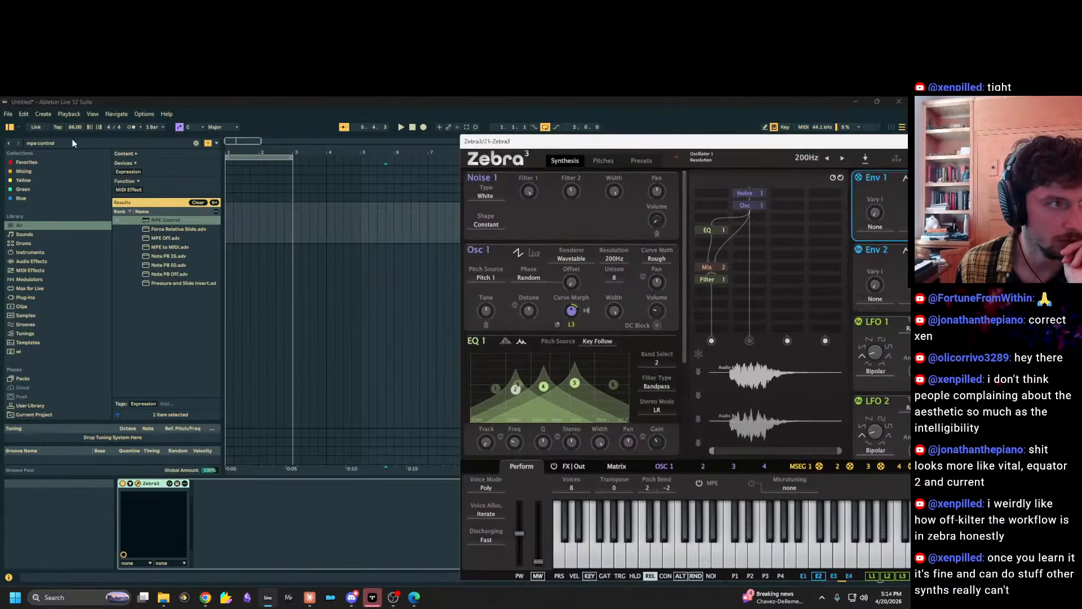
left_click(155, 221)
left_click_drag(155, 221, 197, 559)
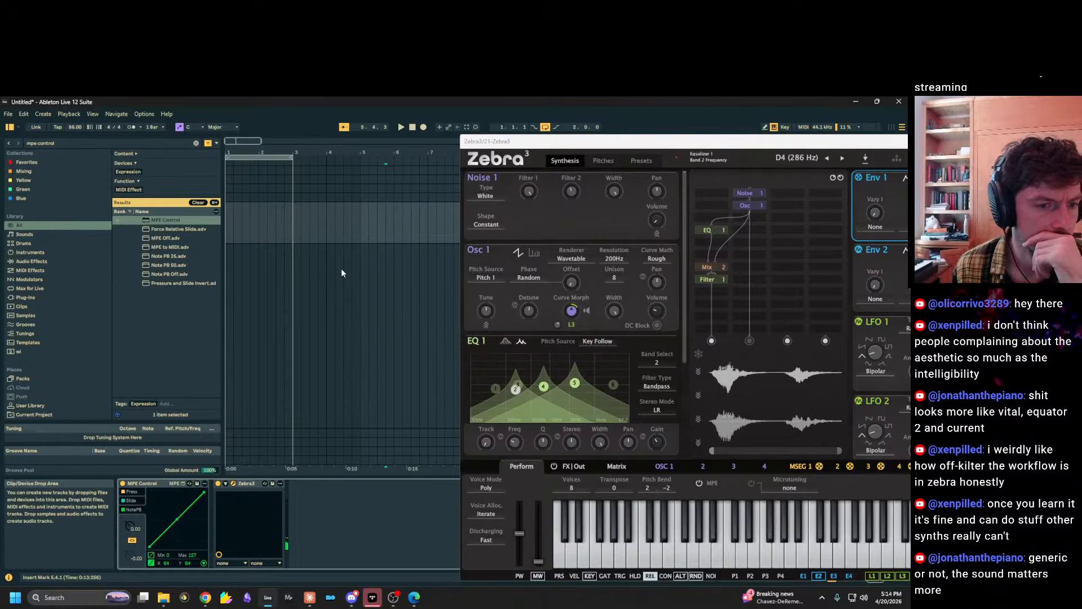
Open Ableton Live's settings, look through the MIDI, File & Folder and Audio pages, and move the settings window off the tracks.
left_click(143, 114)
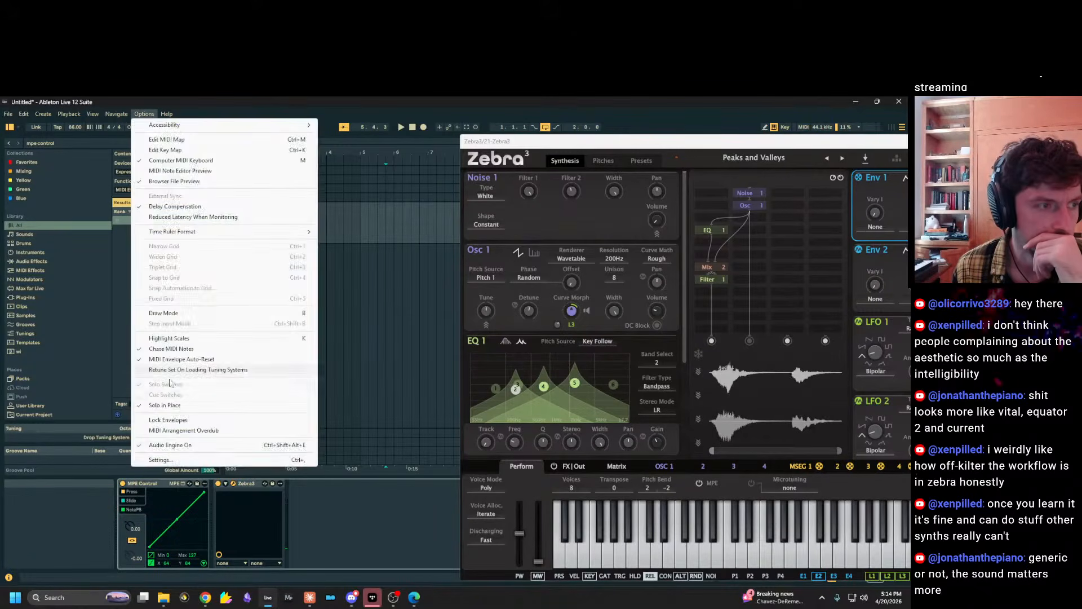
left_click(160, 460)
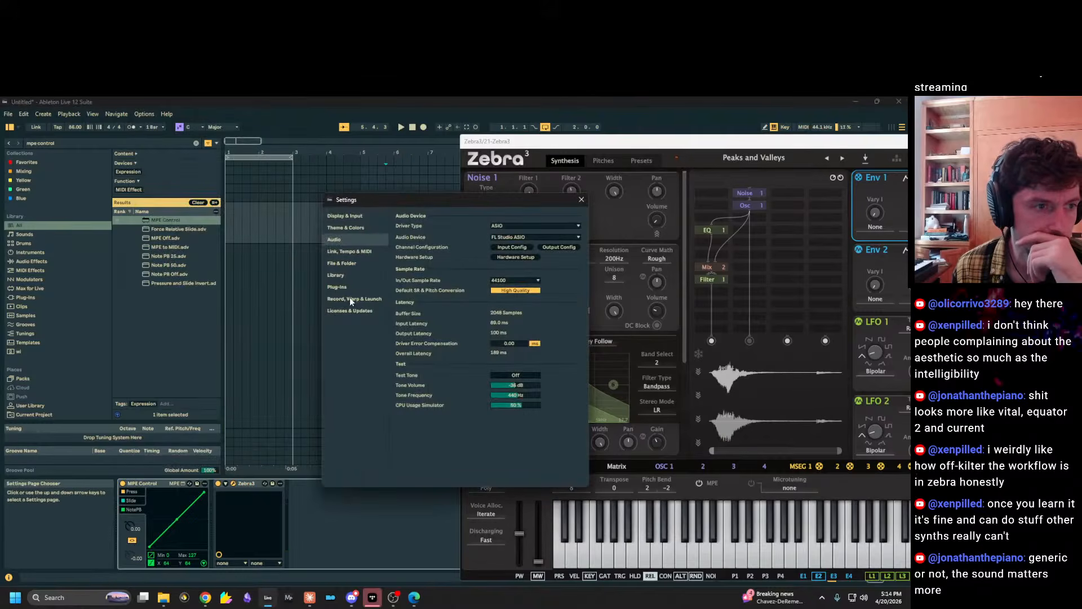
left_click(348, 253)
left_click(347, 266)
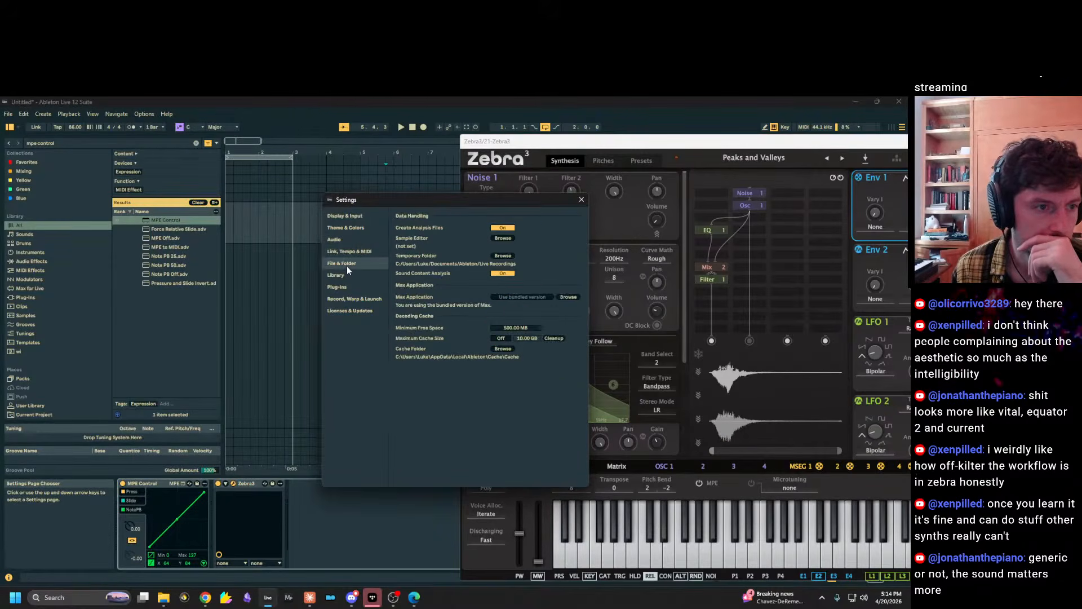
left_click(349, 239)
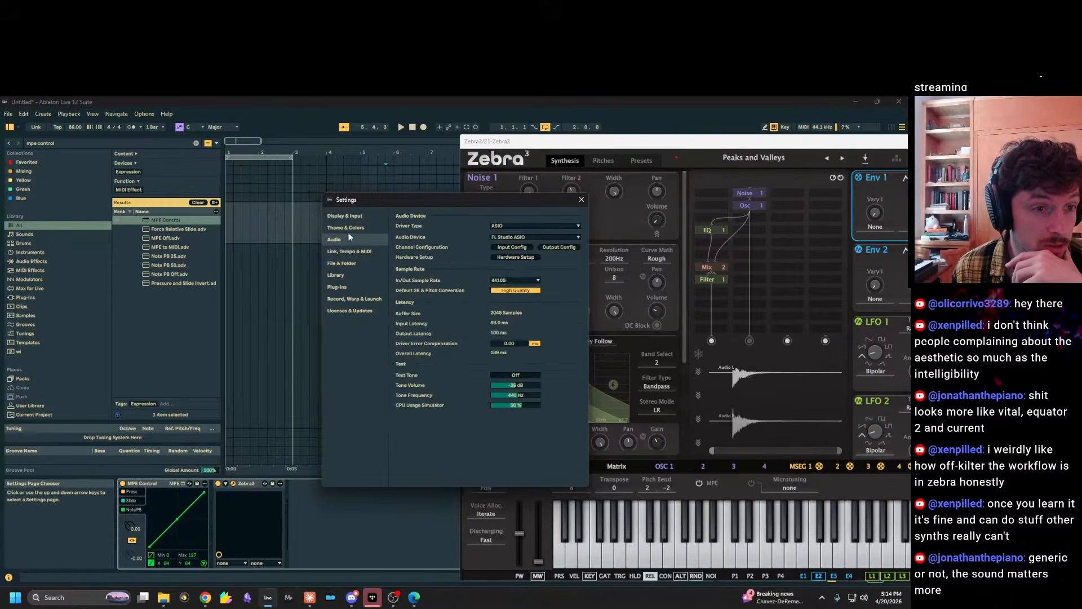
left_click_drag(407, 195, 440, 458)
Create a new MIDI track below the Zebra3 track and load the Operator instrument onto it.
left_click(394, 235)
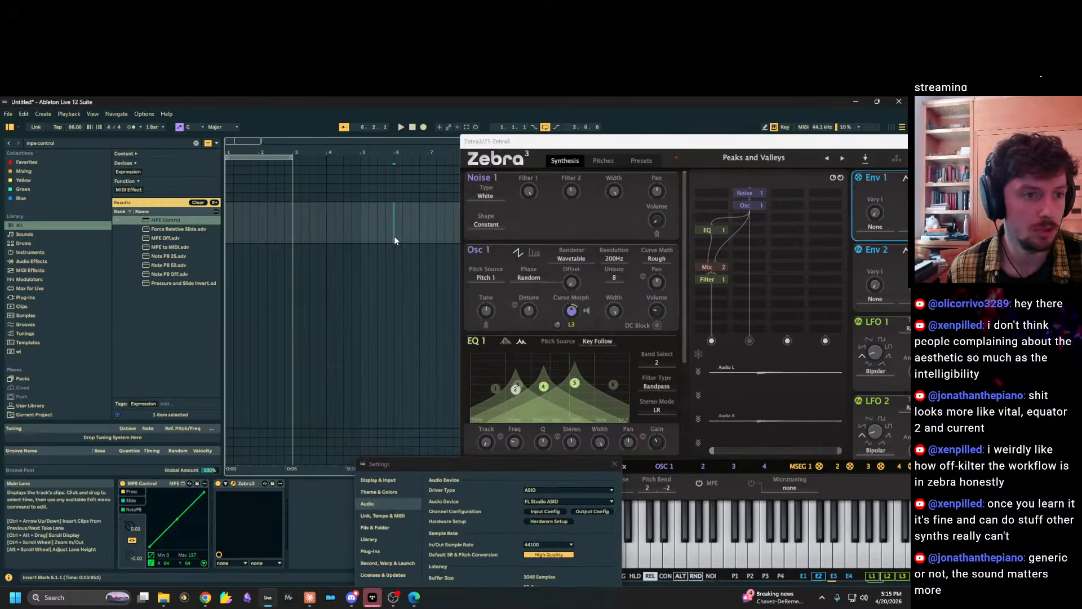
key("ctrl+shift+t")
key("ctrl+f")
type("op")
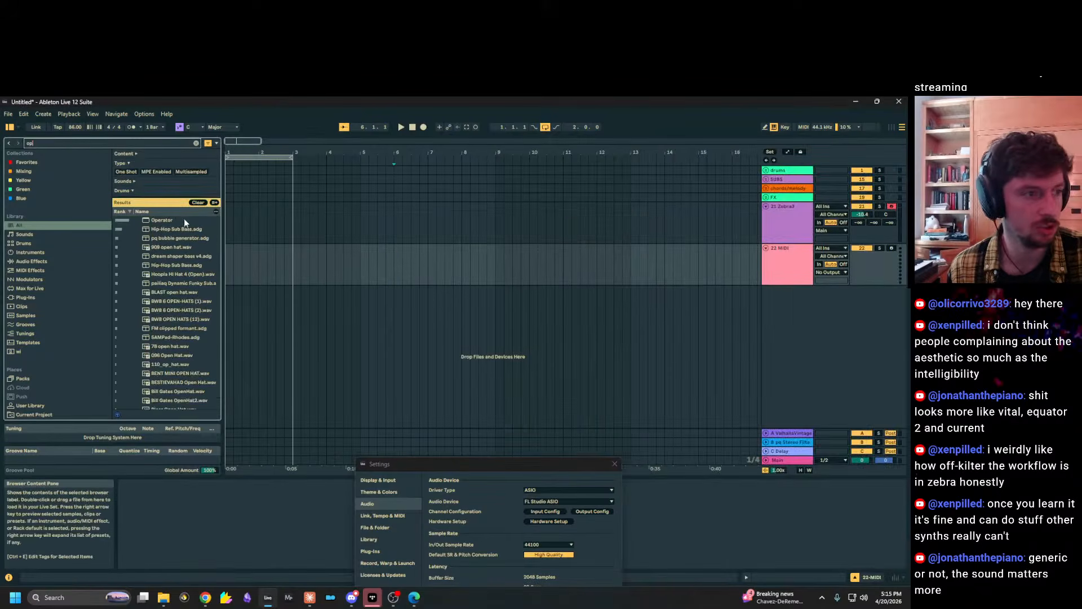
double_click(184, 220)
left_click(287, 265)
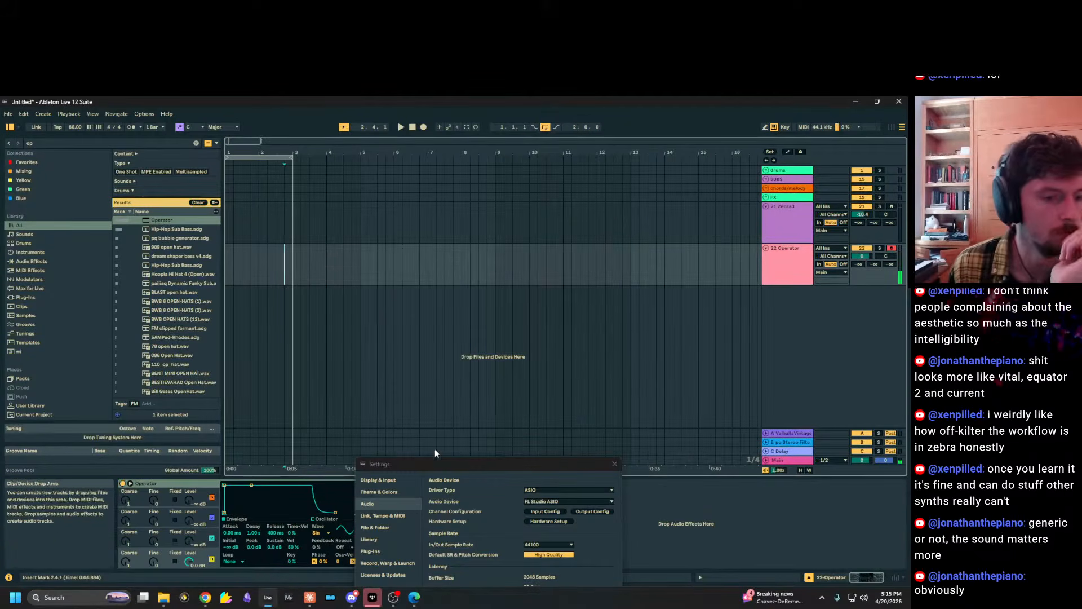
In the Link, Tempo & MIDI settings, enable Track and MPE for the Osmose input port, and close the settings.
left_click_drag(442, 465, 407, 156)
left_click(349, 242)
left_click(344, 206)
left_click(437, 275)
left_click(439, 273)
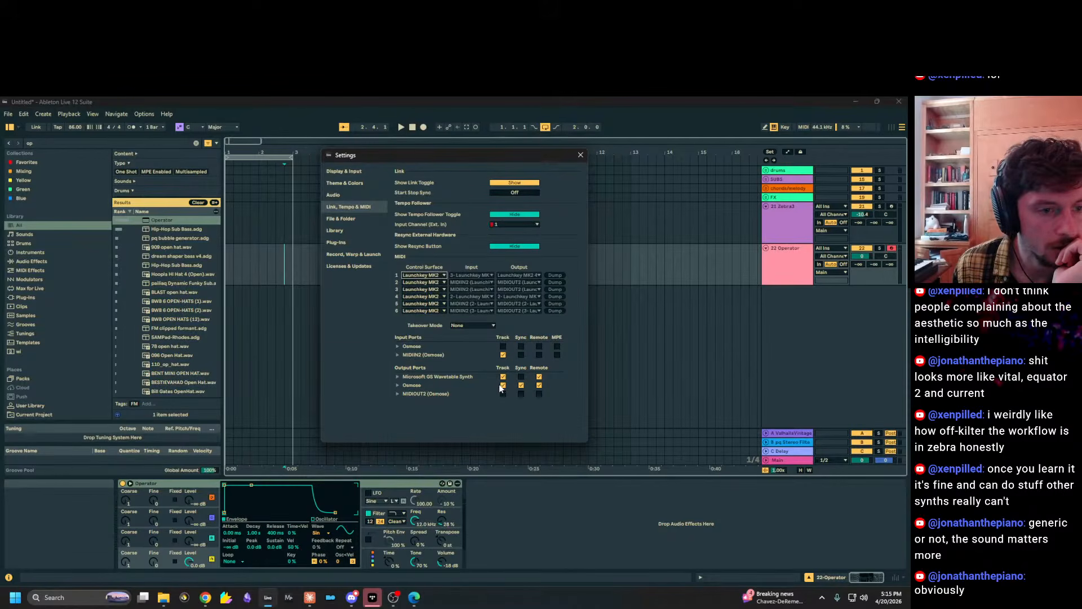
left_click(503, 346)
left_click(557, 346)
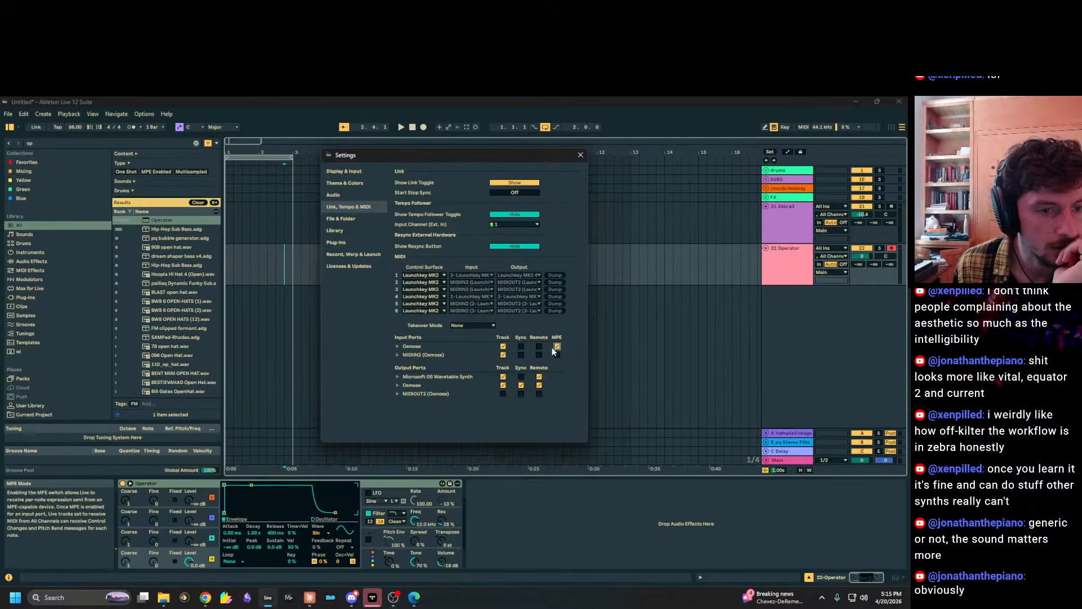
left_click(581, 155)
Lower the Operator track's volume, then select the Zebra3 track and arm it for recording.
left_click(462, 256)
left_click_drag(862, 256, 862, 283)
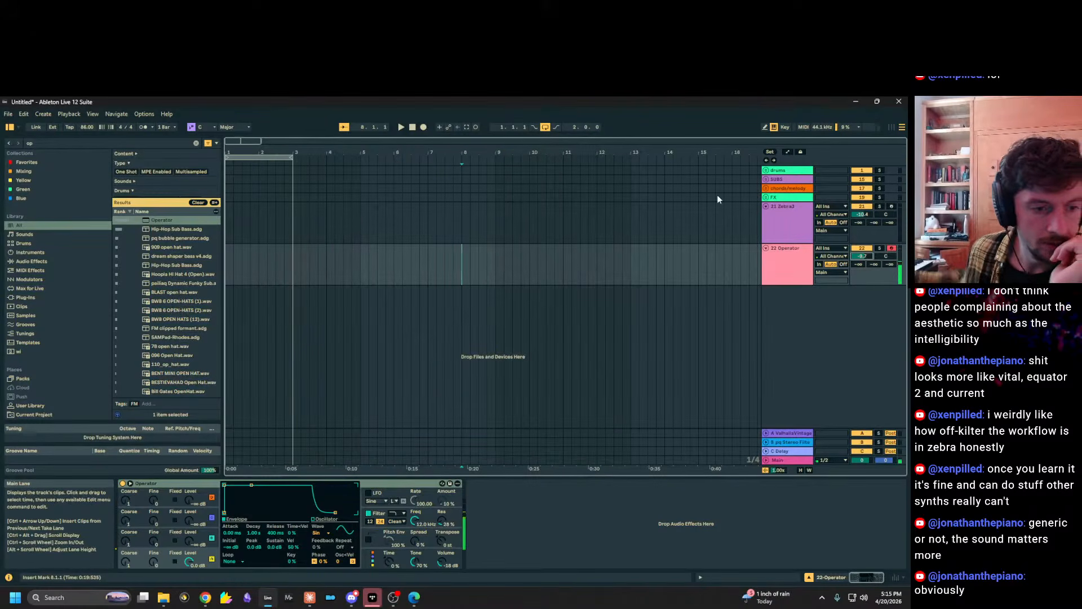
left_click(806, 232)
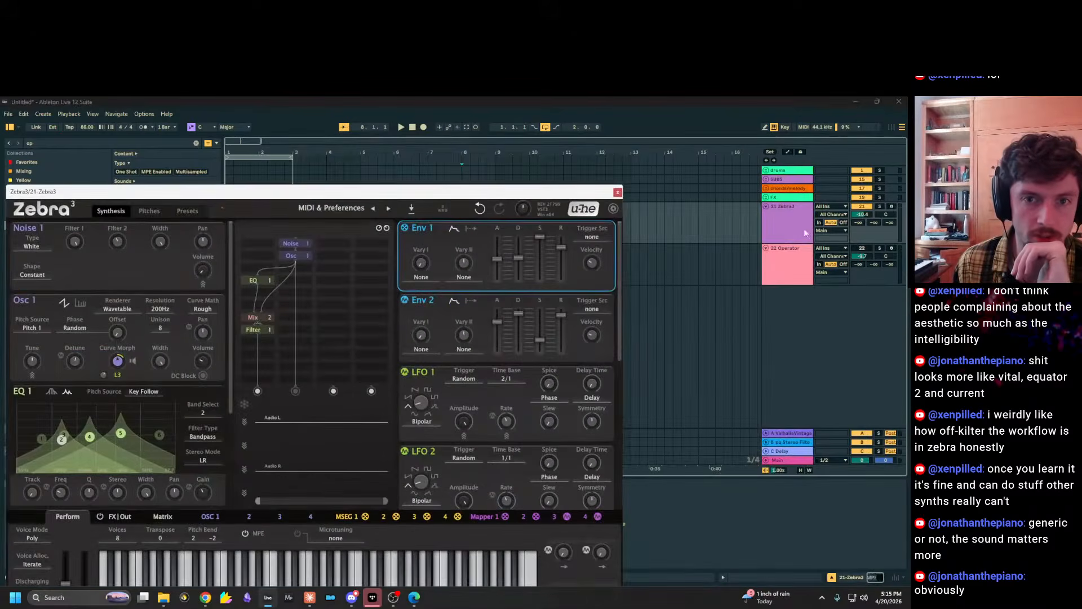
left_click(891, 207)
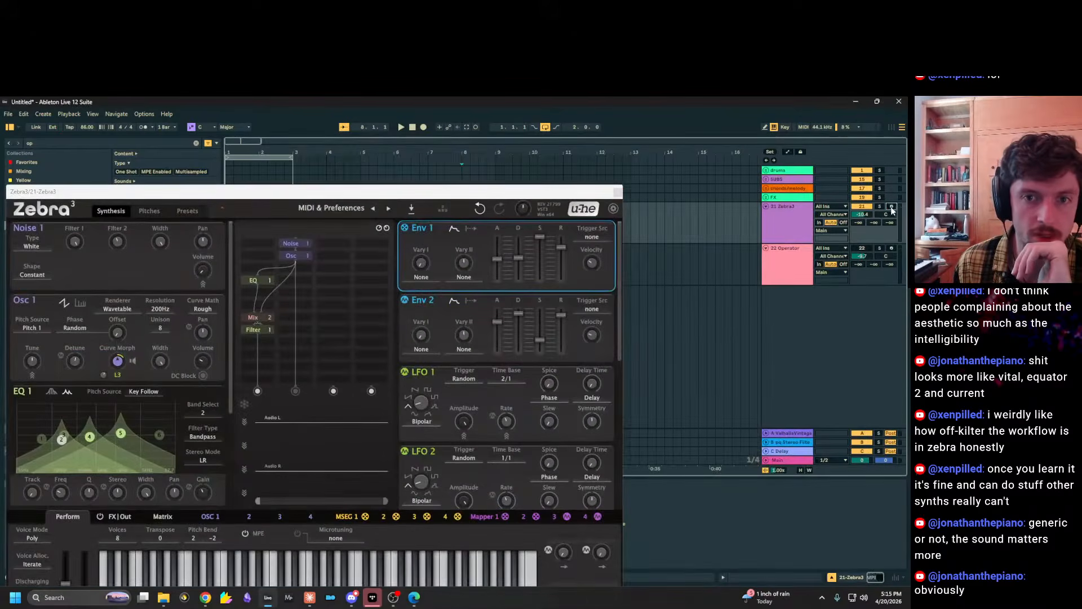
Reposition the Zebra3 window to show its Perform section and inspect the downward Pitch Bend range options.
left_click_drag(501, 193, 606, 155)
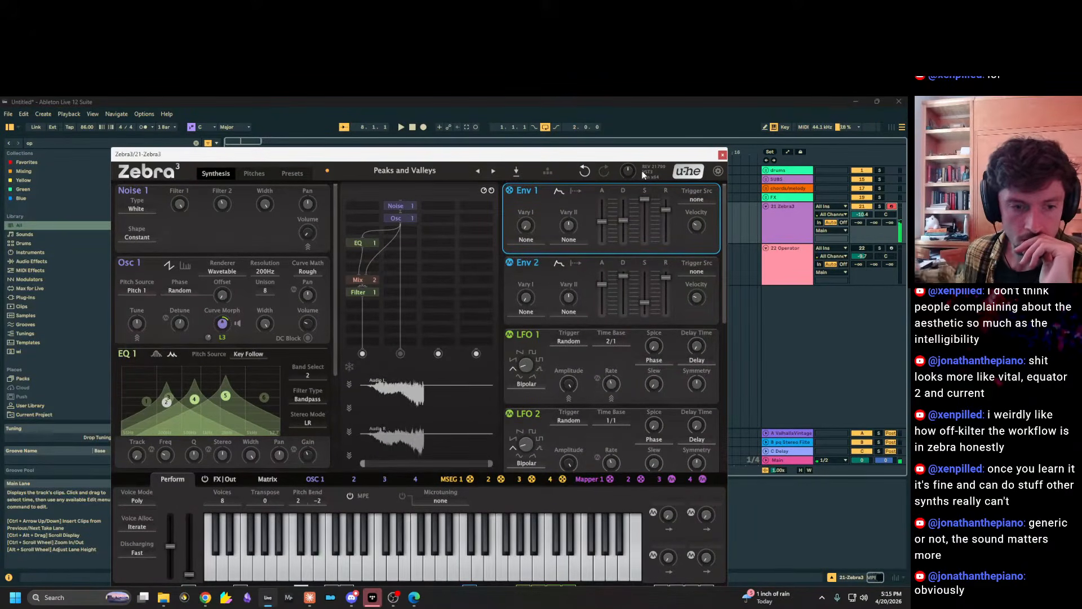
left_click_drag(394, 155, 431, 120)
left_click(353, 463)
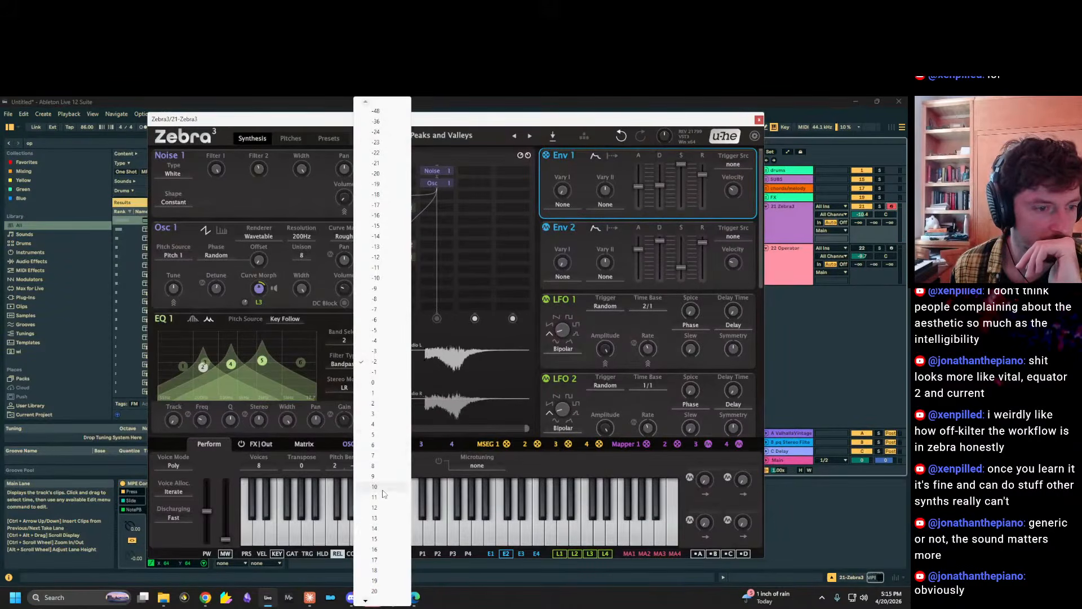
left_click(417, 463)
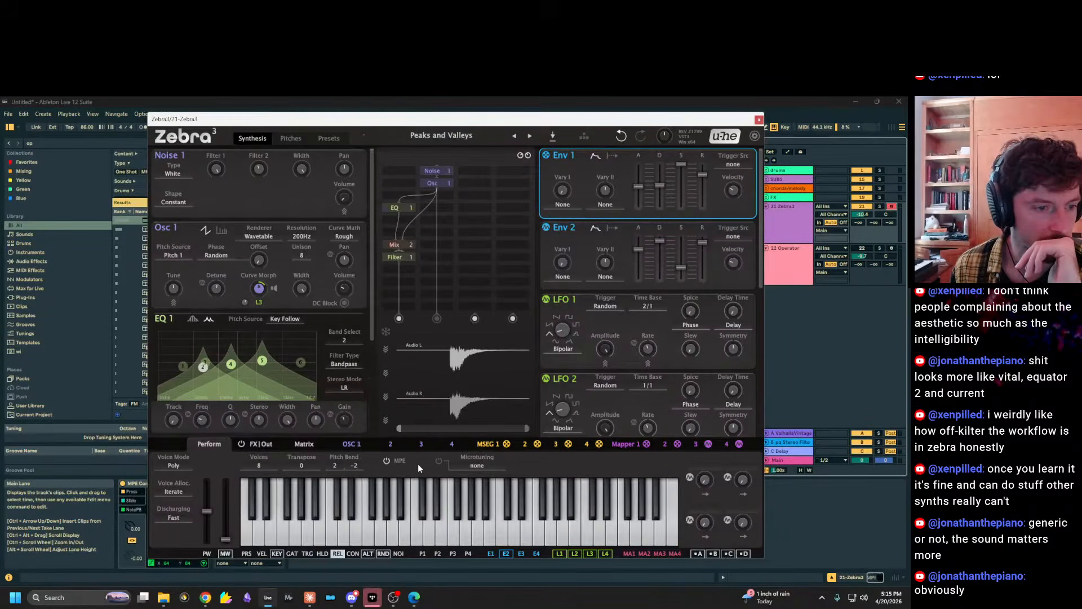
Examine the available values for the Pitch Bend range and Transpose in the Perform section.
left_click(356, 466)
left_click(346, 466)
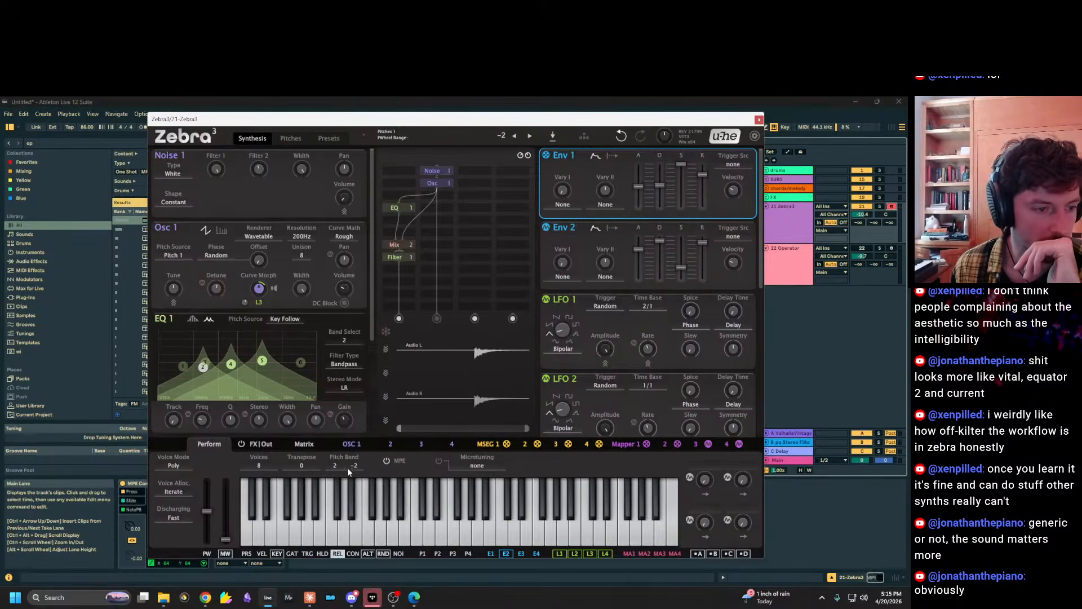
left_click(303, 466)
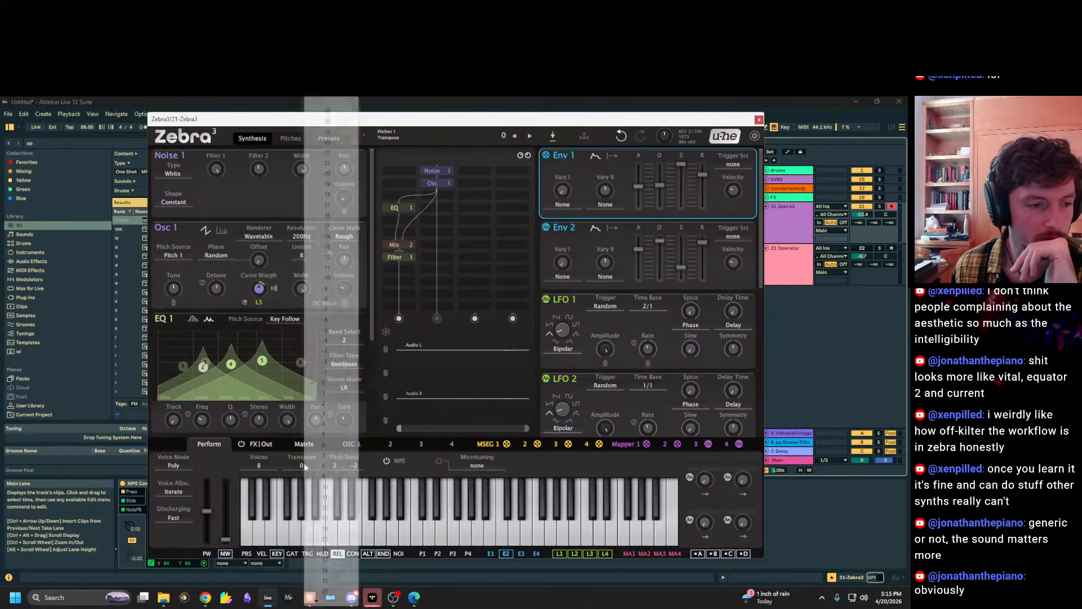
left_click(374, 456)
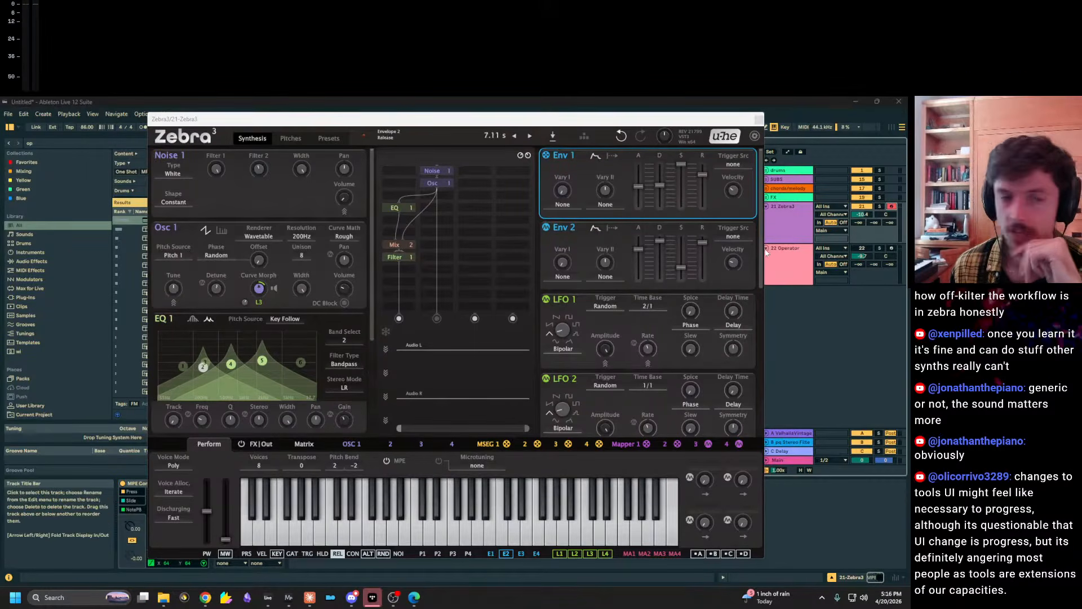
left_click(354, 466)
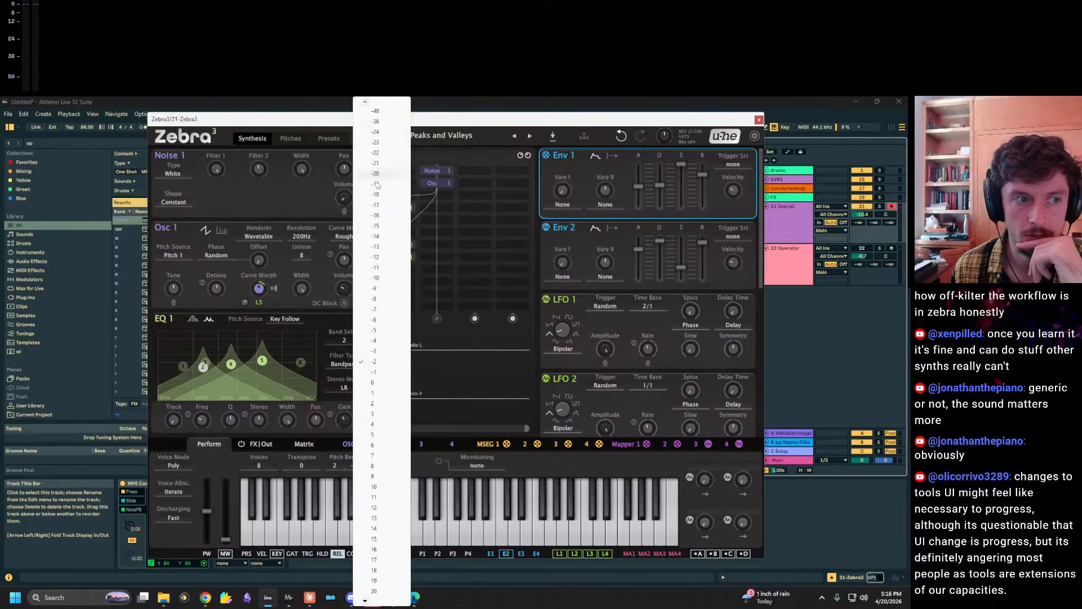
left_click(425, 462)
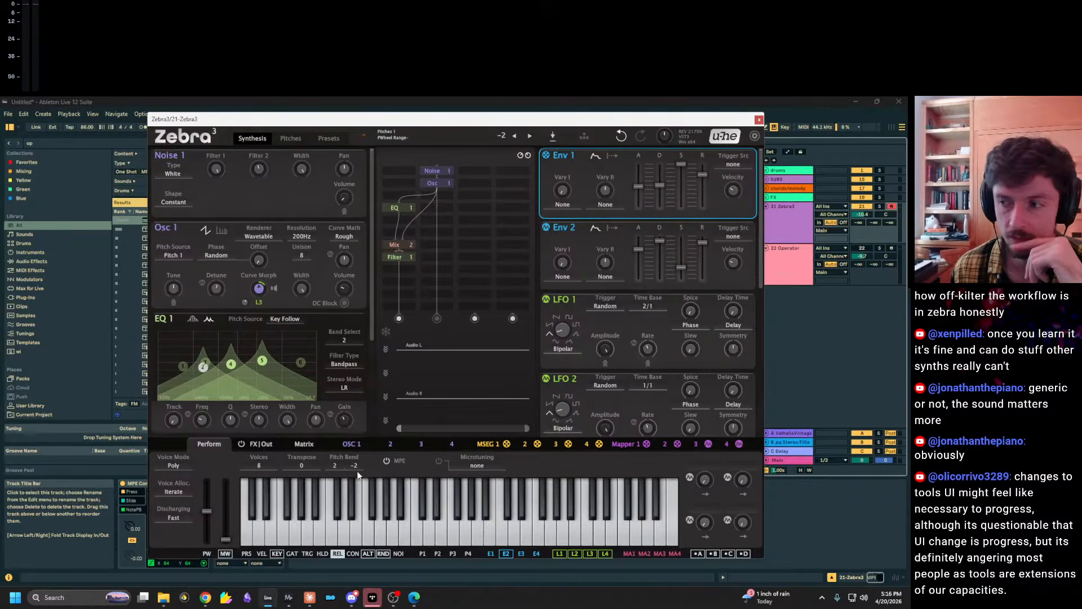
left_click(355, 466)
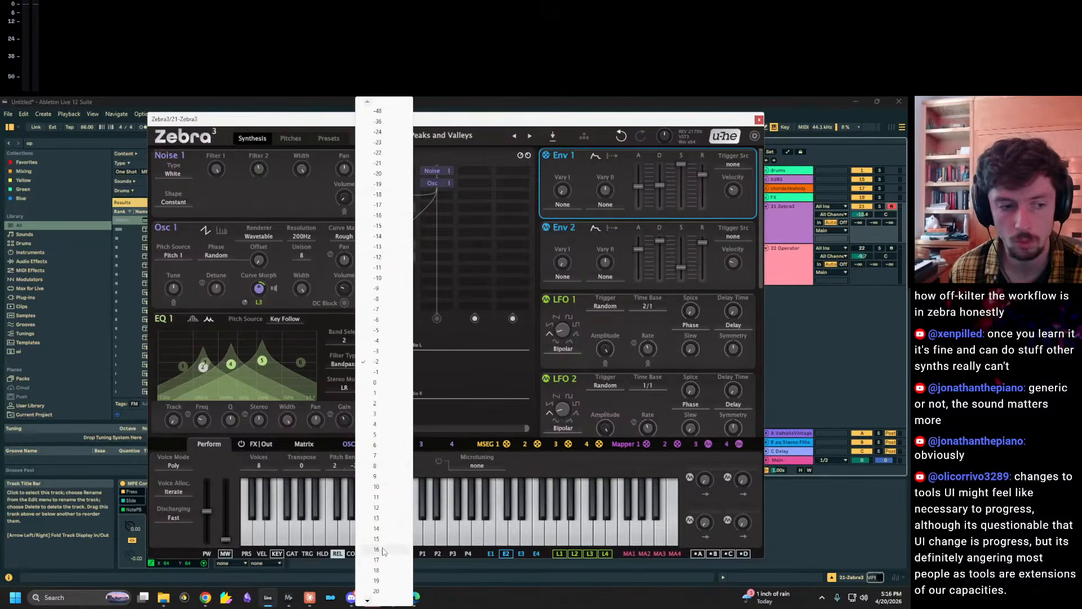
left_click(419, 461)
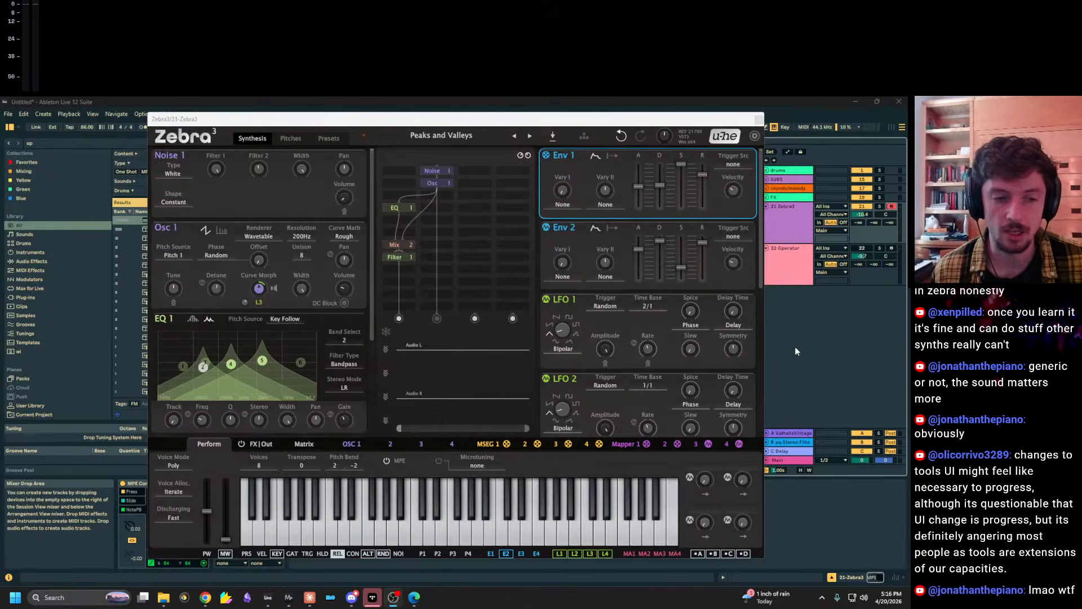
Try a Transpose value of 8 and reset Transpose to 0.
left_click(354, 465)
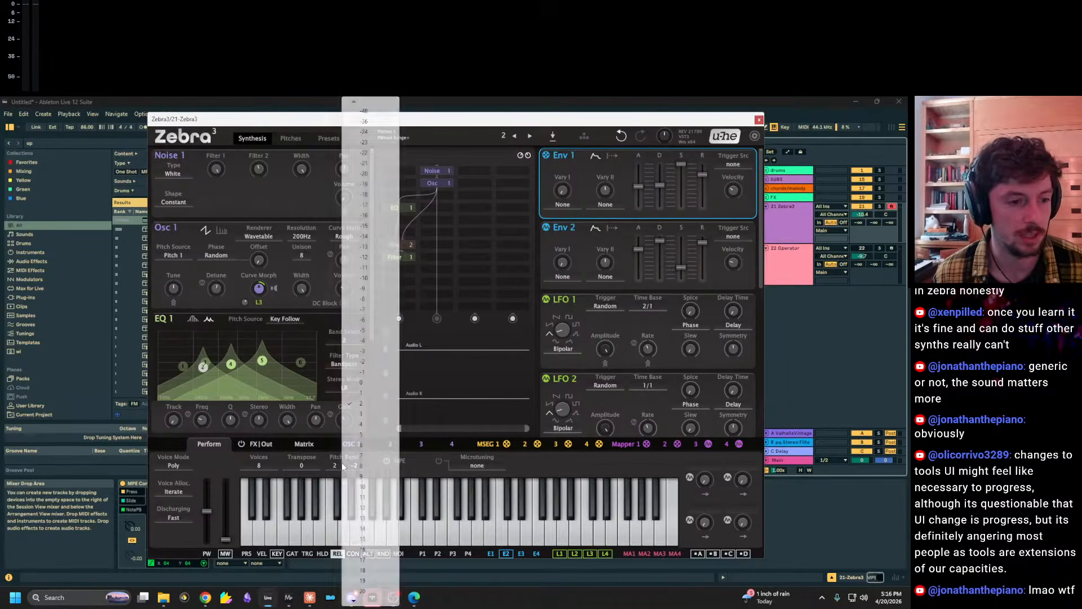
left_click(301, 467)
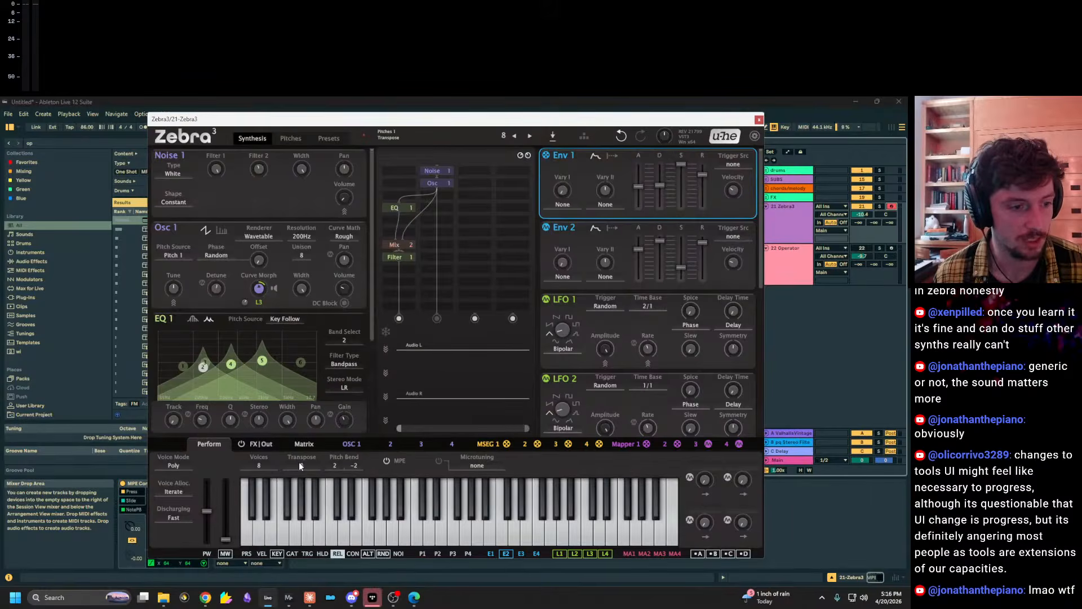
left_click(300, 462)
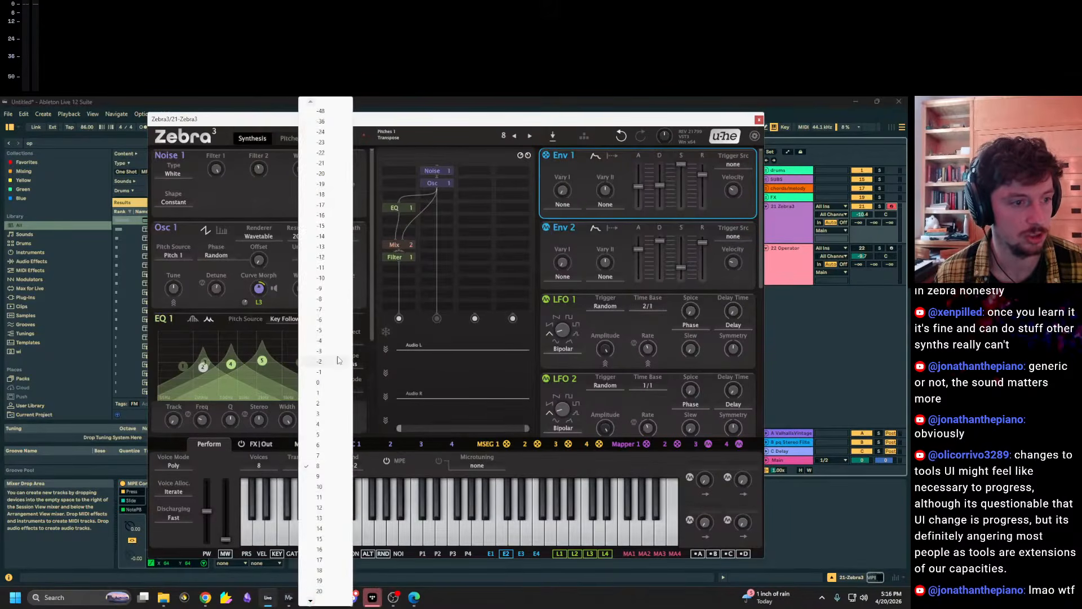
left_click(330, 382)
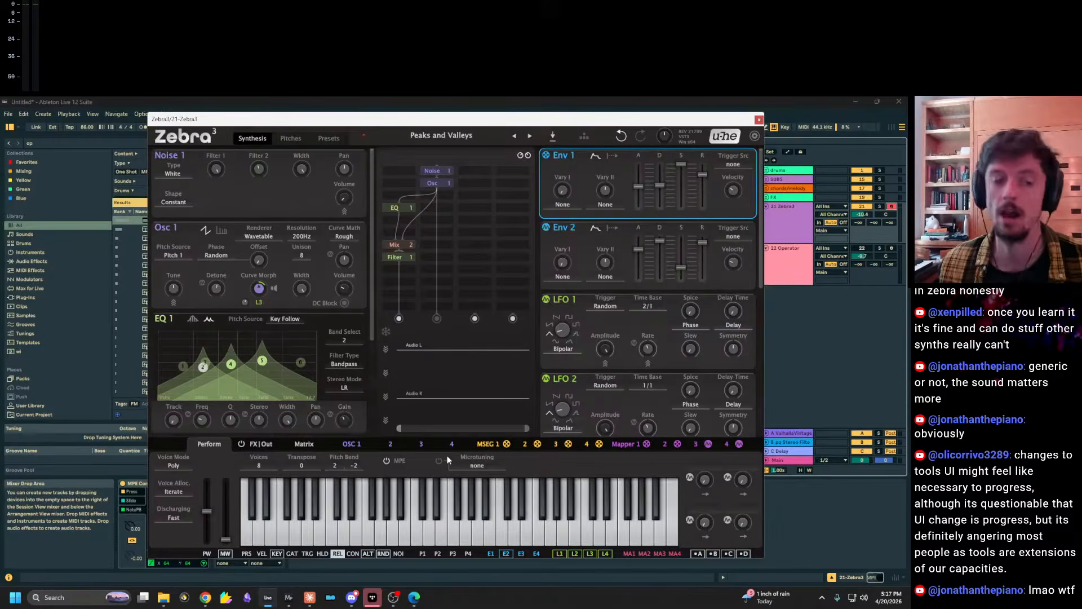
Set the Pitch Bend range to -8 down and 8 up.
left_click(354, 466)
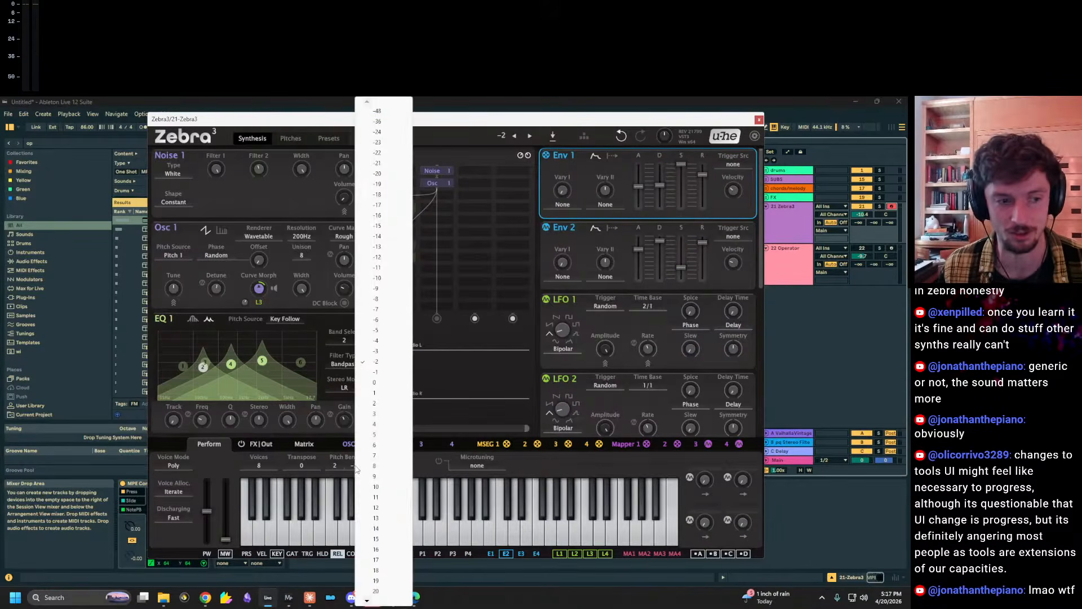
left_click(389, 300)
left_click(338, 466)
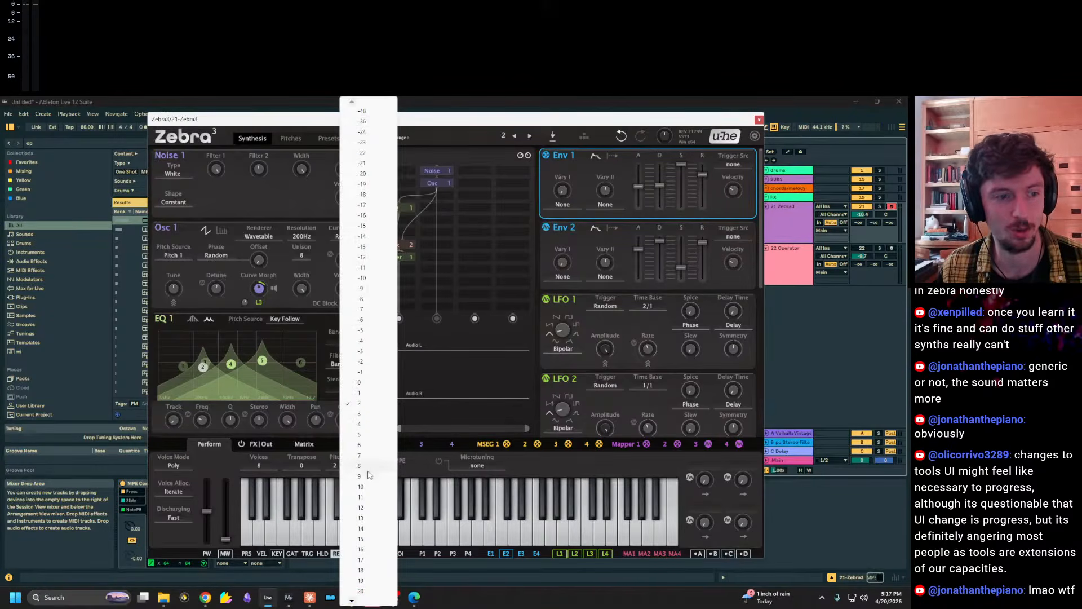
left_click(359, 466)
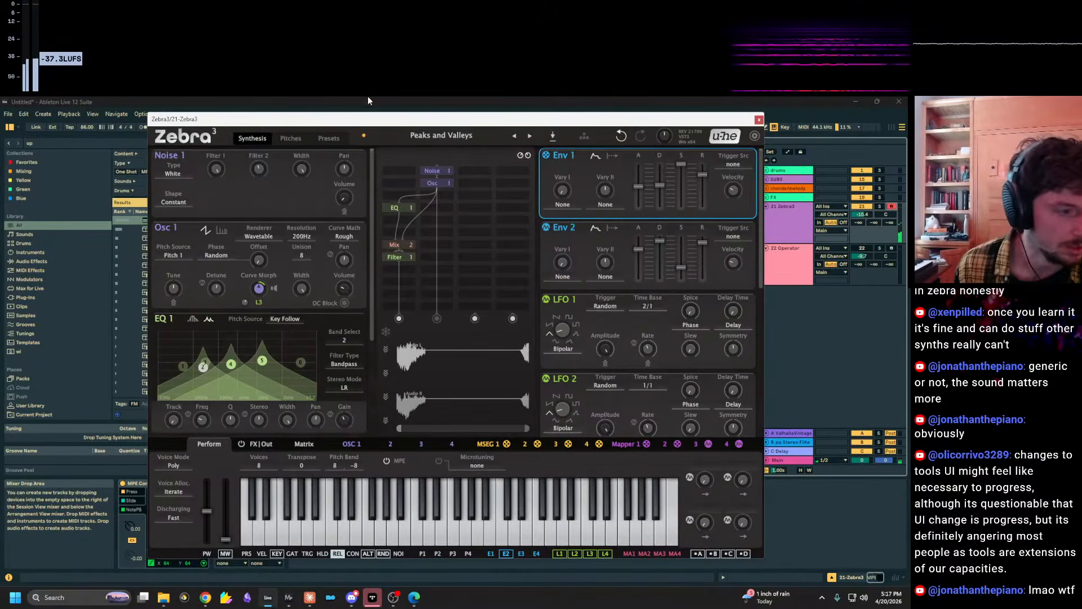
Experiment with the MPE Control device's curve on the Zebra3 track and delete that device.
left_click_drag(367, 125, 516, 105)
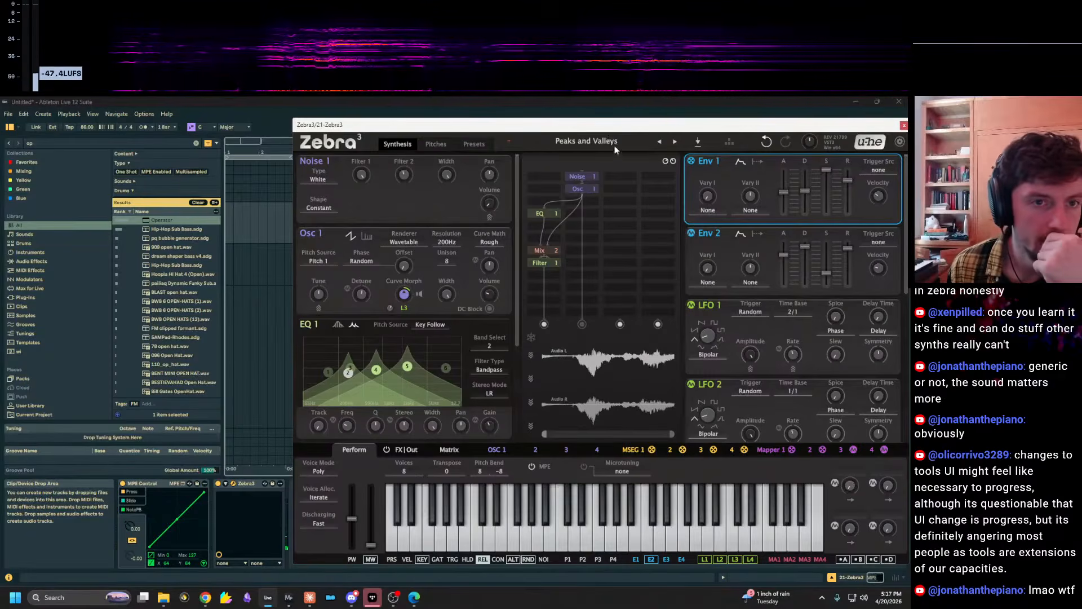
left_click_drag(599, 129, 551, 137)
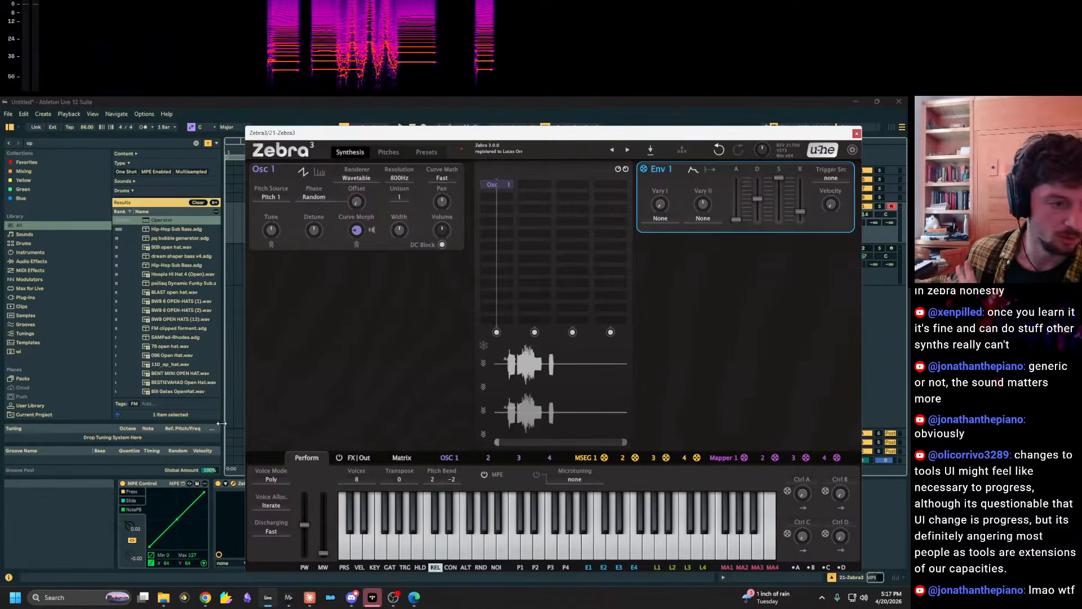
left_click(150, 484)
key("ctrl+z")
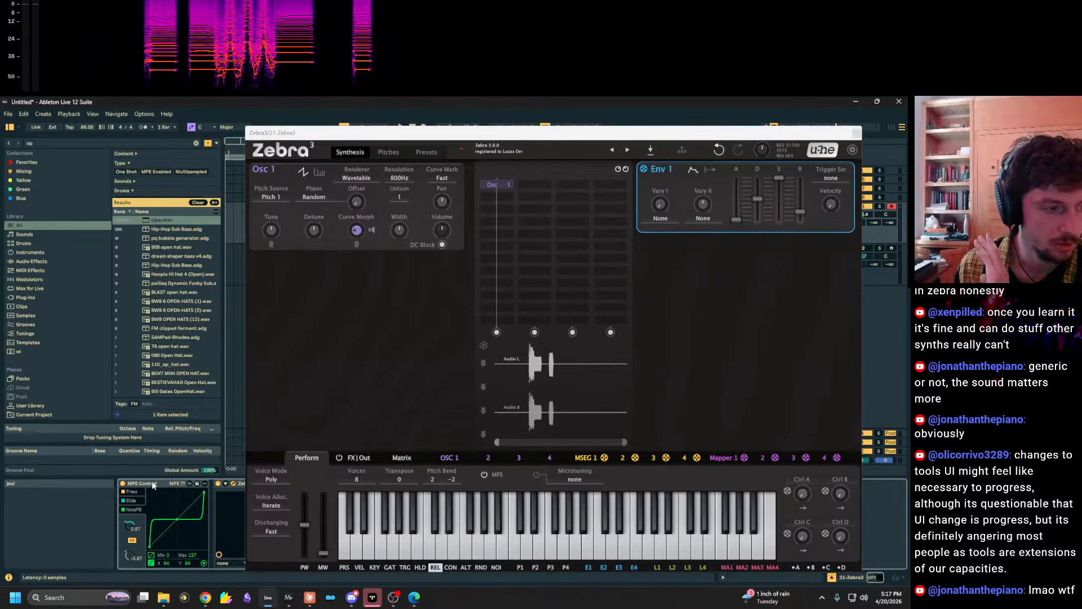
left_click_drag(130, 525, 172, 564)
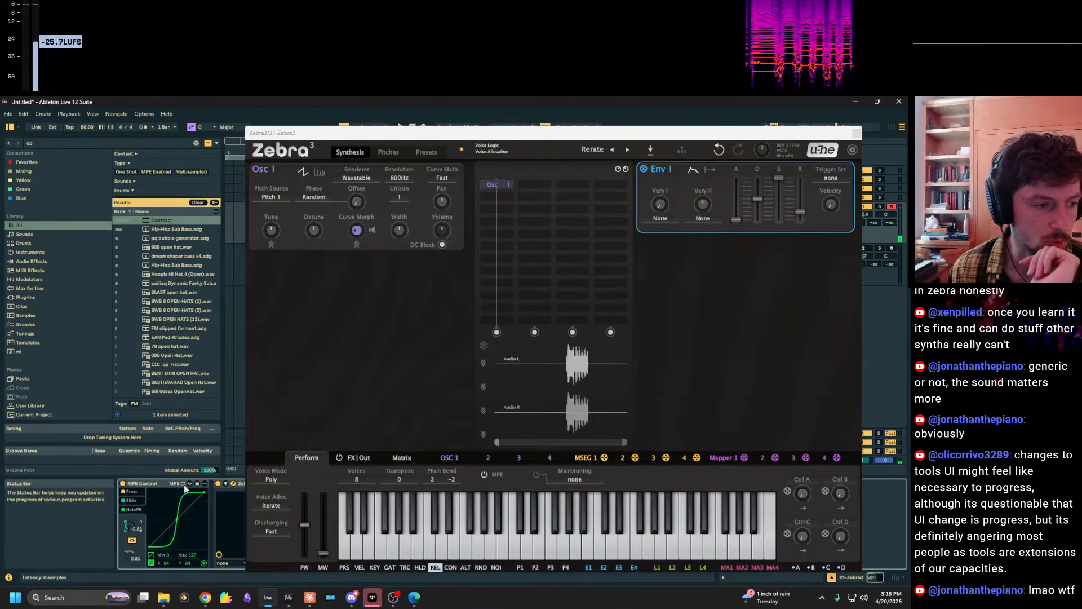
key("Delete")
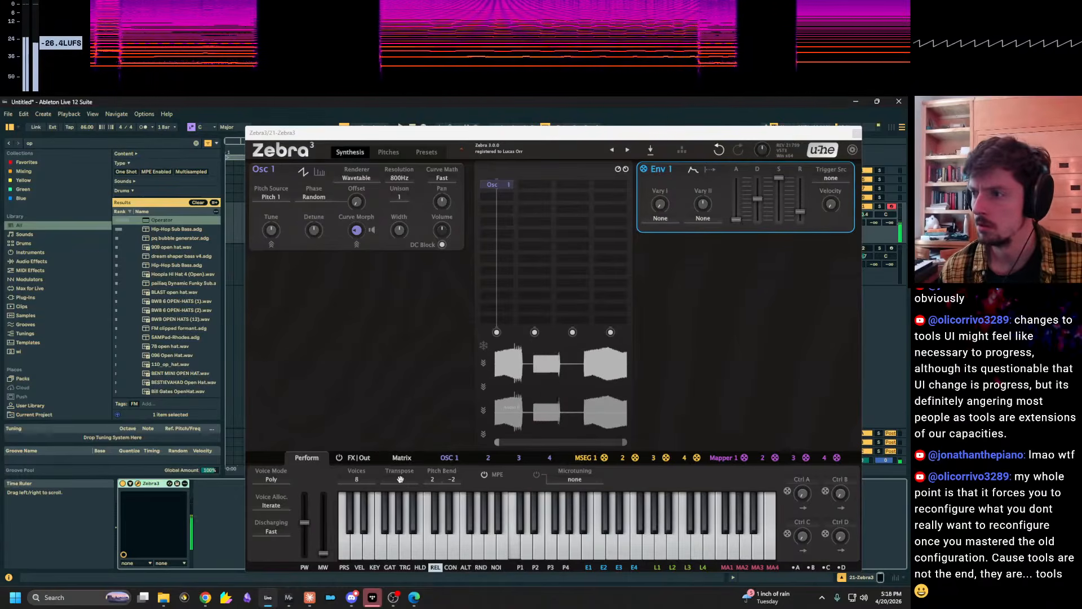
Examine the Transpose value list without changing the setting.
key("z")
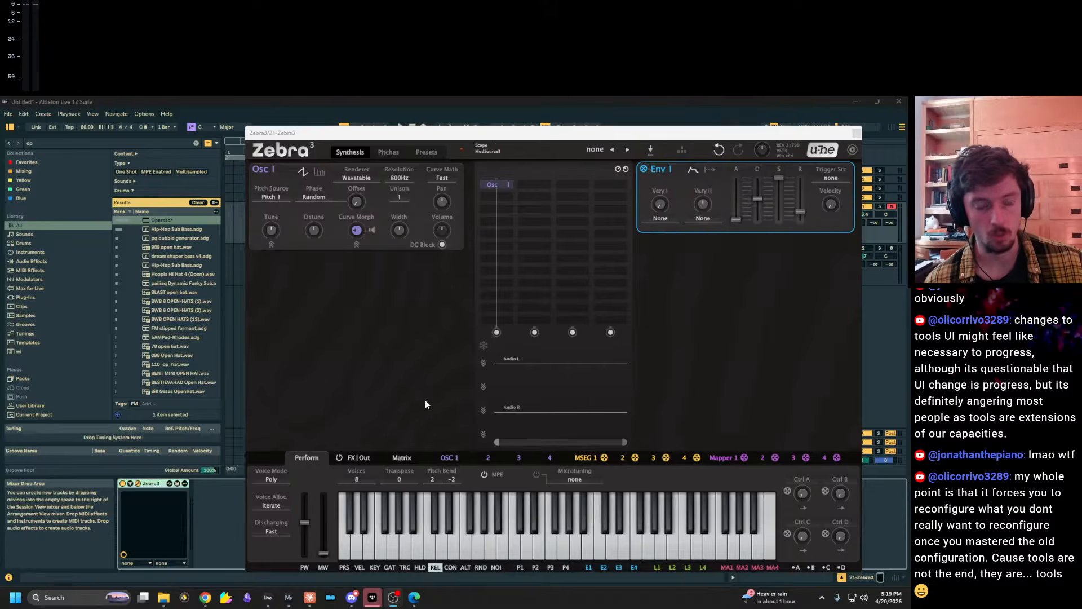
left_click(401, 478)
left_click(398, 477)
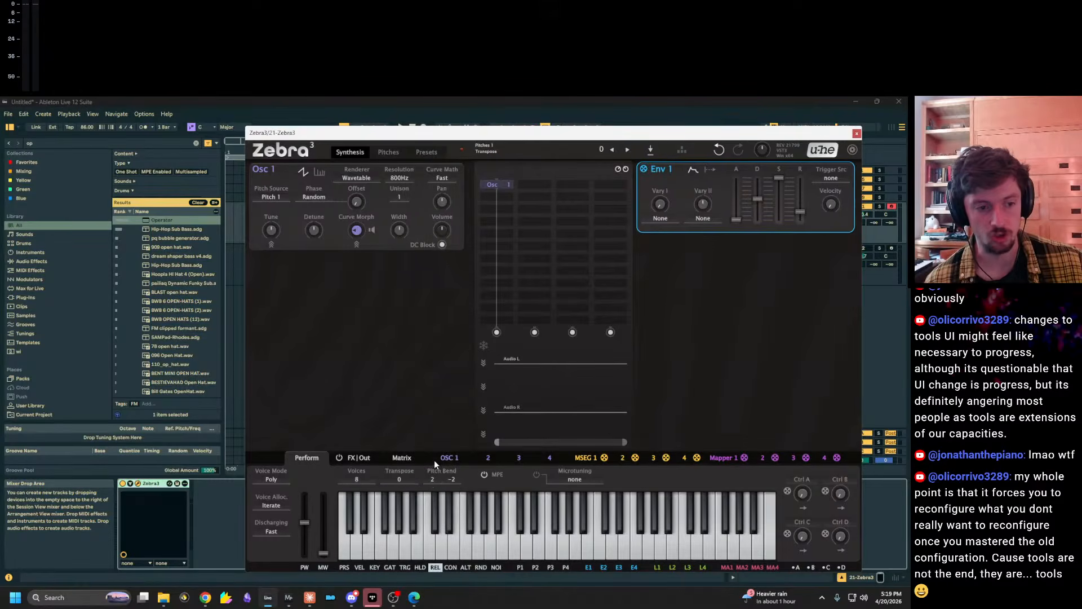
left_click(399, 479)
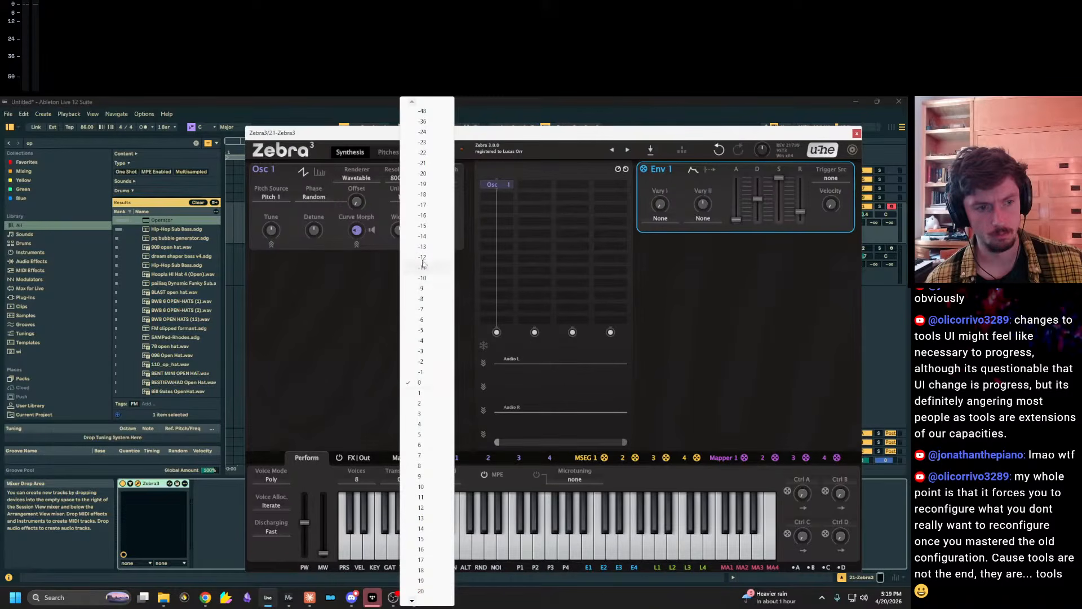
left_click(342, 418)
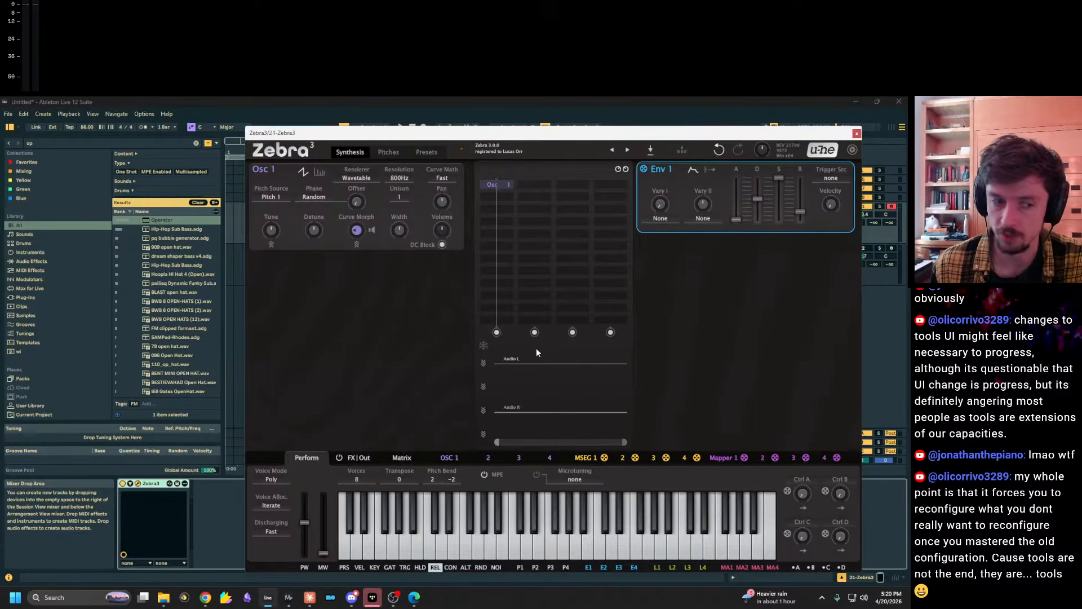
Try a Transpose value of 12 and return Transpose to 0.
left_click(408, 479)
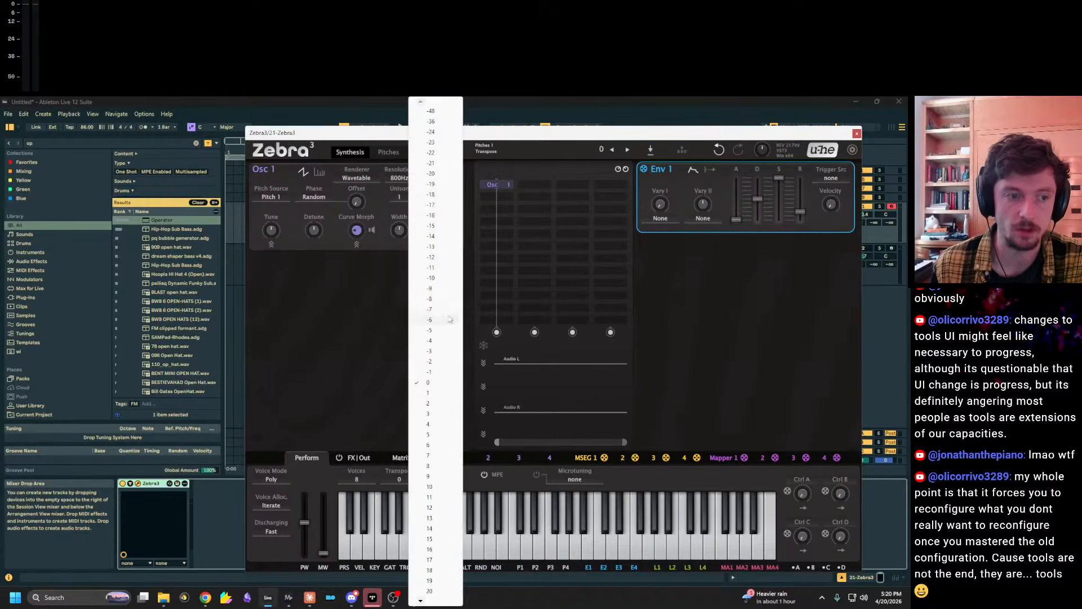
left_click(433, 507)
left_click(399, 478)
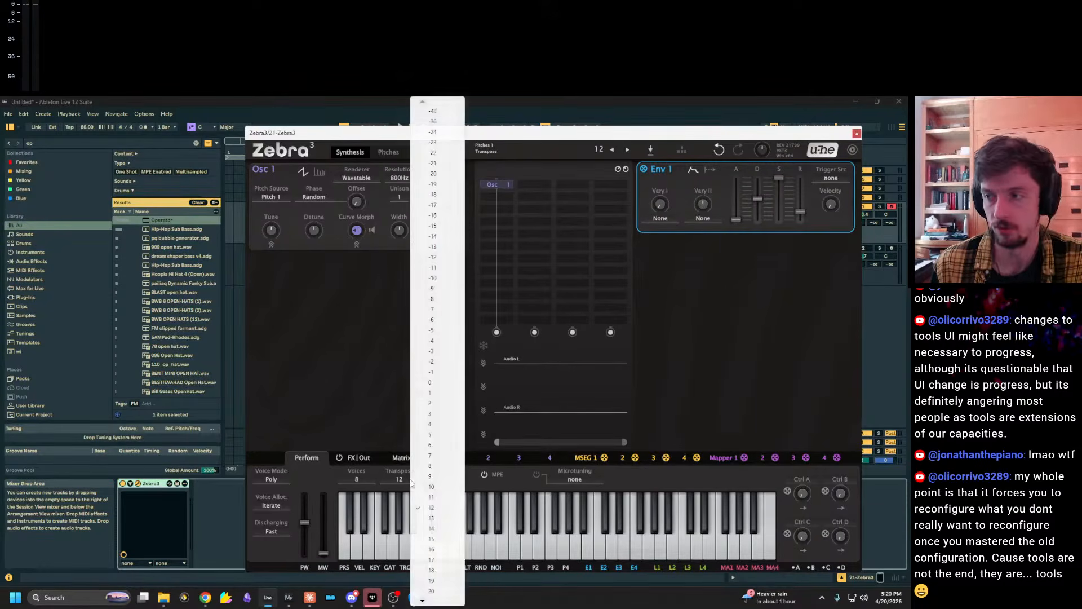
left_click(434, 389)
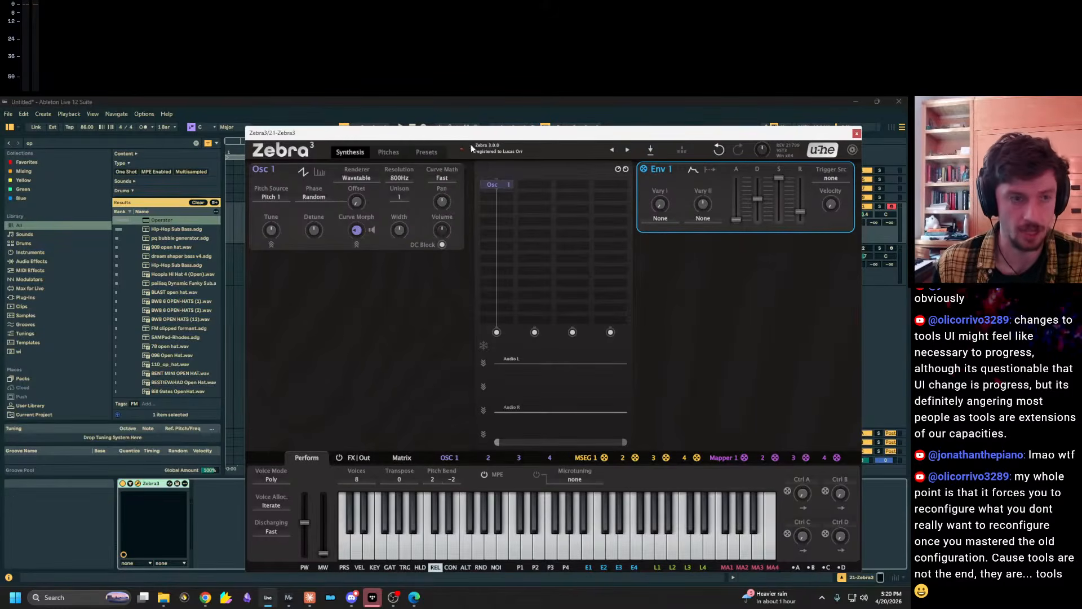
Add a filter module directly below Osc 1, lower its Cutoff to 73.4 Hz and audition it with a few notes.
left_click(492, 198)
left_click(669, 289)
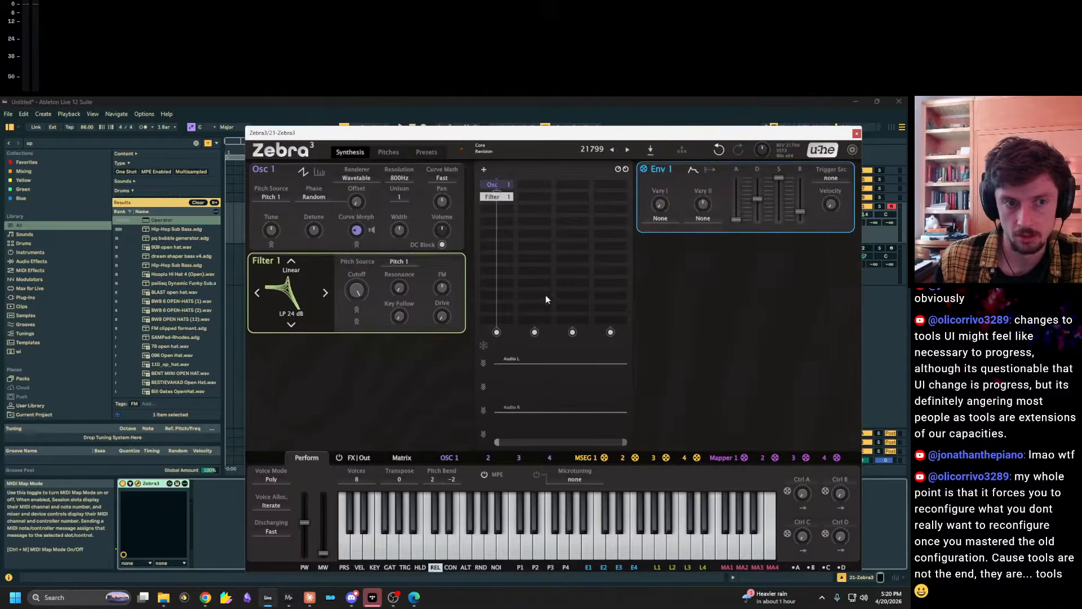
left_click_drag(356, 291, 358, 313)
key("z")
key("a")
key("a")
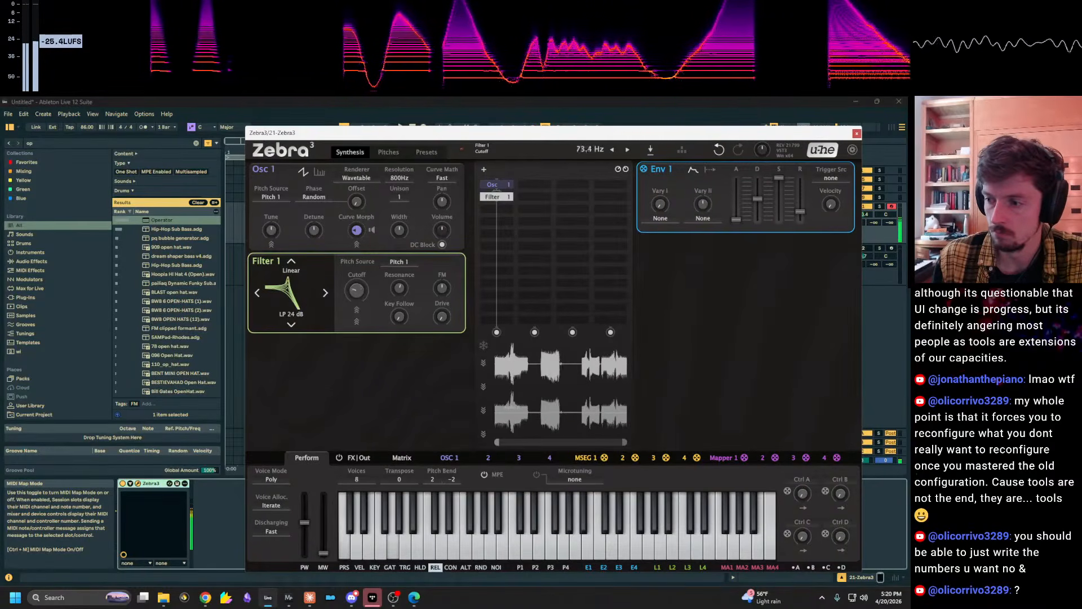
Try a Transpose value of 5 and review the other values available.
left_click(399, 479)
left_click(398, 484)
left_click(398, 481)
left_click(398, 481)
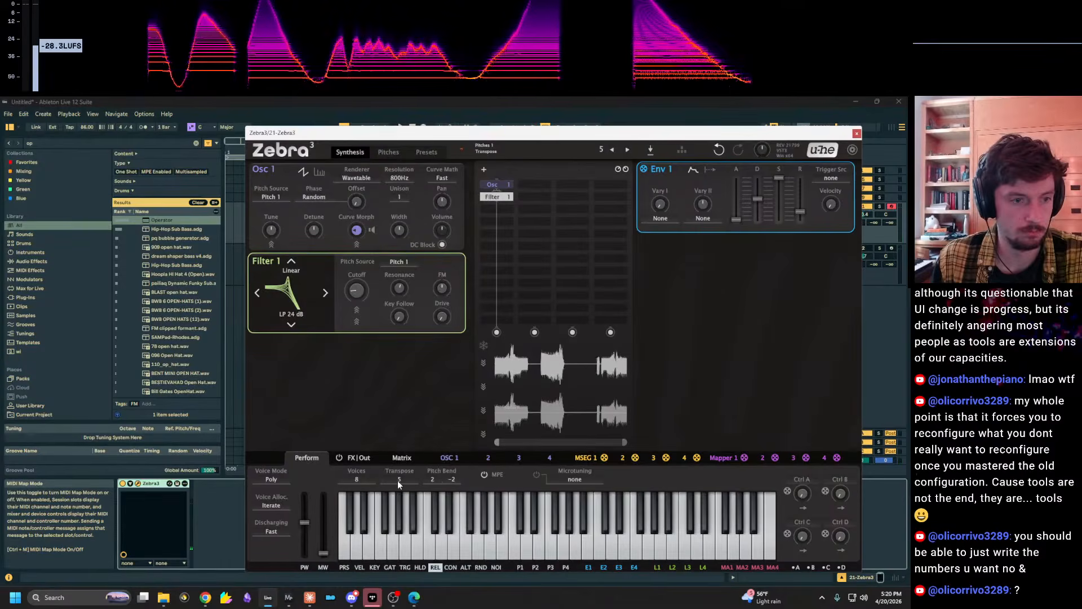
left_click(407, 483)
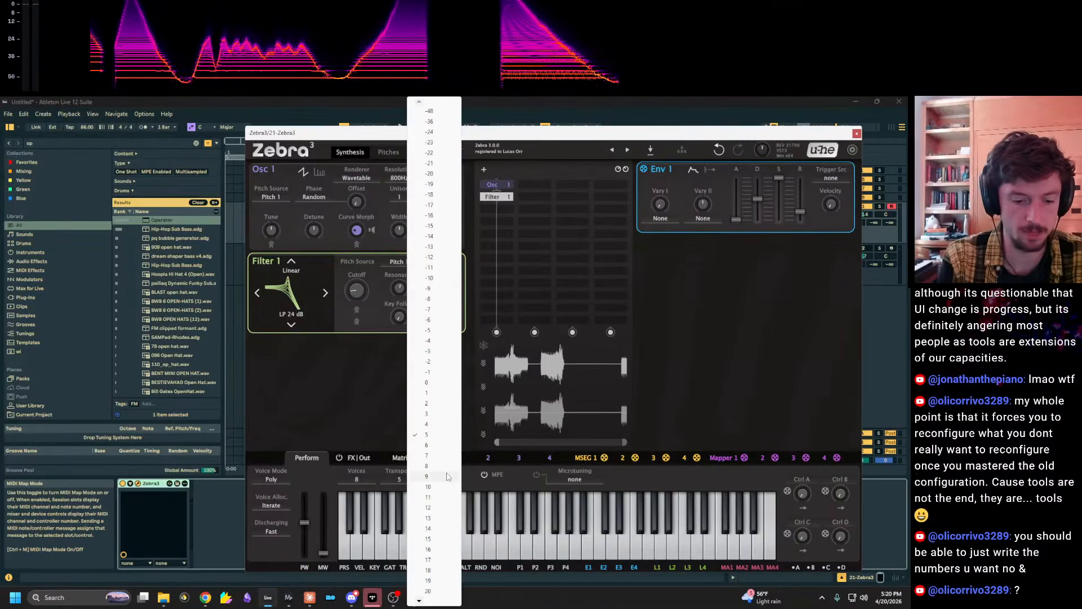
left_click(511, 479)
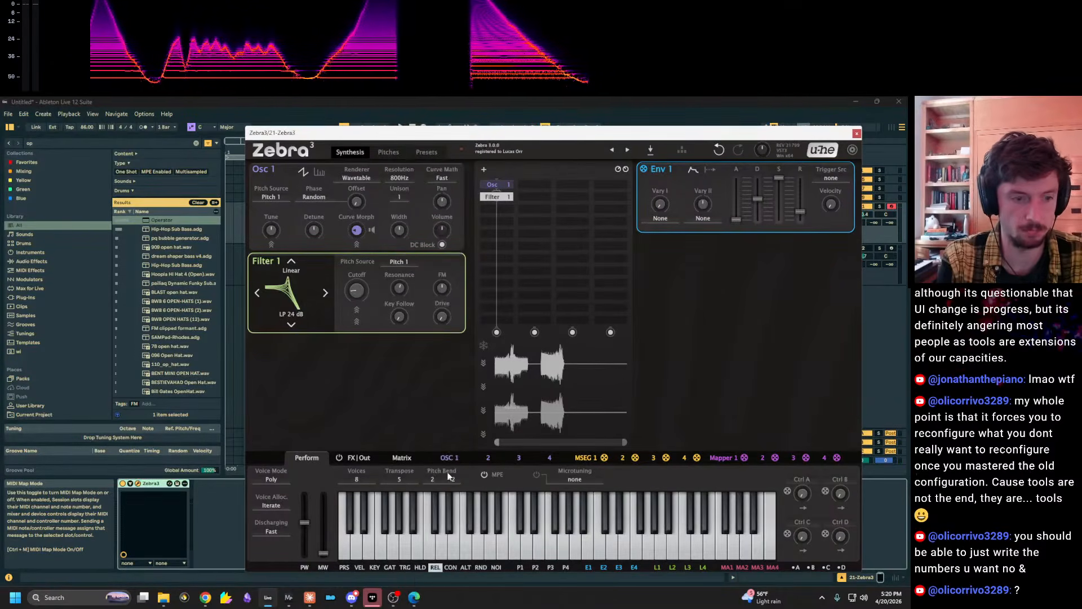
Set Transpose to 2 and recheck its value list for a way to enter a number directly.
left_click(397, 480)
key("Return")
left_click(397, 484)
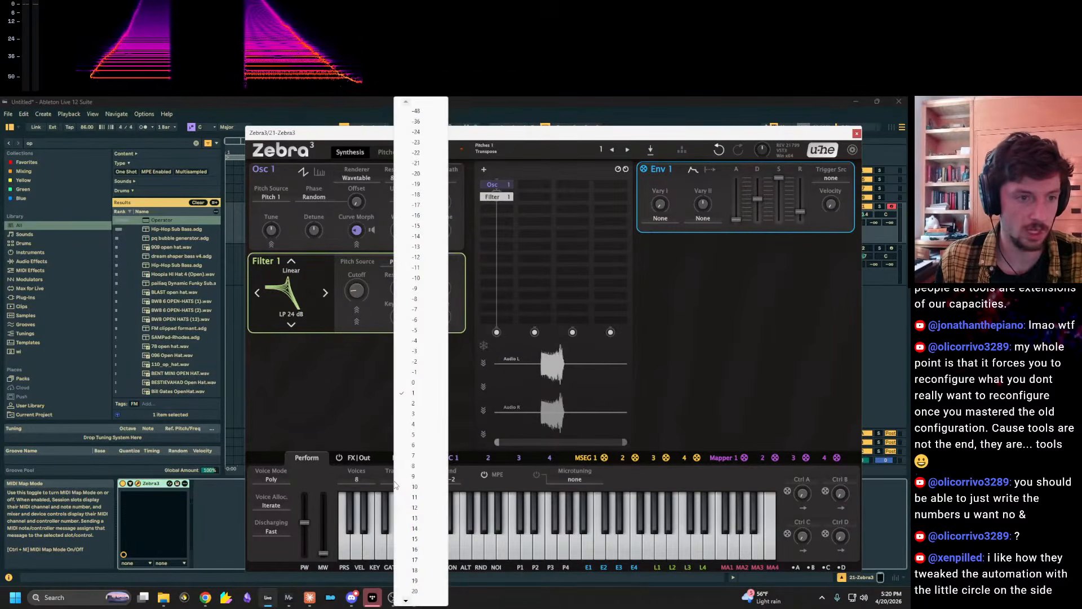
key("Down")
key("Return")
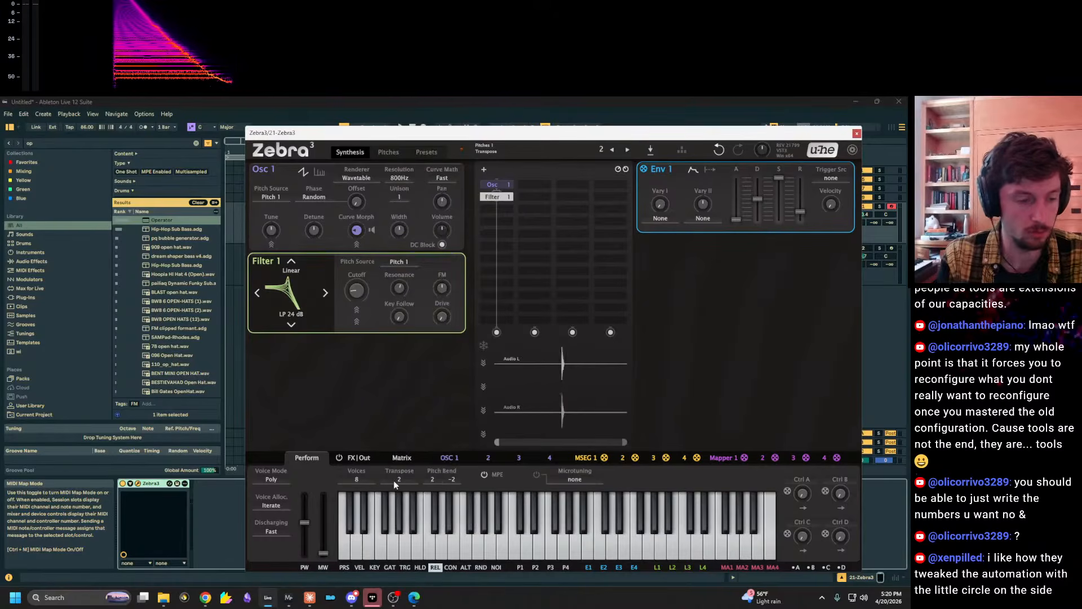
left_click(397, 484)
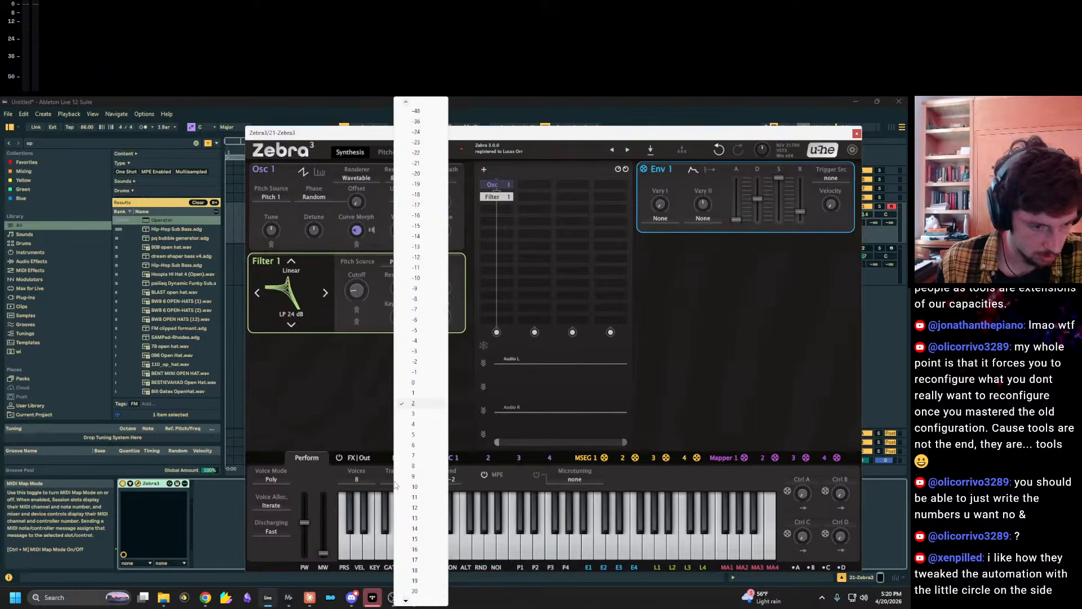
key("2")
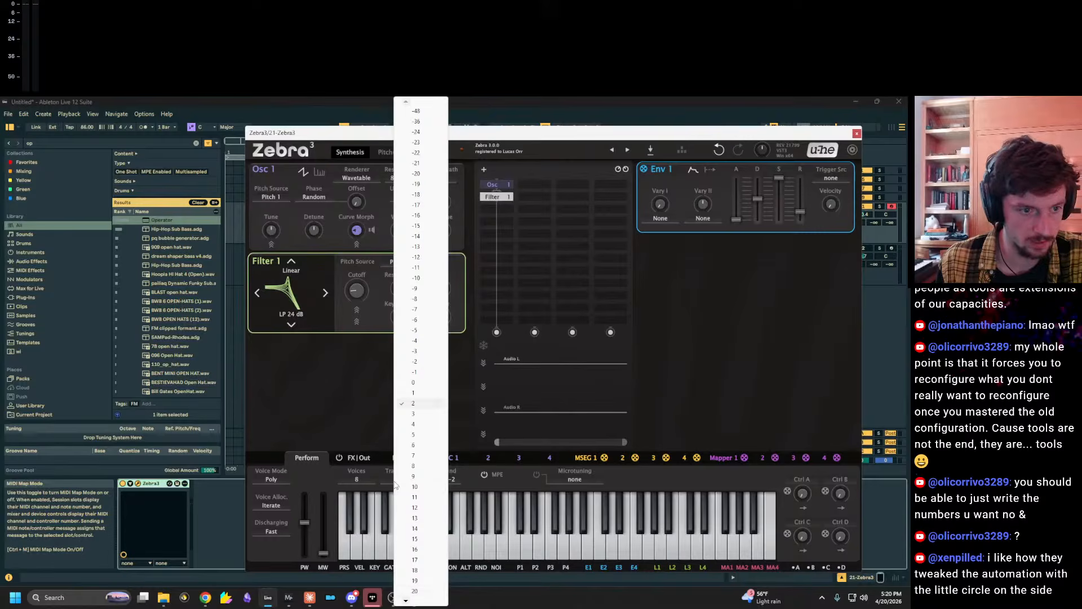
left_click(340, 405)
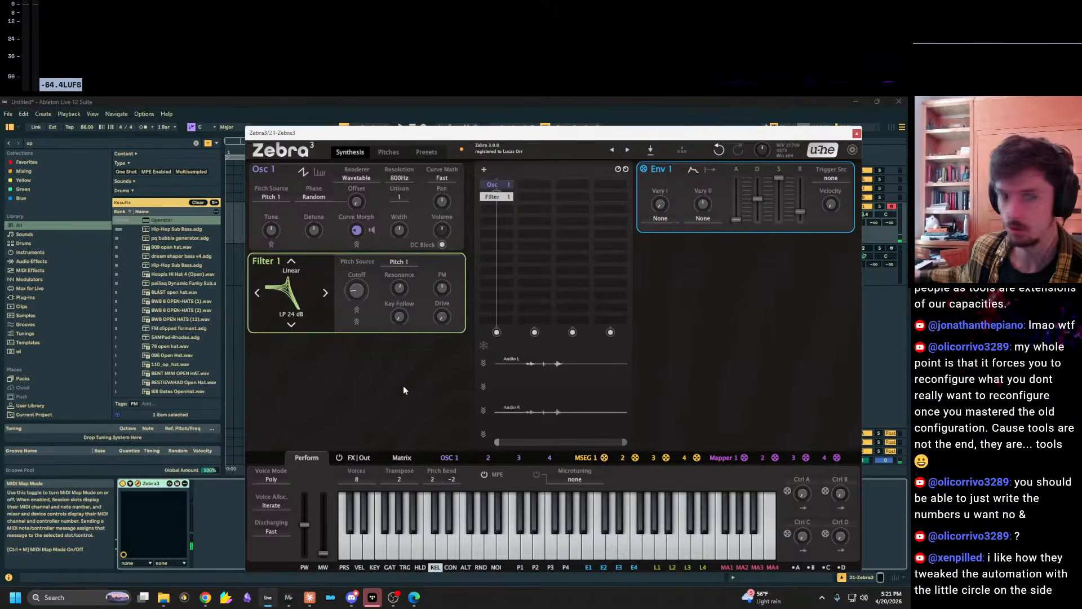
Raise Filter 1's Cutoff past 1.17 kHz to open up the sound.
left_click_drag(356, 291, 356, 256)
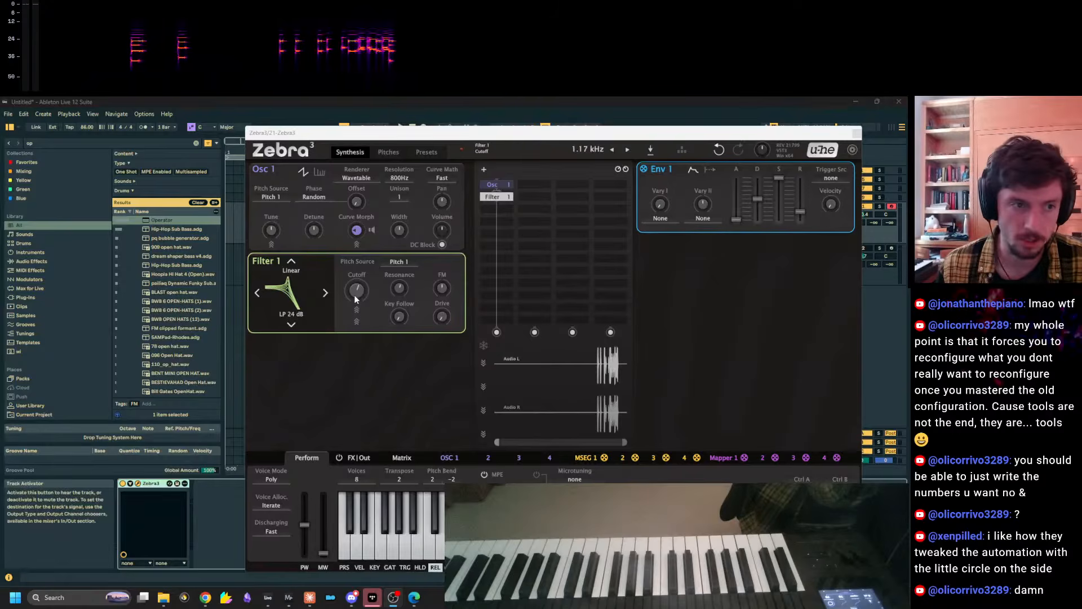
mouse_move(357, 291)
left_mouse_down()
mouse_move(356, 251)
mouse_move(357, 291)
mouse_move(357, 272)
left_mouse_up()
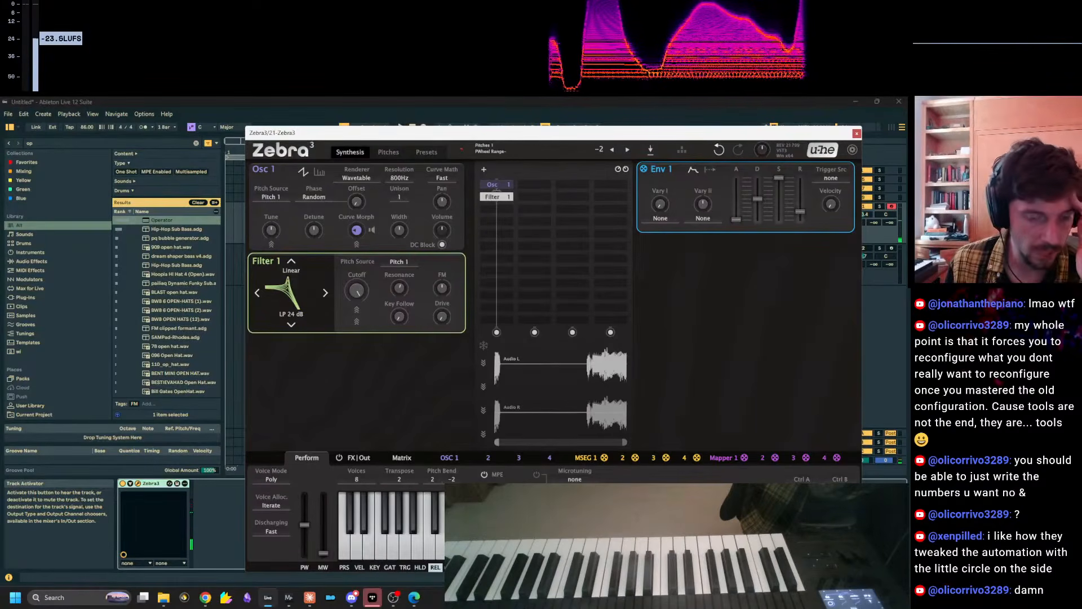
Read the MPE and Multichannel MIDI sections of the Zebra3 user guide in Edge and close the guide.
left_click(414, 597)
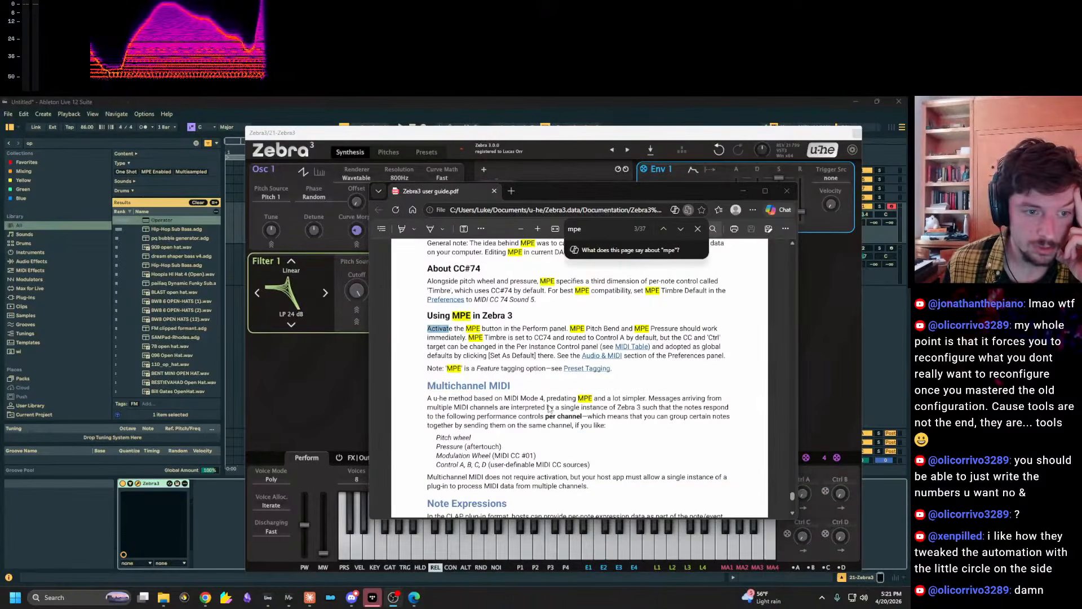
scroll(549, 403, "down", 1)
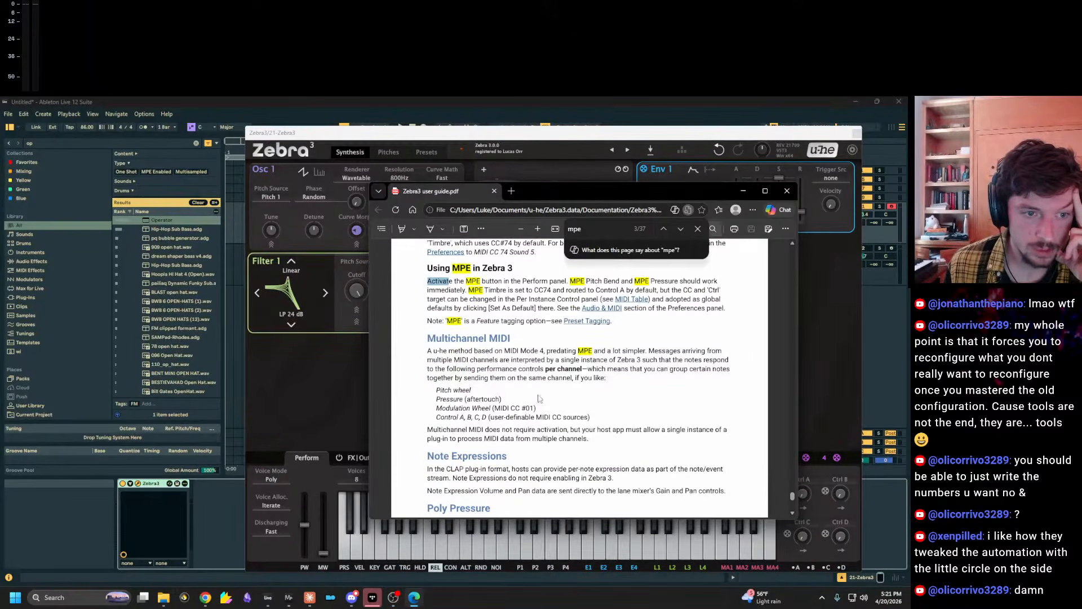
left_click(552, 424)
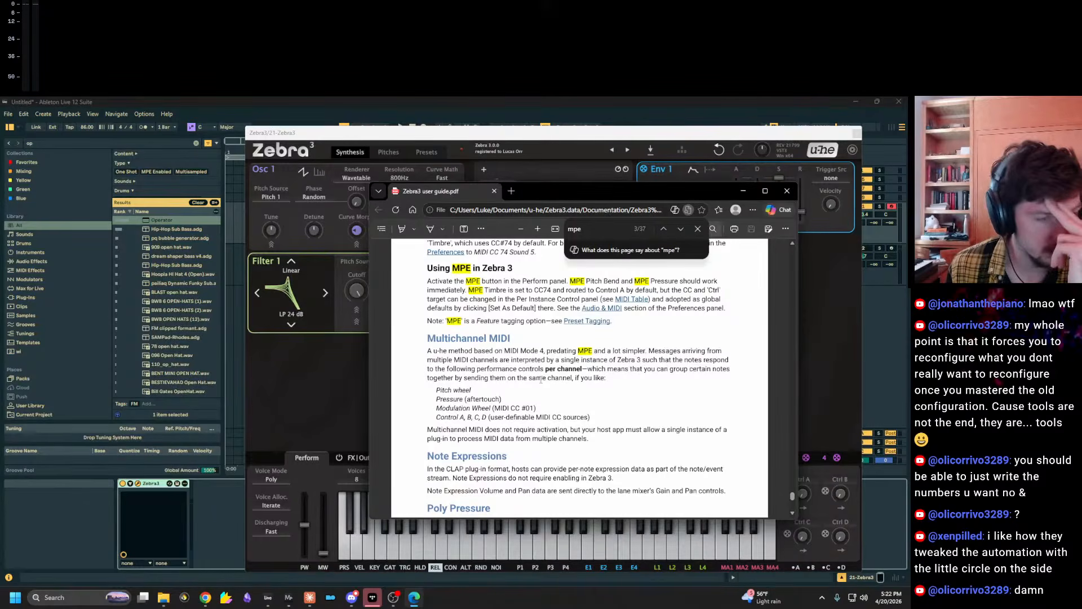
left_click_drag(484, 399, 426, 399)
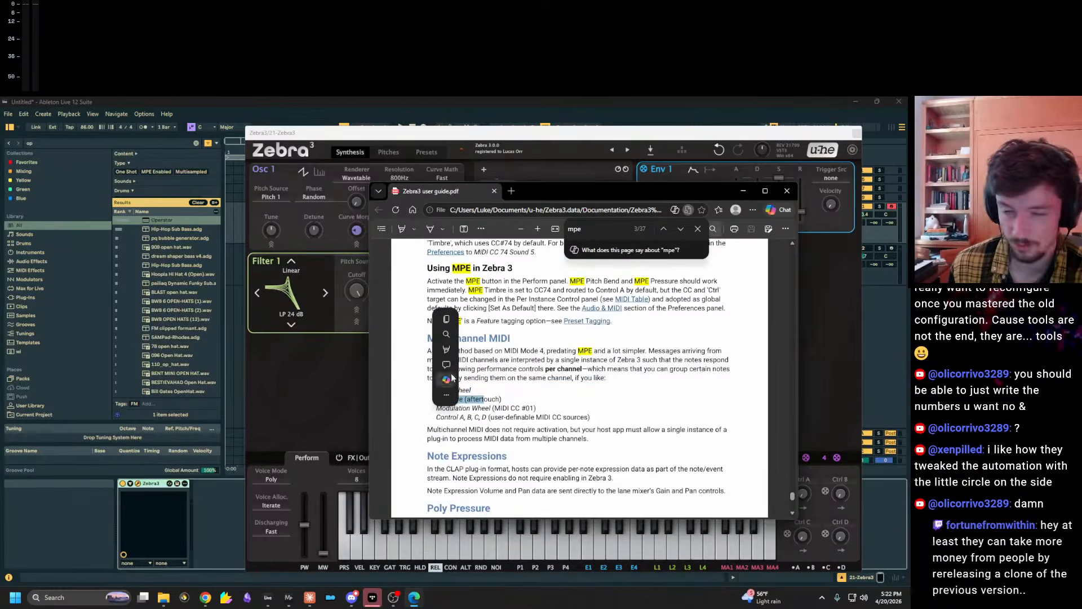
left_click(571, 366)
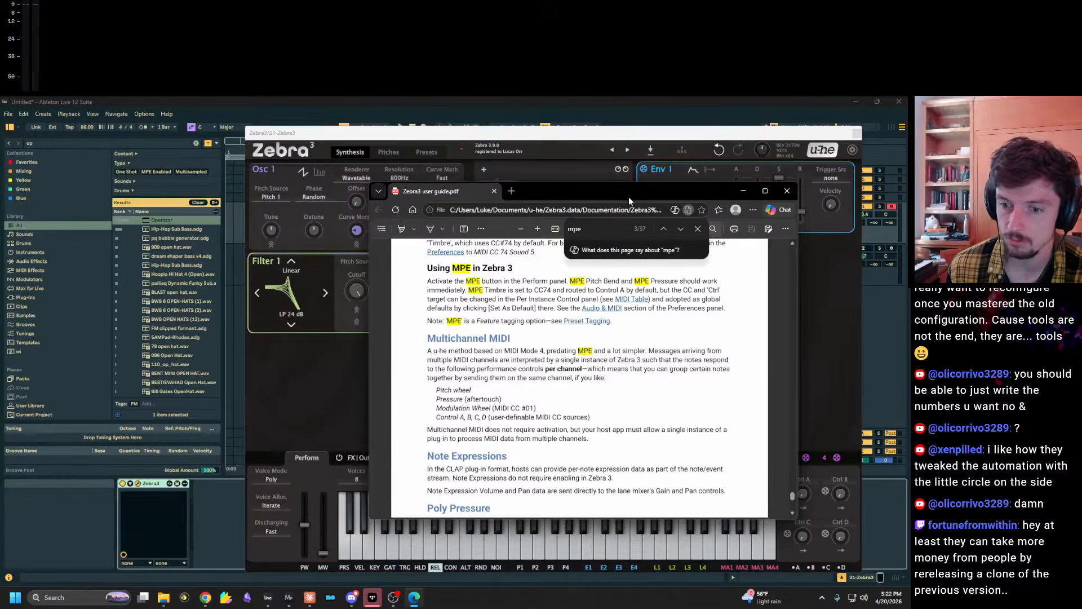
left_click_drag(628, 197, 604, 222)
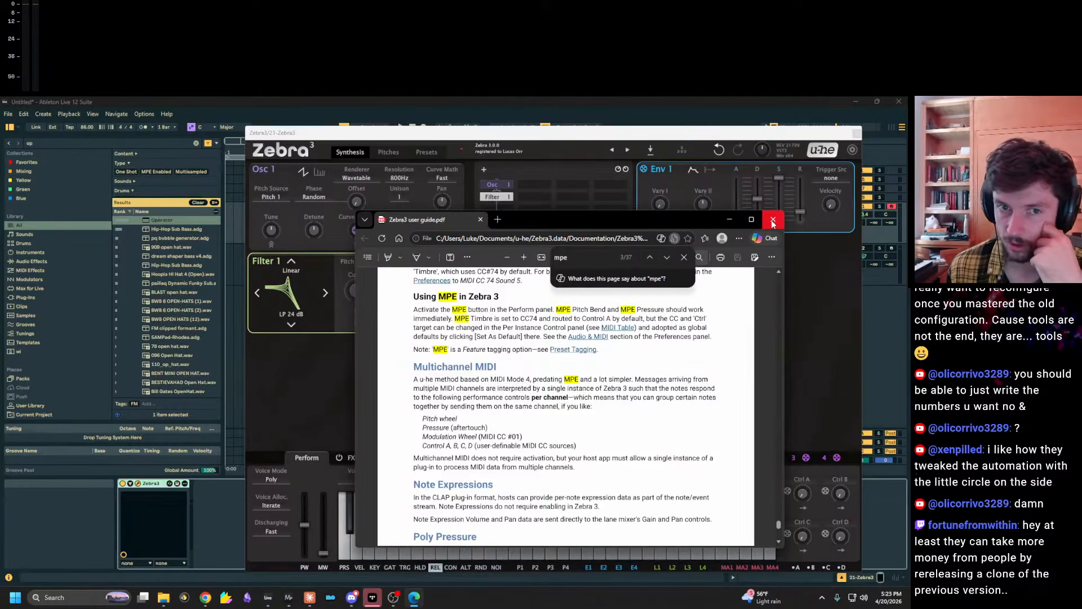
left_click(773, 221)
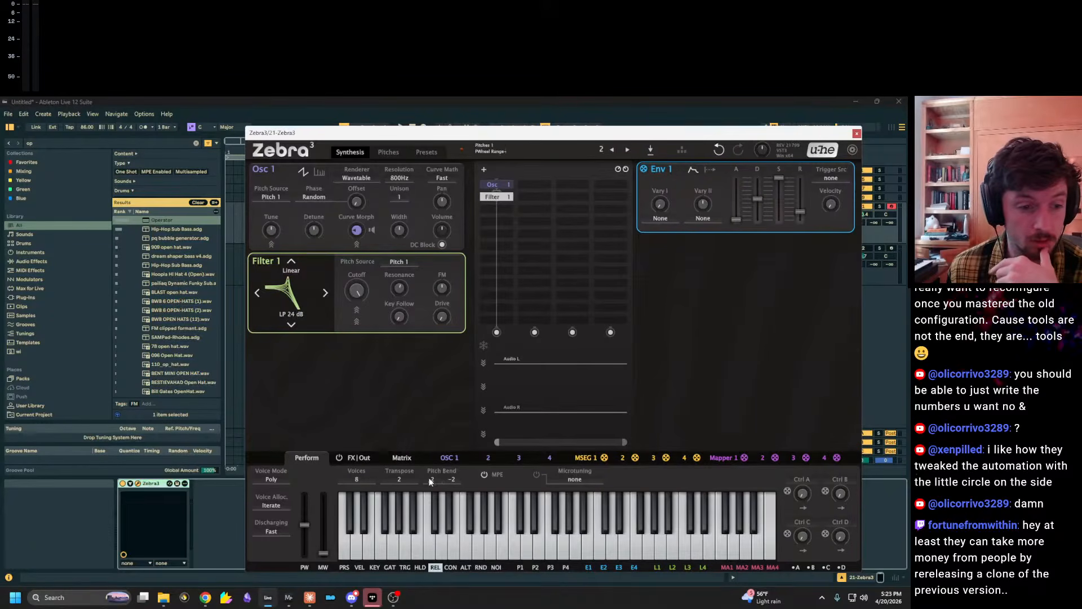
Look at the modulation matrix, return to the performance settings and examine the Pitch Bend range values without changing them.
left_click(402, 457)
left_click(315, 461)
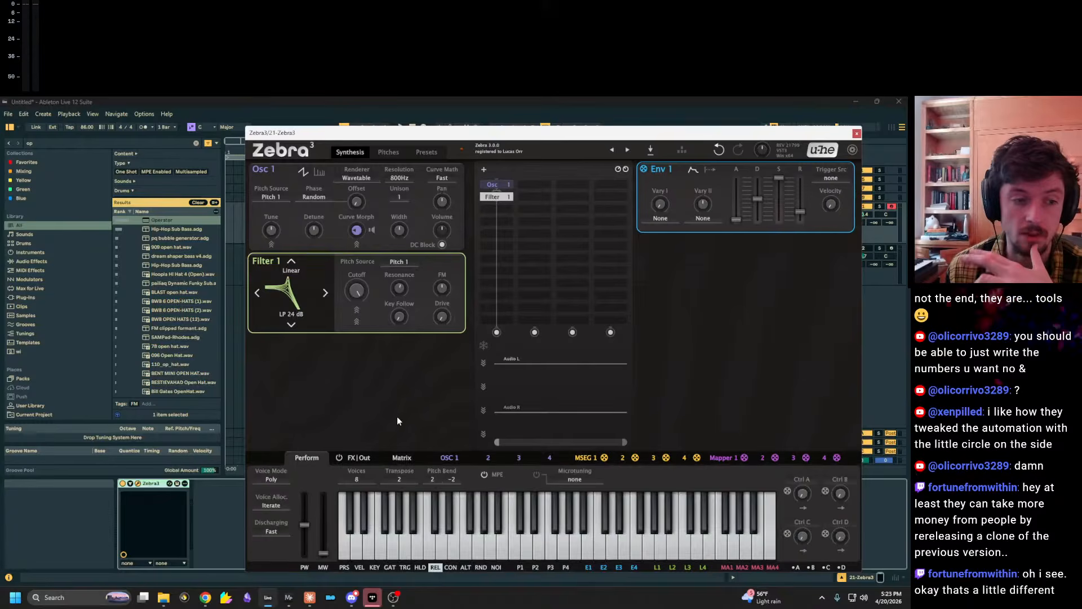
left_click(433, 479)
left_click(389, 479)
left_click(456, 480)
left_click(422, 479)
left_click(497, 486)
left_click(456, 479)
left_click(420, 483)
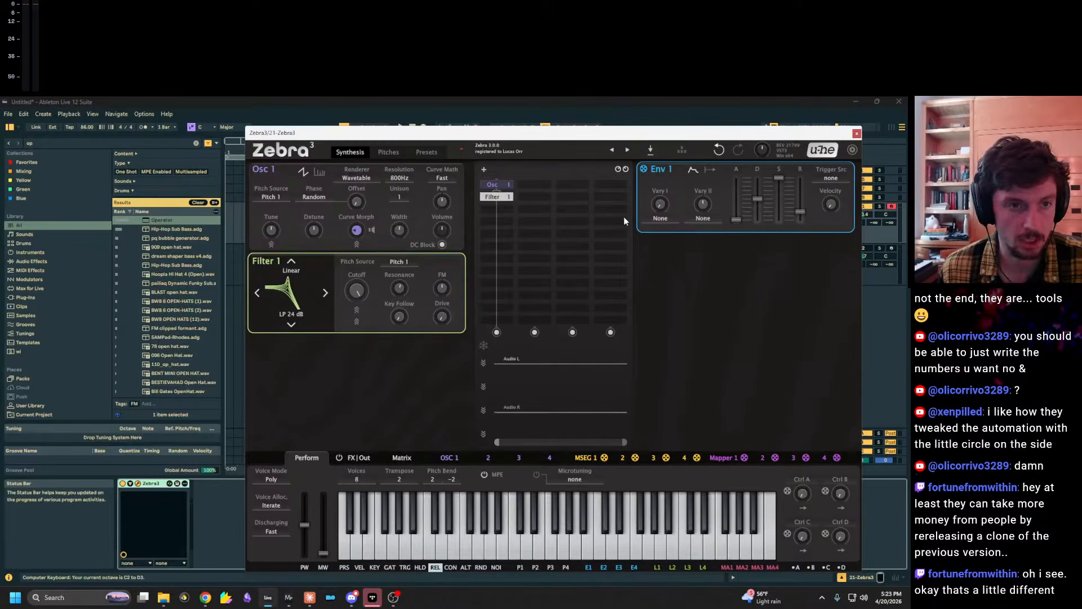
Lengthen Env 1's attack and release and lower Filter 1's Cutoff while auditioning notes.
left_click_drag(736, 219, 736, 201)
left_click_drag(803, 212, 802, 192)
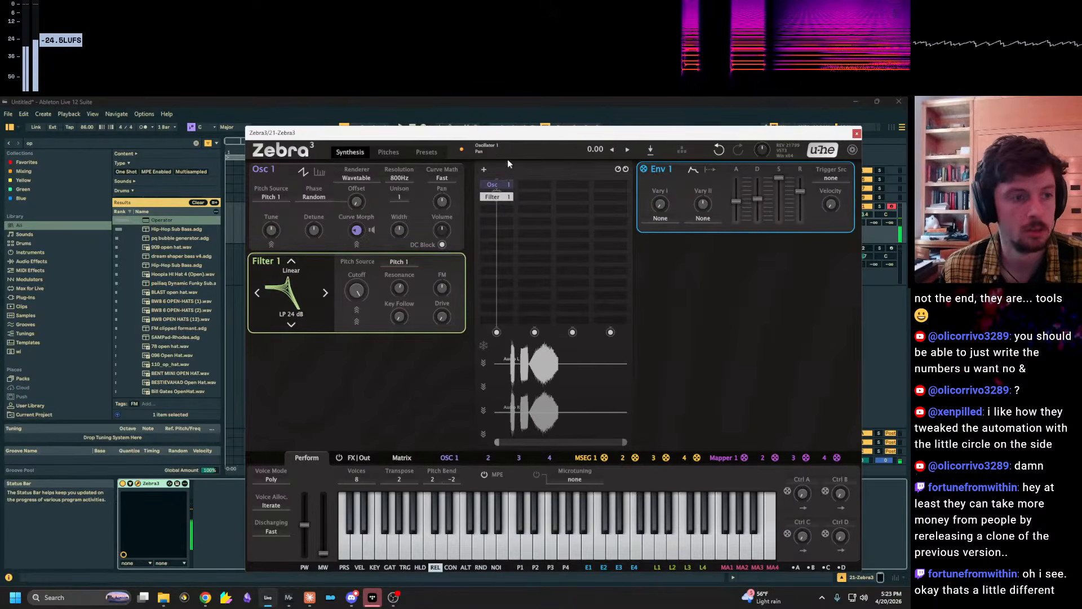
left_click_drag(359, 294, 359, 340)
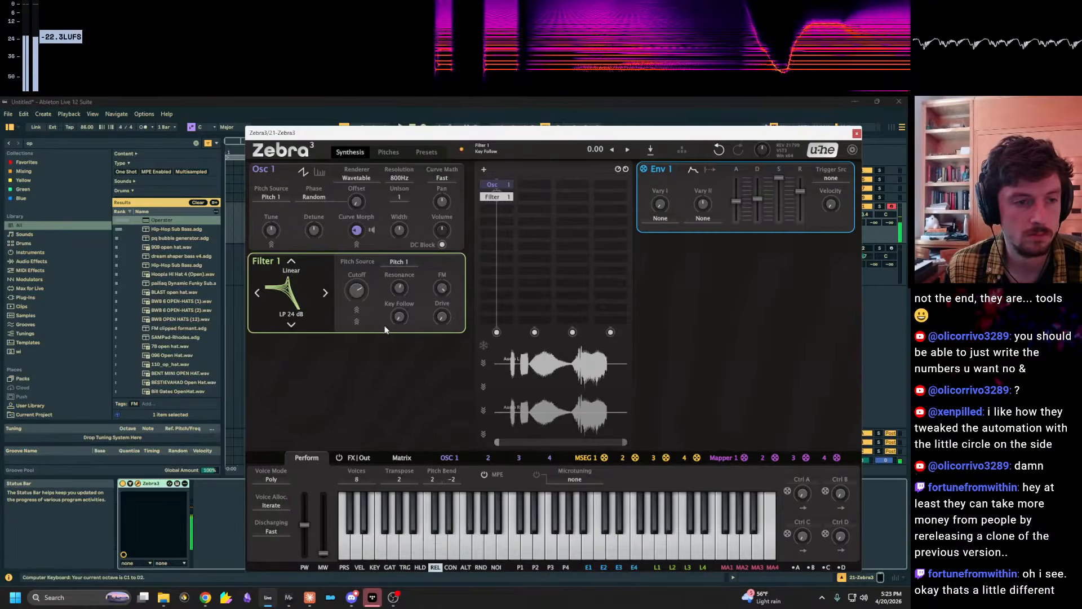
Try Alternate as Filter 1's first Cutoff modulation source, reset it to none and review the second source's options.
left_click(357, 310)
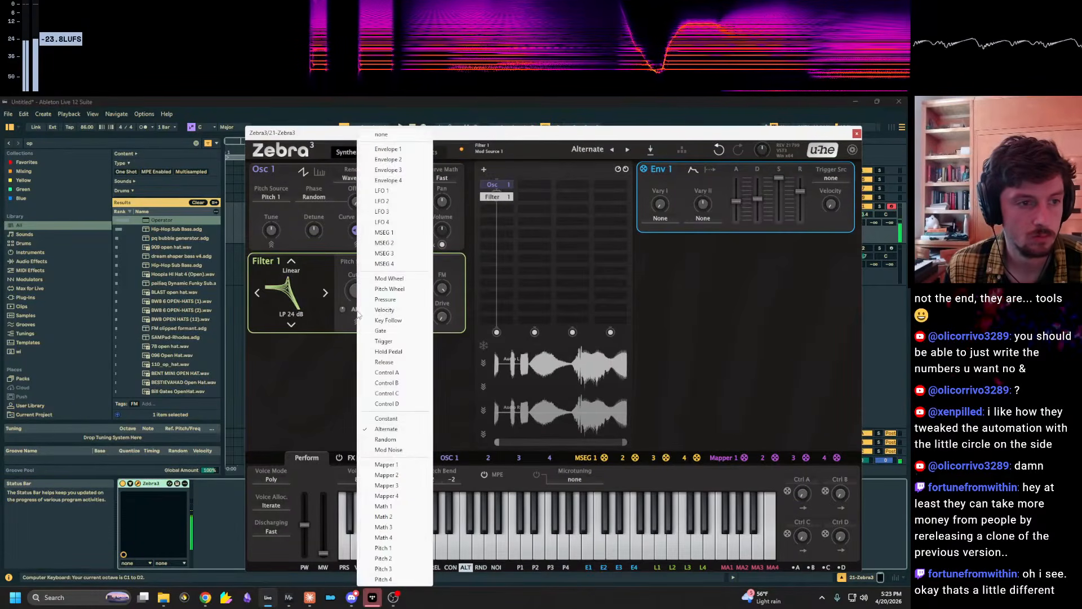
left_click(381, 135)
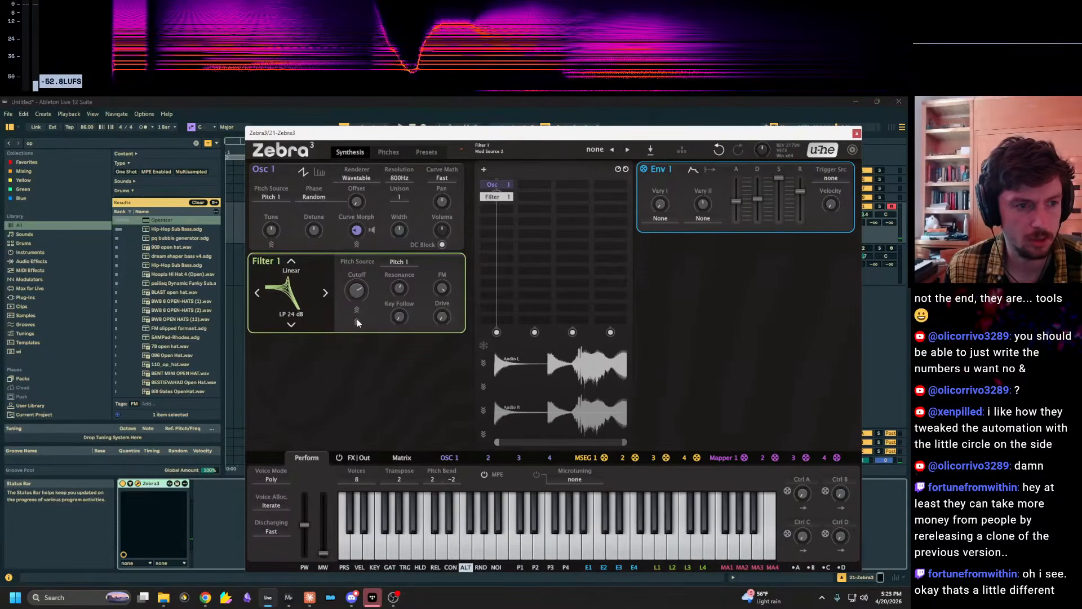
left_click(357, 320)
left_click(357, 321)
left_click(358, 321)
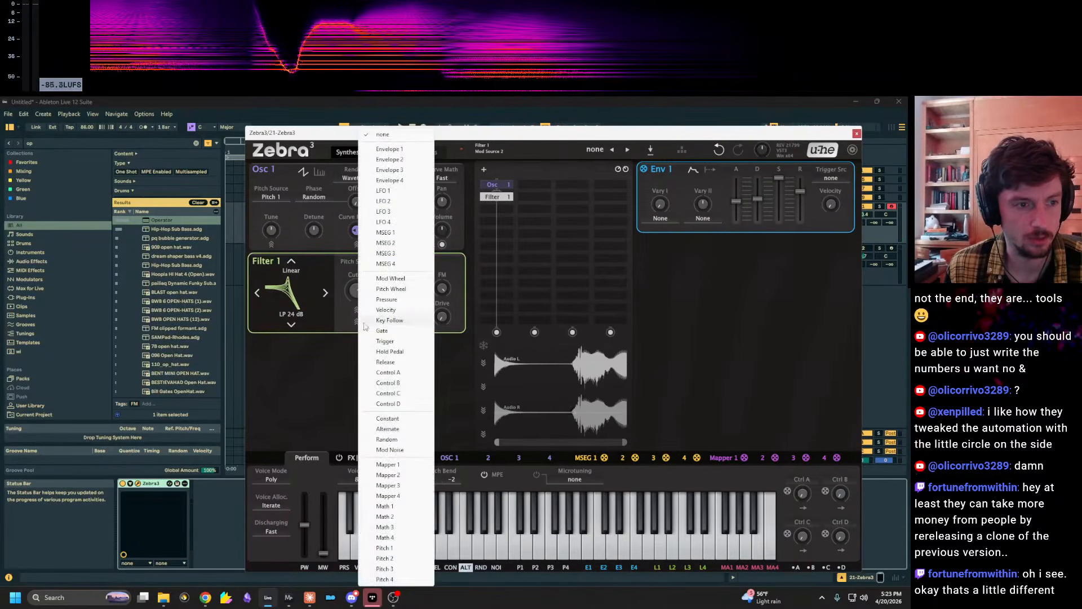
left_click(354, 324)
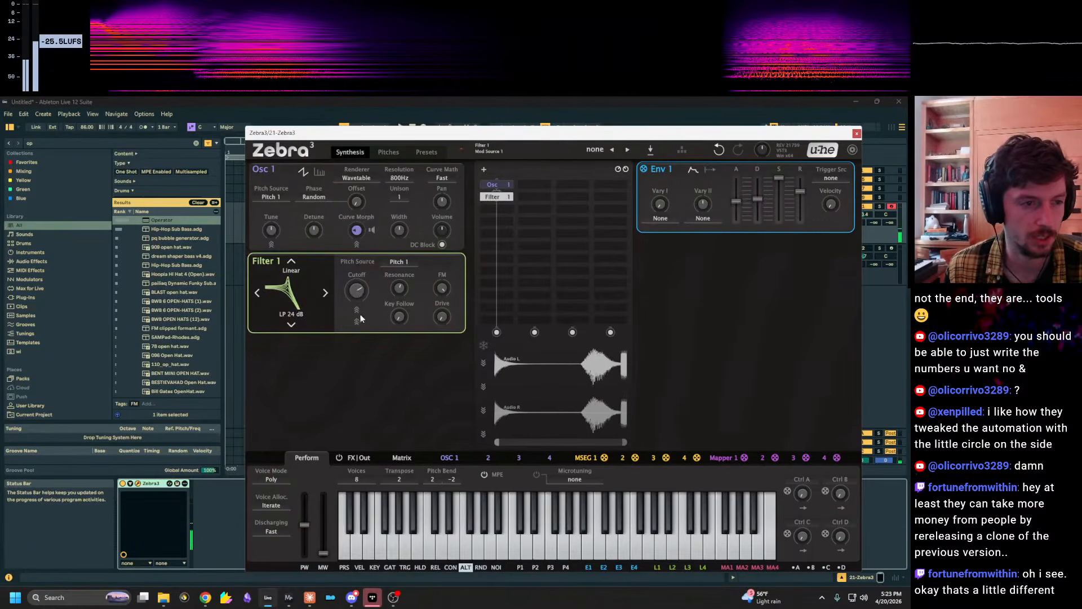
Set Filter 1's Cutoff to 47.4 kHz and review Env 1's Vary I types, keeping None.
left_click_drag(357, 289, 356, 307)
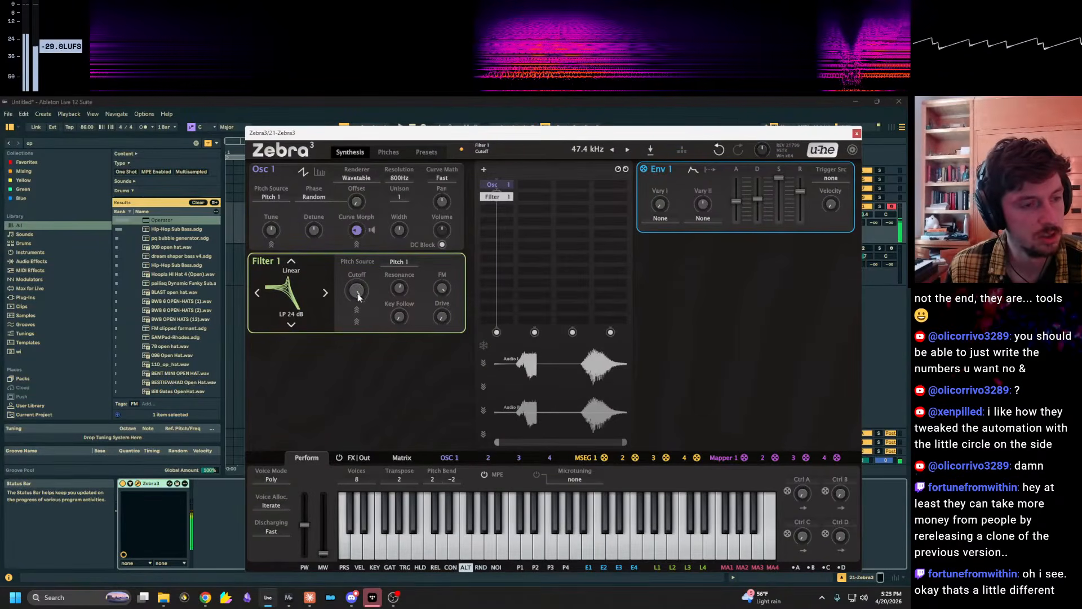
left_click(664, 221)
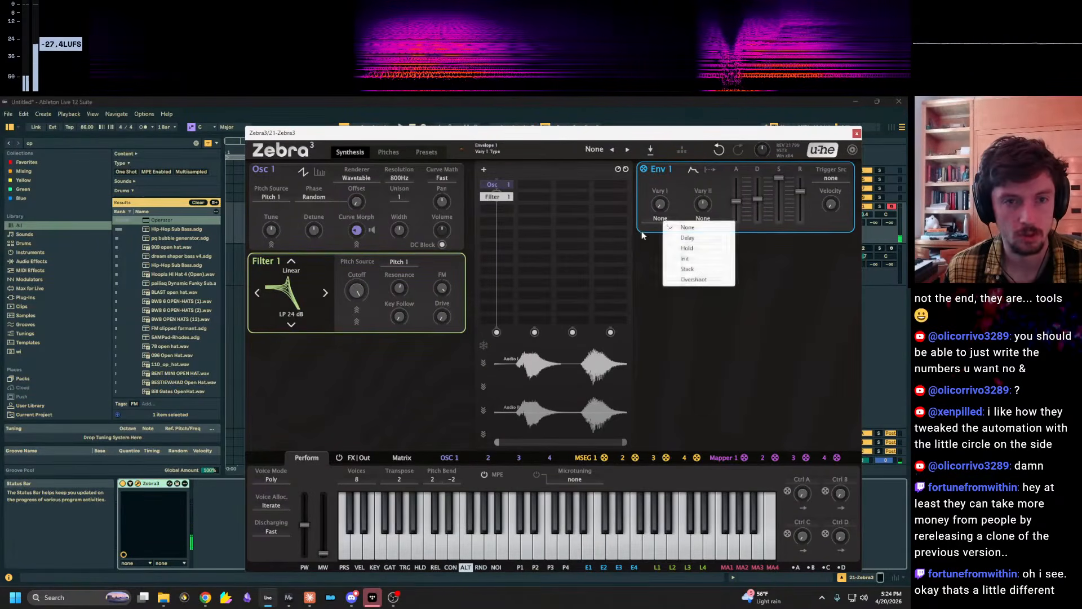
left_click(659, 221)
left_click(655, 221)
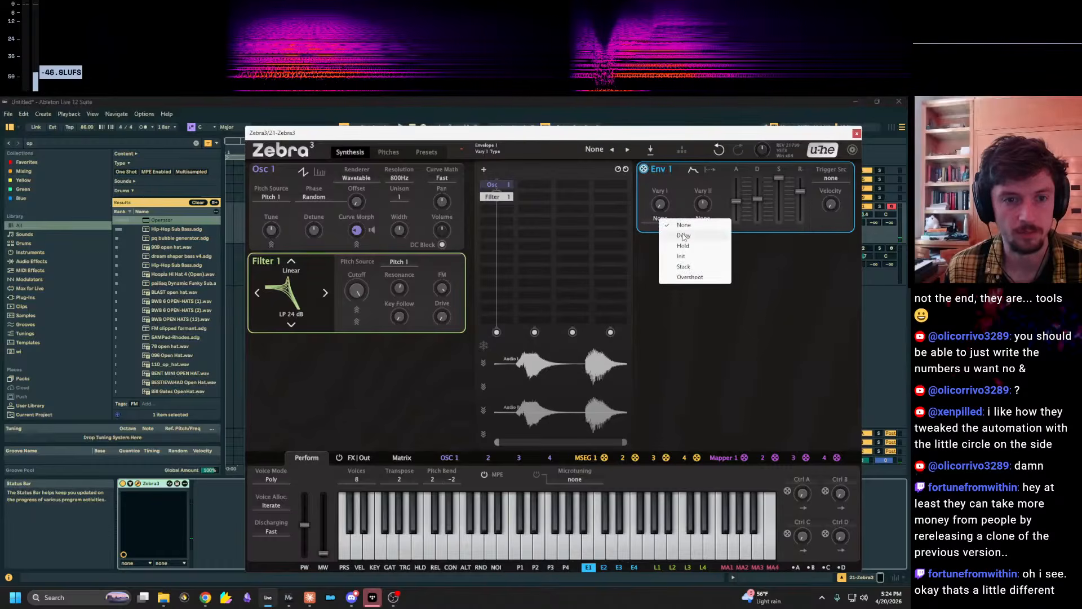
left_click(656, 237)
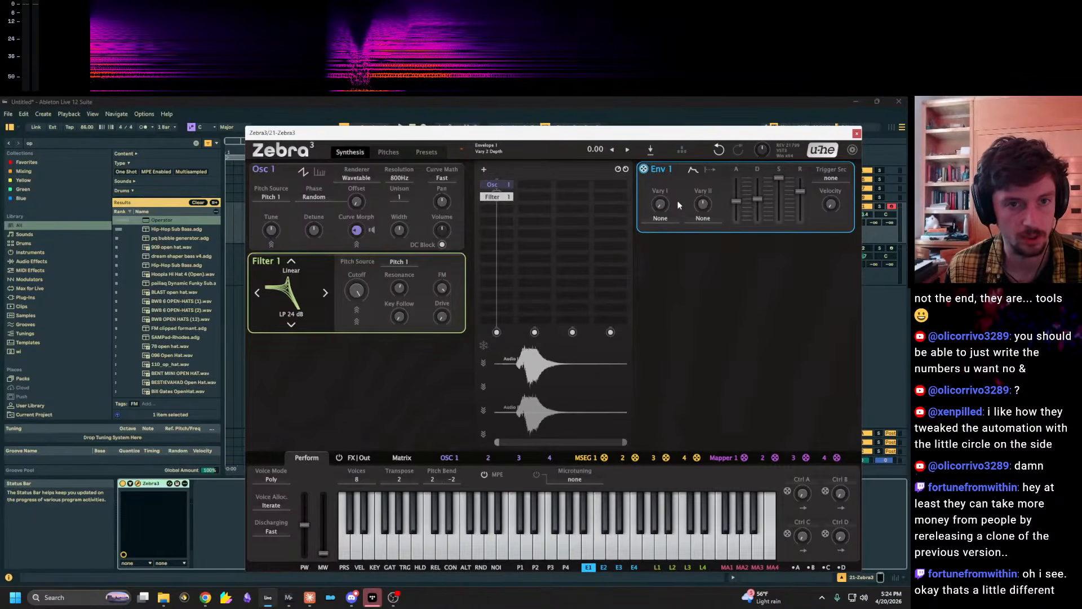
Audition a few notes, open Osc 1's waveform editor and turn down its Curve Morph.
key("x")
key("a")
key("e")
key("g")
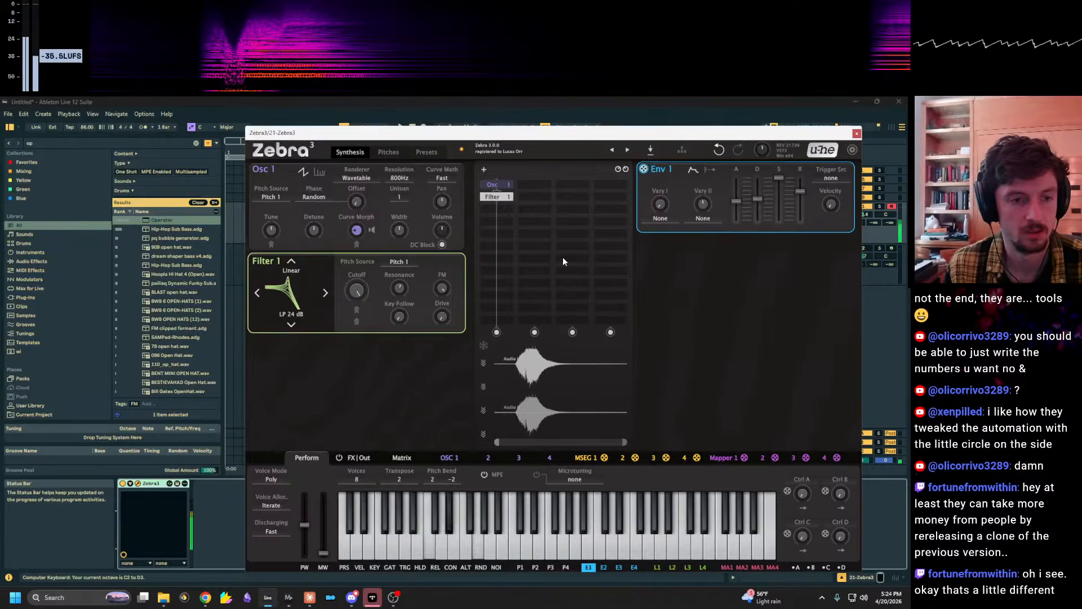
left_click(317, 211)
left_click_drag(271, 534, 262, 583)
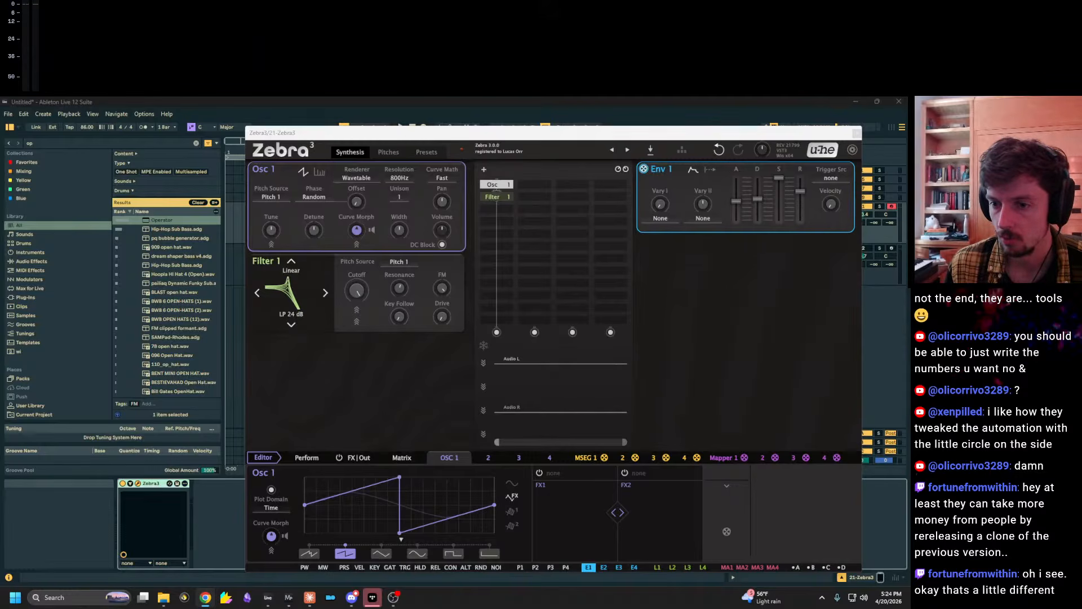
Switch to Chrome, look over the KVR Zebra 3 Public Beta thread and open its link to the newer version.
left_click_drag(770, 354, 465, 179)
scroll(477, 339, "down", 5)
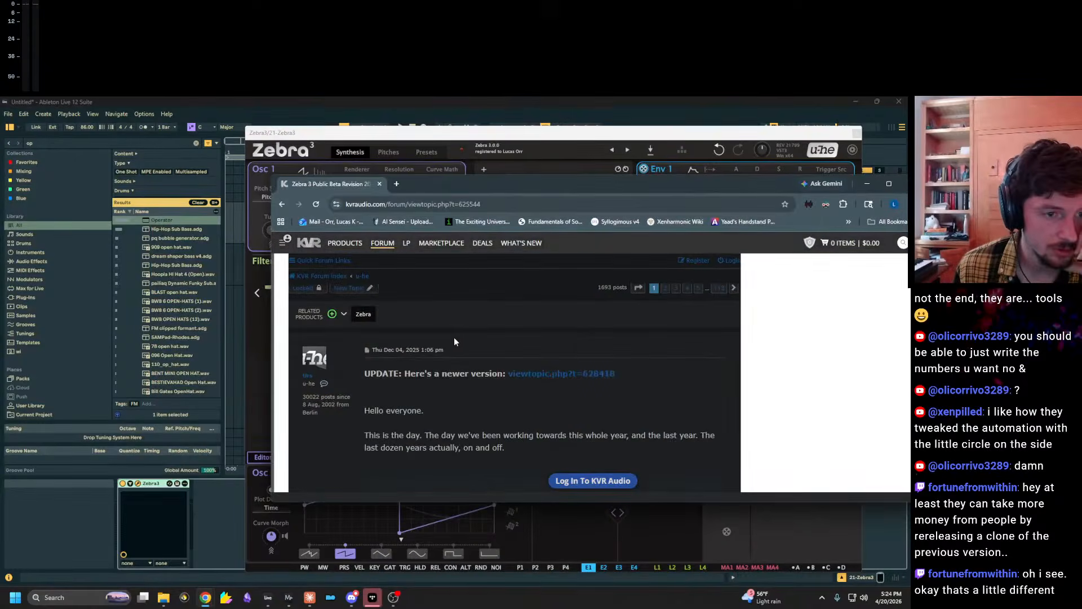
scroll(454, 339, "down", 2)
scroll(455, 340, "up", 2)
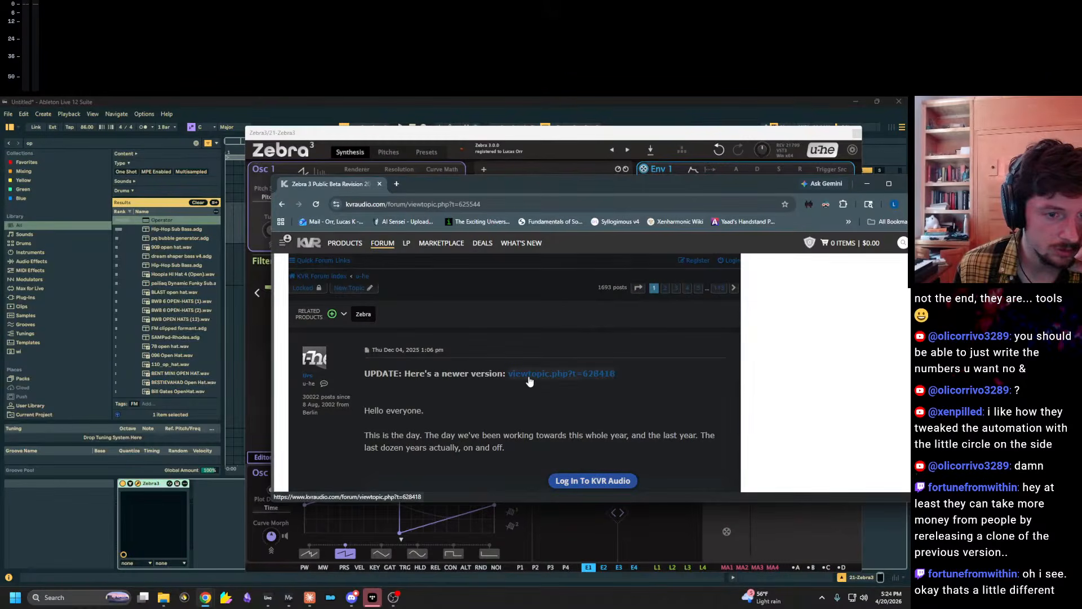
left_click(528, 377)
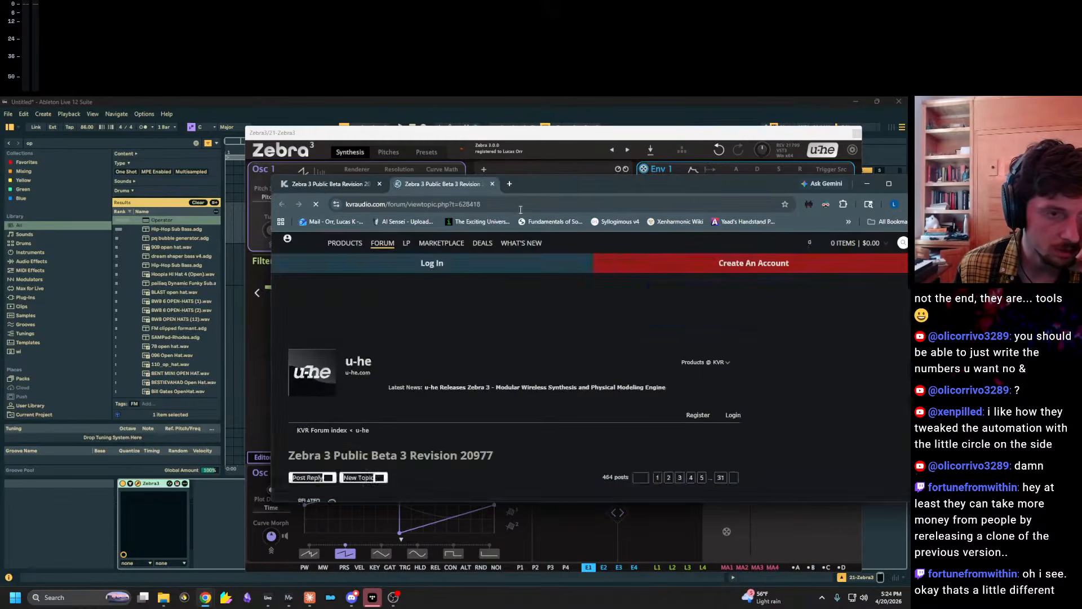
Go from the Zebra 3 Public Beta 3 thread to the u-he forum's topic list and open "Zebra 3.0 released".
scroll(484, 356, "down", 3)
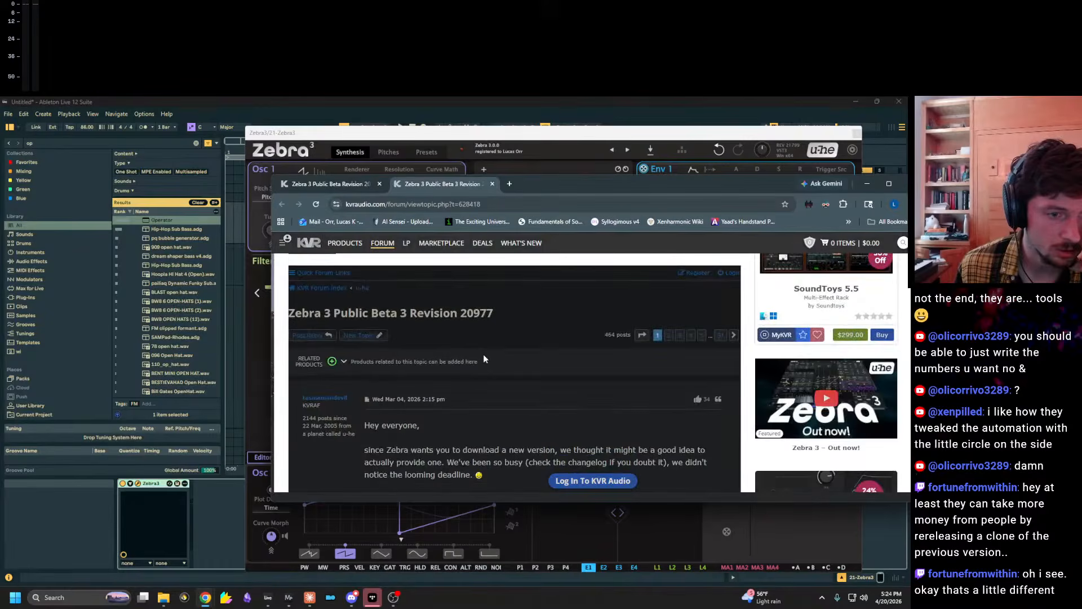
scroll(483, 358, "up", 3)
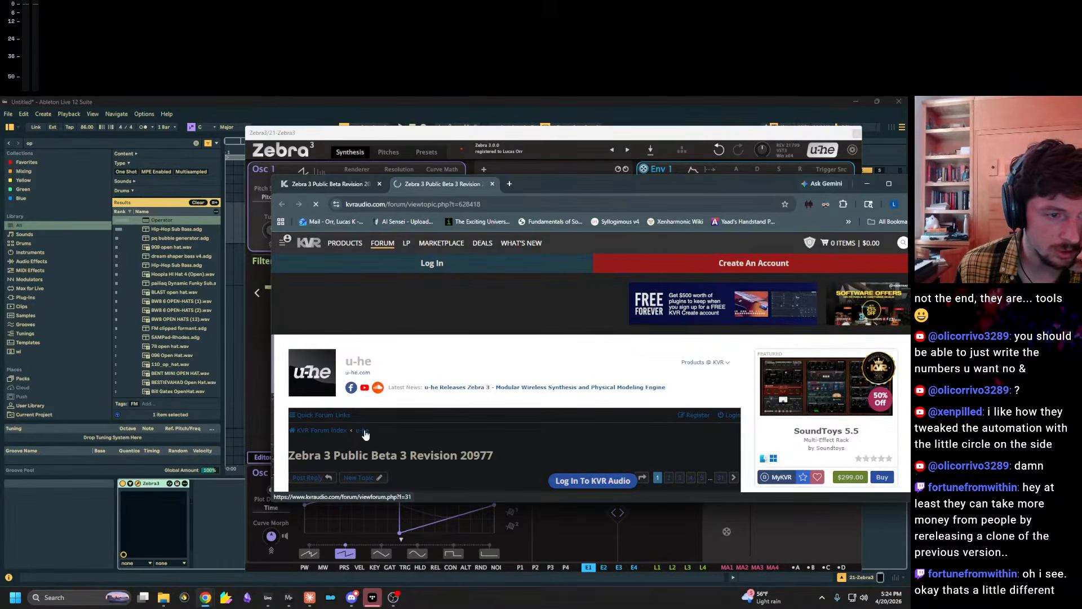
scroll(400, 417, "down", 3)
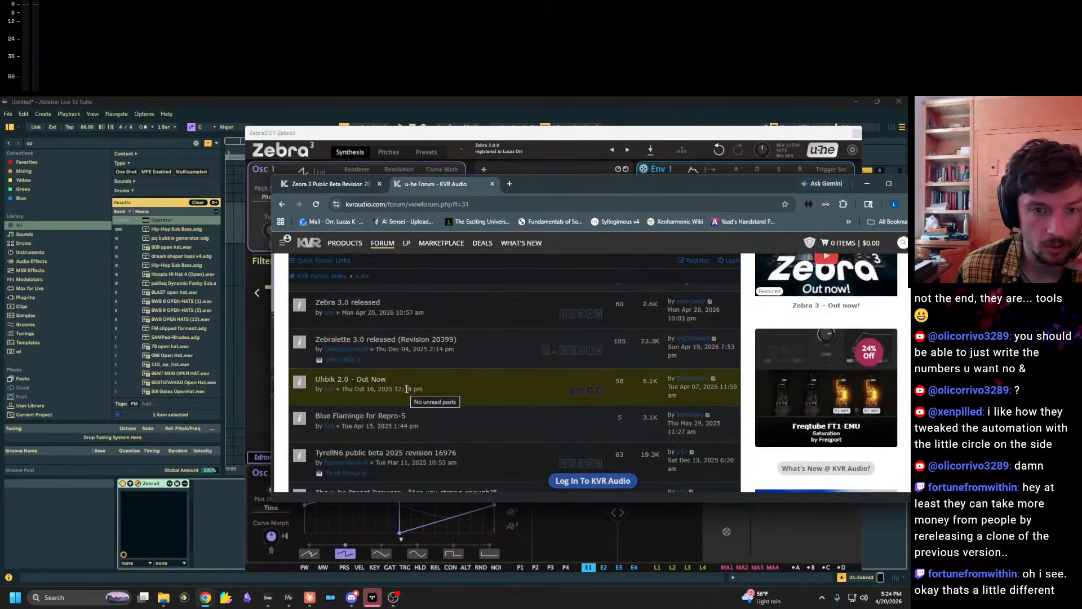
scroll(428, 387, "down", 2)
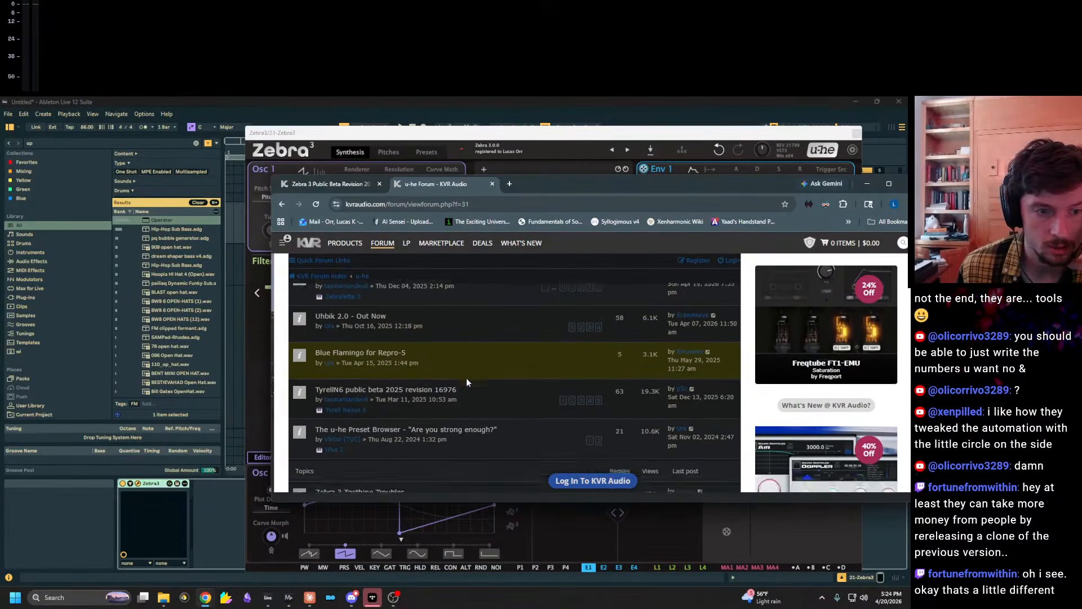
scroll(466, 378, "up", 2)
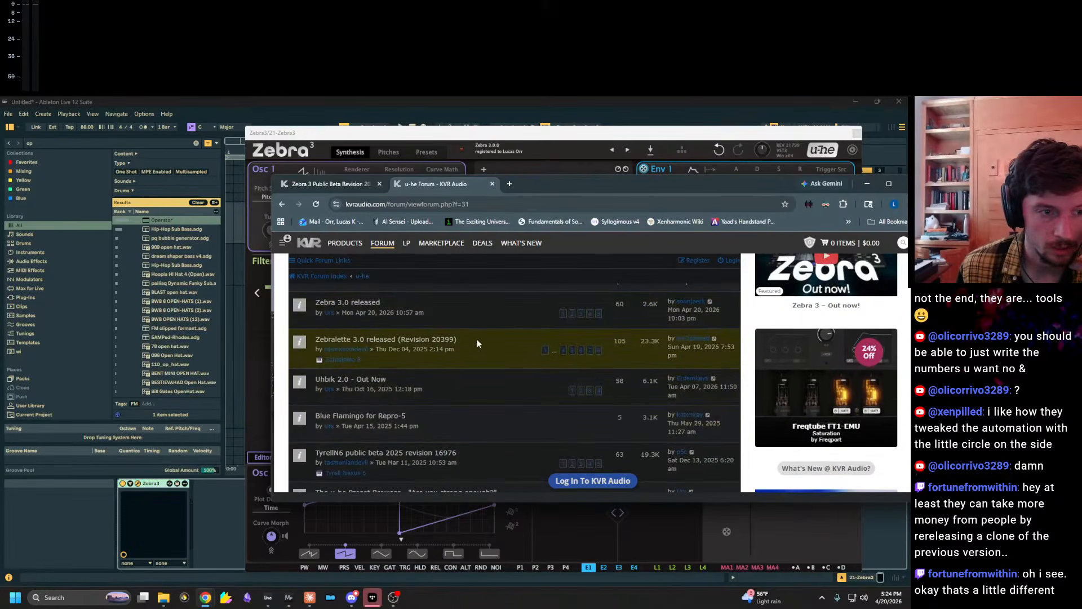
left_click(508, 325)
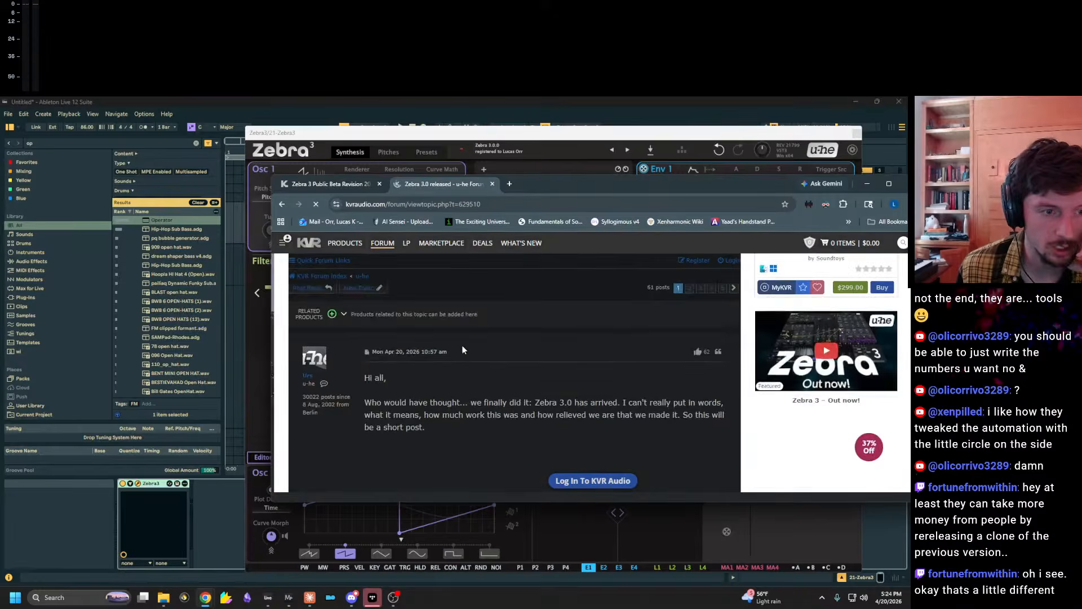
Read the Zebra 3.0 release announcement and its replies, and return to the u-he topic list.
scroll(459, 346, "down", 8)
scroll(345, 343, "down", 3)
scroll(345, 343, "up", 1)
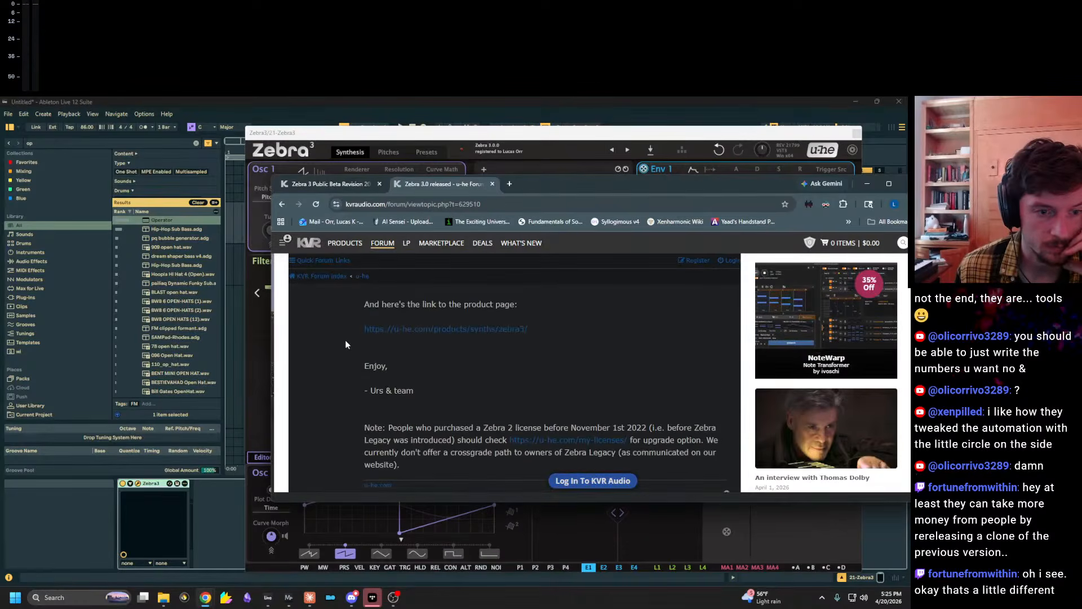
scroll(347, 341, "down", 5)
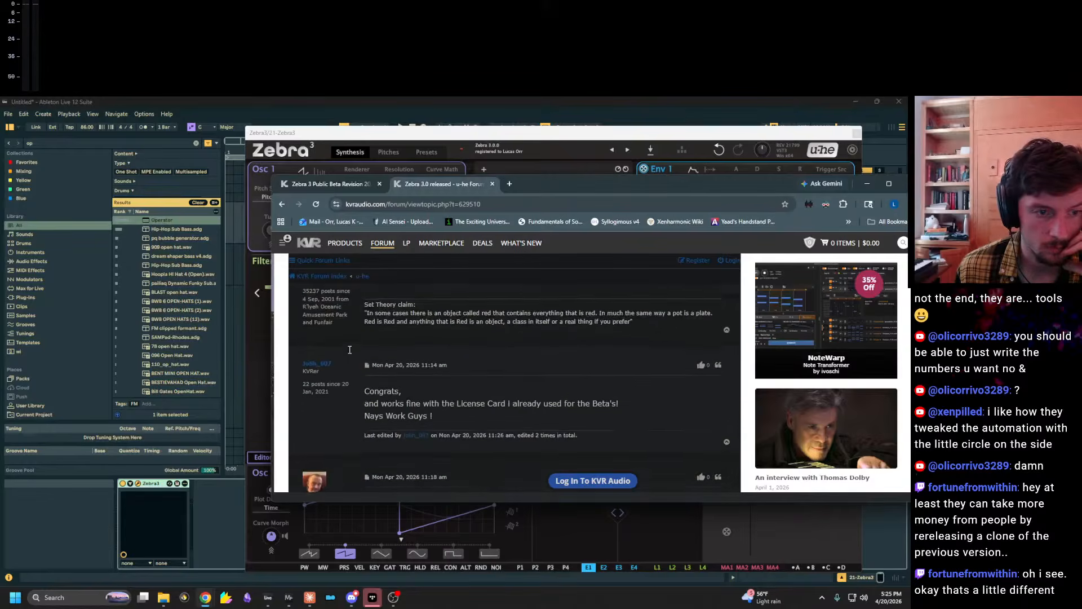
scroll(349, 346, "down", 4)
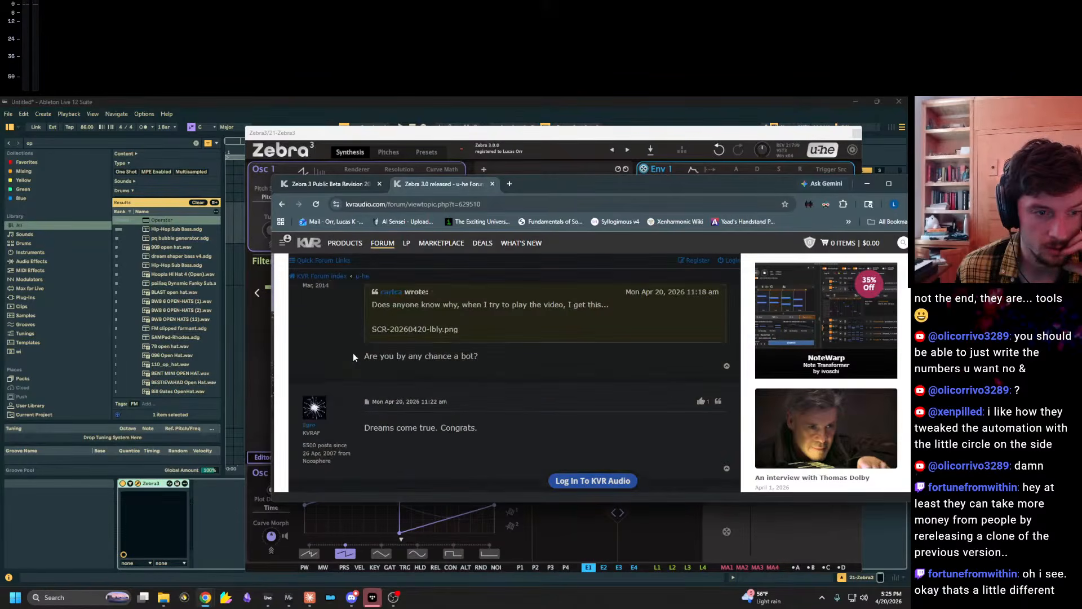
scroll(353, 352, "down", 5)
key("alt+Left")
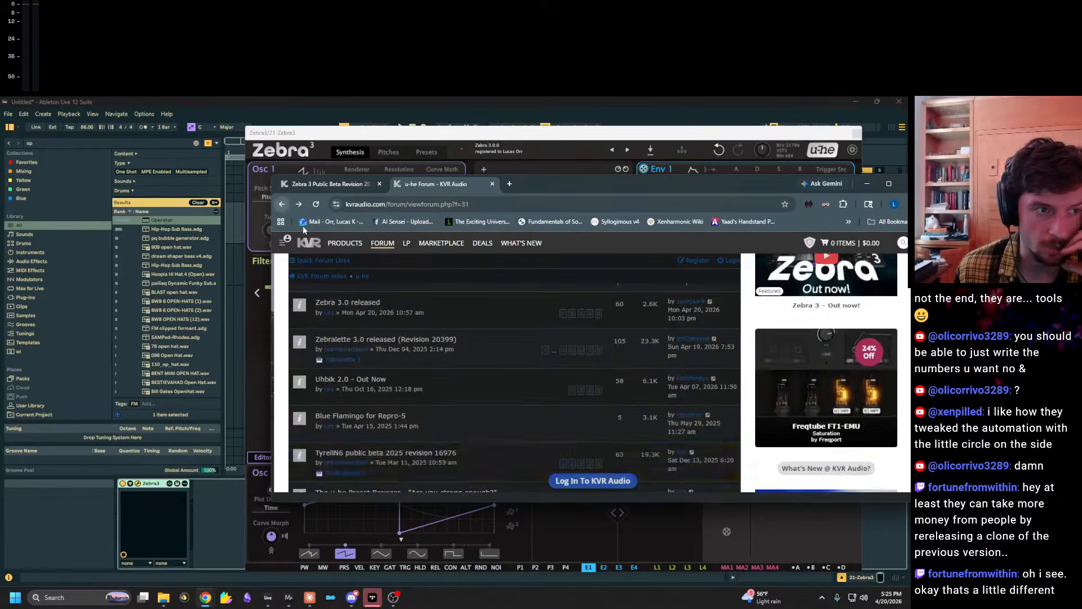
Look through the u-he forum topics and open the "Zebralette 3 Public Beta 2 Revision 17567" thread.
scroll(366, 416, "down", 1)
scroll(406, 417, "up", 1)
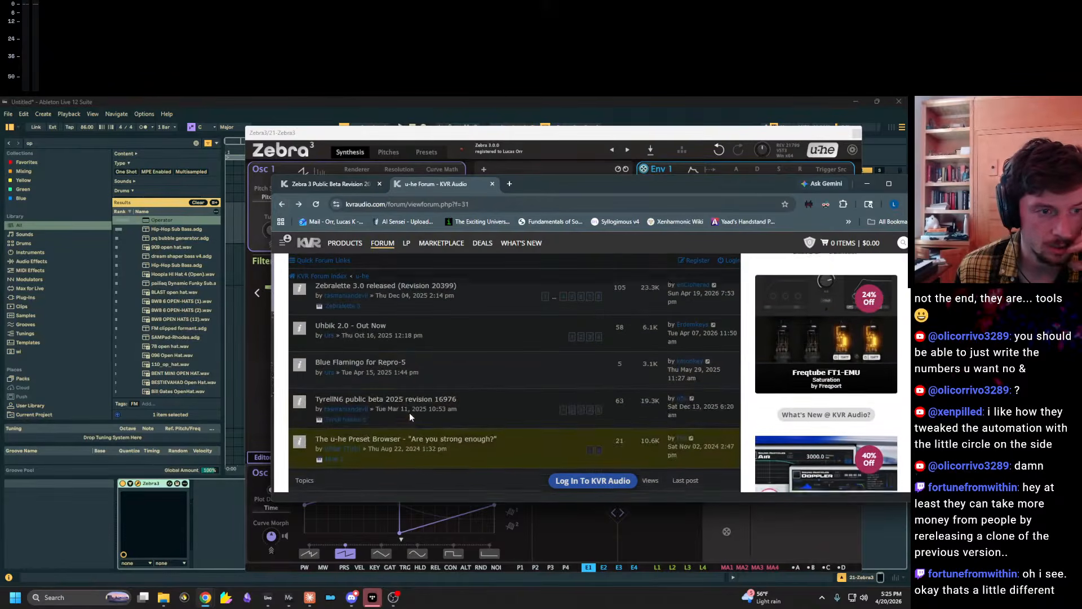
scroll(409, 415, "down", 4)
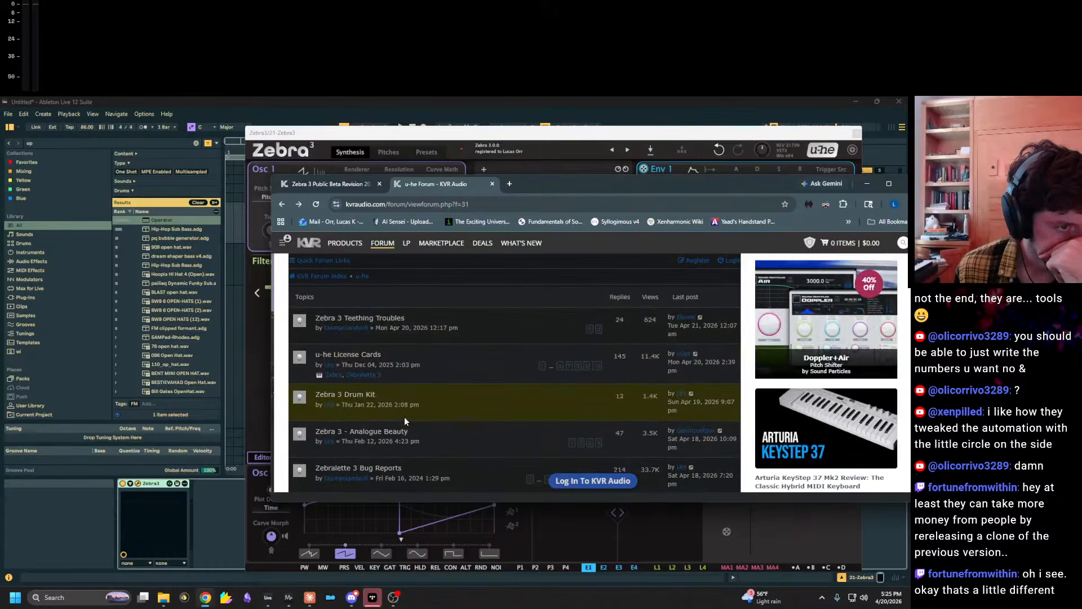
scroll(404, 417, "down", 2)
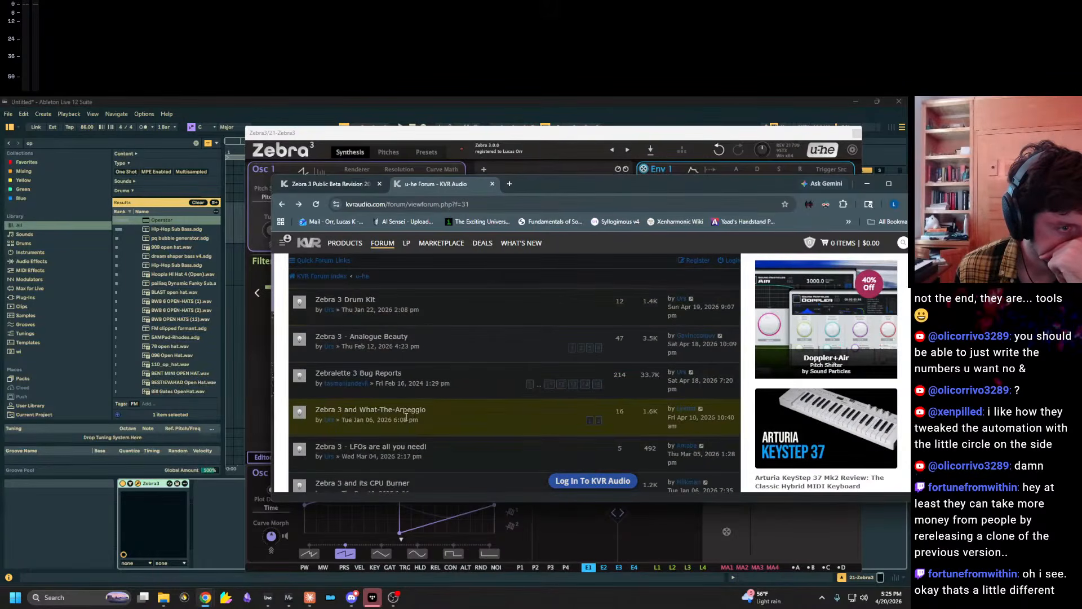
scroll(407, 416, "down", 2)
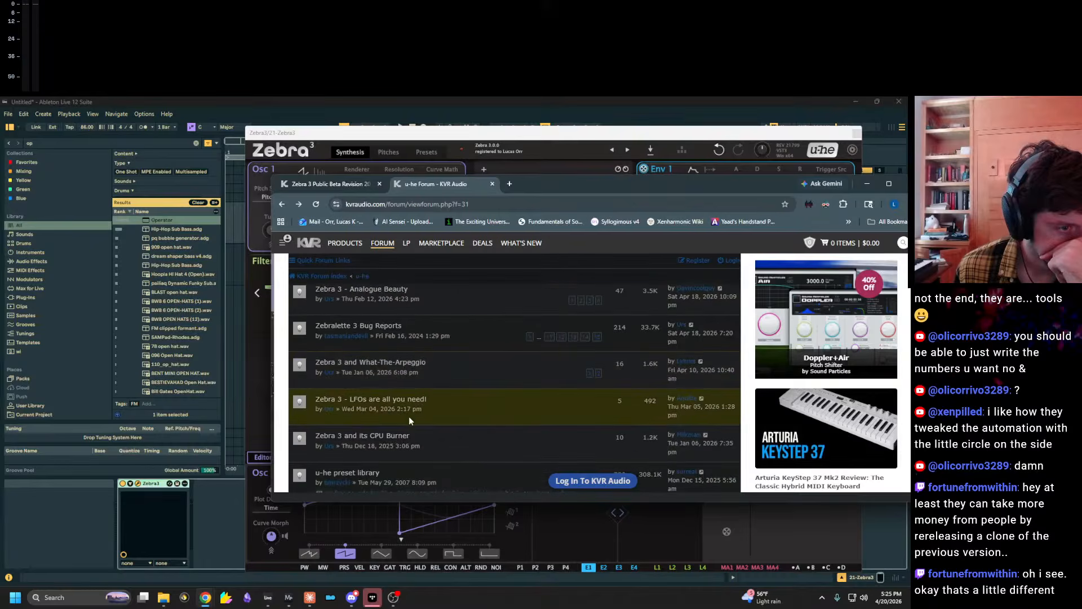
scroll(411, 418, "down", 3)
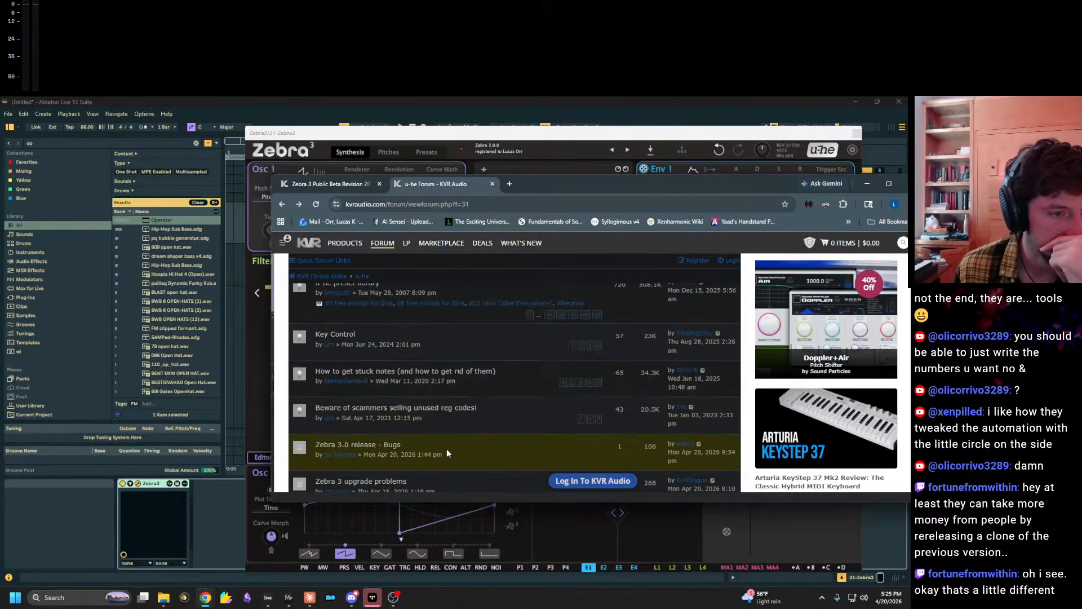
scroll(447, 443, "down", 2)
scroll(468, 352, "down", 2)
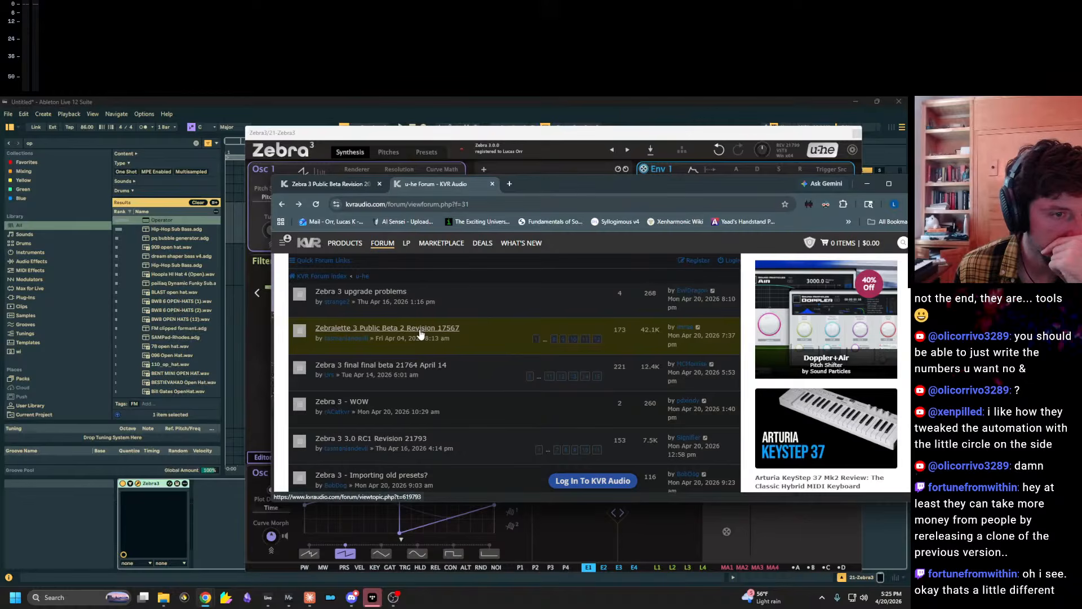
left_click(438, 335)
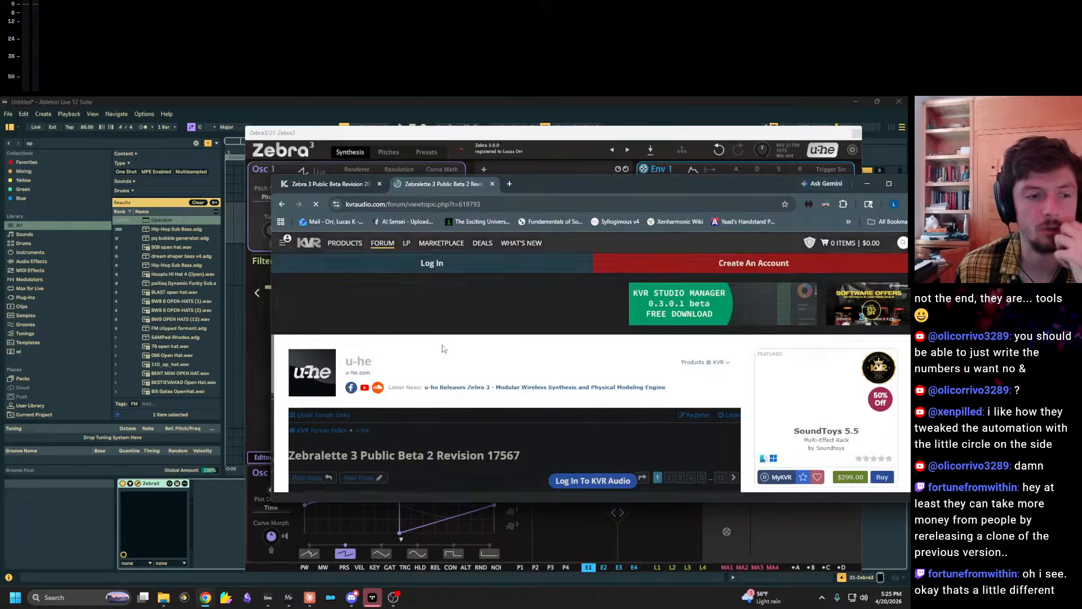
Examine the Zebralette 3 Public Beta 2 post's list of fixes and known issues.
scroll(439, 375, "down", 10)
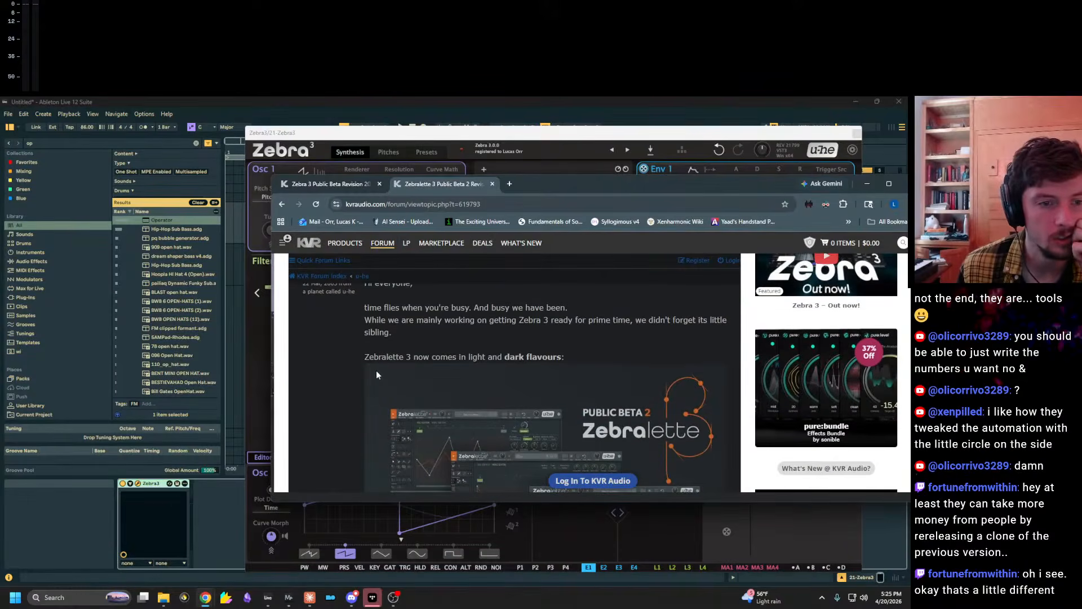
scroll(365, 377, "down", 12)
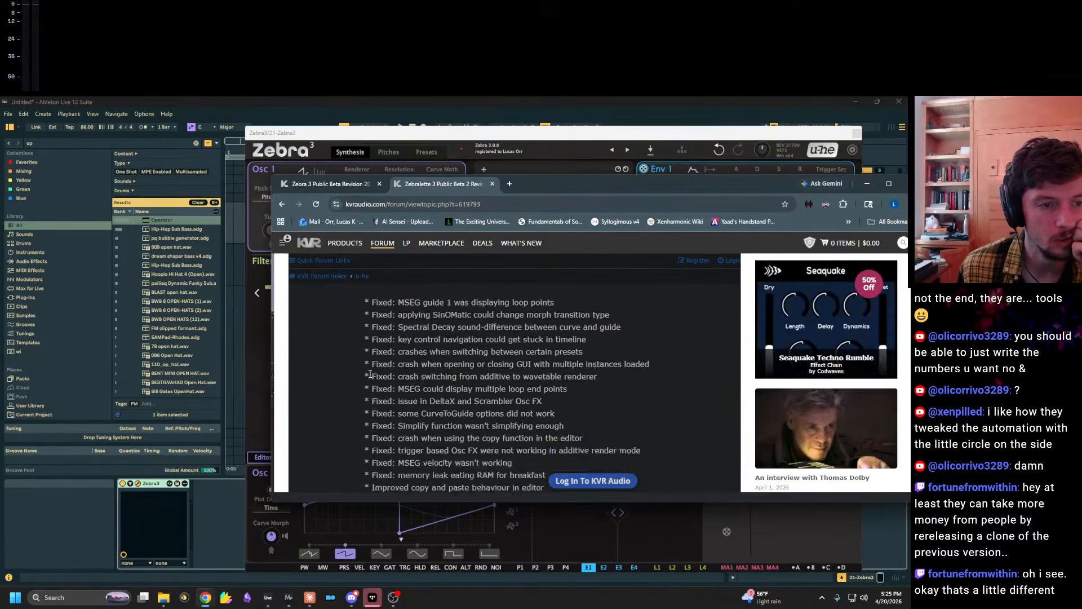
scroll(366, 378, "up", 2)
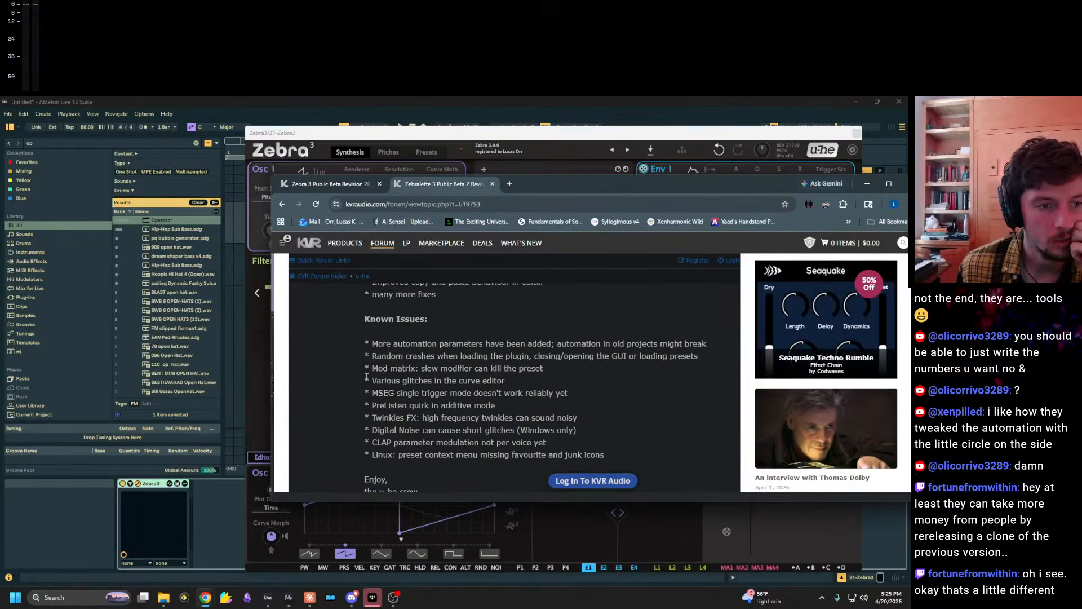
scroll(367, 377, "down", 2)
Move the browser window out of the way, switch to Ableton Live and reposition the Zebra3 window to uncover the track controls.
left_click_drag(545, 187, 1081, 187)
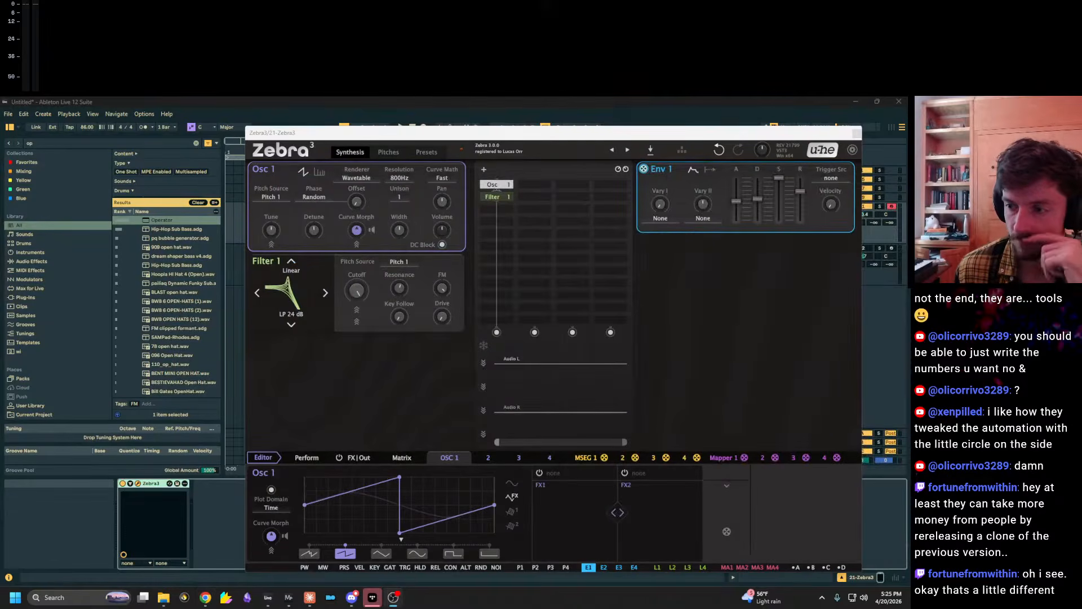
left_click(865, 370)
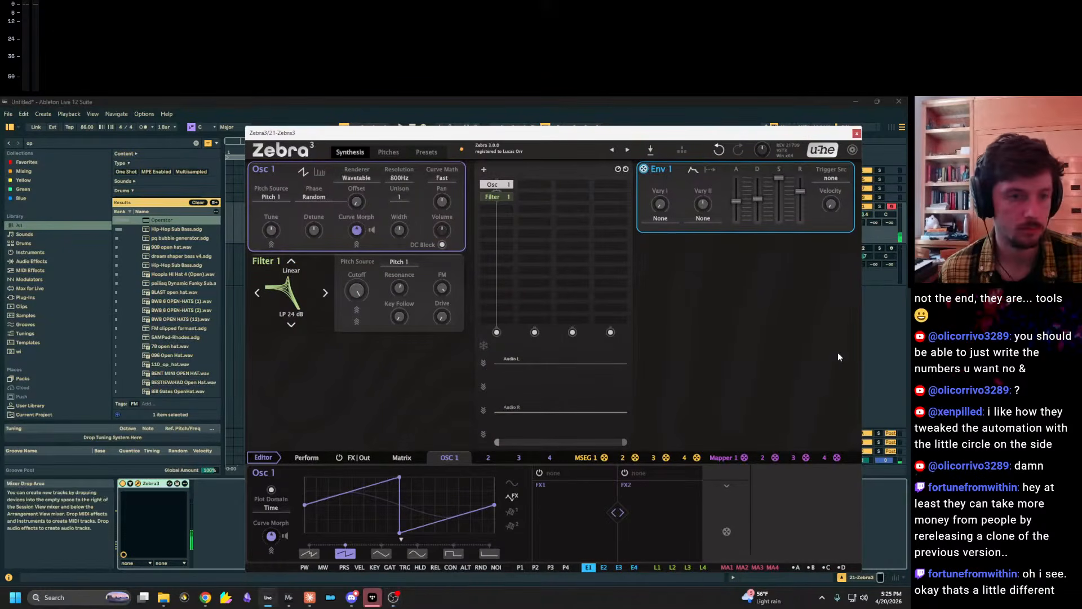
left_click_drag(789, 133, 593, 163)
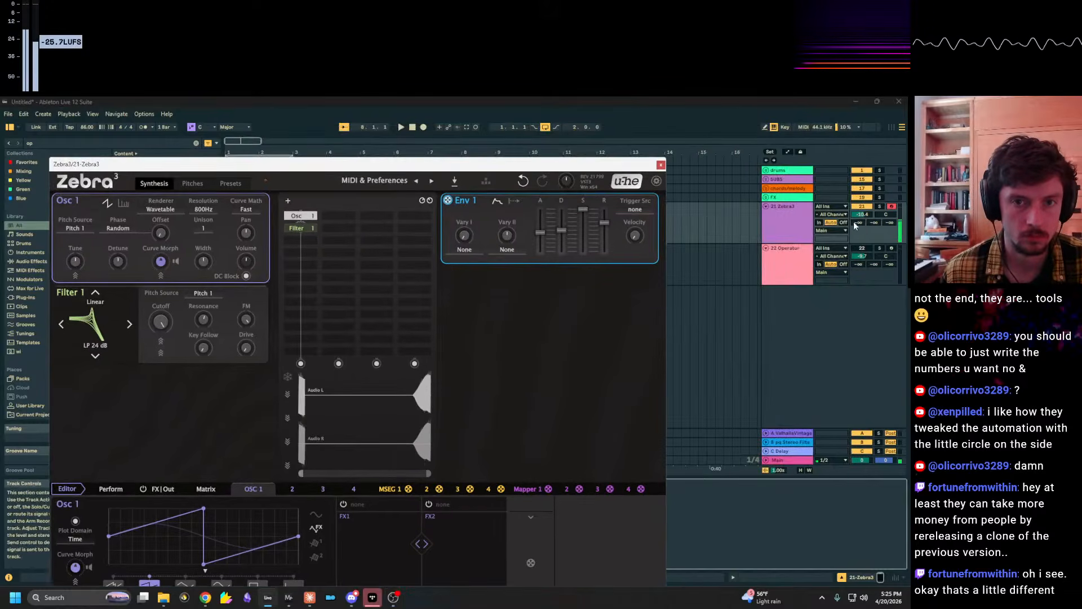
left_click_drag(361, 164, 433, 143)
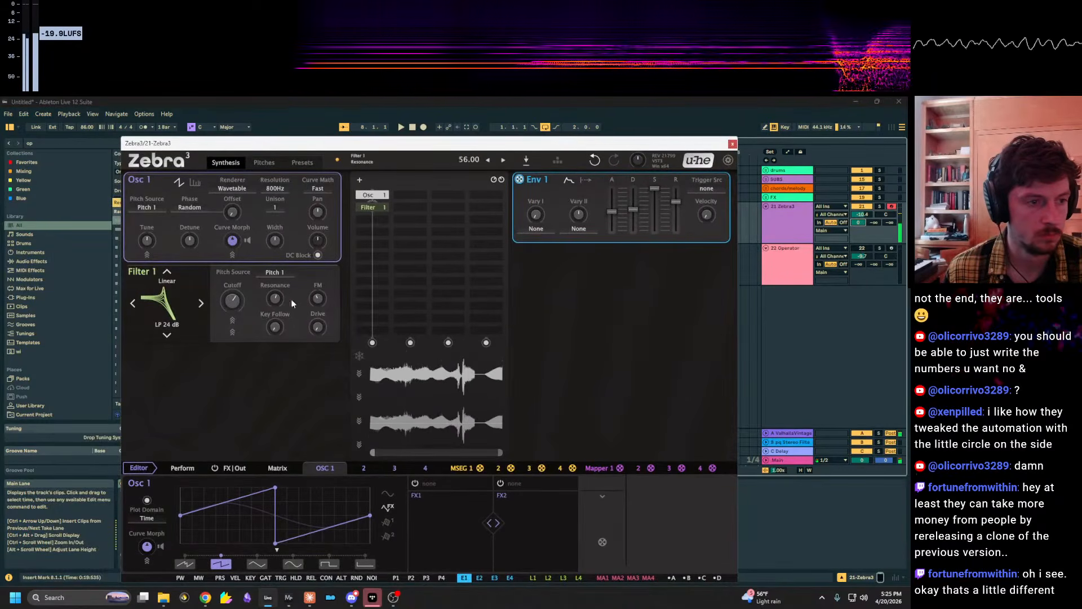
Add an FMO 1 module below Filter 1 in the grid, with FM Index 24 and Ratio 1:1.
left_click(371, 229)
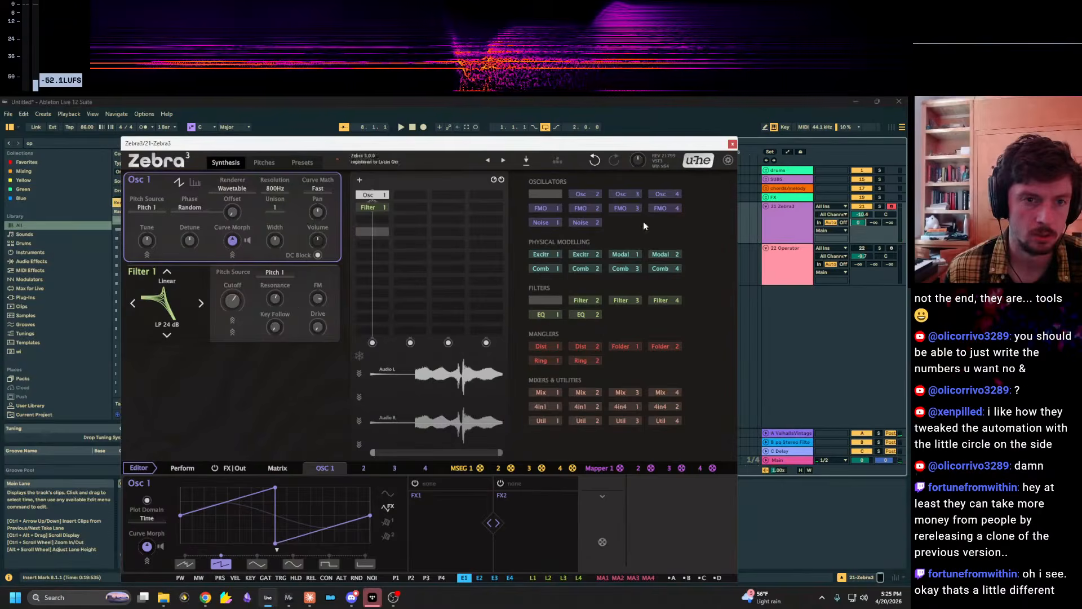
left_click(541, 207)
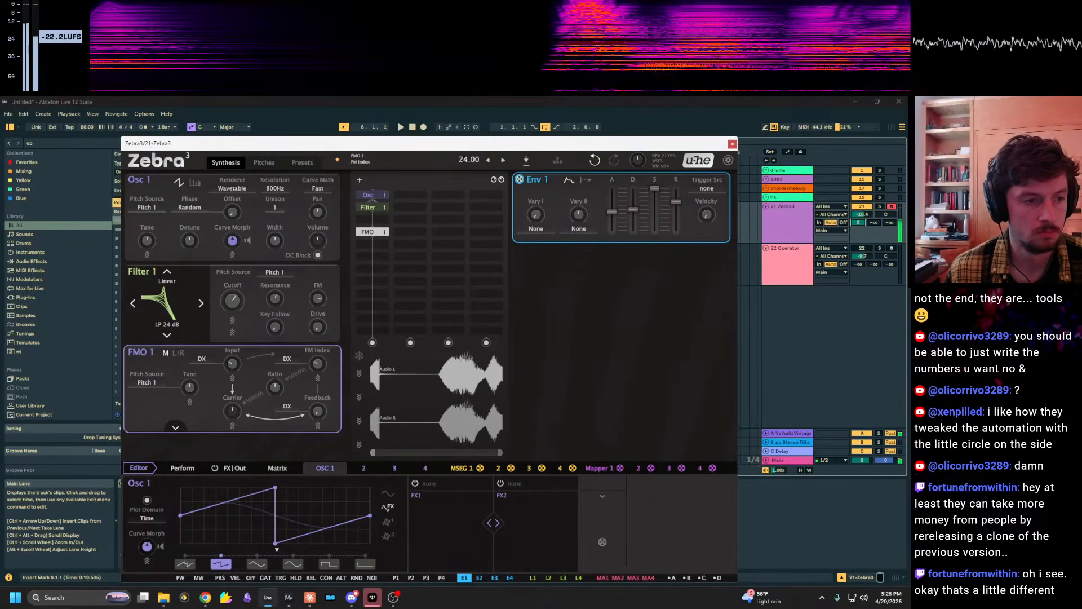
left_click_drag(276, 391, 276, 425)
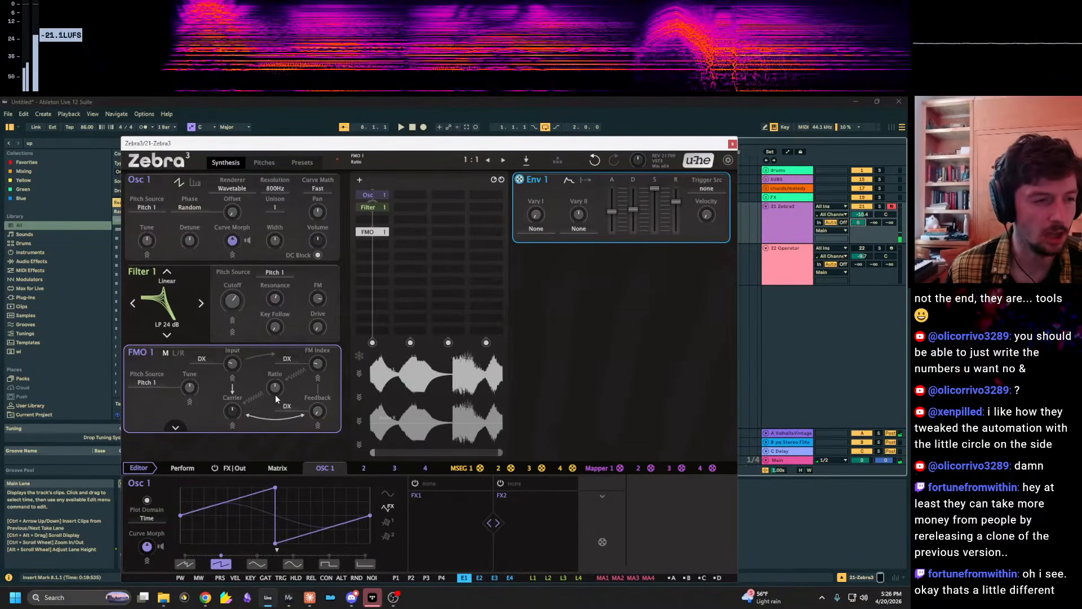
Try Modulator as FMO 1's External Target, return it to the carrier and audition a few notes.
left_click(231, 392)
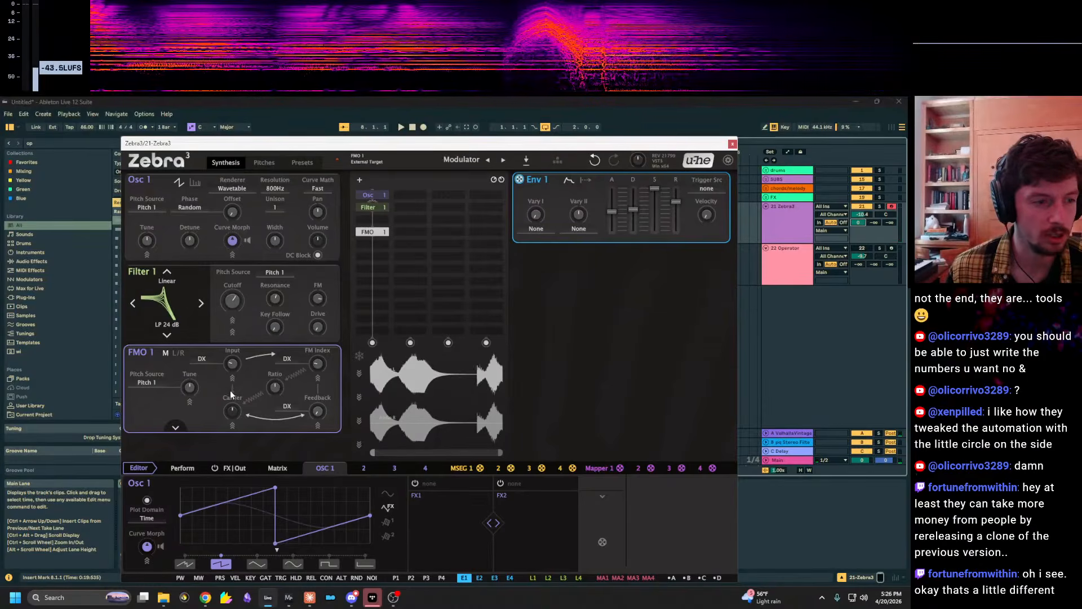
left_click(231, 394)
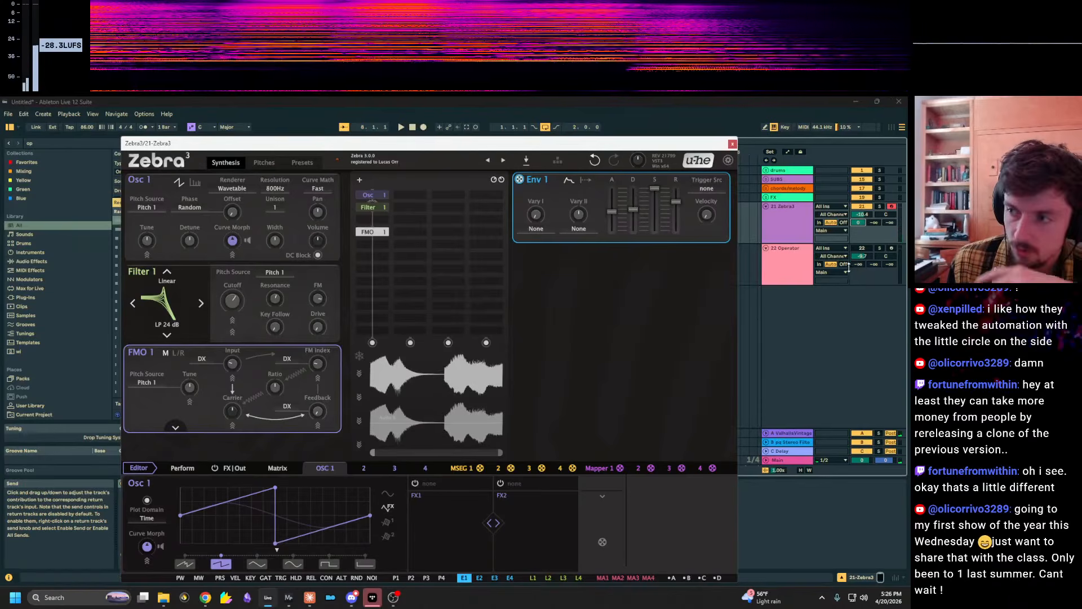
key("z")
key("a")
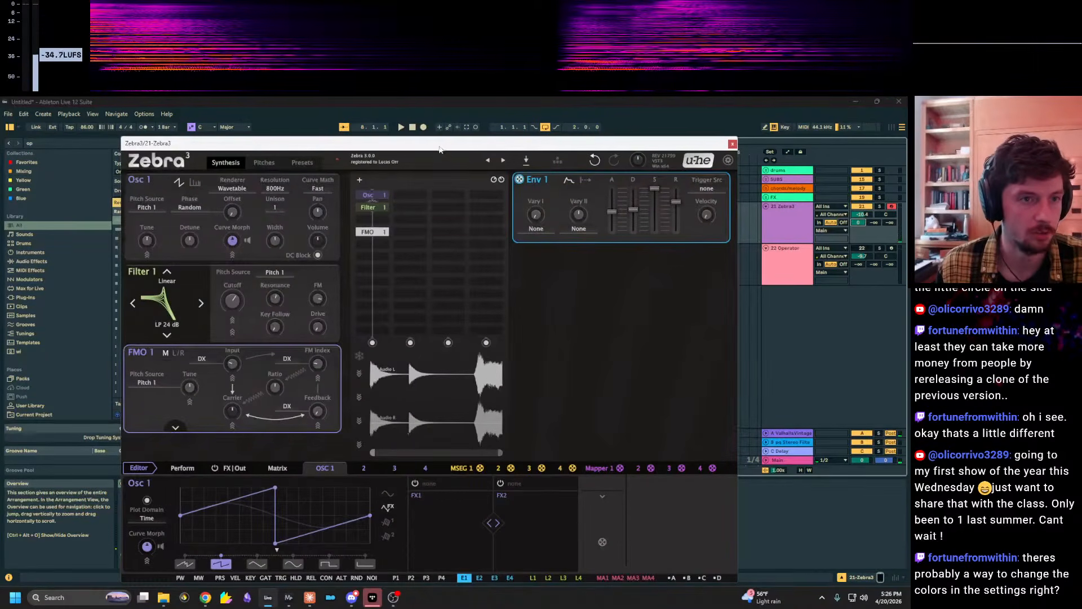
Move the Zebra3 window higher on the screen and check the Pitches page before returning to Synthesis.
left_click_drag(429, 142, 428, 104)
left_click(253, 126)
left_click(234, 124)
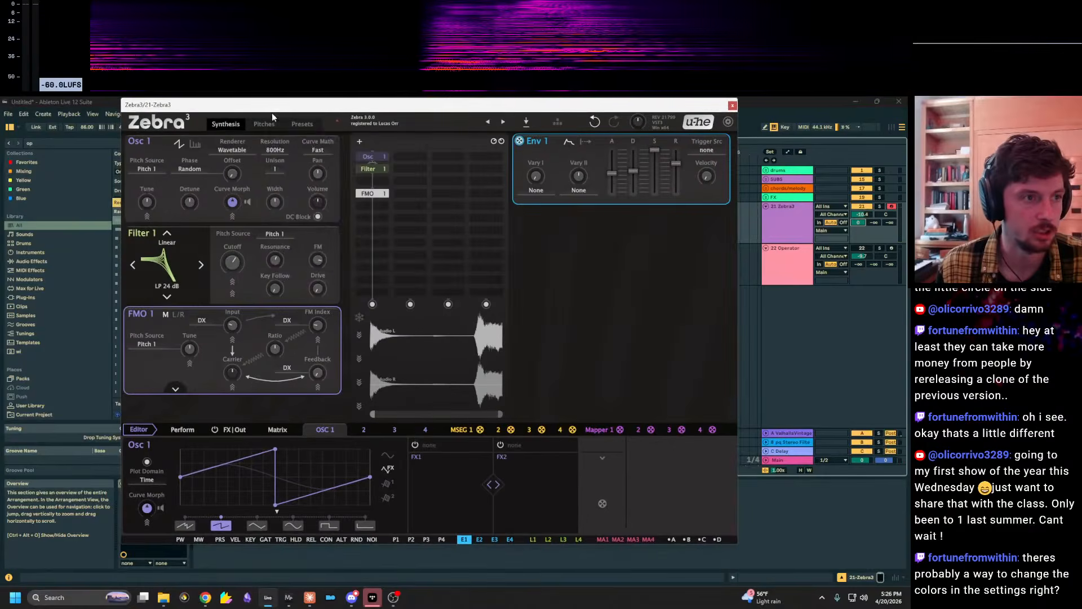
Try a smaller Zebra3 interface size and restore the larger one.
right_click(273, 114)
left_click(319, 139)
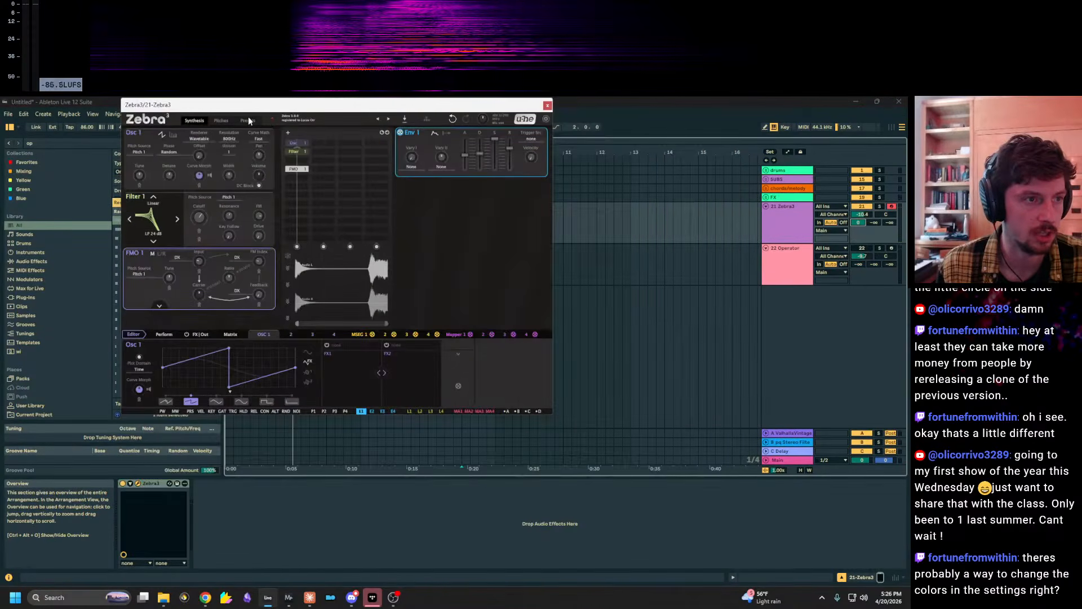
right_click(248, 116)
left_click(287, 173)
Look through the Pitches and Presets pages and check the data display's options for colour settings.
left_click(264, 124)
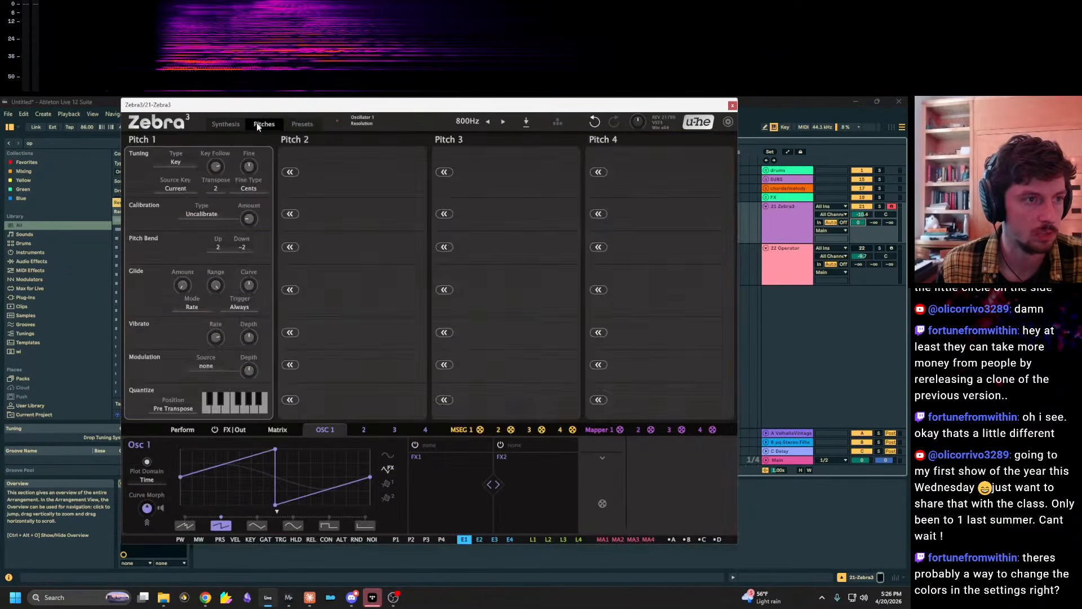
left_click(302, 124)
left_click(265, 124)
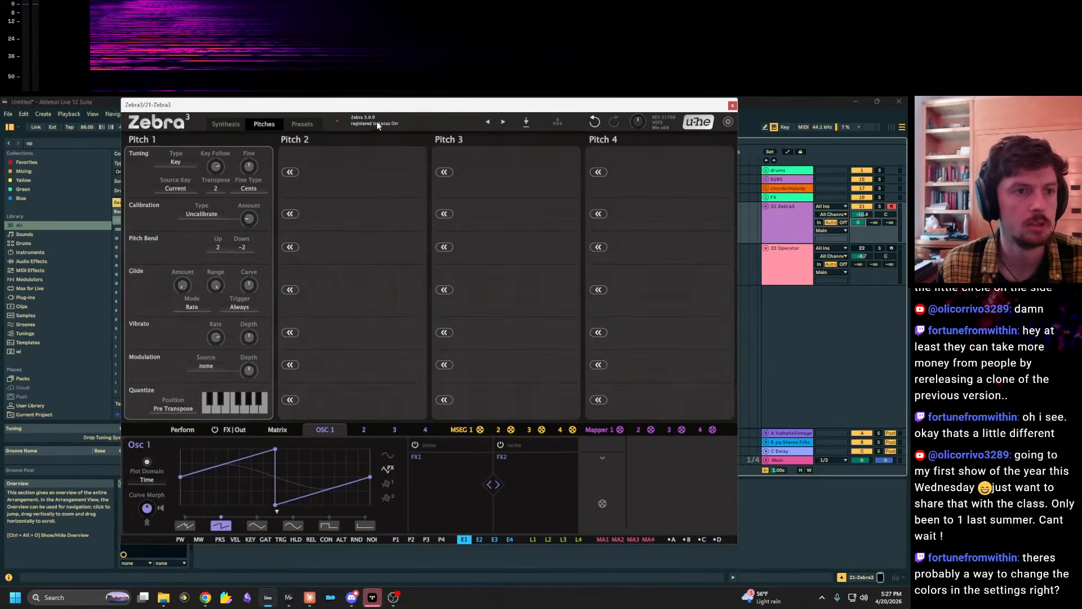
right_click(417, 123)
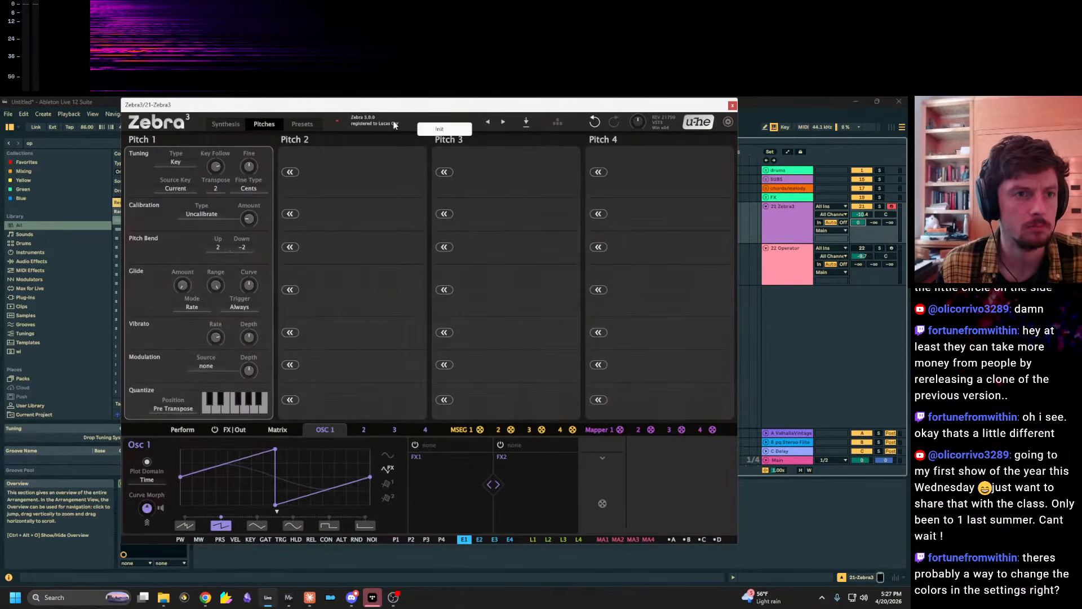
Review the MIDI assignment page and the mouse, appearance and audio preferences without changing them.
left_click(728, 122)
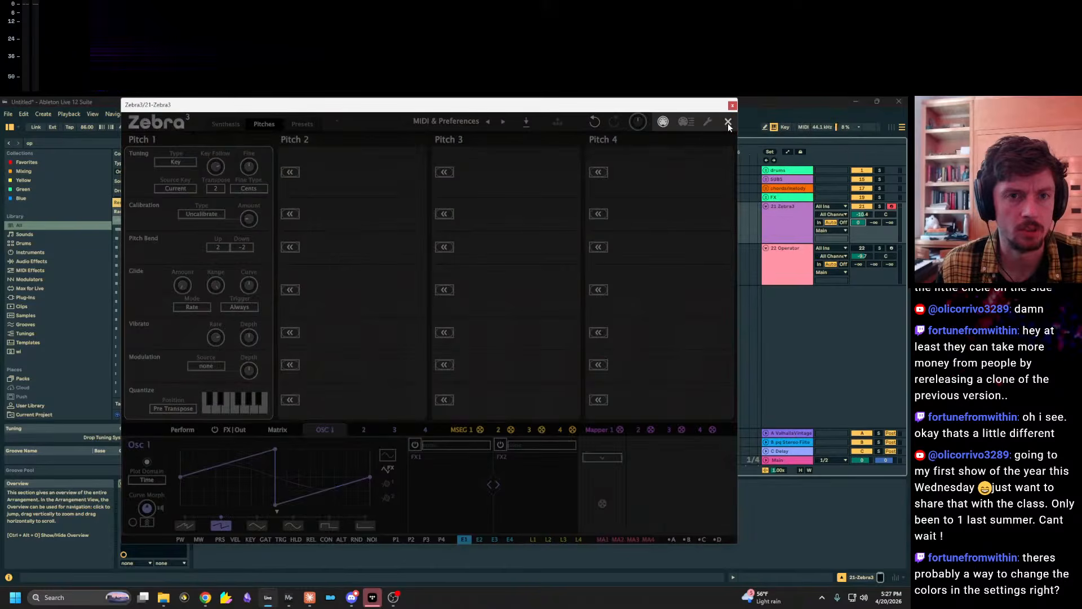
left_click(683, 122)
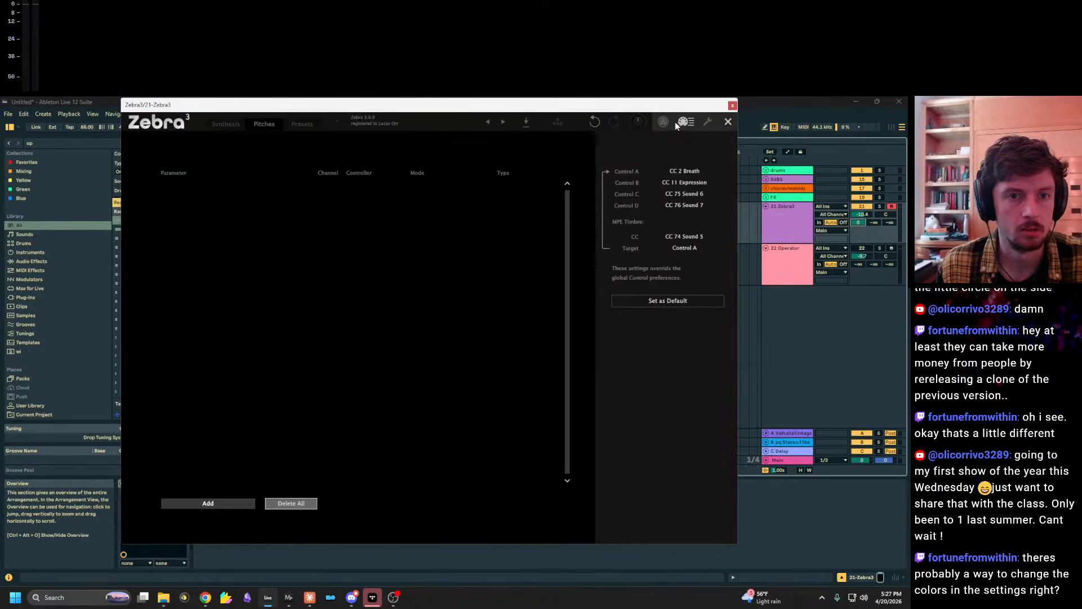
left_click(676, 121)
left_click(707, 122)
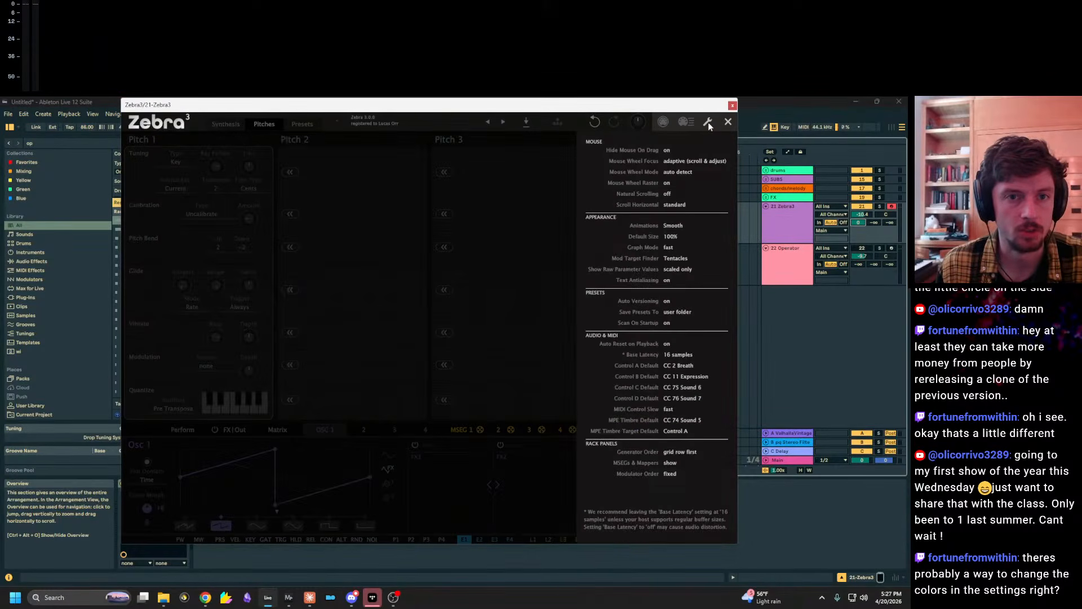
left_click(671, 224)
left_click(638, 221)
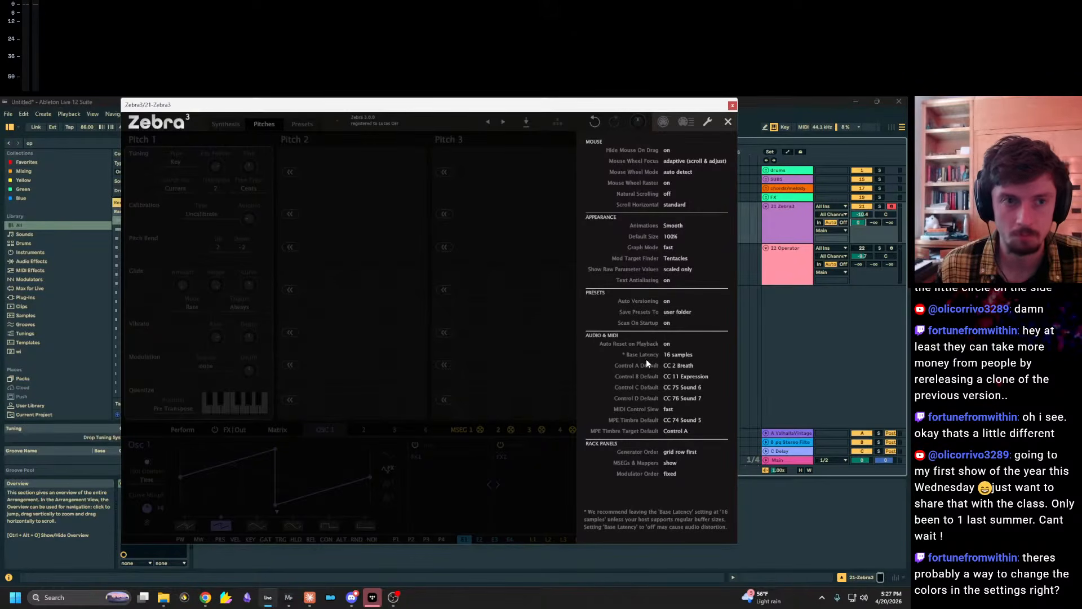
left_click(728, 122)
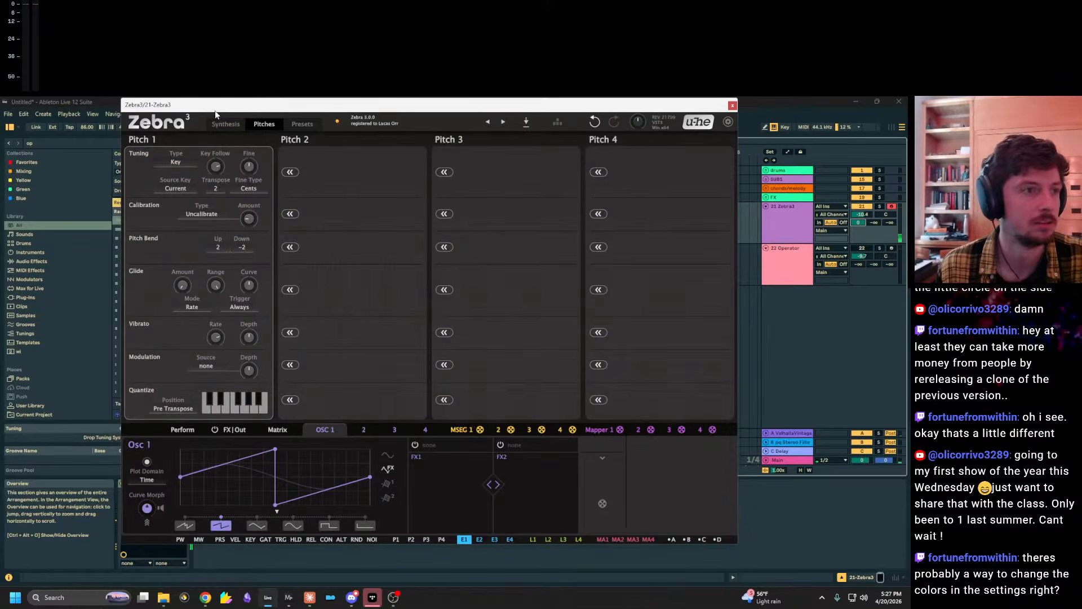
Raise the Zebra3 track's volume and set Pitch 1's calibration type to Hypercalibrate on the Pitches page.
left_click(225, 123)
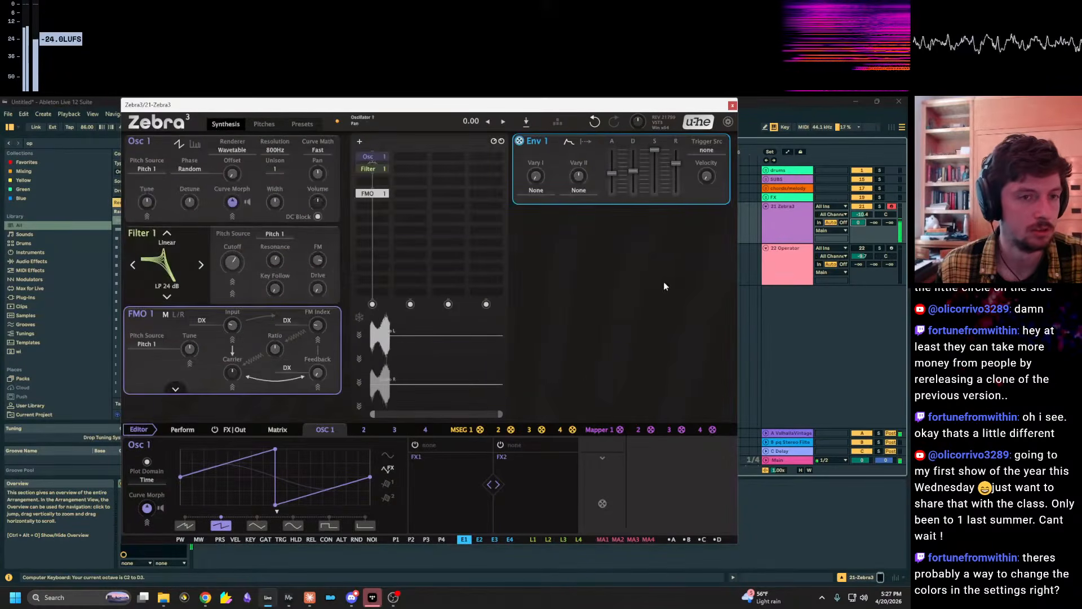
left_click_drag(862, 214, 862, 186)
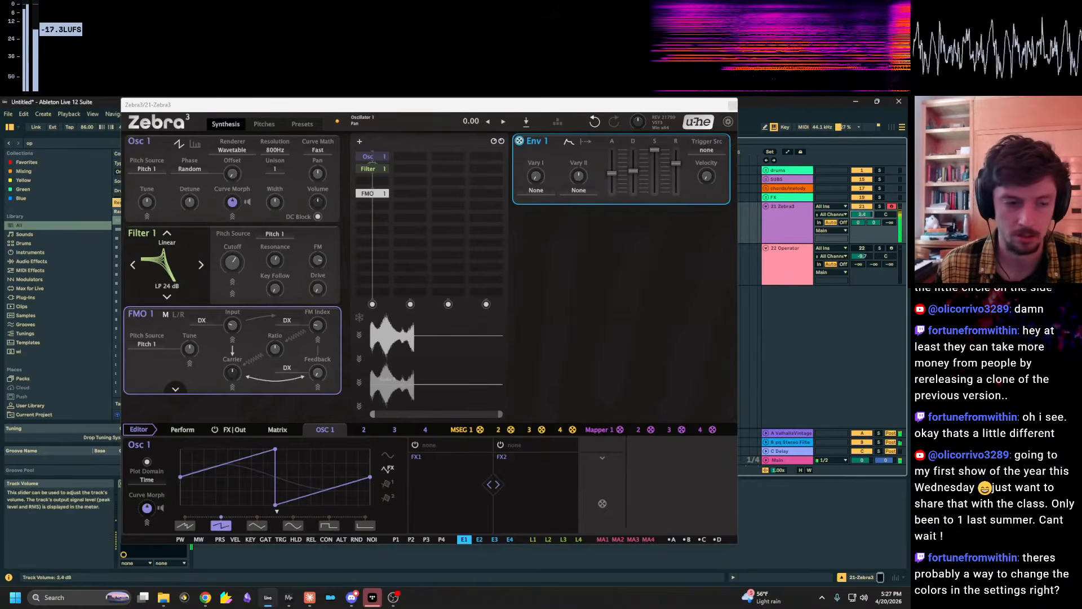
left_click(264, 124)
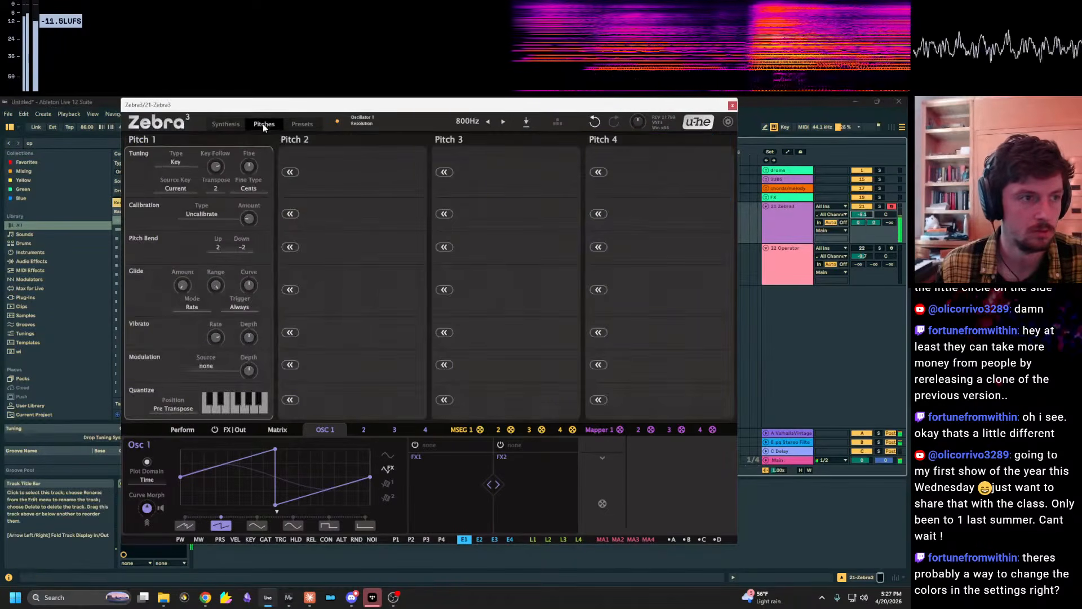
left_click(209, 214)
left_click(231, 227)
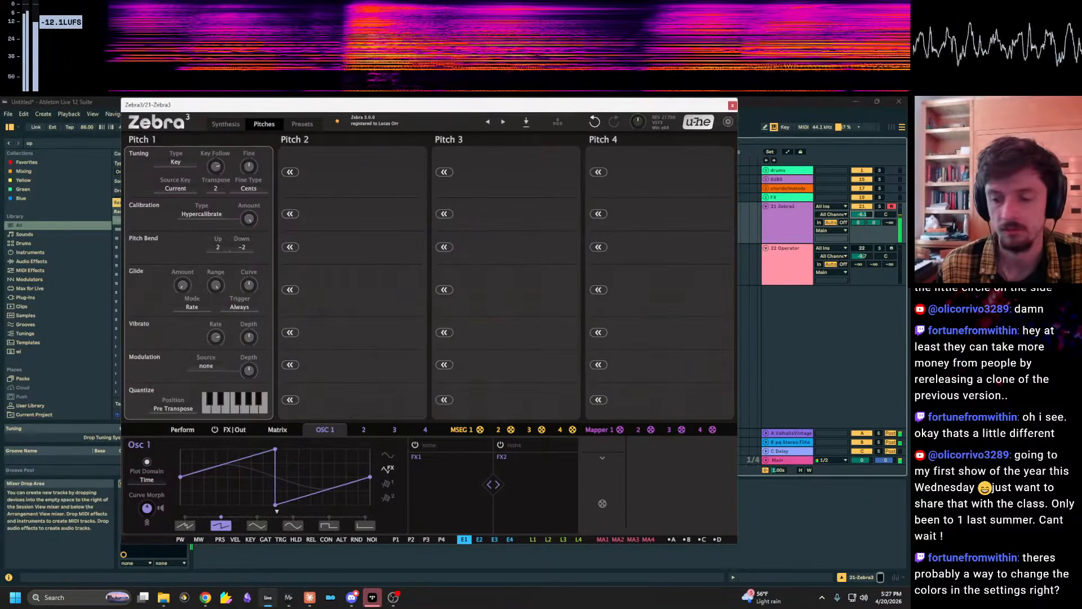
left_click(759, 238)
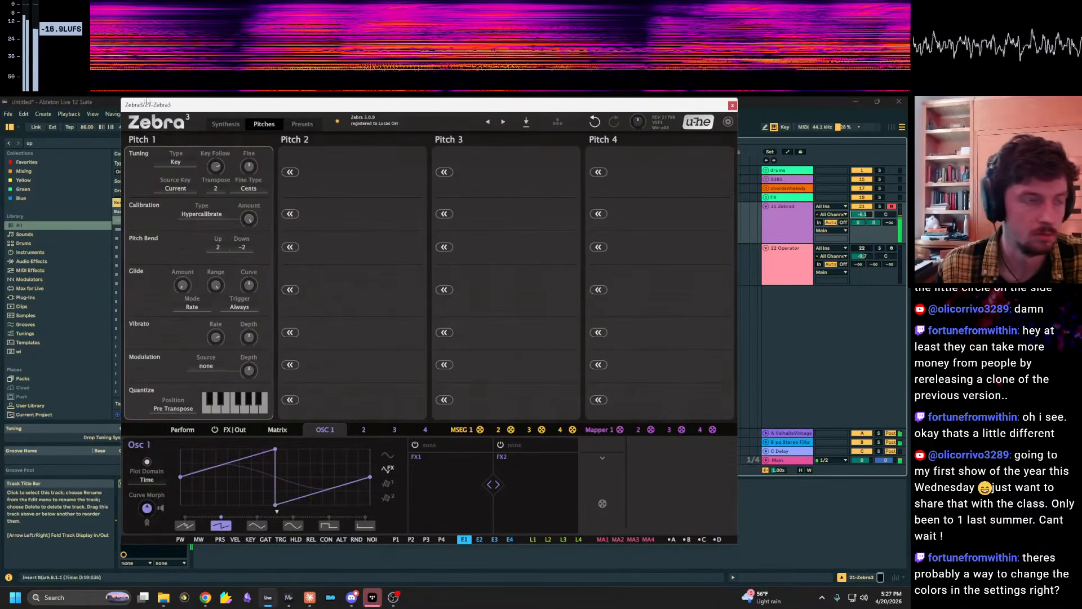
Redirect FMO 1's feedback to the modulator at 21, trying the external input on the modulator before returning it to the carrier.
left_click(225, 124)
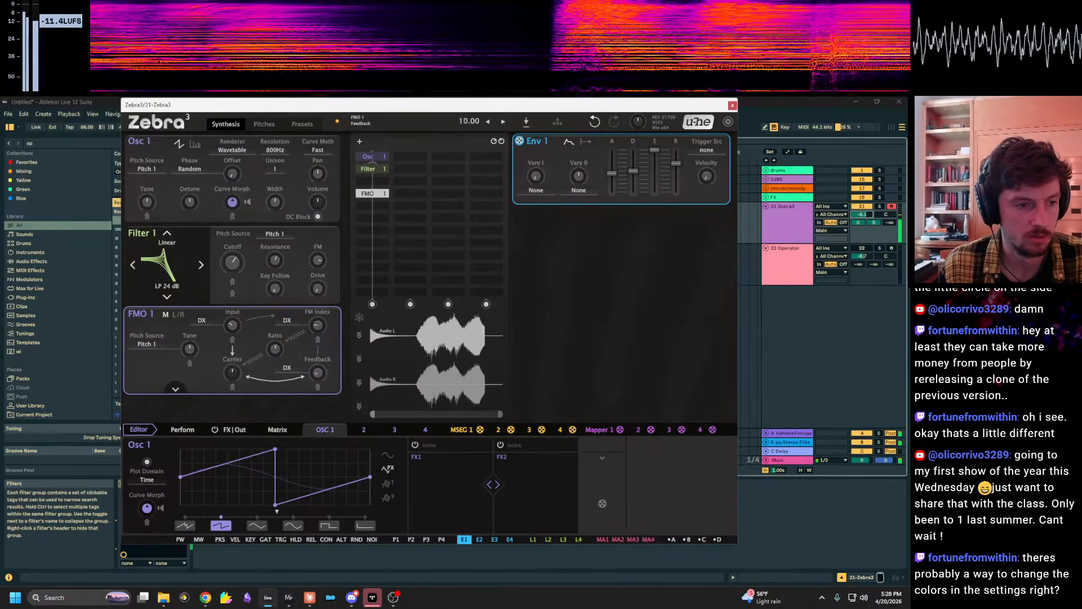
left_click(319, 352)
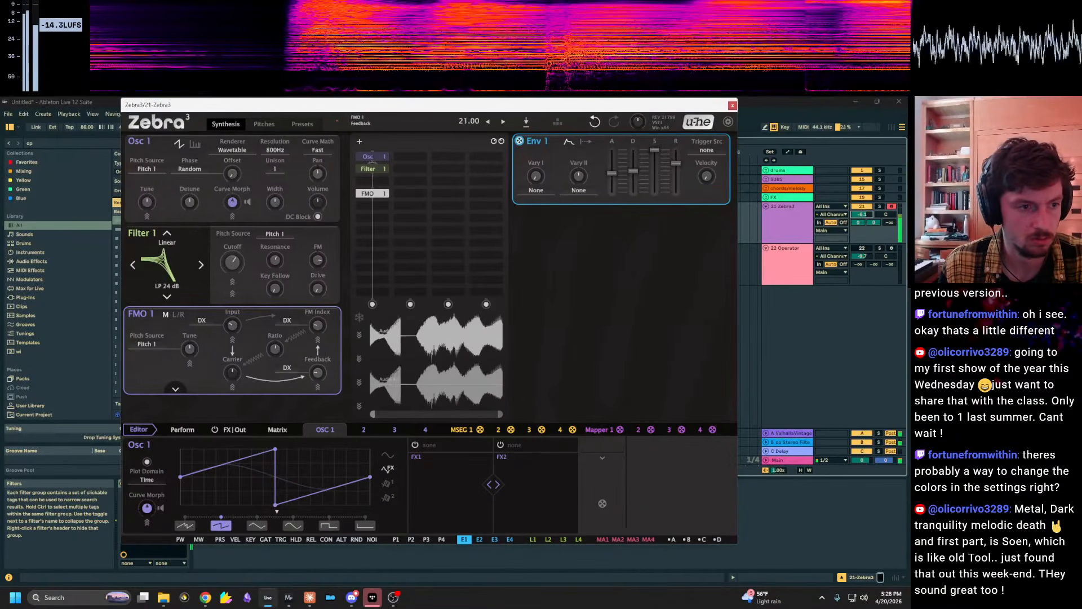
left_click(257, 320)
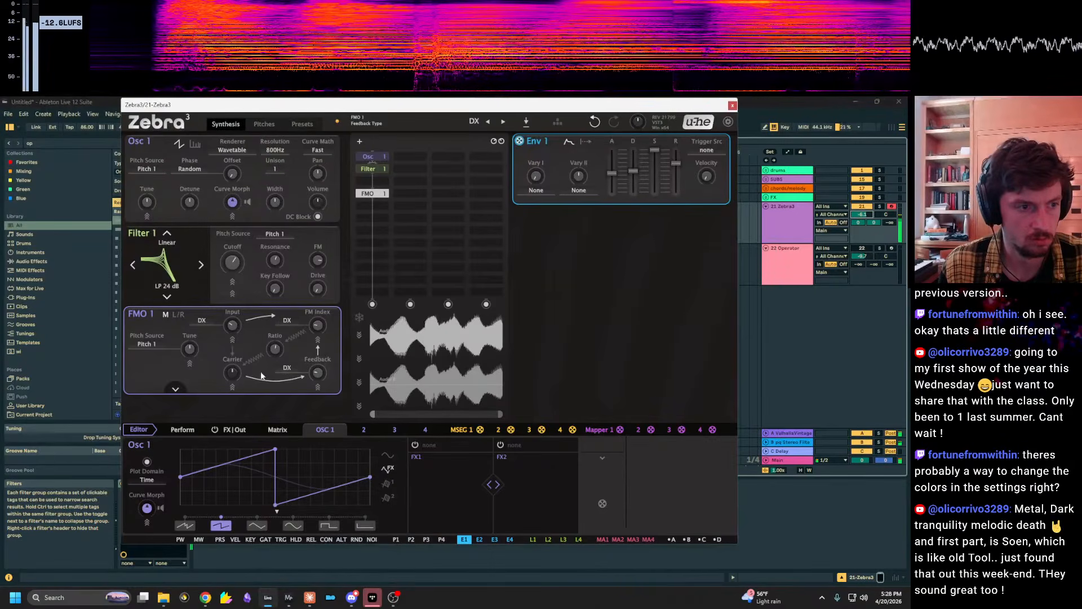
left_click(235, 353)
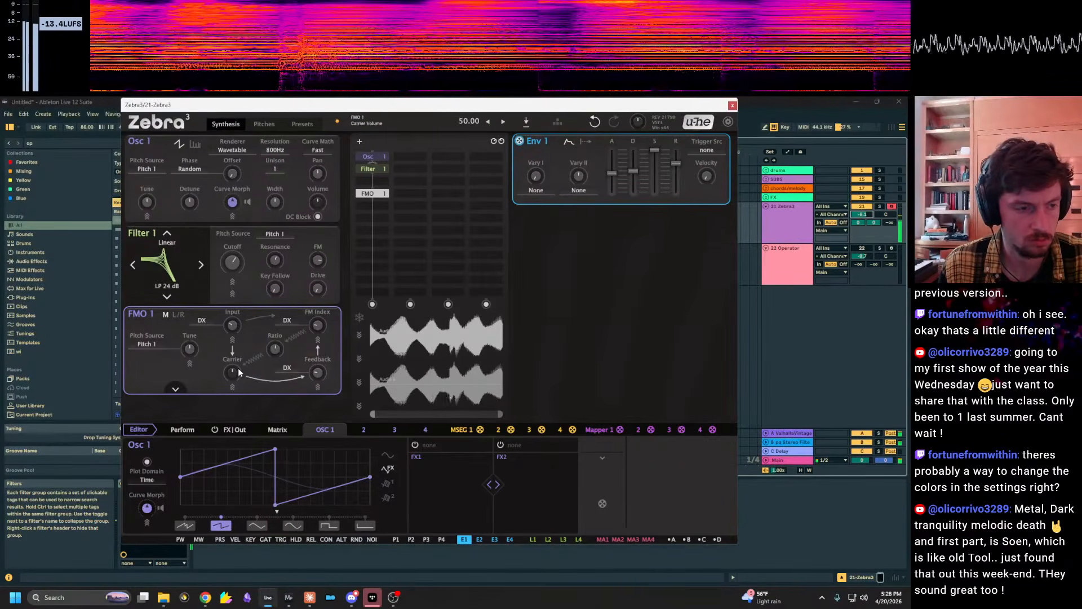
Try FMO 1's carrier volume at 92, lower it to 38 and audition notes in different octaves.
left_click_drag(233, 372, 233, 331)
key("z")
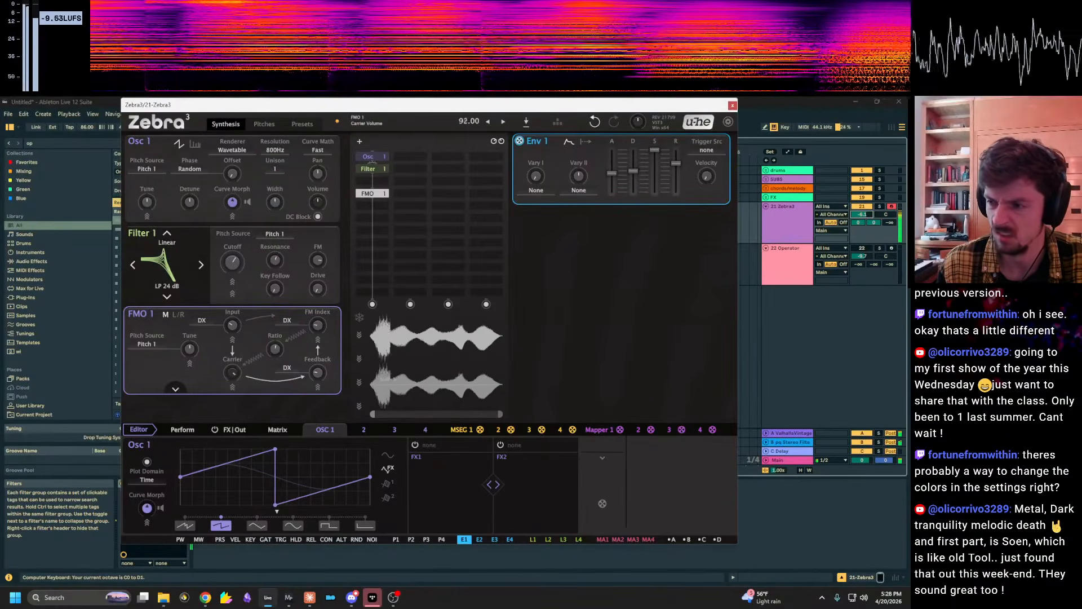
left_click_drag(232, 372, 232, 382)
key("z")
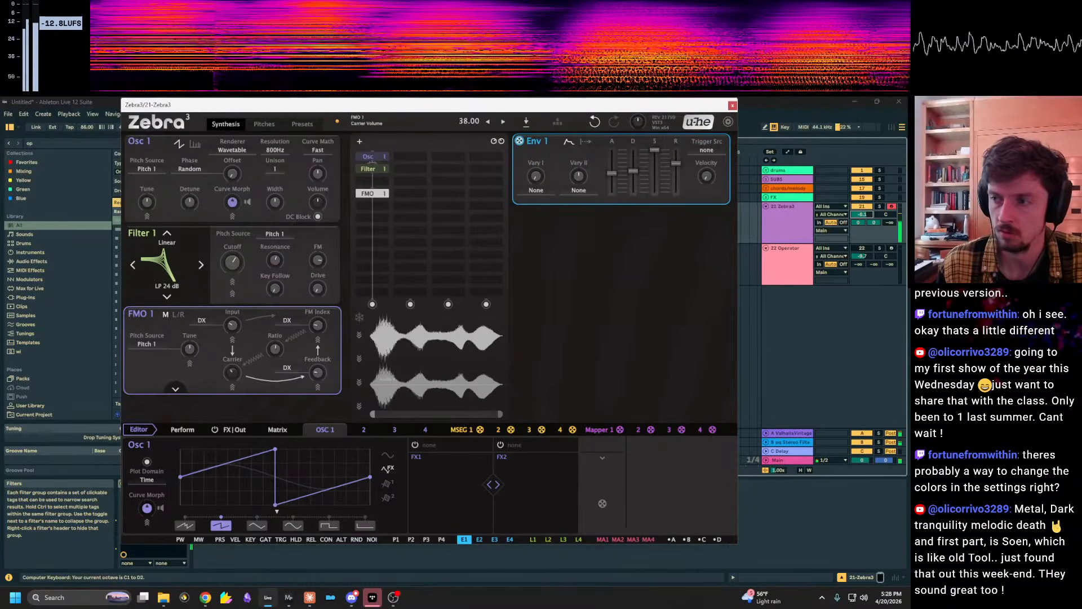
Sweep Filter 1's cutoff down and up and reduce its FM amount while auditioning notes.
left_click_drag(233, 262, 233, 285)
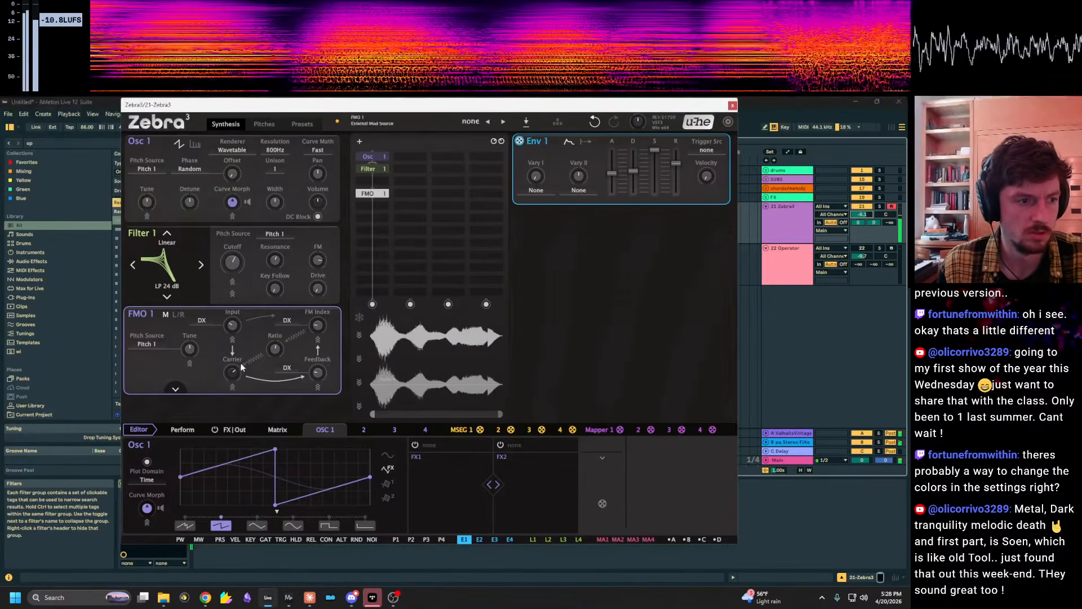
left_click_drag(232, 262, 233, 226)
left_click_drag(318, 259, 318, 262)
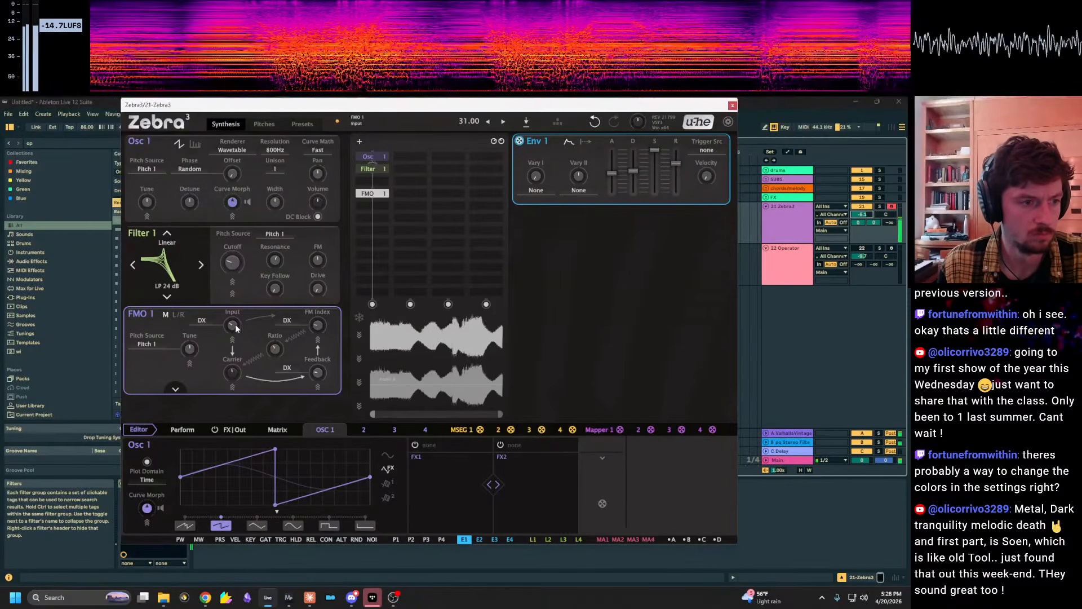
Lower FMO 1's input level to 9 and set its external modulation type to TZFM.
left_click_drag(235, 326, 236, 346)
left_click(206, 321)
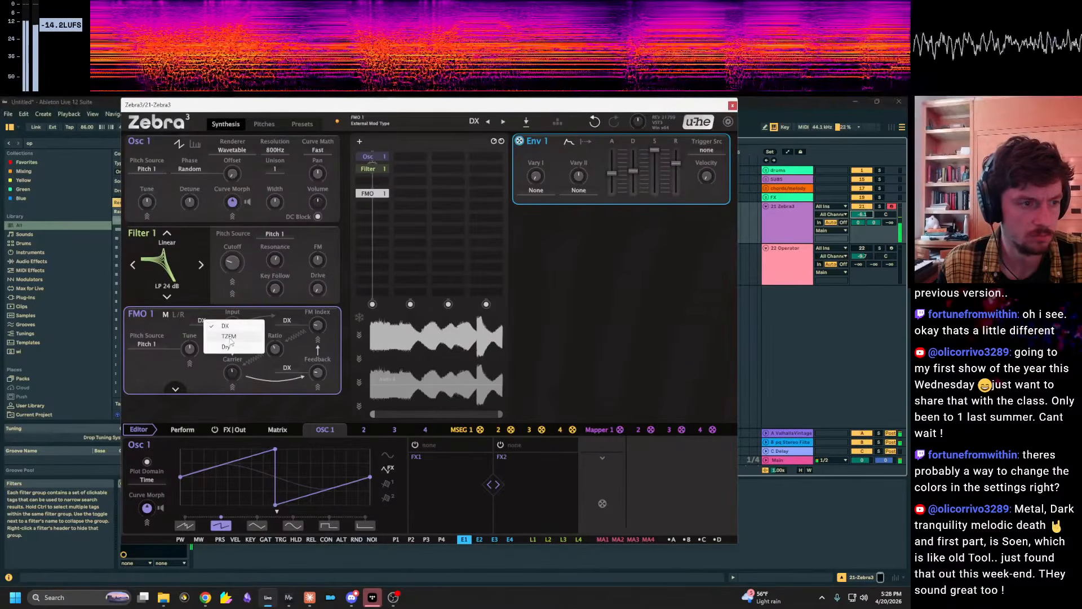
left_click(214, 330)
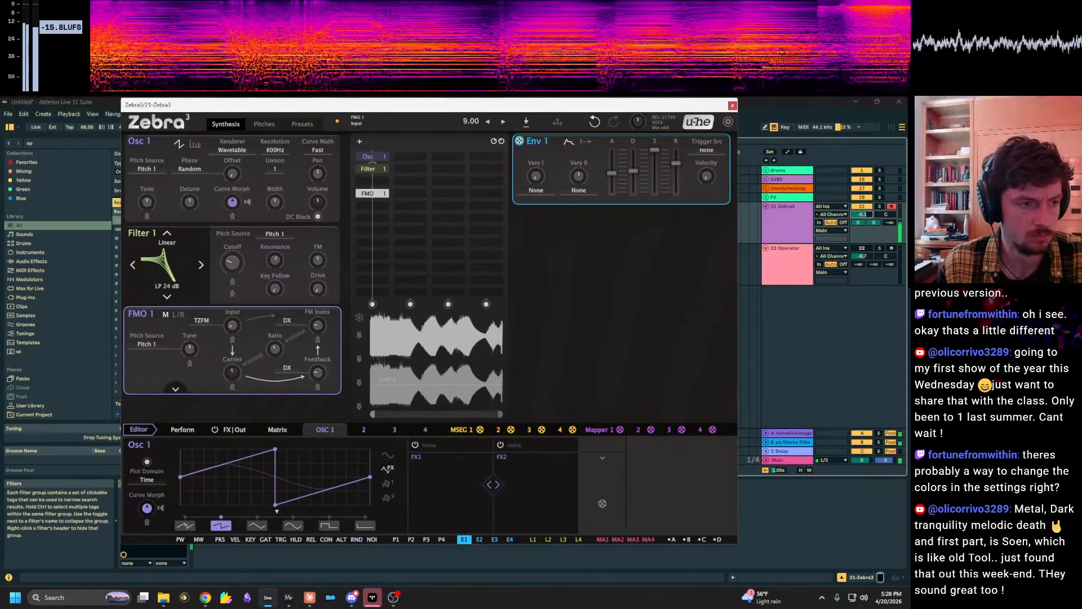
Examine FMO 1's FM type options DX, TZFM and ModFM, keeping DX selected.
left_click(287, 321)
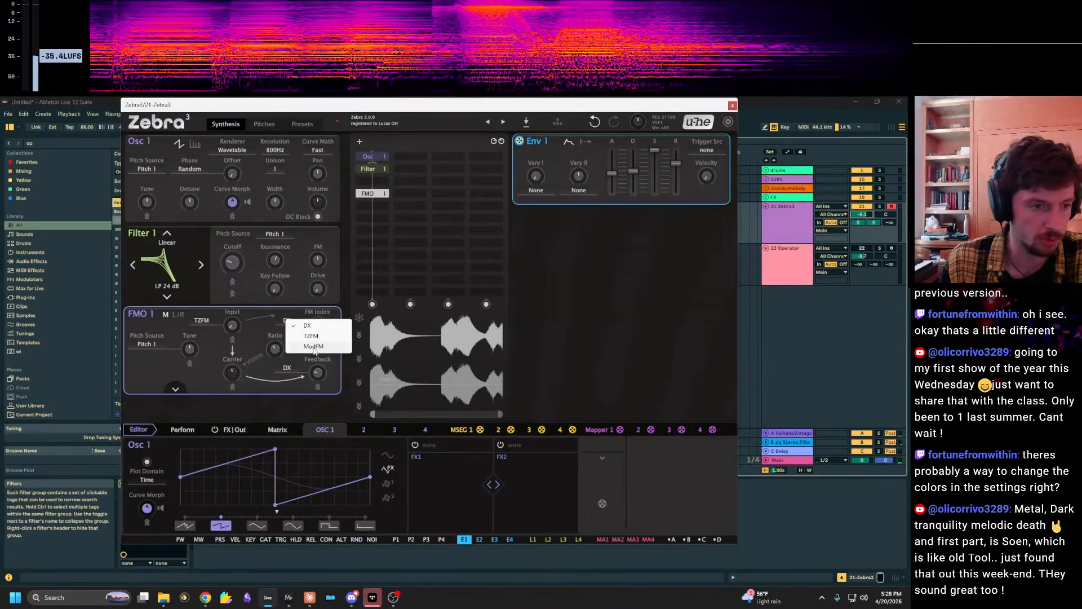
left_click(266, 329)
right_click(286, 320)
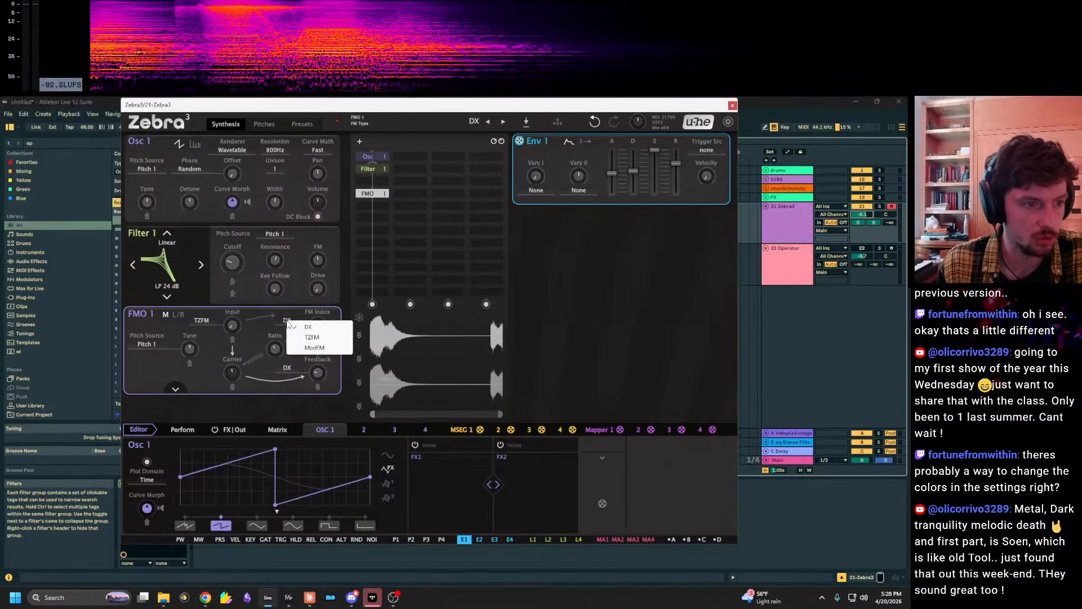
right_click(278, 321)
left_click(280, 323)
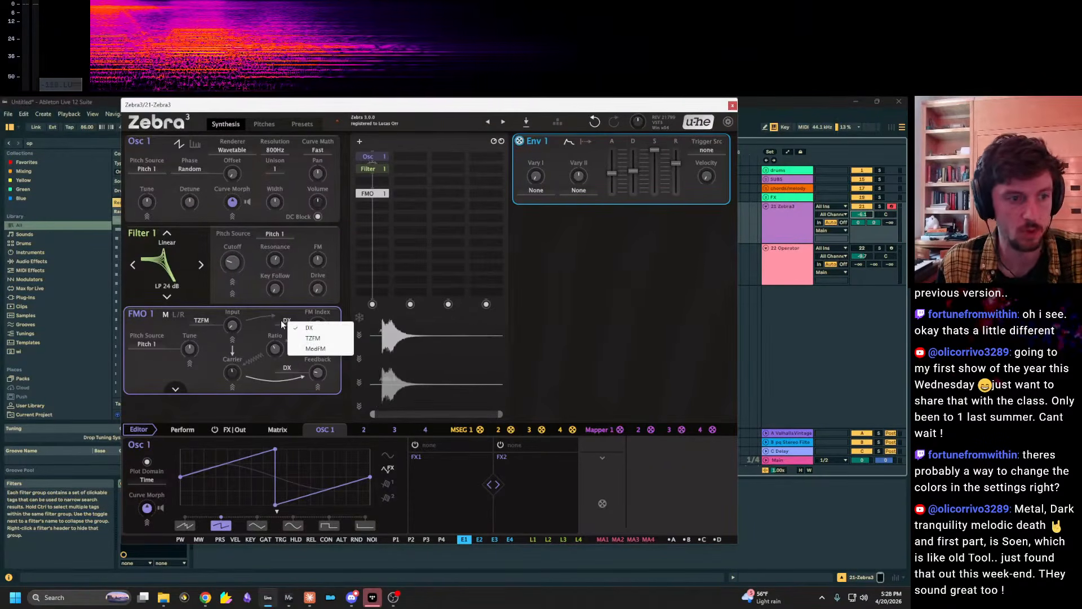
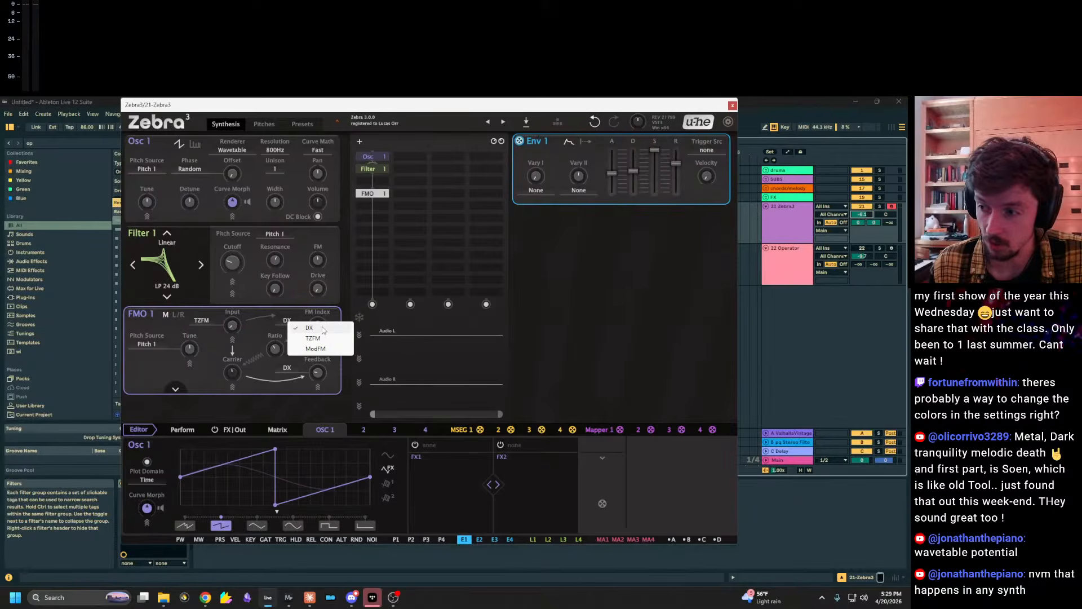
left_click(323, 329)
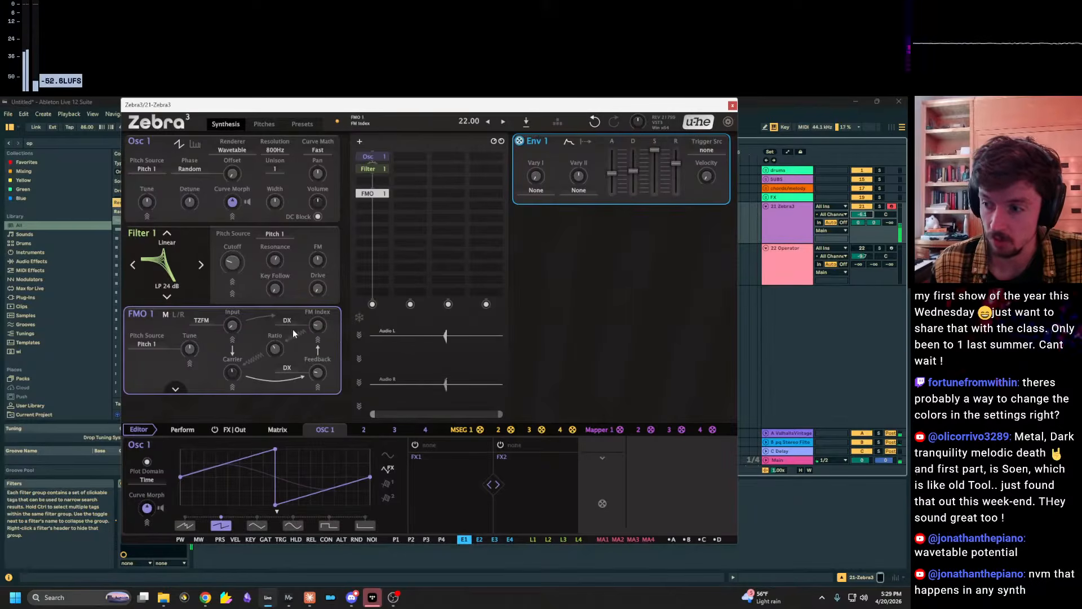
Raise FMO 1's FM Index to 62 and audition notes in different octaves.
mouse_move(318, 325)
left_mouse_down()
mouse_move(317, 282)
mouse_move(317, 304)
left_mouse_up()
key("z")
key("x")
key("x")
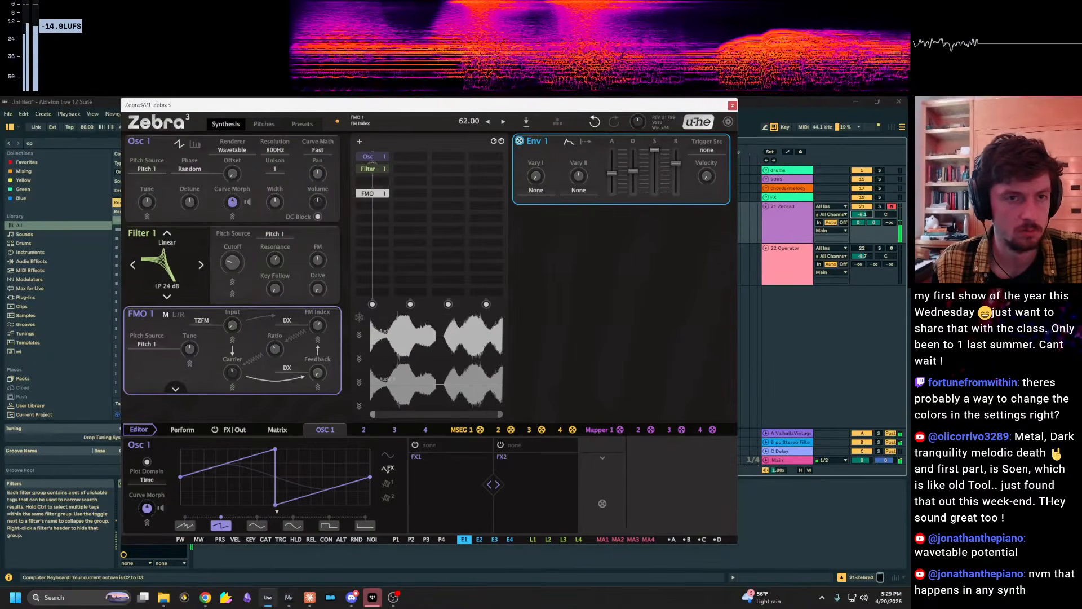
Move Filter 1 directly below FMO 1 in the grid and adjust its FM amount and cutoff, with the cutoff at about 1.66 kHz.
mouse_move(232, 263)
left_mouse_down()
mouse_move(232, 252)
mouse_move(232, 271)
left_mouse_up()
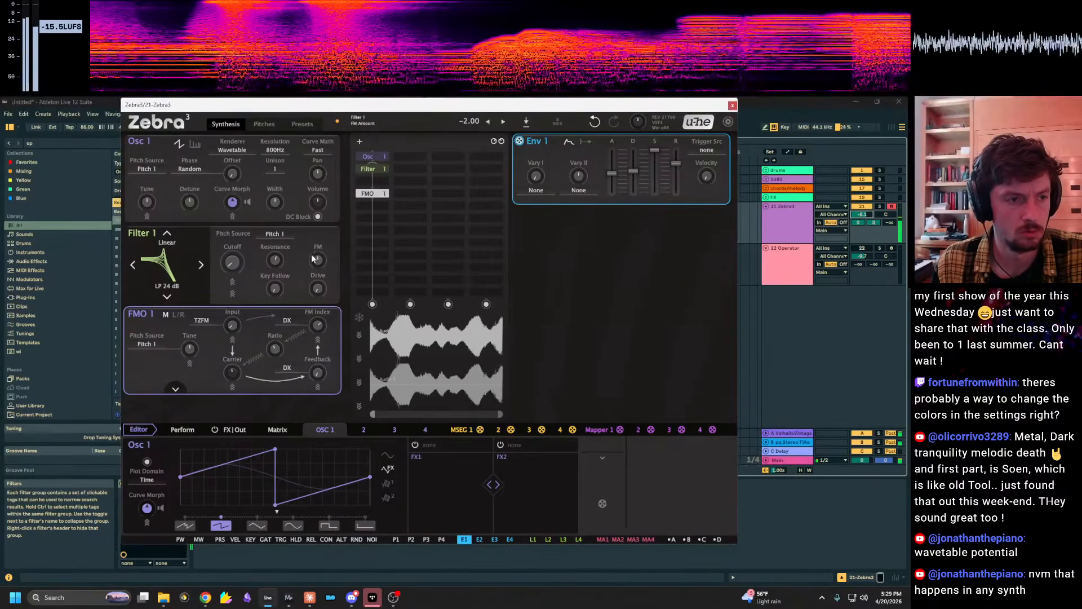
left_click_drag(368, 168, 365, 206)
left_click_drag(232, 352, 232, 313)
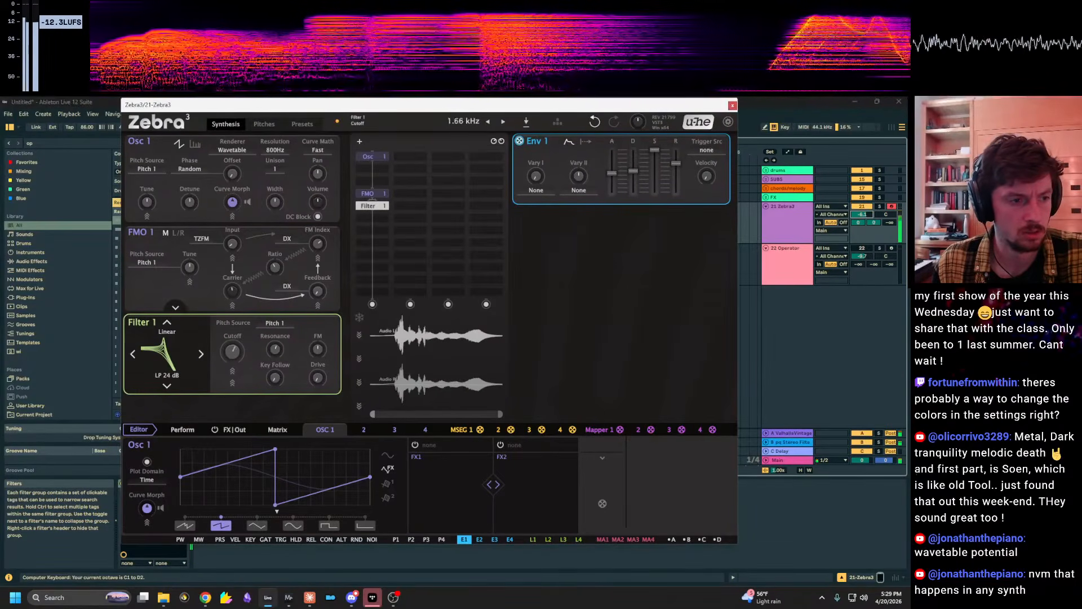
left_click_drag(313, 350, 313, 388)
Add an Osc 2 module at the top of the grid's second lane and move FMO 1 up one row in the first lane.
left_click(416, 154)
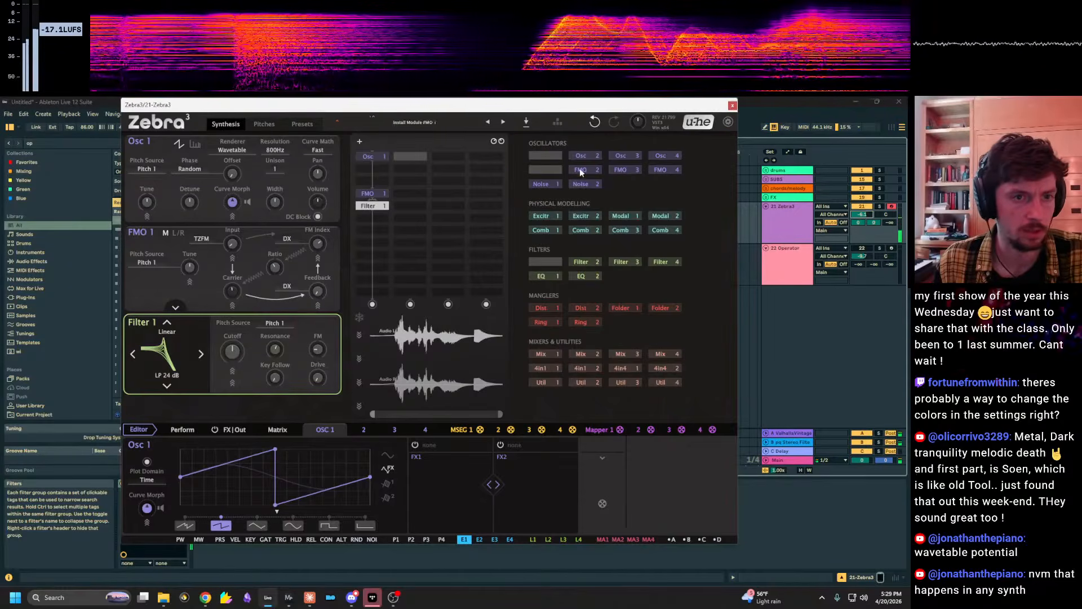
left_click(592, 157)
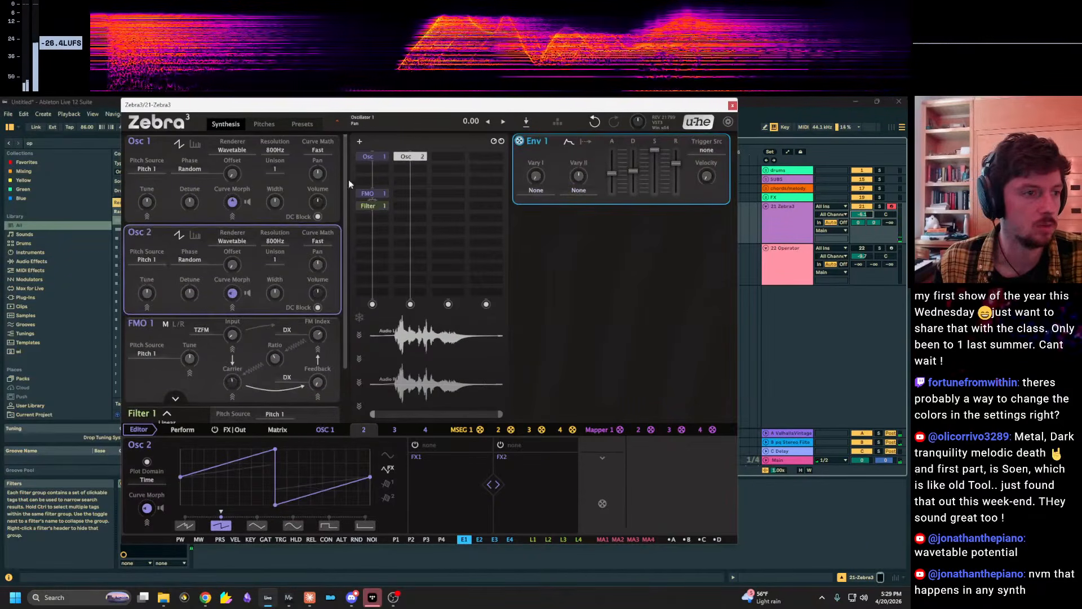
right_click(375, 207)
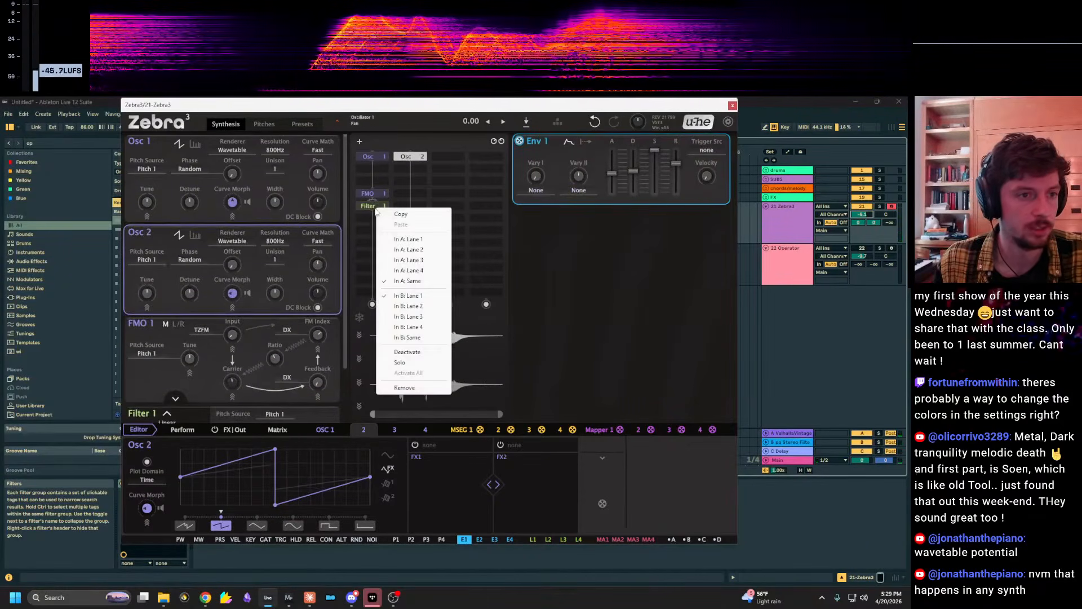
left_click(433, 188)
mouse_move(380, 195)
left_mouse_down()
mouse_move(386, 176)
mouse_move(377, 182)
left_mouse_up()
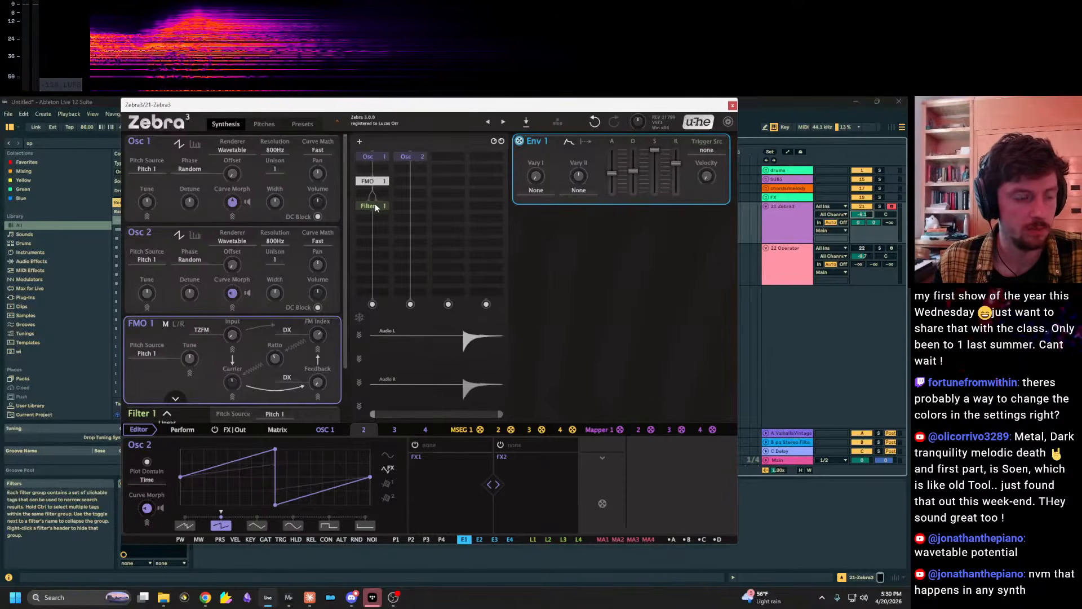
Set Filter 1's B input to Lane 2 so Osc 2 feeds it.
right_click(376, 206)
left_click(460, 214)
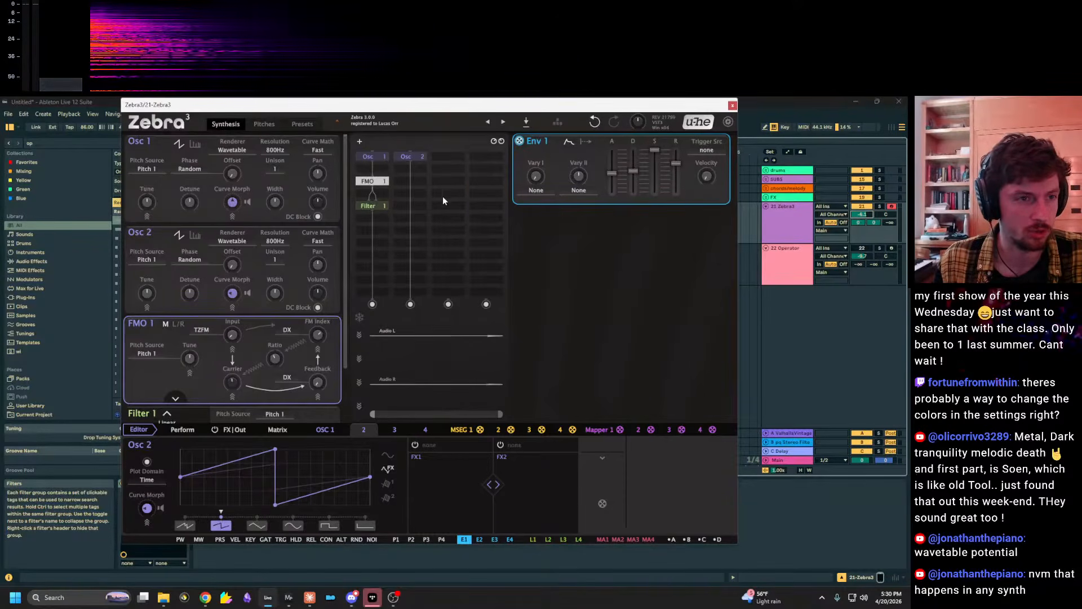
left_click(411, 159)
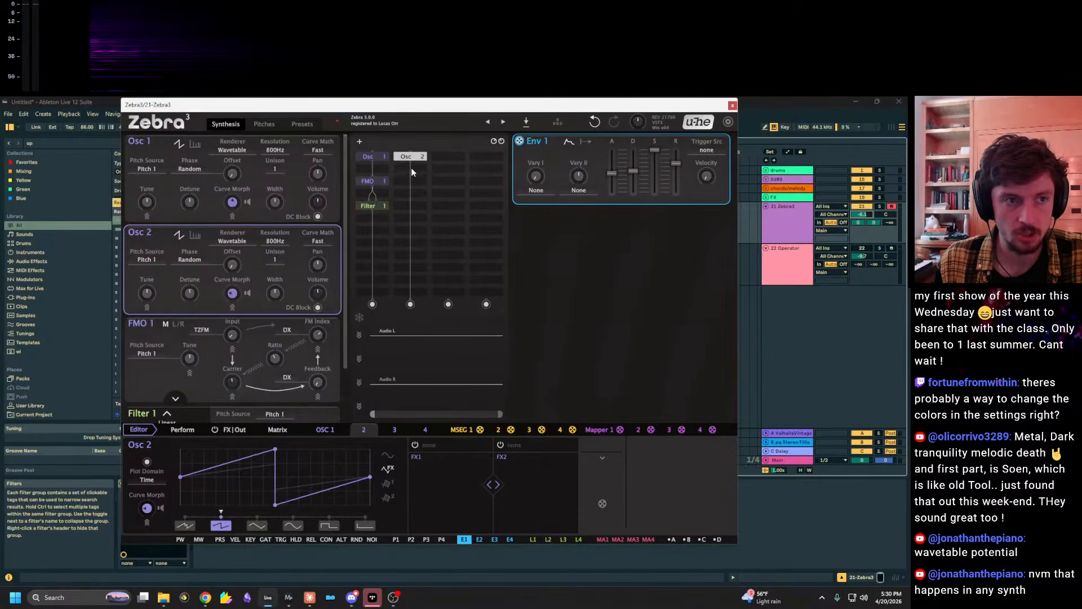
left_click(410, 166)
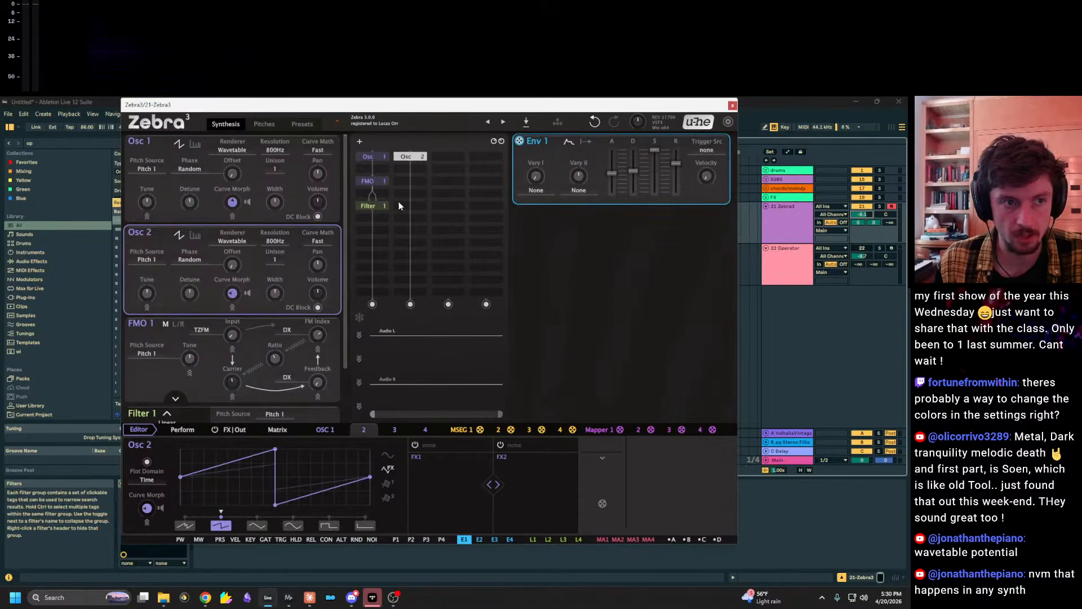
right_click(375, 202)
left_click(438, 180)
left_click(417, 157)
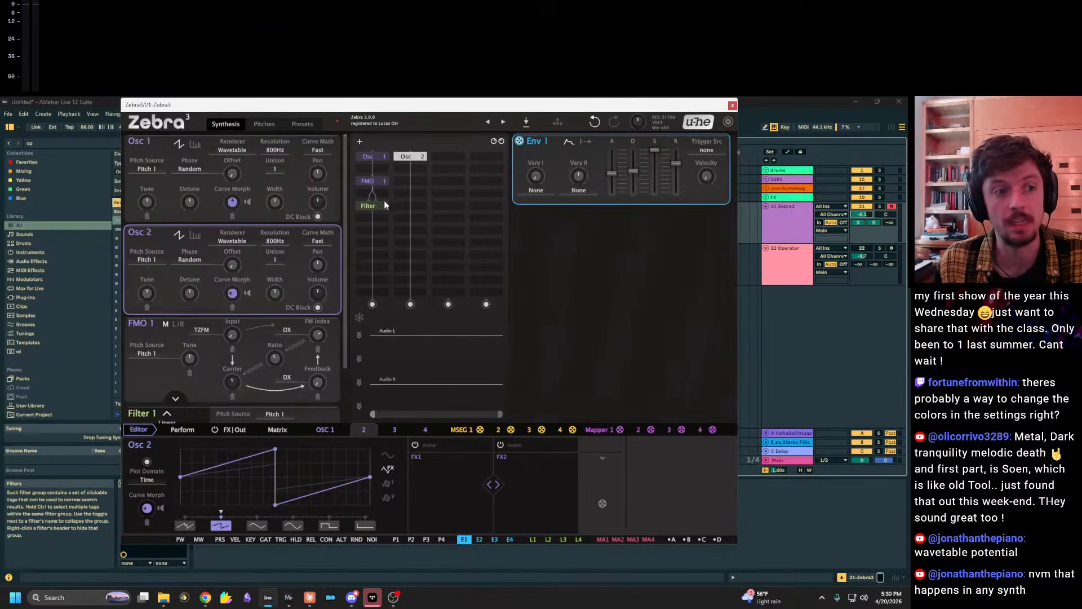
left_click(384, 205)
left_click(405, 205)
left_click(380, 206)
right_click(378, 204)
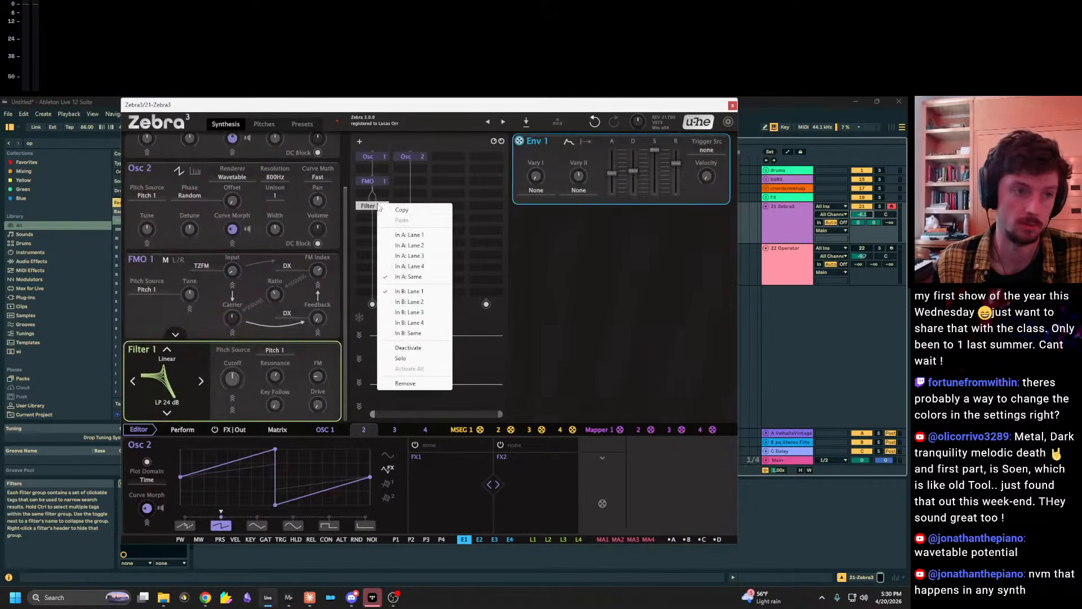
left_click(418, 303)
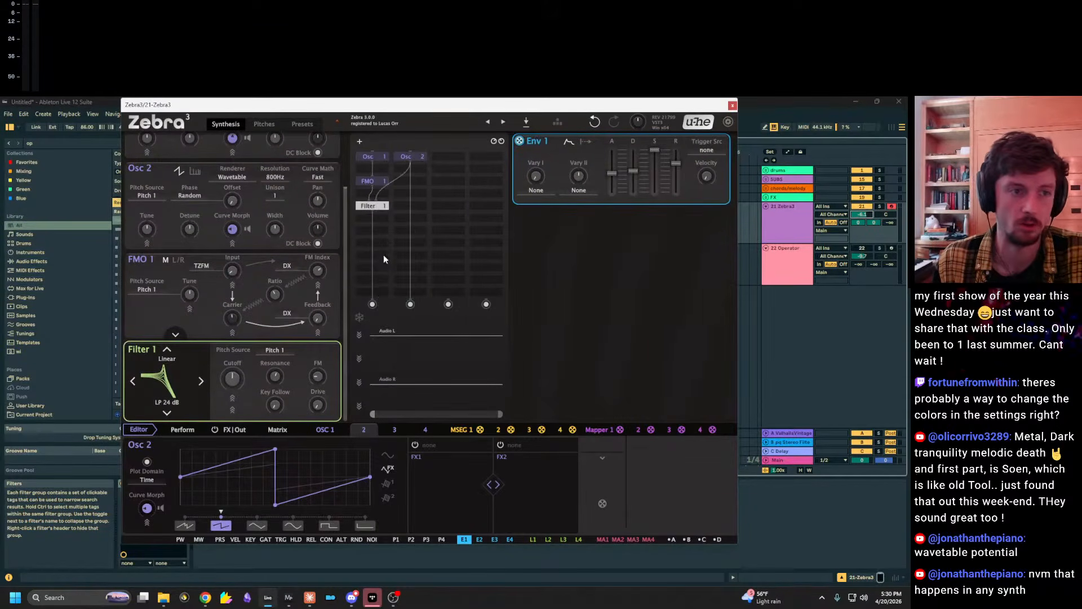
Adjust Filter 1's cutoff and FM amount, with FM at about -91, and lower Osc 2's tune to -12.
mouse_move(232, 378)
left_mouse_down()
mouse_move(232, 399)
mouse_move(231, 357)
left_mouse_up()
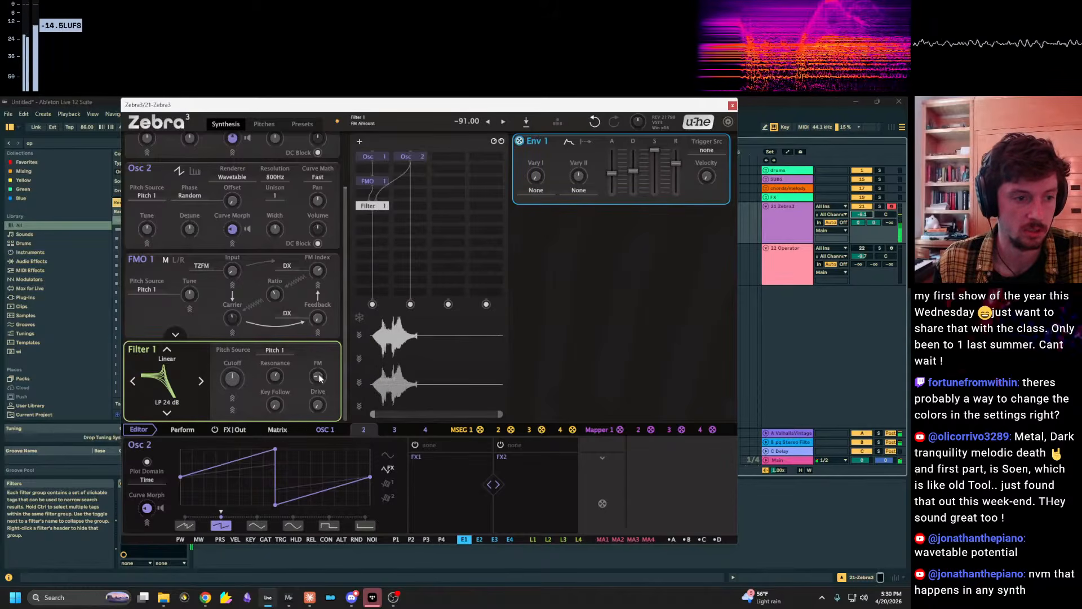
mouse_move(319, 403)
left_mouse_down()
mouse_move(319, 389)
mouse_move(319, 406)
left_mouse_up()
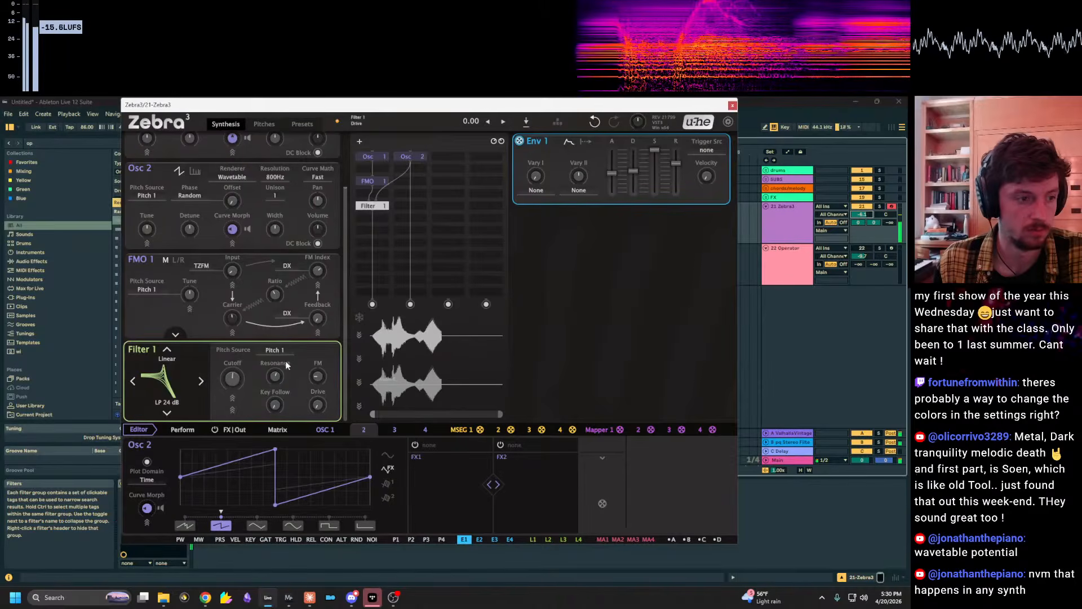
left_click_drag(149, 231, 149, 246)
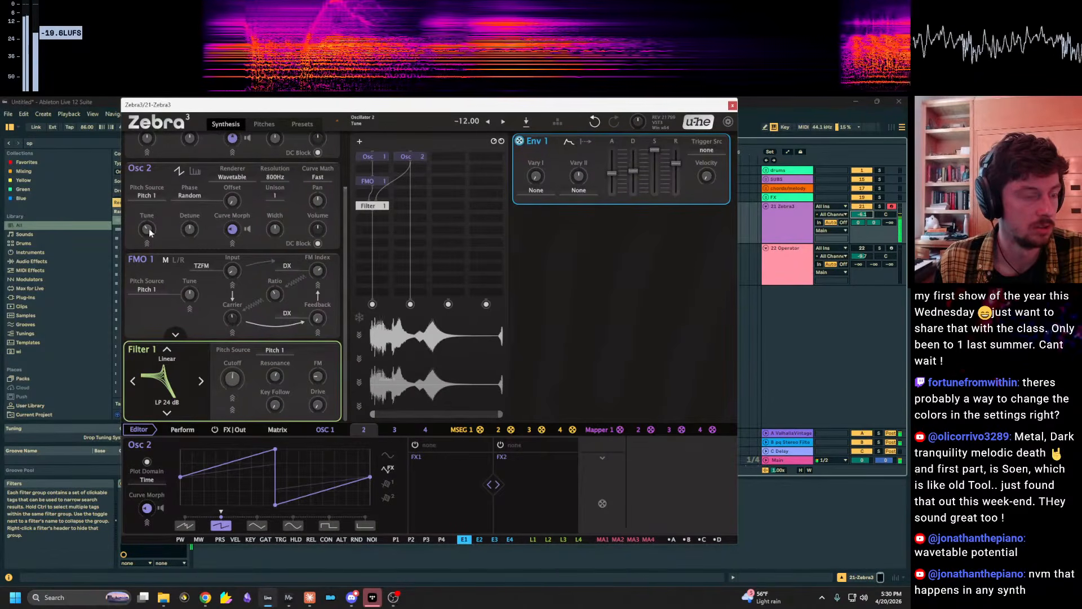
Lower Osc 2's tune to -48 and sweep Filter 1's cutoff from about 82 Hz up to 622 Hz while auditioning.
mouse_move(232, 378)
left_mouse_down()
mouse_move(231, 389)
mouse_move(232, 363)
left_mouse_up()
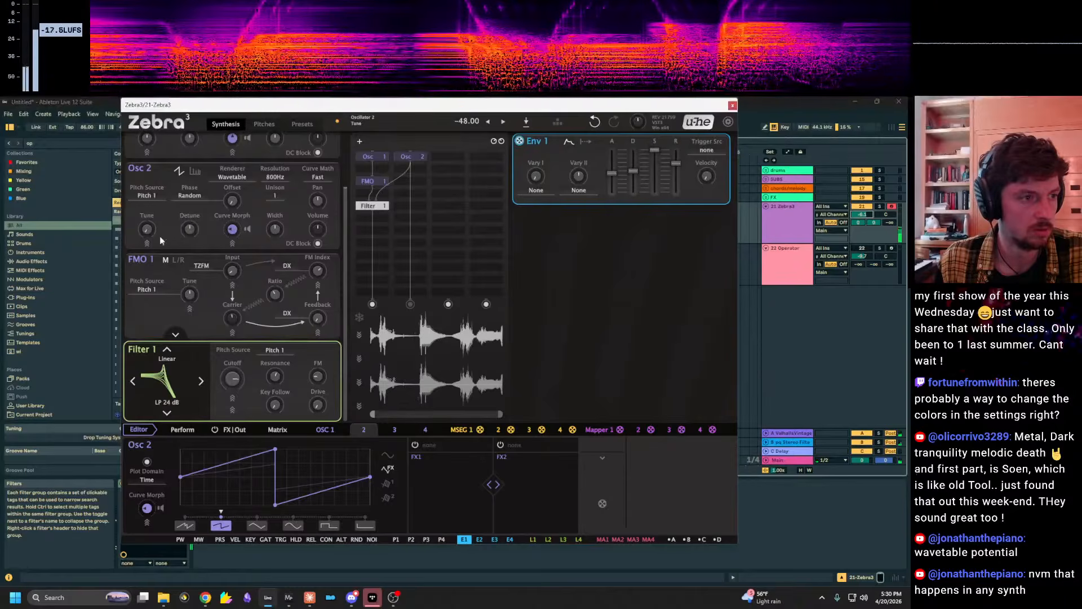
left_click_drag(233, 378, 233, 416)
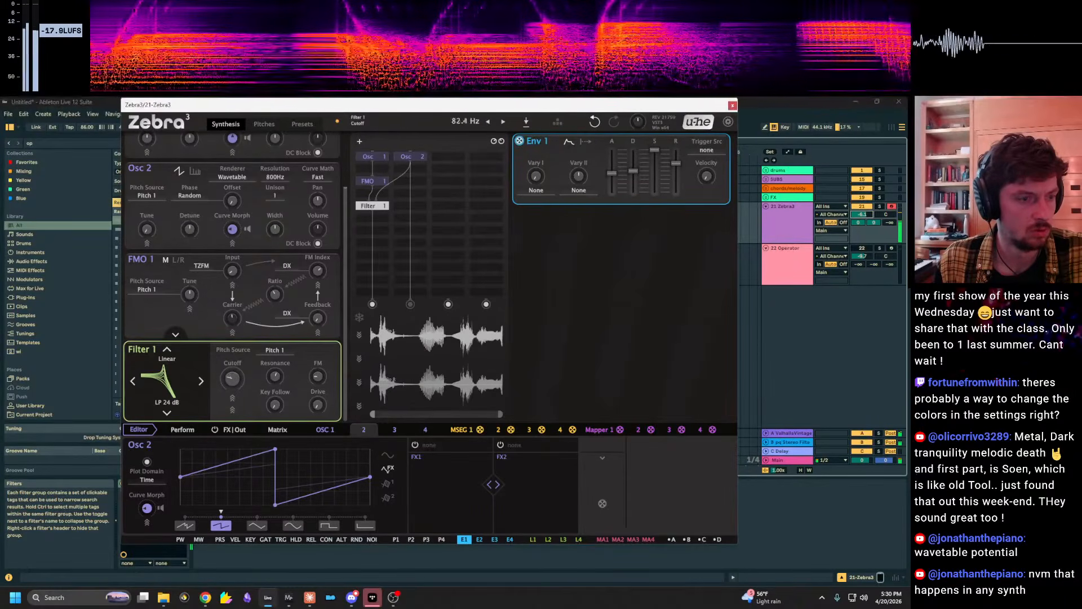
left_click_drag(232, 379, 232, 346)
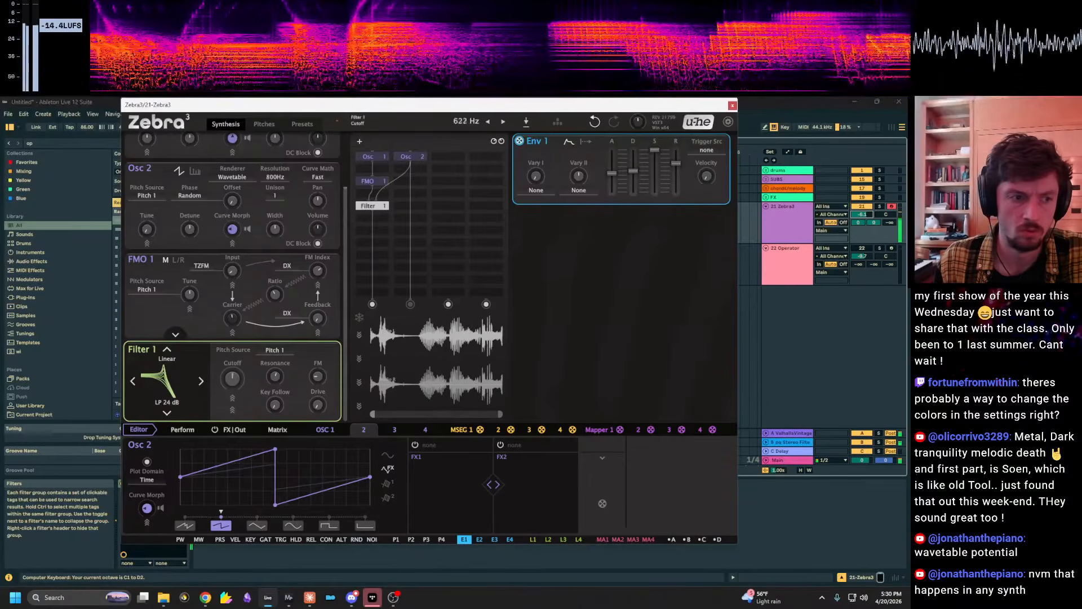
left_click(860, 222)
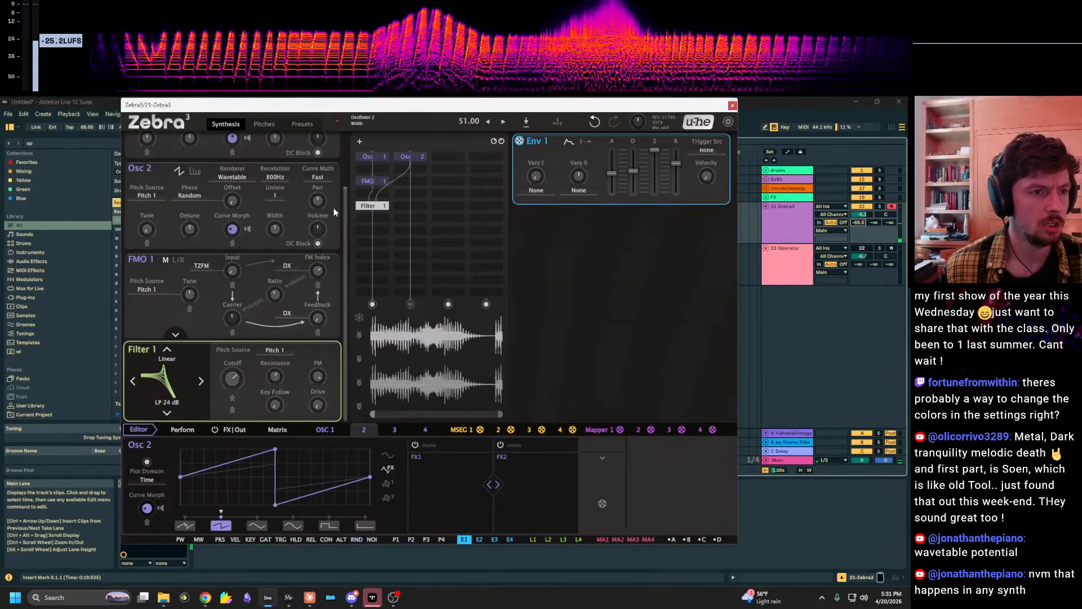
Set FMO 1's tune to about -9 and audition notes in a lower octave.
left_click_drag(344, 217, 347, 189)
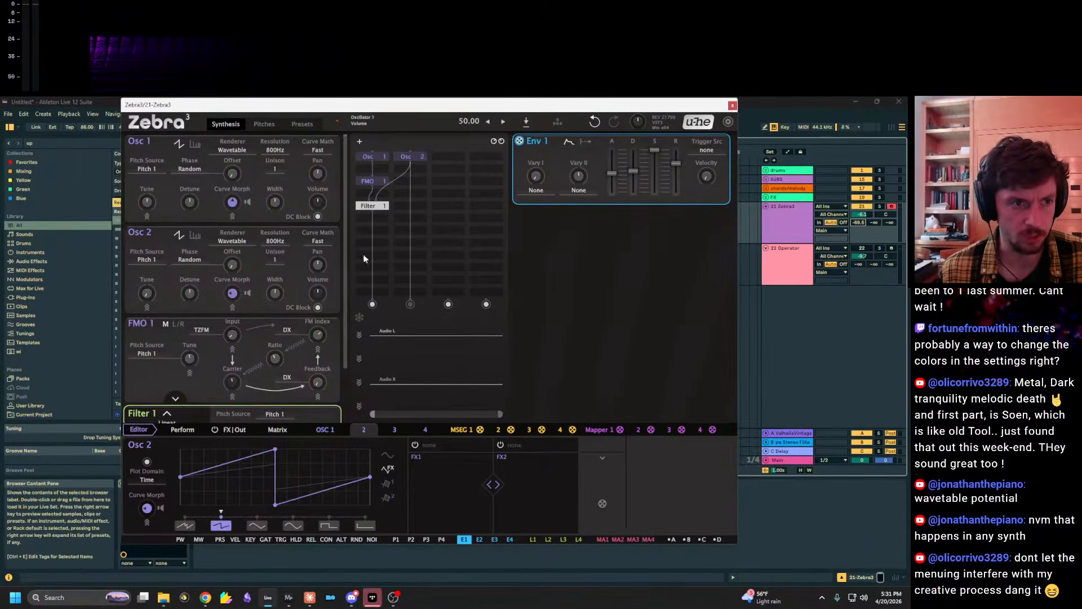
left_click_drag(189, 358, 190, 380)
key("z")
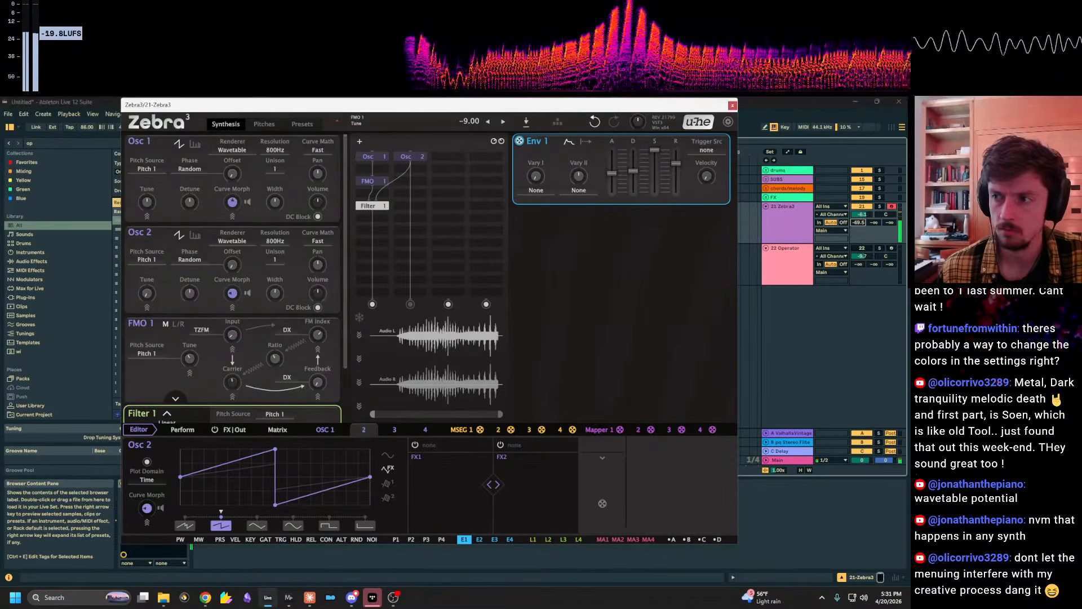
Raise Filter 1's cutoff and resonance.
scroll(168, 375, "down", 2)
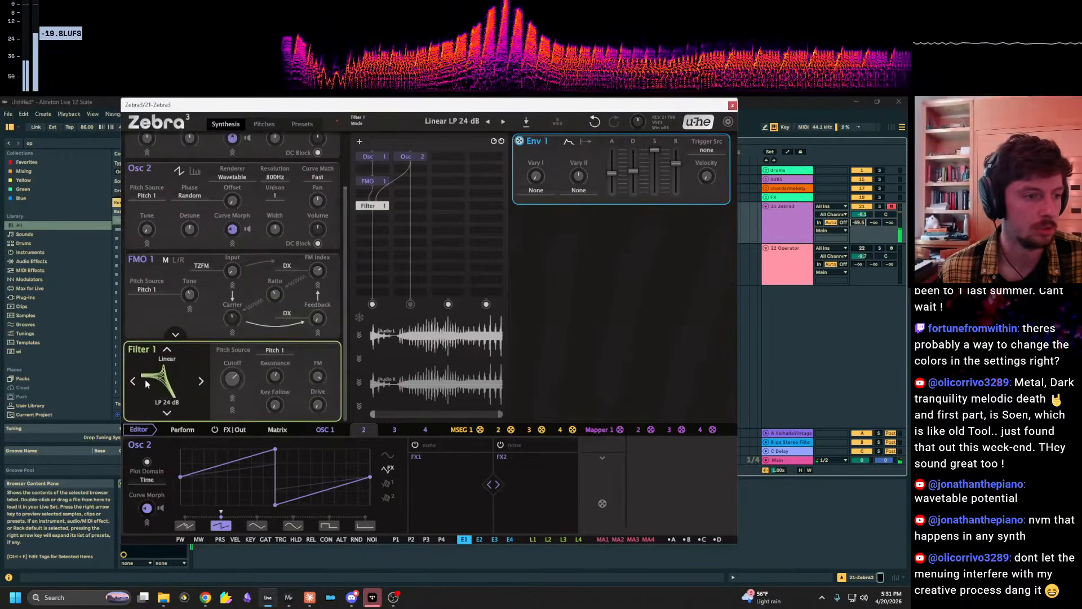
left_click_drag(231, 378, 231, 341)
left_click_drag(275, 377, 275, 358)
Try other Filter 1 types, settle on Mid Drive BP 12/6 dB, and lower the cutoff.
left_click(201, 381)
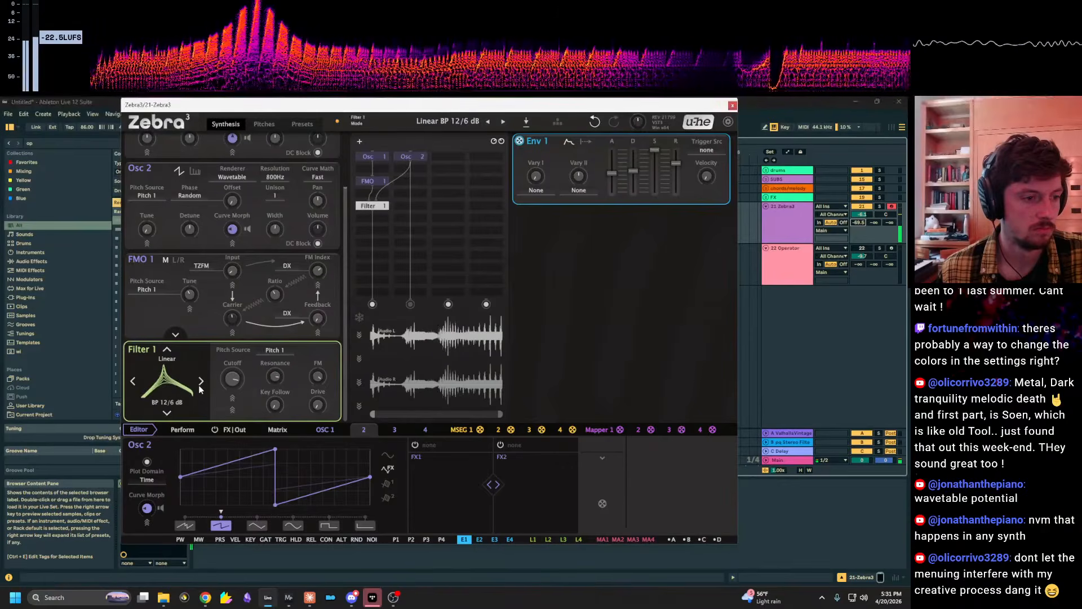
left_click(172, 383)
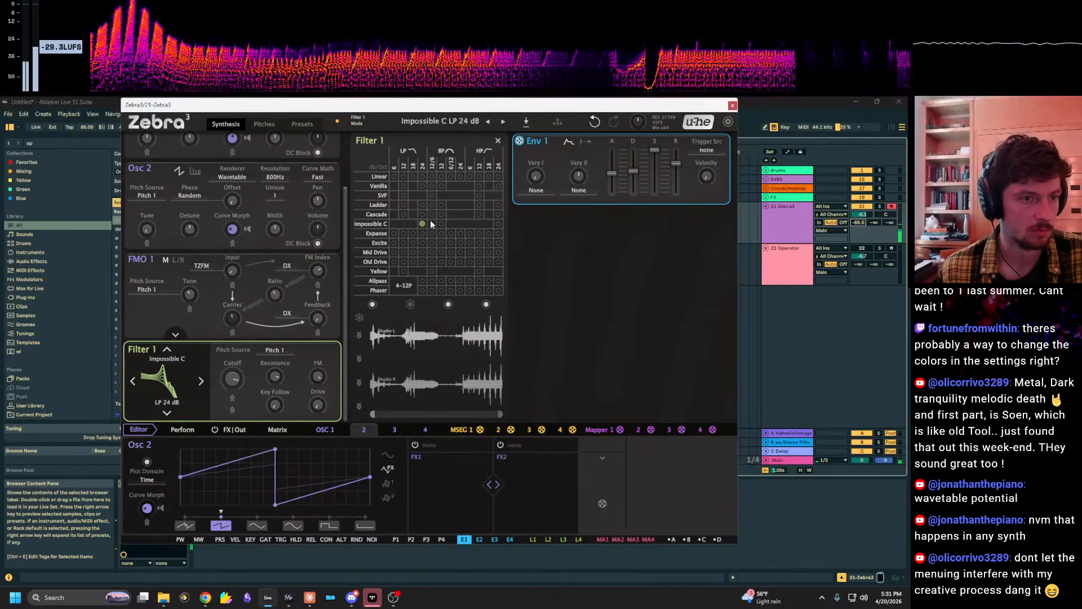
left_click(431, 252)
left_click_drag(232, 378, 232, 418)
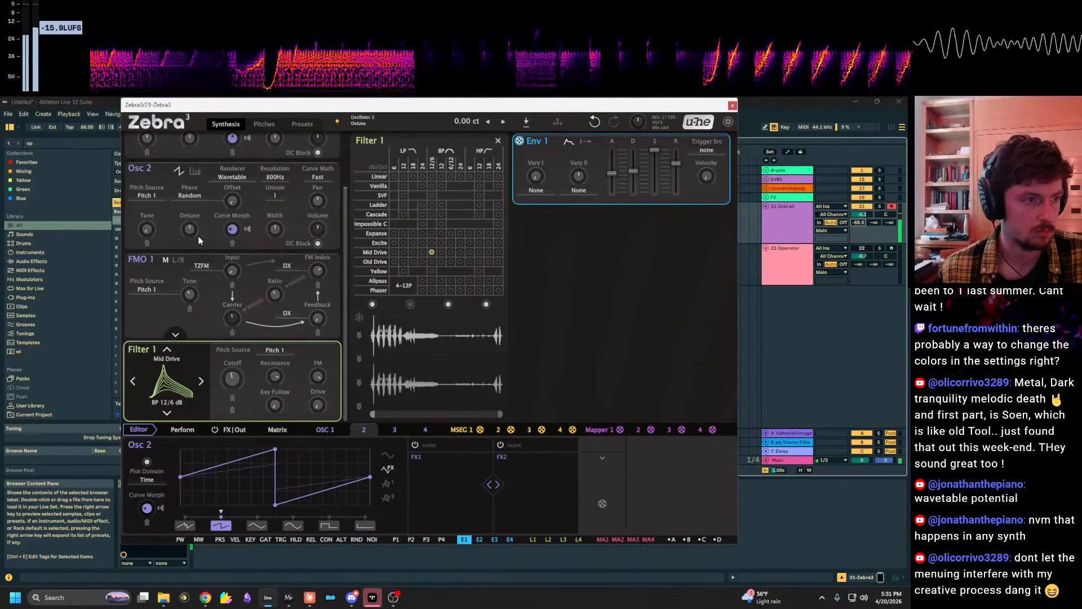
Enable Pitch 2's tuning section and assign Pitch 2 as Osc 2's pitch source.
left_click(262, 124)
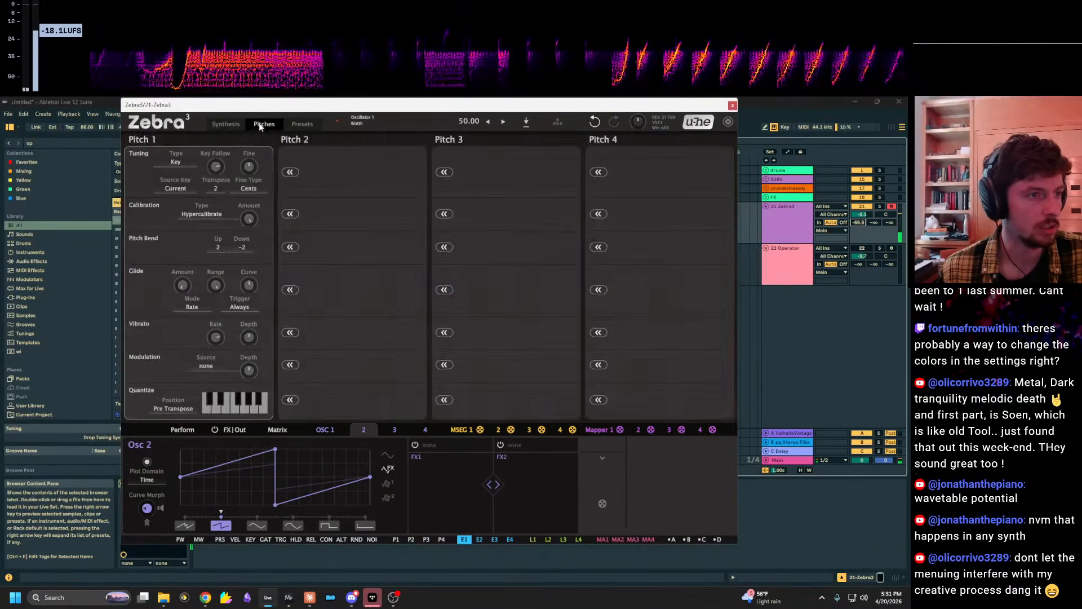
left_click(290, 172)
left_click(225, 125)
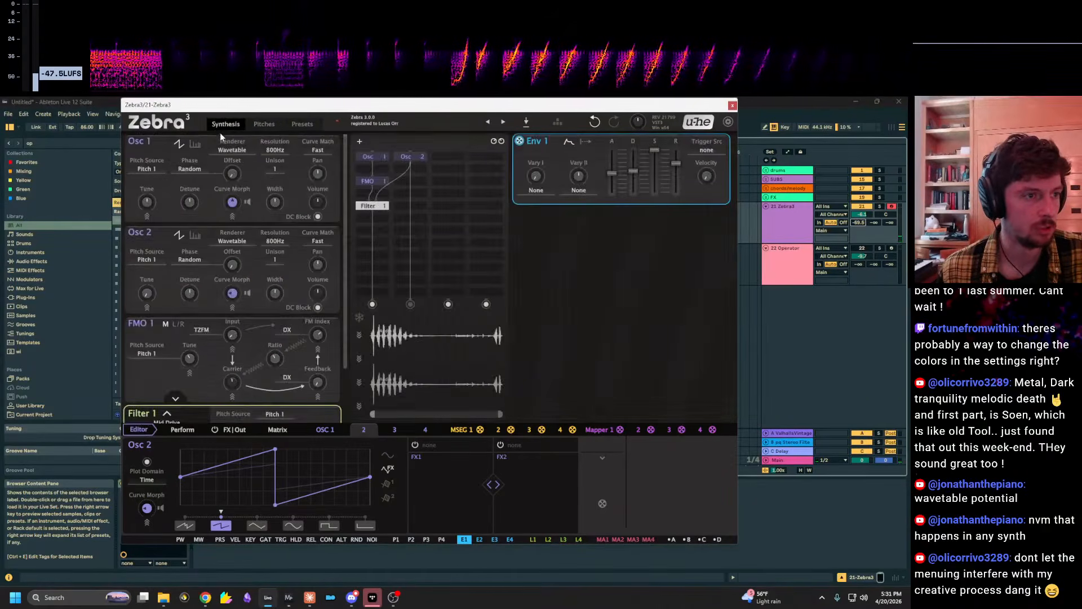
left_click(151, 259)
left_click(172, 290)
Sweep Pitch 2's tuning key follow to about 101 and check how Osc 2 responds.
left_click(264, 125)
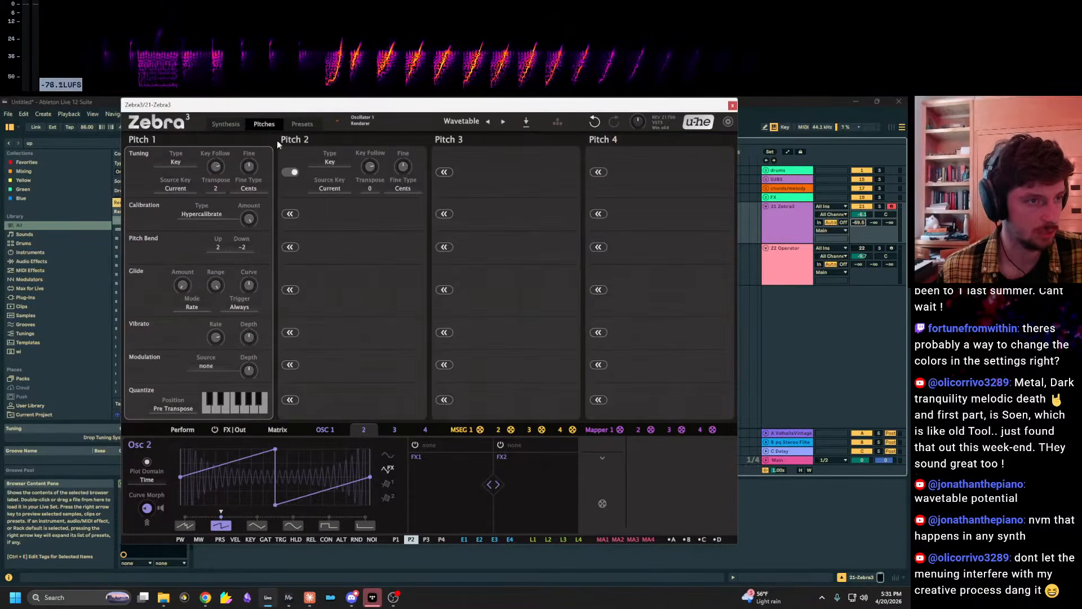
left_click(290, 171)
left_click_drag(372, 167, 372, 241)
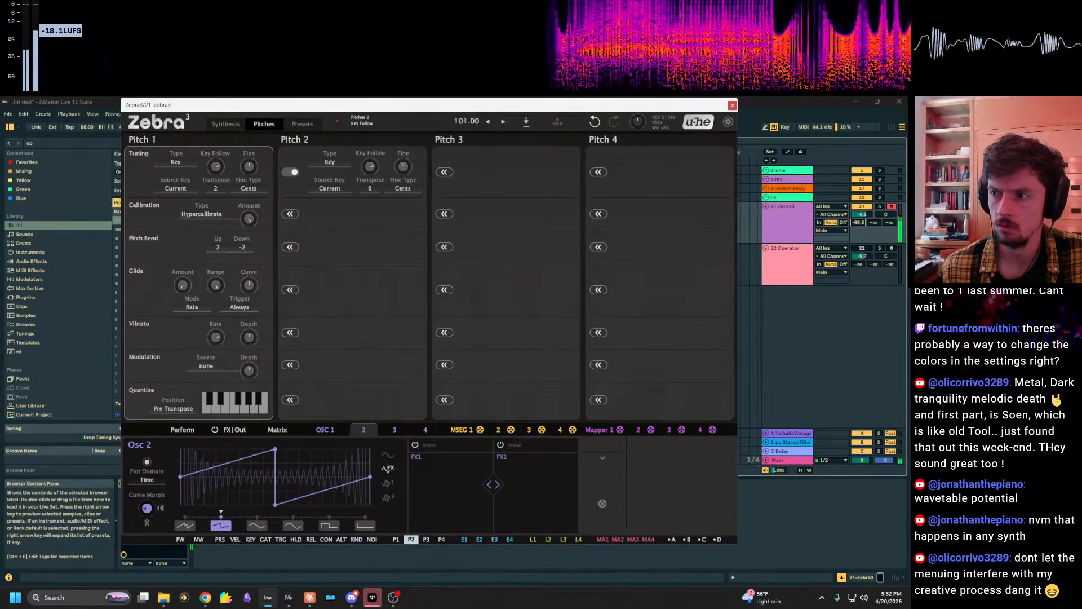
left_click(226, 124)
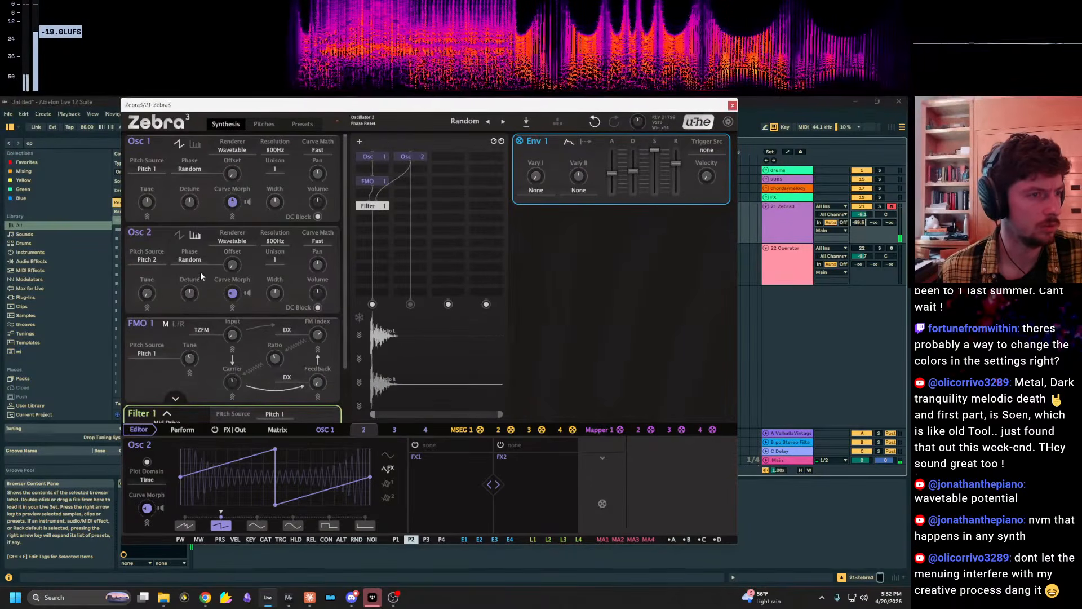
left_click(252, 123)
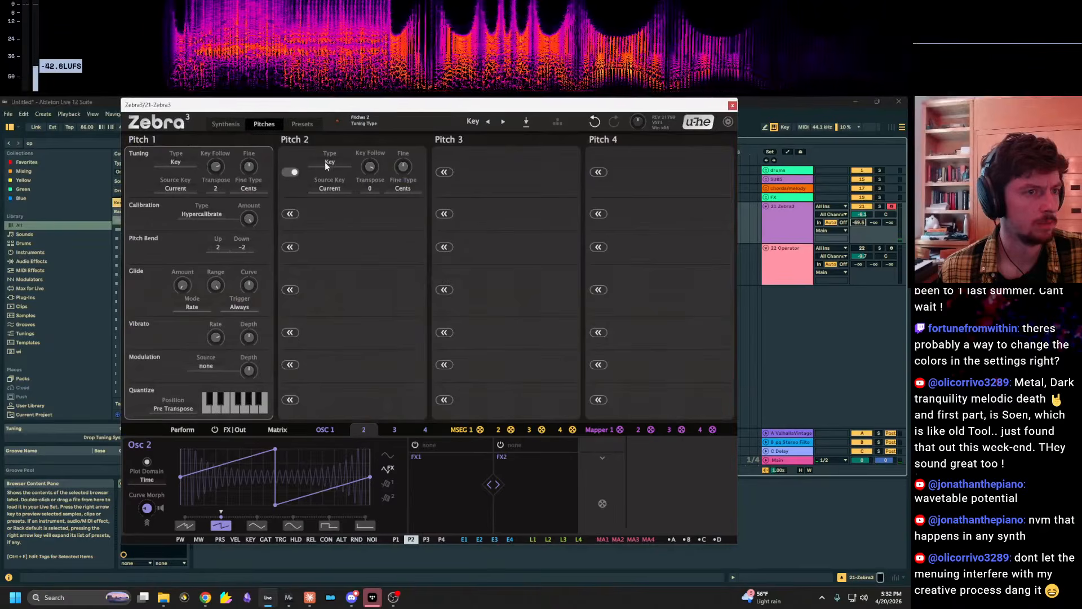
left_click(225, 123)
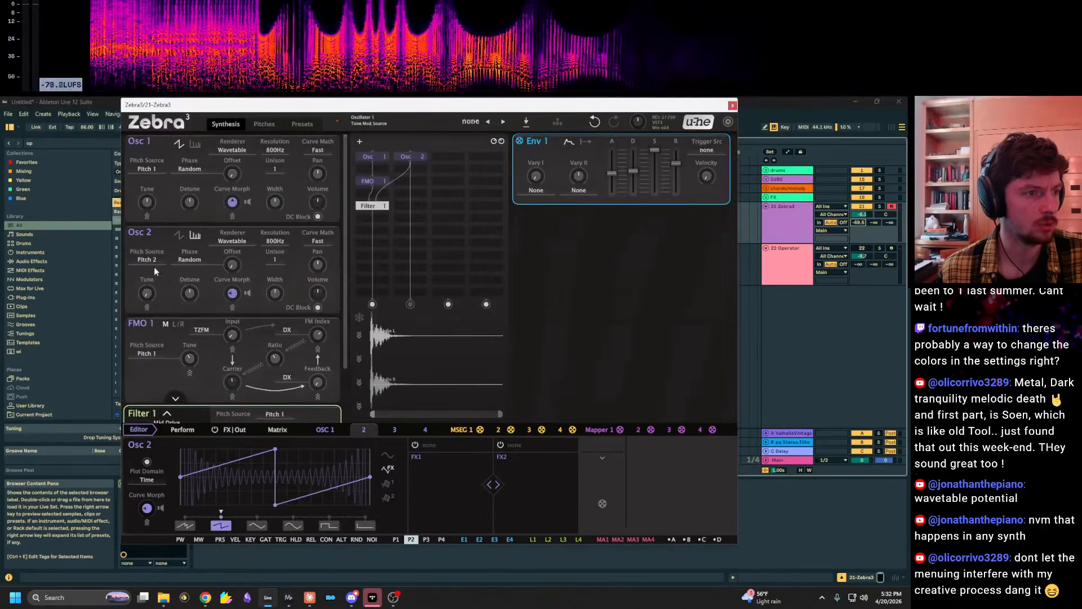
Sweep Osc 2's tune and set FMO 1's FM Index to about 29.
left_click_drag(147, 293, 147, 225)
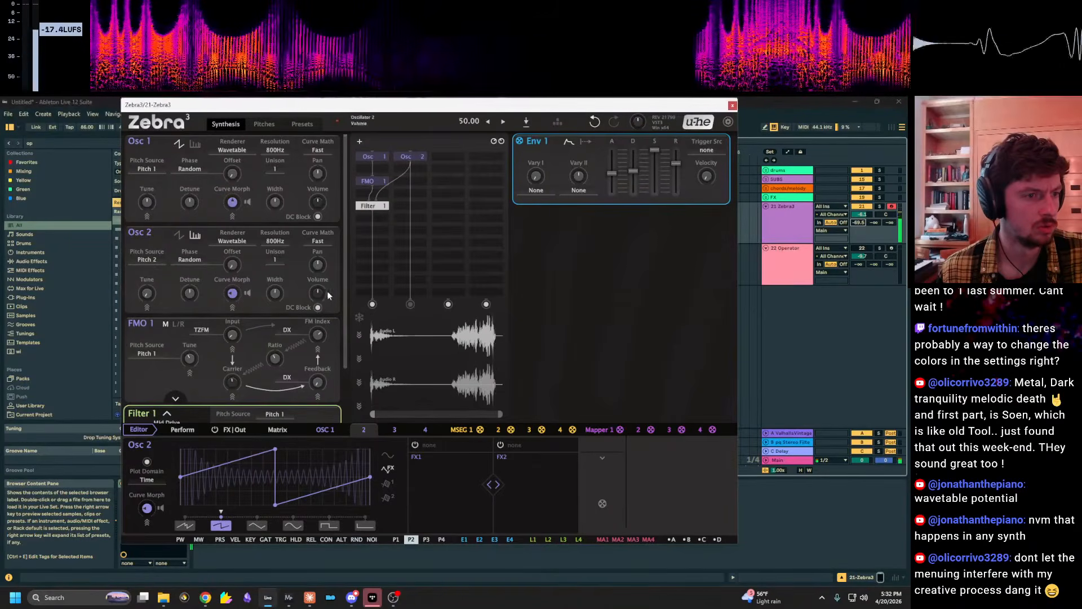
mouse_move(318, 335)
left_mouse_down()
mouse_move(318, 319)
mouse_move(318, 344)
left_mouse_up()
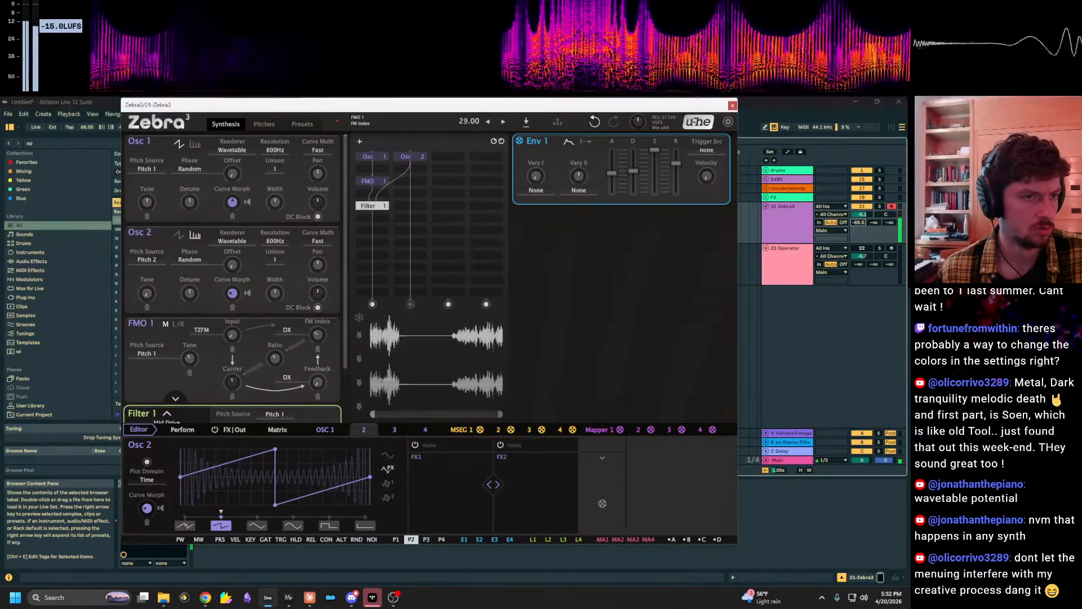
Deactivate FMO 1 in the grid and adjust Filter 1's cutoff and FM amount.
double_click(376, 185)
mouse_move(235, 360)
left_mouse_down()
mouse_move(236, 381)
mouse_move(235, 367)
left_mouse_up()
left_click_drag(319, 351, 319, 414)
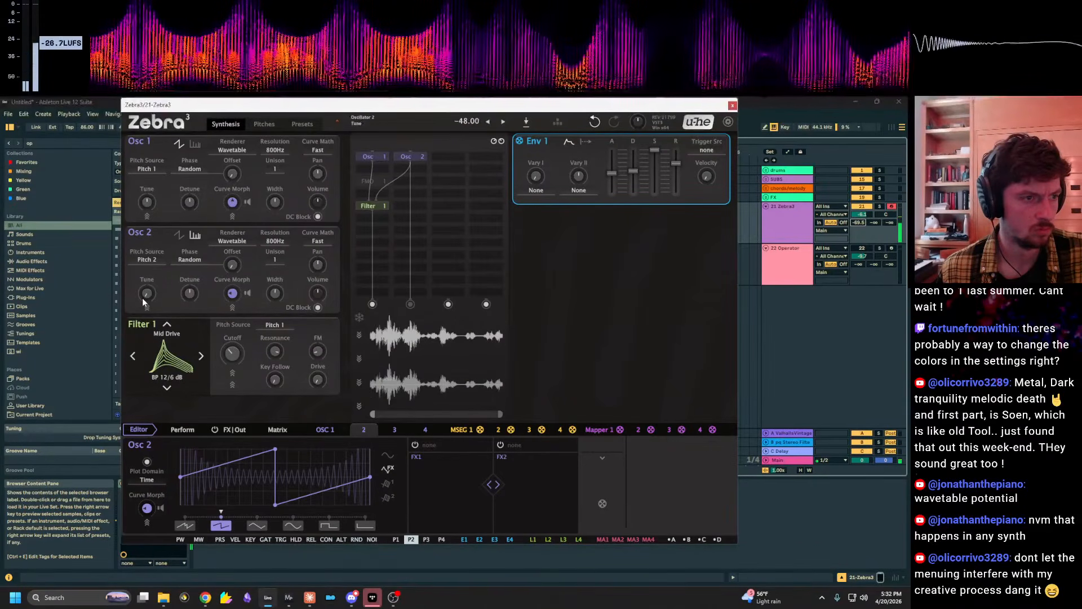
Sweep Pitch 2's tuning key follow and audition notes in another octave.
left_click(264, 124)
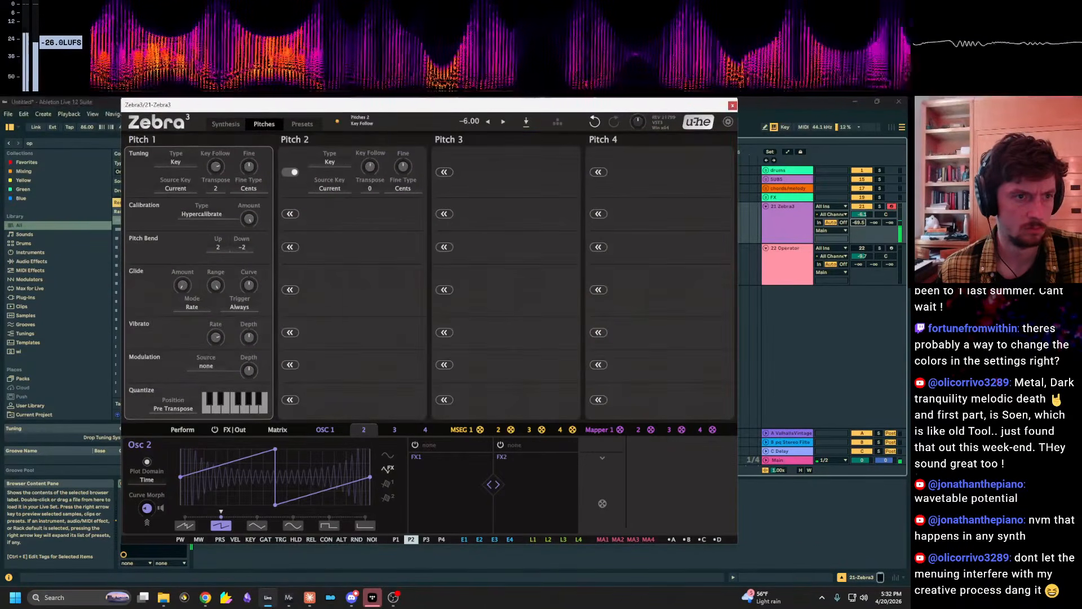
left_click_drag(370, 167, 370, 97)
key("z")
Set Filter 1's FM amount to about -142 and audition notes with it.
left_click(225, 124)
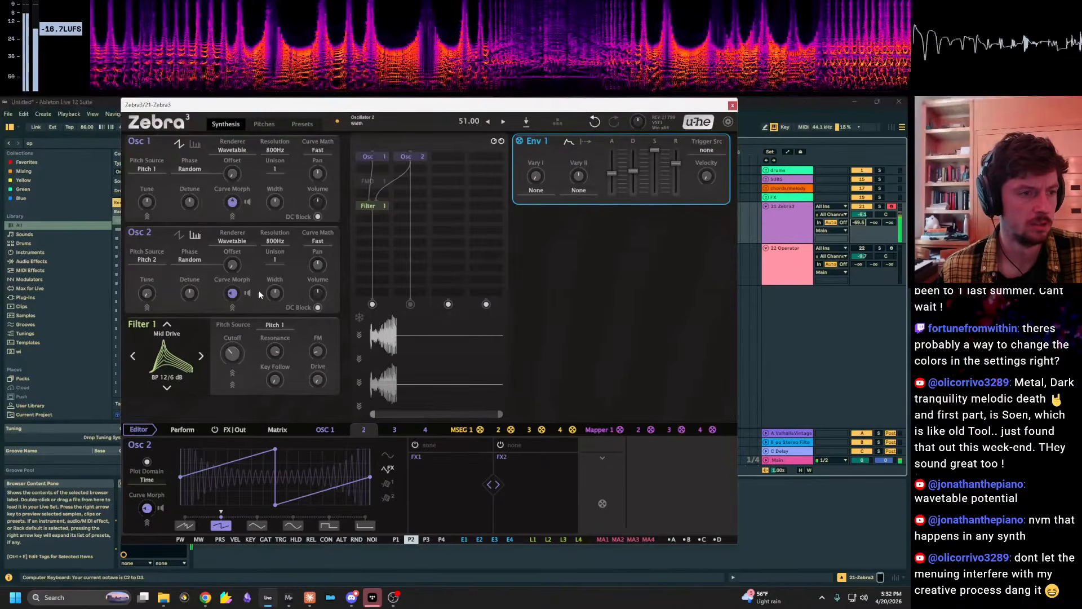
left_click_drag(318, 352, 319, 382)
key("z")
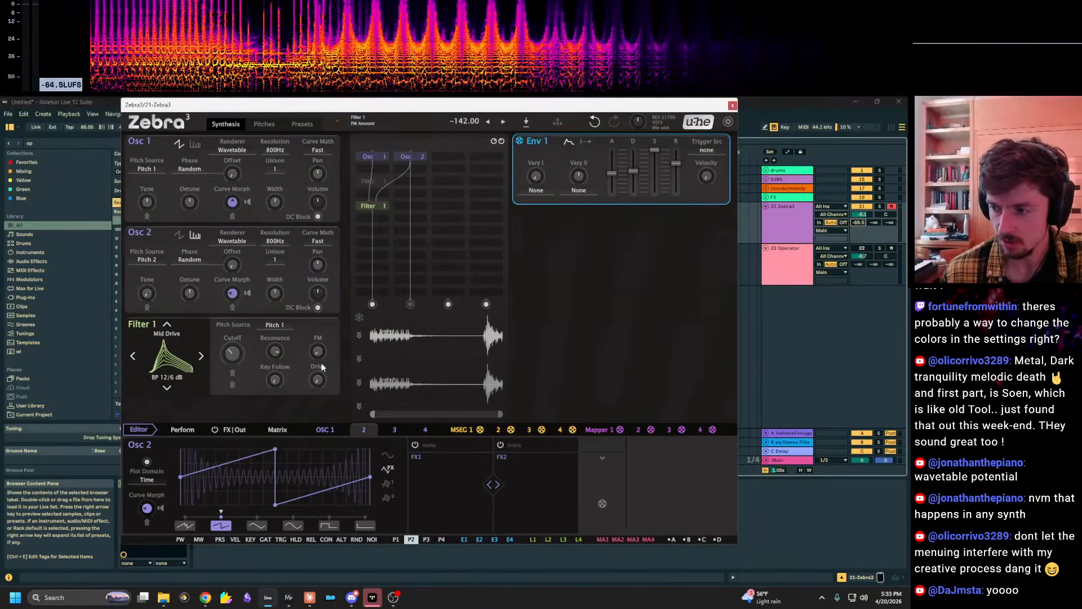
Add a Ring module below Filter 1 in the first lane and move it directly above the filter.
left_click(372, 218)
left_click(542, 322)
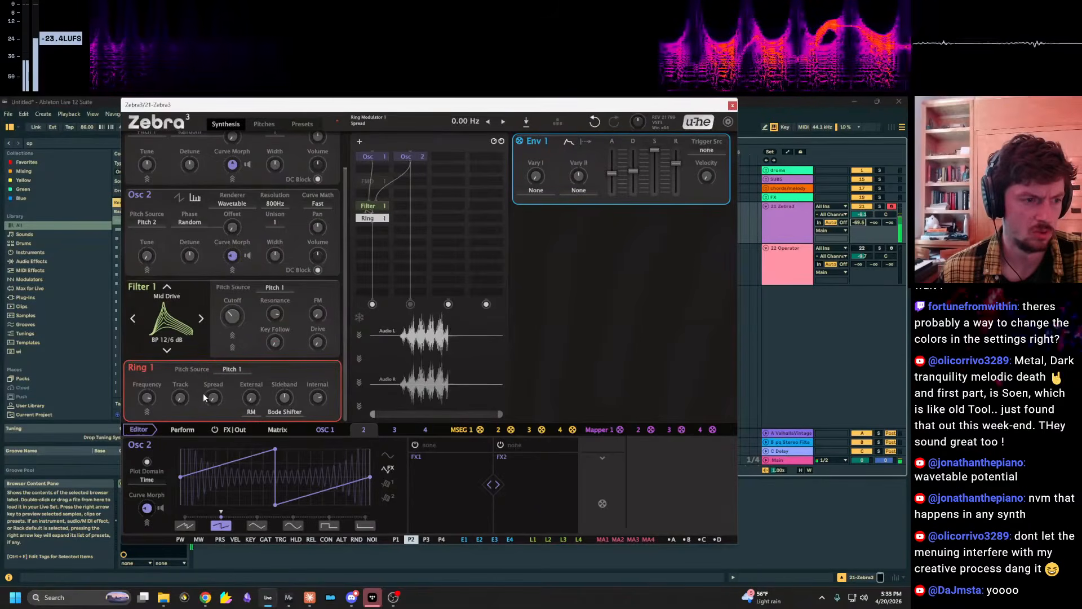
left_click_drag(378, 220, 379, 196)
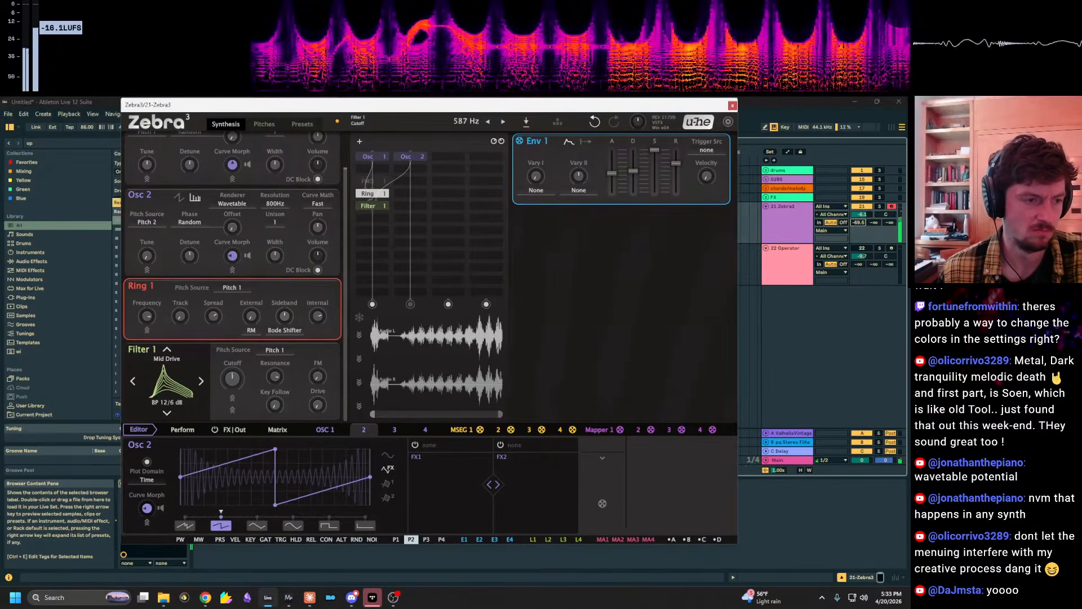
Sweep Filter 1's cutoff and switch the filter type to Linear LP 24 dB.
mouse_move(233, 378)
left_mouse_down()
mouse_move(232, 307)
mouse_move(232, 395)
left_mouse_up()
left_click(174, 383)
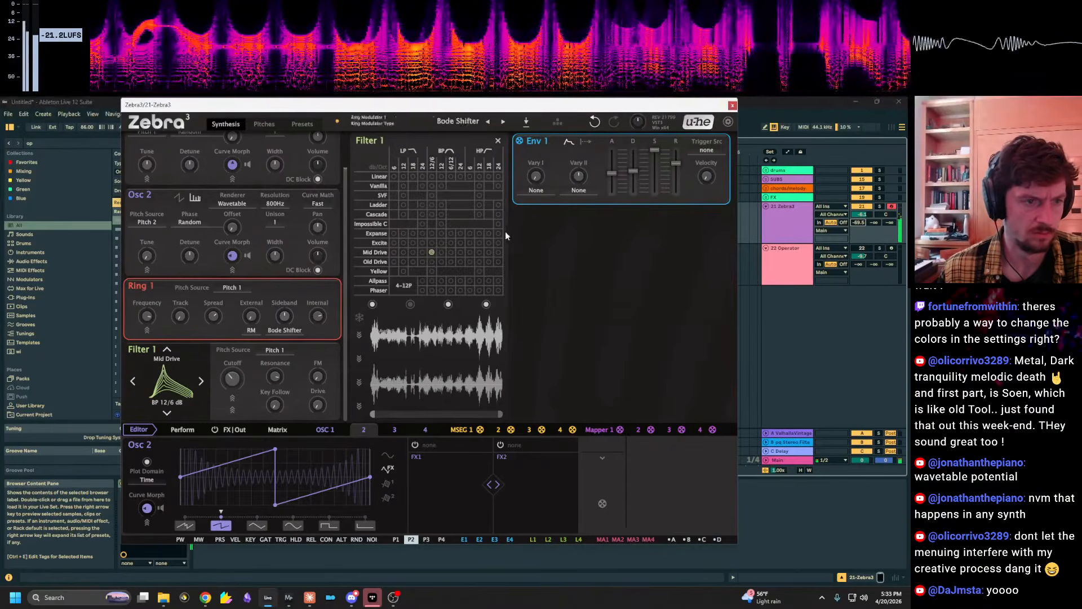
left_click(423, 176)
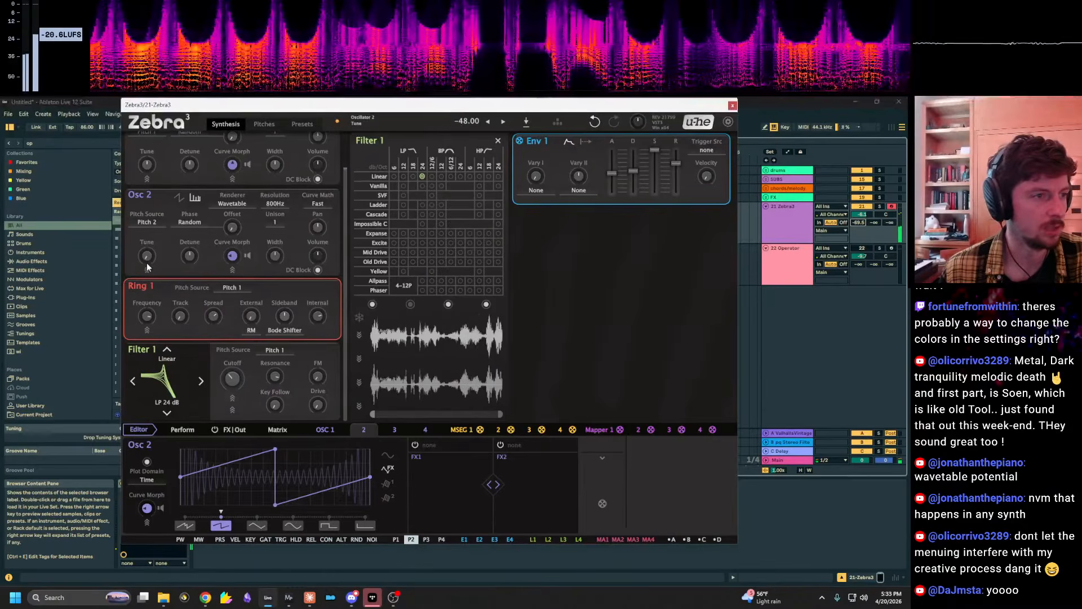
Look over the pitch source settings and sweep Ring 1's frequency while auditioning notes in a lower octave.
left_click(262, 129)
left_click(263, 127)
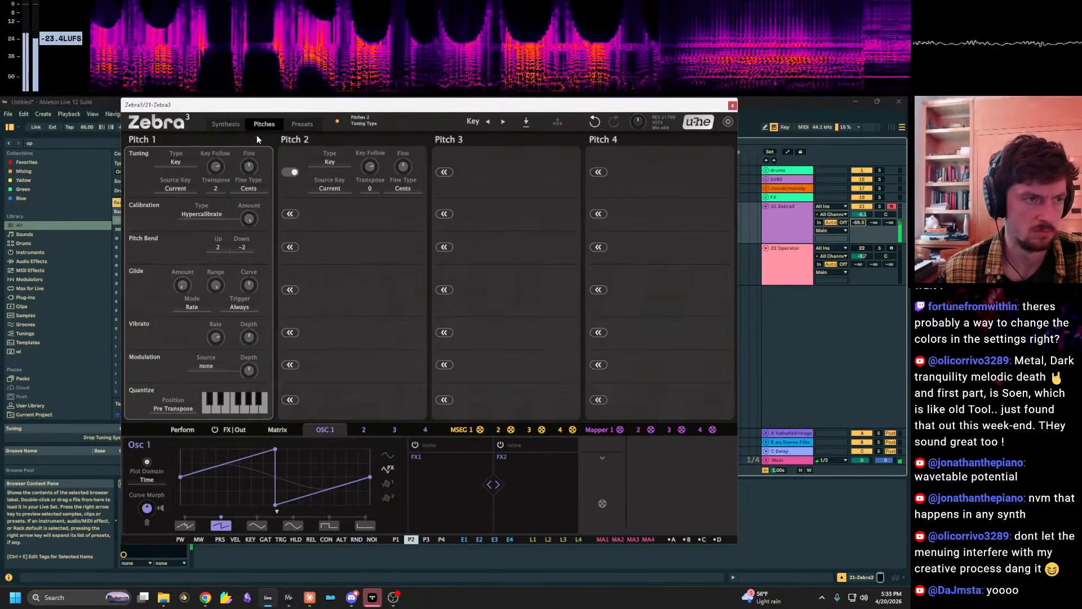
left_click(225, 123)
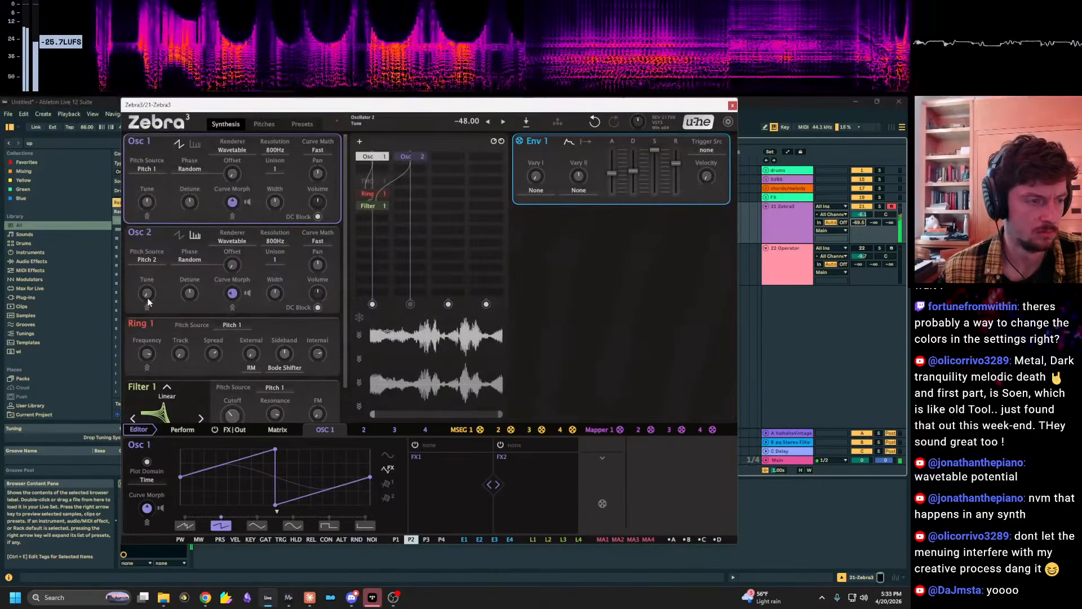
left_click_drag(147, 353, 147, 371)
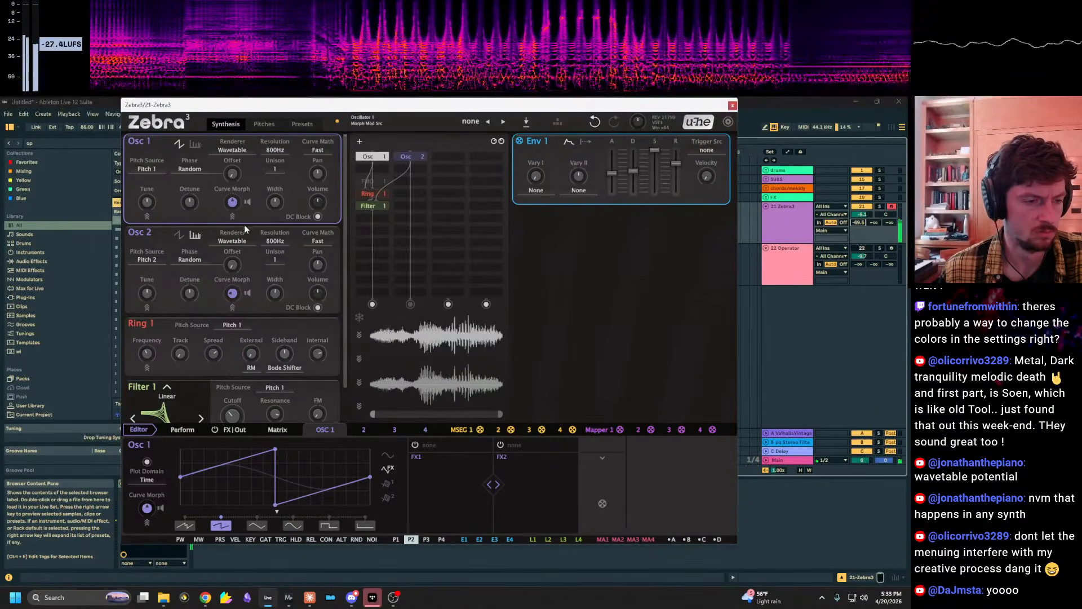
key("z")
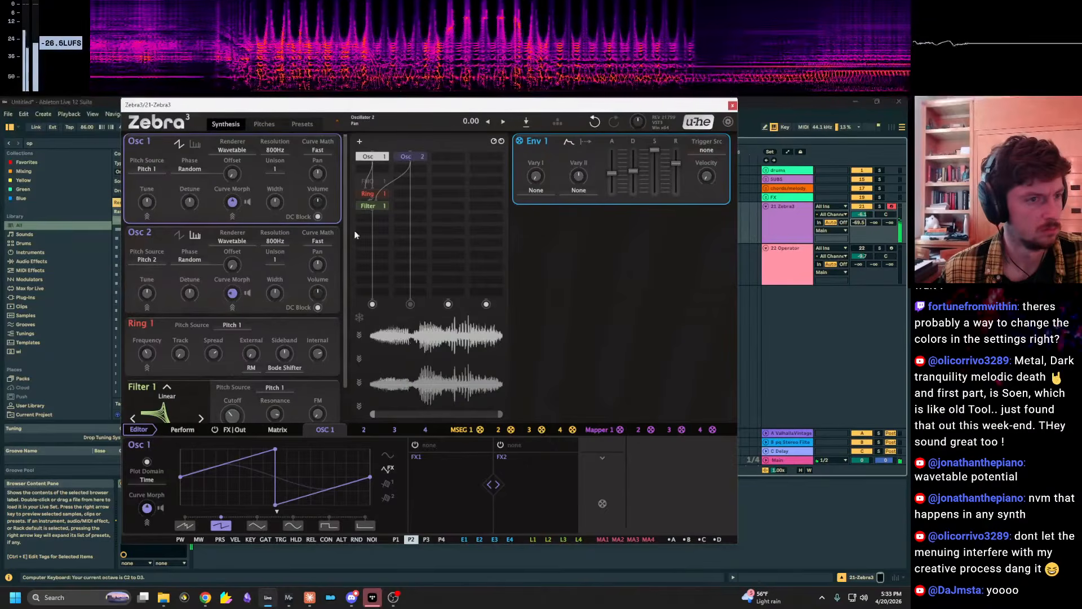
Deactivate Ring 1 in the module grid and raise the computer keyboard's octave to C6.
double_click(375, 193)
key("x")
key("x")
key("x")
key("x")
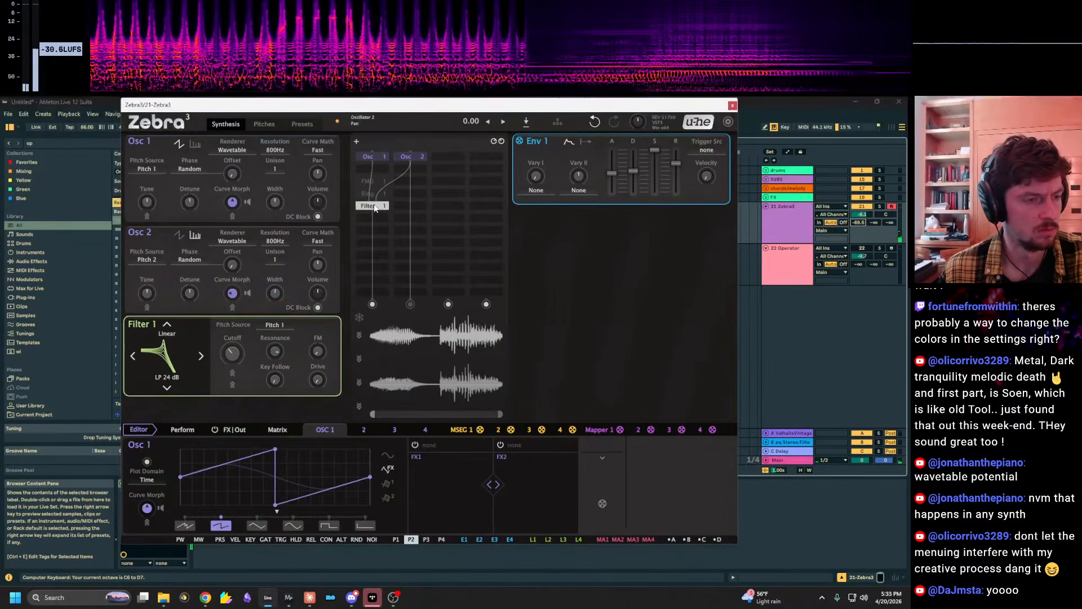
Bypass Filter 1 in the grid, compare the sound in lower octaves, and reactivate the filter.
double_click(371, 209)
key("z")
key("z")
key("z")
key("z")
key("z")
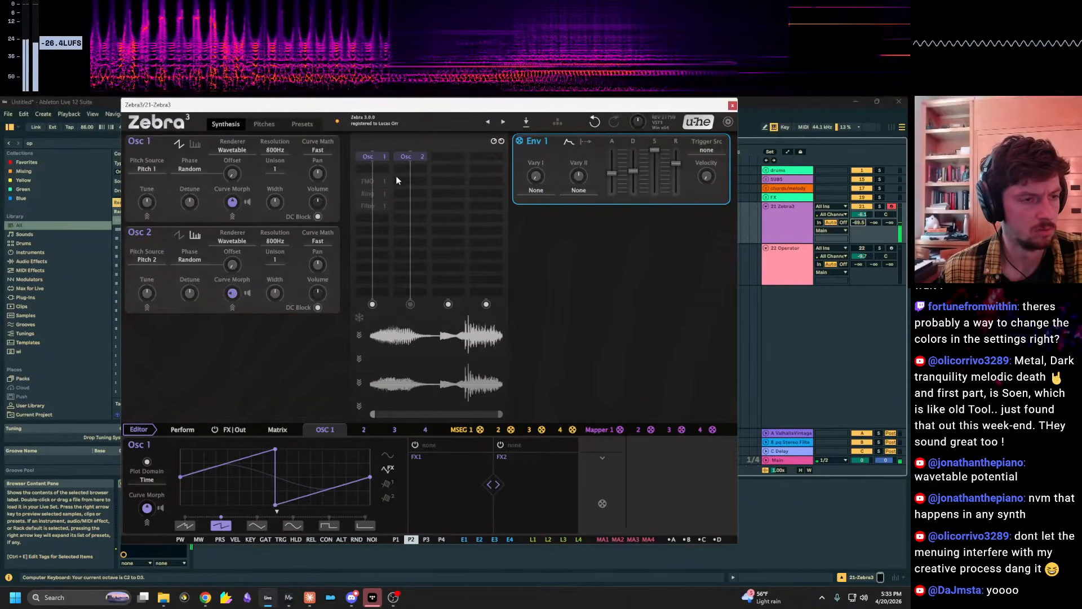
double_click(373, 206)
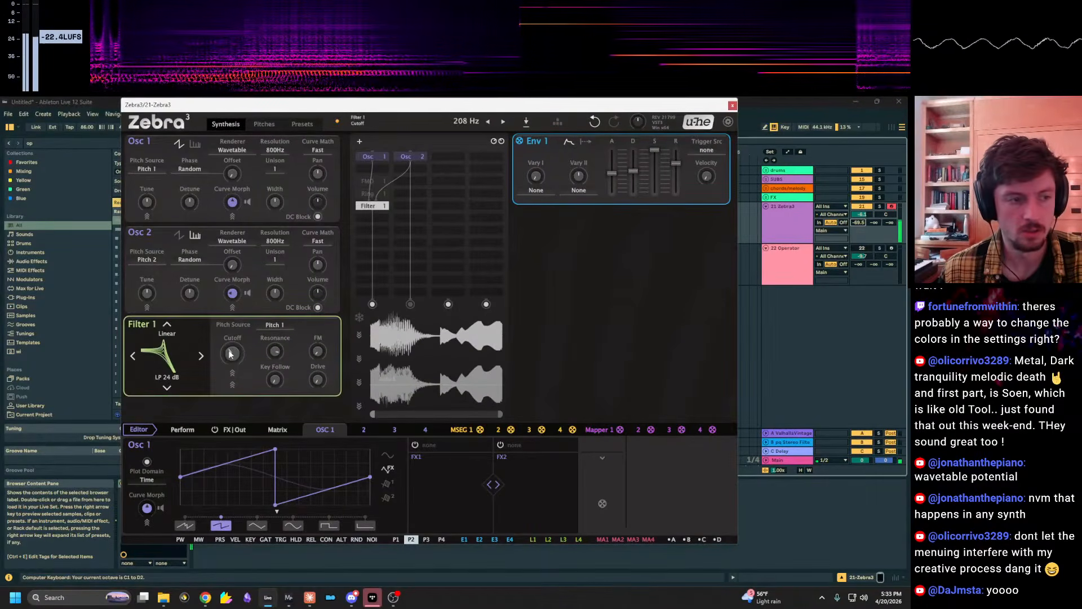
Sweep Filter 1's cutoff and Osc 2's curve morph, showing Osc 2's waveform in the editor.
left_click_drag(232, 353, 232, 316)
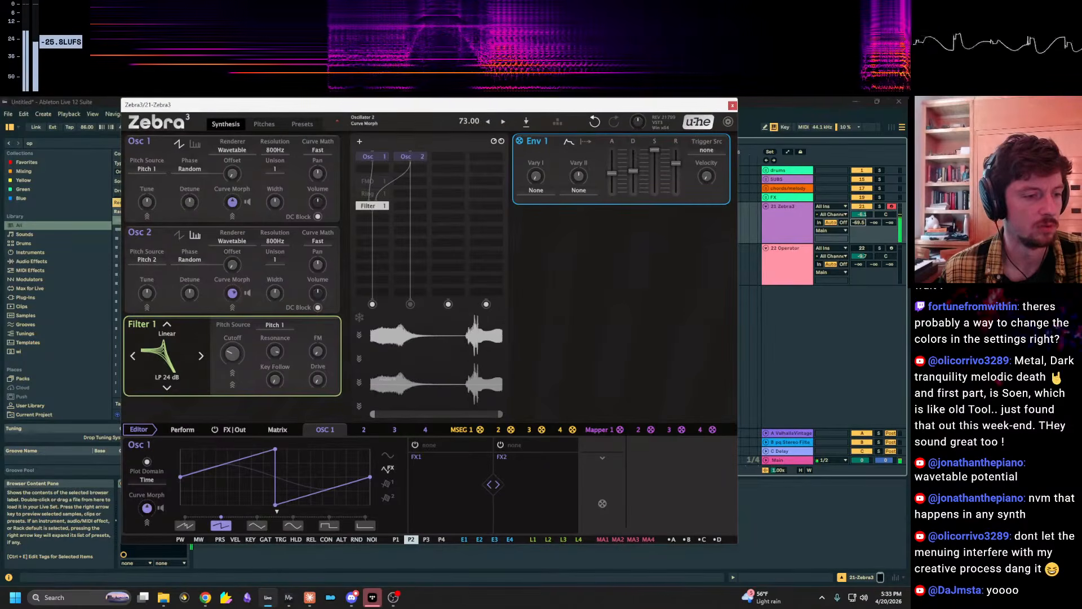
left_click(372, 430)
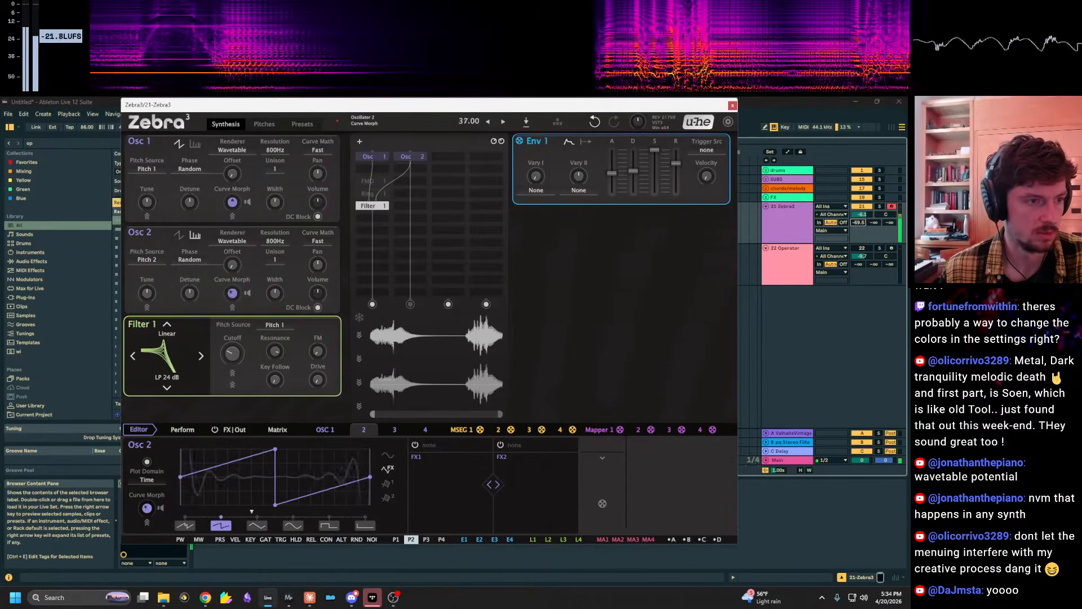
Try the Additive Synth renderer on Osc 2 and return it to Wavetable.
left_click(195, 236)
left_click(180, 235)
left_click(225, 245)
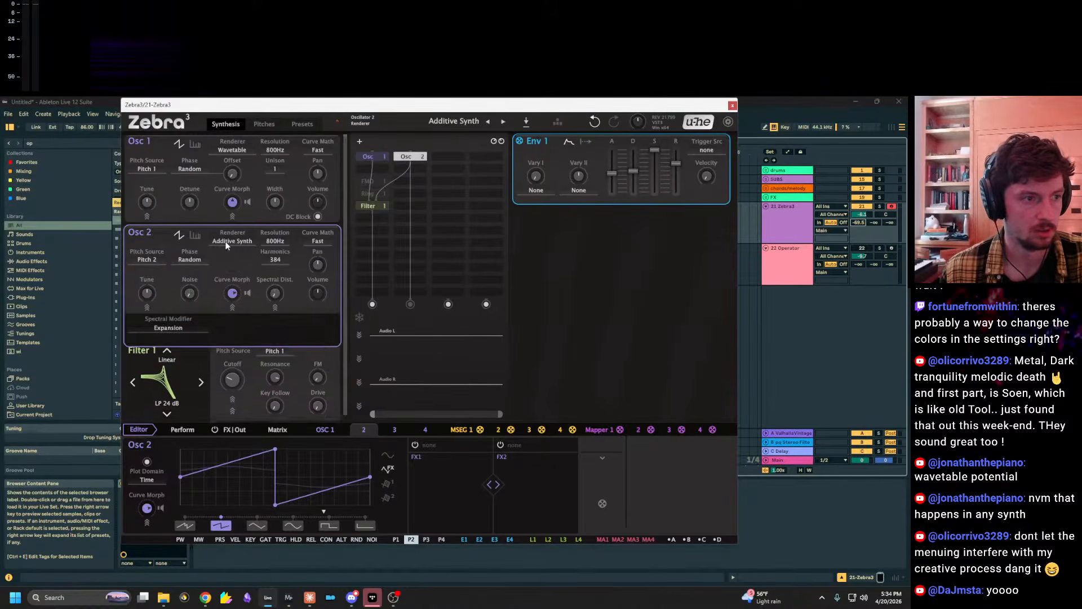
scroll(230, 242, "down", 1)
scroll(232, 242, "up", 1)
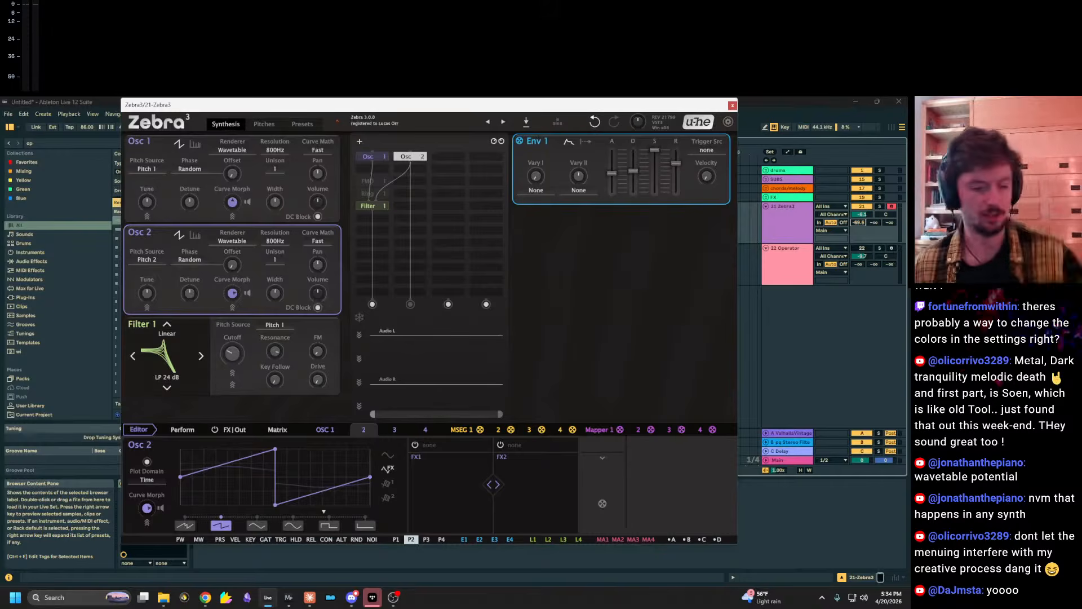
Sweep Filter 1's cutoff and FM amount while auditioning different octaves, and open the filter type selection.
left_click_drag(231, 358, 235, 333)
key("z")
key("x")
key("x")
left_click_drag(319, 350, 319, 311)
left_click_drag(232, 353, 233, 380)
left_click(156, 350)
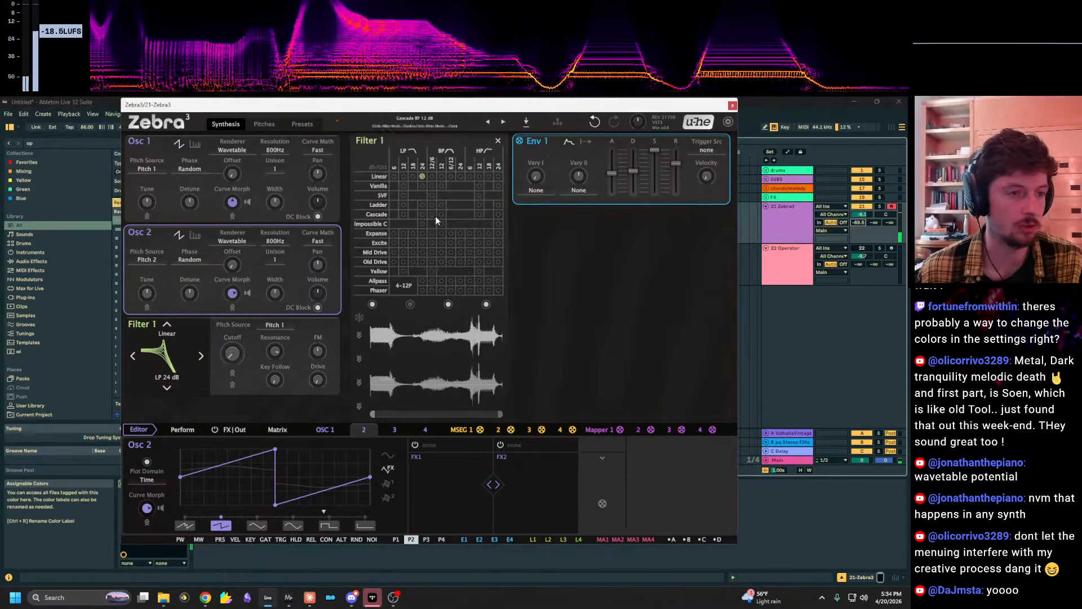
Raise the Zebra3 track's ValhallaVintageVerb send to about -18.4 dB and sweep Filter 1's cutoff with the reverb.
left_click_drag(858, 222, 858, 194)
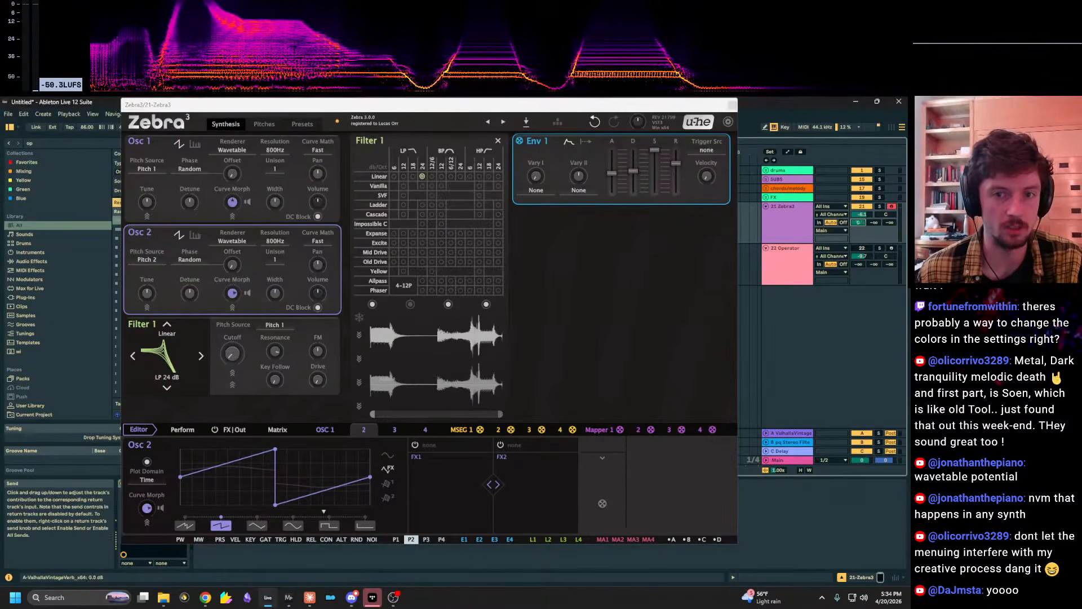
left_click(232, 353)
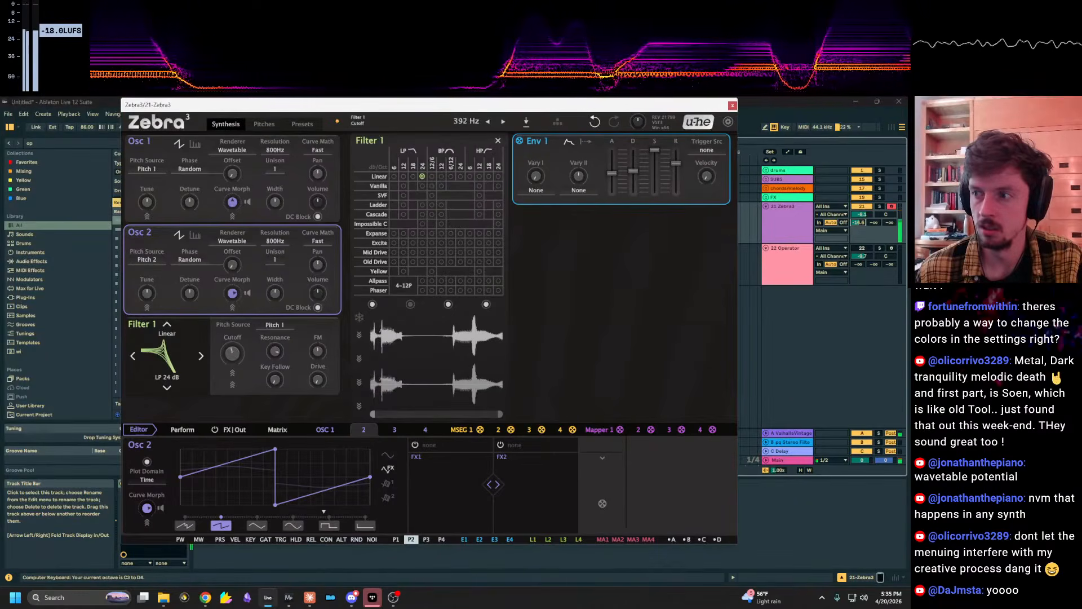
mouse_move(233, 353)
left_mouse_down()
mouse_move(232, 338)
mouse_move(232, 349)
left_mouse_up()
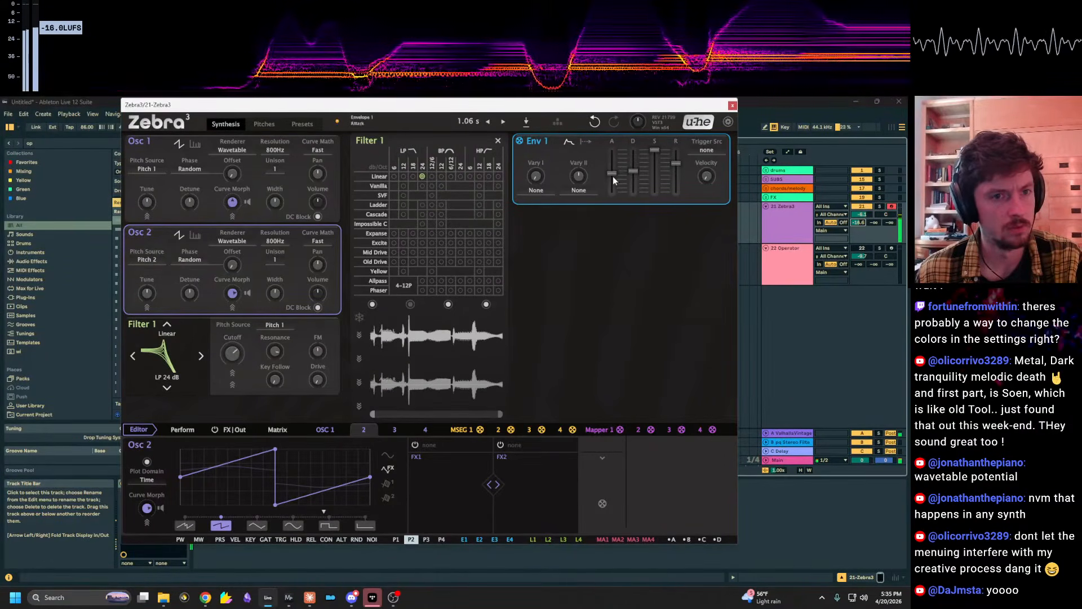
Switch Filter 1 to Allpass 4 Pole, lower its cutoff to about 554 Hz and set its FM amount to -150.
left_click(422, 280)
left_click_drag(318, 352, 318, 302)
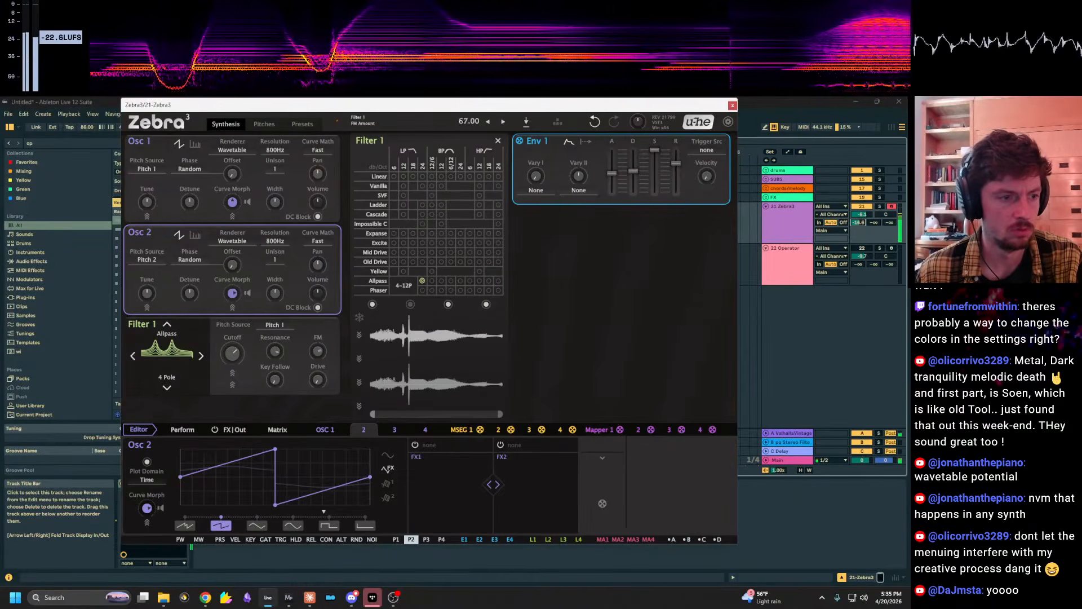
left_click_drag(233, 359, 233, 389)
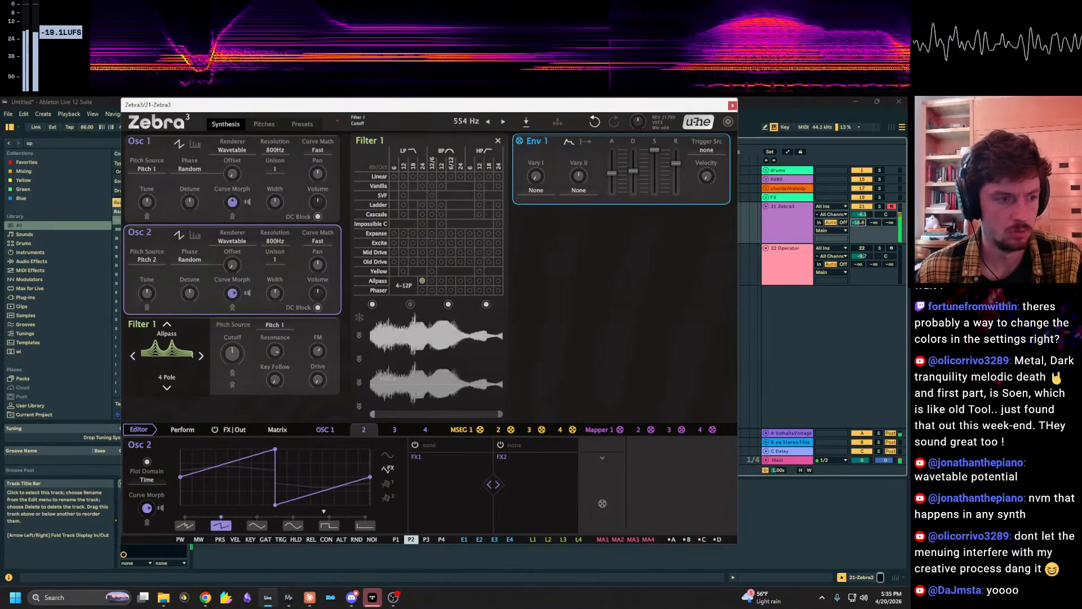
left_click_drag(318, 352, 318, 405)
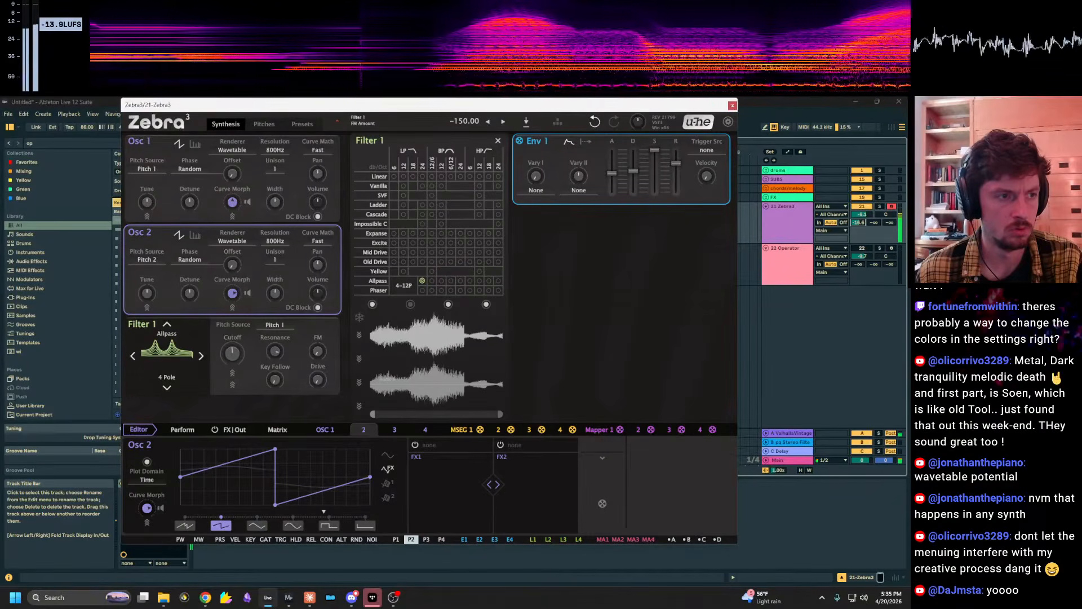
Check the Pitch 2 tuning settings and set Osc 2's pitch source to Pitch 1.
left_click(263, 125)
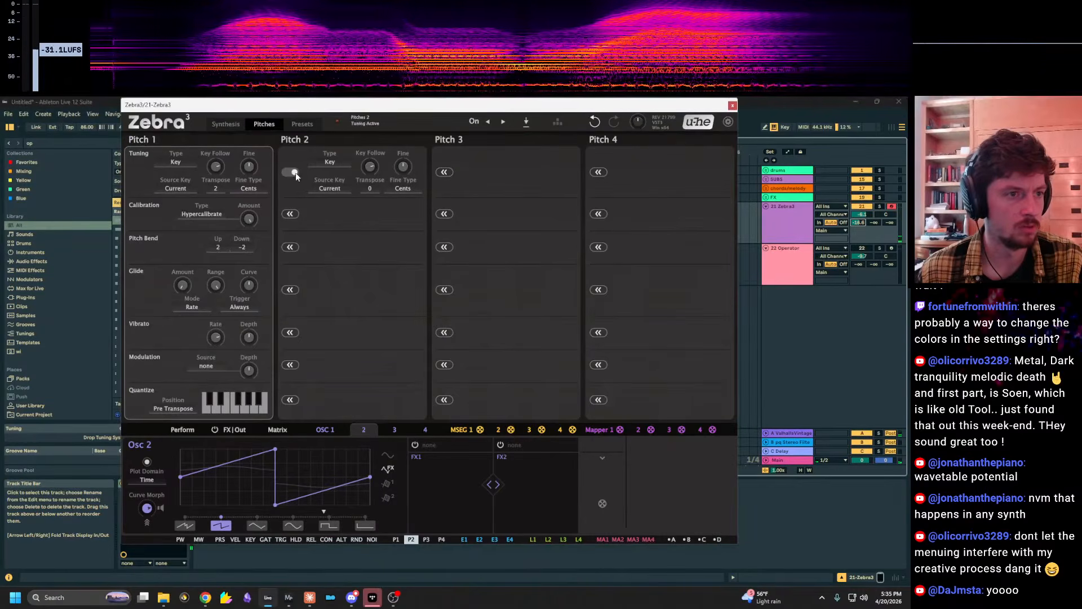
left_click(234, 125)
left_click(169, 259)
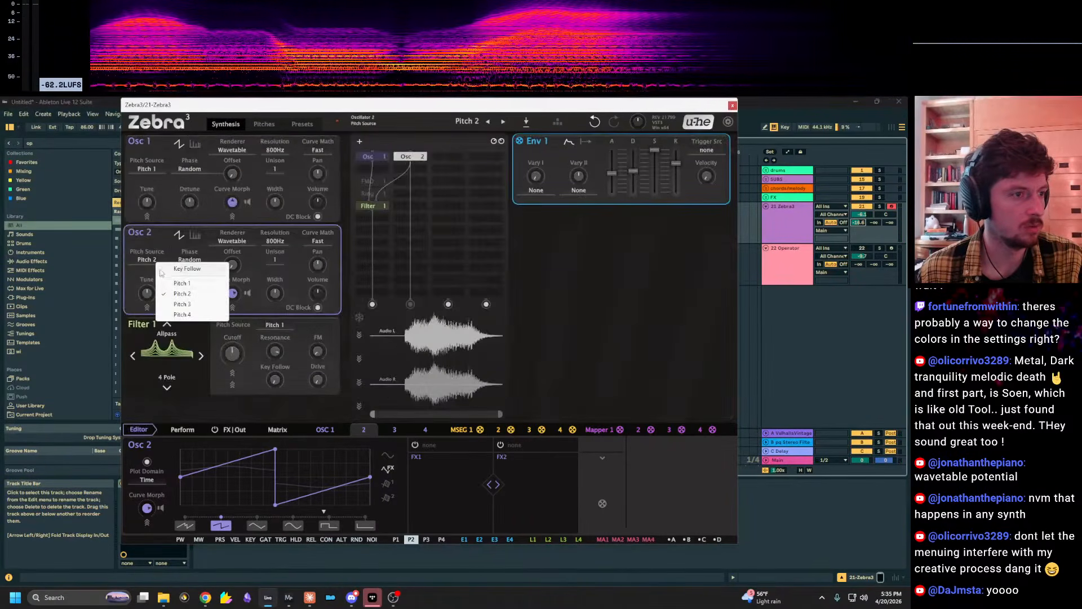
left_click(187, 293)
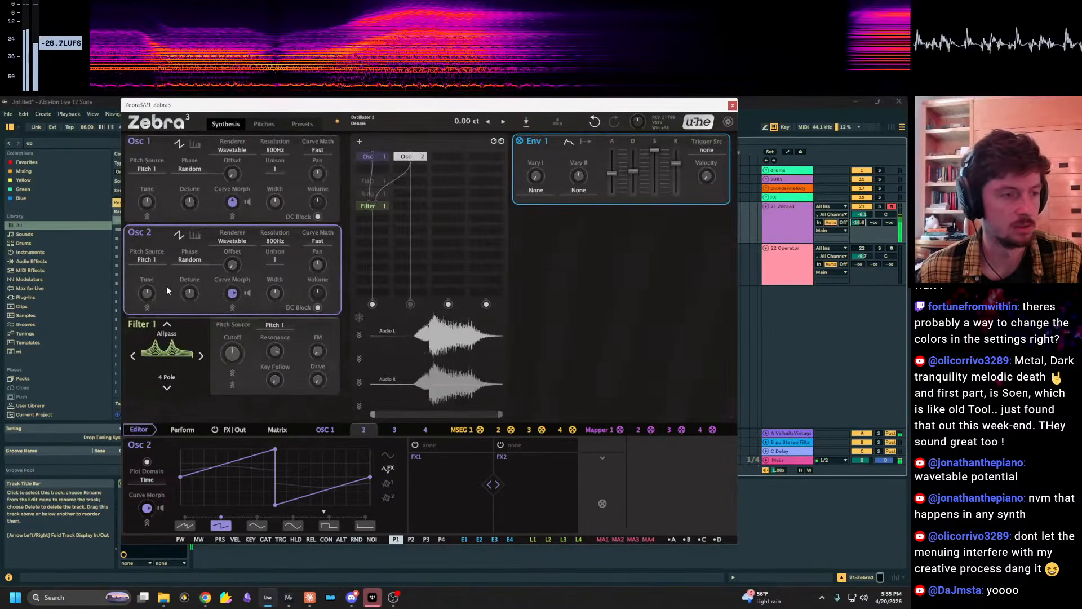
Sweep Osc 2's tone down to -48, reset it, and detune the oscillator to about -13 cents.
left_click_drag(147, 293, 147, 350)
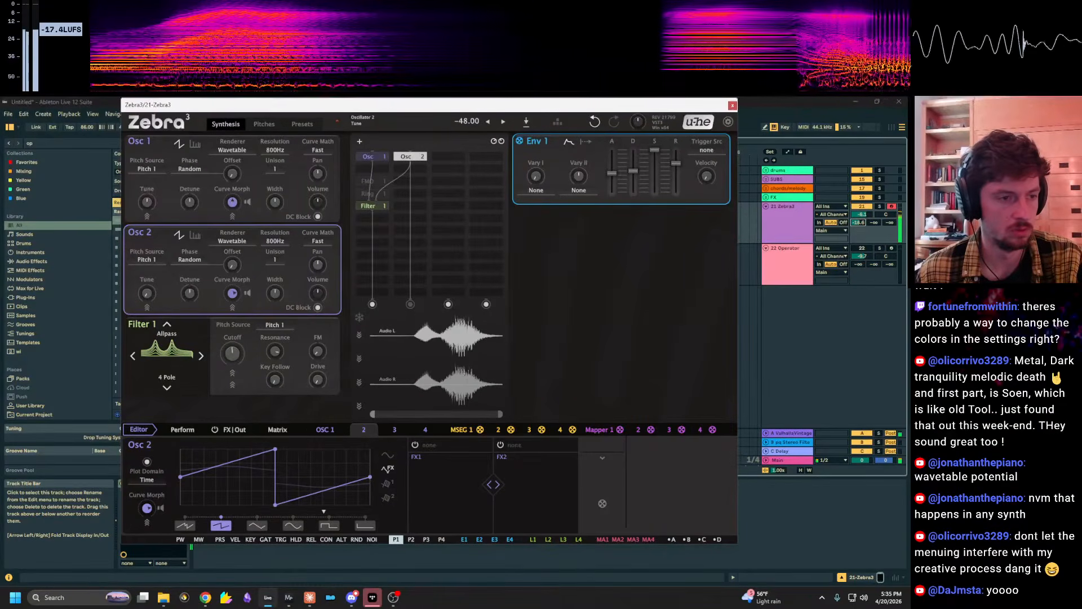
double_click(147, 299)
mouse_move(192, 292)
left_mouse_down()
mouse_move(192, 320)
mouse_move(190, 297)
left_mouse_up()
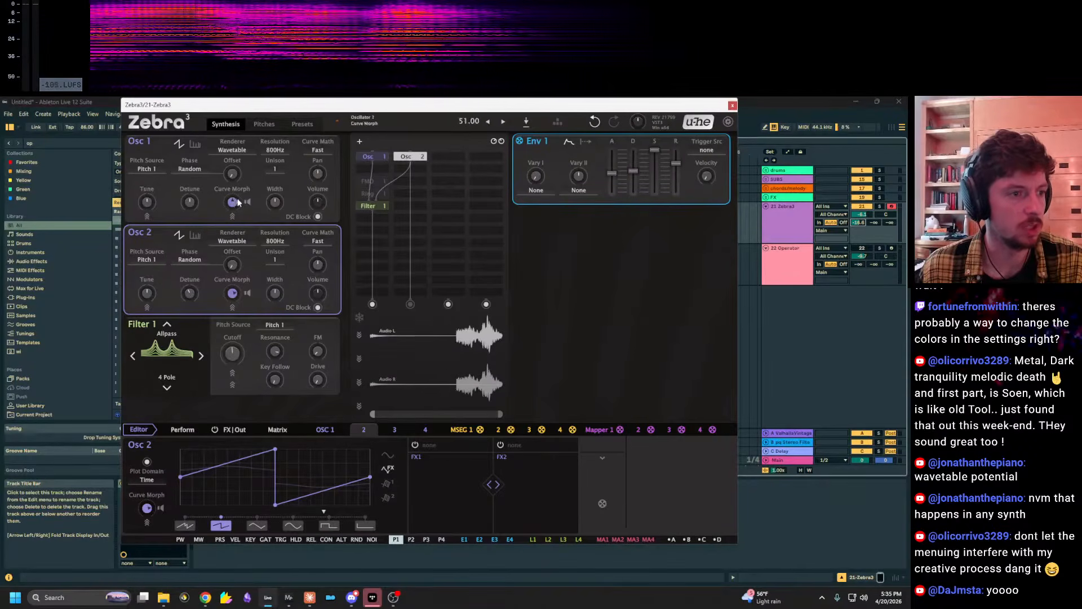
mouse_move(192, 299)
left_mouse_down()
mouse_move(193, 309)
mouse_move(191, 297)
left_mouse_up()
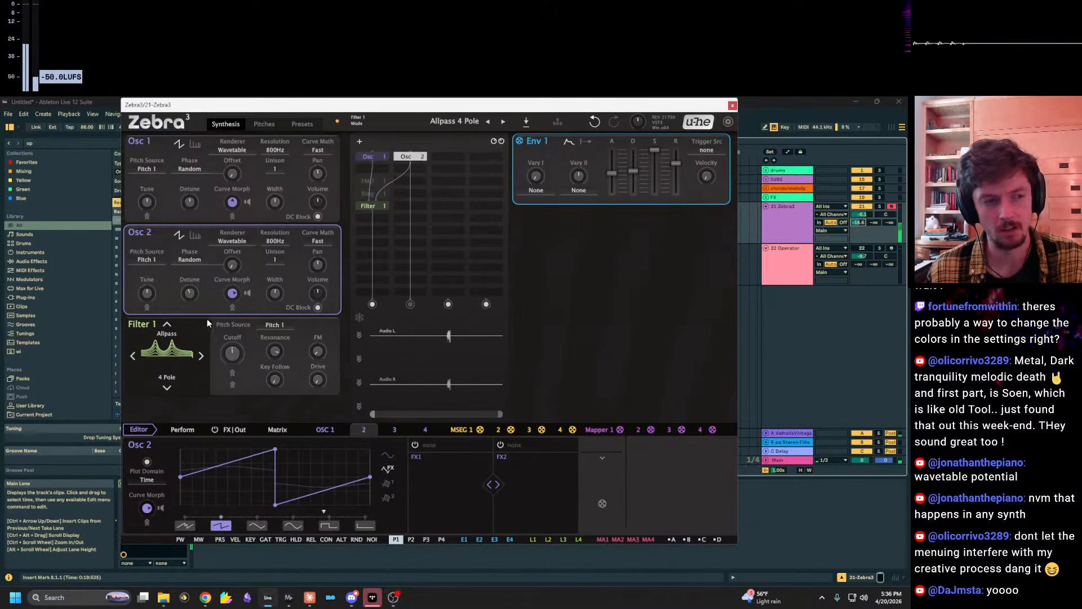
mouse_move(191, 293)
left_mouse_down()
mouse_move(191, 345)
mouse_move(191, 242)
mouse_move(190, 298)
mouse_move(190, 266)
mouse_move(190, 280)
left_mouse_up()
key("z")
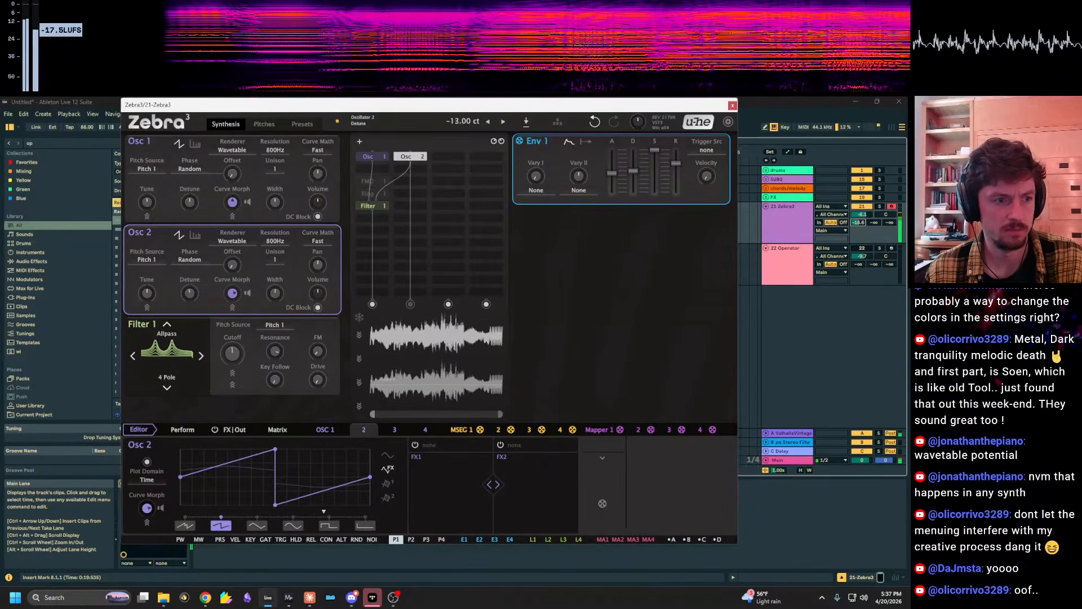
Adjust Osc 2's detune and sweep Filter 1's FM amount down to about -98 while auditioning notes.
left_click_drag(319, 363, 319, 349)
left_click_drag(194, 292, 194, 294)
left_click_drag(194, 339, 193, 236)
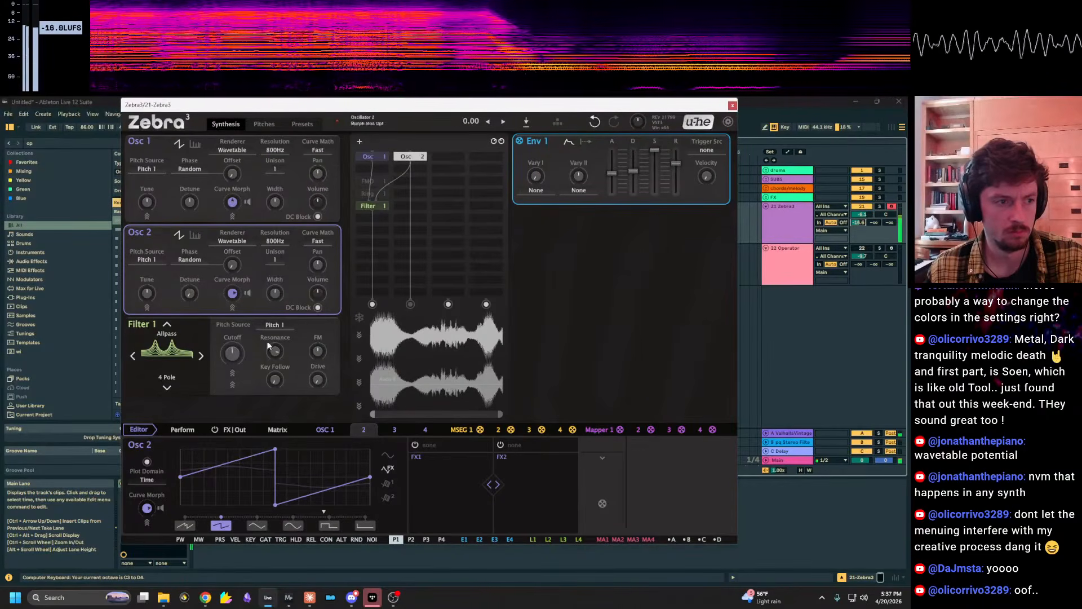
left_click_drag(319, 365, 319, 400)
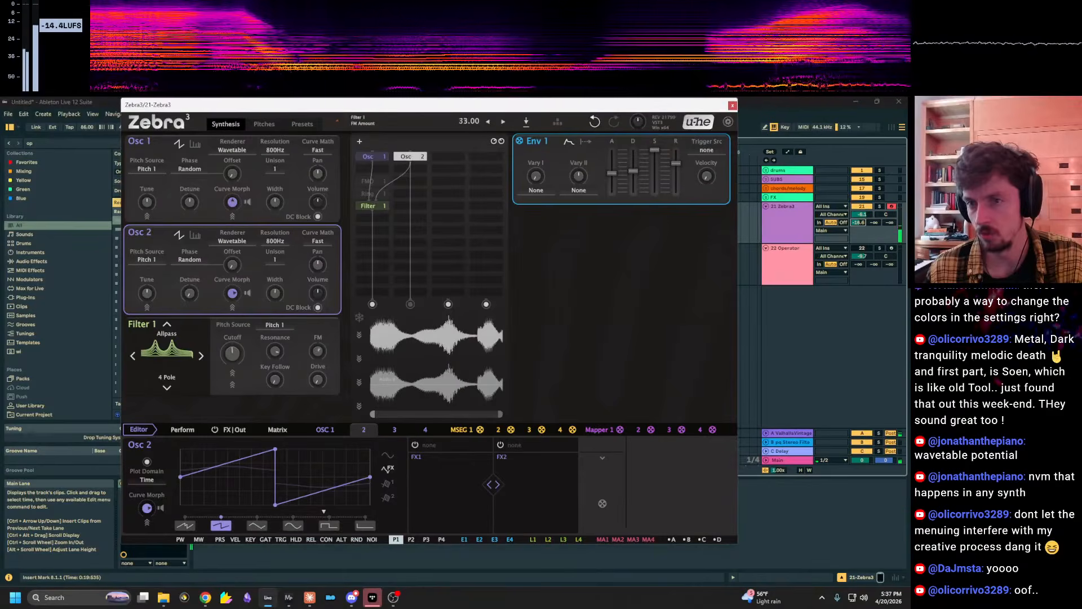
left_click_drag(318, 351, 318, 372)
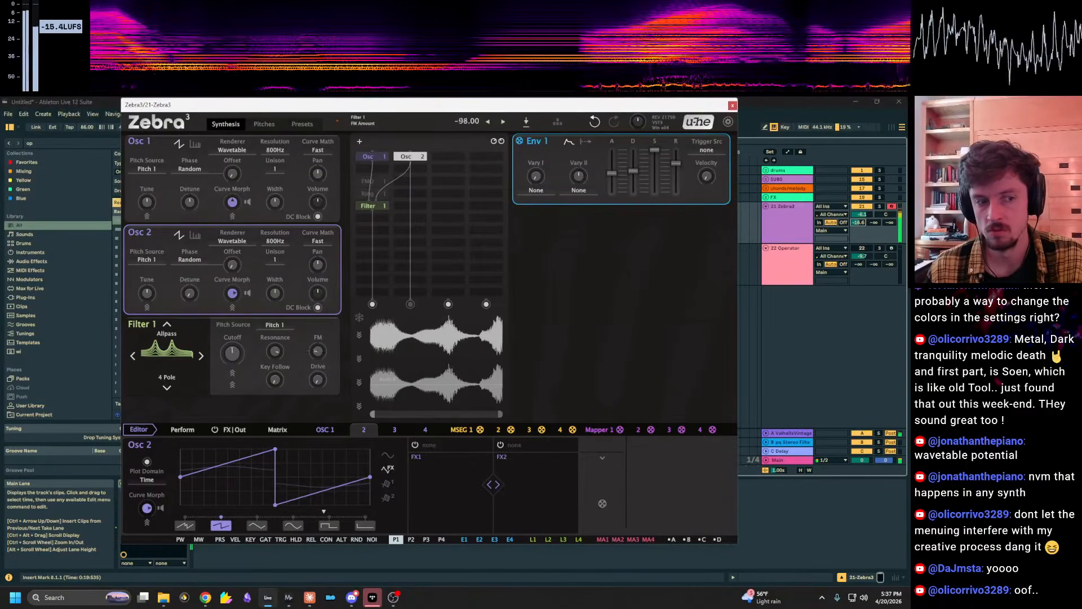
Open the FX grid, toggle its bypass, and add a Texture effect to the Main lane.
left_click(238, 429)
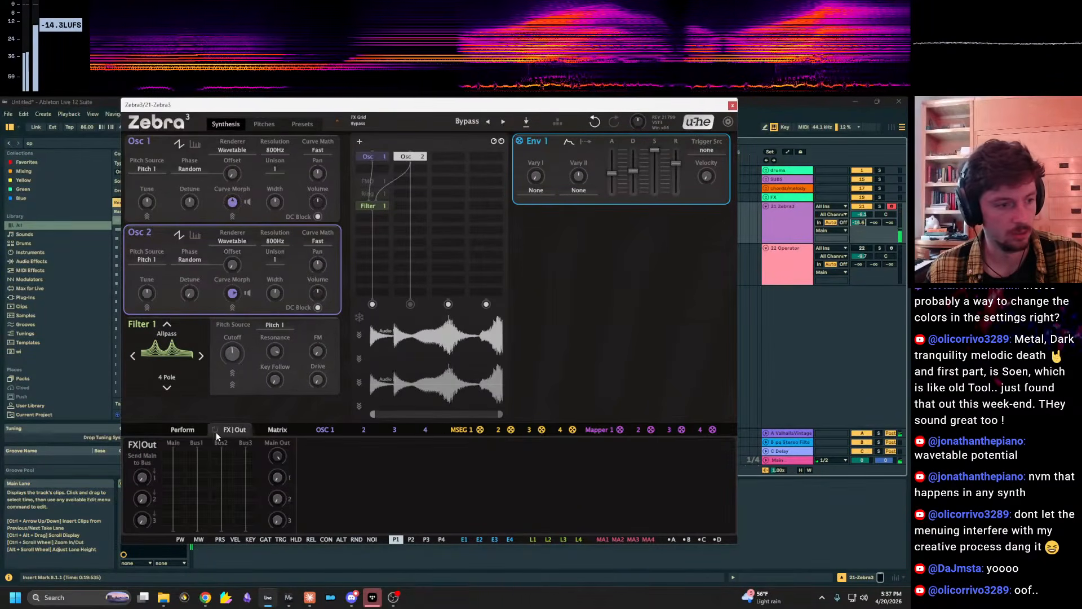
right_click(174, 490)
right_click(173, 490)
left_click(336, 489)
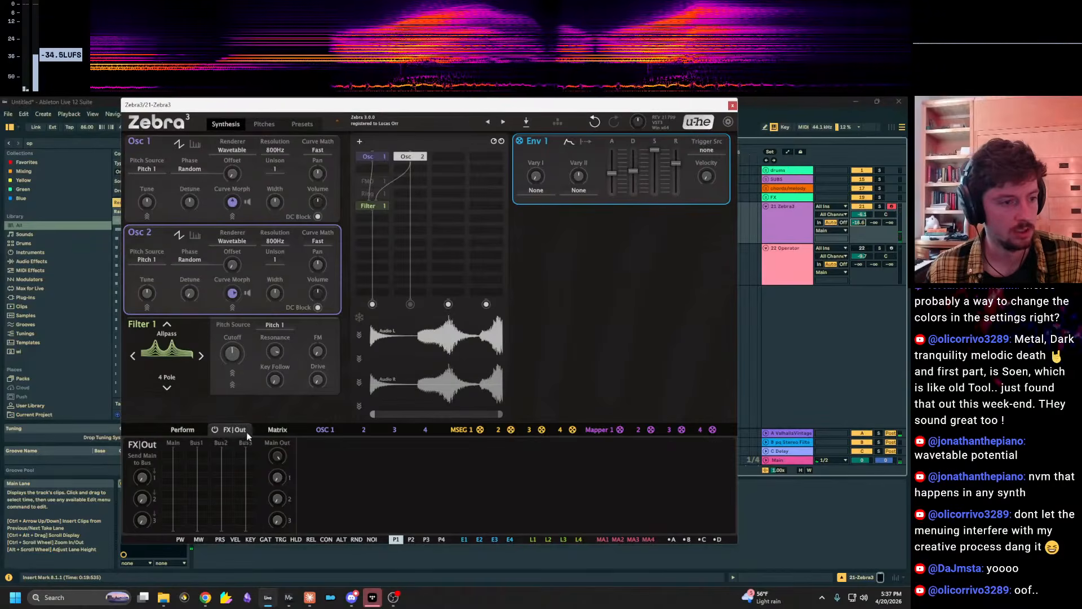
left_click(217, 430)
left_click(218, 432)
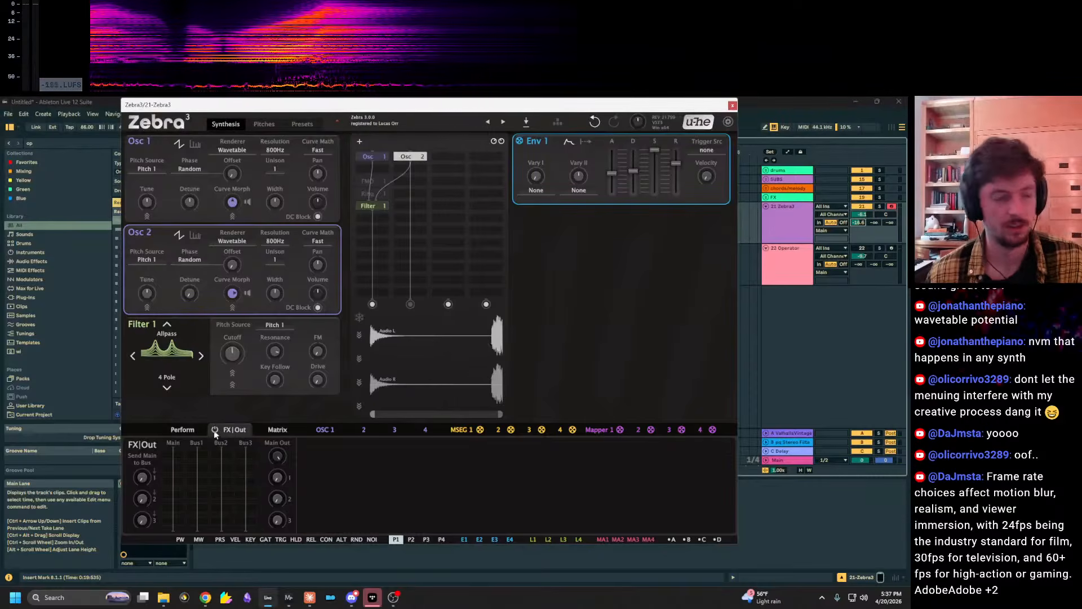
left_click(171, 474)
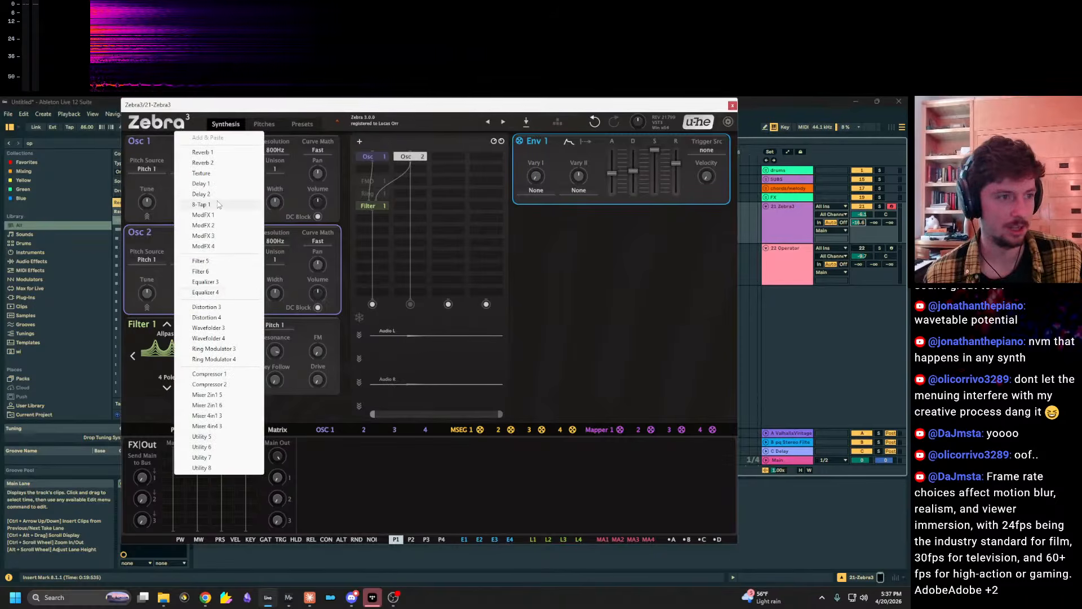
left_click(221, 174)
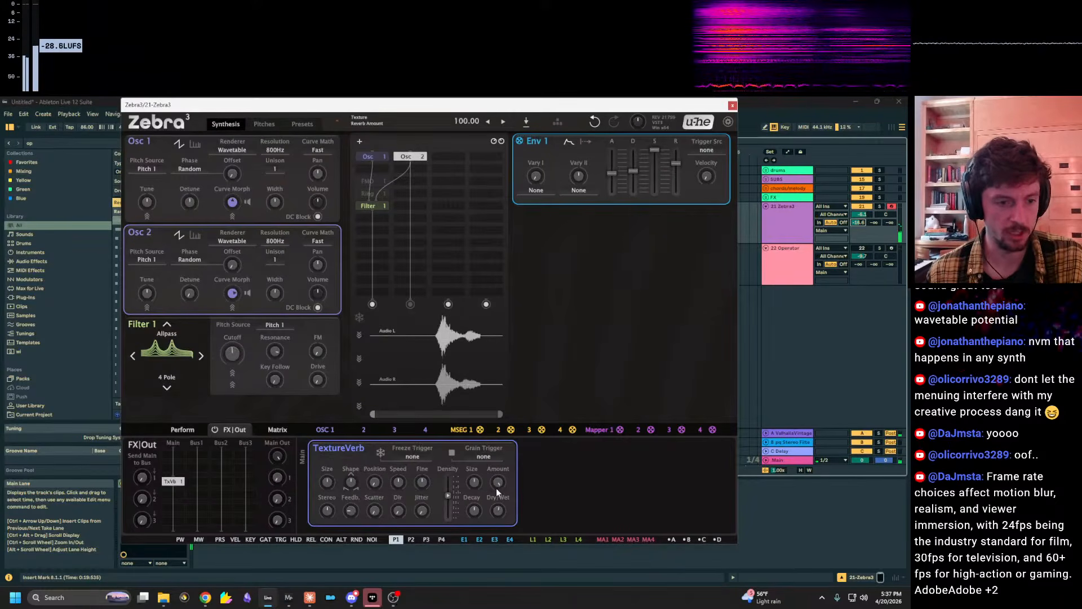
Adjust TextureVerb's reverb amount and audition notes, shifting the computer keyboard's octave down to C2–D3 and back up.
left_click_drag(497, 491, 498, 513)
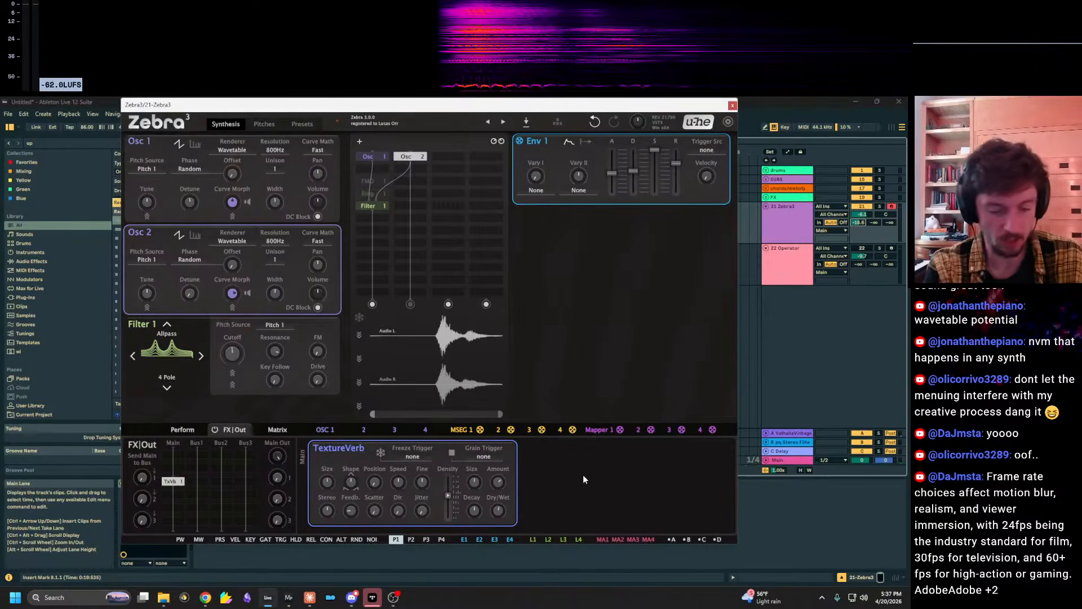
key("z")
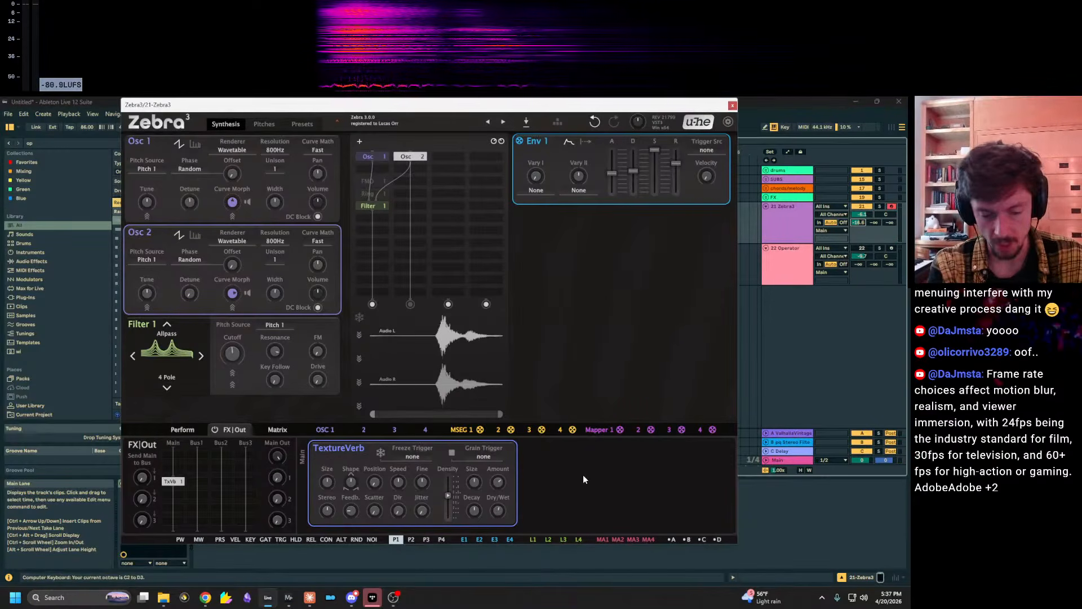
key("x")
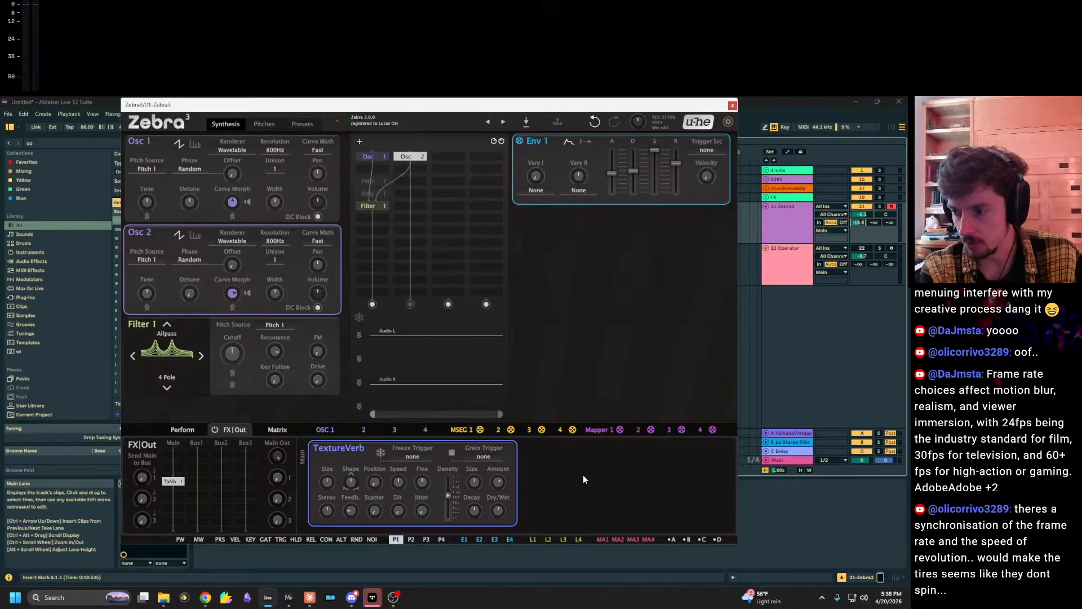
Audition the TextureVerb sound by playing notes while switching the computer keyboard's octave between C2–D3 and C3–D4.
key("x")
key("a")
key("z")
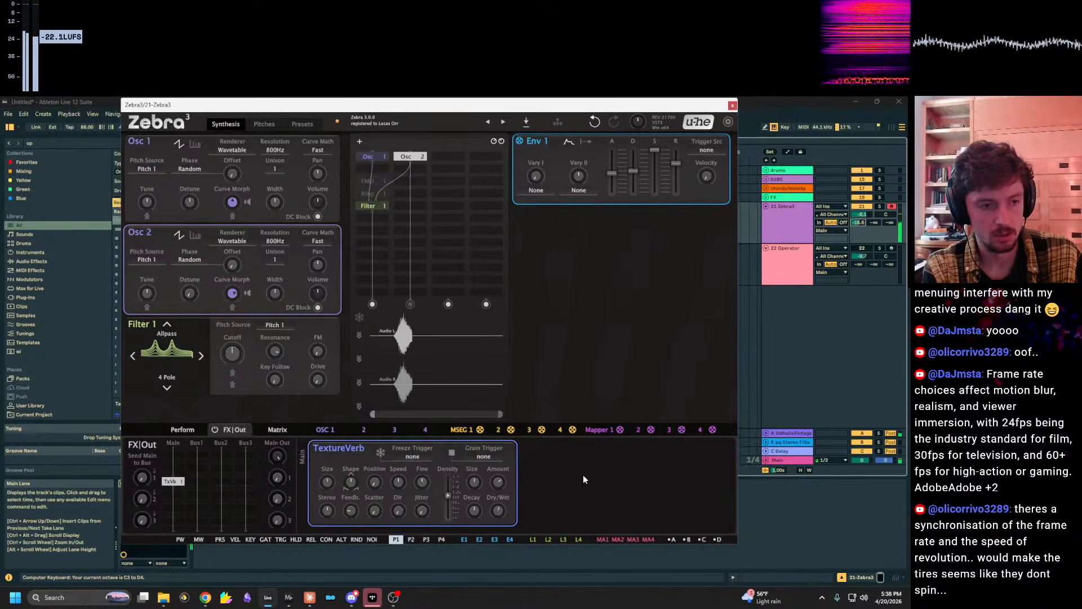
key("z")
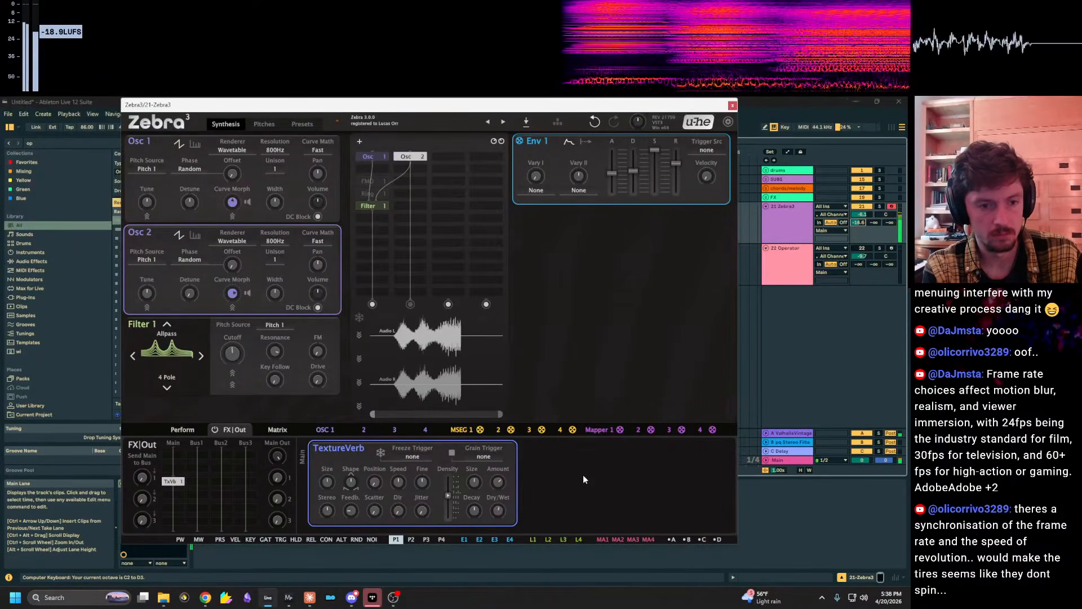
key("x")
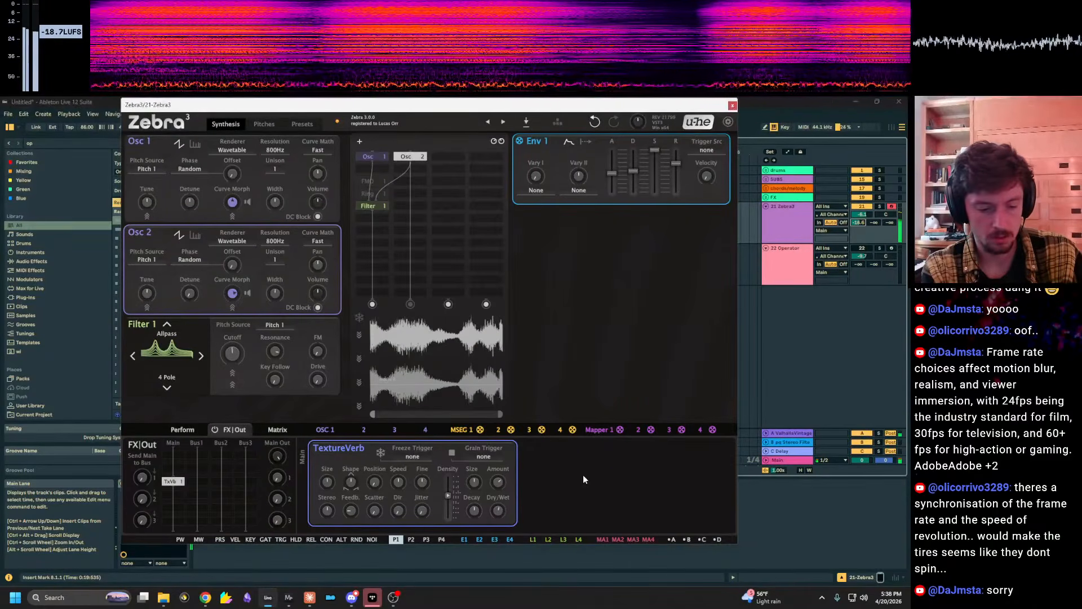
key("x")
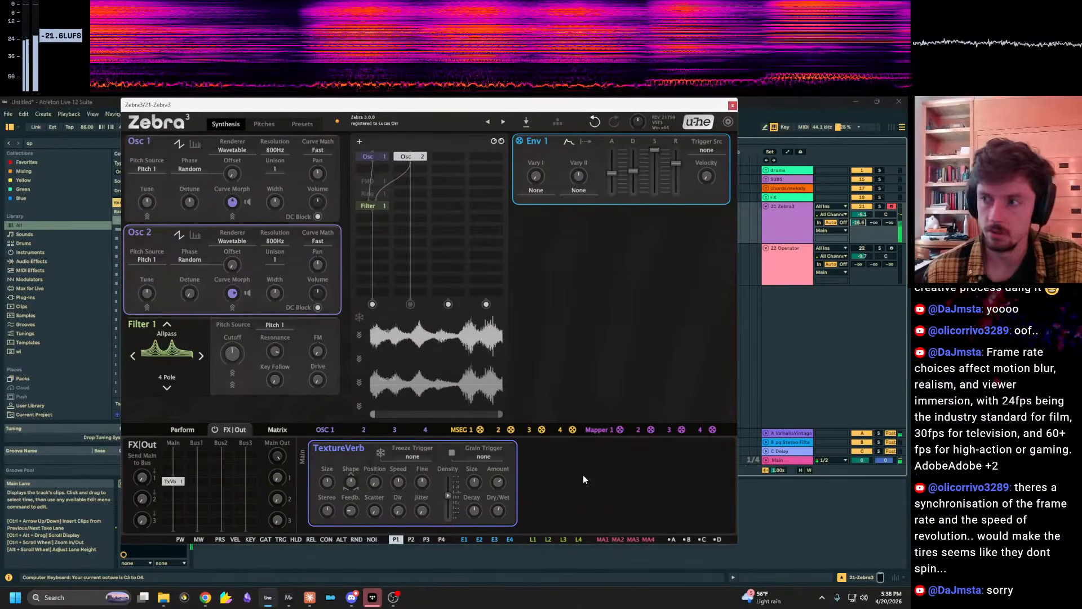
key("z")
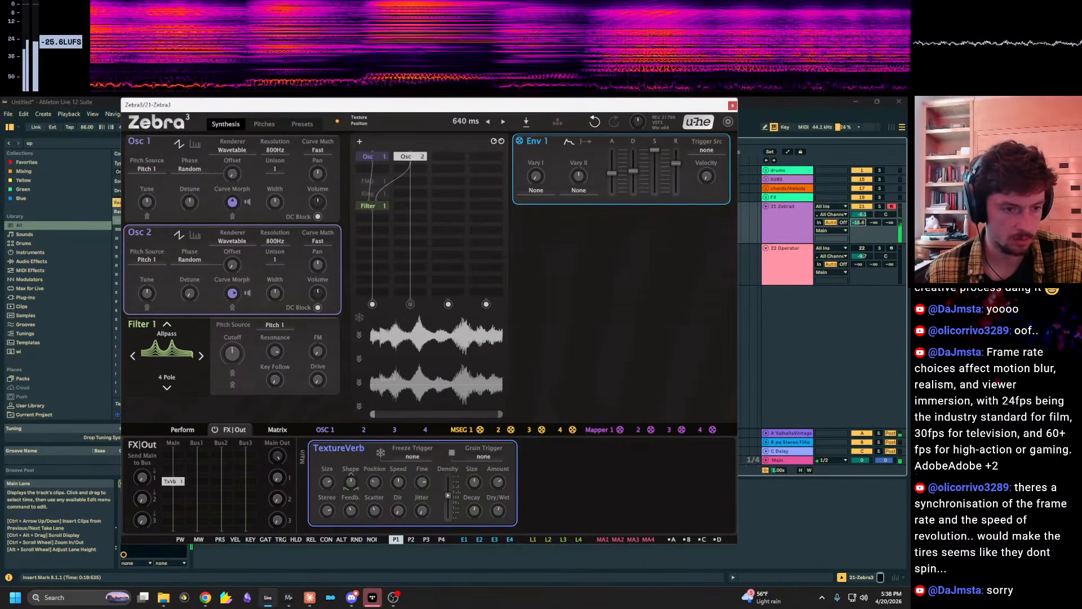
Raise TextureVerb's density, set Osc 2's detune to about -4 cents, and shift the computer keyboard down to C1–D2.
left_click_drag(449, 497, 448, 483)
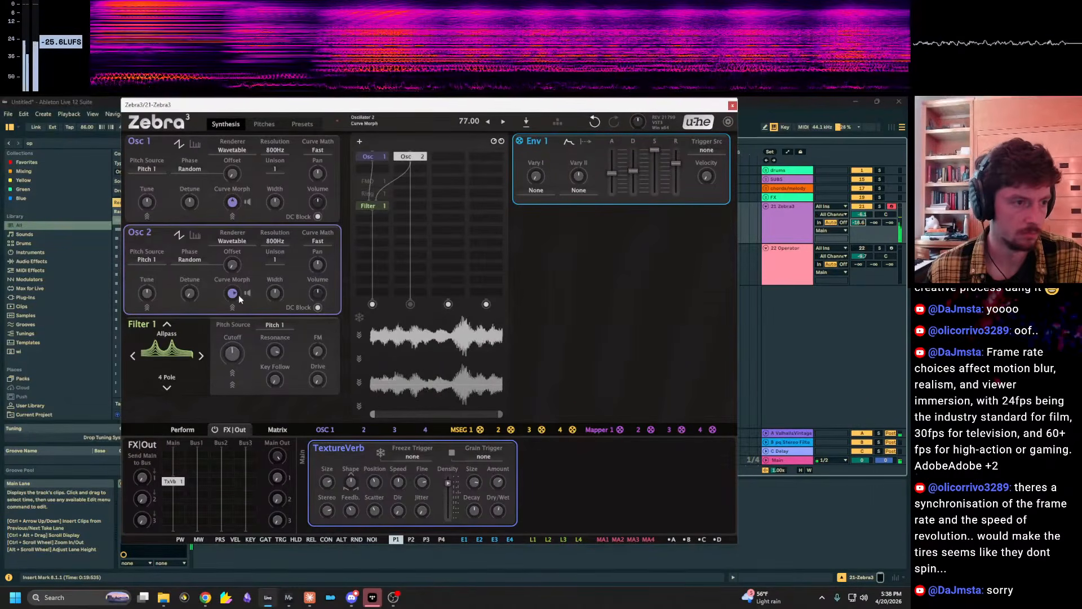
mouse_move(188, 294)
left_mouse_down()
mouse_move(187, 270)
mouse_move(189, 295)
left_mouse_up()
key("z")
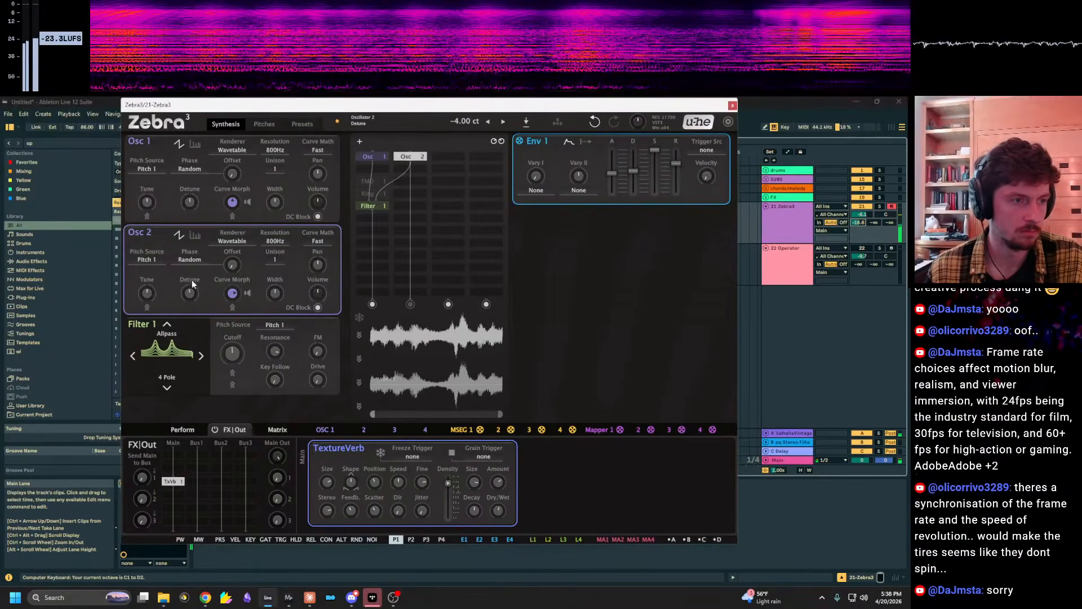
Select Osc 1 in the module grid and load the Spectral Decay effect into its FX1 slot.
left_click(381, 169)
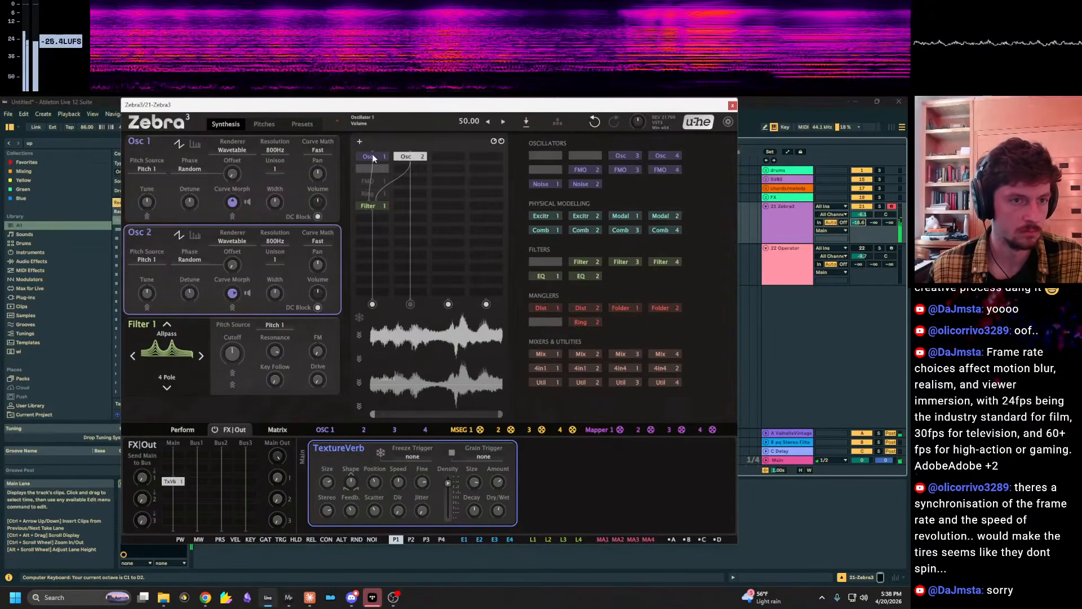
left_click(372, 157)
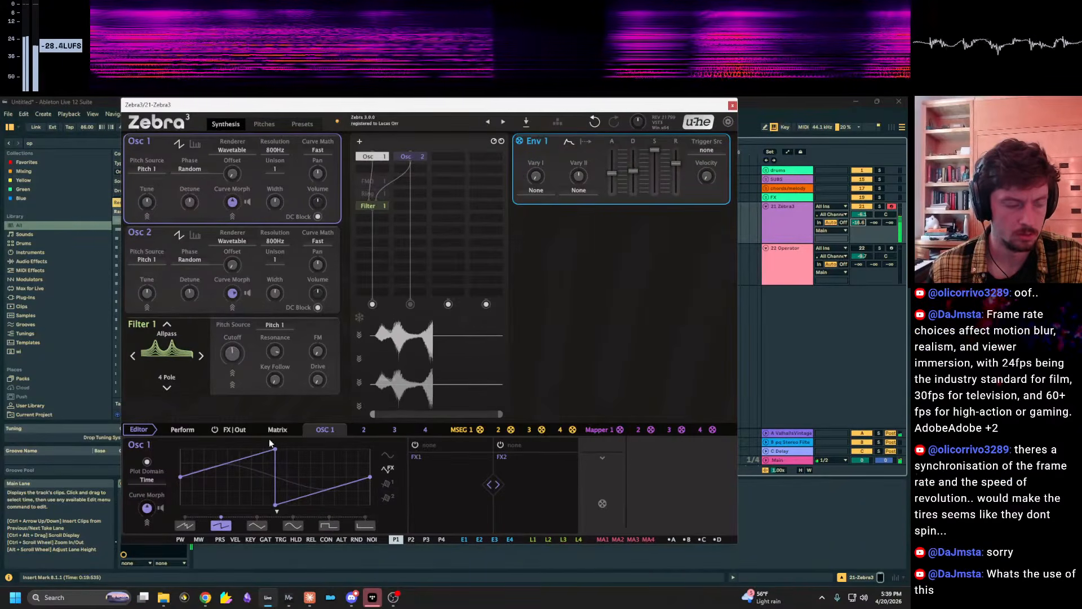
left_click(434, 449)
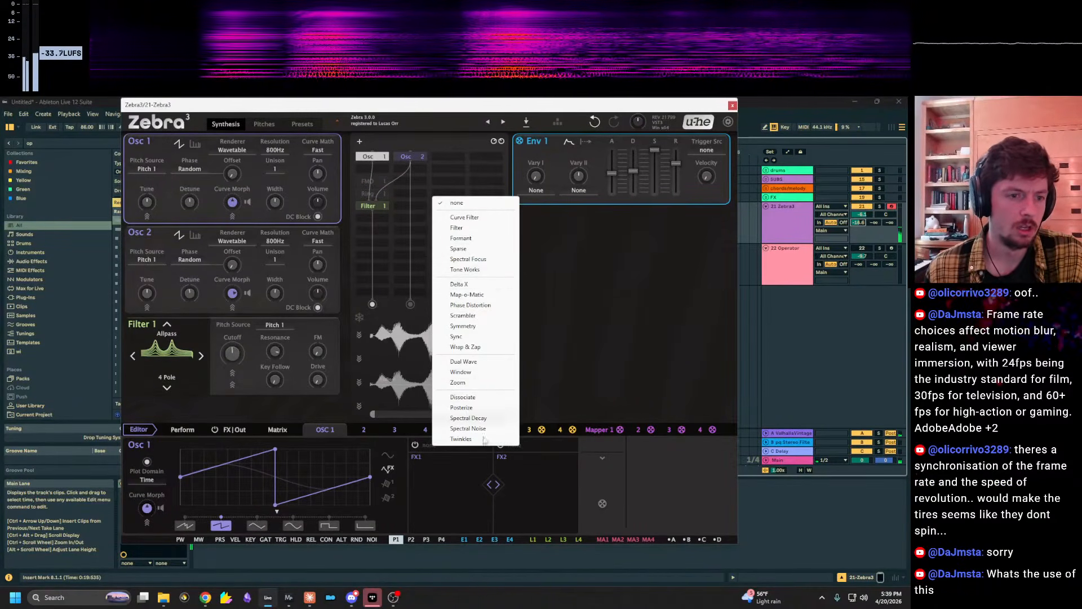
left_click(477, 419)
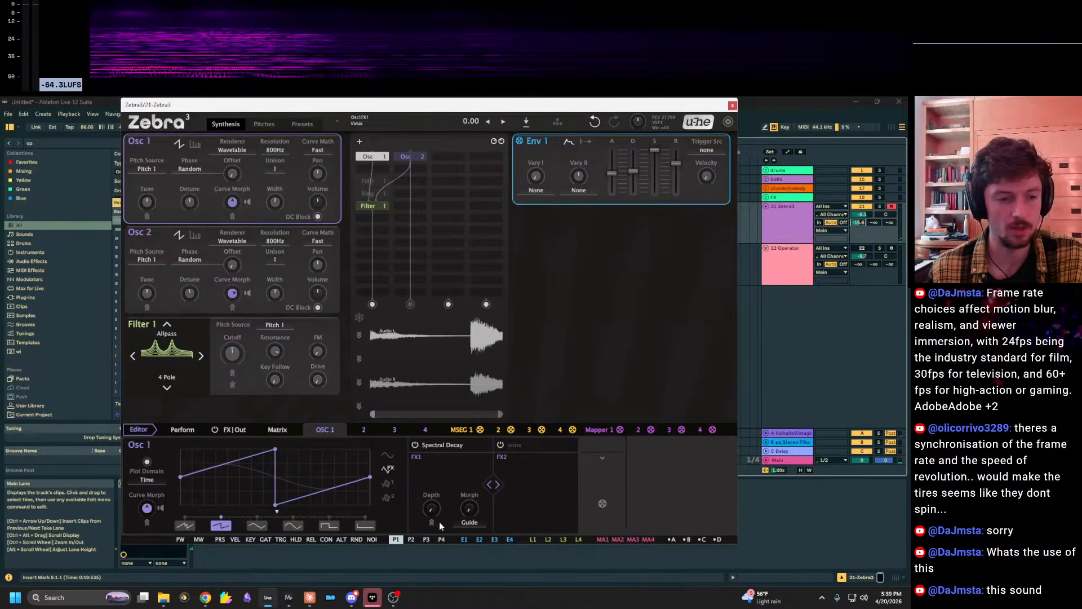
Raise the Depth of Osc 1's Spectral Decay effect to 100 and audition the sound.
left_click_drag(431, 509, 431, 498)
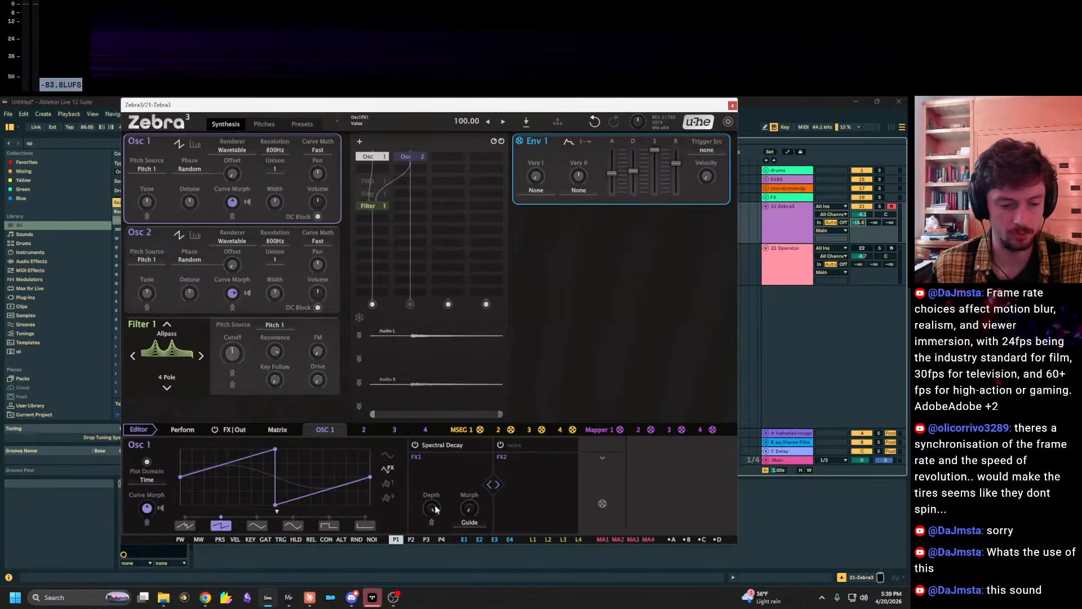
mouse_move(434, 509)
left_mouse_down()
mouse_move(434, 561)
mouse_move(435, 509)
left_mouse_up()
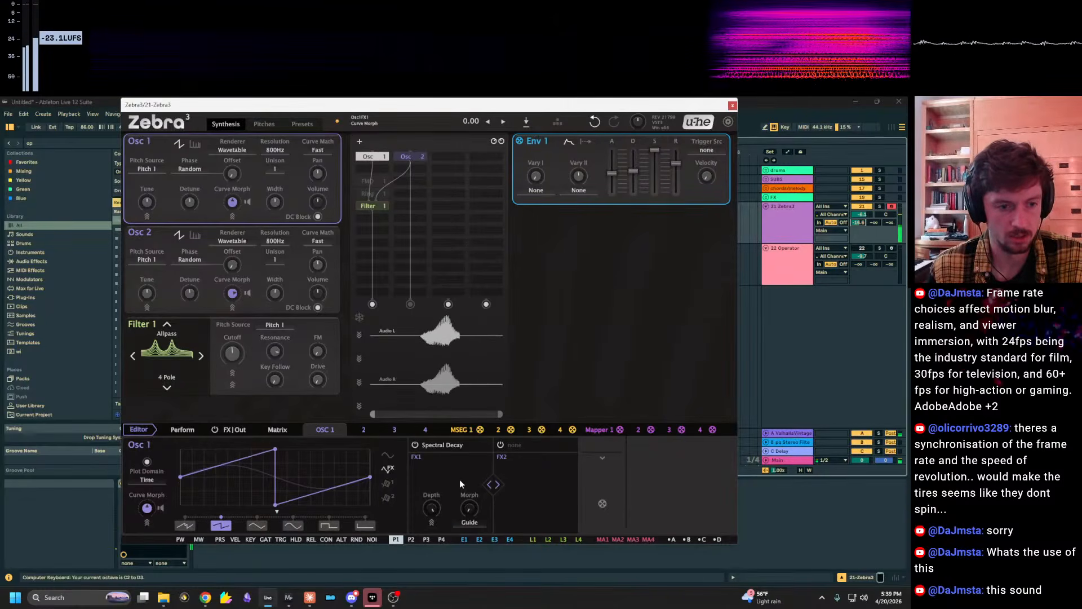
key("z")
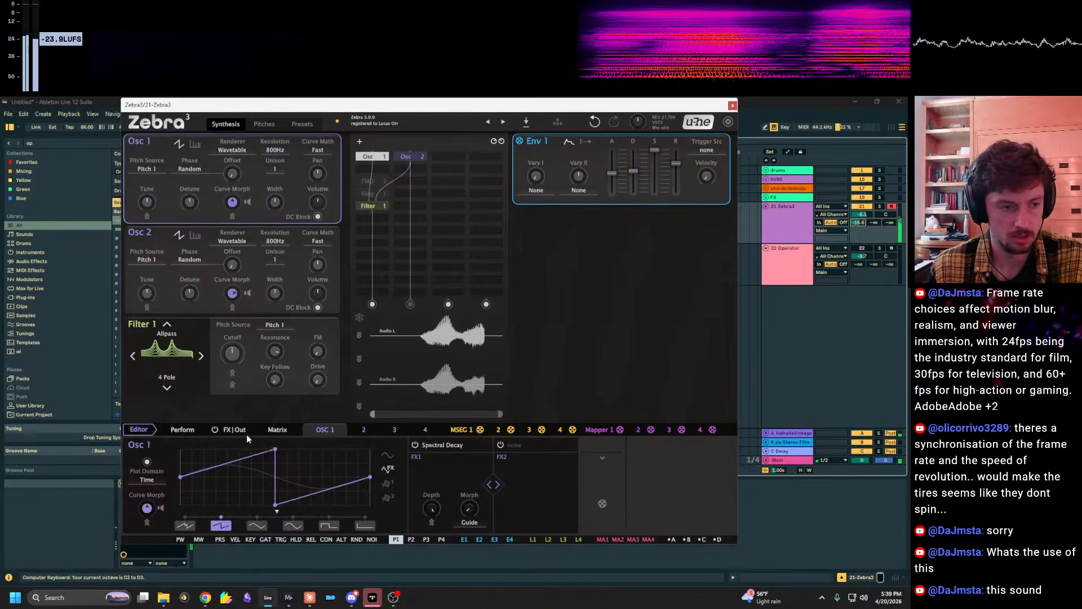
Look through the Perform, FX|Out, Matrix and oscillator pages for controls related to the effect's guide.
left_click(232, 430)
left_click(323, 429)
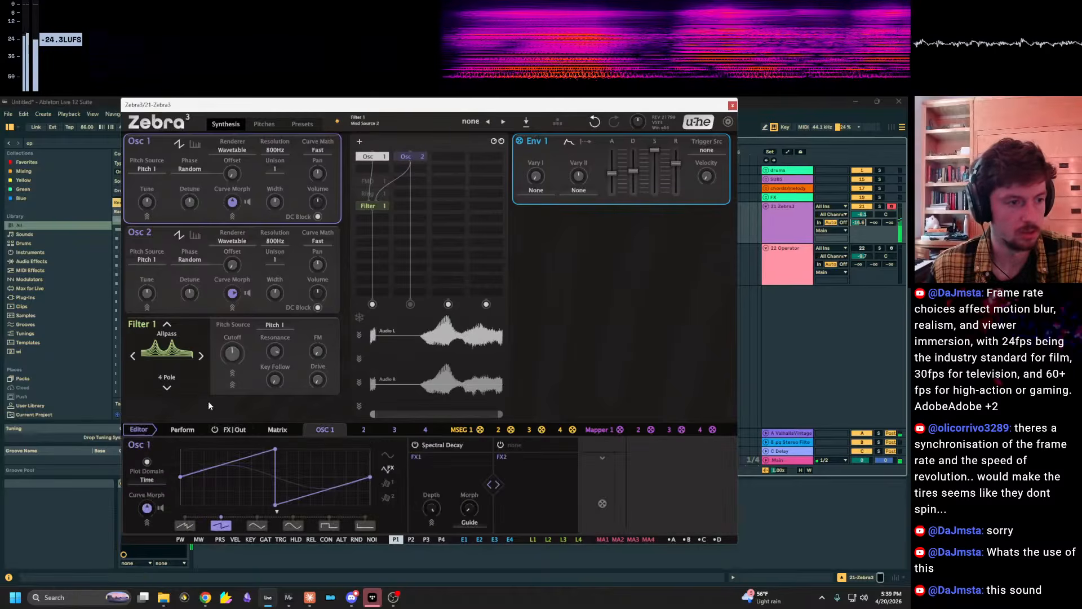
left_click(183, 430)
left_click(270, 430)
left_click(344, 432)
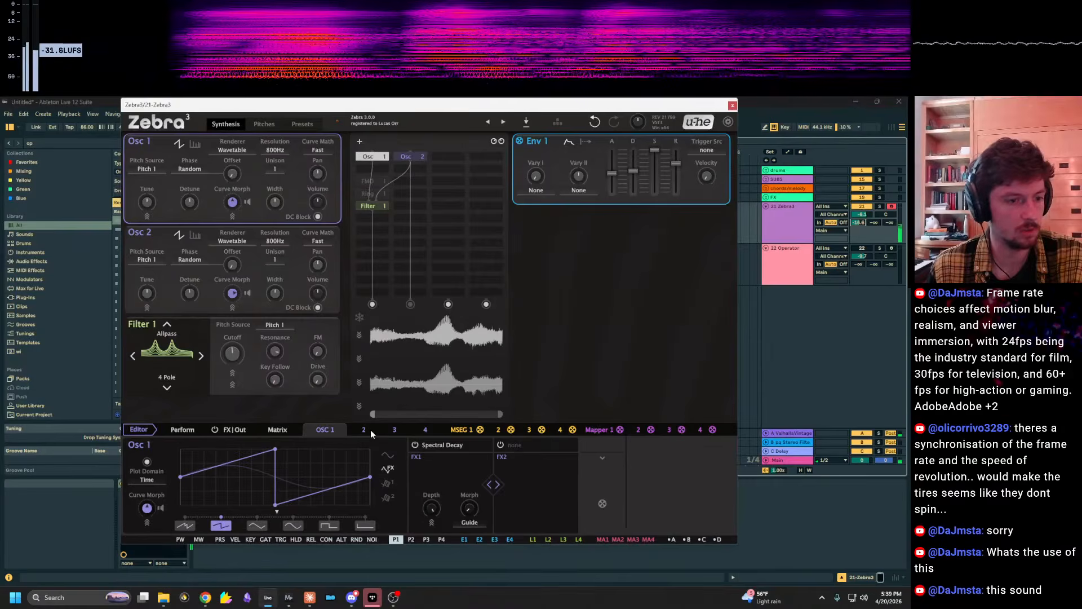
left_click(366, 430)
left_click(325, 430)
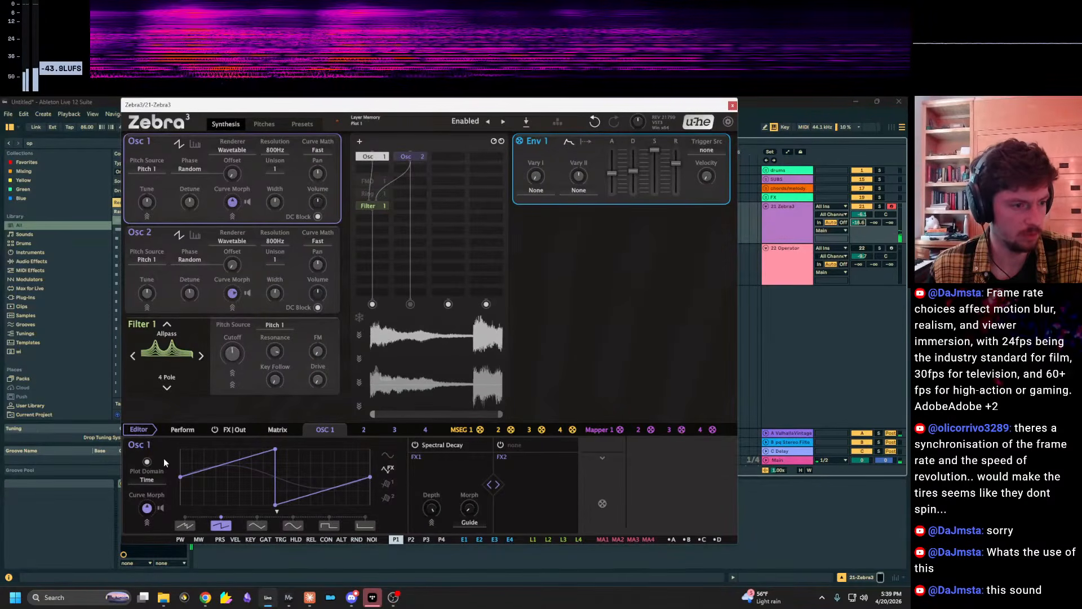
left_click(183, 431)
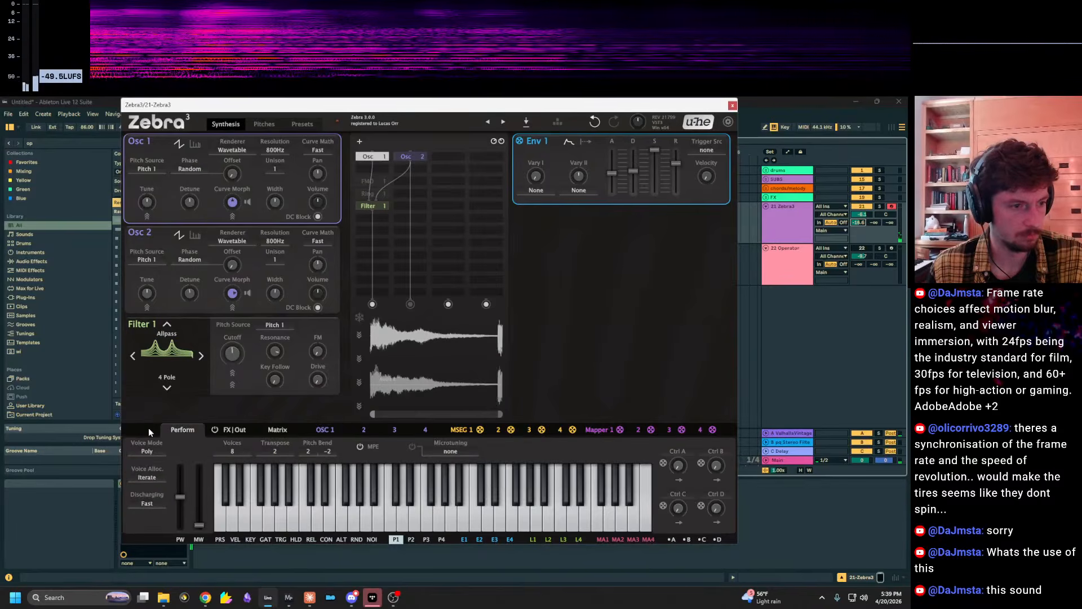
left_click(279, 433)
left_click(182, 429)
left_click(363, 429)
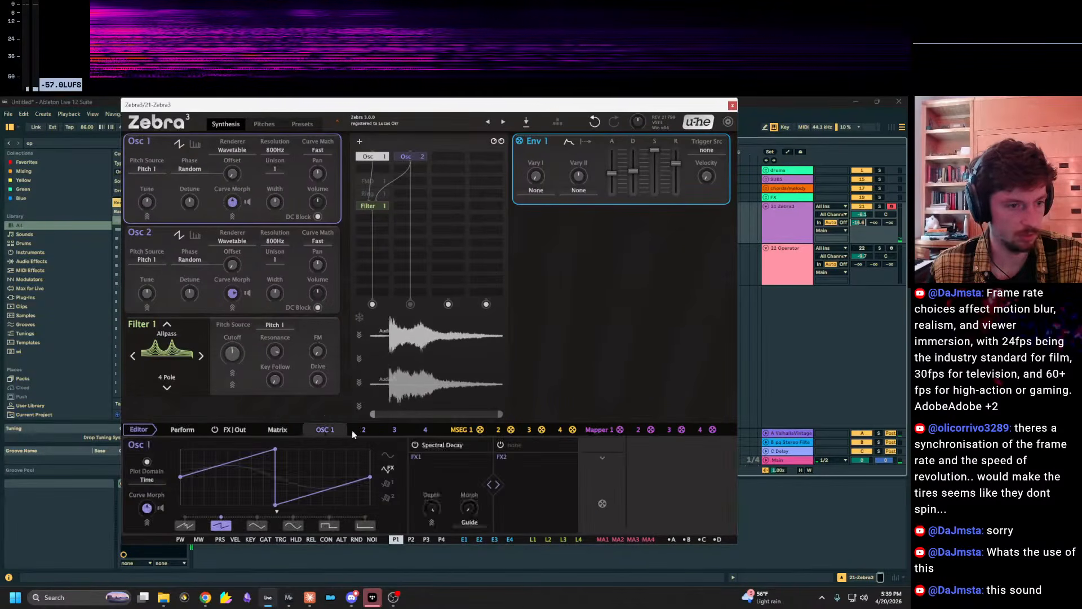
left_click(325, 430)
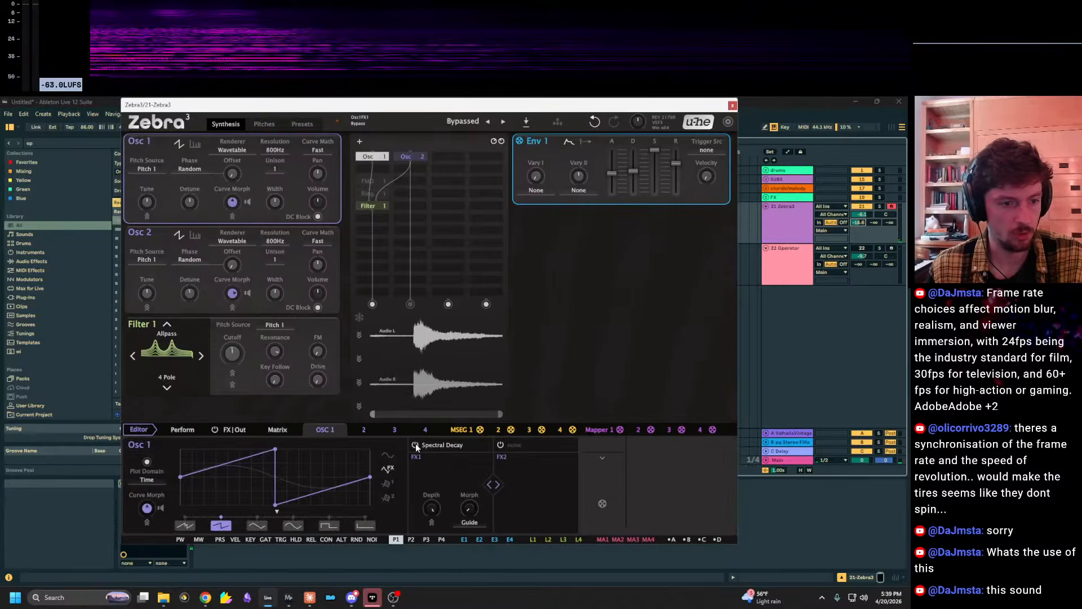
Try Curve as the morph source of the Spectral Decay effect and check Osc 1's waveform display.
left_click(469, 527)
left_click(470, 523)
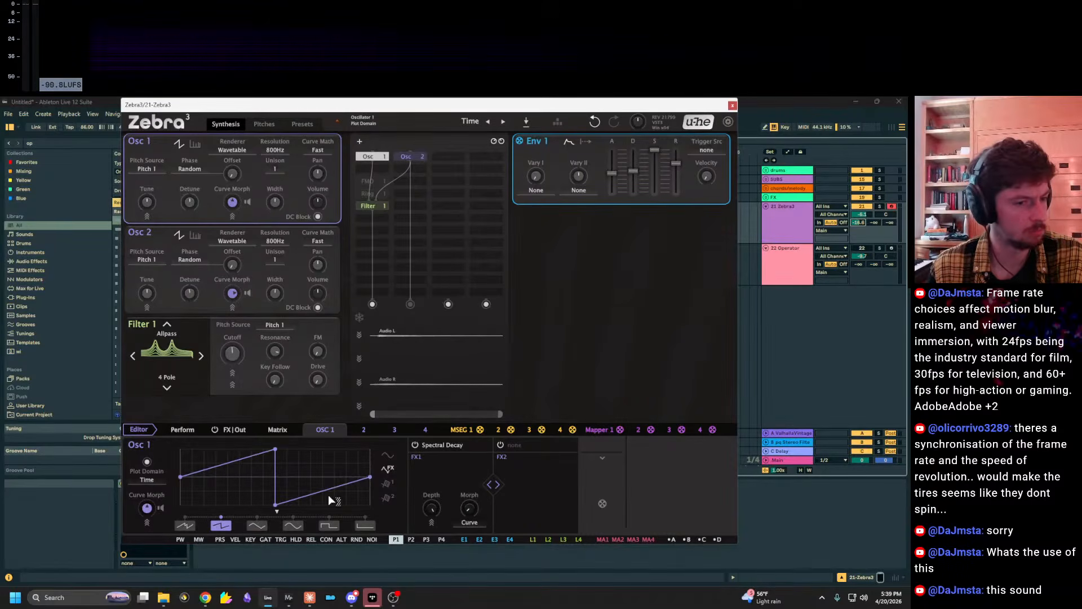
left_click(387, 483)
left_click(387, 467)
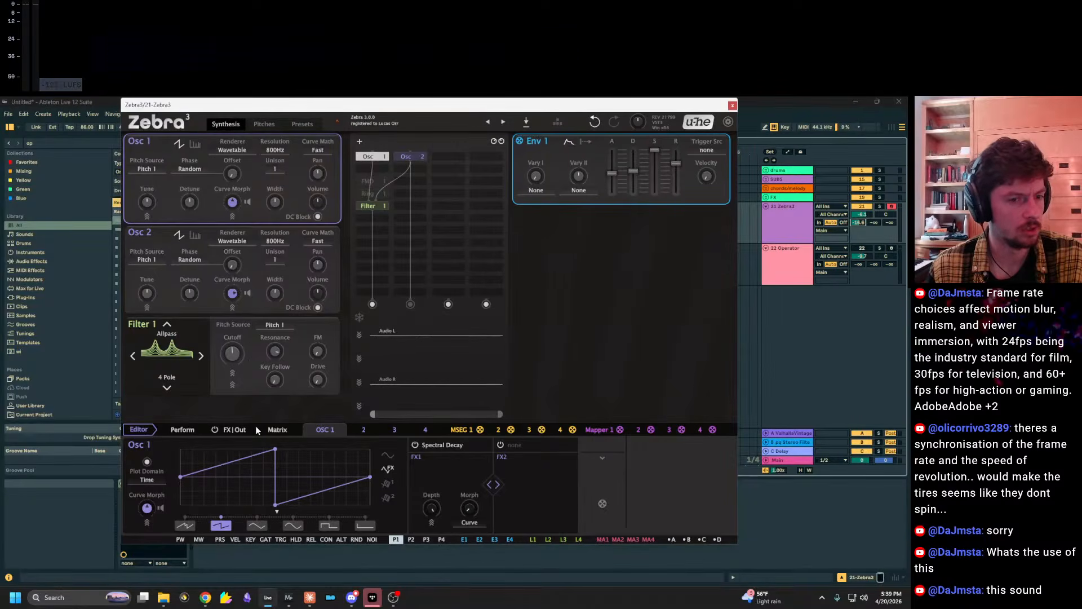
Open Osc 1's full curve editor, enable guide editing and bend the descending guide line into a concave decay.
left_click(156, 430)
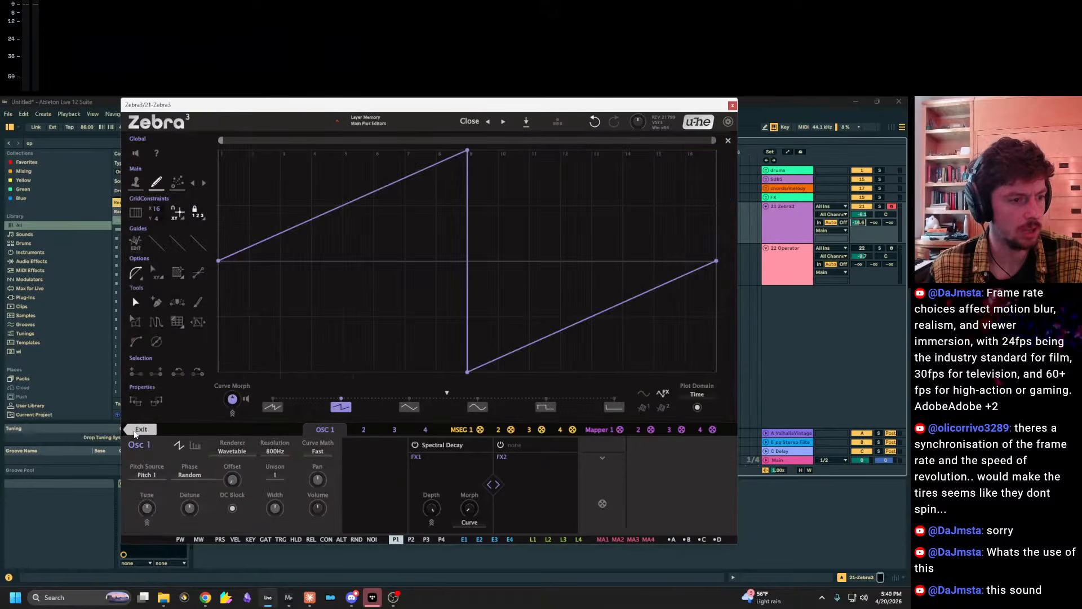
left_click(147, 432)
left_click(149, 433)
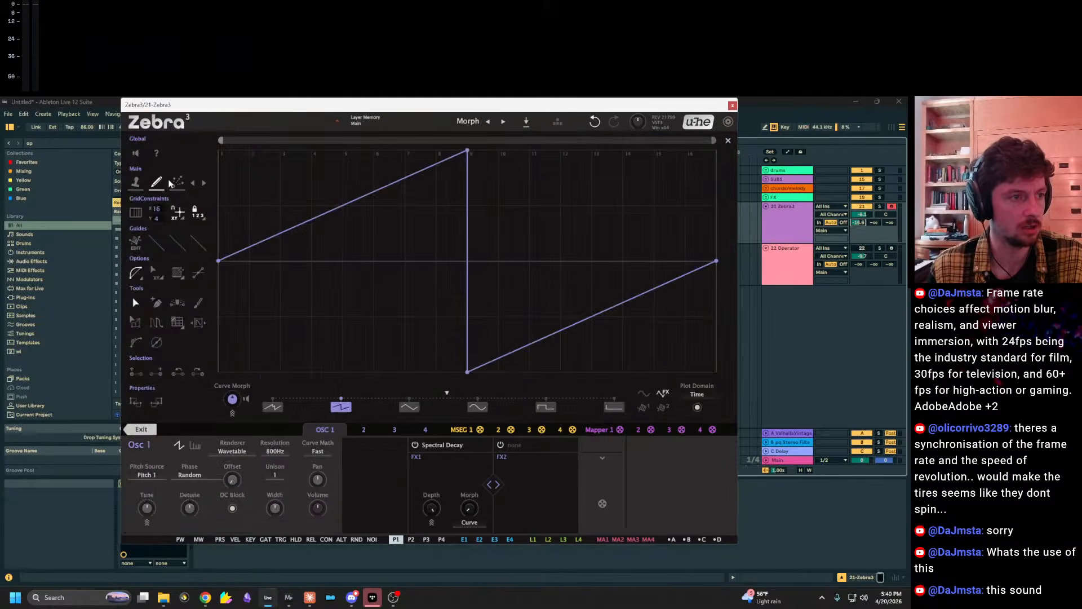
left_click(156, 248)
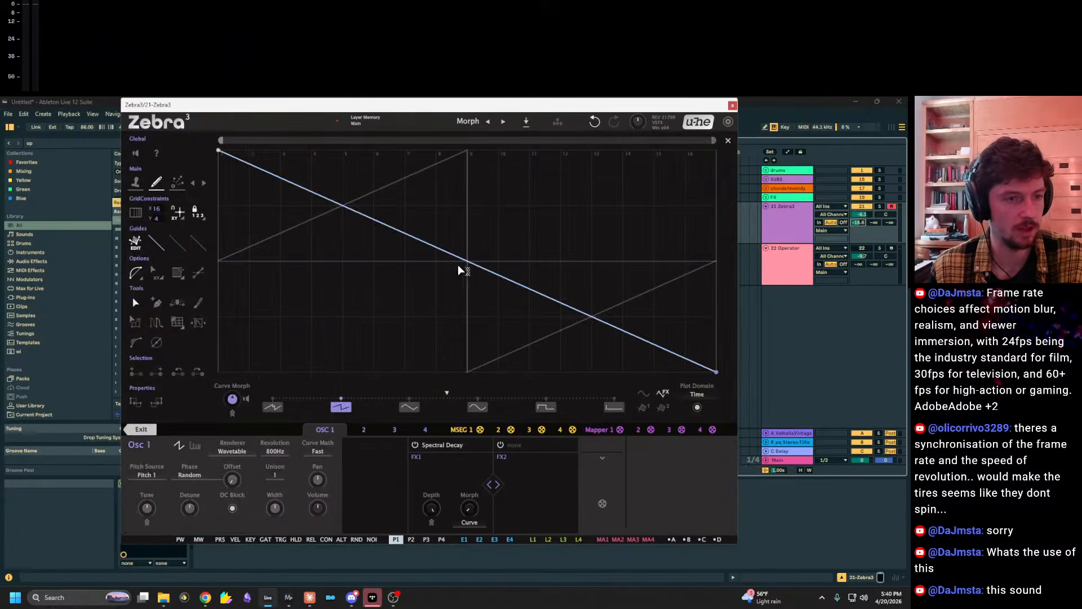
left_click_drag(468, 262, 450, 279)
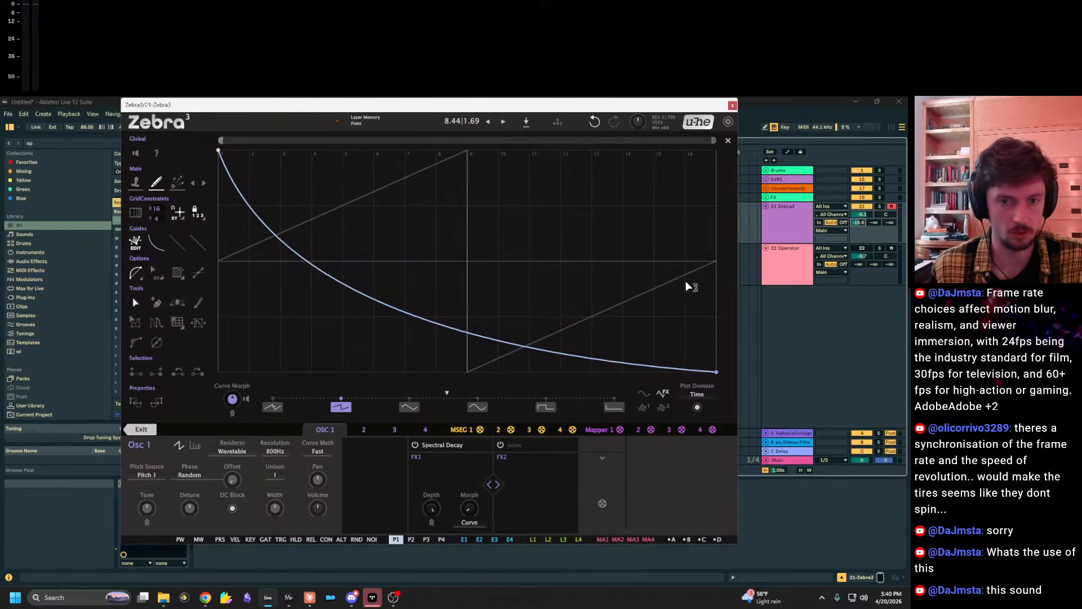
Select the 21 Zebra3 track and lower the Spectral Decay Depth to about 40.
left_click(778, 227)
key("z")
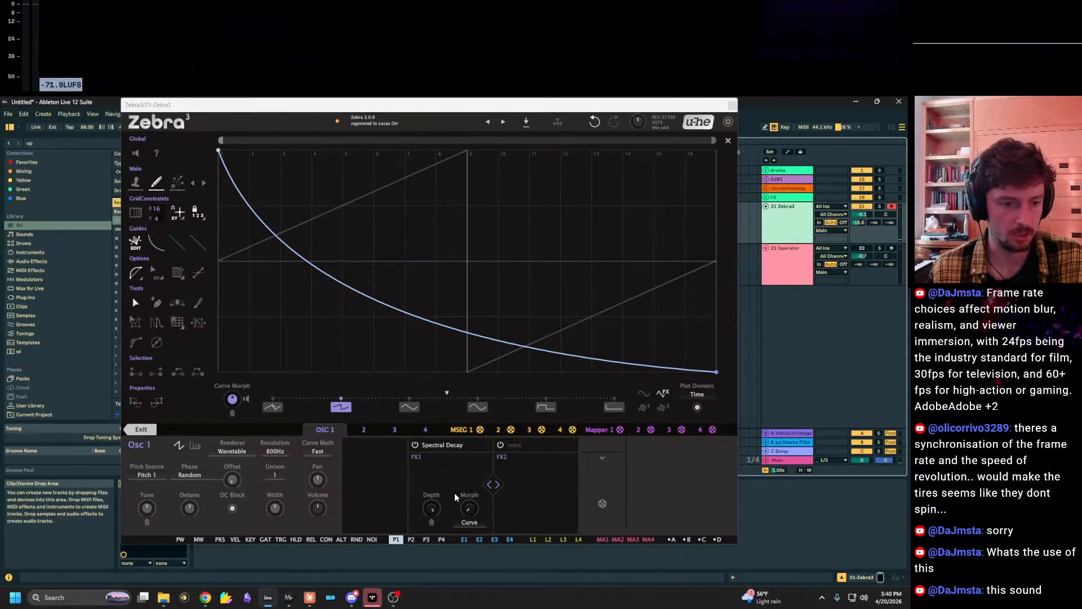
left_click_drag(432, 508, 431, 539)
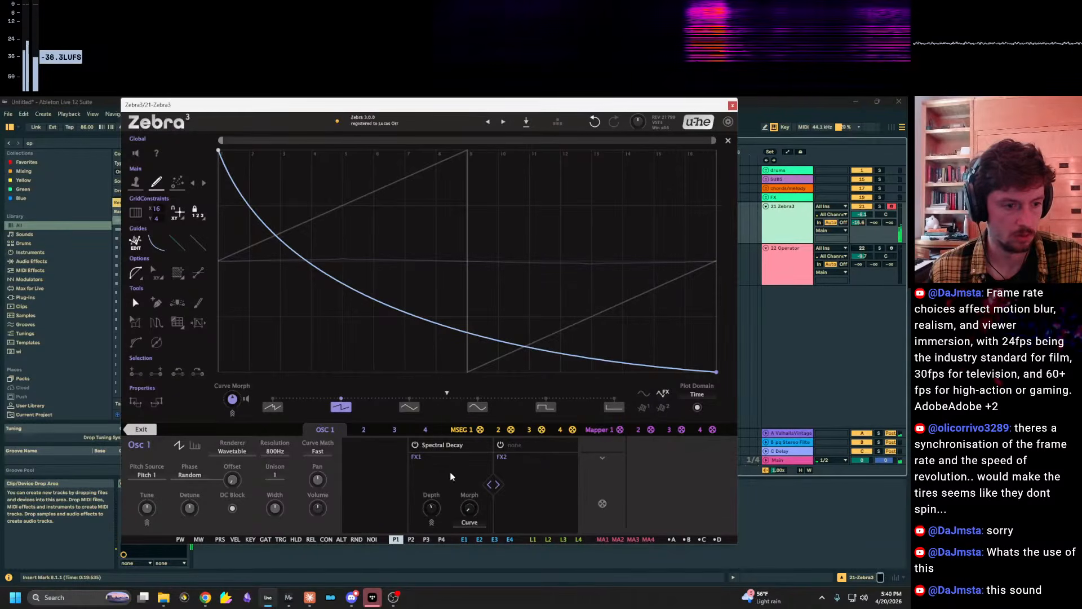
Leave the full curve editor and lower Env 1's attack to its minimum.
left_click(197, 539)
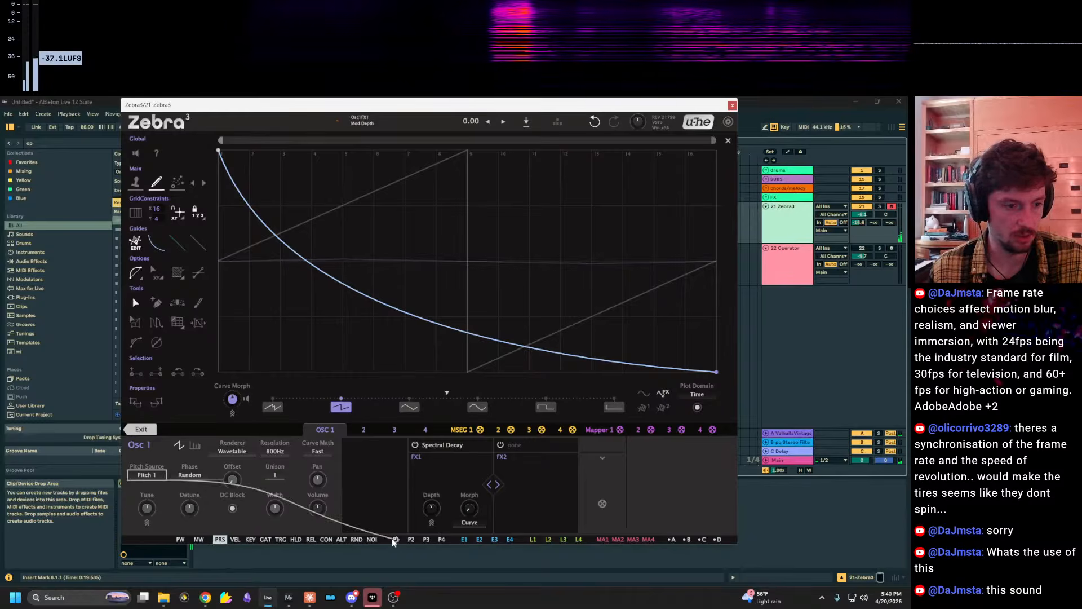
left_click(147, 430)
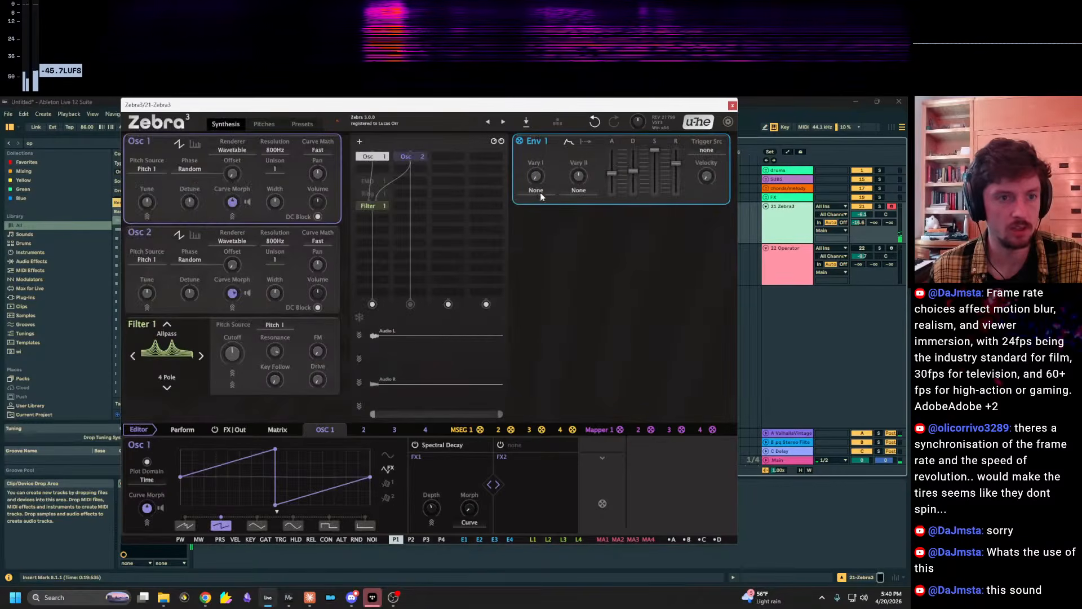
left_click_drag(612, 186, 611, 192)
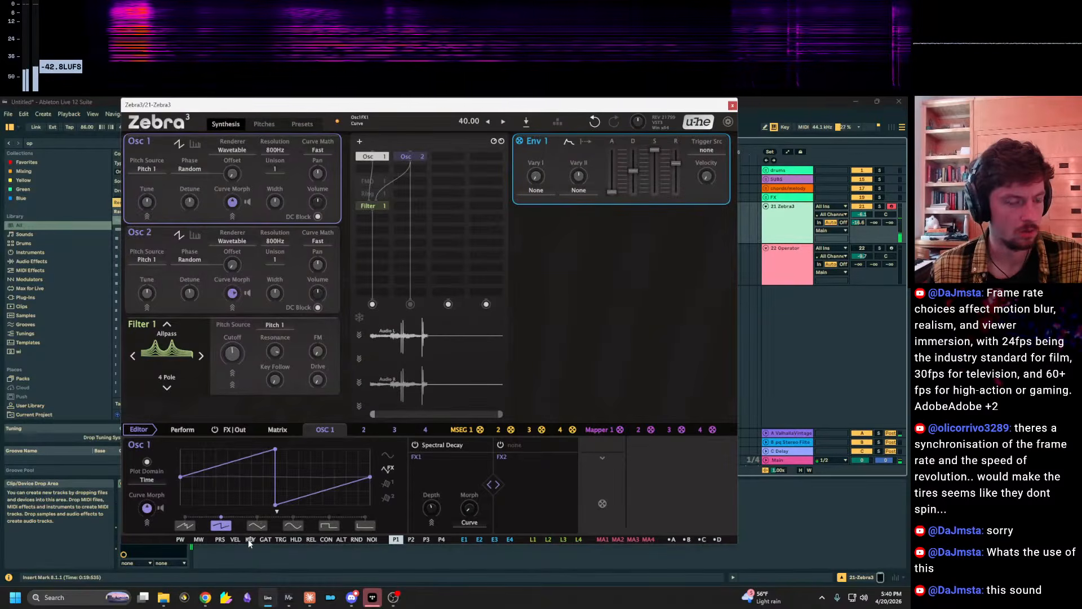
Reopen Osc 1's full curve editor and bend the guide line into a gentle convex descent.
left_click(185, 443)
left_click_drag(379, 237, 362, 272)
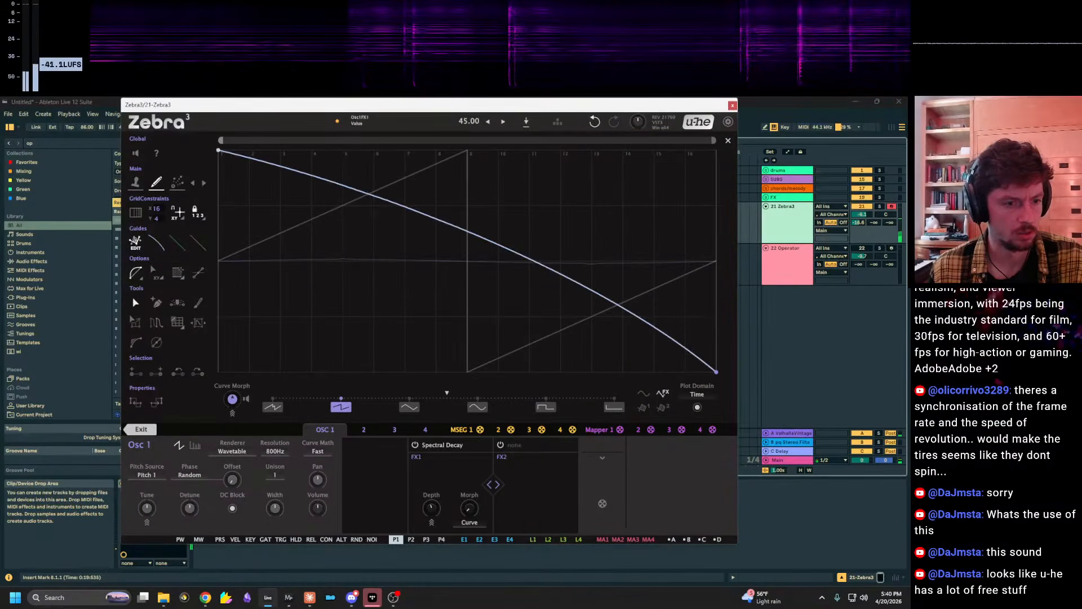
Bypass and re-enable Spectral Decay for comparison, and sweep its Depth down to 0 and up to 100.
left_click(419, 445)
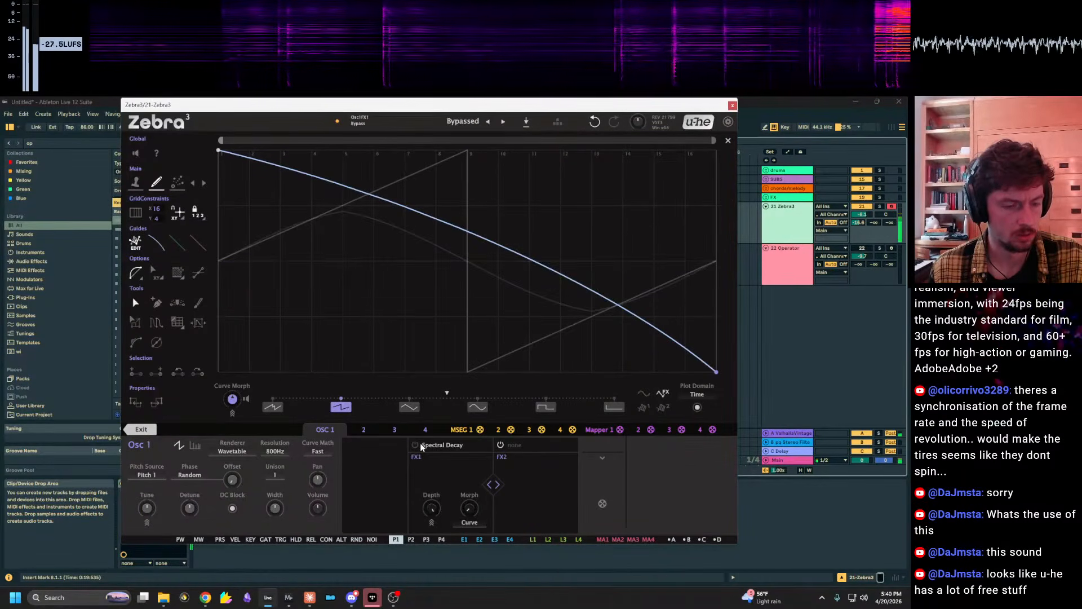
left_click(420, 446)
left_click_drag(431, 508, 431, 569)
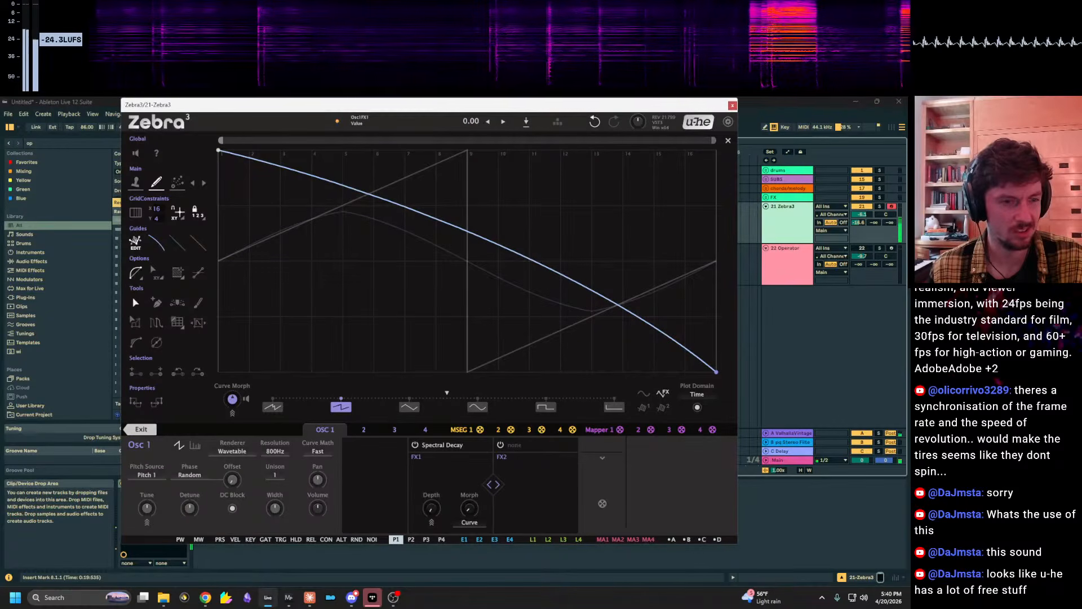
left_click_drag(432, 508, 432, 463)
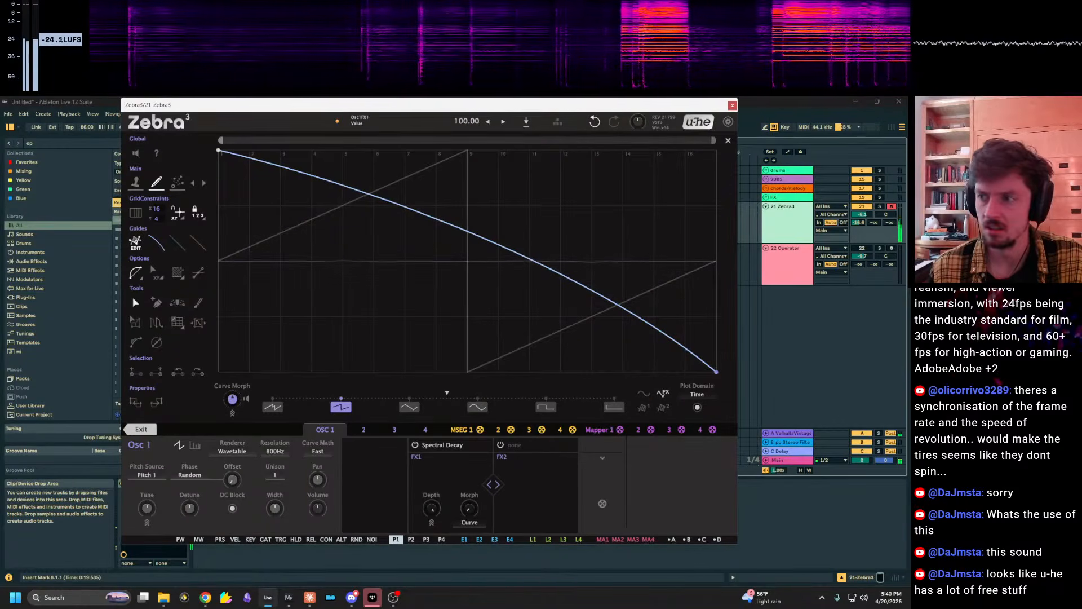
left_click(433, 522)
left_click(422, 498)
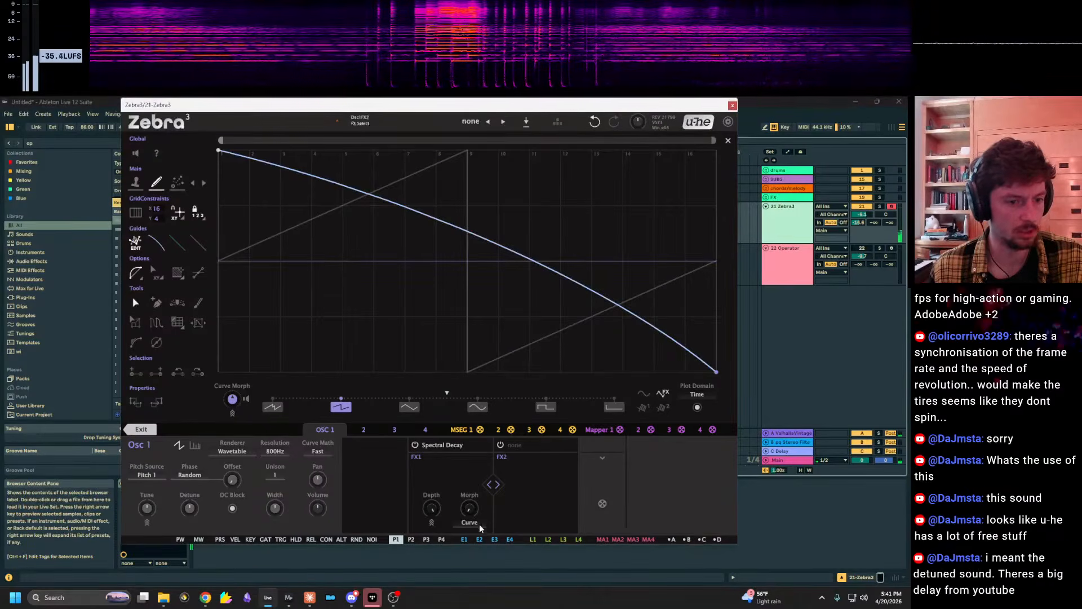
Set the Spectral Decay morph source to Guide and bend the guide into a steep early drop with a long flat tail.
left_click(463, 525)
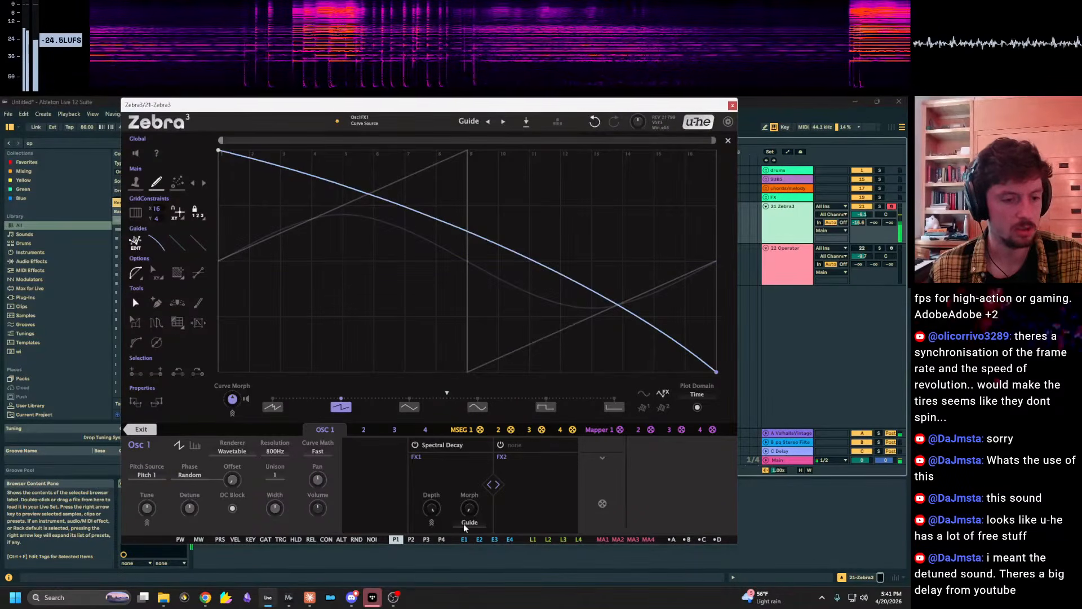
left_click(471, 522)
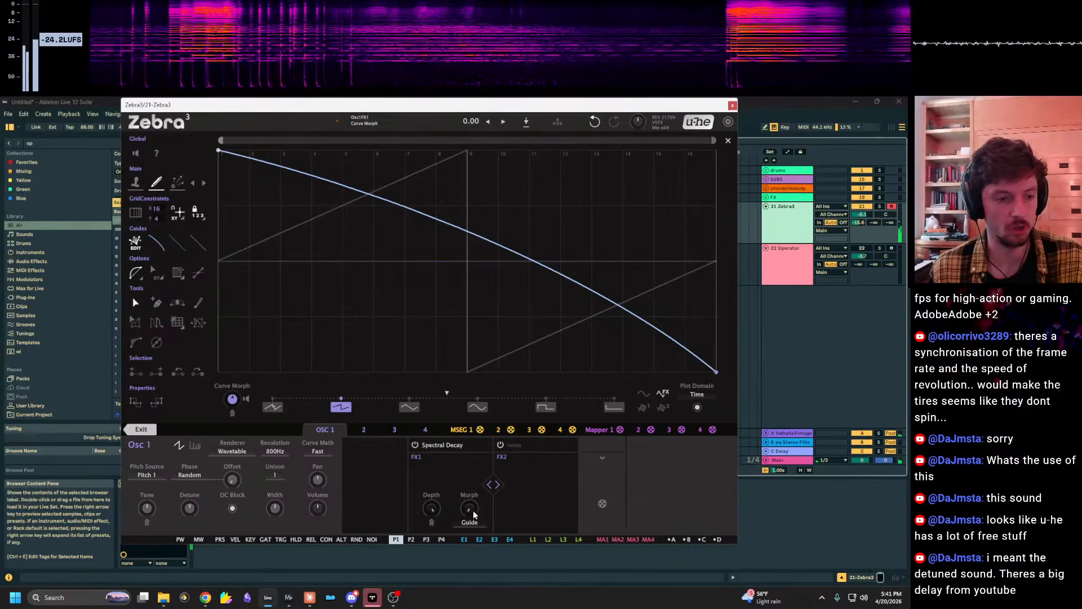
left_click_drag(463, 243, 383, 322)
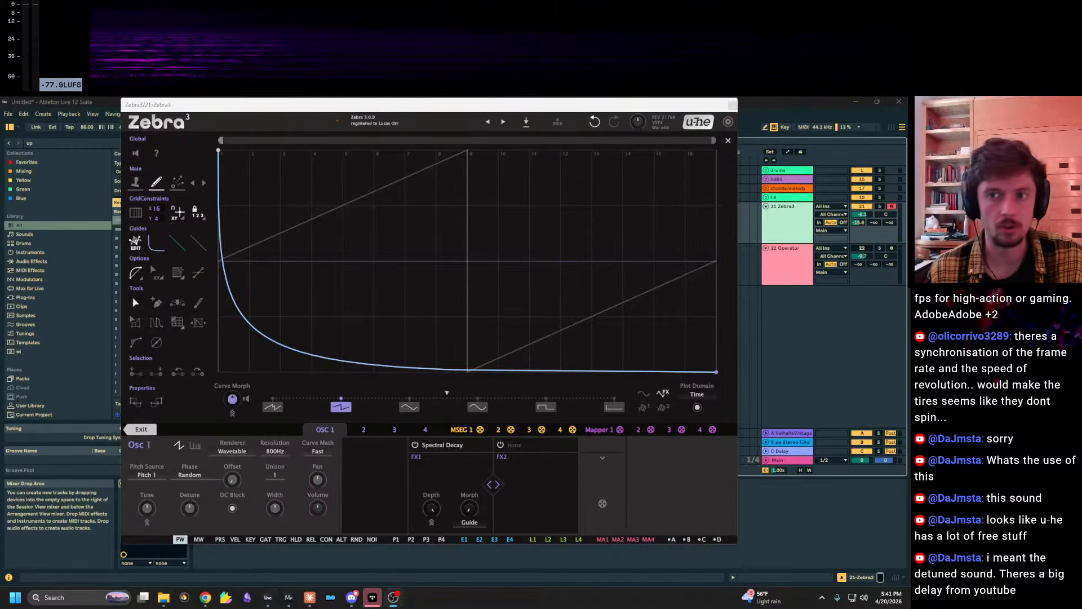
Bring the YouTube live stream into view, jump to its live edge and check its playback speed options.
left_click_drag(907, 389, 358, 204)
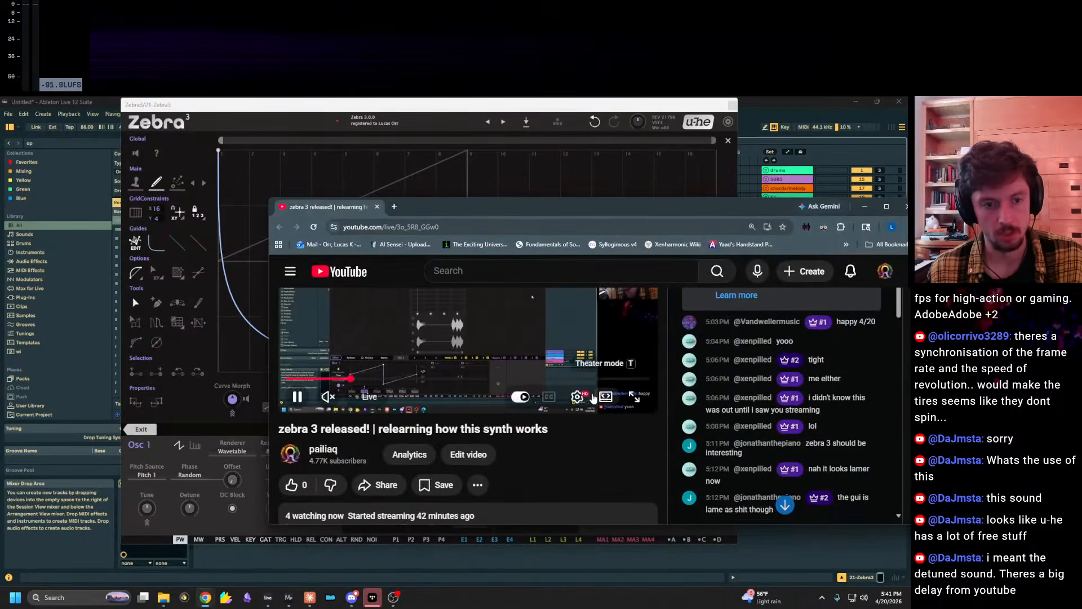
left_click(652, 379)
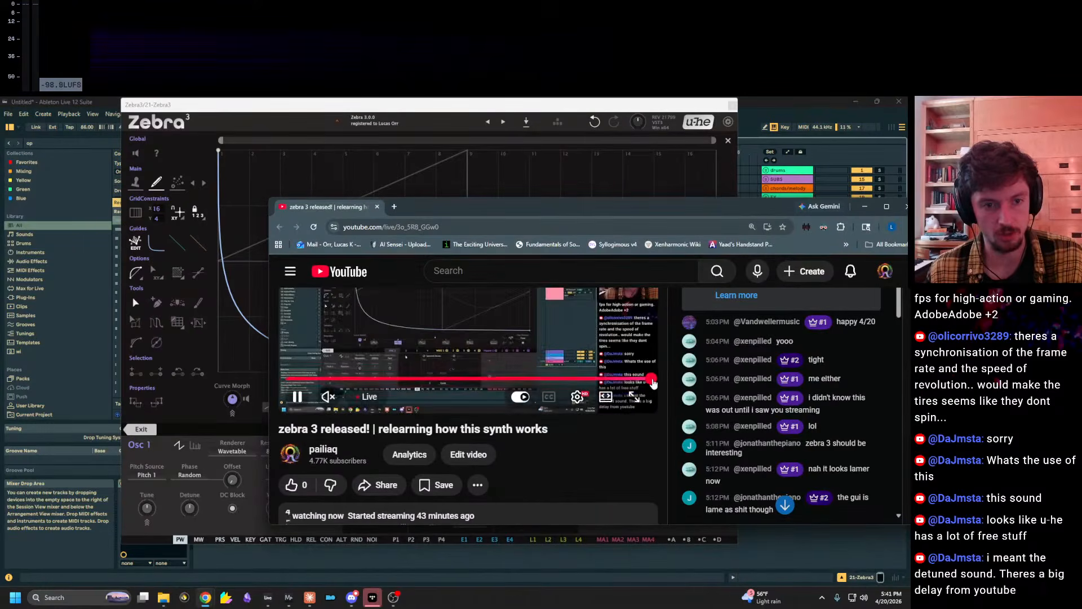
left_click(577, 396)
left_click(575, 350)
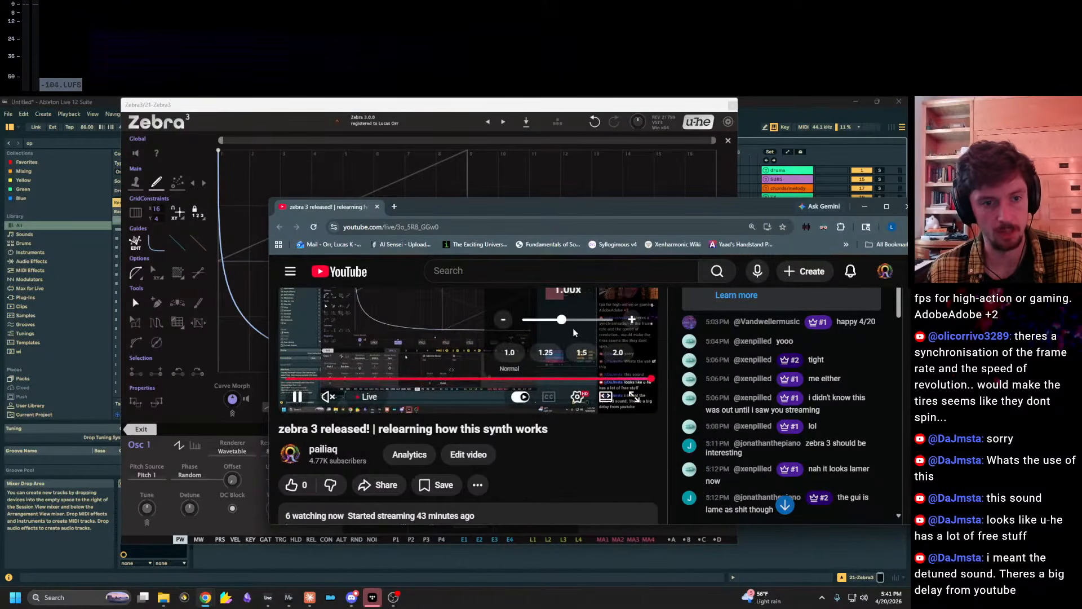
left_click(605, 467)
scroll(611, 468, "up", 2)
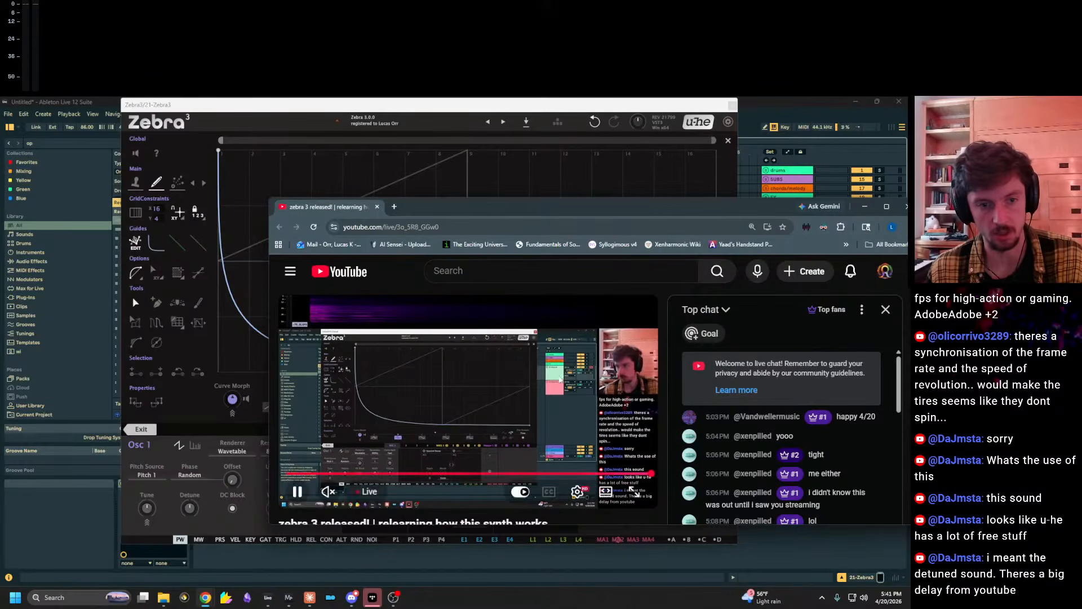
left_click_drag(475, 202, 909, 226)
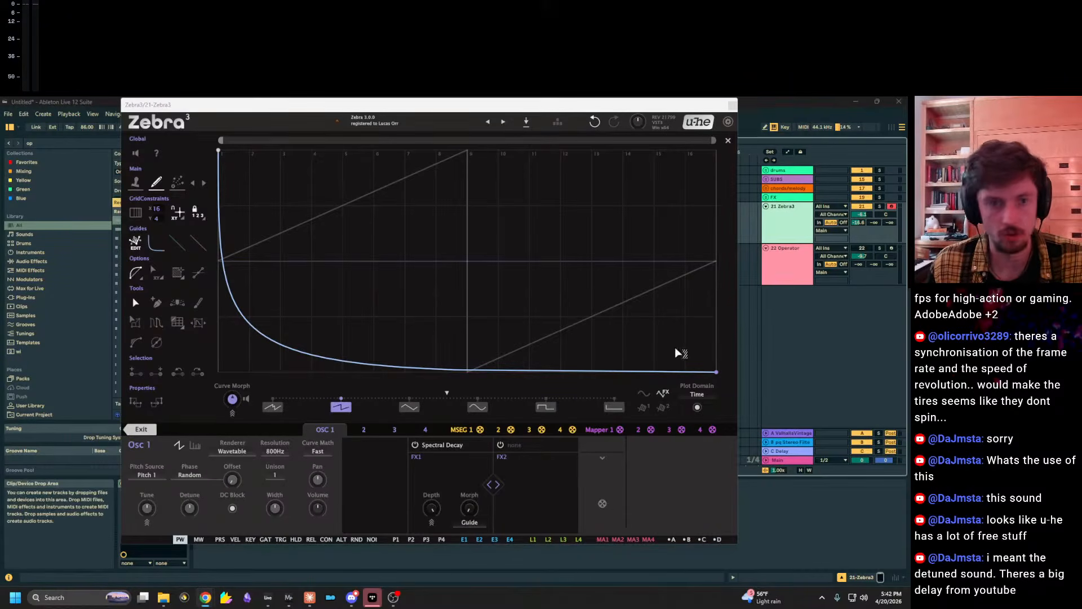
Soften the early drop of Osc 1's guide curve into a rounder descent and play notes to hear it.
left_click_drag(554, 105, 526, 117)
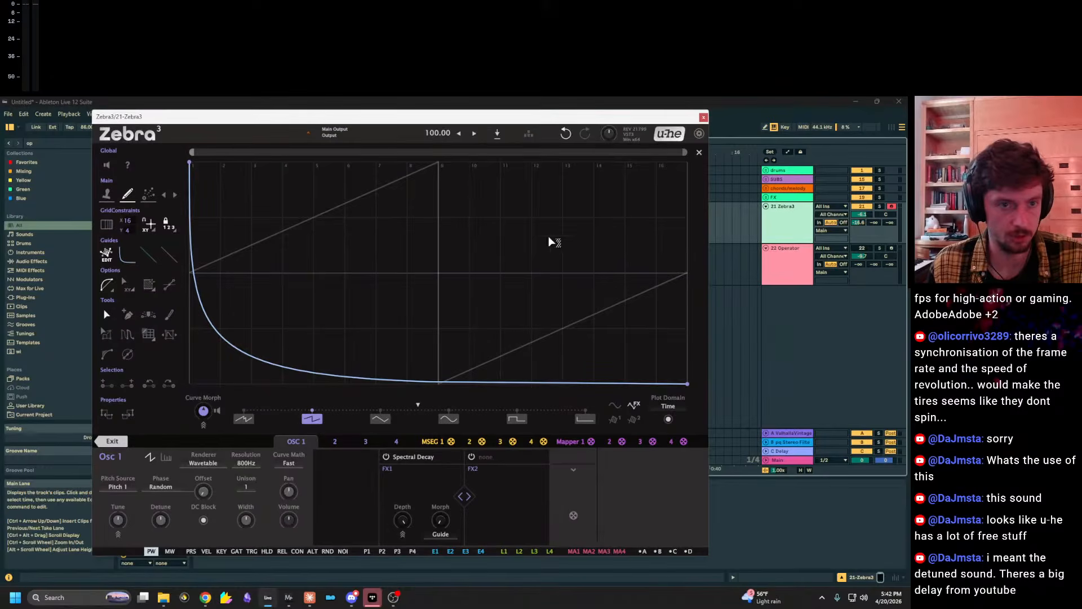
left_click_drag(339, 376, 346, 360)
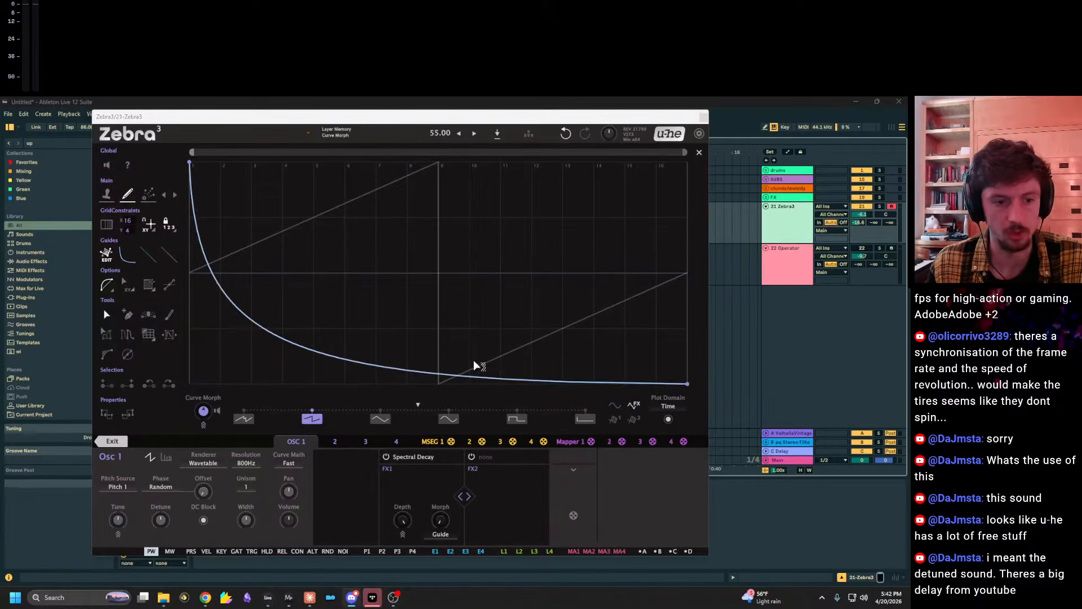
left_click(498, 330)
key("z")
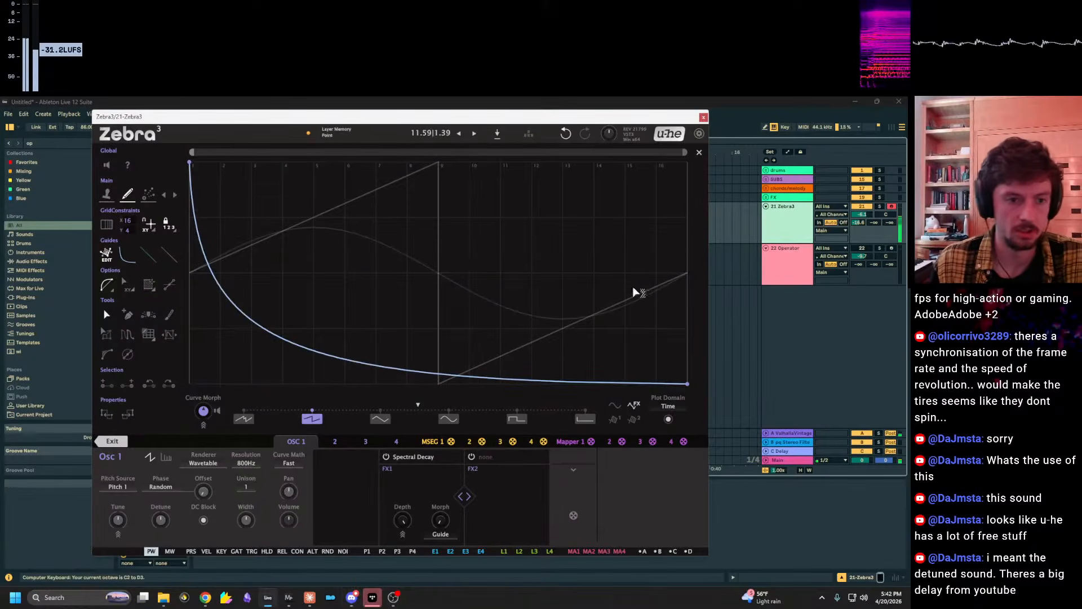
key("x")
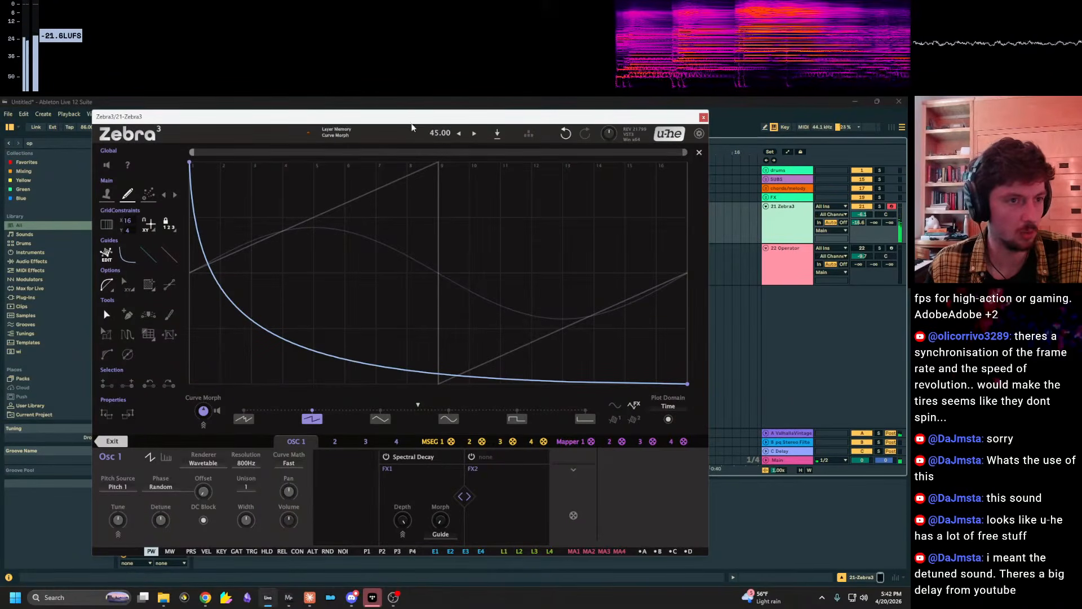
Reset the whole Zebra 3 patch to its init state.
left_click(413, 132)
right_click(378, 131)
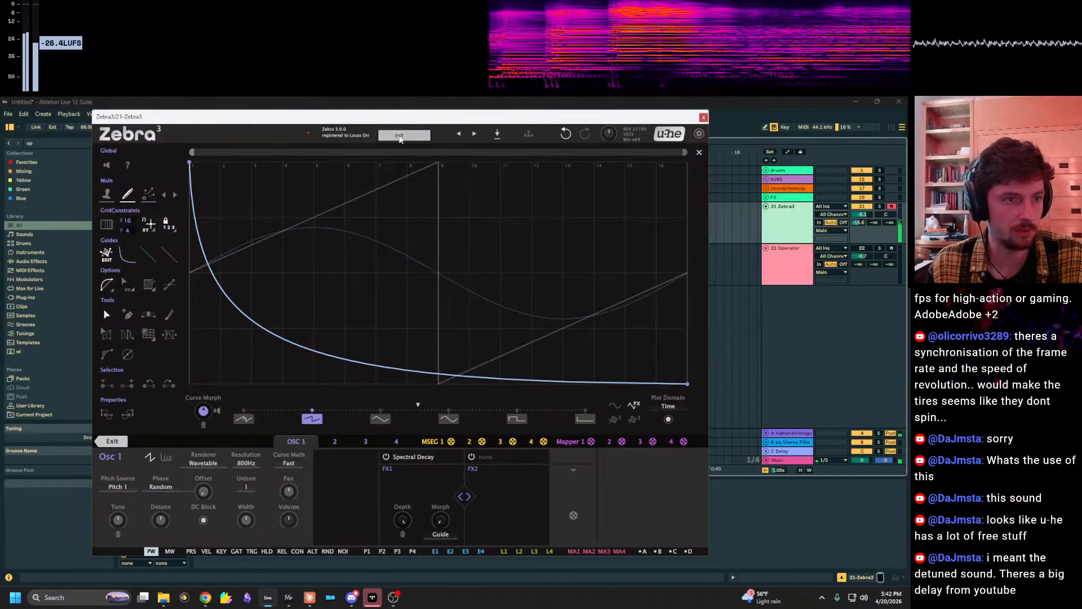
left_click(400, 136)
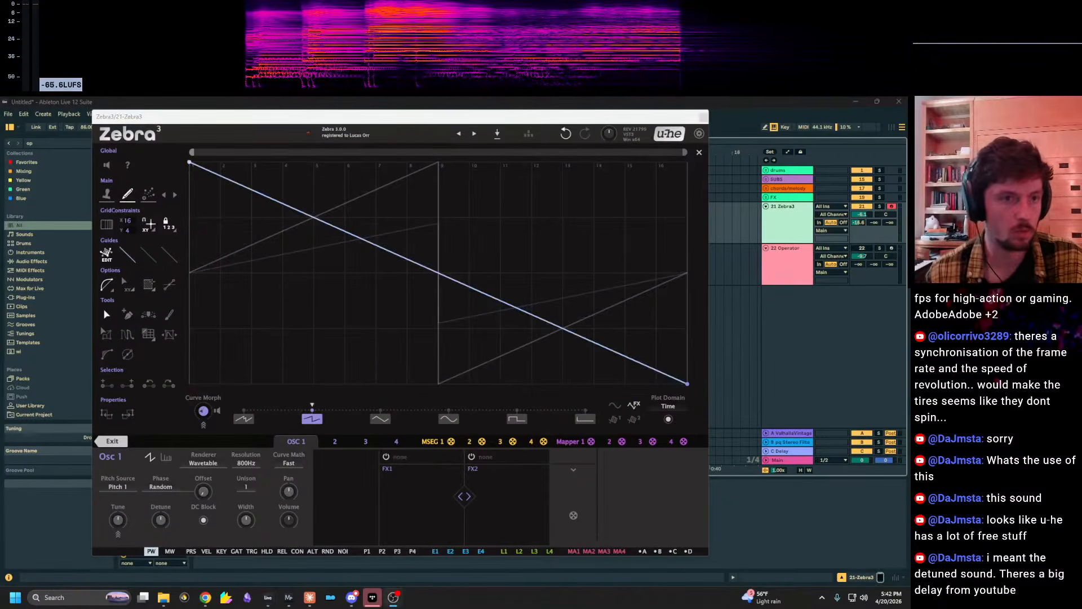
Play low notes on the Zebra3 track to audition the init sound, and reset its first send to minus infinity.
left_click(780, 235)
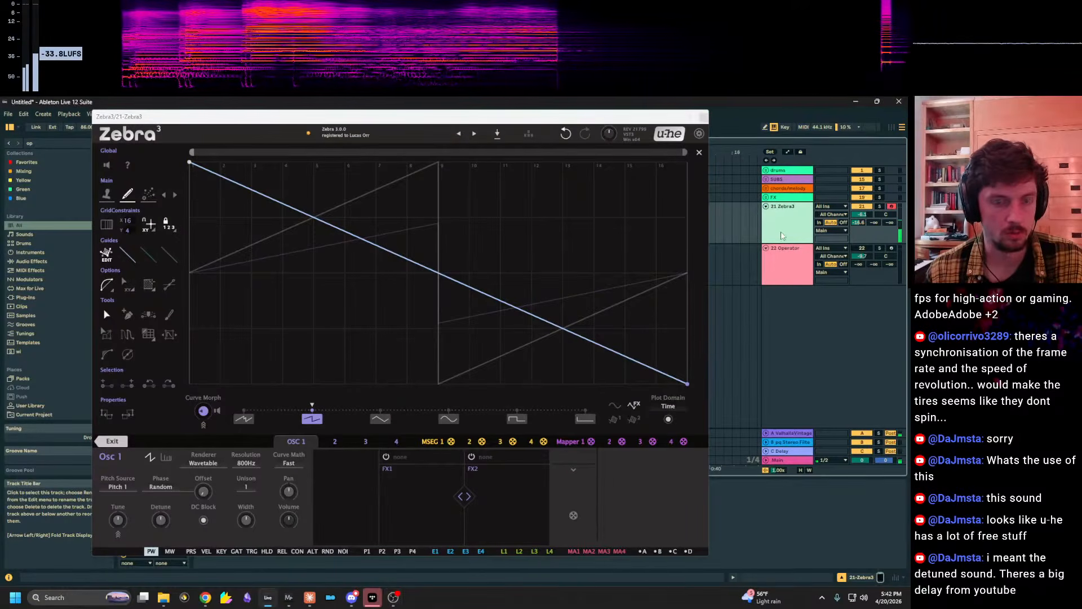
key("z")
key("a")
key("x")
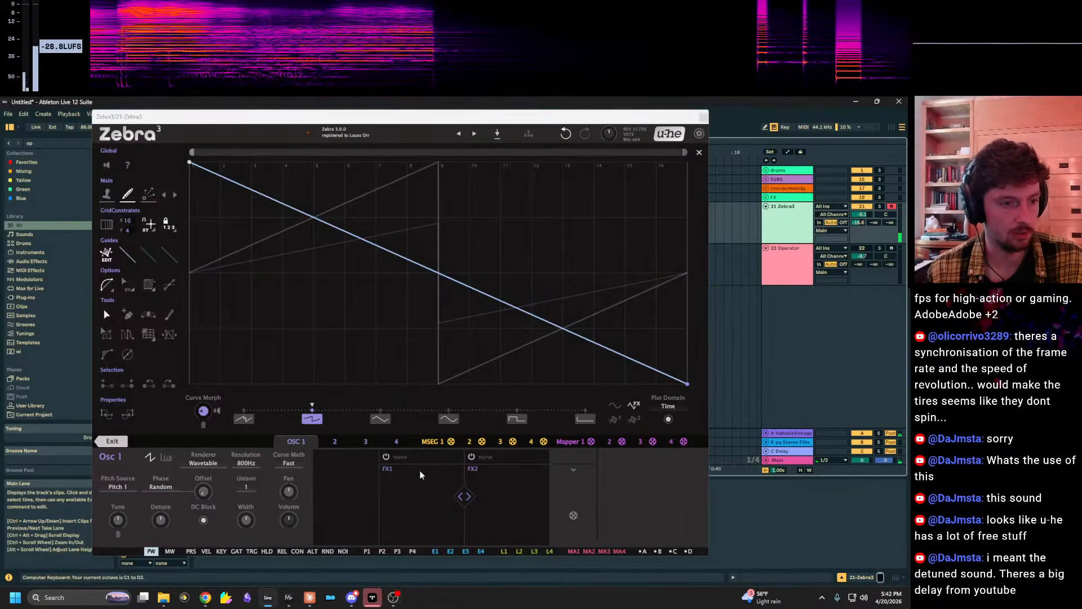
double_click(858, 222)
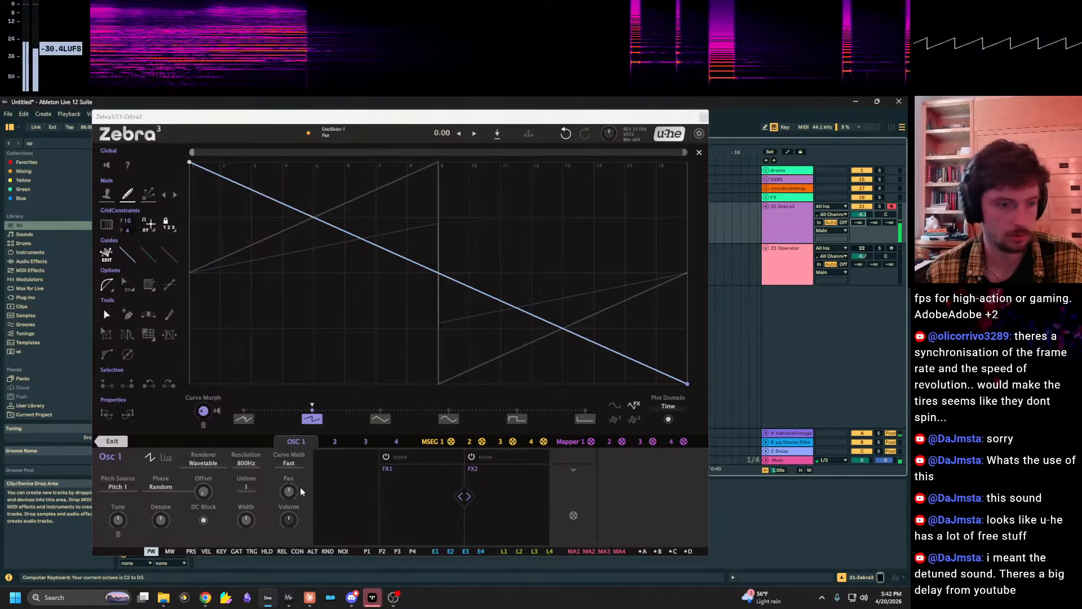
Load Spectral Decay into Osc 1's FX1 slot and play notes to hear its effect.
left_click(387, 457)
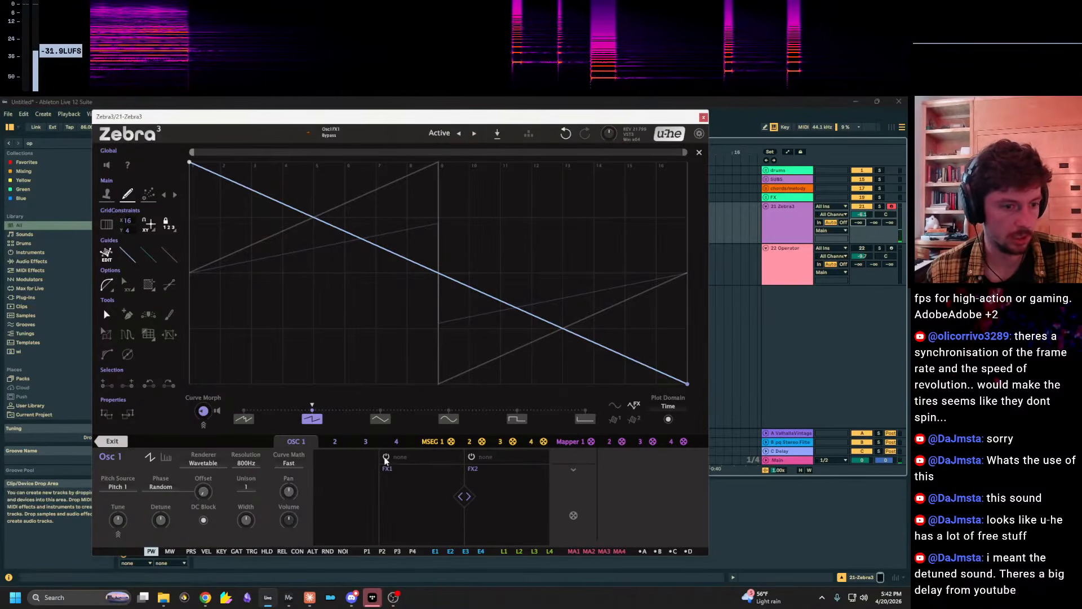
left_click(401, 457)
left_click(432, 429)
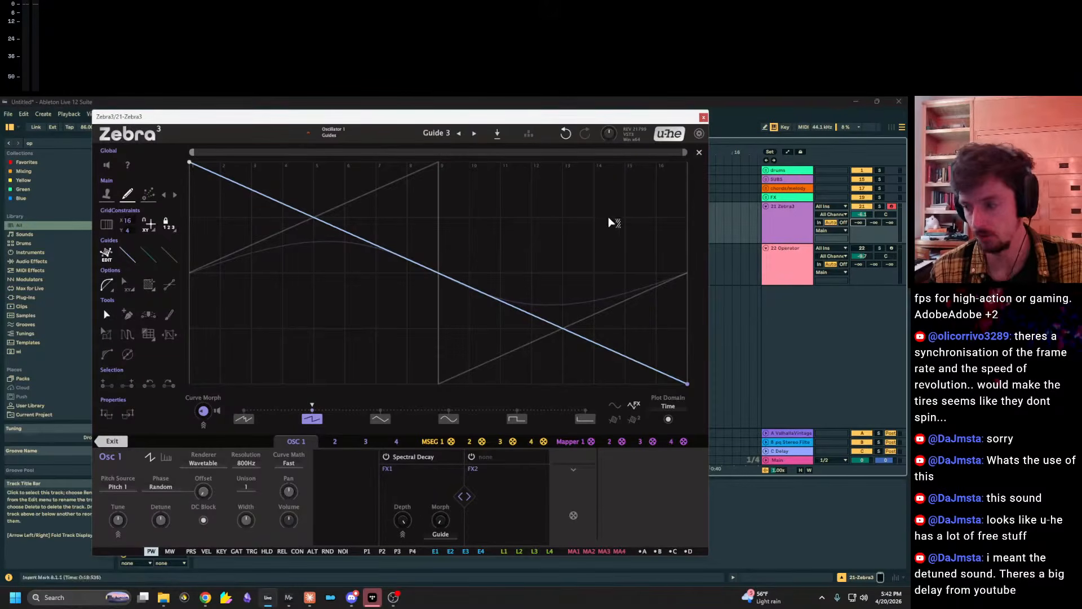
key("x")
key("a")
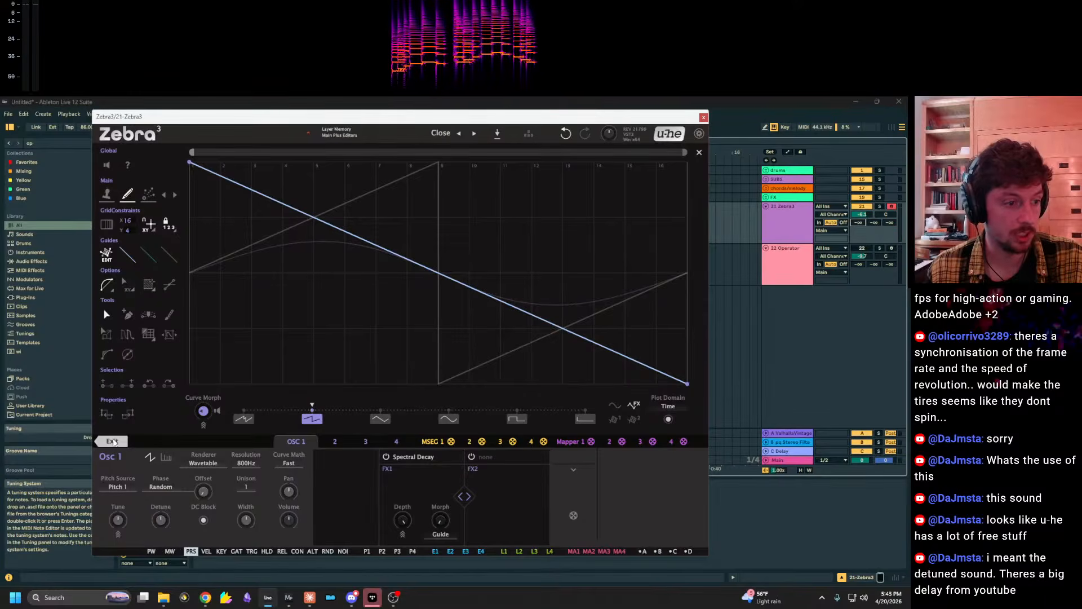
Leave the full curve editor for the Synthesis view and set Env 1's release to 2.16 s.
left_click(112, 440)
left_click(112, 441)
left_click(112, 442)
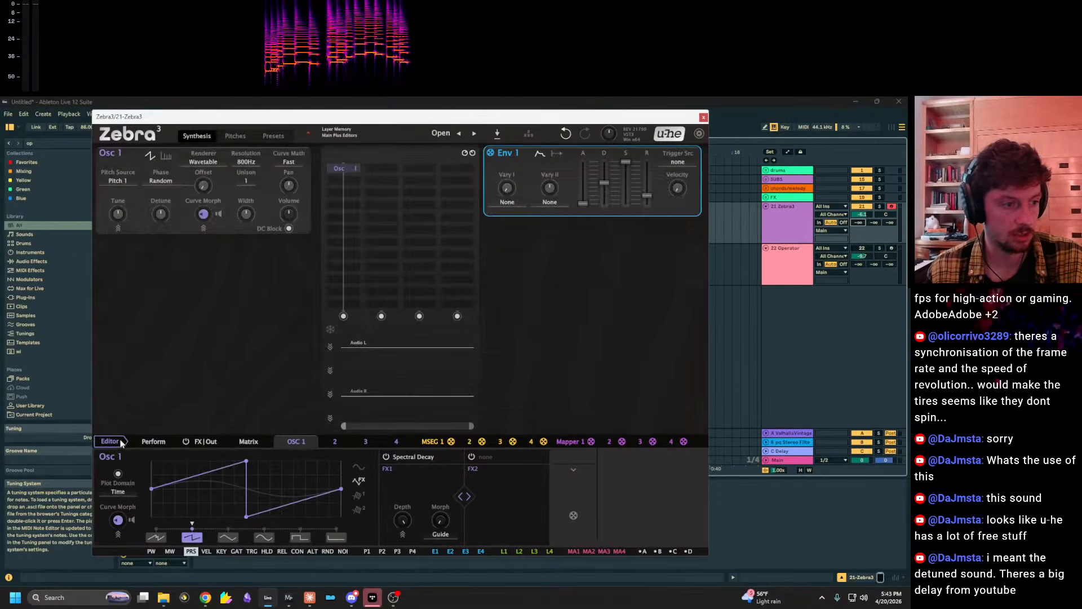
left_click(112, 442)
left_click(108, 444)
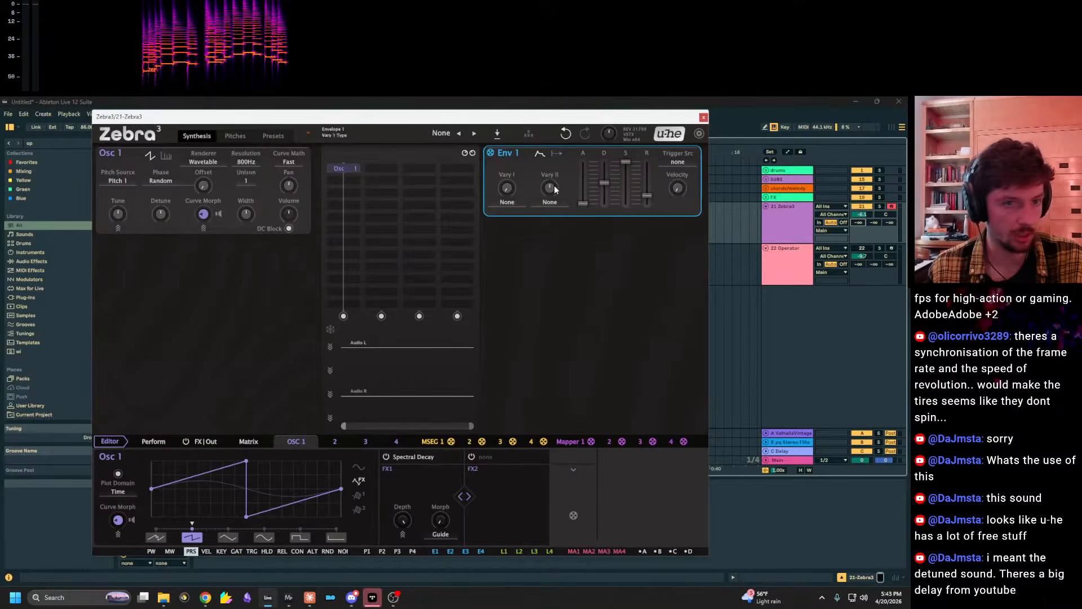
left_click(109, 442)
left_click(110, 443)
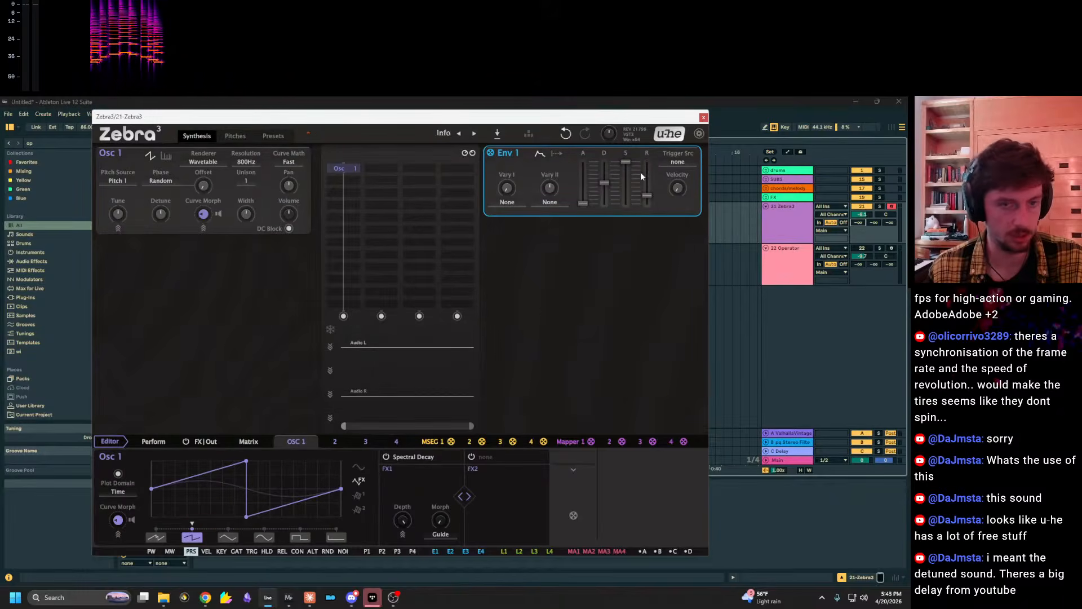
left_click_drag(647, 196, 647, 179)
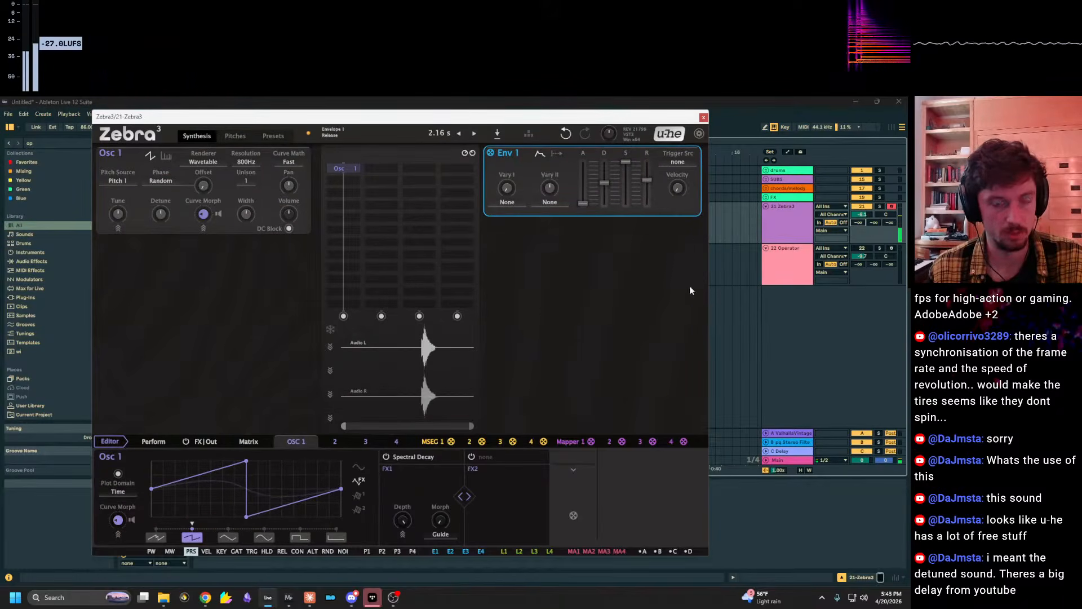
Enlarge the Zebra3 track, raise its ValhallaVintageVerb send to -10.0 dB and play notes at different octaves.
mouse_move(845, 243)
left_mouse_down()
mouse_move(846, 212)
mouse_move(845, 259)
left_mouse_up()
left_click_drag(857, 222, 857, 197)
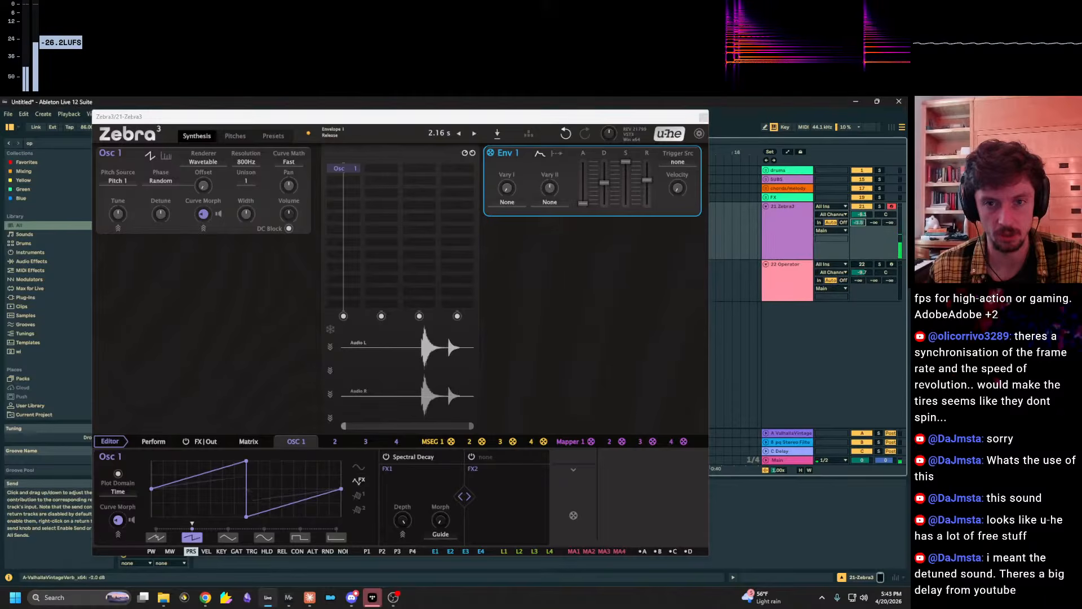
left_click(790, 241)
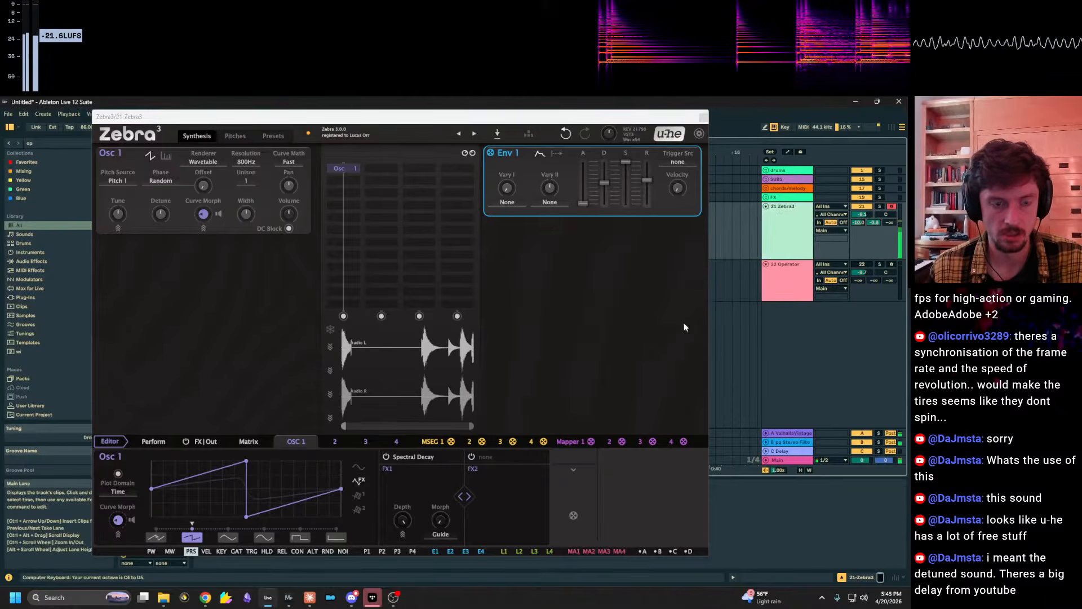
key("x")
key("z")
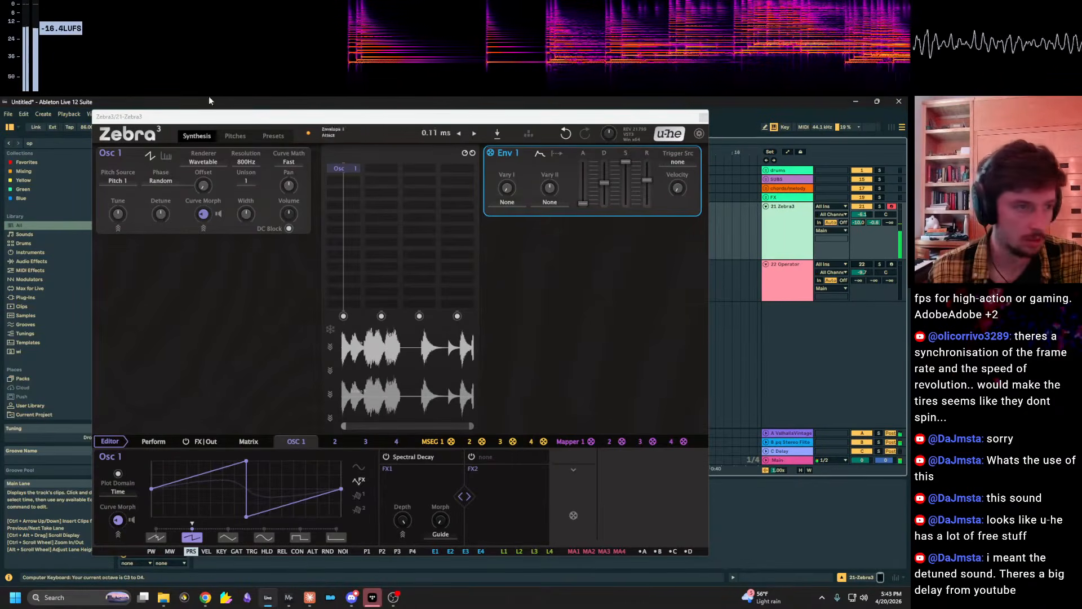
Add FMO 2 to the grid below Osc 1 and try raising its Input amount.
left_click(343, 205)
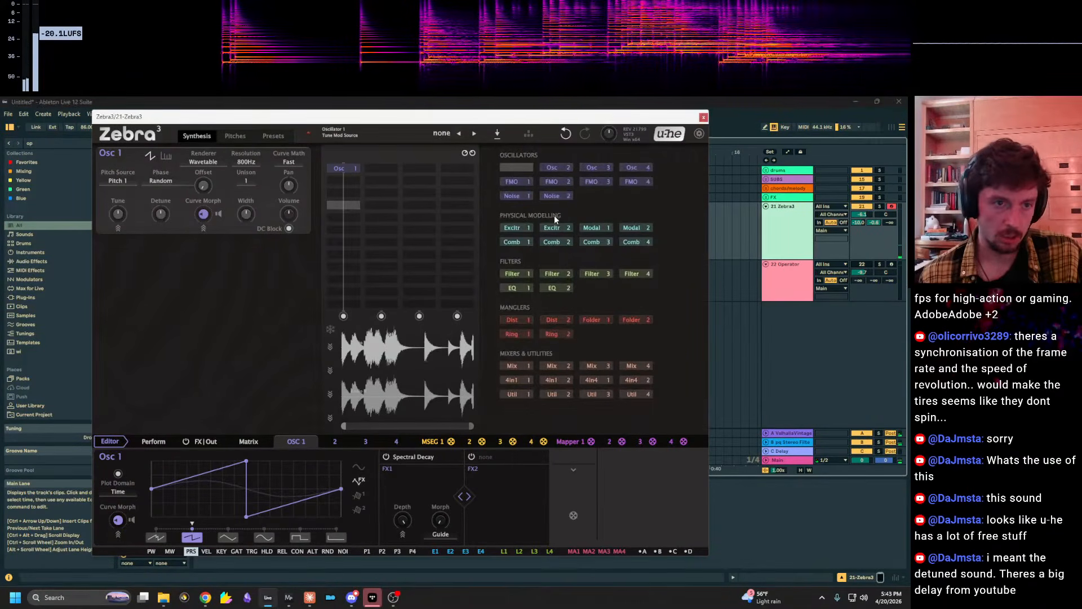
left_click(554, 182)
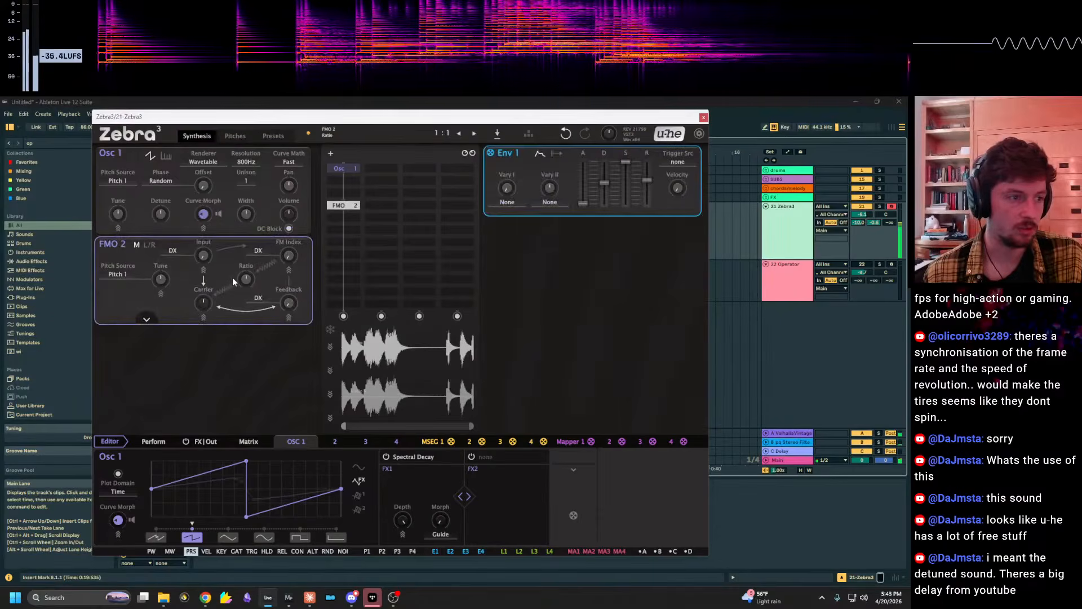
mouse_move(203, 255)
left_mouse_down()
mouse_move(203, 267)
mouse_move(203, 236)
left_mouse_up()
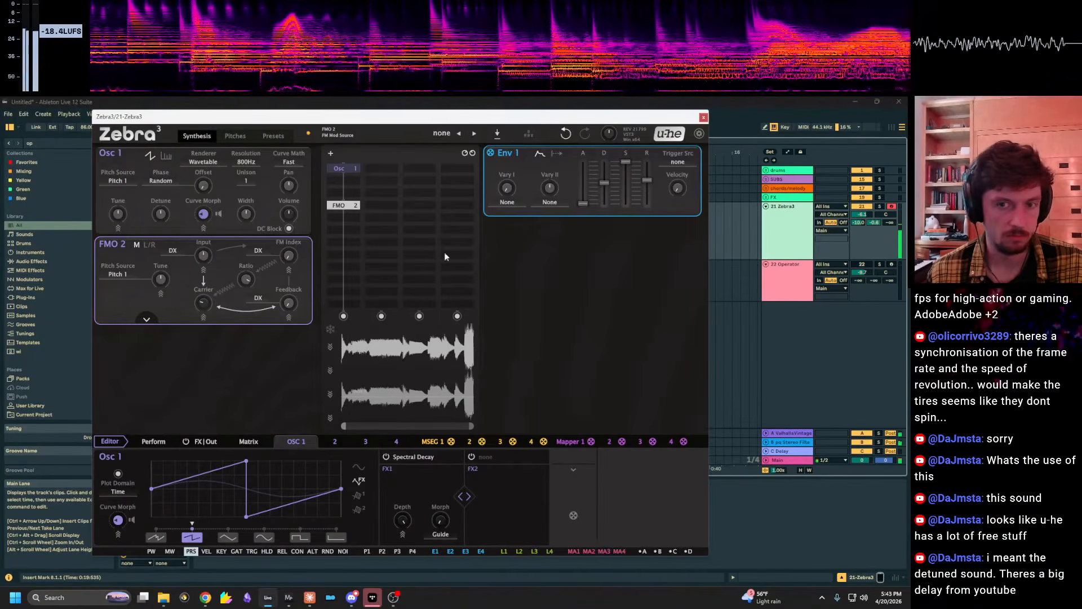
left_click(343, 225)
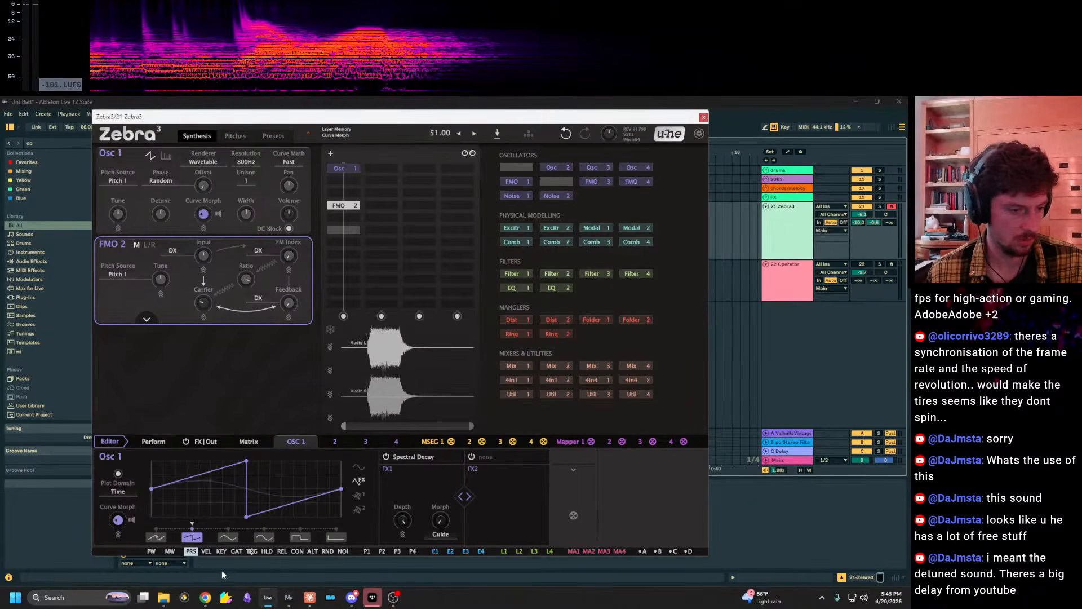
left_click(167, 602)
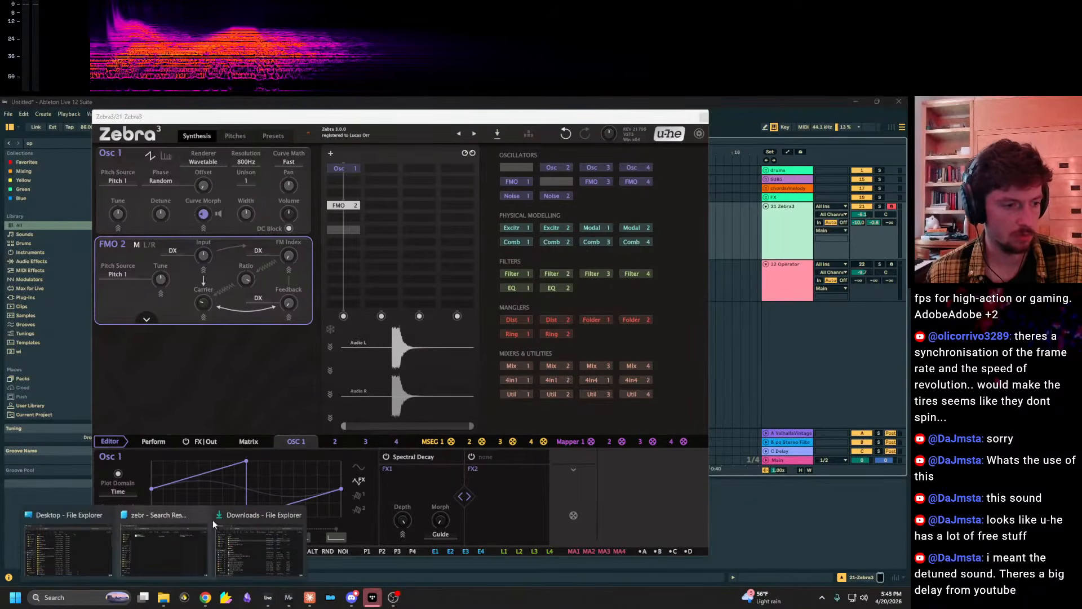
mouse_move(205, 596)
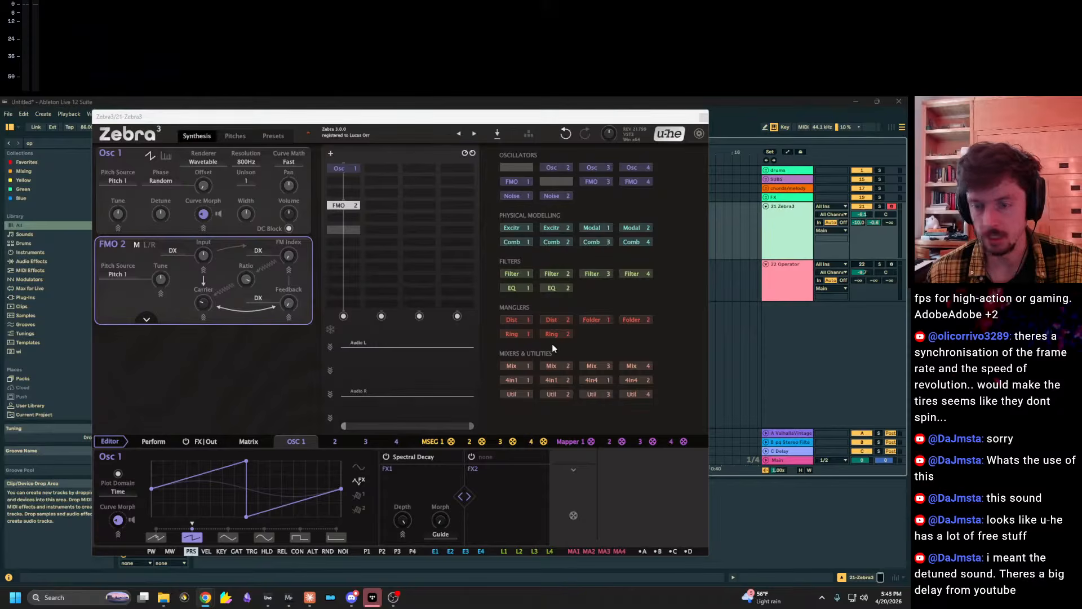
Assign pressure (PRS) as a modulation source for FMO 2's Input and play notes to test it.
left_click(663, 387)
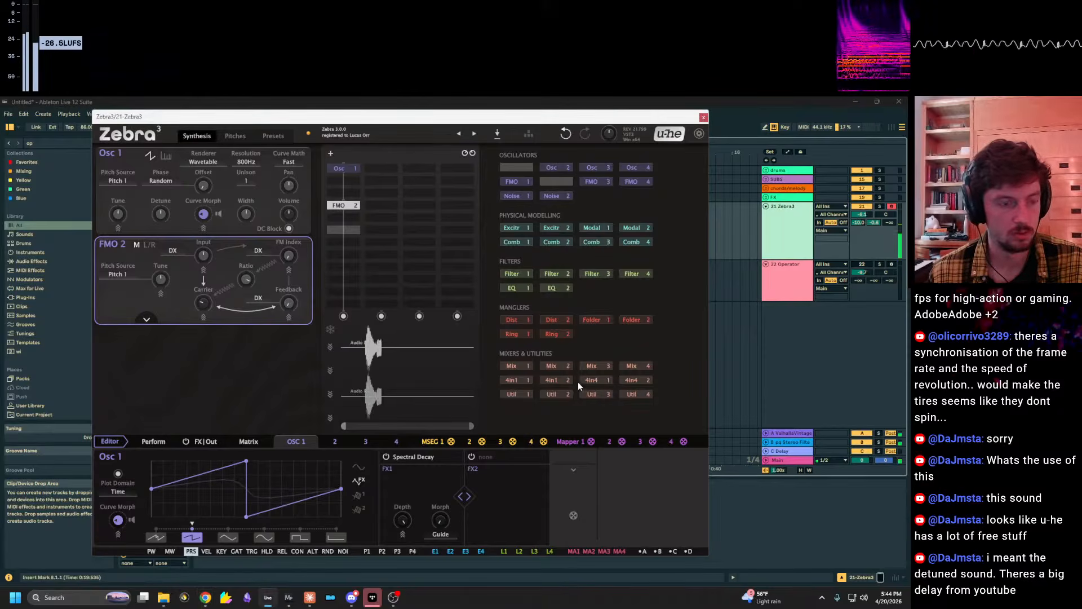
left_click_drag(190, 552, 204, 257)
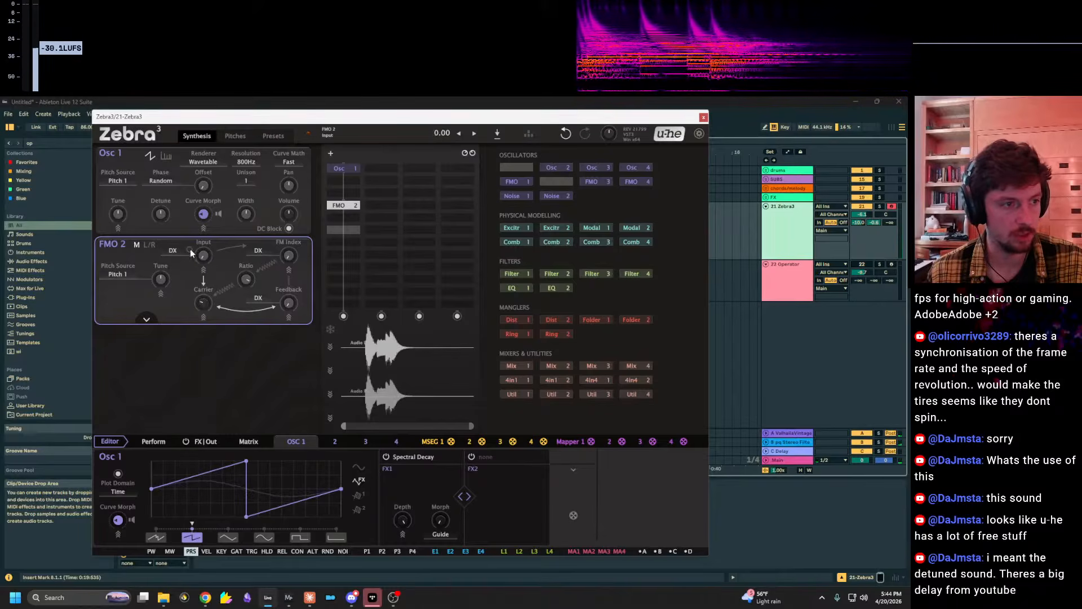
key("x")
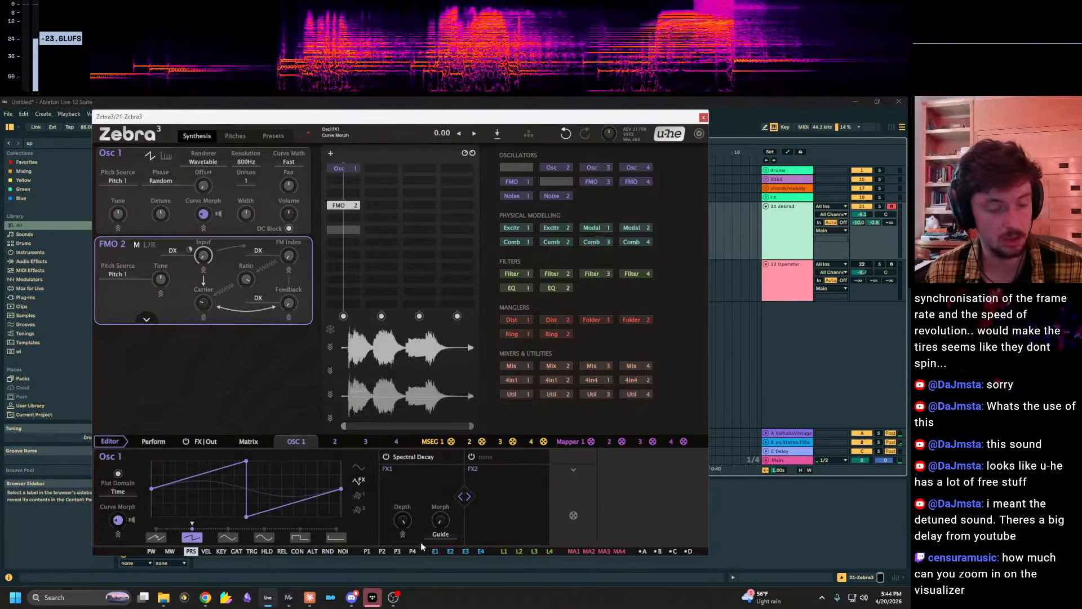
Switch to the audio visualizer and extend its window downward to cover most of the synth.
left_click(393, 597)
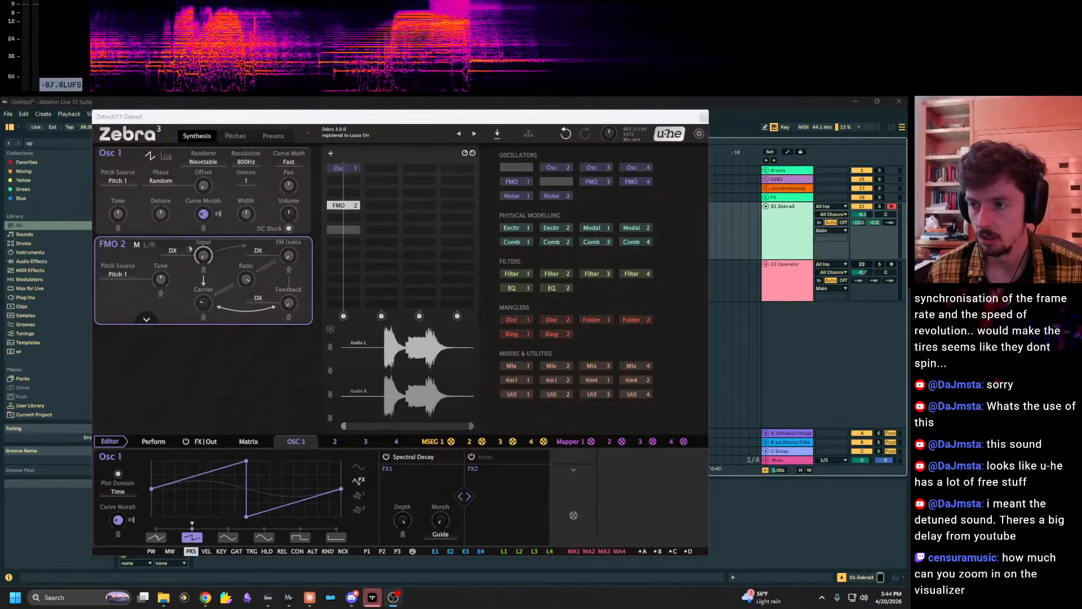
left_click(289, 598)
left_click_drag(434, 90, 418, 394)
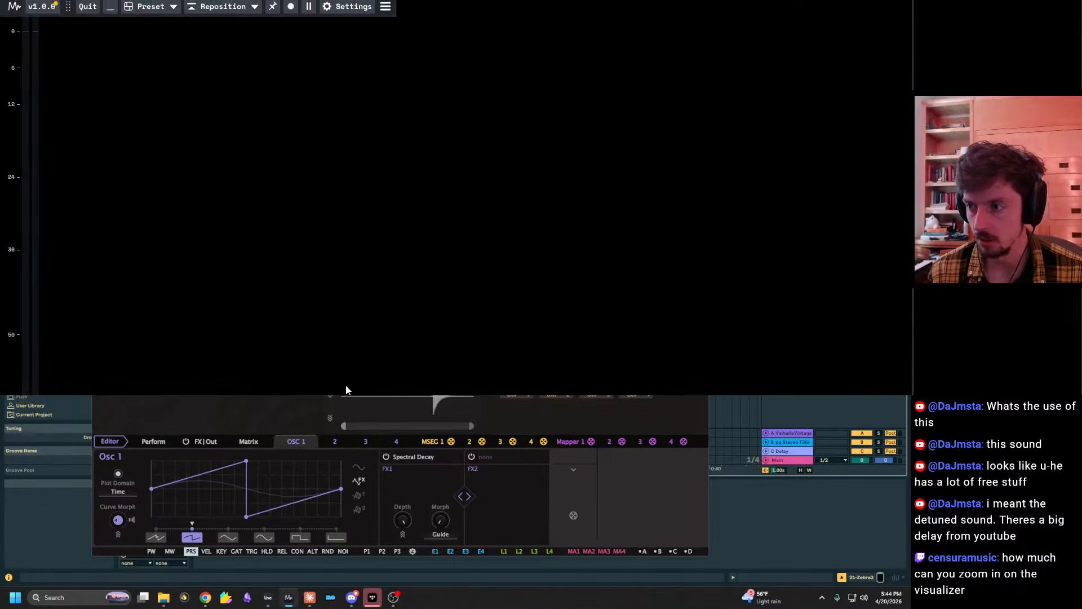
Play notes at the C3 to D4 octave with the visualizer enlarged, and shrink the visualizer back to a narrow strip above the synth.
left_click(796, 398)
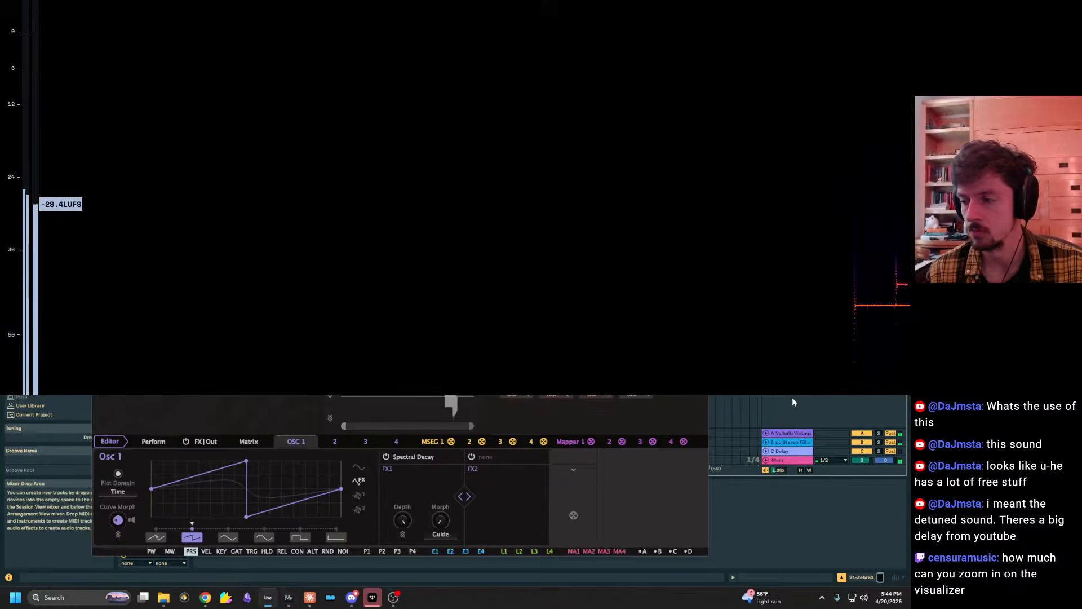
key("x")
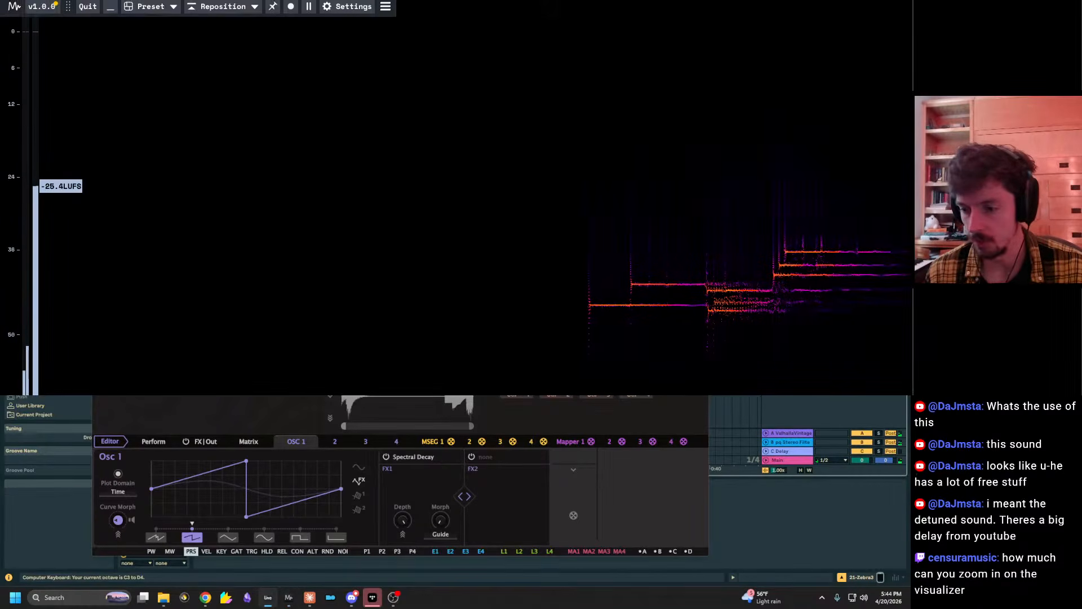
left_click_drag(487, 396, 486, 97)
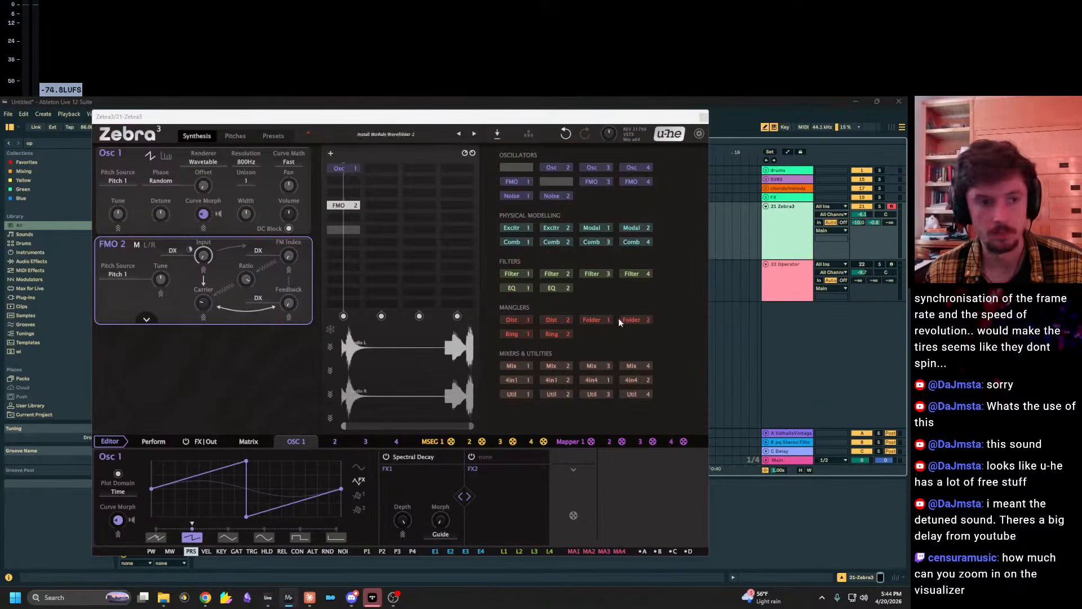
Select the Operator track, show its device in the detail view and make the Ableton Live window full screen.
left_click(772, 363)
left_click(783, 274)
key("shift+Tab")
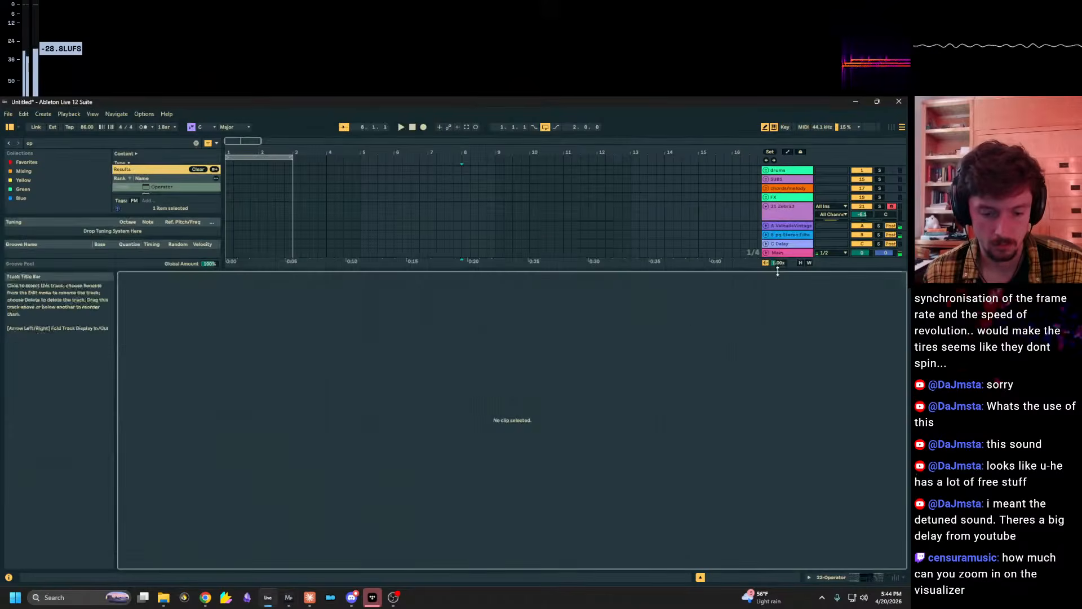
key("F12")
key("F11")
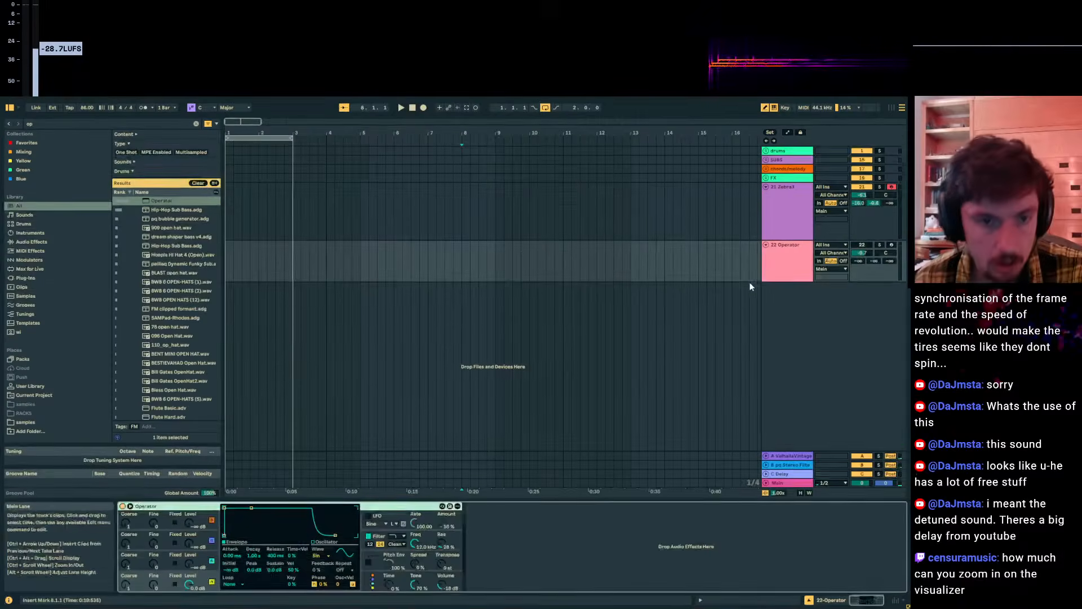
Switch between the Operator and Zebra3 tracks, play the synth to test its sound, and finish with the Zebra3 track selected.
left_click(599, 276)
left_click(438, 274)
left_click(728, 235)
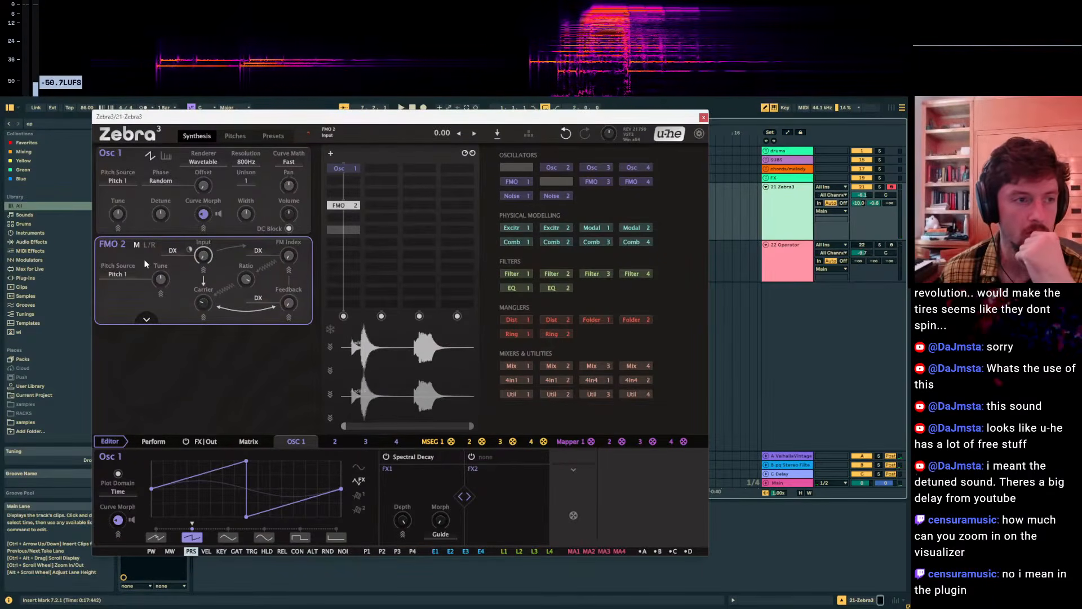
left_click(800, 262)
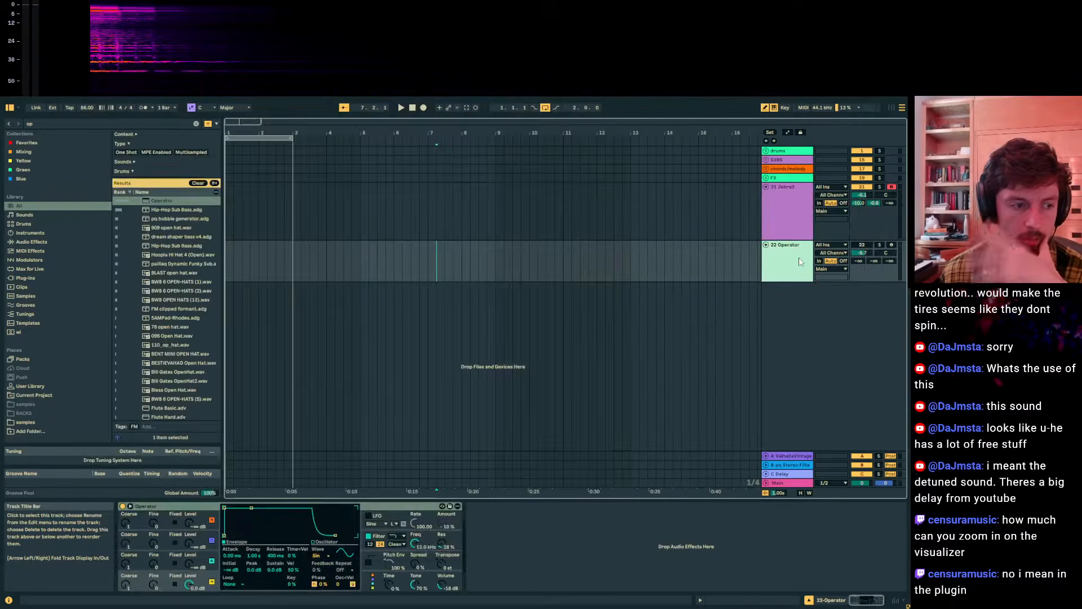
left_click(795, 218)
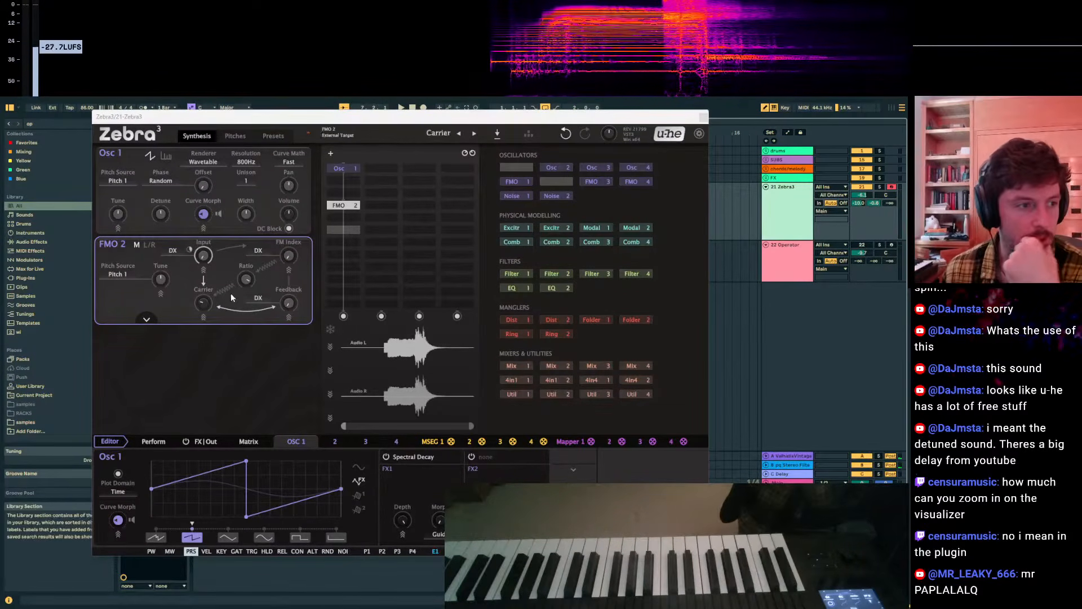
Reduce the pressure modulation depth on FMO 2's Input, lower its Ratio and play notes to hear the result.
left_click_drag(194, 251, 194, 263)
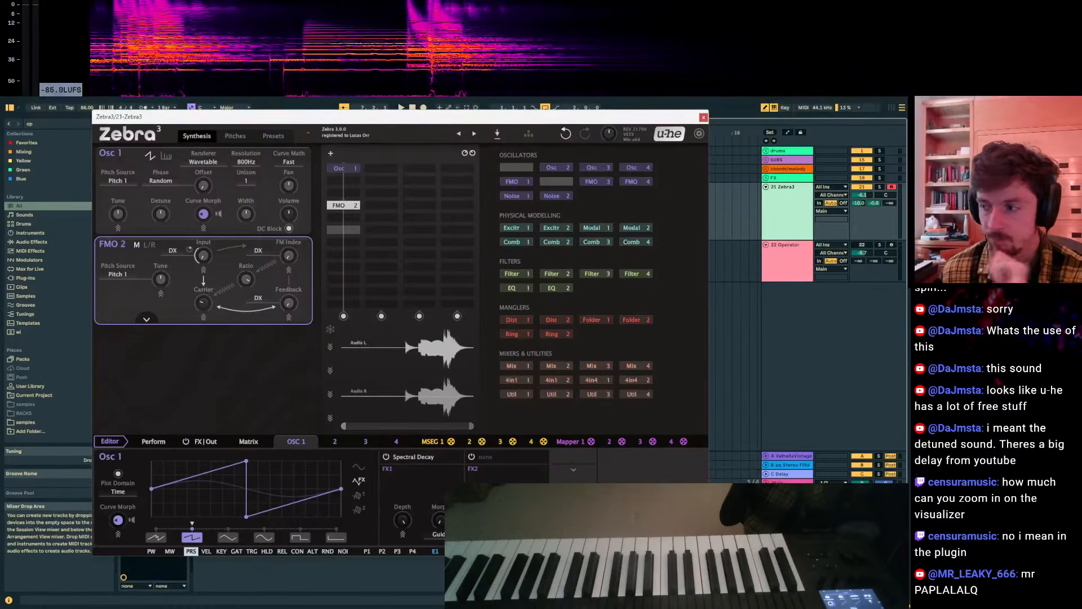
left_click(782, 393)
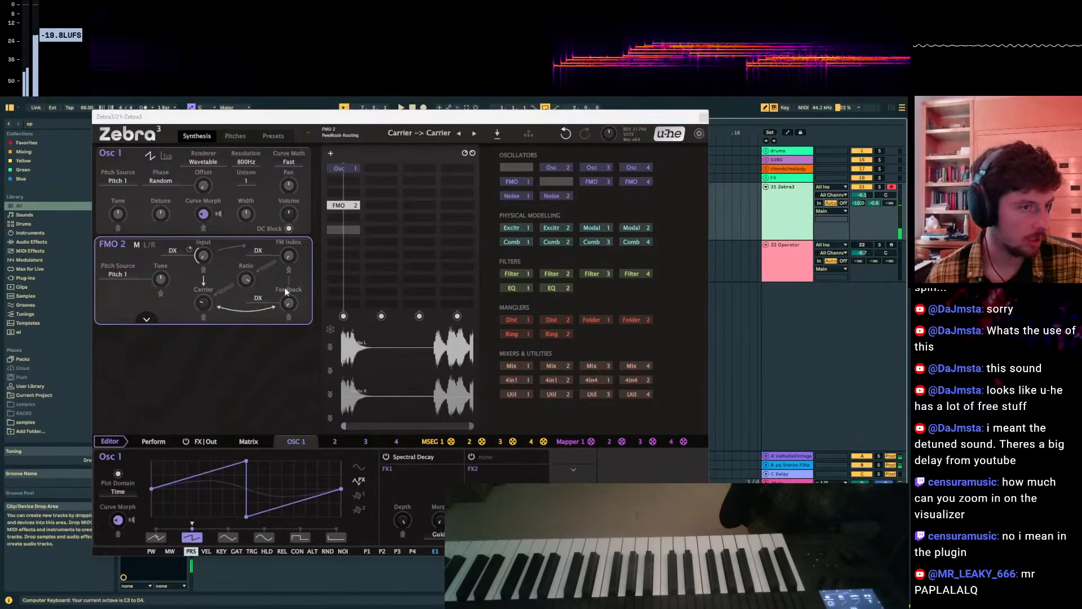
left_click_drag(246, 279, 246, 316)
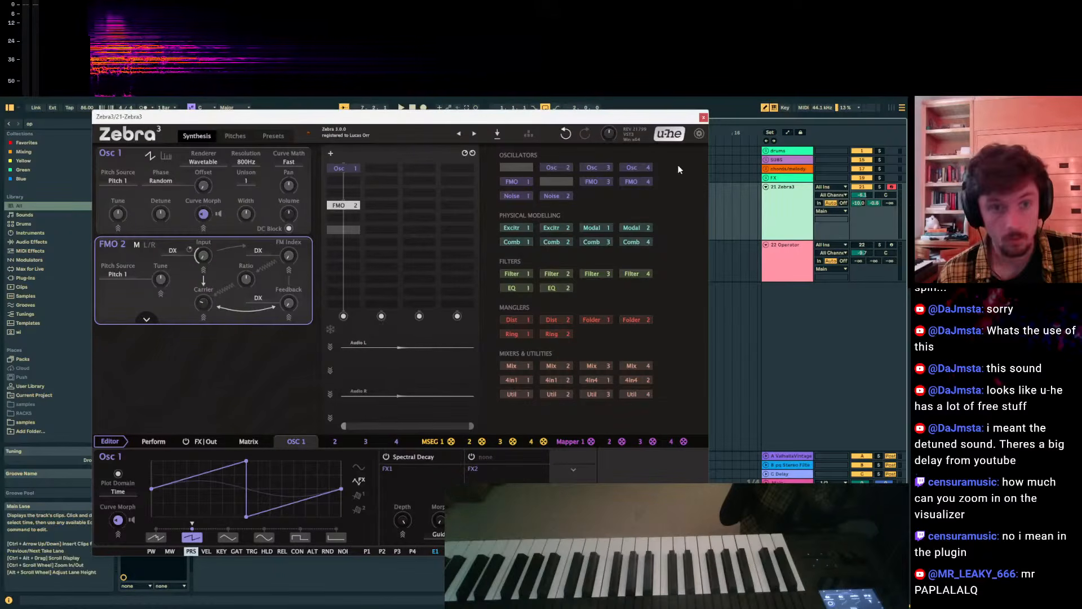
Open the Zebra 3 user guide and read its MPE section, including the paragraph about CC#74.
left_click(664, 137)
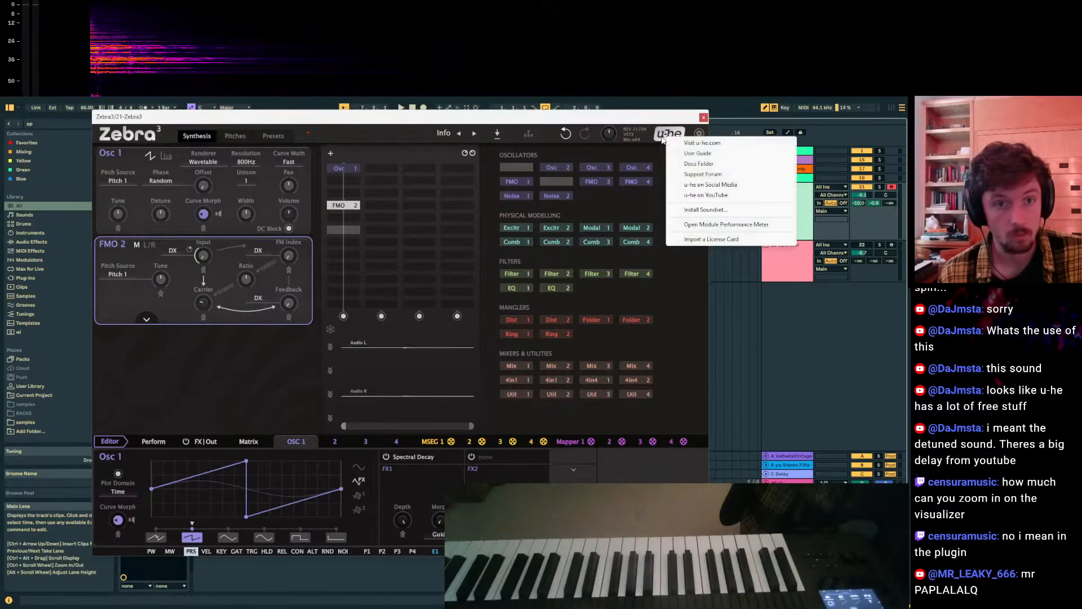
left_click(699, 153)
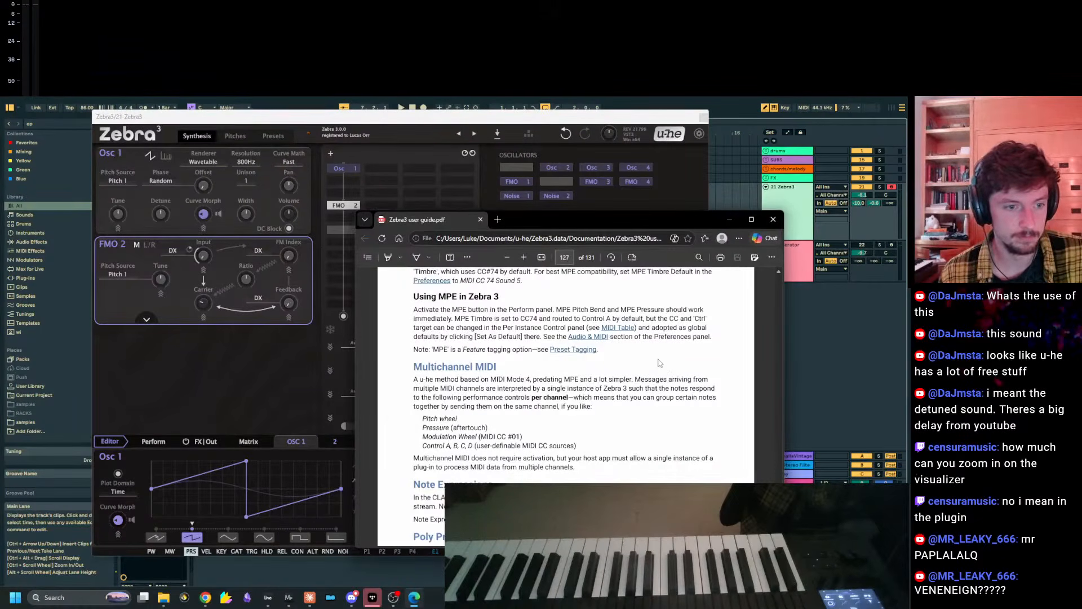
scroll(659, 363, "up", 3)
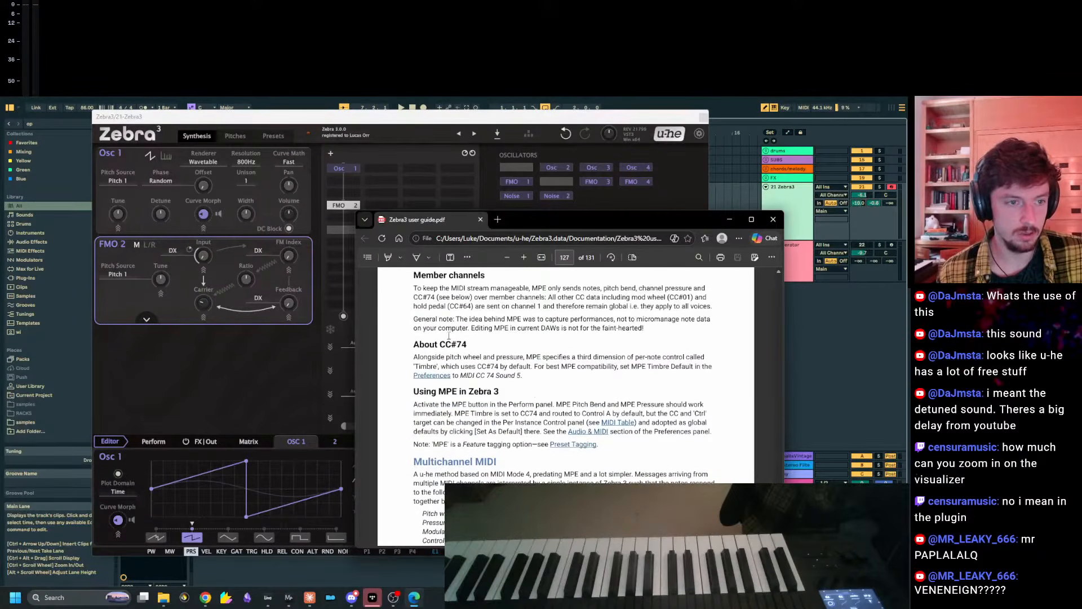
scroll(449, 336, "up", 2)
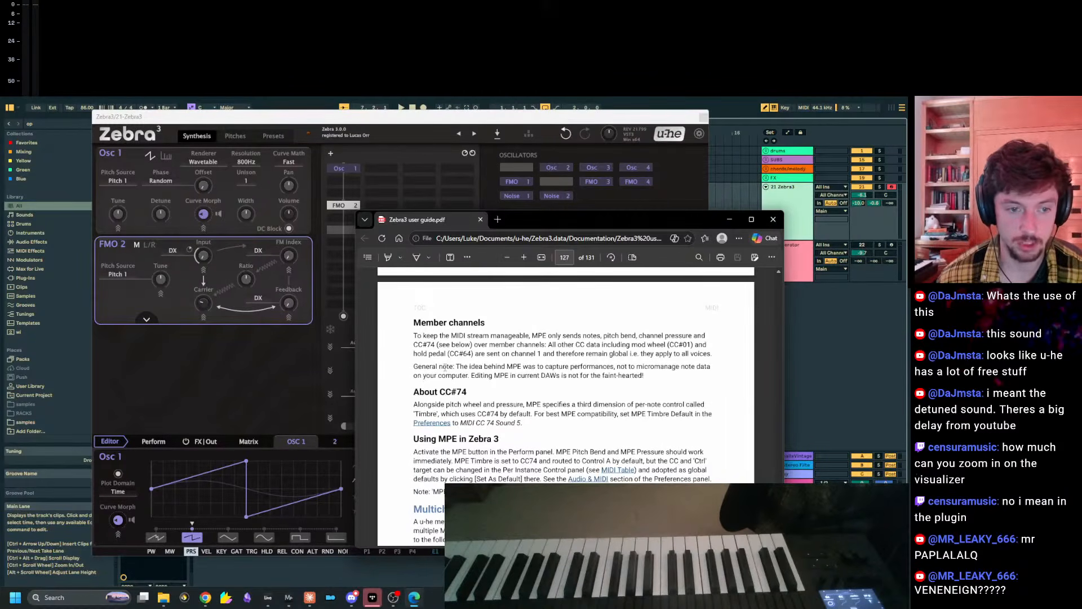
double_click(479, 415)
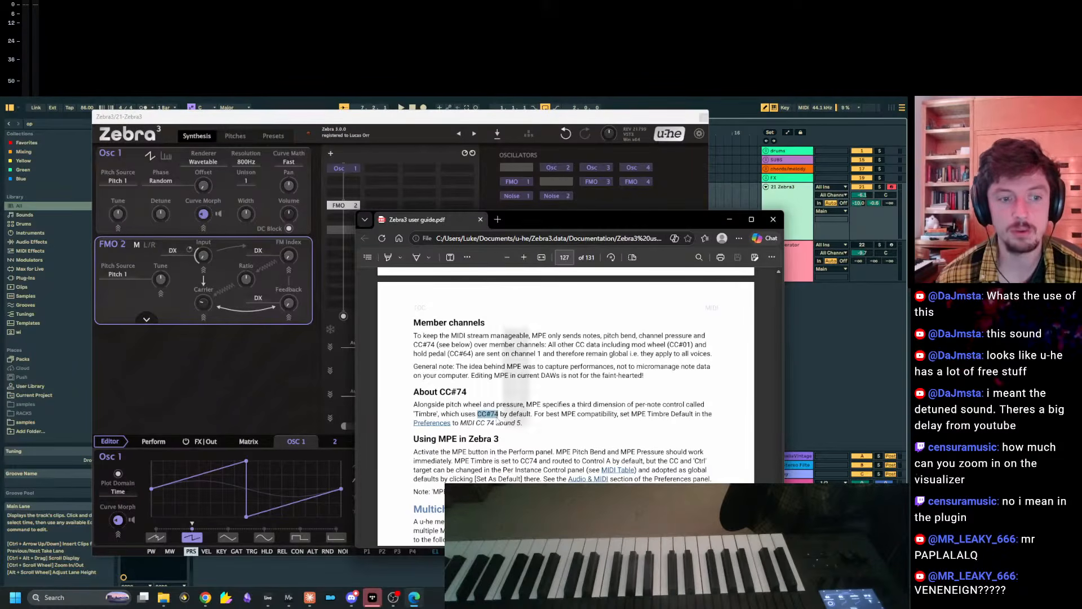
left_click(601, 418)
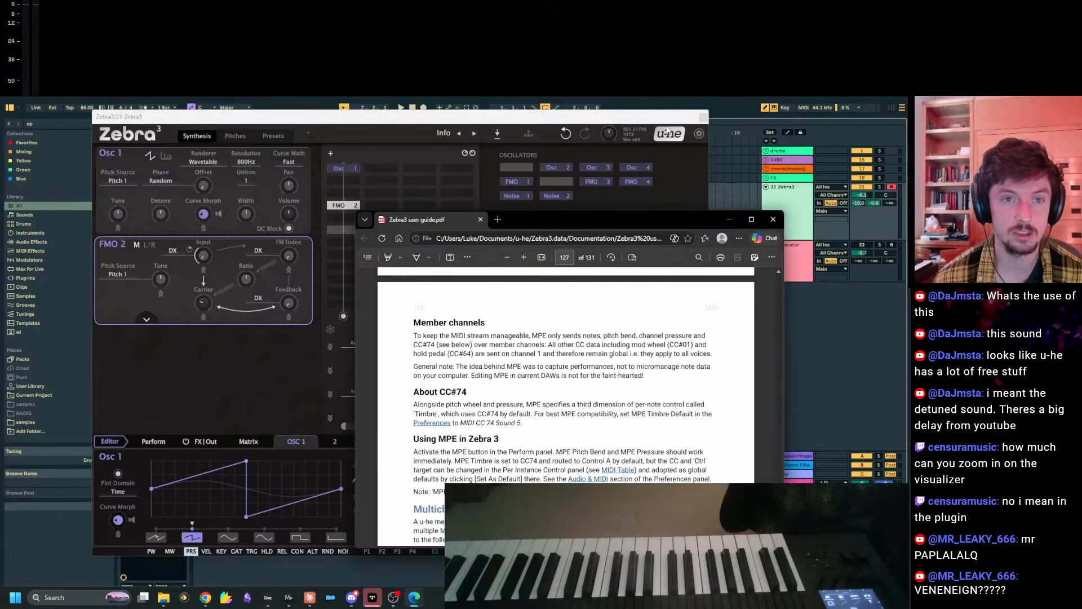
Check the MPE Timbre defaults and the target options in the synth's Audio & MIDI preferences, and close the preferences.
left_click(699, 134)
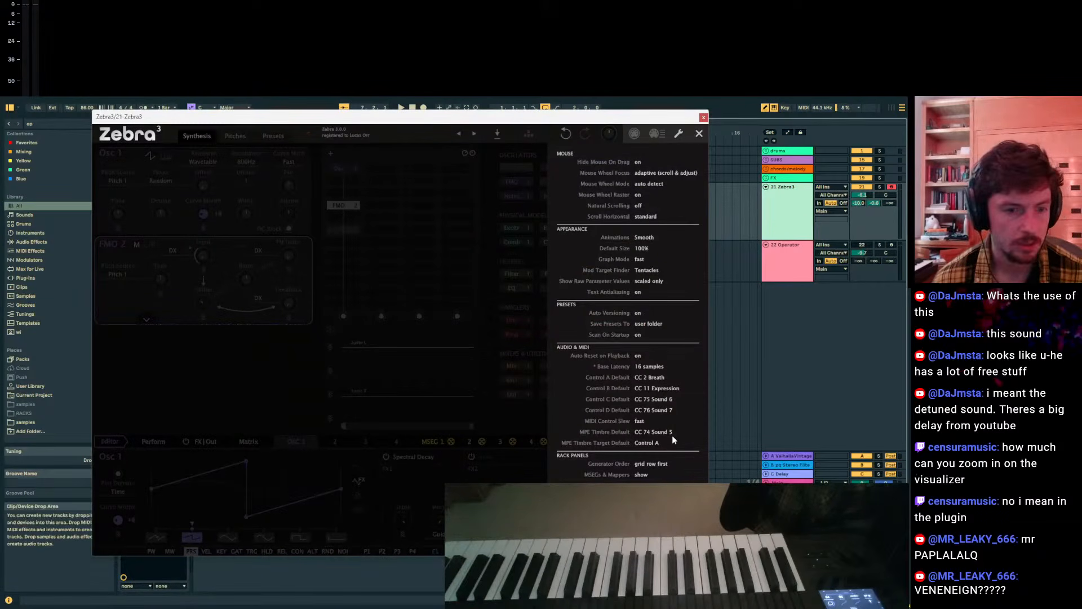
left_click(650, 446)
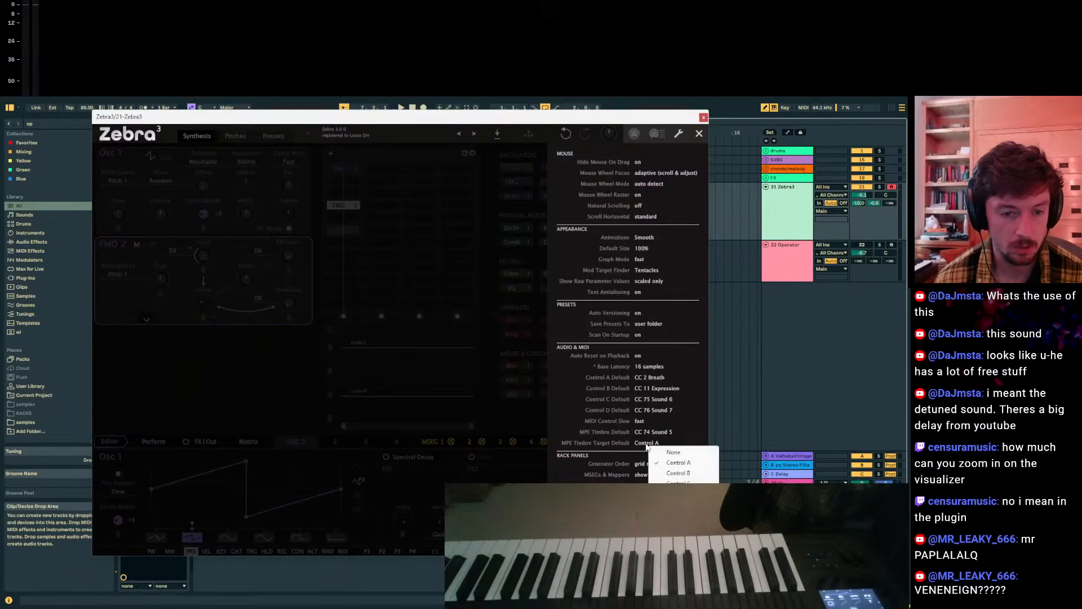
left_click(587, 431)
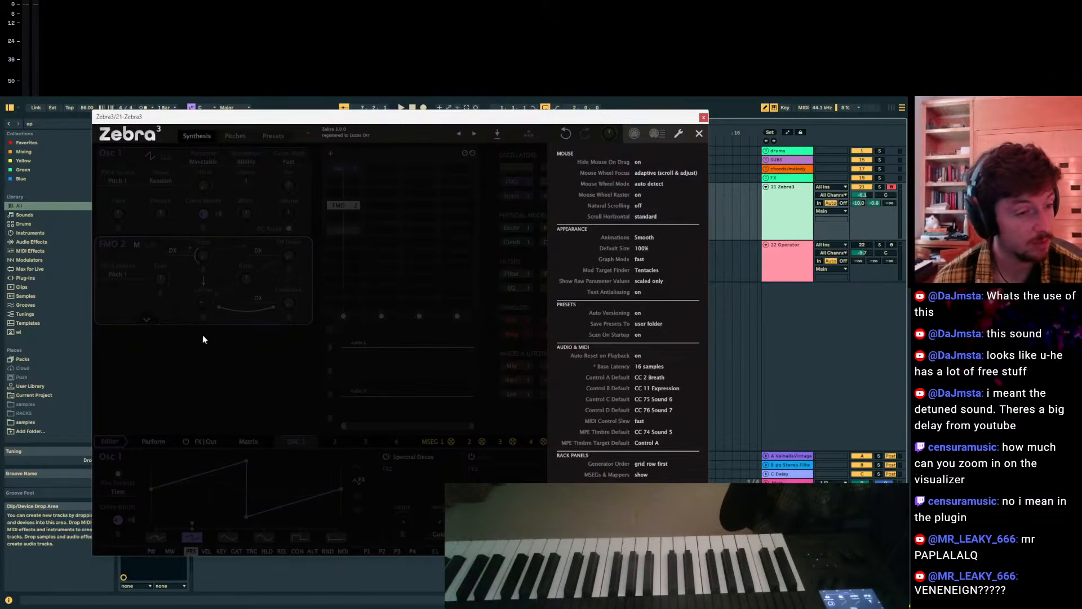
right_click(249, 374)
left_click(225, 369)
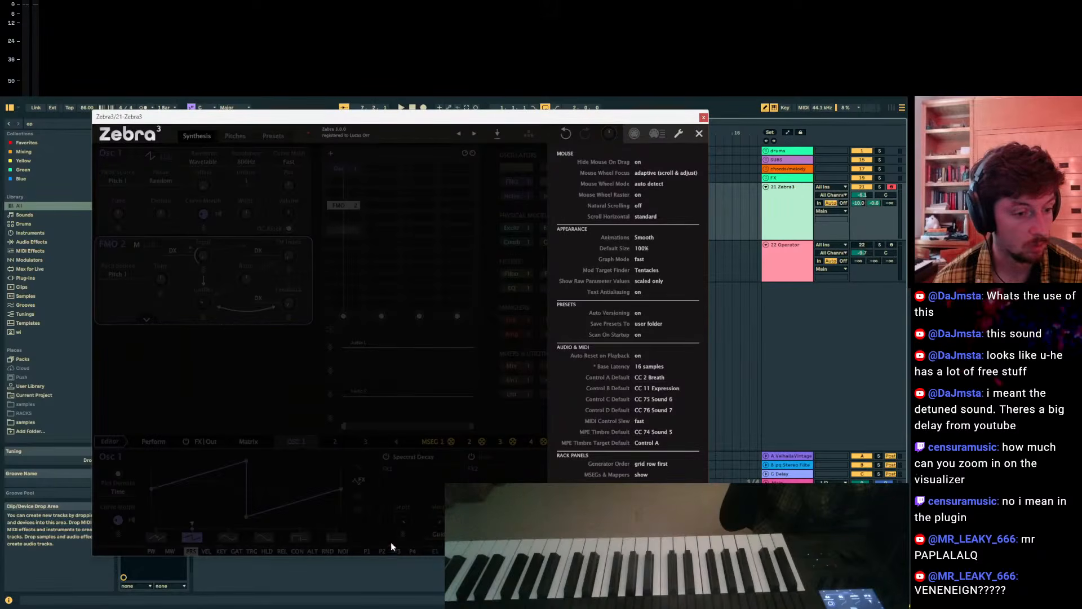
left_click(699, 133)
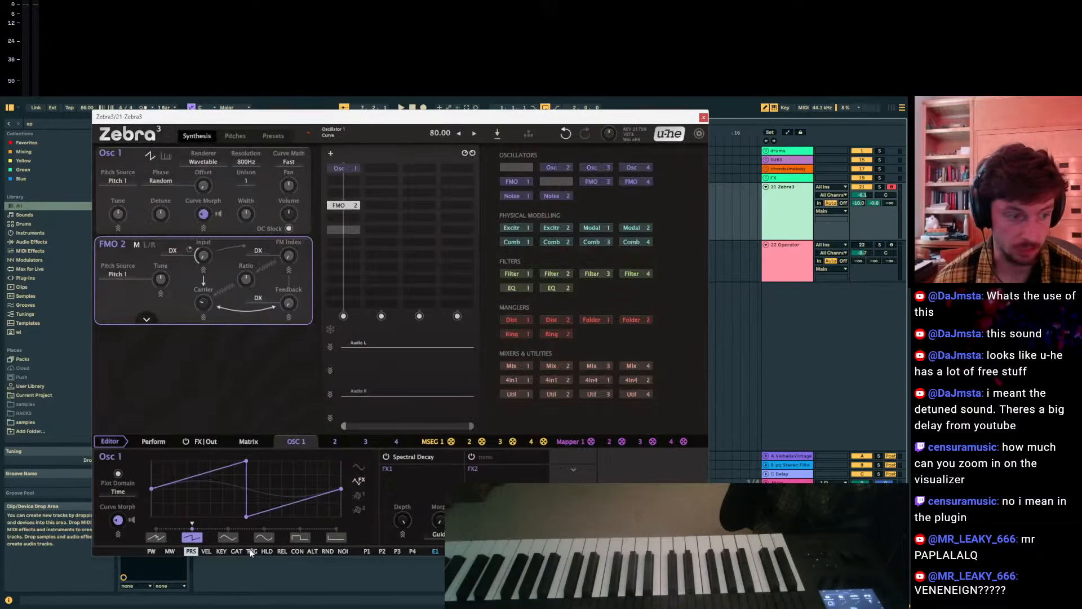
Browse the presets and load Yoshi's Retreat from the local 08 Winds & Strings folder.
left_click(405, 138)
left_click(402, 138)
left_click(389, 137)
left_click(380, 136)
left_click(365, 136)
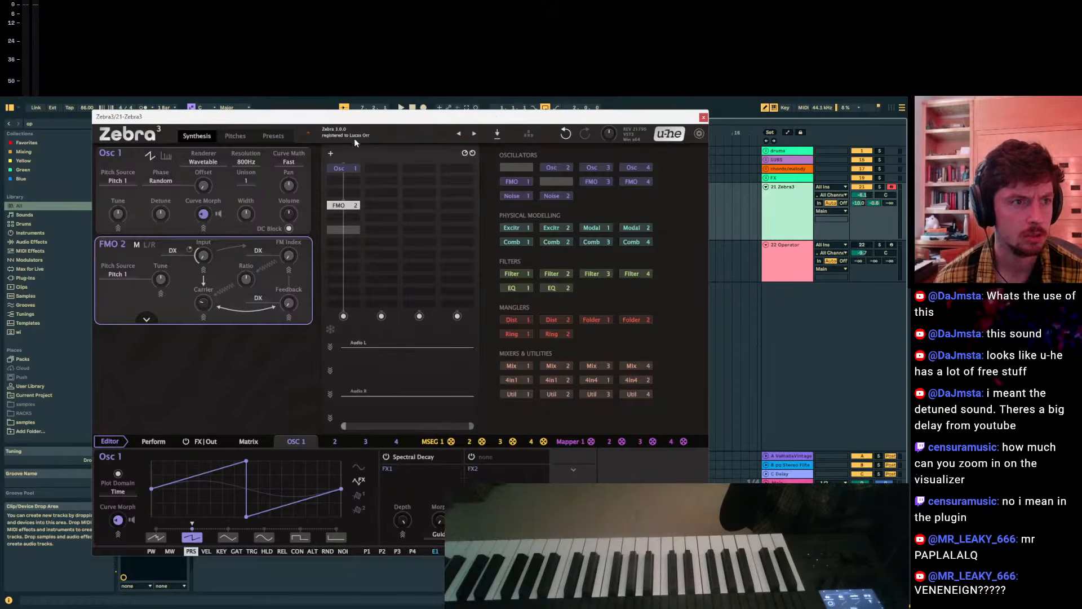
left_click(273, 136)
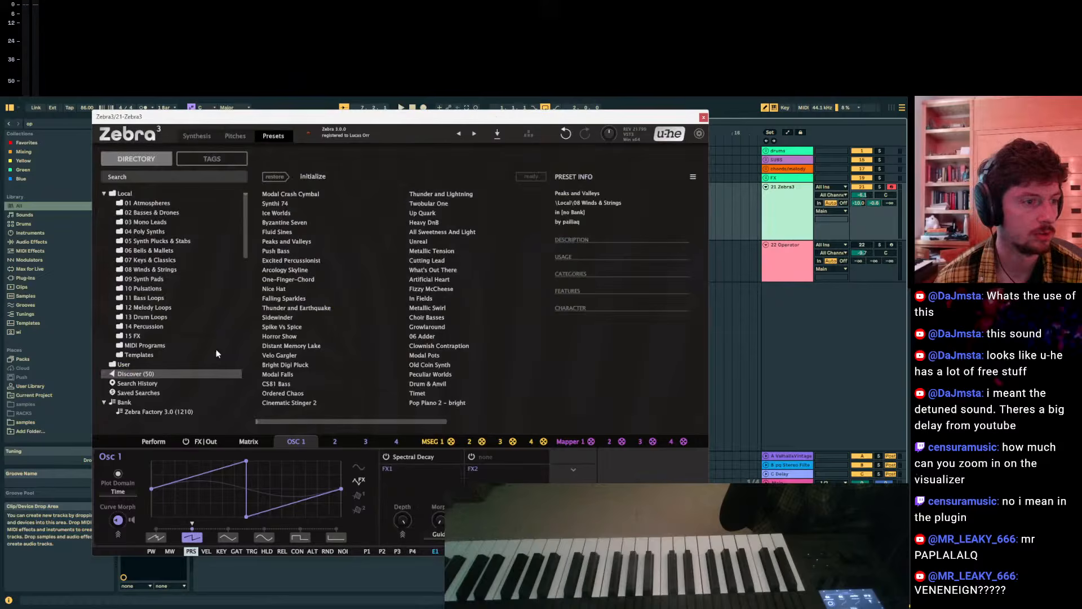
scroll(310, 277, "right", 2)
scroll(312, 276, "left", 2)
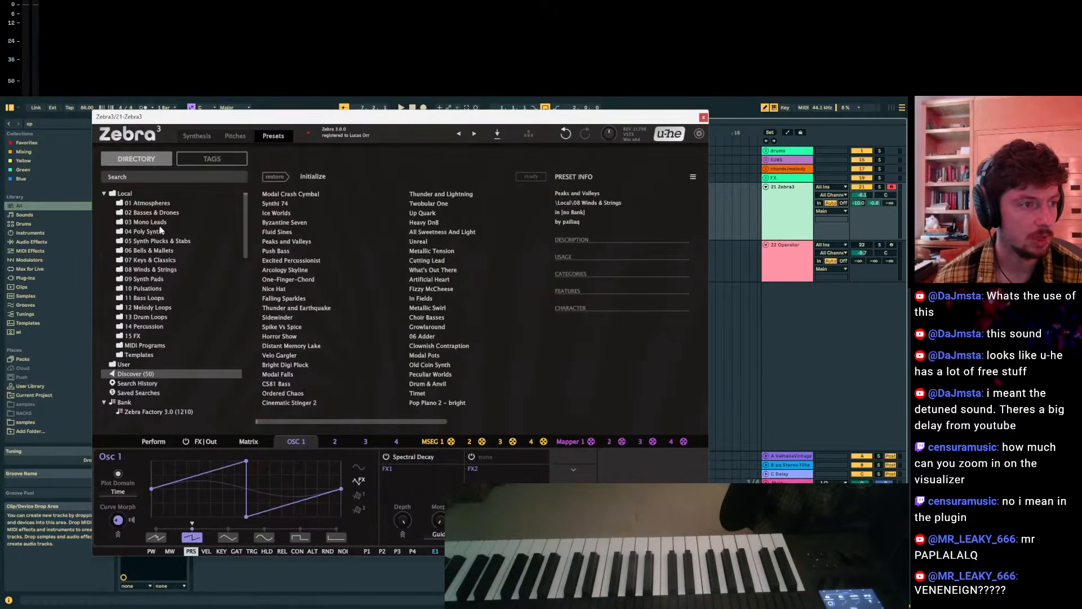
left_click(161, 270)
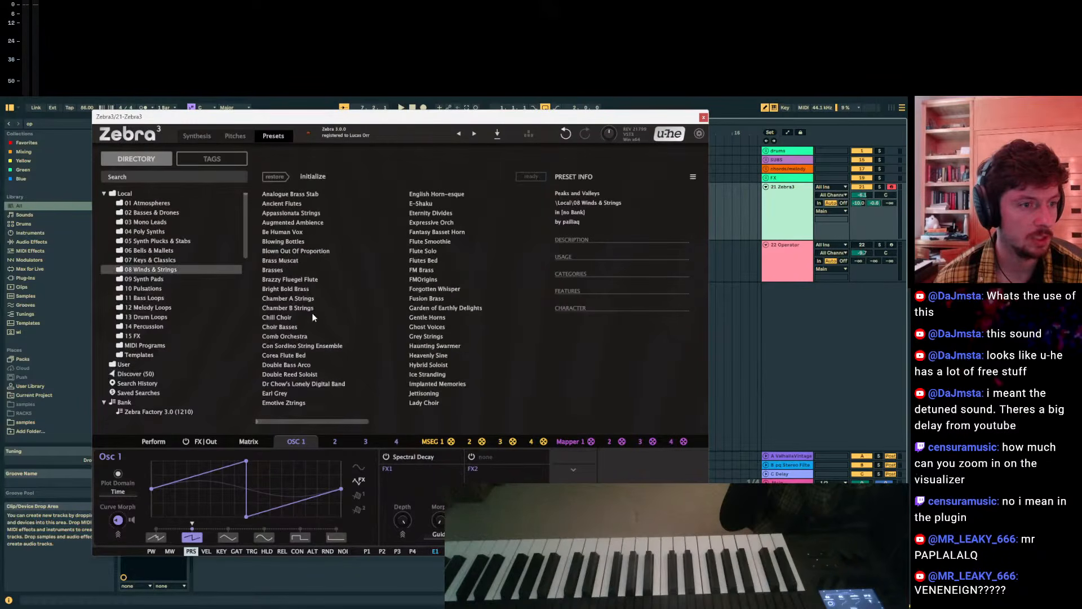
scroll(307, 305, "right", 3)
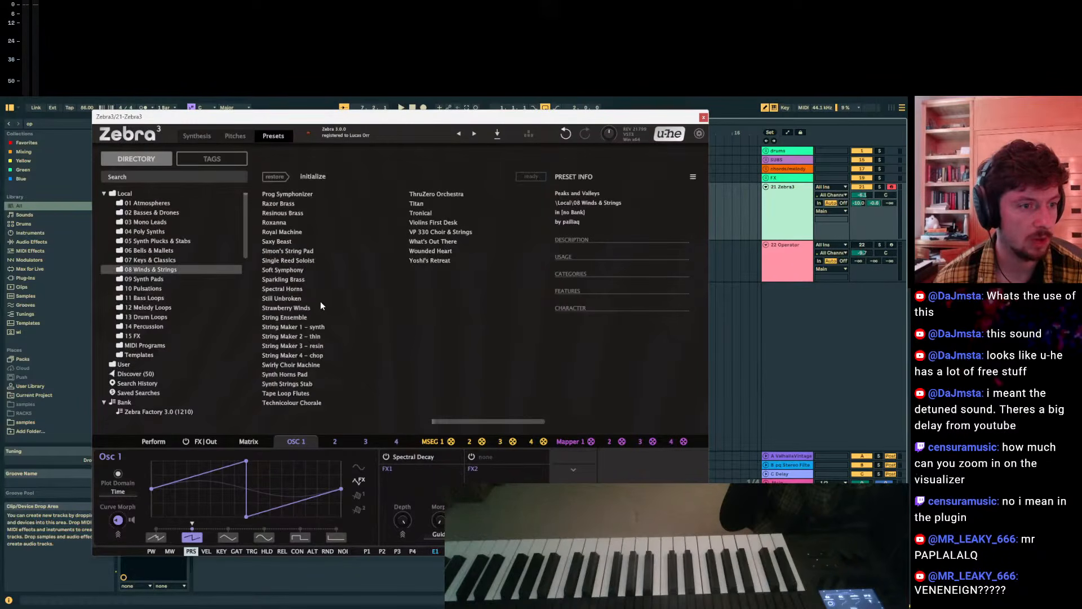
double_click(432, 261)
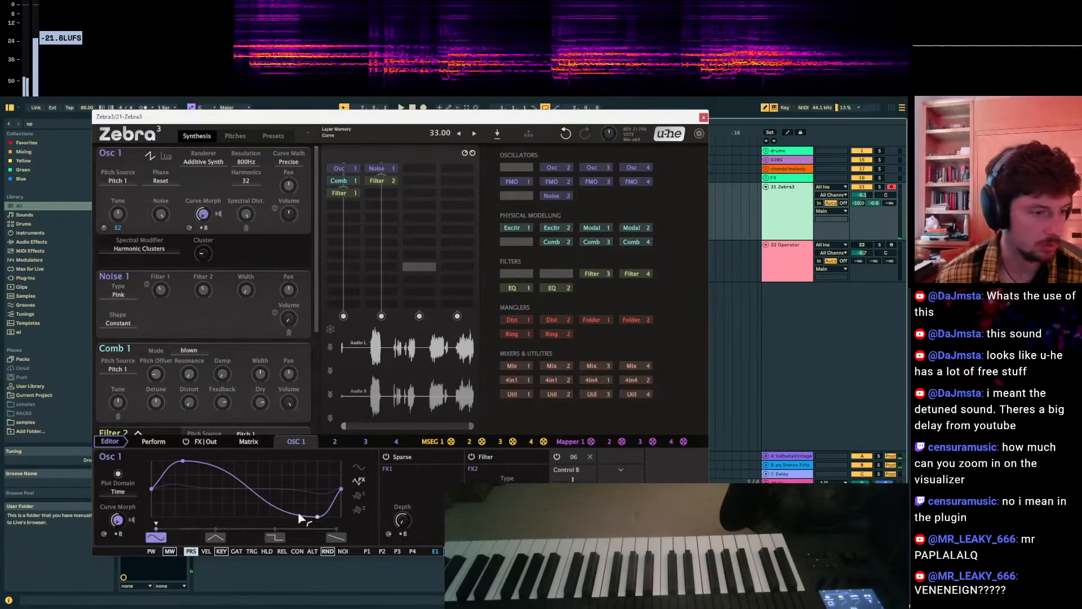
Look through the preset's effects and performance settings, and toggle the MPE option.
left_click(153, 441)
left_click(204, 442)
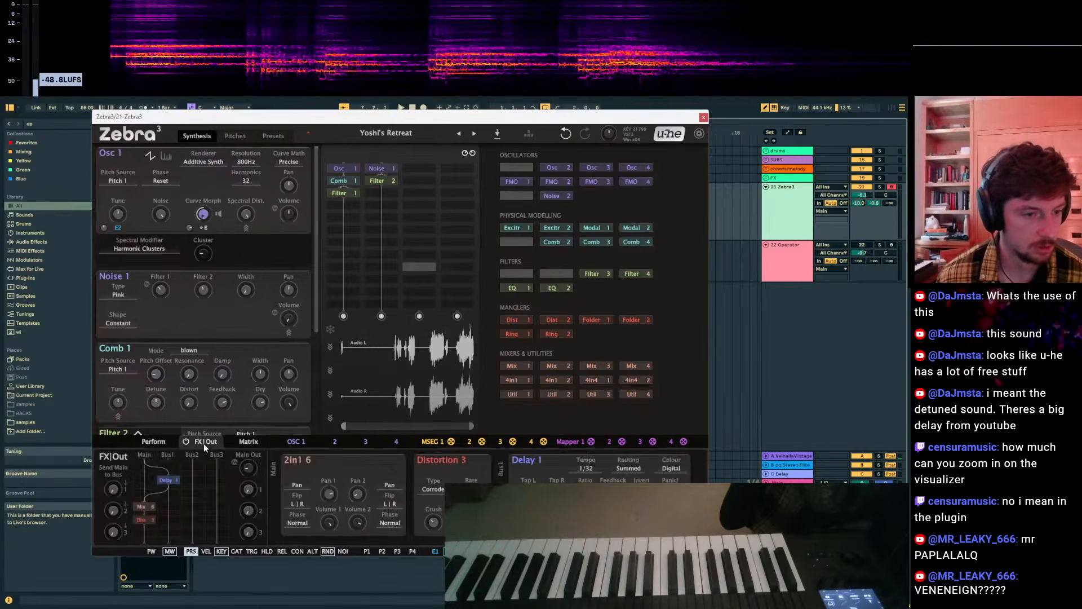
left_click(141, 442)
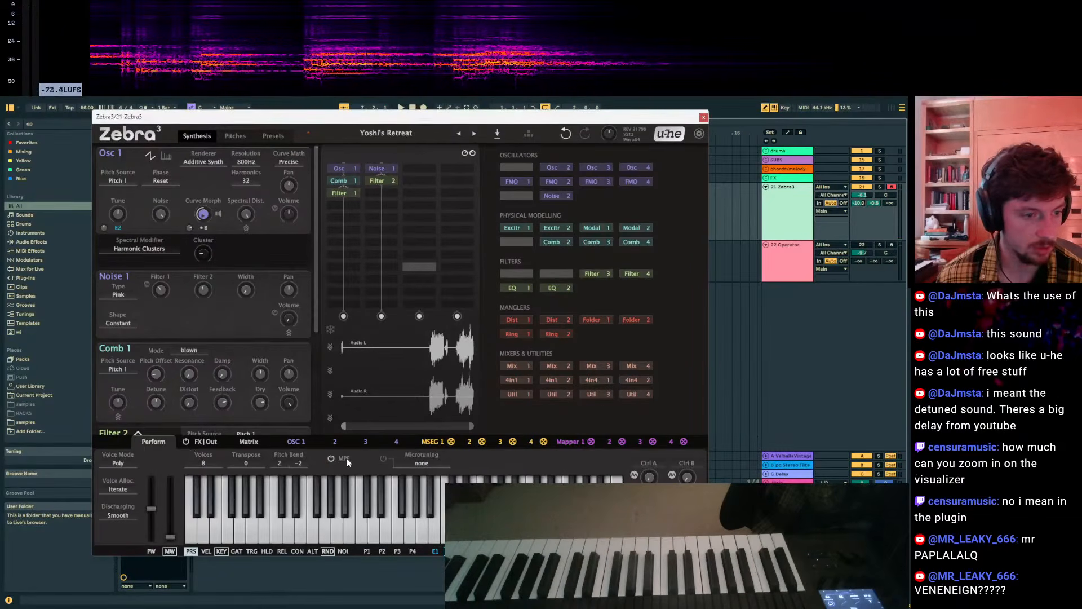
left_click(345, 458)
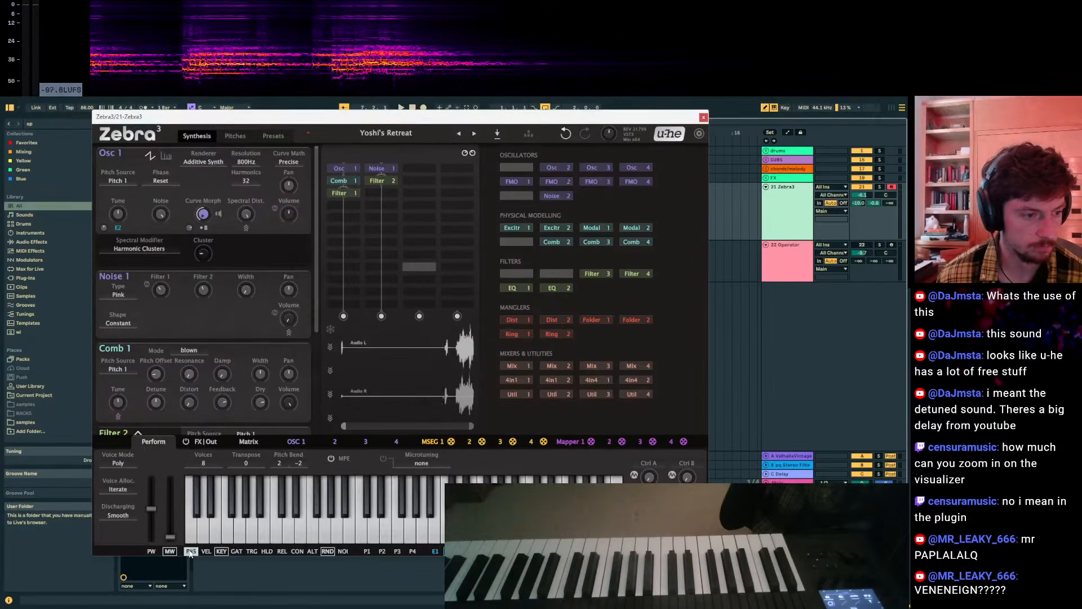
Examine the modulation assignments of the pressure source and the slots in the modulation matrix.
right_click(190, 551)
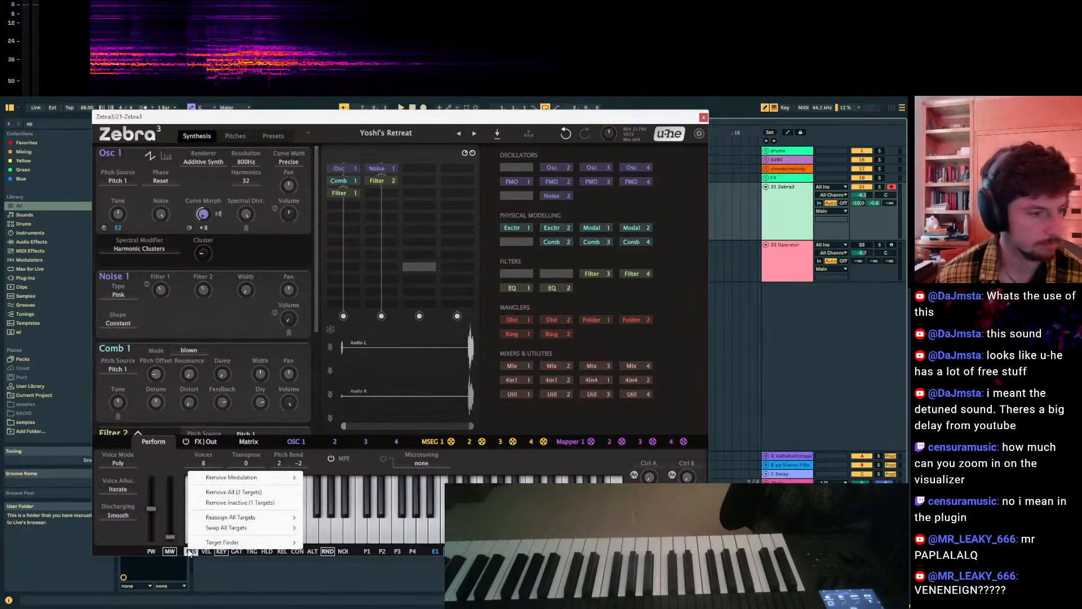
left_click(190, 551)
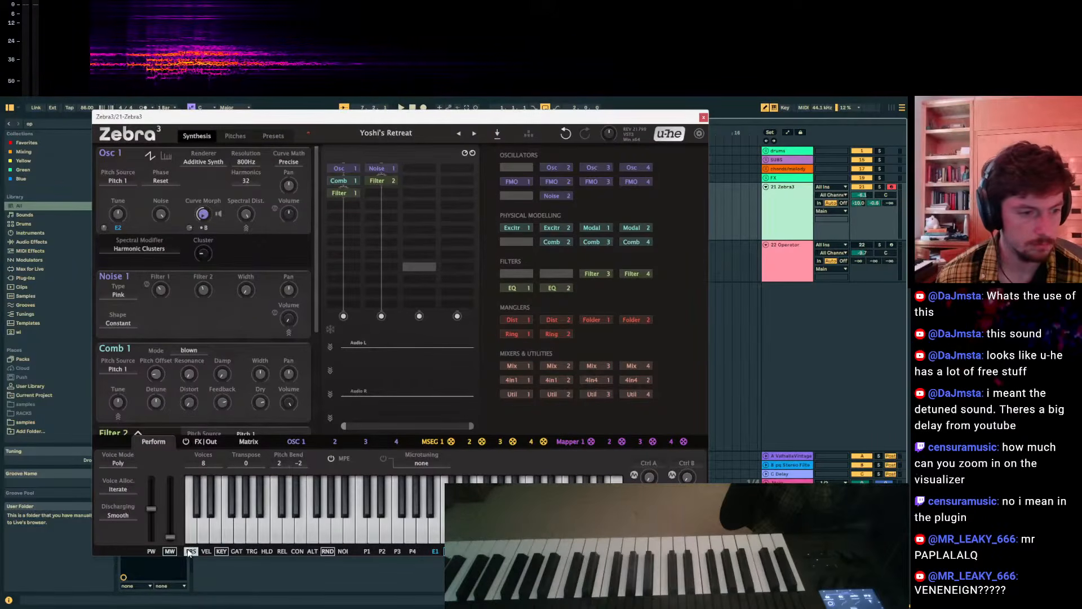
left_click(245, 442)
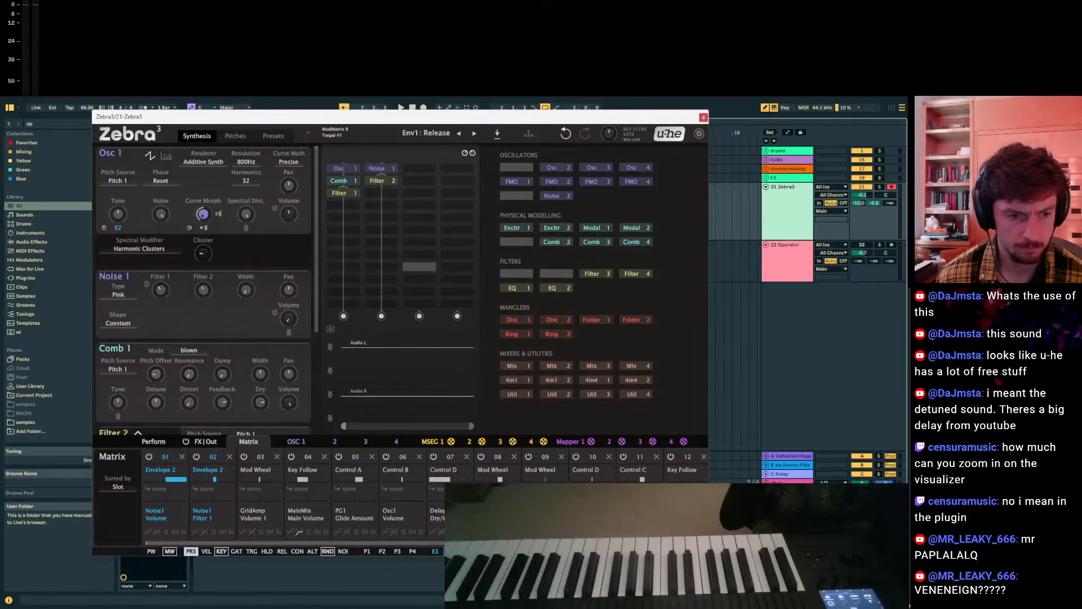
Look through the controller choices for the Control C default in the synth's MIDI preferences.
left_click(700, 133)
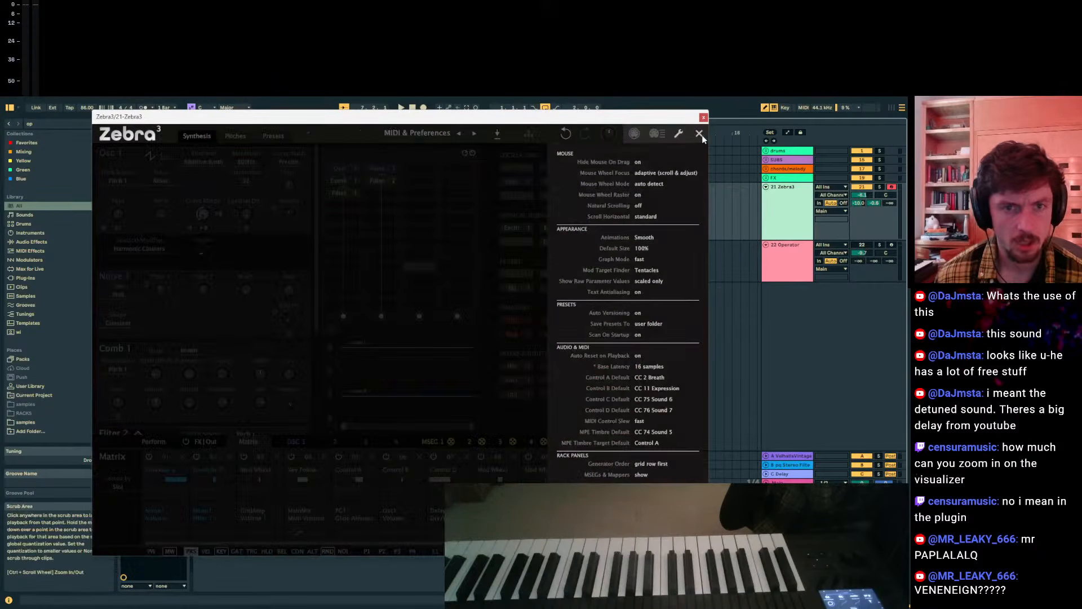
left_click(654, 400)
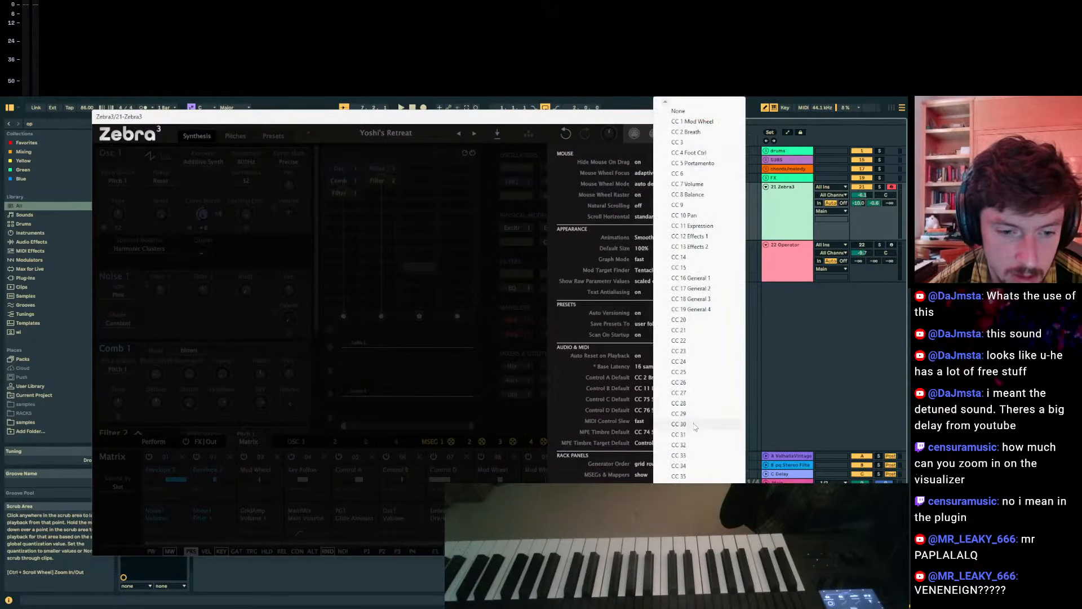
mouse_move(688, 603)
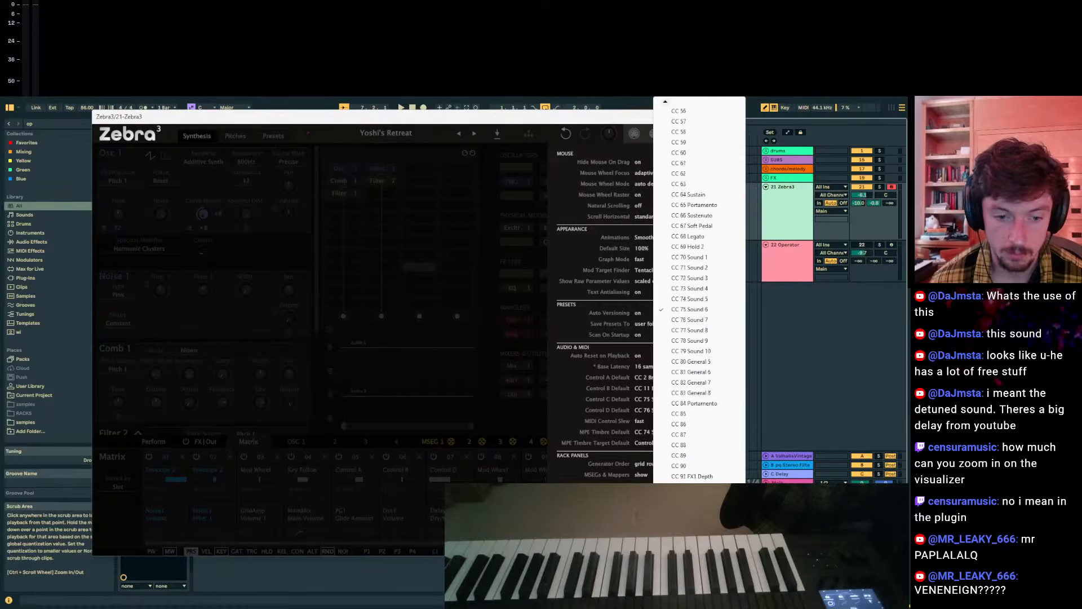
key("Escape")
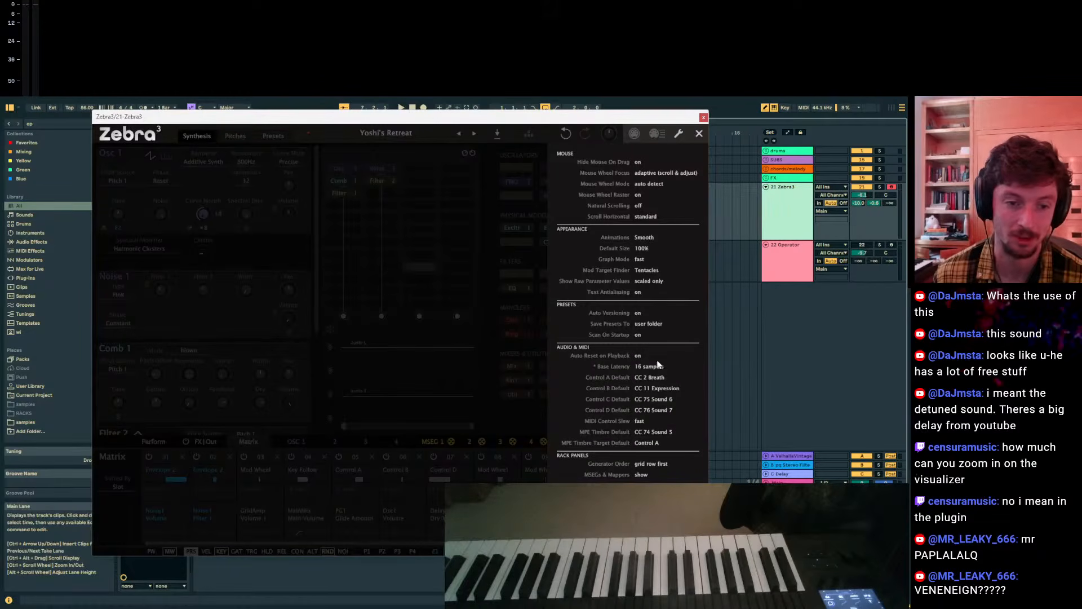
Select the Zebra3 track and audition Yoshi's Retreat while shifting the computer keyboard's octave up and down.
left_click(803, 199)
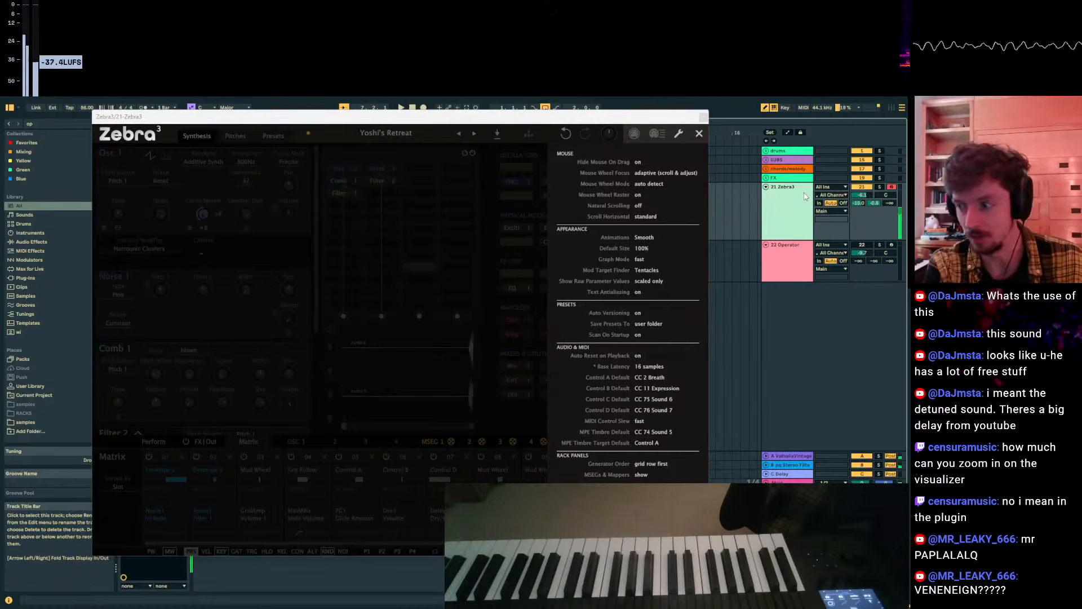
key("x")
key("z")
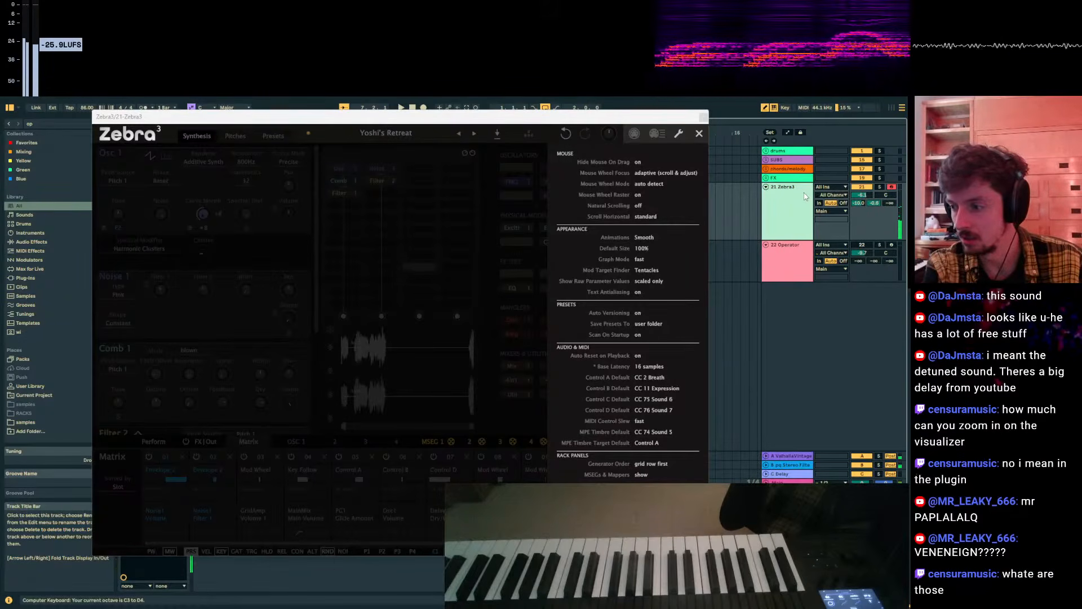
key("z")
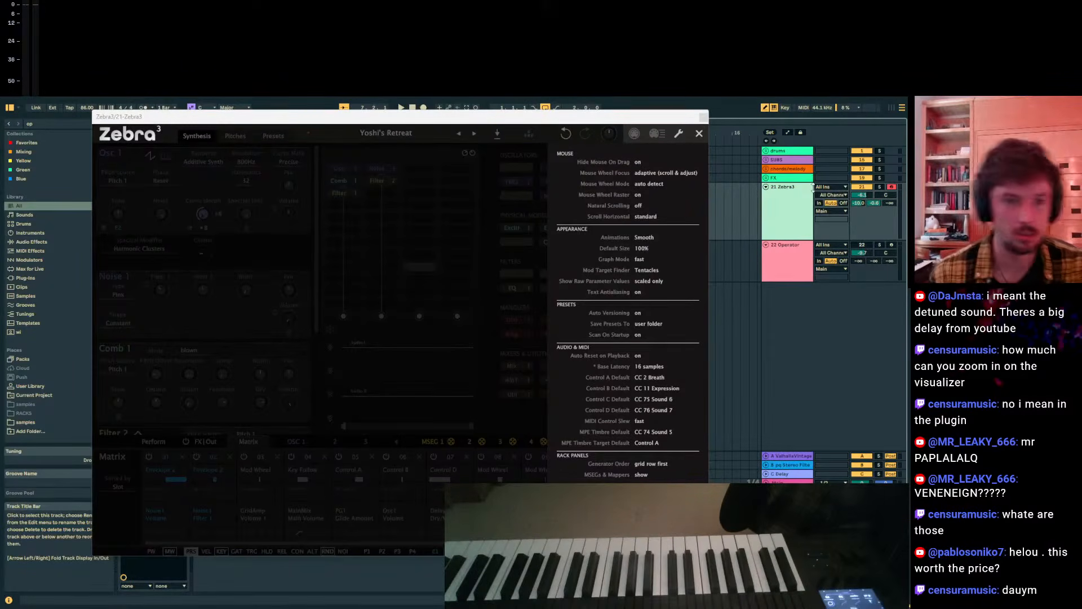
Move the Zebra 3 window aside and close its MIDI preferences.
left_click_drag(484, 122, 585, 142)
left_click_drag(215, 136, 178, 131)
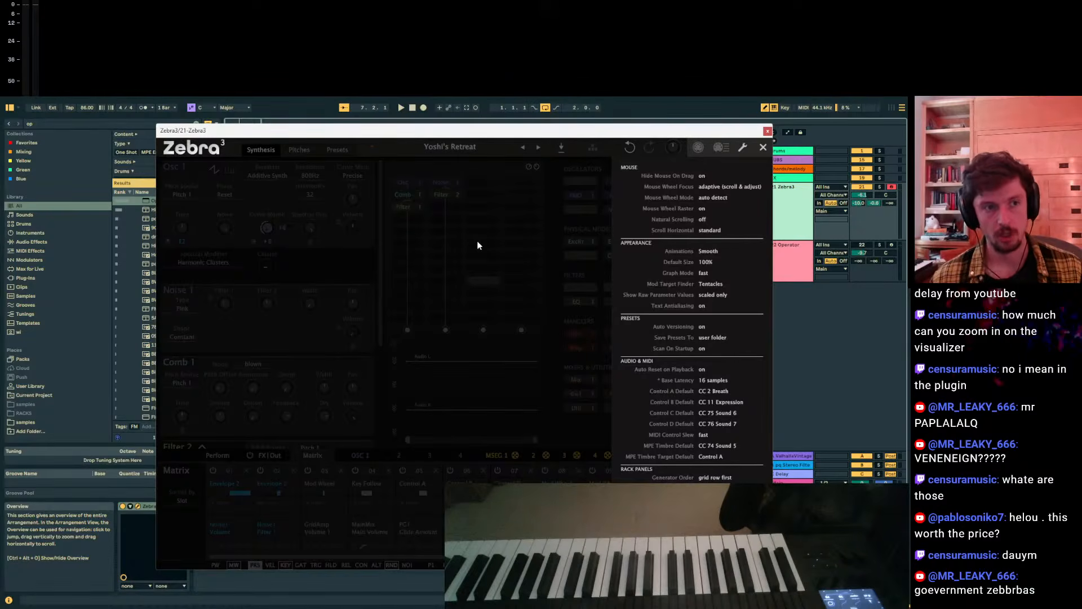
left_click(763, 147)
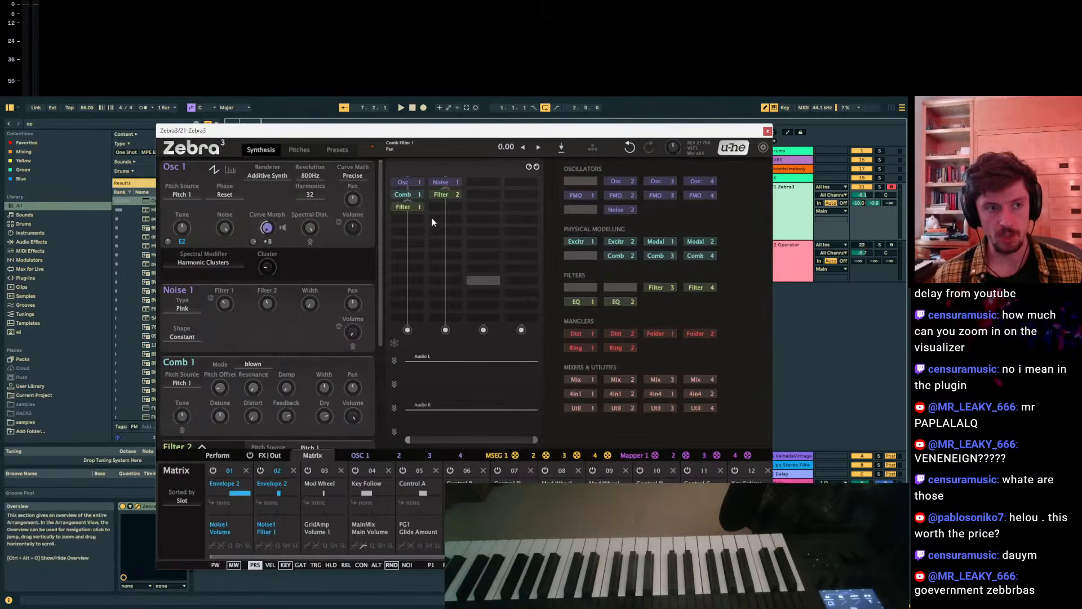
Replace the Yoshi's Retreat preset with the initialized default patch.
left_click(444, 148)
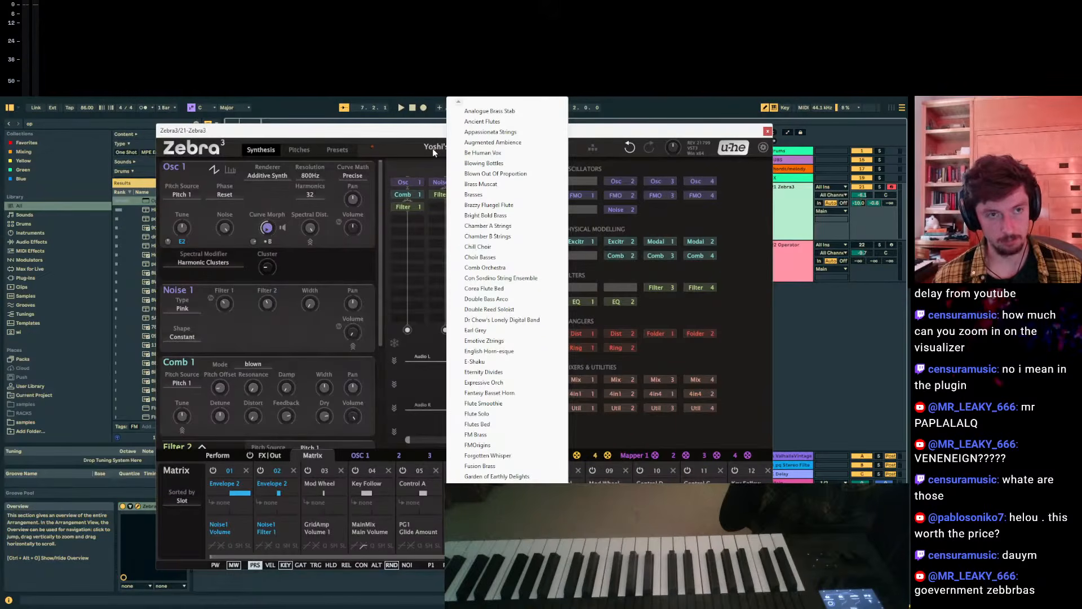
right_click(433, 149)
left_click(441, 154)
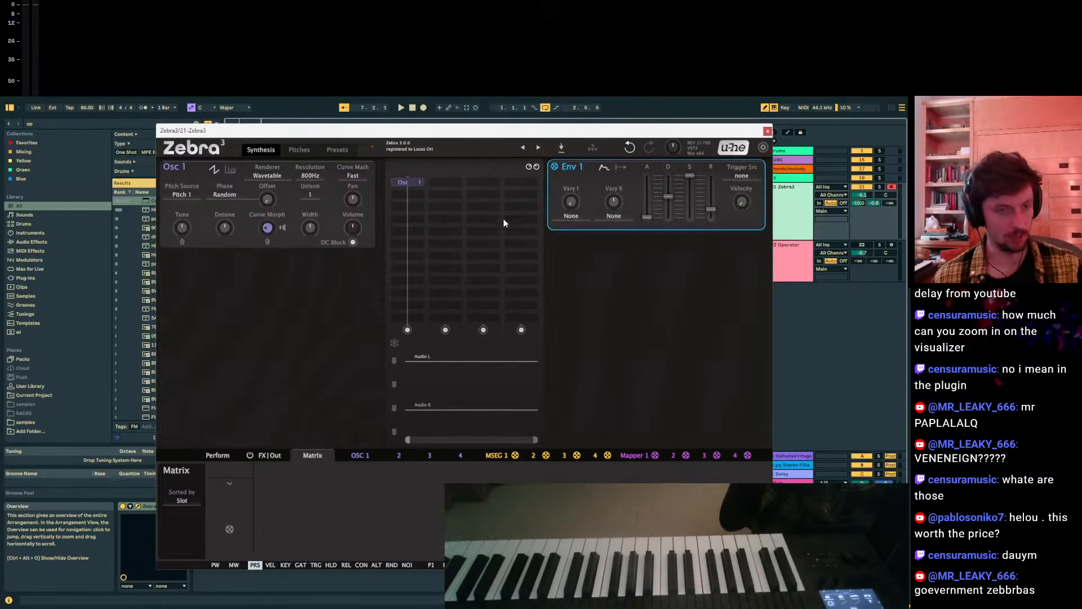
Move Osc 1 two rows down the module grid and insert Exciter 1 and Modal 1 above it.
left_click(410, 233)
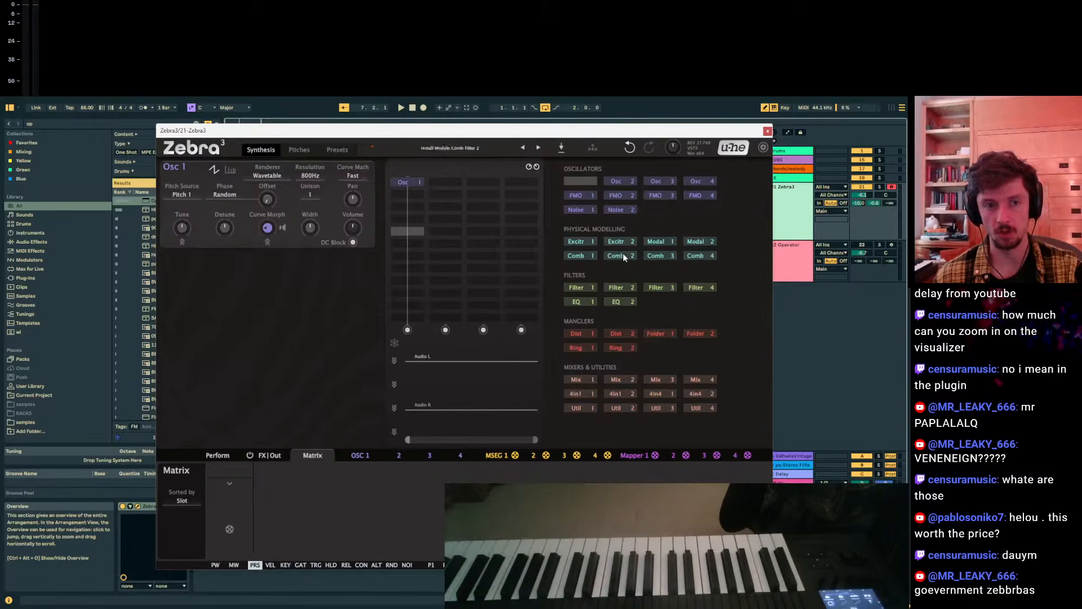
left_click(418, 183)
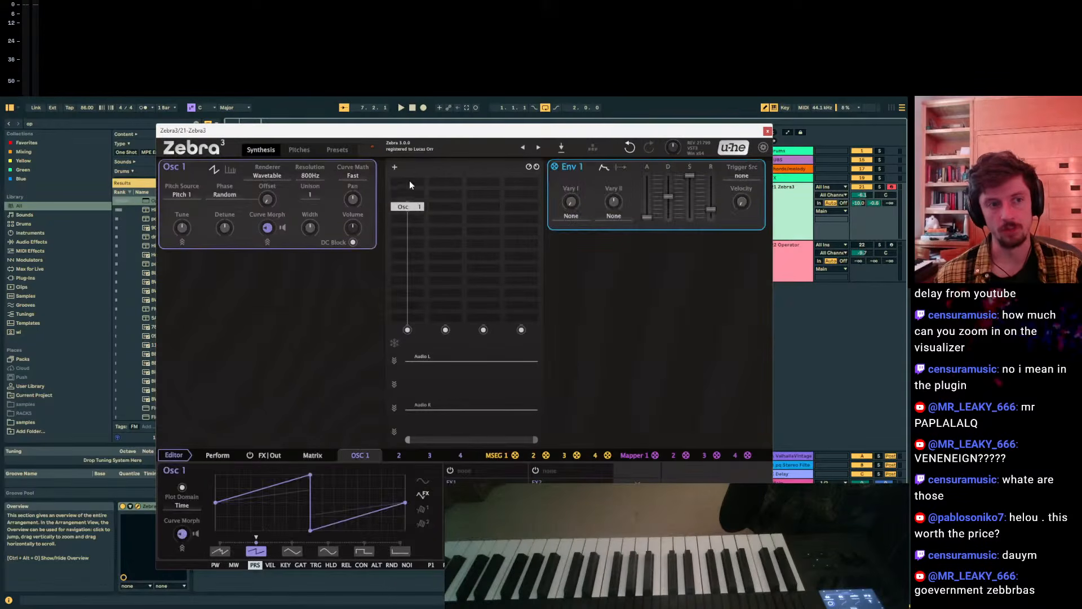
right_click(410, 184)
left_click(401, 180)
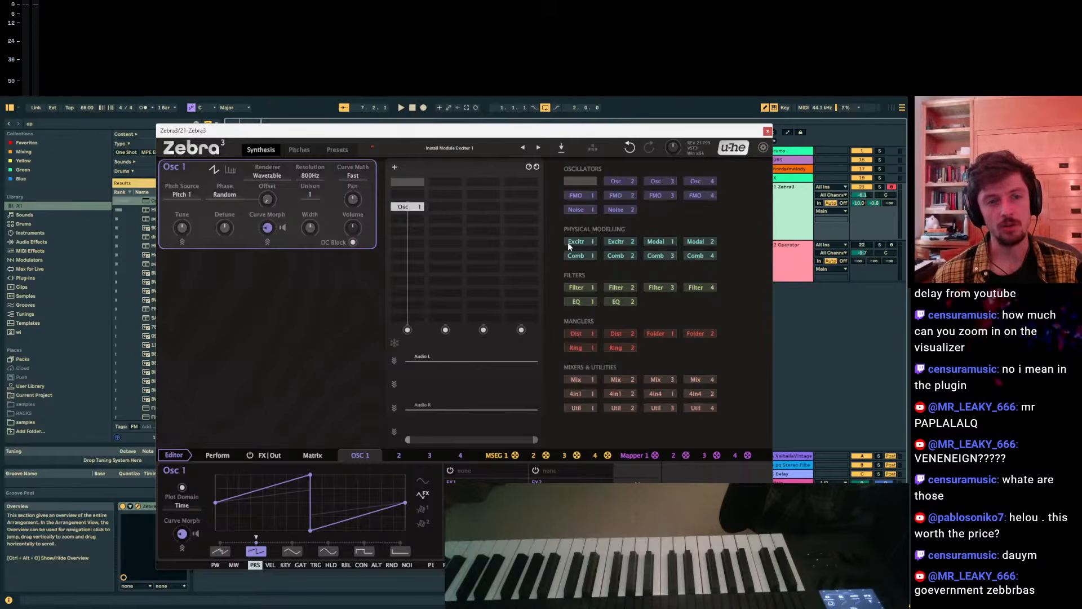
left_click(569, 242)
left_click(657, 241)
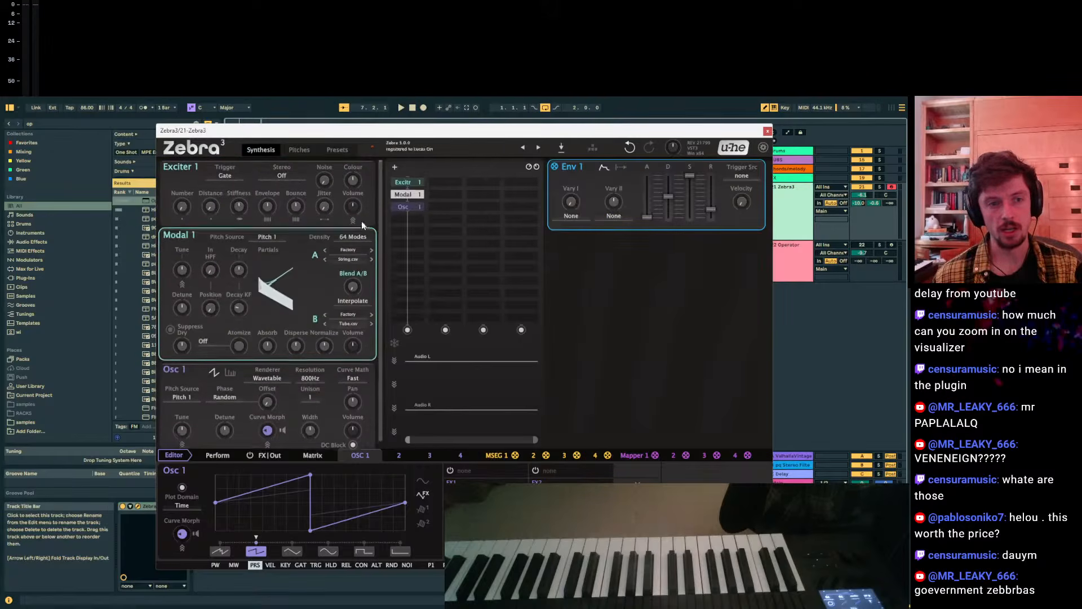
Bypass Osc 1 and move Modal 1 below it, toggling Modal 1's bypass to compare the sound.
double_click(405, 208)
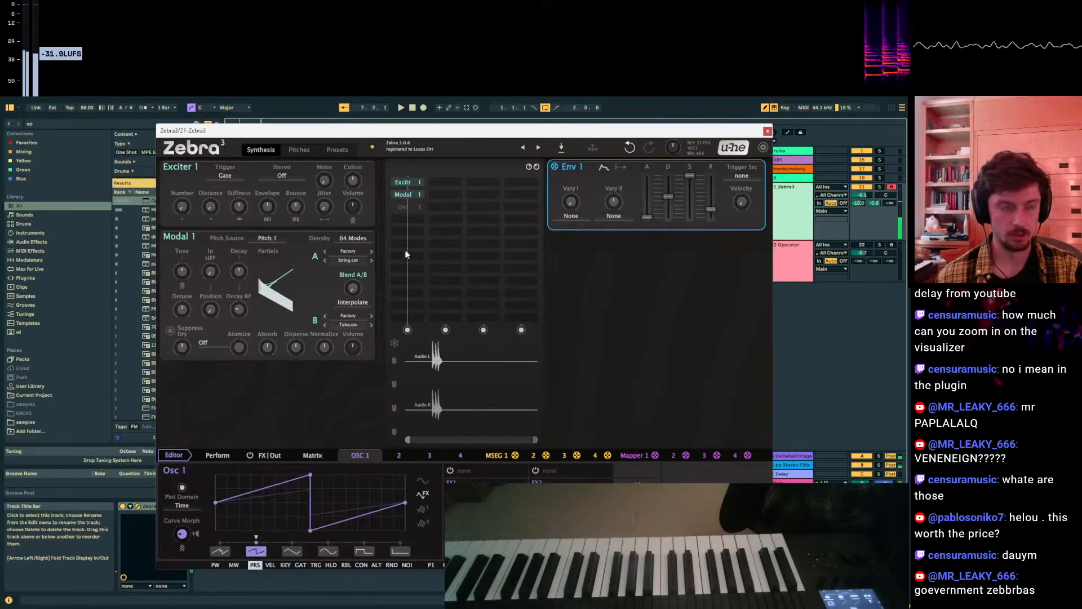
left_click_drag(403, 195, 405, 207)
double_click(404, 208)
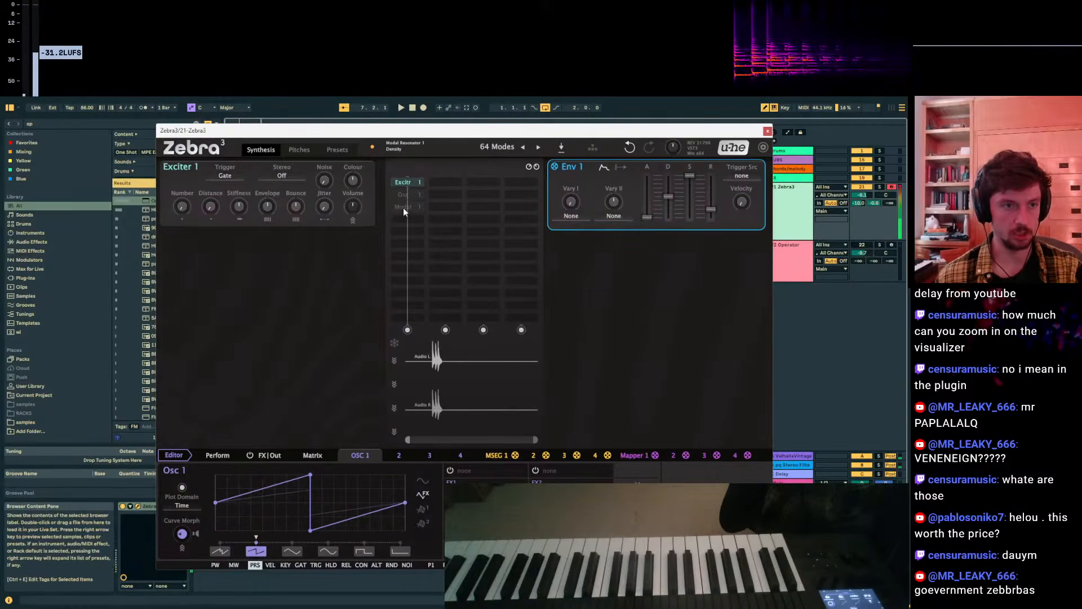
double_click(403, 208)
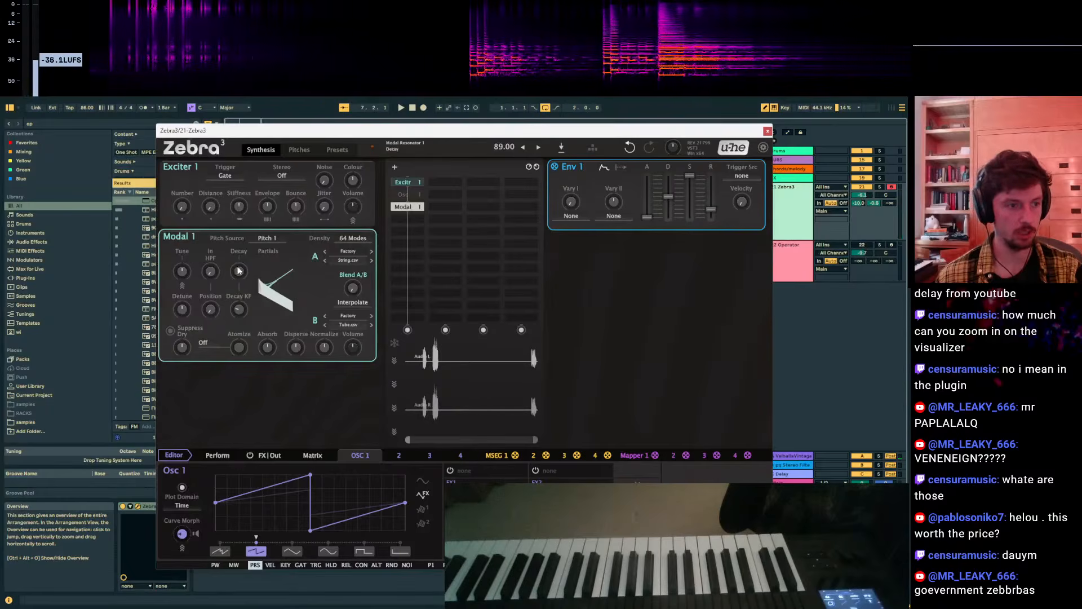
Adjust Modal 1's Position, Absorb and Disperse while playing notes in different octaves.
left_click_drag(210, 309, 210, 254)
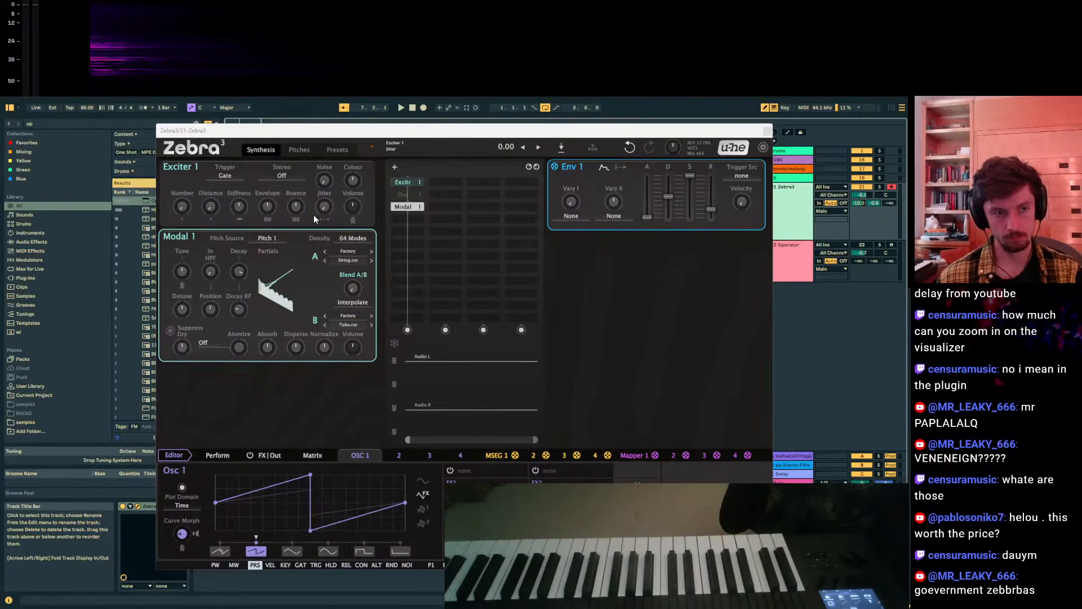
key("a")
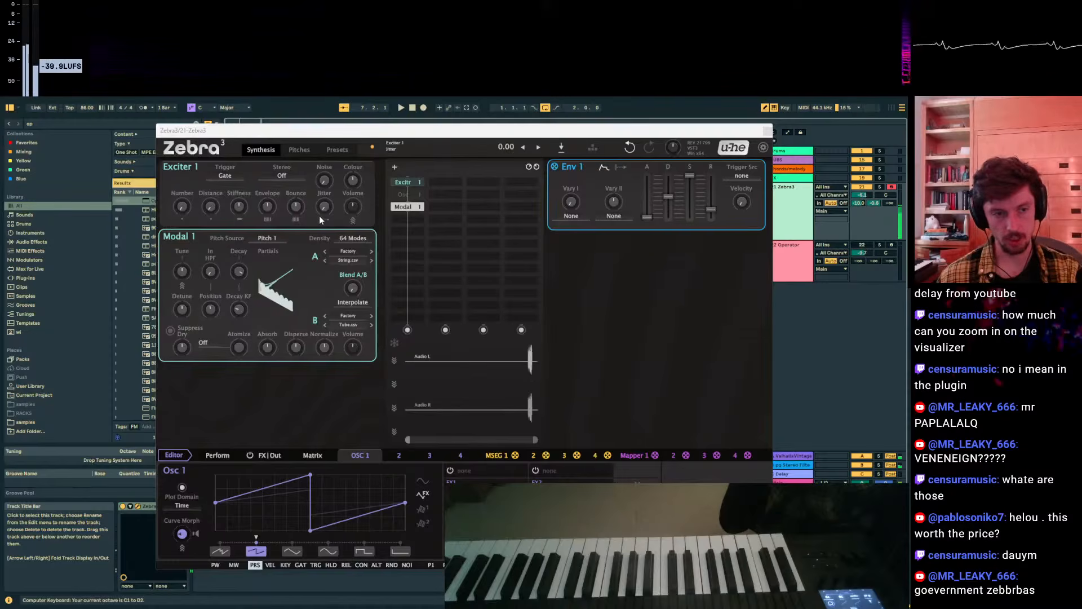
key("x")
key("x")
key("a")
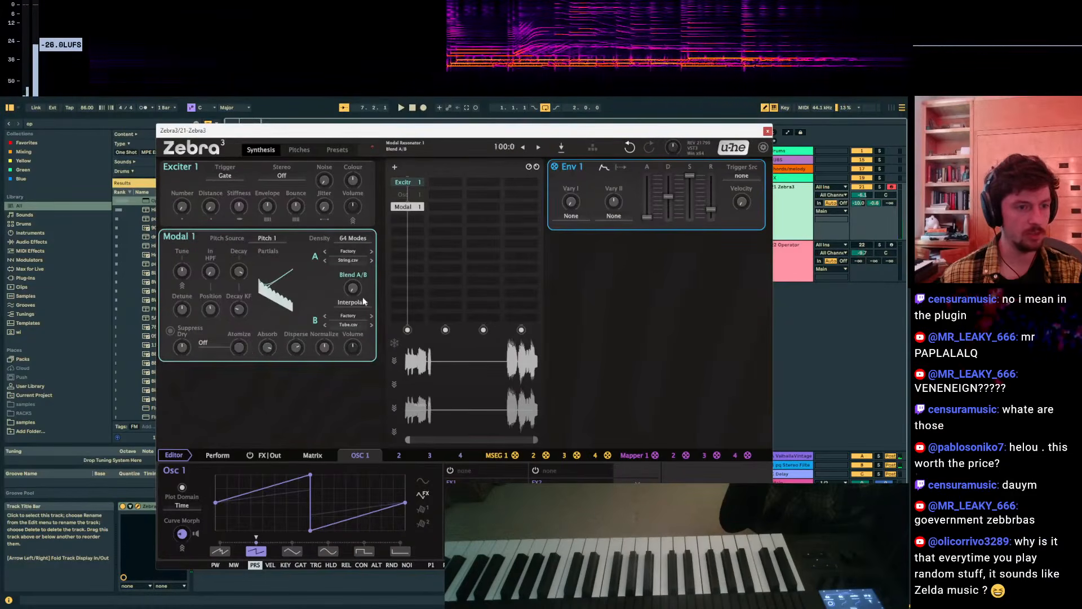
Examine Modal 1's B model and Density options without changing them.
left_click(355, 315)
left_click(303, 313)
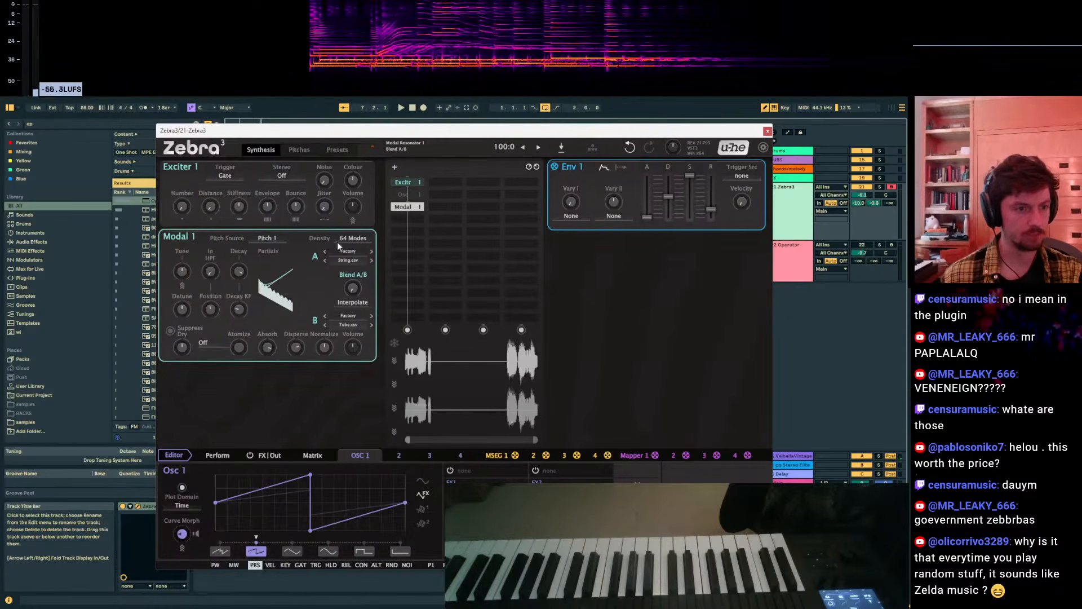
left_click(360, 239)
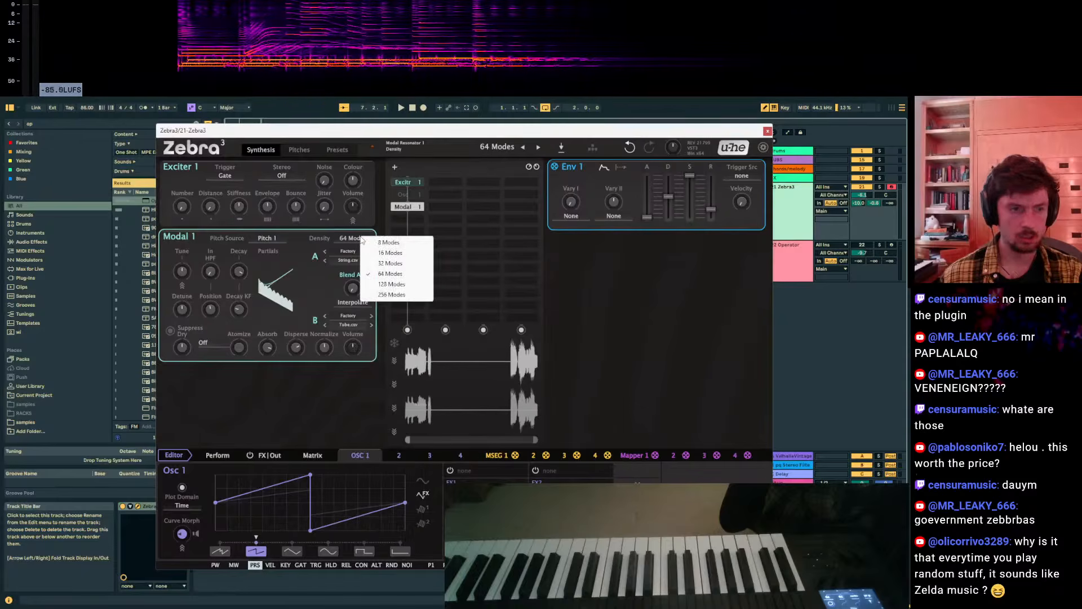
left_click(319, 298)
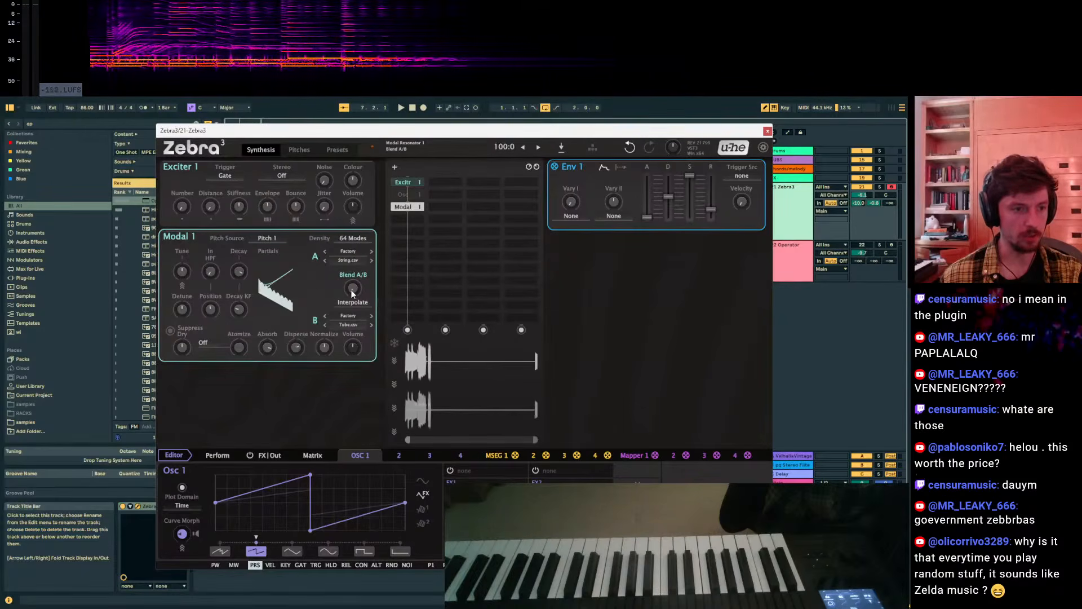
Suppress Modal 1's dry signal and raise Atomize, trying the Sweep type before setting it to Scatter.
left_click(170, 331)
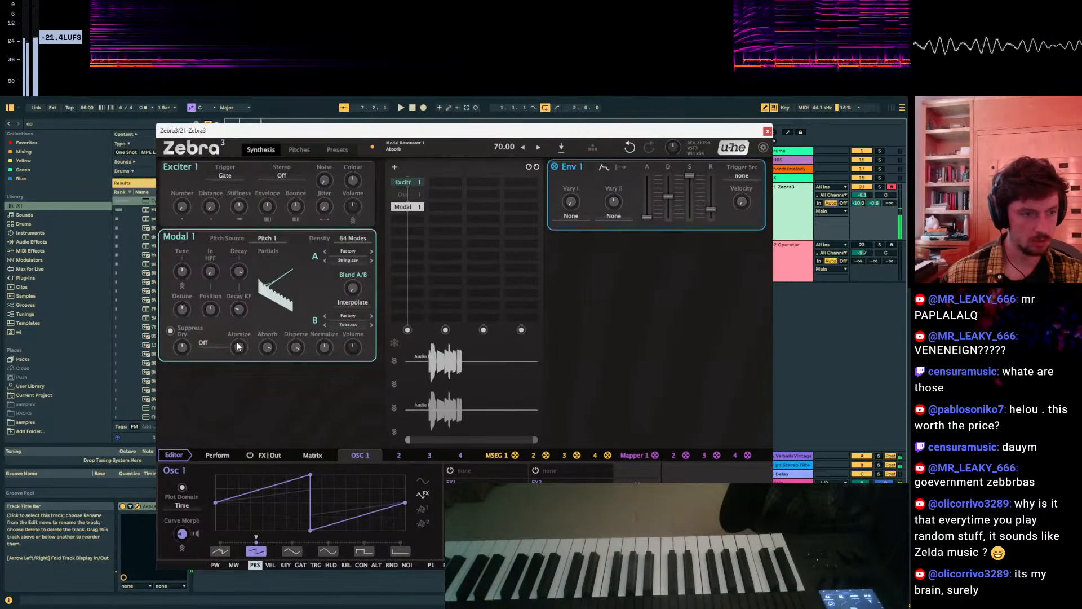
left_click(204, 344)
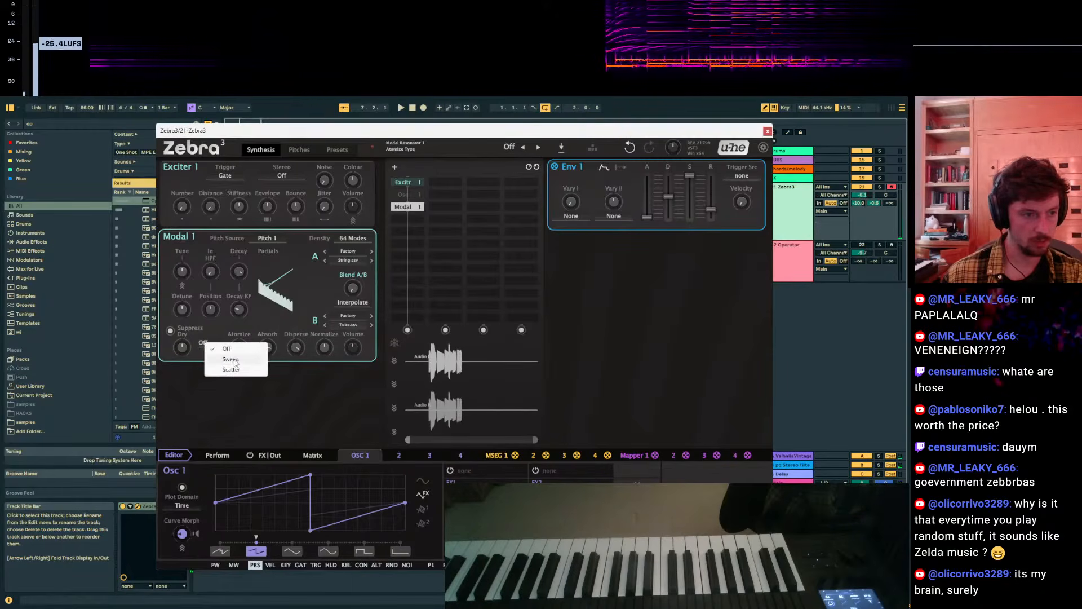
left_click(230, 359)
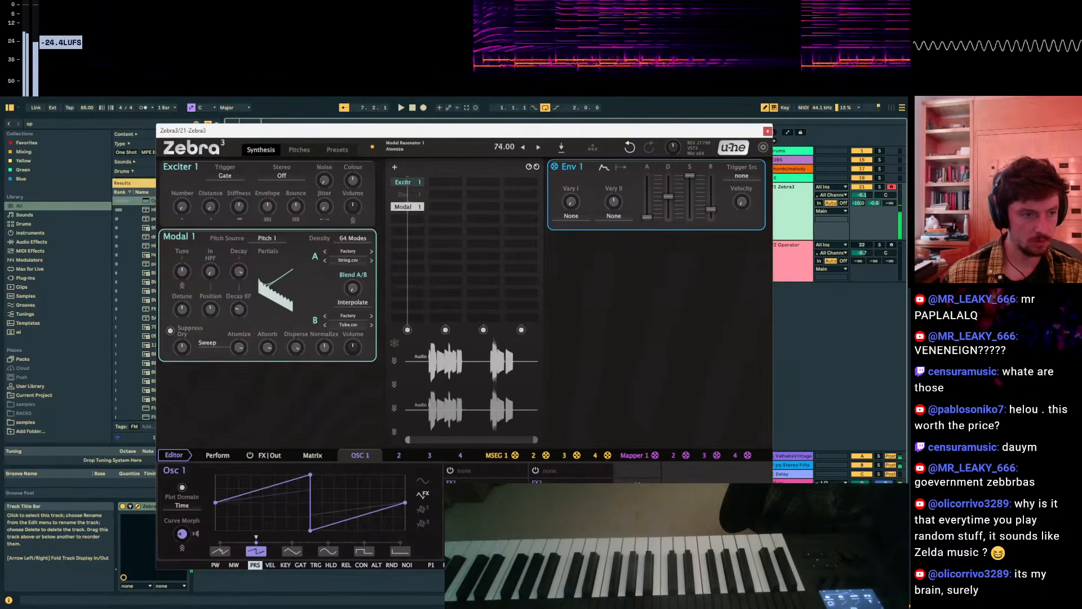
left_click(233, 371)
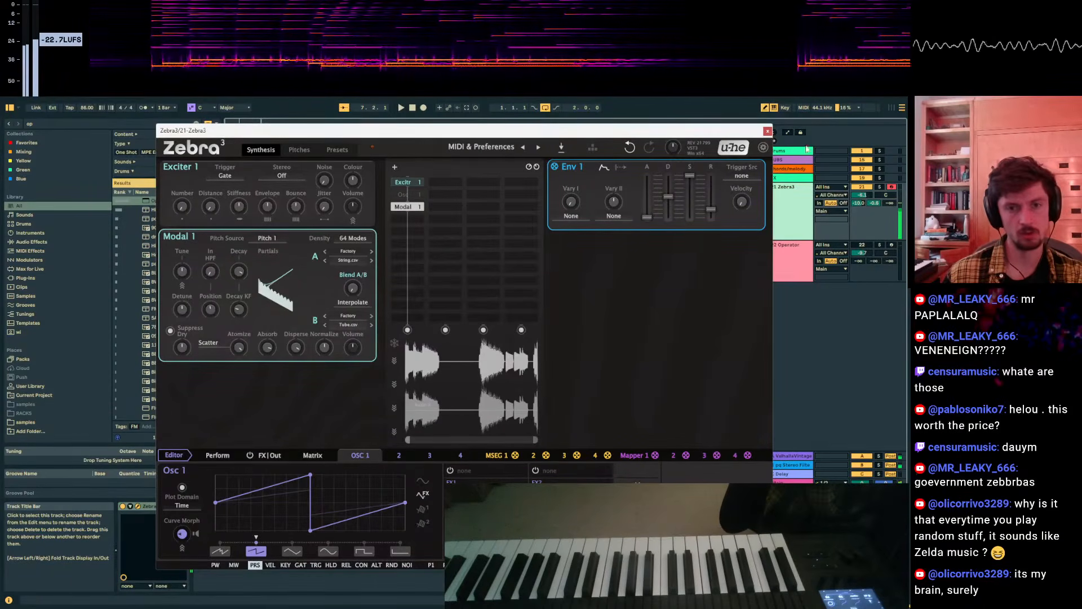
Raise the Zebra3 track's first send level and lengthen Env 1's release.
left_click_drag(858, 203, 858, 196)
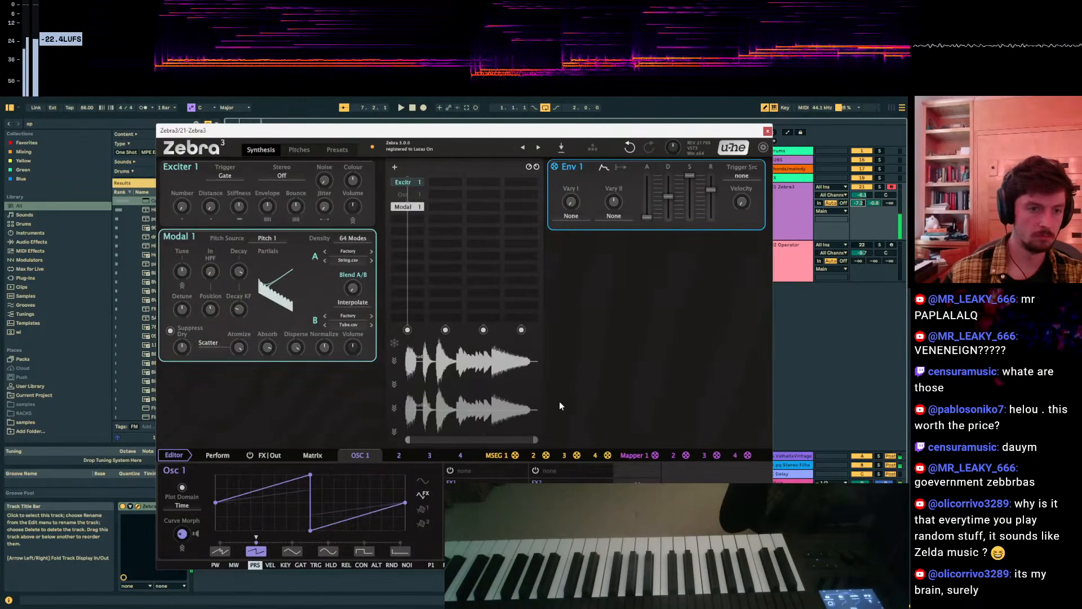
Place Osc 2 at the head of the second grid lane and load Twinkles as its first oscillator effect.
left_click(403, 452)
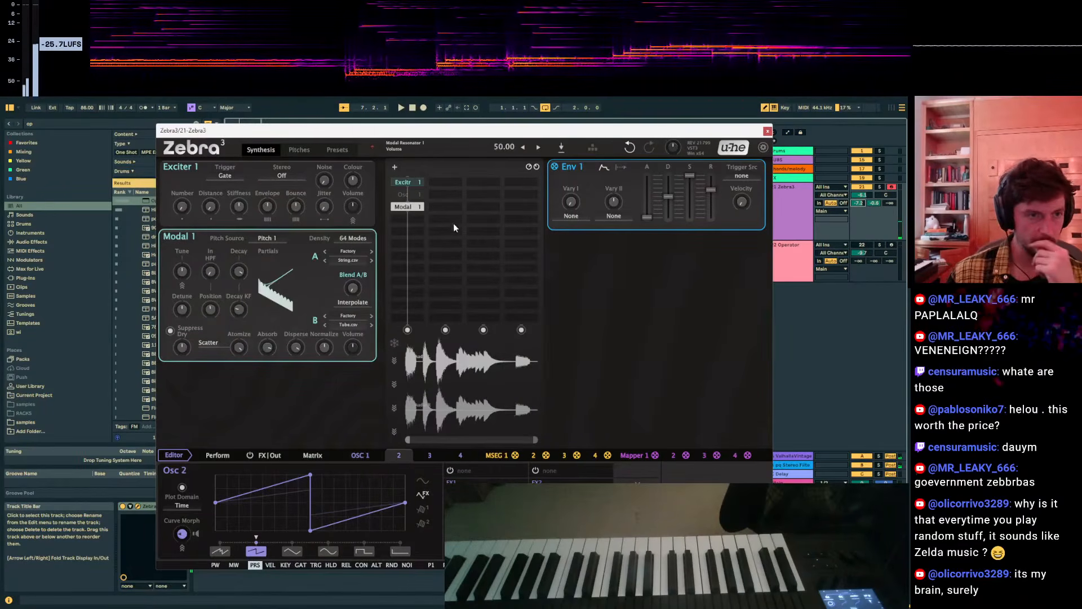
left_click(452, 182)
left_click(616, 181)
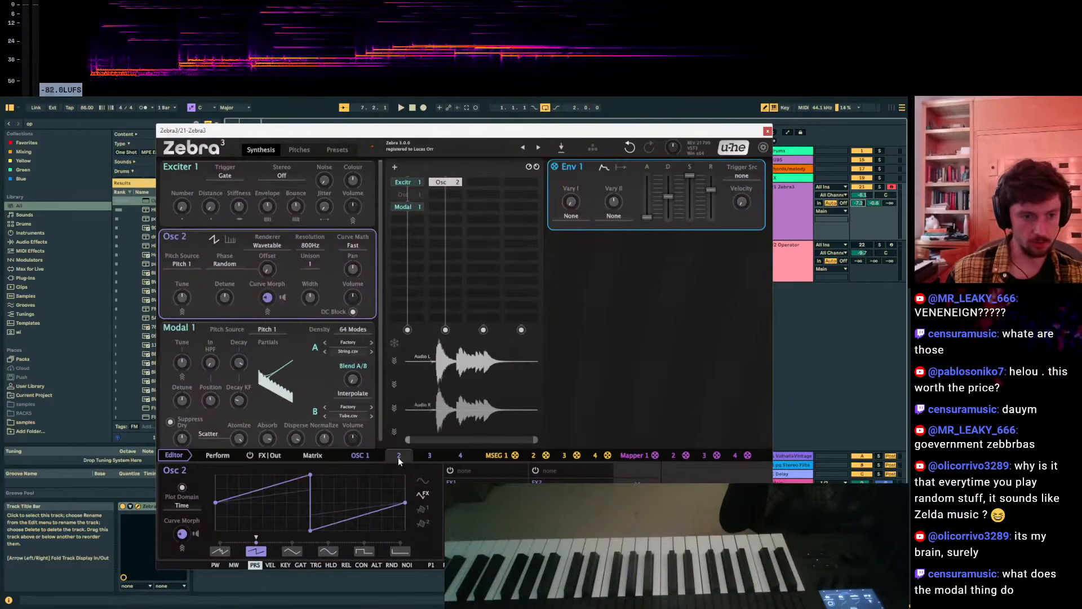
left_click(465, 471)
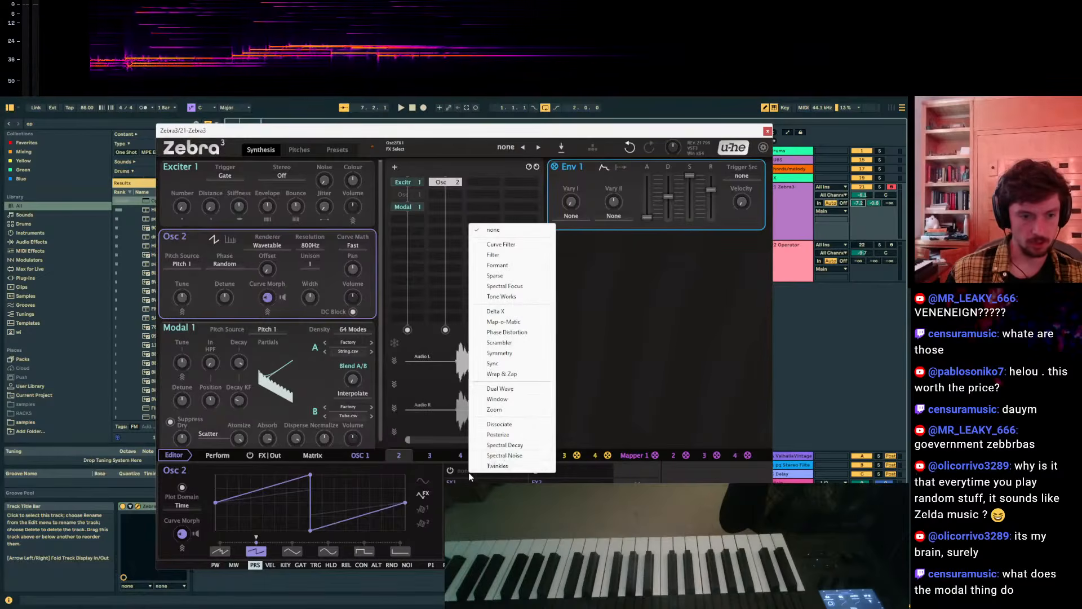
left_click(504, 469)
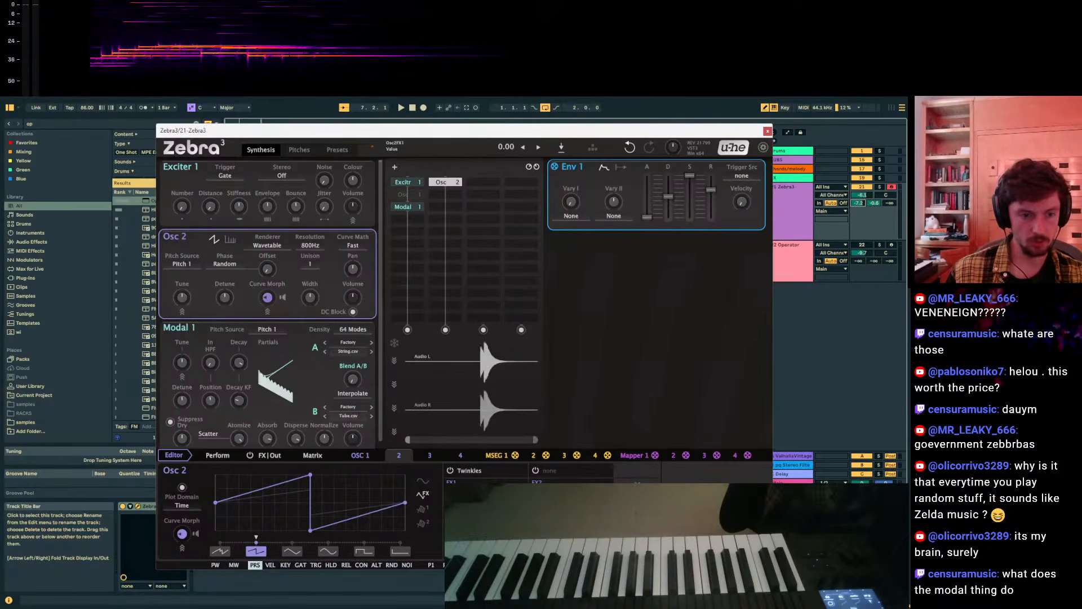
Set LFO 1 as the Twinkles trigger source, give LFO 1 the Sqr Lo-Hi waveform and test a note.
left_click(497, 522)
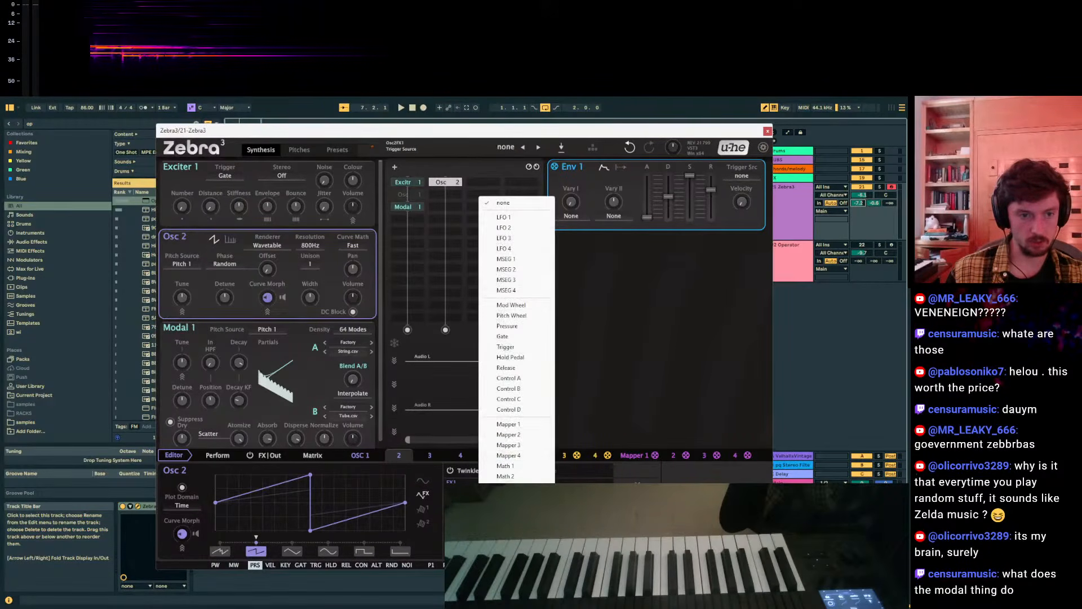
left_click(536, 220)
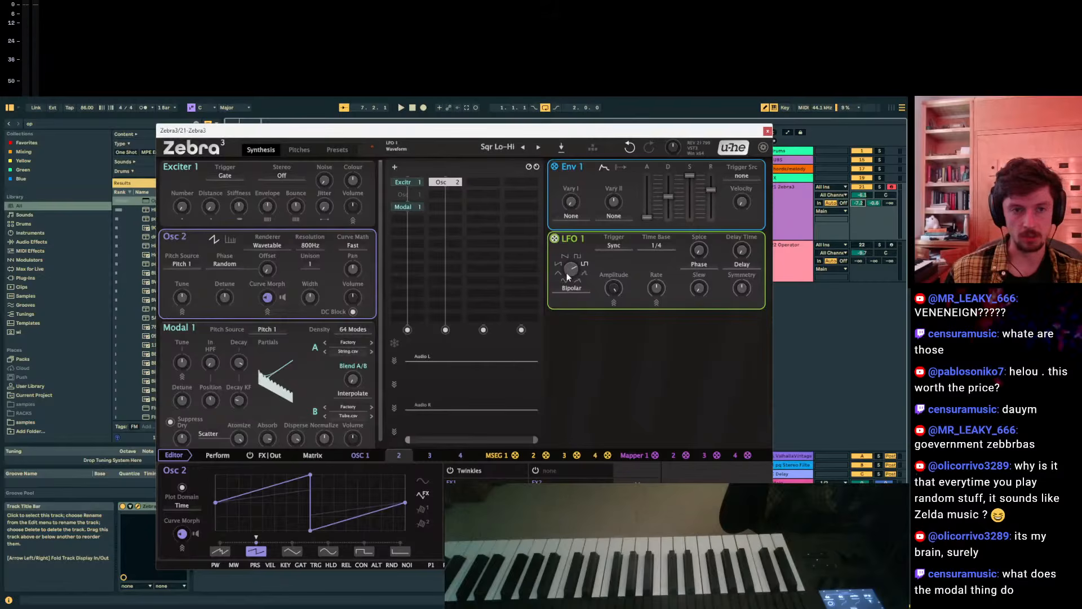
left_click_drag(563, 277, 564, 293)
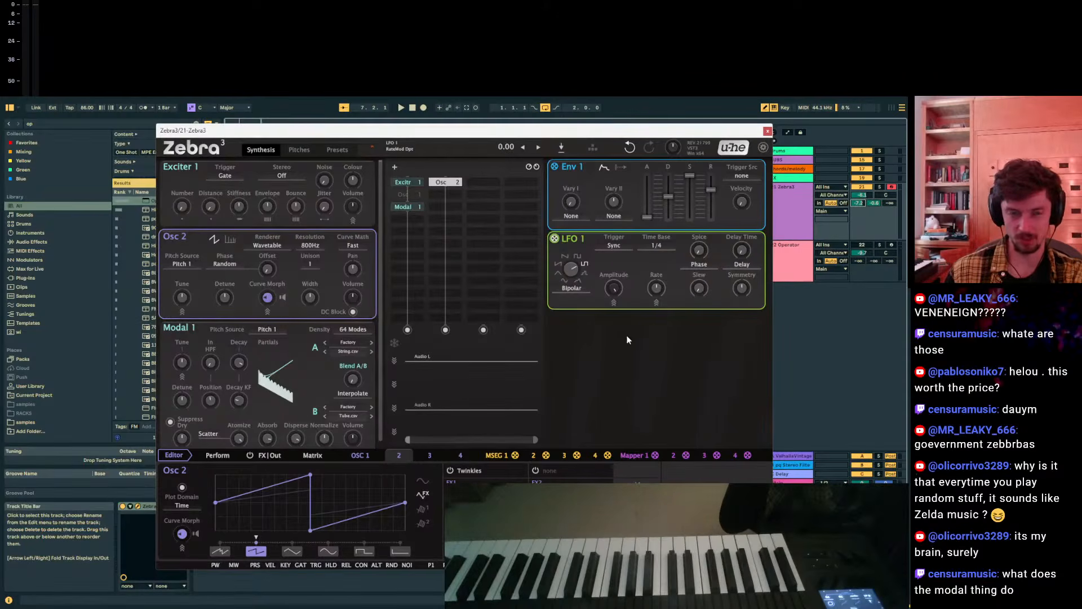
key("a")
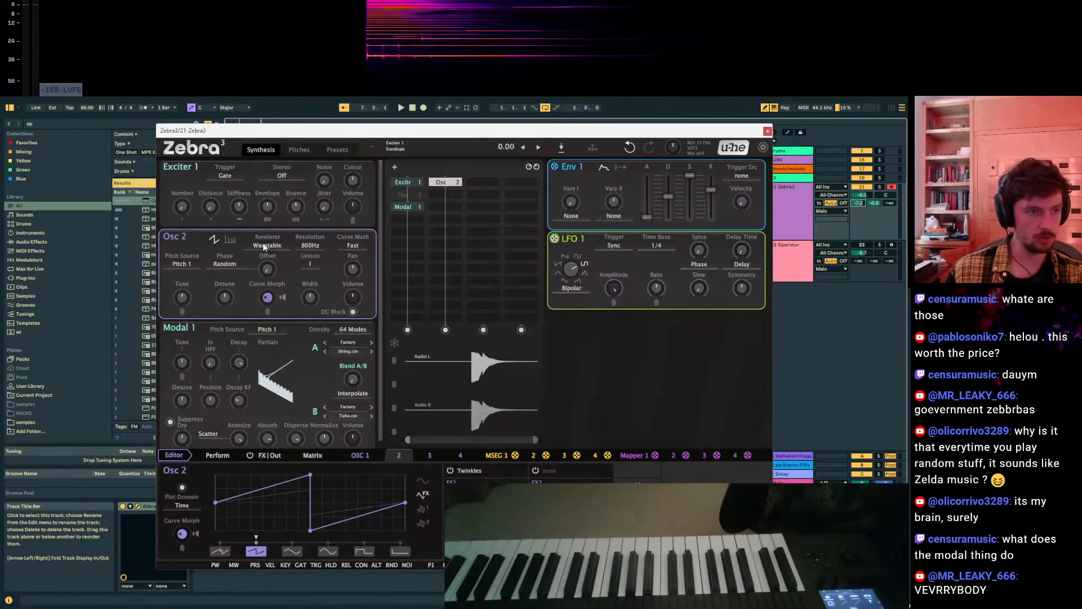
Switch Osc 2 to its spectral curve and reshape it into a steep decay that falls to zero.
left_click(228, 240)
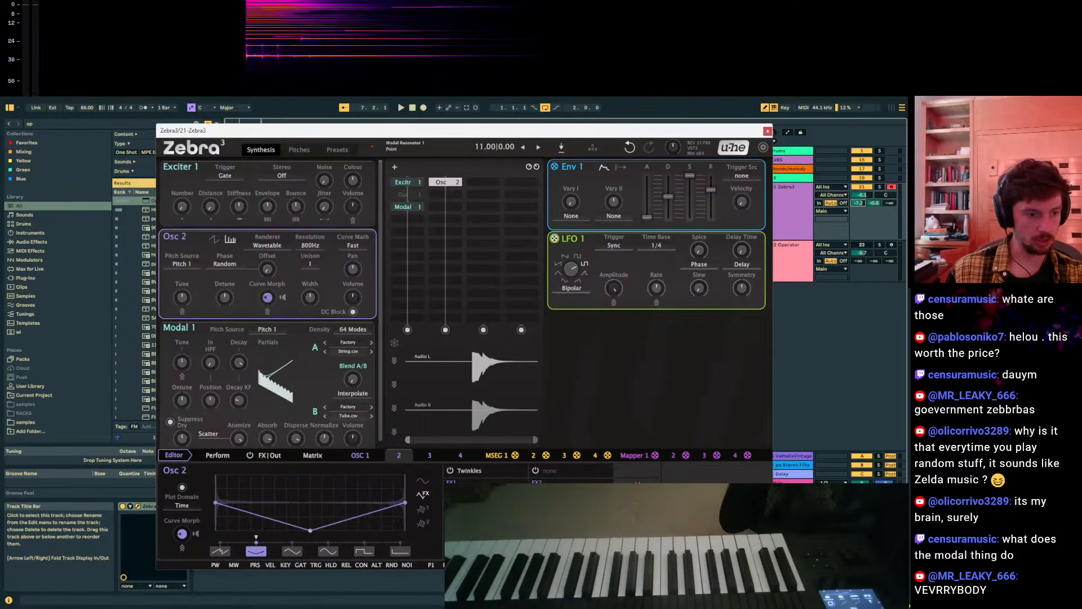
left_click_drag(404, 503, 396, 543)
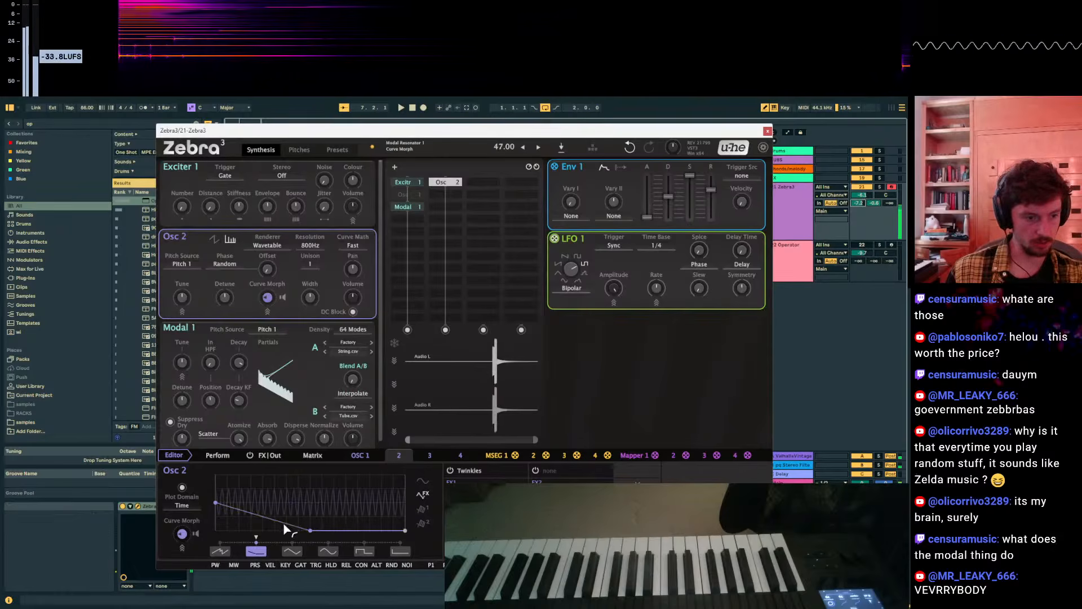
left_click_drag(285, 524, 276, 554)
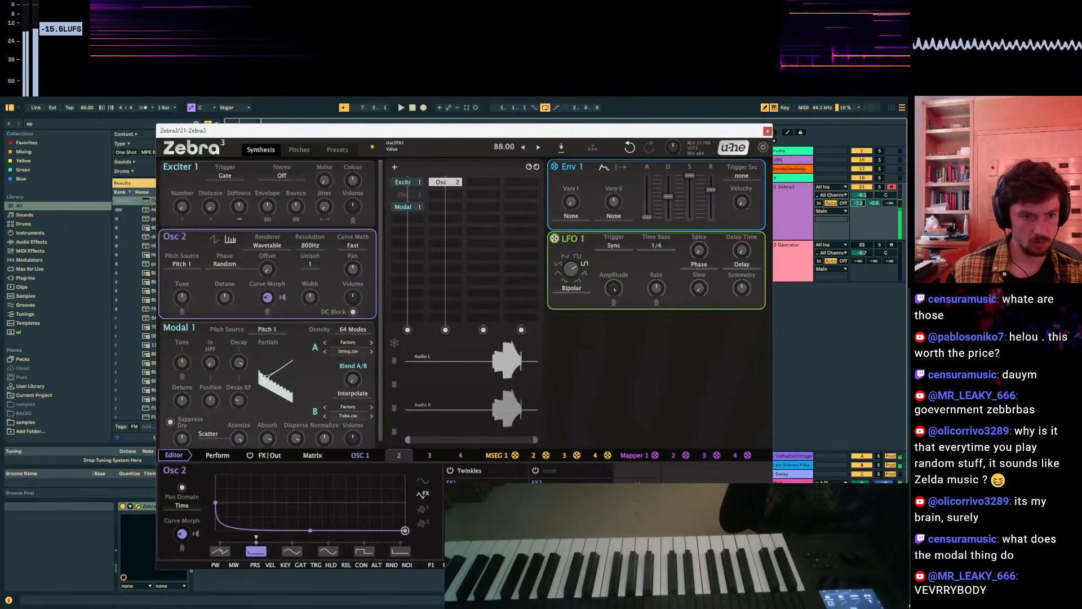
left_click_drag(656, 288, 656, 264)
key("ctrl+z")
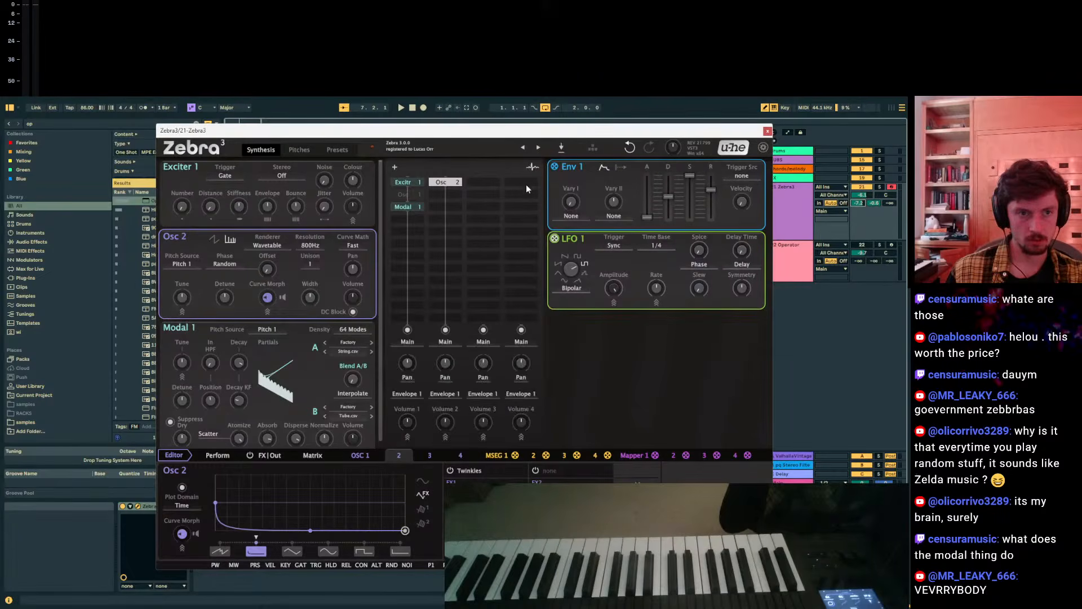
Lower the second lane's output volume to about 12 and play notes in a lower octave.
left_click(530, 167)
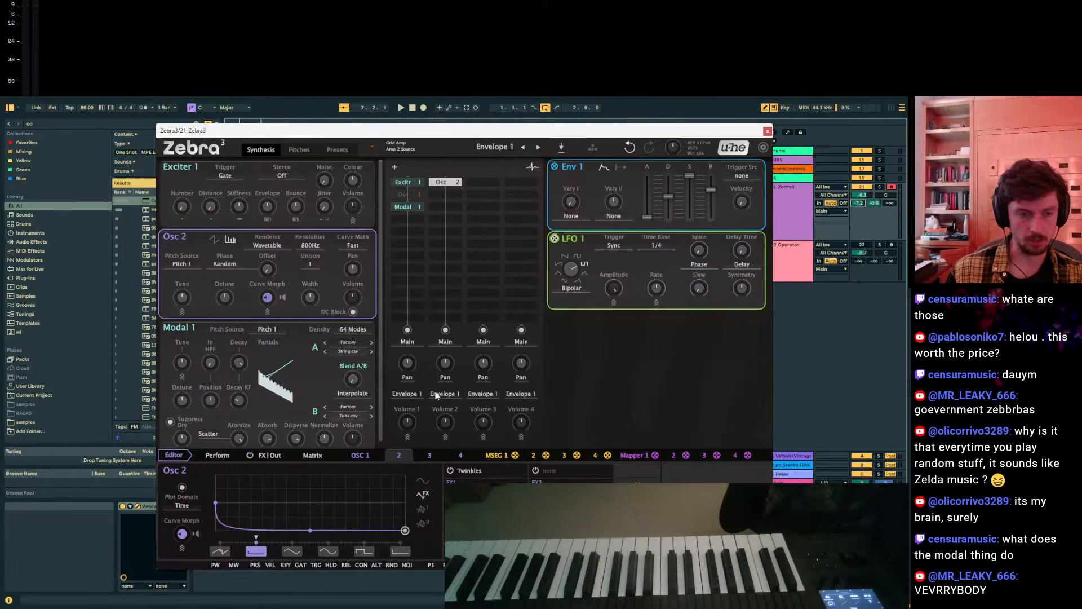
left_click_drag(450, 430, 451, 433)
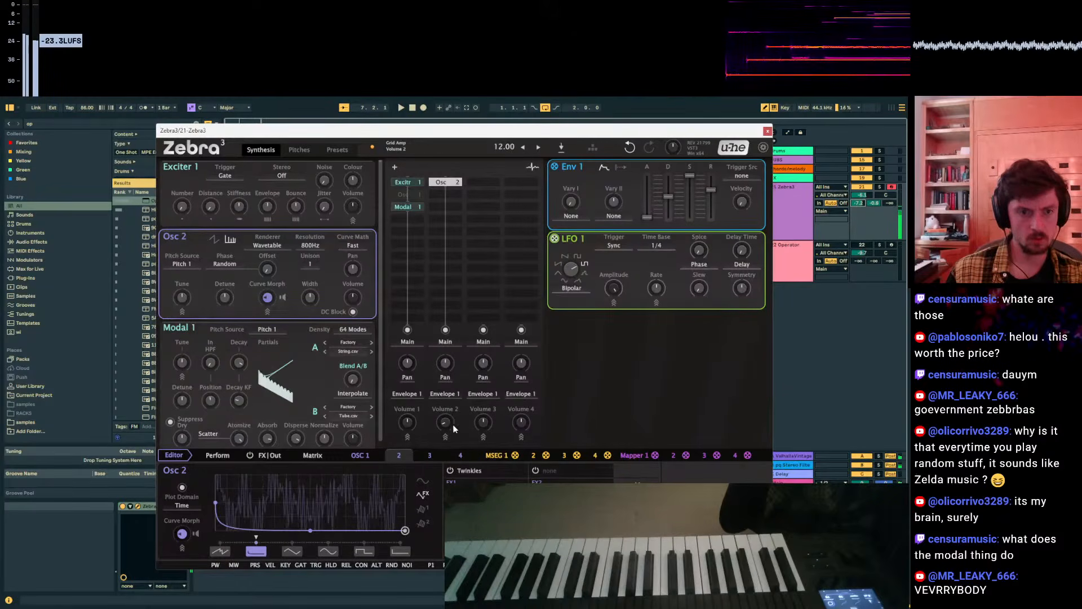
key("z")
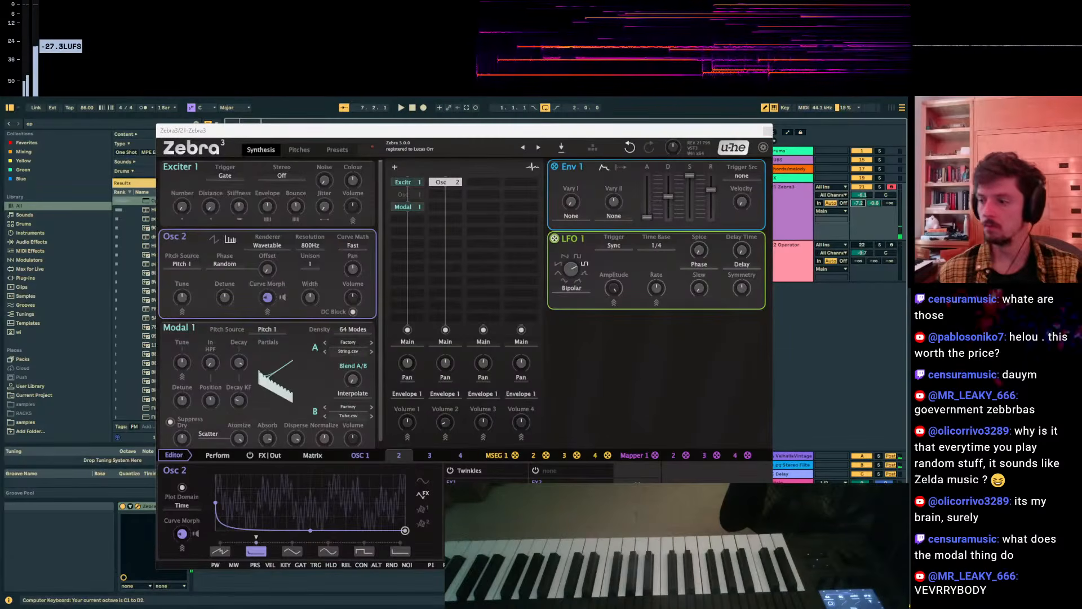
Add Filter 1 below Osc 2 in the second lane, adjust its cutoff and move it two rows under Modal 1.
left_click(445, 208)
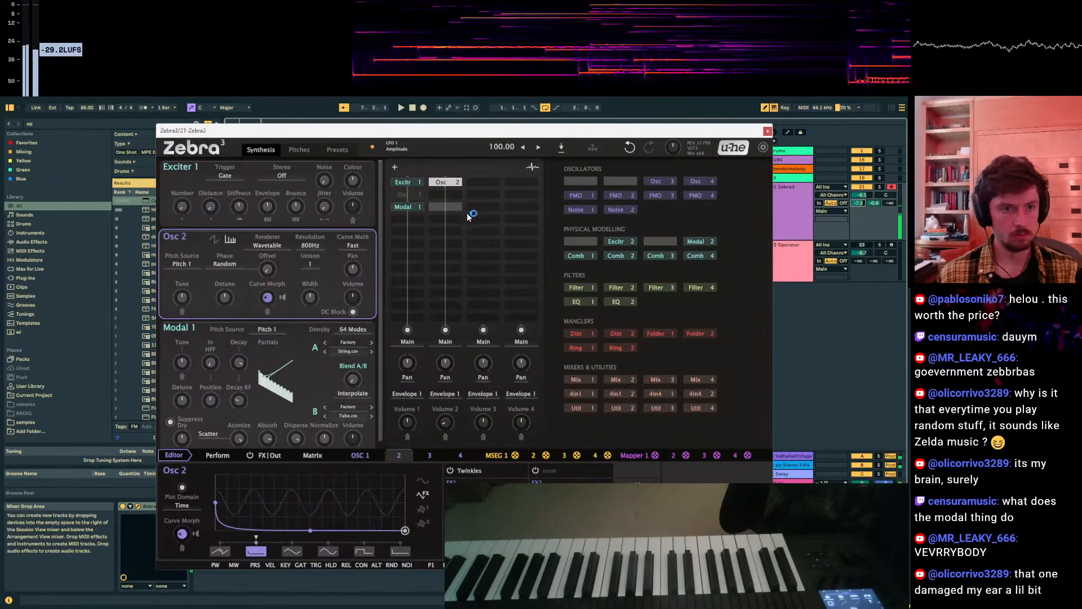
left_click(585, 289)
left_click_drag(268, 404, 268, 459)
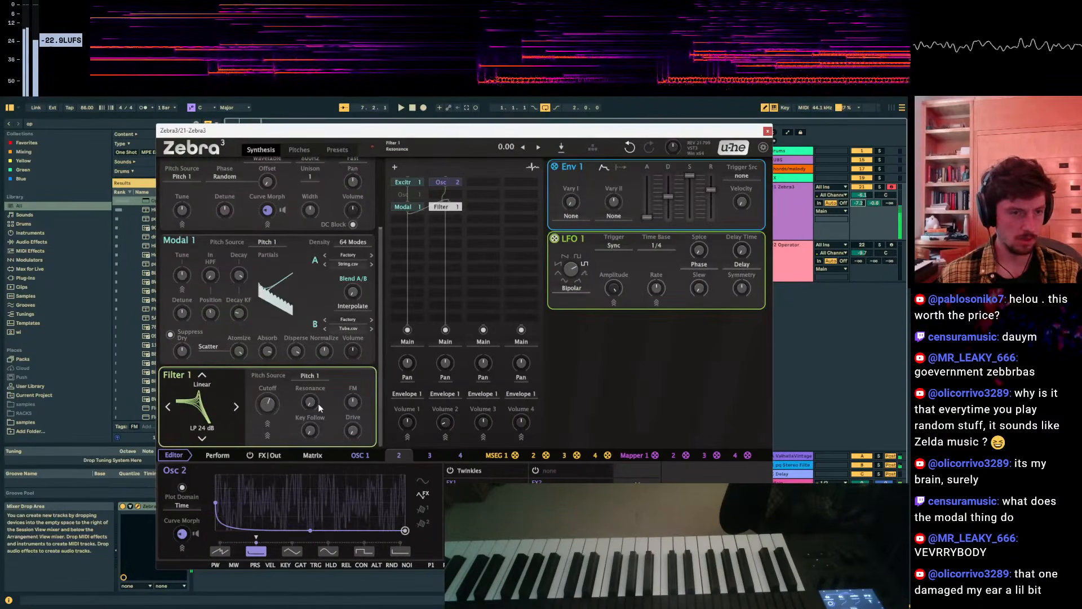
left_click_drag(461, 209, 461, 233)
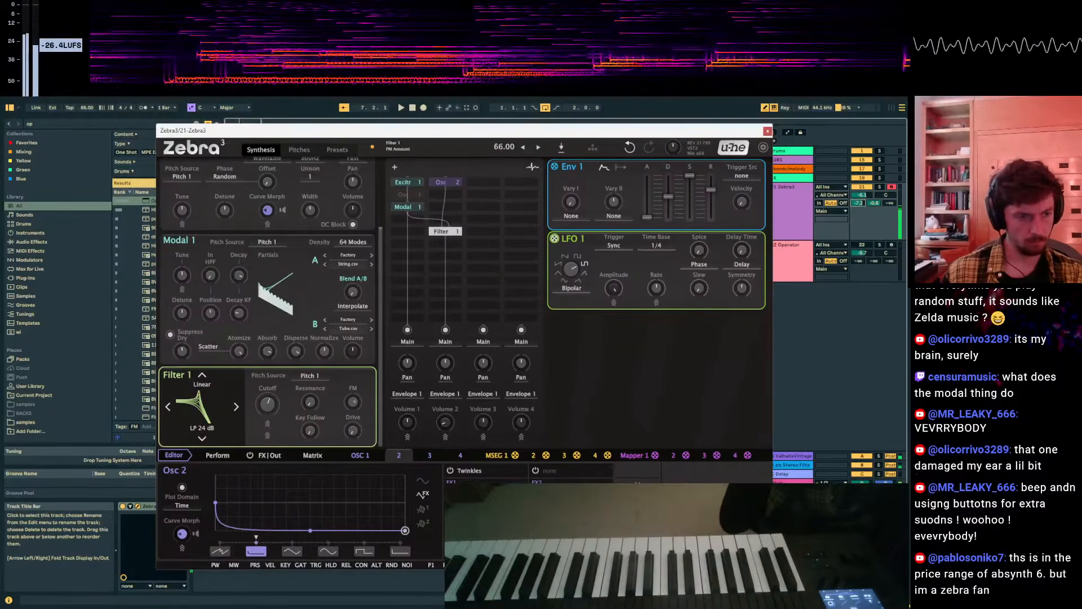
Adjust Filter 1's FM amount while playing notes.
left_click_drag(352, 402, 353, 390)
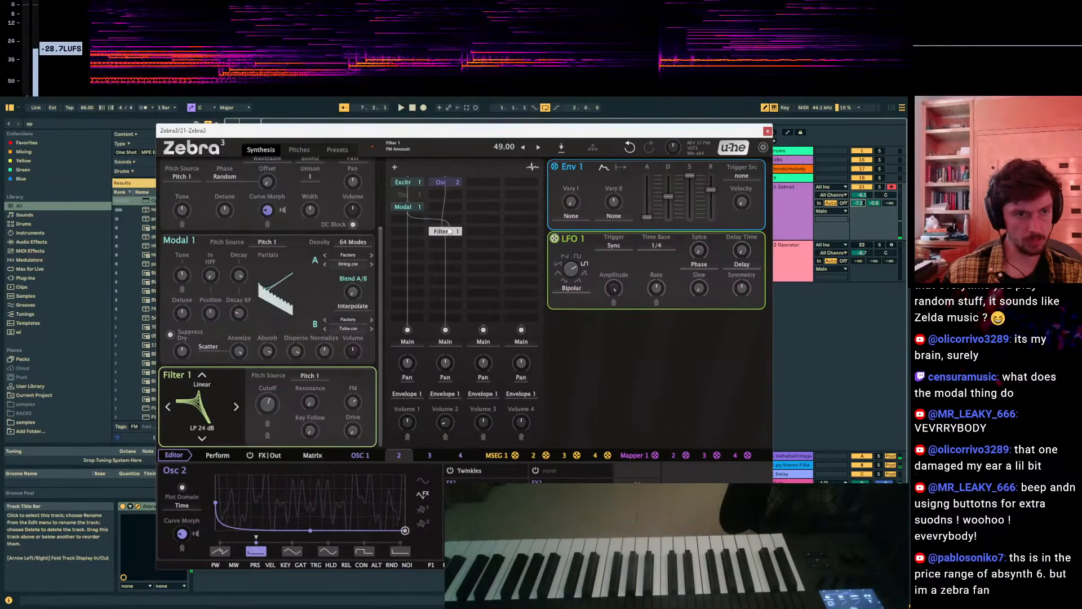
left_click_drag(353, 402, 354, 357)
key("z")
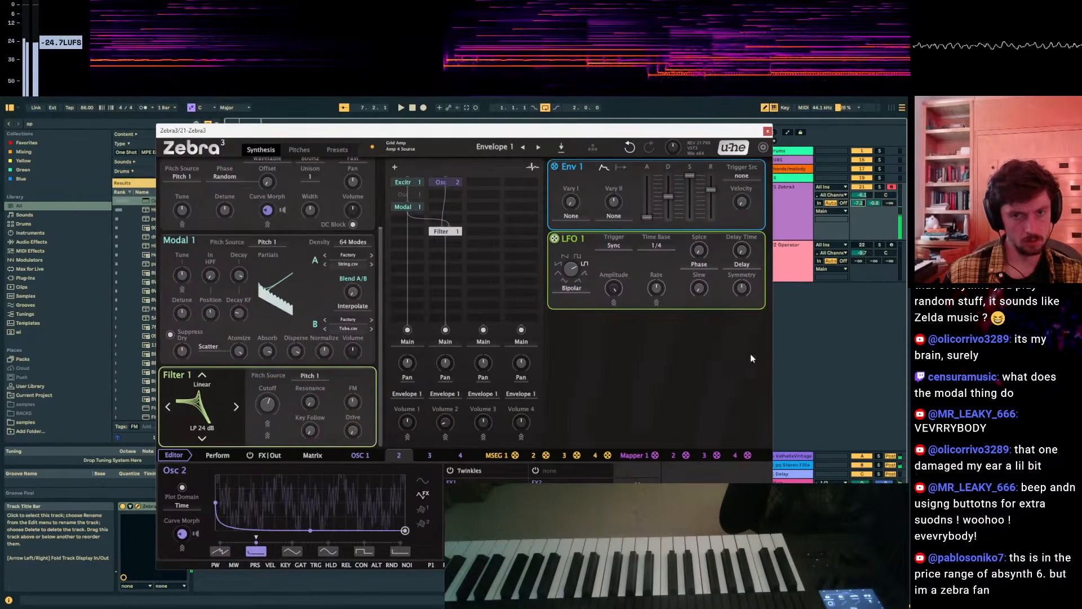
Play the filtered patch across several keyboard octaves to audition it.
left_click(836, 398)
key("z")
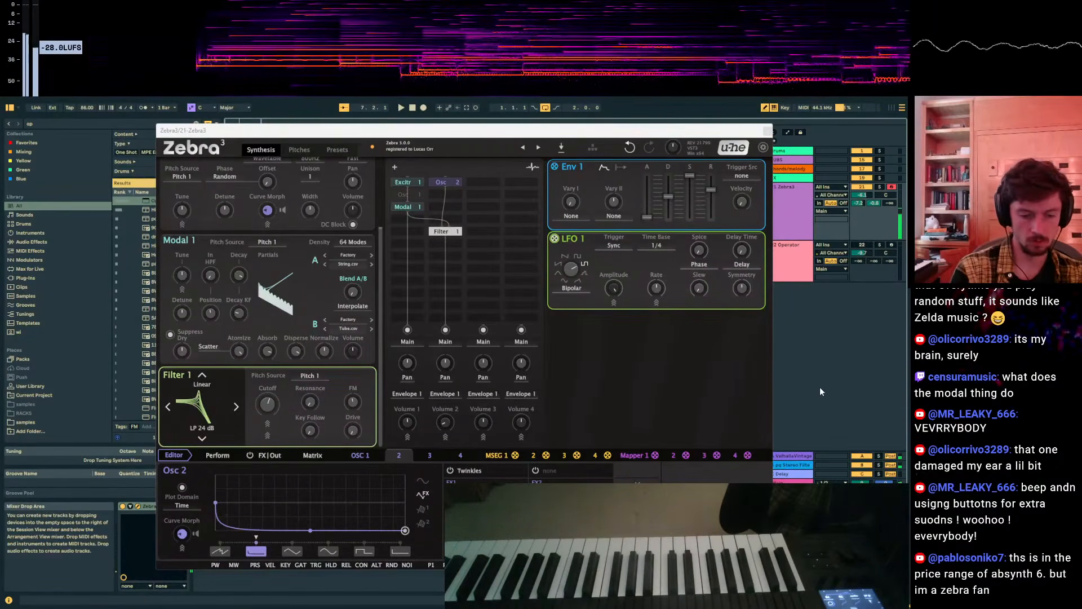
key("z")
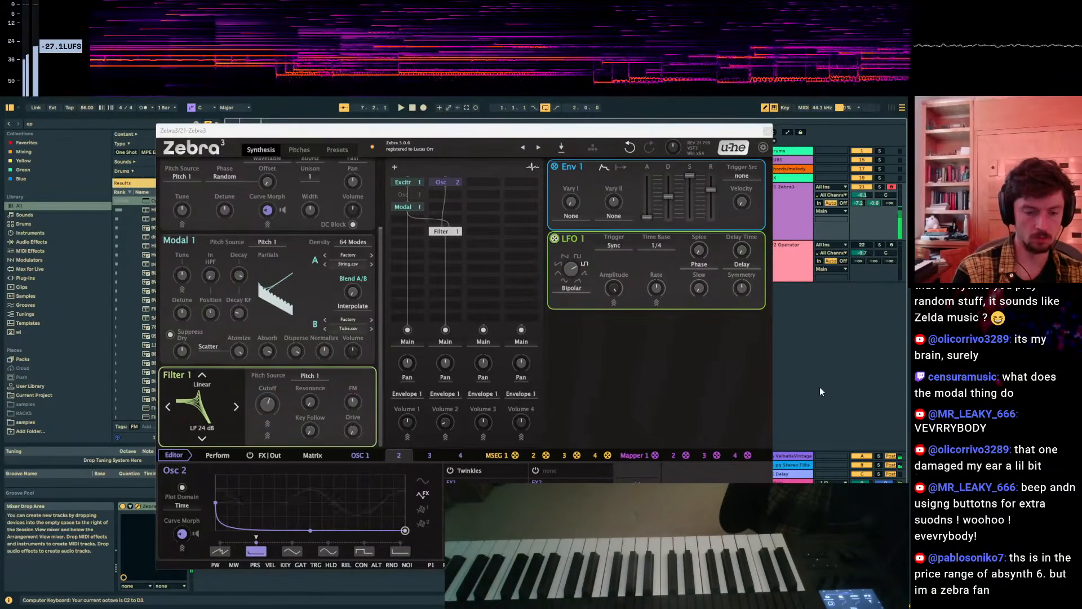
key("x")
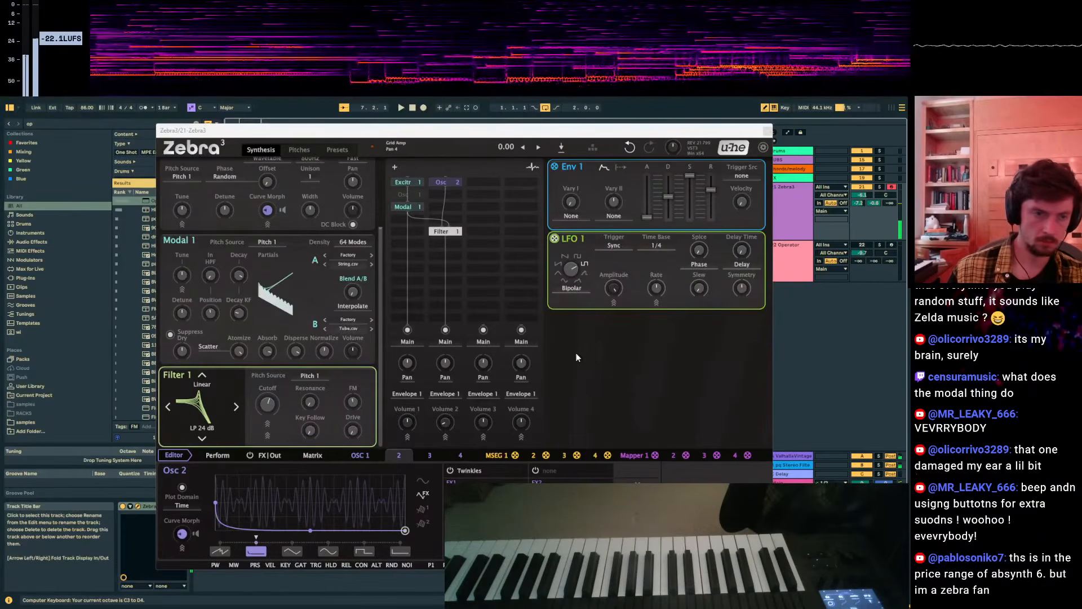
Set Osc 2's renderer to Additive Synth, flatten its curve at zero and adjust the additive noise.
scroll(276, 248, "up", 1)
scroll(276, 248, "up", 5)
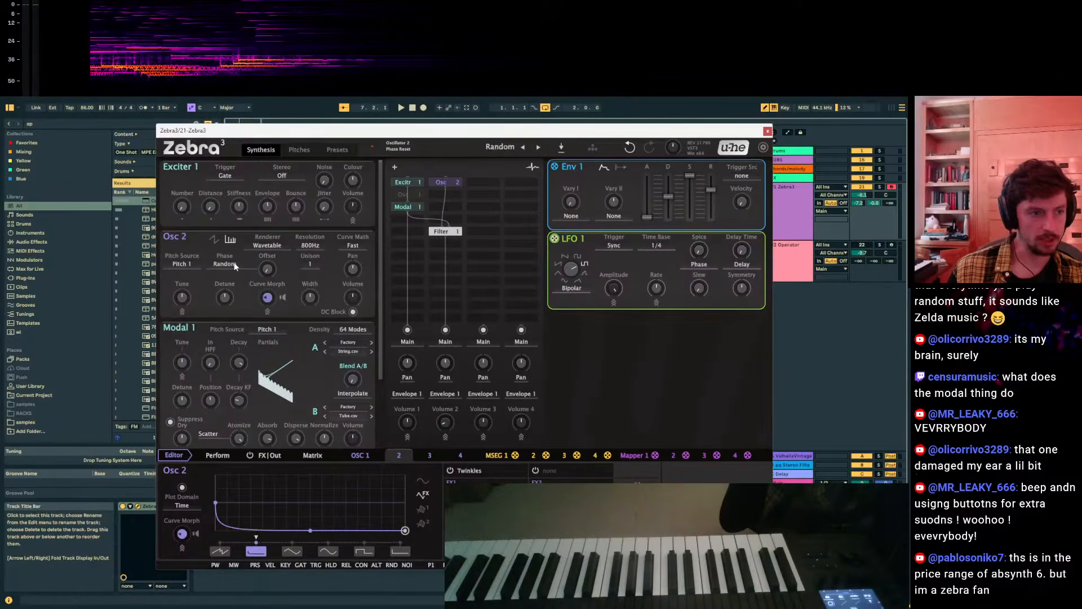
scroll(267, 248, "down", 1)
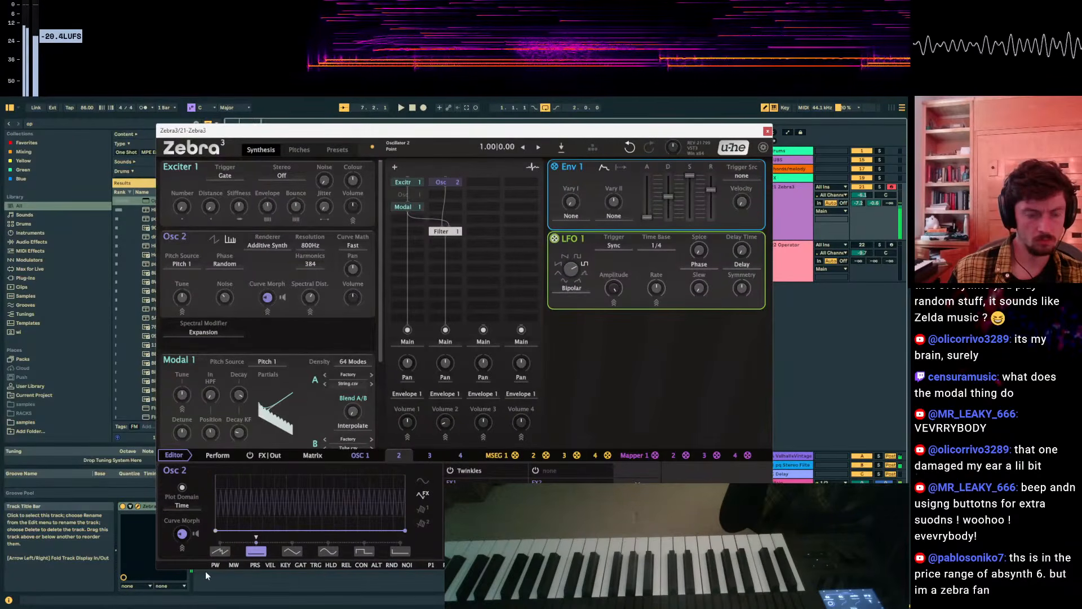
key("z")
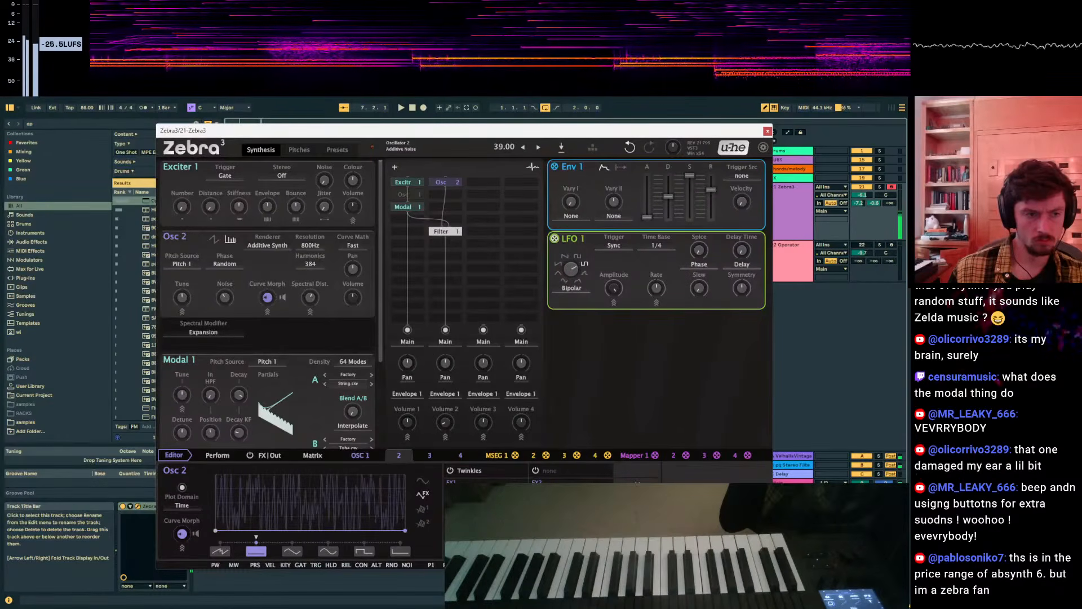
Load Spectral Noise as Osc 2's second oscillator effect.
left_click(535, 470)
left_click(530, 467)
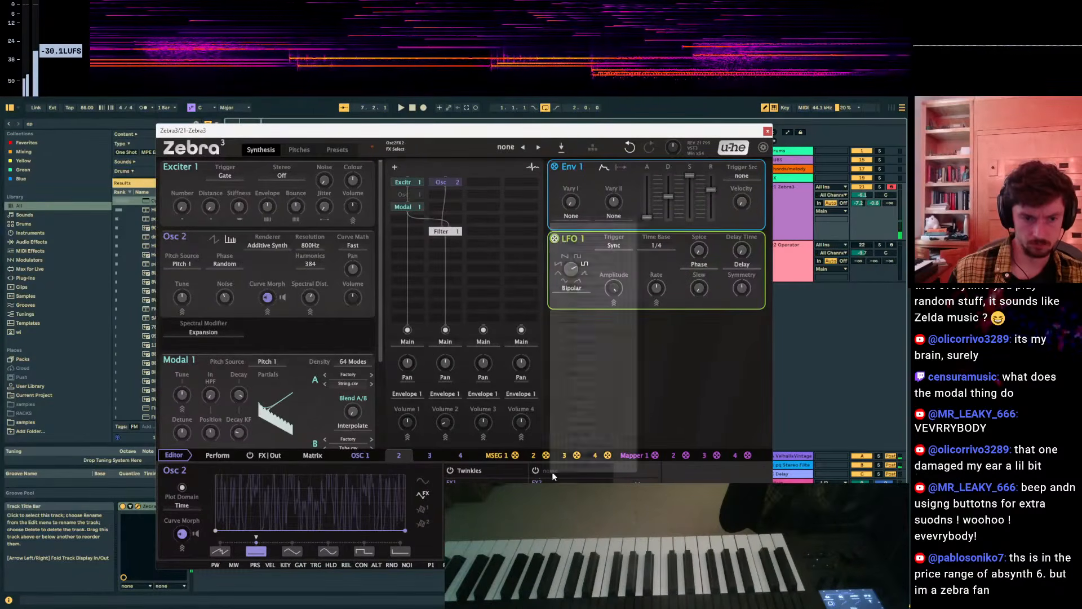
left_click(551, 472)
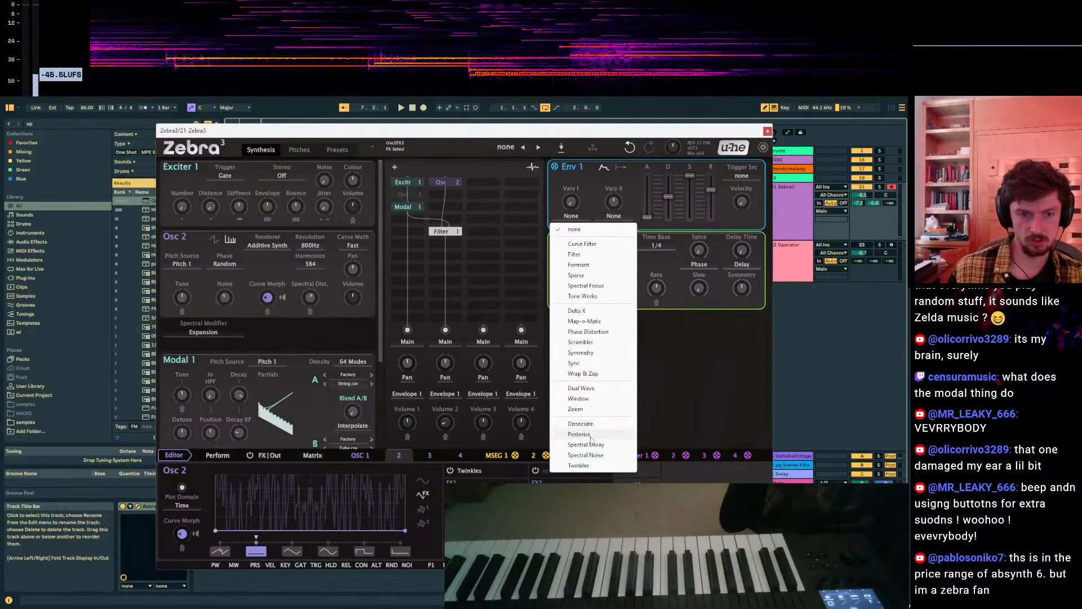
left_click(586, 455)
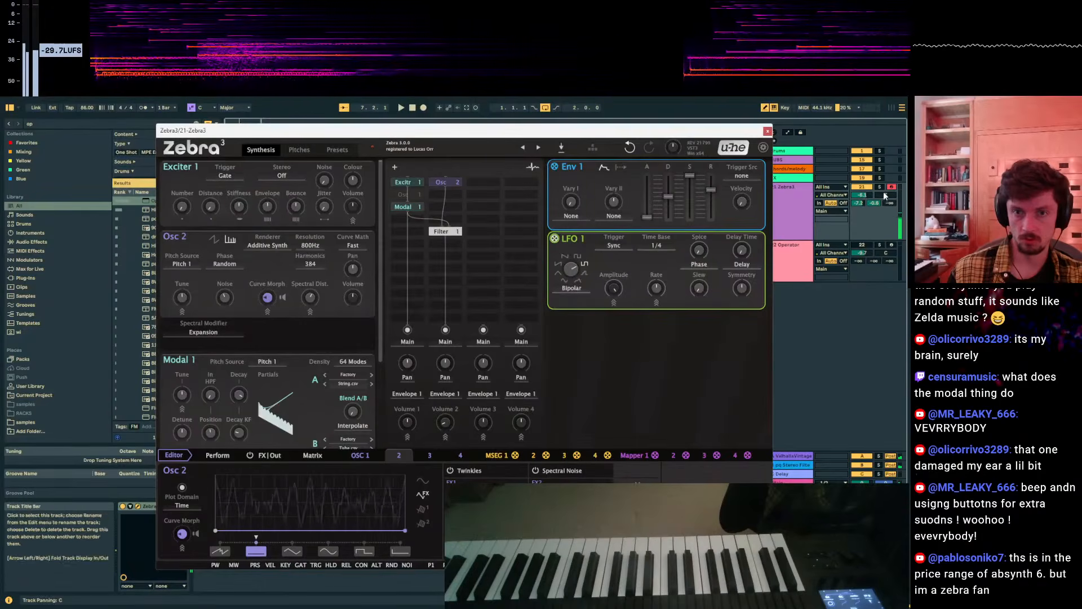
Raise the Zebra3 track's first send to 0 and its volume to -0.4 dB.
left_click_drag(858, 203, 863, 181)
left_click_drag(862, 241, 862, 248)
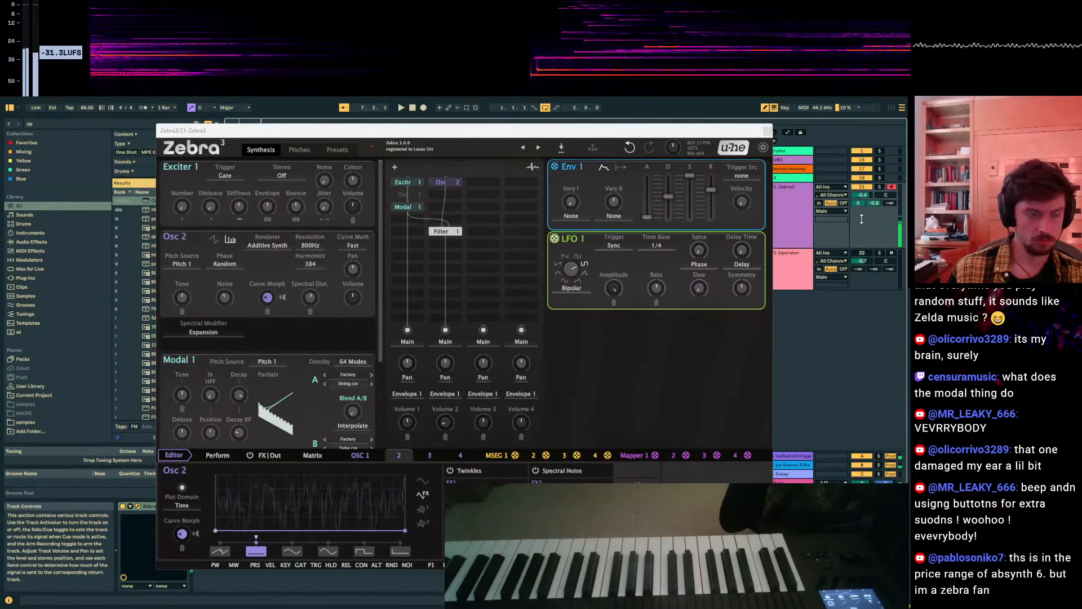
Add ModFX 1 as a chorus on the Main effects bus and set its speed to about 1.60.
left_click(272, 457)
right_click(217, 492)
left_click(256, 234)
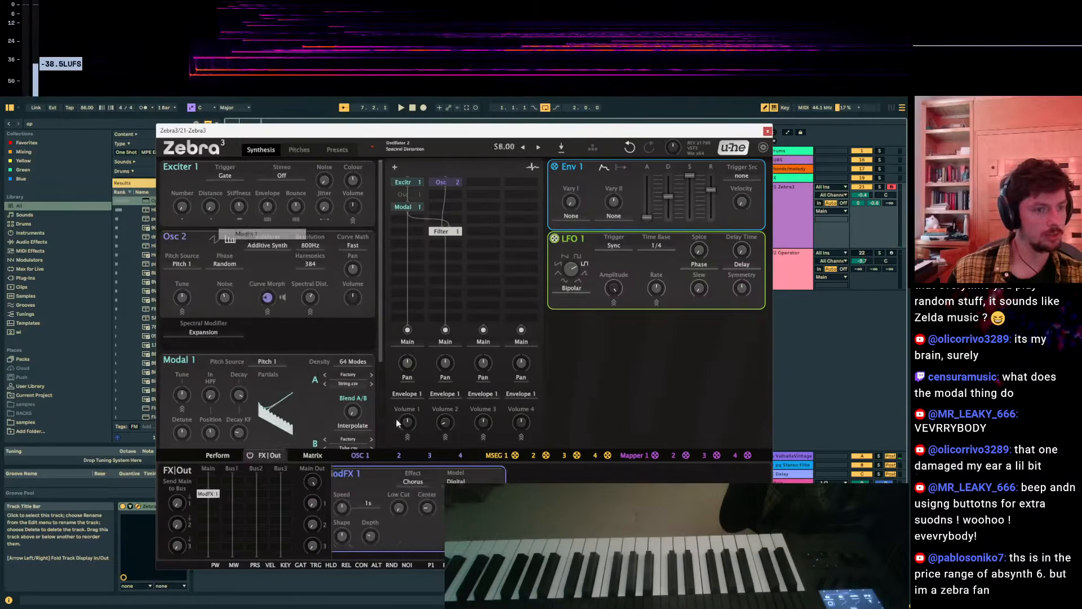
left_click_drag(366, 508, 366, 493)
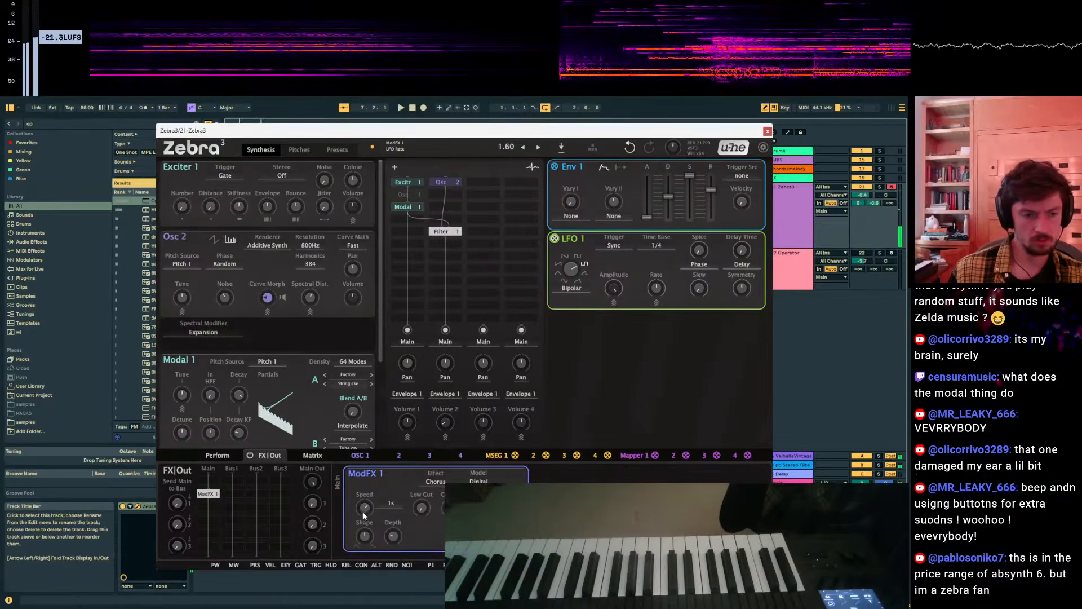
Examine ModFX 1's effect, model and mix settings while playing the patch.
key("a")
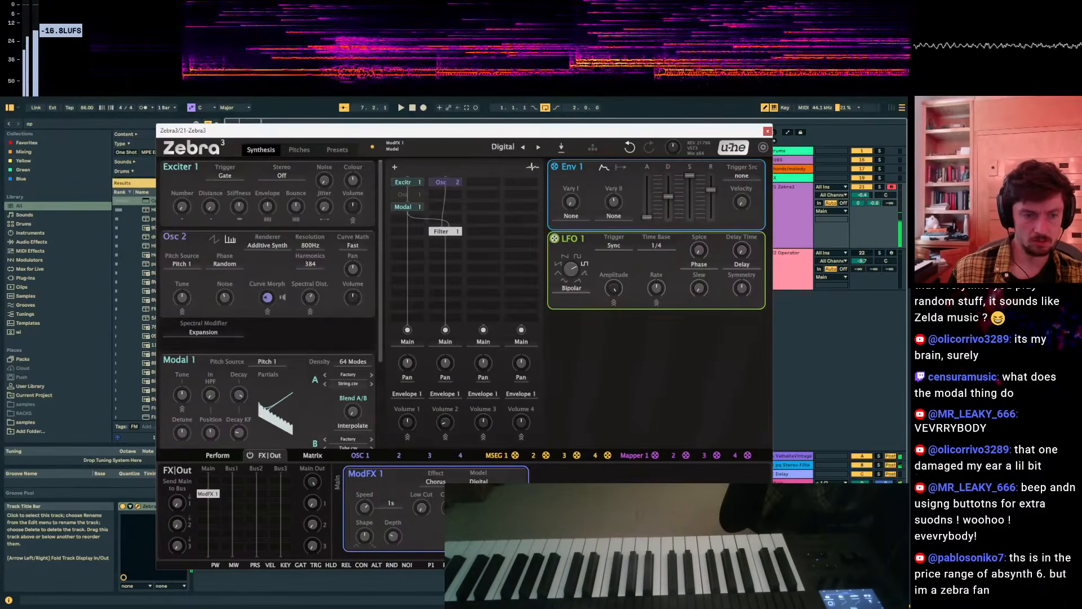
left_click(435, 484)
left_click(387, 474)
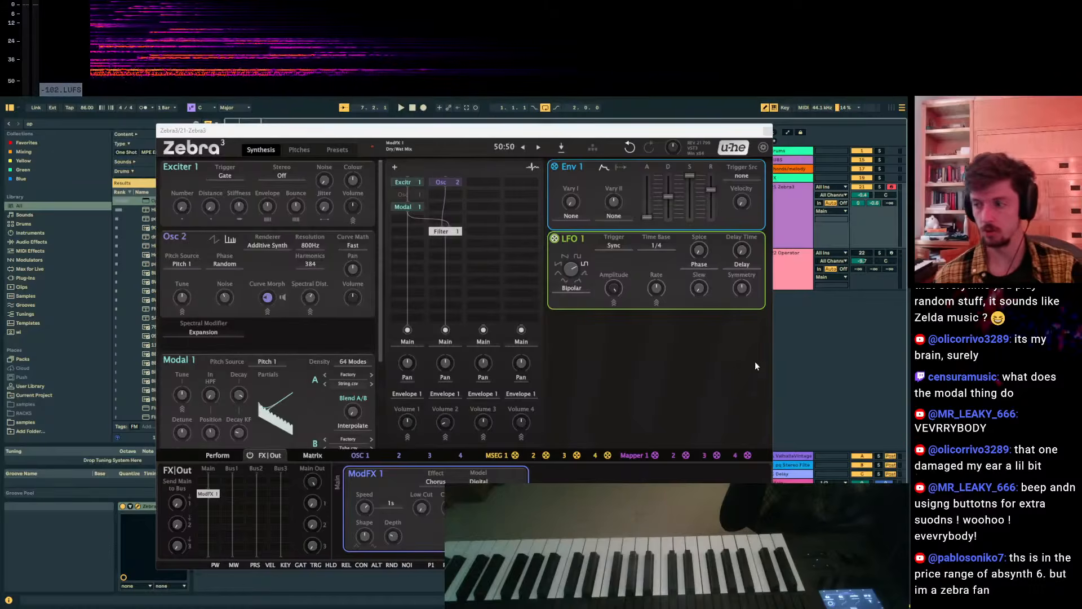
left_click(711, 356)
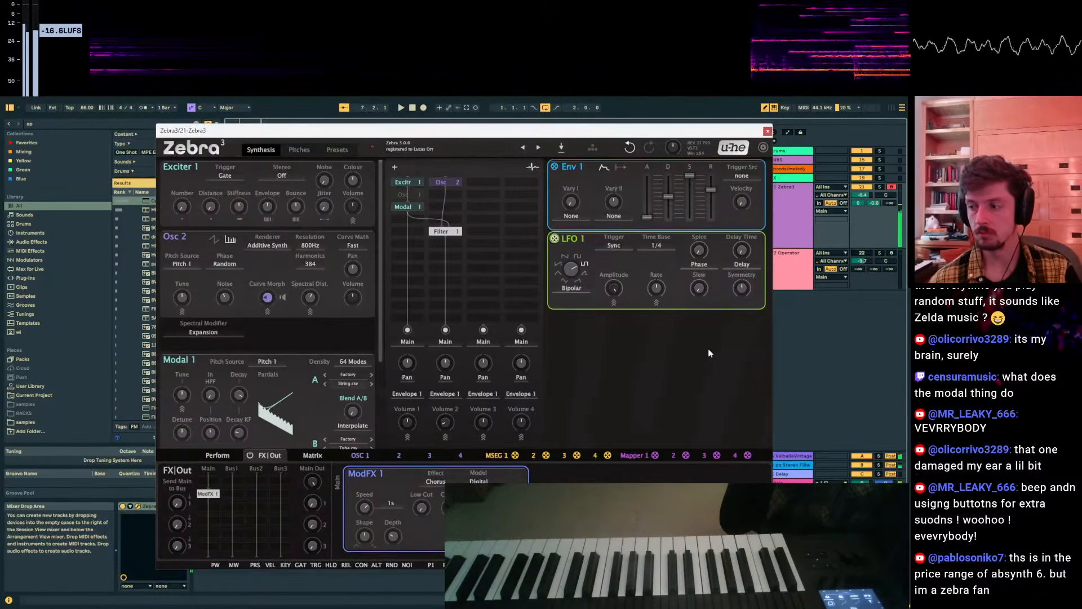
Add the Ring 3 module below ModFX 1 on the Main effects bus and adjust its frequency while playing.
key("z")
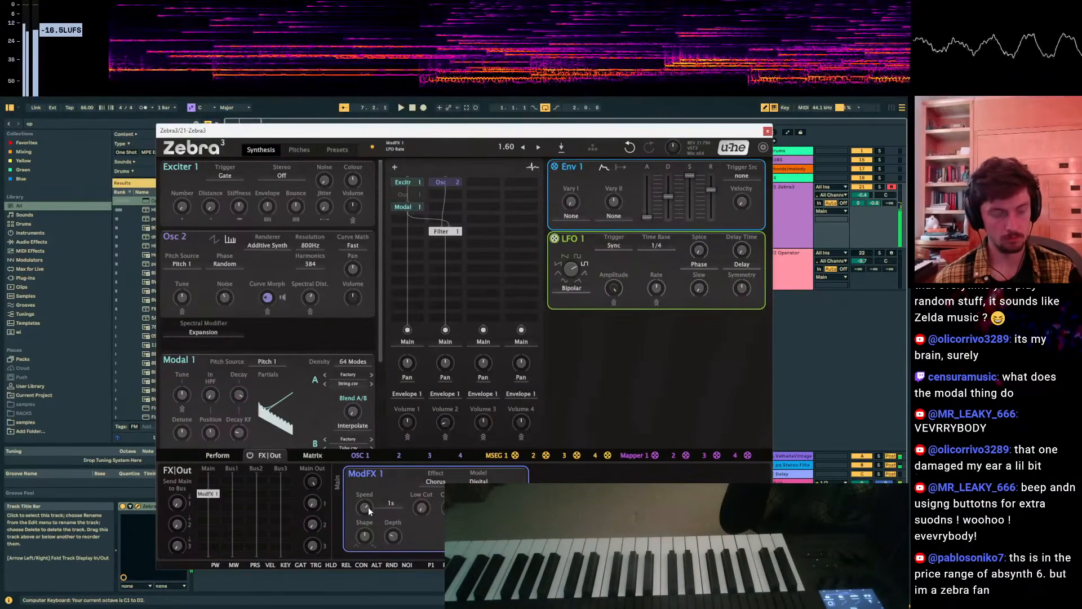
left_click(210, 507)
left_click(263, 384)
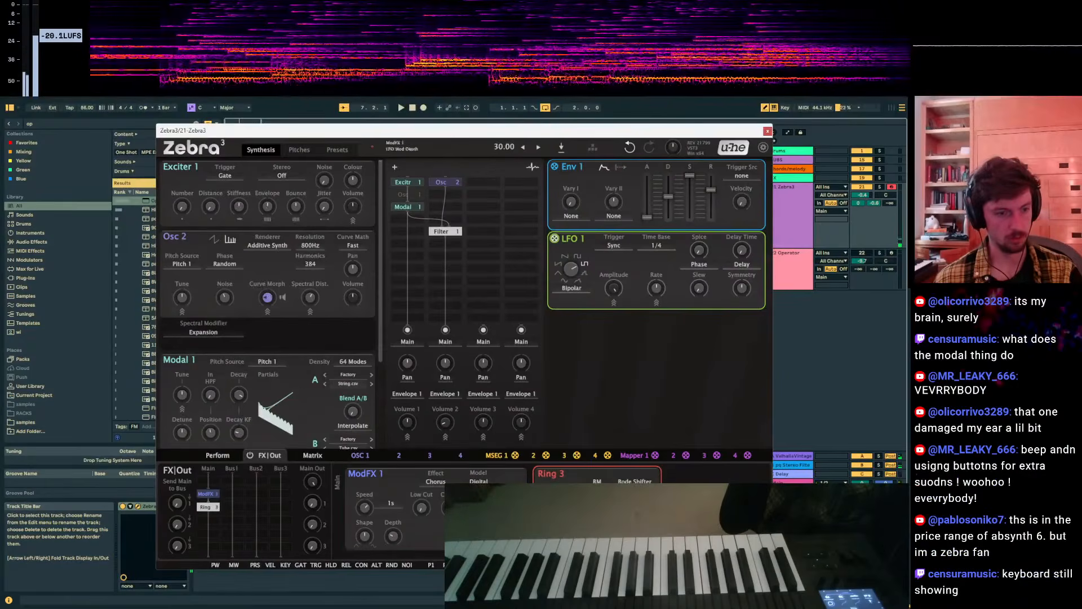
left_click_drag(555, 508, 555, 518)
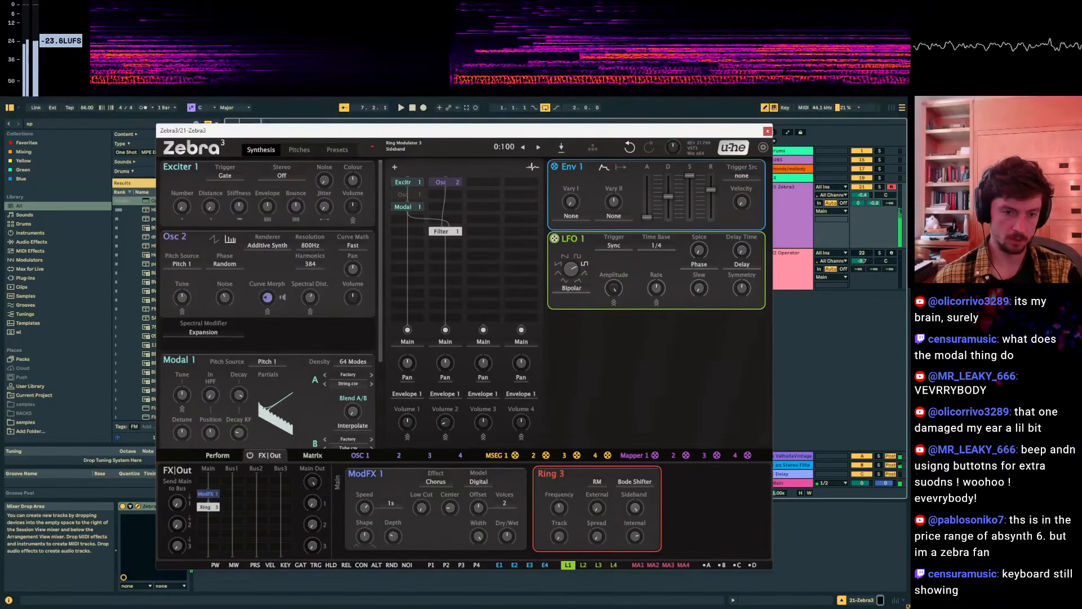
key("x")
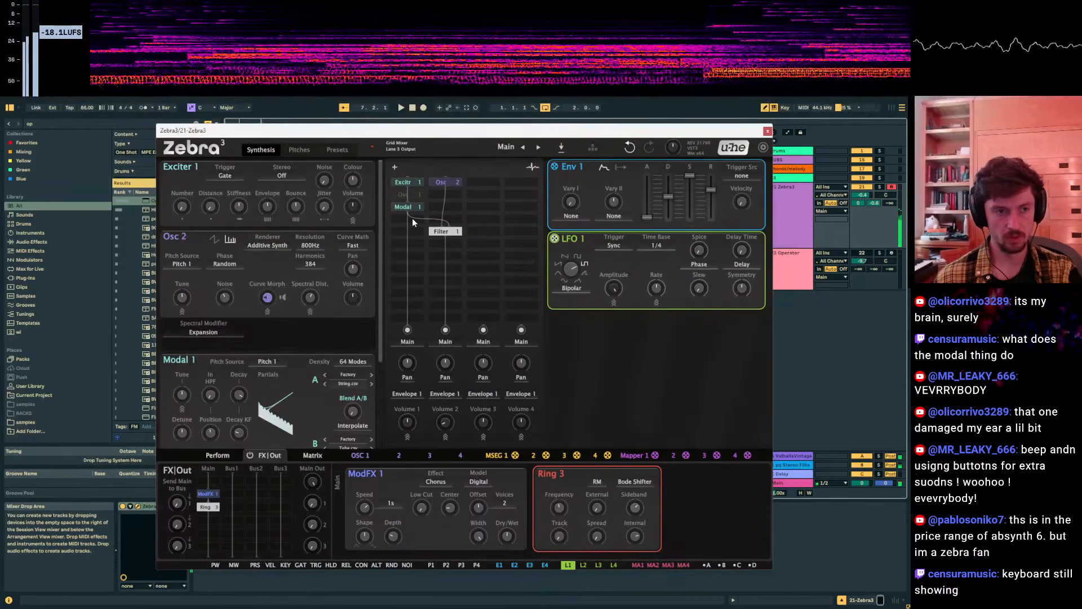
Insert the Folder 1 wavefolder below Modal 1 in the first lane and set its amount to about 19 dB.
left_click(397, 220)
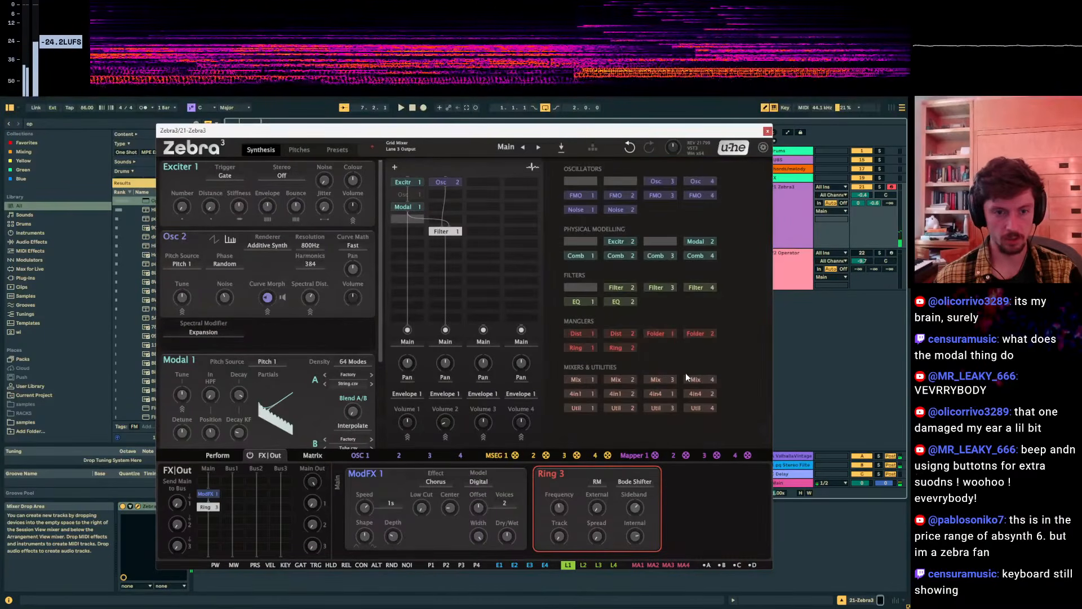
left_click(660, 331)
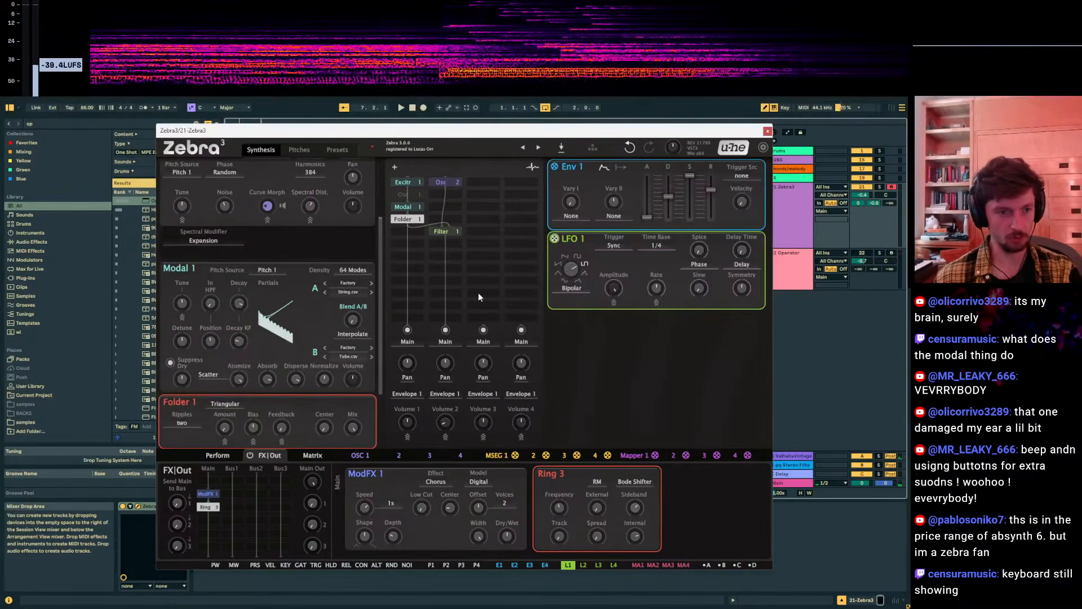
left_click_drag(225, 428, 225, 433)
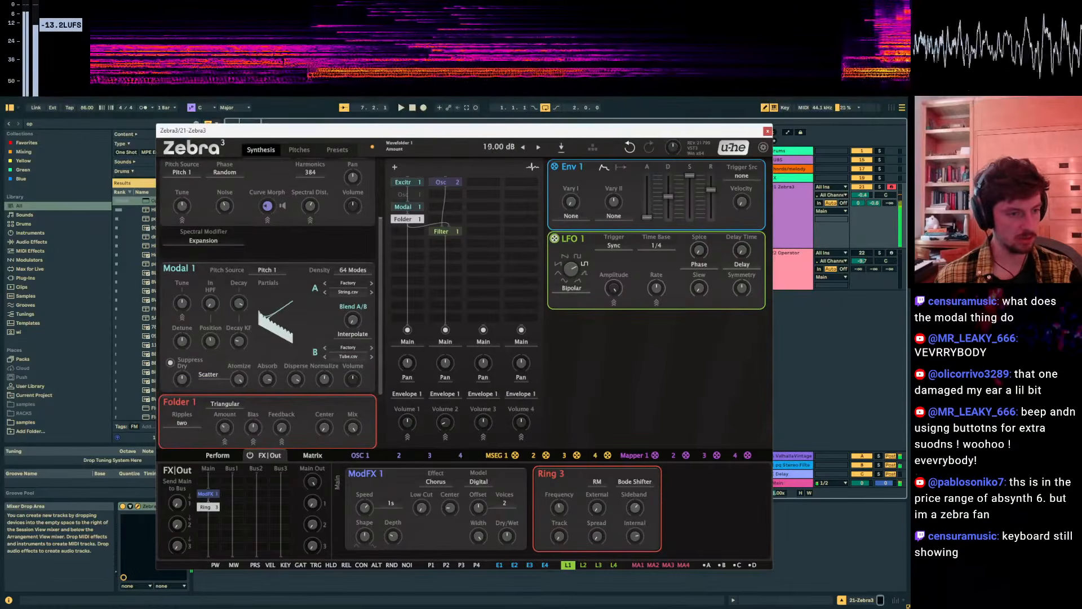
key("z")
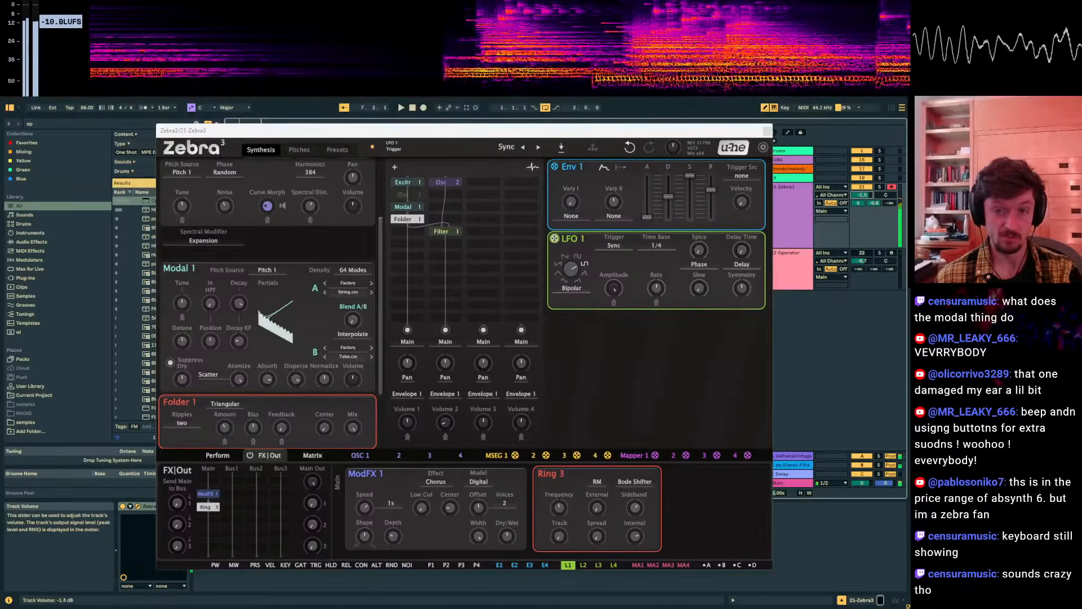
Set the Zebra3 track's volume to -1.4 dB and sweep Folder 1's amount up to about 41 dB and back down.
left_click_drag(861, 195, 861, 194)
left_click_drag(225, 428, 225, 426)
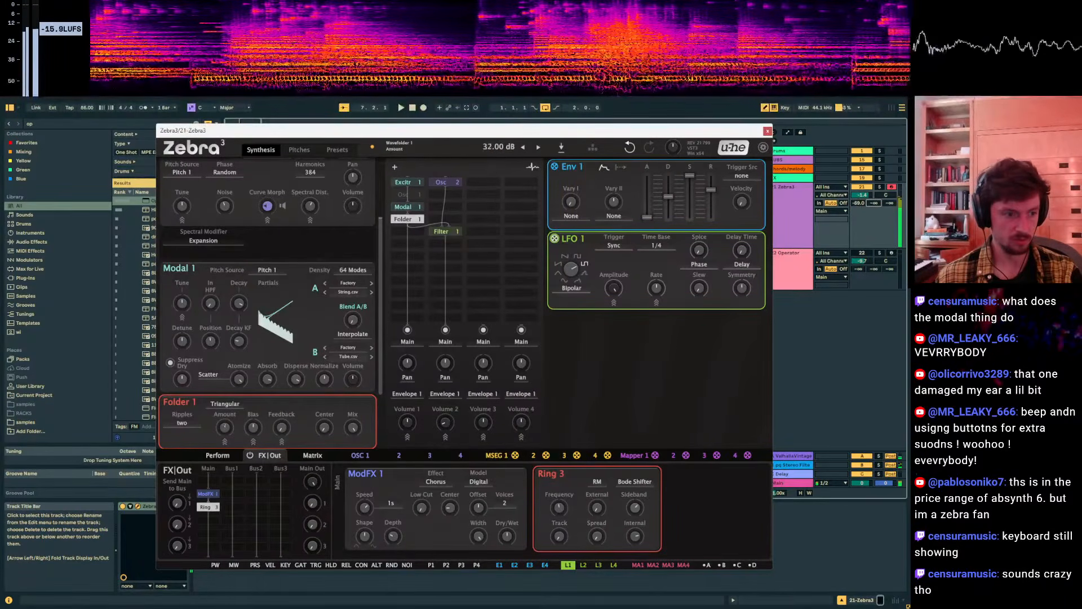
mouse_move(225, 427)
left_mouse_down()
mouse_move(225, 391)
mouse_move(225, 419)
left_mouse_up()
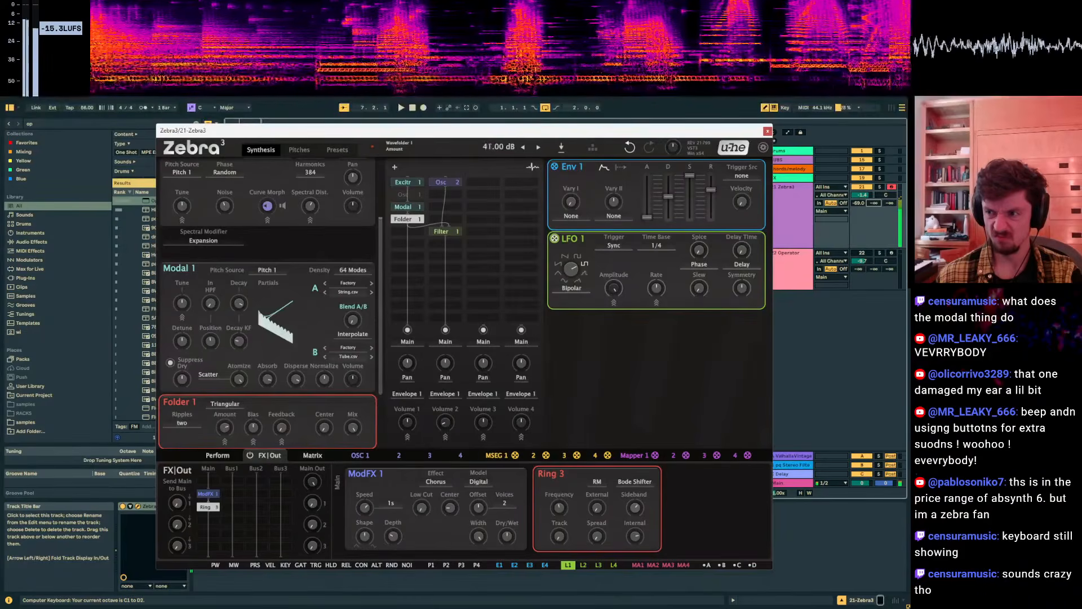
left_click_drag(225, 409, 225, 392)
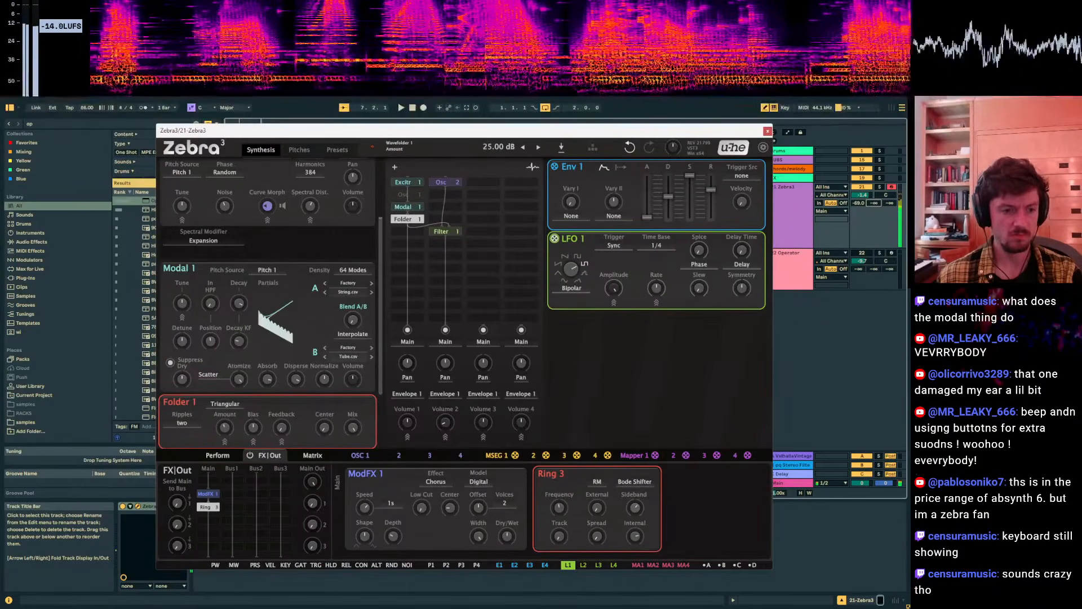
left_click_drag(225, 427, 224, 432)
Adjust Ring 3's frequency and sweep Folder 1's amount again while playing.
left_click_drag(559, 508, 559, 502)
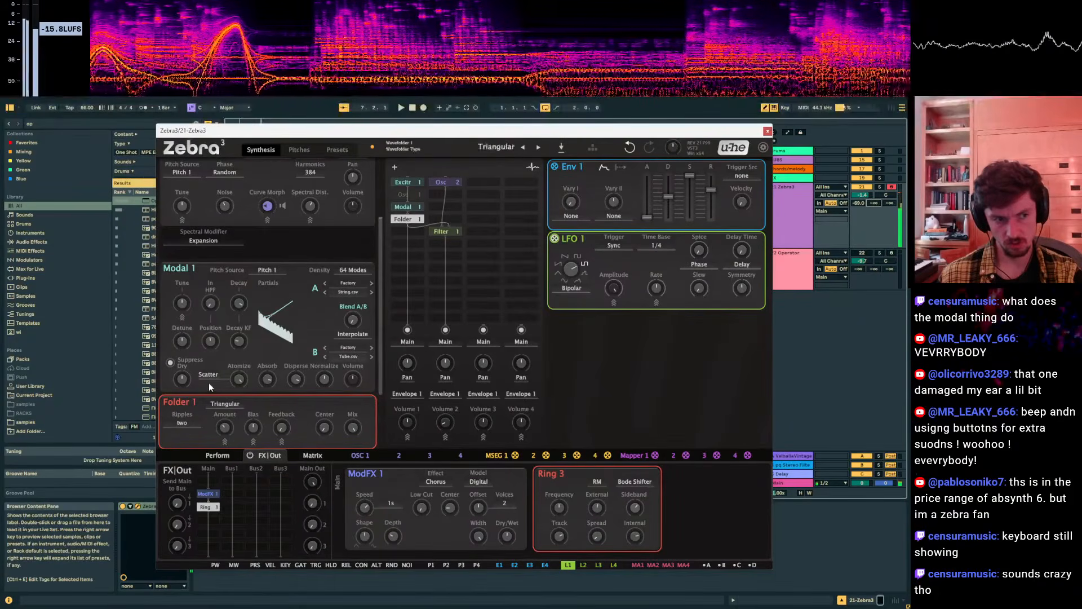
mouse_move(224, 427)
left_mouse_down()
mouse_move(225, 404)
mouse_move(224, 425)
left_mouse_up()
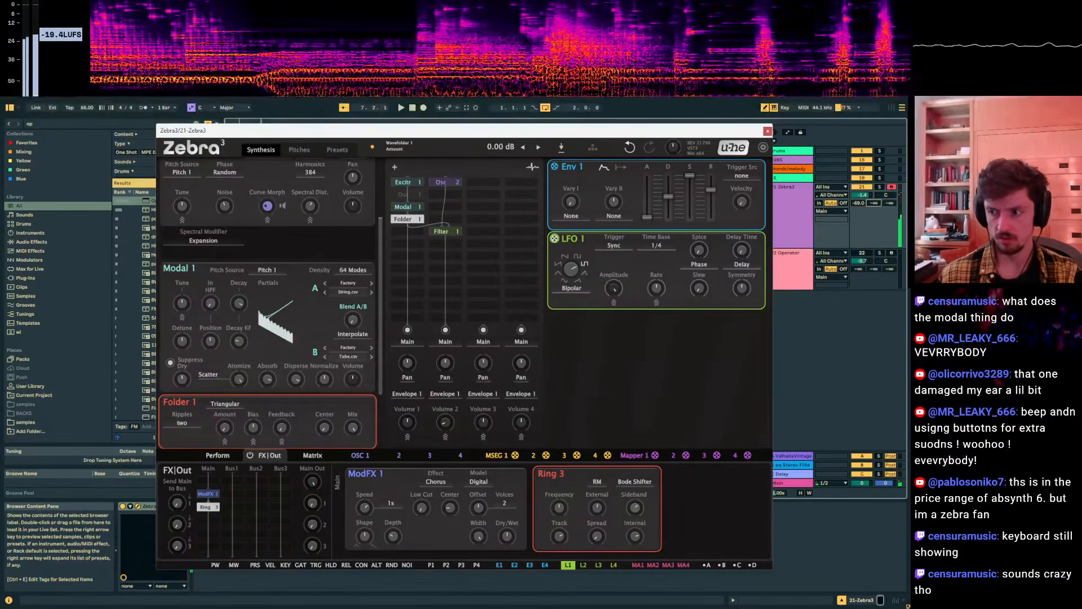
left_click_drag(224, 420, 225, 403)
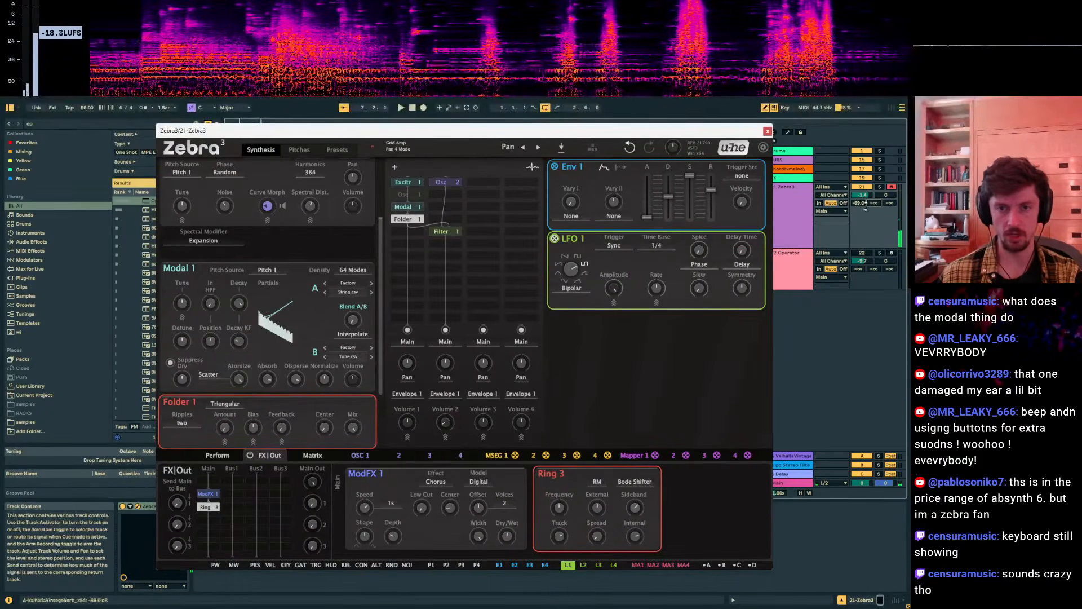
Raise the Zebra3 track's second send to 0 and set Folder 1's amount to about 27 dB.
left_click_drag(875, 203, 874, 186)
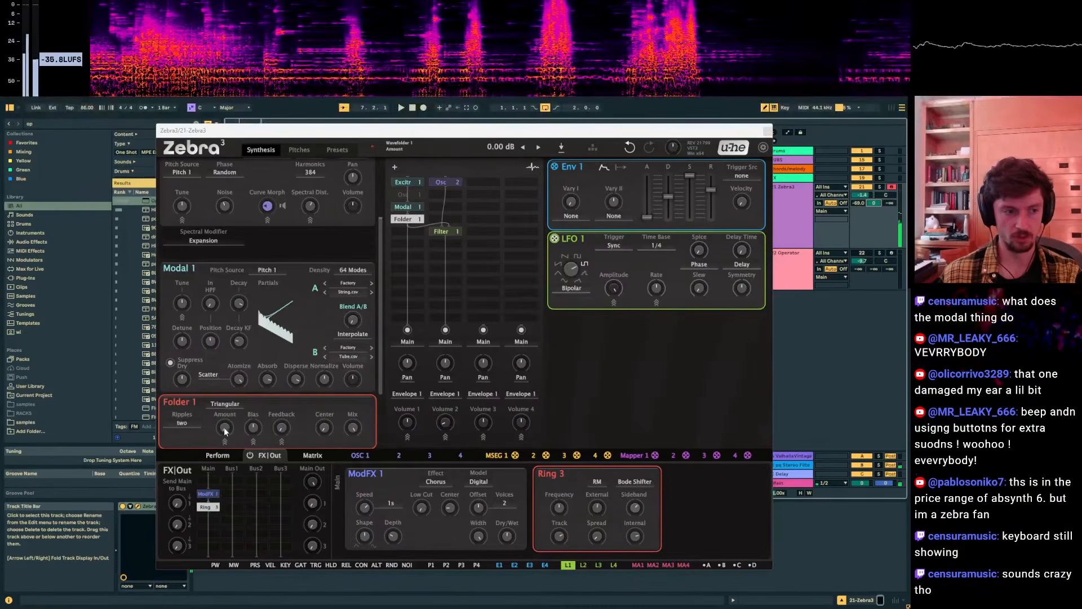
left_click_drag(225, 428, 225, 426)
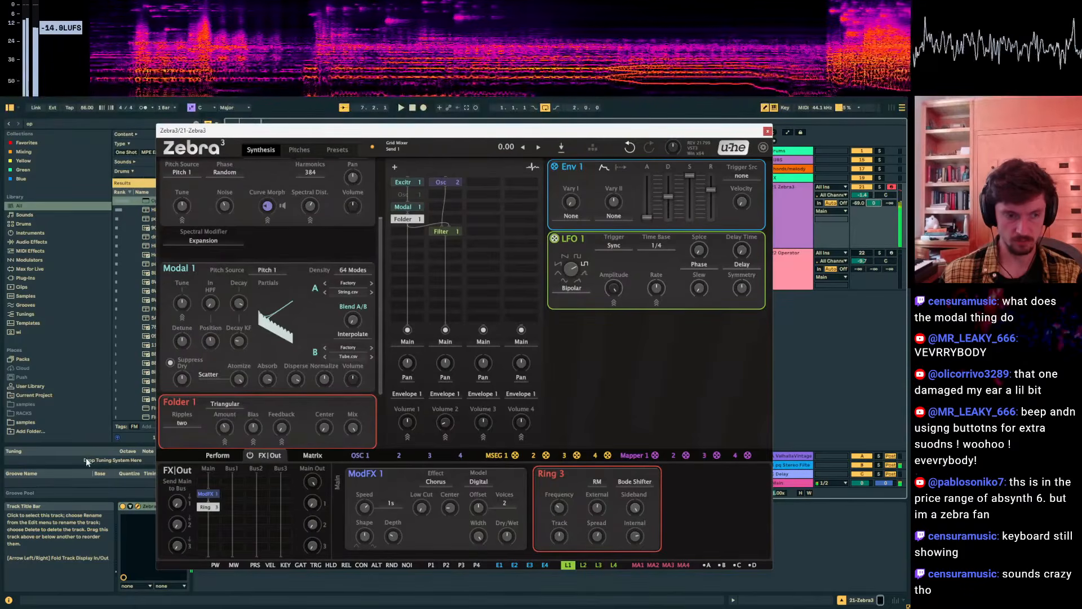
key("z")
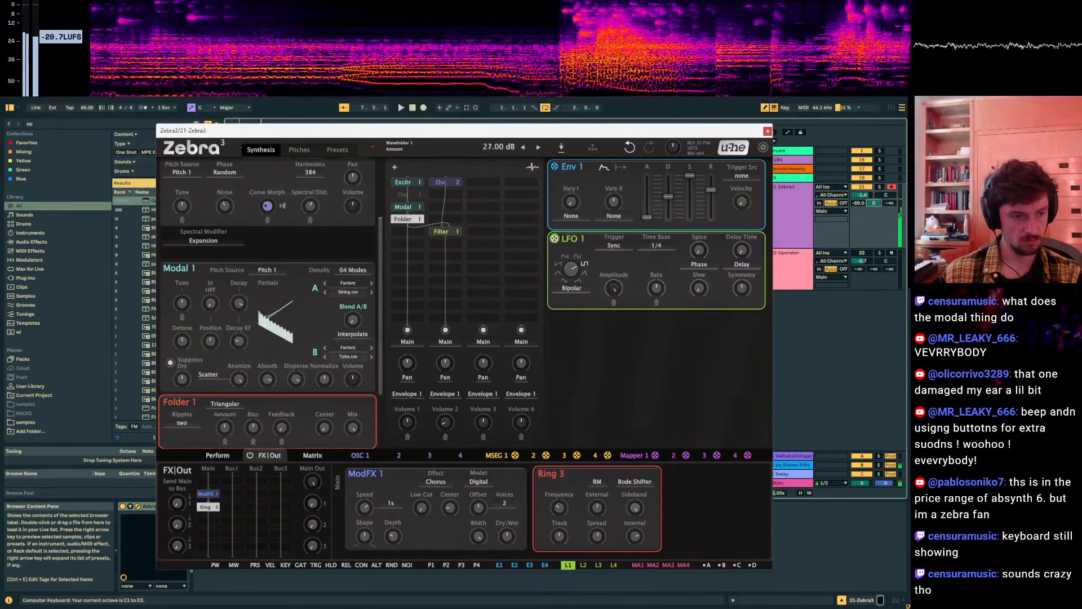
Try Folder 1 below Filter 1 in the second lane and adjust its amount.
left_click_drag(403, 220, 442, 269)
scroll(256, 422, "down", 3)
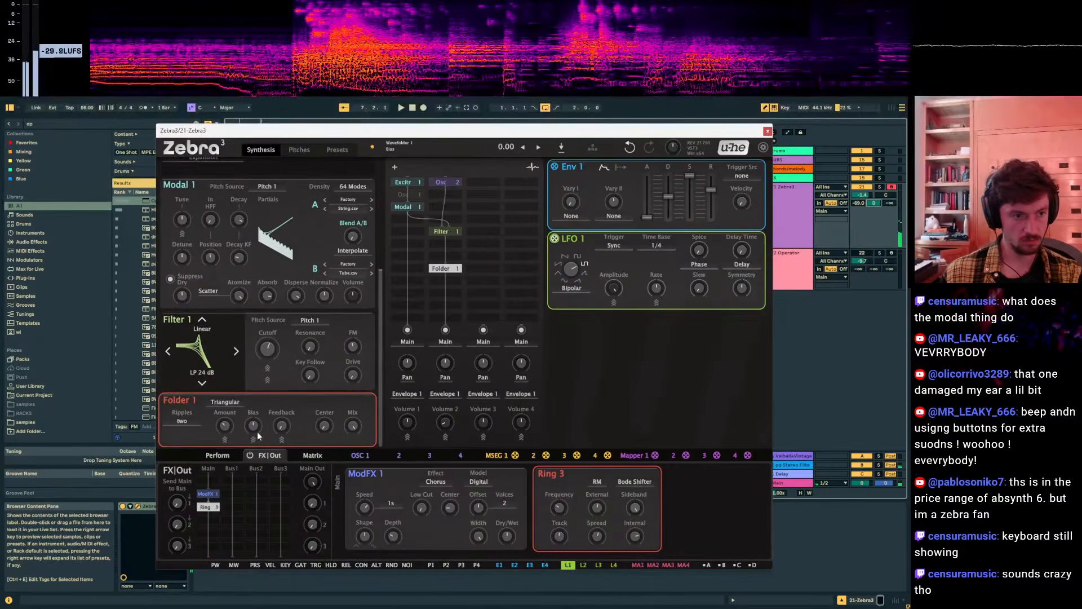
left_click_drag(225, 425, 225, 428)
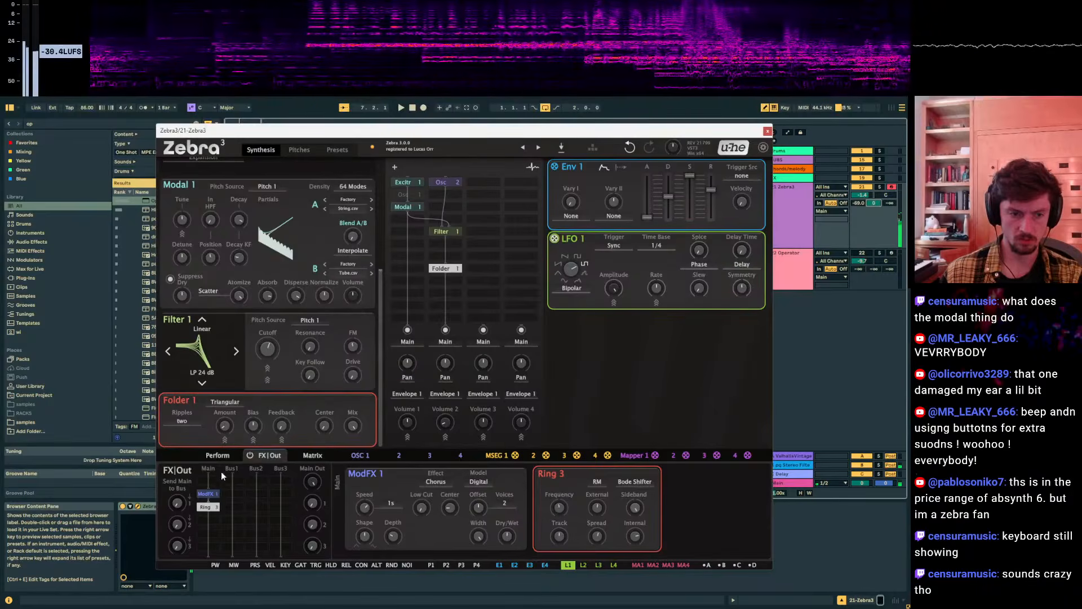
Bypass Ring 3 on the Main effects bus and return Folder 1 to below Modal 1 after trying it above Filter 1.
left_click_drag(213, 510, 233, 447)
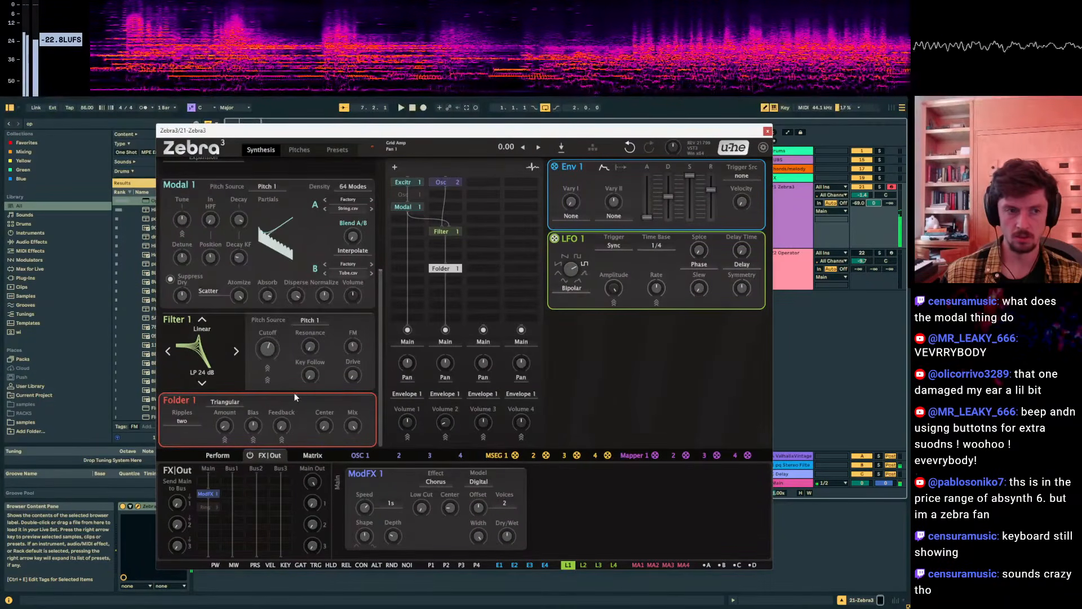
left_click_drag(445, 274, 445, 209)
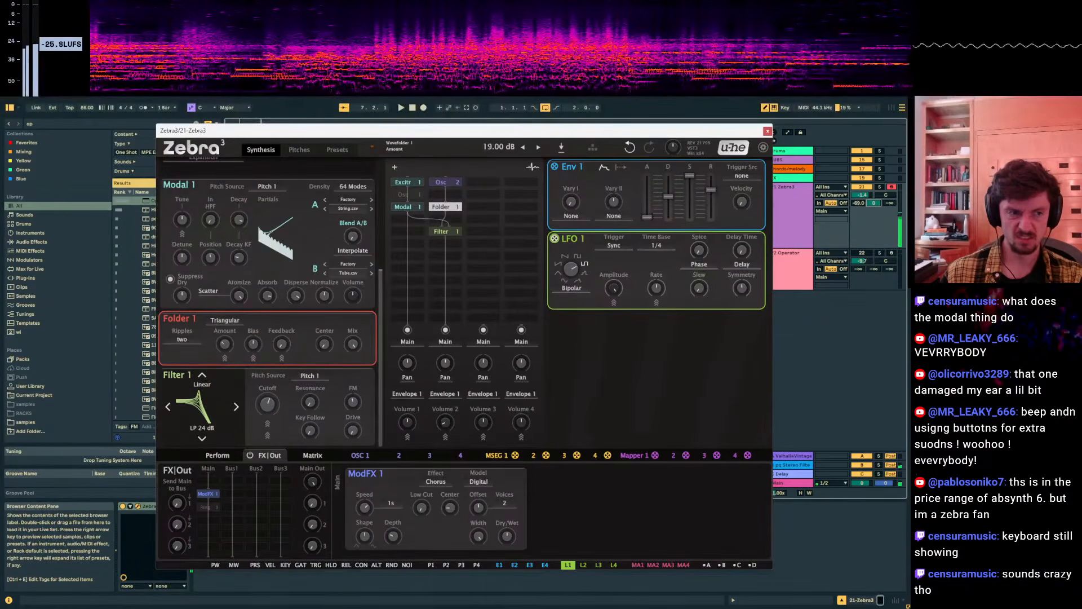
left_click_drag(440, 206, 410, 222)
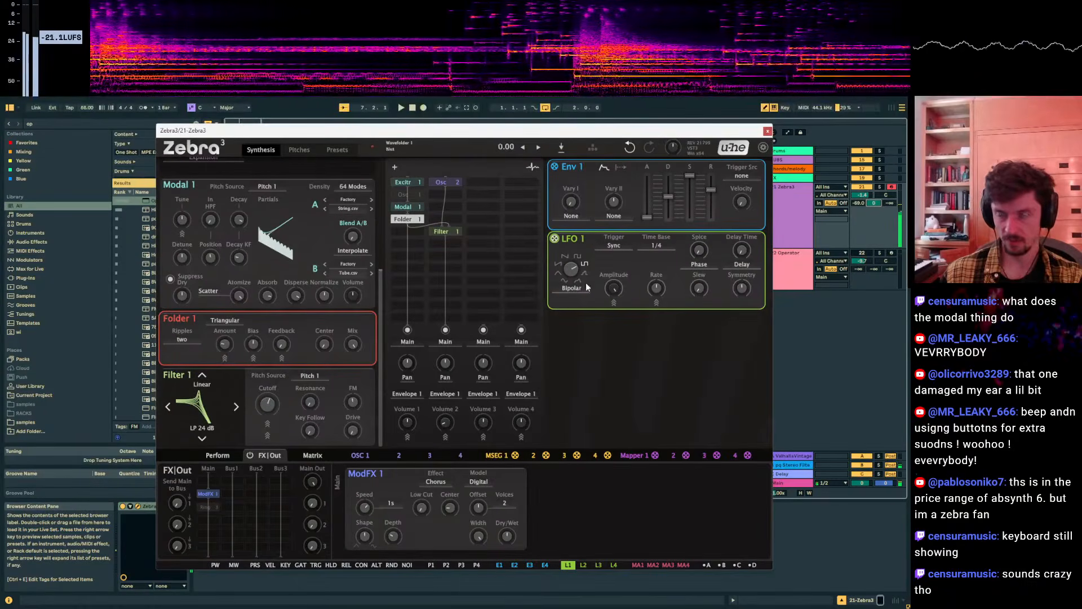
Create an audio track below Zebra3 that takes its input from 21-Zebra3, Post Mixer, and arm it alongside the Zebra3 track.
left_click_drag(635, 133, 600, 389)
left_click(785, 213)
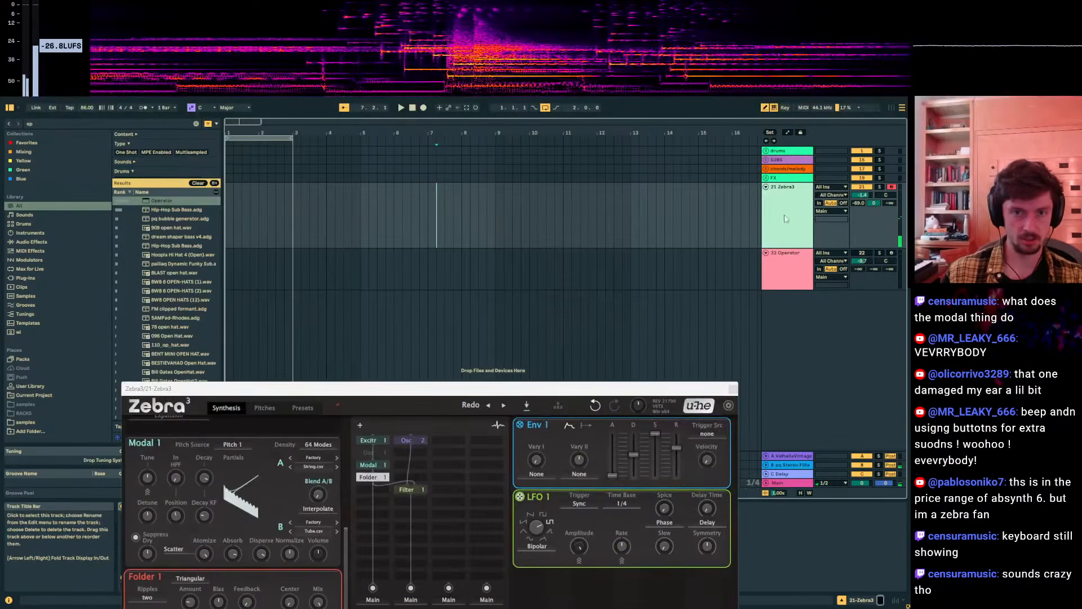
key("ctrl+t")
left_click(831, 253)
left_click(833, 427)
left_click(890, 254, "ctrl")
Start recording the Zebra3 and audio tracks from 9.1.1 and move the Zebra3 window to uncover the arrangement.
left_click(545, 230)
left_click_drag(488, 147, 484, 307)
left_click(496, 220)
key("F9")
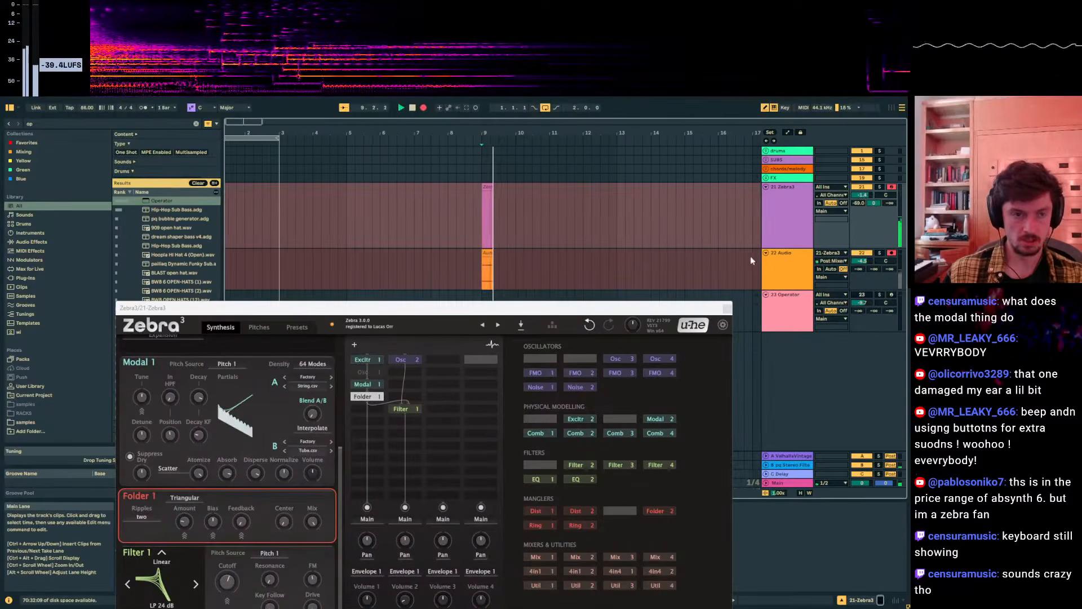
left_click_drag(592, 309, 595, 181)
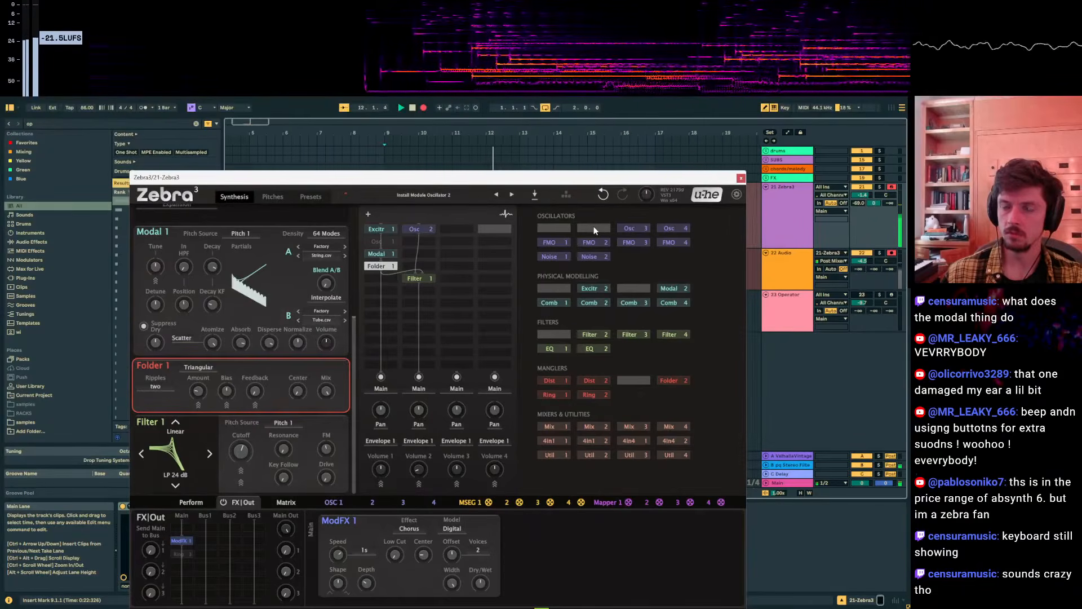
left_click_drag(479, 178, 532, 207)
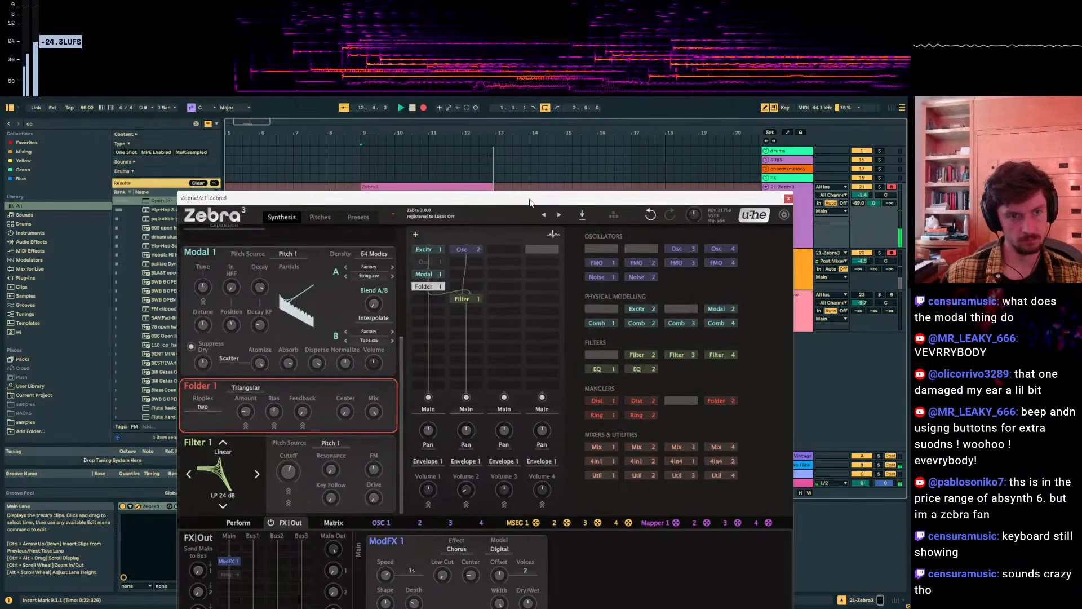
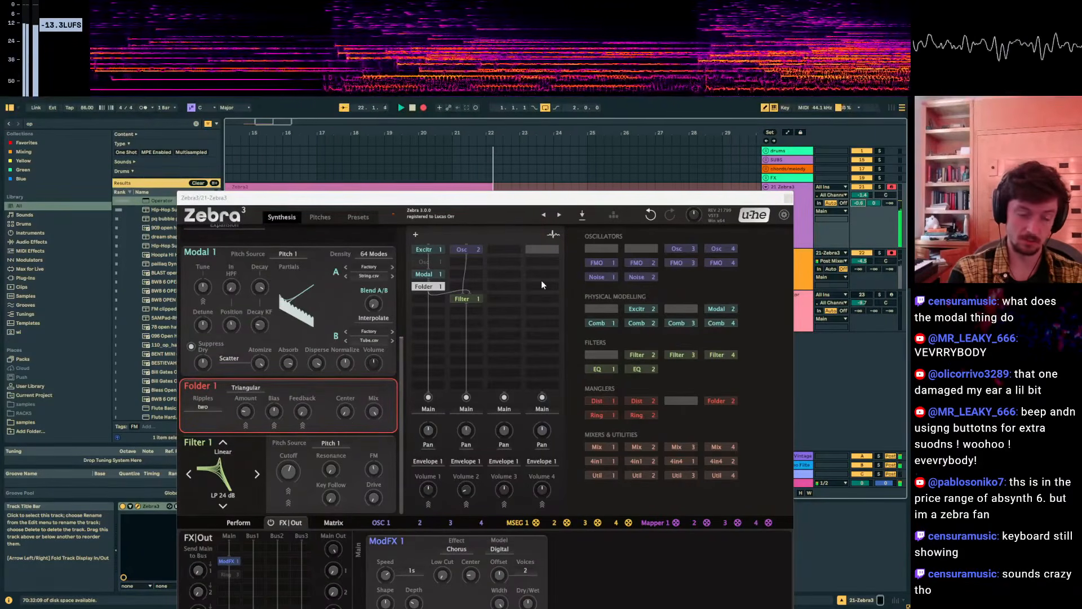
Shift the computer keyboard's octave down and back up while the performance records, and move the Zebra3 window higher.
key("z")
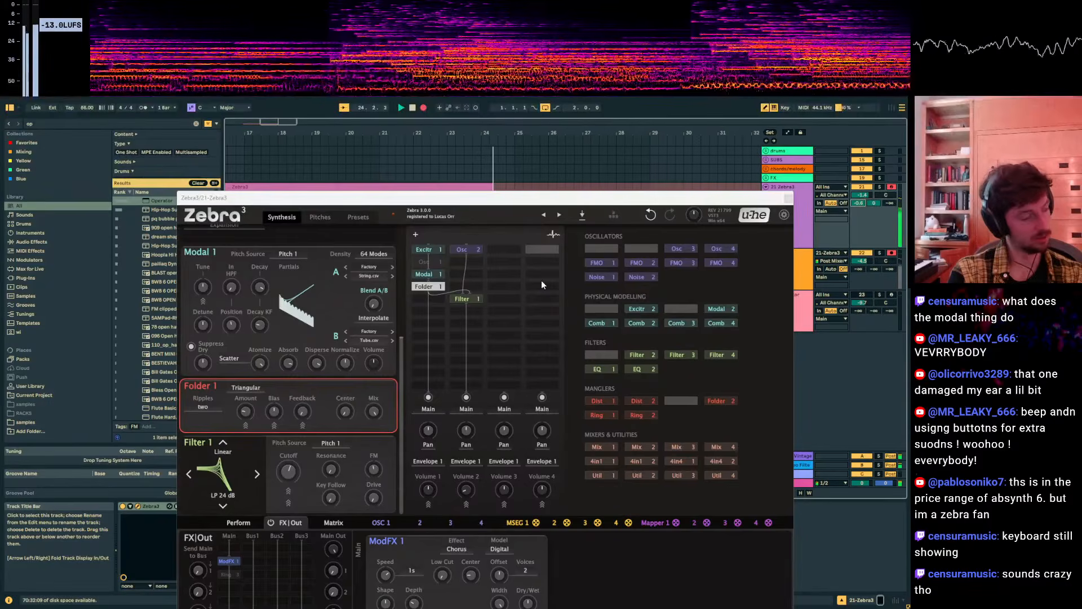
key("x")
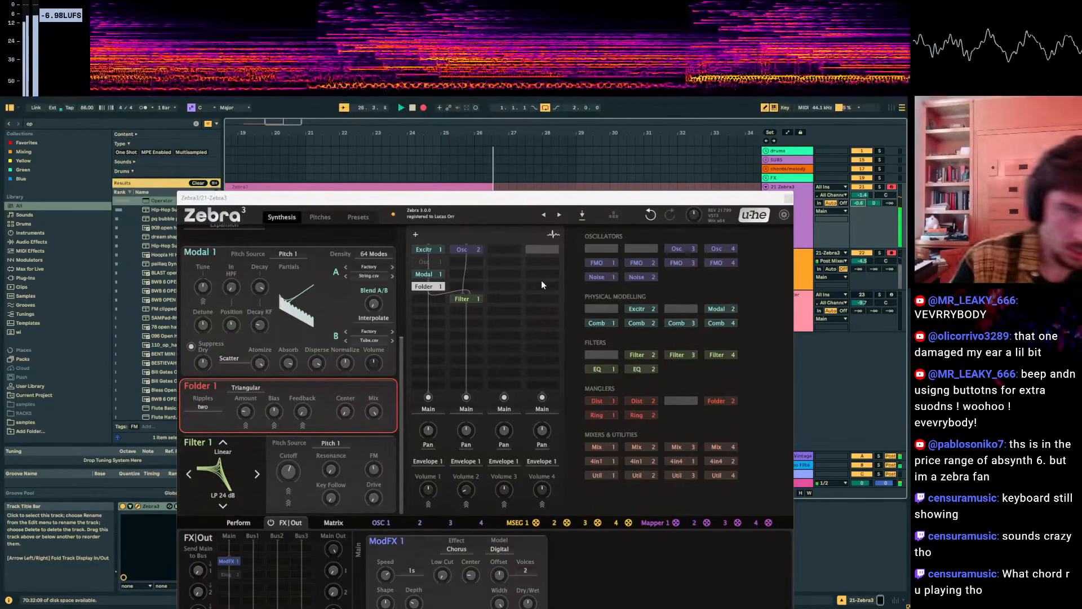
left_click_drag(550, 199, 547, 155)
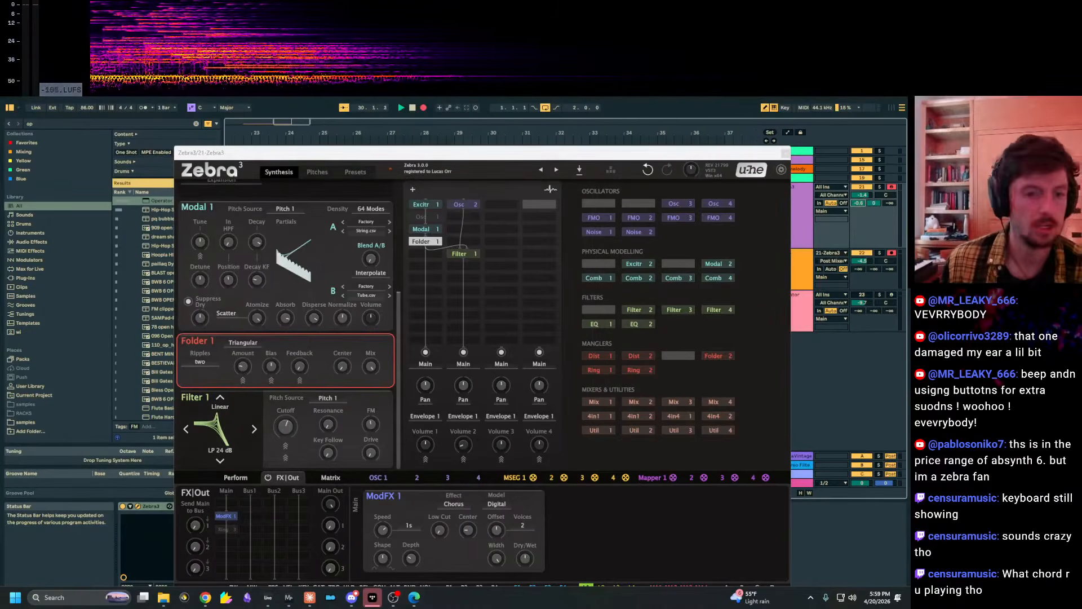
Bring the chordwatch window over Zebra3, try selecting Osmose as its MIDI input, review the MIDI outputs, and play test notes.
left_click_drag(909, 307, 411, 286)
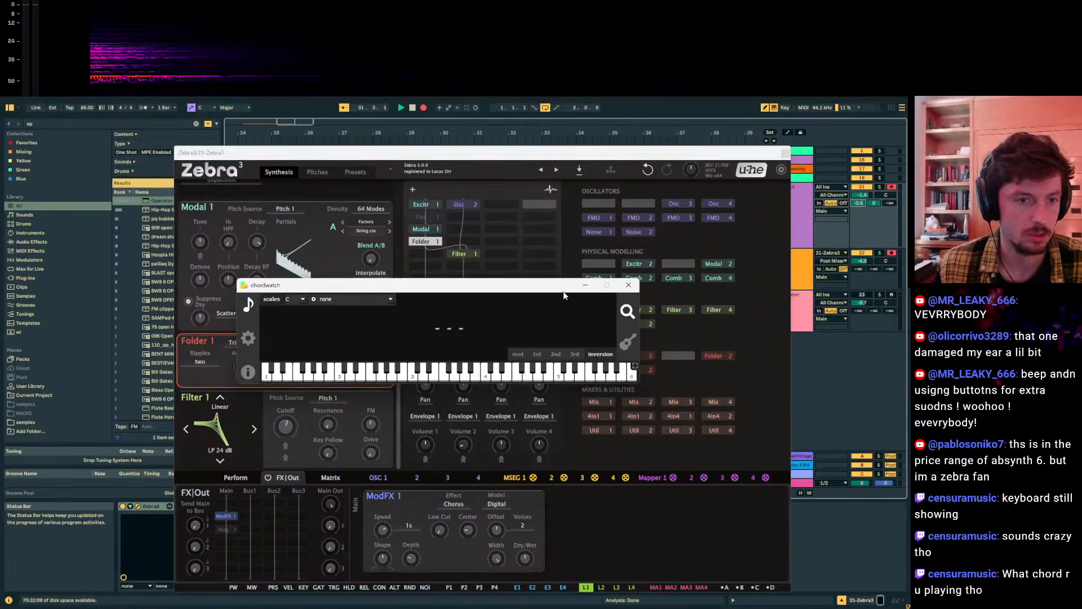
left_click(805, 304)
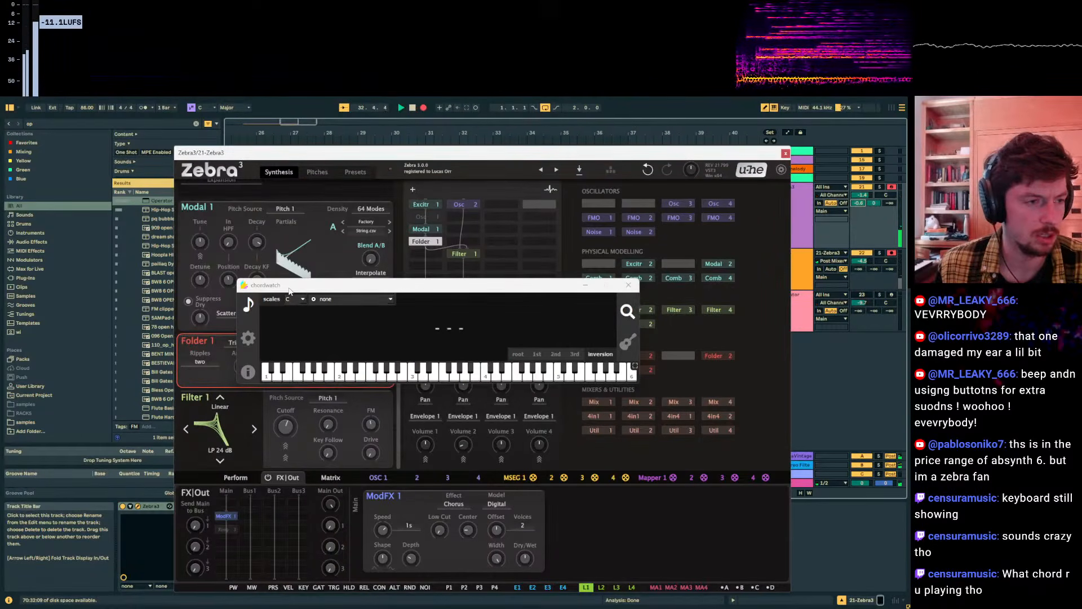
left_click(248, 339)
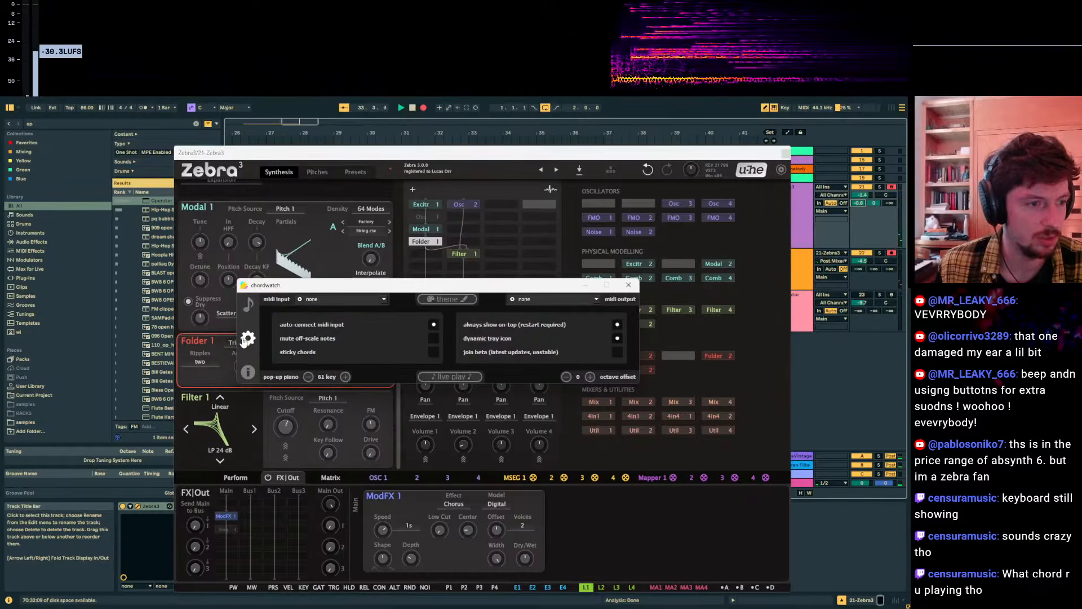
left_click(334, 299)
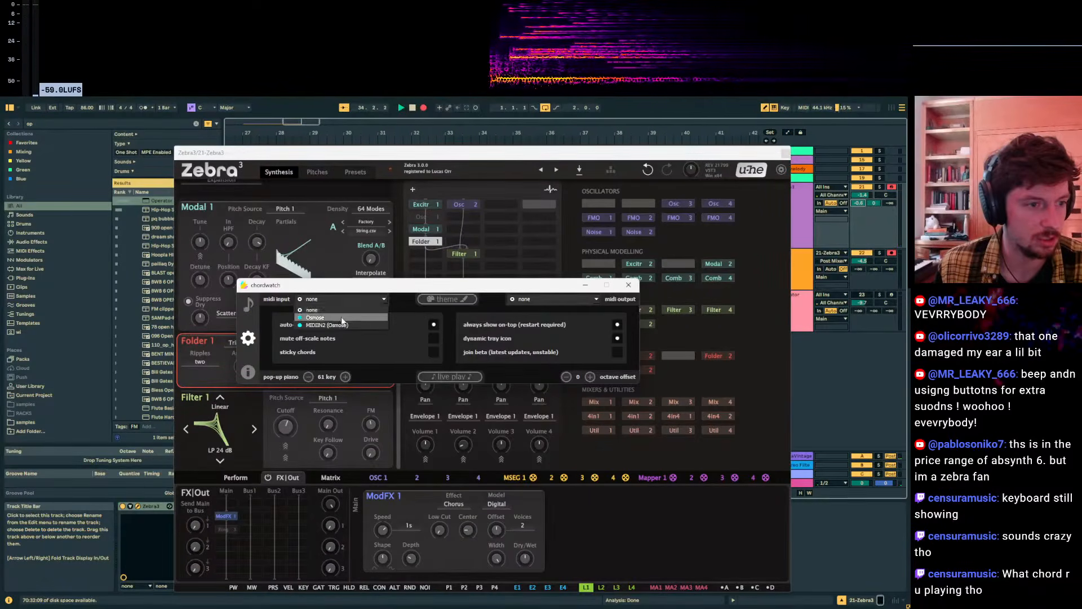
left_click(331, 310)
left_click(537, 300)
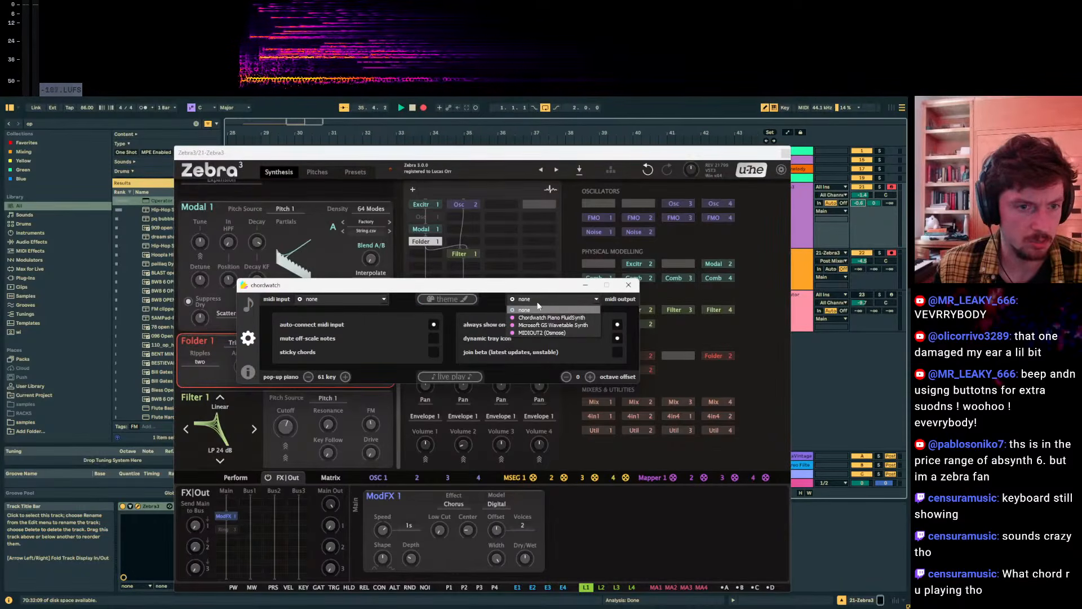
left_click(536, 309)
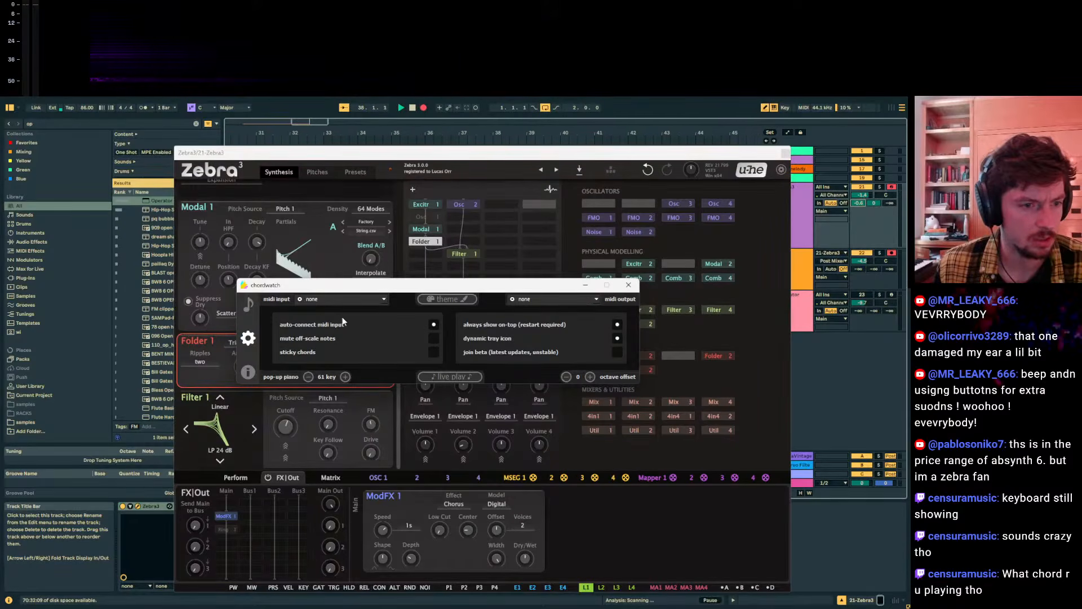
left_click(254, 311)
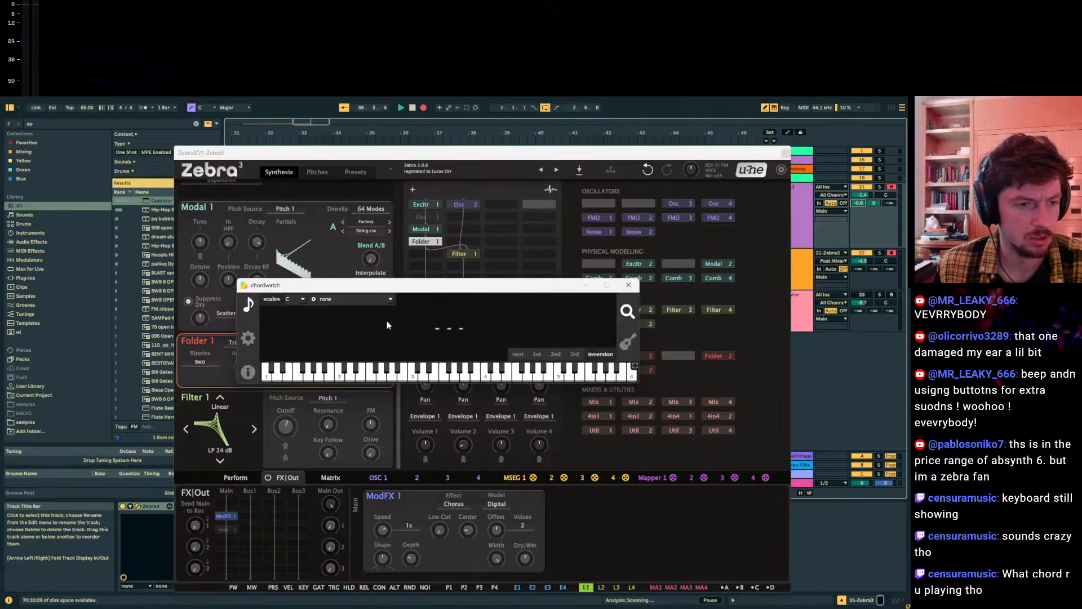
left_click(706, 350)
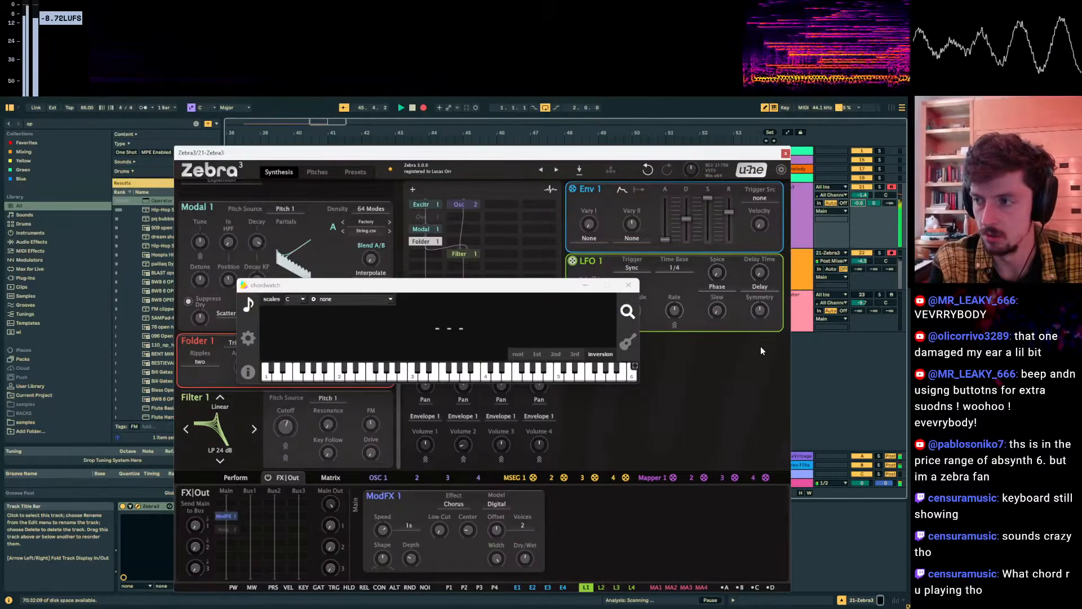
key("z")
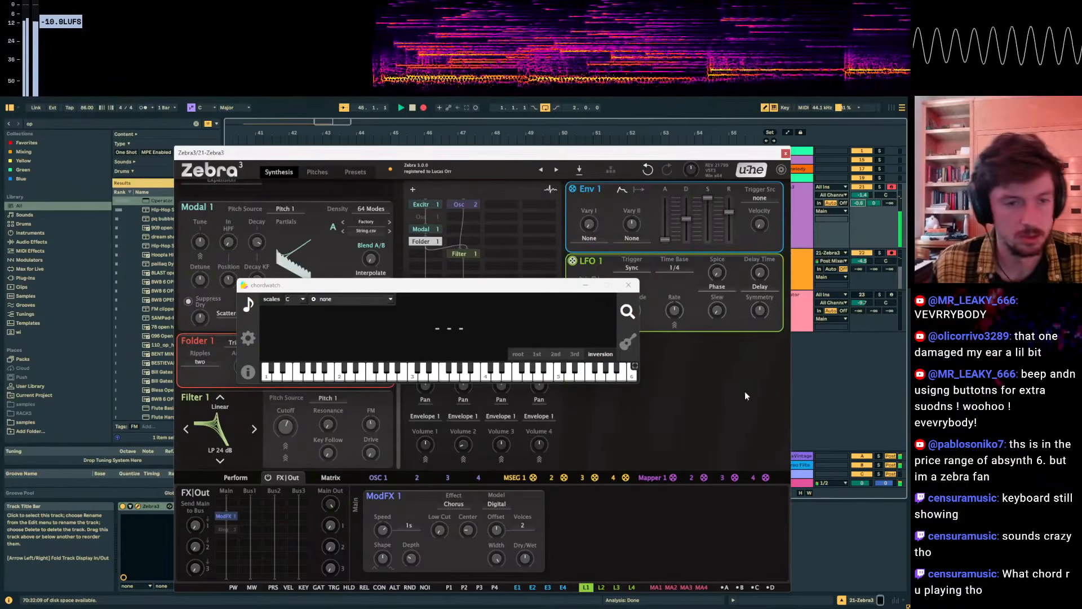
Check chordwatch's scale list, about page and settings, and try again to select Osmose as its MIDI input.
left_click(535, 355)
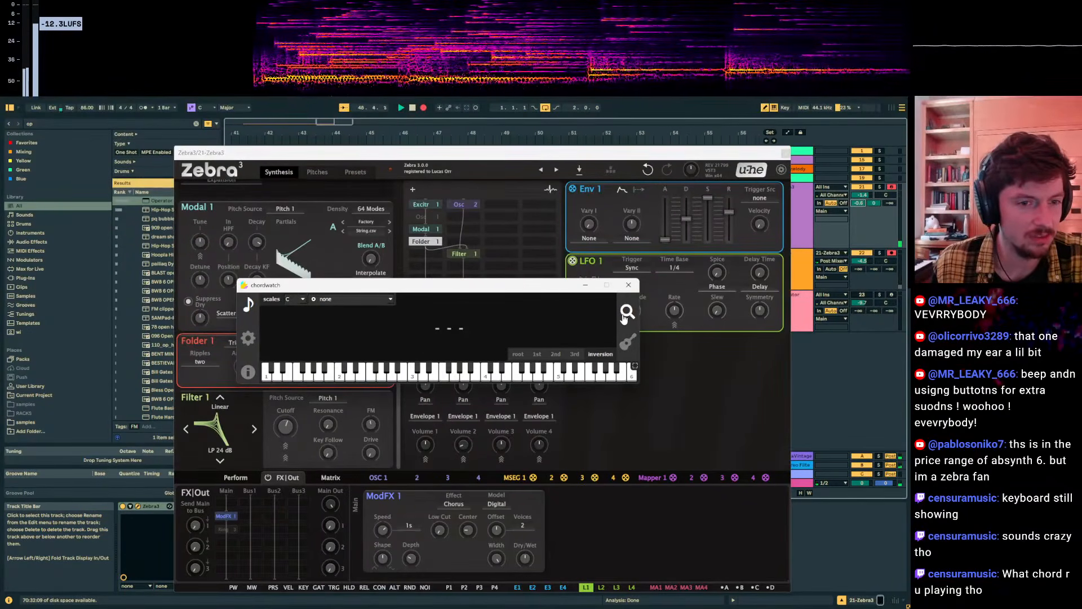
left_click(337, 298)
left_click(337, 296)
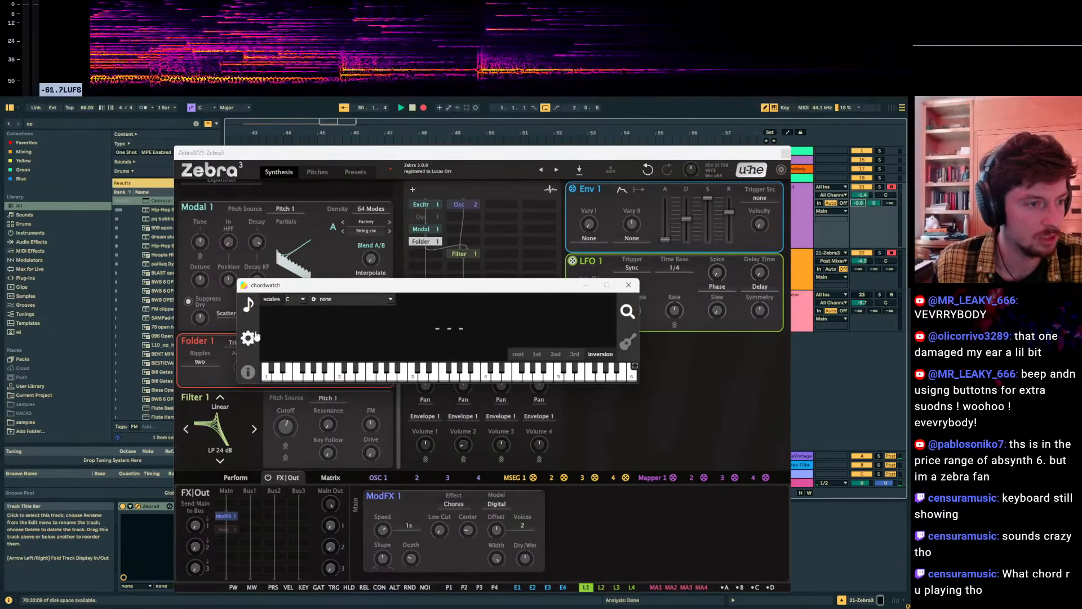
left_click(248, 340)
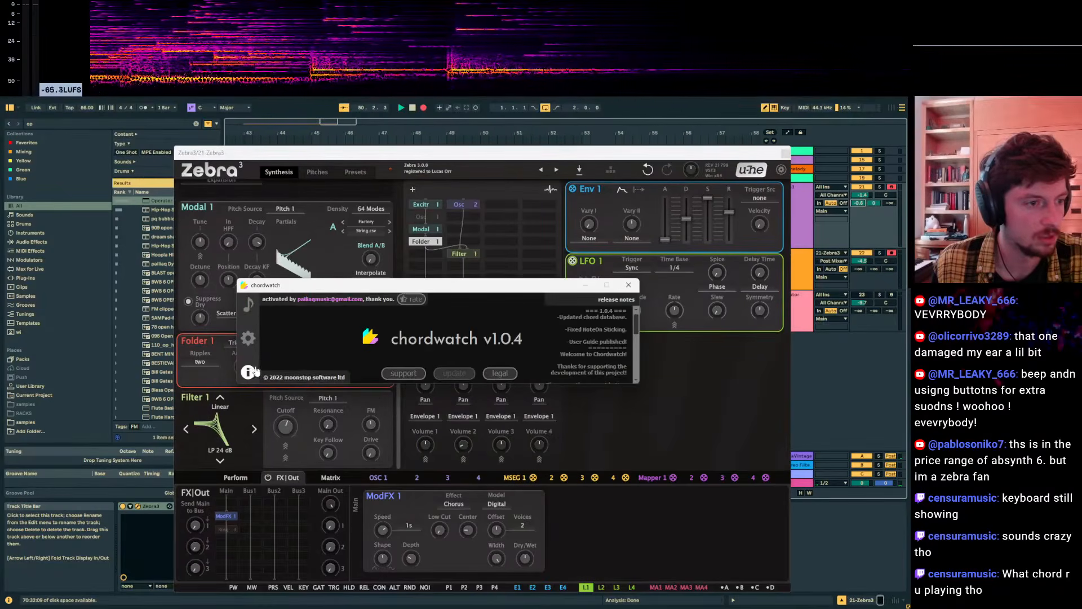
left_click(249, 338)
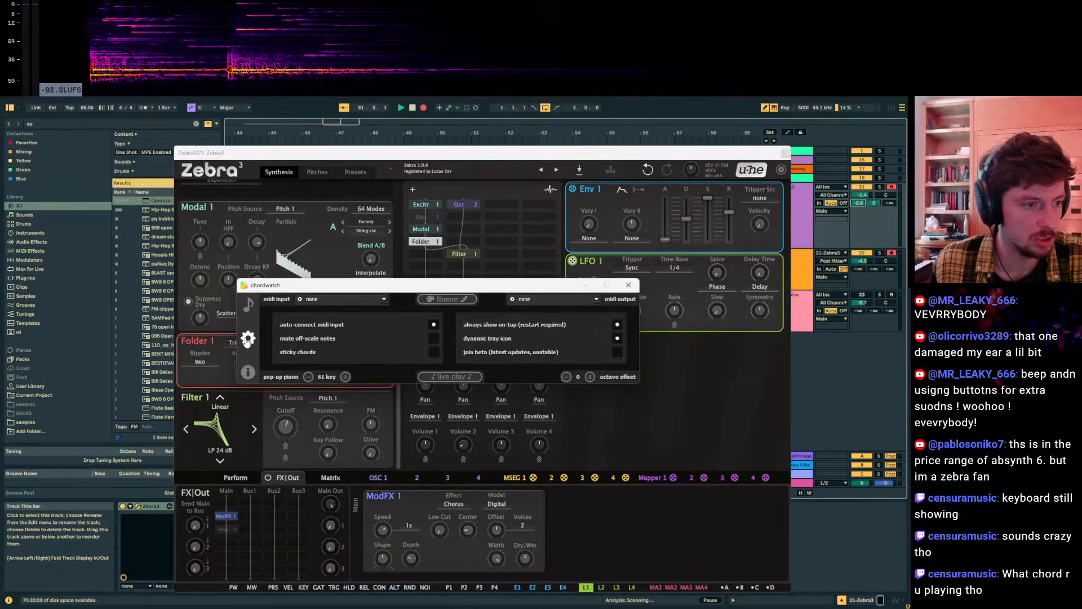
left_click(333, 304)
left_click(334, 307)
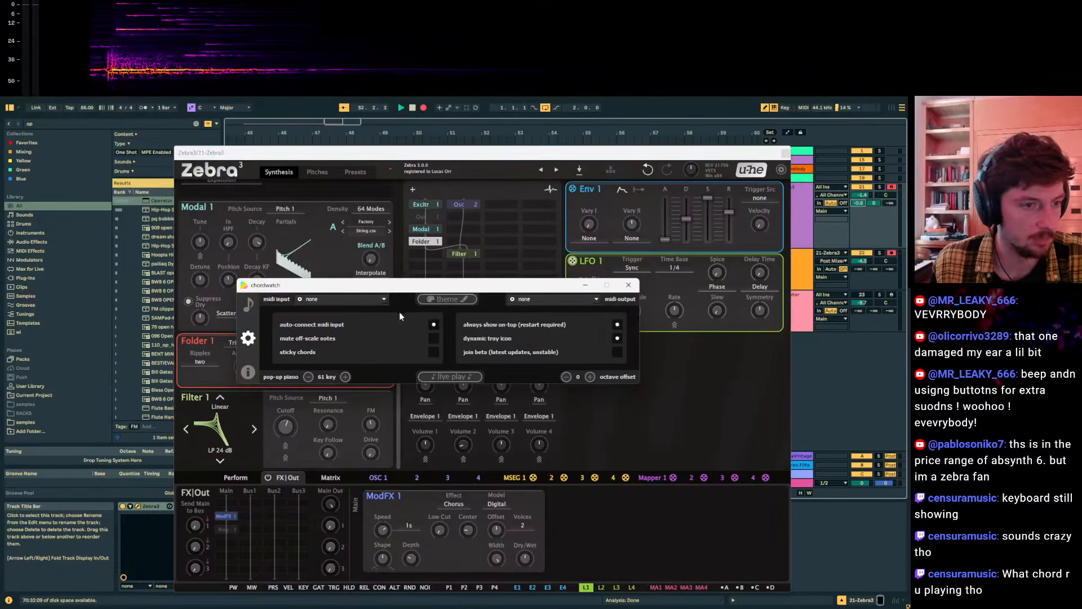
left_click(434, 322)
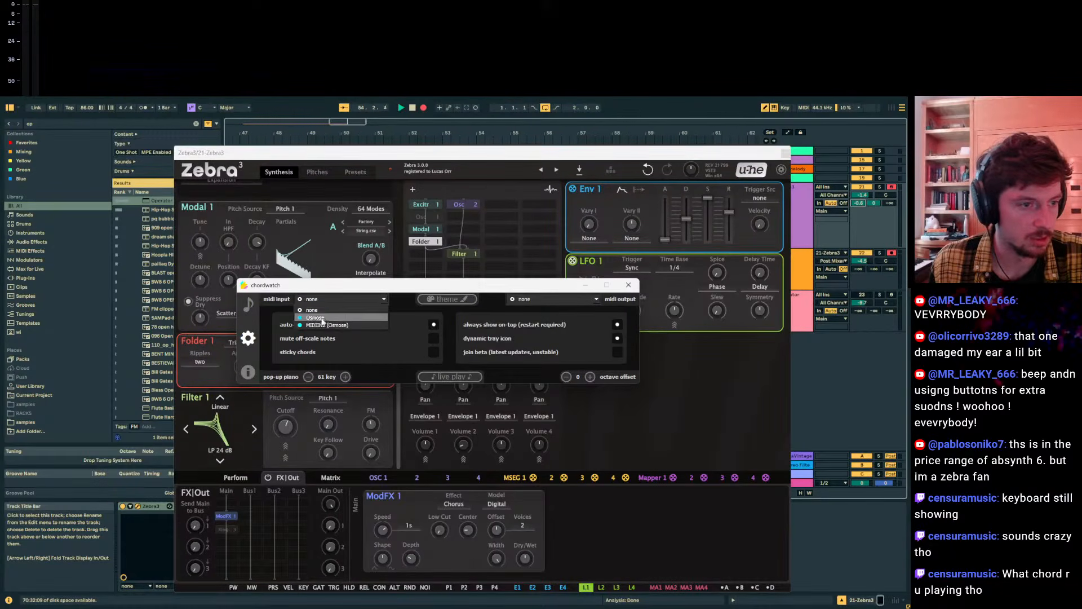
left_click(277, 304)
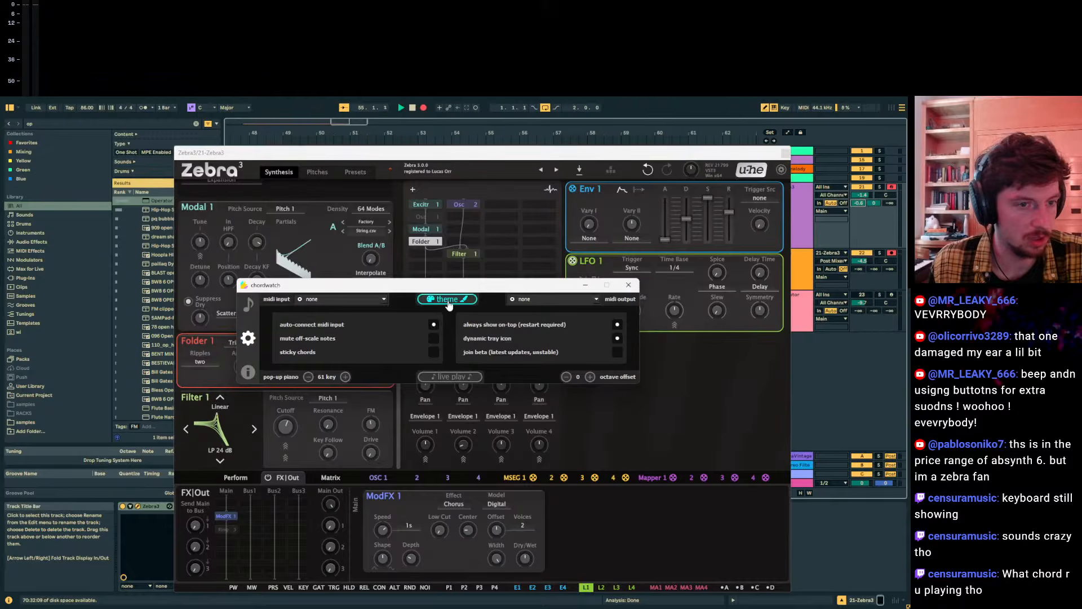
Connect chordwatch to the Osmose MIDI input, return to its chord display, and close the program.
left_click(248, 304)
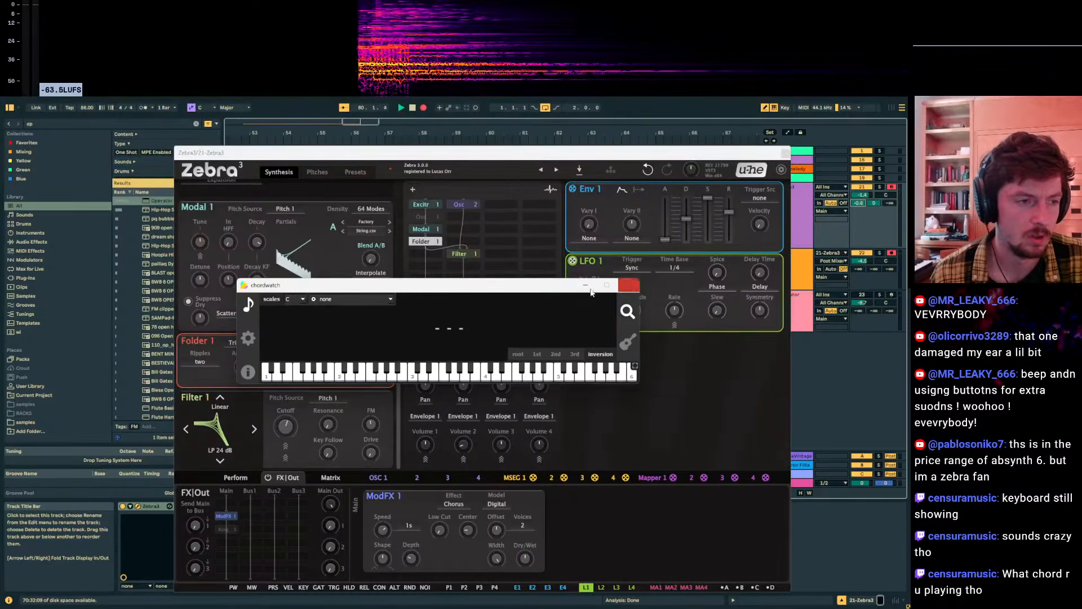
left_click(249, 306)
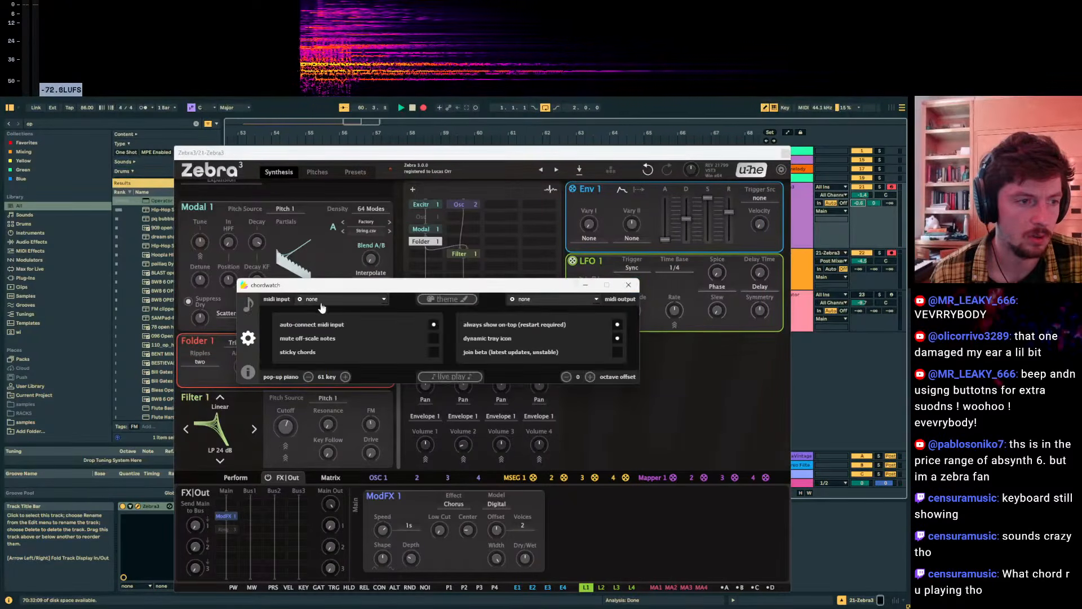
left_click(249, 306)
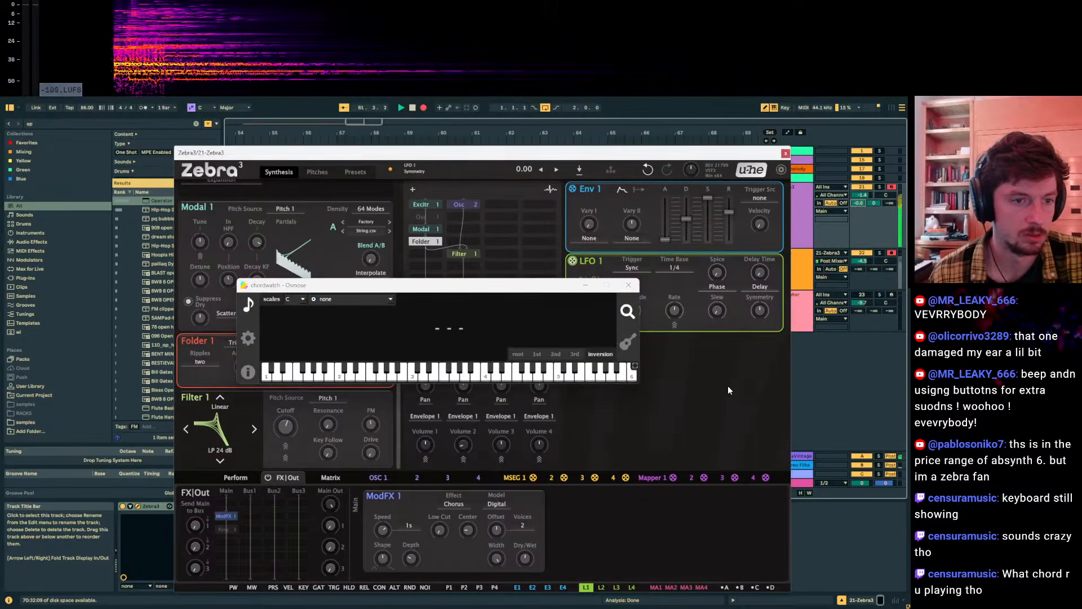
left_click(629, 285)
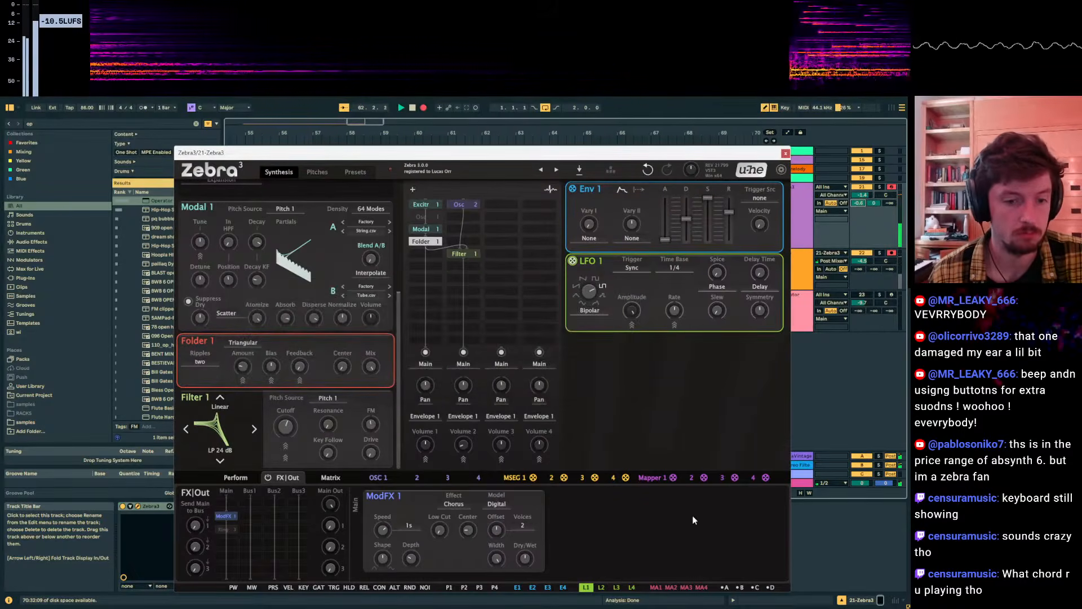
Move the Zebra3 window higher, show its Perform keyboard, and sound a note on it.
left_click_drag(403, 153, 387, 106)
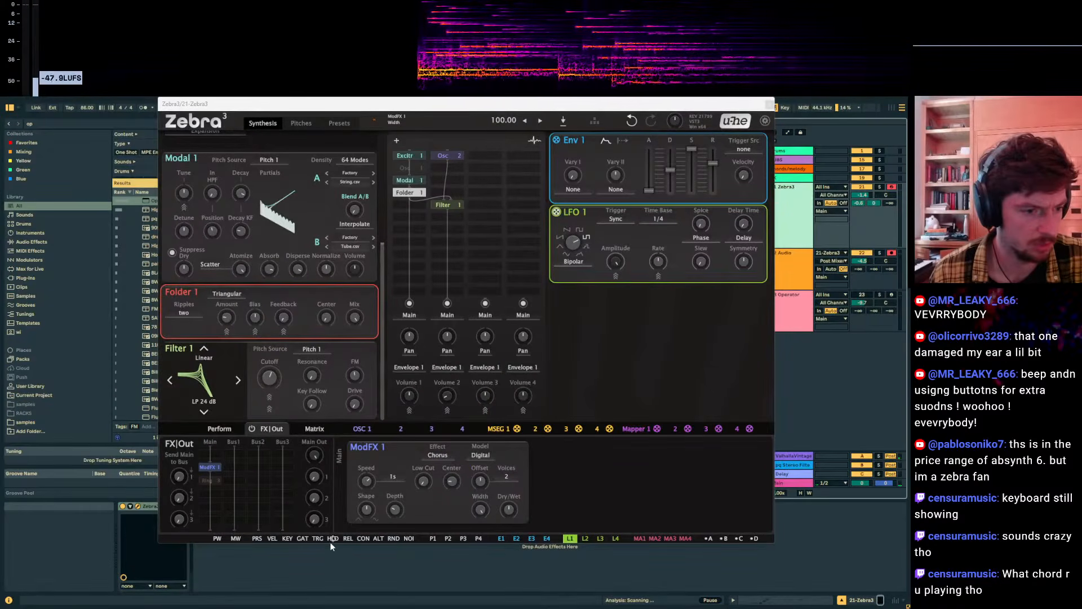
left_click(221, 429)
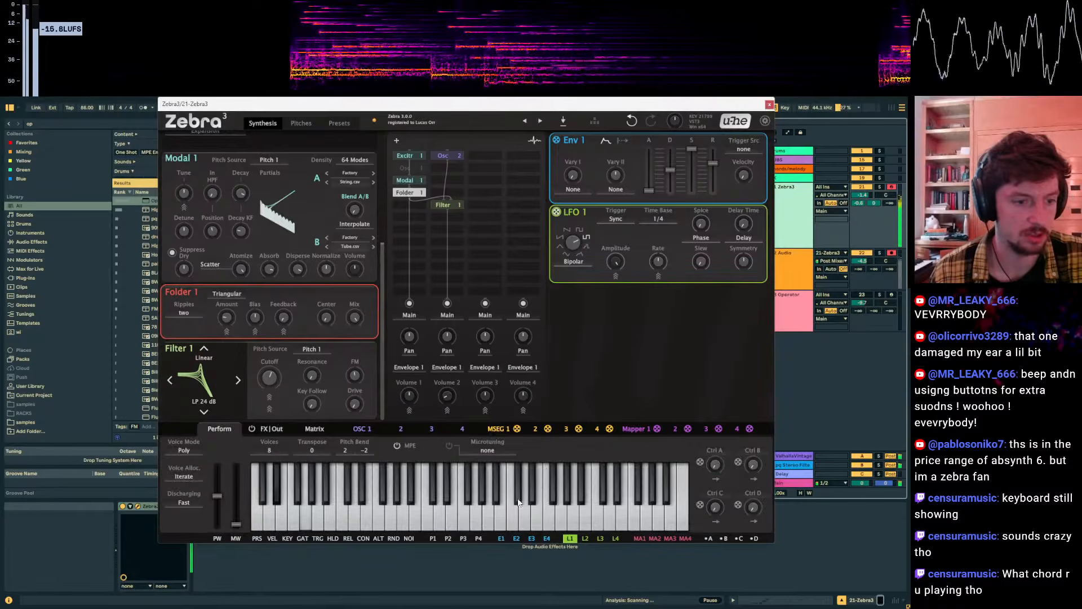
left_click(353, 500)
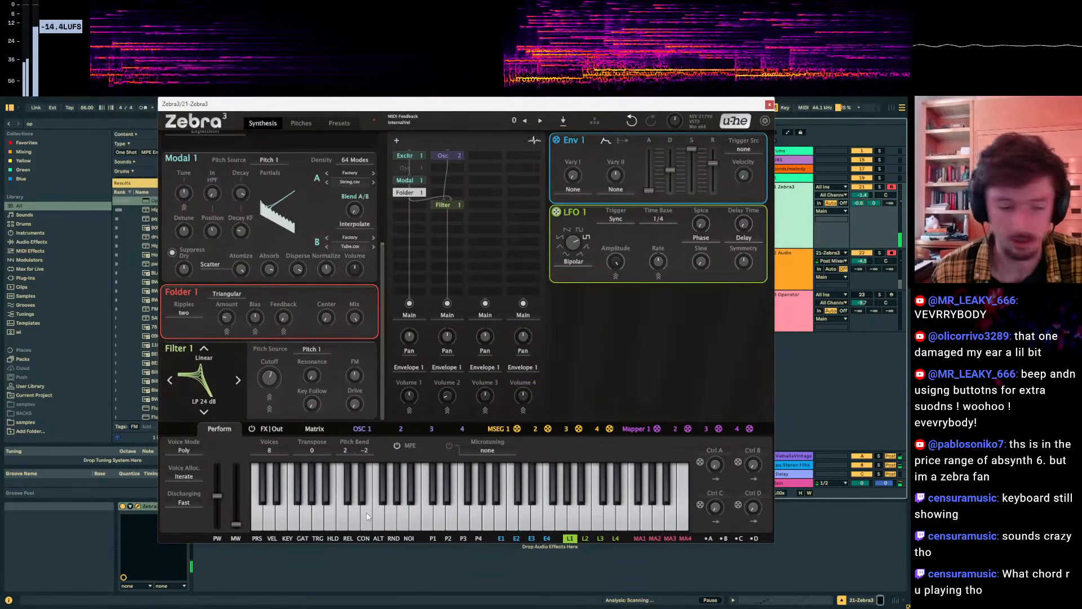
Play the same notes with the computer keyboard's octave at C3, C2 and C1, and set Folder 1's Amount to 9.00 dB.
key("x")
key("a")
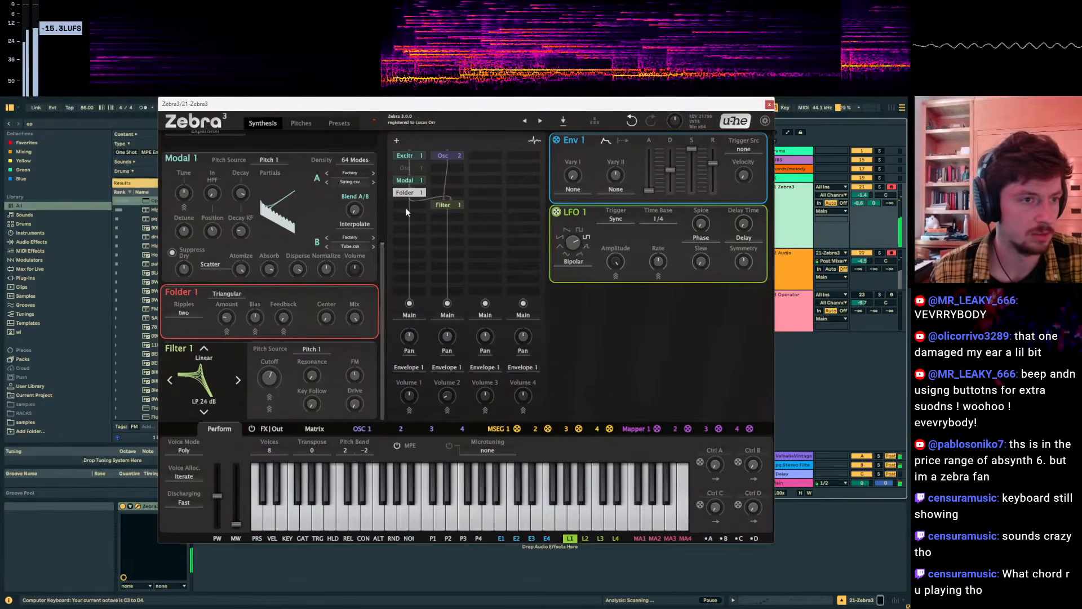
key("e")
key("g")
left_click_drag(221, 316, 221, 328)
key("z")
key("a")
key("e")
key("g")
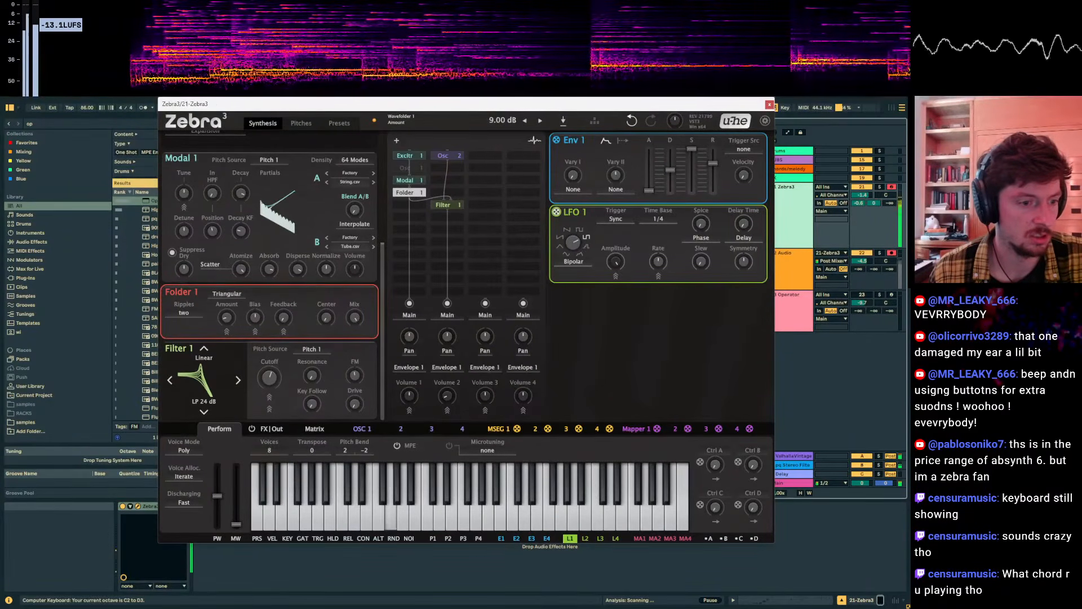
key("z")
key("a")
key("e")
key("g")
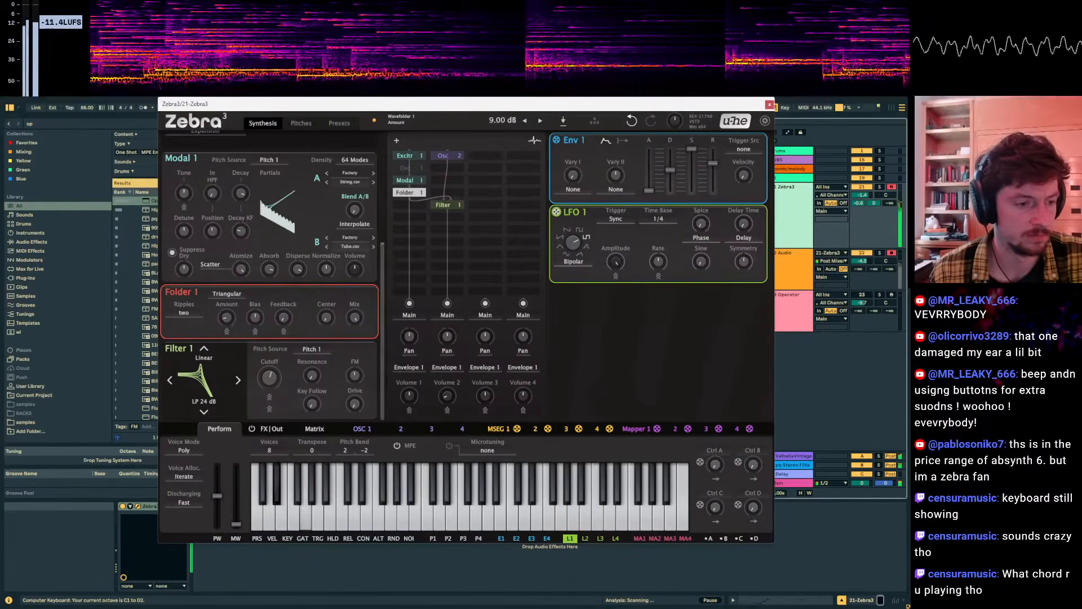
Set Zebra3's Transpose to -24 and raise the computer keyboard's octave back to C3.
left_click(319, 446)
key("x")
key("x")
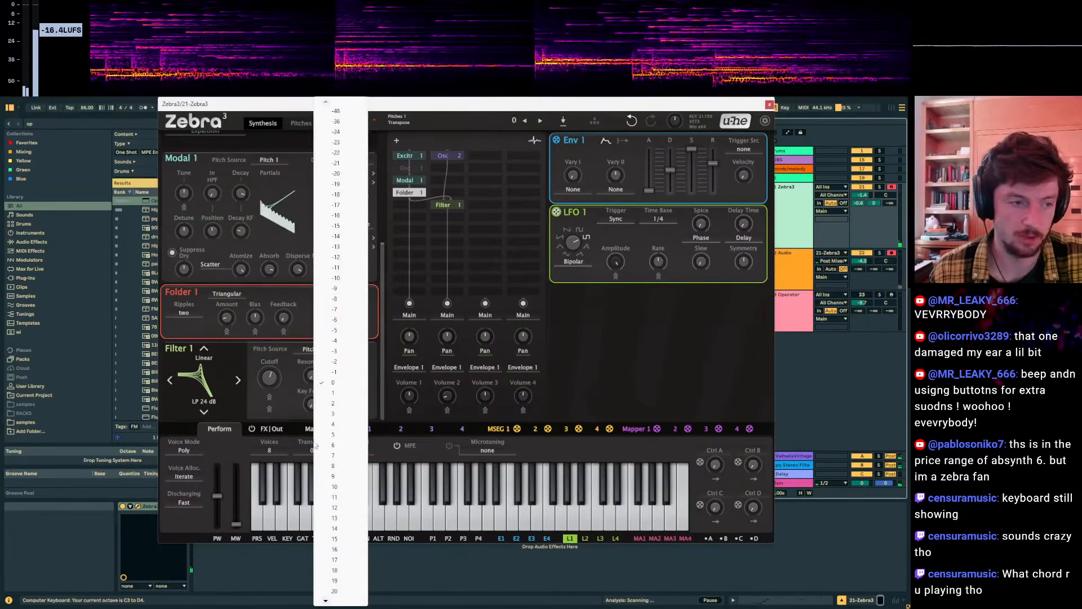
left_click(337, 131)
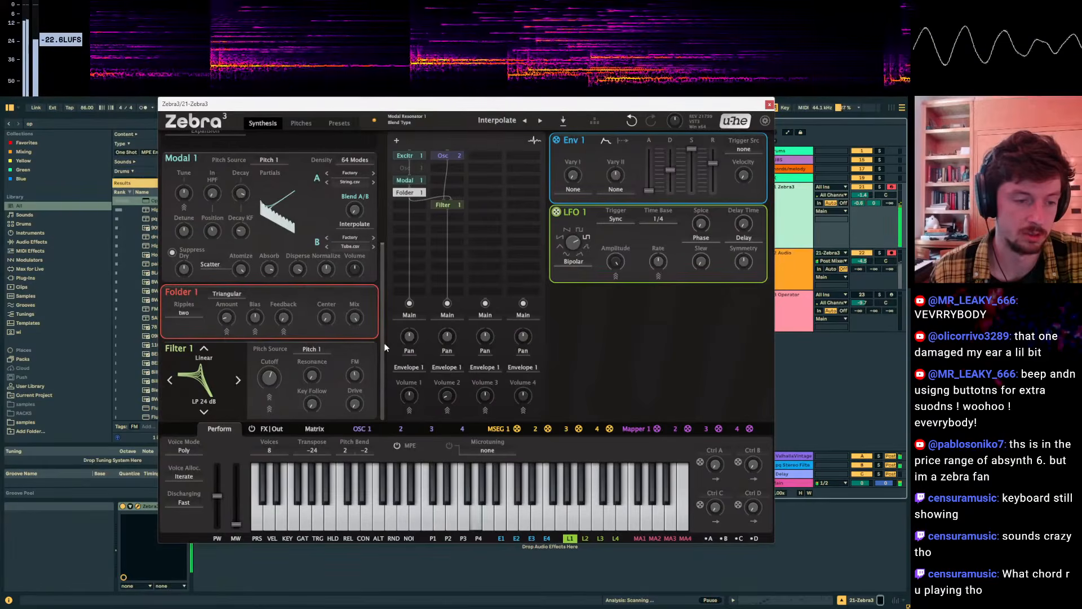
Raise the computer keyboard's octave two steps, play the transposed patch, and lower the octave back to C3.
key("x")
key("x")
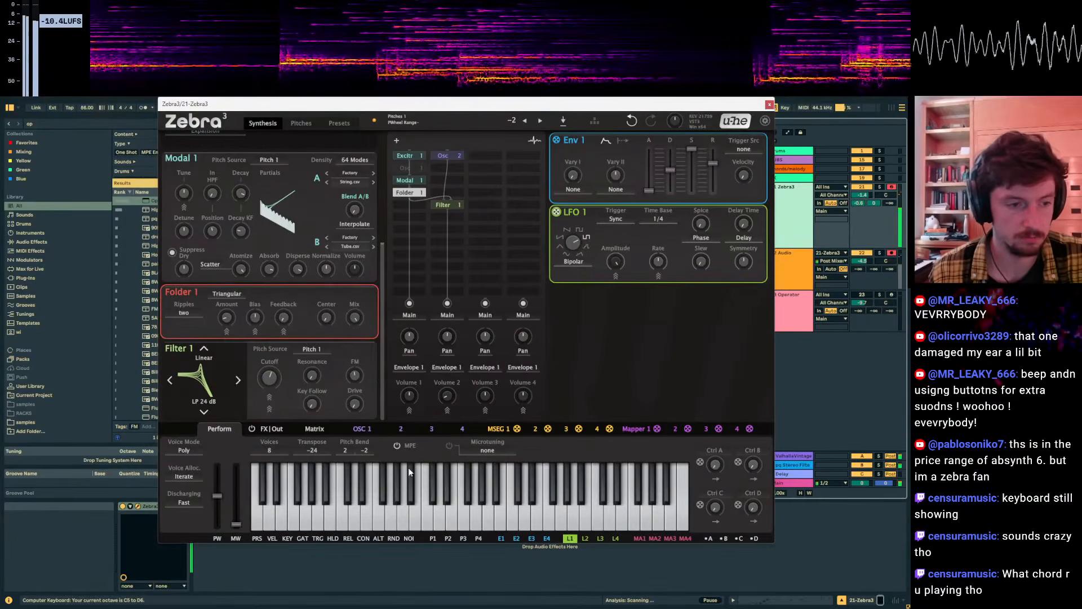
key("z")
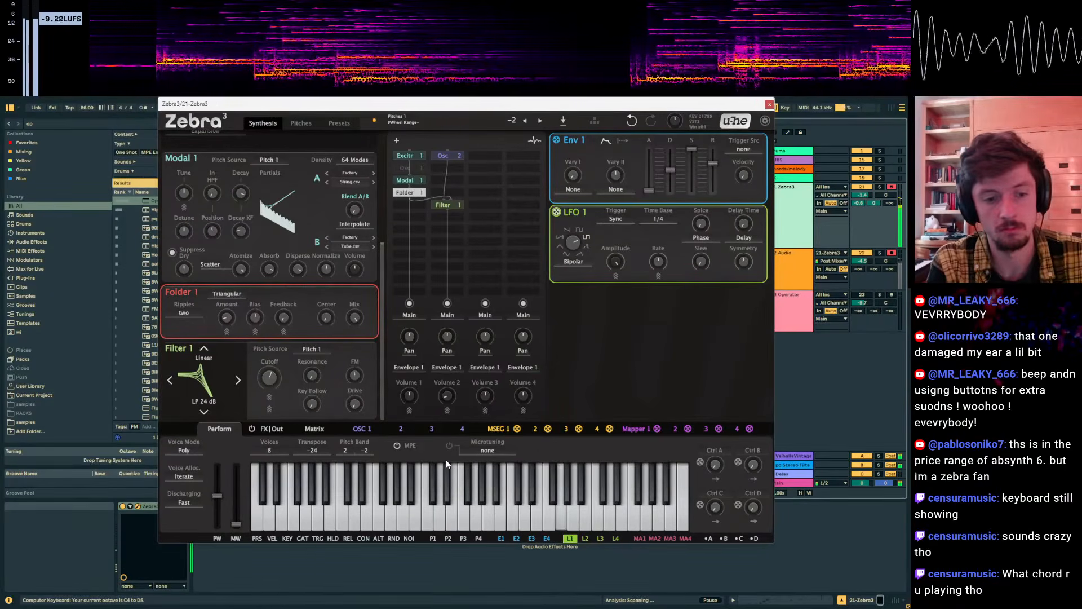
key("j")
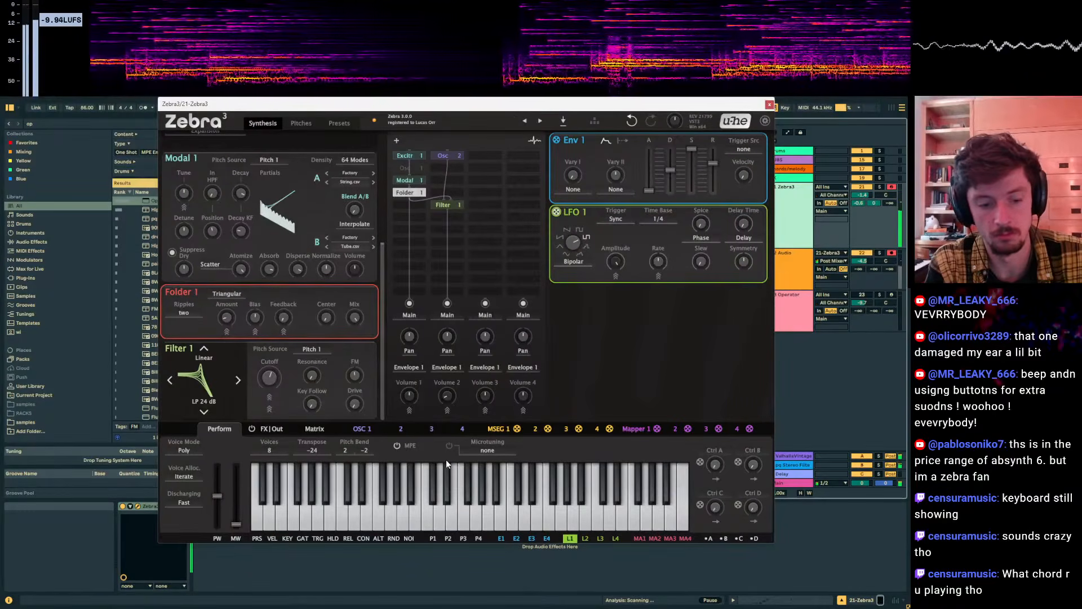
key("z")
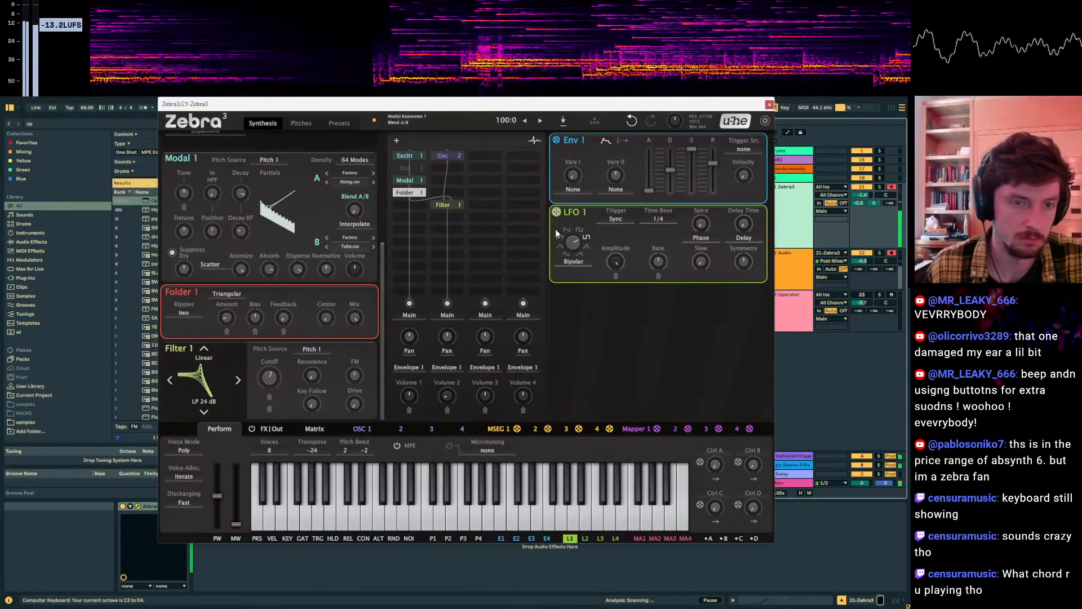
Stop recording, clear the Zebra3 window from the arrangement, and place the playback position near the start of the recorded clips.
left_click_drag(688, 104, 689, 398)
left_click_drag(677, 133, 766, 68)
left_click_drag(384, 272, 330, 273)
left_click(296, 273)
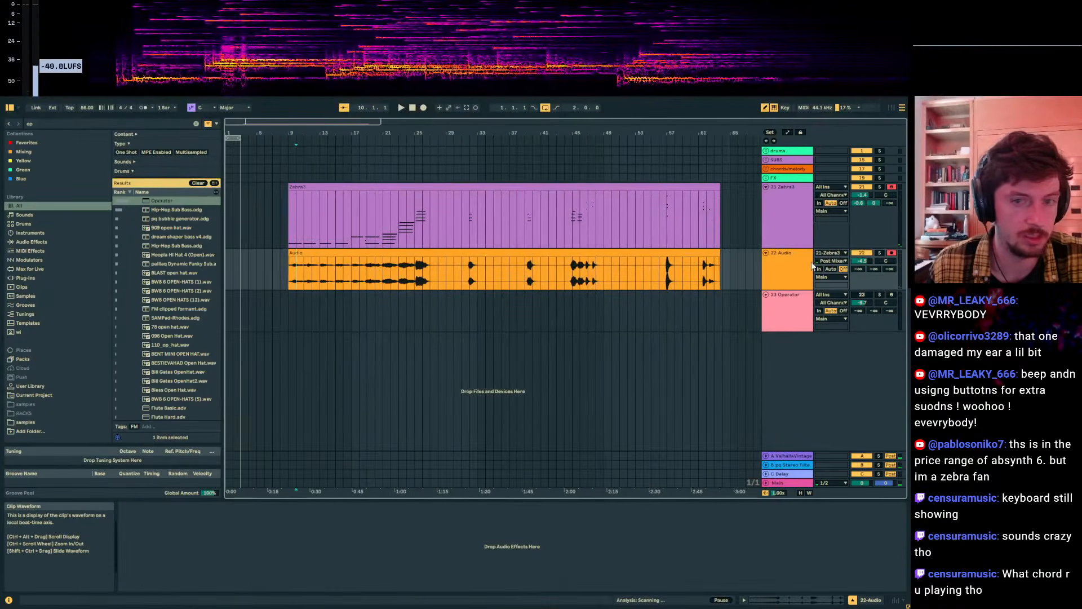
Solo the 22 Audio track, play back its recording while adjusting the track volume, and stop playback.
left_click(879, 253)
key("space")
mouse_move(862, 261)
left_mouse_down()
mouse_move(858, 240)
mouse_move(874, 261)
mouse_move(873, 239)
mouse_move(858, 260)
left_mouse_up()
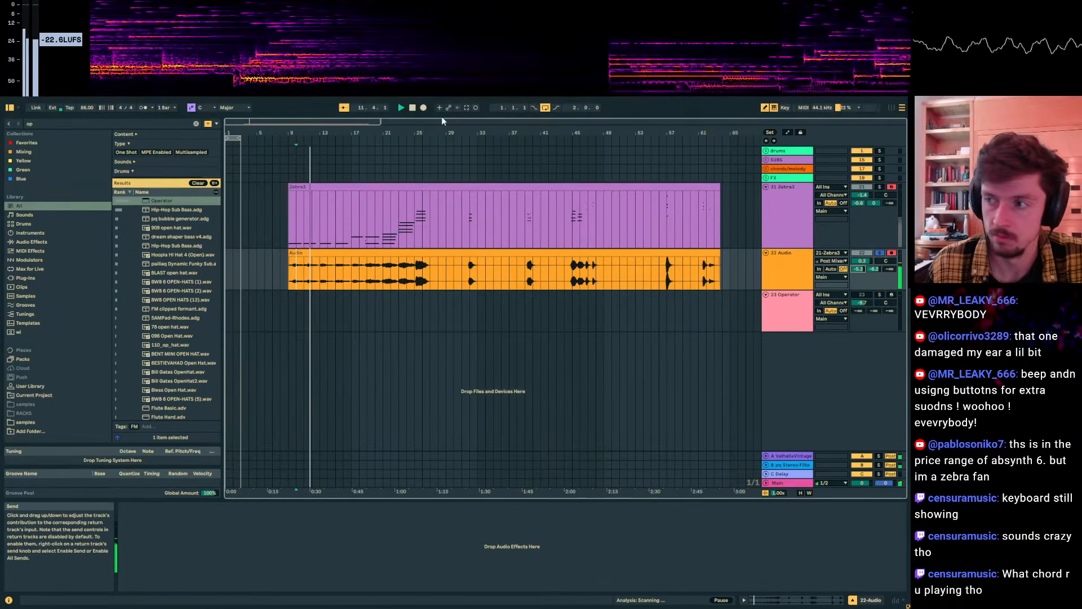
left_click(312, 240)
left_click_drag(307, 150, 299, 405)
key("space")
Select the 21 Zebra3 track and reopen its Zebra3 window over the arrangement.
left_click(729, 214)
left_click(800, 210)
left_click(879, 187)
left_click_drag(740, 123, 420, 403)
left_click(425, 178)
left_click(422, 194)
left_click_drag(420, 225, 536, 221)
Open the preset list, close it without choosing, and step back to the preset "voices in the wind".
left_click_drag(420, 401, 527, 165)
left_click(481, 182)
left_click(472, 183)
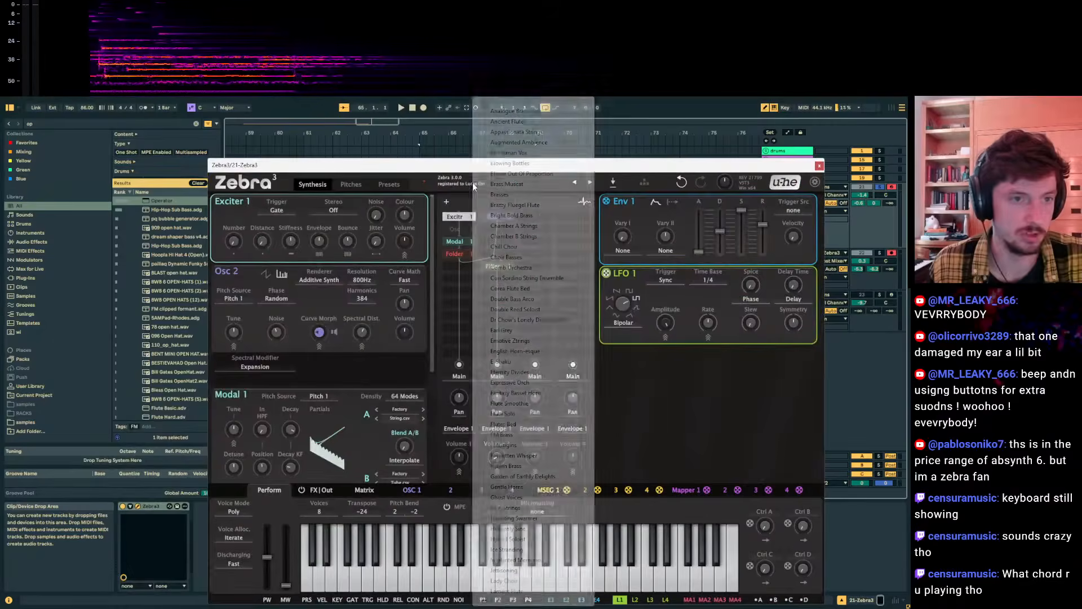
left_click(613, 160)
left_click(574, 183)
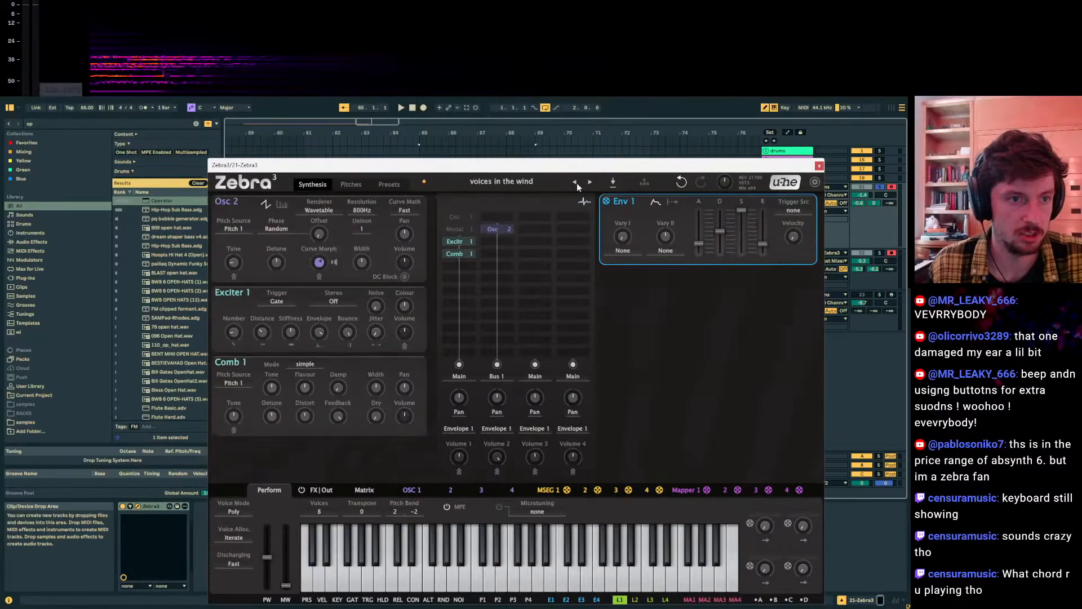
Step back through two more presets to load "squelches made of door knocks", playing each sound on the way.
left_click_drag(584, 168, 530, 219)
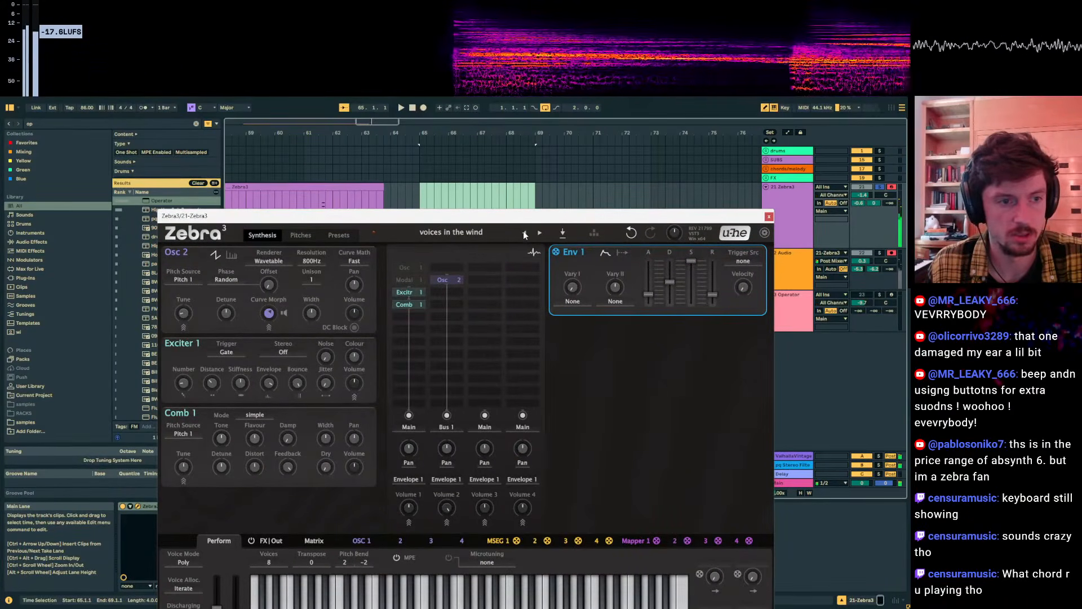
left_click(523, 232)
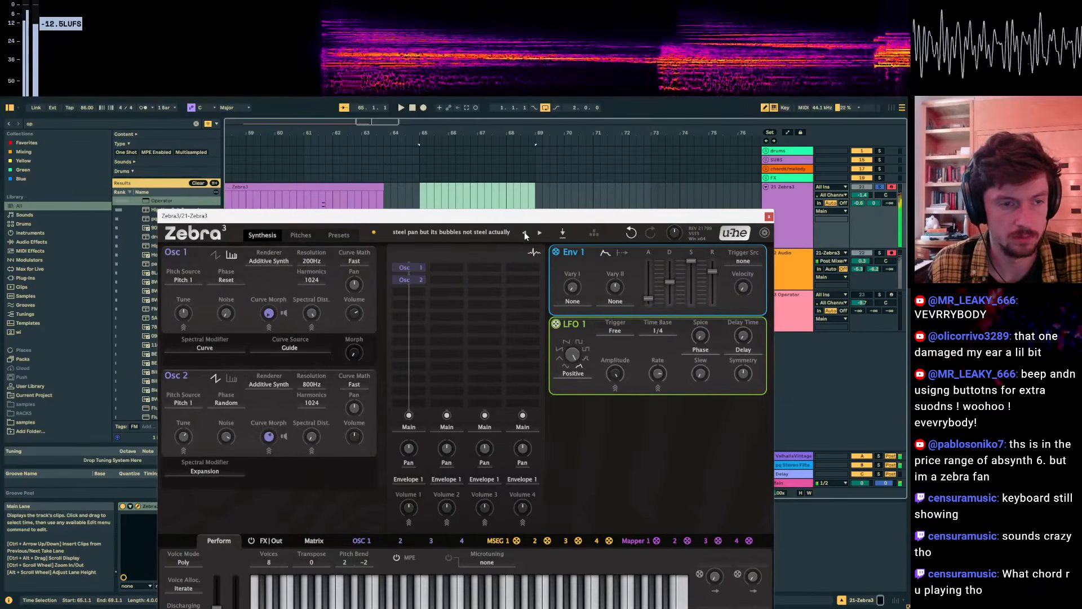
left_click(524, 233)
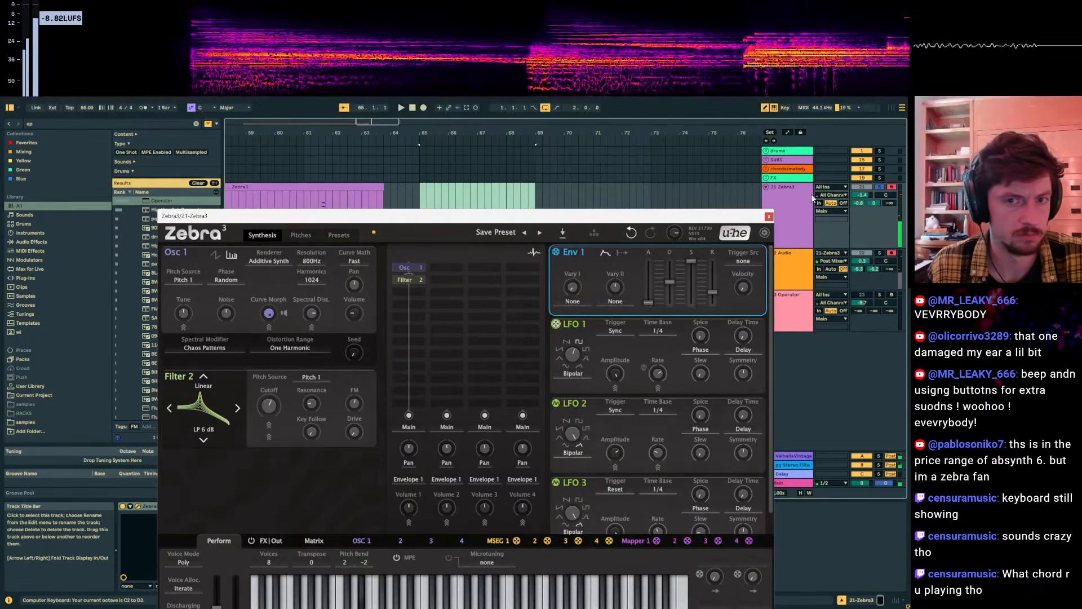
Lower the 21 Zebra3 track volume to about -10.2 dB and drop the computer keyboard's octave one step.
left_click_drag(862, 195, 861, 201)
left_click_drag(578, 216, 638, 111)
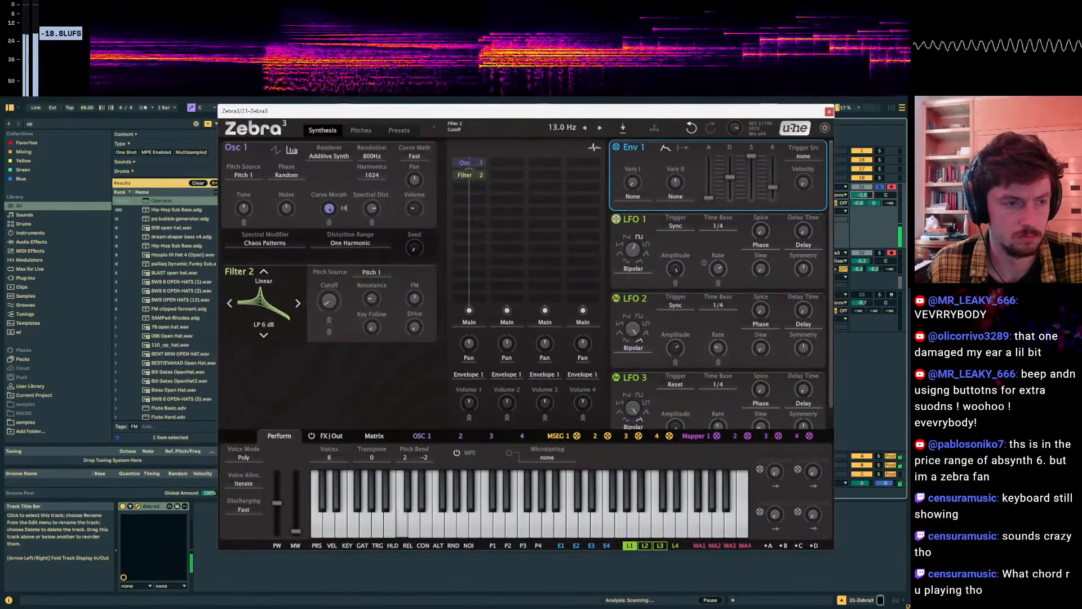
left_click_drag(544, 110, 431, 152)
left_click_drag(870, 193, 870, 212)
key("z")
Adjust Filter 2's resonance while playing, and raise the 21 Zebra3 track volume to -4.0 dB.
left_click_drag(302, 341, 302, 319)
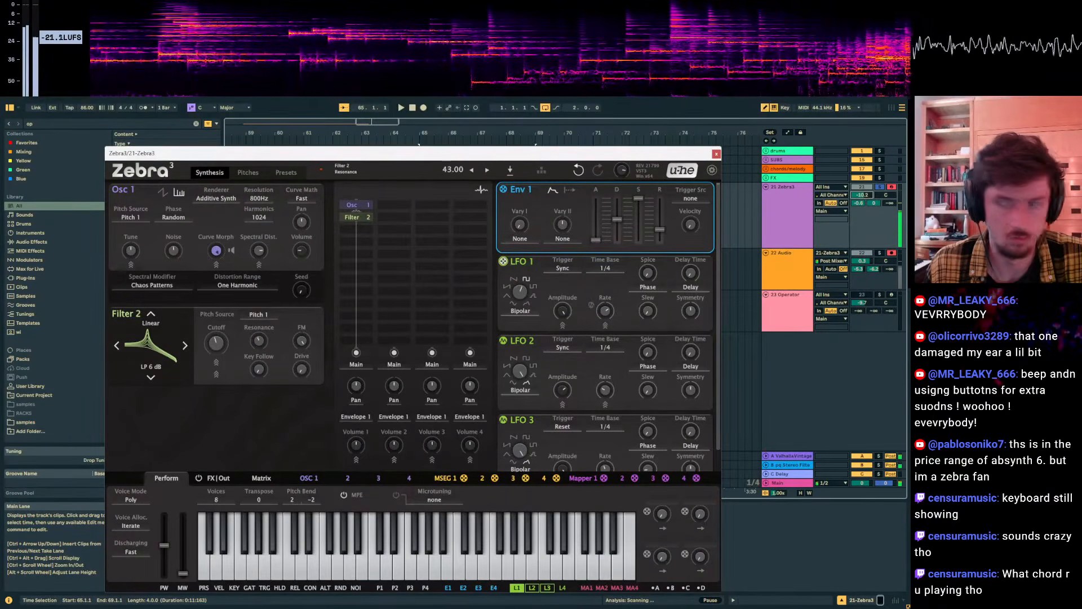
left_click_drag(259, 340, 259, 343)
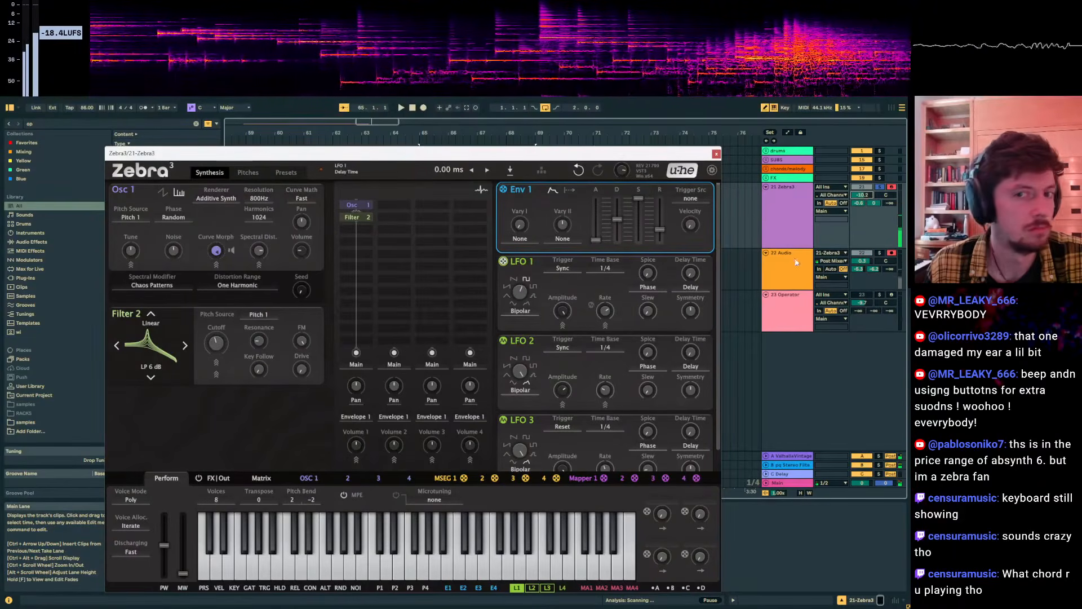
double_click(874, 203)
scroll(861, 207, "down", 5)
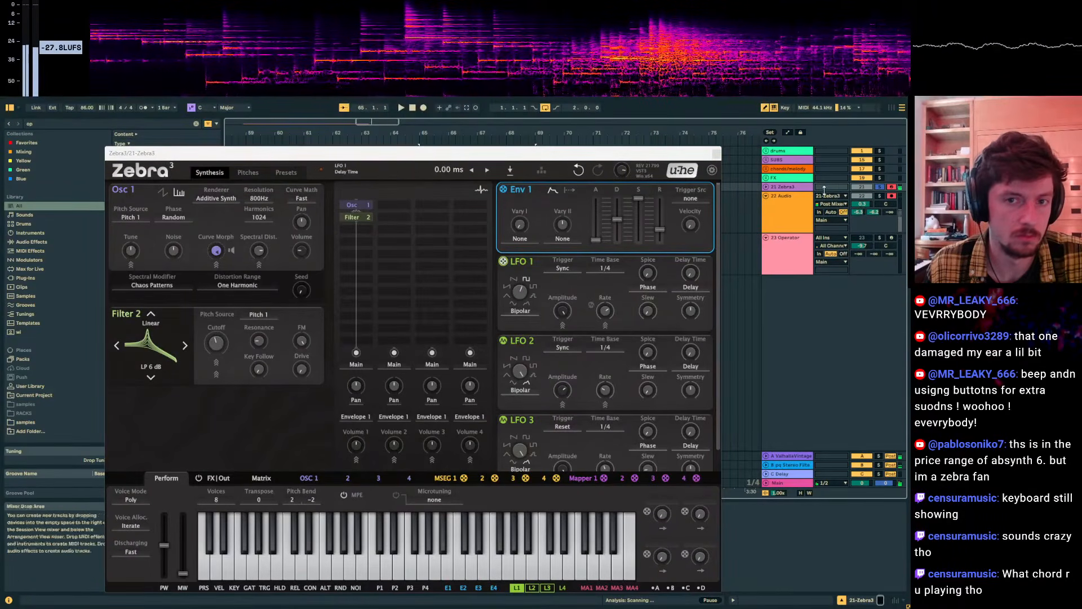
scroll(856, 205, "up", 7)
left_click_drag(862, 195, 862, 186)
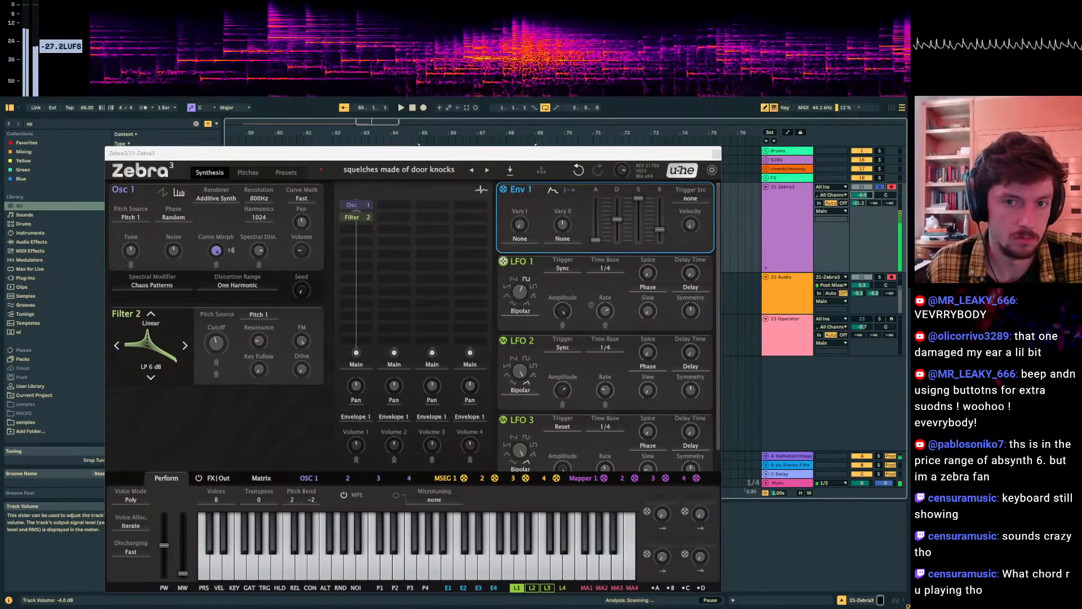
Vary Filter 2's cutoff and resonance while playing the patch.
left_click_drag(273, 333, 273, 313)
left_click_drag(216, 342, 217, 380)
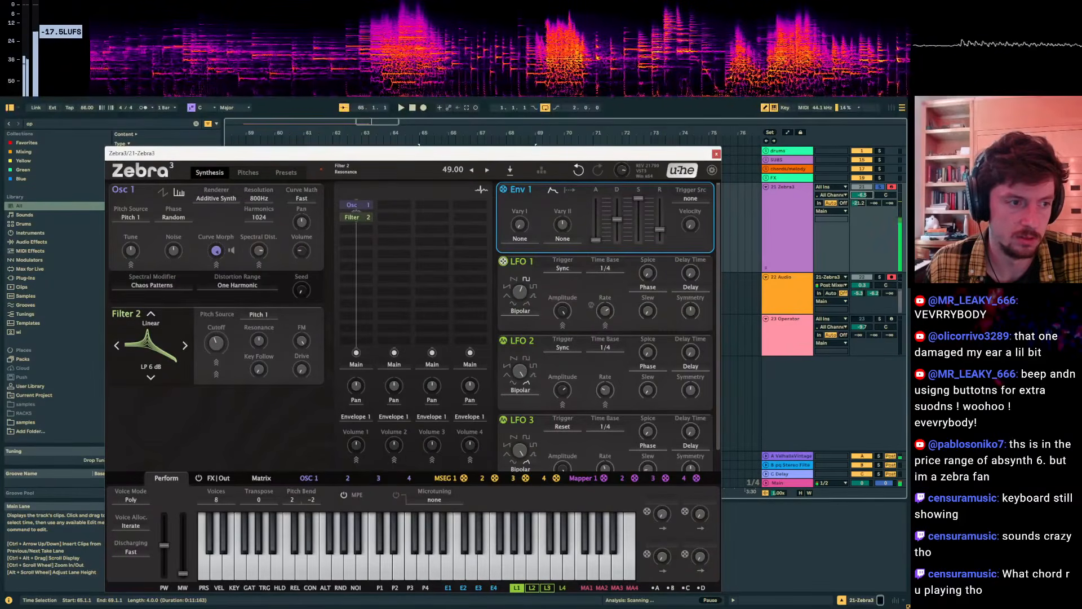
left_click_drag(259, 340, 259, 348)
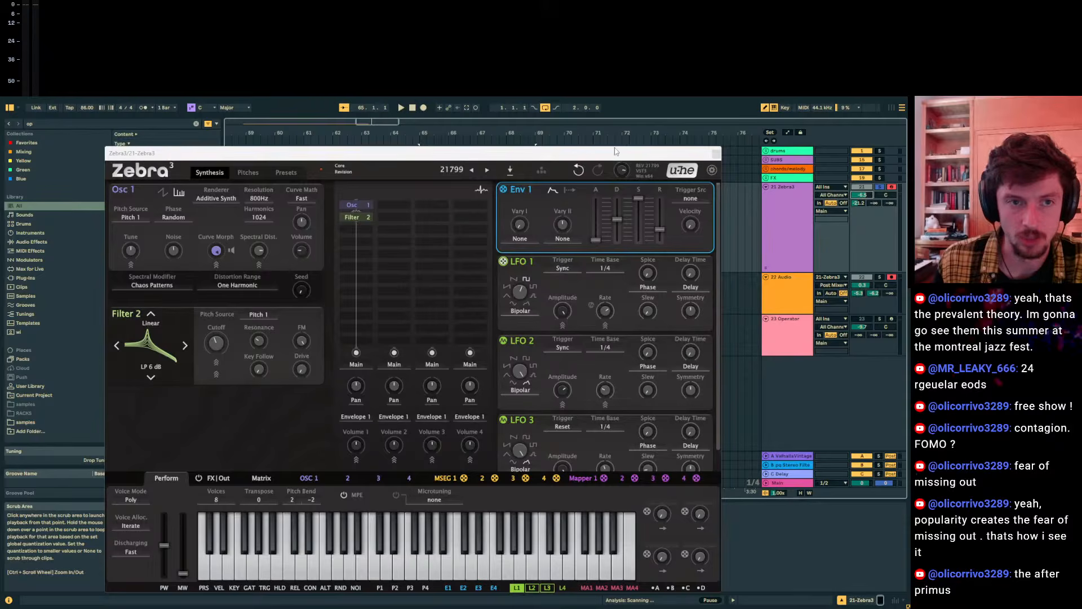
Select the 21 Zebra3 track and raise the computer keyboard's octave two steps.
left_click_drag(614, 151, 623, 136)
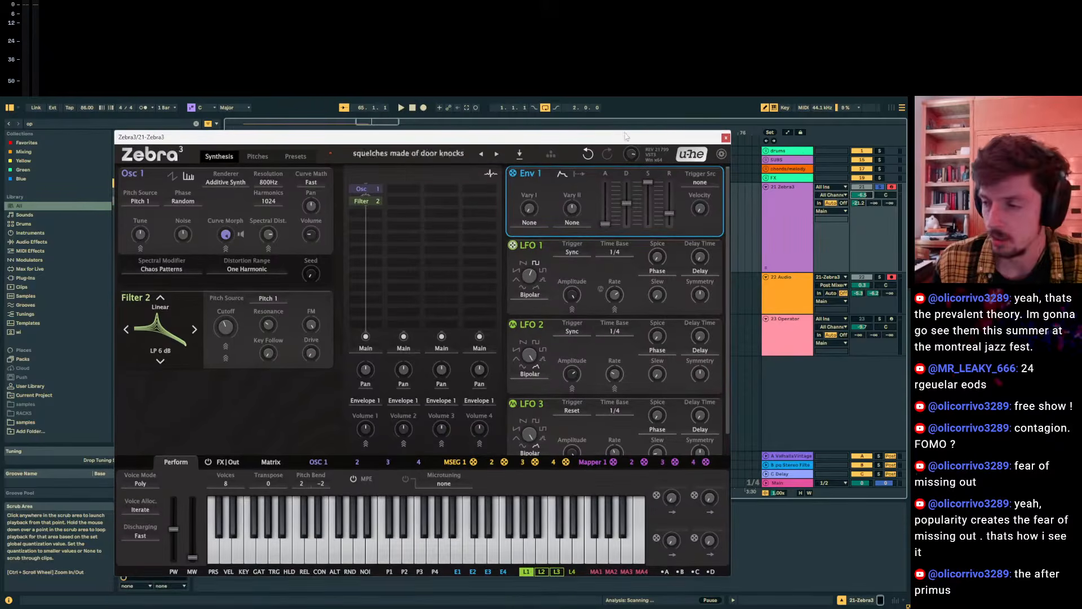
left_click(780, 205)
key("x")
key("x")
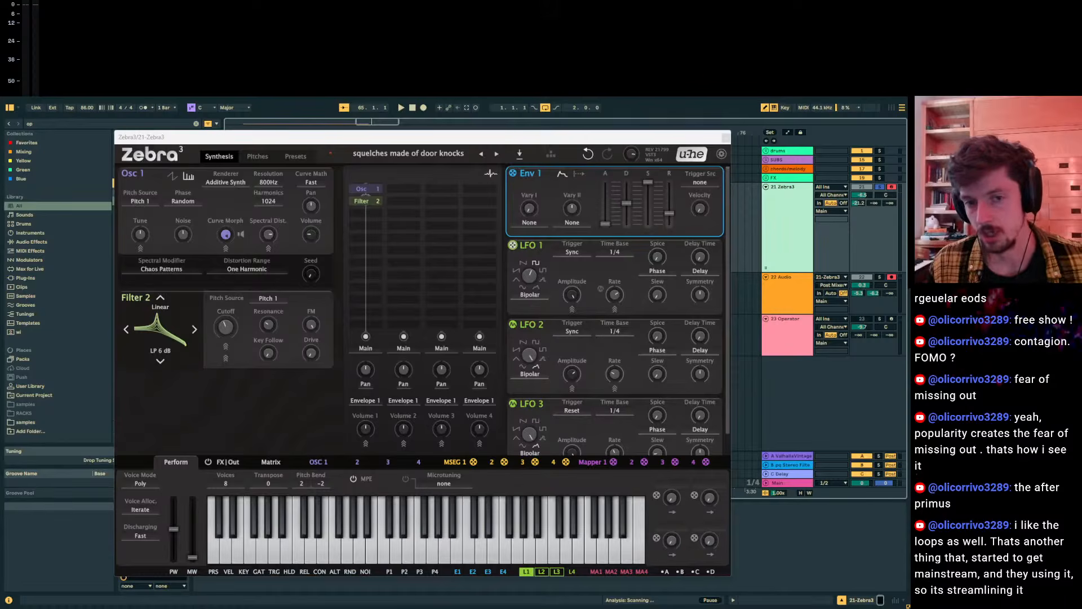
key("super+d")
key("super+d")
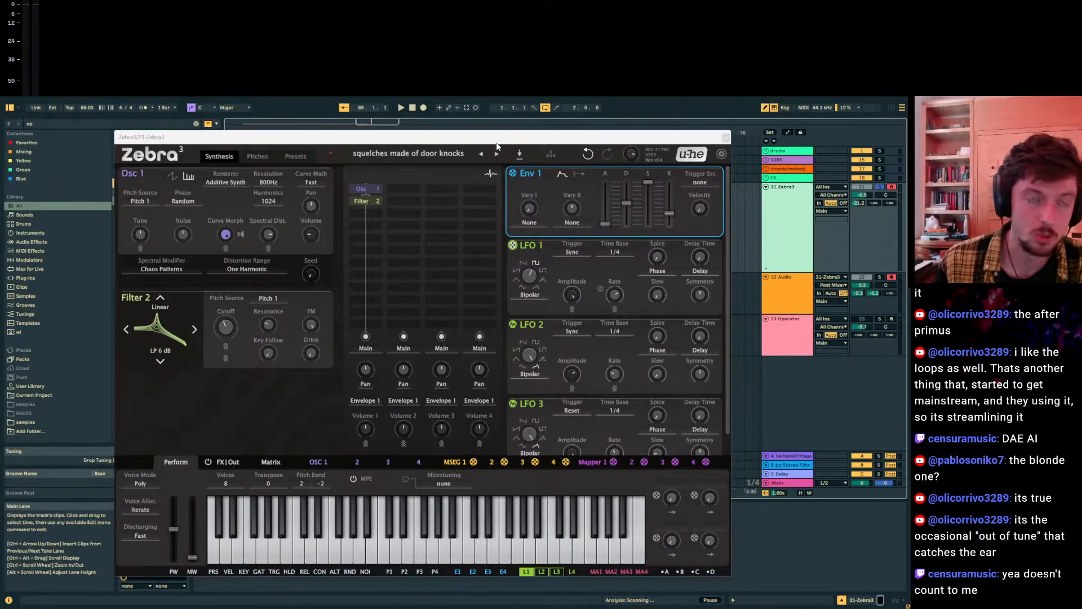
left_click(518, 141)
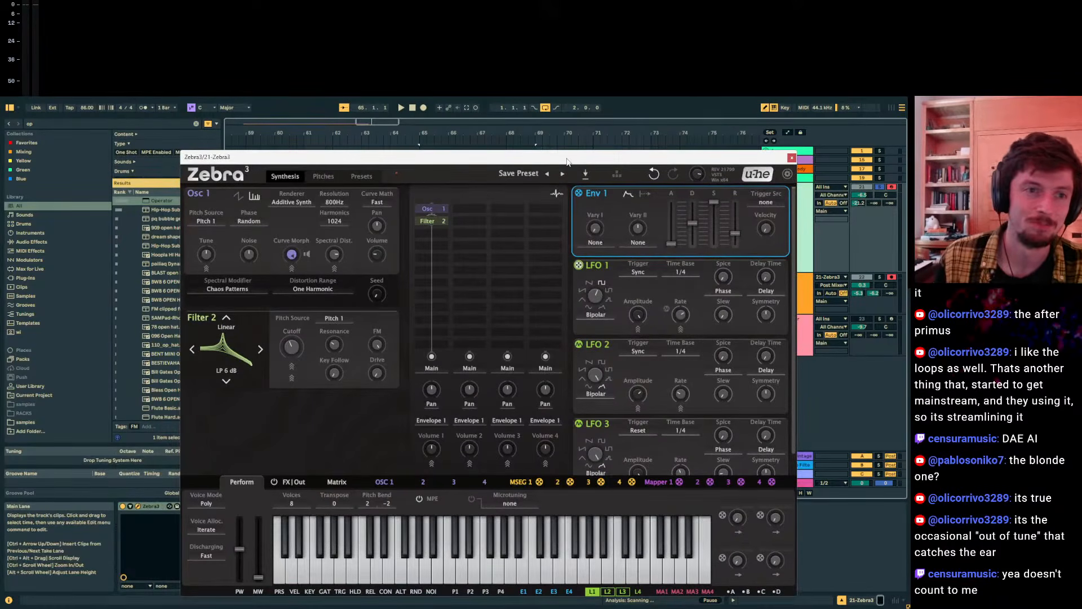
left_click_drag(567, 162, 562, 156)
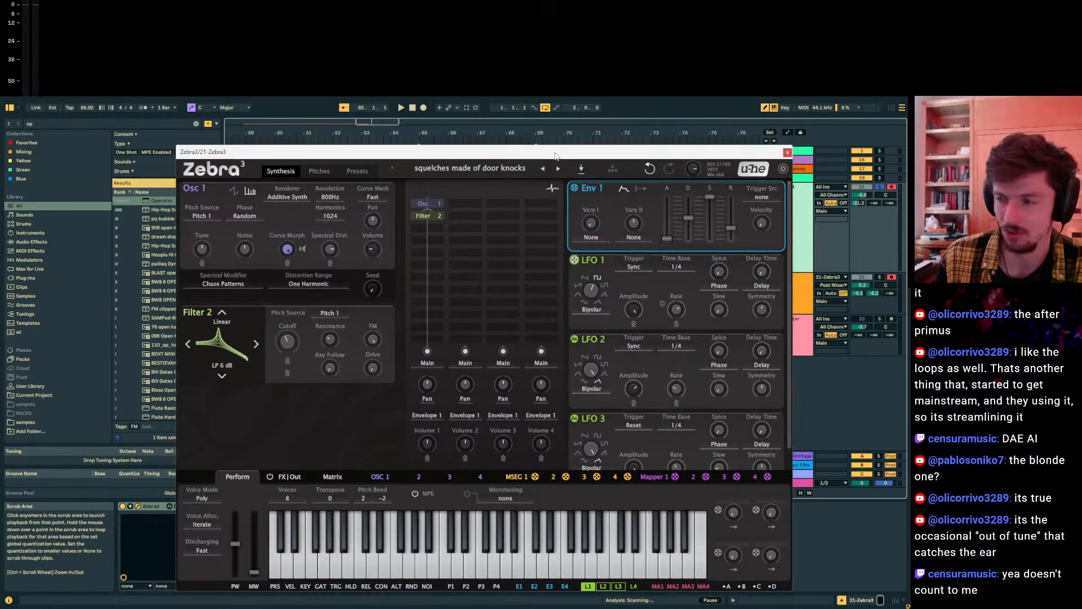
left_click_drag(548, 154, 527, 147)
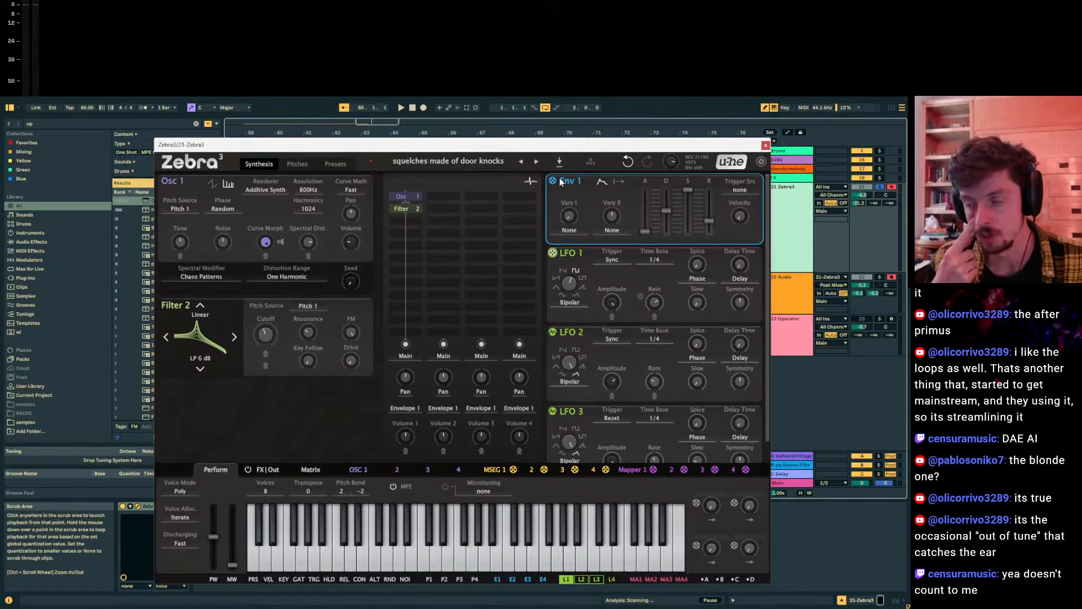
Load the previous preset, "pretty neat pad and slash or lead thing", and play it with the keyboard one octave lower.
left_click(521, 162)
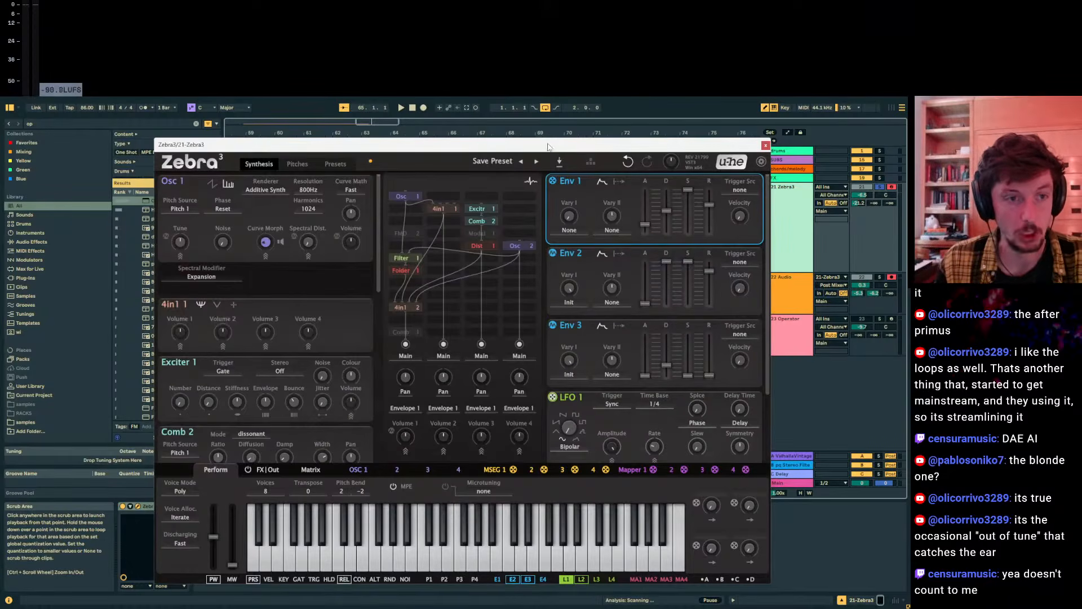
left_click_drag(548, 147, 508, 149)
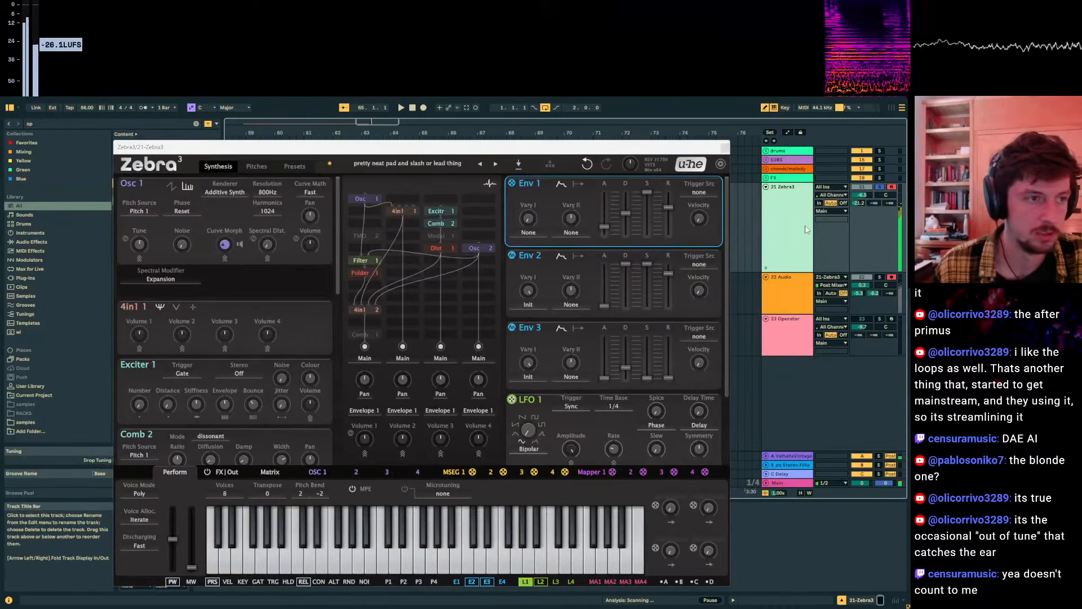
key("z")
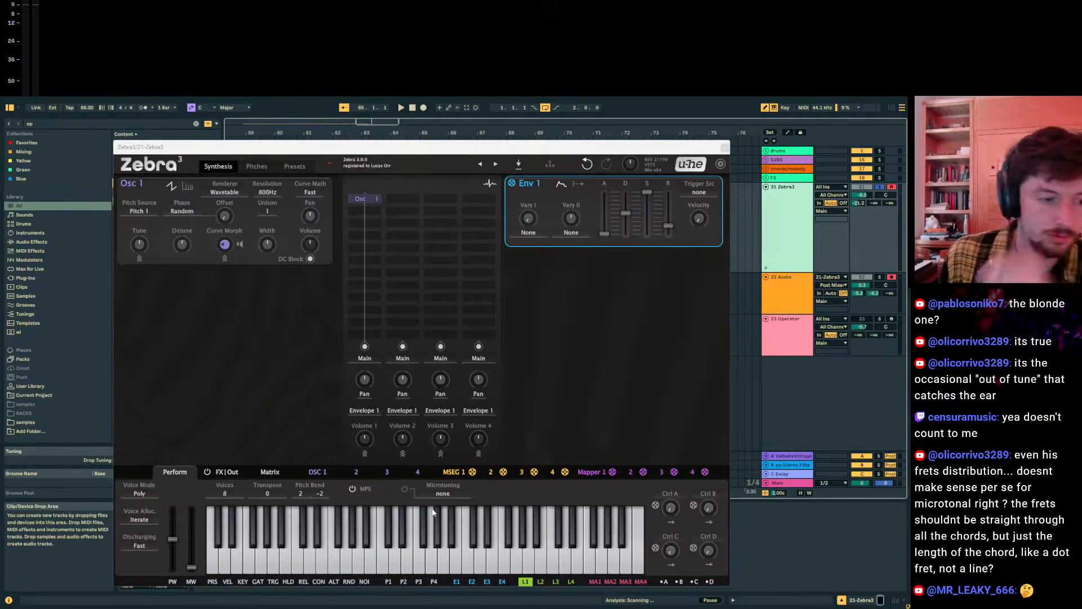
Switch to Paint with a blank canvas in front of the Zebra3 window.
key("super")
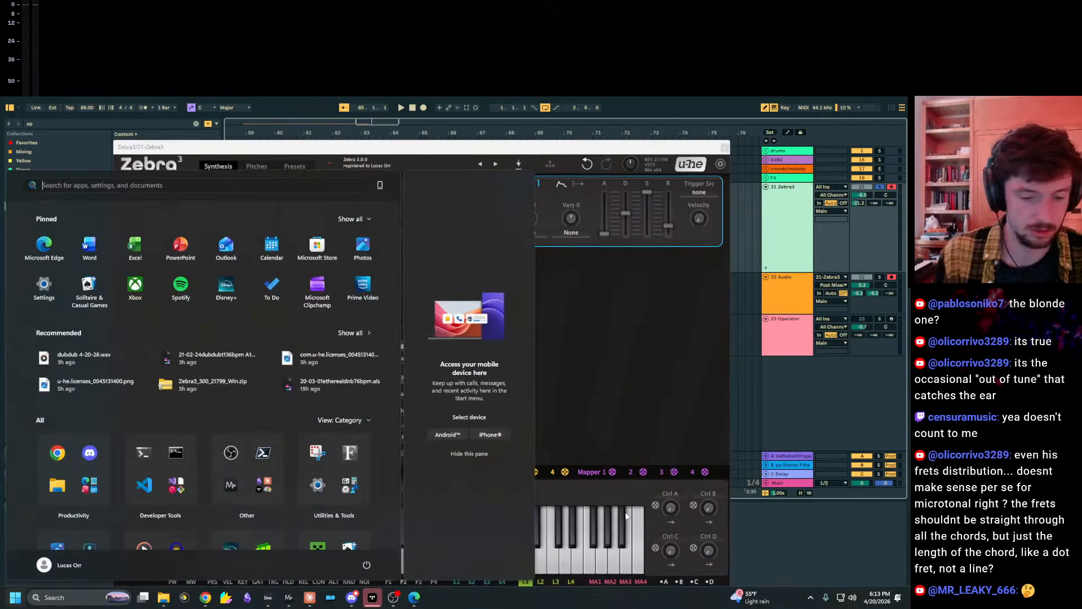
type("paint")
key("Return")
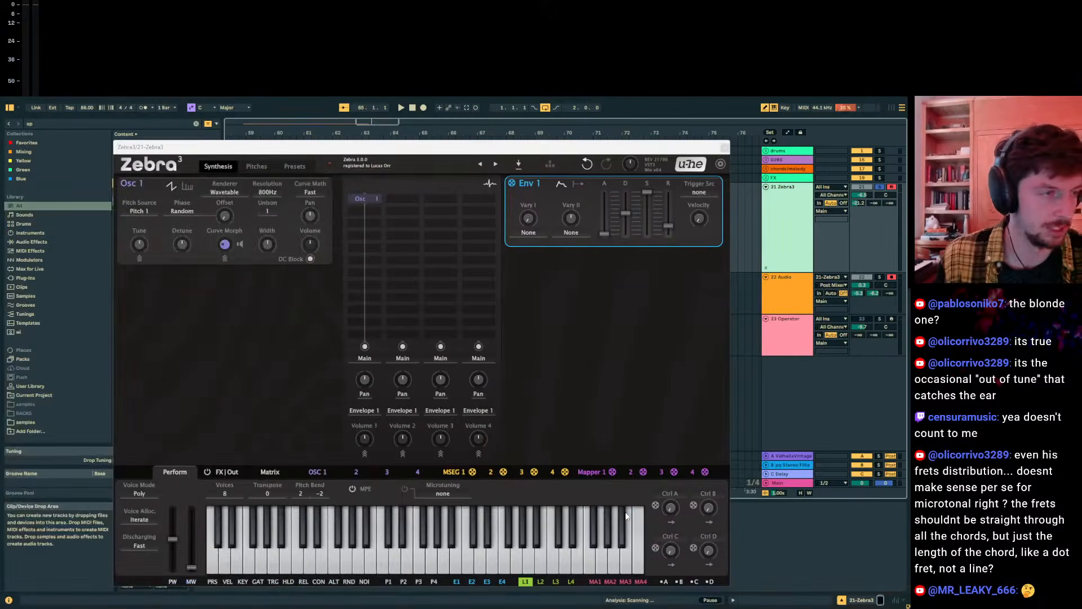
left_click_drag(491, 170, 482, 170)
Draw a row of seven evenly spaced, roughly vertical freehand lines on the Paint canvas.
left_click_drag(419, 312, 430, 370)
mouse_move(452, 314)
left_mouse_down()
mouse_move(465, 370)
mouse_move(496, 362)
left_mouse_up()
mouse_move(514, 308)
left_mouse_down()
mouse_move(518, 362)
mouse_move(553, 372)
left_mouse_up()
left_click_drag(572, 311, 582, 372)
key("ctrl+z")
left_click_drag(611, 311, 611, 383)
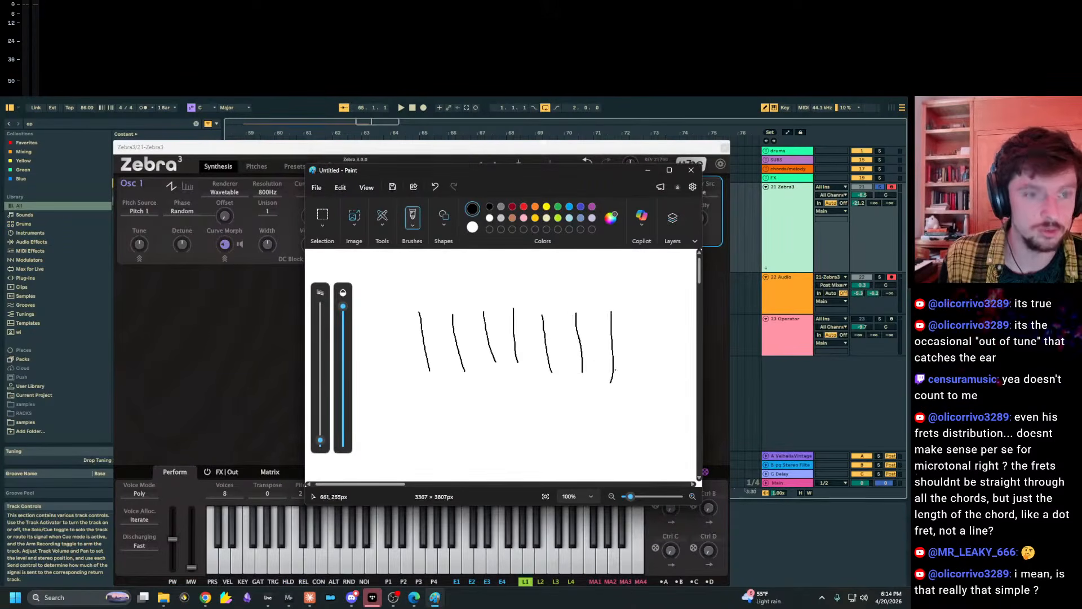
Copy the row of lines and place the pasted copy slightly to the right so its lines fall between the originals.
left_click(323, 214)
left_click_drag(395, 293, 633, 400)
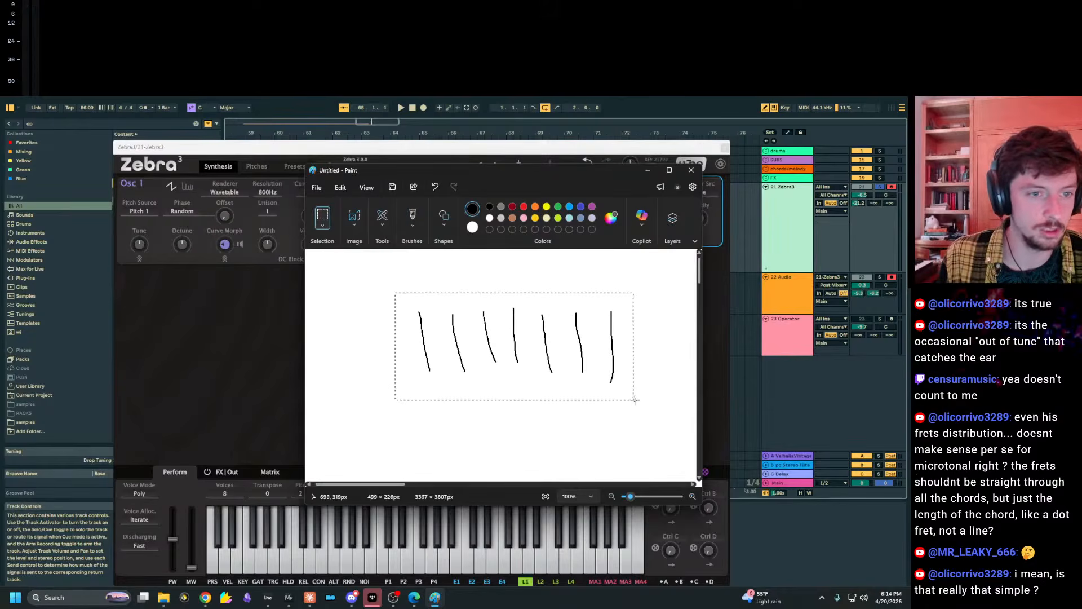
key("ctrl+c")
key("ctrl+v")
mouse_move(488, 352)
left_mouse_down()
mouse_move(525, 389)
mouse_move(595, 395)
left_mouse_up()
key("ctrl+z")
key("ctrl+z")
key("ctrl+z")
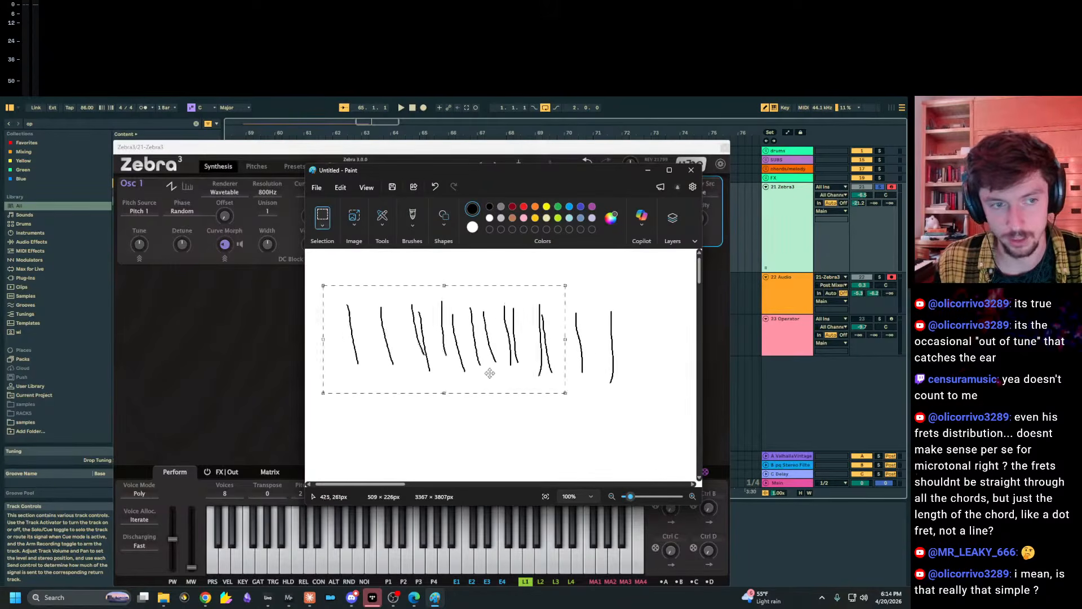
left_click_drag(575, 380, 590, 381)
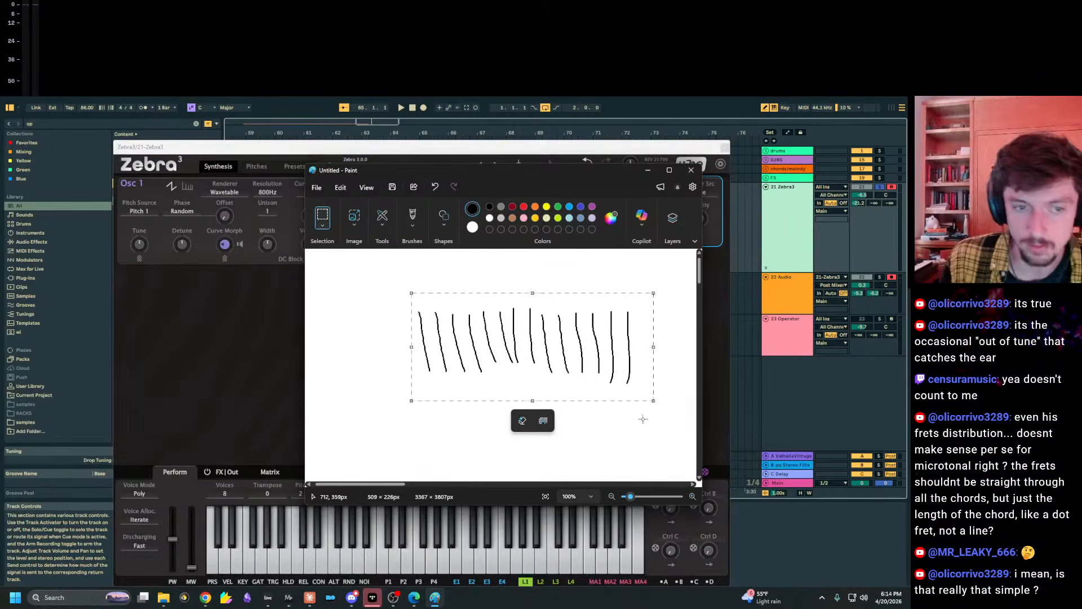
Delete all the drawn lines, move the Paint window aside, and return to the 21 Zebra3 track in Ableton Live.
mouse_move(669, 416)
left_mouse_down()
mouse_move(417, 316)
mouse_move(397, 288)
left_mouse_up()
key("Delete")
left_click_drag(592, 174, 697, 282)
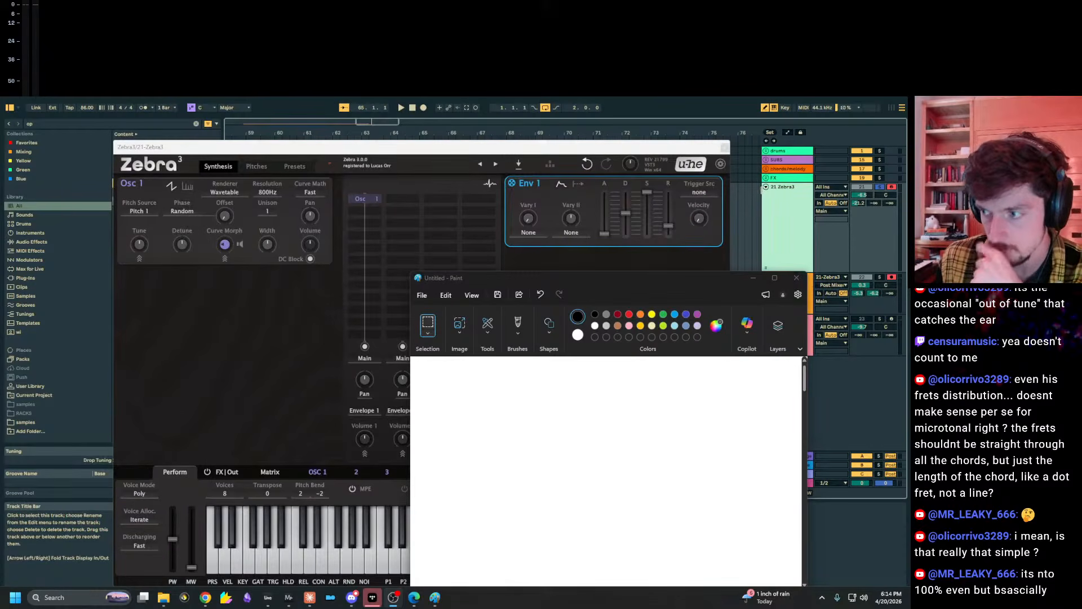
left_click(762, 190)
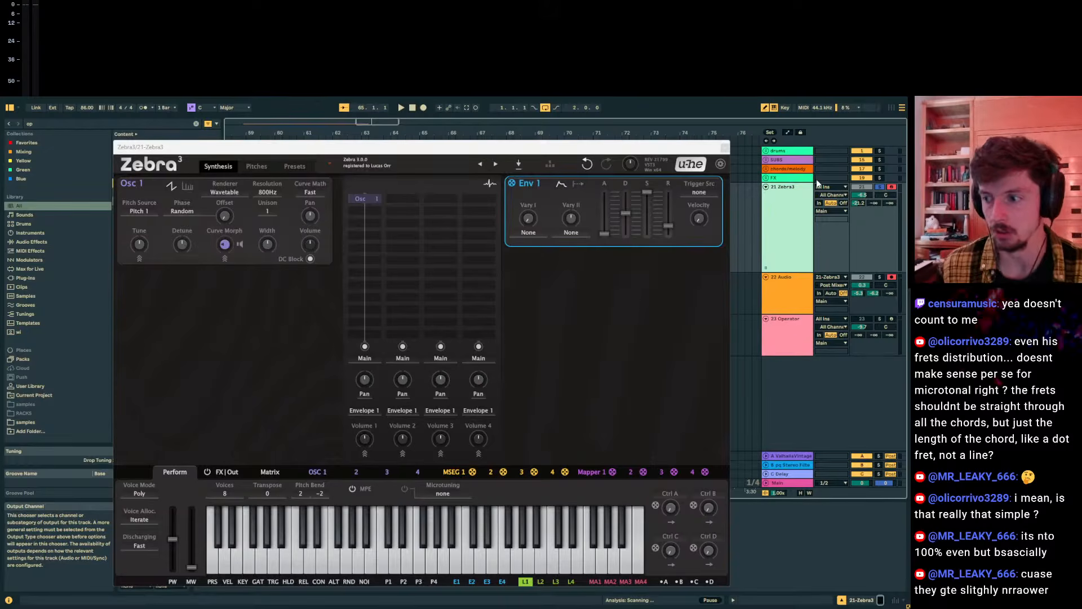
Reposition the Zebra3 window, show its pitch settings, and set Pitch 1's calibration type to Hypercalibrate.
left_click_drag(465, 151, 475, 156)
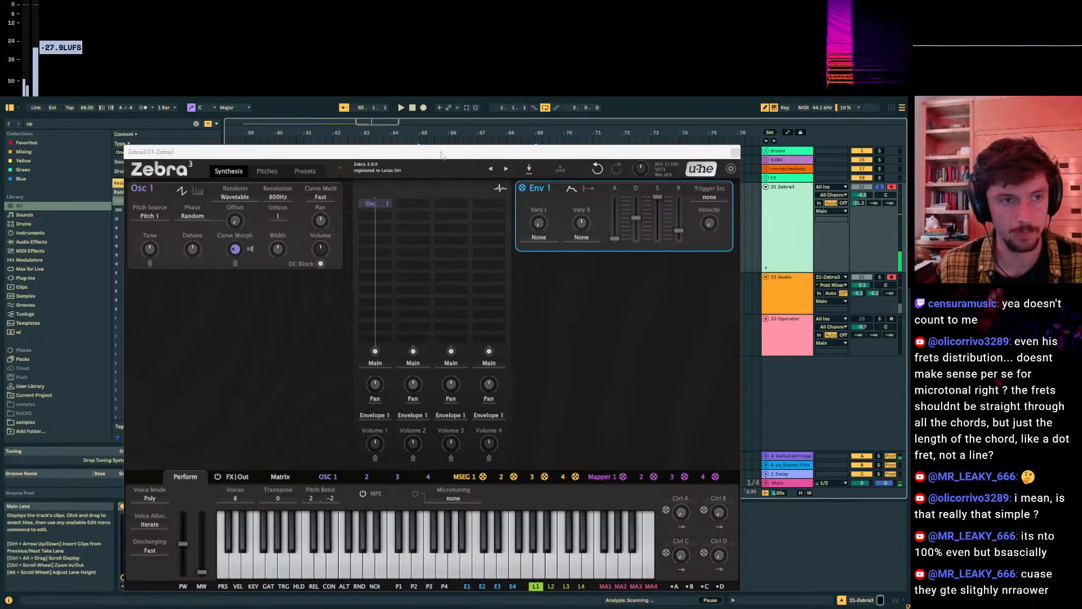
left_click_drag(451, 149, 504, 146)
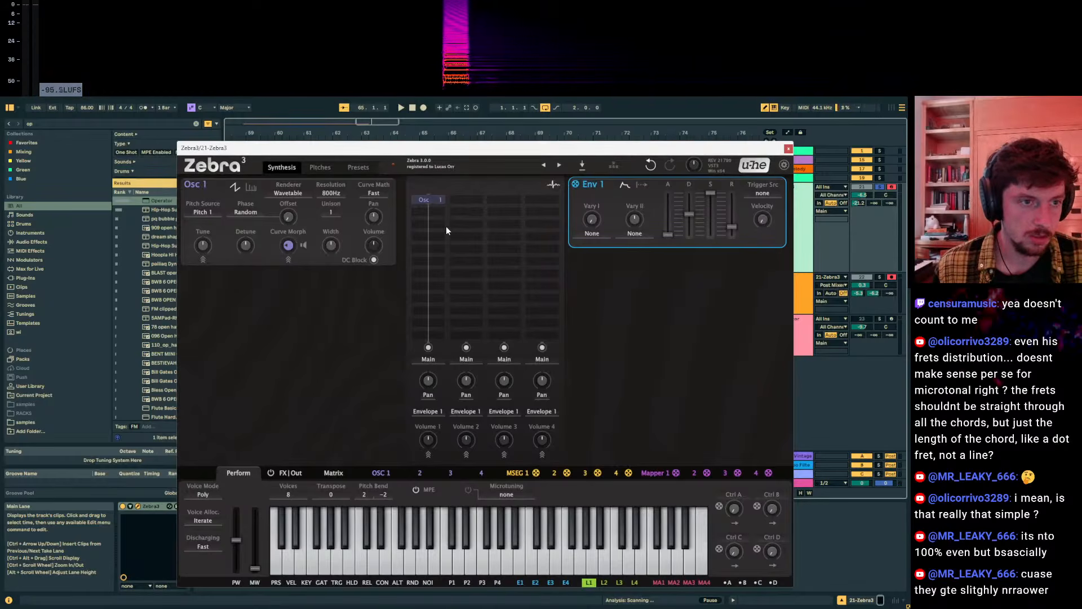
left_click(327, 167)
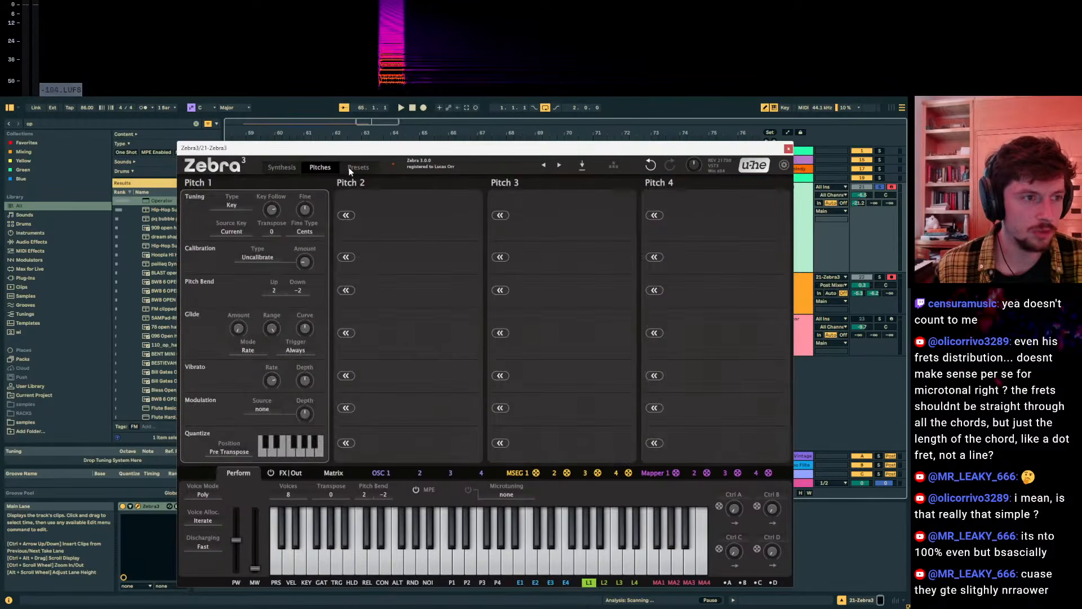
left_click(265, 257)
left_click(288, 272)
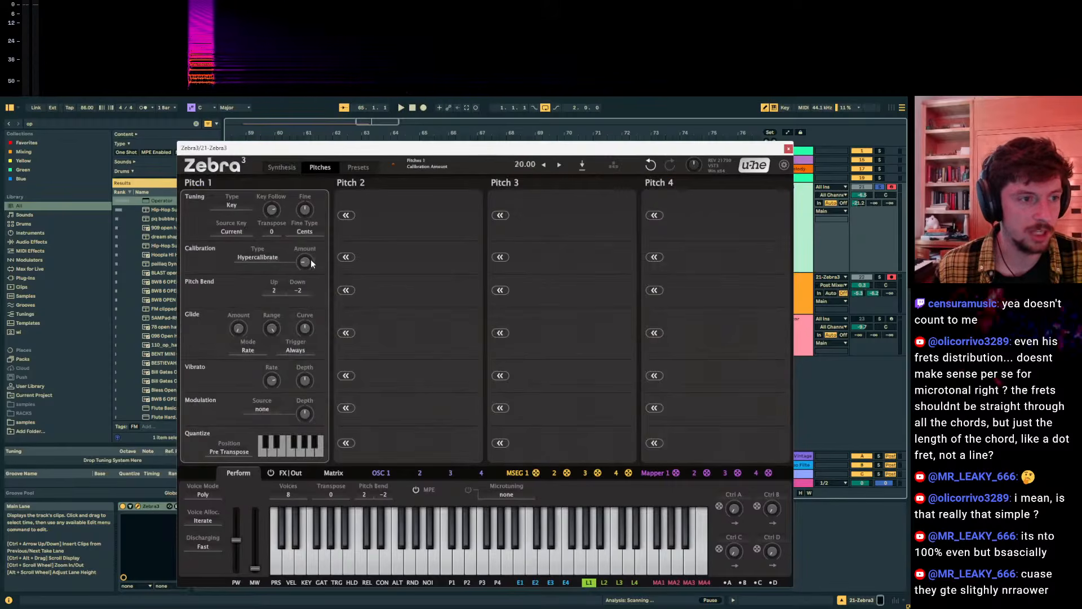
Return to the synthesis view, lengthen Envelope 1's release, and play a test note.
left_click(282, 167)
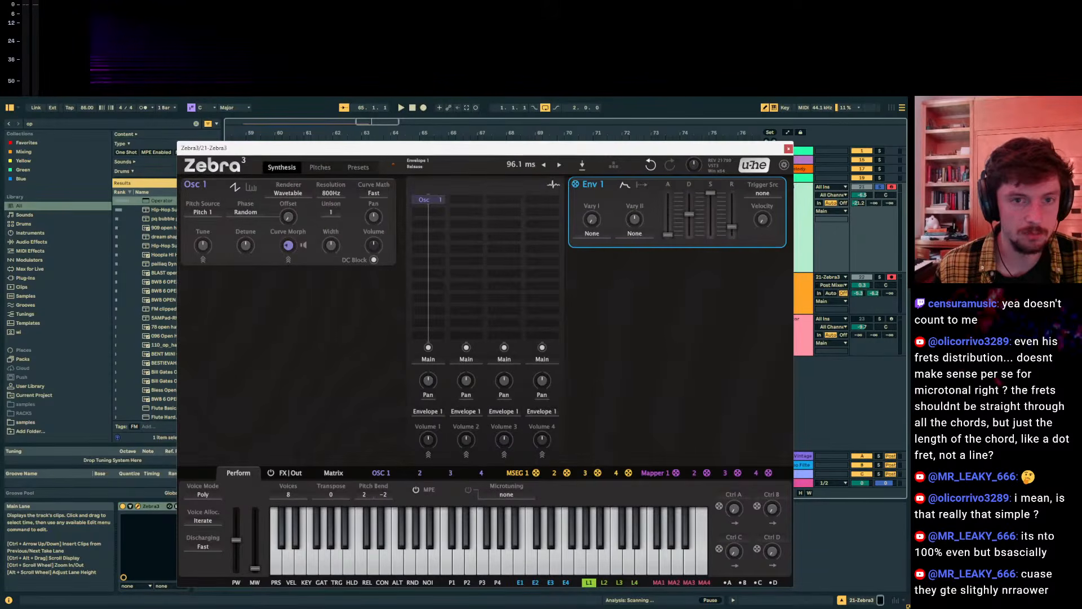
left_click_drag(732, 226, 732, 215)
key("g")
Play a test note one octave lower and raise the 21 Zebra3 track volume to -4.3 dB.
key("z")
key("g")
left_click_drag(858, 203, 862, 189)
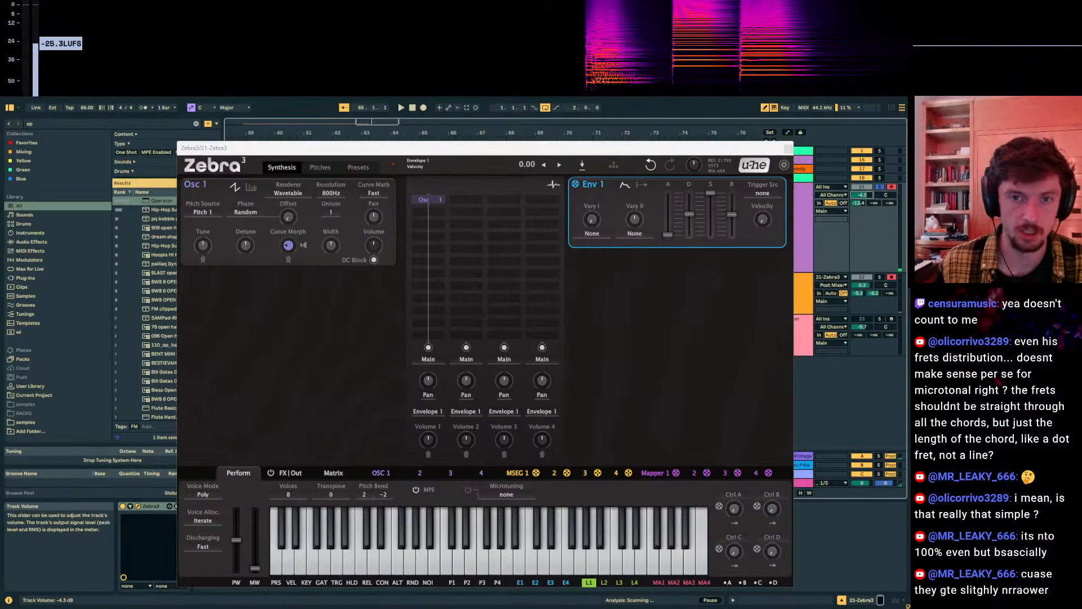
Review Pitch 1's Hypercalibrate settings and compare with the synthesis view while playing test notes.
left_click(320, 167)
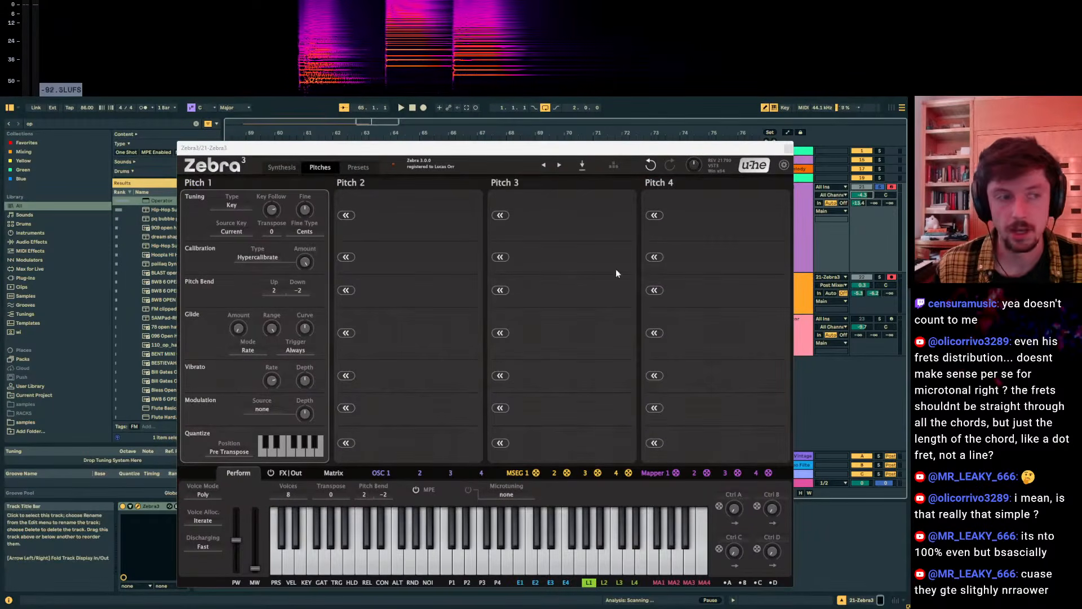
left_click(293, 168)
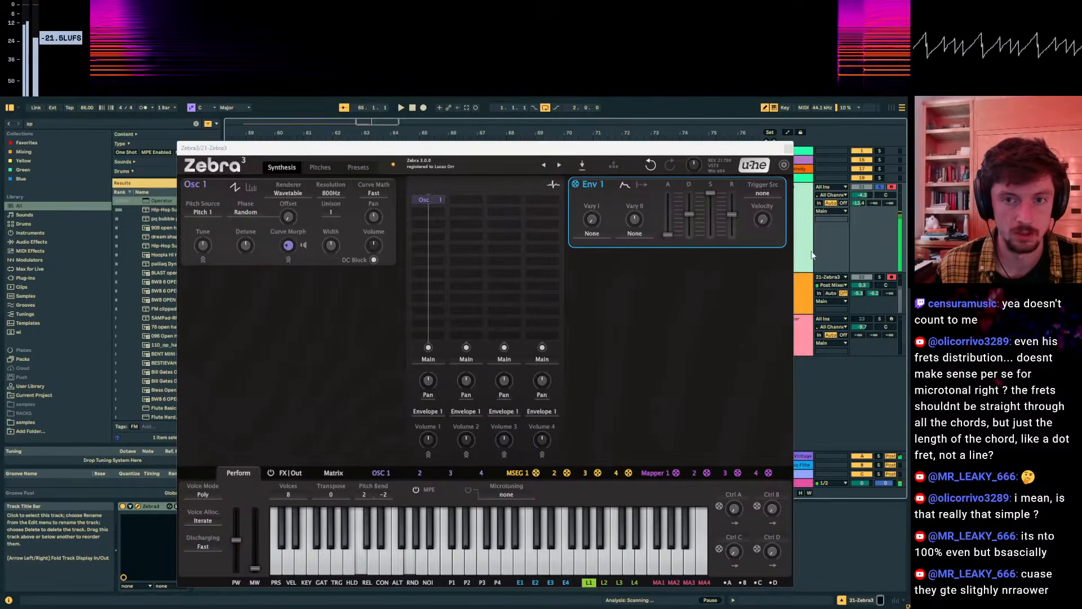
left_click(319, 168)
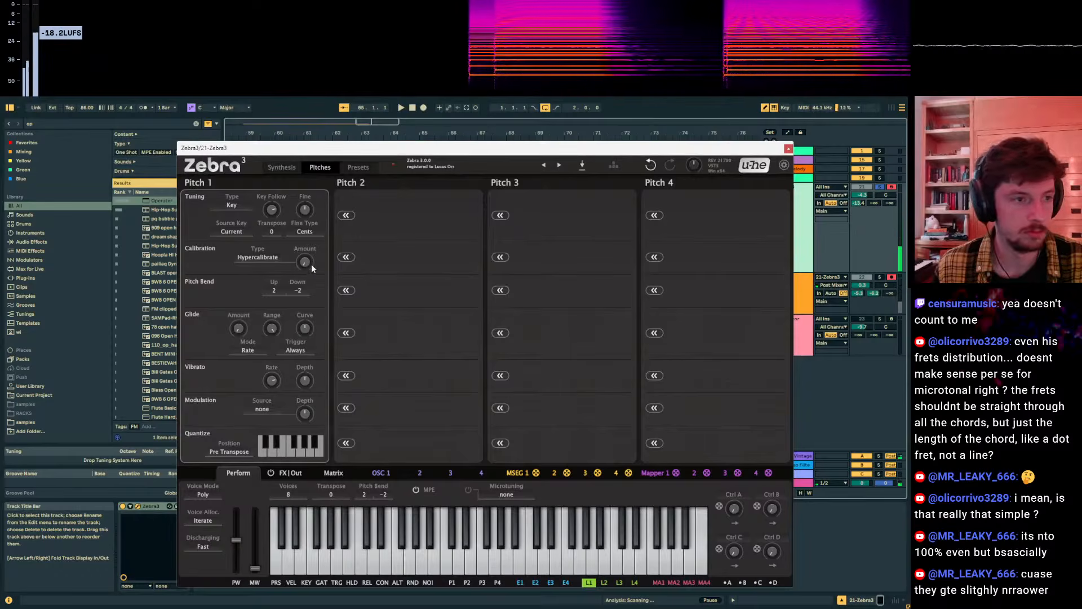
left_click(286, 167)
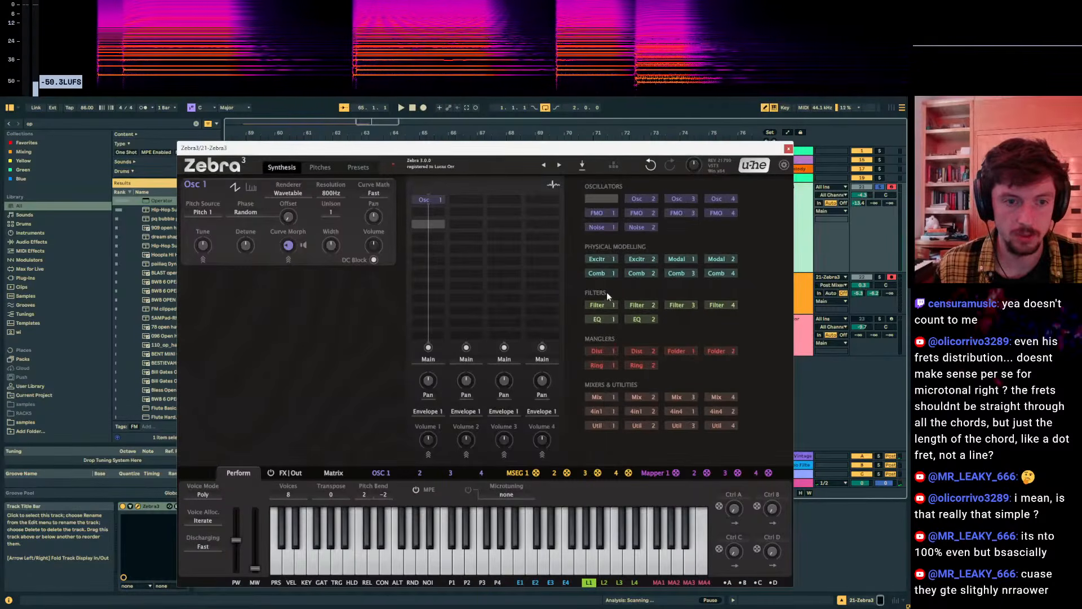
Add the Folder 1 wavefolder below Osc 1 and sweep its Amount while playing a test note.
left_click(675, 352)
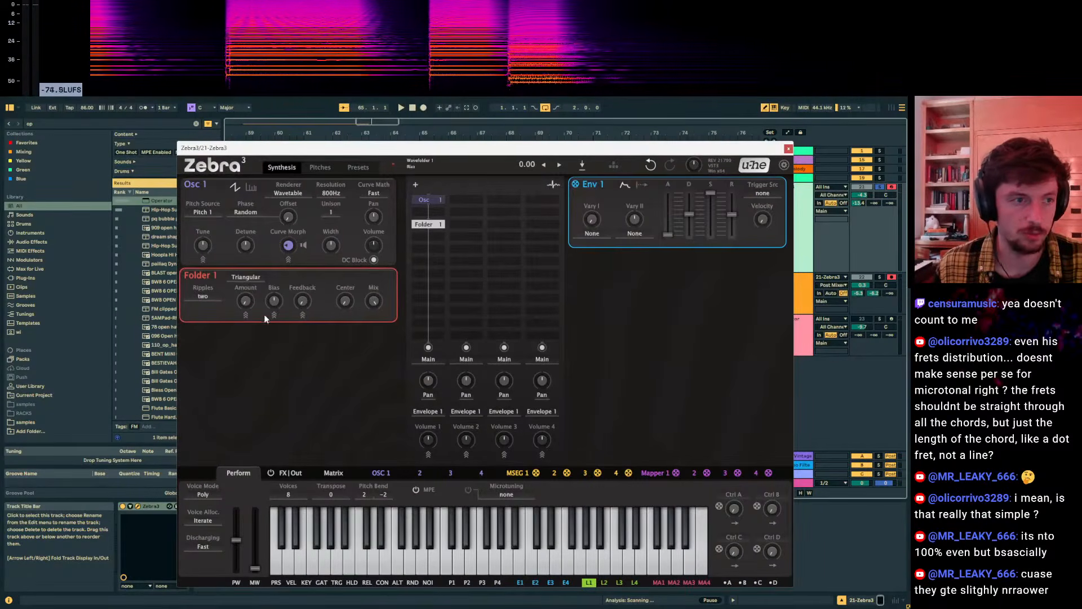
mouse_move(246, 301)
left_mouse_down()
mouse_move(245, 256)
mouse_move(246, 343)
mouse_move(245, 299)
left_mouse_up()
left_click_drag(246, 214, 246, 219)
key("x")
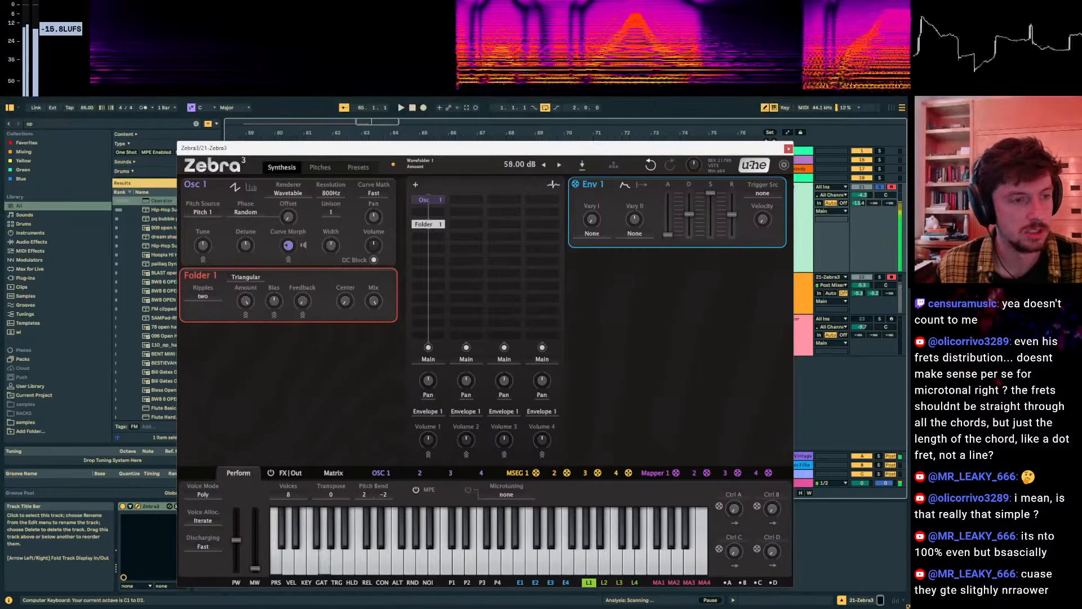
left_click_drag(246, 261, 245, 244)
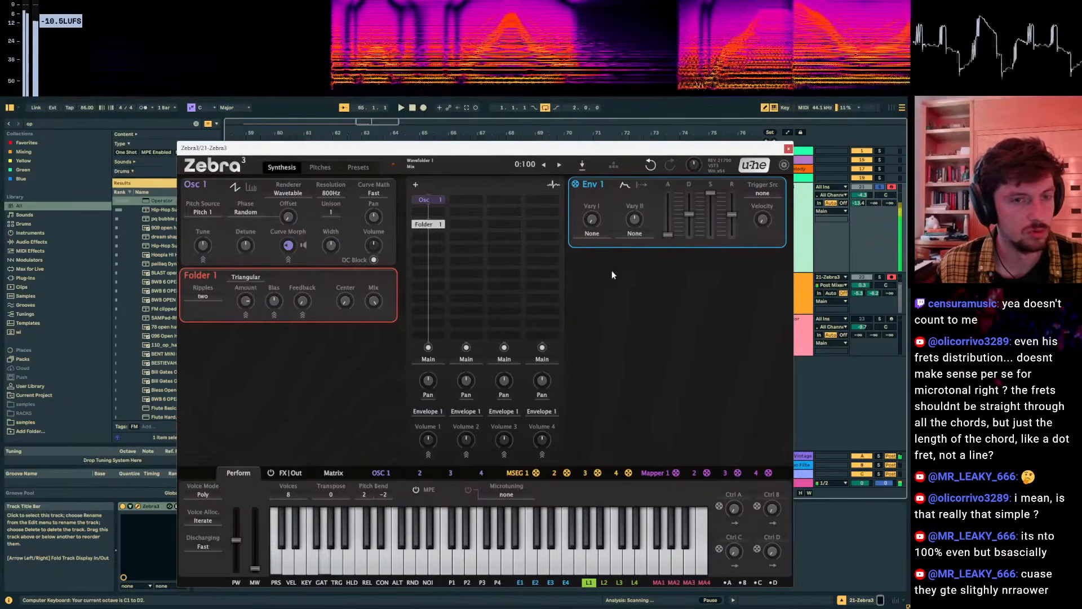
Lengthen Envelope 1's release further and set Folder 1's ripples to eight.
left_click_drag(732, 215, 733, 199)
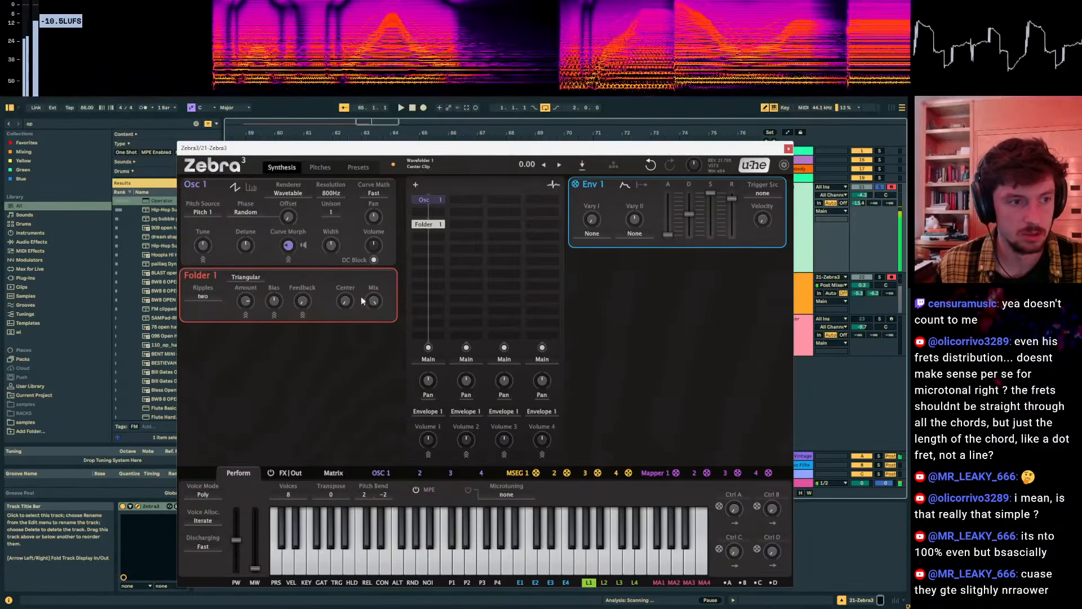
left_click(203, 296)
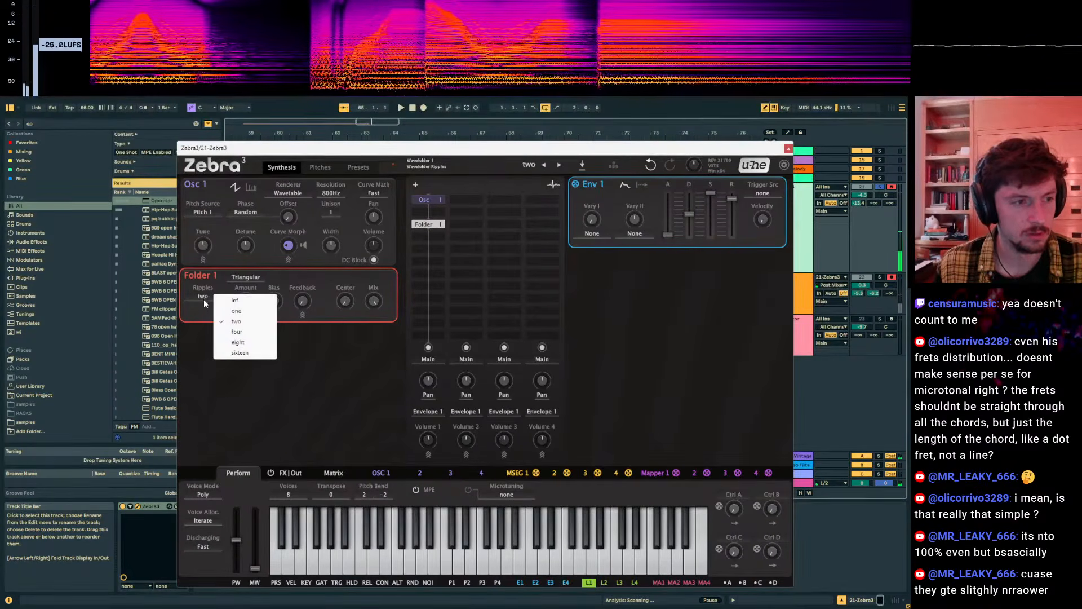
left_click(203, 308)
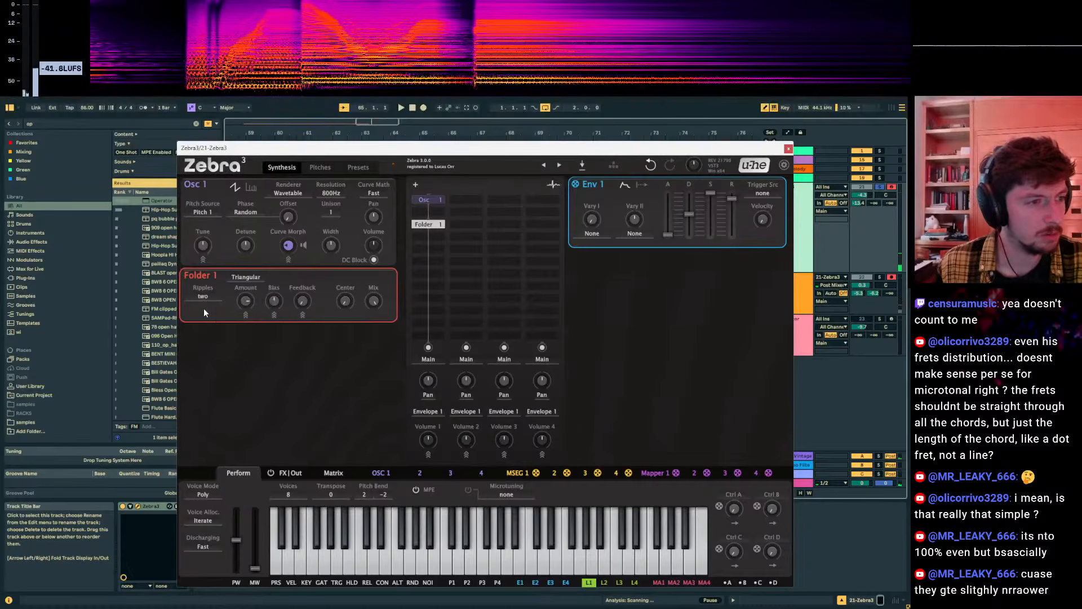
left_click(204, 309)
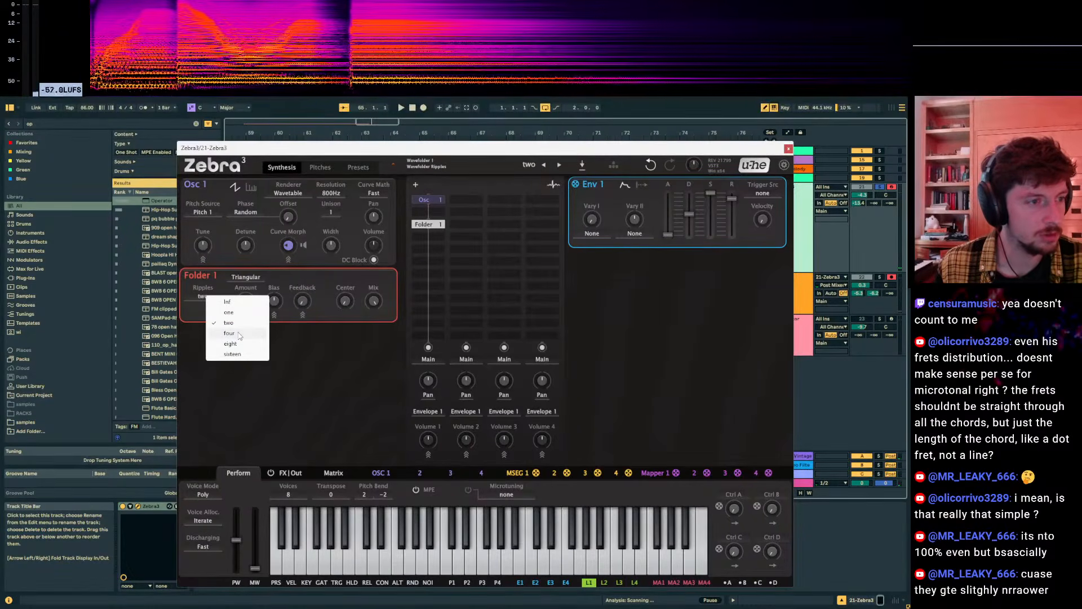
left_click(187, 312)
left_click(192, 297)
left_click(185, 316)
left_click(186, 316)
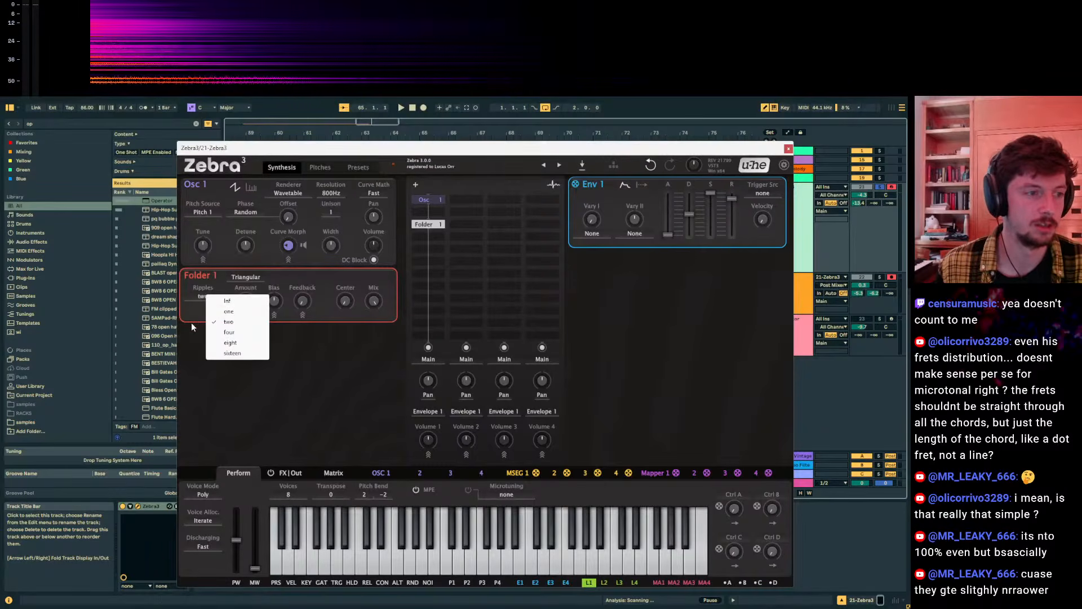
left_click(232, 342)
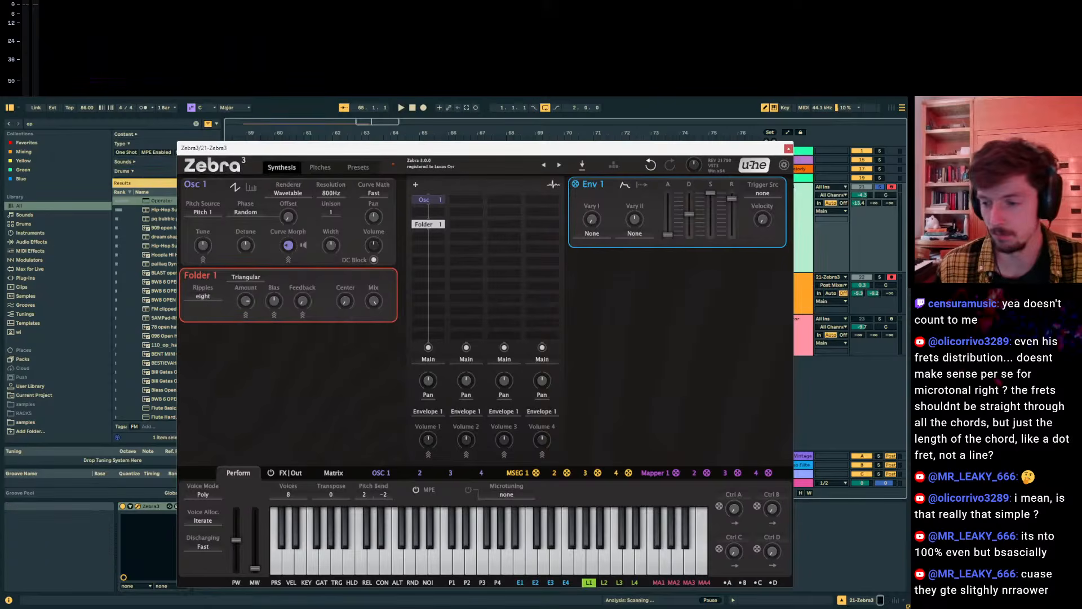
Sweep Folder 1's Amount down and back up and raise its Feedback while playing low notes.
left_click(336, 327)
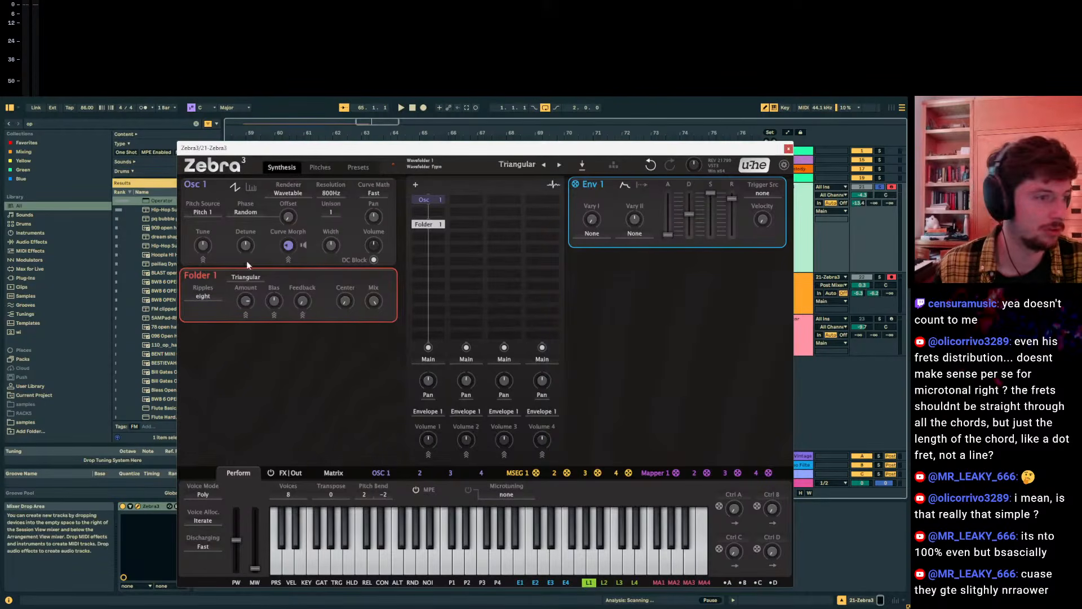
left_click_drag(247, 301, 247, 383)
left_click_drag(246, 301, 246, 264)
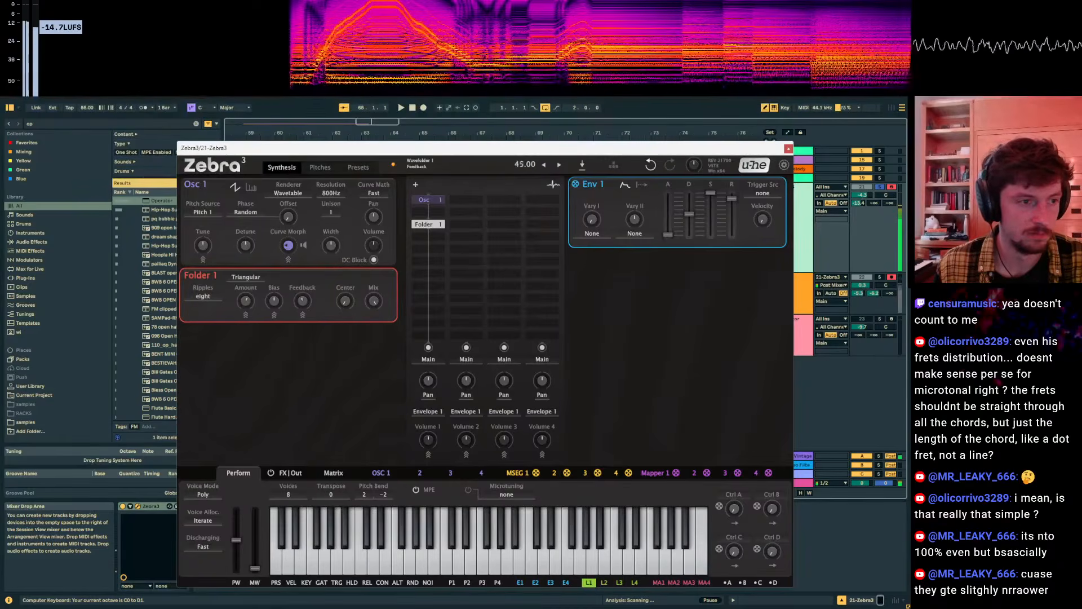
Set Folder 1's ripples to Inf and sweep its Amount while playing test notes.
left_click(203, 296)
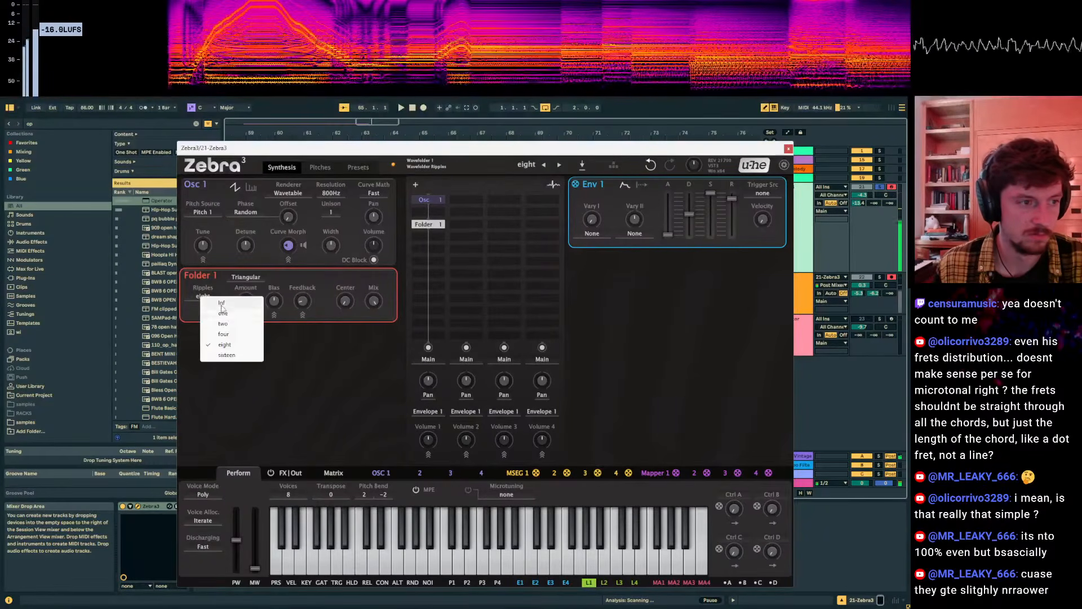
left_click(244, 307)
key("z")
key("a")
mouse_move(245, 301)
left_mouse_down()
mouse_move(245, 274)
mouse_move(246, 302)
left_mouse_up()
key("z")
key("a")
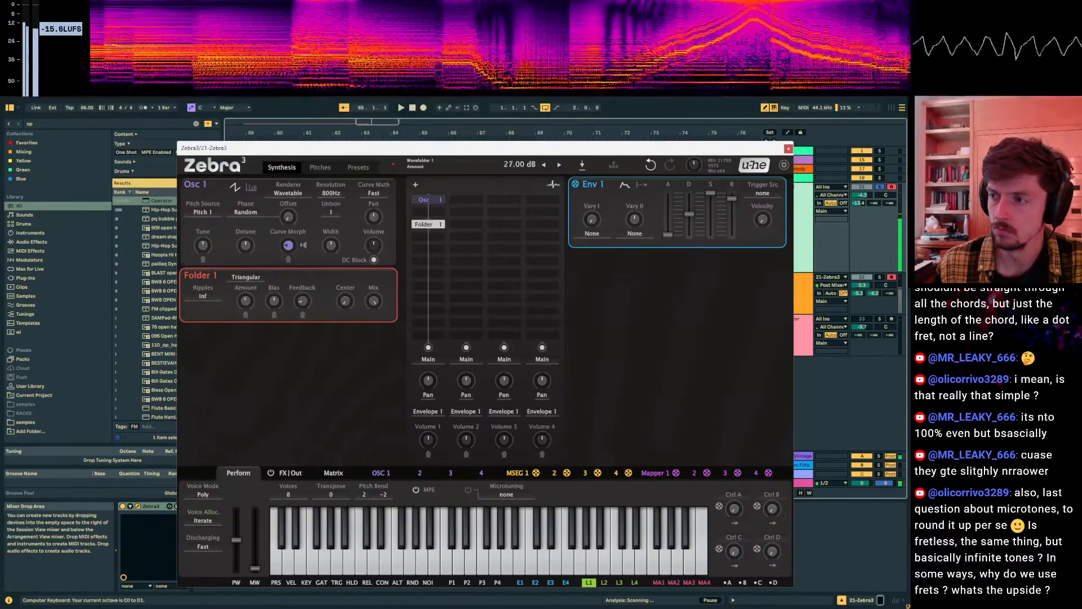
Examine Folder 1's ripple options from Inf to sixteen, keep Inf, and lower its Amount to 0 dB.
left_click(203, 298)
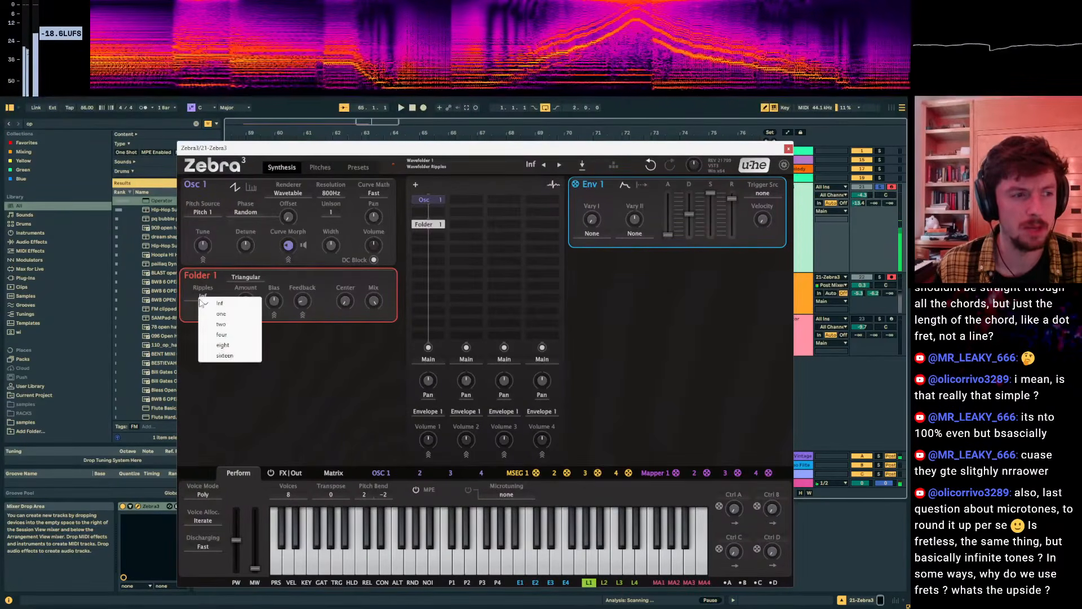
left_click(186, 315)
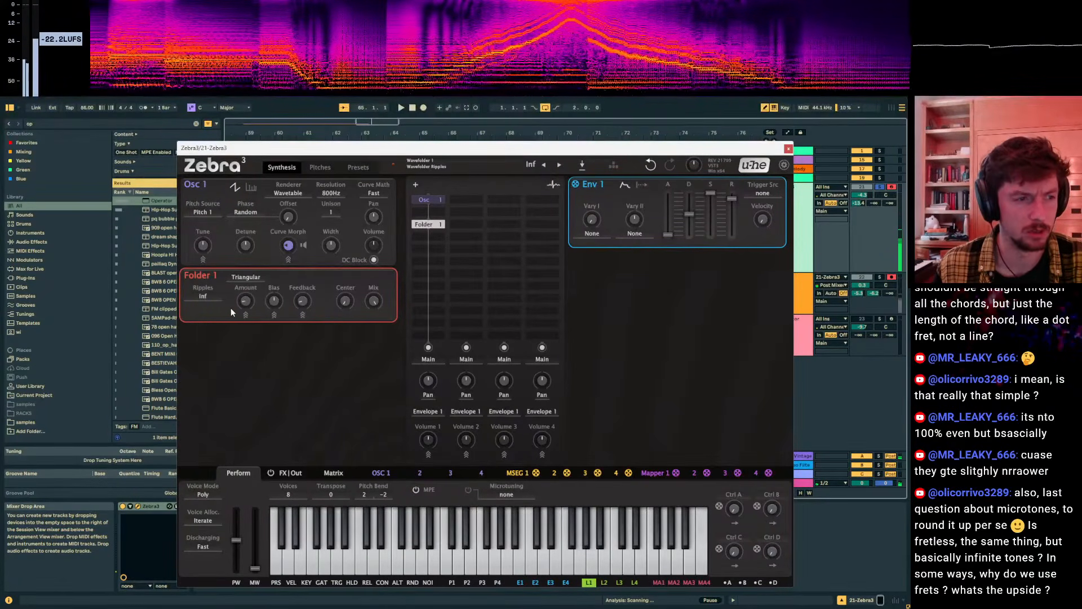
left_click(202, 296)
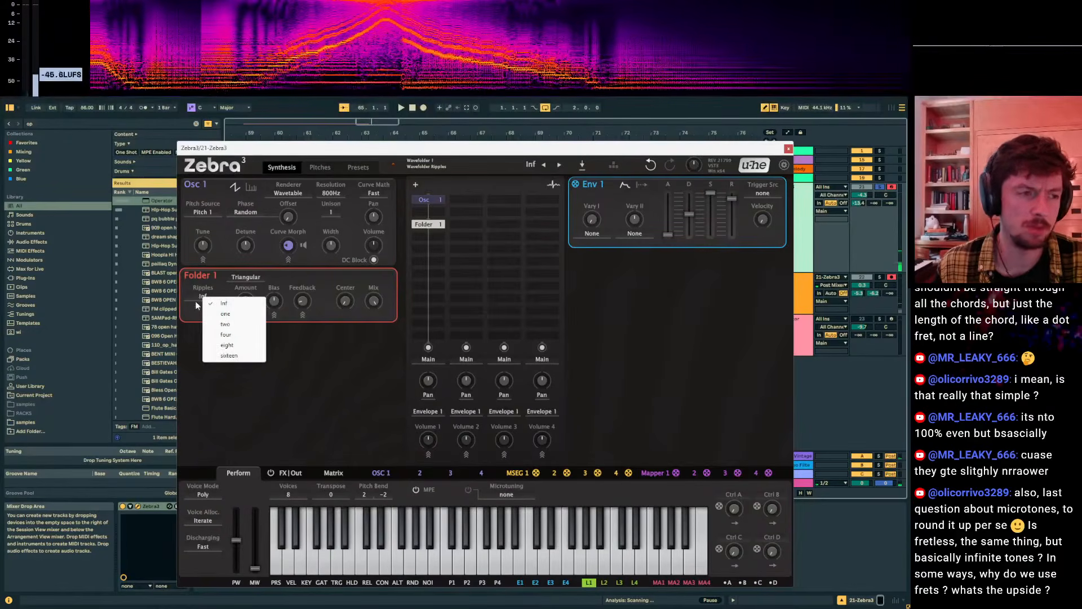
left_click(192, 313)
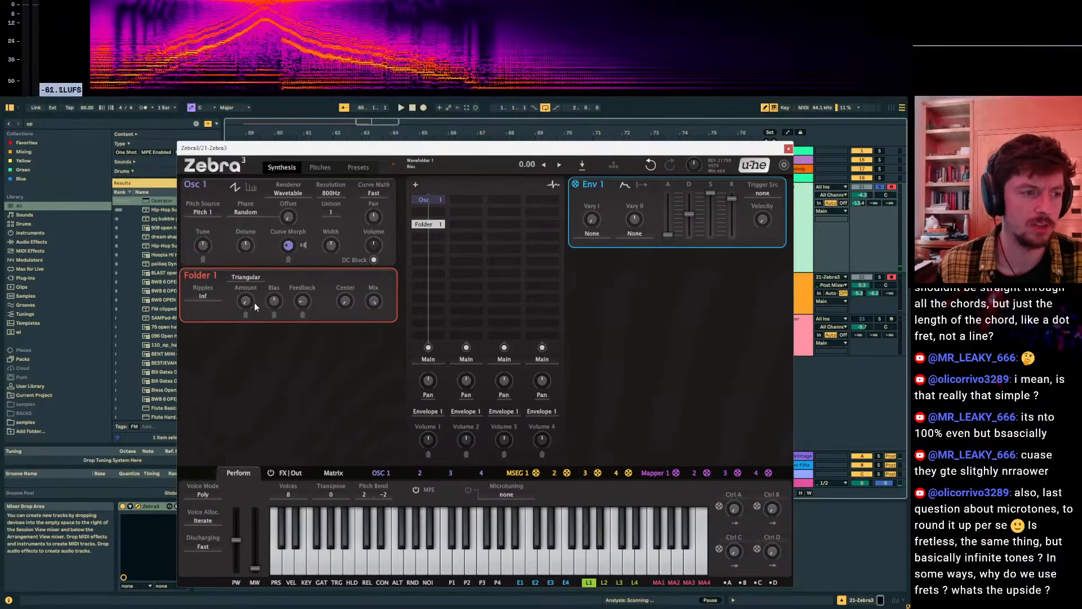
left_click_drag(245, 301, 246, 256)
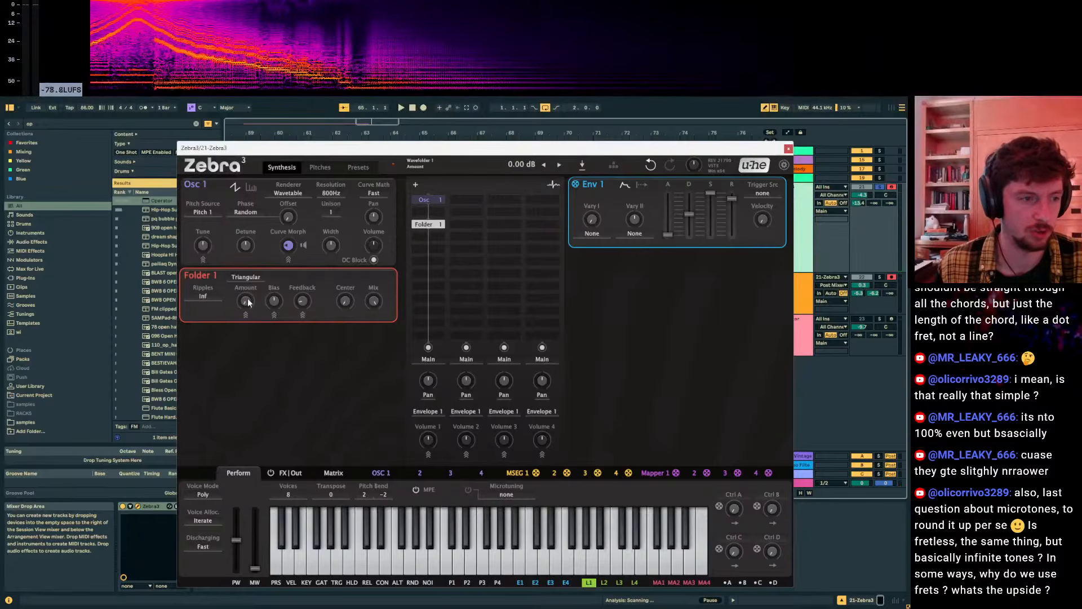
left_click(210, 300)
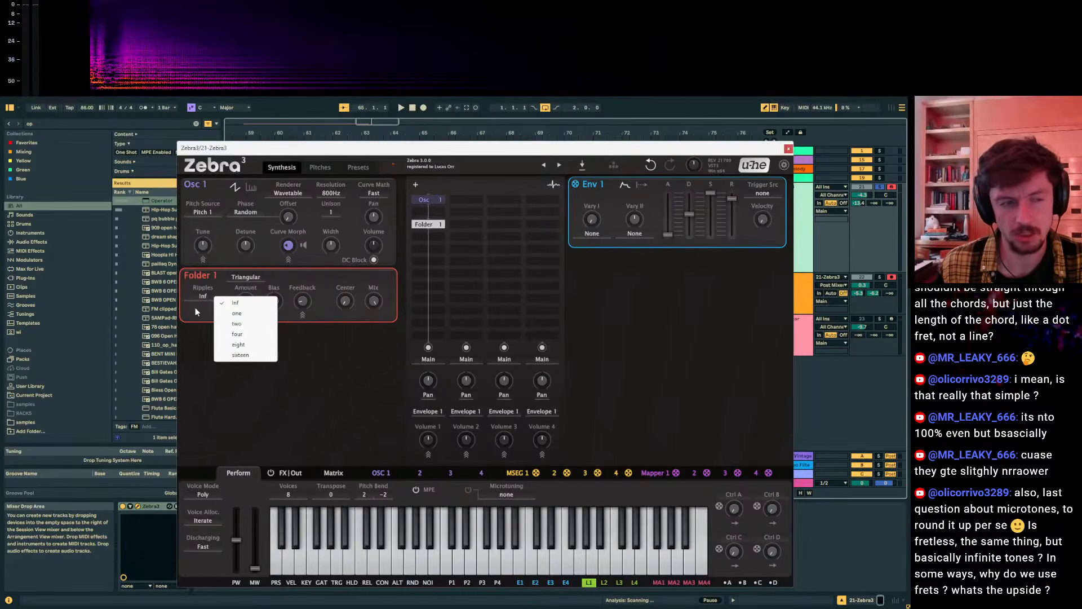
left_click(196, 312)
left_click(201, 295)
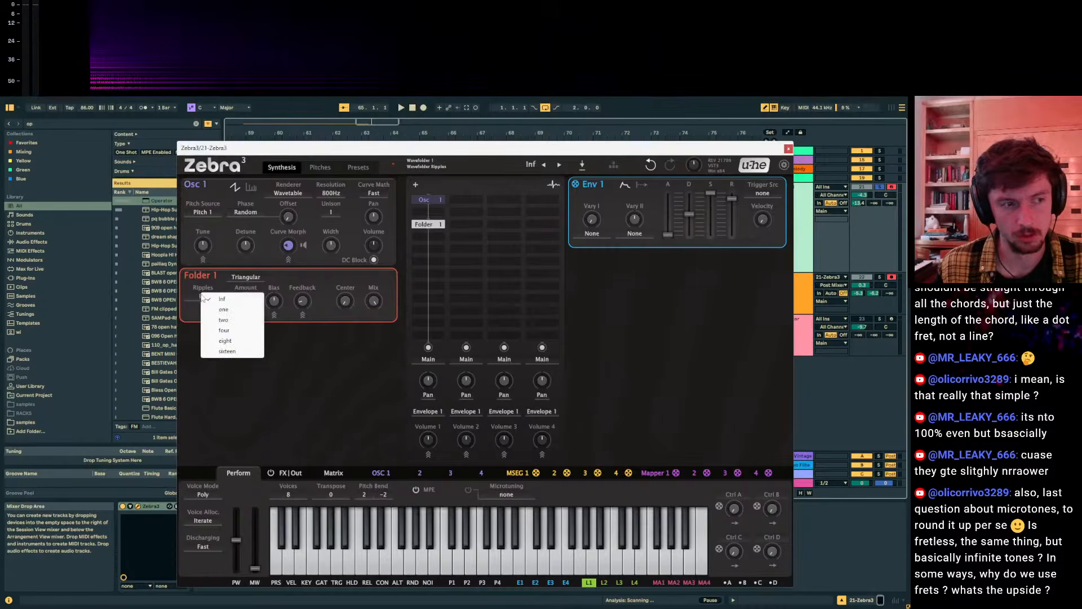
left_click(196, 304)
left_click(207, 296)
left_click(208, 298)
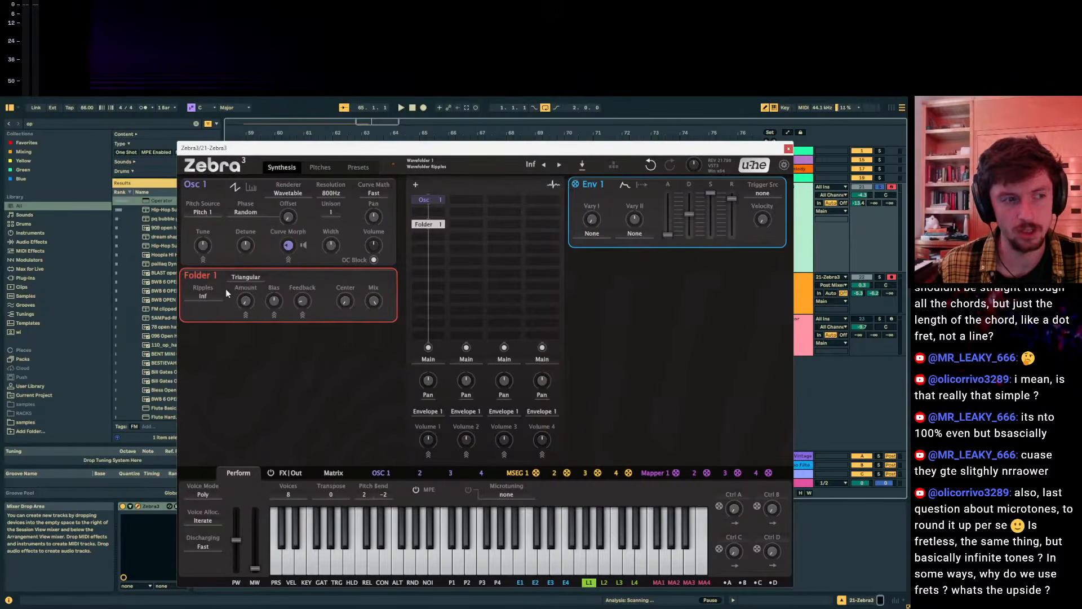
left_click(208, 297)
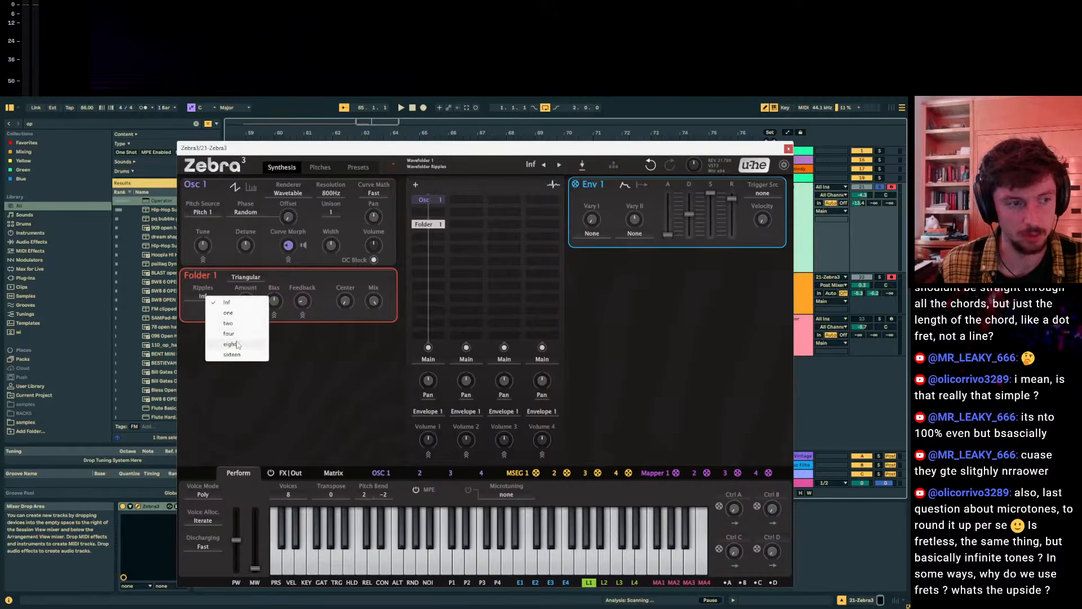
left_click(193, 403)
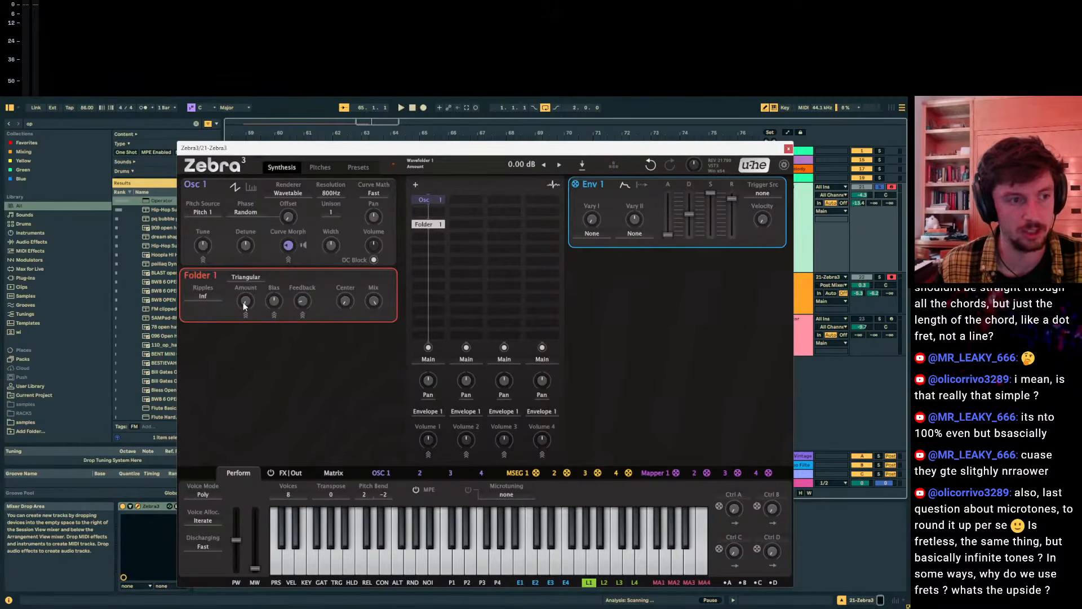
Reposition the Zebra3 window and sweep Folder 1's Amount with infinite ripples while playing notes.
left_click_drag(246, 303, 245, 226)
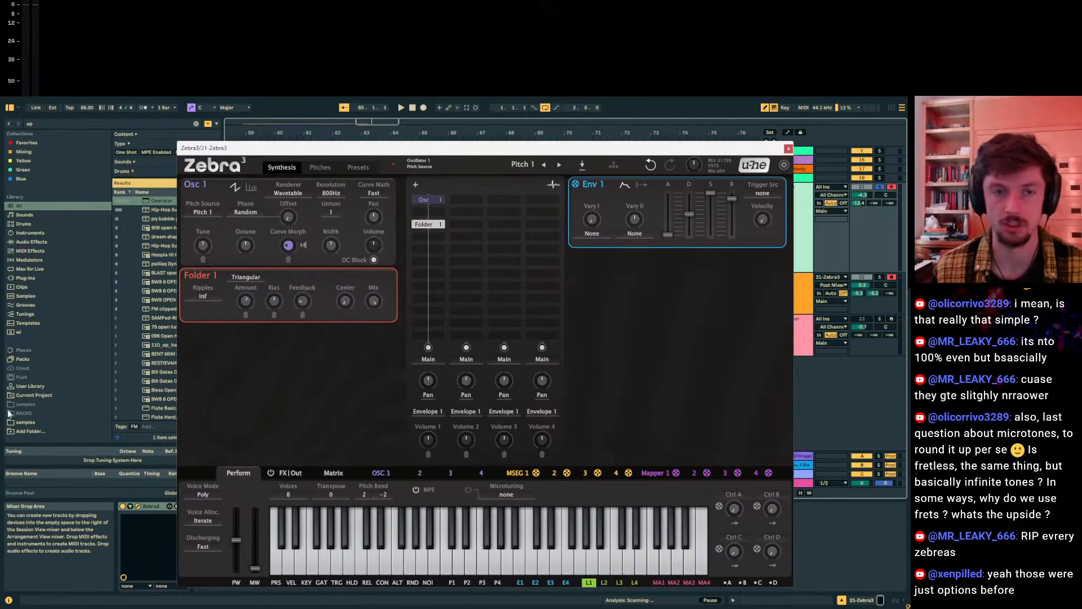
left_click_drag(493, 151, 463, 153)
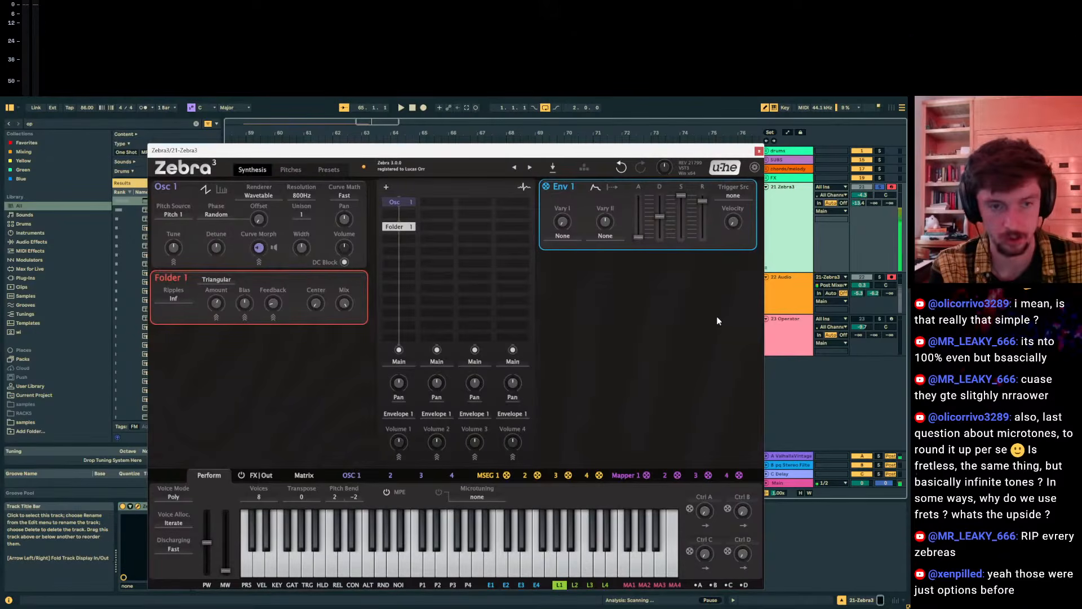
mouse_move(221, 300)
left_mouse_down()
mouse_move(220, 283)
mouse_move(220, 303)
mouse_move(211, 303)
left_mouse_up()
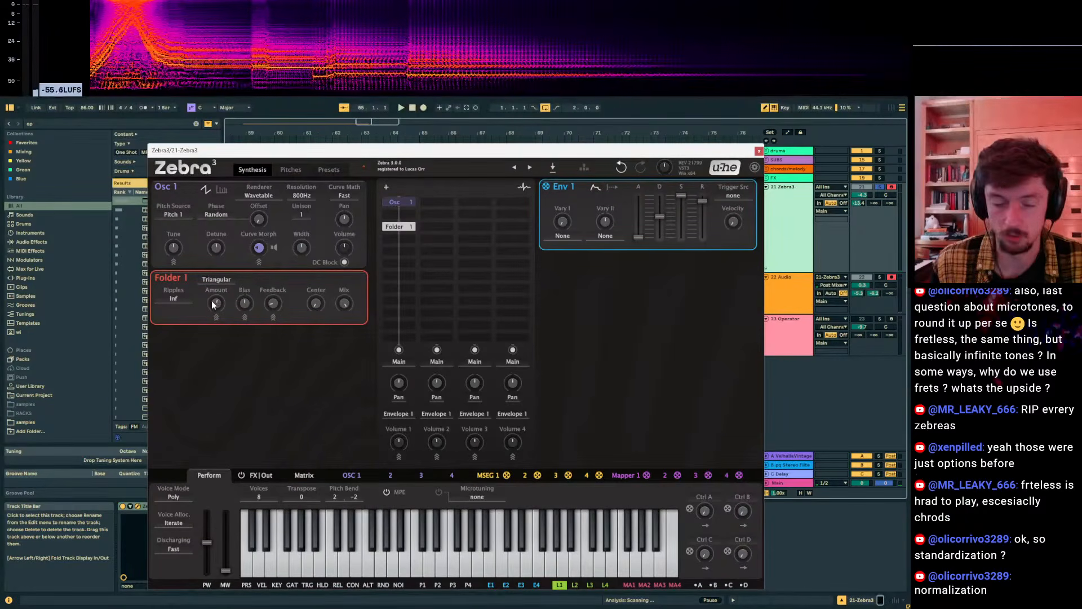
left_click_drag(206, 300, 205, 308)
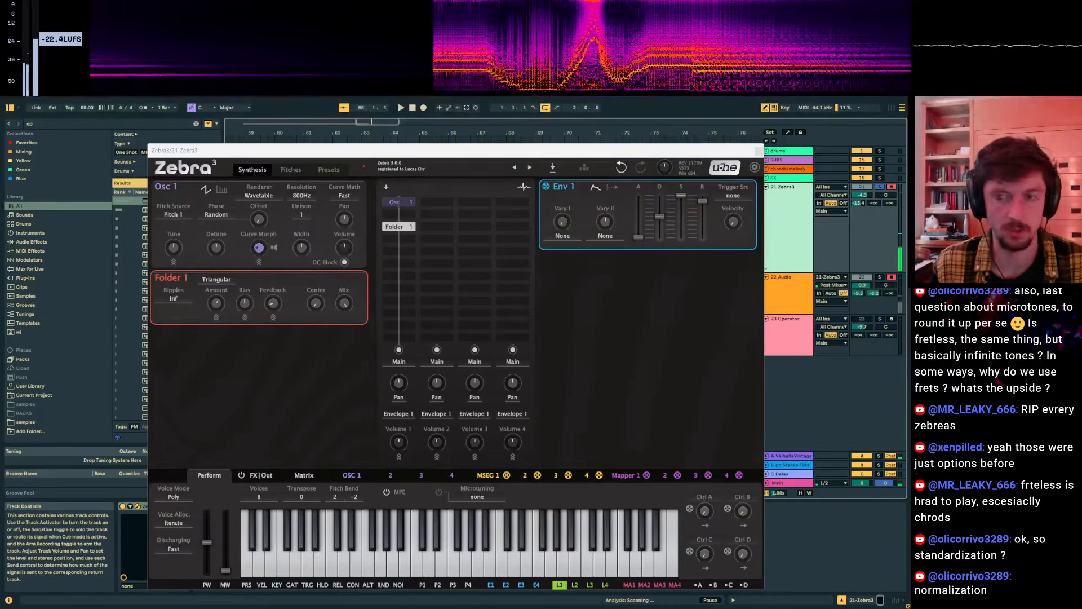
Switch to the web browser, search YouTube for "sarod solo", and open the Dexterous Desh solo sarod video.
left_click_drag(908, 240, 292, 153)
left_click(508, 219)
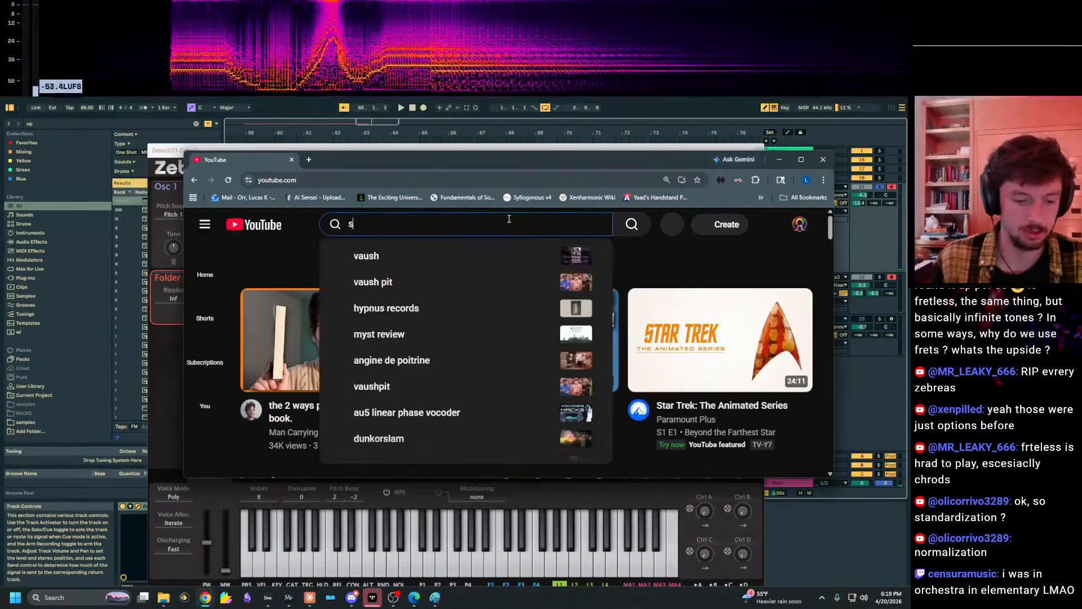
type("sarod solo")
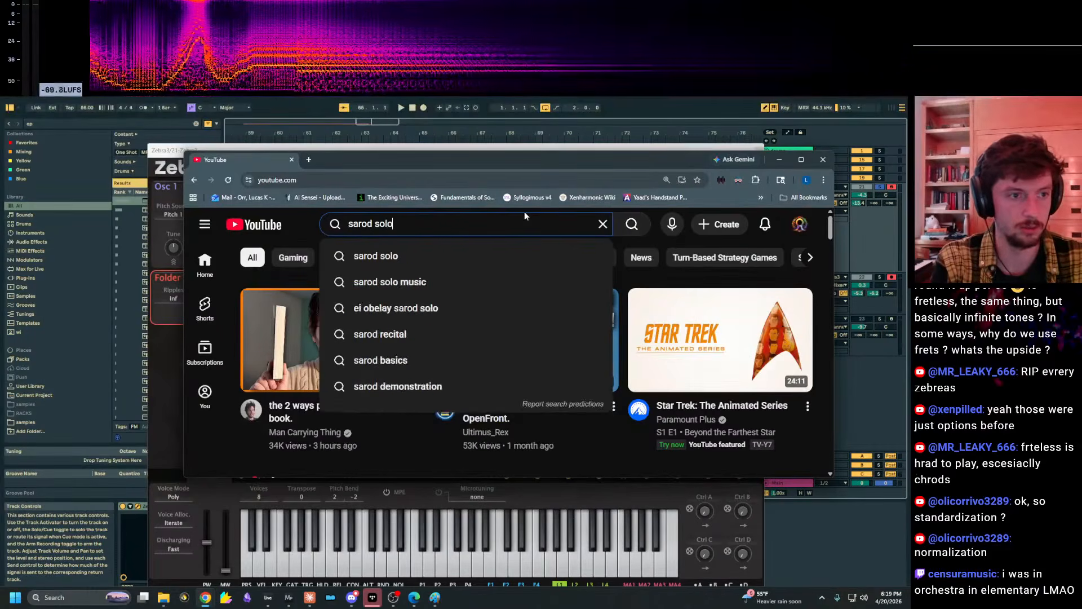
key("Return")
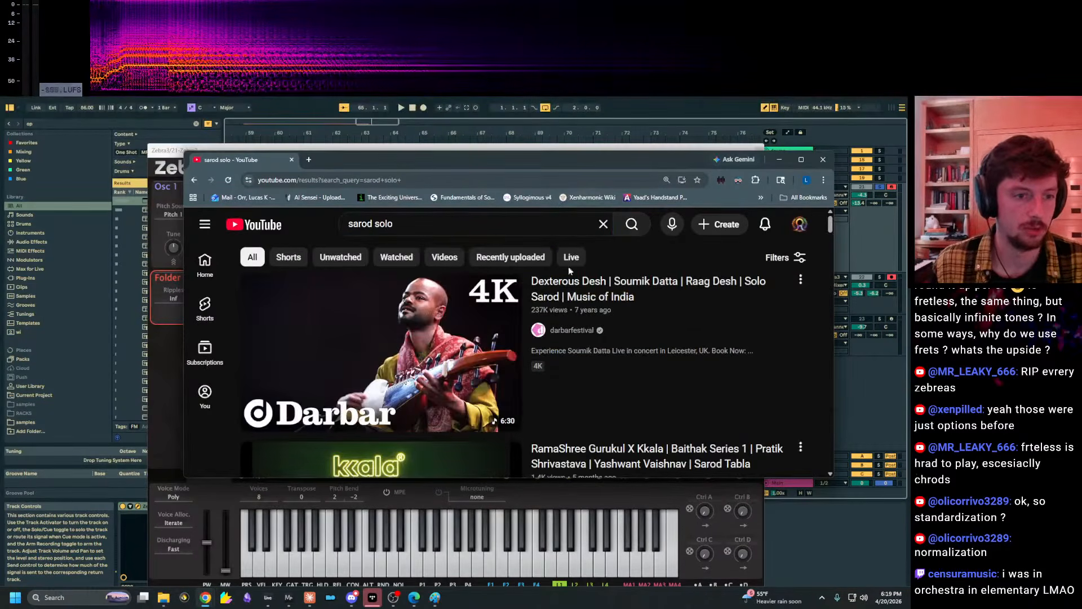
left_click(506, 367)
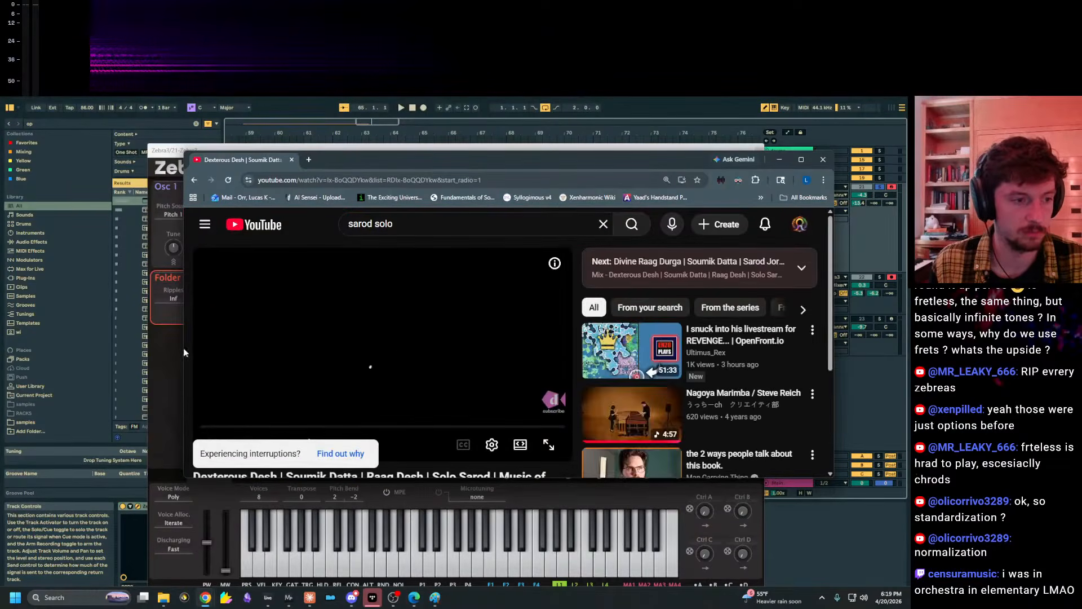
Play the sarod video from about 2:02 with the volume raised, and move the browser window aside to uncover Zebra3.
left_click(315, 380)
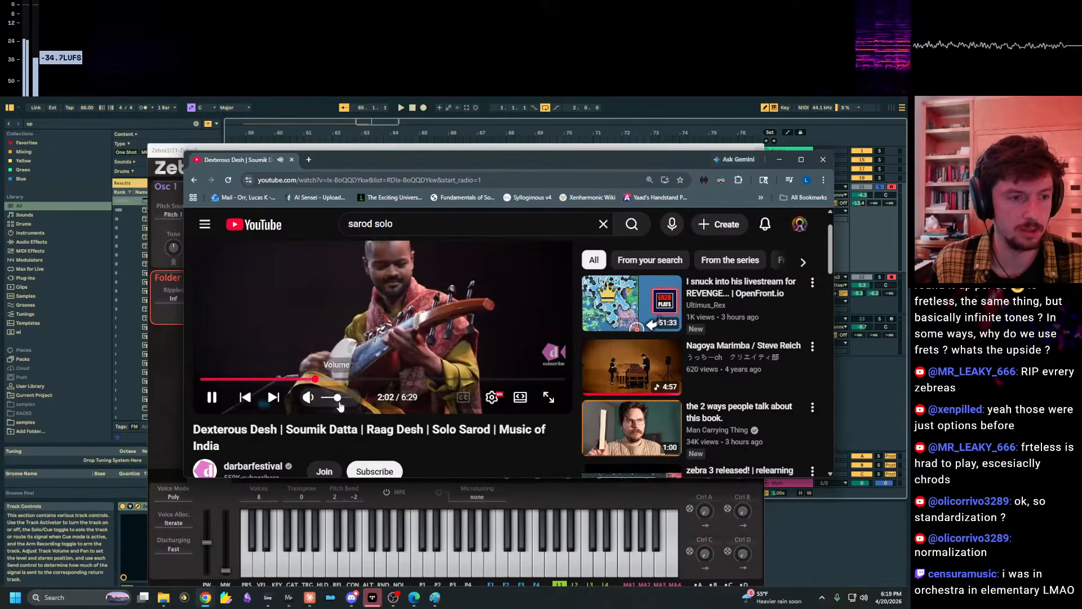
left_click(340, 397)
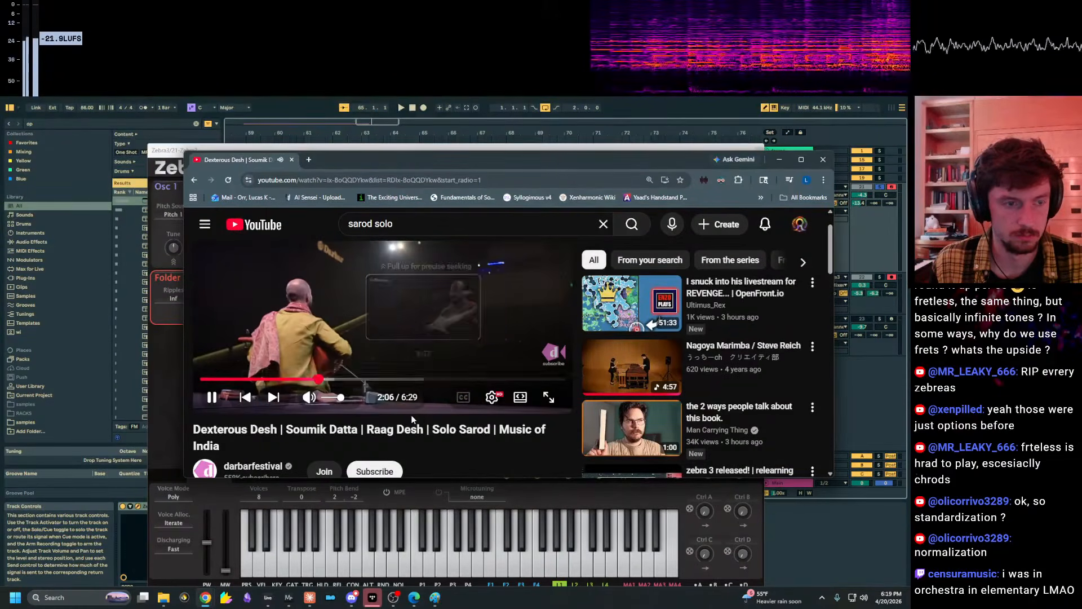
scroll(417, 426, "up", 1)
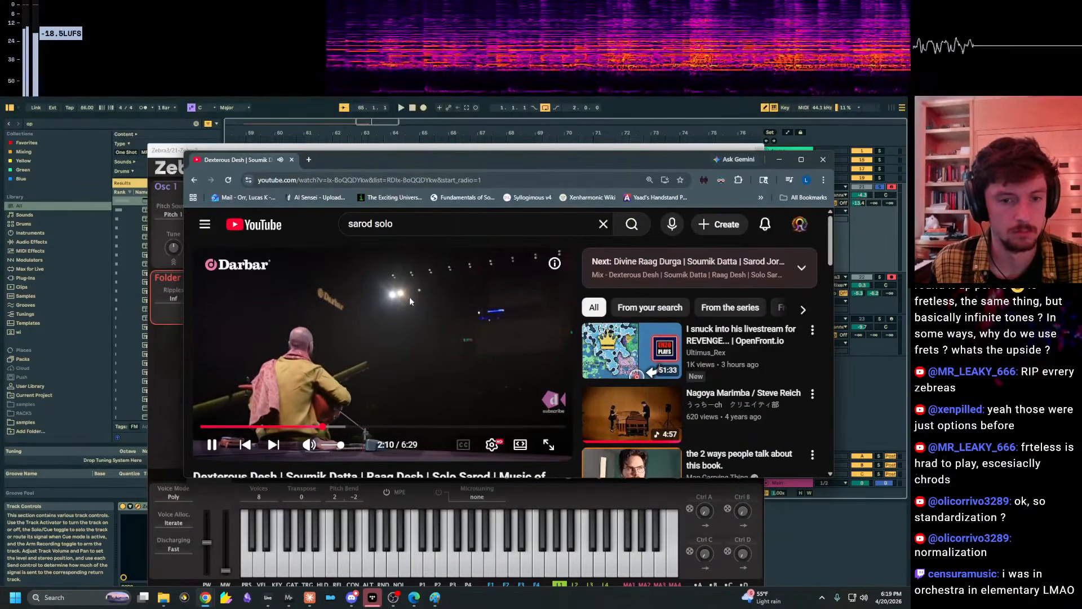
left_click_drag(442, 165, 729, 147)
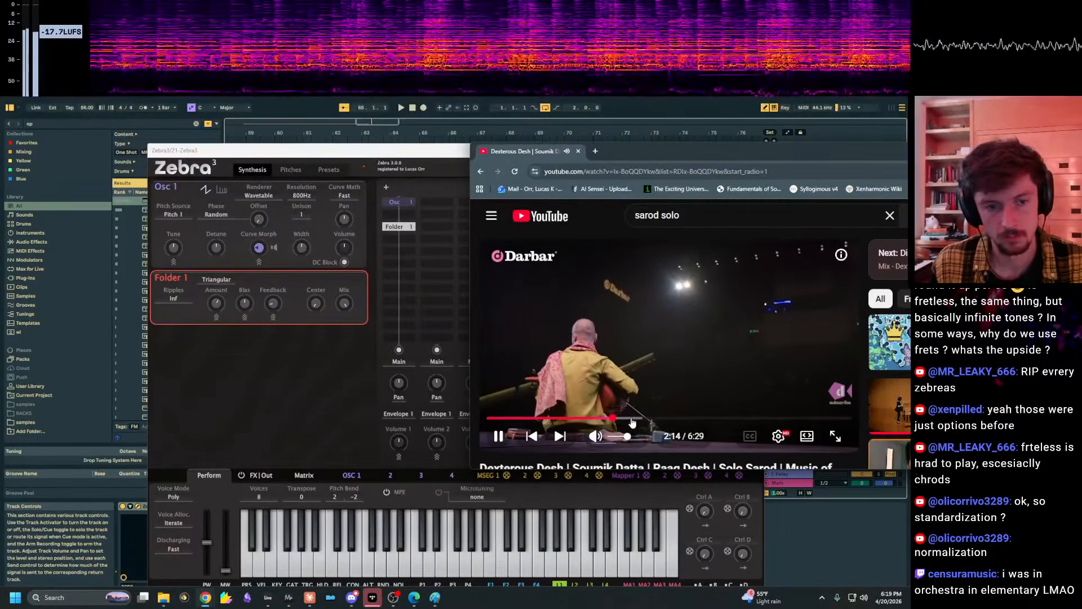
Skip the sarod video ahead to about 2:38 for a close view of the fretting hand and pause at 2:40.
left_click(633, 419)
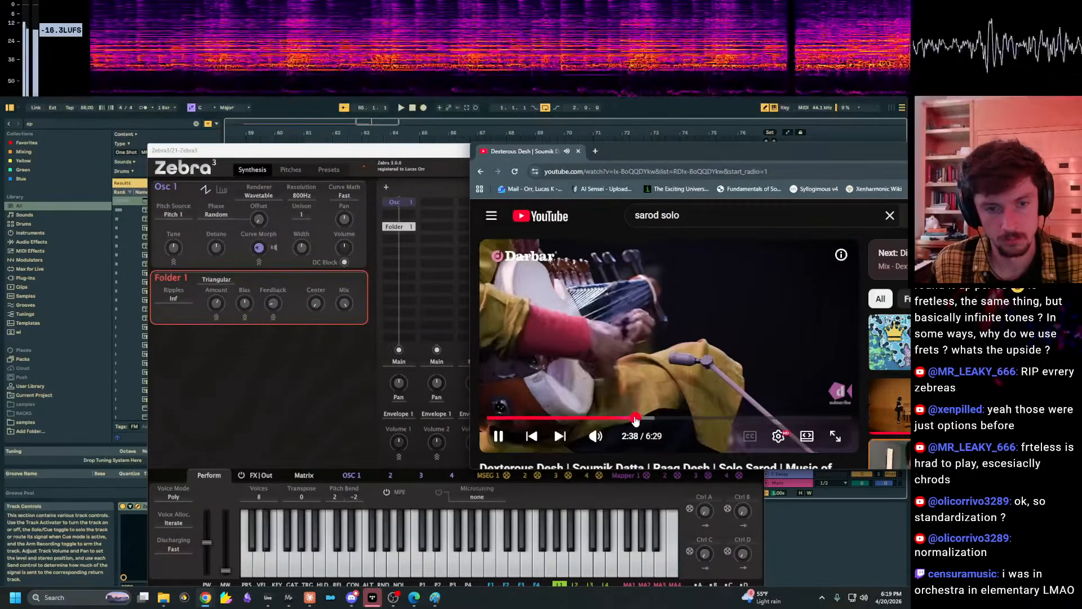
left_click(778, 307)
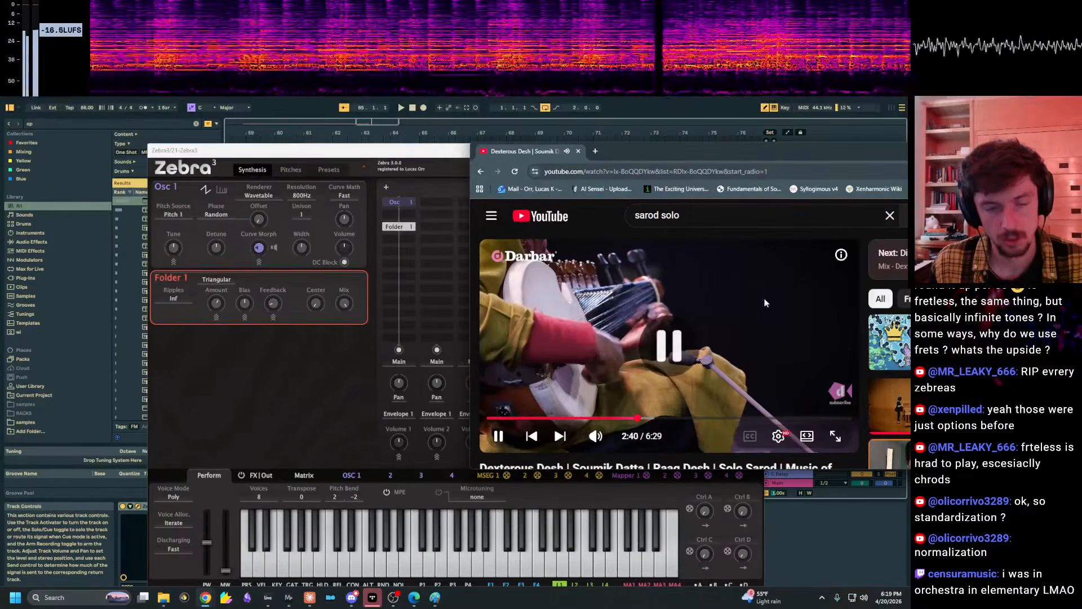
left_click(495, 430)
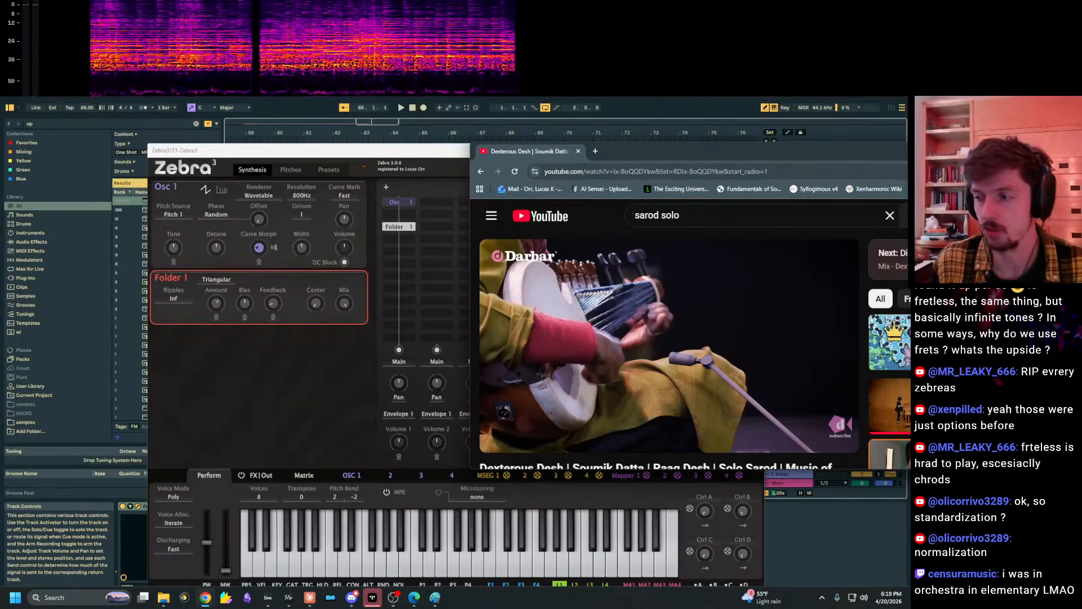
Play two more short excerpts of the sarod video, pausing at 2:43 and 2:55.
mouse_move(762, 302)
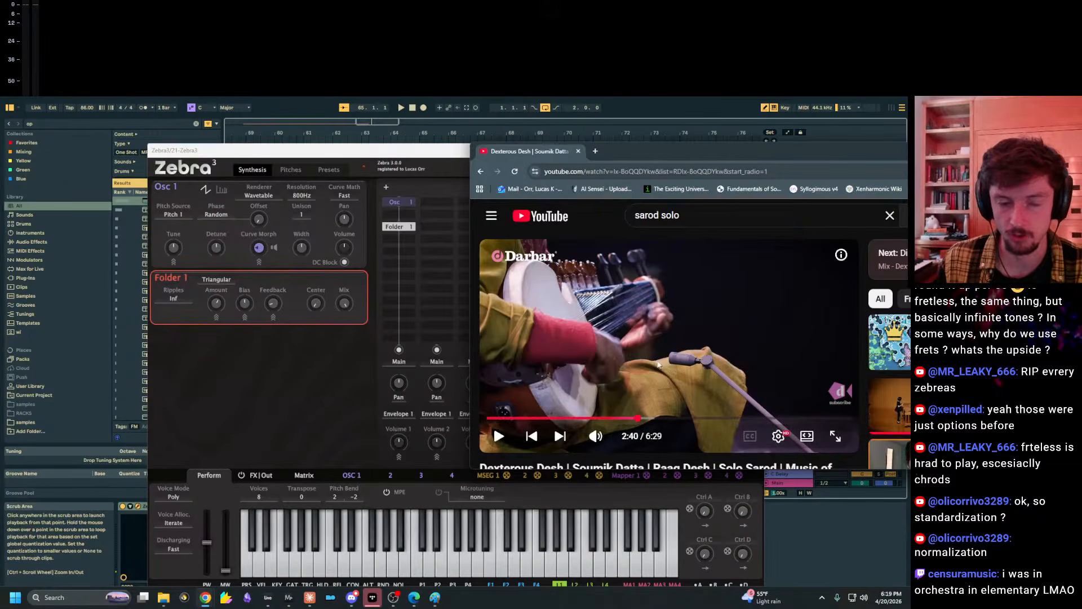
left_click(695, 382)
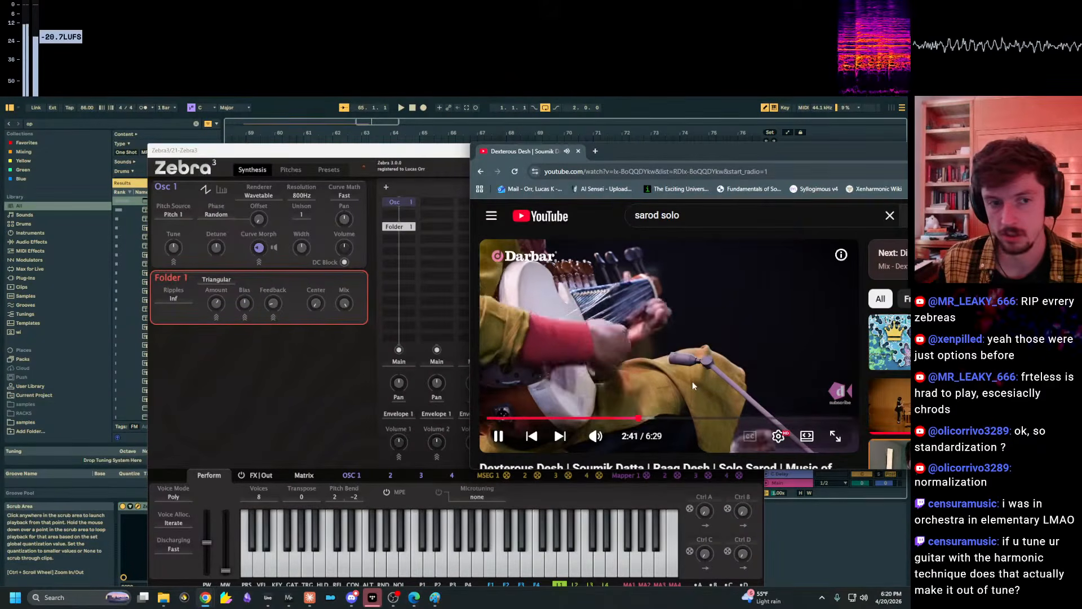
left_click(686, 365)
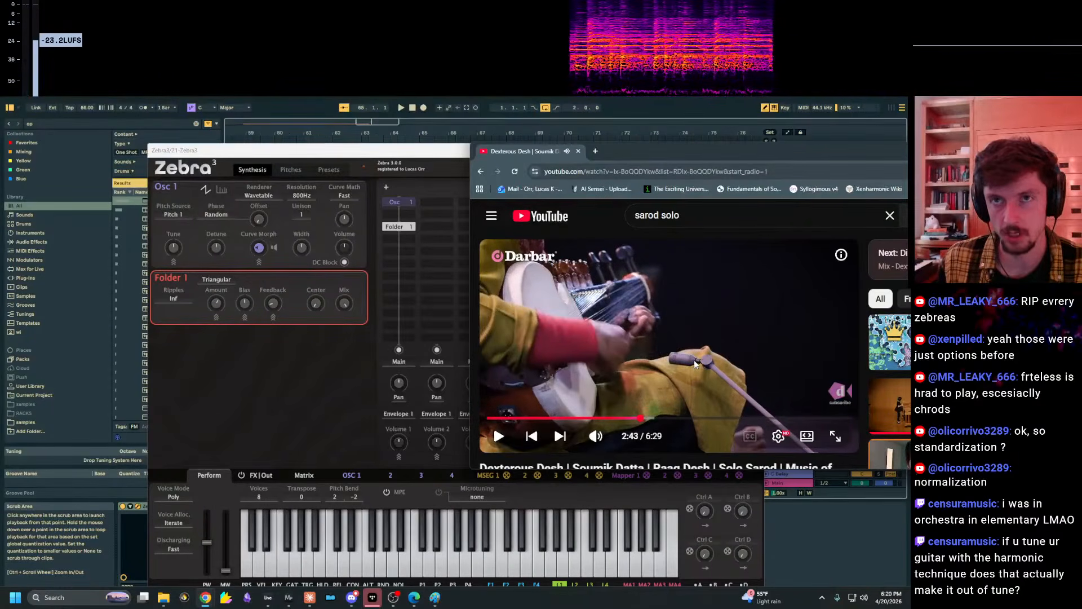
left_click(695, 359)
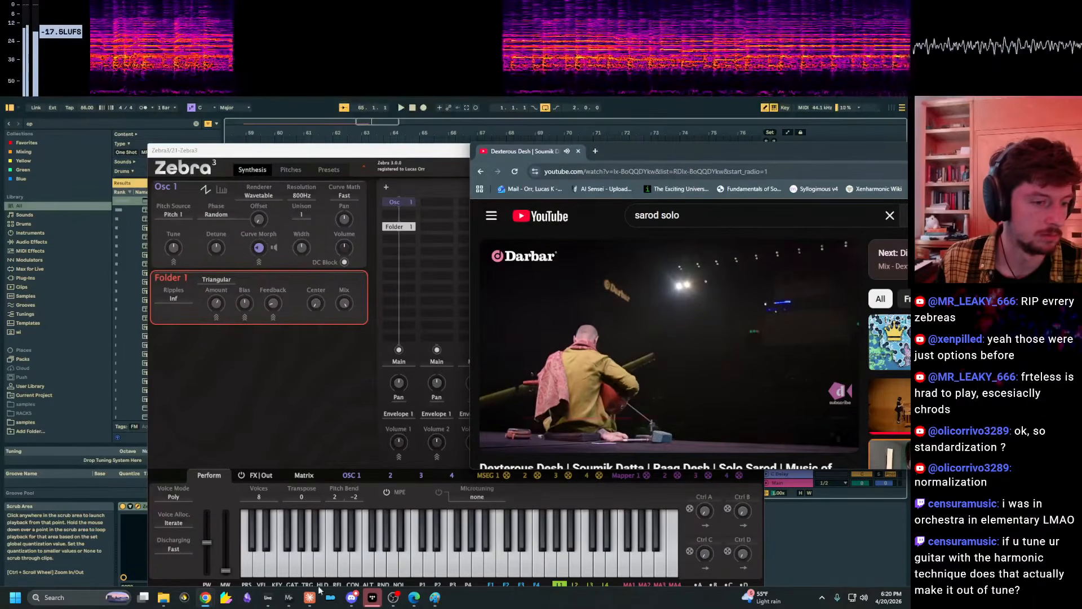
left_click(466, 61)
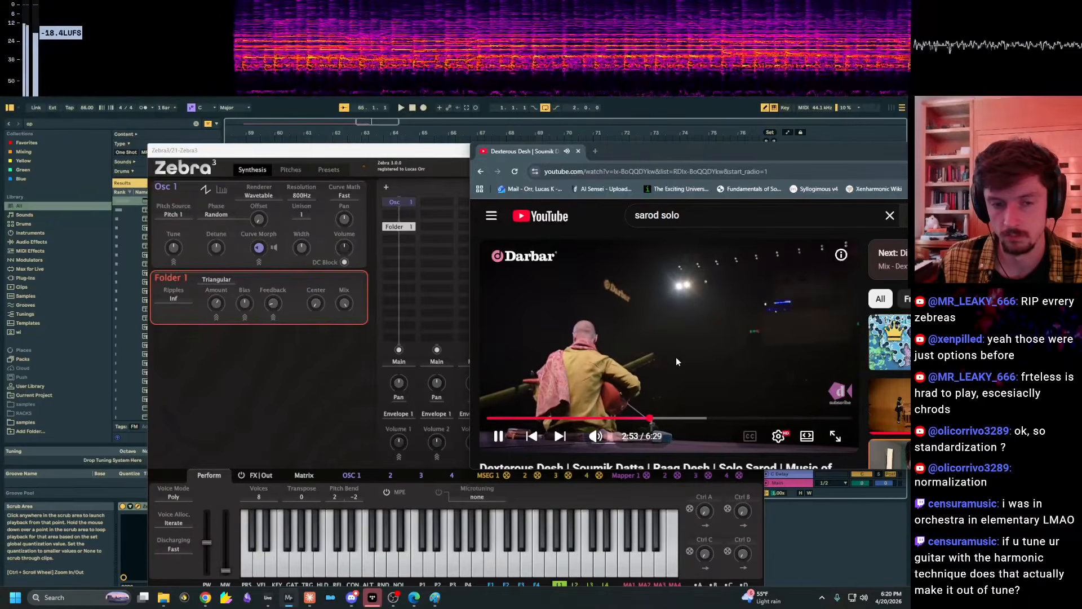
left_click(673, 306)
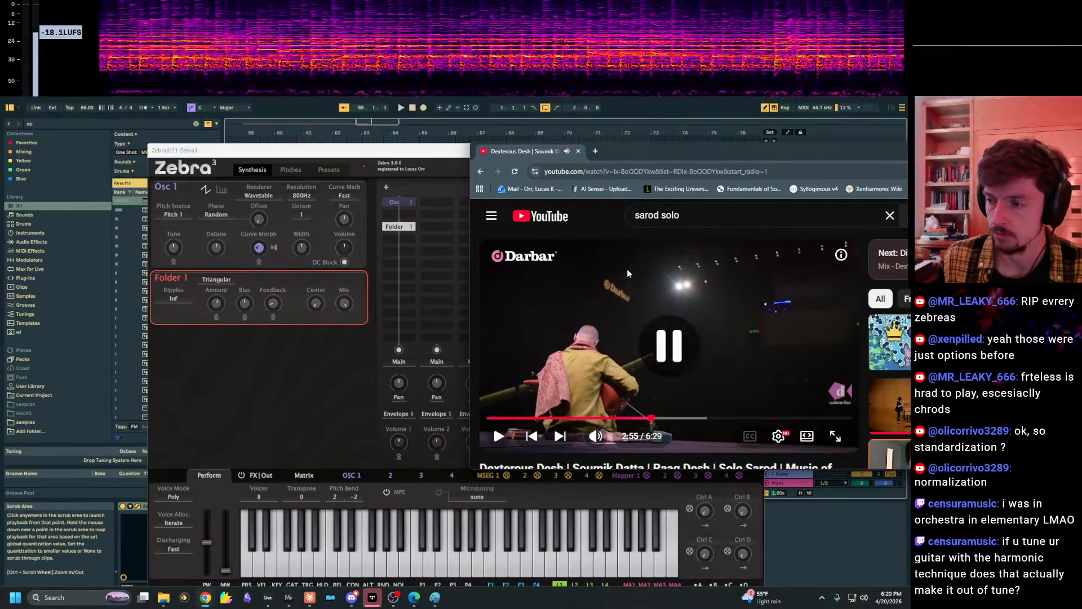
Switch back to Ableton Live, move the Zebra3 window higher, and select the 21 Zebra3 track.
left_click(305, 373)
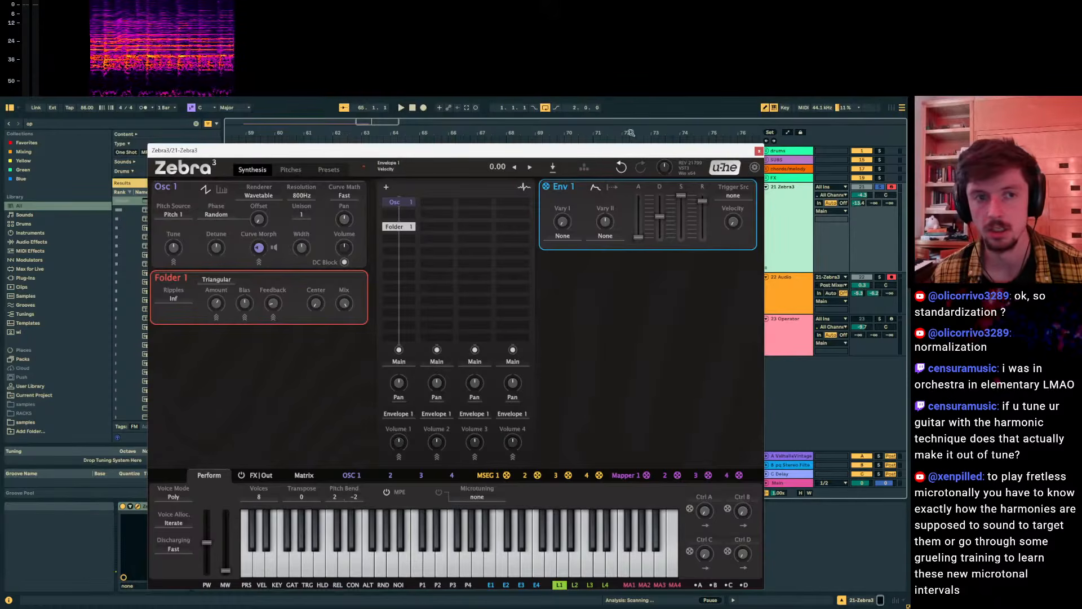
left_click_drag(590, 155, 592, 130)
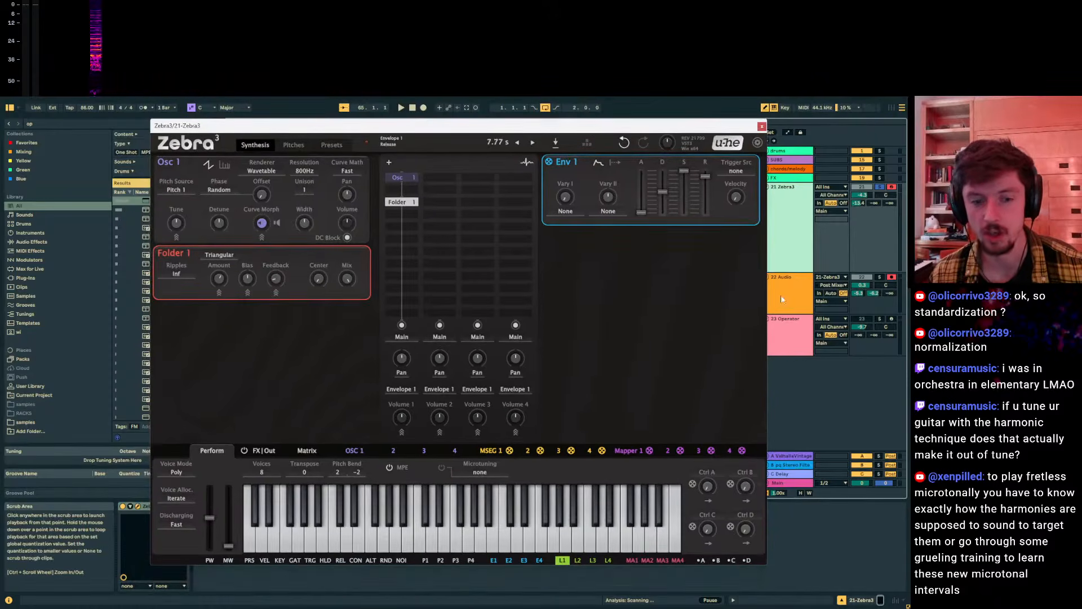
mouse_move(688, 131)
left_mouse_down()
mouse_move(644, 132)
mouse_move(679, 132)
left_mouse_up()
left_click(795, 266)
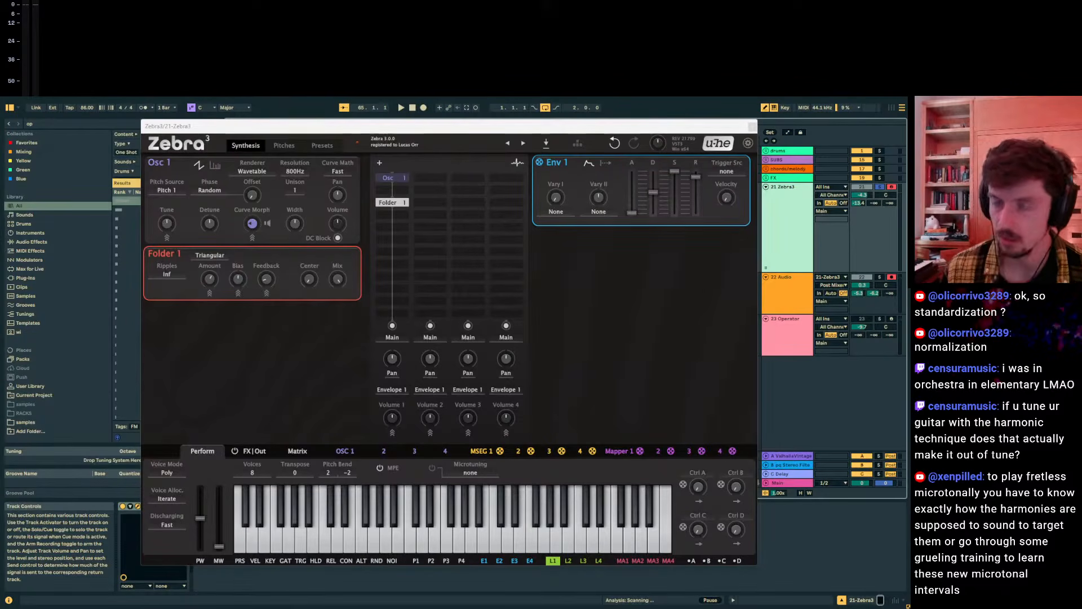
Sweep Folder 1's Amount while playing a note, and raise the Curve Morph in Oscillator 1's waveform editor.
mouse_move(209, 279)
left_mouse_down()
mouse_move(209, 329)
mouse_move(210, 255)
mouse_move(209, 275)
left_mouse_up()
key("z")
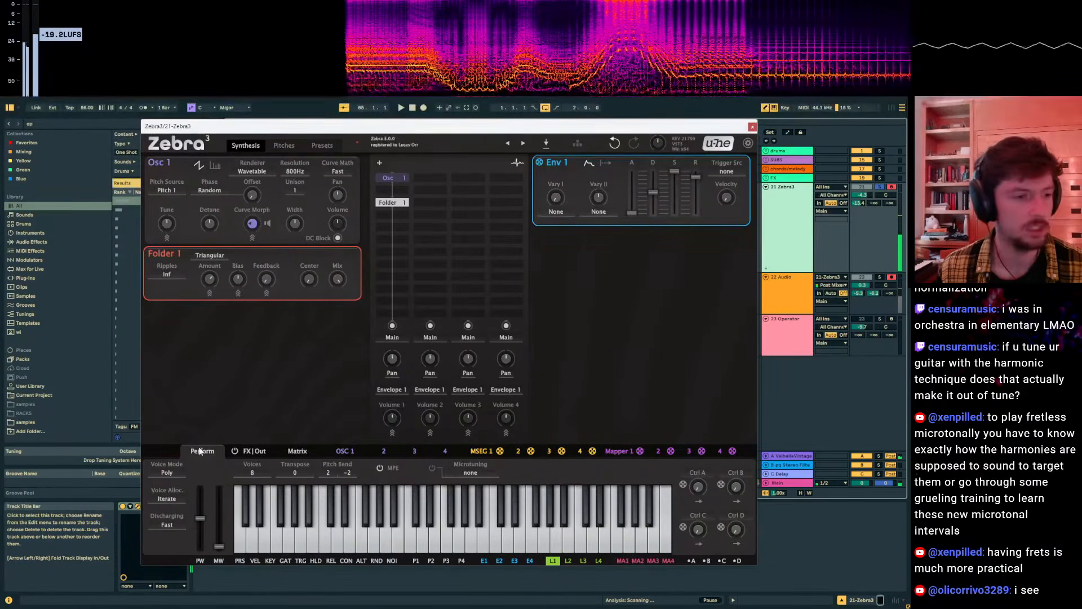
left_click(259, 452)
left_click(346, 452)
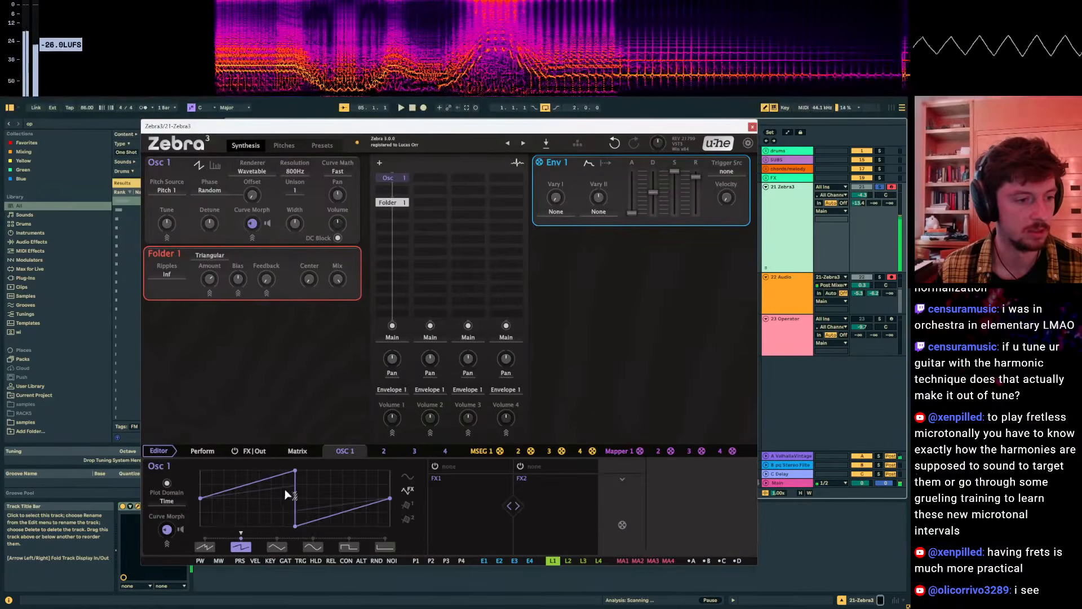
left_click_drag(171, 531, 171, 504)
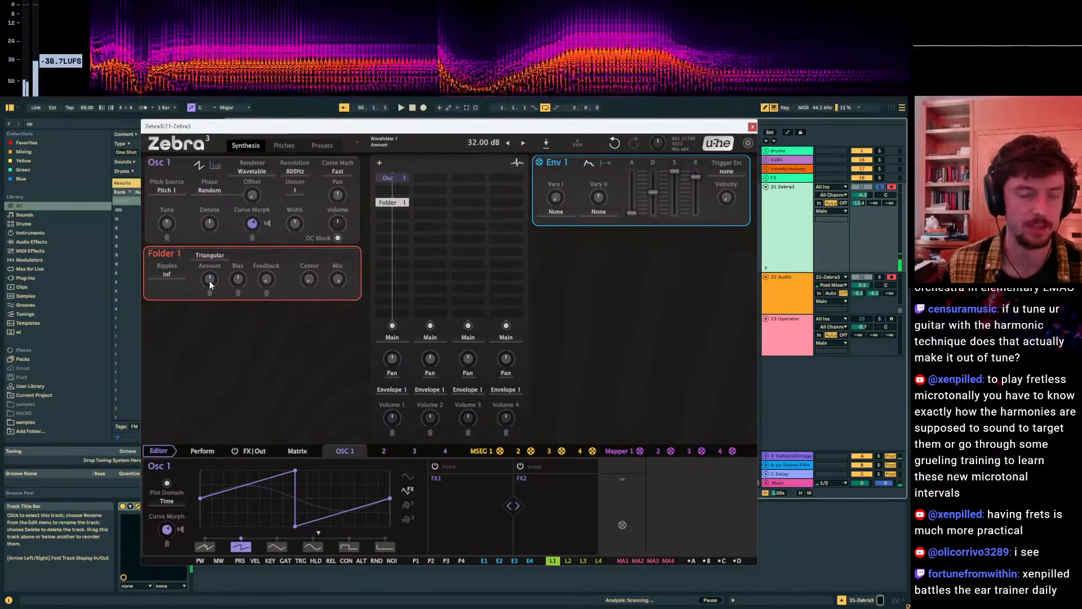
Play low-octave notes while sweeping Folder 1's Amount up to about 50 dB with infinite ripples.
key("z")
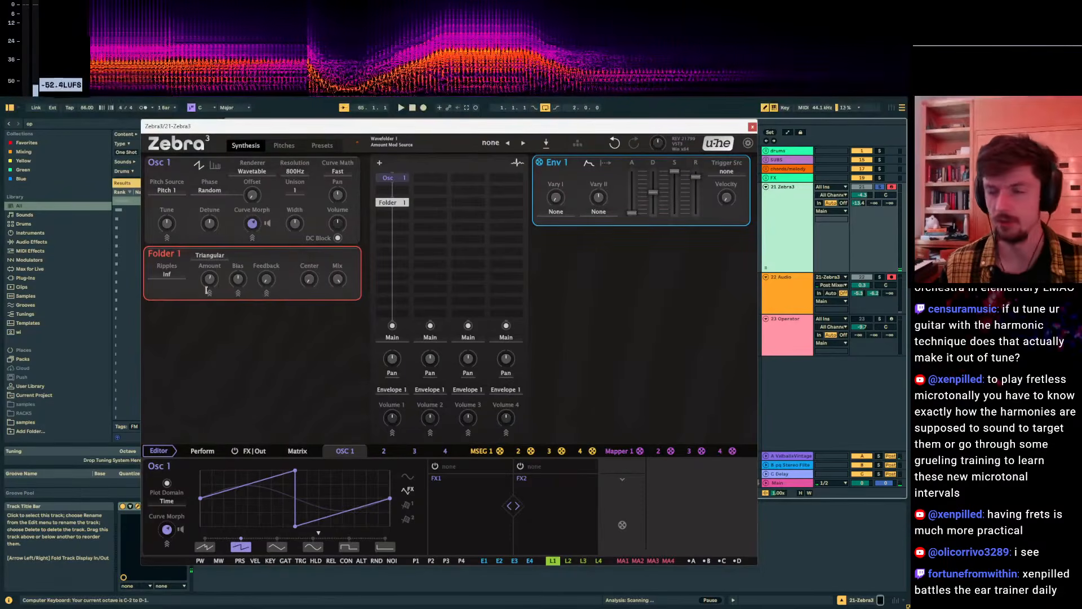
key("a")
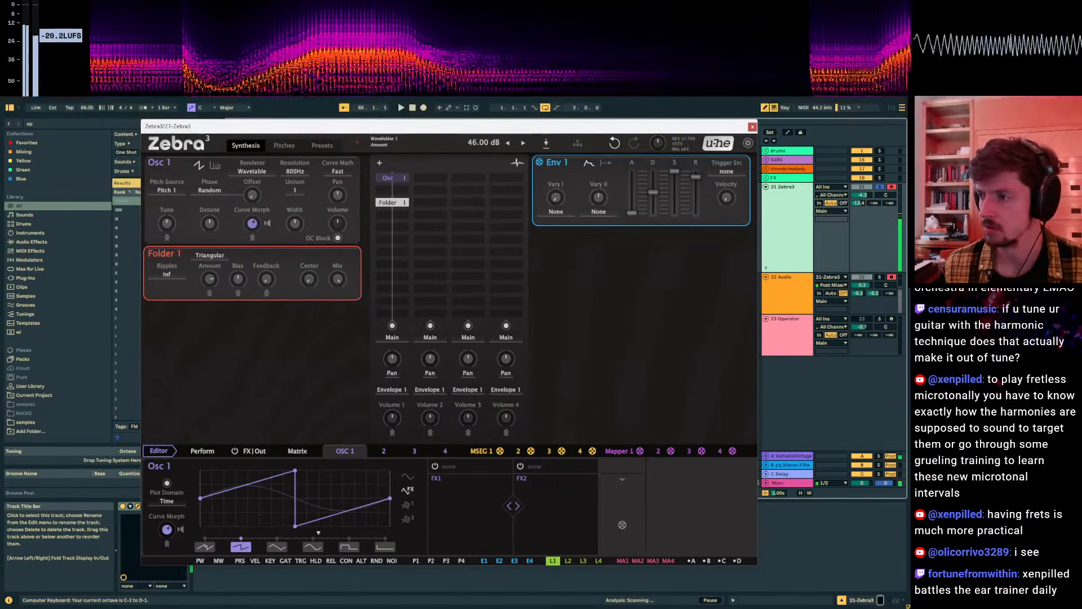
left_click_drag(210, 281, 210, 367)
left_click_drag(210, 280, 210, 228)
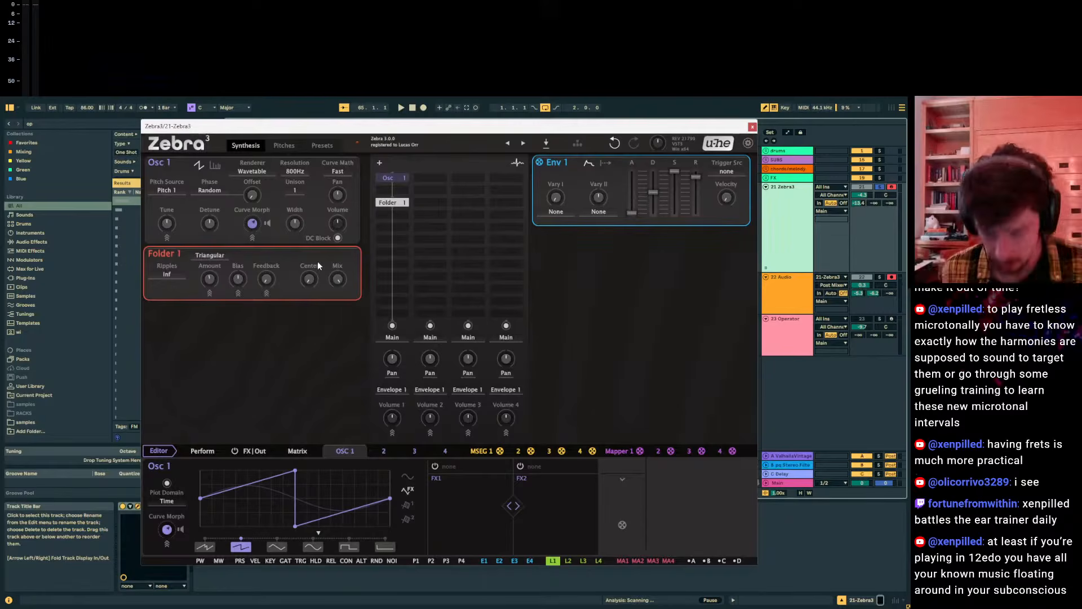
left_click_drag(210, 279, 210, 248)
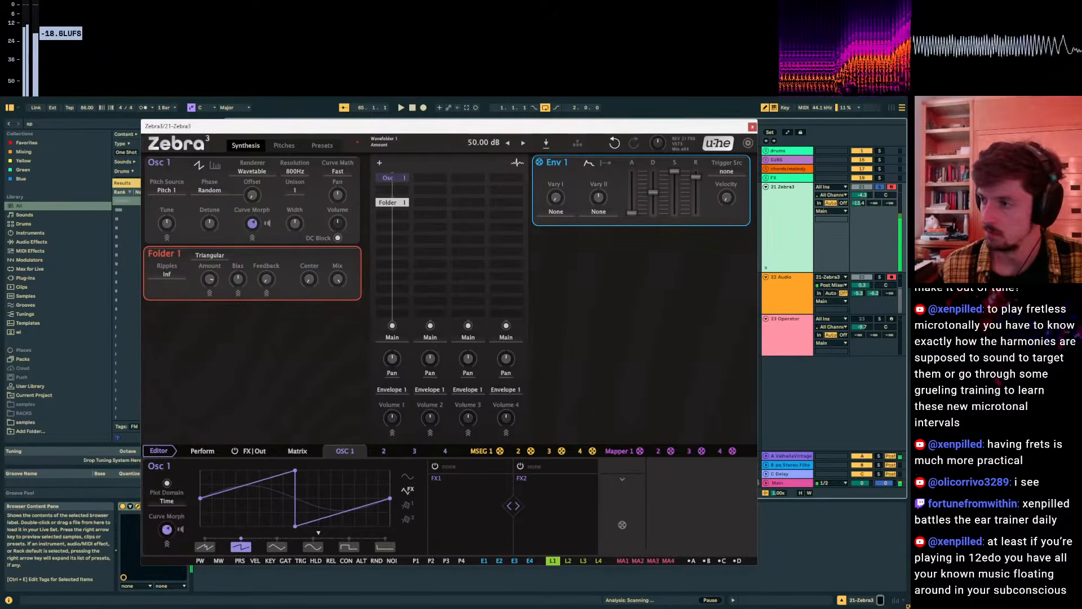
key("z")
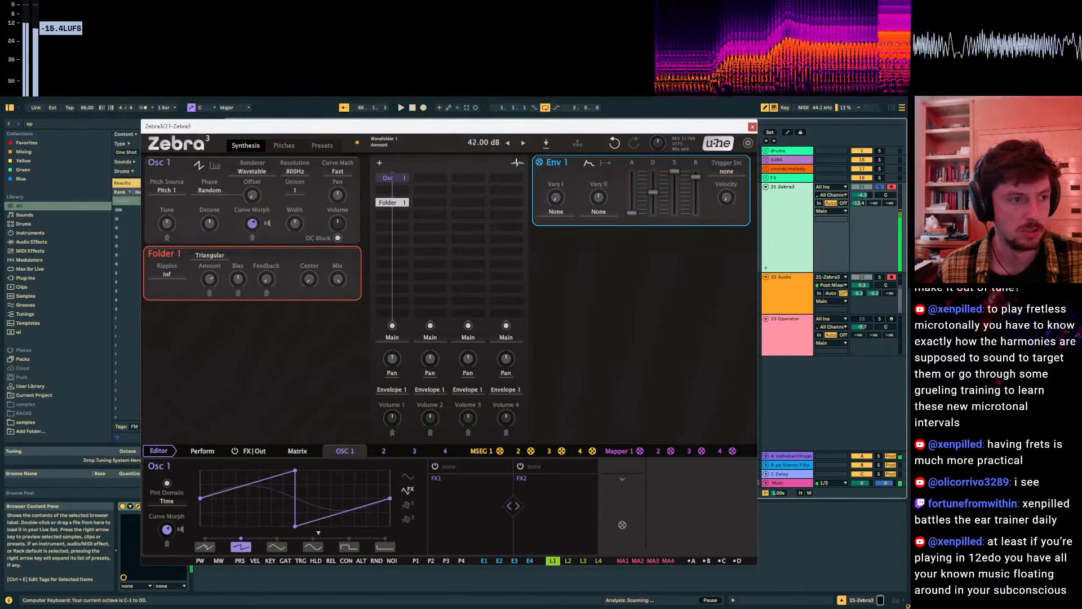
Set Folder 1's ripples to two and sweep its Amount while playing notes in different octaves.
left_click(176, 275)
left_click(186, 305)
left_click_drag(210, 279, 209, 283)
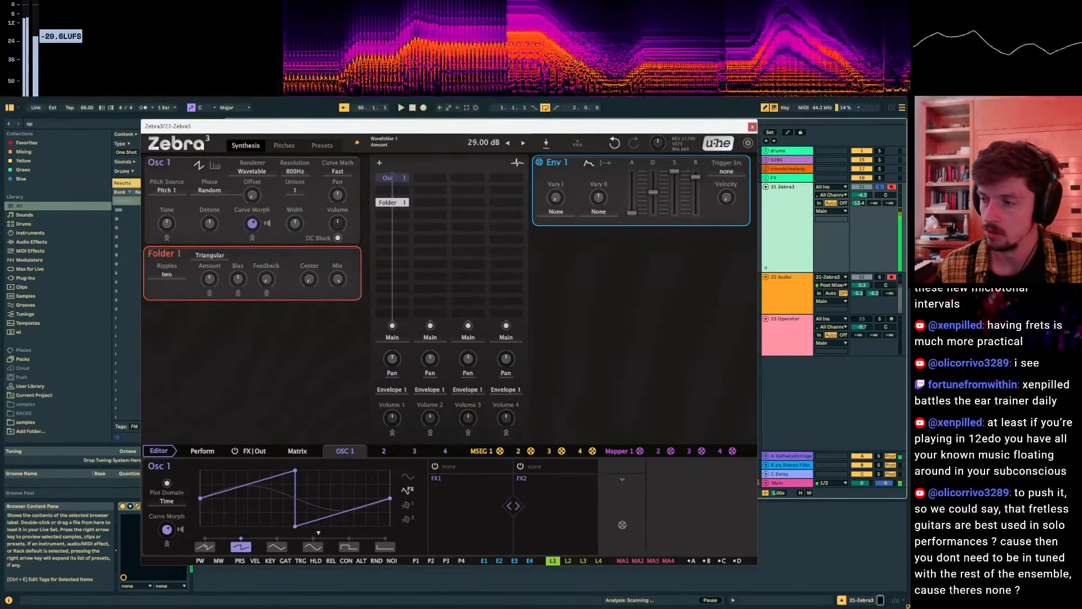
left_click_drag(210, 279, 209, 282)
key("x")
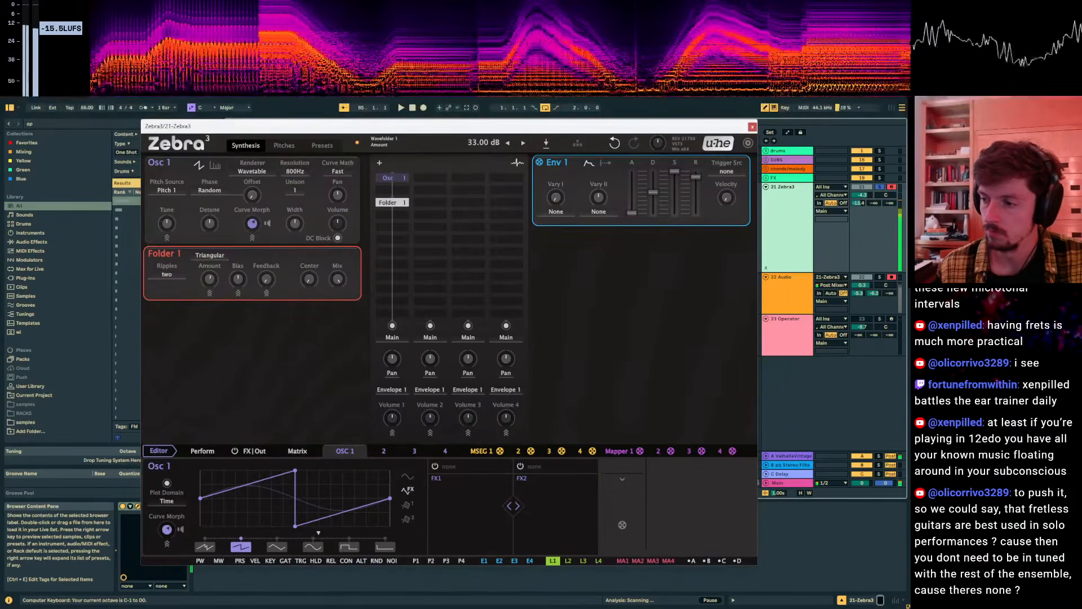
left_click_drag(209, 279, 209, 280)
key("z")
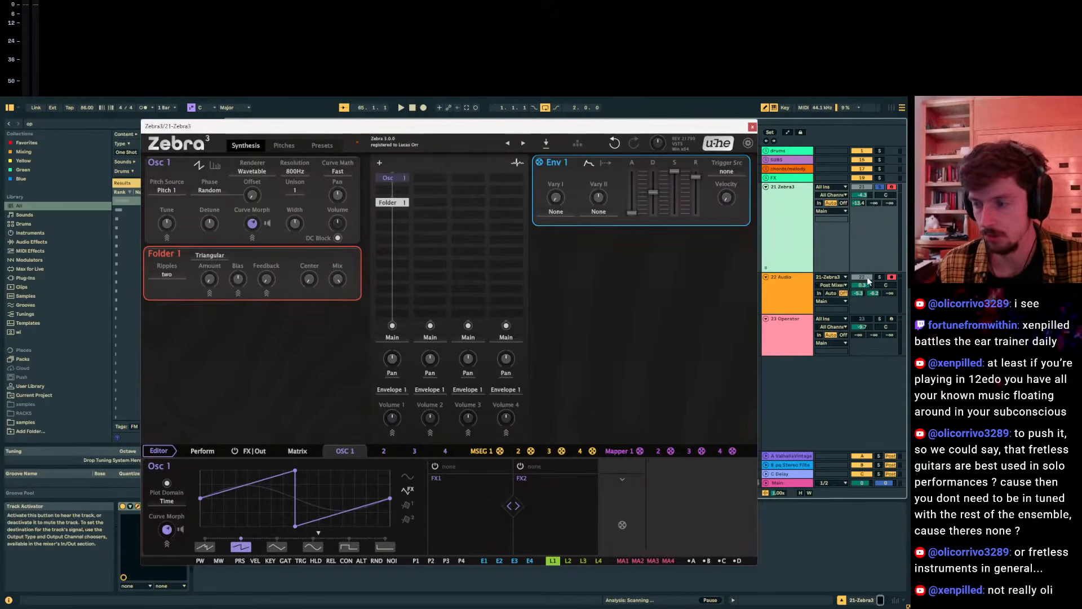
Raise Folder 1's Amount on a held note and set Oscillator 1's Curve Morph to 22.
key("z")
key("x")
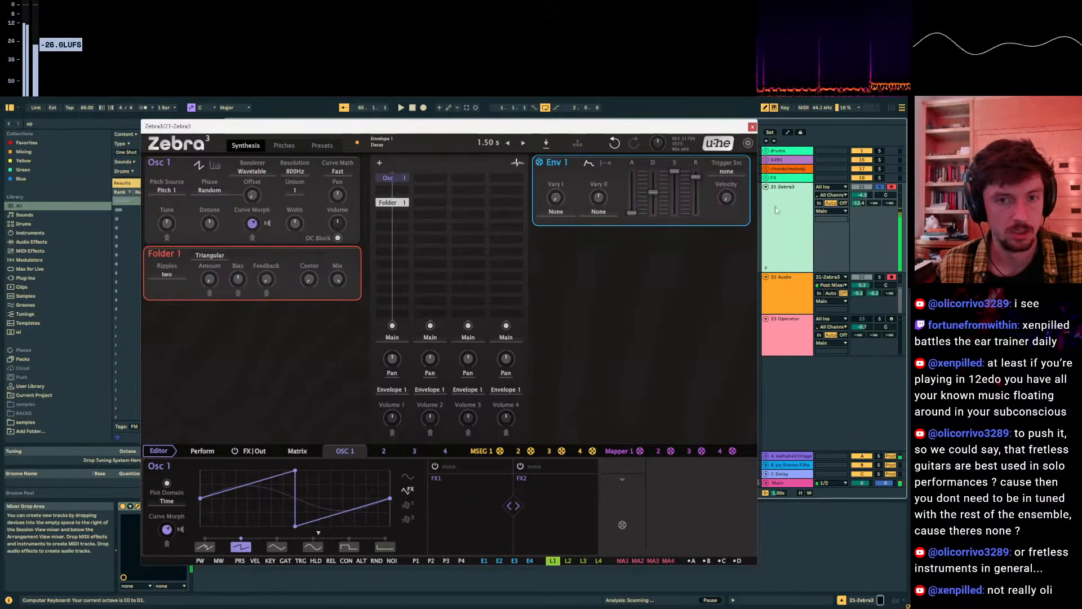
left_click_drag(210, 279, 209, 244)
left_click_drag(178, 524, 179, 528)
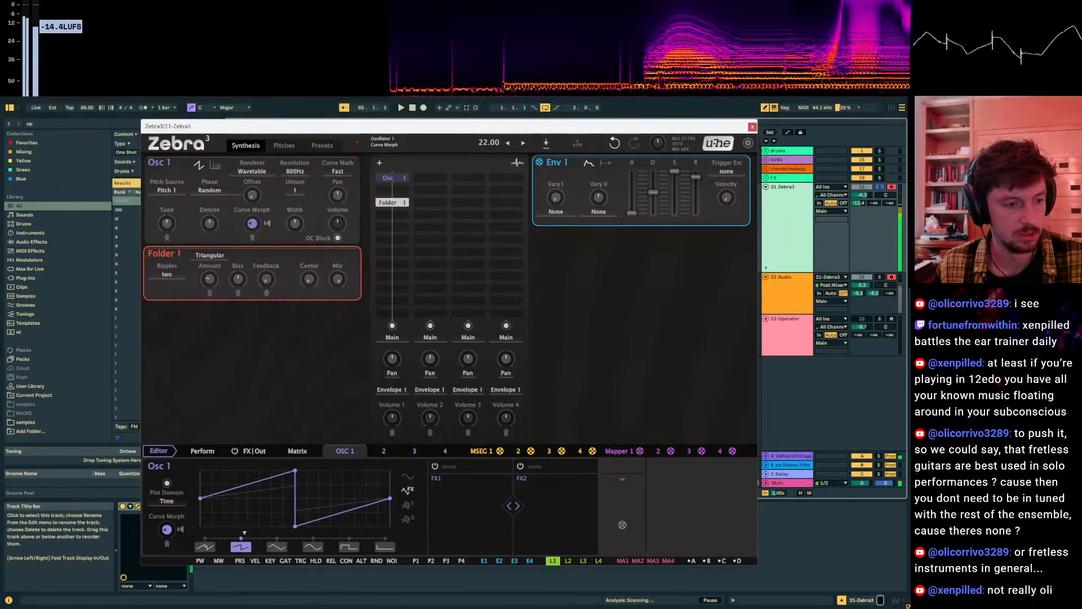
Check the presets and pitch settings, then return to the synthesis view and set Folder 1's Amount to 25 dB while playing lower octaves.
left_click(304, 145)
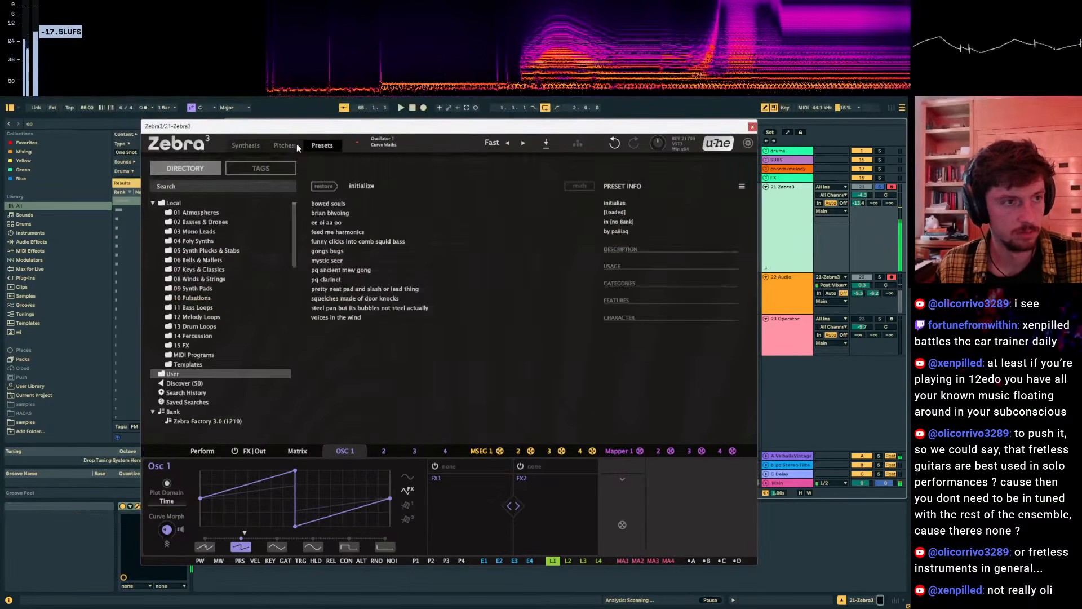
left_click(285, 145)
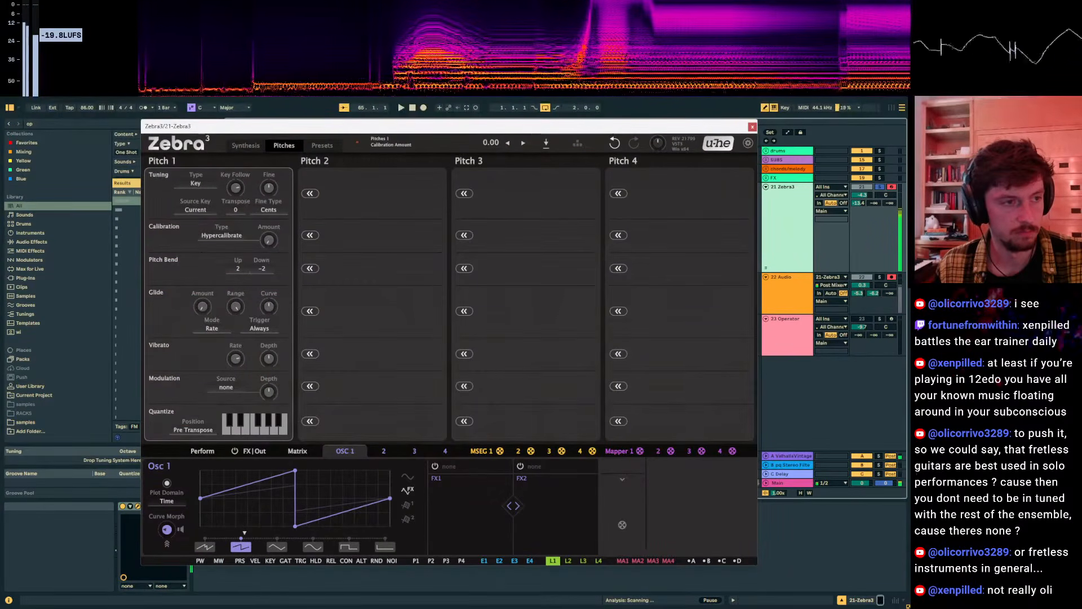
left_click(245, 145)
left_click_drag(210, 278, 210, 249)
key("z")
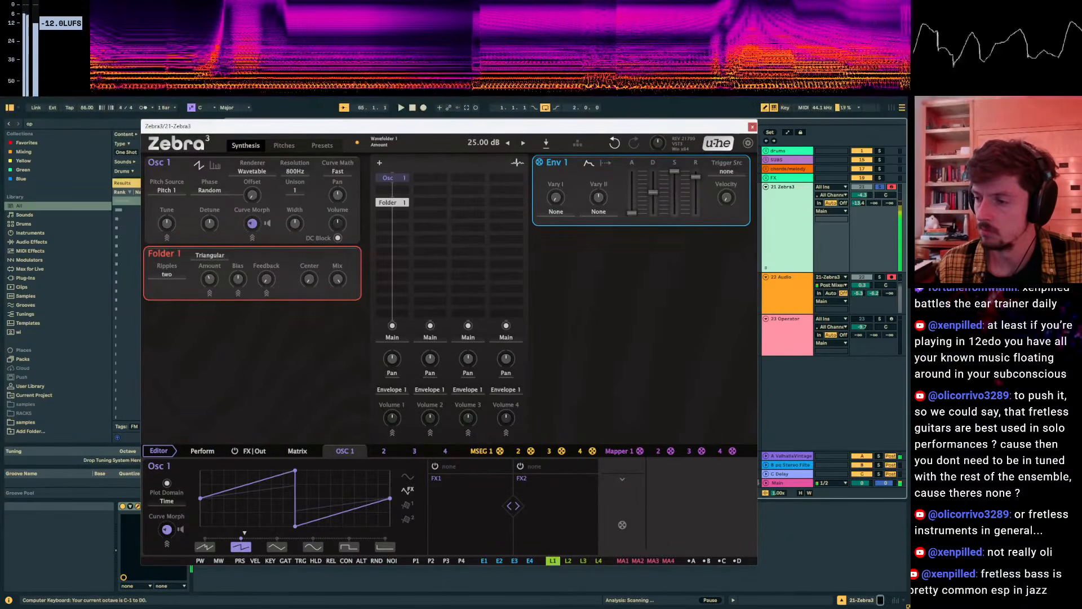
key("z")
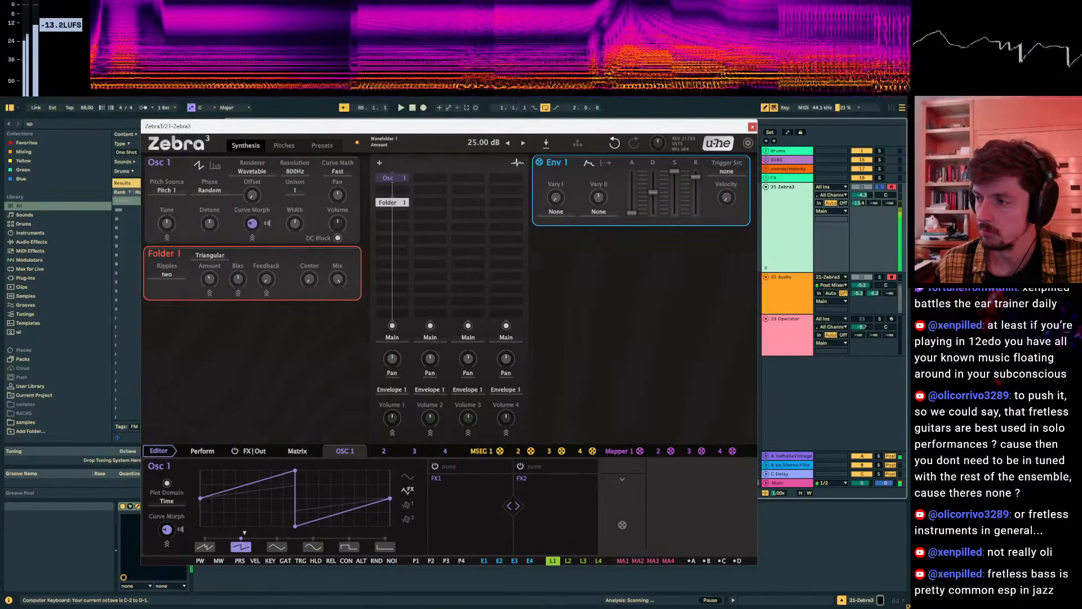
Raise Pitch 1's Hypercalibrate calibration amount to 100.
left_click(275, 146)
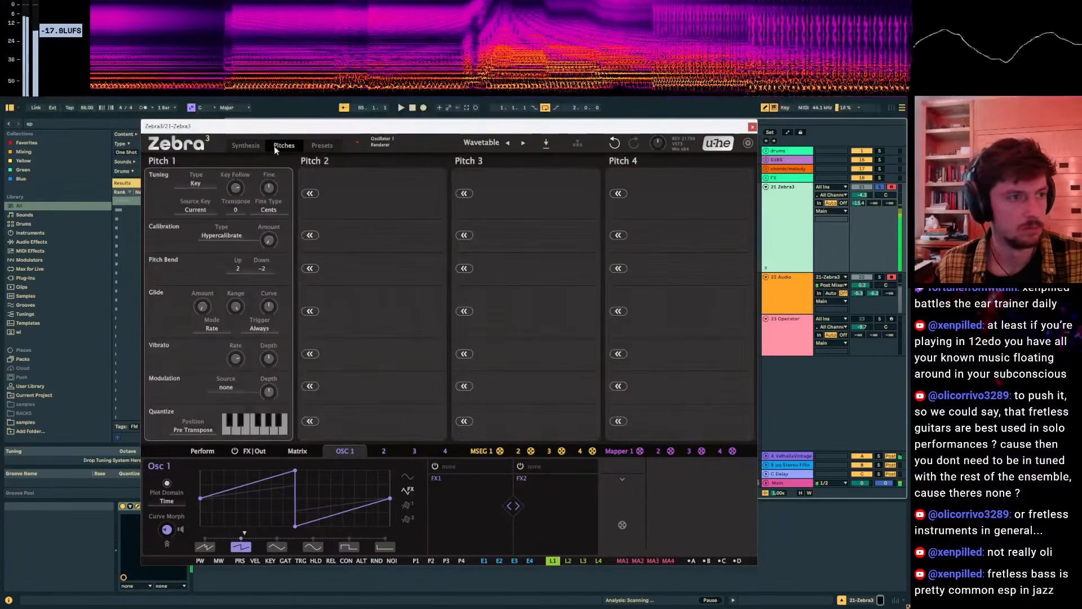
left_click_drag(268, 240, 268, 169)
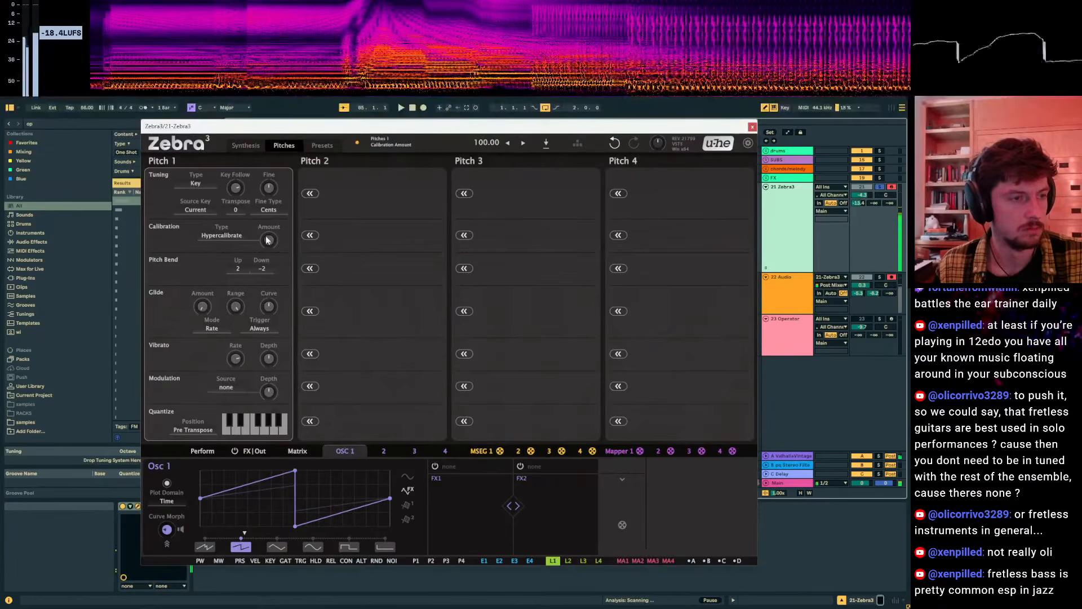
Return to the synthesis view, add Filter 1 below Folder 1 in the first lane, bypass it and select Folder 1.
left_click(244, 145)
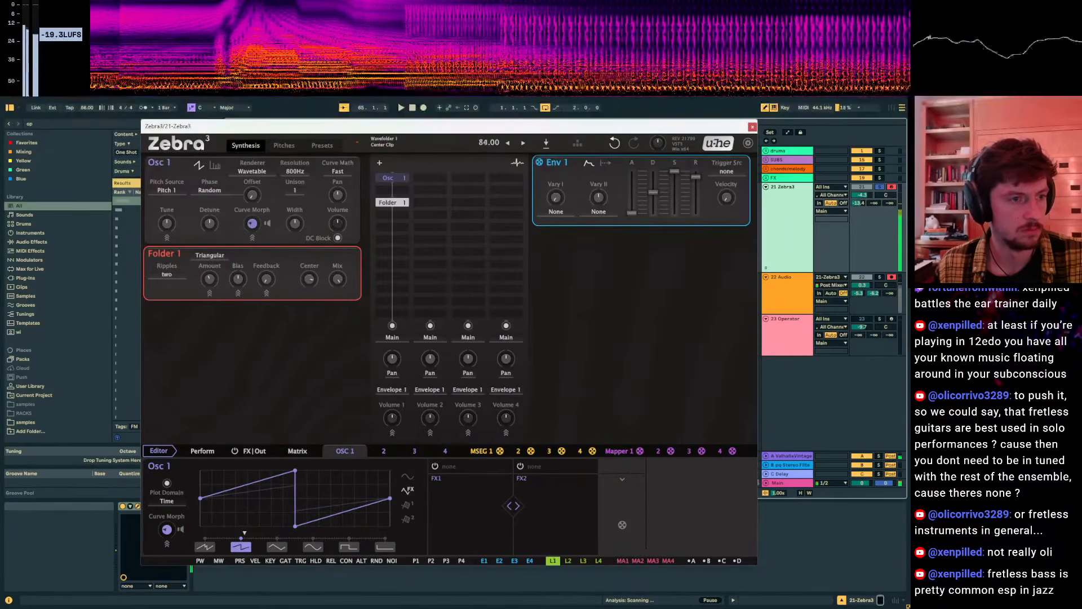
left_click(401, 214)
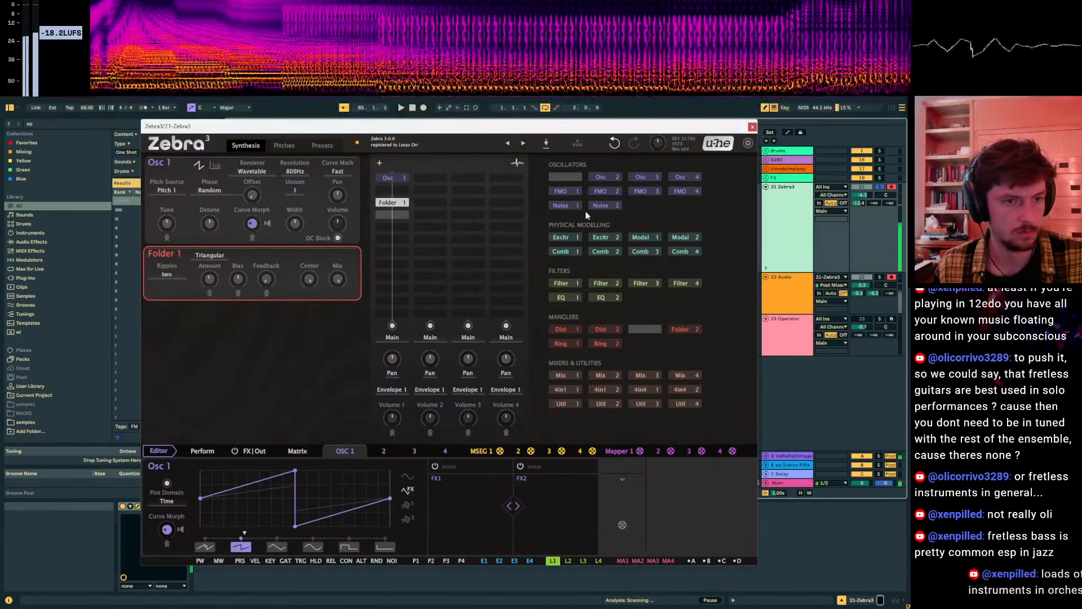
left_click(561, 283)
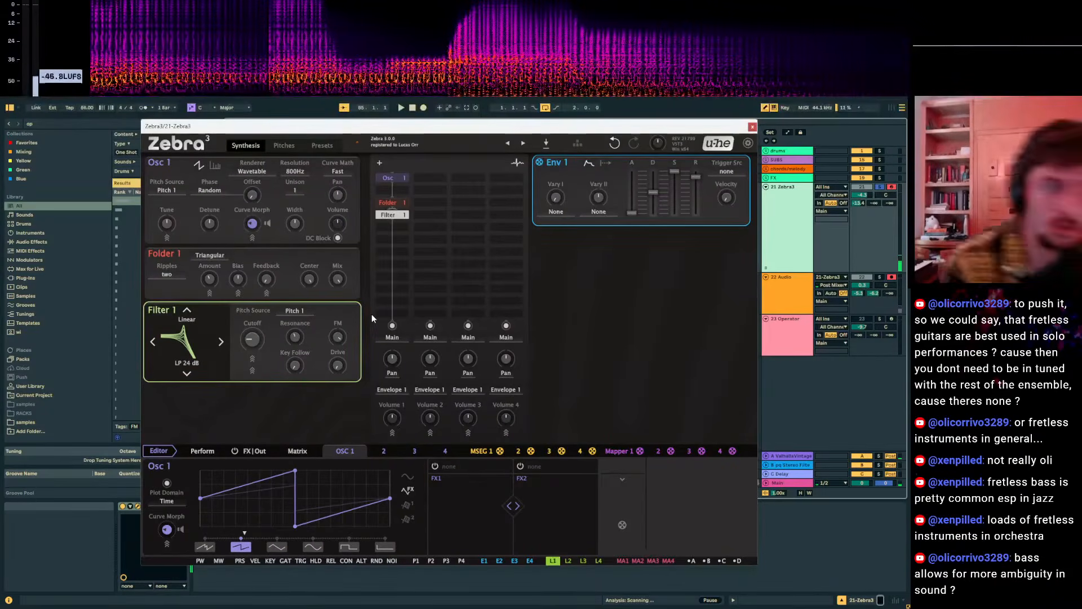
double_click(387, 215)
left_click(393, 203)
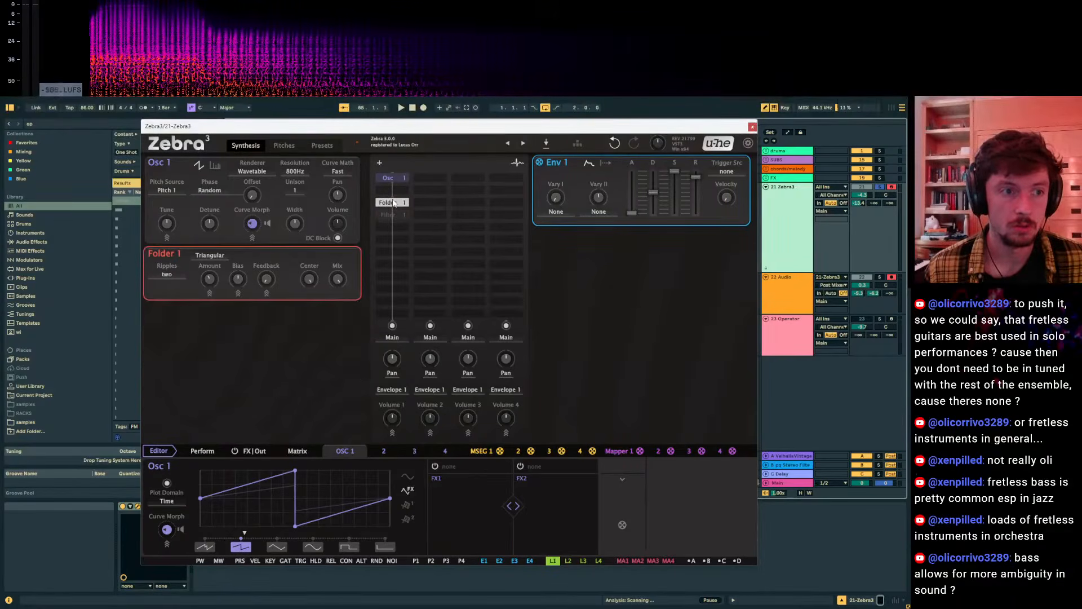
Lower the computer keyboard by two octaves, lengthen Envelope 1's attack to about halfway and set Folder 1's Amount to 36 dB.
key("z")
key("z")
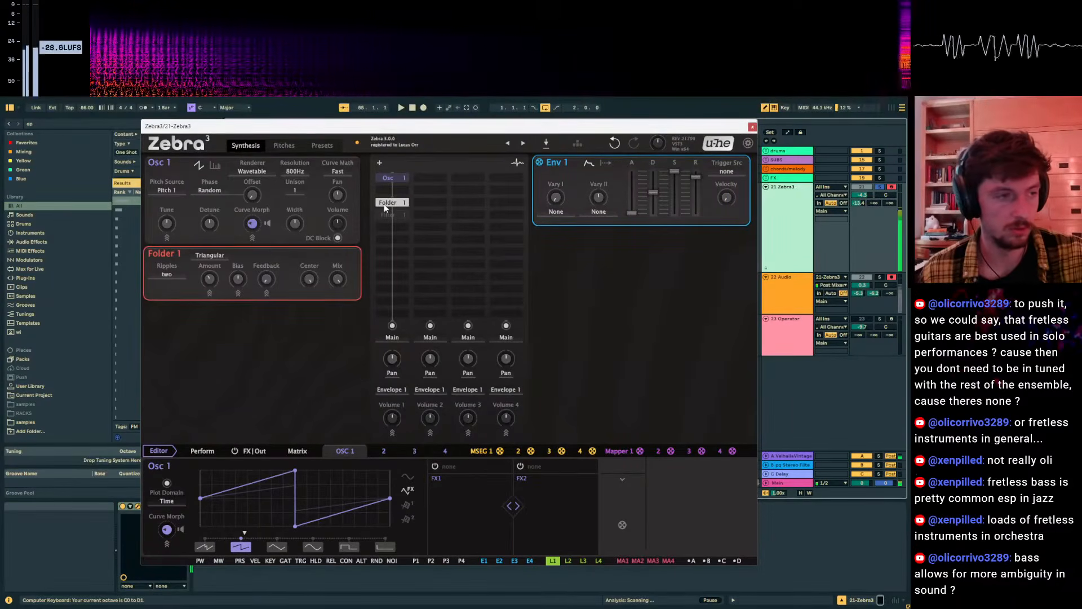
left_click_drag(632, 213, 632, 194)
left_click_drag(209, 278, 210, 261)
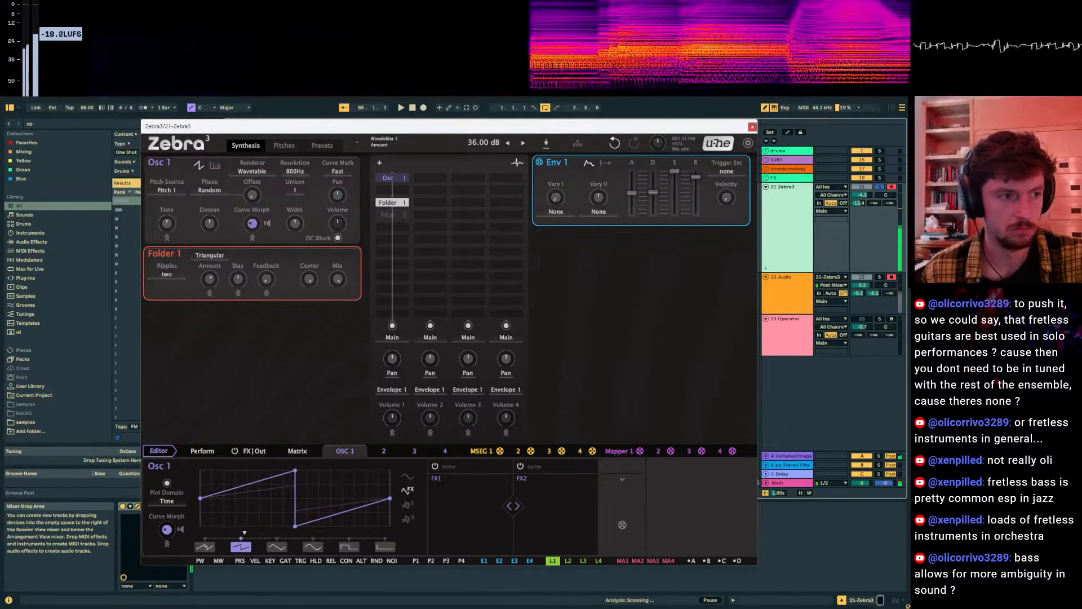
Browse the available output effects and add ModFX 3 to the Main bus.
left_click(263, 453)
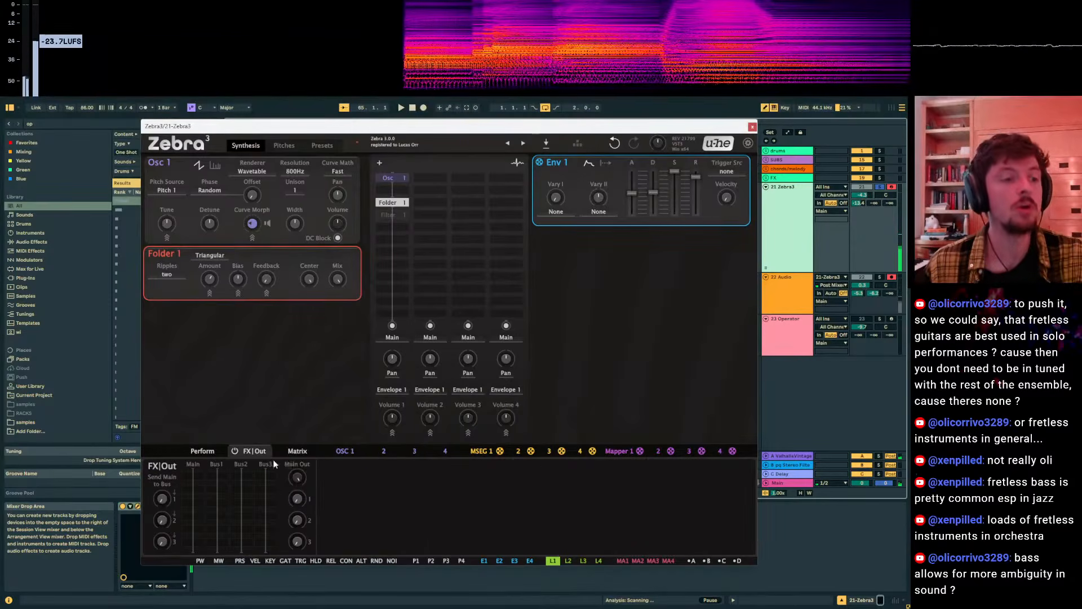
left_click(195, 471)
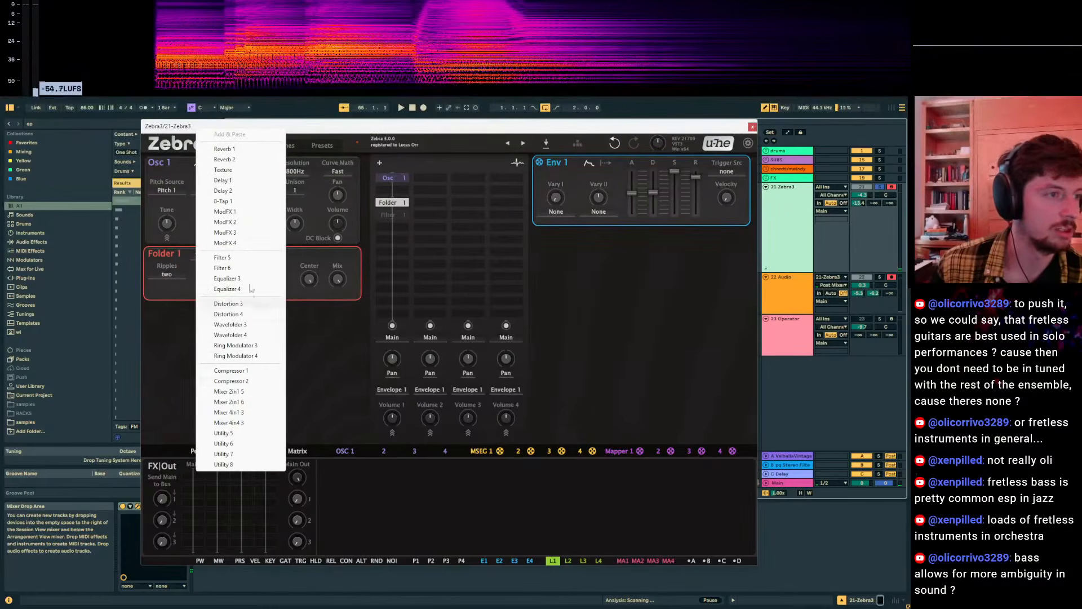
left_click(364, 418)
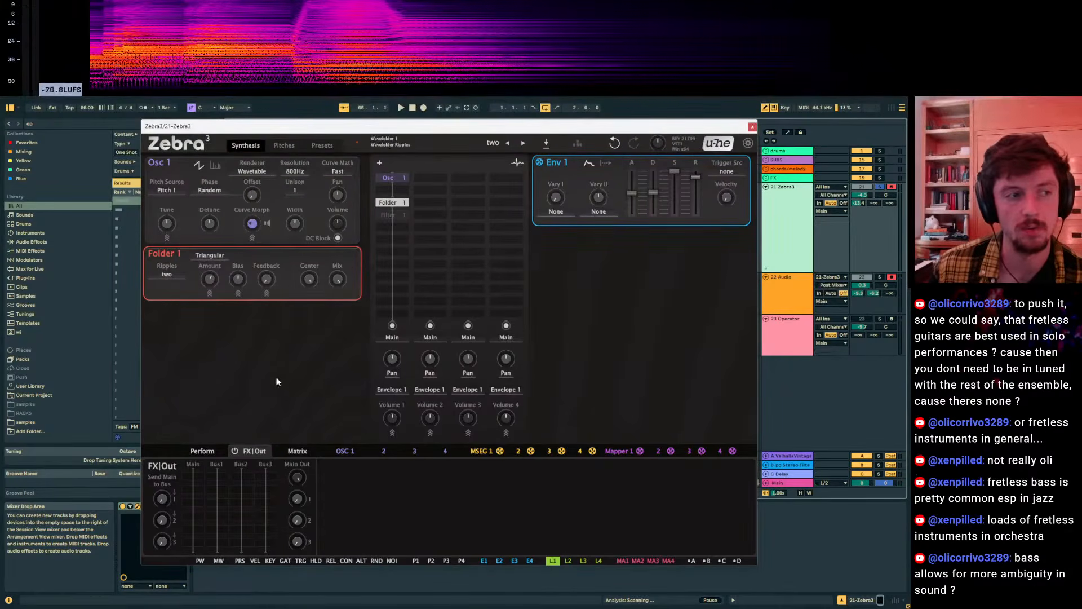
left_click(195, 481)
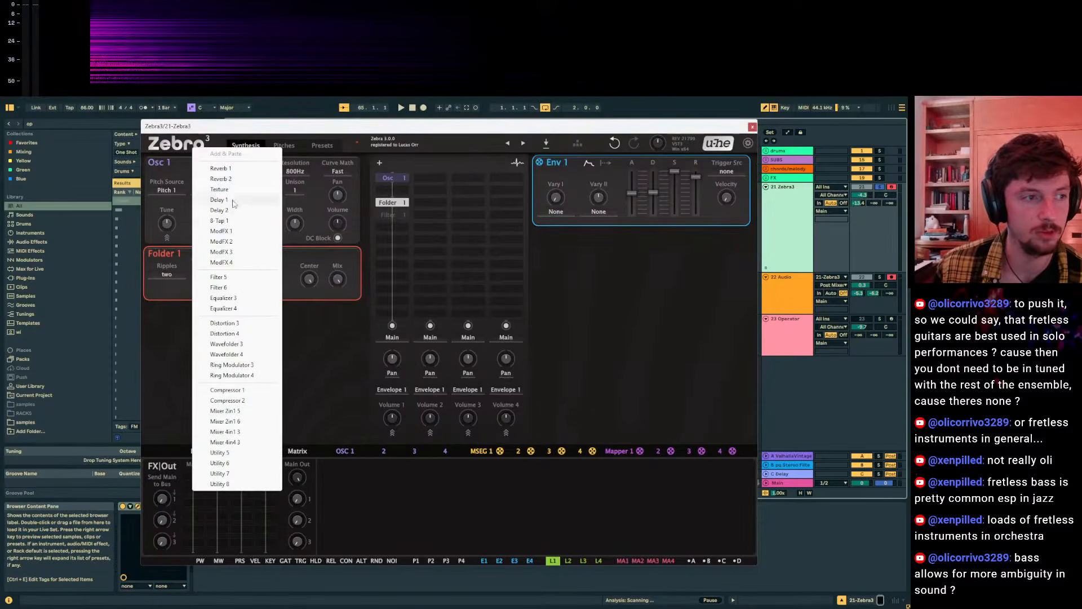
left_click(337, 376)
left_click(201, 482)
left_click(185, 412)
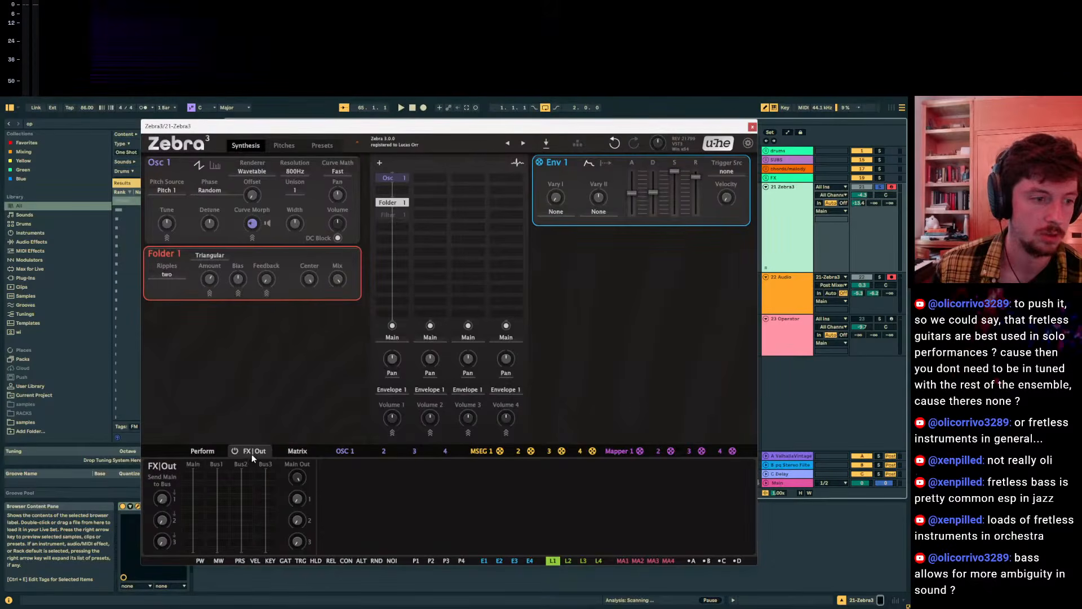
left_click(198, 485)
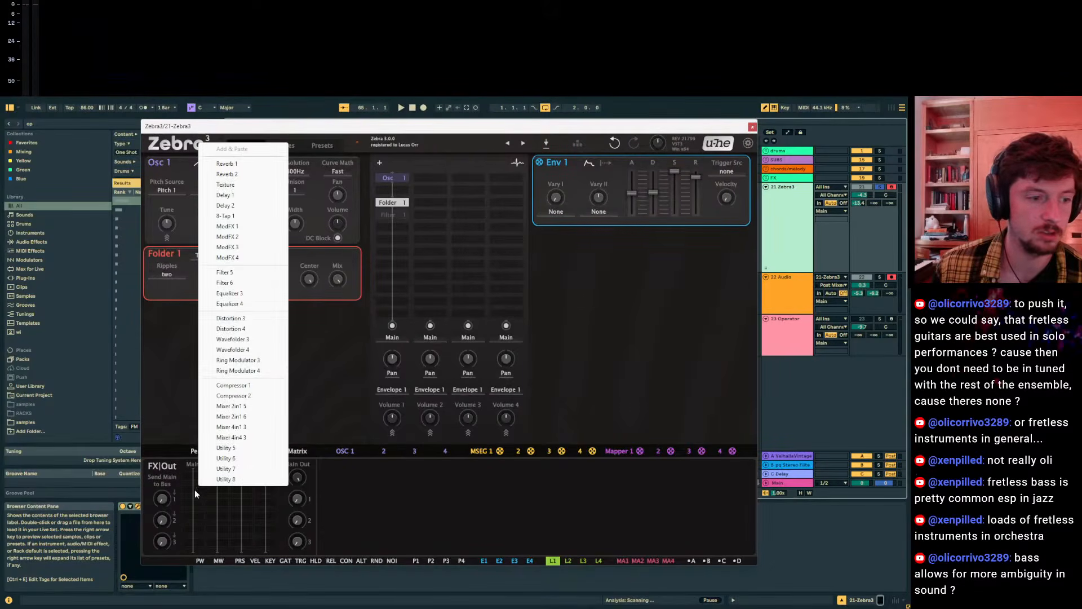
left_click(255, 262)
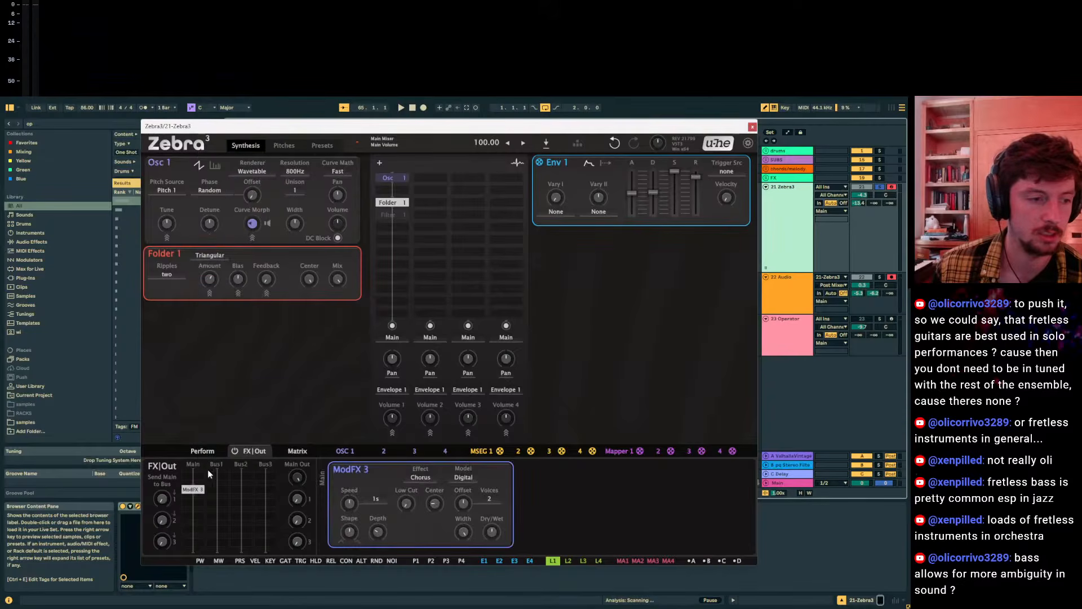
Add Wavefolder 3 to the Main effects lane above ModFX 3.
left_click(190, 482)
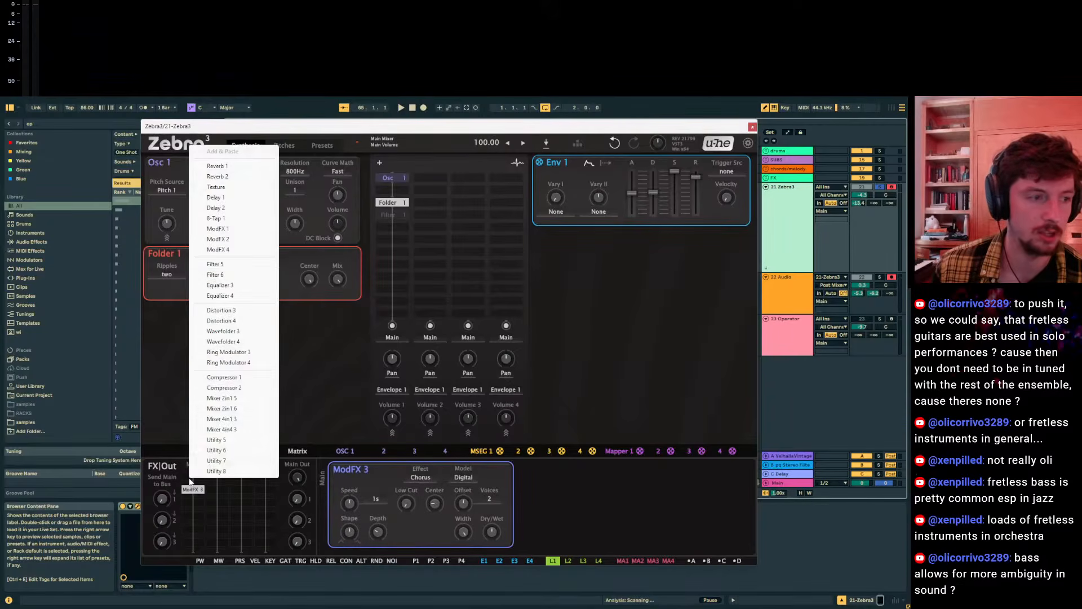
left_click(233, 332)
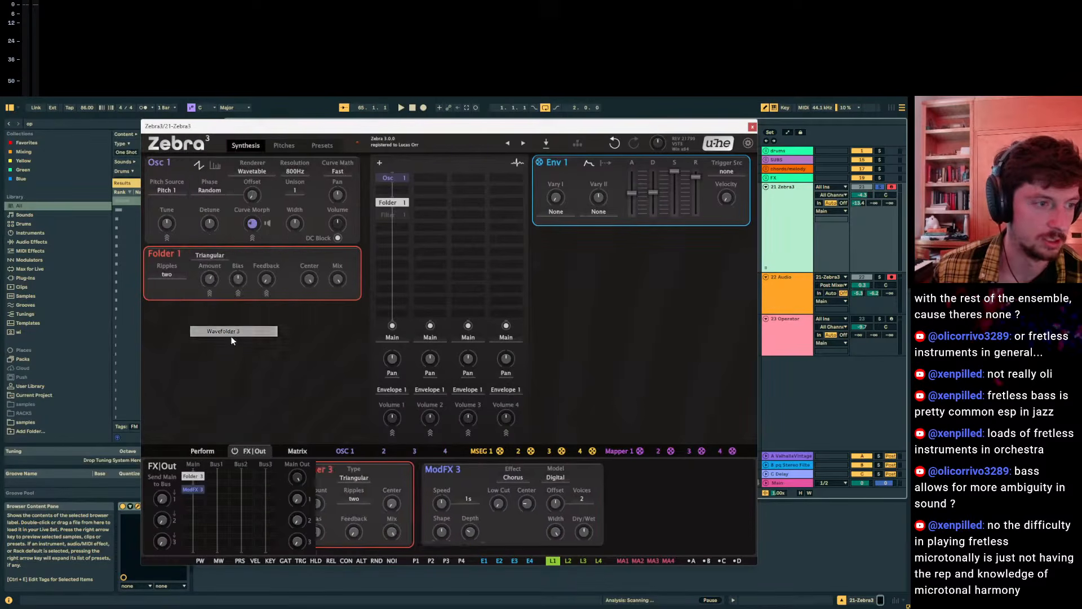
right_click(189, 491)
left_click(385, 265)
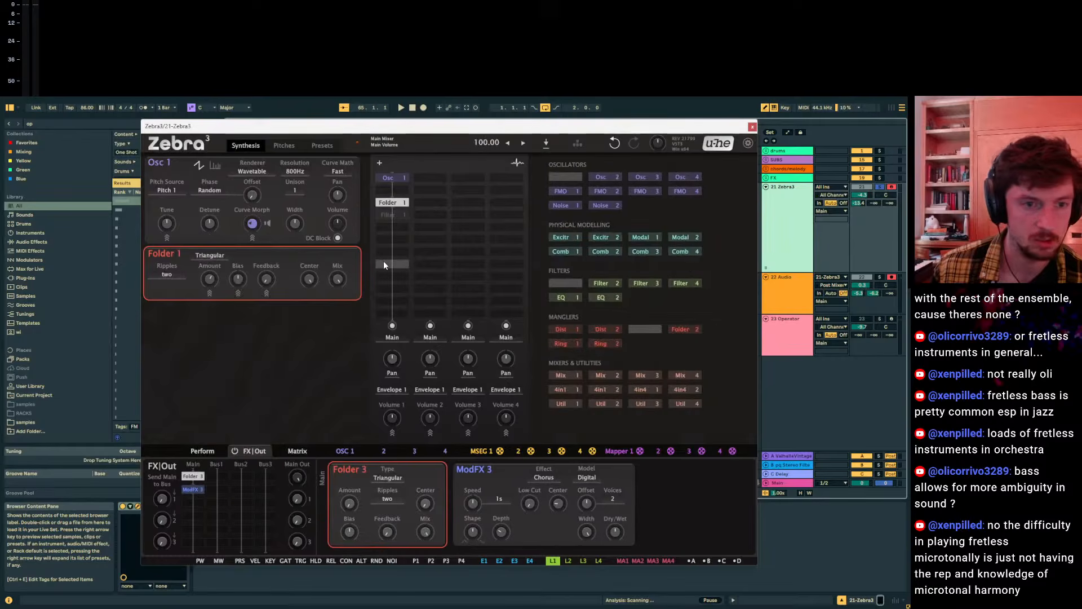
right_click(375, 270)
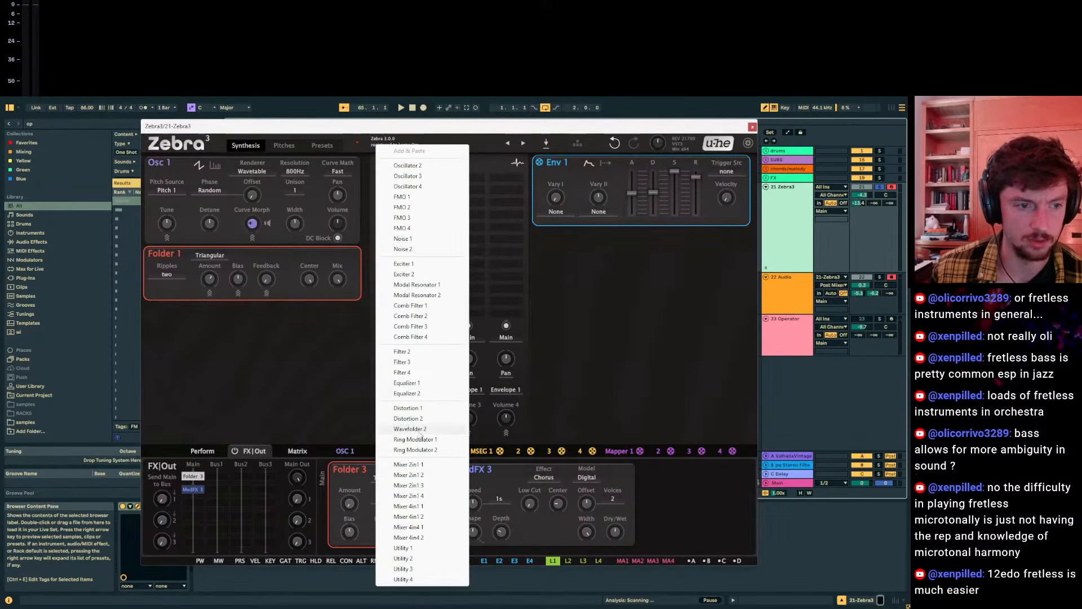
left_click(246, 373)
right_click(395, 273)
left_click(398, 266)
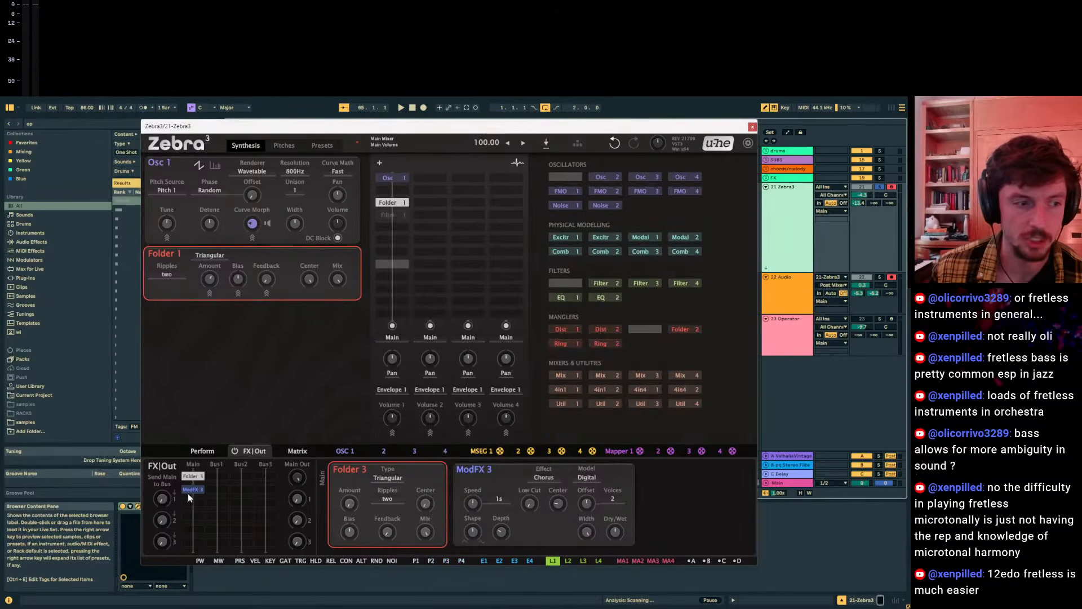
right_click(192, 478)
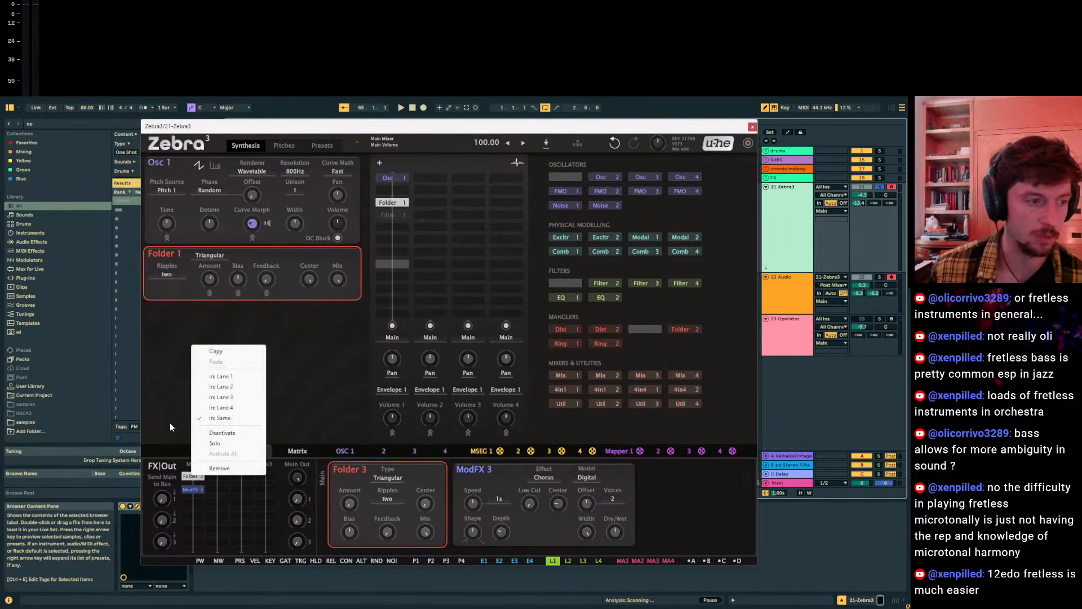
left_click(171, 426)
Bypass ModFX 3 and the grid's Folder 1, and raise the Amount of Folder 3 in the effects section.
double_click(190, 491)
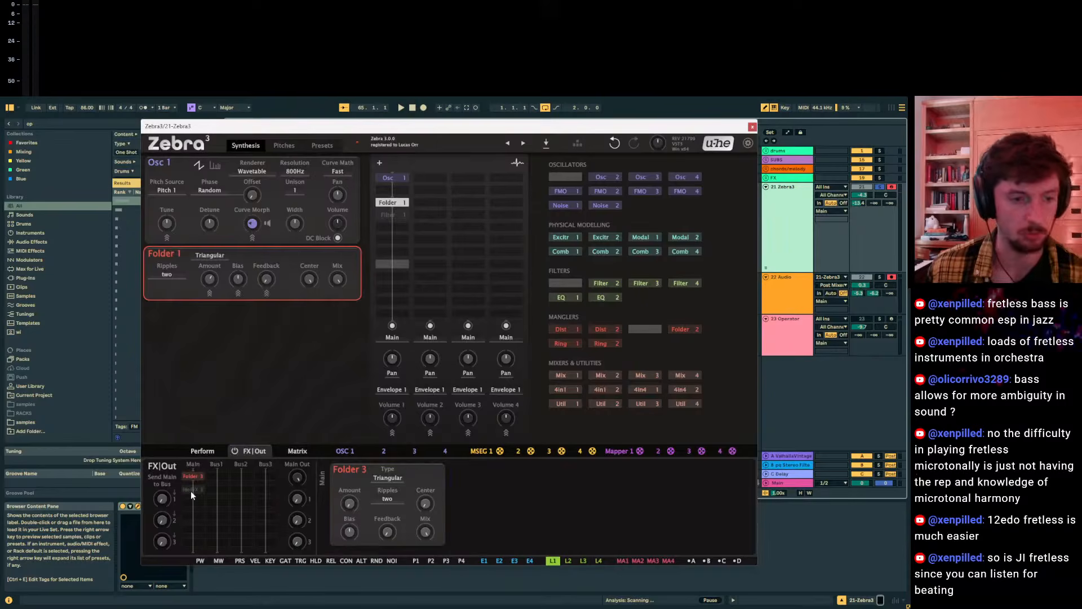
left_click_drag(347, 499, 348, 471)
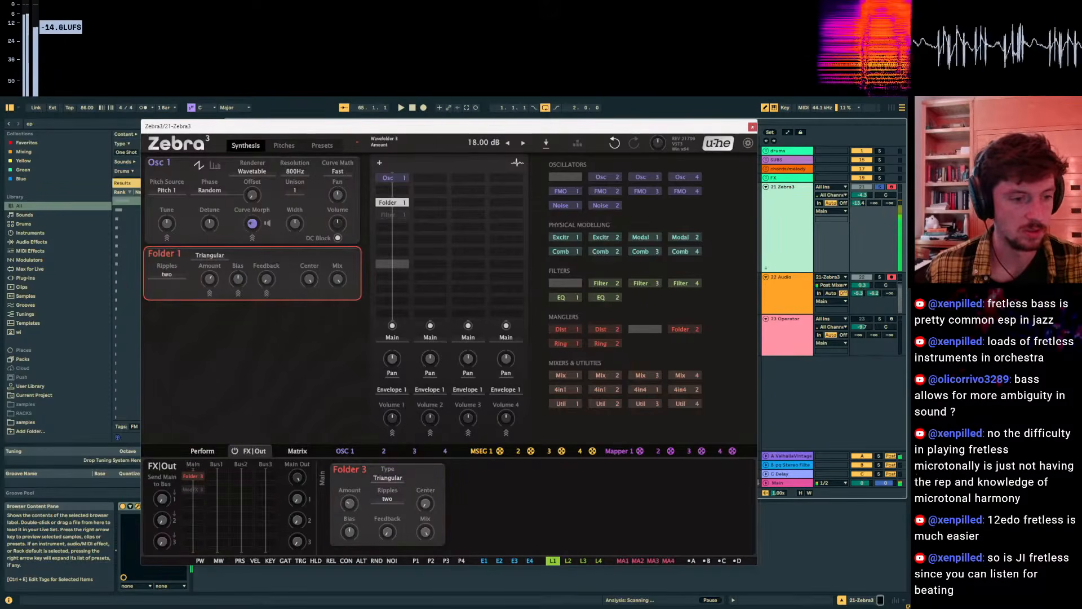
double_click(388, 202)
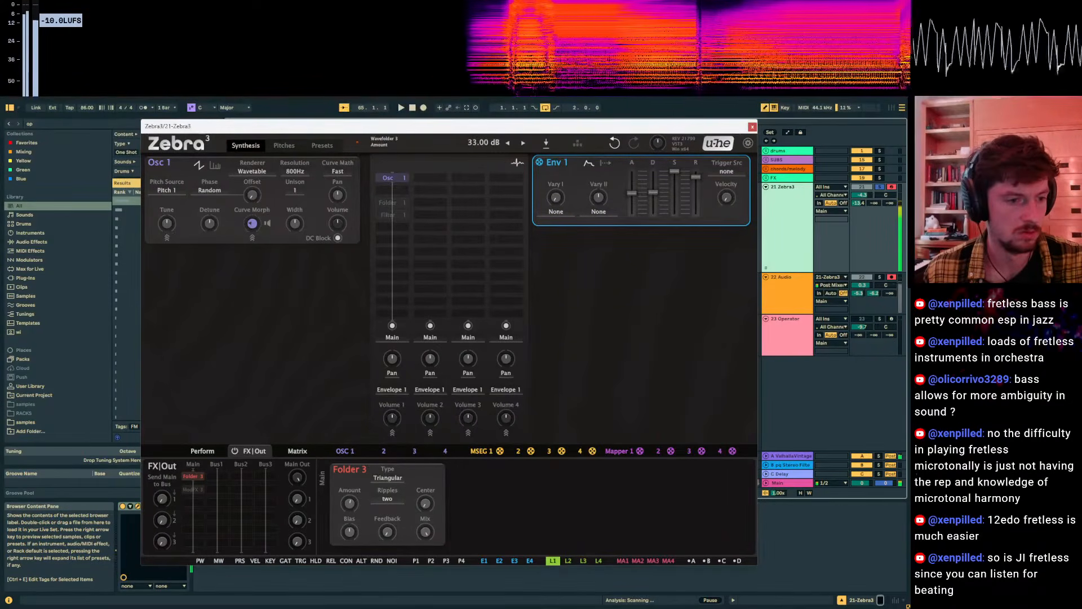
left_click_drag(349, 502, 349, 483)
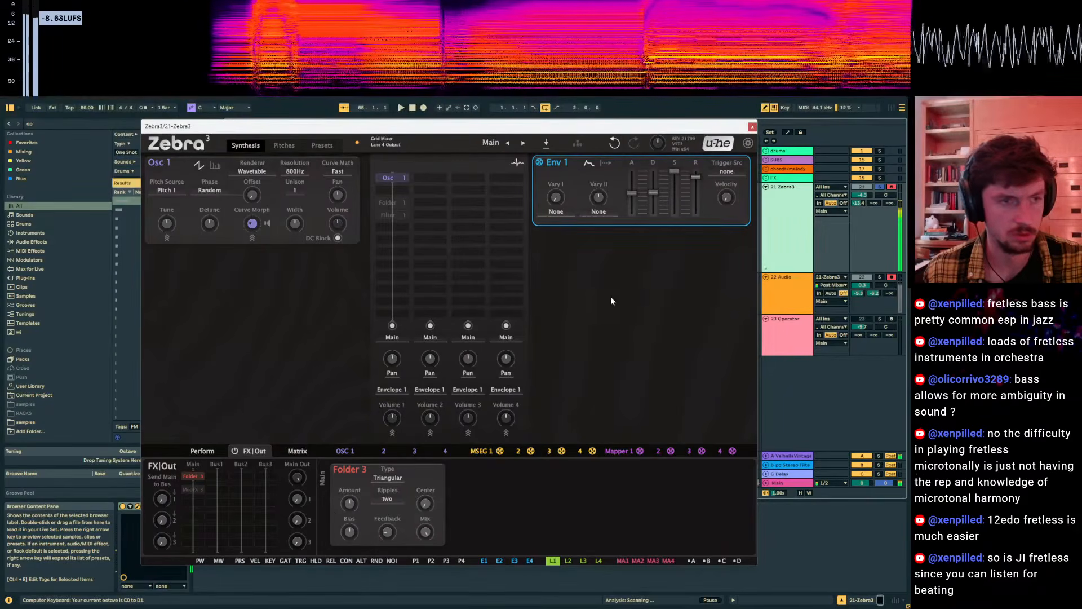
Lower the volume of the 21 Zebra3 track and shift the computer keyboard up to the C1 to D2 octave.
mouse_move(862, 195)
left_mouse_down()
mouse_move(862, 213)
mouse_move(861, 200)
left_mouse_up()
key("x")
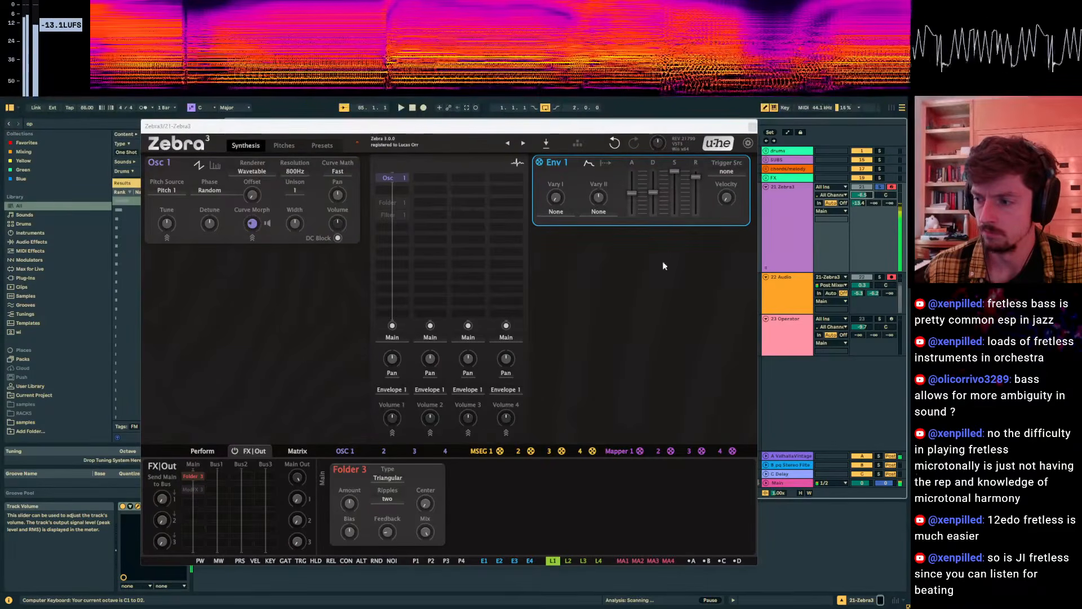
left_click(284, 145)
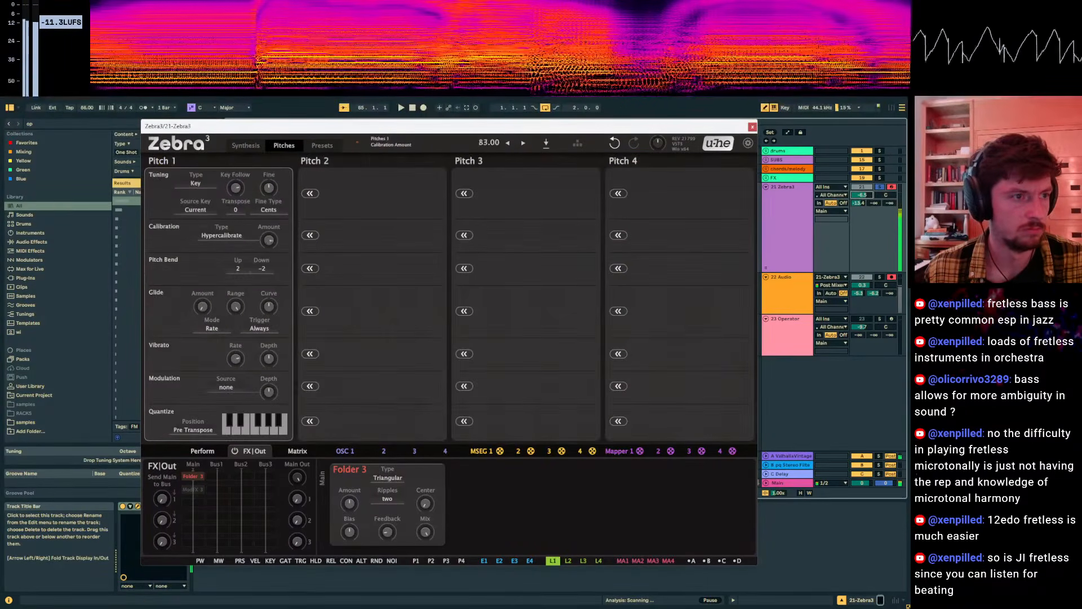
left_click(242, 144)
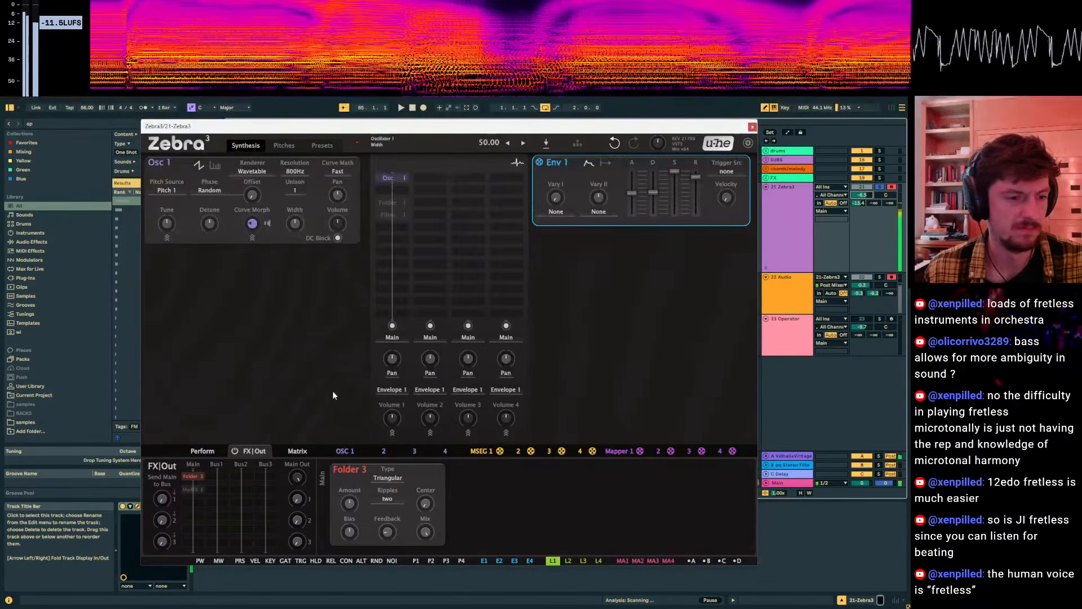
Set Folder 3's Amount to 36 dB and try the sound in lower and higher computer keyboard octaves.
mouse_move(350, 509)
left_mouse_down()
mouse_move(349, 492)
mouse_move(349, 502)
left_mouse_up()
key("z")
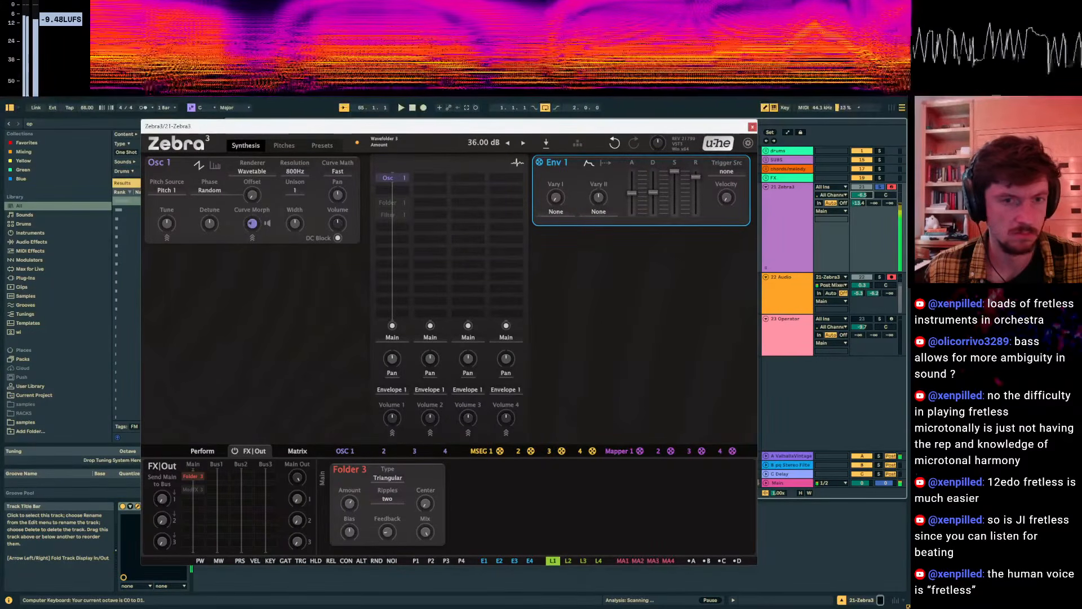
left_click_drag(872, 204, 852, 222)
key("x")
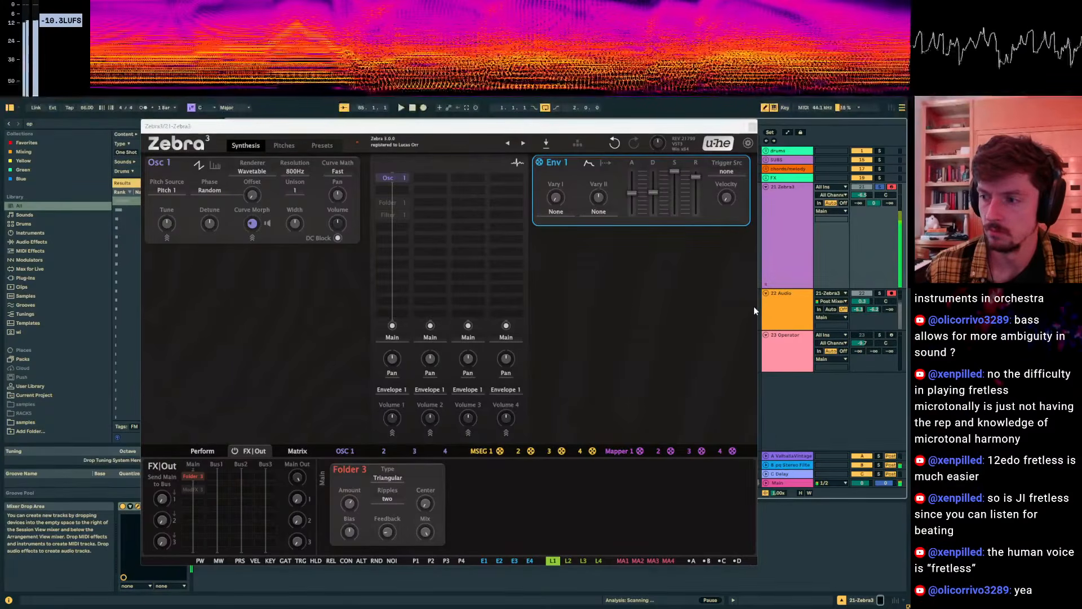
left_click(708, 323)
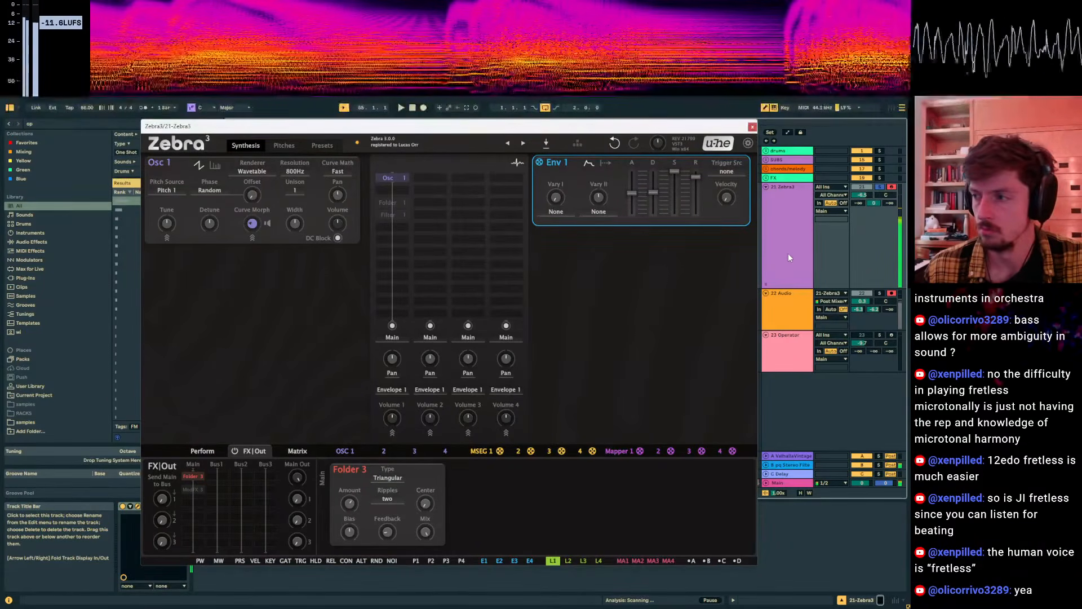
Show the pitch settings, shift the computer keyboard down to the C2 to D3 octave, and adjust Folder 3's Amount.
left_click(284, 145)
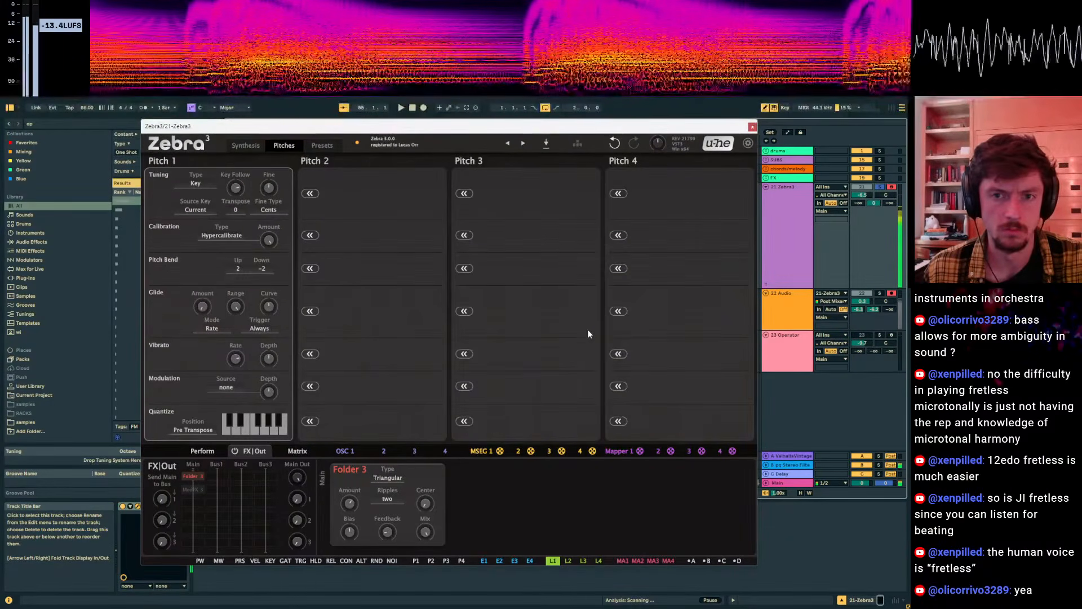
key("z")
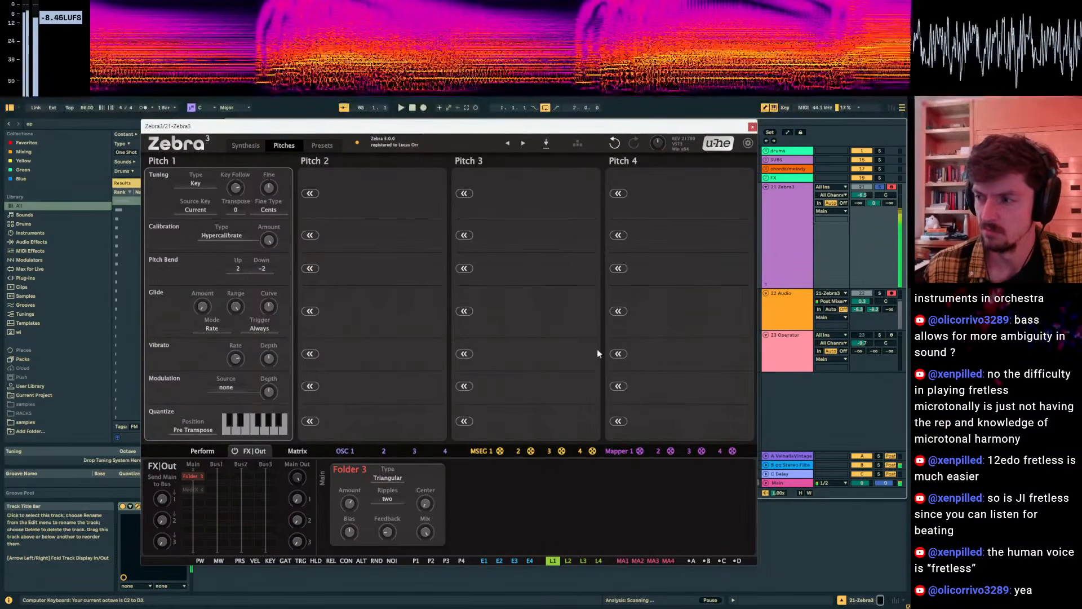
left_click_drag(353, 501, 387, 506)
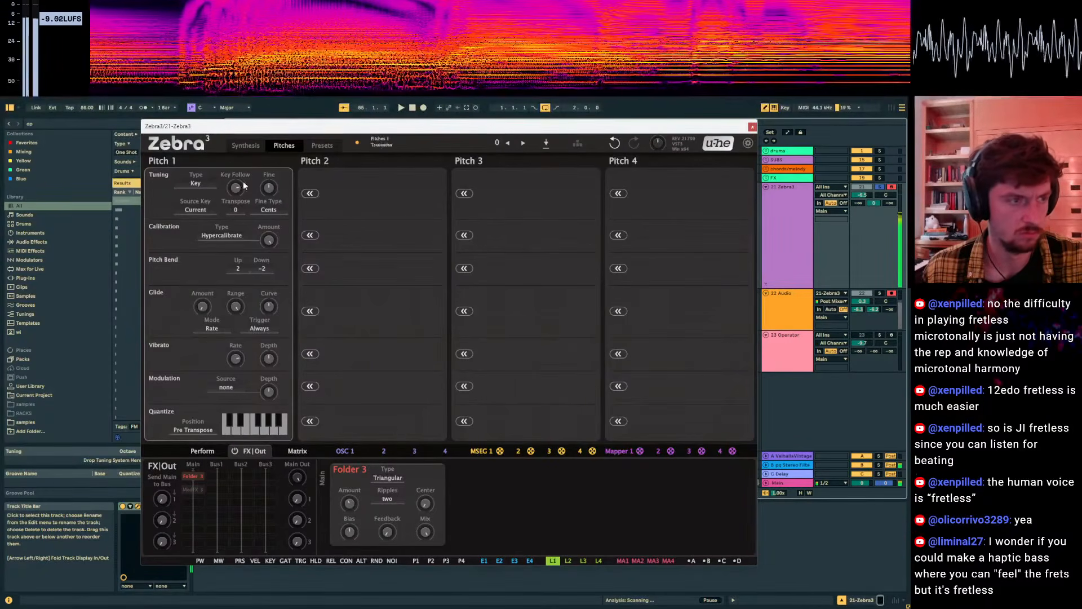
Activate Filter 1 in the synthesis grid and set its Cutoff to 392 Hz.
left_click(247, 146)
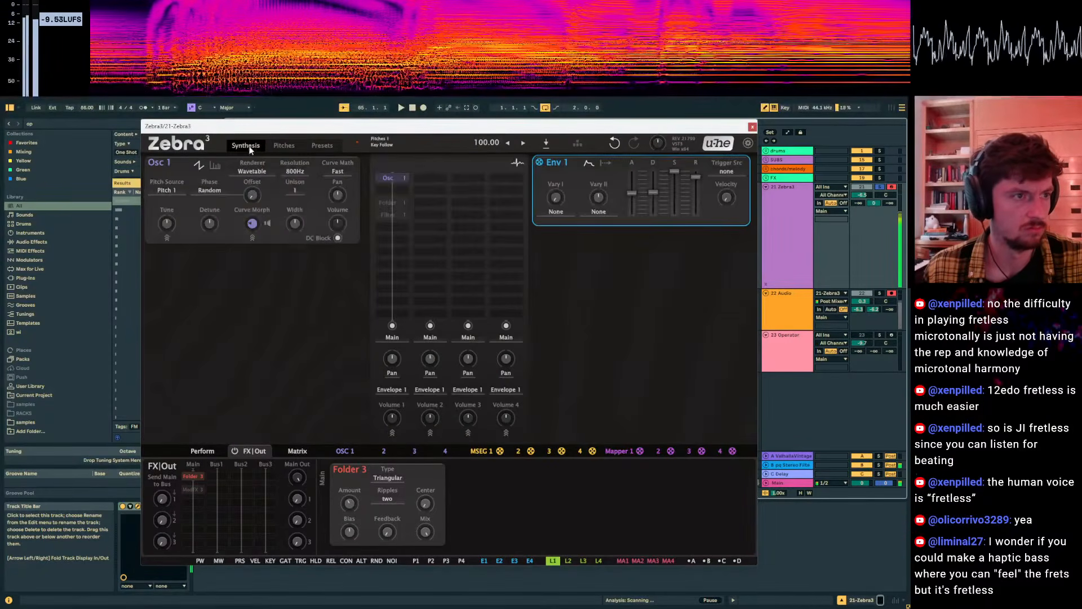
left_click(391, 214)
left_click_drag(253, 285, 252, 264)
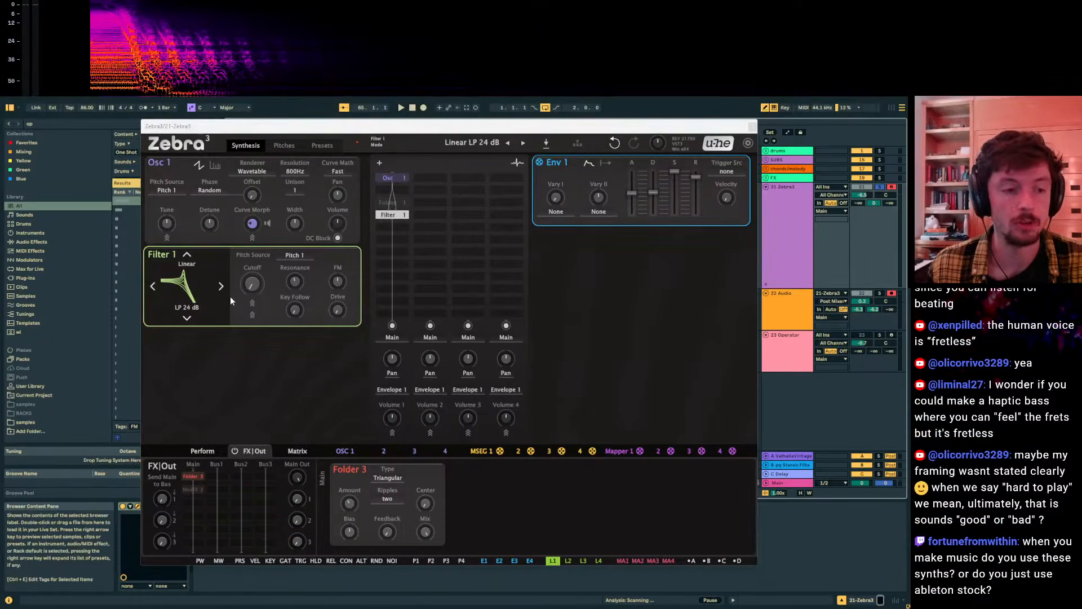
mouse_move(256, 273)
left_mouse_down()
mouse_move(256, 295)
mouse_move(255, 274)
mouse_move(256, 284)
left_mouse_up()
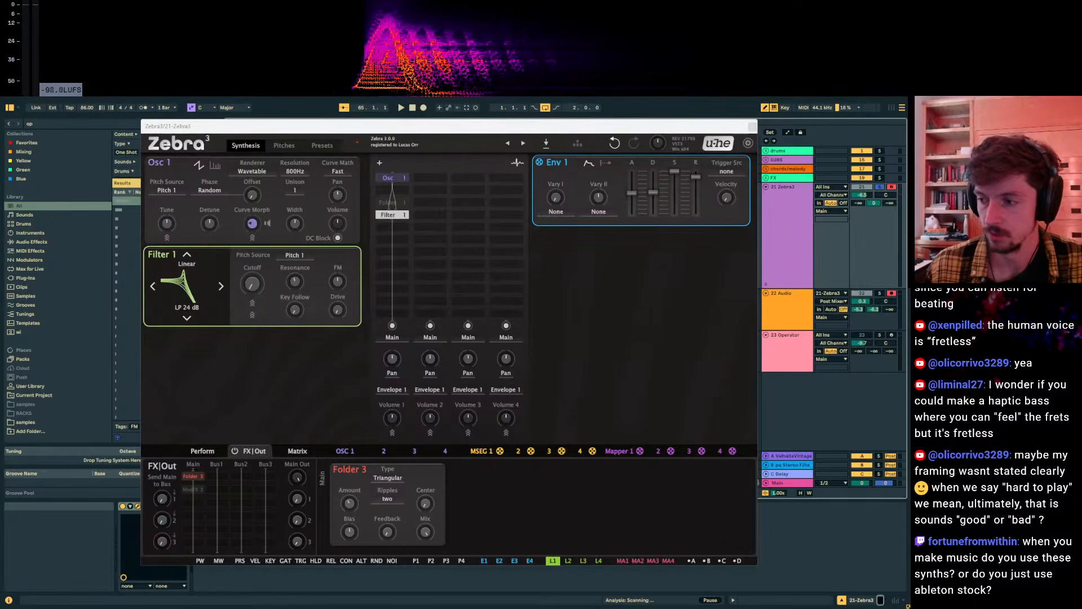
mouse_move(251, 283)
left_mouse_down()
mouse_move(252, 248)
mouse_move(252, 272)
left_mouse_up()
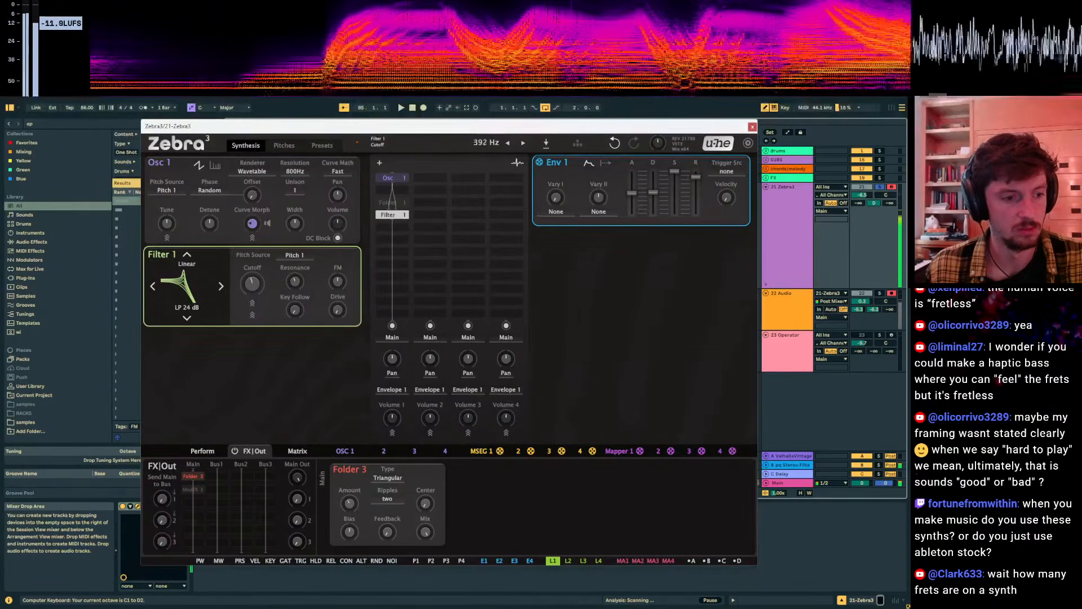
Shorten Env 1's Attack and shift the computer keyboard down to the C0 to D1 octave.
key("z")
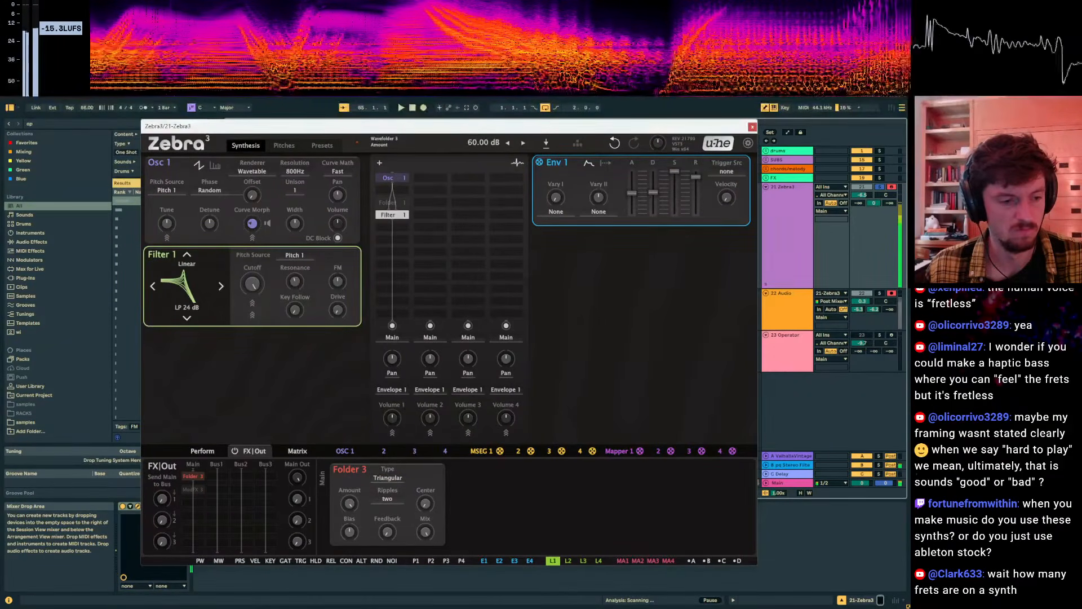
left_click_drag(874, 203, 874, 204)
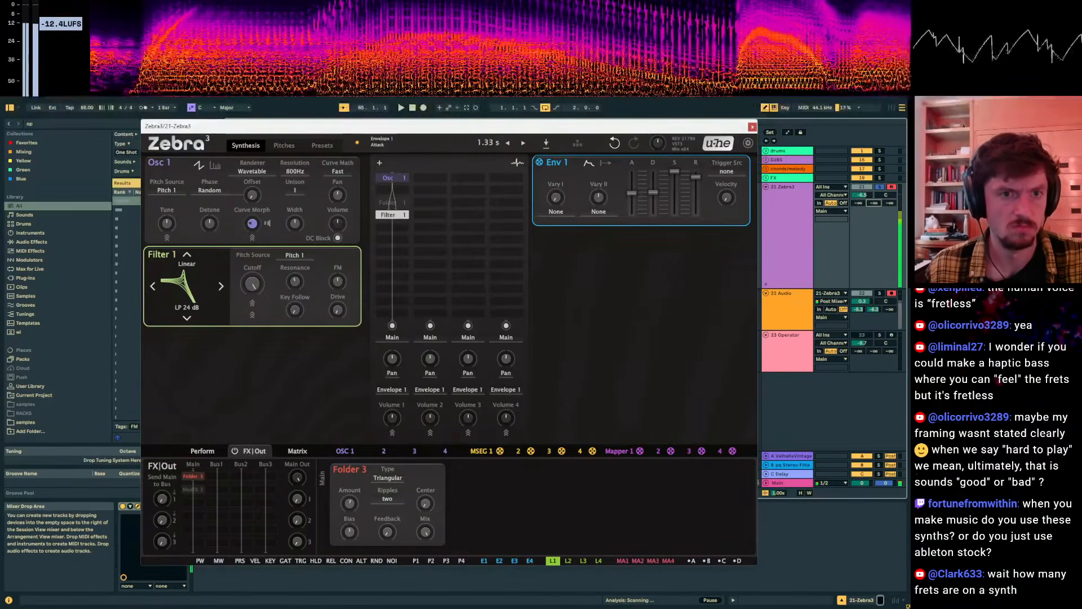
left_click_drag(631, 187, 631, 203)
key("z")
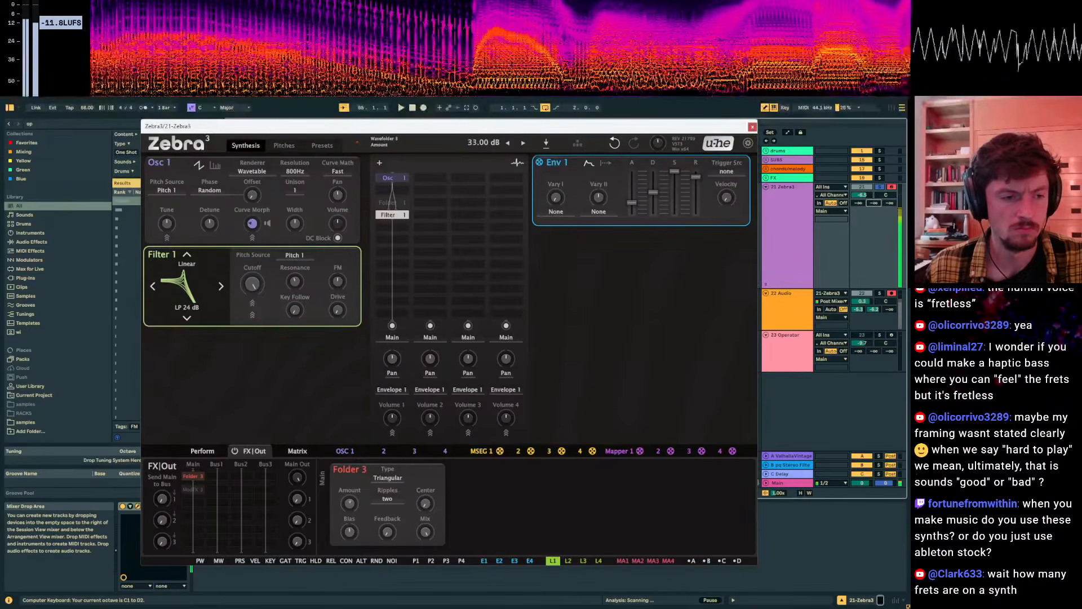
key("z")
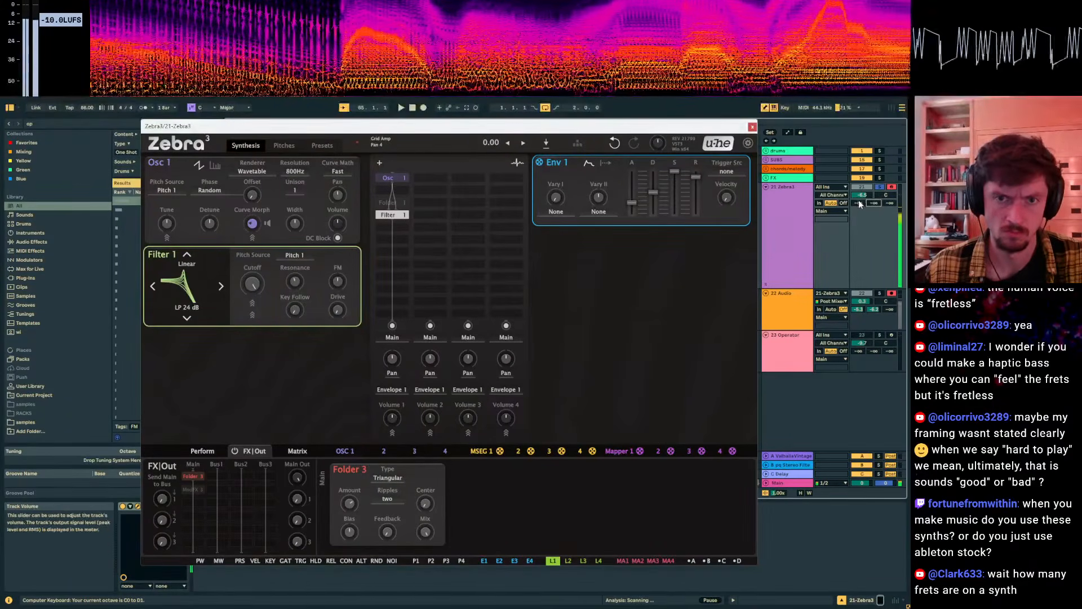
Add ModFX 1 to the Main effects lane and adjust the volume of the 21 Zebra3 track.
right_click(188, 506)
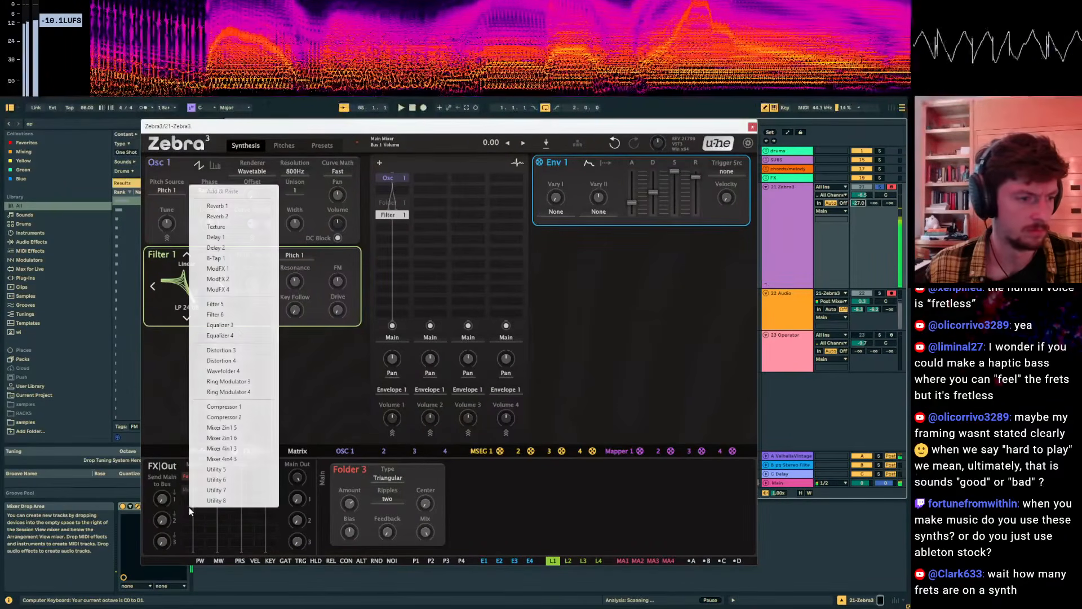
left_click(232, 269)
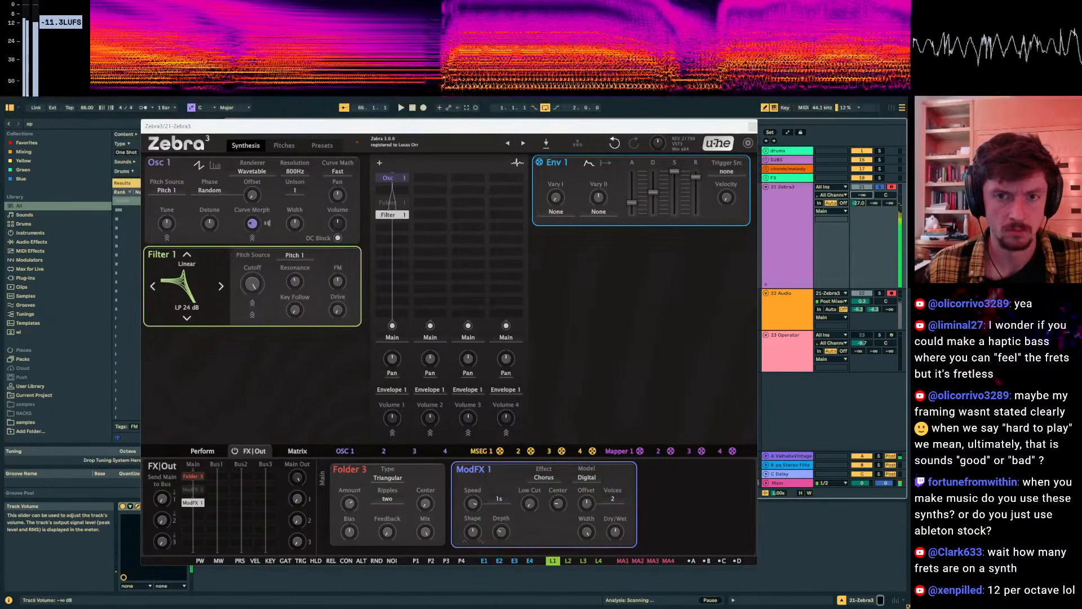
left_click_drag(858, 203, 857, 194)
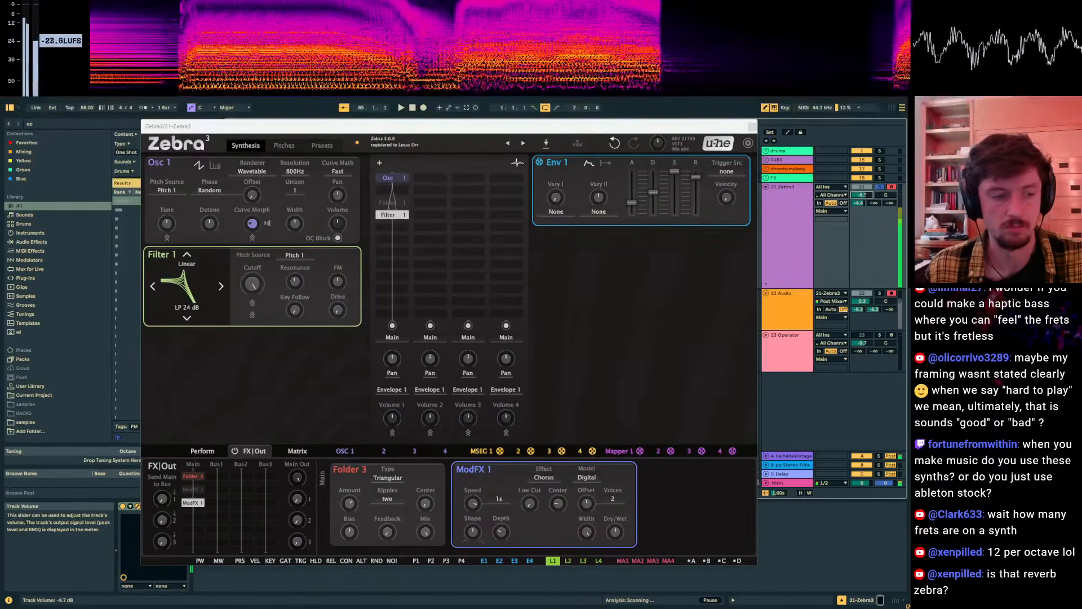
Add Reverb 1 to the Main effects lane after ModFX 1 and play it an octave lower.
left_click(195, 512)
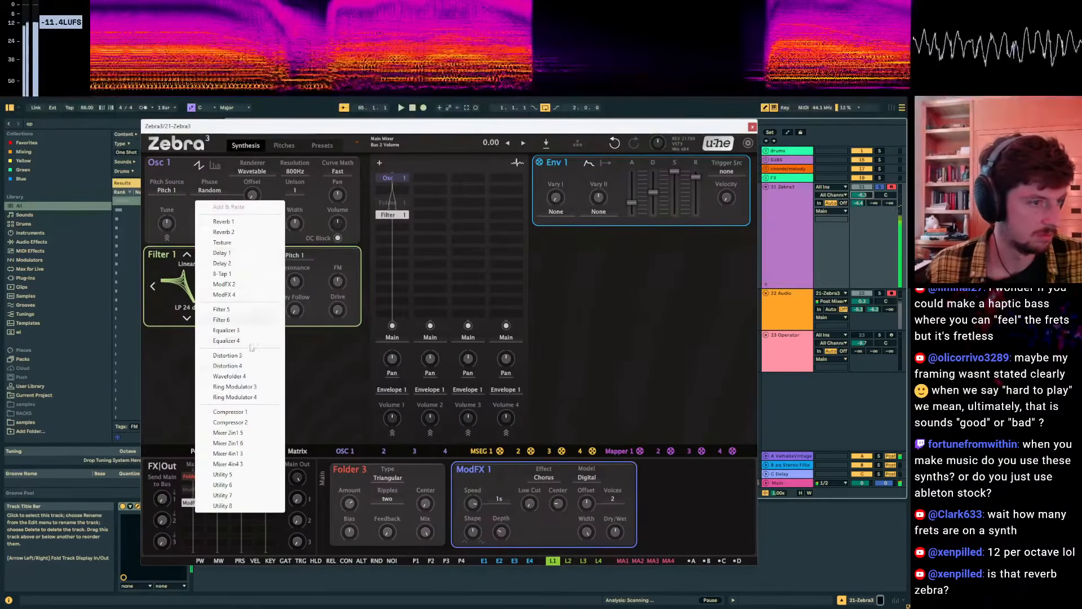
left_click(228, 222)
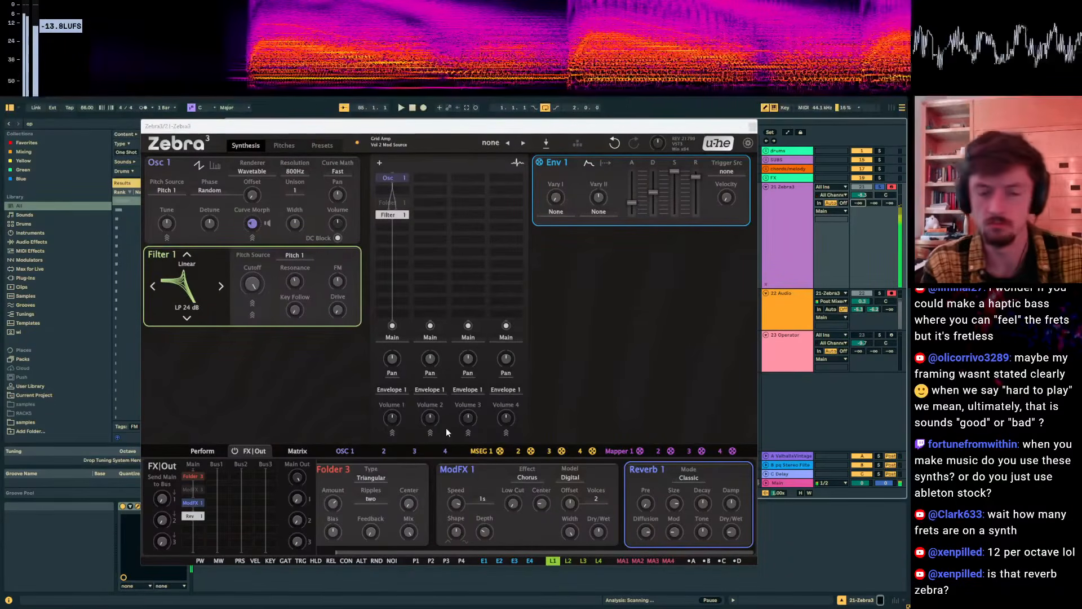
key("z")
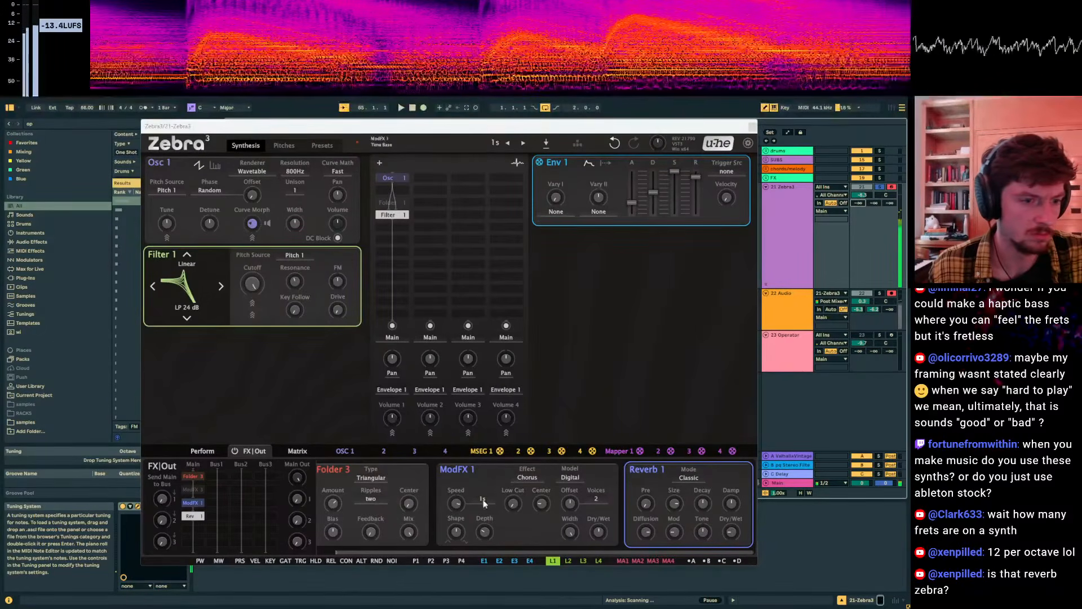
Move Folder 3 between ModFX 1 and Reverb 1, and set its Amount to 40 dB.
left_click_drag(189, 477, 201, 522)
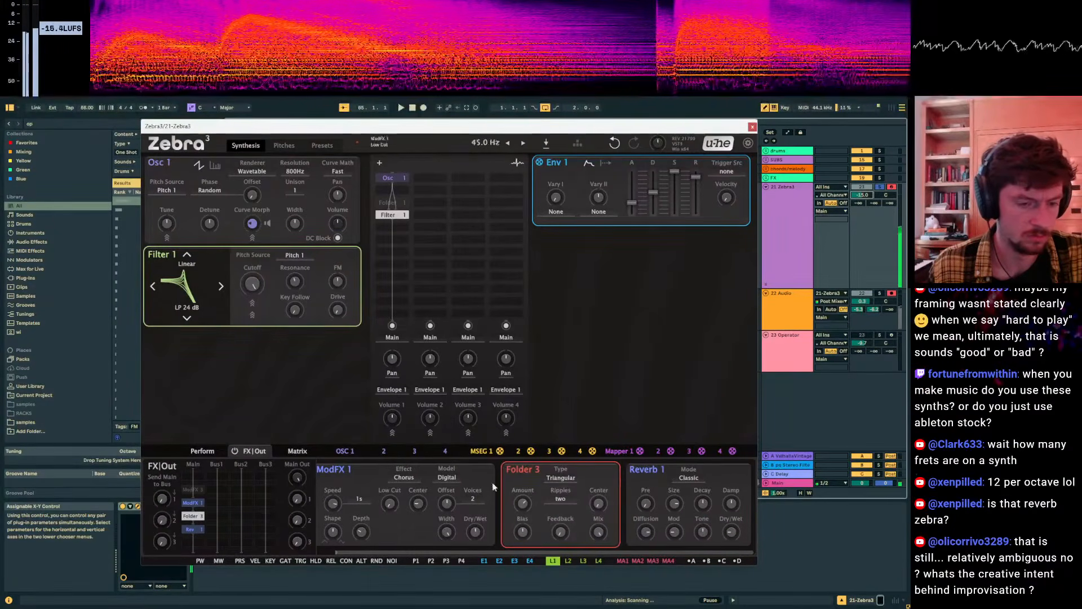
left_click_drag(522, 503, 522, 458)
key("z")
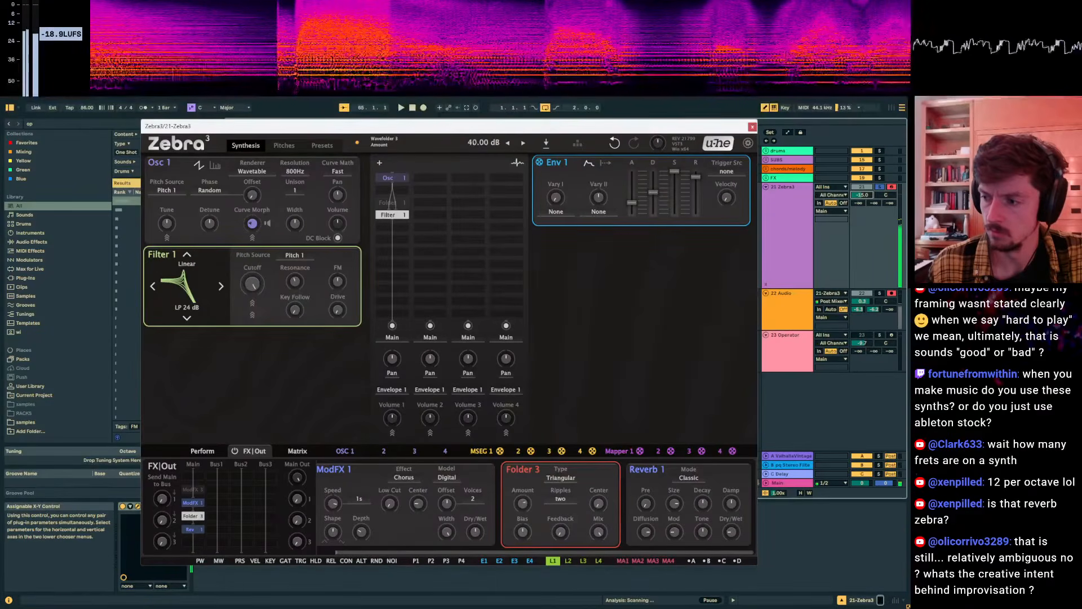
Set Folder 3's Amount to 0 dB and sweep Filter 1's Cutoff while playing in the C2 to D3 octave.
left_click_drag(523, 504, 512, 521)
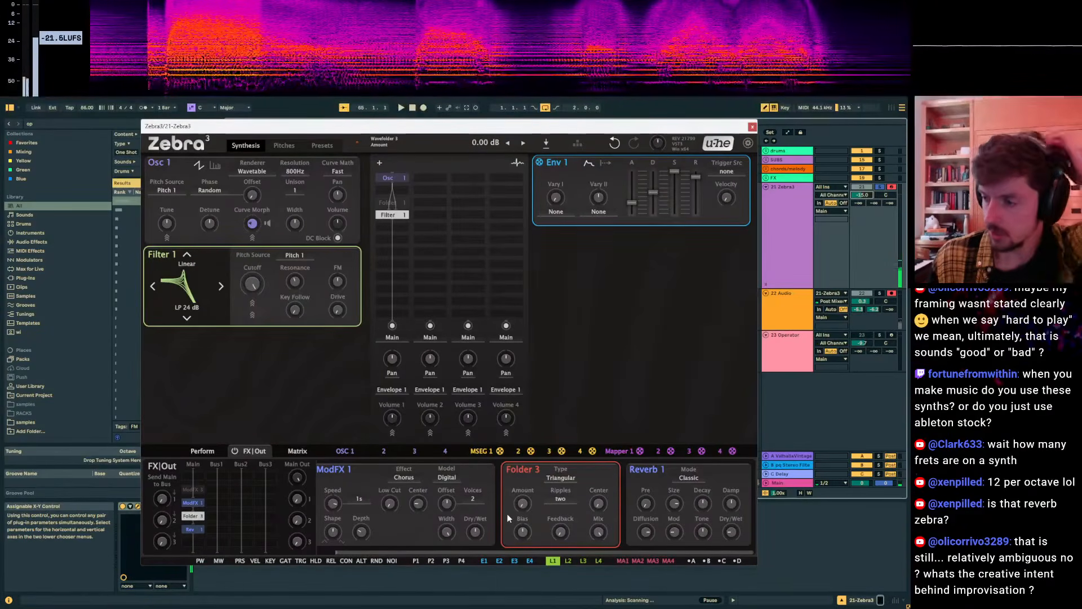
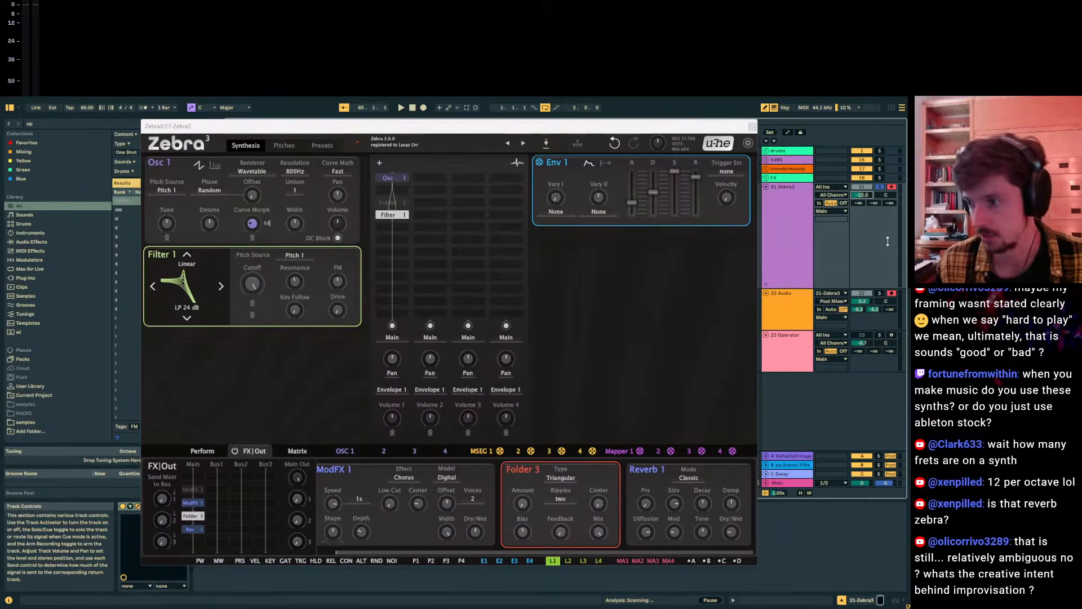
left_click(641, 320)
mouse_move(253, 280)
left_mouse_down()
mouse_move(253, 366)
mouse_move(253, 298)
left_mouse_up()
key("z")
key("x")
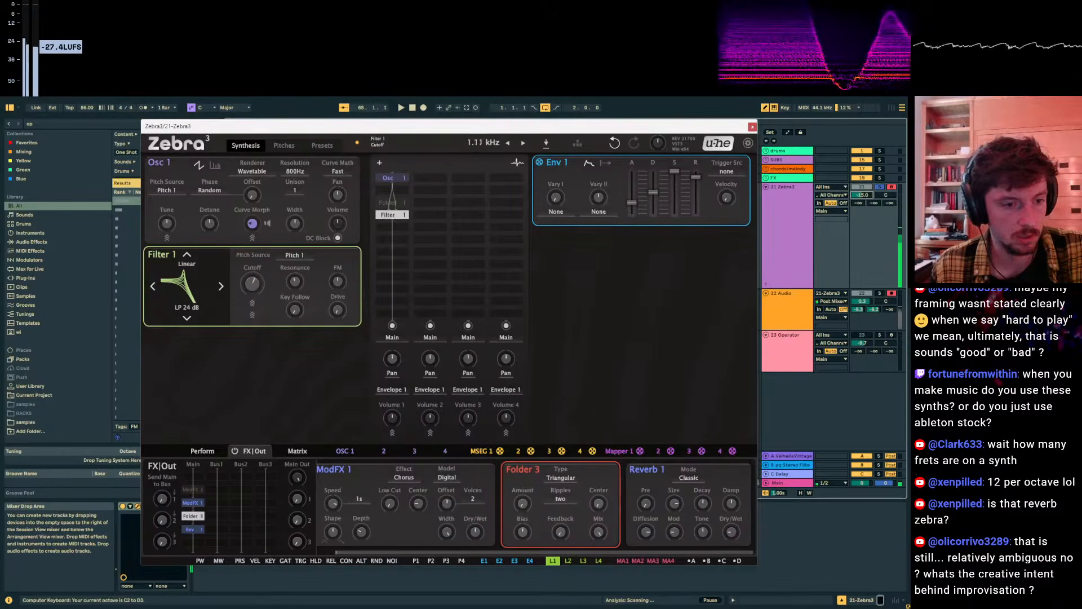
mouse_move(249, 284)
left_mouse_down()
mouse_move(250, 275)
mouse_move(249, 299)
left_mouse_up()
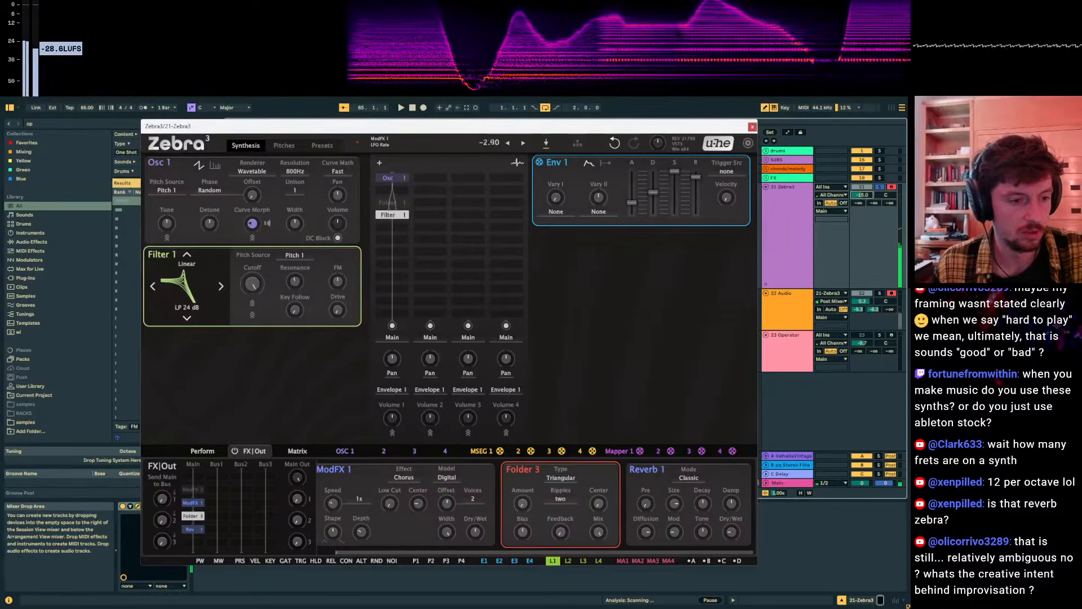
Try ModFX 1 as a Flanger, settle on Phaser, and adjust its Speed and Frequency.
left_click(406, 478)
left_click(420, 494)
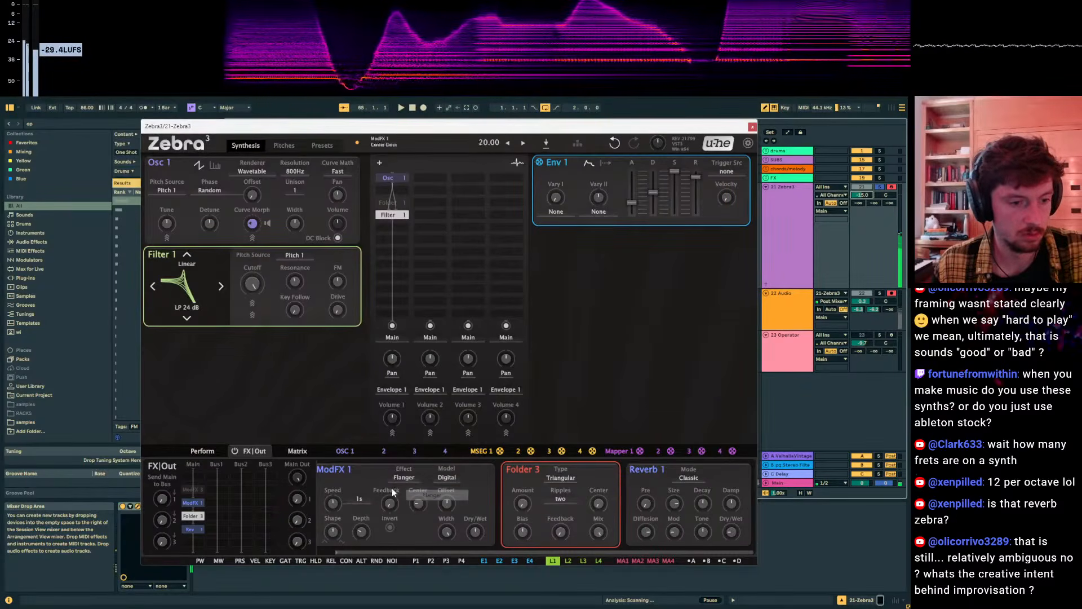
left_click(400, 479)
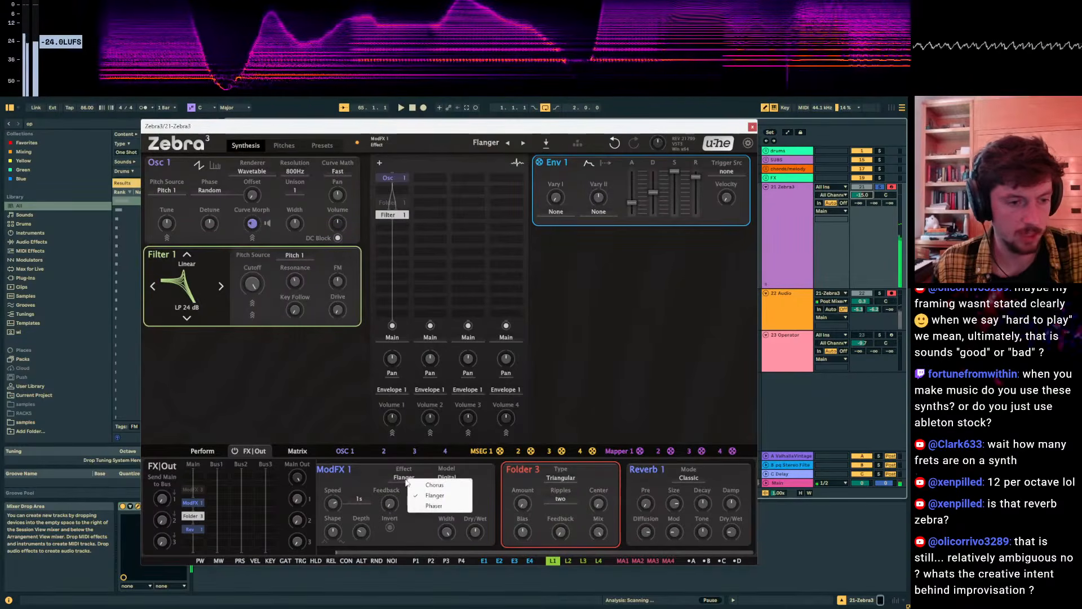
left_click(400, 504)
mouse_move(333, 503)
left_mouse_down()
mouse_move(333, 487)
mouse_move(332, 499)
left_mouse_up()
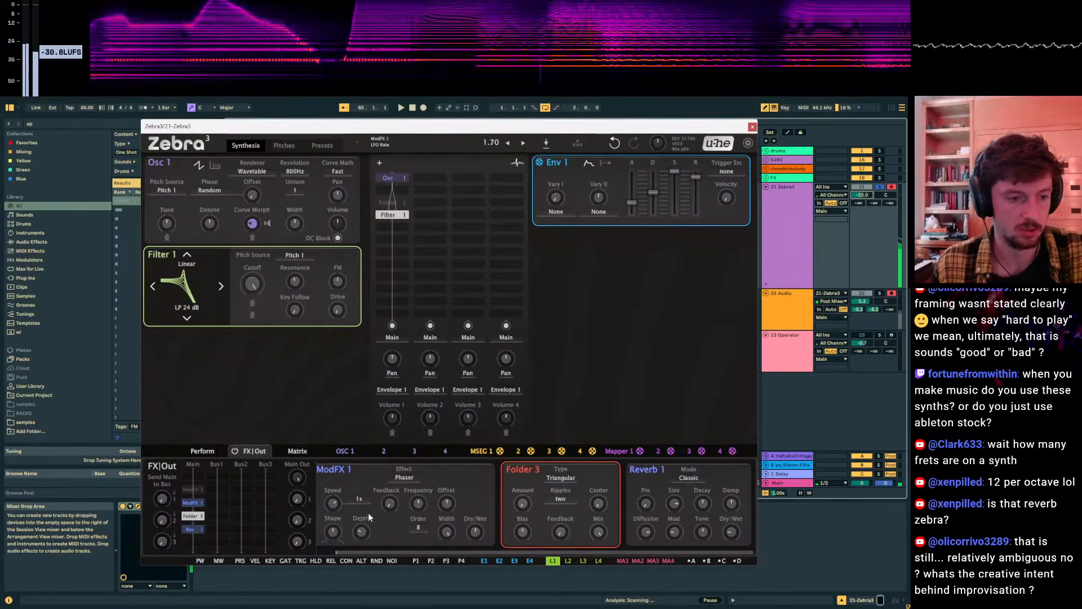
left_click_drag(416, 505, 337, 515)
key("z")
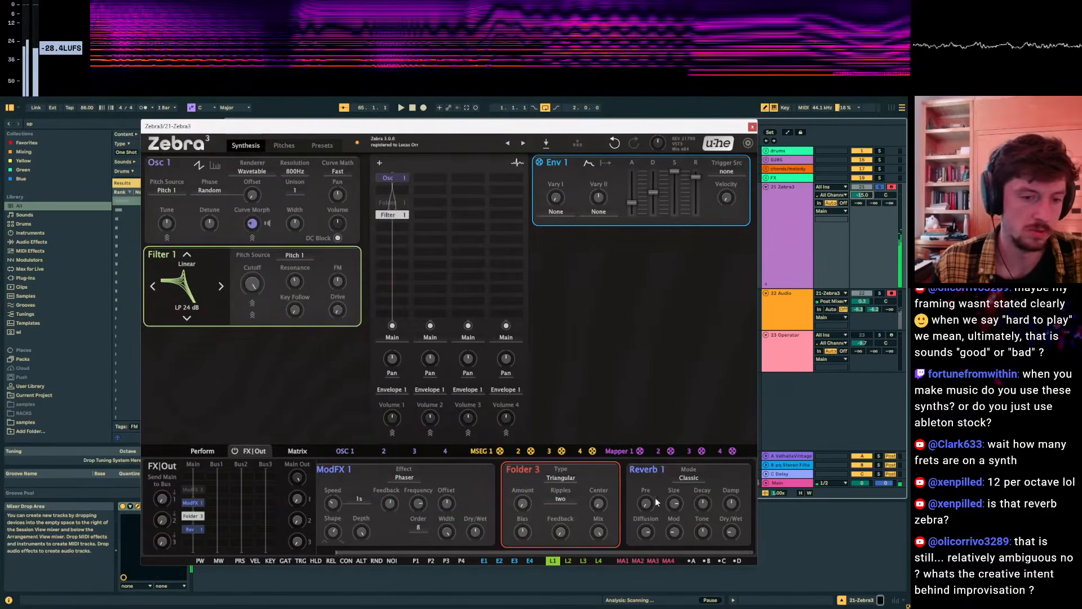
Raise Folder 3's Amount to about 27 dB and lower Filter 1's Cutoff, playing in the C1 to D2 octave.
left_click_drag(519, 502, 518, 484)
key("z")
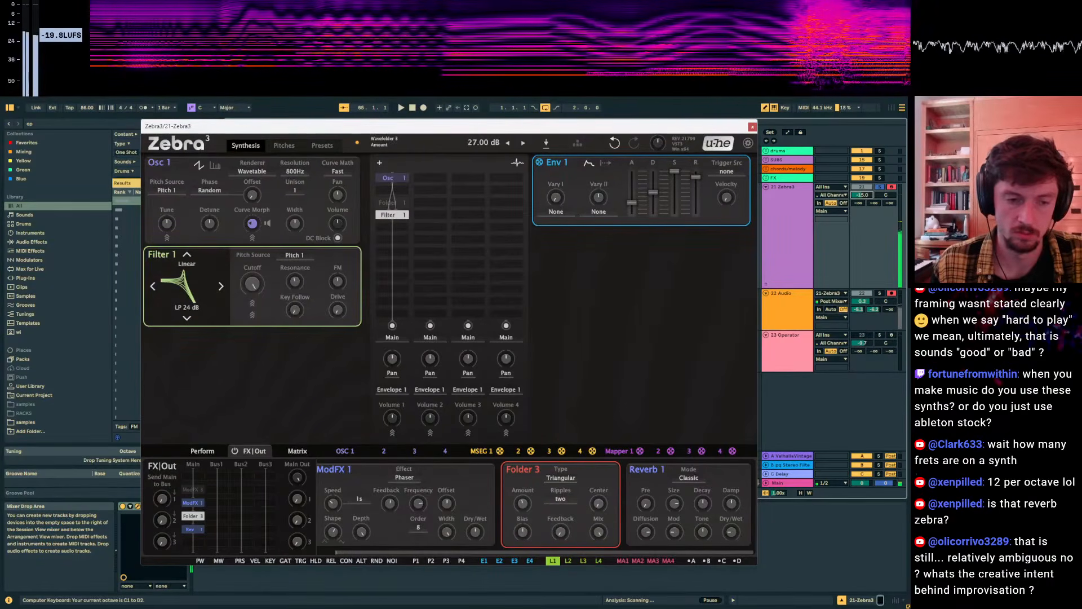
left_click_drag(251, 284, 252, 292)
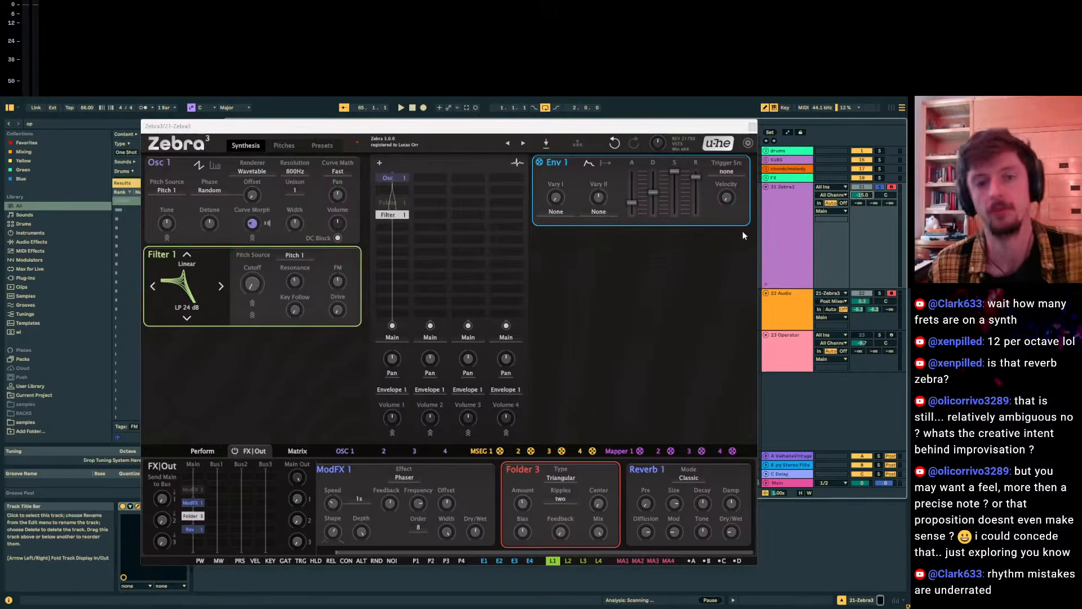
Raise the volume of the 21 Zebra3 track and open up Filter 1's Cutoff.
left_click(784, 243)
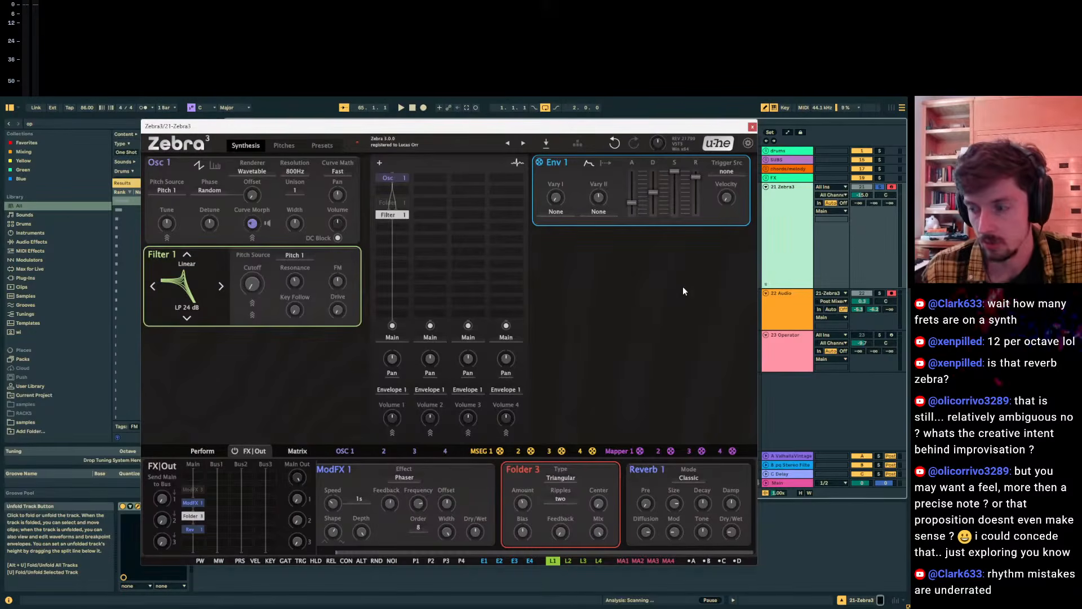
left_click_drag(863, 195, 863, 198)
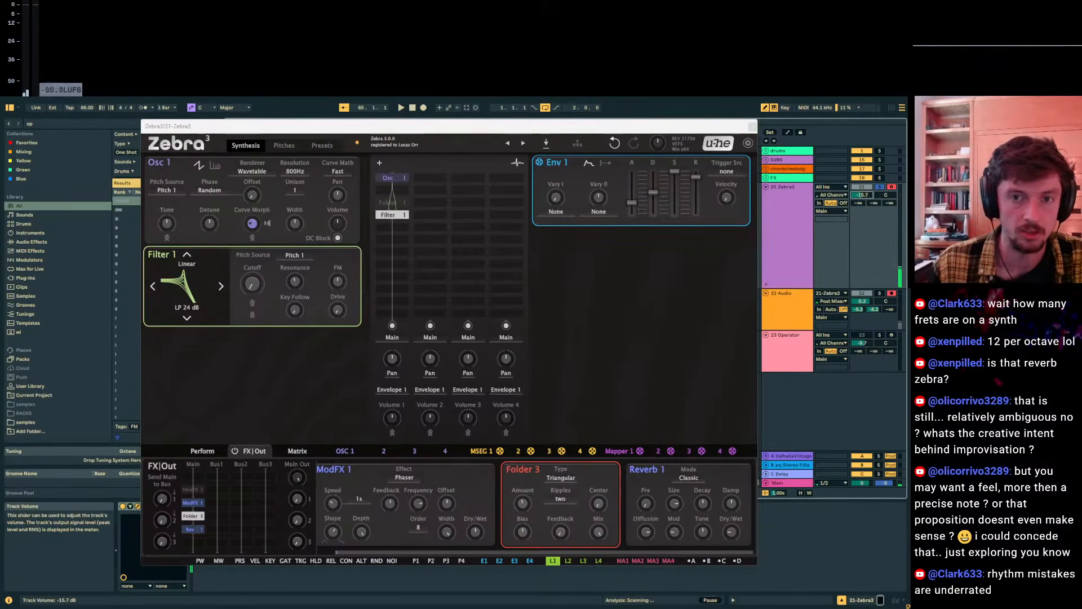
left_click(748, 335)
left_click(796, 229)
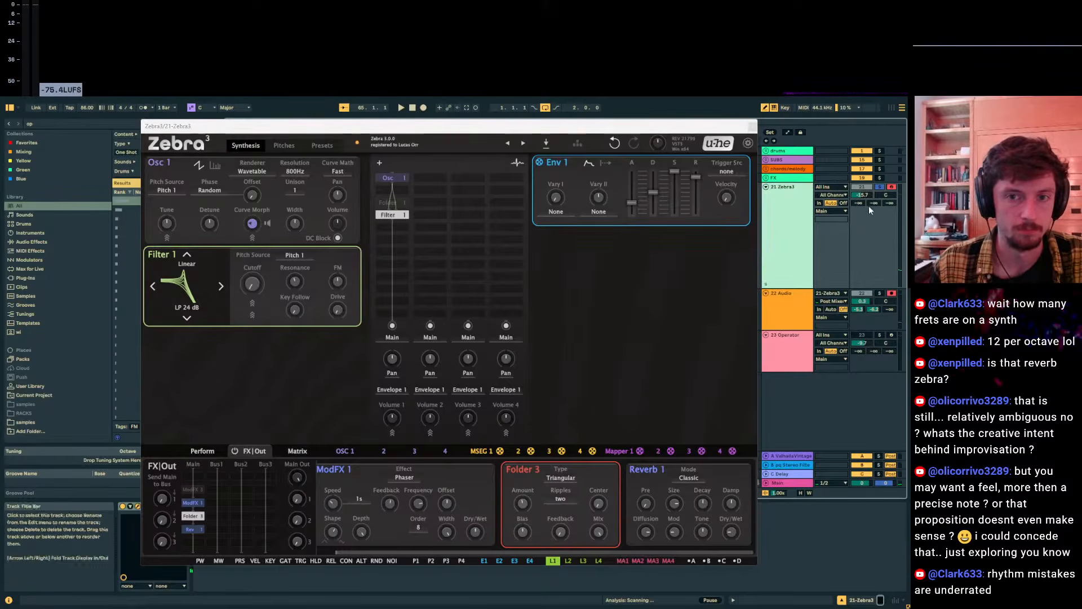
left_click_drag(862, 195, 863, 169)
left_click(797, 232)
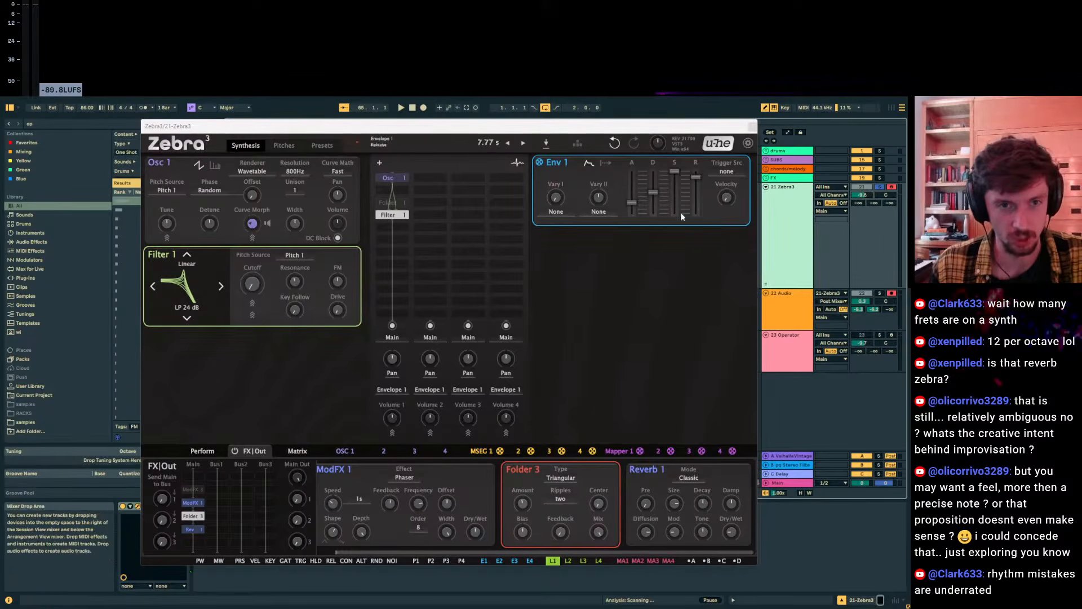
left_click_drag(252, 284, 252, 261)
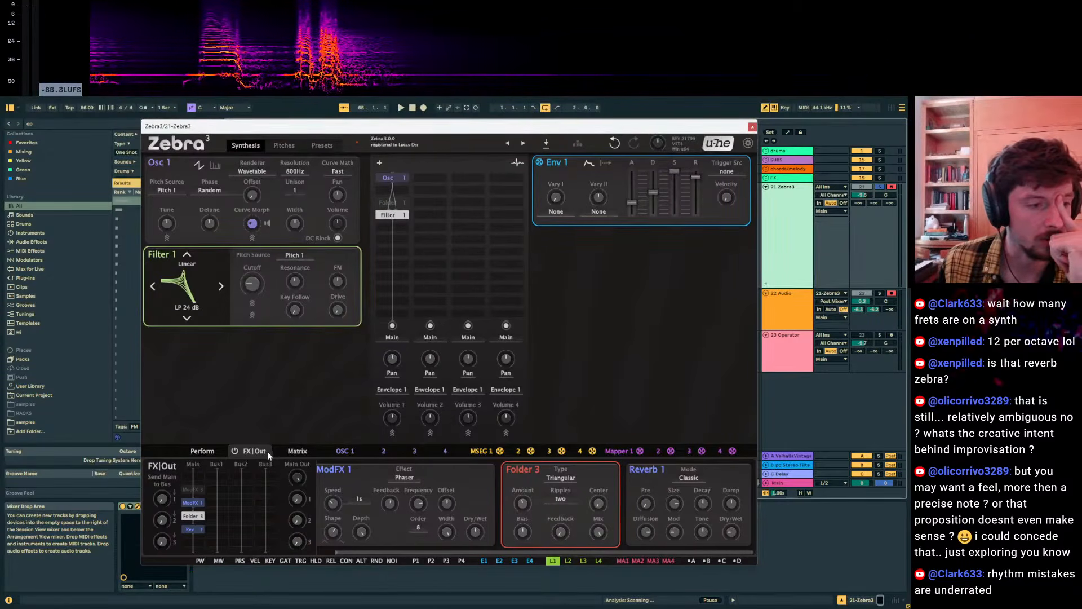
left_click(203, 451)
left_click(250, 451)
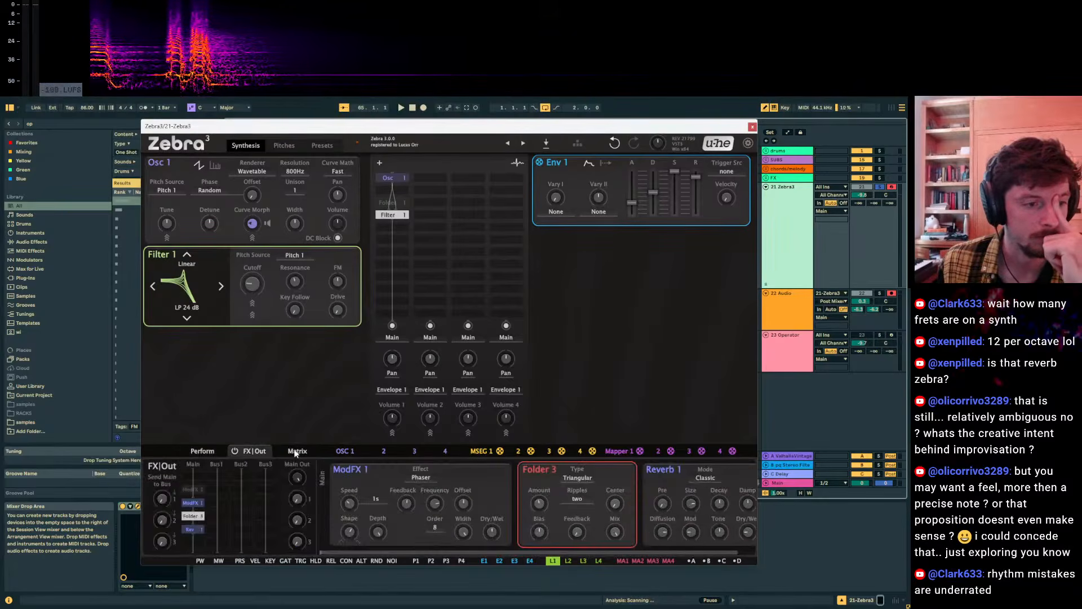
left_click(296, 452)
left_click(257, 451)
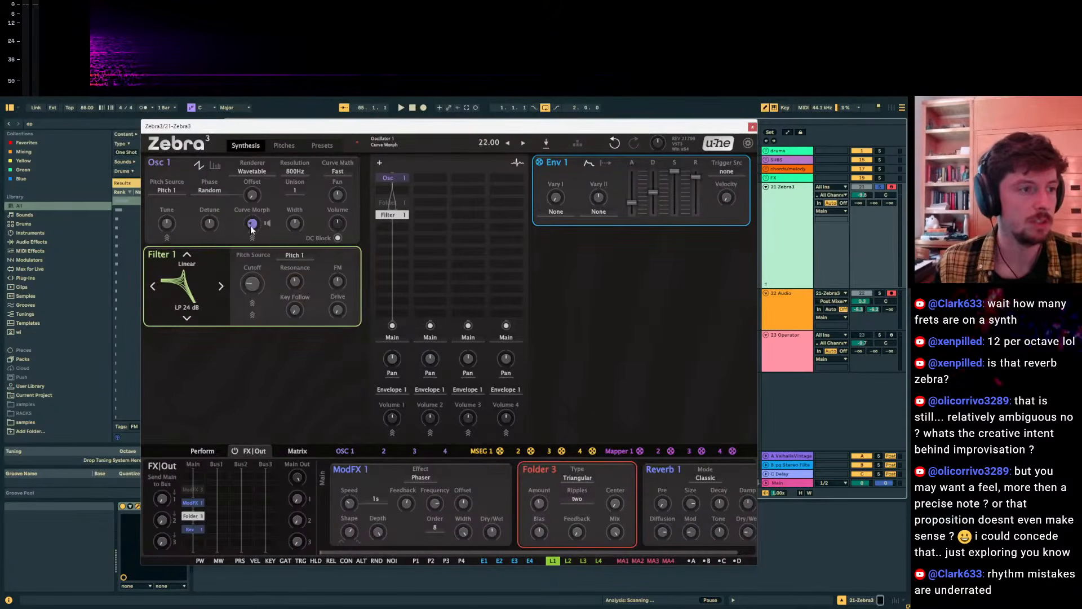
Bypass Reverb 1 and ModFX 1 in the Main effects lane and adjust Folder 3's Amount.
left_click(192, 530)
left_click(192, 502)
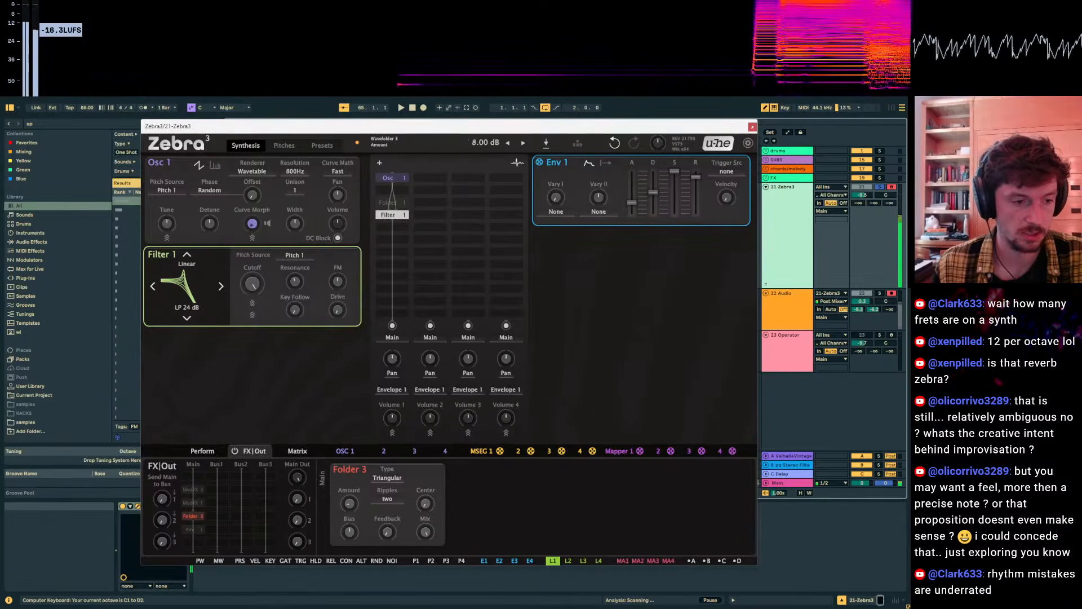
left_click_drag(349, 504, 349, 505)
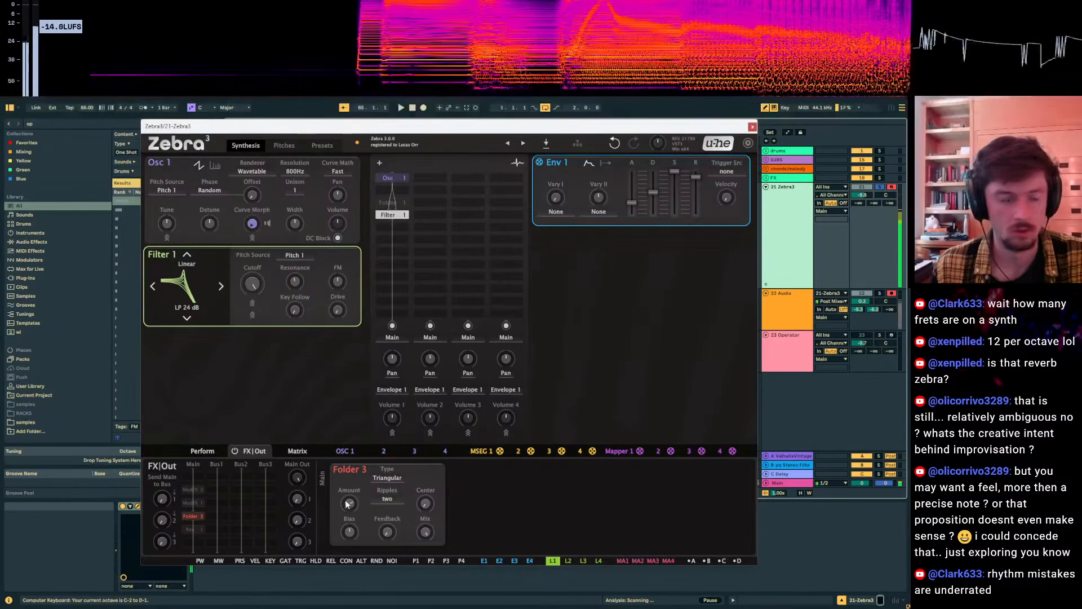
Review the Pitch 1 tuning and calibration settings while auditioning the patch in the C0 to D1 octave.
left_click(285, 146)
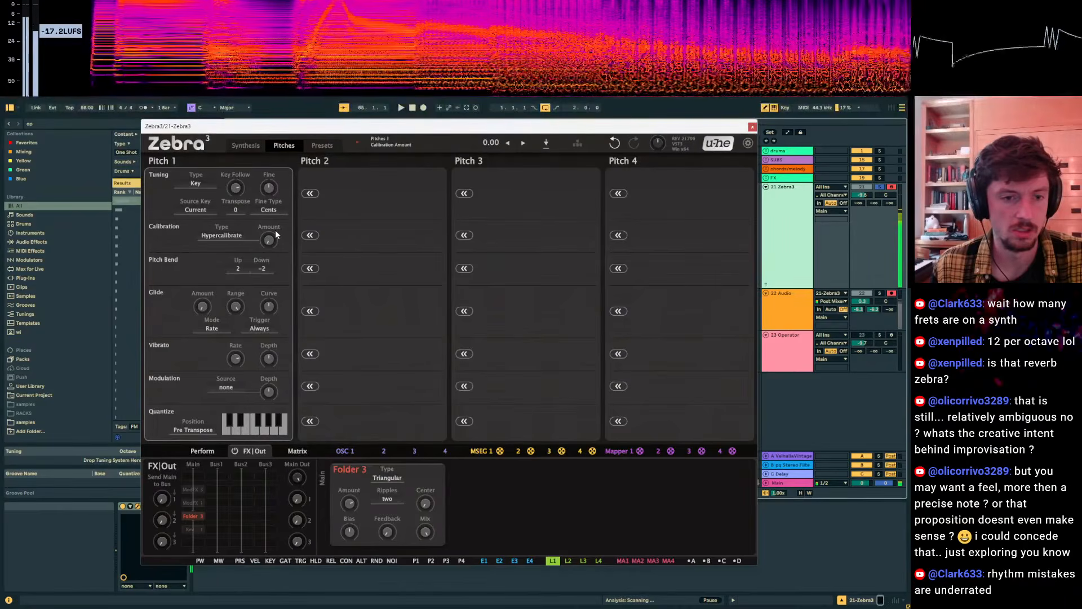
left_click(245, 146)
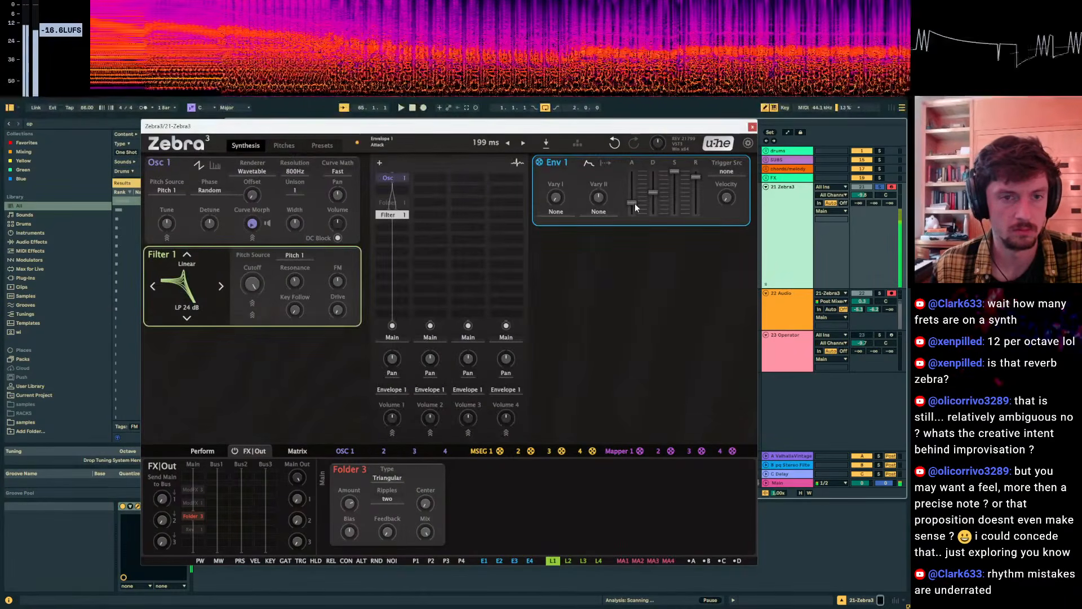
key("z")
key("x")
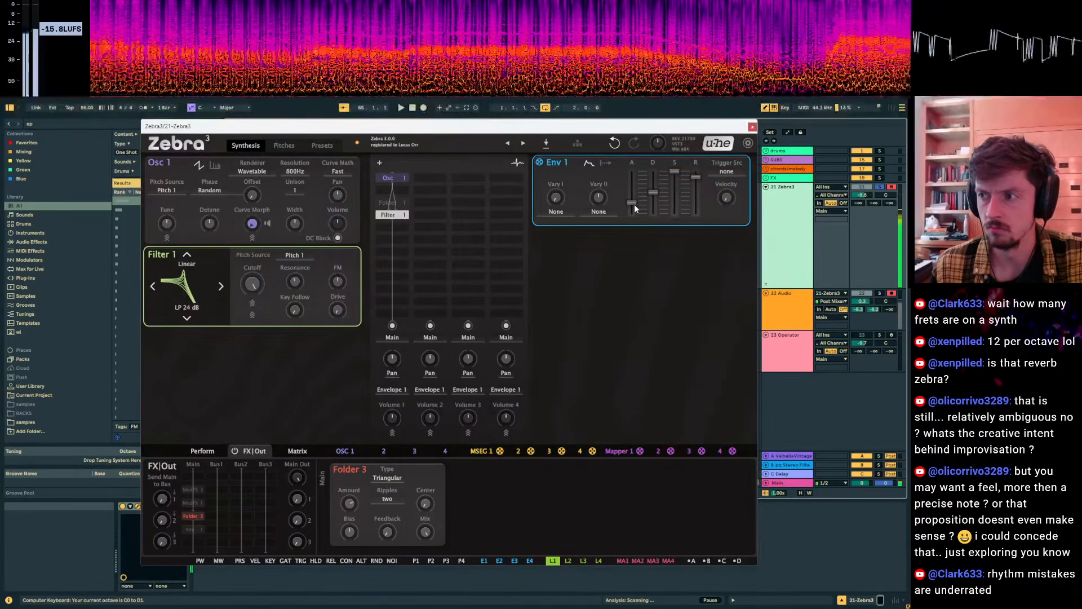
left_click(284, 145)
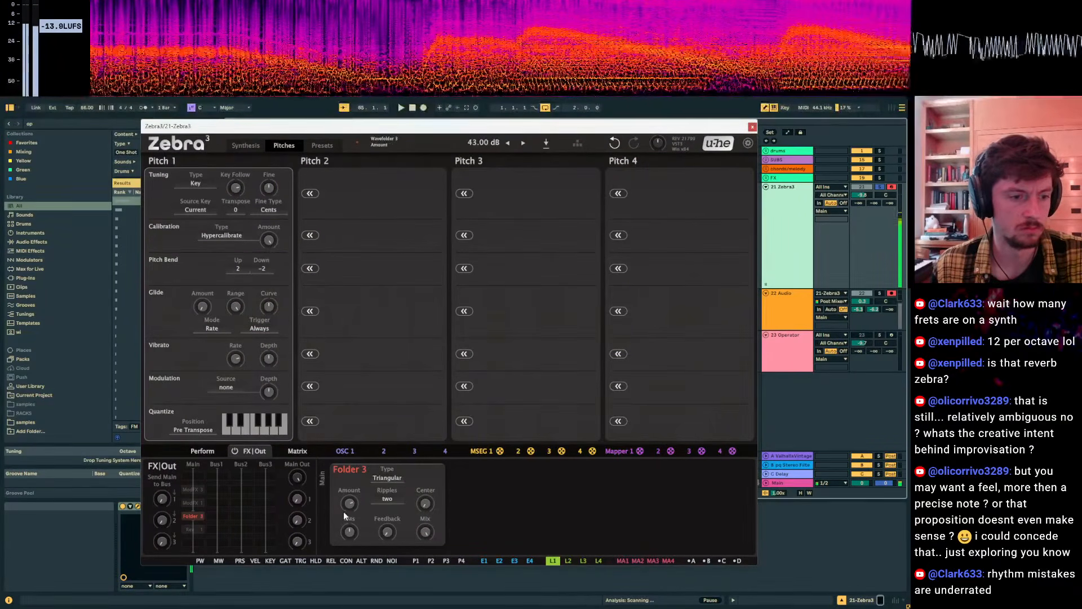
left_click(236, 145)
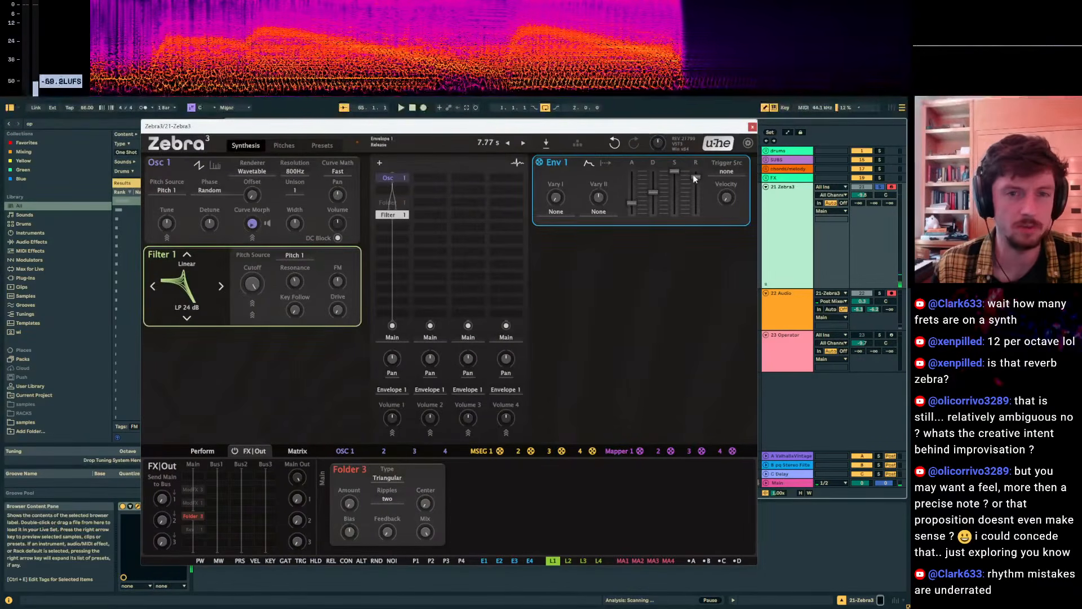
Move the Zebra3 window clear of the browser and open the samples folder there.
left_click_drag(524, 125, 651, 135)
key("ctrl+f")
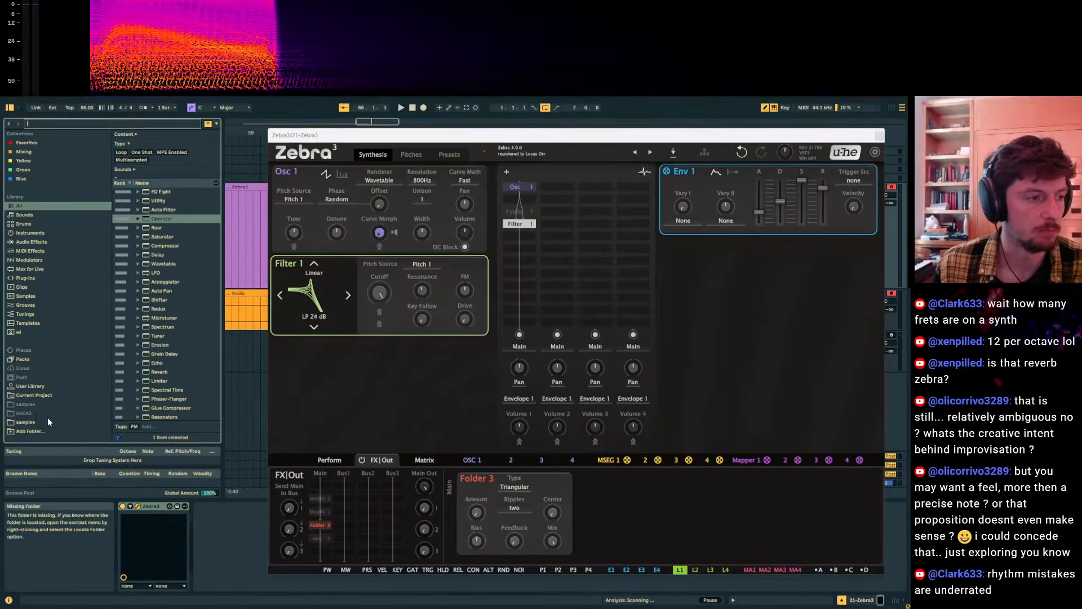
left_click(26, 422)
left_click_drag(442, 136, 401, 137)
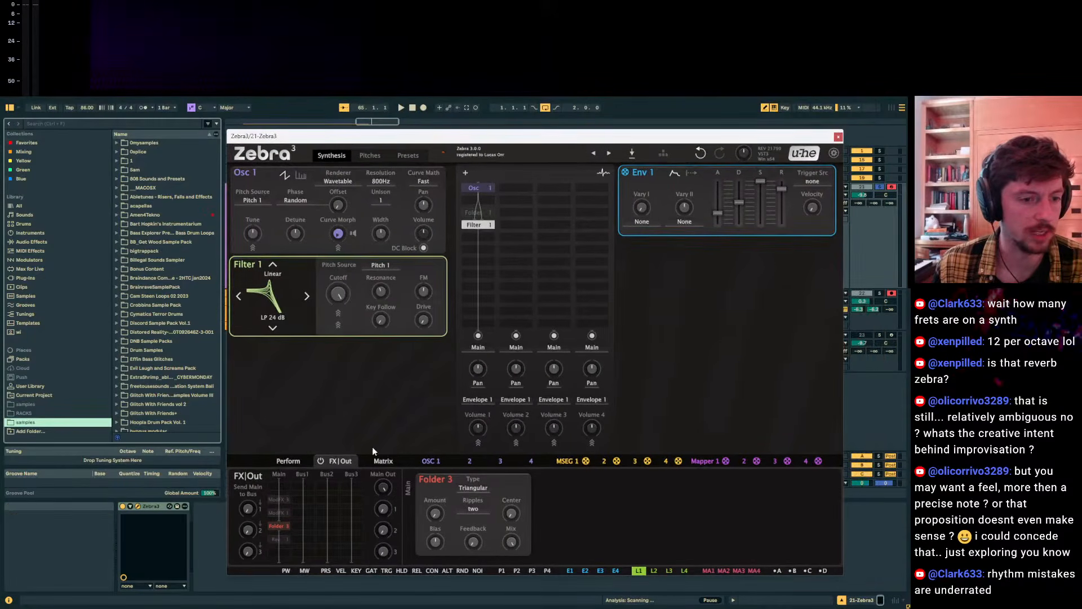
Open Osc 1's waveform editor and set Curve Morph to about 10, auditioning it up to the C3 to D4 octave.
left_click(430, 460)
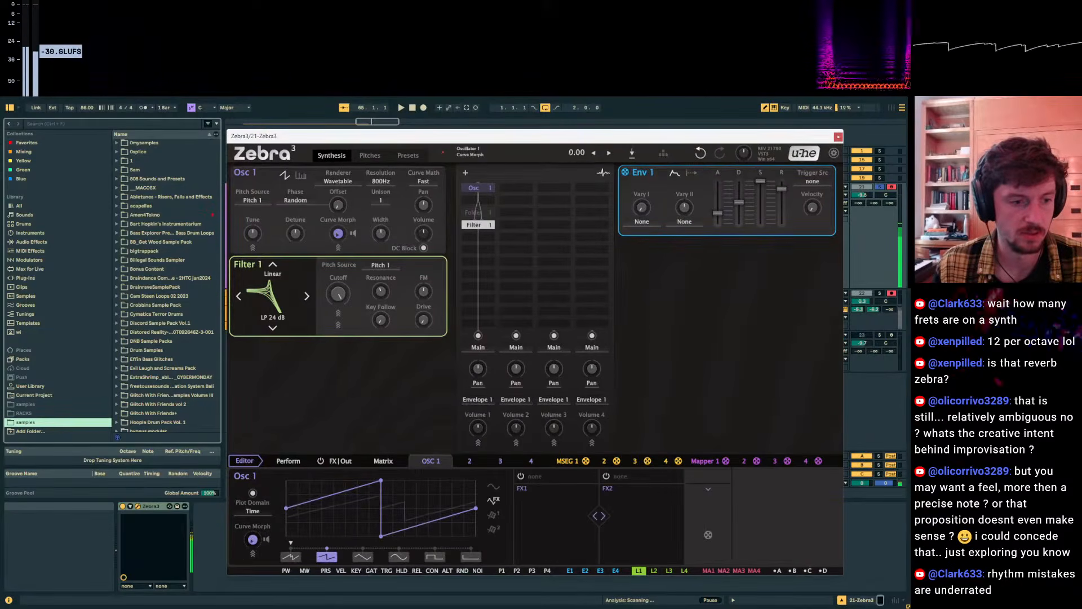
mouse_move(253, 539)
left_mouse_down()
mouse_move(253, 483)
mouse_move(252, 538)
mouse_move(252, 526)
left_mouse_up()
key("x")
key("x")
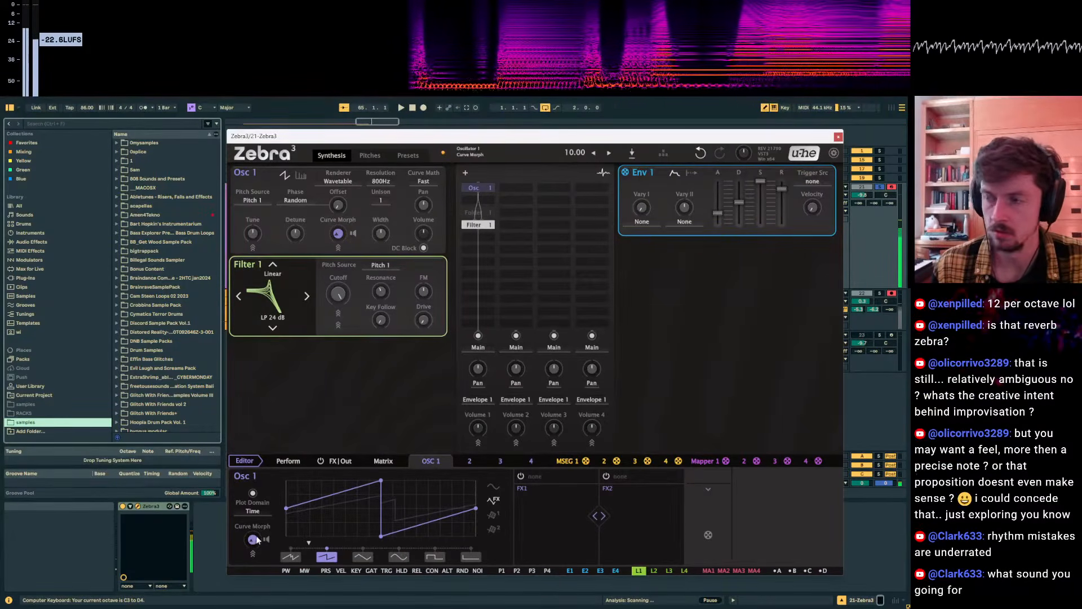
Look through the samples folder and search it for "pailiaq".
scroll(133, 319, "down", 5)
scroll(134, 333, "down", 5)
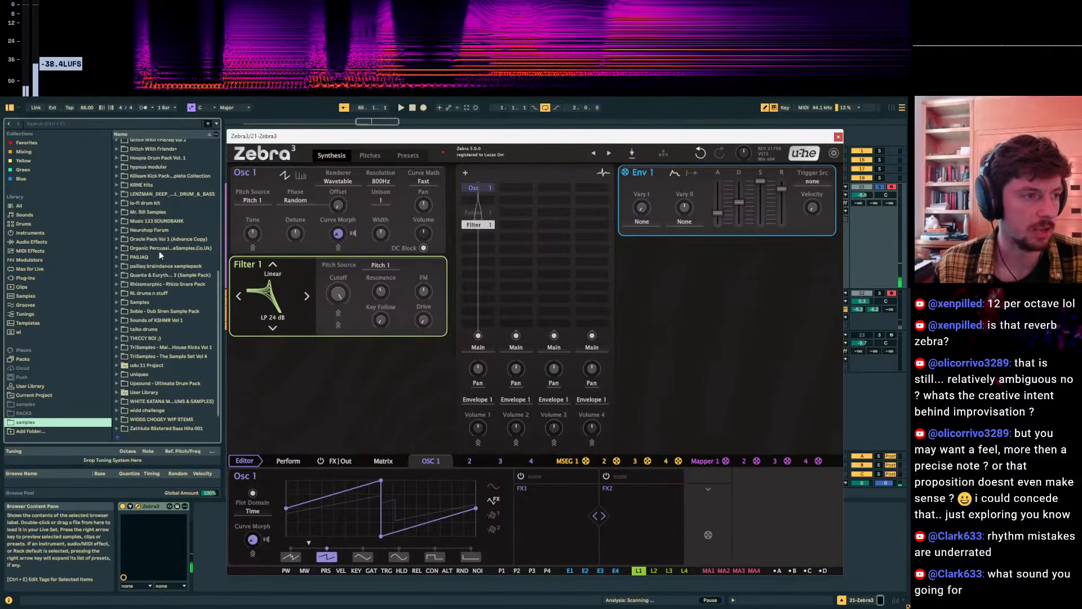
scroll(139, 235, "up", 3)
scroll(123, 281, "down", 3)
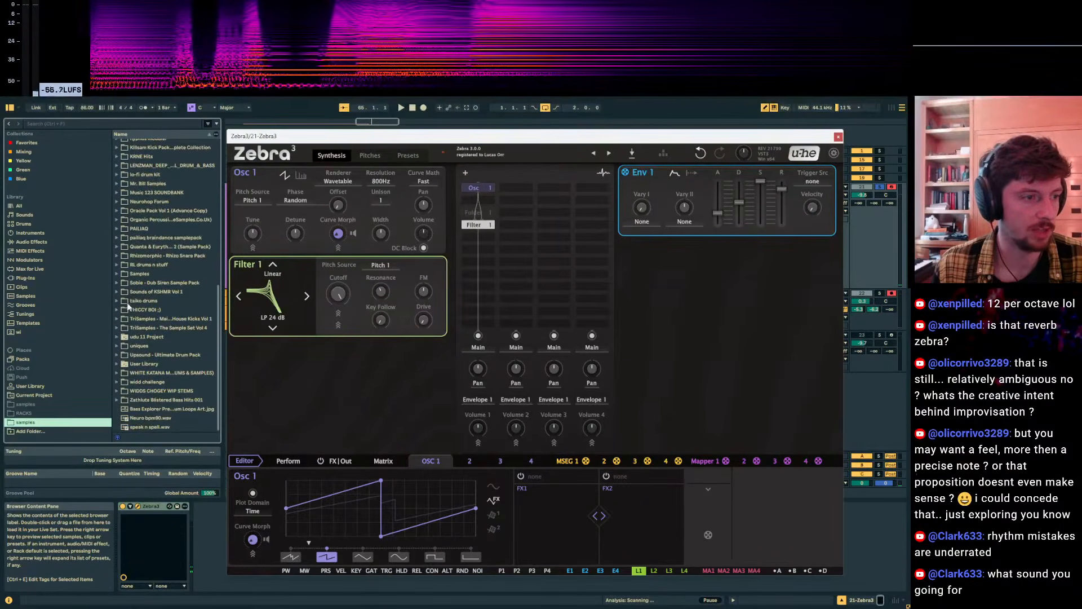
scroll(126, 293, "up", 15)
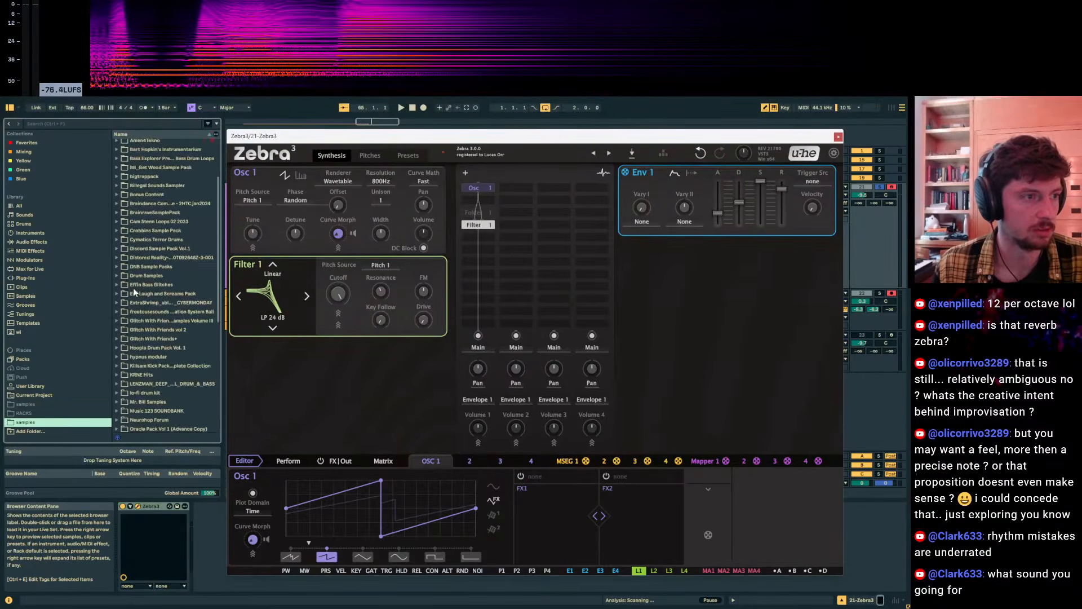
key("ctrl+f")
type("pailiaq")
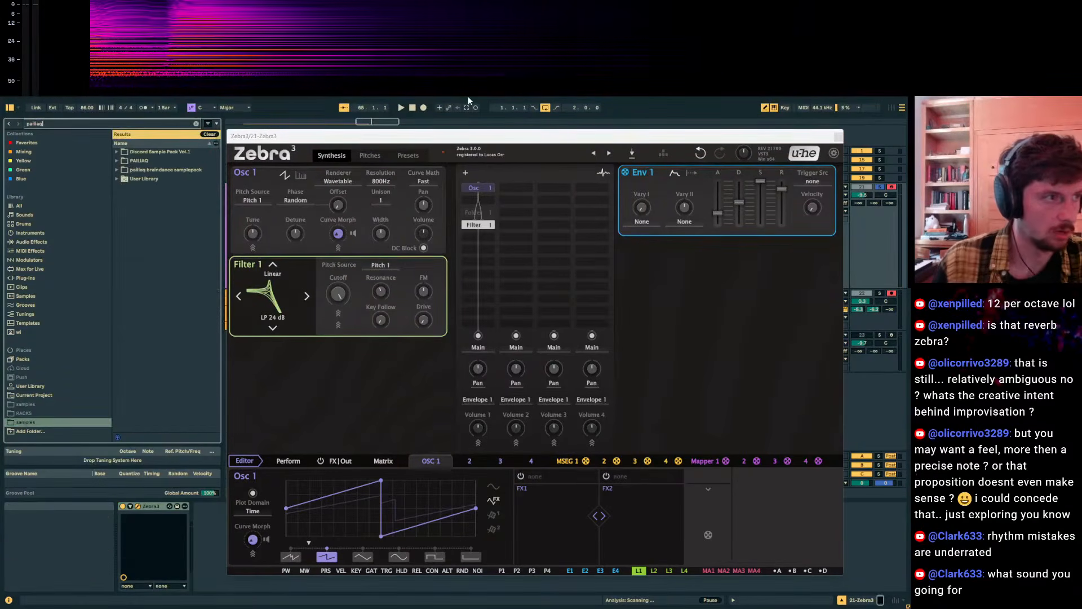
Expand the PAILIAQ folder and its mudpies subfolder, and look through the audio files.
left_click(117, 161)
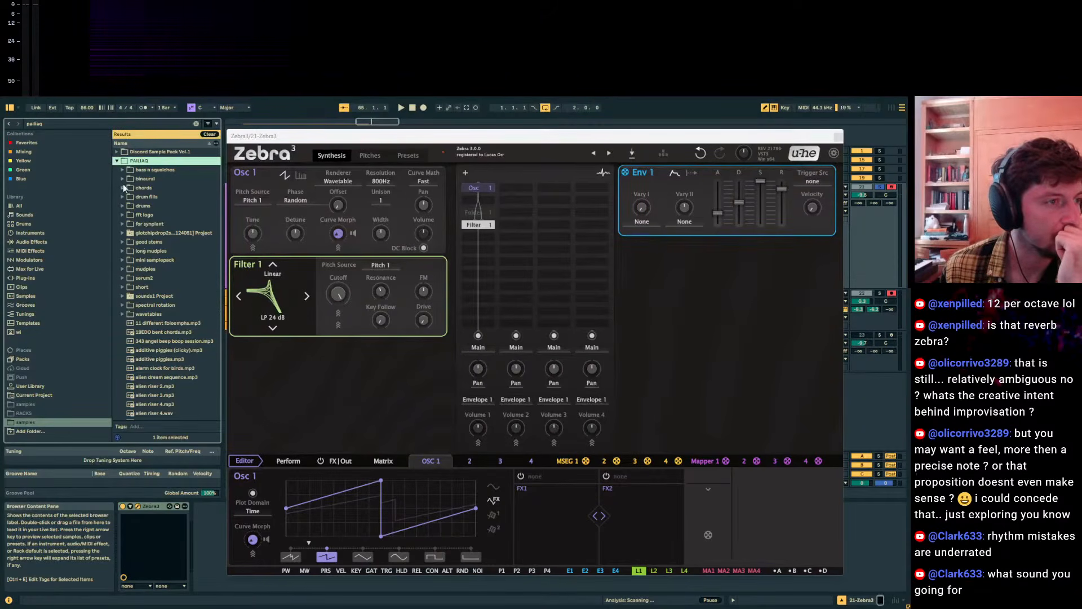
left_click(130, 270)
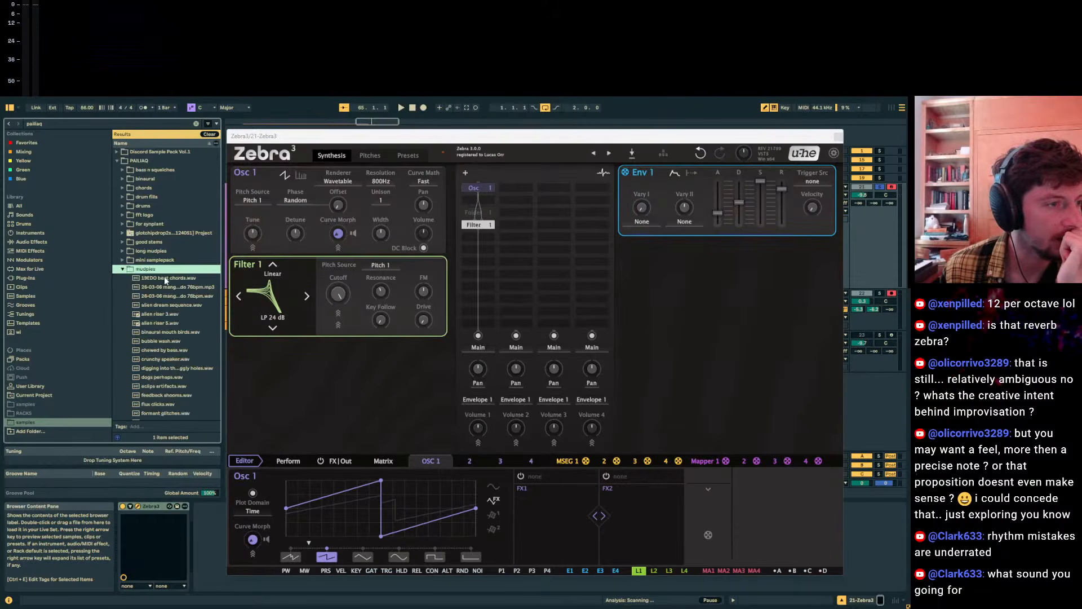
scroll(166, 315, "down", 10)
scroll(175, 290, "down", 5)
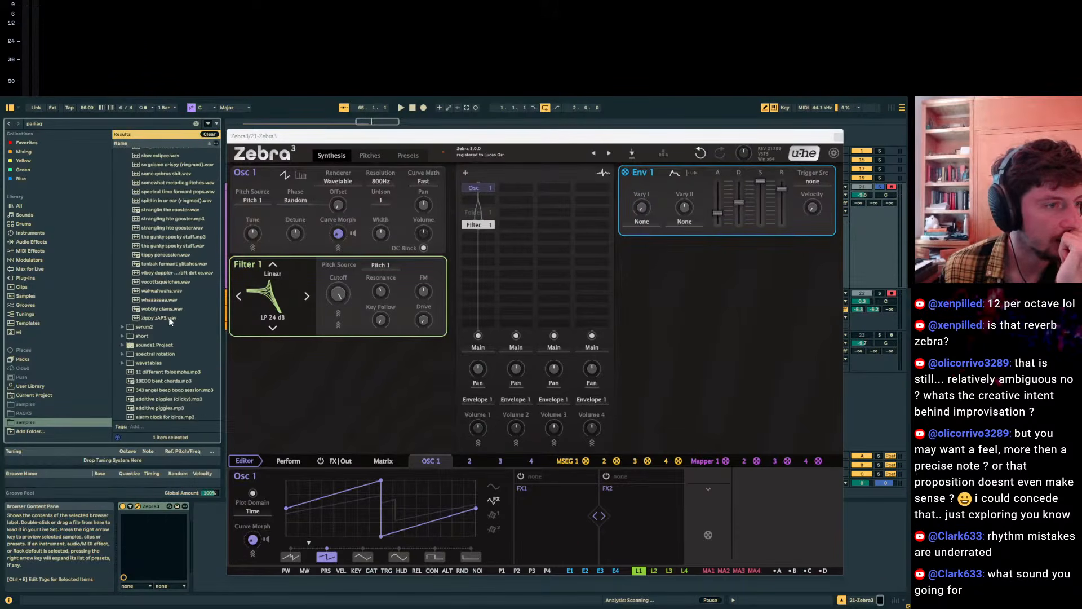
Preview zippy zAPS.wav, wobbly clams.wav and noisy gurgle sweep.wav in the mudpies folder.
left_click(169, 317)
left_click(169, 309)
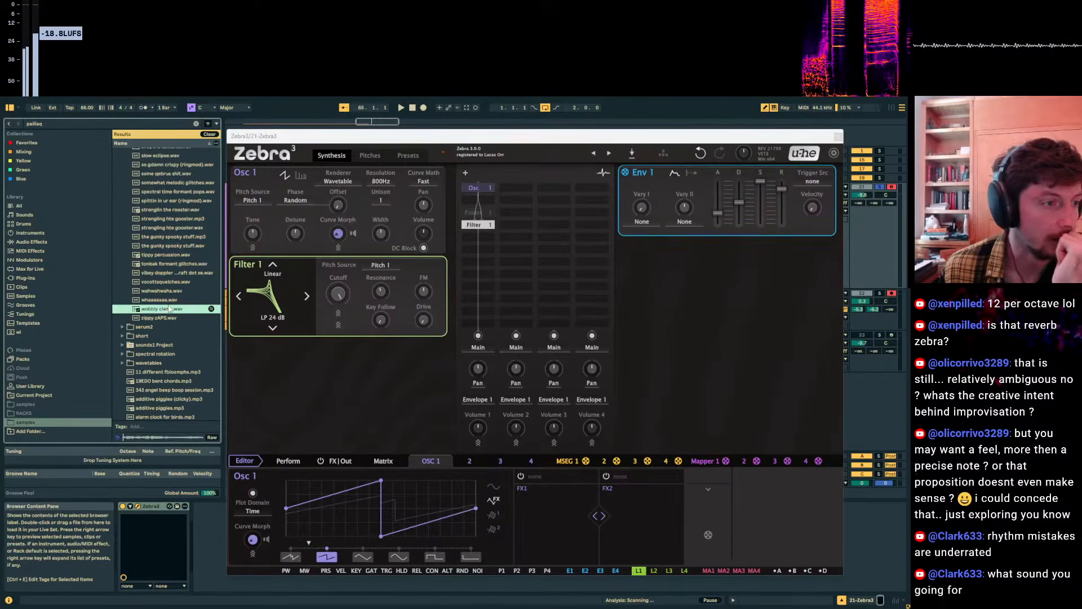
scroll(173, 251, "up", 2)
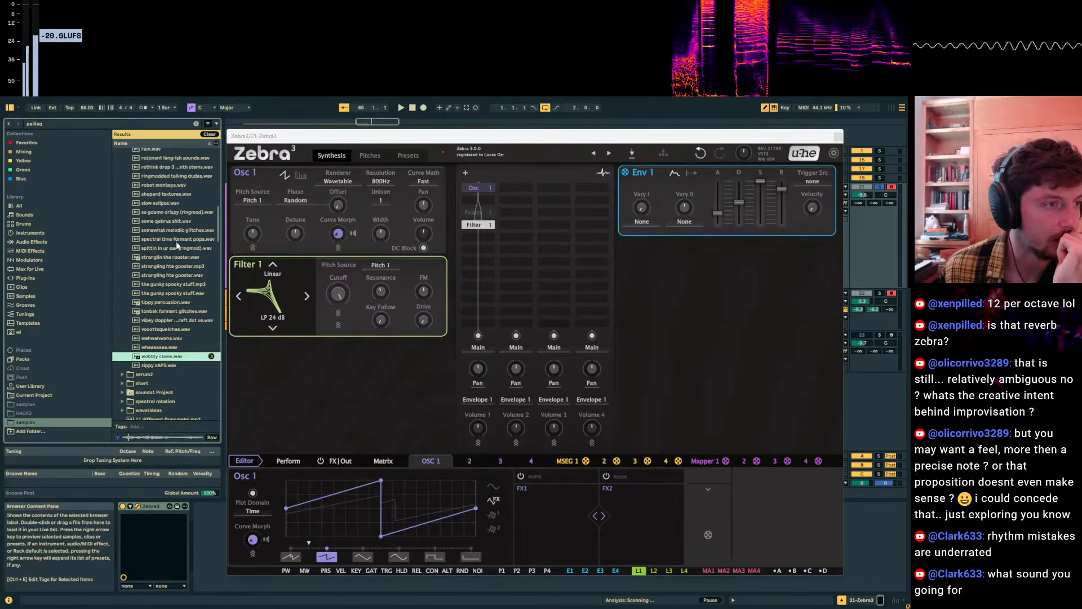
scroll(164, 211, "up", 3)
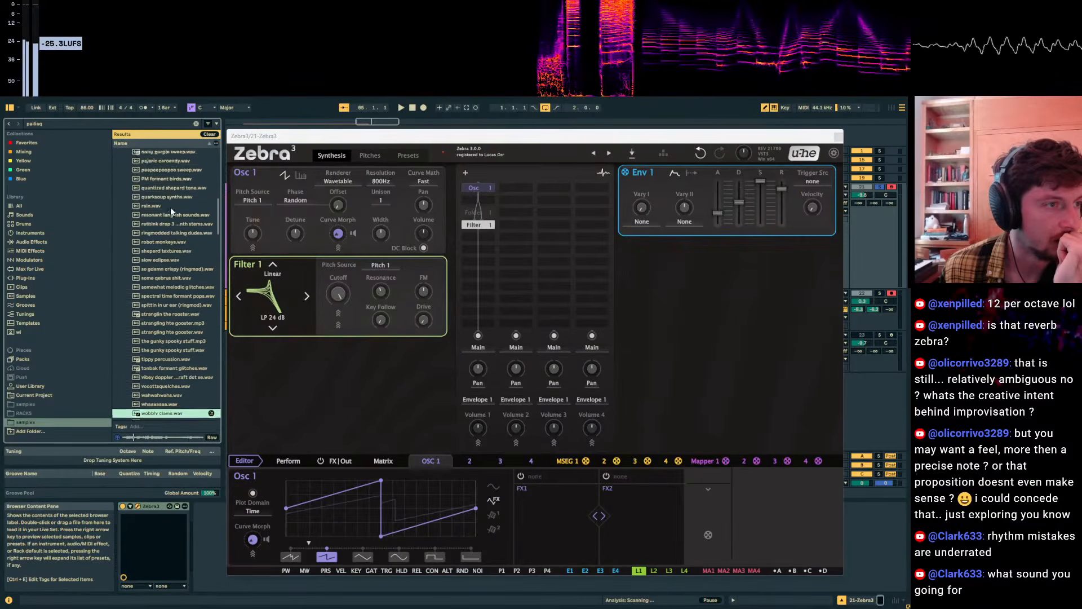
scroll(173, 225, "up", 2)
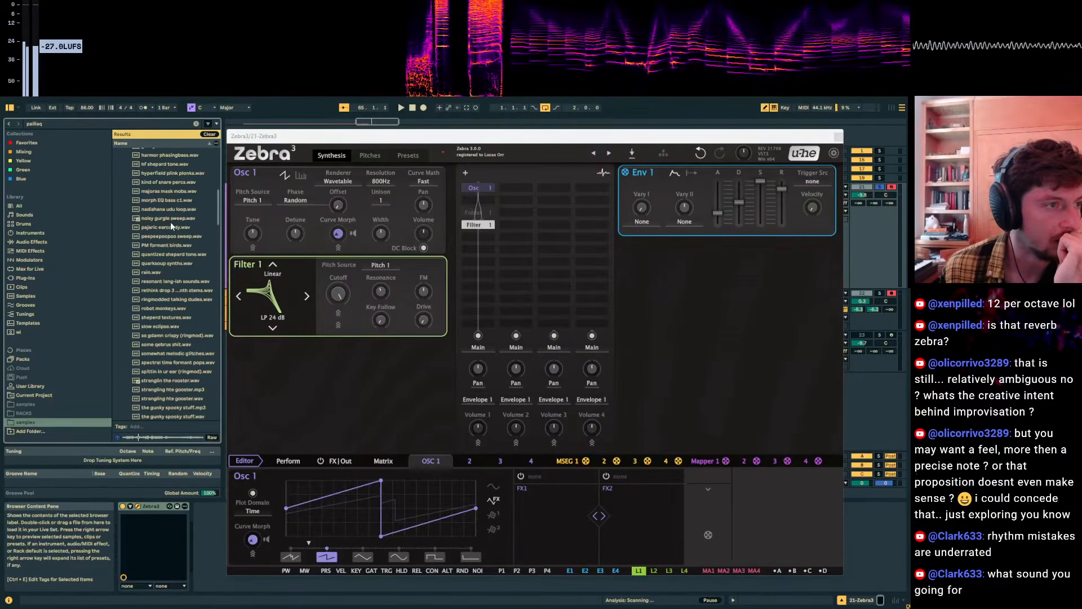
left_click(169, 226)
scroll(168, 222, "up", 2)
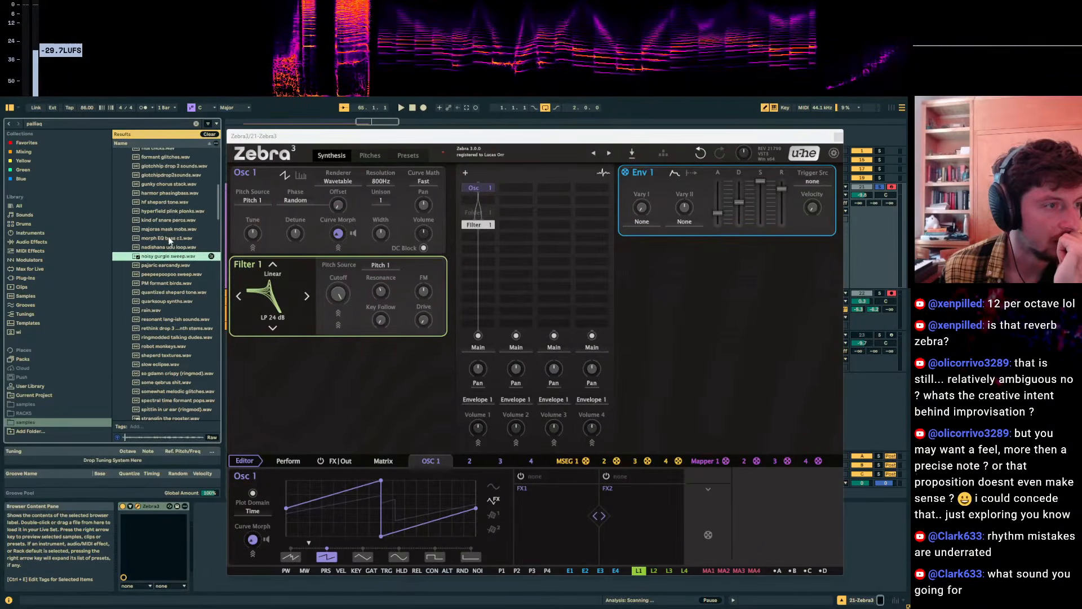
Look through the remaining mudpies files and the loose audio files in the PAILIAQ folder down to the end.
scroll(176, 242, "up", 1)
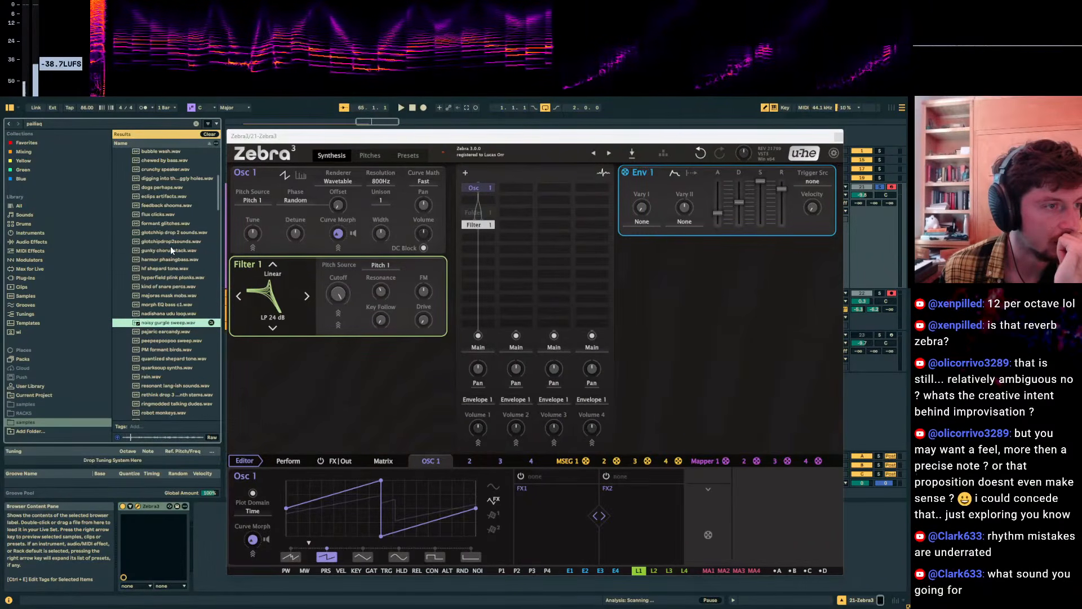
scroll(170, 246, "up", 3)
scroll(174, 249, "up", 1)
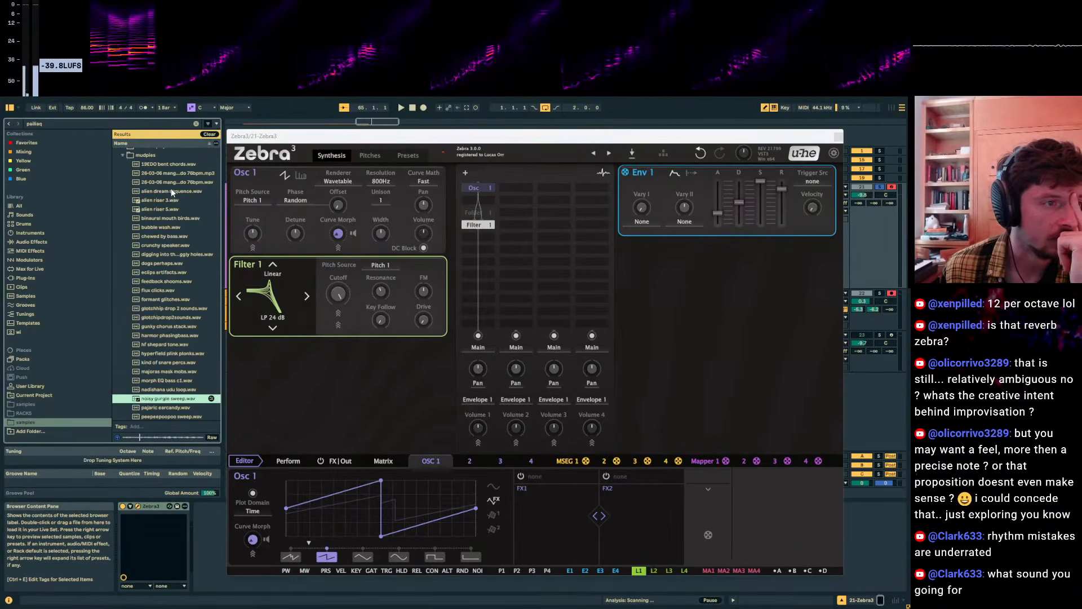
scroll(174, 254, "down", 10)
scroll(175, 283, "up", 15)
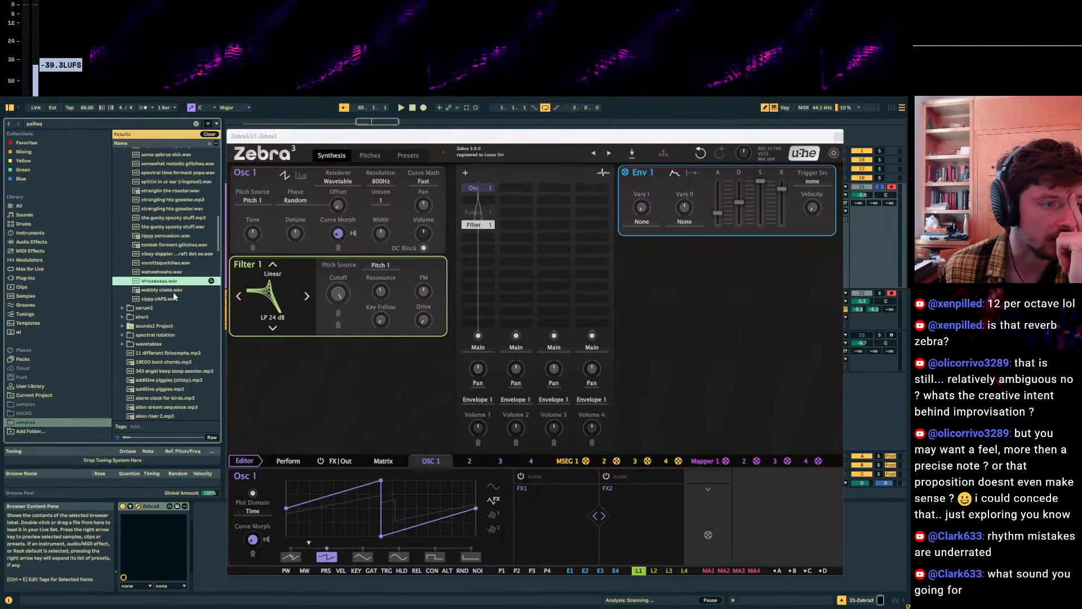
scroll(170, 287, "down", 9)
scroll(175, 296, "down", 4)
scroll(166, 316, "down", 10)
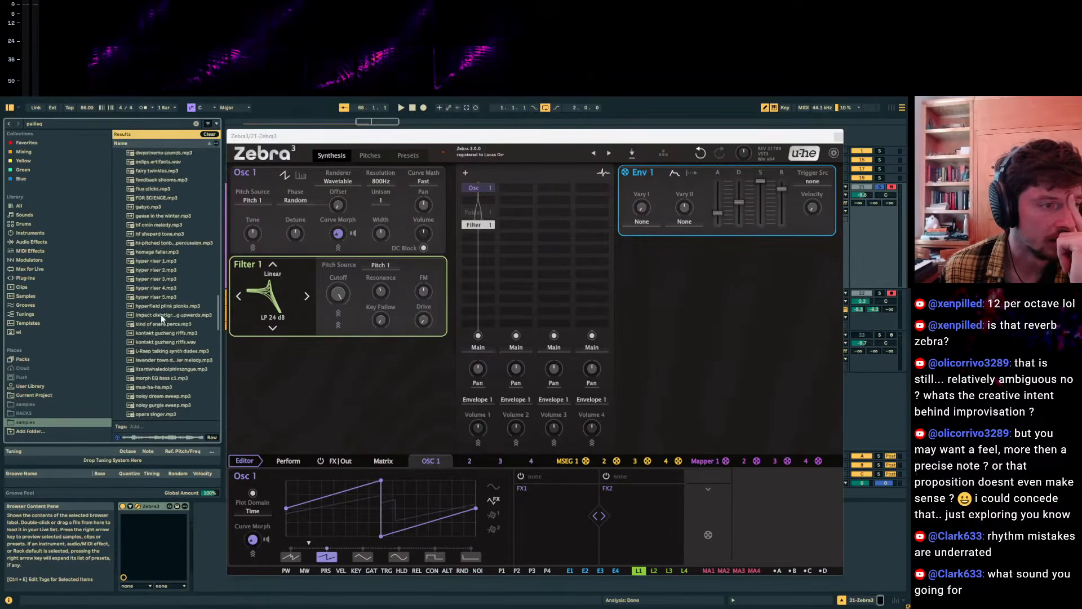
scroll(170, 309, "down", 9)
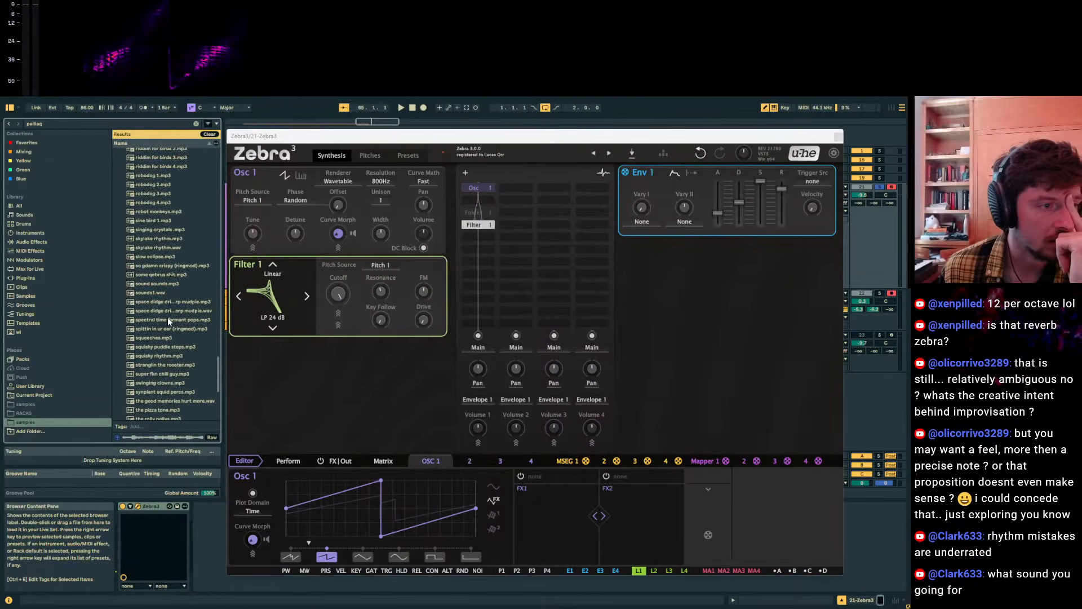
scroll(167, 316, "down", 4)
scroll(172, 323, "down", 2)
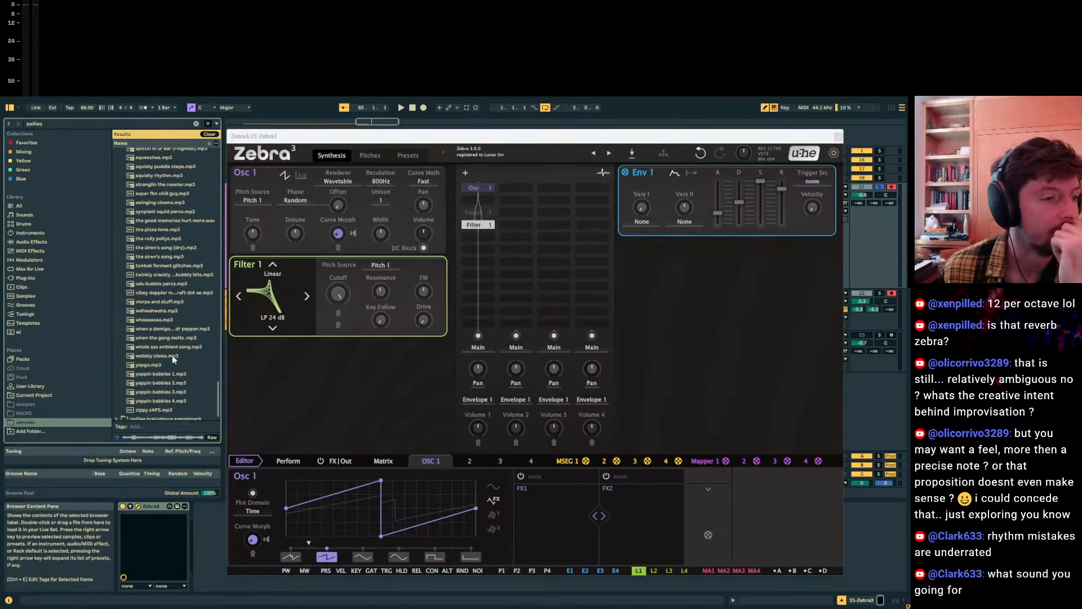
Preview the loose PAILIAQ files "whole ass ambient song", "when the gong melts", the twinkly crackly bits and the vibey doppler sound.
left_click(179, 346)
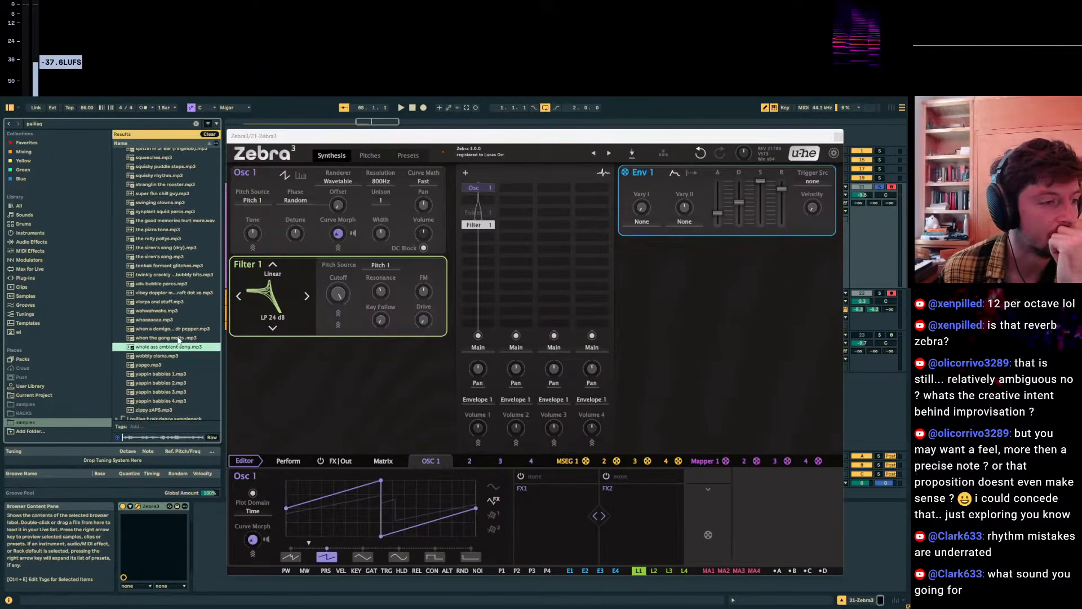
left_click(178, 337)
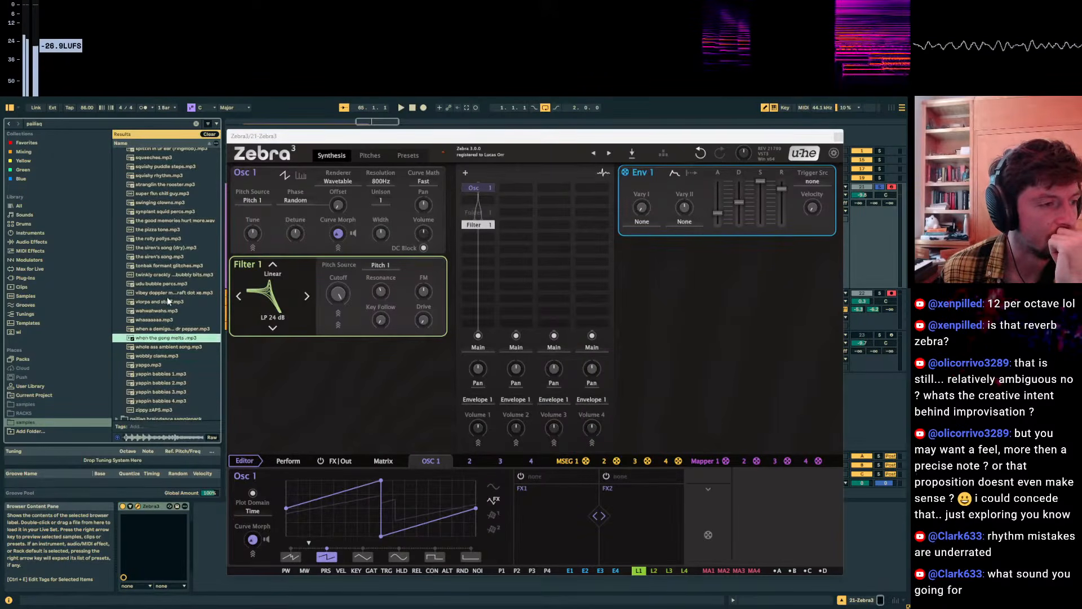
scroll(170, 293, "up", 1)
scroll(172, 299, "up", 1)
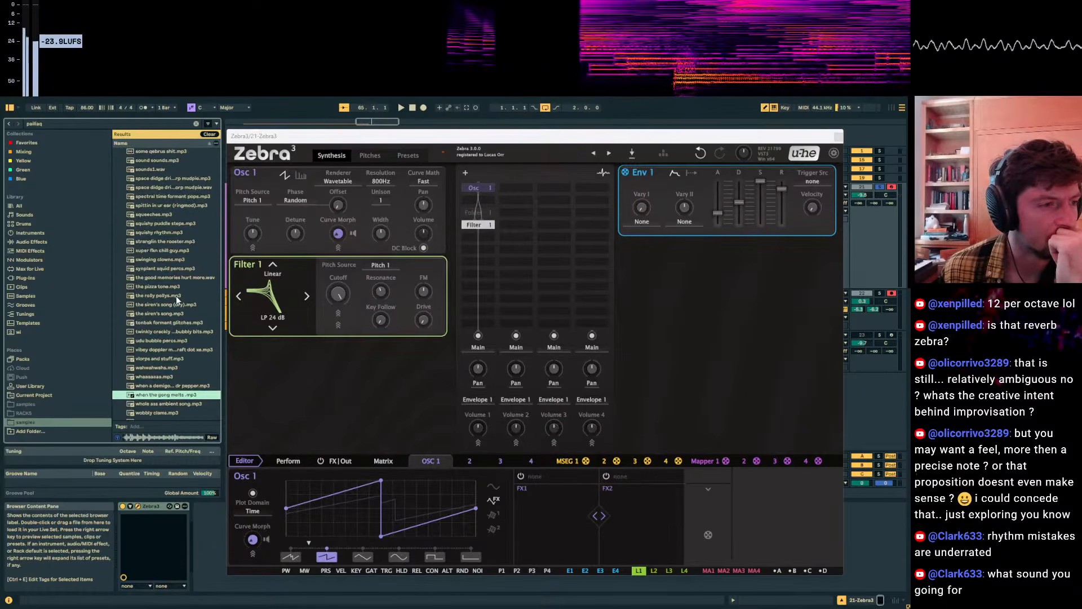
left_click(195, 333)
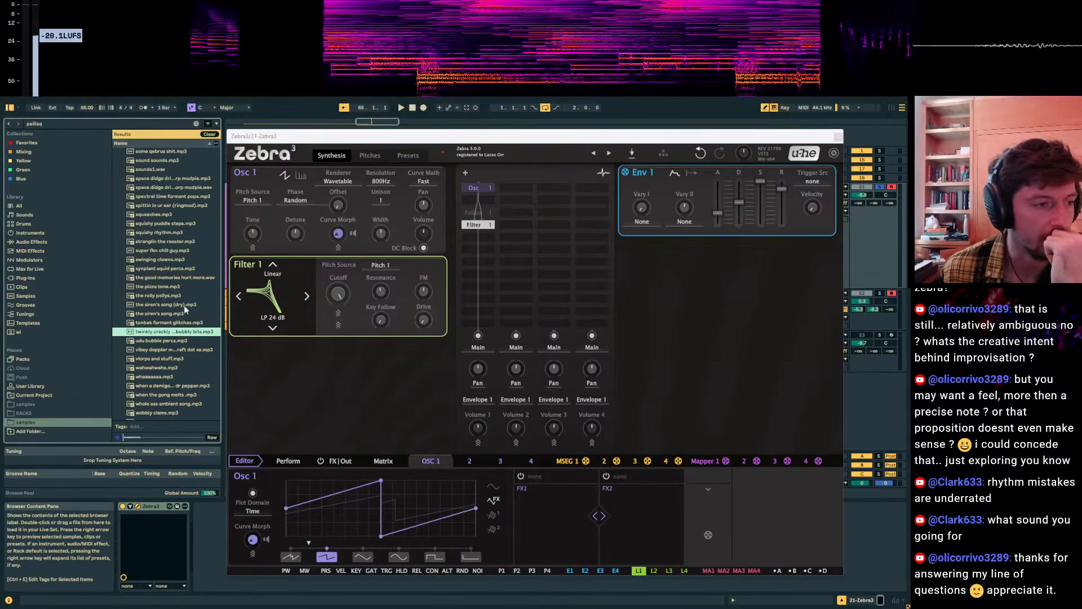
key("Down")
key("Down")
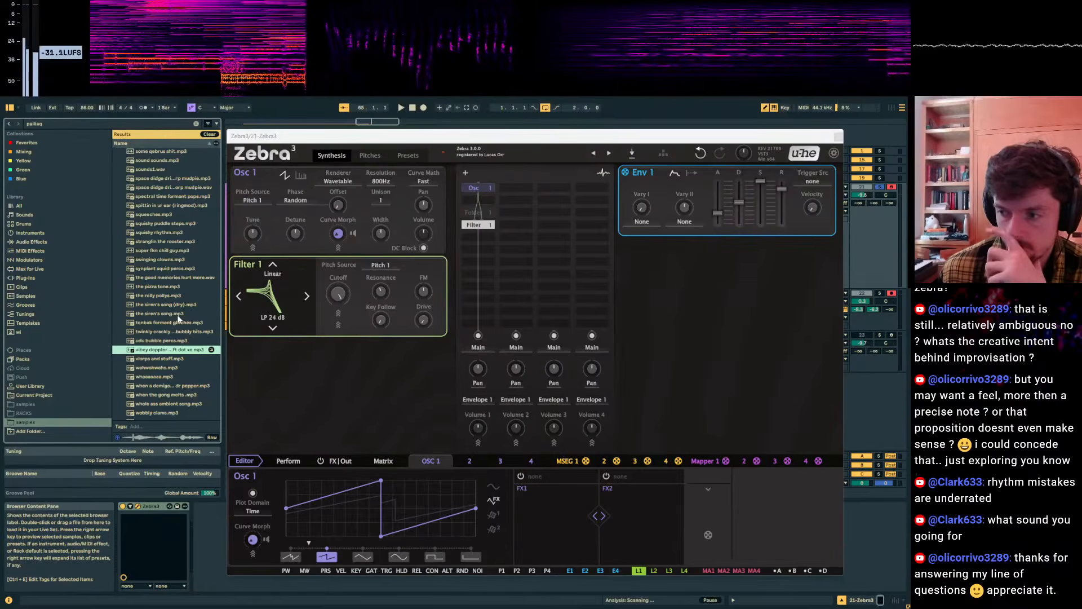
Preview squeeches.mp3 and squishy puddle steps.mp3 among the loose PAILIAQ files.
scroll(167, 300, "up", 2)
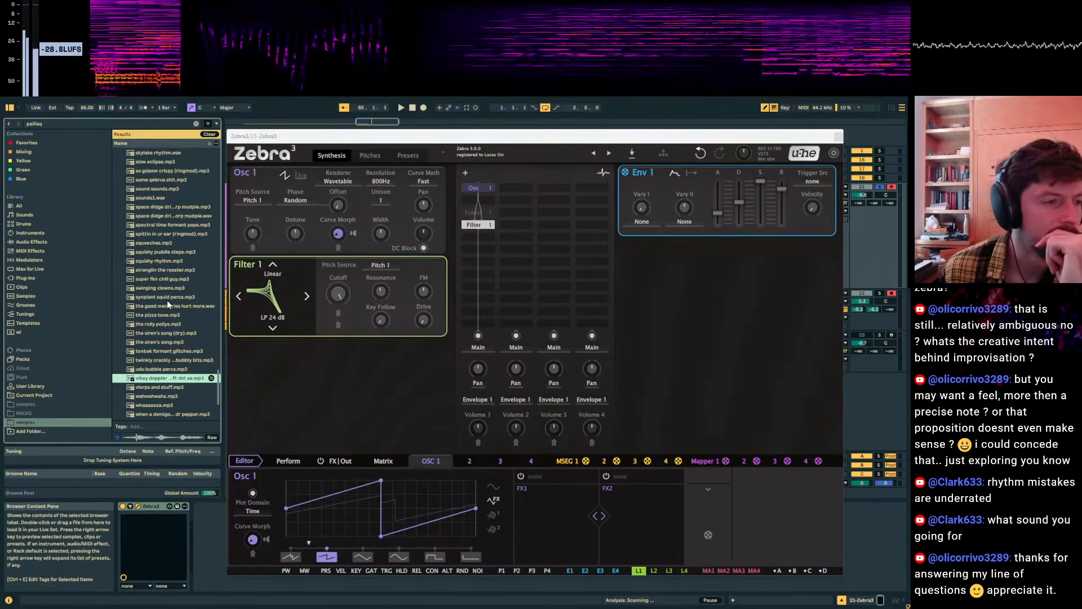
scroll(168, 288, "up", 2)
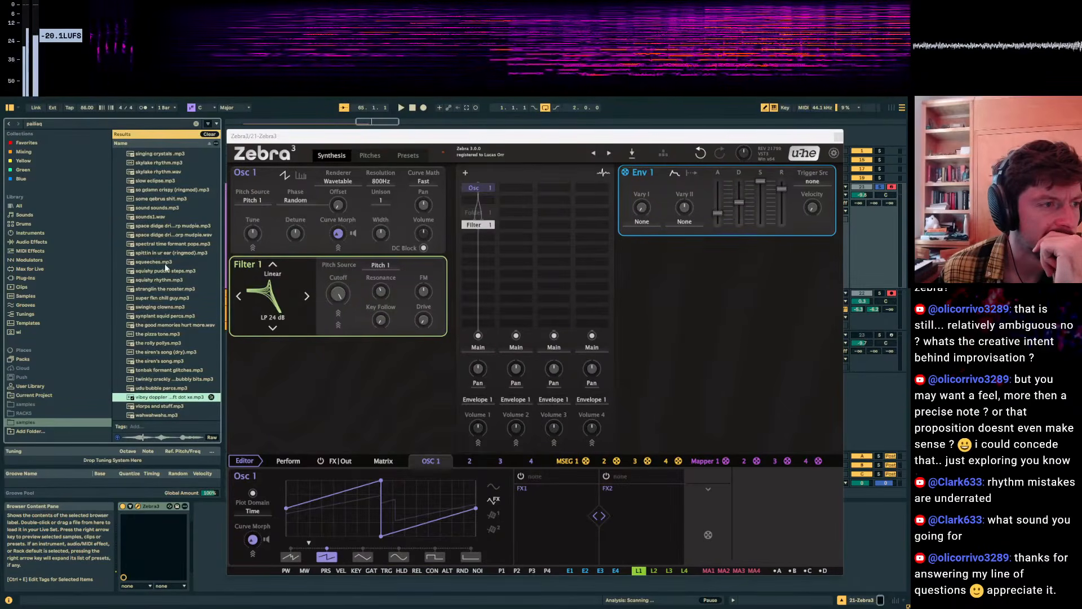
left_click(165, 262)
left_click(171, 271)
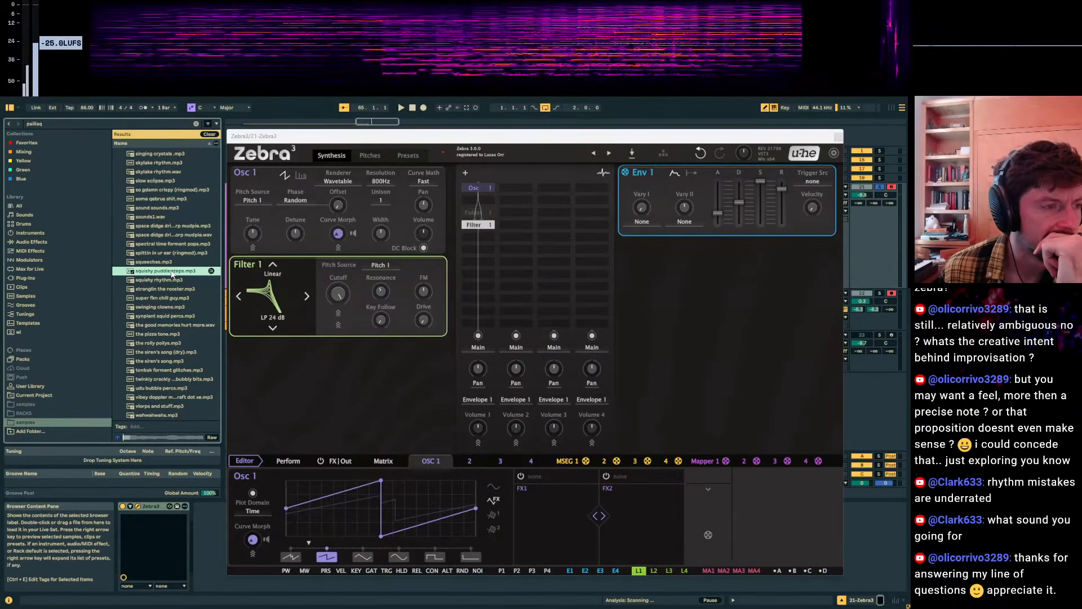
Look further up the loose PAILIAQ files, previewing pq textured spray snares.mp3 and peepeepoopoo sweep.mp3.
scroll(172, 246, "up", 2)
scroll(172, 252, "up", 5)
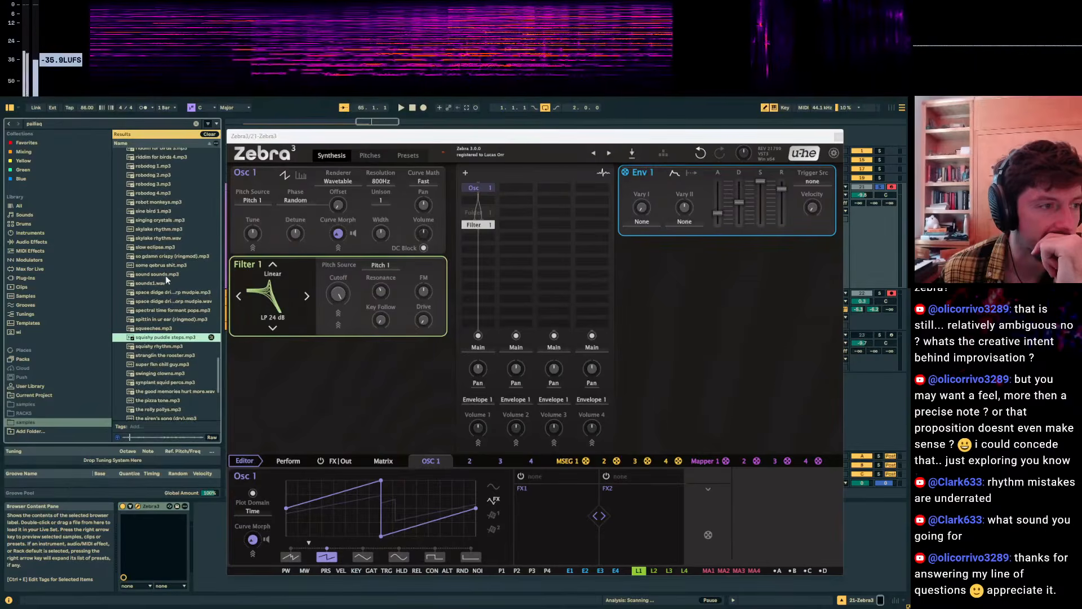
scroll(166, 279, "up", 7)
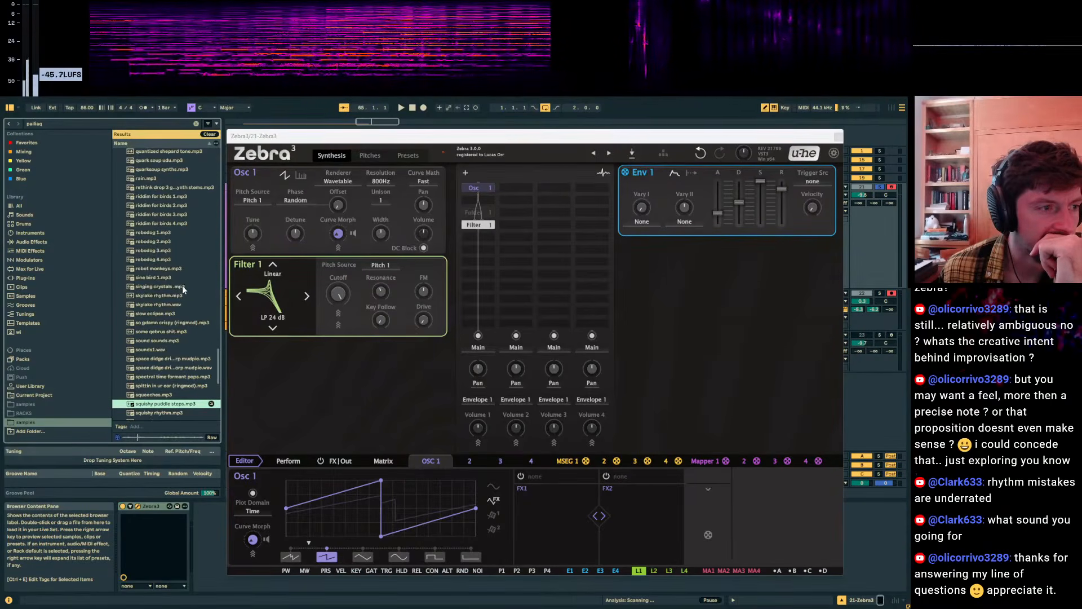
scroll(169, 308, "up", 14)
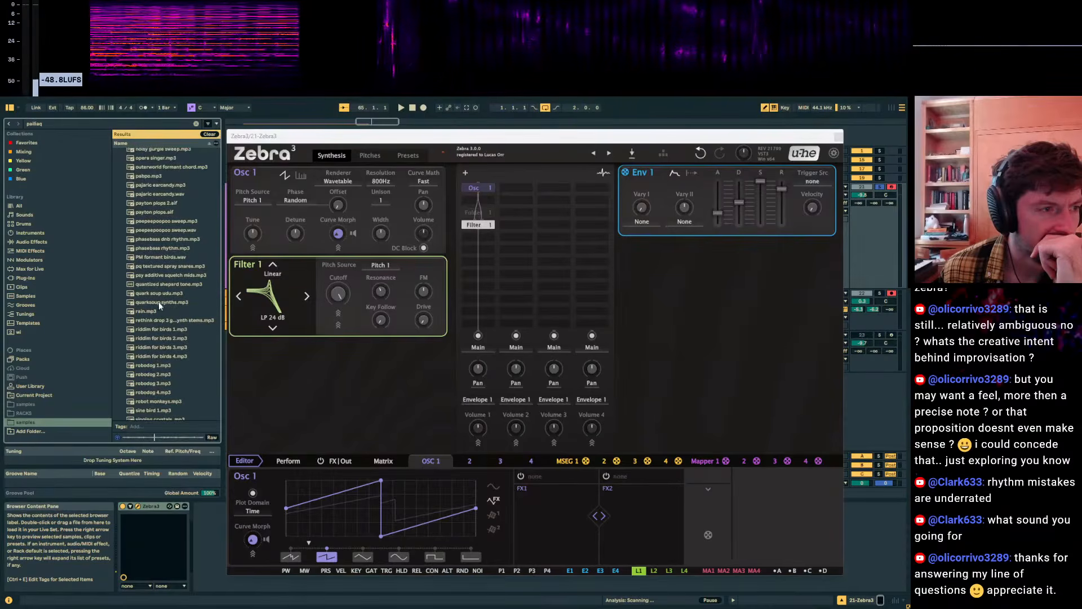
scroll(174, 278, "up", 5)
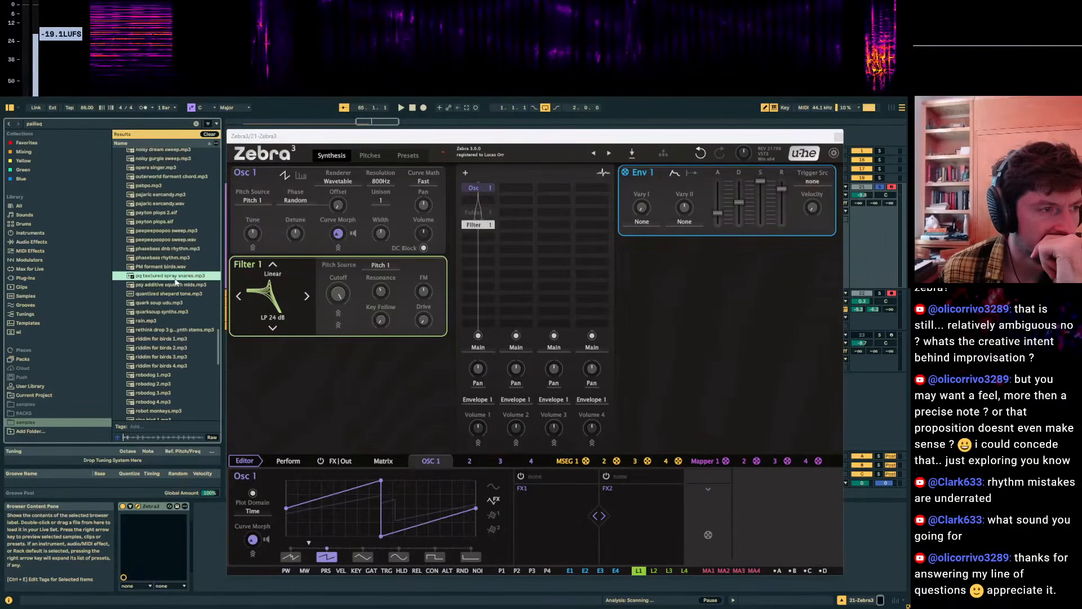
left_click(173, 269)
scroll(176, 276, "up", 6)
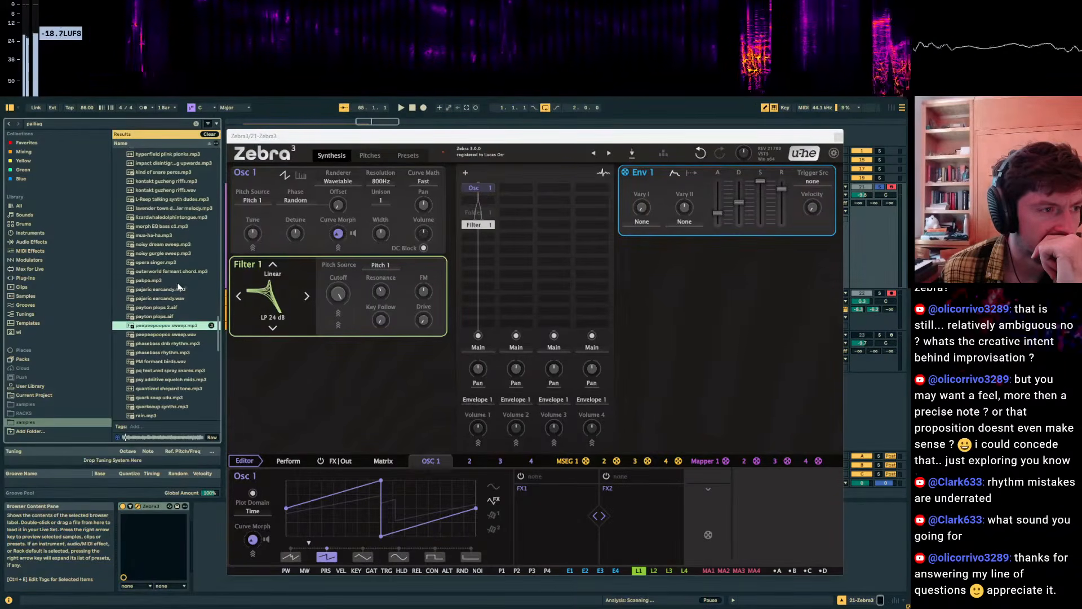
scroll(174, 273, "up", 7)
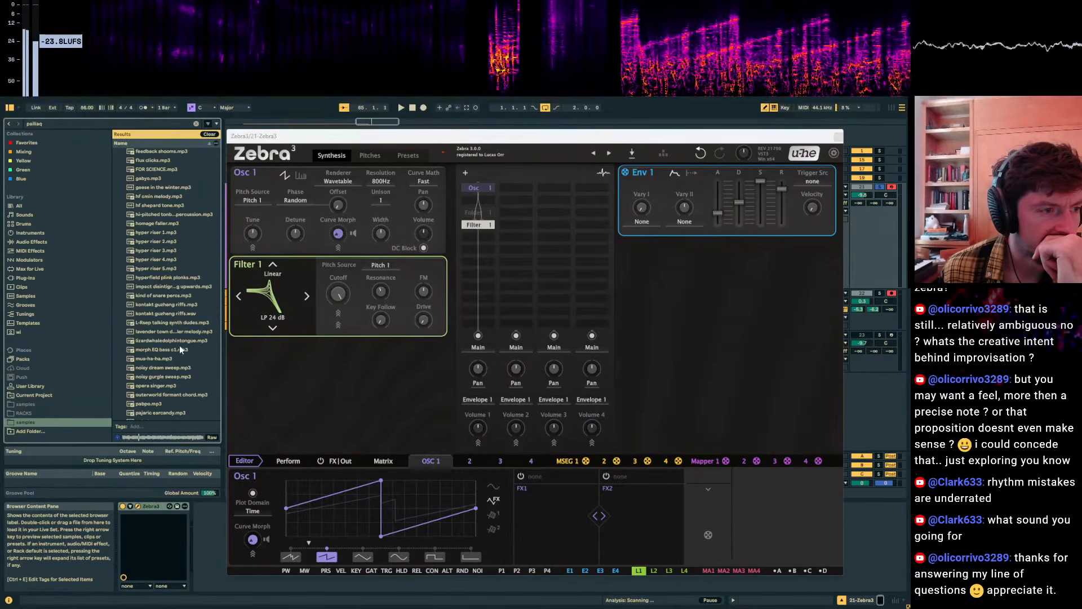
Return to the PAILIAQ subfolders, collapse mudpies and expand the short folder.
scroll(211, 320, "up", 4)
left_click_drag(218, 308, 222, 163)
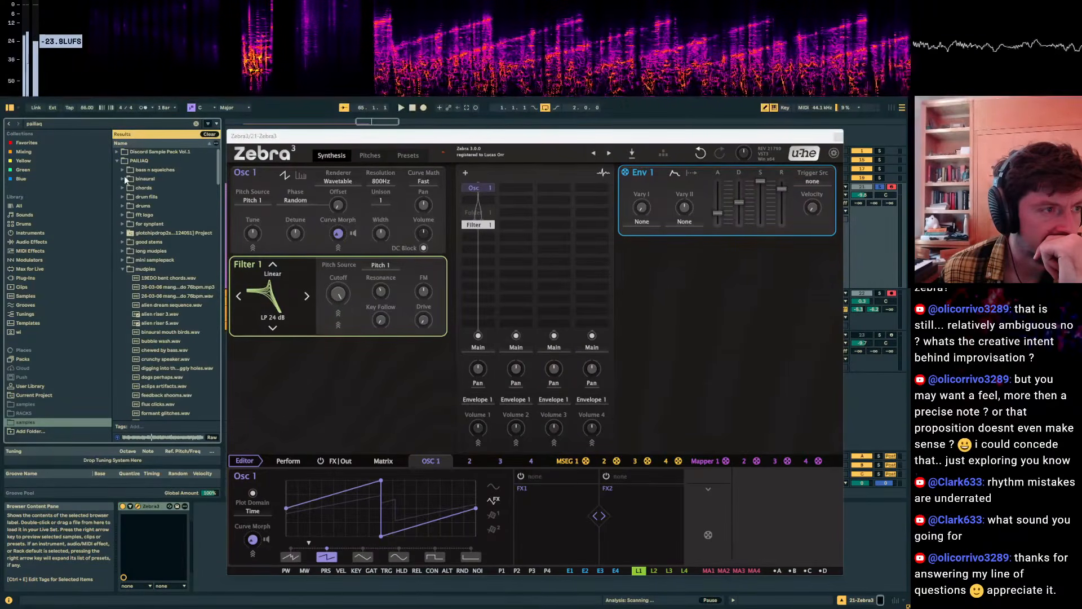
left_click(123, 269)
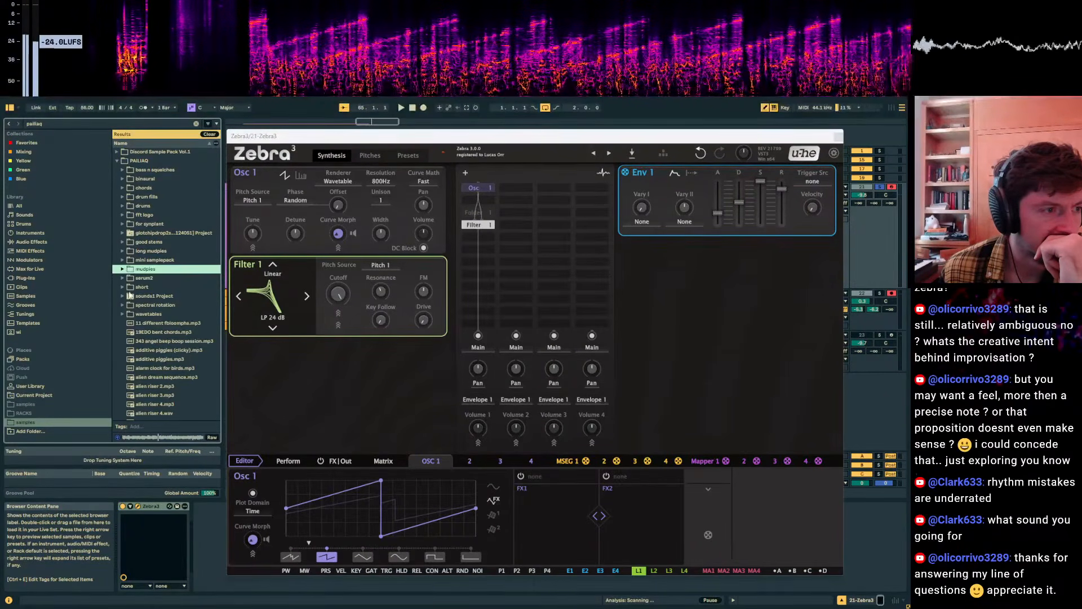
left_click(123, 287)
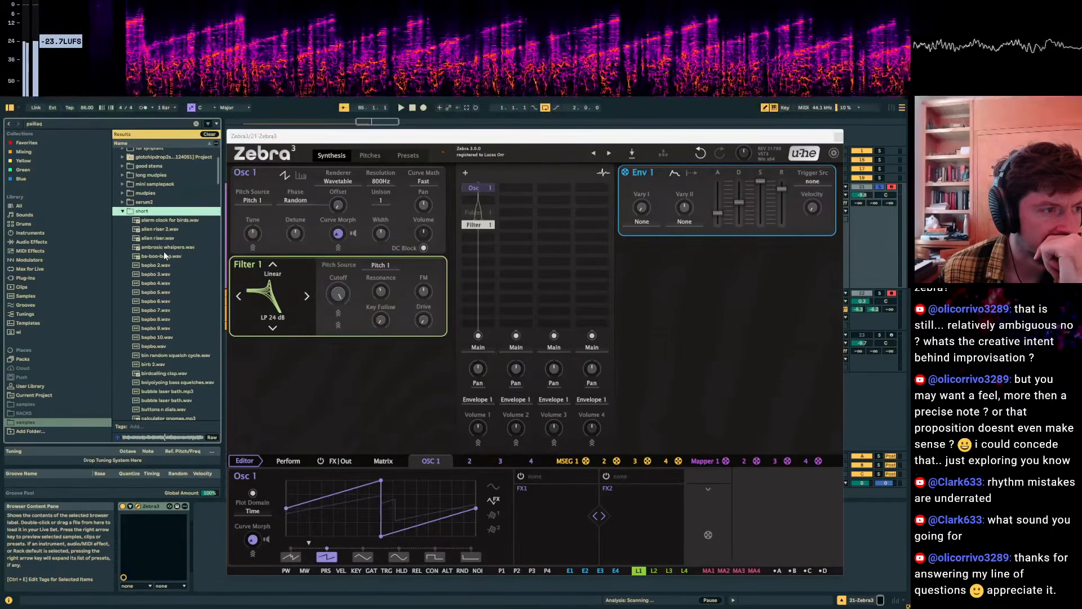
Look through the audio files in the short folder to its end, previewing several of them.
scroll(158, 317, "down", 7)
scroll(161, 320, "down", 3)
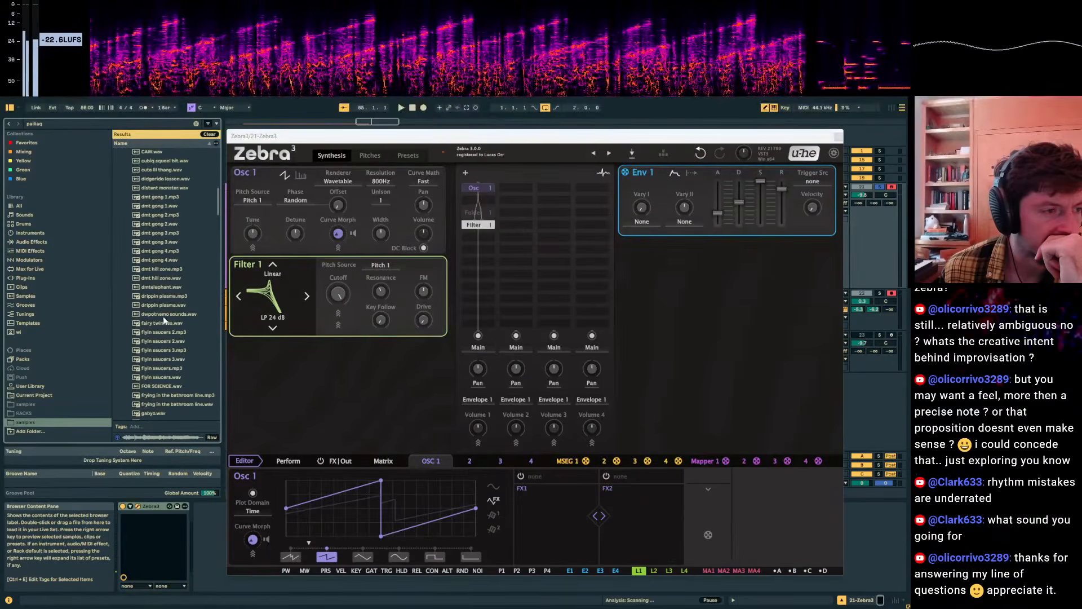
scroll(173, 300, "down", 1)
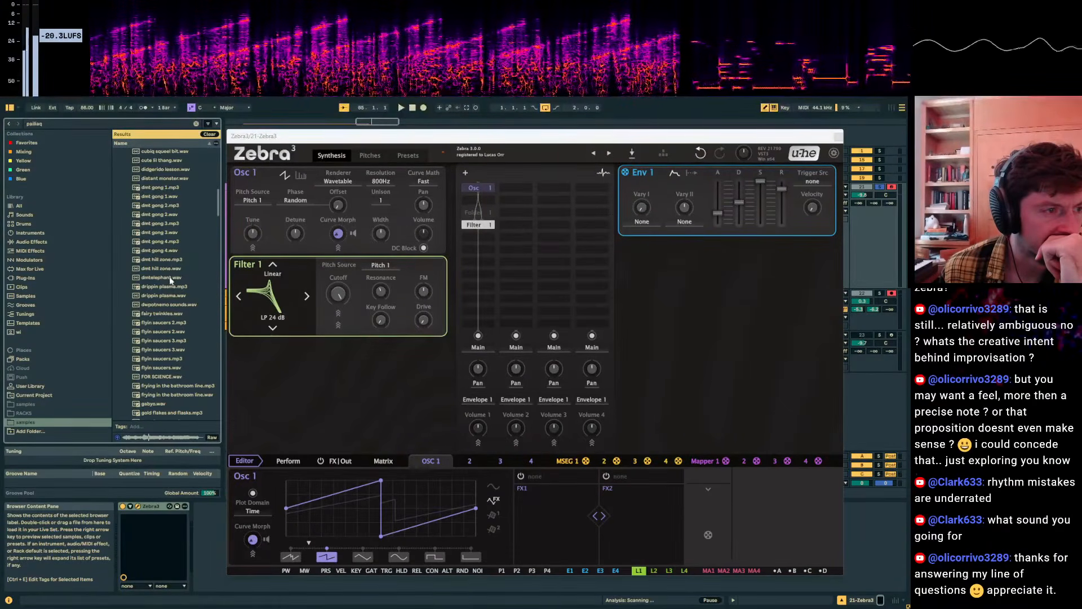
scroll(169, 353, "down", 3)
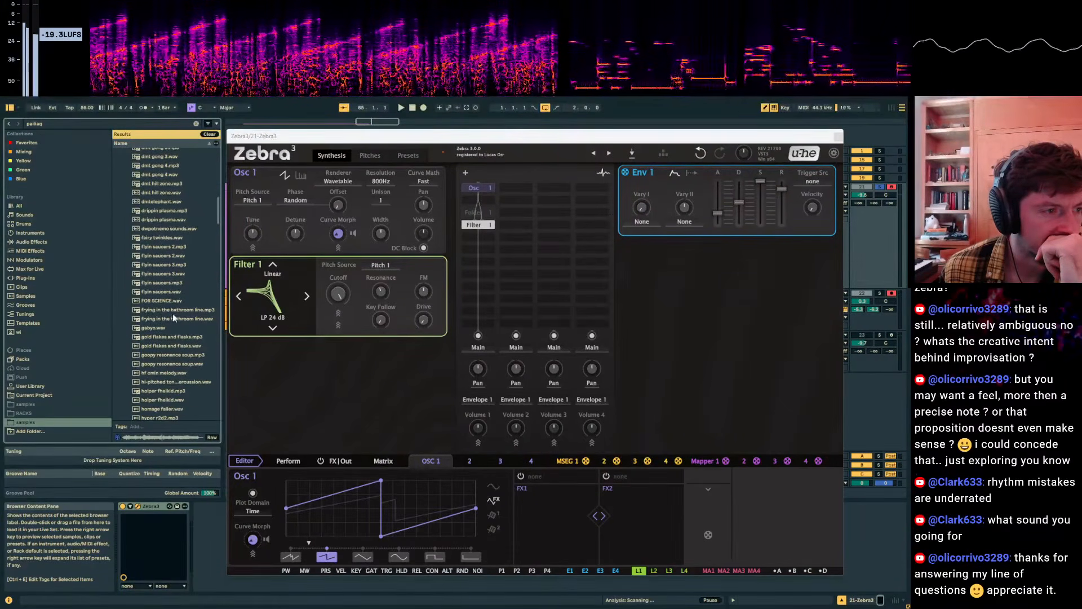
left_click(180, 339)
scroll(175, 337, "down", 7)
left_click(173, 319)
scroll(167, 337, "down", 3)
scroll(159, 369, "down", 8)
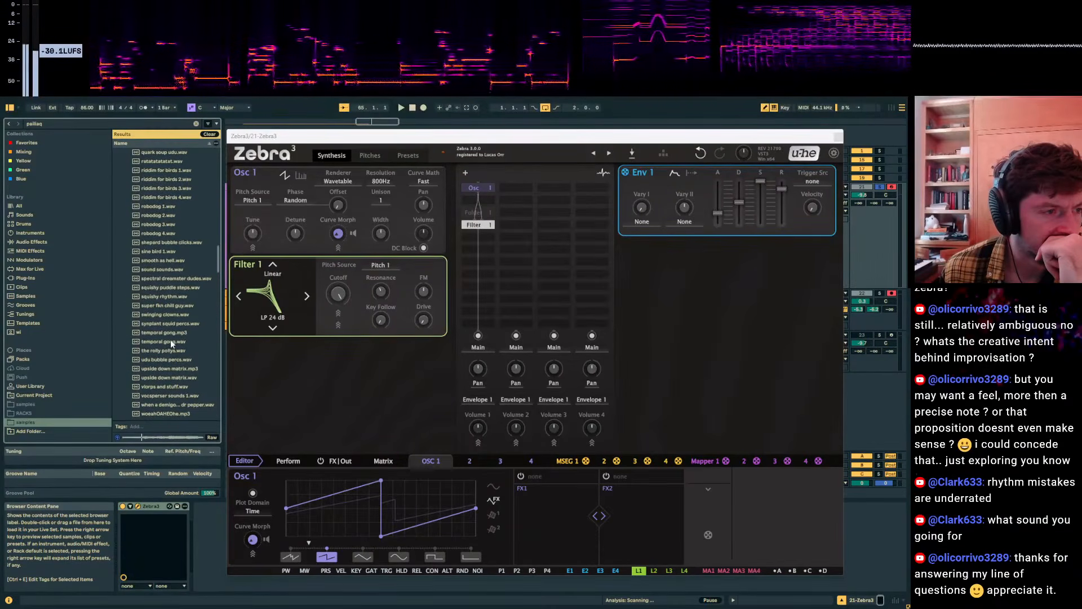
scroll(175, 330, "down", 2)
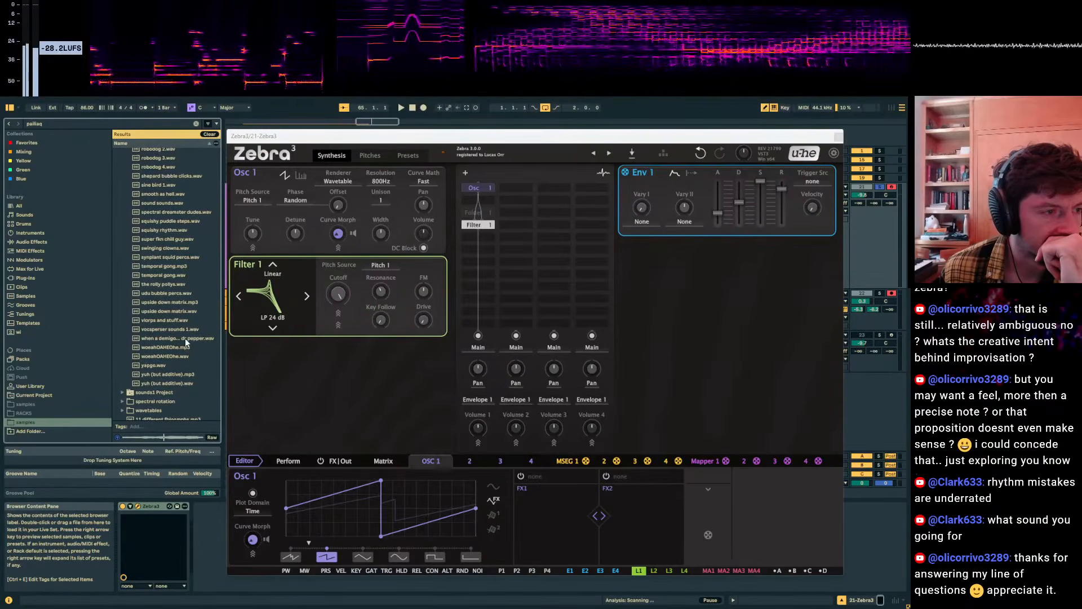
Preview squishy puddle steps.wav and riddim for birds 2.wav in the short folder.
scroll(173, 276, "up", 2)
left_click(174, 270)
scroll(174, 274, "up", 2)
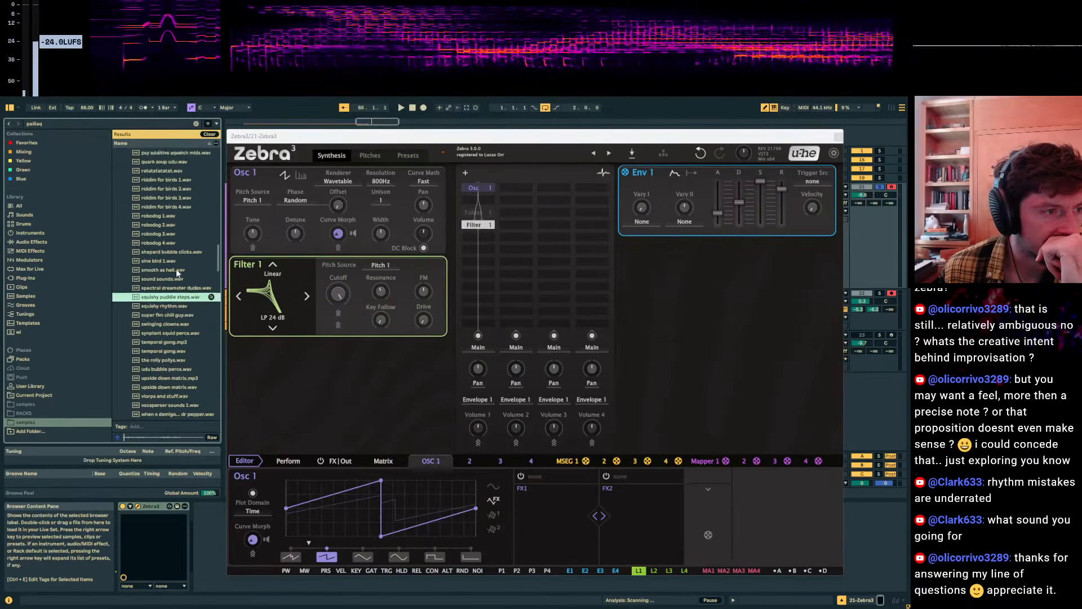
left_click(167, 264)
scroll(178, 276, "up", 2)
left_click(169, 237)
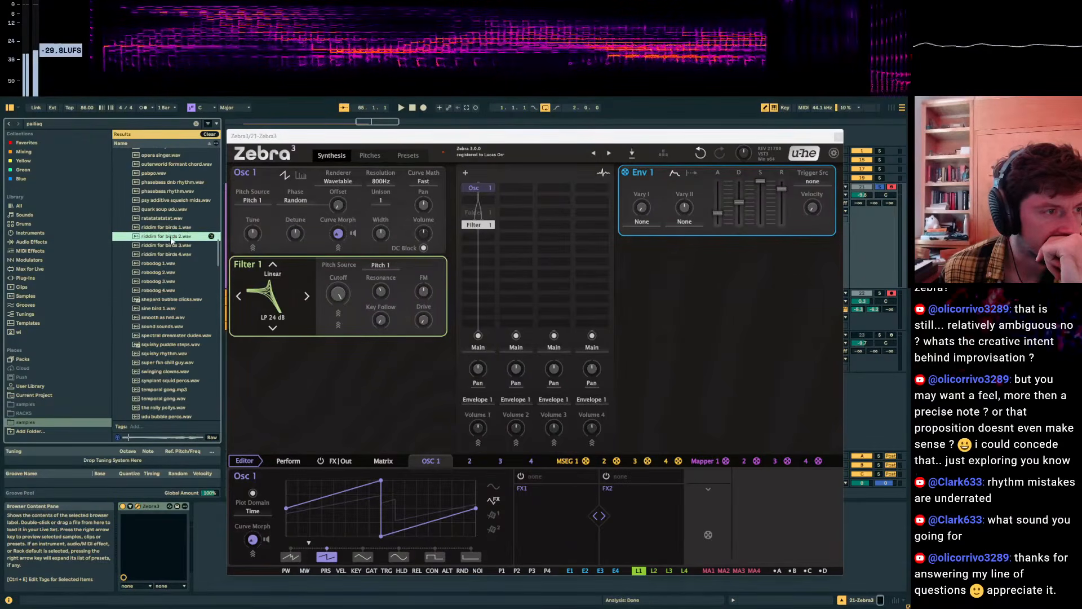
Look further up the short folder, previewing psy additive squelch mids.wav and opera singer.wav.
scroll(169, 241, "up", 2)
scroll(169, 241, "up", 2)
left_click(175, 248)
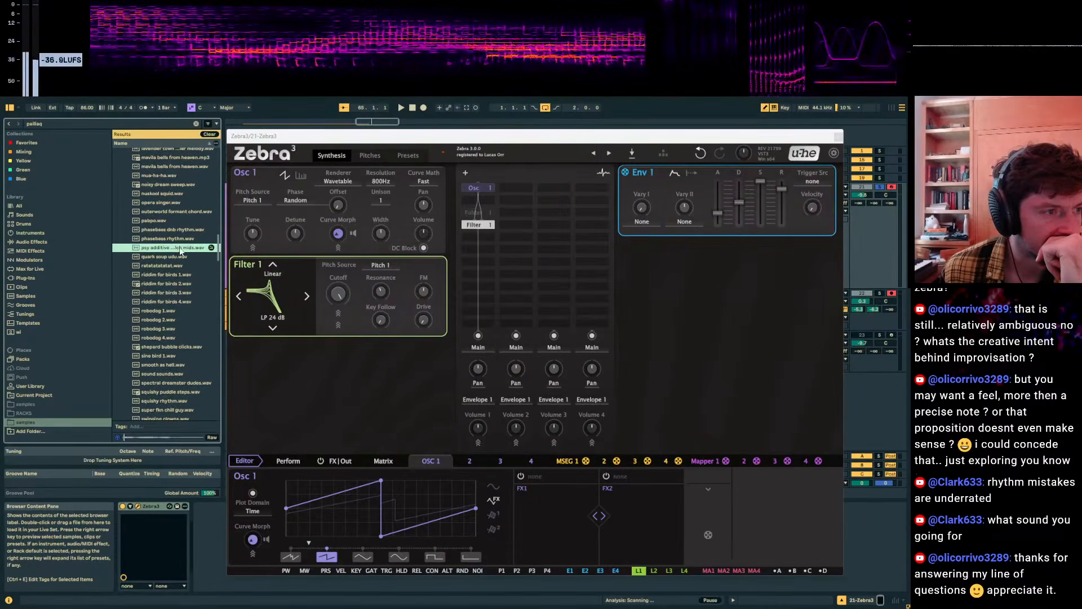
scroll(176, 241, "up", 2)
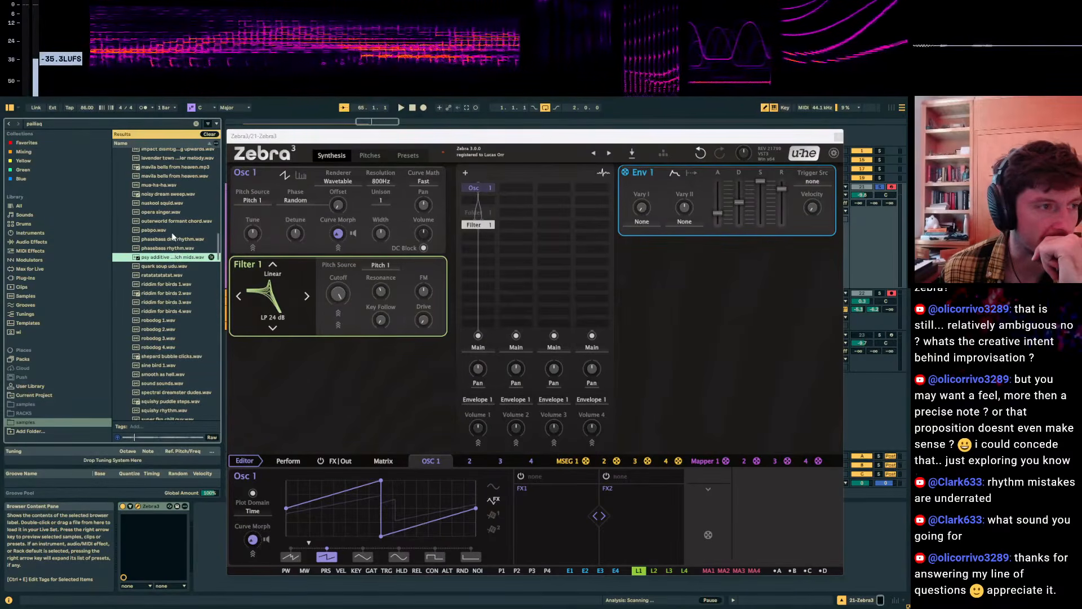
scroll(172, 237, "up", 2)
left_click(172, 241)
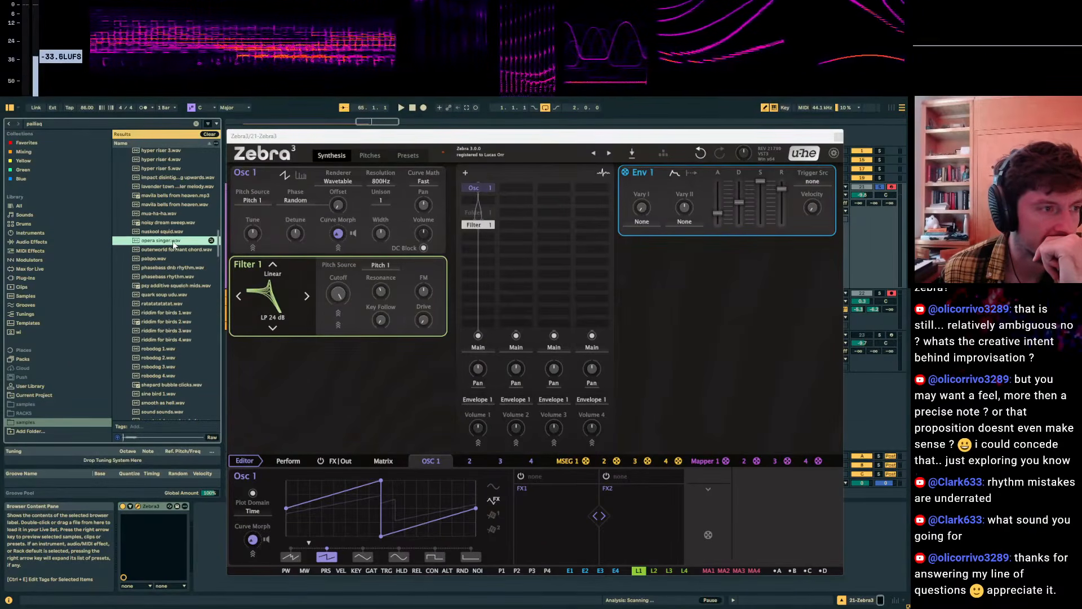
Preview the impact "upwards" sample, mavila bells from heaven.wav and the fheikid WAV file further up the short folder.
scroll(173, 241, "up", 3)
scroll(172, 265, "up", 3)
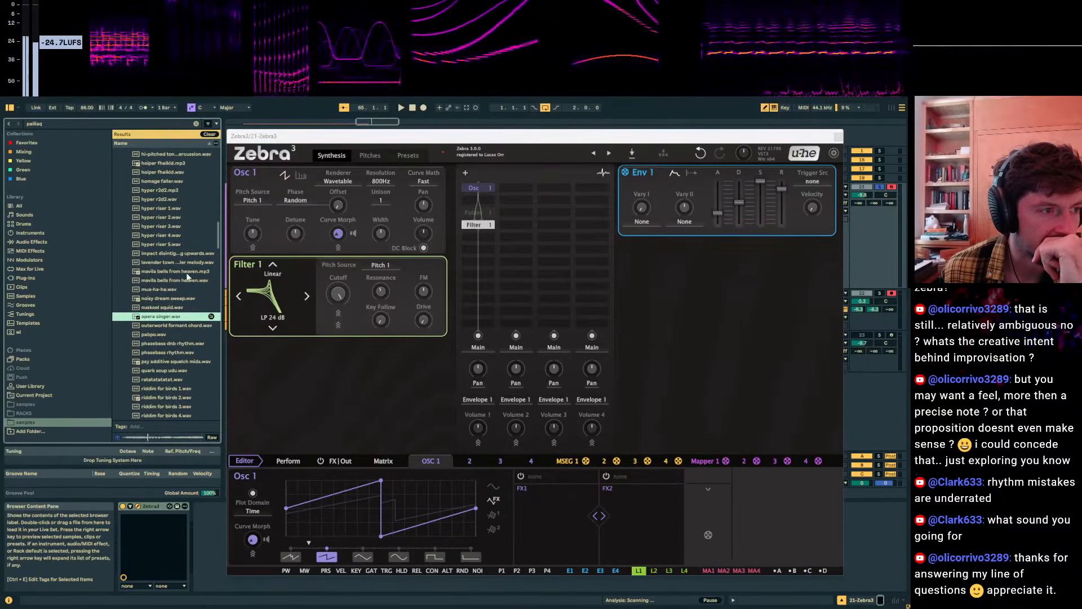
scroll(186, 265, "up", 1)
left_click(185, 263)
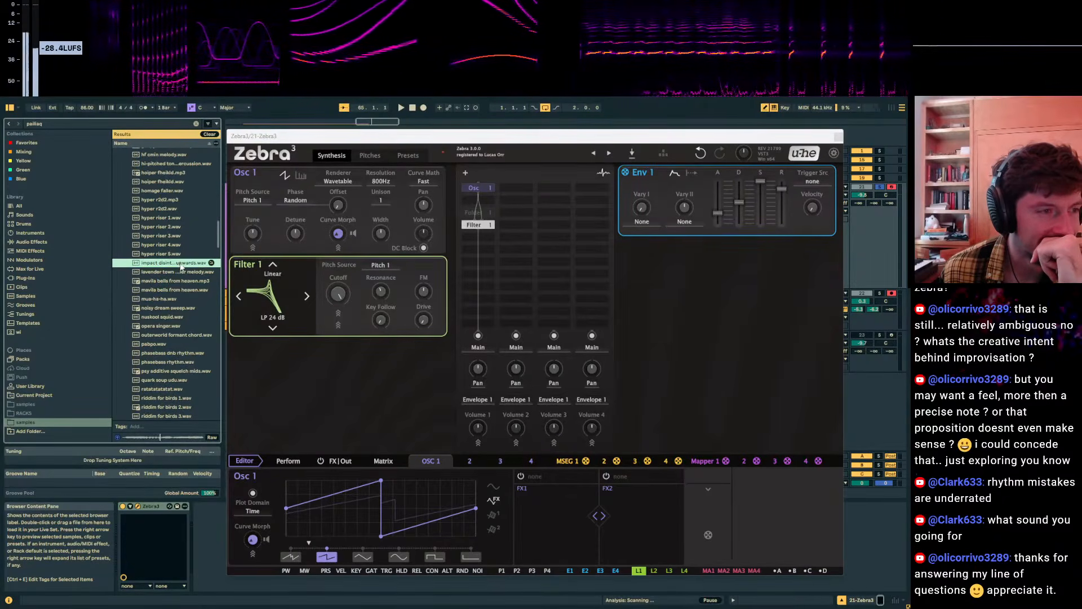
left_click(178, 288)
scroll(161, 248, "up", 3)
left_click(159, 239)
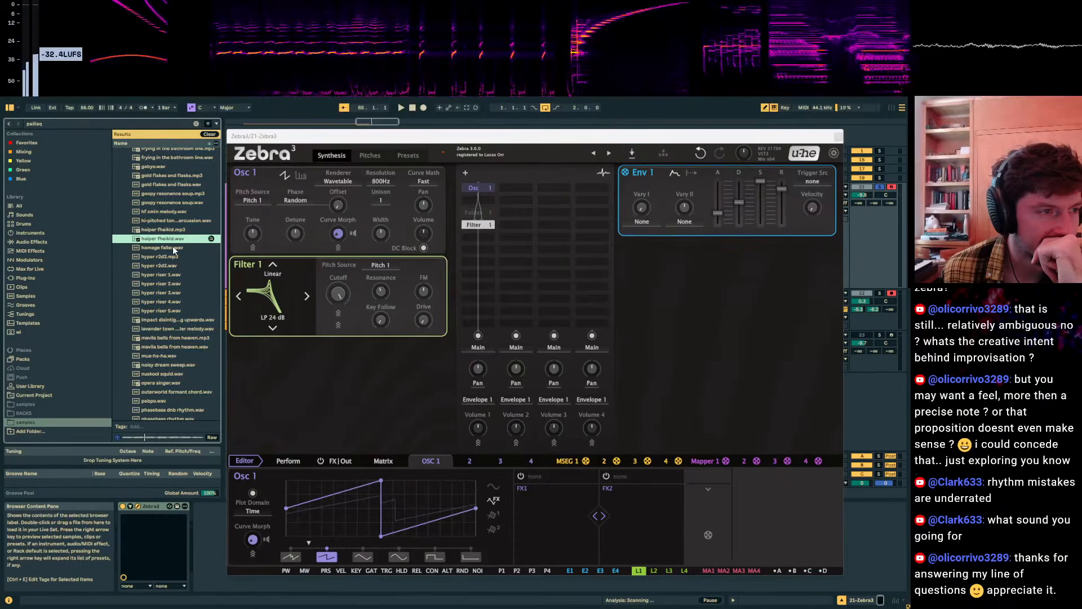
Preview fairy twinkles.wav and the "sounds" WAV file directly above it in the short folder.
scroll(175, 251, "up", 3)
scroll(176, 256, "up", 4)
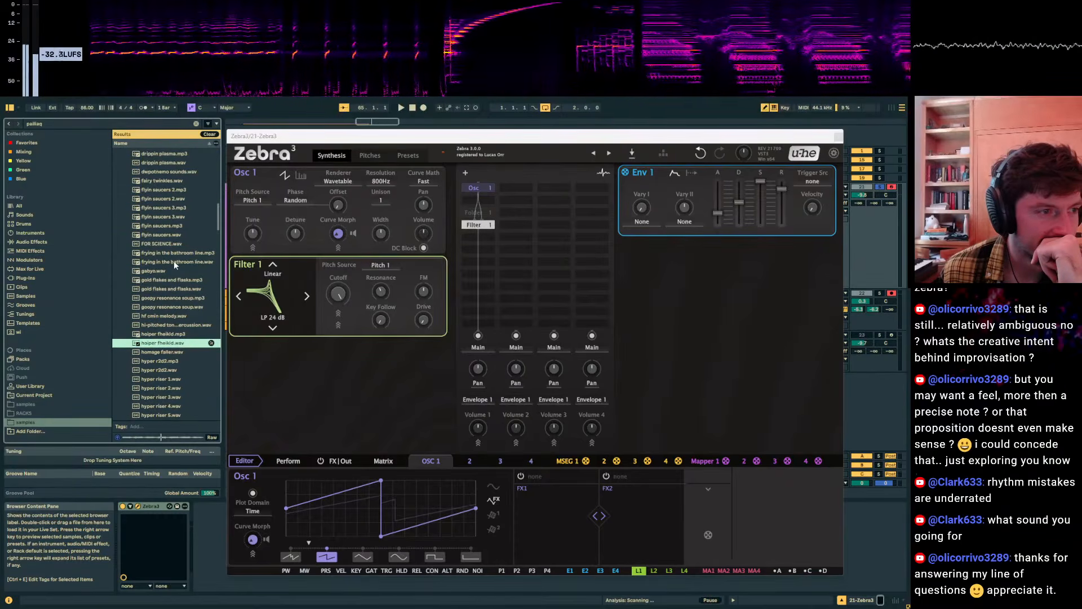
scroll(174, 260, "up", 1)
scroll(173, 260, "up", 3)
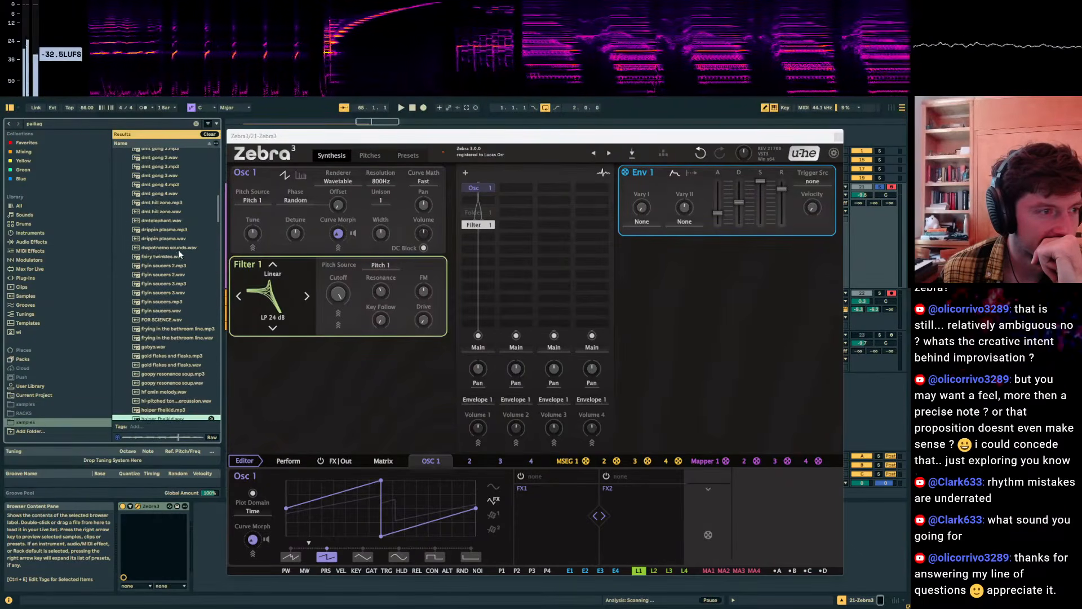
left_click(173, 256)
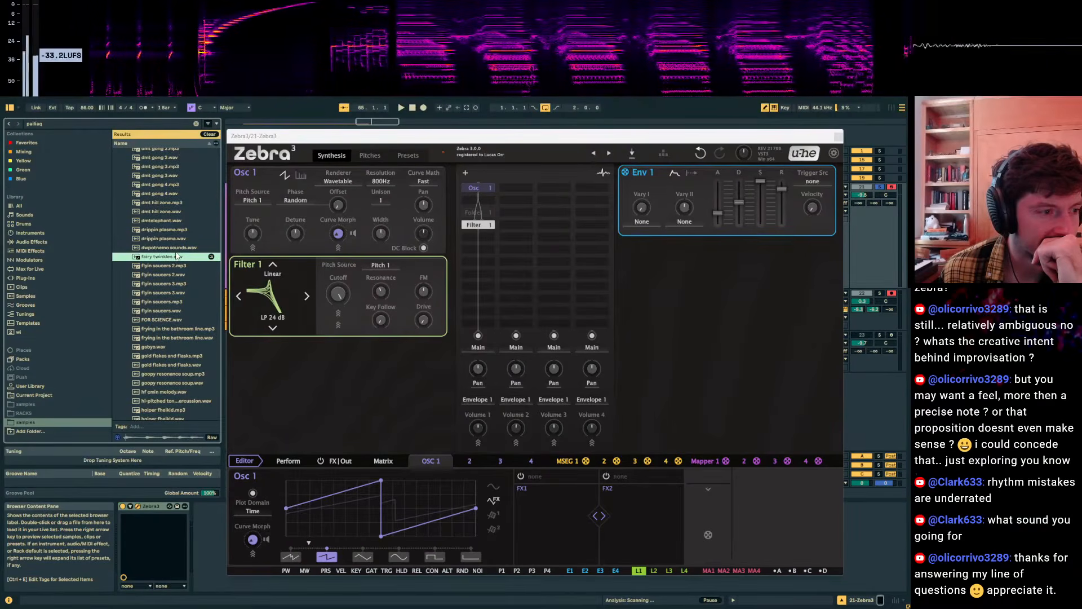
left_click(173, 248)
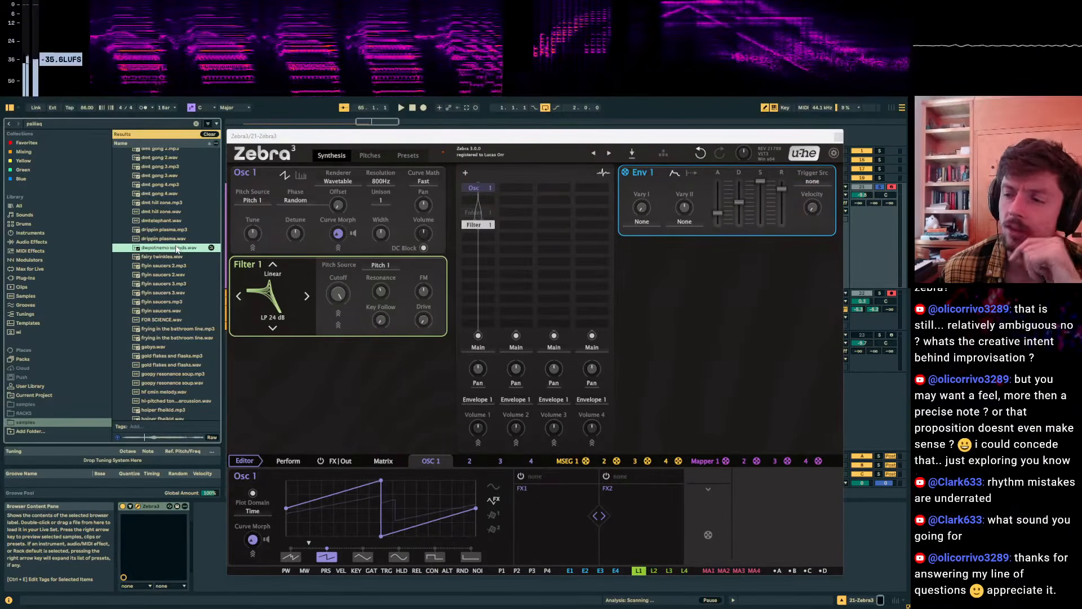
Look past the dmt gong files and preview distant monster.wav.
scroll(166, 268, "up", 2)
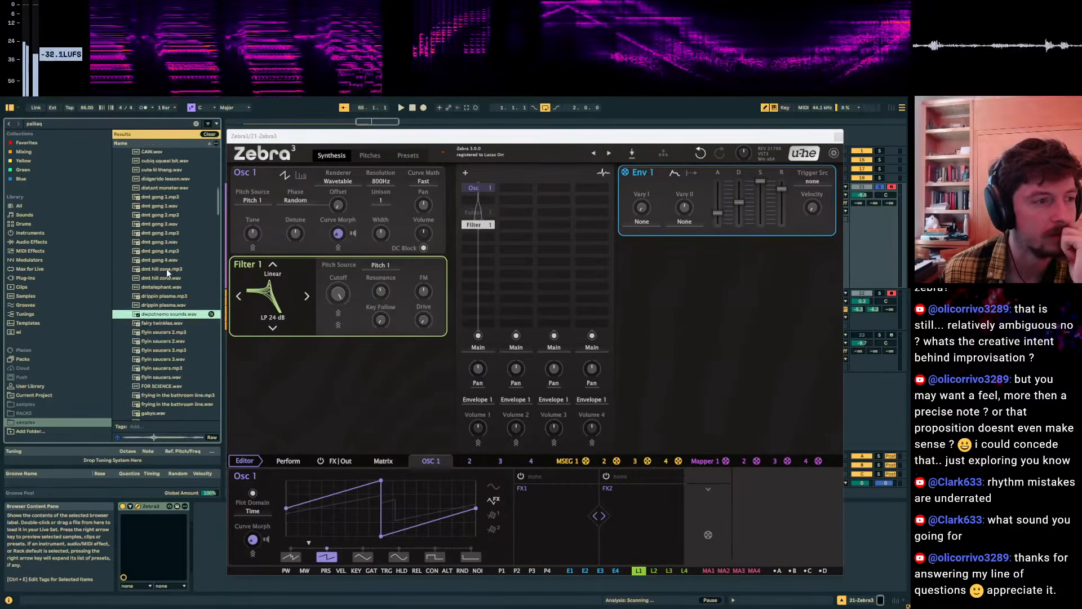
scroll(170, 259, "up", 2)
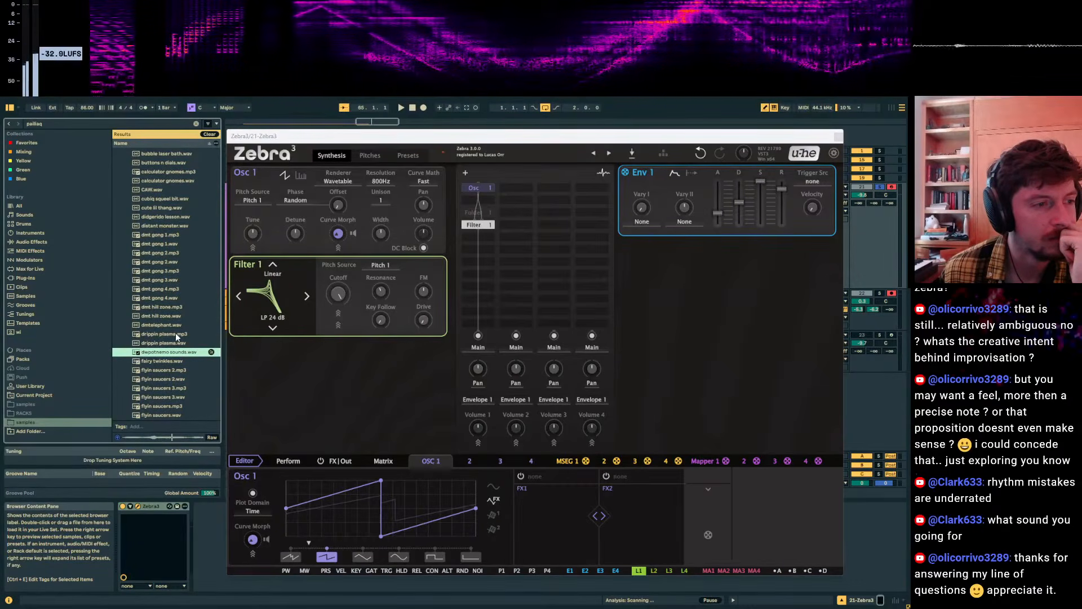
scroll(179, 326, "up", 1)
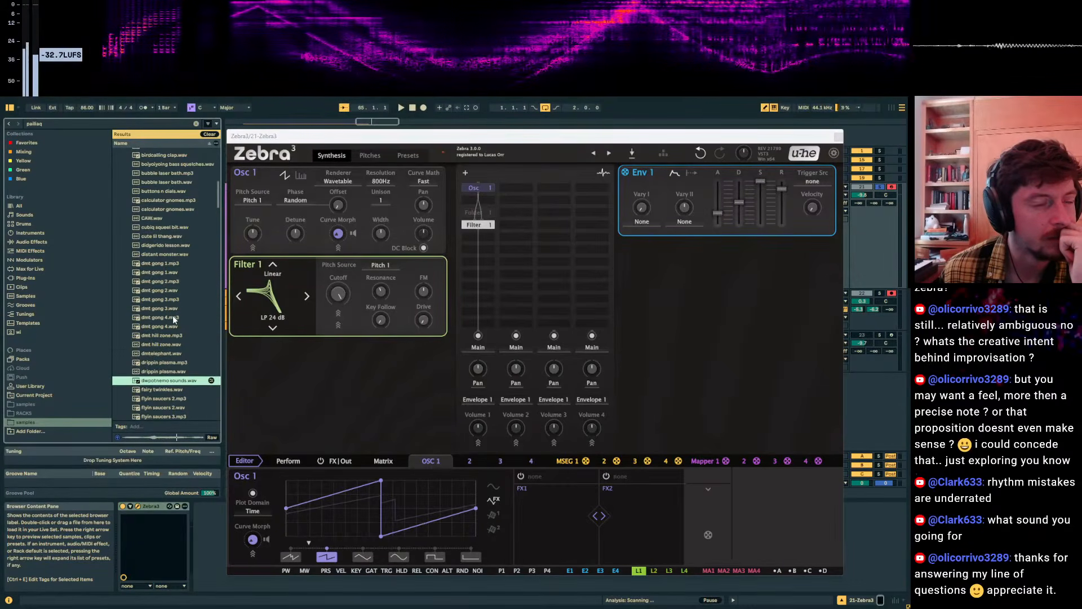
left_click(167, 254)
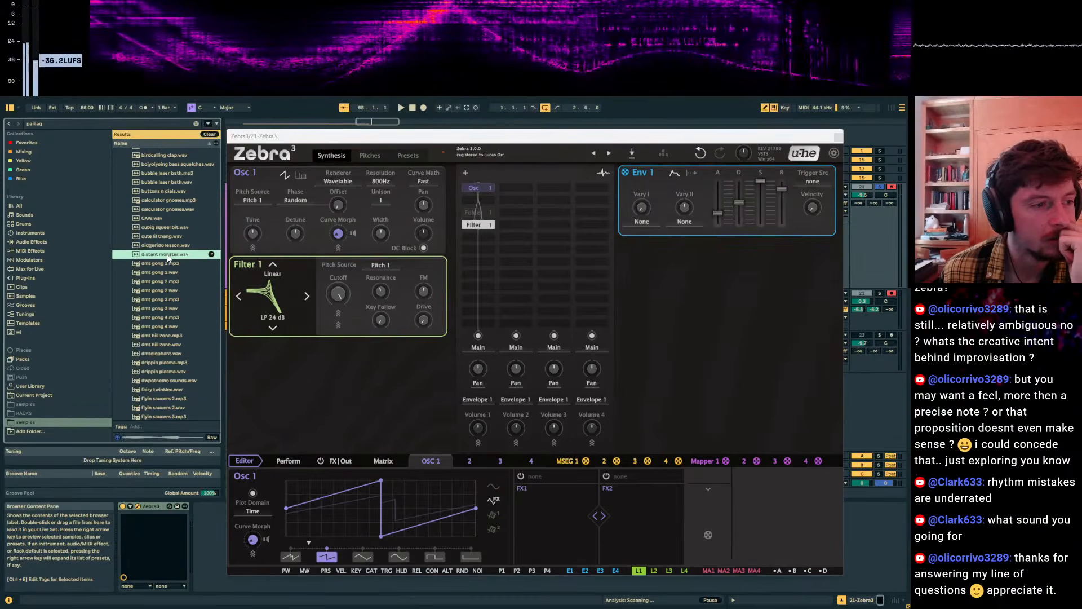
Preview the cubiq sample, CAW.wav and calculator gnomes.wav in the short folder.
scroll(160, 280, "up", 2)
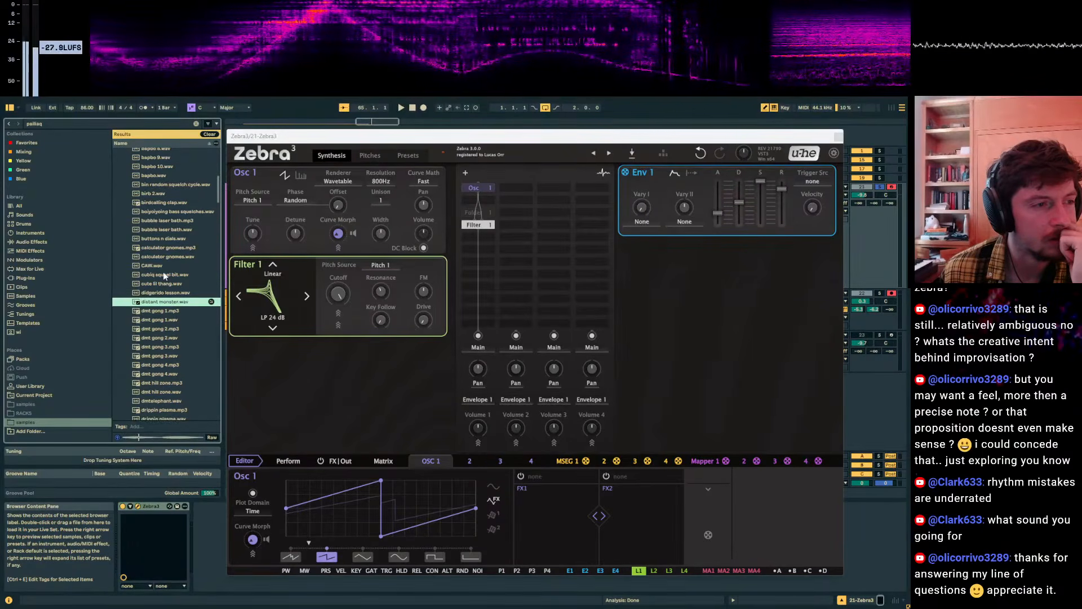
left_click(165, 275)
left_click(166, 264)
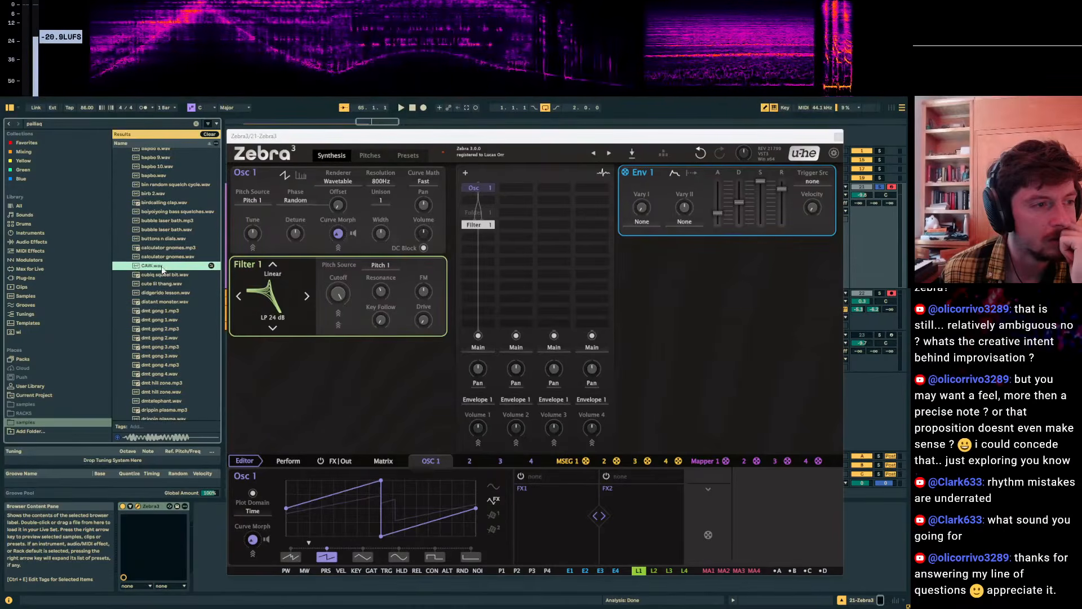
left_click(168, 257)
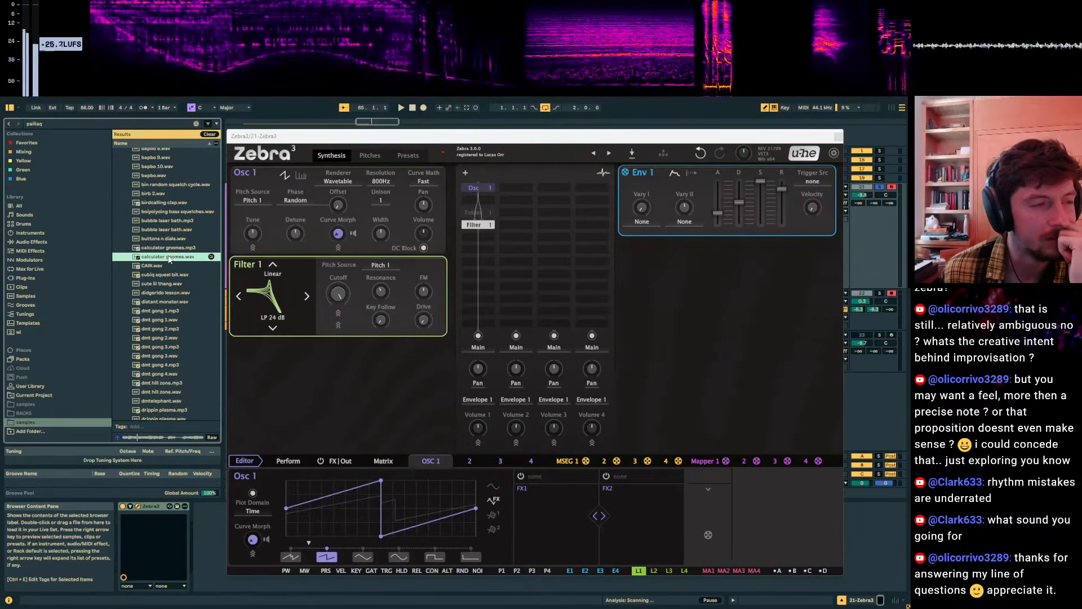
Look up to the start of the short folder, previewing buttons n dials.wav, the ambrosic sample and bapbo 4.wav.
scroll(165, 278, "up", 2)
left_click(171, 286)
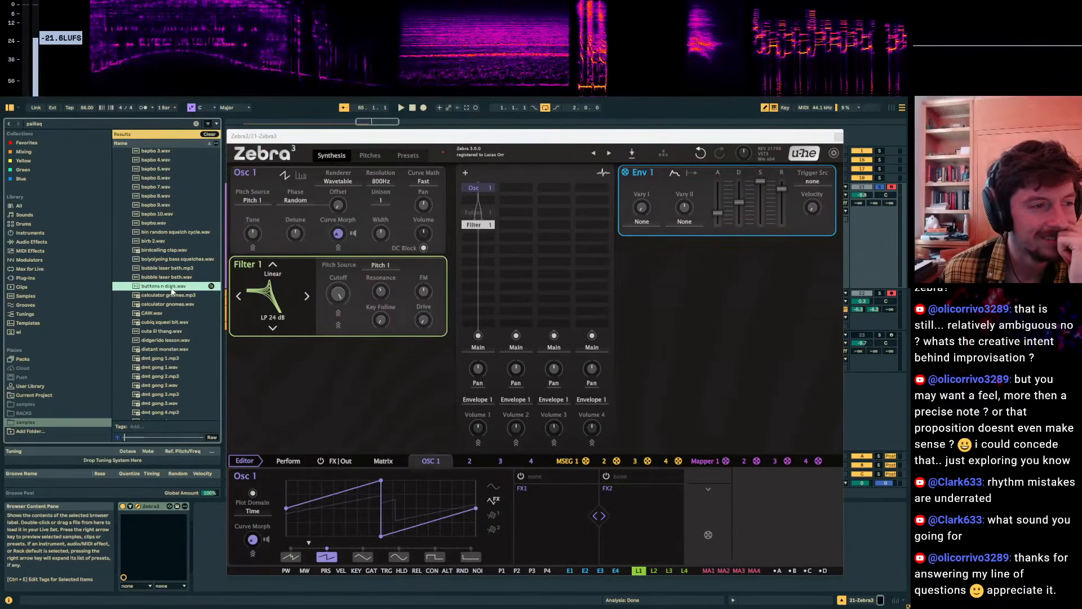
scroll(170, 286, "up", 2)
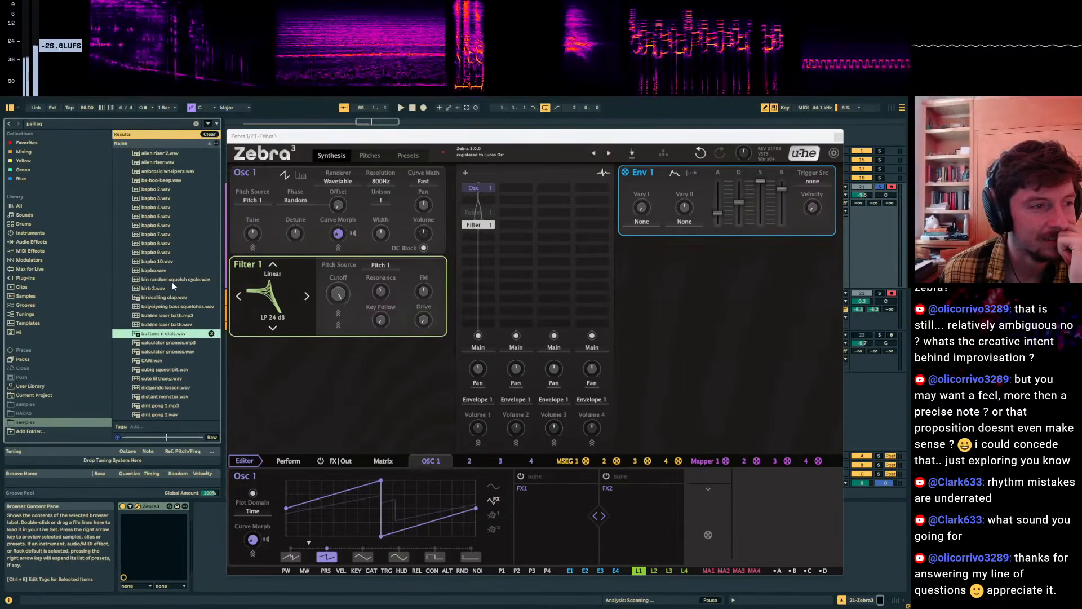
scroll(171, 282, "up", 3)
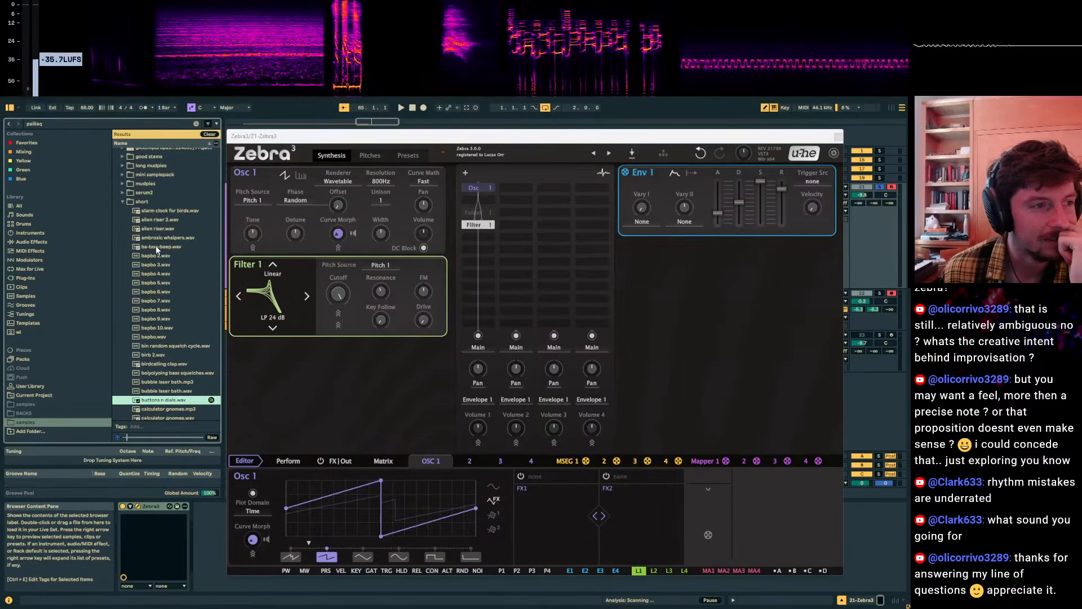
left_click(149, 238)
left_click(149, 274)
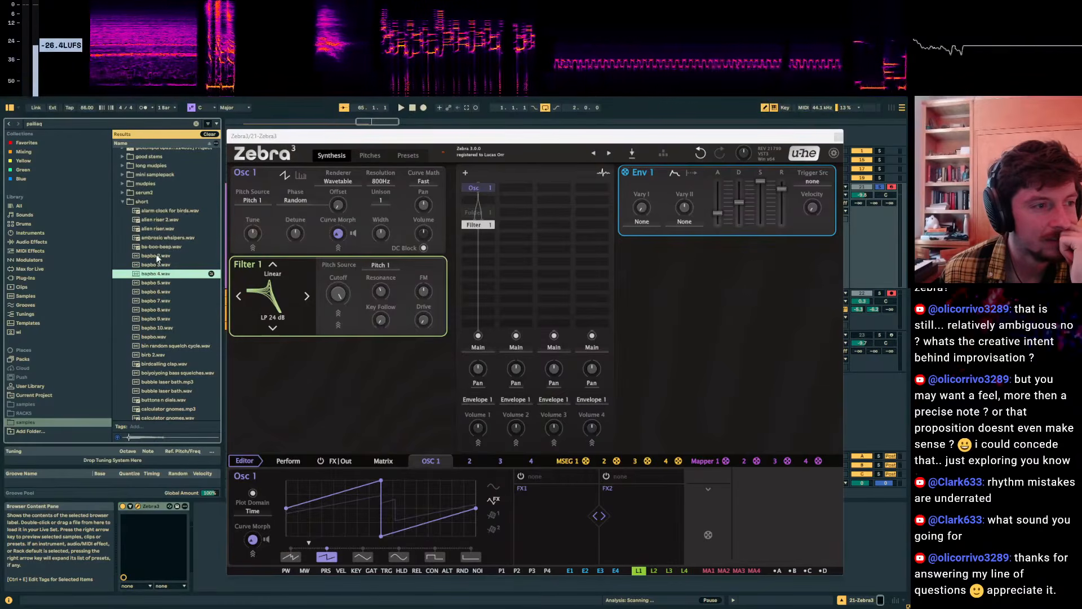
Collapse the short folder and expand the long mudpies folder.
left_click(123, 203)
scroll(141, 216, "up", 1)
scroll(142, 215, "up", 1)
left_click(122, 193)
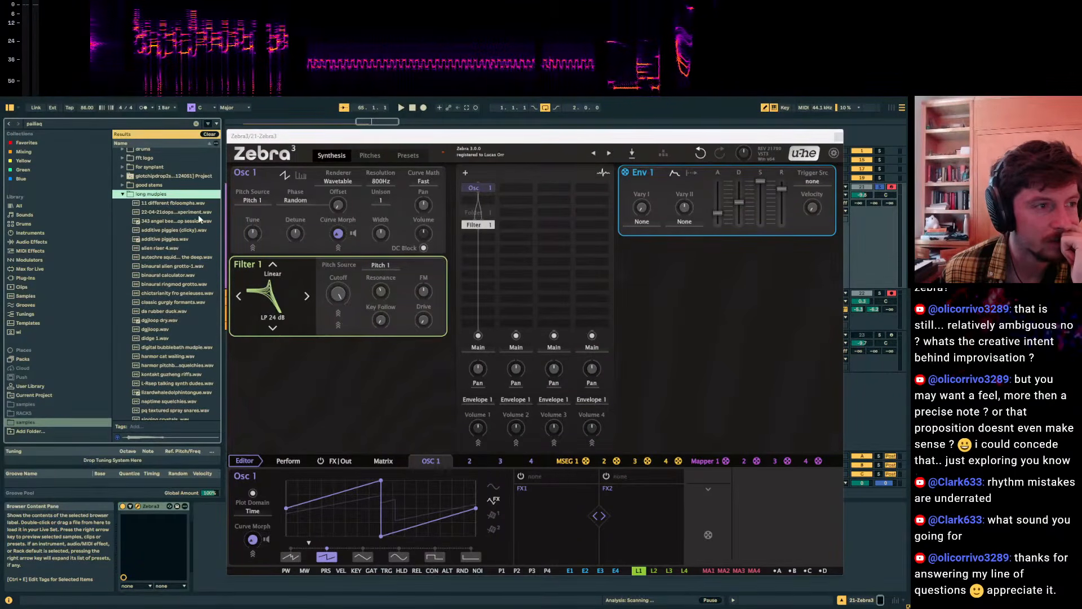
Preview the 22-04-21 experiment recording while looking through the long mudpies folder to its end.
left_click(218, 211)
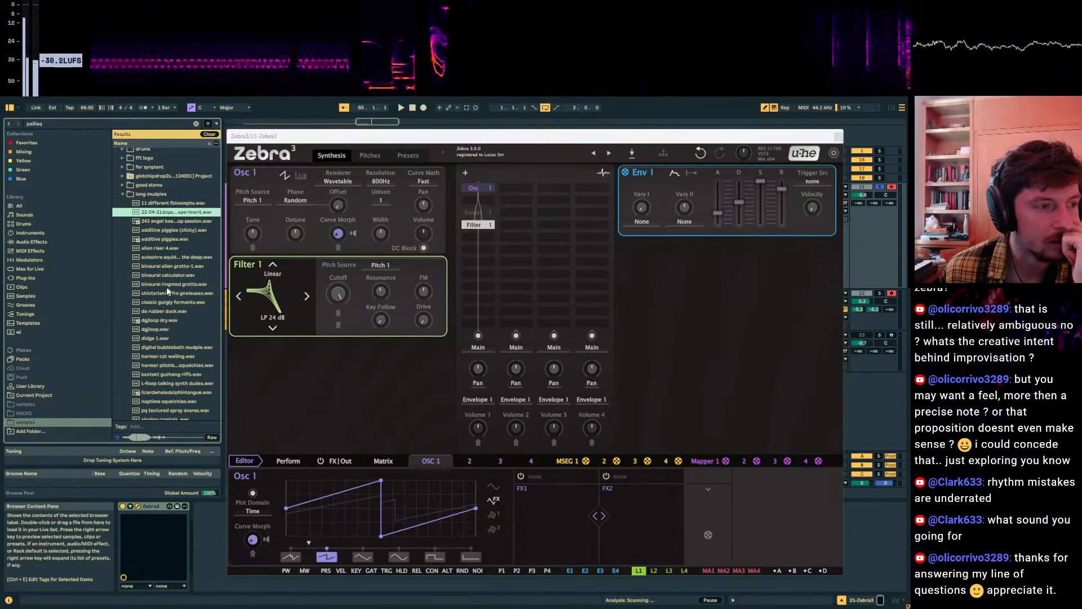
scroll(182, 272, "down", 5)
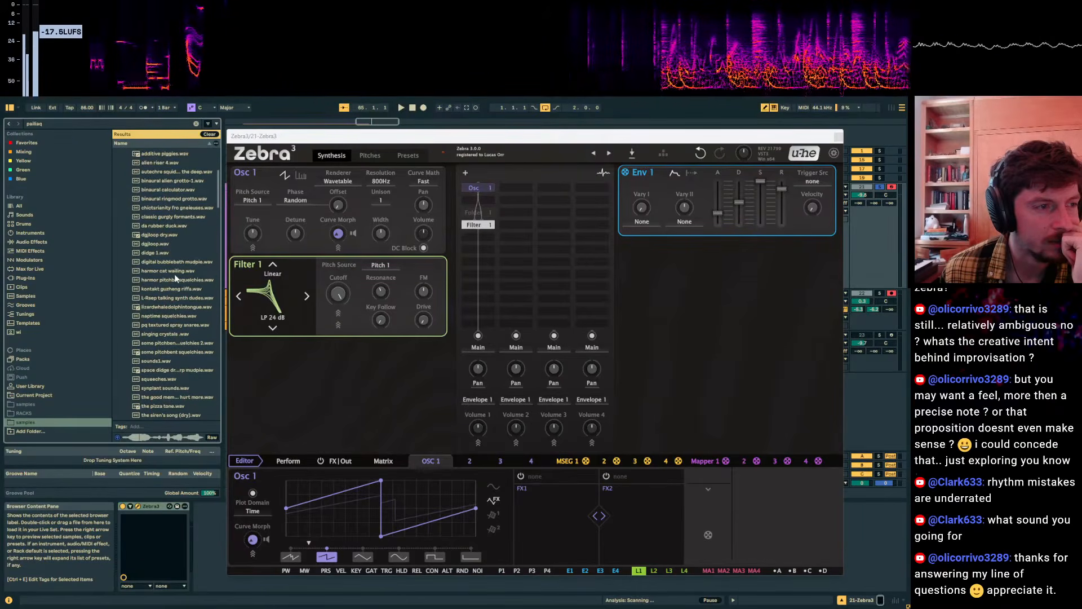
scroll(176, 277, "down", 1)
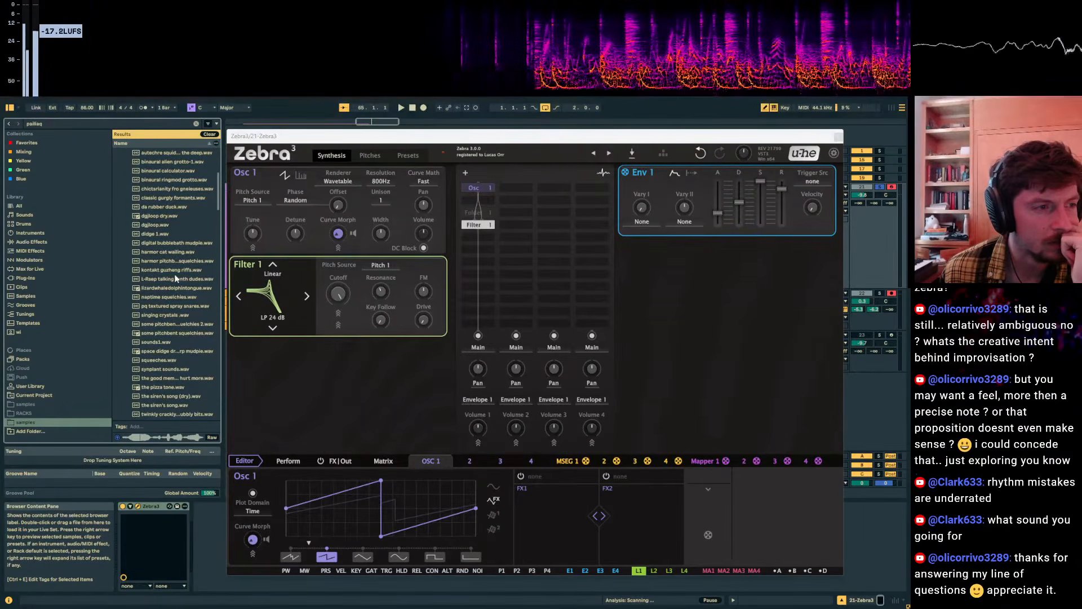
scroll(176, 278, "down", 2)
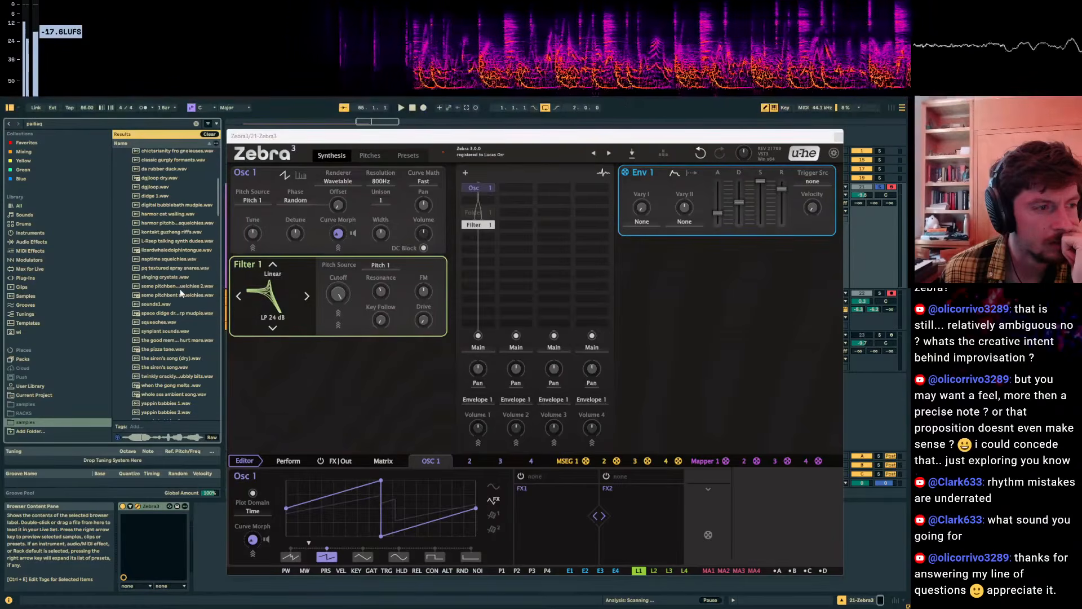
scroll(181, 289, "down", 4)
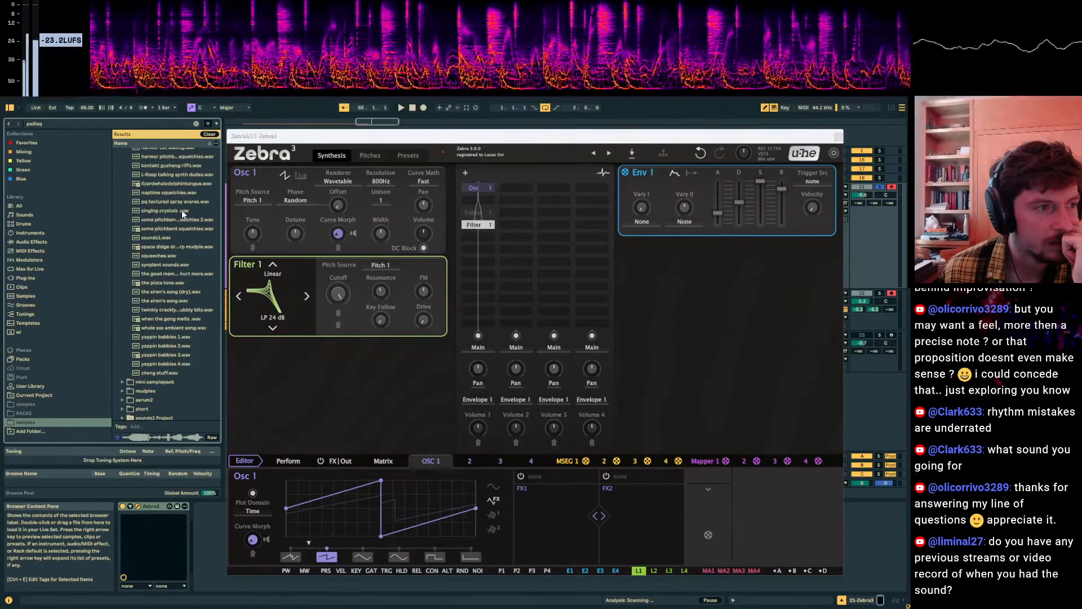
Look down through the loose PAILIAQ MP3 files below the subfolders.
scroll(153, 325, "down", 12)
scroll(157, 304, "down", 20)
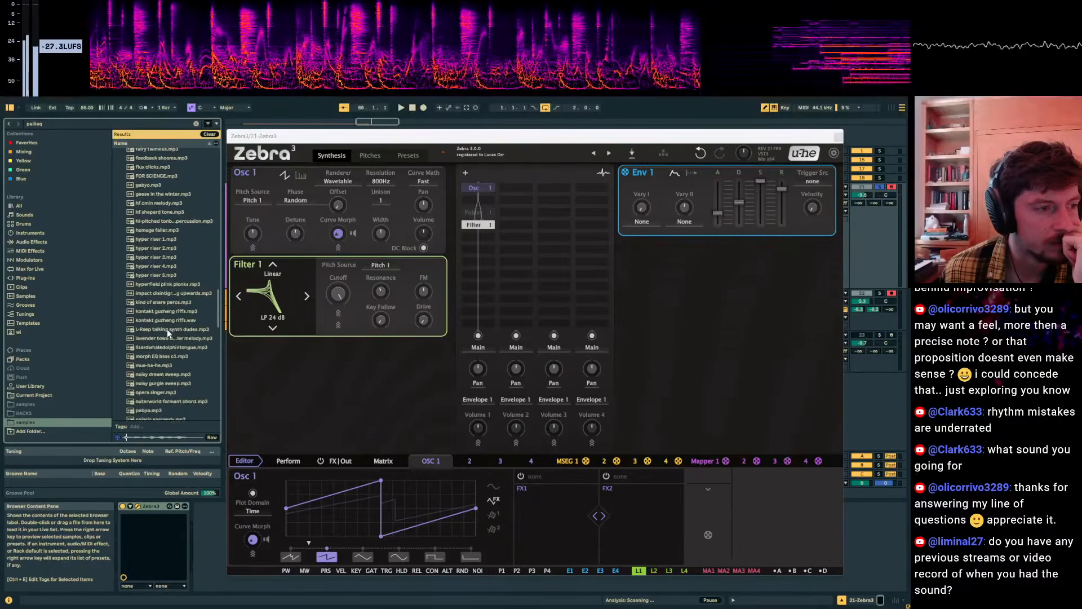
scroll(167, 329, "down", 14)
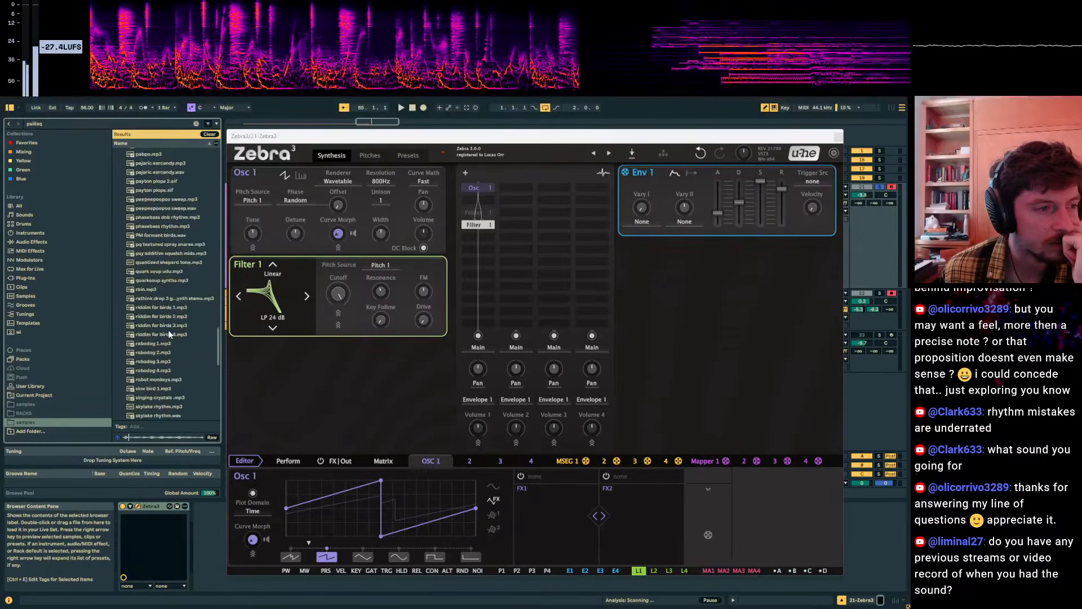
scroll(169, 334, "down", 10)
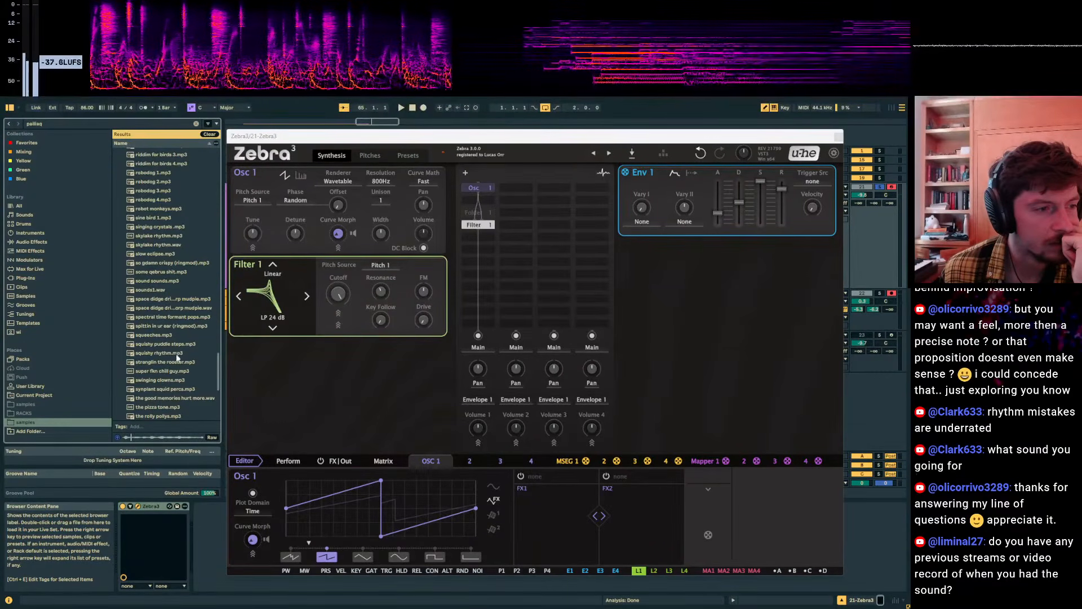
scroll(170, 374, "down", 4)
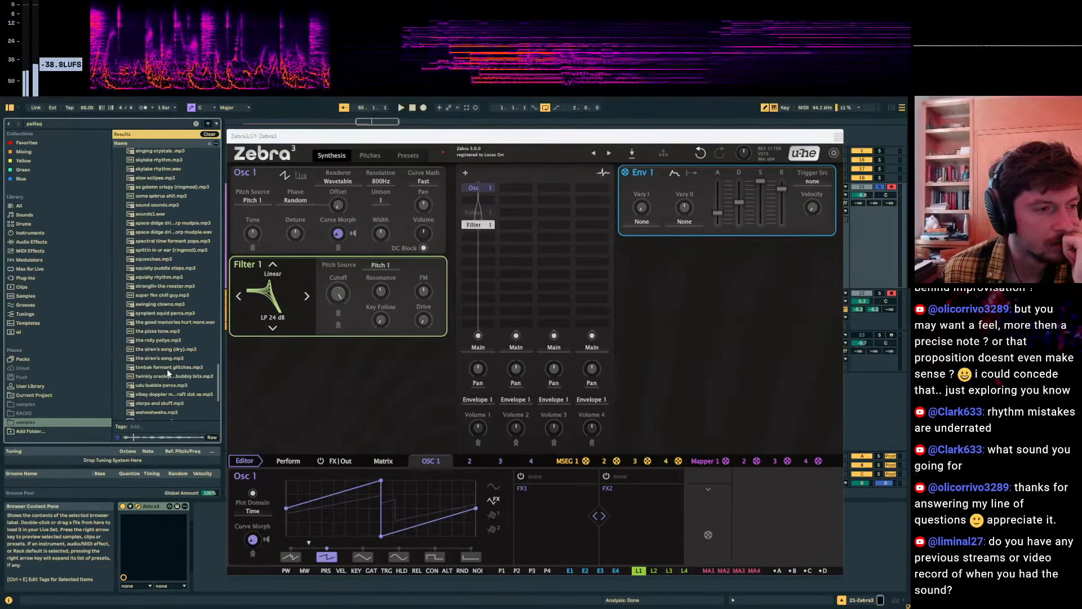
Preview the files from the twinkly crackly bubbly bits MP3 to vlorps and stuff.mp3, then look to the list's end.
left_click(175, 377)
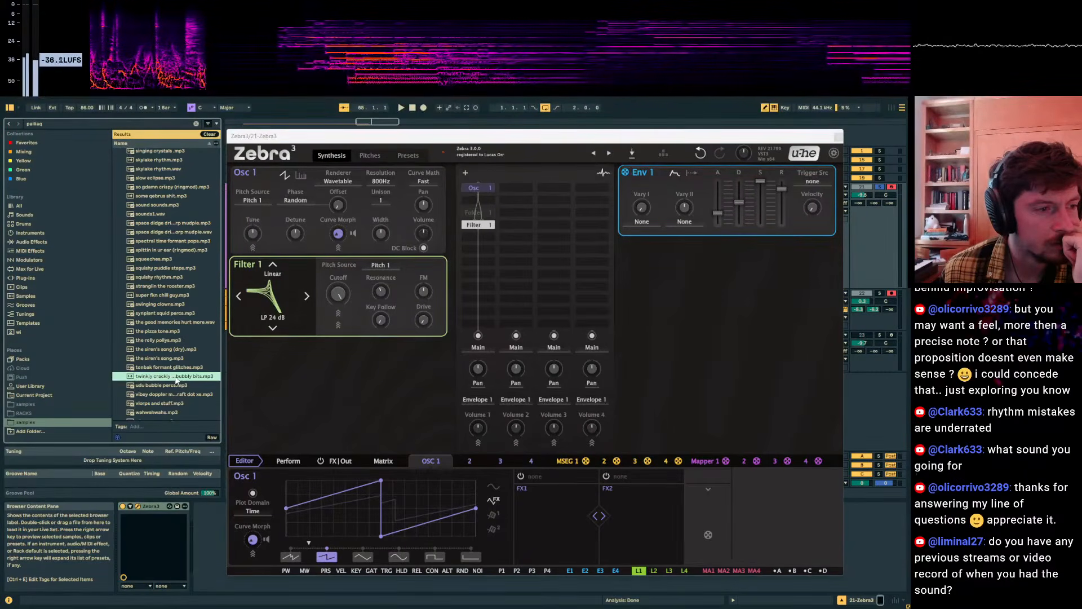
scroll(176, 378, "down", 2)
key("Down")
key("Down")
key("Down")
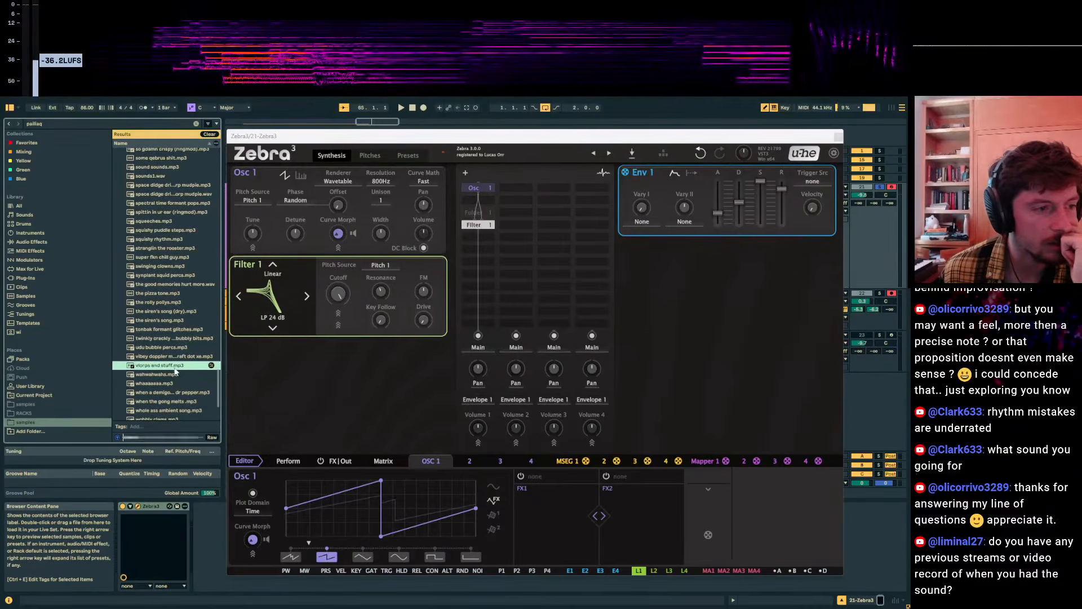
scroll(177, 374, "down", 4)
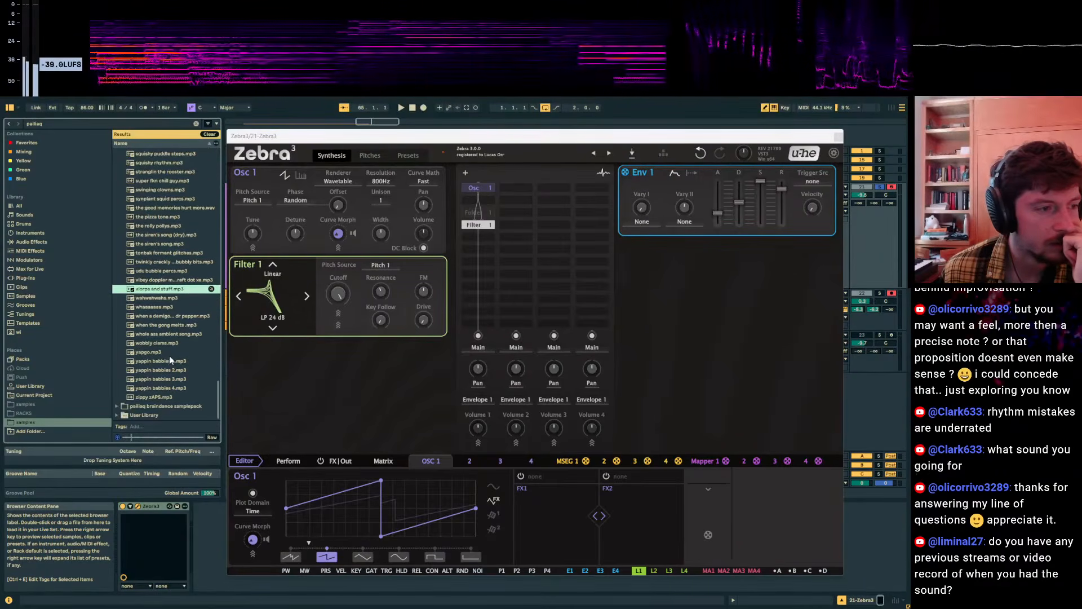
Move the Zebra3 window off the arrangement and place the insert marker at bar 74 on the Zebra3 track.
left_click_drag(758, 136, 661, 322)
left_click(679, 269)
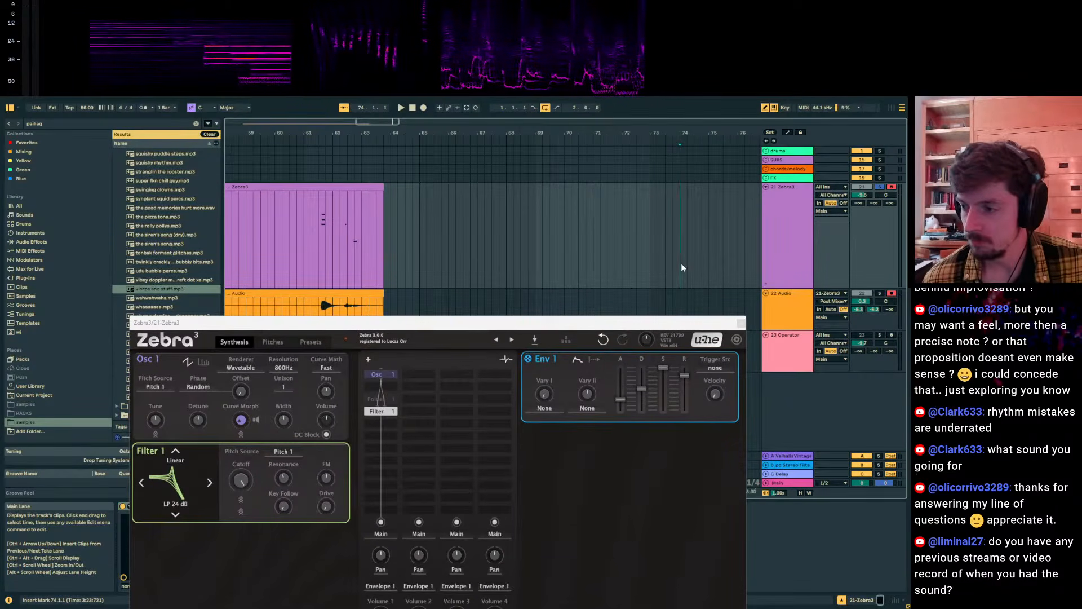
Move the Zebra3 window clear of the browser and preview the files from stranglin the rooster.mp3 up to the spectral time formant pops MP3.
left_click_drag(642, 324, 643, 281)
left_click_drag(267, 283, 556, 176)
scroll(150, 270, "up", 5)
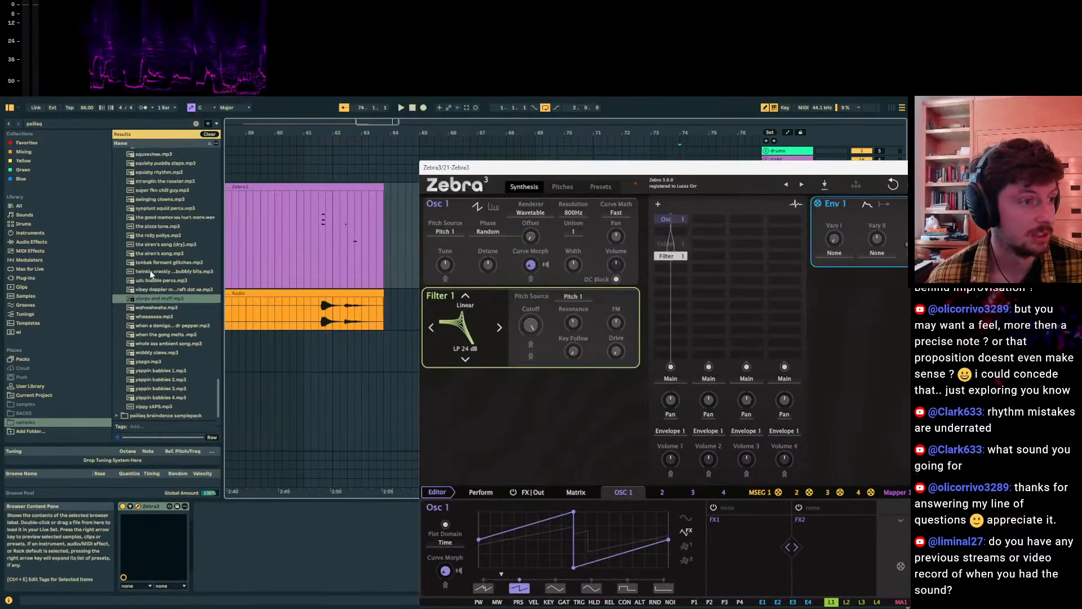
scroll(161, 278, "up", 2)
left_click(167, 276)
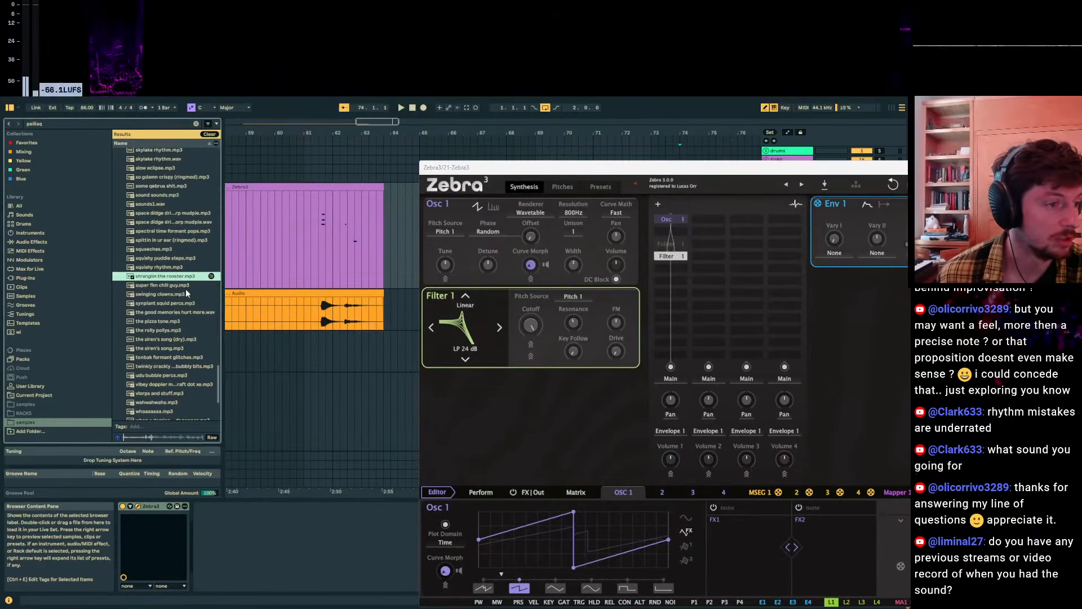
key("Up")
key("Up")
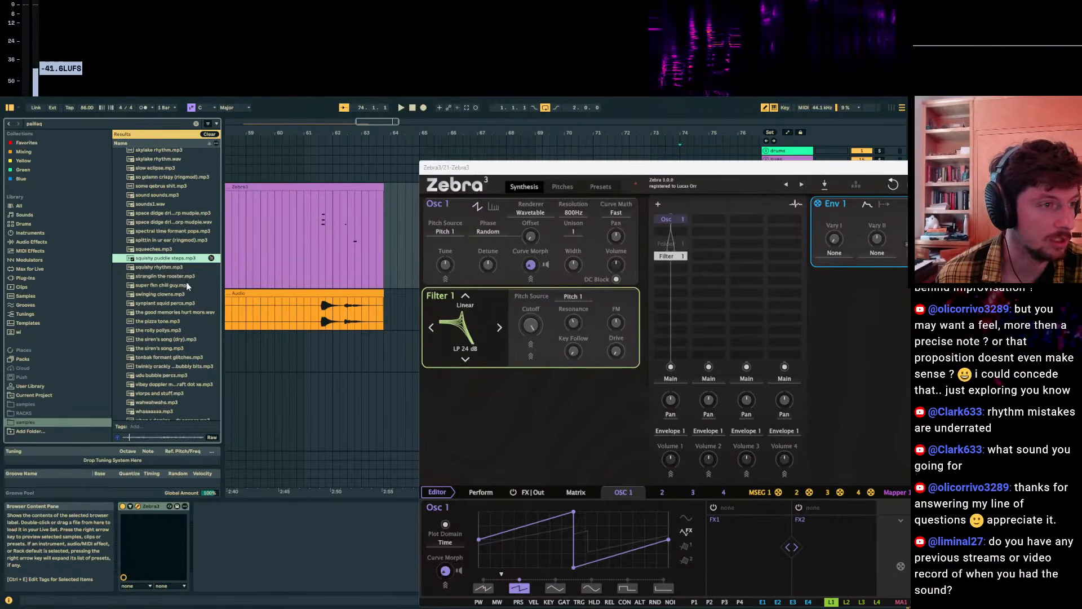
key("Up")
scroll(188, 285, "up", 4)
key("Up")
key("Up")
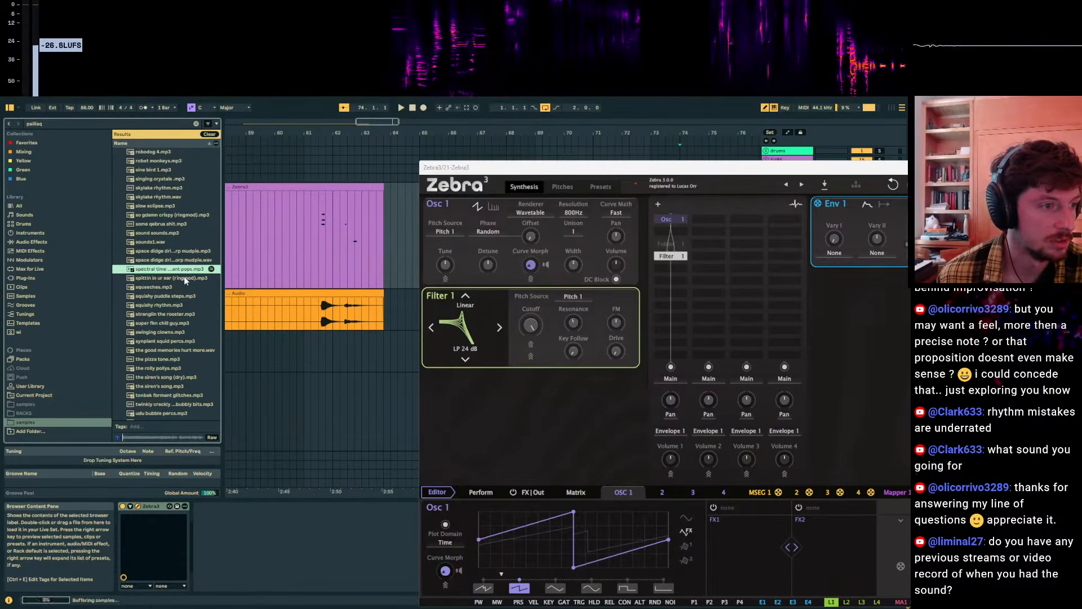
Preview the space didge mudpie MP3, skylake rhythm.wav and pq textured spray snares.mp3 among the loose PAILIAQ files.
scroll(170, 262, "up", 3)
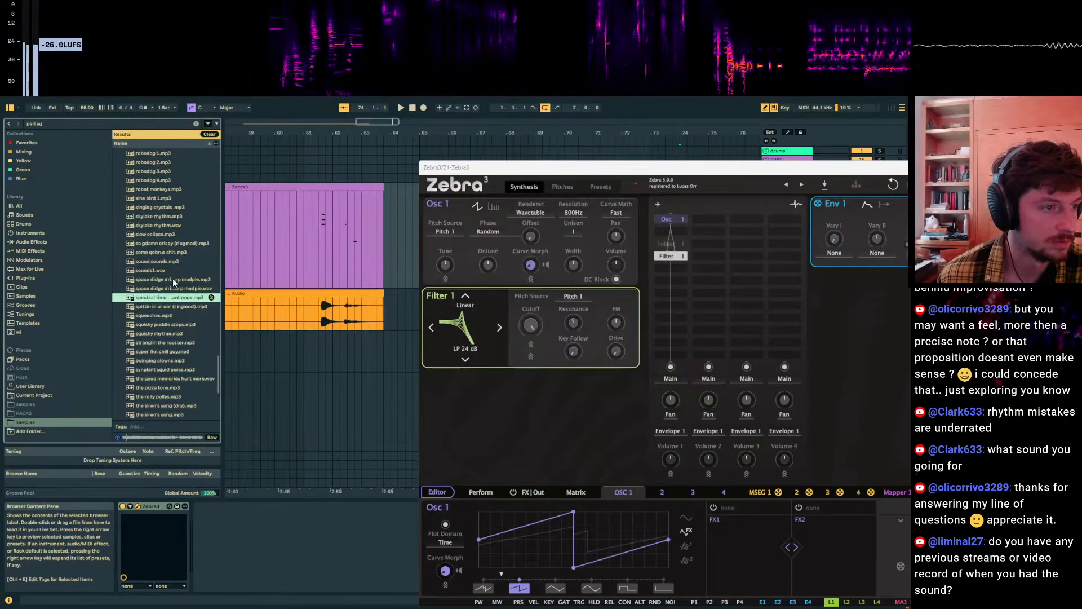
left_click(172, 279)
scroll(169, 286, "up", 6)
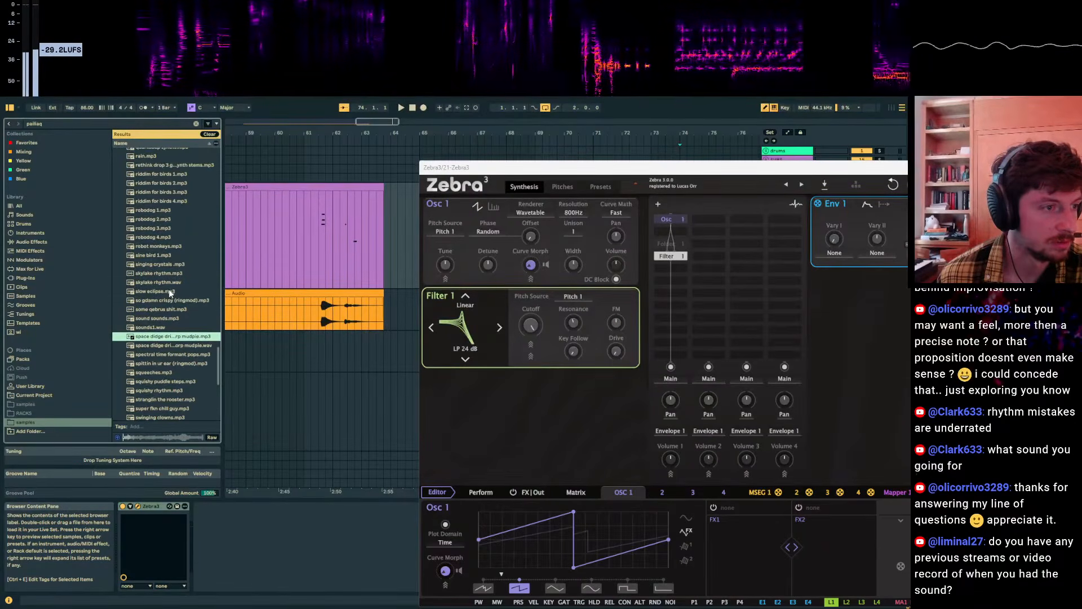
scroll(168, 291, "up", 5)
left_click(165, 328)
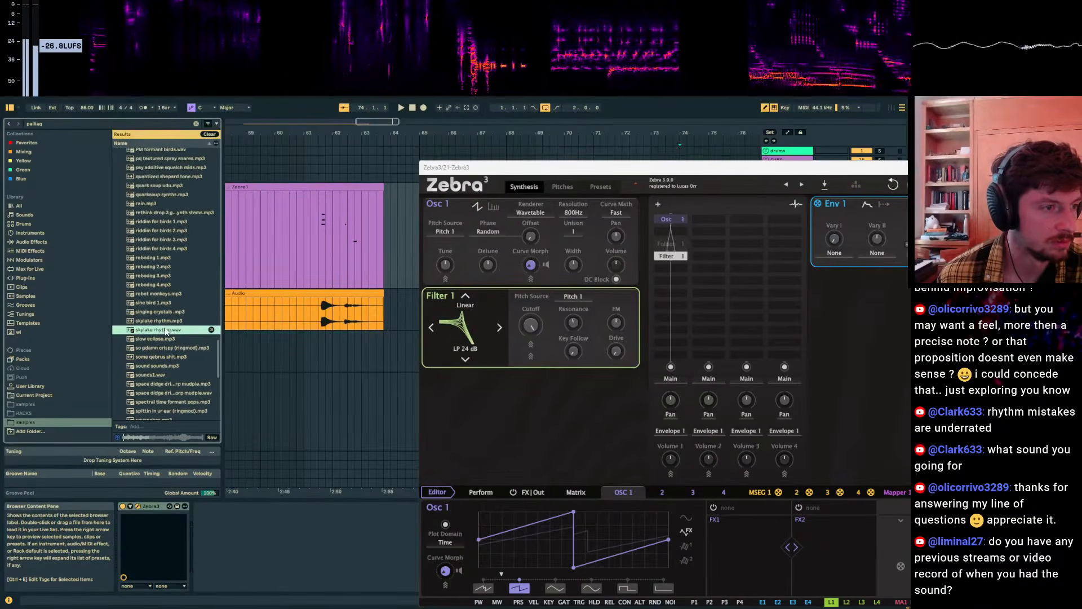
scroll(173, 268, "up", 5)
scroll(173, 268, "up", 1)
scroll(164, 312, "up", 4)
left_click(181, 281)
scroll(183, 288, "up", 4)
left_click(176, 290)
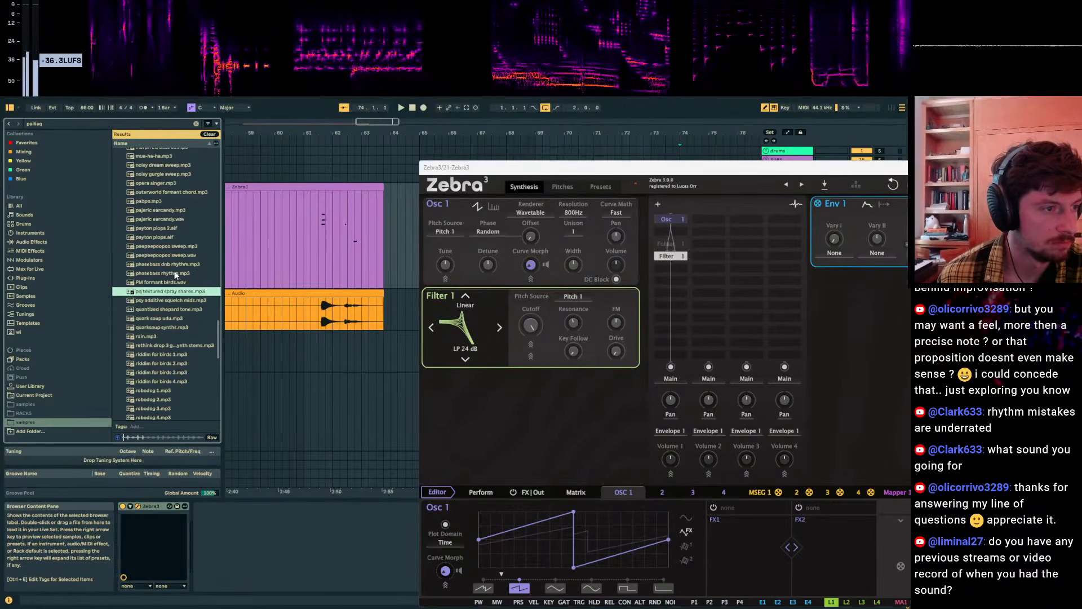
Preview further loose files up the list, including lizardwhaledolphintongue.mp3, hyperfield plink plonks.mp3 and geese in the winter.mp3.
scroll(175, 272, "up", 6)
left_click(174, 259)
scroll(173, 265, "up", 7)
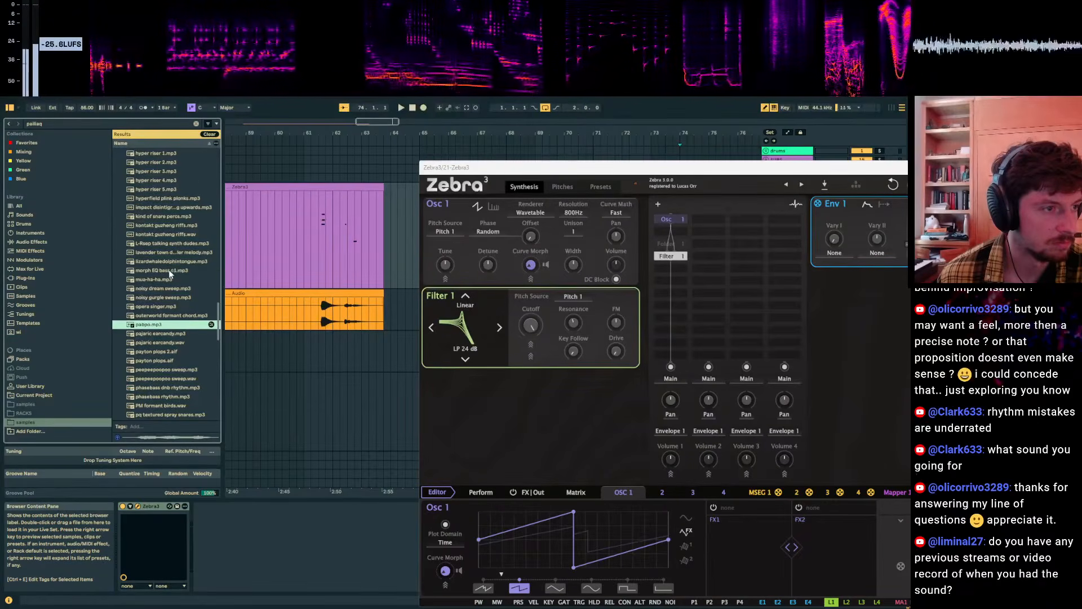
left_click(169, 261)
scroll(172, 279, "up", 11)
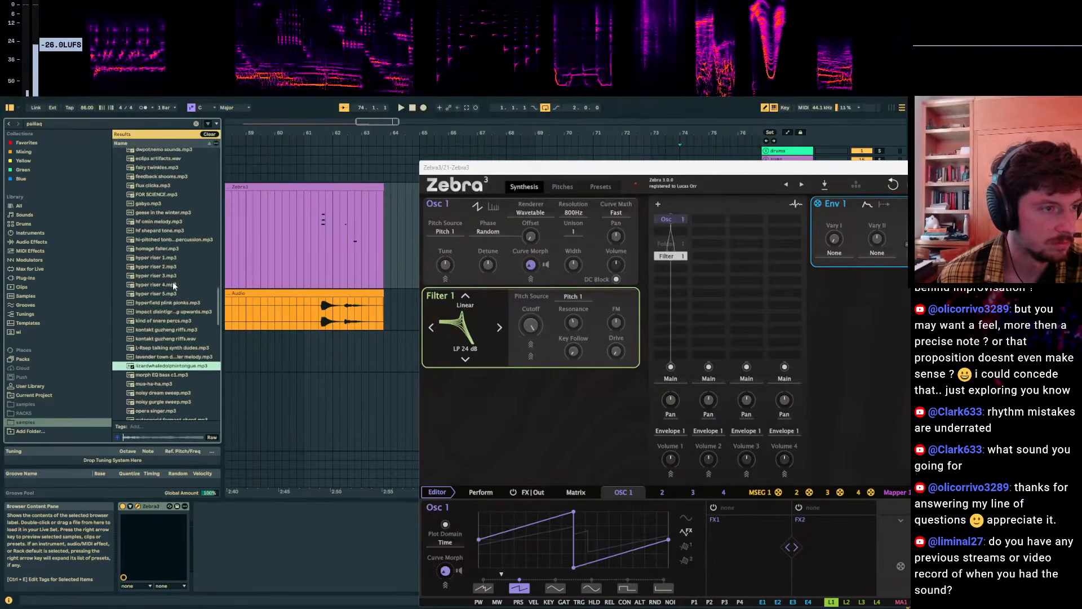
left_click(174, 303)
scroll(178, 292, "up", 5)
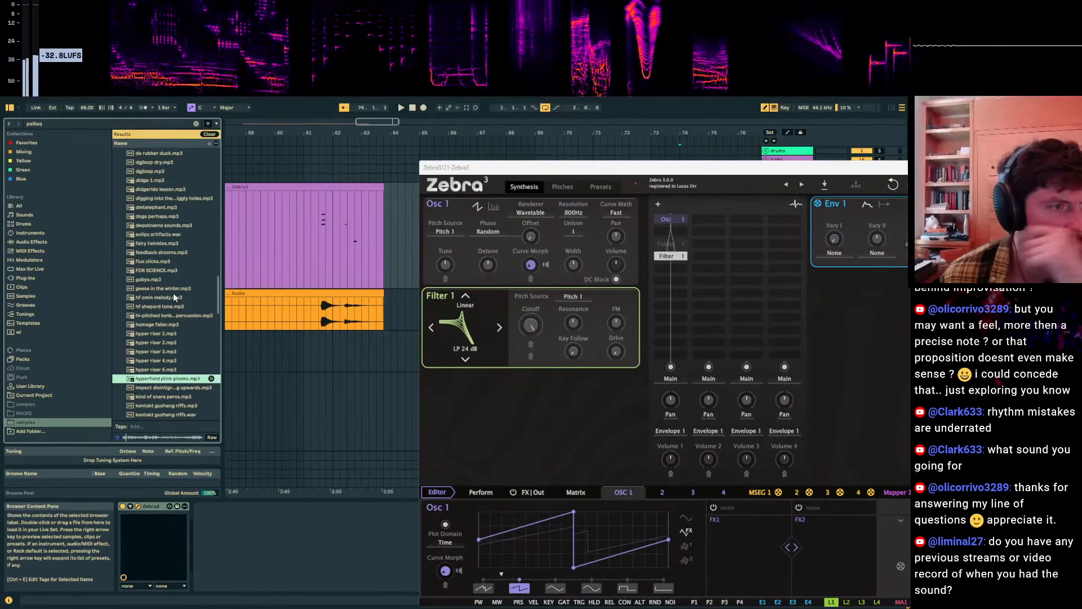
left_click(173, 288)
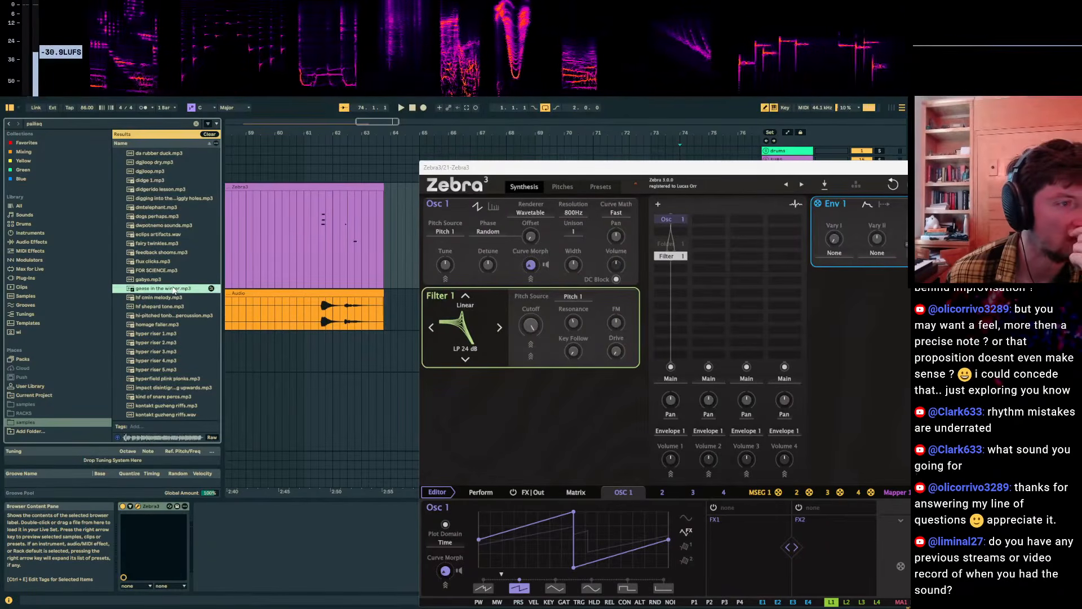
Preview da rubber duck.mp3, dgjloop.mp3 and autechre squid from the deep.mp3.
scroll(174, 290, "up", 3)
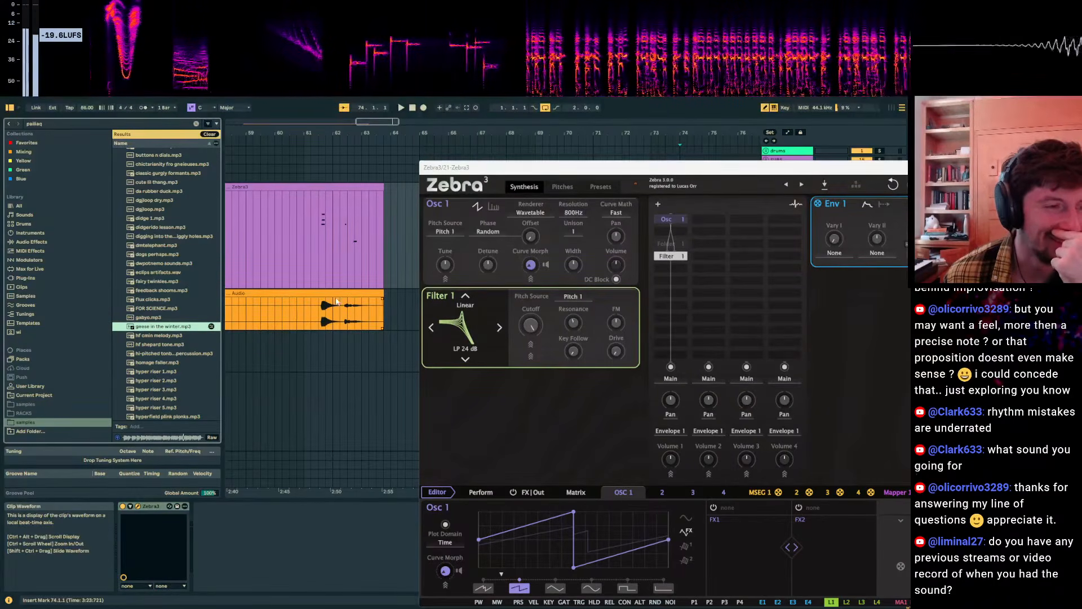
scroll(170, 199, "up", 3)
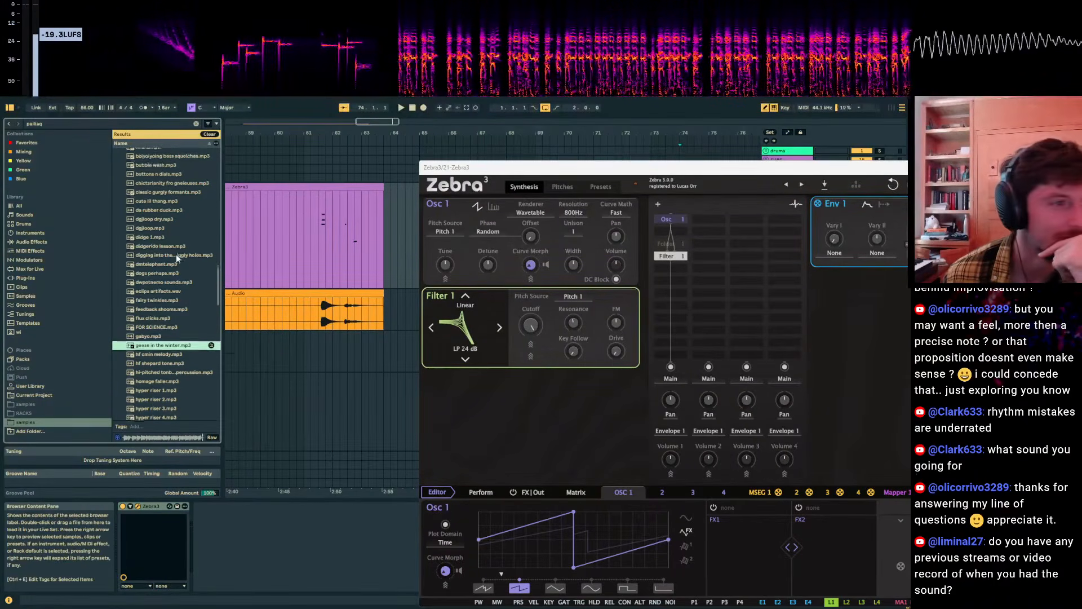
scroll(170, 198, "up", 3)
left_click(172, 277)
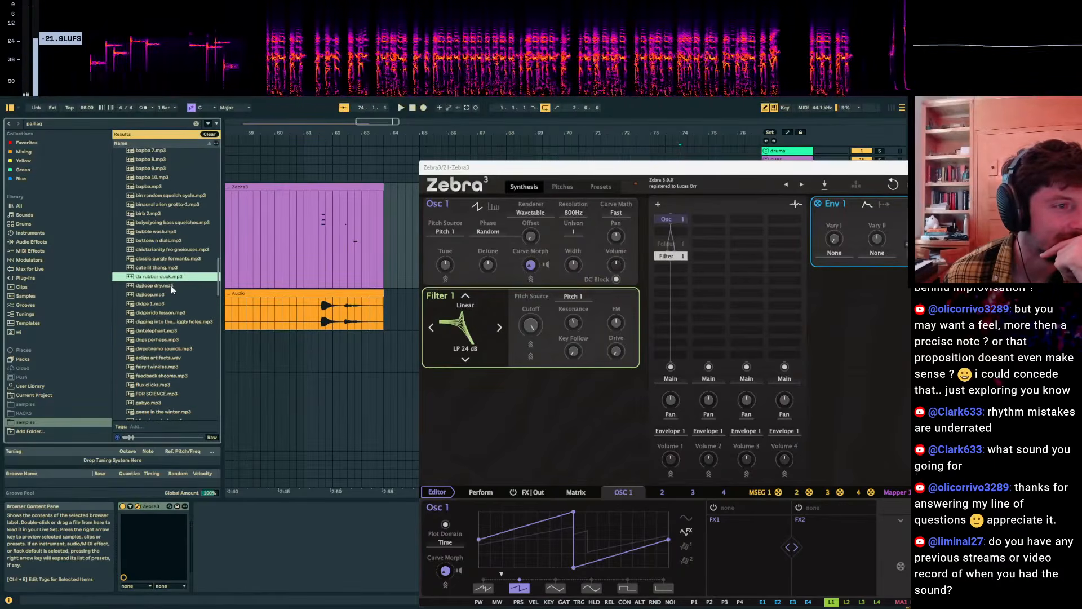
left_click(166, 293)
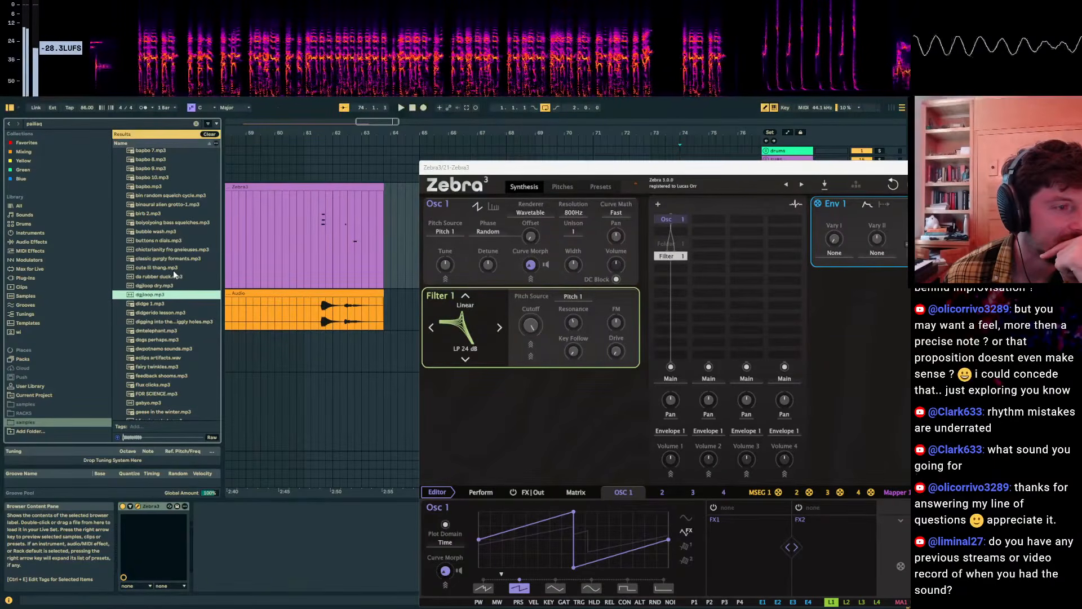
scroll(171, 275, "up", 12)
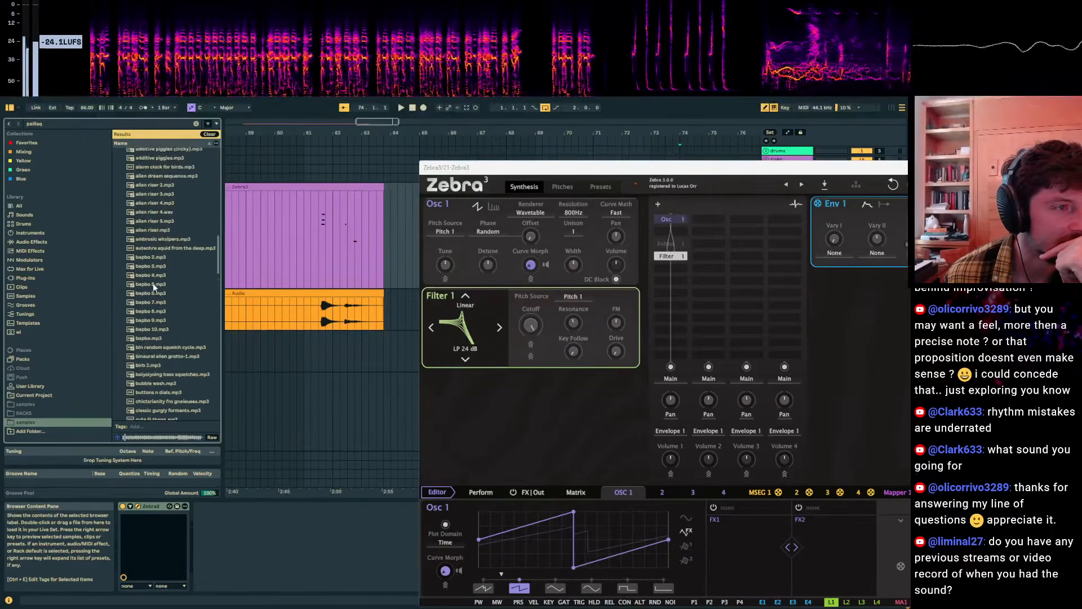
left_click(161, 305)
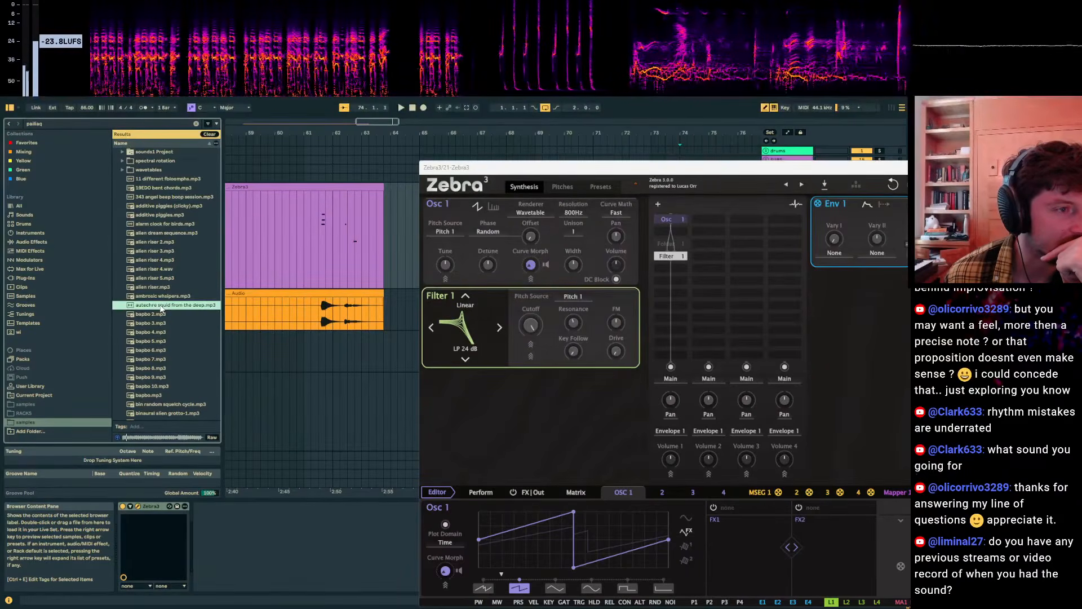
Widen the browser to show the full file names in the long mudpies folder.
scroll(167, 250, "up", 4)
scroll(119, 239, "up", 3)
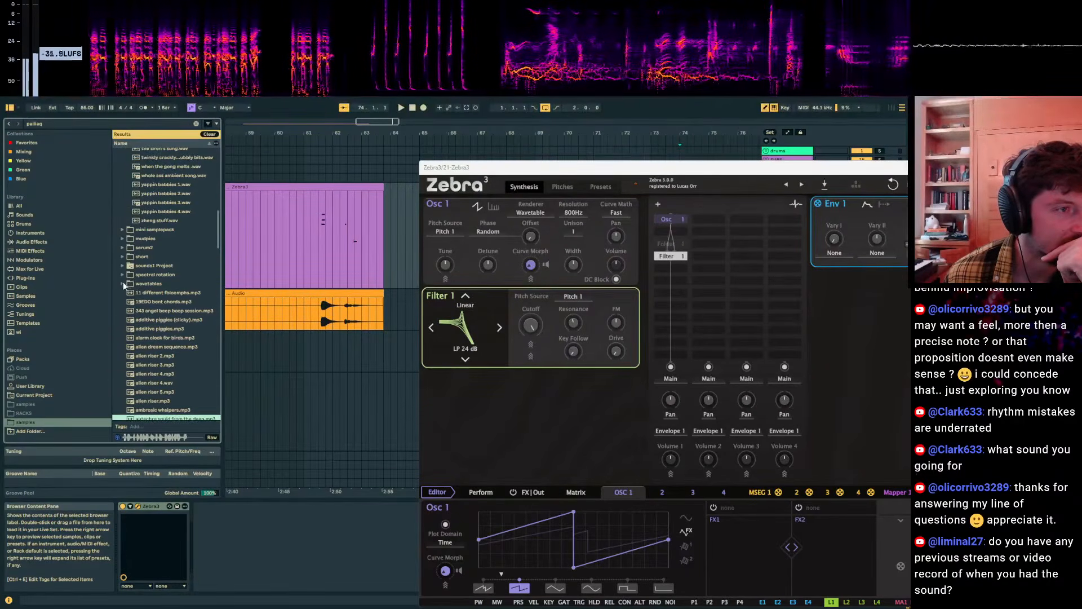
scroll(122, 256, "up", 8)
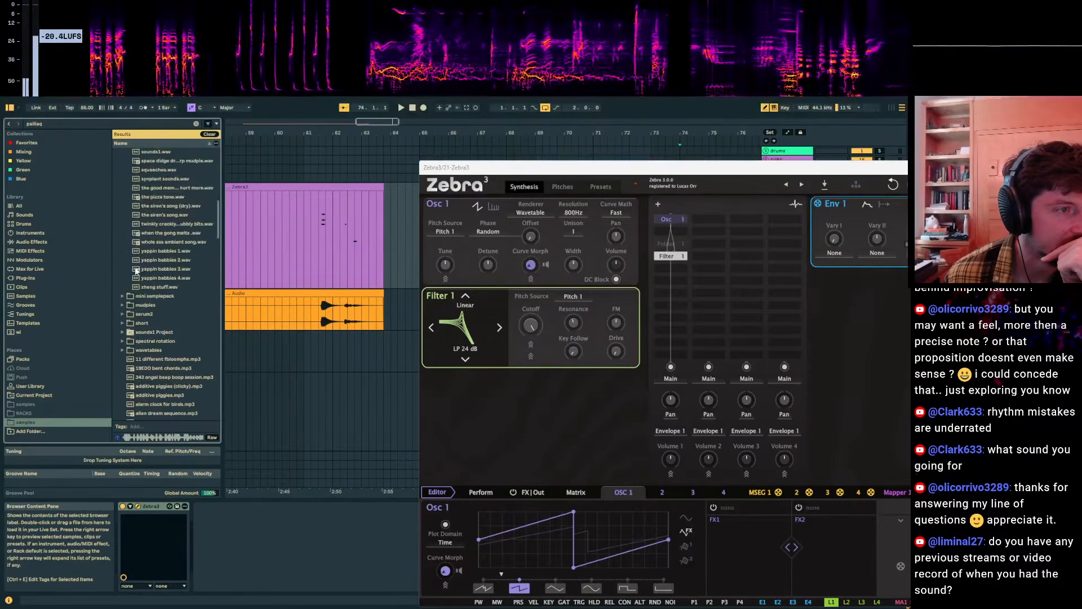
left_click_drag(223, 306, 266, 309)
scroll(173, 255, "up", 3)
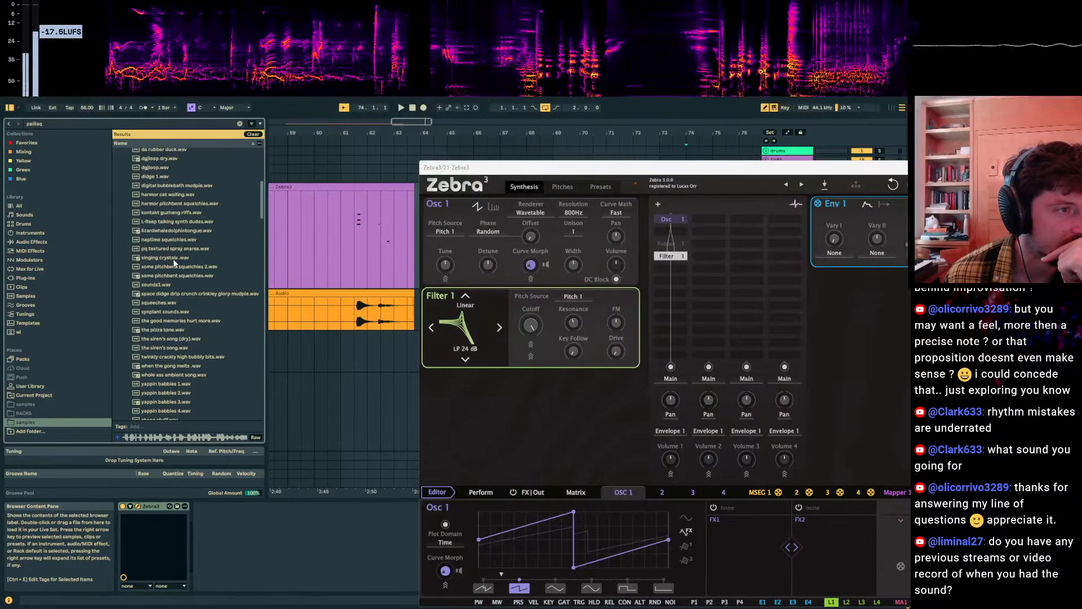
scroll(178, 237, "up", 5)
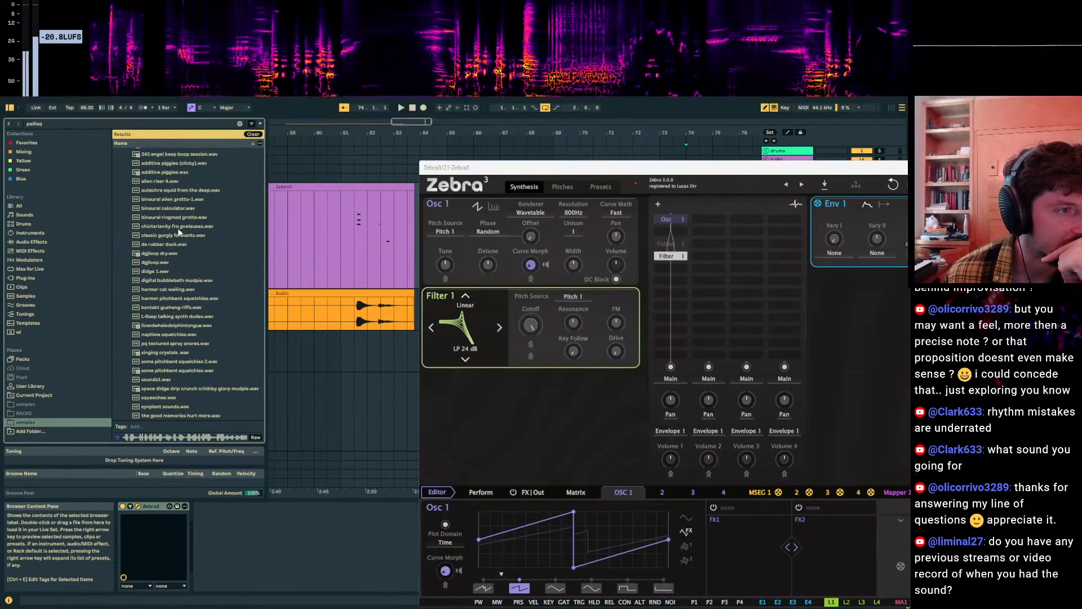
Preview the chictorianity WAV, classic gurgly formants.wav and digital bubblebath mudpie.wav in the long mudpies folder.
left_click(179, 226)
scroll(188, 248, "up", 2)
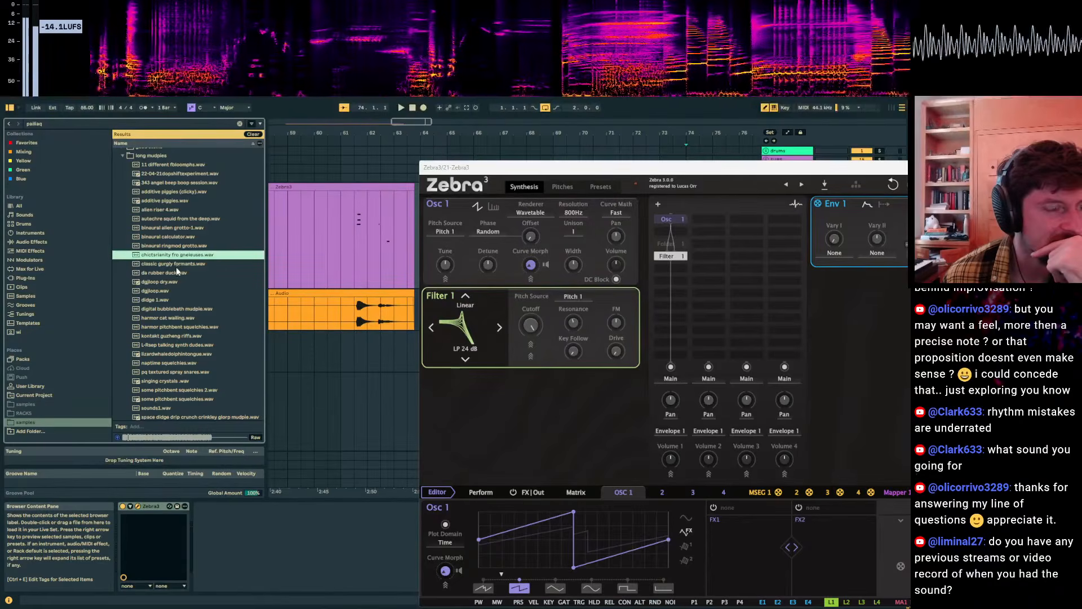
left_click(172, 264)
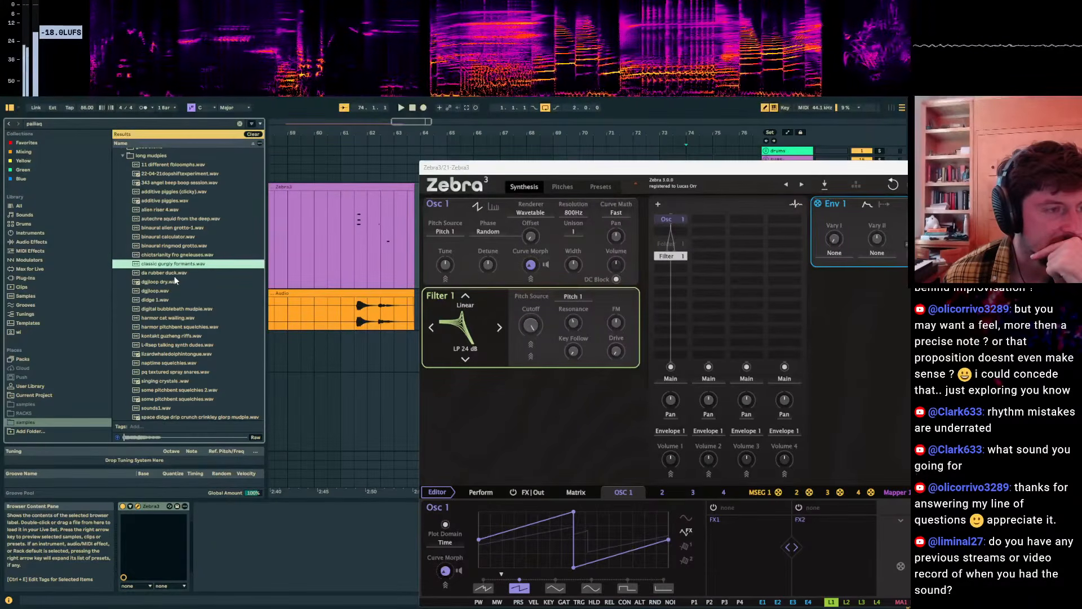
left_click(186, 310)
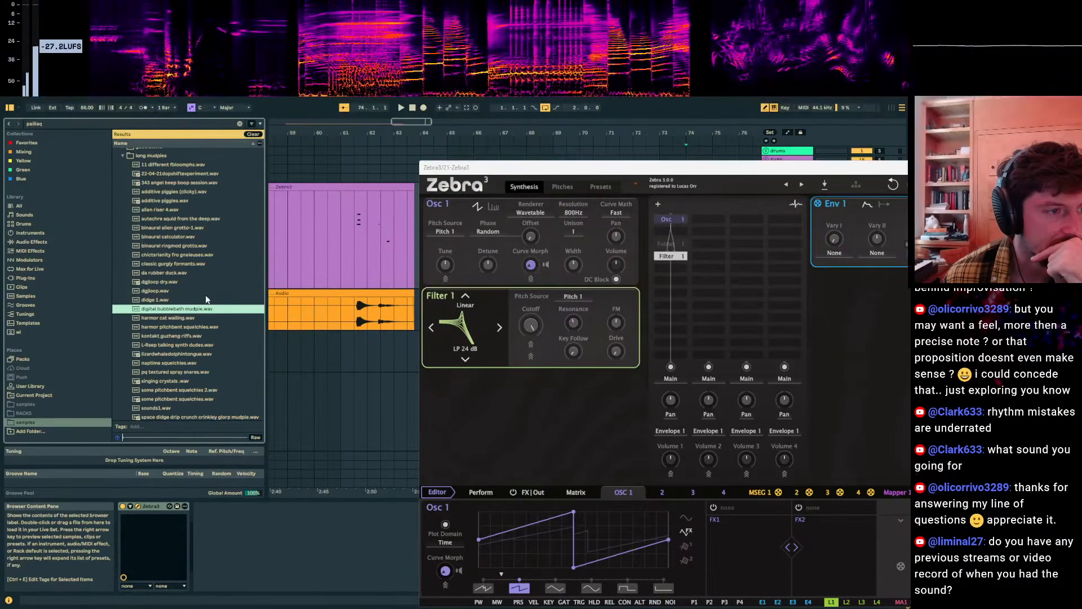
Open the binaural folder and preview its space speeder, vinyl crackle melody, bouncy wailer, resonant goop and additive chord transfer files.
scroll(190, 223, "up", 2)
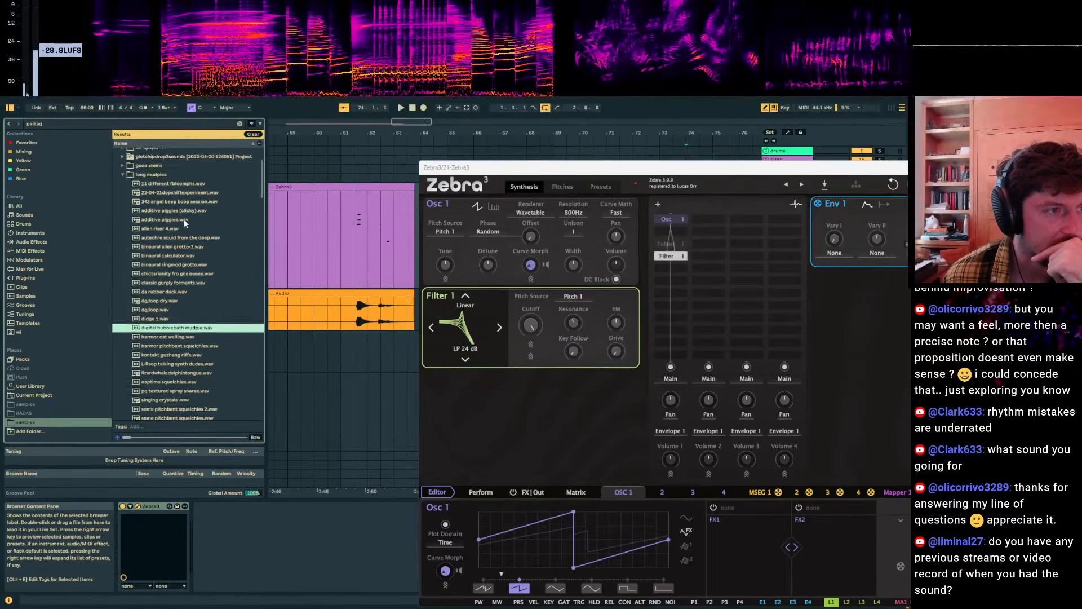
scroll(128, 194, "up", 2)
scroll(129, 194, "up", 2)
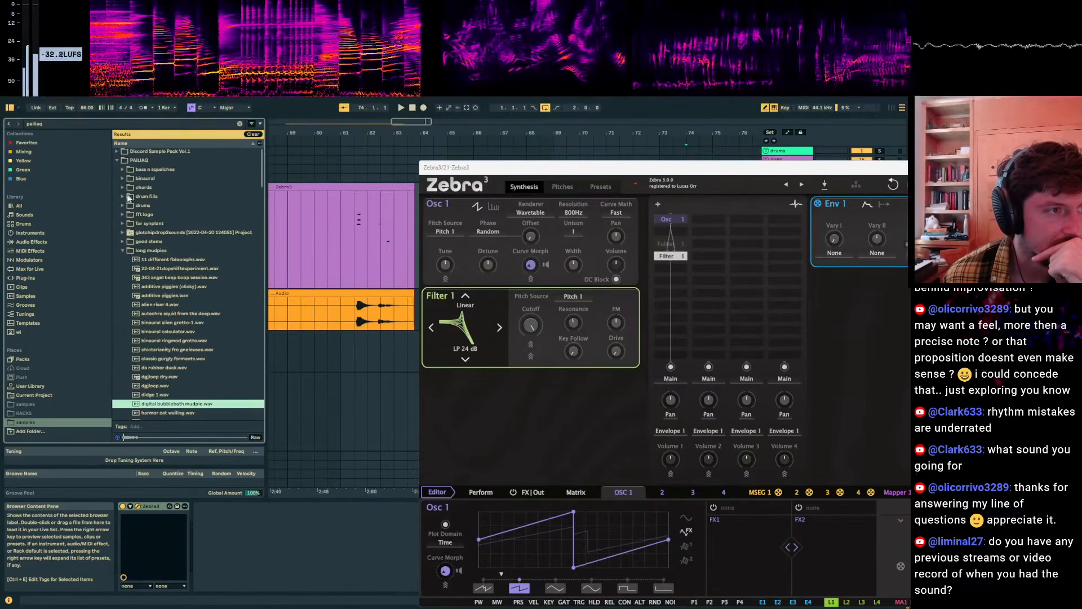
left_click(124, 179)
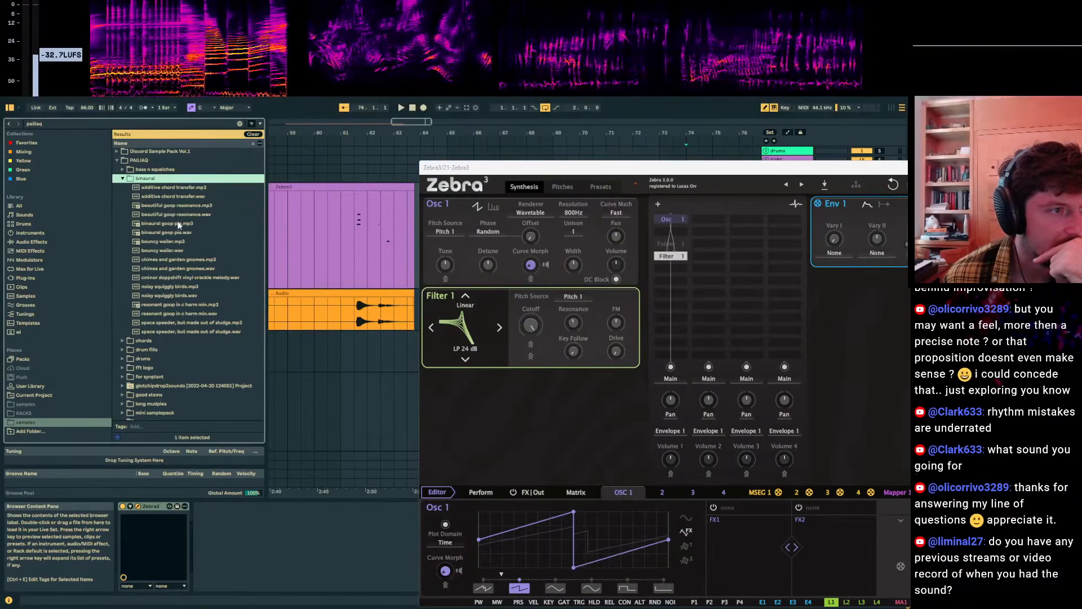
left_click(182, 324)
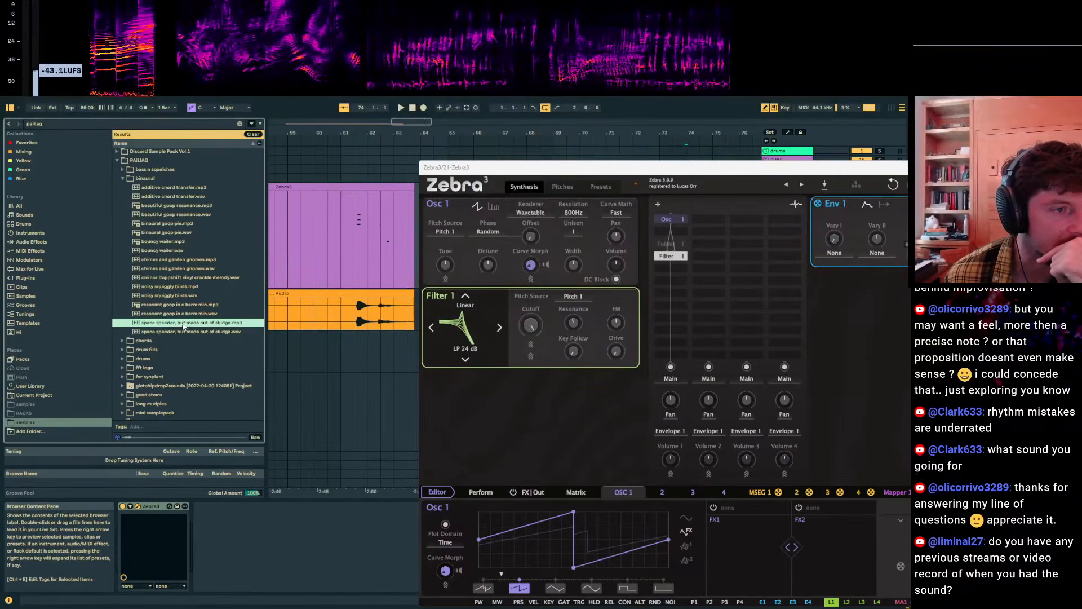
left_click(175, 281)
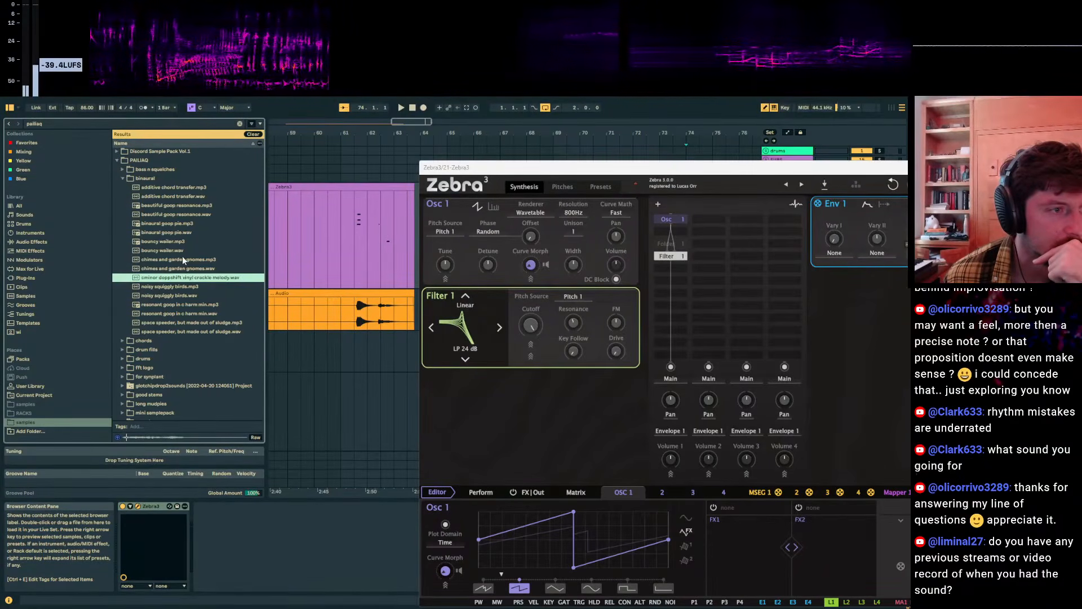
left_click(175, 240)
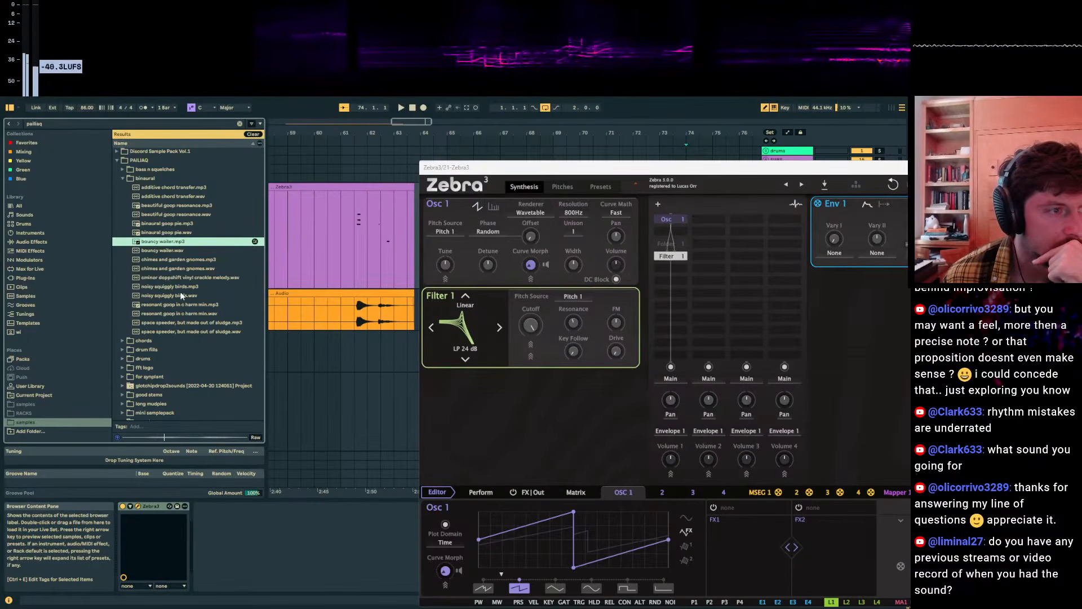
left_click(177, 304)
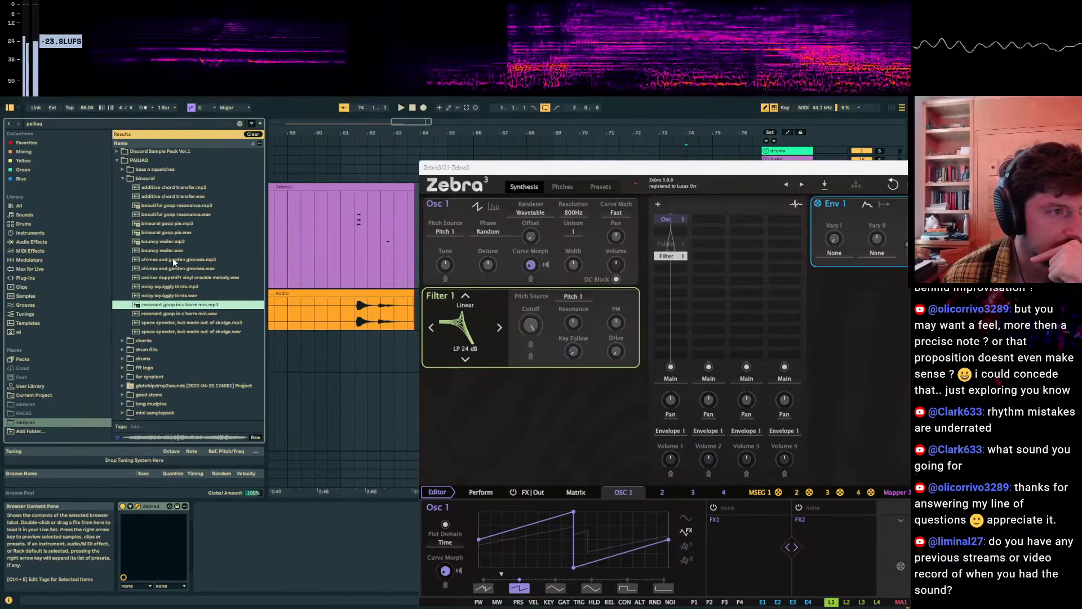
left_click(177, 187)
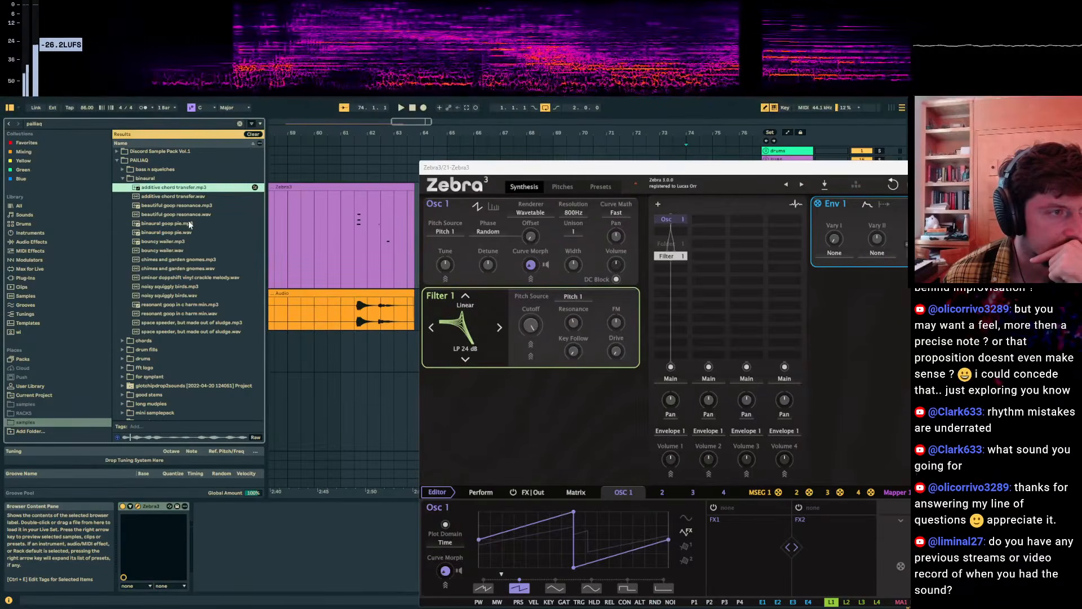
Open the bass n squelches folder and preview its tires skrrt MP3.
scroll(188, 222, "up", 1)
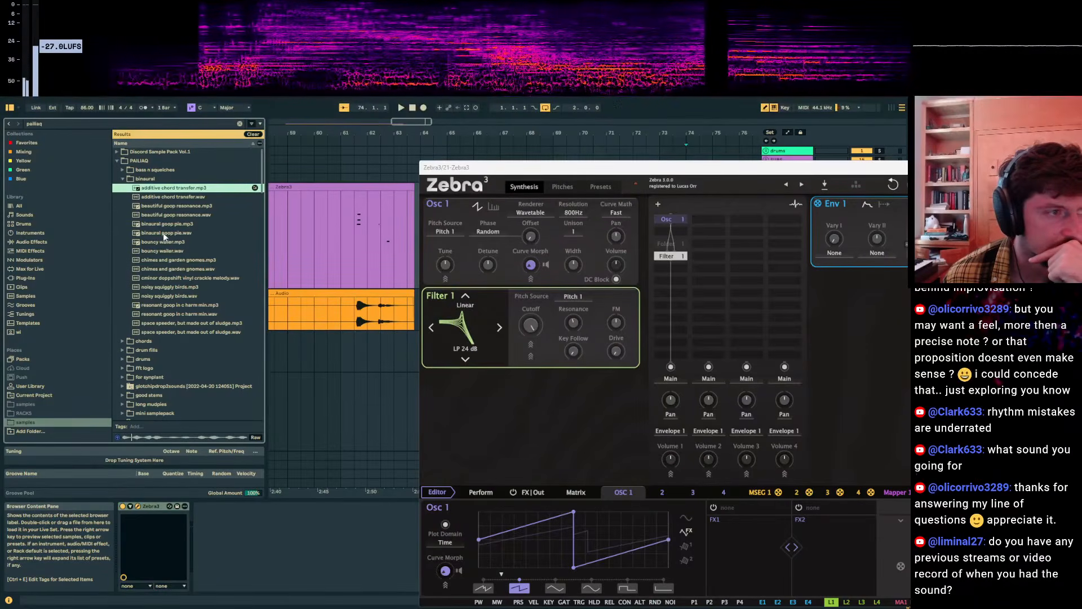
left_click(123, 170)
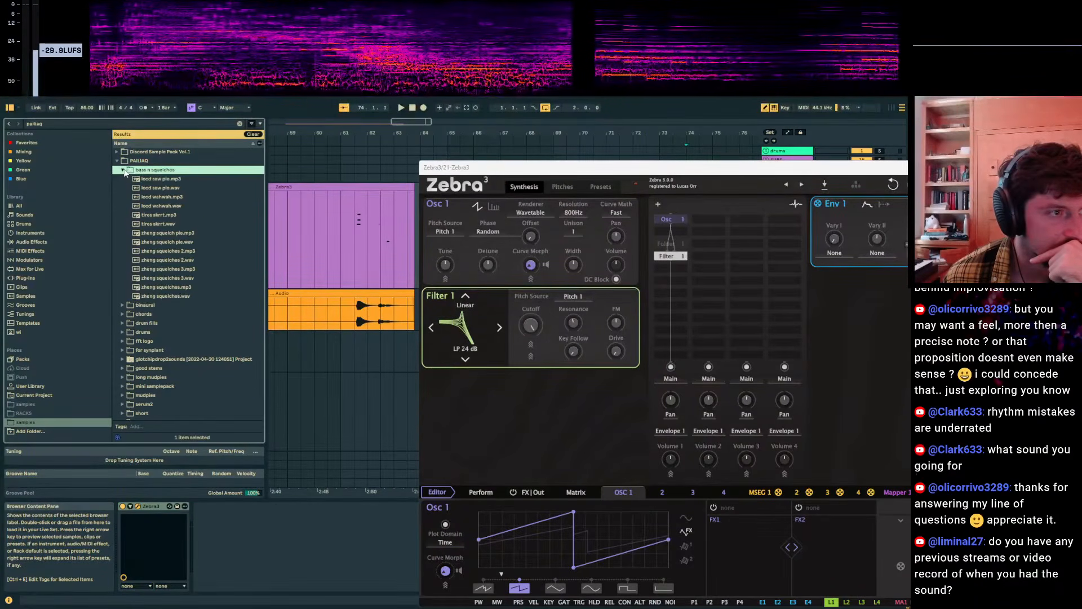
left_click(162, 219)
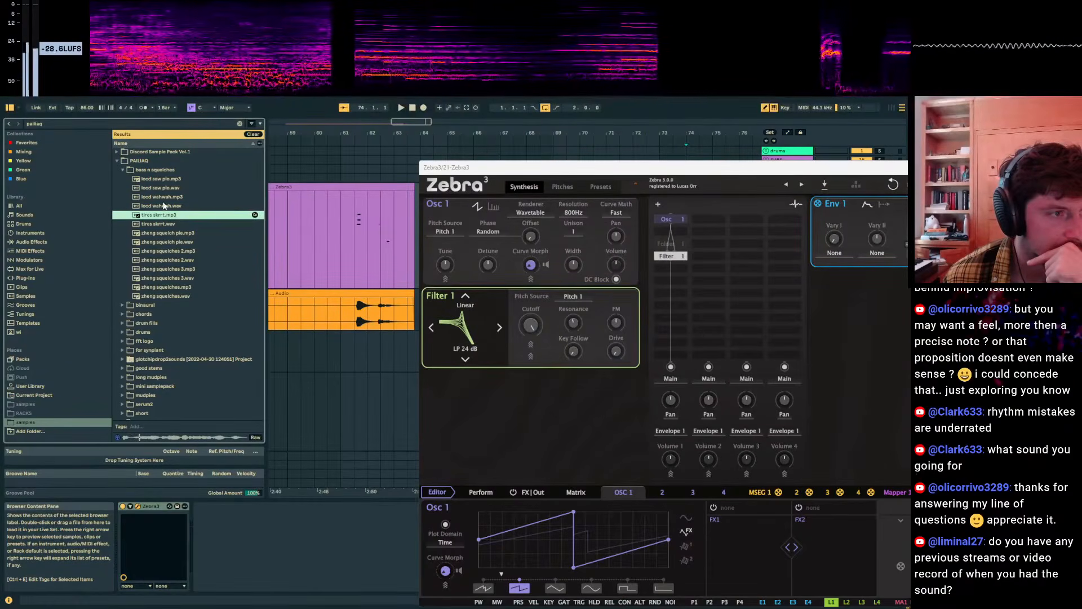
Reopen the binaural folder and preview its vinyl crackle melody, binaural goop pie, bouncy wailer, and chimes and garden gnomes files.
left_click(131, 305)
left_click(187, 279)
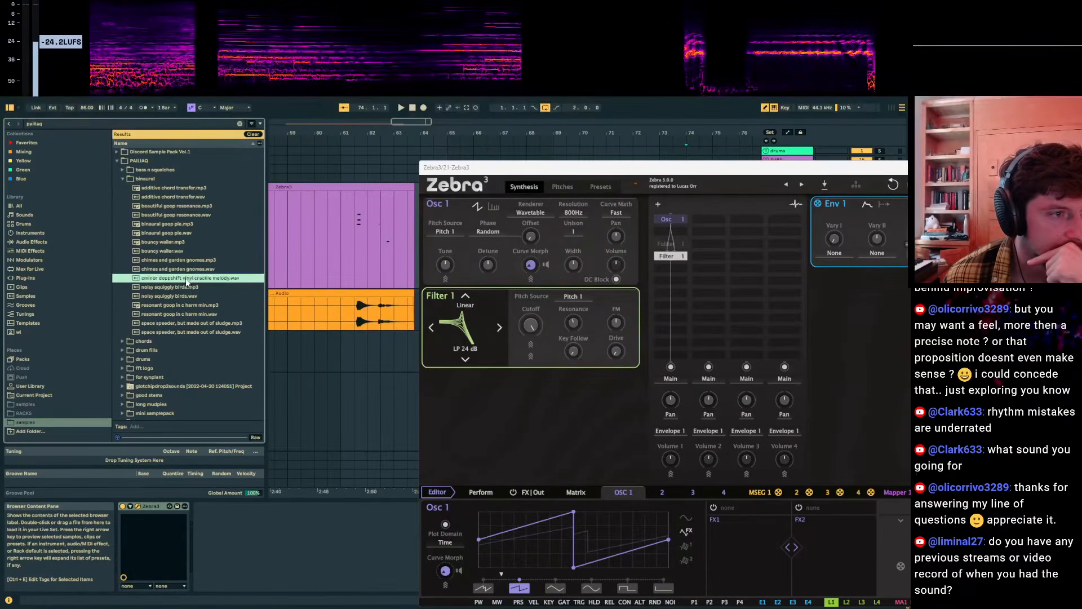
left_click(179, 226)
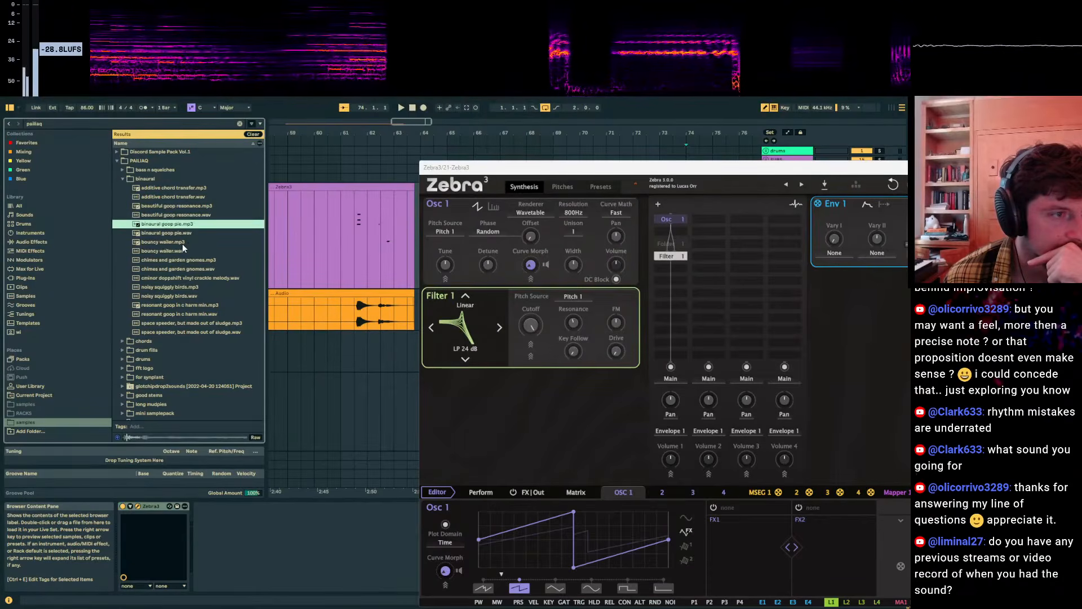
left_click(181, 243)
left_click(184, 261)
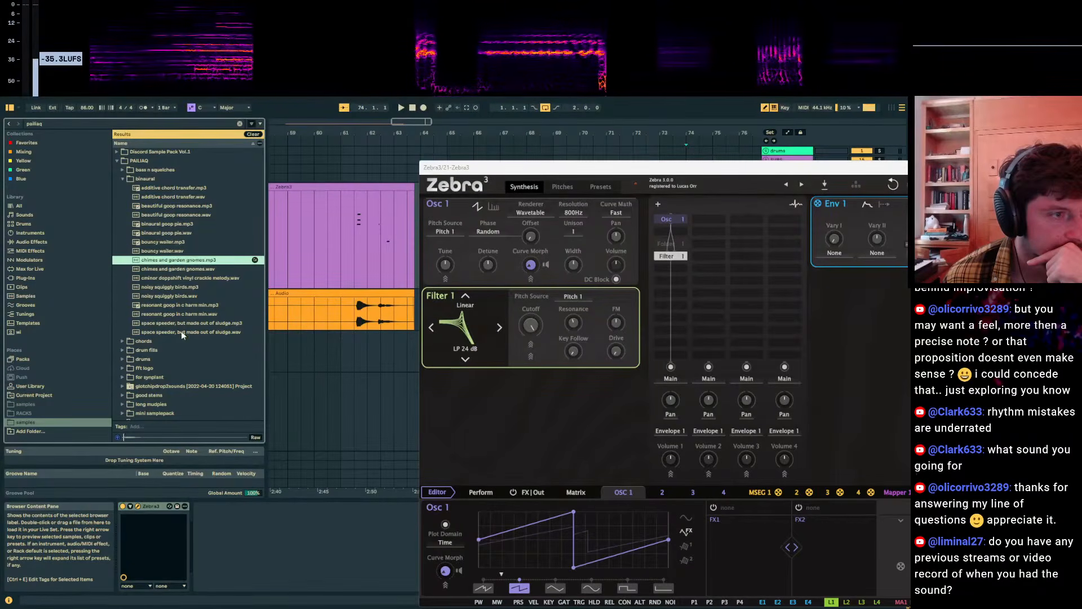
Expand the mini samplepack folder further down the PAILIAQ sample list.
scroll(147, 316, "down", 5)
scroll(139, 314, "down", 3)
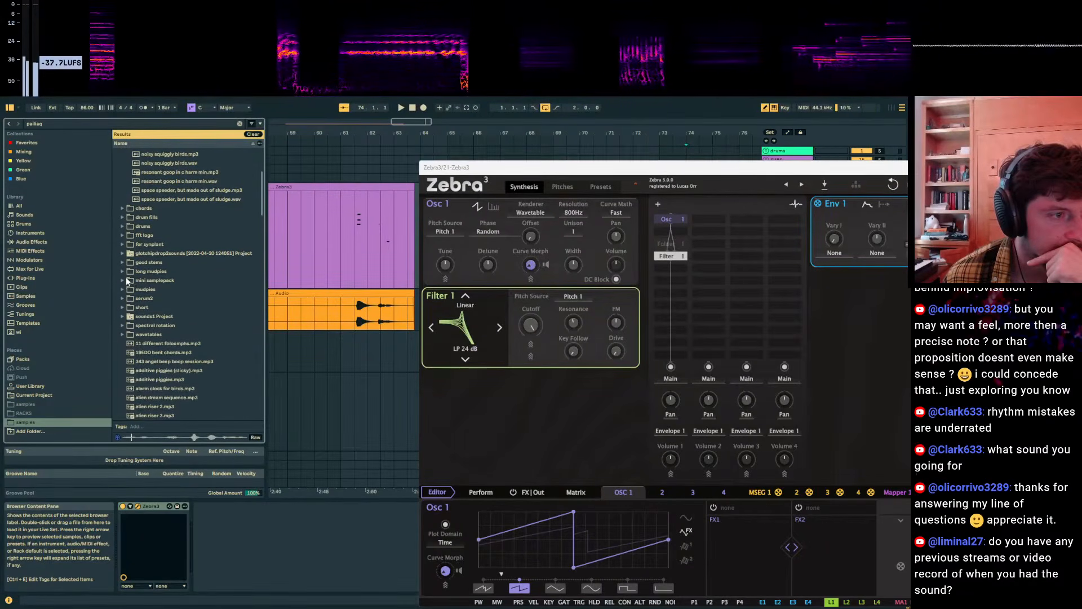
left_click(128, 282)
left_click(123, 281)
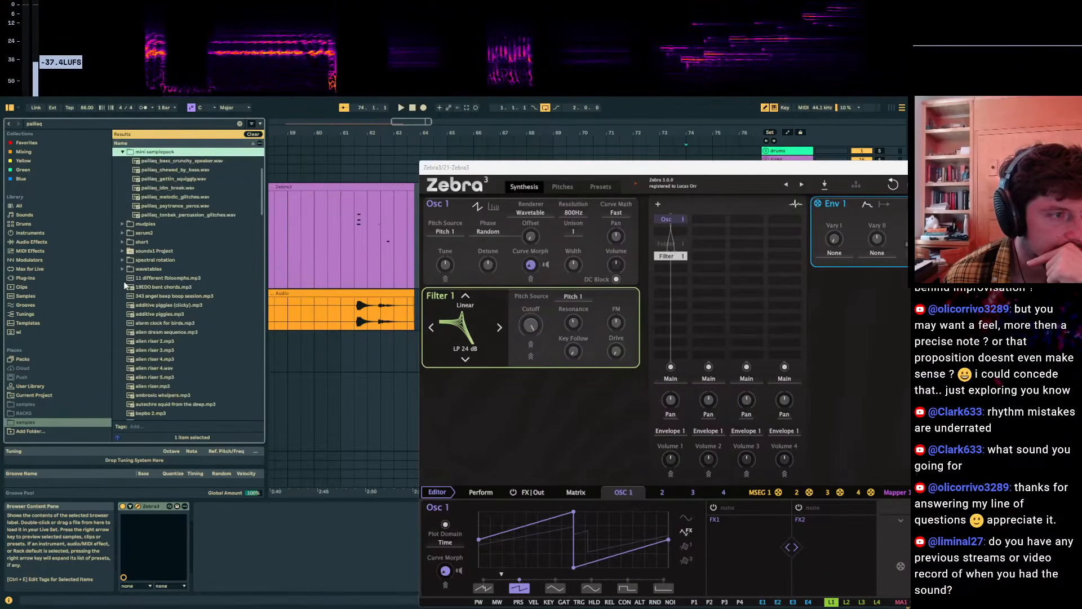
Preview flyin saucers 3.wav, the fheikid MP3, impact disintigrating upwards.wav, lavender town doppler melody.wav and noisy dream sweep.wav.
scroll(141, 272, "down", 3)
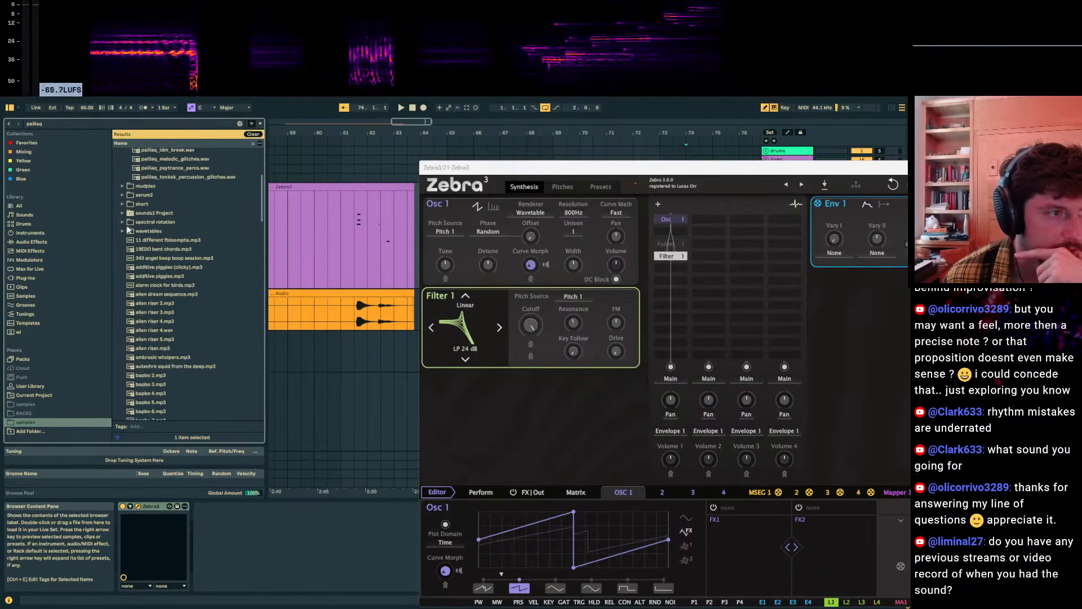
scroll(124, 206, "down", 15)
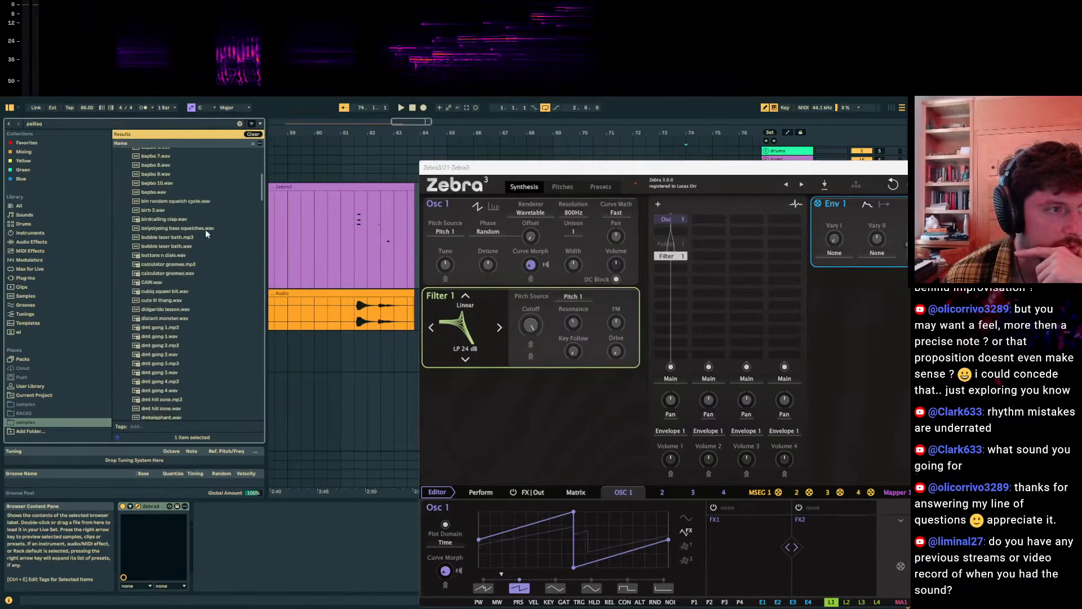
scroll(178, 260, "down", 1)
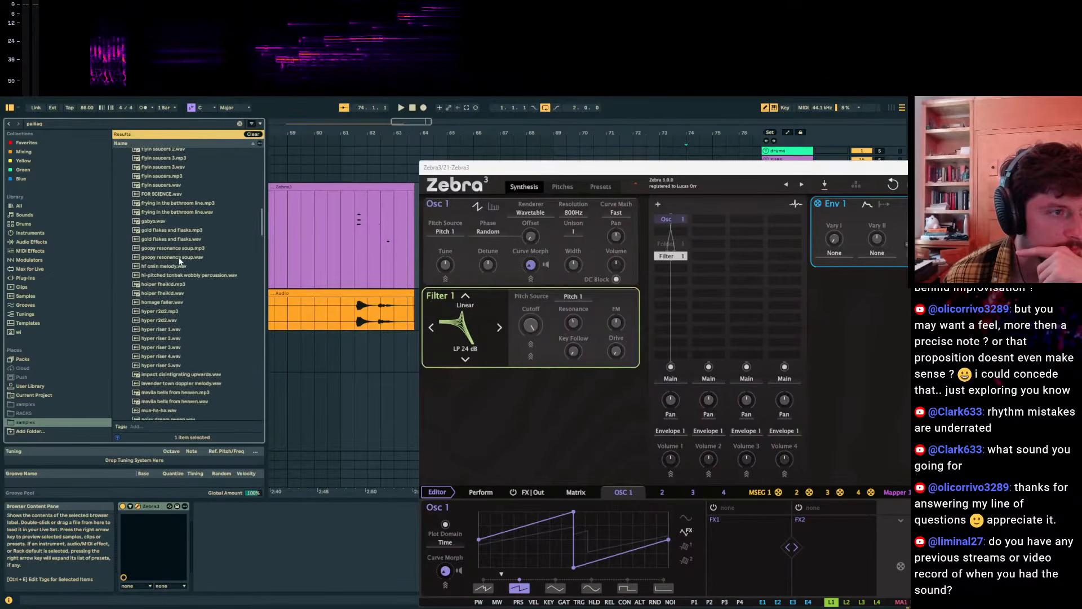
scroll(178, 256, "down", 1)
left_click(181, 224)
scroll(177, 276, "down", 2)
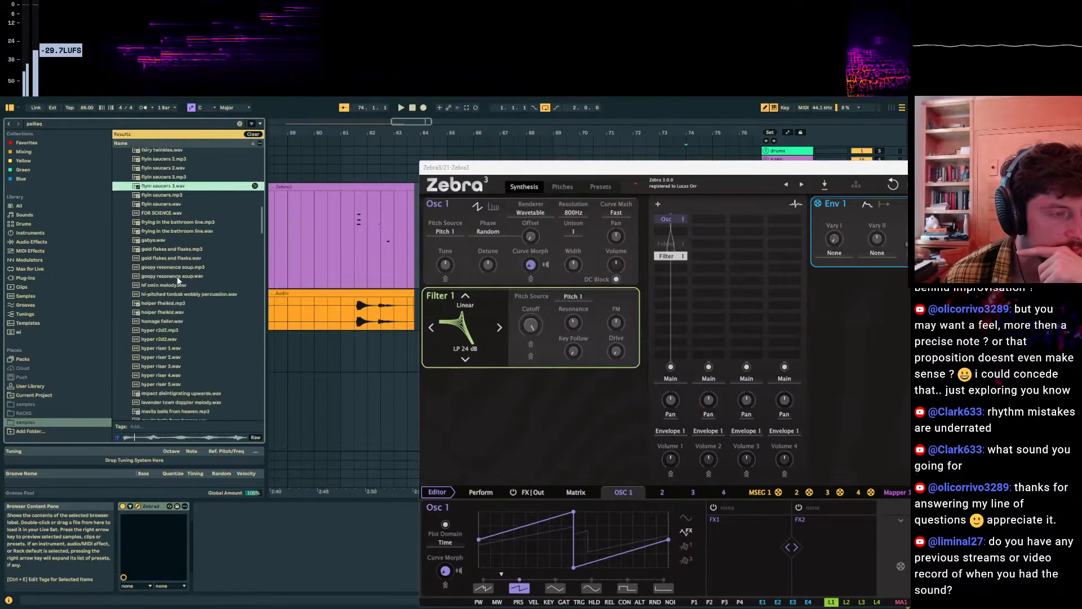
left_click(173, 284)
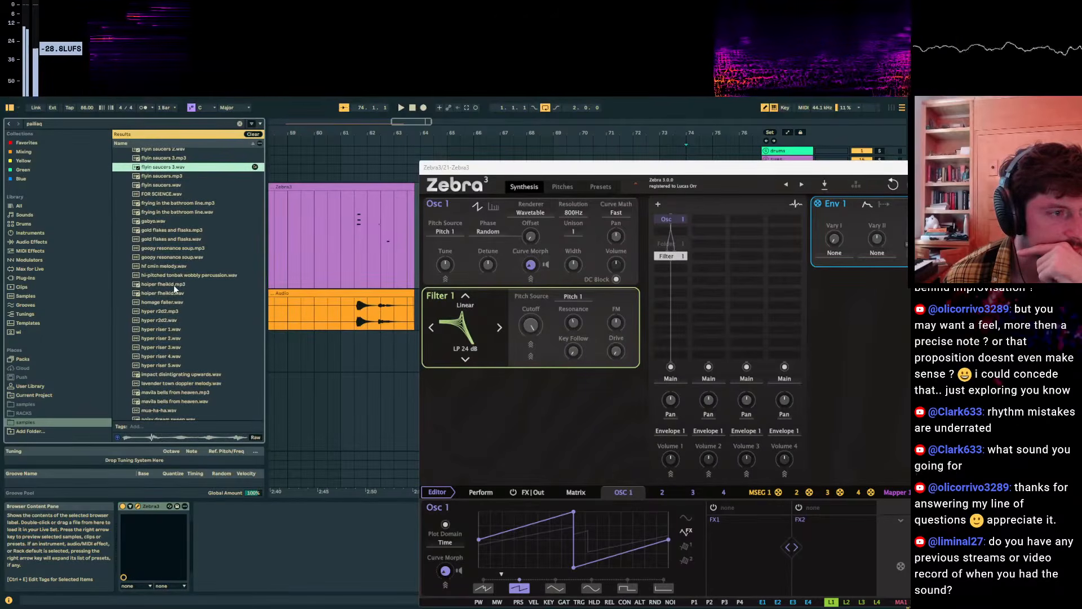
scroll(173, 294, "down", 2)
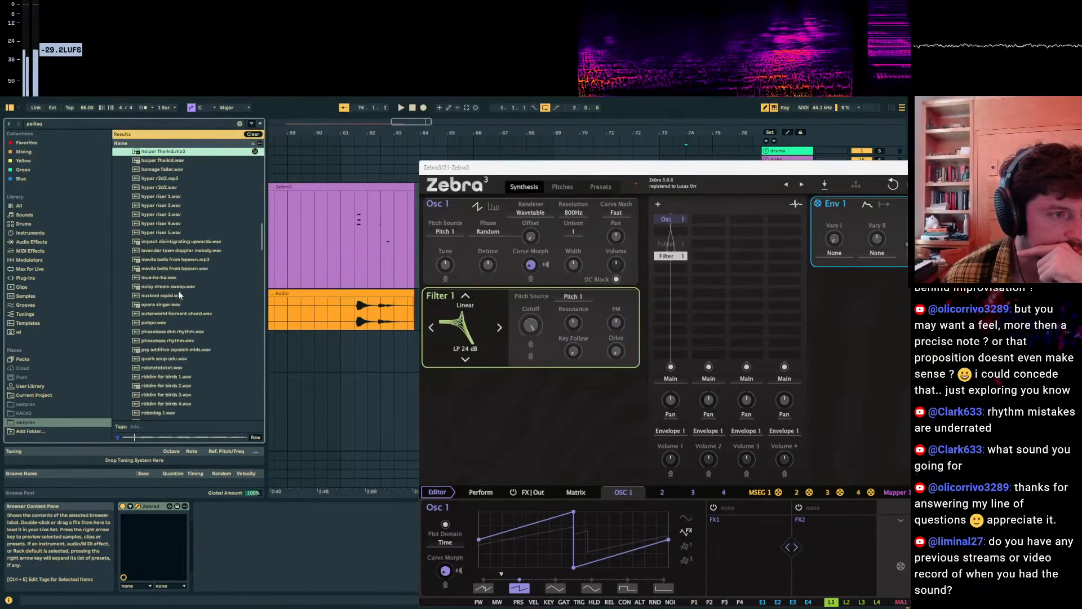
left_click(183, 243)
left_click(187, 252)
left_click(186, 286)
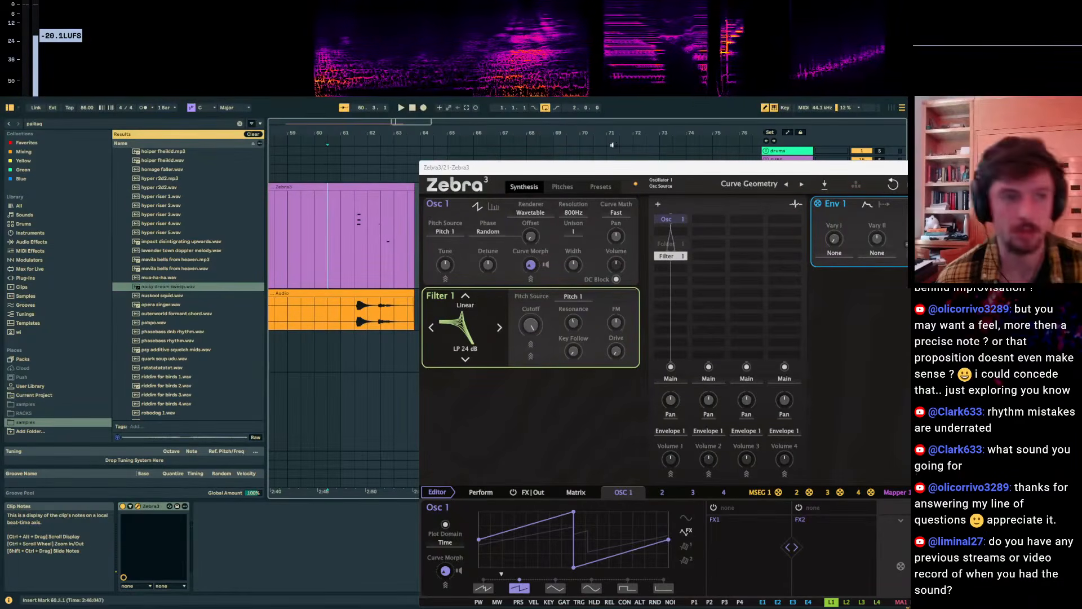
Select the 21 Zebra3 track and reposition the Zebra3 window so its full interface and the track's mixer controls are in view.
left_click_drag(627, 167, 204, 207)
left_click_drag(458, 213, 606, 168)
left_click(777, 209)
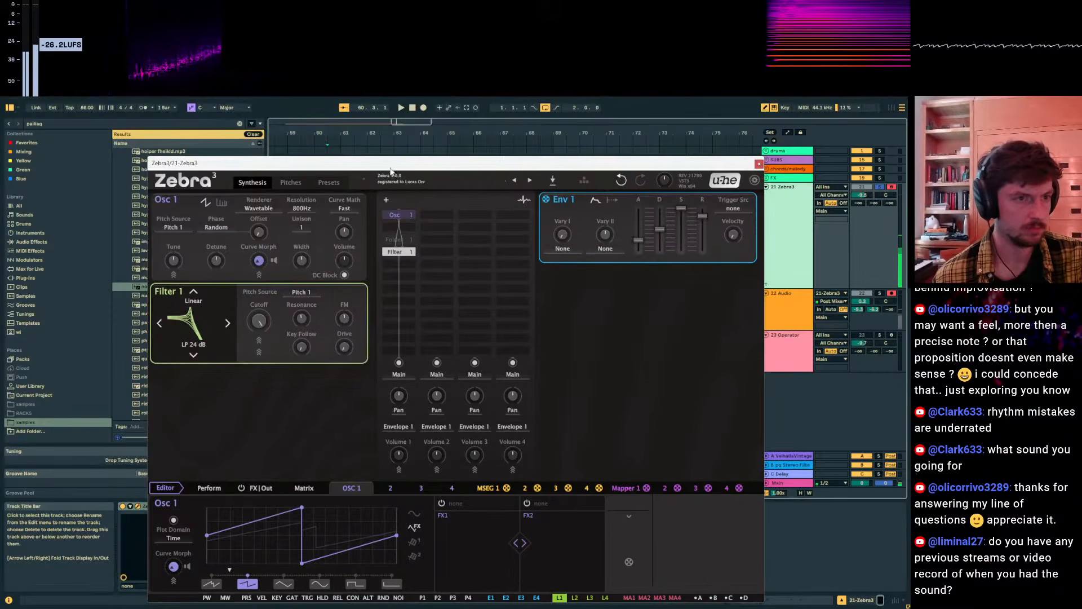
left_click_drag(390, 165, 438, 122)
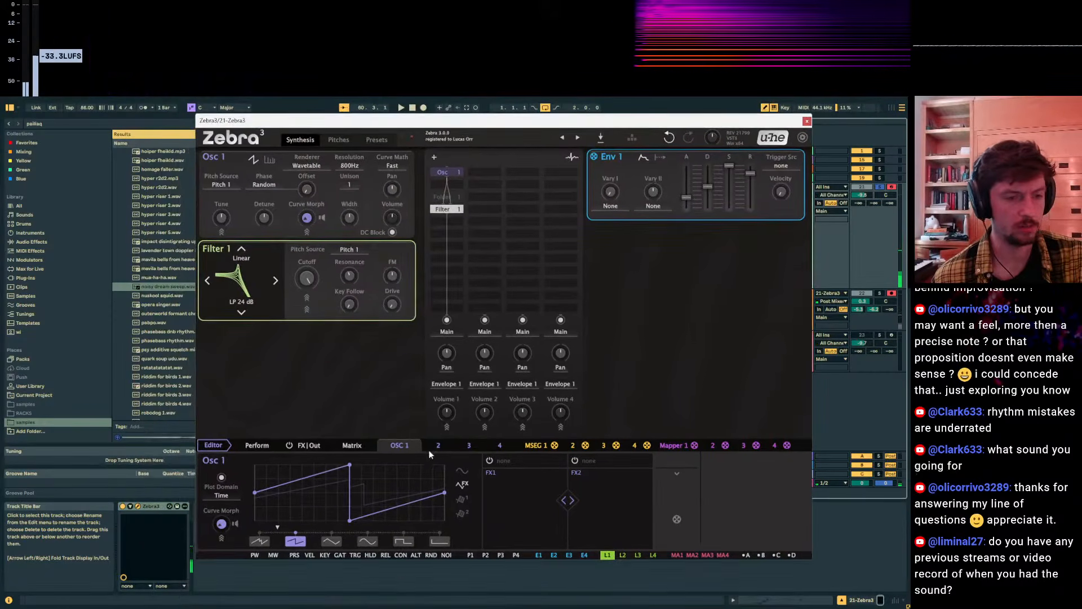
Try the Folder 3 effect with its Amount at 26 dB, and shorten Env 1's attack and release.
left_click(269, 445)
left_click(309, 445)
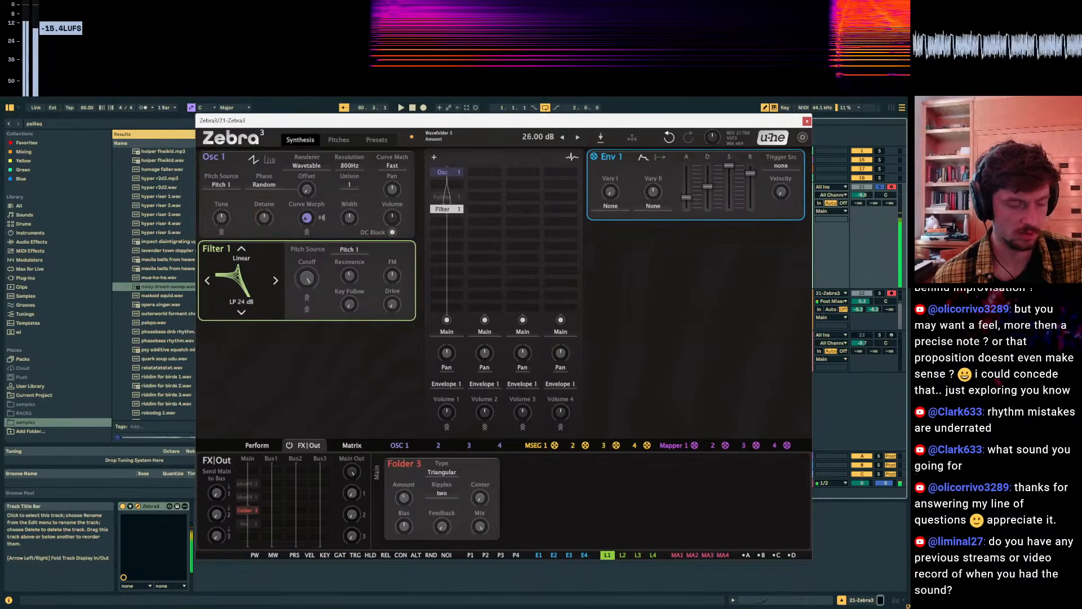
left_click(338, 139)
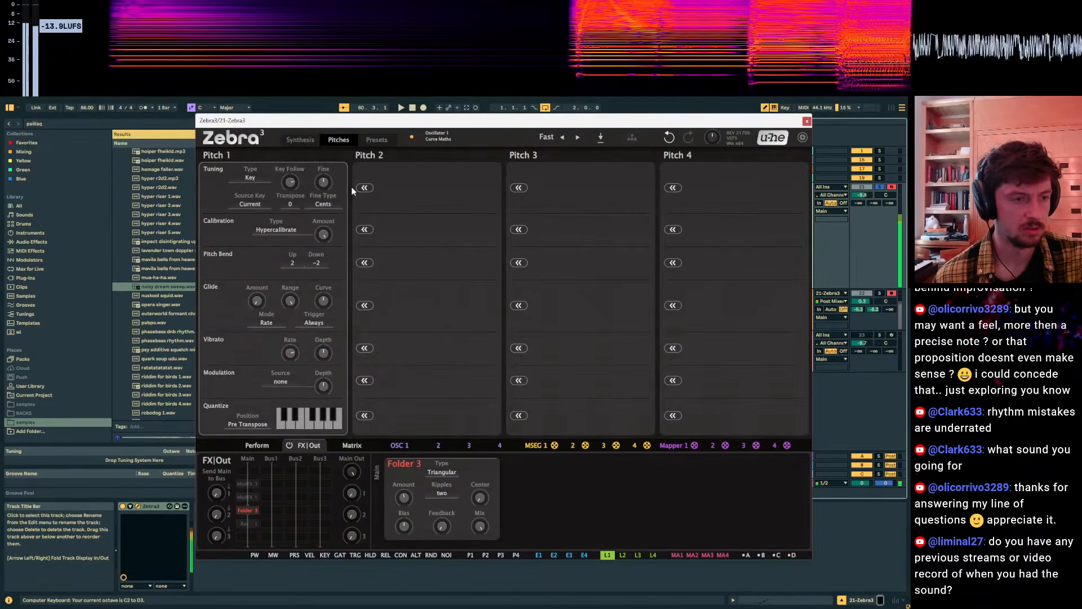
left_click(298, 138)
left_click_drag(750, 181, 686, 208)
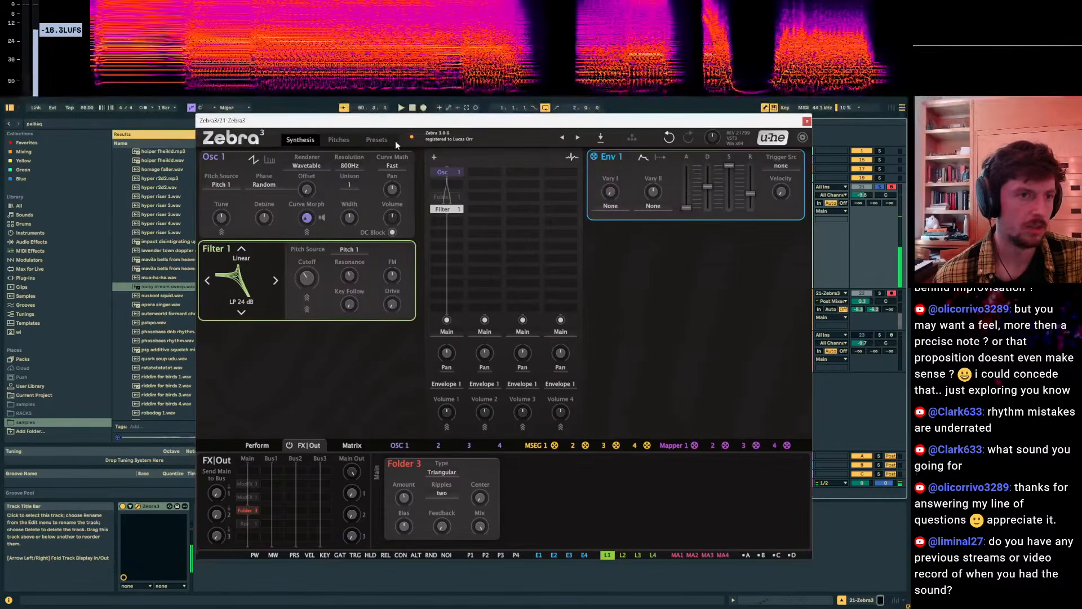
Load the init preset in Zebra3 and play a few test notes.
left_click(549, 137)
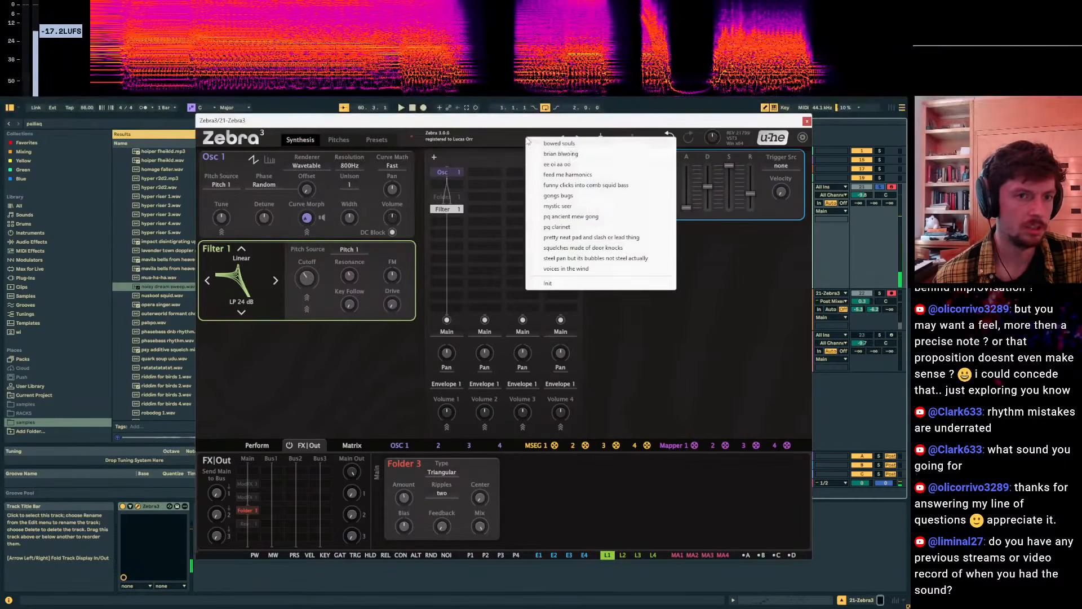
left_click(571, 283)
key("a")
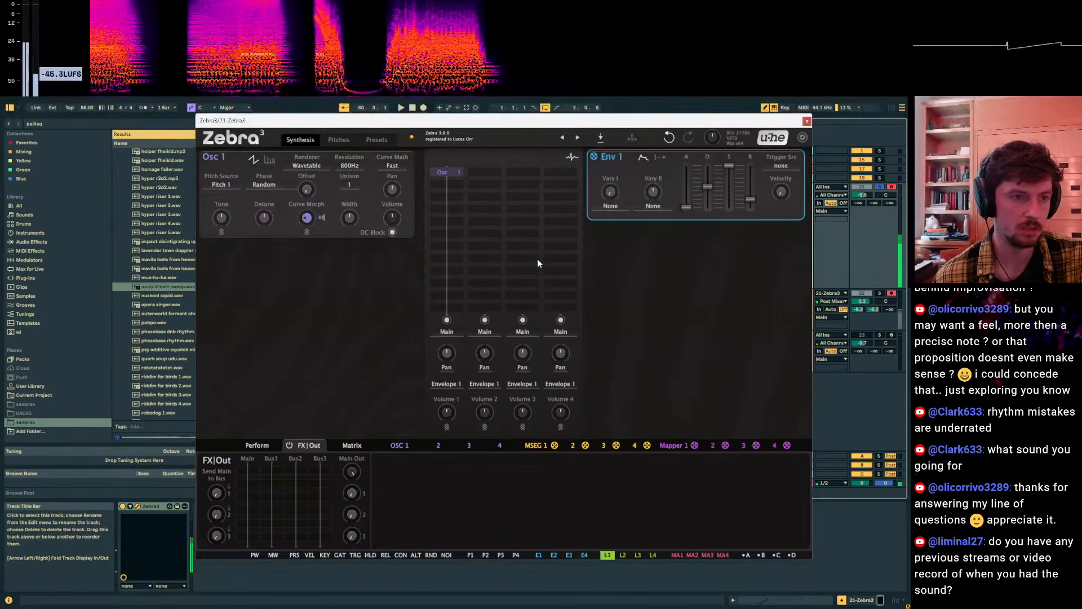
key("x")
key("a")
Remove Osc 1 from the module grid and install Exciter 2 in its place.
double_click(451, 171)
double_click(451, 171)
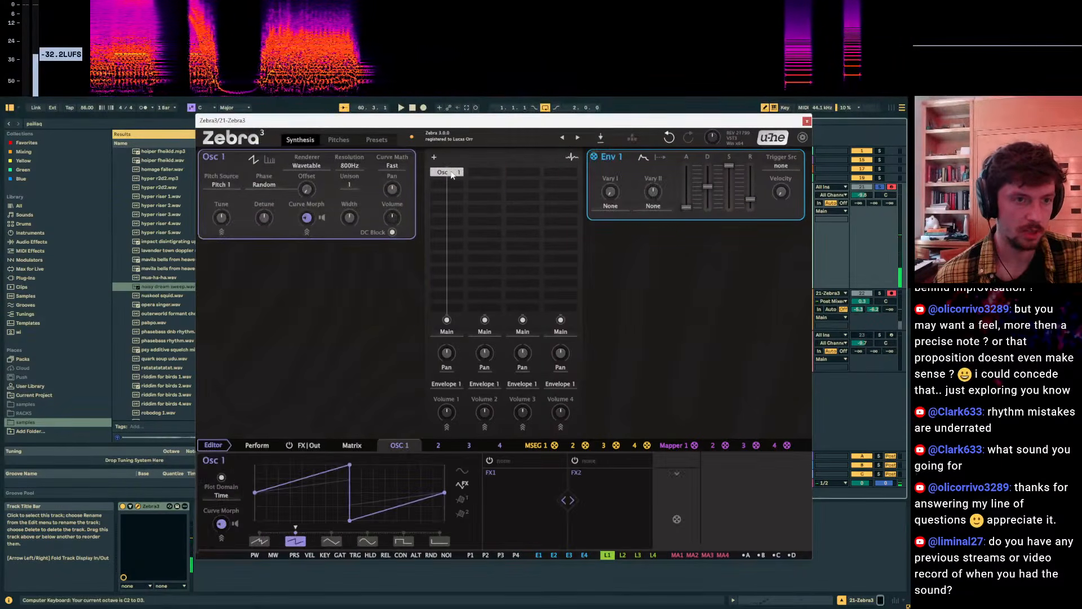
right_click(450, 171)
left_click(477, 294)
left_click(449, 172)
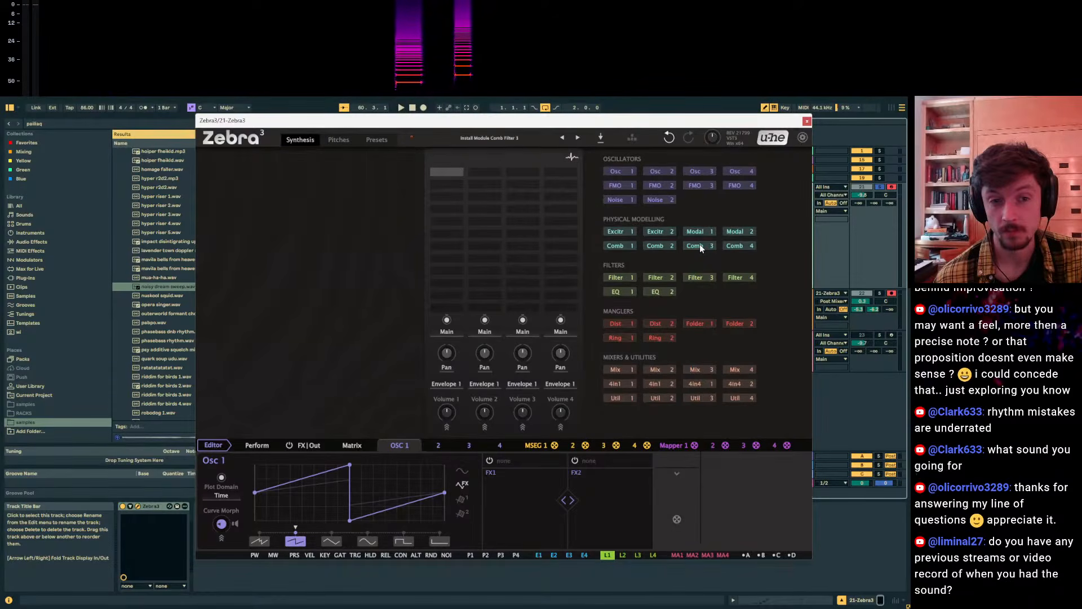
left_click(664, 229)
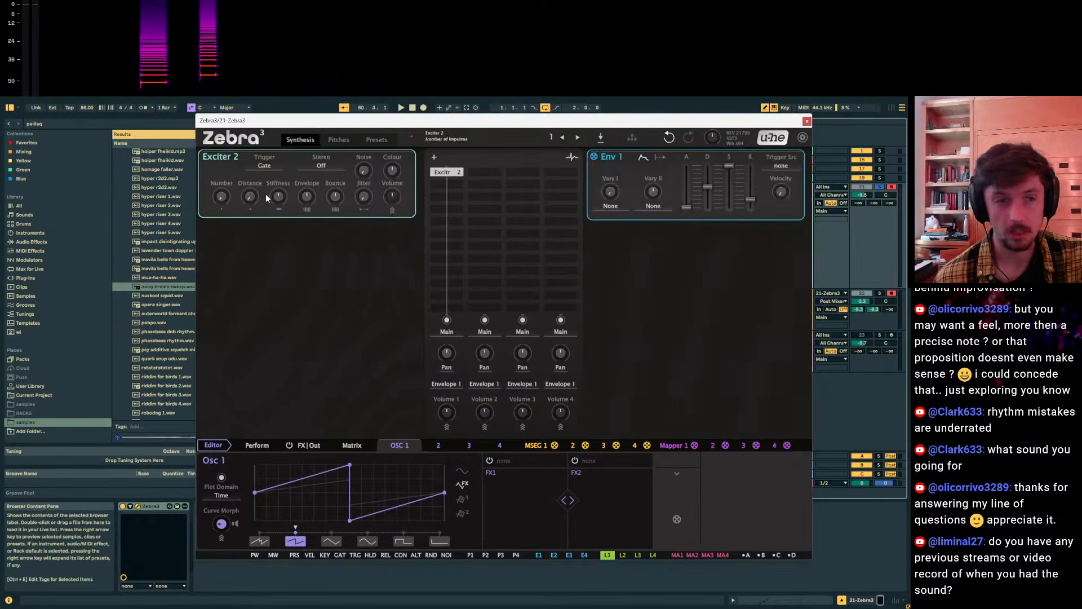
Add Comb 3 below Exciter 2, load its wide filter preset and play test notes.
left_click(436, 184)
left_click(695, 245)
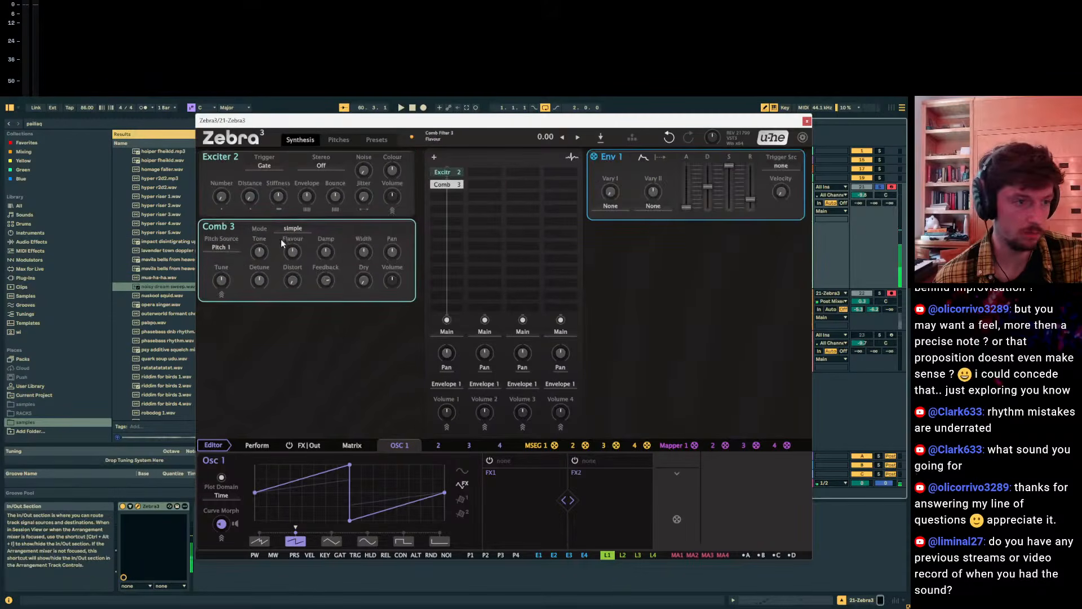
right_click(239, 228)
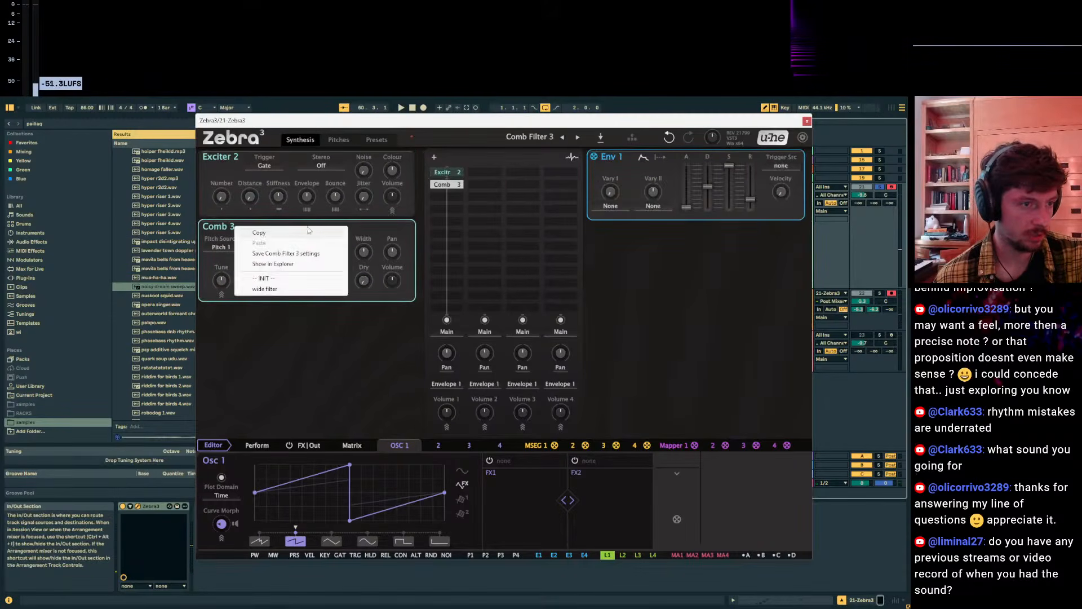
left_click(276, 288)
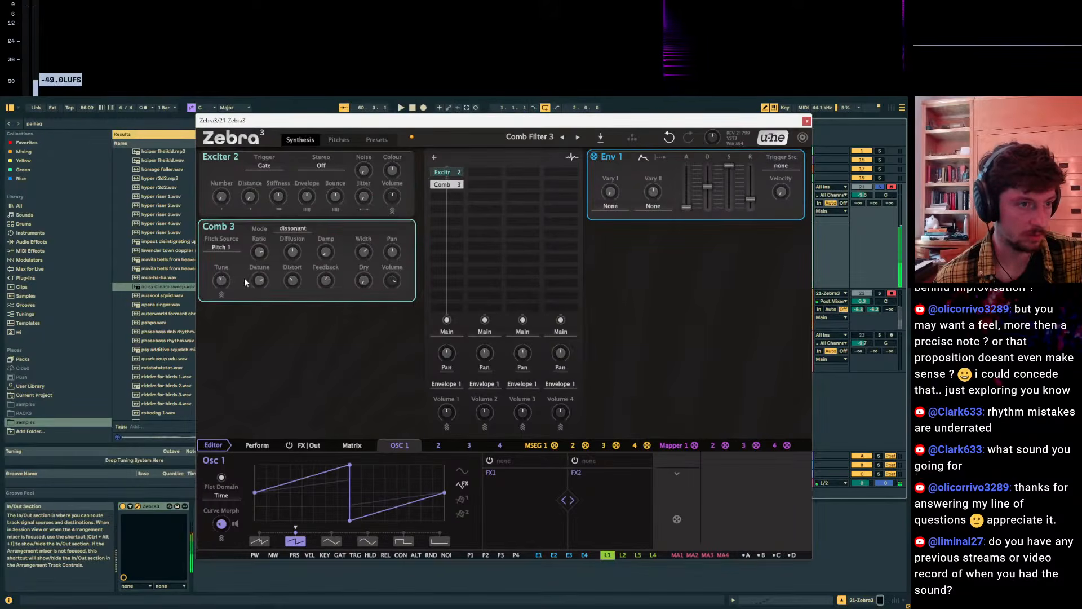
key("x")
key("z")
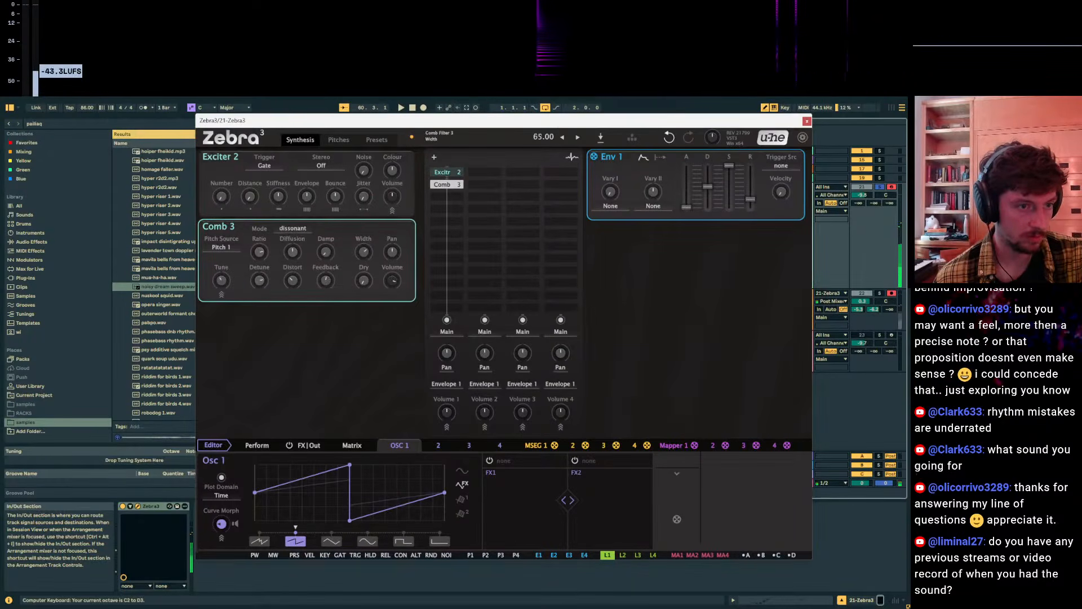
Raise Comb 3's feedback, turn up the Zebra3 track's first two sends and lengthen Env 1's release.
mouse_move(326, 280)
left_mouse_down()
mouse_move(326, 247)
mouse_move(326, 261)
left_mouse_up()
left_click_drag(858, 203, 874, 169)
left_click_drag(750, 199, 750, 184)
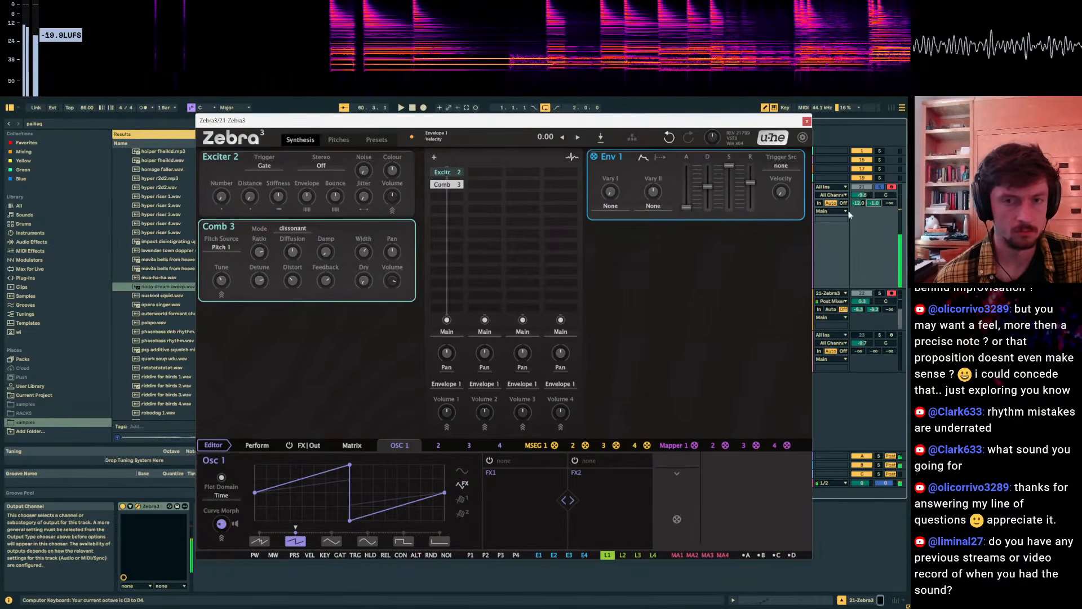
Install Ring 1 and FMO 1 below Comb 3 in the module grid, and adjust Comb 3's detune.
left_click(454, 220)
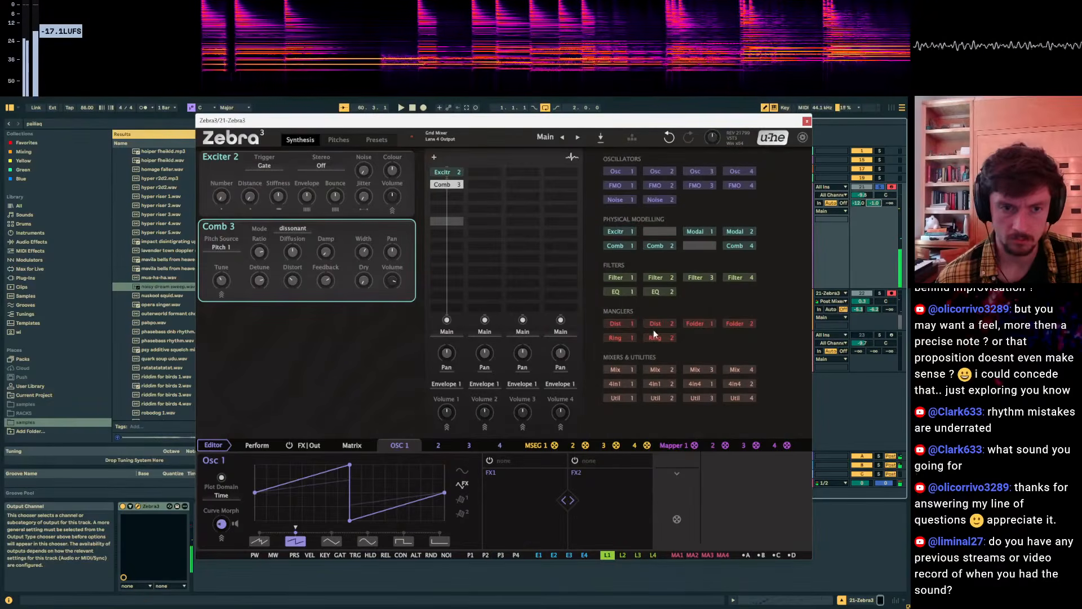
left_click(616, 337)
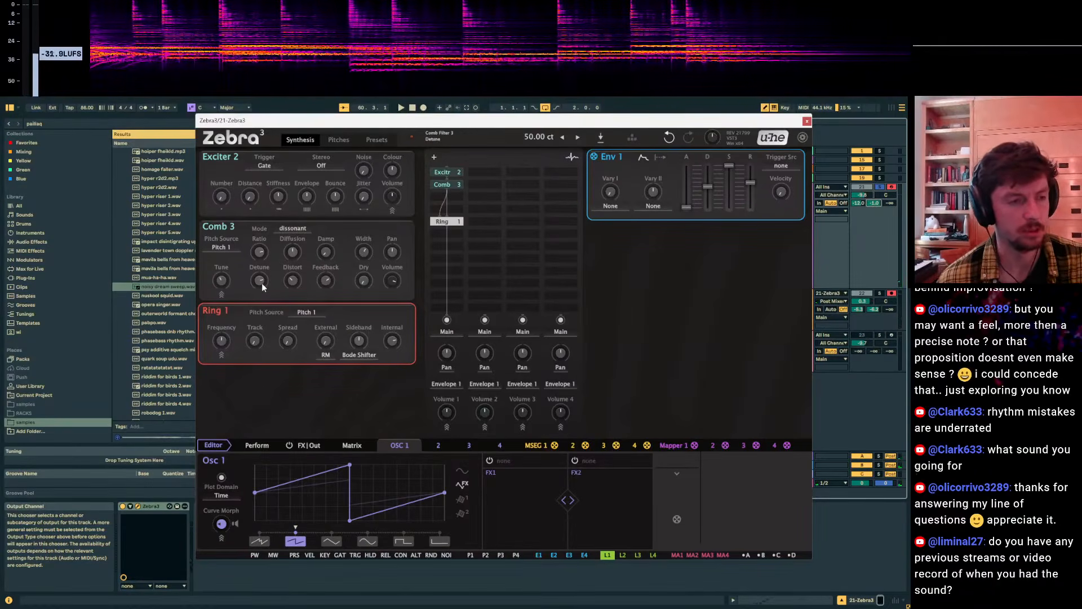
left_click_drag(262, 283, 262, 259)
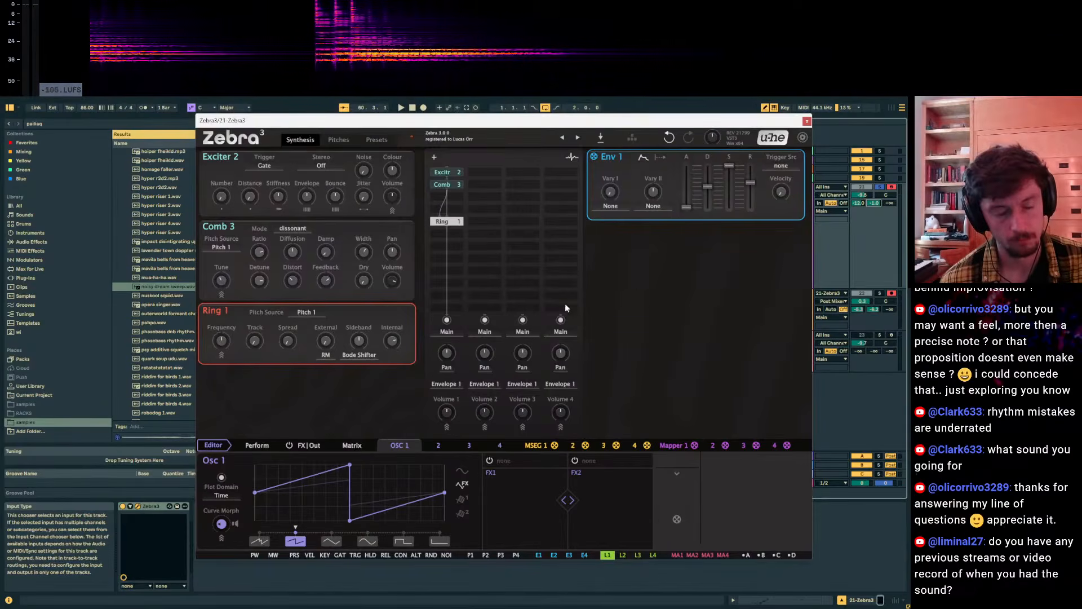
left_click(447, 234)
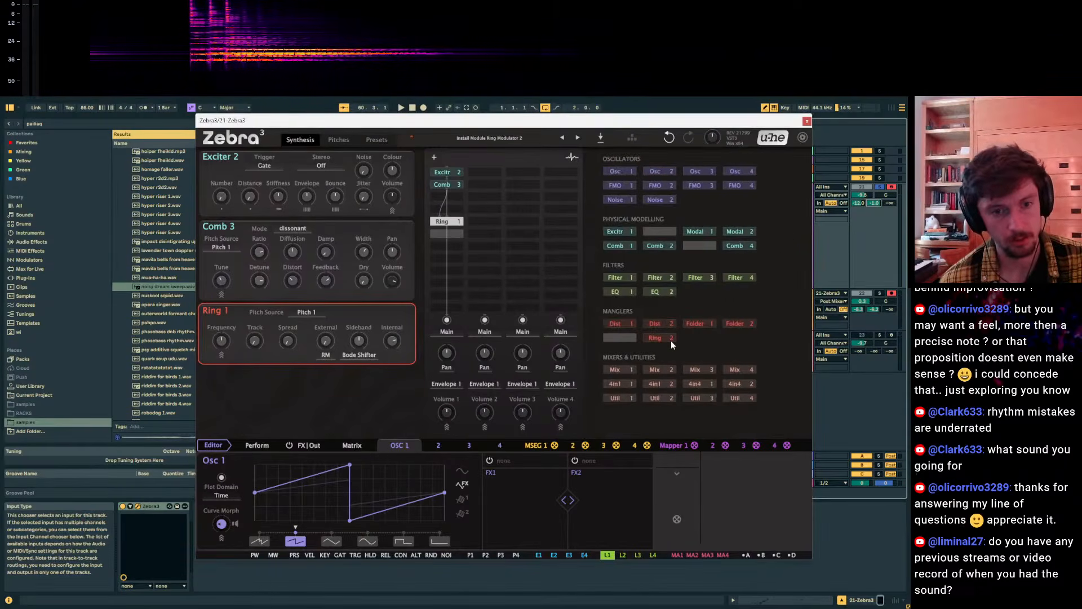
left_click(626, 190)
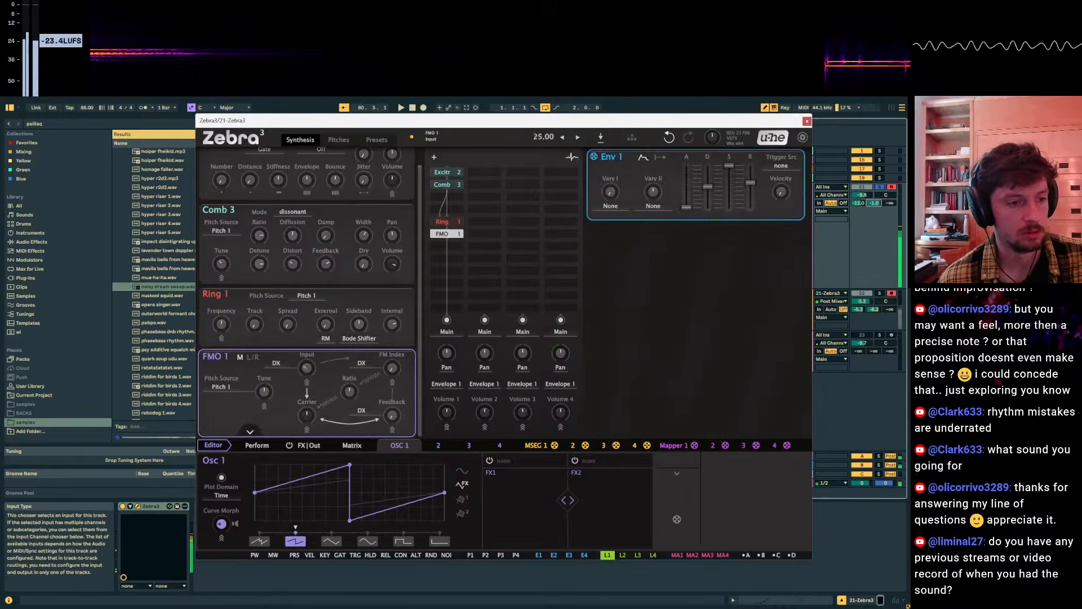
Set FMO 1's input to Dry and shift the computer keyboard down one octave for test notes.
left_click(279, 370)
left_click(288, 378)
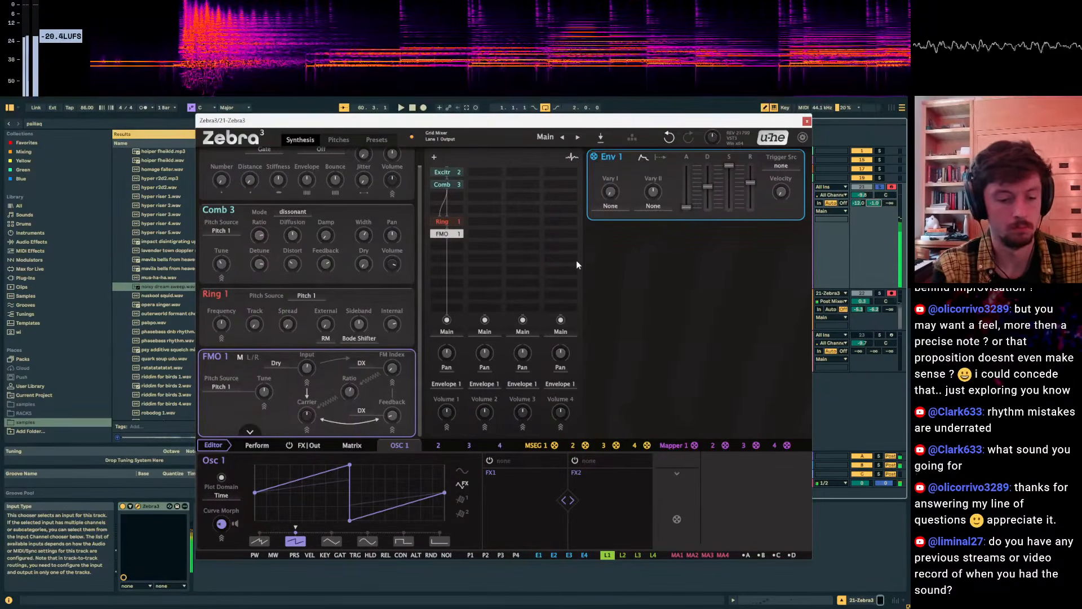
key("z")
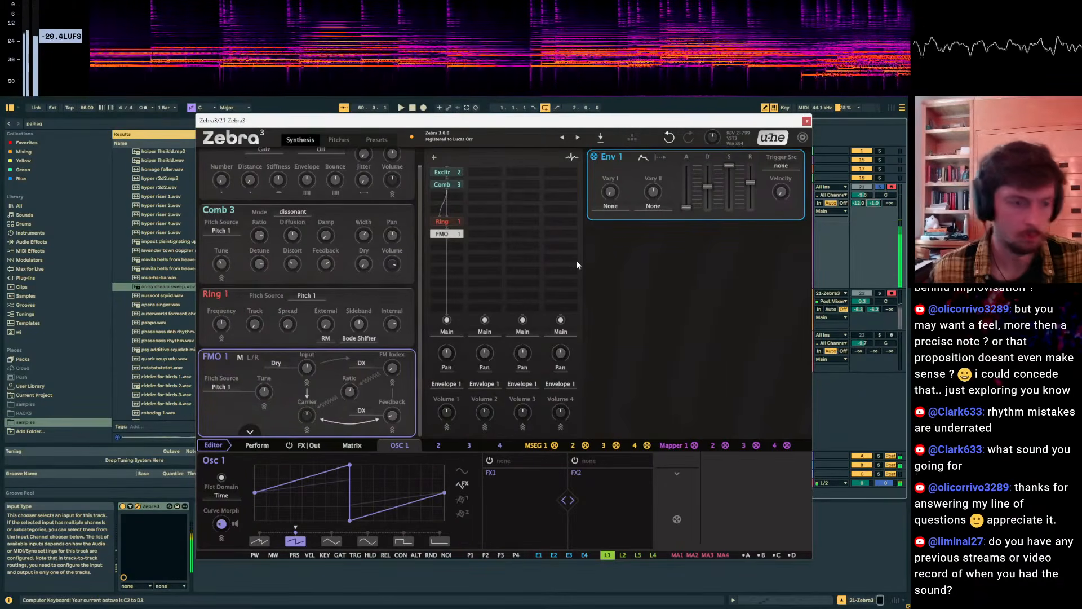
Add ModFX 1 to the main effects chain and change its effect to Flanger.
left_click(307, 445)
right_click(258, 477)
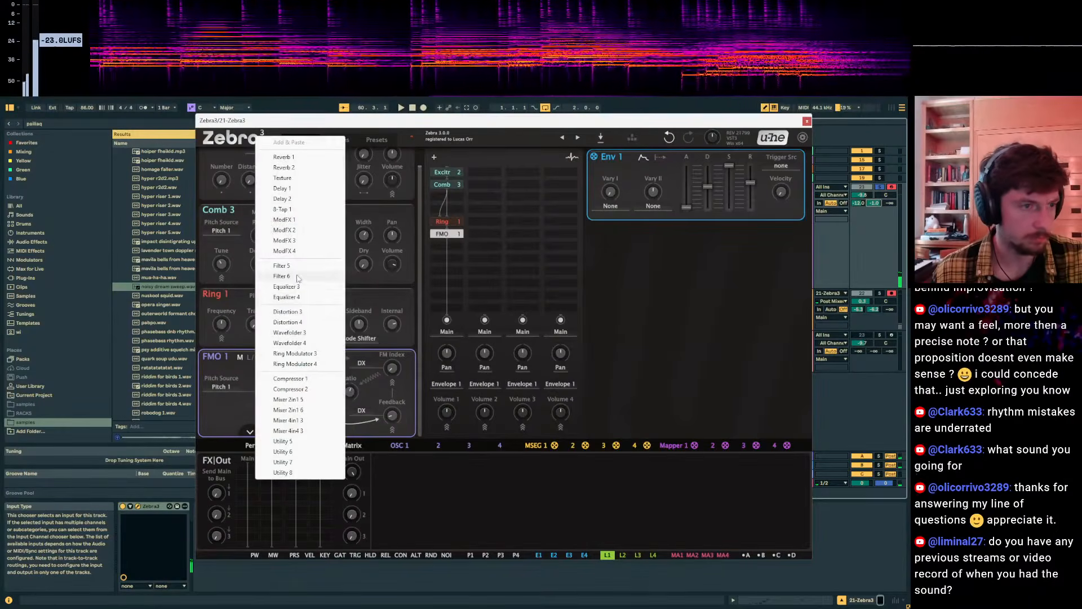
left_click(303, 219)
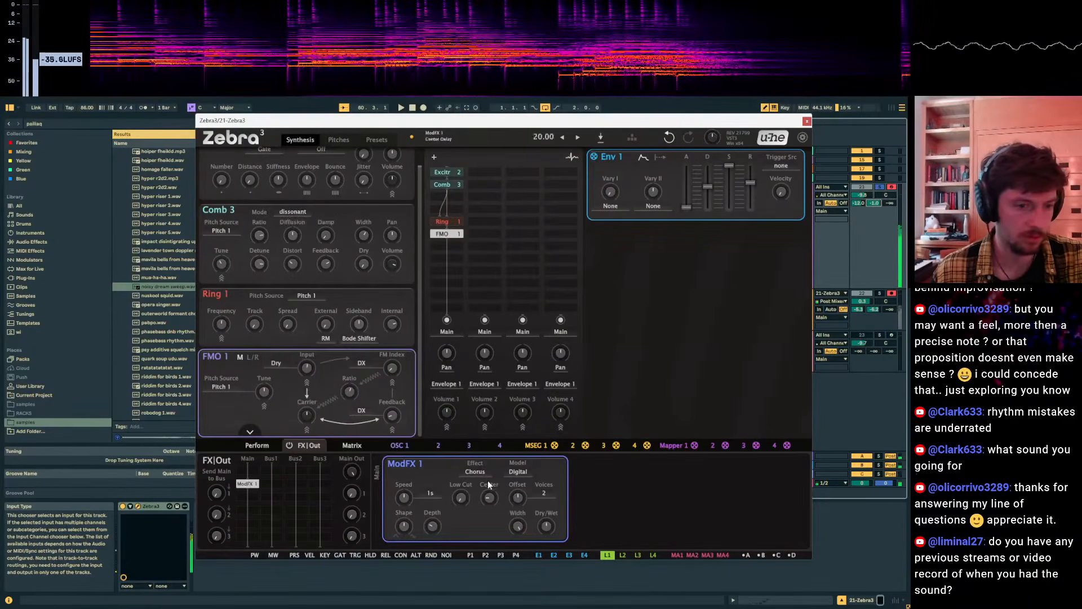
left_click(476, 472)
left_click(500, 485)
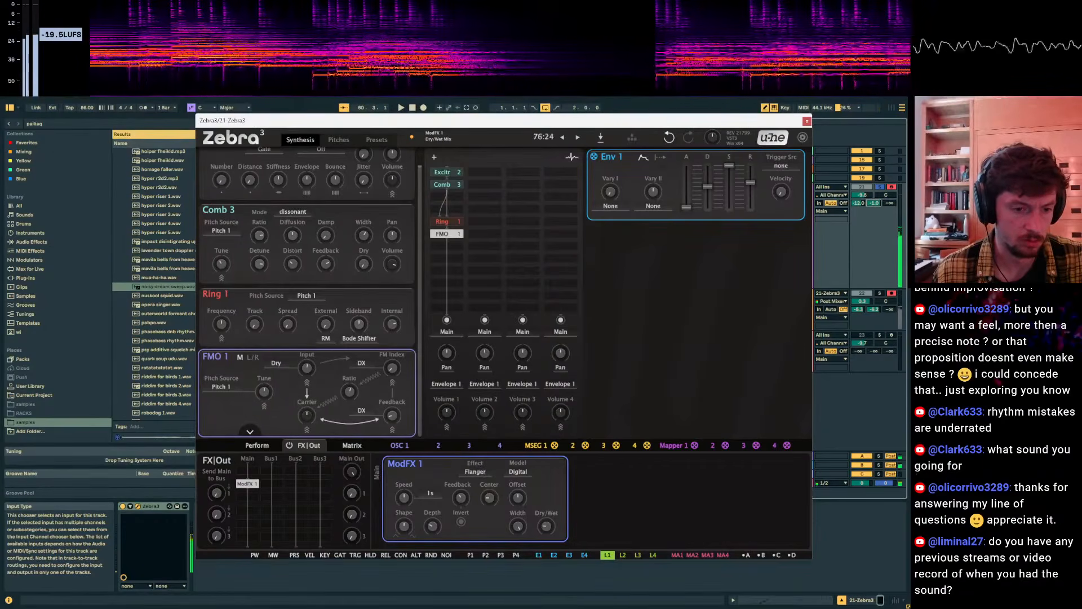
Add a Texture reverb below ModFX 1 in the main effects chain and adjust its grain settings.
right_click(255, 499)
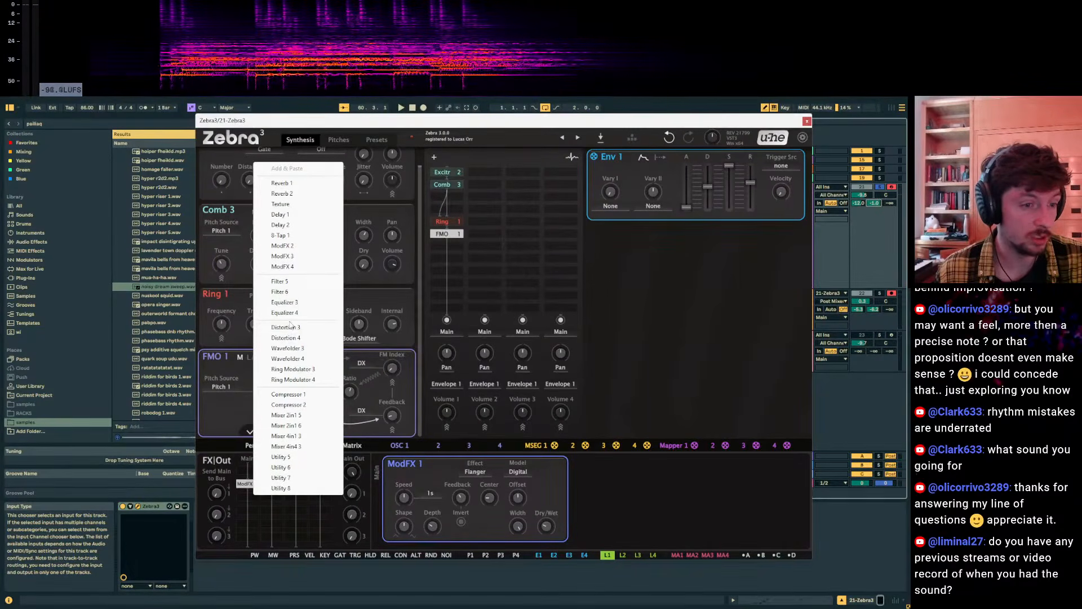
left_click(298, 204)
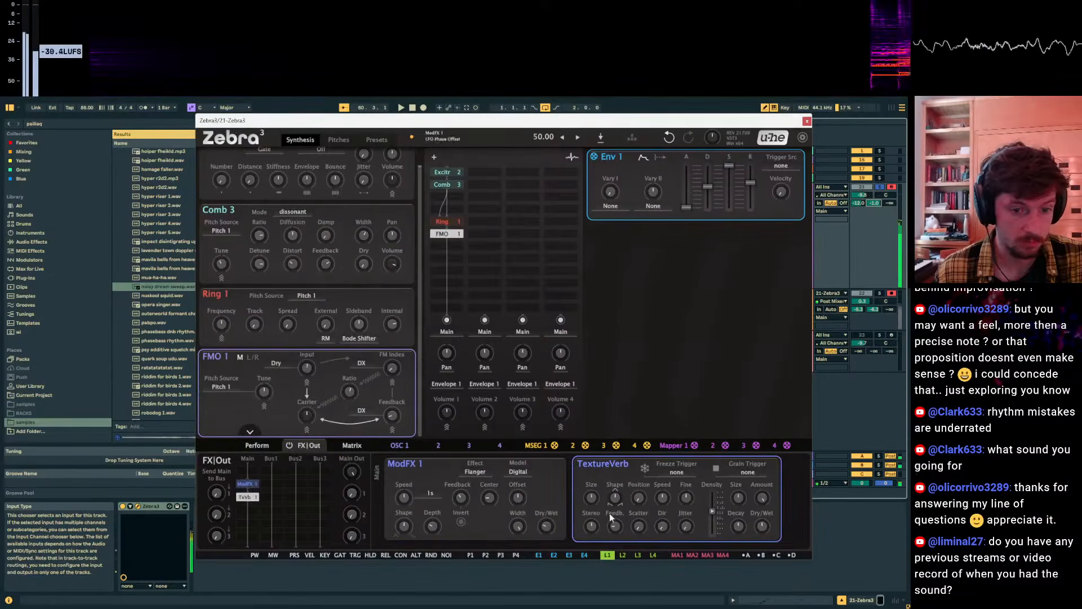
left_click_drag(663, 527, 592, 485)
Turn the Zebra3 track's first send fully down, raise the track volume and play test notes in different octaves.
key("z")
left_click(859, 200)
mouse_move(859, 202)
left_mouse_down()
mouse_move(859, 237)
mouse_move(862, 181)
left_mouse_up()
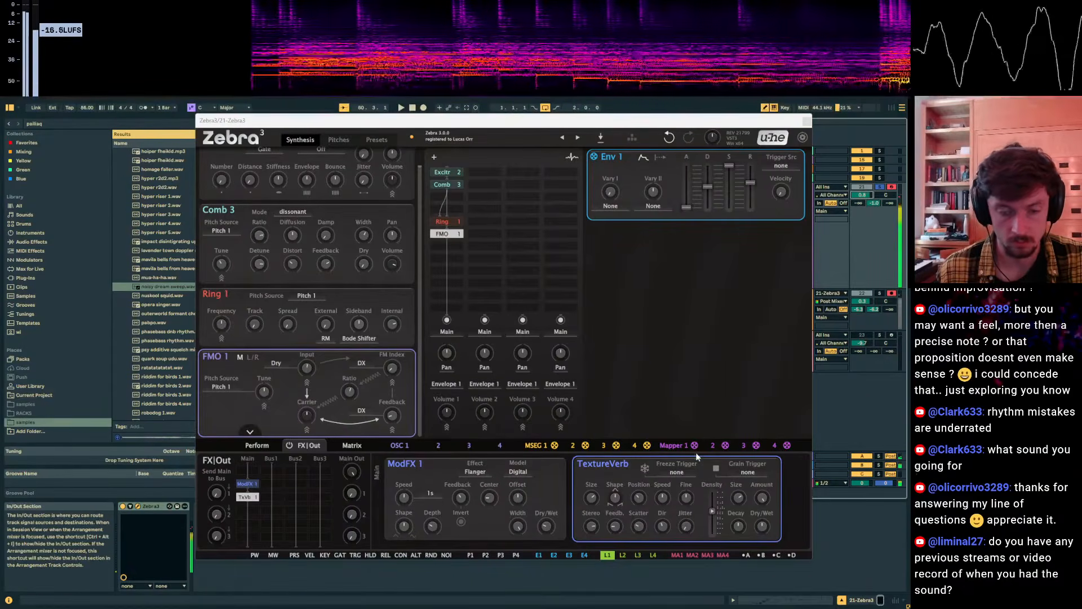
left_click(687, 424)
key("z")
key("x")
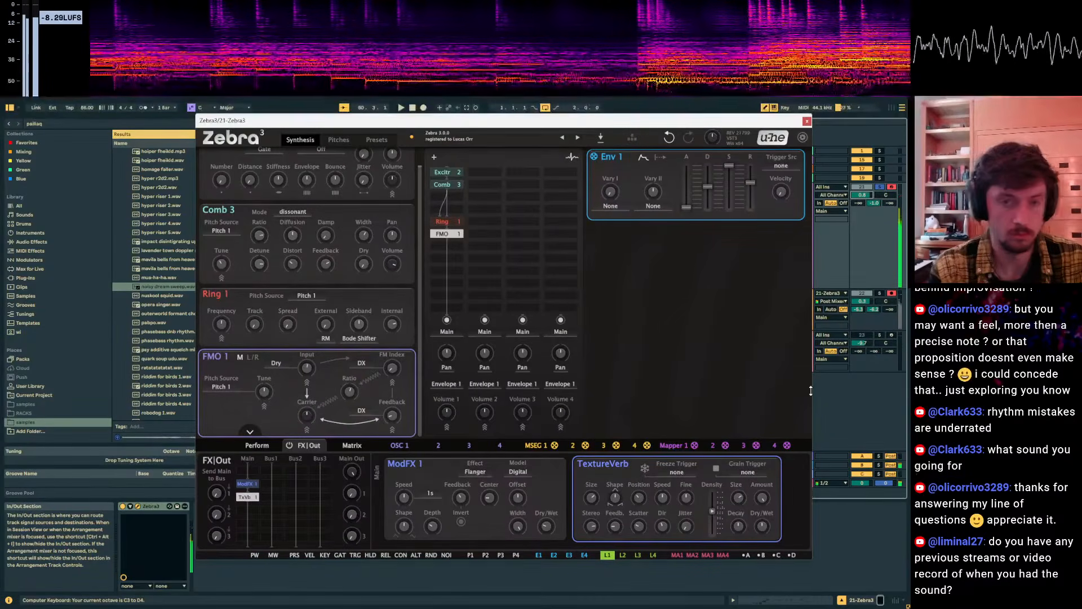
Lower the Zebra3 track's volume to -4.0 dB and set FMO 1's feedback to 39.
left_click_drag(865, 195, 865, 209)
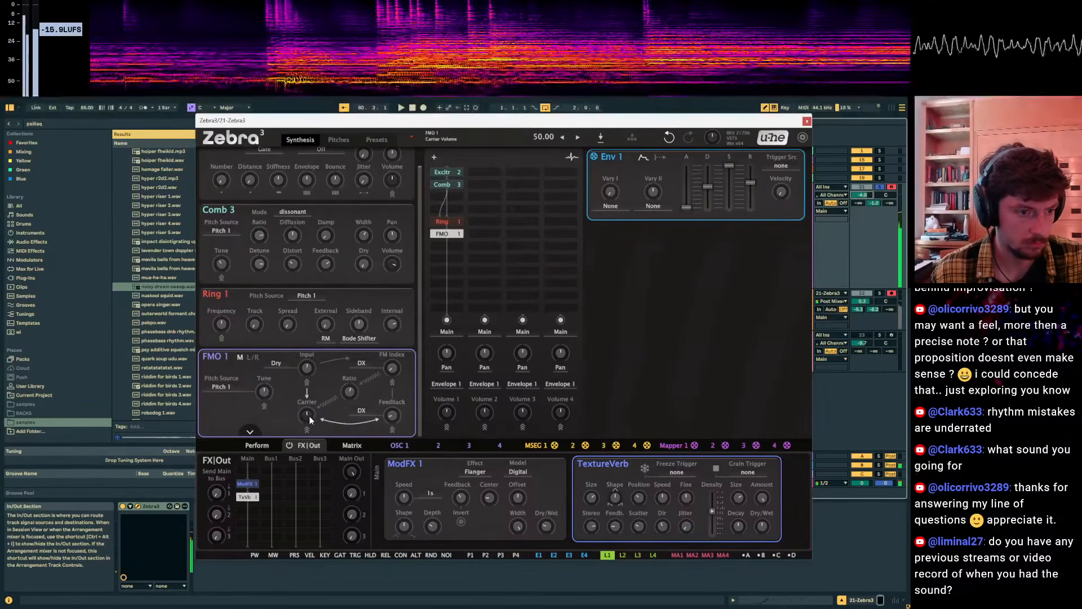
left_click_drag(392, 415, 392, 408)
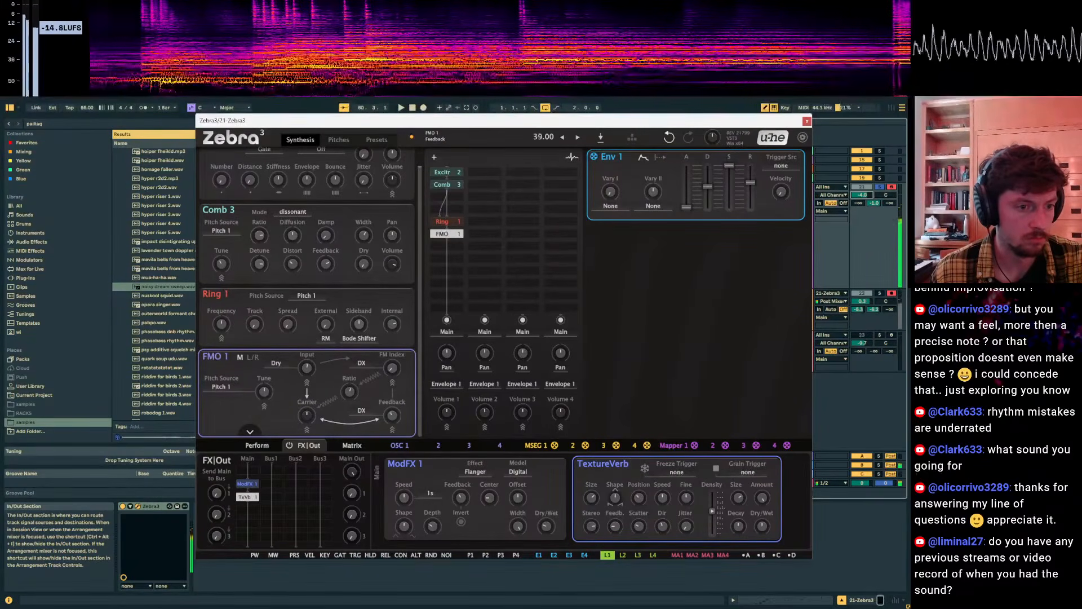
left_click(451, 245)
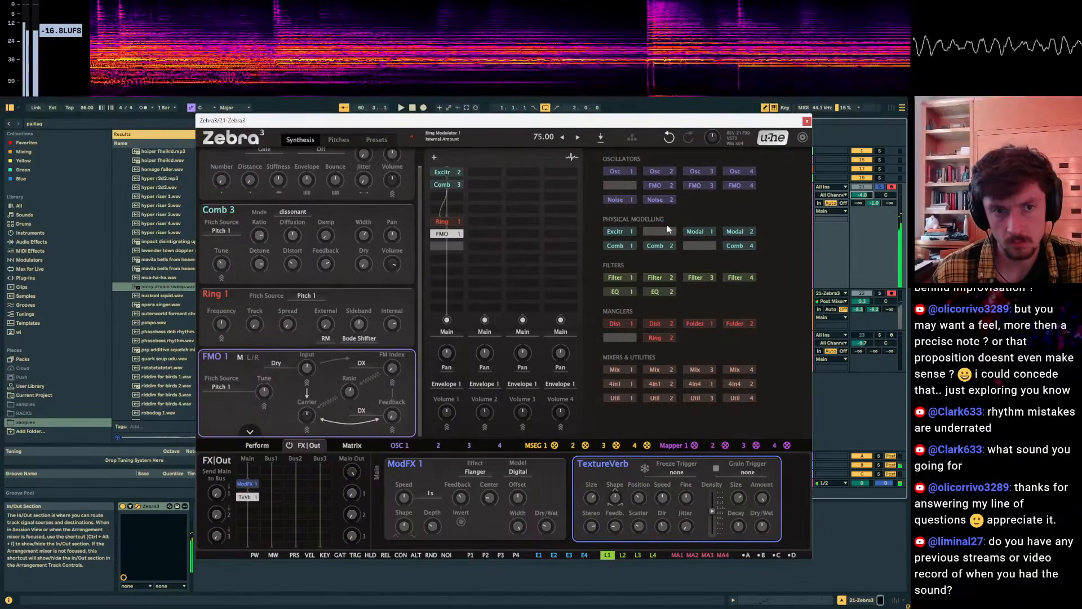
Insert Delay 1 above ModFX 1 in the main effects chain, adjust its ratio and lower the Zebra3 track's volume to -12.7 dB.
right_click(248, 469)
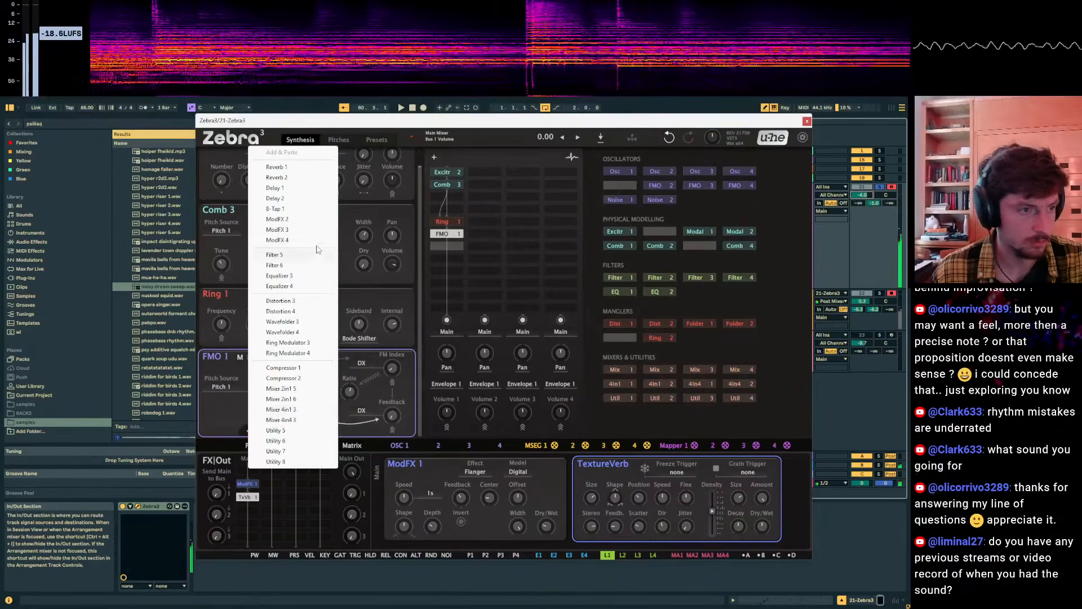
left_click(282, 187)
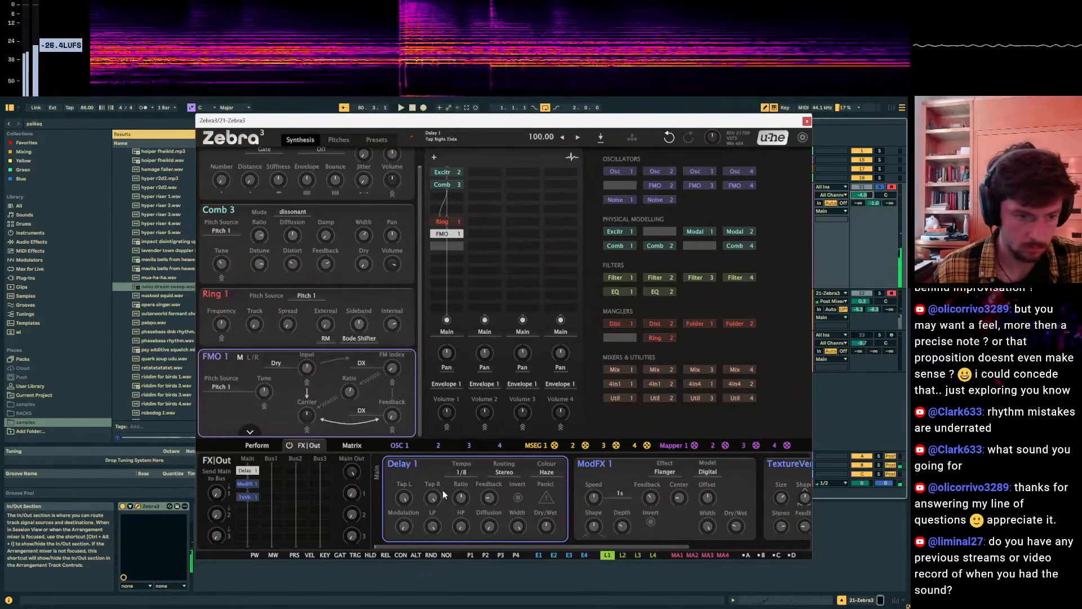
left_click_drag(461, 497, 483, 475)
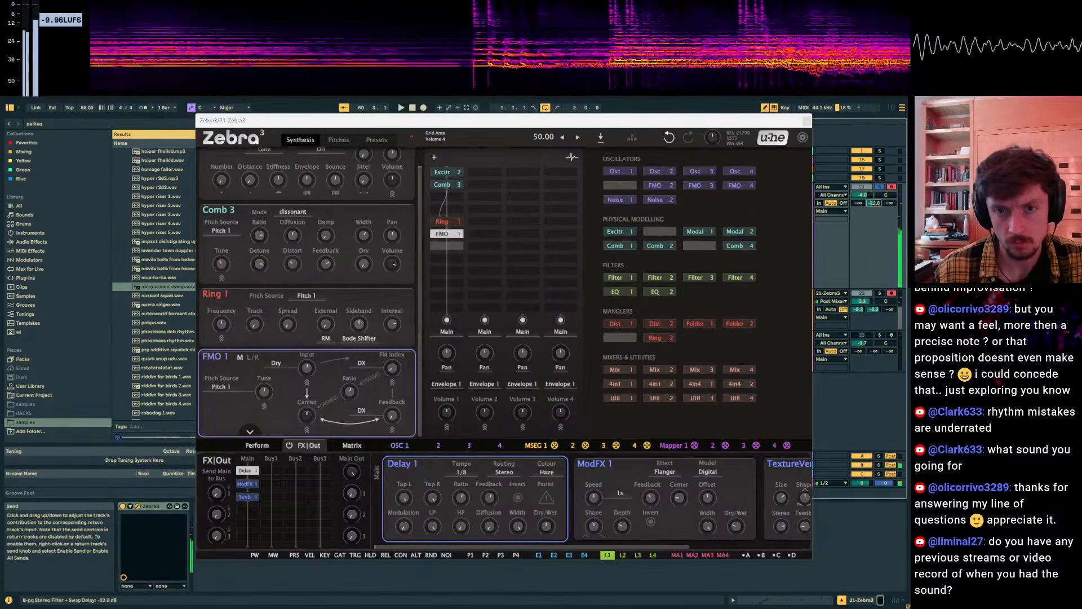
left_click_drag(855, 197, 855, 223)
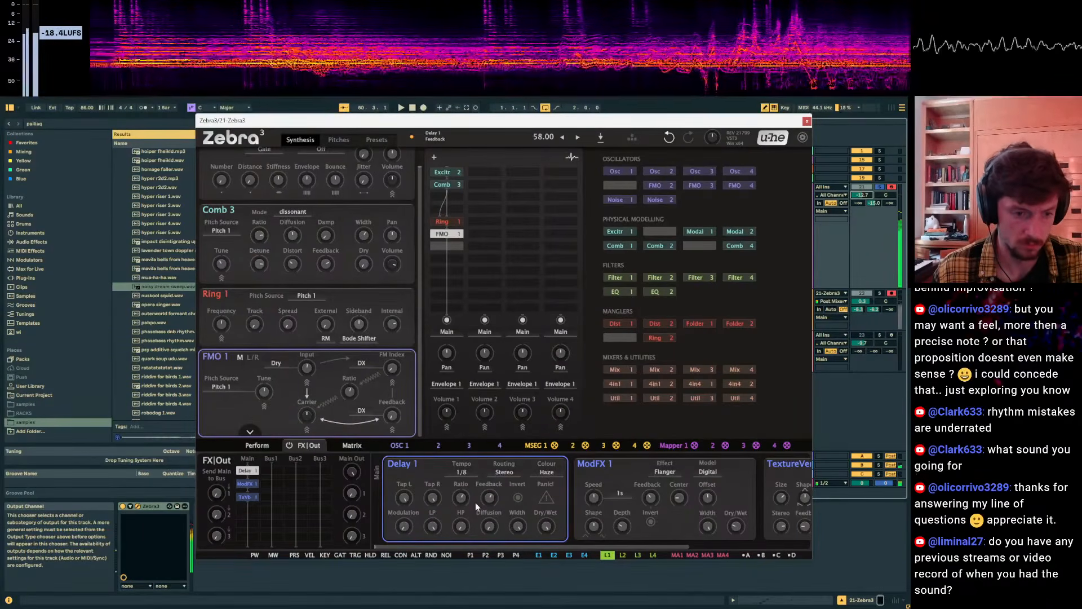
Raise Delay 1's feedback, enable its Invert option and set its tempo to 1/32.
left_click_drag(478, 497, 478, 488)
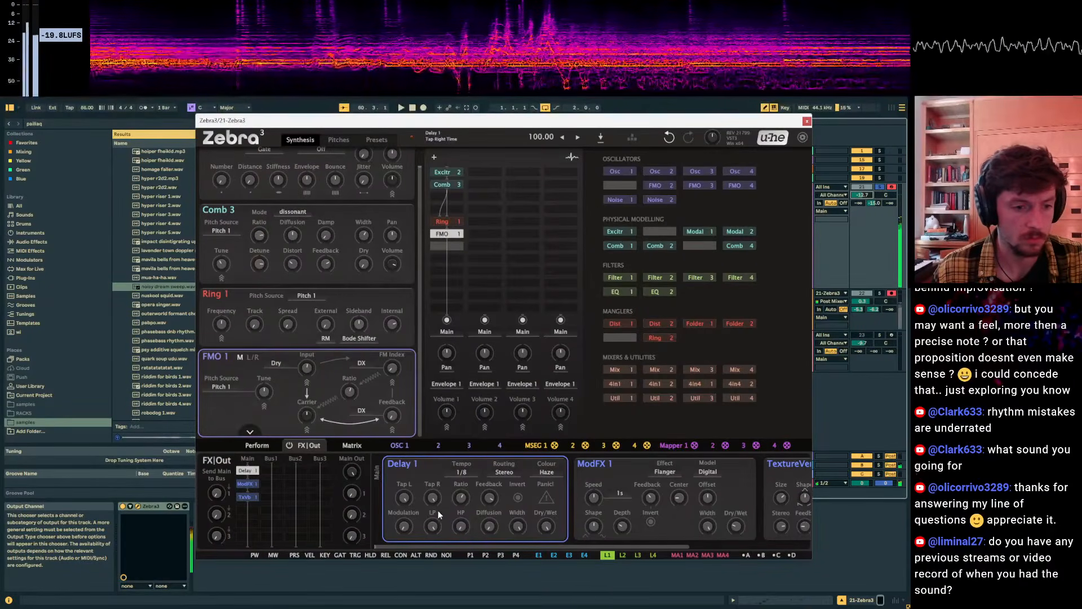
left_click(518, 498)
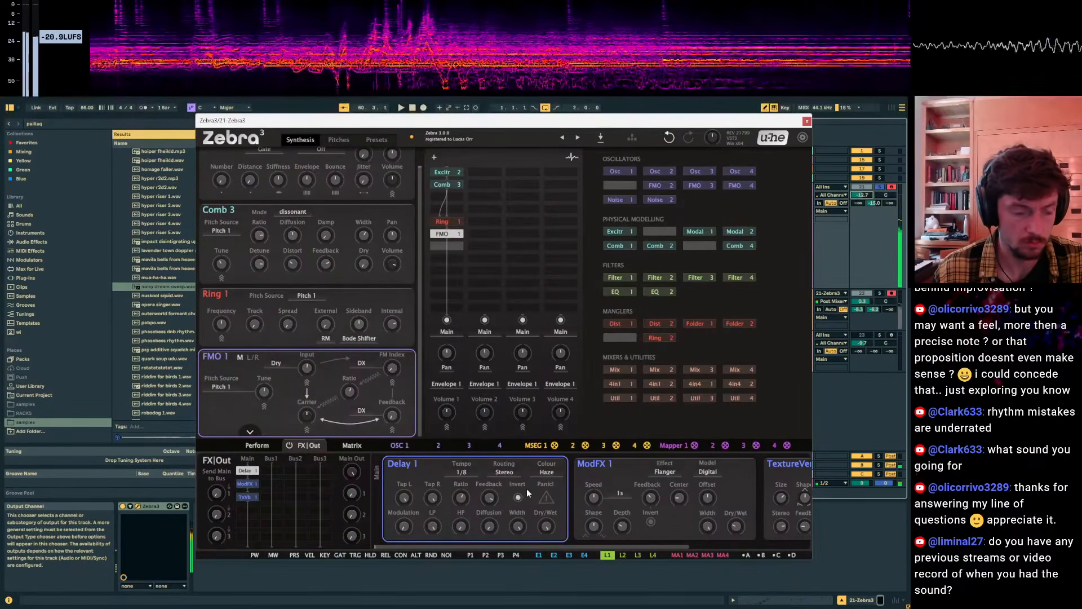
left_click(462, 472)
left_click(509, 246)
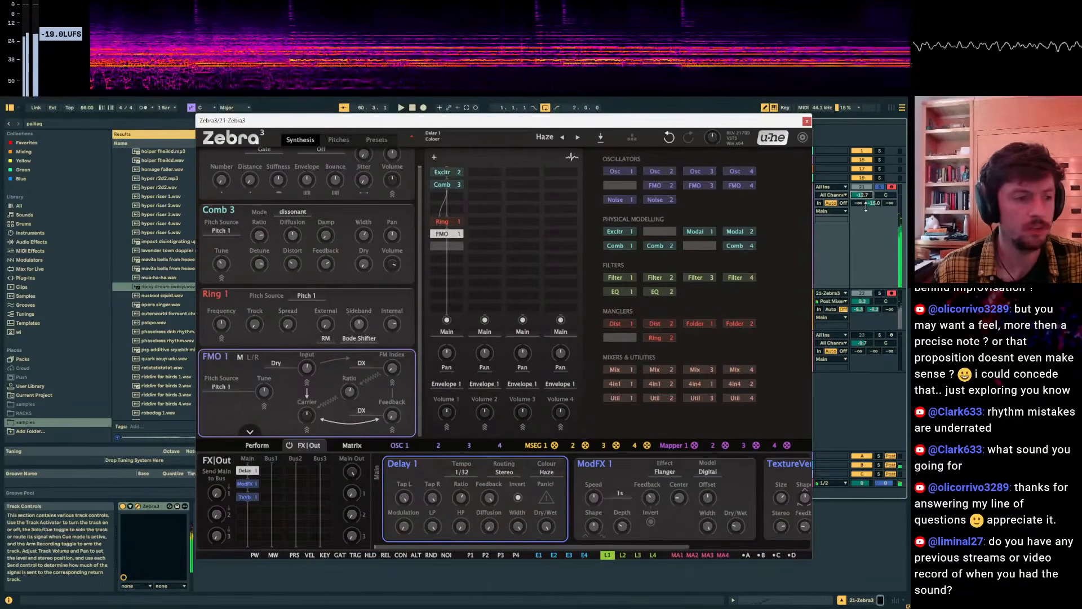
Turn the Zebra3 track's second send fully down, then adjust Delay 1's feedback and ratio while testing notes in lower octaves.
left_click_drag(866, 206, 869, 211)
mouse_move(488, 497)
left_mouse_down()
mouse_move(489, 475)
mouse_move(489, 519)
mouse_move(489, 484)
left_mouse_up()
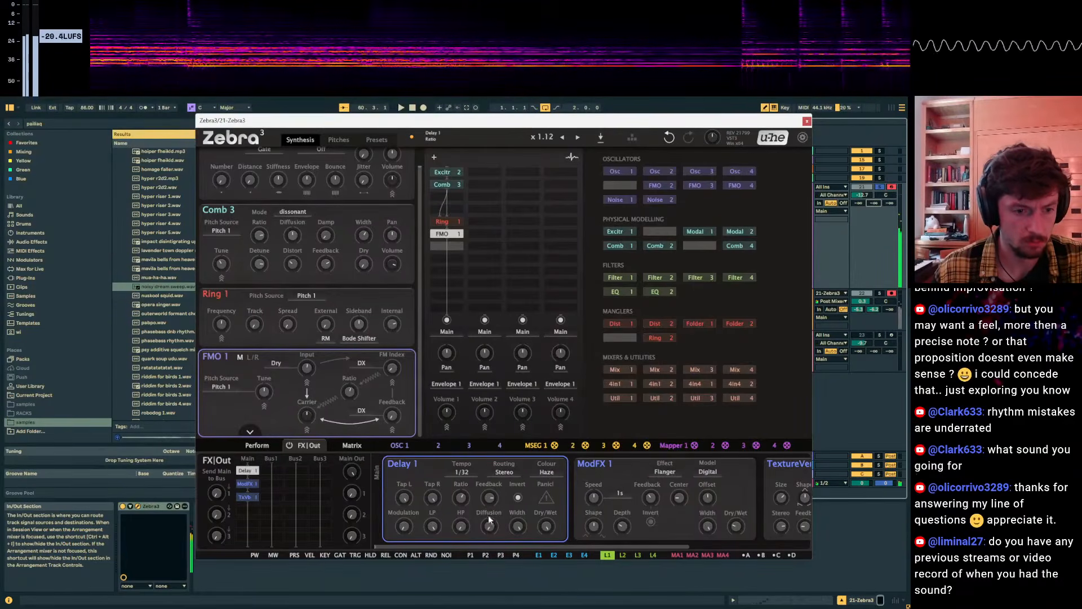
key("z")
key("z")
left_click_drag(458, 499, 489, 521)
key("x")
key("x")
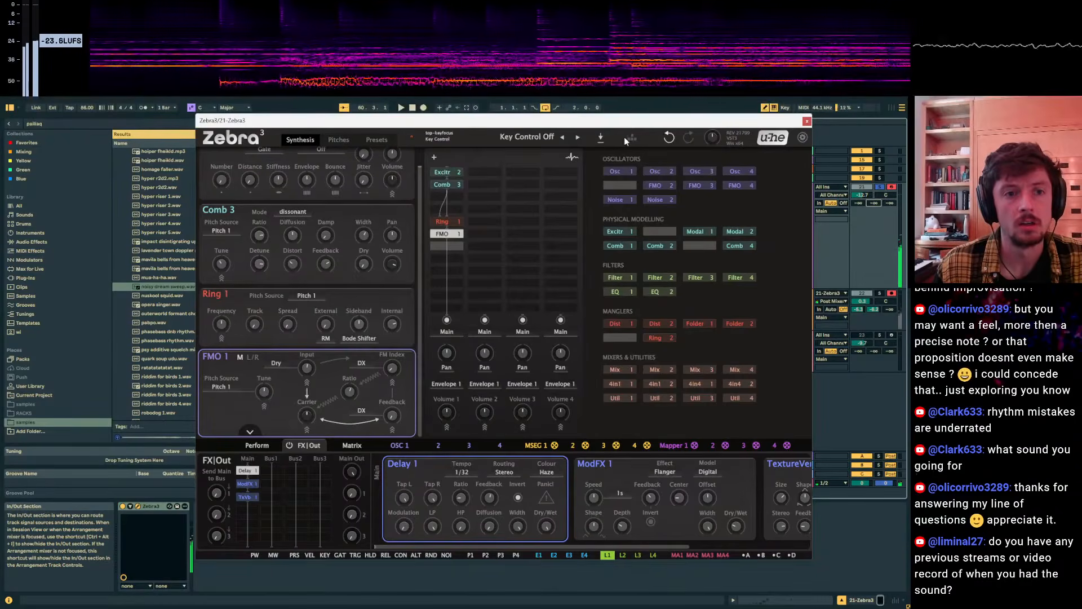
Switch the module picker back to the envelope view and shorten Env 1's release.
left_click(602, 138)
key("Escape")
left_click(572, 158)
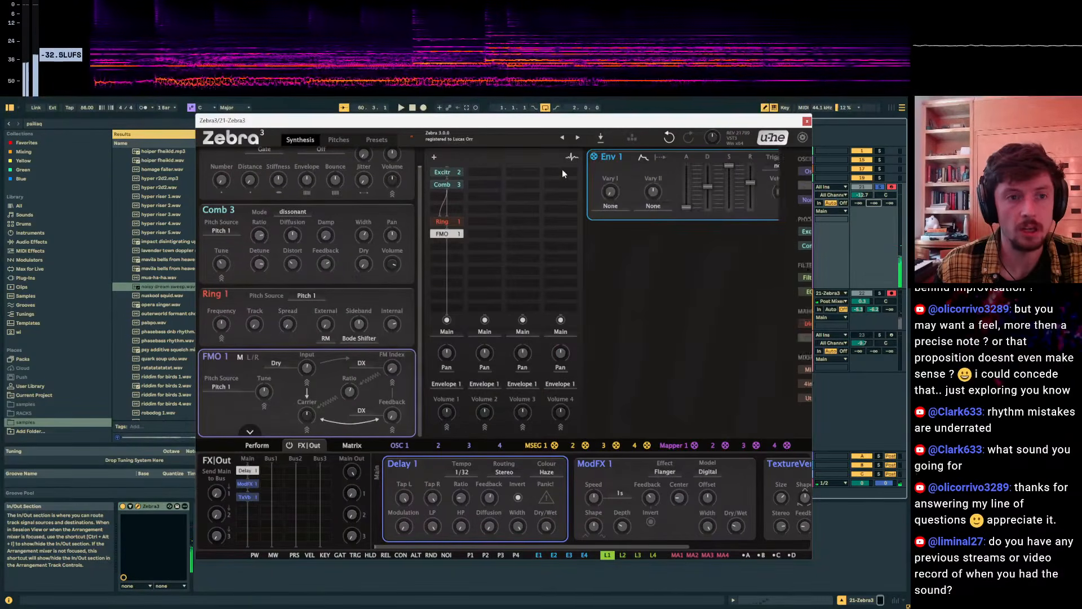
left_click_drag(750, 182, 750, 204)
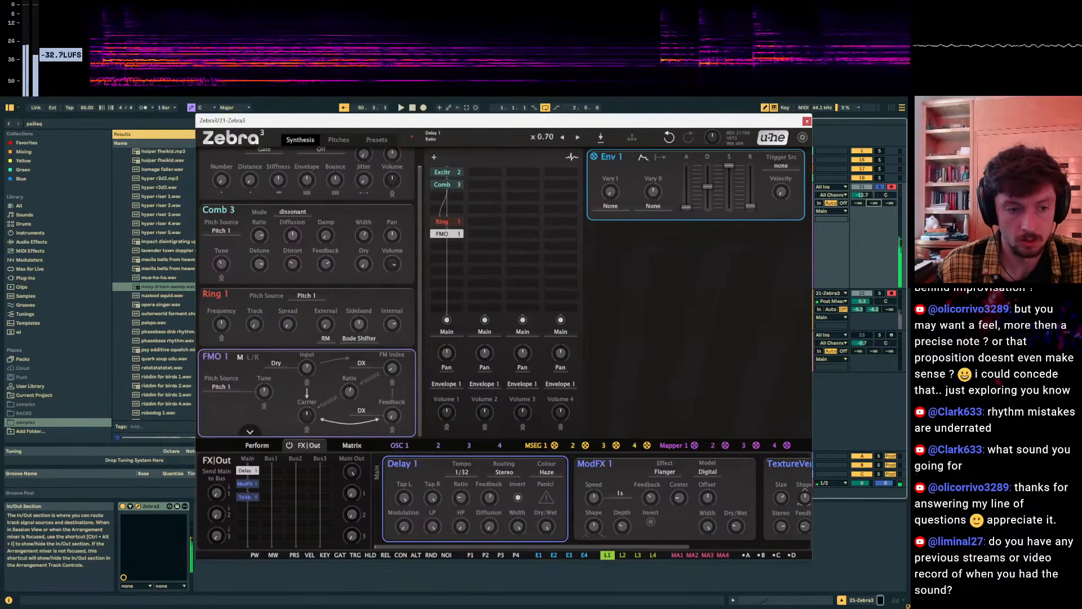
Raise Delay 1's feedback strongly and set its tempo to 1/2.
left_click_drag(489, 498, 490, 449)
left_click(461, 471)
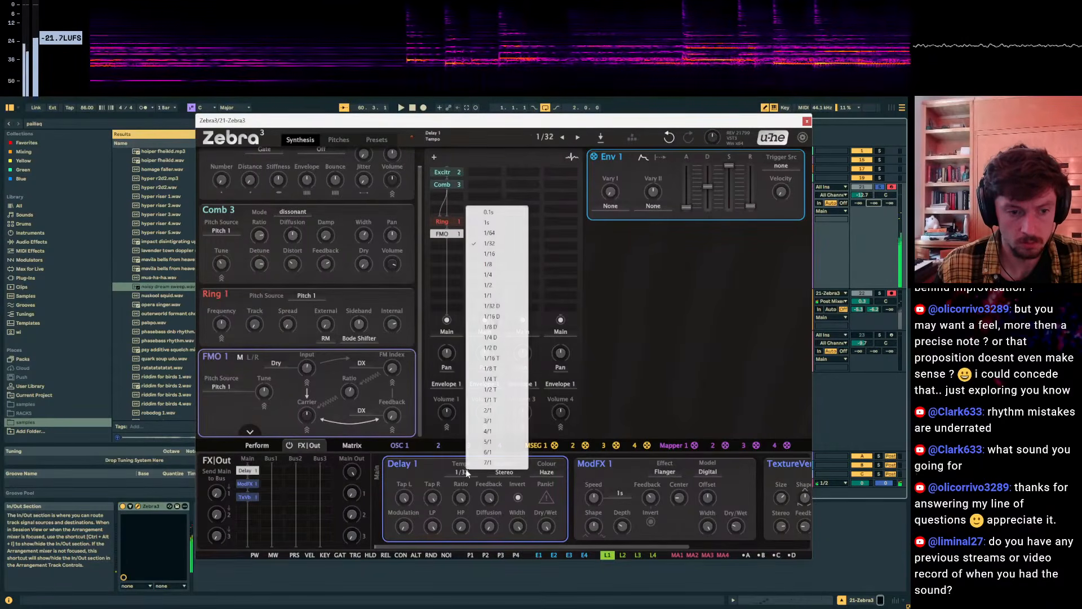
left_click(489, 284)
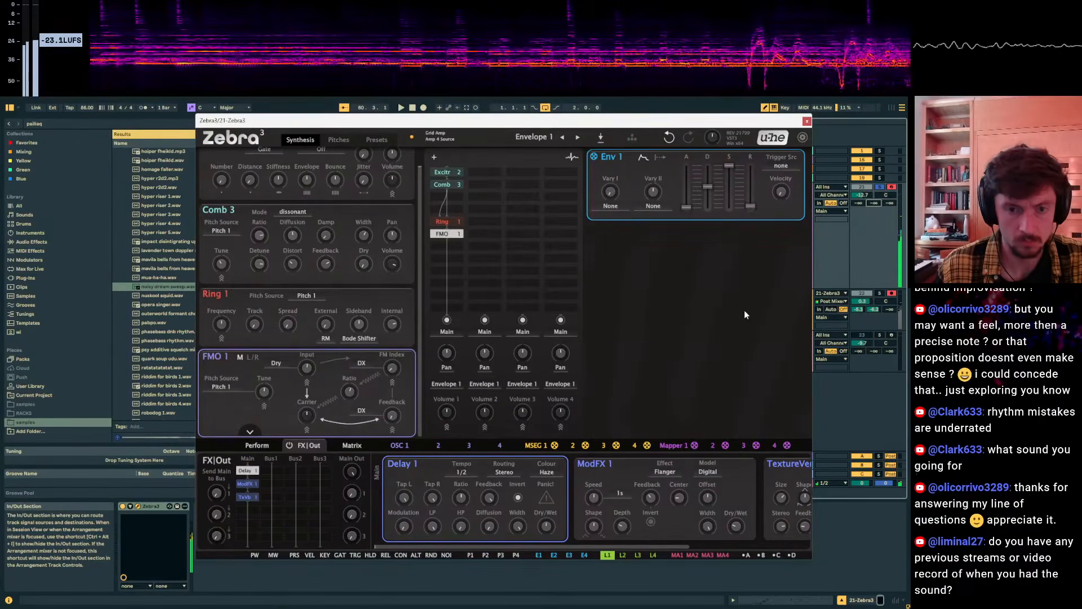
Select the TextureVerb in the main effects chain, set its decay to about 23 and slightly reduce its reverb size.
left_click(620, 468)
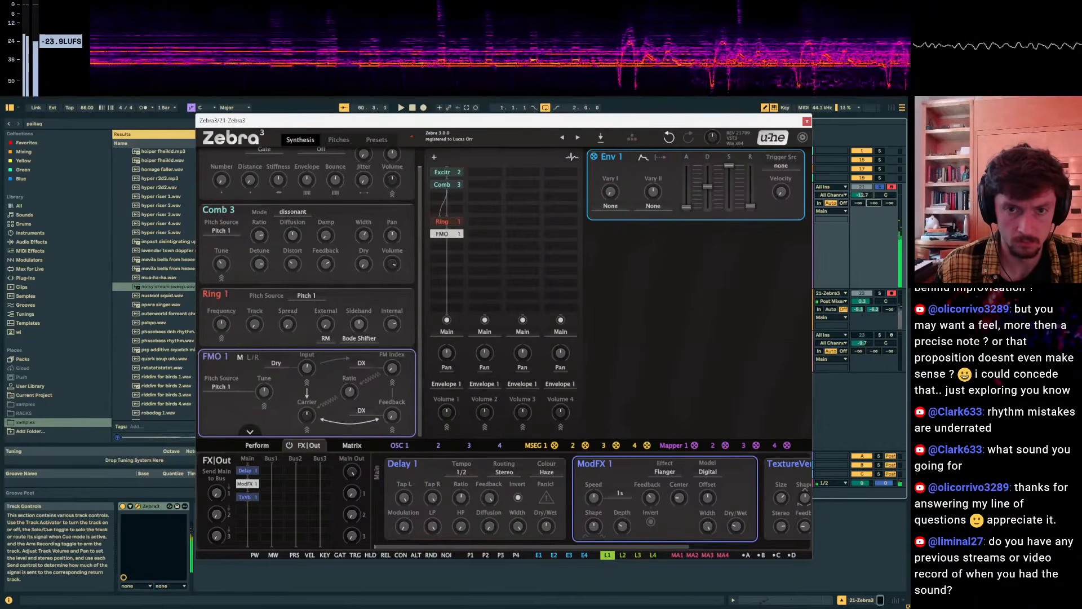
left_click_drag(874, 203, 856, 255)
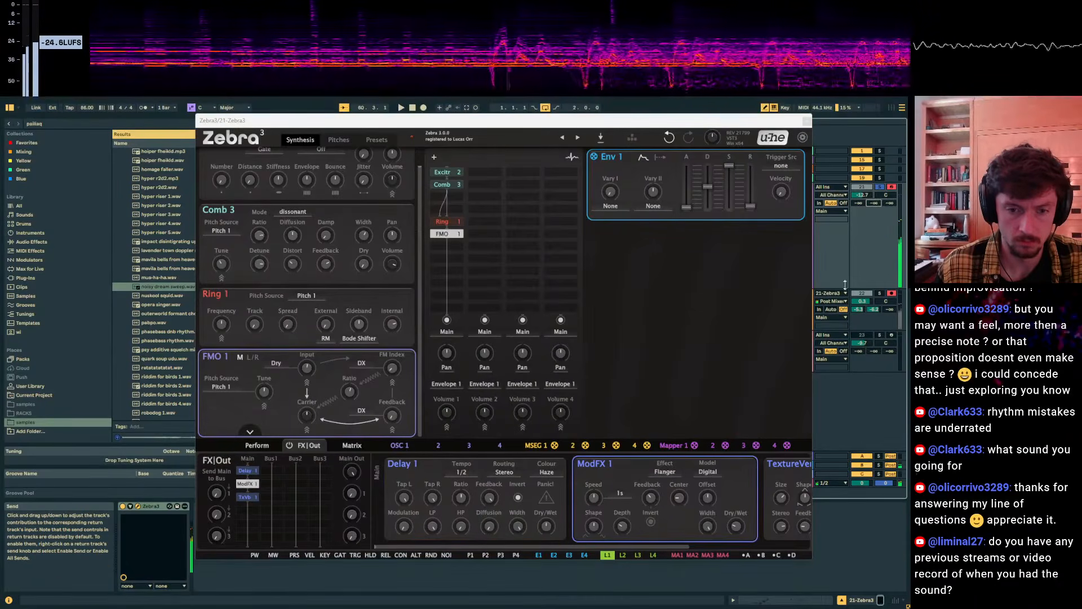
left_click(720, 460)
right_click(784, 465)
left_click(781, 470)
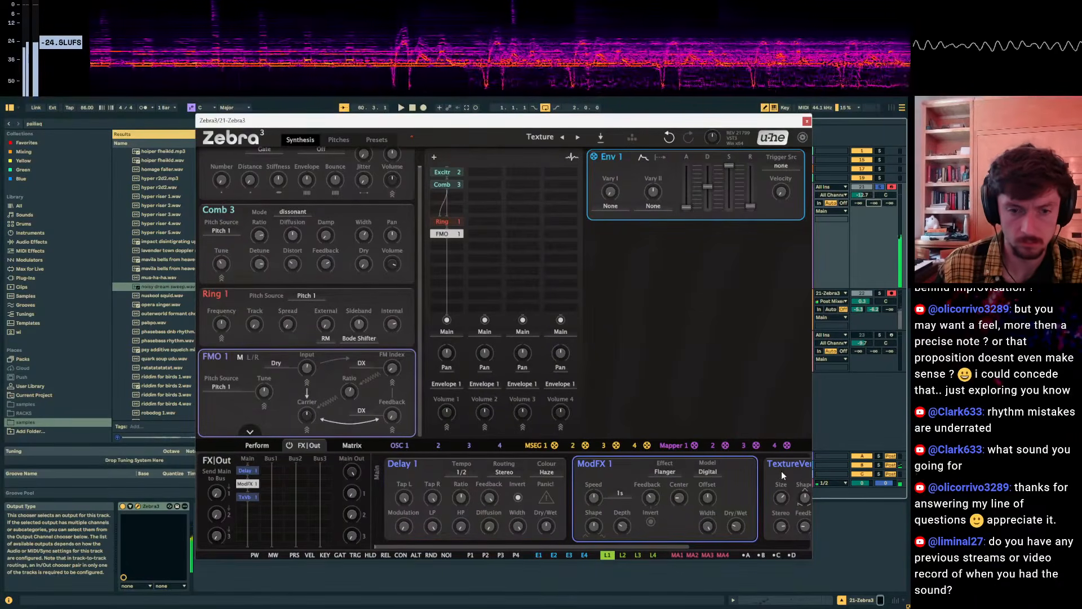
left_click(262, 496)
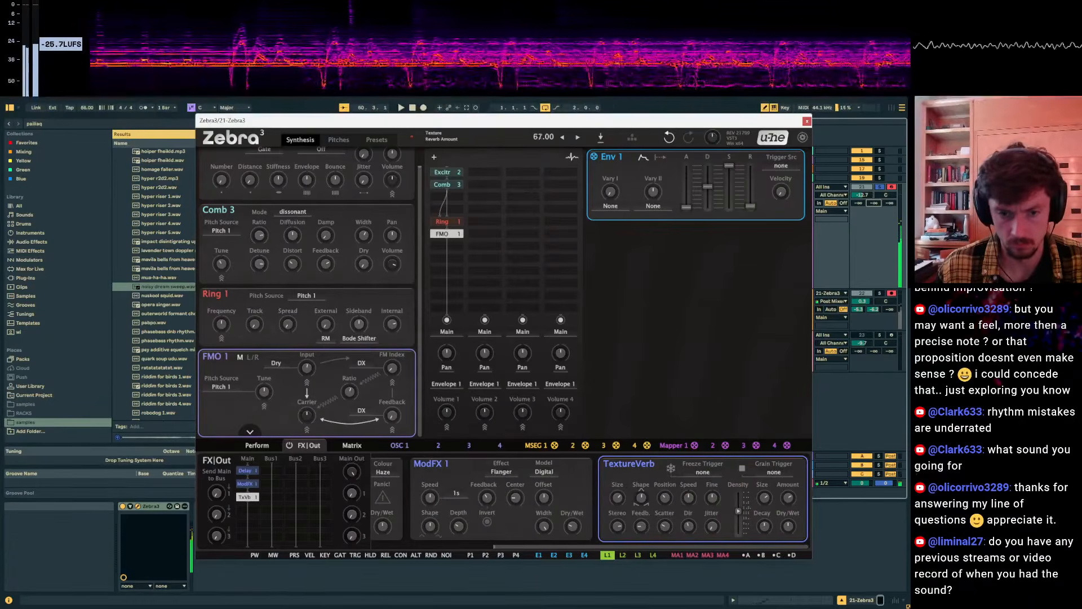
left_click_drag(765, 526, 765, 545)
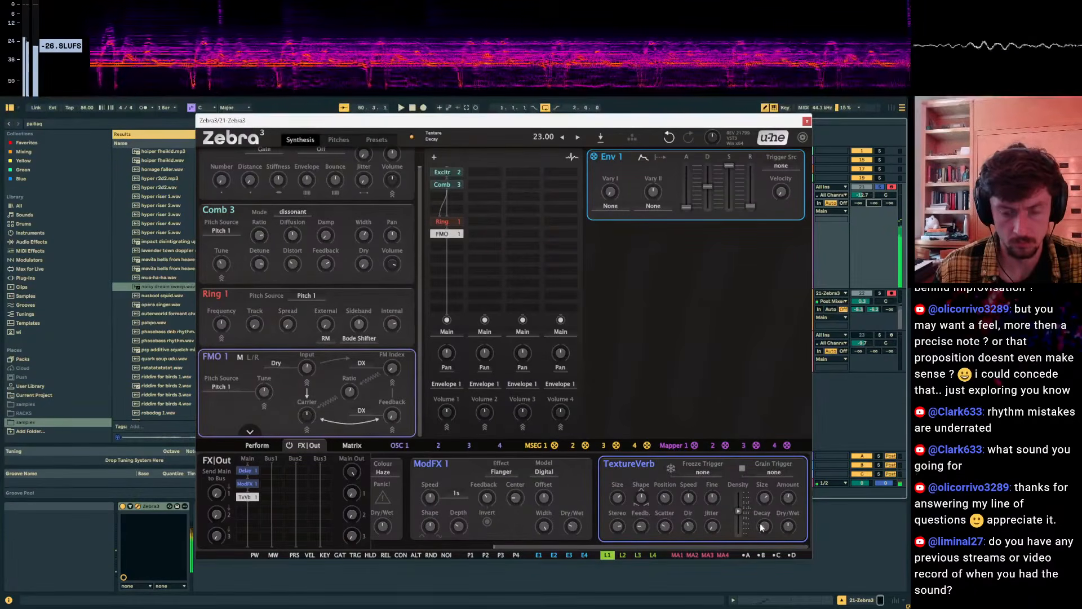
key("x")
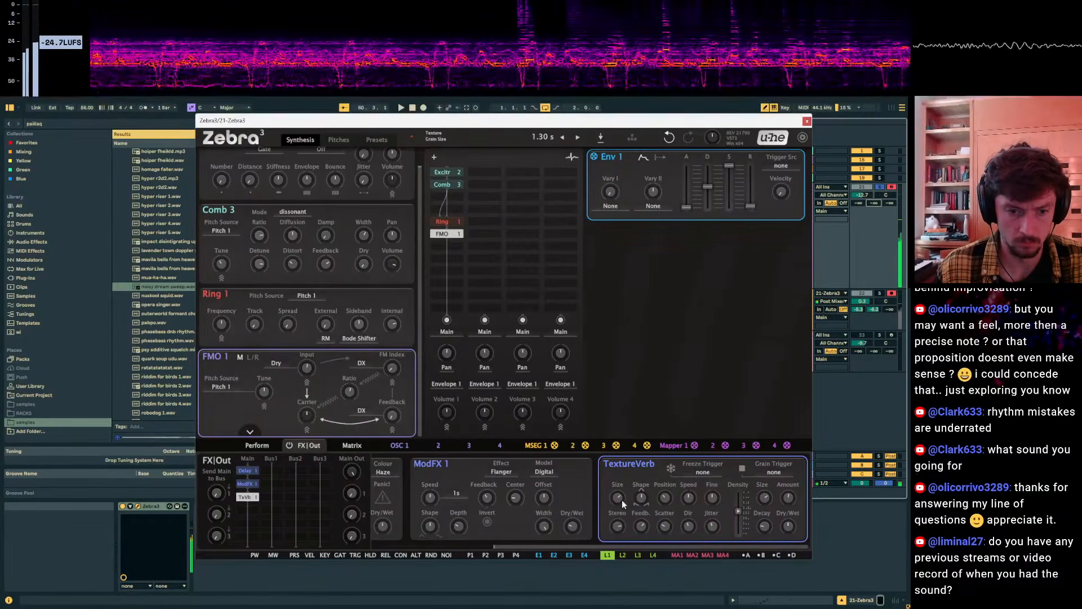
left_click_drag(764, 498, 764, 501)
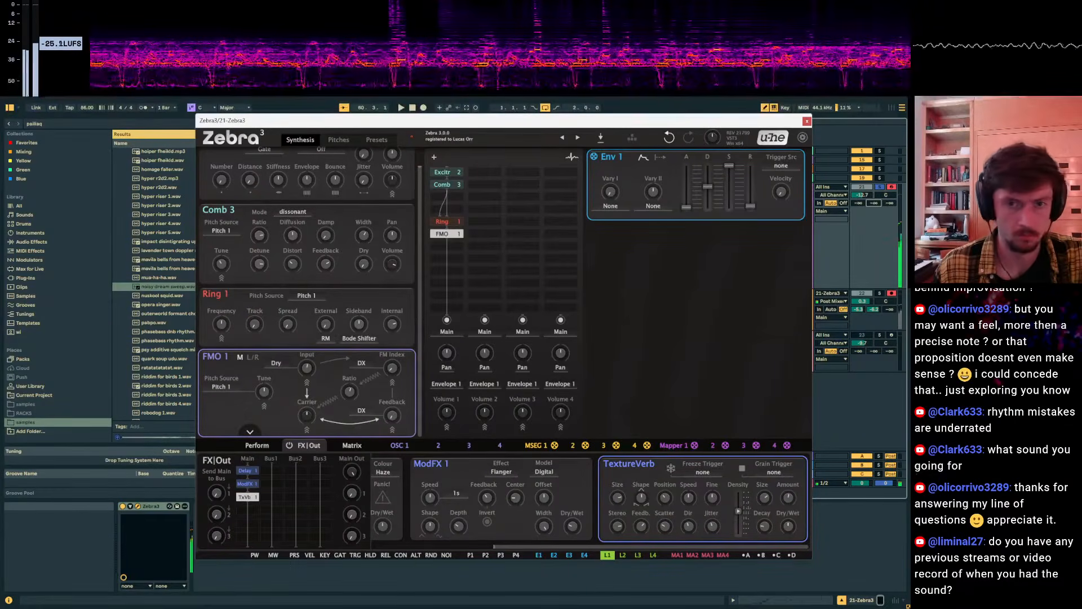
Turn up the Zebra3 track's first two sends, set Env 1's attack to 2.66 s and lengthen its release.
left_click_drag(873, 202, 873, 201)
left_click_drag(858, 203, 859, 195)
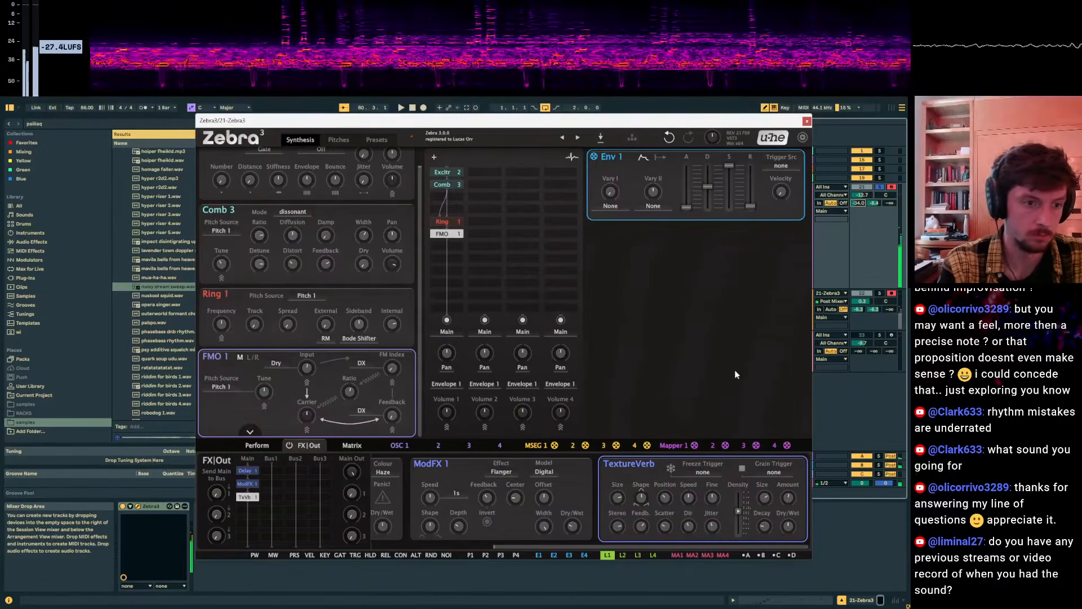
left_click_drag(687, 207, 686, 181)
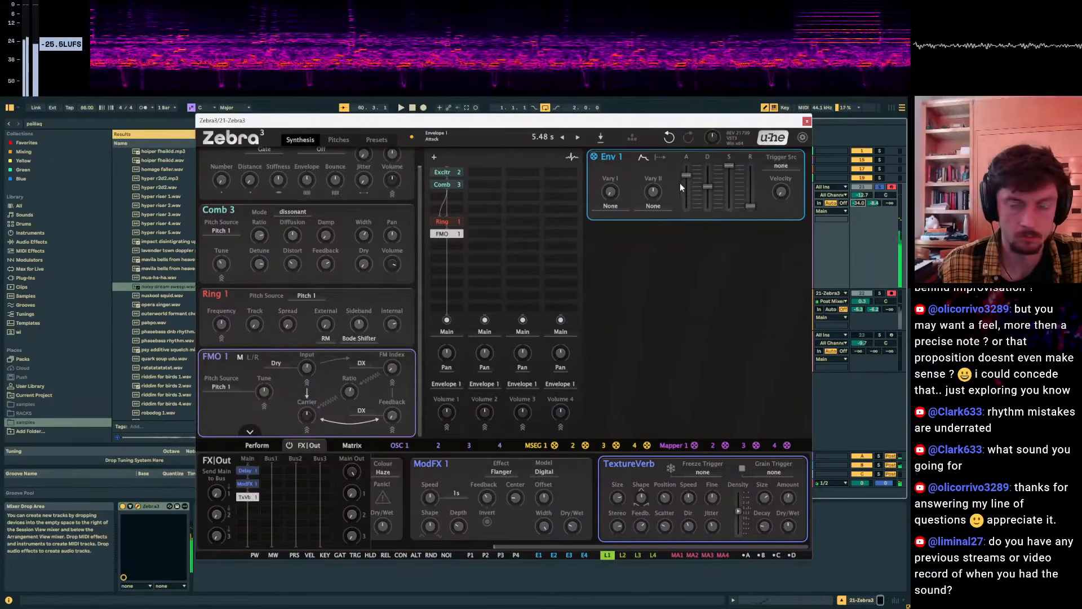
left_click_drag(750, 206, 750, 193)
left_click_drag(686, 176, 687, 182)
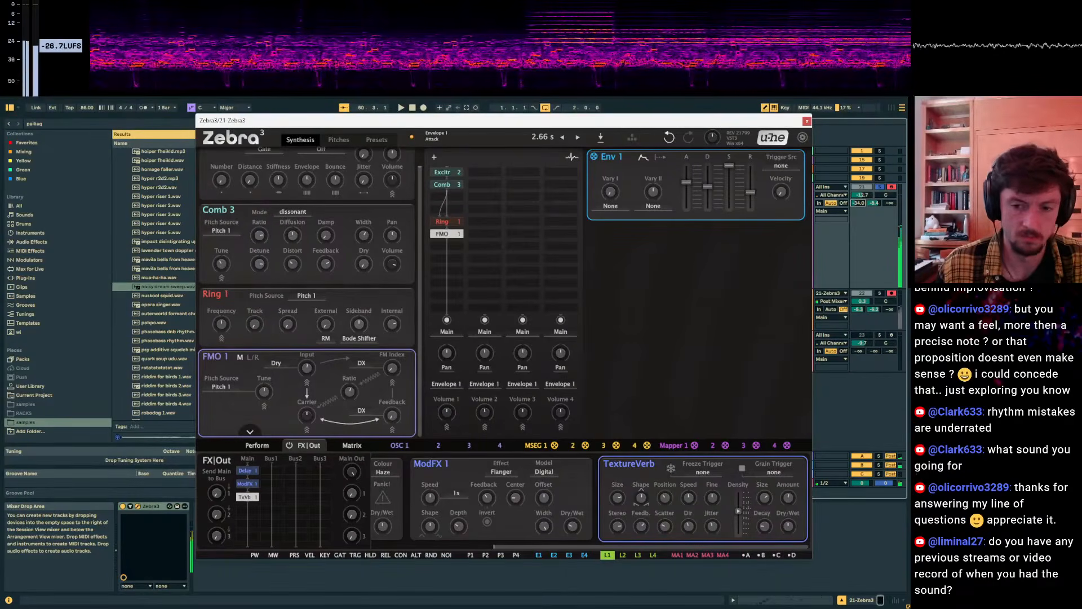
Raise the Zebra3 track's first send and select Delay 1 in the main effects chain.
left_click_drag(858, 203, 858, 194)
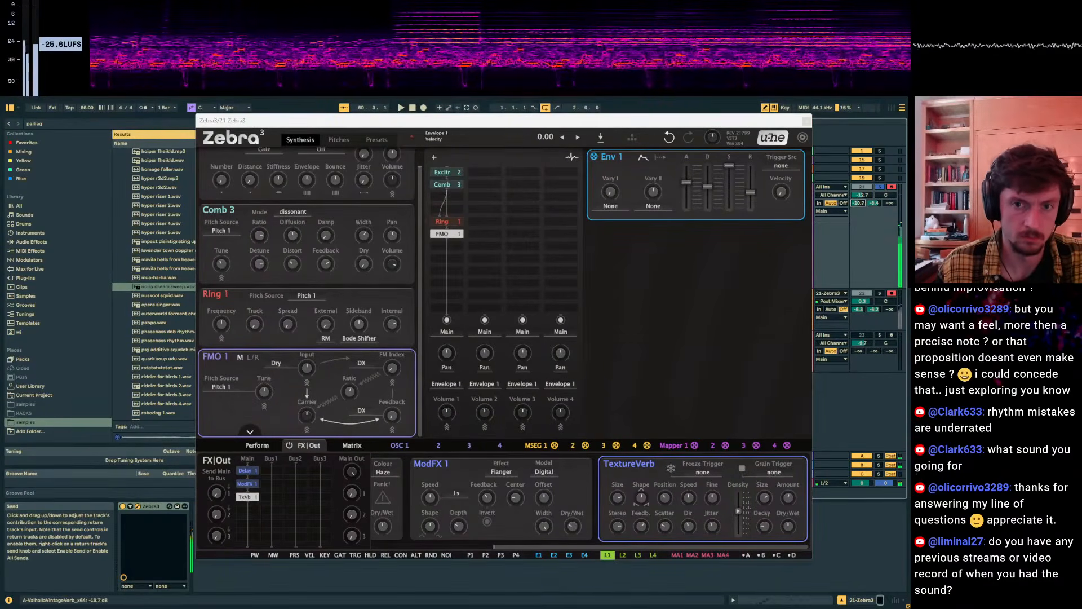
left_click(661, 288)
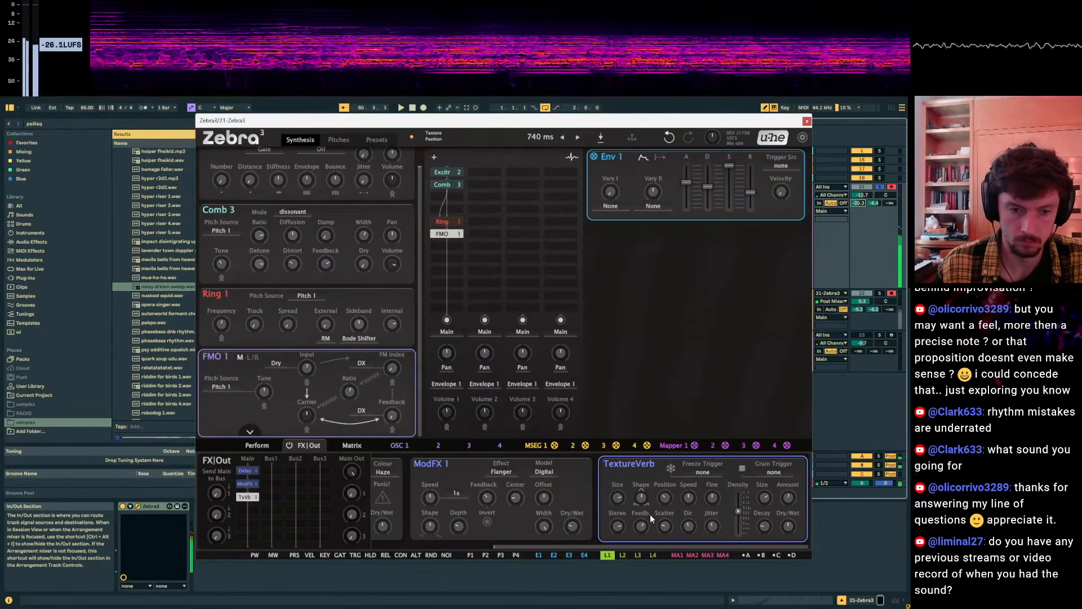
right_click(453, 464)
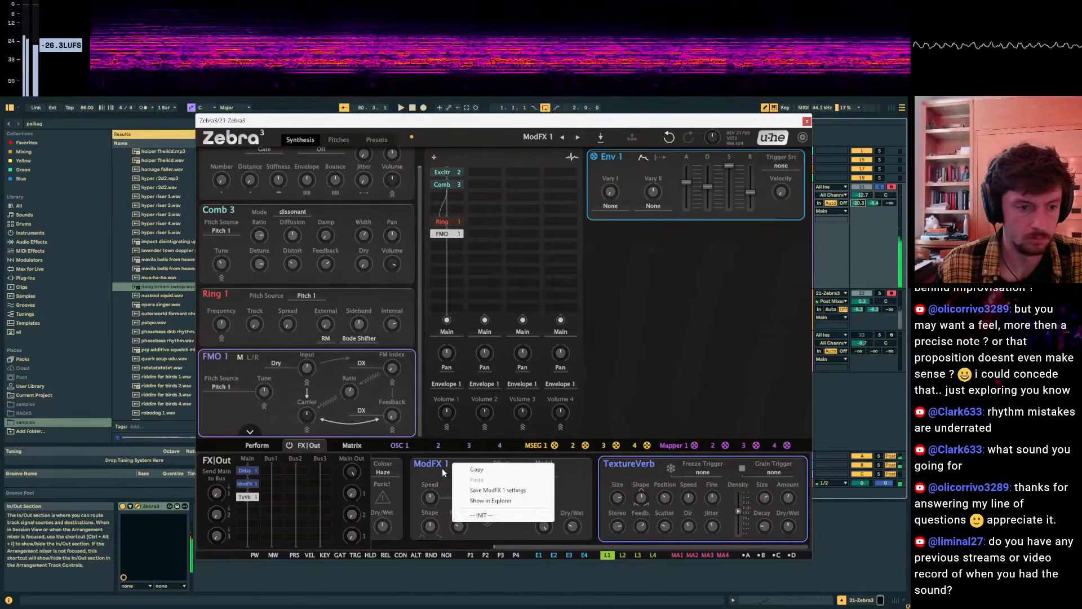
right_click(435, 467)
left_click(243, 474)
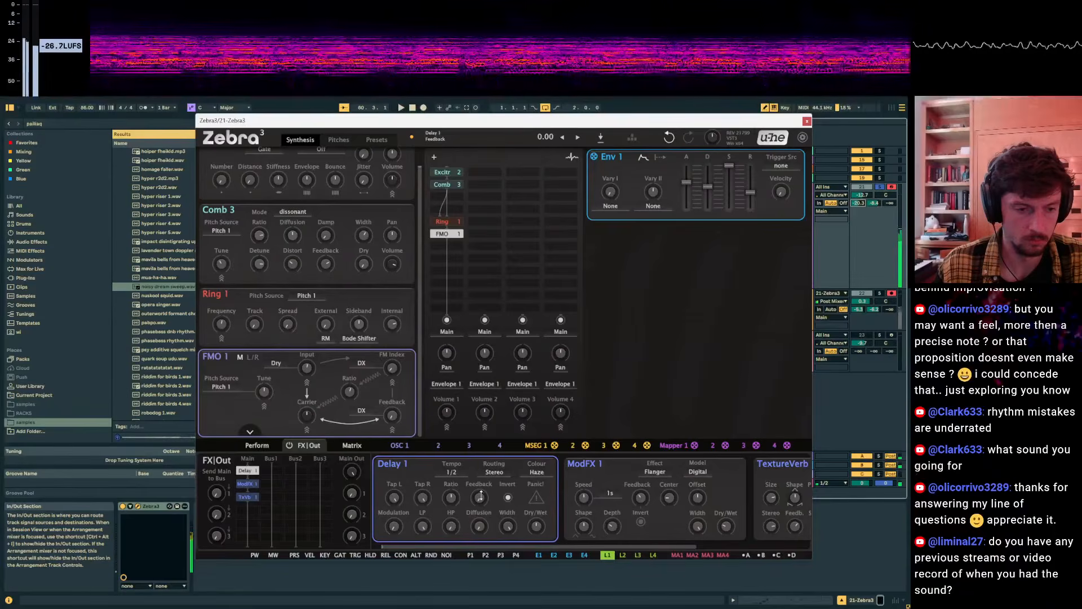
Set FMO 1's ratio to 2.00 : 1 and its FM index to 22, and shift the computer keyboard to the C1 octave.
key("x")
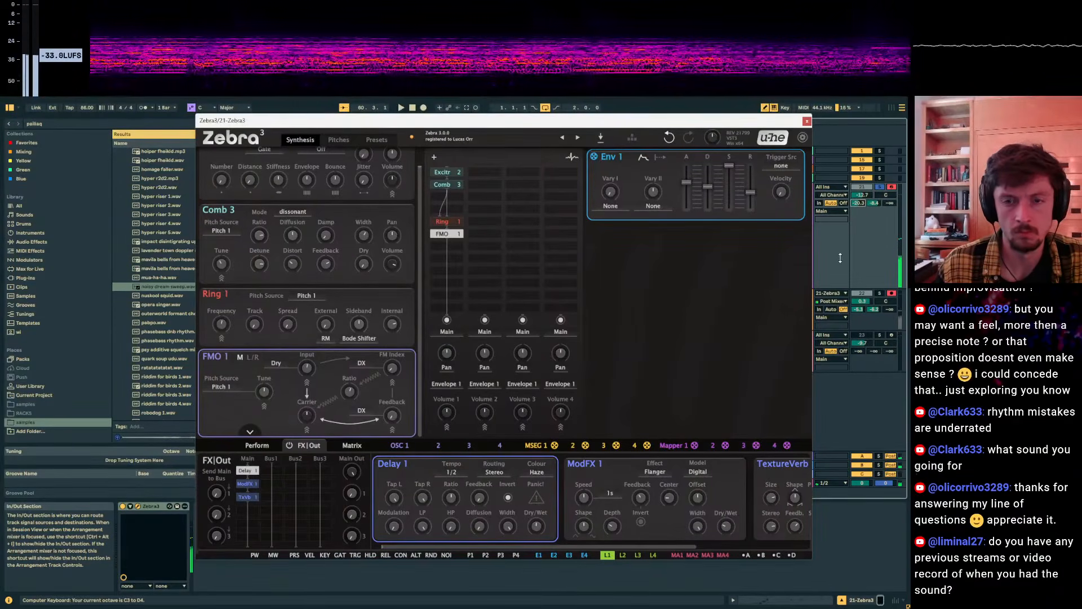
key("x")
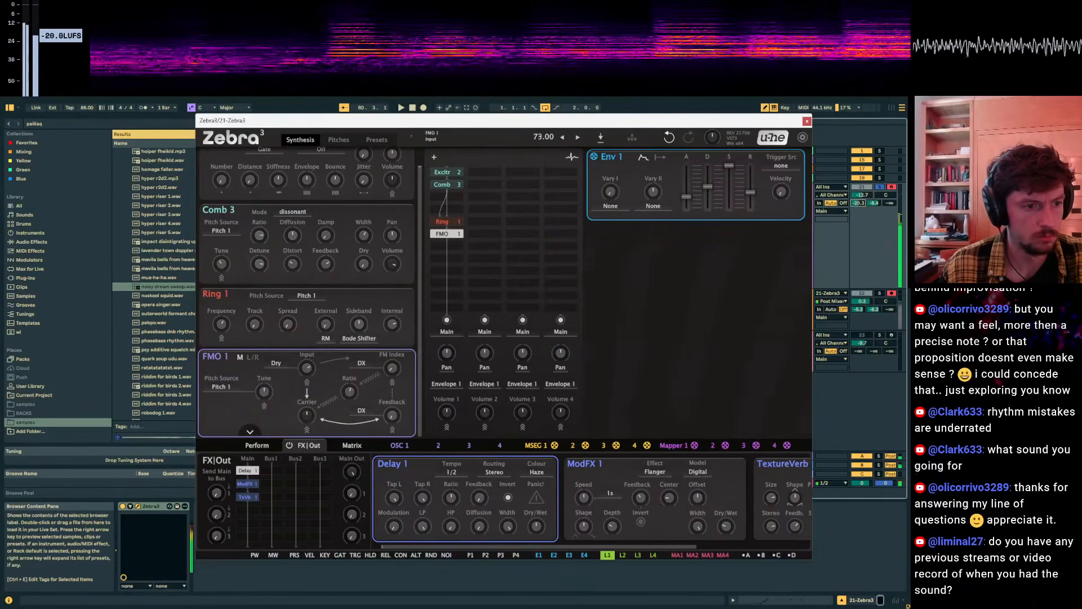
left_click_drag(349, 391, 350, 361)
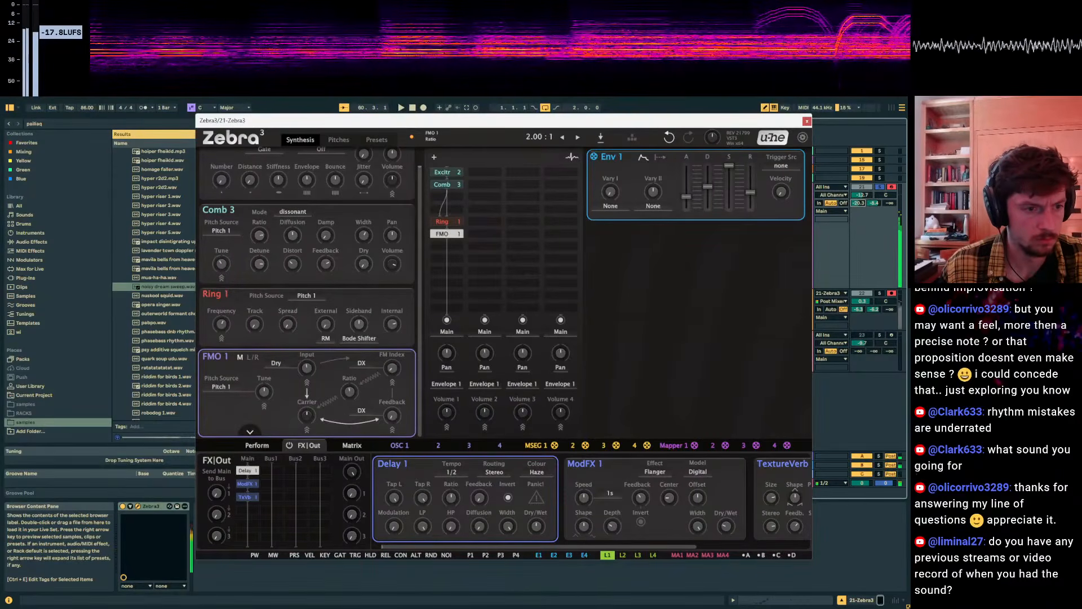
key("z")
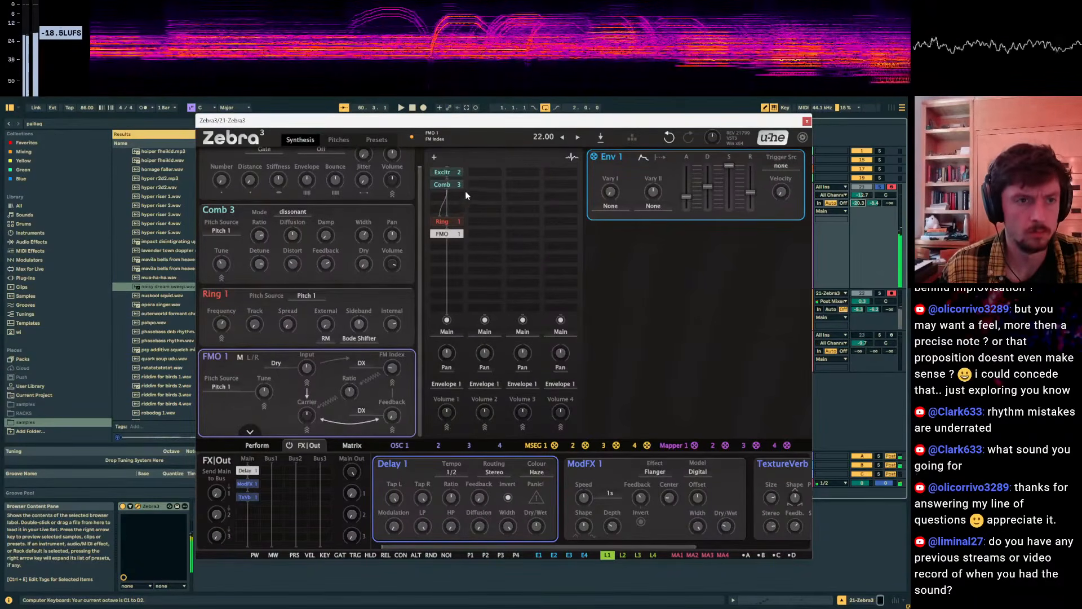
Add Osc 1 to the grid's second lane and place Filter 1 below it in the same lane.
left_click(452, 270)
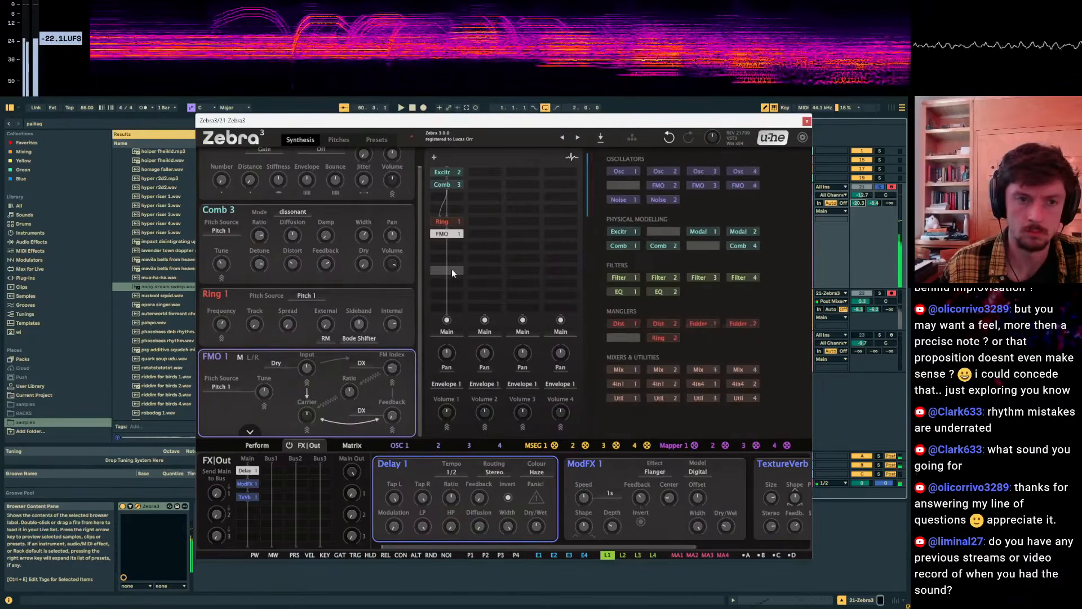
left_click(401, 445)
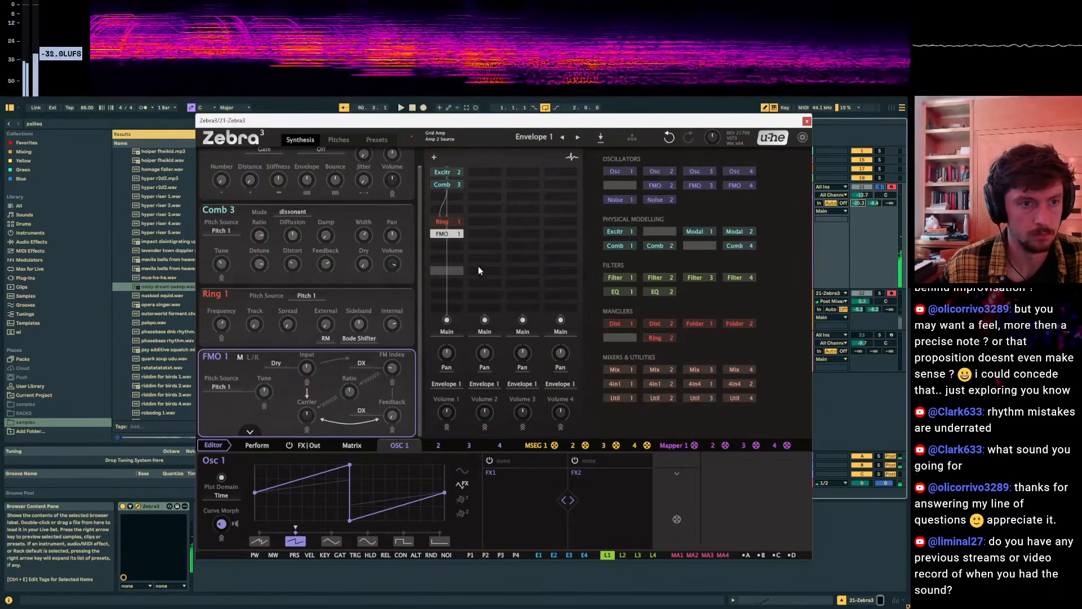
left_click(480, 246)
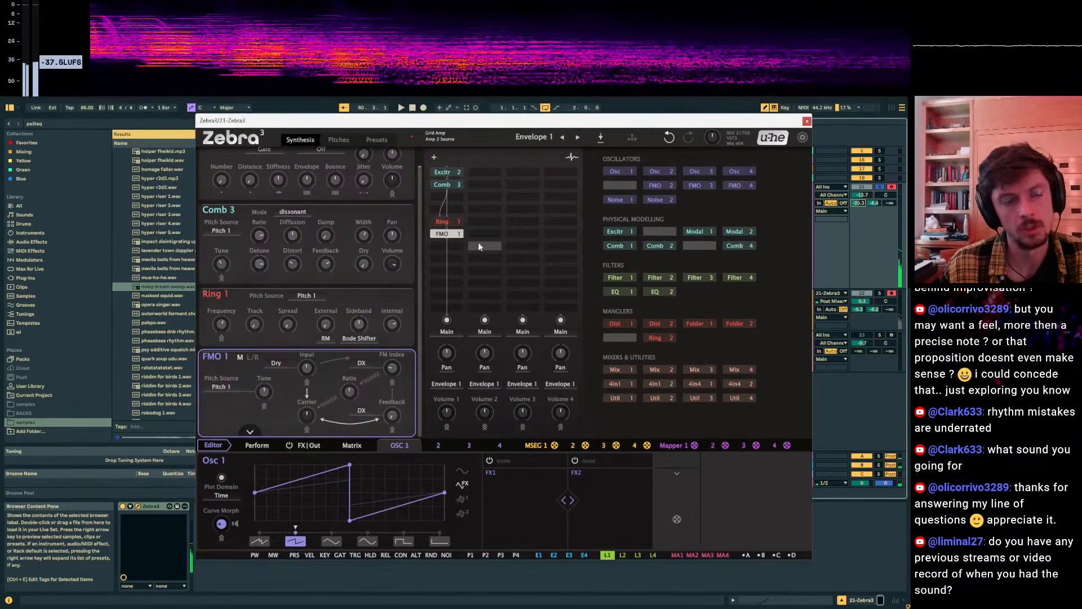
left_click(622, 172)
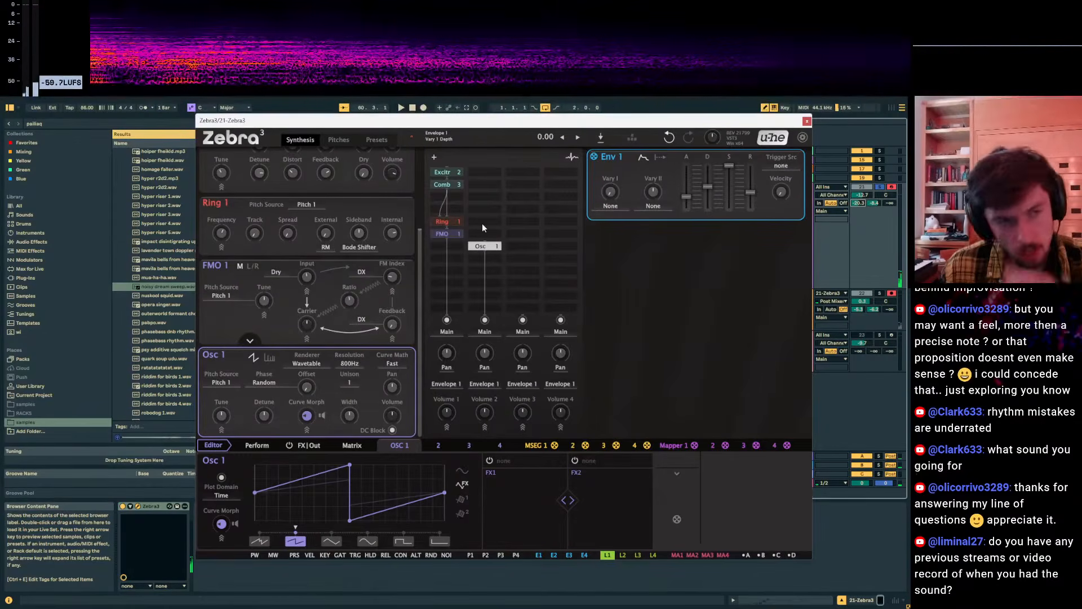
left_click(485, 279)
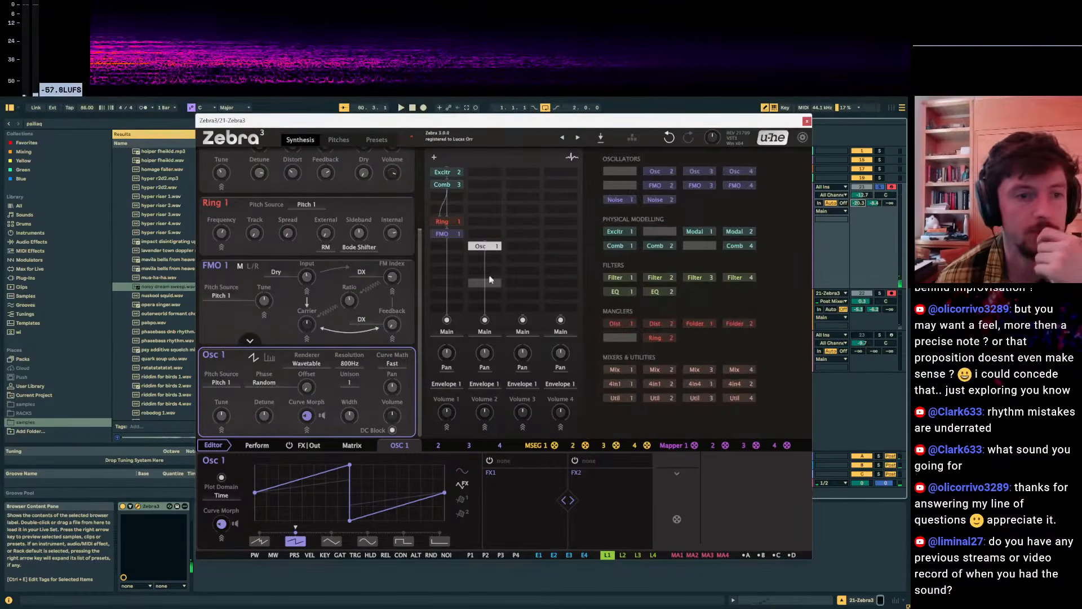
left_click(615, 276)
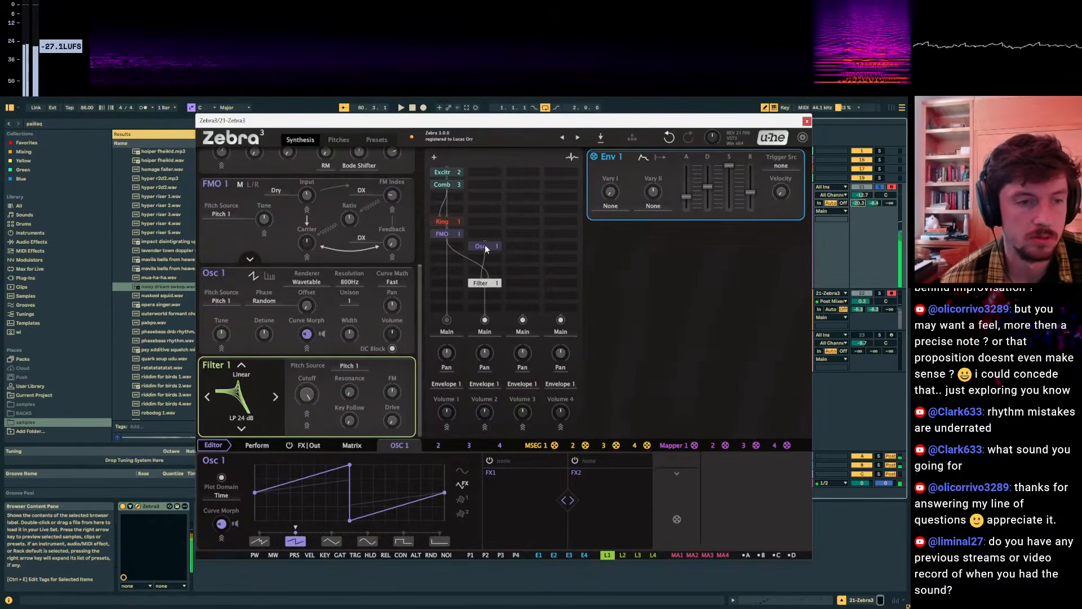
Apply Spectral Decay as Osc 1's first effect, switch its renderer to Additive Synth and raise its curve morph.
left_click(502, 462)
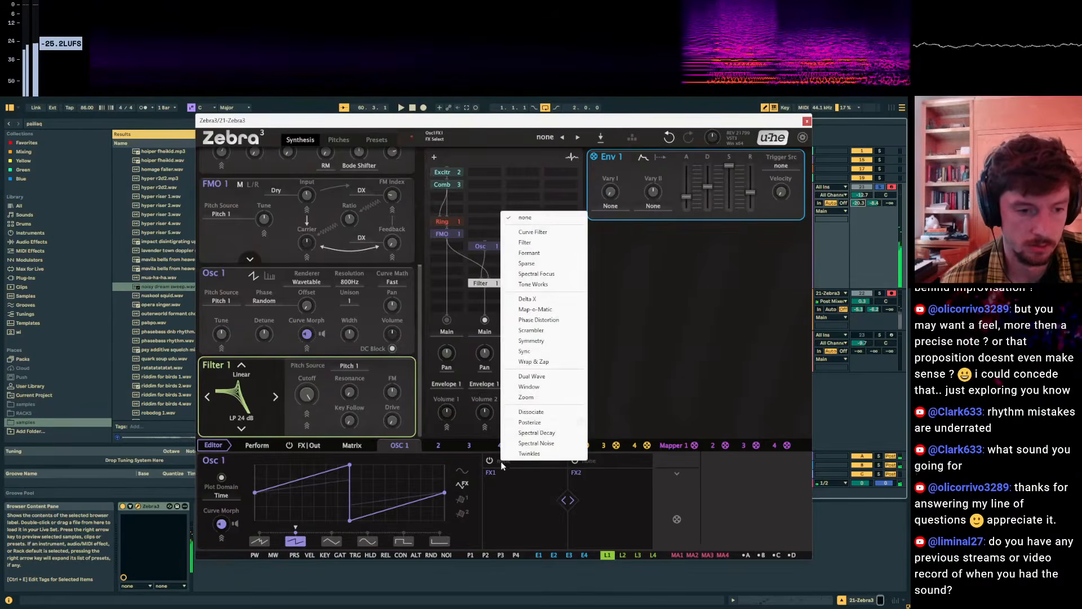
left_click(551, 433)
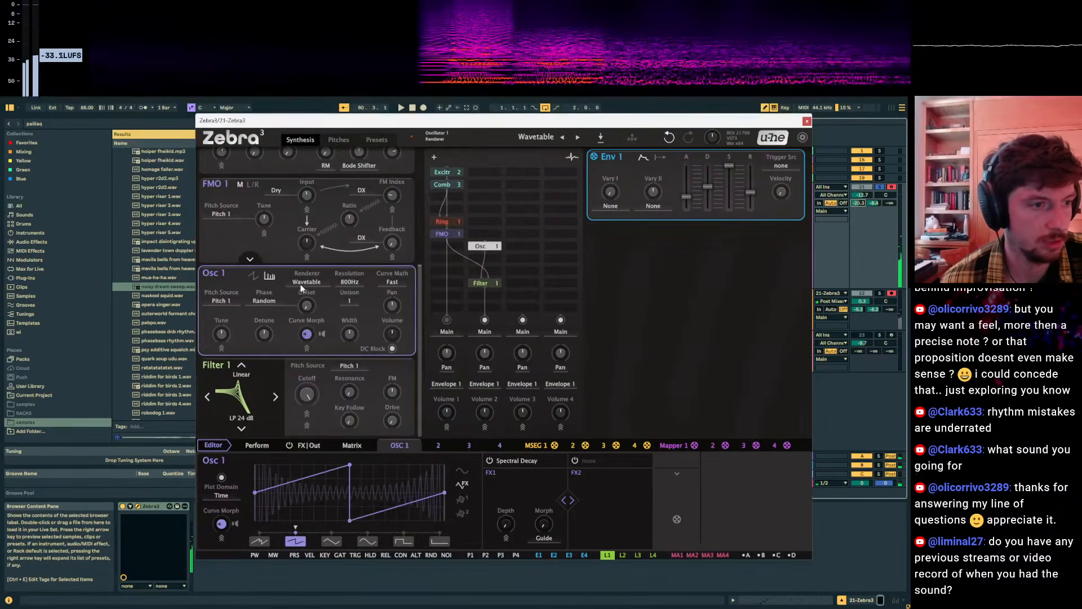
left_click(271, 276)
mouse_move(224, 523)
left_mouse_down()
mouse_move(224, 451)
mouse_move(224, 466)
left_mouse_up()
key("z")
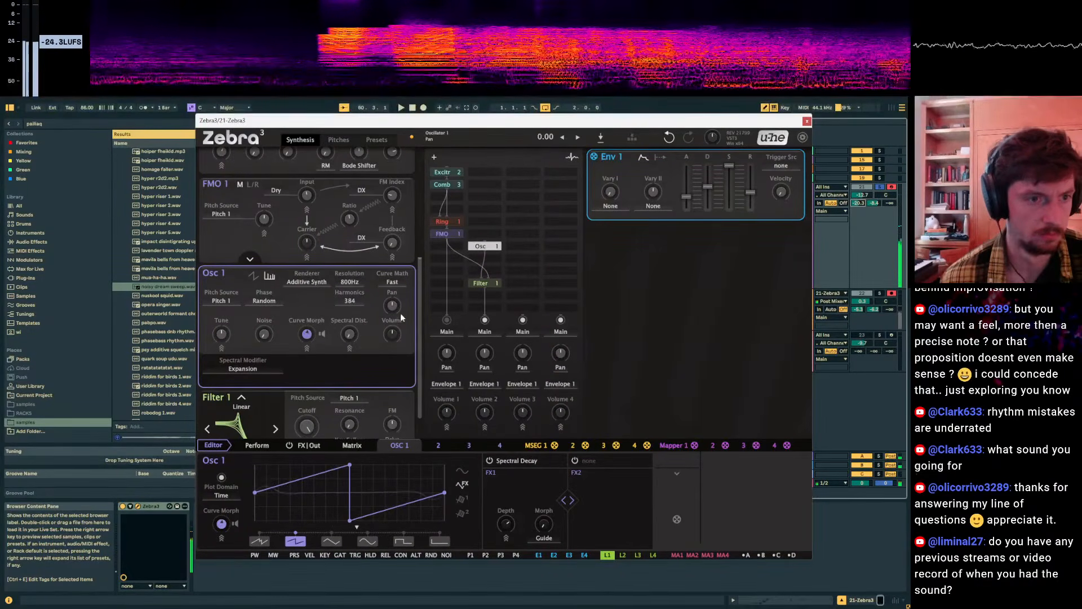
Adjust Filter 1's FM amount and cutoff, and route lane 1 to its input A and lane 2 to its input B.
left_click(403, 397)
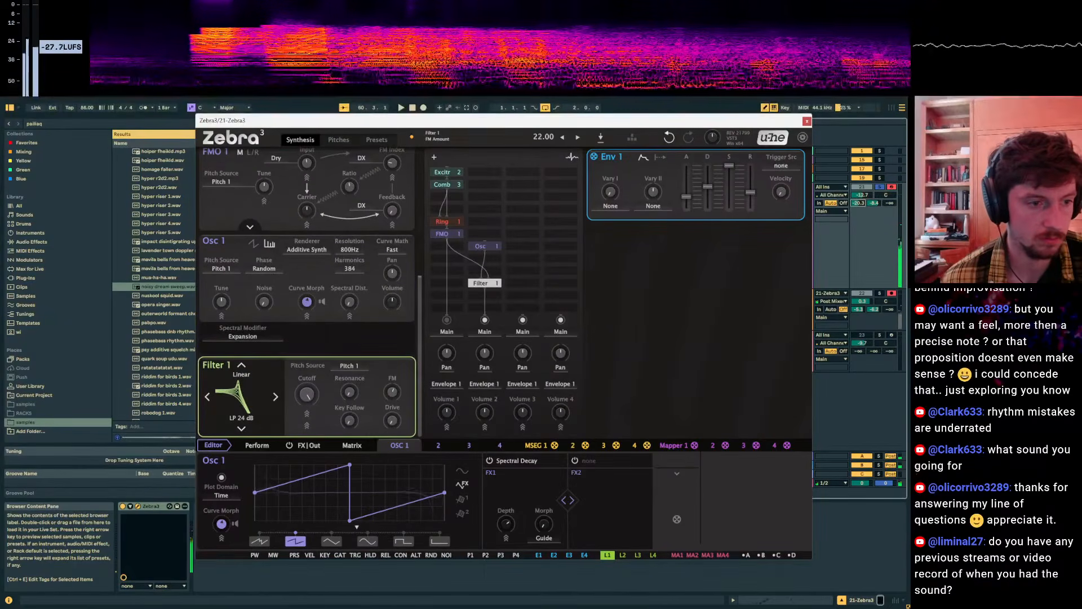
left_click_drag(306, 394, 303, 396)
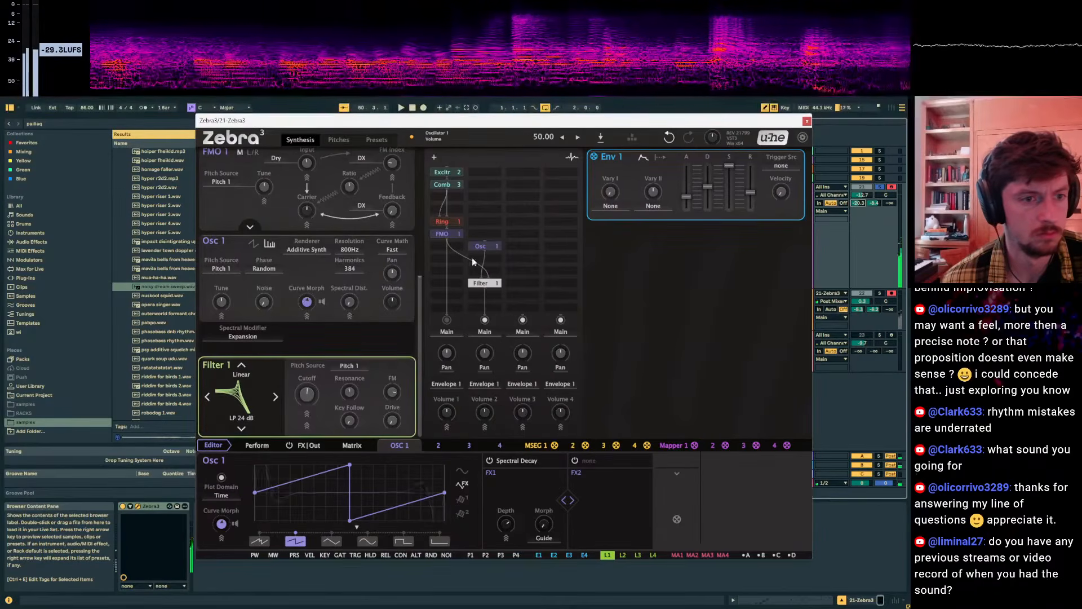
right_click(478, 289)
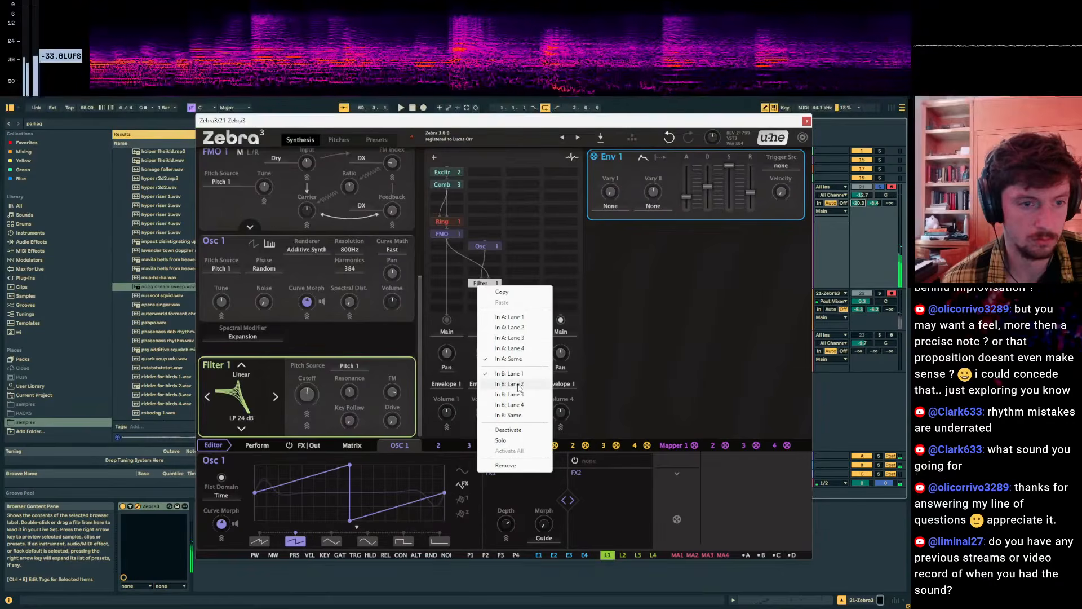
left_click(523, 317)
right_click(486, 288)
left_click(520, 386)
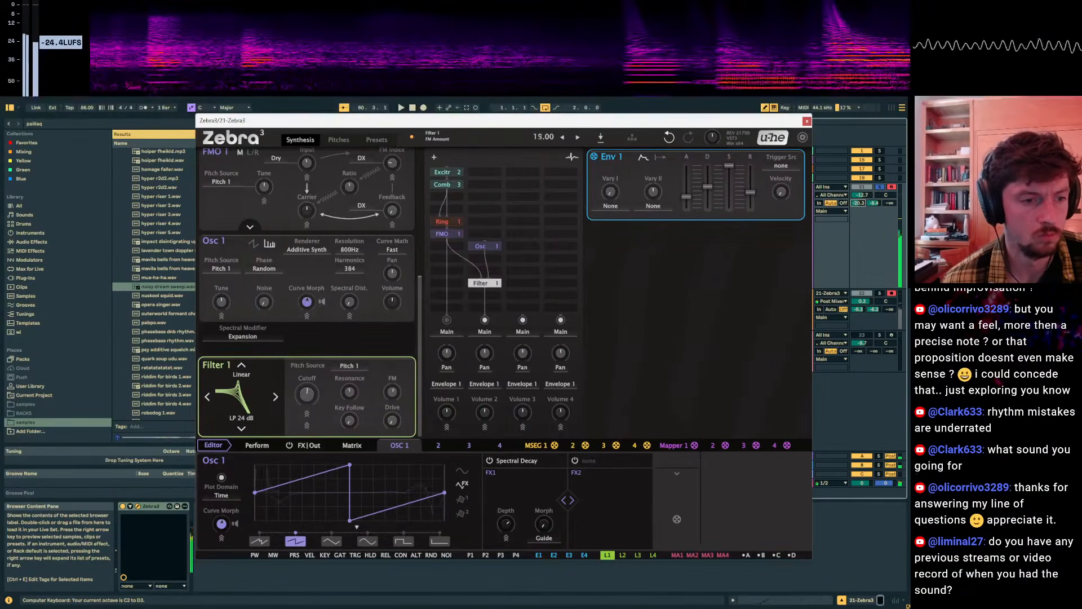
Raise Filter 1's cutoff, set its resonance to 48 and FM amount to about -119, and turn up Osc 1's curve morph.
left_click_drag(311, 395, 311, 348)
key("x")
key("x")
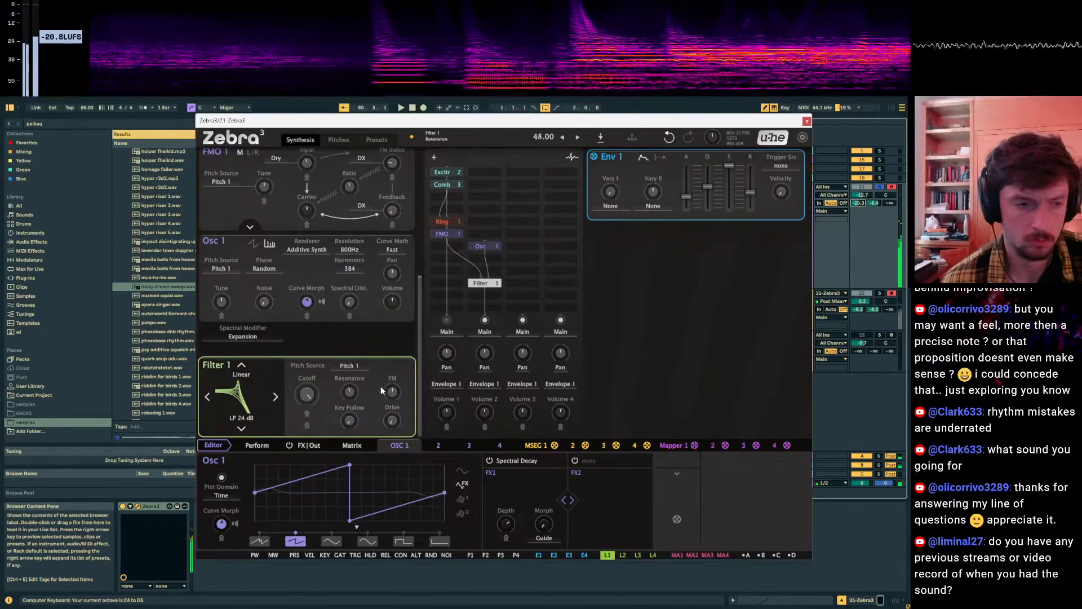
left_click_drag(393, 392, 393, 411)
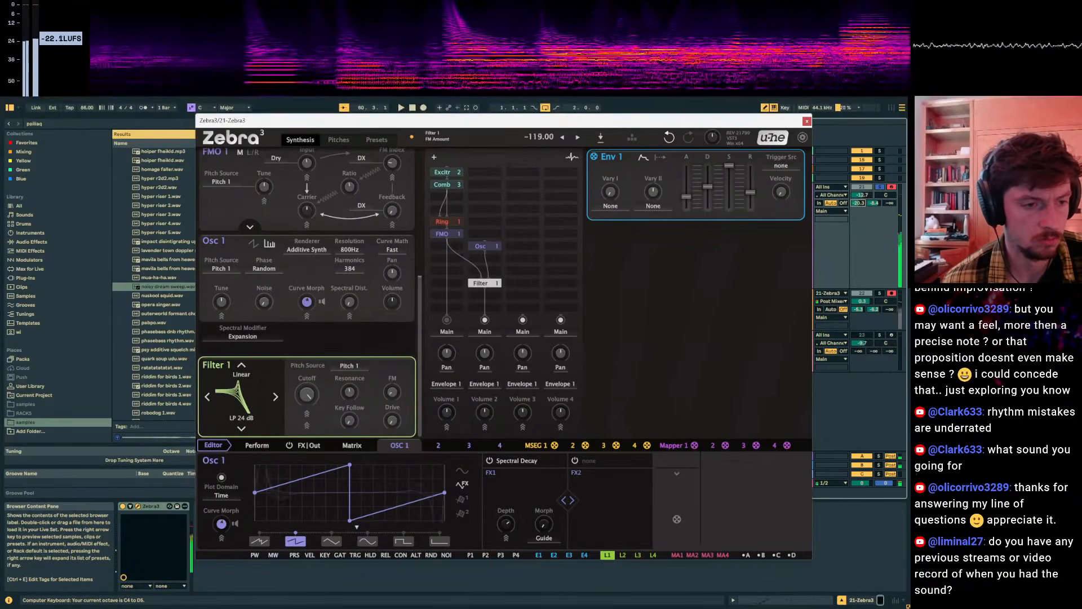
mouse_move(222, 524)
left_mouse_down()
mouse_move(221, 548)
mouse_move(221, 496)
left_mouse_up()
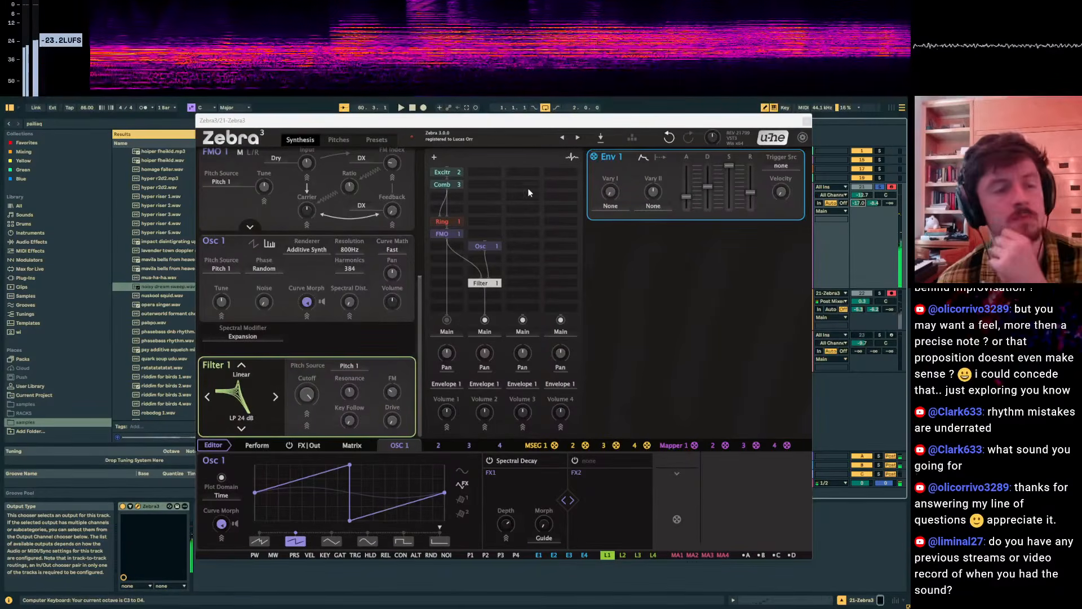
Load the init patch and deactivate Osc 1 in the first lane.
left_click(534, 138)
left_click(534, 156)
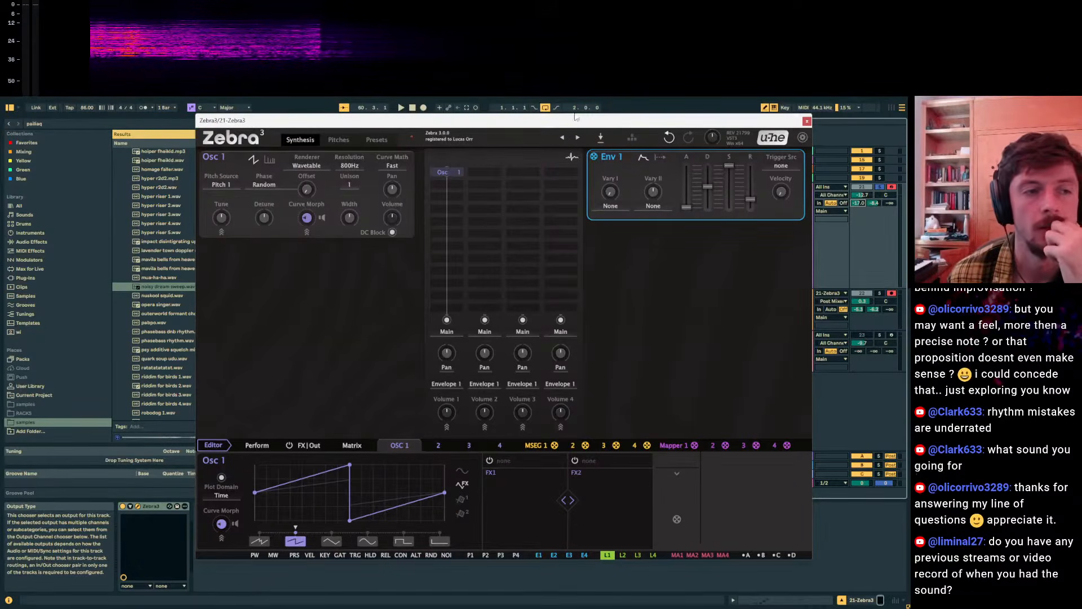
right_click(451, 174)
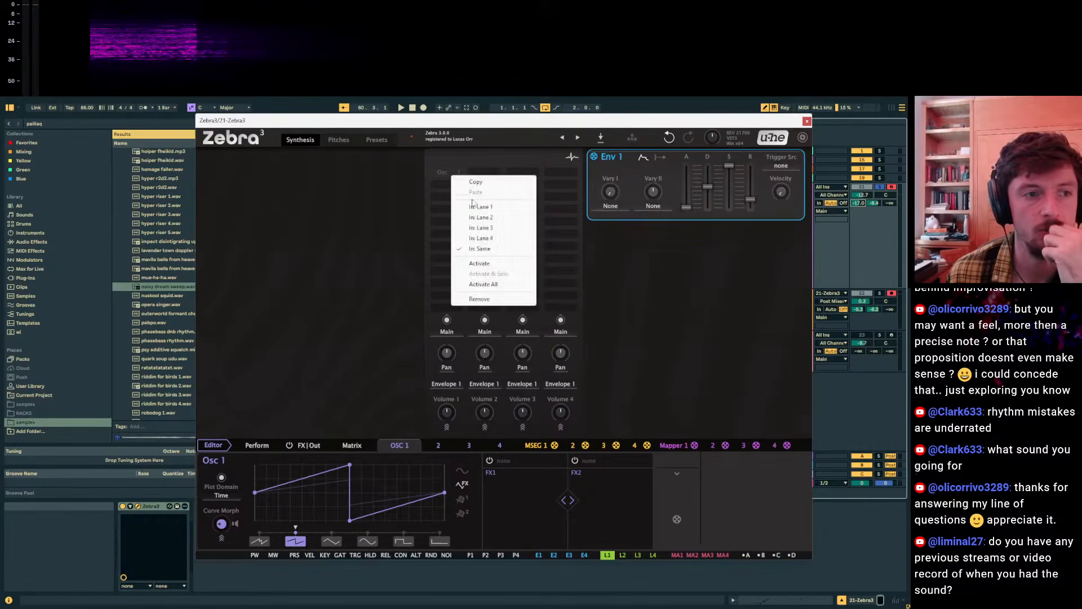
left_click(445, 187)
Add Exciter 1 and Filter 1 below the deactivated Osc 1, and deactivate Filter 1.
left_click(444, 187)
left_click(444, 187)
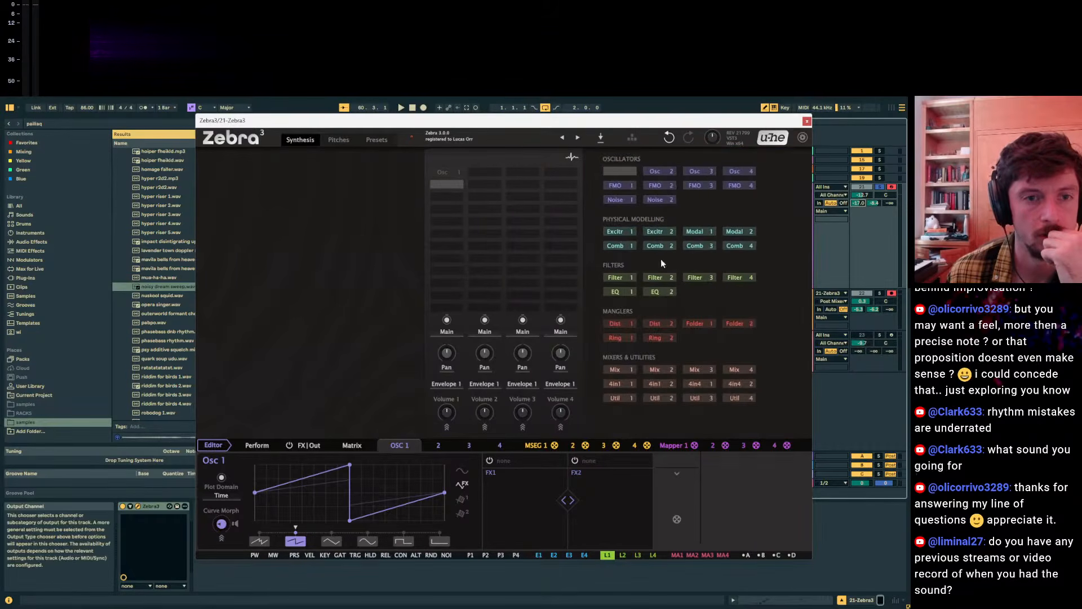
left_click(617, 232)
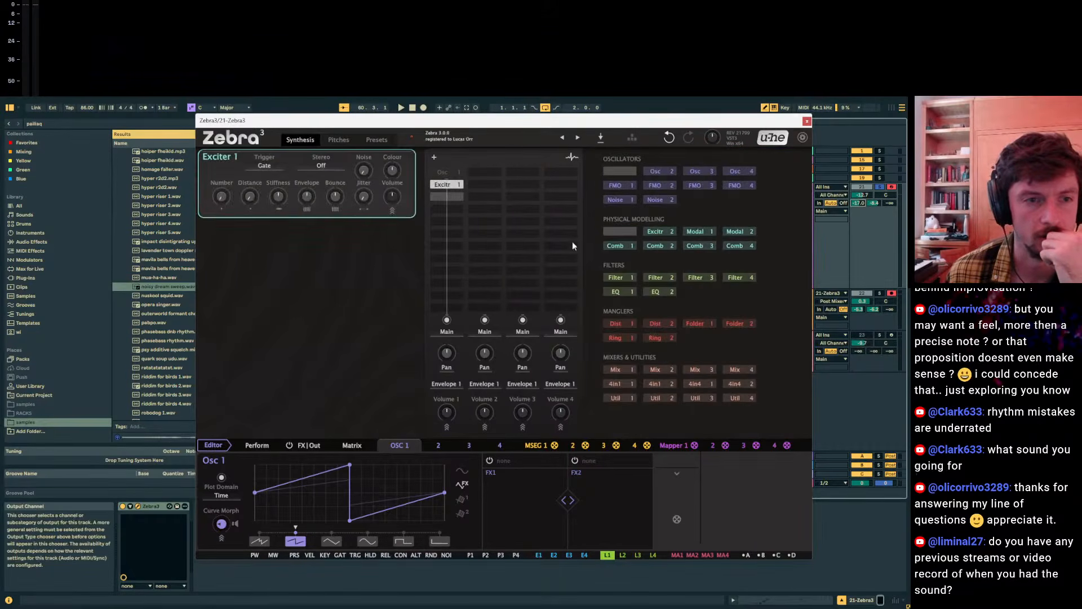
left_click(618, 276)
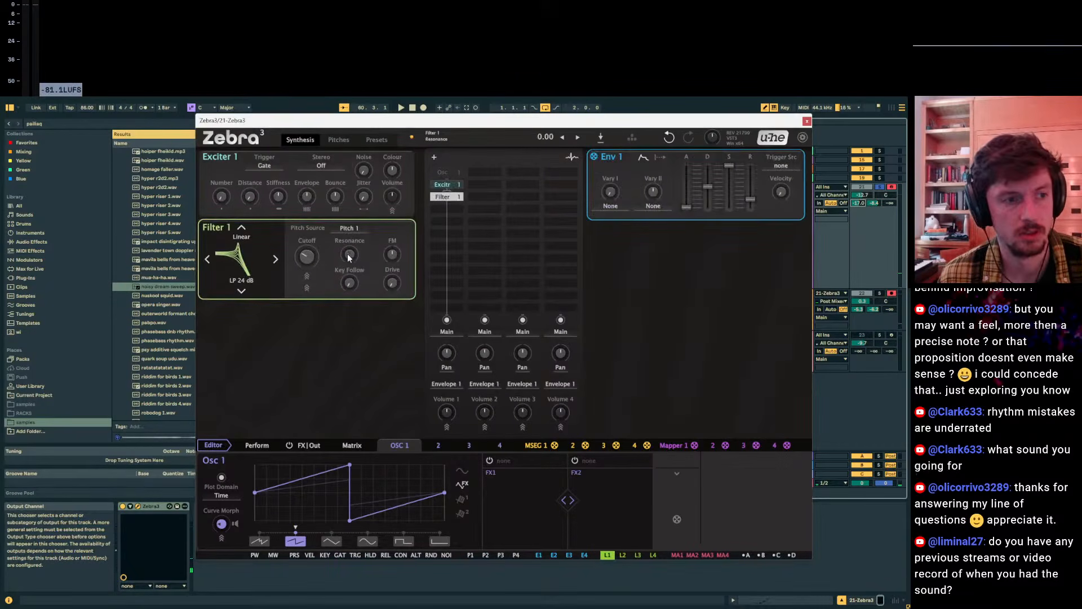
left_click(468, 179)
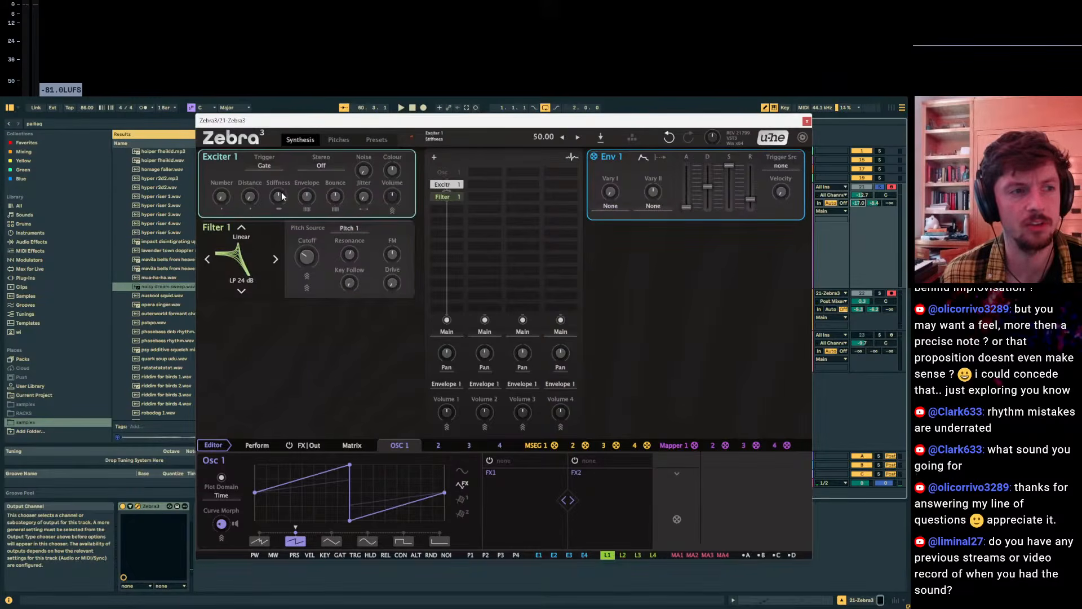
double_click(446, 196)
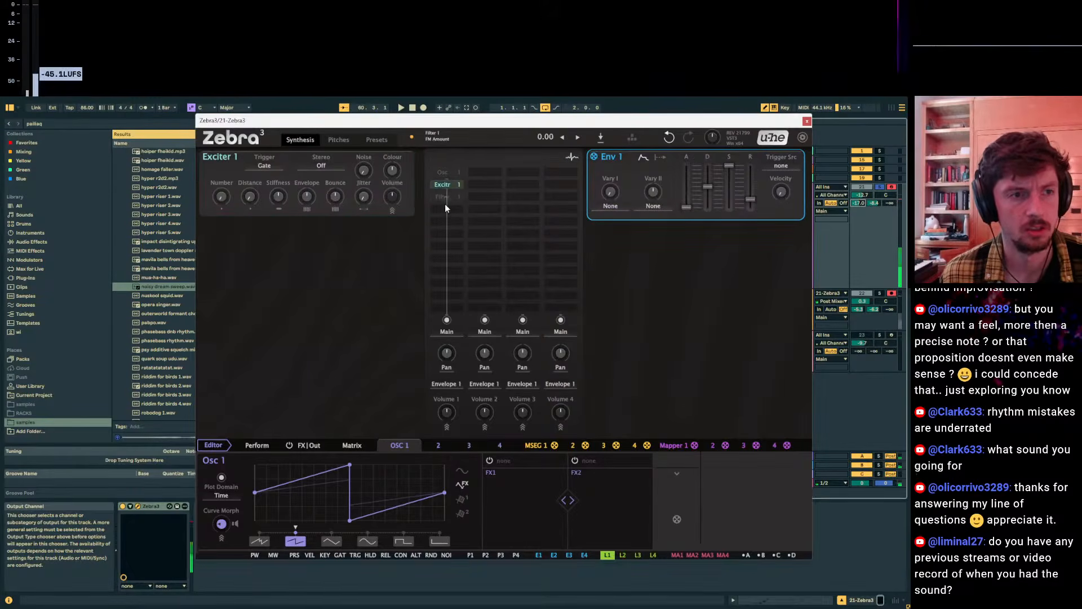
Set Exciter 1's number of impulses to 25, distance to 56 ms, noise to 51 and bounce to -32.
left_click_drag(222, 196, 221, 135)
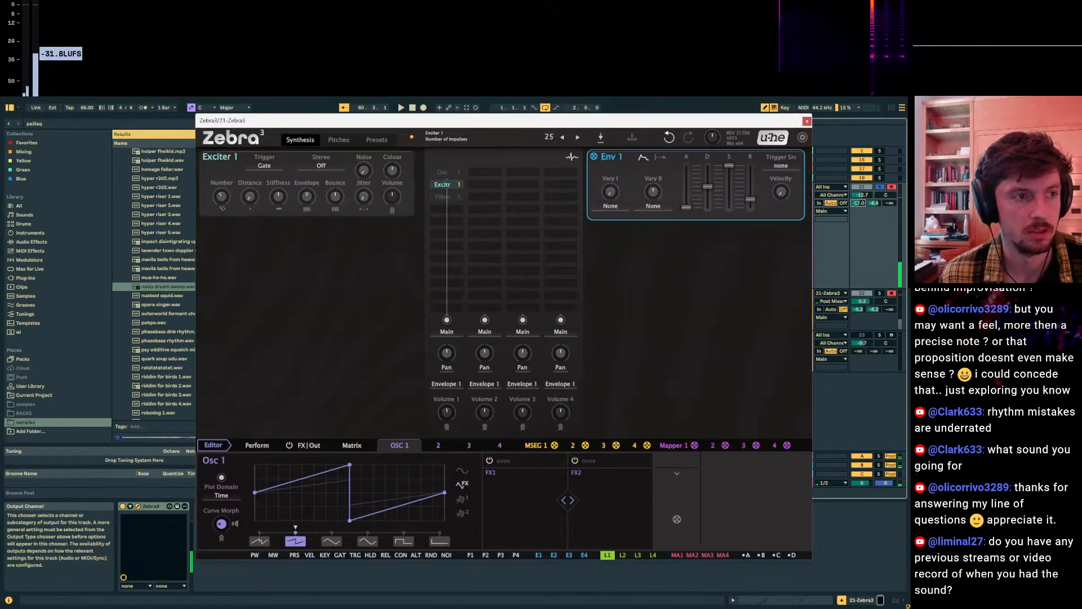
left_click_drag(250, 196, 250, 205)
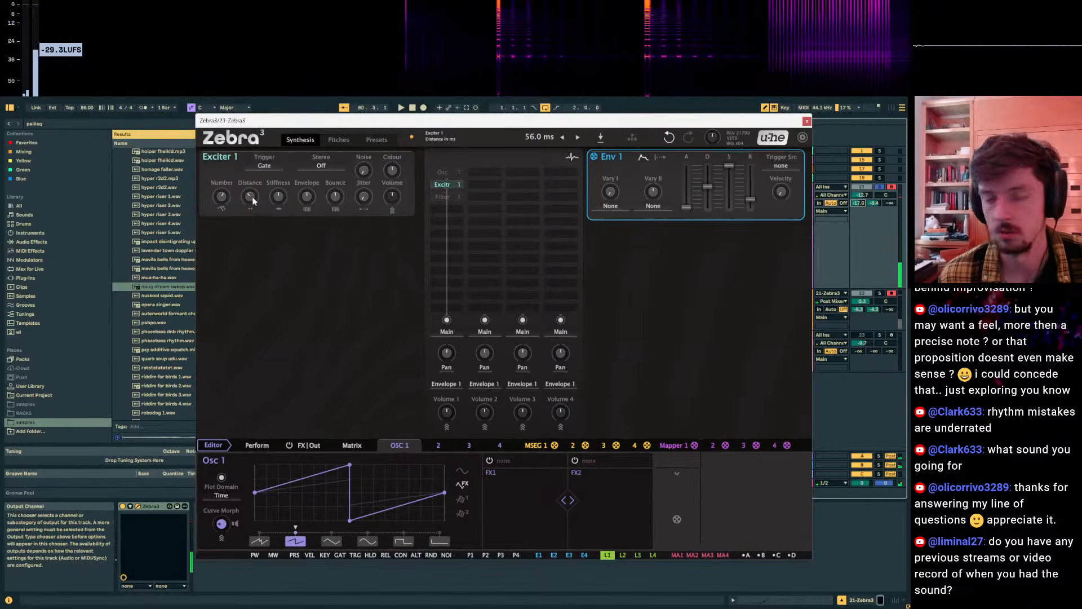
key("z")
left_click_drag(363, 176, 364, 144)
key("a")
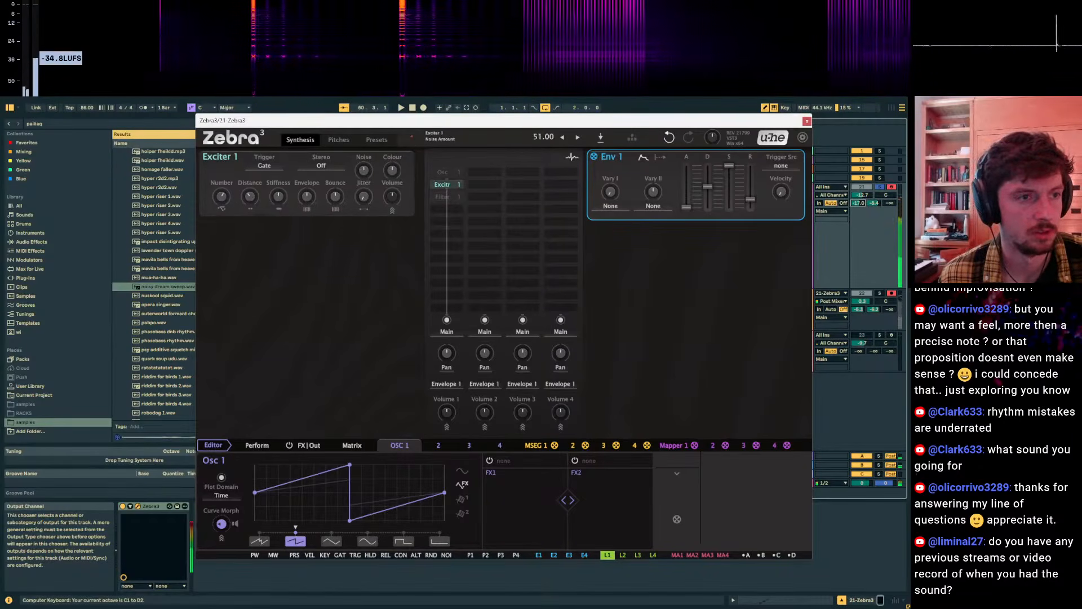
left_click_drag(339, 197, 340, 240)
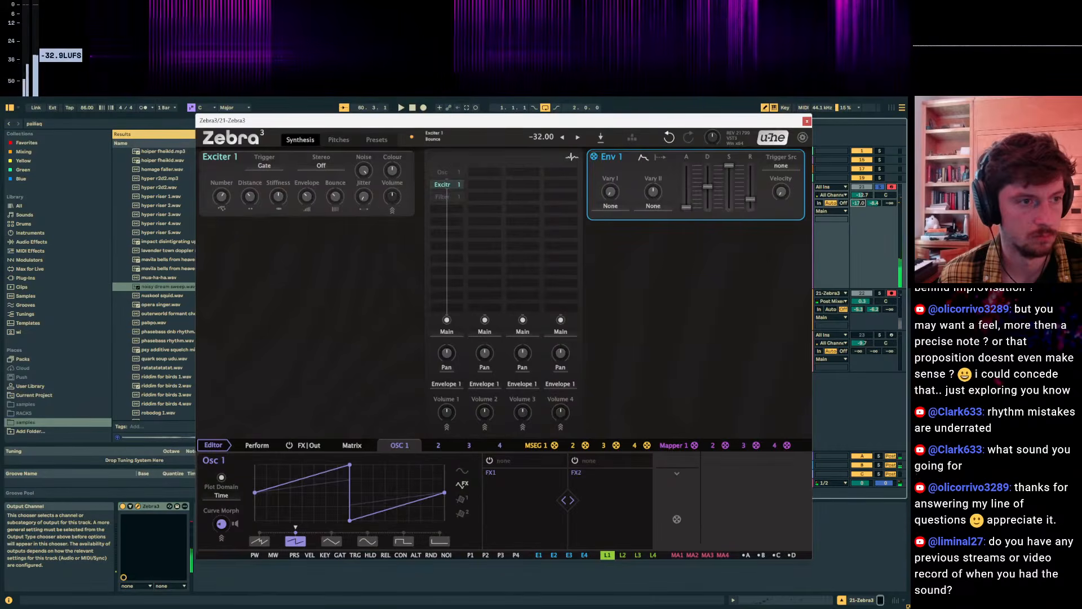
Raise Exciter 1's jitter and adjust its impulse distance.
left_click_drag(364, 198, 364, 178)
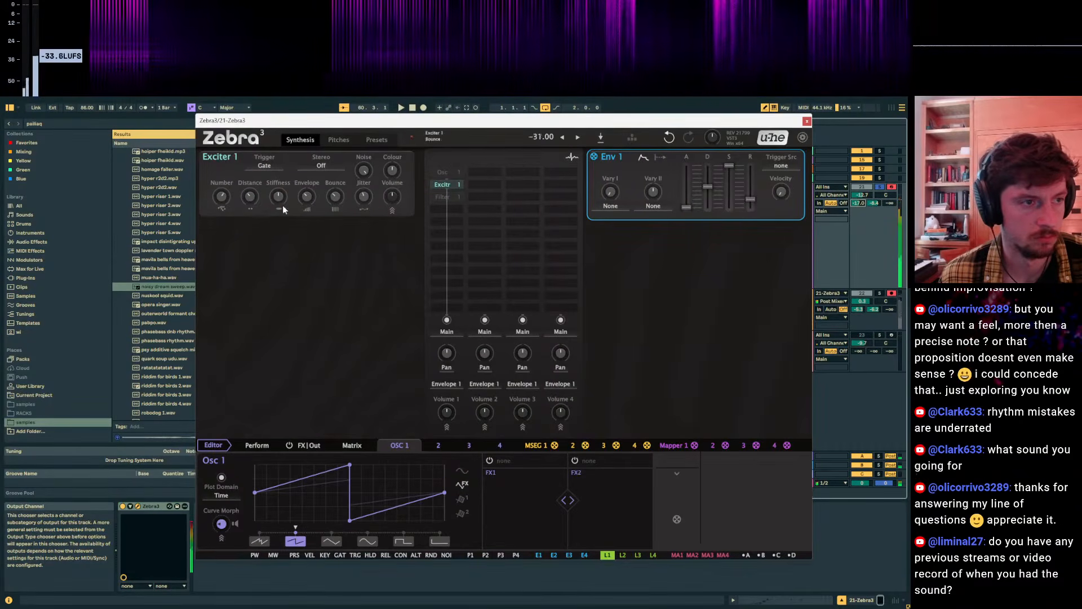
left_click_drag(250, 197, 223, 214)
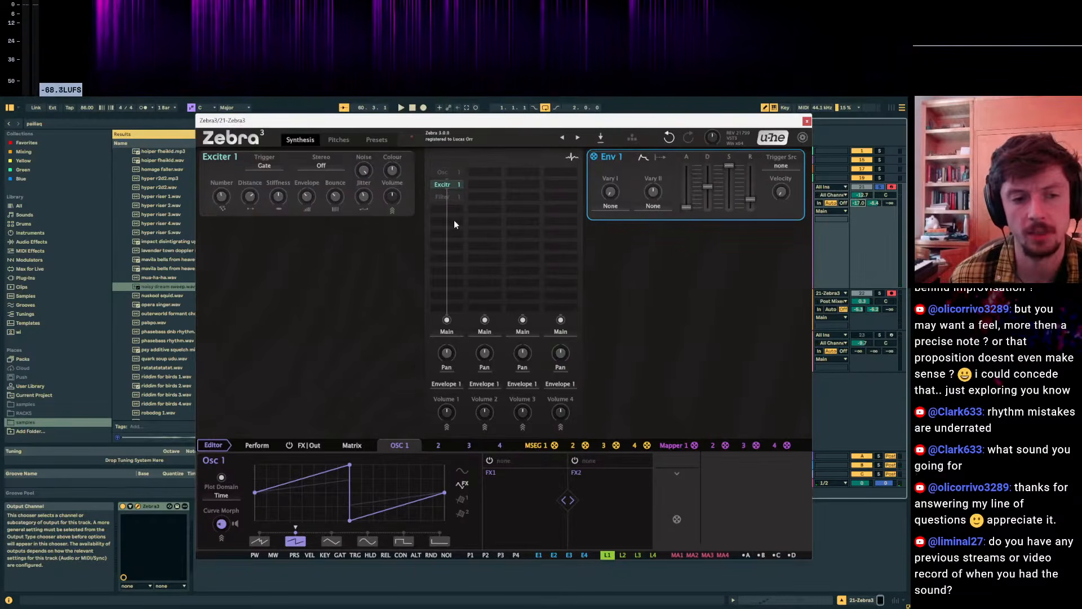
Reactivate Filter 1 and raise its resonance and its cutoff to about 1.24 kHz.
left_click(443, 197)
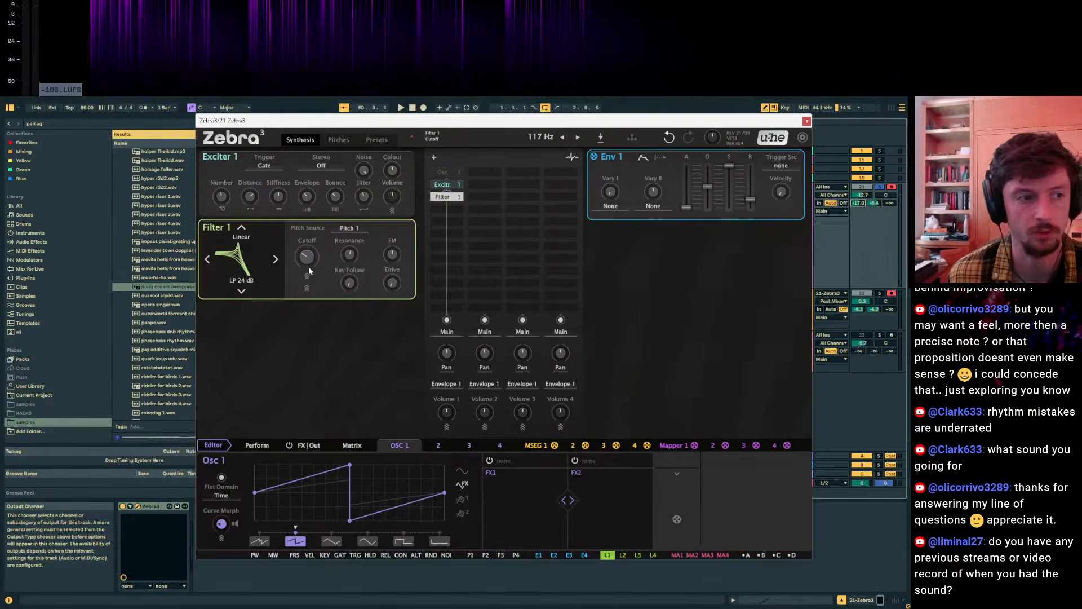
left_click_drag(307, 257, 306, 231)
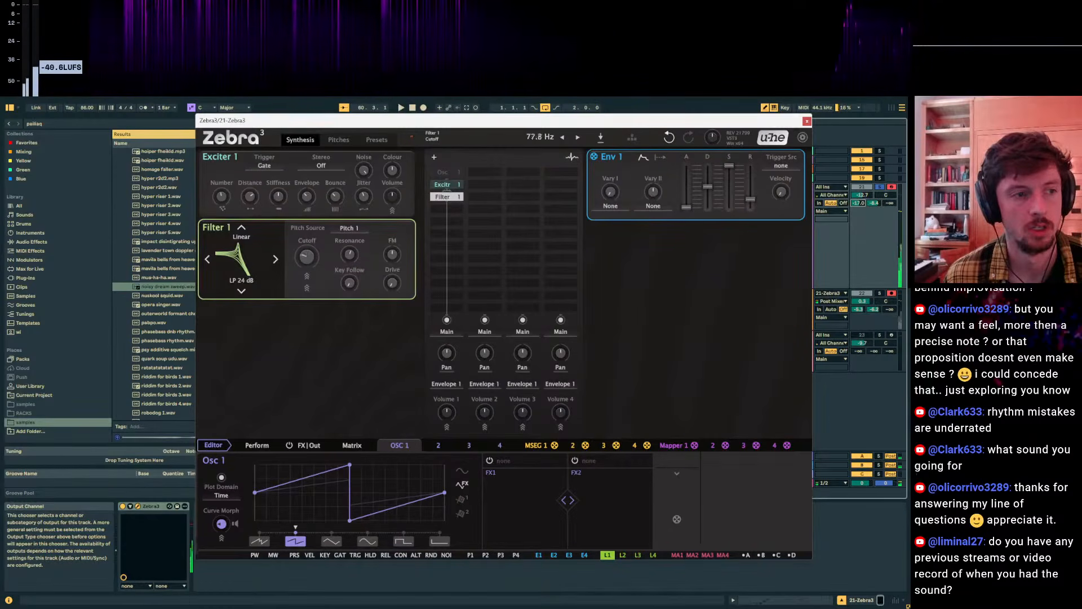
left_click_drag(310, 259, 310, 287)
left_click_drag(349, 256, 307, 234)
key("z")
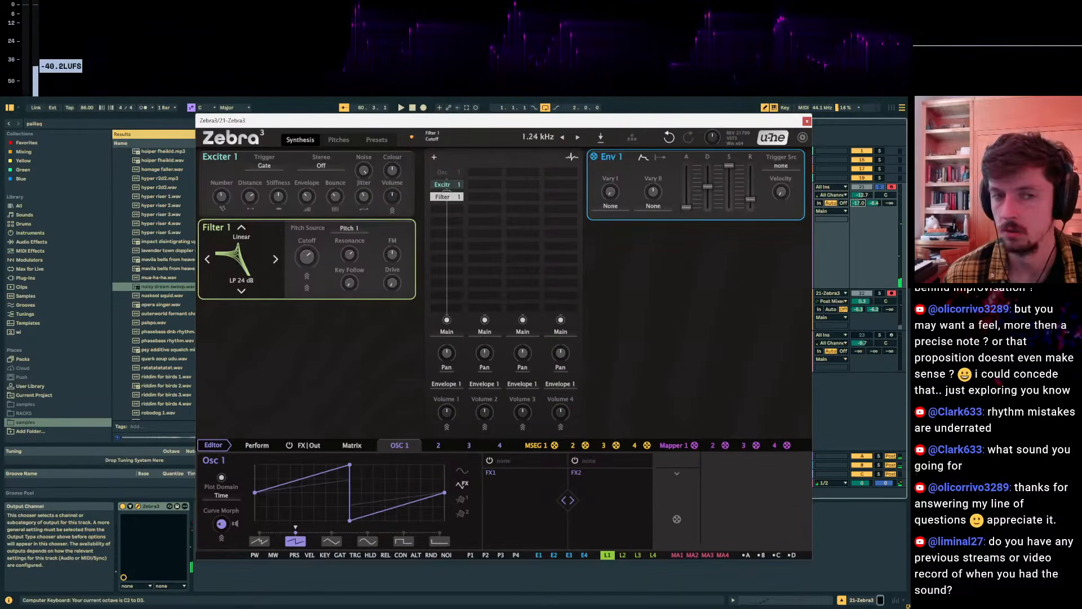
Raise the synth track's volume to -6.0, lower Filter 1's cutoff and reset its FM amount to 0.
left_click_drag(862, 195, 862, 178)
left_click_drag(310, 255, 310, 267)
left_click_drag(392, 255, 394, 281)
double_click(392, 254)
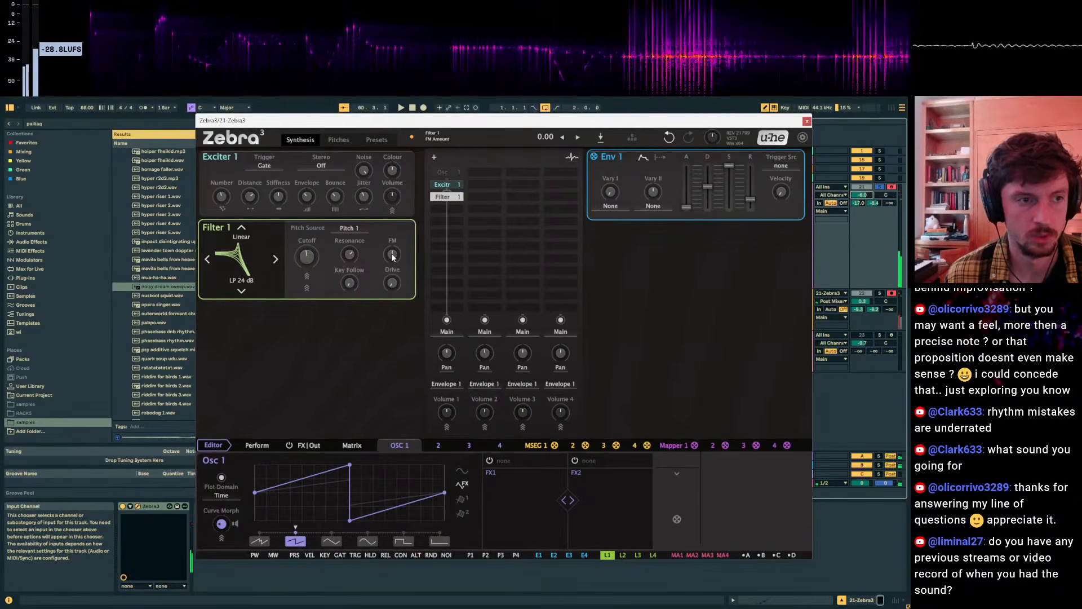
Move Filter 1 lower in lane 1 and add Modal 1 to lane 2 with lane 1 as its input.
left_click_drag(451, 195, 448, 222)
left_click(484, 196)
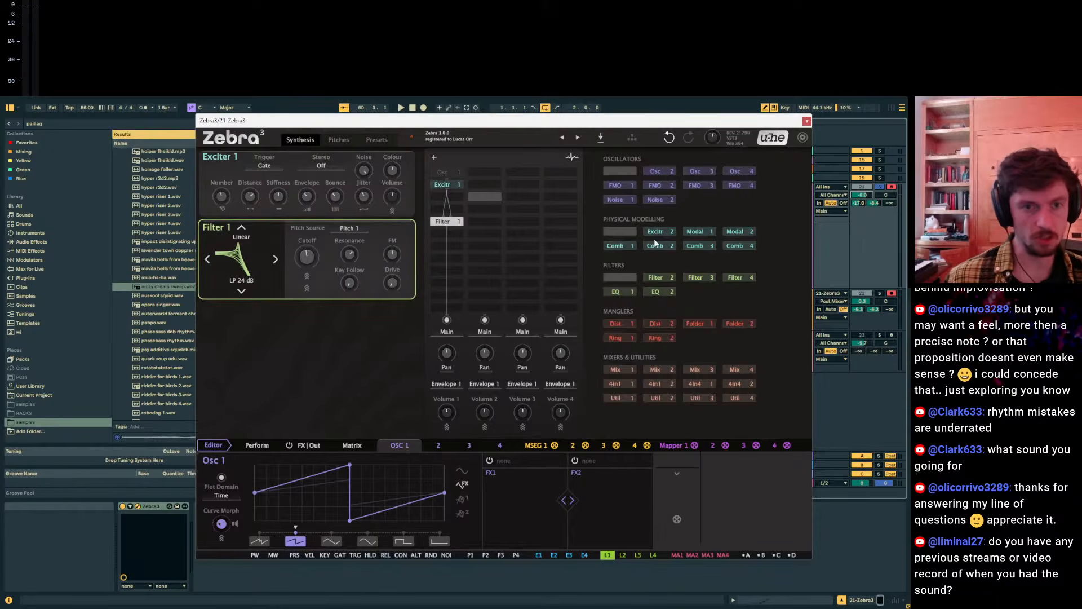
left_click(702, 232)
right_click(483, 195)
left_click(515, 223)
Route lane 2 into Filter 1's input B.
right_click(454, 216)
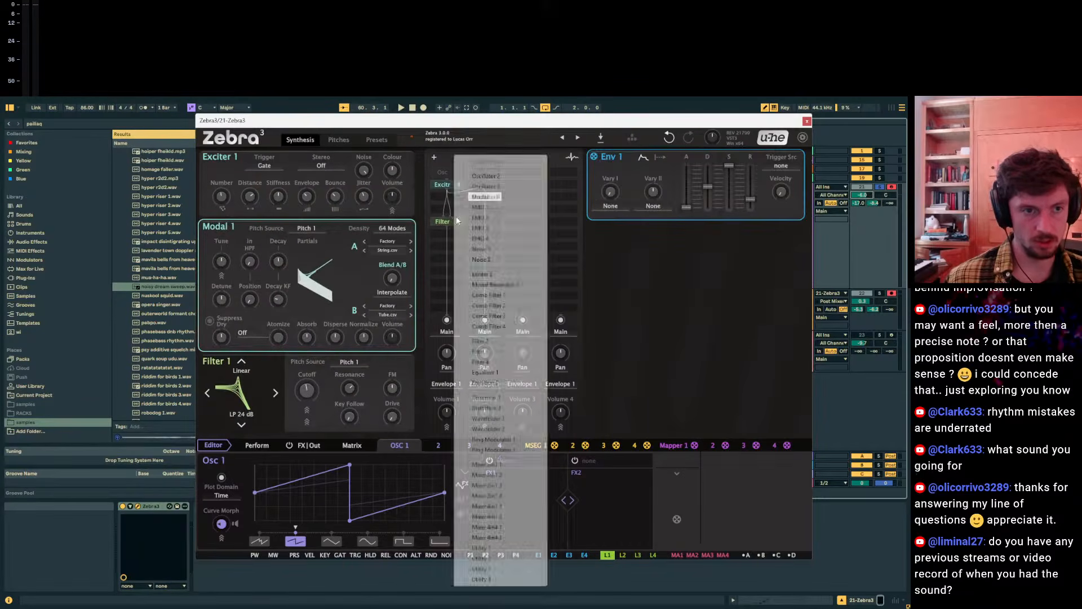
right_click(448, 220)
left_click(488, 320)
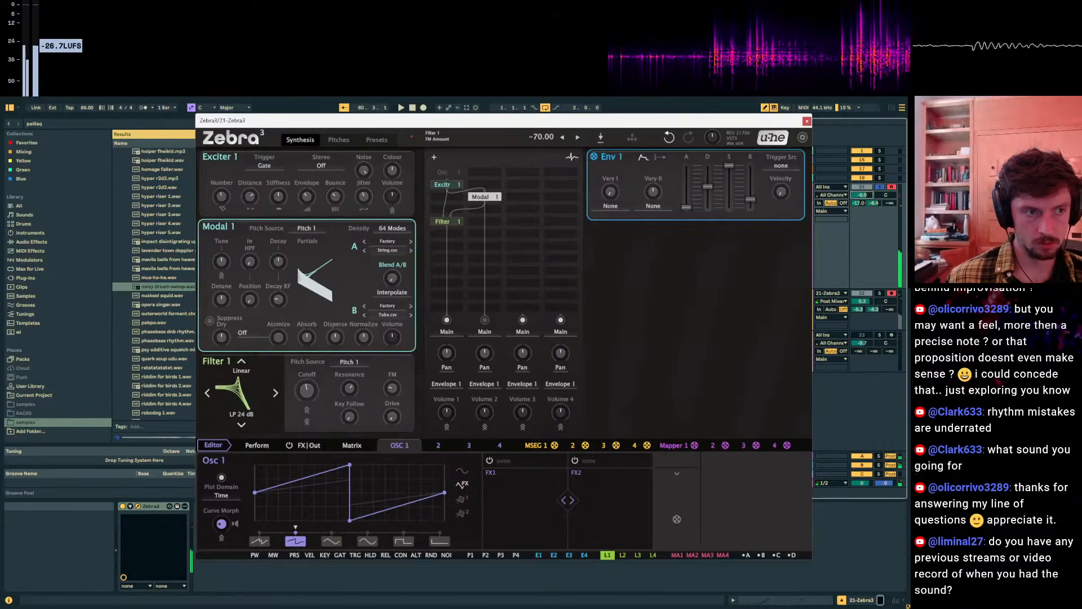
Set Modal 1's model A to Vibra Bass and adjust its position, decay and tone.
left_click_drag(250, 299, 250, 289)
left_click(410, 250)
left_click(411, 250)
left_click(410, 250)
left_click(410, 250)
left_click(411, 249)
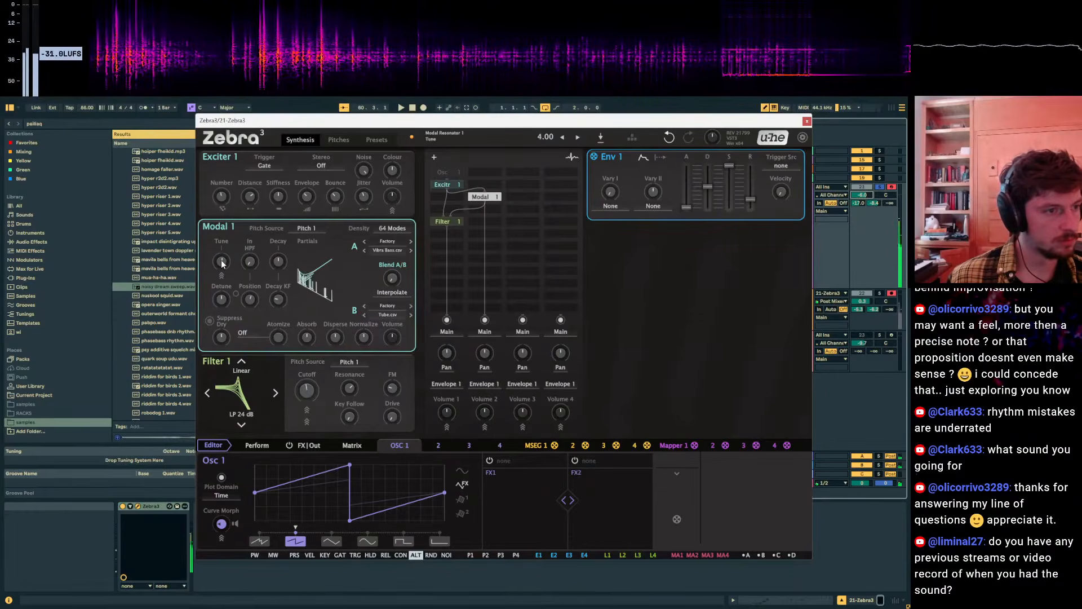
left_click_drag(278, 261, 278, 252)
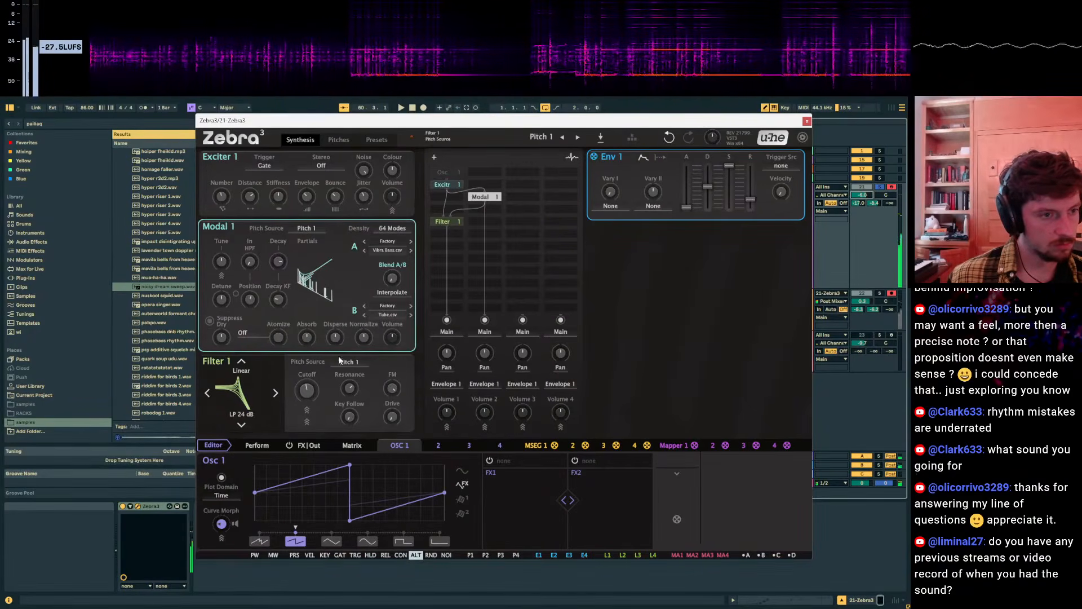
left_click_drag(222, 263, 222, 279)
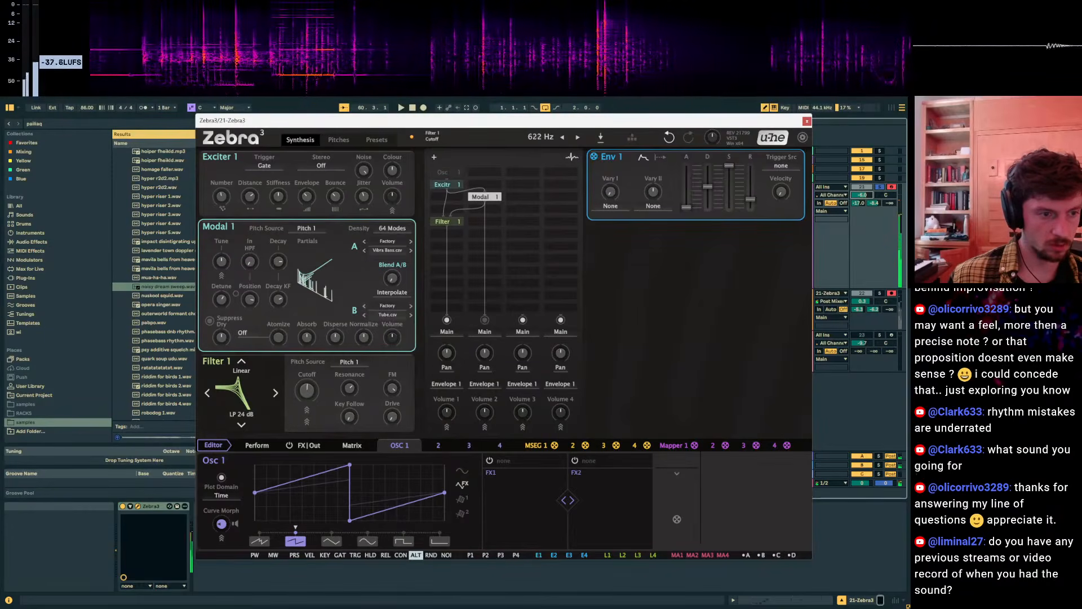
Deactivate Modal 1, raise Filter 1's cutoff, and set its resonance to 65 and FM amount to about -8.
left_click_drag(307, 390, 306, 363)
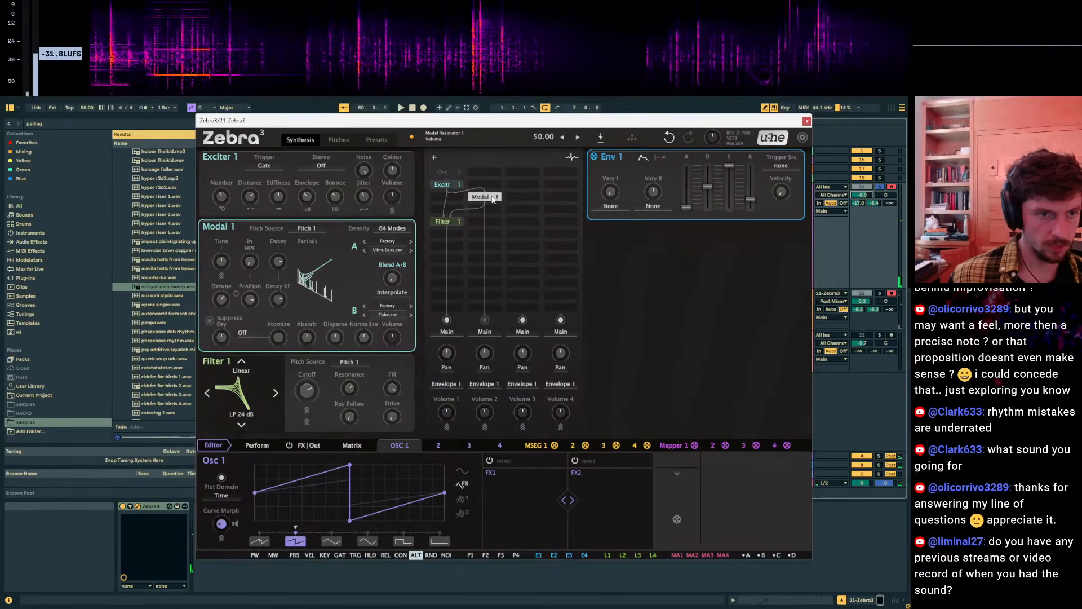
double_click(489, 198)
mouse_move(307, 257)
left_mouse_down()
mouse_move(307, 287)
mouse_move(307, 238)
left_mouse_up()
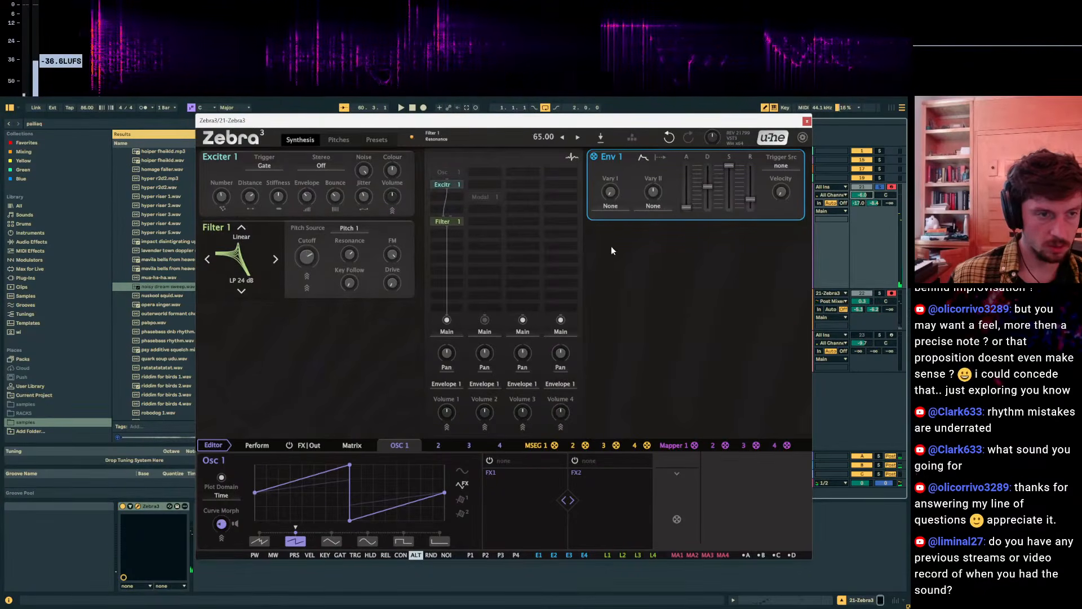
left_click_drag(390, 257, 390, 268)
Add Osc 2 at the top of lane 2 as a modulation input for Filter 1 and adjust the filter's FM amount.
right_click(451, 212)
right_click(438, 223)
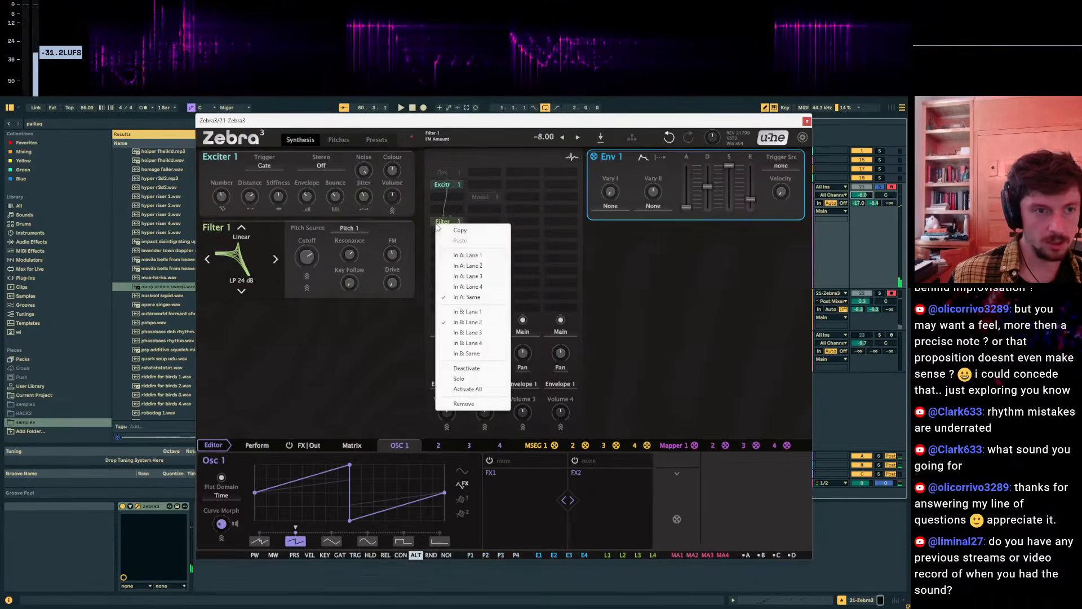
left_click(539, 222)
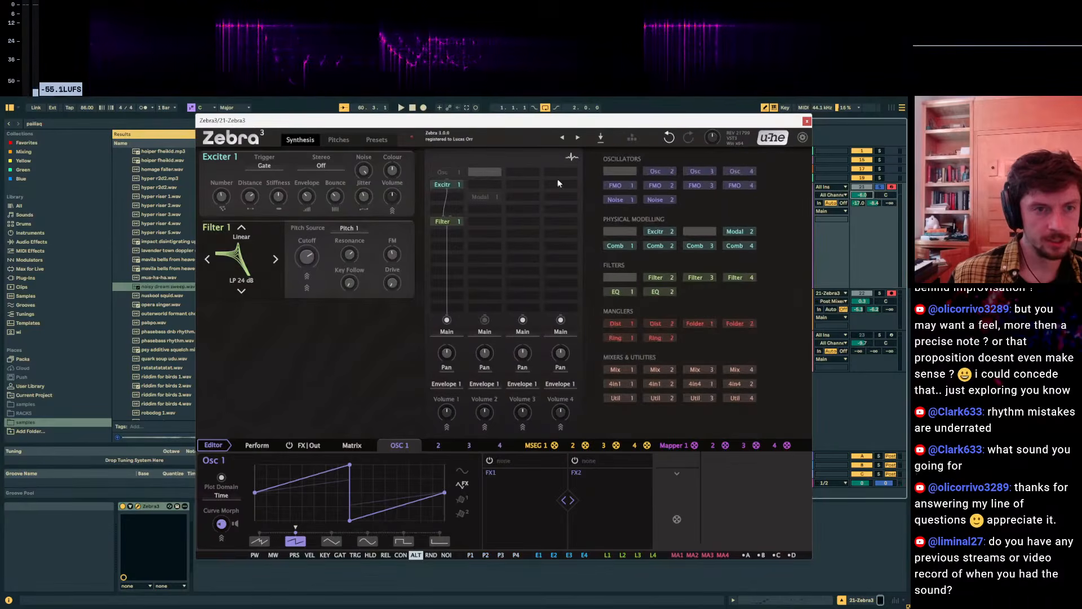
left_click(657, 170)
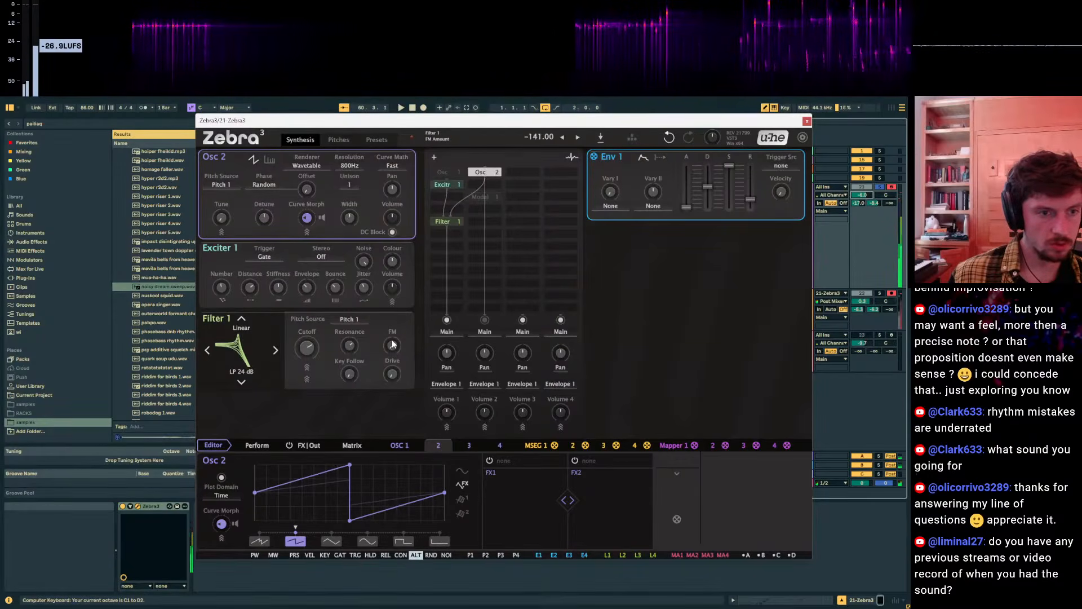
left_click_drag(390, 346, 391, 294)
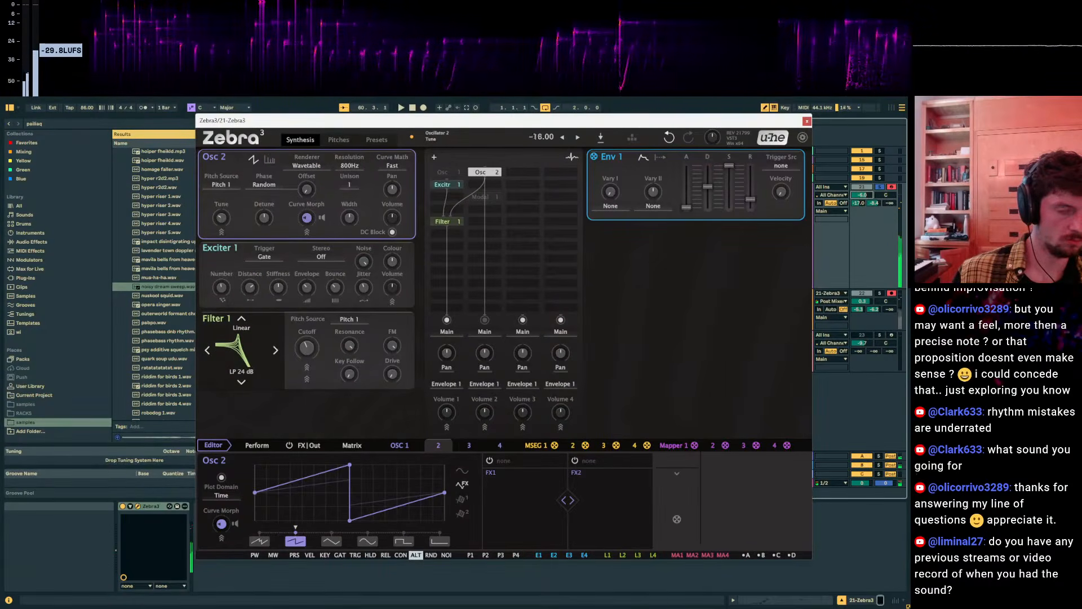
Audition Filter 1's models, including Vanilla, Linear, Excite and Allpass, and choose Old Drive LP 24 dB.
left_click(244, 360)
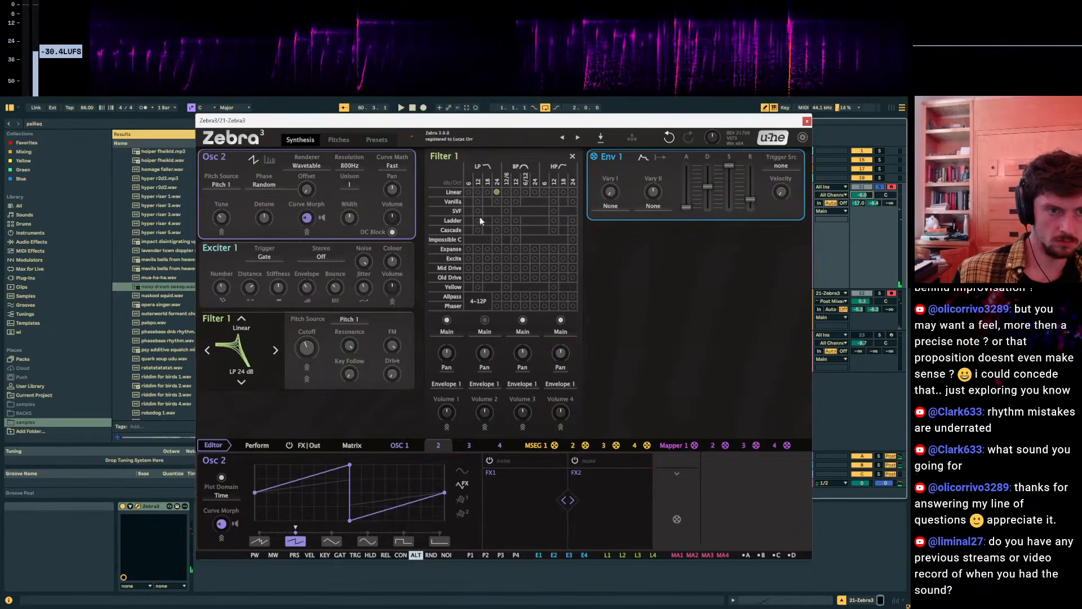
left_click(496, 202)
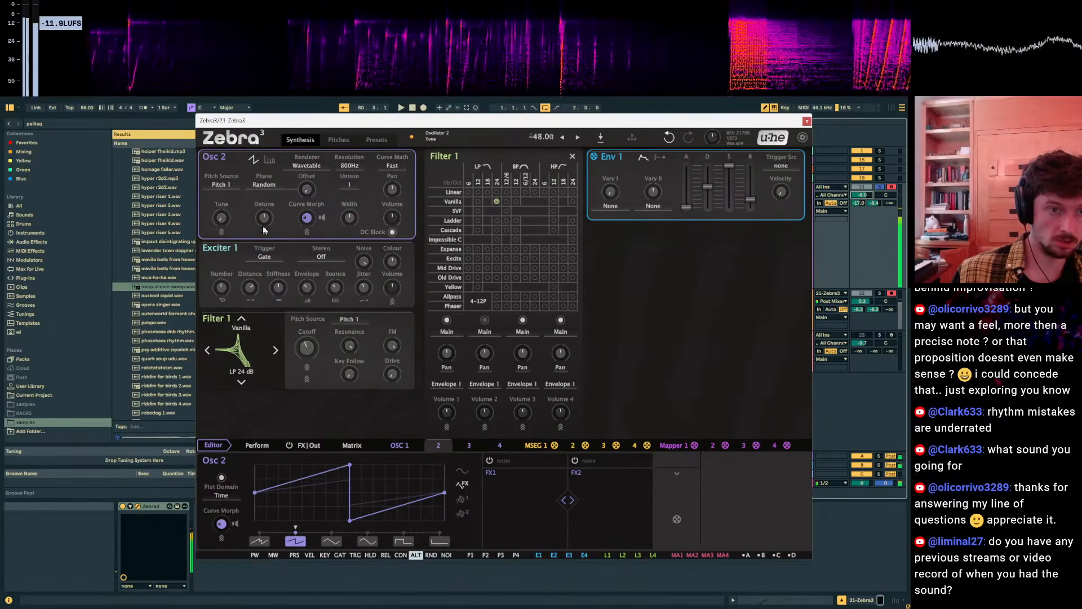
left_click(497, 192)
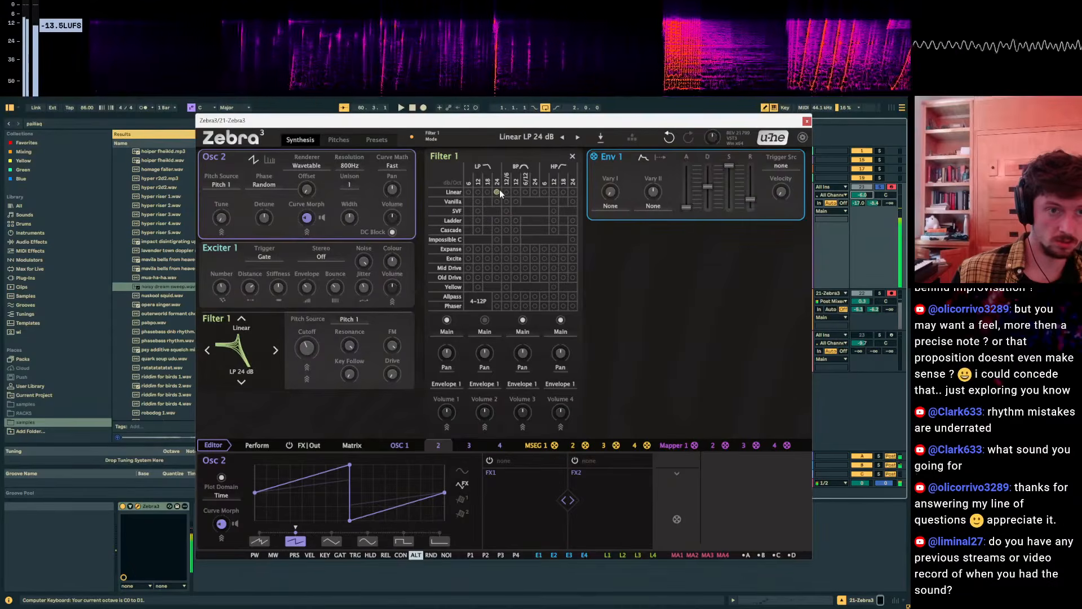
left_click(496, 222)
left_click(497, 230)
left_click(498, 238)
left_click(499, 247)
left_click(496, 259)
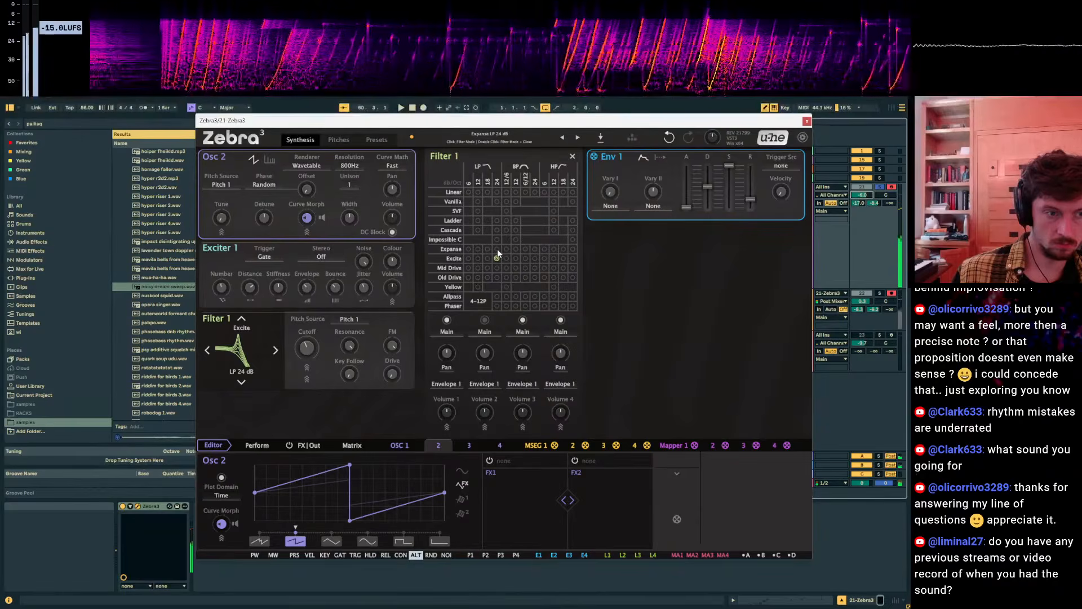
left_click(496, 268)
left_click(497, 277)
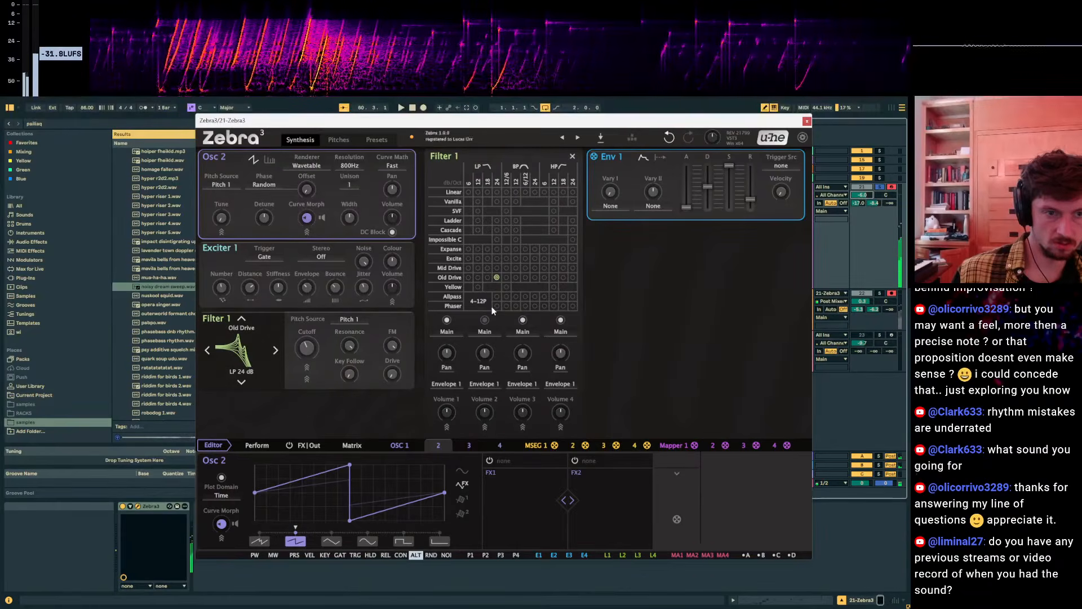
left_click(497, 306)
left_click(497, 296)
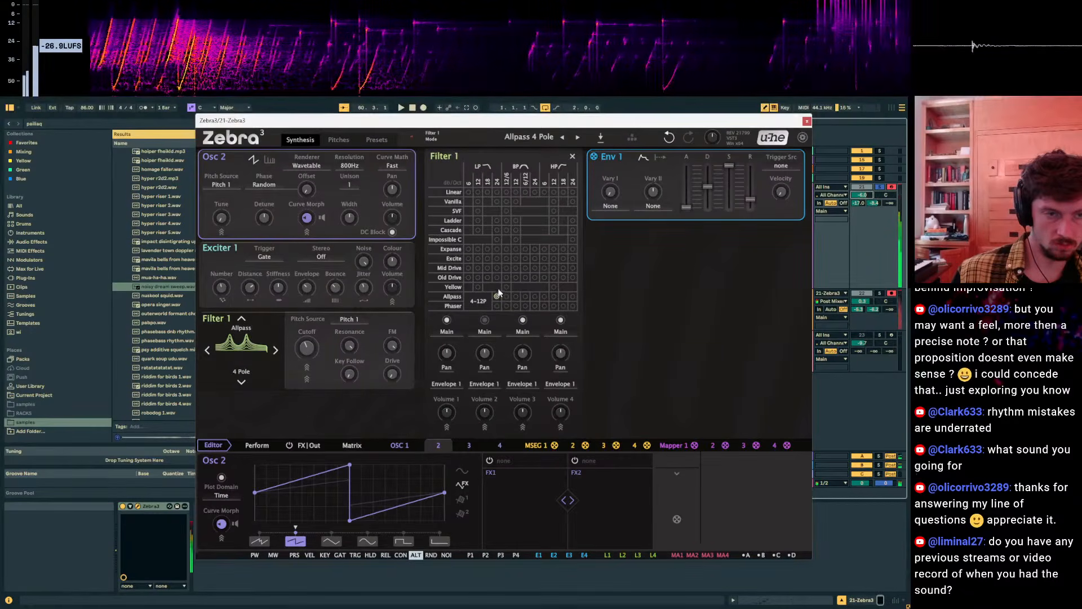
left_click(498, 279)
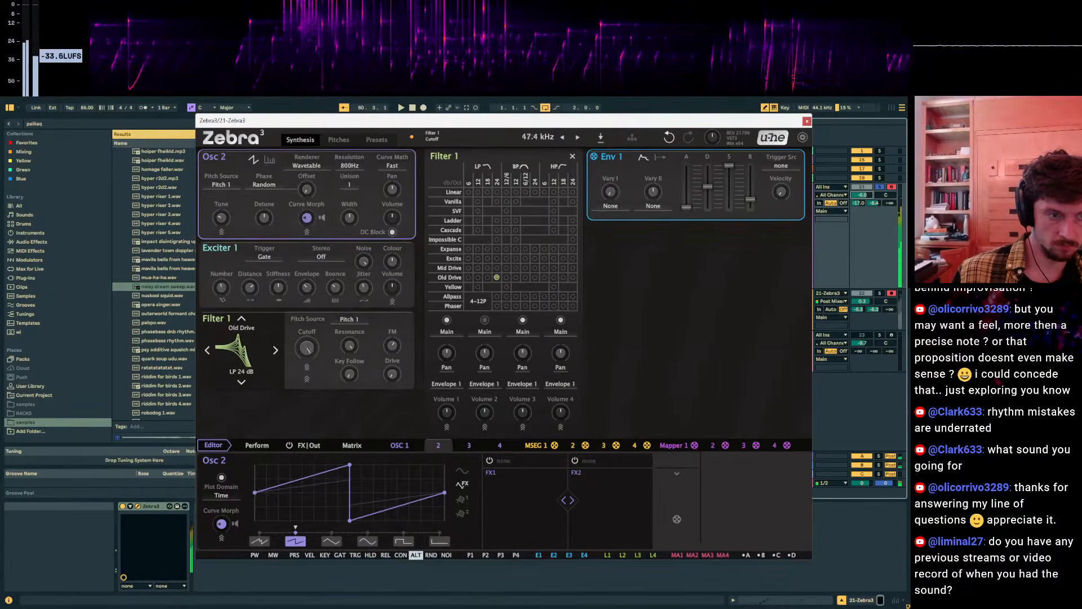
Set Filter 1's cutoff to 370 Hz and add LFO 1 as its modulation source.
left_click_drag(307, 348, 307, 341)
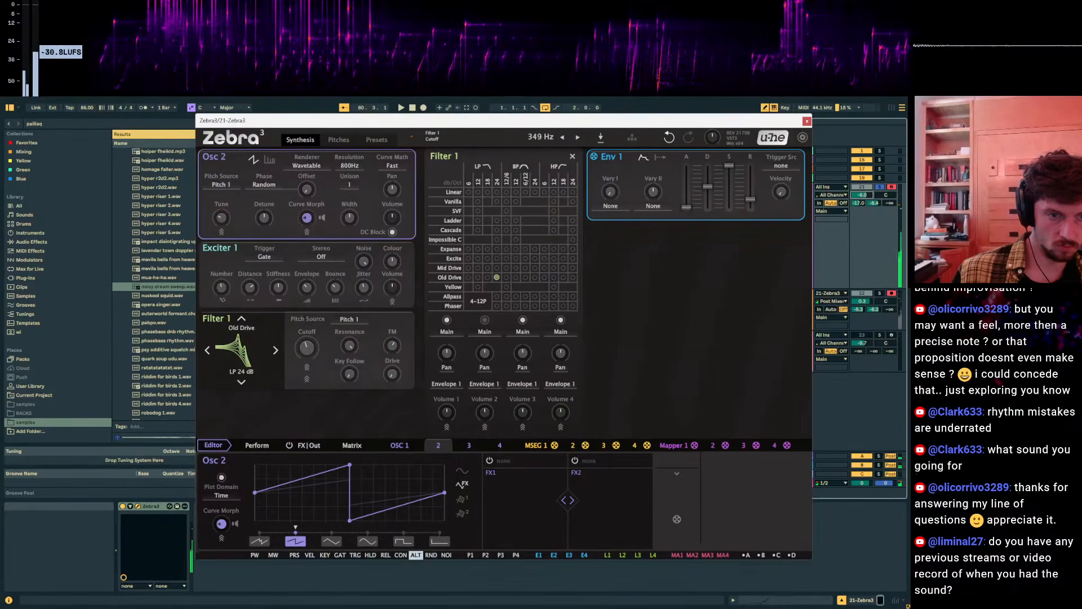
right_click(306, 347)
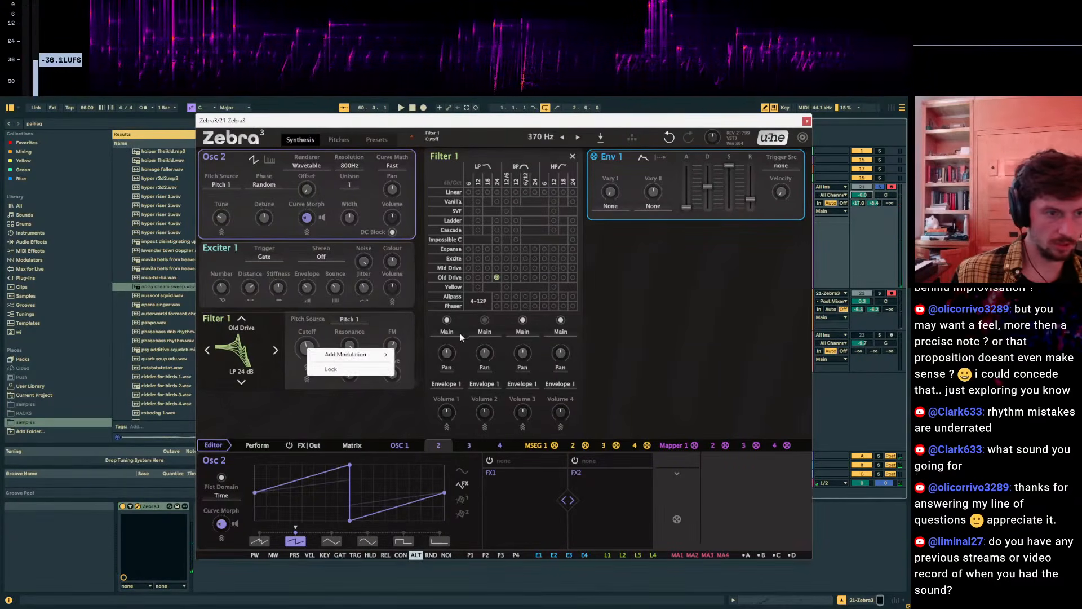
mouse_move(353, 358)
left_click(431, 213)
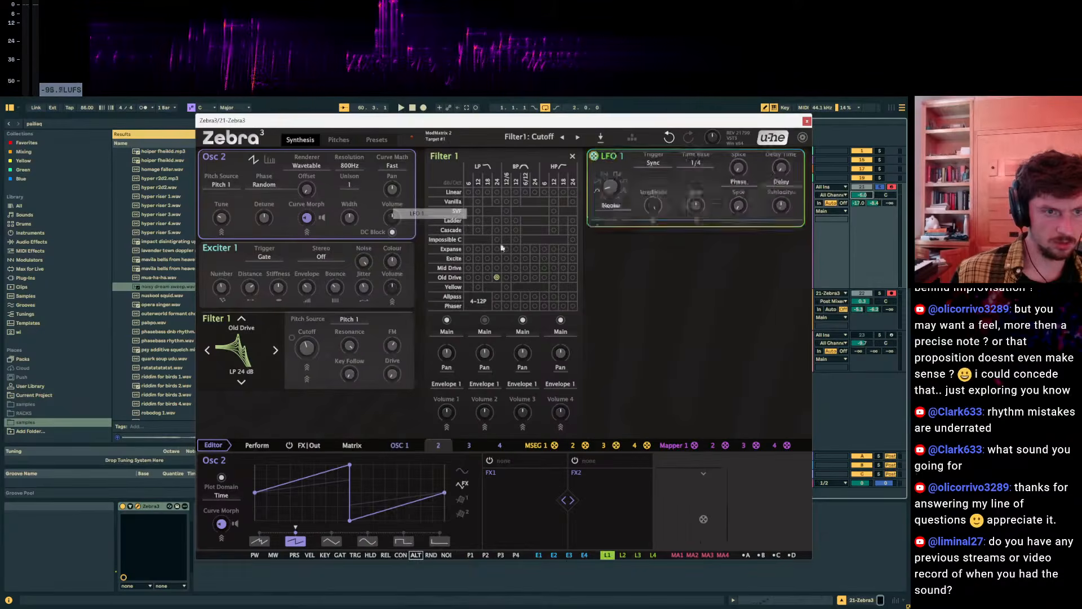
Change LFO 1's waveform and rate, and set its modulation depth on Filter 1's cutoff to 27.
left_click_drag(610, 258, 611, 225)
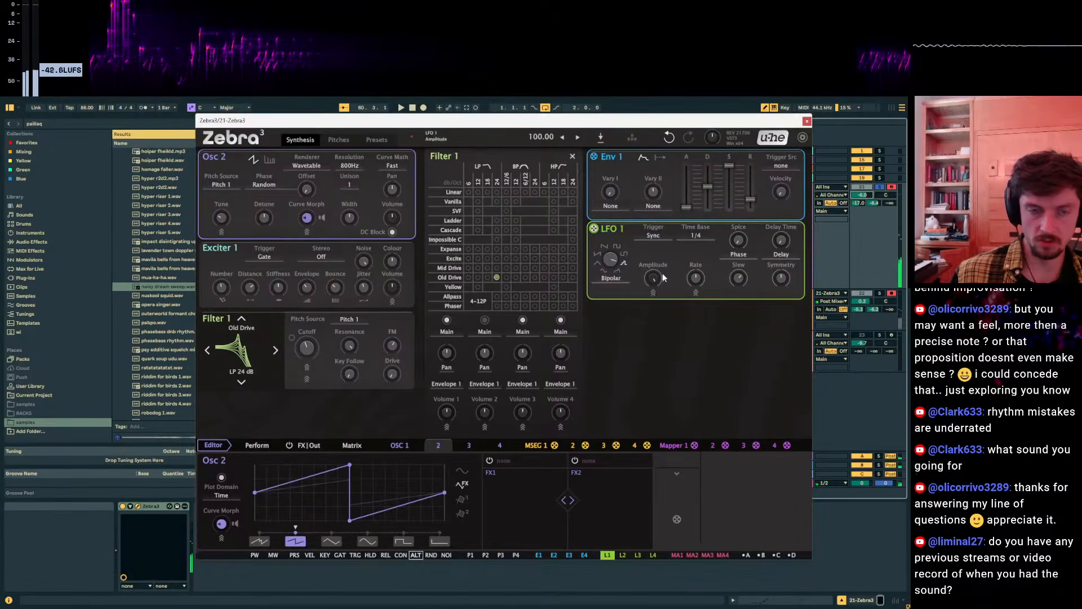
left_click_drag(291, 337, 291, 315)
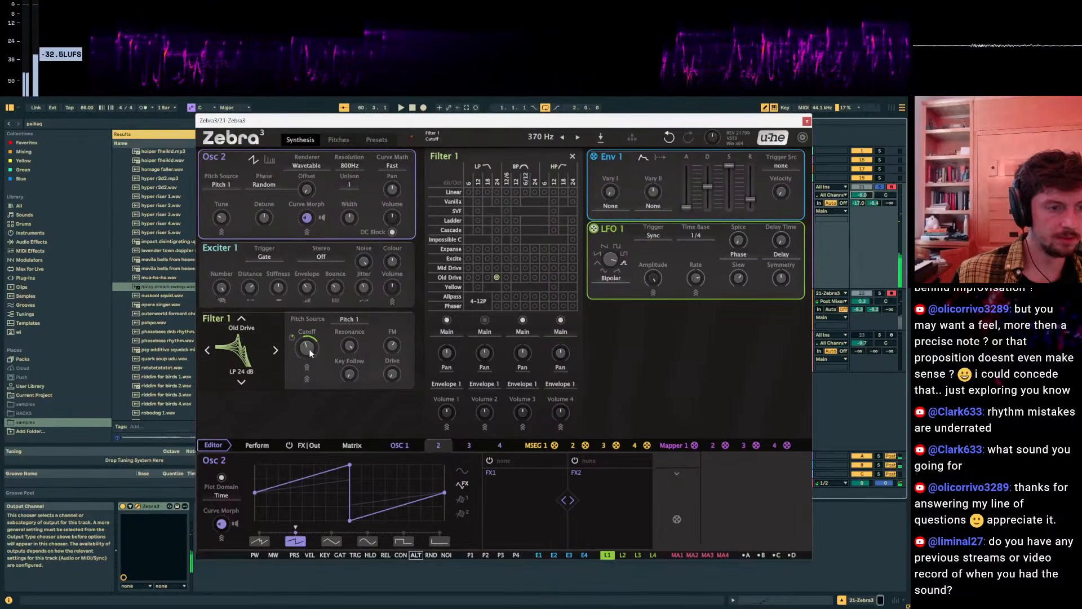
left_click_drag(689, 275, 689, 293)
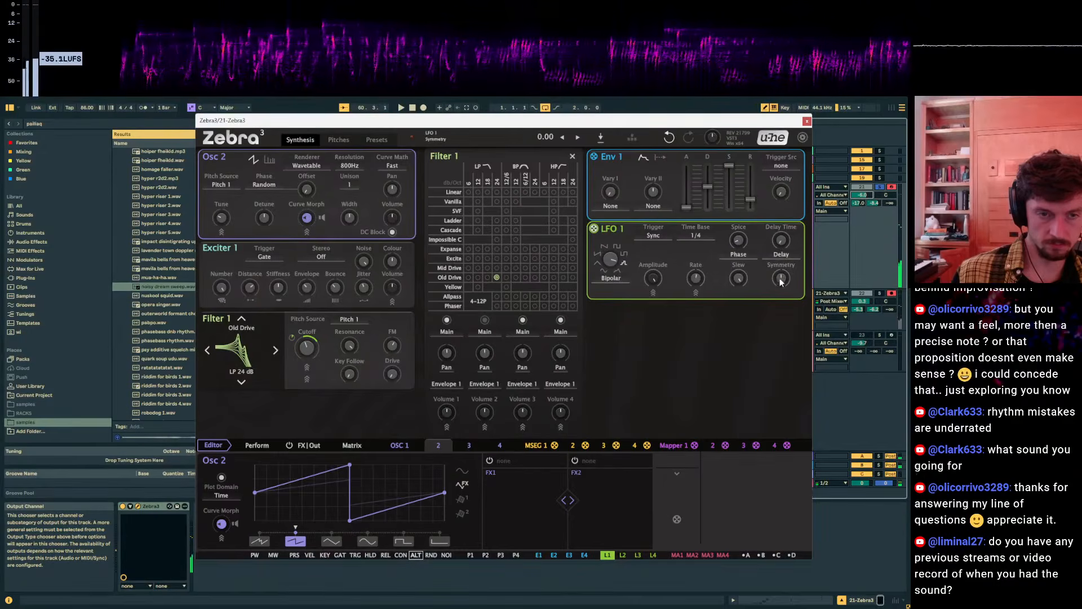
mouse_move(292, 338)
left_mouse_down()
mouse_move(293, 356)
mouse_move(293, 339)
left_mouse_up()
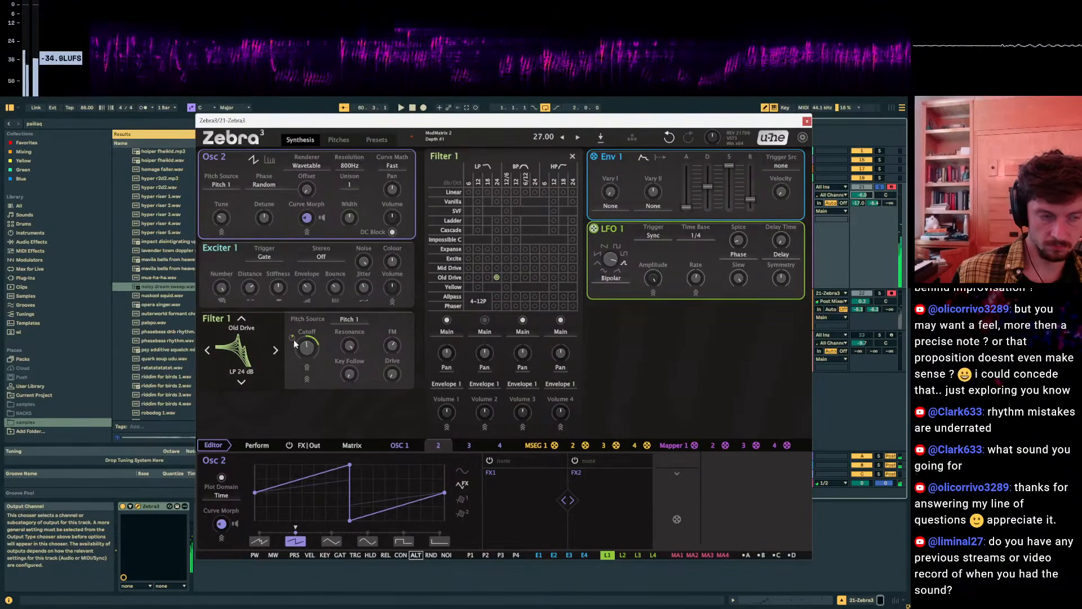
Search the whole Live library for "flatline" and load the Flatline.adv preset onto the synth track.
double_click(45, 123)
type("flaty")
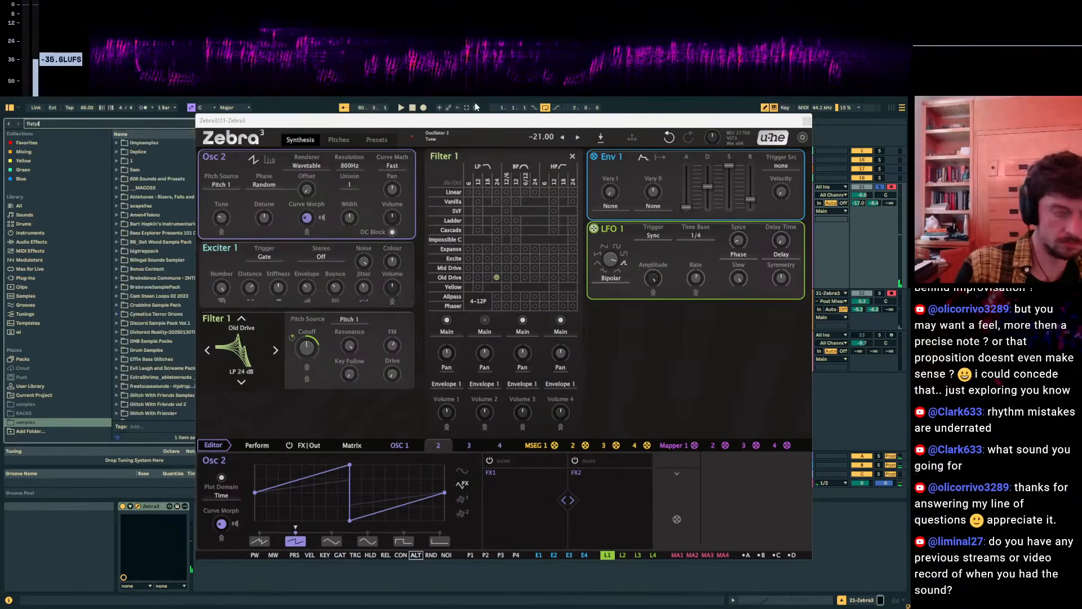
key("BackSpace")
type("line")
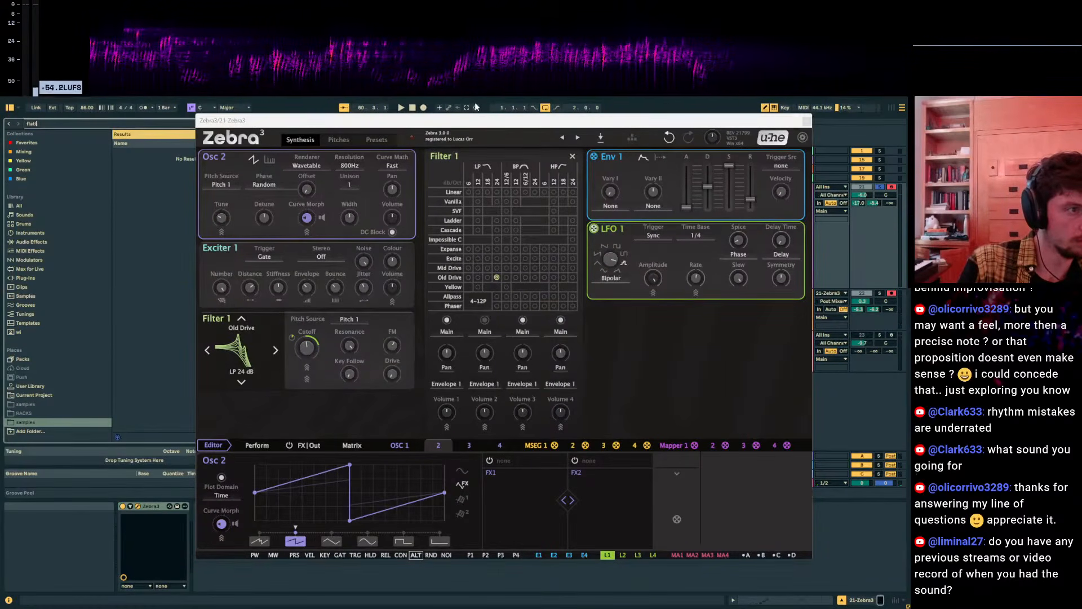
left_click(21, 207)
double_click(163, 201)
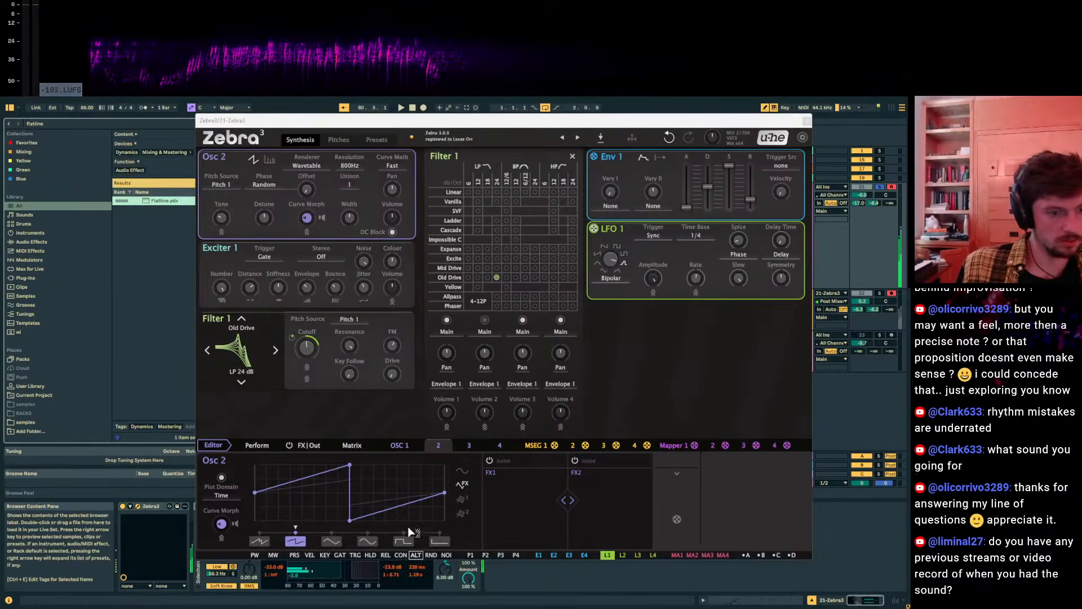
Show the effects and output routing section and adjust Exciter 1's Bounce.
left_click(349, 446)
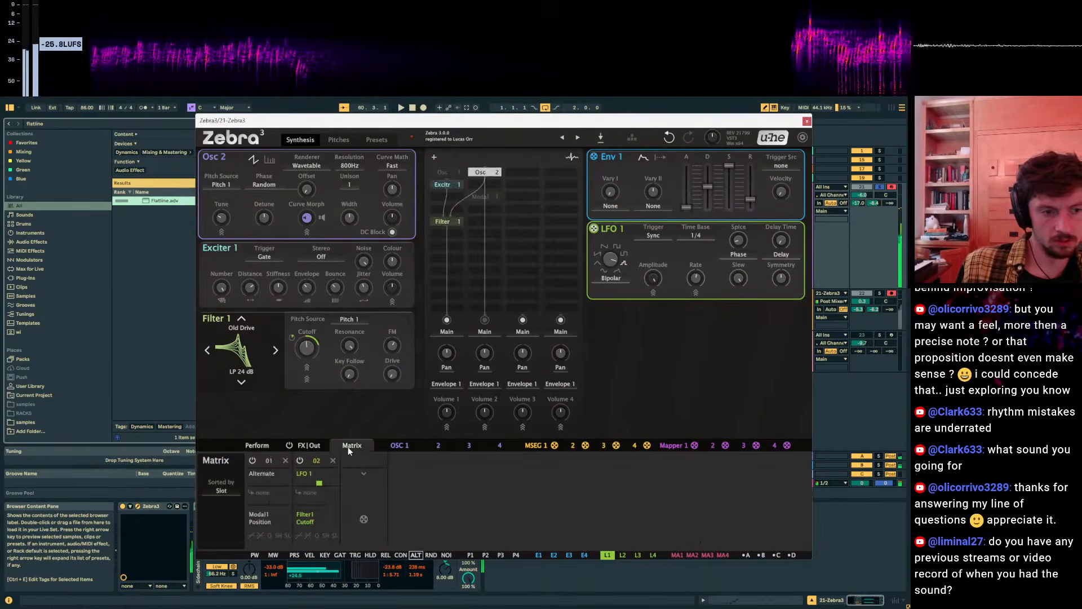
left_click(309, 446)
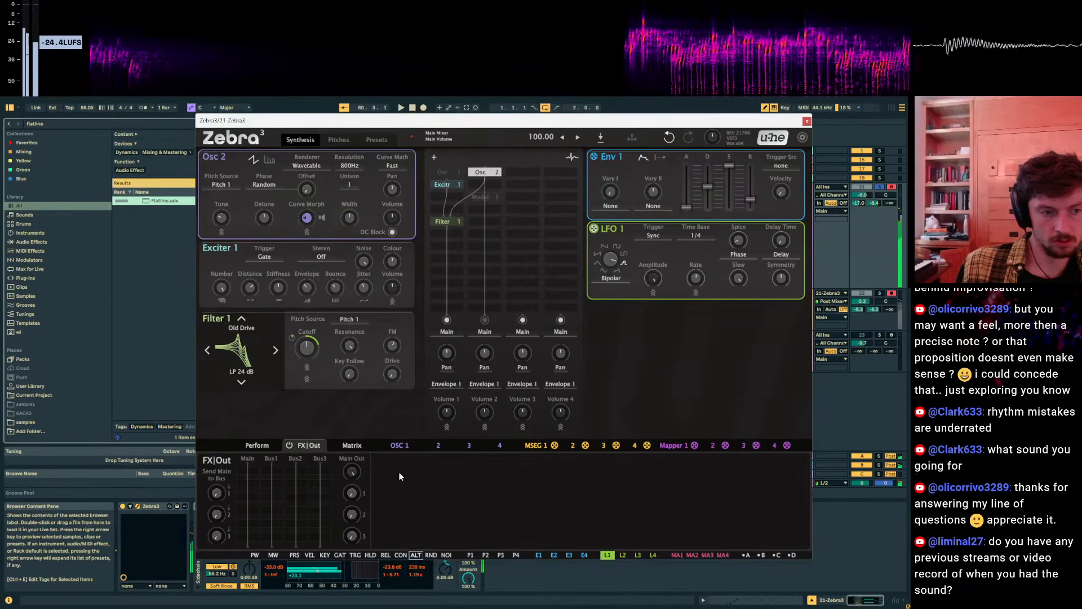
right_click(246, 485)
left_click(622, 350)
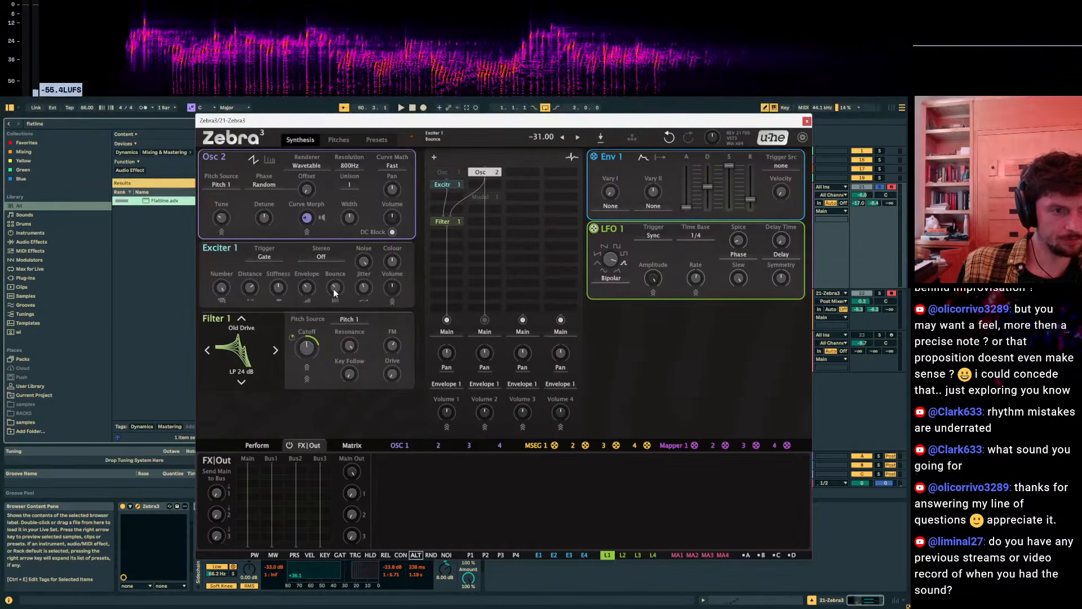
left_click_drag(335, 287, 335, 294)
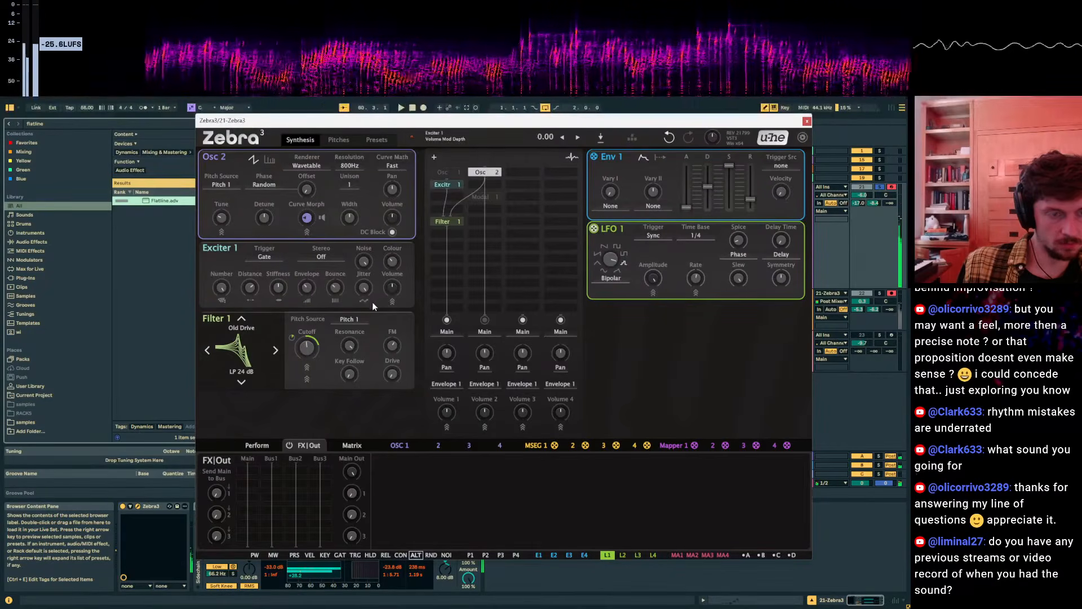
Add Delay 1 and Delay 2 in series to the Main lane of the effects grid.
left_click(307, 461)
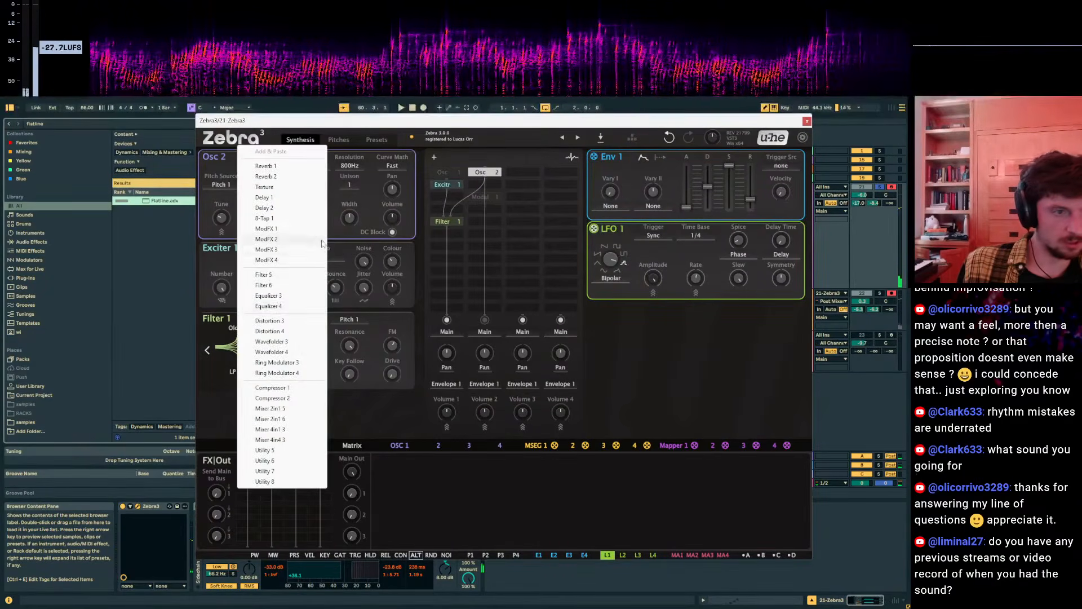
left_click(297, 197)
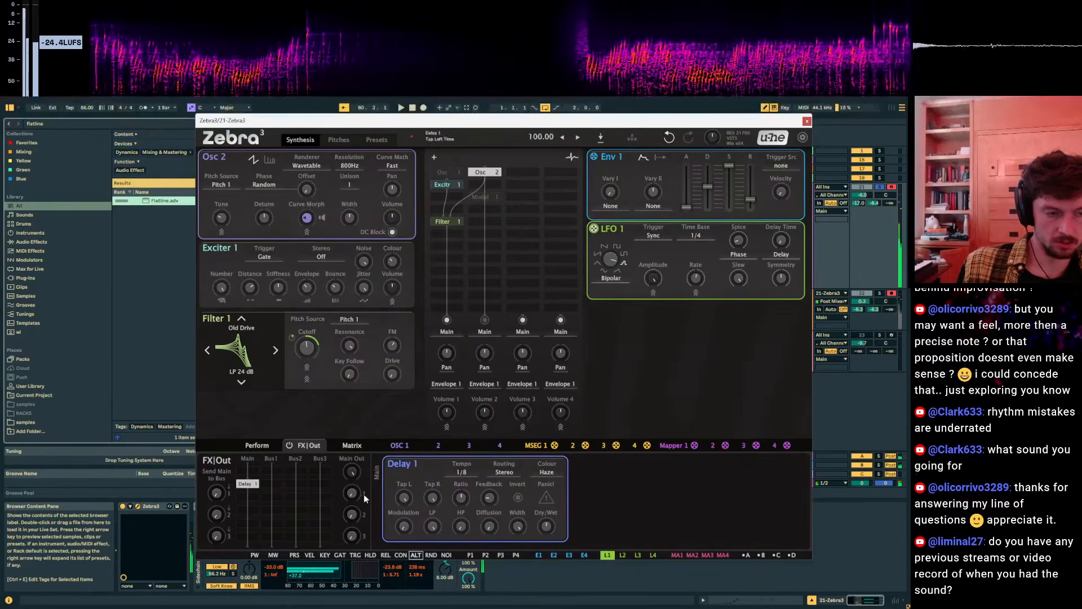
right_click(252, 498)
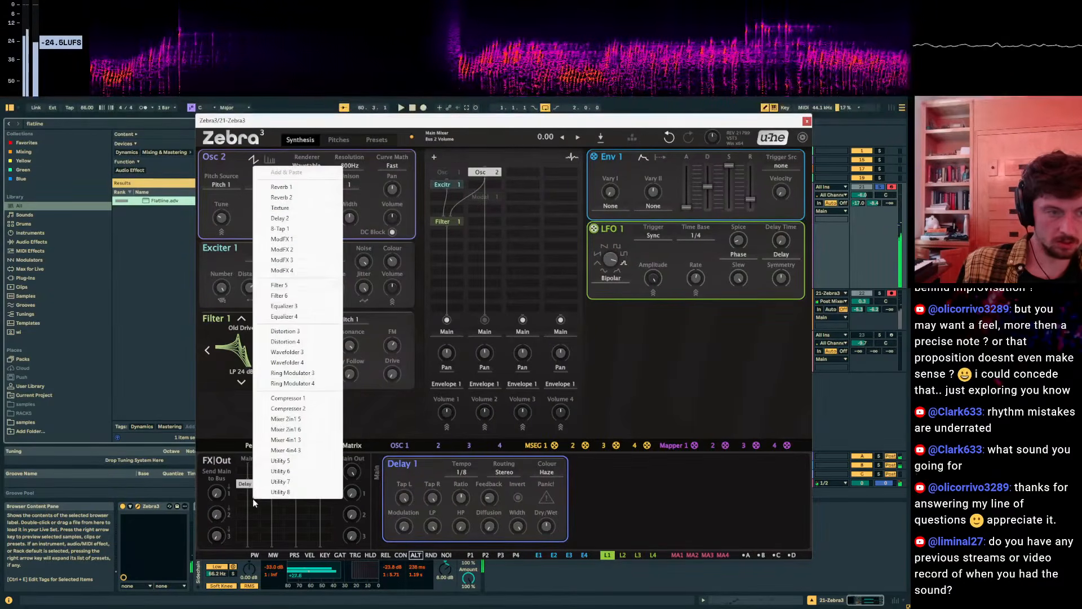
left_click(305, 219)
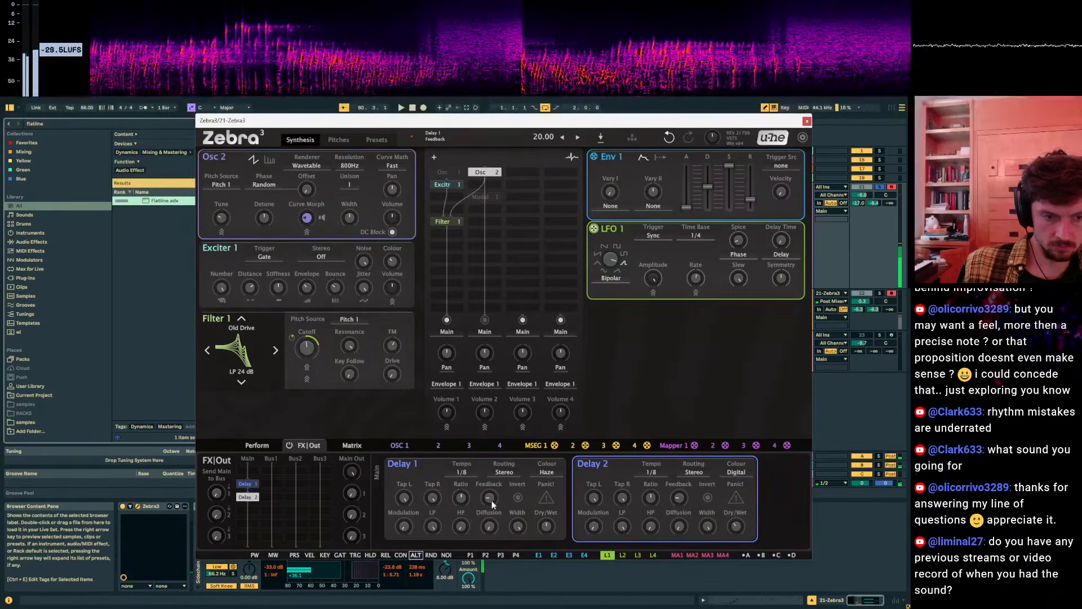
Set the tempo of both delays to 1/1, Delay 2's dry/wet mix to 0:100, and raise Delay 1's dry/wet mix.
left_click(461, 471)
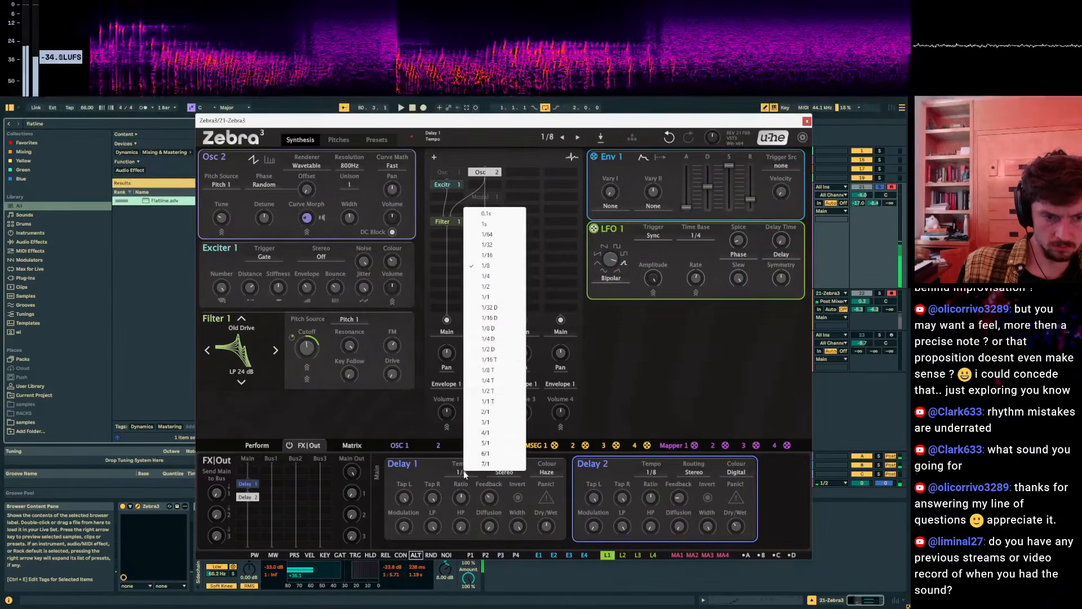
left_click(494, 297)
left_click(653, 471)
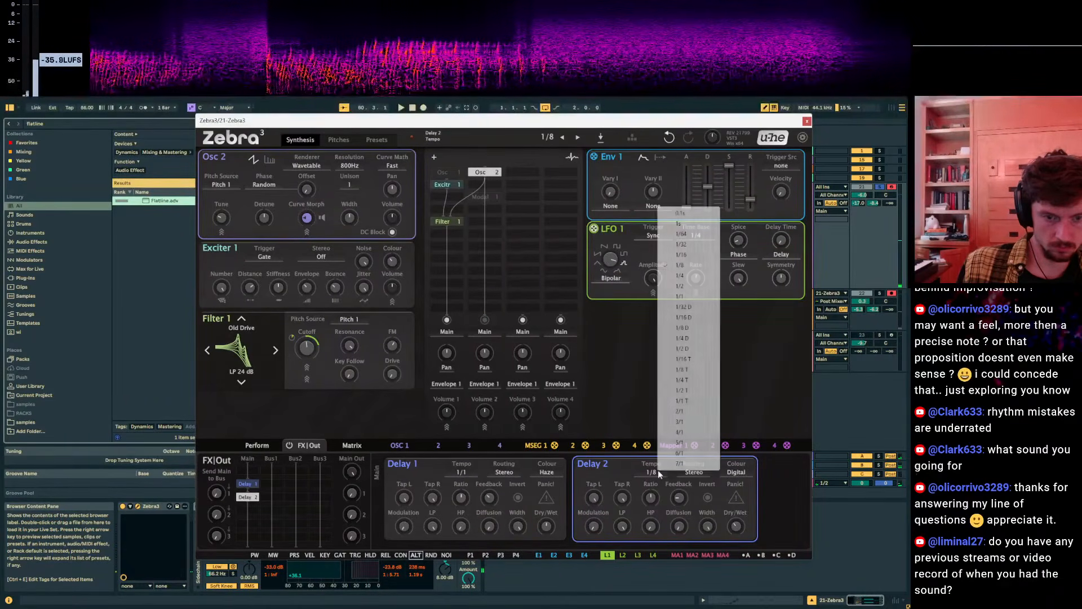
left_click(694, 300)
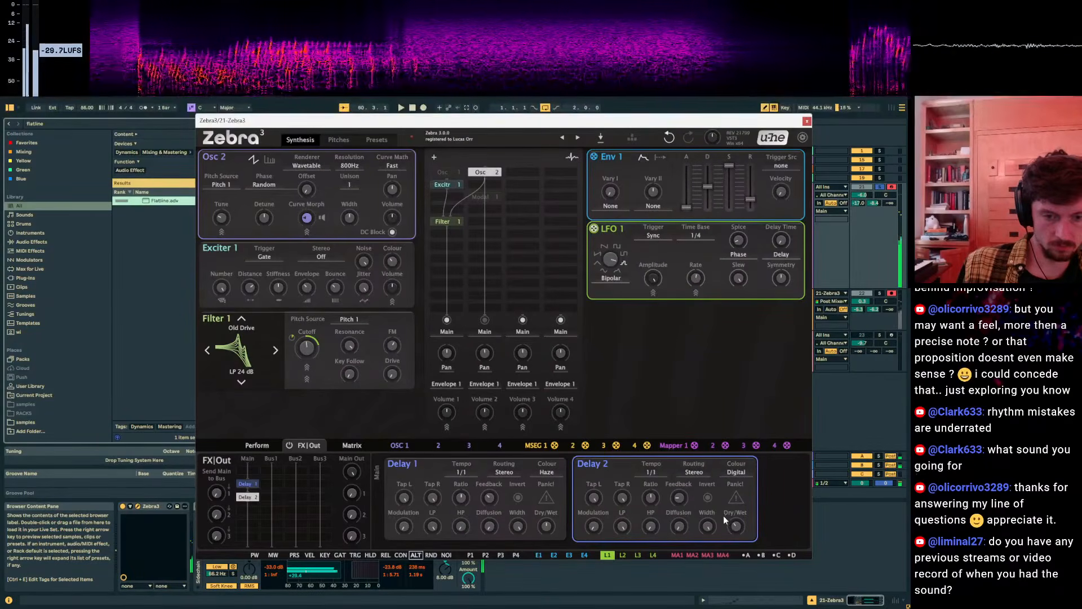
left_click_drag(734, 526, 733, 476)
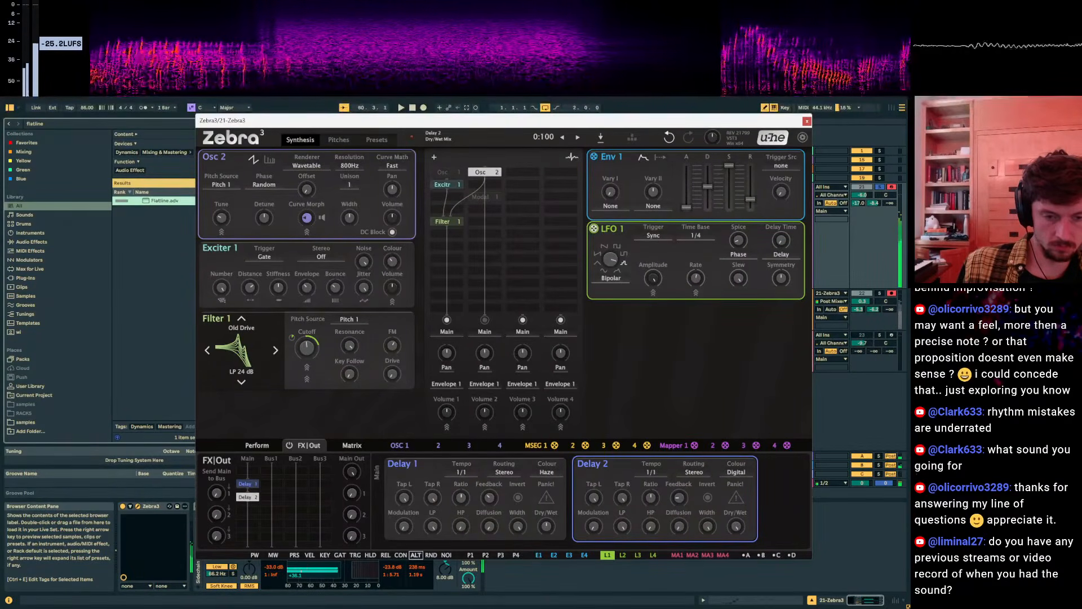
left_click_drag(546, 527, 546, 514)
Add the Texture effect below Delay 2 in the Main effects lane and adjust its grain settings.
left_click(832, 244)
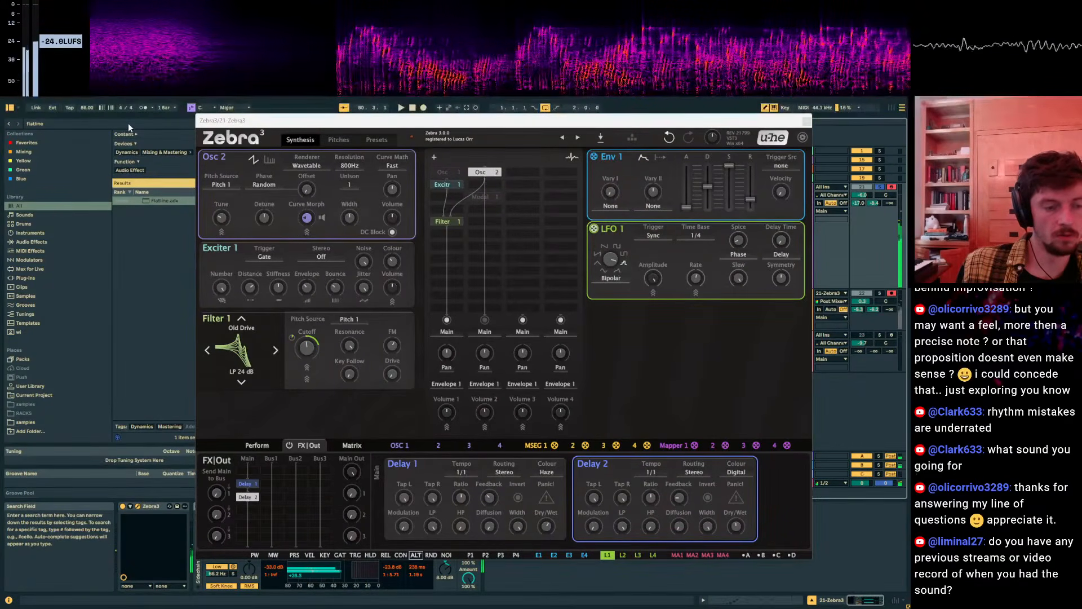
right_click(334, 475)
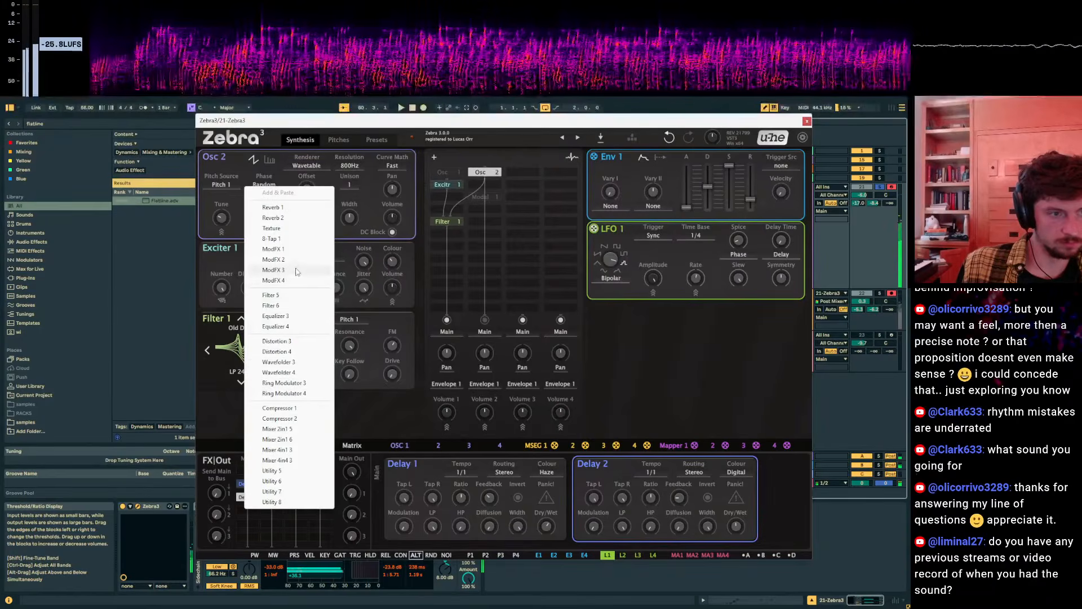
left_click(292, 227)
scroll(623, 498, "up", 3)
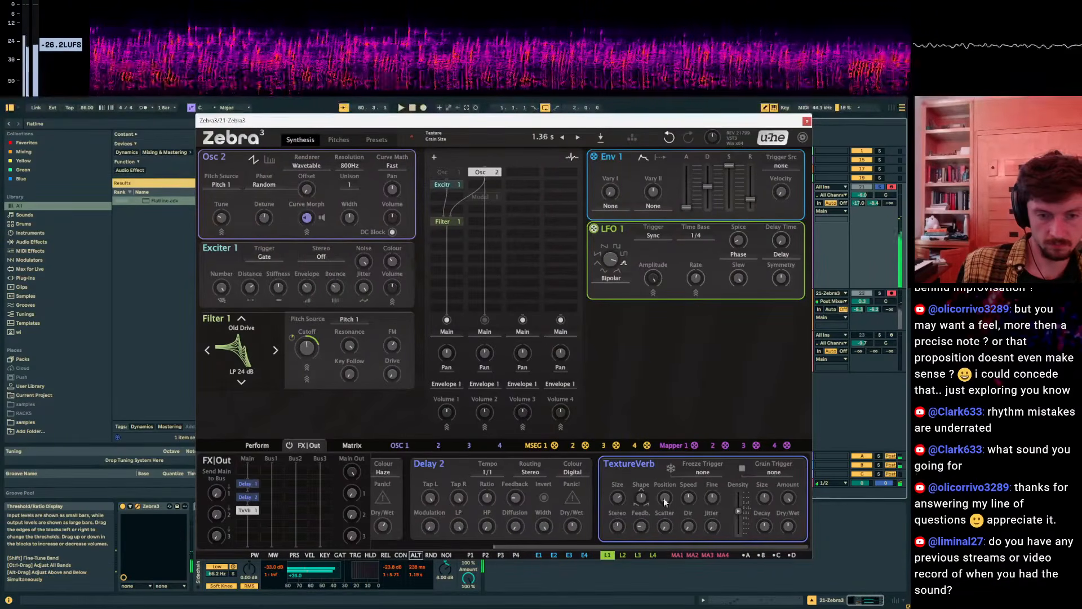
scroll(737, 511, "up", 2)
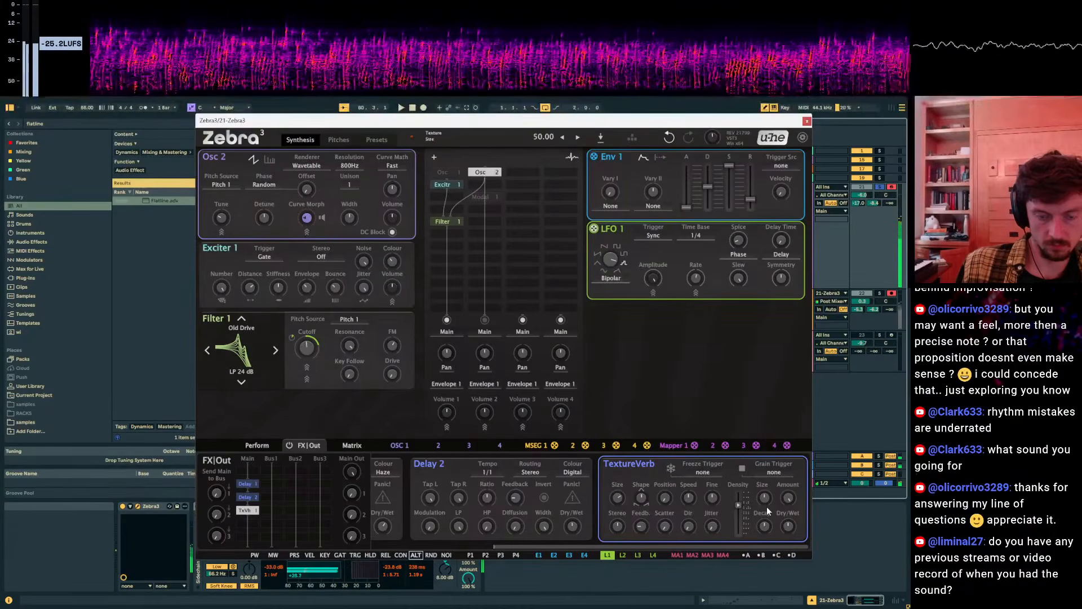
scroll(738, 507, "down", 2)
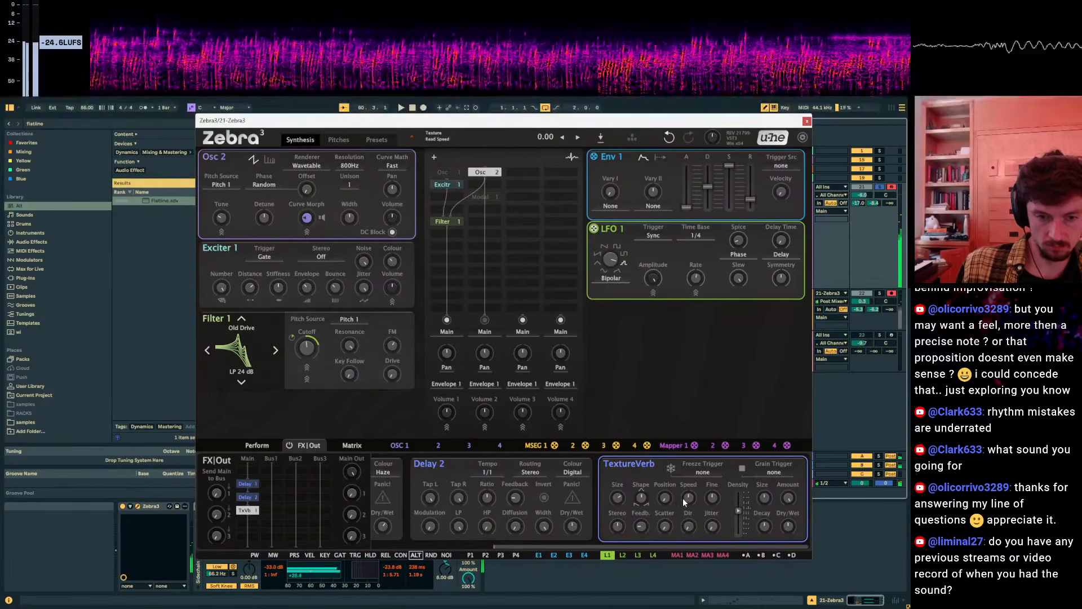
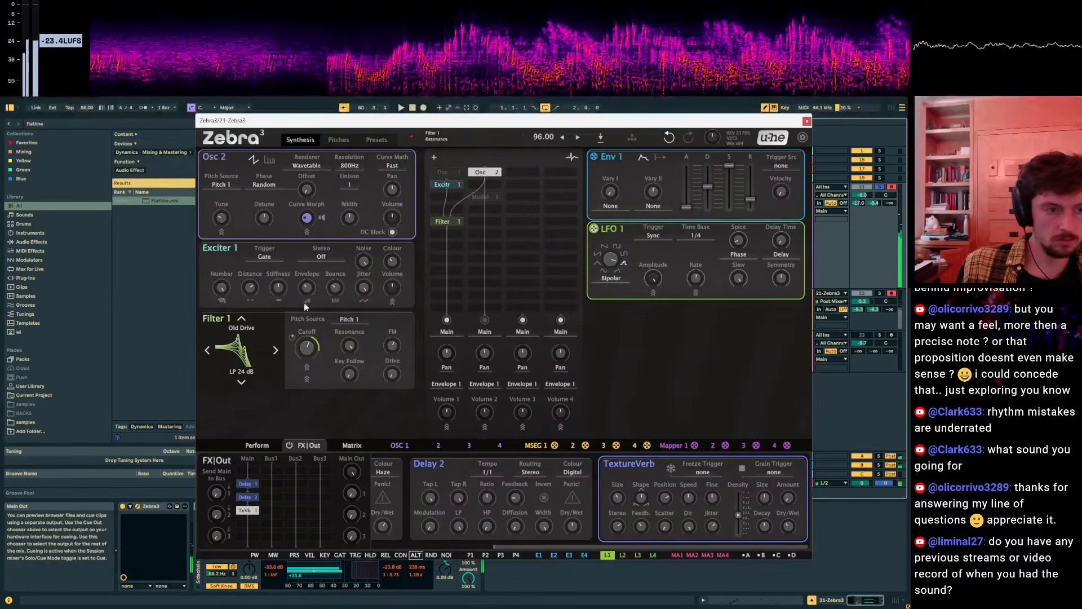
Try the Old Drive BP 24 dB mode on Filter 1 and return to Old Drive LP 24 dB.
left_click(251, 352)
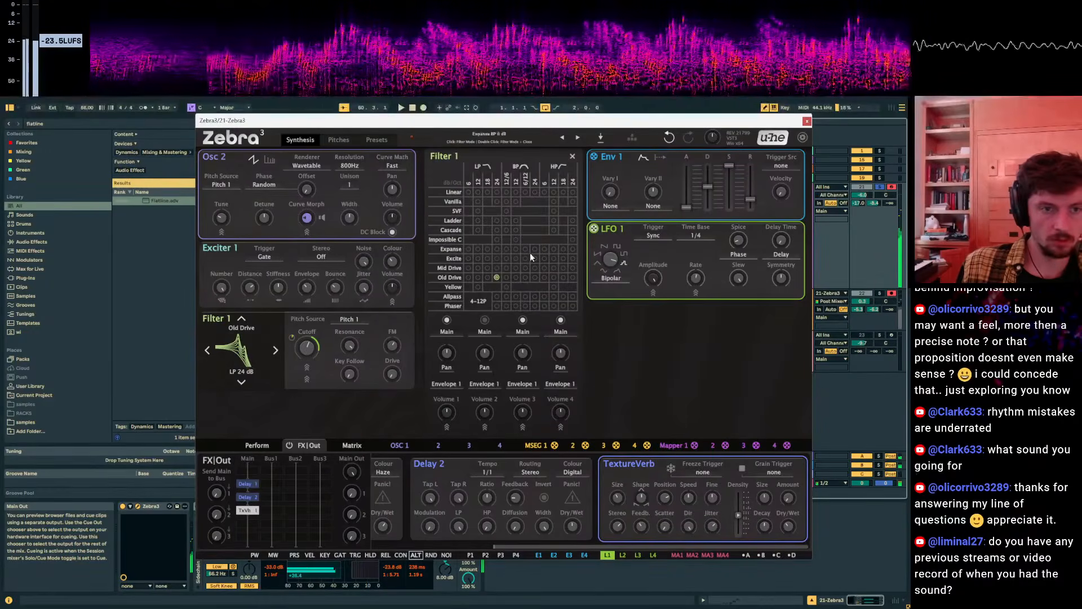
left_click(535, 278)
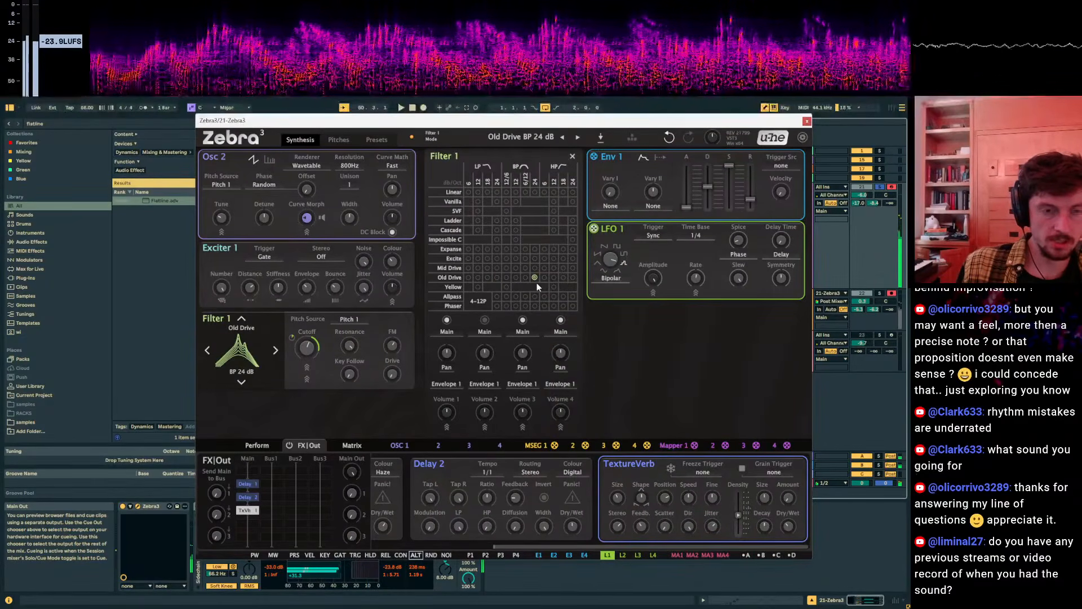
left_click(496, 279)
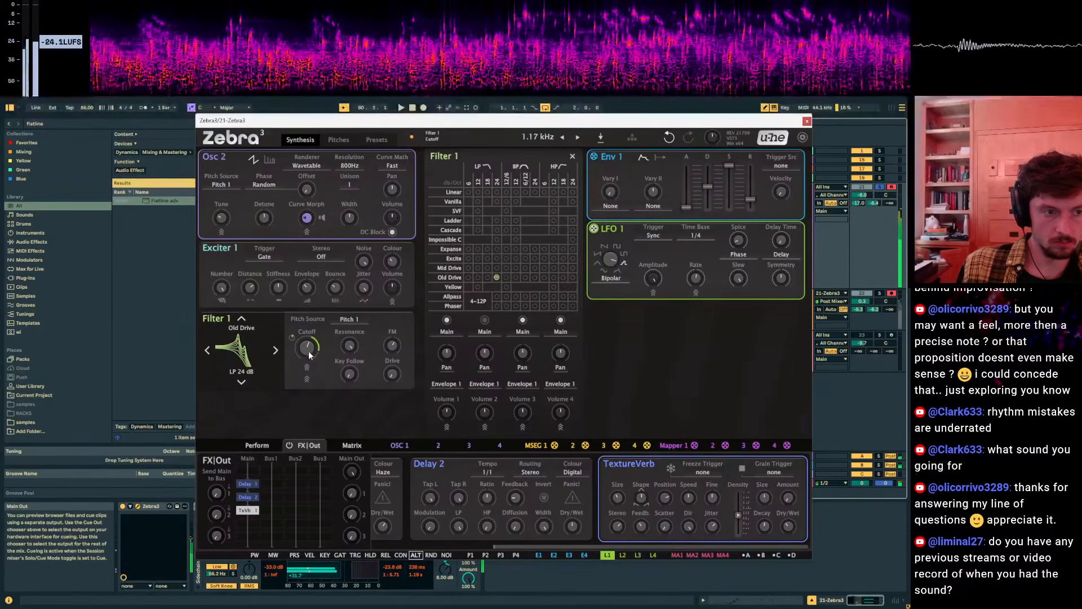
Search the Live library for "xyz" and load XYZPan onto the Zebra 3 track.
left_click(99, 125)
type("xyz")
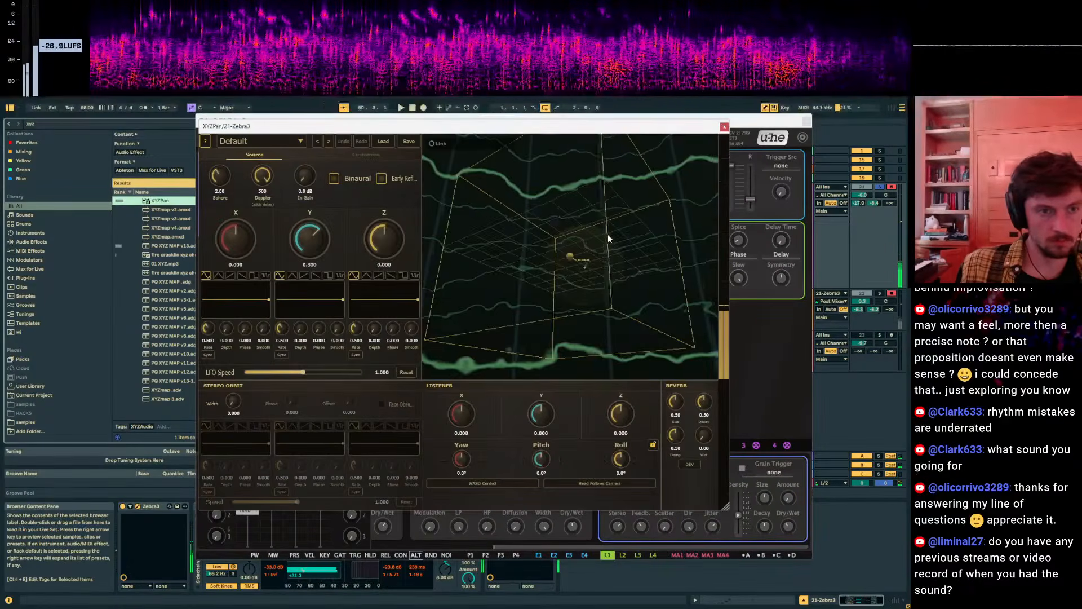
scroll(607, 234, "down", 5)
Move XYZPan's sound source around the listener and place it at X -0.072, Y -0.052, Z -0.040.
mouse_move(226, 240)
left_mouse_down()
mouse_move(257, 225)
mouse_move(234, 239)
left_mouse_up()
left_click_drag(310, 237, 298, 244)
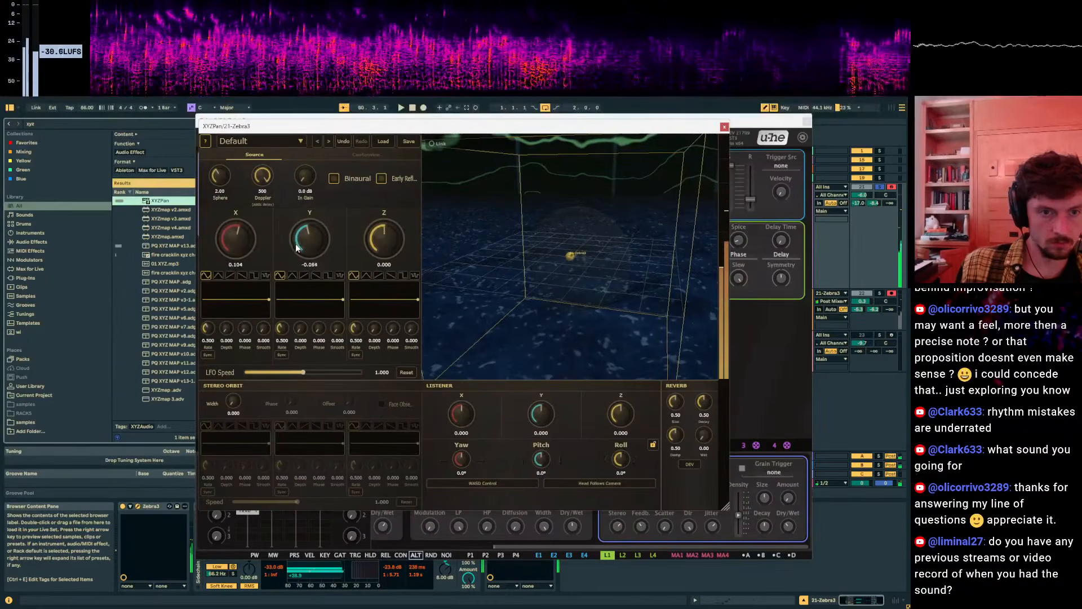
scroll(500, 229, "up", 4)
left_click_drag(499, 228, 464, 237)
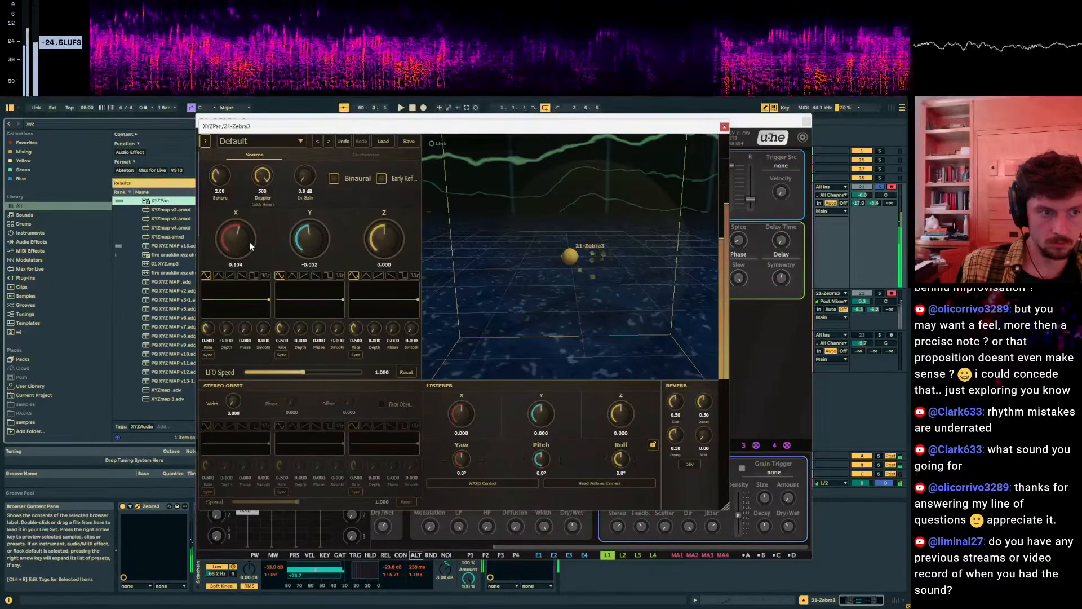
left_click_drag(249, 242, 253, 239)
left_click_drag(372, 253, 373, 244)
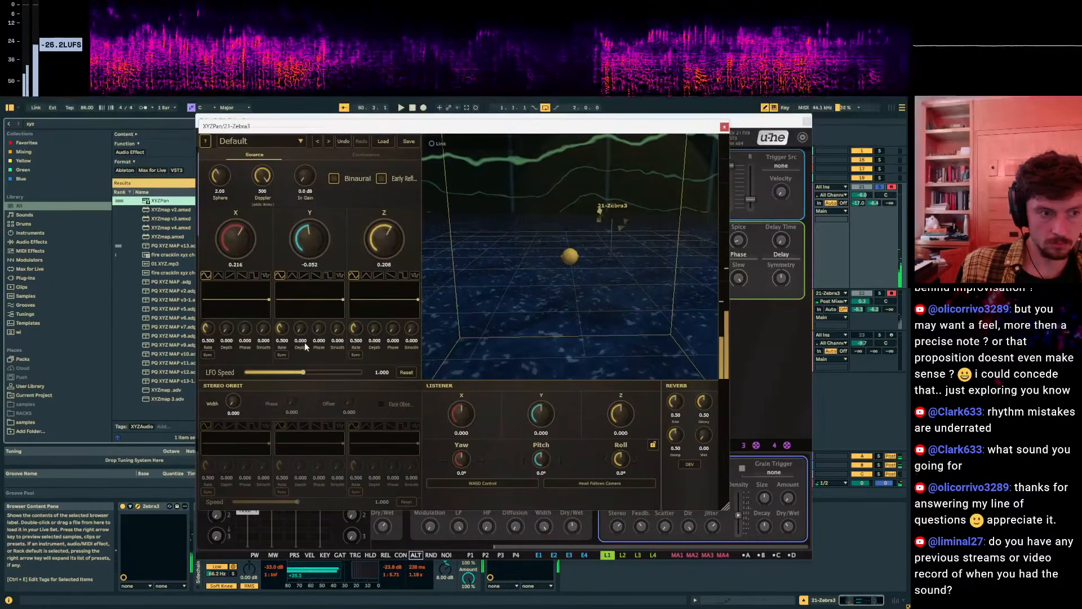
left_click_drag(237, 243, 235, 258)
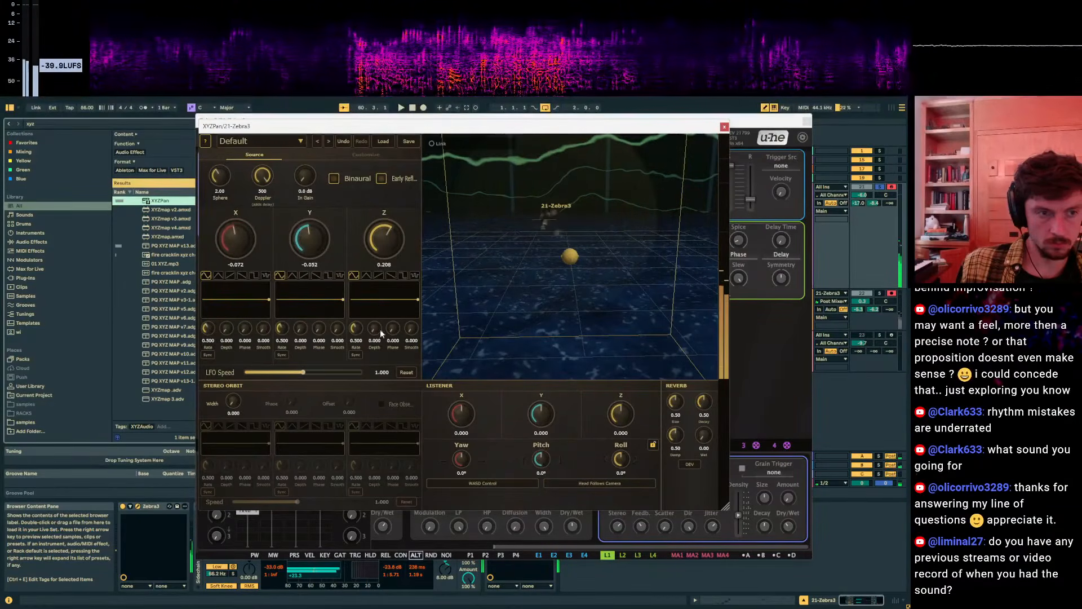
left_click_drag(572, 131, 520, 133)
left_click_drag(326, 244, 317, 249)
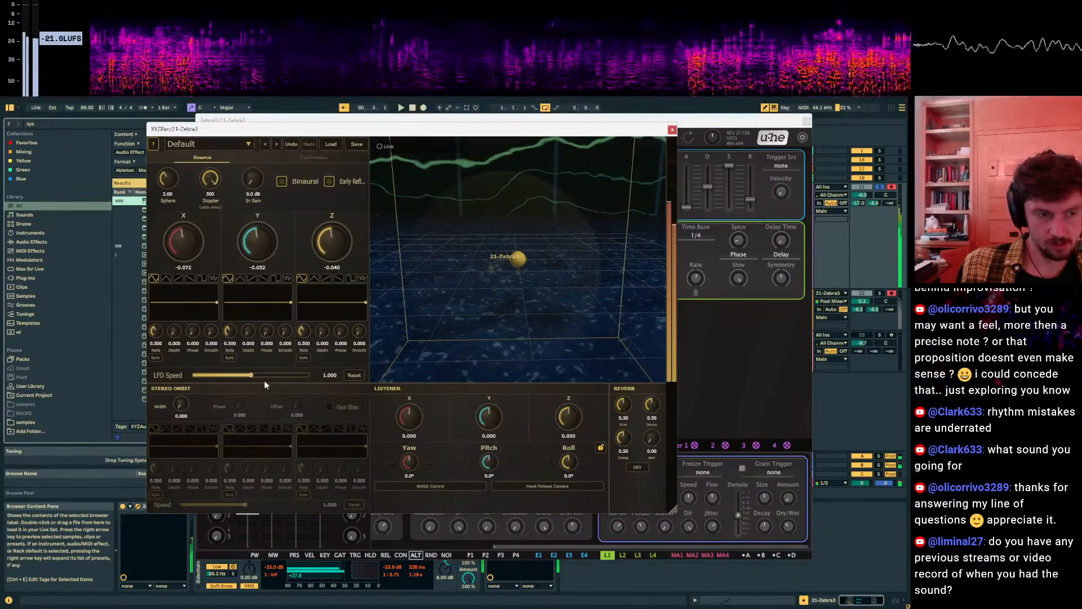
Set XYZPan's stereo orbit width to 0.232 and give its first orbit LFO a different waveform with depth 1.000.
left_click_drag(181, 403, 185, 393)
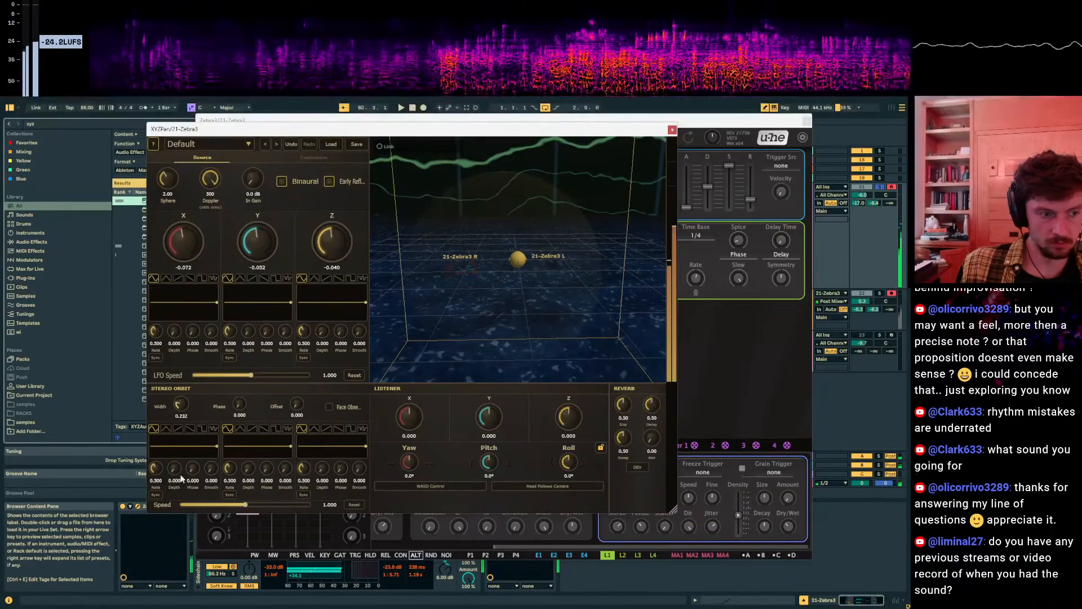
left_click(179, 429)
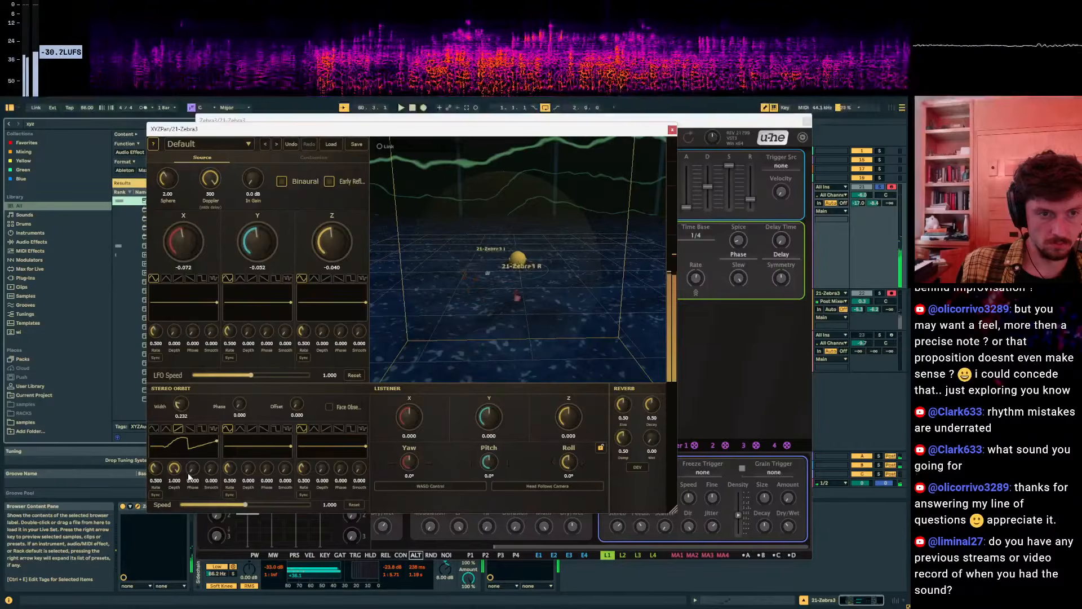
Set XYZPan's input gain to 1.8 dB, source X to -0.280, sphere to 3.00 and orbit width to 0.432, and reduce Doppler and orbit speed.
left_click_drag(253, 179, 210, 184)
left_click_drag(175, 243, 168, 253)
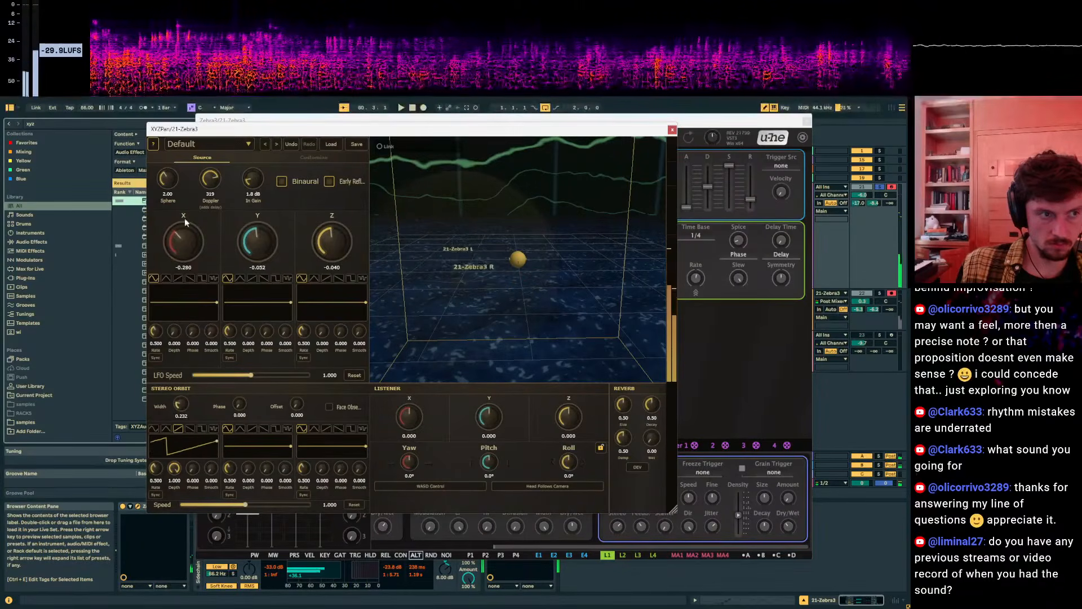
left_click_drag(164, 176, 182, 117)
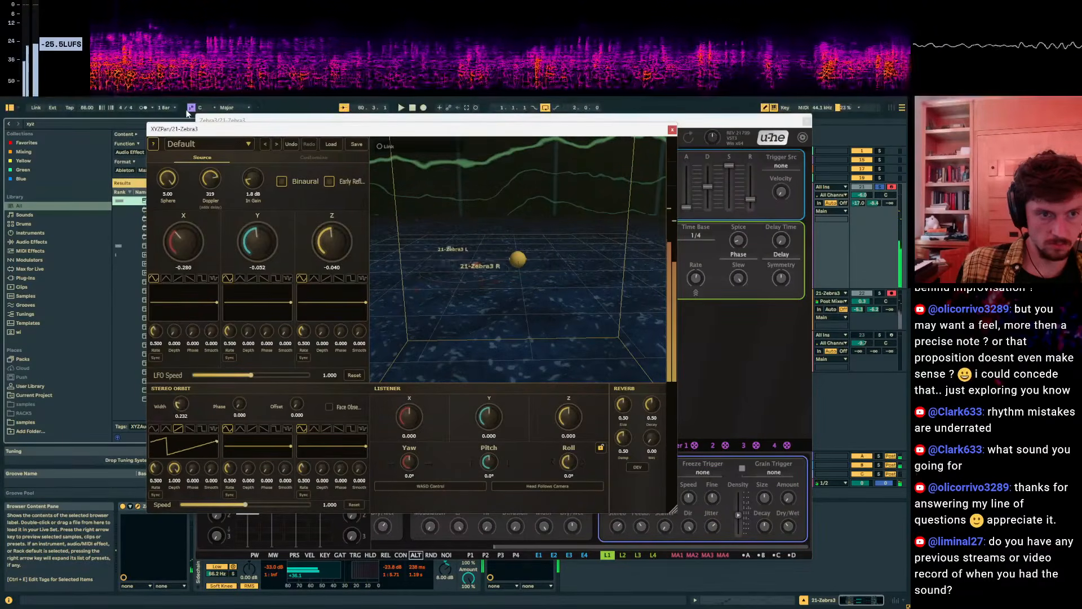
left_click_drag(181, 410, 212, 366)
left_click_drag(246, 505, 214, 507)
Return to the Zebra 3 window and open the module choices for the empty top slot of the third synthesis lane.
left_click(766, 269)
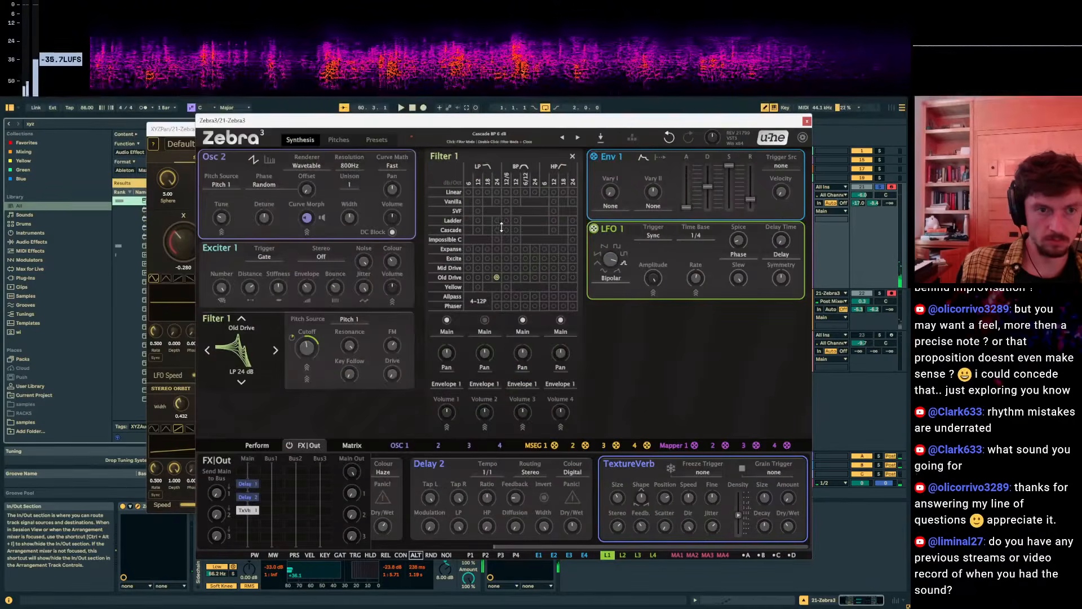
left_click(338, 139)
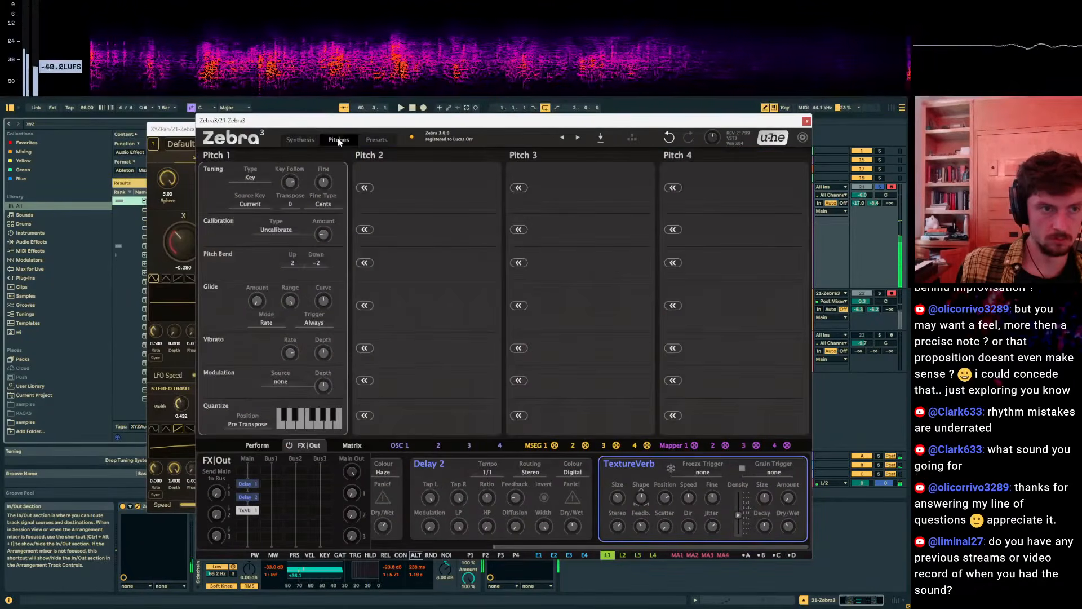
left_click(299, 140)
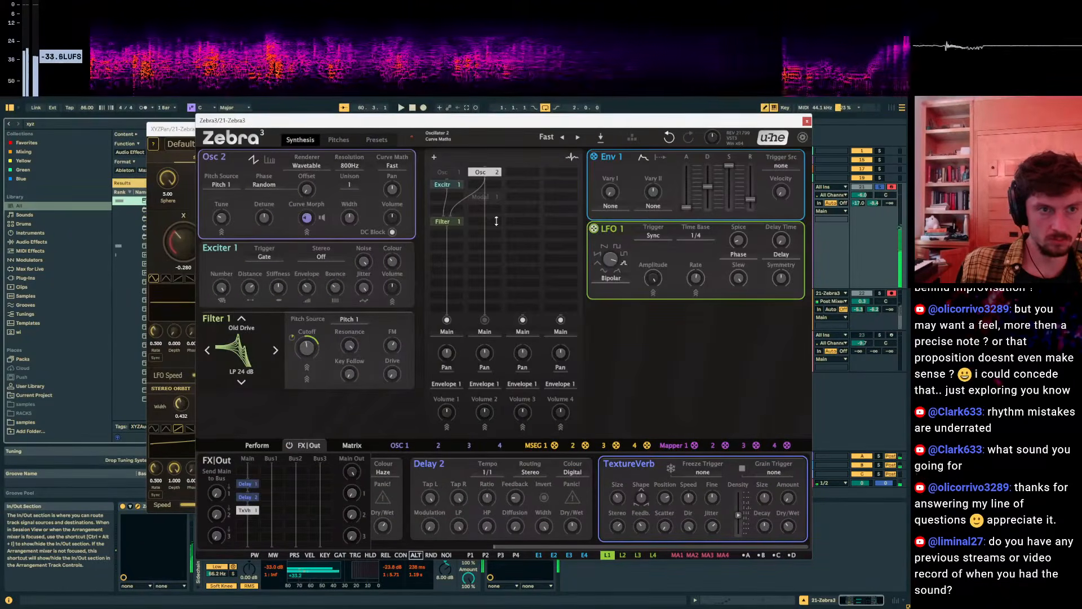
left_click(522, 171)
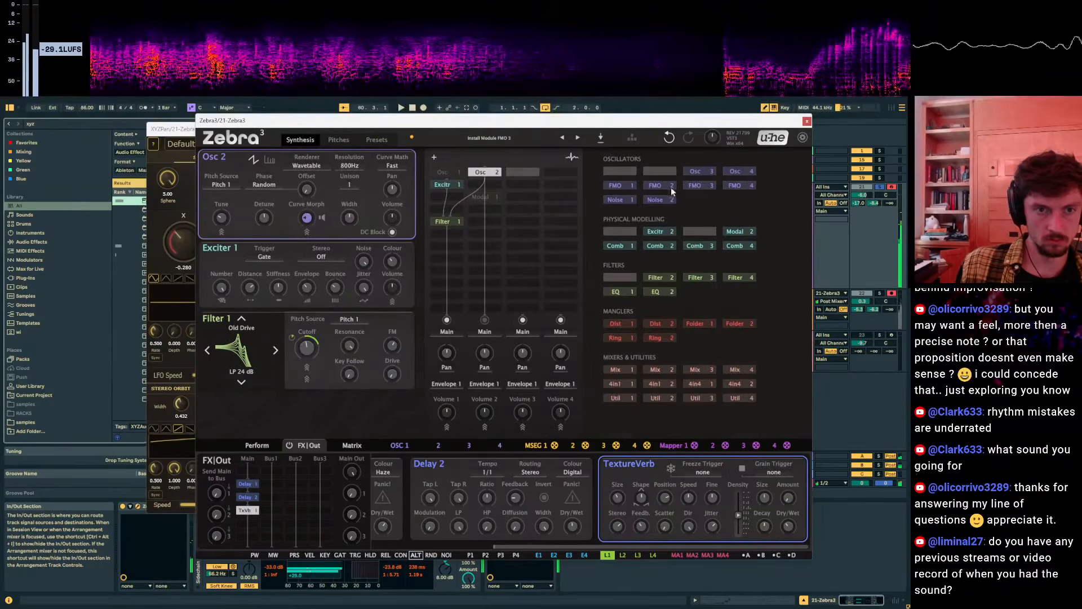
Add Osc 3 to the third lane, using the Additive Synth renderer in spectral mode, and reshape its curve into a falling slope.
left_click(701, 172)
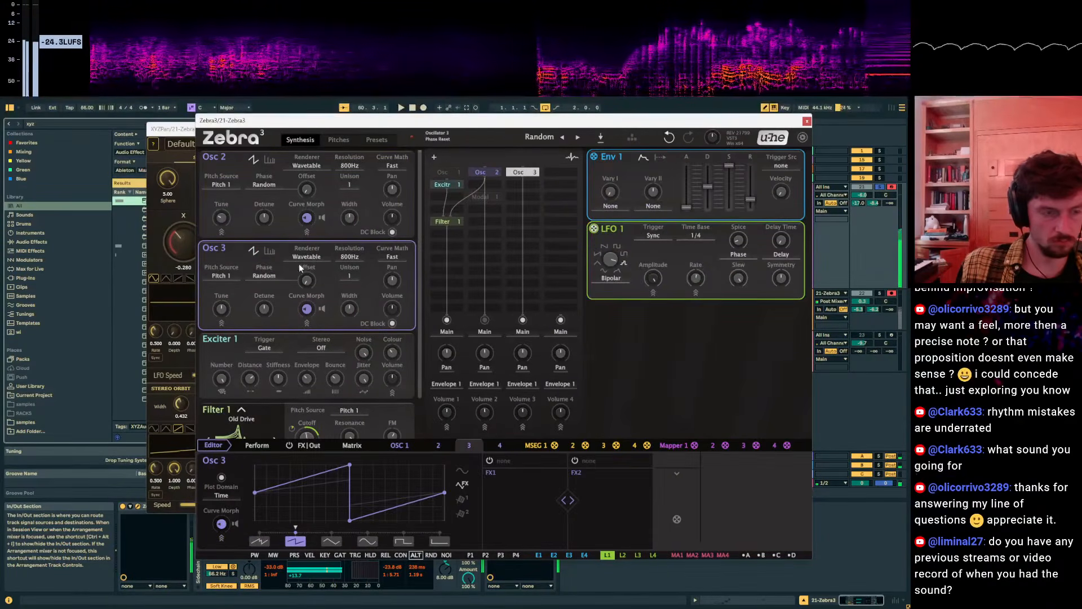
scroll(303, 259, "down", 1)
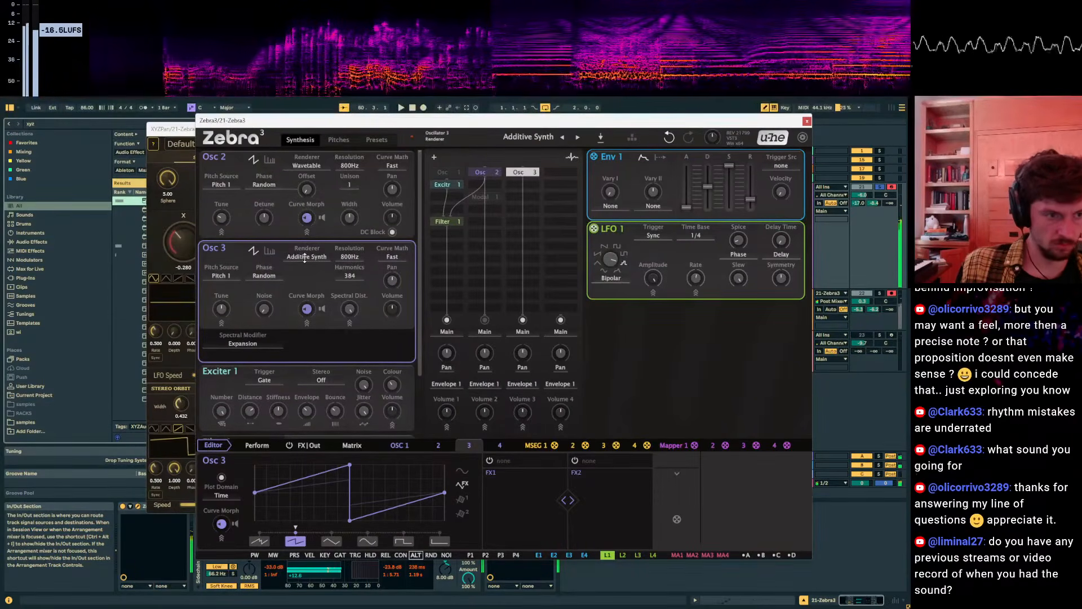
left_click(270, 251)
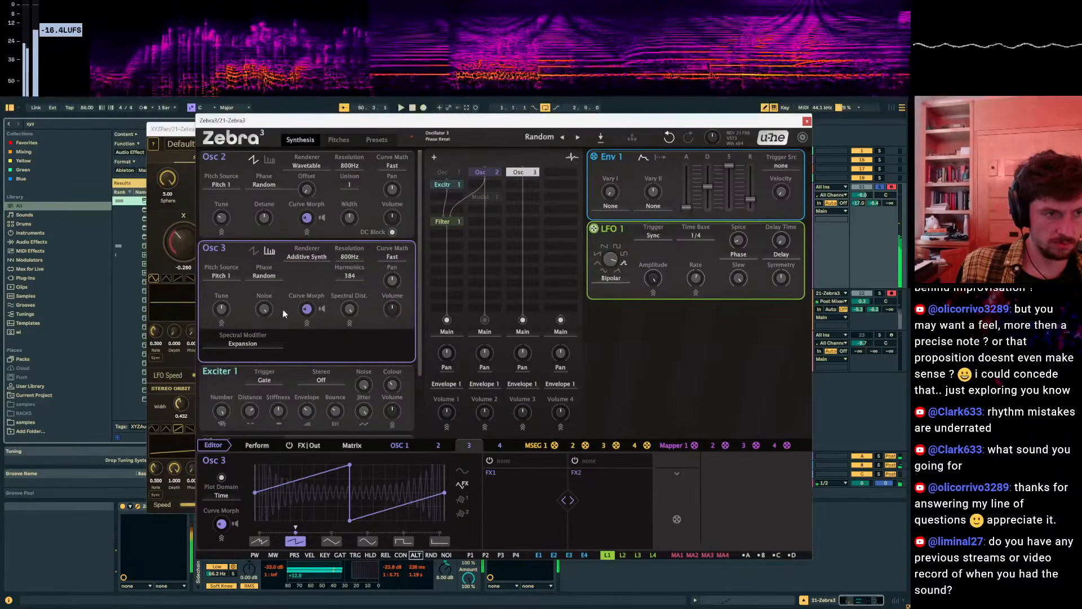
double_click(350, 464)
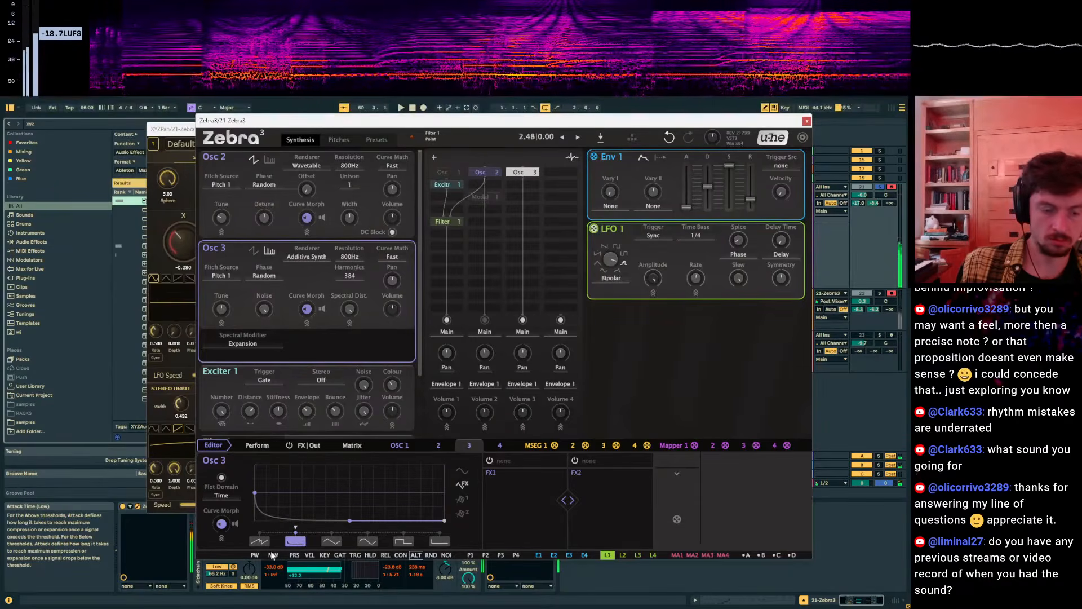
Load Twinkles as Osc 3's first effect and set its trigger source to LFO 2.
left_click(502, 461)
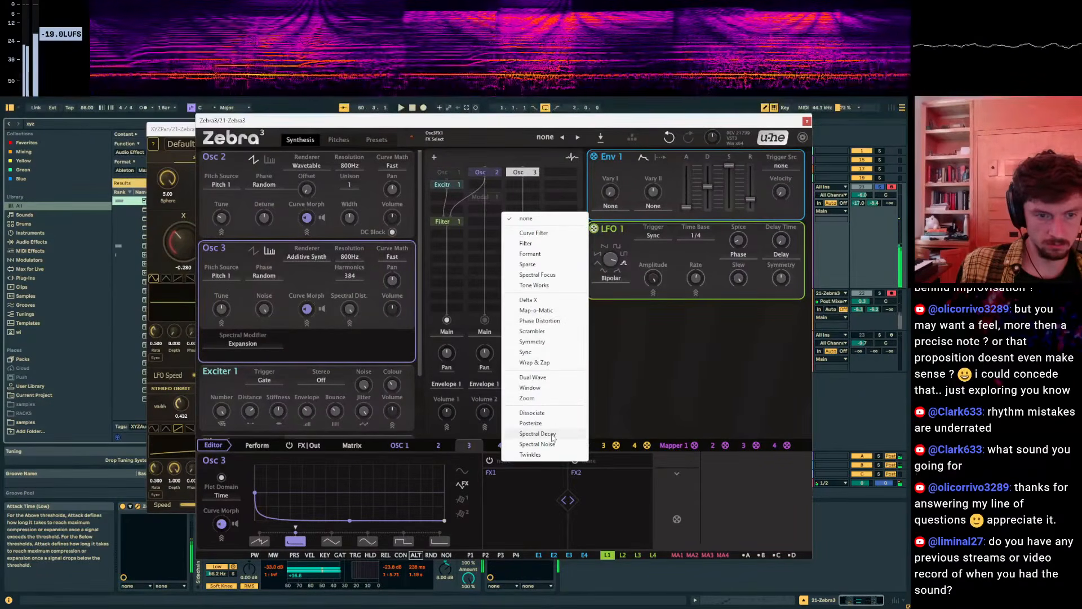
left_click(548, 455)
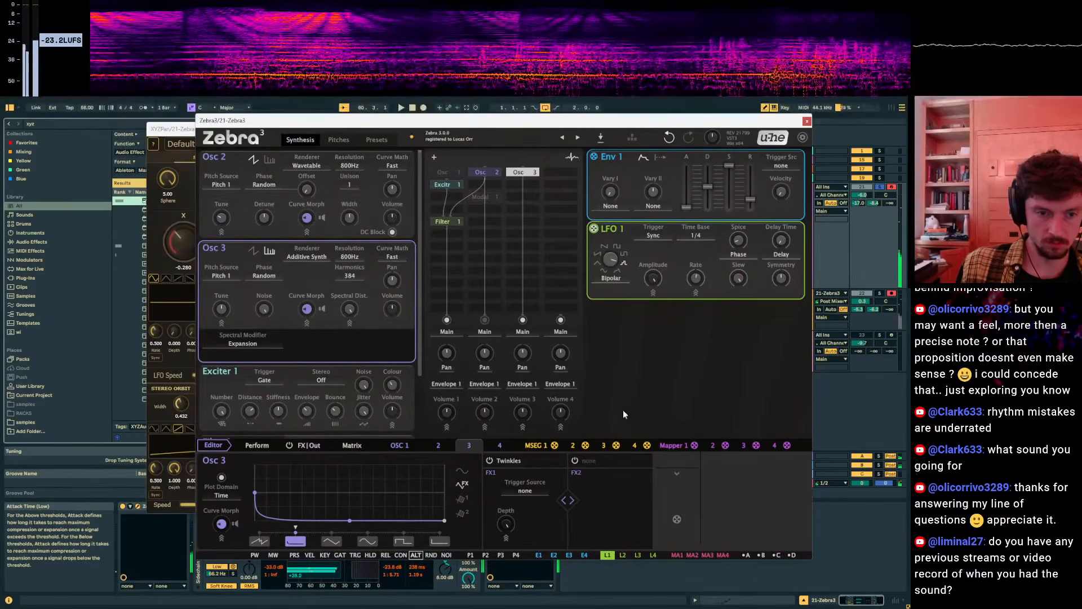
left_click(526, 490)
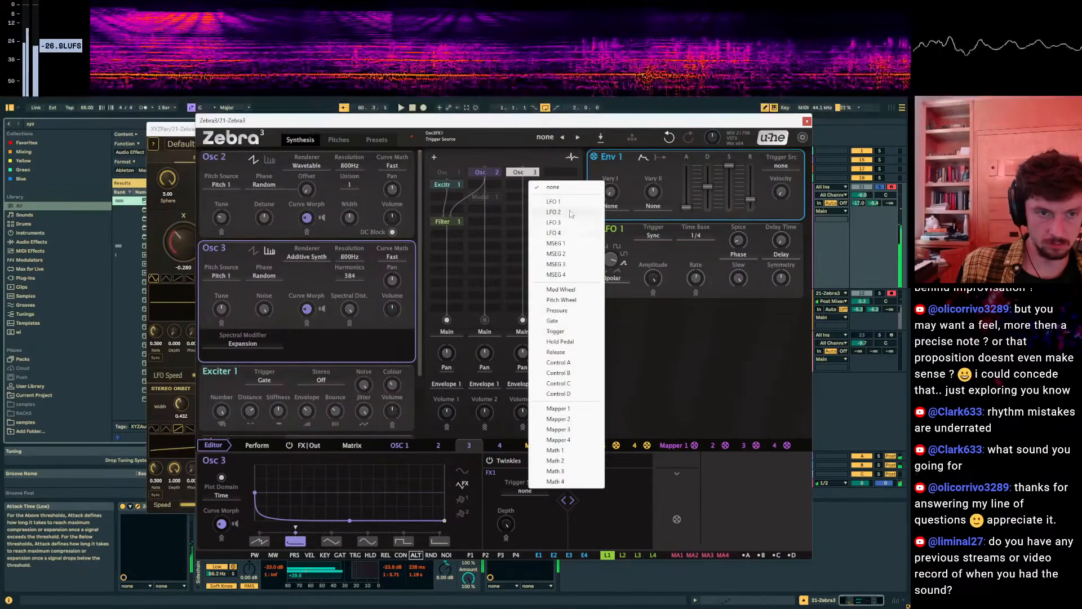
left_click(554, 212)
Change LFO 2's waveform, set its rate to about 0.90, and adjust the Twinkles depth.
left_click_drag(610, 338, 610, 312)
left_click_drag(695, 363, 695, 356)
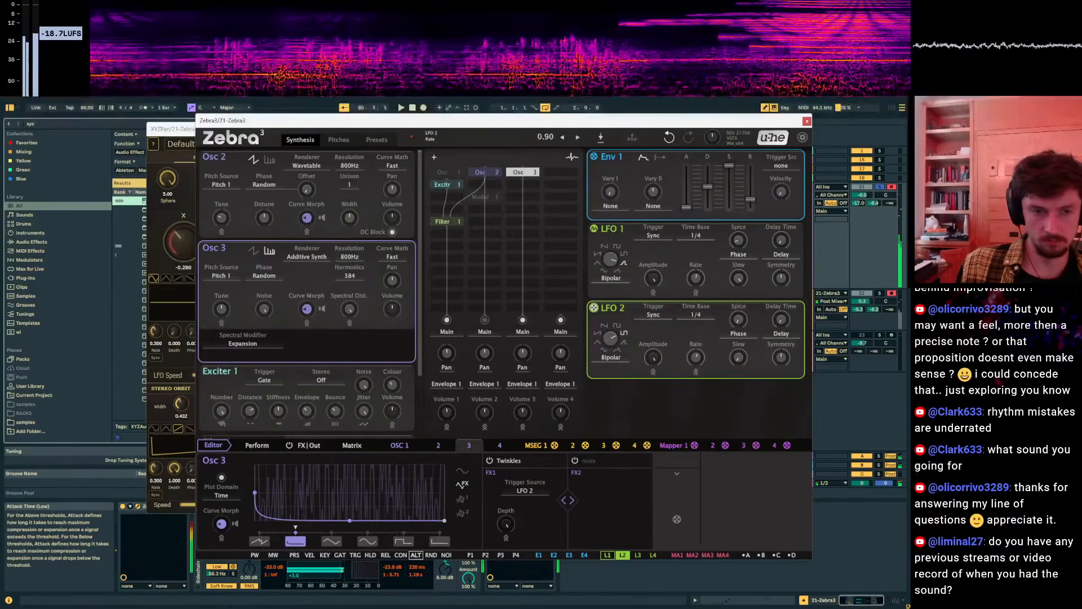
left_click_drag(505, 524, 505, 564)
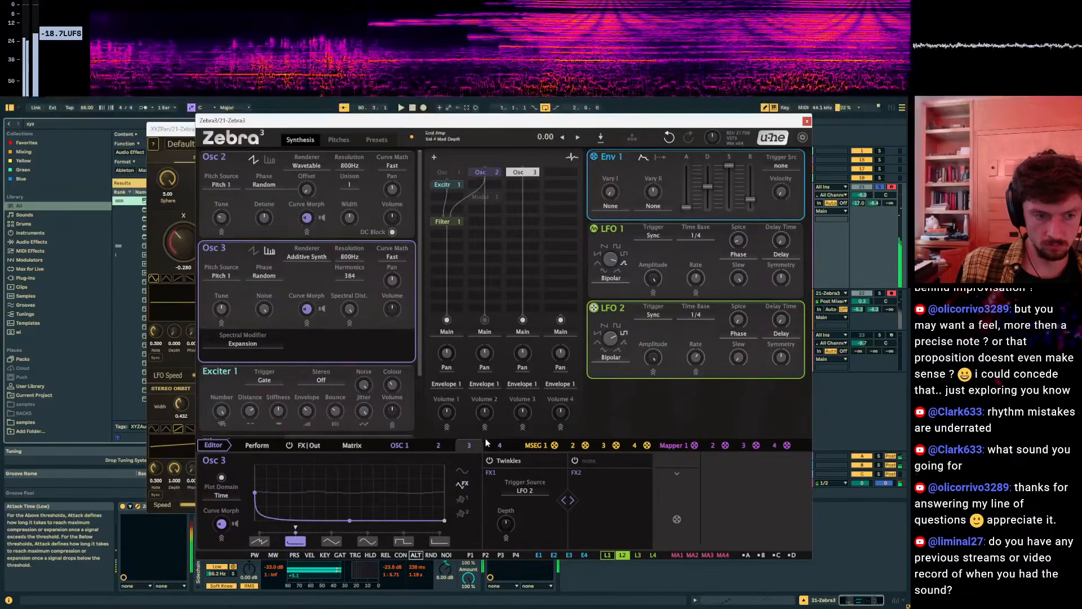
Bypass Delay 2 and Delay 1 in the main effects chain.
left_click(304, 446)
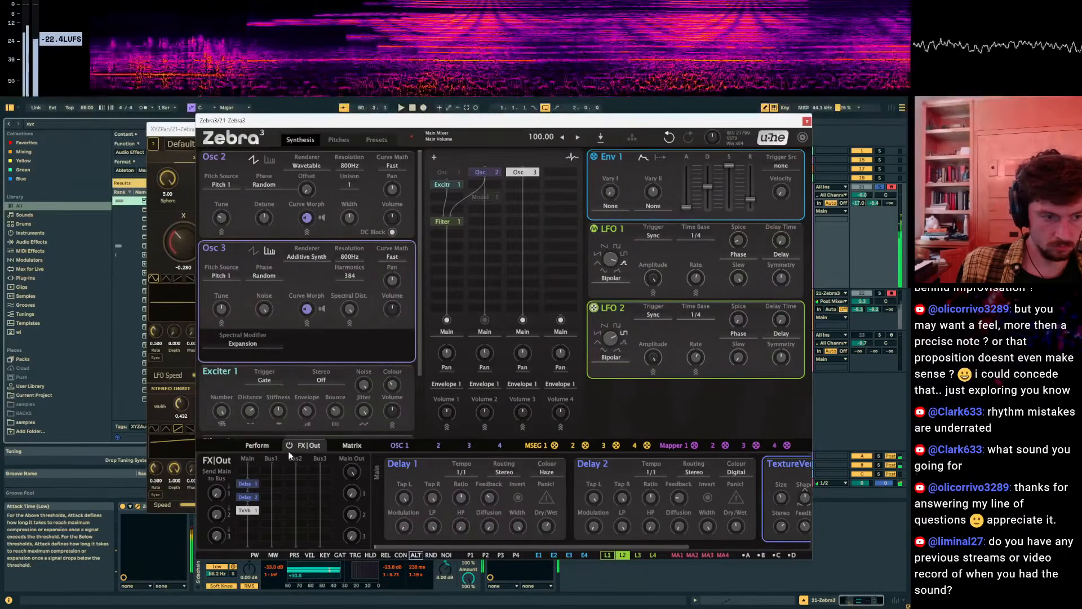
double_click(247, 497)
double_click(247, 483)
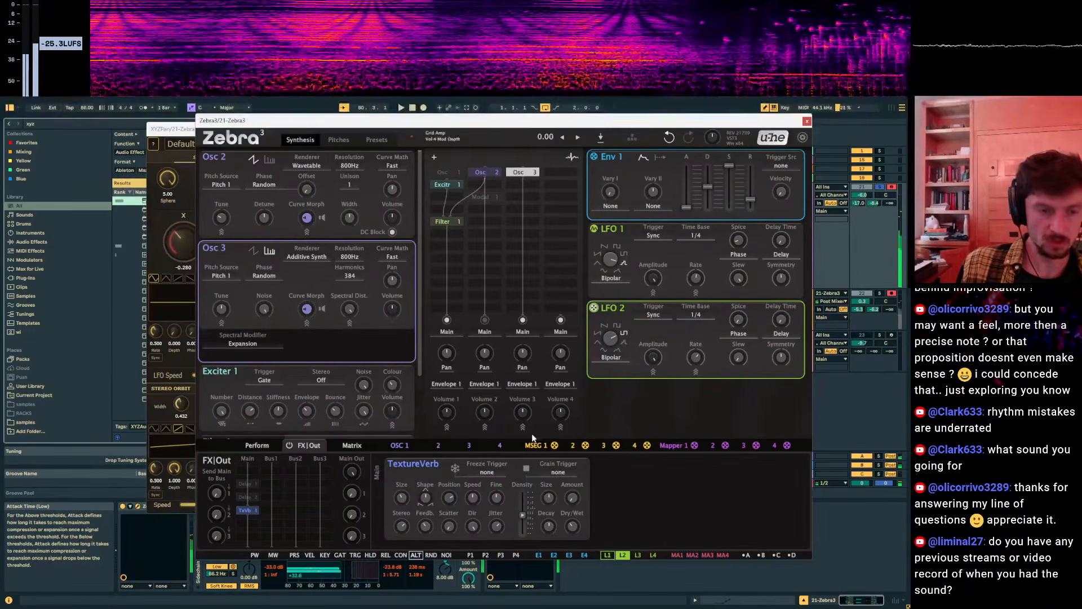
Assign LFO 1 as a modulation source for LFO 2's rate.
left_click(520, 183)
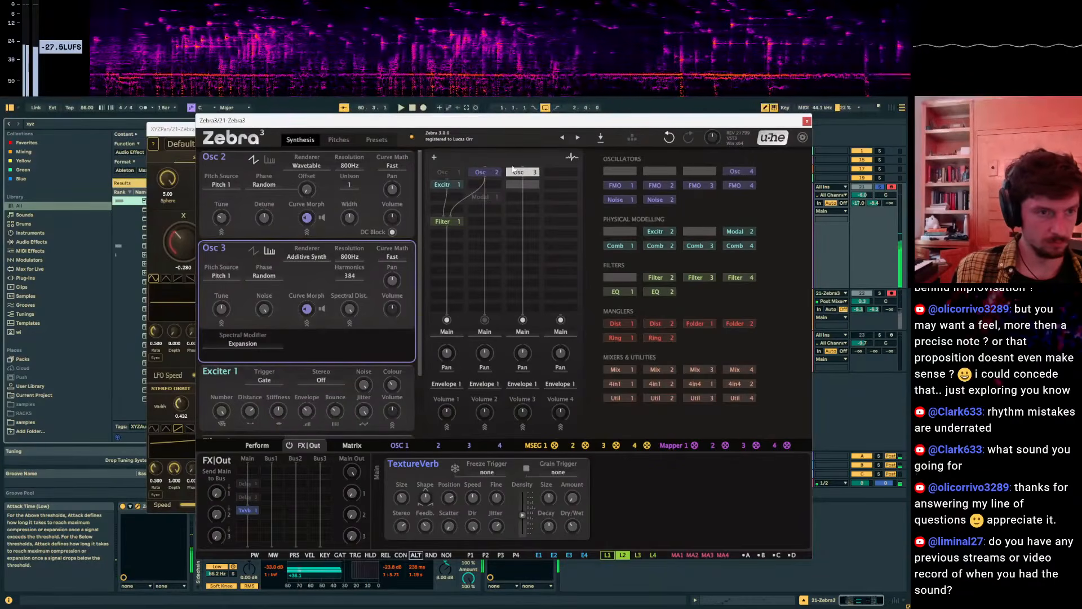
left_click(532, 174)
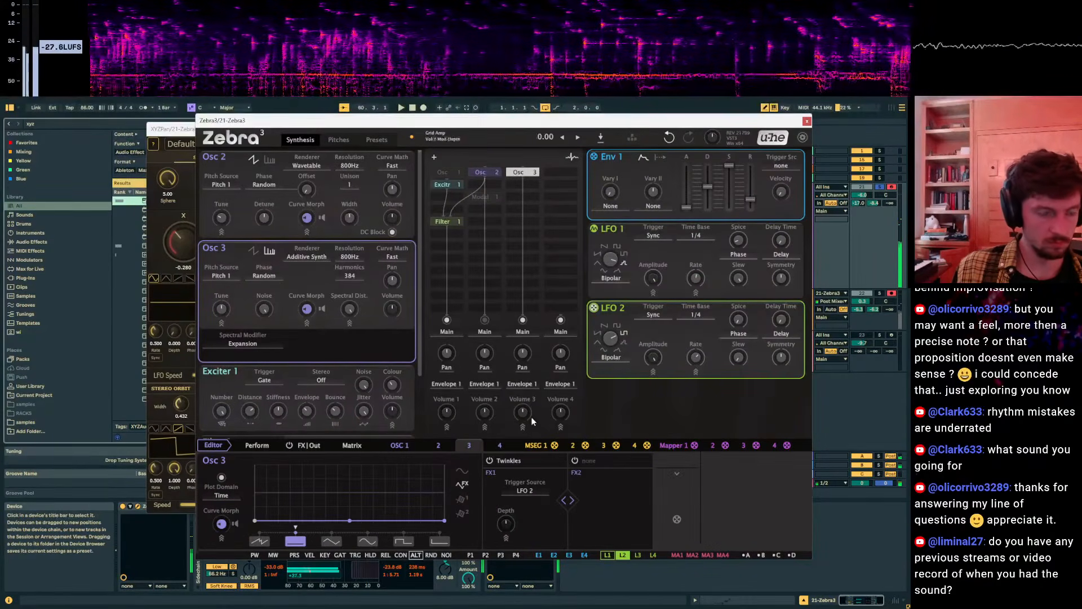
left_click(309, 446)
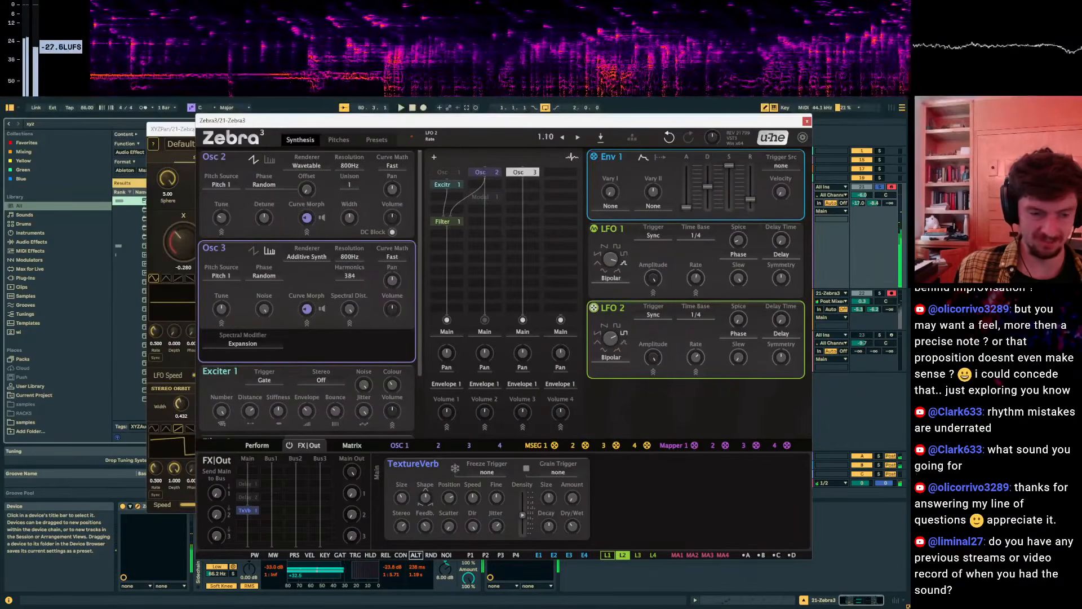
left_click_drag(596, 241, 696, 364)
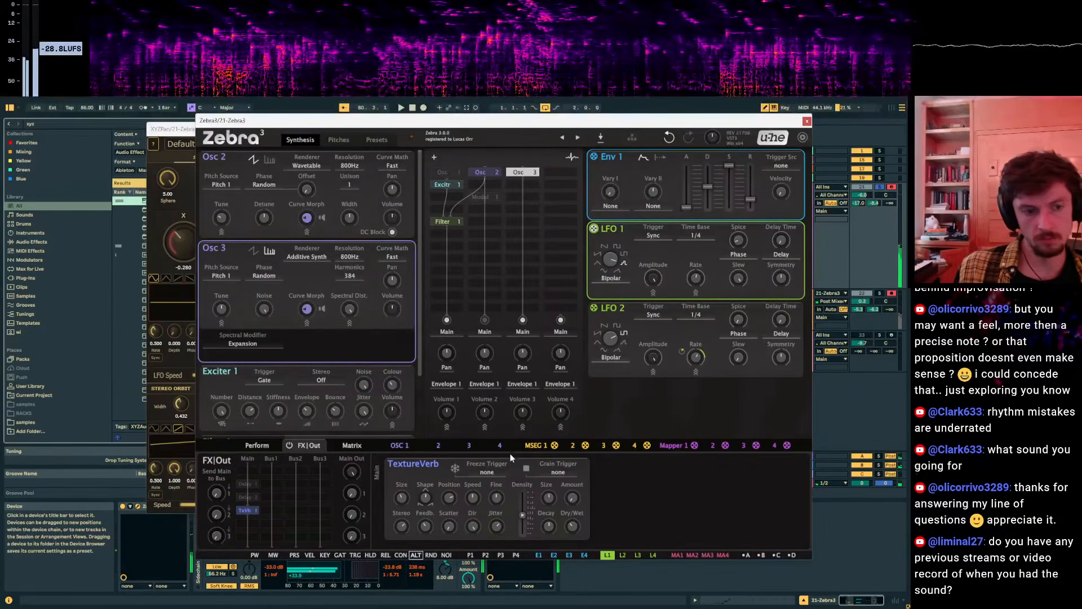
Adjust the armed track's volume in the mixer and insert Filter 2 directly below Osc 3.
mouse_move(874, 203)
left_mouse_down()
mouse_move(874, 192)
mouse_move(856, 195)
left_mouse_up()
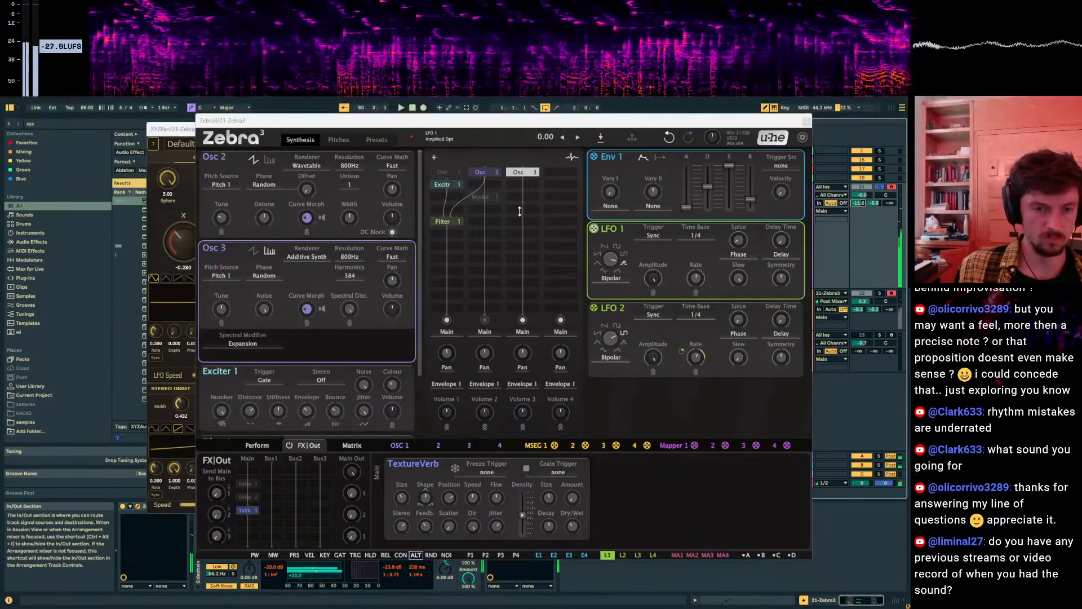
left_click(524, 186)
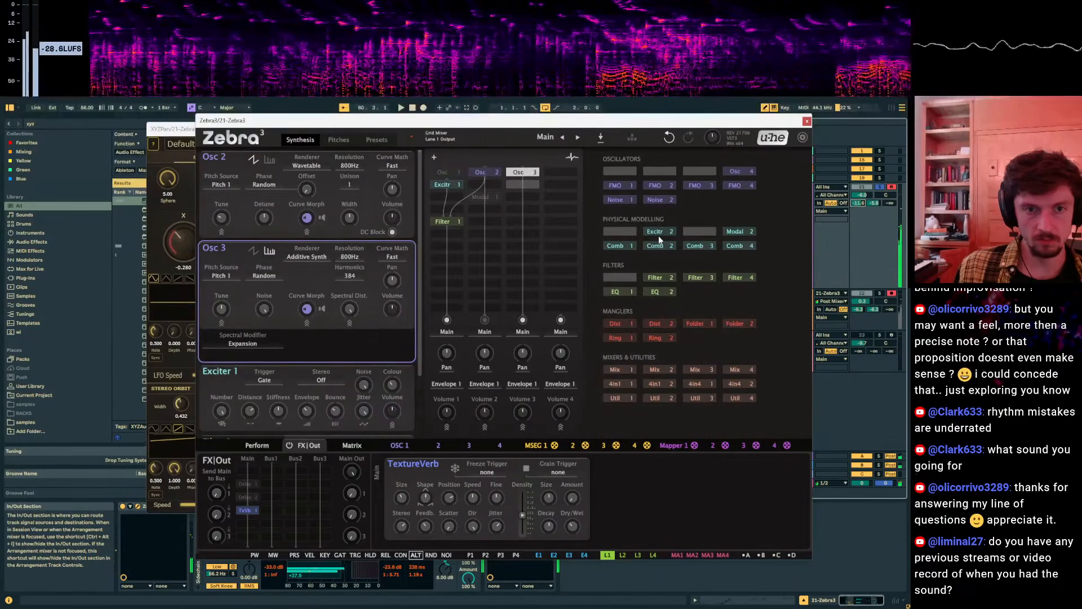
left_click(655, 277)
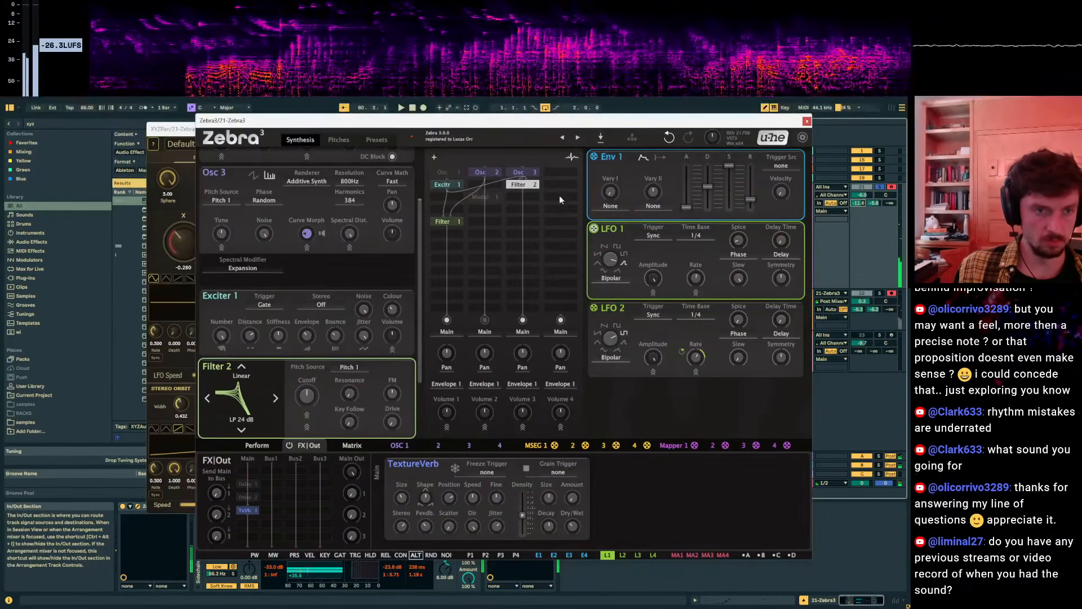
Load Spectral Noise as Osc 3's second effect.
left_click(521, 174)
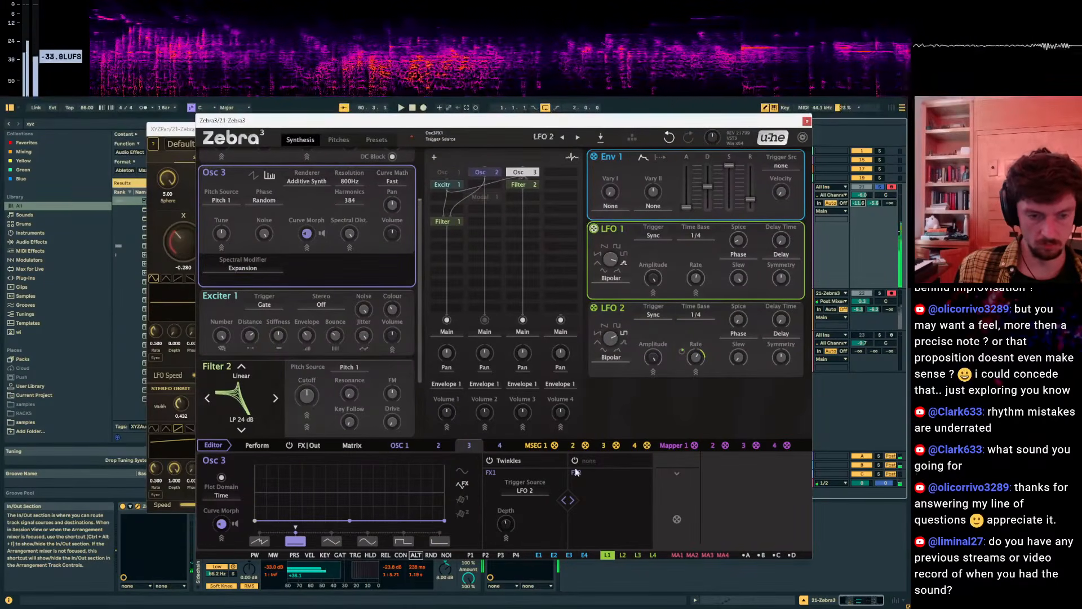
left_click(589, 462)
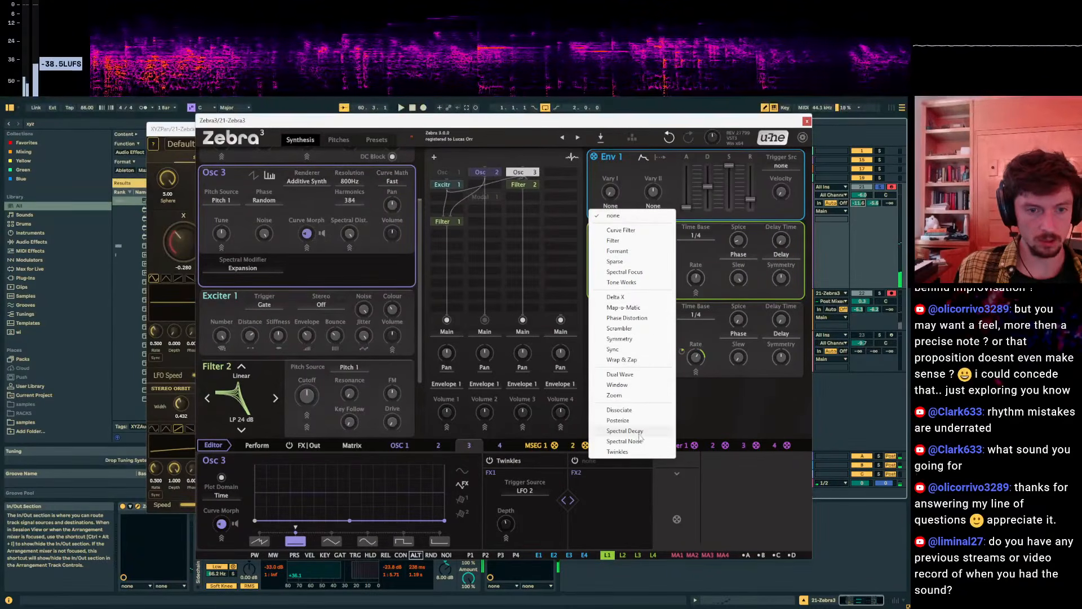
left_click(641, 441)
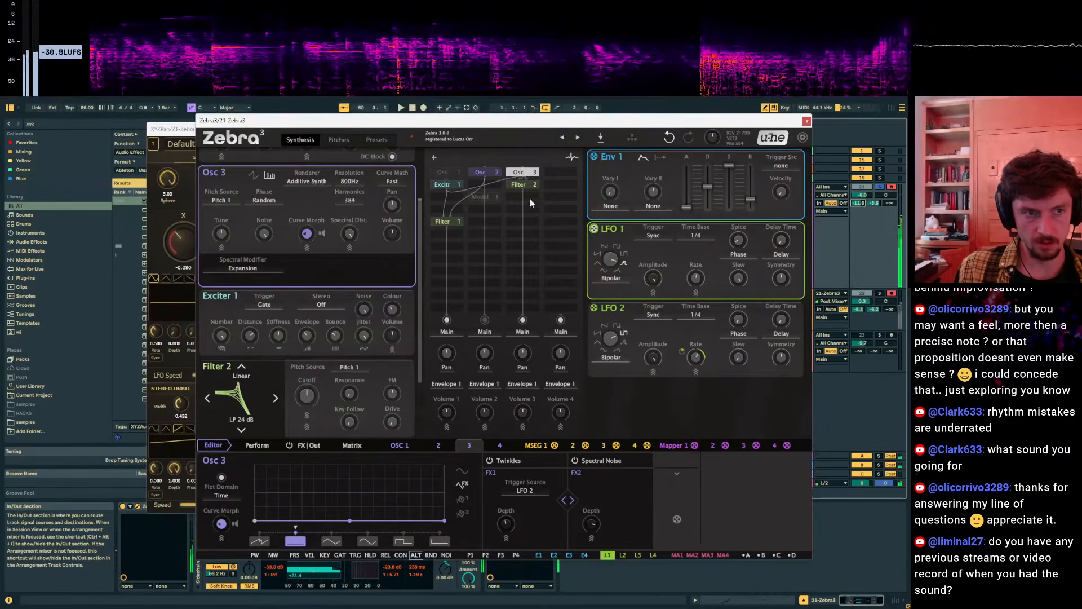
Bring up the Filter 2 and Filter 1 modules and adjust Filter 1's cutoff to about 659 Hz.
left_click(517, 187)
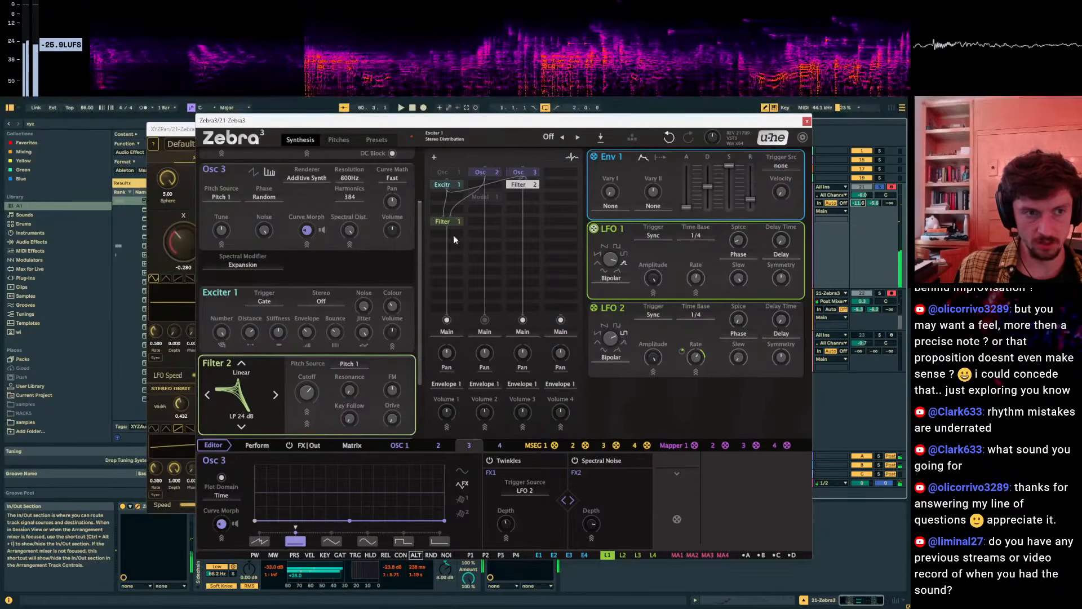
left_click(443, 221)
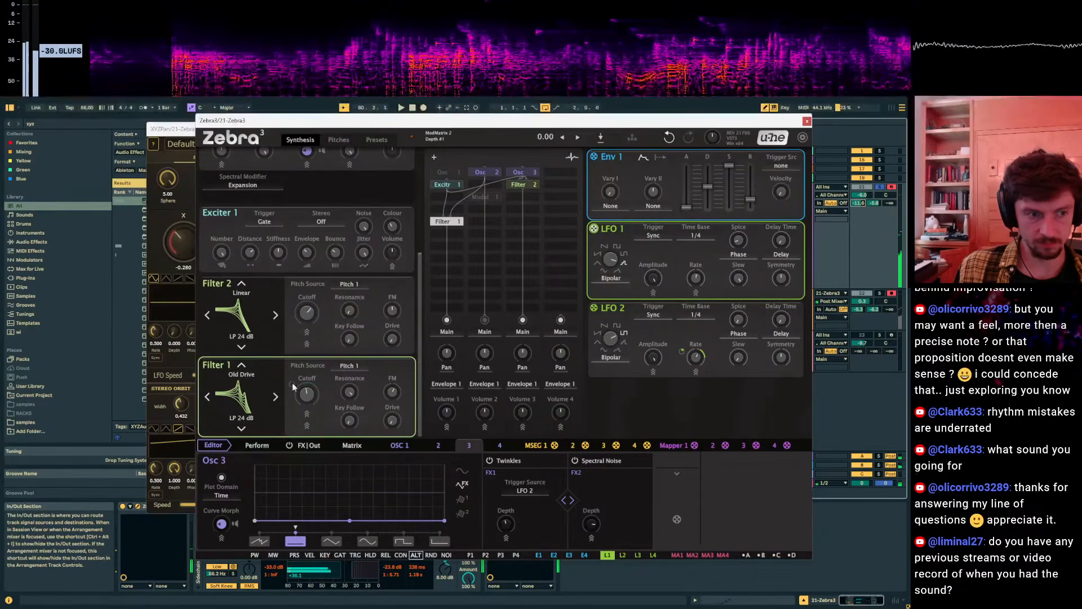
mouse_move(307, 394)
left_mouse_down()
mouse_move(307, 375)
mouse_move(307, 433)
mouse_move(307, 350)
mouse_move(307, 393)
left_mouse_up()
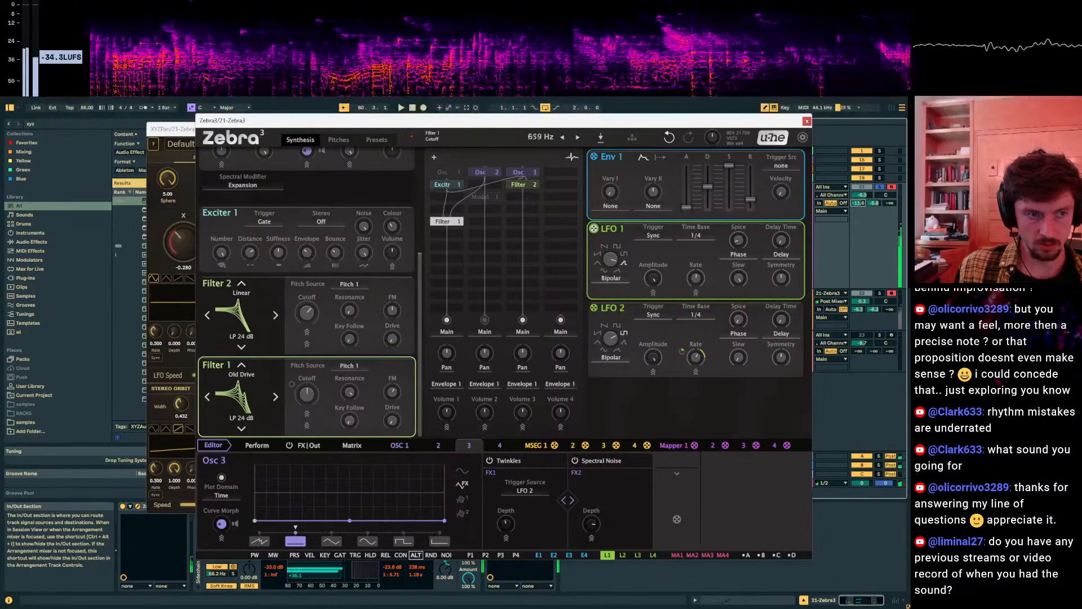
Bypass the TextureVerb effect and readjust Filter 1's cutoff.
left_click(380, 446)
left_click(310, 446)
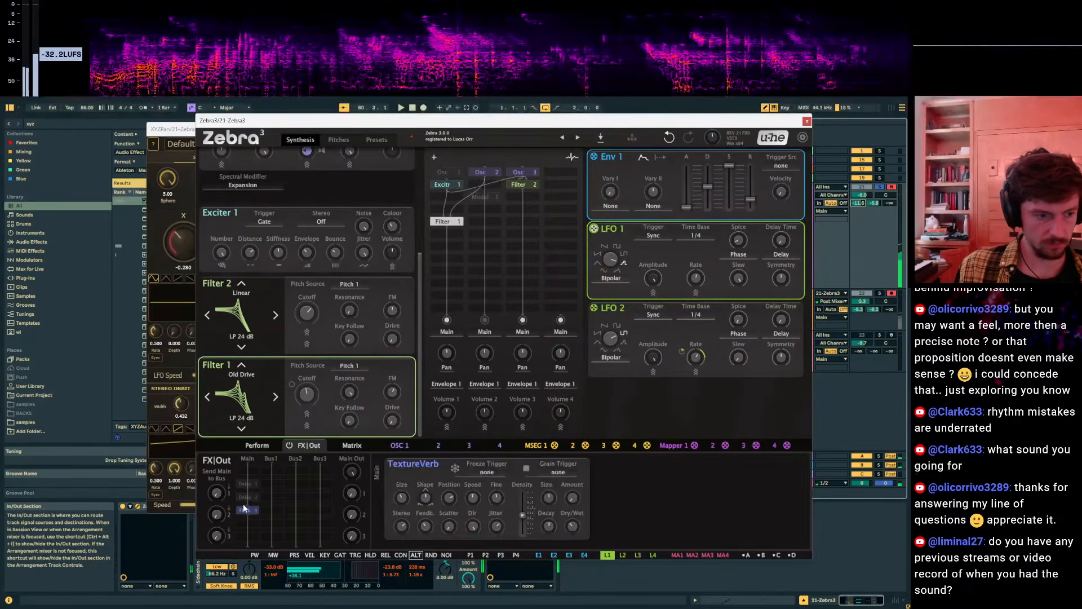
left_click_drag(307, 395, 308, 413)
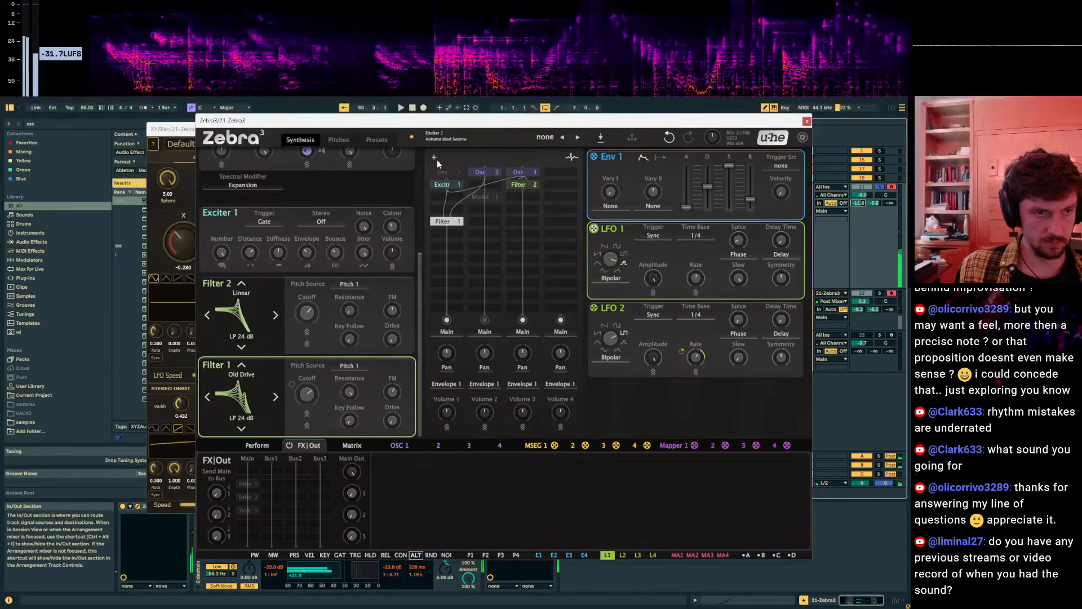
Select Exciter 1 in the grid and set Filter 1's cutoff to about 1.66 kHz.
scroll(401, 164, "up", 5)
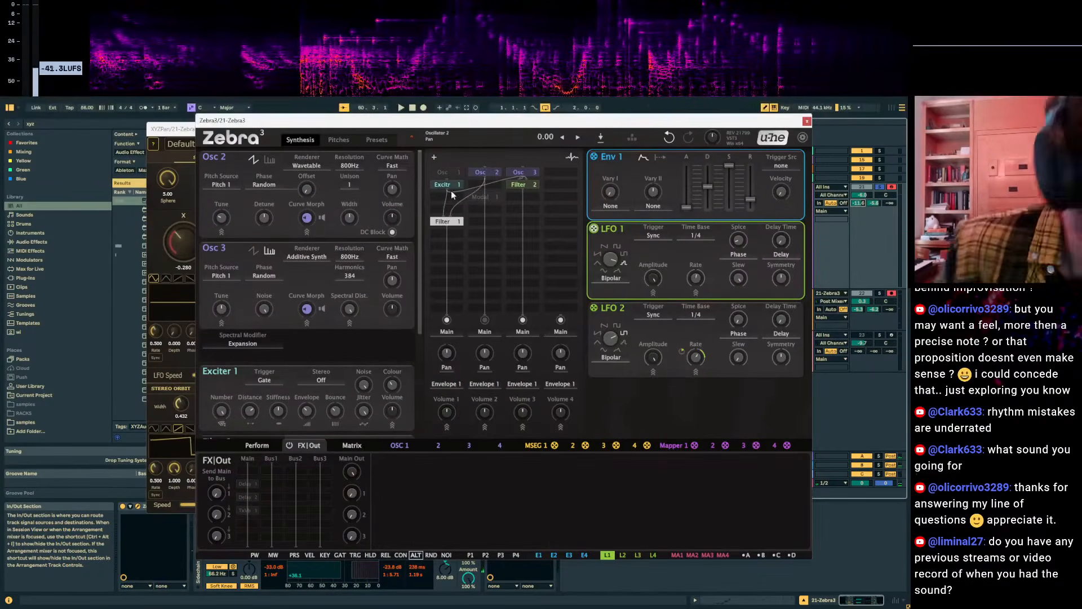
scroll(254, 338, "down", 3)
scroll(273, 304, "down", 1)
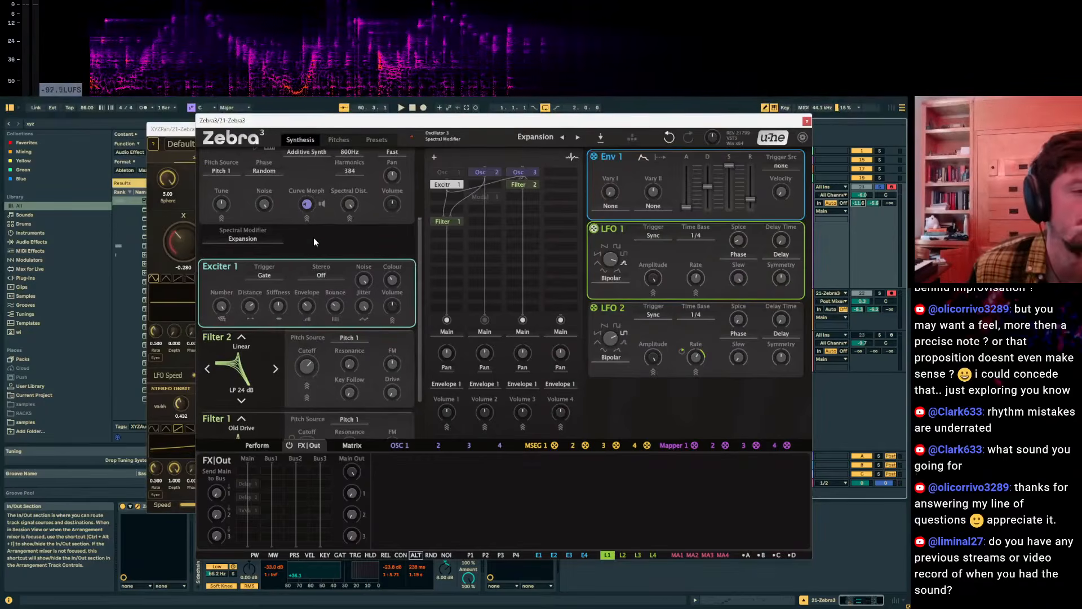
scroll(314, 238, "down", 2)
left_click_drag(313, 396, 314, 429)
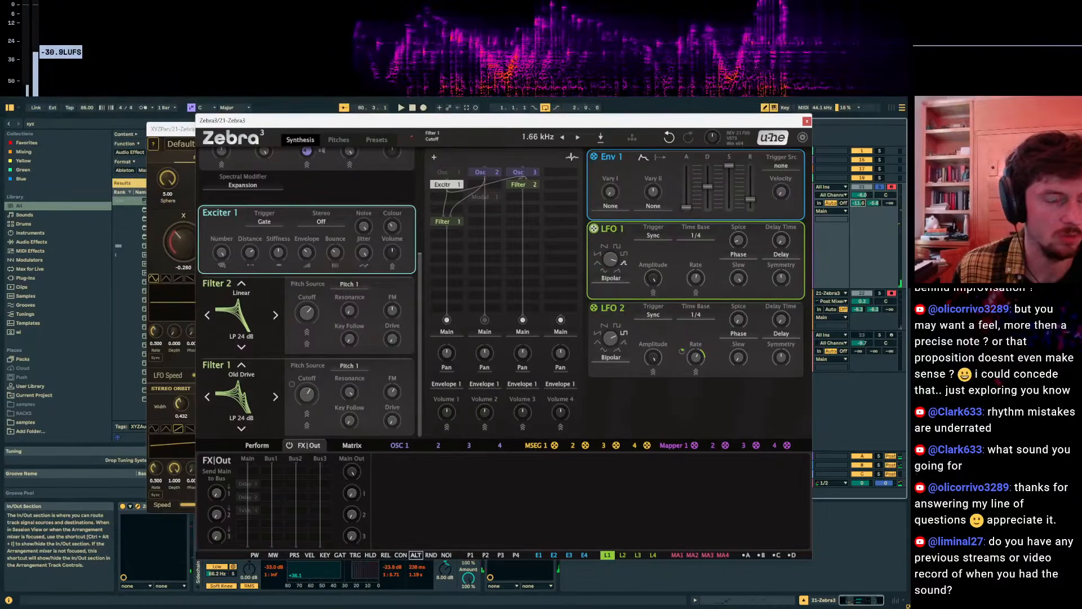
scroll(309, 212, "up", 3)
scroll(323, 266, "up", 2)
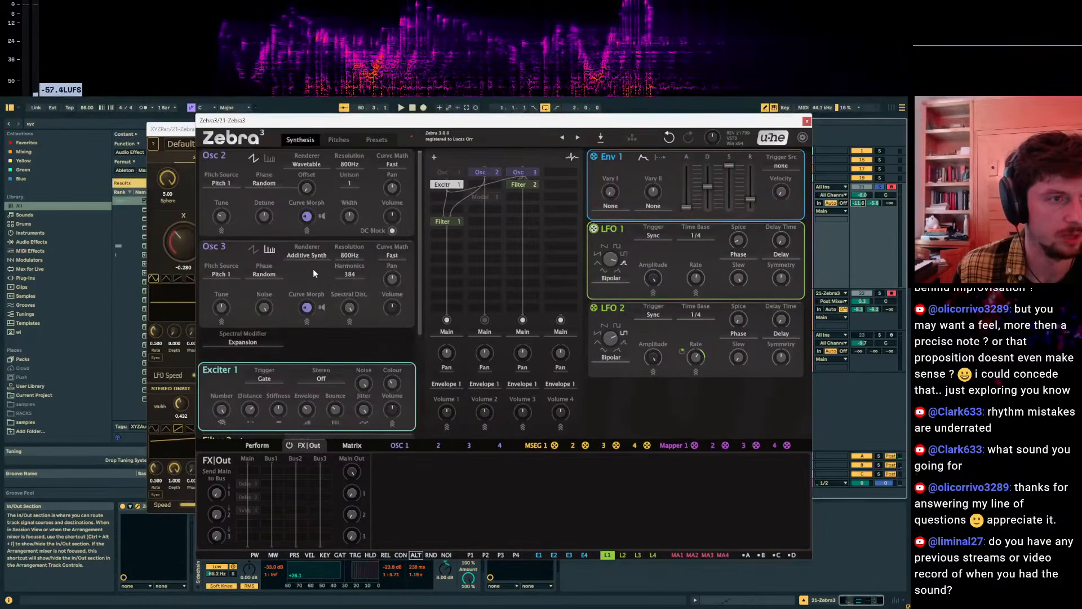
Insert the Modal 2 resonator below Exciter 1 in the first lane and review its settings alongside the other modules.
left_click(443, 198)
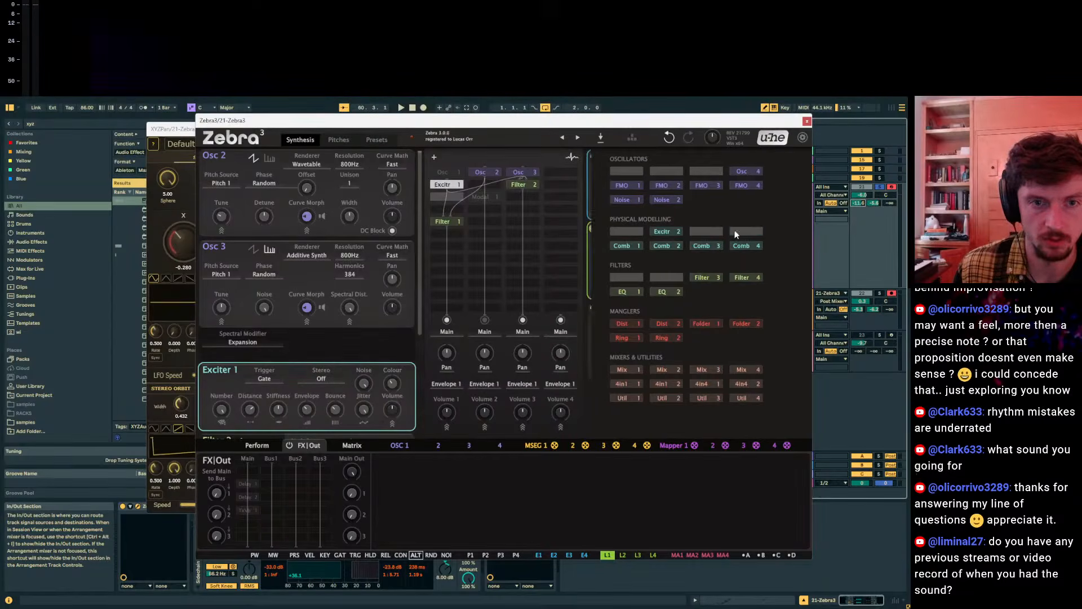
left_click(736, 232)
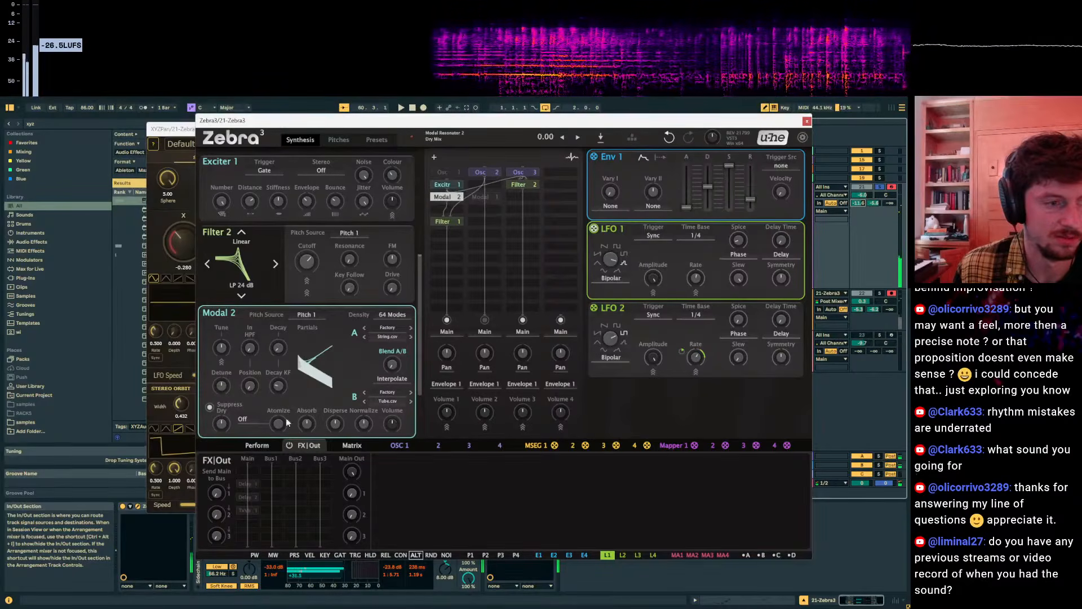
scroll(351, 277, "down", 3)
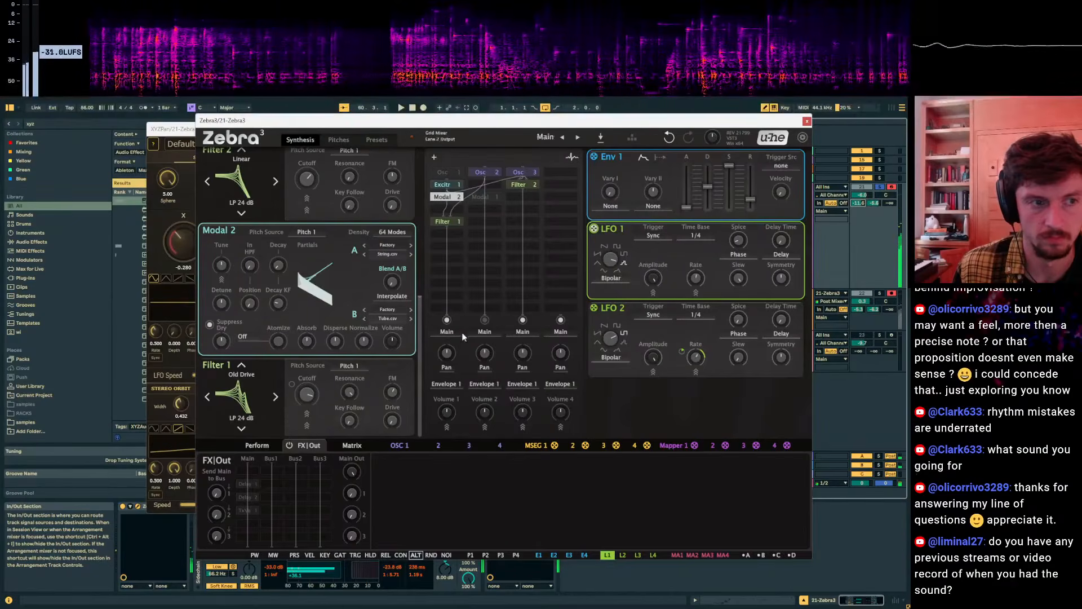
scroll(315, 271, "up", 5)
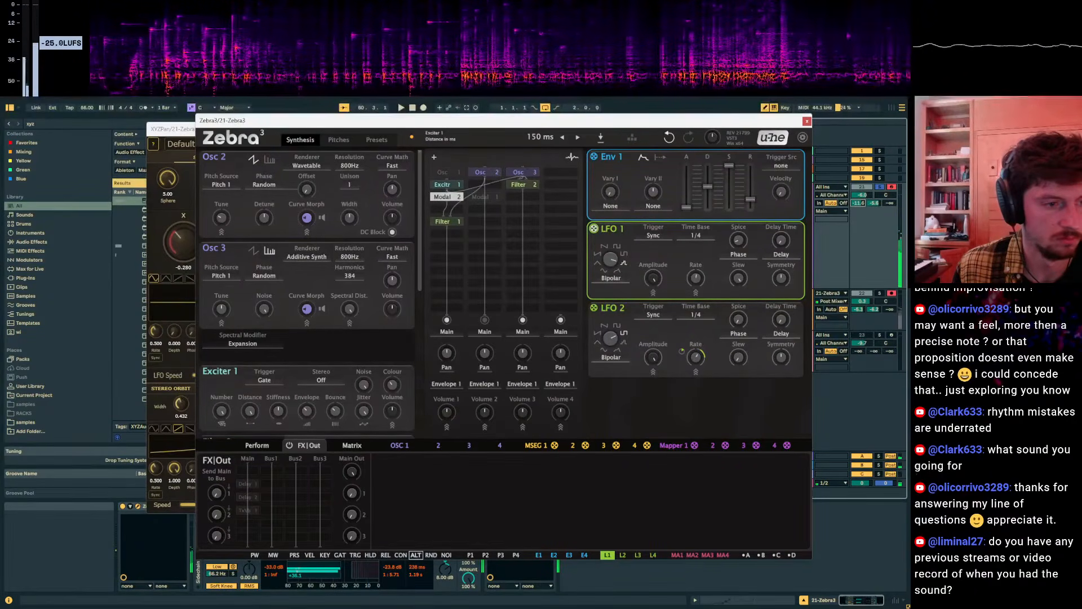
scroll(421, 243, "down", 5)
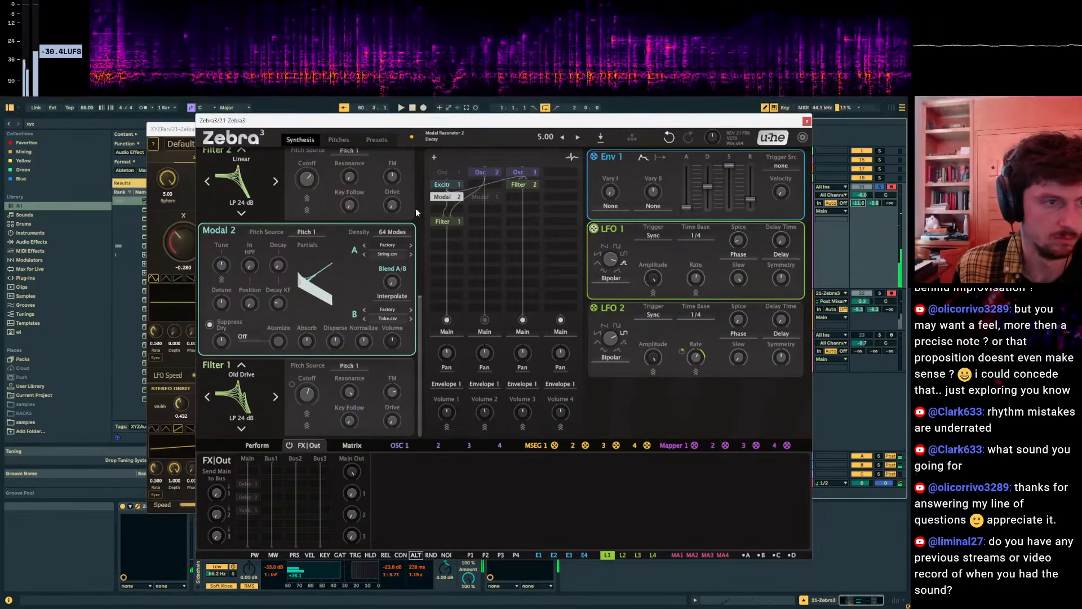
Bypass the Modal 2 resonator in the first lane and adjust the Filter 2 and Filter 1 cutoffs.
double_click(447, 198)
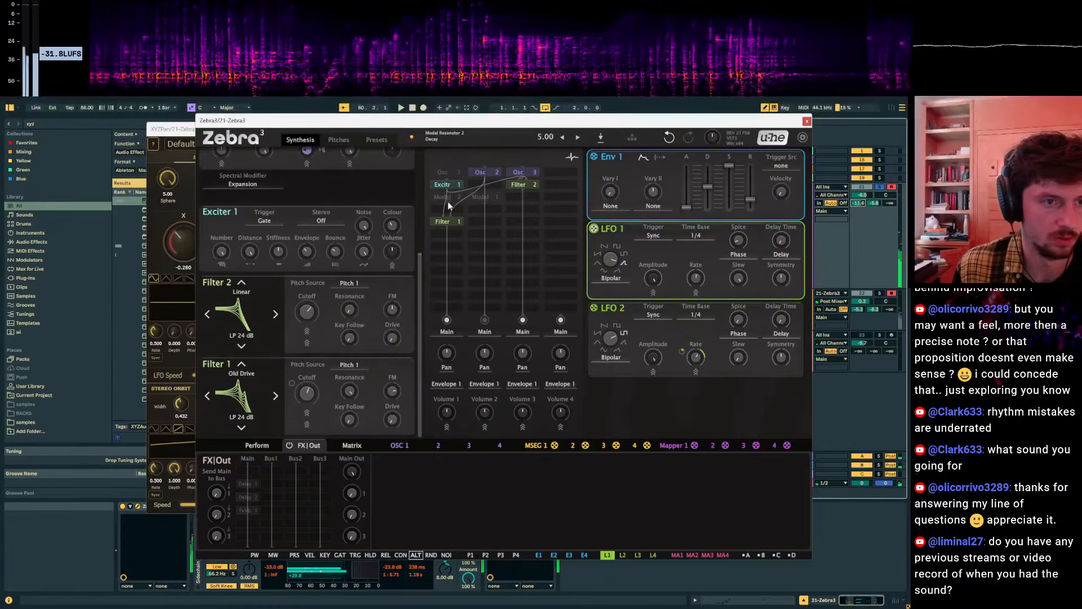
left_click_drag(306, 311, 307, 319)
left_click_drag(307, 393, 306, 405)
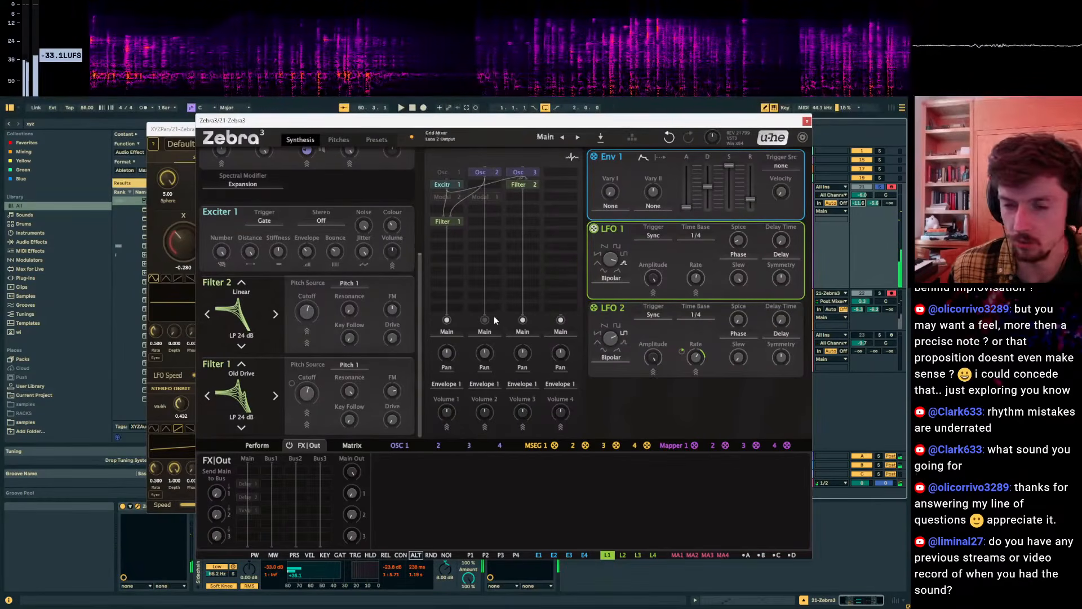
left_click_drag(484, 122, 513, 106)
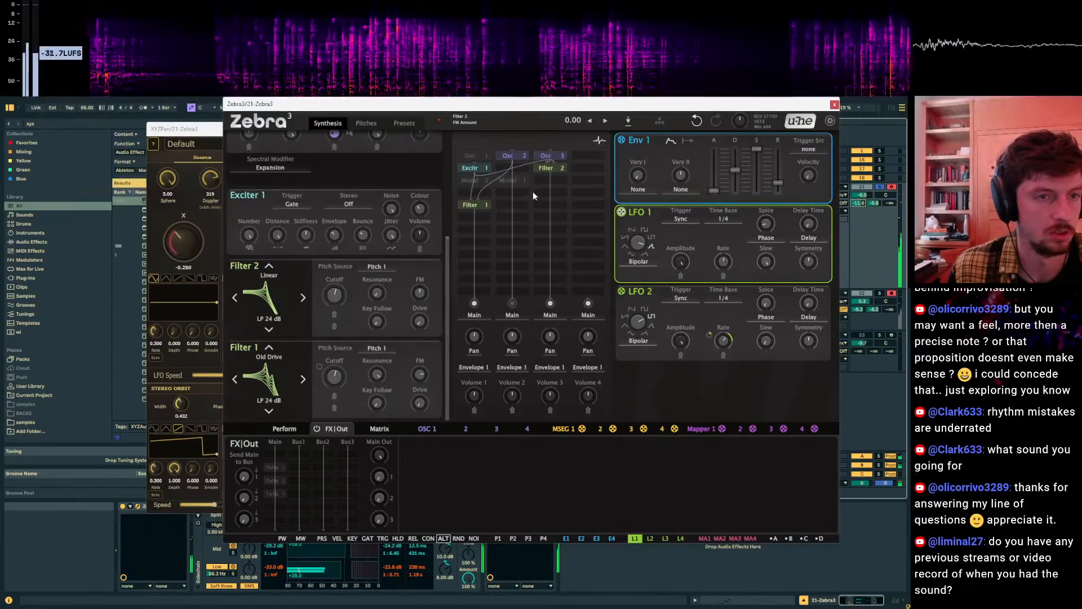
Bypass Osc 3 and Filter 2 in the third lane for comparison, and re-enable them.
double_click(547, 168)
left_click(549, 158)
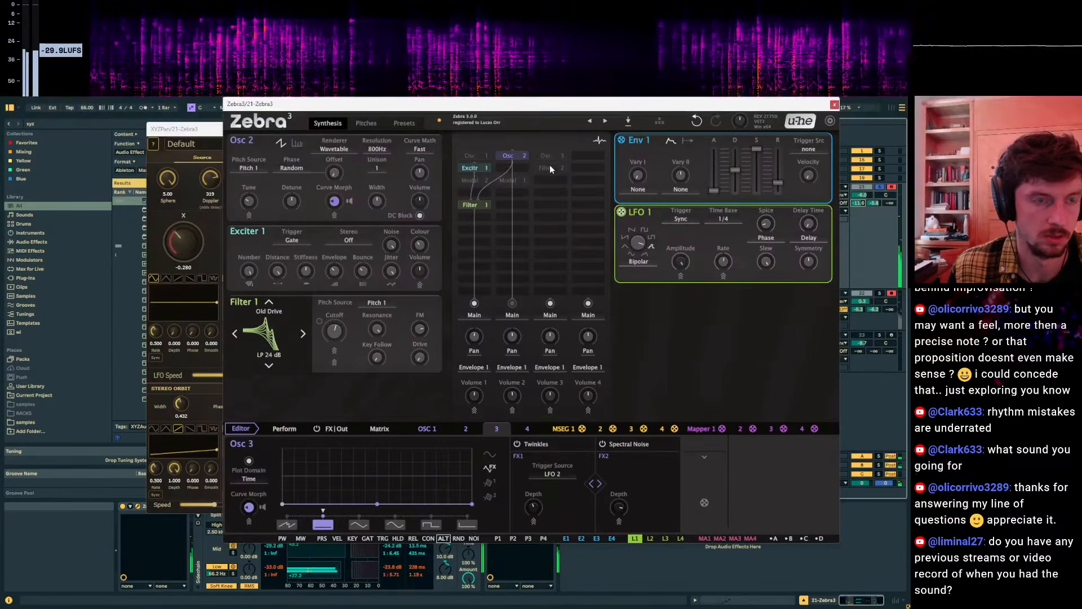
double_click(548, 167)
Adjust Exciter 1's Colour and Filter 1's cutoff, and set Filter 2's cutoff to about 233 Hz.
left_click(475, 205)
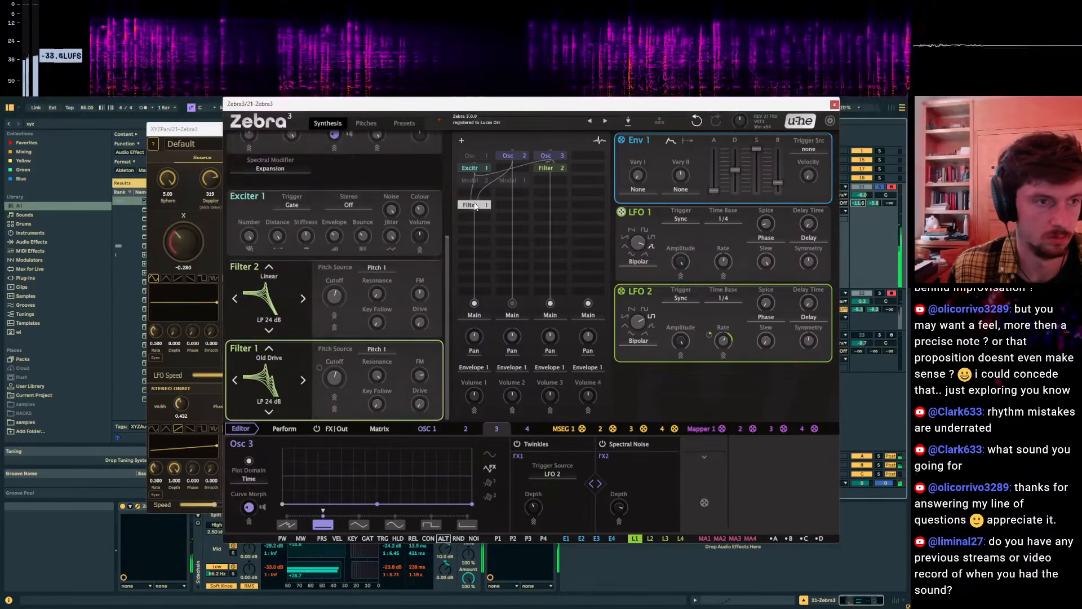
left_click(471, 170)
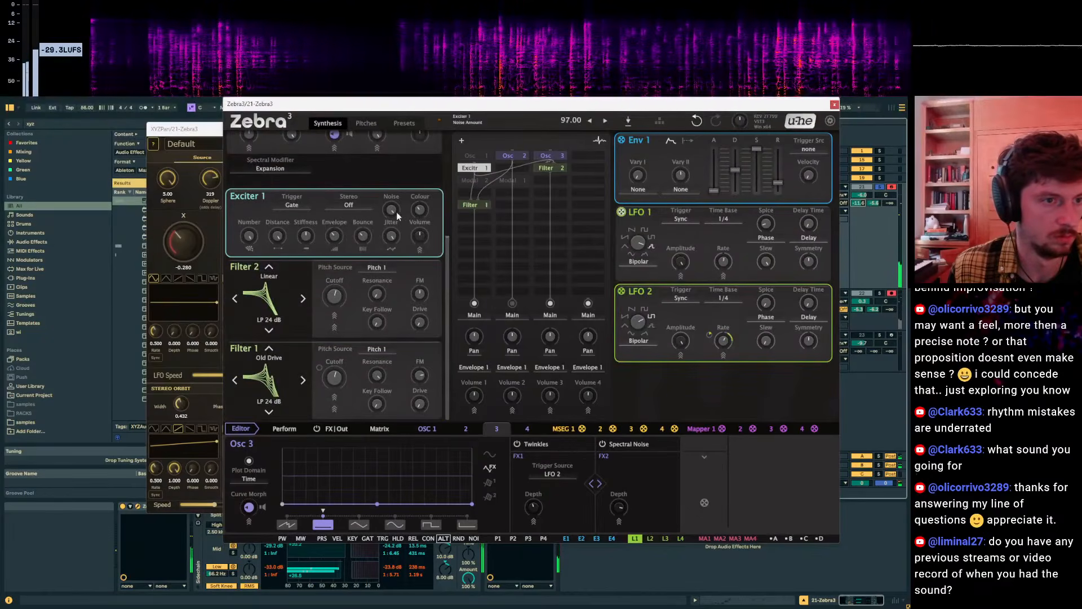
mouse_move(420, 210)
left_mouse_down()
mouse_move(420, 171)
mouse_move(420, 230)
left_mouse_up()
left_click_drag(331, 385, 331, 383)
left_click_drag(334, 297, 334, 325)
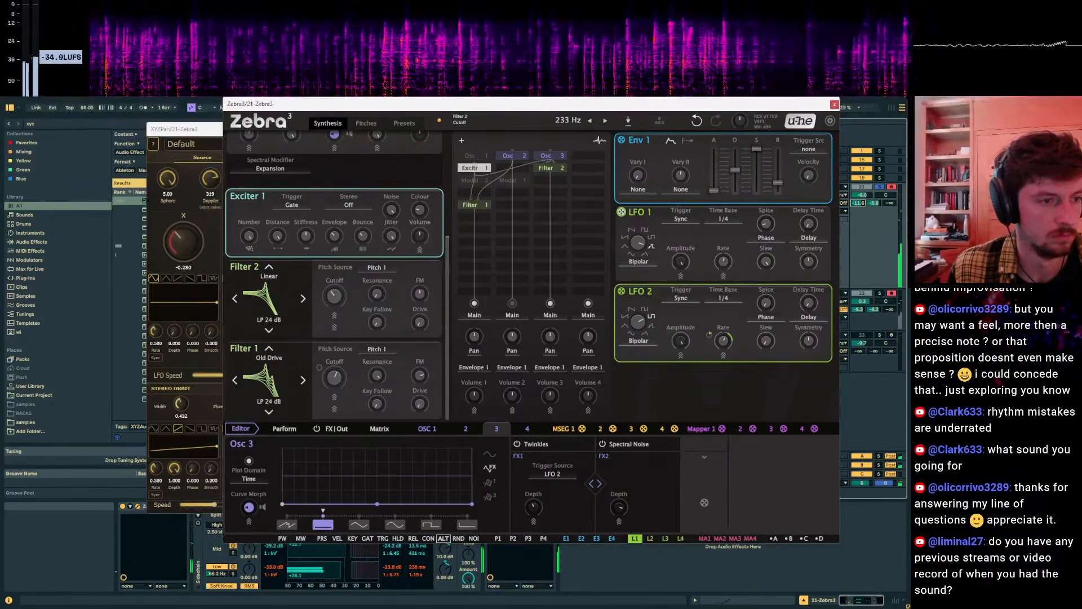
Assign LFO 1 to Filter 2's cutoff with a modulation depth of about 36, and show LFO 1 in the scope.
left_click_drag(636, 294, 319, 279)
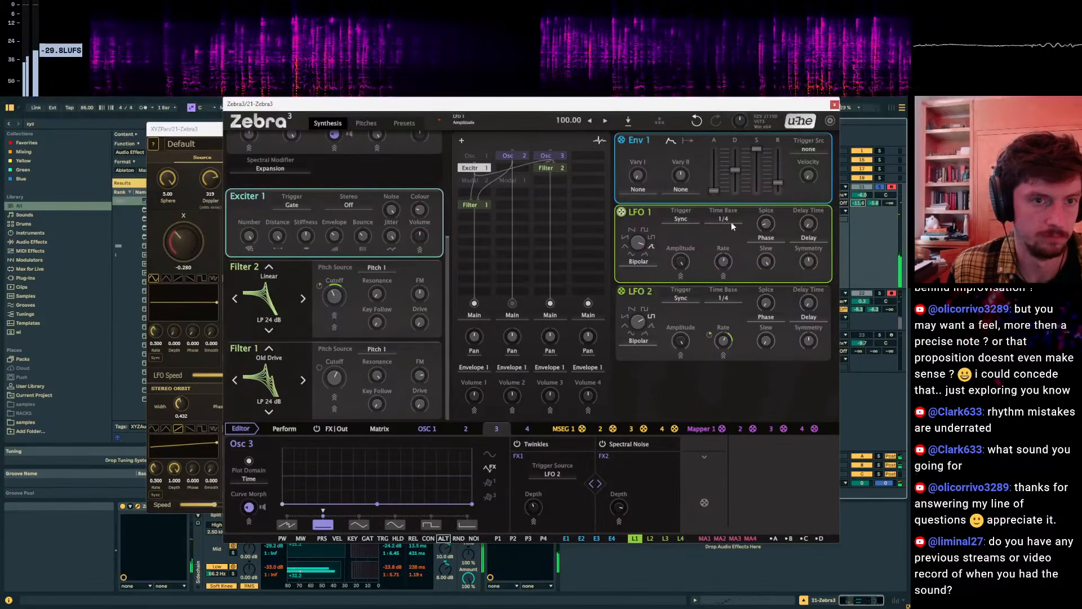
left_click_drag(621, 211, 600, 140)
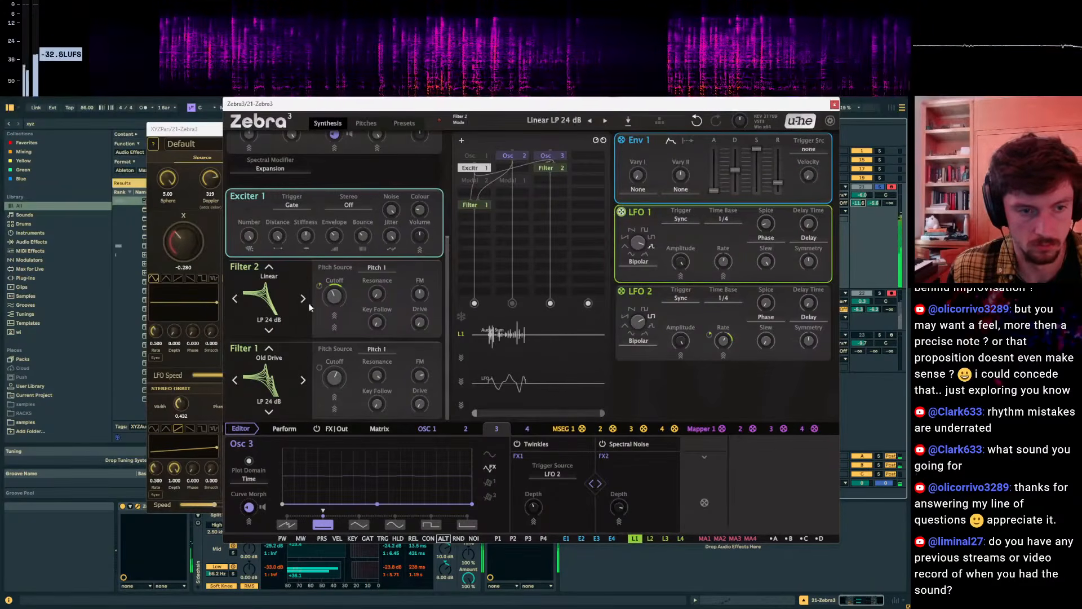
left_click_drag(319, 286, 319, 268)
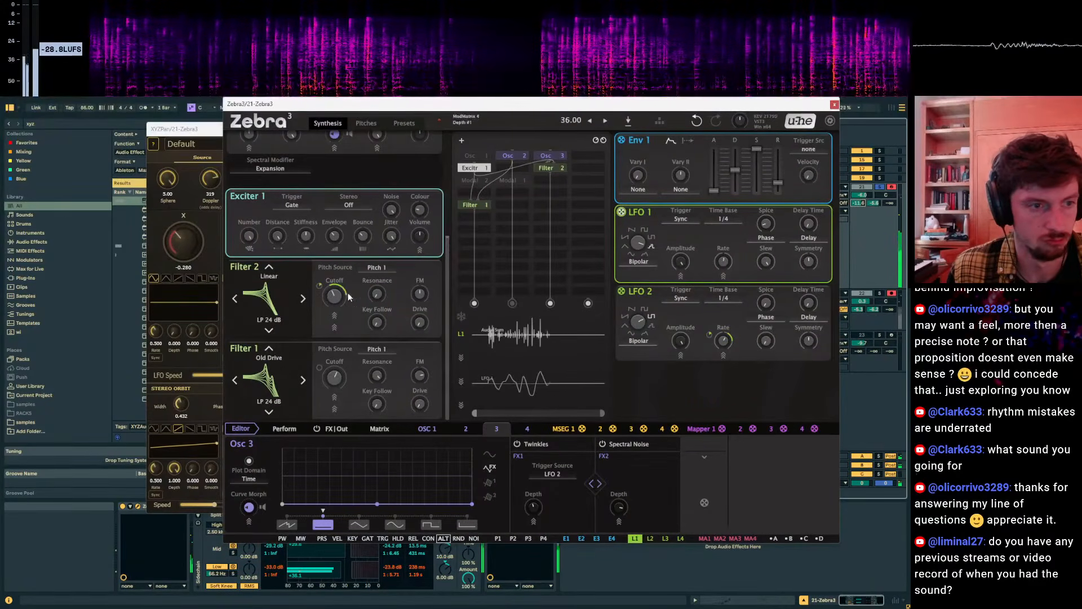
Adjust Filter 2's resonance, cutoff and FM, and reset the LFO 1 modulation depth on its cutoff.
left_click_drag(377, 294, 377, 210)
left_click_drag(334, 295, 335, 284)
left_click_drag(418, 295, 419, 264)
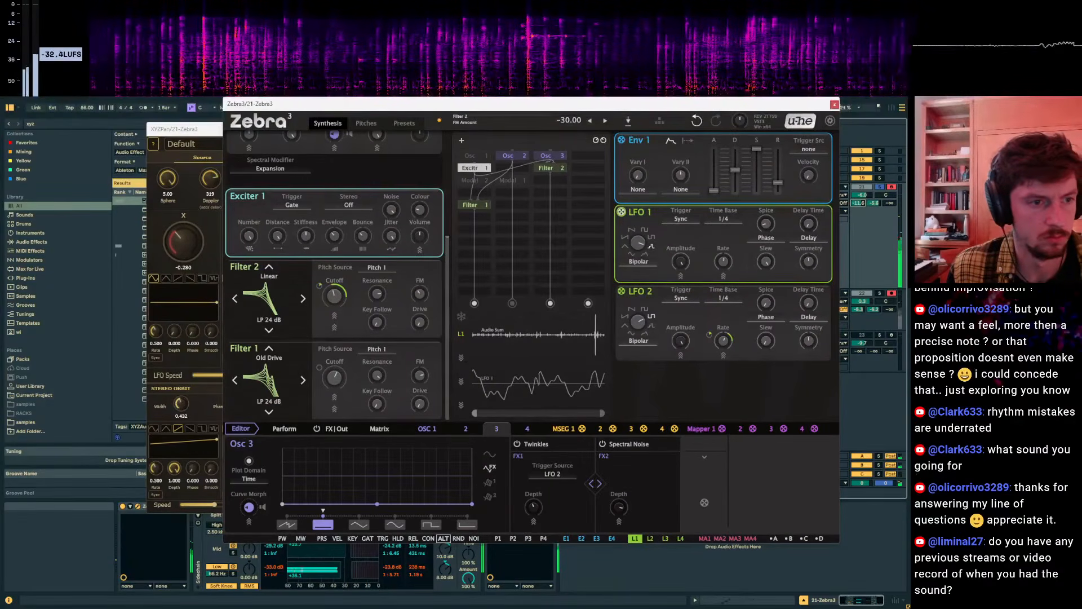
double_click(320, 285)
Modulate Filter 1's cutoff with LFO 1, set that cutoff to about 2.22 kHz, and readjust Filter 2's cutoff.
left_click_drag(335, 377, 335, 389)
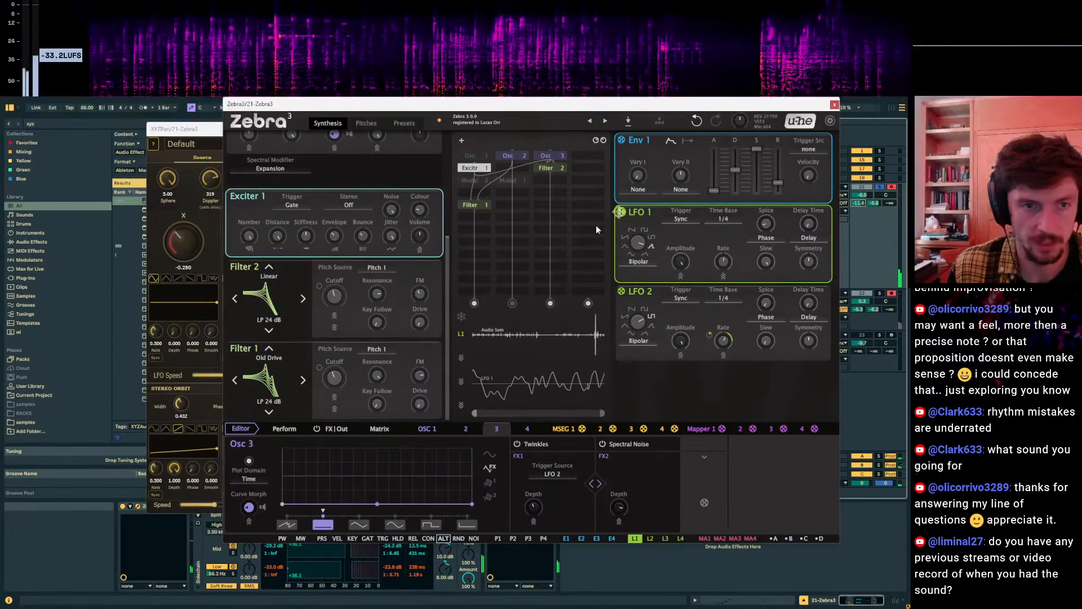
mouse_move(320, 367)
left_mouse_down()
mouse_move(320, 338)
mouse_move(331, 373)
left_mouse_up()
left_click_drag(334, 296, 336, 304)
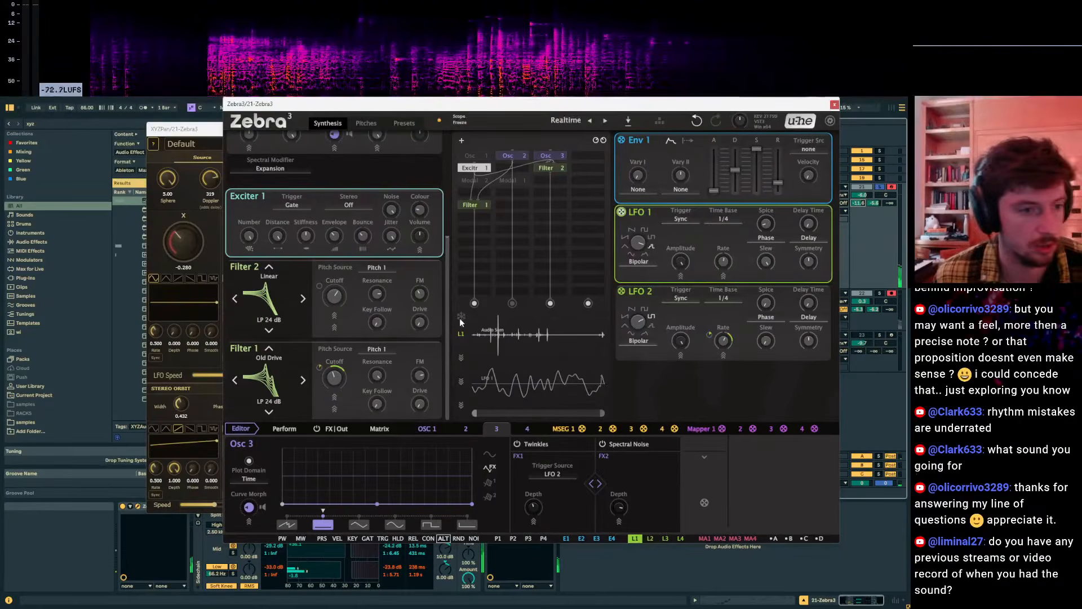
key("z")
left_click_drag(377, 382, 335, 356)
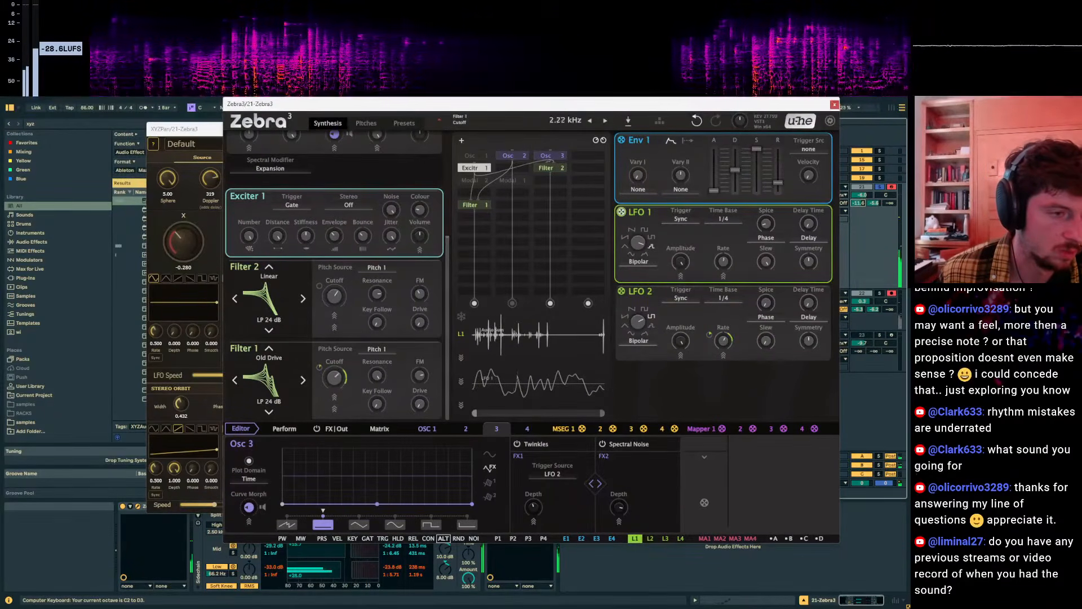
Adjust Osc 2's Curve Morph and Osc 3's Noise, and reset Osc 2's Tune.
scroll(395, 178, "up", 4)
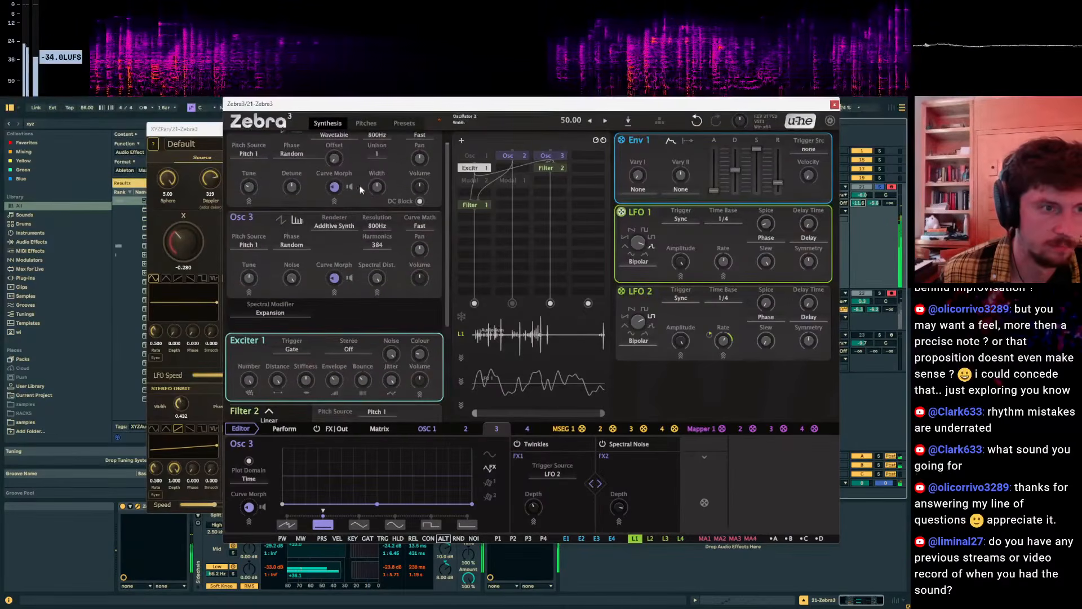
left_click_drag(334, 186, 335, 198)
mouse_move(292, 278)
left_mouse_down()
mouse_move(291, 334)
mouse_move(292, 278)
left_mouse_up()
double_click(252, 190)
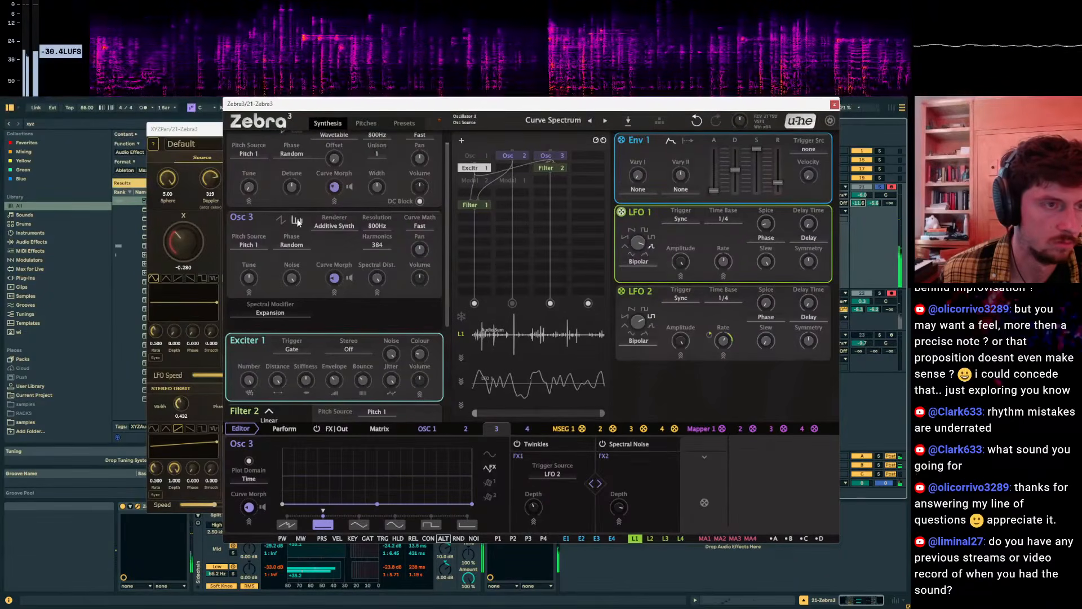
scroll(448, 163, "up", 1)
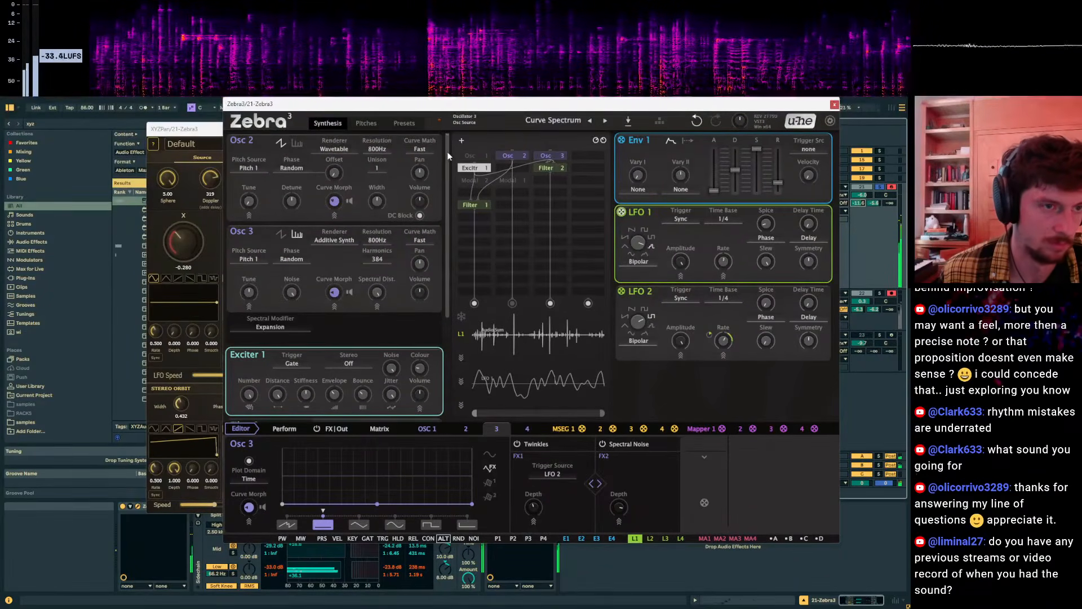
Check the modulation matrix, and enable Delay 1, Delay 2 and TextureVerb on the Main effects bus.
scroll(440, 231, "down", 5)
left_click(370, 430)
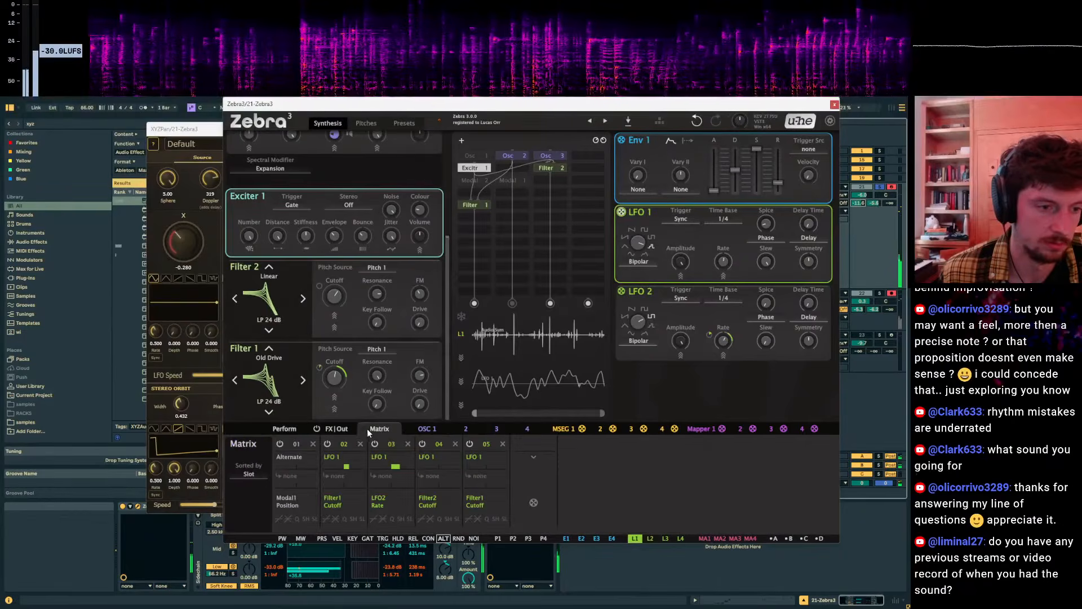
left_click(426, 430)
left_click(338, 430)
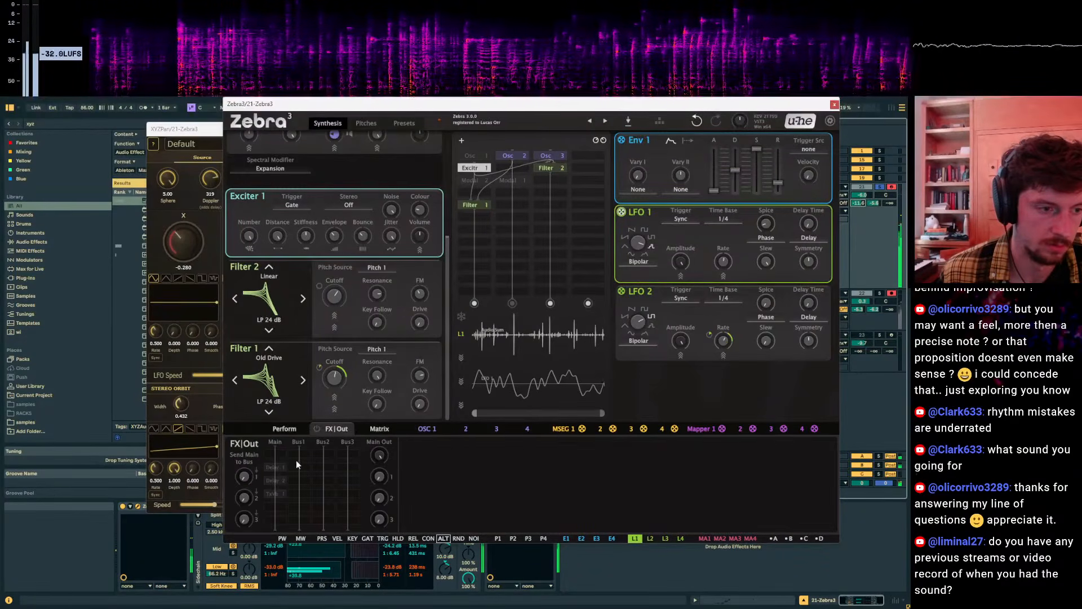
left_click(278, 467)
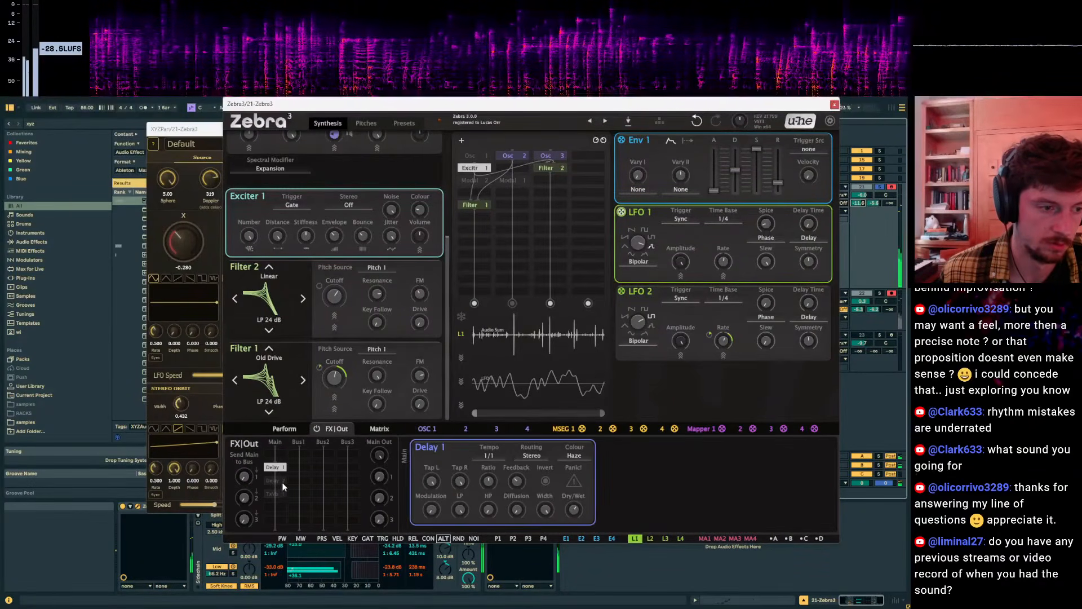
left_click(282, 481)
left_click(276, 494)
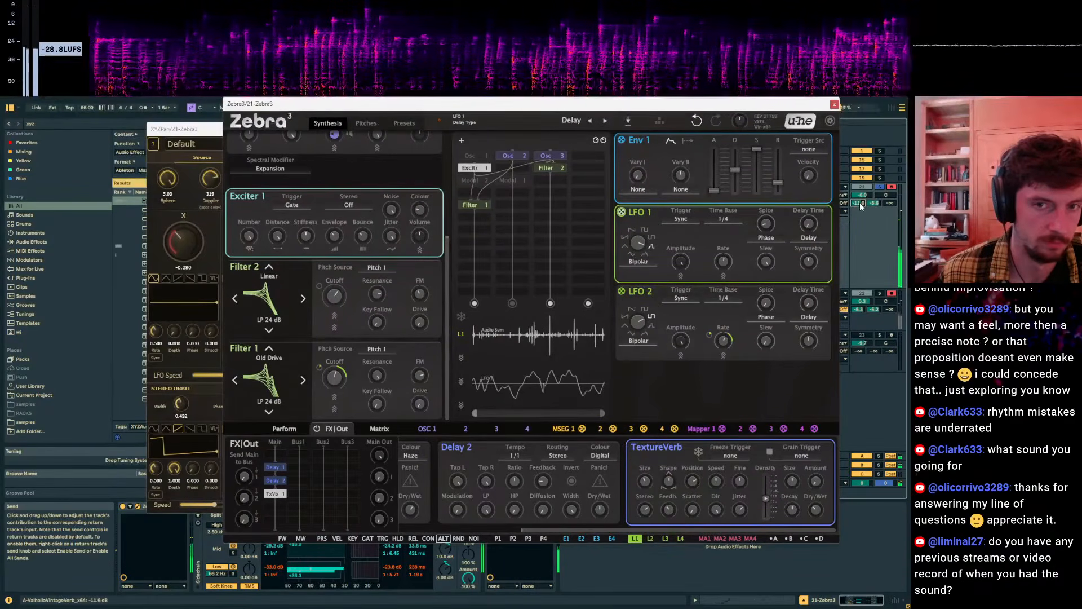
Switch to the XYZPan plug-in and set Z to 0.144, the Stereo Orbit Phase to 0.528 and its Speed to 0.664.
left_click_drag(629, 105, 333, 114)
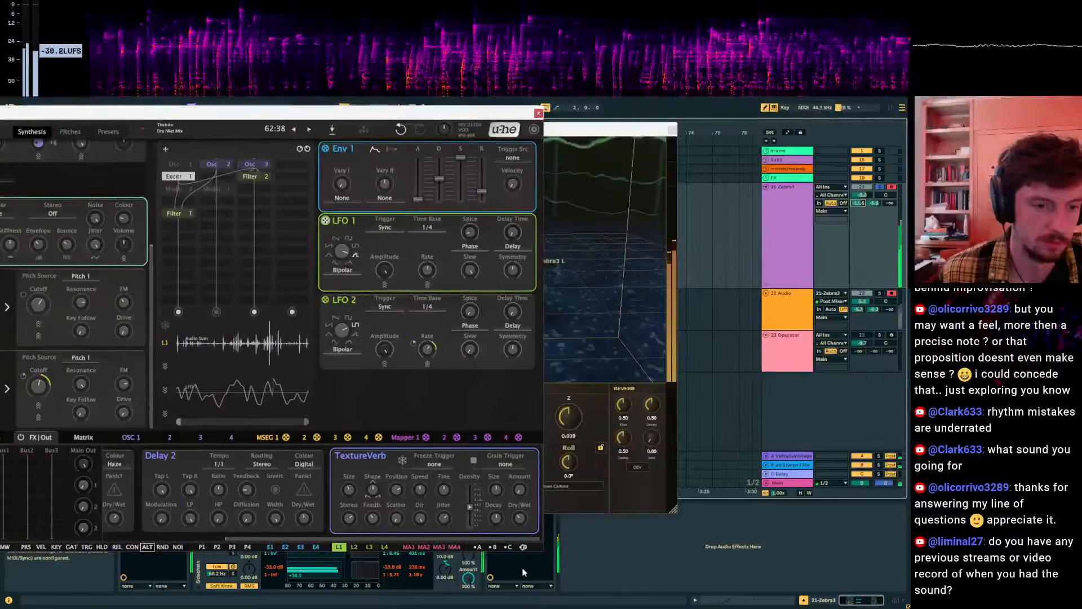
left_click(607, 251)
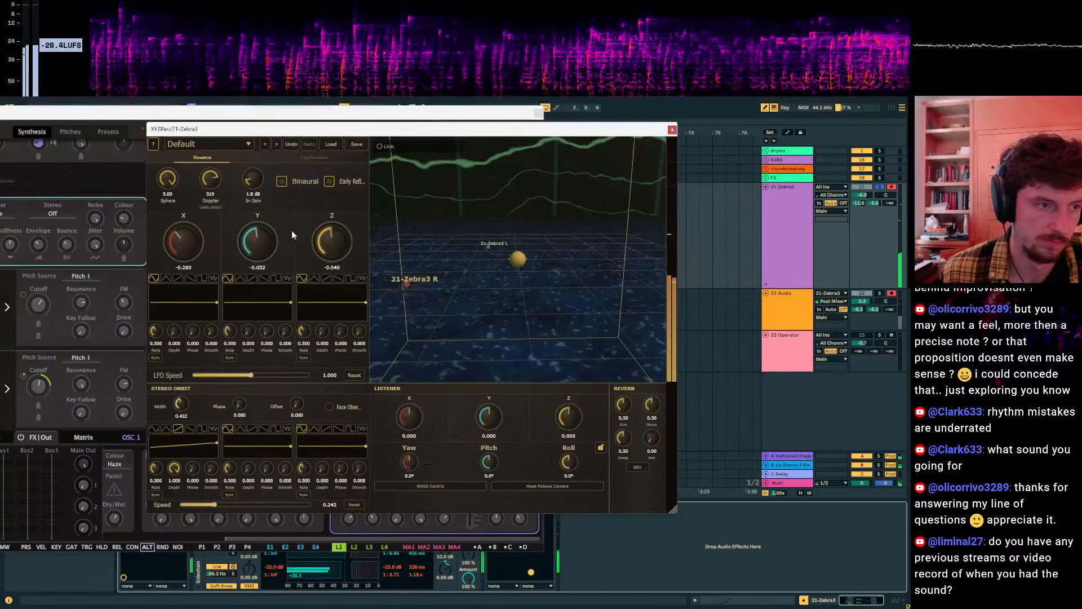
left_click_drag(330, 246, 333, 241)
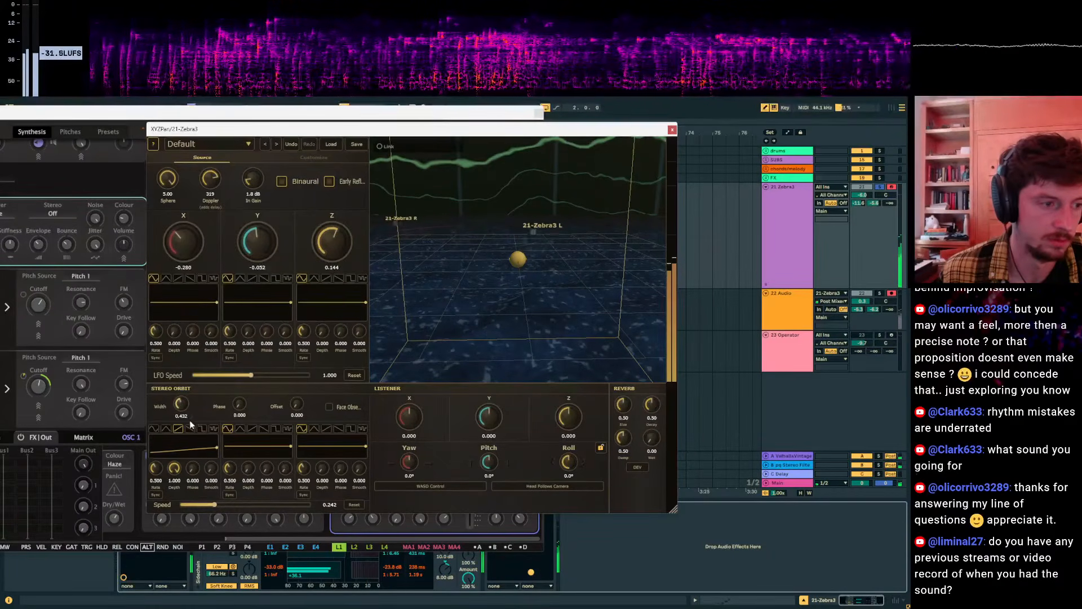
double_click(299, 397)
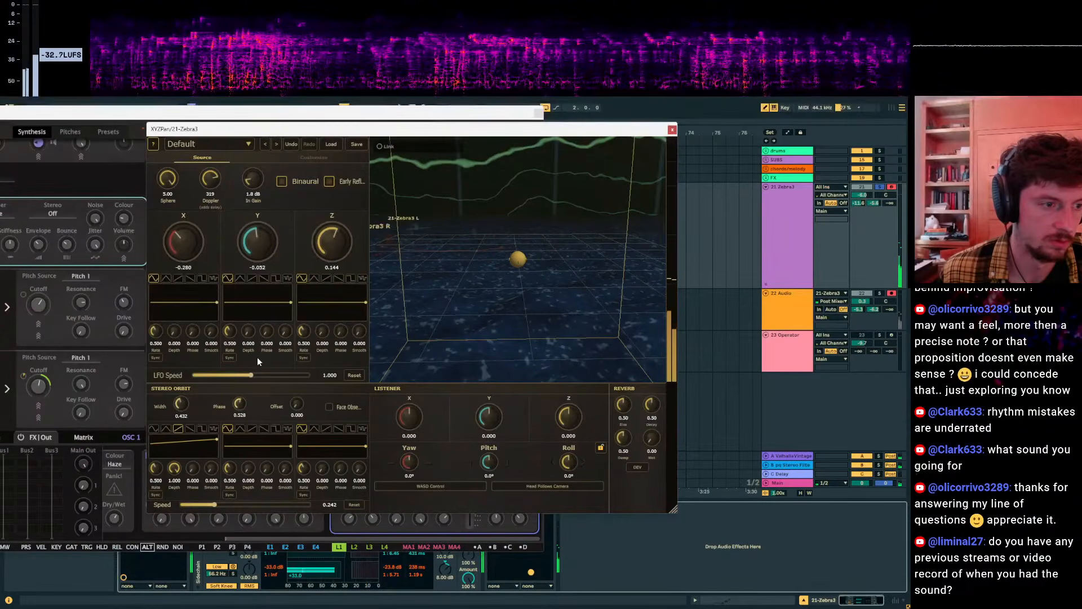
left_click_drag(428, 289, 423, 286)
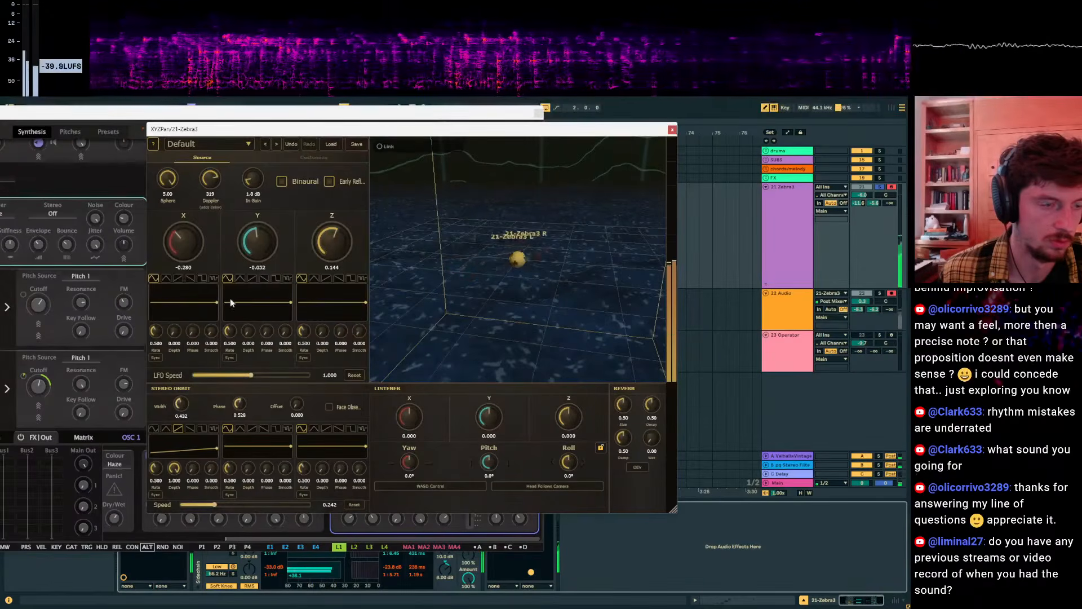
mouse_move(215, 505)
left_mouse_down()
mouse_move(284, 496)
mouse_move(235, 493)
left_mouse_up()
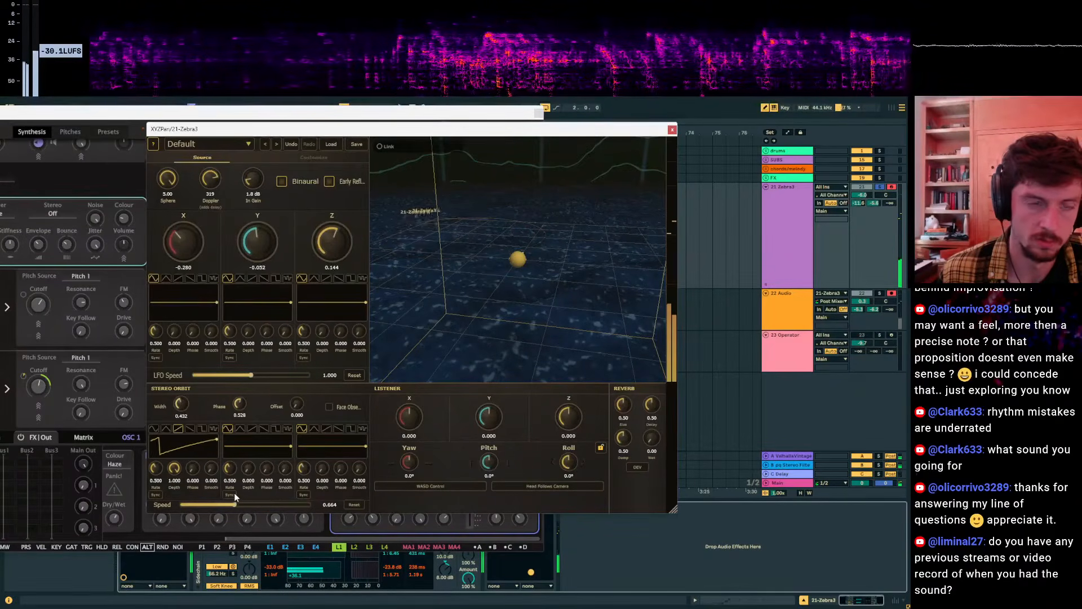
Turn the 21 Zebra3 track's sends down to -inf and raise its volume to about 0.7 dB.
double_click(858, 204)
left_click_drag(860, 195, 861, 176)
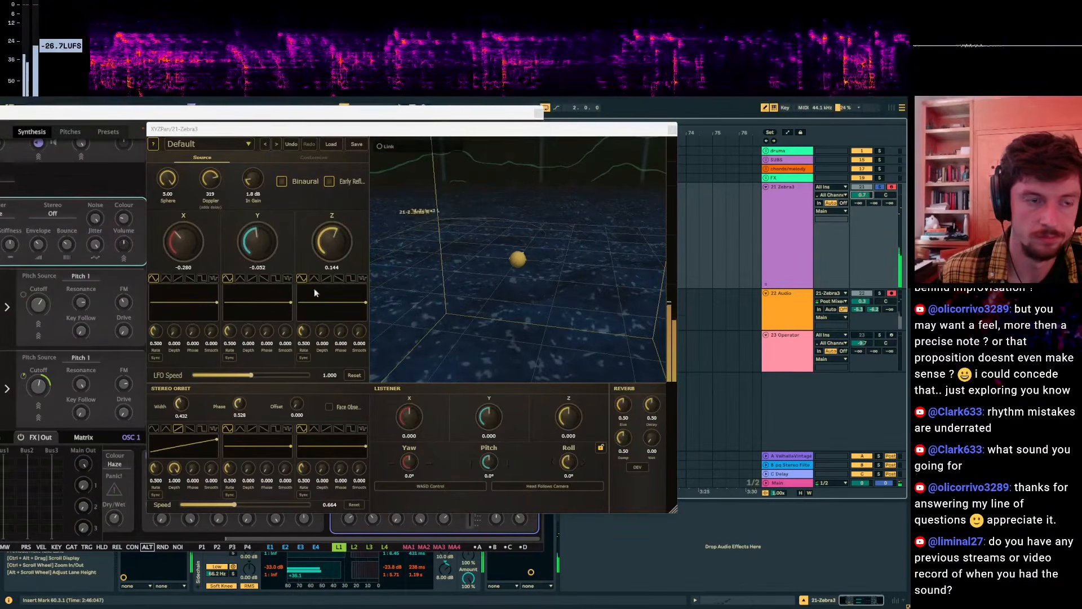
Move the XYZPan window aside, switch back to Zebra 3 and slightly raise Filter 2's cutoff.
left_click_drag(366, 128, 623, 181)
left_click_drag(252, 121, 371, 125)
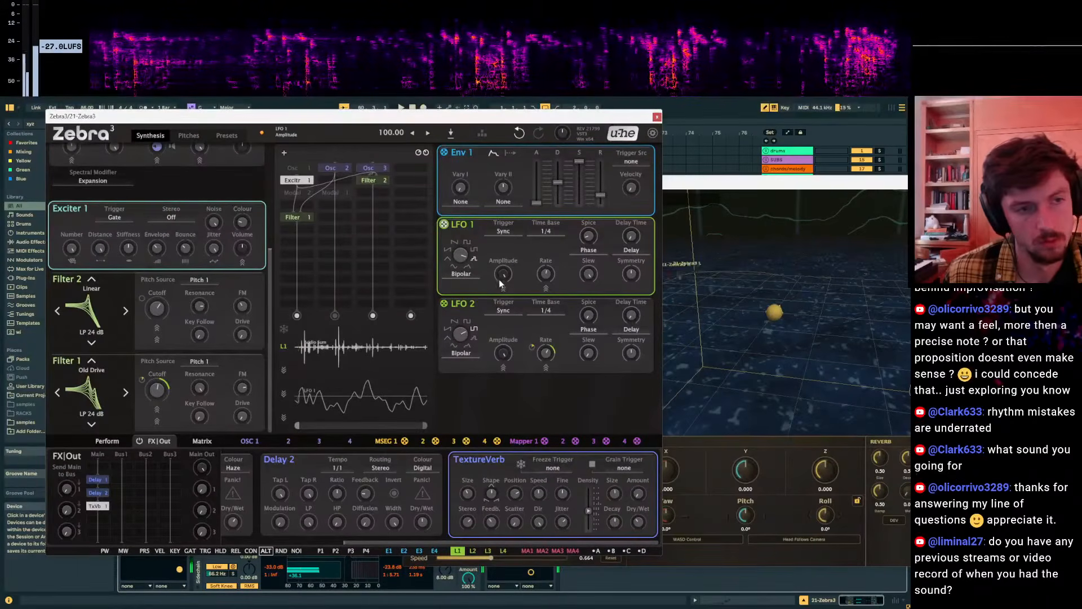
mouse_move(156, 309)
left_mouse_down()
mouse_move(156, 297)
mouse_move(157, 320)
mouse_move(156, 304)
left_mouse_up()
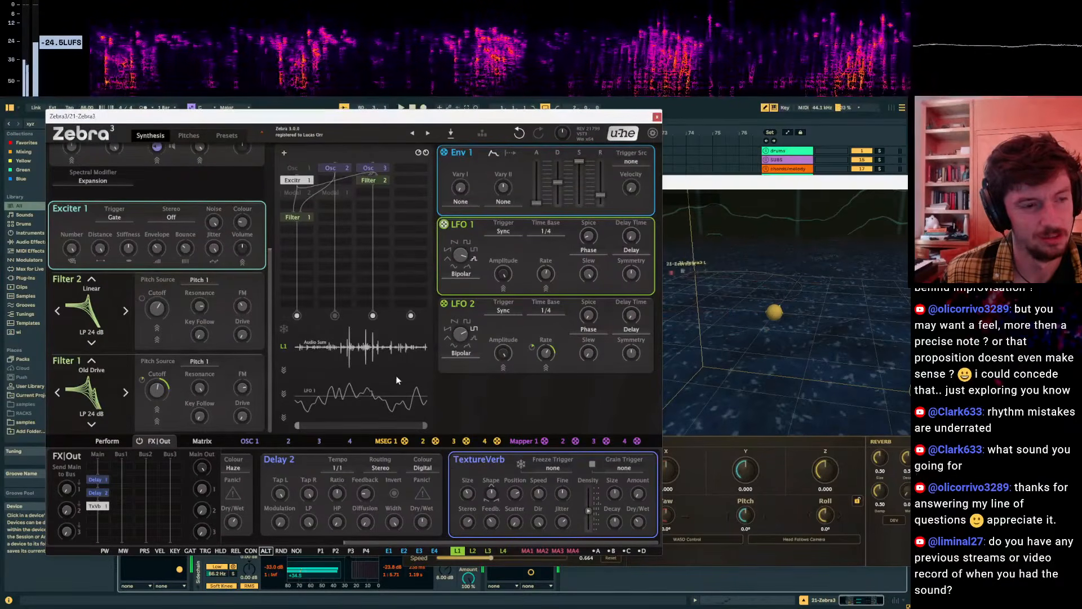
Set Osc 3's Spectral Distortion to 53 and its Spectral Modifier to Harmonic Clusters.
left_click(369, 168)
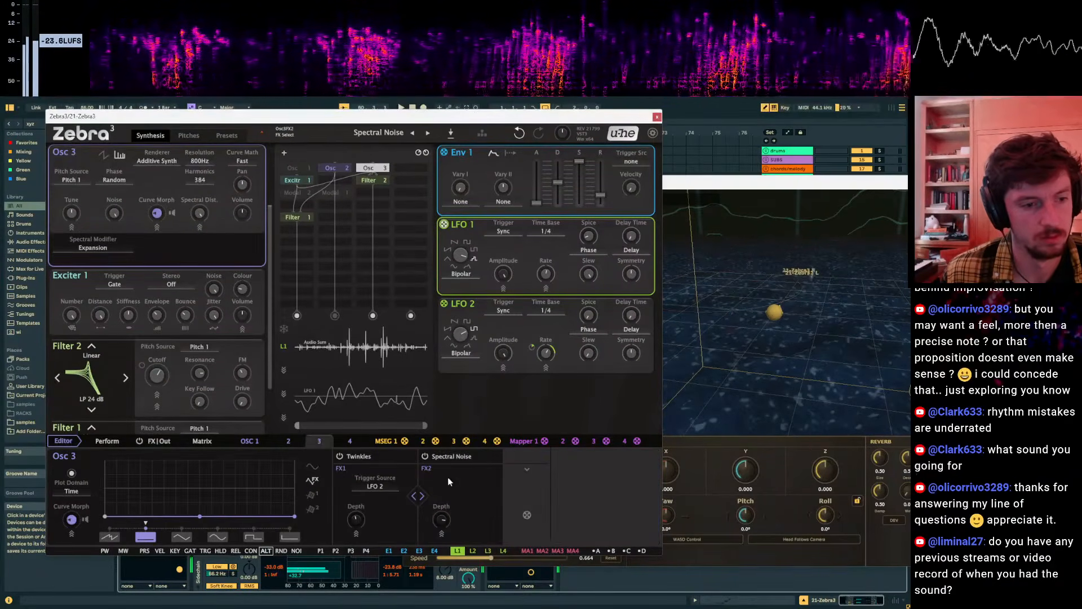
left_click_drag(199, 213, 199, 217)
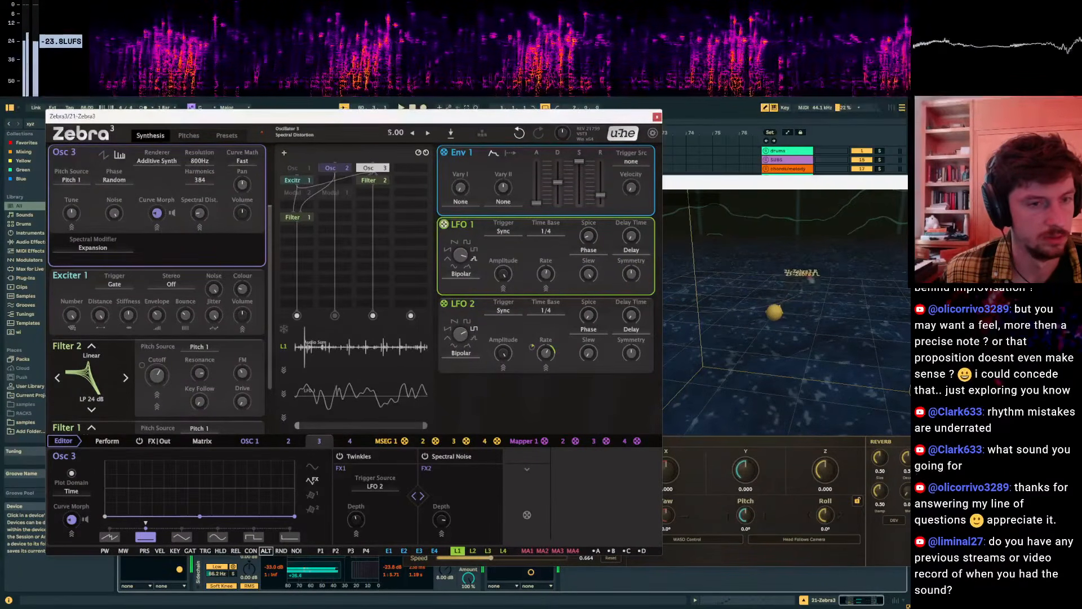
left_click(200, 226)
left_click(203, 213)
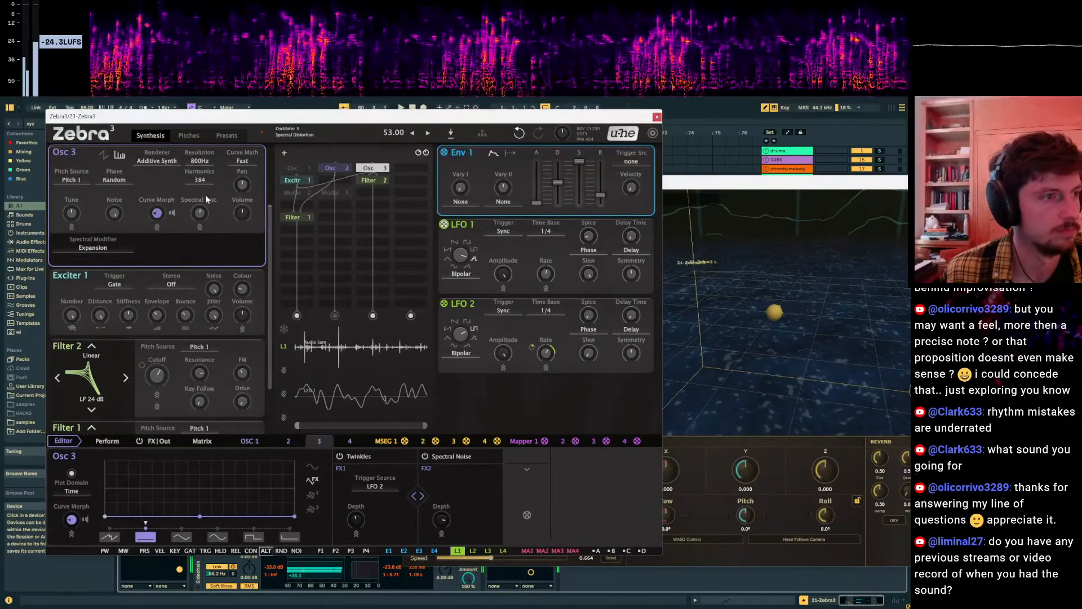
left_click(104, 248)
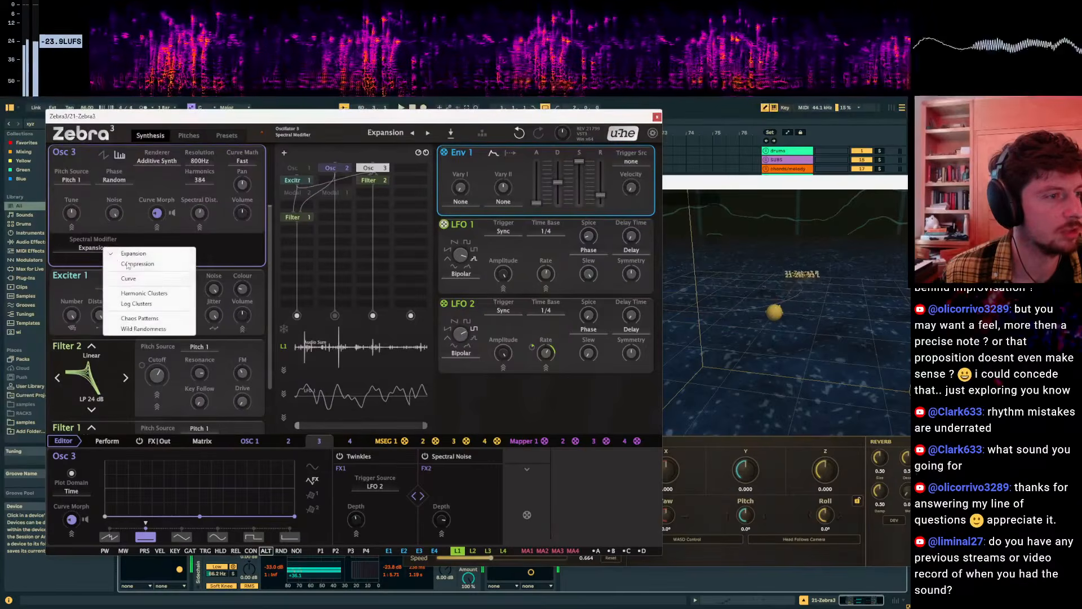
left_click(146, 295)
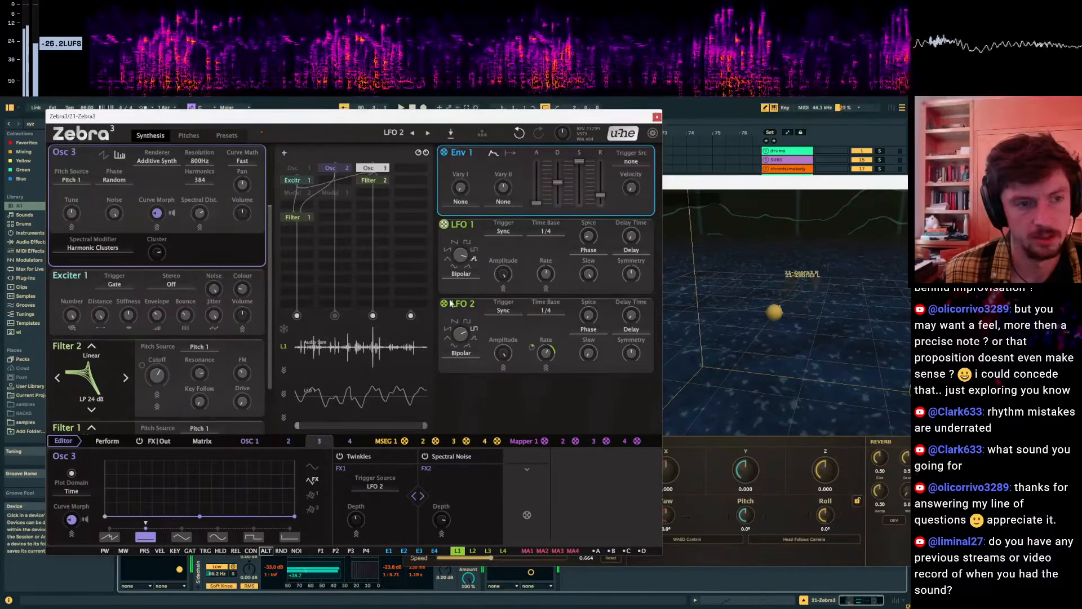
Assign LFO 2 to modulate Osc 3's Cluster and show LFO 2 in the second scope.
left_click_drag(443, 304, 157, 252)
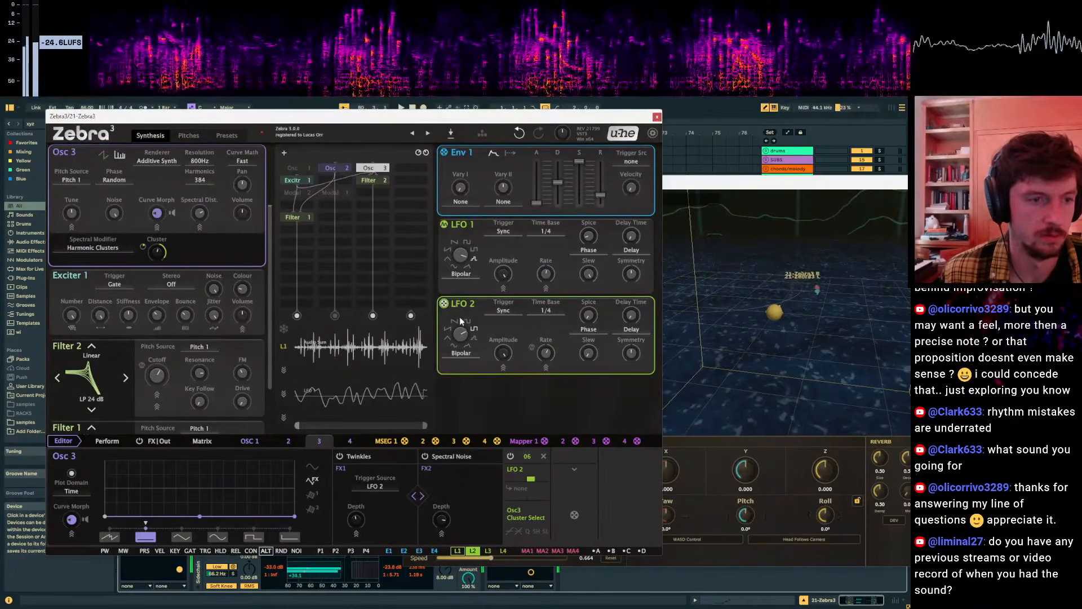
left_click_drag(429, 310, 365, 363)
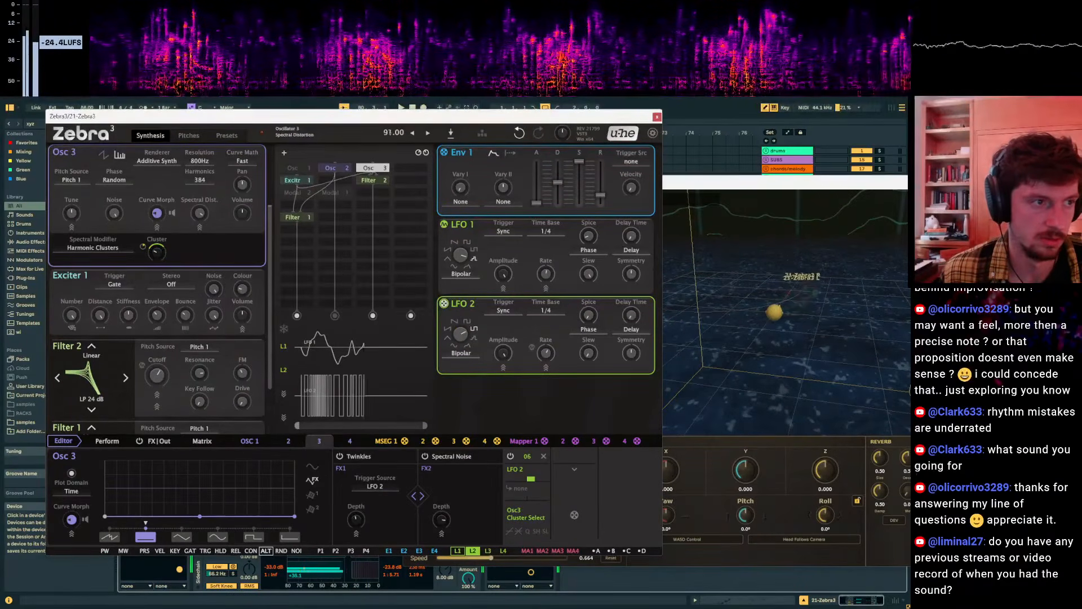
Try 16 Harmonics for Osc 3, settling on 192.
left_click(200, 180)
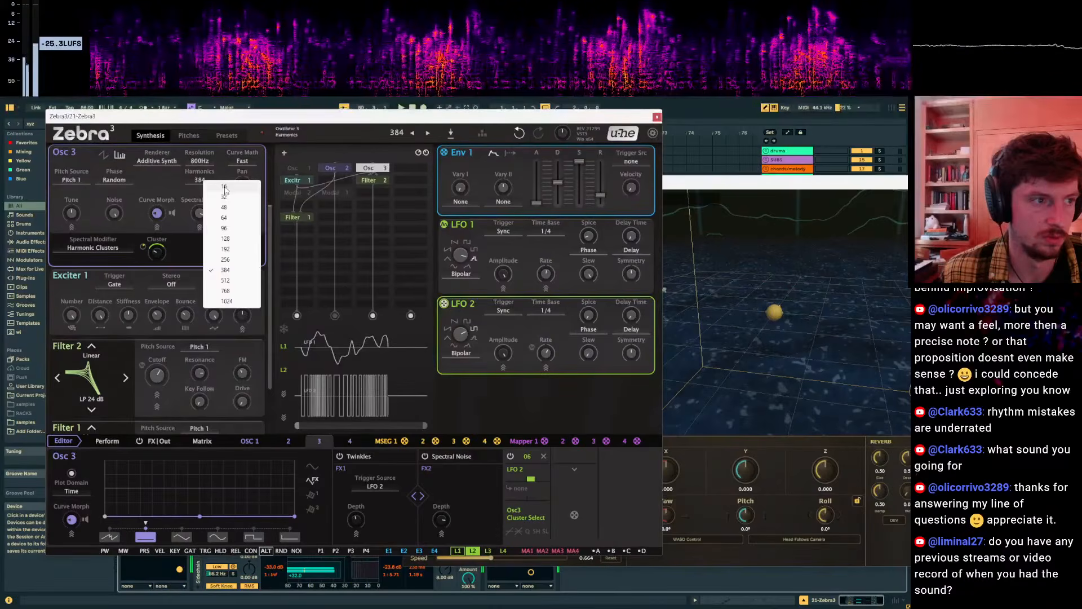
left_click(224, 188)
left_click(206, 188)
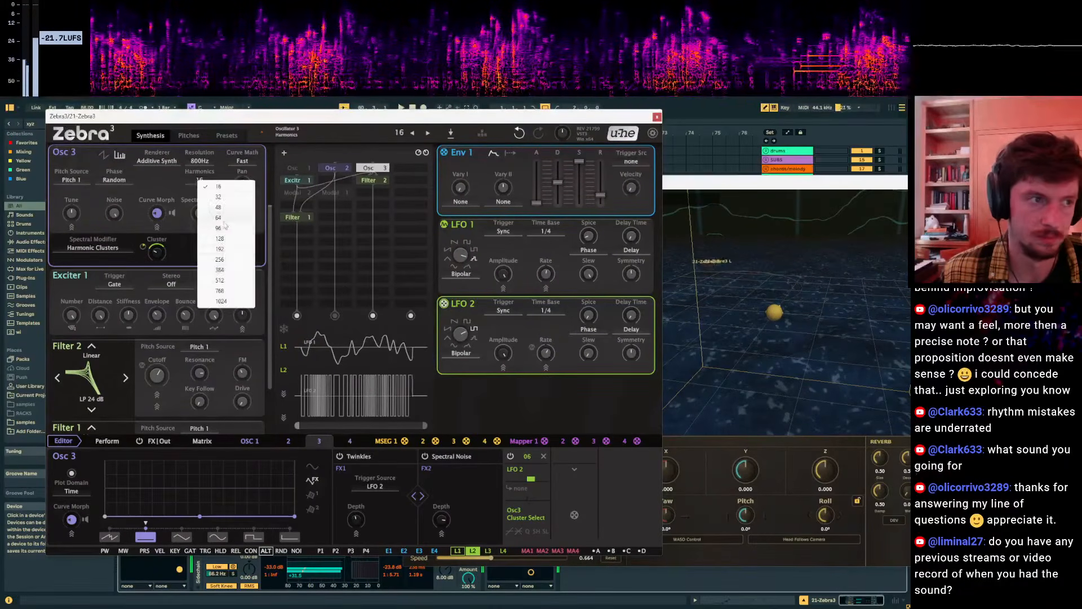
left_click(225, 254)
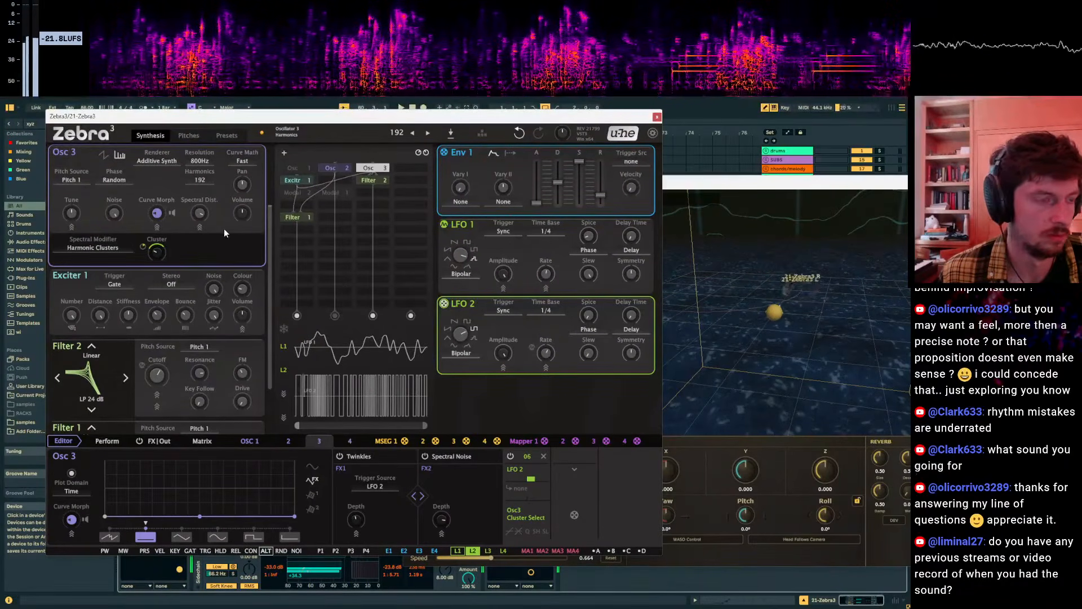
Switch to XYZPan, lower the Stereo Orbit Speed to 0.158, and return to Zebra 3.
left_click_drag(773, 188, 707, 184)
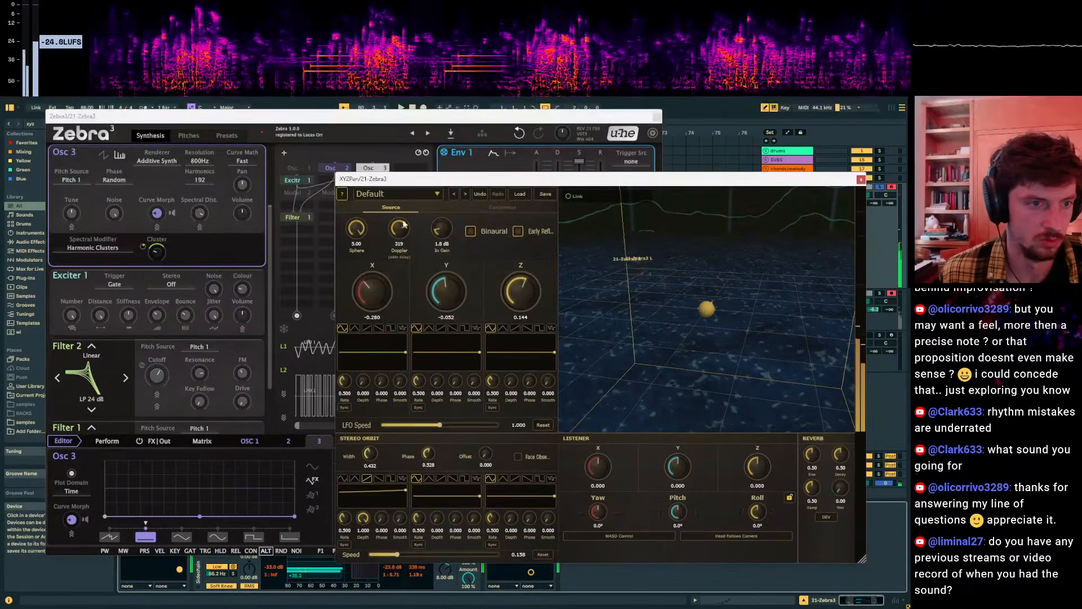
left_click(197, 249)
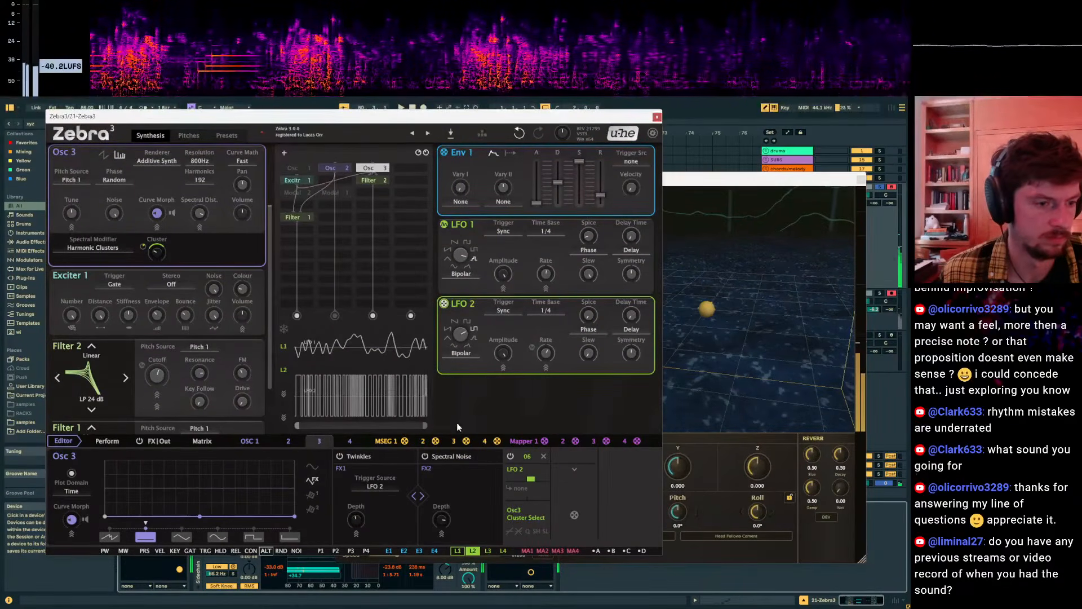
Try a Twinkles Depth of 77 on Osc 3, select Filter 2, and bring the Depth back to 50.
mouse_move(357, 525)
left_mouse_down()
mouse_move(356, 493)
mouse_move(356, 504)
left_mouse_up()
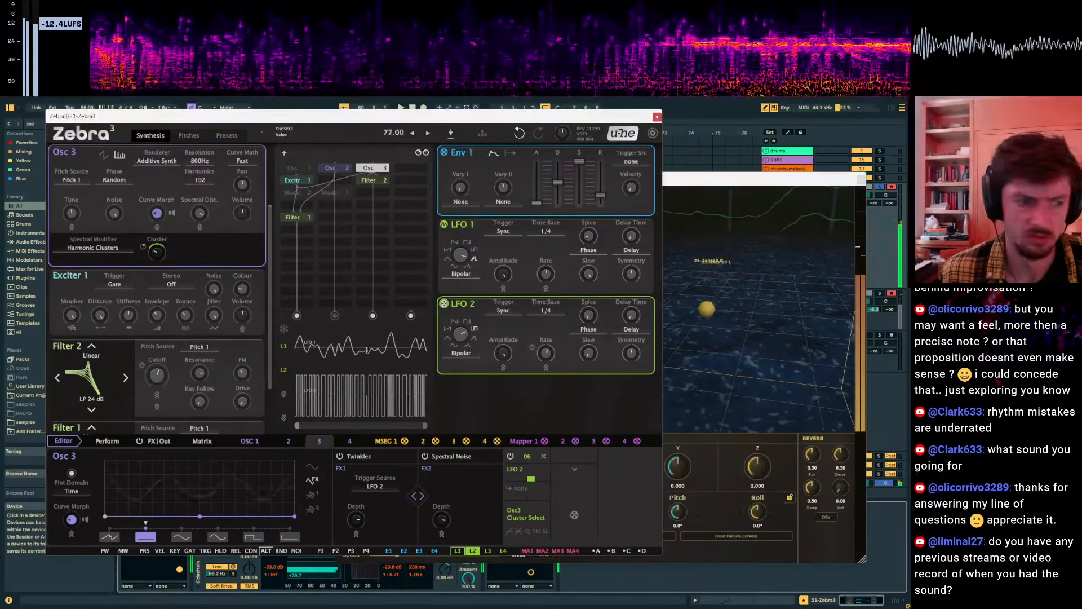
left_click(216, 371)
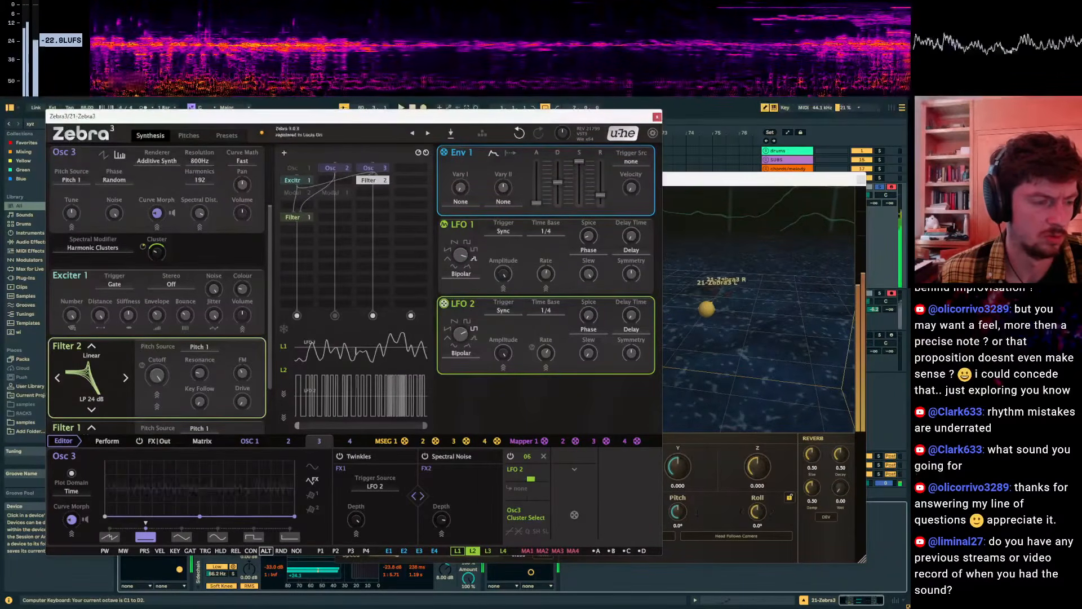
left_click_drag(357, 519, 356, 532)
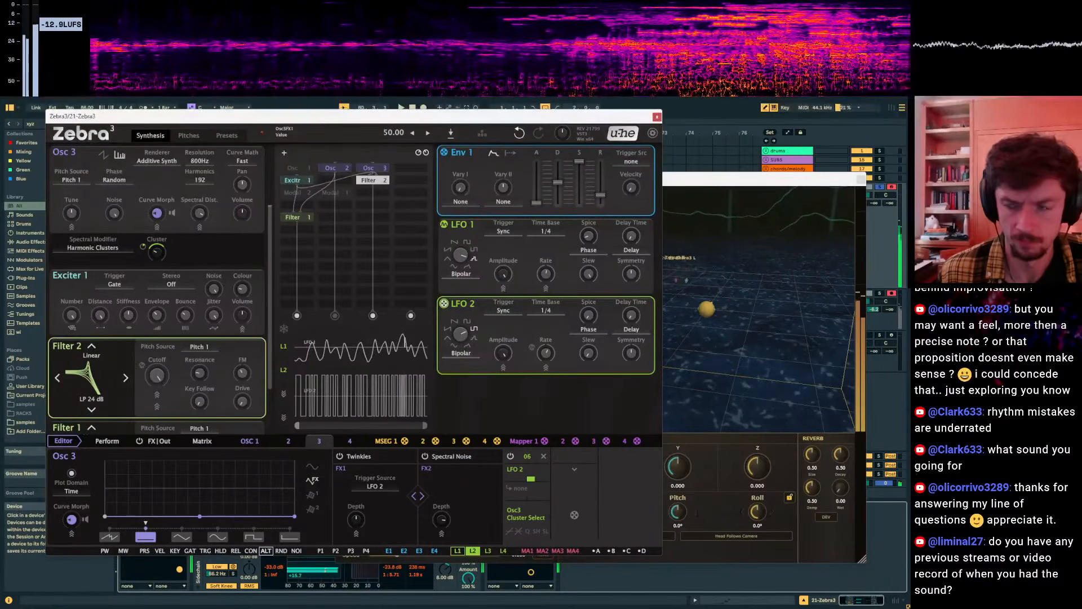
Move the XYZPan and Zebra 3 windows clear of the arrangement and start recording.
left_click_drag(727, 179, 654, 213)
left_click_drag(858, 203, 858, 177)
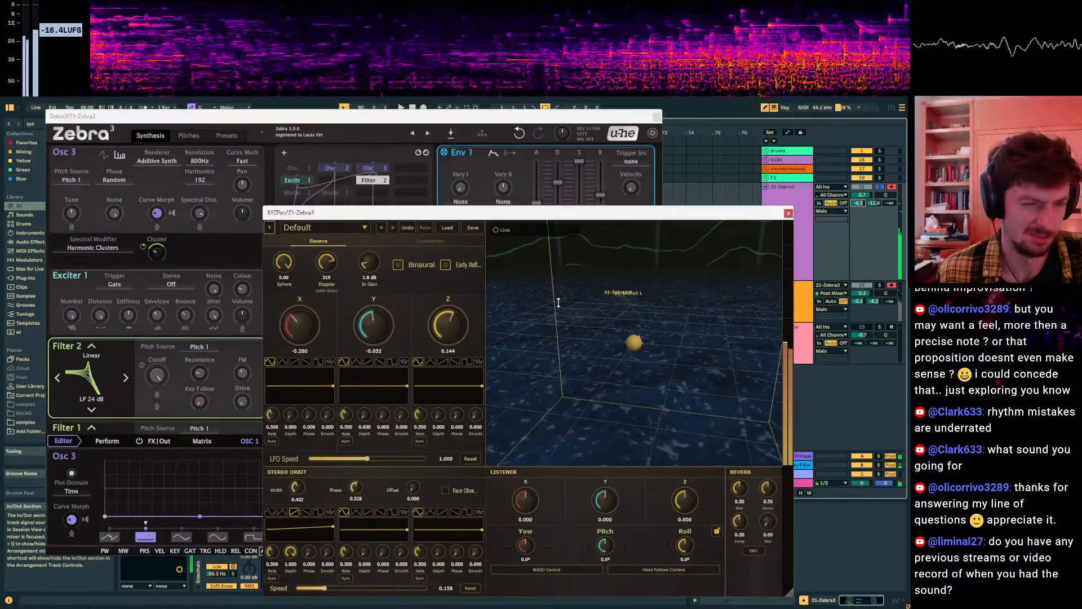
left_click_drag(558, 213, 530, 382)
left_click_drag(595, 121, 395, 305)
left_click(424, 108)
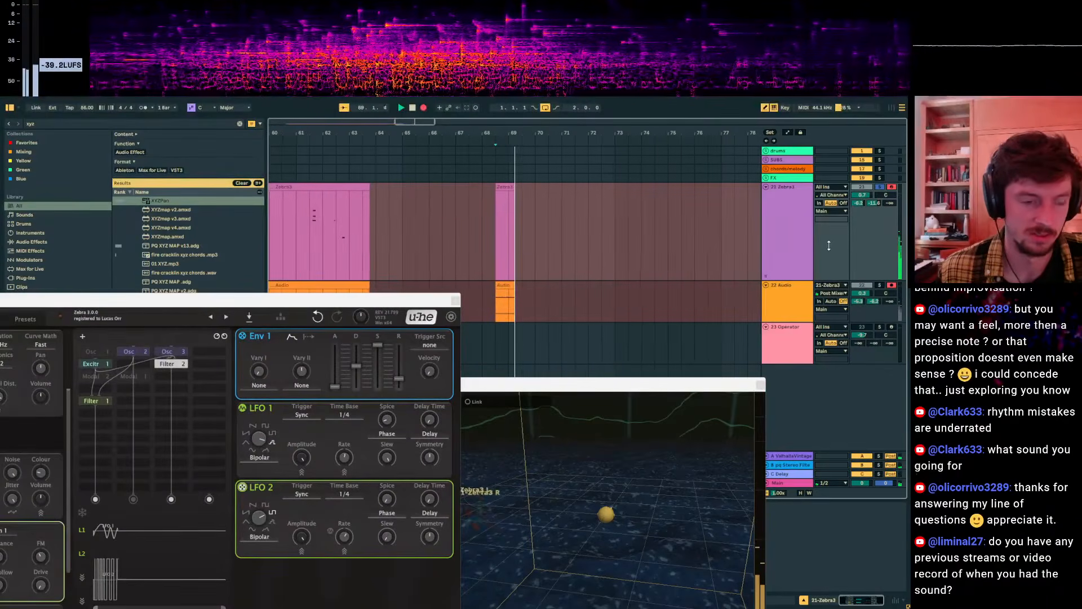
Lower the 21 Zebra3 track's first two sends to about -17.5 and -15.0 dB and reposition the Zebra 3 window.
left_click(789, 242)
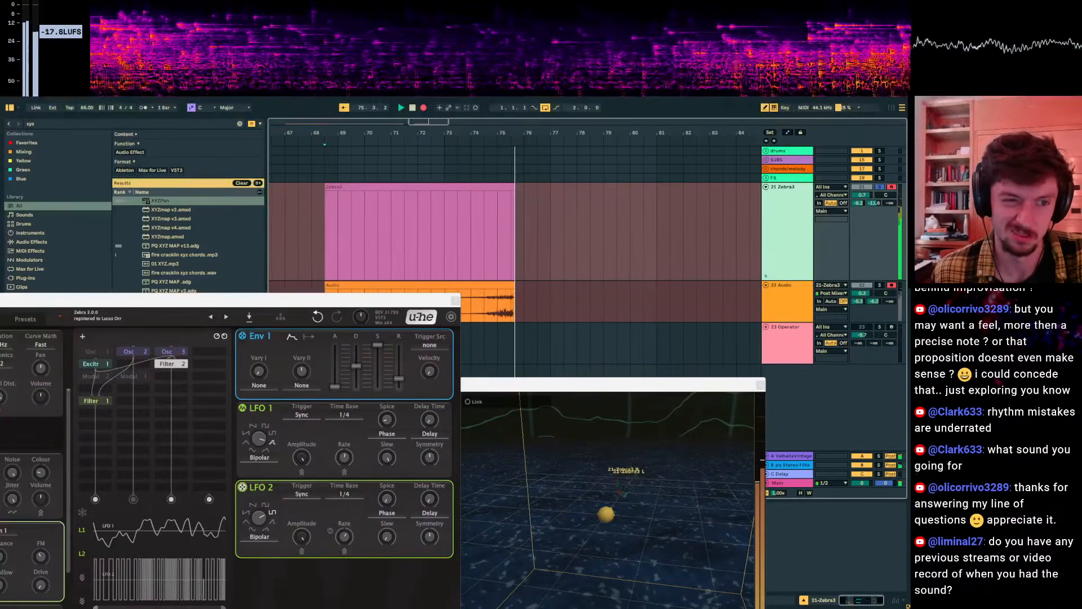
left_click_drag(332, 299, 486, 169)
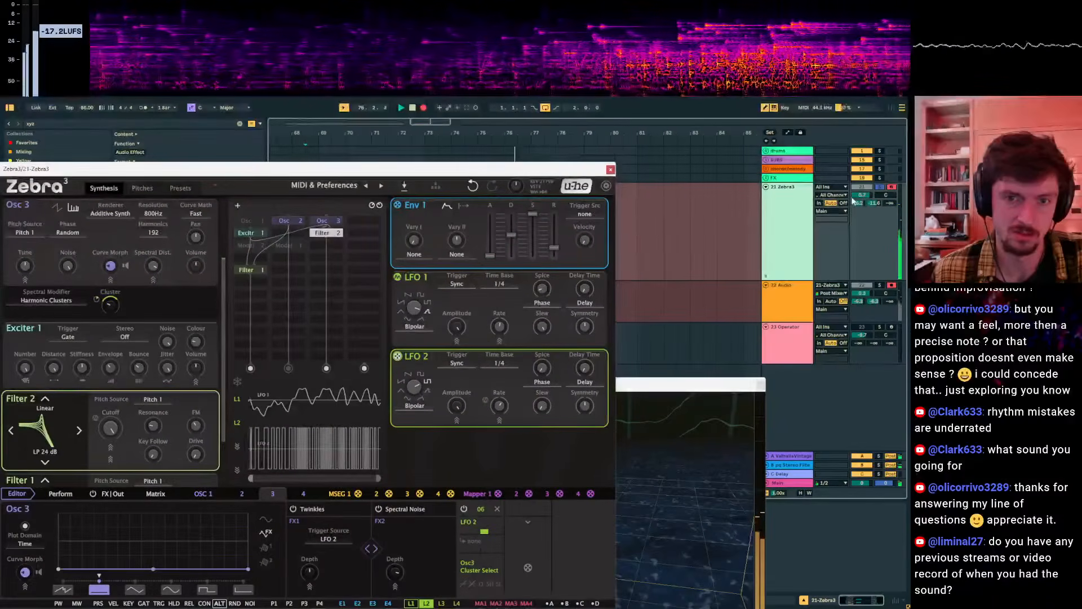
left_click(859, 202)
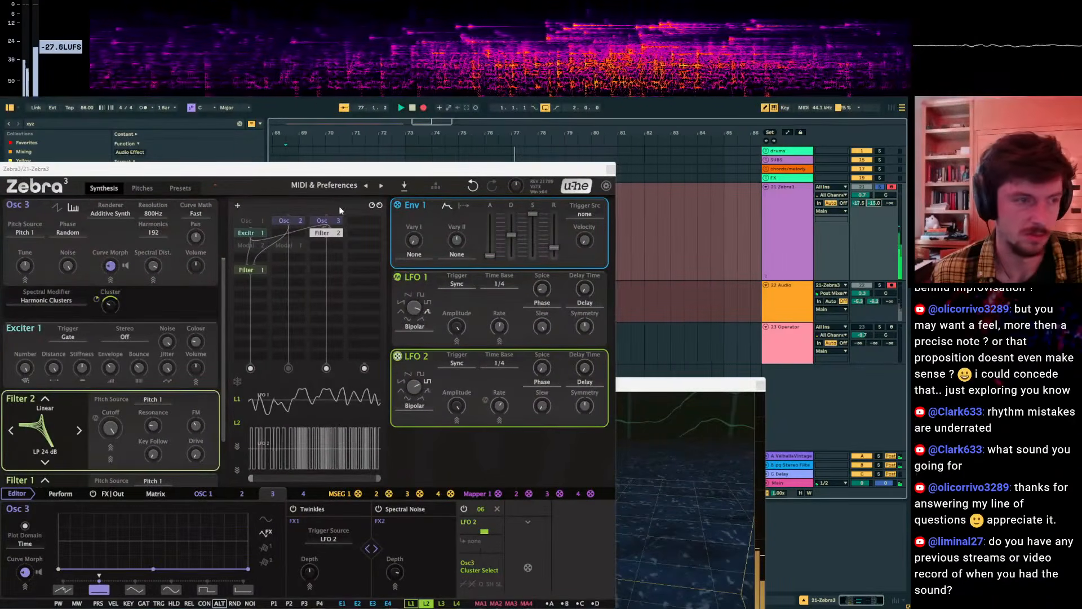
left_click_drag(346, 170, 488, 136)
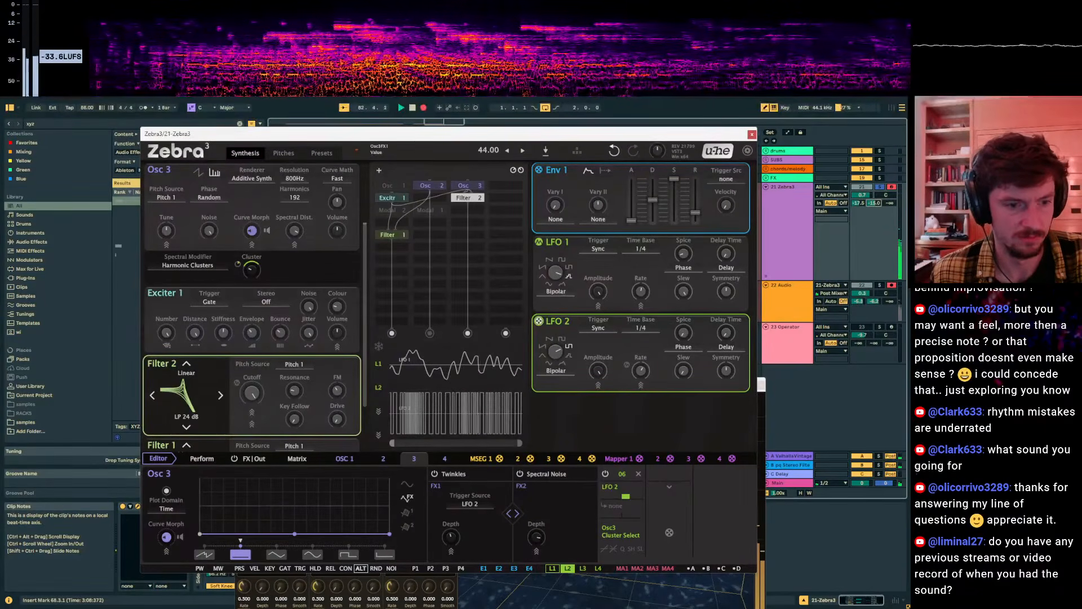
Move Zebra 3 aside, bring XYZPan into view, and set the Stereo Orbit Speed to 0.554.
left_click_drag(484, 134, 853, 107)
left_click(300, 436)
left_click_drag(299, 436, 274, 161)
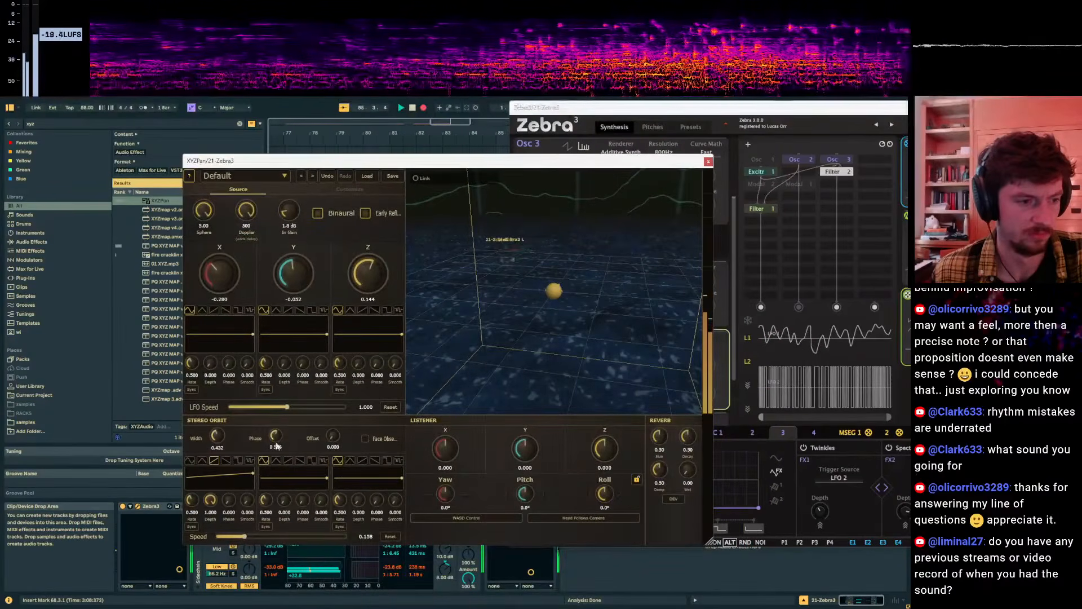
left_click_drag(261, 539, 268, 538)
left_click_drag(266, 536, 266, 536)
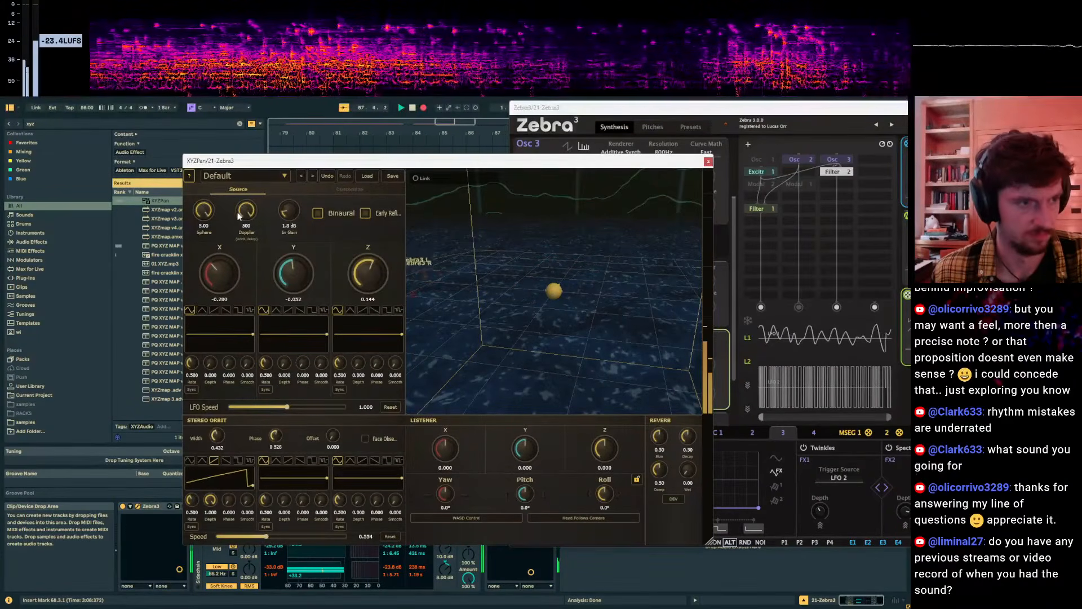
left_click_drag(212, 218, 258, 193)
Move the XYZPan and Zebra 3 windows off the arrangement to uncover the clips being recorded.
left_click_drag(398, 161, 413, 300)
left_click_drag(396, 134, 527, 133)
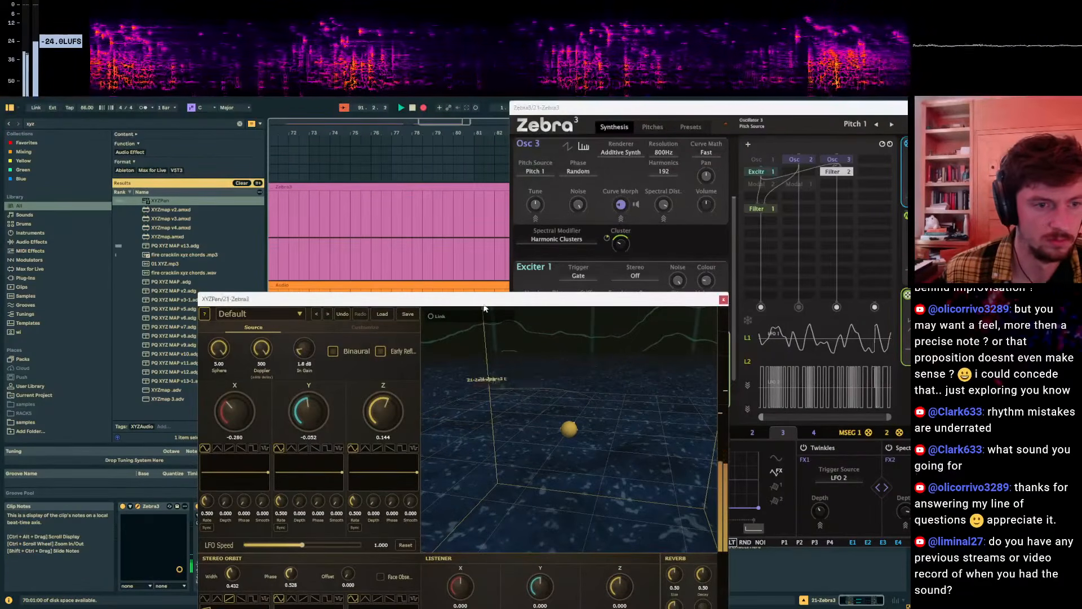
left_click_drag(483, 303, 559, 436)
left_click_drag(434, 133, 457, 120)
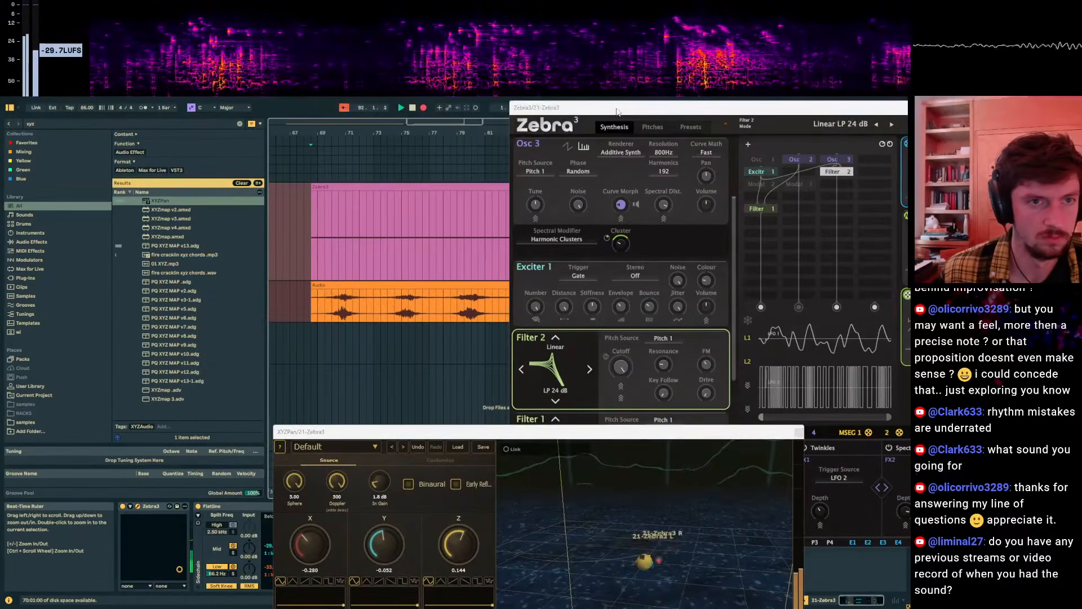
left_click_drag(616, 112, 926, 130)
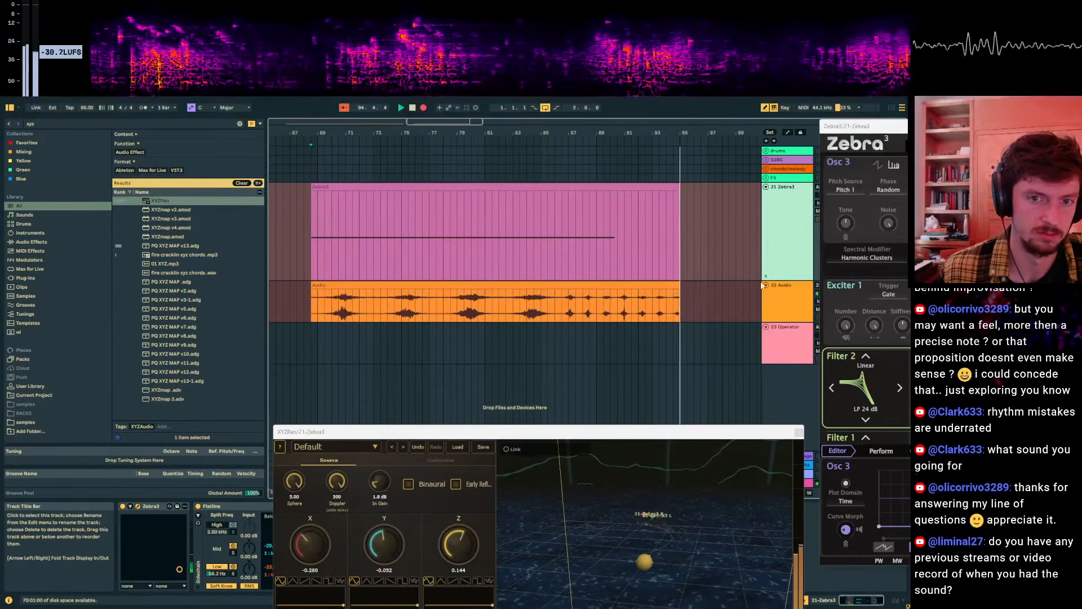
Stop recording, return to the start of the new take, and solo the 22 Audio track.
key("space")
left_click(317, 307)
left_click(879, 286)
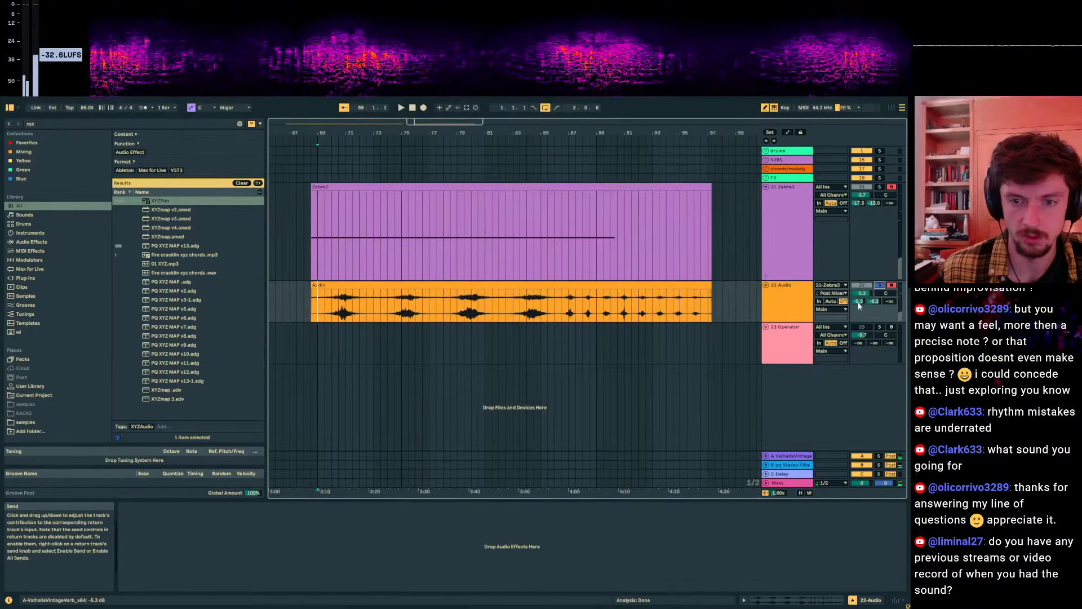
Play the recorded take and reset the 22 Audio track's reverb send to -inf.
key("space")
double_click(858, 301)
double_click(873, 301)
left_click(525, 314)
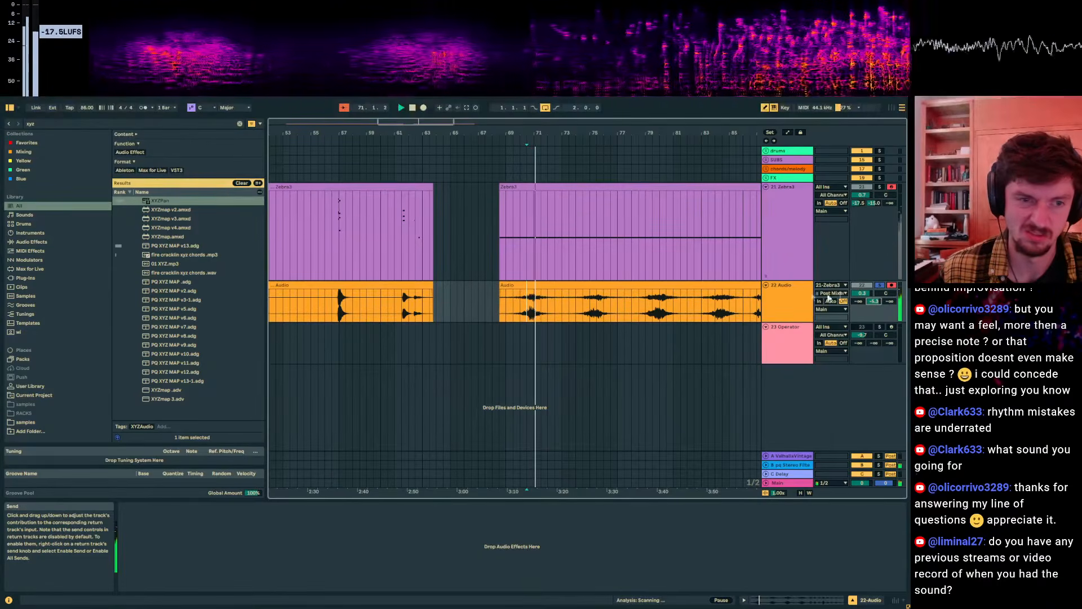
Search the browser for soothe and load soothe2 onto the 22 Audio track.
key("ctrl+f")
type("so")
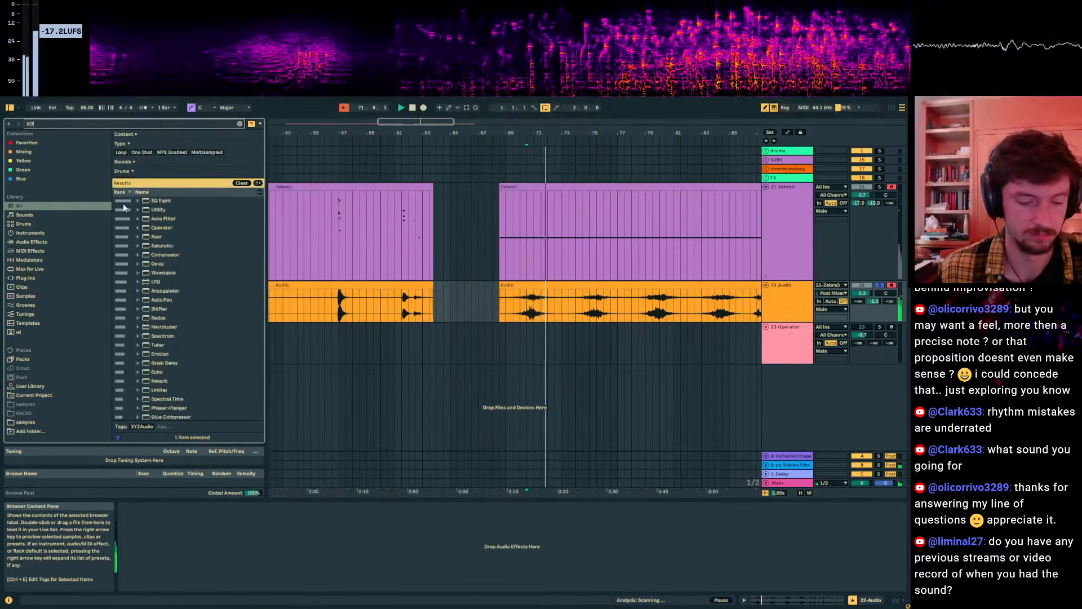
type("ot")
double_click(153, 202)
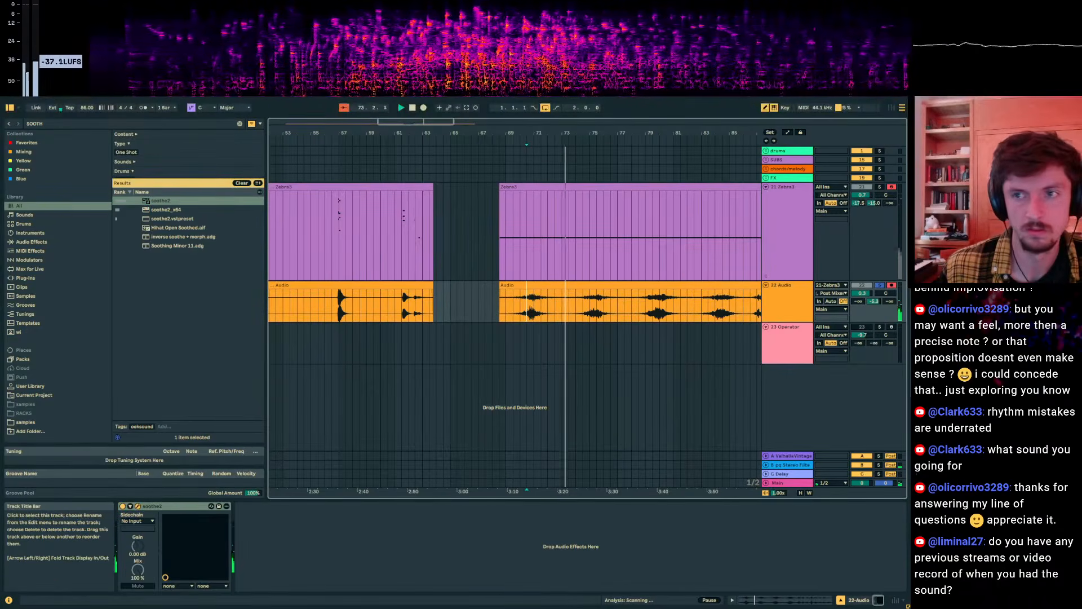
Raise soothe2's band 3 to 12 dB sensitivity at 6 kHz and reposition the plug-in window.
left_click_drag(867, 195, 504, 204)
left_click_drag(619, 286, 620, 258)
left_click_drag(544, 204, 438, 262)
Audition the recorded audio from several points through soothe2, keeping the plug-in window clear of the clips.
left_click_drag(582, 132, 473, 108)
left_click_drag(503, 257, 538, 399)
left_click(553, 308)
left_click_drag(471, 133, 476, 163)
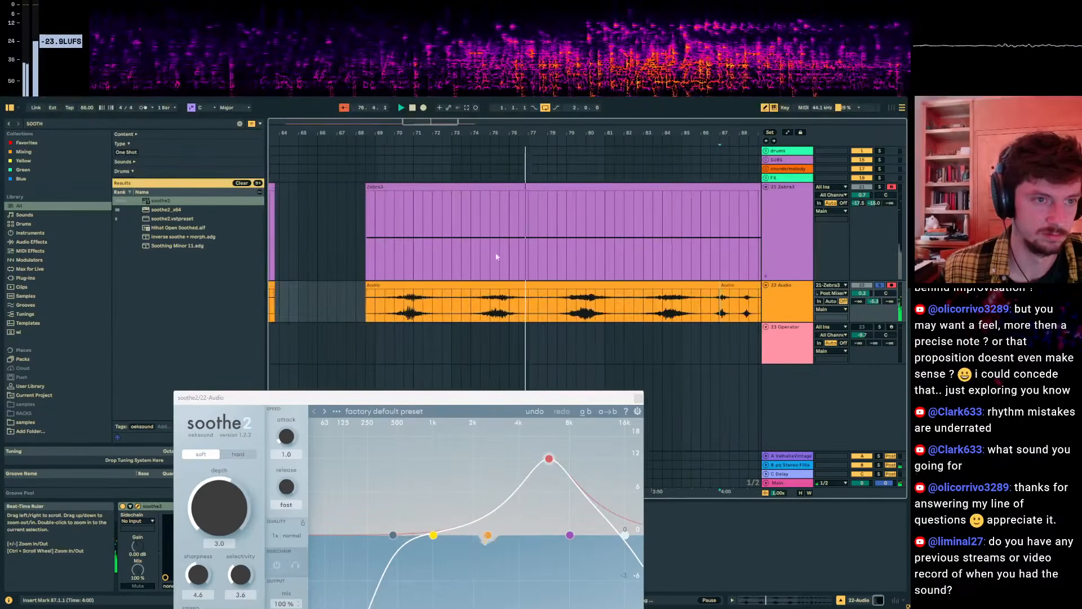
left_click(497, 244)
left_click_drag(552, 207, 467, 385)
left_click(557, 305)
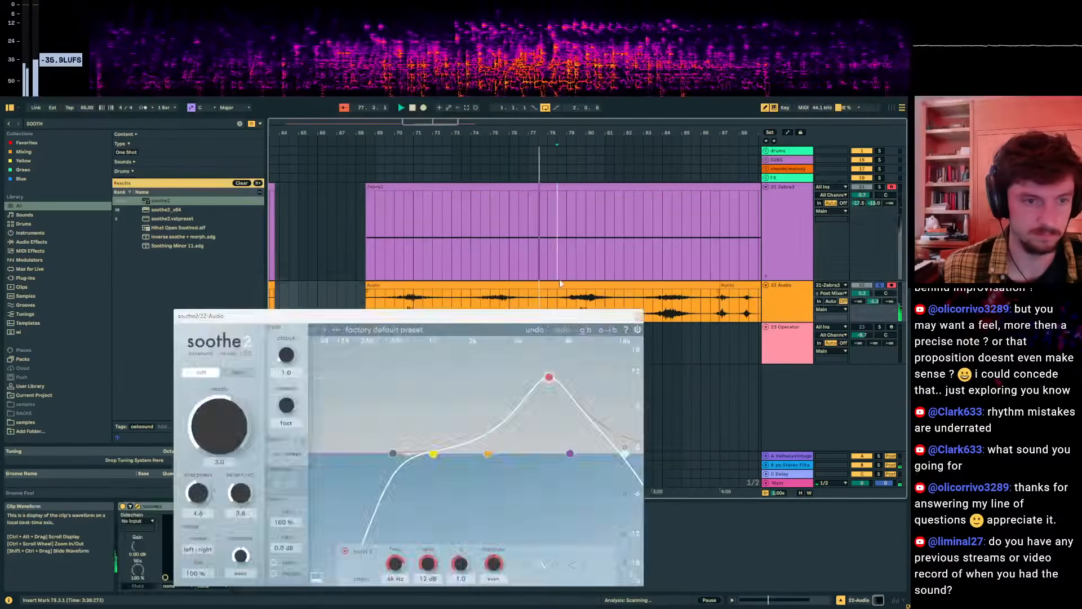
left_click(557, 246)
left_click_drag(567, 205, 534, 402)
left_click(562, 299)
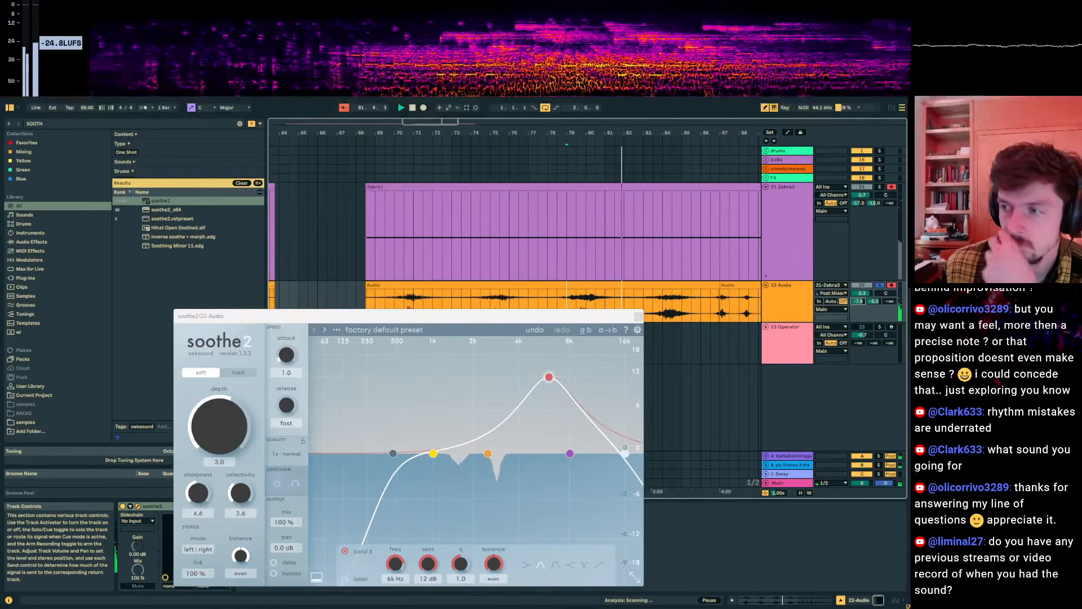
left_click_drag(598, 317, 512, 240)
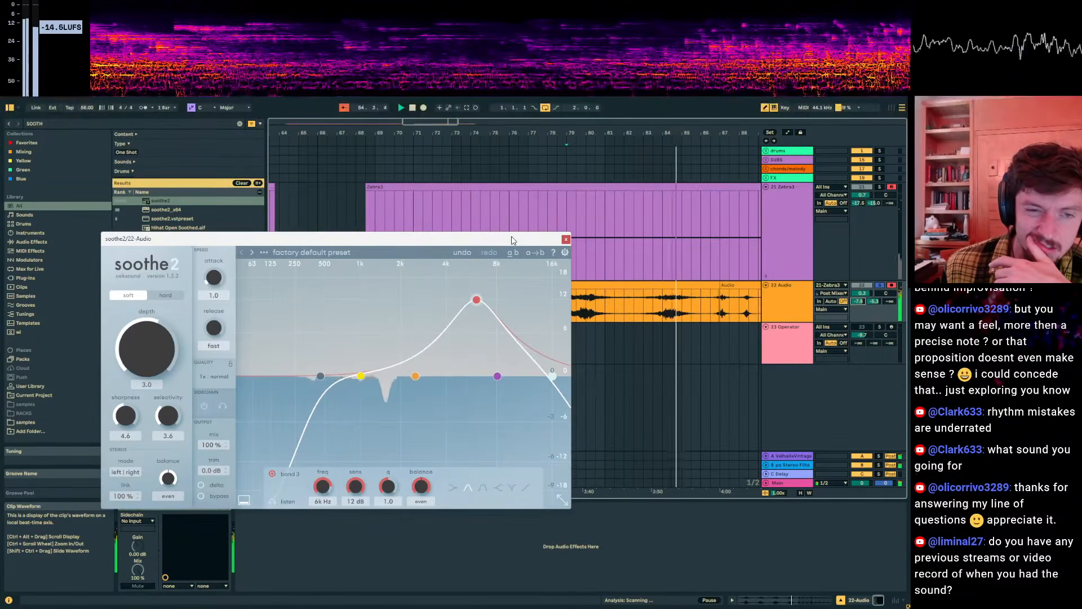
left_click_drag(512, 239, 562, 429)
Extend the second recorded audio clip's start back over the first clip to the beginning of the take.
left_click(592, 286)
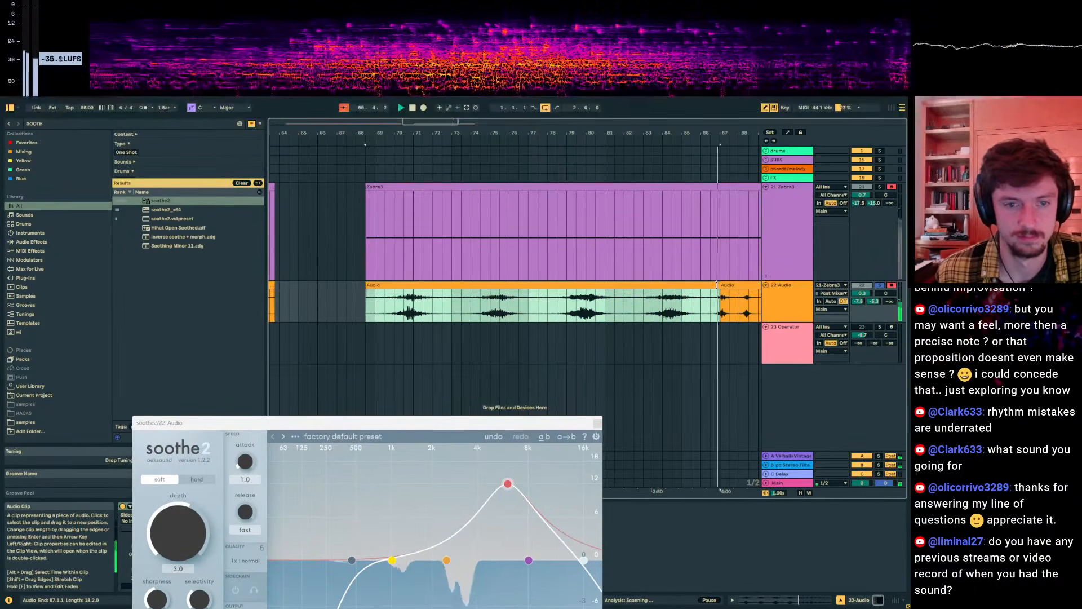
left_click(725, 285)
left_click_drag(722, 284, 362, 285)
Stop playback, loop the whole recorded take, and reset the 22 Audio track's volume to 0 dB.
key("space")
key("ctrl+l")
left_click_drag(572, 134, 442, 116)
left_click(862, 293)
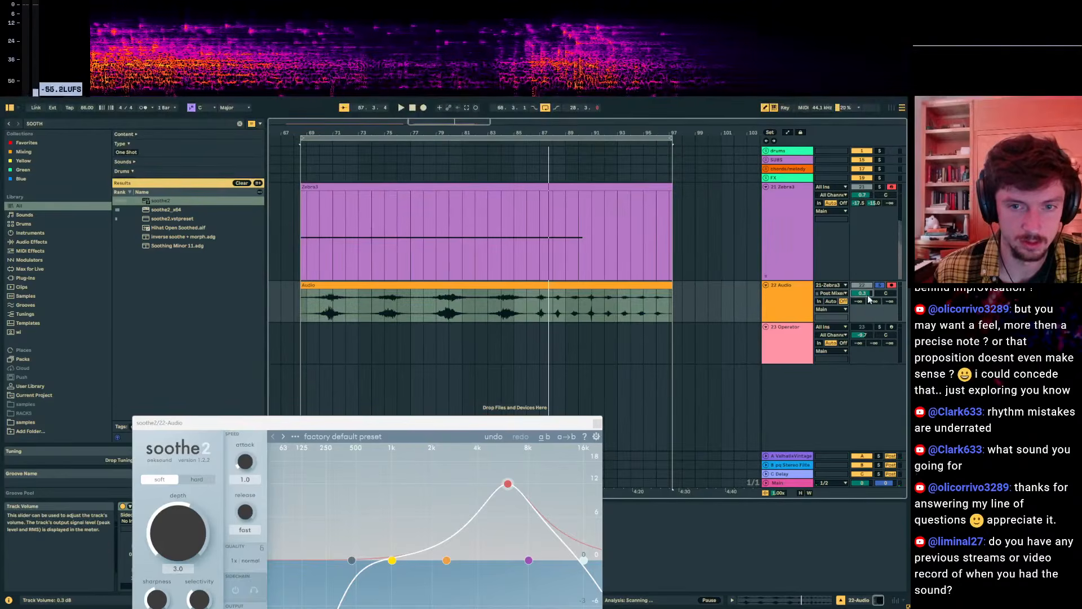
Leave full-screen view and start exporting the looped take from the Main track as WAV and MP3.
key("ctrl+shift+f")
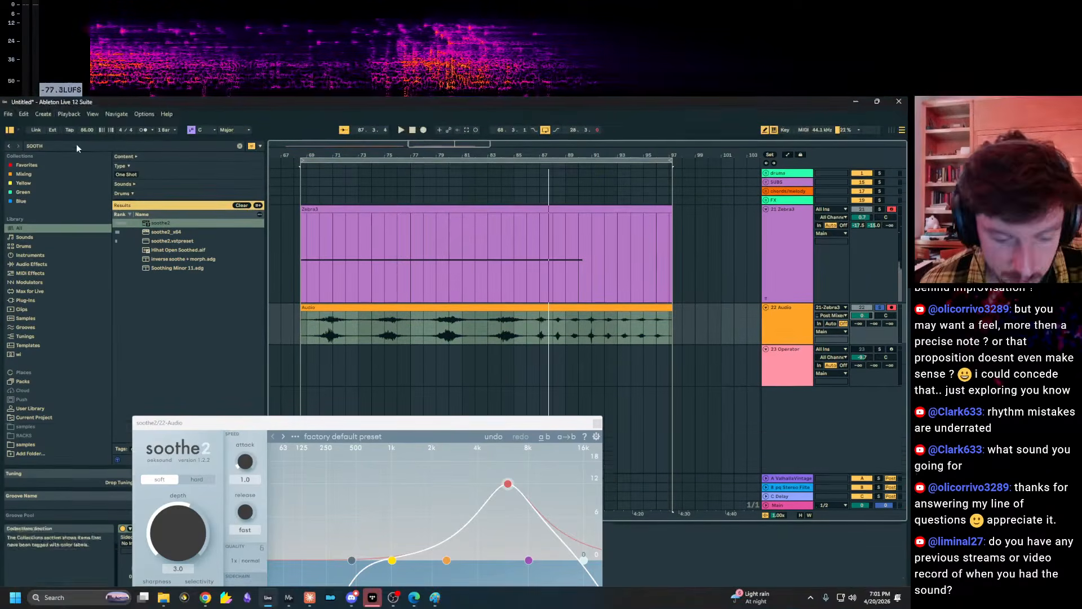
left_click(8, 113)
left_click(25, 273)
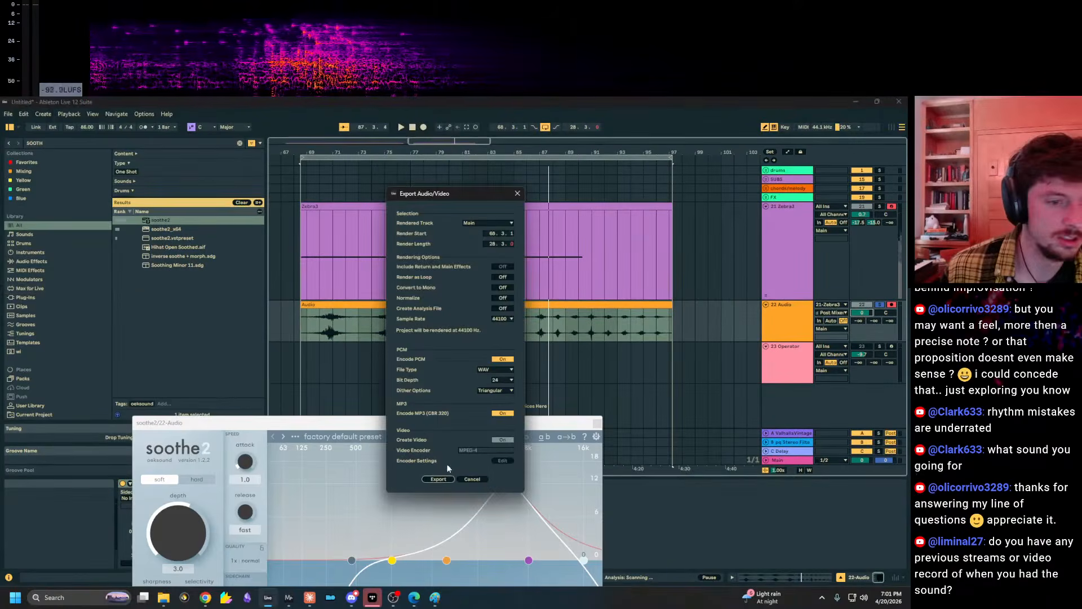
left_click(454, 479)
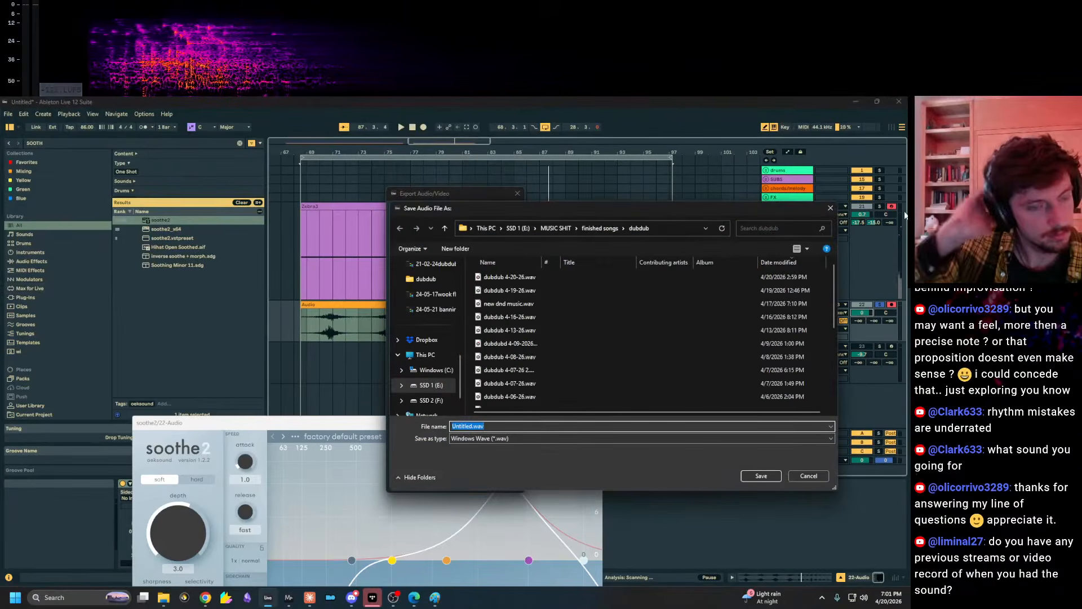
Save the exported audio as "raining cats n slugs" in the binaural folder of the personal samples library.
left_click(600, 228)
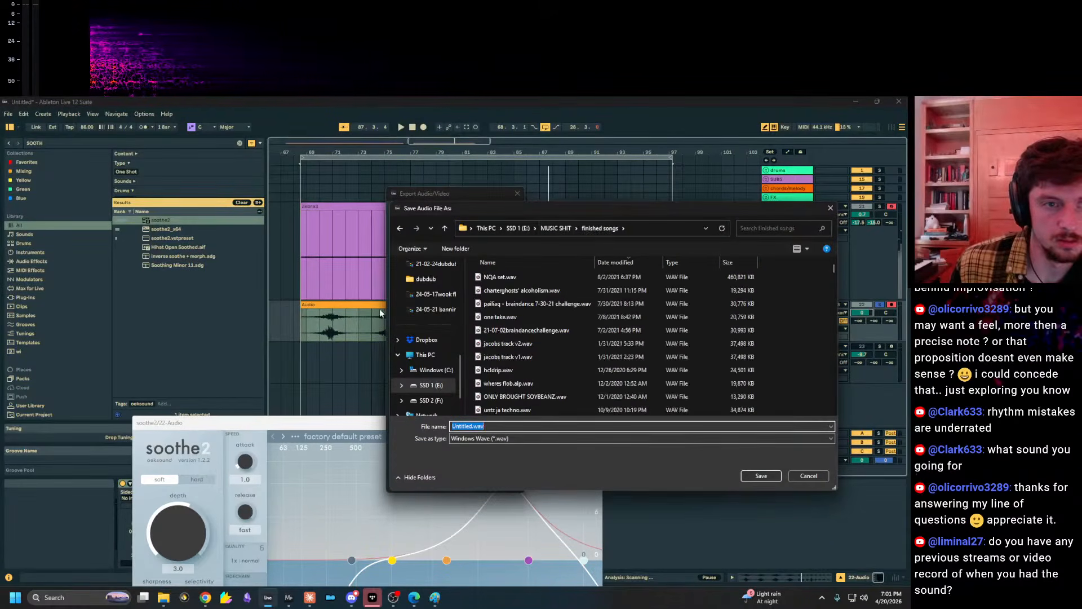
scroll(434, 321, "up", 4)
scroll(435, 341, "down", 1)
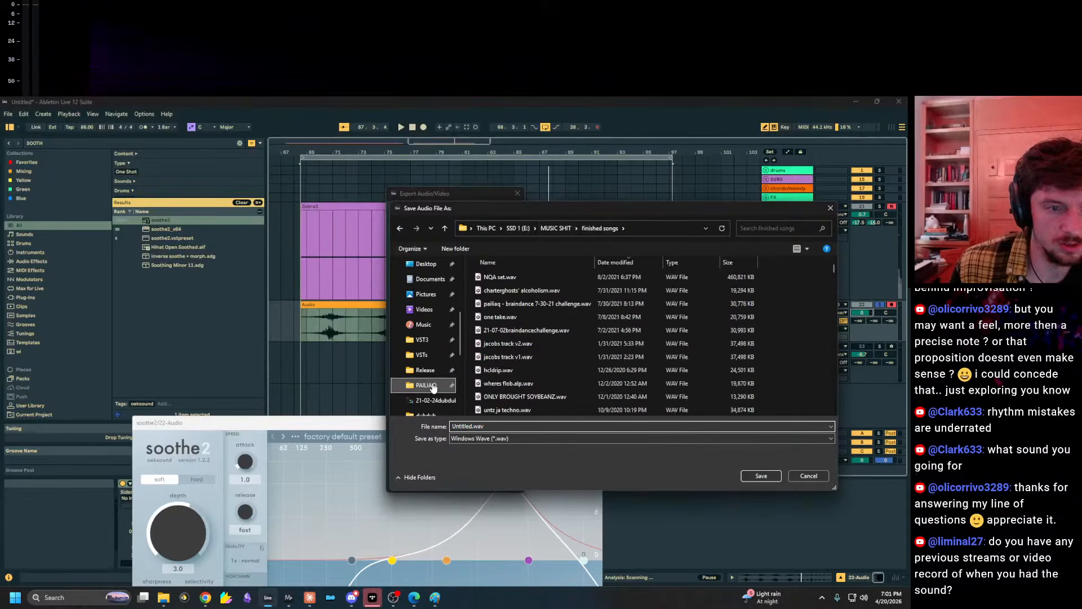
left_click(431, 386)
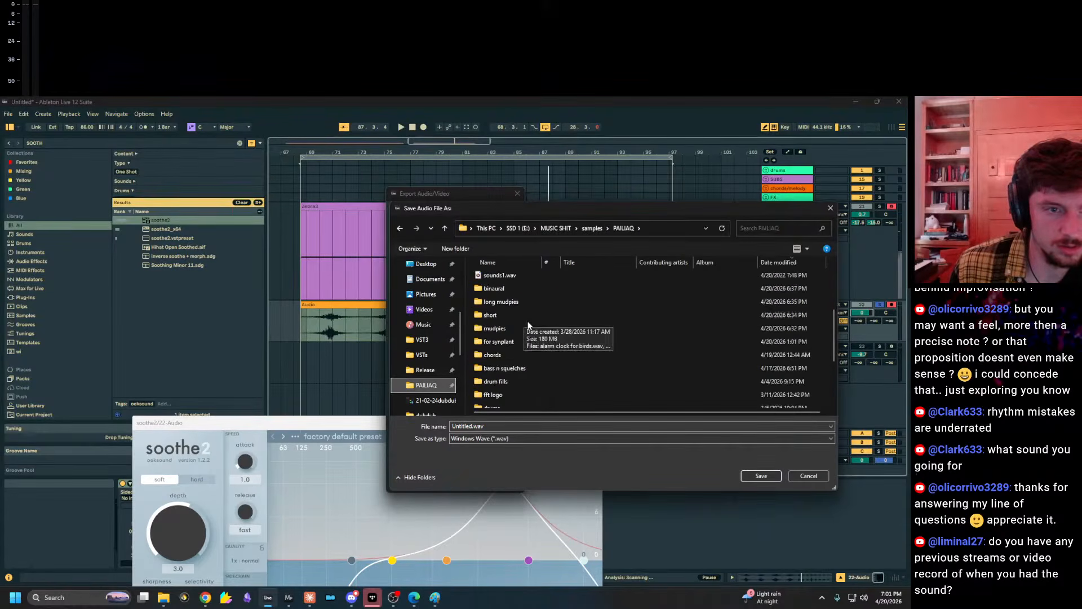
double_click(493, 288)
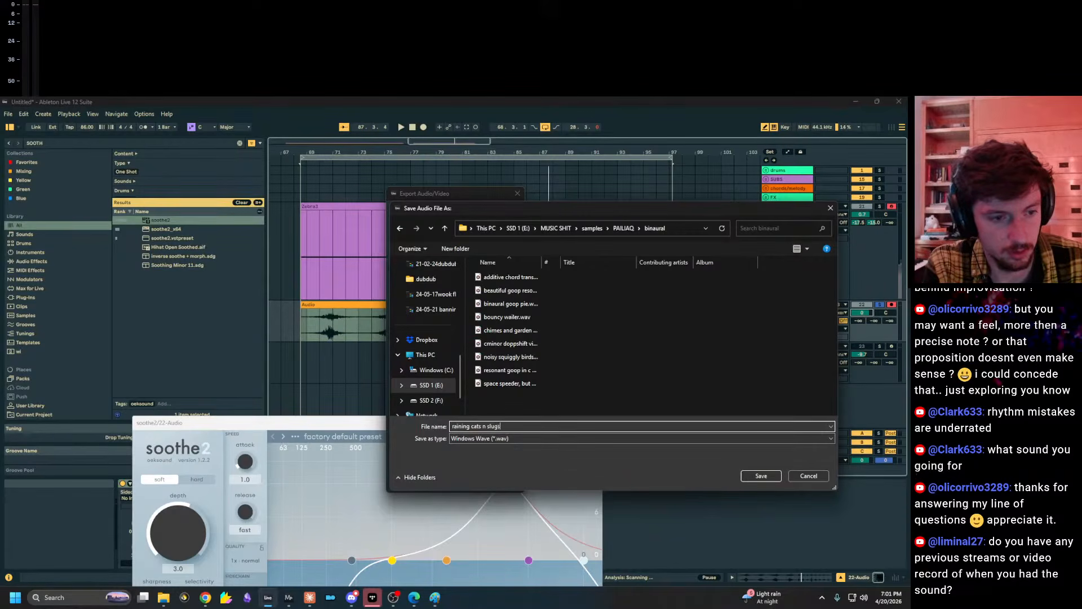
key("Return")
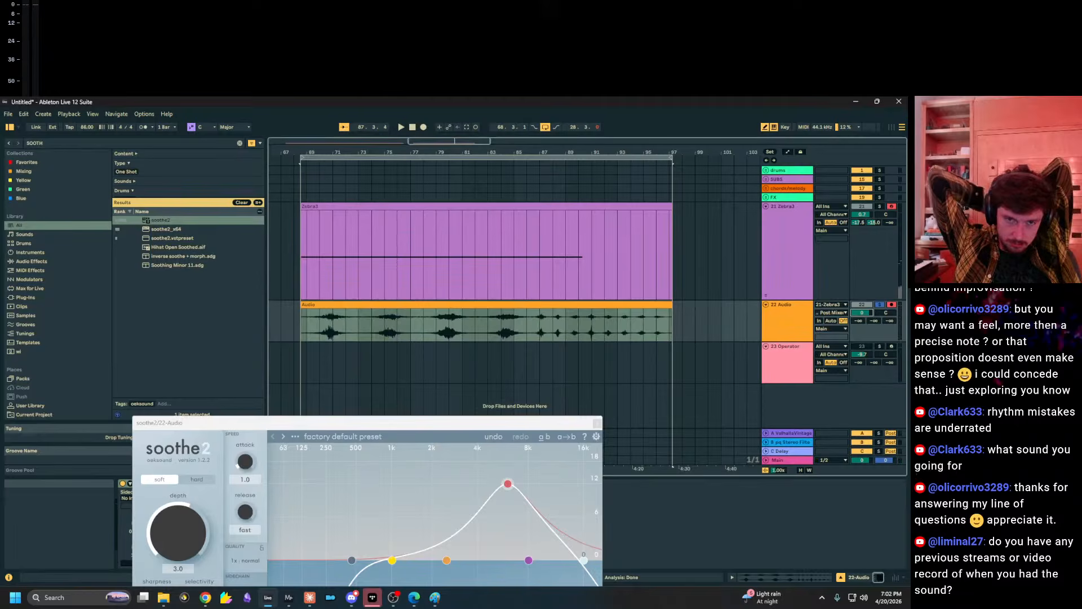
Solo the 21 Zebra3 track and move its XYZPan window below the clips.
left_click(296, 249)
left_click_drag(313, 208, 306, 344)
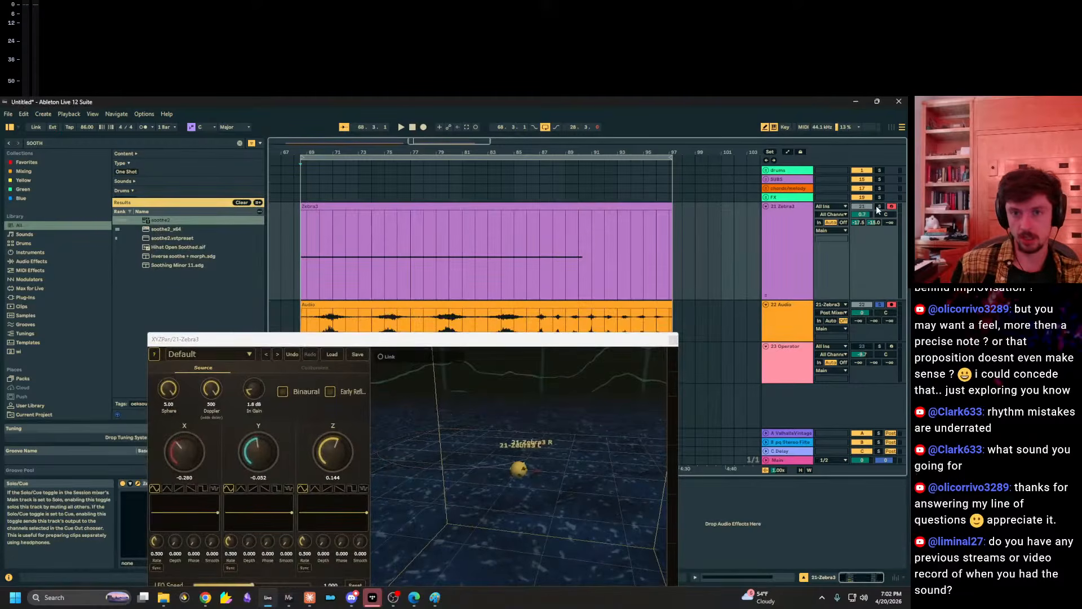
left_click_drag(404, 150, 519, 113)
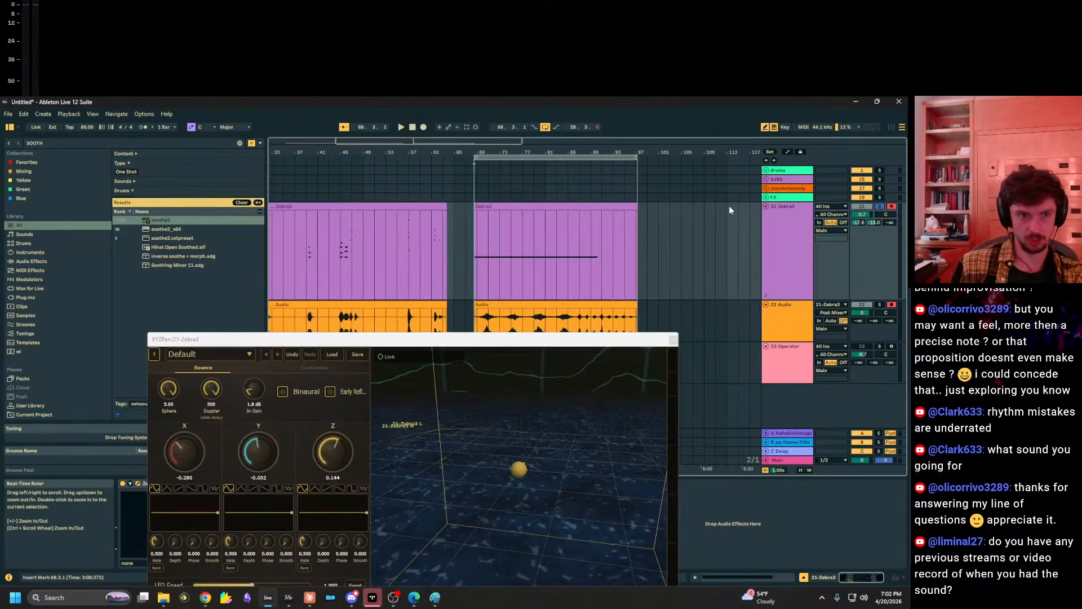
left_click(796, 241)
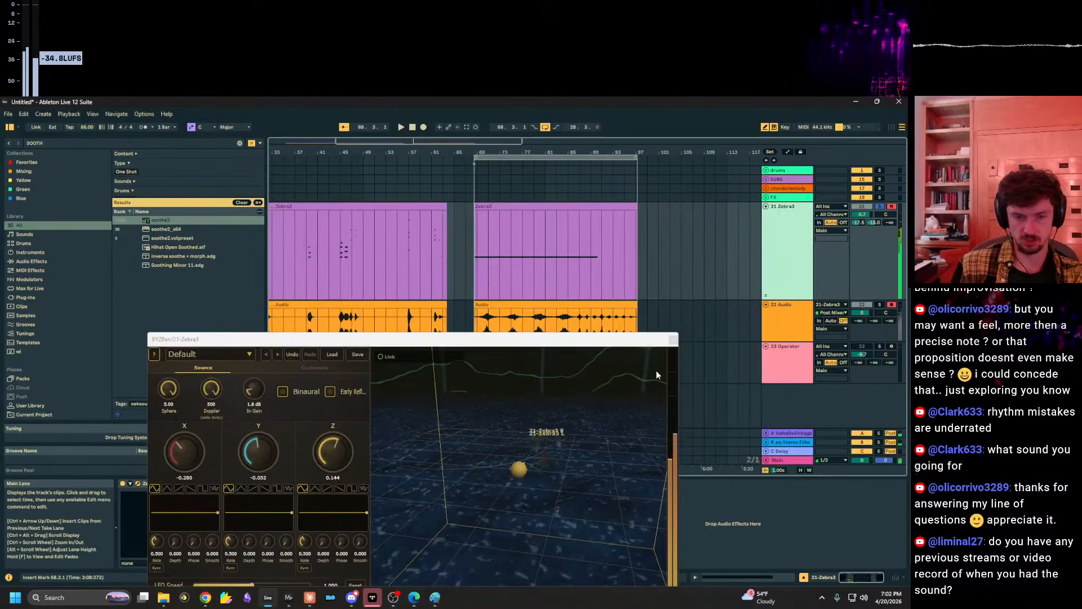
left_click_drag(570, 341, 571, 490)
Place the insert marker at bar 45, shift the XYZPan window off the device chain, and bypass the Flatline device.
left_click(384, 279)
left_click(342, 274)
left_click_drag(323, 149, 332, 143)
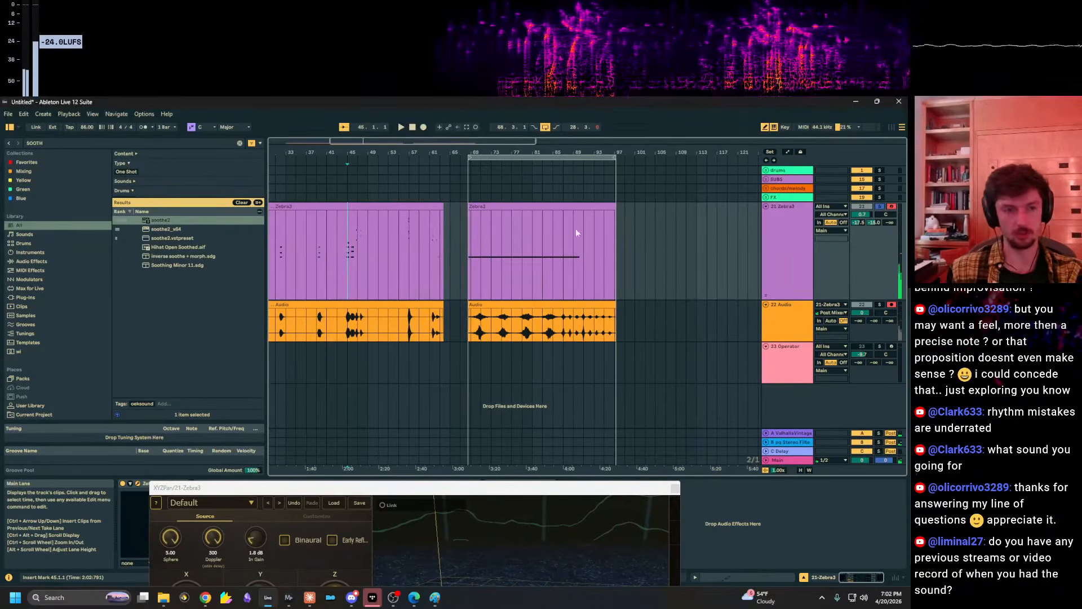
left_click_drag(407, 491, 674, 179)
left_click(198, 483)
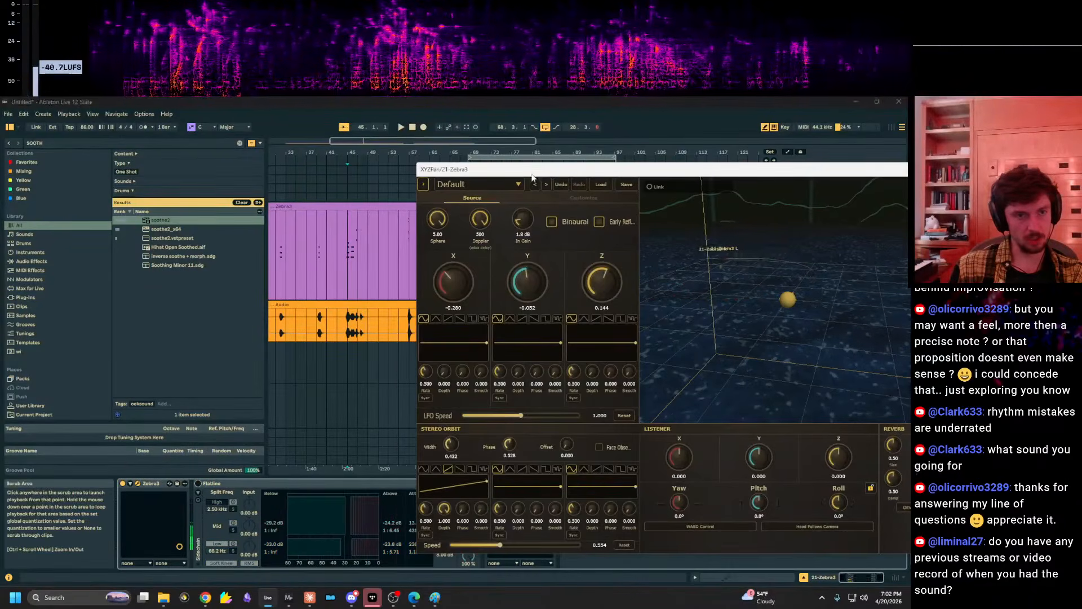
Move the XYZPan window clear of the arrangement, bypass XYZPan, and place the insert marker in the empty space after the clips.
left_click_drag(534, 172, 273, 270)
left_click(668, 235)
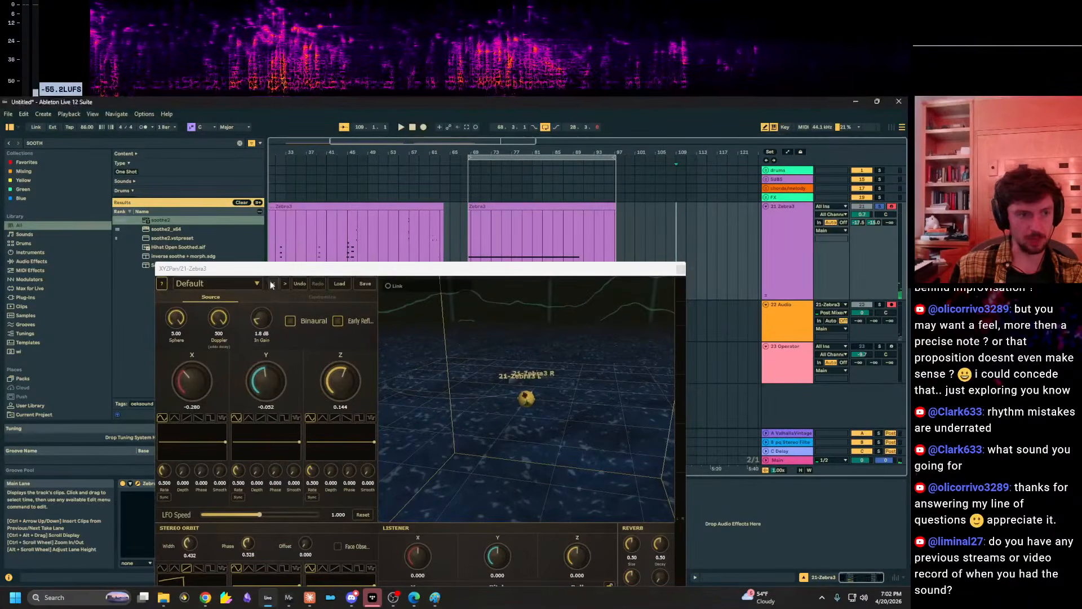
left_click_drag(320, 265, 1030, 199)
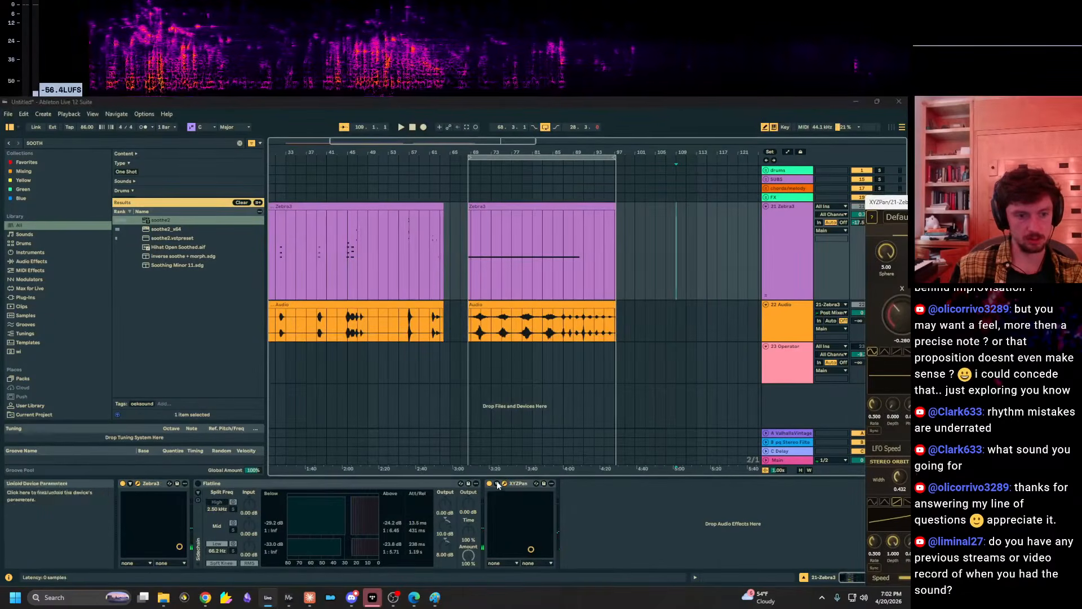
left_click(686, 263)
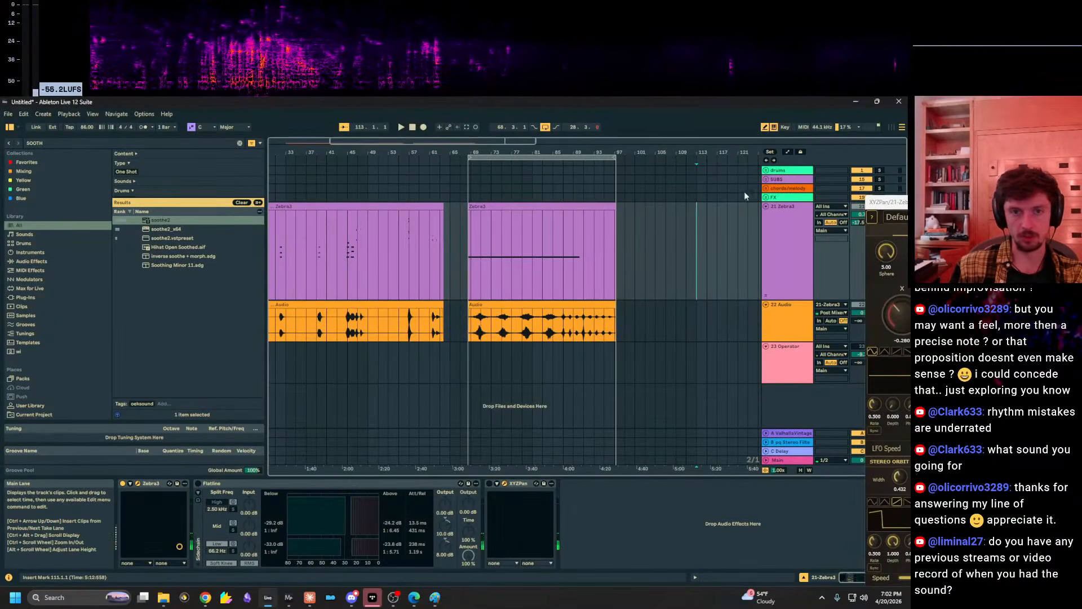
Open the Zebra3 editor on the 21 Zebra3 track and save its patch as the preset "running water sorta".
left_click(780, 222)
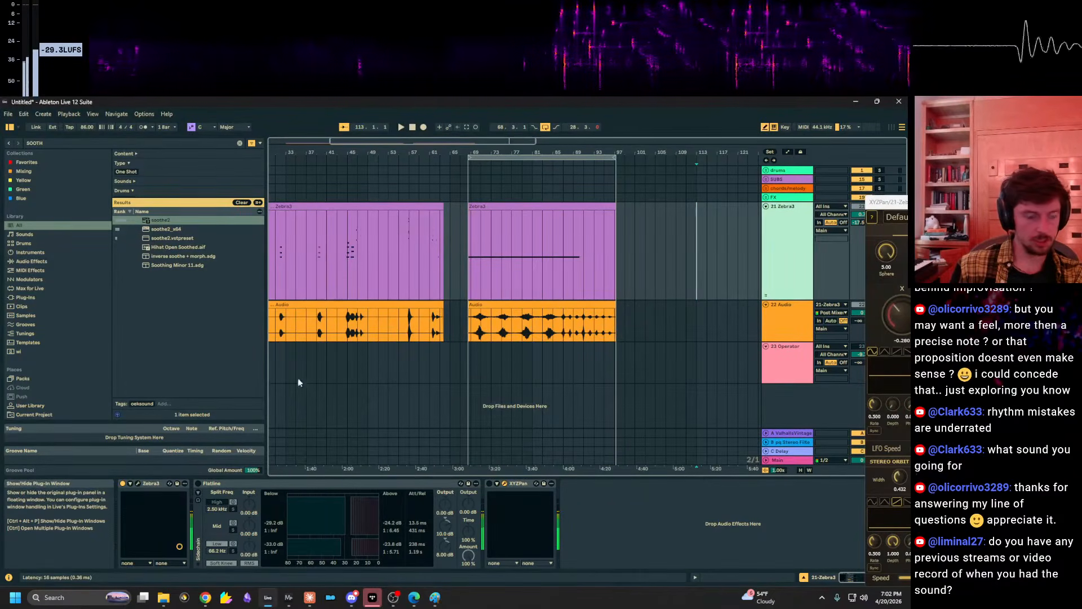
left_click(138, 484)
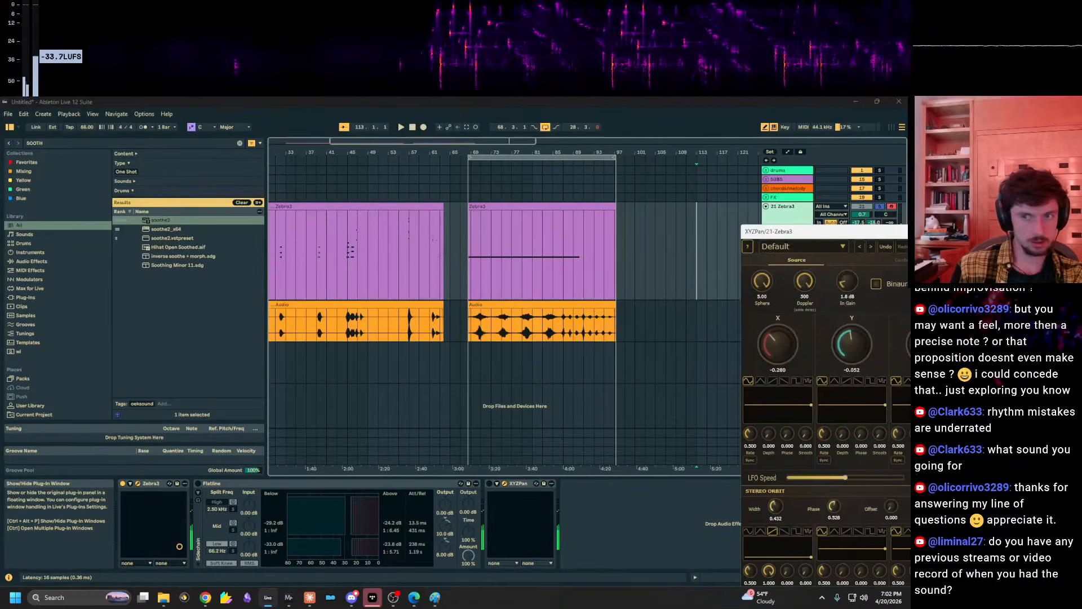
left_click_drag(1080, 165, 372, 164)
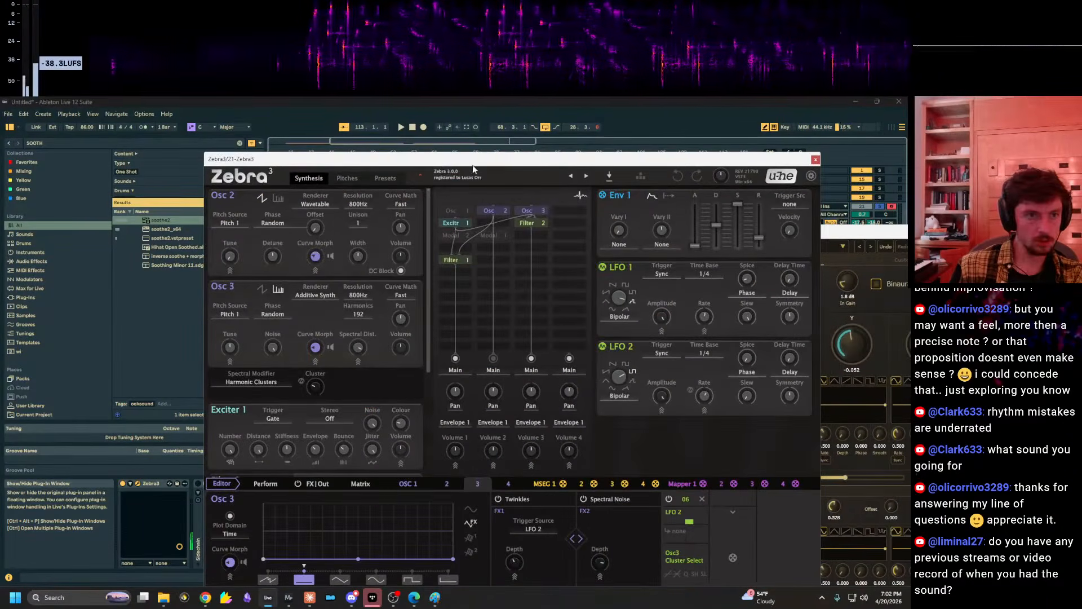
left_click(610, 177)
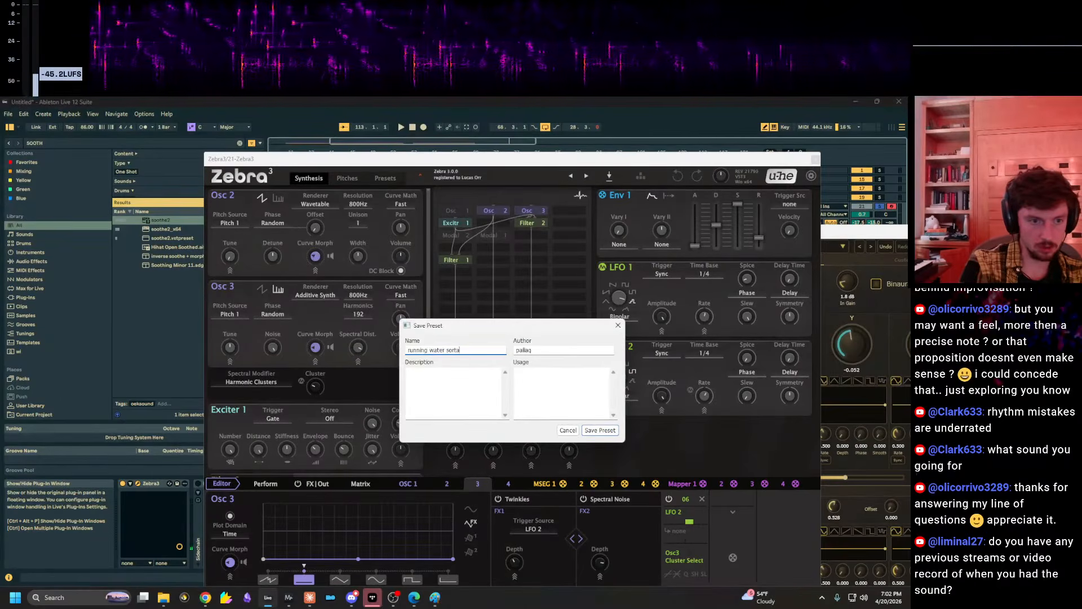
key("Return")
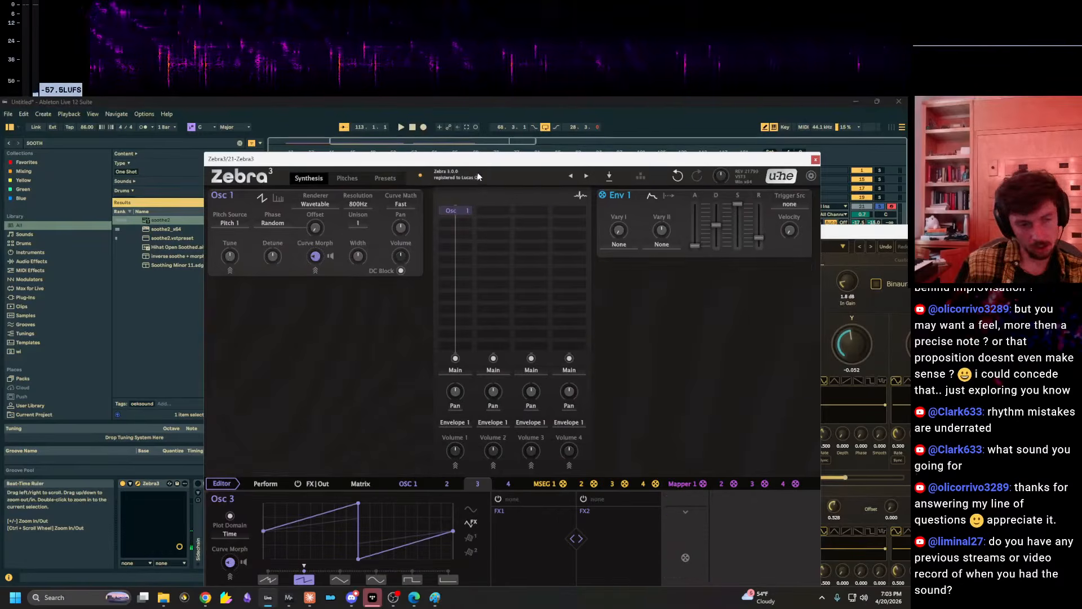
Initialise Zebra3 to a single Osc 1 patch and move the Zebra3 and XYZPan windows clear of the track controls.
left_click_drag(495, 160, 434, 335)
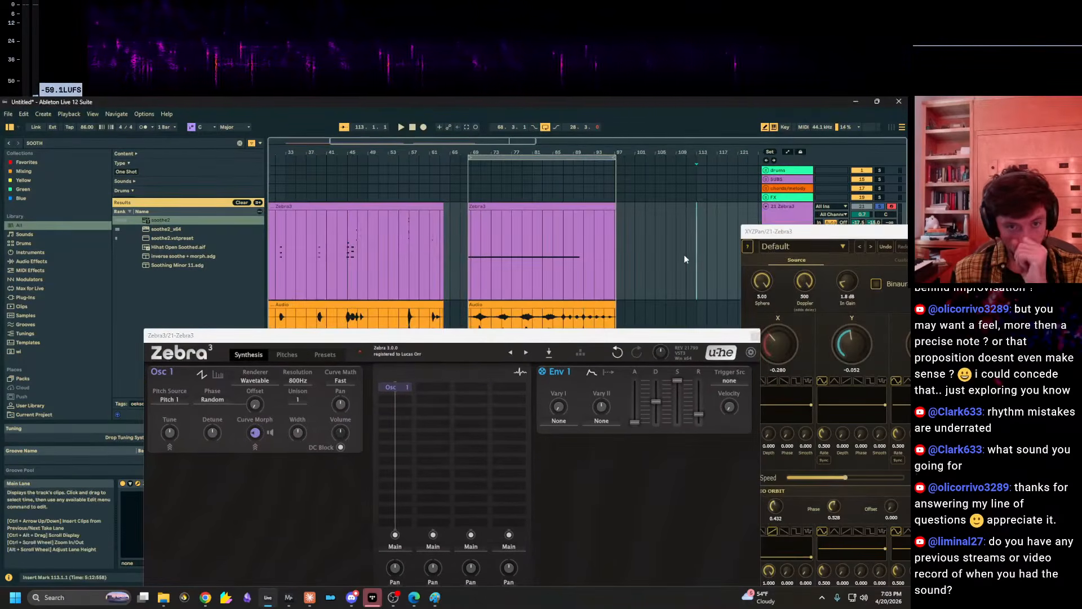
left_click_drag(845, 231, 1037, 232)
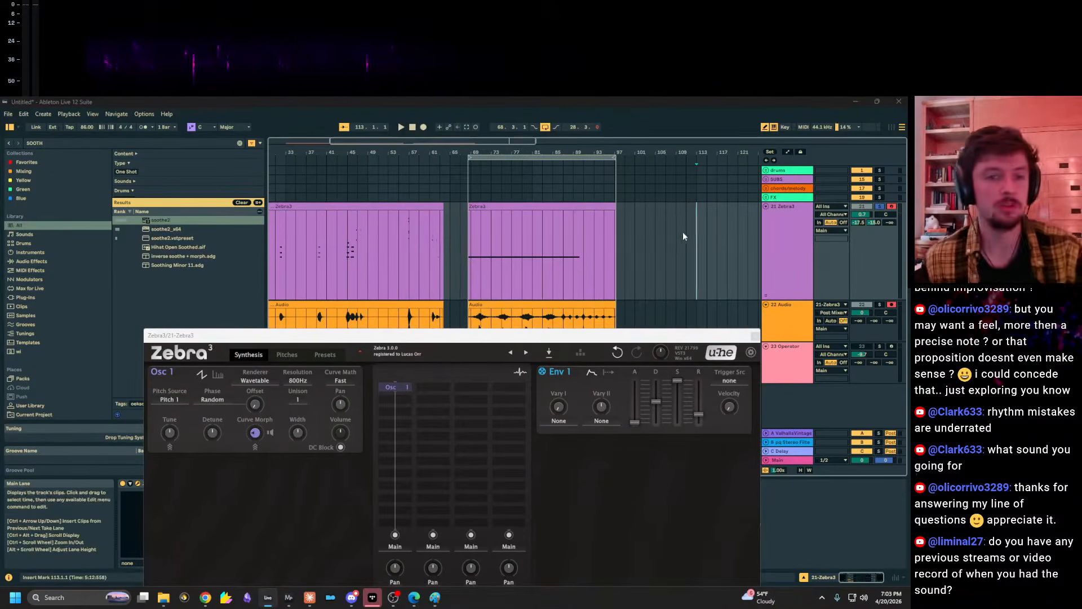
Lower the 21 Zebra3 track's volume and reset its A and B sends to minimum while testing notes in different octaves.
key("z")
mouse_move(862, 214)
left_mouse_down()
mouse_move(862, 237)
mouse_move(858, 197)
left_mouse_up()
key("x")
key("x")
left_click(874, 222)
double_click(874, 222)
double_click(858, 222)
Add Filter 1 below Osc 1 in the Zebra3 grid and set it to Allpass 12 Pole.
left_click(353, 339)
left_click_drag(353, 341, 372, 170)
left_click(408, 238)
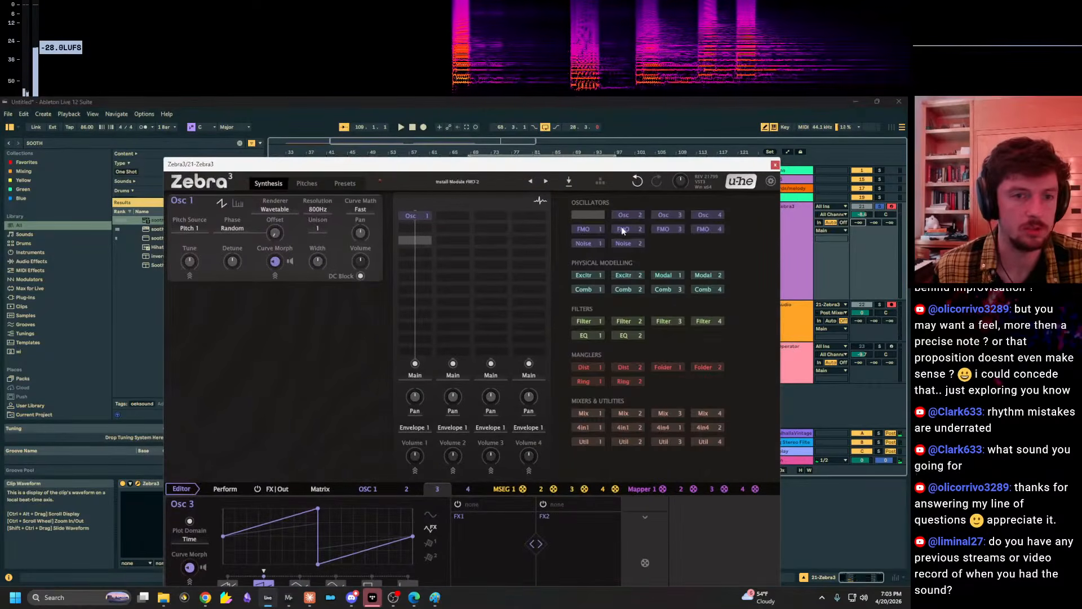
left_click(597, 321)
left_click(197, 325)
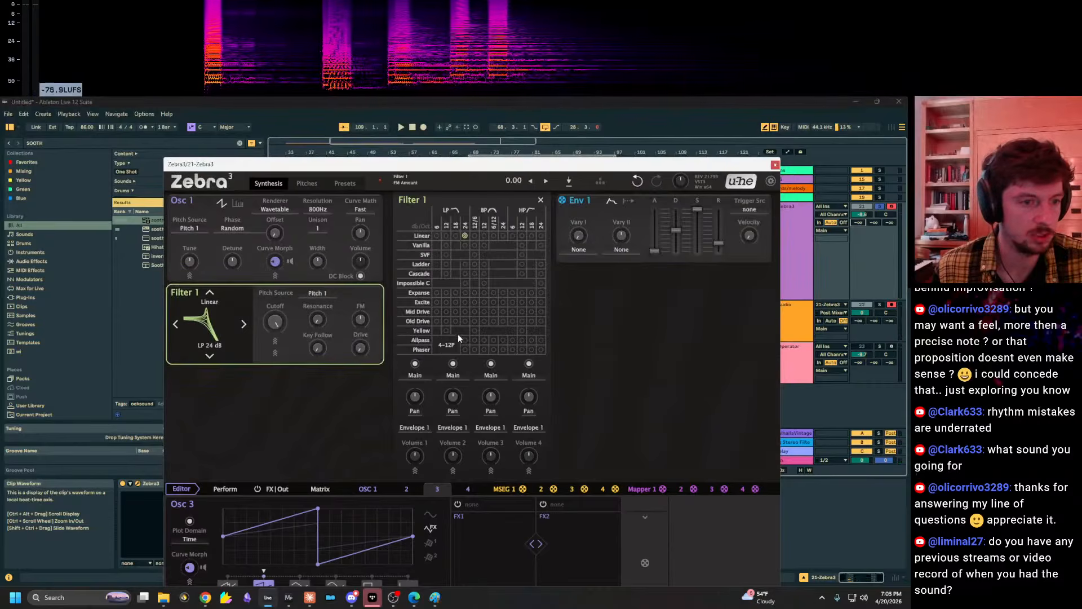
left_click(540, 340)
Sweep Filter 1's cutoff while playing notes and set its FM amount to about -81.
left_click_drag(275, 322, 275, 386)
left_click_drag(314, 322, 314, 248)
left_click_drag(275, 322, 275, 372)
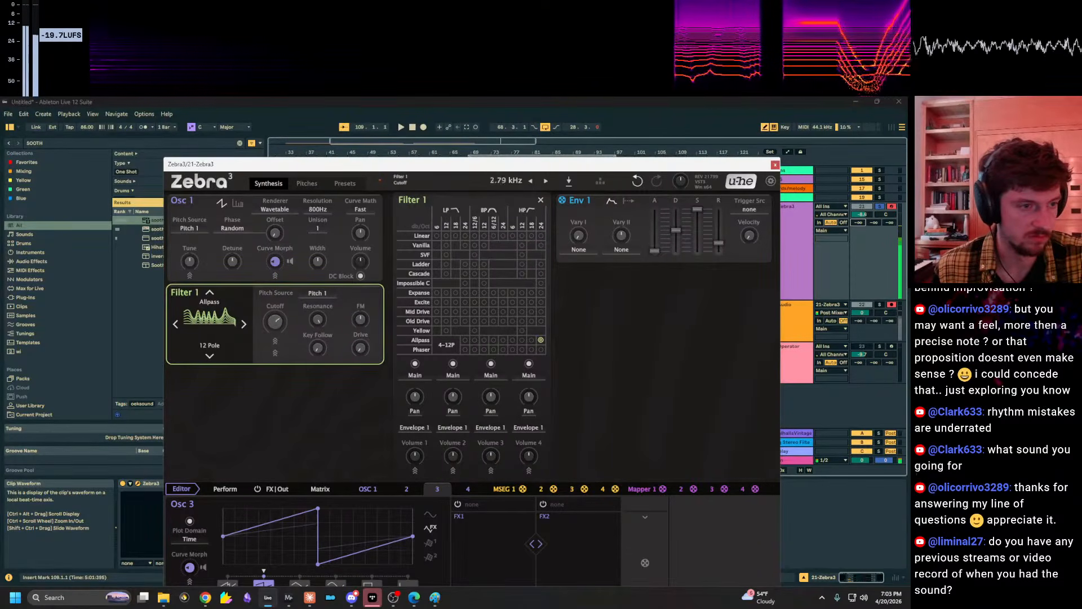
left_click_drag(275, 321, 275, 329)
left_click_drag(361, 320, 361, 283)
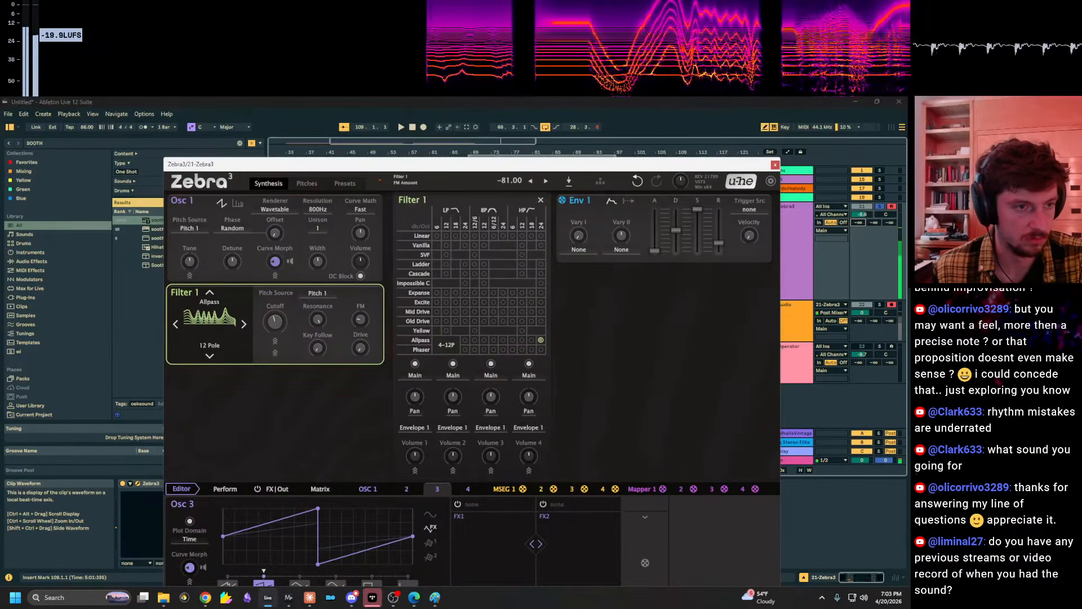
Compare Filter 1's Allpass 7, 10 and 12 Pole modes and its Phaser modes while playing notes.
left_click(494, 340)
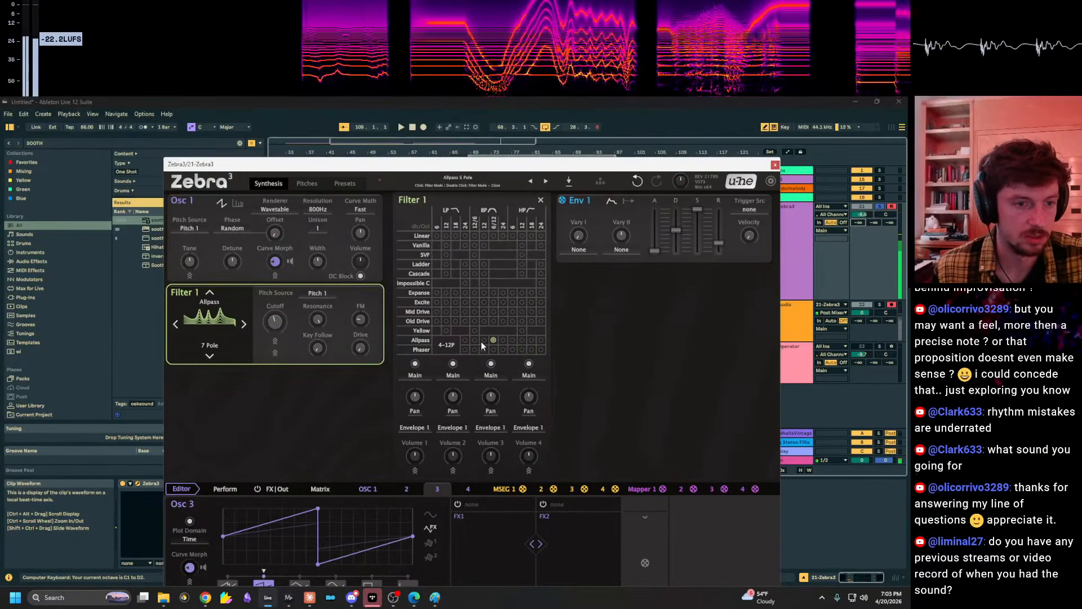
left_click(484, 340)
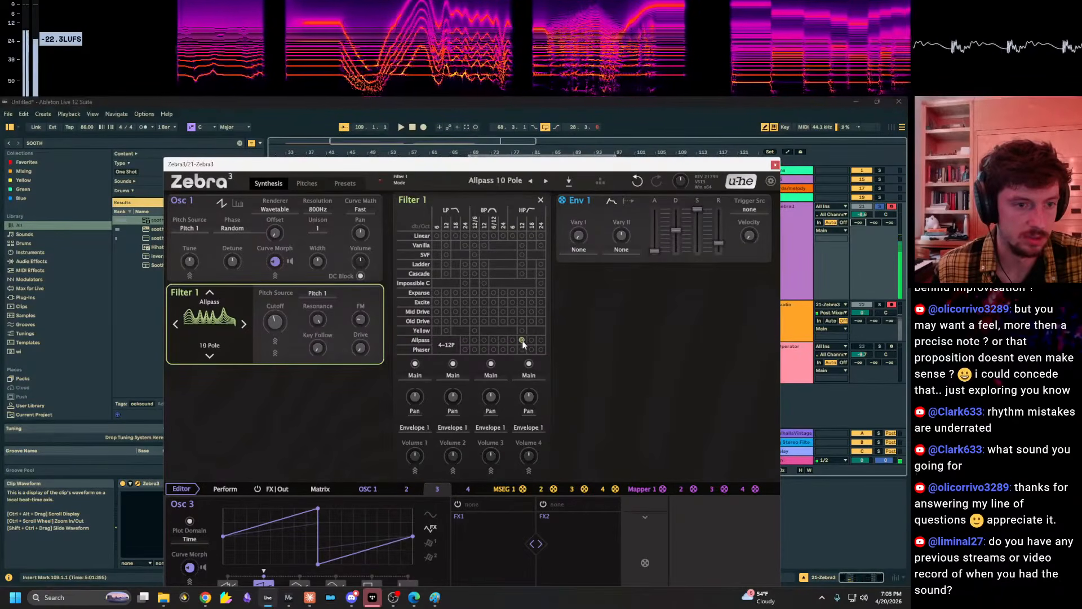
left_click(540, 340)
left_click(464, 350)
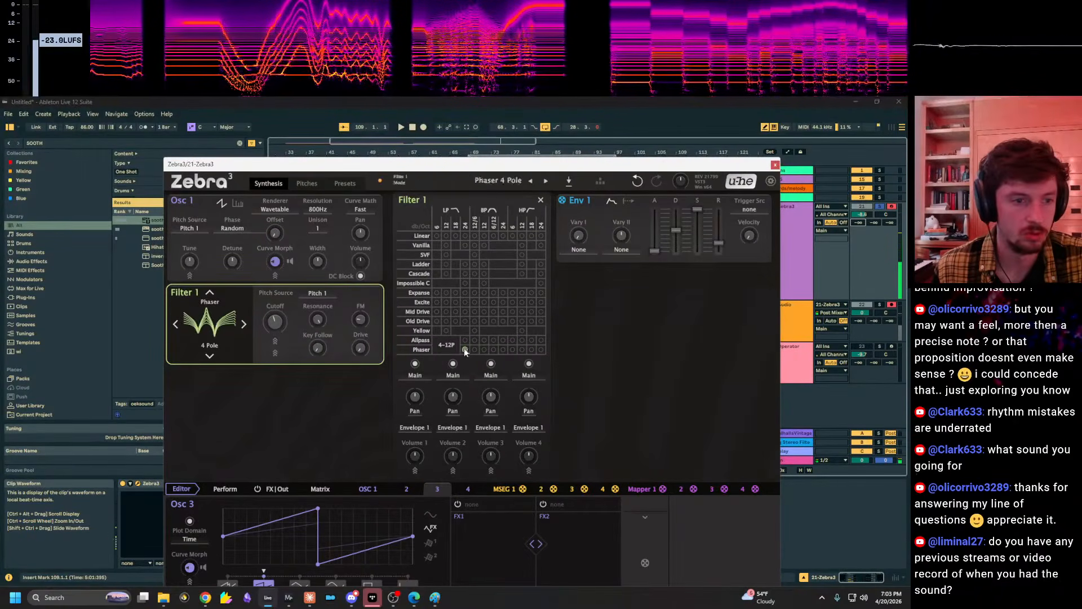
left_click(484, 349)
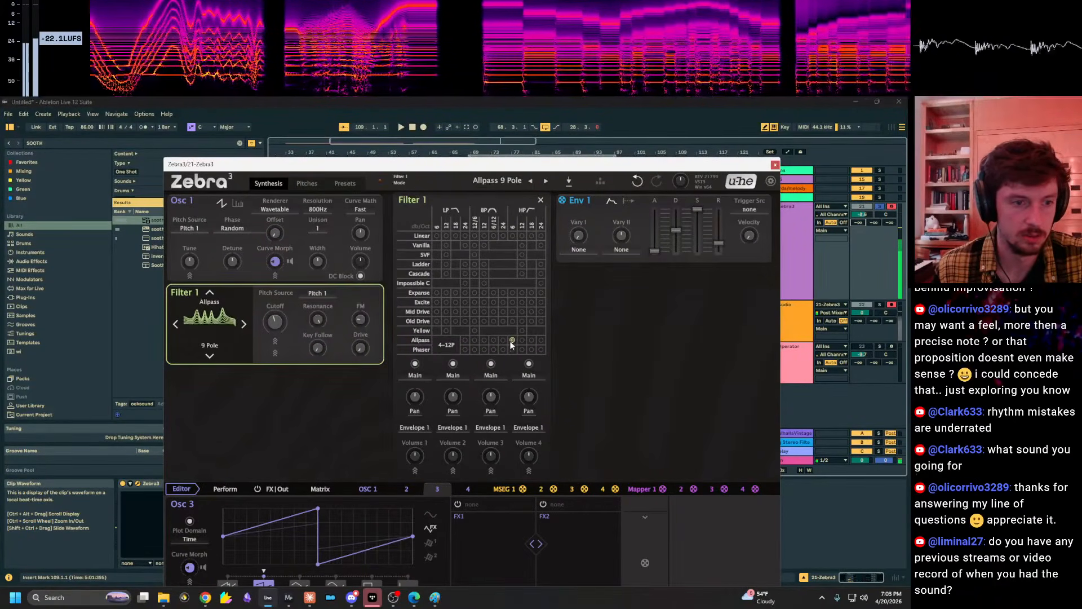
Try Filter 1's Yellow band-pass mode, settle on Allpass 4 Pole, and sweep the cutoff while playing in another octave.
left_click(474, 340)
left_click(465, 340)
left_click(474, 321)
left_click(474, 330)
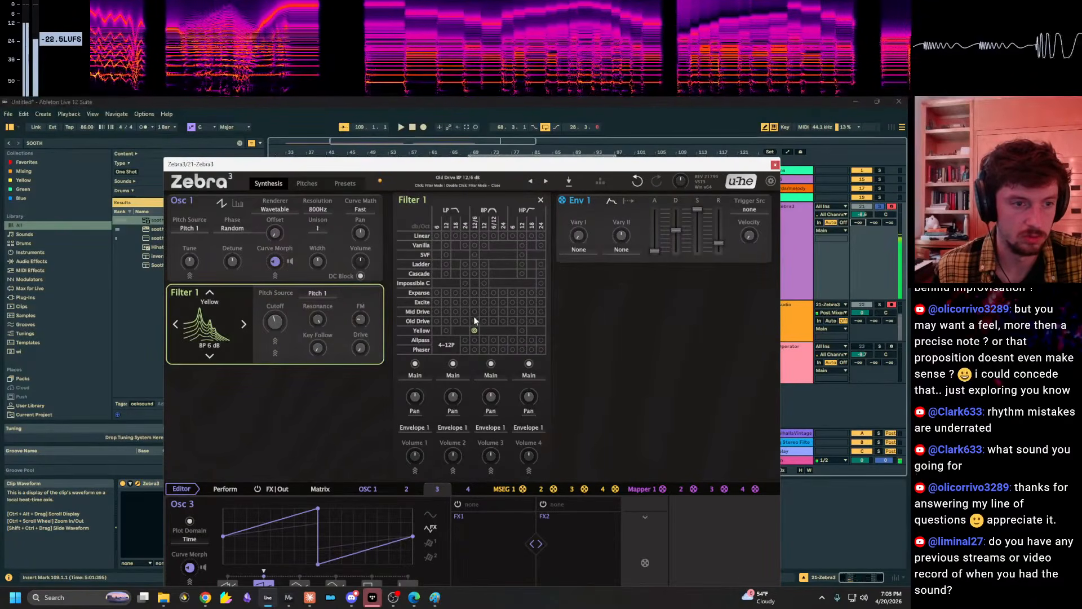
left_click(465, 339)
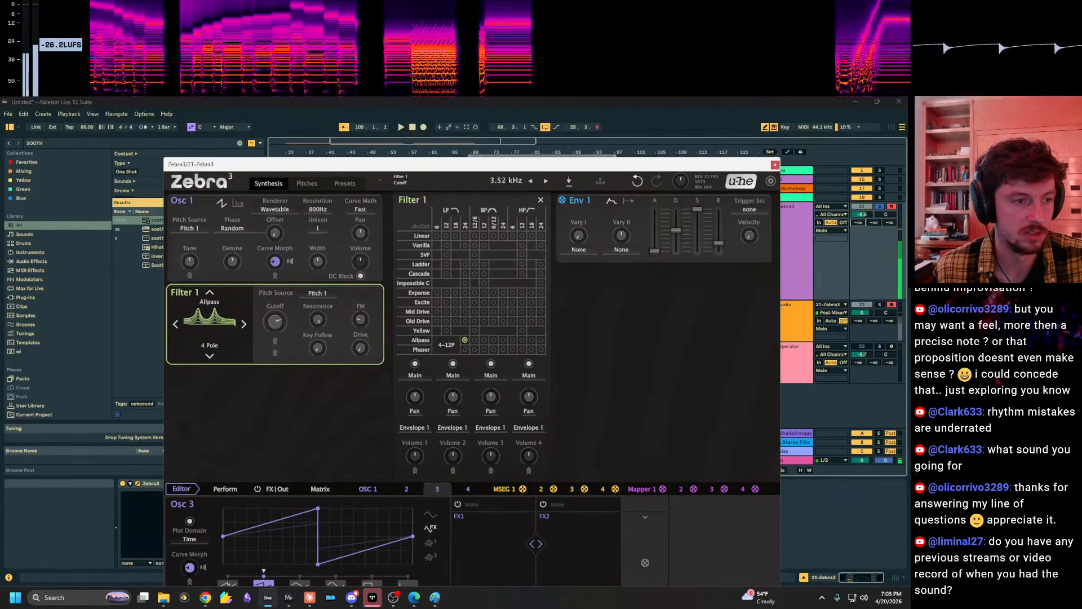
key("z")
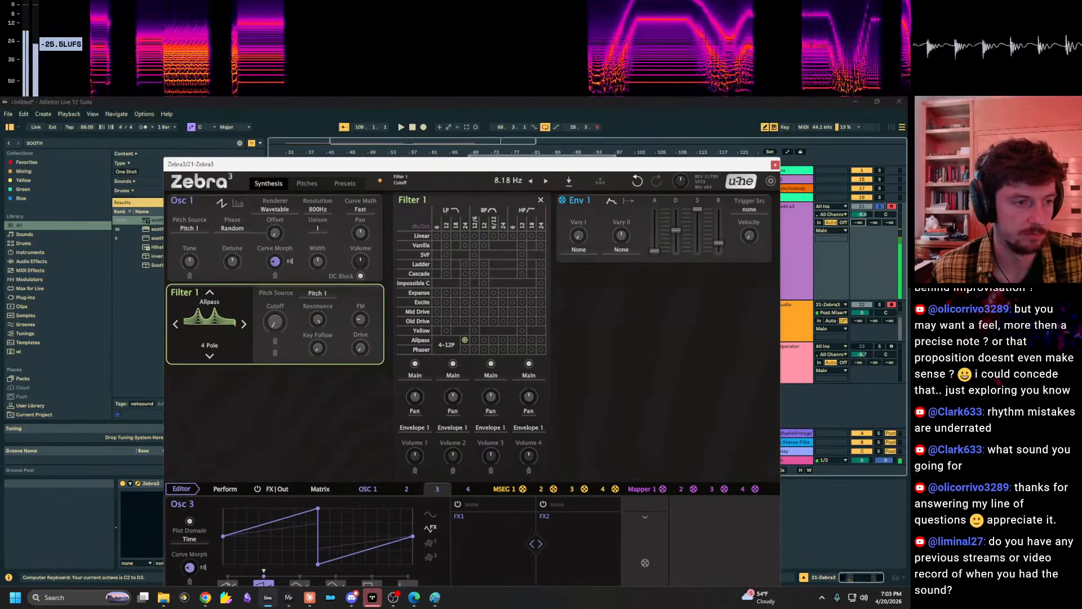
Add Filter 2 below Filter 1 and set its resonance to about 57 and its cutoff to about 165 Hz while playing.
left_click(540, 200)
left_click(420, 252)
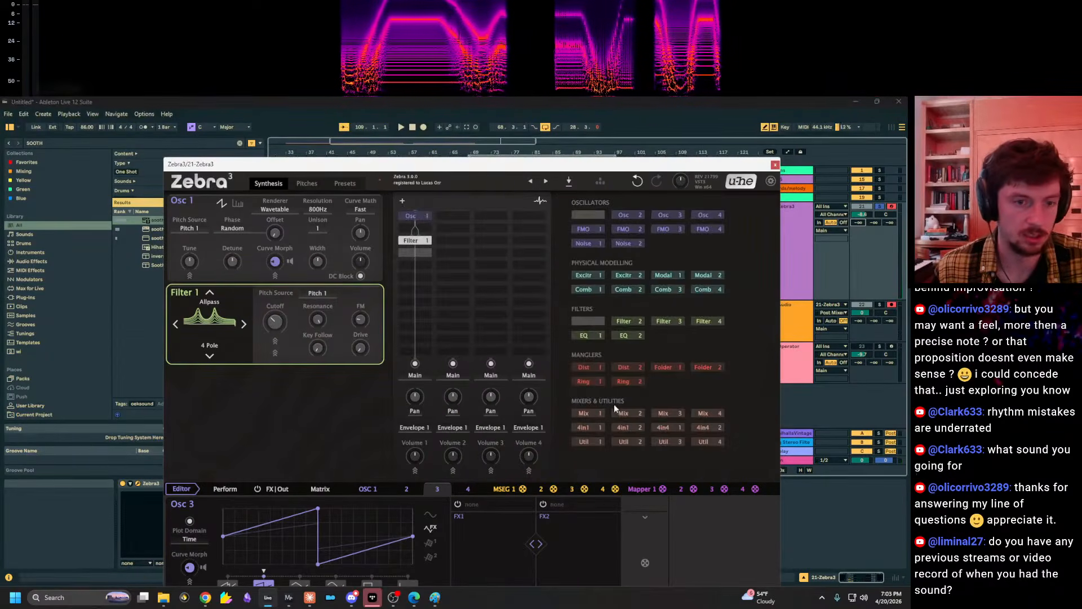
left_click(635, 320)
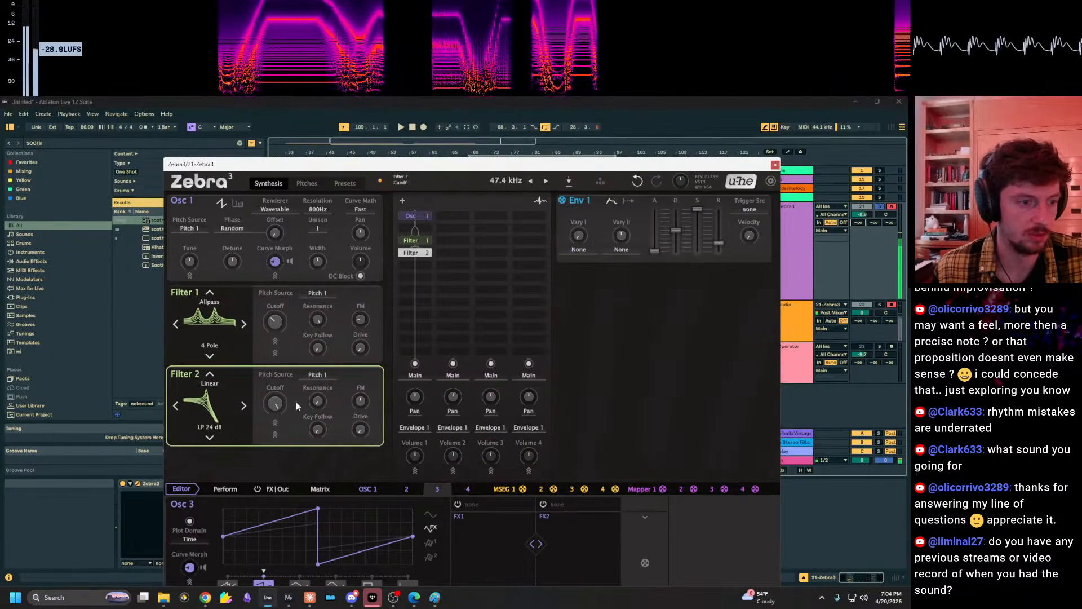
left_click_drag(318, 401, 317, 370)
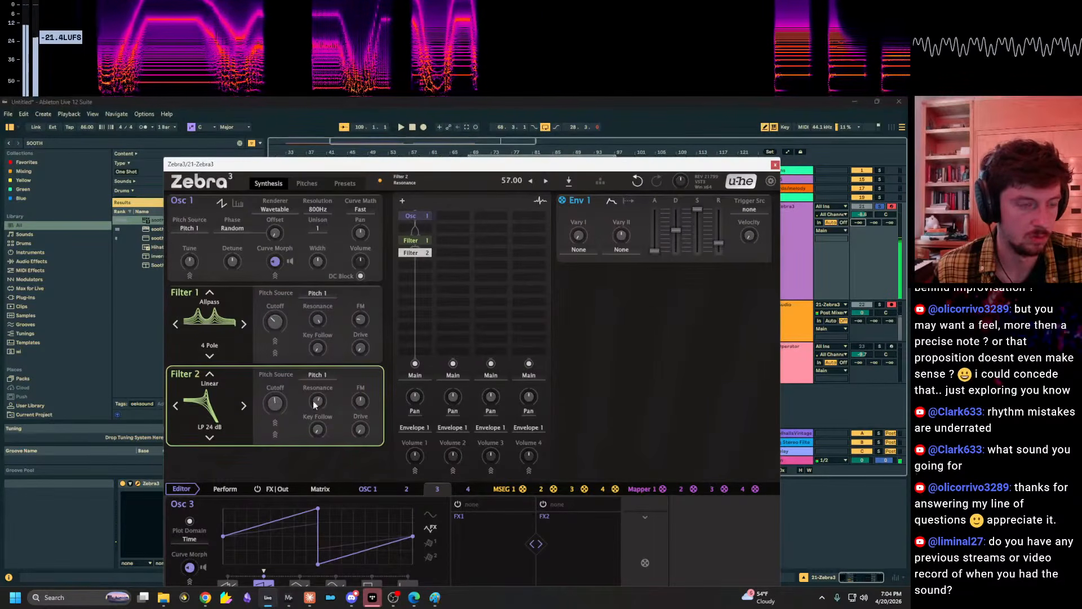
left_click_drag(275, 403, 275, 429)
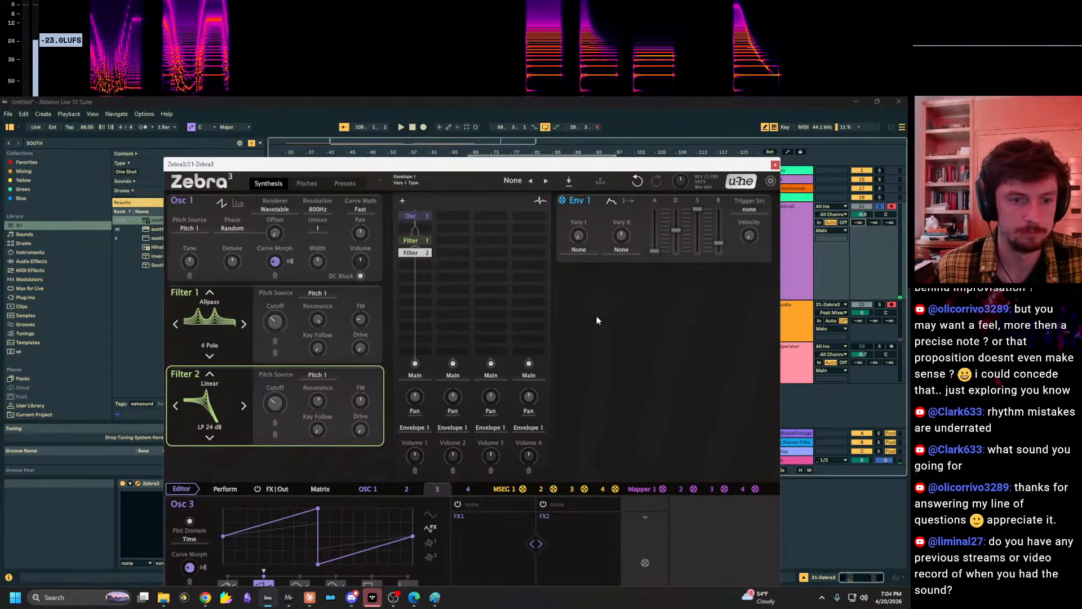
Modulate Filter 2's cutoff with Envelope 2, lowering that envelope's sustain to minimum and raising the modulation depth while playing.
right_click(279, 404)
mouse_move(338, 410)
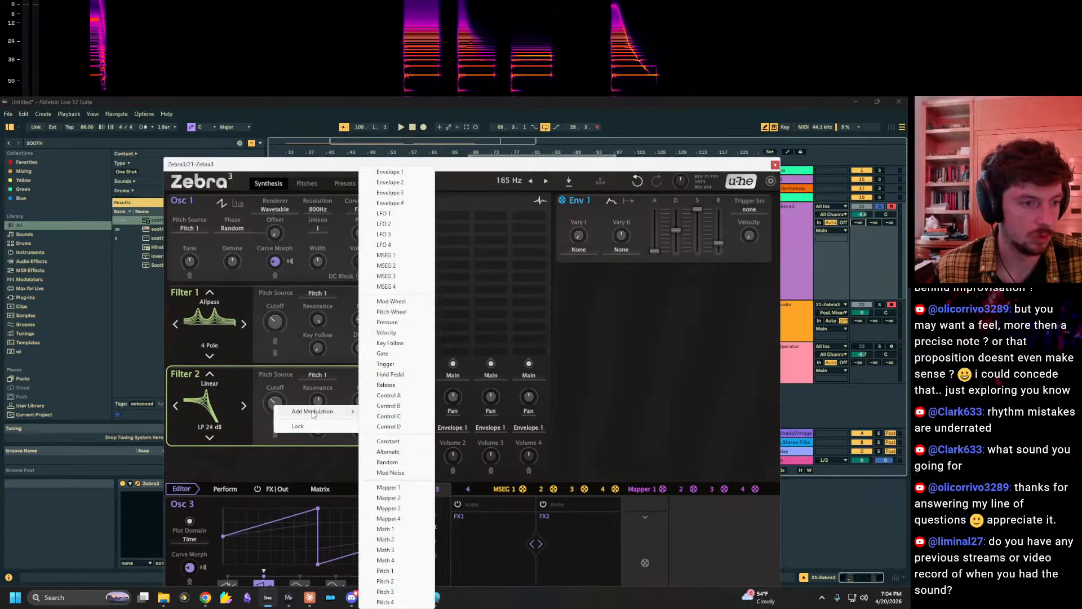
left_click(390, 182)
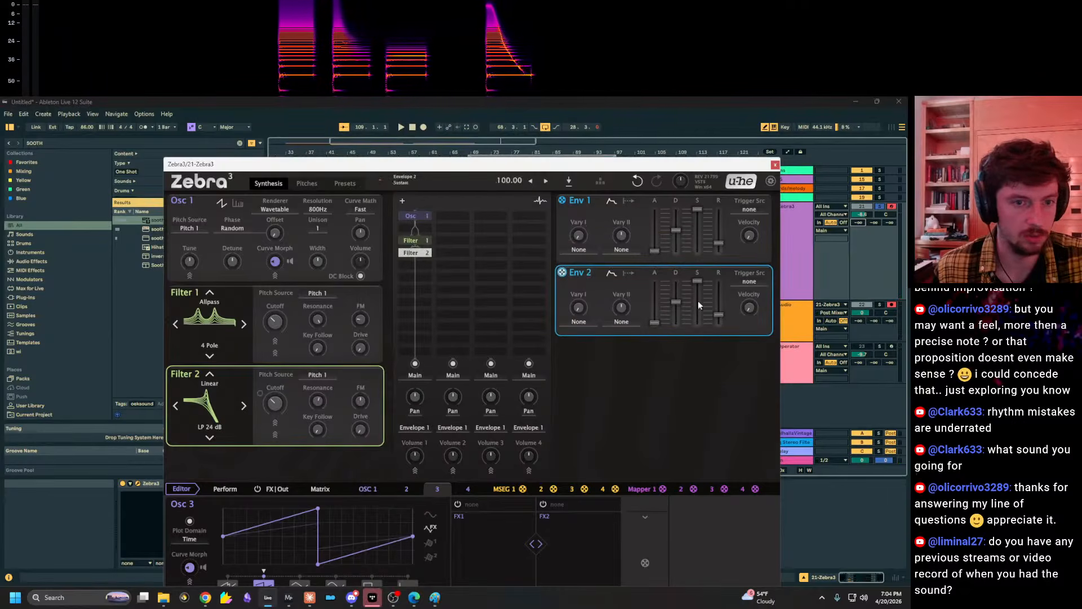
left_click_drag(655, 321, 654, 305)
left_click_drag(275, 403, 260, 377)
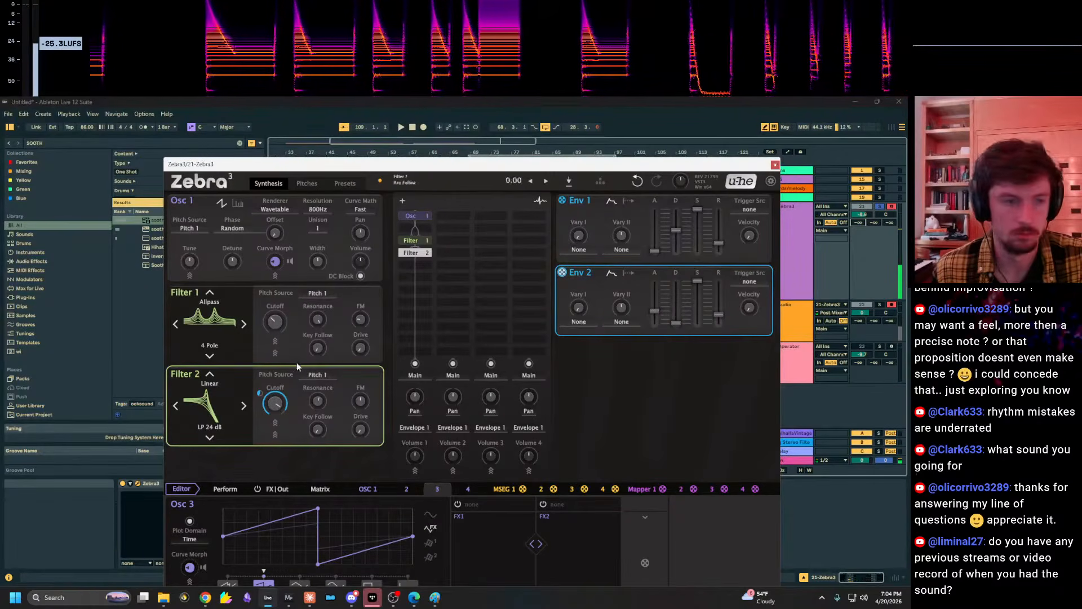
left_click_drag(260, 393, 261, 349)
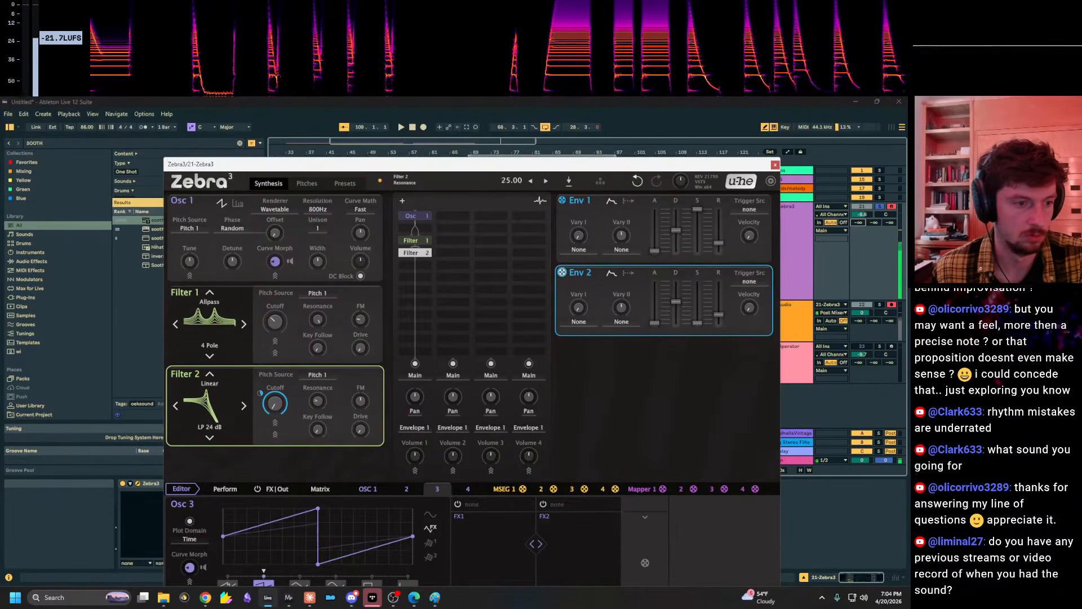
Compare Filter 2's Impossible C, Excite, Old Drive, Phaser and Cascade modes while playing an octave higher, and settle on Ladder LP 24 dB.
key("x")
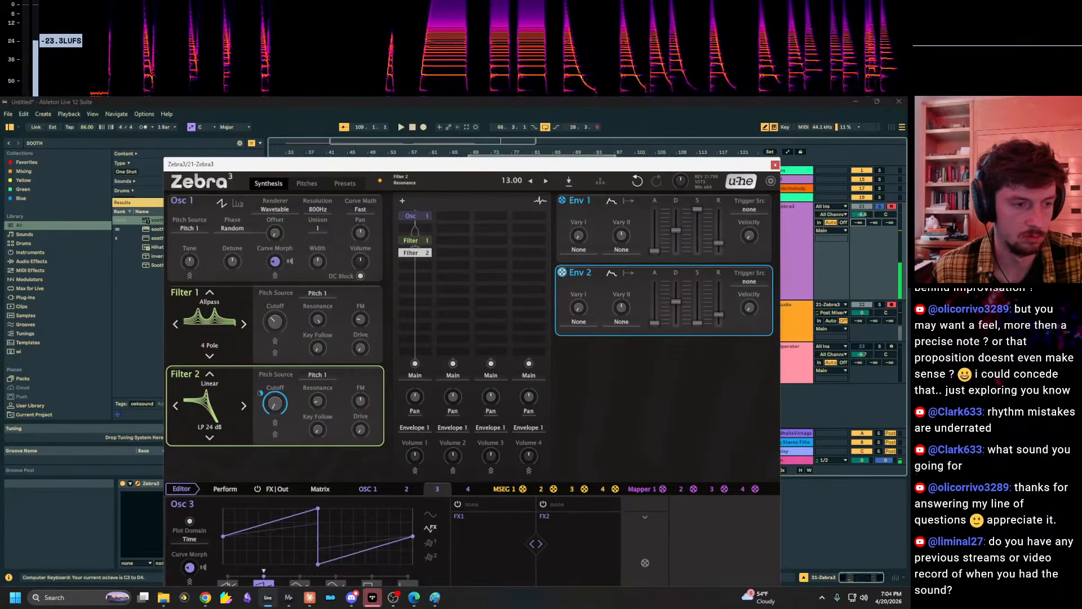
left_click(326, 377)
left_click(280, 376)
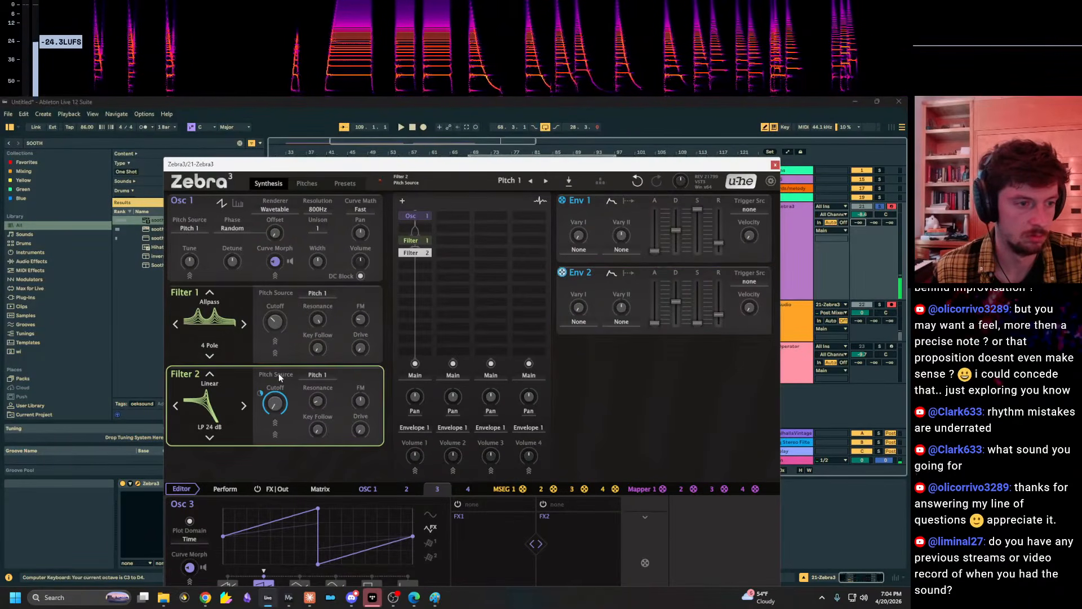
left_click(213, 402)
left_click(464, 265)
left_click(464, 283)
left_click(465, 303)
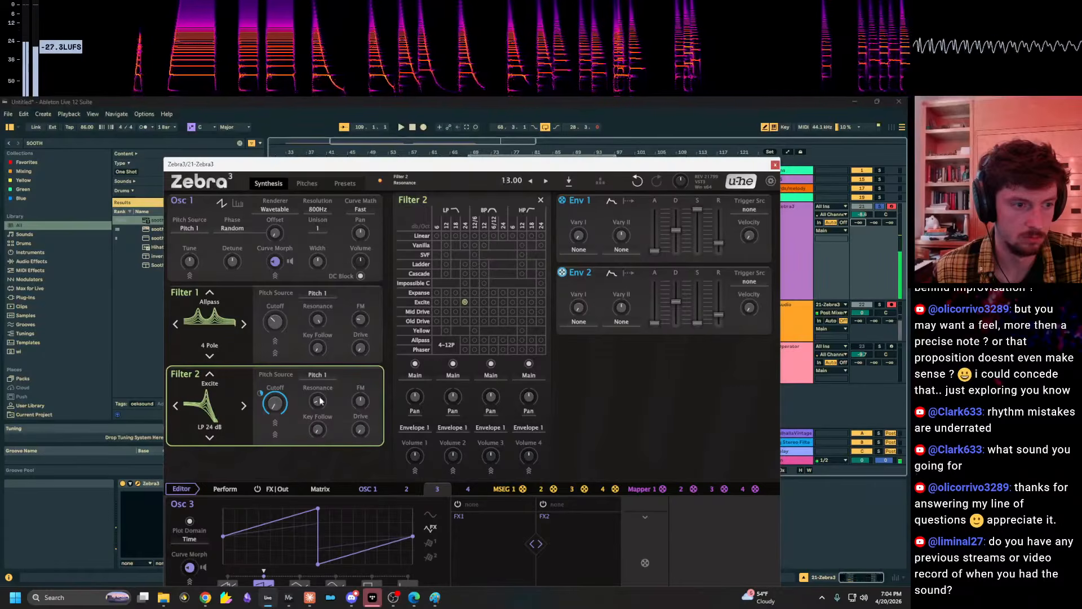
left_click(464, 321)
left_click(465, 345)
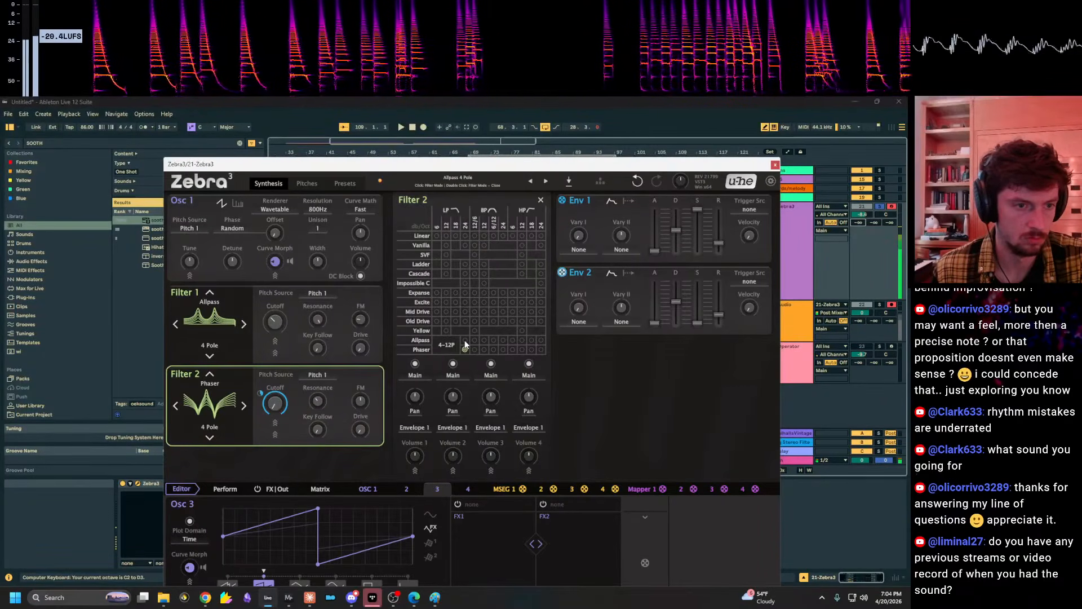
left_click(465, 273)
left_click(464, 264)
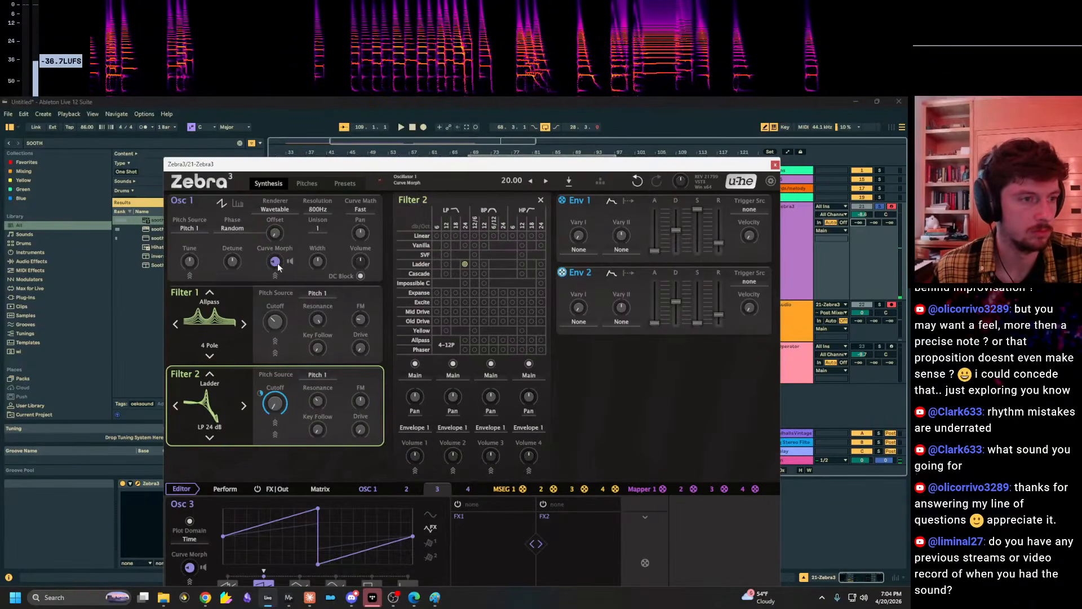
Set Osc 1's Curve Morph to about 50, pull the curve's centre peak down into a V shape, and raise Filter 1's cutoff.
left_click_drag(275, 262, 275, 288)
key("x")
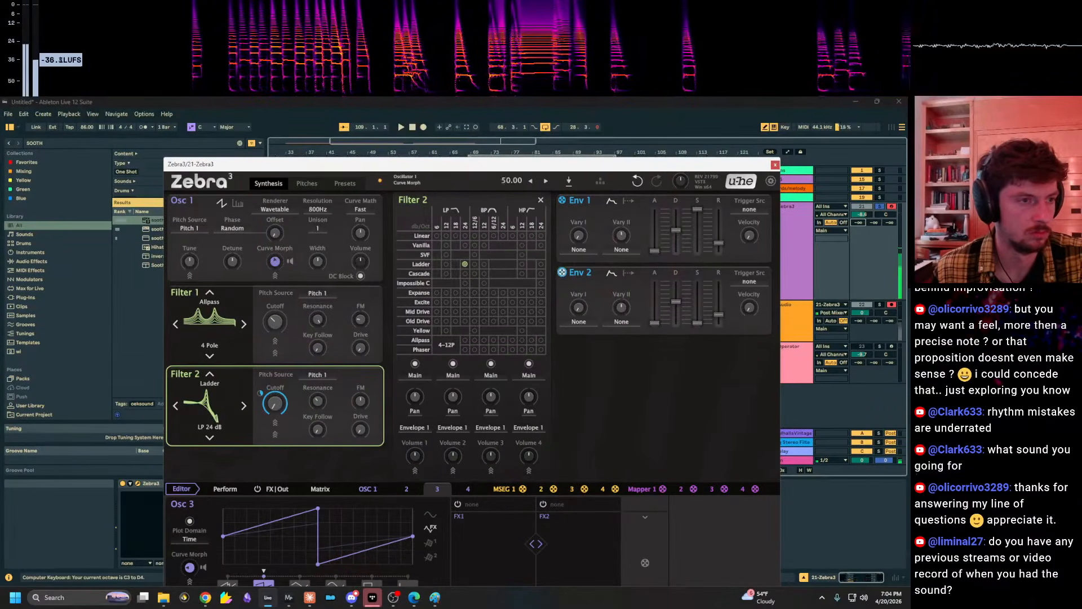
left_click(278, 207)
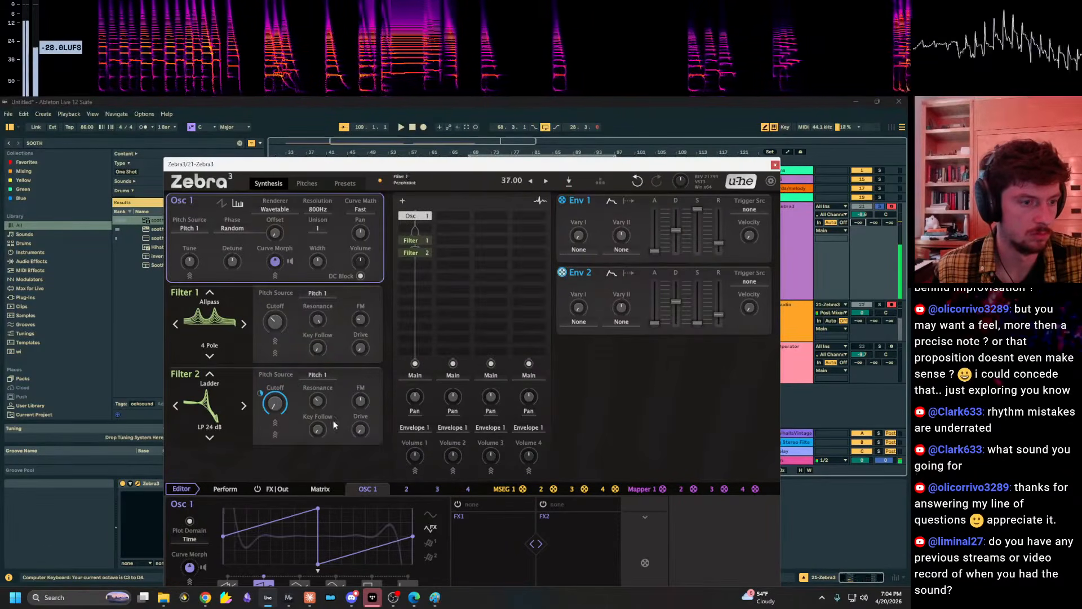
left_click_drag(318, 520, 321, 566)
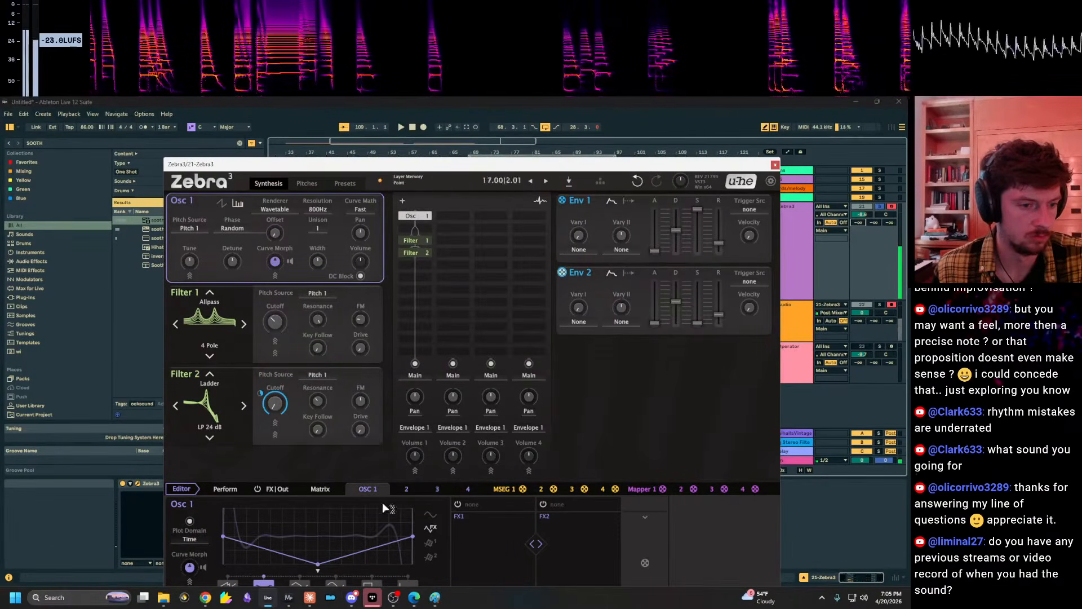
left_click_drag(279, 320, 279, 305)
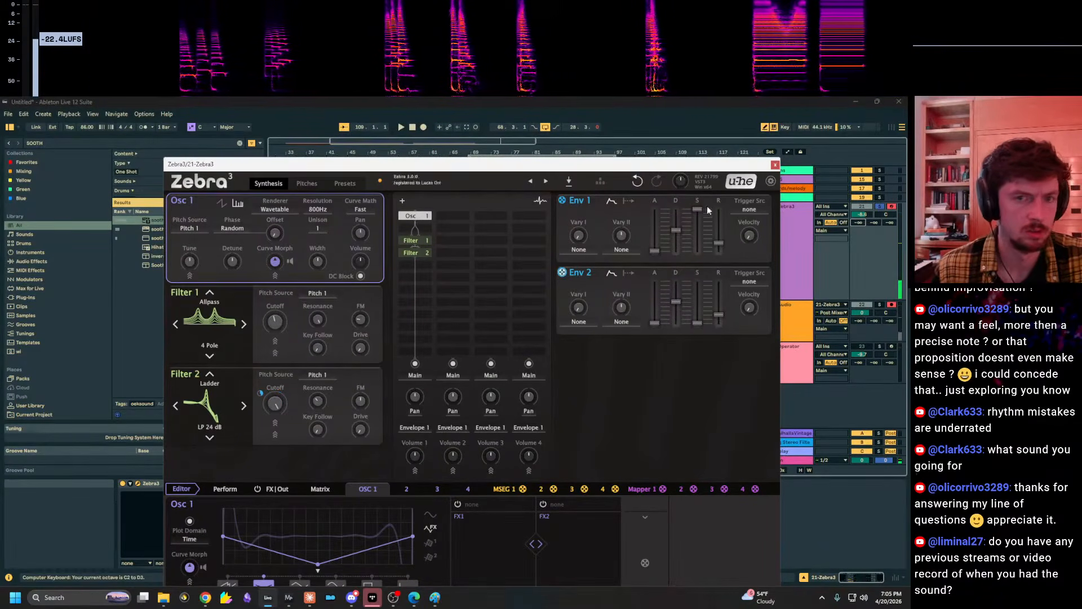
Lengthen Envelope 1's release and attack, and raise the Zebra3 track's two send levels.
left_click_drag(719, 237, 719, 223)
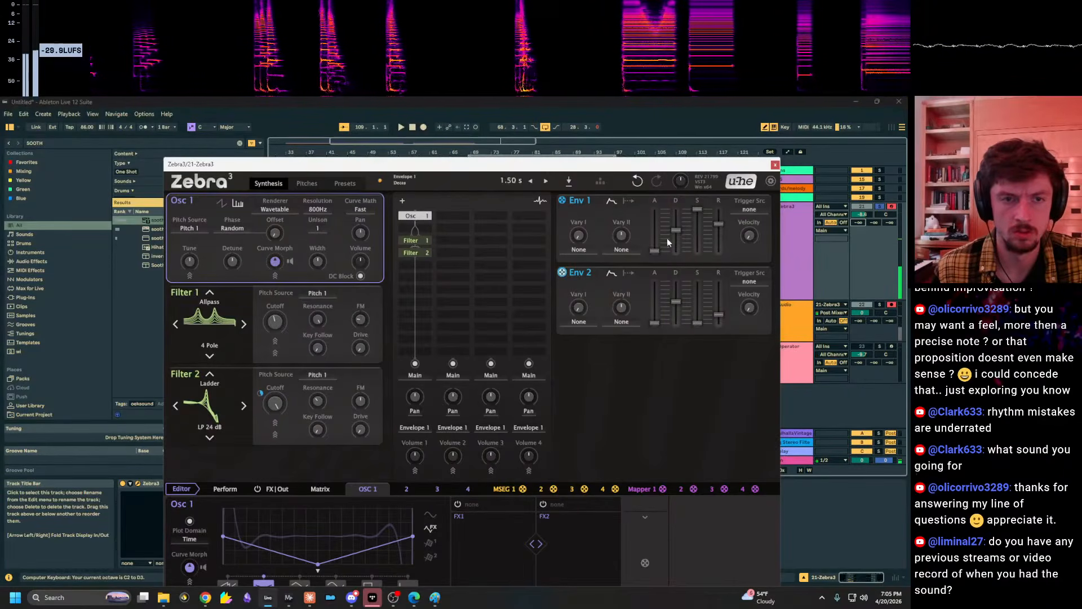
left_click_drag(655, 250, 654, 244)
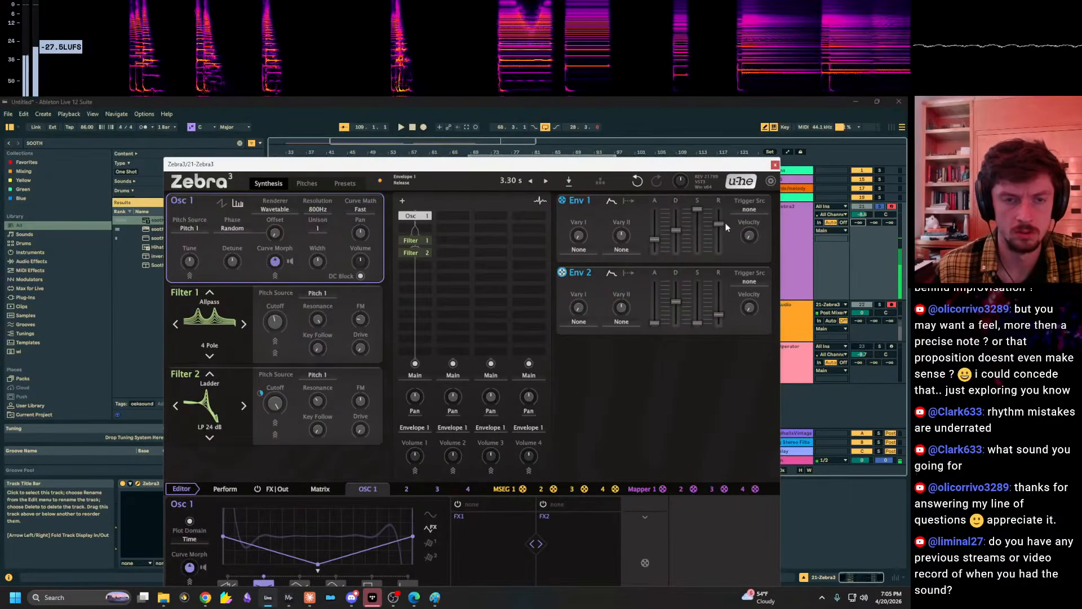
left_click(858, 223)
left_click_drag(873, 222, 873, 214)
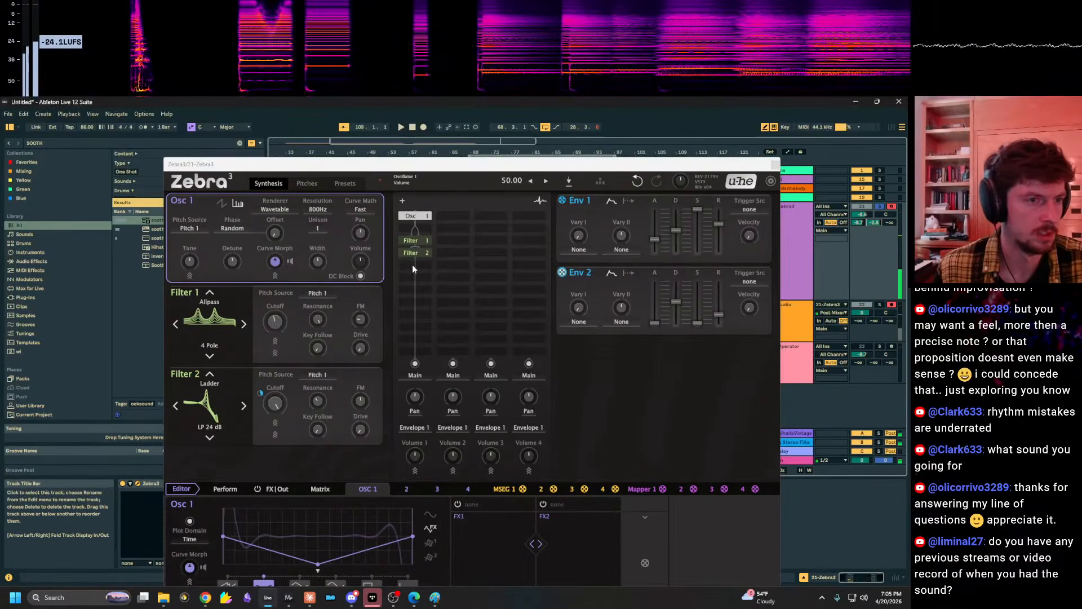
Add the FMO 1 module between Osc 1 and Filter 1, and switch Osc 1's renderer to Additive Synth.
left_click(420, 226)
left_click(590, 228)
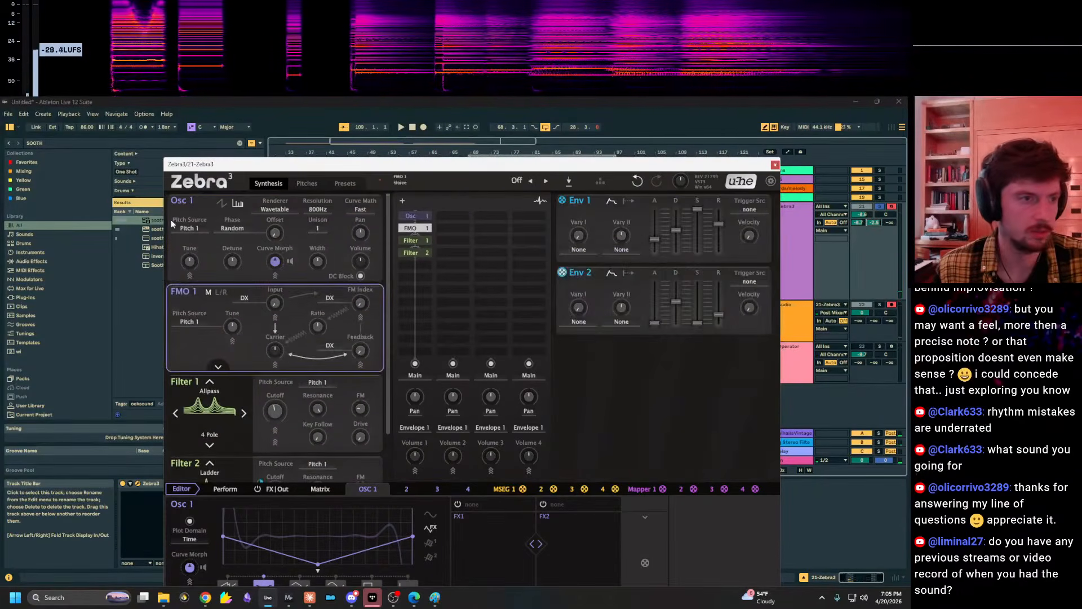
left_click(274, 209)
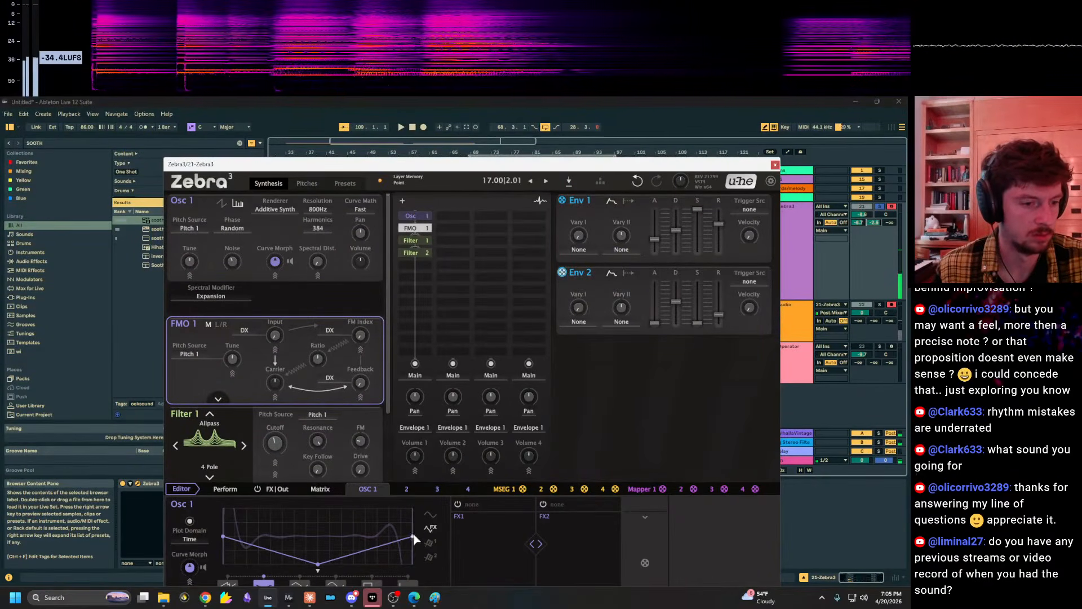
Reshape Osc 1's curve to fall from its maximum at the start to its minimum mid-cycle, with Curve Morph at about 20.
left_click_drag(413, 535, 413, 564)
left_click_drag(218, 540, 222, 509)
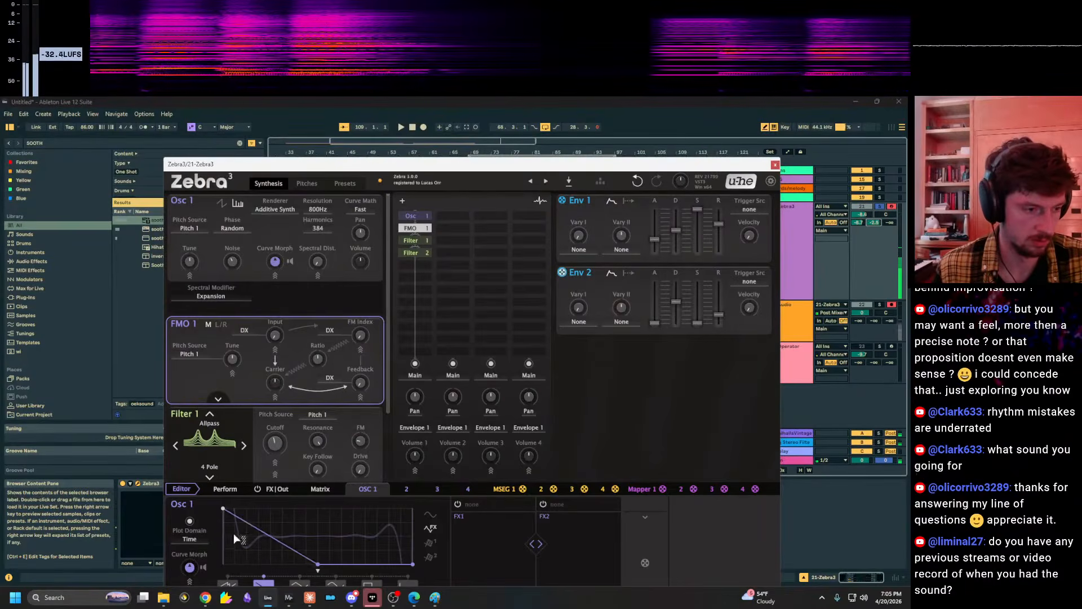
left_click_drag(191, 574, 191, 584)
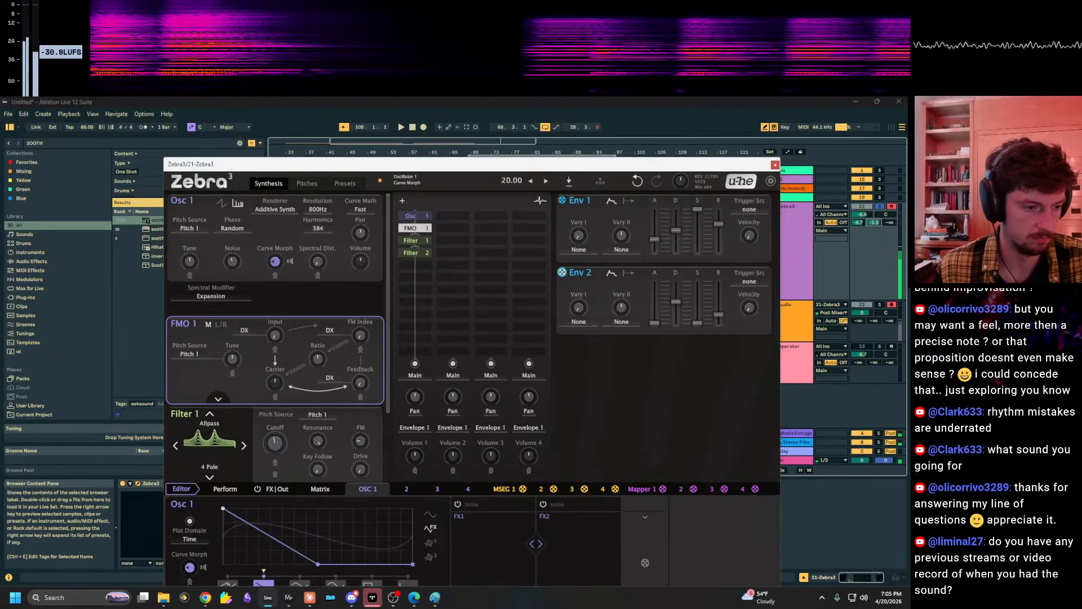
left_click(285, 227)
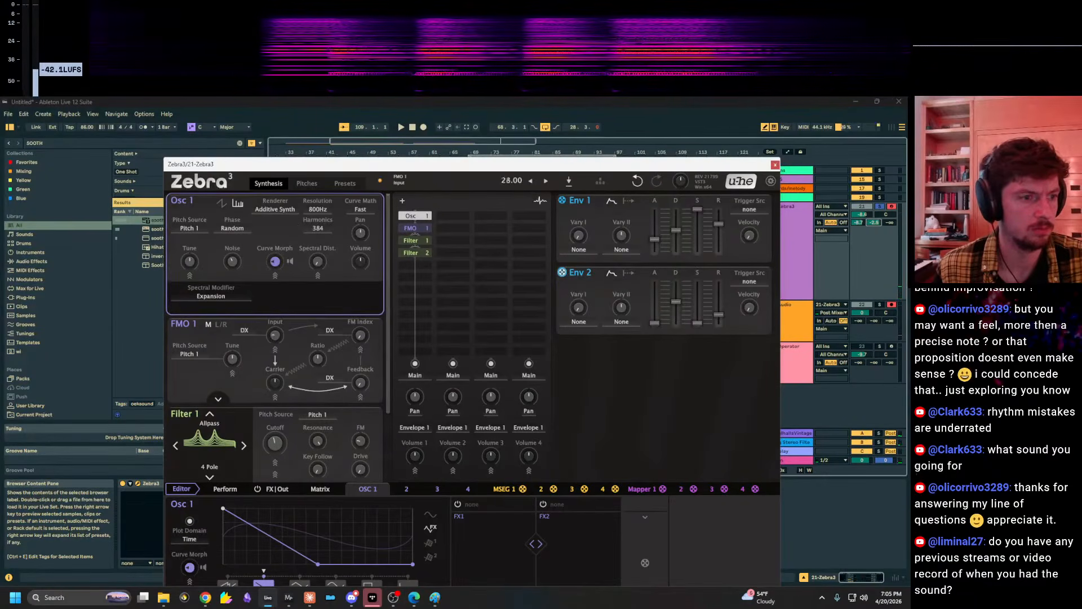
Set FMO 1's input source to Dry at about 55, and straighten Osc 1's curve into a plain falling ramp.
left_click(247, 332)
left_click(273, 359)
left_click_drag(275, 335, 275, 331)
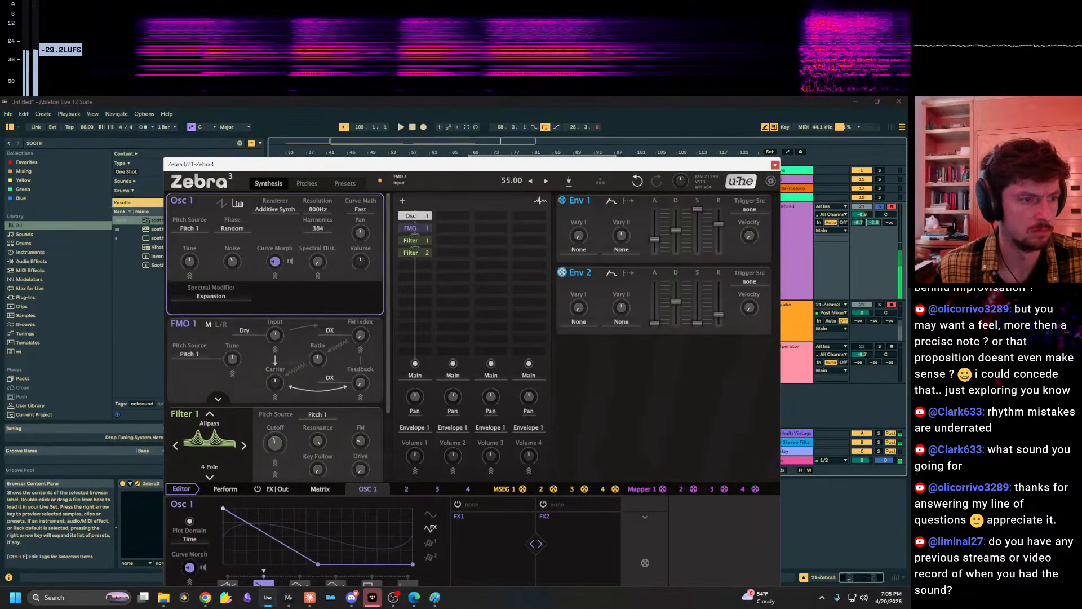
left_click_drag(317, 564, 466, 603)
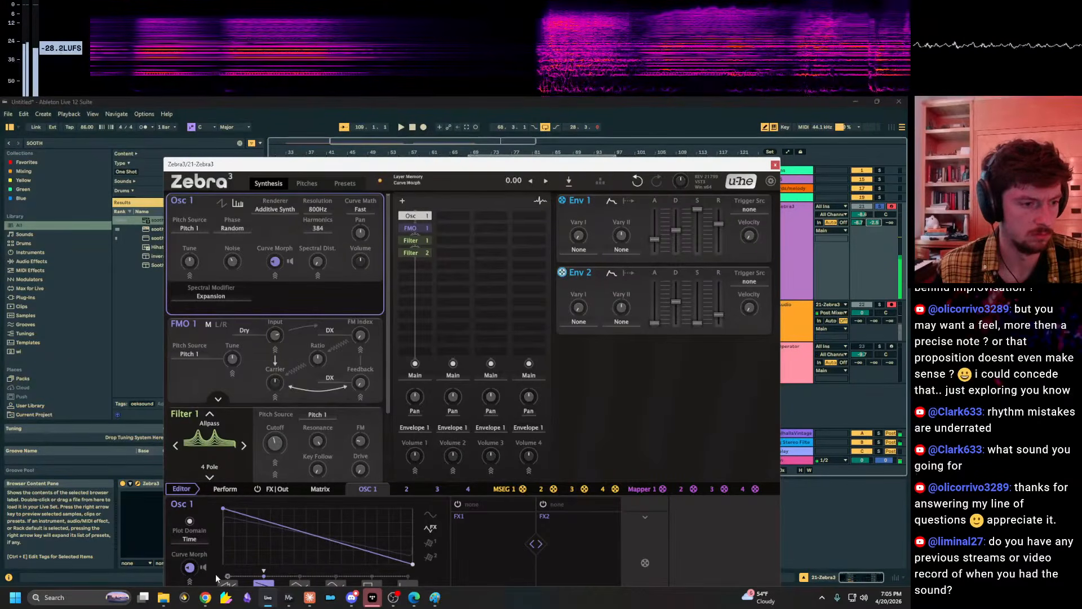
Move the synth window up to reveal the whole curve editor, load the pq FORMANT preset into Osc 1, and try its Curve Morph.
left_click_drag(417, 167, 452, 110)
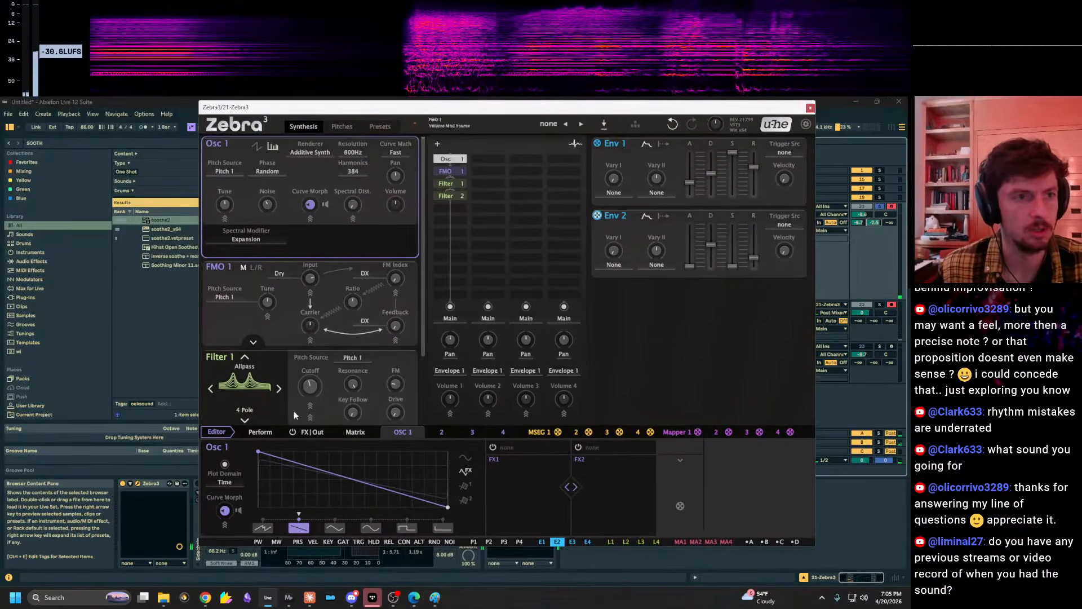
left_click(220, 447)
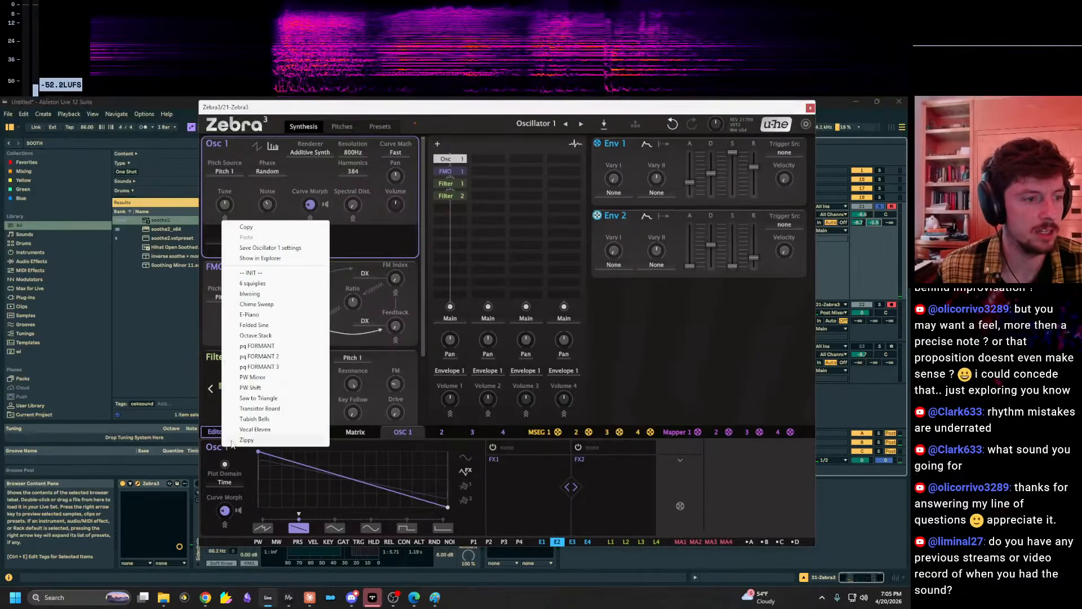
left_click(257, 346)
mouse_move(230, 519)
left_mouse_down()
mouse_move(230, 477)
mouse_move(230, 519)
left_mouse_up()
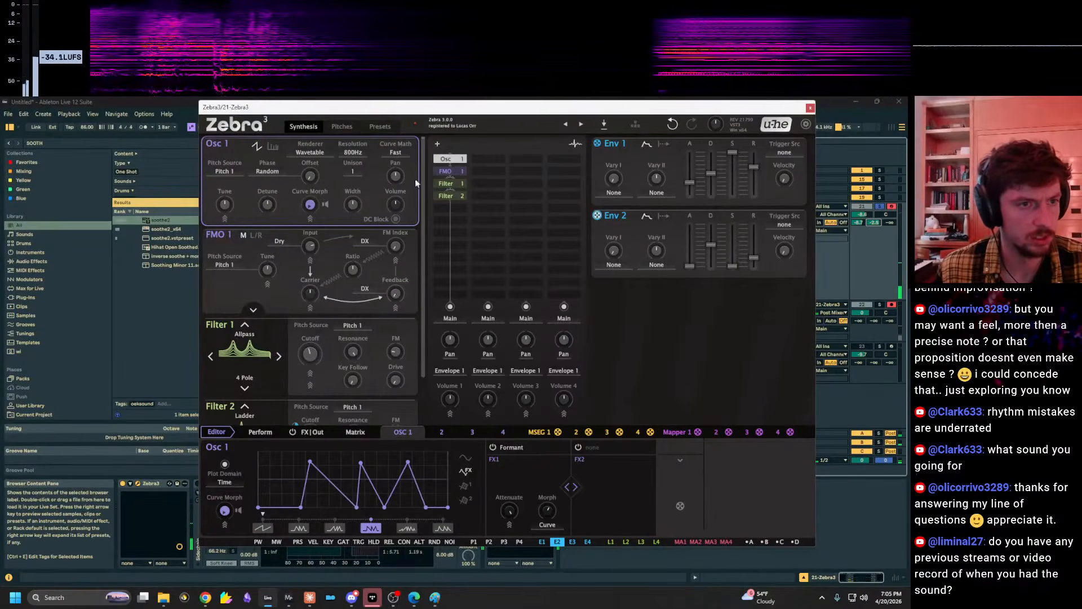
Bypass FMO 1 in the module grid and audition Osc 1's Curve Morph in a higher octave.
left_click(458, 170)
double_click(456, 172)
mouse_move(226, 512)
left_mouse_down()
mouse_move(226, 451)
mouse_move(227, 511)
left_mouse_up()
key("x")
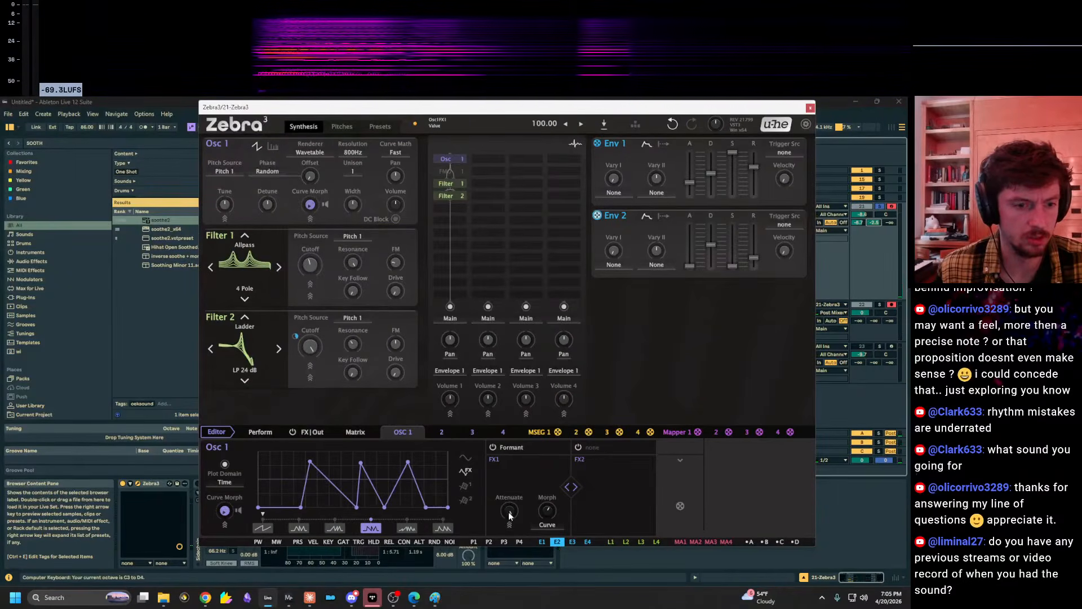
Try Osc 1 with its Formant effect switched off, sweeping Curve Morph while playing in a lower octave.
left_click(493, 448)
left_click_drag(226, 511, 226, 465)
key("z")
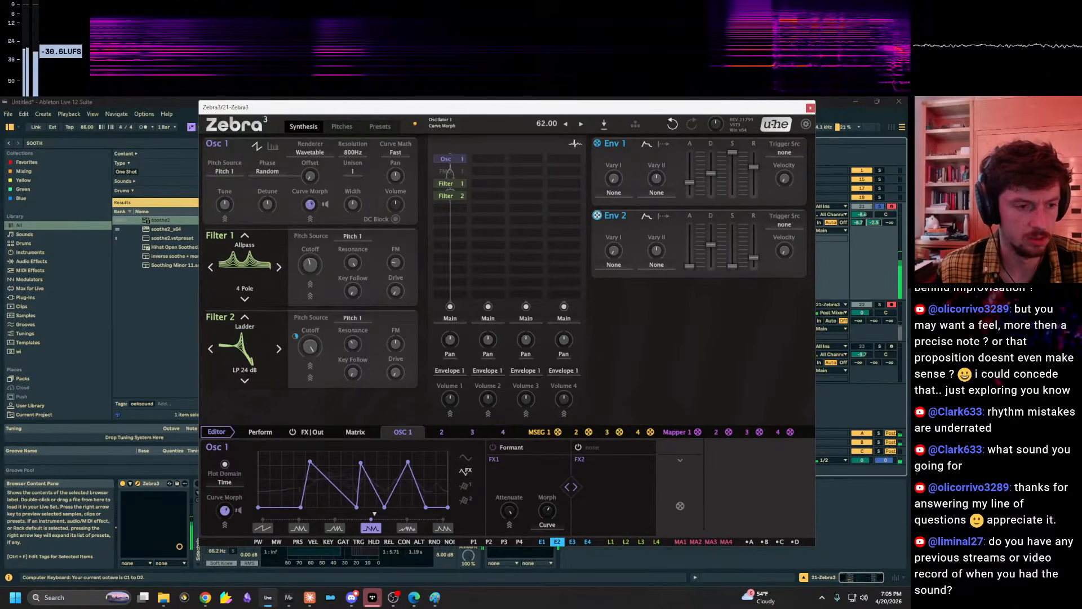
left_click_drag(225, 465, 226, 479)
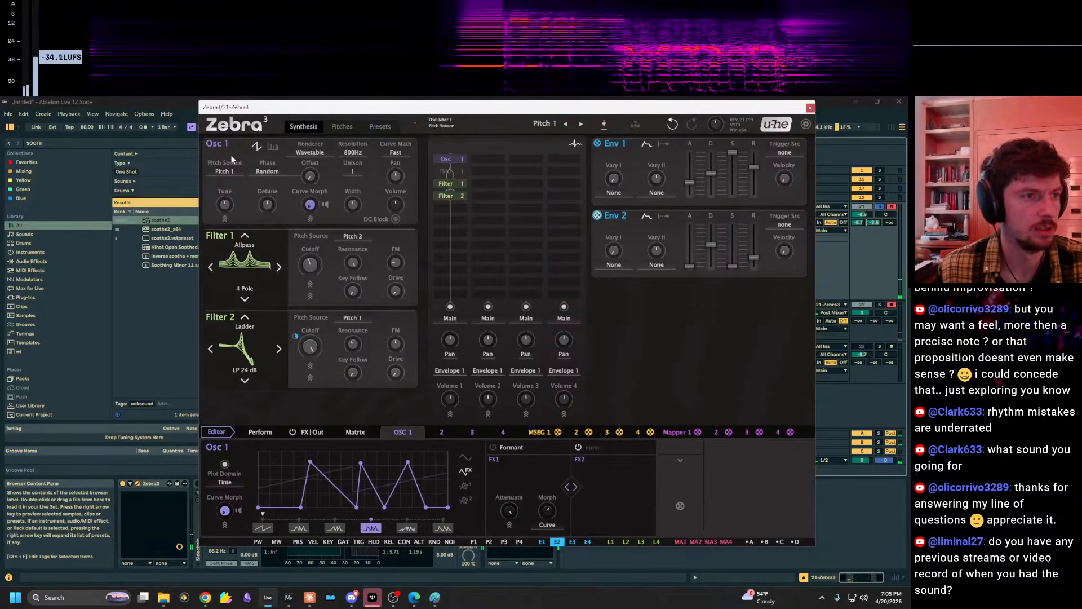
Load the pq FORMANT 3 preset into Osc 1 and sweep its Curve Morph while playing.
left_click(228, 448)
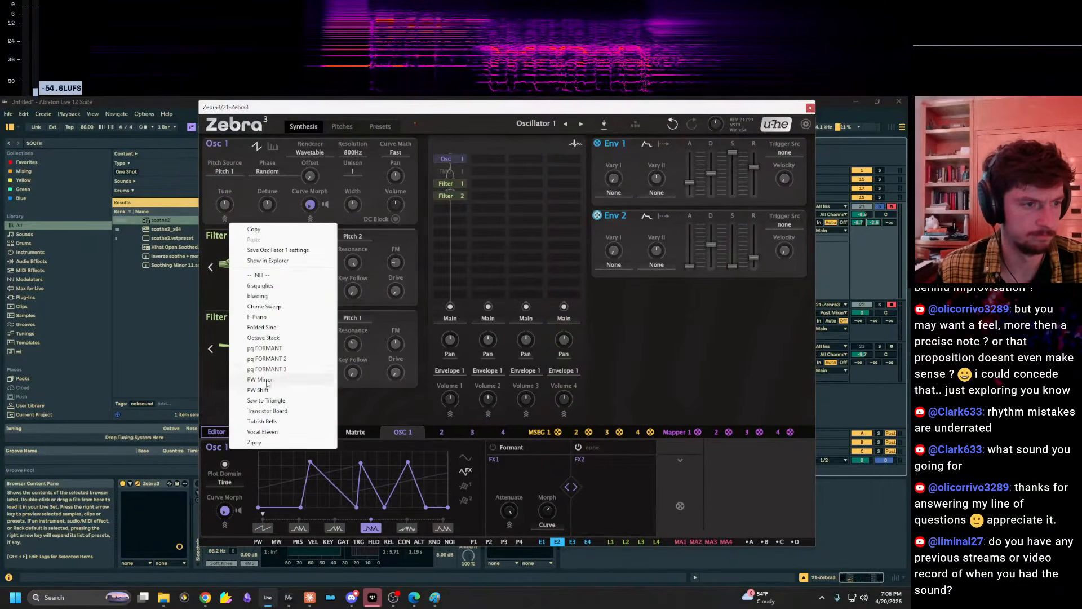
left_click(284, 369)
mouse_move(234, 510)
left_mouse_down()
mouse_move(234, 485)
mouse_move(234, 521)
mouse_move(233, 496)
left_mouse_up()
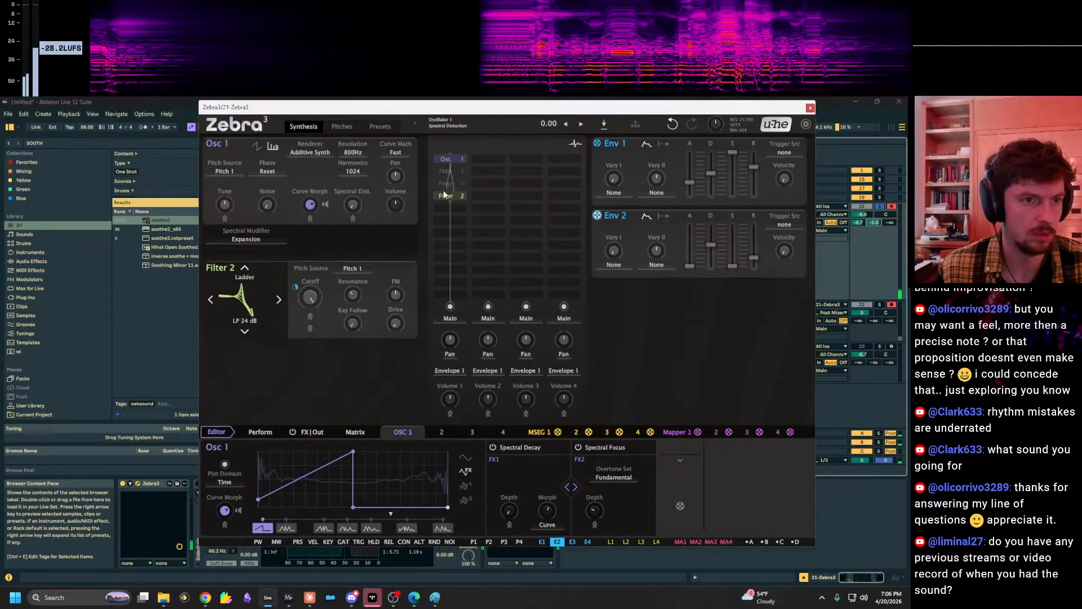
Try different curves of Osc 1 in the curve editor, selecting the fifth, and sweep Curve Morph while playing an octave lower.
left_click_drag(225, 511, 224, 539)
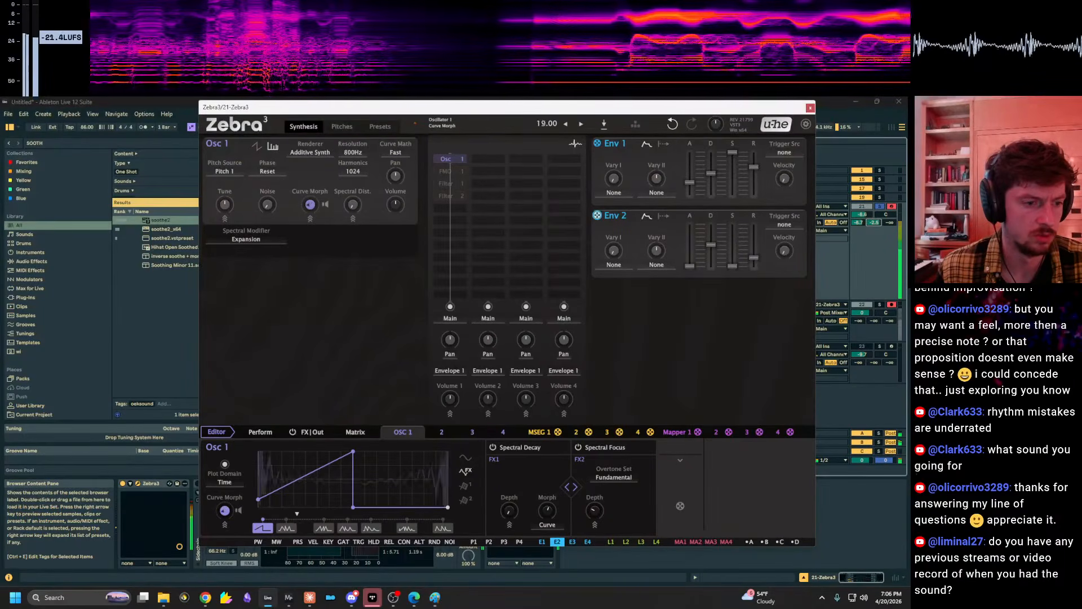
left_click(319, 527)
left_click_drag(368, 528, 375, 528)
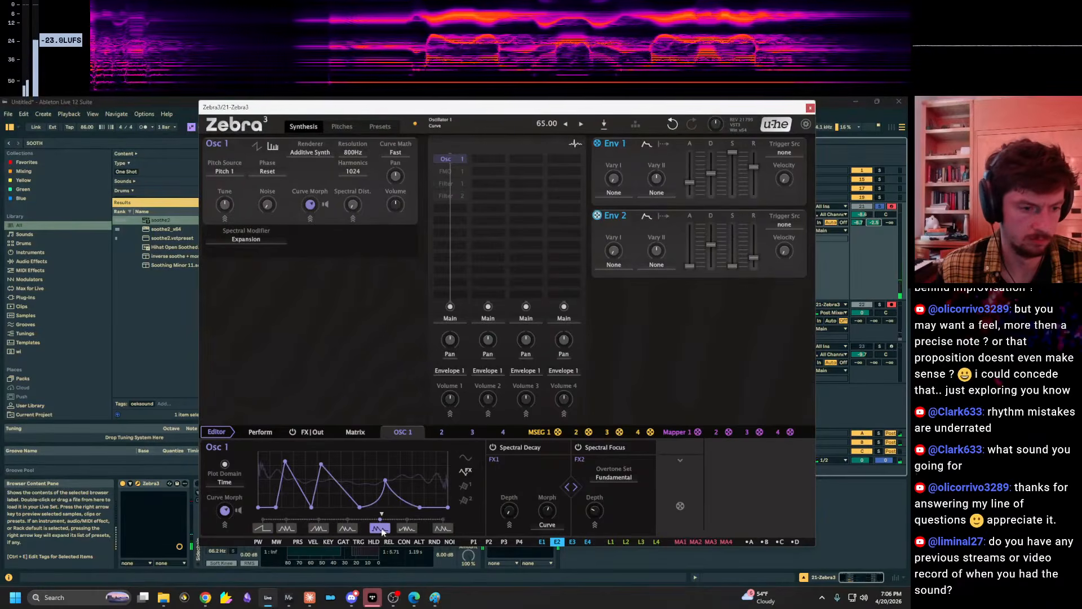
mouse_move(230, 514)
left_mouse_down()
mouse_move(230, 530)
mouse_move(230, 496)
mouse_move(230, 518)
left_mouse_up()
key("z")
Add Osc 2 below Filter 2 in the first lane of the module grid and bypass it.
left_click(450, 208)
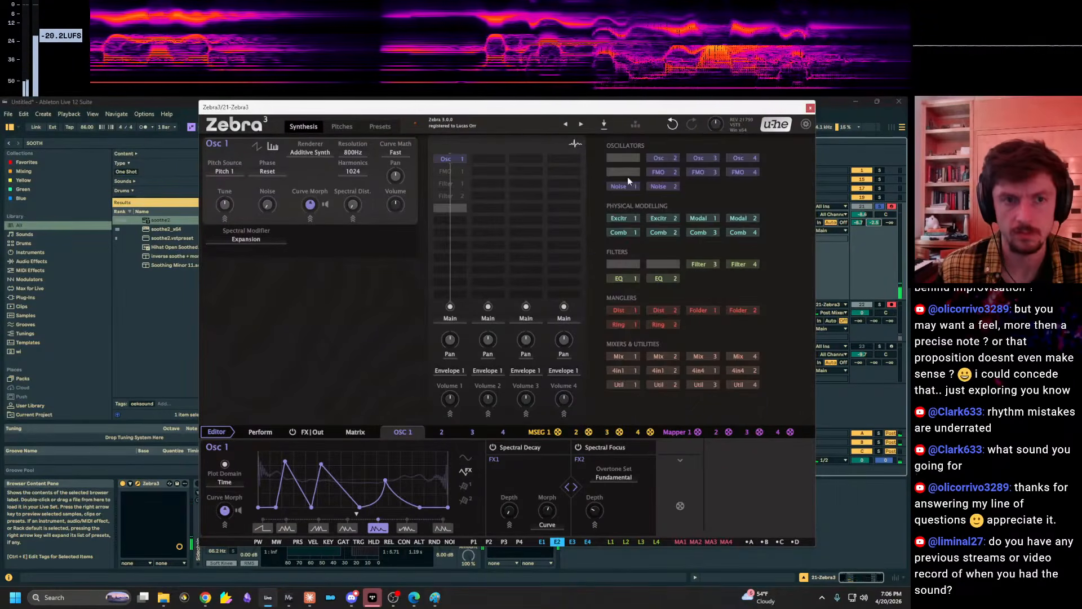
left_click(663, 162)
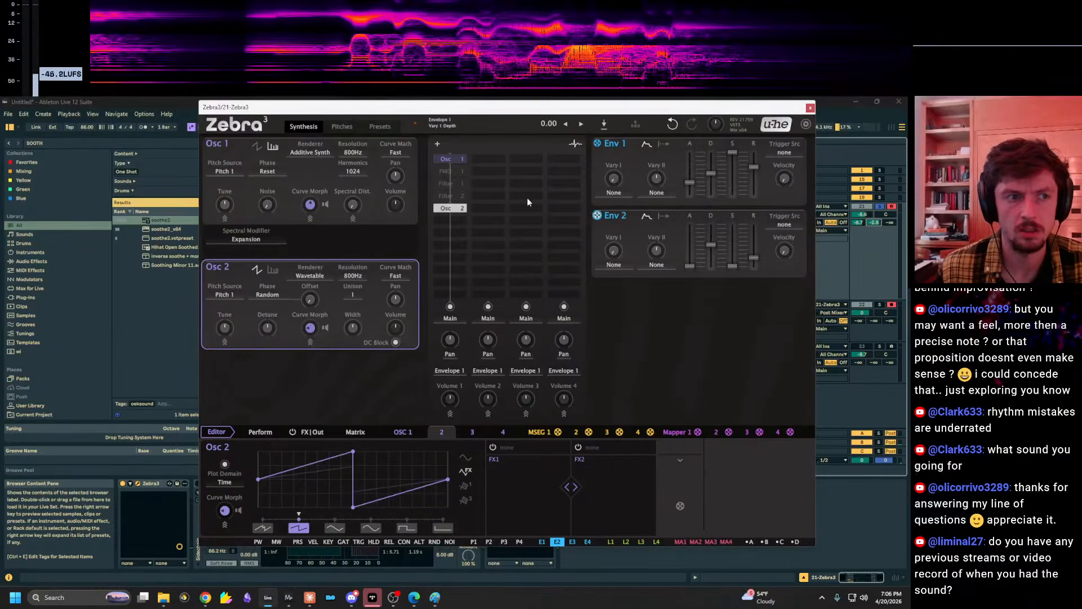
right_click(454, 209)
left_click(437, 223)
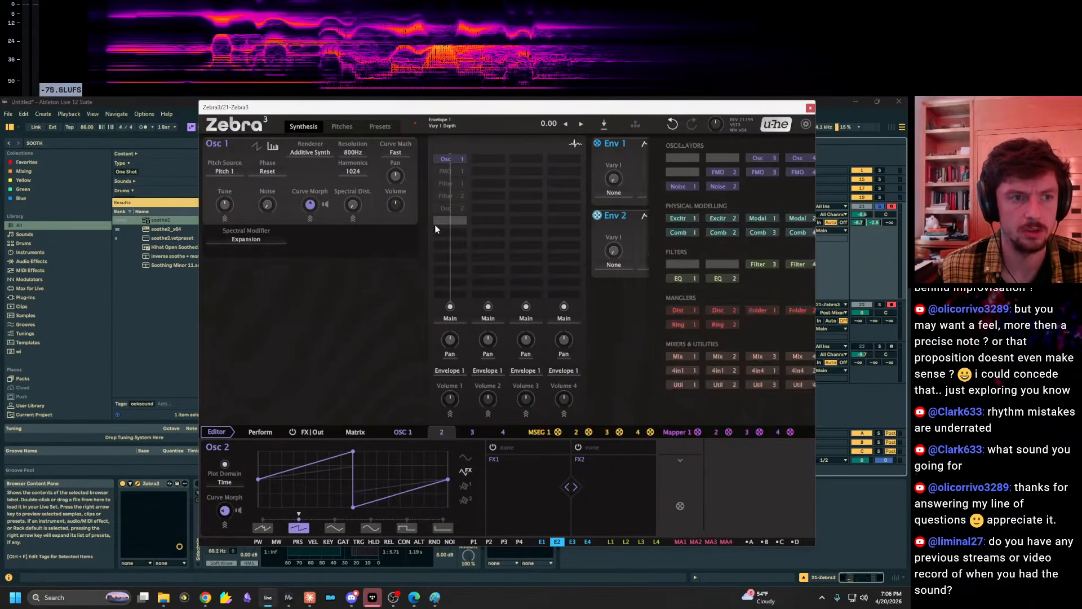
Enable the allpass Filter 1 in the module grid, sweep its cutoff and try Osc 2's Curve Morph.
double_click(446, 183)
left_click_drag(315, 302, 316, 330)
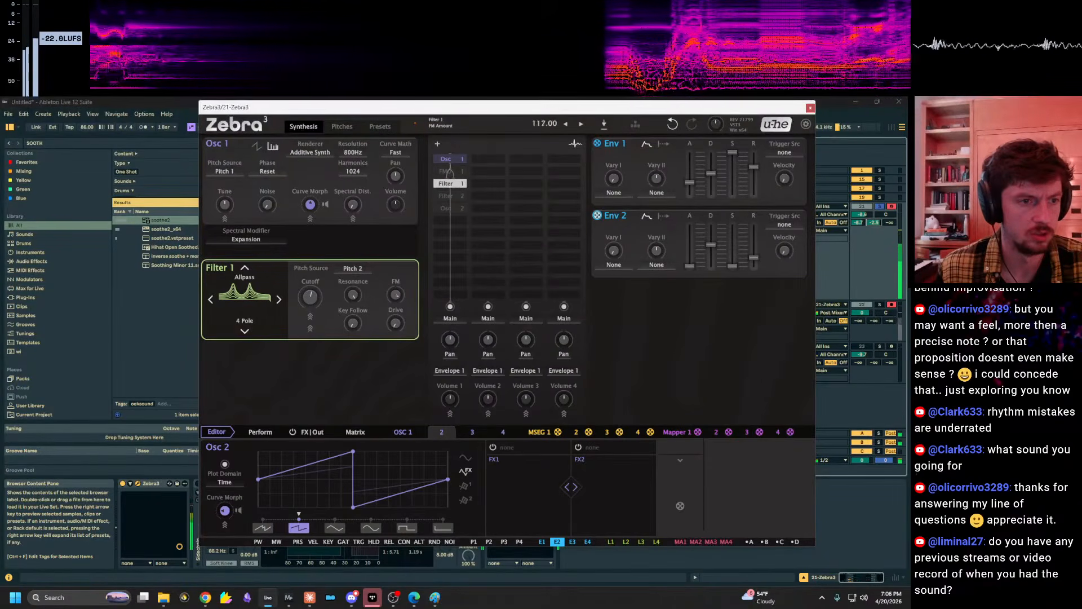
left_click_drag(228, 505, 229, 484)
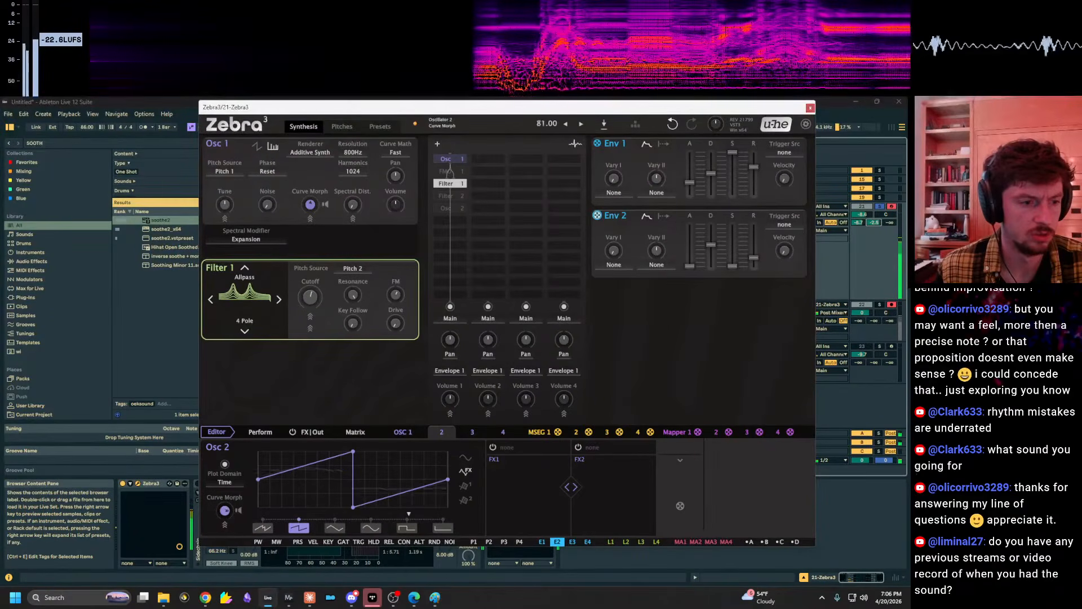
Sweep Osc 1's Curve Morph through the allpass filter while playing in higher and lower octaves.
left_click(452, 161)
mouse_move(225, 511)
left_mouse_down()
mouse_move(225, 464)
mouse_move(224, 483)
left_mouse_up()
key("x")
key("x")
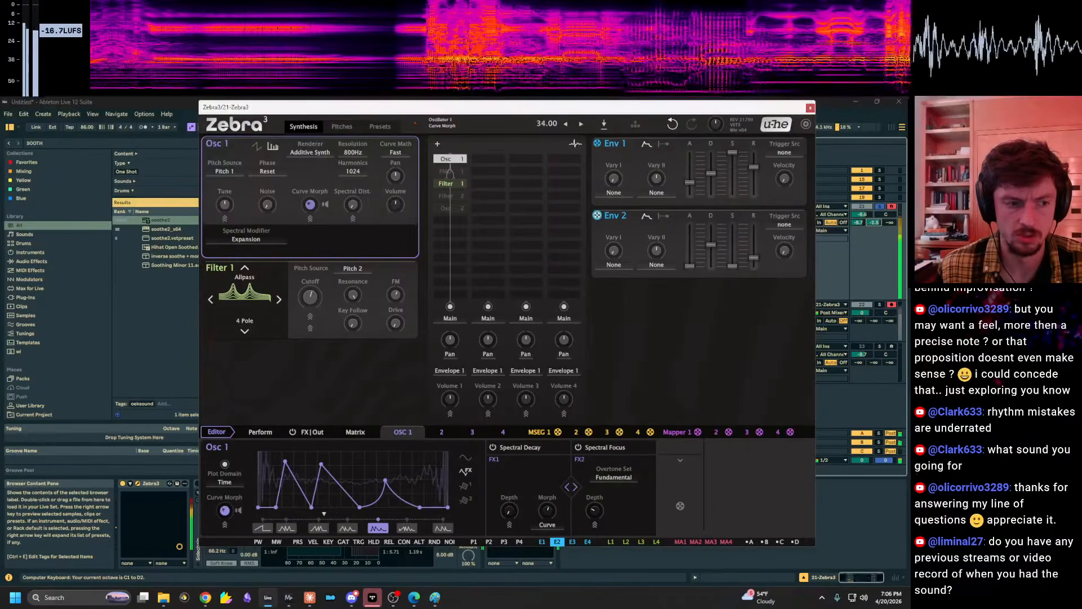
key("z")
left_click_drag(225, 510, 224, 494)
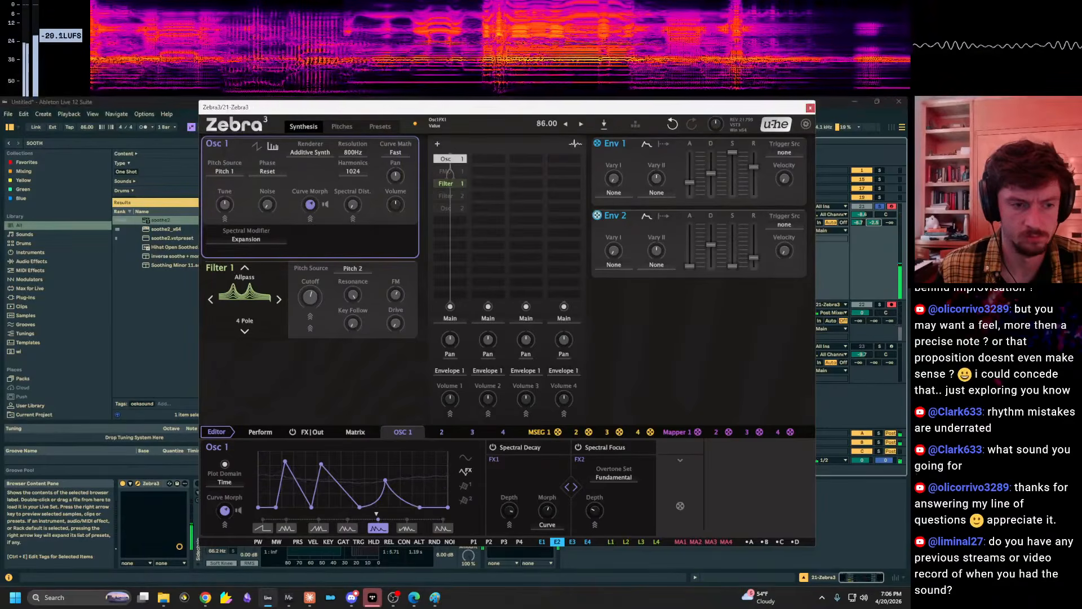
left_click_drag(225, 510, 225, 504)
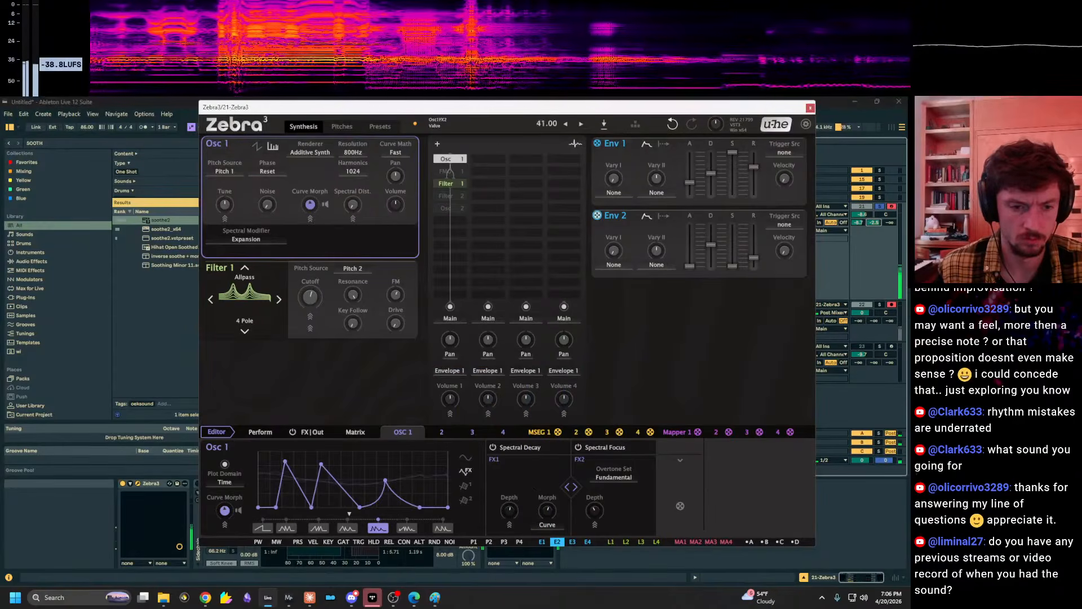
Search Ableton's browser for "arp" and load the Arpeggiator onto the Zebra3 track.
left_click_drag(473, 107, 785, 133)
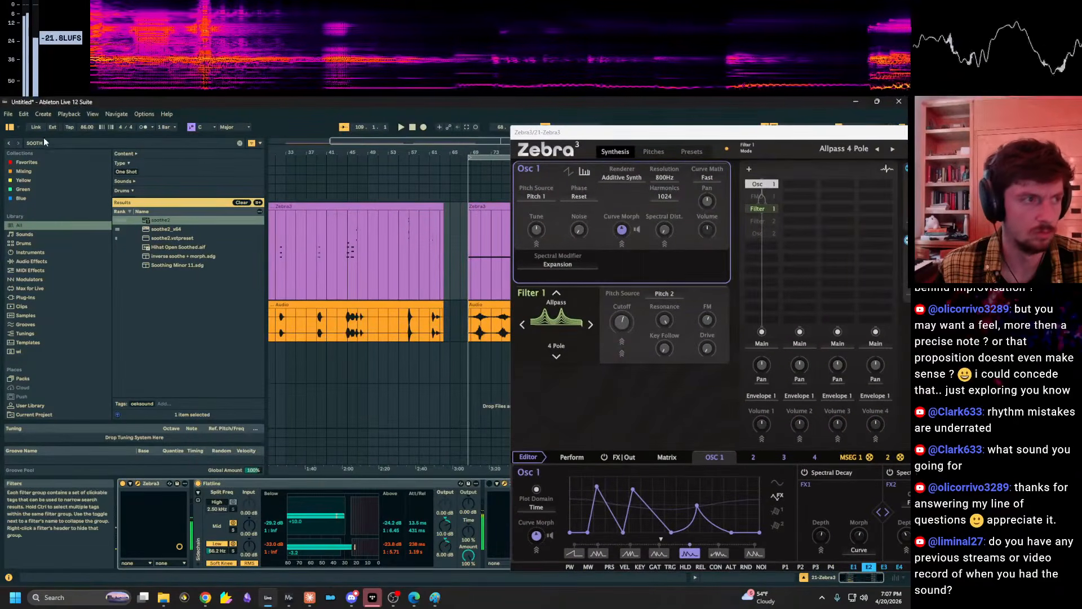
key("ctrl+f")
type("arp")
double_click(144, 221)
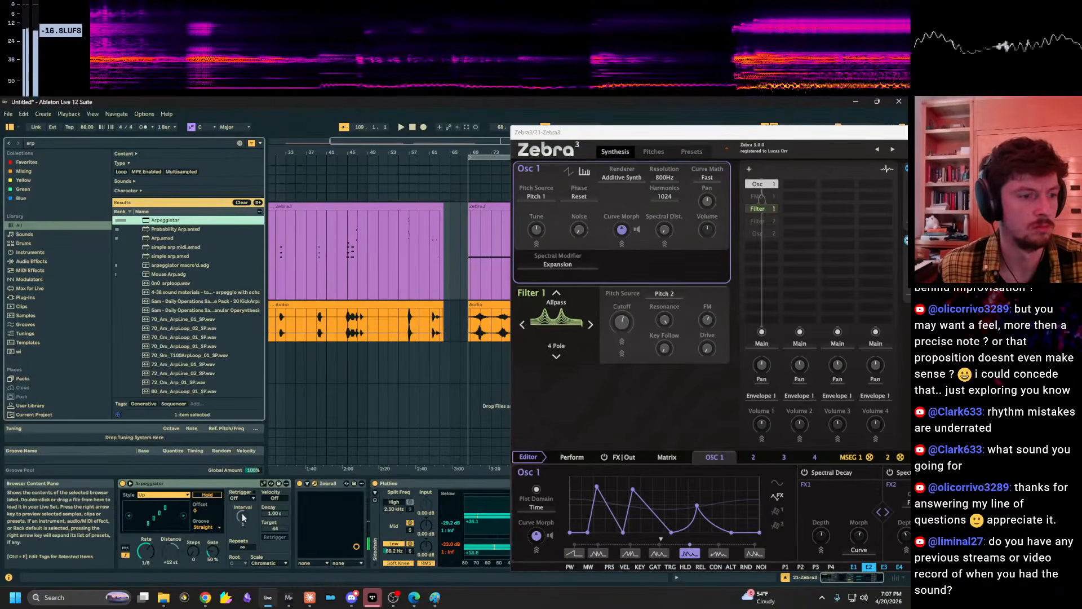
Set the Arpeggiator's rate to 1/16 and its groove to Swing 16.
left_click_drag(697, 138, 384, 134)
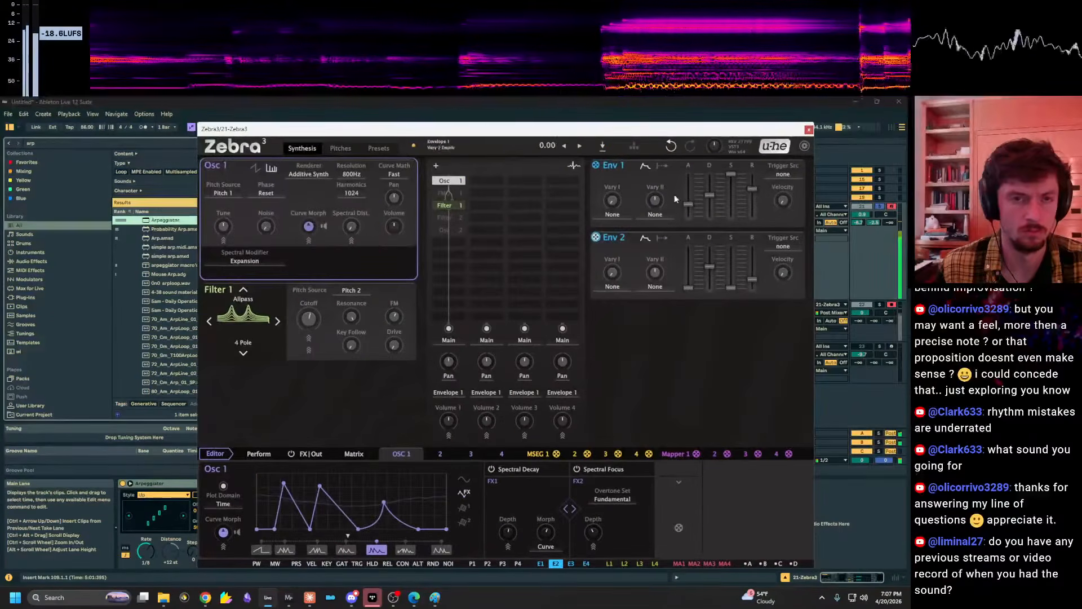
left_click_drag(634, 130, 935, 123)
left_click_drag(149, 554, 211, 567)
left_click(200, 528)
left_click(207, 550)
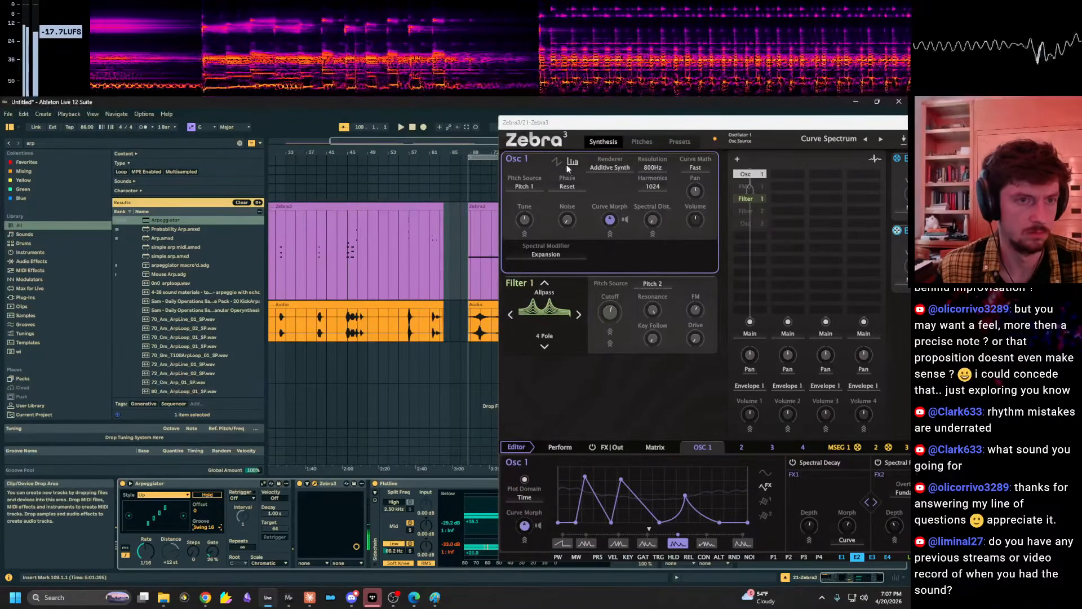
Bring the whole Zebra3 window back into view and adjust Osc 1's Curve Morph, playing the arpeggio in a lower octave.
left_click(907, 122)
left_click_drag(859, 225, 873, 259)
scroll(858, 249, "up", 2)
key("ctrl+alt+p")
left_click_drag(421, 119, 362, 115)
mouse_move(390, 212)
left_mouse_down()
mouse_move(391, 234)
mouse_move(391, 193)
left_mouse_up()
key("z")
key("z")
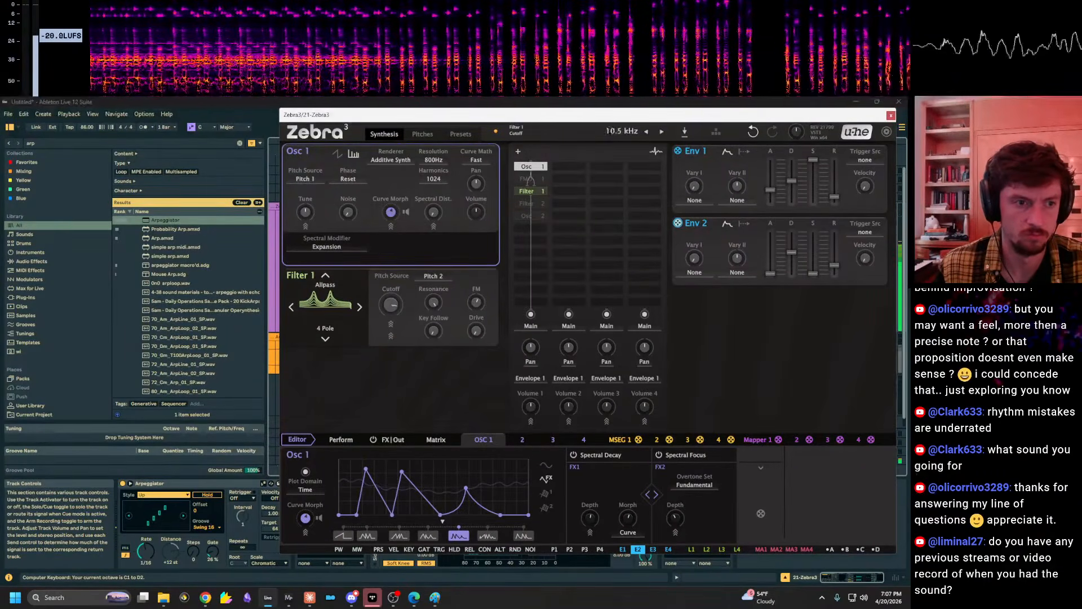
Sweep the allpass Filter 1's cutoff while the arpeggio plays.
left_click_drag(390, 305, 390, 389)
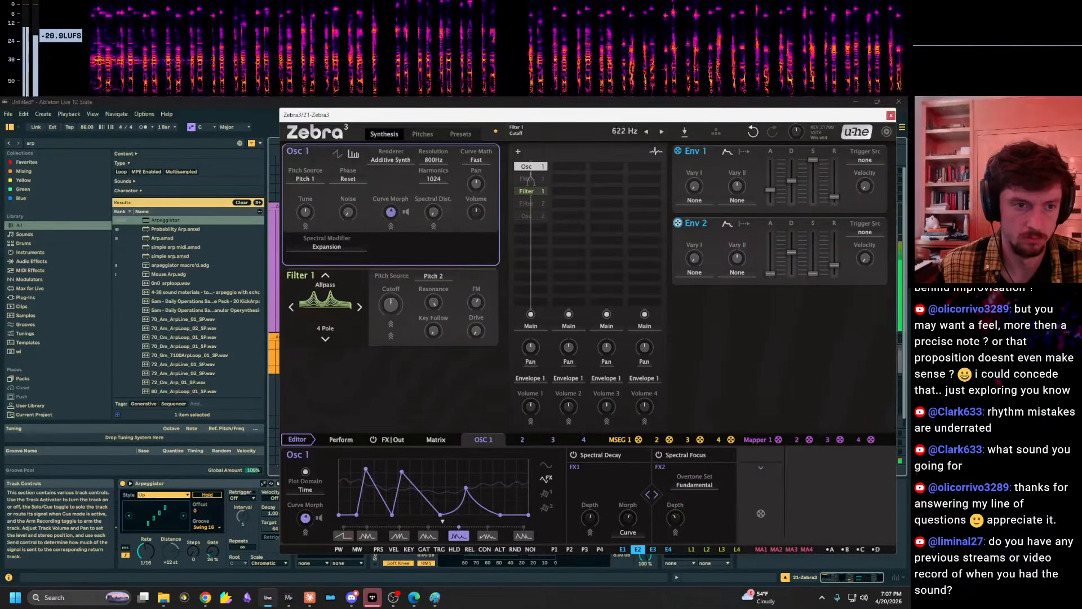
left_click_drag(391, 305, 390, 296)
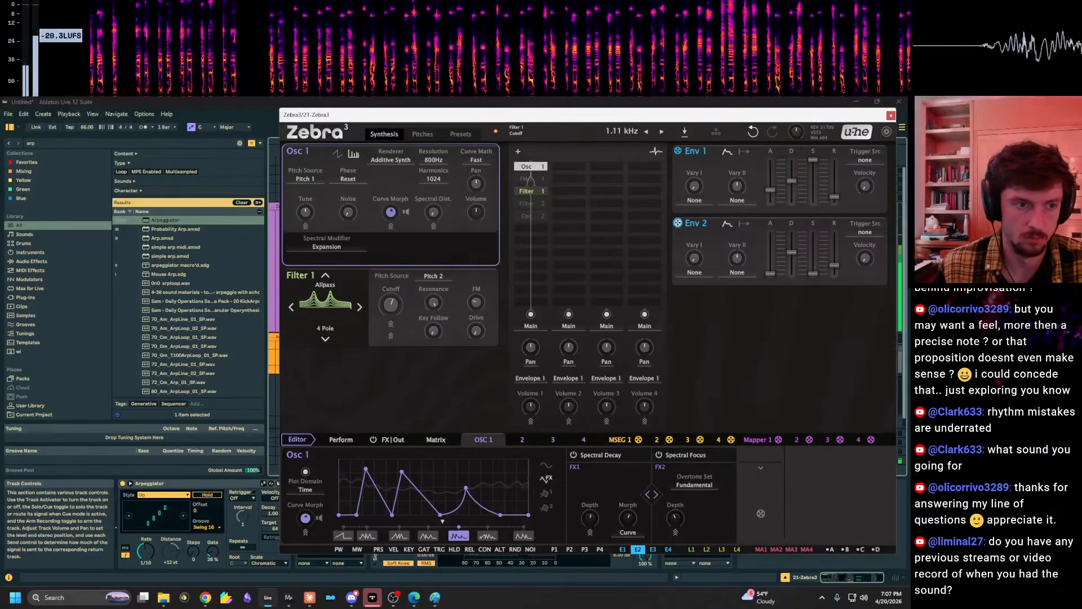
left_click_drag(391, 304, 390, 298)
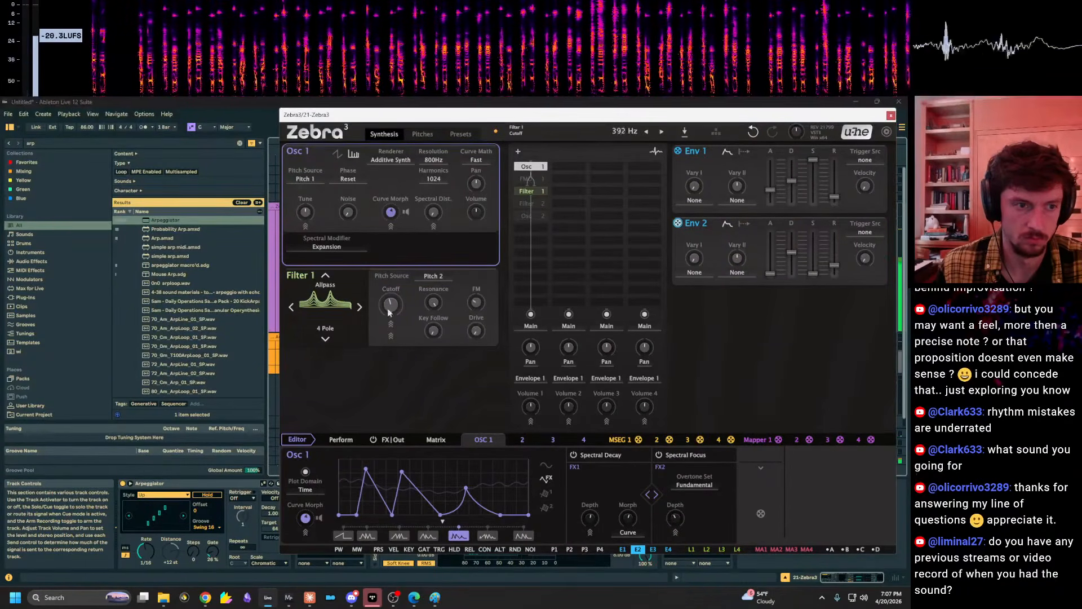
Assign LFO 1 to Filter 1's FM amount and LFO 2 to its cutoff, and adjust the cutoff modulation.
right_click(472, 305)
mouse_move(536, 310)
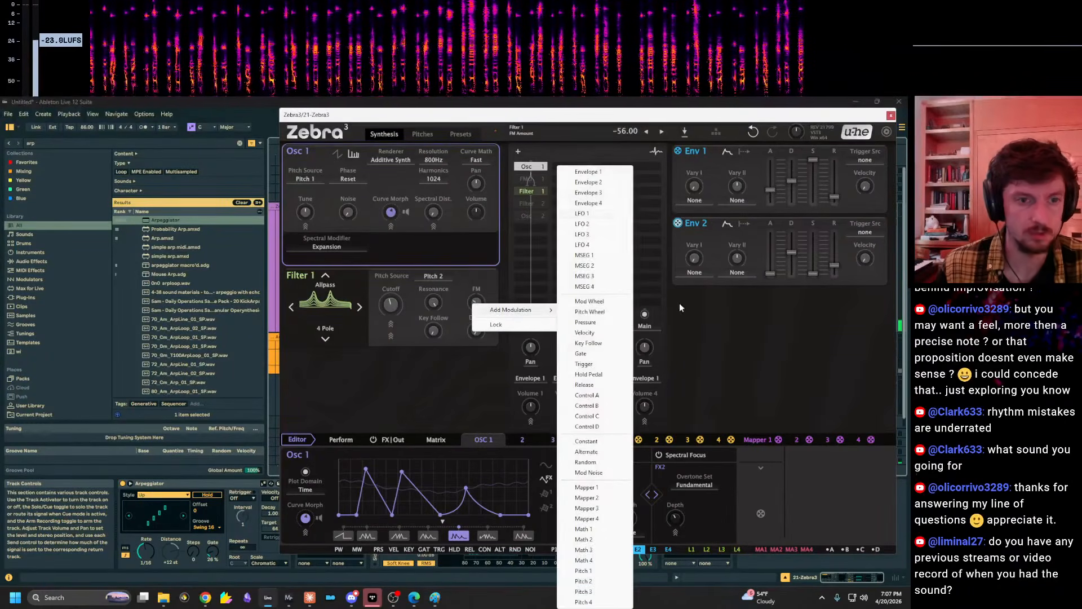
left_click(614, 214)
right_click(390, 305)
mouse_move(445, 307)
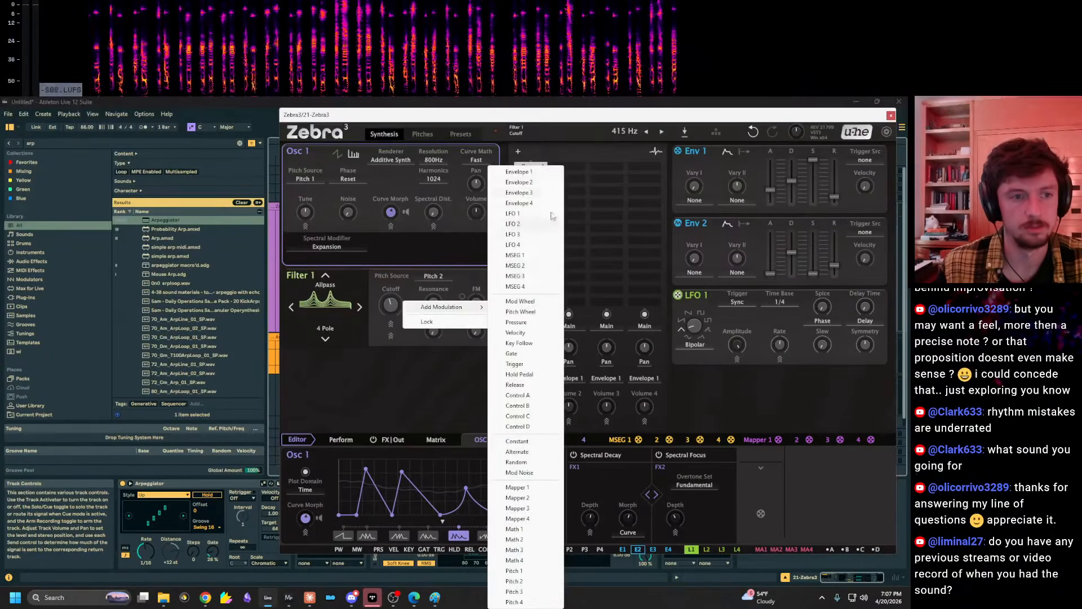
left_click(540, 224)
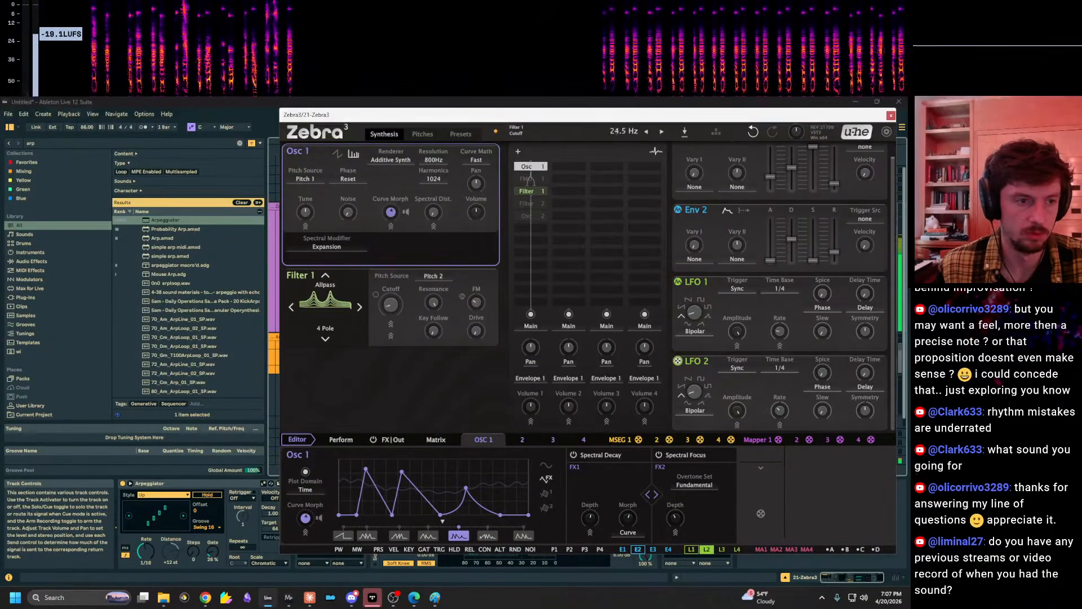
left_click_drag(391, 305, 377, 259)
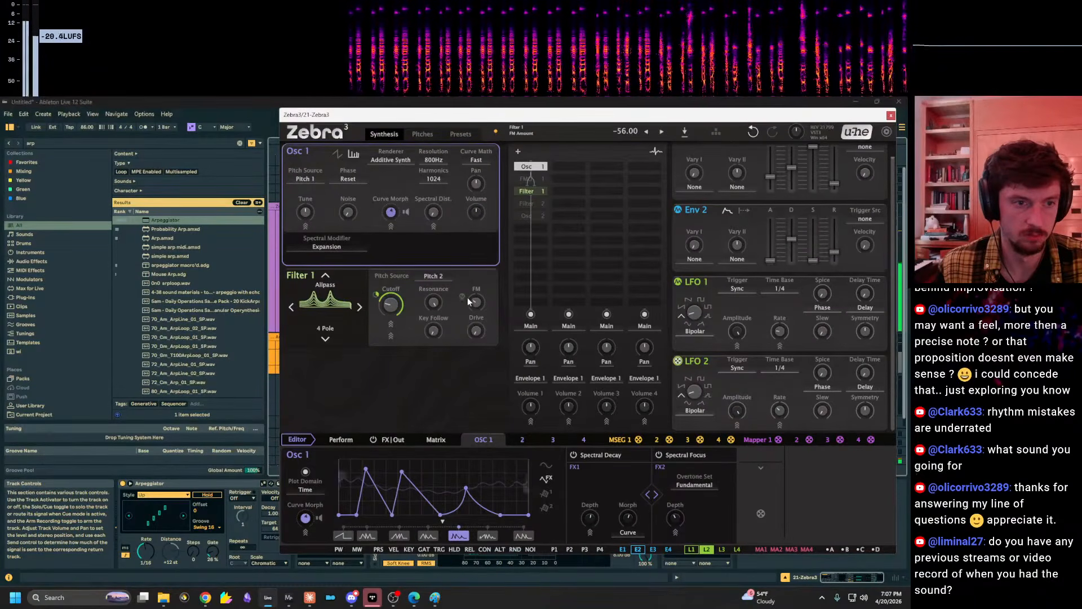
Audition the modulated arpeggio in several octaves and switch the Arpeggiator off.
key("z")
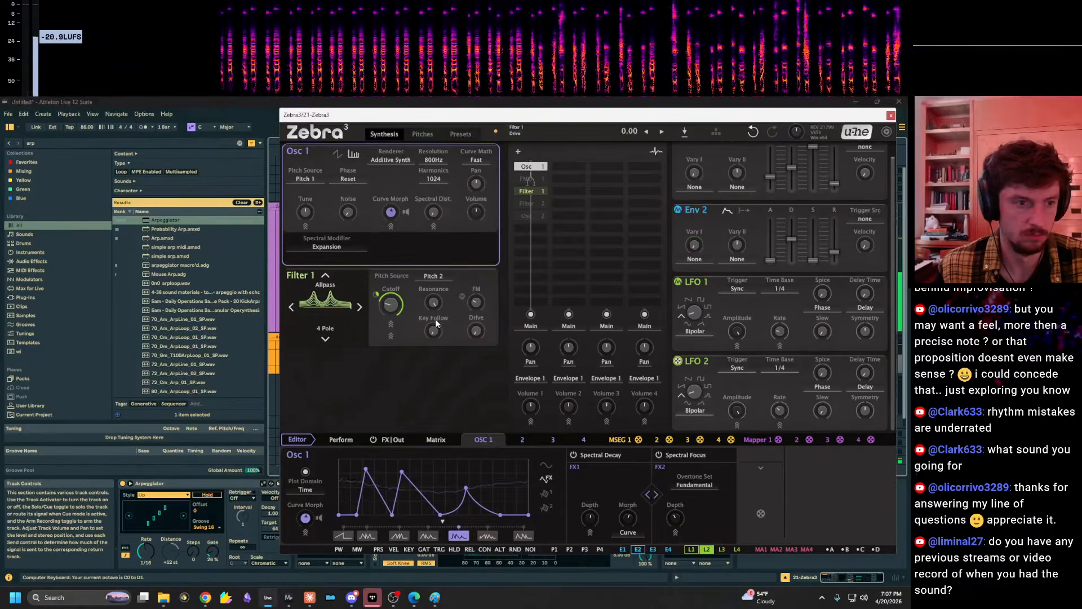
key("x")
key("x")
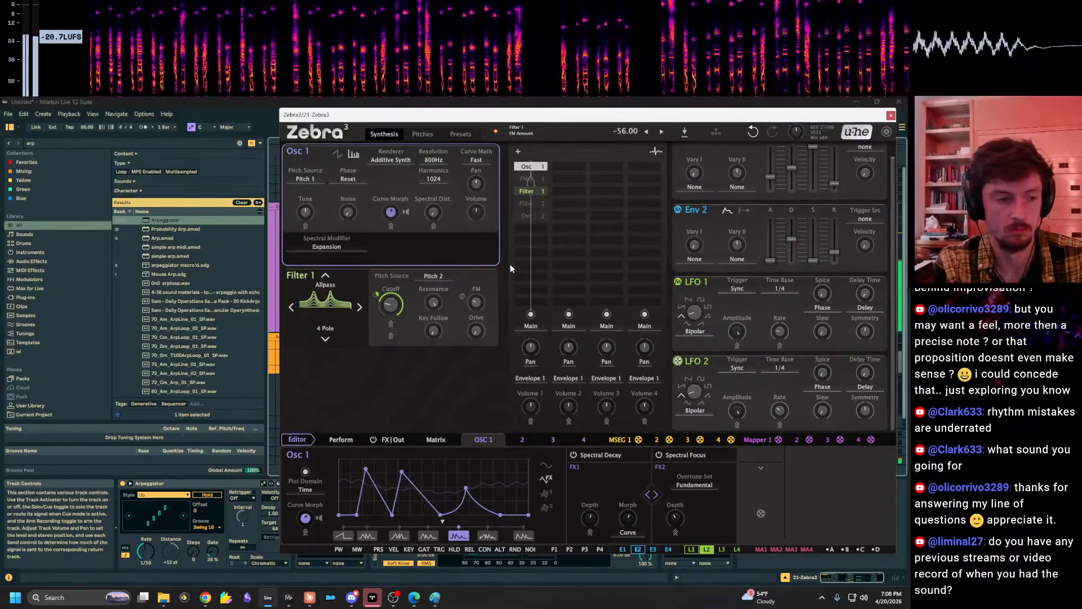
key("z")
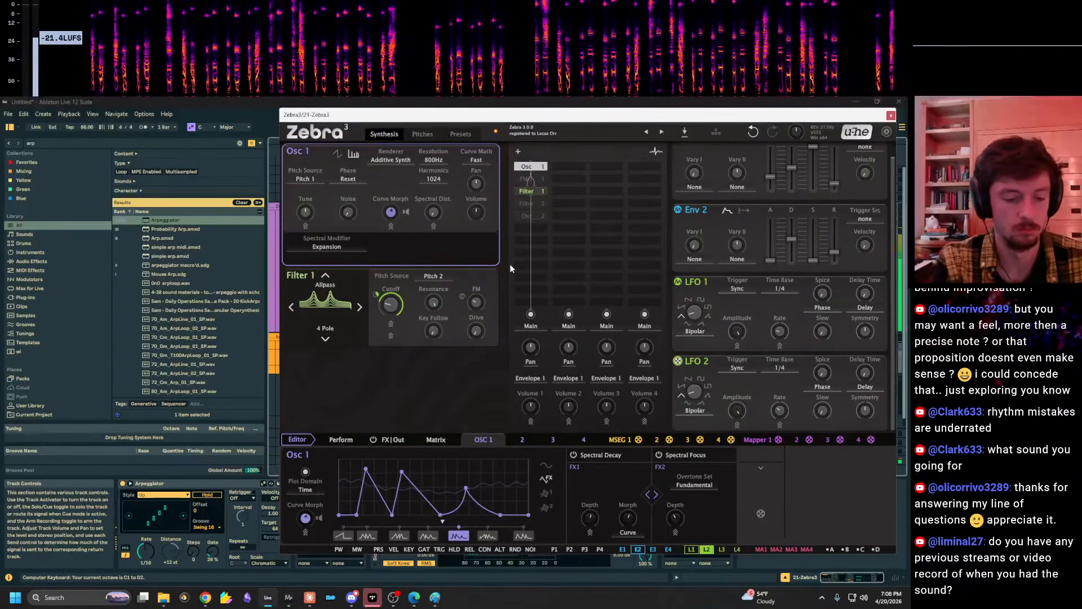
left_click(122, 483)
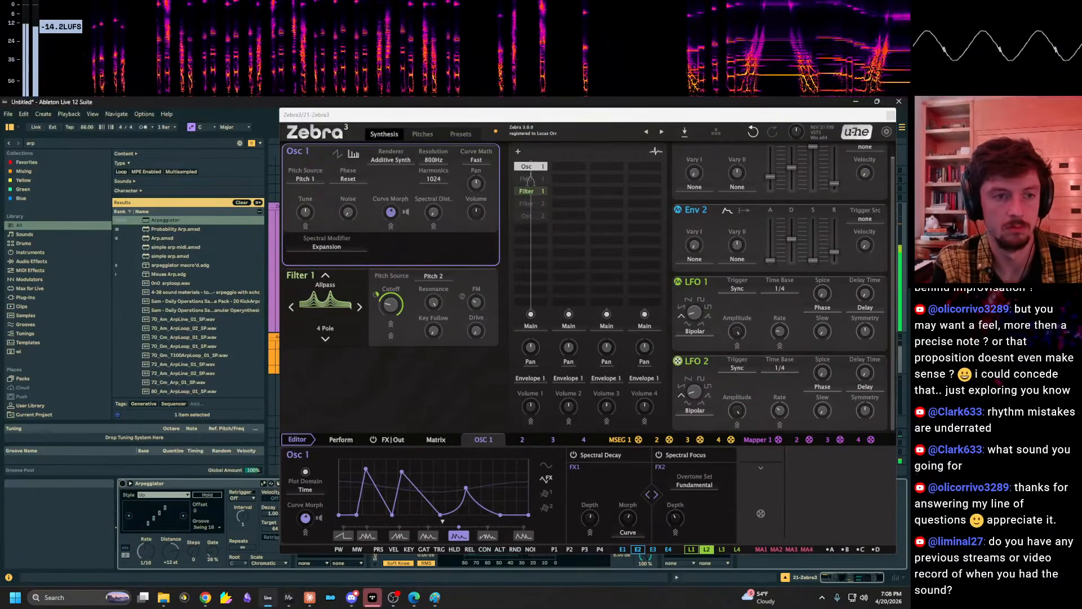
Set the triggers of LFO 1 and LFO 2 to Free.
left_click(738, 289)
left_click(748, 303)
left_click(744, 368)
left_click(756, 373)
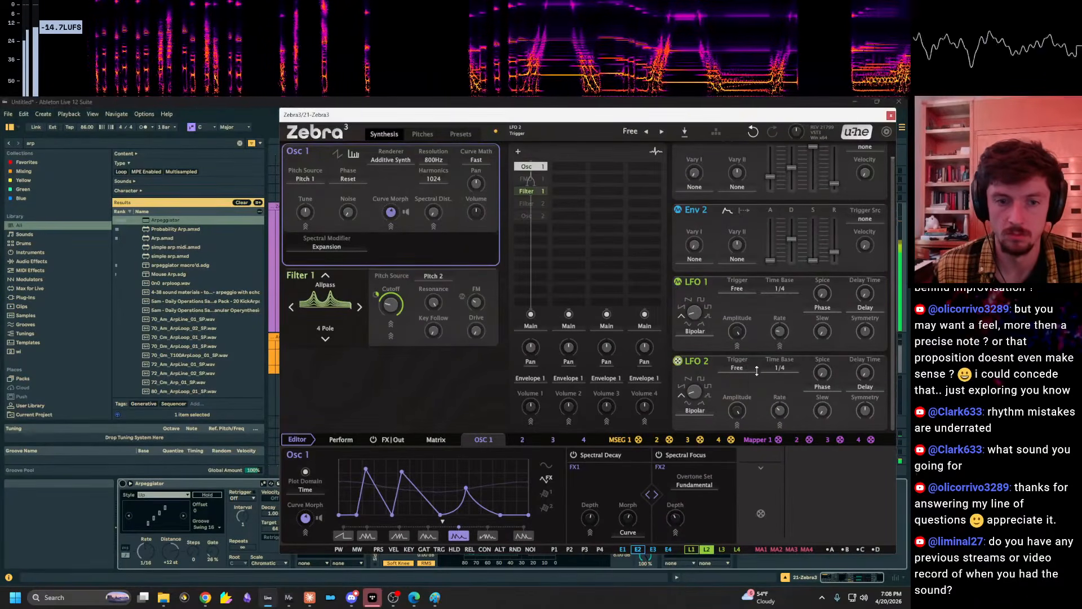
left_click(729, 322)
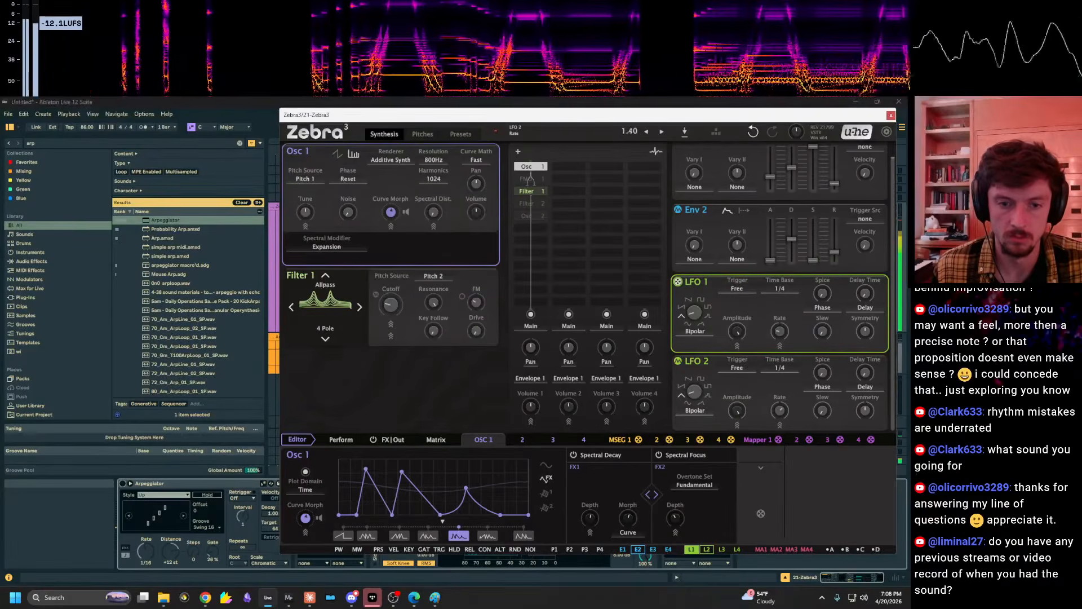
Lower the rates of LFO 1 and LFO 2, and adjust Filter 1's cutoff and FM modulation with the Arpeggiator running.
left_click(152, 484)
left_click_drag(780, 330, 778, 335)
left_click_drag(780, 411, 780, 435)
left_click_drag(390, 304, 390, 307)
mouse_move(476, 306)
left_mouse_down()
mouse_move(476, 286)
mouse_move(463, 309)
left_mouse_up()
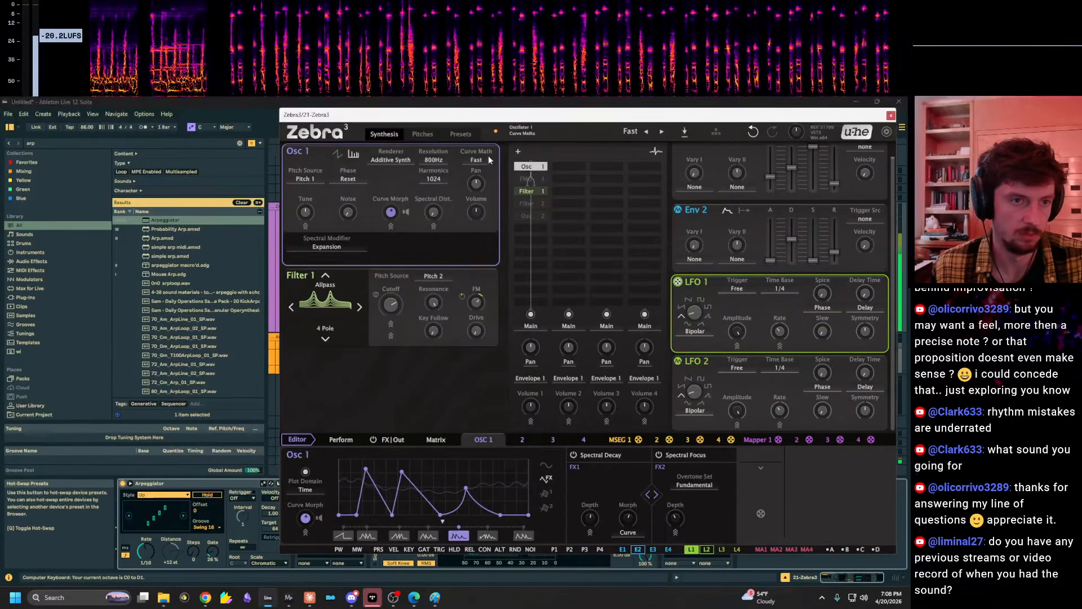
Raise the computer keyboard by two octaves and deactivate the Arpeggiator to hear the patch with held notes.
left_click_drag(764, 114, 702, 305)
key("x")
key("x")
left_click_drag(624, 306, 716, 205)
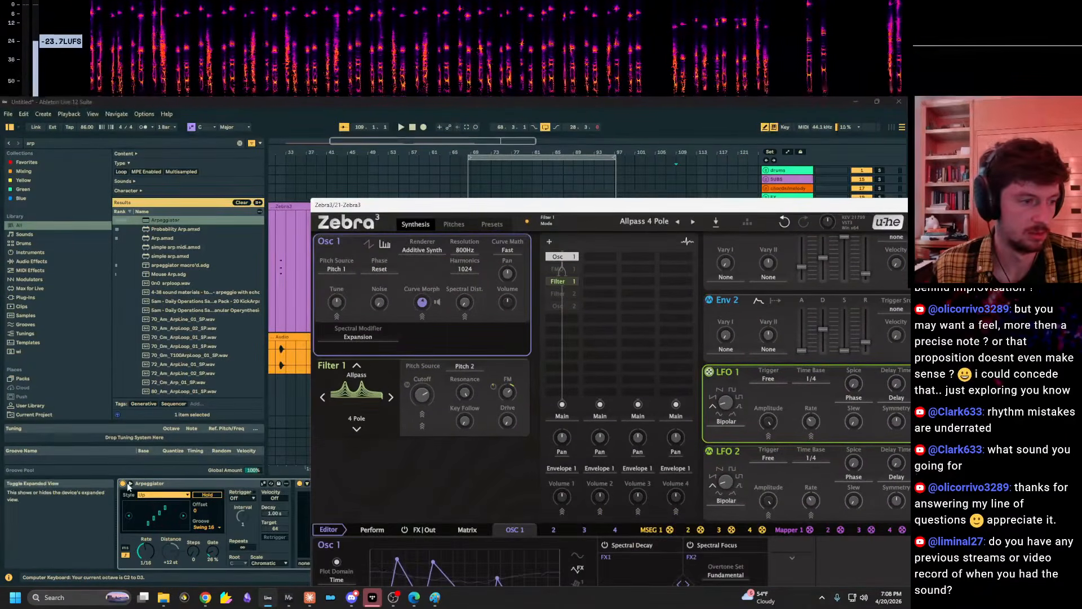
left_click(130, 484)
left_click(122, 483)
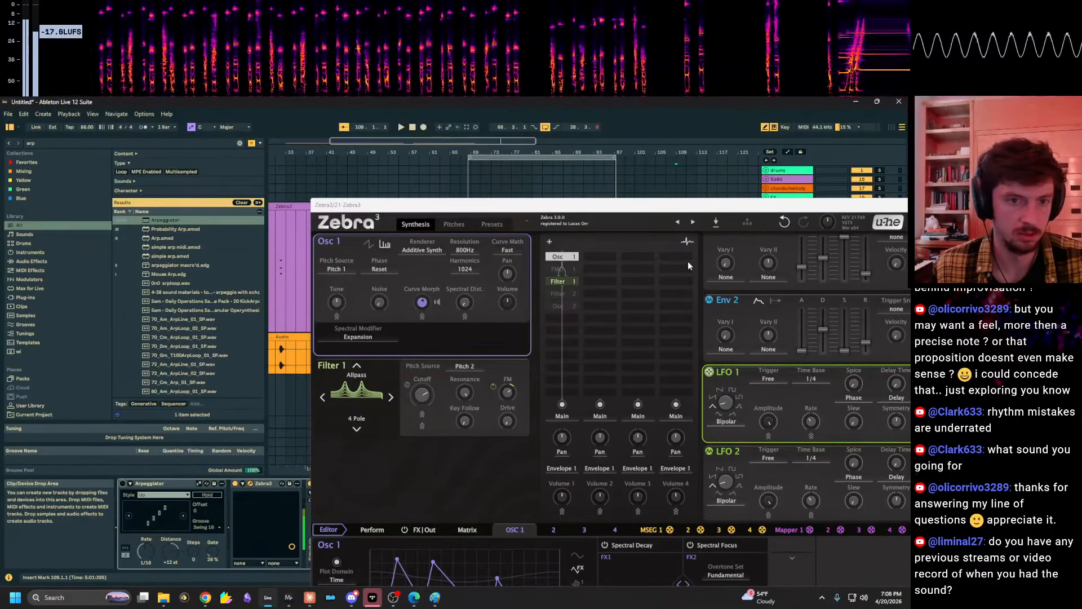
Review the modulation matrix and add Delay 1 to the Main effects lane.
left_click_drag(701, 207, 547, 211)
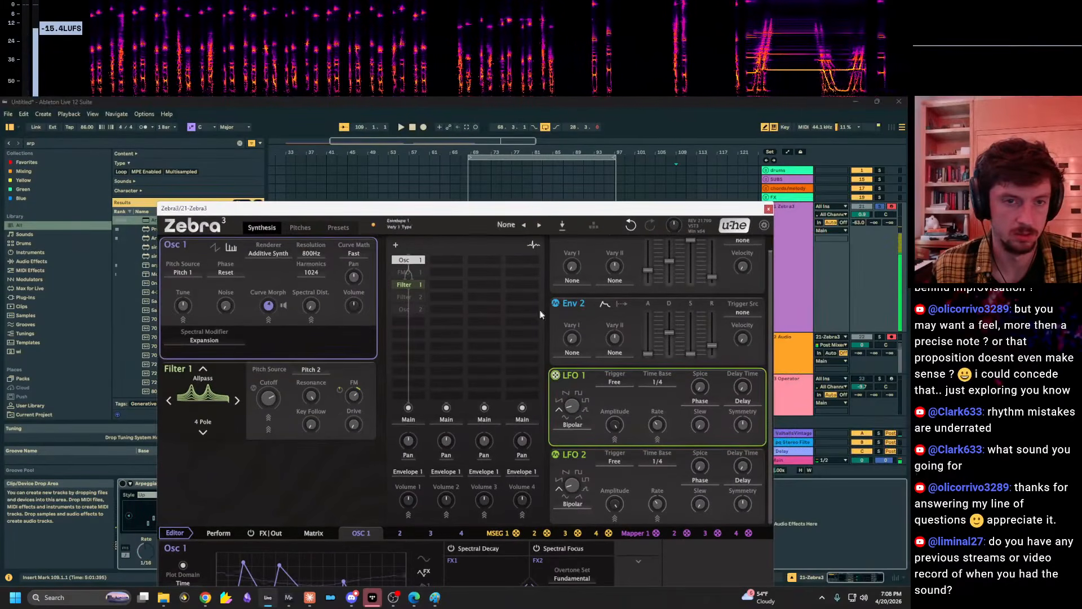
left_click(310, 533)
left_click_drag(395, 208, 453, 105)
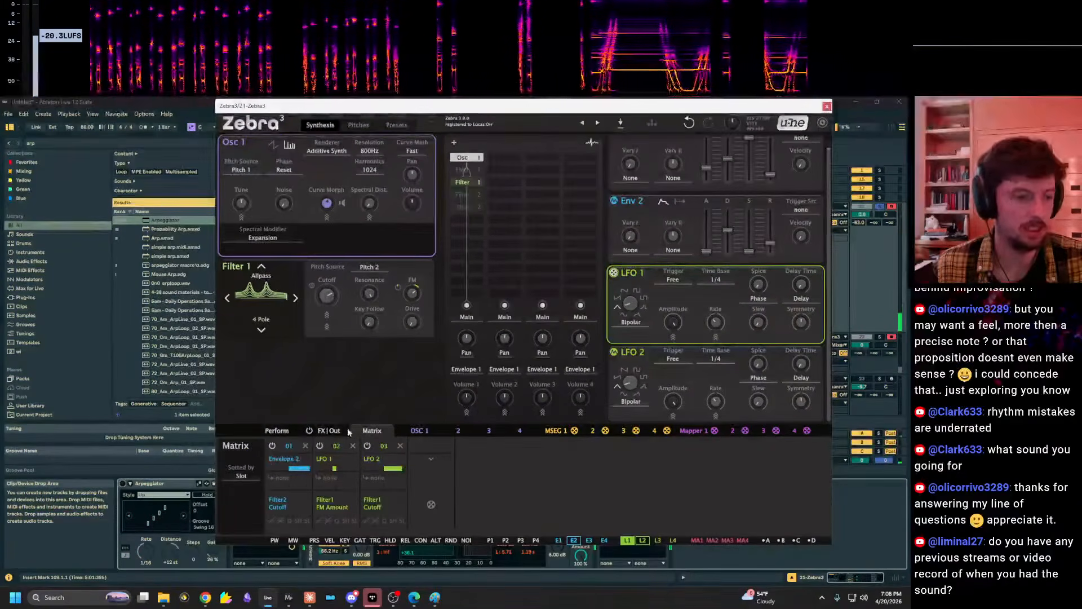
left_click(307, 430)
left_click(266, 455)
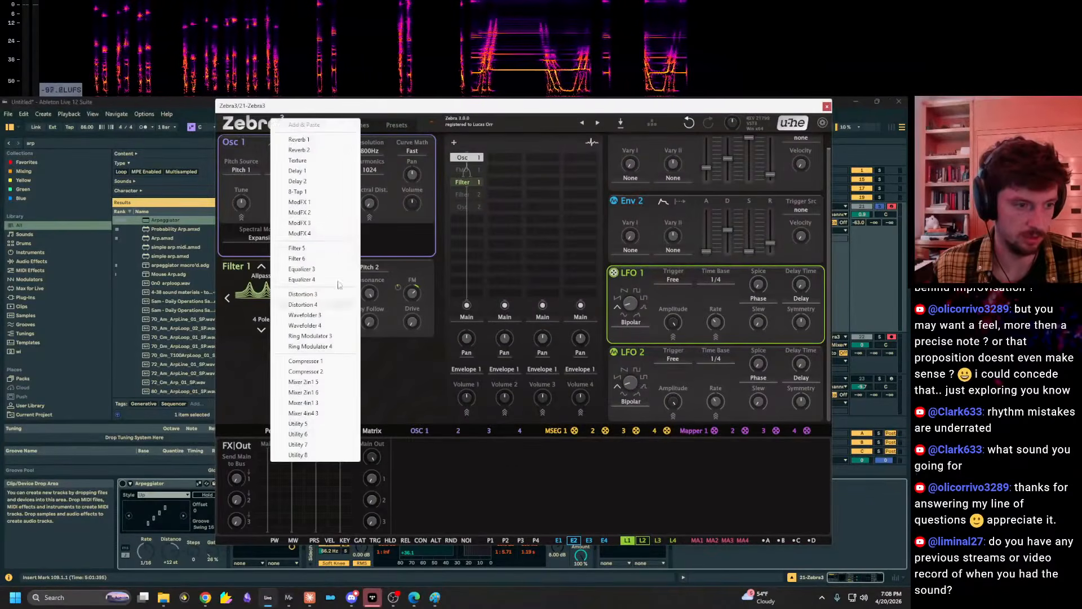
left_click(316, 170)
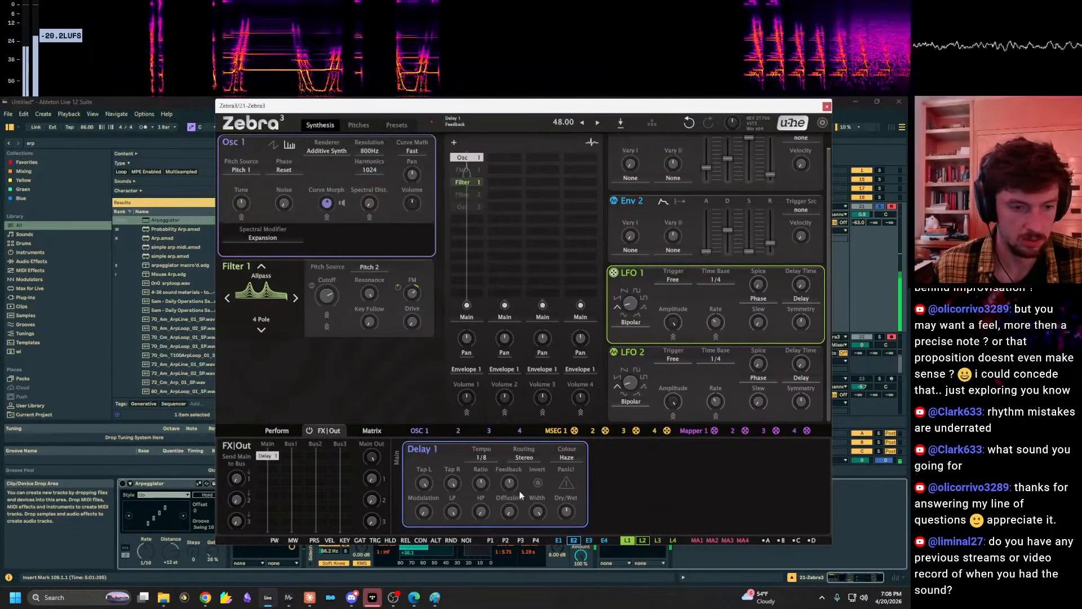
Set Delay 1's colour to Surge and its tempo to 1/32.
left_click(571, 461)
left_click(583, 472)
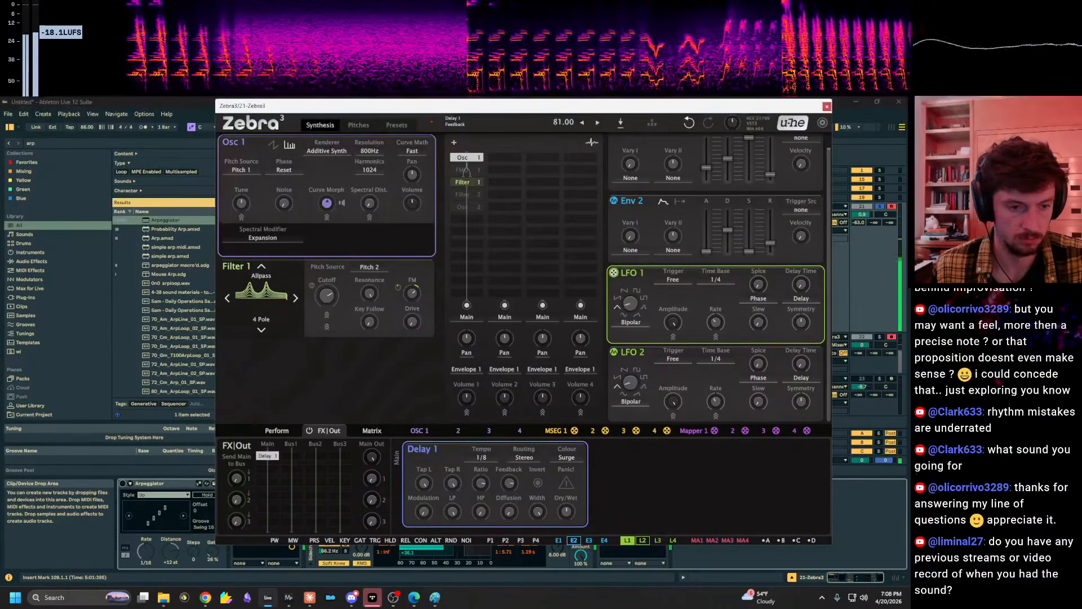
left_click(481, 457)
left_click(522, 232)
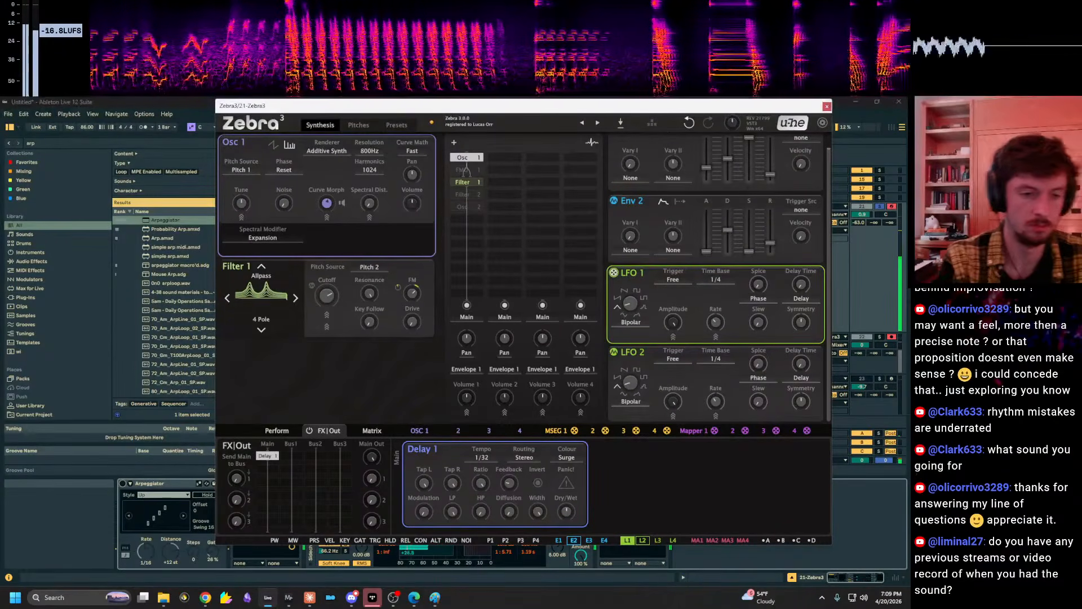
Raise Delay 1's feedback and set its colour to Digital, and reduce the Amount of the multiband dynamics device on the track.
key("x")
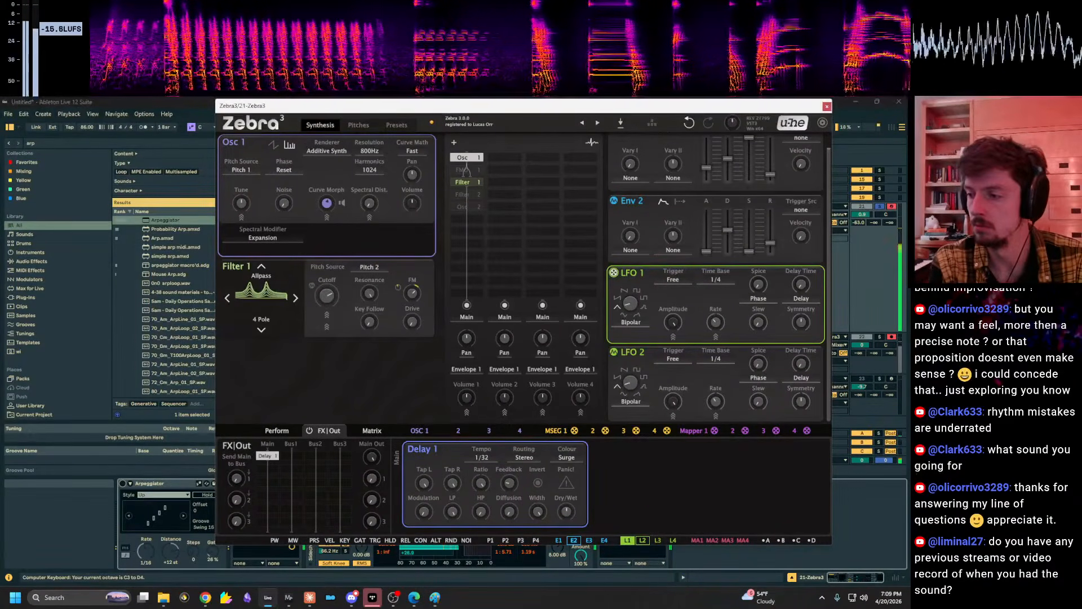
left_click_drag(515, 479, 515, 454)
left_click(567, 457)
left_click(592, 477)
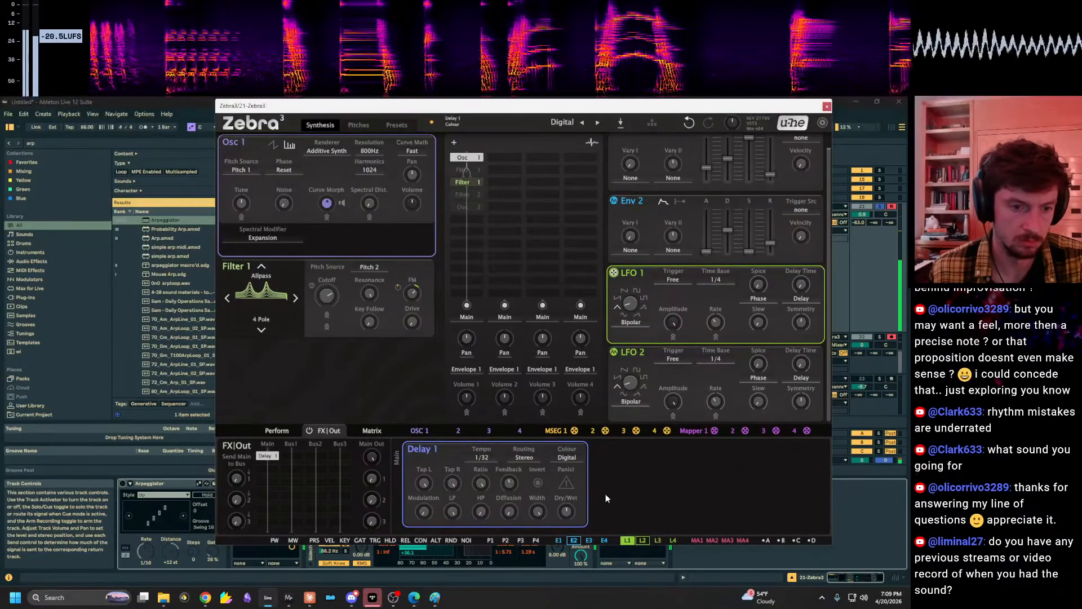
key("z")
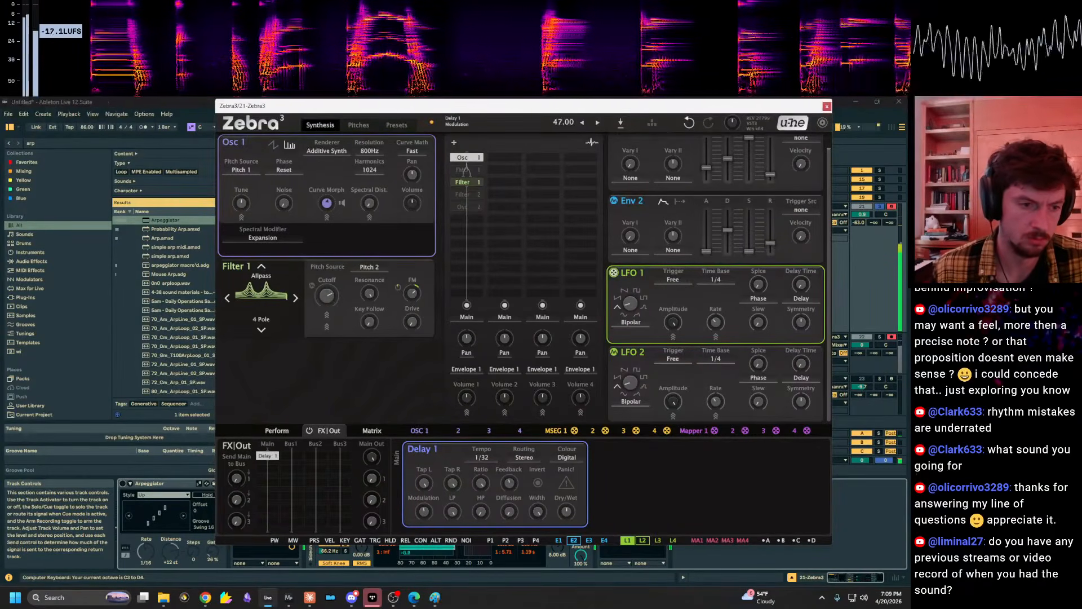
left_click_drag(581, 556, 581, 598)
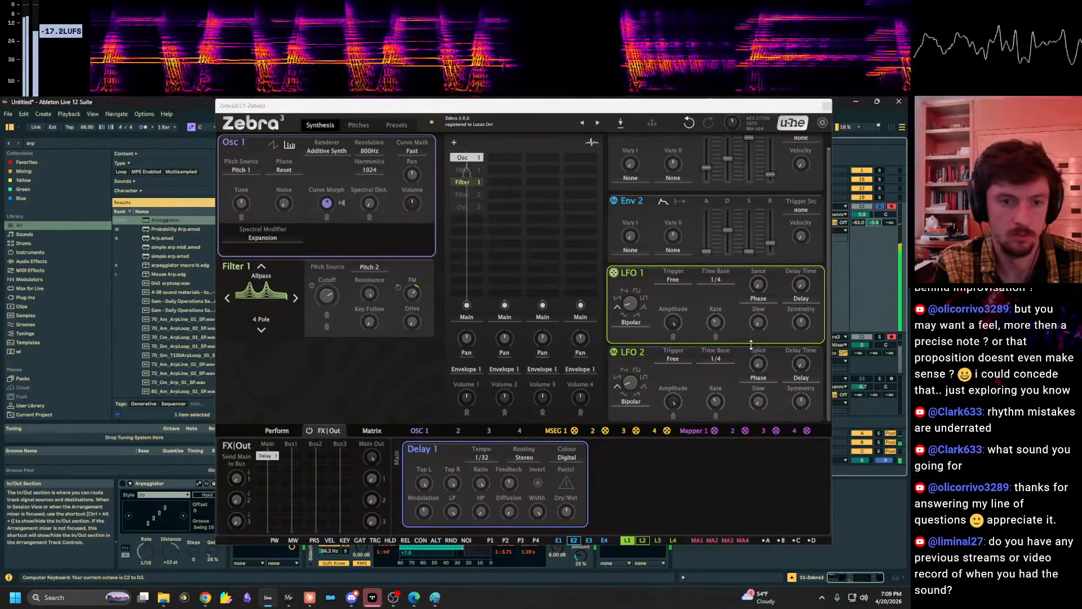
Raise the rates of LFO 1 and LFO 2, and lower the track's send to the Swap Delay return to -31.0 dB.
left_click_drag(716, 324, 716, 299)
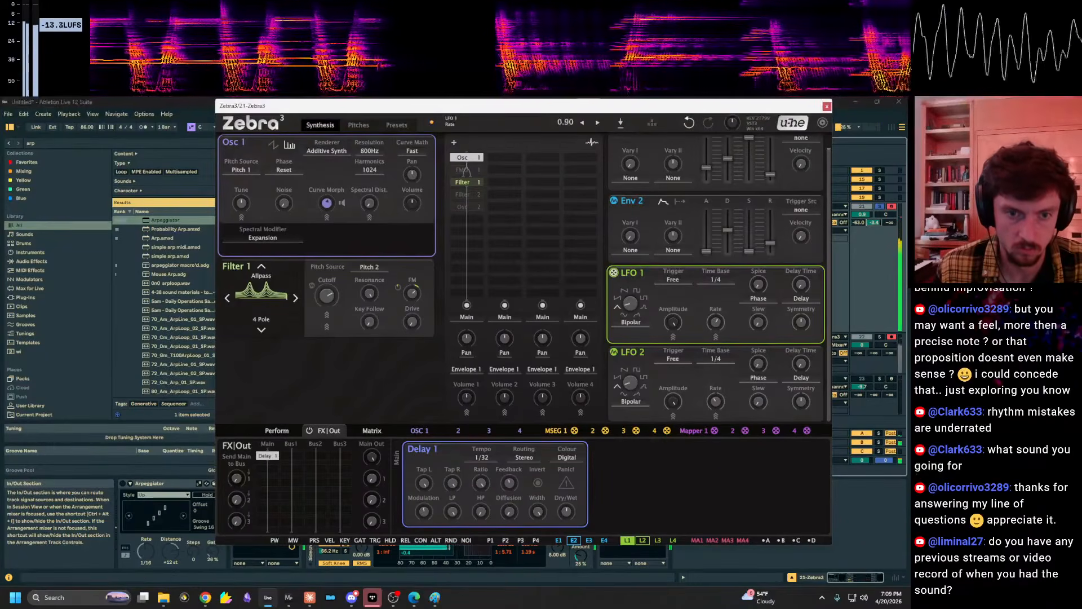
left_click_drag(714, 410, 714, 384)
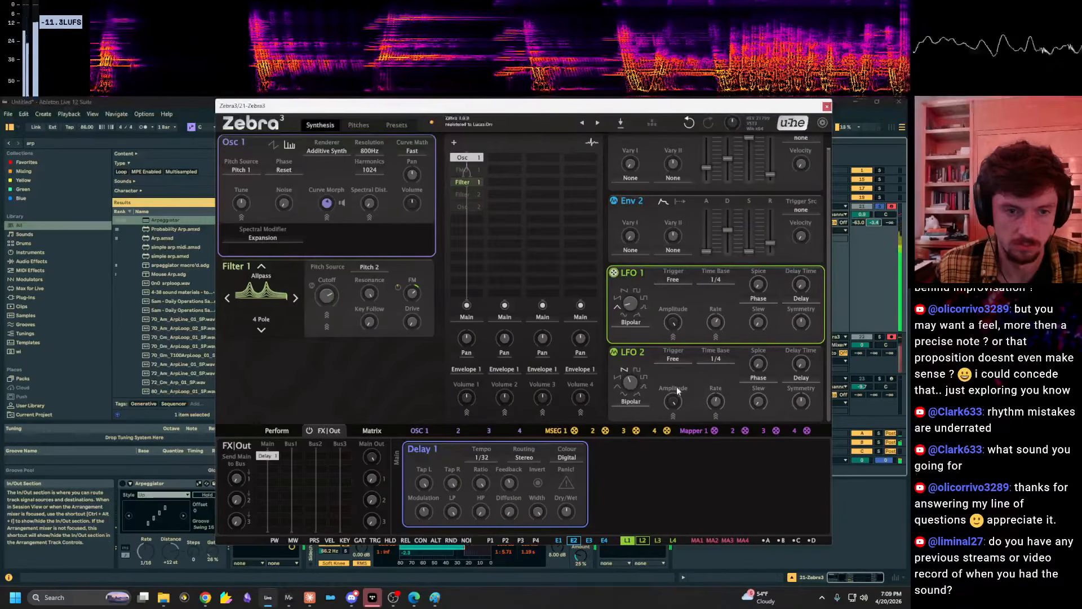
left_click_drag(717, 403, 717, 391)
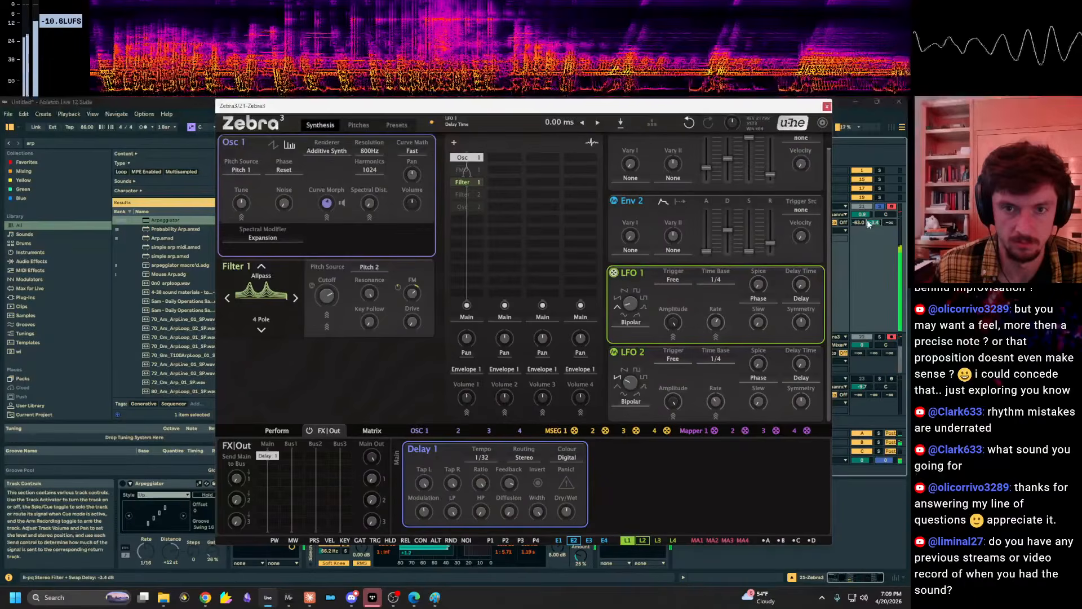
left_click_drag(877, 222, 877, 271)
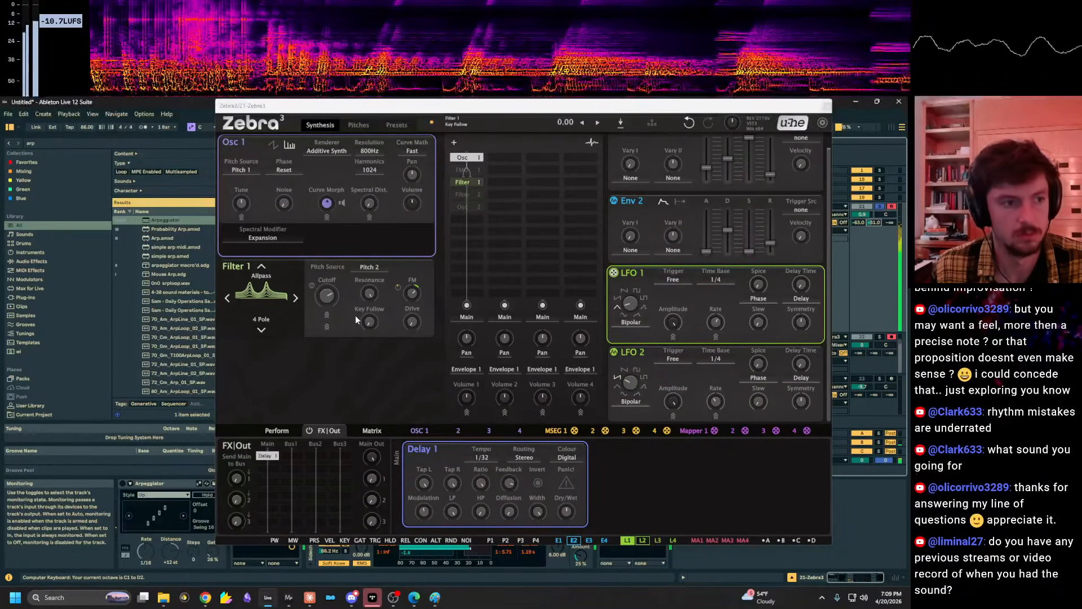
Raise Filter 1's cutoff and adjust Osc 1's Curve Morph while viewing its curve editor.
left_click_drag(327, 296, 327, 273)
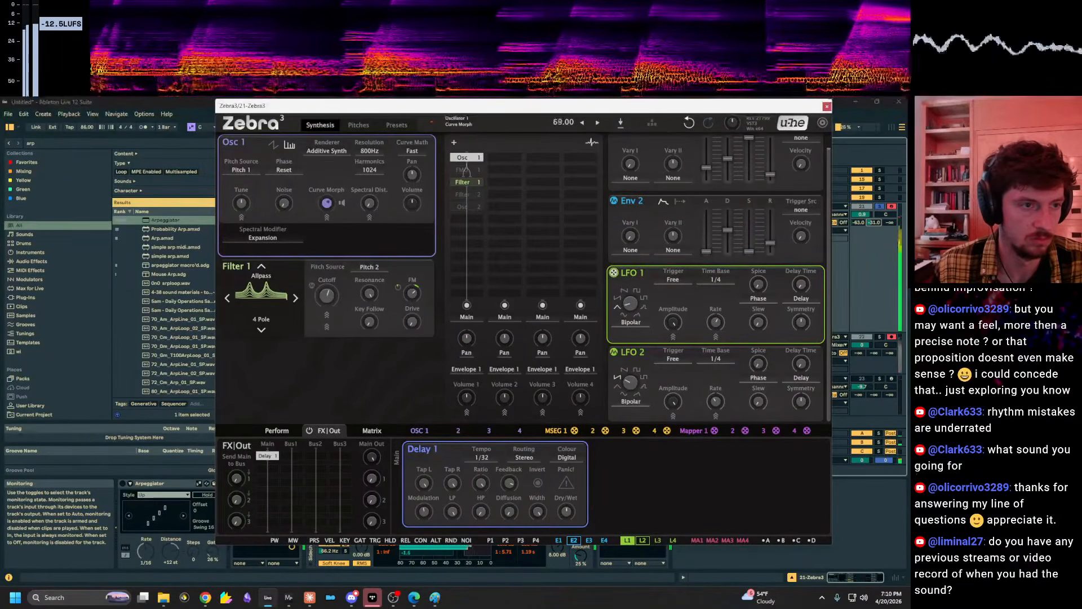
left_click(418, 429)
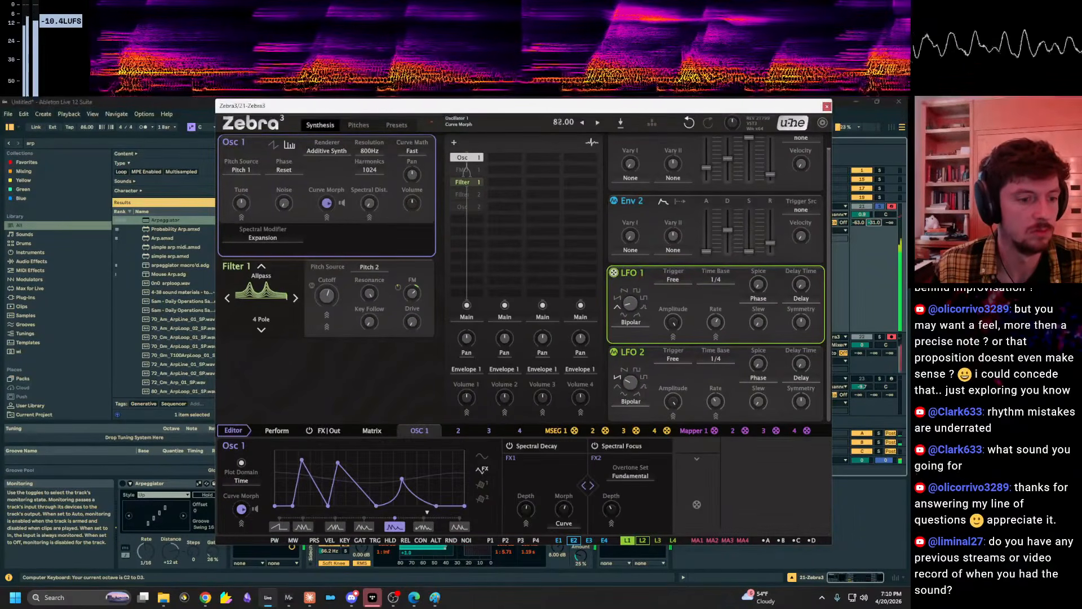
left_click_drag(327, 203, 326, 243)
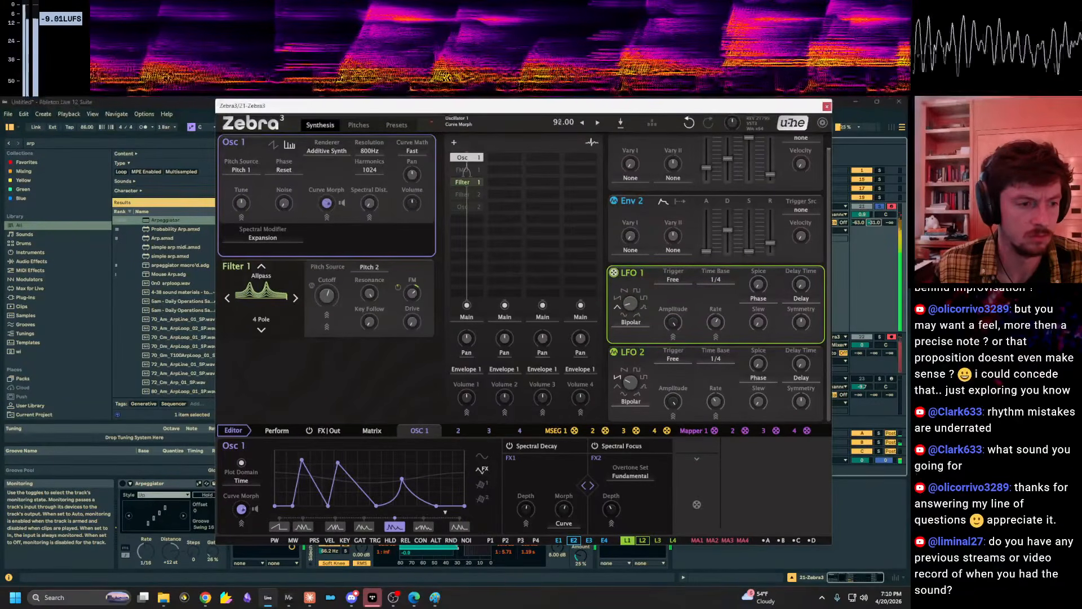
Add ModFX 1 below Delay 1 in the Main effects lane and set its effect to Flanger.
left_click(467, 218)
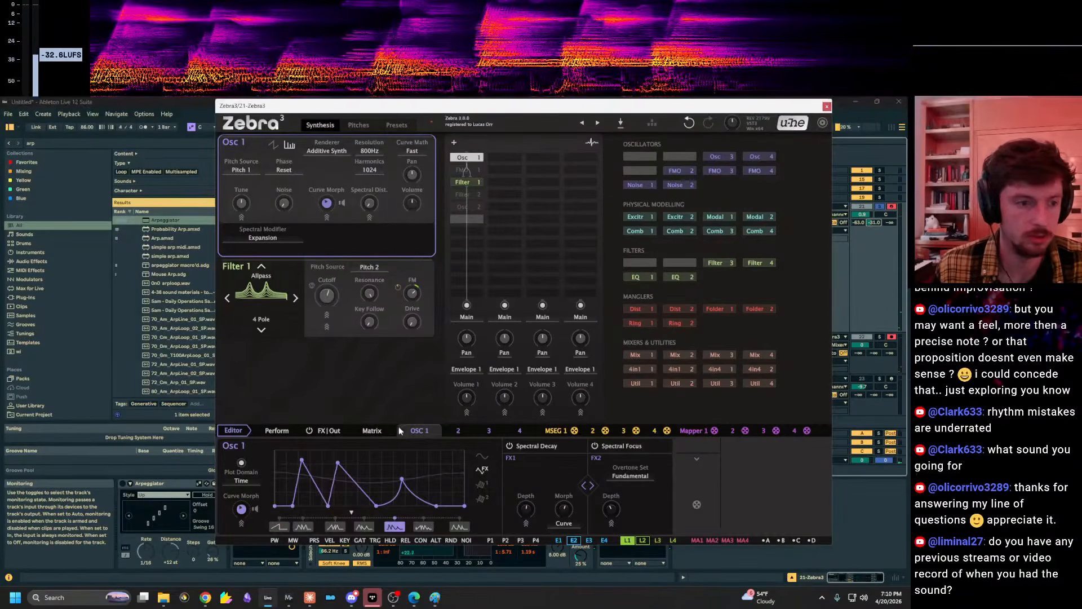
left_click(329, 430)
left_click(259, 482)
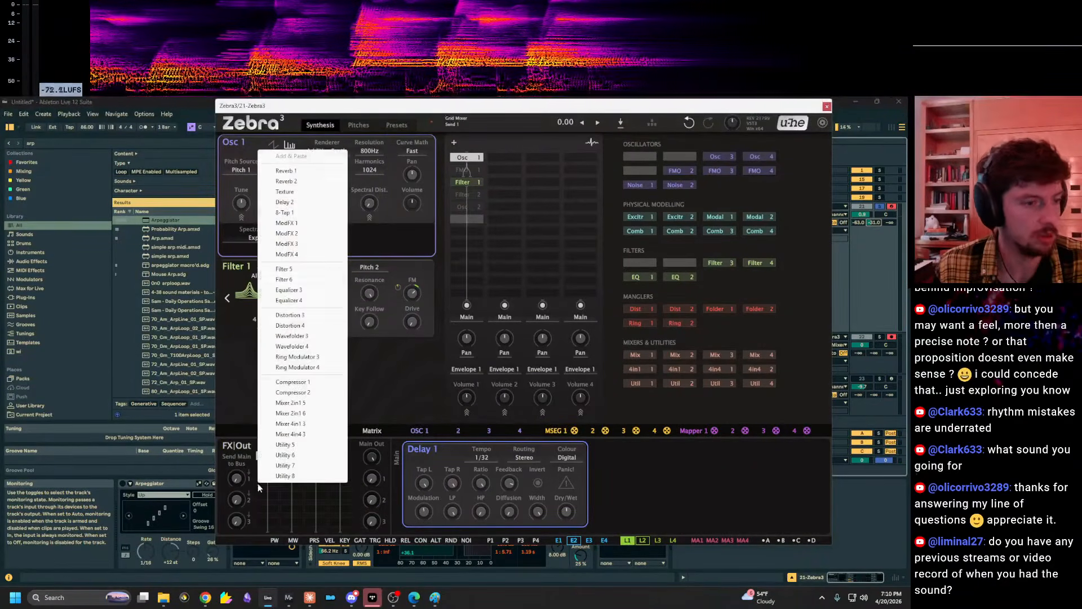
left_click(286, 223)
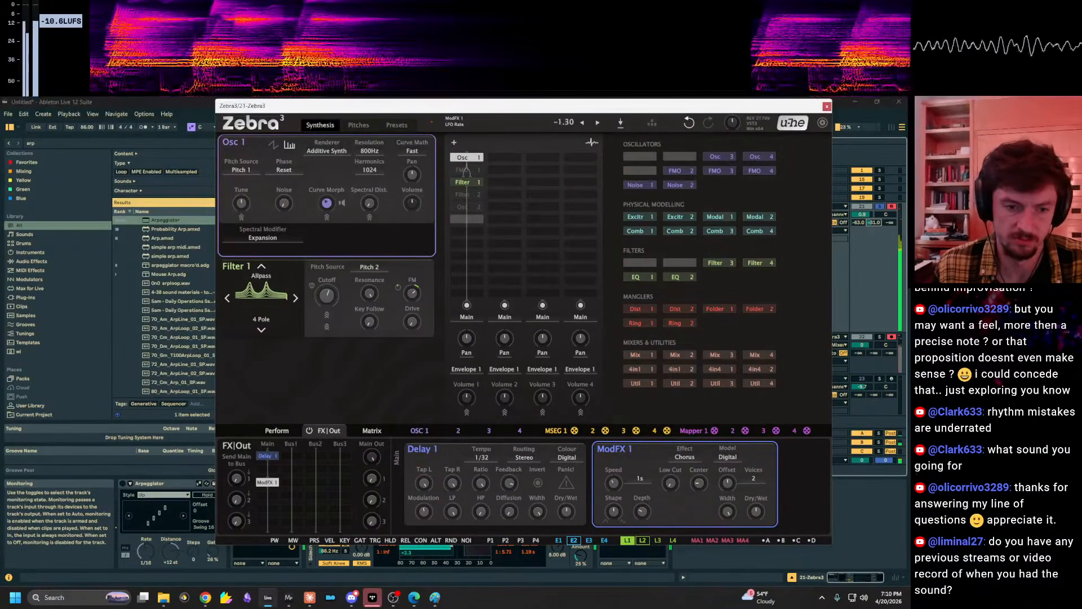
left_click(686, 456)
left_click(696, 469)
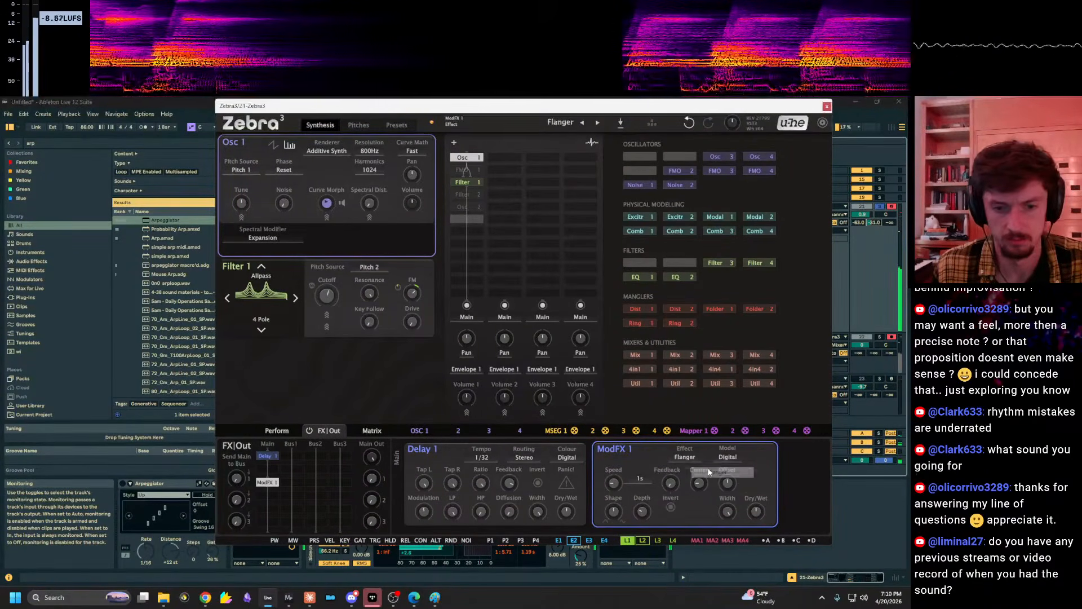
Lower the track's volume and readjust Delay 1's feedback while playing the keyboard an octave higher.
left_click(584, 552)
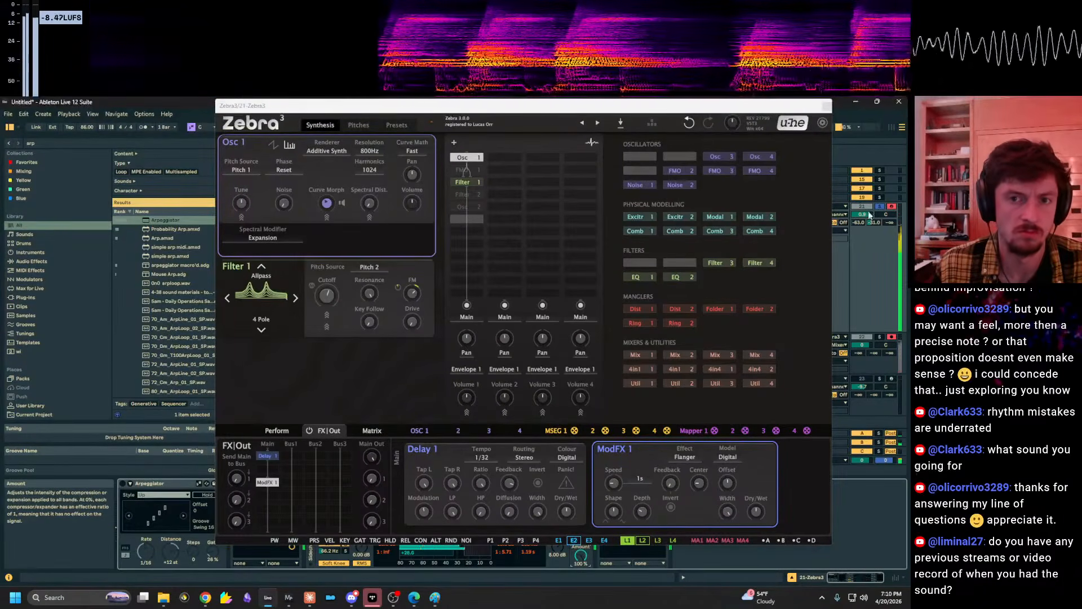
left_click_drag(870, 211, 871, 220)
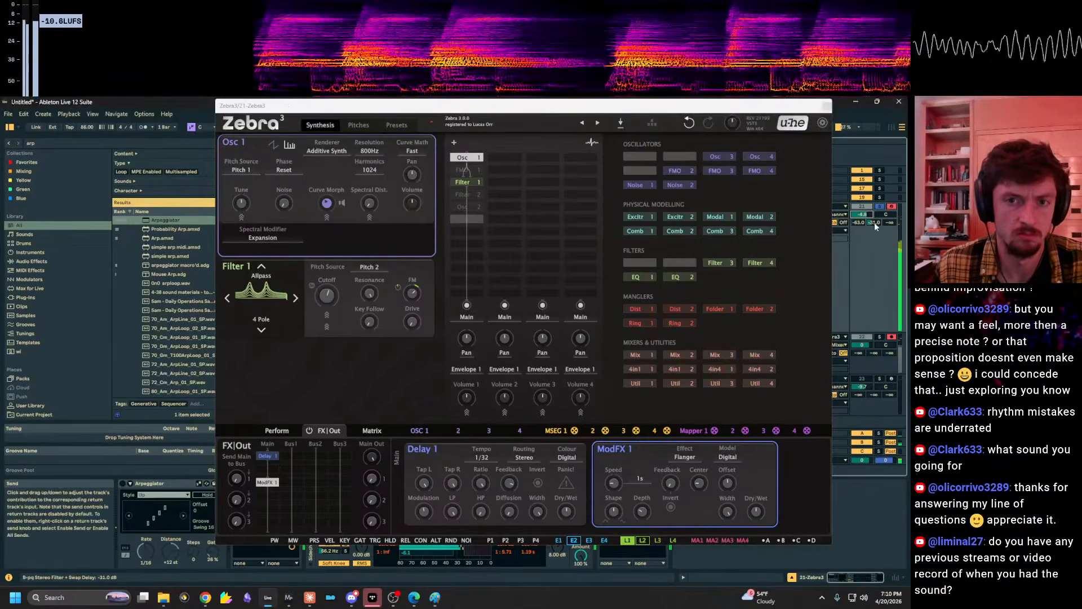
left_click_drag(475, 482, 510, 502)
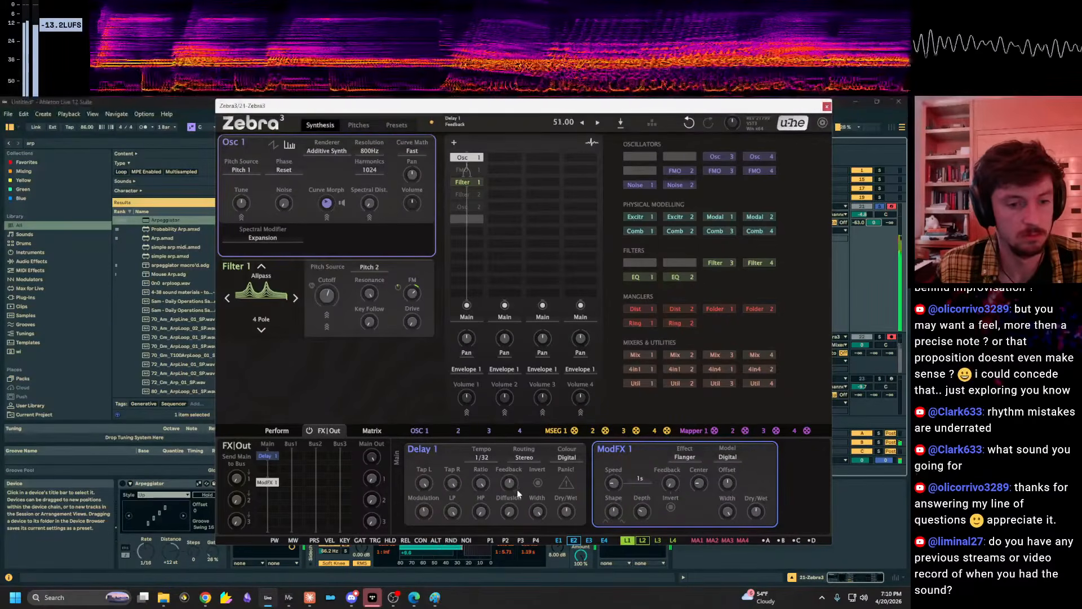
key("x")
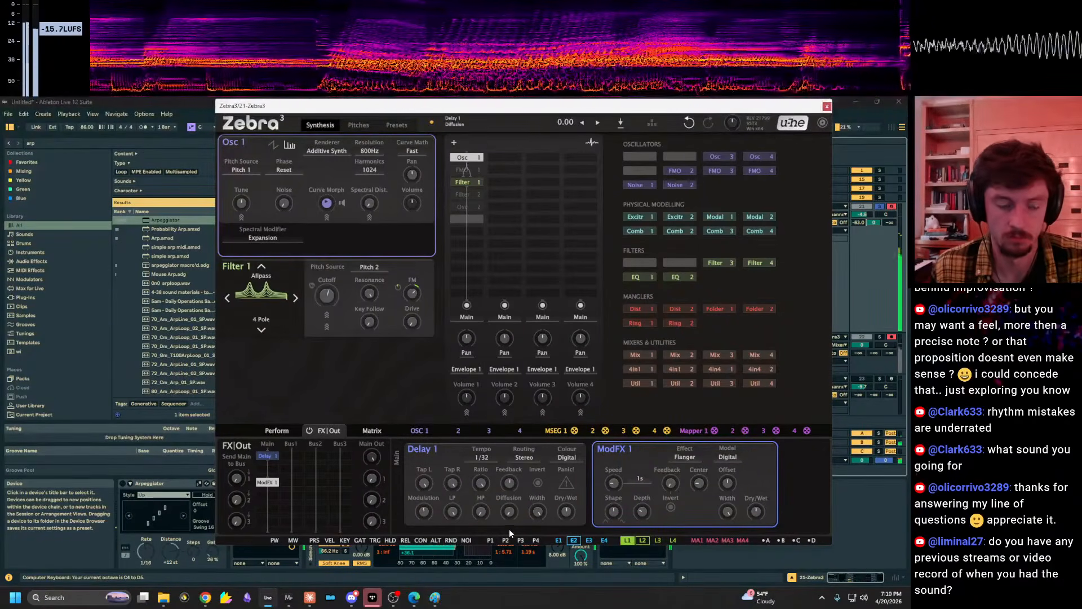
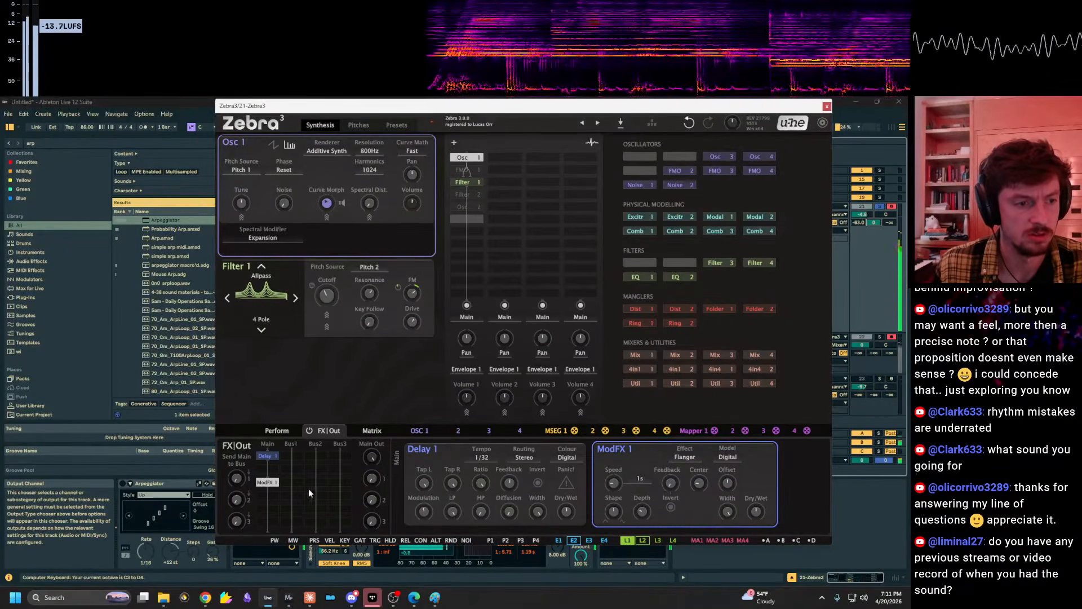
left_click_drag(509, 483, 509, 468)
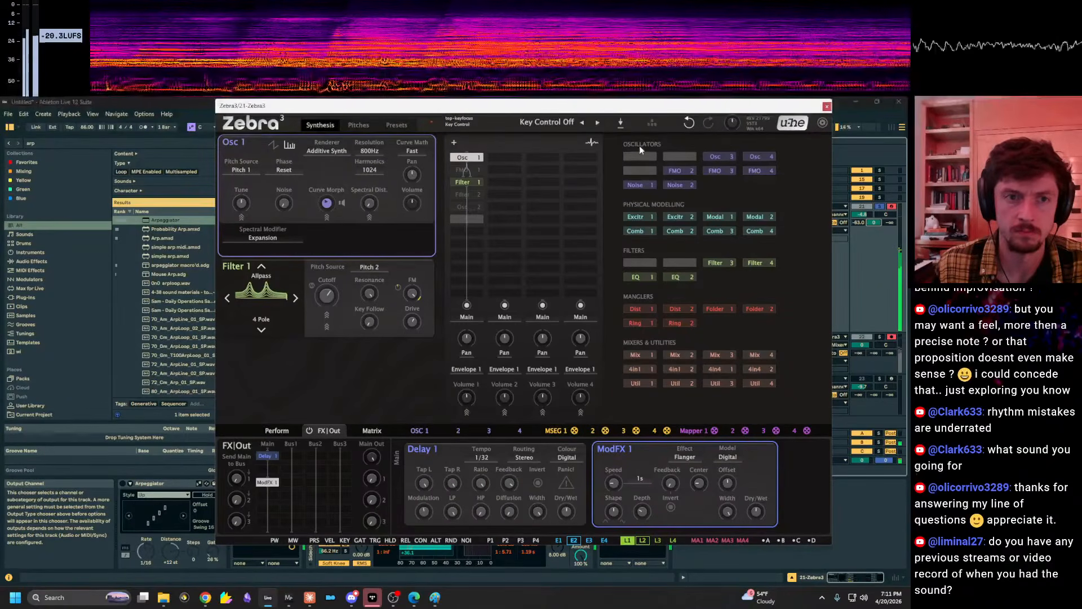
Select LFO 2 as the displayed modulation source and retune Filter 1's cutoff to a lower frequency.
left_click(379, 273)
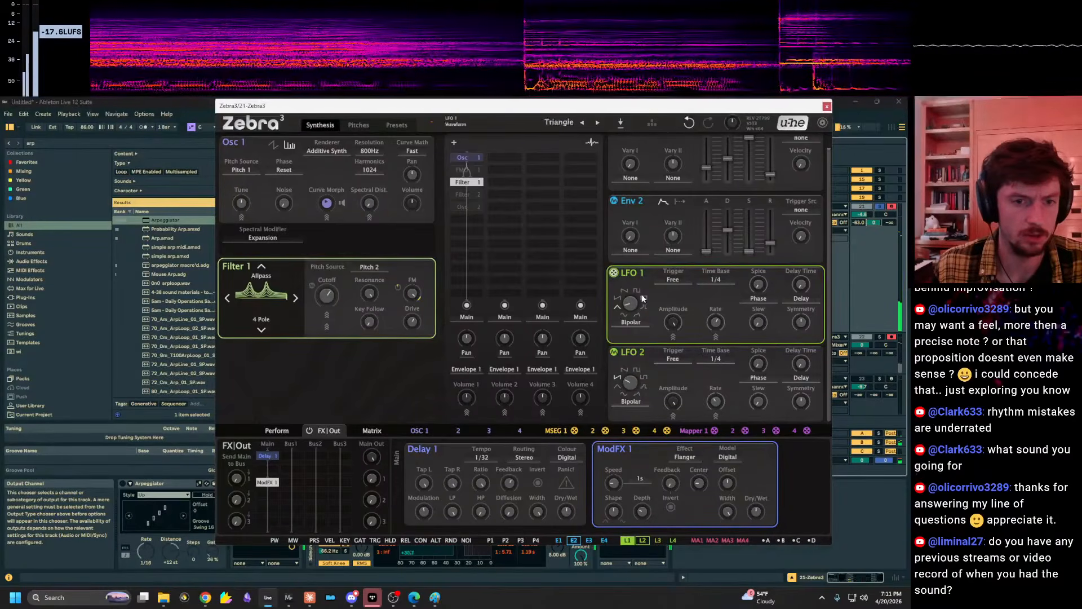
right_click(617, 271)
left_click_drag(327, 295, 326, 269)
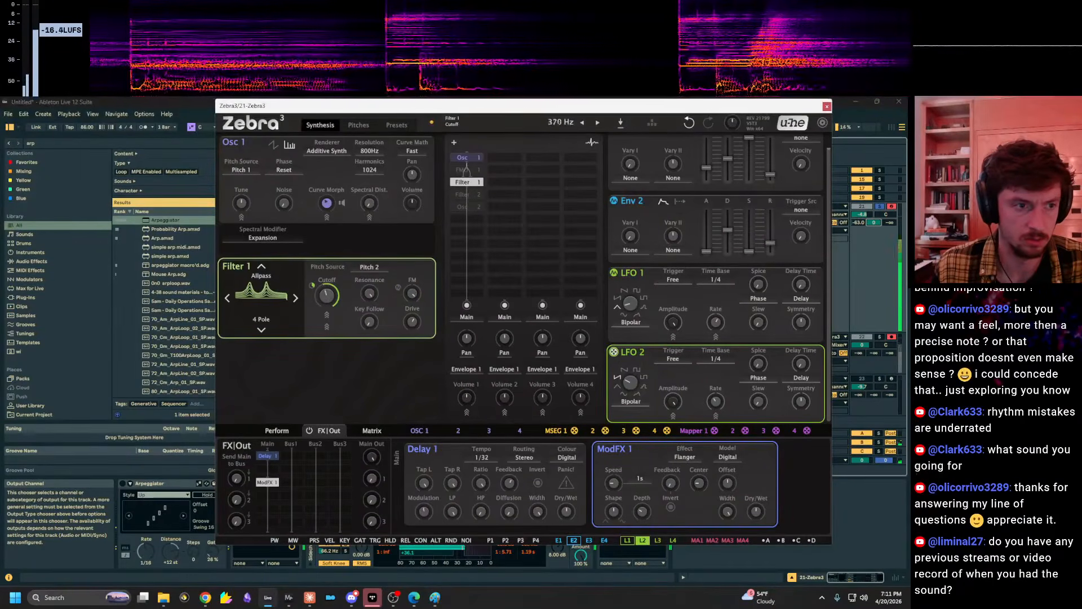
left_click_drag(327, 295, 327, 324)
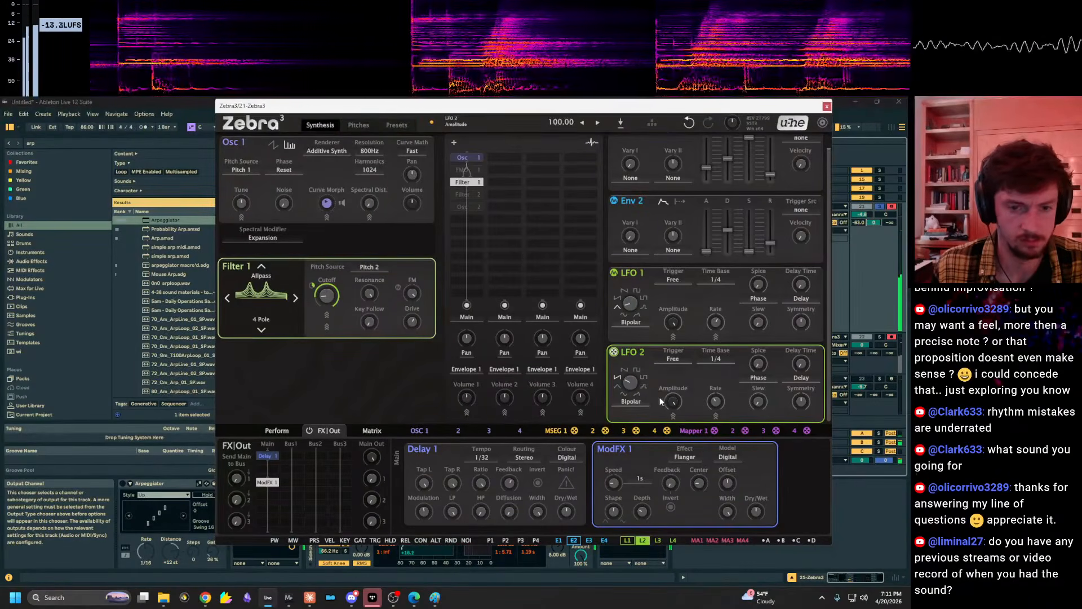
Set LFO 2's rate to -0.50 and its trigger to Sync, with the computer keyboard lowered an octave.
left_click_drag(715, 401, 715, 396)
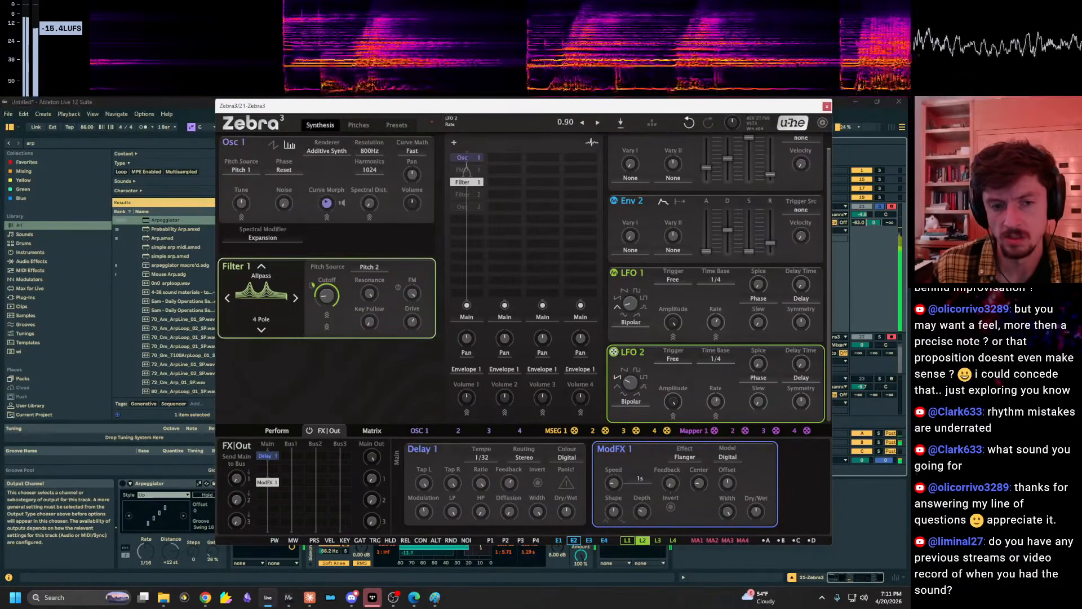
key("z")
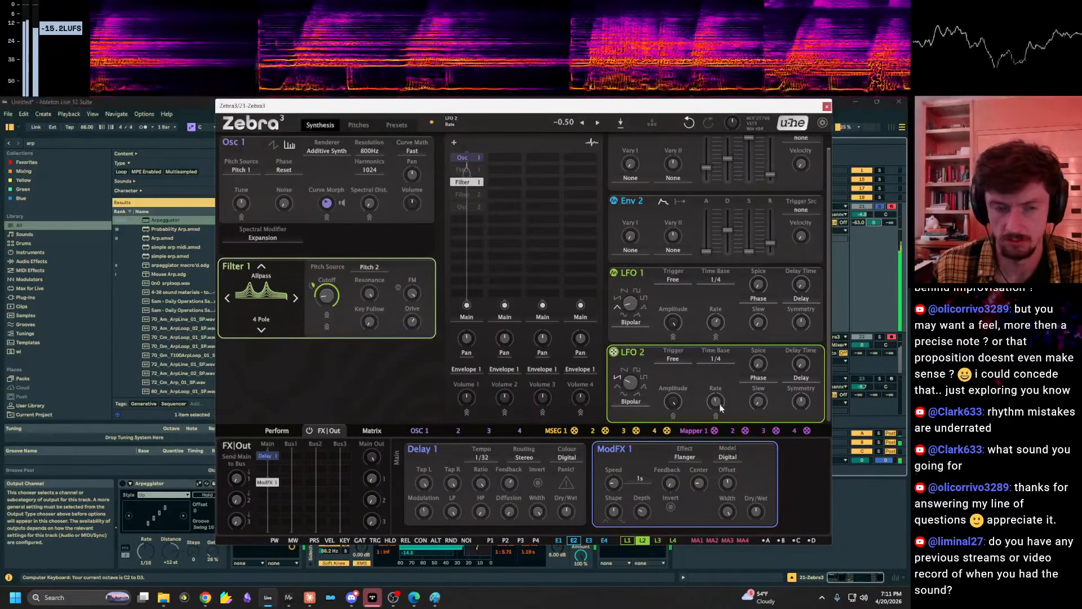
left_click(711, 359)
left_click(681, 359)
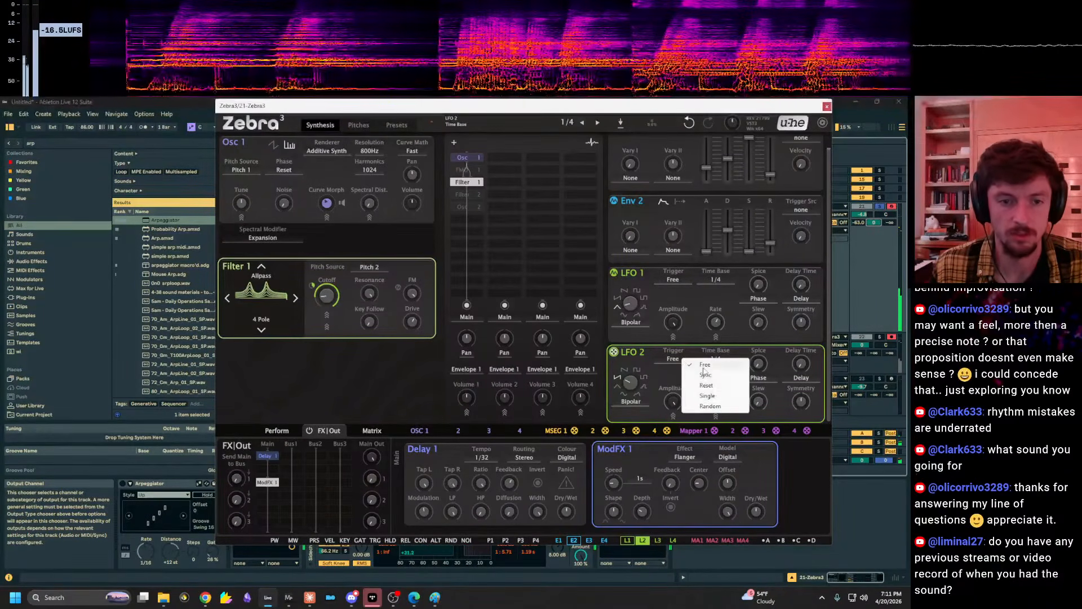
left_click(705, 375)
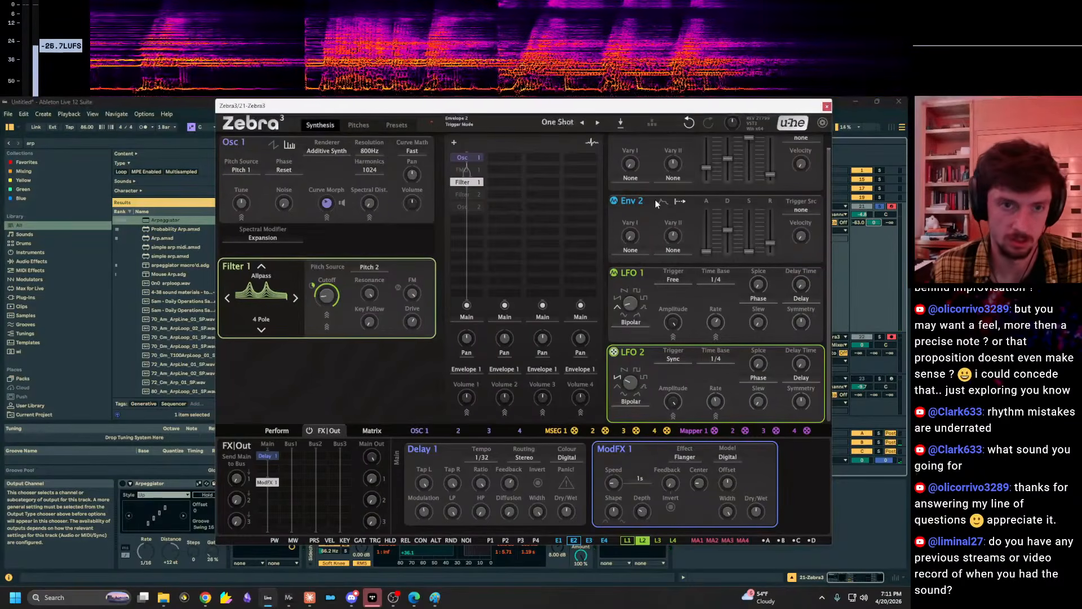
Lengthen the release of Env 1 moderately.
scroll(657, 197, "up", 1)
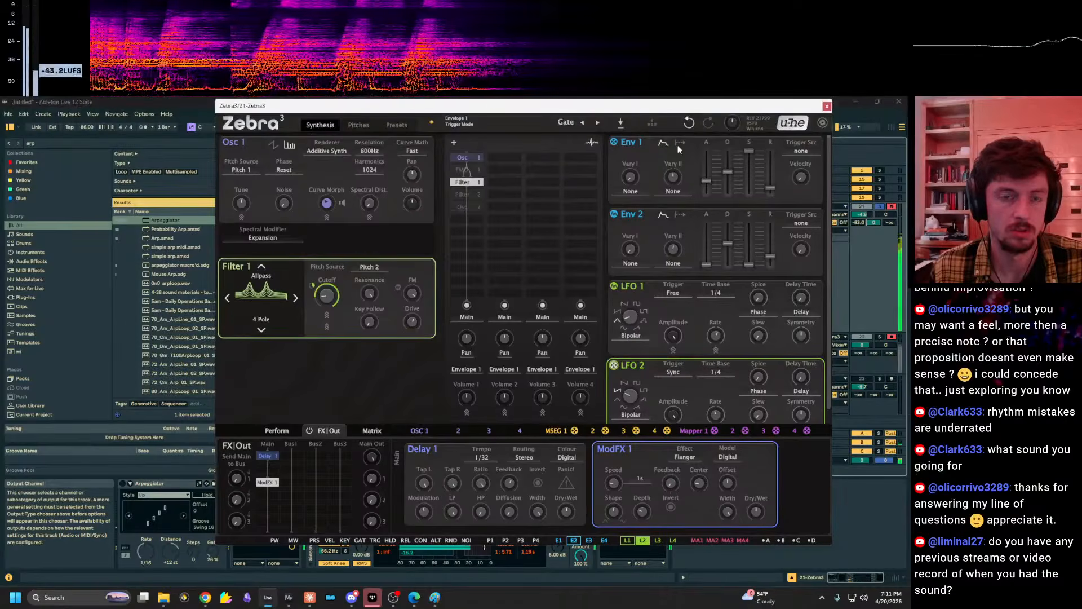
left_click_drag(770, 187, 770, 180)
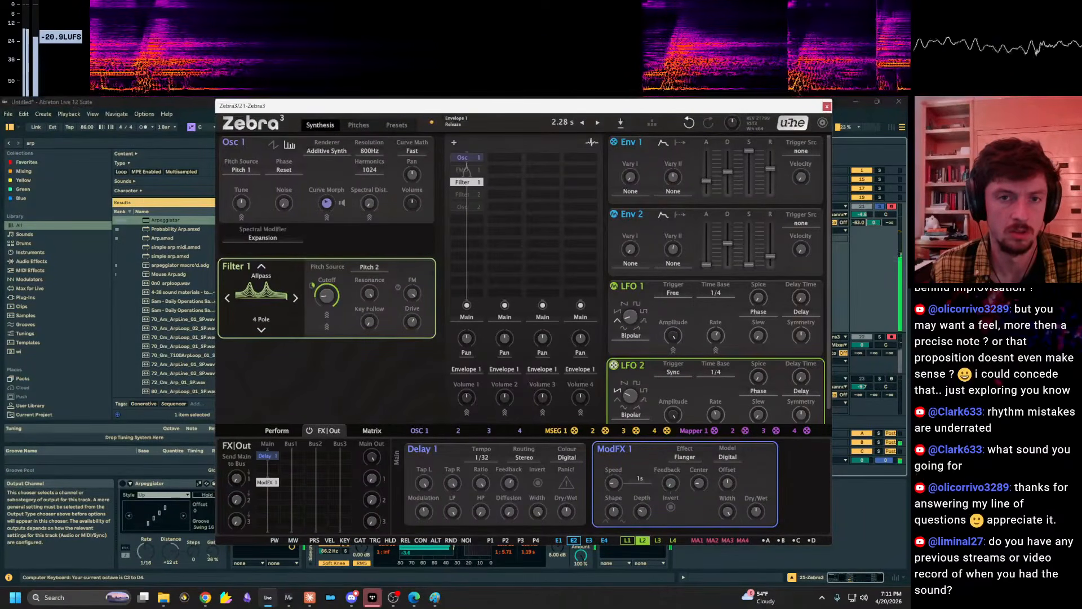
left_click_drag(769, 168, 769, 178)
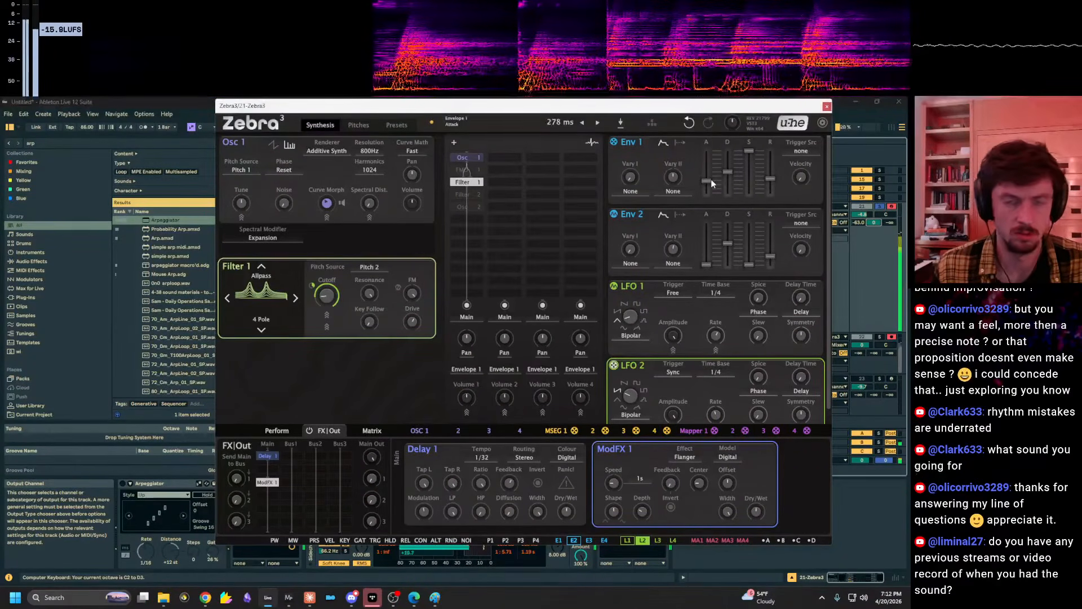
Lower the computer keyboard's octave and raise the flanger feedback of ModFX 1.
key("z")
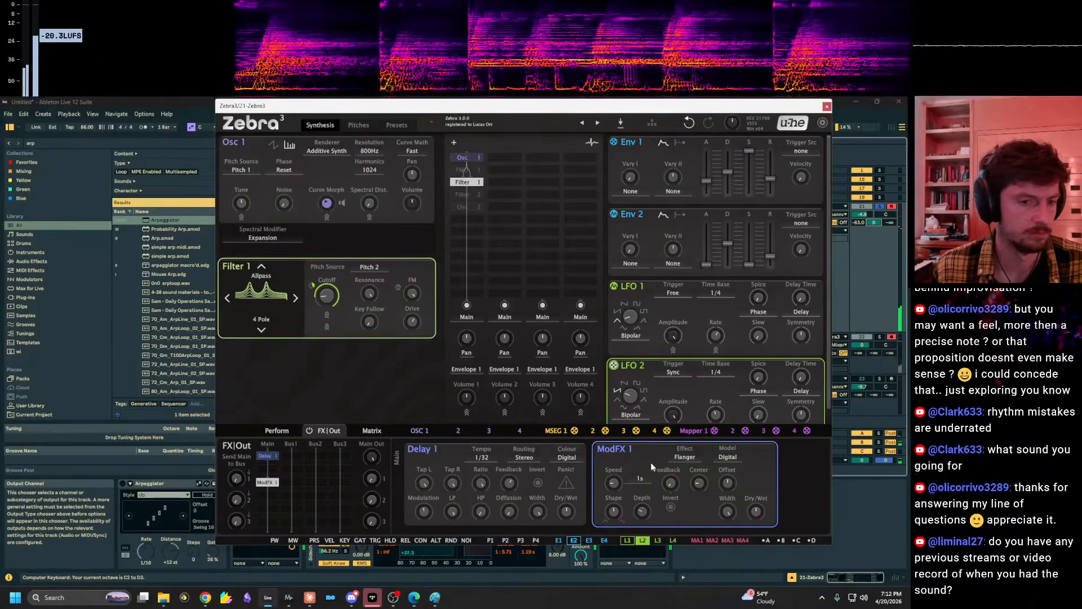
left_click_drag(675, 487, 675, 435)
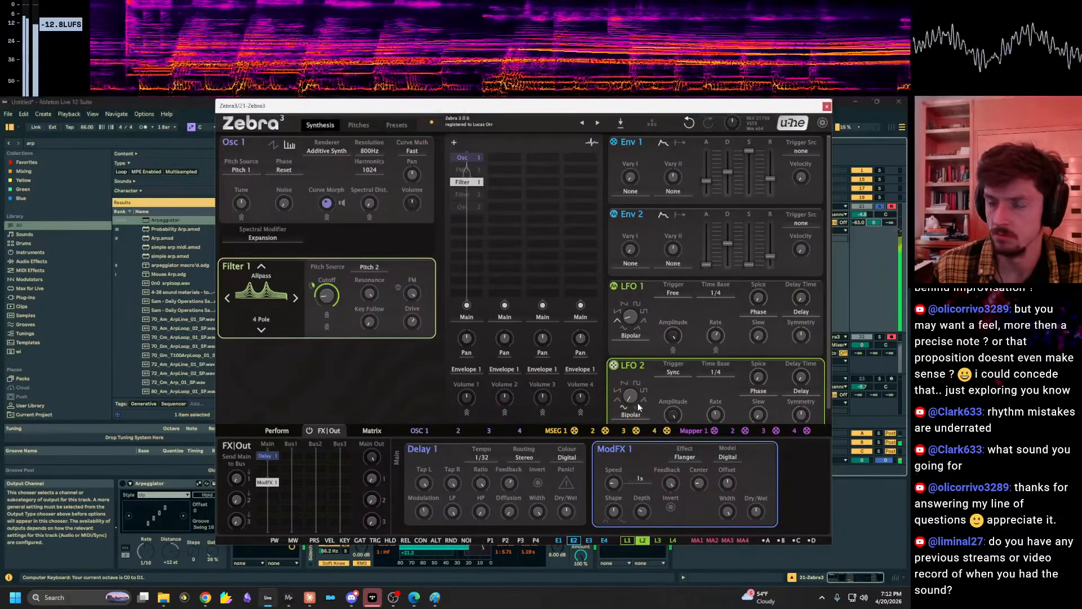
Rebalance the volume of the Zebra 3 instrument track in the mixer.
left_click_drag(859, 222, 859, 175)
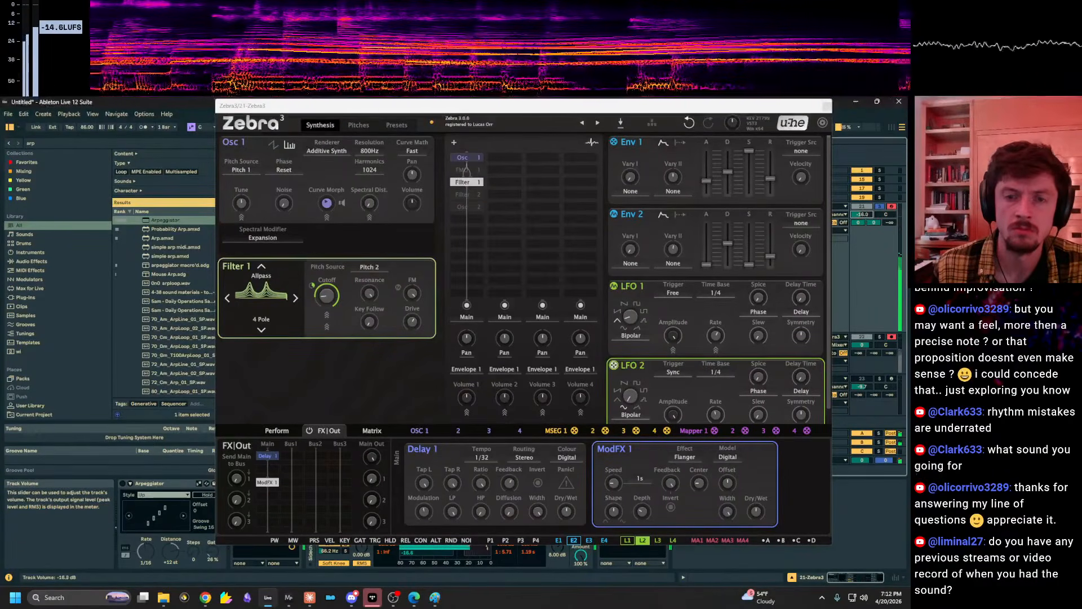
mouse_move(862, 214)
left_mouse_down()
mouse_move(862, 204)
mouse_move(858, 228)
left_mouse_up()
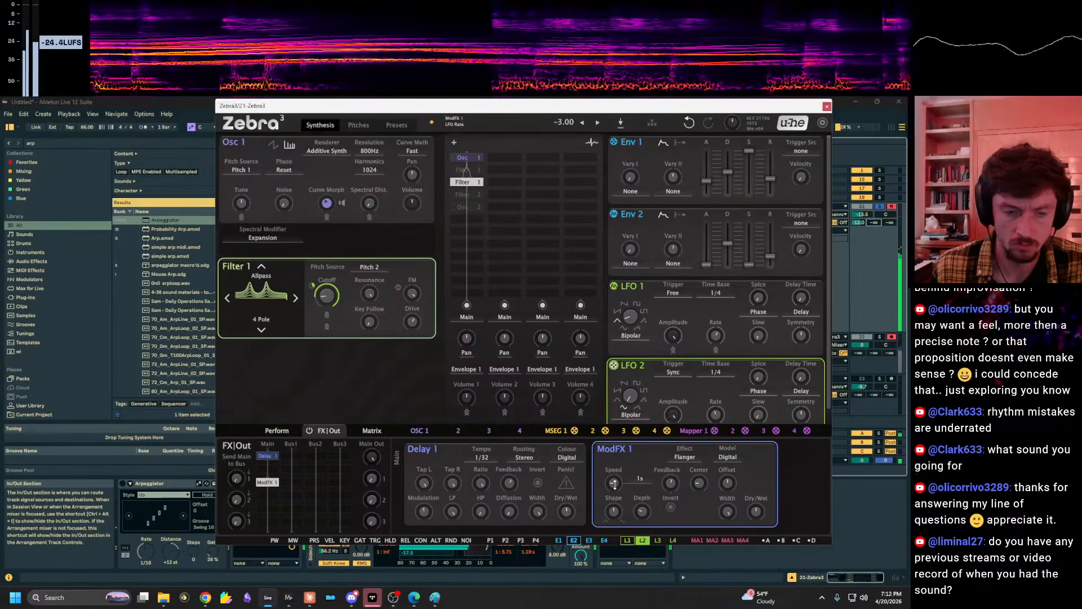
Add Filter 3 to the first lane below Filter 1 and assign LFO 3 as a modulator of its cutoff.
left_click(469, 220)
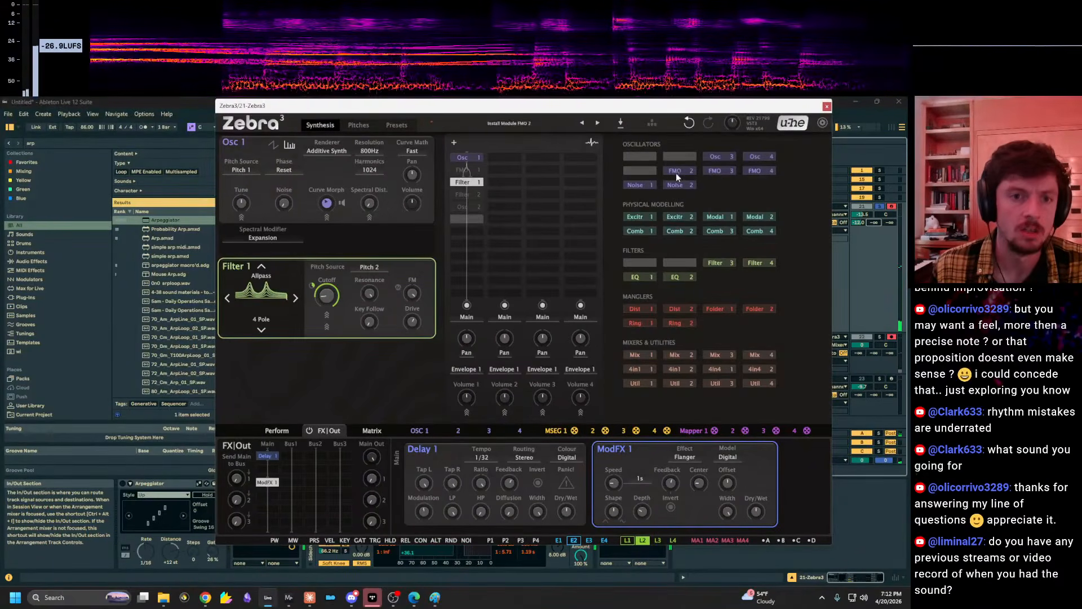
left_click(729, 264)
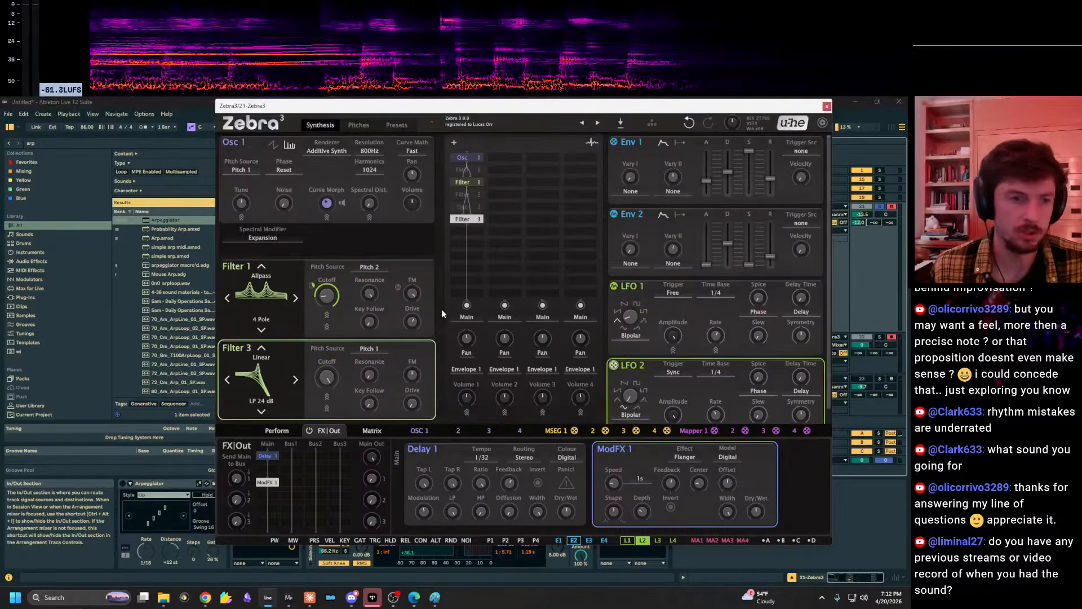
right_click(328, 380)
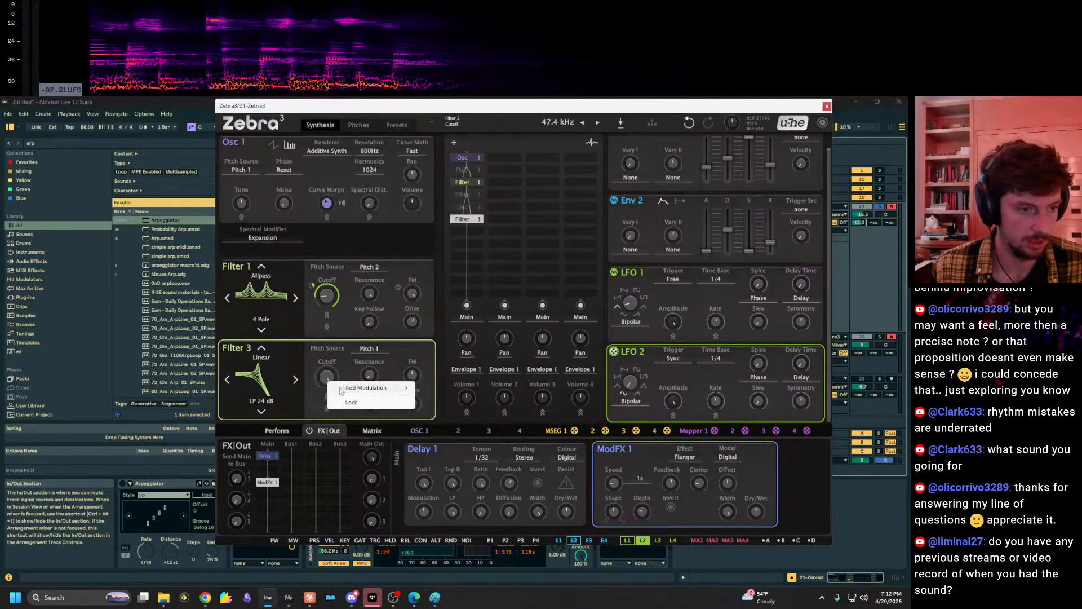
mouse_move(367, 386)
left_click(437, 234)
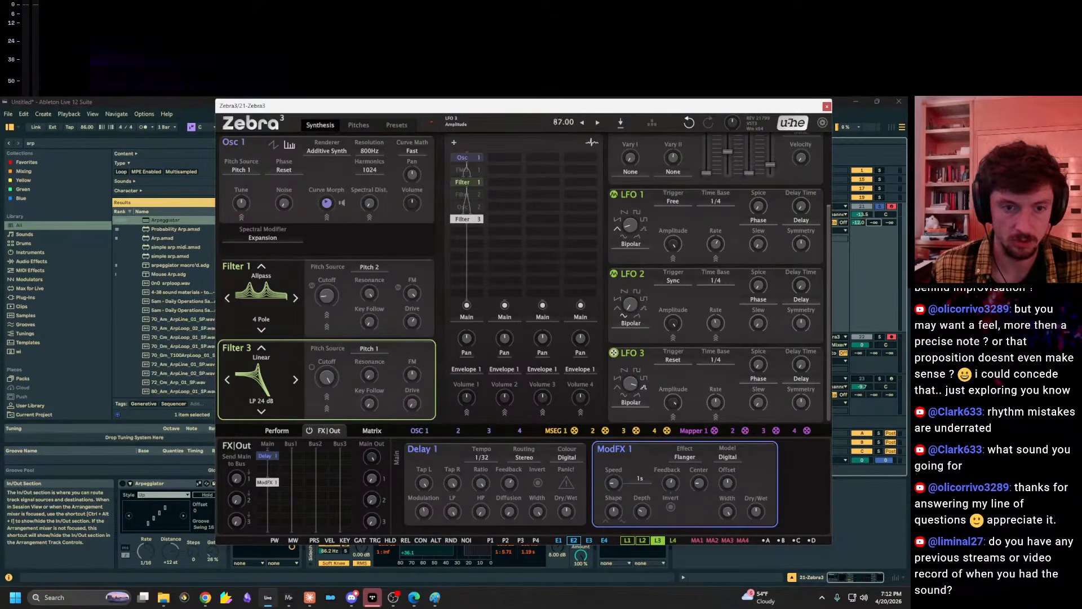
Set Filter 3's mode to Expanse BP 6 dB and raise the rate of LFO 3.
left_click(251, 381)
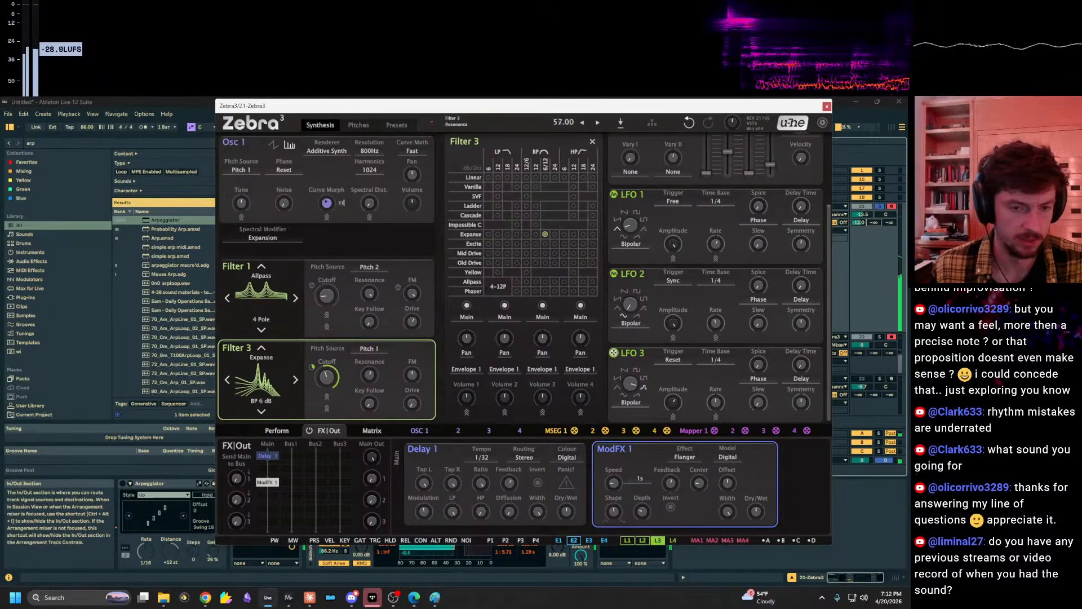
left_click(713, 358)
left_click(715, 404)
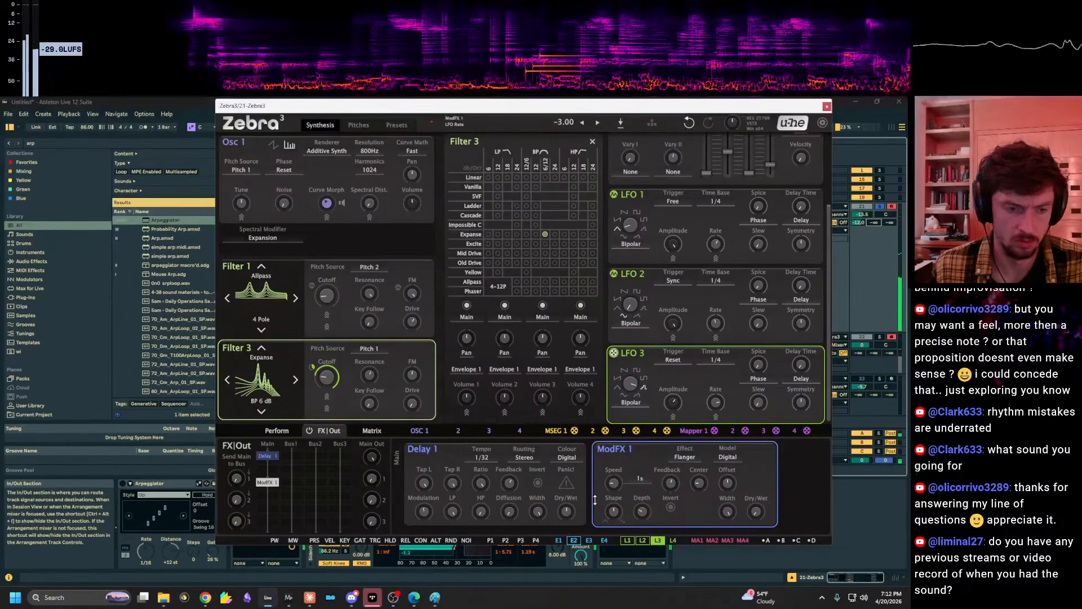
left_click(860, 215)
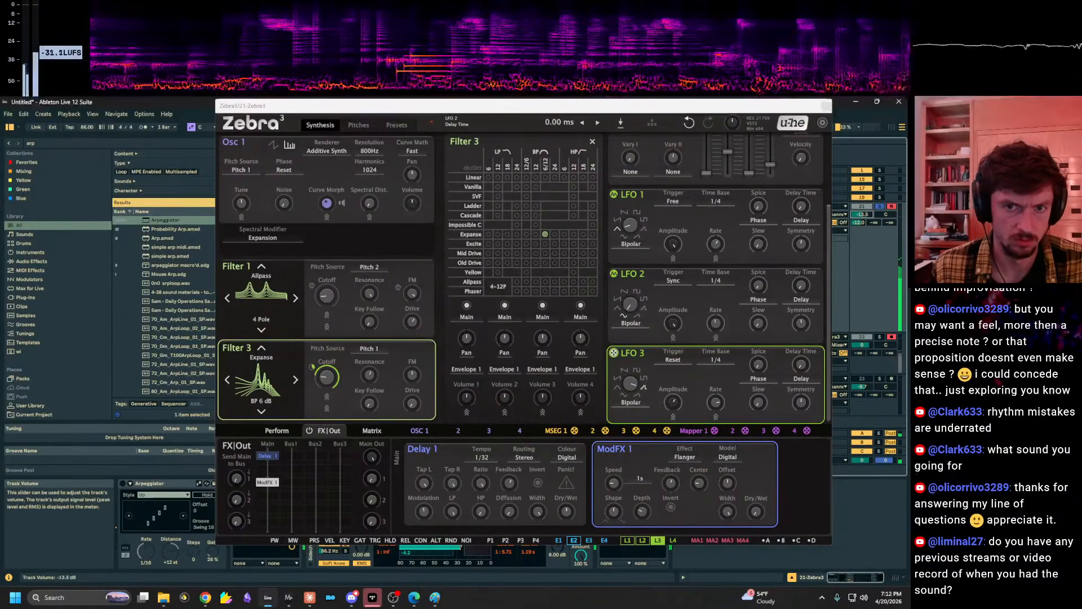
Lower the computer keyboard's octave and retune the cutoffs of Filter 1 and Filter 3.
left_click_drag(605, 110, 558, 115)
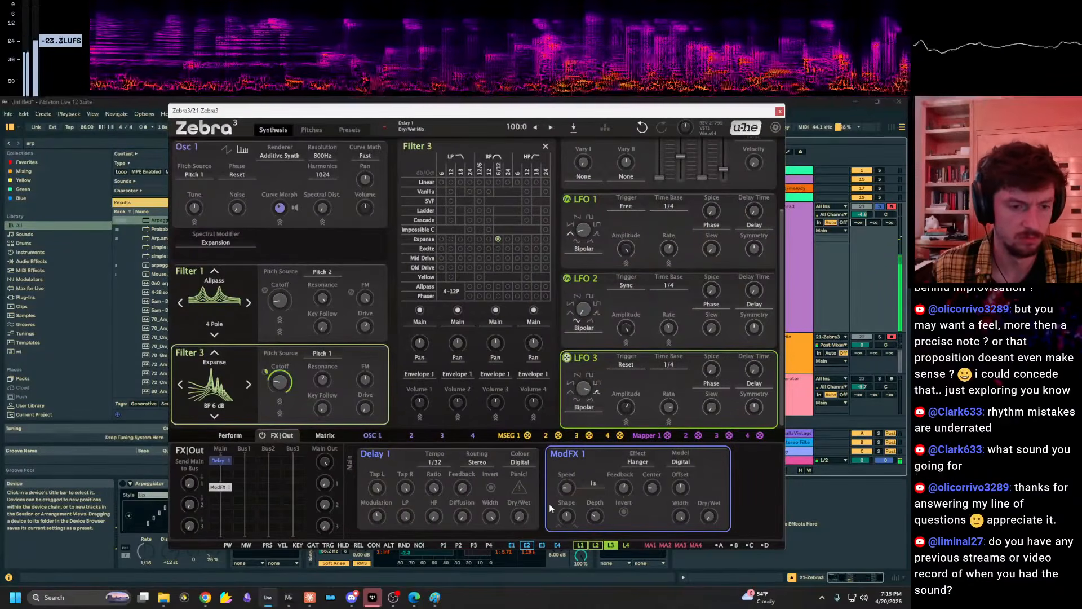
key("z")
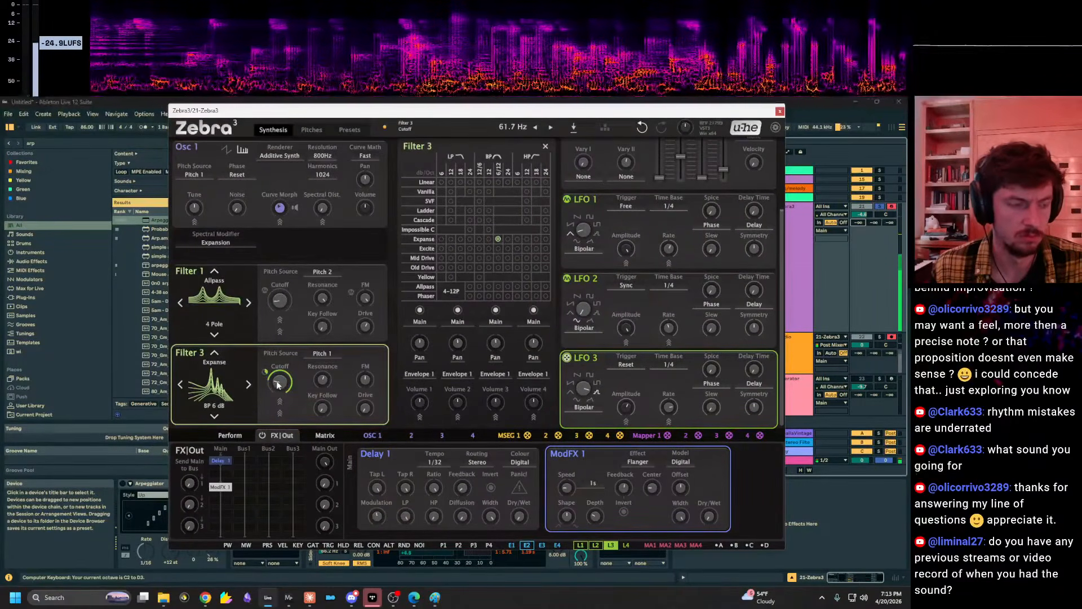
mouse_move(282, 296)
left_mouse_down()
mouse_move(283, 252)
mouse_move(283, 291)
left_mouse_up()
left_click_drag(280, 382, 280, 359)
left_click_drag(485, 111, 477, 139)
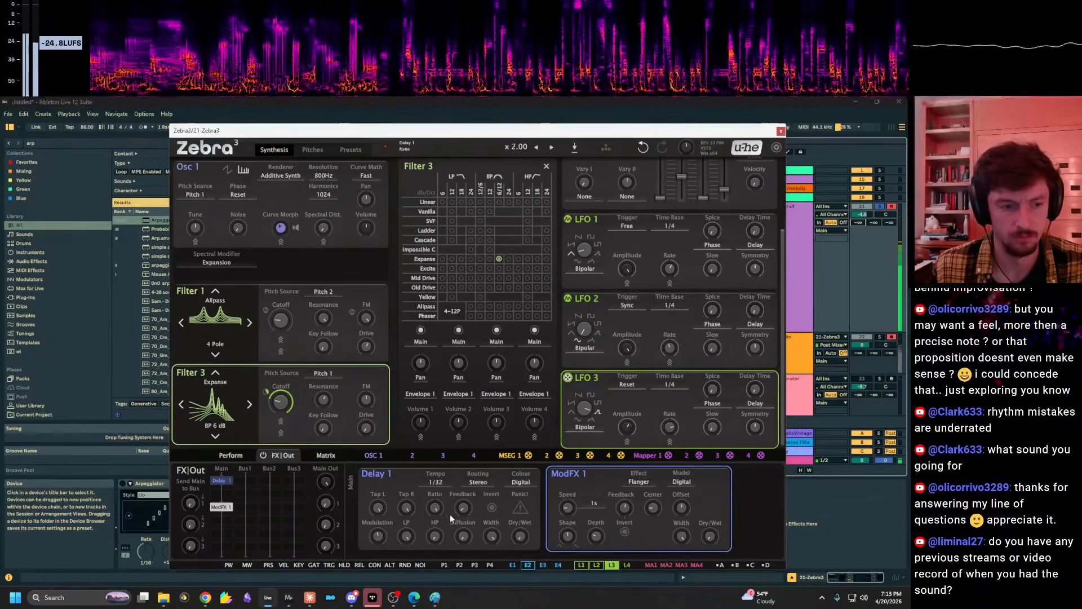
Raise Delay 1's feedback, with its tempo at 1/64 and its ratio at 1.83.
left_click_drag(464, 508, 463, 471)
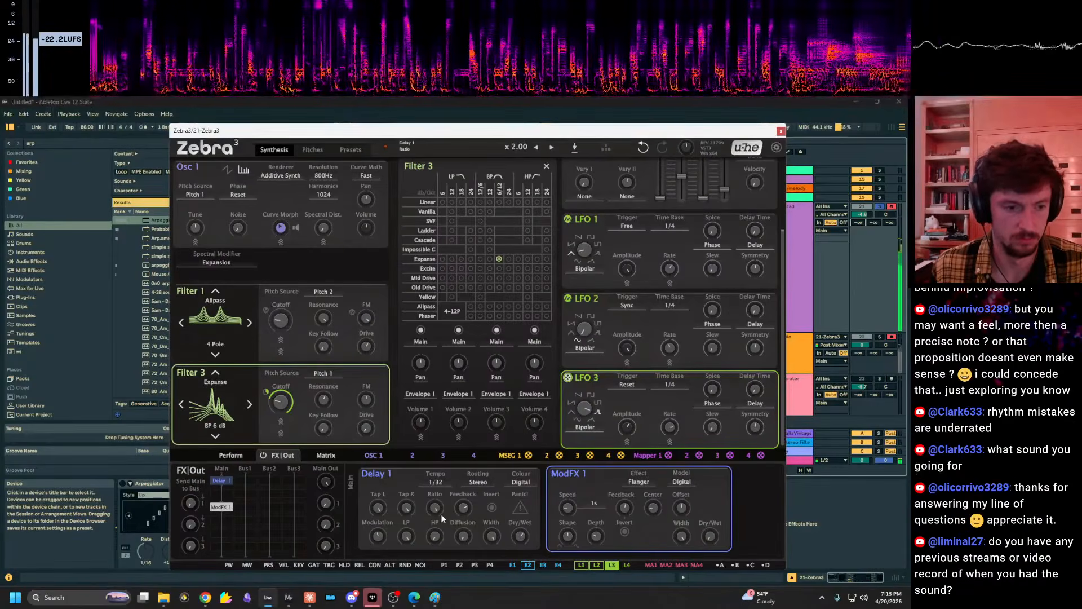
left_click(435, 482)
left_click(461, 247)
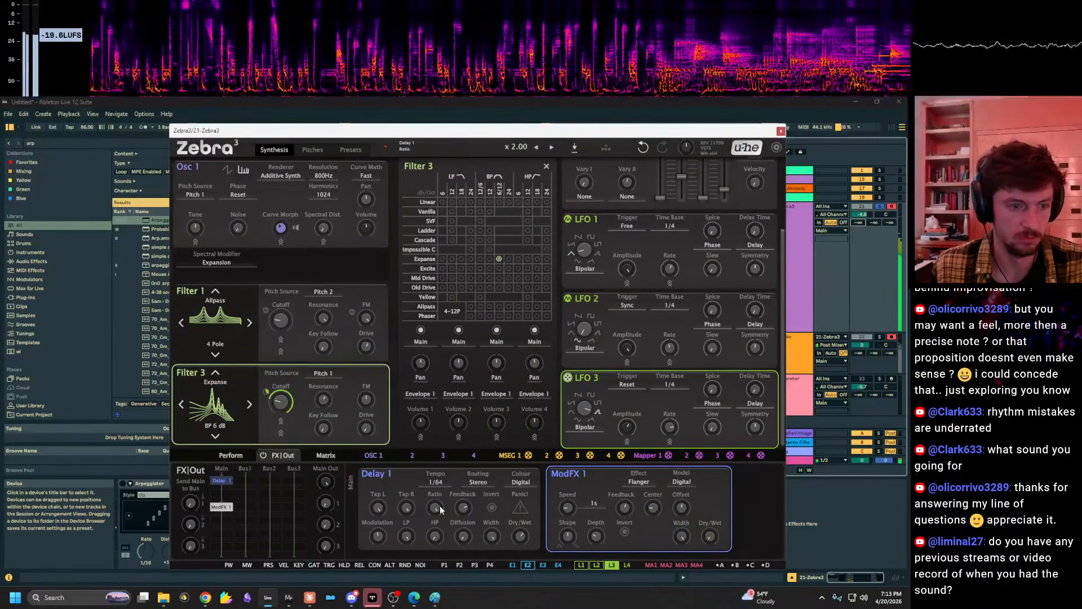
left_click_drag(435, 507, 434, 485)
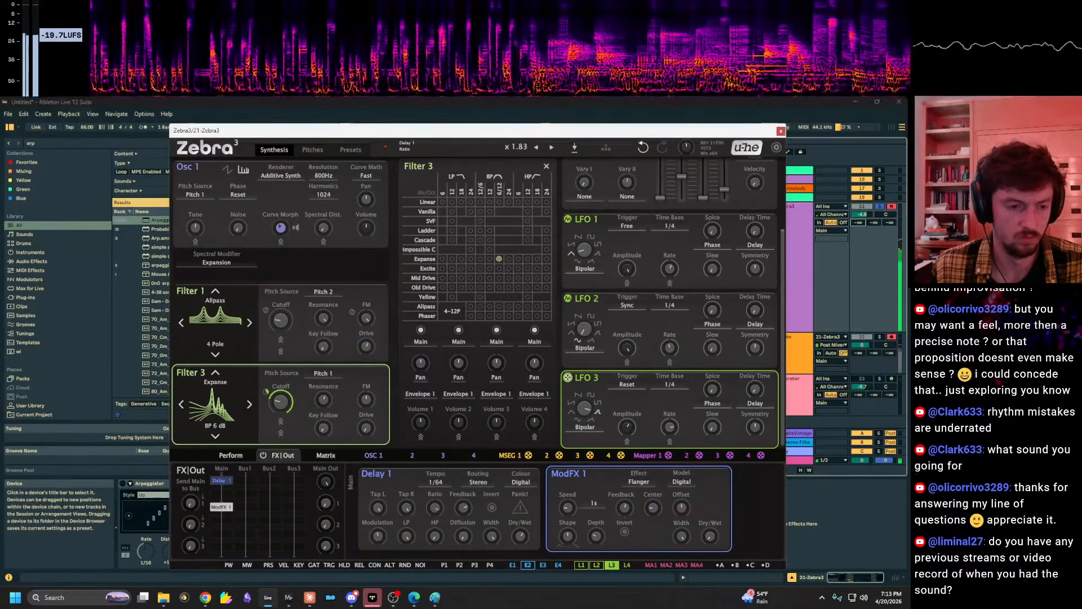
Add Wavefolder 3 after ModFX 1 in the main effects chain and set Delay 1's dry/wet mix to 2:98.
left_click(223, 515)
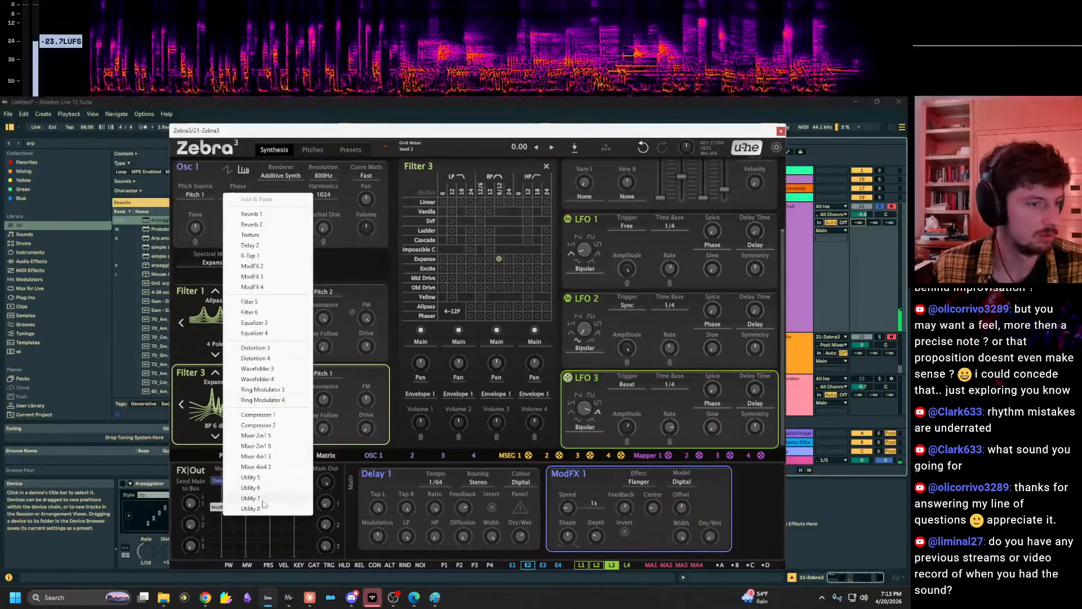
left_click(259, 369)
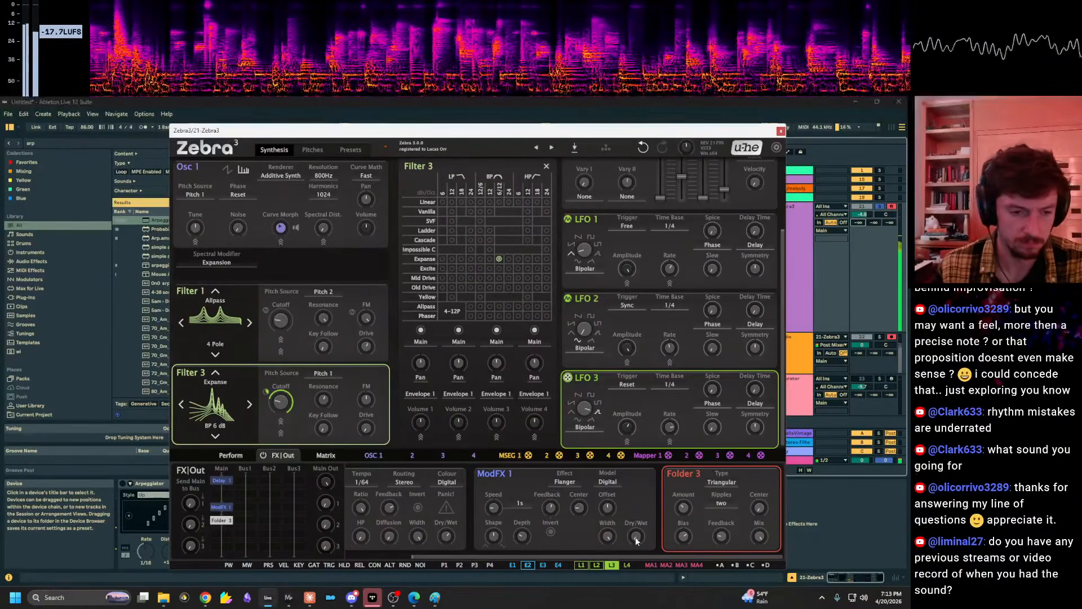
left_click_drag(446, 537, 446, 524)
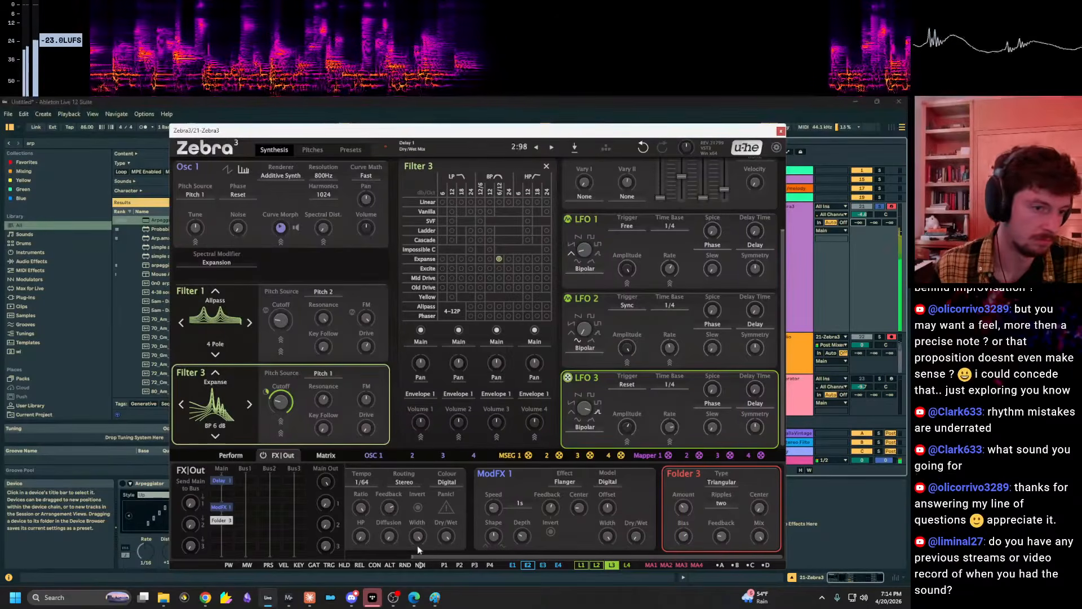
Raise the instrument track's volume while adjusting Delay 1's feedback and opening Filter 1's cutoff.
mouse_move(873, 223)
left_mouse_down()
mouse_move(873, 200)
mouse_move(858, 221)
left_mouse_up()
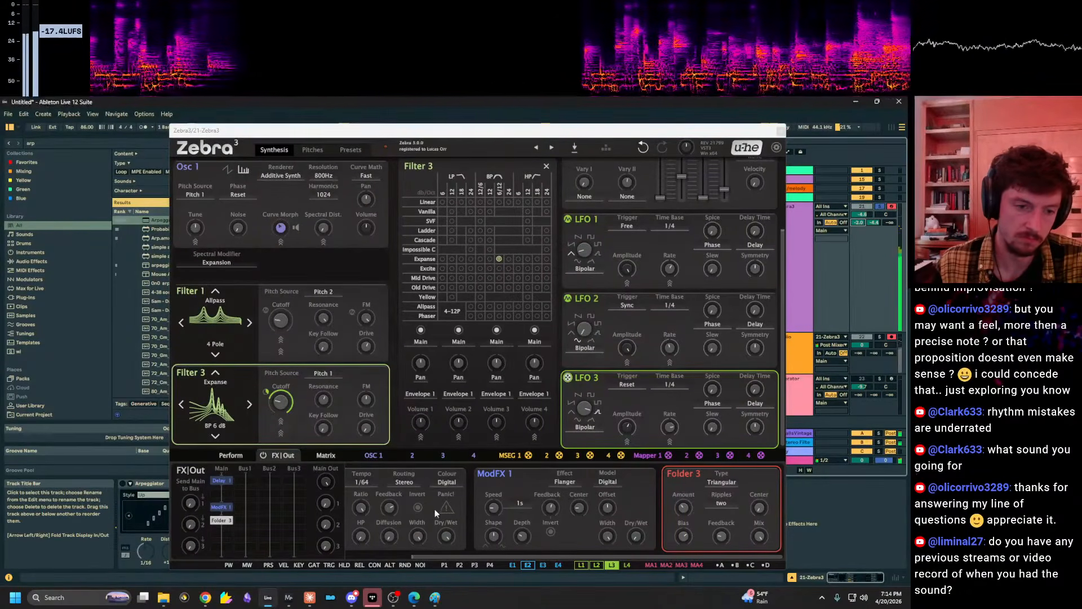
left_click_drag(390, 508, 361, 536)
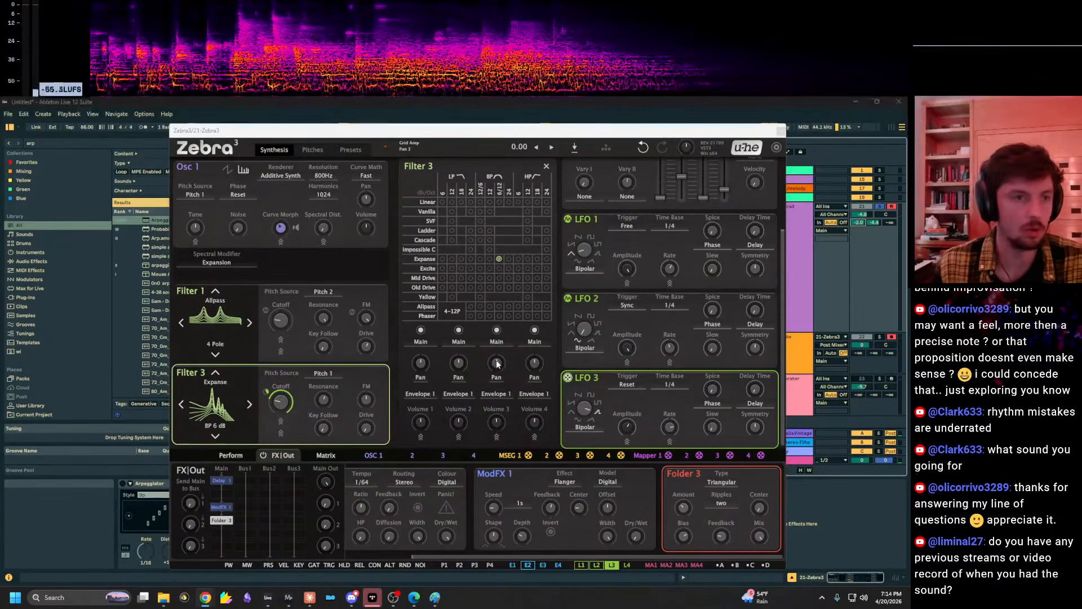
mouse_move(281, 320)
left_mouse_down()
mouse_move(280, 268)
mouse_move(281, 305)
left_mouse_up()
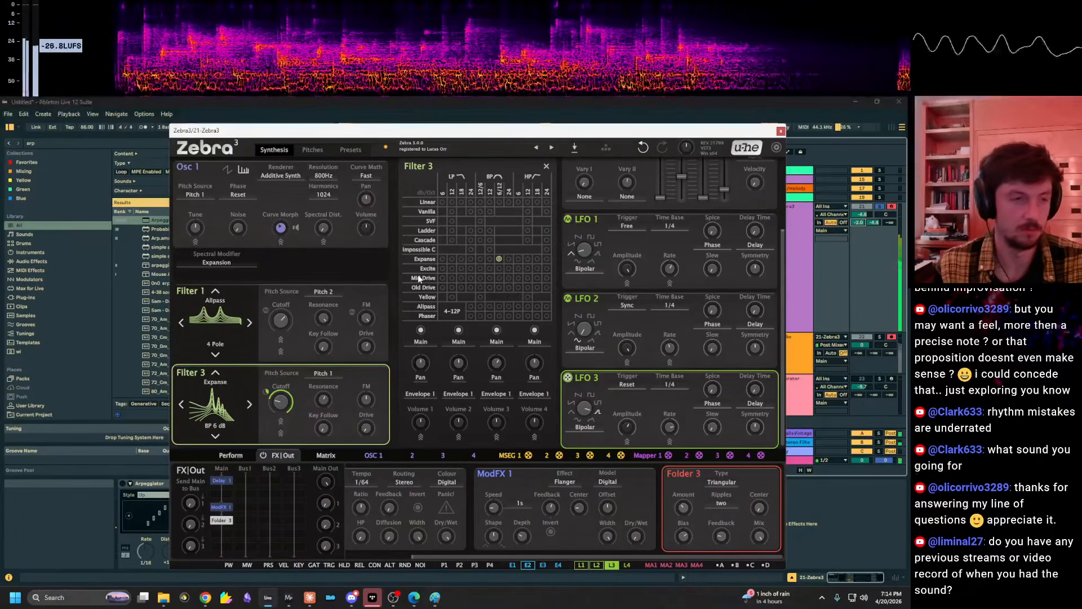
left_click_drag(858, 223, 862, 197)
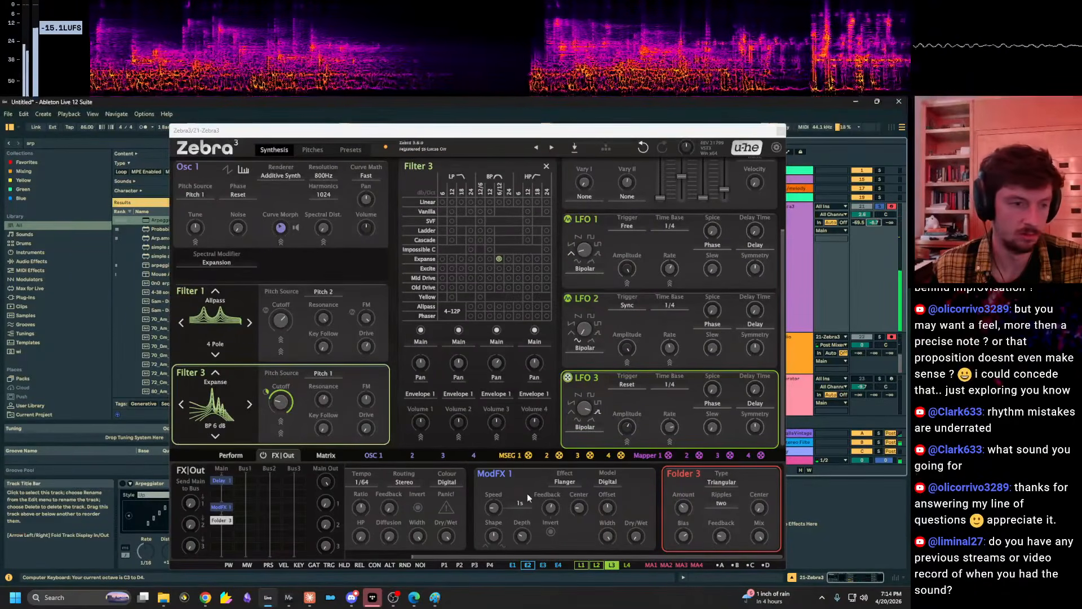
Initialize the synth patch and add Filter 1 below Osc 1 in the first lane.
right_click(496, 149)
left_click(508, 157)
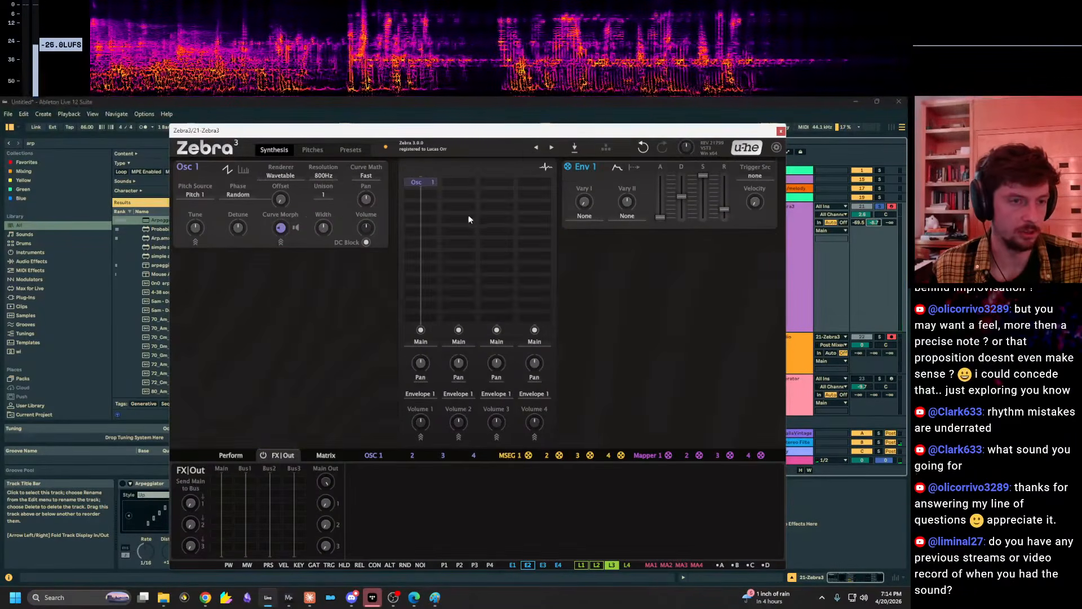
left_click(429, 195)
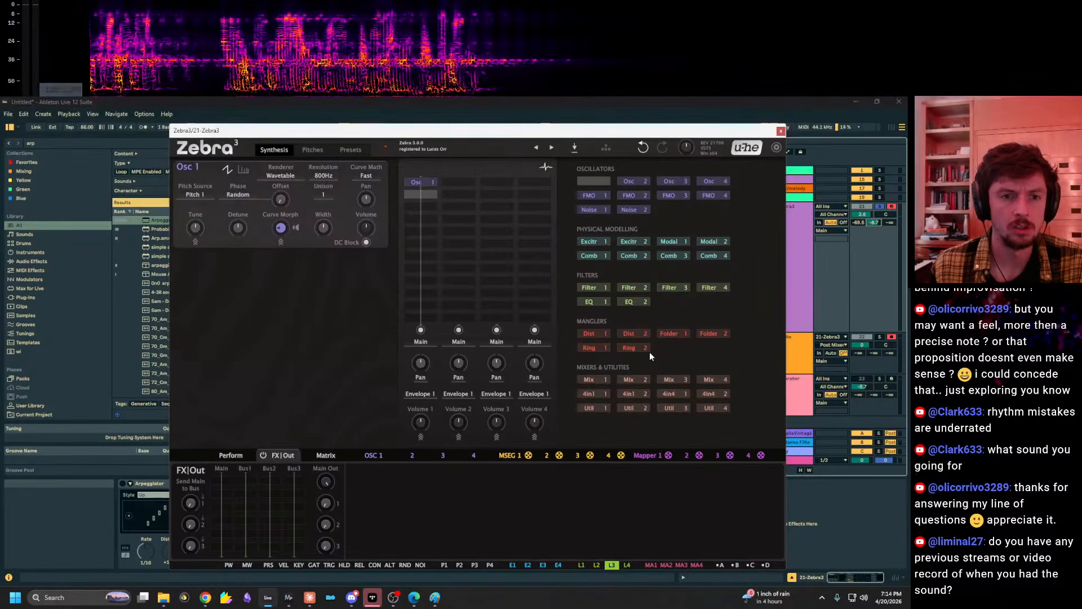
left_click(589, 287)
right_click(384, 280)
left_click(619, 262)
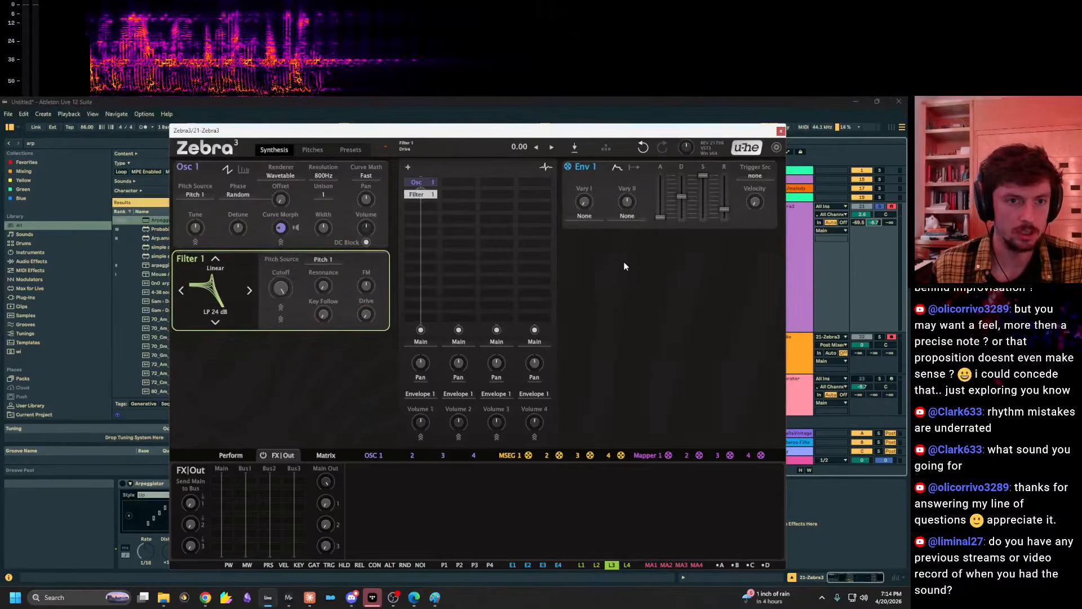
right_click(410, 196)
left_click(639, 306)
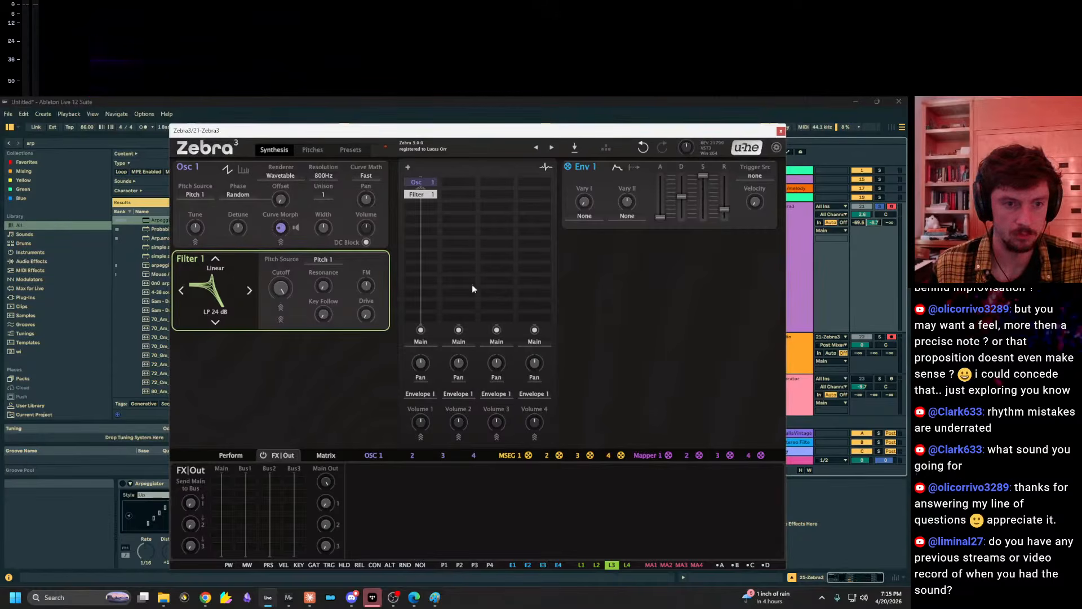
Modulate Filter 1's cutoff with LFO 1, setting the cutoff to 61.7 Hz, and raise the LFO's rate.
right_click(281, 280)
mouse_move(318, 292)
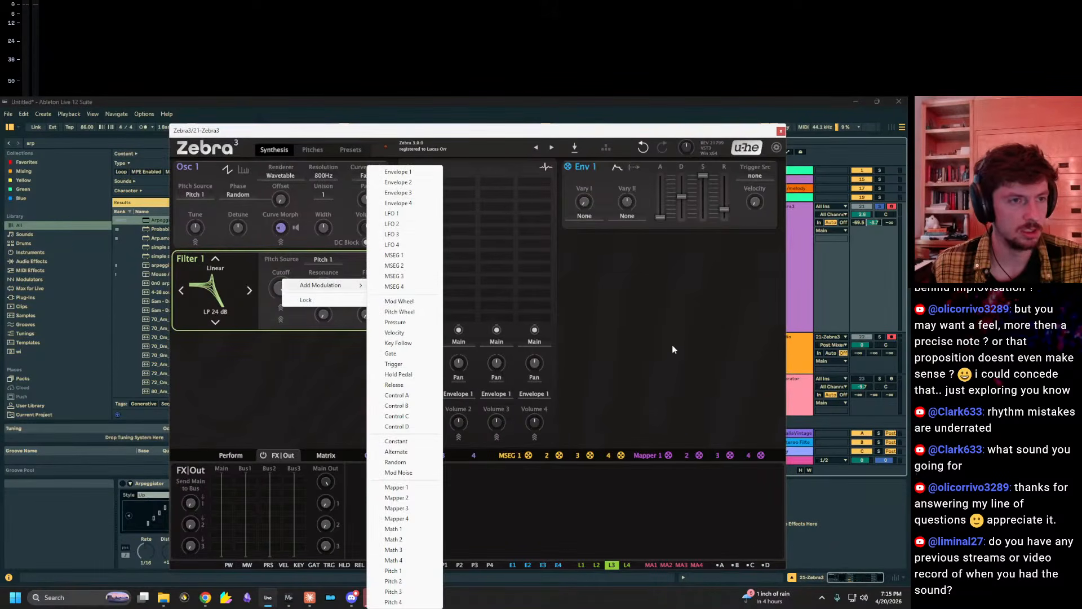
left_click(394, 213)
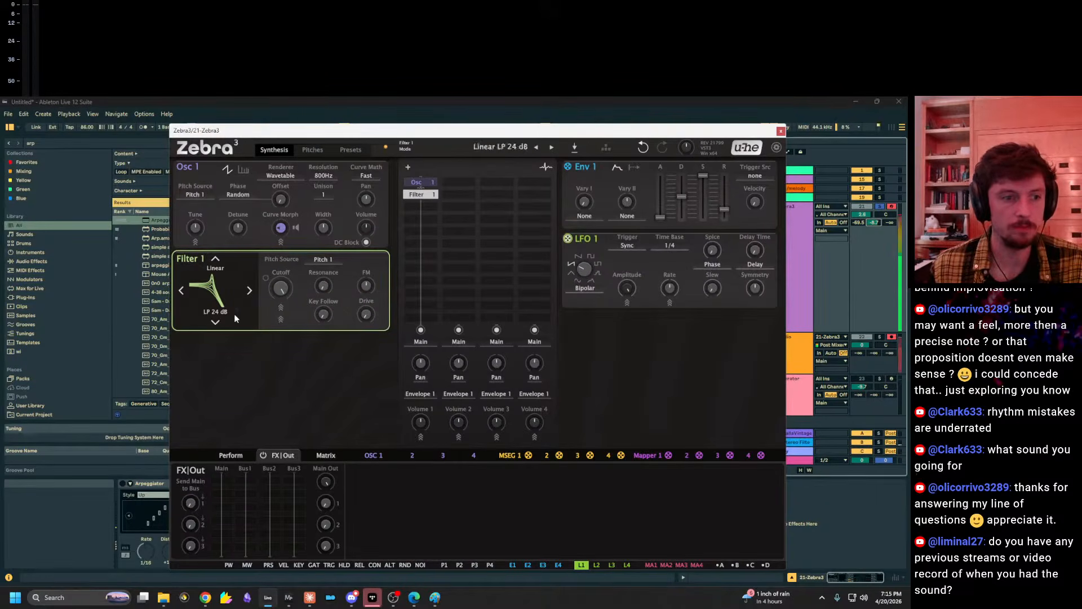
left_click_drag(281, 287, 268, 243)
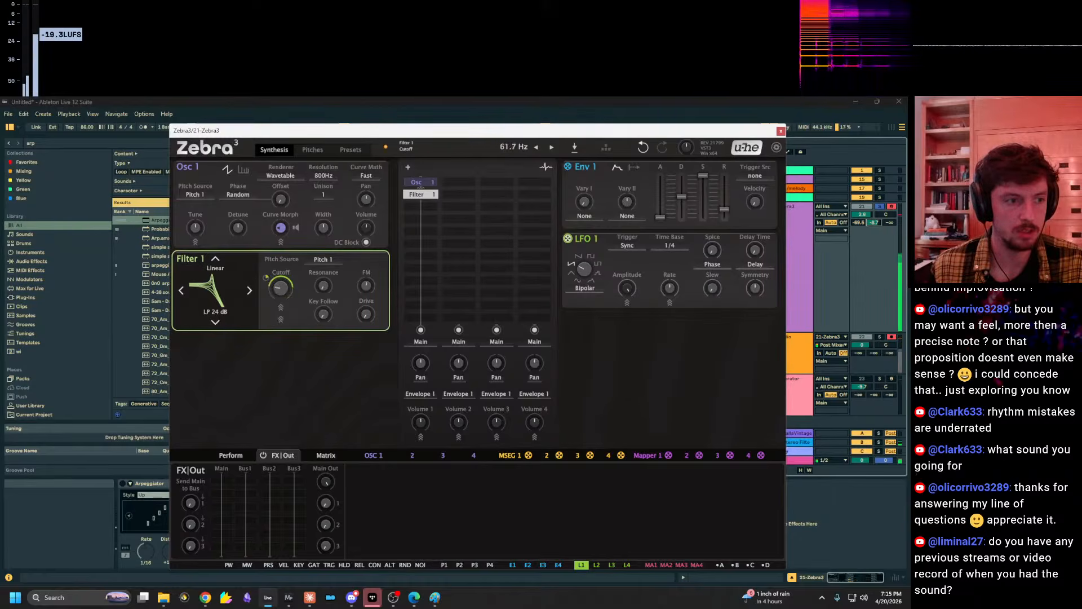
left_click_drag(669, 289, 670, 263)
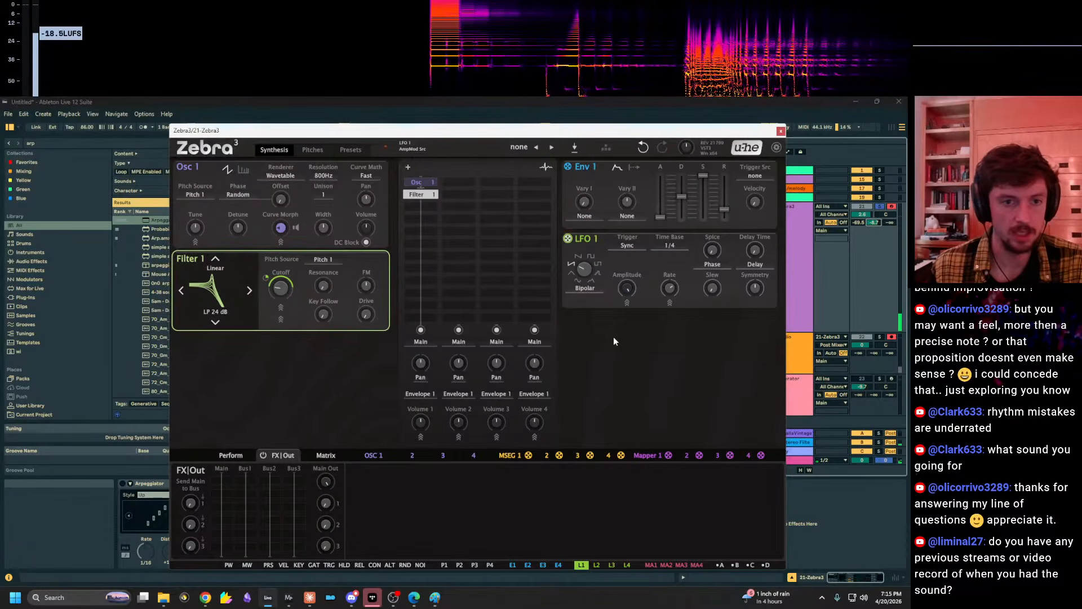
Assign Envelope 2 as the modulation source for LFO 1's amplitude.
right_click(627, 288)
mouse_move(665, 292)
left_click(744, 182)
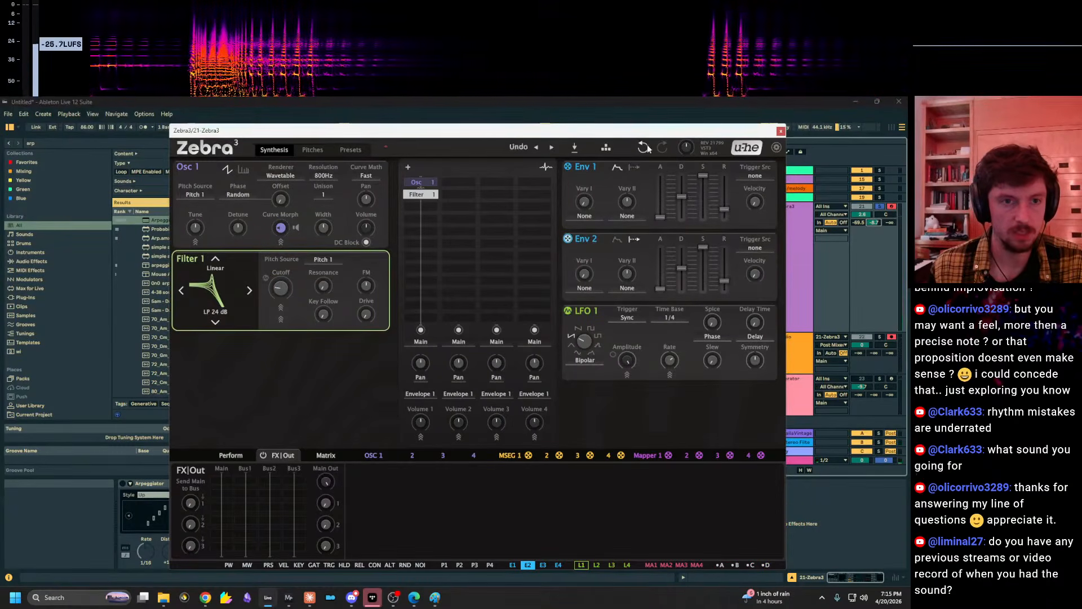
right_click(595, 168)
left_click(594, 167)
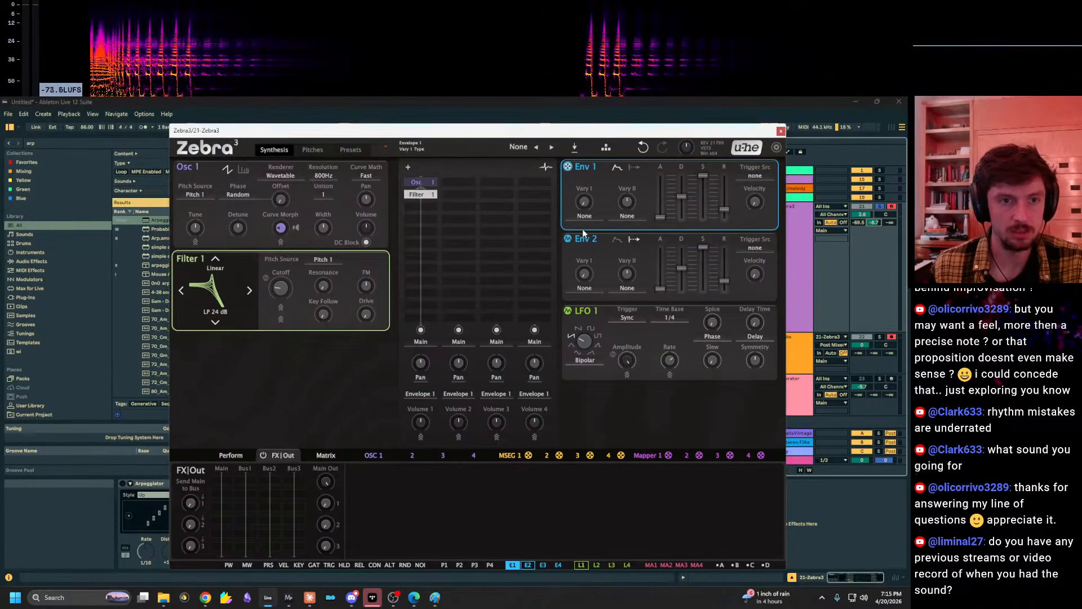
Display Env 2's signal in the oscilloscope alongside the audio and lengthen the envelope's release.
left_click(570, 239)
left_click(546, 168)
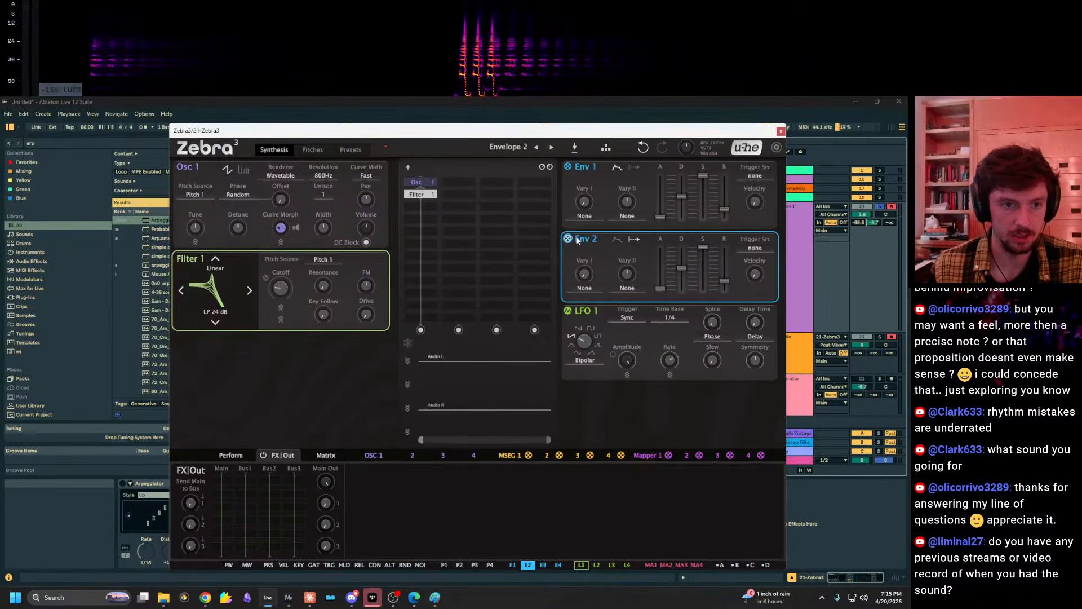
right_click(573, 236)
left_click_drag(568, 239, 472, 370)
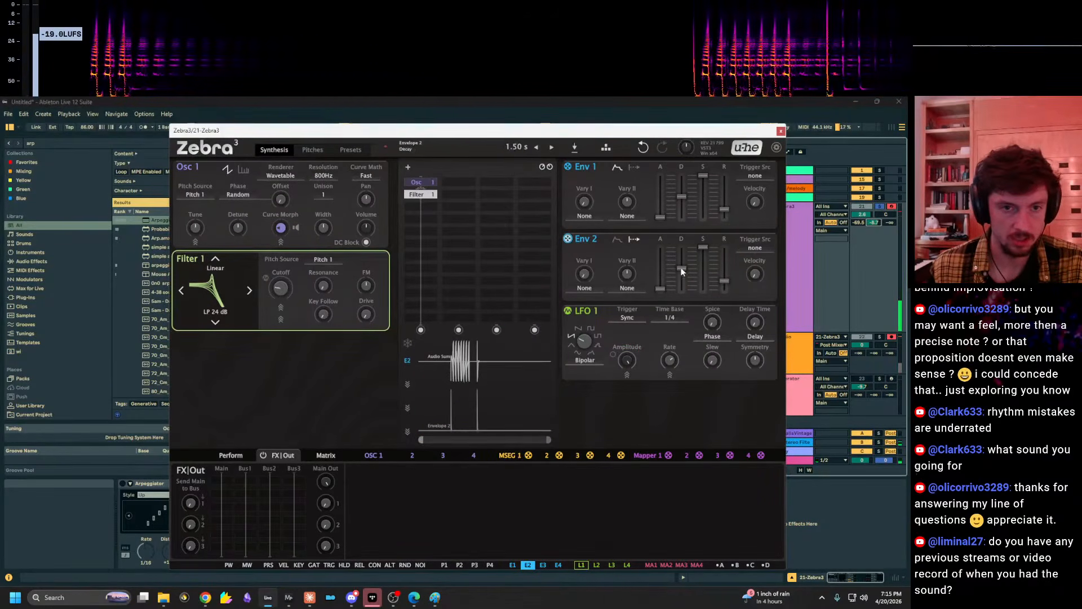
left_click_drag(721, 281, 721, 259)
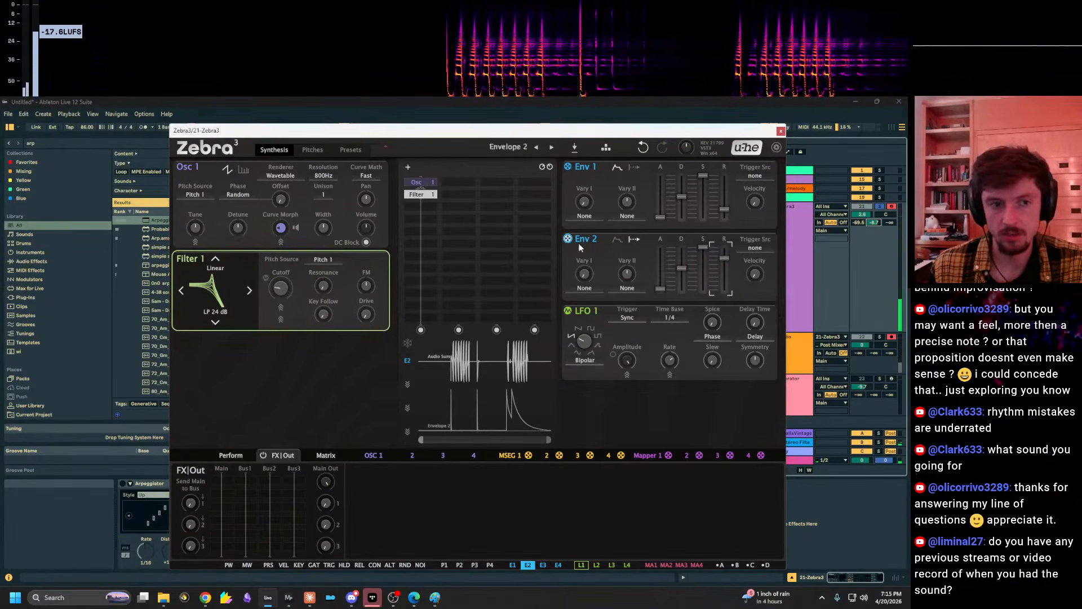
Set Env 2's modulation depth on LFO 1's amplitude to -100 and assign Env 2 to modulate LFO 1's rate.
left_click_drag(613, 353, 613, 401)
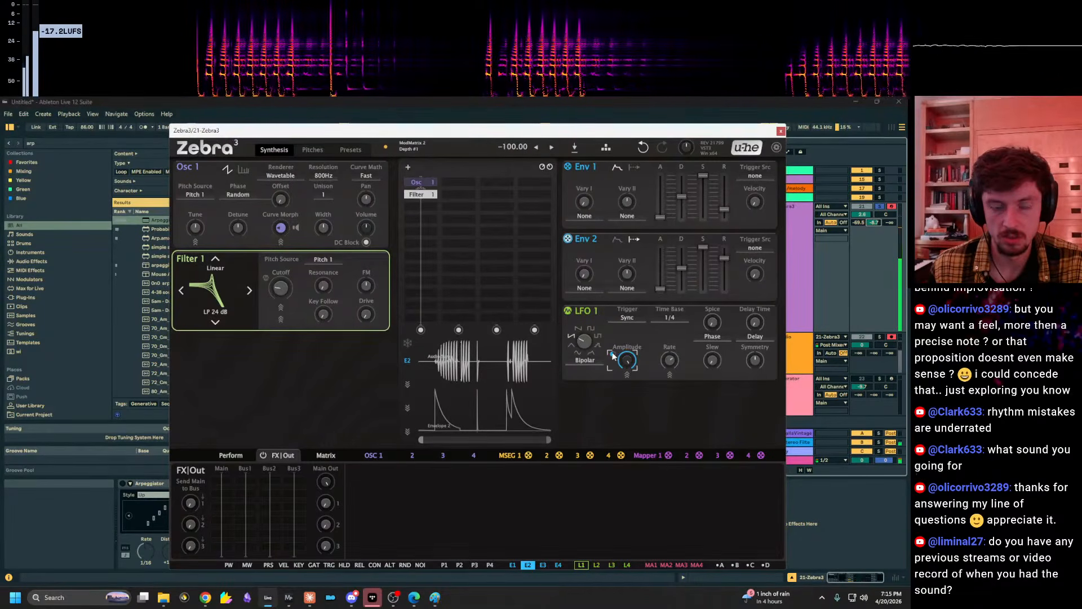
left_click_drag(662, 367, 663, 354)
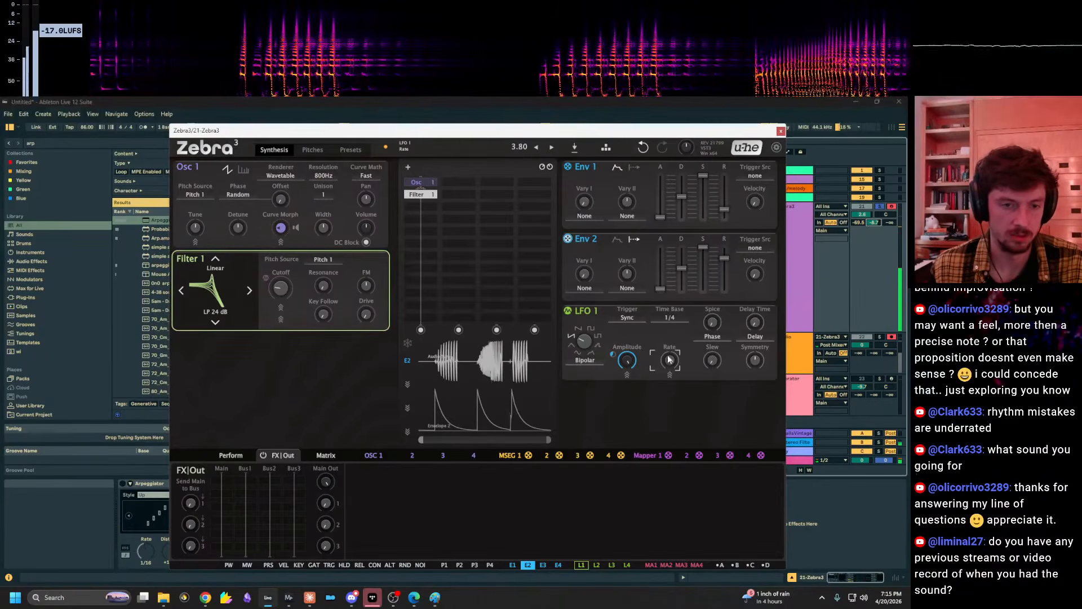
left_click_drag(568, 239, 670, 364)
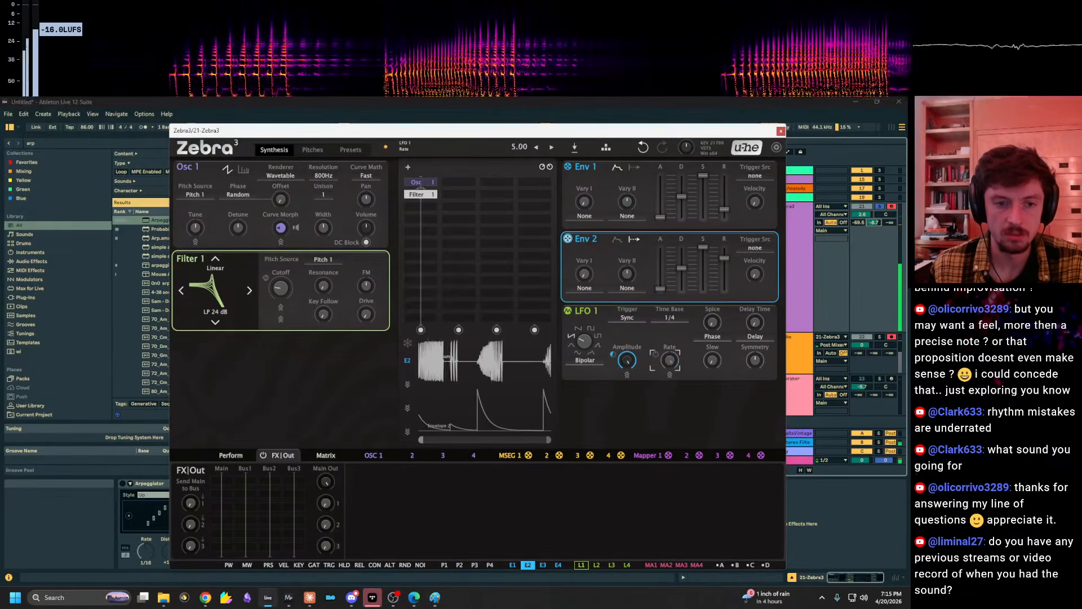
left_click_drag(656, 354, 656, 342)
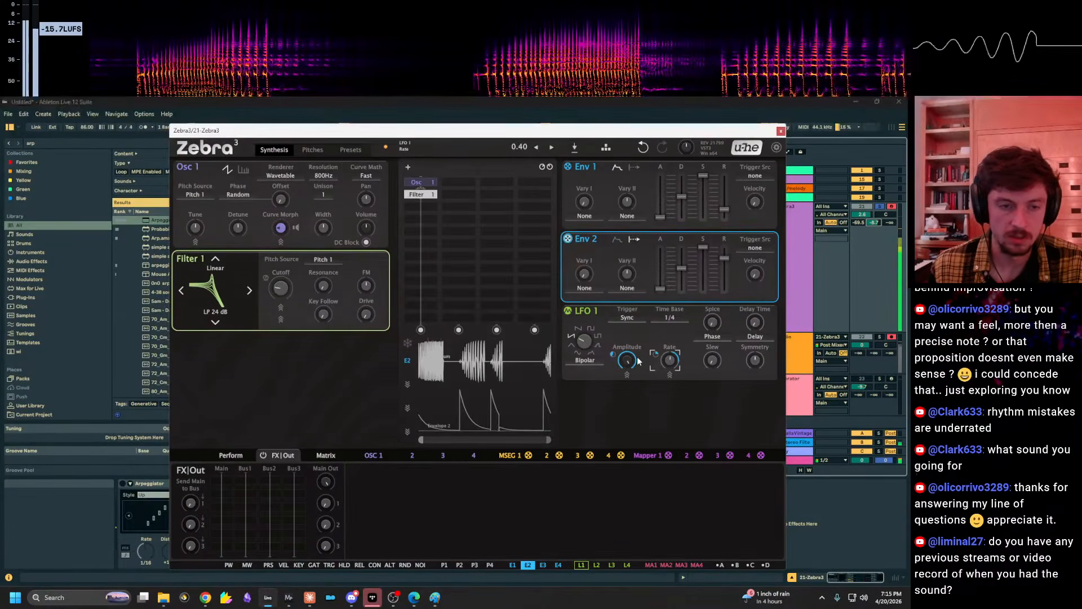
Turn the synth track's second send all the way down.
key("z")
left_click_drag(875, 223, 875, 229)
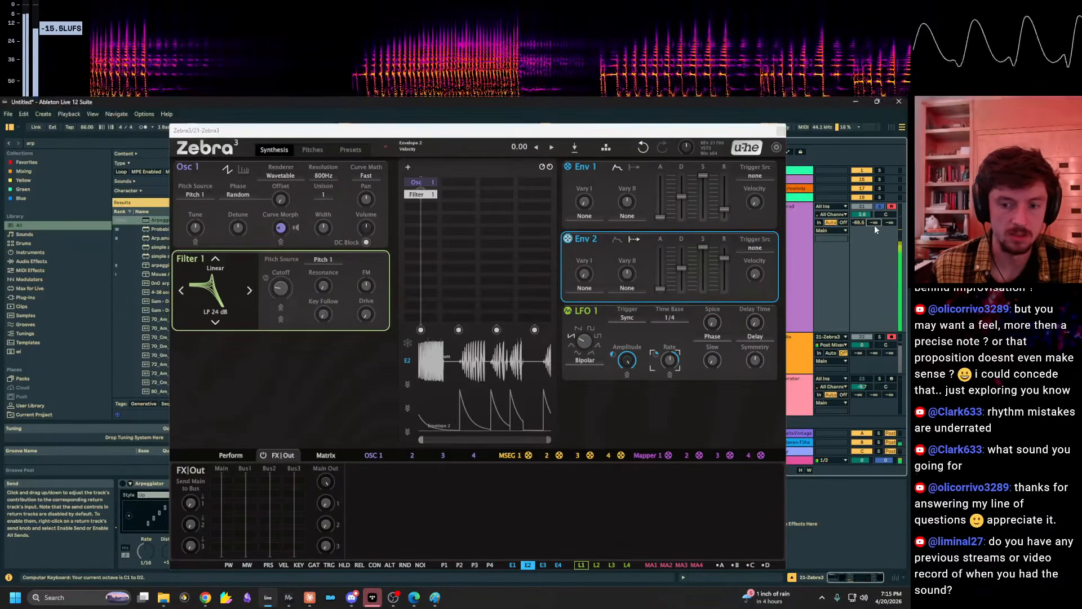
Raise Filter 1's resonance and lengthen Env 1's release.
left_click_drag(324, 288, 325, 254)
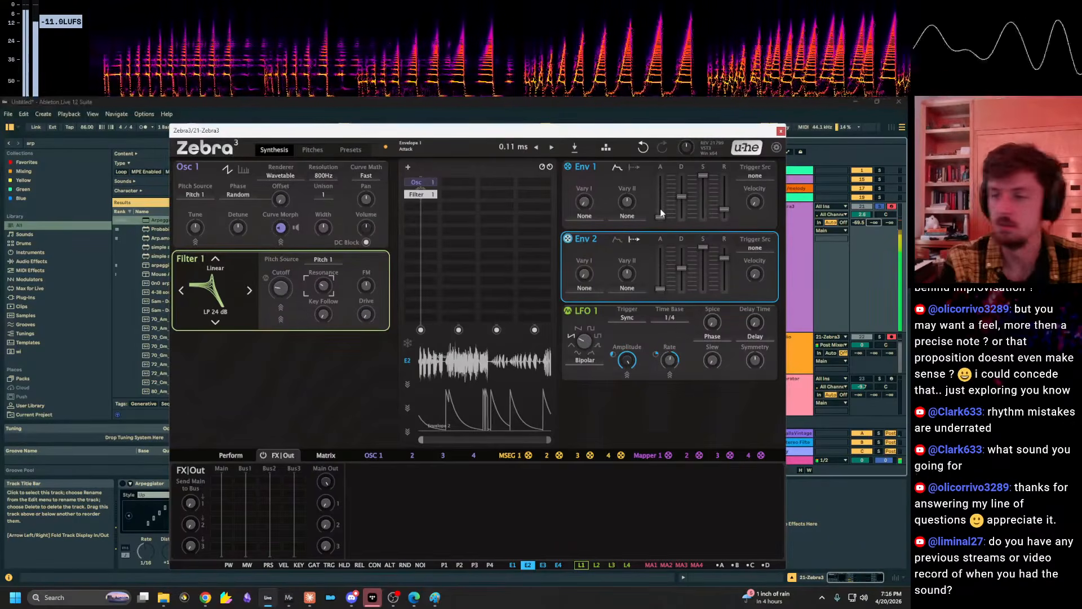
key("z")
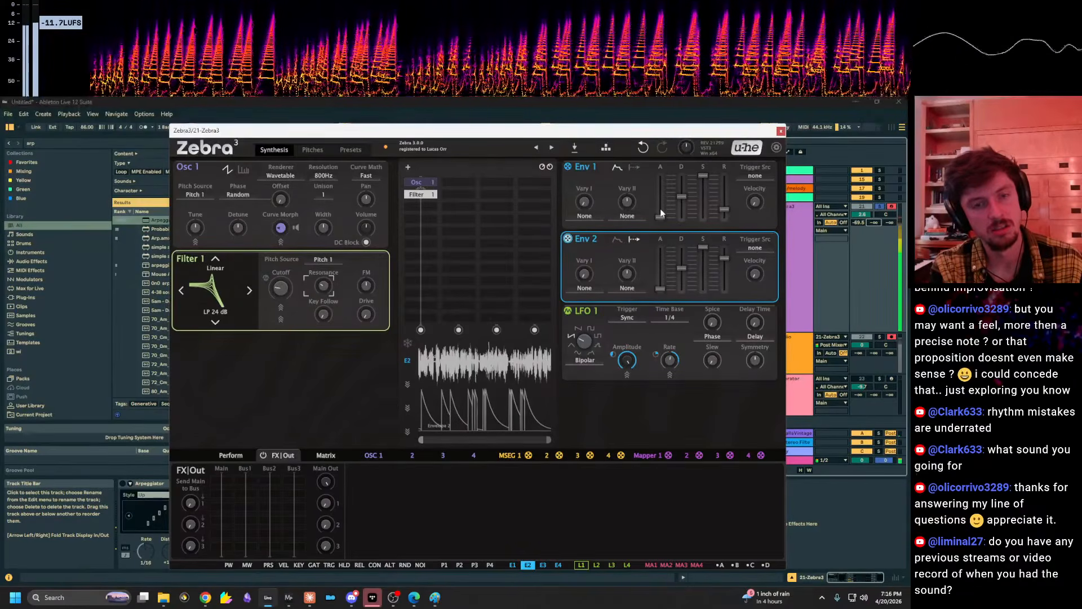
left_click_drag(725, 210, 724, 192)
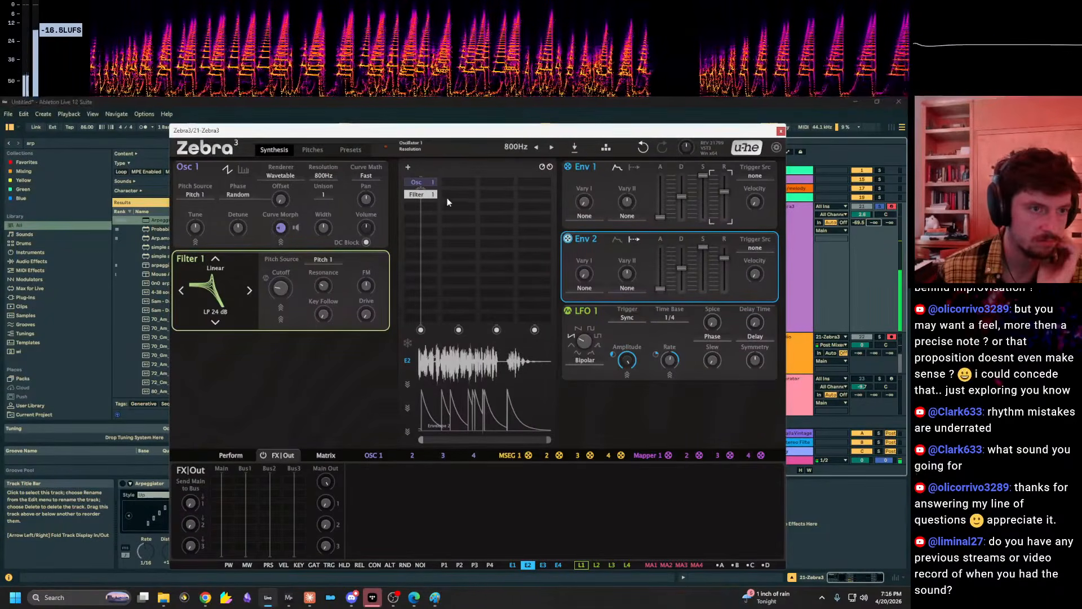
Add Ring 1 below Filter 1 in the first lane and deactivate it.
left_click(426, 207)
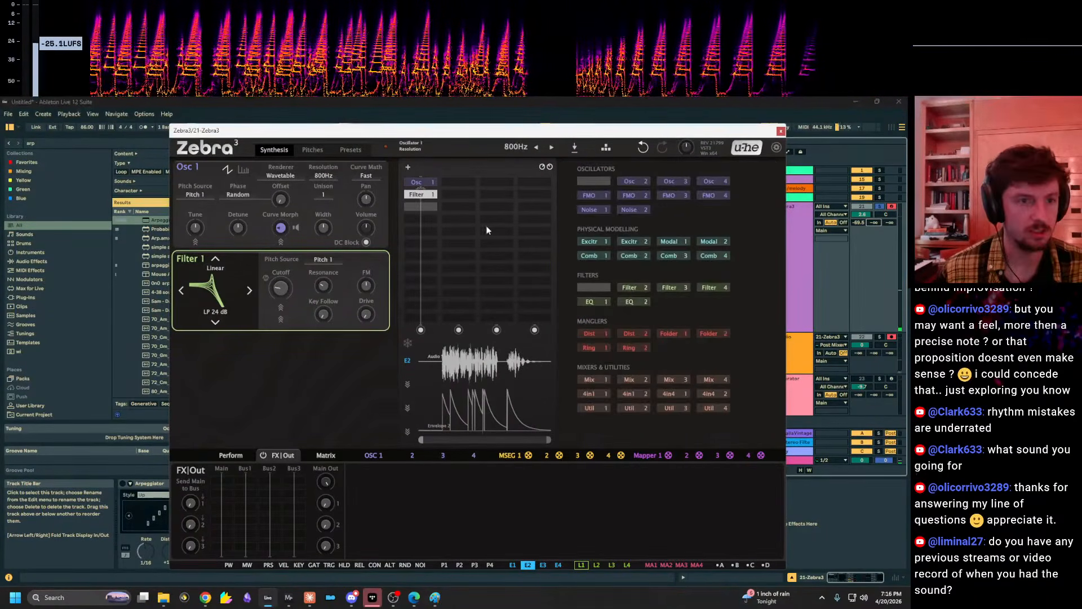
left_click(597, 347)
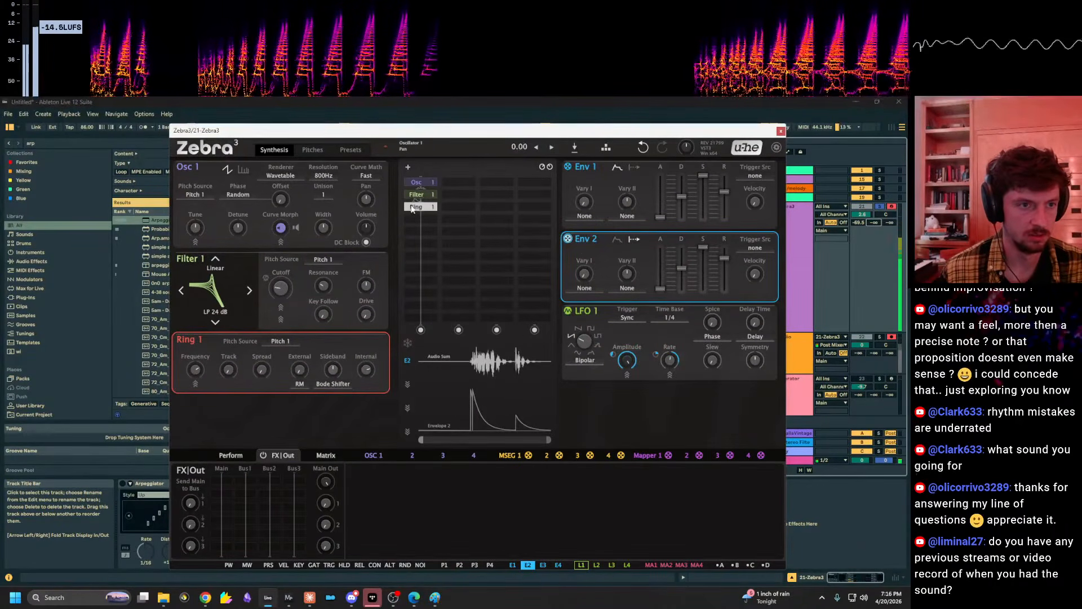
double_click(413, 209)
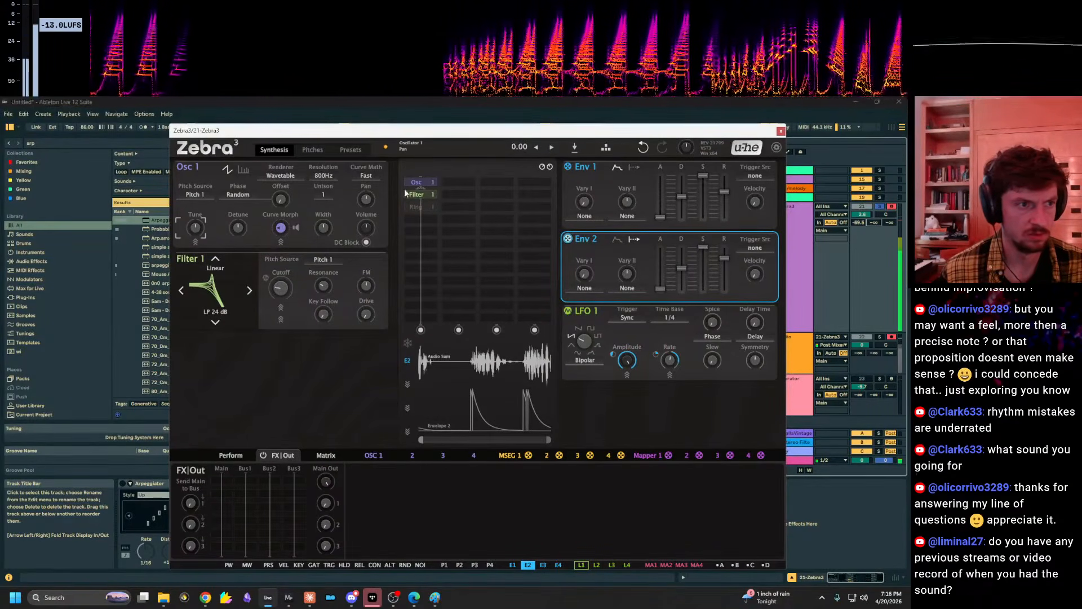
Insert FMO 1 between Osc 1 and Filter 1 with a 4.00 : 1 ratio, and raise the track's second send to 0.
left_click(418, 221)
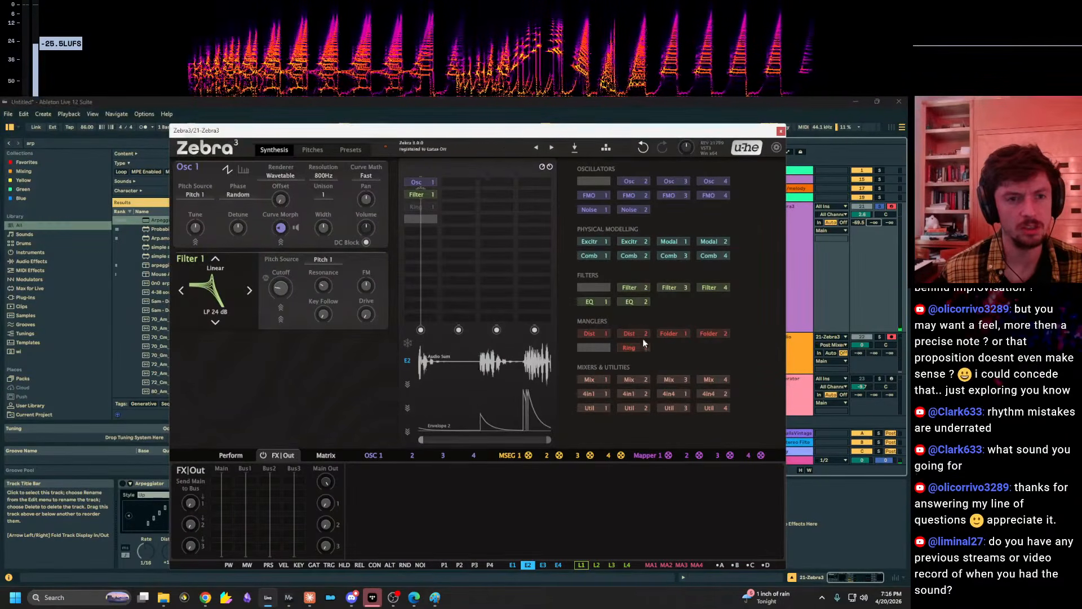
left_click(587, 196)
left_click_drag(426, 221, 420, 195)
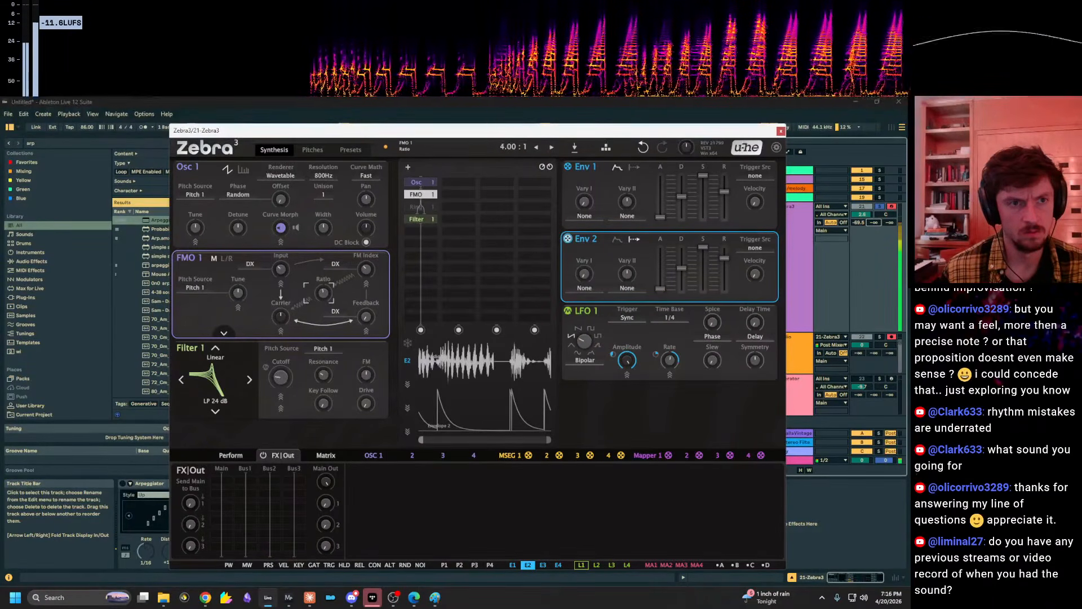
key("z")
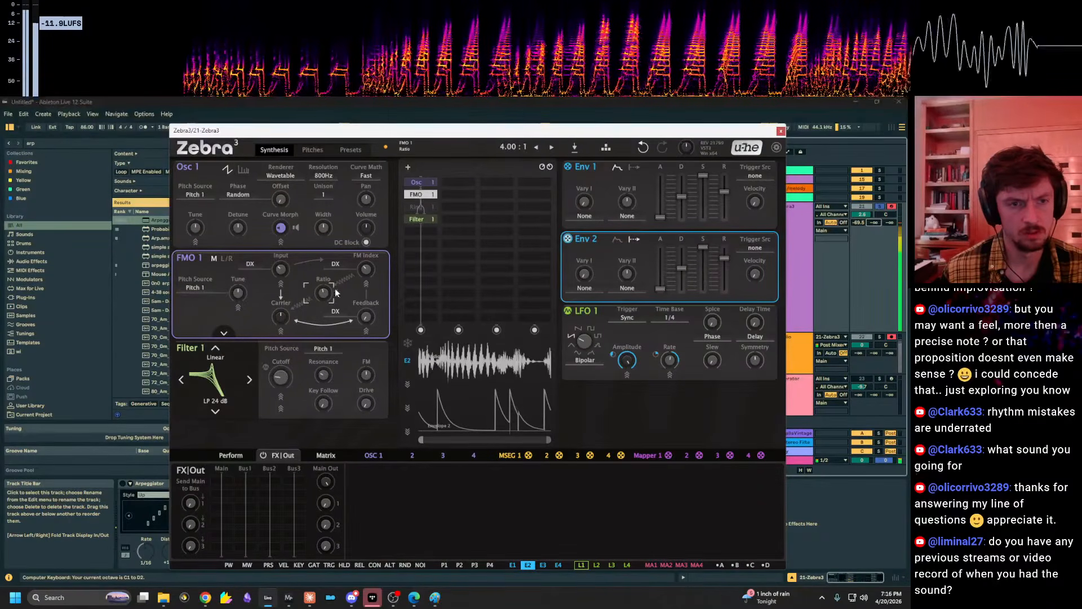
left_click_drag(874, 222, 873, 188)
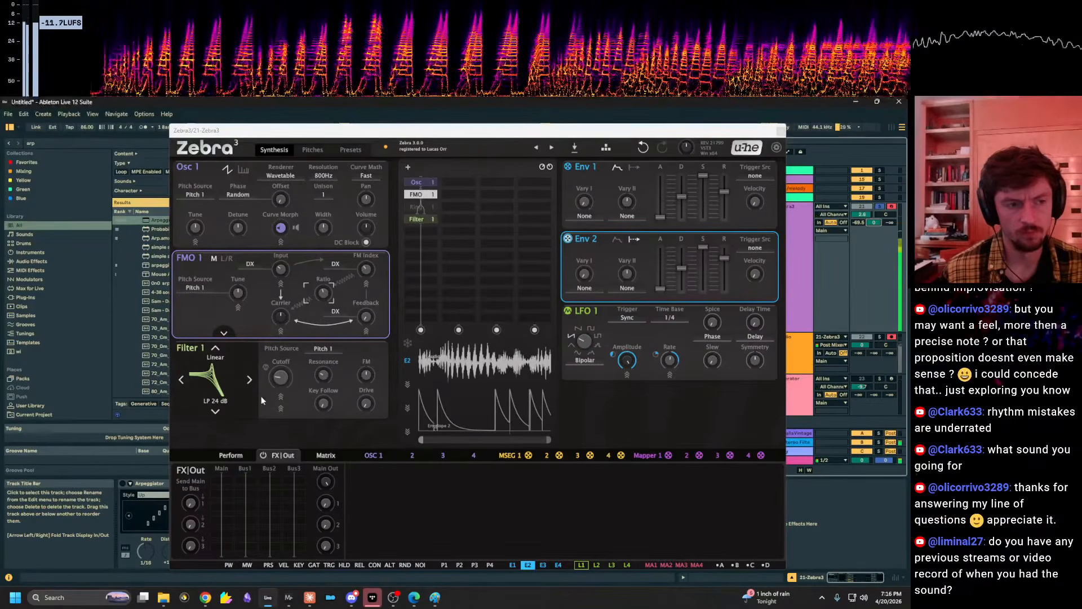
Try a much higher Filter 1 cutoff together with an FM amount of 55.
left_click(280, 376)
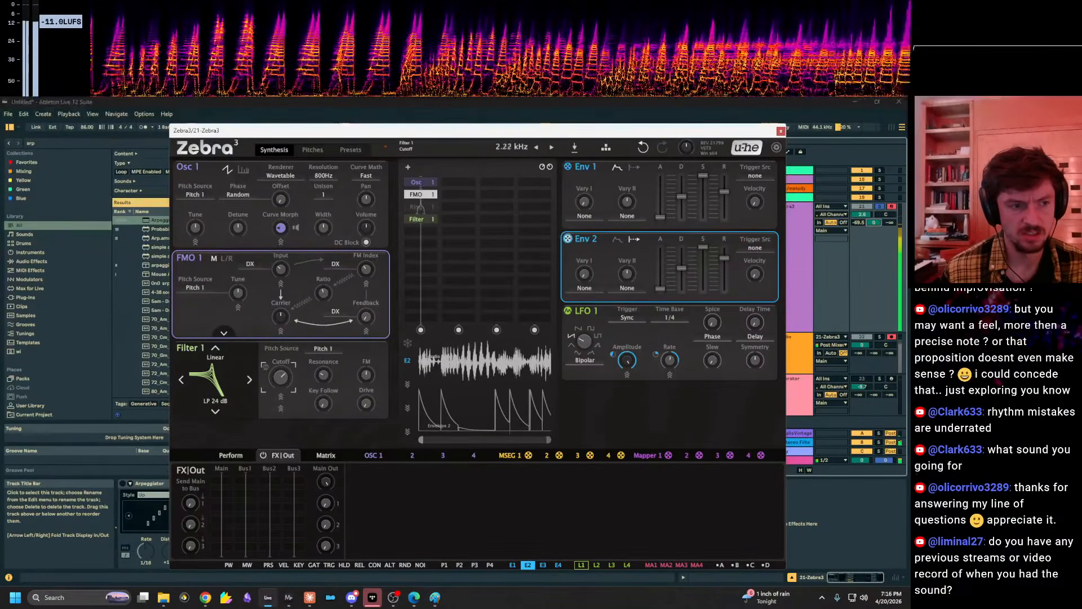
key("z")
left_click_drag(281, 377, 281, 333)
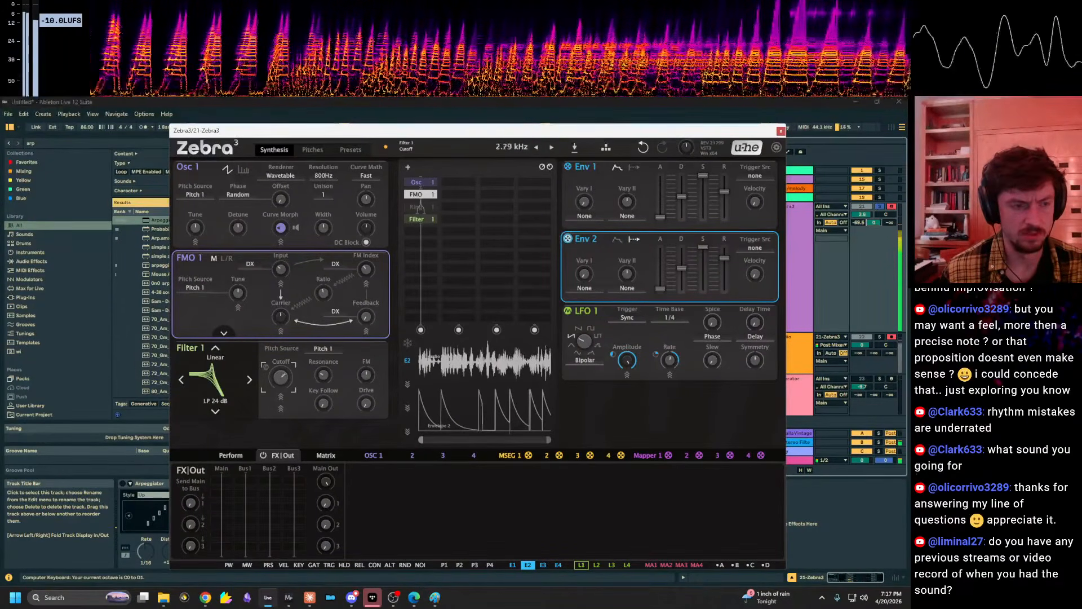
mouse_move(281, 377)
left_mouse_down()
mouse_move(280, 411)
mouse_move(281, 372)
left_mouse_up()
left_click_drag(367, 375, 366, 338)
mouse_move(366, 375)
left_mouse_down()
mouse_move(366, 393)
mouse_move(367, 361)
left_mouse_up()
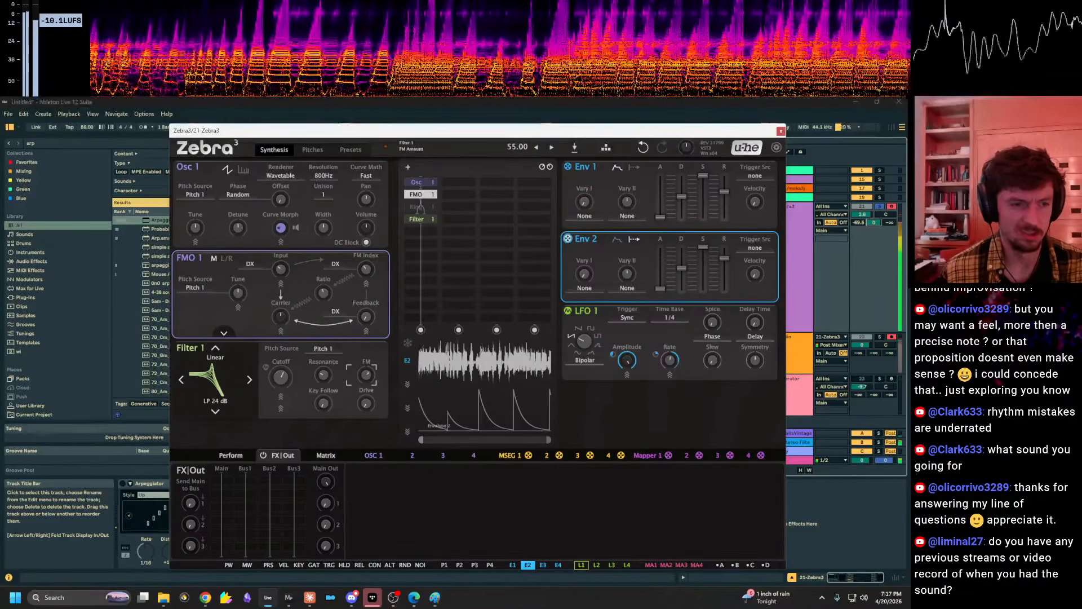
Lower Filter 1's cutoff, try an FM amount of -150 and reset the FM amount.
left_click_drag(284, 380, 285, 405)
left_click_drag(366, 375, 365, 428)
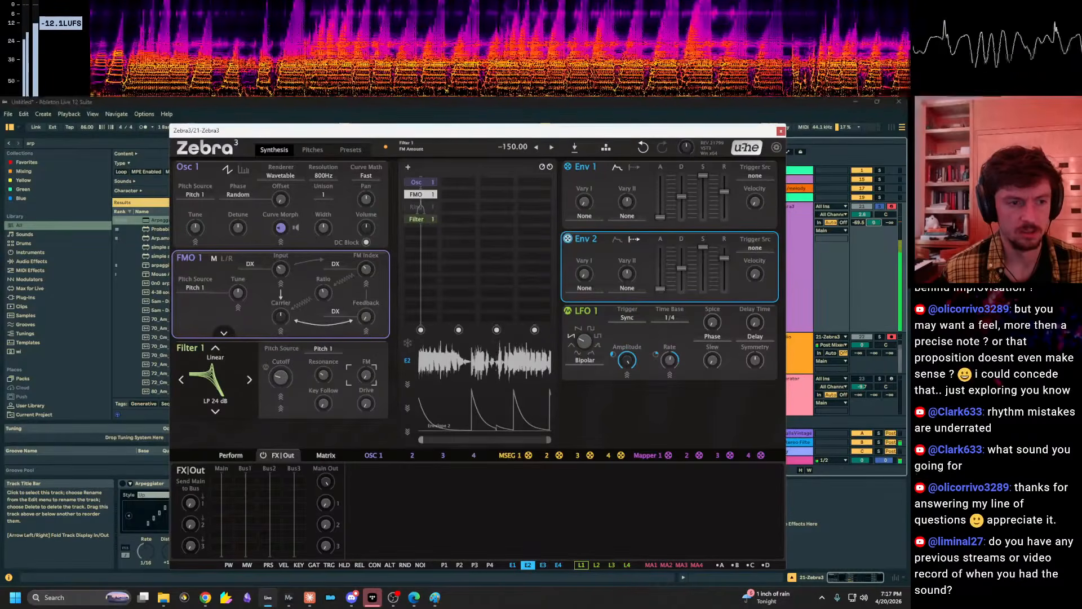
double_click(364, 383)
Raise Filter 1's cutoff with an FM amount of 58, and readjust the track's second send.
mouse_move(873, 223)
left_mouse_down()
mouse_move(874, 277)
mouse_move(874, 208)
left_mouse_up()
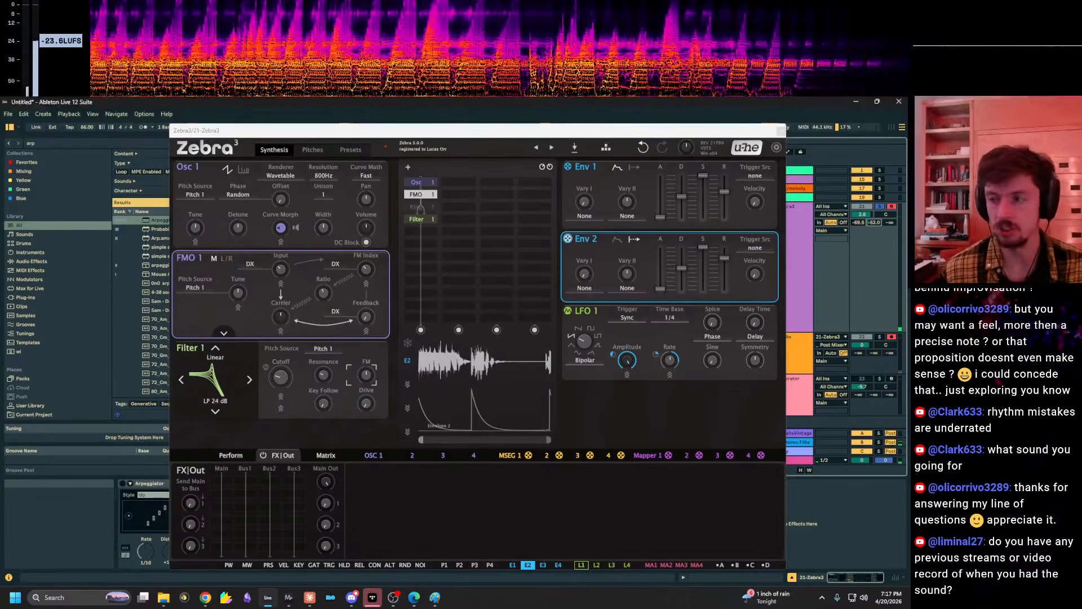
left_click_drag(282, 384, 282, 349)
left_click_drag(366, 376, 366, 335)
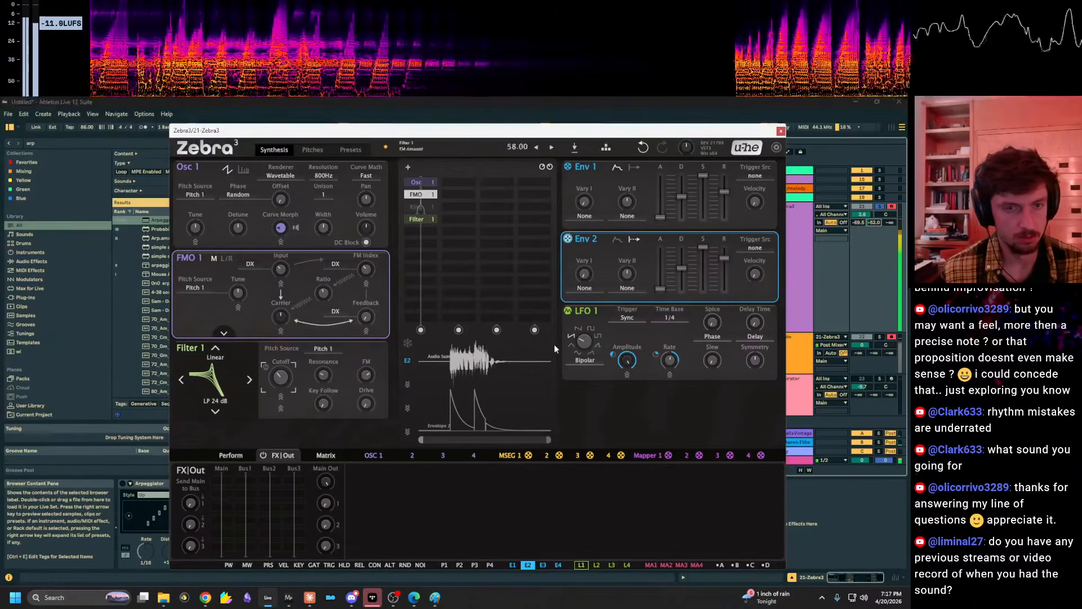
left_click_drag(874, 222, 875, 214)
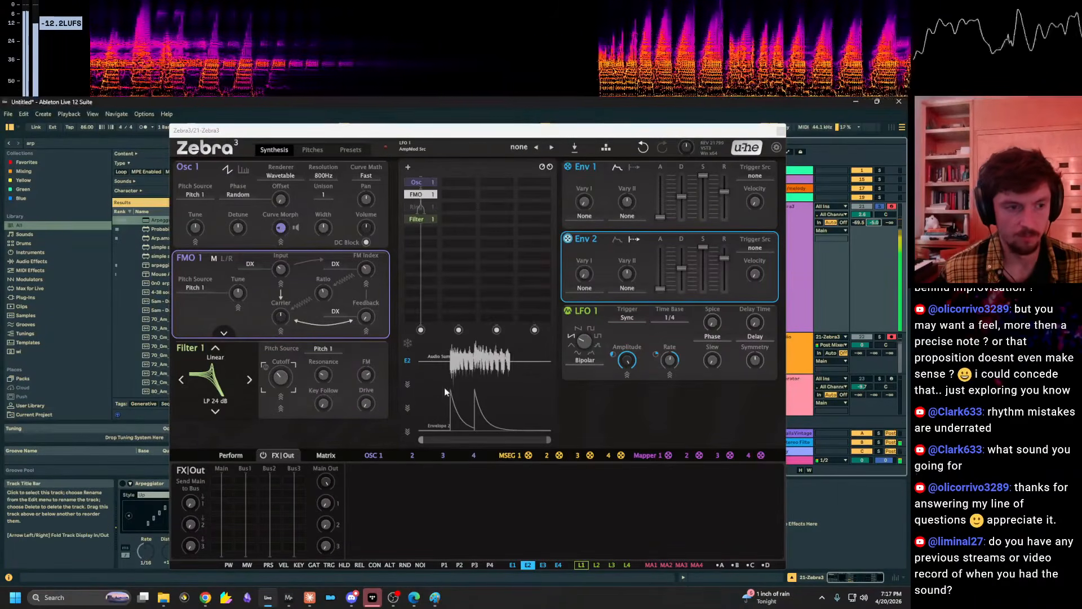
Set Filter 1's resonance to 30 and its FM amount to 0 with a lowered cutoff.
left_click(363, 377)
left_click(323, 375)
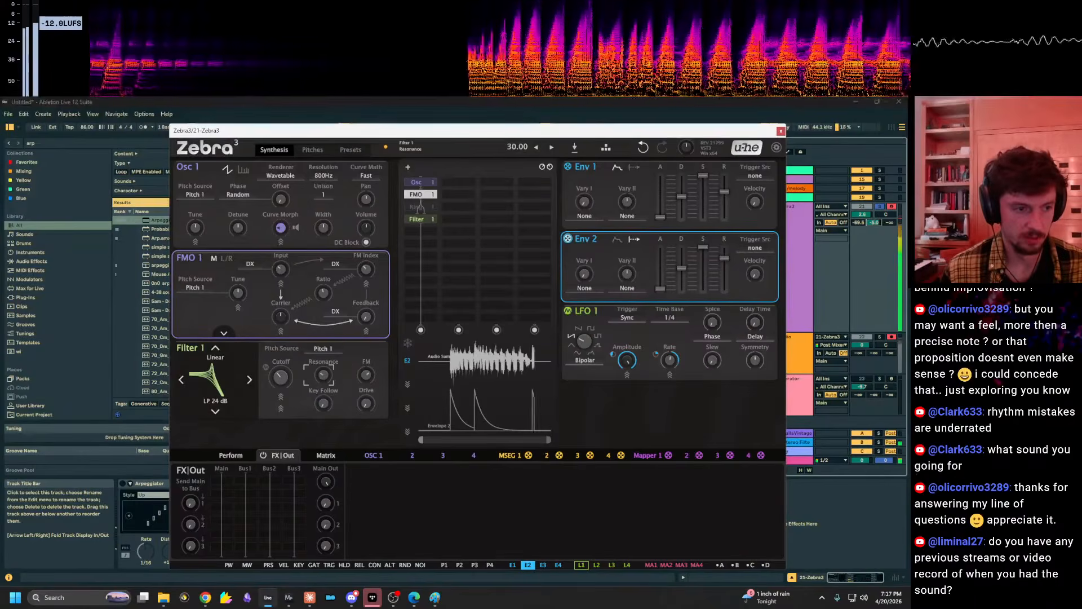
left_click(270, 378)
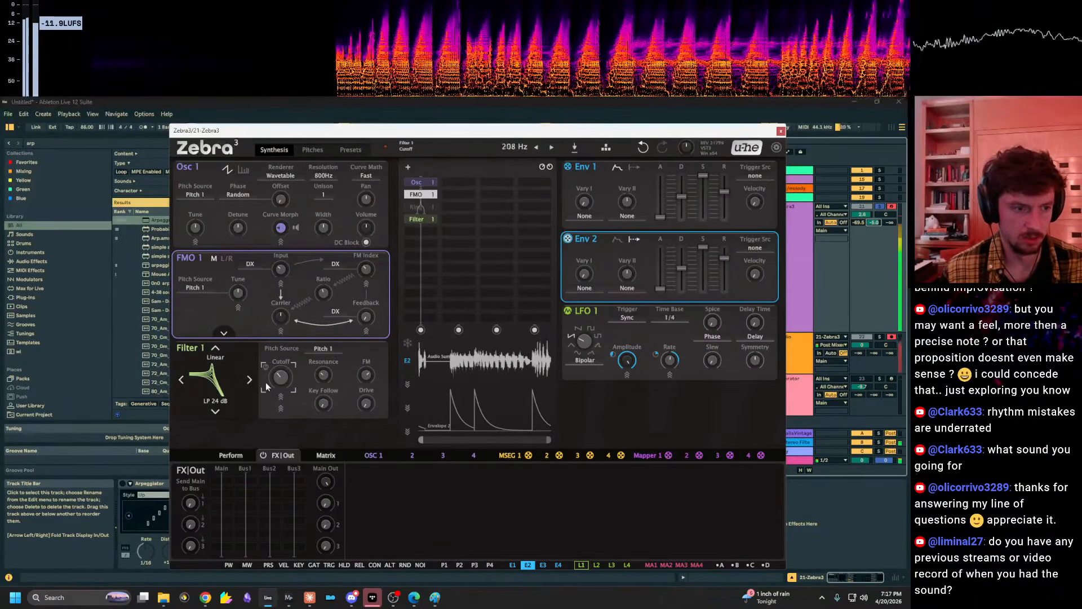
left_click_drag(277, 379, 278, 394)
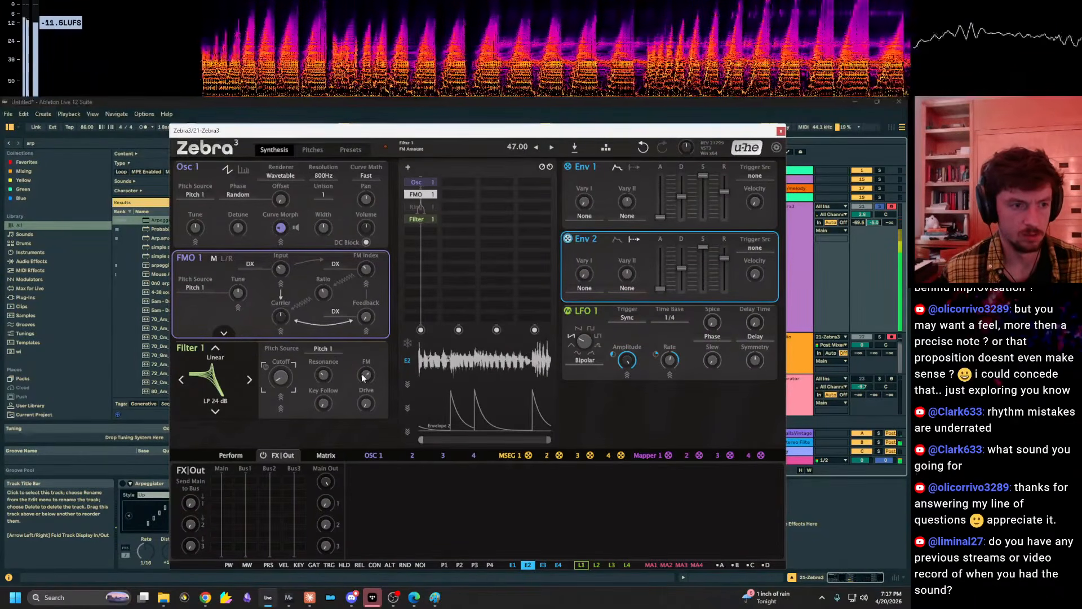
left_click_drag(364, 375, 365, 411)
Add Osc 2 at the top of the second lane and route lane 2 into Filter 1's input B.
left_click(462, 181)
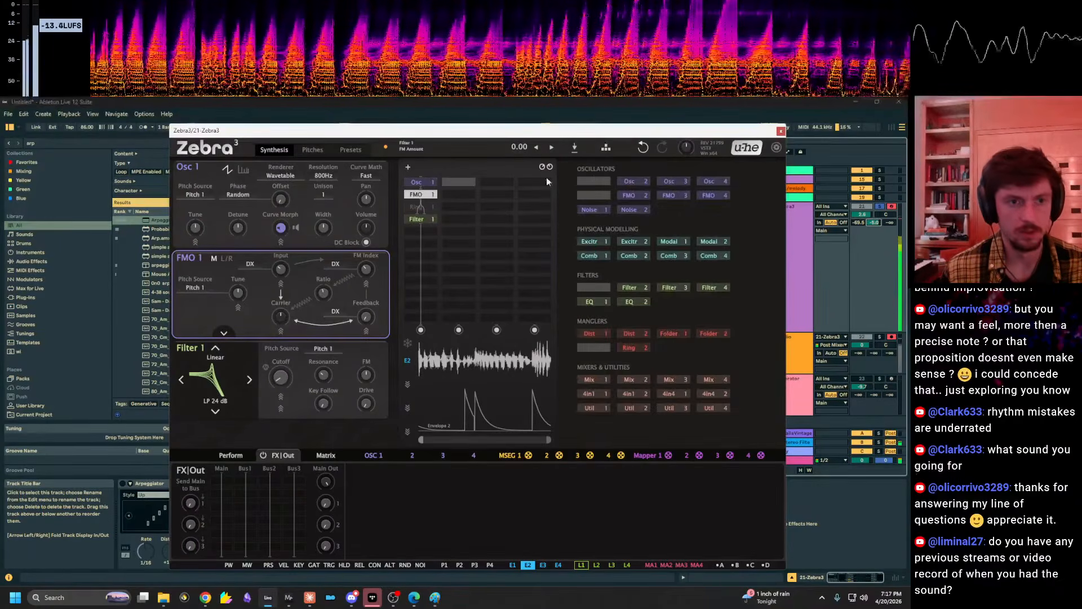
left_click(624, 177)
right_click(429, 220)
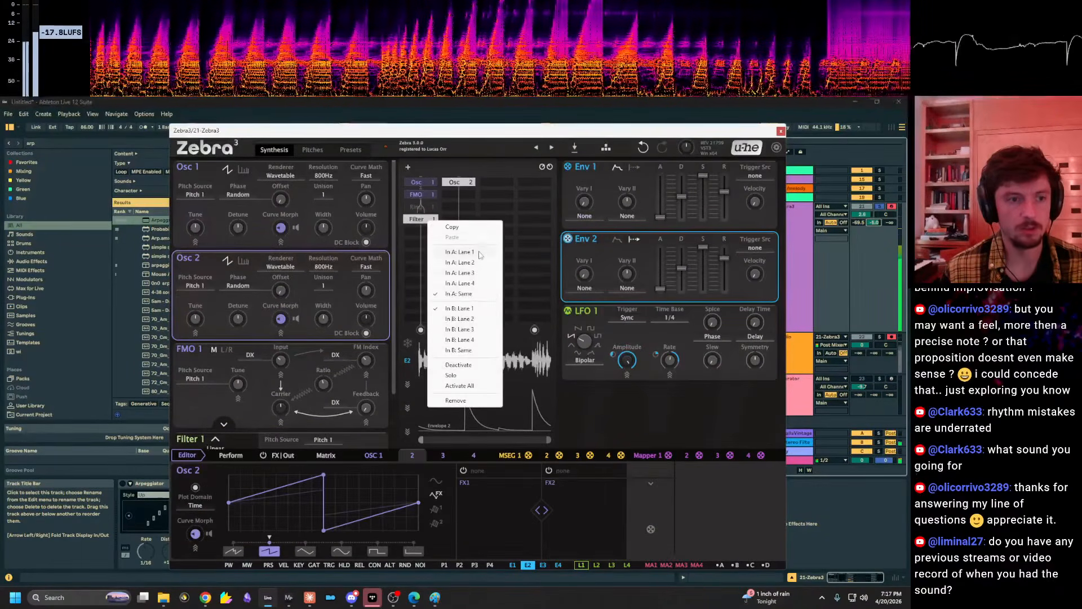
left_click(466, 319)
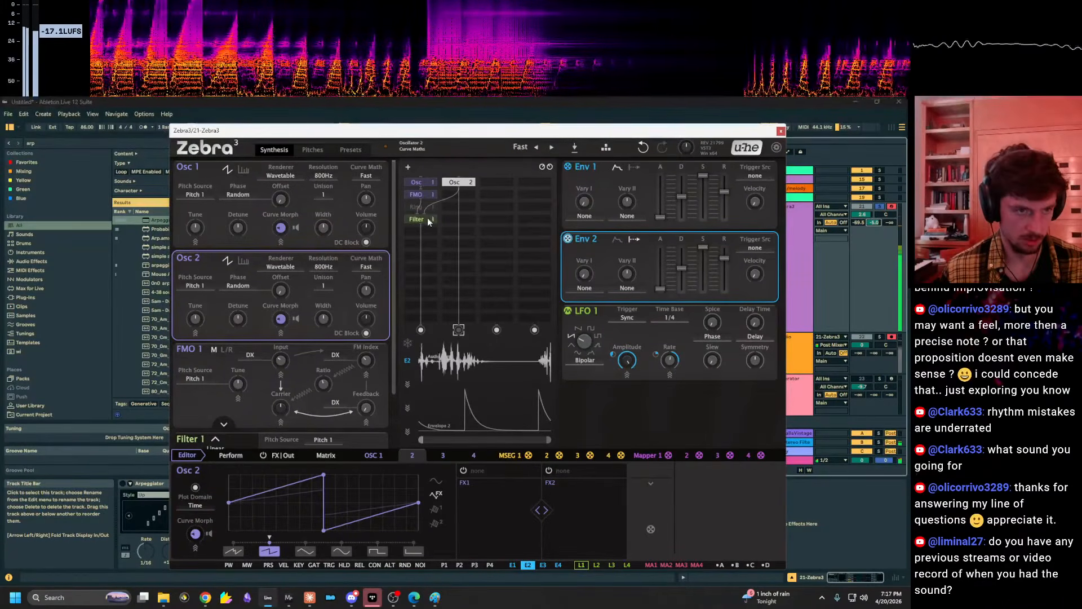
Try a negative Filter 1 FM amount of about -61 and open Osc 2's lane routing options.
left_click(421, 281)
scroll(224, 377, "down", 2)
scroll(224, 377, "down", 1)
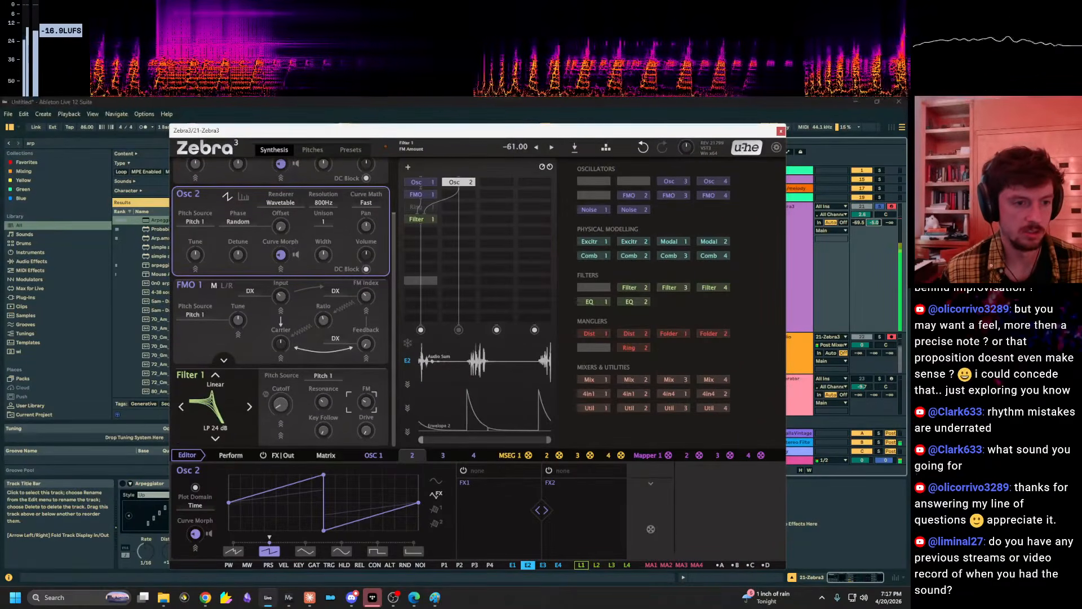
key("z")
left_click_drag(366, 402, 366, 401)
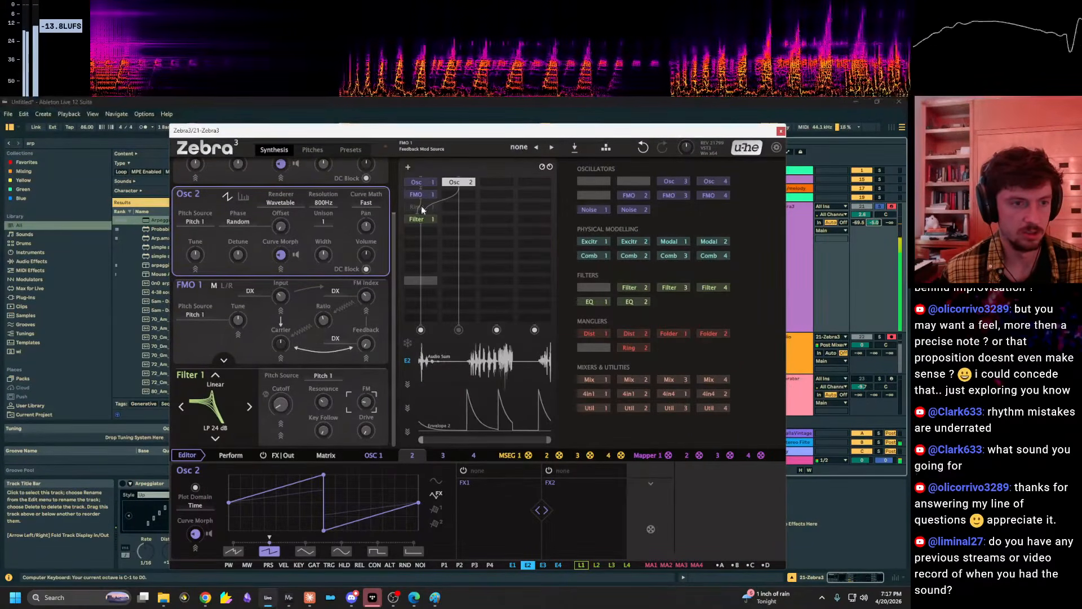
key("z")
left_click(425, 218)
right_click(454, 186)
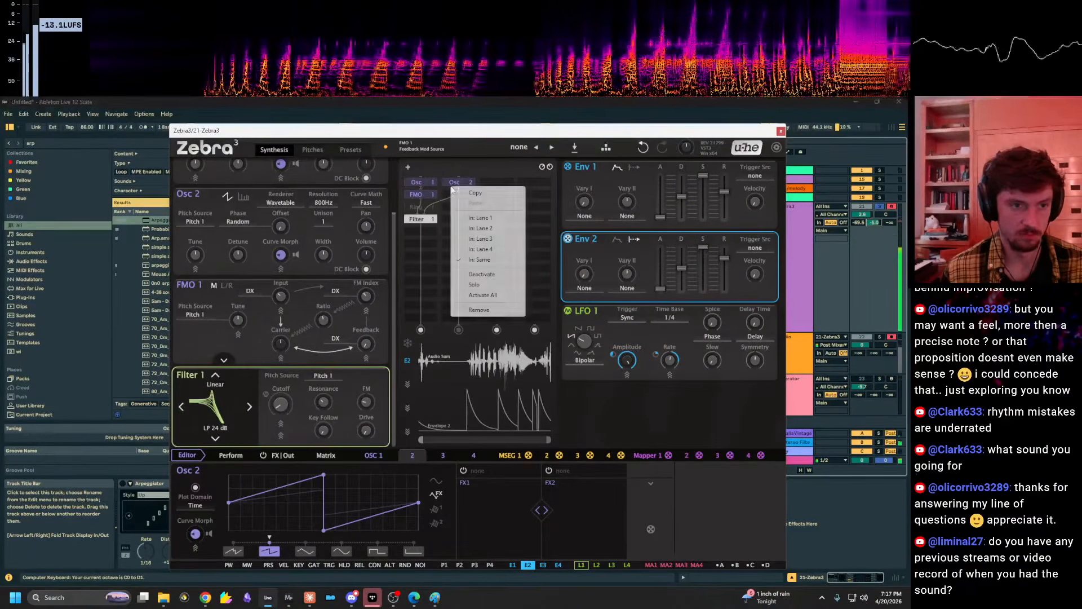
Set Filter 1's cutoff to 196 Hz and adjust Osc 2's tuning.
mouse_move(280, 404)
left_mouse_down()
mouse_move(280, 366)
mouse_move(280, 387)
mouse_move(323, 381)
mouse_move(286, 422)
left_mouse_up()
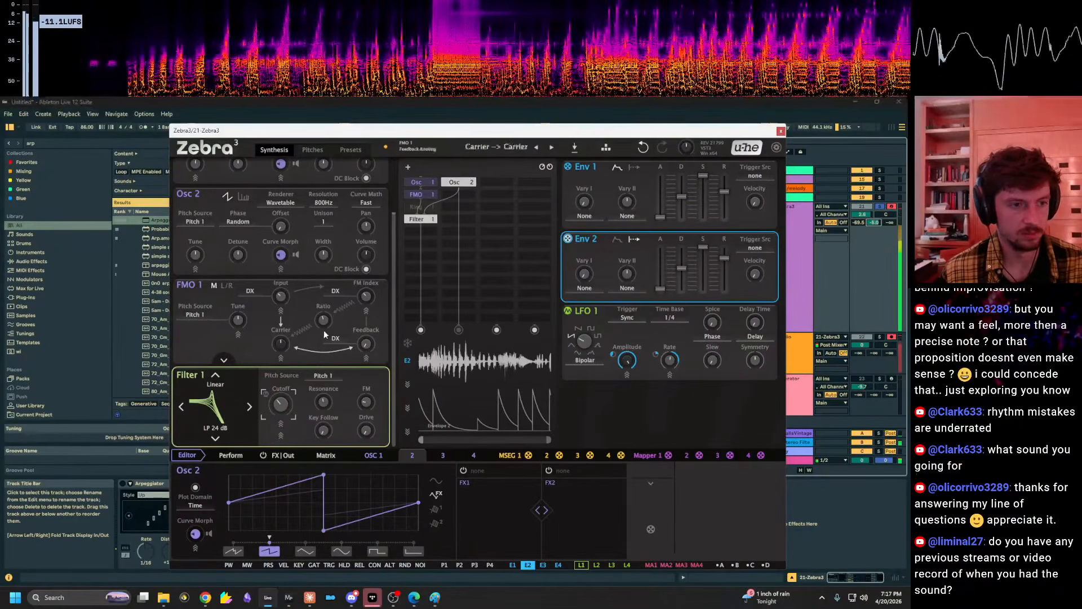
left_click(458, 187)
left_click_drag(195, 253, 197, 260)
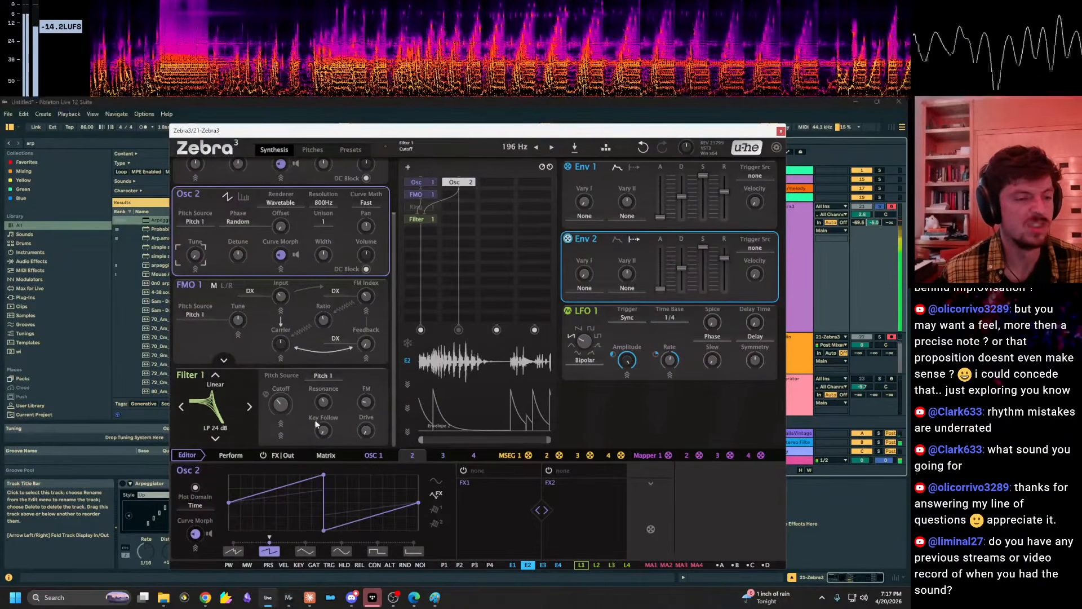
Readjust Filter 1's FM amount and set Osc 2's Curve Morph to 68.
left_click_drag(366, 401, 366, 403)
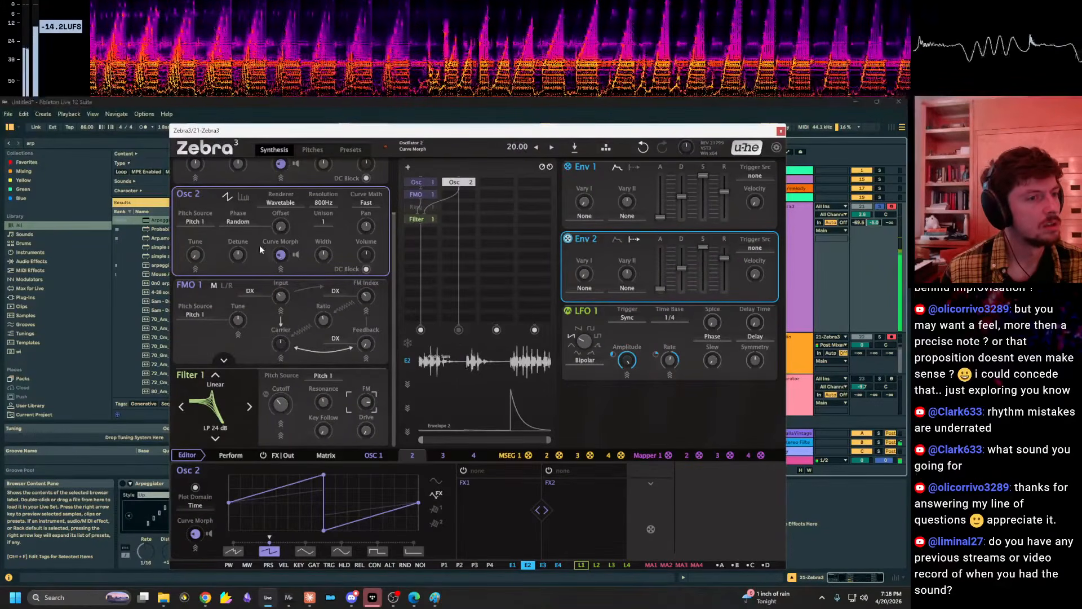
left_click_drag(280, 254, 280, 254)
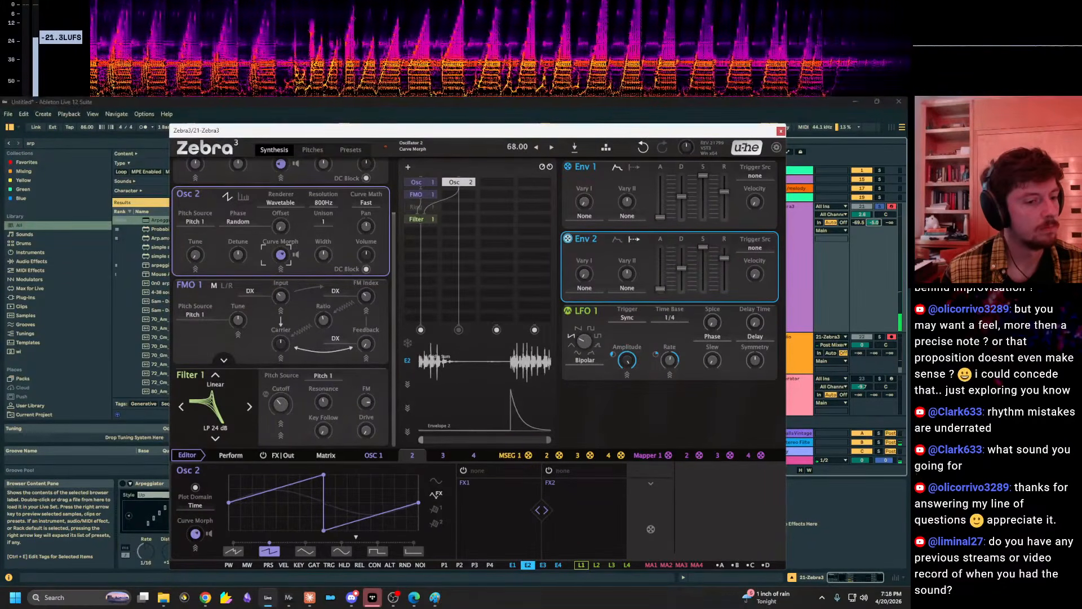
Set Osc 2's Tune to -23, Filter 1's cutoff to 2.35 kHz and its resonance to 55.
left_click_drag(196, 256, 196, 258)
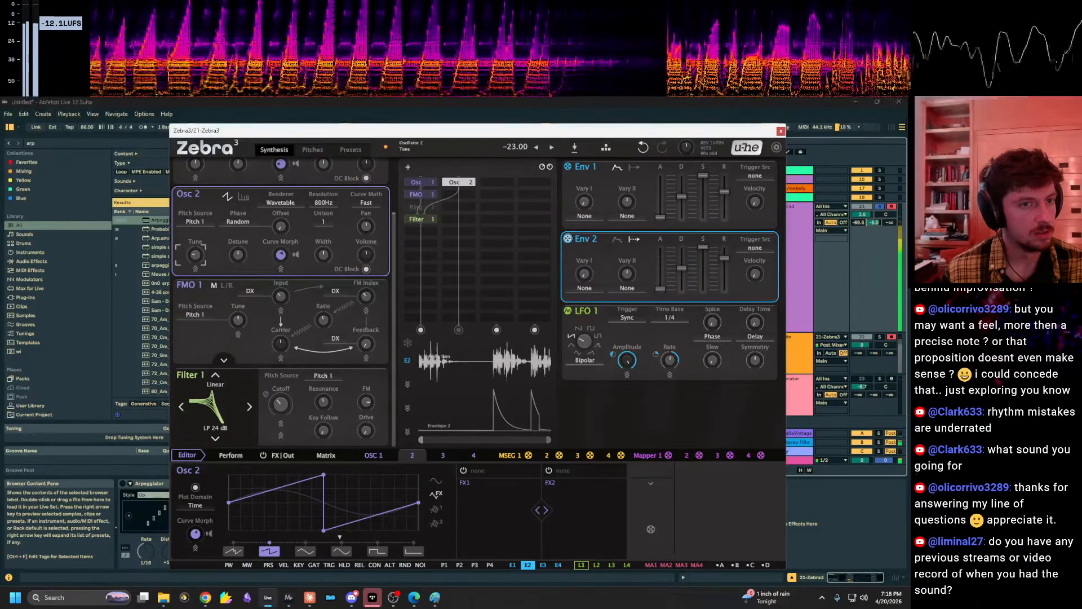
left_click_drag(281, 404, 281, 370)
left_click_drag(324, 402, 323, 400)
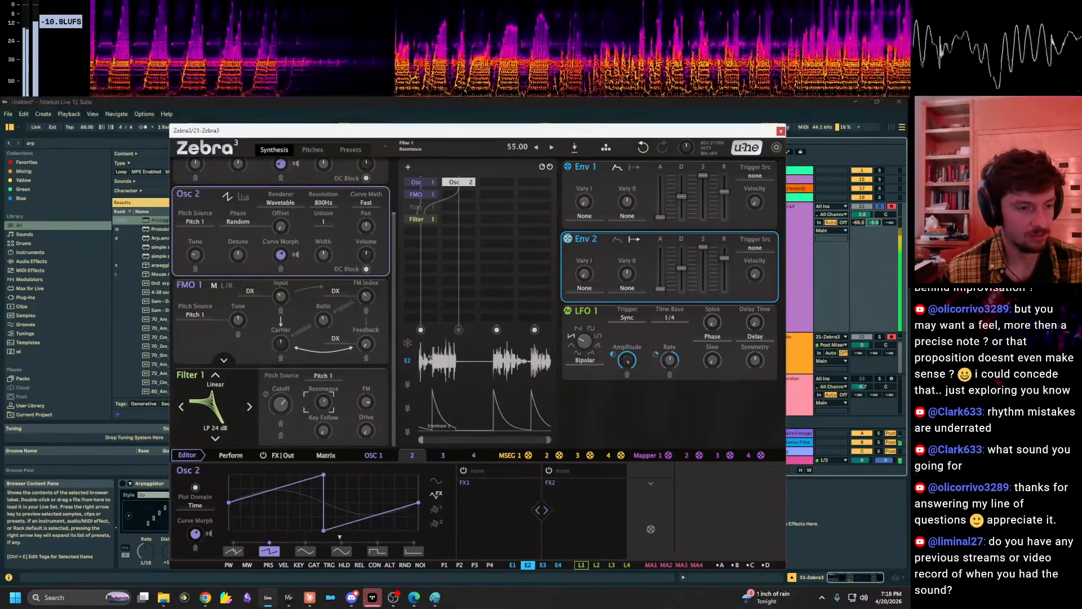
Shift the computer keyboard's note range down to C0 to D1 to play the patch lower.
key("x")
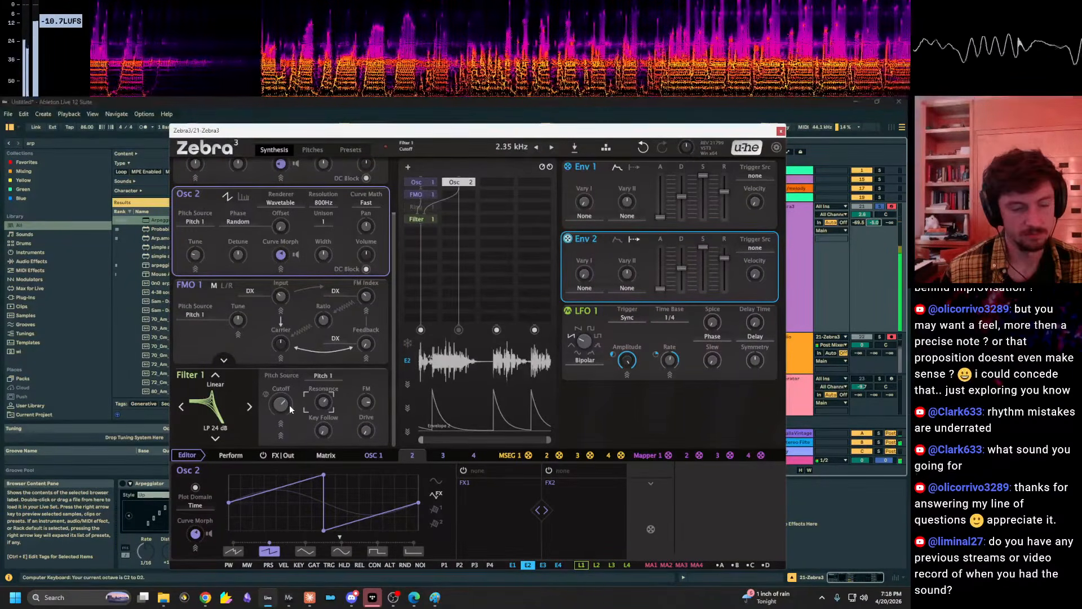
key("z")
key("z")
key("z")
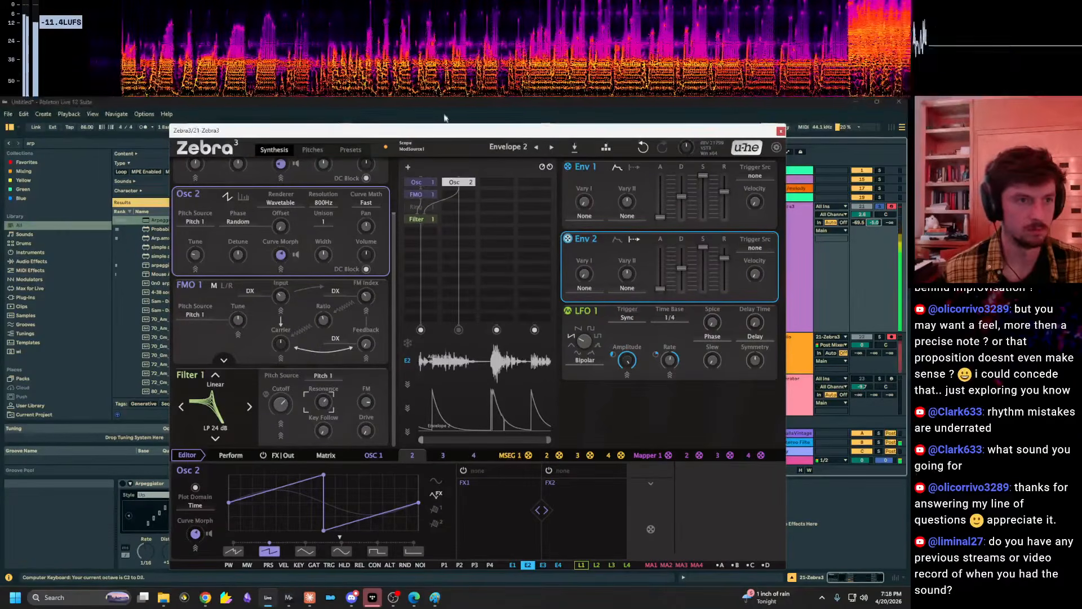
Hide the plug-in window and lower the track's multiband compressor Amount to 0 %.
left_click_drag(430, 132, 427, 140)
key("ctrl+alt+p")
left_click_drag(582, 557, 583, 606)
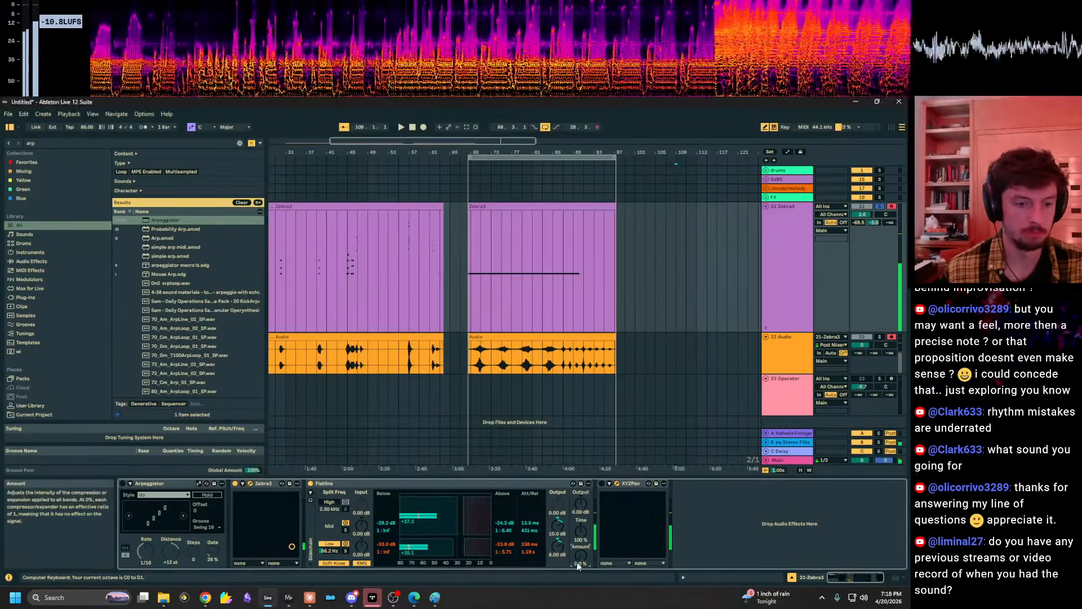
Place the insert marker at bar 109 beyond the clips and audition the patch in different keyboard octaves.
left_click(532, 296)
left_click(700, 281)
key("x")
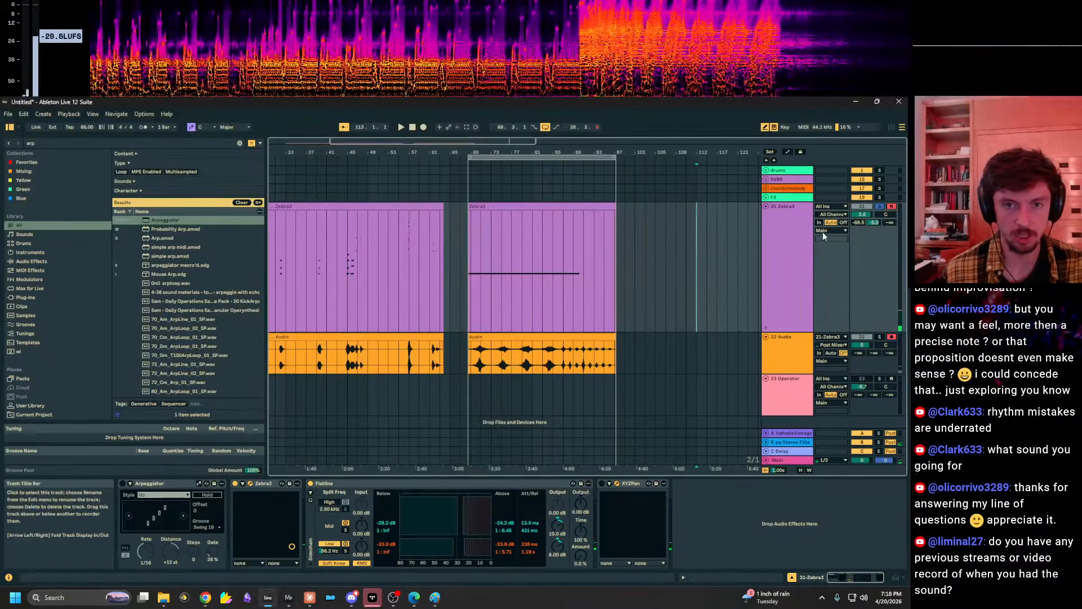
key("z")
key("z")
key("z")
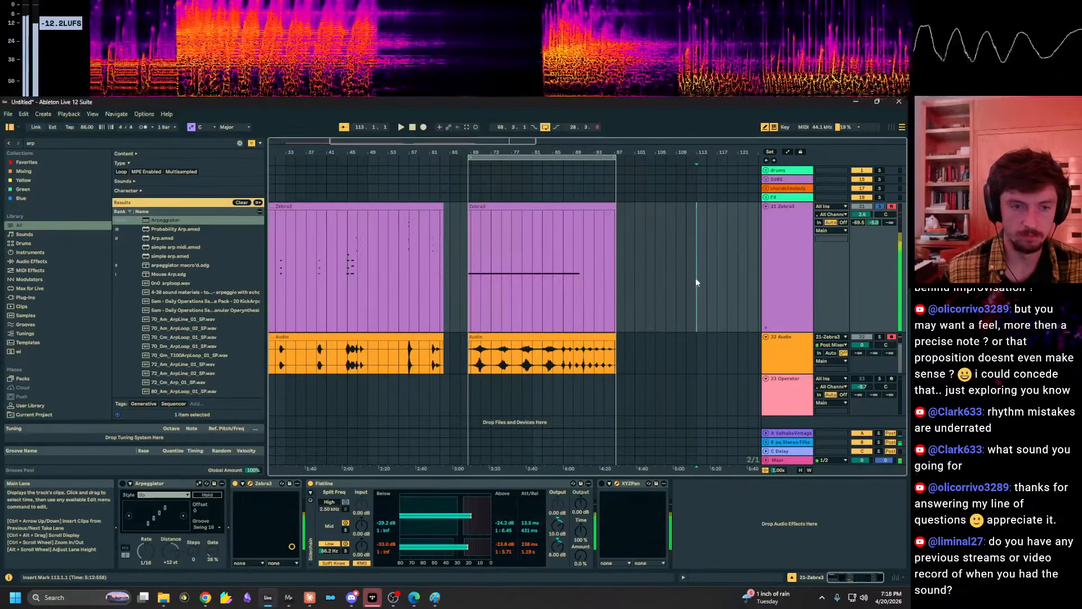
left_click(682, 283)
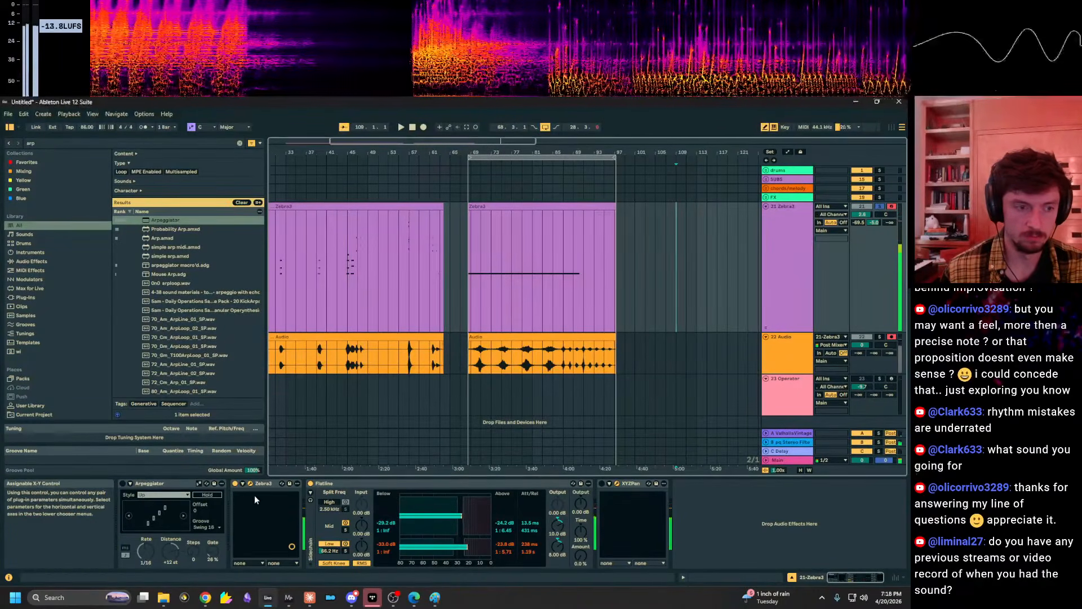
key("x")
key("x")
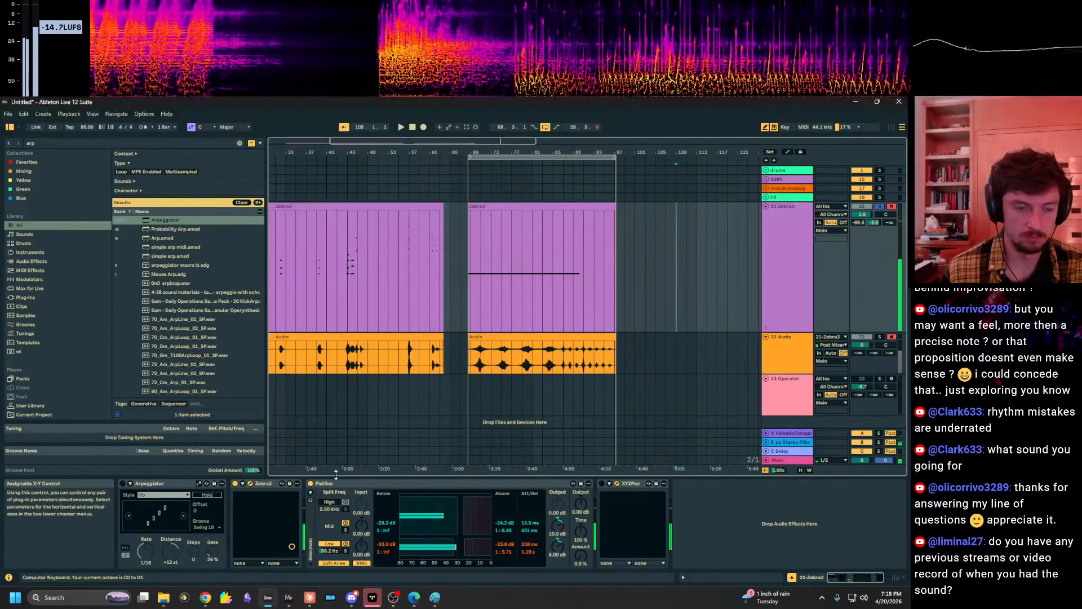
Reopen the Zebra3 plug-in window and lower the Zebra3 track's volume to -14.3 dB.
left_click(250, 483)
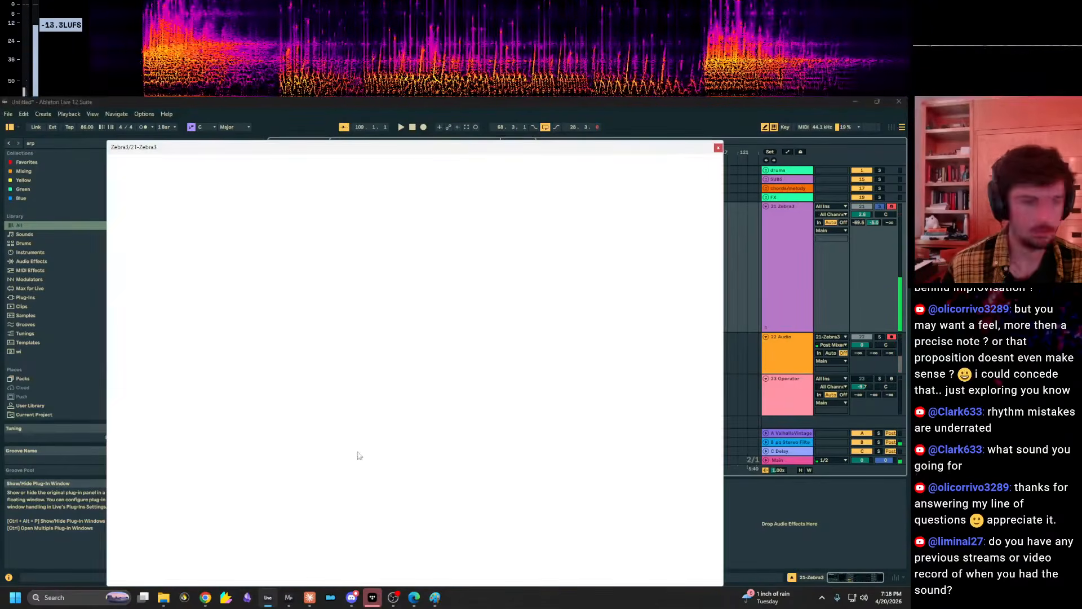
left_click(796, 263)
left_click_drag(862, 215, 862, 248)
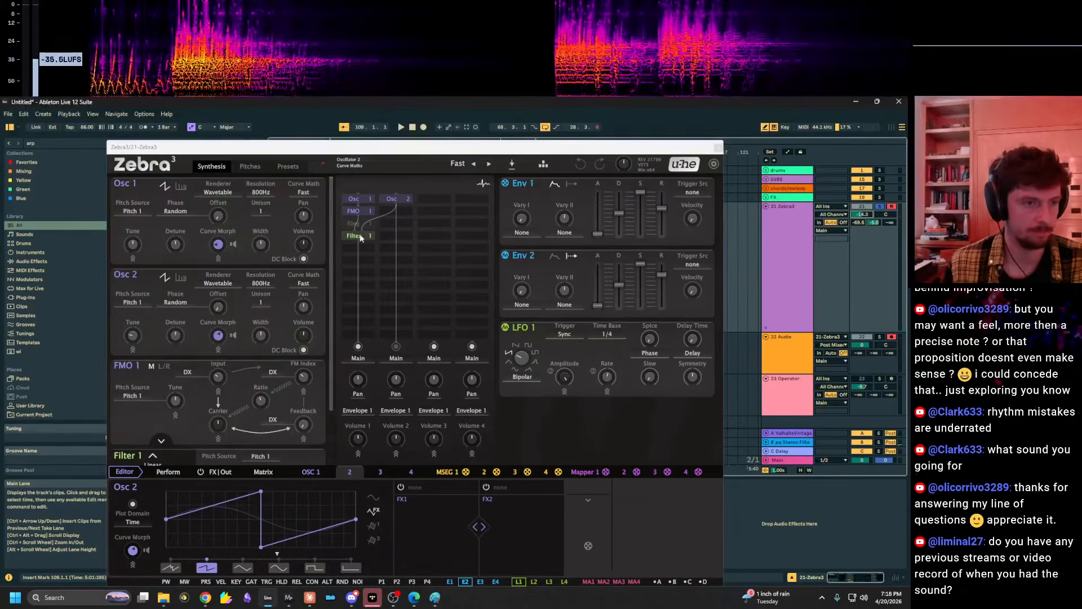
Bypass Osc 2 and switch Osc 1's renderer to Additive Synth with a Spectral Distortion of 36.
double_click(394, 202)
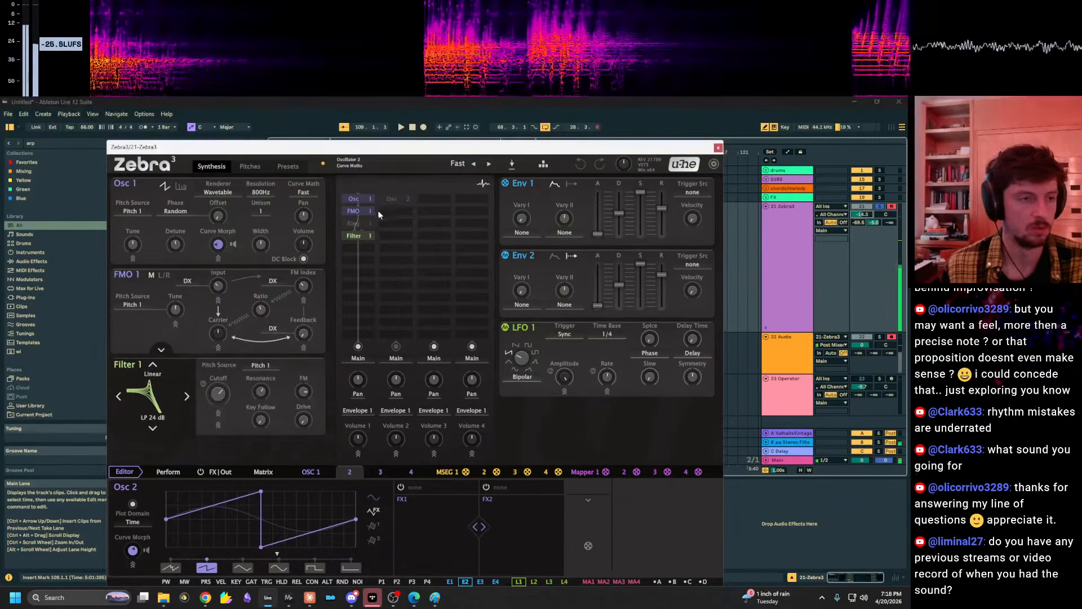
scroll(218, 191, "down", 1)
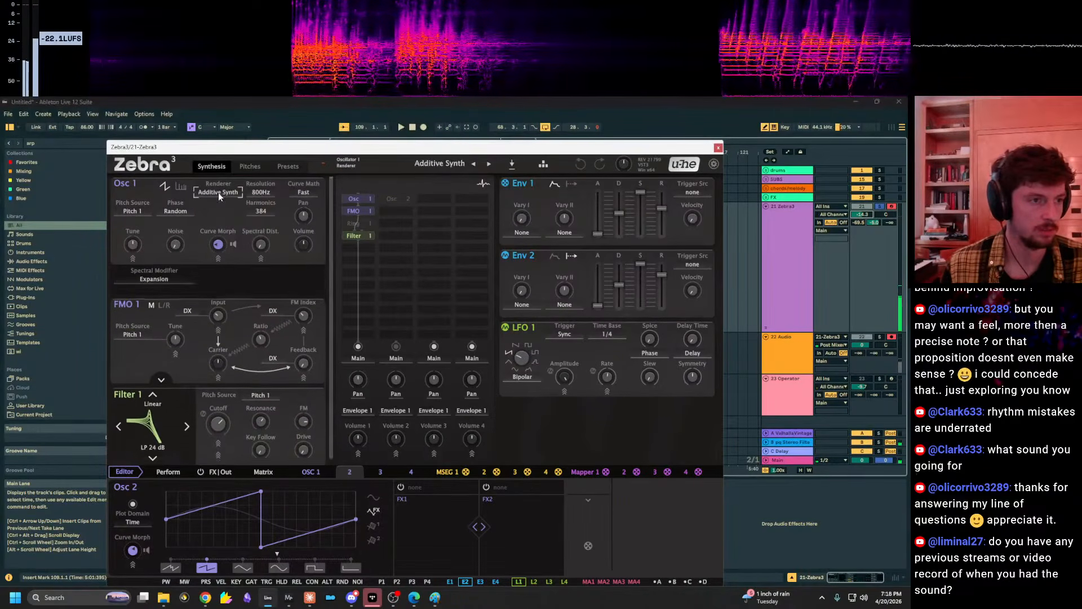
left_click_drag(175, 244, 175, 195)
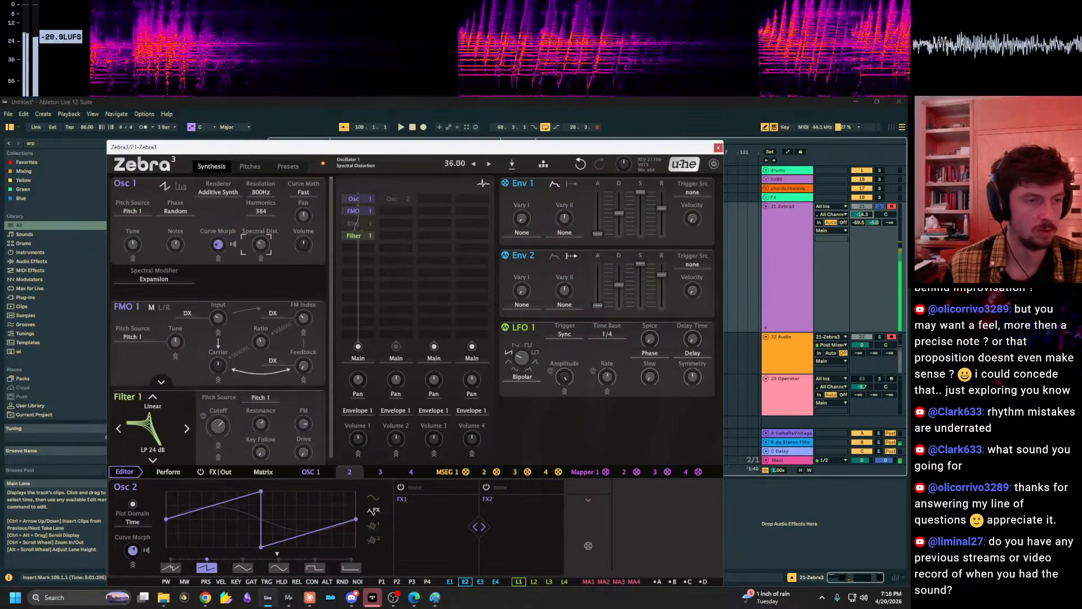
Set Osc 1's spectral modifier to Harmonic Clusters with Cluster at 81, and raise the Zebra3 track's first send.
left_click(186, 279)
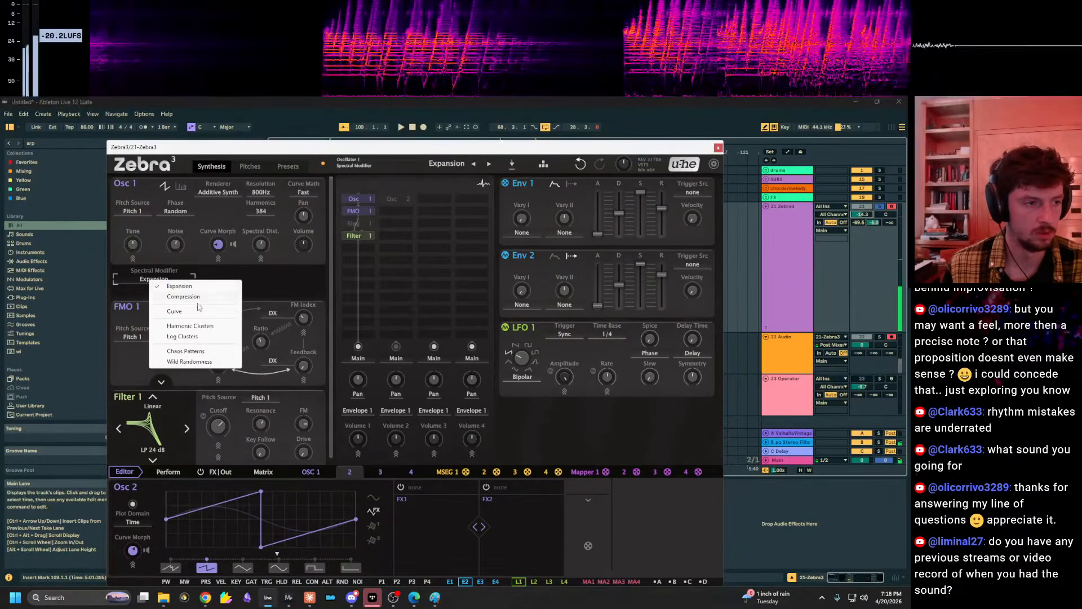
left_click(190, 326)
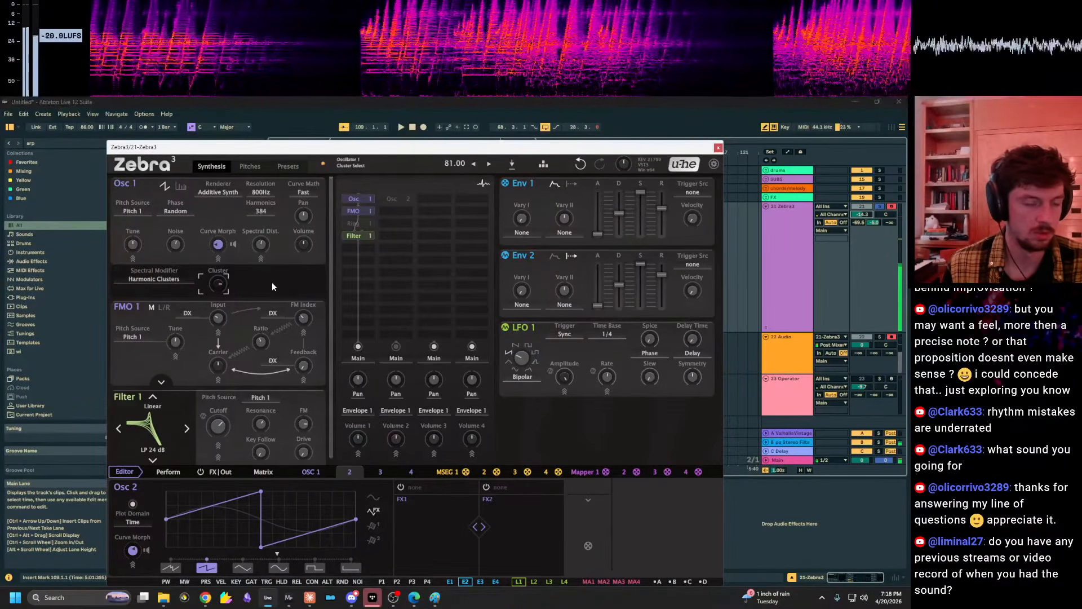
left_click_drag(873, 222, 873, 208)
Add a Texture effect to the main FX bus and adjust its grain settings and dry/wet mix.
left_click(220, 471)
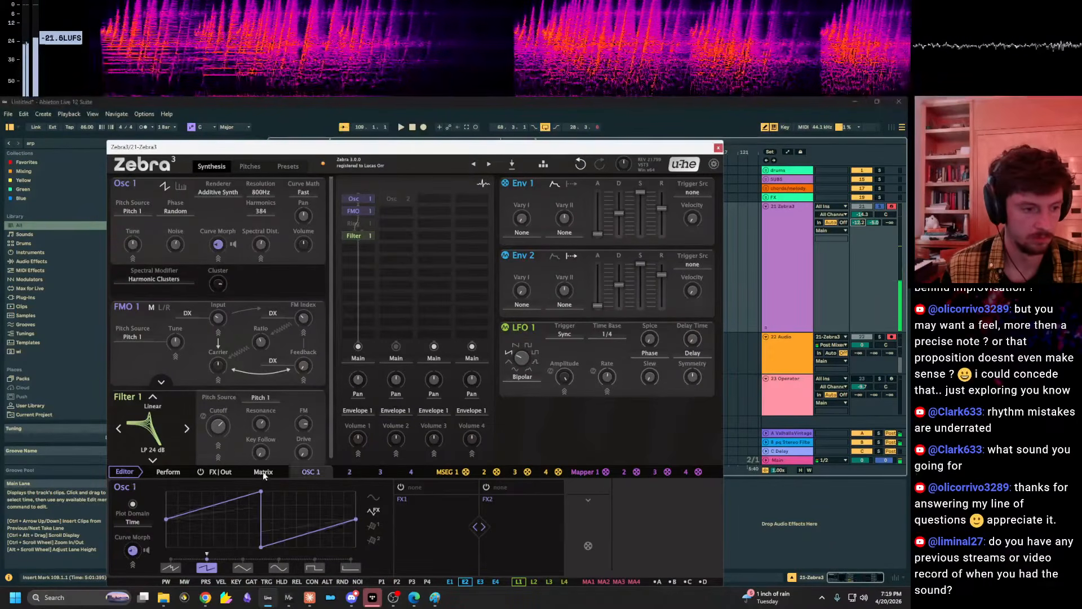
left_click(147, 538)
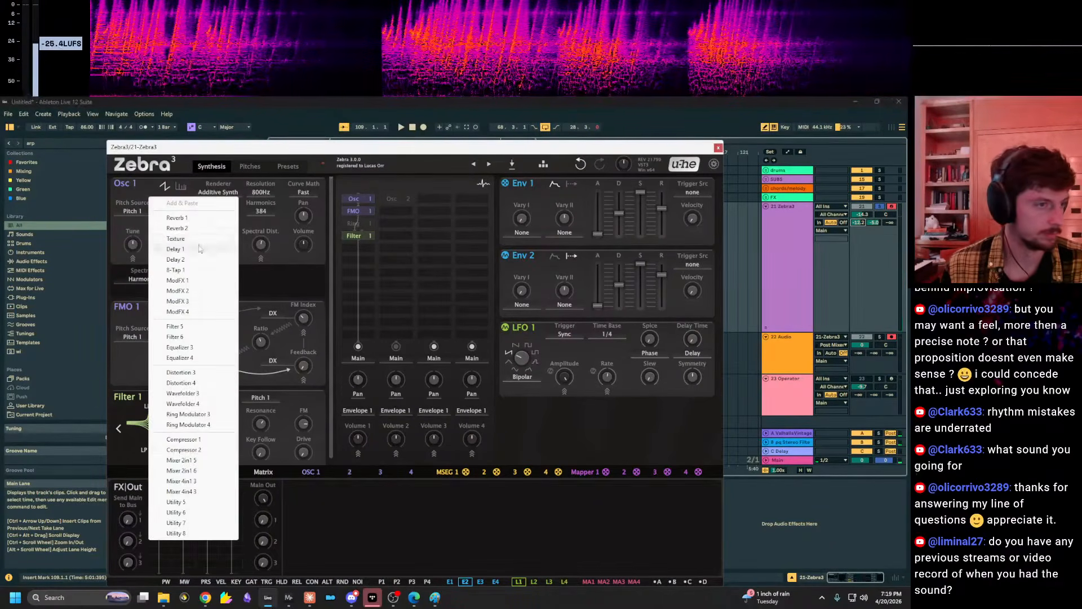
left_click(191, 238)
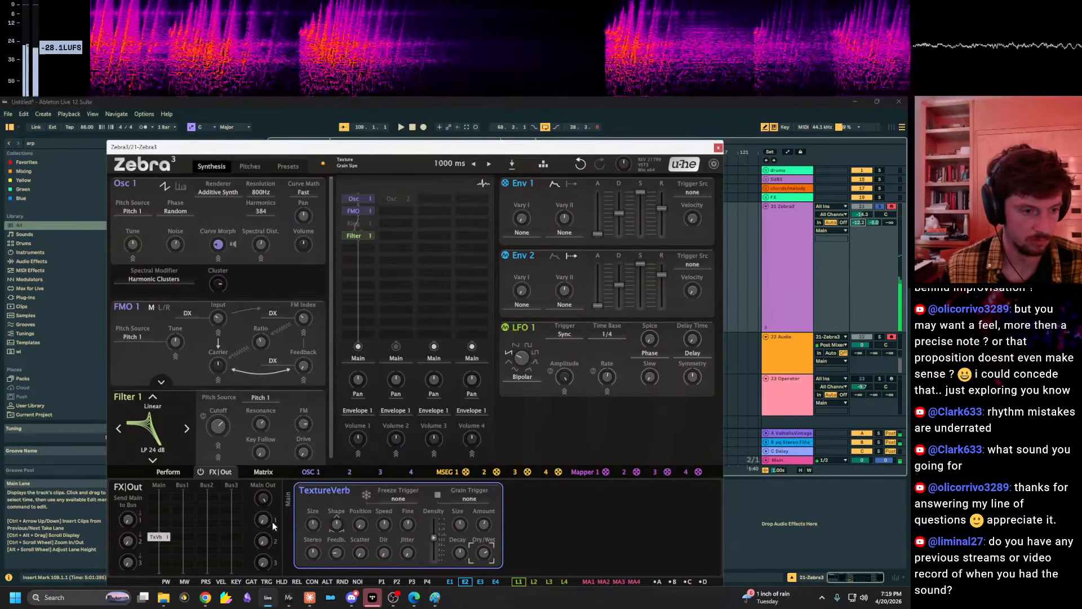
left_click(162, 523)
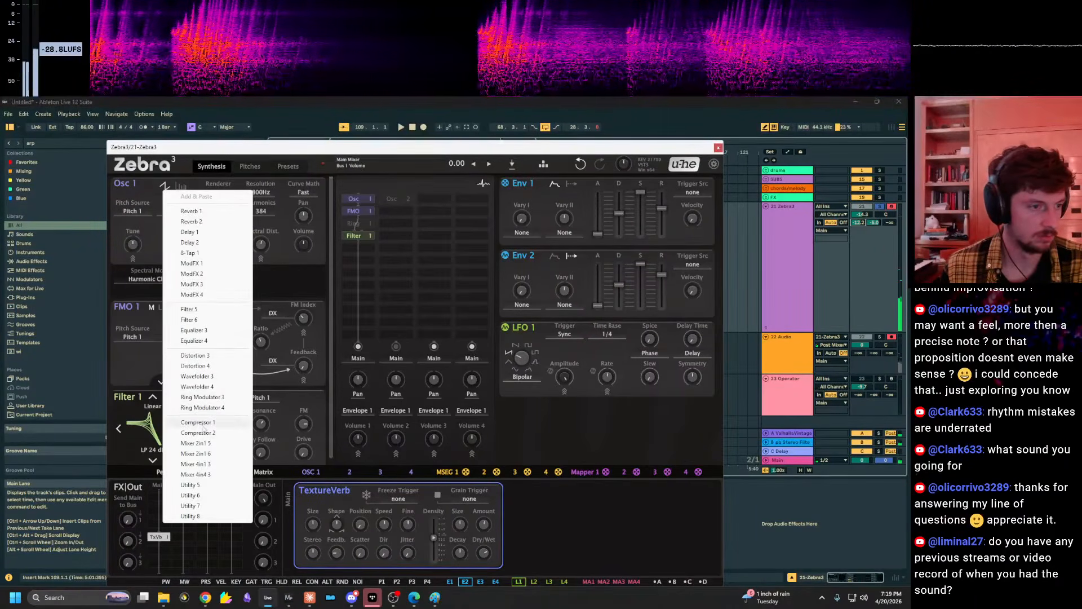
left_click(489, 529)
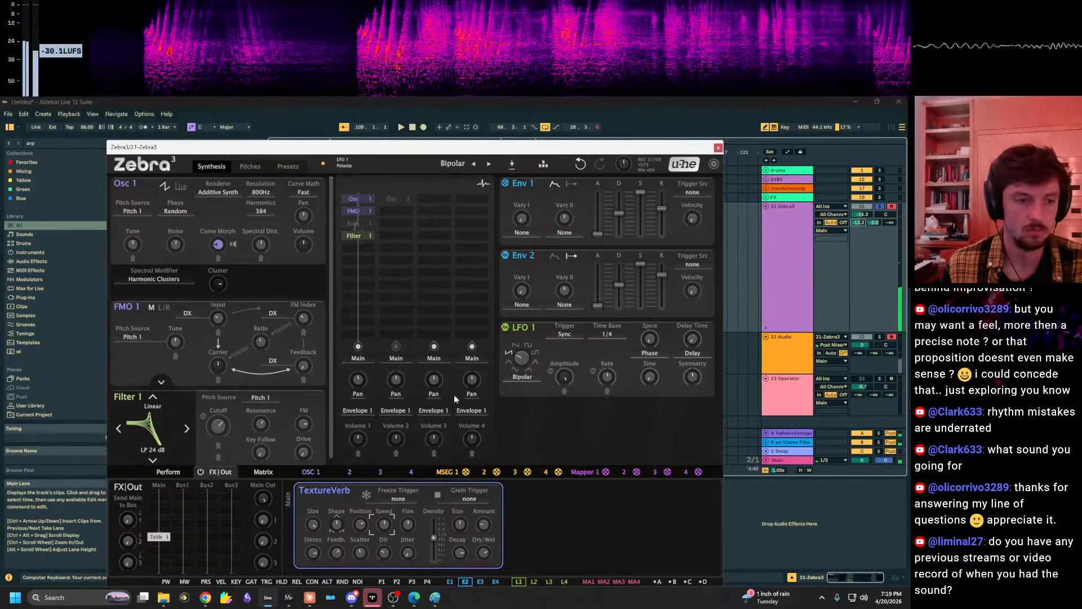
Lower Osc 1's Cluster amount and switch its source from curve geometry to the spectral mode, rendered with Additive Synth.
left_click(214, 285)
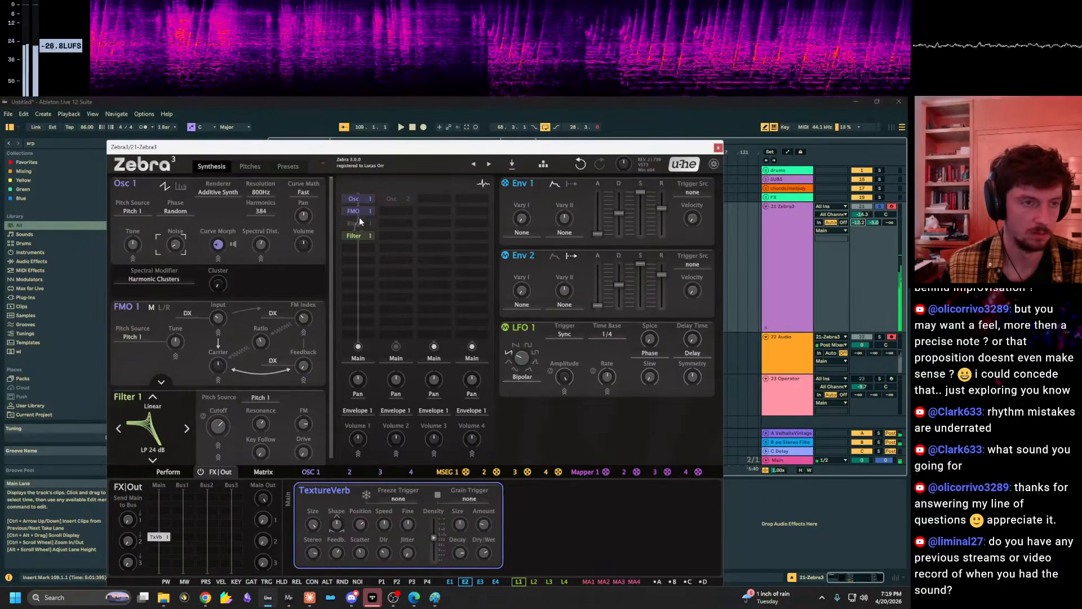
left_click(212, 193)
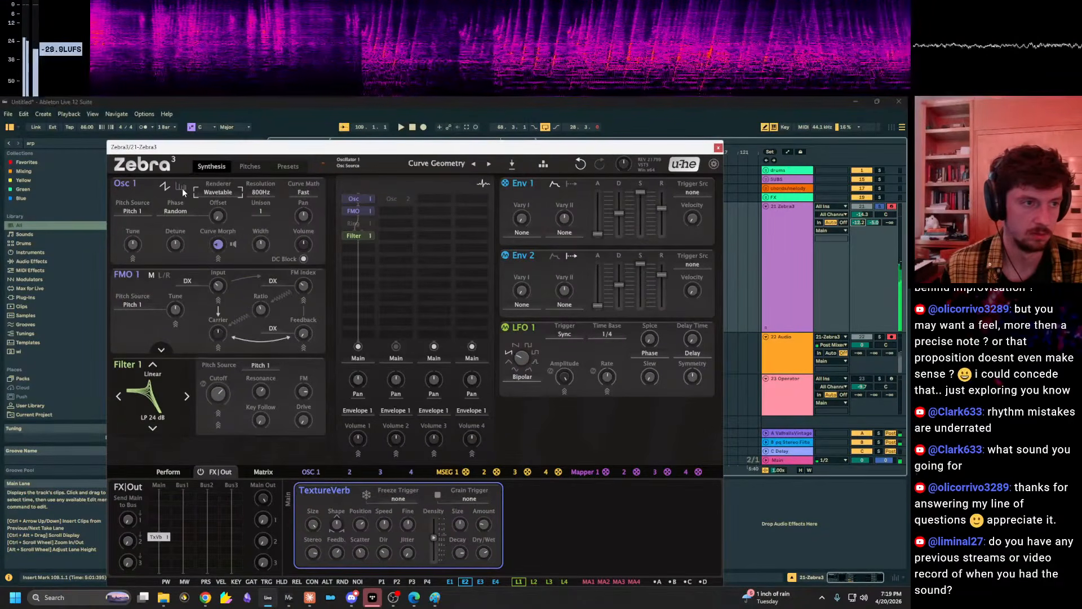
left_click(181, 187)
left_click(218, 192)
Set Osc 1's Curve Morph to 100 in the oscillator editor and the Zebra3 track's volume to -8.7 dB.
left_click(311, 471)
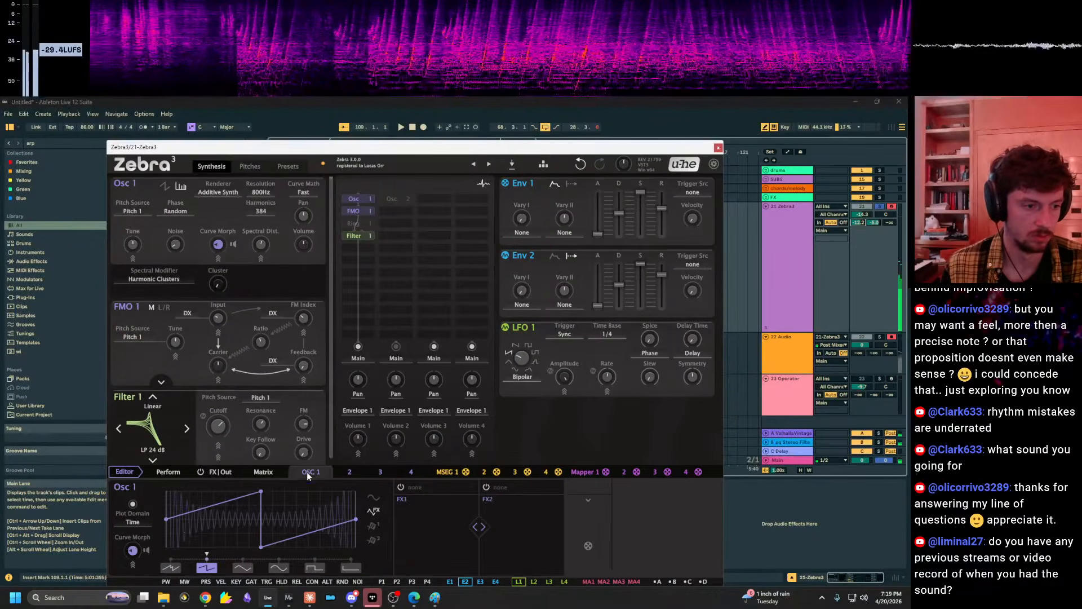
left_click_drag(133, 550, 132, 443)
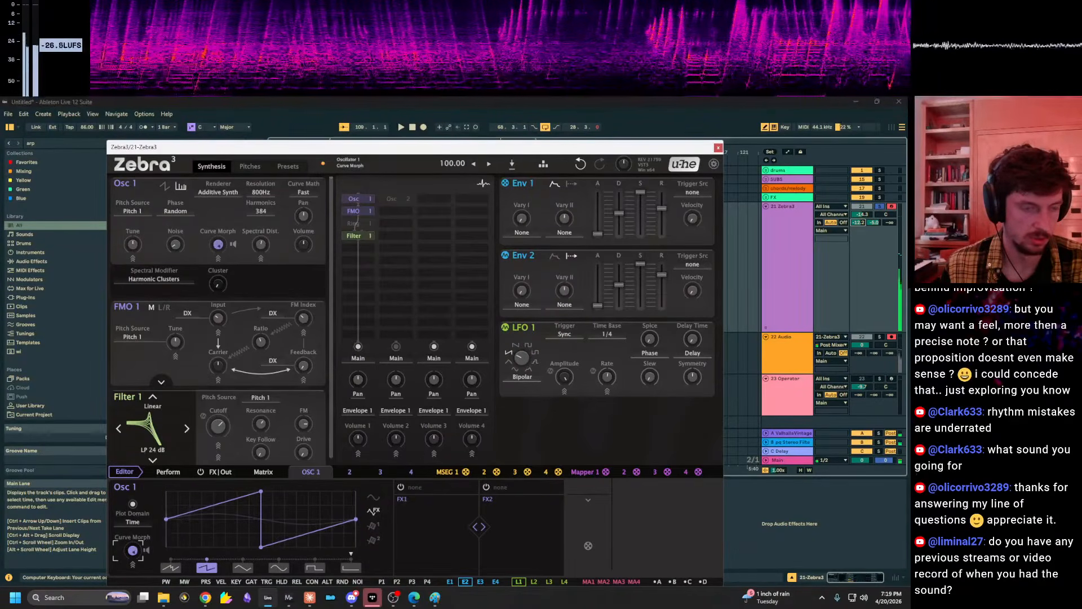
mouse_move(862, 214)
left_mouse_down()
mouse_move(862, 200)
mouse_move(857, 209)
left_mouse_up()
left_click(805, 257)
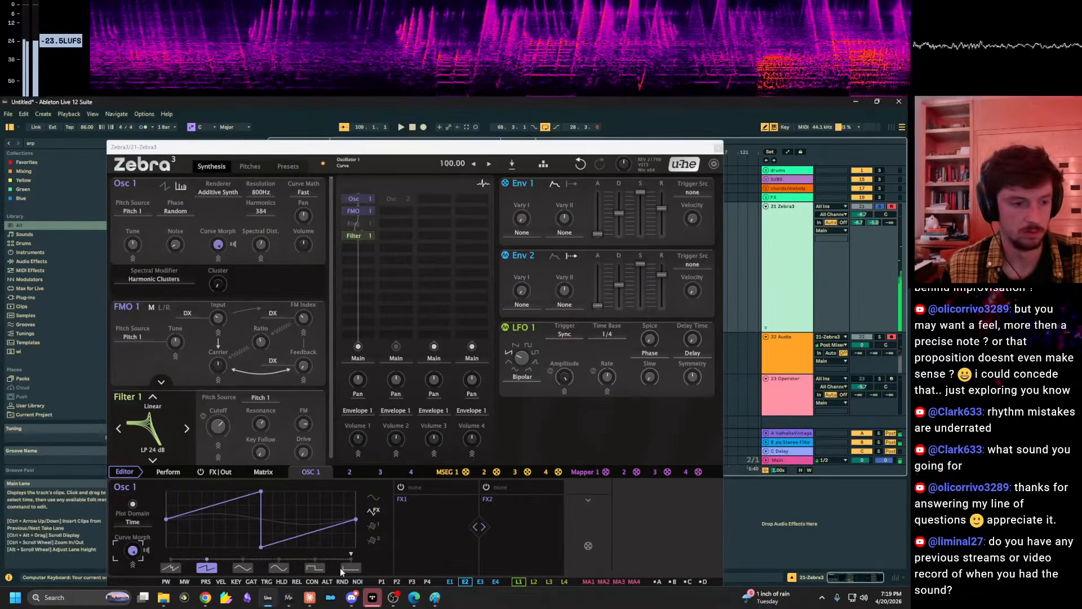
Reduce Osc 1's Curve Morph, set Env 2's Sustain to 55 and reposition the plug-in window.
left_click_drag(133, 550, 132, 559)
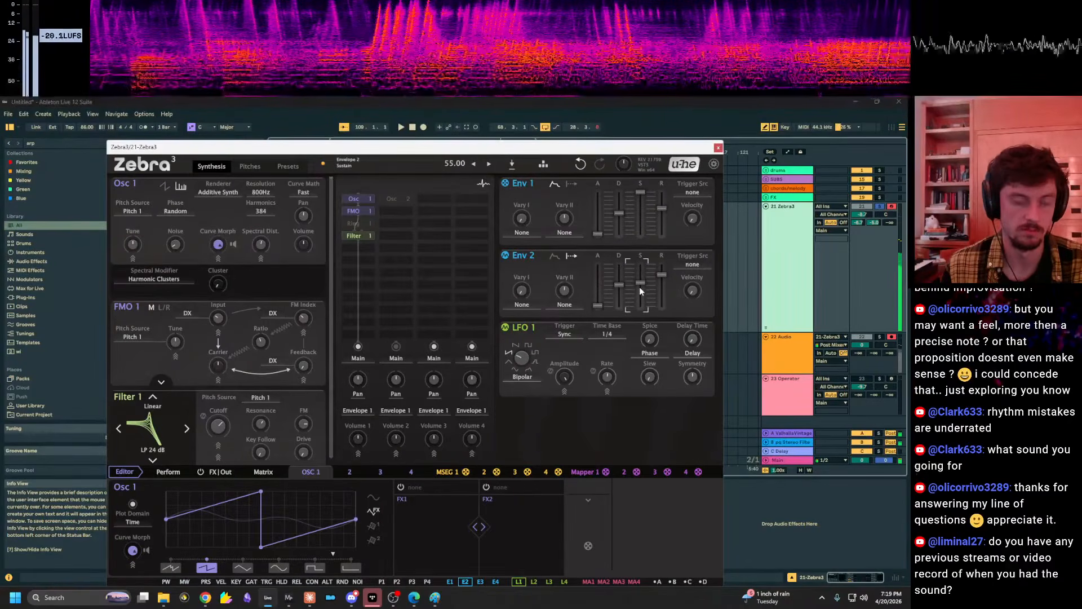
left_click_drag(614, 148, 1003, 119)
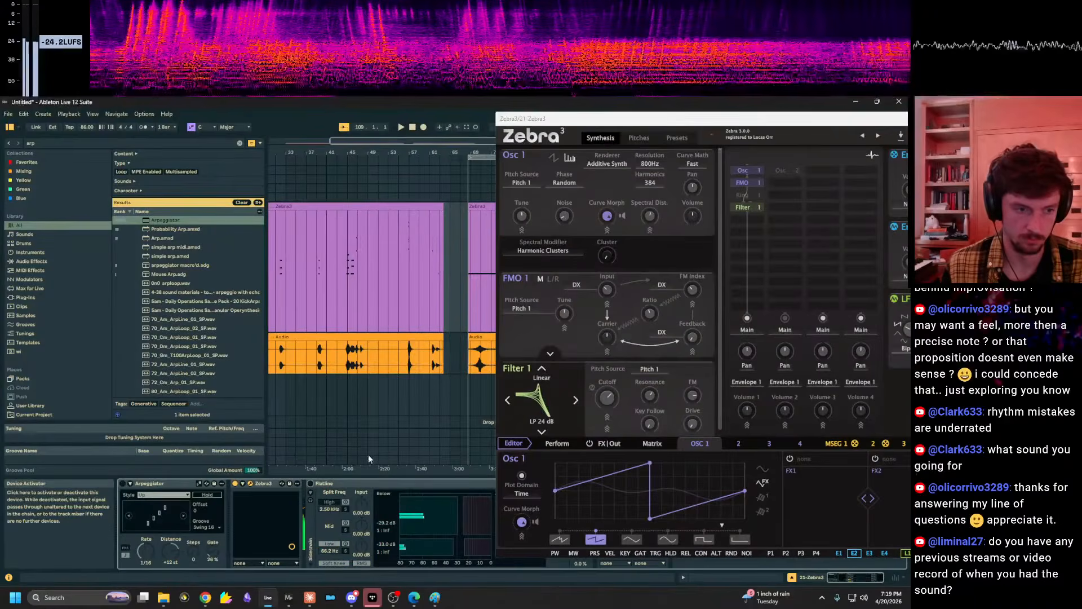
left_click_drag(685, 118, 361, 163)
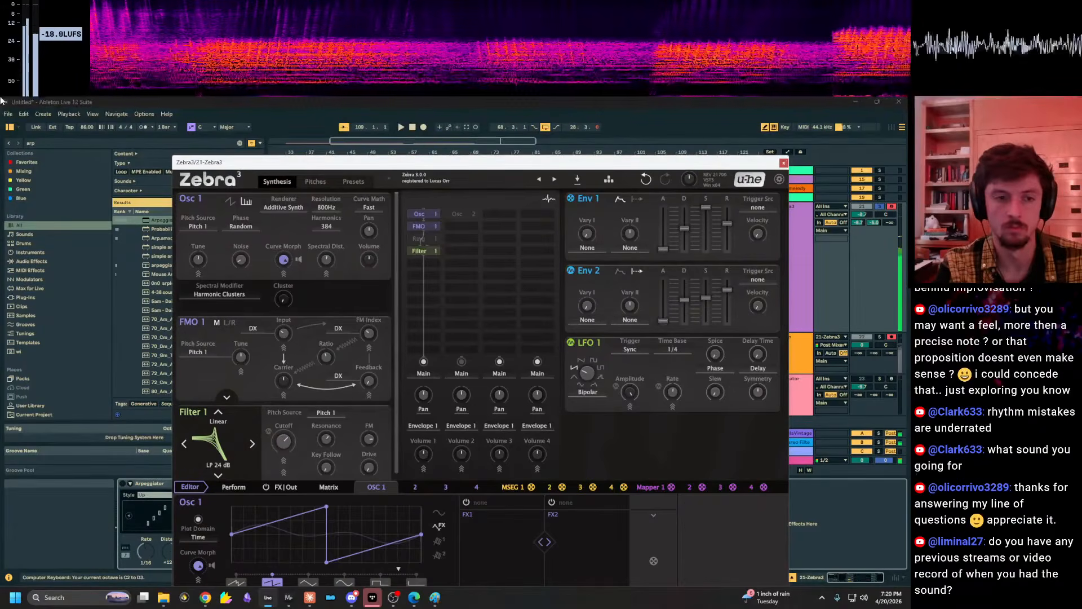
Add Comb 1 directly below Filter 1 in the first lane, in dissonant mode with Distort at 27.
left_click(422, 263)
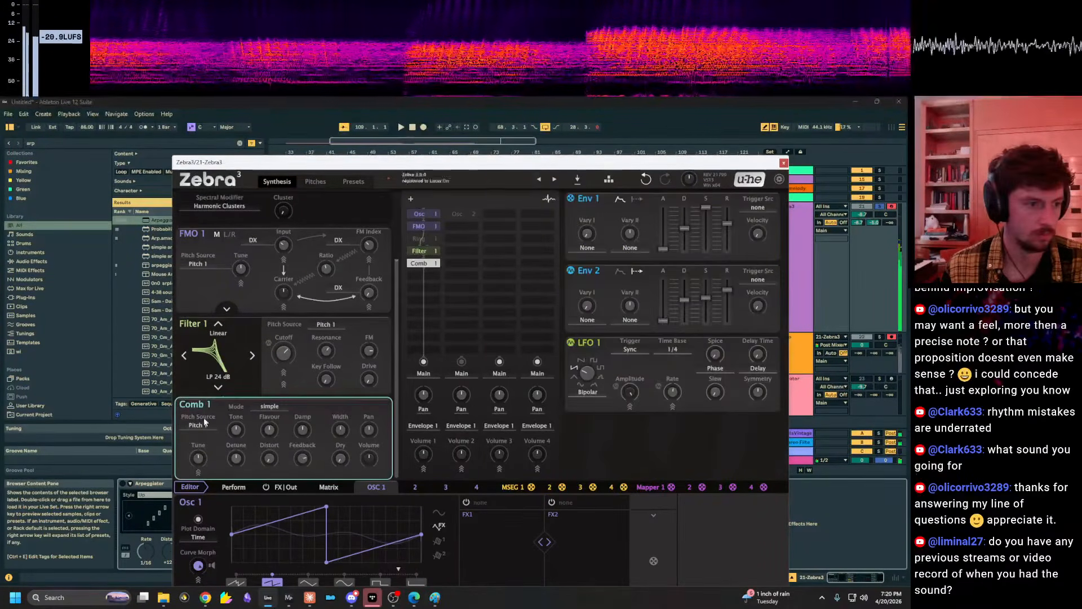
left_click(192, 404)
left_click(241, 470)
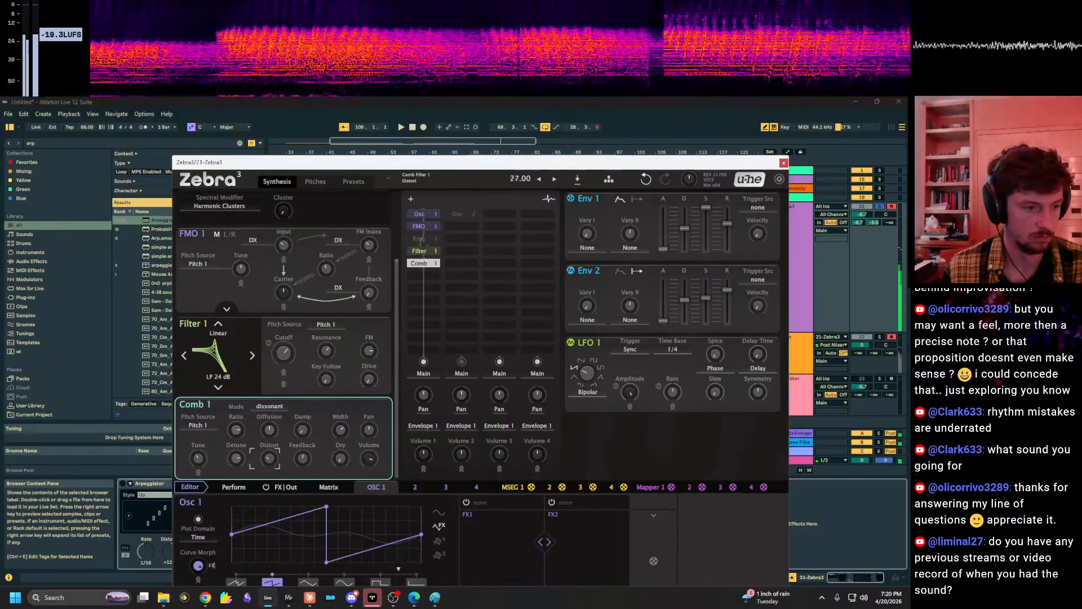
Set Comb 1's Tune to 12.50 and move it between Osc 1 and FMO 1 in the first lane.
left_click_drag(421, 265, 421, 314)
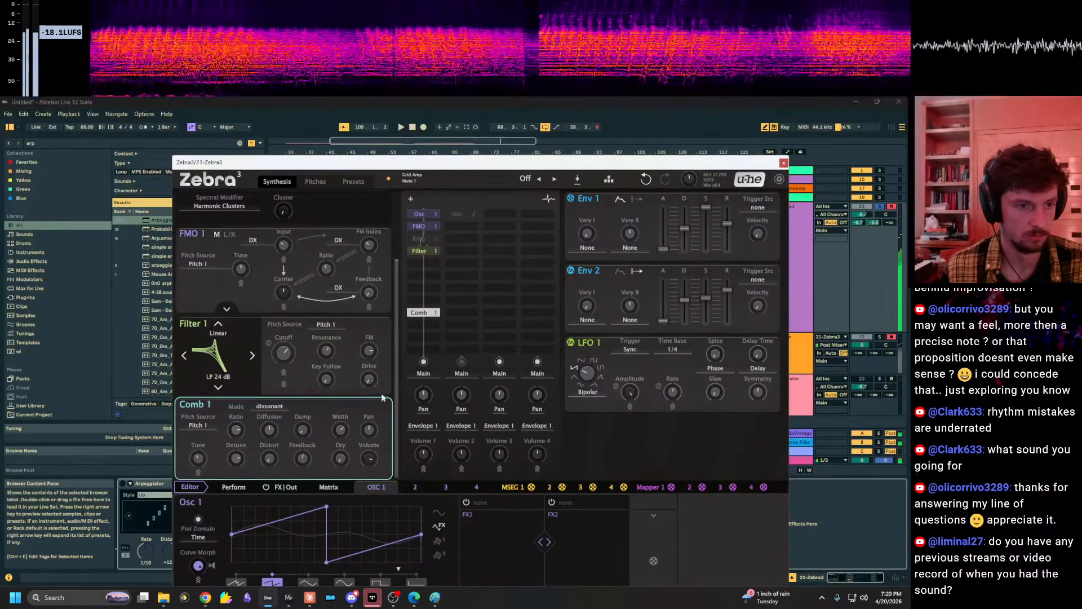
scroll(339, 433, "down", 2)
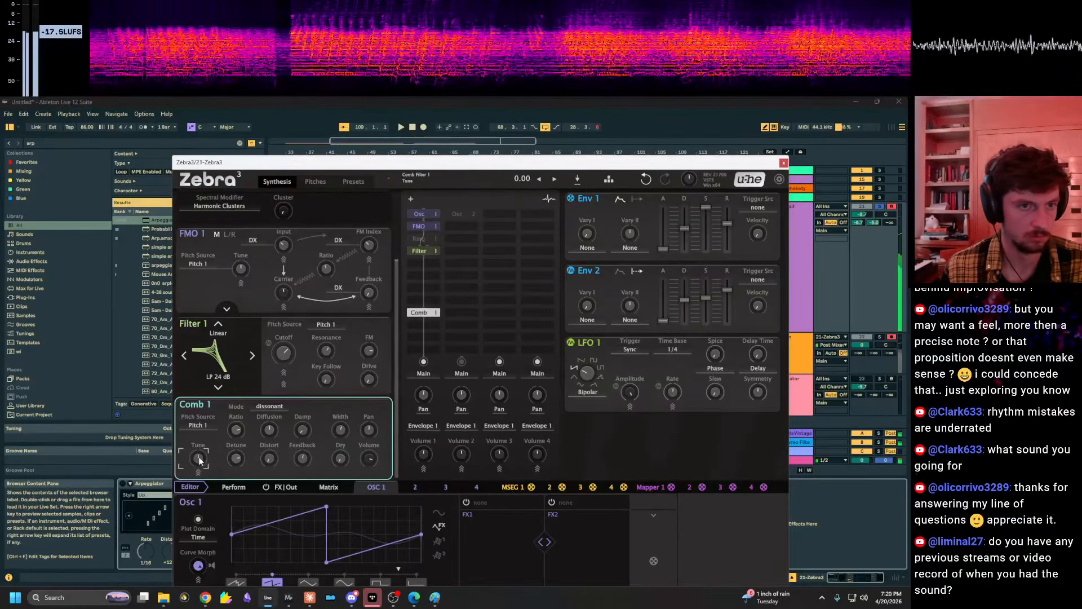
left_click_drag(198, 461, 198, 441)
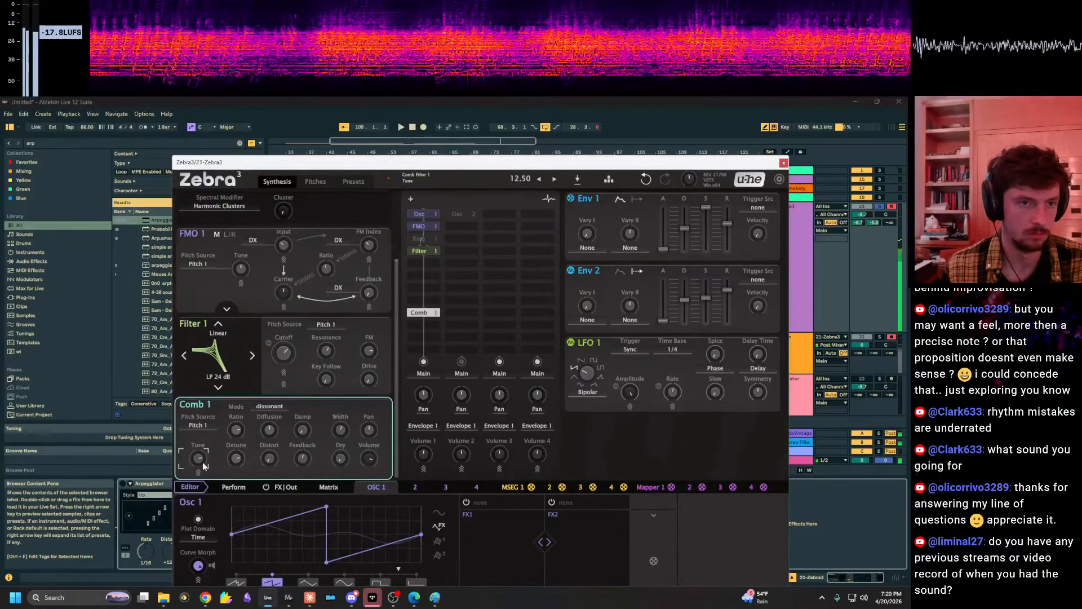
left_click_drag(422, 313, 424, 226)
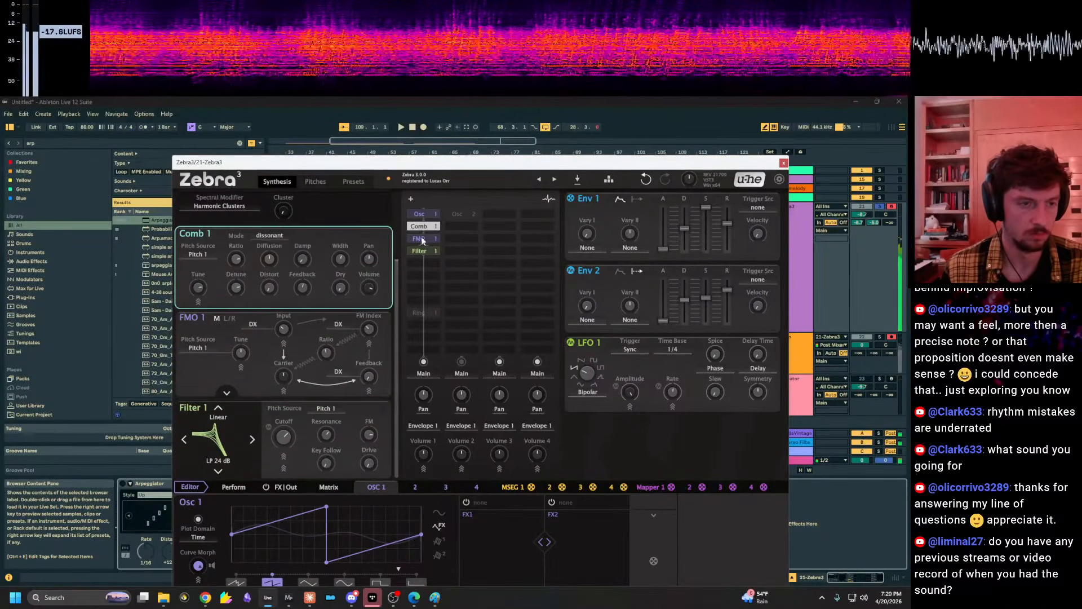
Show the FX grid and open the list of effects that can be added to the main bus beside TextureVerb.
left_click(426, 276)
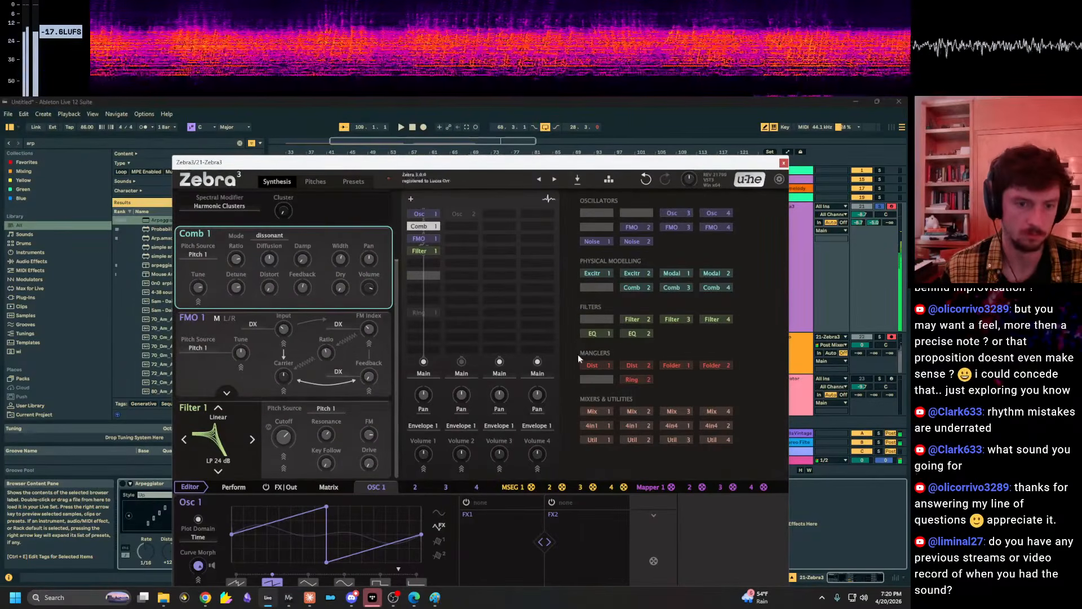
left_click(321, 488)
left_click(253, 485)
left_click(289, 486)
left_click(220, 571)
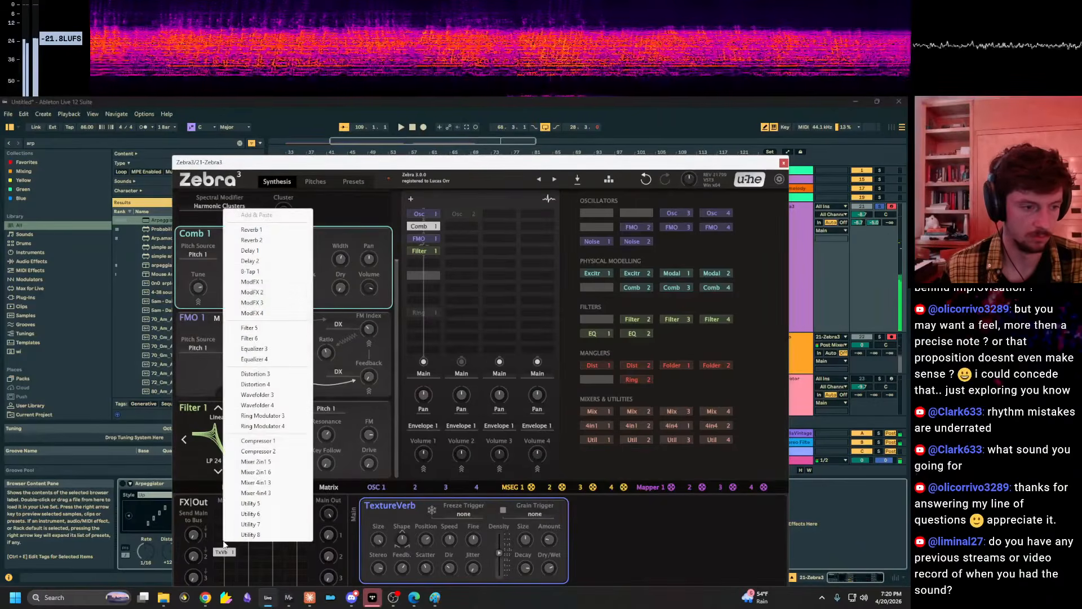
Add ModFX 1 to the main effects bus as a Chorus and set its model to Analog.
left_click(260, 281)
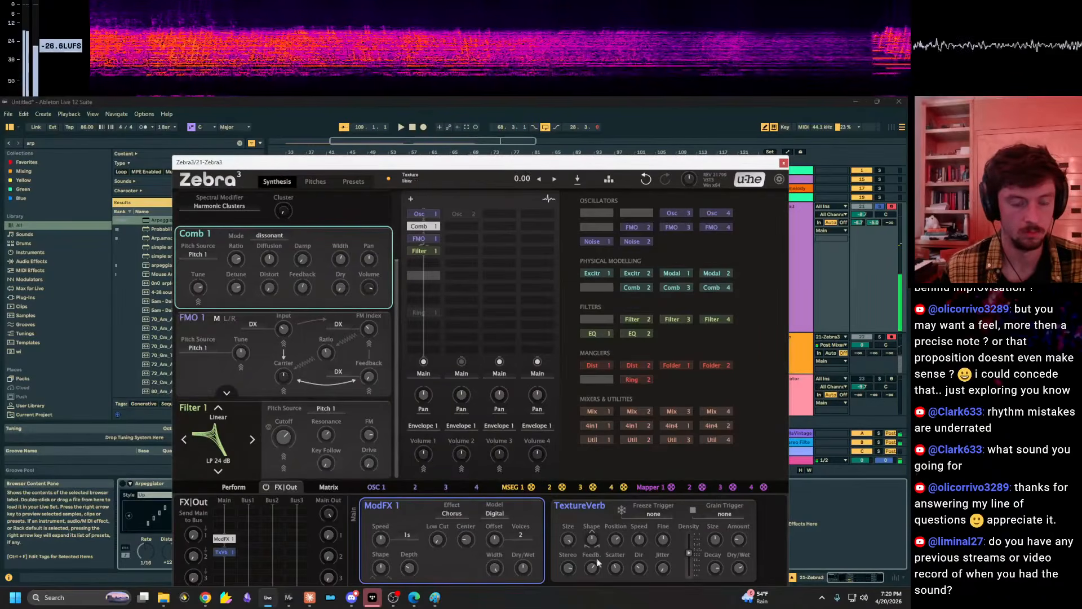
left_click(465, 515)
left_click(478, 547)
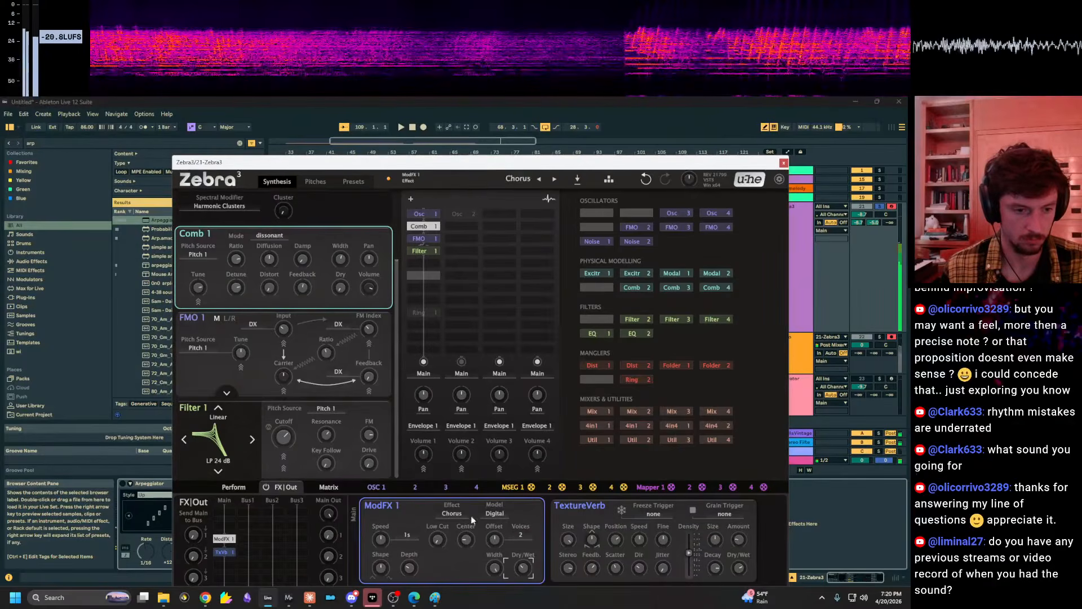
left_click(498, 514)
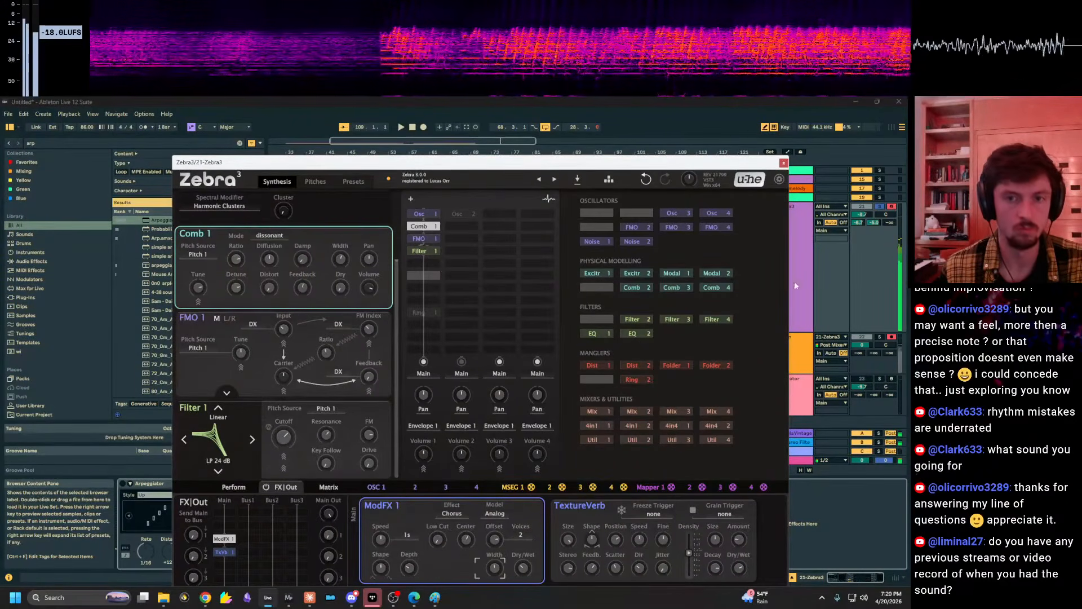
Raise the Zebra3 track's volume and lower the TextureVerb dry/wet mix.
left_click_drag(862, 214, 862, 205)
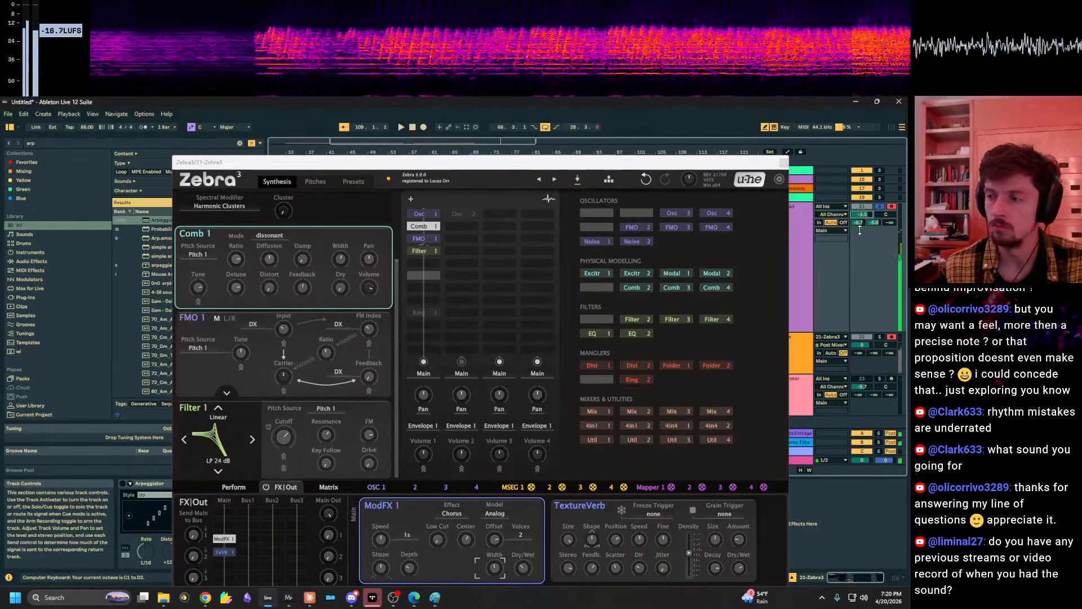
left_click_drag(736, 565, 737, 596)
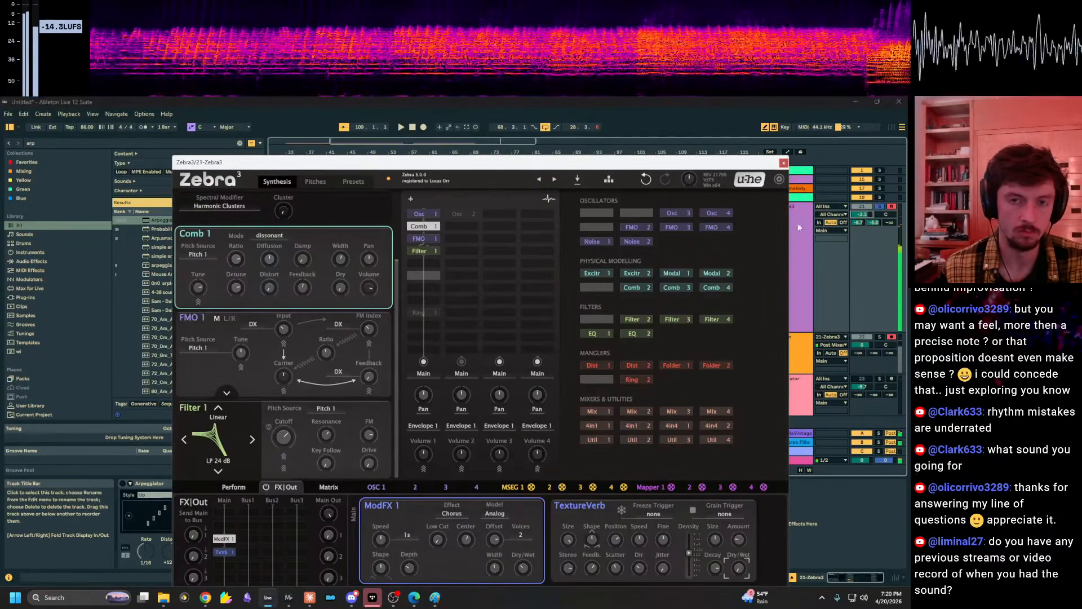
left_click(803, 256)
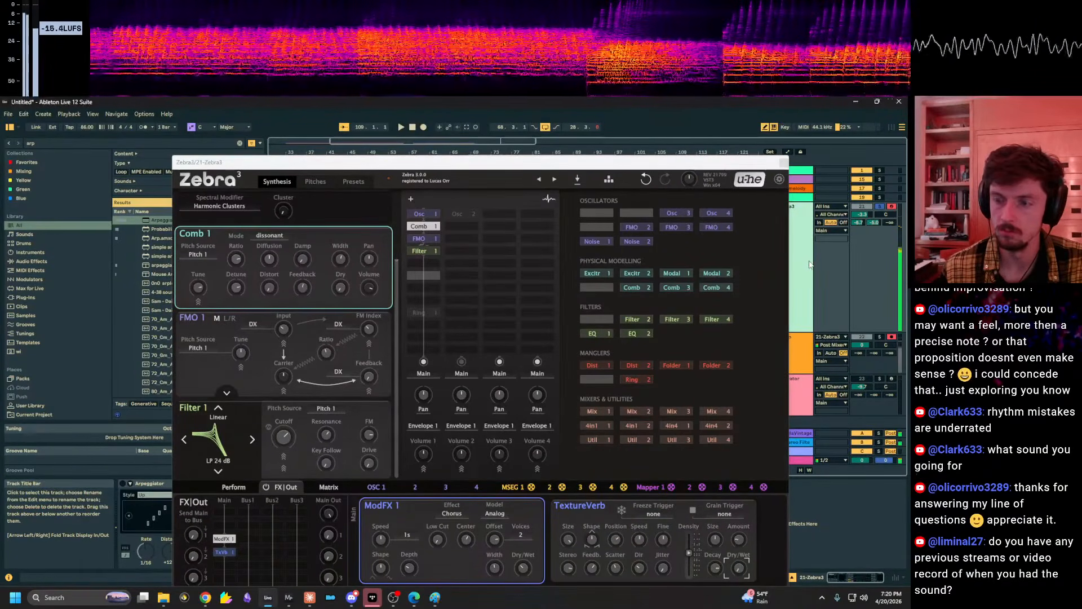
Raise Filter 1's resonance to 68 and switch the ModFX 1 chorus model to Digital.
key("z")
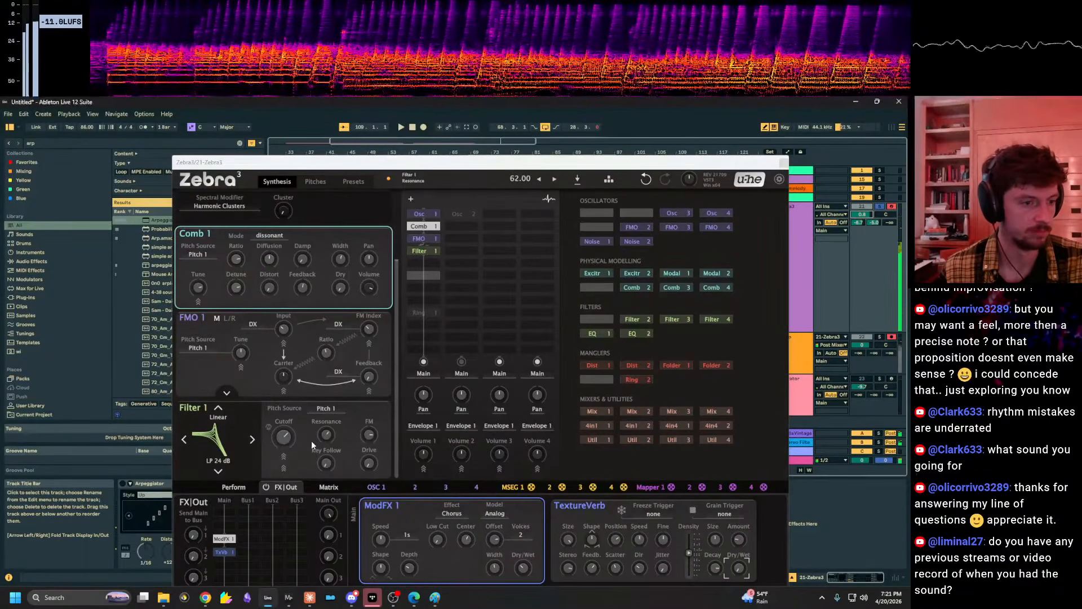
mouse_move(325, 434)
left_mouse_down()
mouse_move(326, 414)
mouse_move(326, 437)
mouse_move(283, 425)
mouse_move(323, 425)
left_mouse_up()
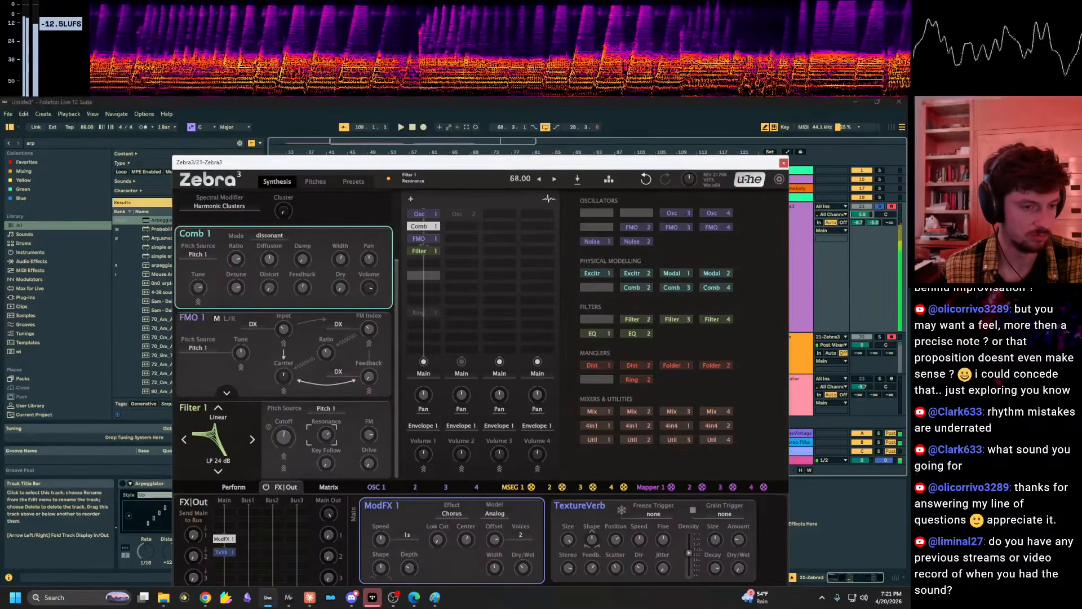
left_click(495, 513)
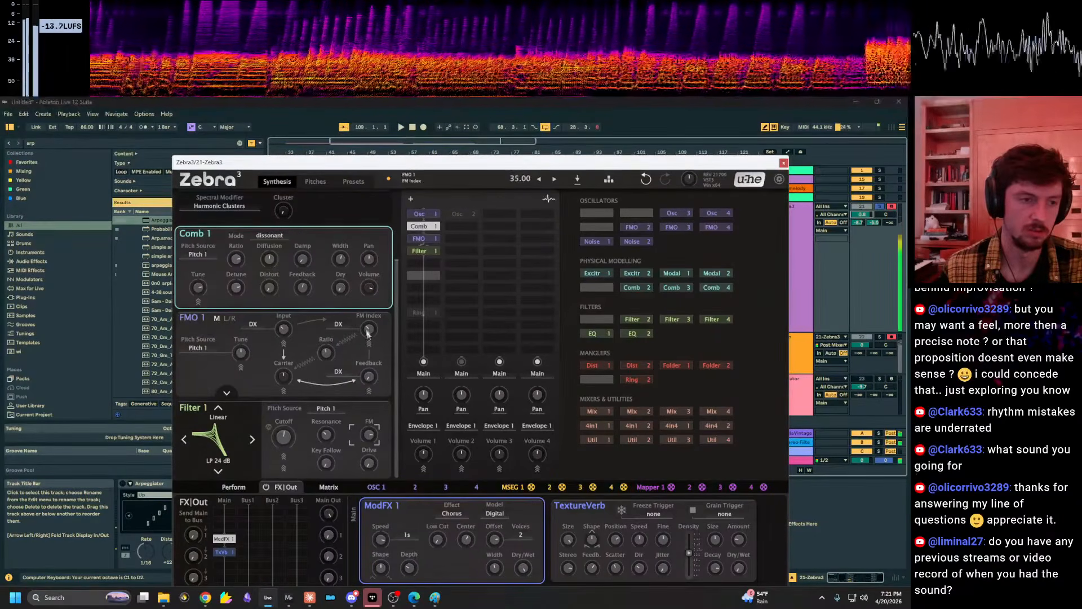
Adjust Filter 1's drive and raise its resonance further, shifting the computer keyboard down to octave C0 for testing.
key("x")
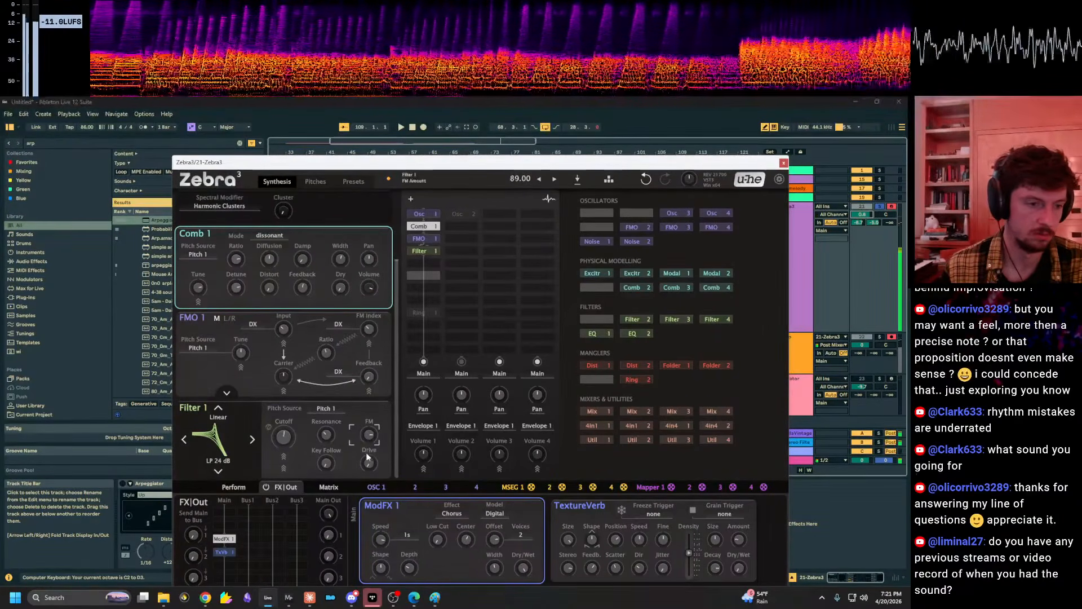
left_click_drag(368, 463, 369, 467)
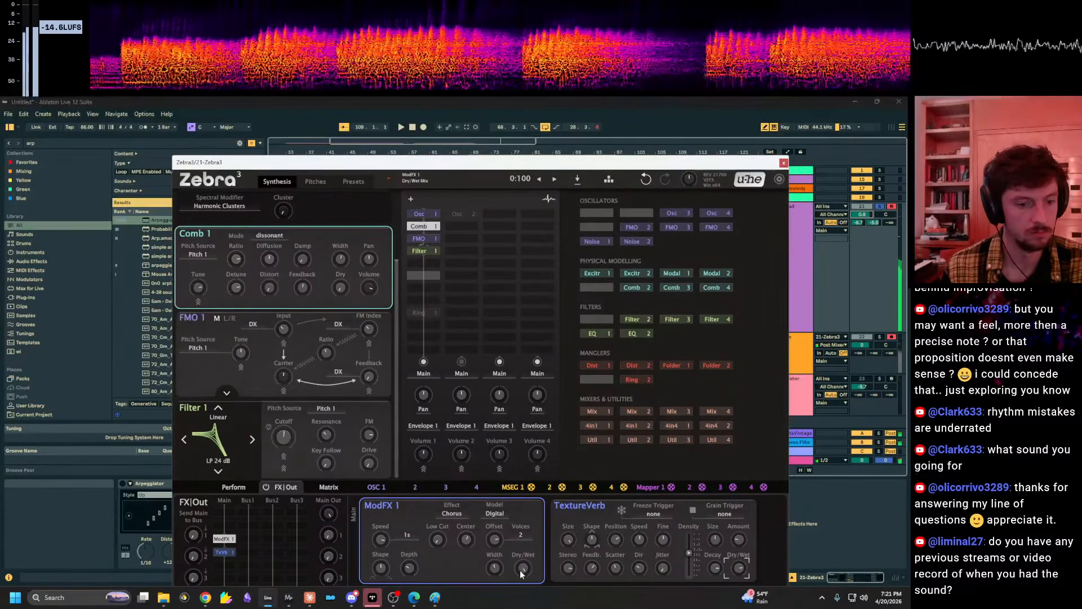
key("z")
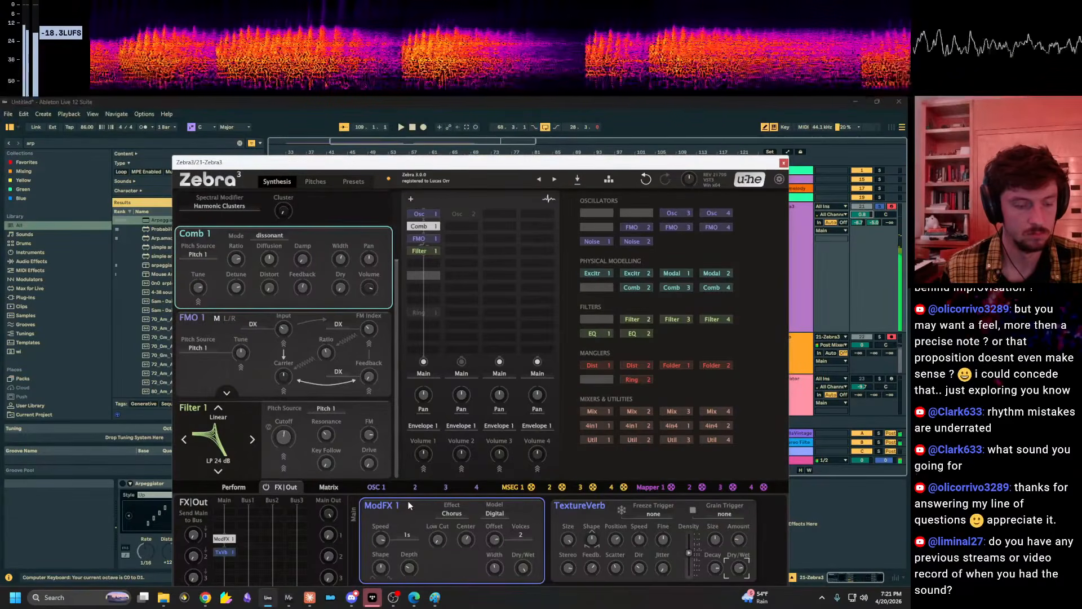
left_click_drag(327, 434, 326, 395)
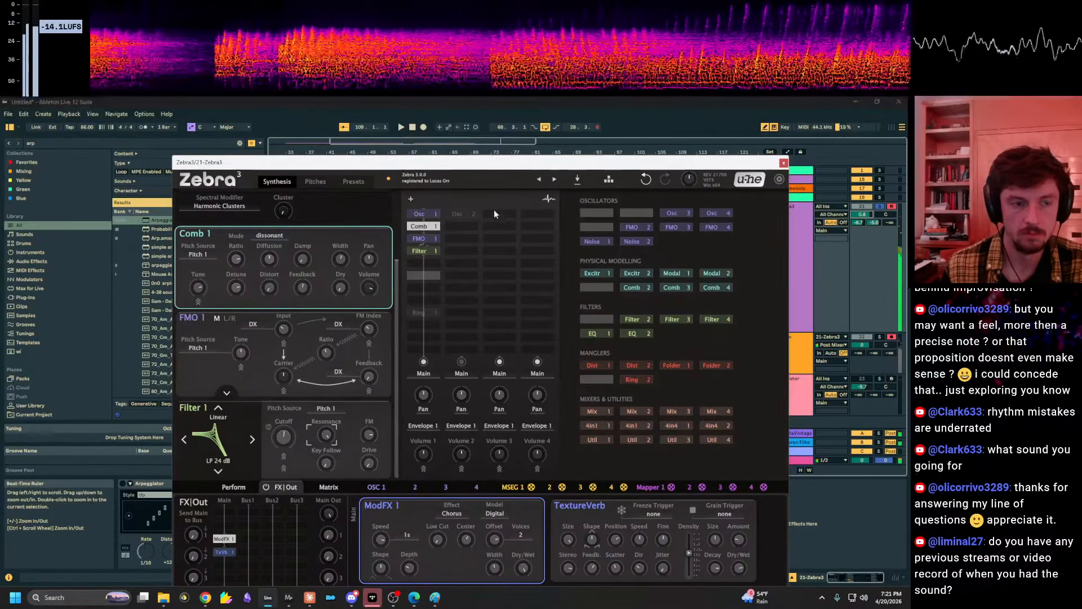
Try the Ladder LP 24 dB type on Filter 1 and return it to Linear LP 24 dB.
left_click(205, 441)
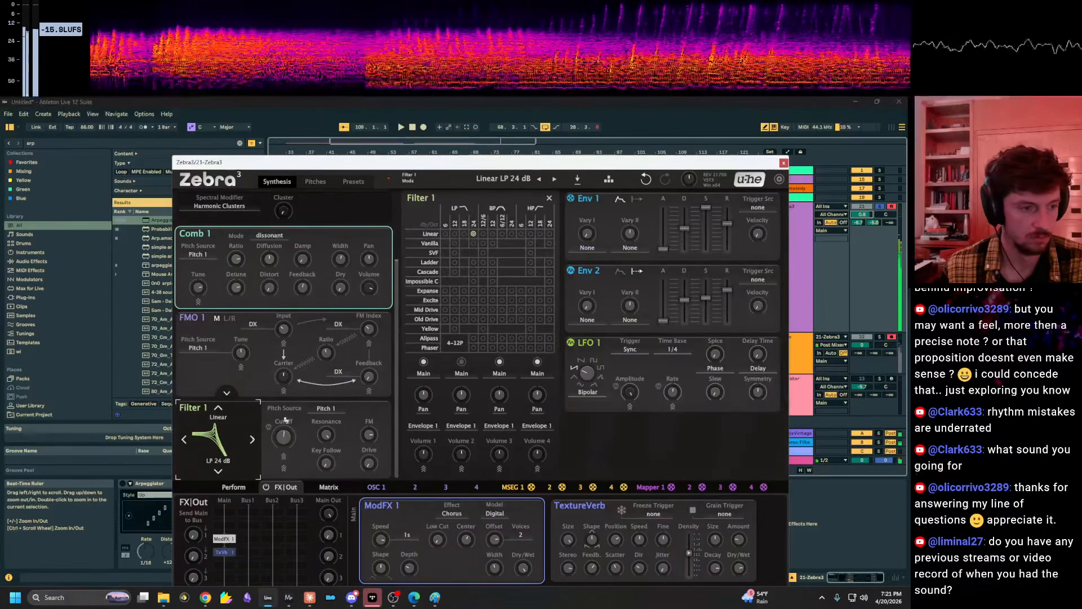
left_click(473, 263)
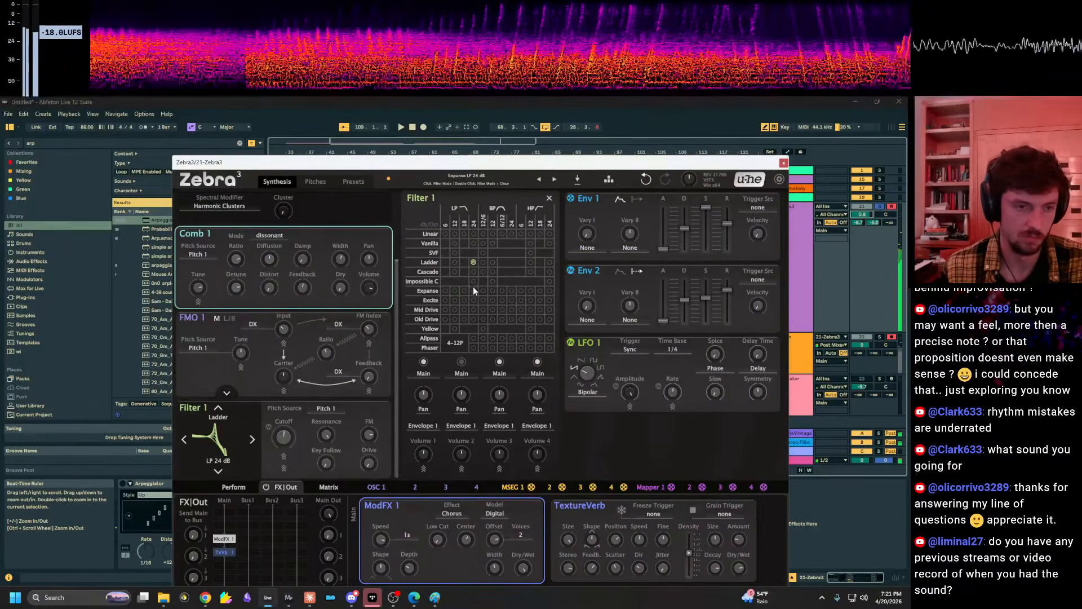
left_click(473, 233)
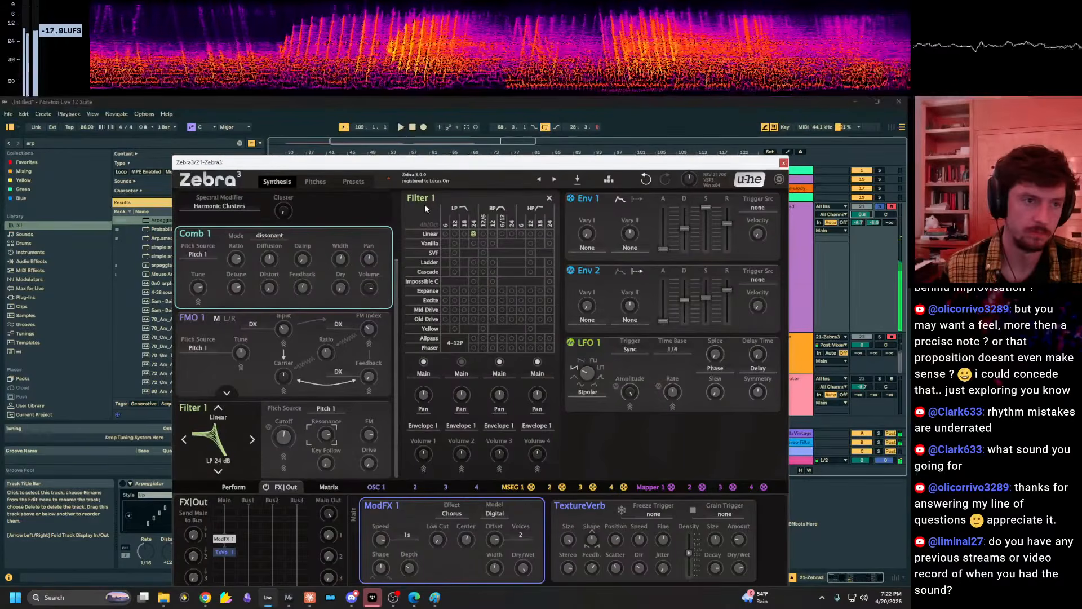
Shift the computer keyboard up to octave C3 and set Filter 1's resonance to 0.
key("z")
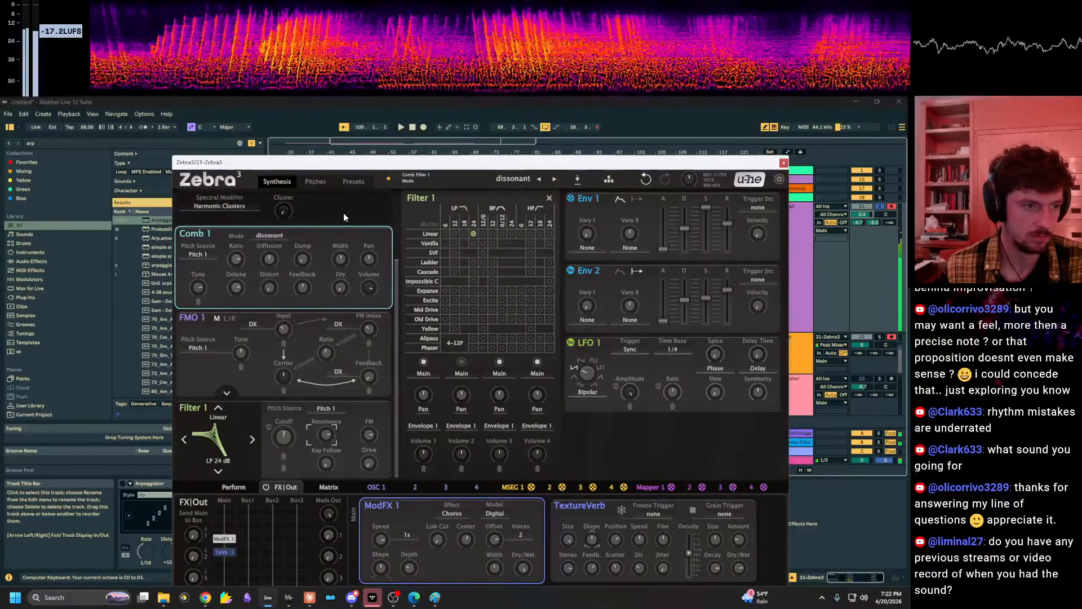
key("x")
key("x")
key("x")
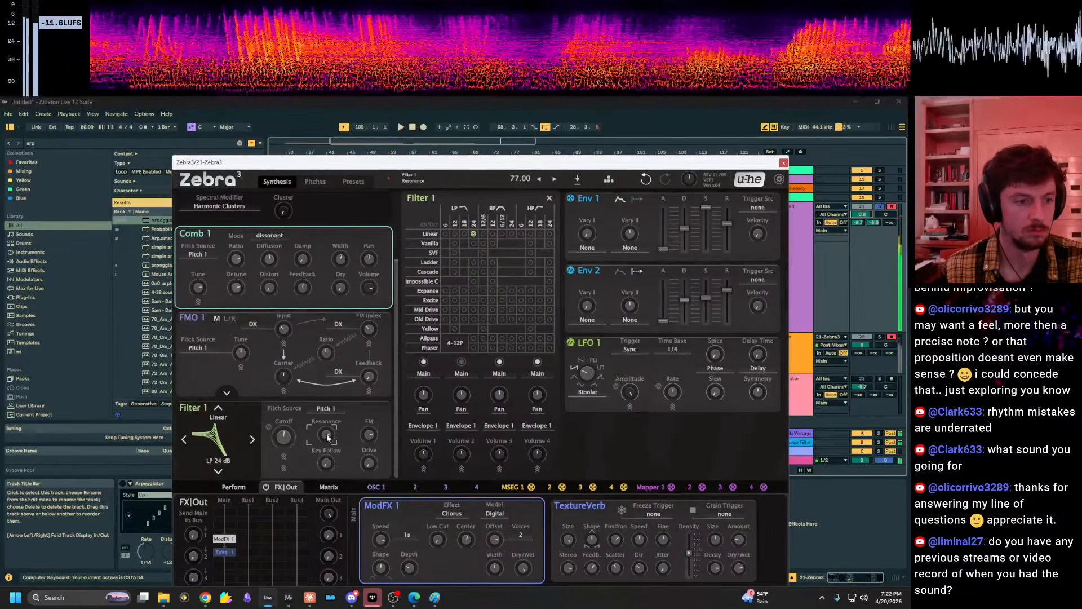
left_click_drag(327, 434, 327, 458)
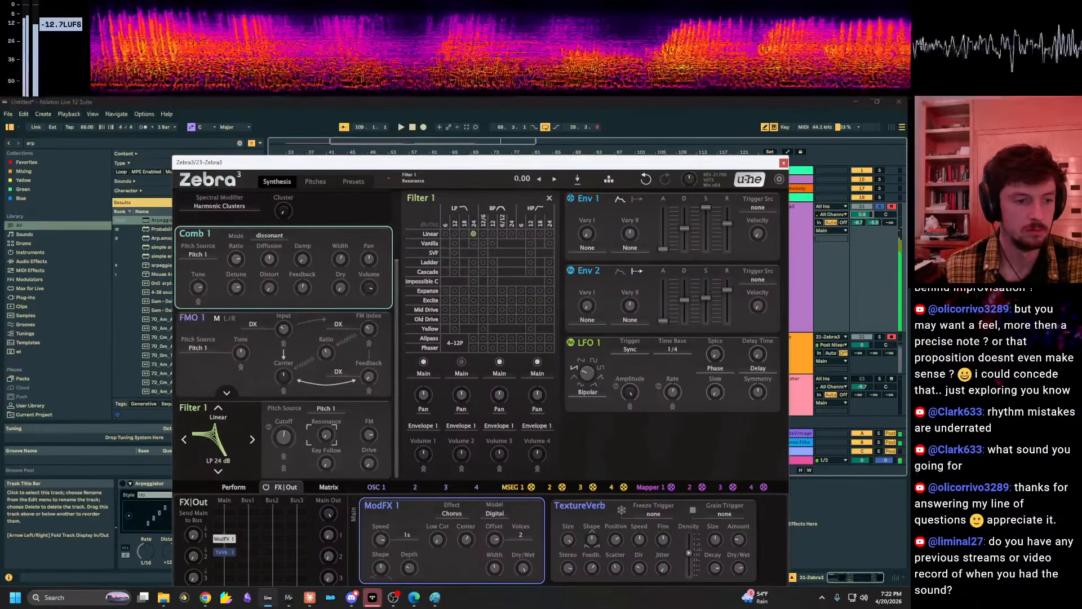
Rebalance the dry/wet mixes of ModFX 1 and TextureVerb, and adjust Filter 1's drive.
left_click_drag(520, 571, 521, 597)
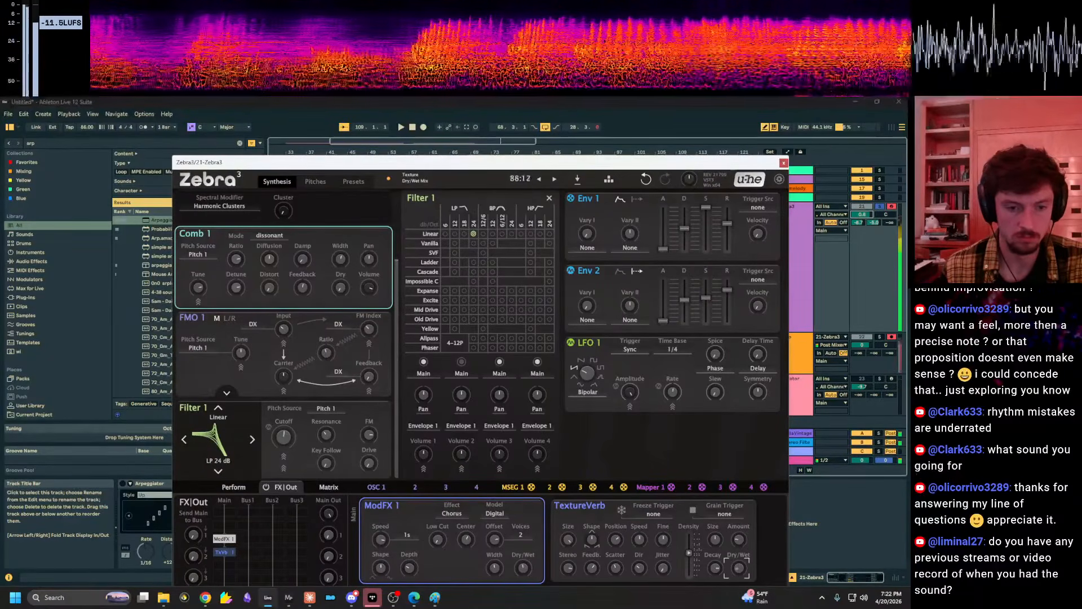
left_click_drag(737, 569, 737, 563)
left_click(369, 463)
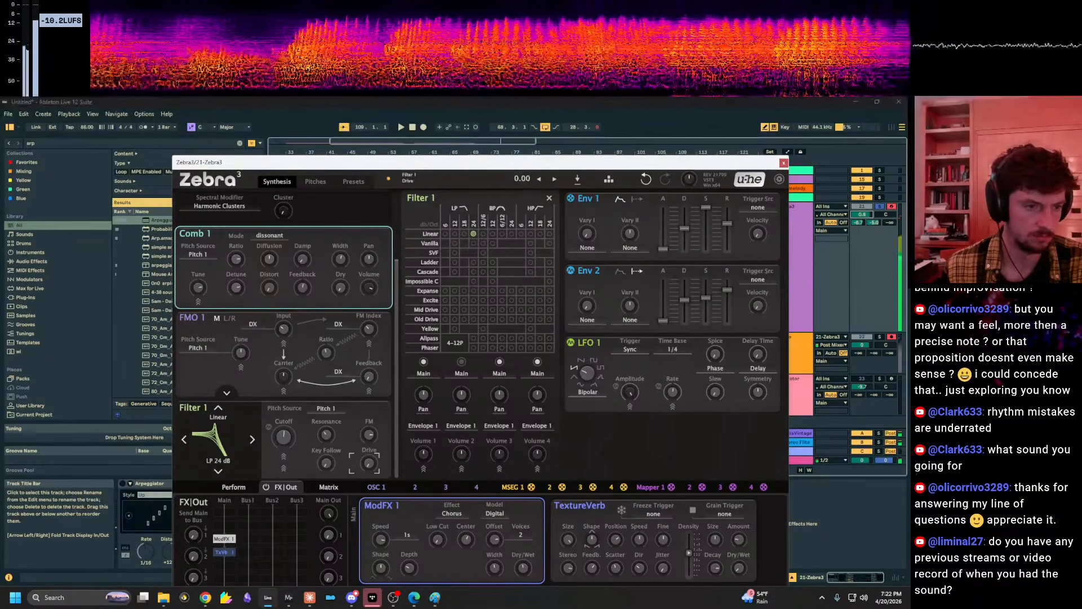
left_click_drag(368, 463, 369, 458)
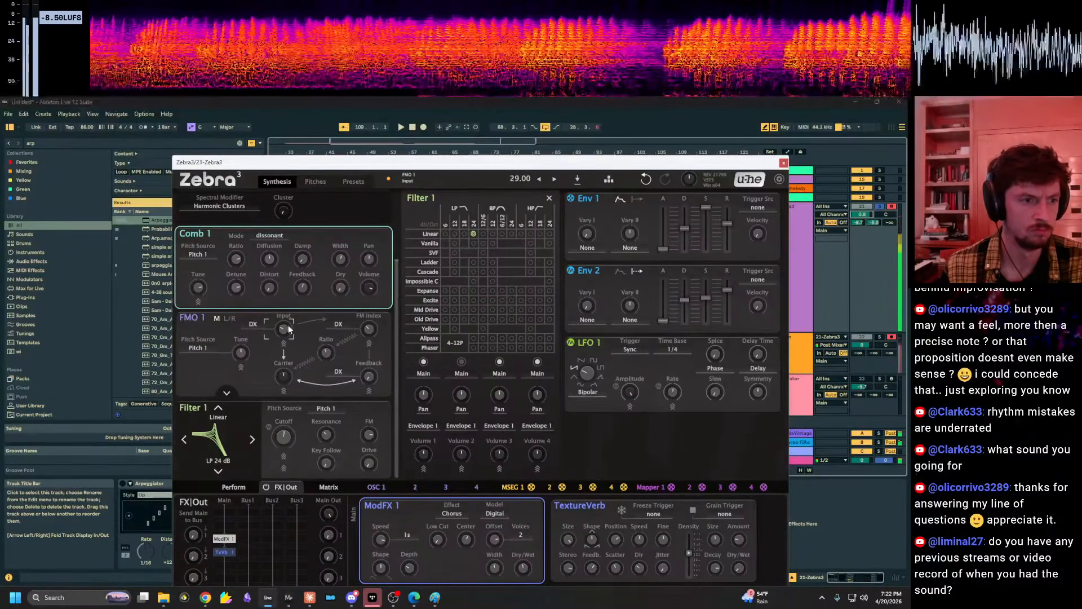
Change FMO 1's external modulation type to Dry and raise its Input to 54.
left_click(253, 330)
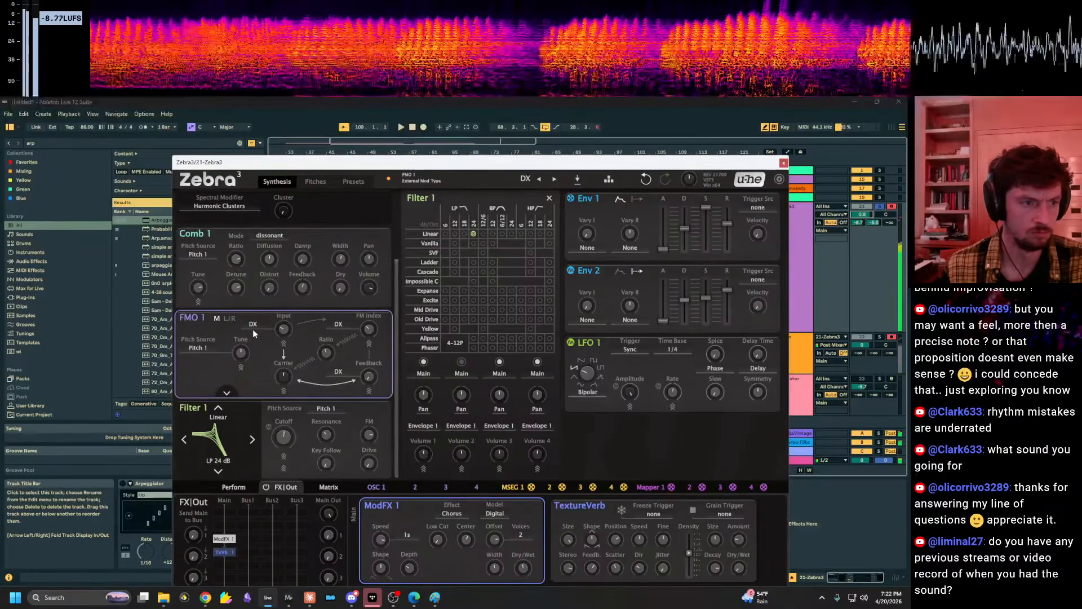
left_click(287, 352)
left_click_drag(284, 329, 284, 316)
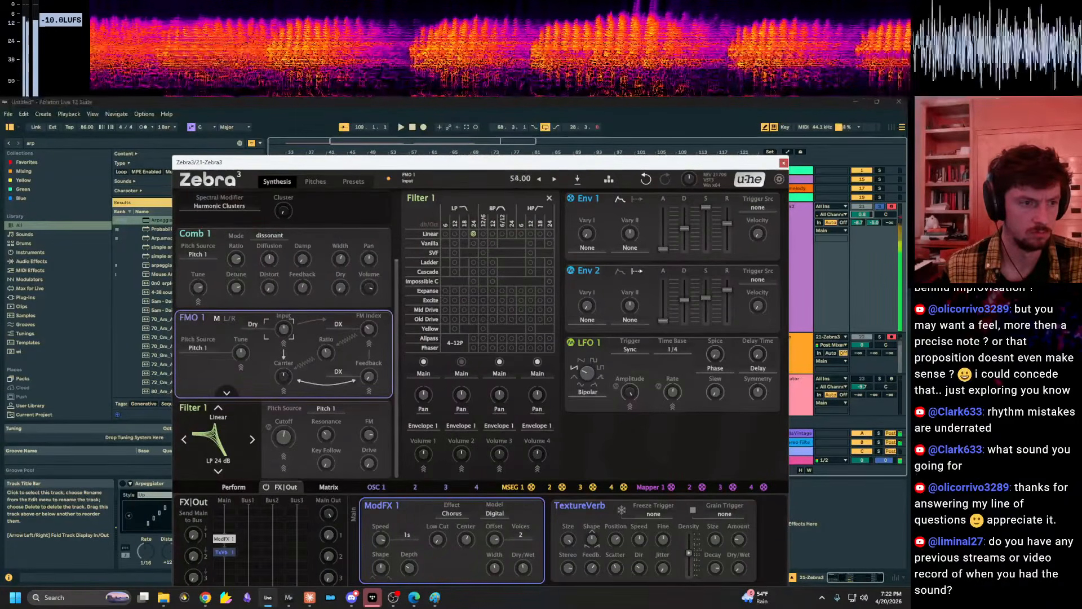
Try different FM Index amounts on FMO 1 across keyboard octaves and set it to about 33.
left_click_drag(369, 329, 369, 341)
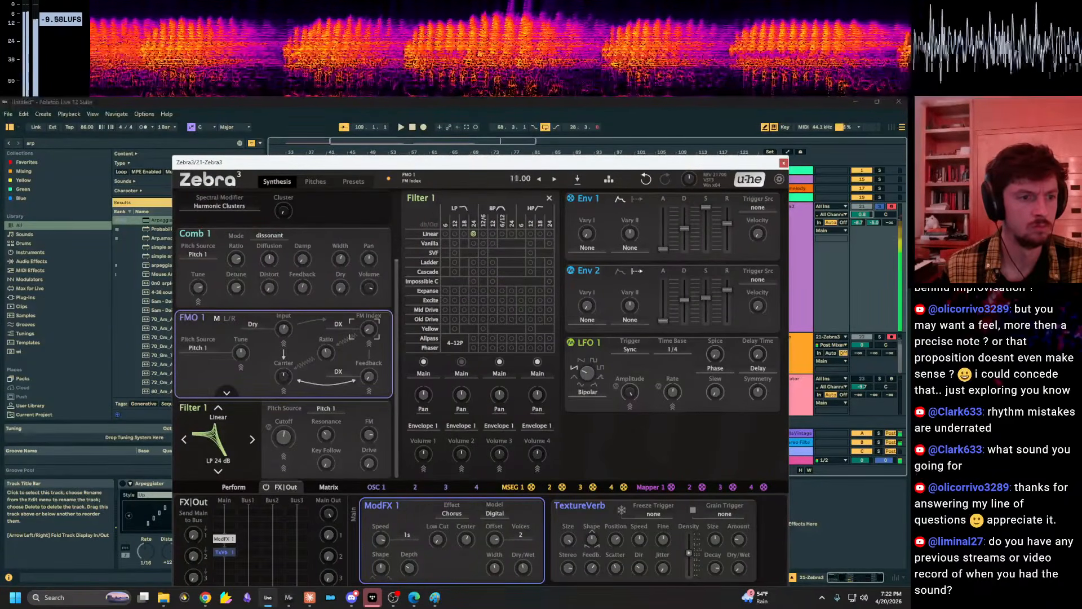
key("z")
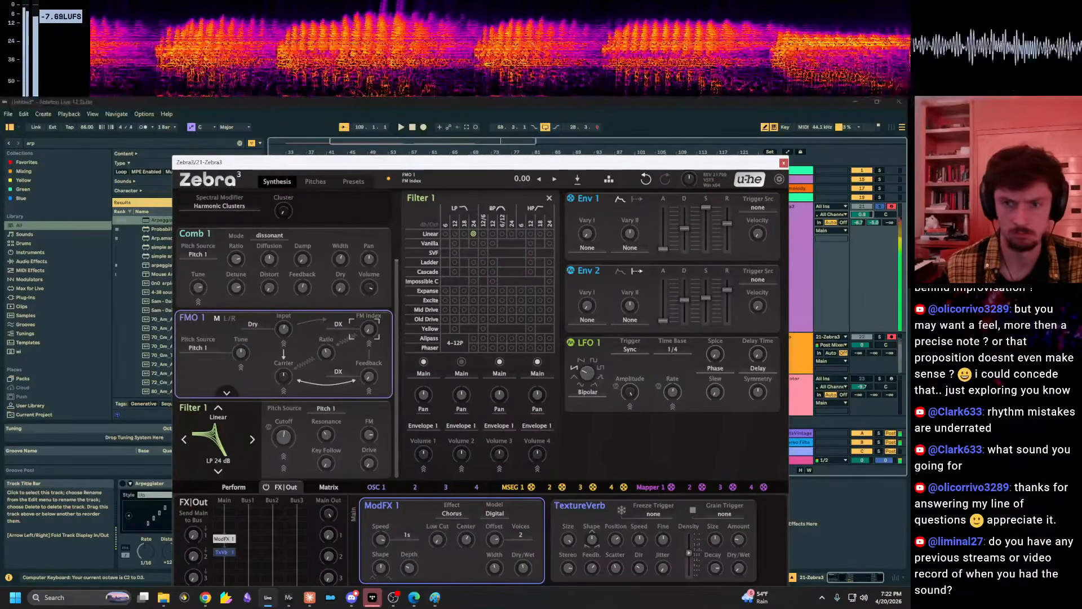
key("x")
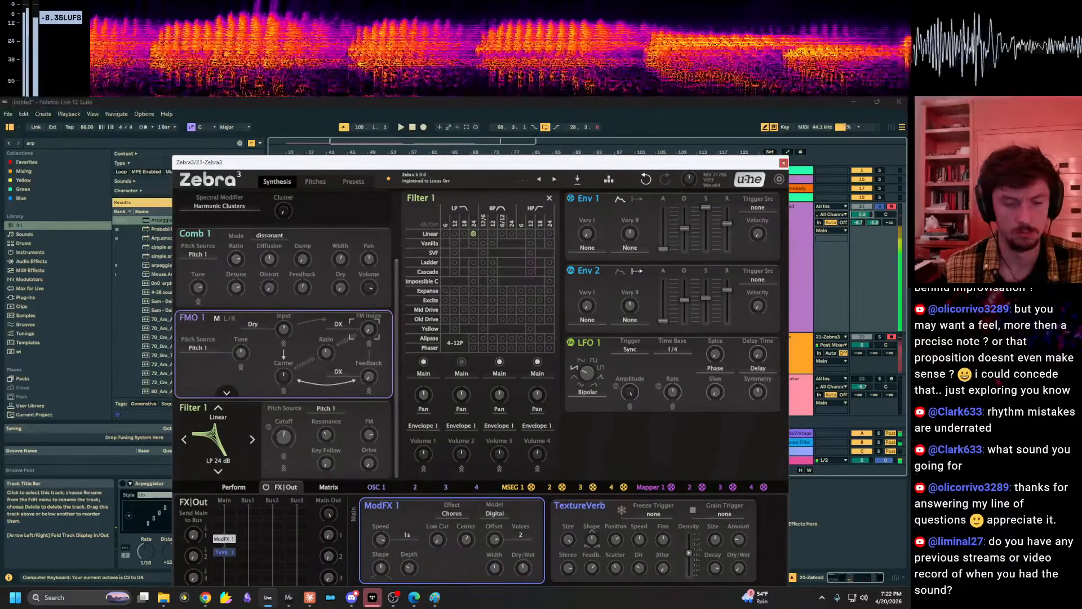
left_click_drag(369, 330, 368, 334)
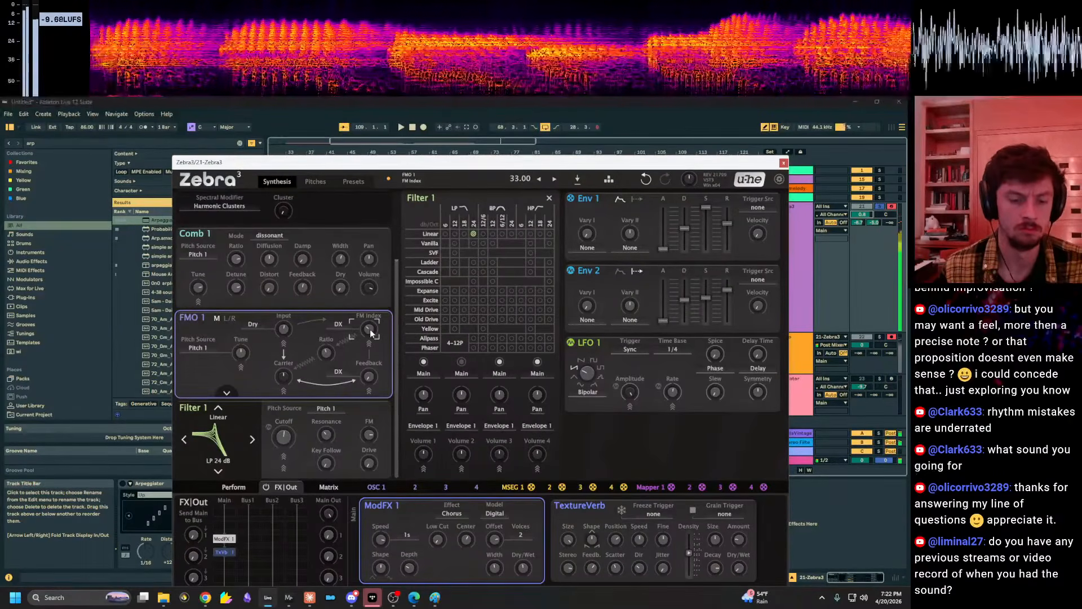
Adjust the Zebra3 track's last send level and set LFO 1's rate to 0.
left_click_drag(889, 222, 890, 217)
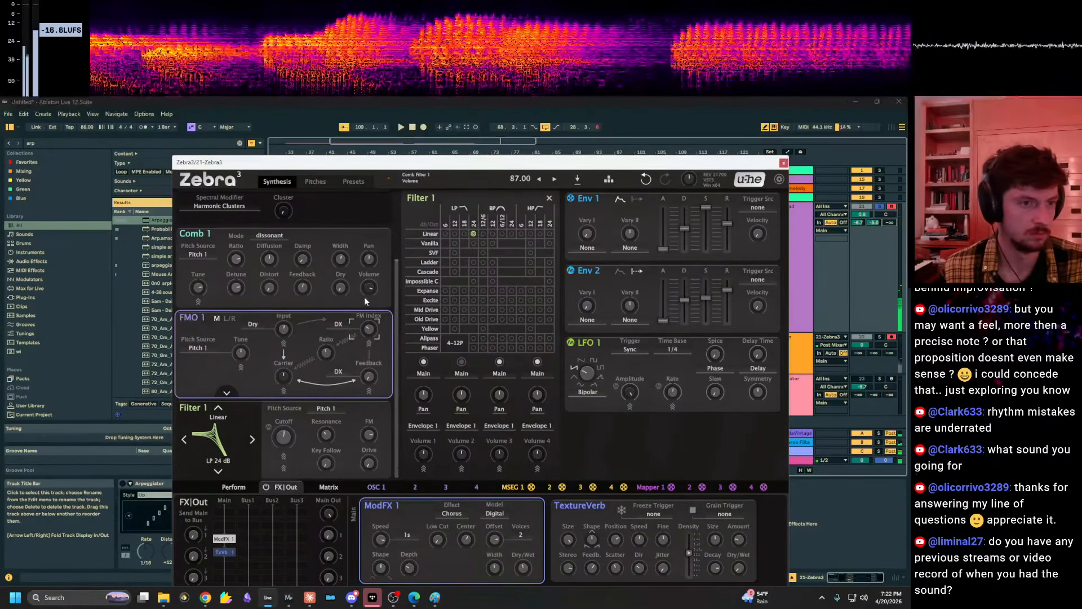
scroll(364, 297, "up", 3)
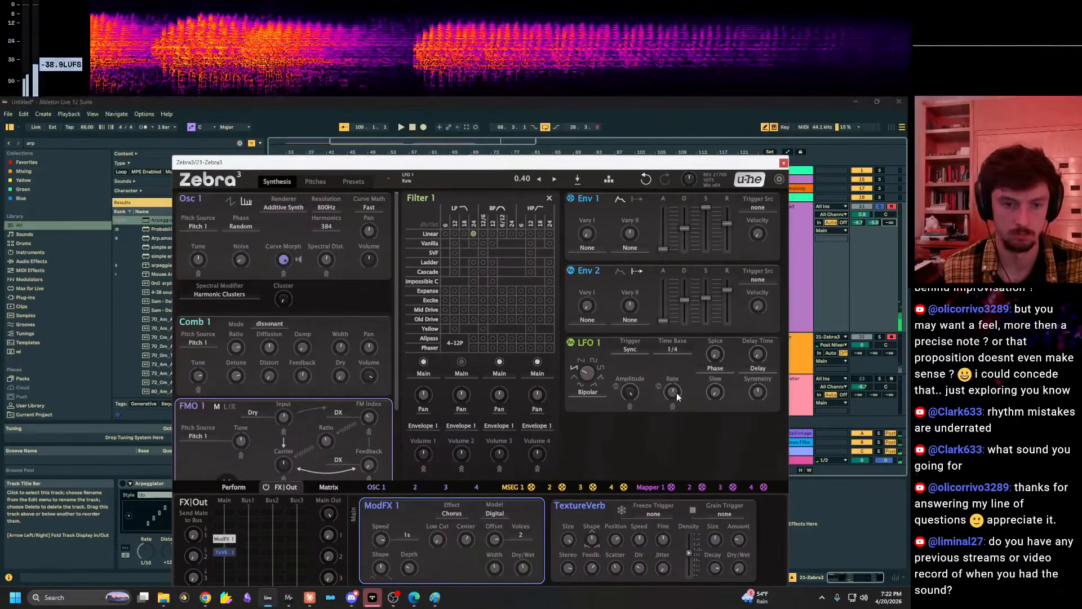
left_click_drag(676, 392, 676, 411)
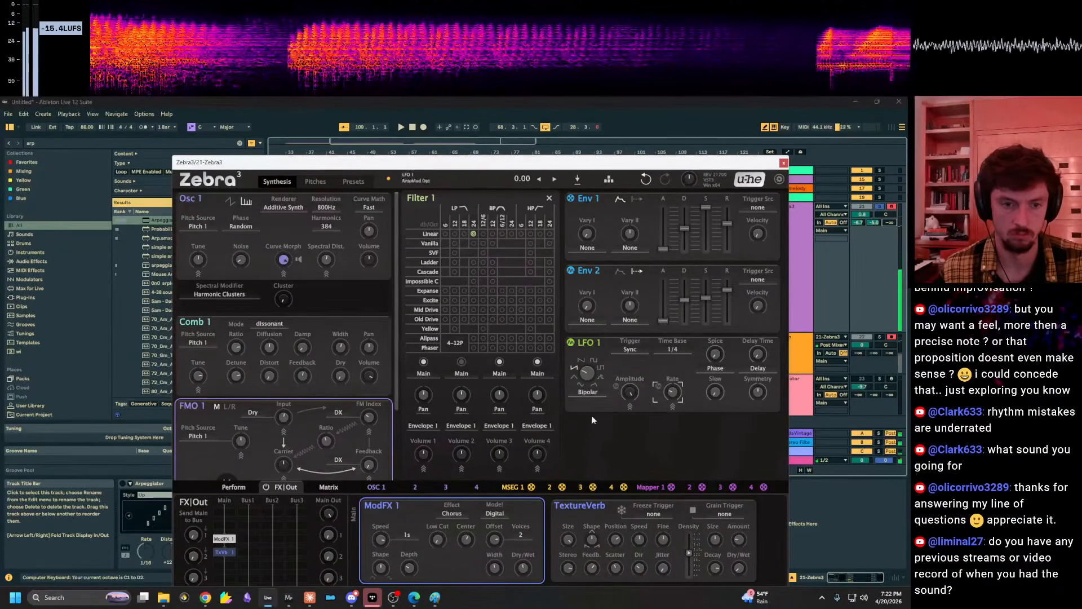
Raise FMO 1's FM Index to 62 and fine-tune its feedback, lowering the computer keyboard to octave C-1.
mouse_move(369, 418)
left_mouse_down()
mouse_move(369, 397)
mouse_move(378, 409)
left_mouse_up()
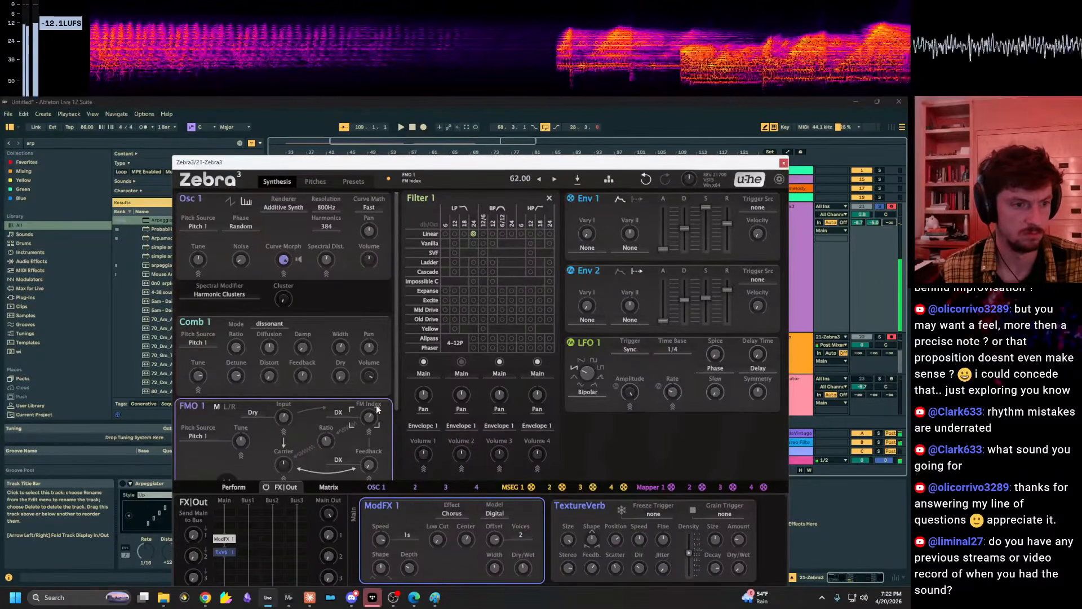
key("z")
mouse_move(369, 465)
left_mouse_down()
mouse_move(369, 451)
mouse_move(369, 466)
left_mouse_up()
key("z")
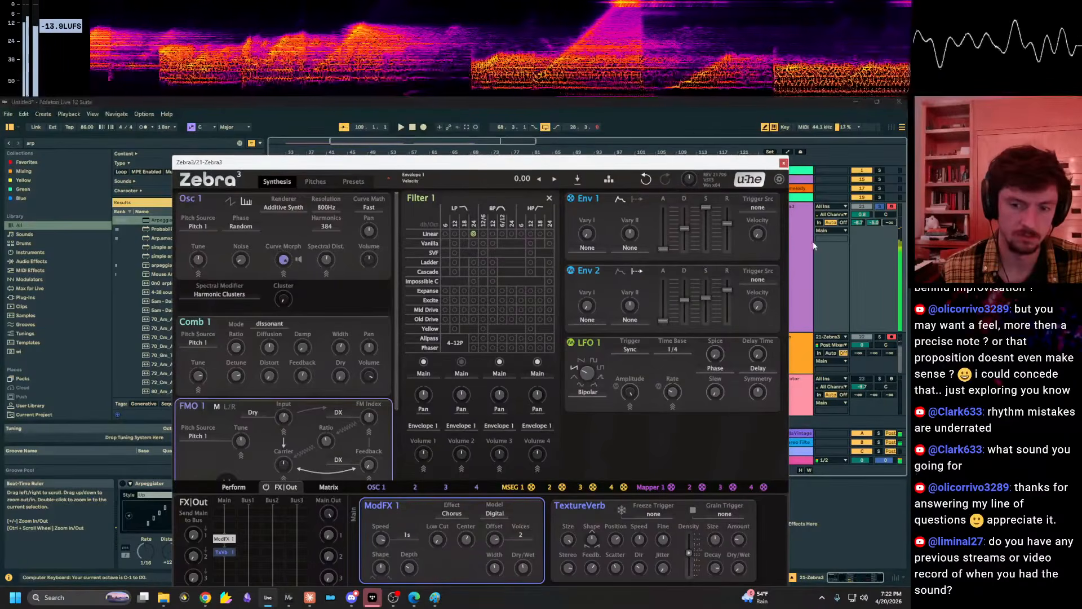
Move the Zebra3 window clear of the browser and search the samples folder for "pailiaq".
key("alt+Tab")
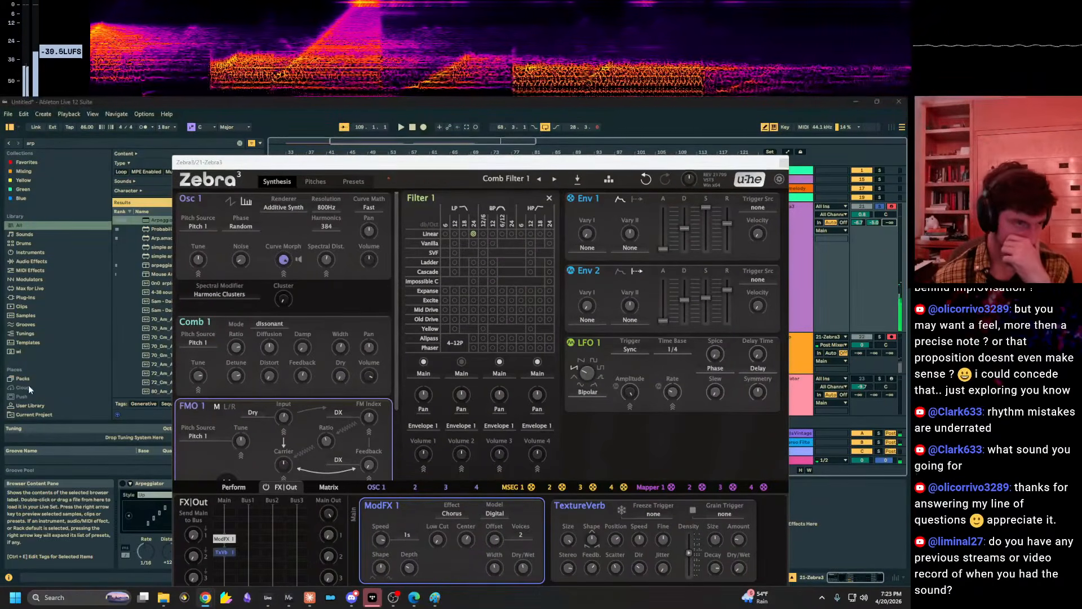
scroll(57, 366, "down", 2)
left_click(44, 406)
left_click_drag(285, 169, 469, 170)
left_click(53, 143)
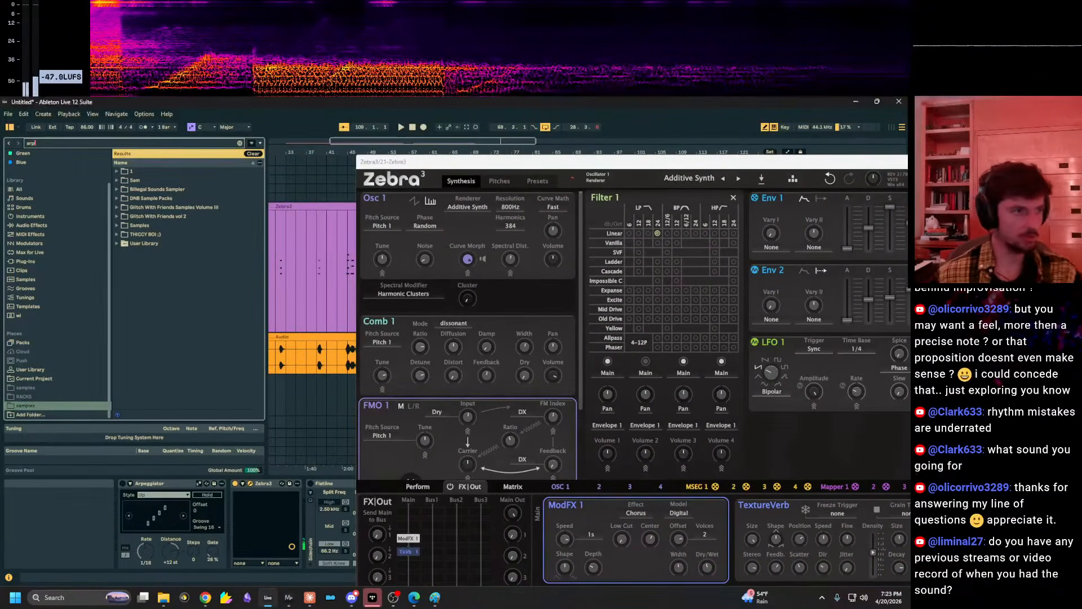
key("BackSpace")
key("BackSpace")
key("BackSpace")
type("pailia")
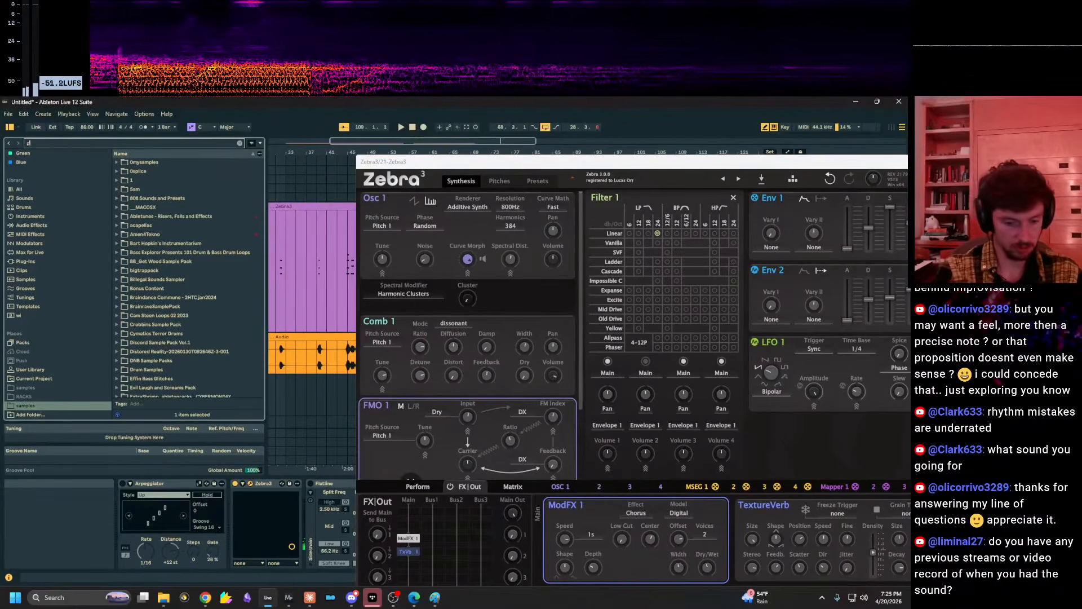
type("q")
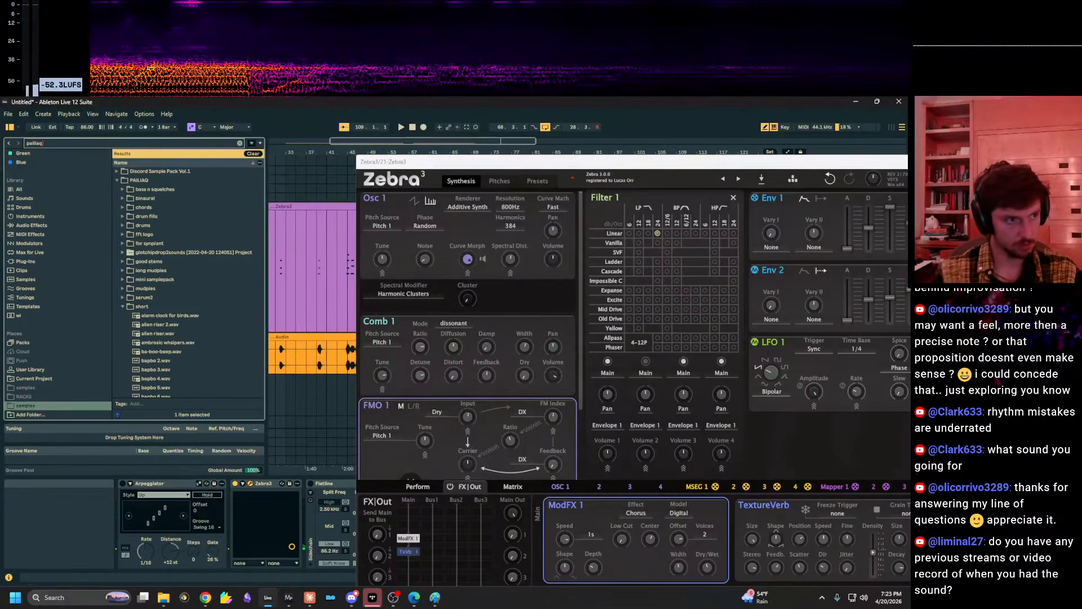
Check the contents of the mini samplepack folder, collapse it, and expand the long mudpies folder.
left_click(128, 281)
left_click(123, 280)
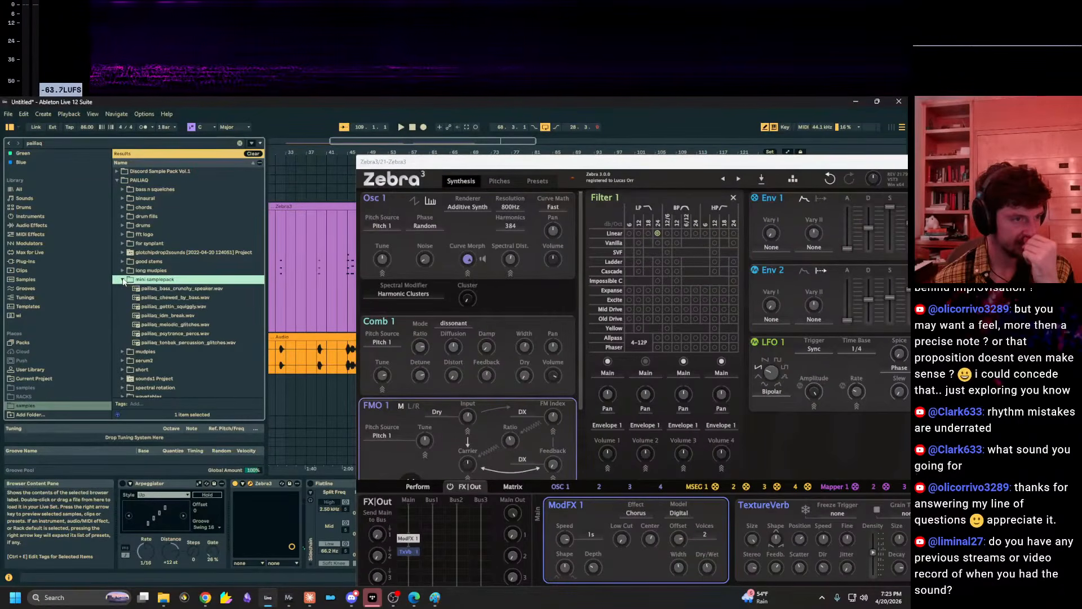
left_click(123, 280)
left_click(123, 271)
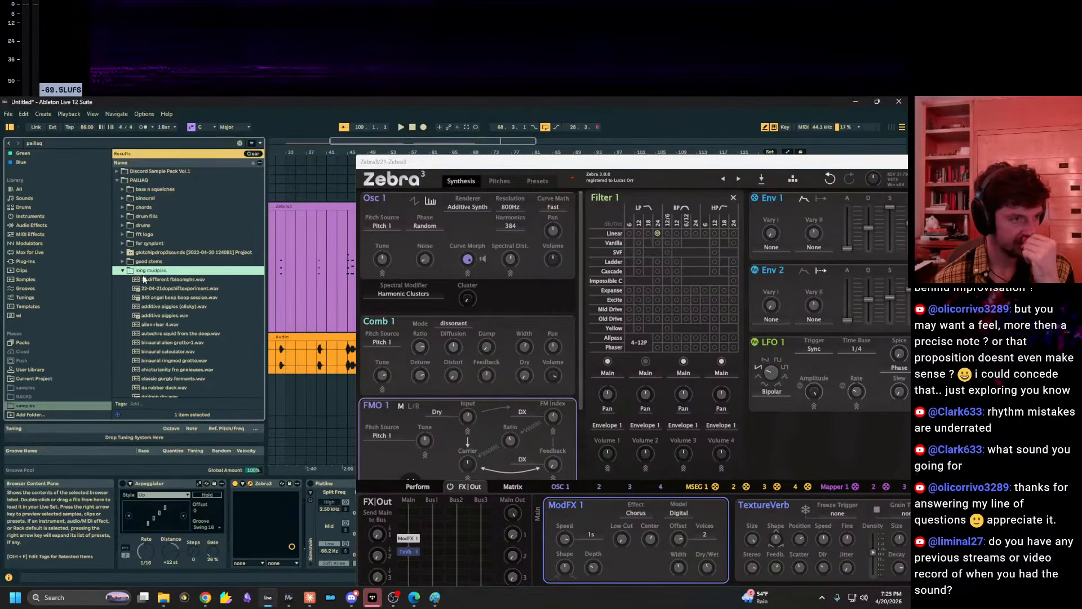
Audition the long mudpies samples from 343 angel beep boop session.wav through digital bubblebath mudpie.wav.
left_click(203, 300)
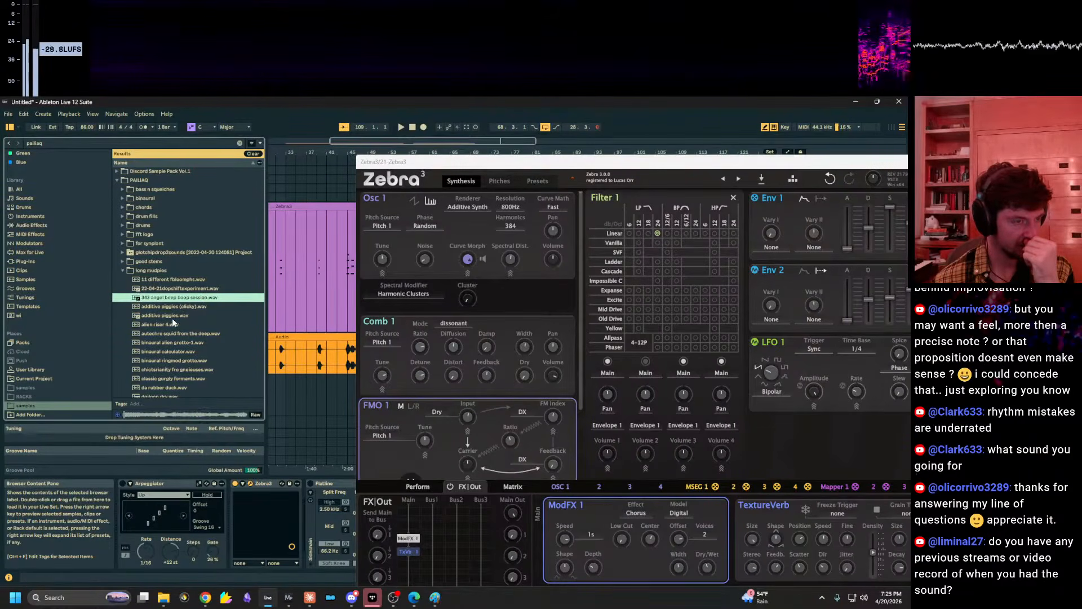
scroll(176, 324, "down", 2)
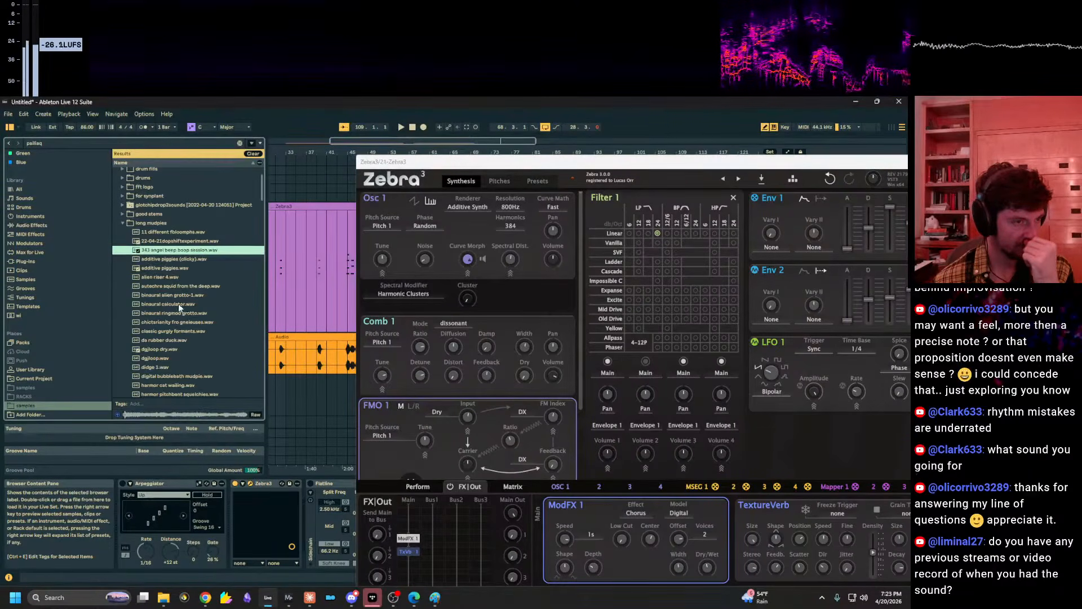
key("Down")
key("Down")
key("Down")
key("Down")
key("Down")
key("Down")
key("Down")
key("Down")
key("Down")
key("Down")
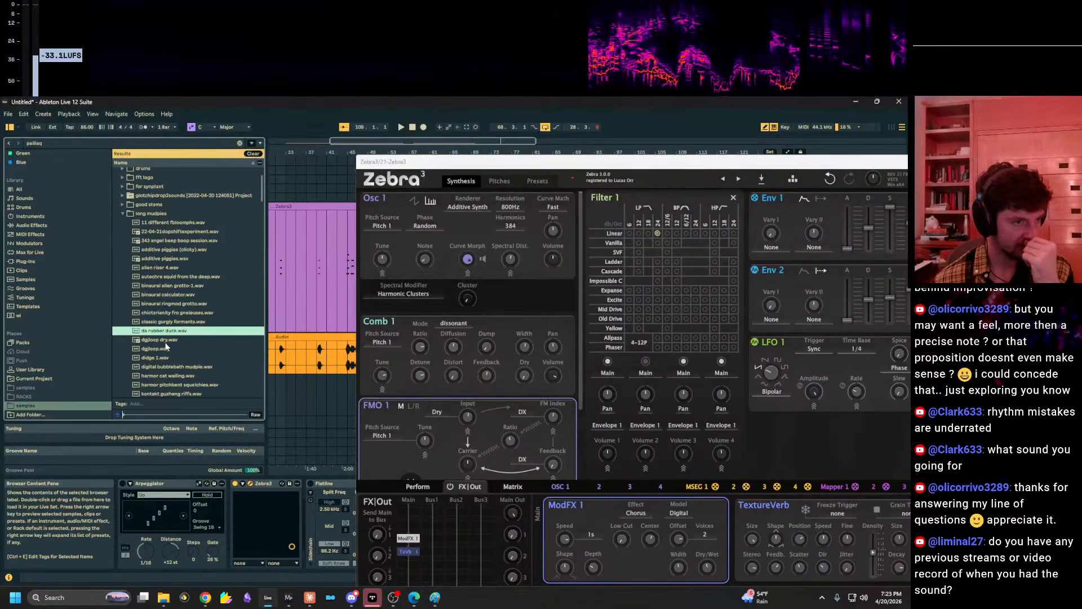
scroll(171, 334, "down", 2)
key("Down")
key("Down")
key("Down")
key("Down")
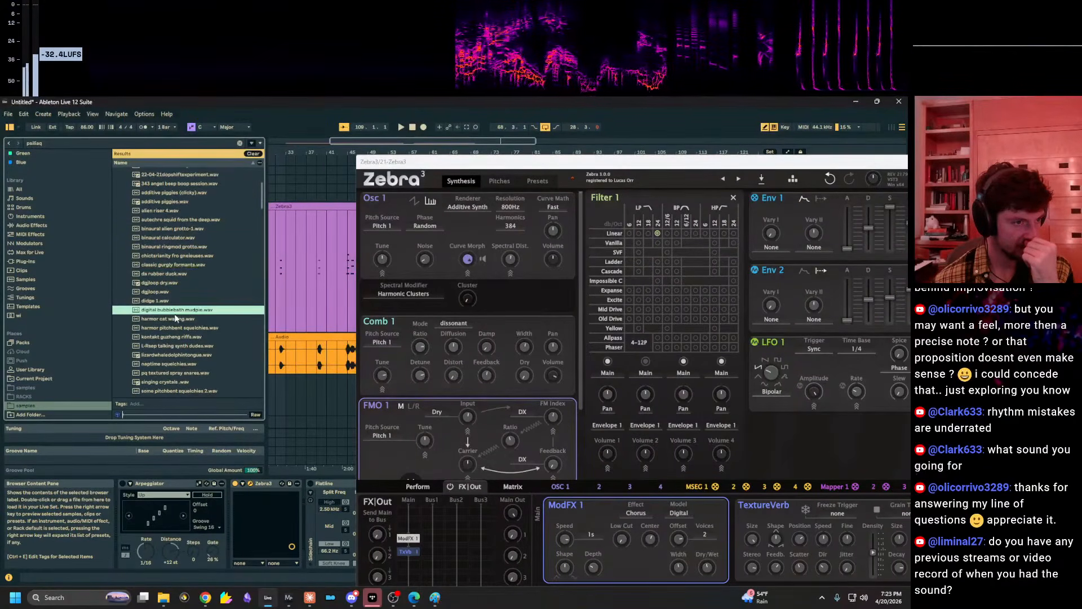
Look through the remaining long mudpies samples and the mini samplepack folder, and expand the short folder.
scroll(178, 320, "down", 1)
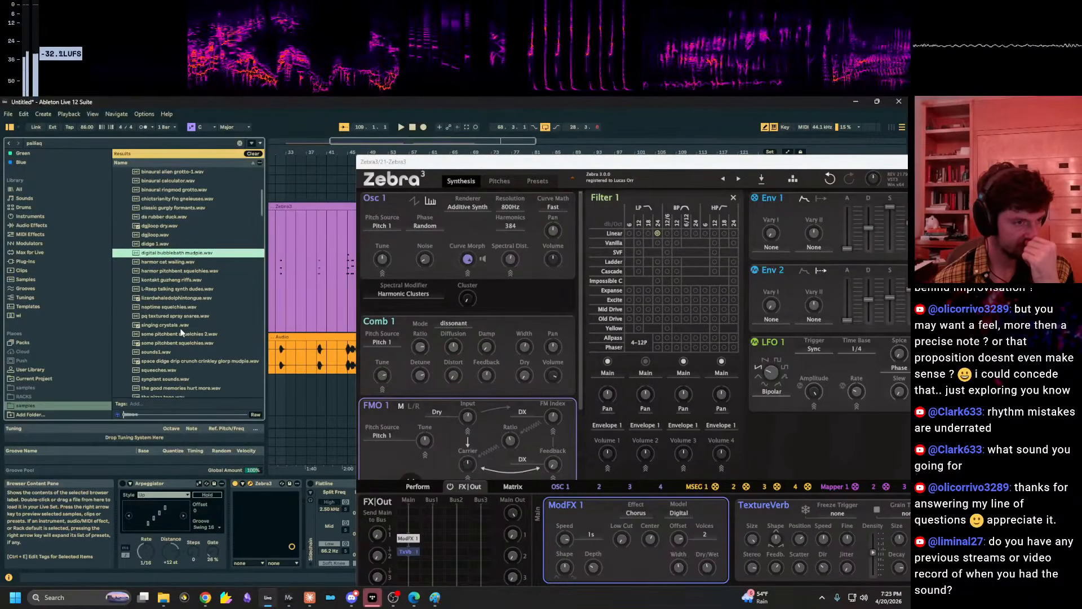
scroll(181, 333, "down", 3)
scroll(186, 335, "down", 4)
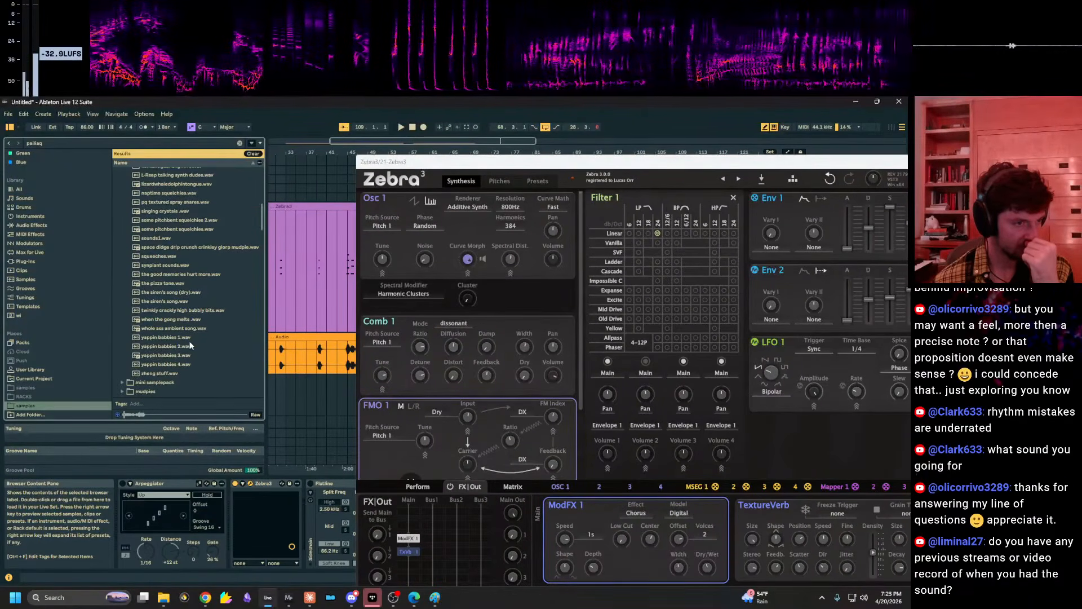
scroll(186, 335, "down", 5)
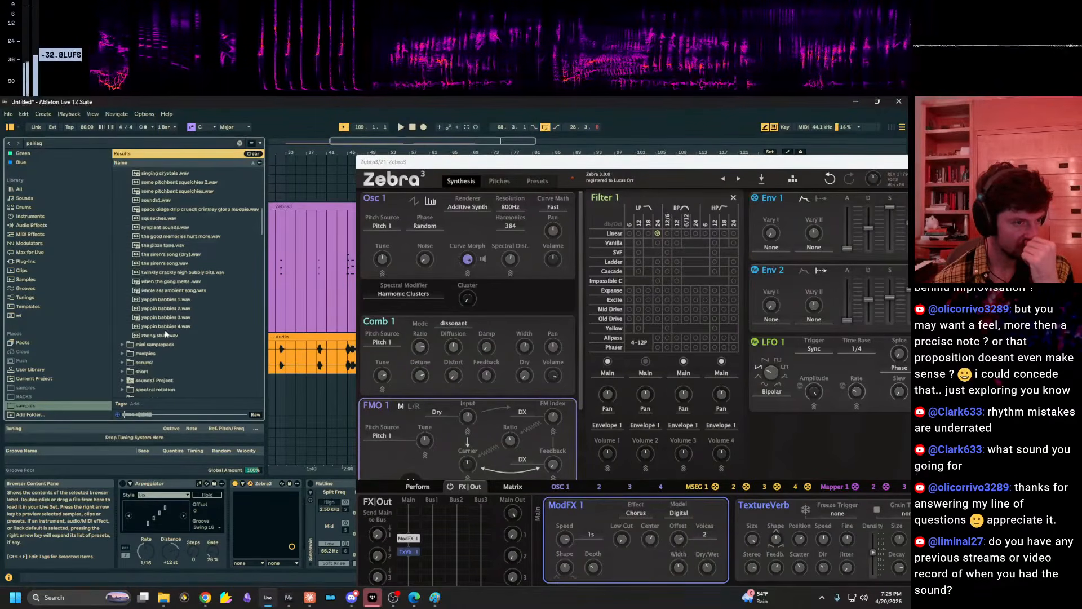
left_click(121, 300)
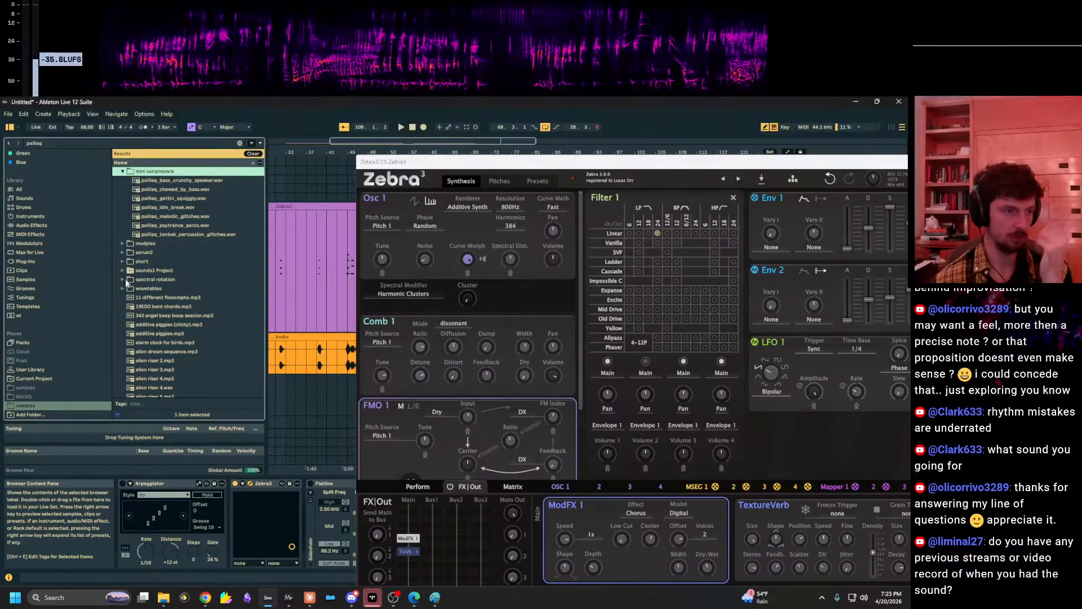
left_click(123, 262)
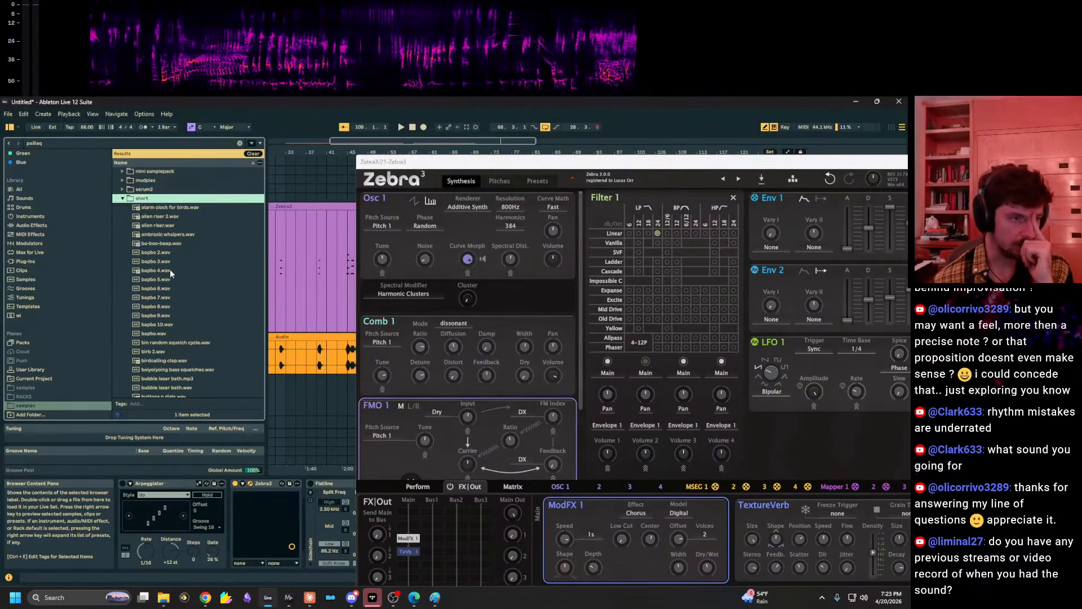
Preview hf cmin melody.wav and outerworld formant chord.wav from the short folder.
scroll(182, 255, "down", 8)
scroll(173, 264, "down", 12)
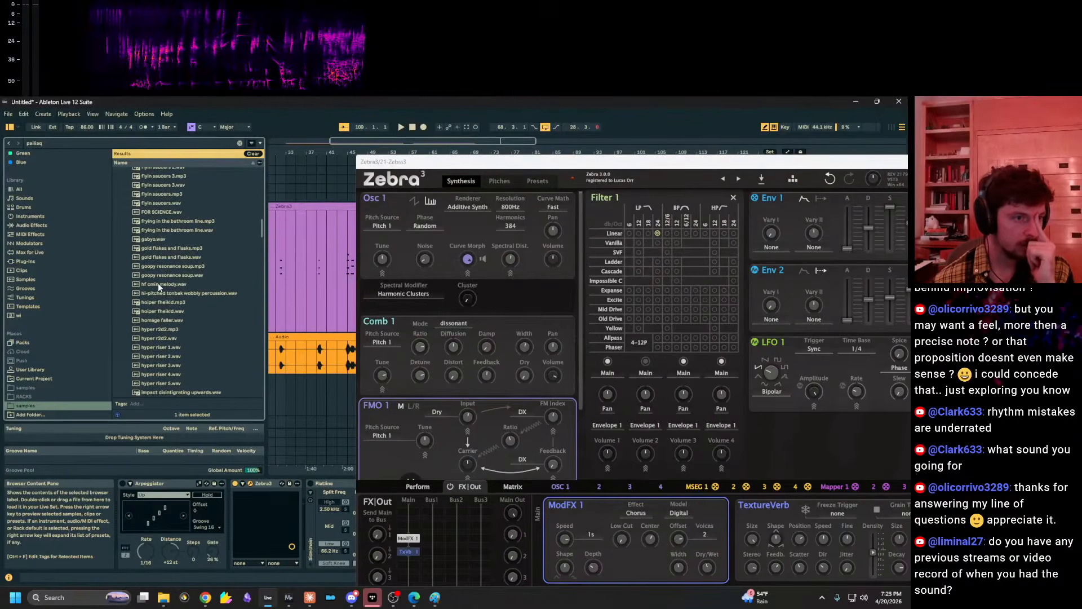
scroll(158, 283, "down", 4)
left_click(172, 200)
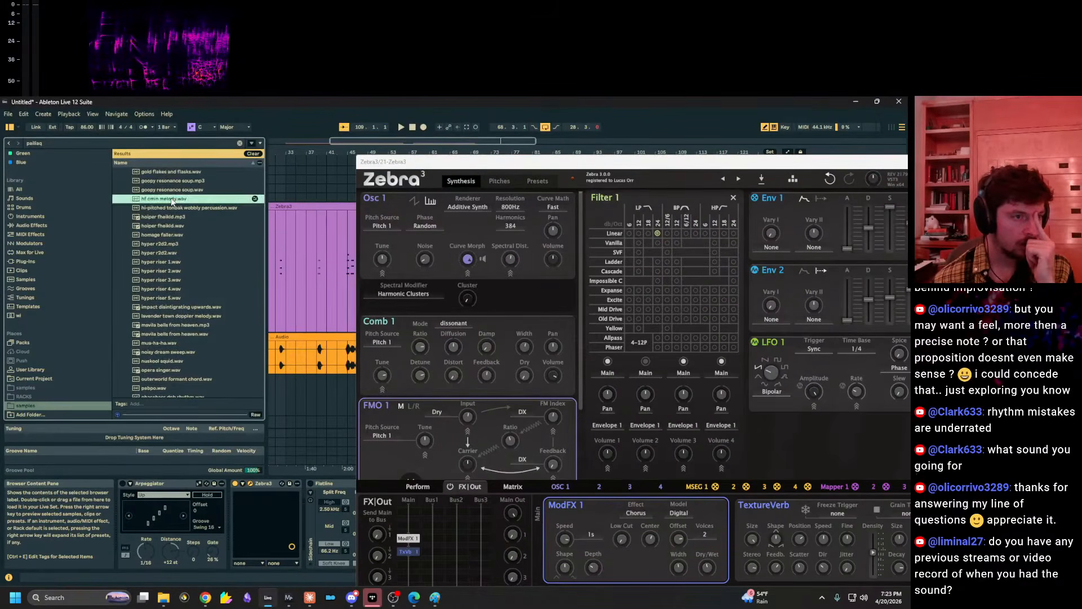
scroll(174, 299, "down", 3)
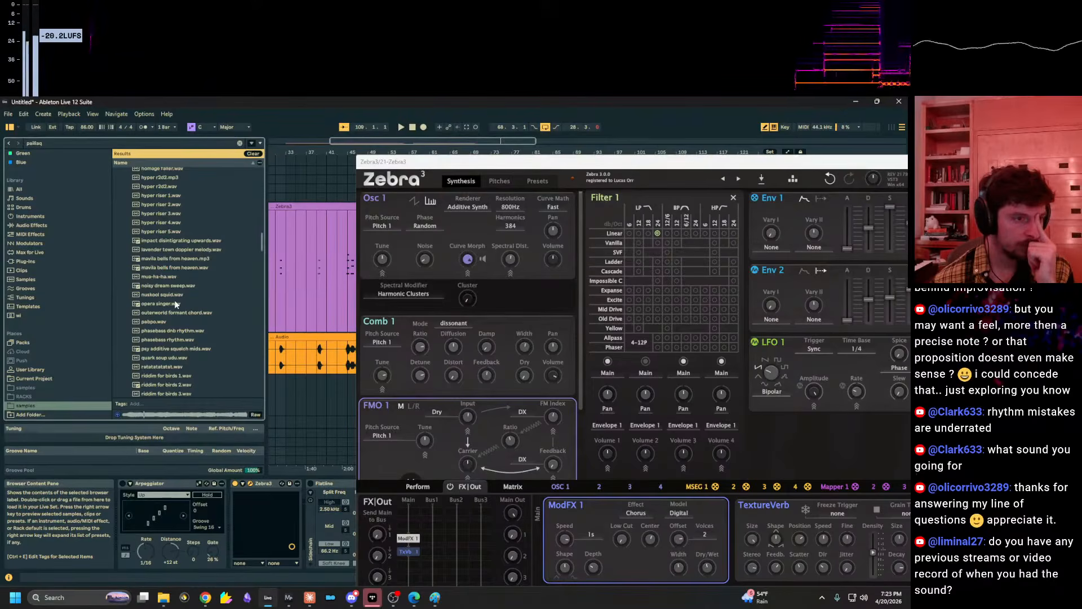
left_click(175, 314)
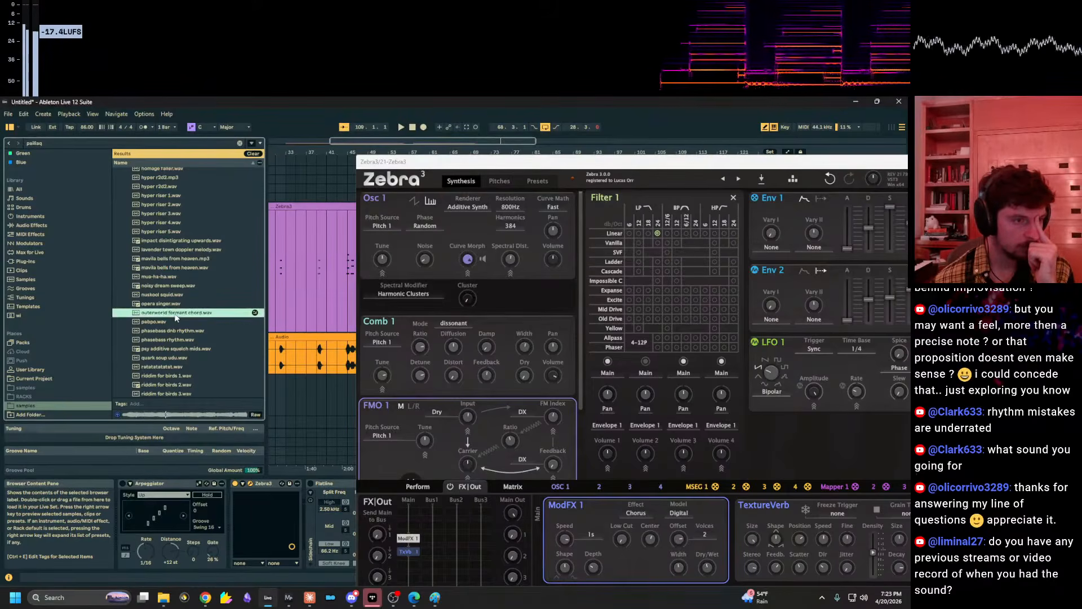
Preview swinging clowns.wav and vlorps and stuff.wav further down the short folder.
scroll(172, 333, "down", 5)
scroll(175, 326, "down", 6)
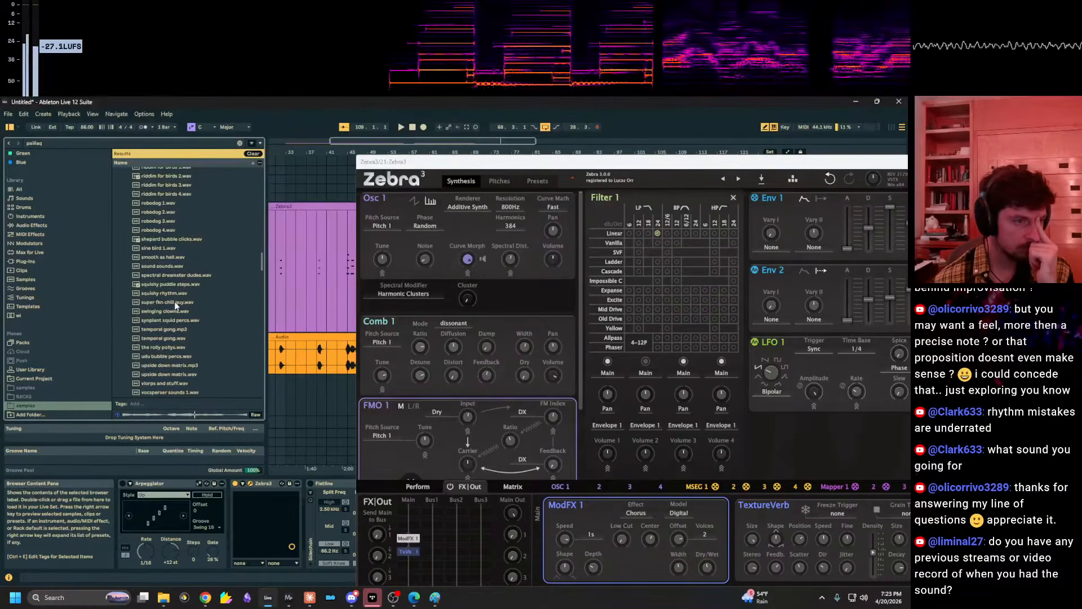
scroll(175, 301, "down", 1)
left_click(174, 290)
scroll(174, 310, "down", 2)
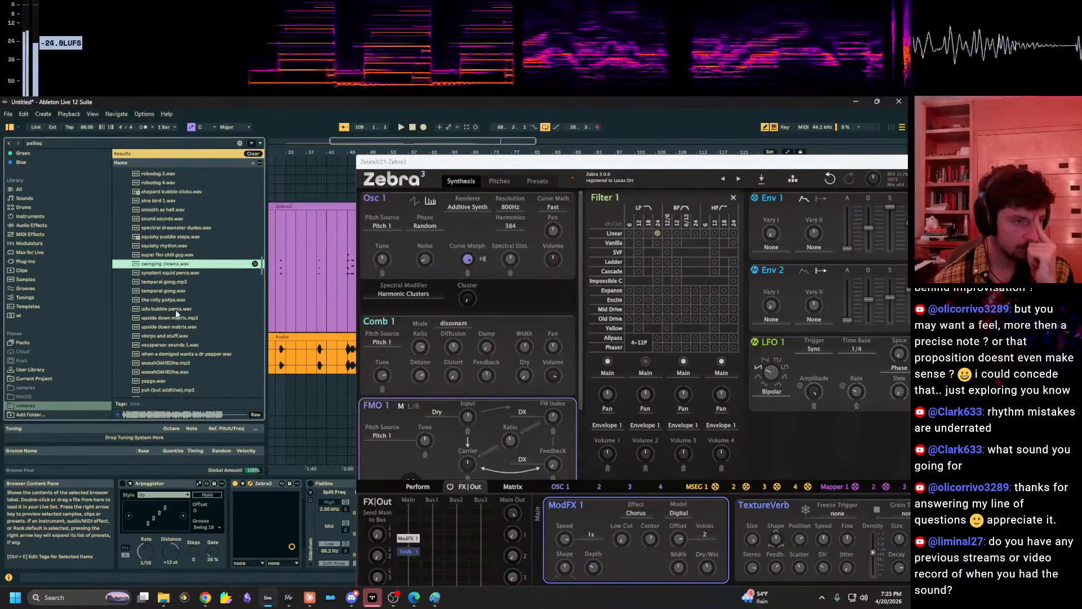
left_click(177, 336)
scroll(176, 334, "down", 3)
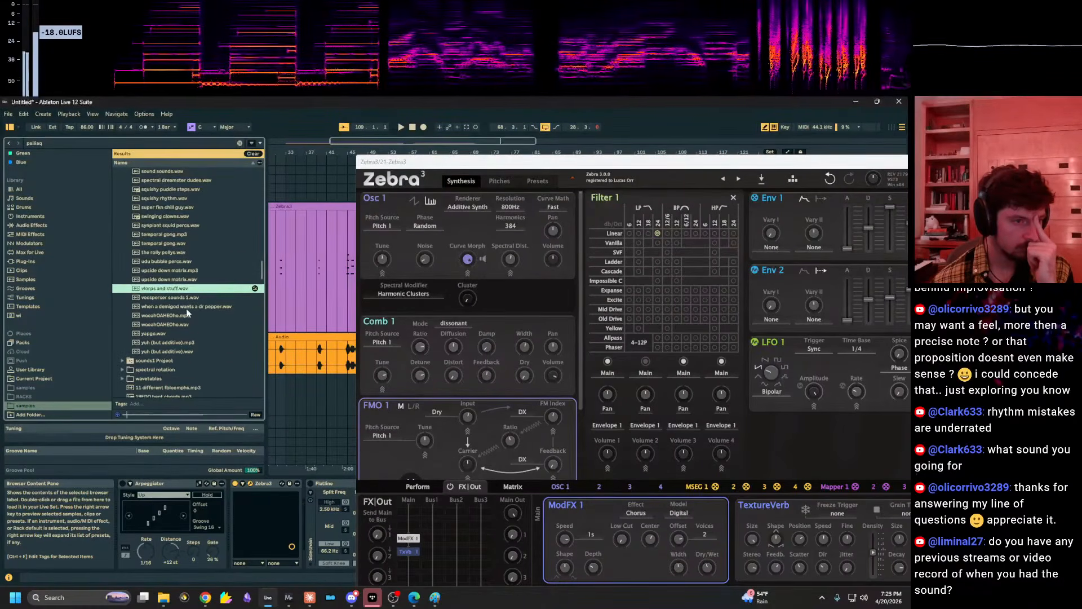
Preview when a demigod wants a dr pepper.wav, the MP3 just below it, and yuh (but additive).mp3.
left_click(182, 307)
scroll(173, 324, "down", 2)
scroll(173, 325, "down", 1)
left_click(167, 278)
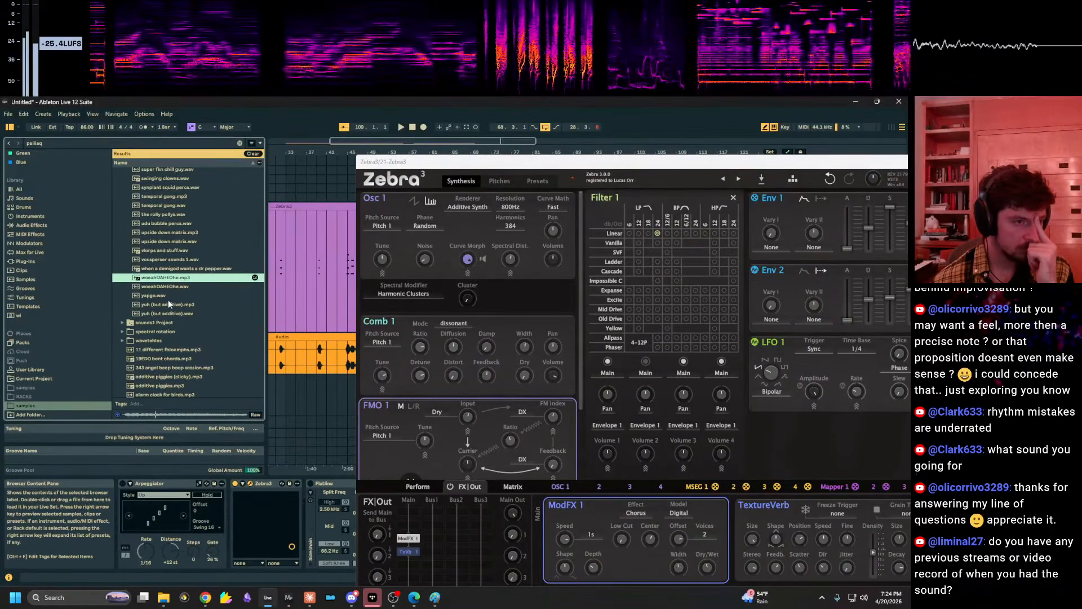
left_click(169, 305)
scroll(158, 318, "down", 2)
Expand the wavetables folder, and below it preview buttons n dials.mp3, didgerido lesson.mp3 and digging into the wriggly holes.mp3.
left_click(122, 321)
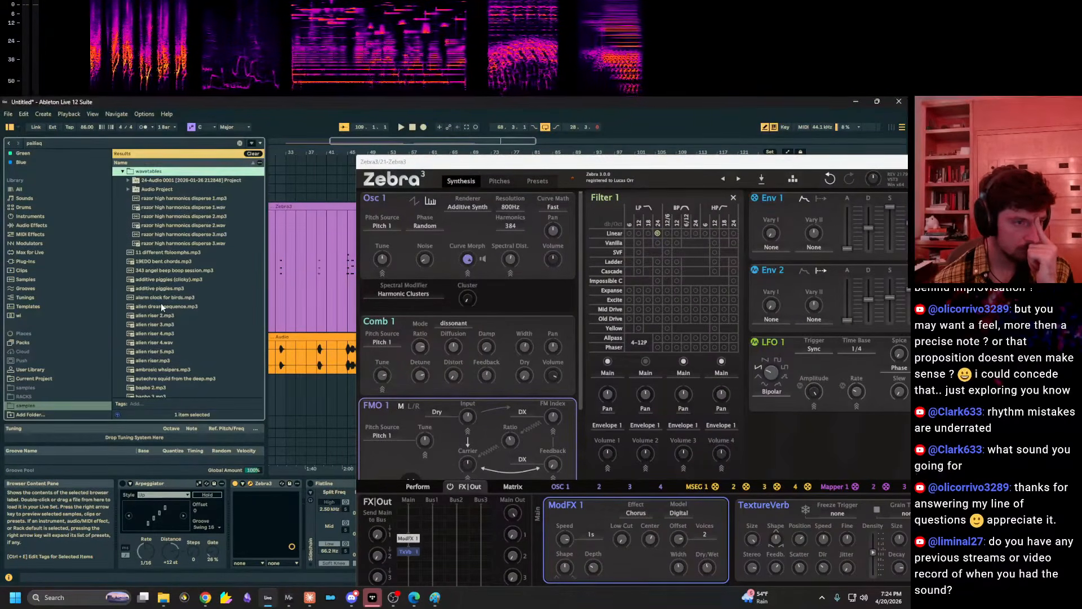
scroll(160, 303, "down", 8)
scroll(176, 300, "down", 1)
scroll(179, 290, "down", 1)
left_click(175, 251)
left_click(179, 257)
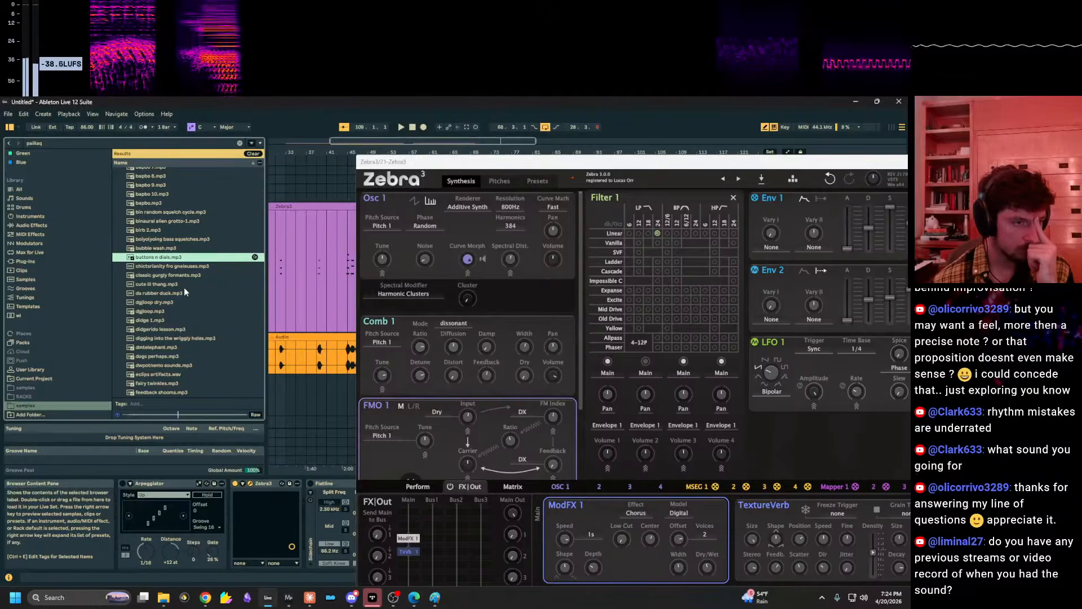
left_click(185, 329)
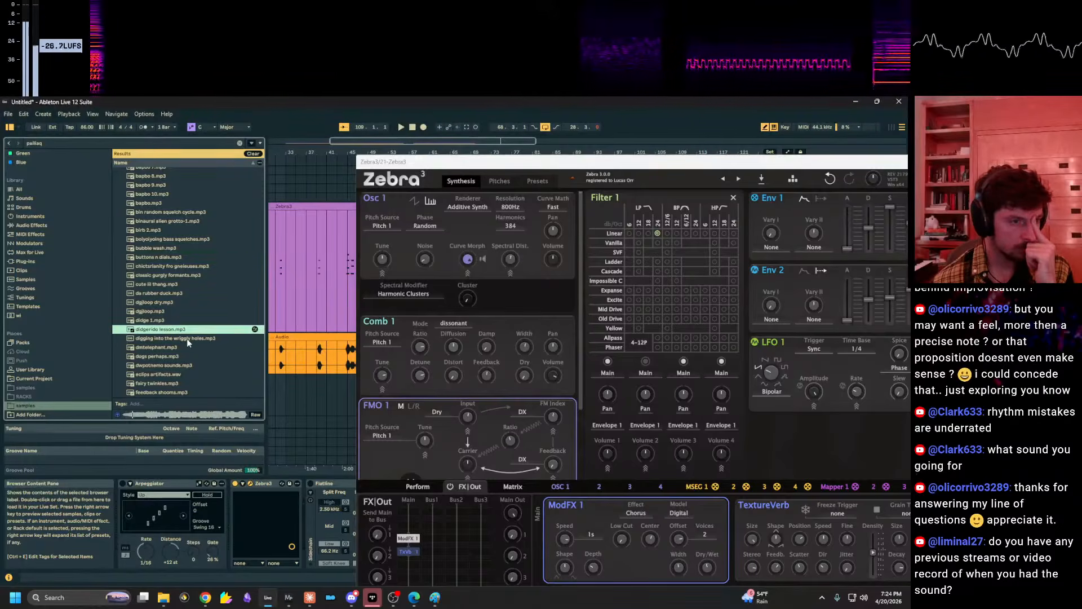
left_click(187, 338)
Browse further down the loose samples and preview squeeches.mp3 and super fkn chill guy.mp3.
scroll(174, 351, "down", 2)
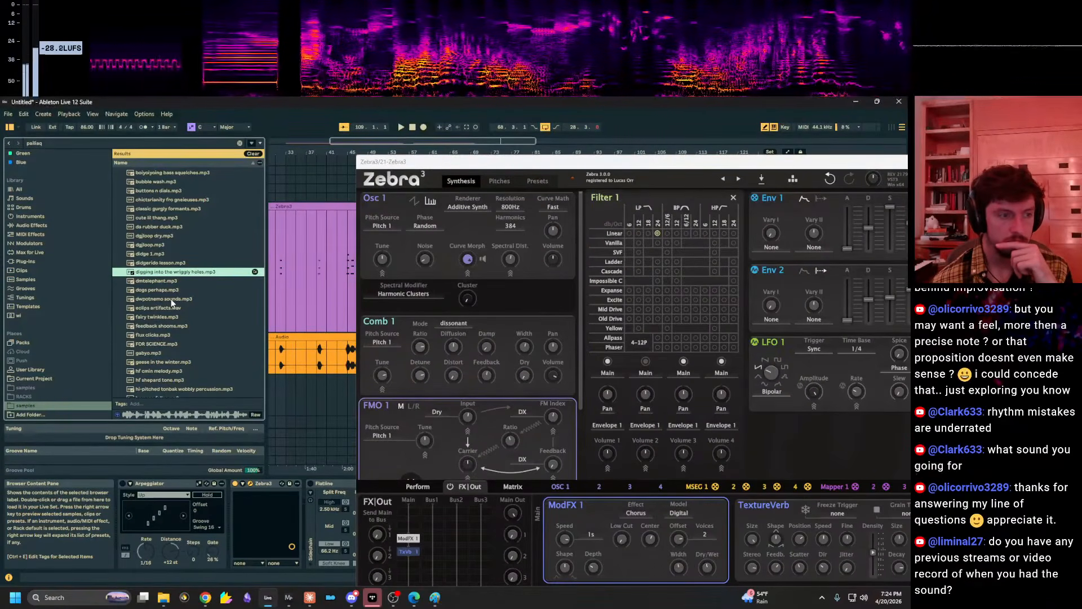
scroll(172, 303, "down", 2)
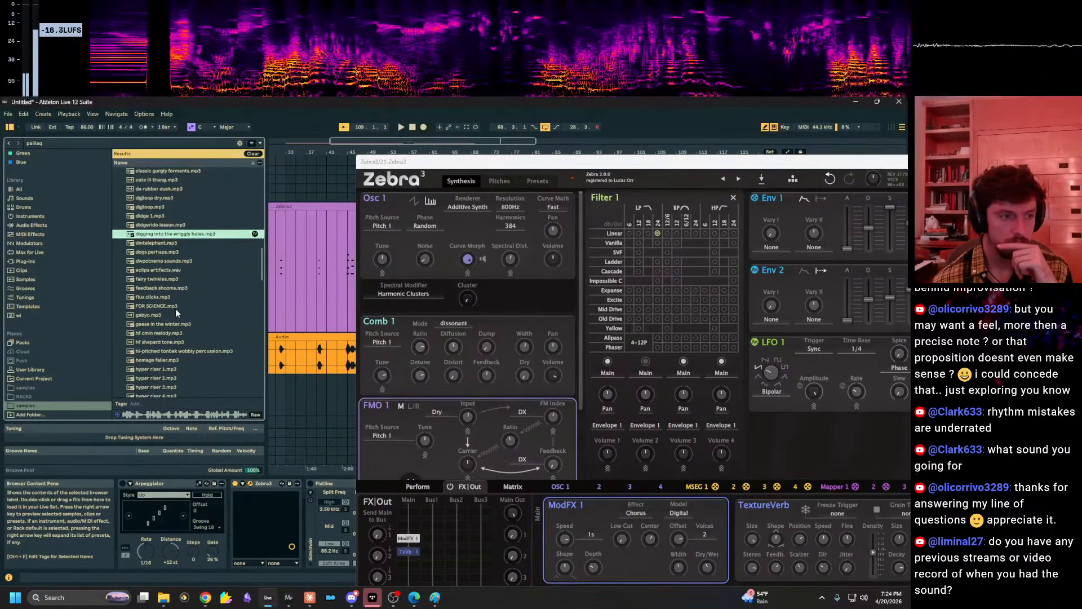
scroll(174, 326, "down", 9)
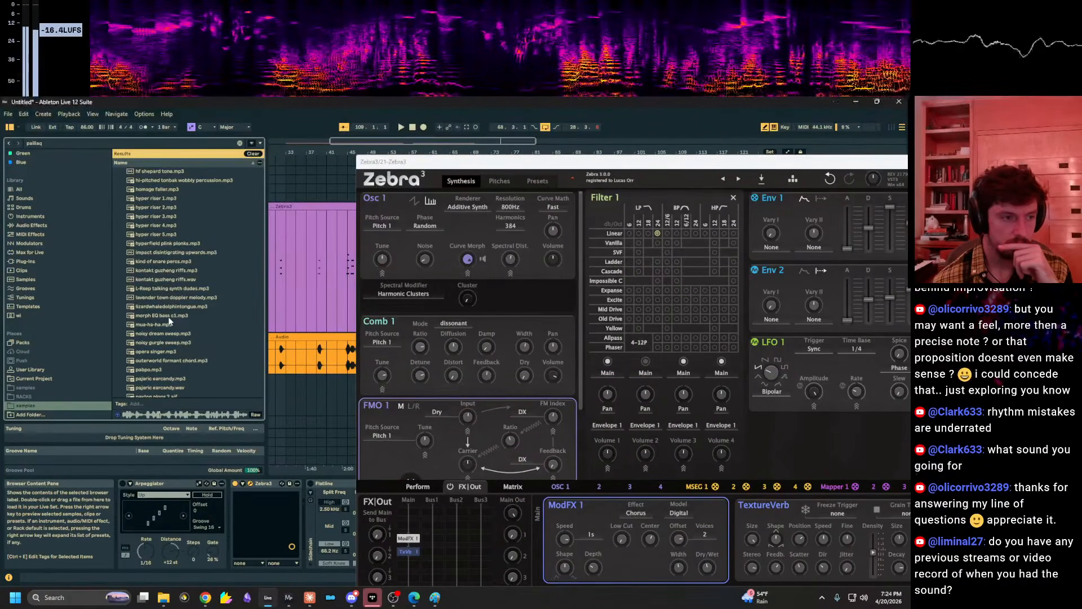
scroll(169, 325, "down", 4)
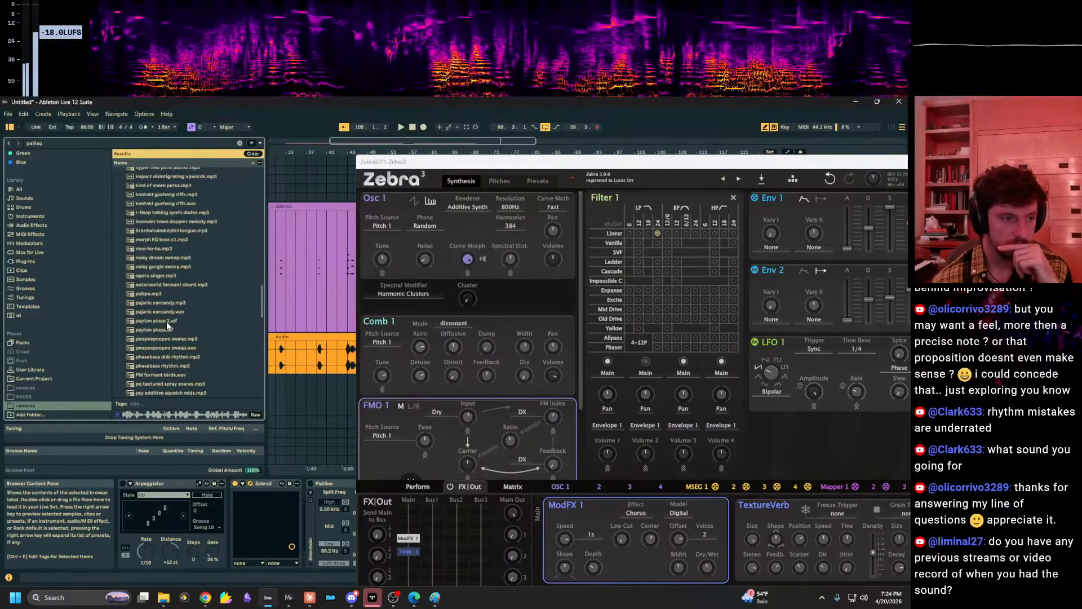
scroll(167, 324, "down", 12)
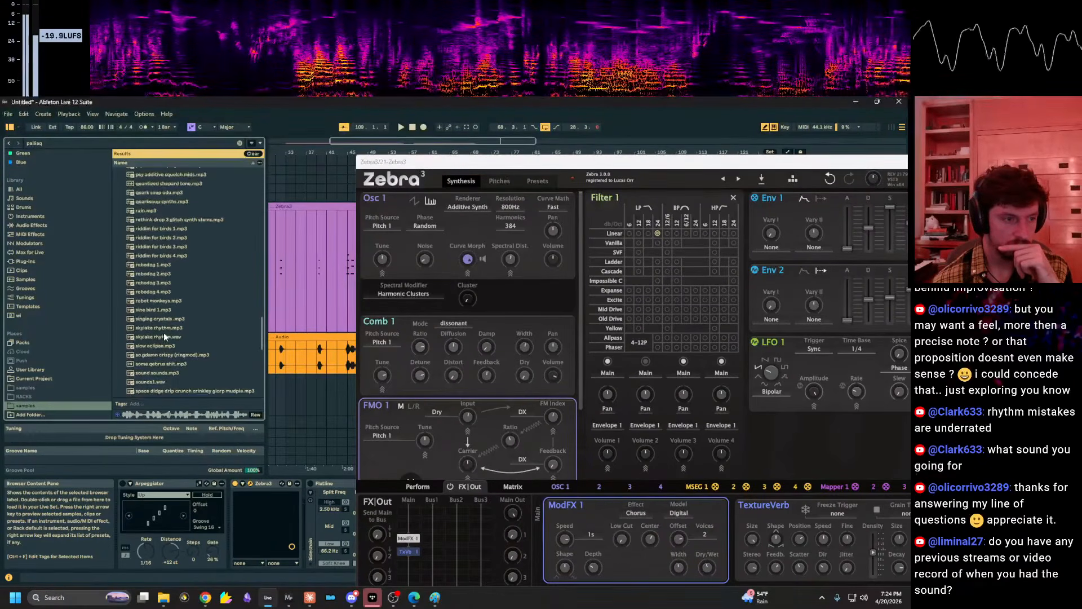
scroll(165, 332, "down", 5)
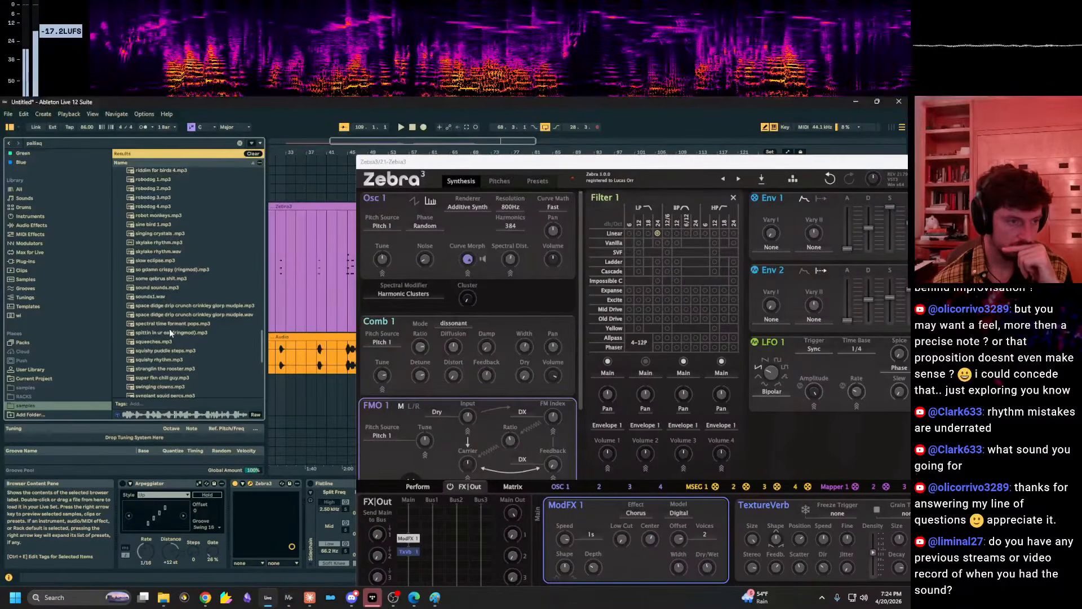
left_click(172, 343)
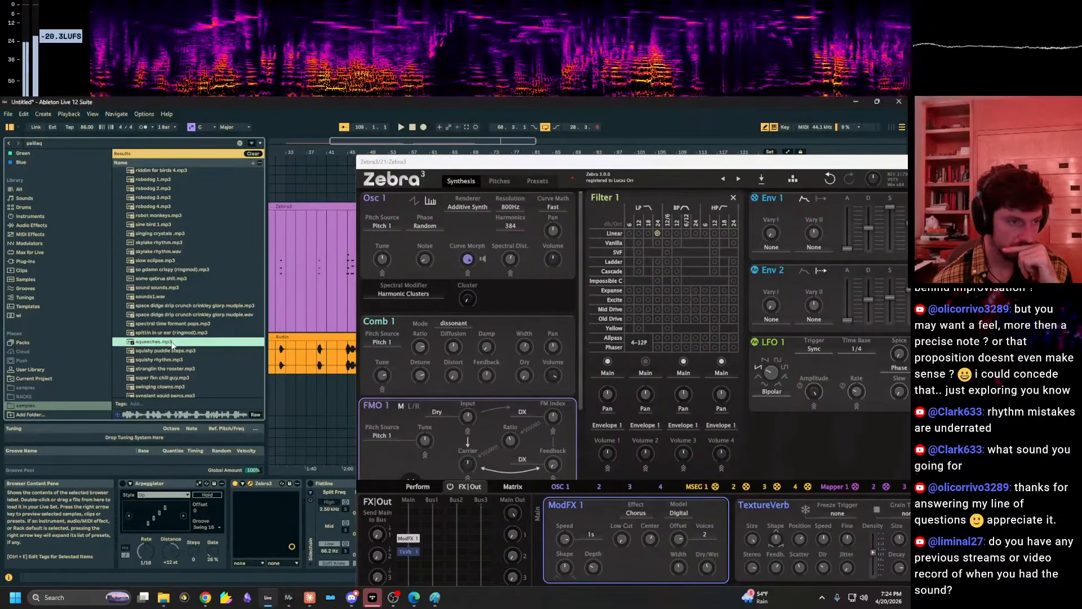
scroll(174, 350, "down", 2)
left_click(174, 352)
Audition the next samples, from swinging clowns.mp3 through the good memories hurt more.wav.
scroll(177, 355, "down", 2)
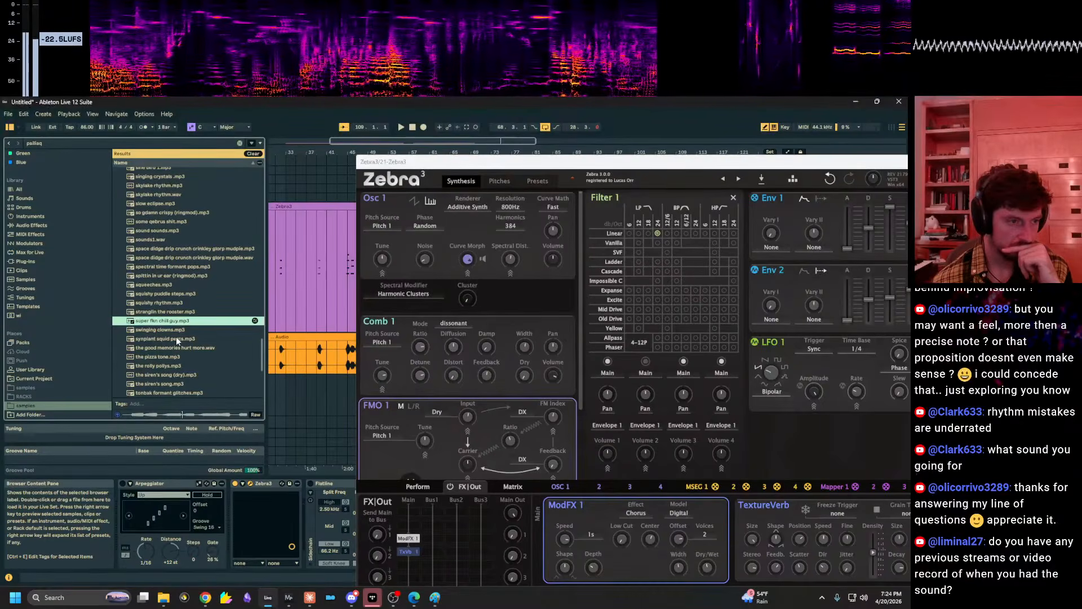
scroll(176, 336, "down", 4)
key("Down")
key("Down")
key("Down")
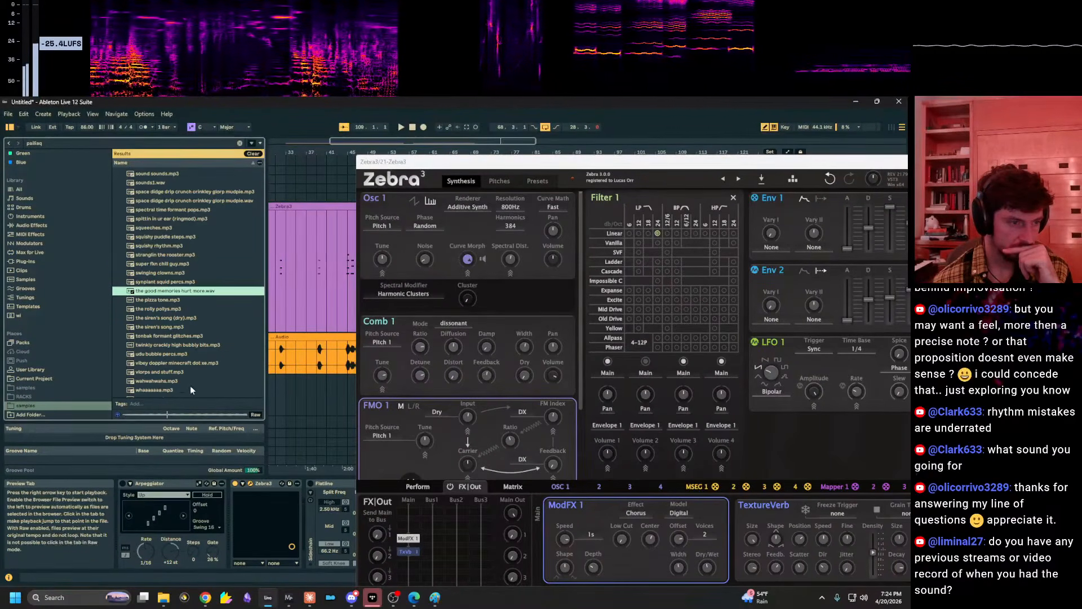
Preview twinkly crackly high bubbly bits.mp3, the siren's song (dry).mp3, the sample above yappin babbies 1.mp3, zippy zAPS.mp3 and when the gong melts .mp3.
scroll(178, 350, "down", 7)
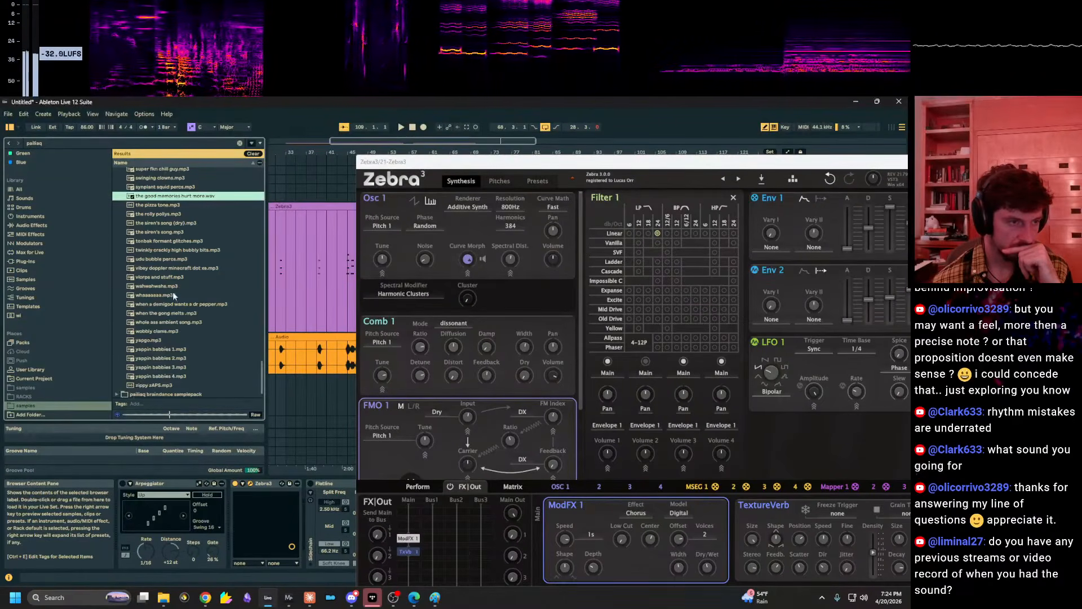
left_click(178, 249)
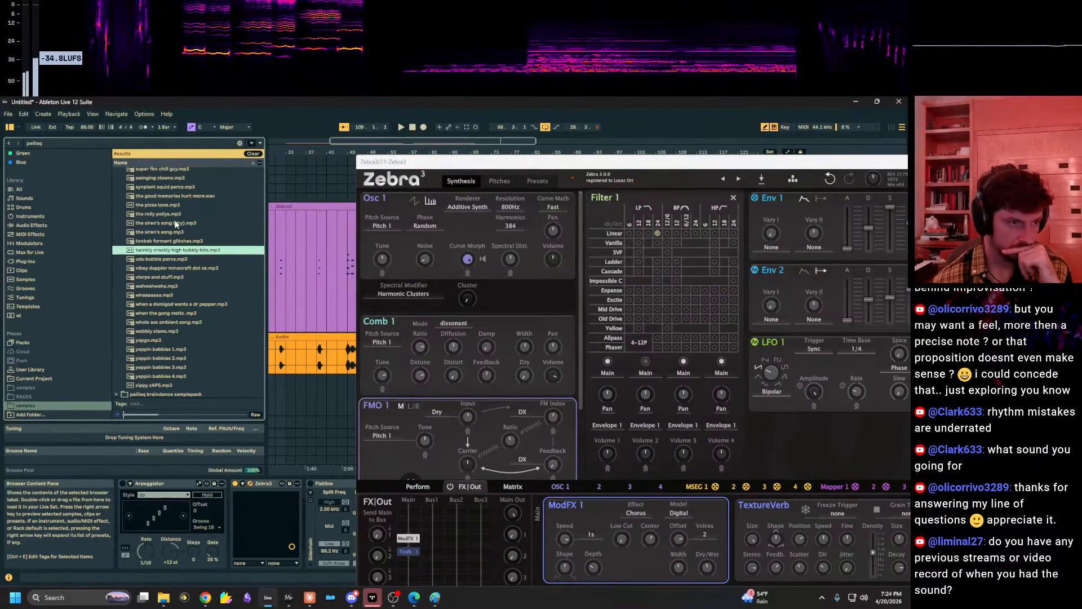
left_click(177, 223)
scroll(155, 290, "down", 1)
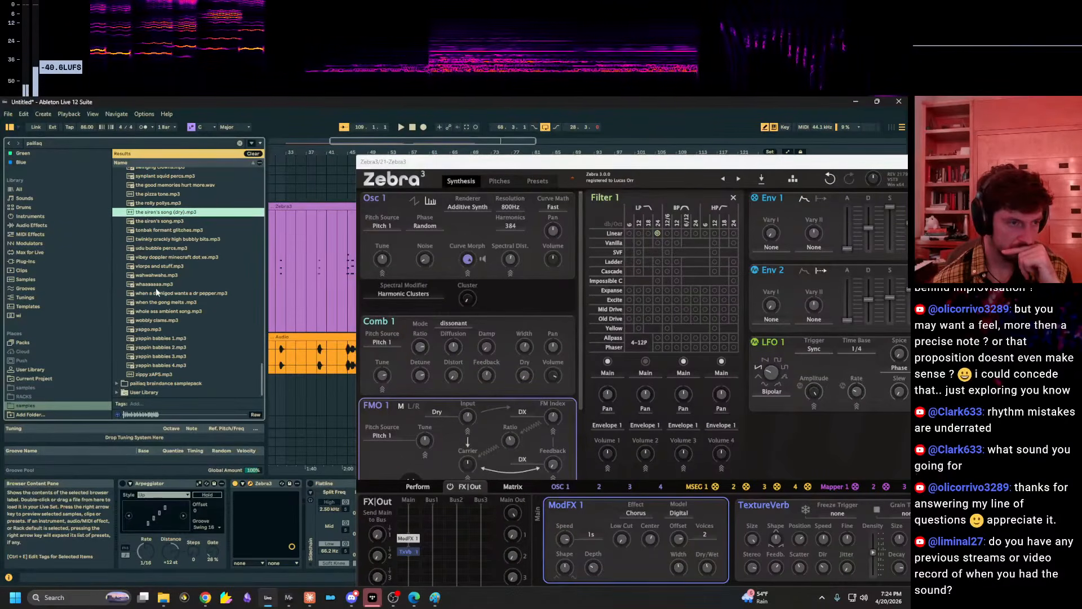
left_click(163, 330)
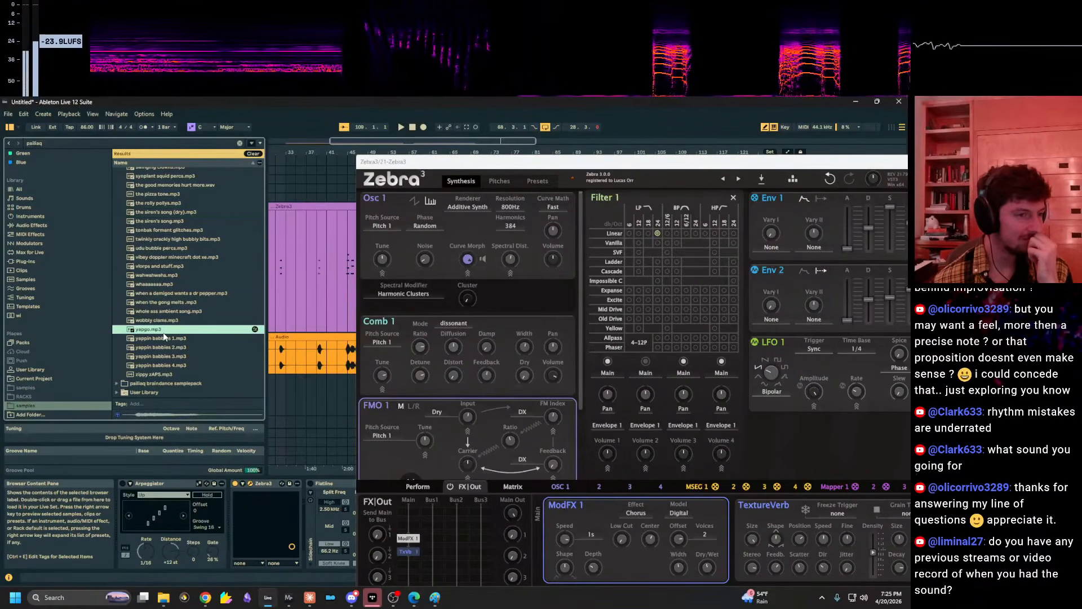
left_click(166, 375)
left_click(169, 303)
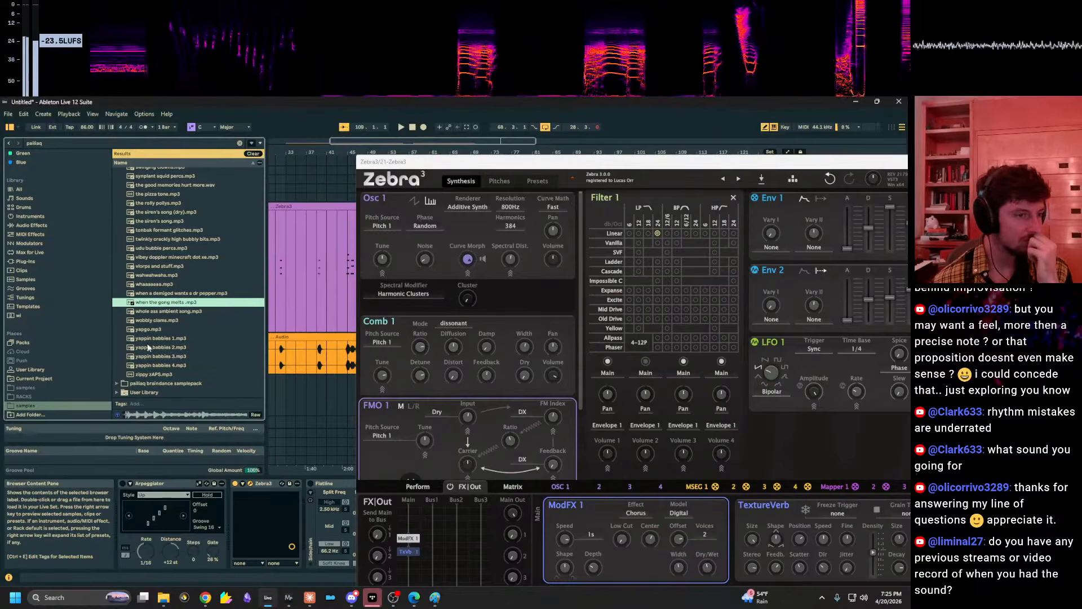
Browse back up through the loose samples and preview dogs perhaps.mp3.
scroll(171, 243, "up", 2)
scroll(170, 242, "down", 2)
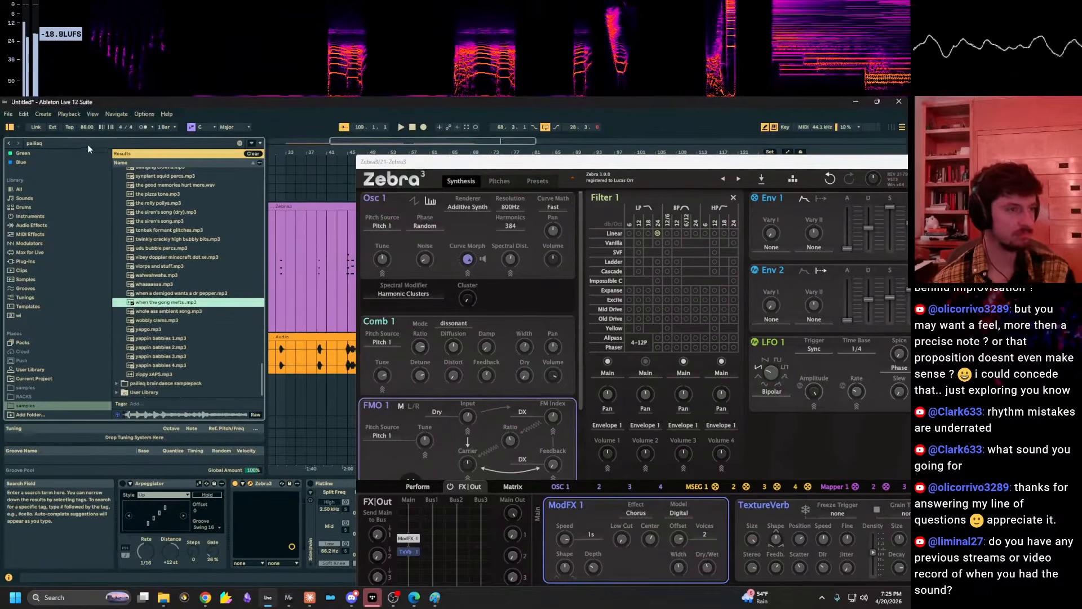
scroll(186, 265, "up", 5)
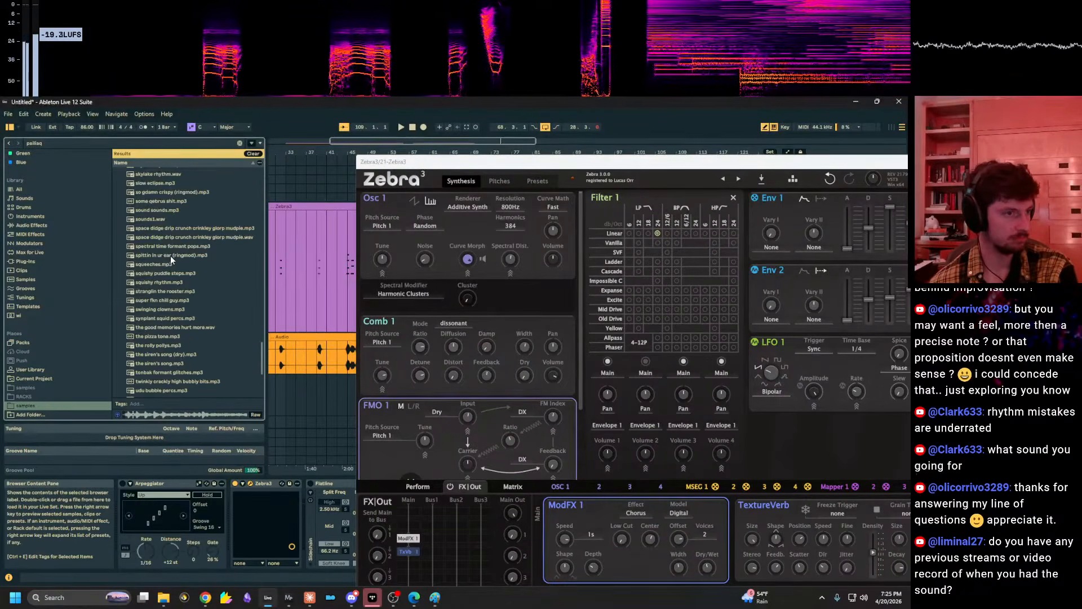
scroll(170, 256, "up", 8)
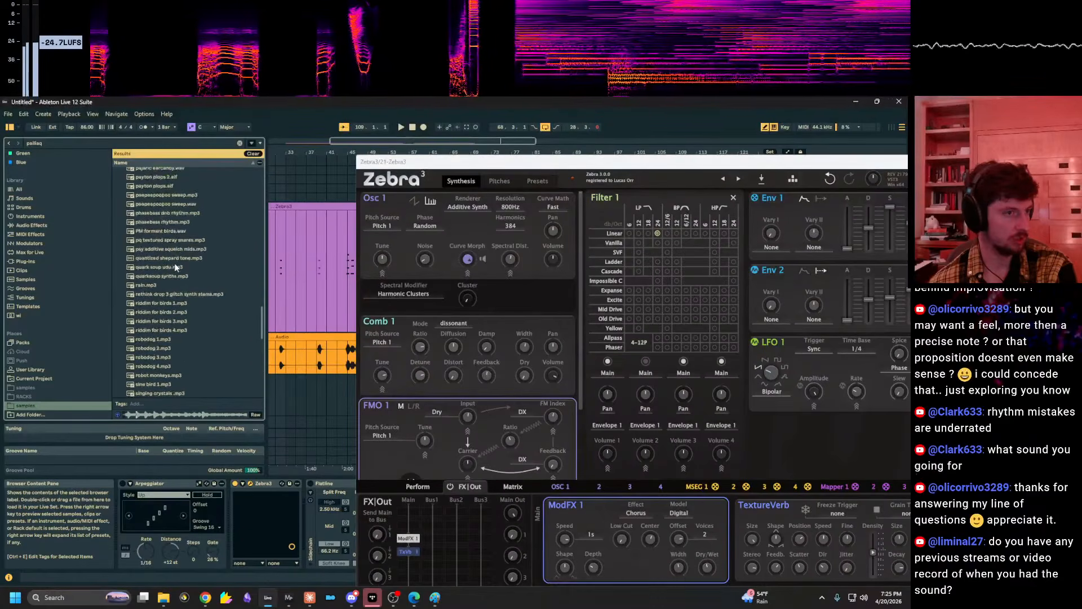
scroll(176, 269, "up", 7)
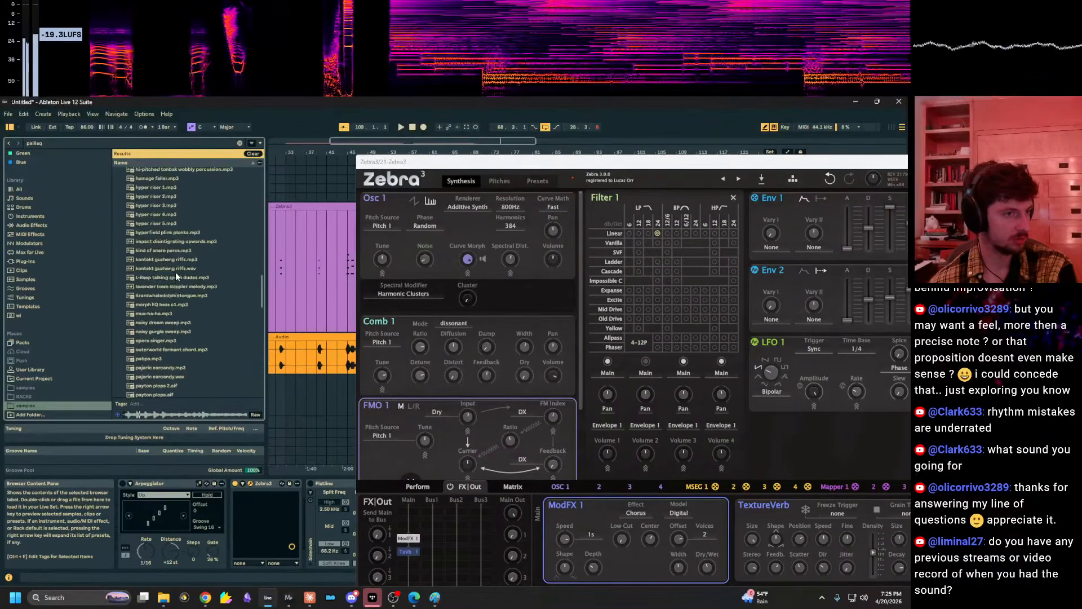
scroll(178, 296, "up", 2)
right_click(179, 298)
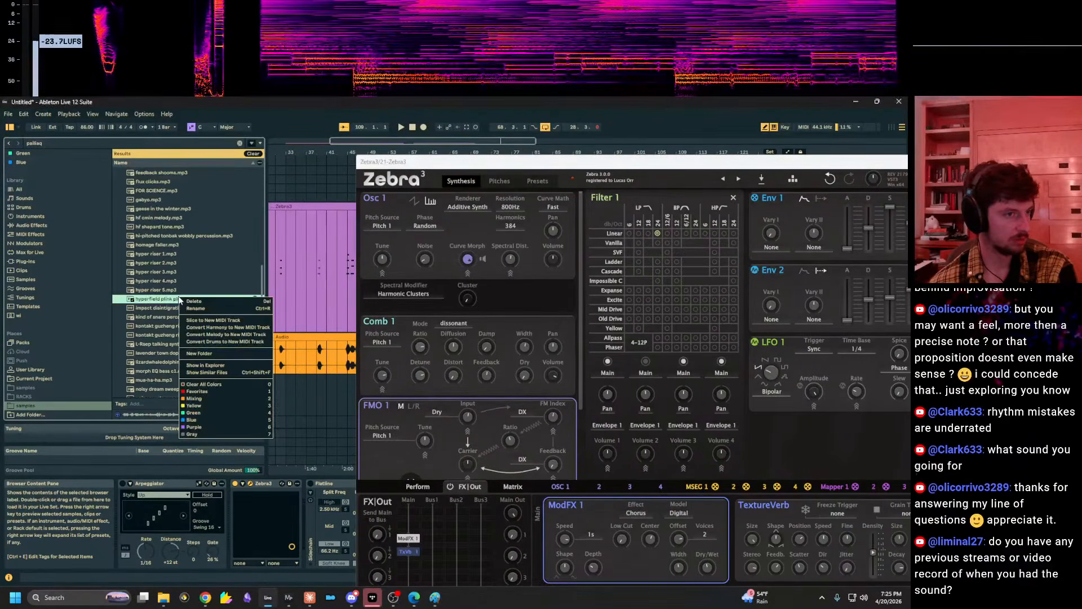
key("Escape")
scroll(162, 248, "up", 4)
left_click(181, 260)
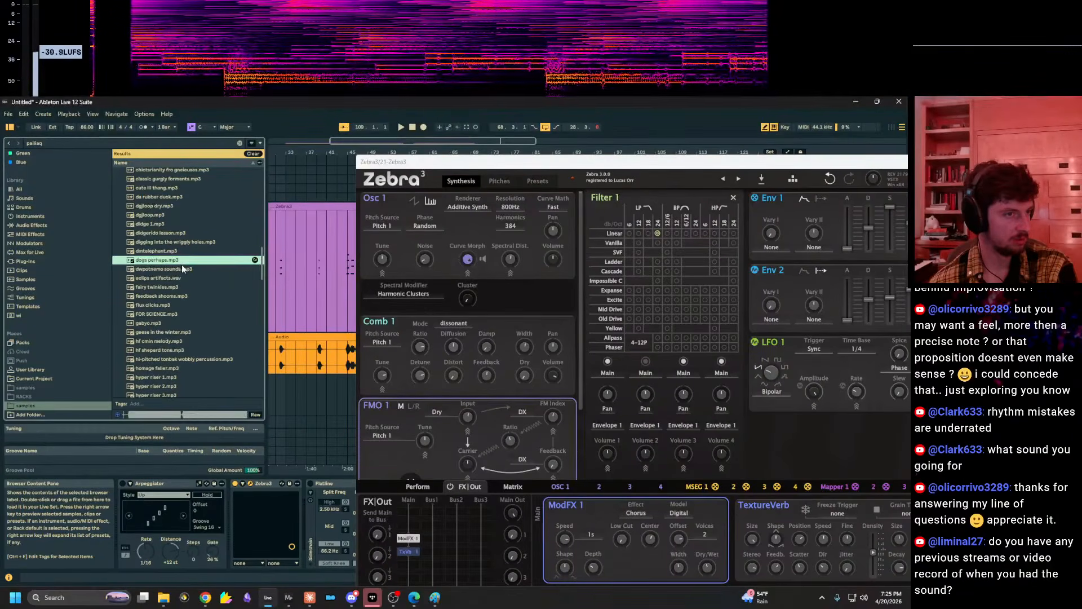
scroll(181, 265, "up", 2)
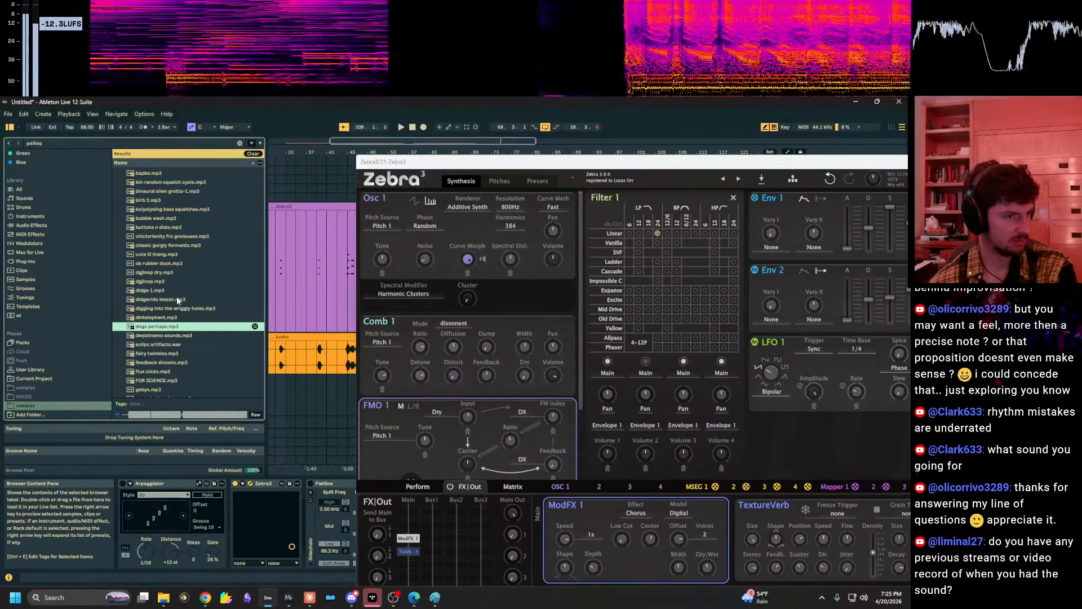
Expand the short folder inside PAILIAQ and preview bin random squelch cycle.wav.
scroll(176, 303, "up", 7)
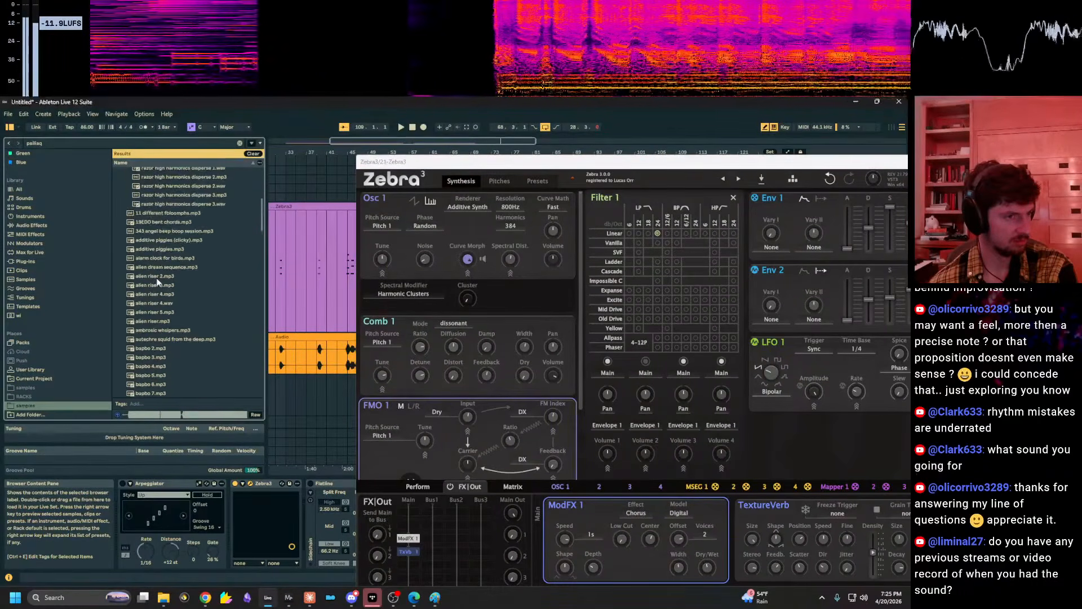
scroll(157, 282, "up", 4)
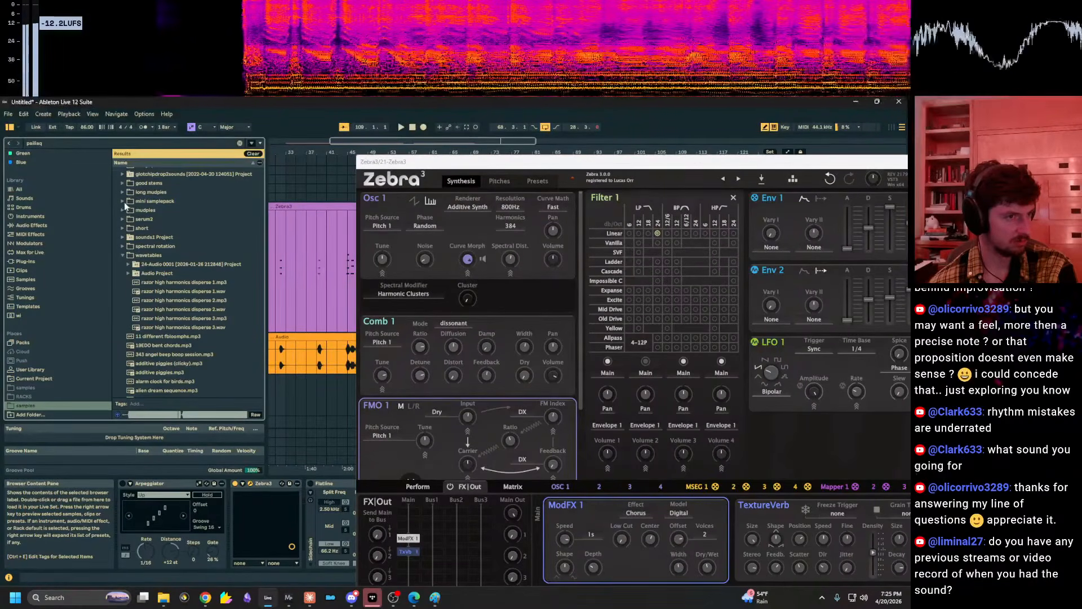
left_click(123, 228)
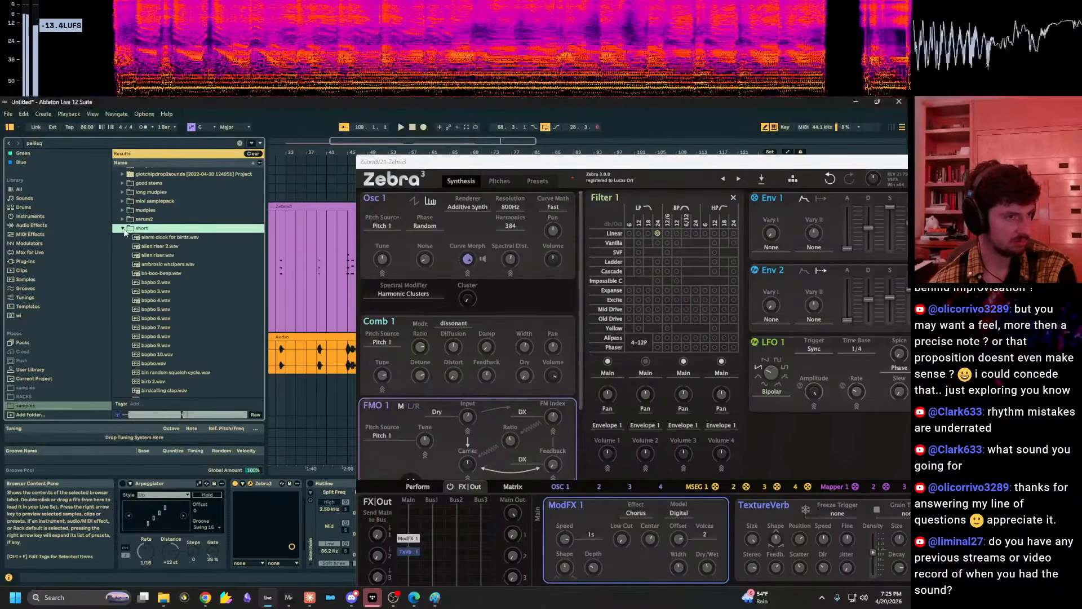
scroll(175, 348, "down", 2)
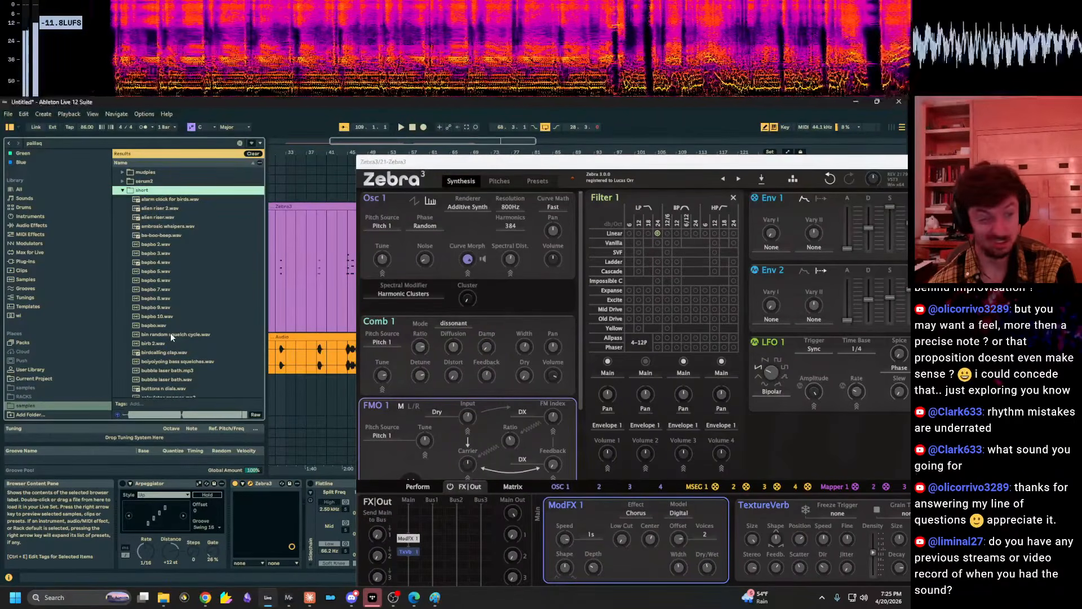
left_click(170, 334)
scroll(171, 336, "down", 5)
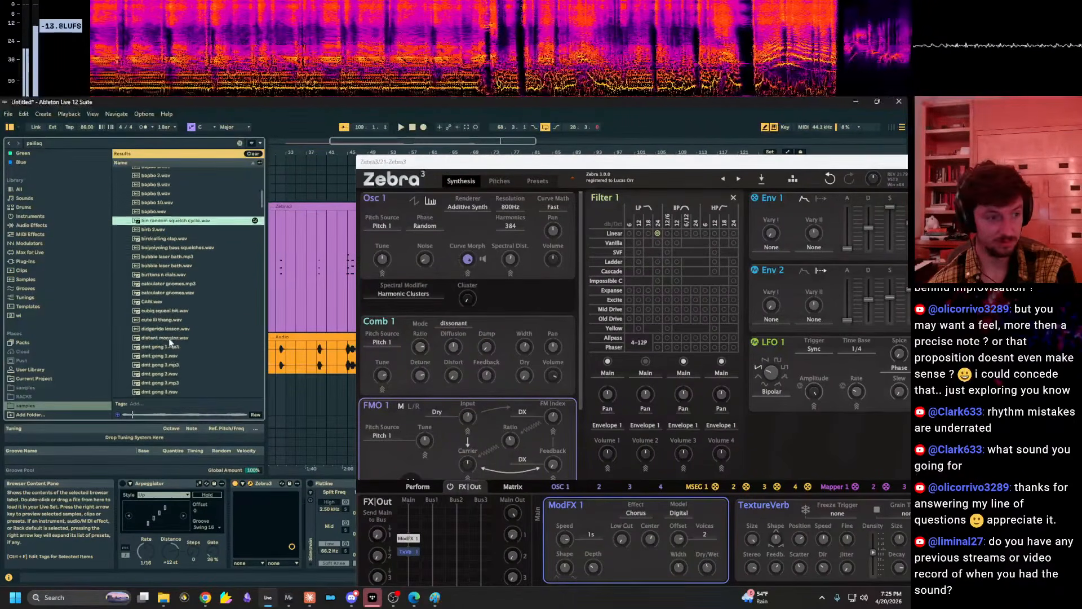
Preview distant monster.wav, calculator gnomes.mp3 and ba-boo-beep.wav in the short folder.
left_click(170, 327)
left_click(173, 319)
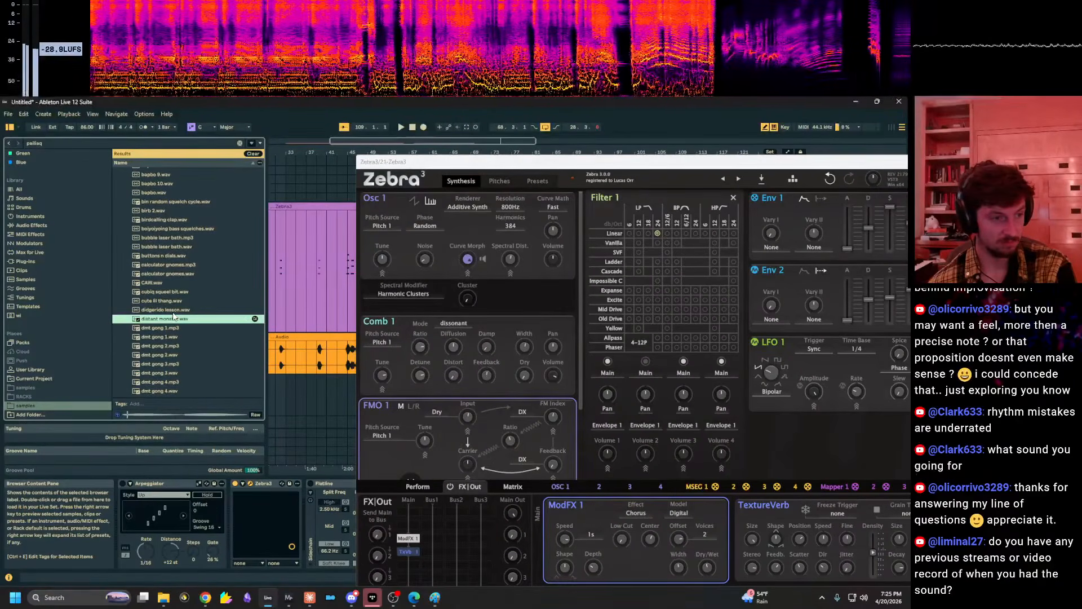
left_click(184, 266)
scroll(180, 268, "up", 6)
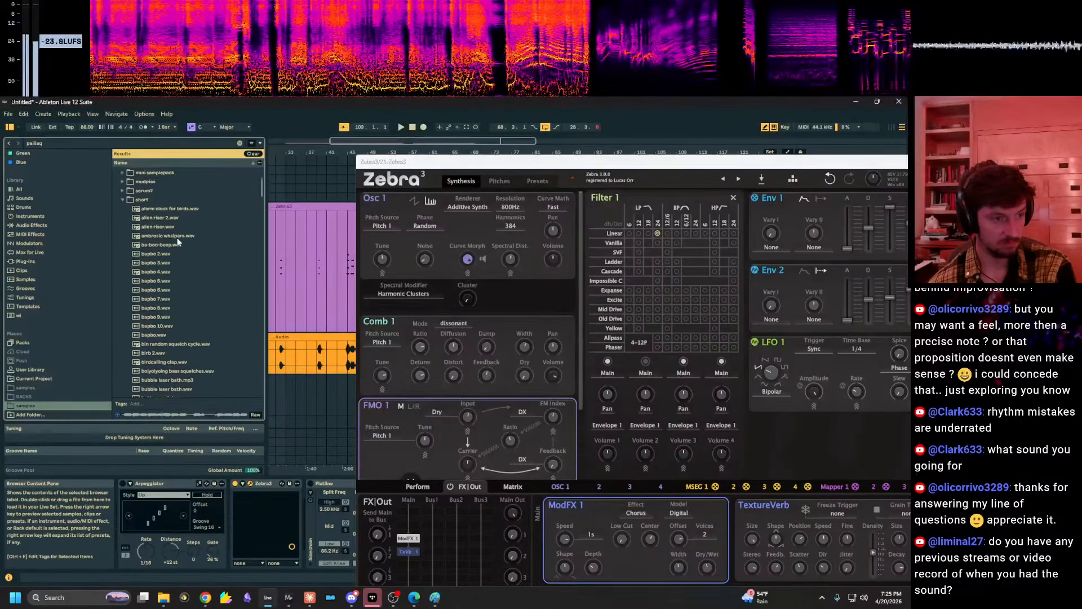
left_click(175, 246)
Collapse the short folder, expand mudpies, and preview 19EDO bent chords.wav and binaural mouth birds.wav.
left_click(122, 201)
left_click(123, 192)
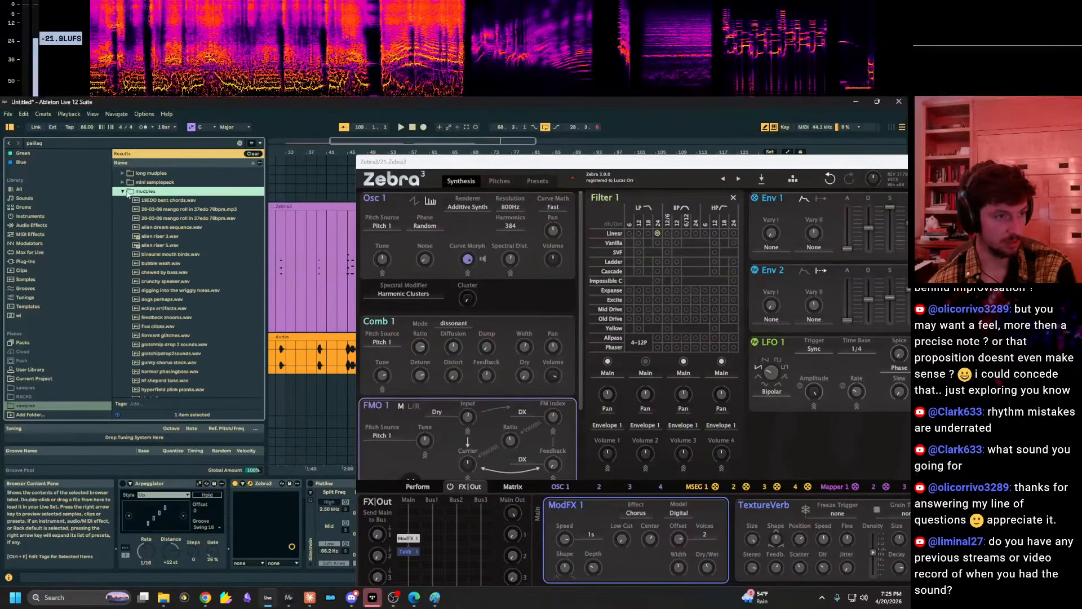
left_click(150, 203)
left_click(171, 254)
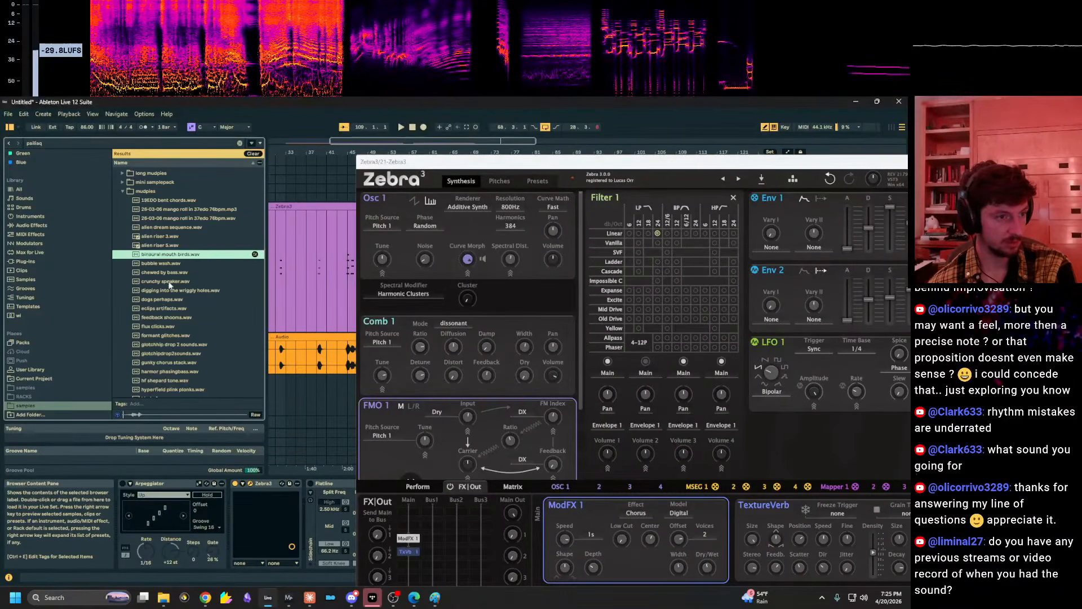
Audition dogs perhaps.wav, harmor phasingbass.wav and resonant lang-ish sounds.wav in the mudpies folder.
scroll(169, 313, "down", 2)
left_click(173, 270)
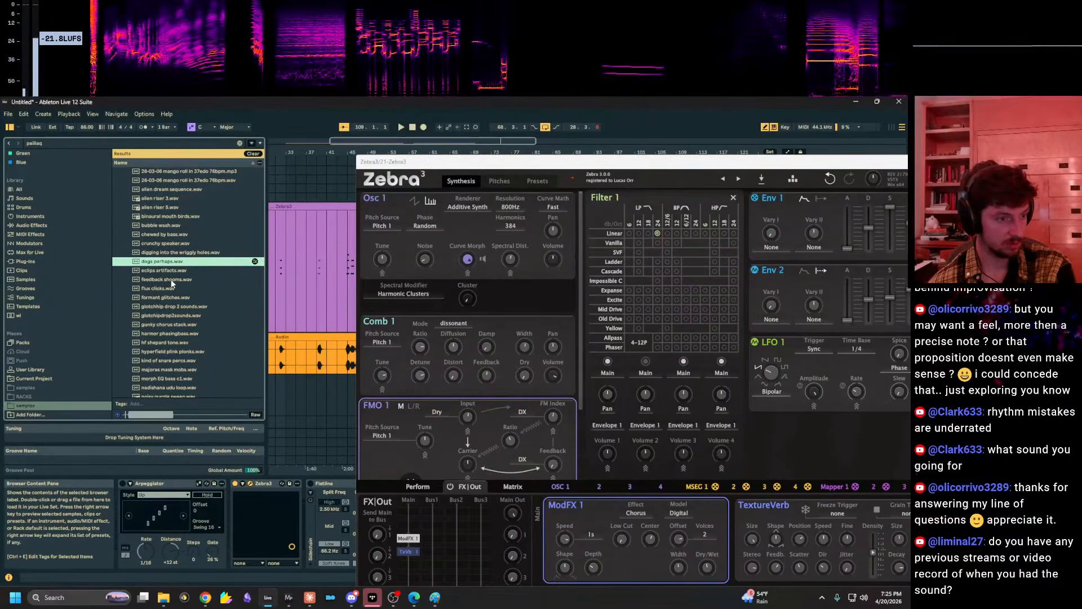
left_click(172, 333)
scroll(172, 334, "down", 5)
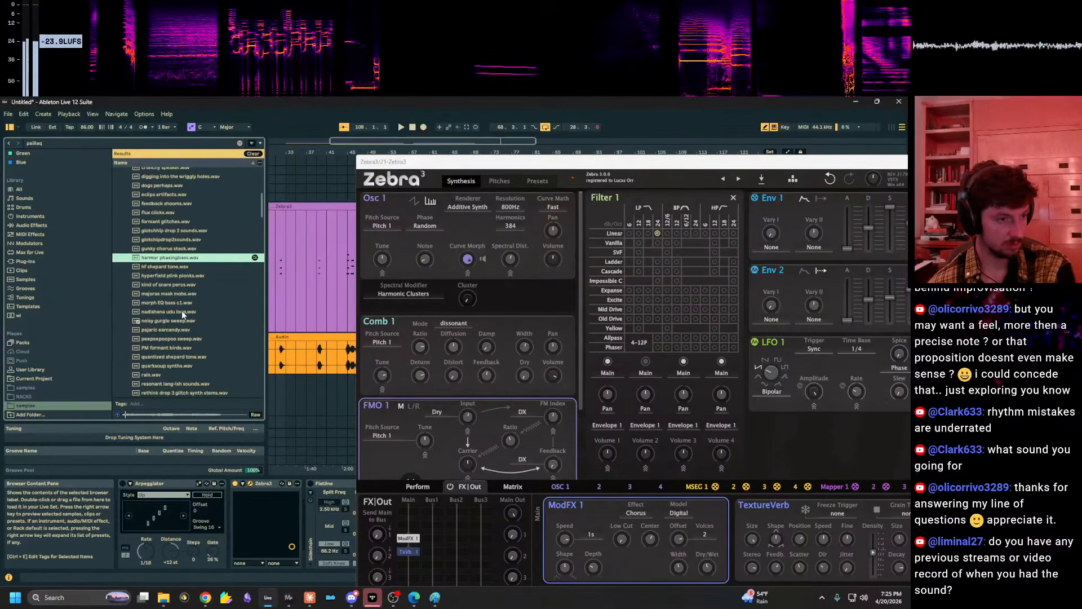
left_click(173, 316)
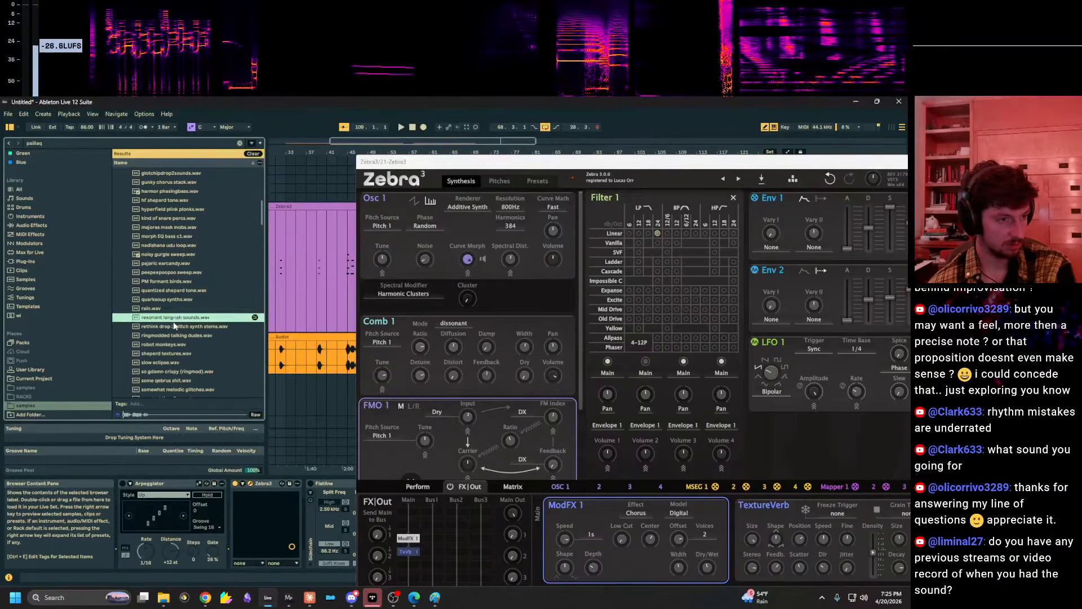
Preview vocottsquelches.wav and vibey doppler minecraft dot se.wav near the end of the mudpies folder.
scroll(174, 321, "down", 2)
scroll(176, 330, "down", 2)
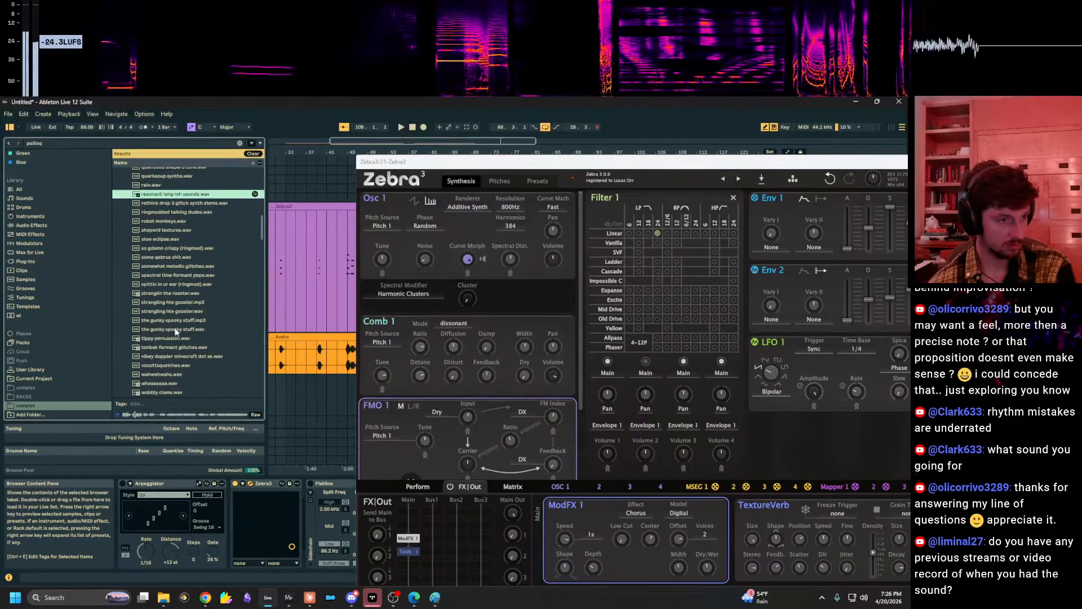
scroll(176, 315, "down", 2)
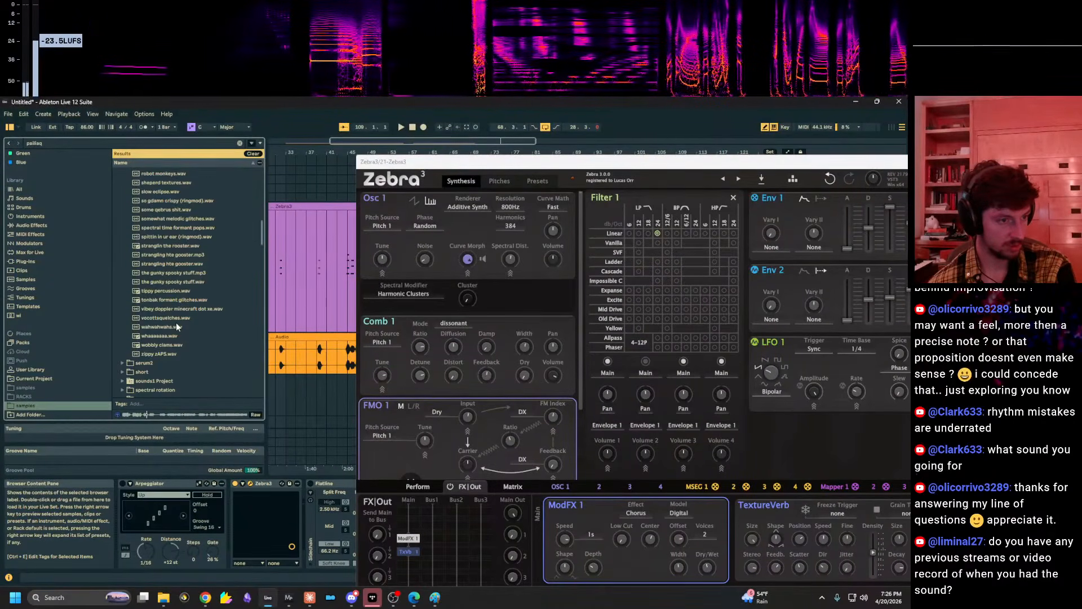
left_click(176, 322)
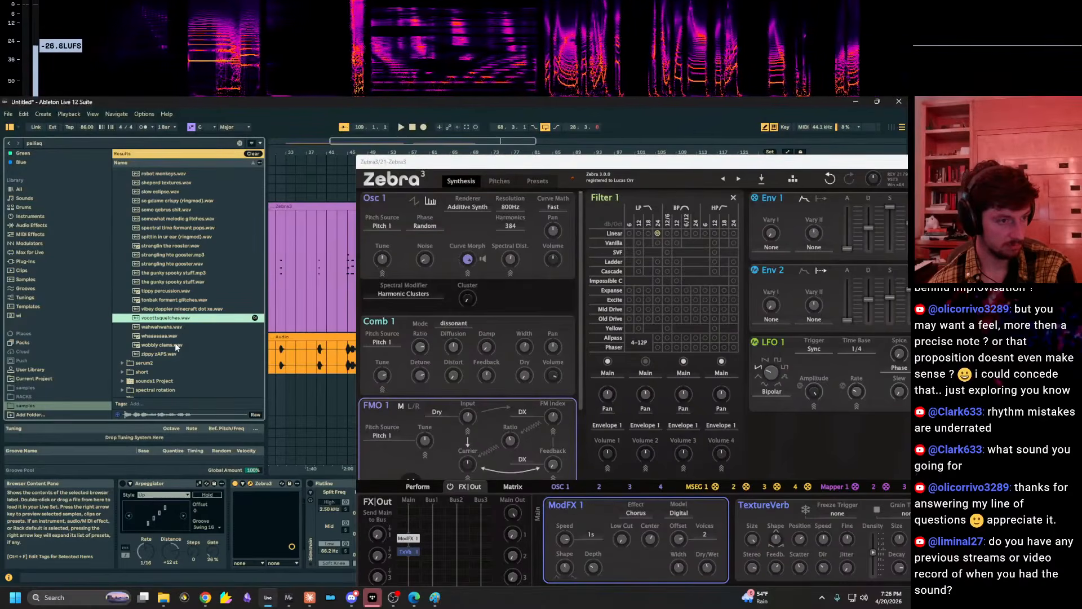
left_click(182, 310)
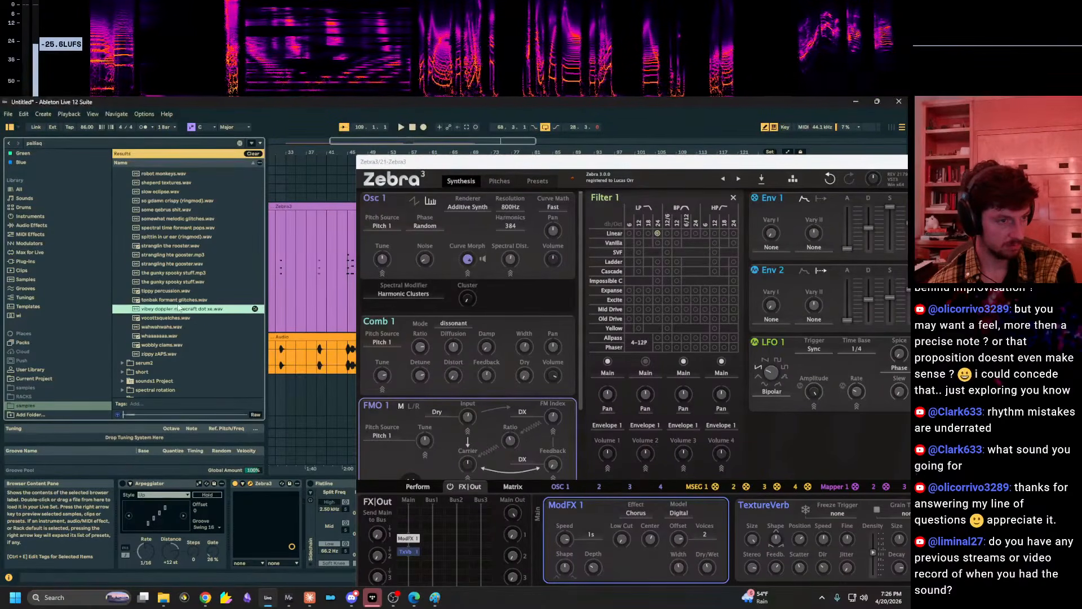
Expand the chords folder and audition becoming one couch .mp3, fire cracklin xyz chords .mp3 and the considerably more hot minor chord MP3, replaying the first.
scroll(174, 308, "up", 1)
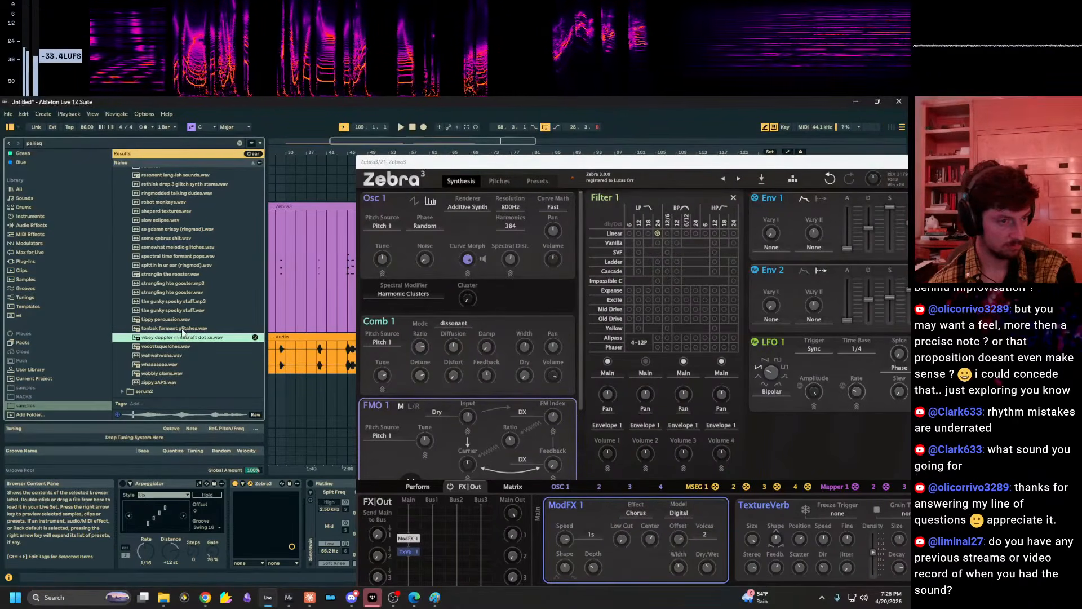
scroll(179, 319, "up", 20)
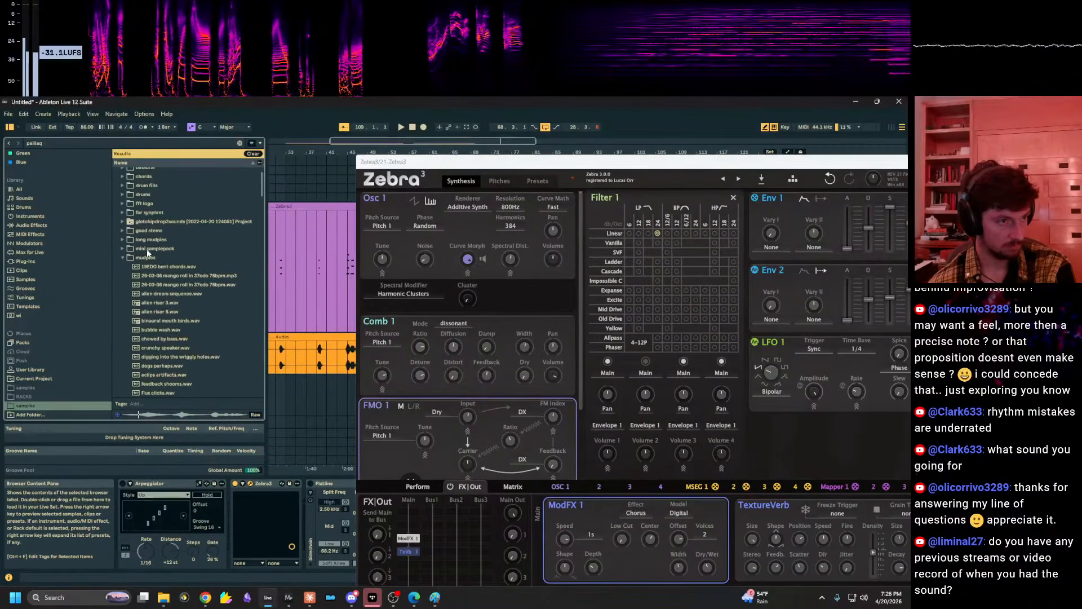
scroll(138, 249, "up", 2)
left_click(122, 208)
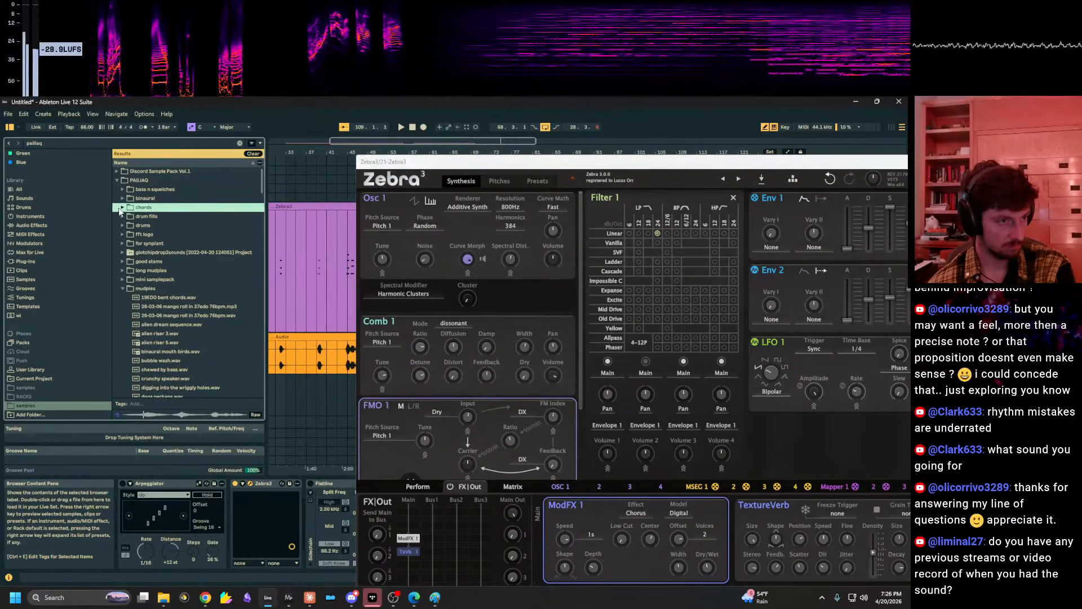
left_click(175, 218)
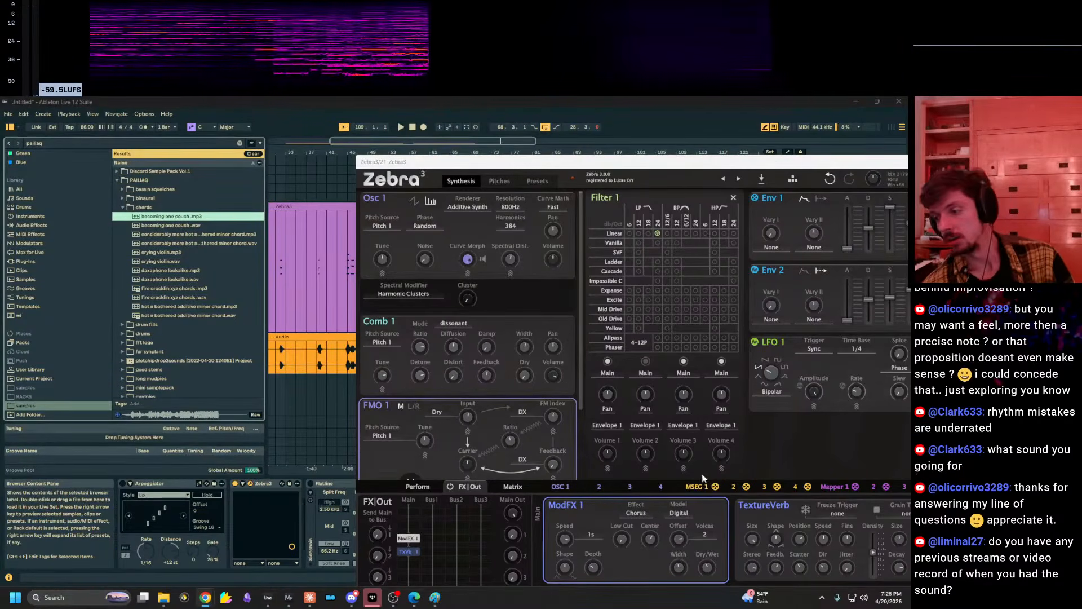
left_click(171, 288)
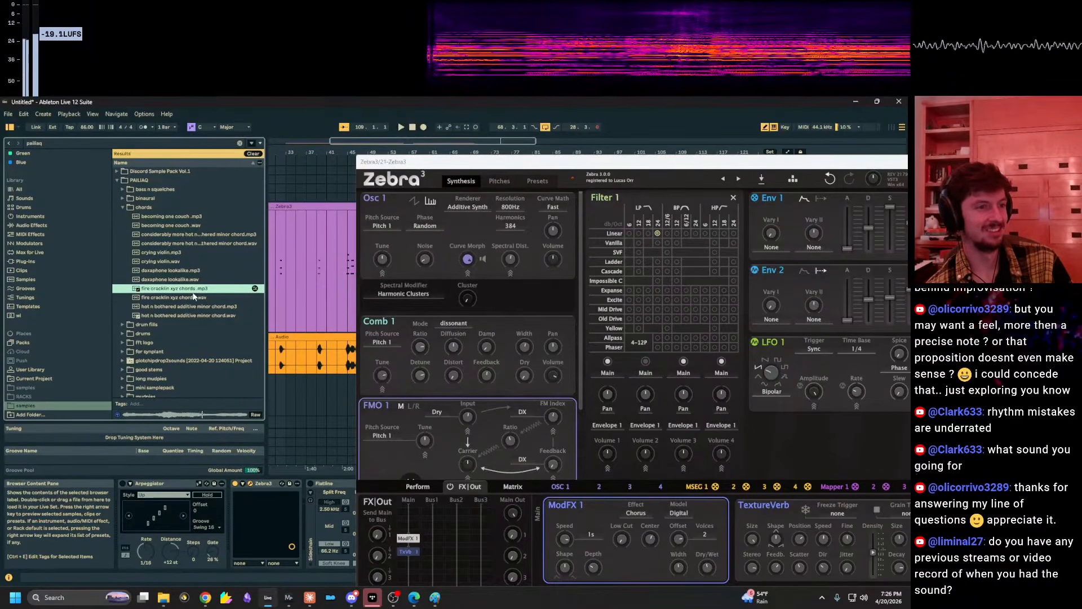
left_click(204, 235)
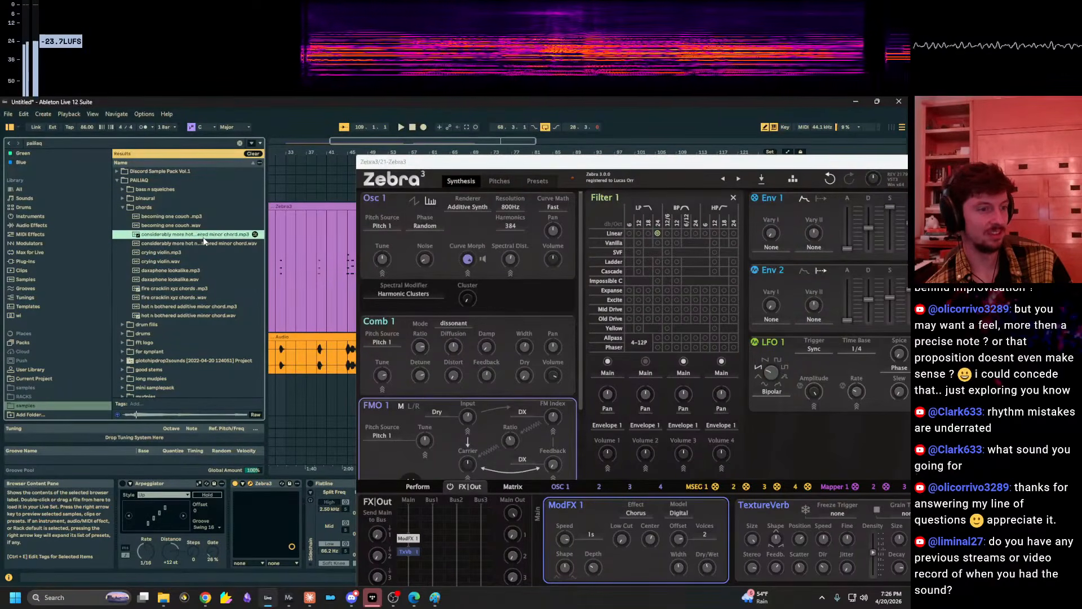
left_click(180, 217)
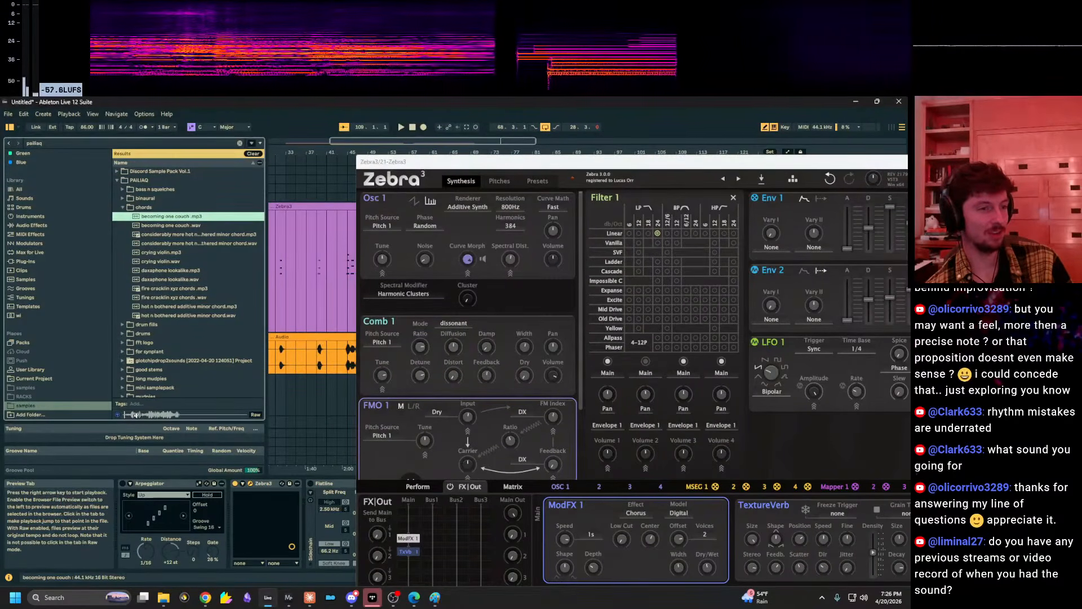
Preview becoming one couch .mp3 from further into the file and place it on a new audio track below the Operator track.
left_click(137, 414)
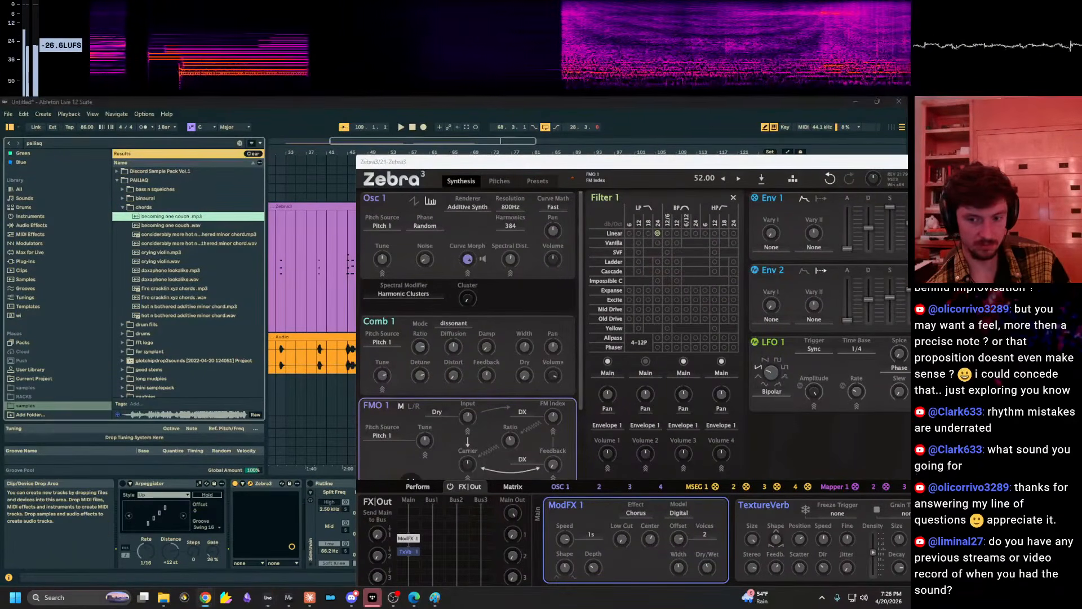
left_click_drag(161, 218, 316, 397)
left_click(517, 296)
left_click_drag(169, 216, 464, 419)
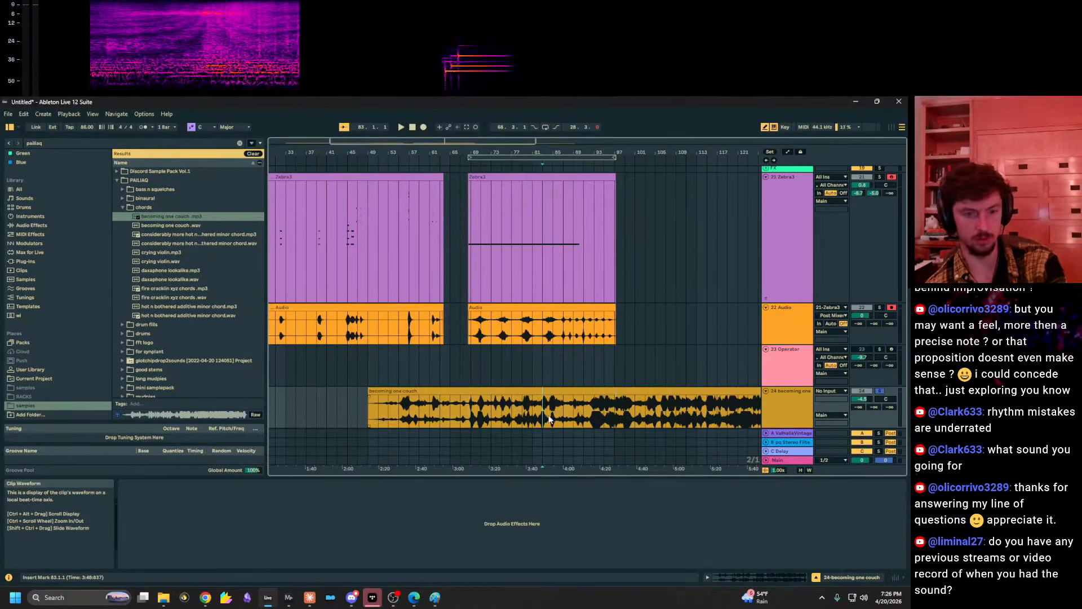
Play the becoming one couch clip in the arrangement and turn off its Warp setting.
key("space")
left_click(786, 580)
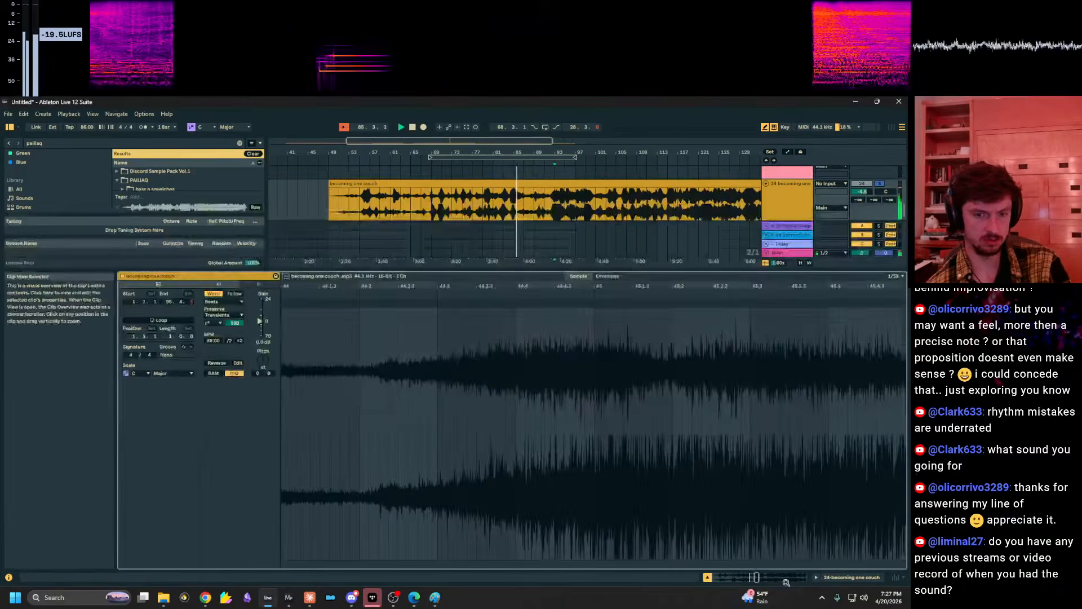
left_click(213, 293)
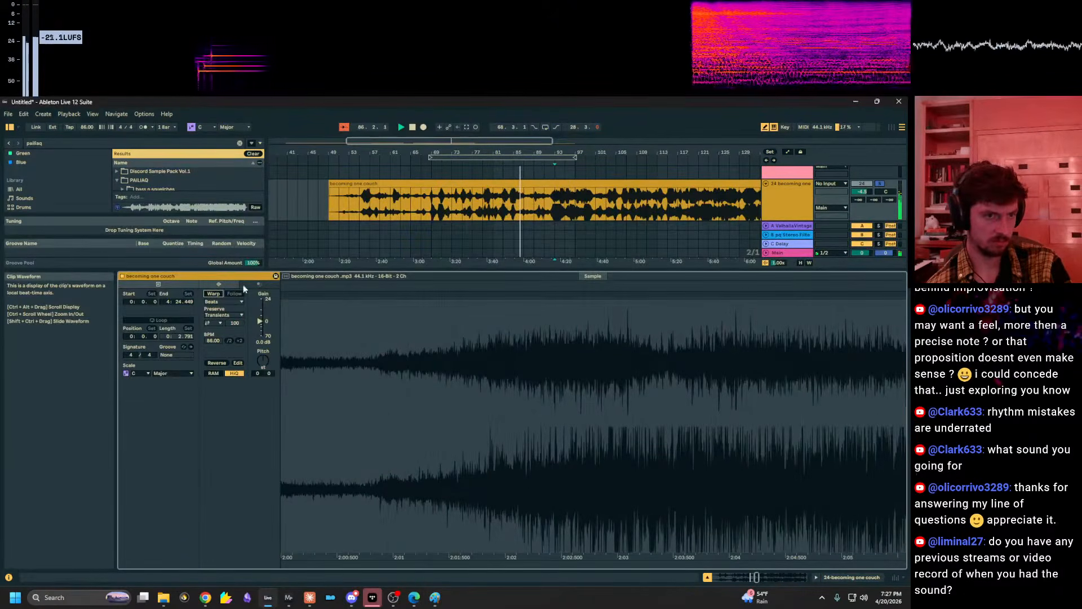
Audition the becoming one couch clip from bar 89, bar 92 and bar 99 of the arrangement.
left_click(528, 222)
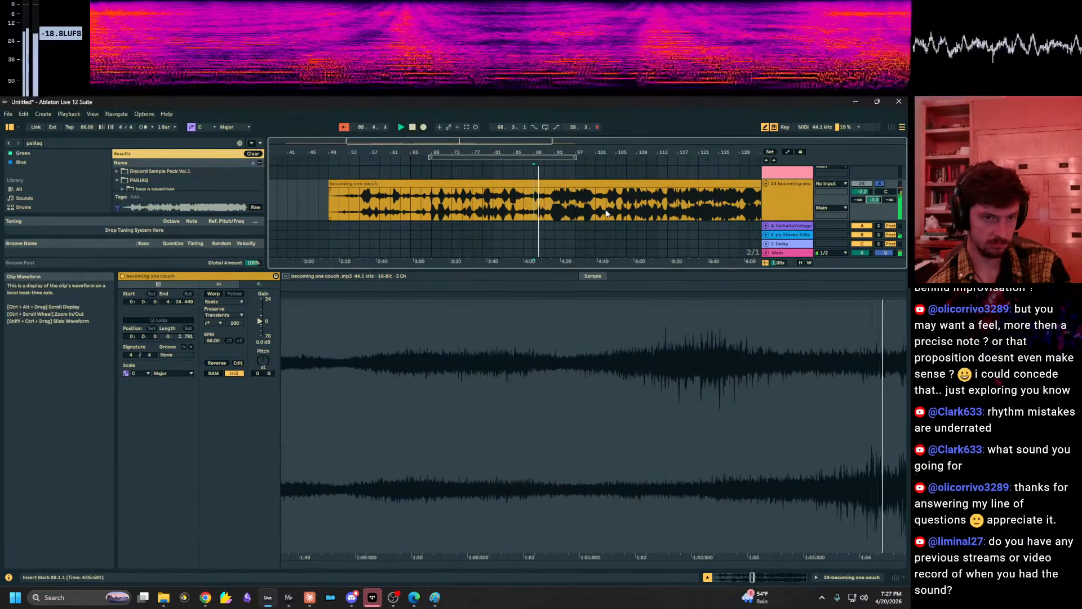
left_click_drag(556, 152, 554, 226)
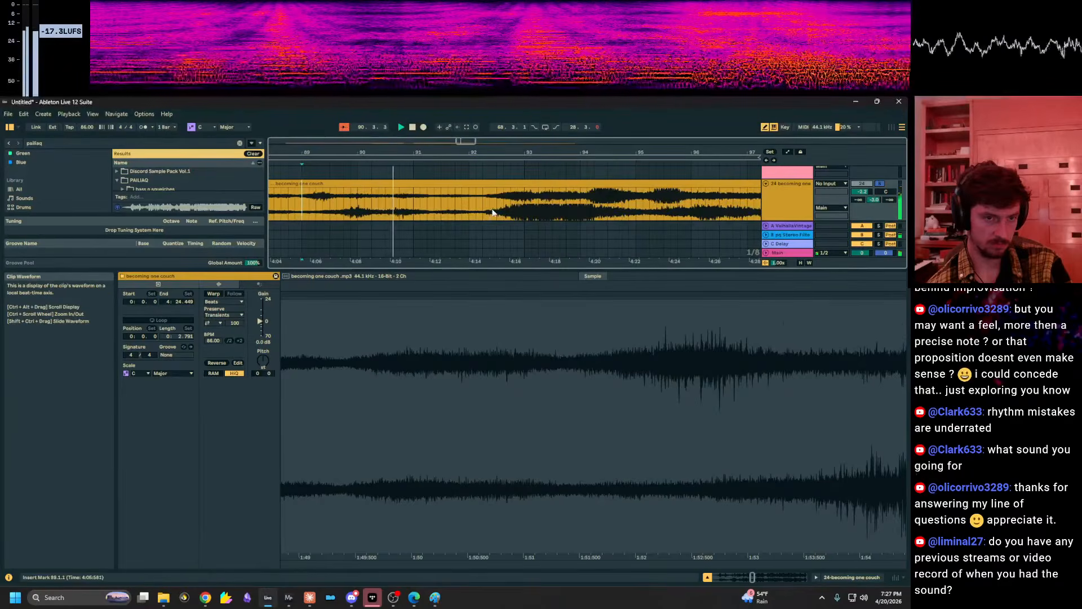
left_click(492, 212)
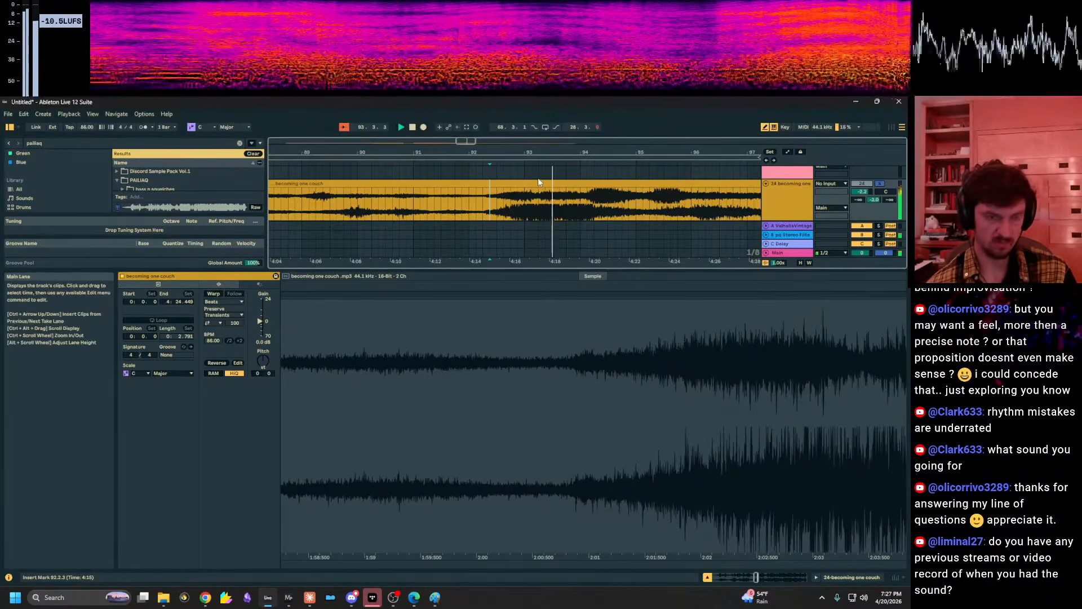
left_click_drag(576, 151, 361, 121)
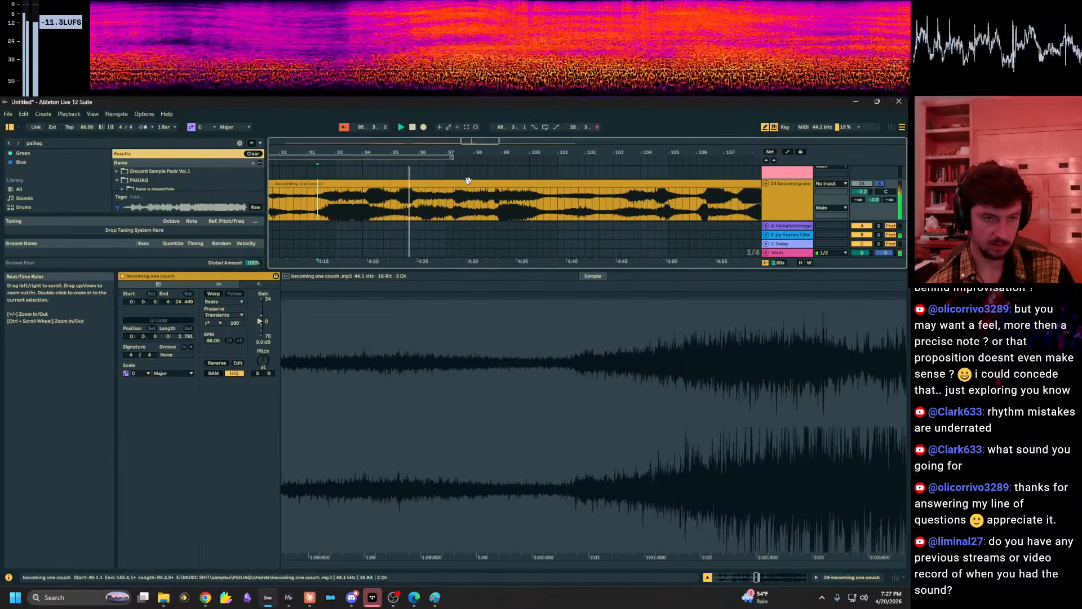
left_click(507, 210)
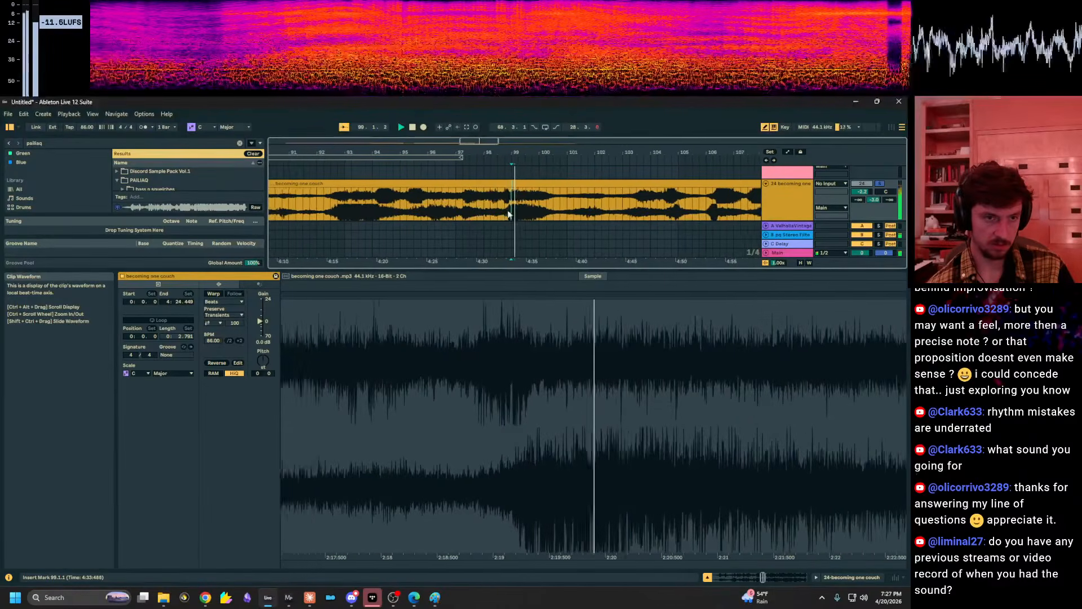
Audition the second half of the becoming one couch clip, restarting playback from bar 130.
left_click(634, 211)
left_click_drag(615, 152, 421, 135)
left_click(588, 204)
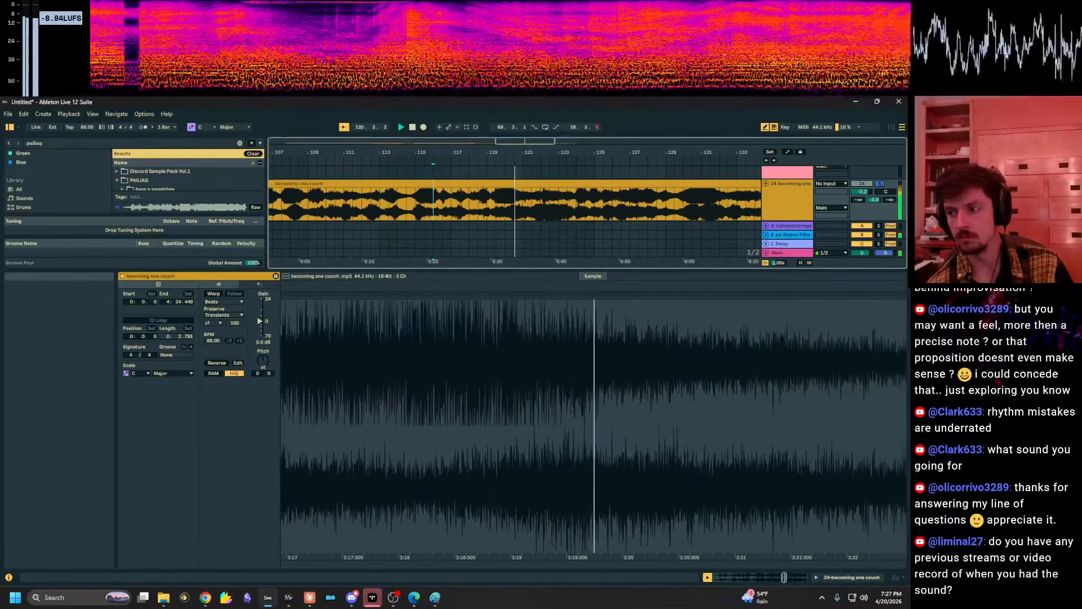
left_click(630, 206)
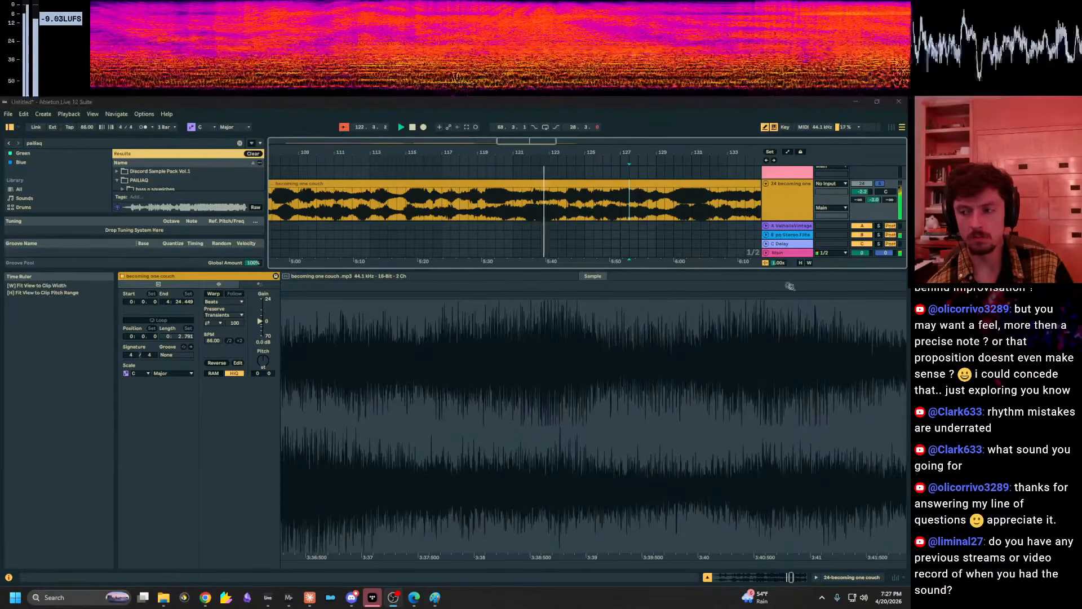
left_click(675, 205)
key("space")
key("space")
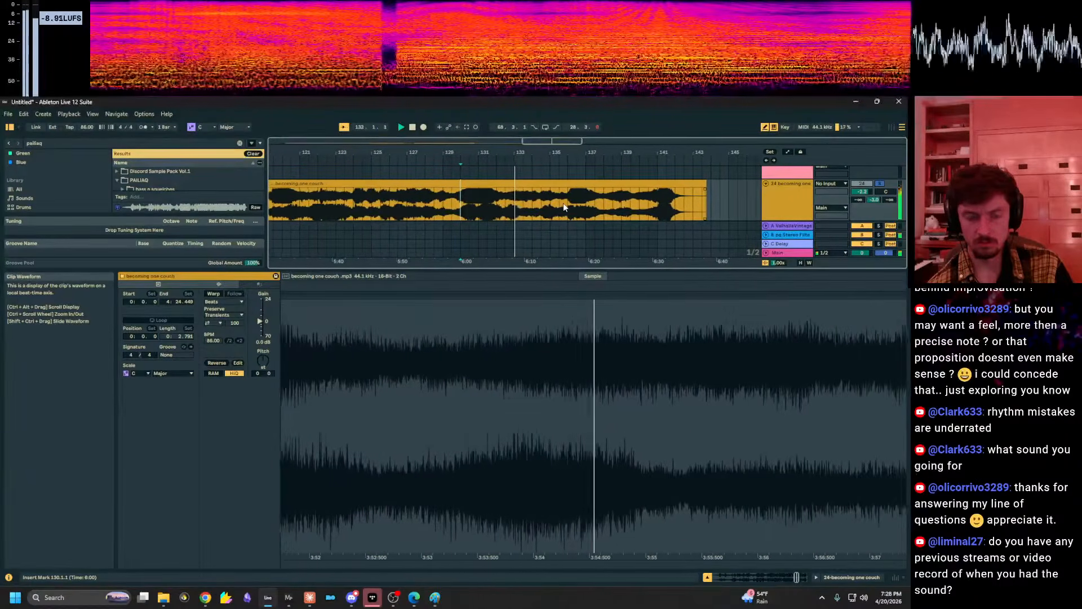
Enlarge the arrangement area by shrinking the clip view, and reveal becoming one couch .mp3 in File Explorer.
left_click_drag(416, 270, 417, 445)
right_click(171, 217)
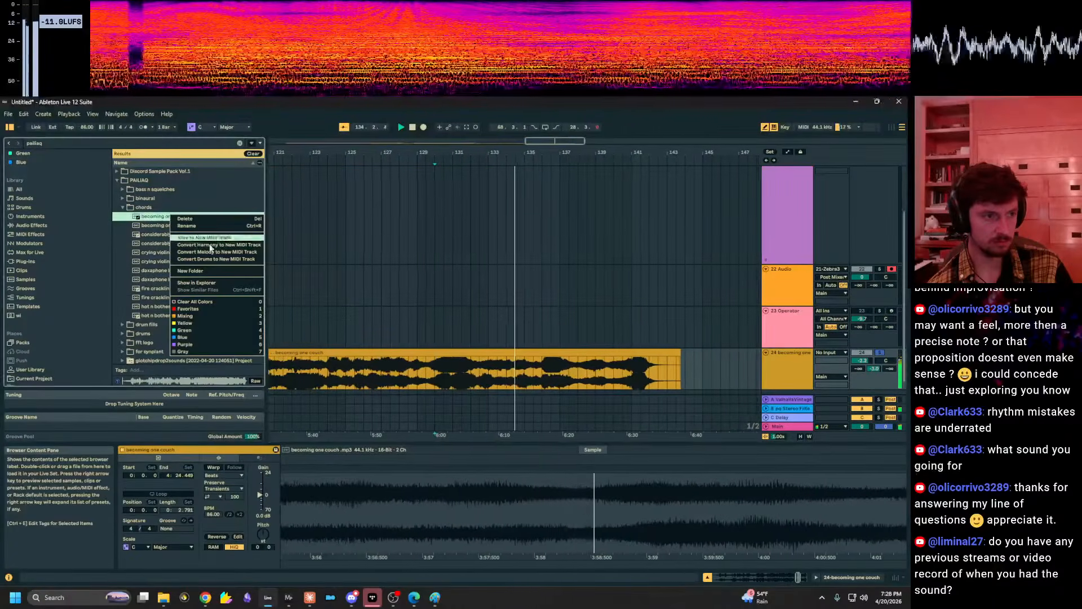
left_click(221, 283)
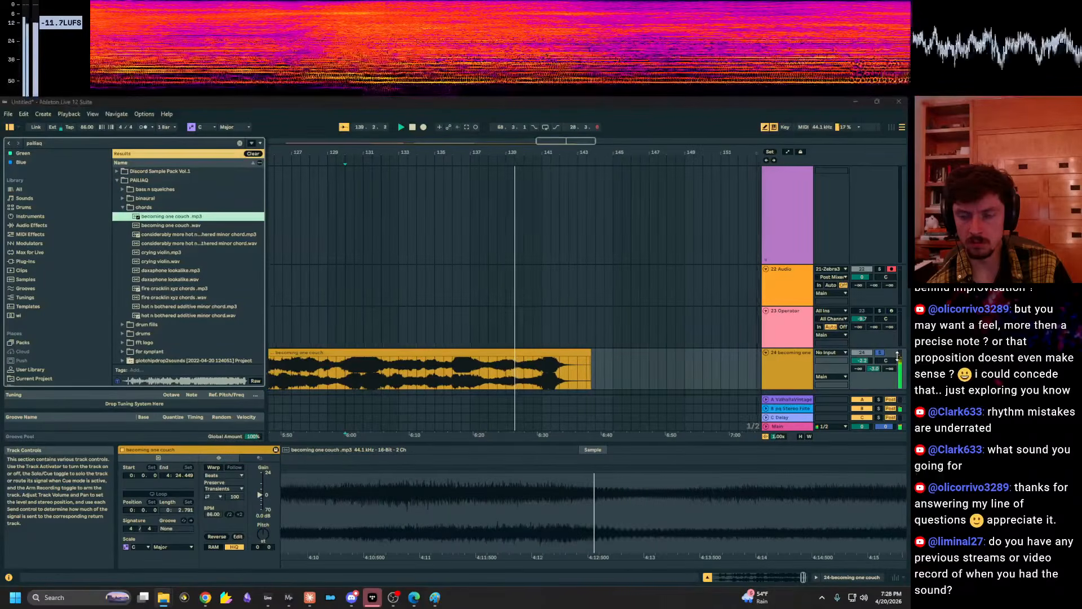
Set the becoming one couch track's ValhallaVintageVerb send to about -2 dB and place the insert marker just past the clip's end.
left_click(858, 367)
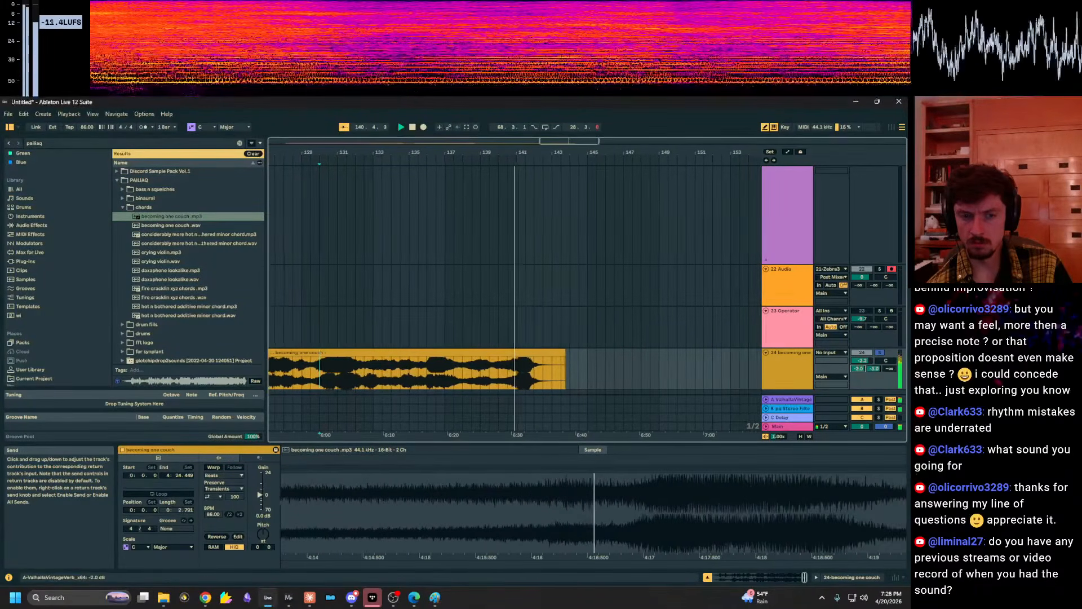
left_click_drag(862, 370, 863, 374)
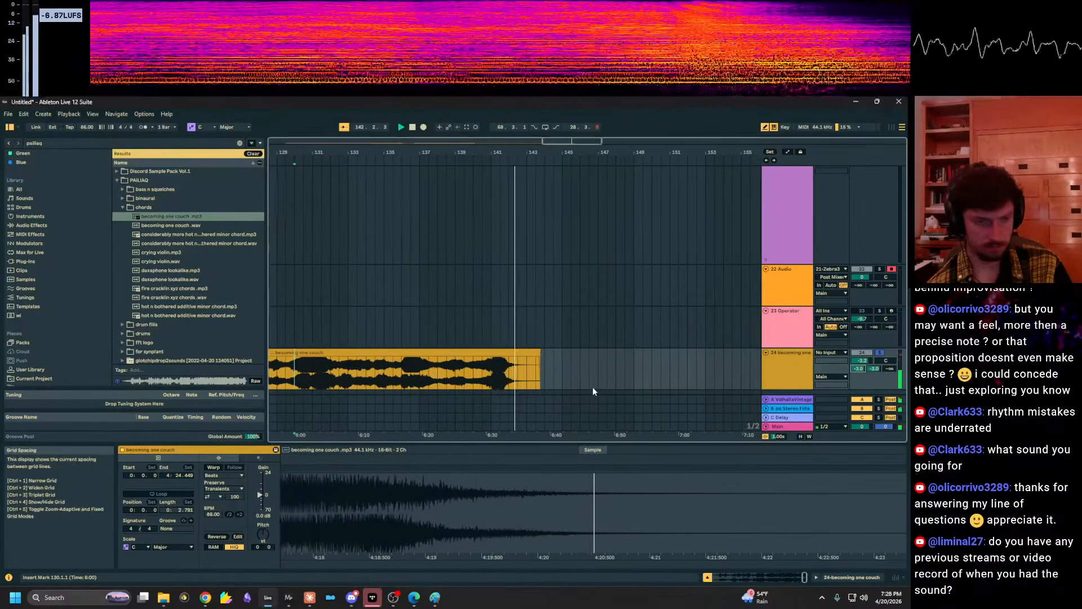
left_click(530, 373)
left_click(530, 375)
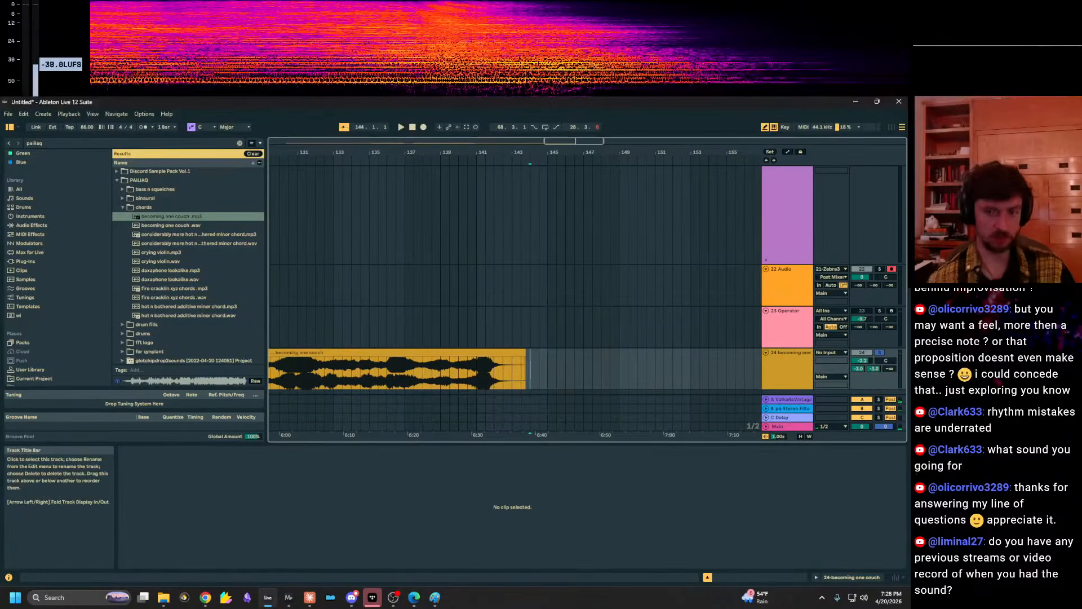
Inspect the becoming one couch file's modified date in the chords folder window and place the insert marker at bar 93 of its clip.
left_click_drag(1080, 185, 562, 184)
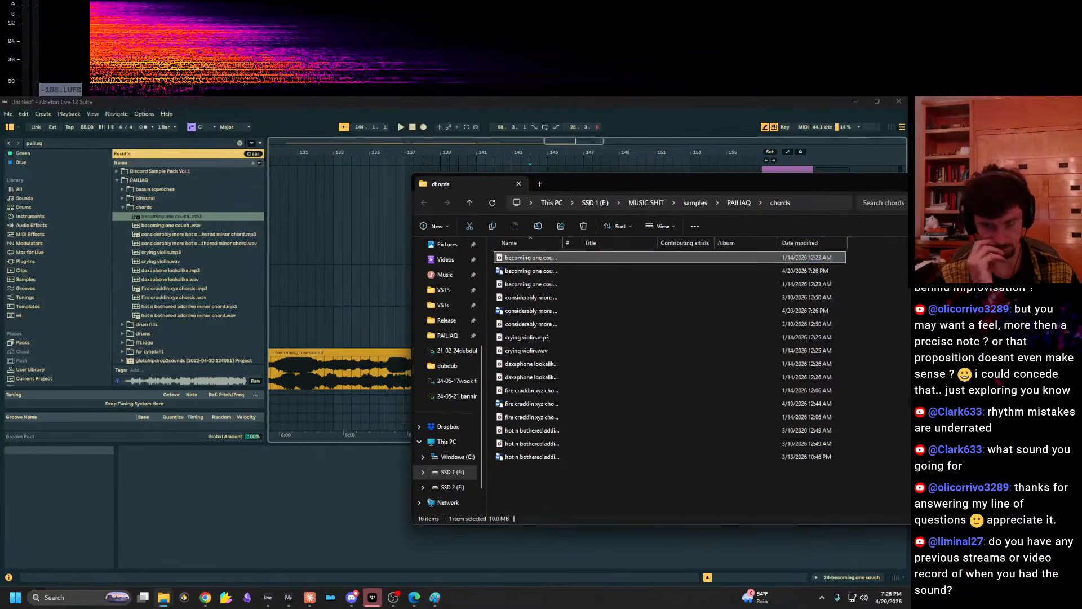
left_click_drag(737, 179, 1080, 171)
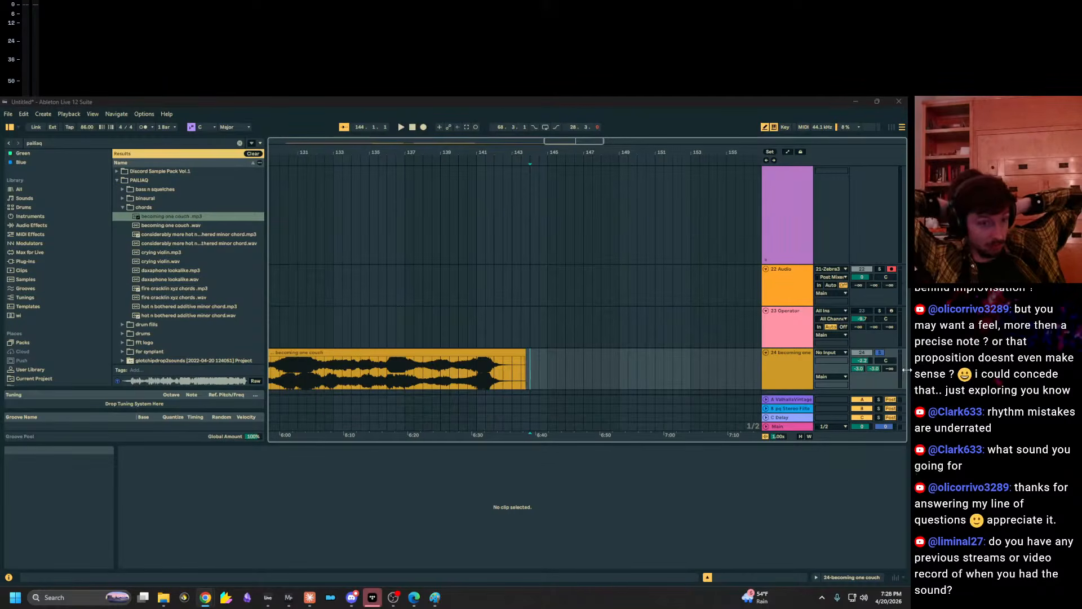
left_click_drag(356, 155, 765, 104)
left_click(569, 382)
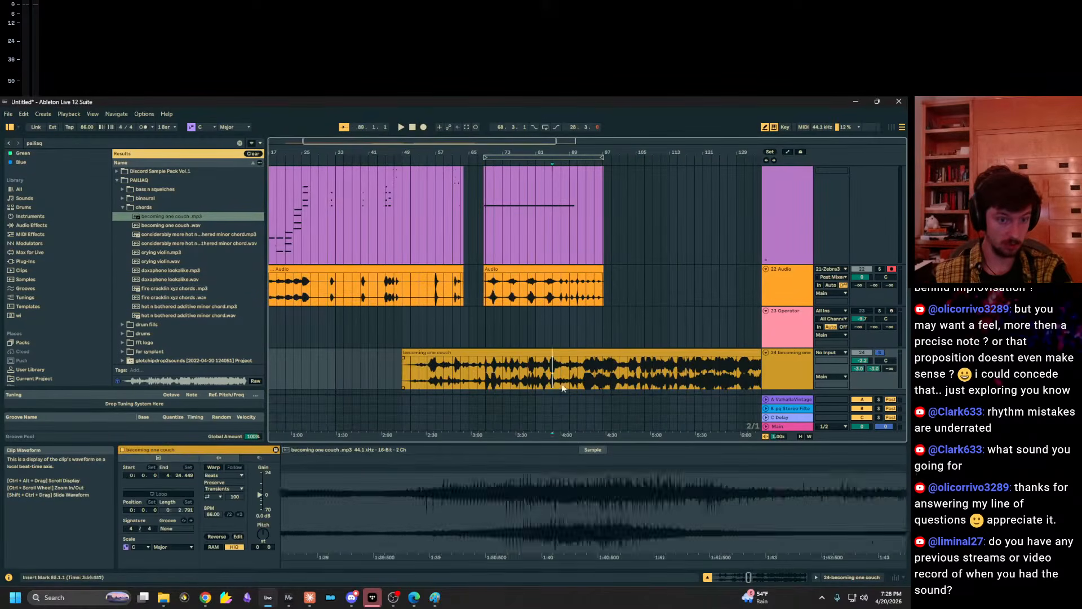
left_click(583, 377)
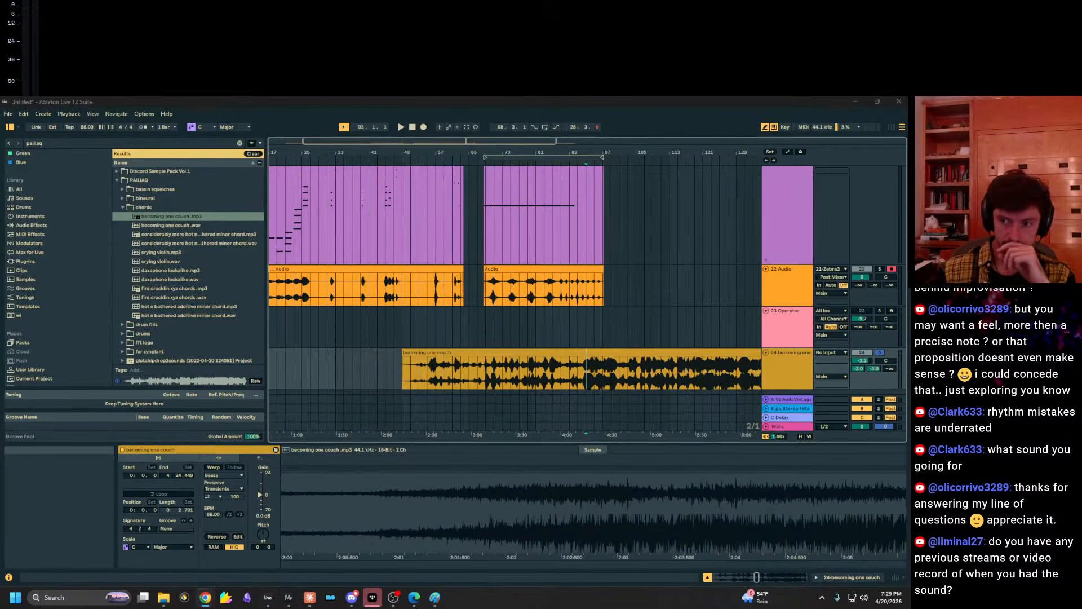
Switch to the YouTube channel's live streams in Chrome and look through the older ones for streams from about three months ago.
left_click_drag(910, 155, 222, 150)
scroll(366, 381, "down", 10)
scroll(370, 380, "down", 8)
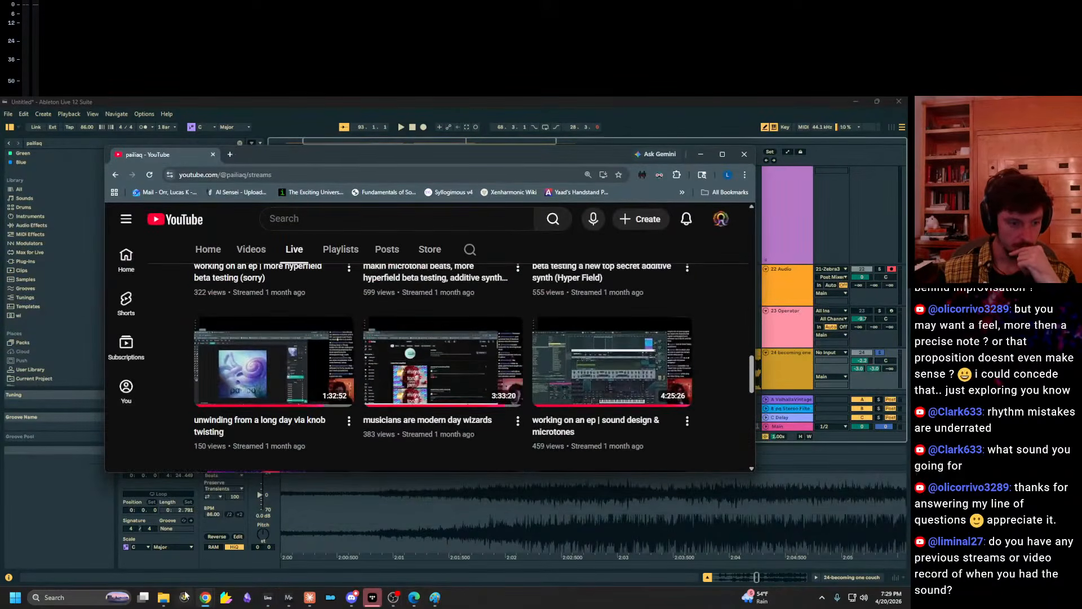
mouse_move(164, 597)
mouse_move(330, 551)
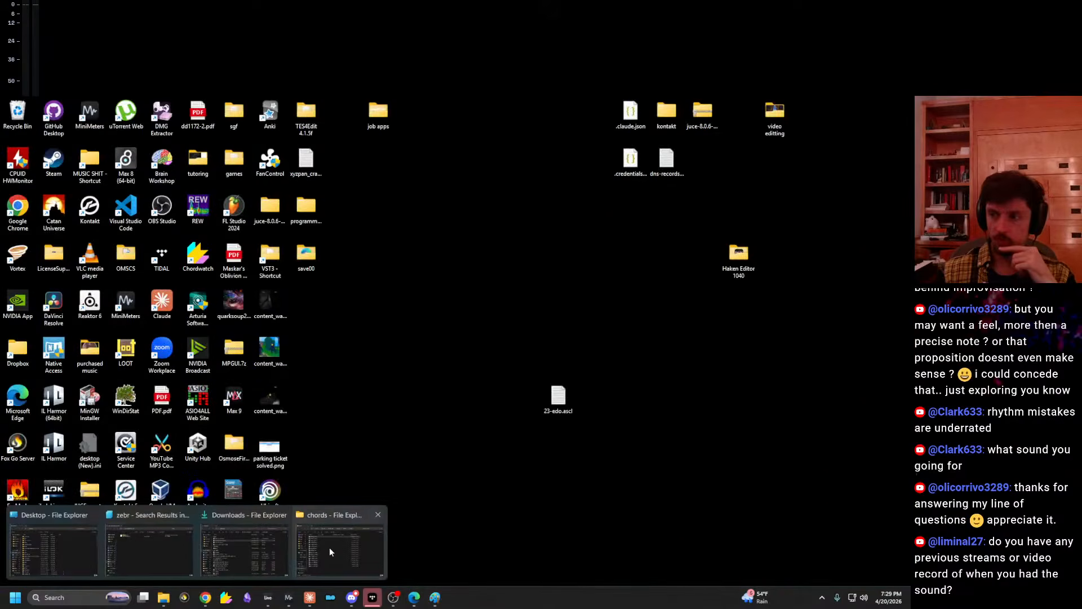
scroll(324, 356, "down", 5)
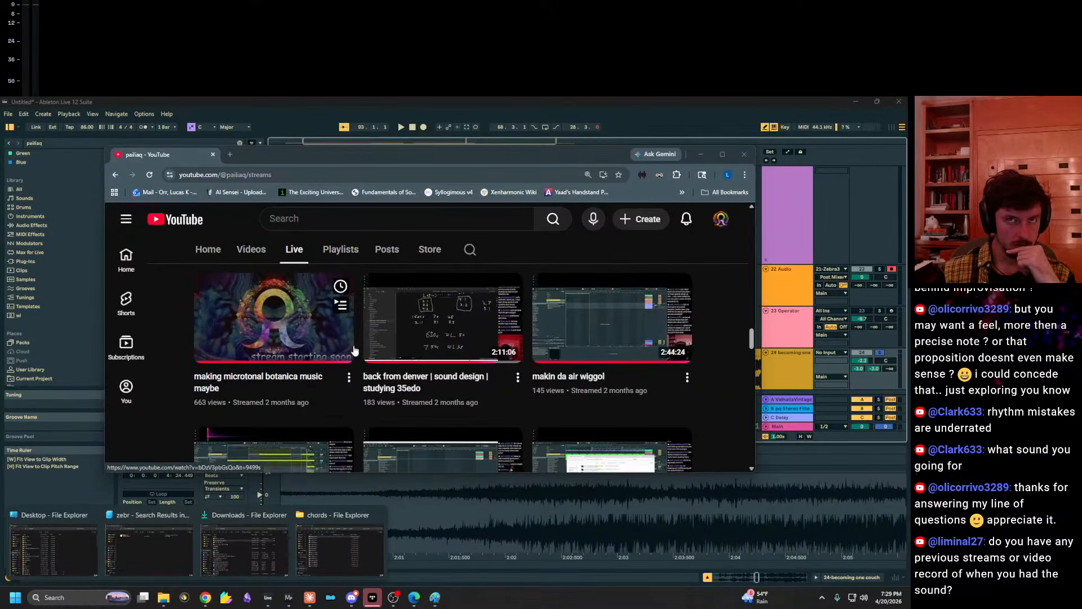
scroll(355, 350, "down", 6)
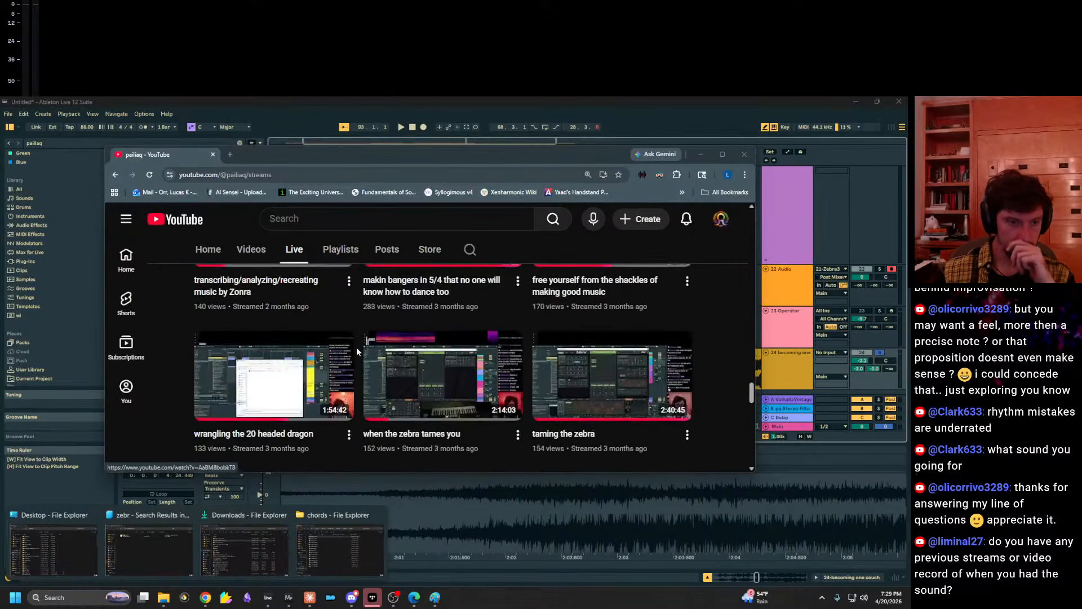
scroll(356, 347, "down", 1)
scroll(438, 338, "down", 1)
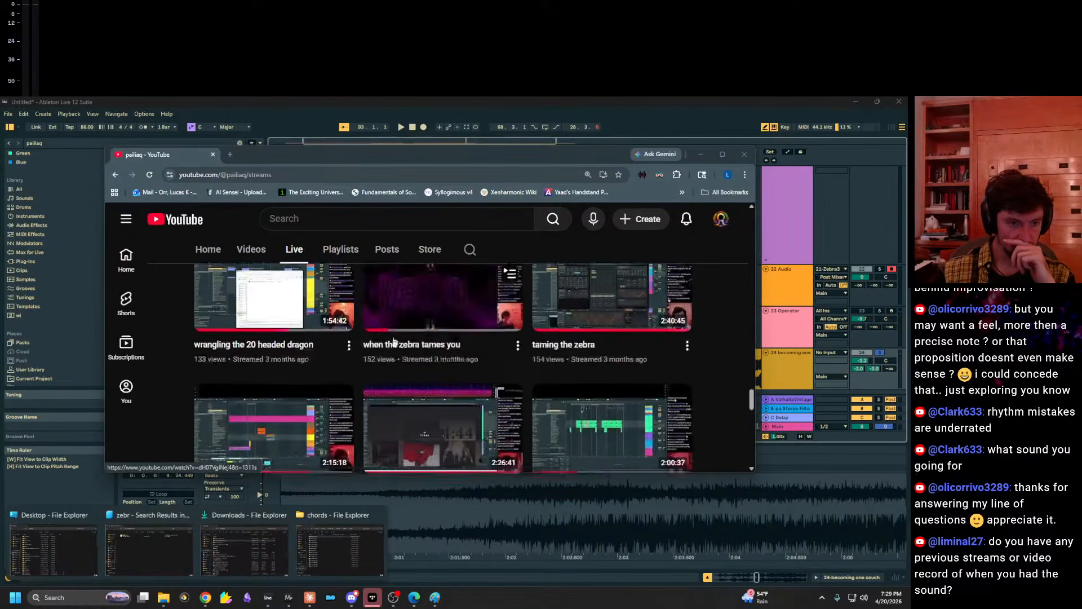
scroll(442, 338, "up", 1)
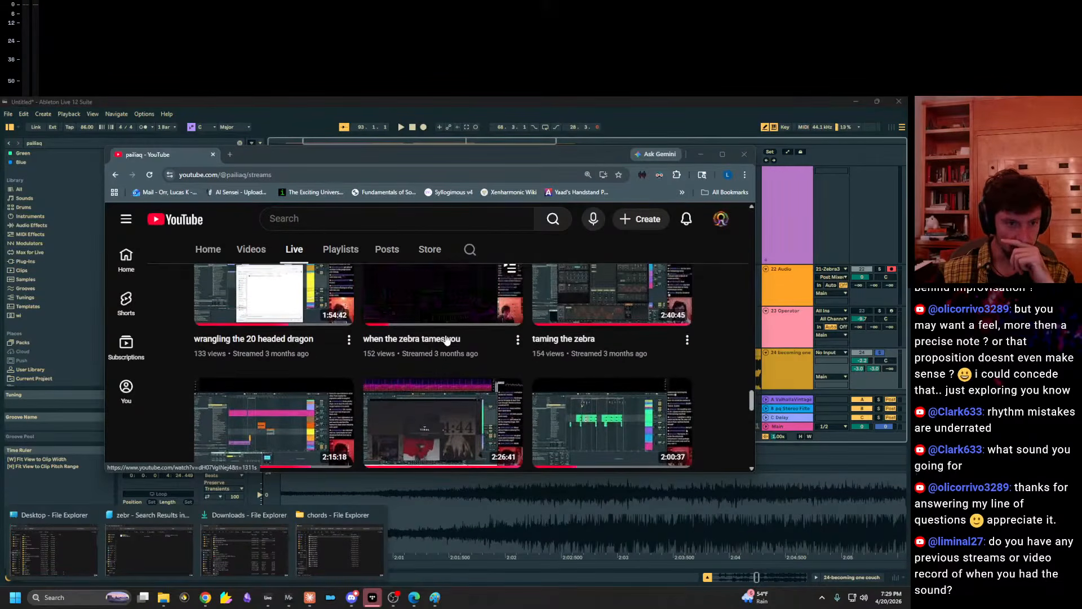
Open the stream "when the zebra tames you" in a new tab and expand its description to check the stream date.
middle_click(432, 350)
key("ctrl+Tab")
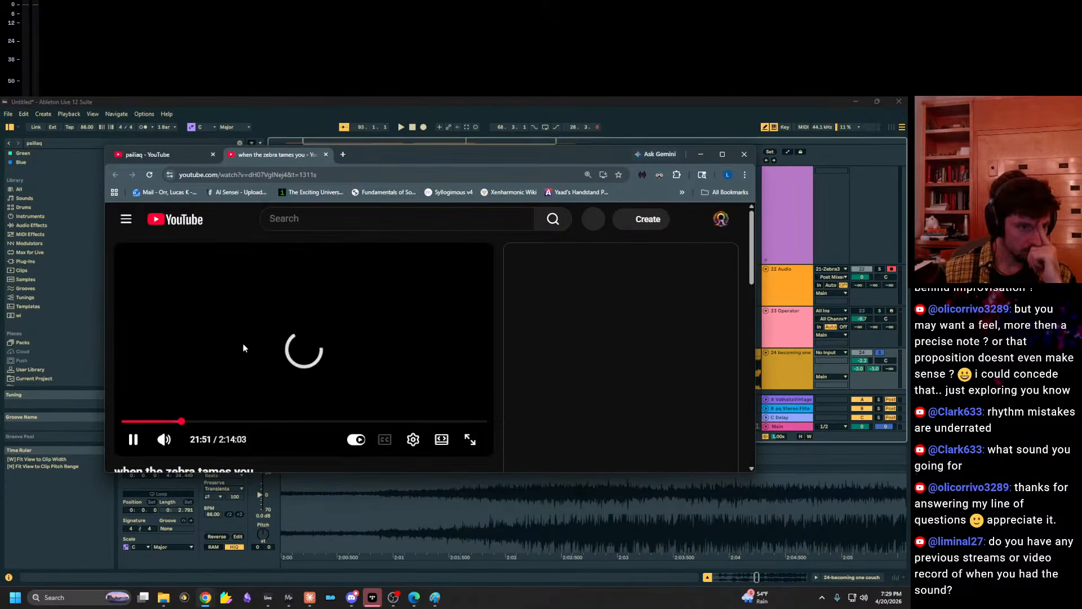
scroll(261, 344, "down", 2)
left_click(218, 450)
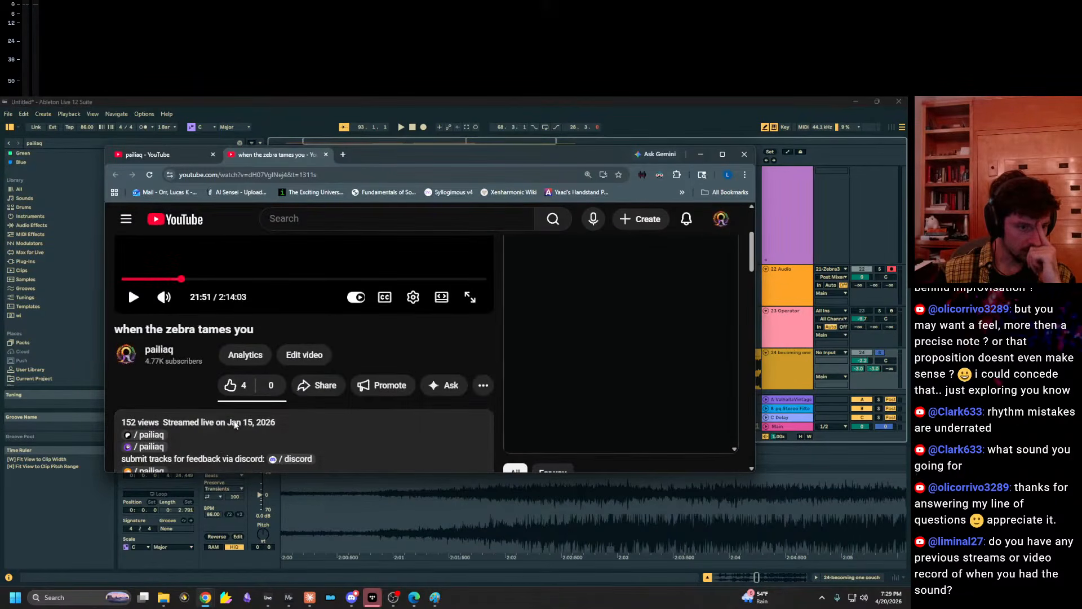
scroll(215, 356, "down", 1)
scroll(224, 355, "up", 2)
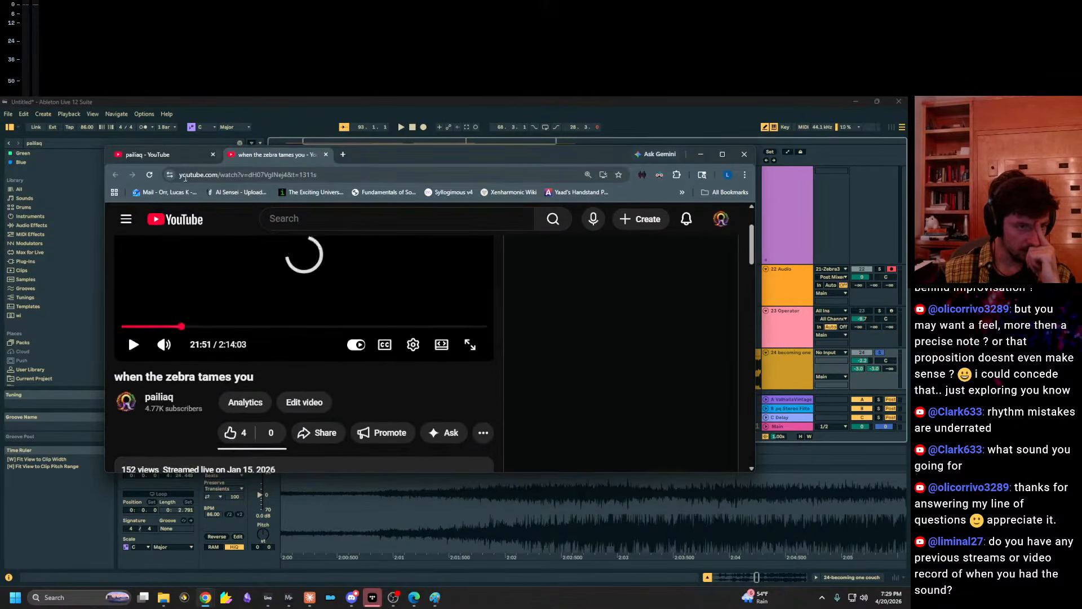
Open the stream "taming the zebra" in its own tab, jump to about 2:04:12, unmute it and view it full screen.
left_click(175, 155)
middle_click(581, 319)
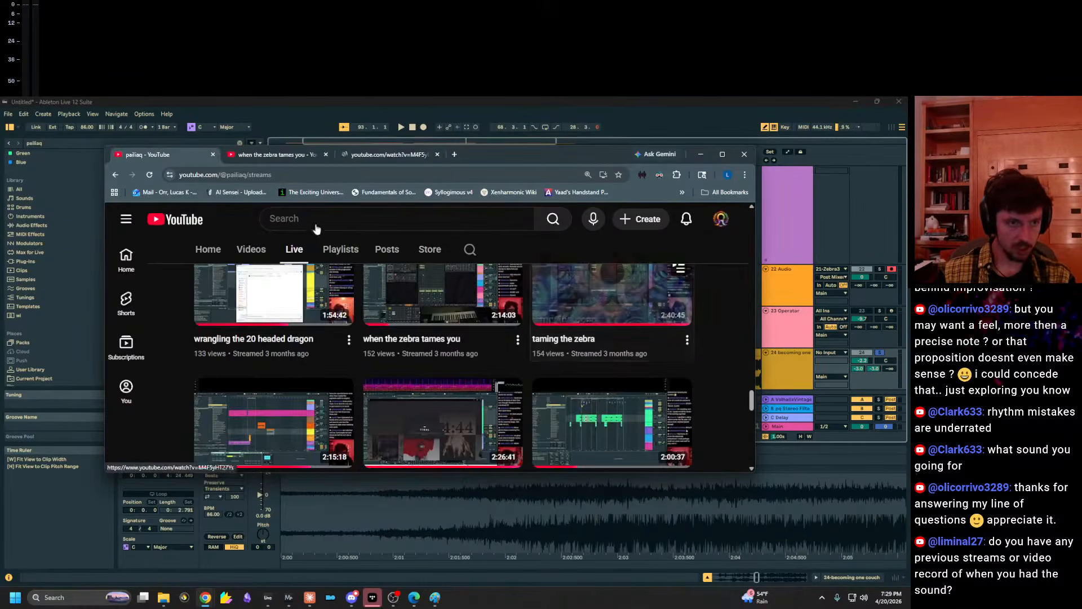
left_click_drag(385, 158, 331, 155)
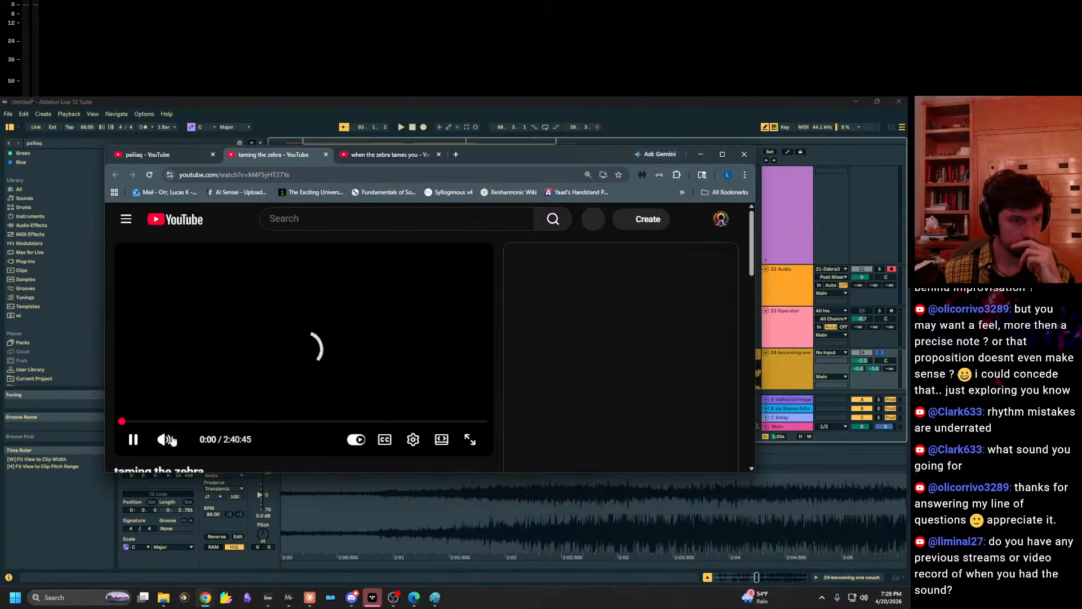
left_click(405, 421)
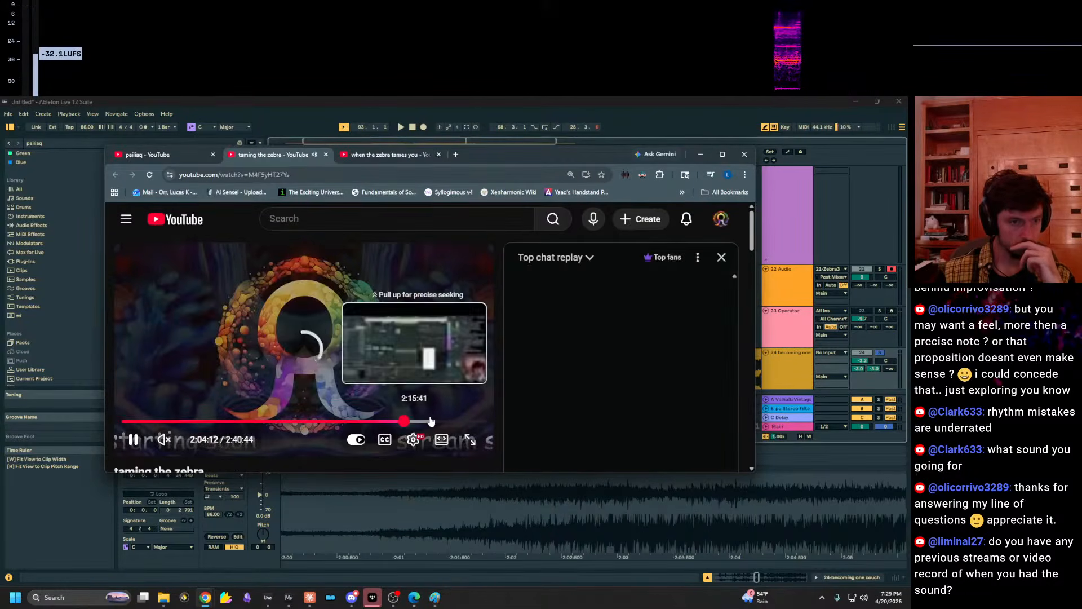
left_click(164, 439)
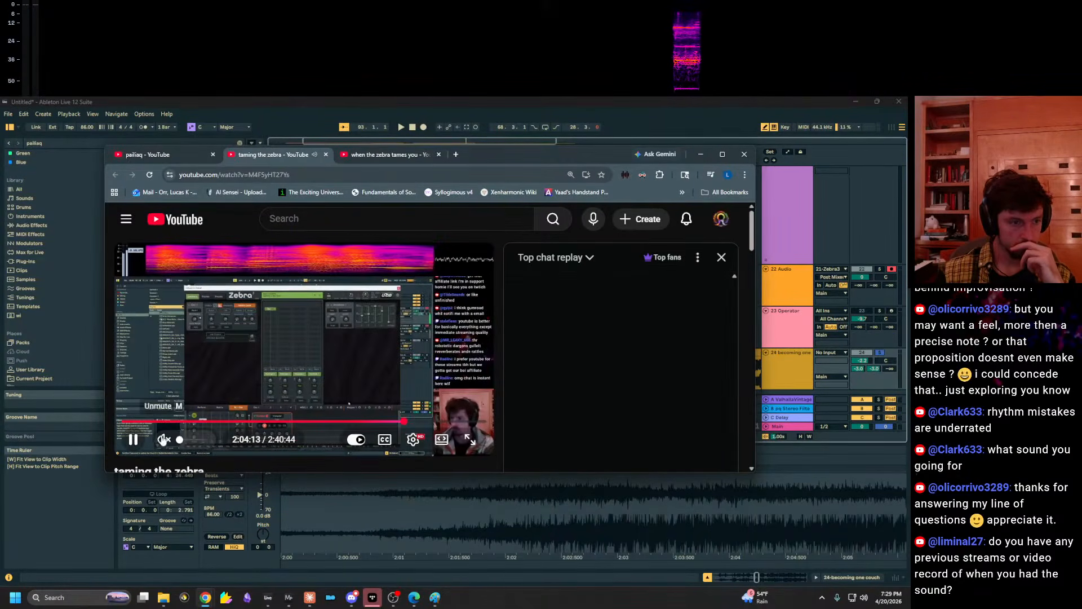
double_click(299, 387)
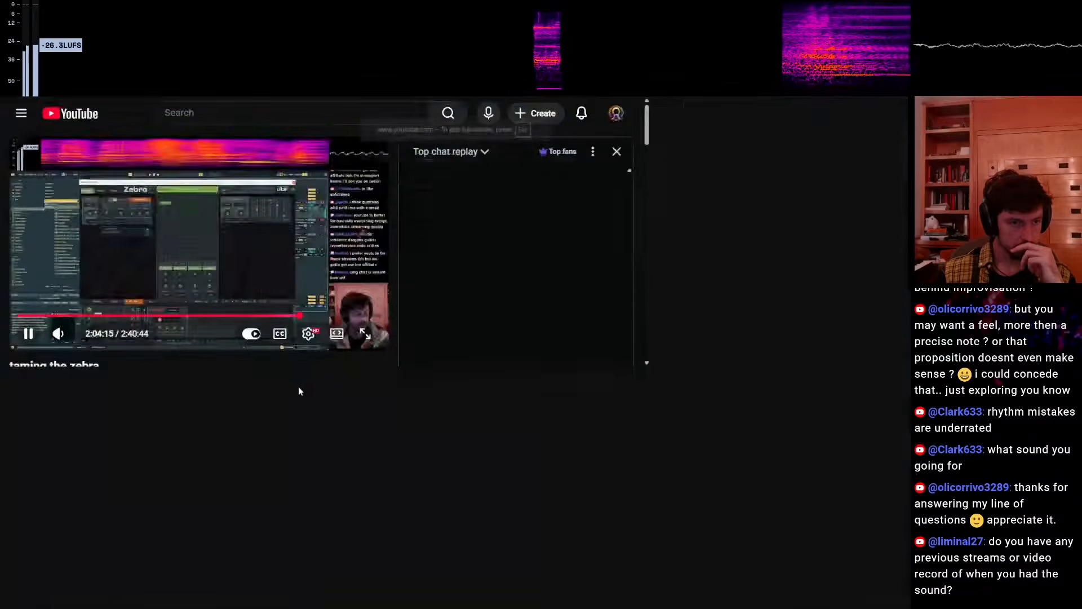
Watch the "taming the zebra" stream up to about 2:04:28, pause it, leave full screen and move the browser window aside.
left_click(471, 333)
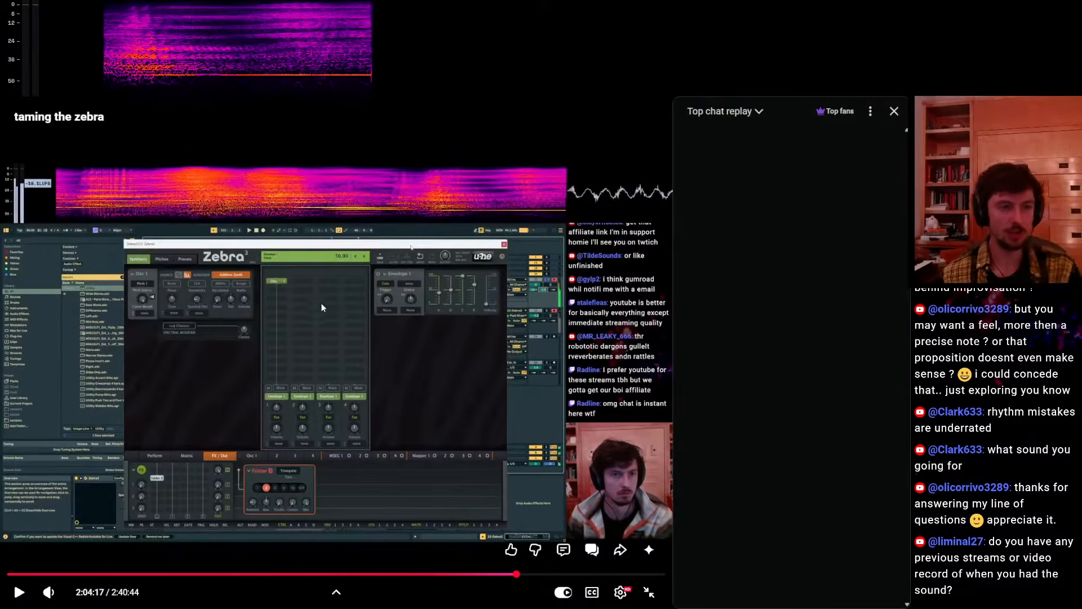
left_click(285, 343)
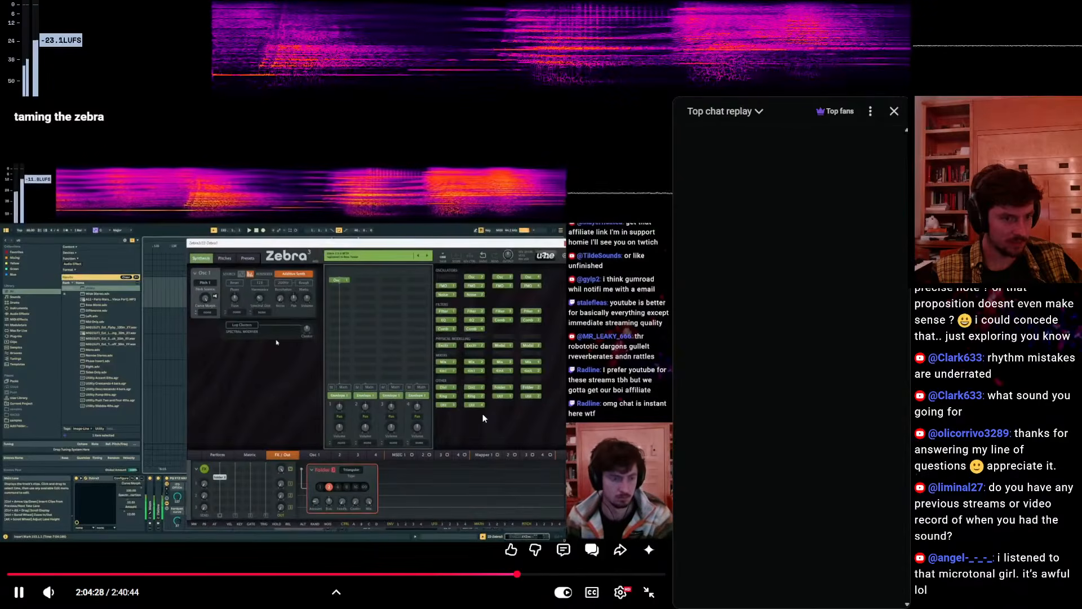
left_click(434, 158)
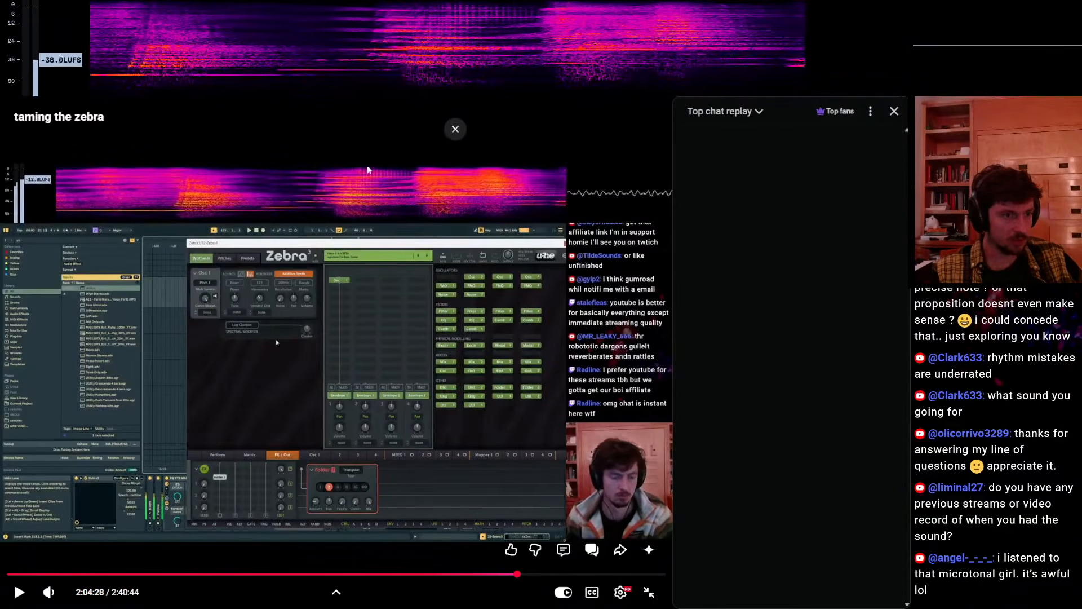
key("Escape")
left_click_drag(523, 159, 909, 214)
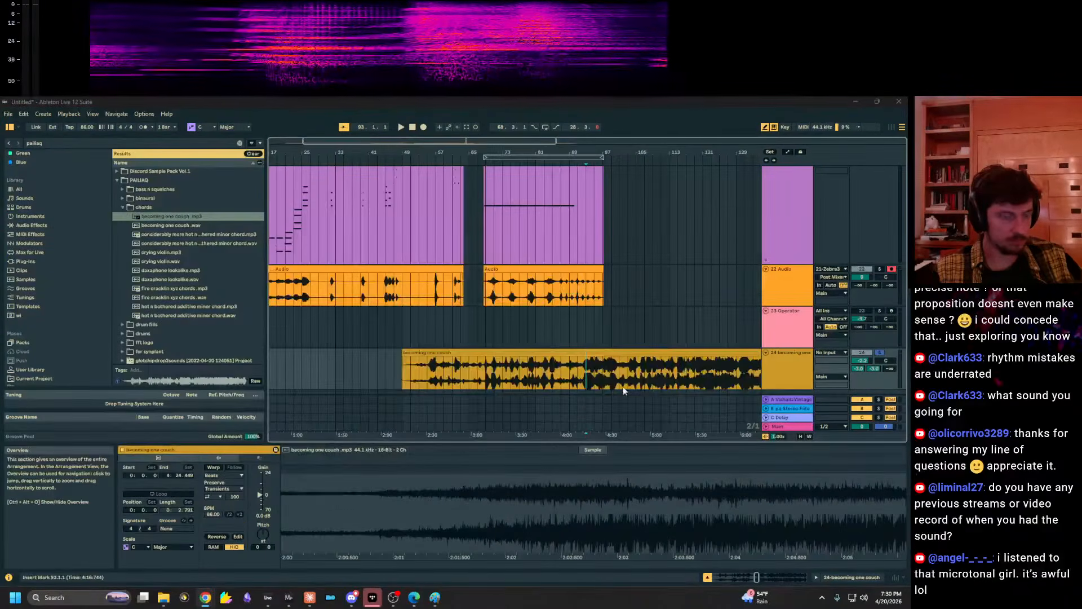
Open the Zebra3 instrument window on track 21 in Ableton Live and move it so the track controls are uncovered.
scroll(665, 374, "down", 1)
scroll(782, 331, "up", 3)
left_click(771, 262)
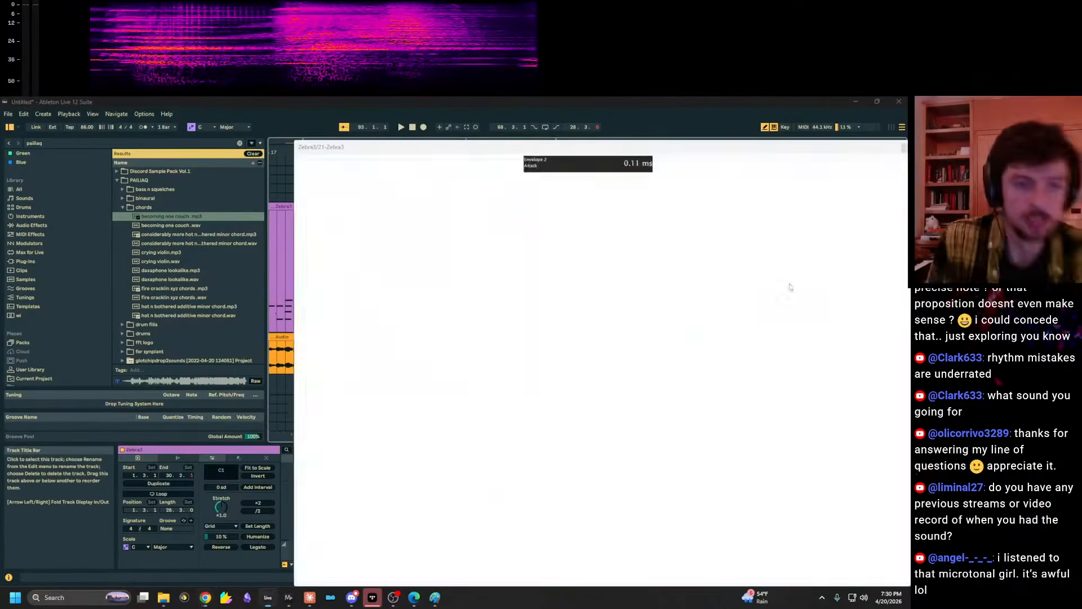
left_click(575, 169)
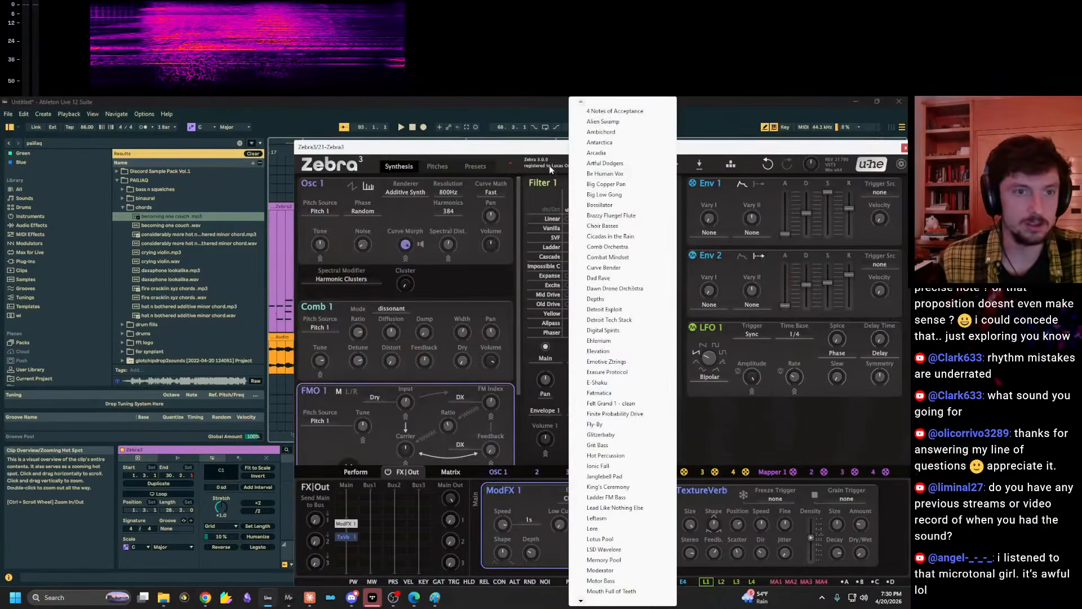
left_click(549, 168)
left_click_drag(553, 153, 349, 197)
left_click(879, 206)
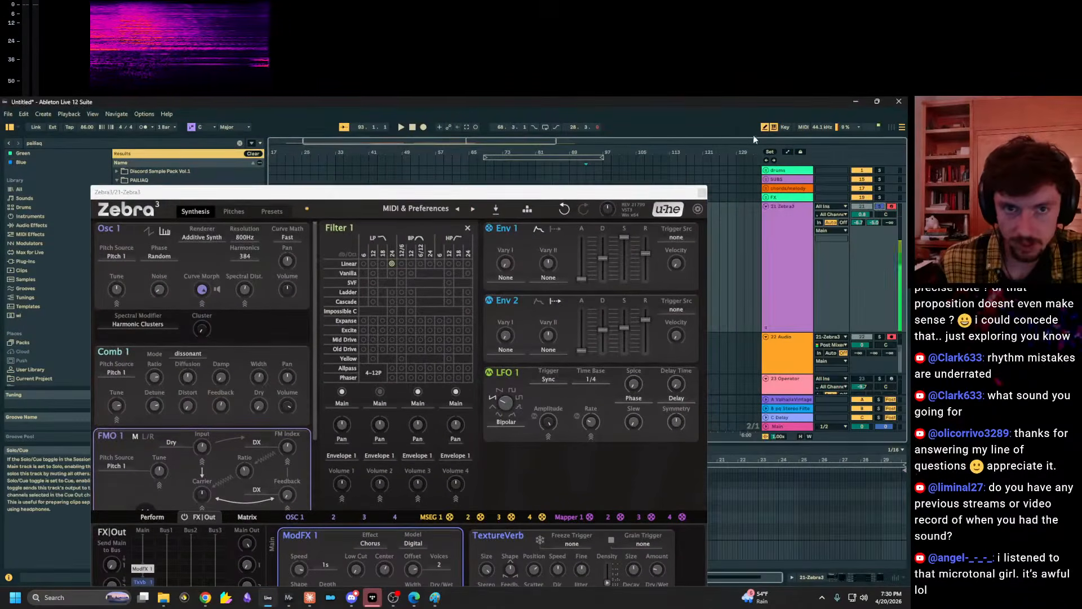
Initialize the Zebra3 patch to a single default oscillator and reposition the plug-in window.
left_click_drag(470, 196, 580, 186)
left_click(531, 199)
right_click(505, 199)
left_click(512, 203)
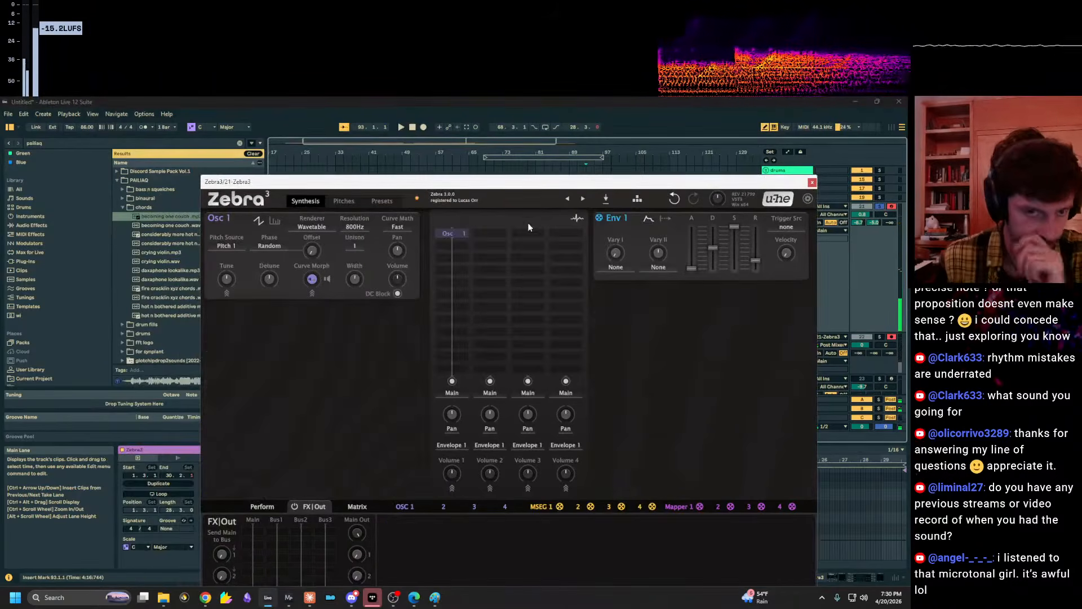
left_click_drag(313, 181, 310, 127)
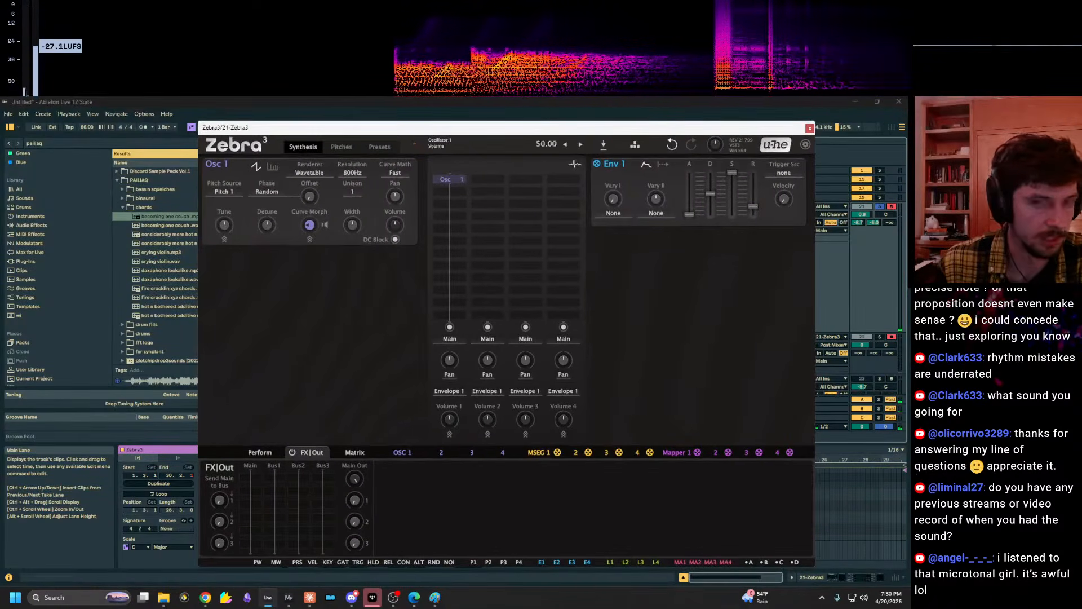
Set Osc 1's renderer to Additive Synth.
mouse_move(215, 598)
mouse_move(349, 545)
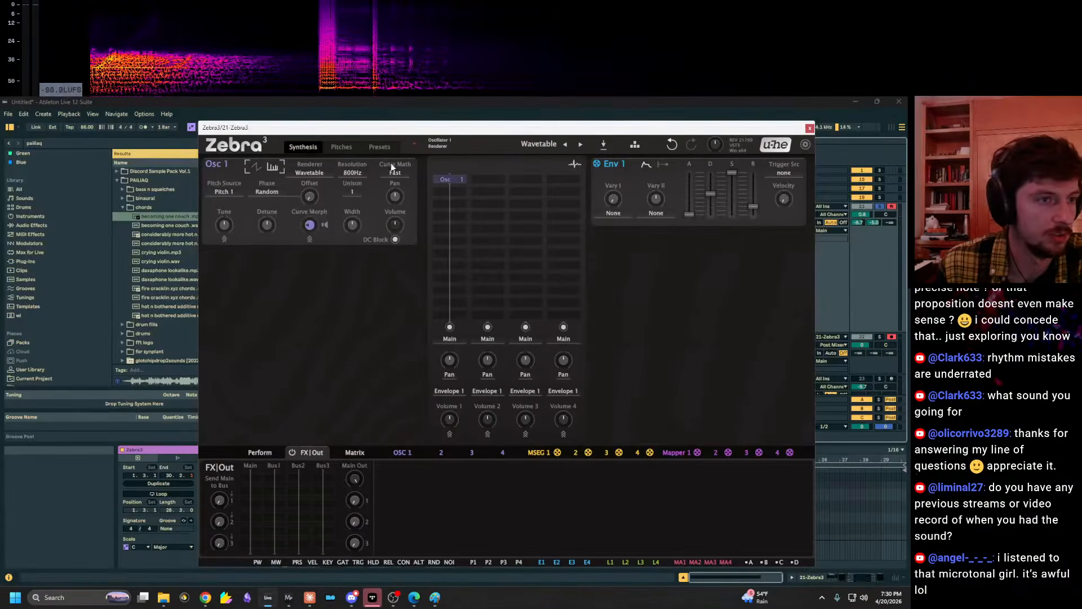
scroll(317, 170, "down", 1)
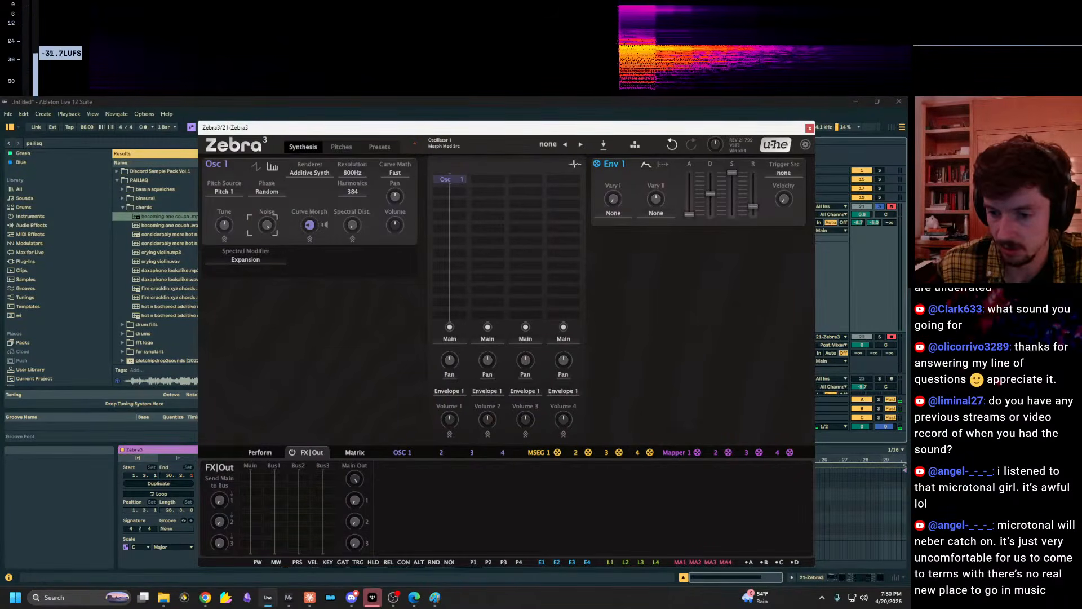
Switch to Chrome, replay the "taming the zebra" stream around 1:59:18, 2:03 and 2:00 to study the patch, then return to Ableton Live.
key("super+d")
key("super+d")
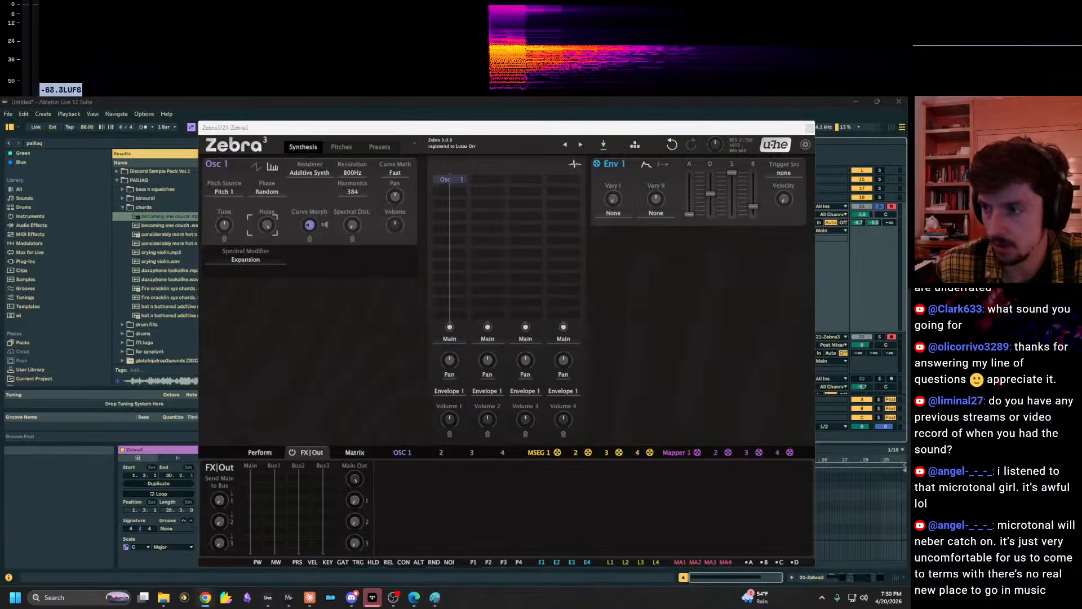
key("alt+Tab")
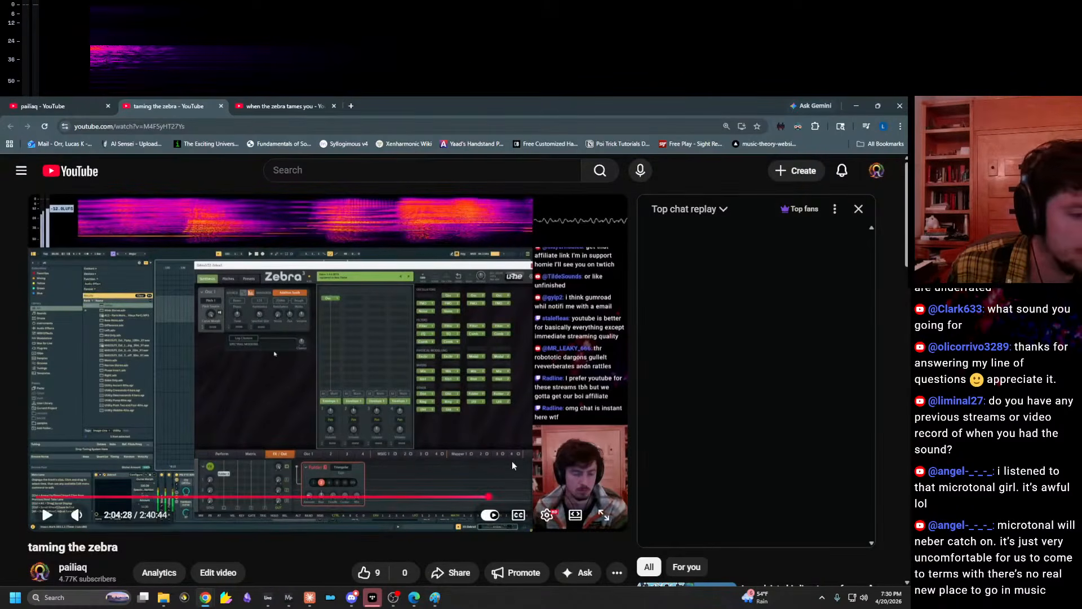
left_click(471, 497)
left_click(478, 499)
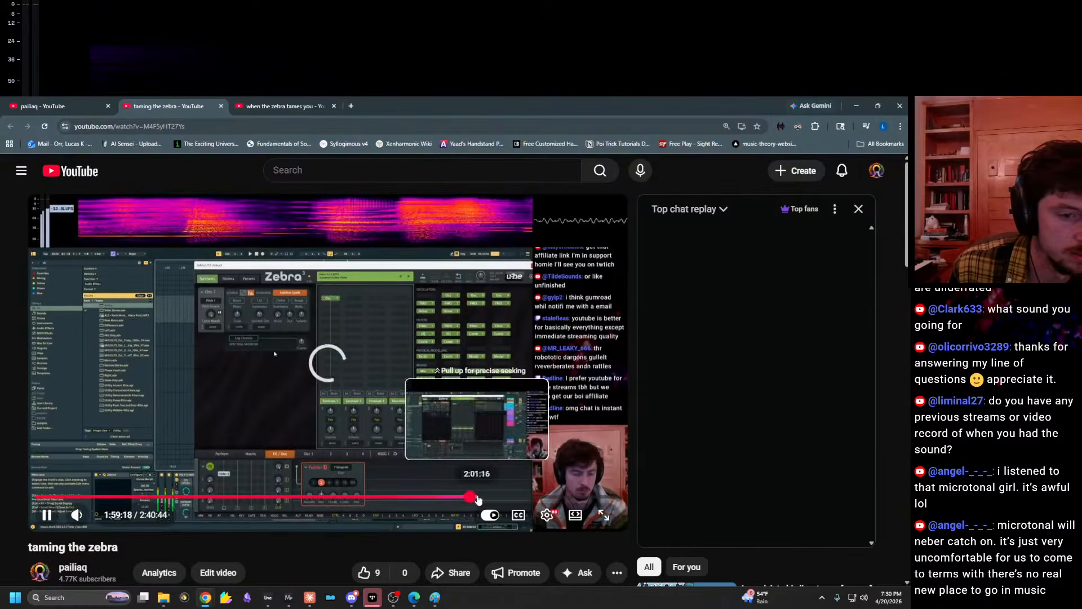
left_click(484, 498)
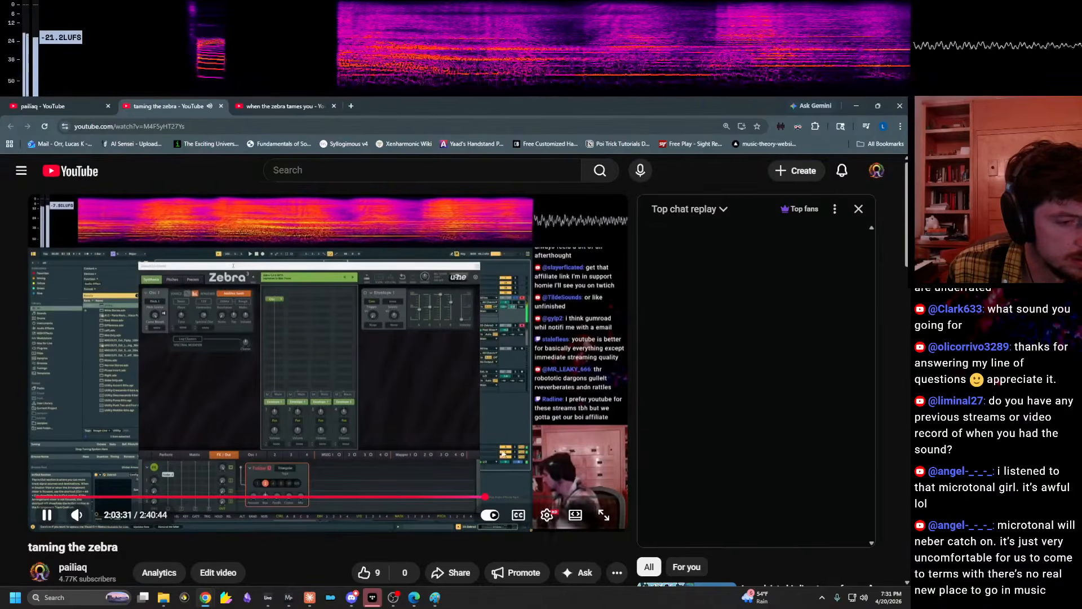
left_click(473, 499)
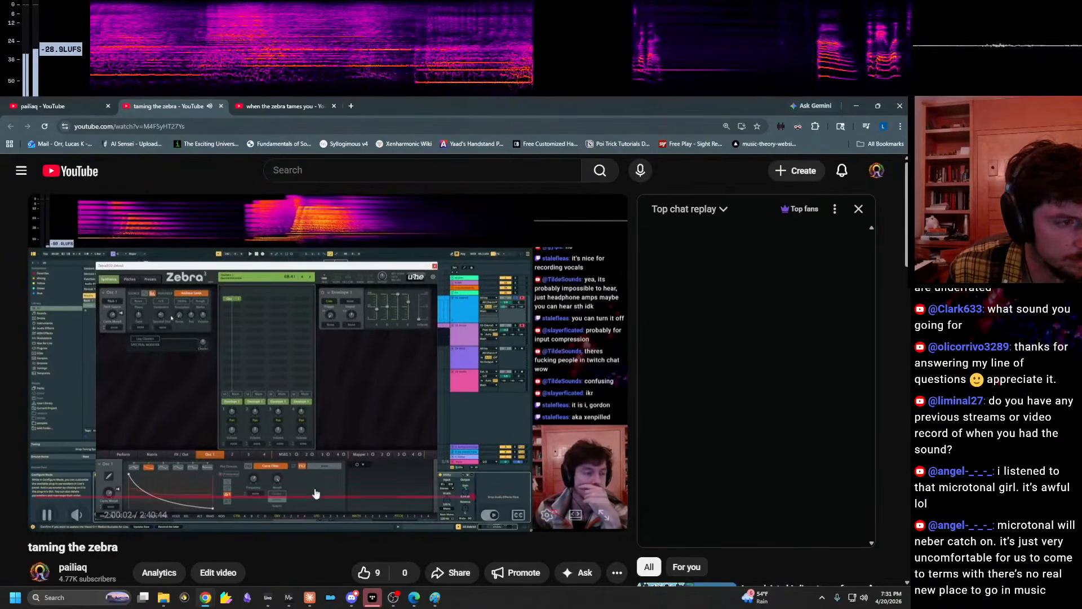
left_click(423, 396)
left_click_drag(362, 110, 910, 307)
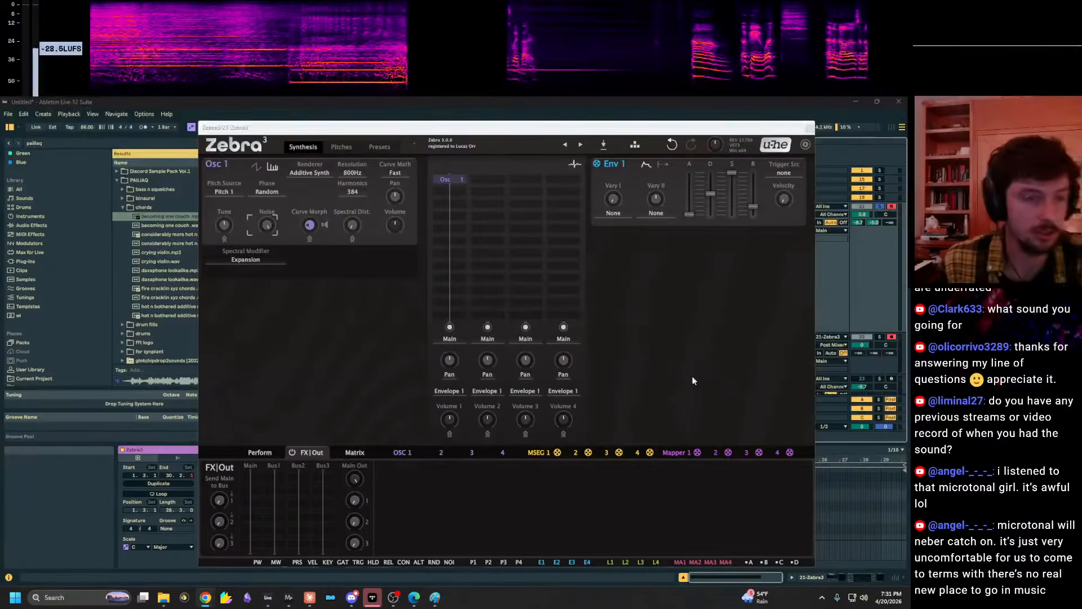
Reset the first two sends of the Zebra3 track to -inf and show its device chain with the plug-in window moved aside.
left_click(769, 346)
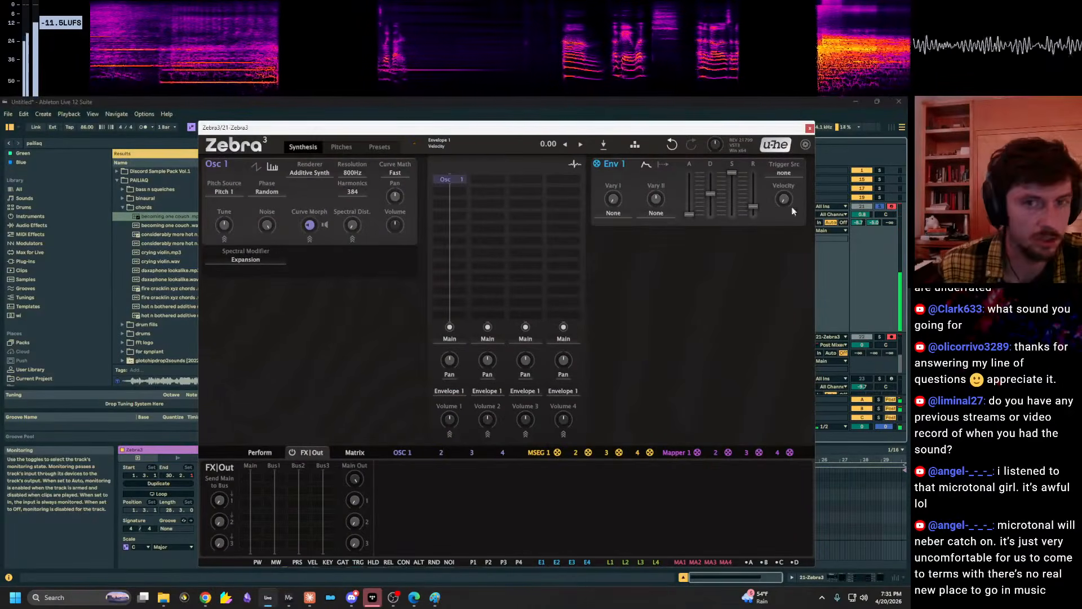
left_click(839, 576)
left_click_drag(469, 133, 376, 151)
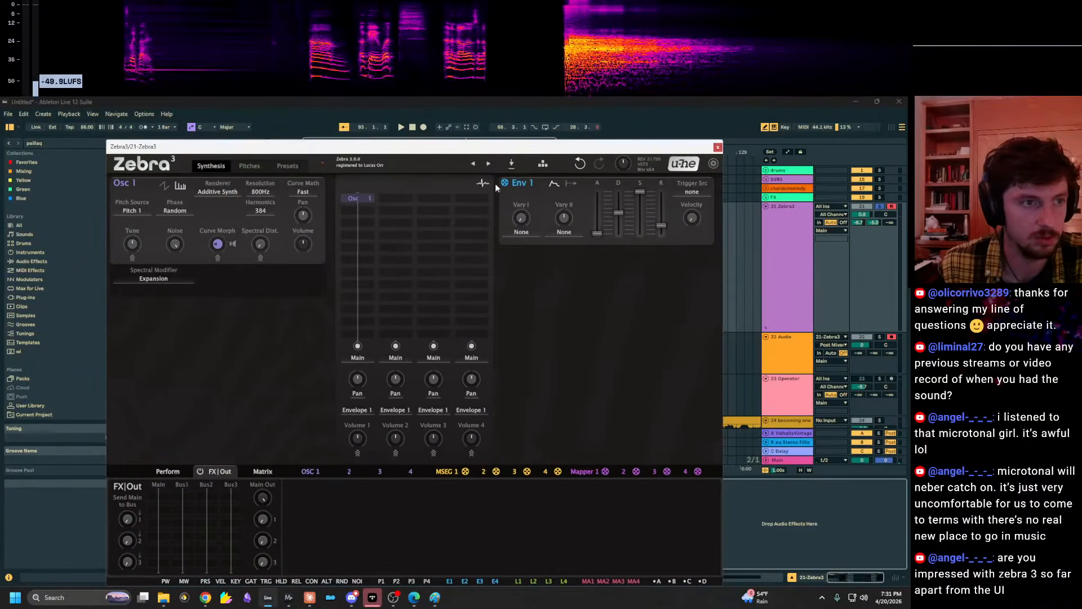
left_click(858, 225)
key("Delete")
left_click(874, 225)
key("Delete")
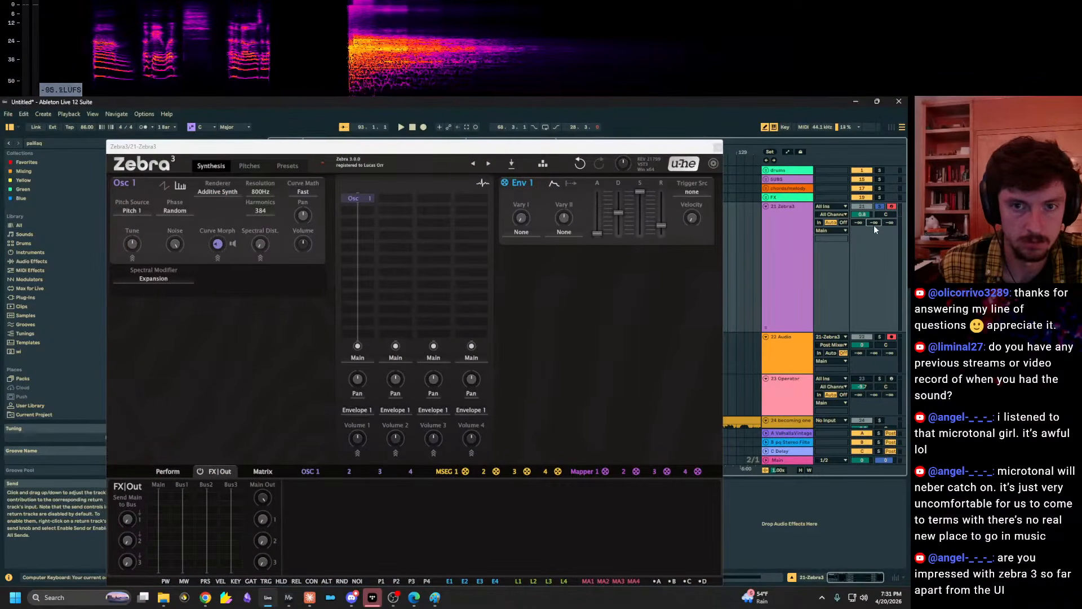
left_click(804, 244)
left_click_drag(269, 159, 447, 130)
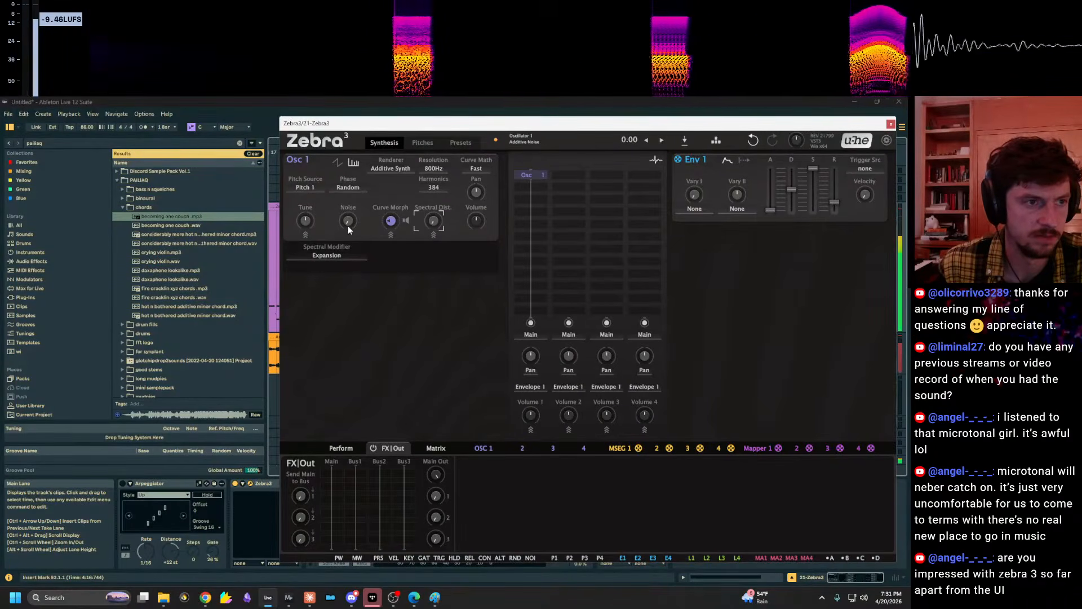
Raise the computer keyboard octave to C1–D2 and compare Osc 1's Wavetable renderer with Additive Synth, ending on Additive Synth.
left_click(338, 163)
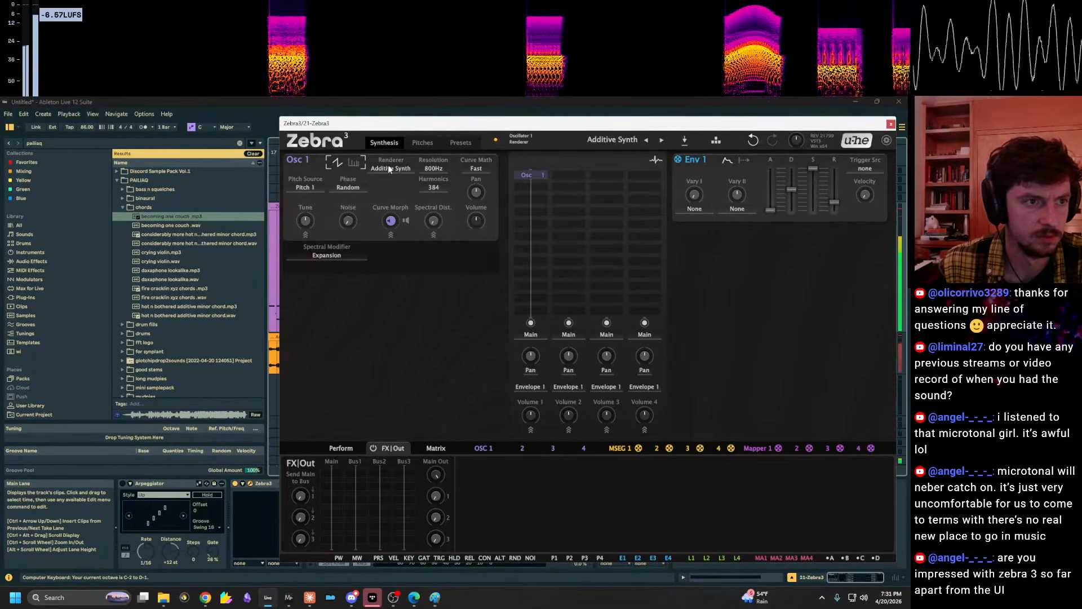
scroll(388, 170, "up", 1)
key("x")
key("x")
key("x")
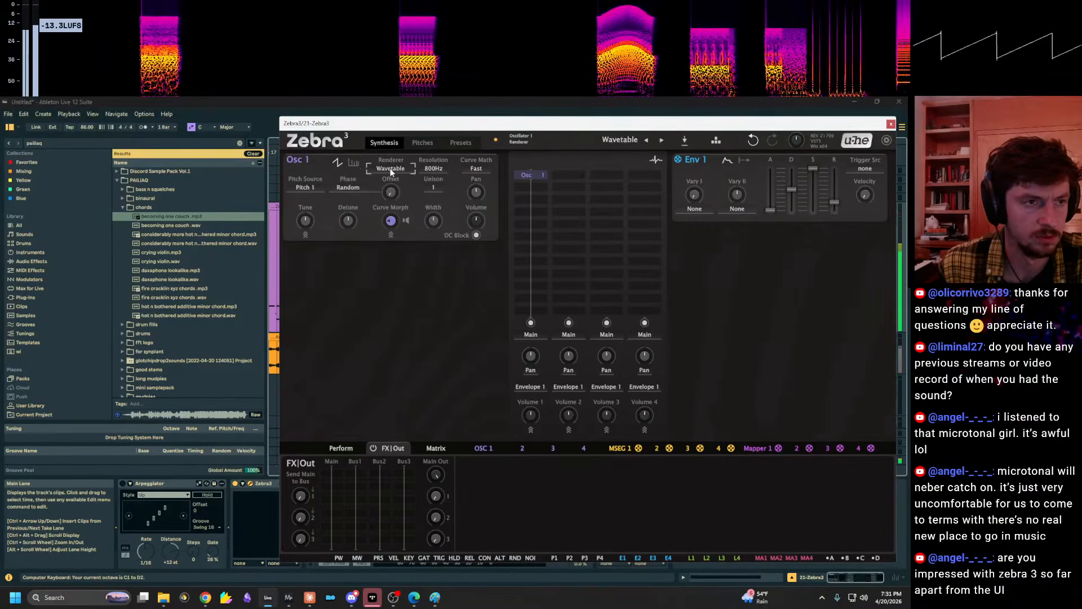
scroll(391, 171, "down", 1)
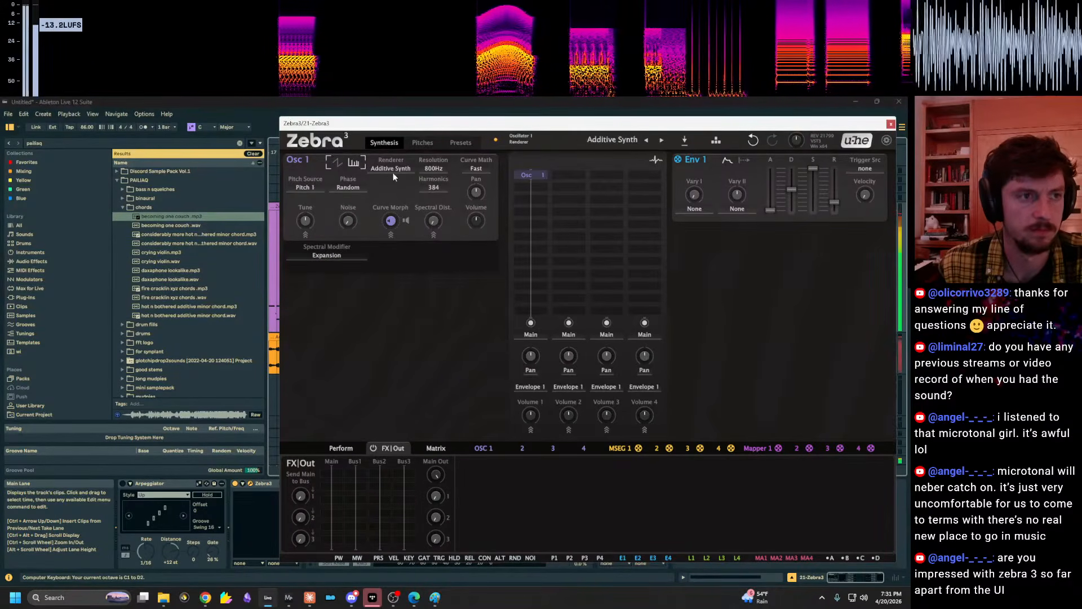
Reshape Osc 1's second waveform from a sawtooth into a single straight falling line in the curve editor.
left_click(484, 448)
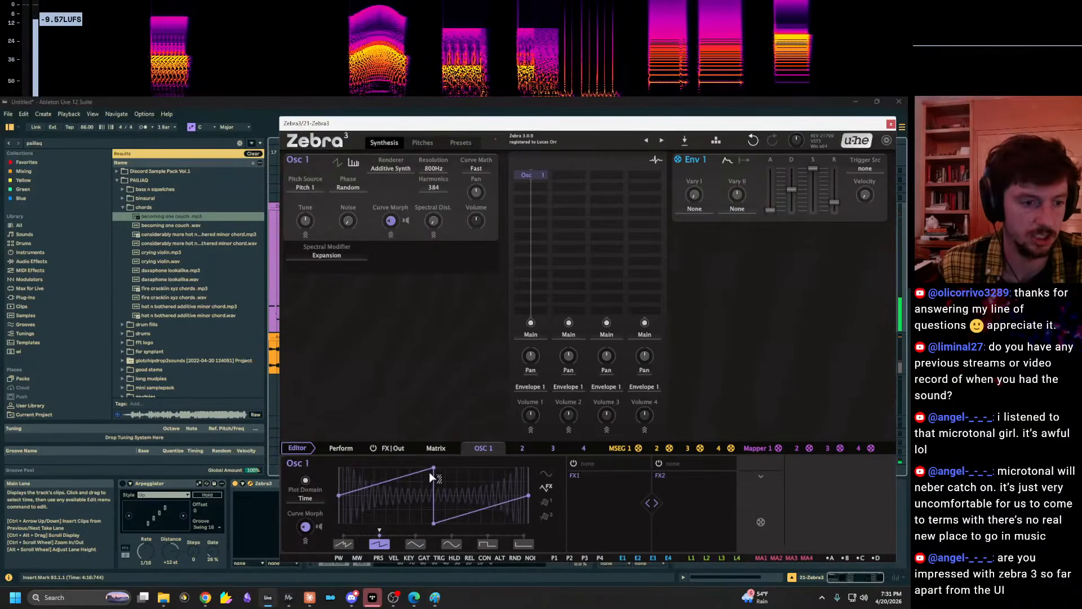
left_click_drag(433, 468, 423, 529)
left_click_drag(528, 495, 528, 532)
left_click_drag(421, 524, 541, 550)
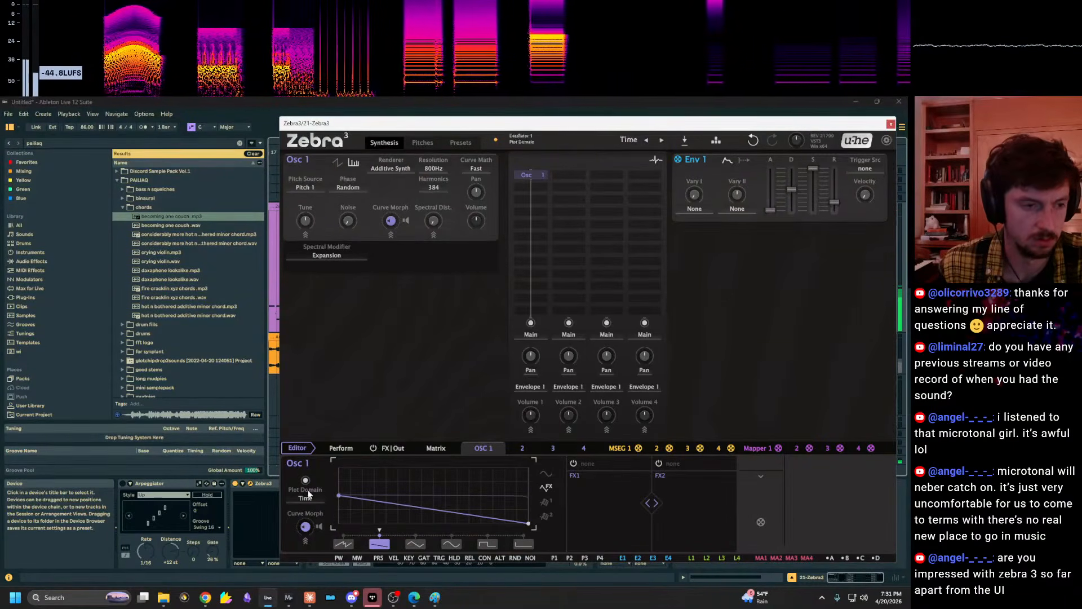
Add Wavefolder 3 to the Main lane of Zebra3's effects grid.
left_click(392, 447)
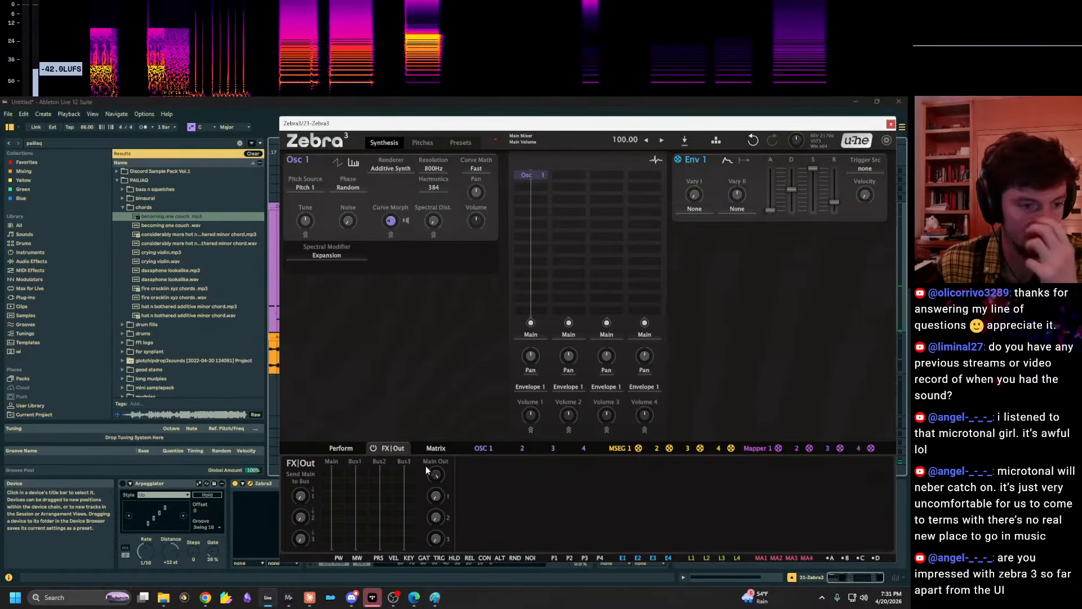
left_click(380, 488)
left_click(336, 489)
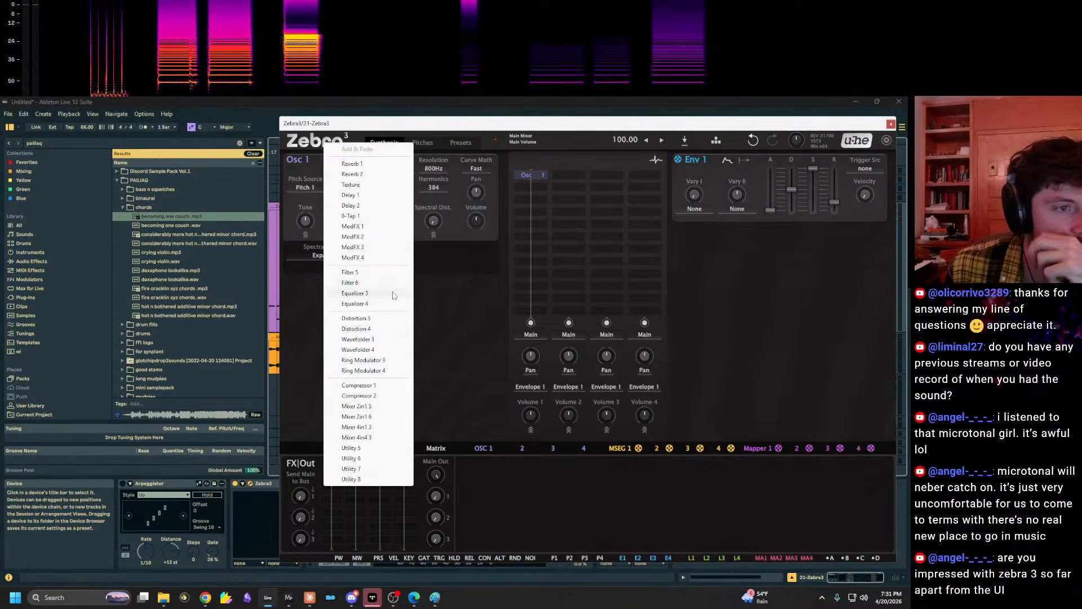
left_click(363, 339)
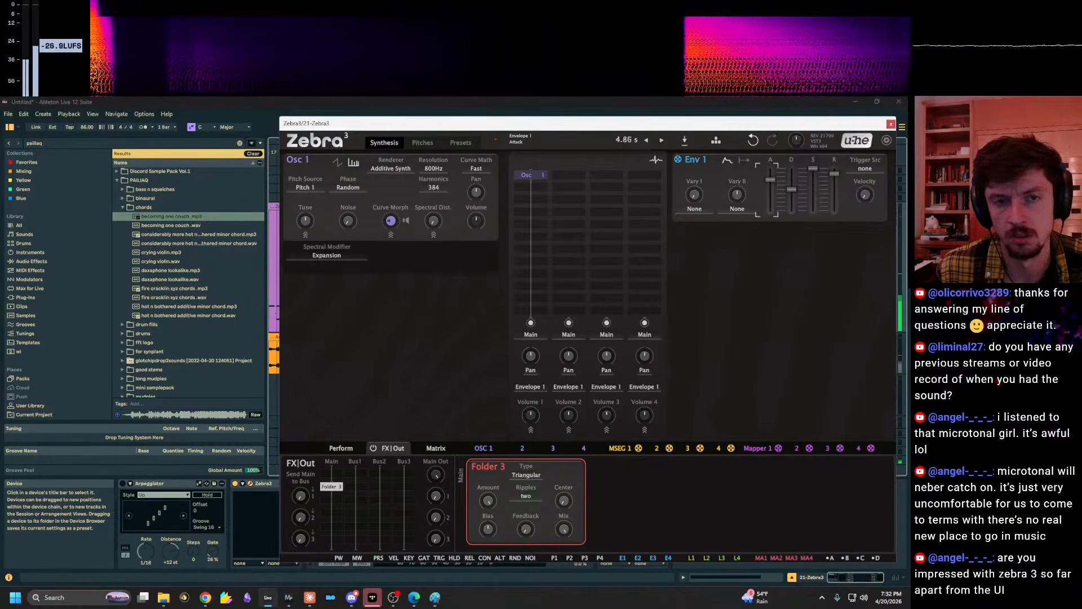
Set Envelope 1's attack to about 2.46 s and its release to 12 s, keeping the plug-in window in view.
left_click_drag(772, 184, 771, 172)
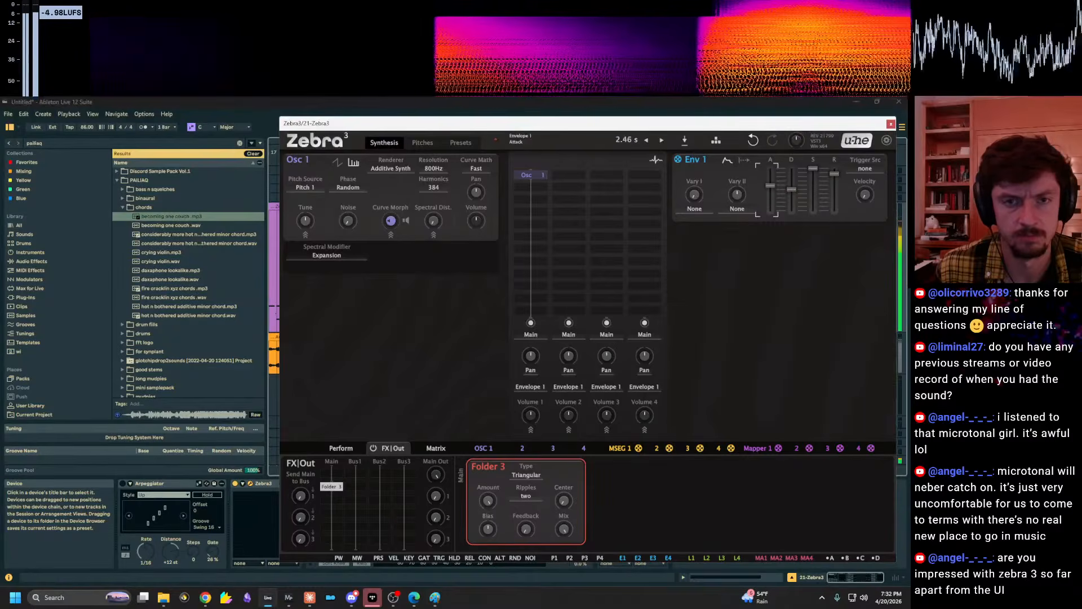
left_click_drag(609, 123, 632, 124)
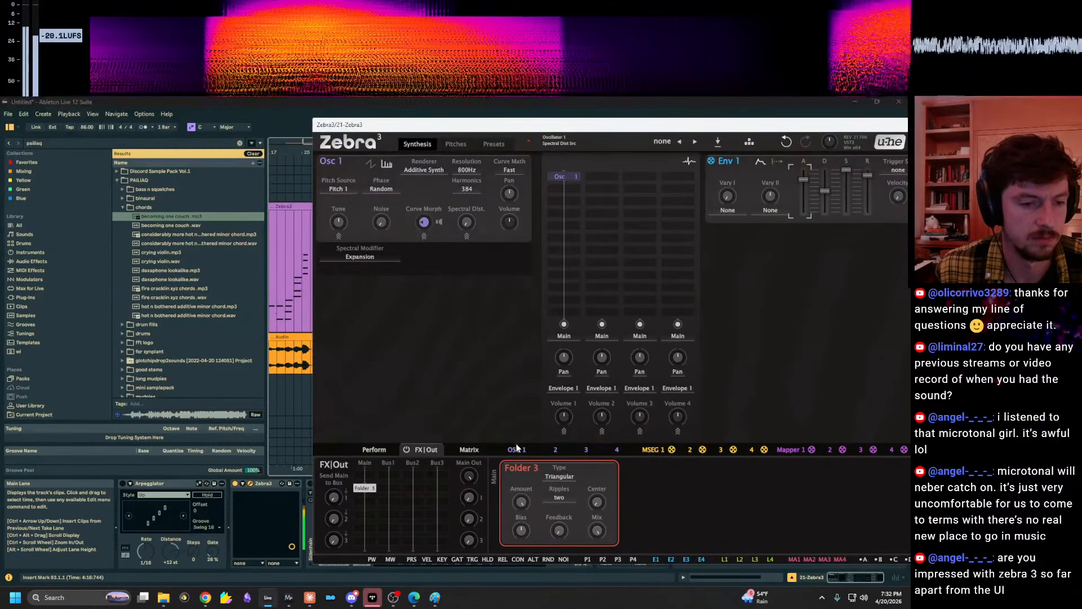
left_click_drag(634, 125, 478, 124)
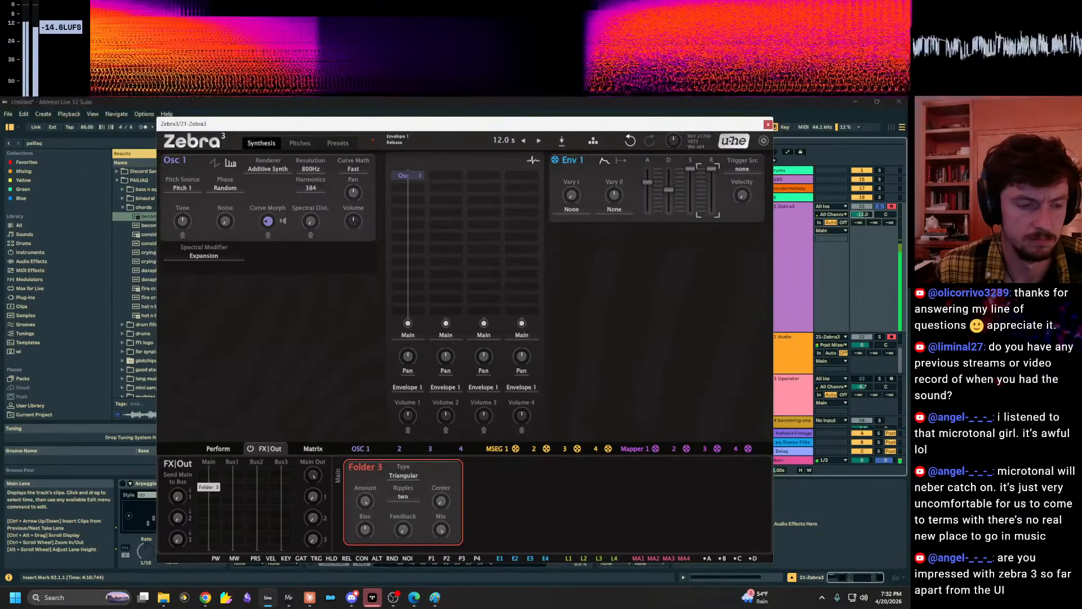
Raise the start point of Osc 1's falling curve to the maximum and set Pitch 1's calibration type to Hypercalibrate.
left_click(360, 449)
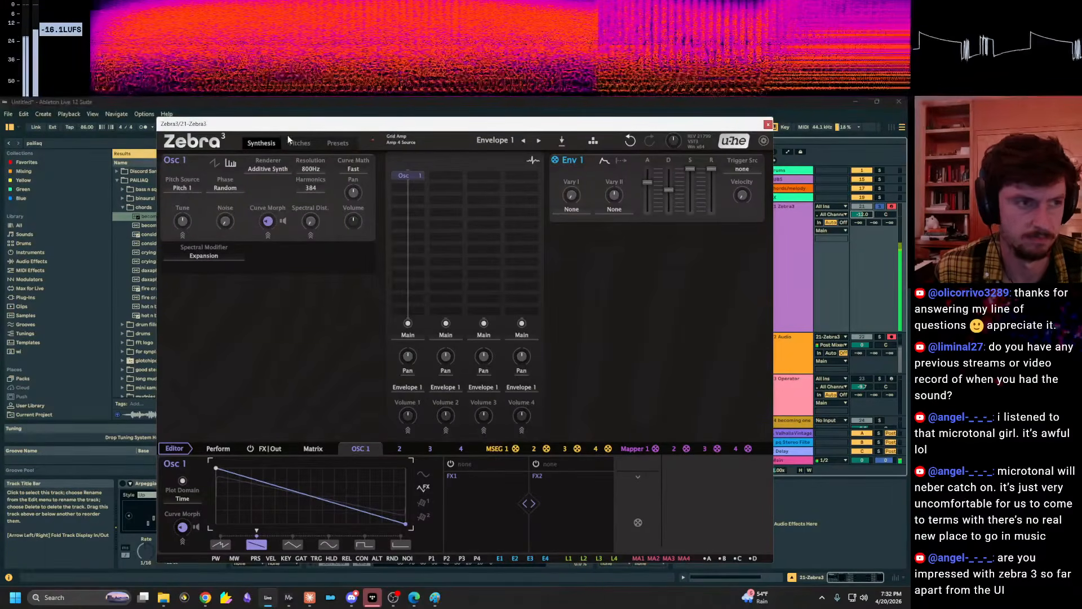
left_click(300, 143)
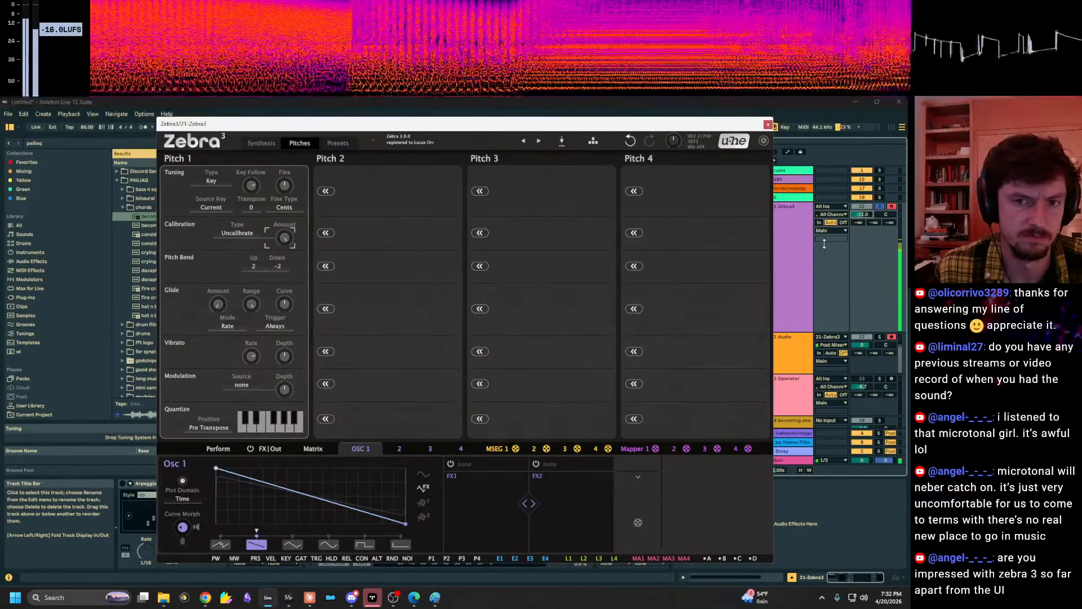
left_click(253, 233)
left_click(276, 250)
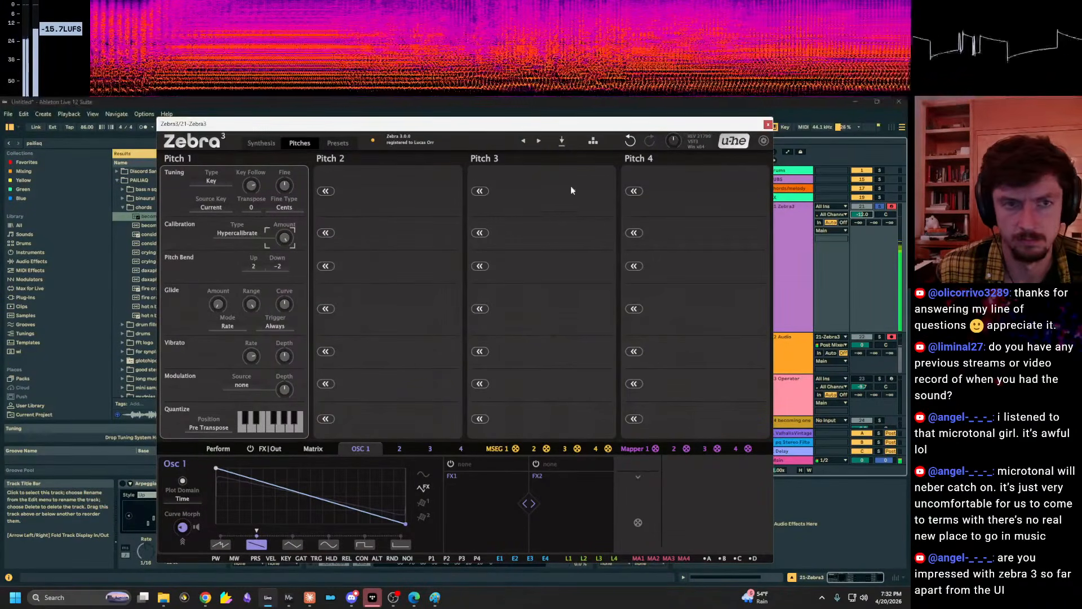
Return to Zebra3's synthesis page and shorten Envelope 1's release to about 3.94 s.
left_click(274, 143)
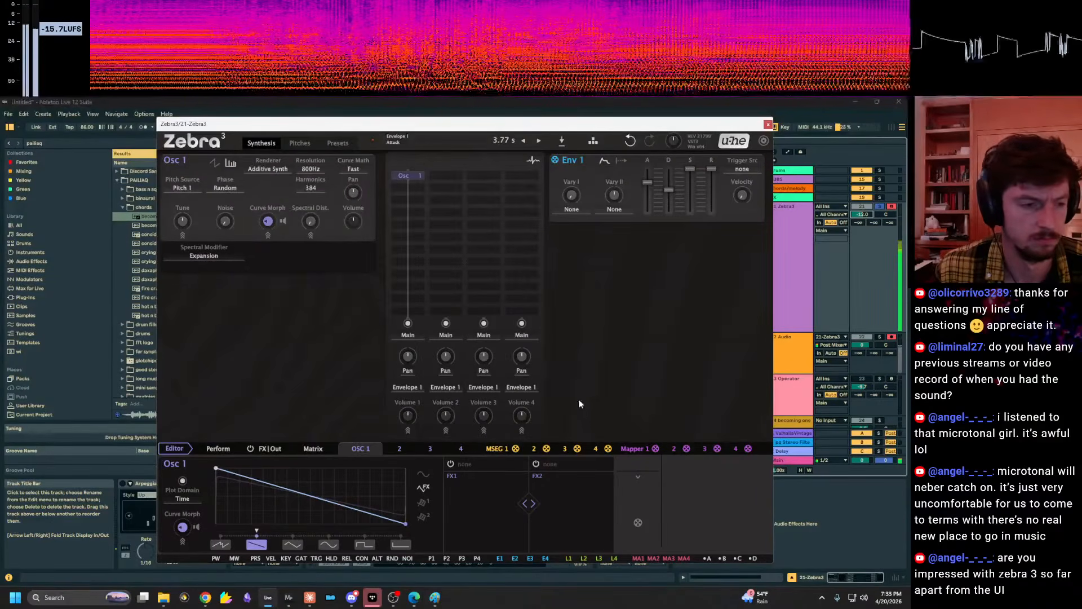
left_click_drag(713, 170, 712, 181)
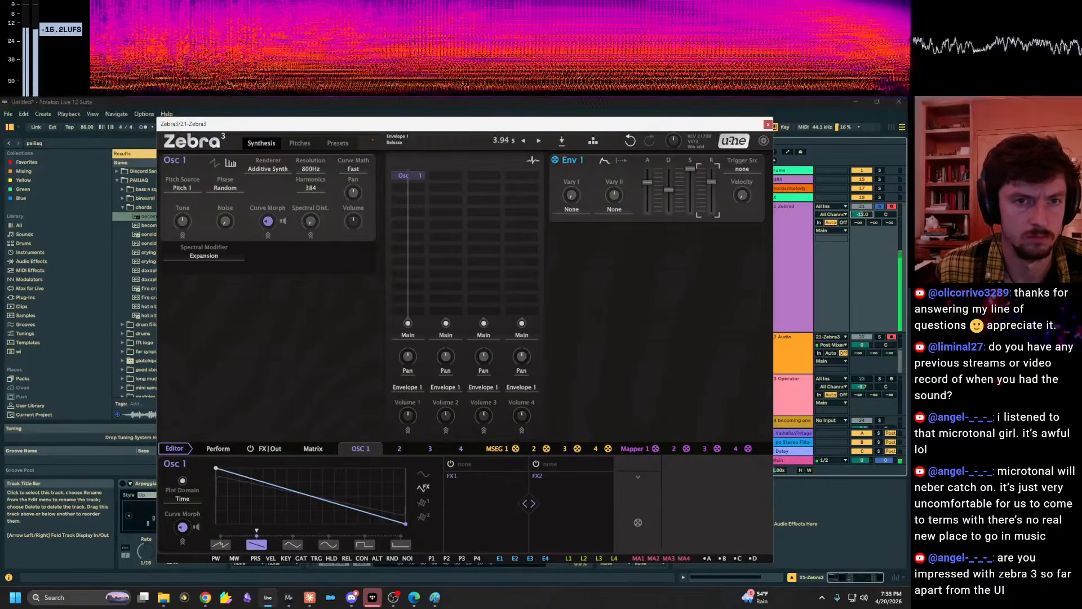
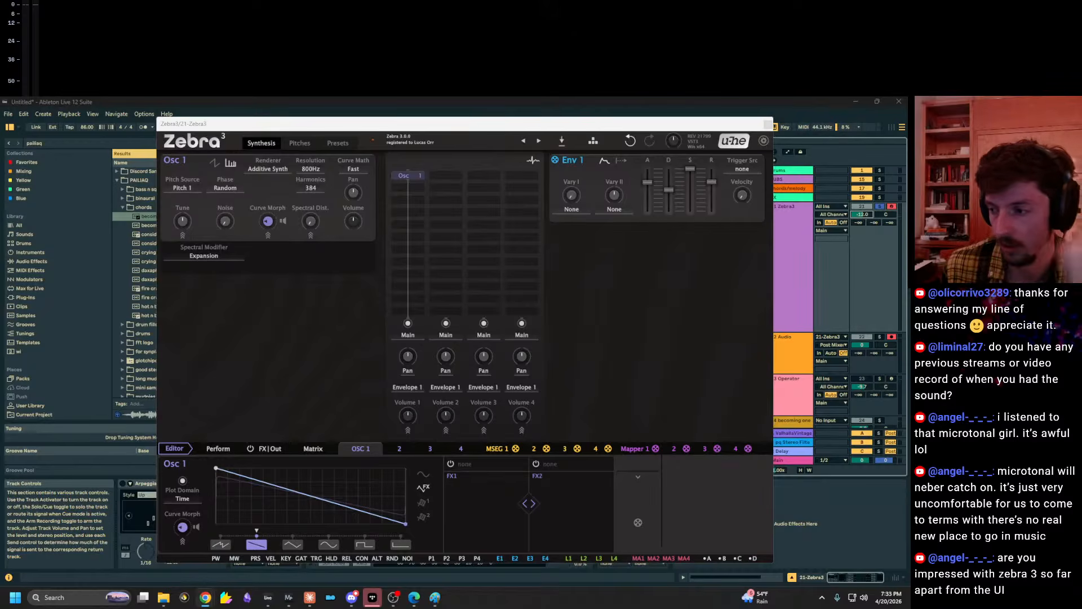
left_click(655, 357)
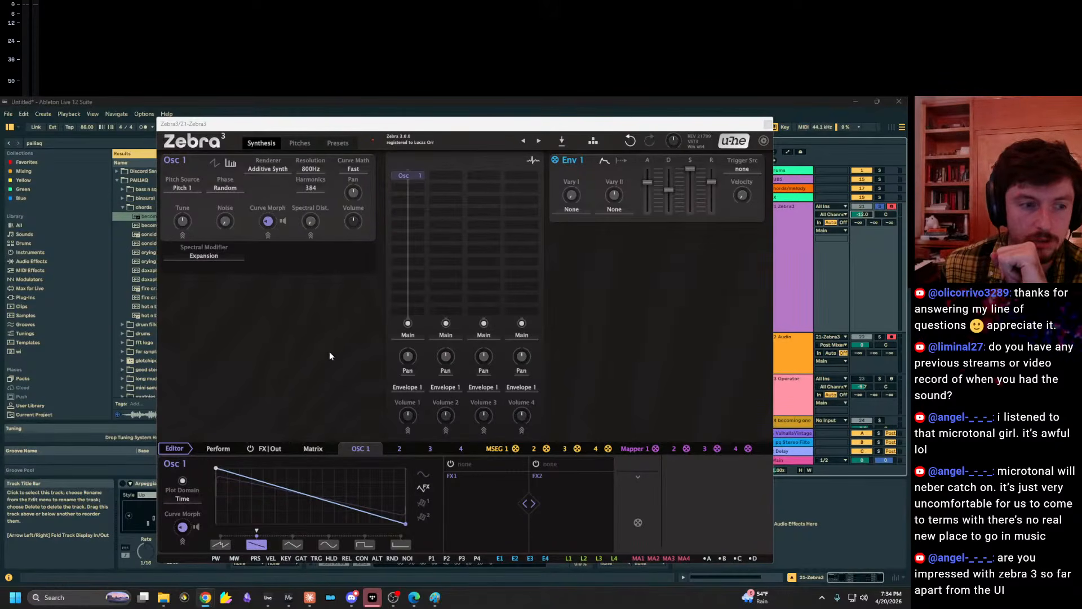
Look through Zebra3's performance, effects, Osc 1 and matrix pages, including the available transpose values.
left_click(217, 449)
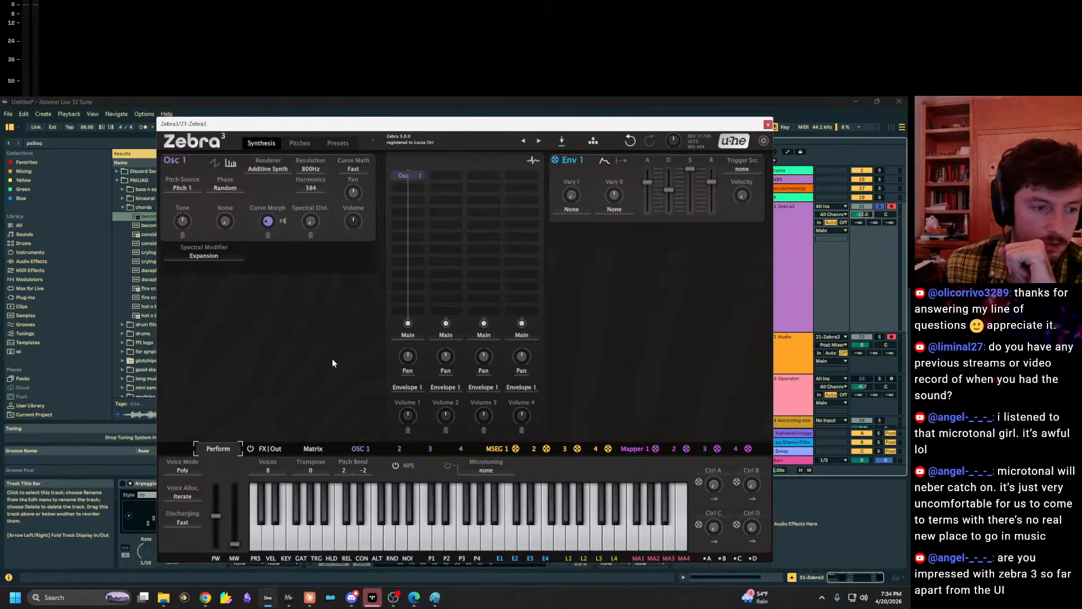
left_click(309, 470)
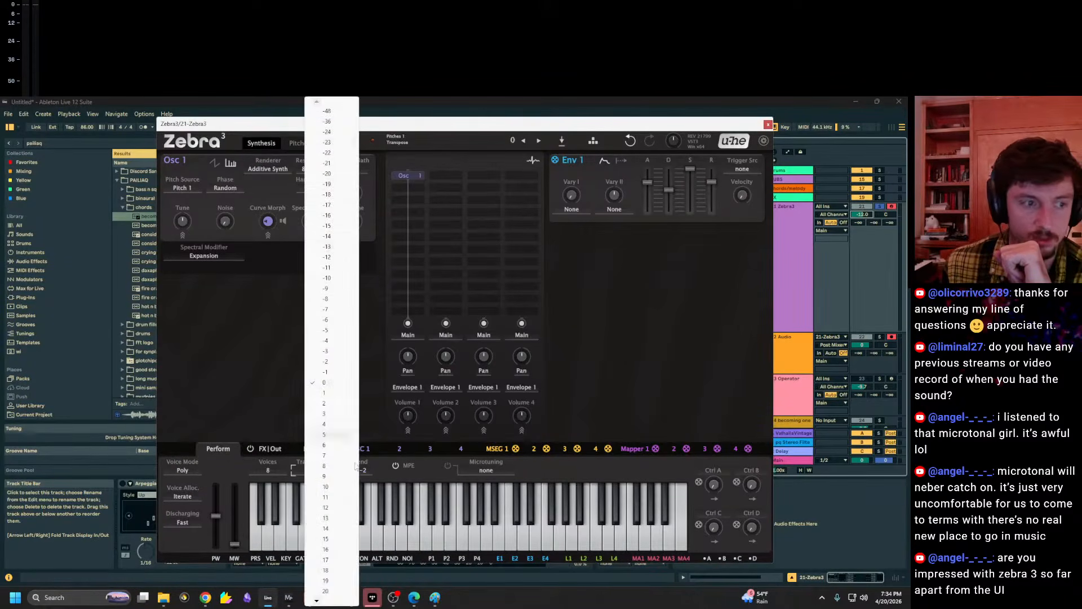
left_click(255, 315)
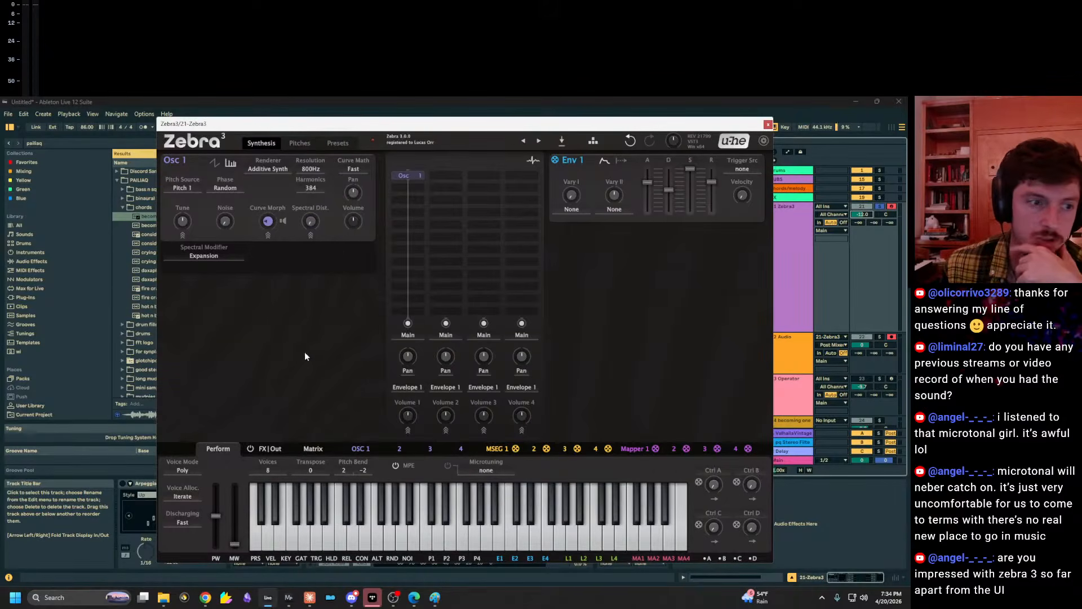
left_click(305, 451)
left_click(359, 449)
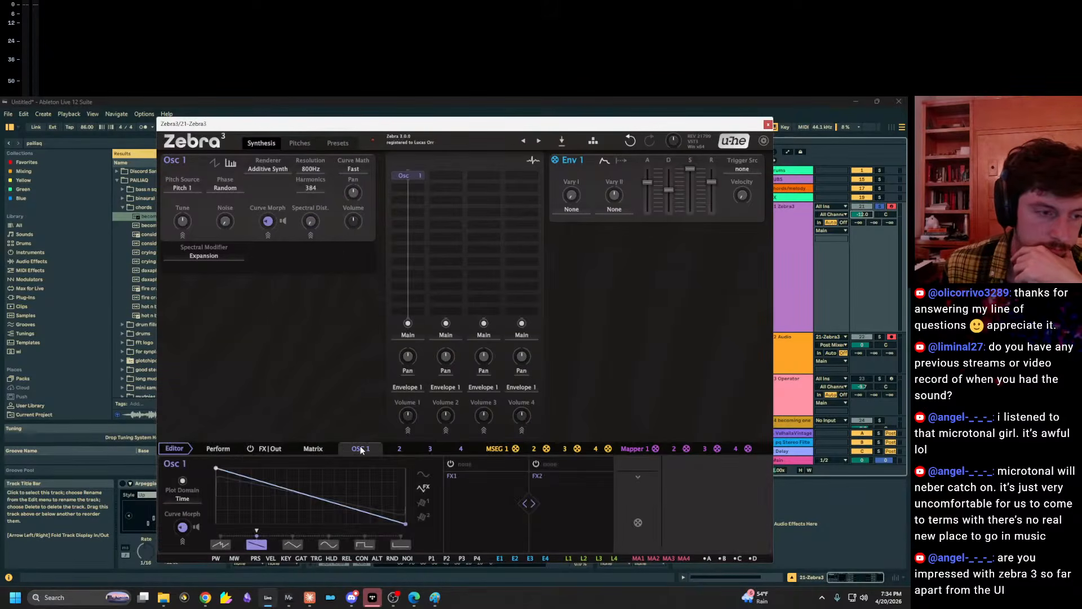
left_click(275, 448)
left_click(350, 448)
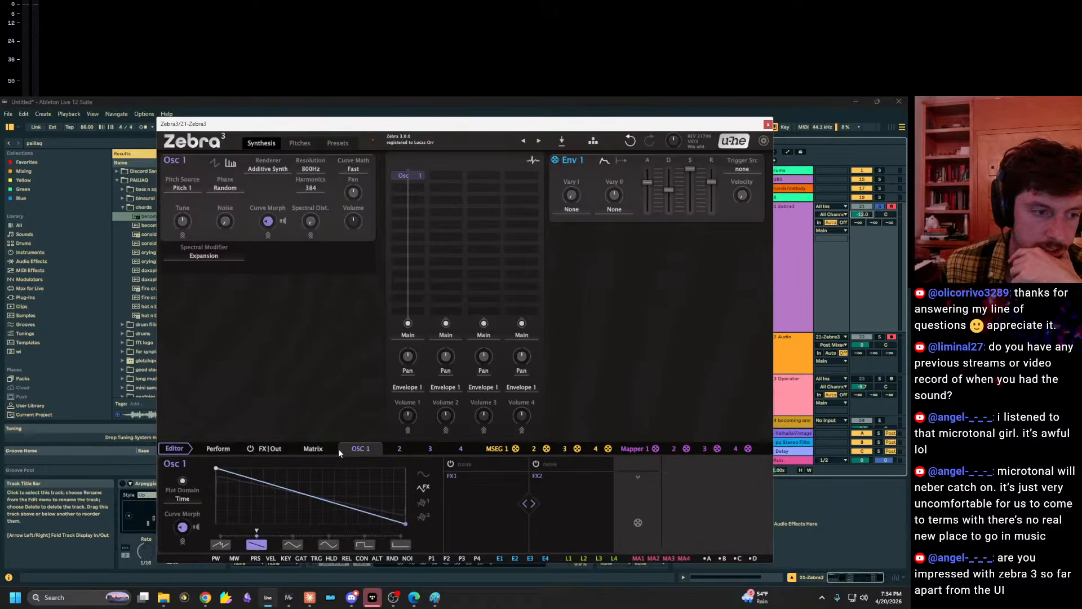
left_click(312, 449)
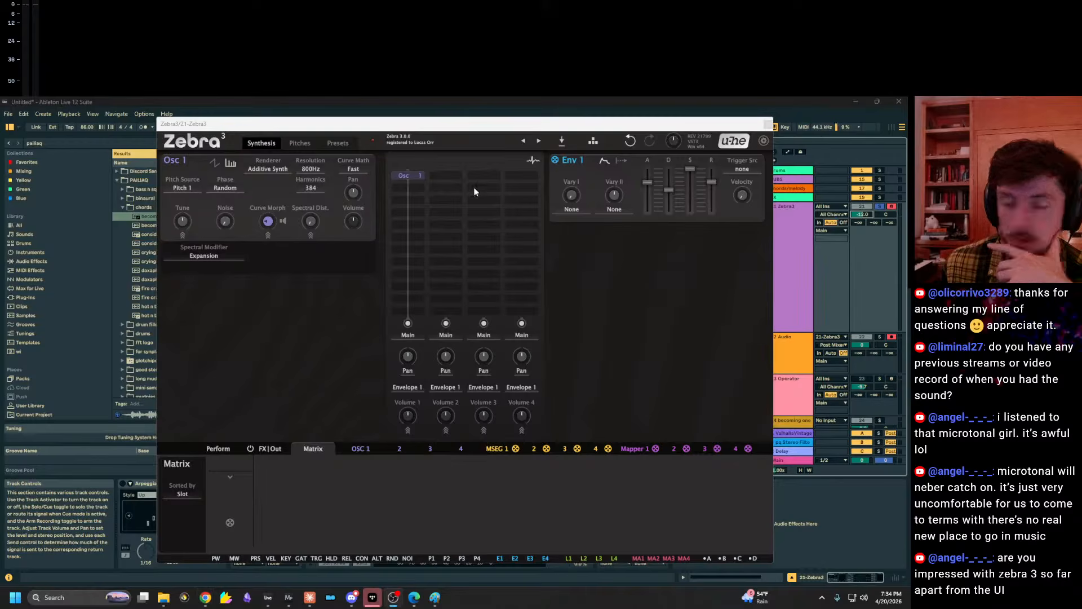
Examine Zebra3's u-he information menu and its MIDI & Preferences page for interface options.
left_click_drag(559, 123, 540, 141)
left_click(782, 246)
left_click_drag(863, 214, 863, 215)
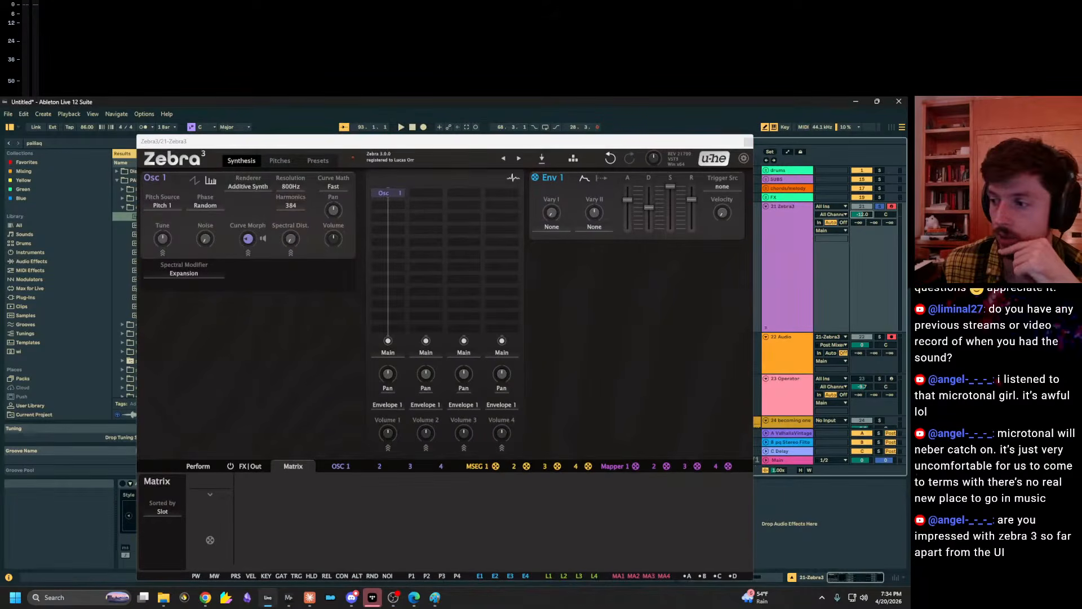
left_click(745, 158)
left_click(746, 157)
left_click(722, 160)
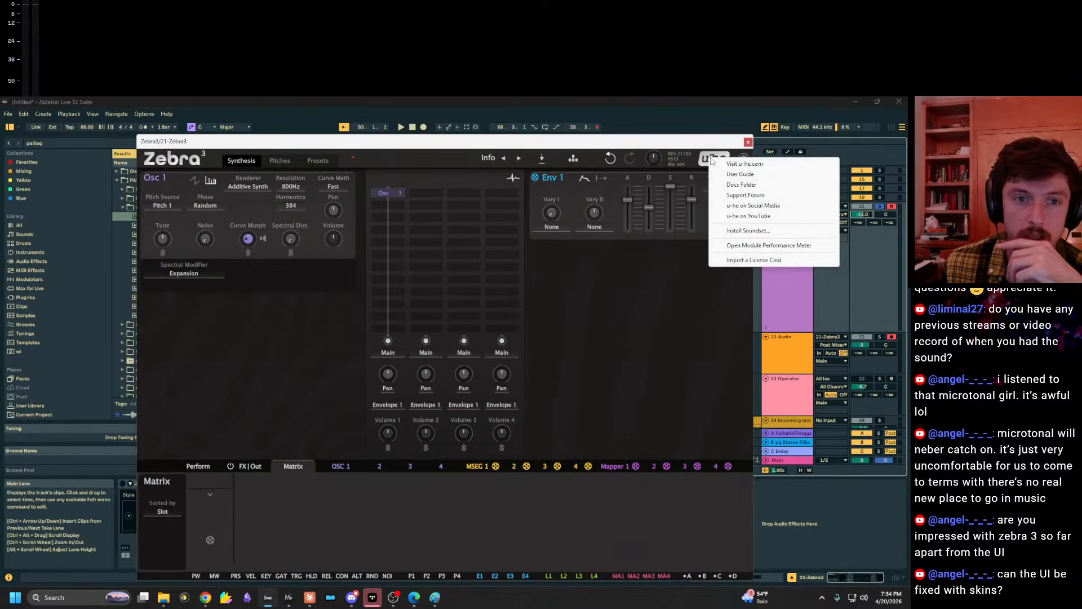
left_click(349, 171)
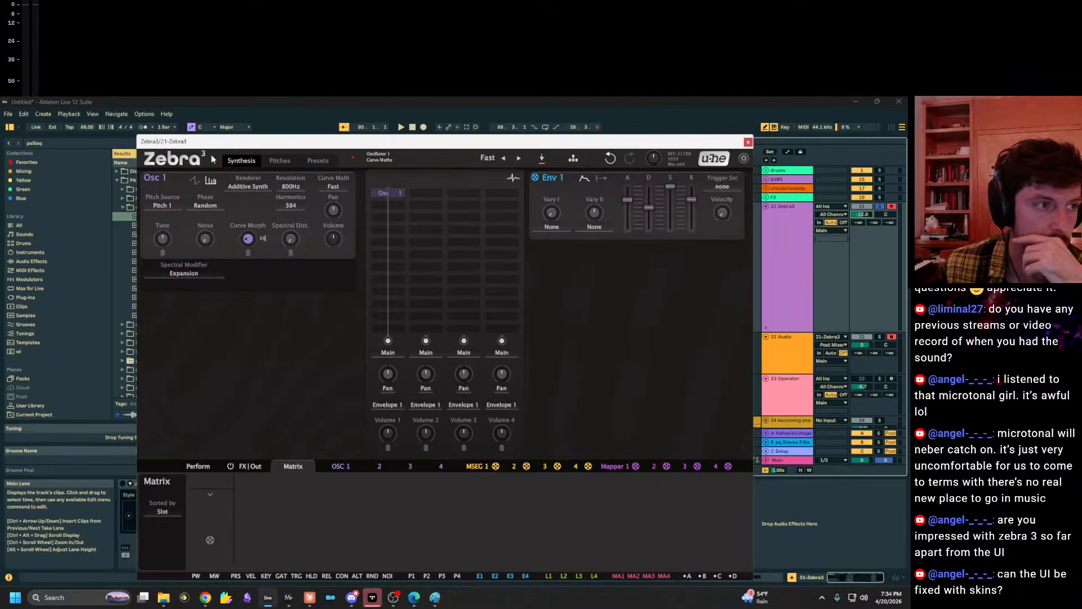
right_click(191, 158)
left_click(738, 160)
left_click(742, 161)
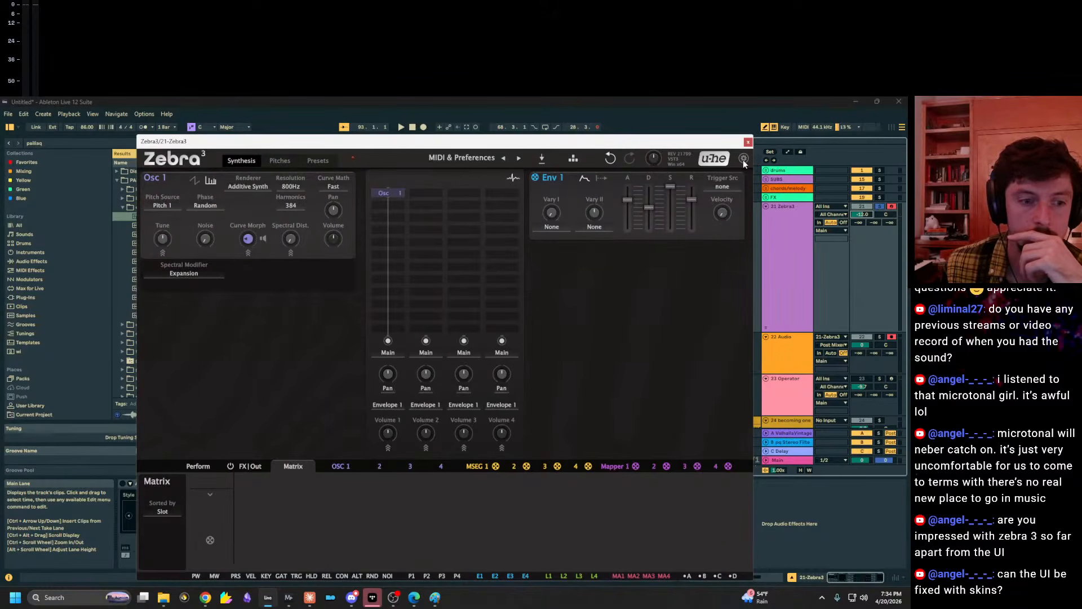
left_click_drag(566, 139, 604, 110)
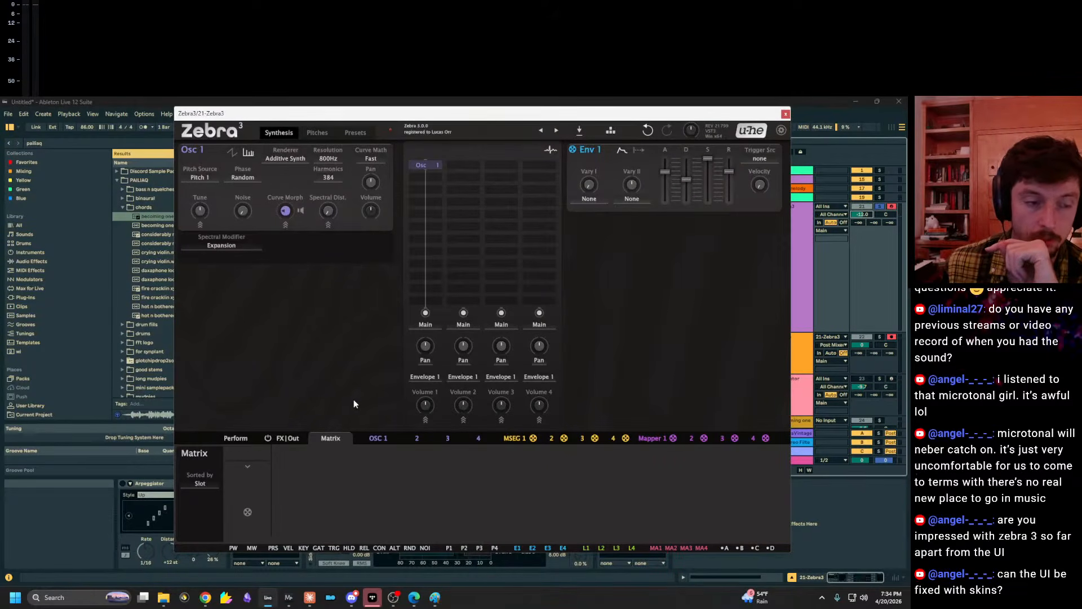
Check Zebra3's effects page and the range of upward pitch bend values offered on the performance page.
left_click(300, 438)
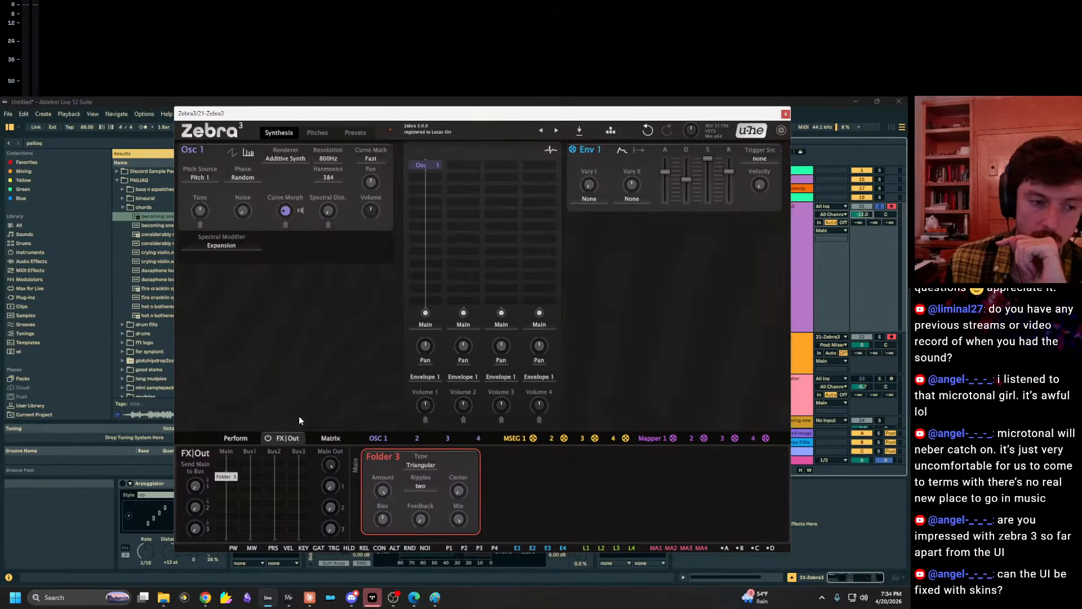
left_click(239, 438)
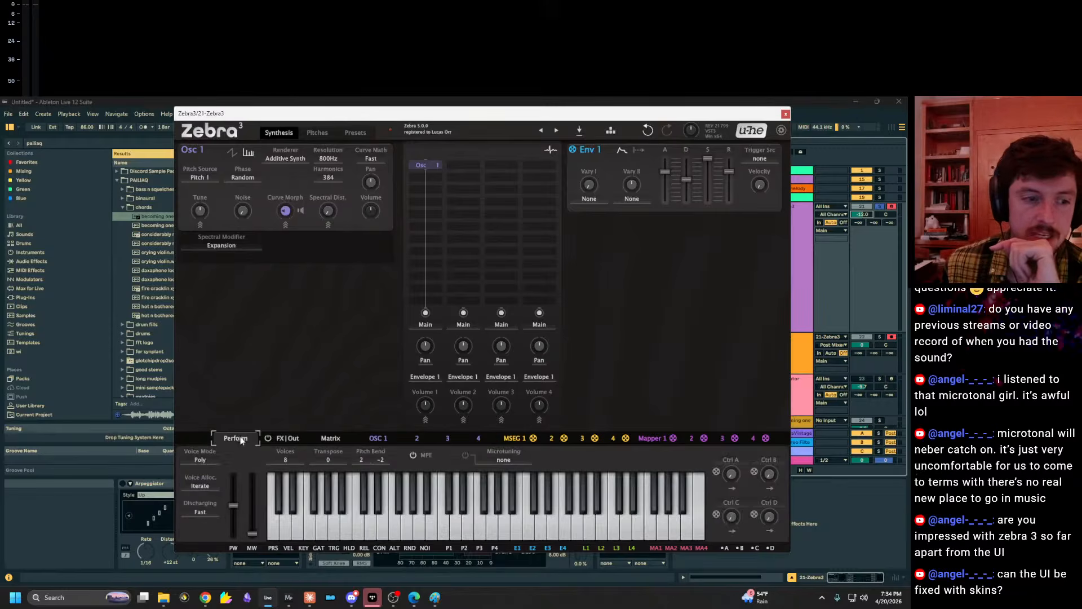
left_click(363, 459)
left_click(336, 394)
left_click(363, 459)
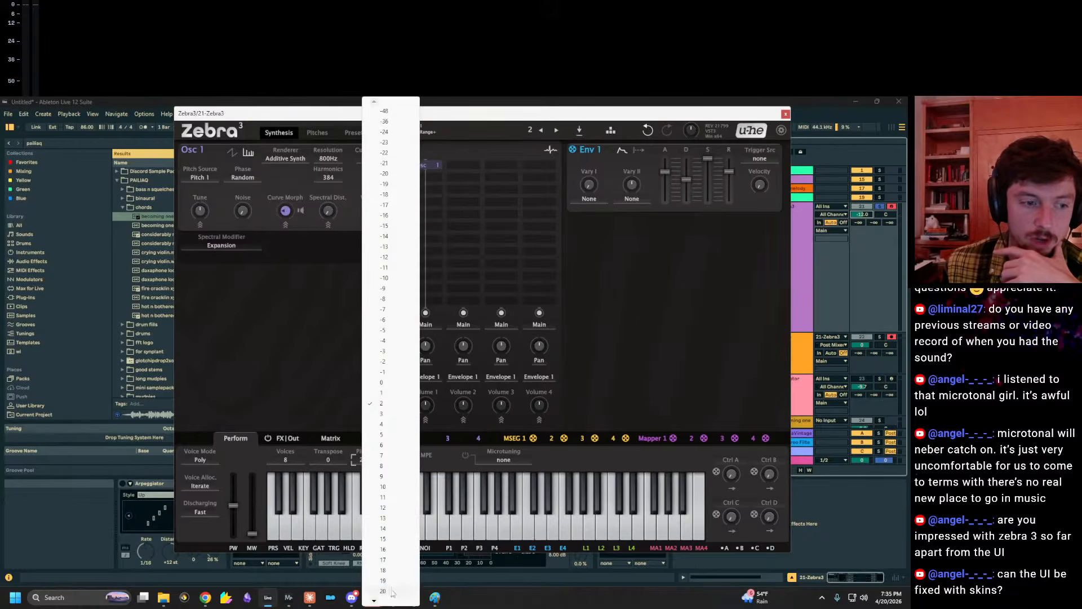
left_click(286, 337)
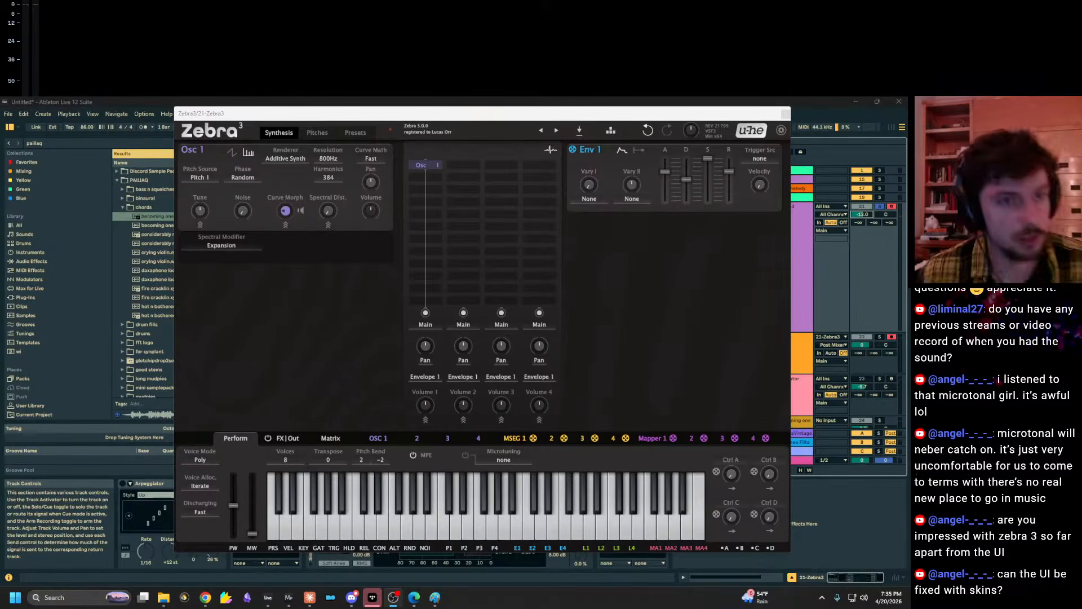
Move the Zebra3 window clear of the mixer controls and lower the Zebra3 track's volume to about -16.6 dB.
left_click_drag(488, 118, 441, 163)
left_click(805, 235)
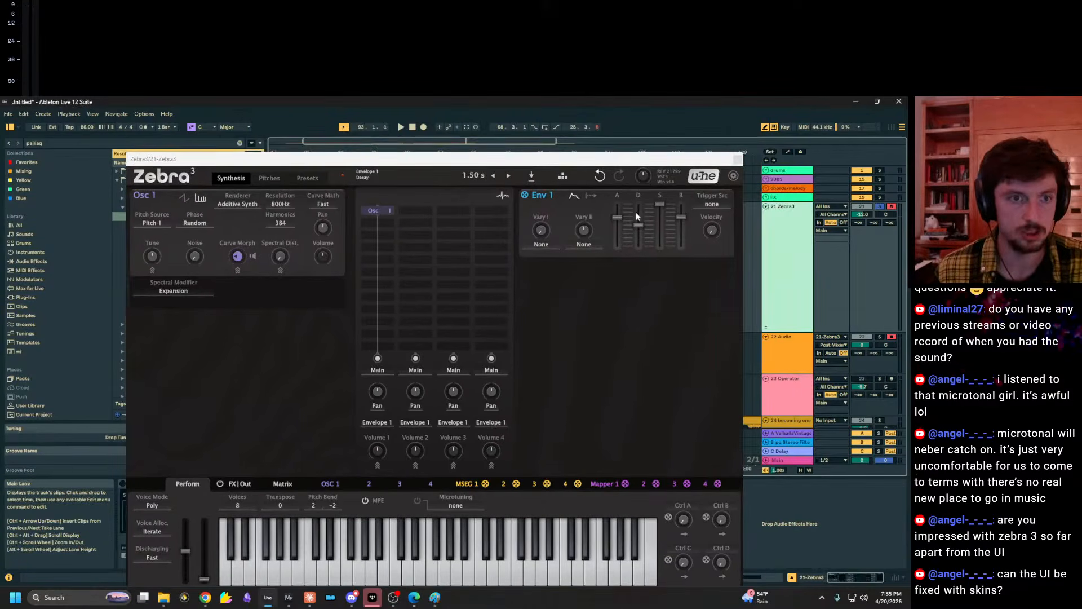
left_click_drag(859, 215, 859, 224)
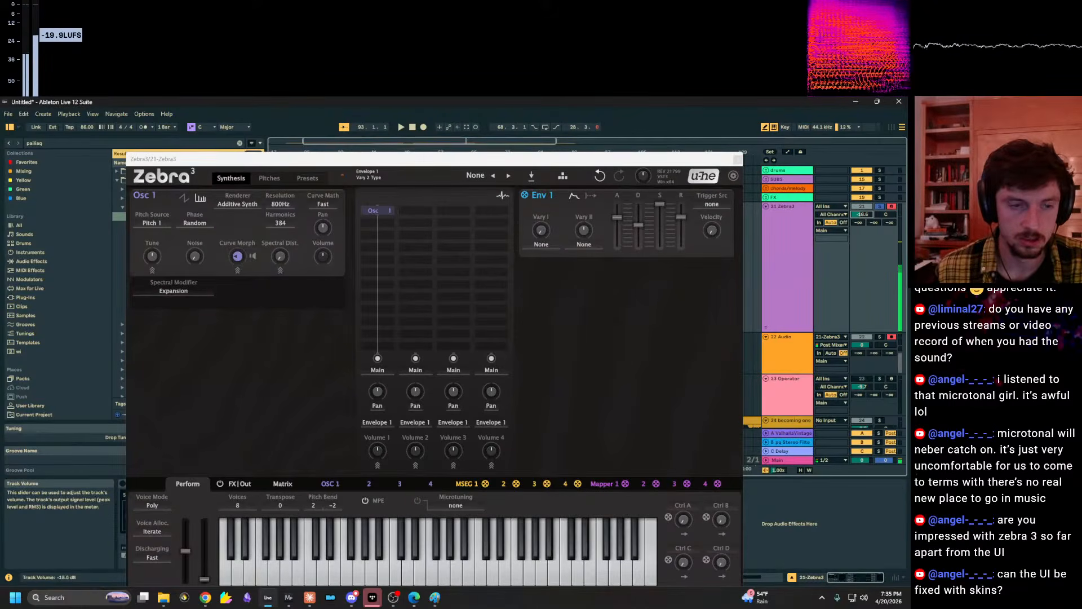
Try raising Osc 1's Spectral Dist. with the Expansion modifier and reposition the plug-in window.
left_click(286, 461)
left_click(239, 484)
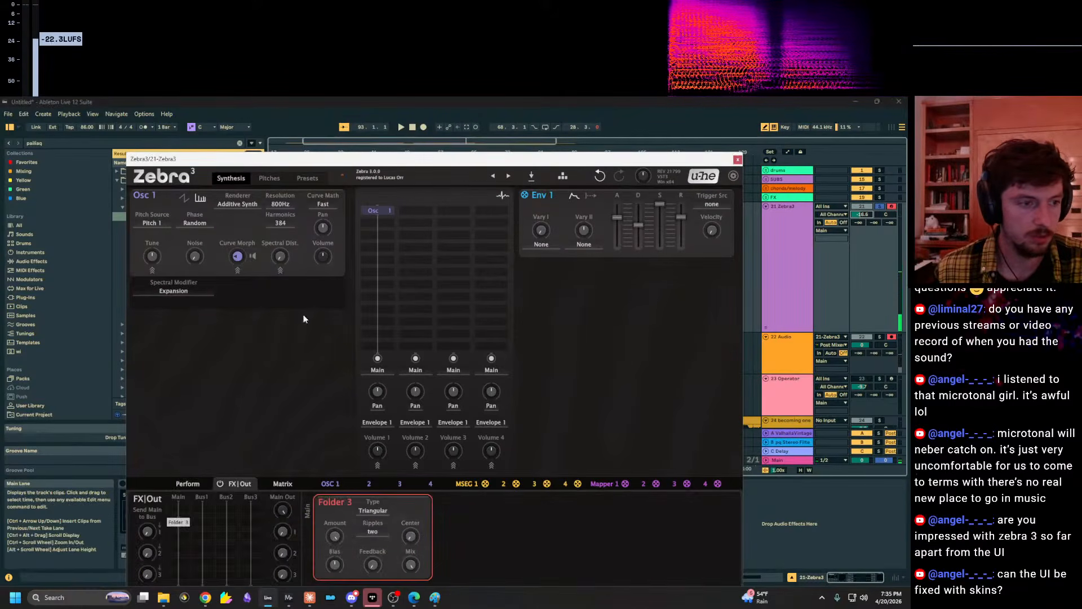
left_click(185, 290)
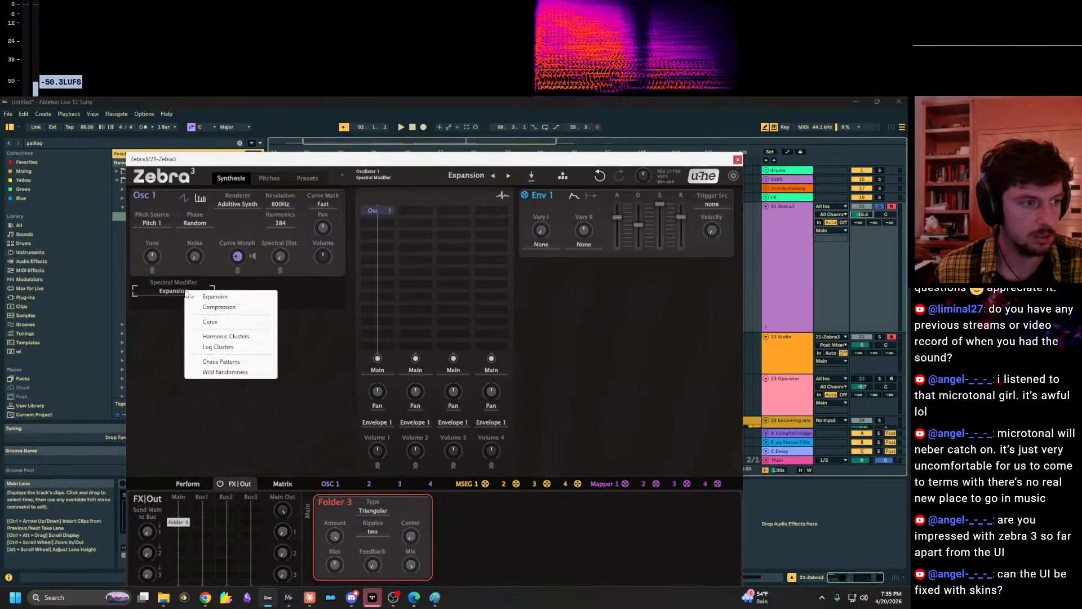
left_click(280, 257)
left_click_drag(281, 257, 280, 209)
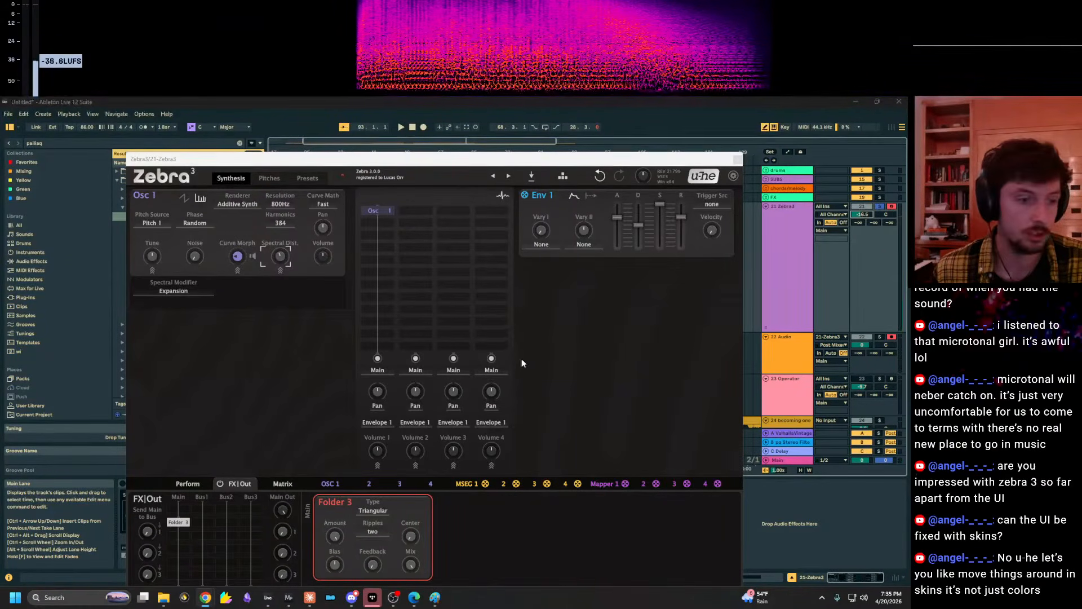
left_click(470, 161)
left_click_drag(469, 162, 501, 121)
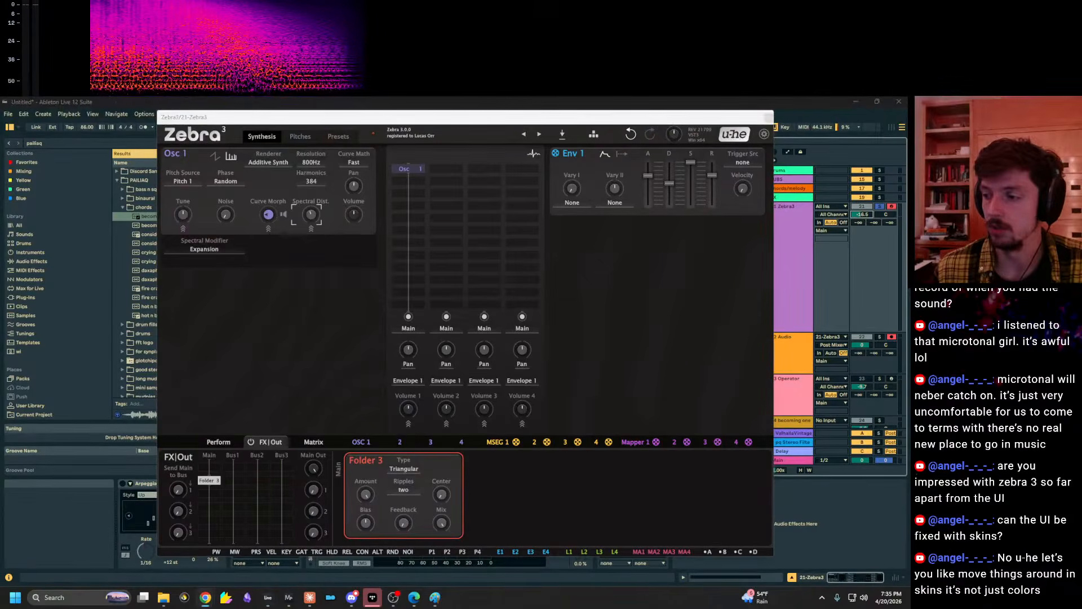
View the microtuning choices on Zebra3's performance page without selecting one.
left_click(210, 443)
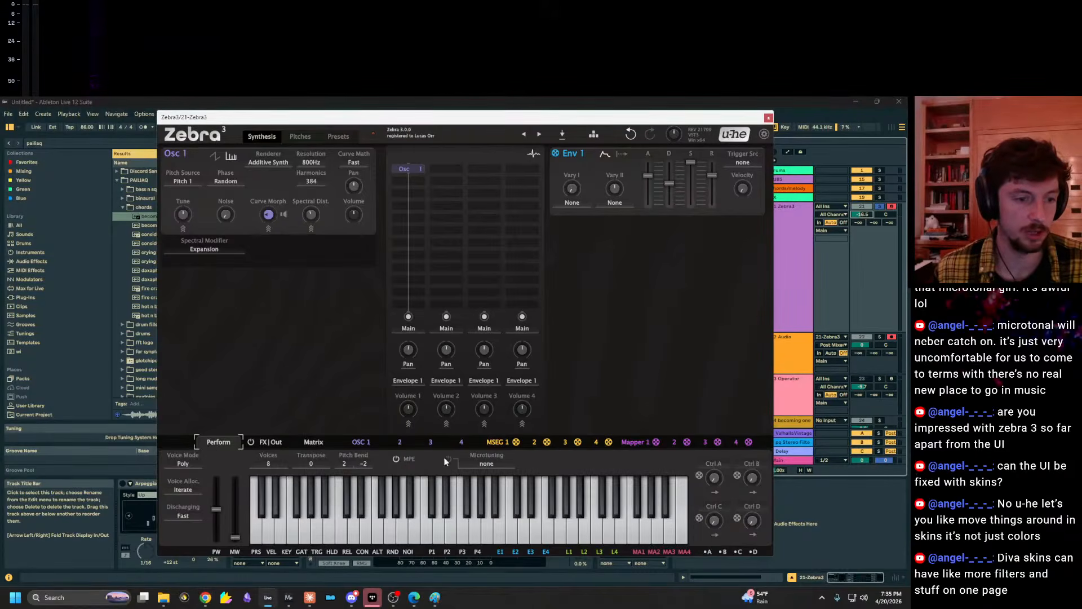
left_click(486, 462)
left_click(312, 337)
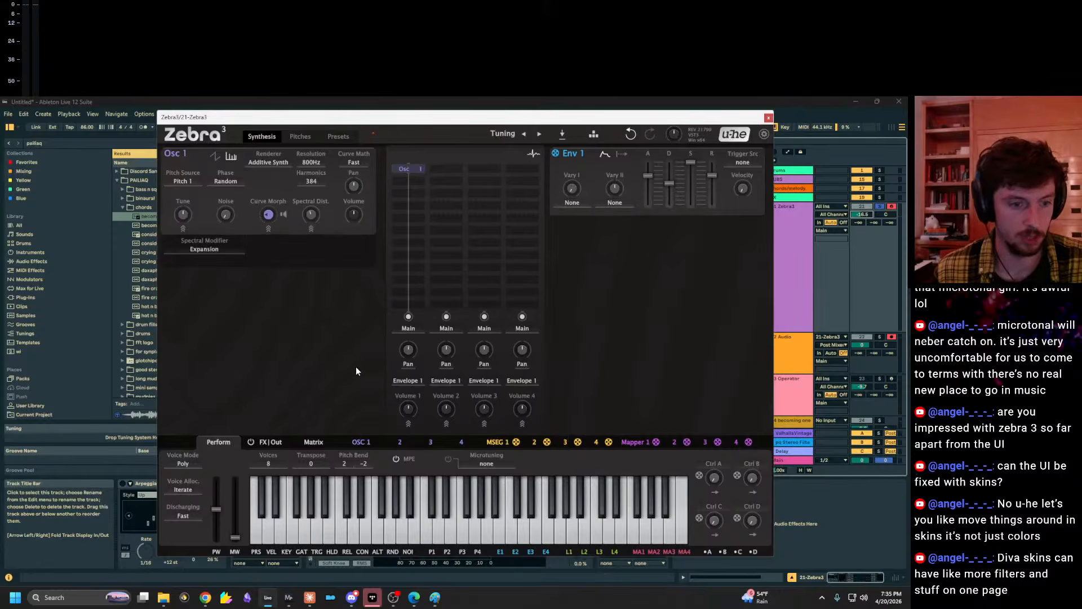
Shift the computer MIDI keyboard down an octave and back up, with the Zebra3 track selected.
key("z")
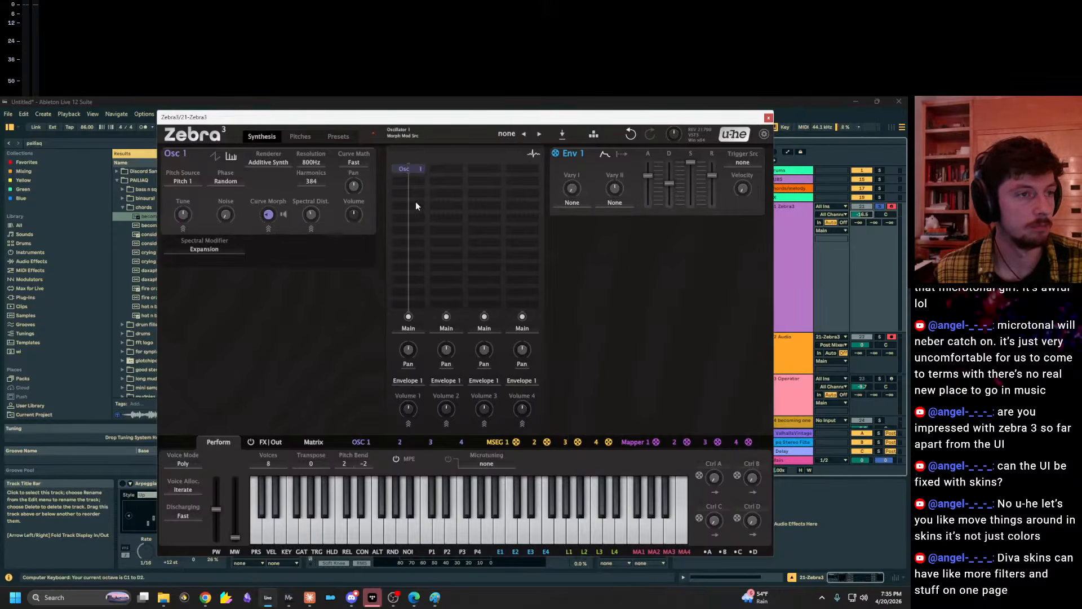
left_click_drag(858, 222, 858, 242)
left_click(831, 242)
left_click(745, 263)
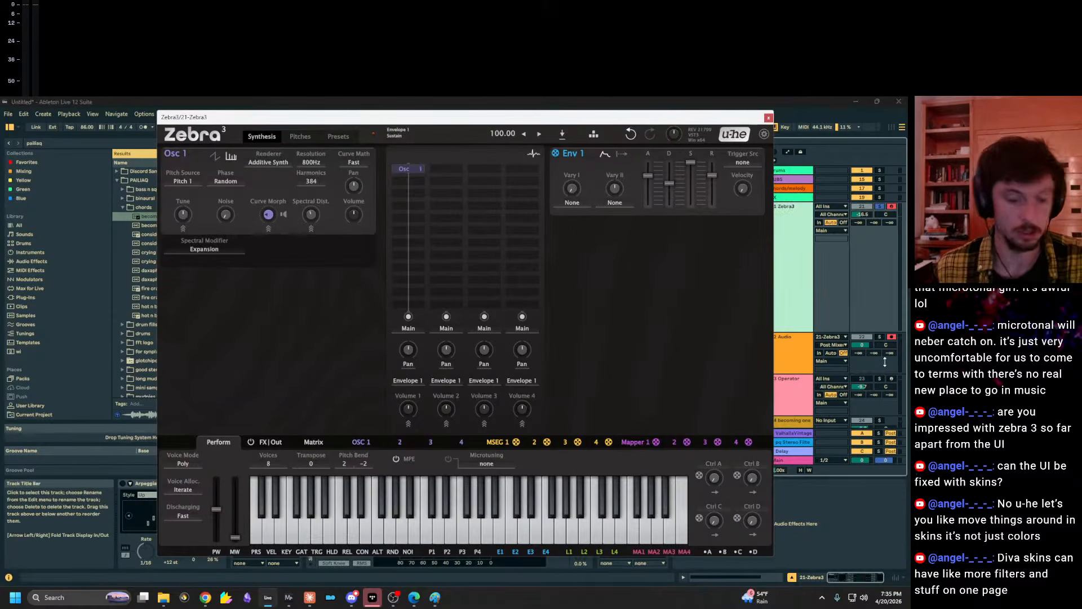
key("x")
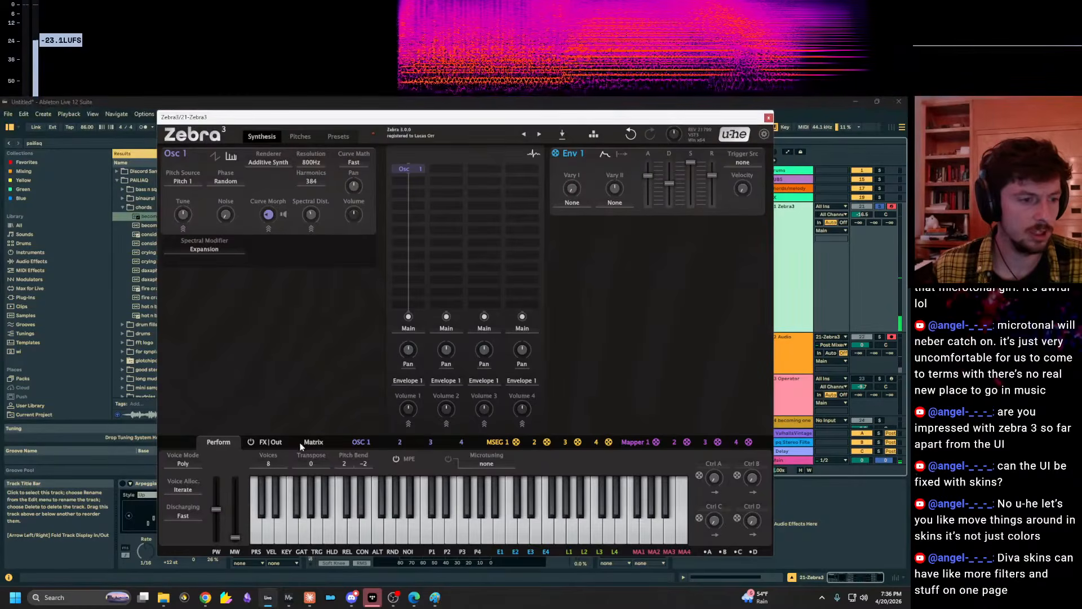
Adjust Wavefolder 3's amount in the Main effects lane and set Osc 1's renderer to Wavetable.
left_click(279, 442)
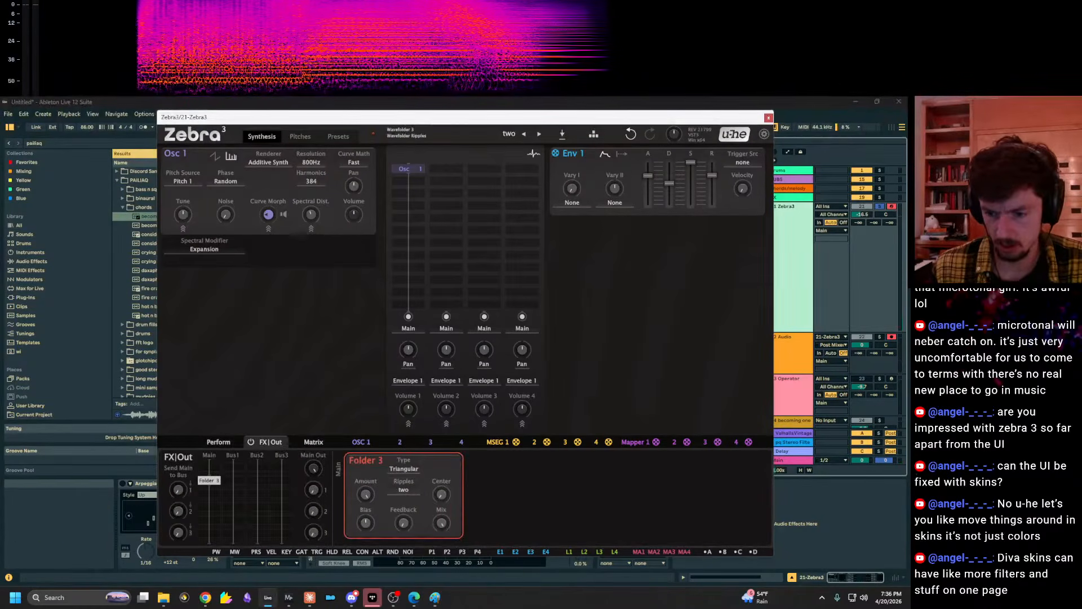
key("super+d")
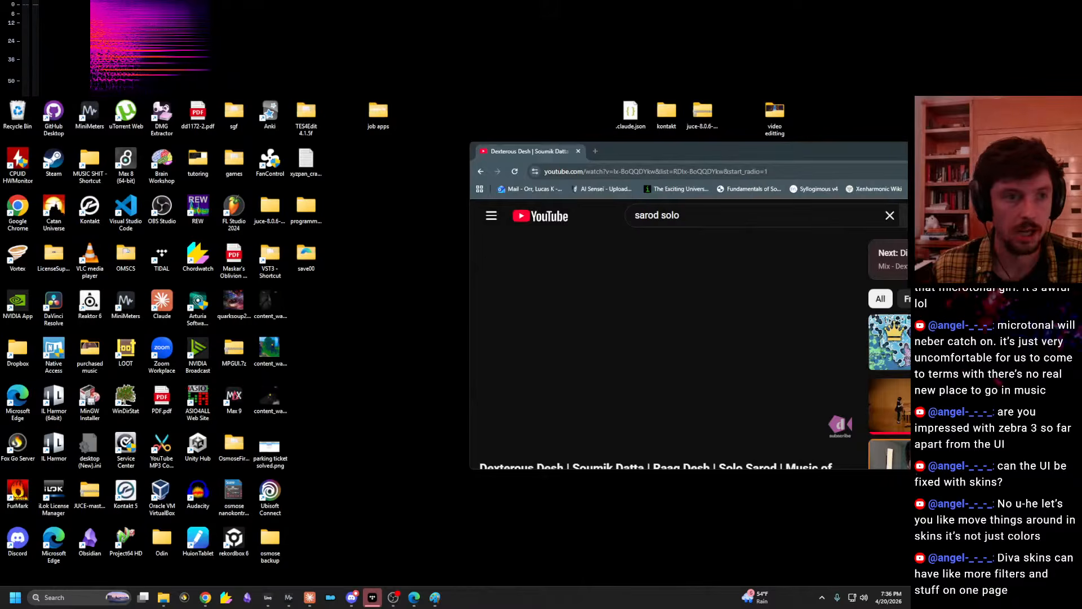
key("super+d")
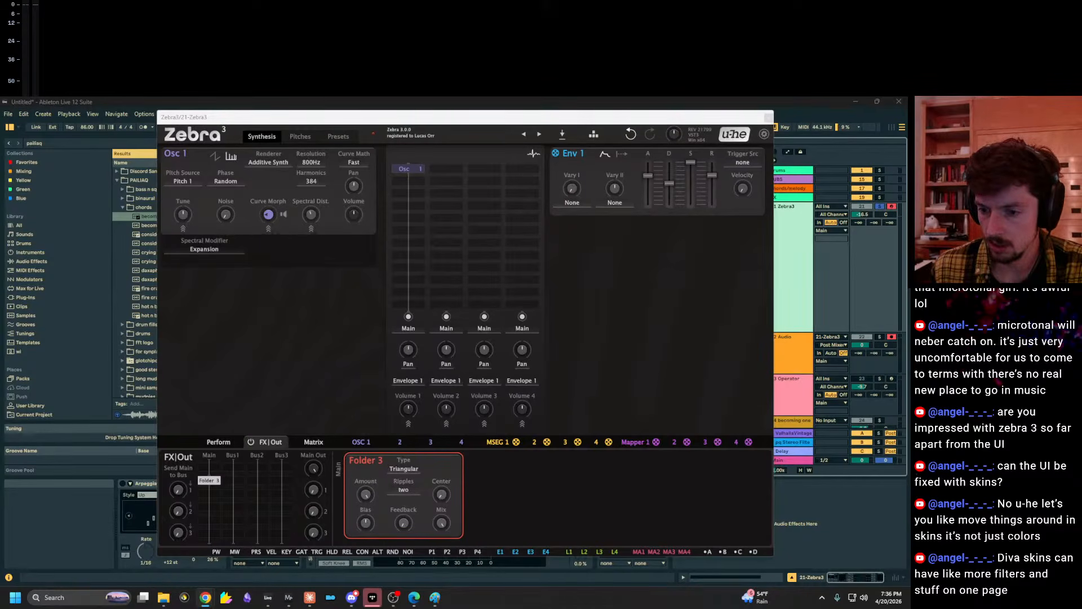
left_click_drag(366, 494, 369, 536)
left_click_drag(366, 494, 365, 491)
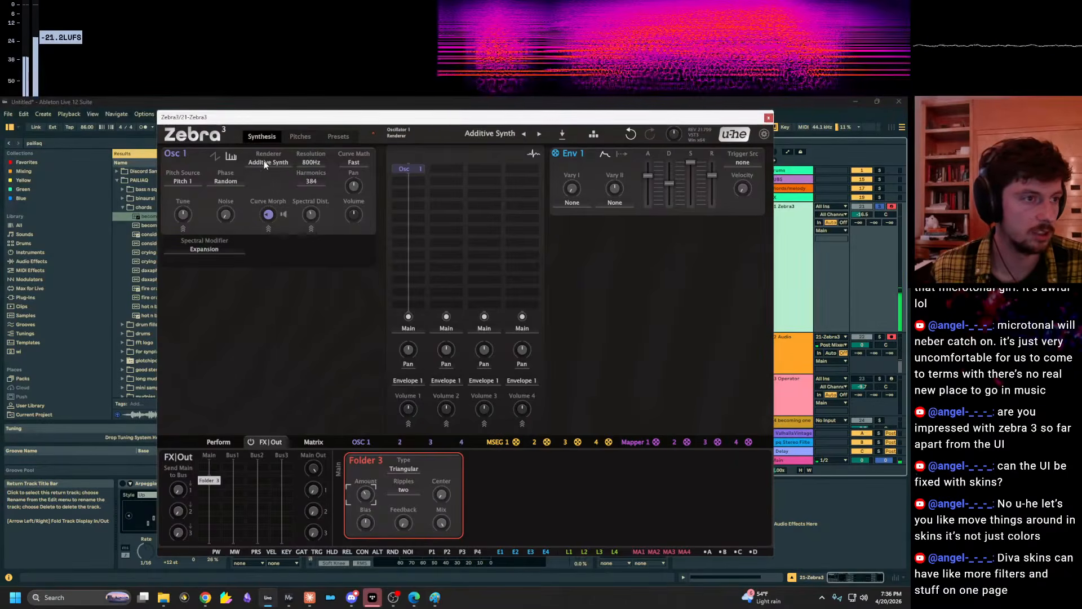
scroll(265, 165, "down", 1)
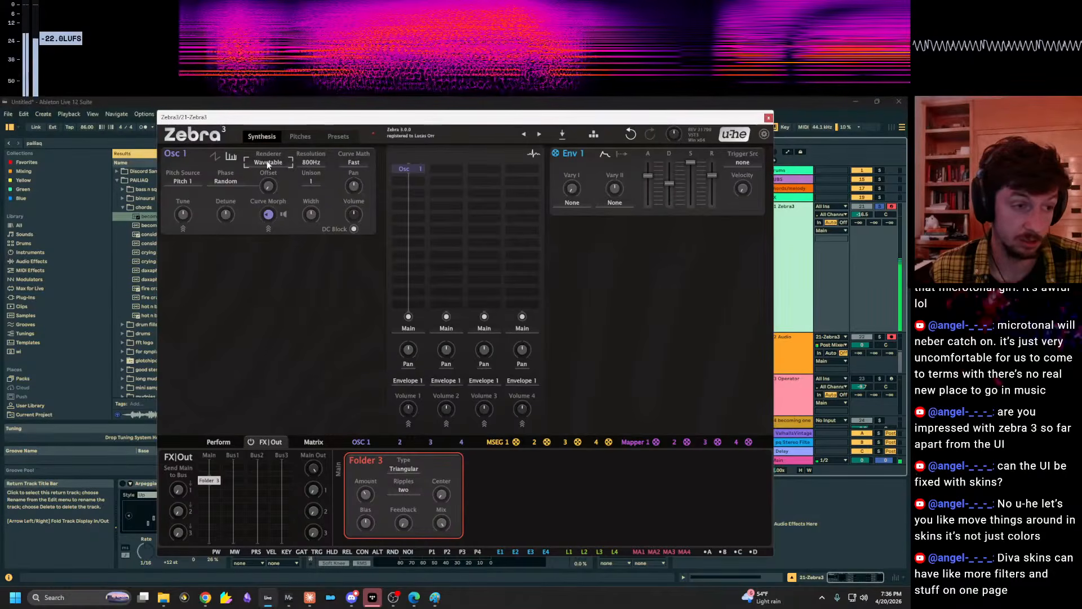
Set Osc 1's renderer to Additive Synth and its phase to Reset, and preview another sample from the chords folder for comparison.
scroll(266, 161, "up", 1)
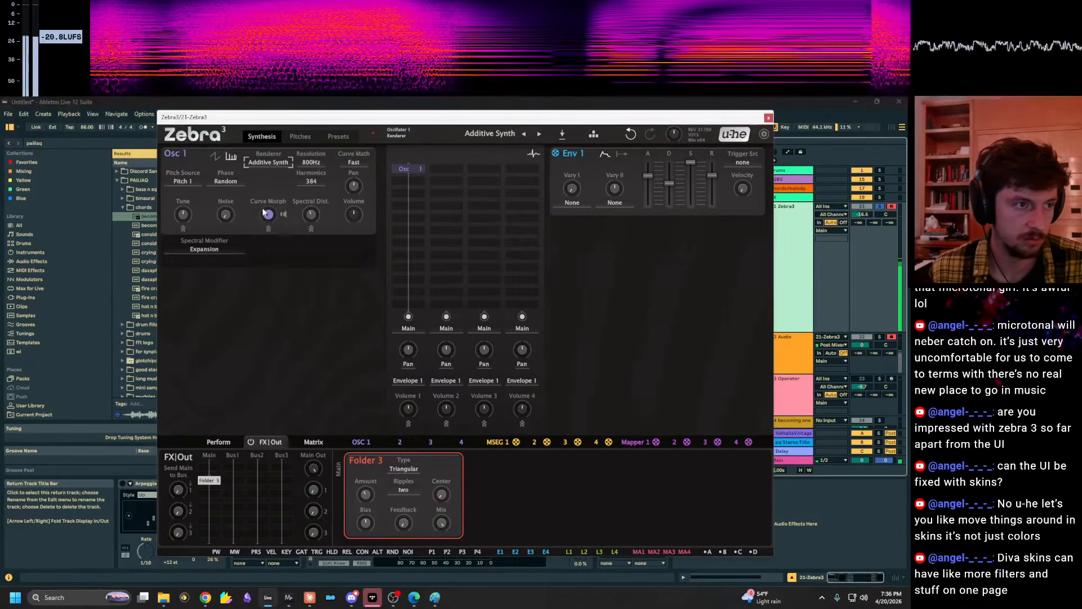
scroll(223, 182, "down", 1)
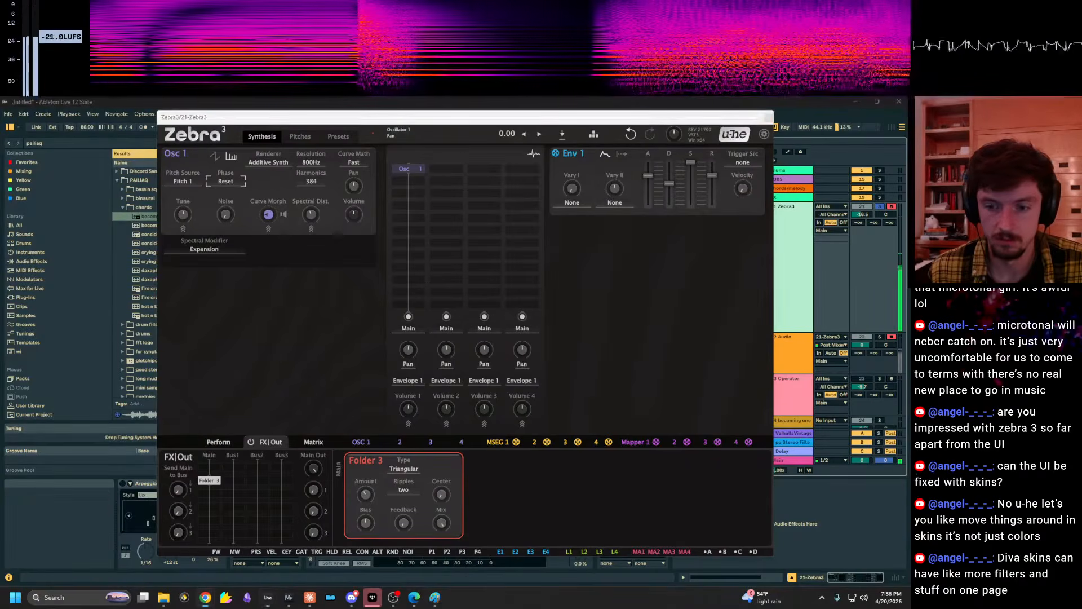
left_click(149, 297)
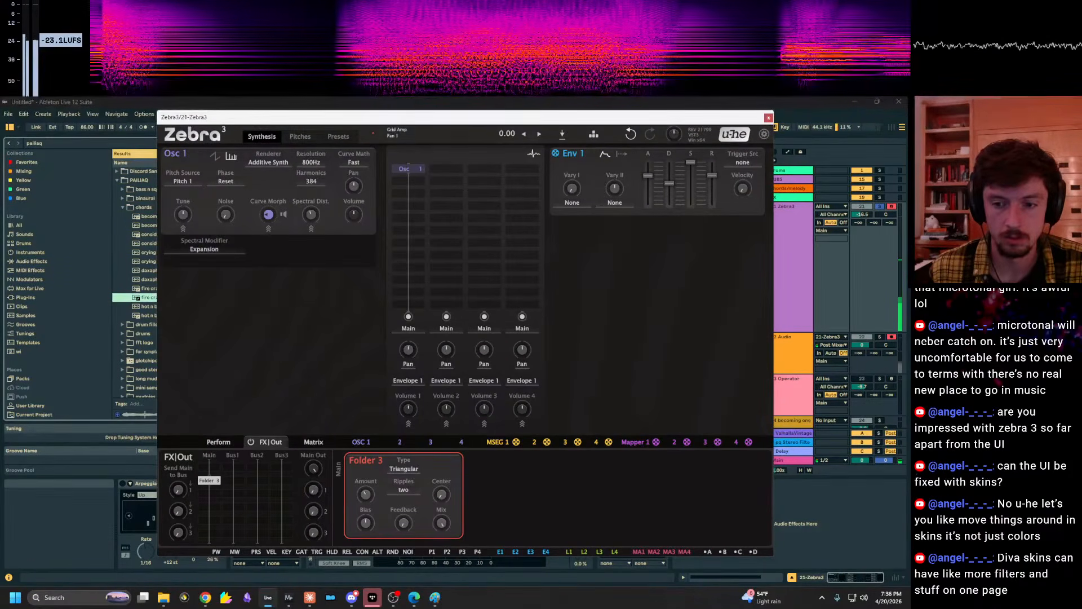
left_click(793, 270)
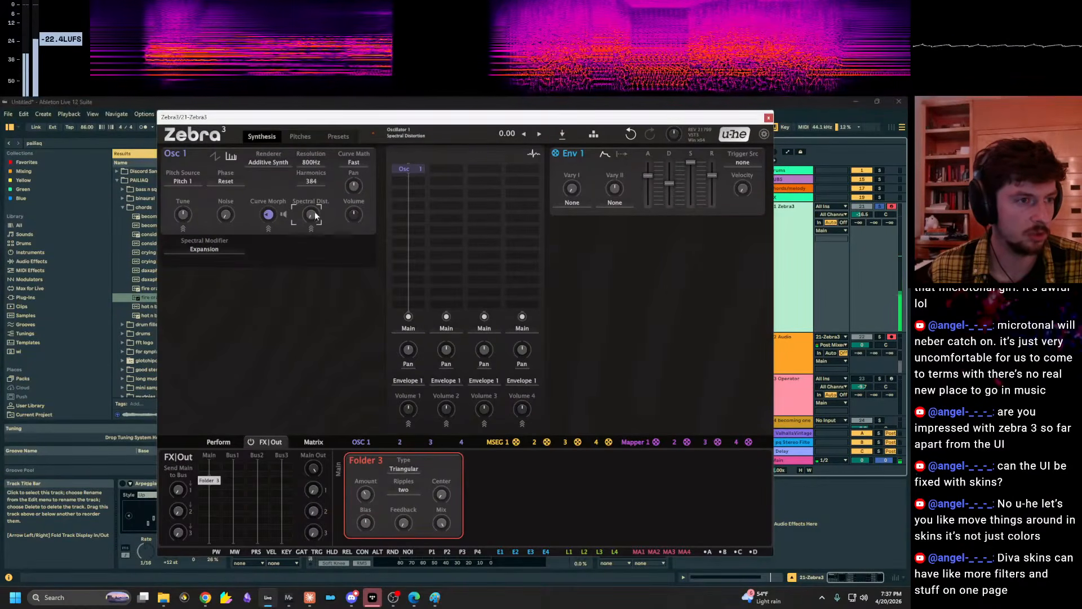
Set Osc 1's Spectral Modifier to Curve and raise the Zebra3 track's volume.
left_click(212, 248)
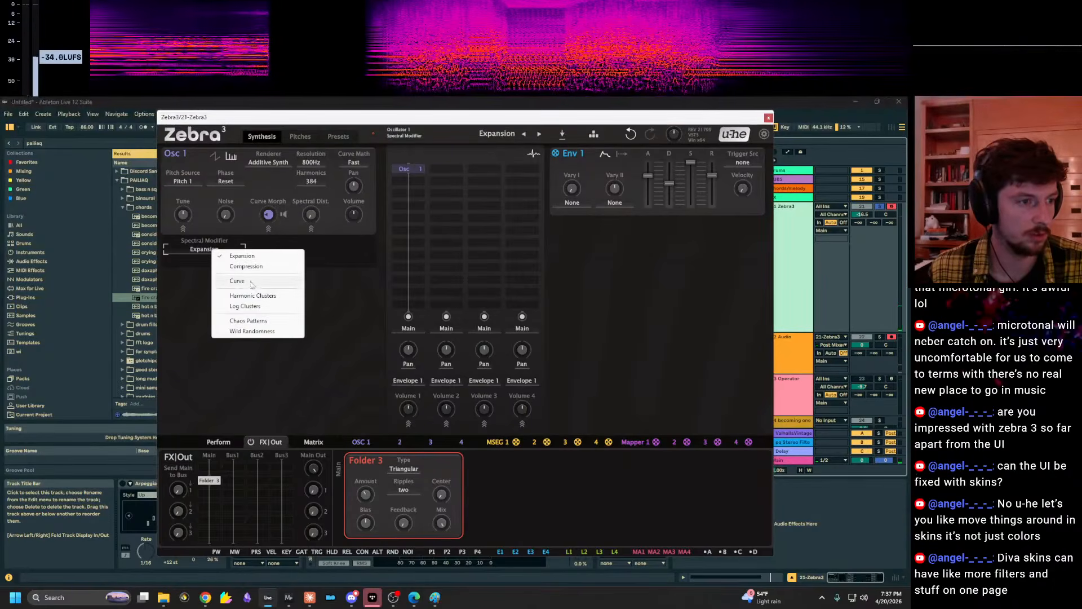
left_click(256, 277)
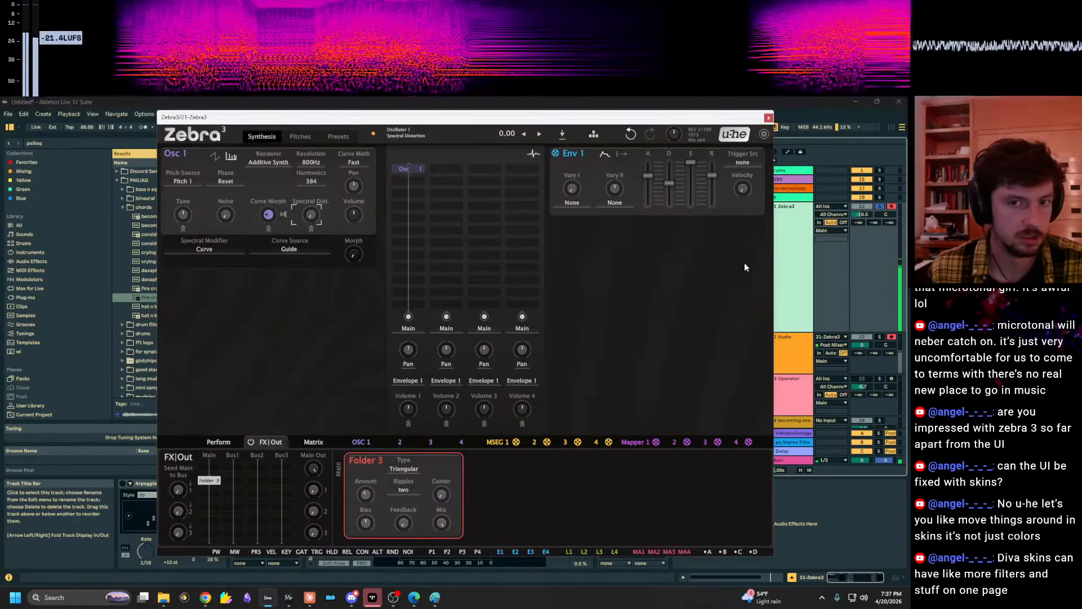
left_click(861, 215)
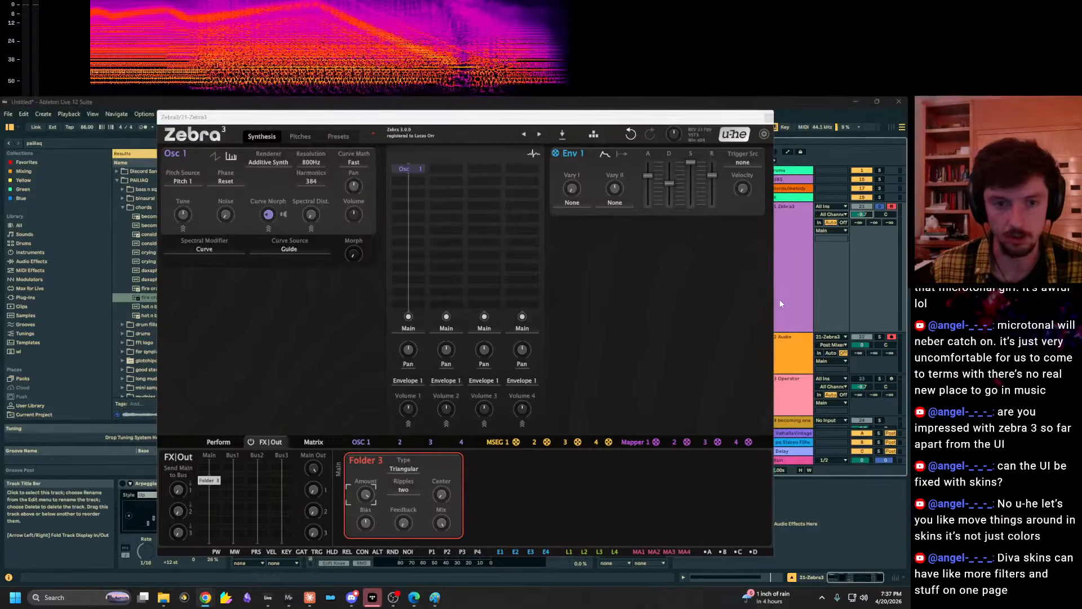
left_click(679, 295)
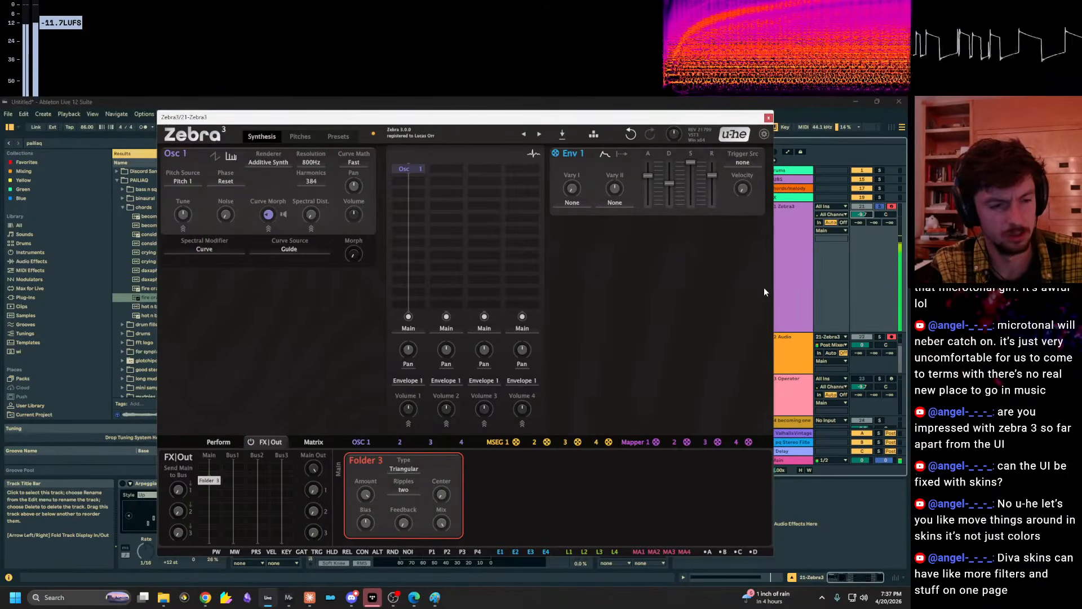
Set Wavefolder 3's amount to 60.00 dB and adjust its bias, viewing the Pitches page along the way.
left_click(300, 136)
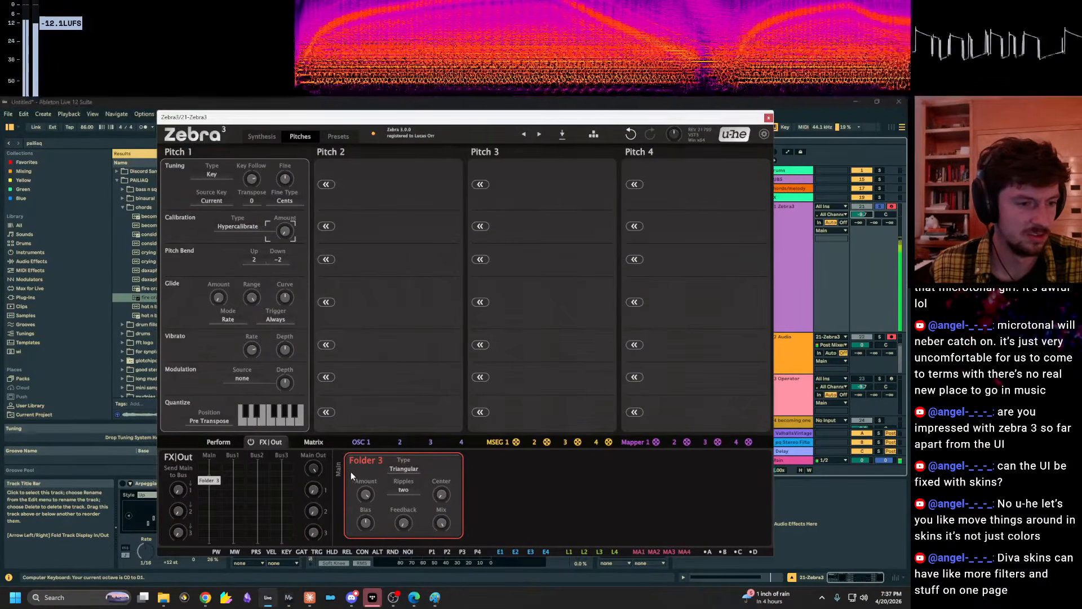
left_click_drag(367, 495, 369, 526)
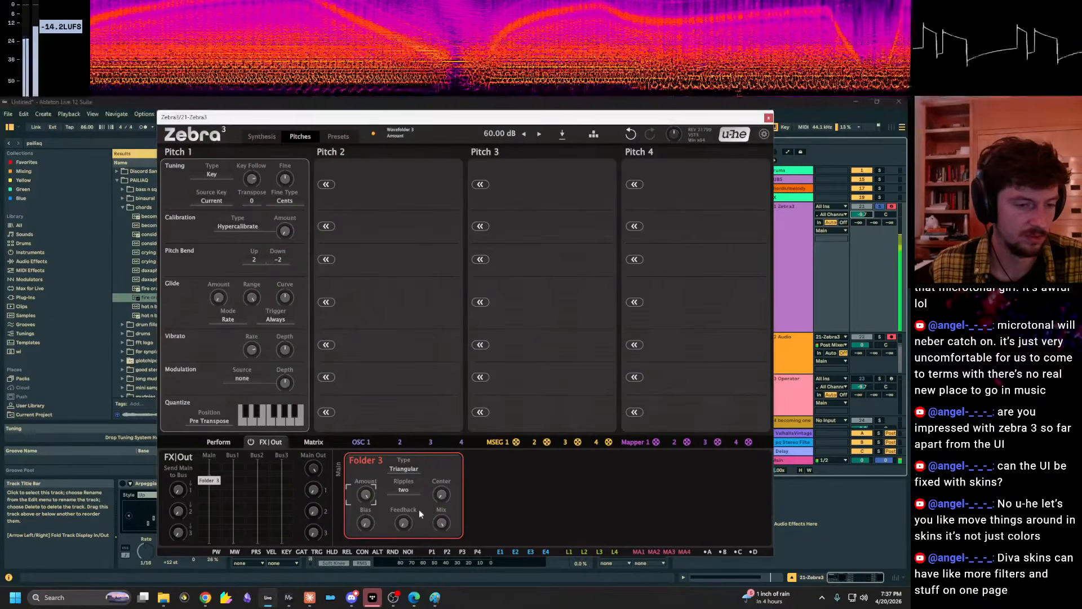
left_click(810, 236)
left_click(259, 139)
left_click(260, 140)
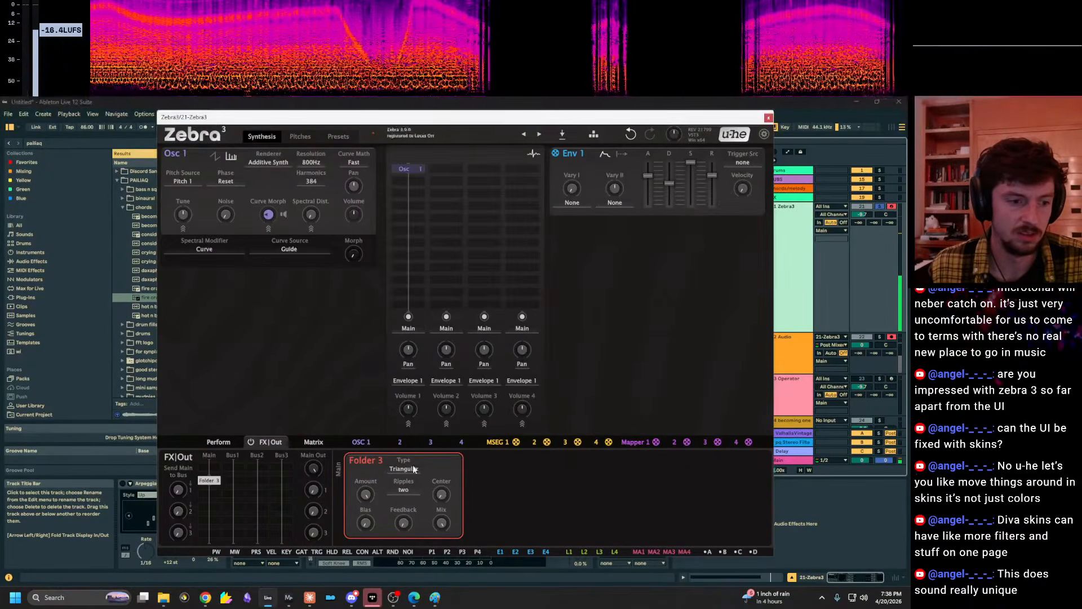
left_click_drag(365, 528, 365, 505)
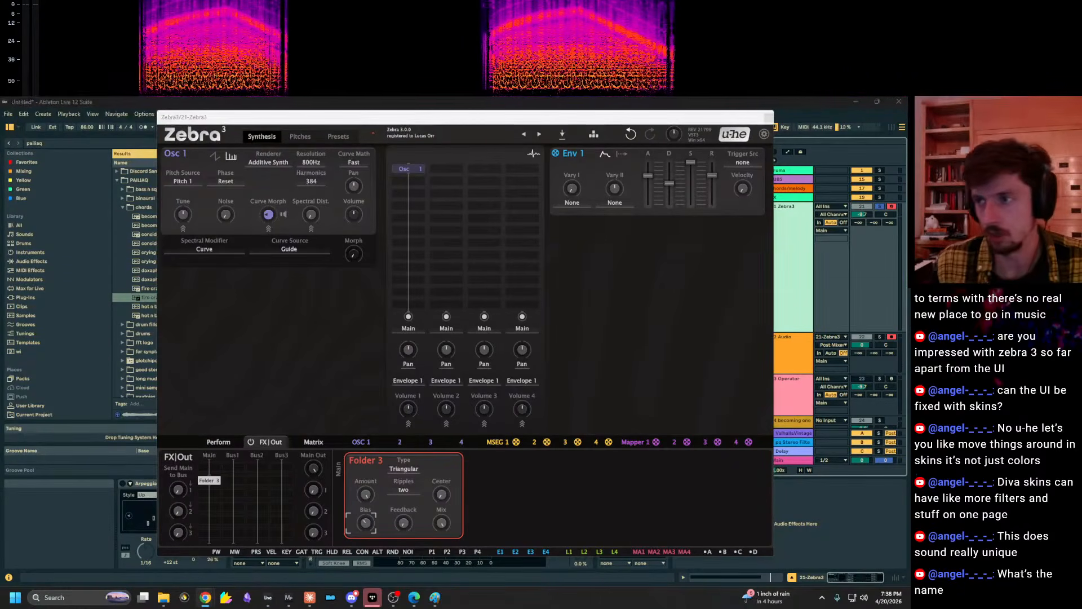
Bring up the browser window, copy the query "angine de poitrine" and search the web for it again.
left_click_drag(694, 515, 603, 101)
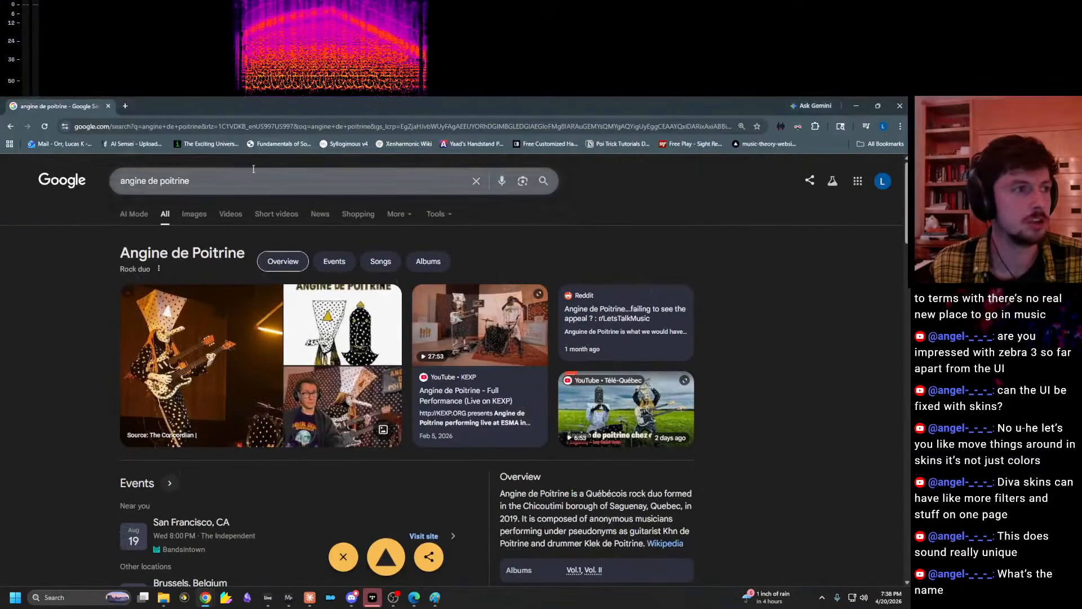
left_click_drag(253, 177, 2, 149)
key("ctrl+c")
left_click(306, 127)
key("ctrl+v")
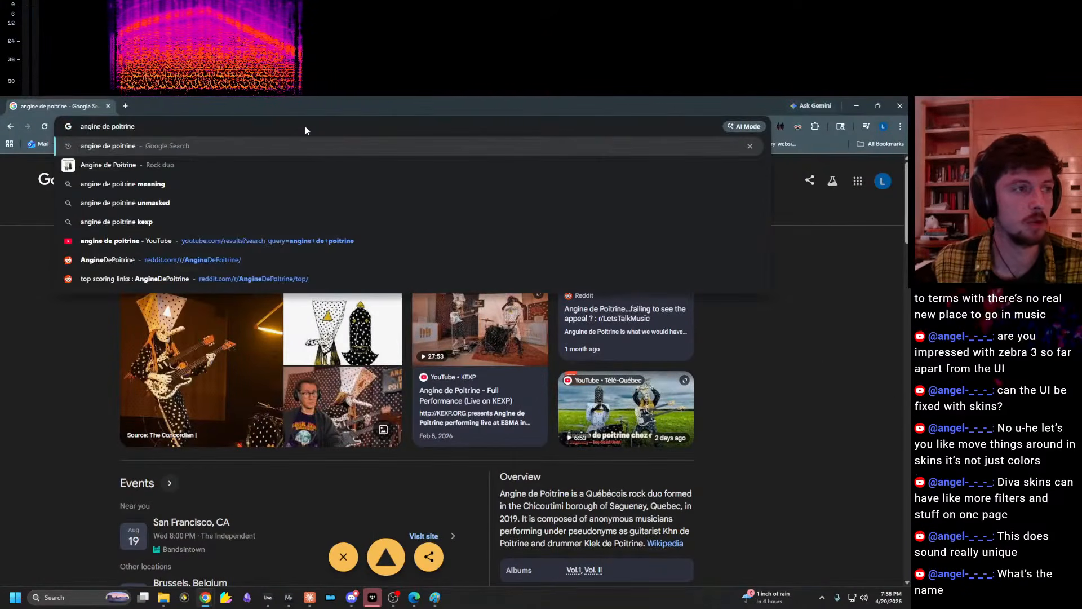
key("Return")
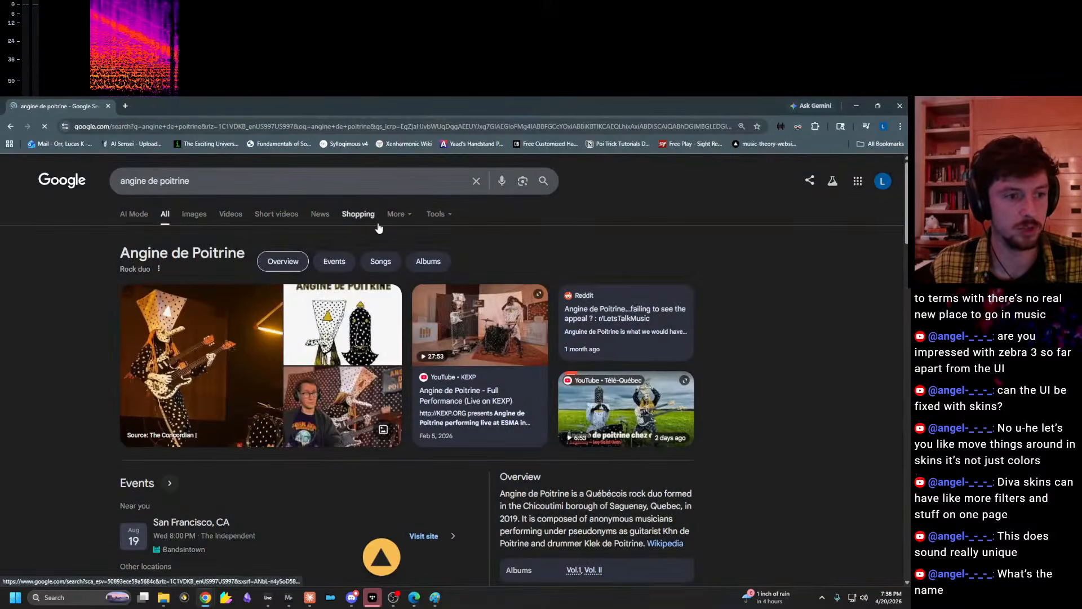
Rerun the angine de poitrine search, trigger the page's triangle animation and look through the band's events and video results.
scroll(459, 231, "down", 1)
scroll(440, 231, "up", 1)
left_click(238, 180)
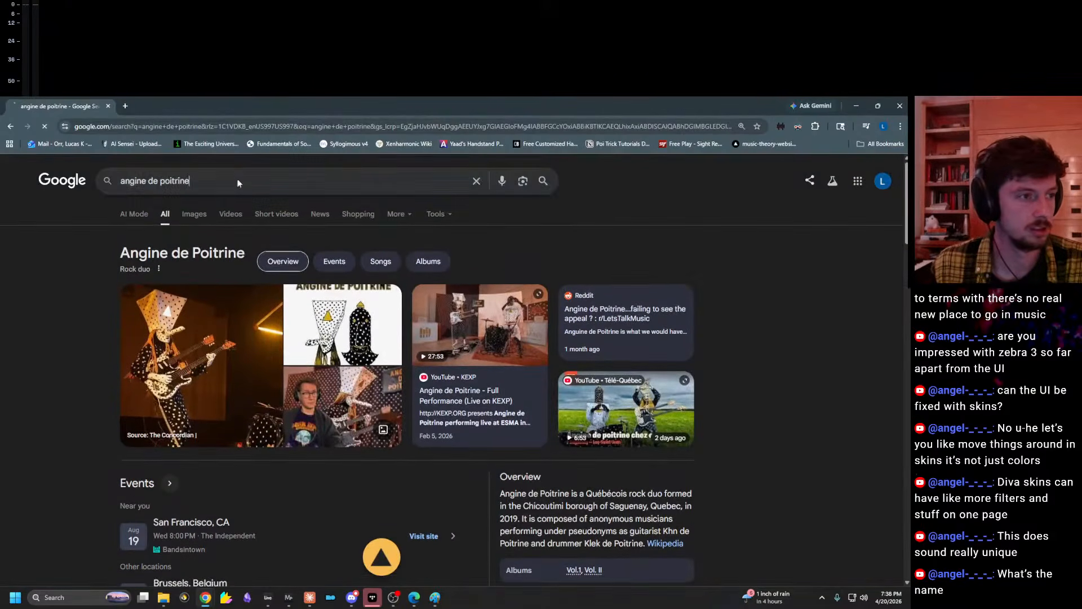
key("Return")
scroll(385, 557, "down", 1)
left_click(385, 557)
scroll(368, 447, "up", 1)
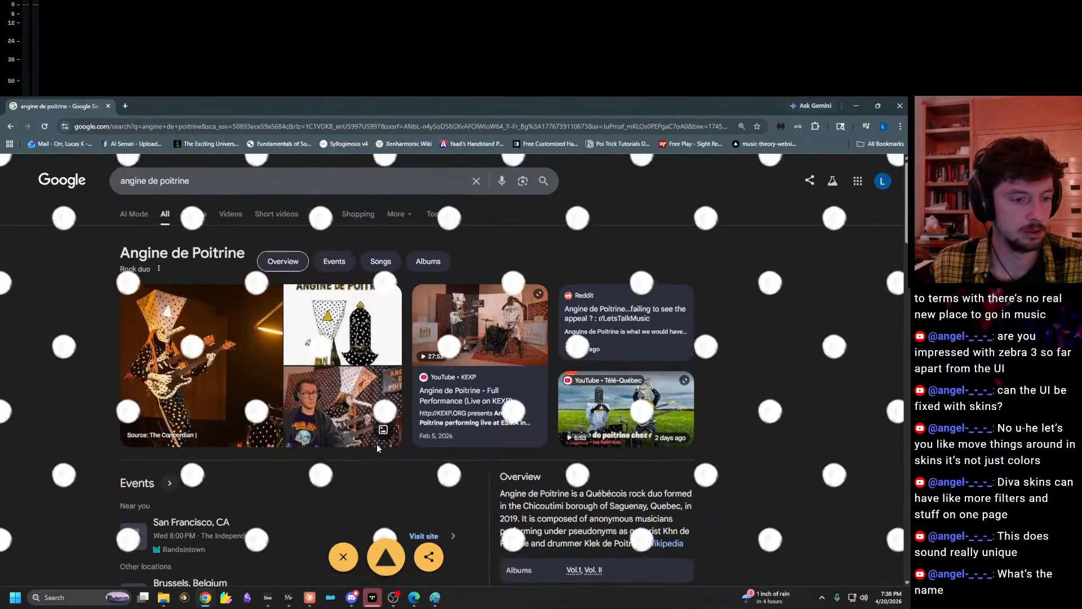
scroll(10, 313, "down", 6)
scroll(10, 312, "up", 6)
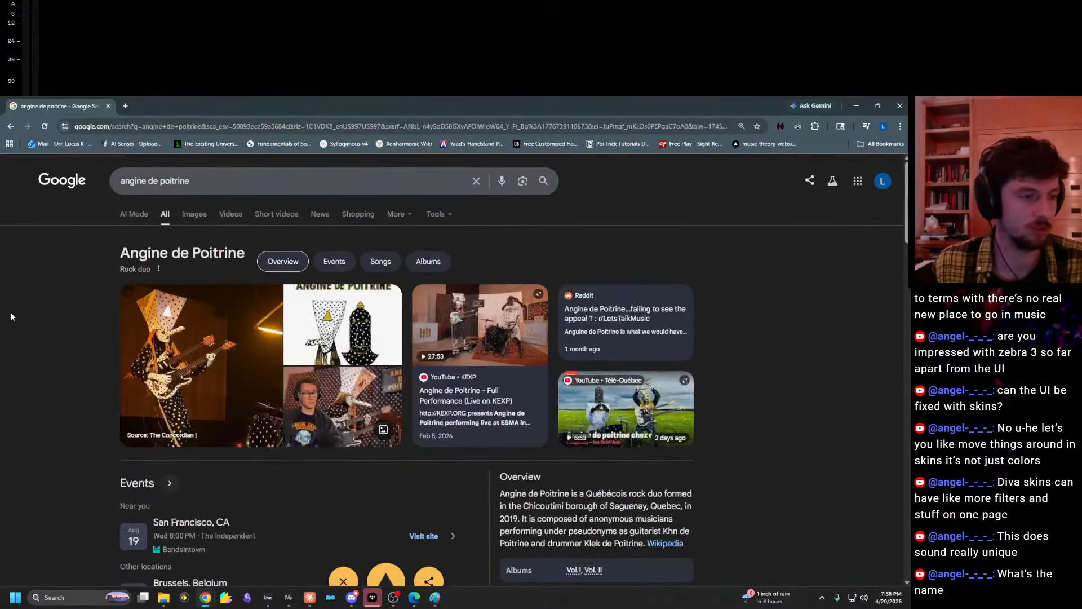
scroll(30, 315, "down", 8)
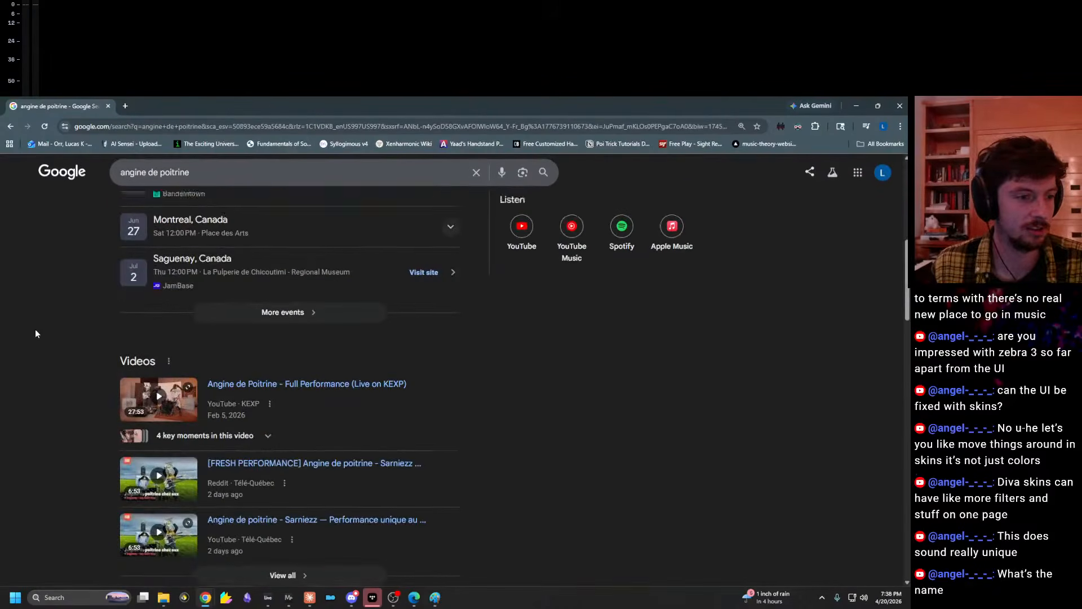
scroll(35, 329, "up", 8)
Open youtube.com in a new tab and search it for "angine de poitrine".
left_click_drag(230, 183, 247, 106)
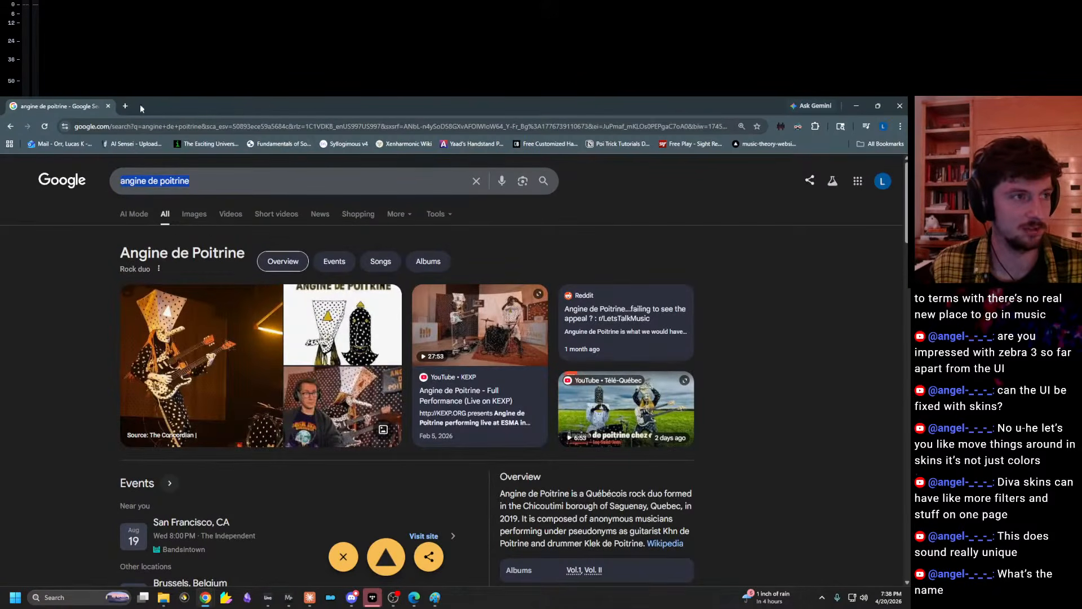
left_click(124, 106)
type("youtube.com")
key("Return")
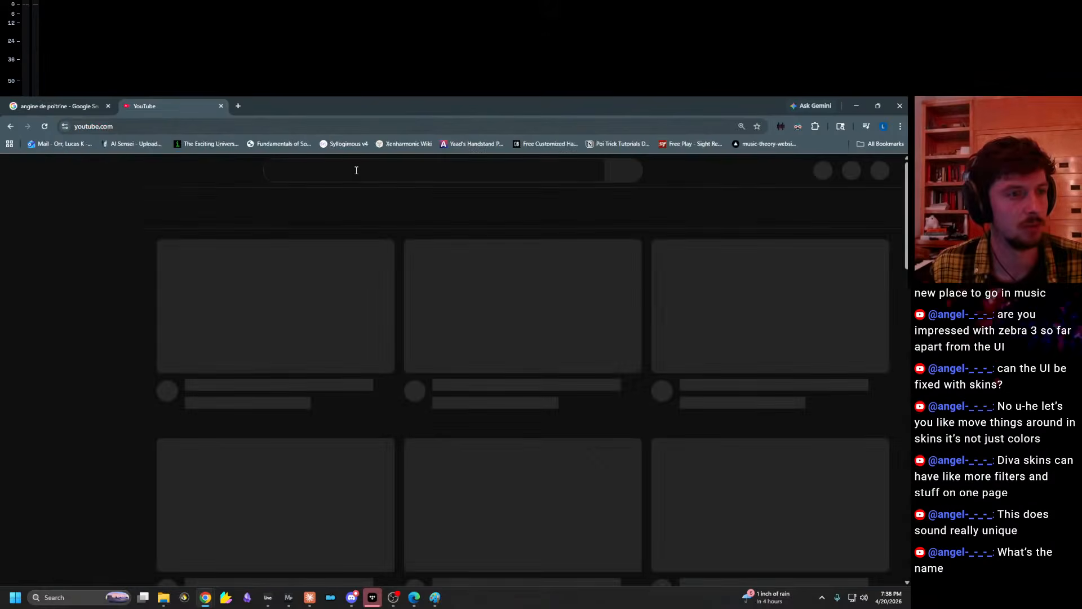
left_click(349, 169)
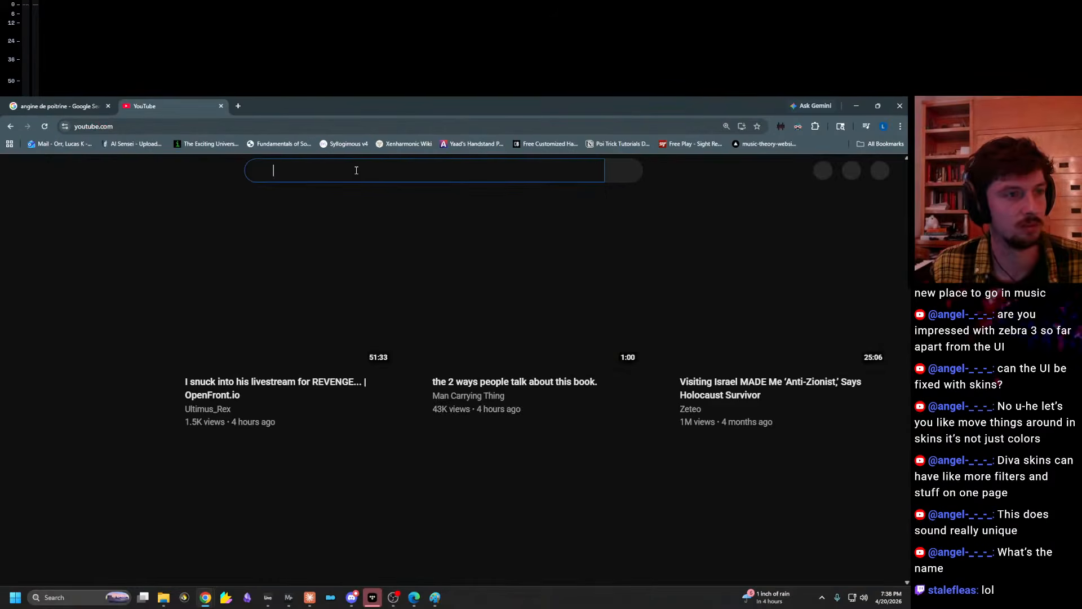
key("ctrl+v")
key("Return")
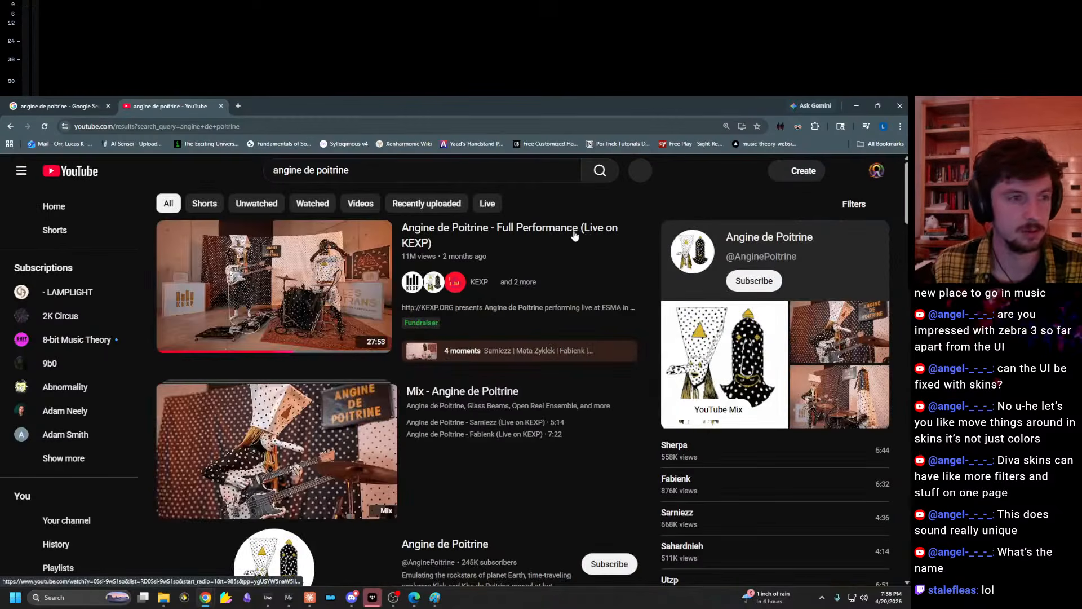
Play the Angine de Poitrine KEXP full performance from 7:59 at a higher volume, pausing it after a short listen.
left_click(526, 233)
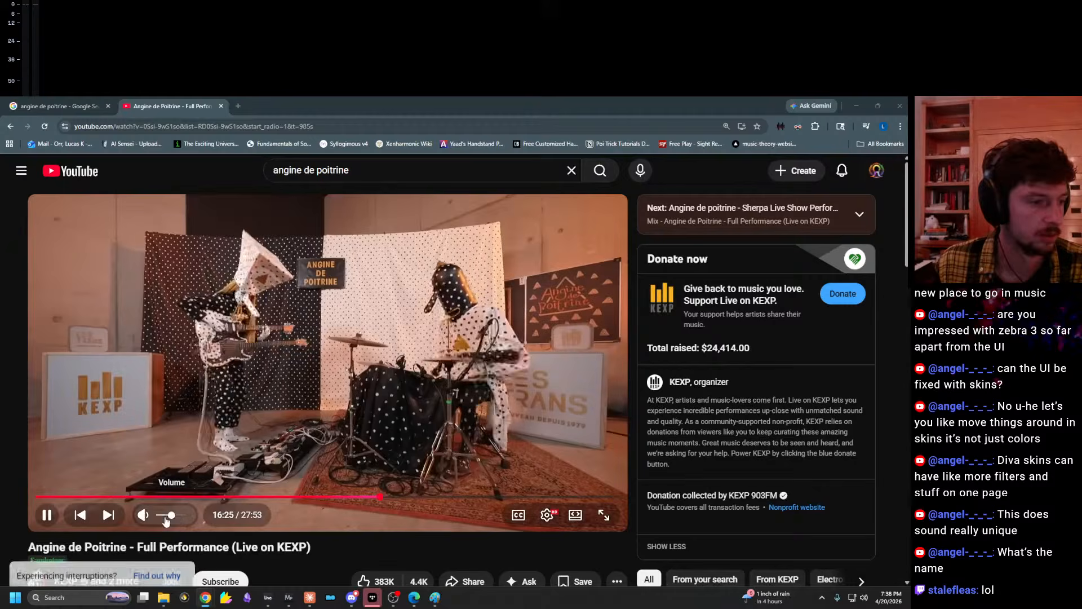
left_click_drag(172, 515, 188, 514)
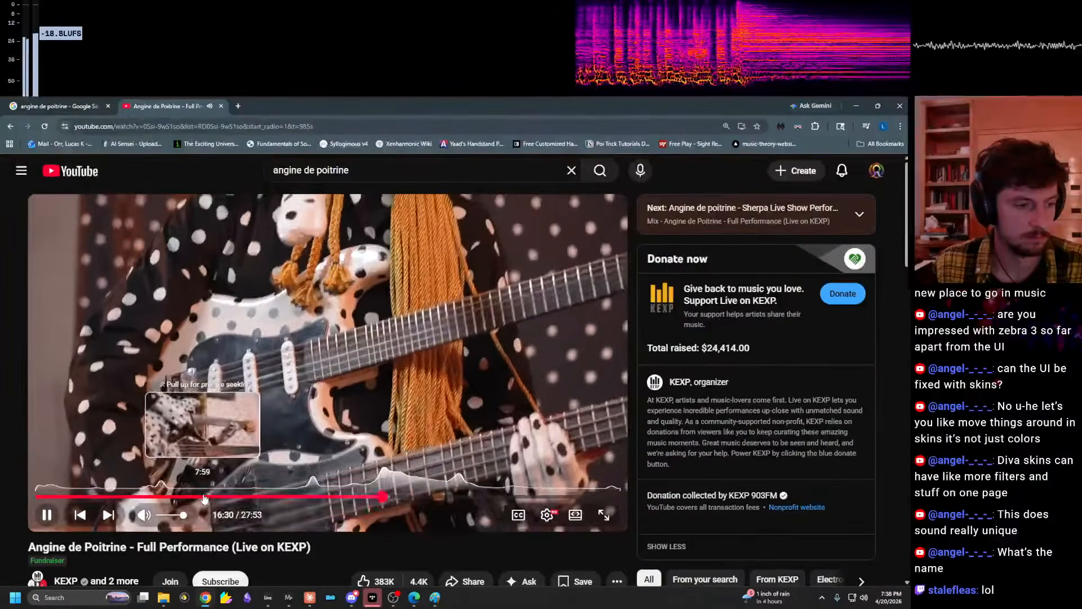
left_click(204, 498)
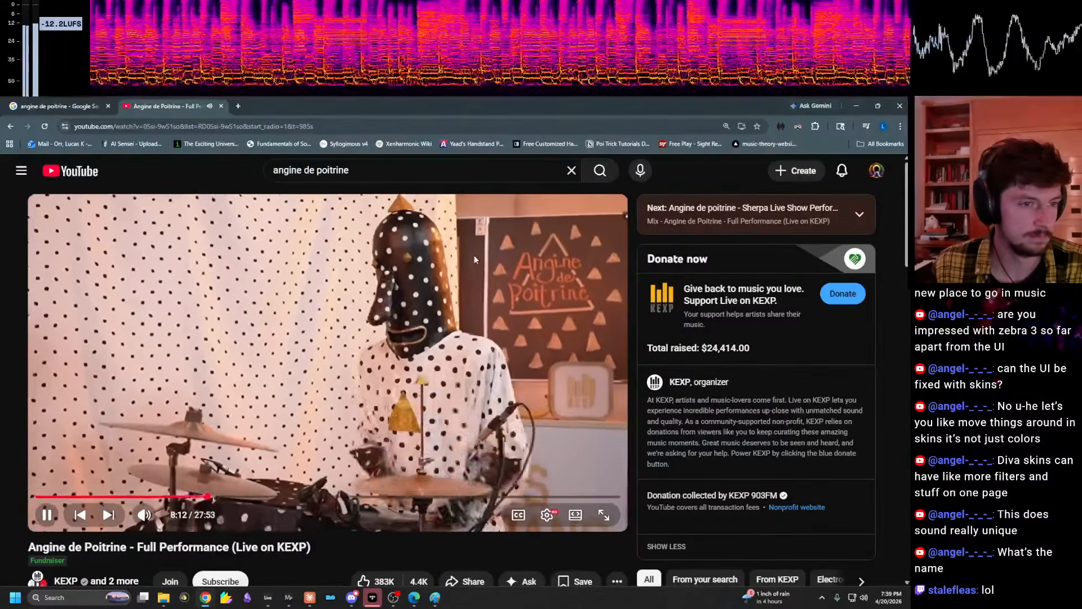
key("space")
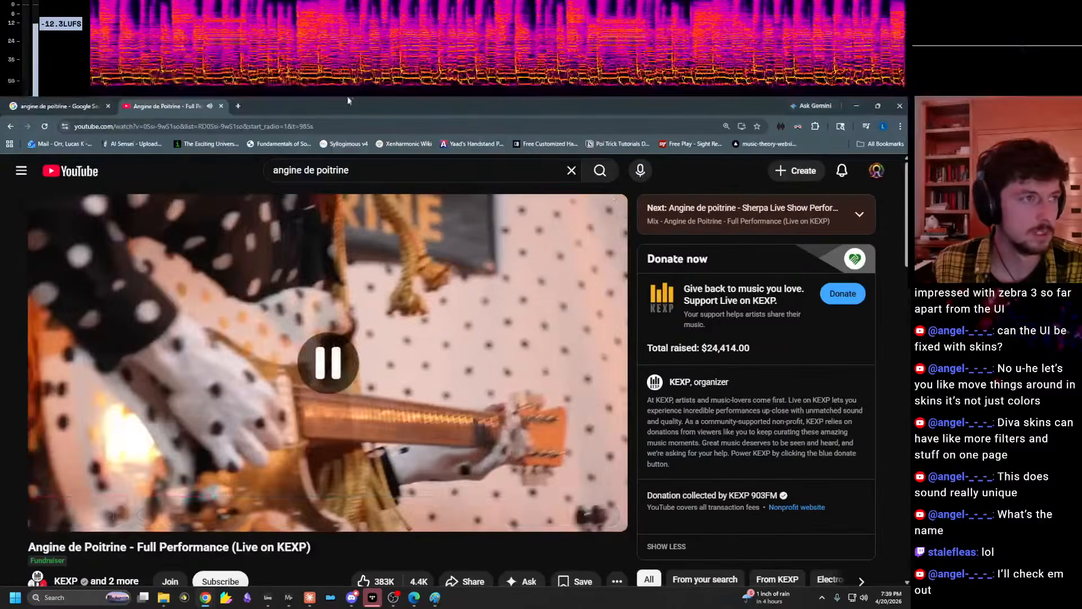
Switch back to Ableton Live and adjust the Zebra3 track's volume down and back up by ear.
key("alt+Tab")
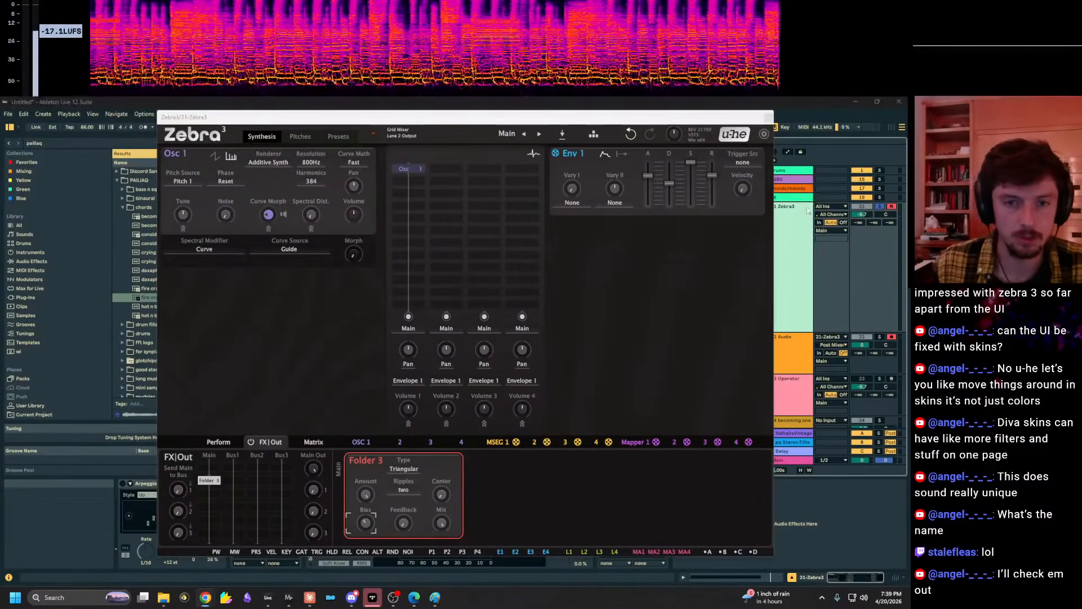
left_click(808, 206)
left_click(721, 246)
left_click_drag(861, 214, 862, 233)
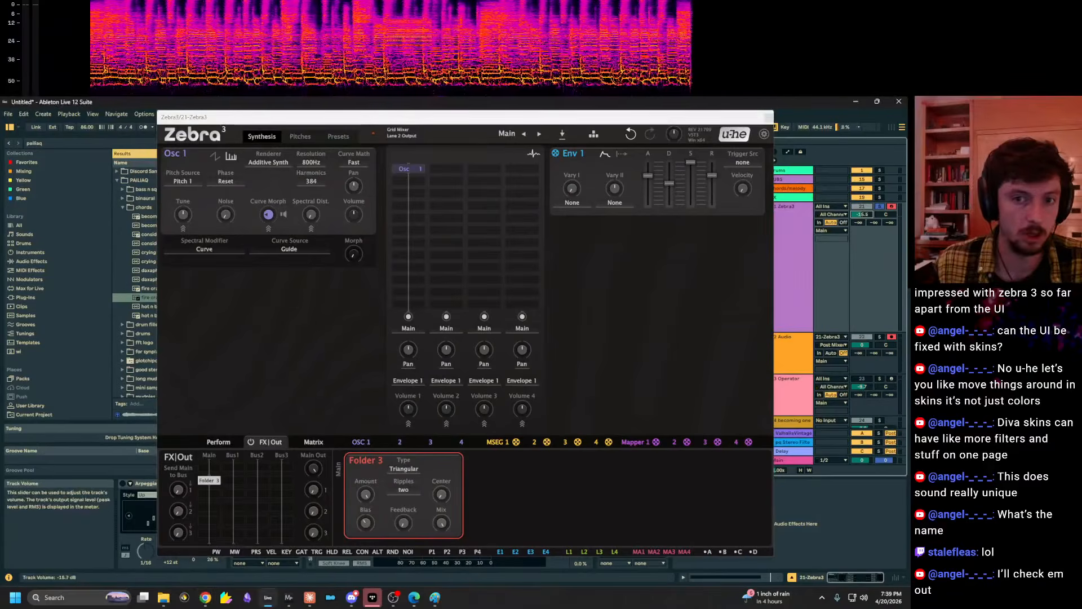
left_click(785, 261)
left_click(741, 276)
left_click(813, 274)
left_click_drag(862, 214, 862, 175)
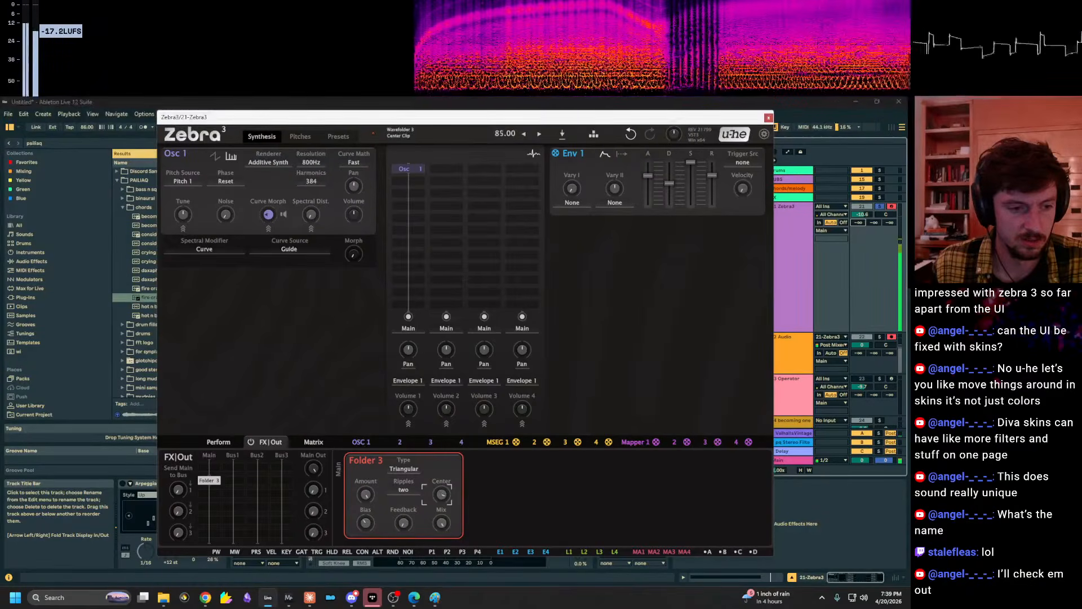
Adjust Wavefolder 3's Center Clip by ear.
left_click_drag(442, 494, 442, 517)
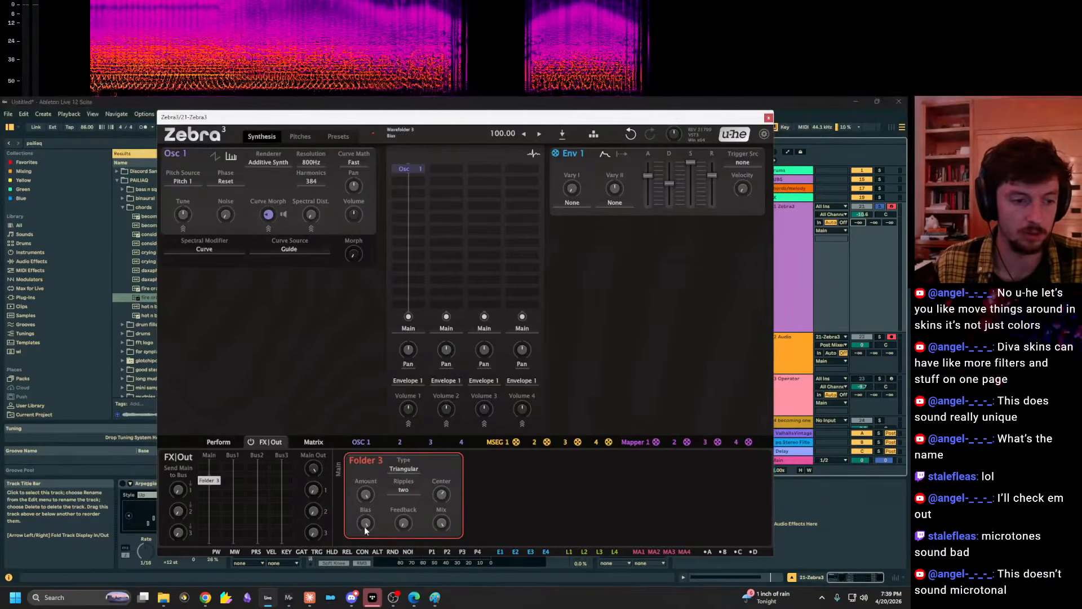
left_click_drag(442, 496, 441, 504)
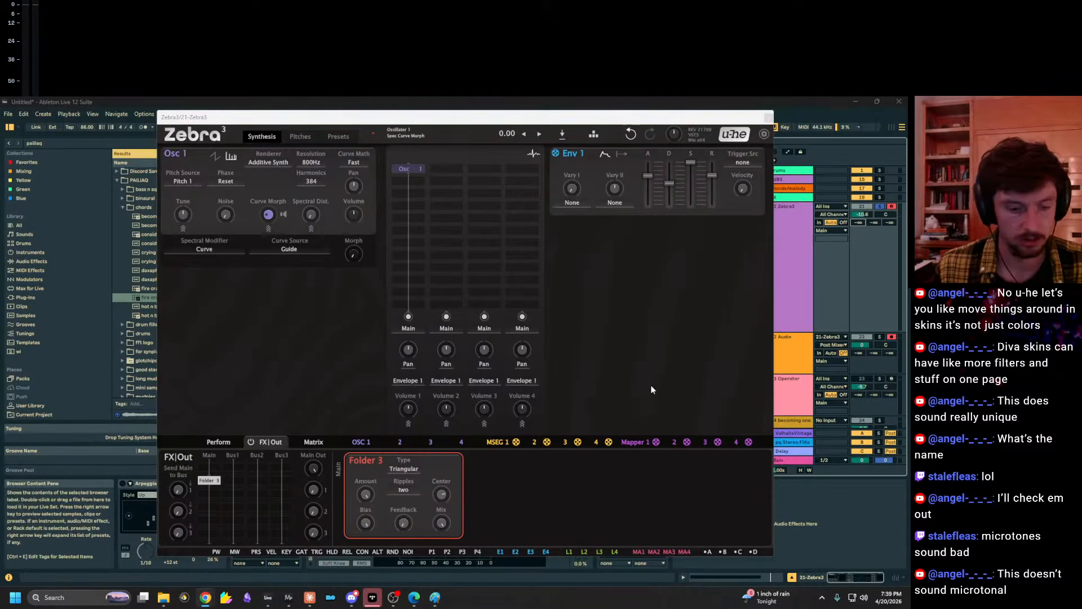
Lower the Zebra3 track's volume to -16.5 dB and reposition the plug-in window slightly lower.
left_click(793, 272)
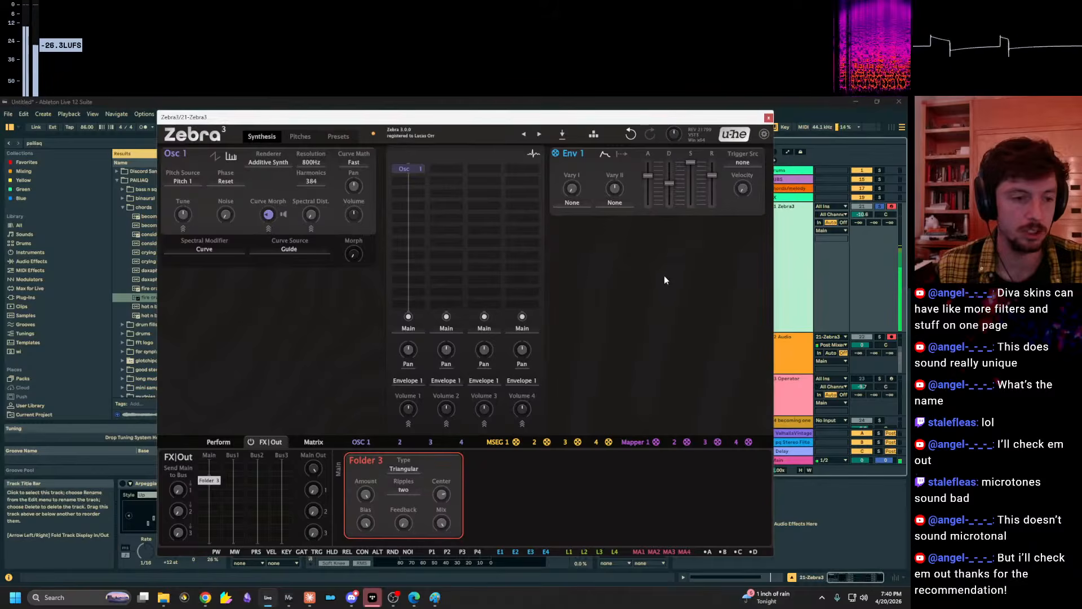
mouse_move(854, 223)
left_mouse_down()
mouse_move(853, 198)
mouse_move(862, 232)
left_mouse_up()
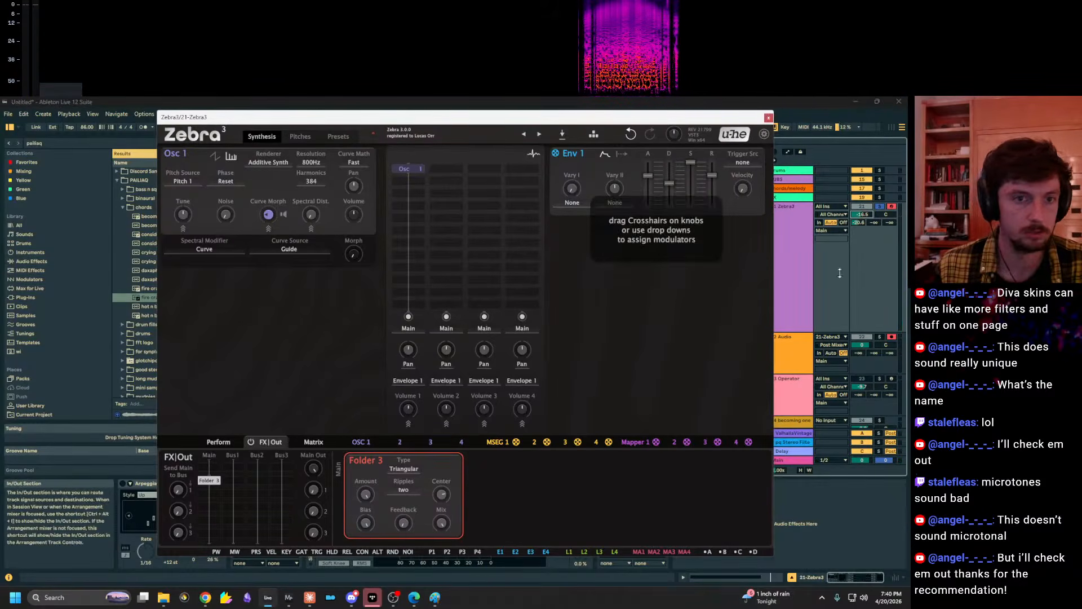
mouse_move(210, 115)
left_mouse_down()
mouse_move(134, 128)
mouse_move(214, 130)
left_mouse_up()
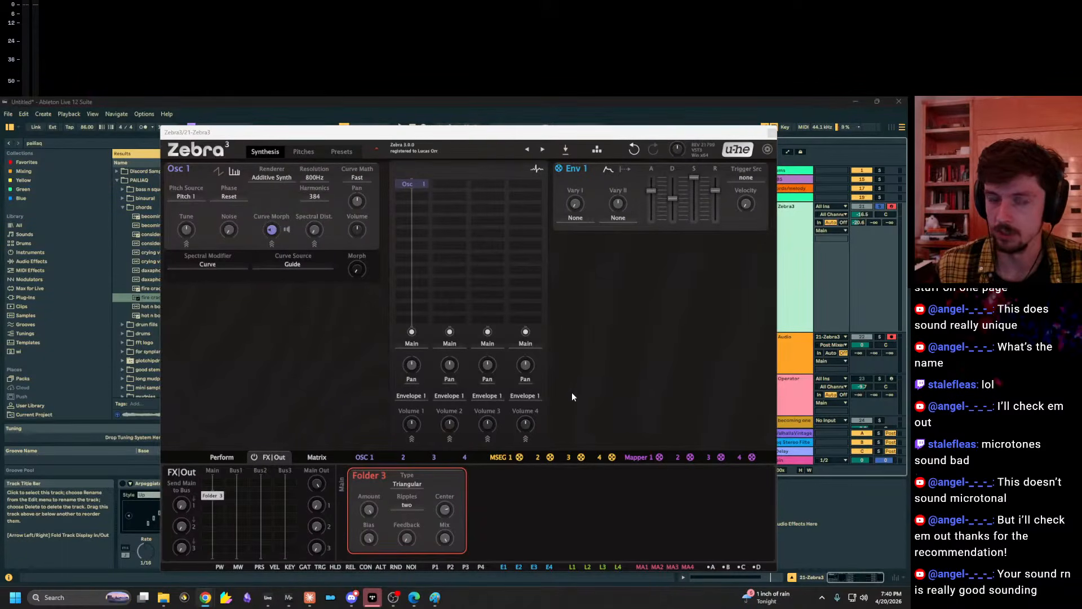
Raise the Zebra3 track's volume by ear and adjust Wavefolder 3's Amount while auditioning in different octaves.
left_click(796, 255)
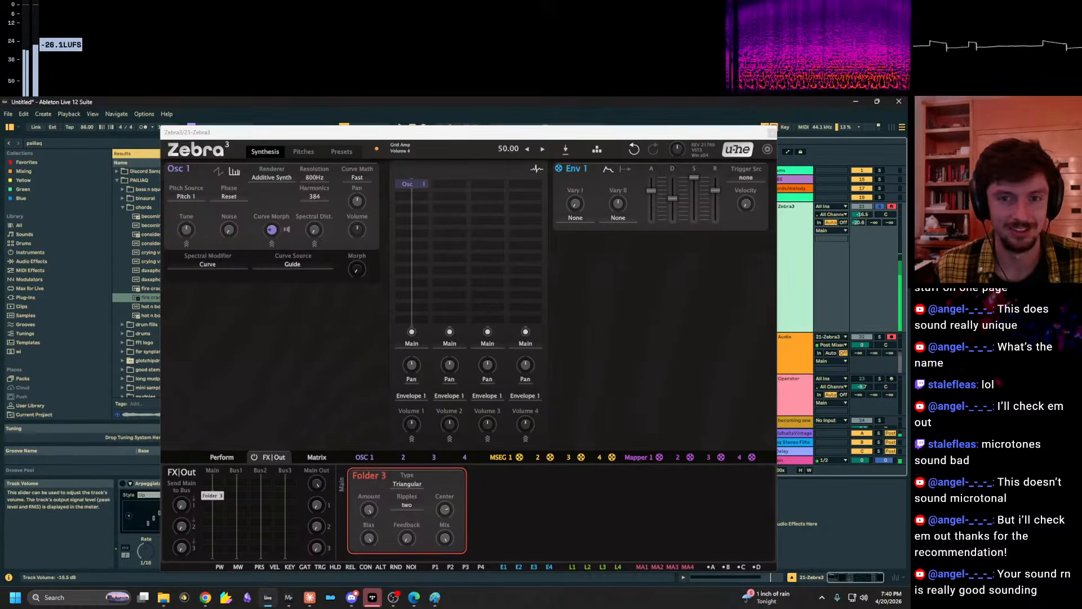
left_click_drag(863, 214, 863, 195)
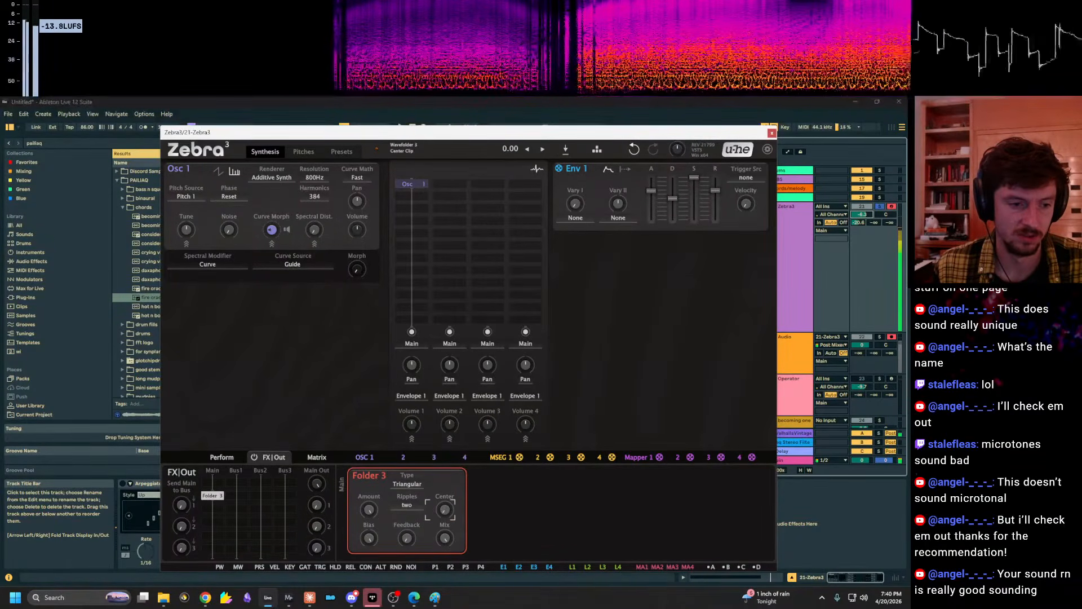
key("z")
left_click_drag(369, 511, 369, 554)
key("x")
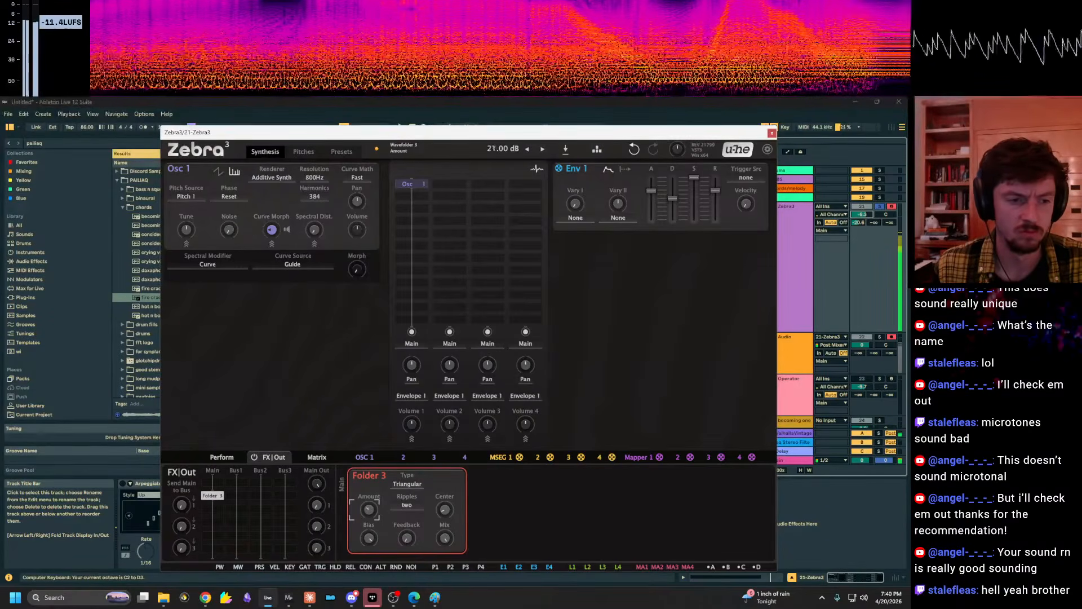
Show the pitch settings, set Wavefolder 3's Bias to 89, and lower its Amount to 20 dB.
left_click(303, 151)
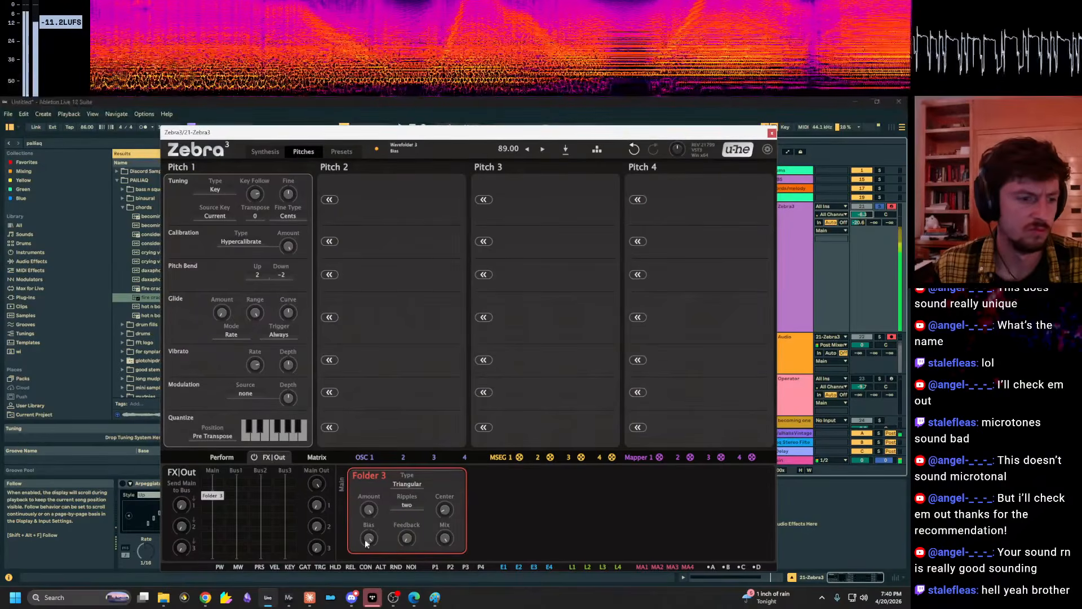
key("z")
left_click_drag(375, 509, 375, 523)
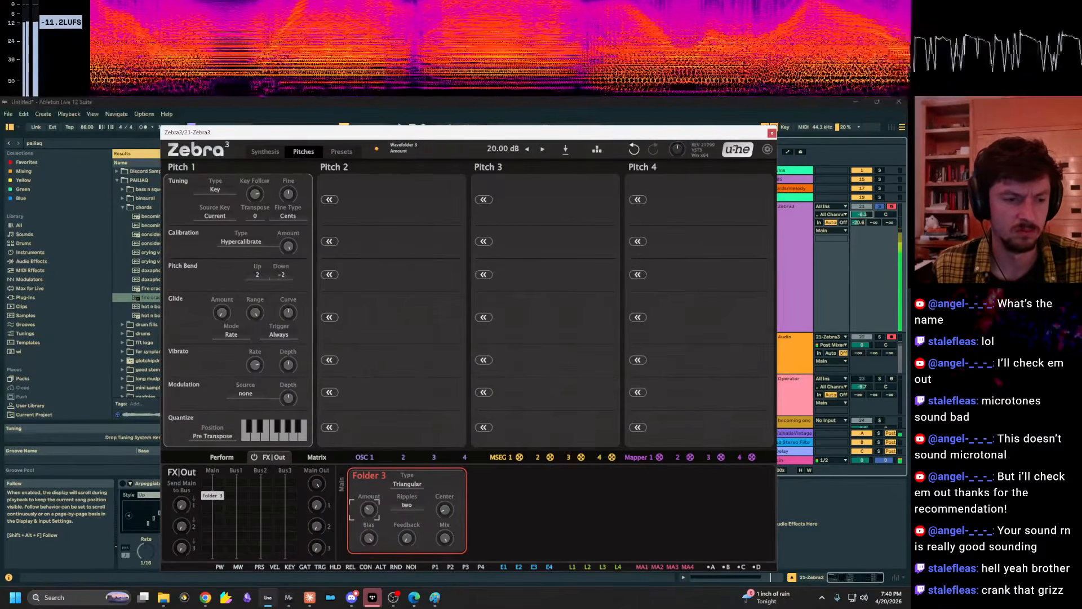
Activate XYZPan on the Zebra3 track and open its window over the arrangement with the 3D source view visible.
left_click_drag(682, 132, 1081, 157)
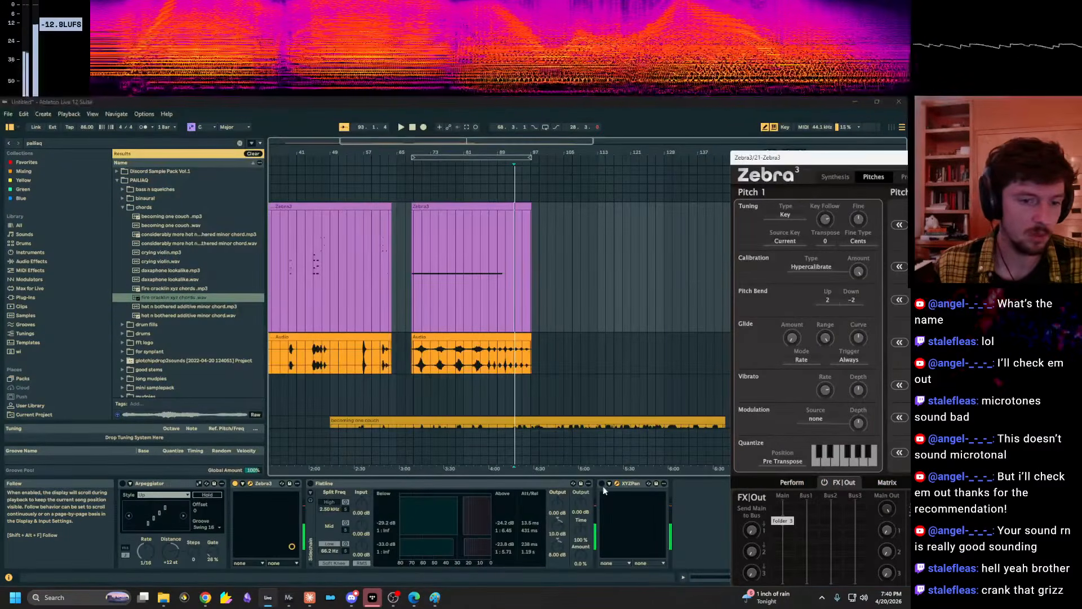
double_click(631, 482)
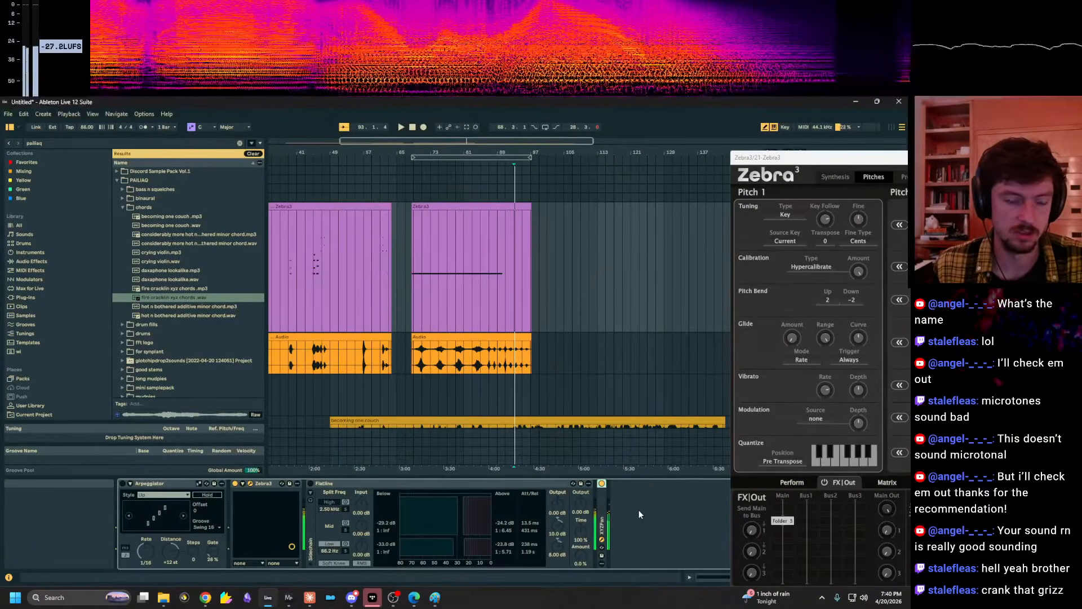
double_click(603, 510)
left_click(616, 484)
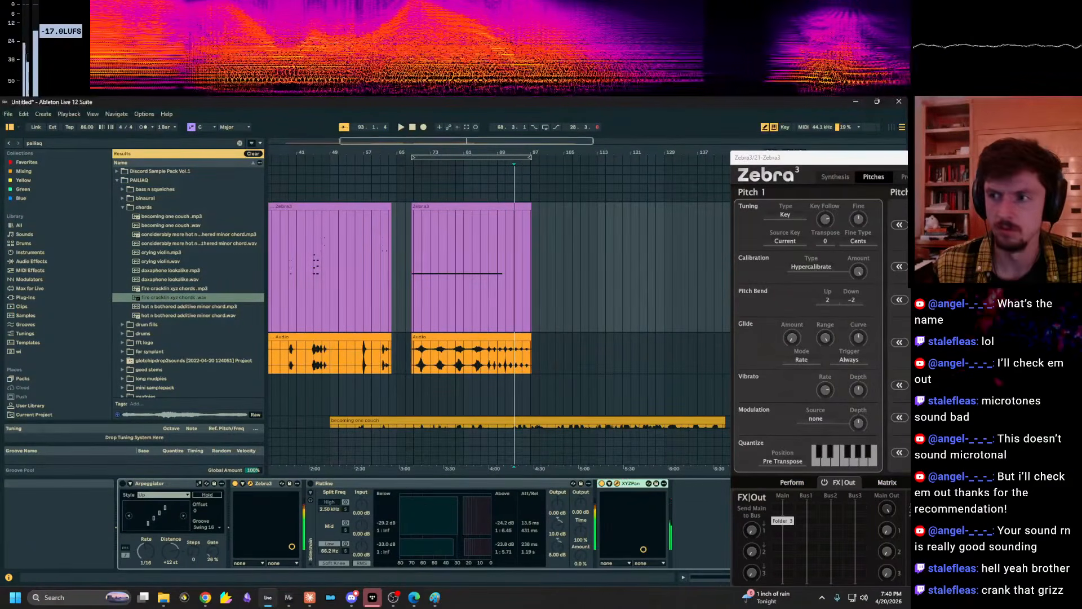
left_click_drag(995, 213, 419, 185)
left_click_drag(519, 245, 536, 299)
scroll(539, 296, "up", 2)
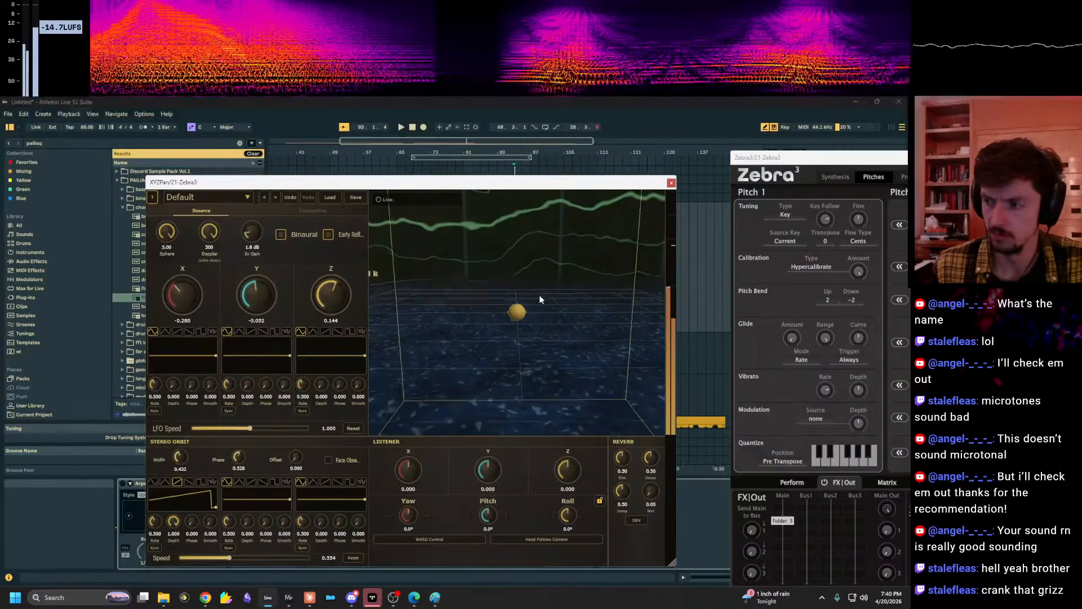
Adjust Wavefolder 3's Feedback to 49 and Center Clip to 38, and move the Zebra3 window clear of XYZPan.
left_click_drag(812, 157, 352, 153)
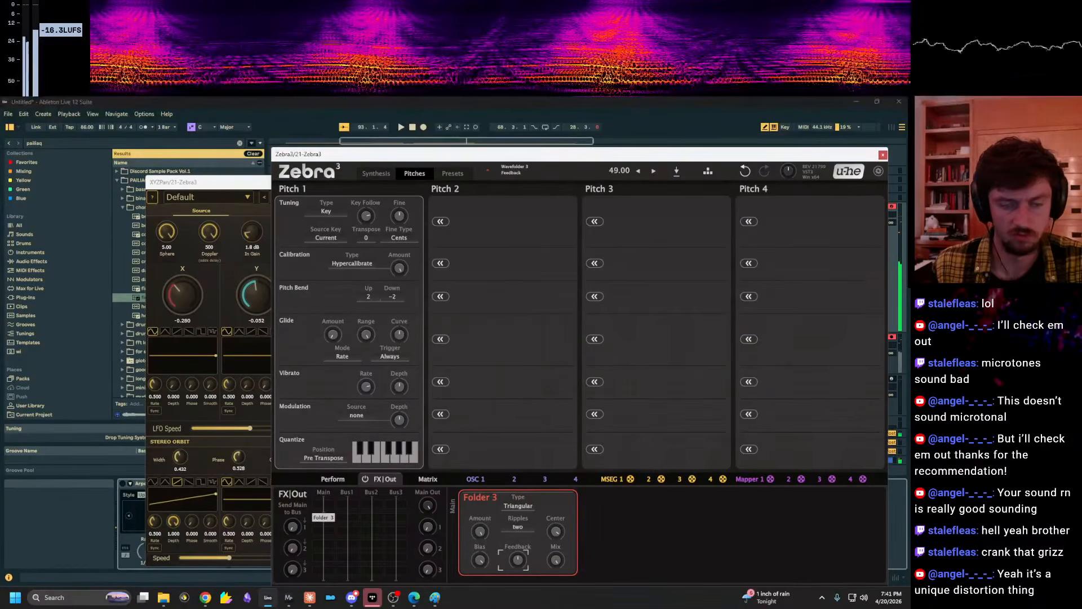
left_click_drag(564, 157, 419, 131)
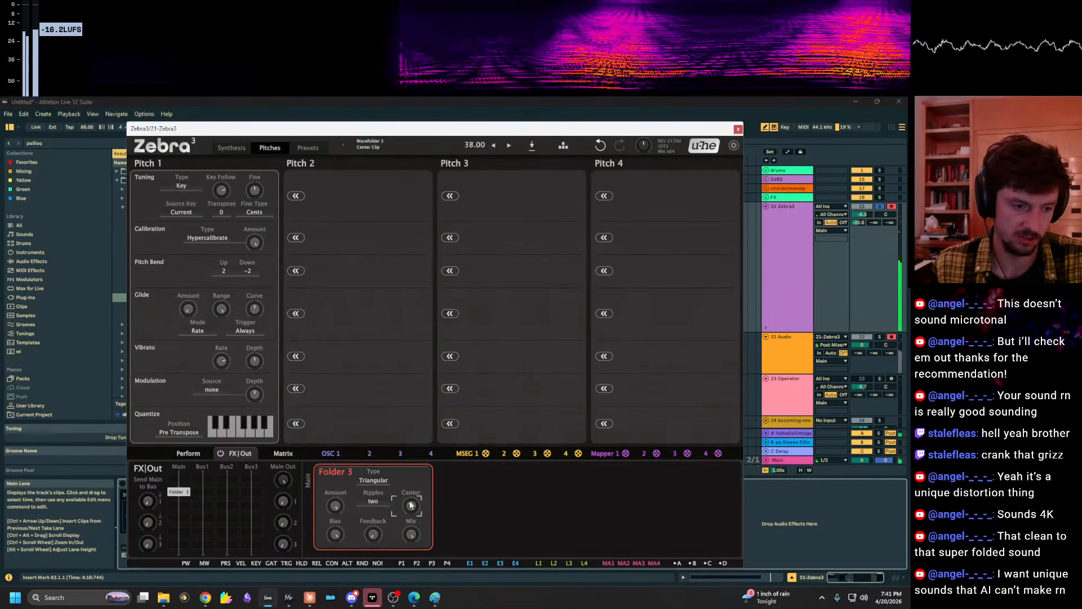
left_click_drag(356, 135, 826, 127)
Set XYZPan's source Y to 0.172, X and Y LFO depths to 0.752 and 0.288, and Doppler to 172.
left_click_drag(253, 298, 253, 284)
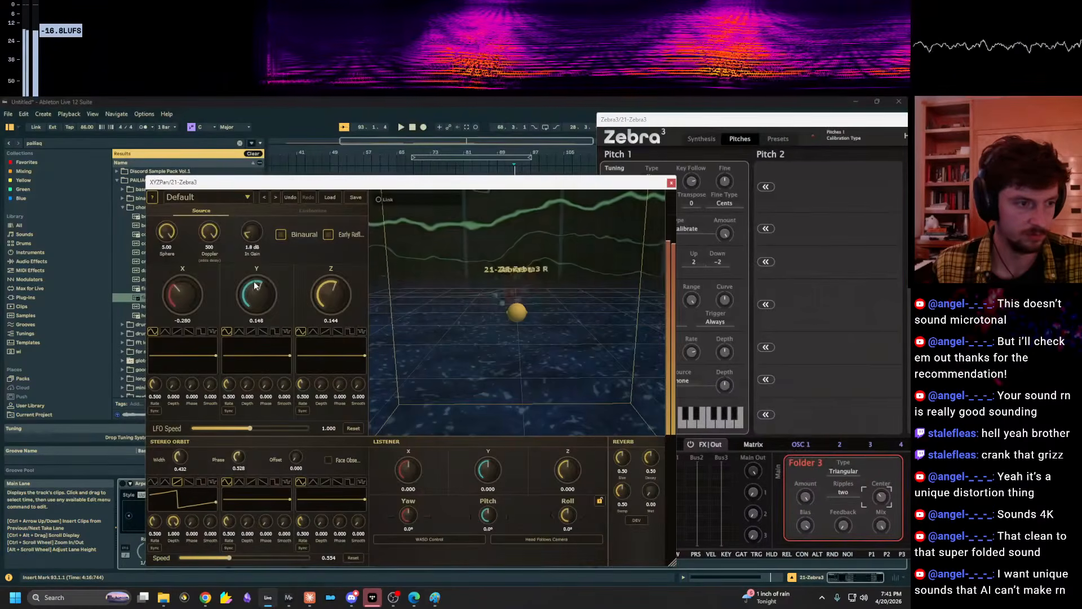
left_click_drag(251, 354, 252, 348)
left_click_drag(173, 383, 193, 300)
left_click_drag(209, 231, 208, 279)
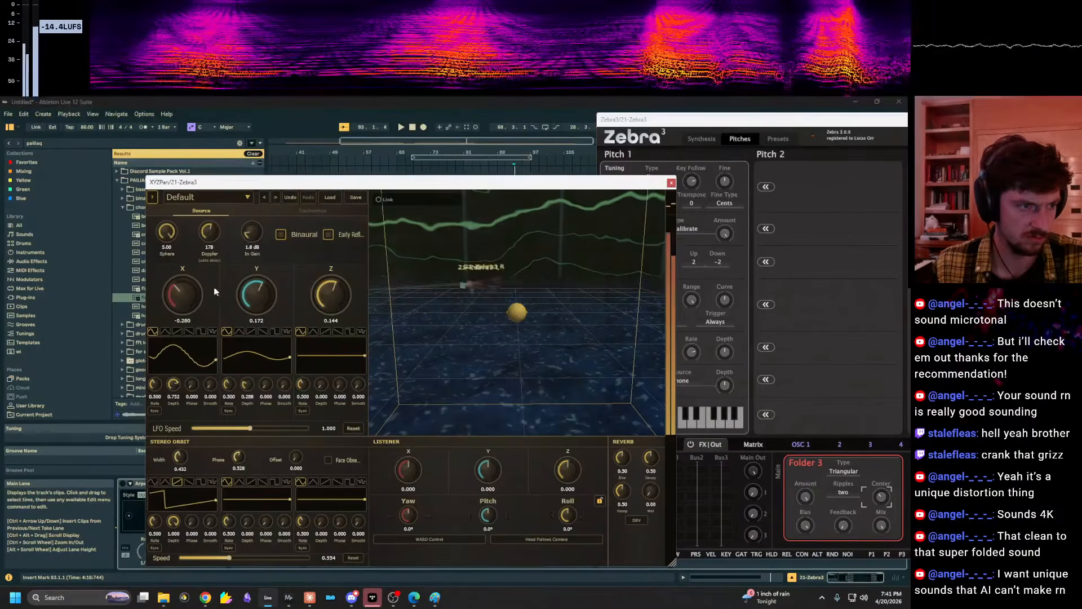
Slow XYZPan's stereo orbit speed to 0.120 and its LFO speed to 0.208.
left_click_drag(205, 566, 194, 559)
left_click_drag(250, 428, 220, 431)
left_click_drag(513, 350, 516, 347)
Set Wavefolder 3's Bias to -100, Ripples to eight and Amount to 60 dB, and show Zebra3's synthesis page.
left_click_drag(716, 120, 356, 118)
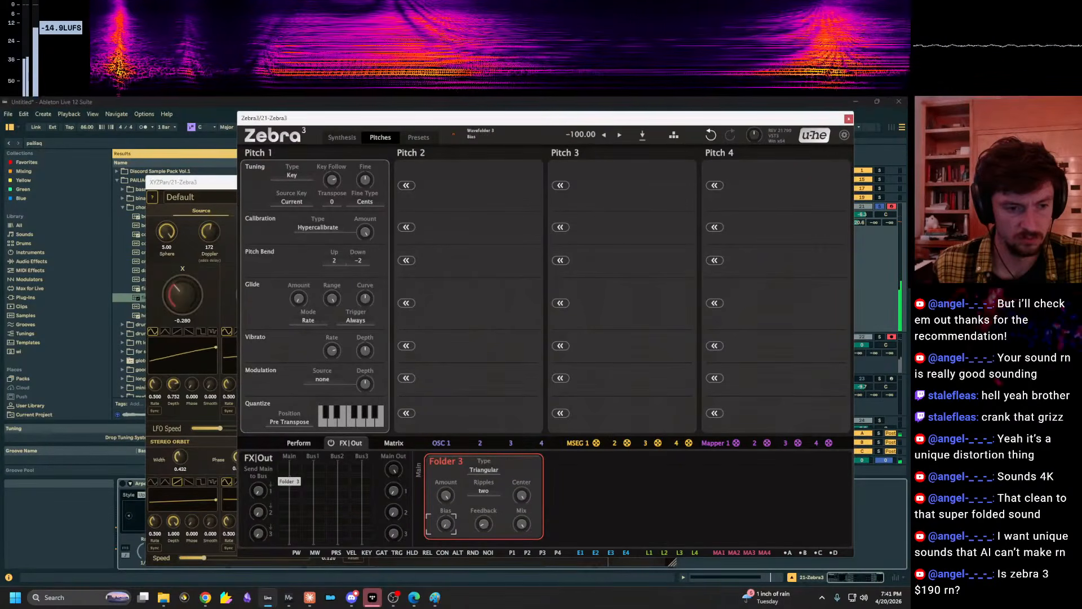
left_click(483, 490)
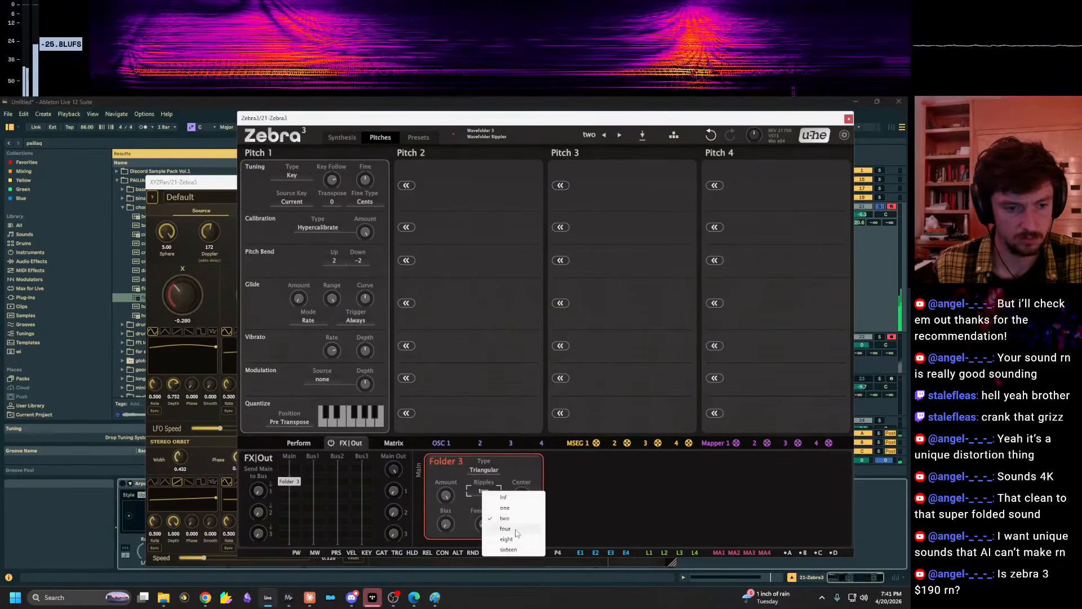
left_click(507, 523)
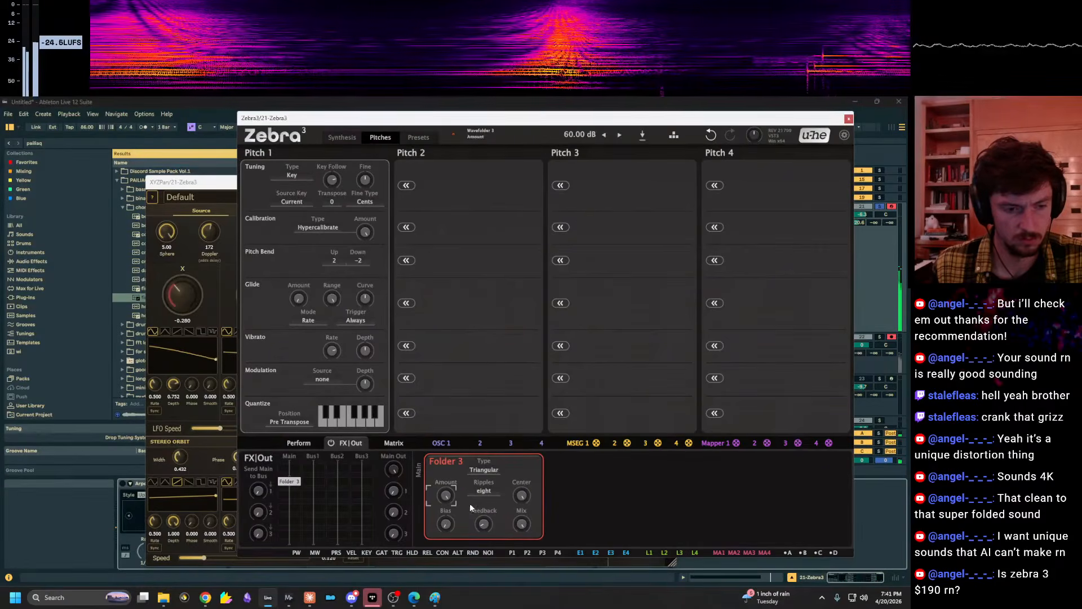
left_click(342, 137)
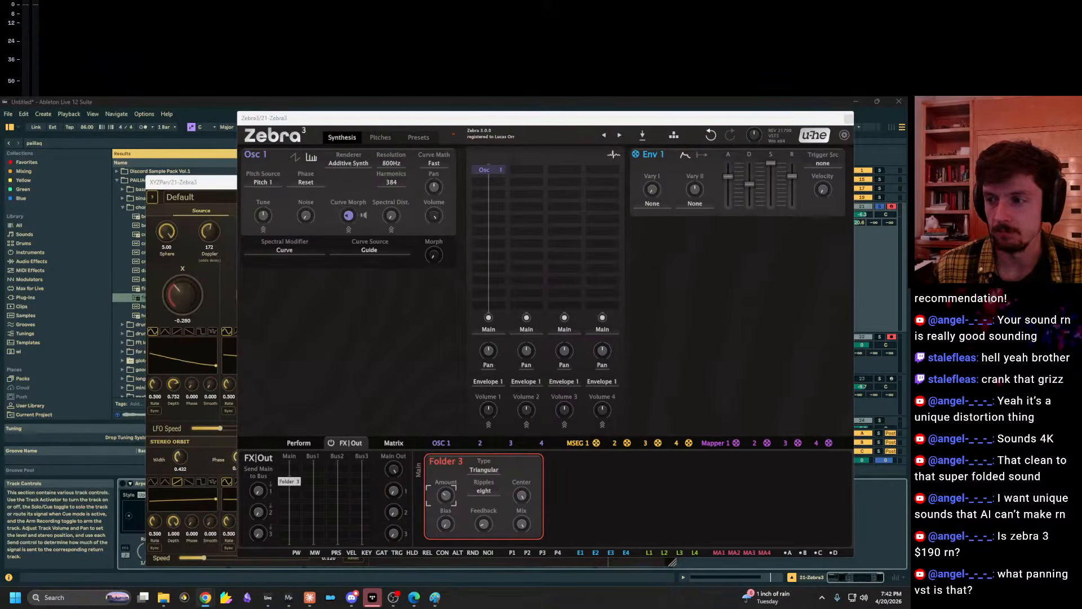
Bring in the browser's u-he checkout page, highlight the Zebra 3 unit price, and move the browser away.
left_click_drag(908, 262, 642, 210)
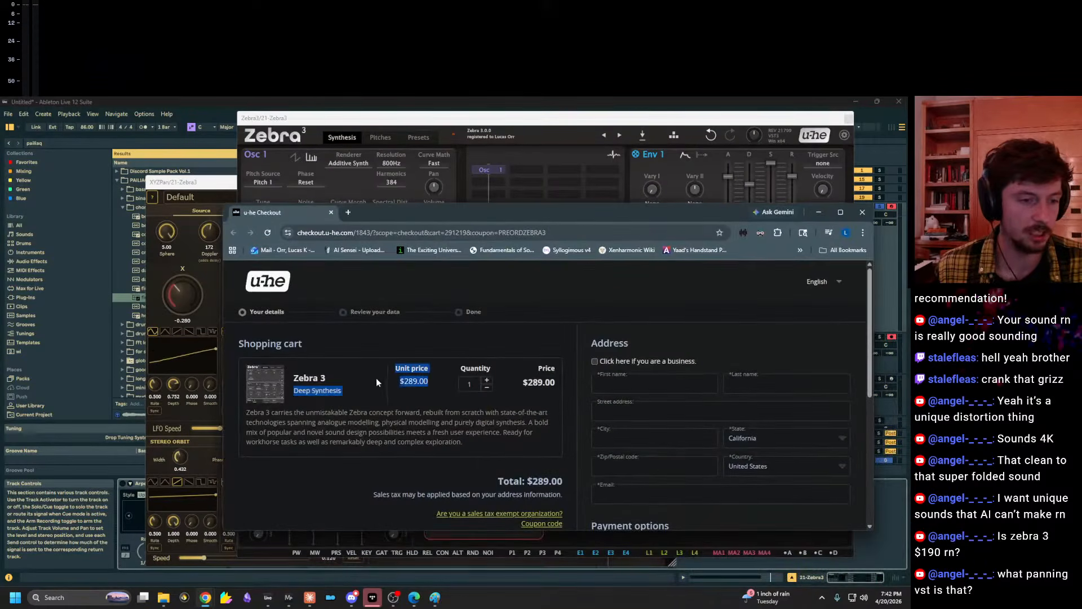
left_click_drag(397, 381, 439, 387)
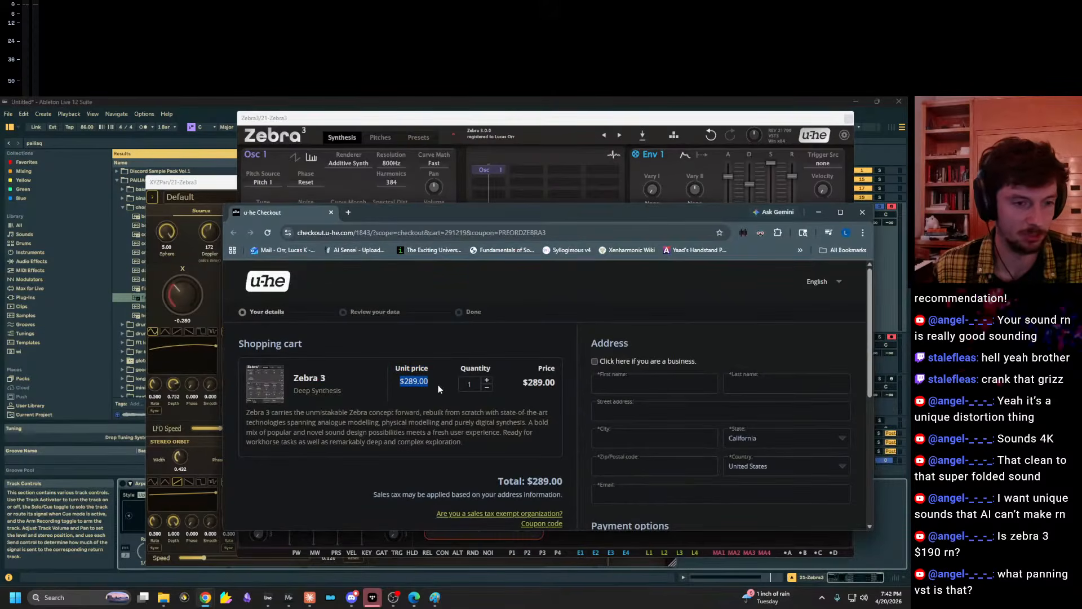
left_click_drag(404, 214, 908, 175)
Bring XYZPan to the front without the Zebra3 window and reposition the source to X 0.009, Y 0.139, Z 0.227.
left_click(202, 404)
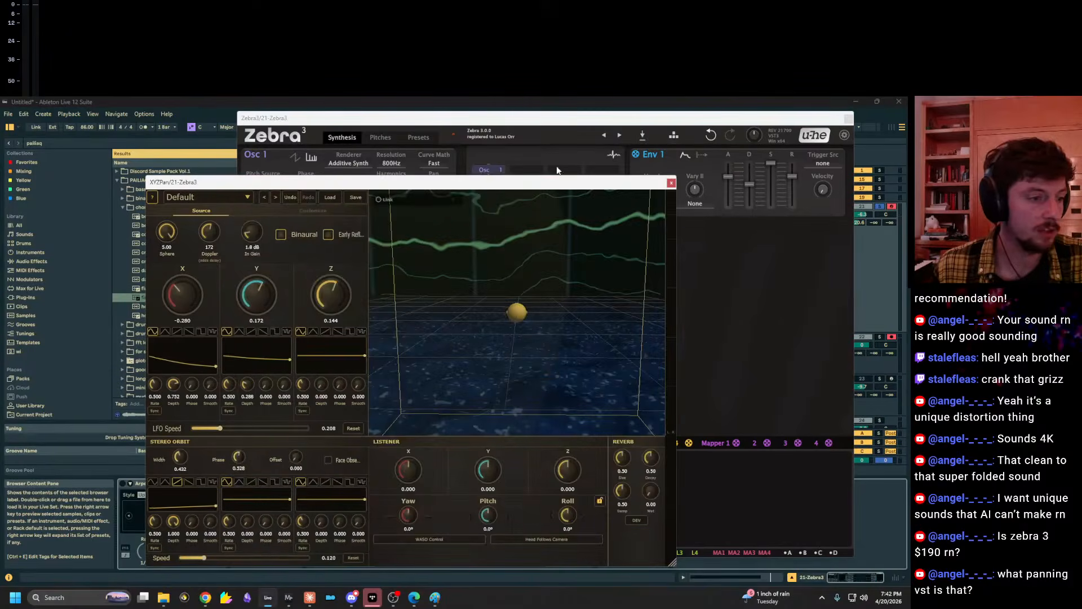
left_click_drag(660, 128, 1081, 395)
left_click(779, 249)
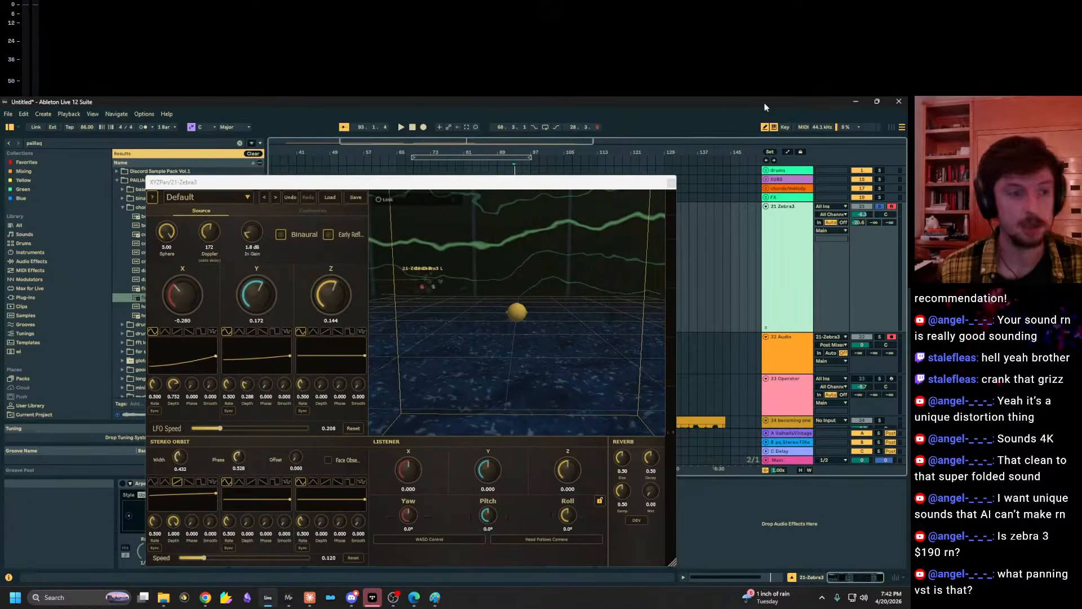
left_click(501, 280)
left_click_drag(418, 289, 508, 287)
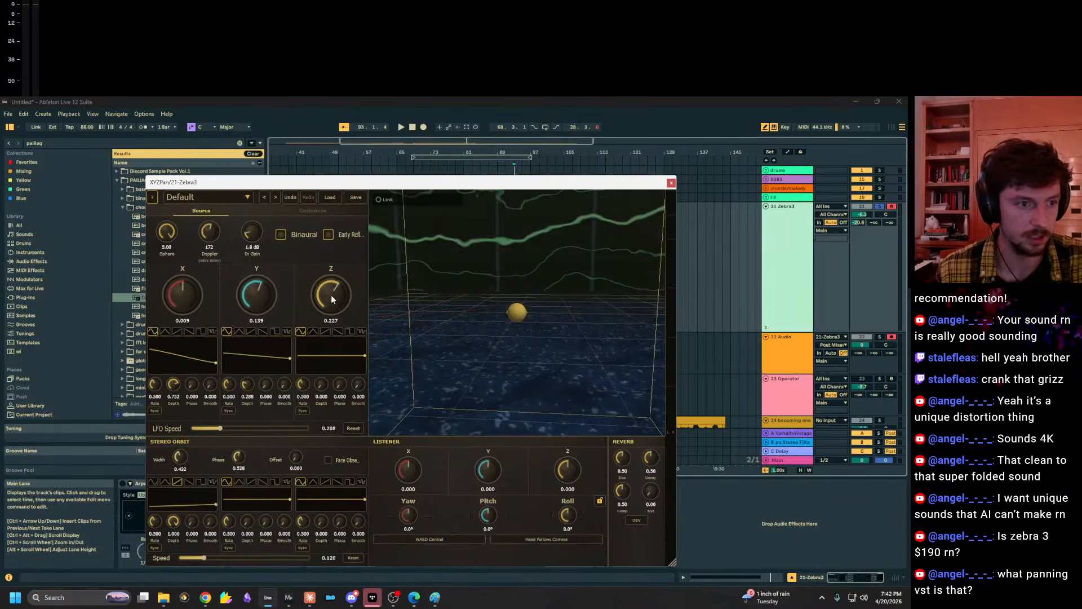
Raise the Zebra3 track's volume by ear and lower Wavefolder 3's Amount to about 41 dB.
left_click(775, 261)
left_click_drag(867, 216, 867, 208)
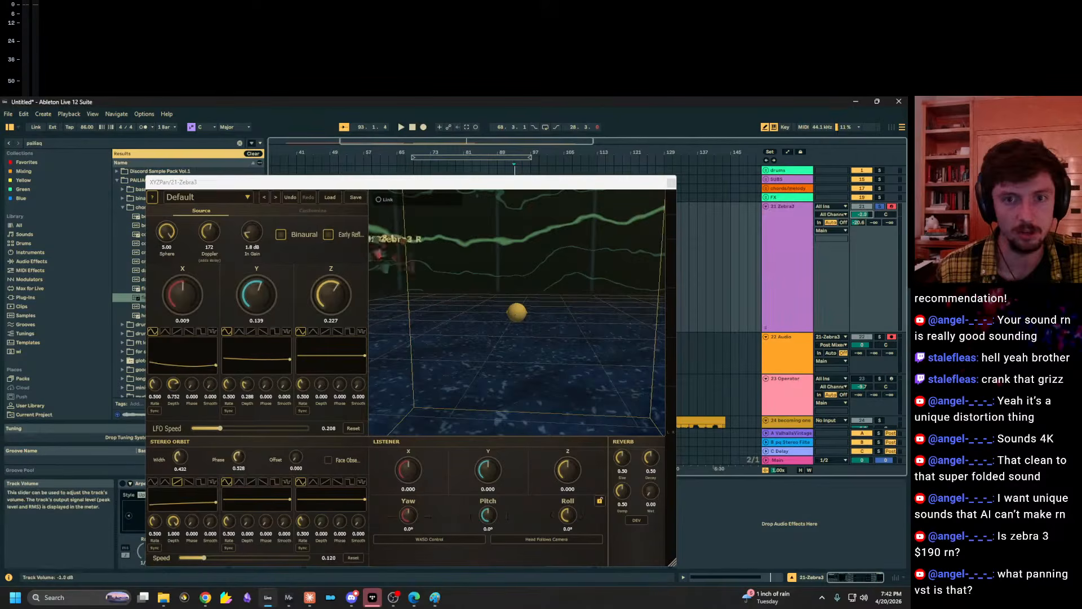
left_click(817, 243)
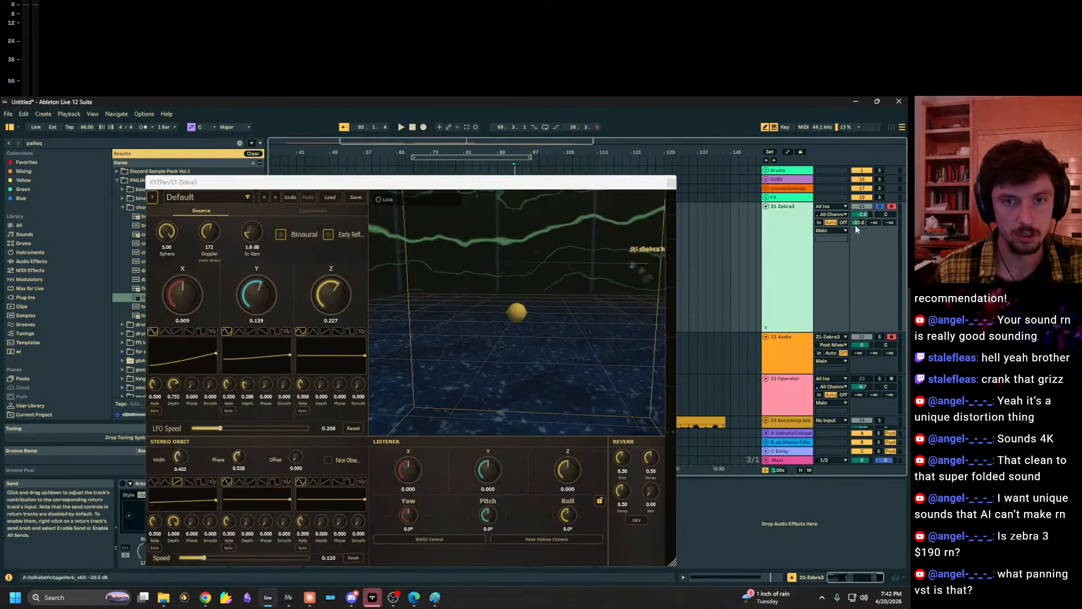
left_click_drag(908, 169, 449, 142)
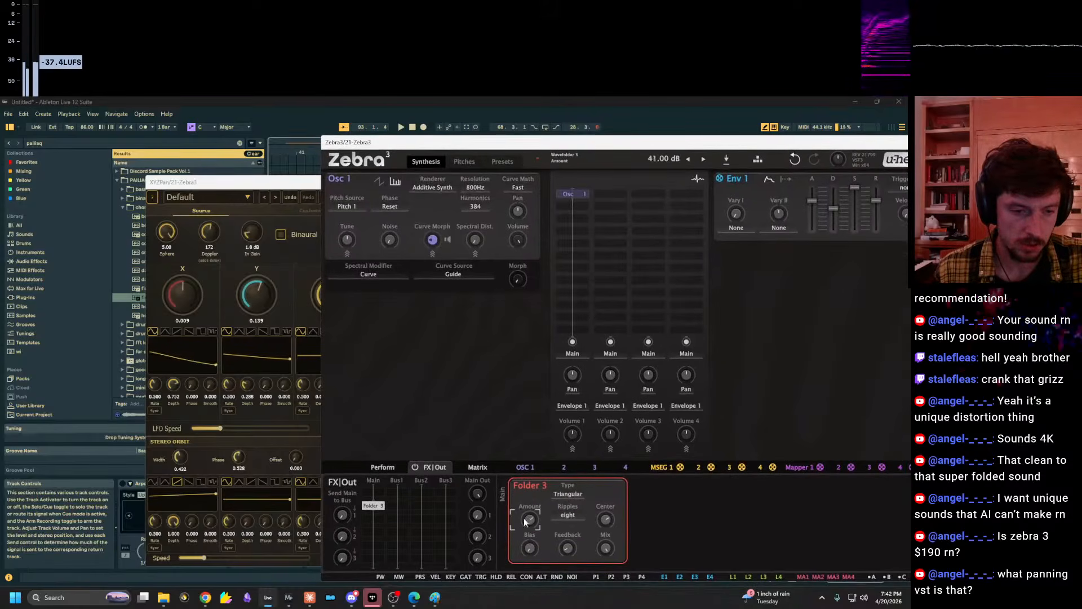
left_click_drag(449, 142, 895, 136)
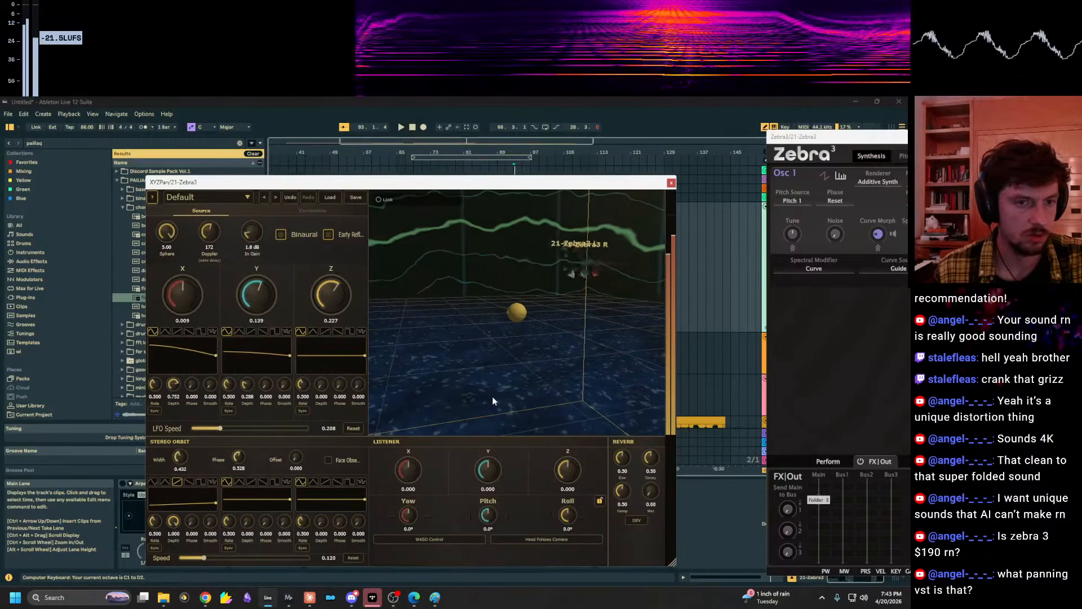
Set XYZPan's Z LFO depth to 1.000 and lower the source's Z position to -0.469.
left_click_drag(312, 301, 273, 343)
left_click_drag(321, 384, 366, 223)
left_click_drag(328, 286, 318, 321)
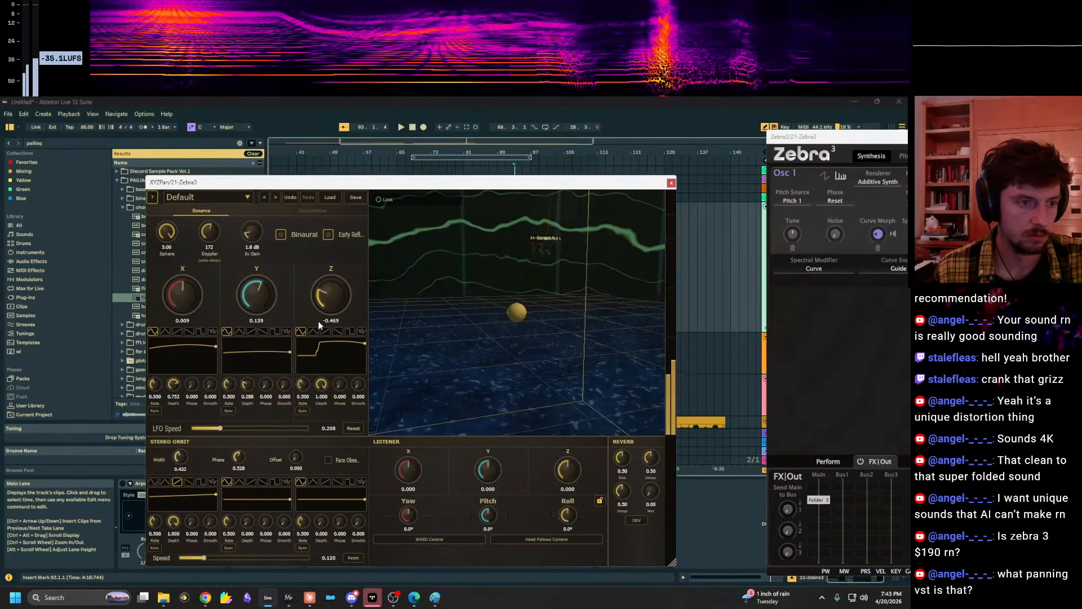
left_click_drag(420, 325, 495, 288)
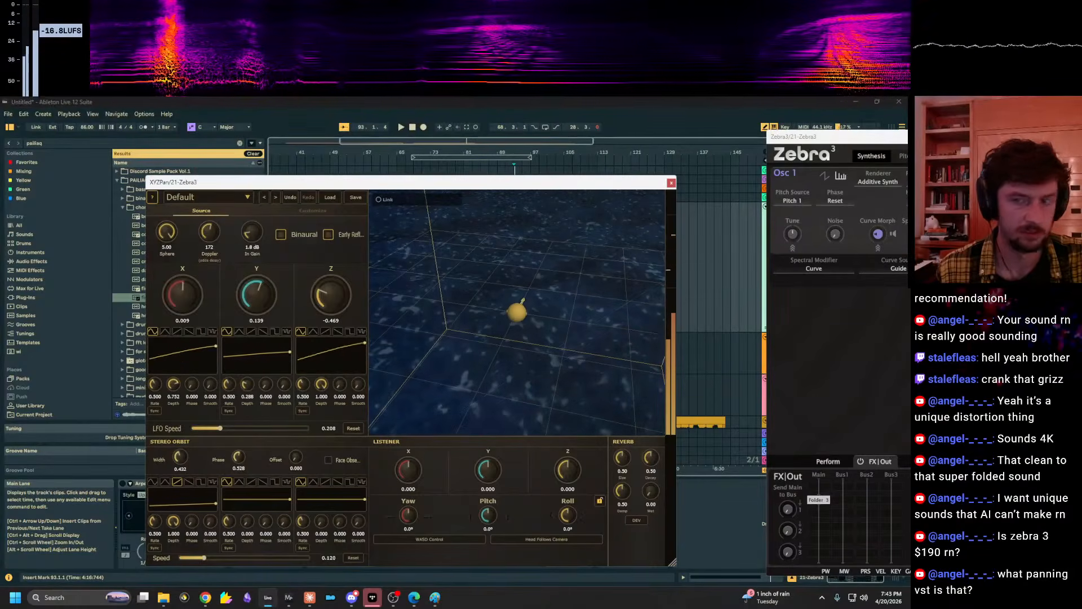
key("alt+Tab")
left_click_drag(462, 370, 492, 340)
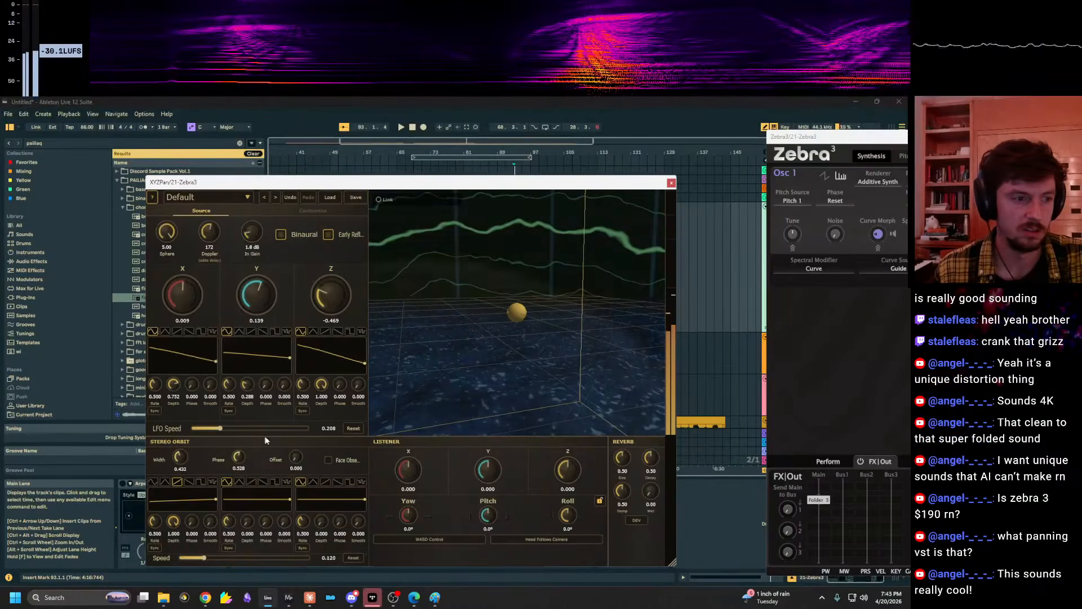
Set XYZPan's LFO speed to 0.409 and stereo orbit speed to 4.110, and reset the orbit width to 0.
left_click_drag(256, 428, 231, 433)
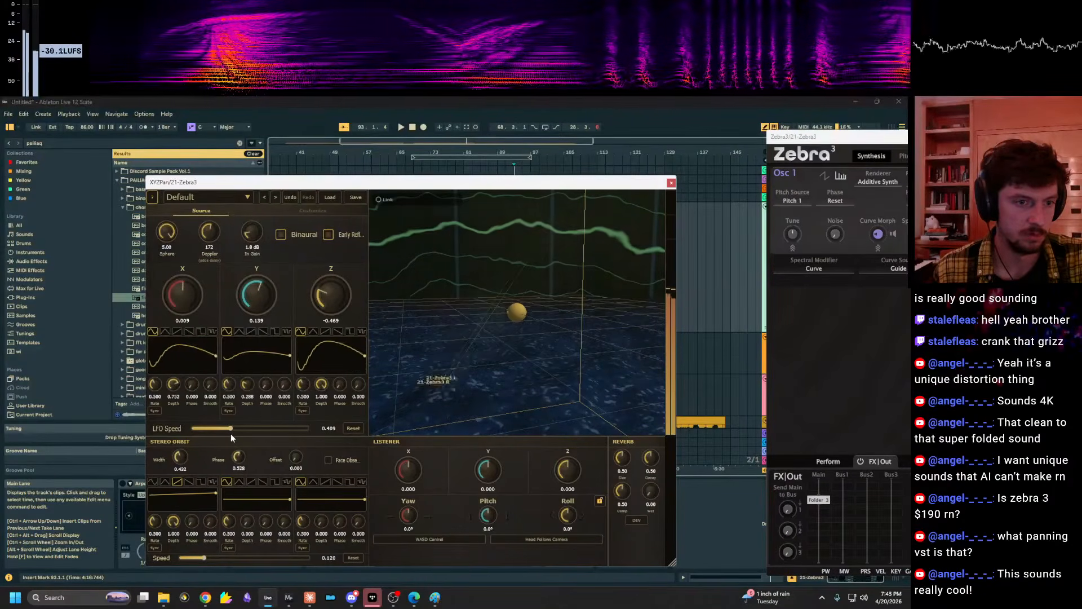
left_click_drag(431, 333, 386, 337)
left_click_drag(206, 557, 302, 551)
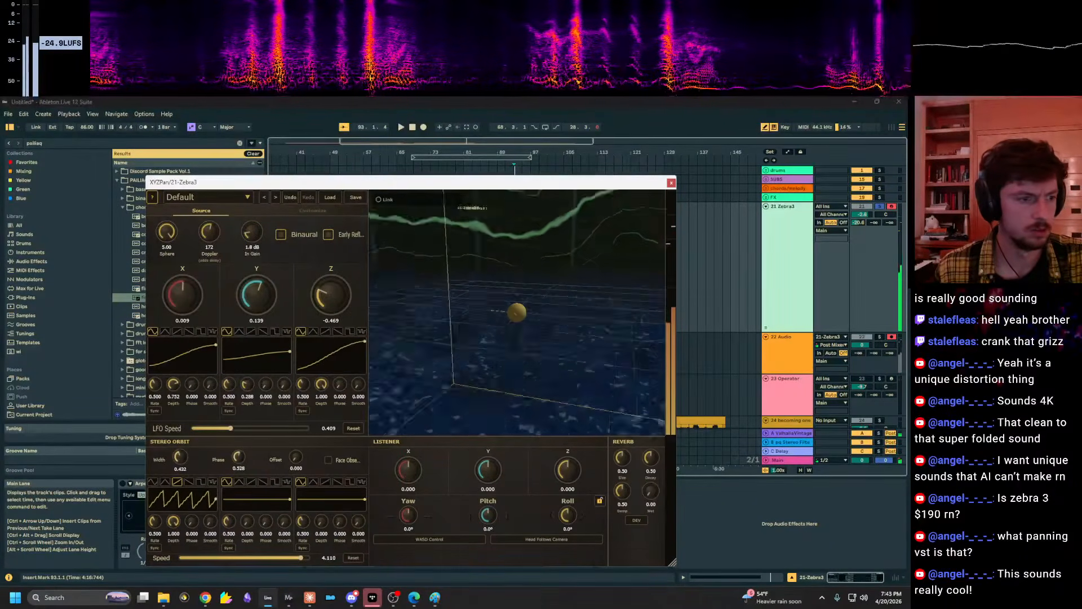
double_click(180, 458)
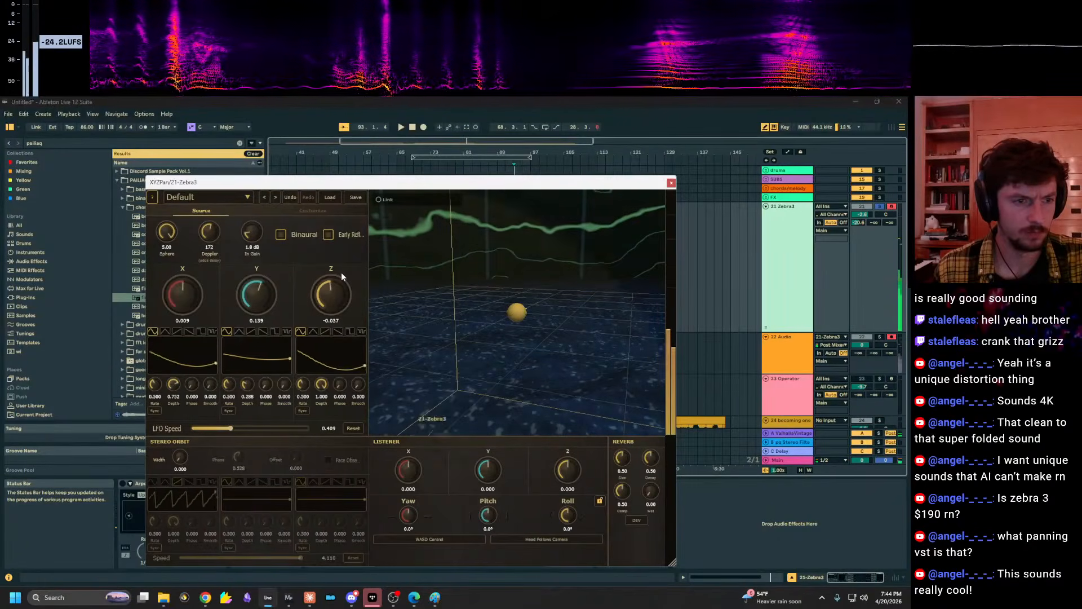
Try a slow XYZPan LFO speed of 0.023, set the source's Z to 0.003, and raise the LFO speed to 0.366.
left_click_drag(234, 423, 202, 423)
left_click_drag(520, 361, 504, 391)
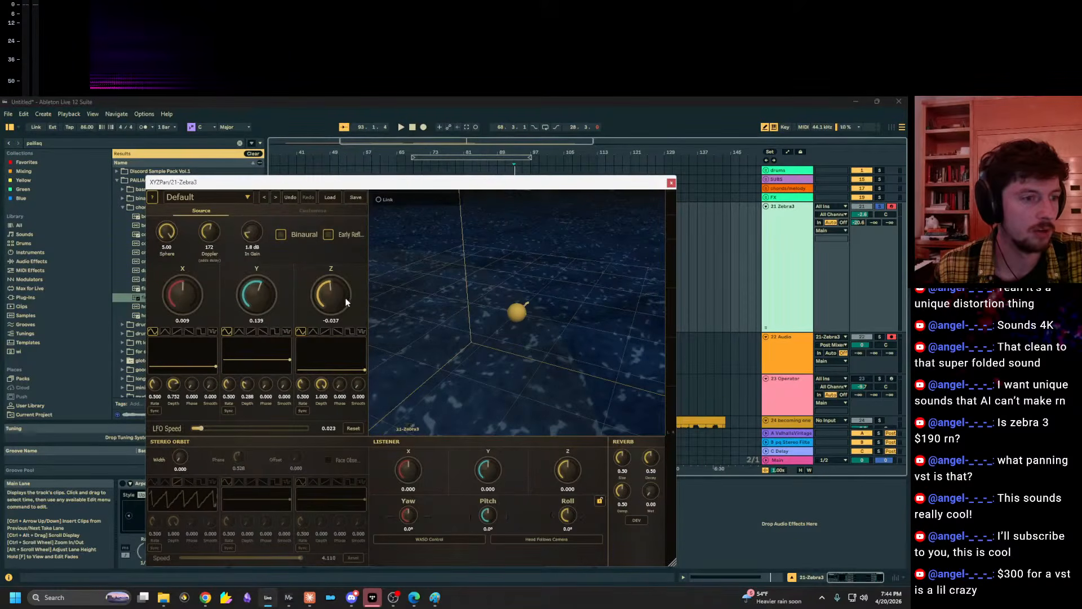
left_click_drag(367, 255, 345, 300)
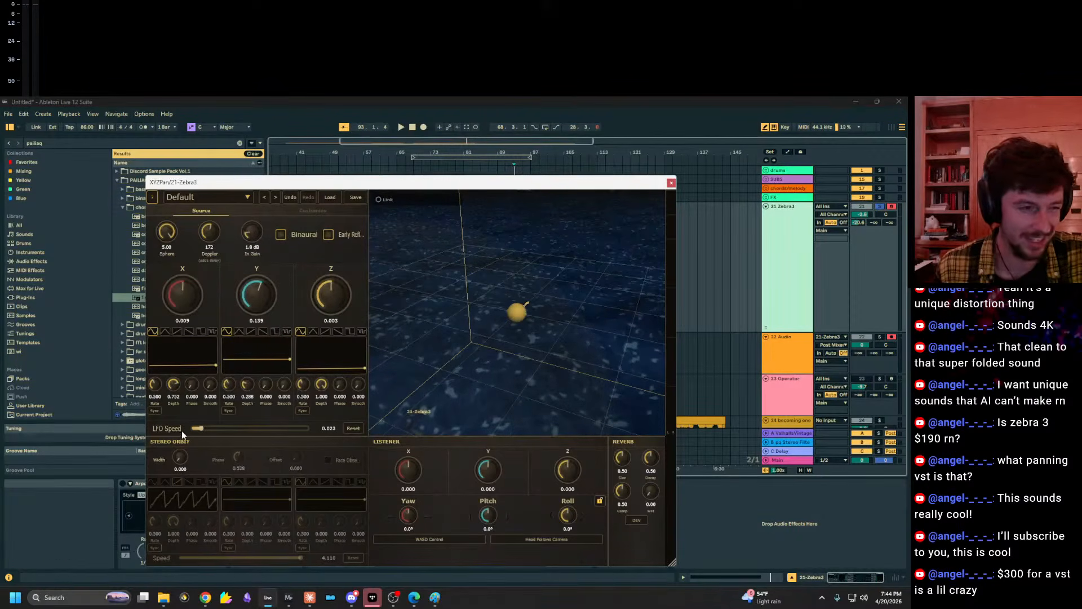
left_click_drag(202, 429, 229, 432)
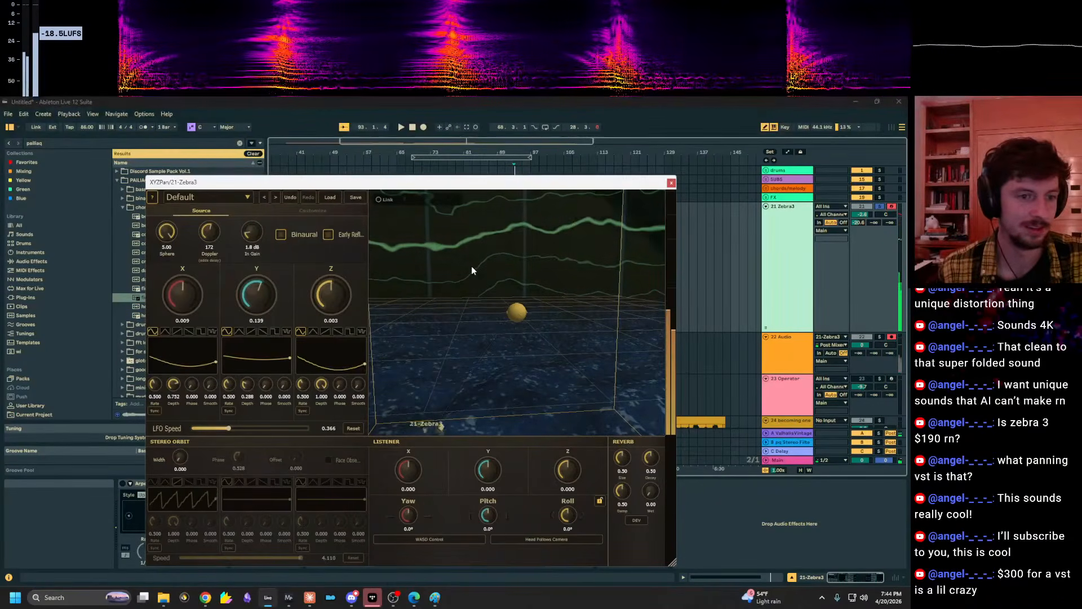
Set XYZPan's source Y position to 0.331, the Y LFO phase to 0.284 and the Z LFO phase to 0.404.
left_click_drag(262, 294, 269, 290)
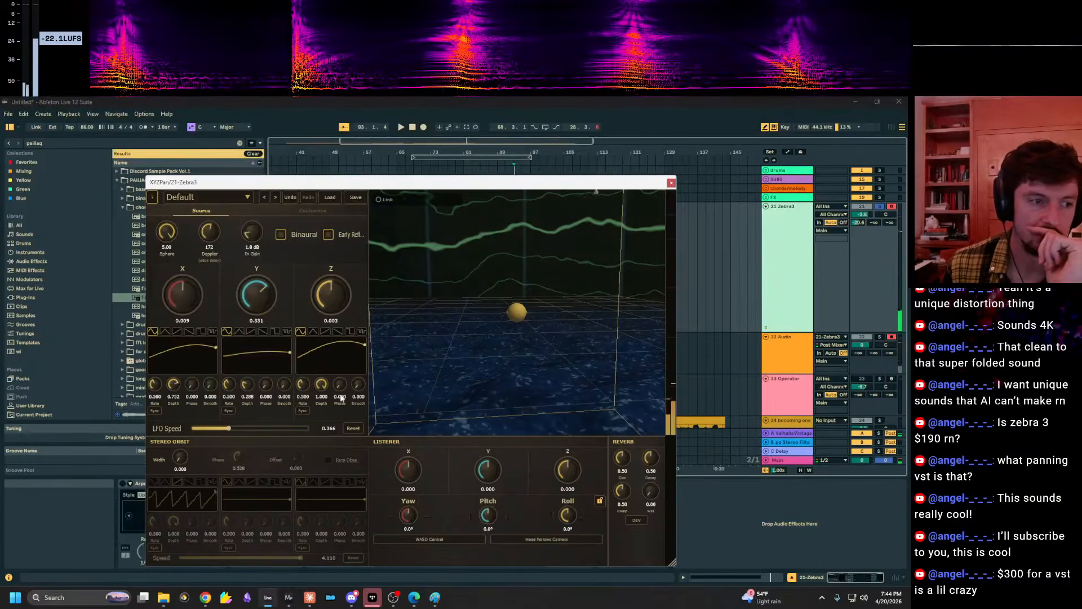
left_click_drag(266, 384, 273, 358)
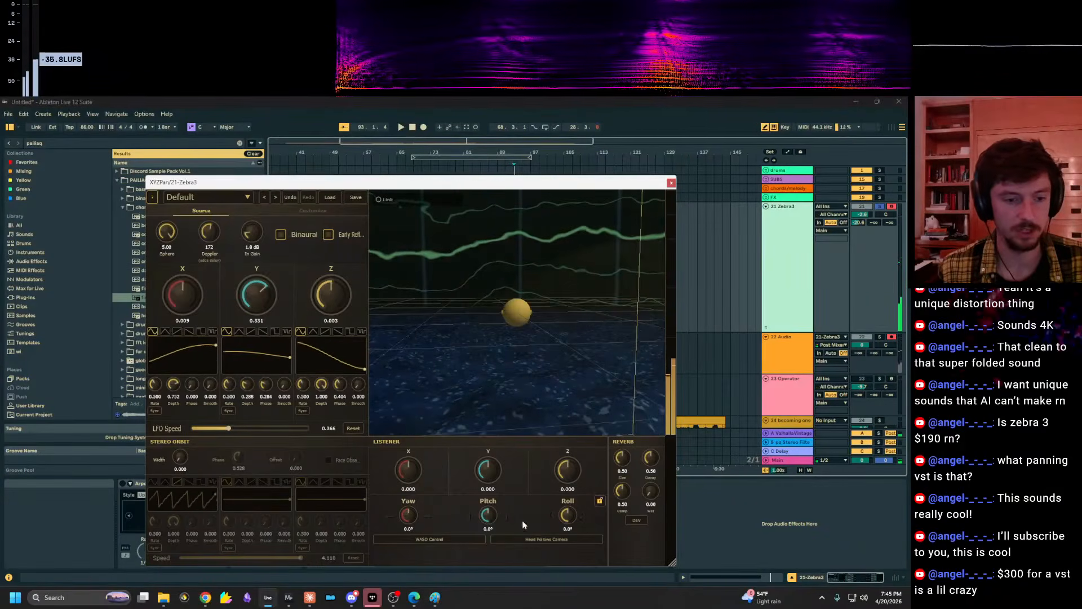
Turn on WASD Control and Head Follows Camera in XYZPan and try moving the listener through the scene.
left_click(537, 540)
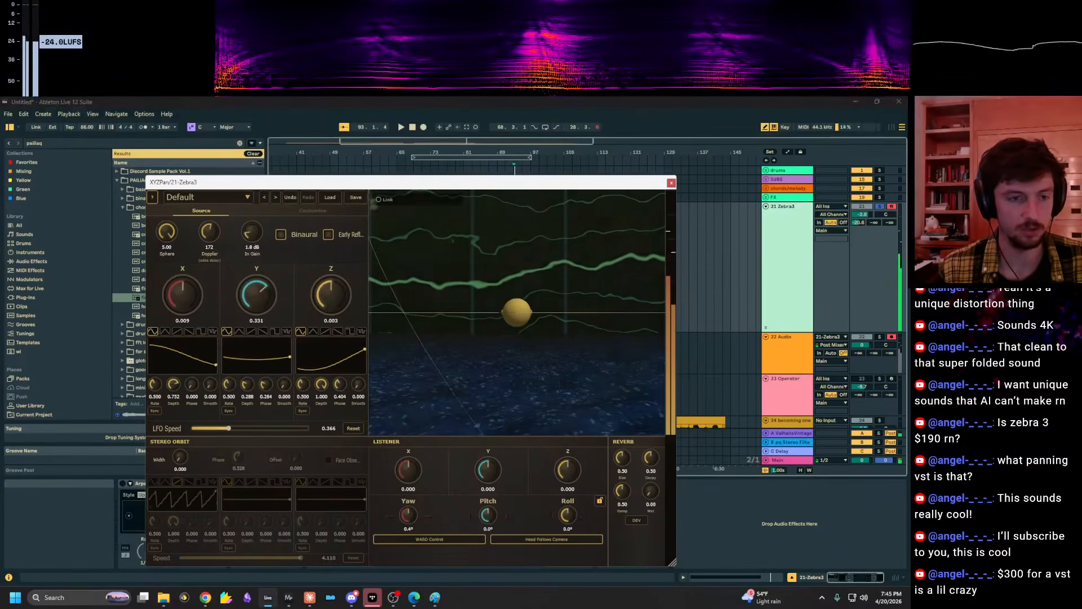
scroll(526, 343, "up", 5)
mouse_move(537, 344)
left_mouse_down()
mouse_move(580, 310)
mouse_move(535, 345)
left_mouse_up()
key("a")
Play the second Zebra3 clip, select its range from 68.3.1 to 89.1.1, and bring the track's XYZPan back into view.
left_click(787, 254)
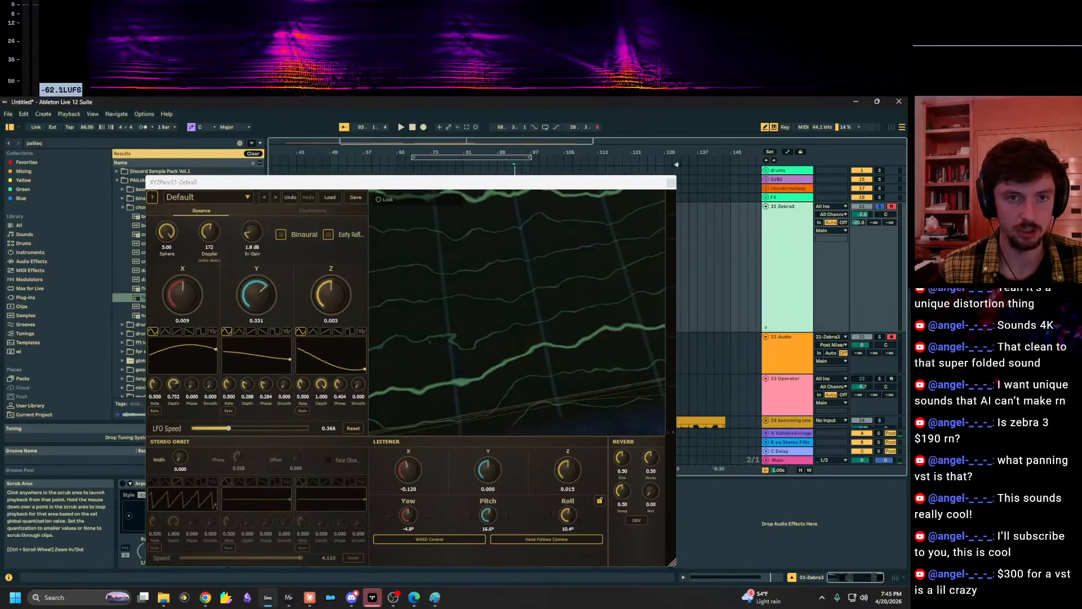
left_click_drag(638, 182, 614, 425)
left_click(441, 207)
key("space")
left_click_drag(601, 273, 511, 272)
left_click(786, 276)
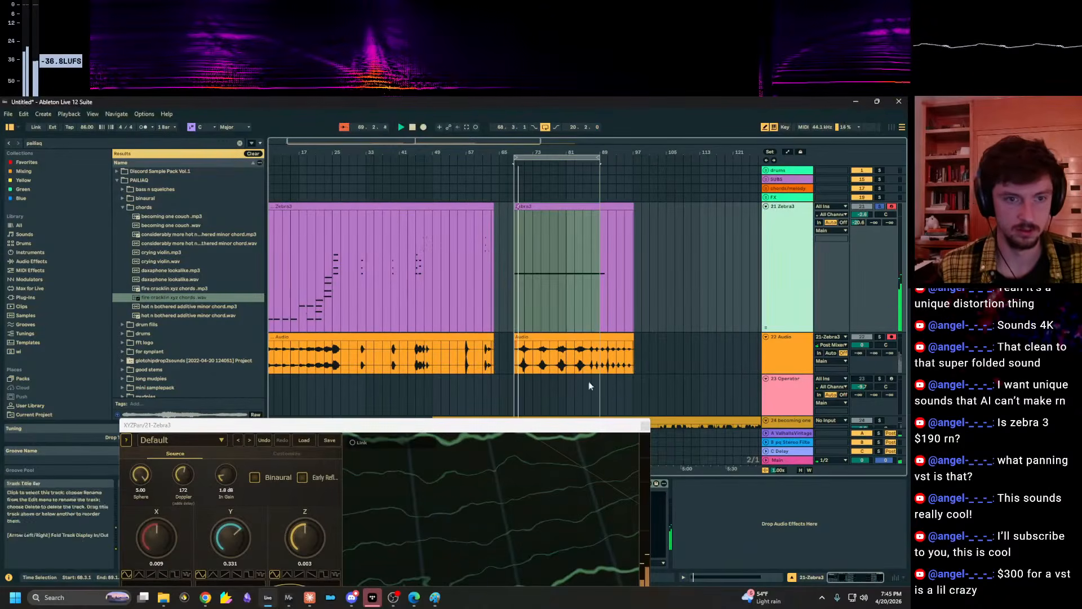
left_click_drag(609, 425, 614, 171)
Set XYZPan's LFO speed to 0.000 and fly the listener around the Zebra3 source.
left_click_drag(586, 282, 592, 242)
key("w")
left_click_drag(473, 427, 612, 280)
key("w")
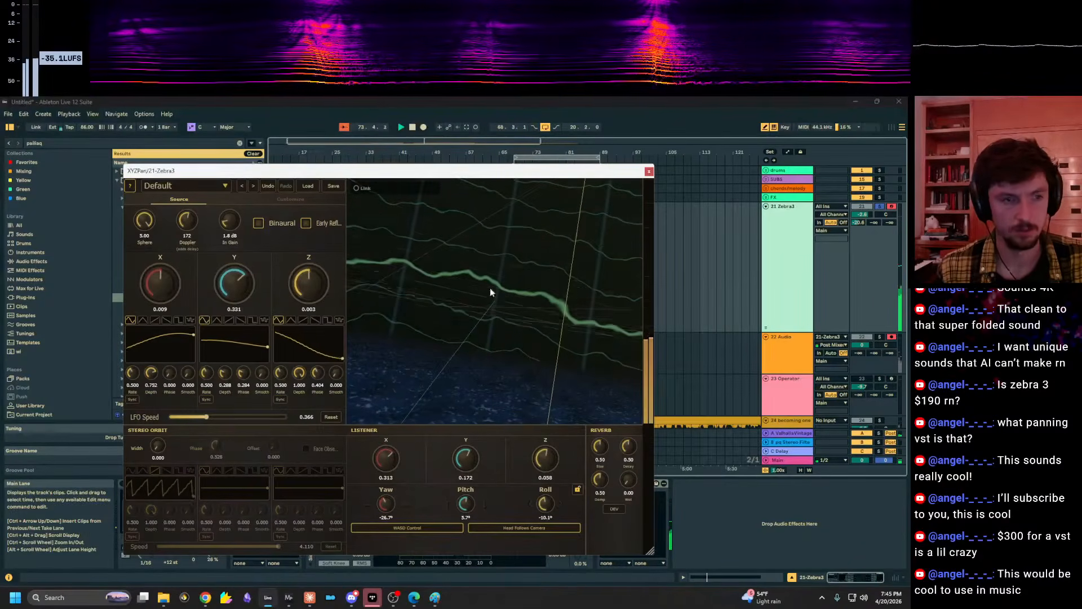
left_click_drag(494, 301, 466, 296)
key("s")
key("w")
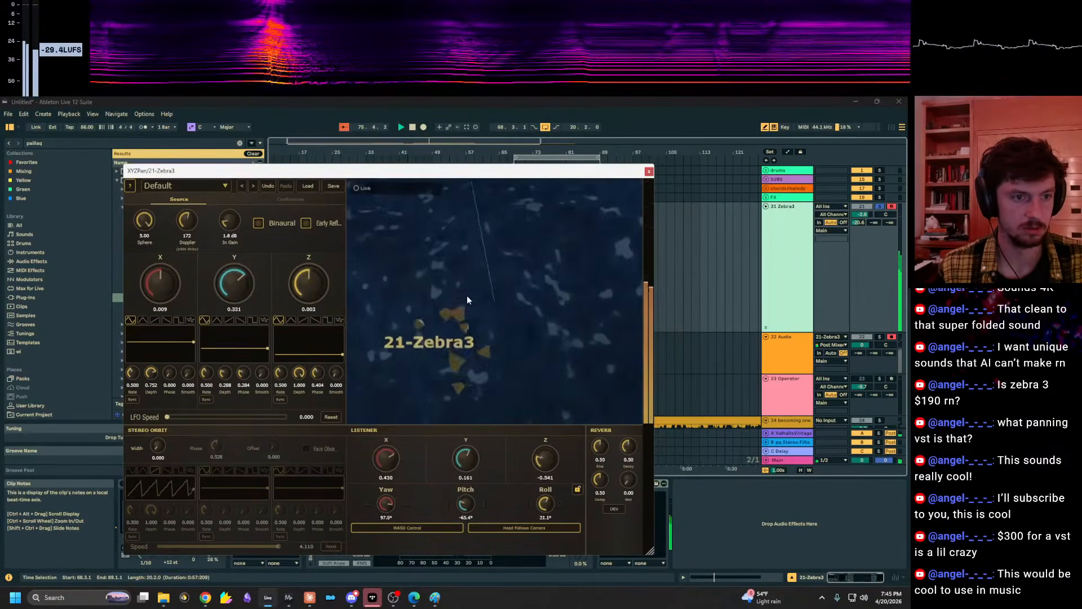
Move the listener past the stationary Zebra3 source and back to audition how distance and direction change the sound.
key("w")
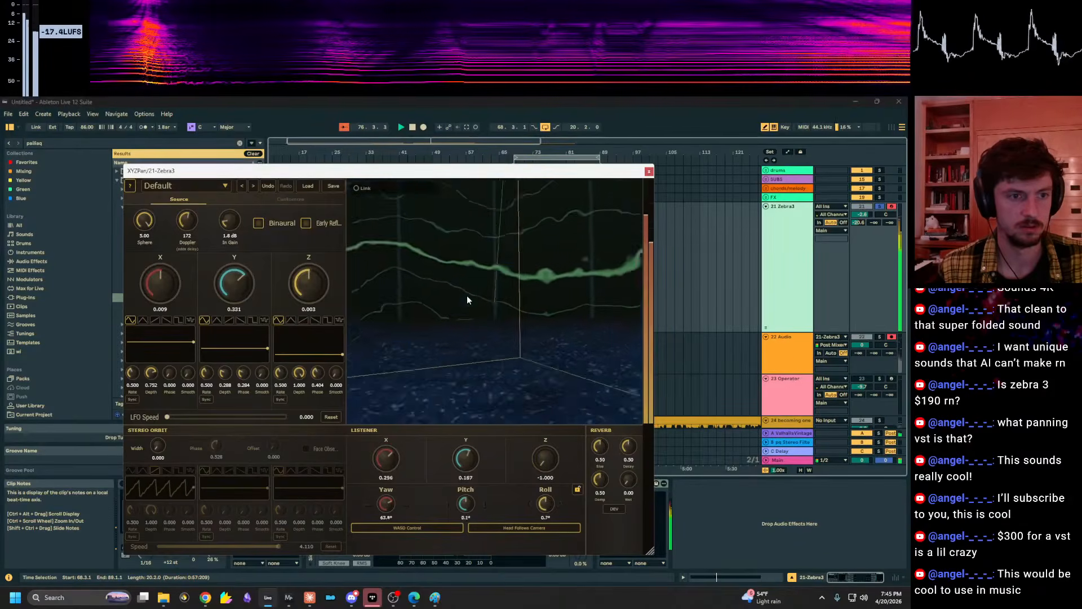
key("s")
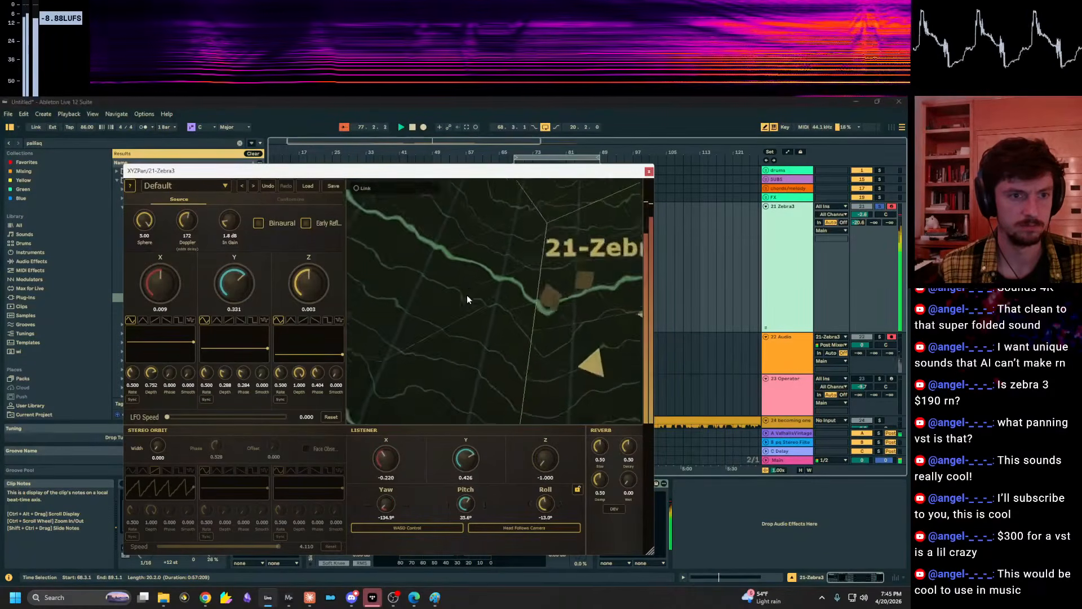
key("s")
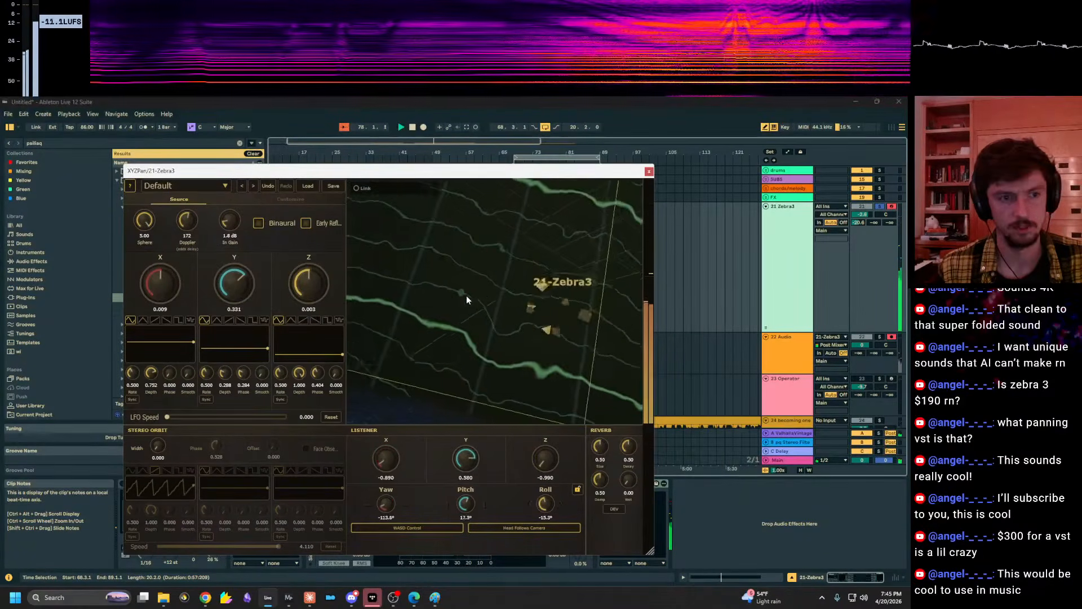
key("w")
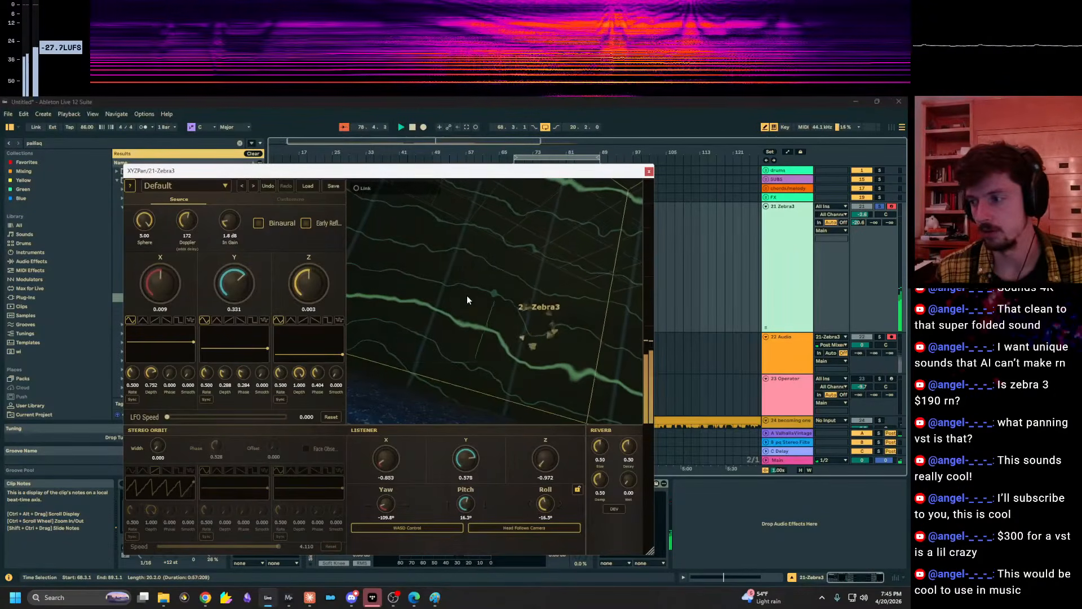
left_click_drag(386, 376, 375, 387)
key("w")
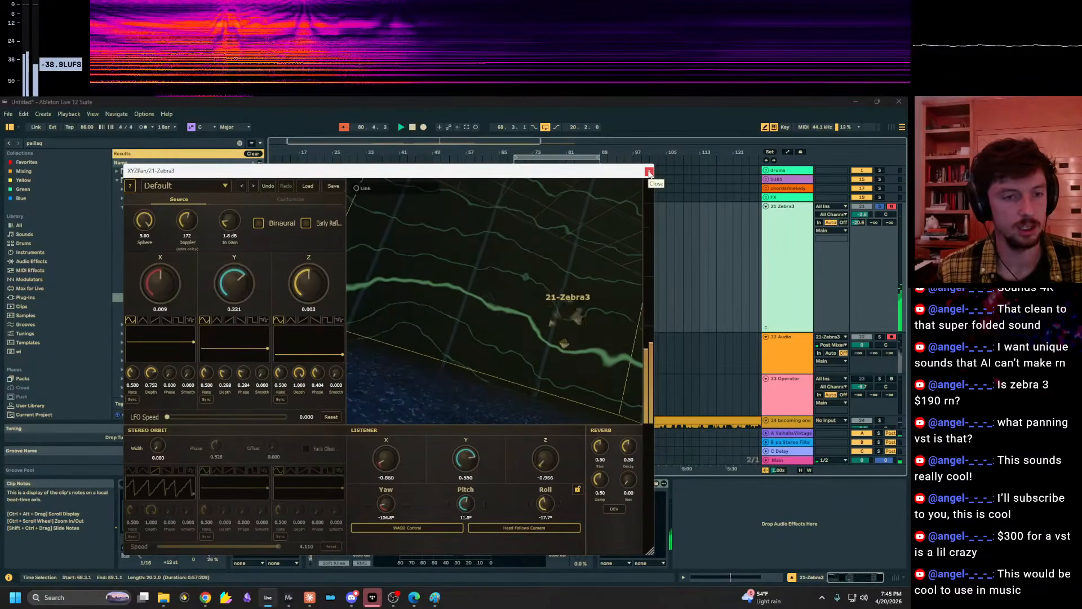
Solo the becoming one couch track and enable Link in its XYZPan instance.
left_click(649, 172)
scroll(631, 245, "down", 2)
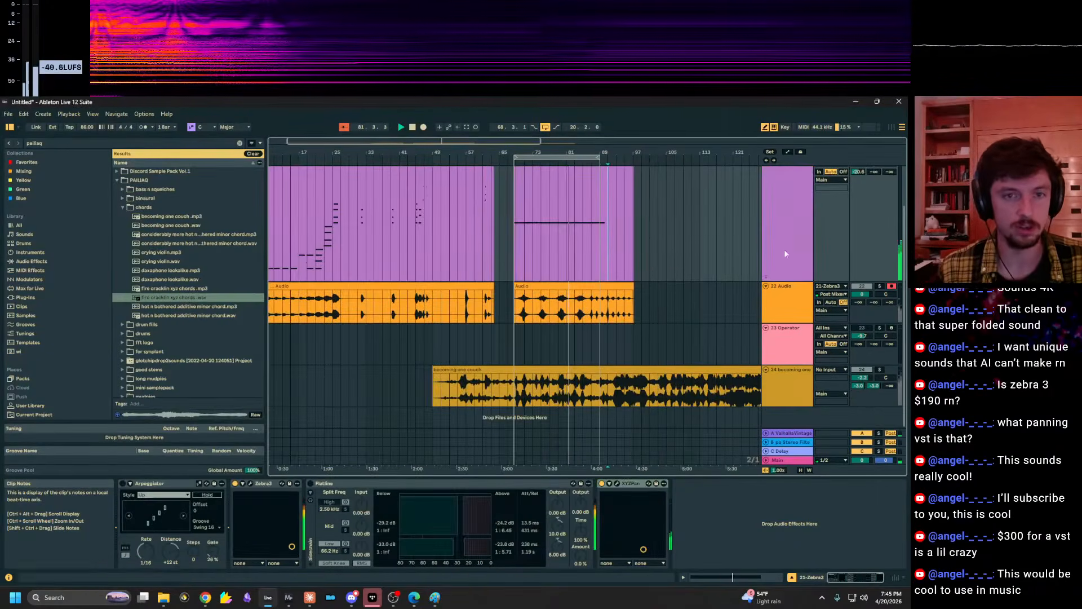
left_click(795, 383)
left_click(519, 397)
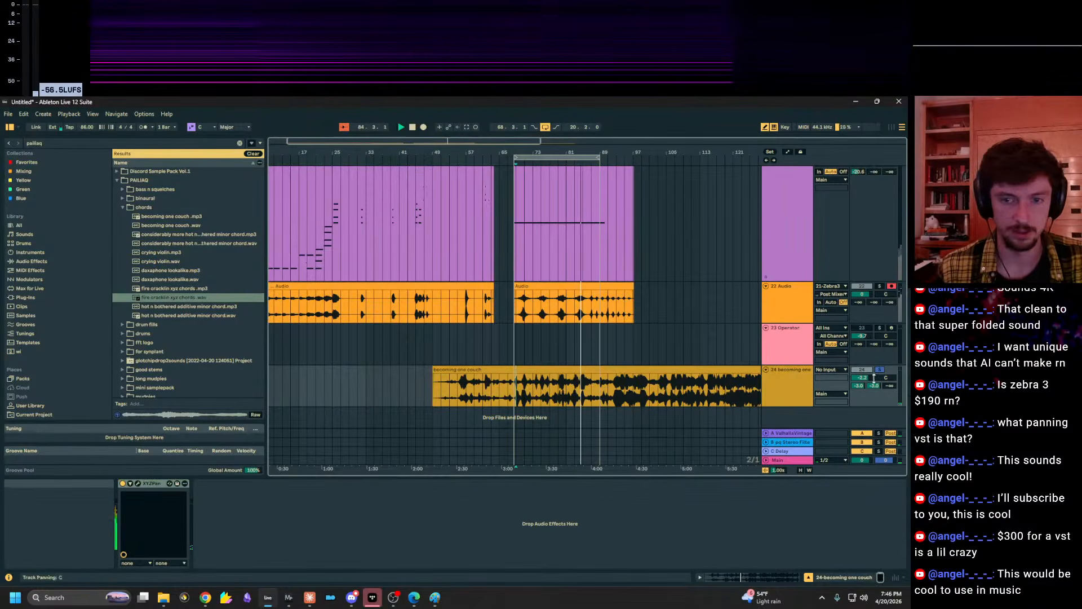
left_click(138, 484)
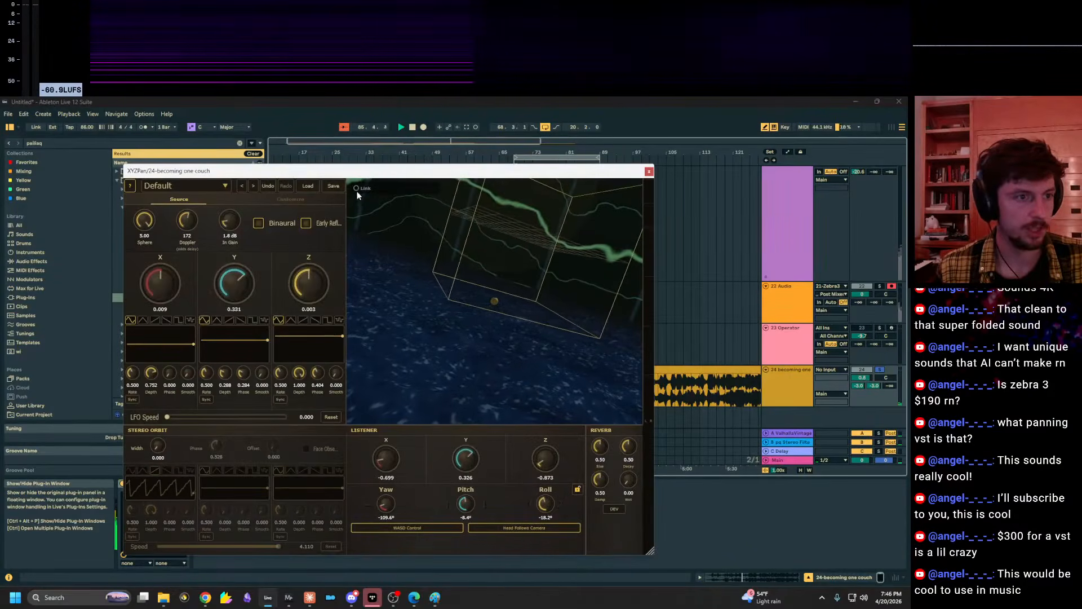
left_click_drag(378, 174, 395, 303)
Link the Zebra3 track's XYZPan as pilot, set the becoming one couch source to Y 0.059 and Z -0.853, and solo Zebra3 too.
left_click(598, 214)
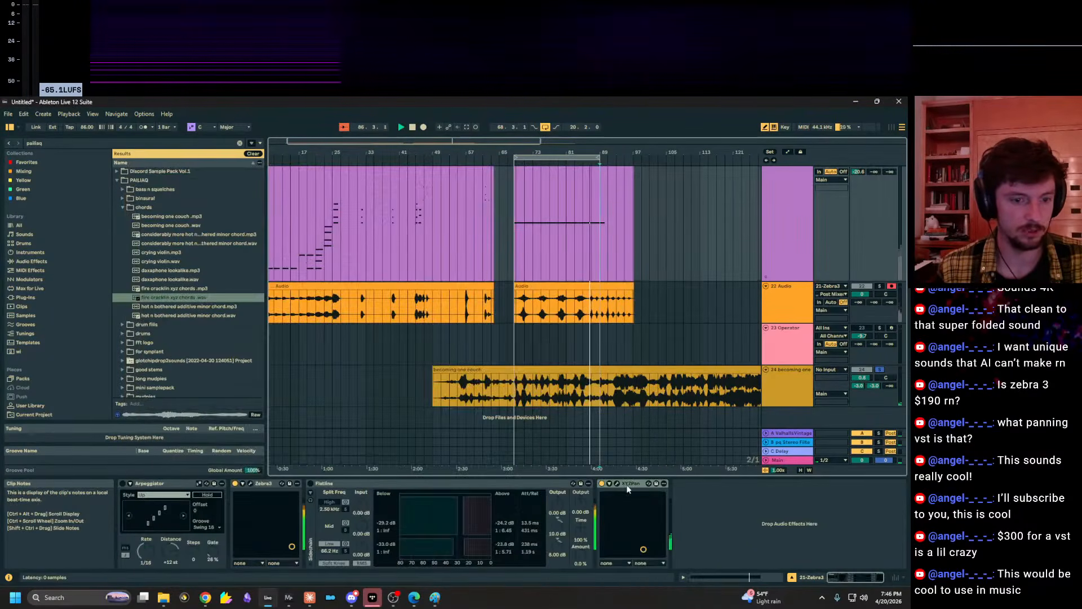
left_click(615, 484)
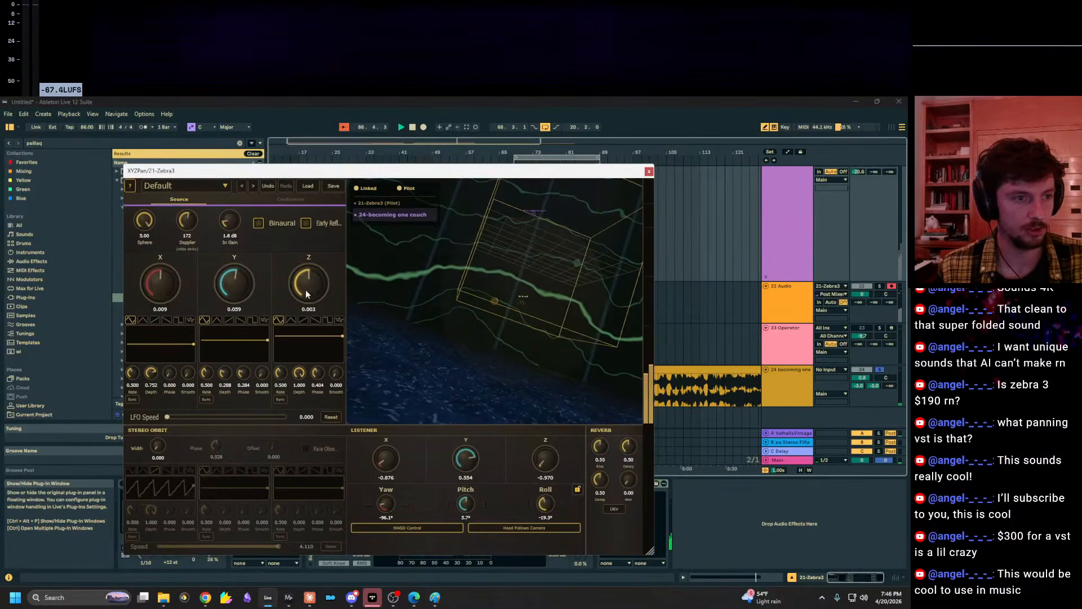
scroll(862, 335, "up", 2)
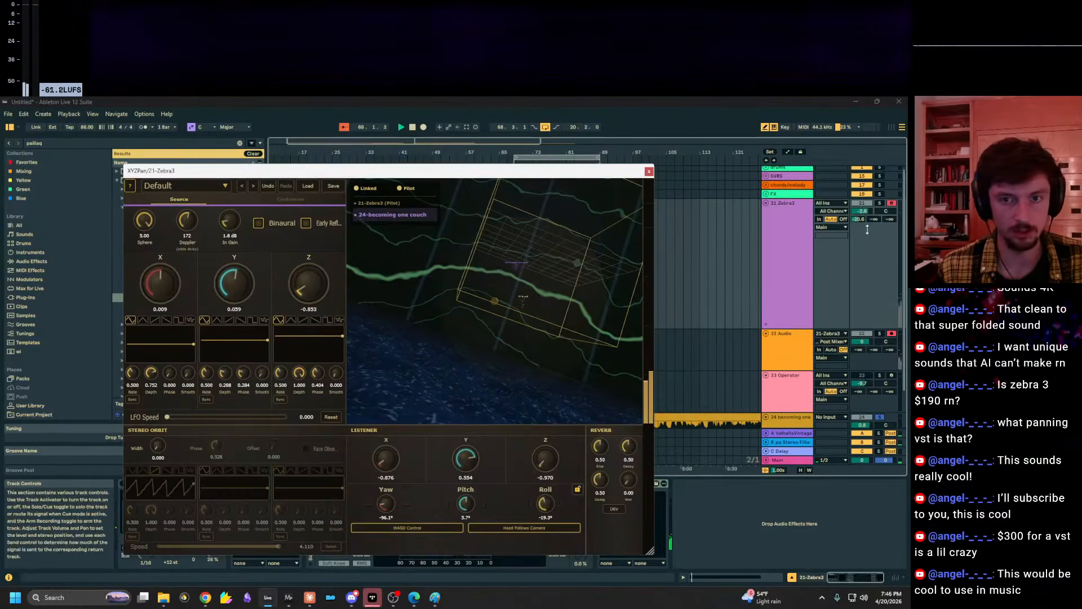
left_click(879, 204, "ctrl")
Fly the listener between the linked Zebra3 and becoming one couch sources to compare them in space.
left_click_drag(572, 287, 598, 293)
scroll(552, 292, "up", 4)
key("w")
key("w")
key("s")
key("e")
key("d")
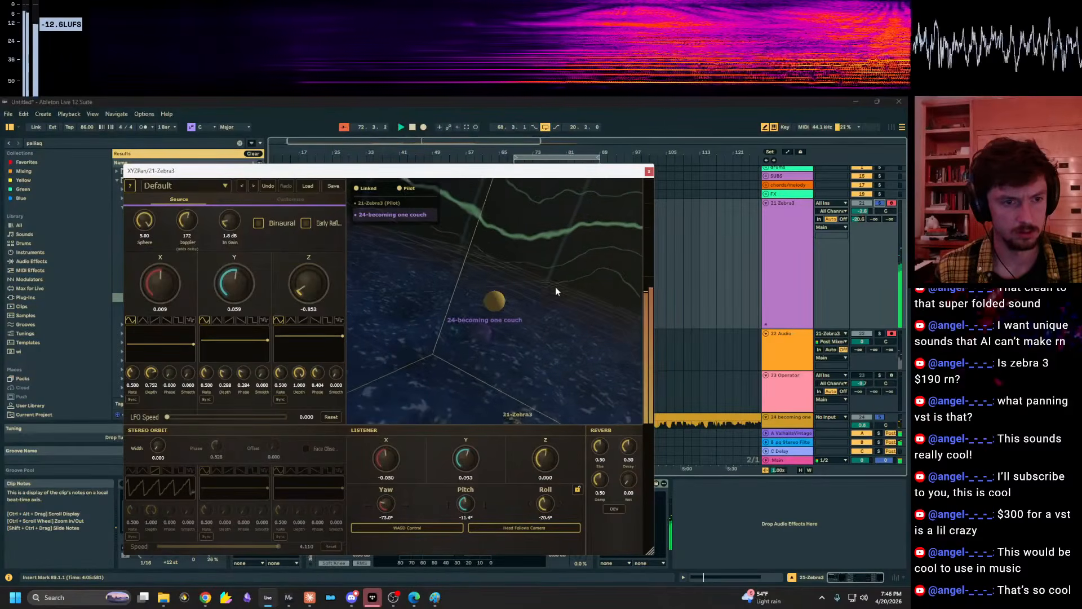
key("q")
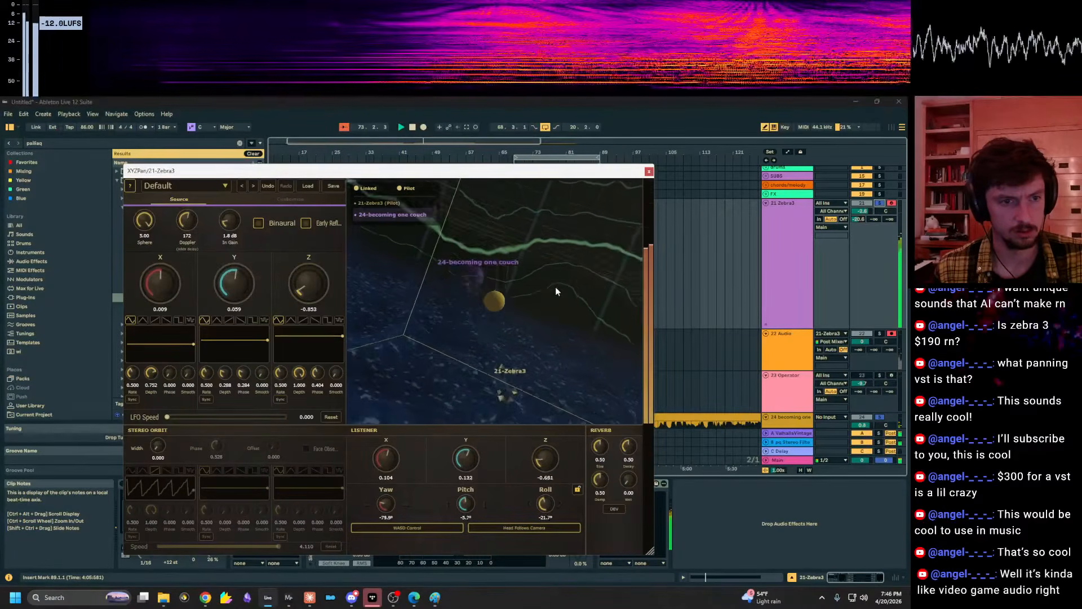
key("s")
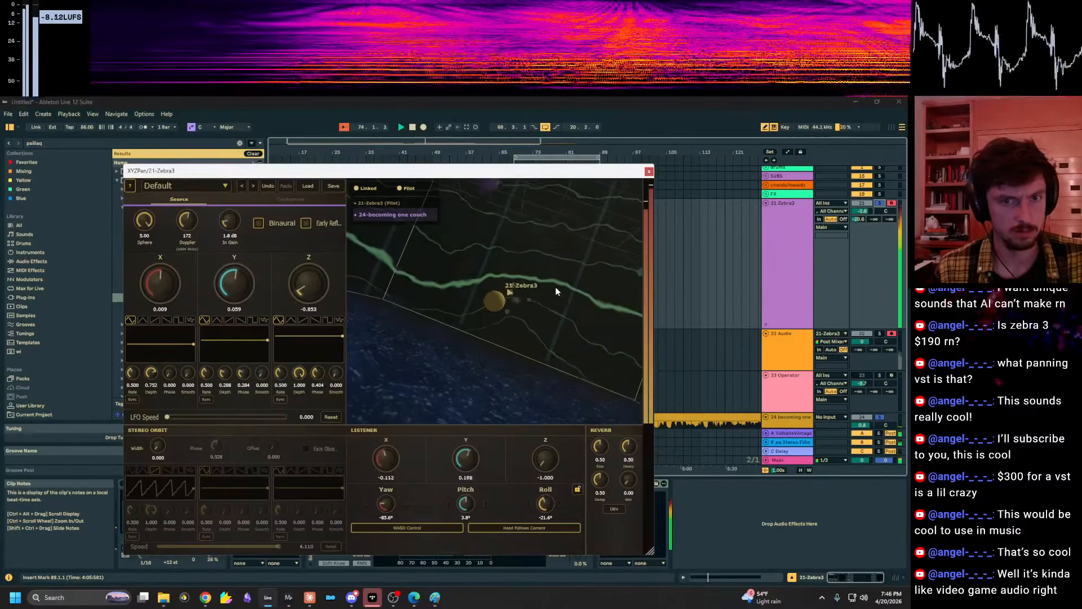
Lower the Zebra3 track's volume to -11.6 dB and set the Zebra3 source's X position to 0.385.
left_click_drag(861, 211, 861, 213)
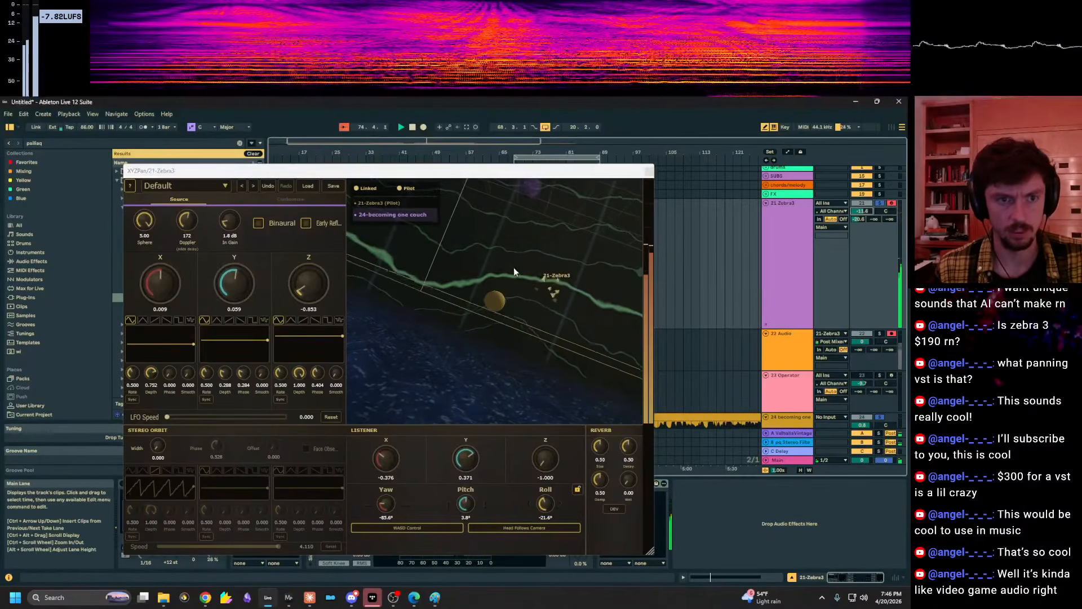
left_click(551, 288)
key("w")
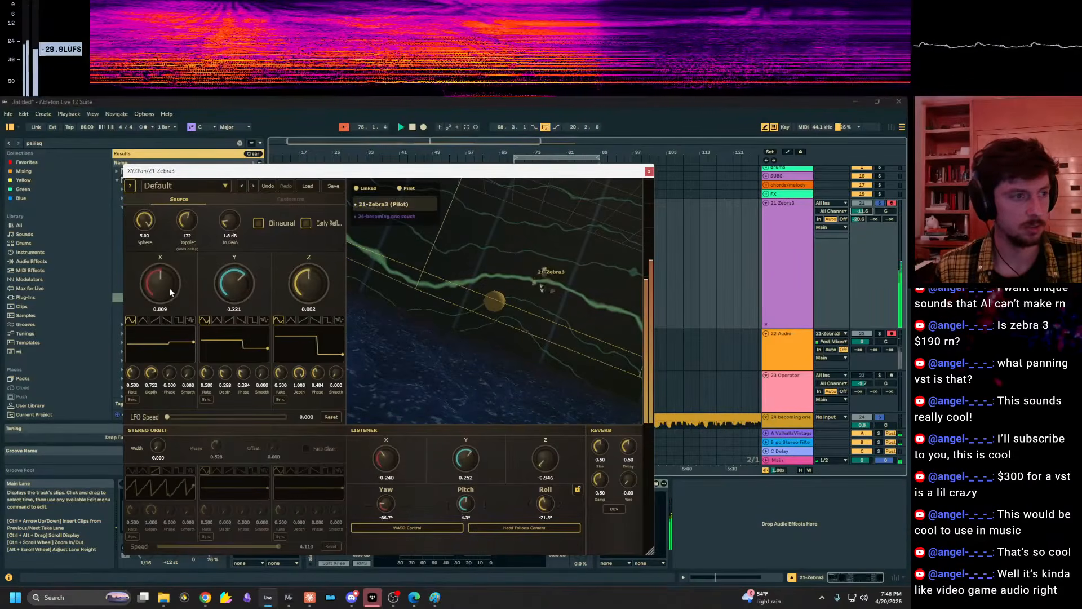
left_click_drag(177, 279, 178, 276)
key("w")
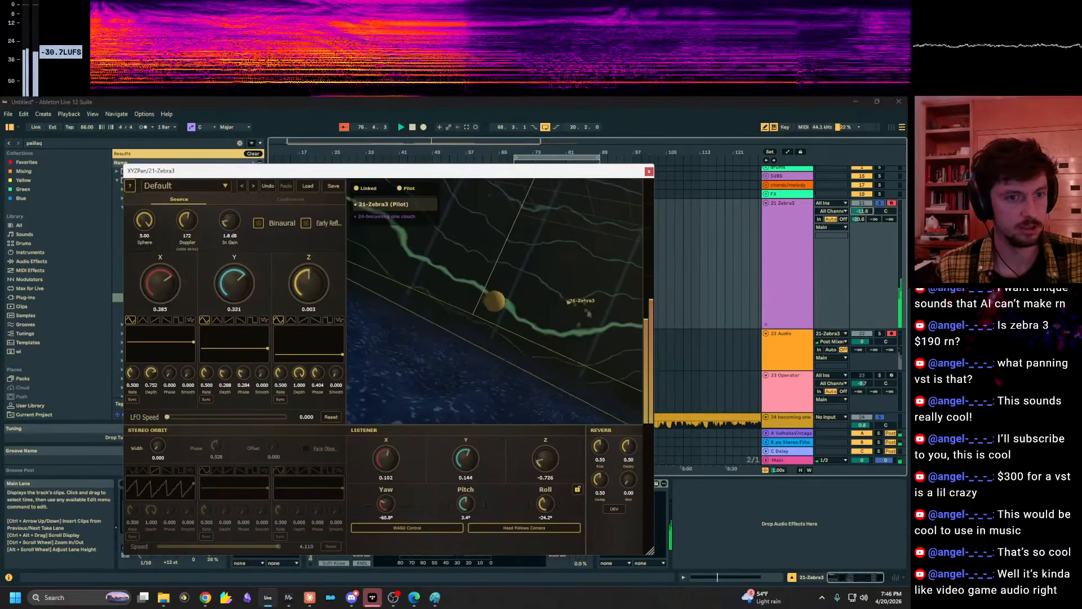
Roll and fly the listener around both linked sources to audition their repositioned layout.
key("w")
key("e")
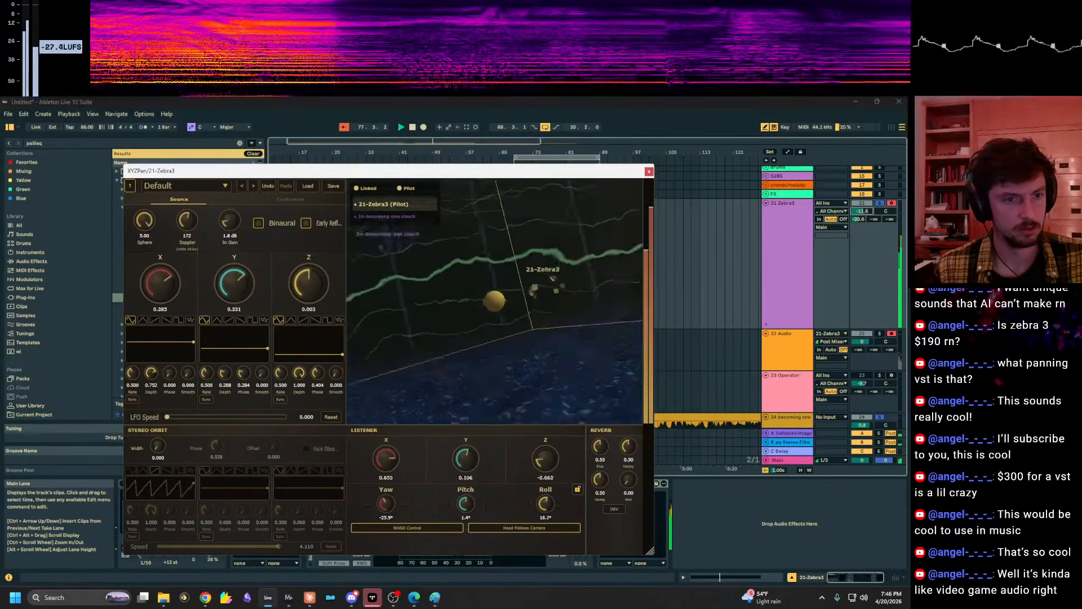
key("e")
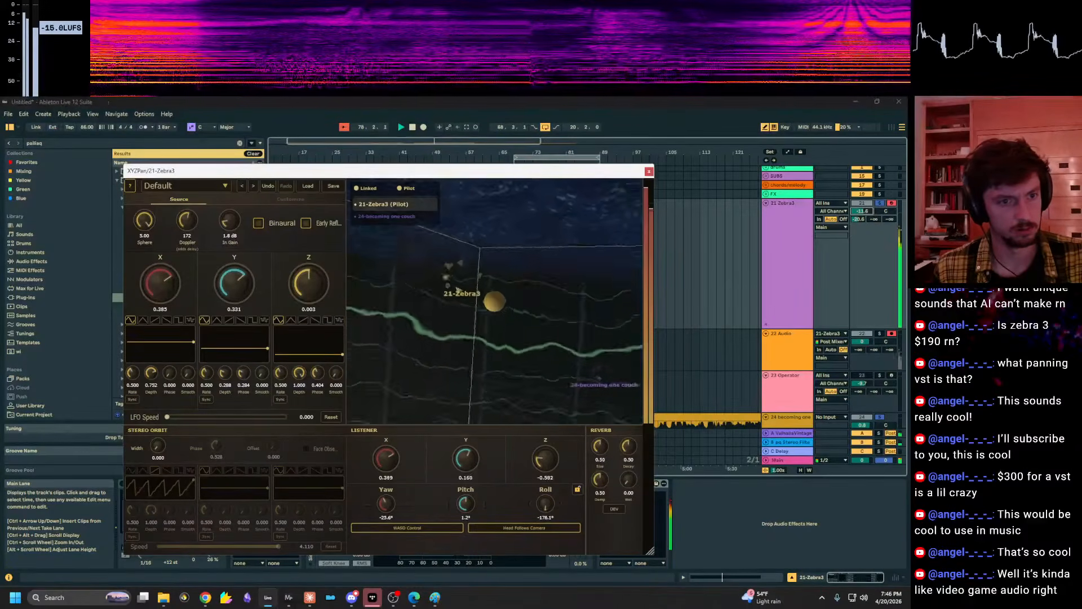
key("d")
key("d")
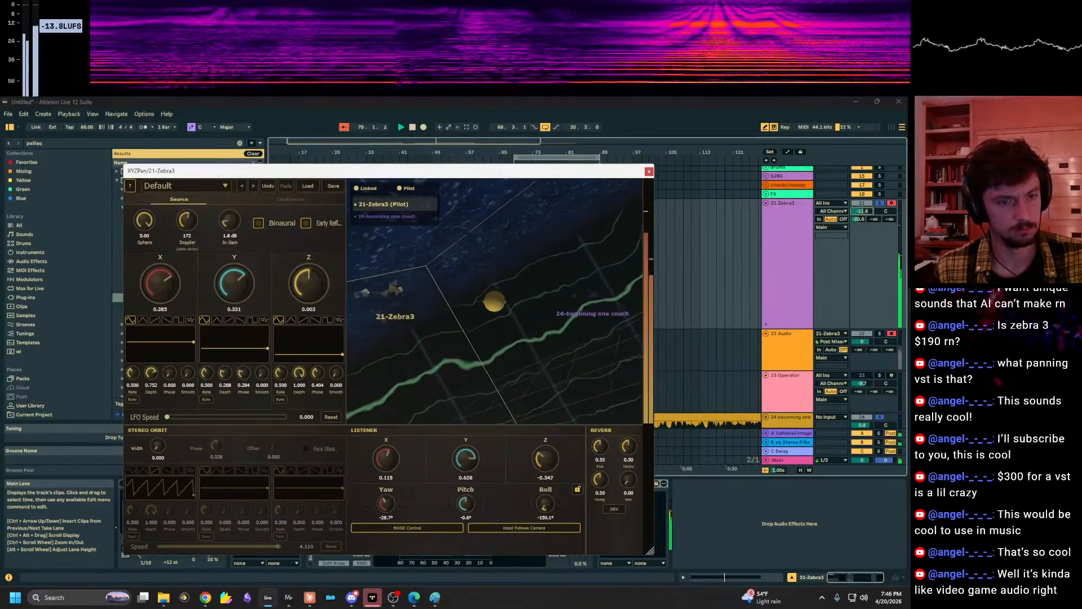
key("d")
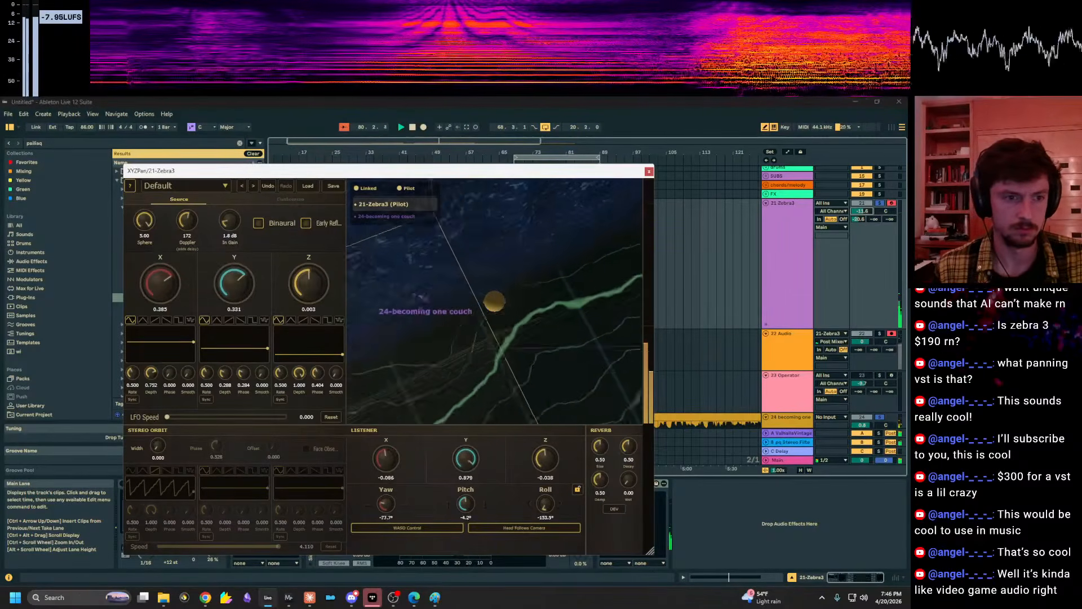
key("a")
key("s")
key("a")
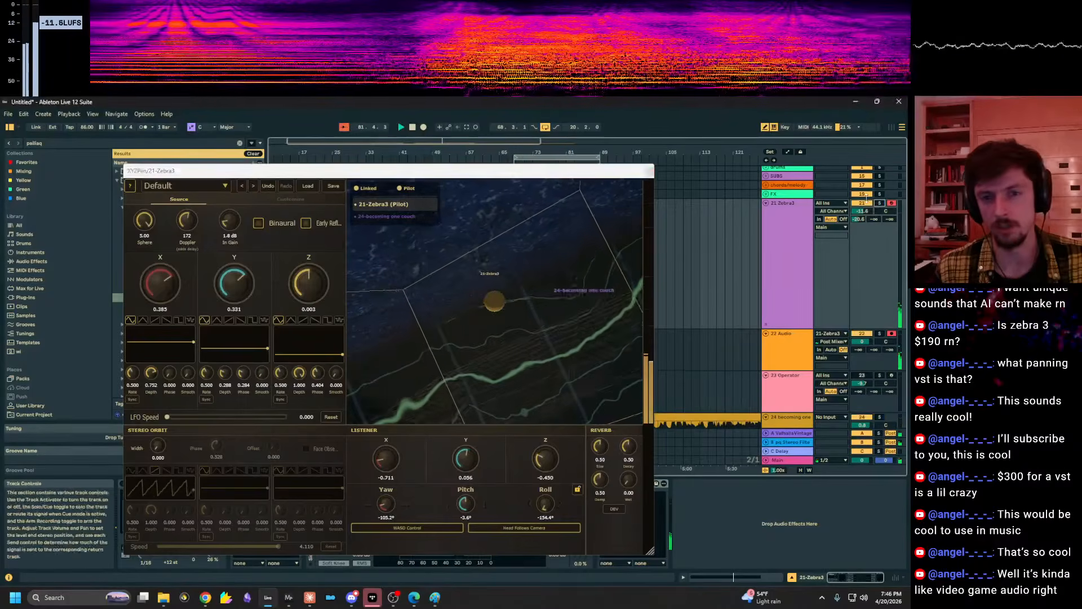
Unsolo the tracks, stop playback, and return to the Zebra3 track's XYZPan.
left_click(702, 350)
left_click(708, 355)
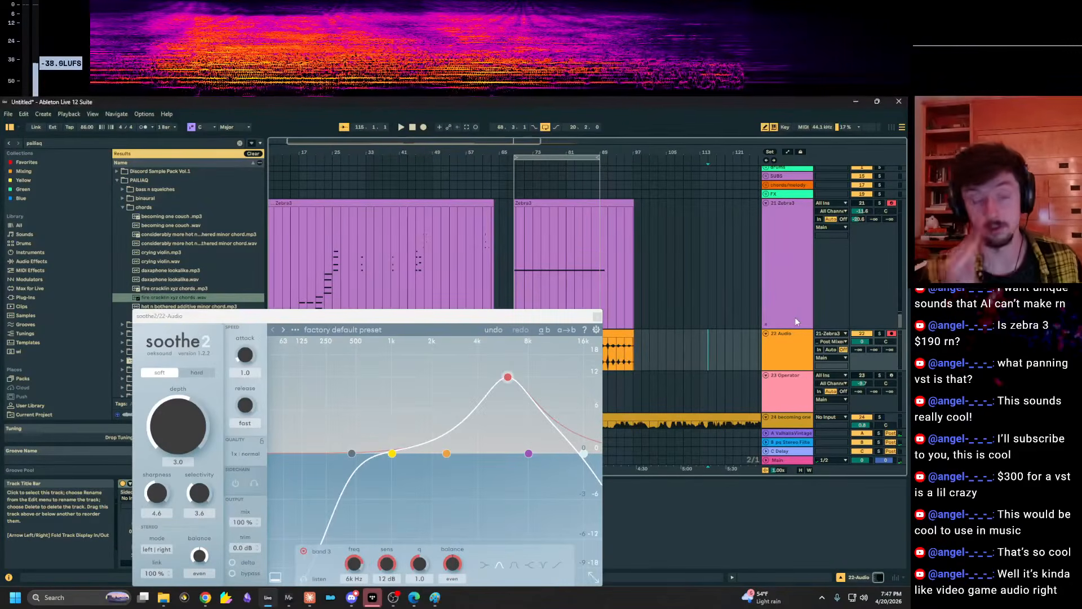
left_click(654, 224)
Set the Zebra3 source's LFO speed to 0.391, stereo orbit width to 0.276 and orbit speed to 0.194.
scroll(525, 265, "up", 3)
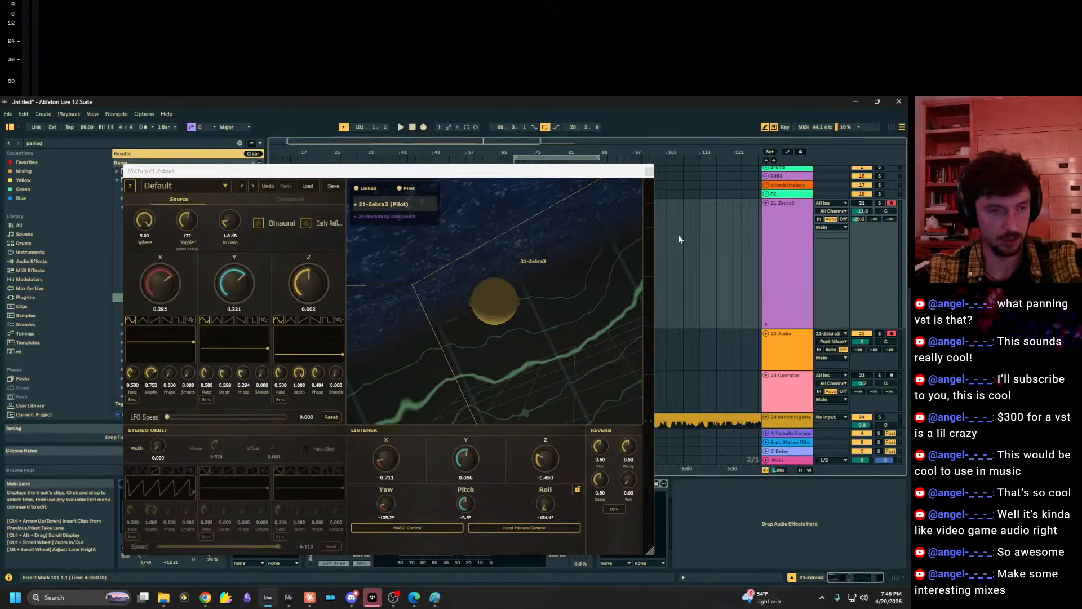
left_click_drag(524, 225, 527, 254)
scroll(482, 232, "down", 5)
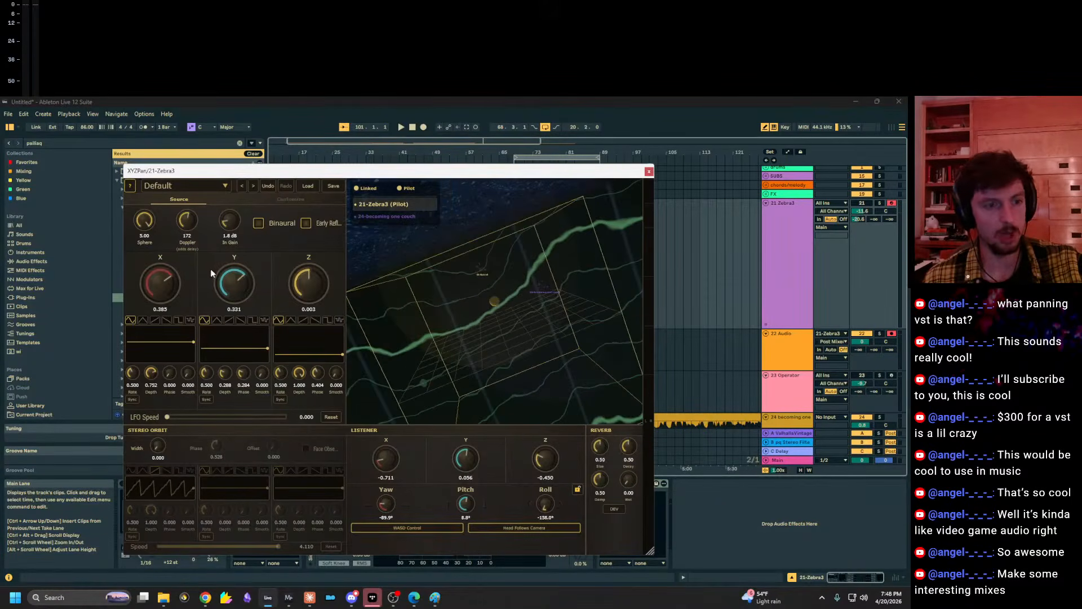
left_click_drag(191, 418, 215, 417)
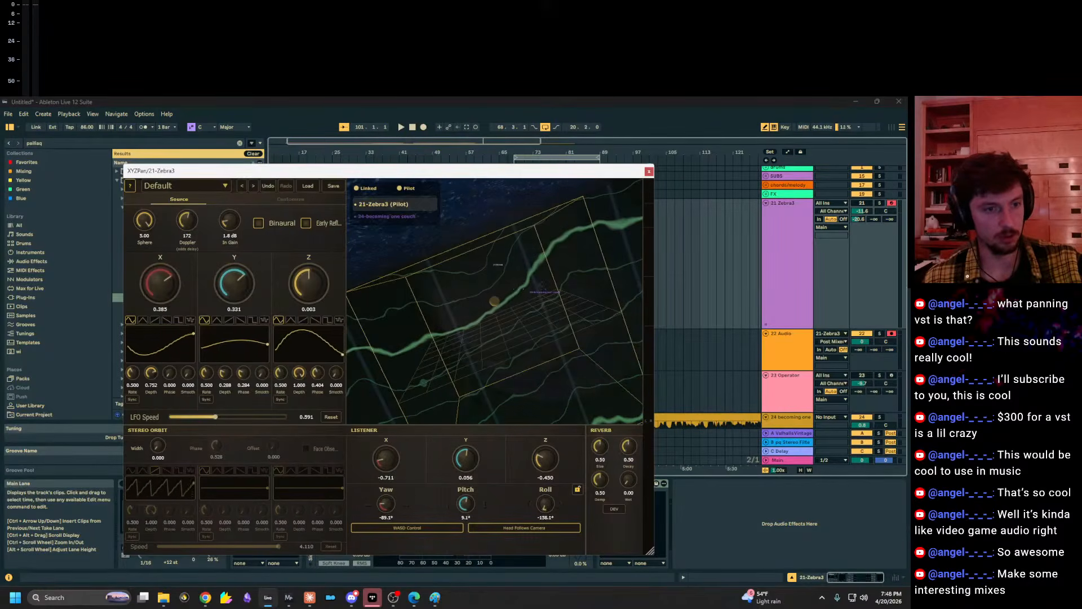
left_click_drag(160, 444, 165, 414)
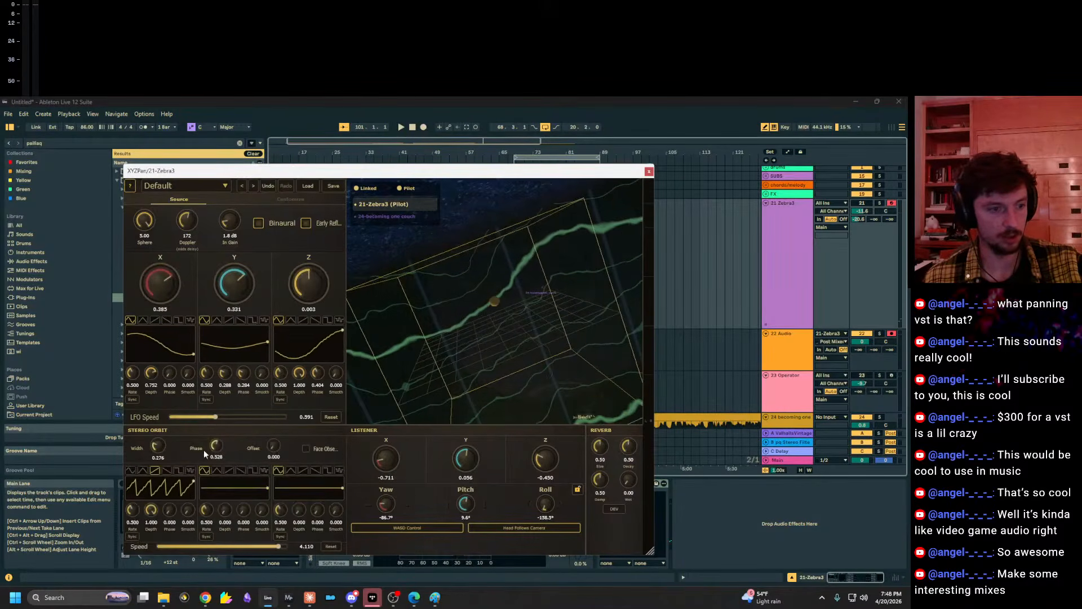
left_click_drag(278, 547, 192, 546)
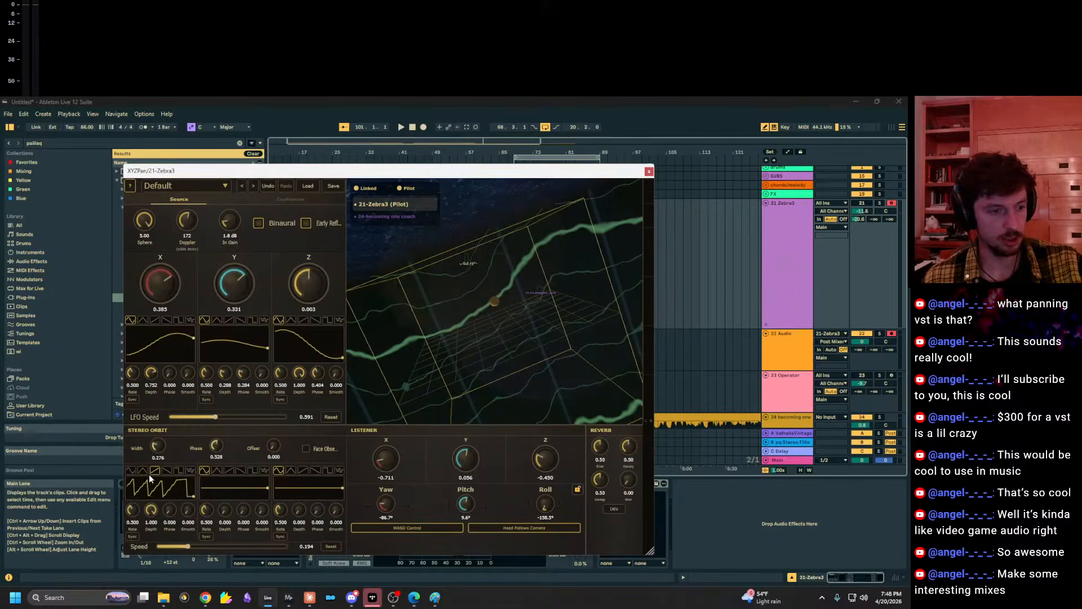
Set the Zebra3 source's stereo orbit phase to 0.004, width to 0.536 and speed to 3.930.
left_click_drag(219, 444, 193, 499)
left_click_drag(158, 445, 160, 422)
mouse_move(509, 345)
left_mouse_down()
mouse_move(510, 386)
mouse_move(515, 348)
left_mouse_up()
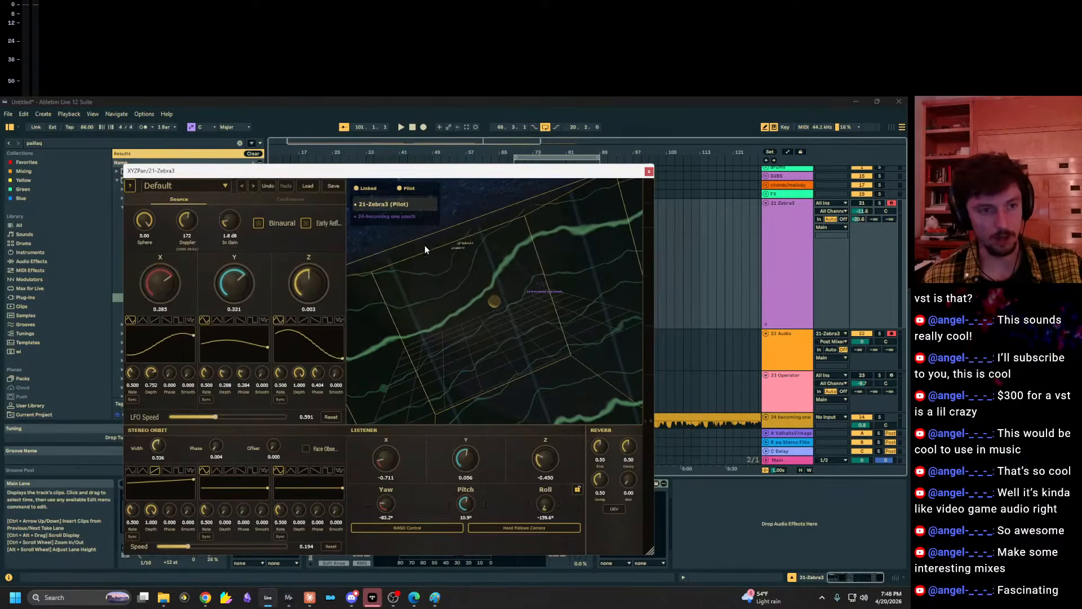
left_click_drag(187, 546, 276, 546)
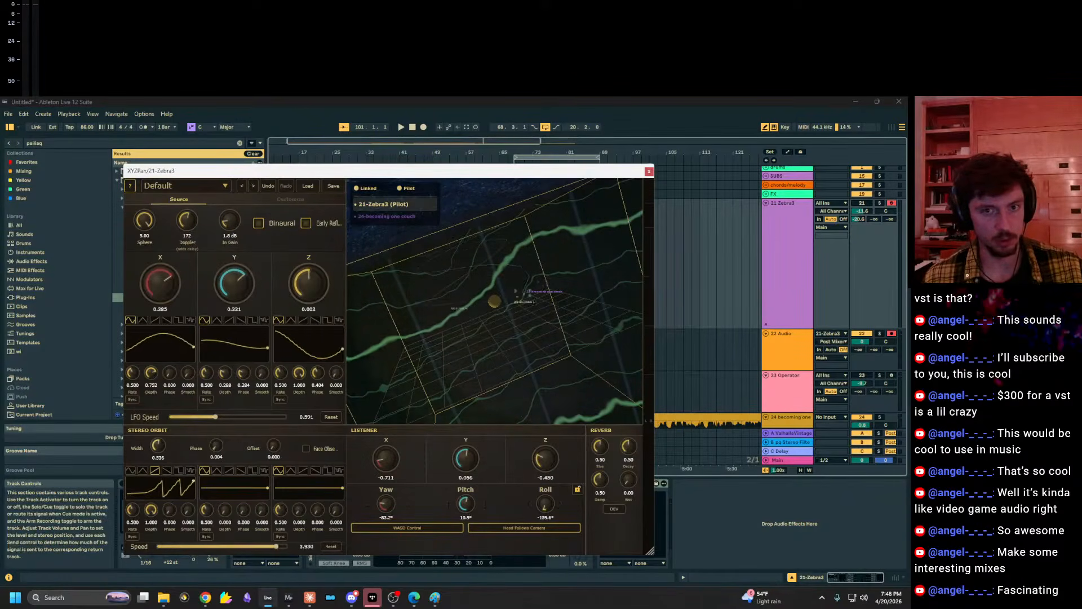
Solo the Zebra3 track and start playback, keeping the arrangement in view behind the XYZPan window.
left_click(773, 221)
left_click(880, 206)
key("space")
left_click_drag(529, 173, 522, 253)
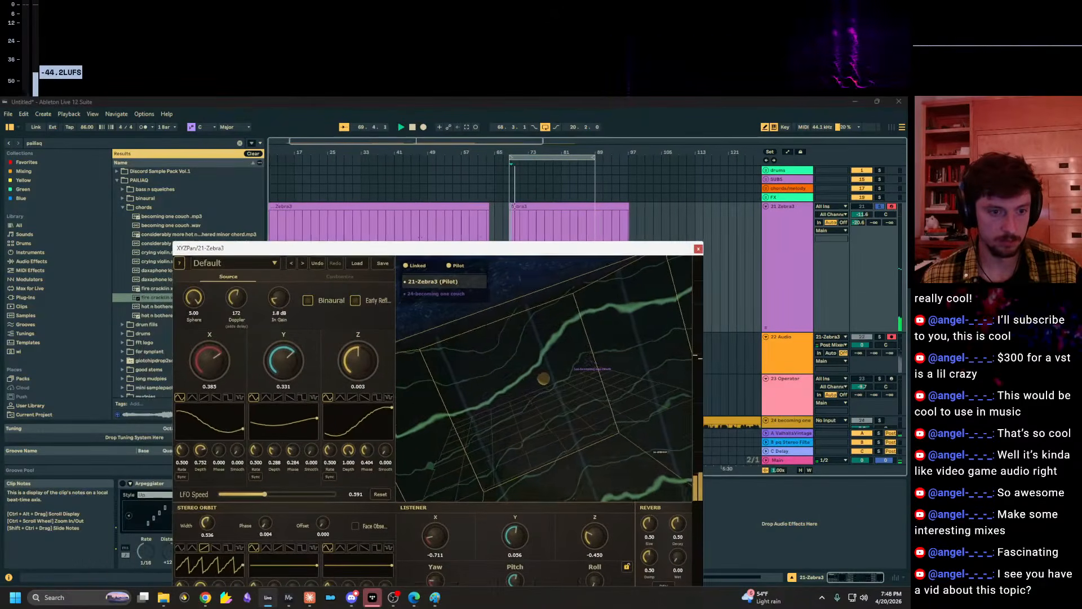
Turn and fly the listener toward the Zebra3 source to audition its fast stereo orbit.
scroll(497, 365, "up", 4)
left_click_drag(495, 365, 558, 366)
key("w")
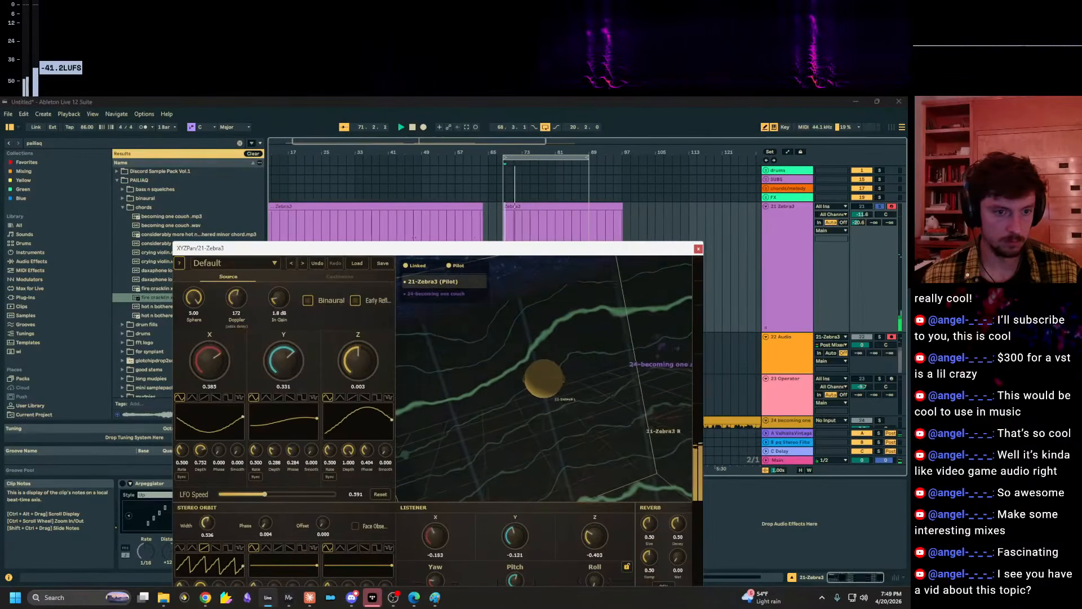
key("w")
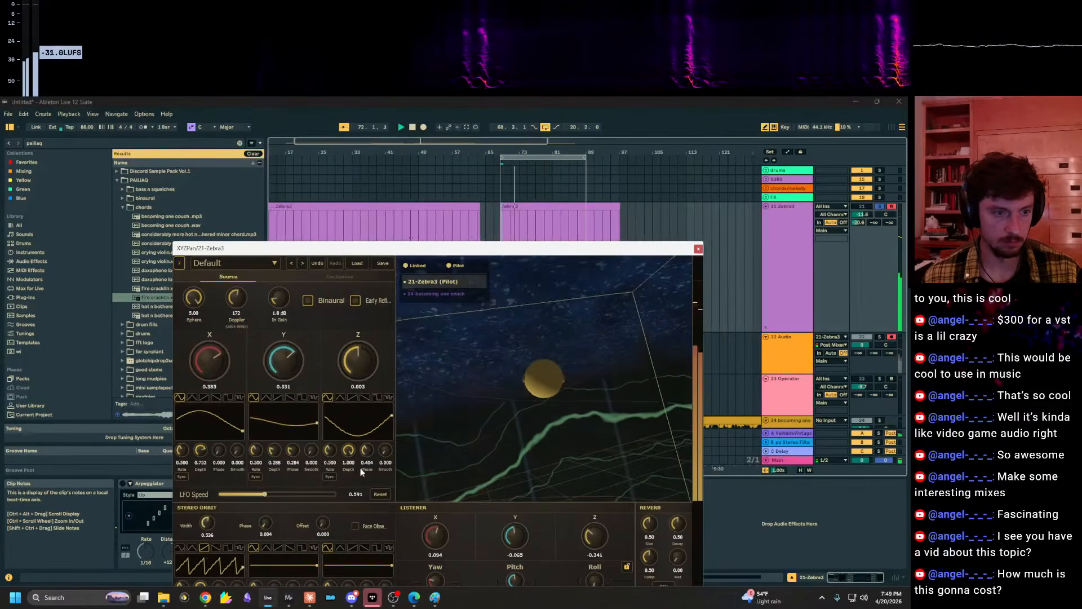
Set the stereo orbit width to 0.172, orbit speed to 5.000 and first orbit LFO rate to 0.423.
left_click_drag(197, 533, 200, 557)
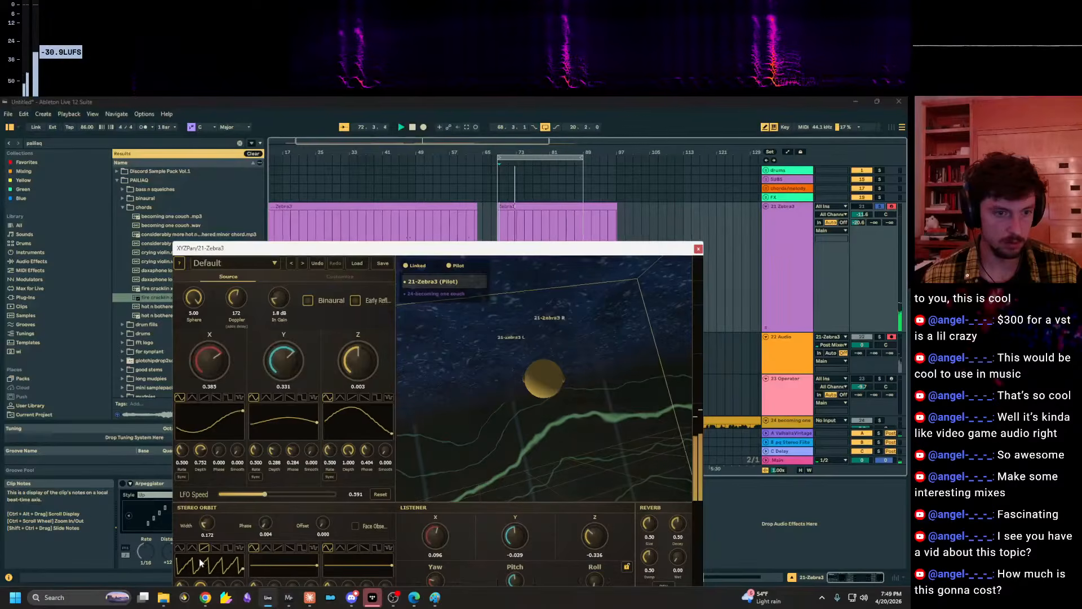
left_click_drag(425, 248, 424, 152)
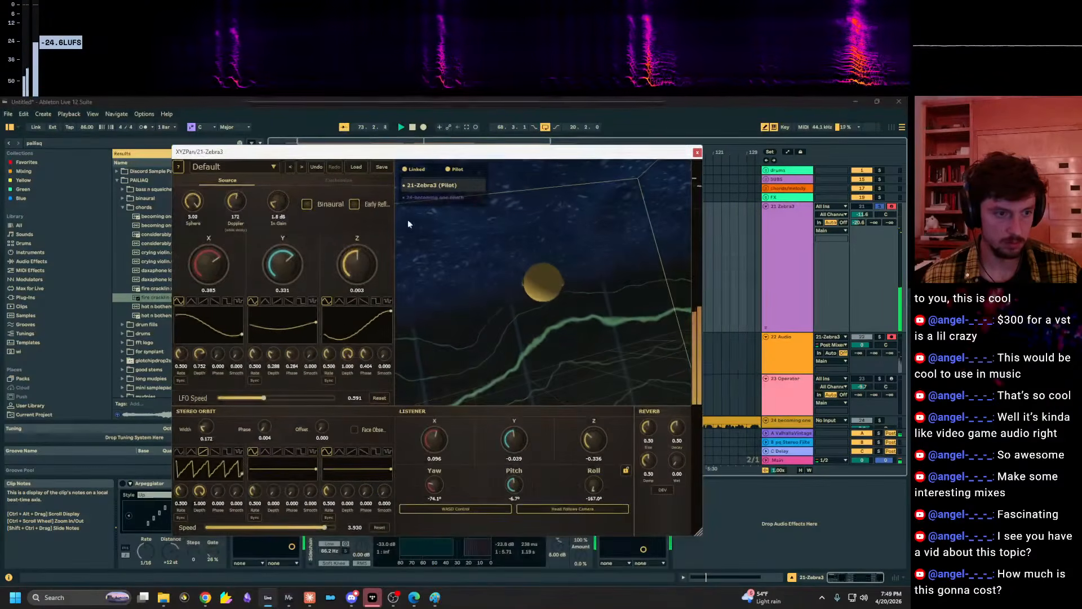
left_click_drag(314, 529, 340, 529)
mouse_move(183, 492)
left_mouse_down()
mouse_move(191, 471)
mouse_move(181, 495)
left_mouse_up()
double_click(180, 490)
Stop playback and set the arrangement's insert marker at bar 129.
left_click(787, 296)
key("space")
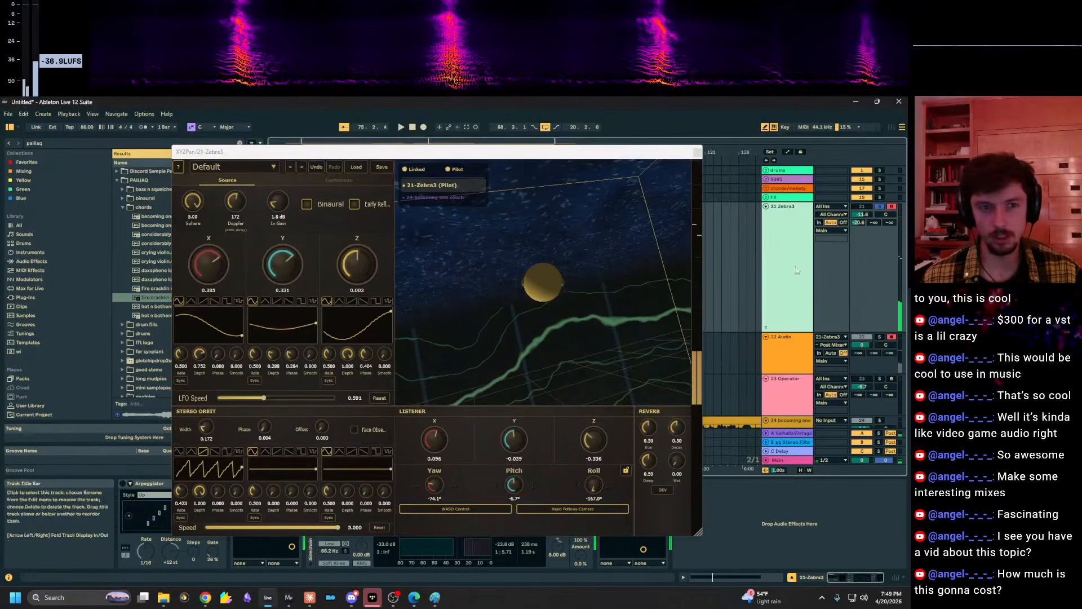
left_click(744, 265)
key("space")
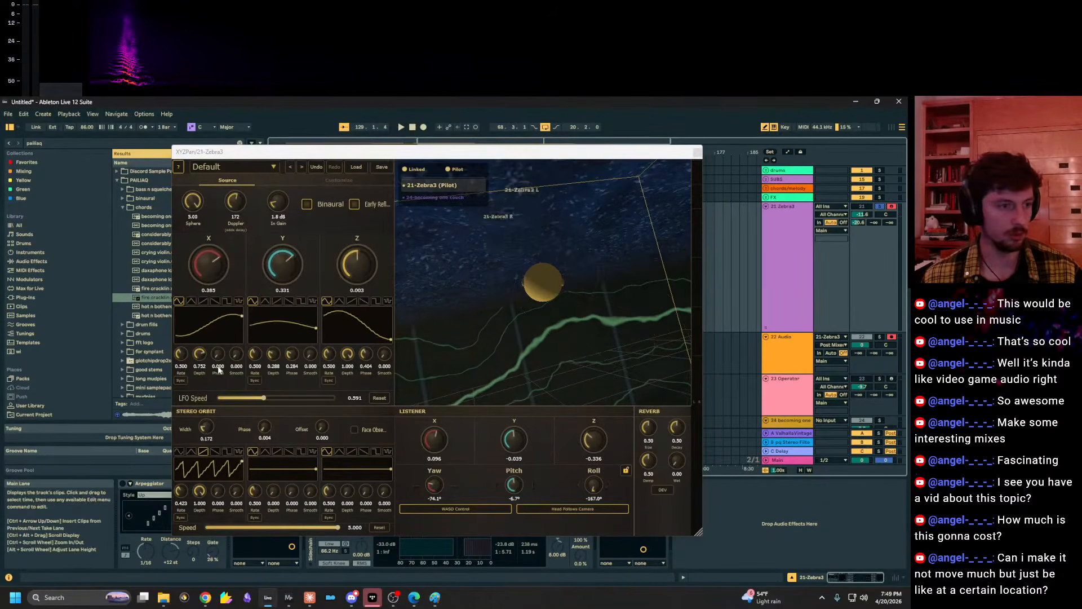
Reset the X, Y and Z LFO depths and the first stereo orbit LFO depth to 0.
double_click(199, 355)
double_click(272, 356)
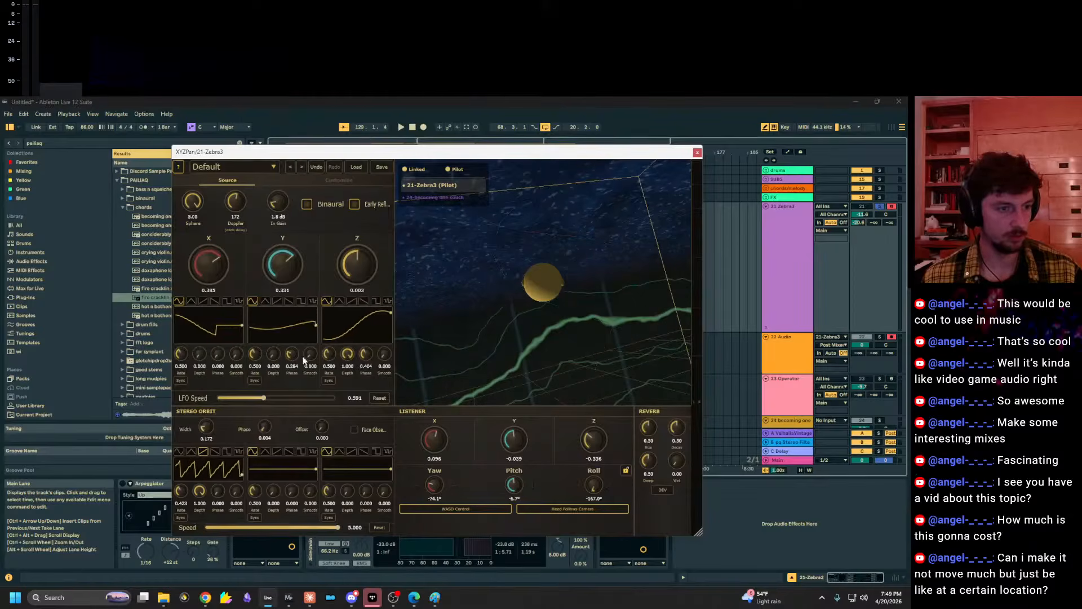
double_click(347, 353)
left_click(200, 491)
double_click(200, 489)
Unlink the Zebra3 source and reset the listener's X, Y, Z, yaw, pitch and roll to zero.
left_click_drag(575, 366, 461, 407)
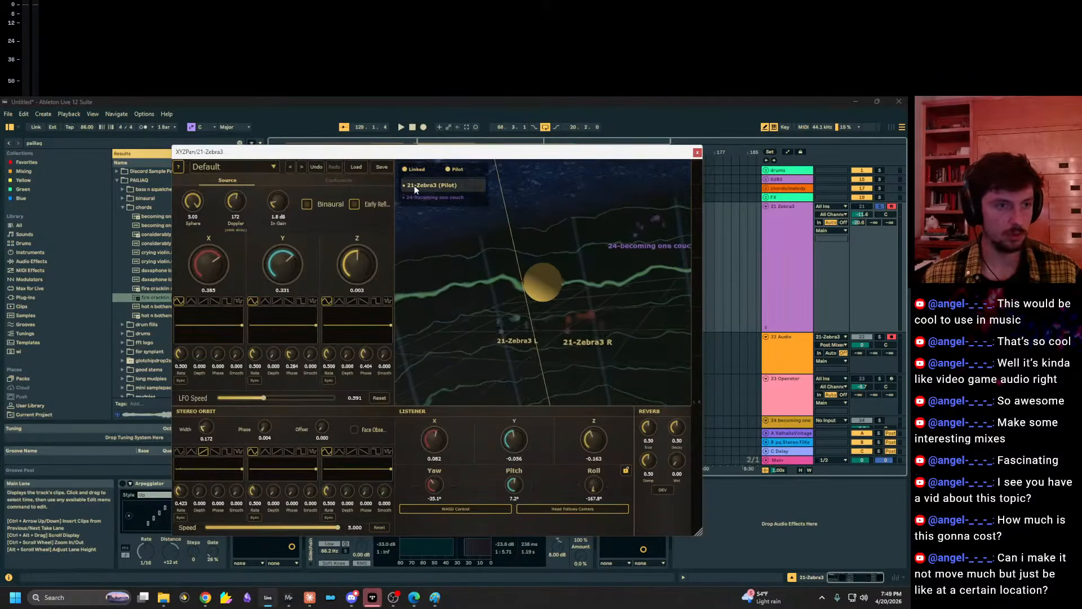
left_click(440, 168)
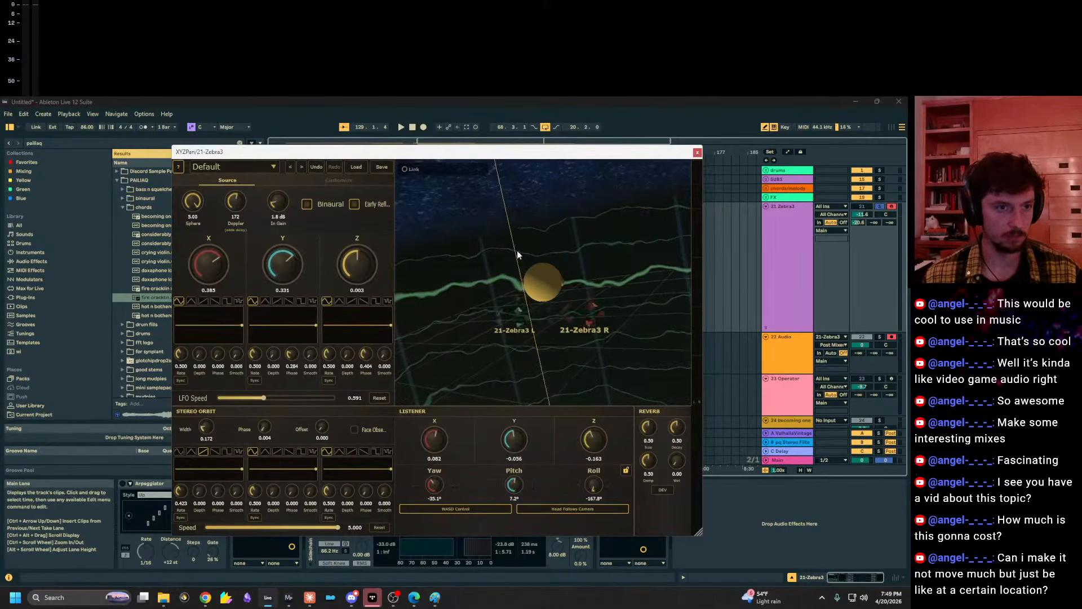
left_click_drag(515, 250, 457, 211)
double_click(435, 439)
double_click(439, 484)
double_click(519, 486)
double_click(595, 483)
double_click(594, 439)
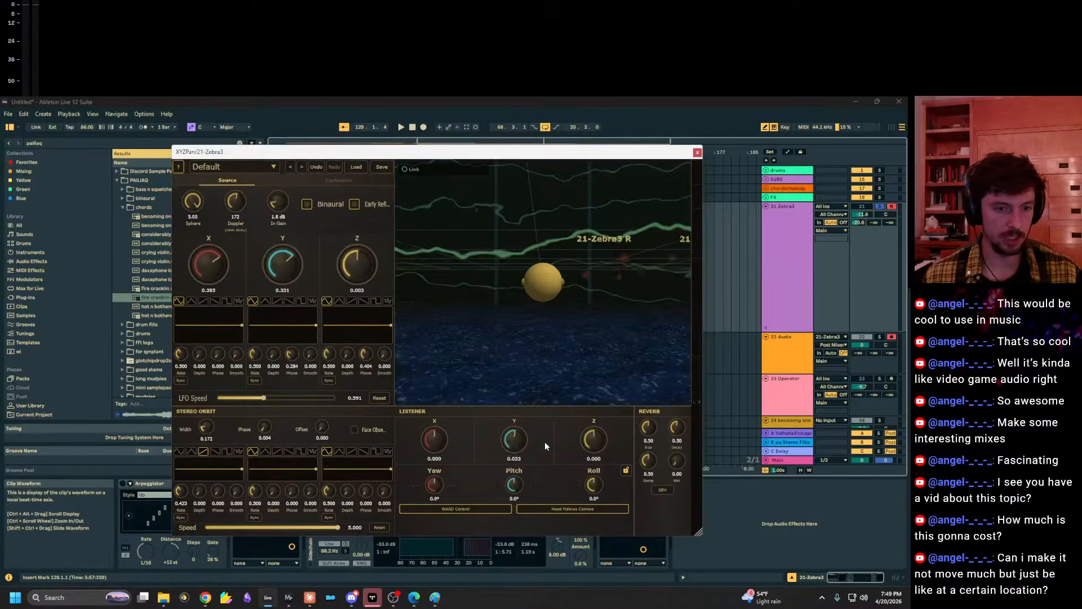
double_click(507, 441)
Turn off Head Follows Camera and WASD Control for the listener.
left_click(549, 507)
left_click(486, 507)
left_click_drag(485, 321, 600, 338)
scroll(559, 343, "down", 5)
scroll(561, 340, "up", 5)
left_click_drag(586, 293, 558, 316)
Place the source at X 0.073 and Z 0.163, and set the stereo orbit width to 0.
left_click_drag(219, 256, 218, 289)
mouse_move(356, 274)
left_mouse_down()
mouse_move(357, 257)
mouse_move(353, 265)
left_mouse_up()
left_click_drag(218, 268, 231, 252)
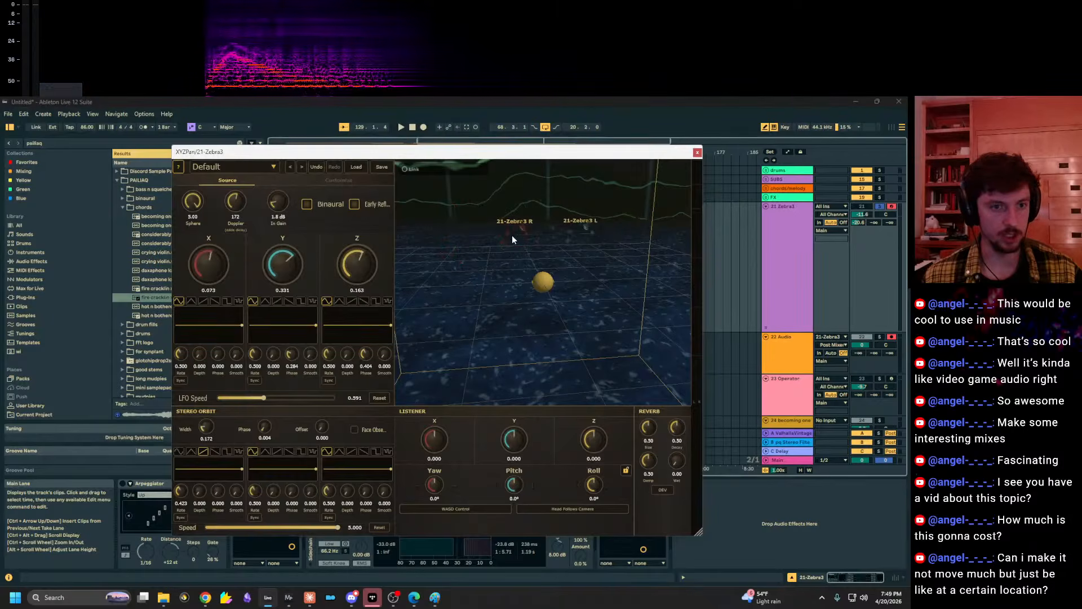
left_click_drag(205, 429, 206, 442)
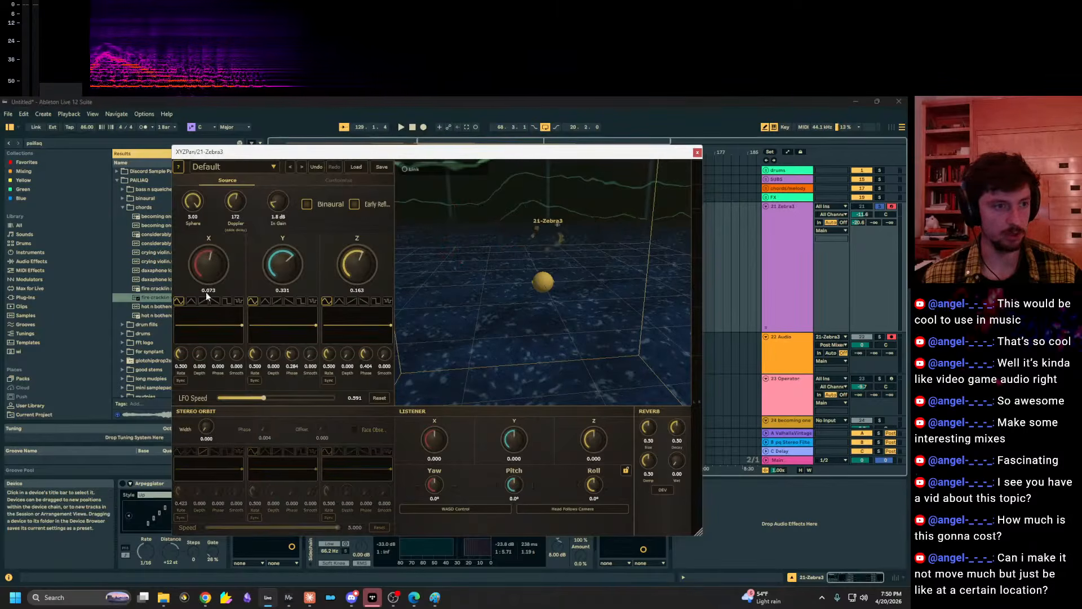
Audition the source at X 0.297, restarting playback from the second Zebra3 clip.
key("space")
left_click_drag(215, 277, 218, 262)
left_click_drag(415, 152, 392, 286)
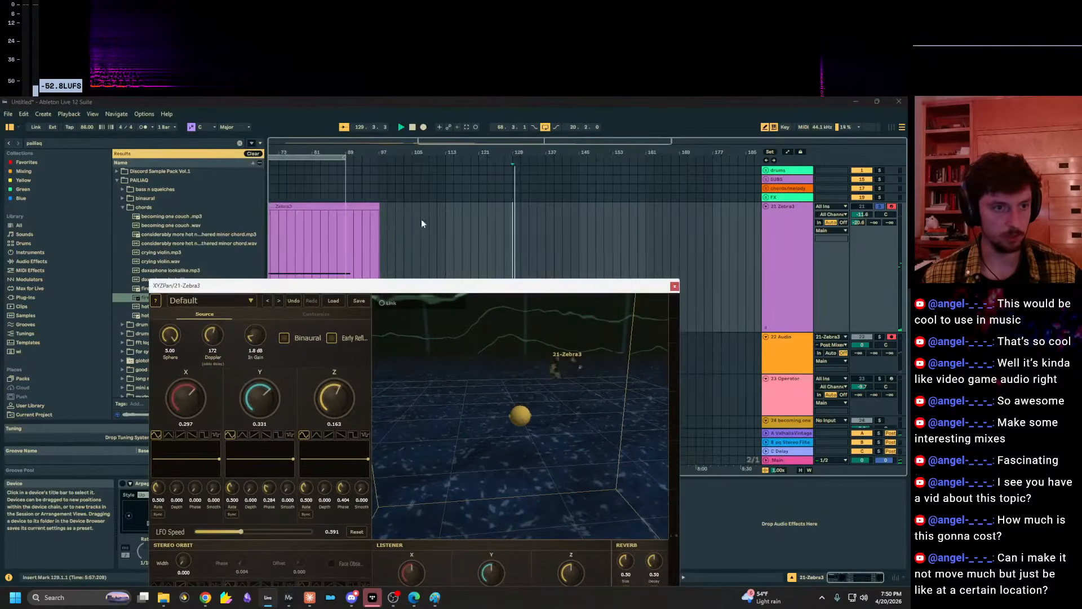
left_click(271, 245)
key("space")
key("space")
Sweep the source's X and Y positions during playback, settling at X 0.153 and Y 0.355.
left_click_drag(187, 395, 184, 421)
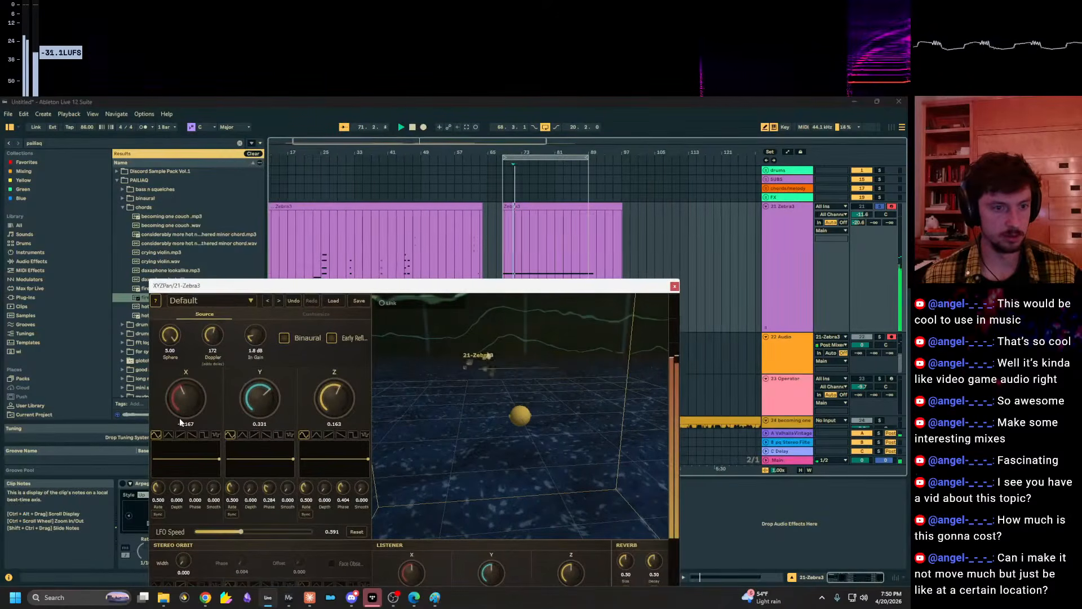
left_click_drag(261, 386, 258, 421)
left_click_drag(182, 413, 202, 393)
mouse_move(257, 401)
left_mouse_down()
mouse_move(283, 357)
mouse_move(277, 408)
mouse_move(278, 370)
left_mouse_up()
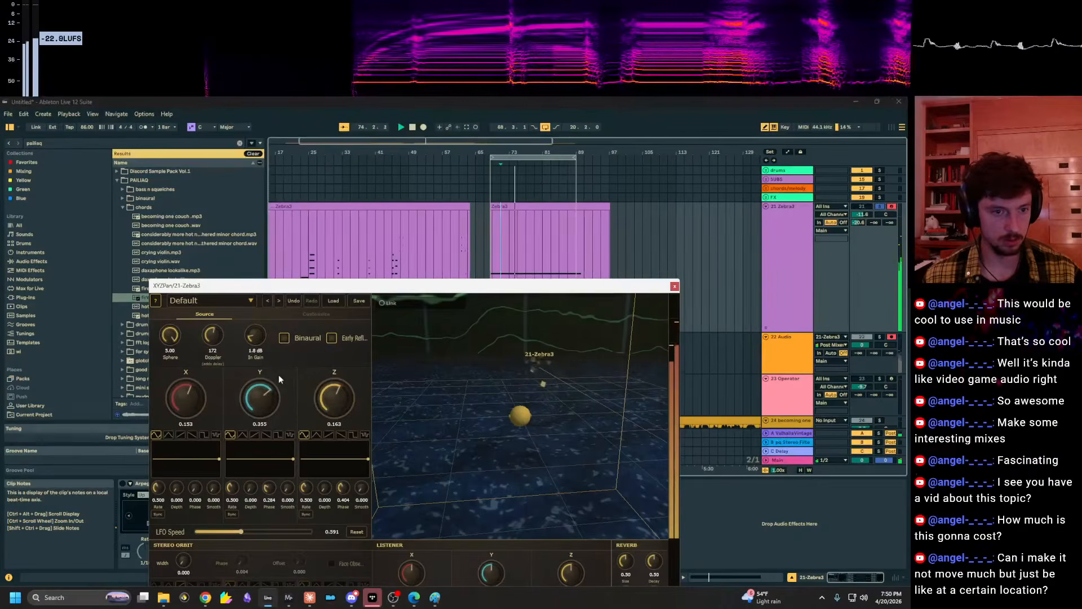
Stop playback and set the arrangement's insert marker at bar 107.
left_click_drag(534, 287, 518, 314)
left_click(515, 262)
key("space")
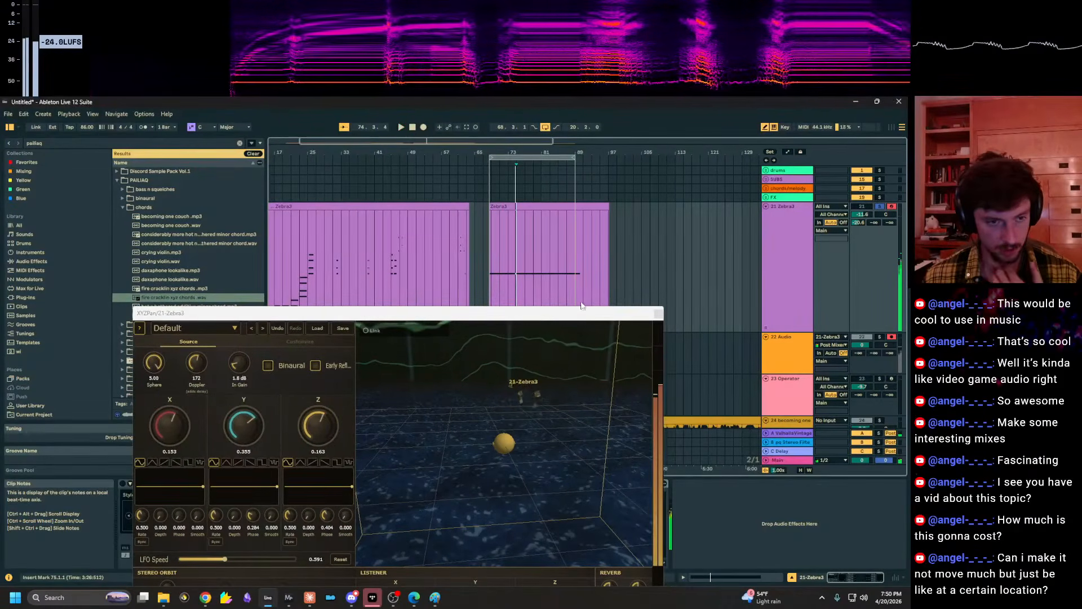
mouse_move(568, 314)
left_mouse_down()
mouse_move(461, 283)
mouse_move(665, 161)
mouse_move(611, 145)
left_mouse_up()
left_click(647, 249)
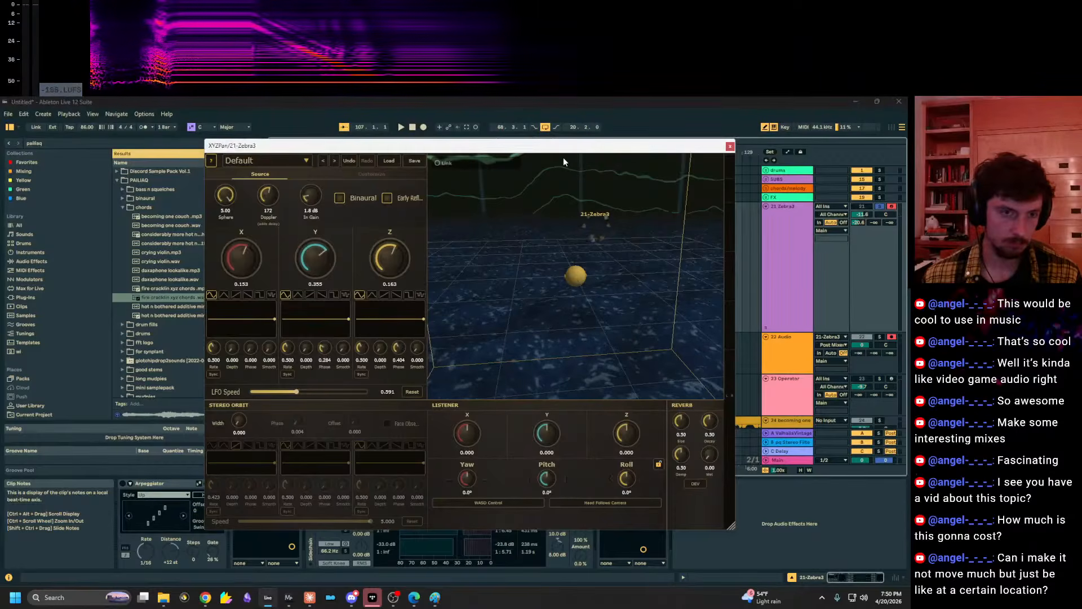
Examine the fixed source's location relative to the listener from several angles and distances.
left_click_drag(555, 147, 525, 135)
scroll(561, 222, "up", 3)
scroll(561, 223, "up", 2)
mouse_move(563, 228)
left_mouse_down()
mouse_move(541, 169)
mouse_move(586, 282)
mouse_move(558, 198)
mouse_move(555, 242)
mouse_move(570, 268)
mouse_move(535, 282)
mouse_move(555, 248)
mouse_move(555, 293)
mouse_move(541, 287)
mouse_move(524, 307)
mouse_move(563, 229)
left_mouse_up()
scroll(555, 248, "down", 5)
scroll(555, 248, "down", 3)
scroll(555, 271, "up", 5)
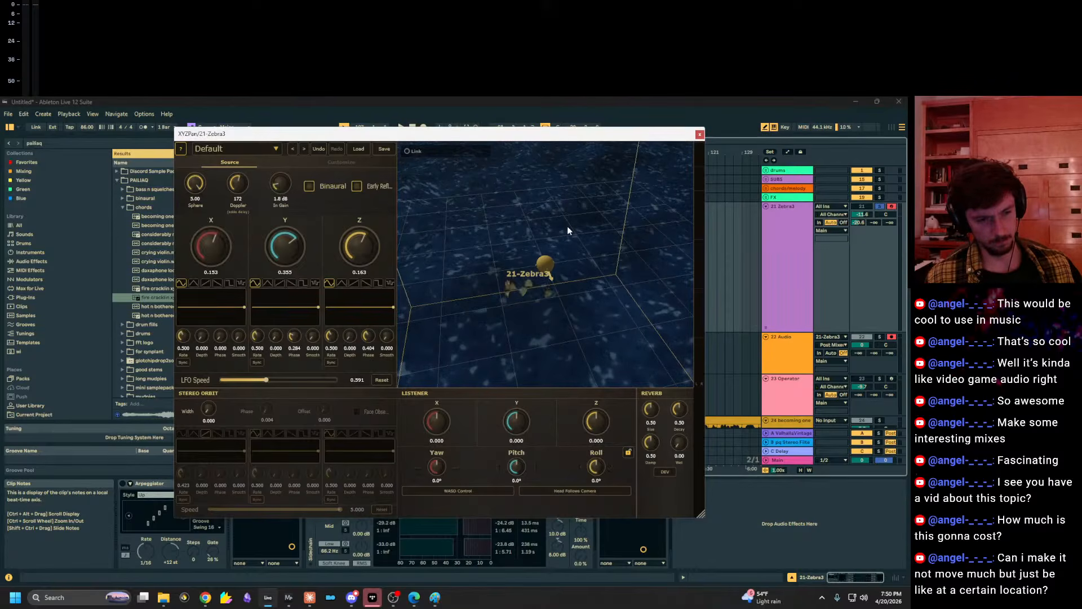
mouse_move(598, 271)
left_mouse_down()
mouse_move(606, 263)
mouse_move(610, 273)
left_mouse_up()
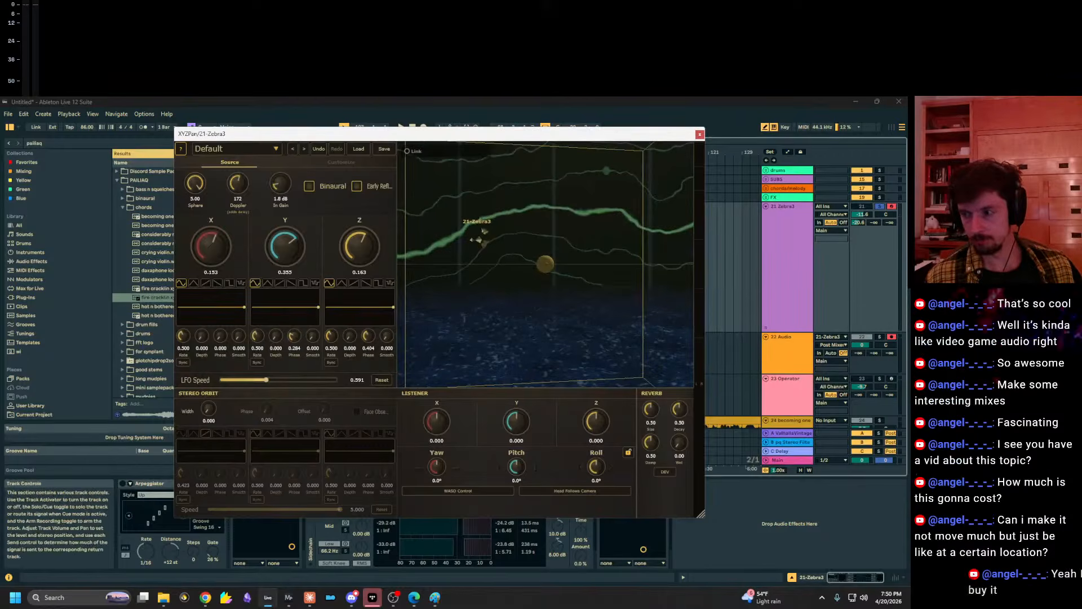
left_click_drag(624, 237, 657, 234)
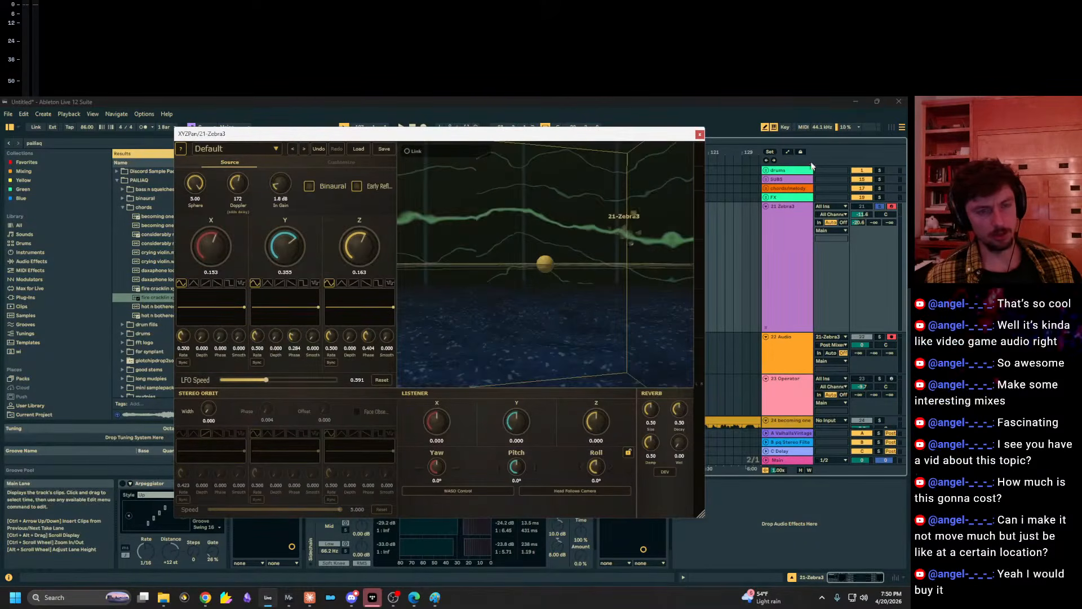
left_click_drag(602, 270, 549, 294)
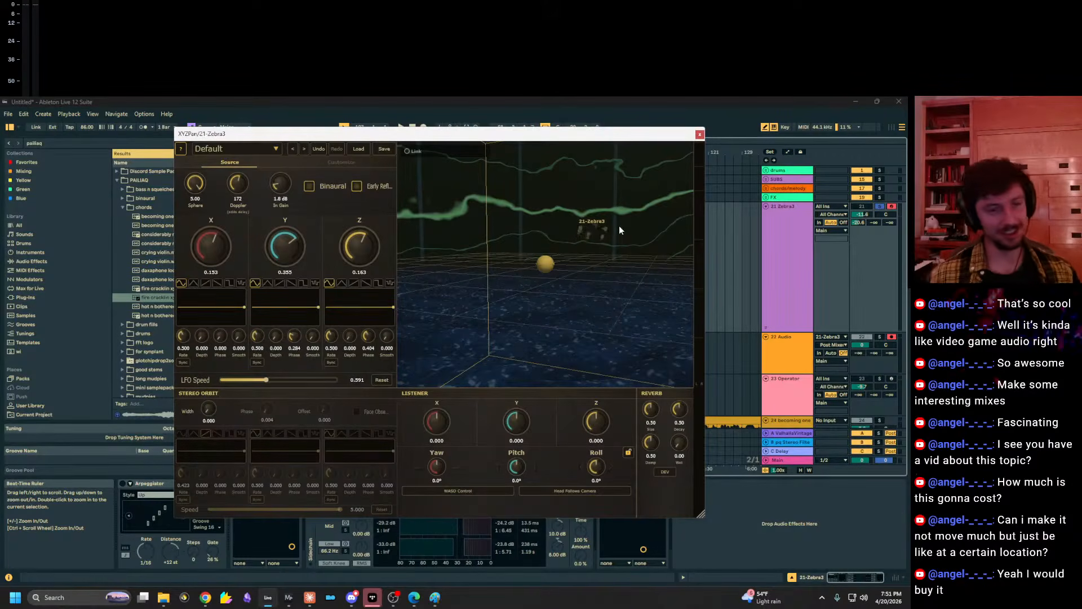
scroll(611, 222, "up", 3)
left_click_drag(610, 221, 539, 247)
scroll(577, 273, "down", 2)
scroll(585, 271, "down", 3)
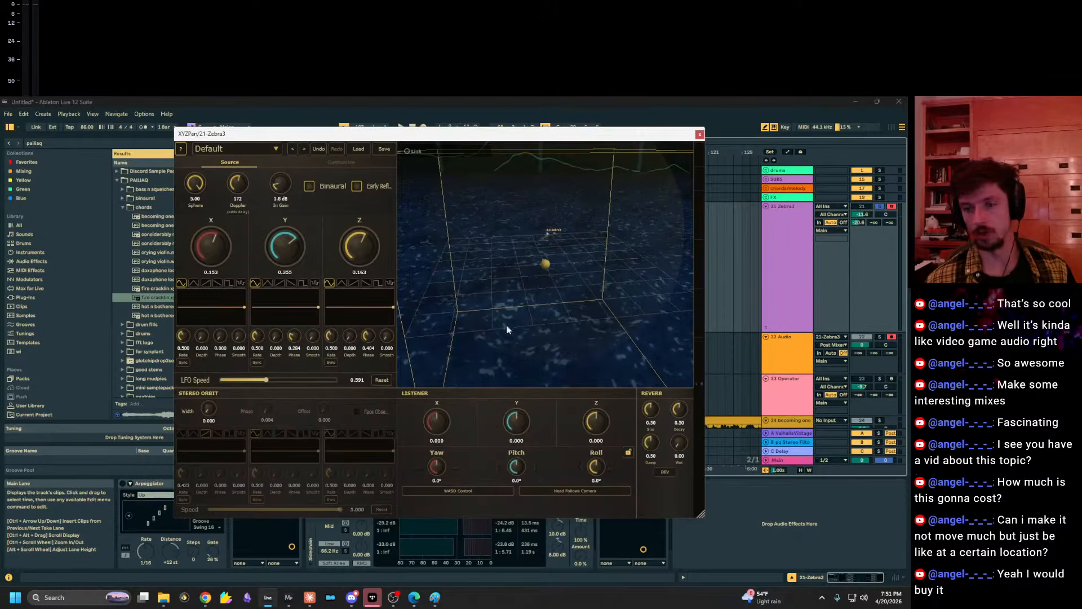
left_click_drag(561, 235, 564, 216)
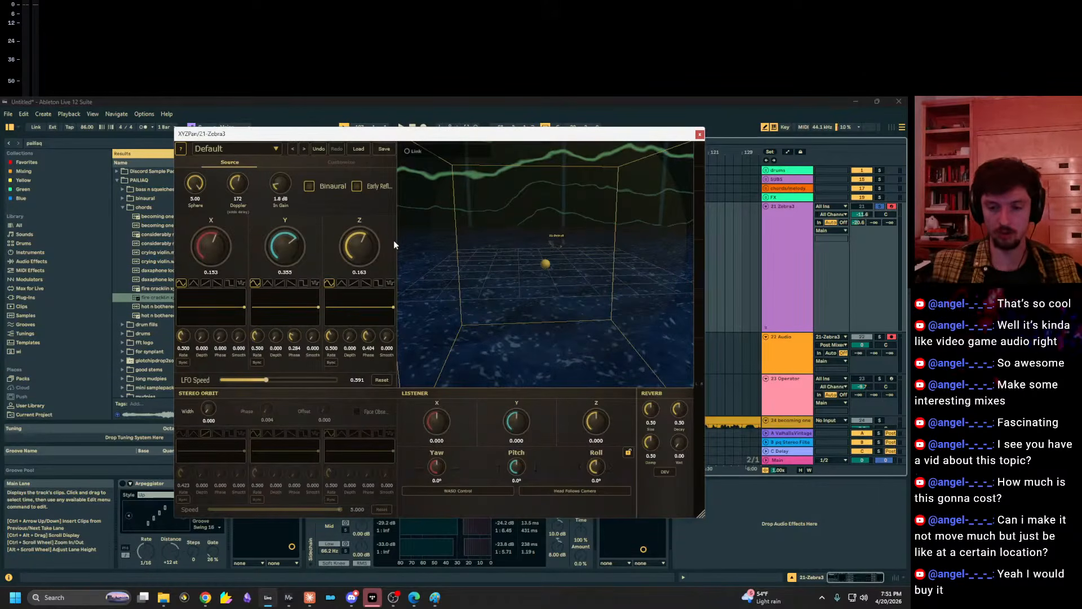
Move the source to X 0.225, Y 0.619 and Z -0.293.
mouse_move(220, 250)
left_mouse_down()
mouse_move(211, 273)
mouse_move(221, 249)
mouse_move(285, 308)
left_mouse_up()
mouse_move(293, 262)
left_mouse_down()
mouse_move(324, 244)
mouse_move(361, 254)
mouse_move(372, 217)
mouse_move(370, 293)
mouse_move(373, 262)
mouse_move(419, 268)
left_mouse_up()
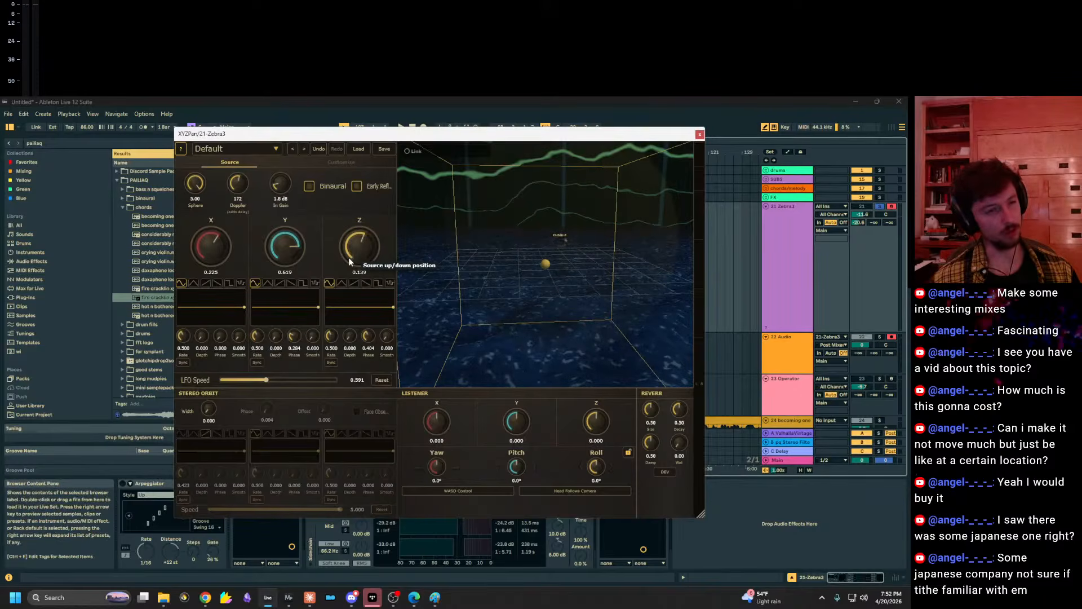
left_click_drag(348, 257, 336, 269)
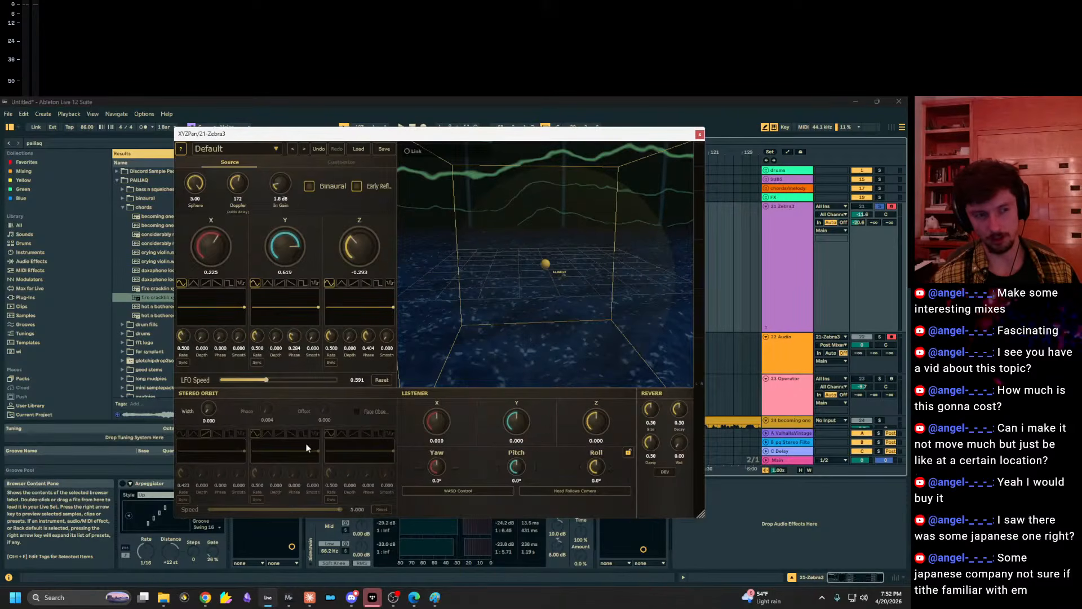
Set the source's Y-axis LFO depth to 0.348.
left_click_drag(280, 341, 304, 267)
left_click_drag(300, 305, 298, 321)
left_click_drag(501, 259, 519, 310)
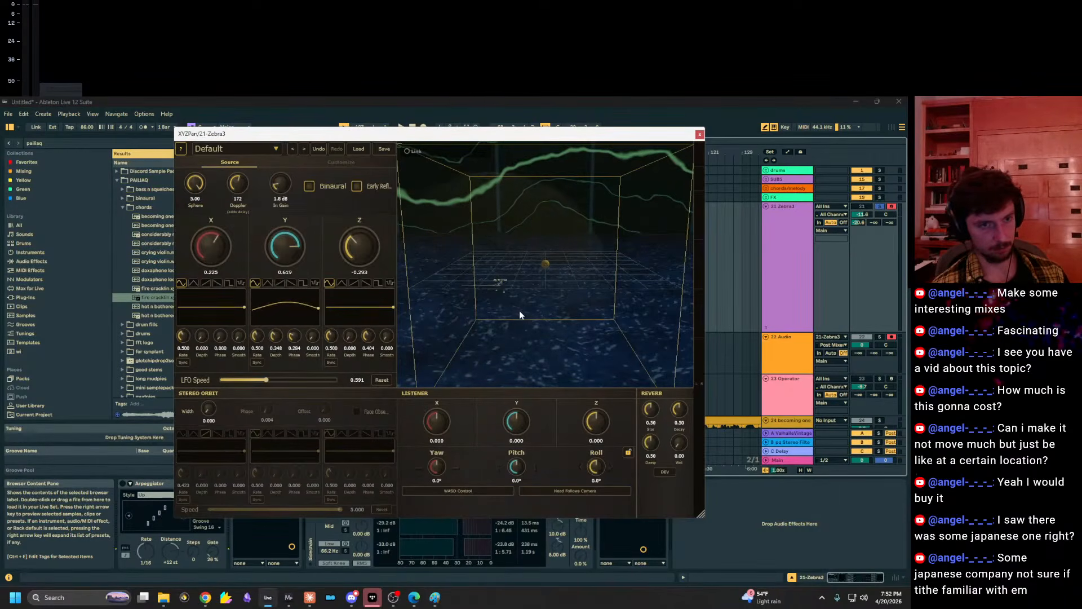
Set the insert marker at bar 71 and return to the Zebra3 track's XYZPan.
left_click_drag(481, 133, 646, 452)
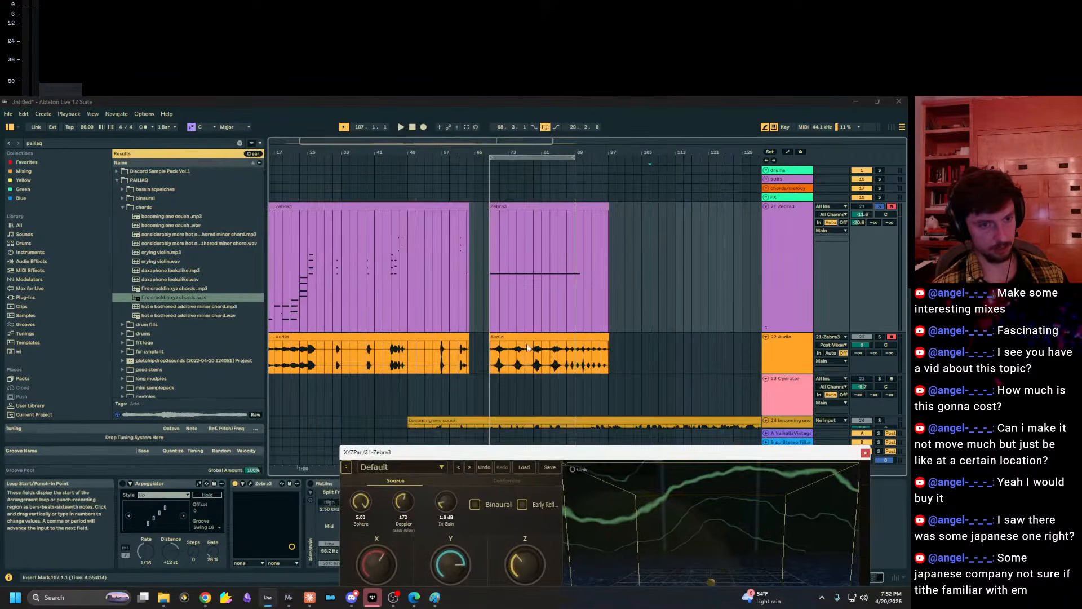
left_click(498, 354)
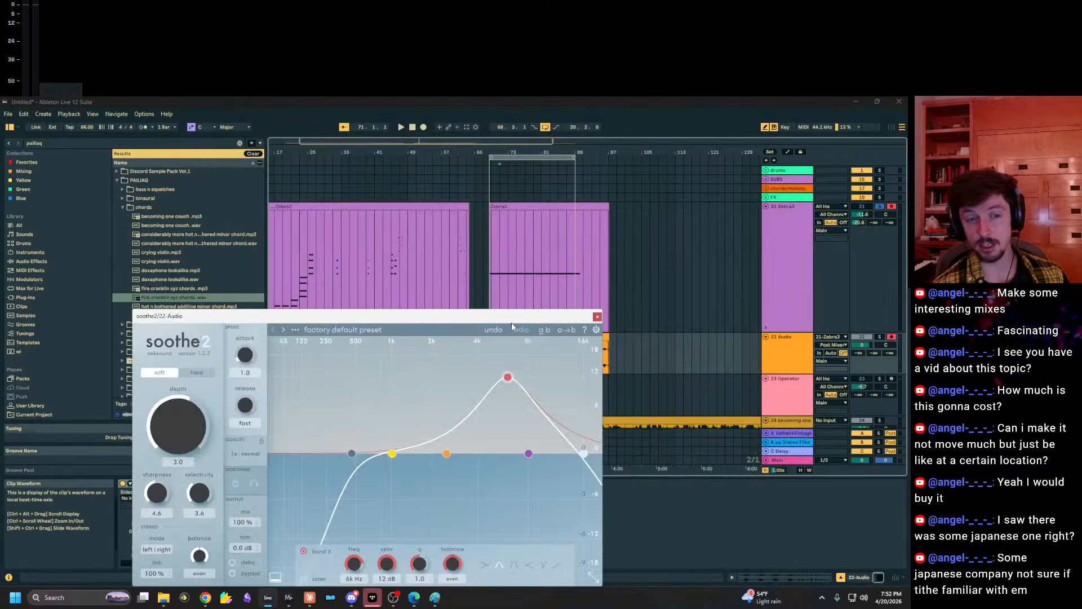
left_click_drag(512, 322, 602, 303)
left_click(512, 256)
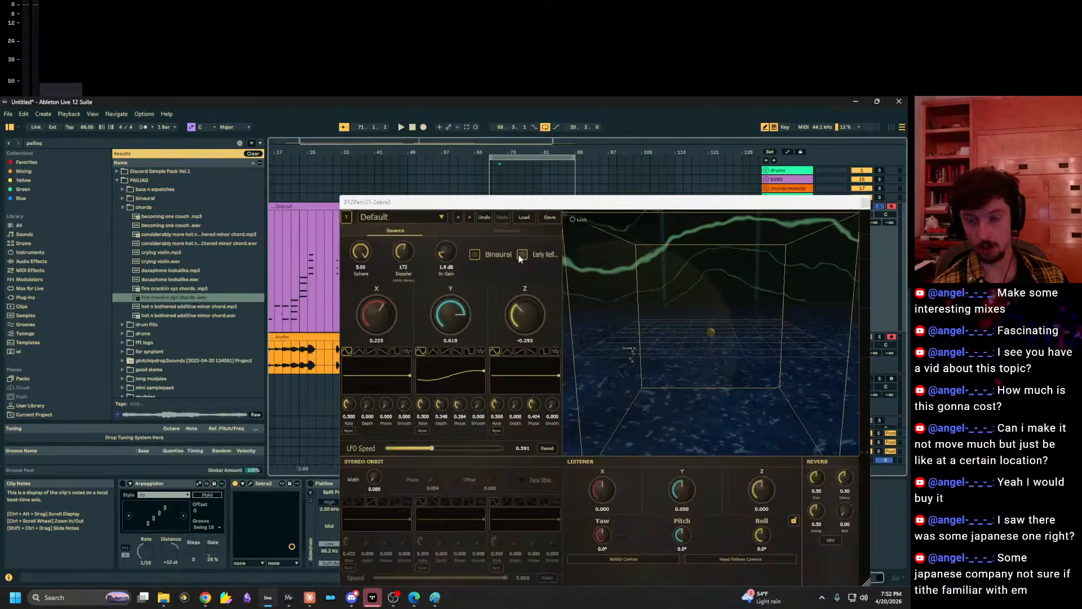
Examine the source's front-to-back LFO motion around the listener from different viewing angles.
left_click_drag(727, 272, 623, 305)
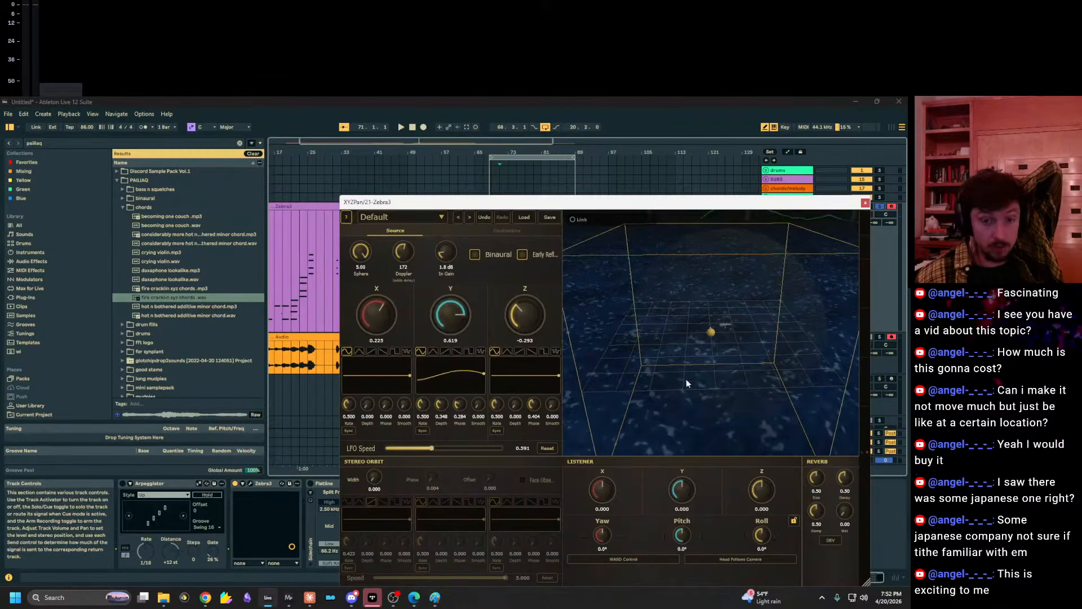
mouse_move(717, 291)
left_mouse_down()
mouse_move(705, 242)
mouse_move(718, 315)
mouse_move(750, 237)
mouse_move(727, 294)
left_mouse_up()
scroll(688, 400, "up", 3)
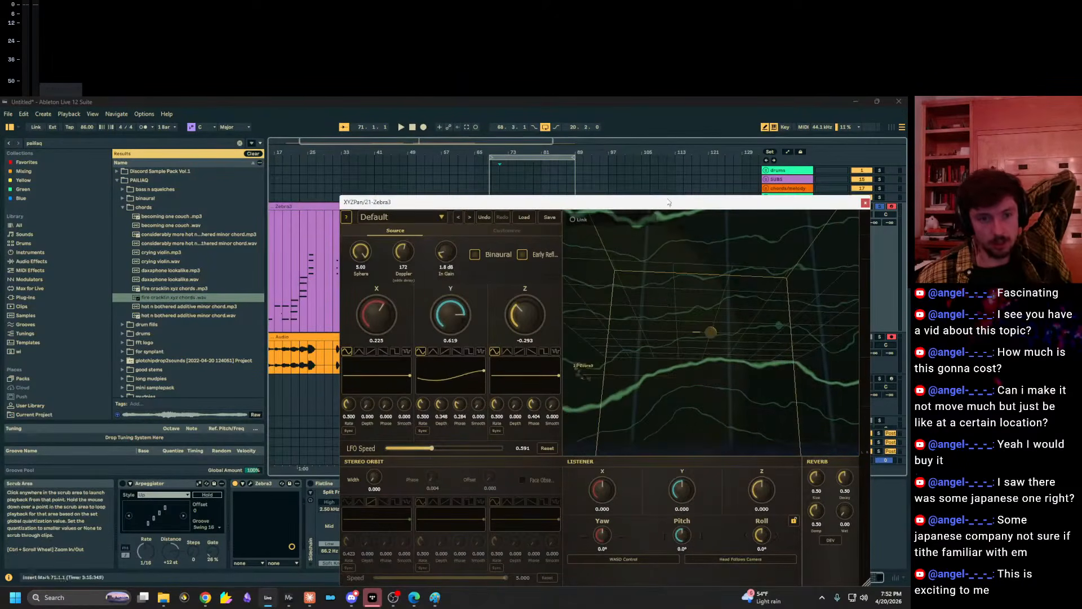
left_click_drag(666, 202, 586, 164)
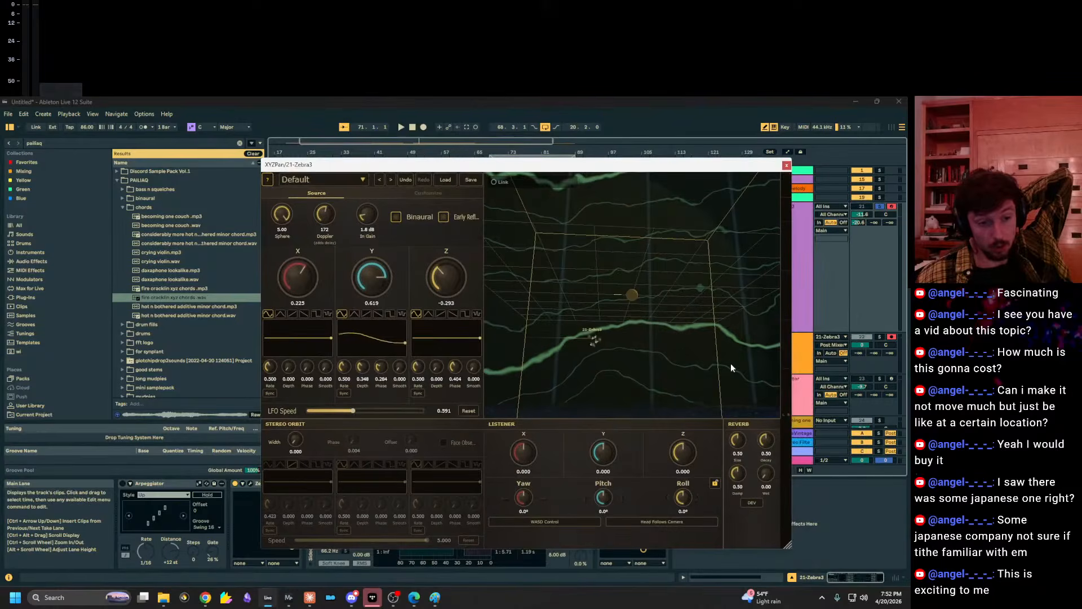